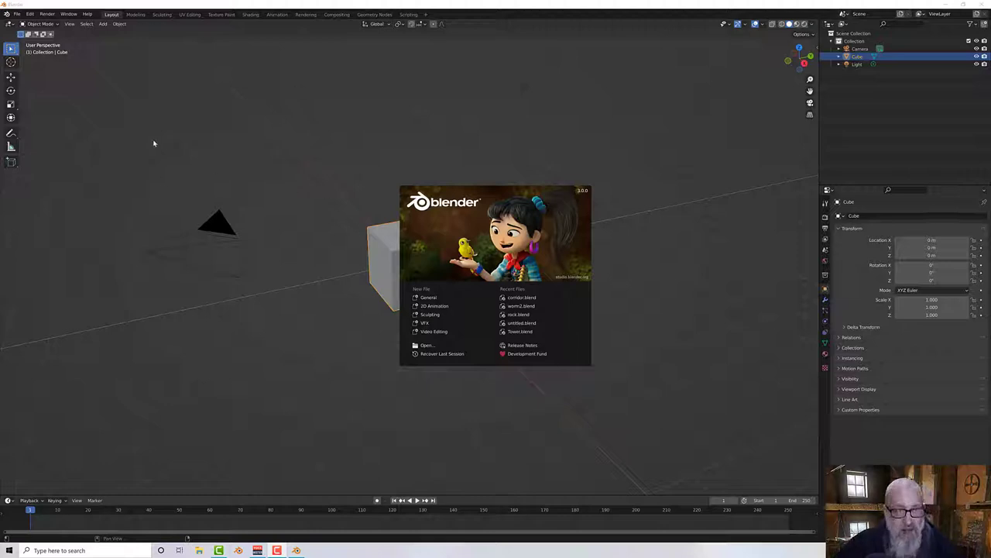
Step: Start a new General file and view the default cube from the front in orthographic projection
left_click(428, 297)
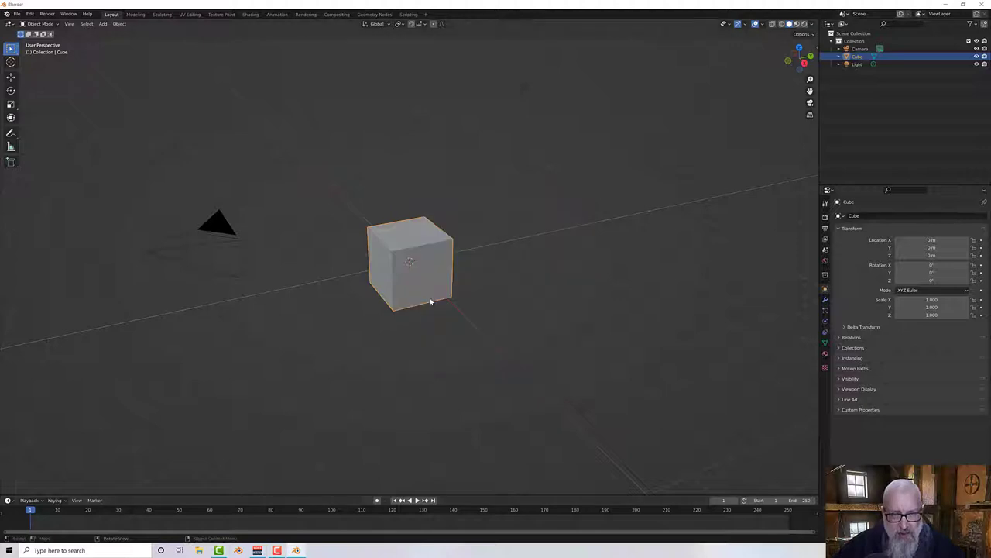
middle_click_drag(447, 334, 433, 328)
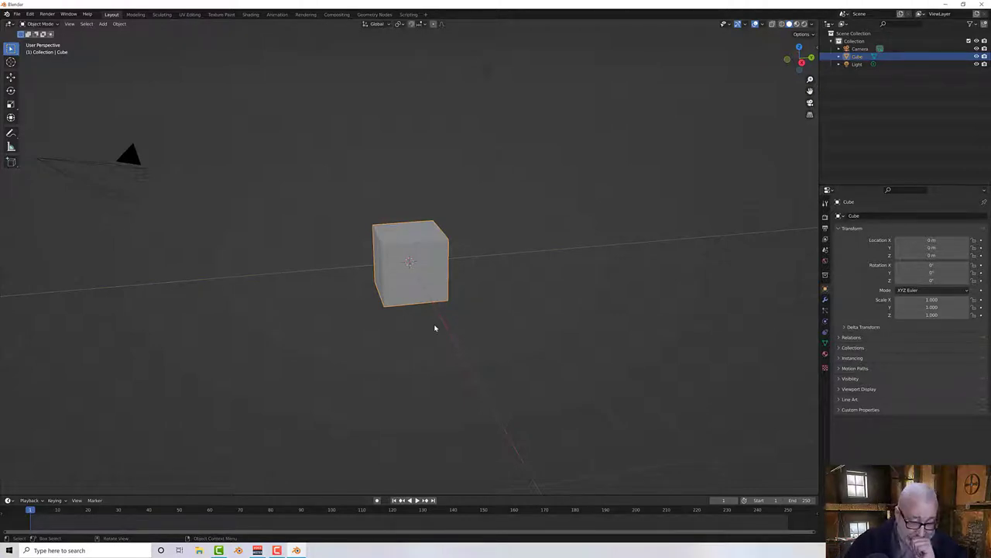
key("KP_1")
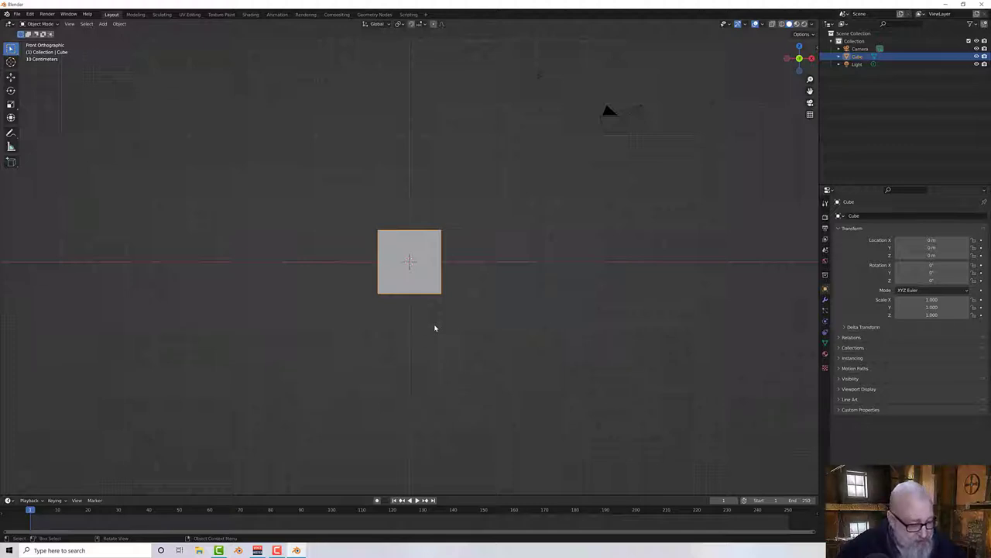
Step: Add policebx.jpg from the tardis folder on drive D as a background image aligned to the front view
key("shift+a")
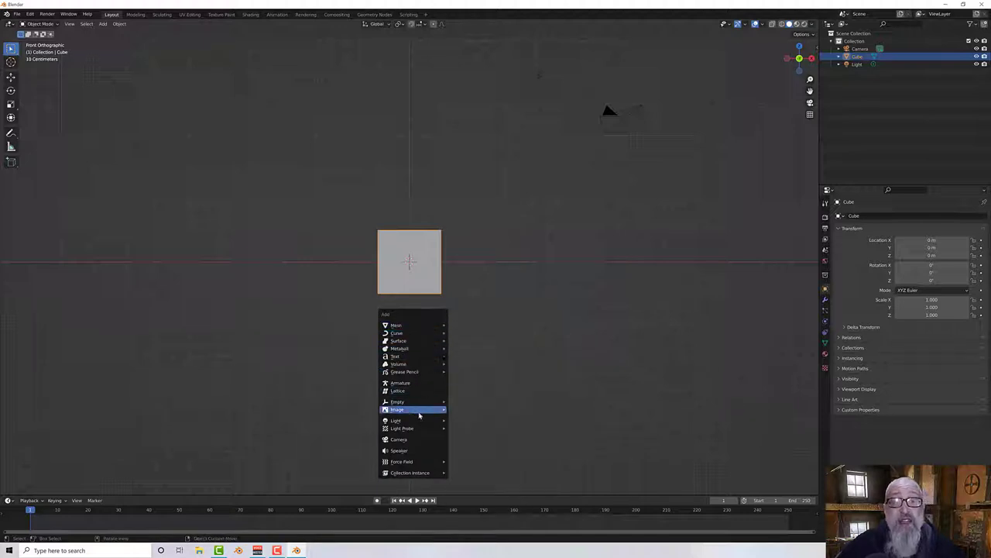
mouse_move(423, 413)
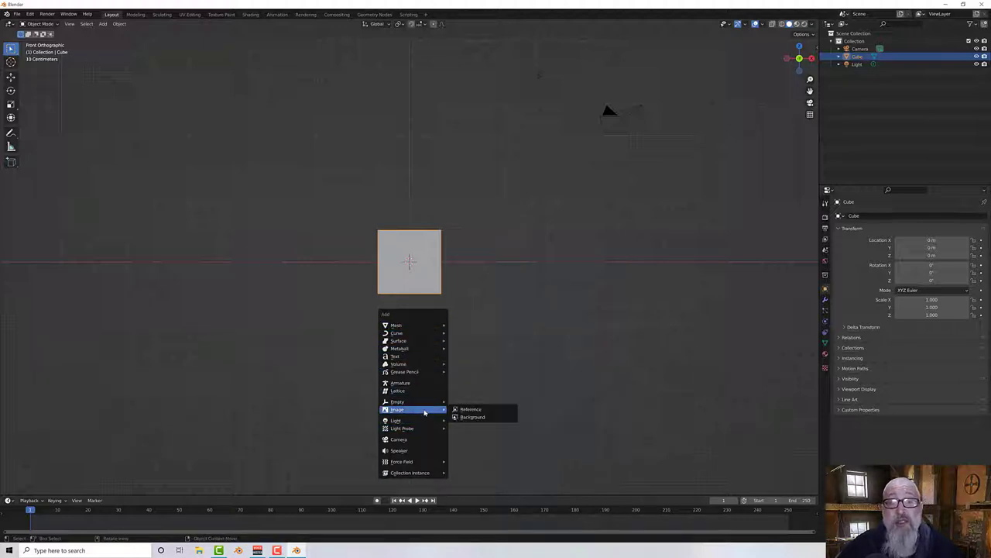
left_click(474, 417)
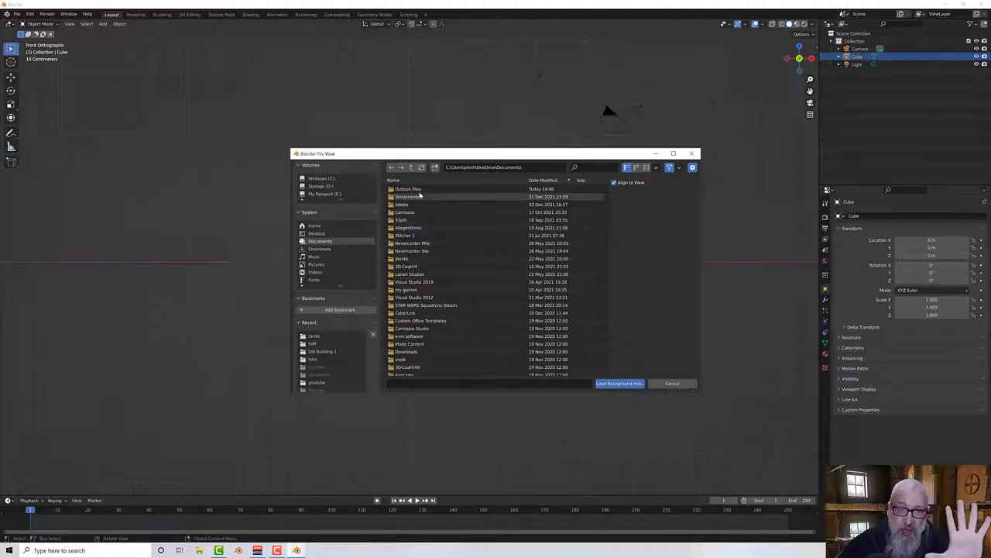
left_click(324, 189)
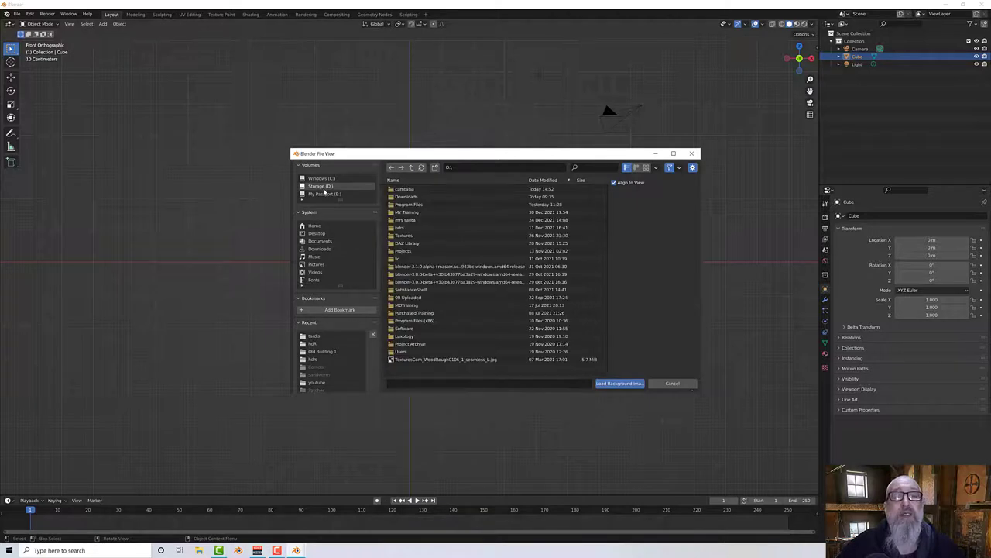
double_click(409, 212)
double_click(407, 191)
double_click(401, 189)
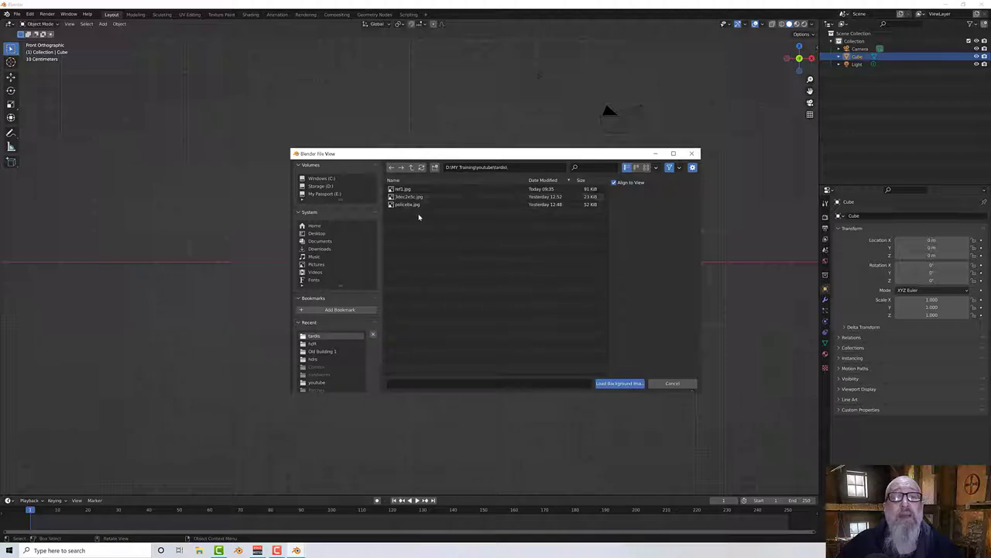
double_click(410, 205)
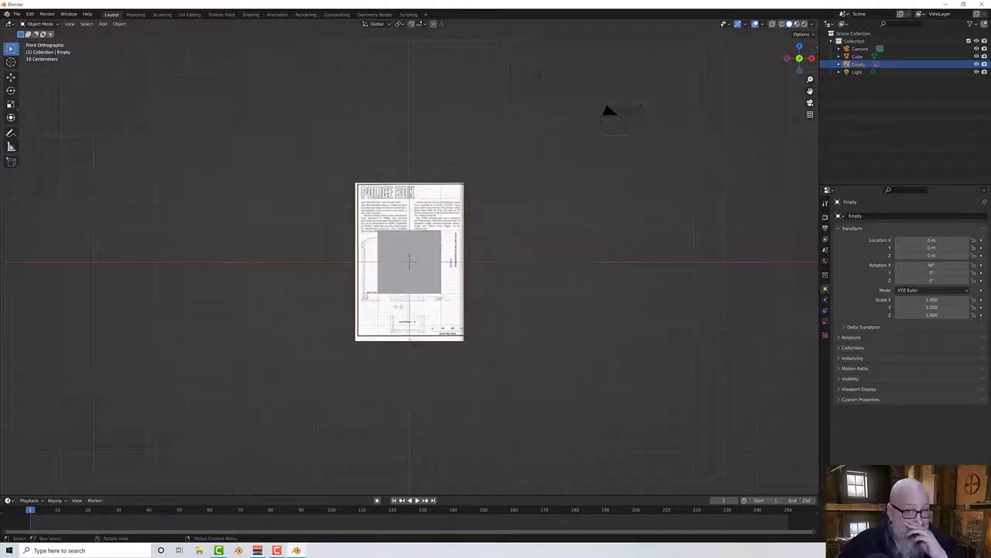
Step: Turn on X-ray display so the police box blueprint can be seen through the cube
scroll(403, 282, "up", 6)
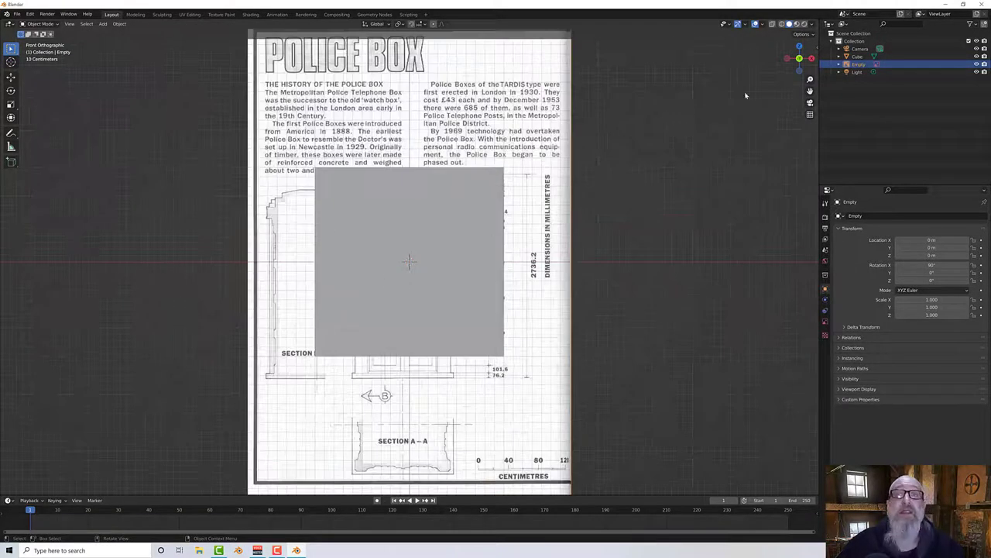
left_click(772, 25)
scroll(471, 233, "up", 2)
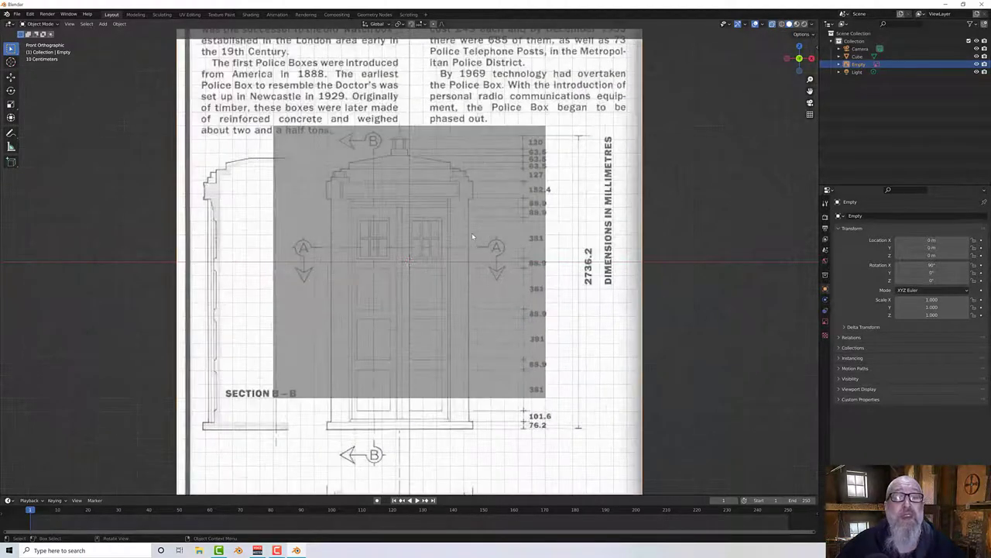
scroll(471, 234, "down", 1)
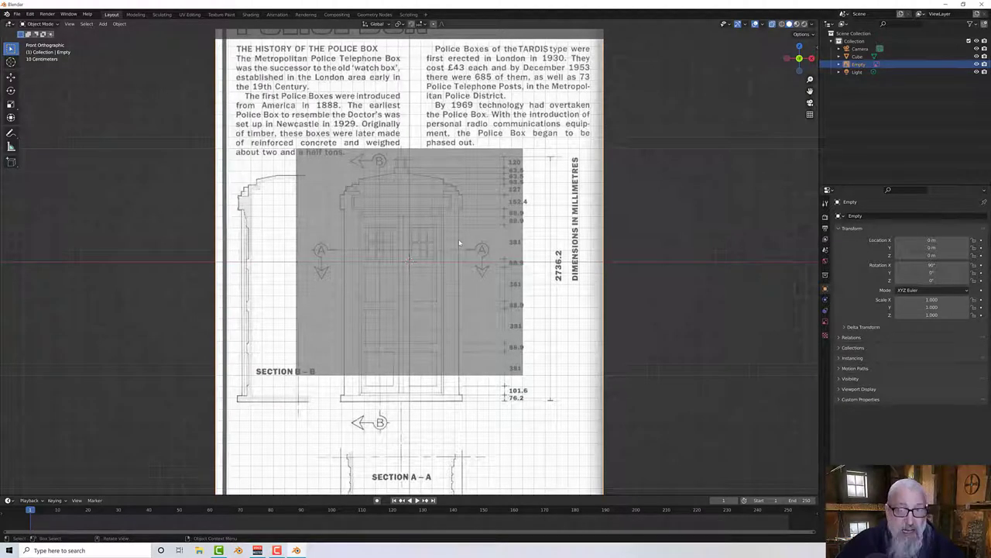
Step: Raise the blueprint image about 1.23 m along Z so the police box's base sits on the red X axis
key("g")
key("z")
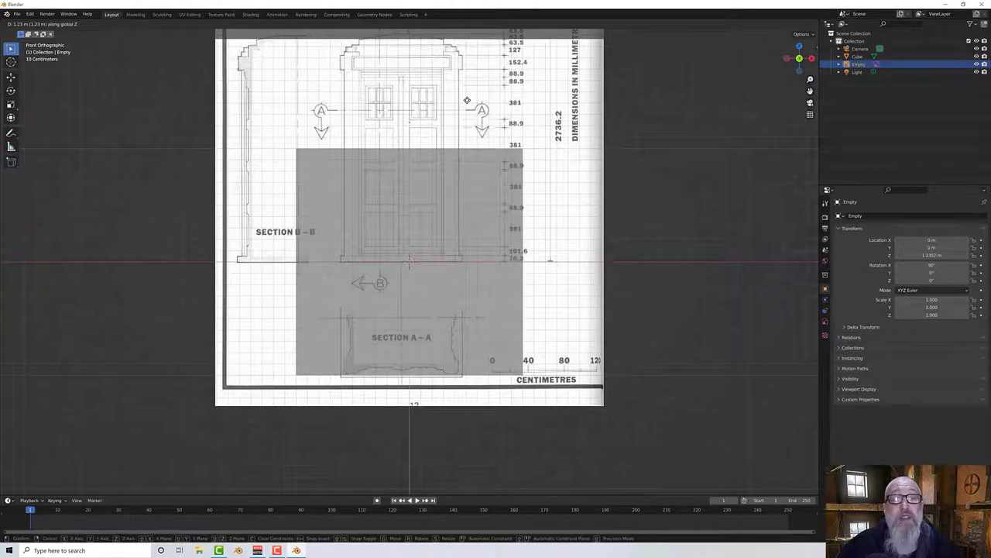
left_click(467, 100)
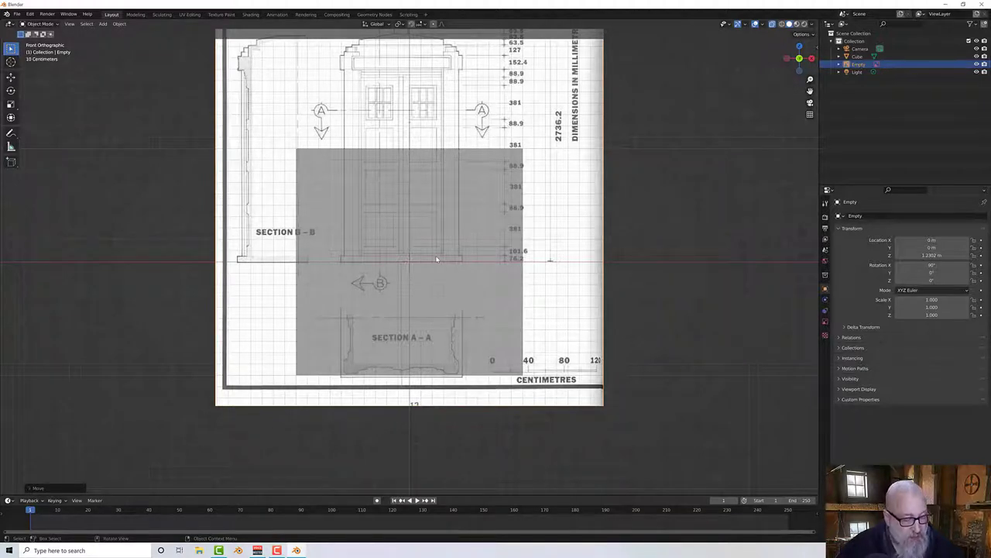
Step: Shift the blueprint image along X to about 0.073 m to centre the police box's front elevation on the vertical axis
key("g")
key("x")
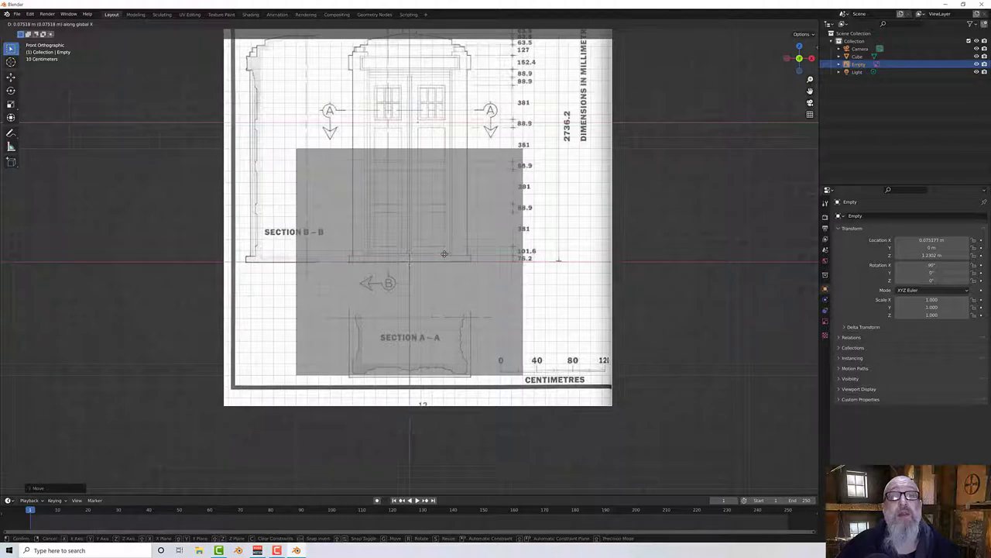
left_click(442, 254)
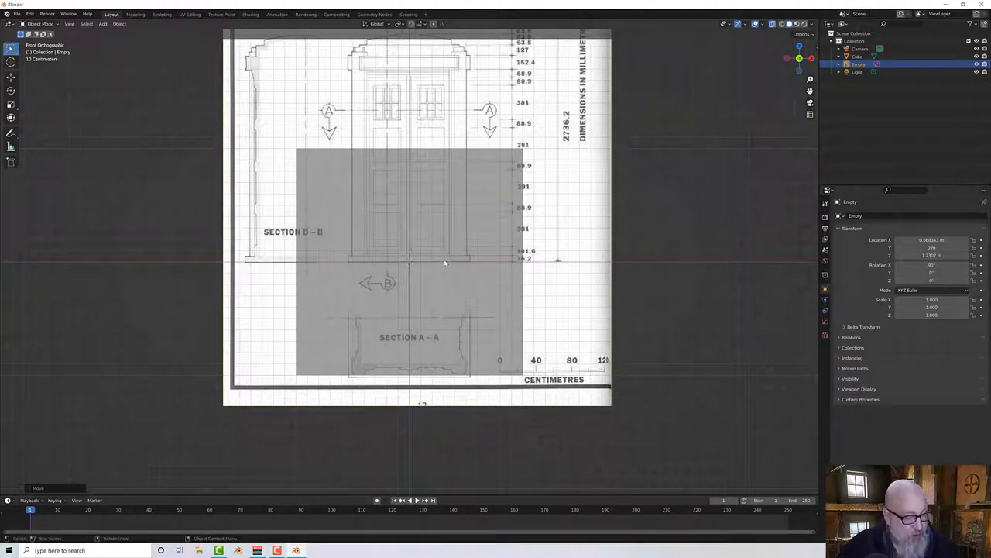
key("g")
key("x")
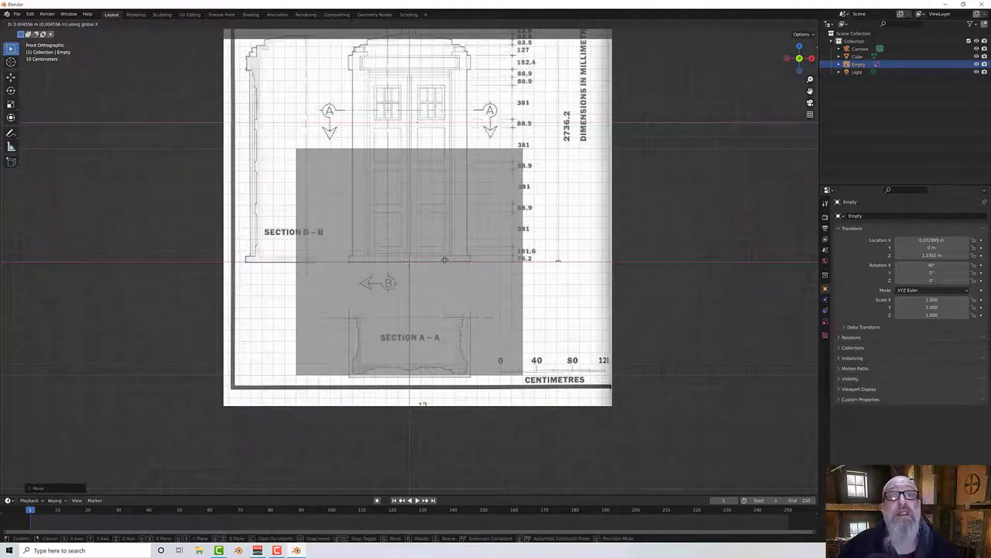
left_click(444, 259)
Step: Add the photo of the blue police box from the tardis folder on drive D as a reference image
scroll(454, 271, "up", 1)
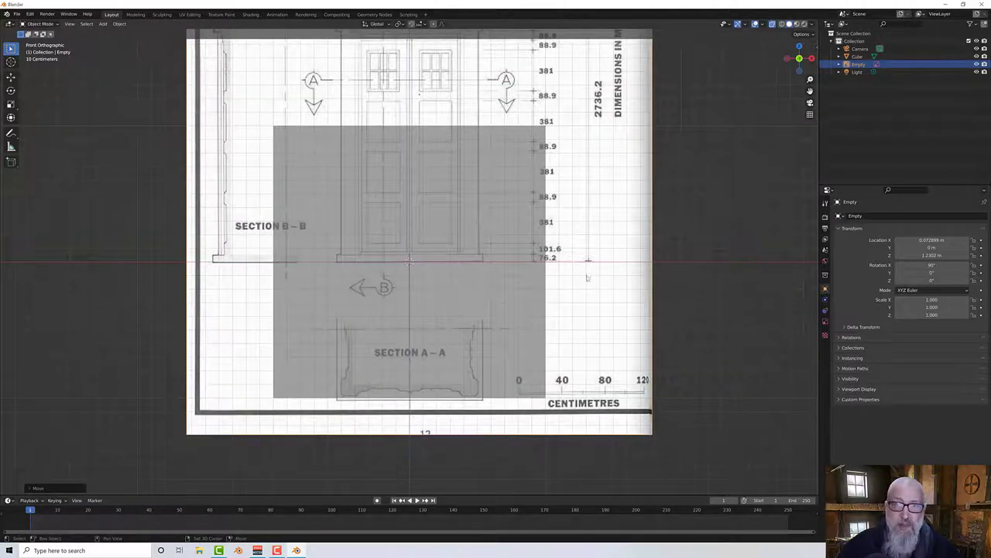
scroll(587, 277, "down", 4)
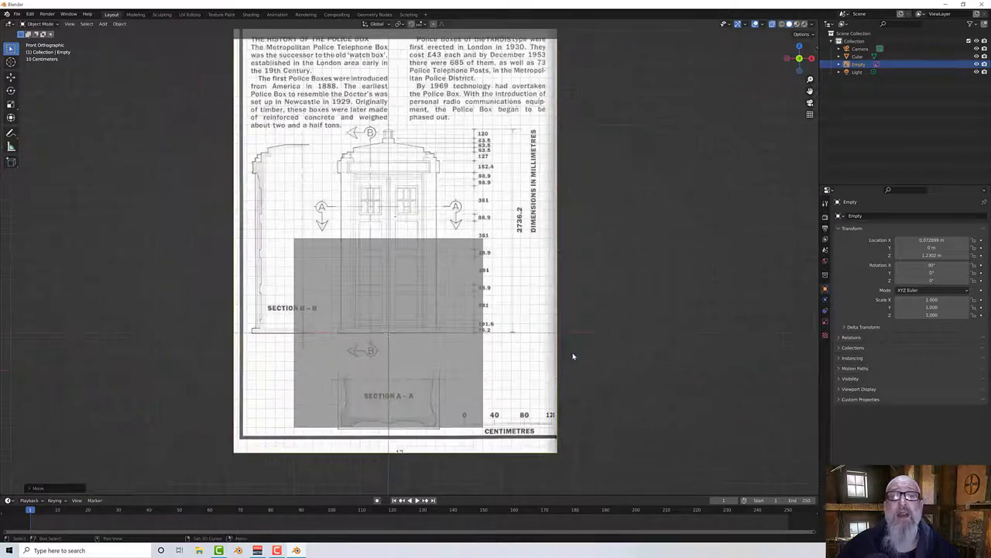
scroll(569, 380, "down", 3)
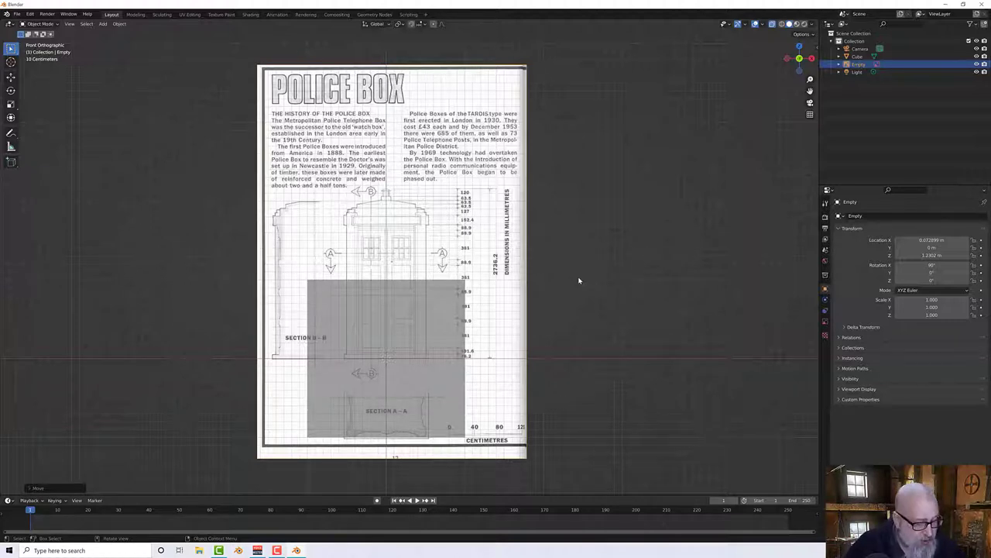
key("shift+a")
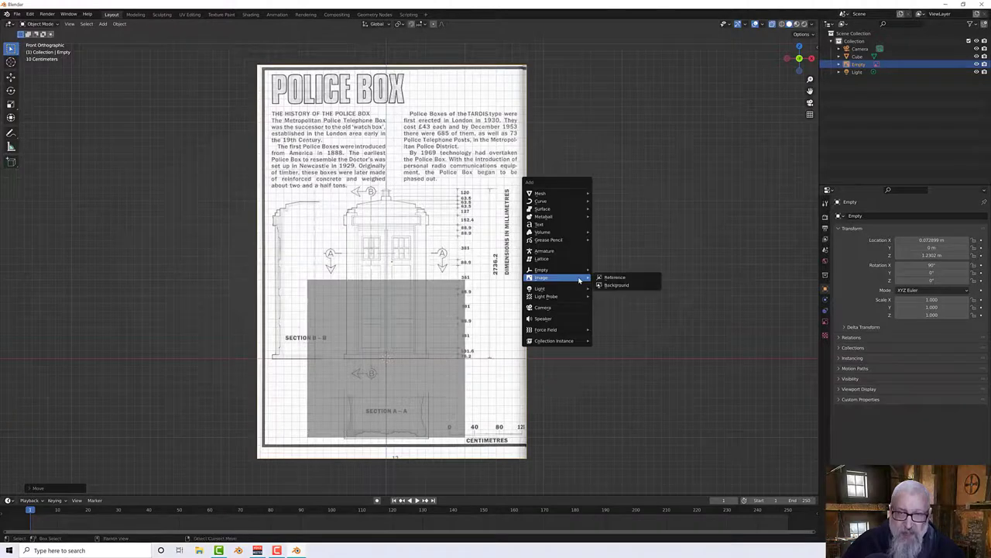
mouse_move(577, 281)
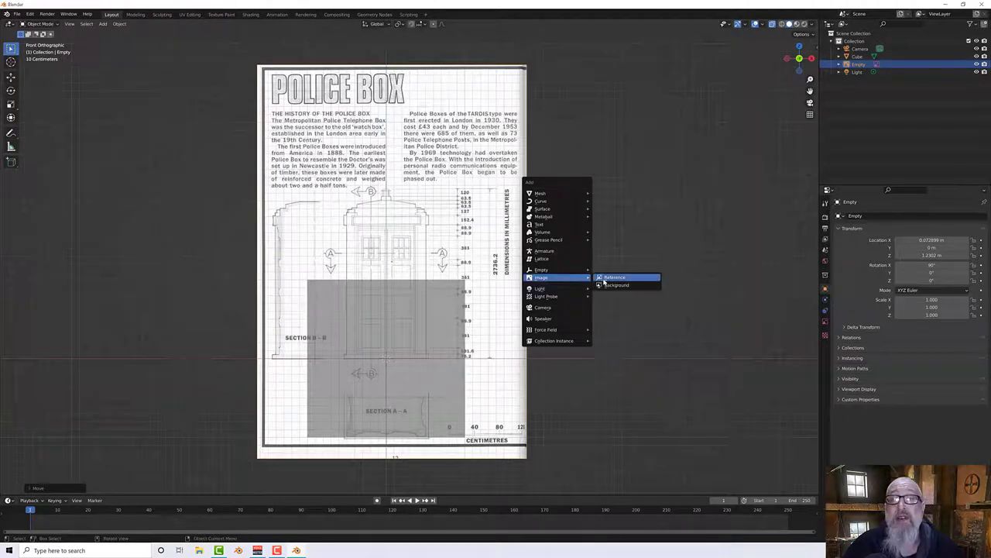
left_click(611, 277)
left_click(320, 186)
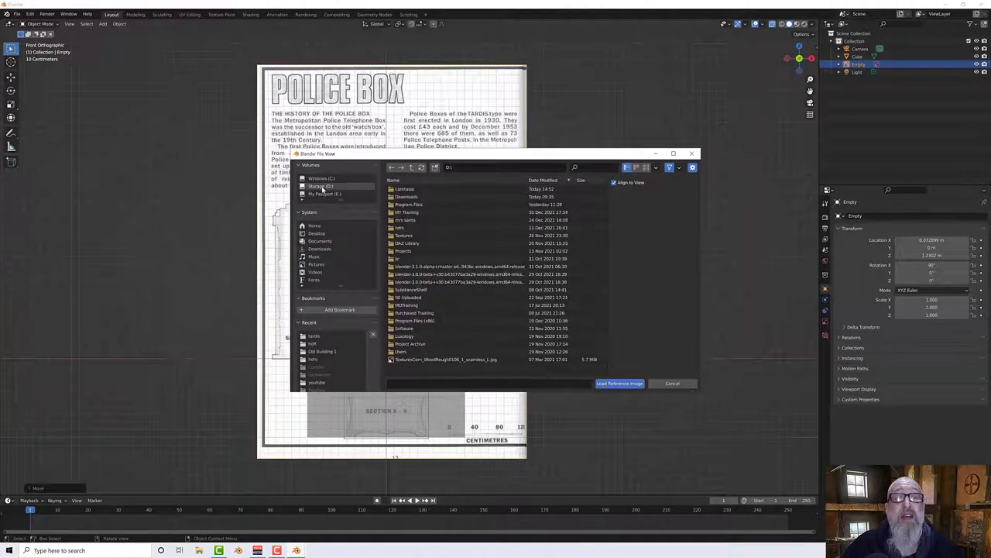
double_click(415, 216)
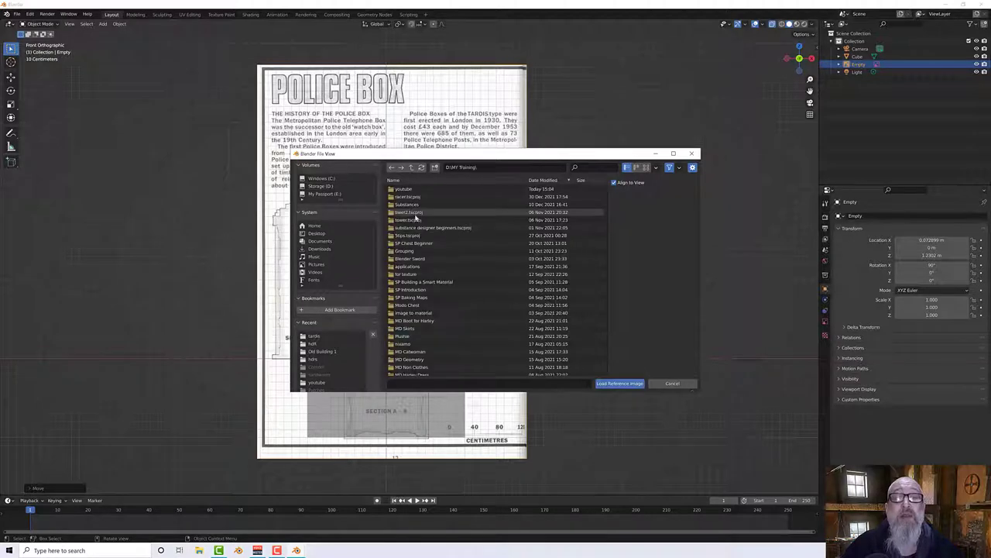
double_click(412, 190)
double_click(414, 190)
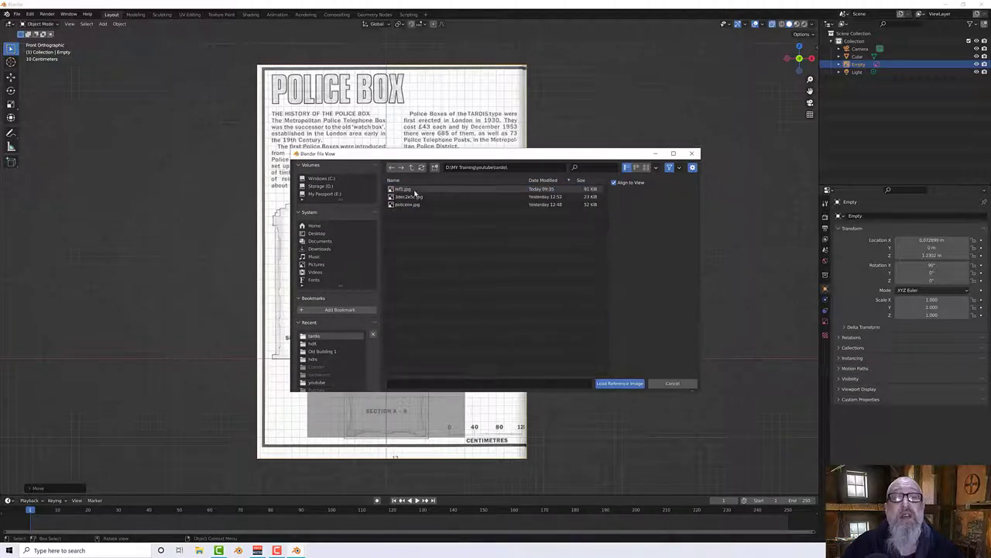
double_click(416, 195)
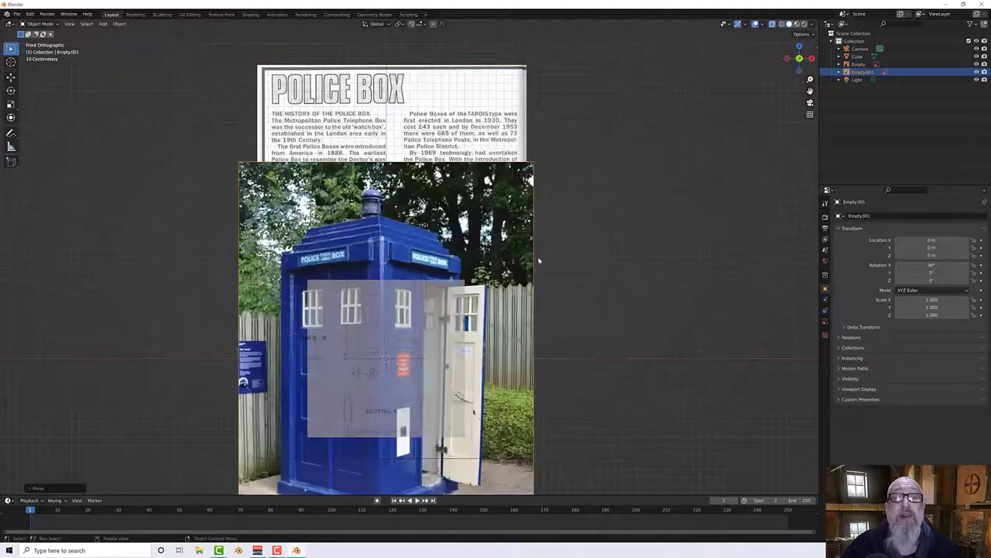
Step: Move the police box photo beside the blueprint, to about X 4.22 m and Z 2.72 m
key("g")
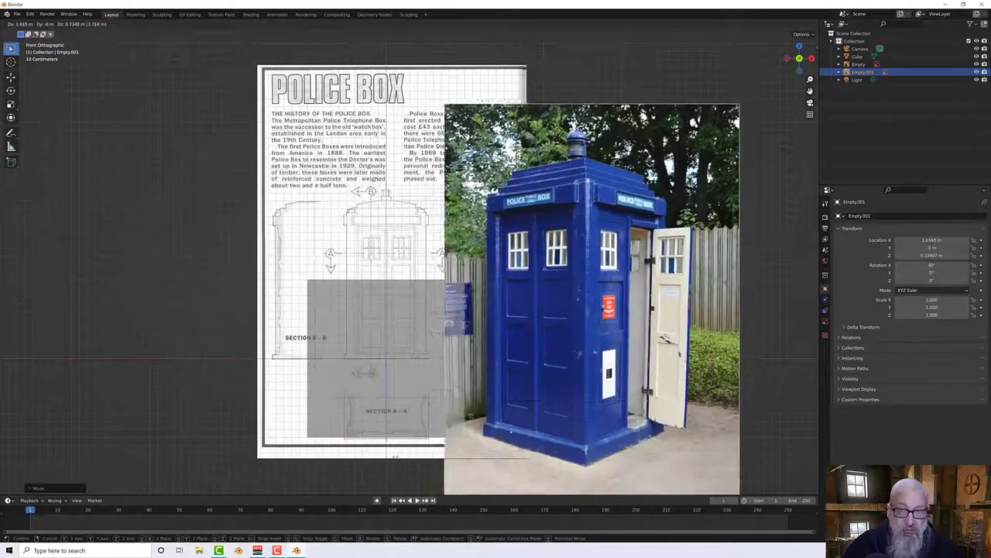
left_click(765, 34)
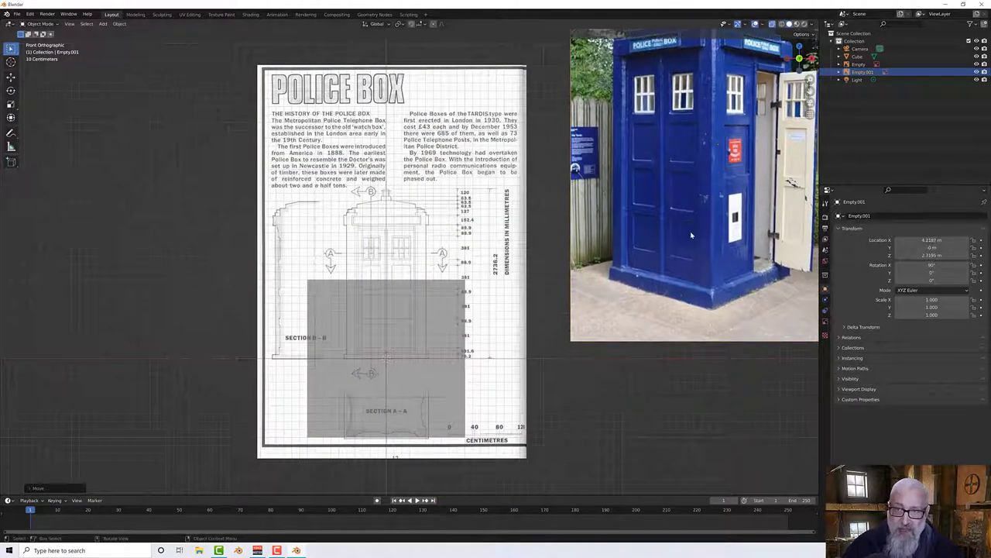
scroll(644, 316, "down", 2)
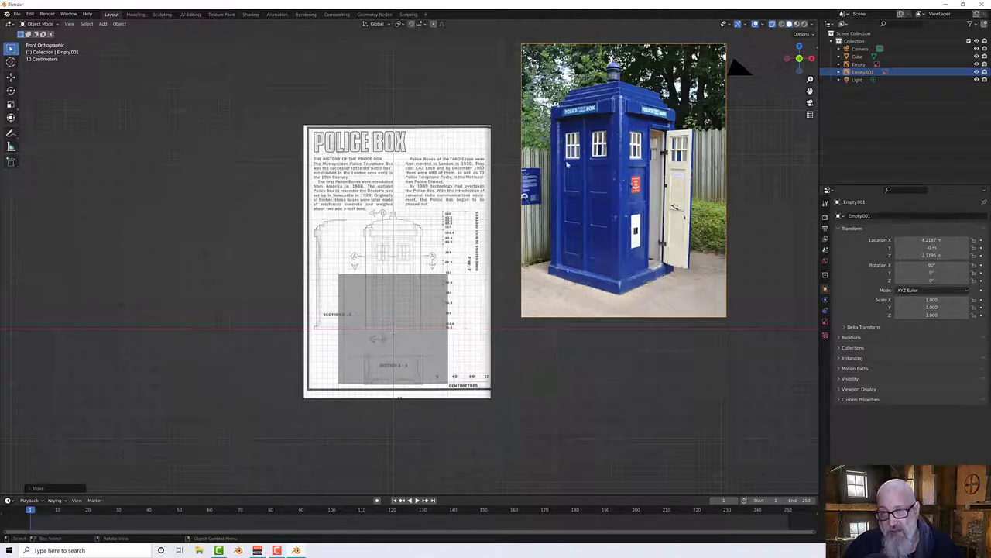
scroll(281, 238, "up", 2)
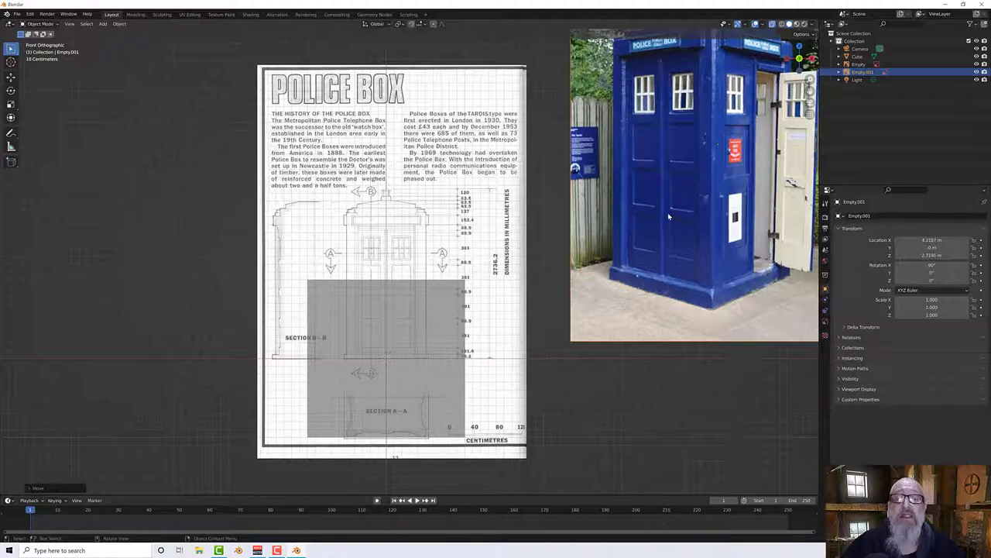
scroll(686, 228, "down", 1)
middle_click_drag(446, 284, 407, 342, "shift")
scroll(408, 308, "down", 1)
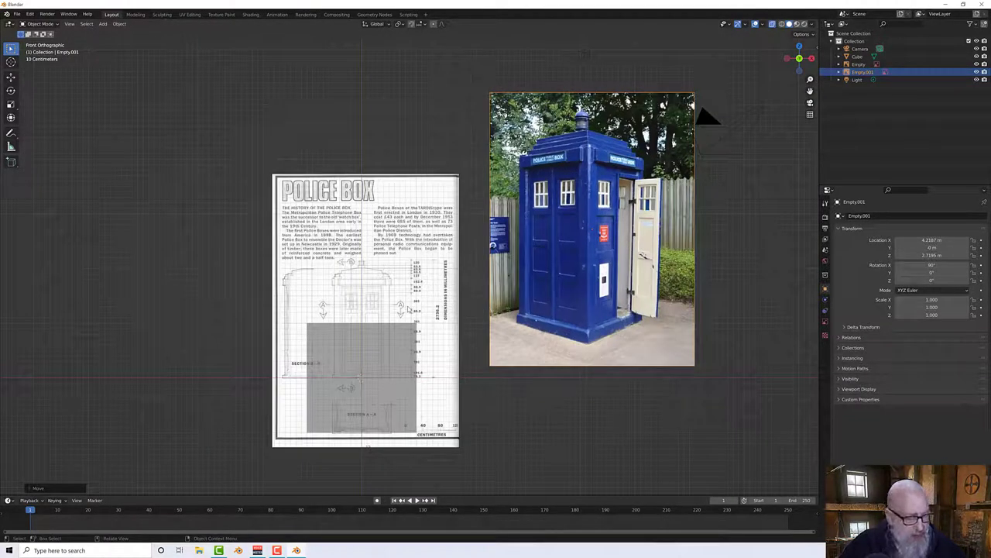
Step: Examine how the background blueprint and the reference photo display when orbiting around the cube, and return to the front view
key("KP_2")
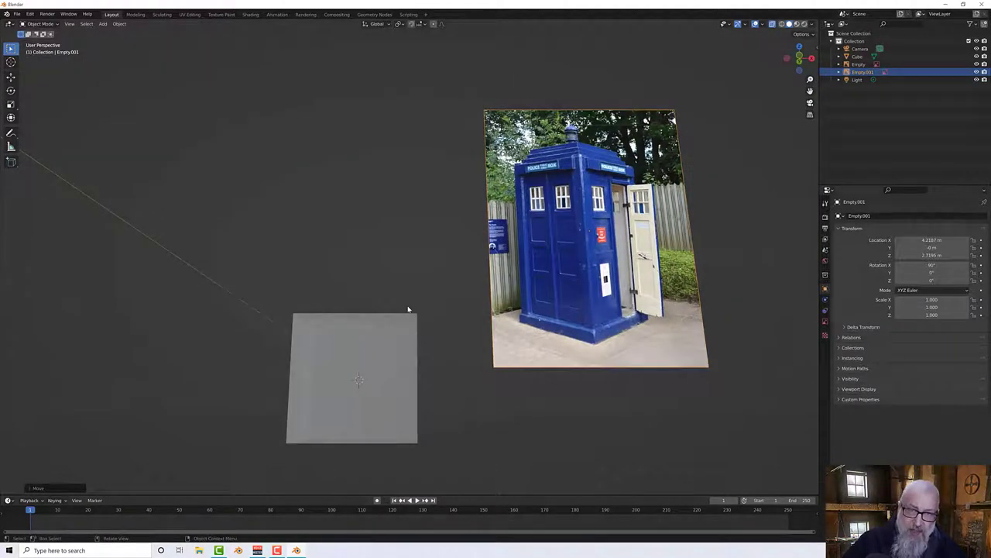
middle_click_drag(404, 270, 427, 274)
middle_click_drag(573, 230, 535, 267)
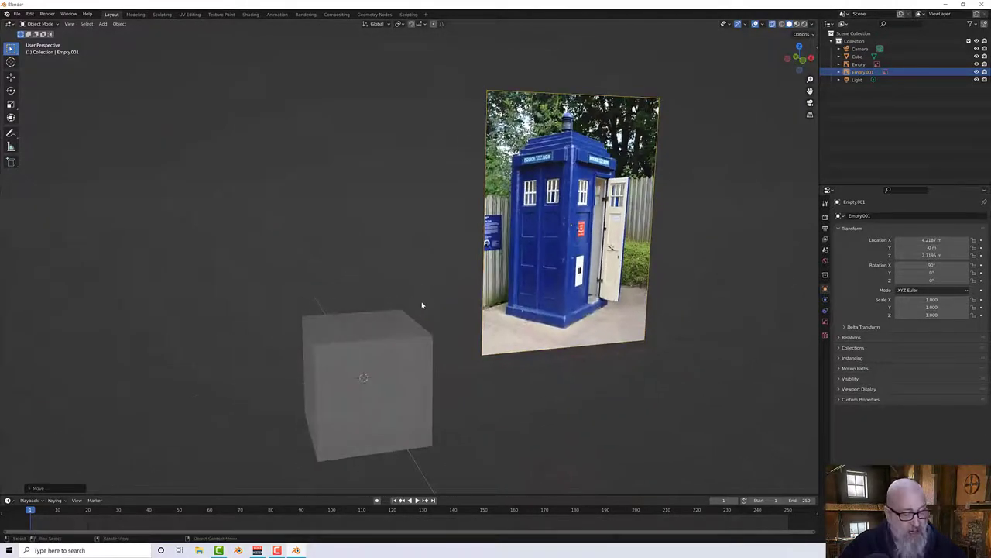
key("KP_1")
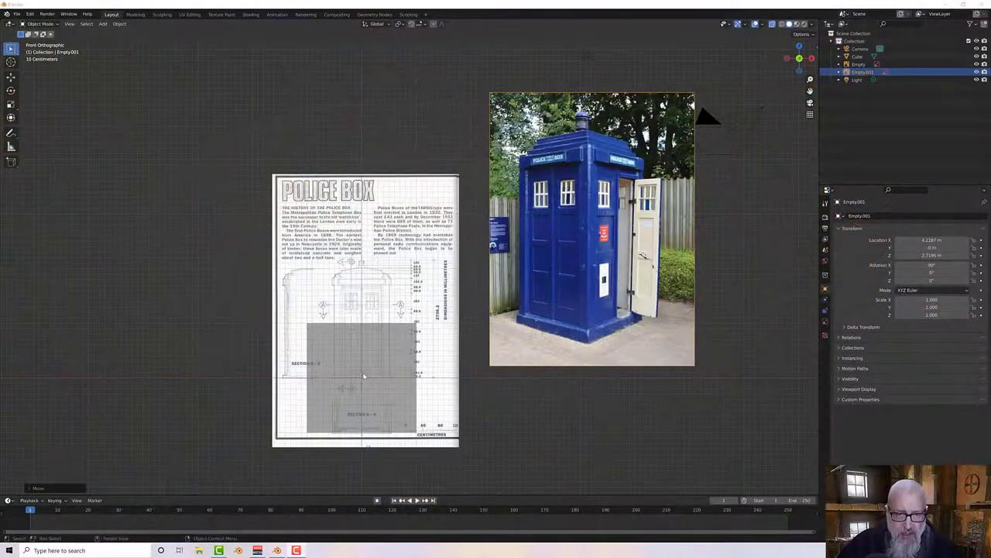
middle_click(372, 375)
mouse_move(398, 377)
middle_mouse_down()
mouse_move(371, 372)
mouse_move(413, 380)
mouse_move(383, 386)
middle_mouse_up()
key("KP_1")
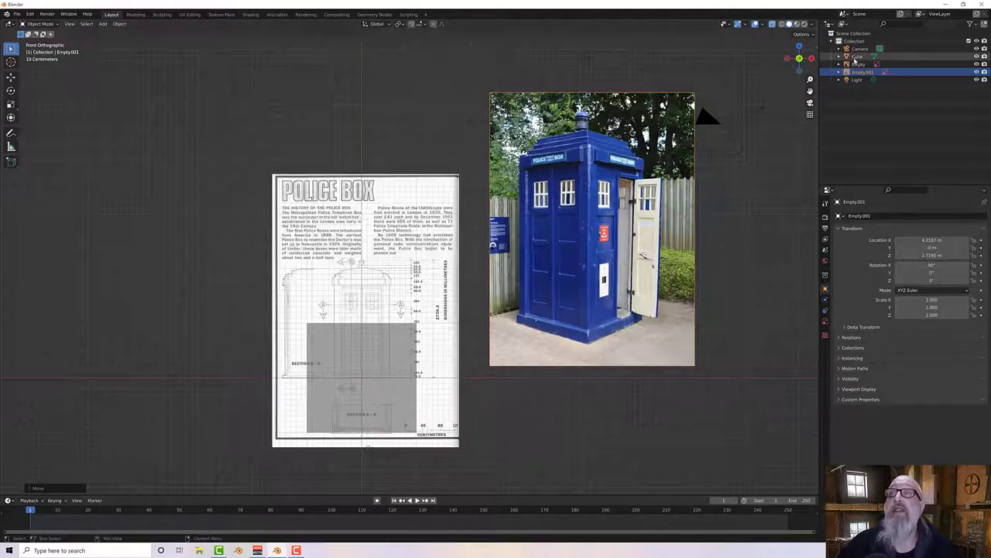
Step: Scale the cube's mesh down to about 0.54 to match the base width in the blueprint's front elevation
left_click(858, 57)
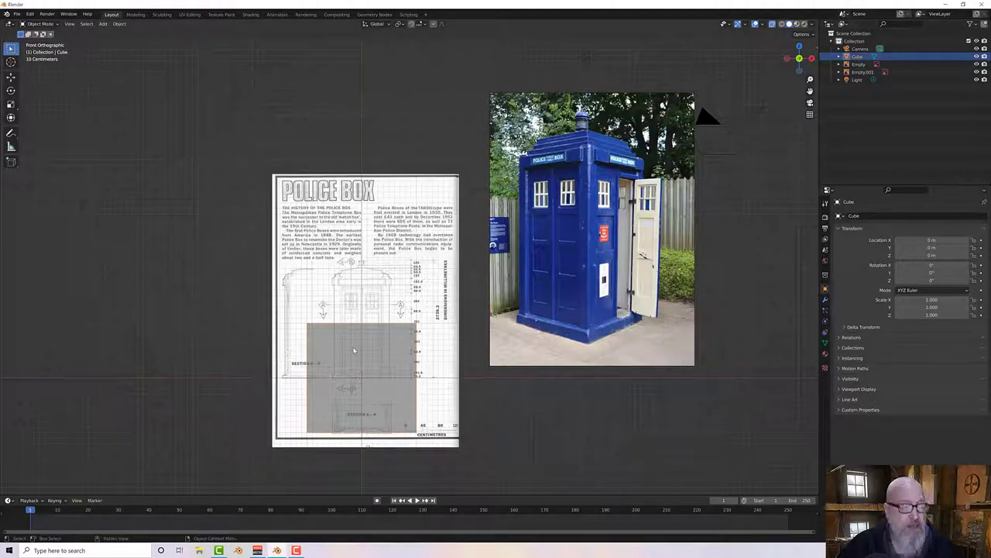
key("Tab")
scroll(353, 351, "up", 2)
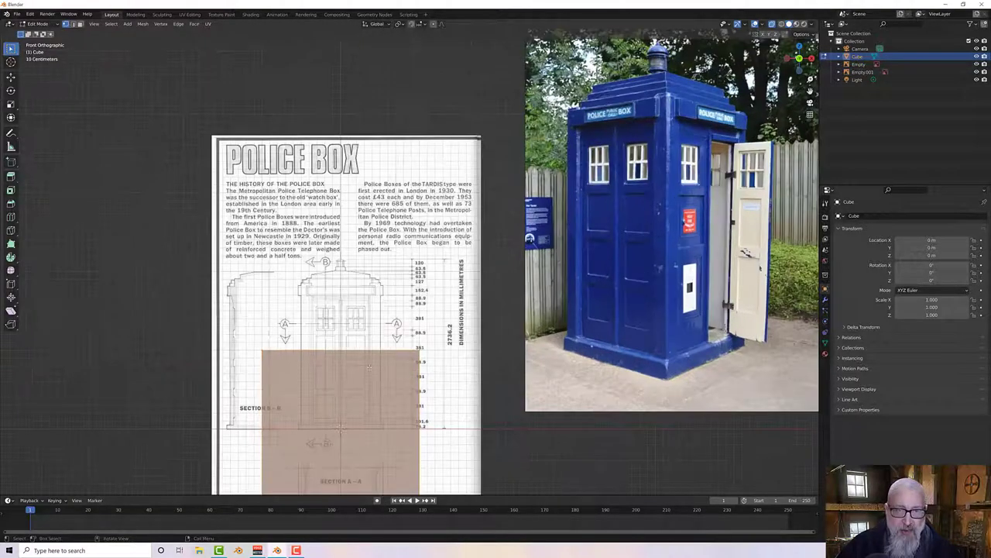
scroll(399, 313, "up", 5)
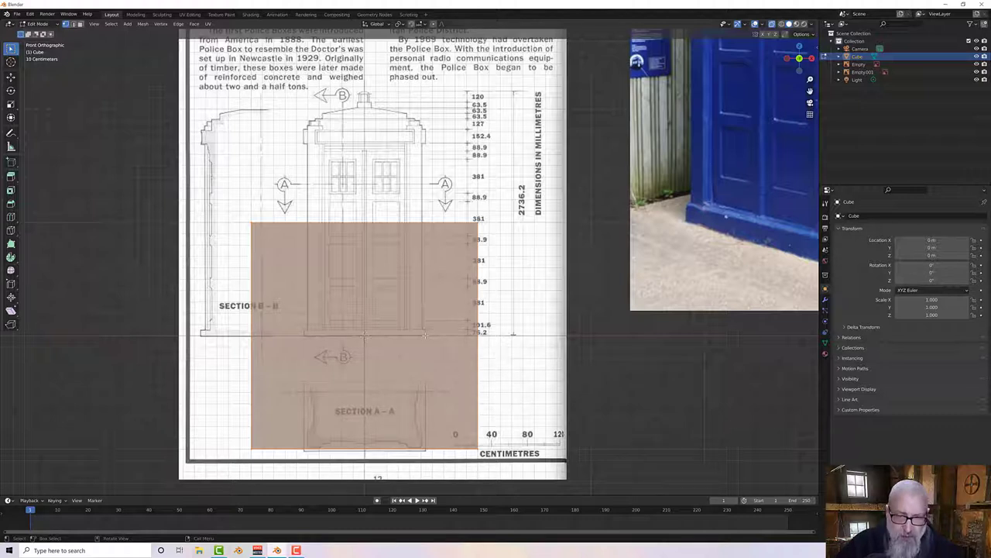
key("g")
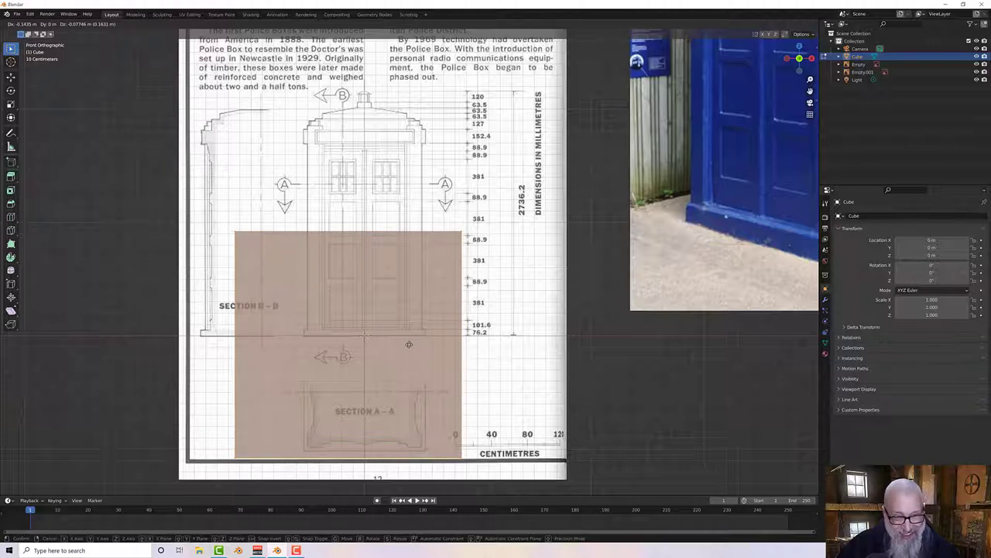
key("s")
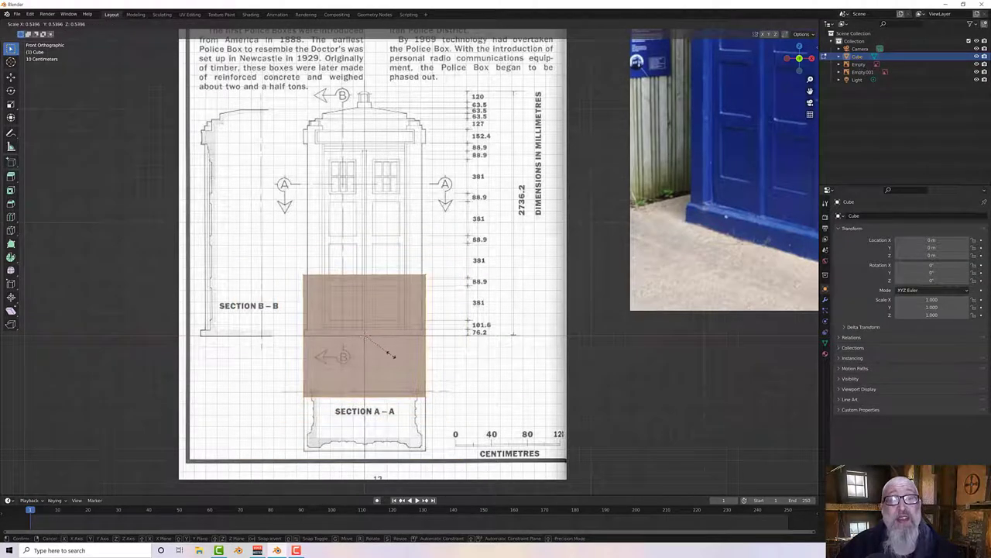
left_click(389, 354)
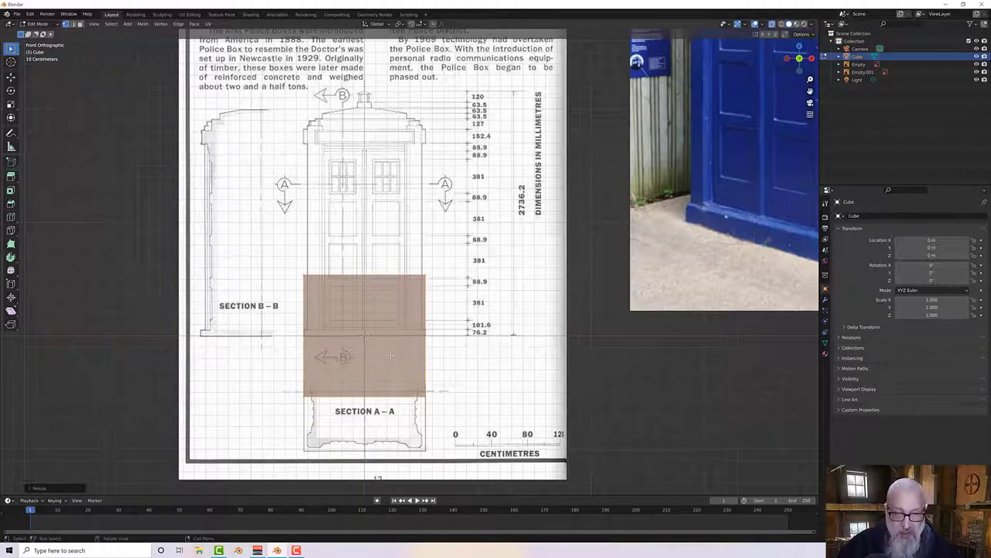
Step: Flatten the cube's mesh along Z to about 0.095 to form a thin base slab
key("s")
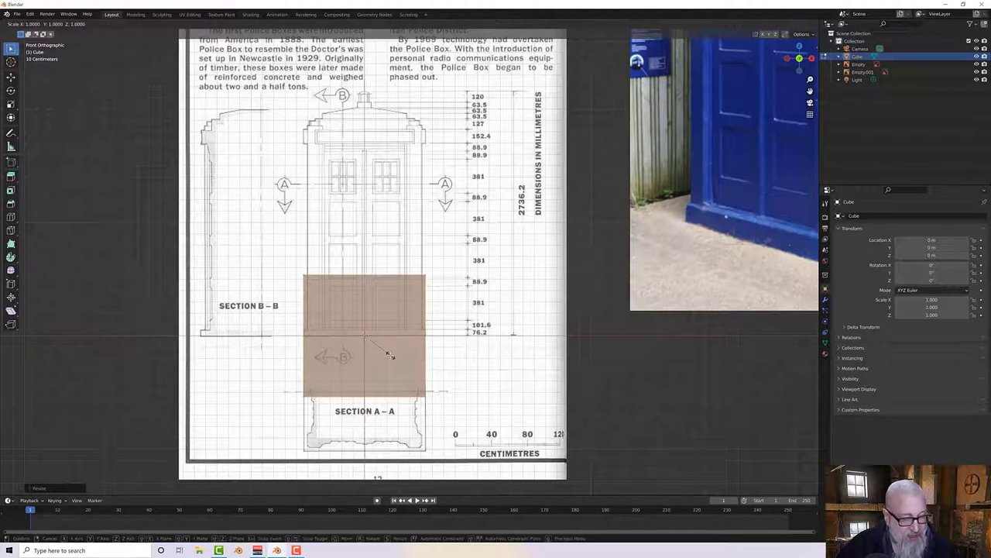
key("z")
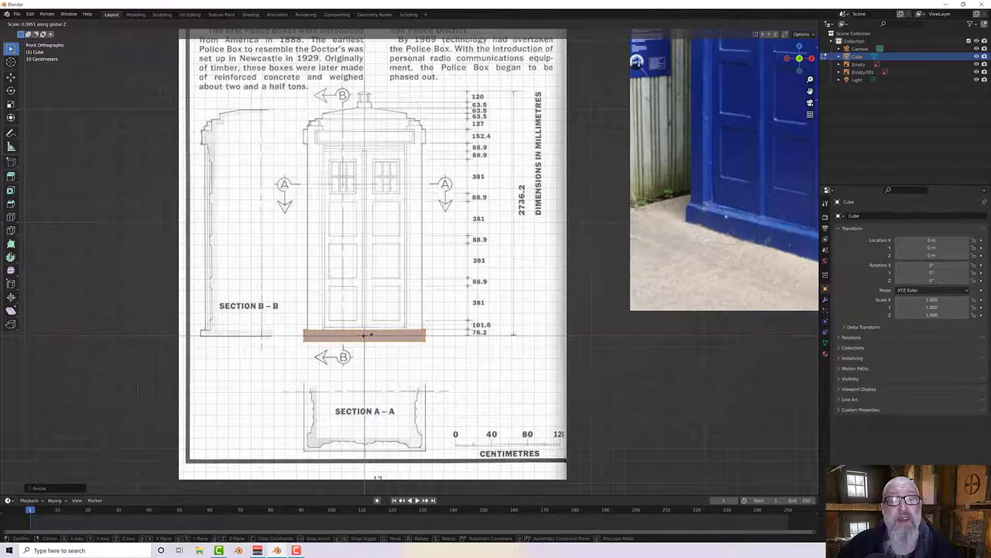
left_click(367, 335)
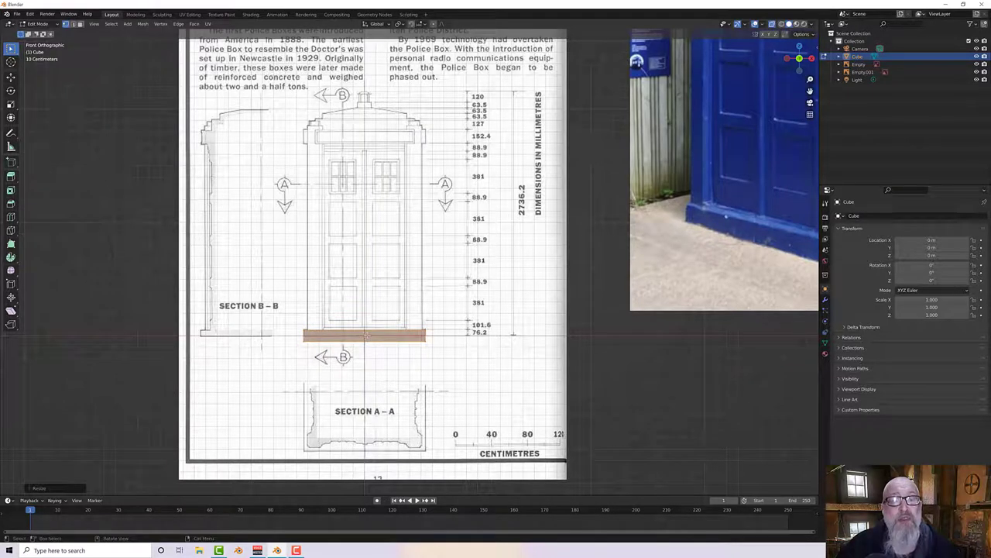
Step: Move the slab slightly up along Z to align its top edge with the base's top line on the blueprint
scroll(486, 358, "up", 4)
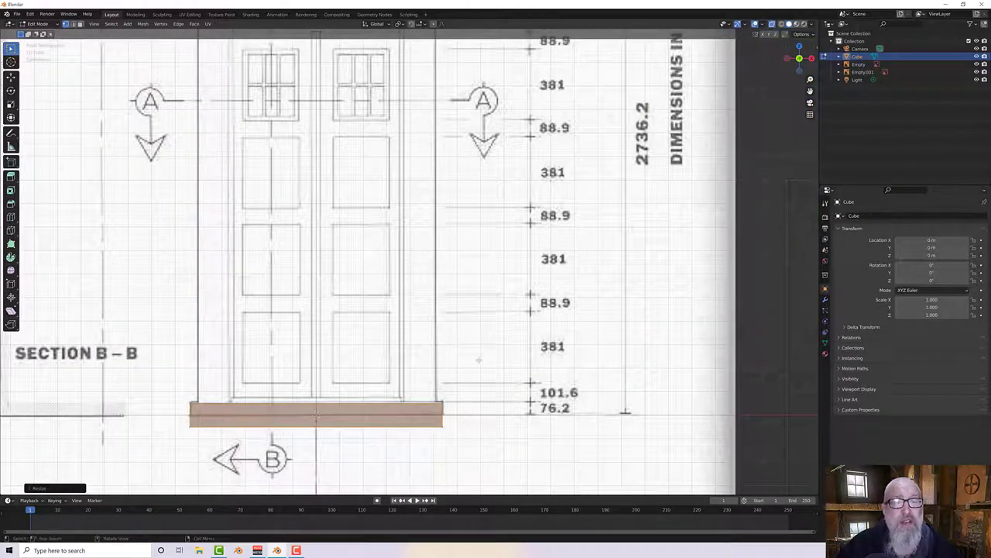
middle_click_drag(486, 358, 542, 295, "shift")
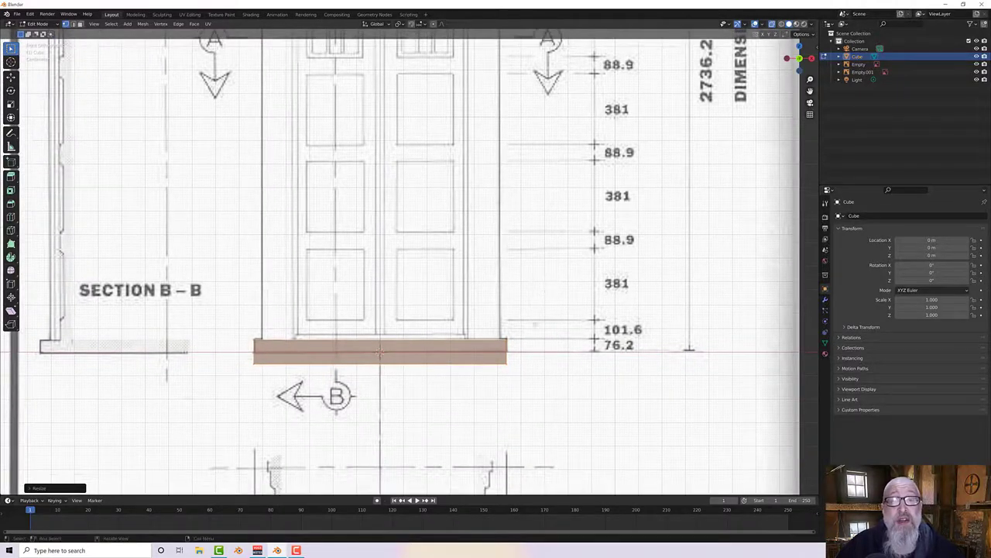
scroll(381, 351, "up", 2)
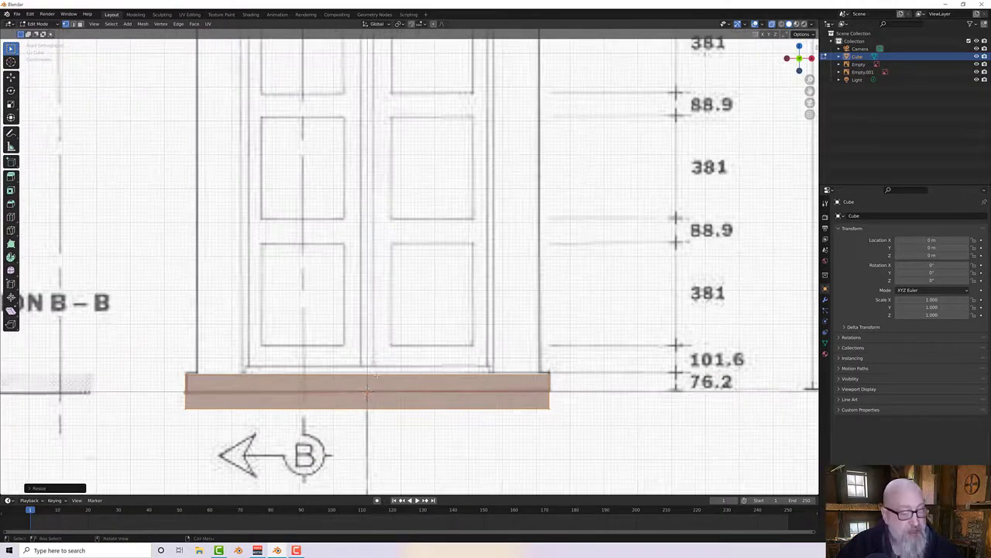
key("g")
key("z")
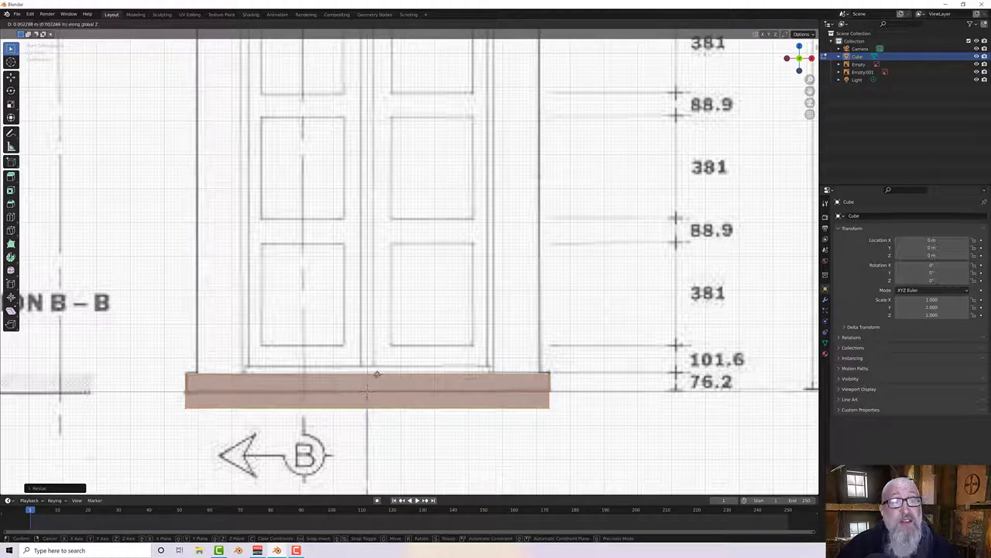
left_click(376, 372)
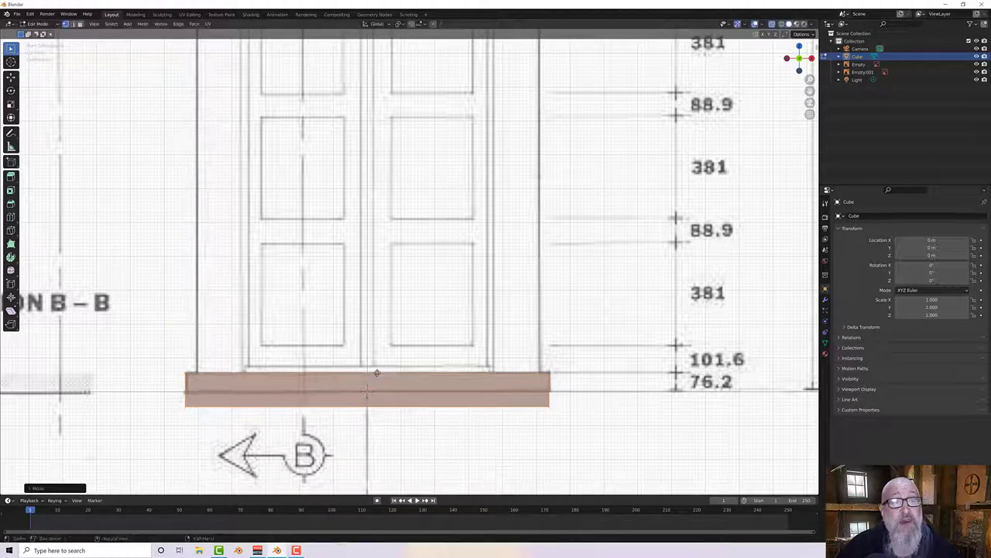
Step: Raise the slab's bottom vertices about 0.042 m along Z to the blueprint's ground line
left_click(530, 448)
left_click_drag(597, 449, 173, 403)
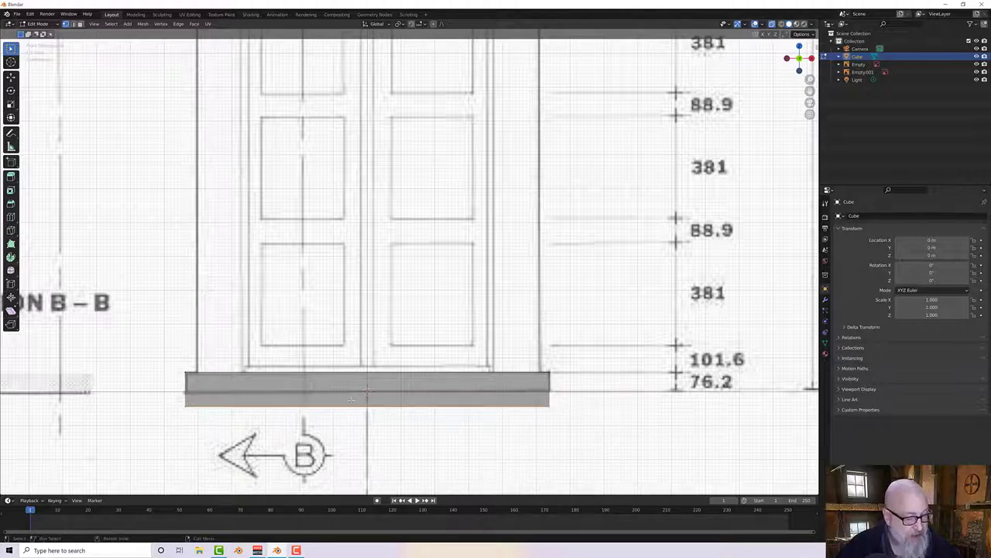
key("g")
key("z")
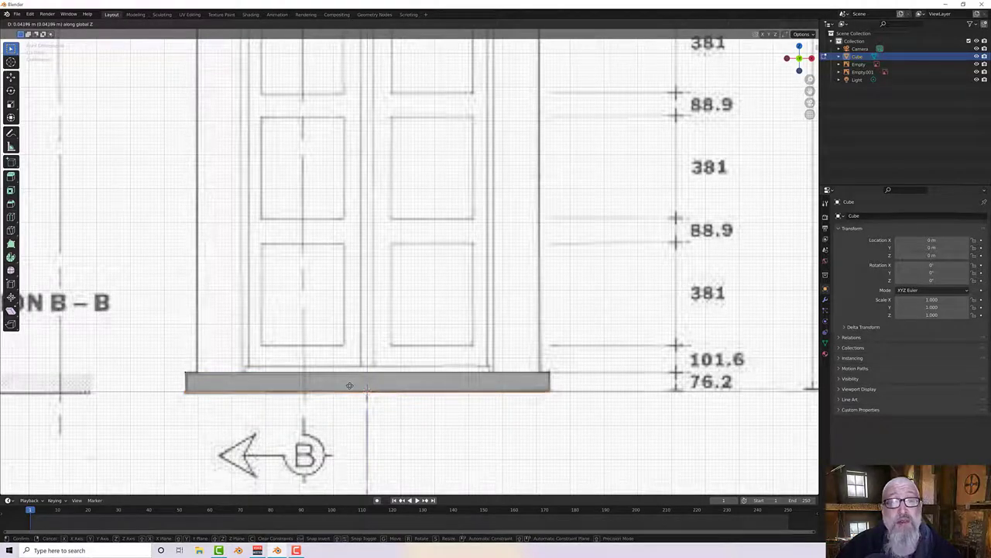
left_click(350, 385)
Step: Select all linked faces of the base slab and duplicate them in place
scroll(409, 397, "down", 6)
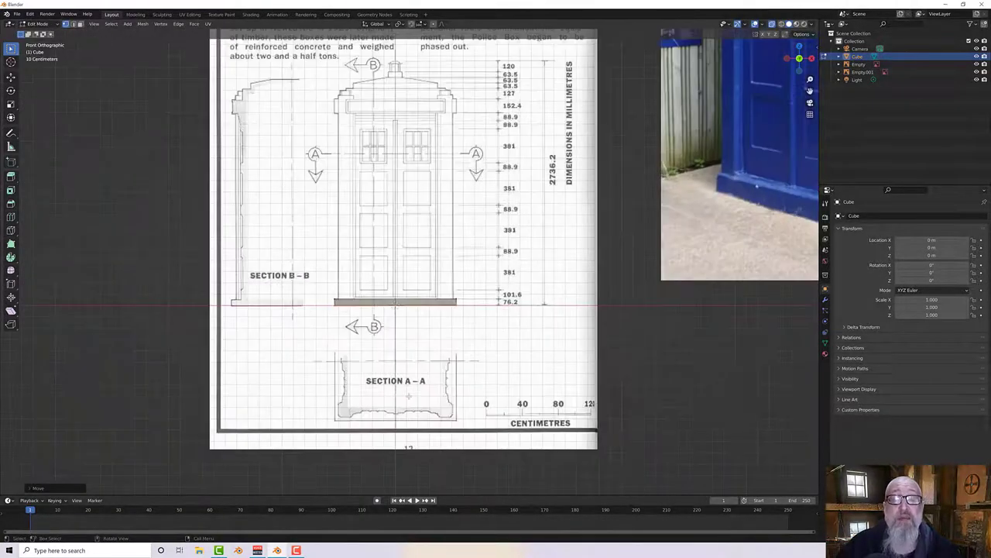
middle_click_drag(408, 396, 469, 352)
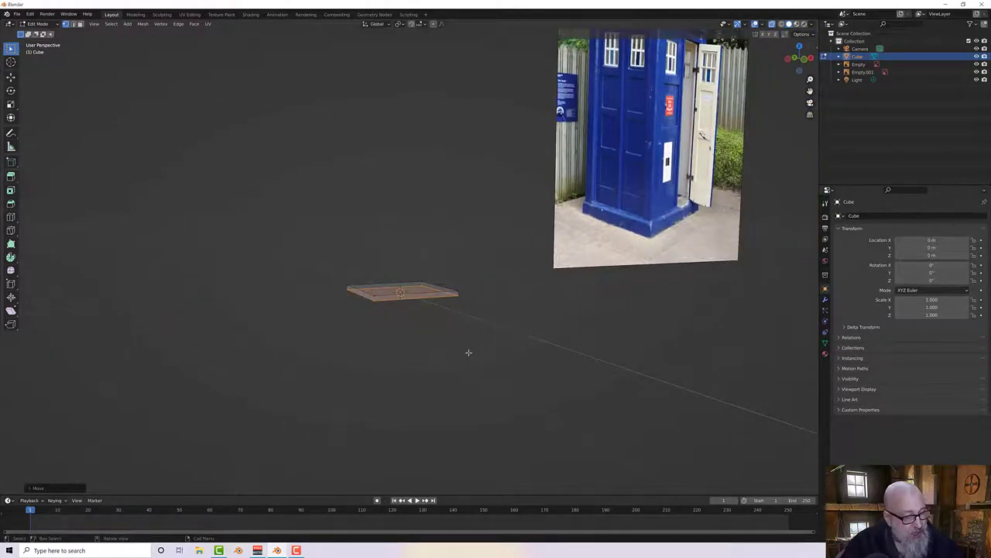
middle_click_drag(498, 312, 484, 310)
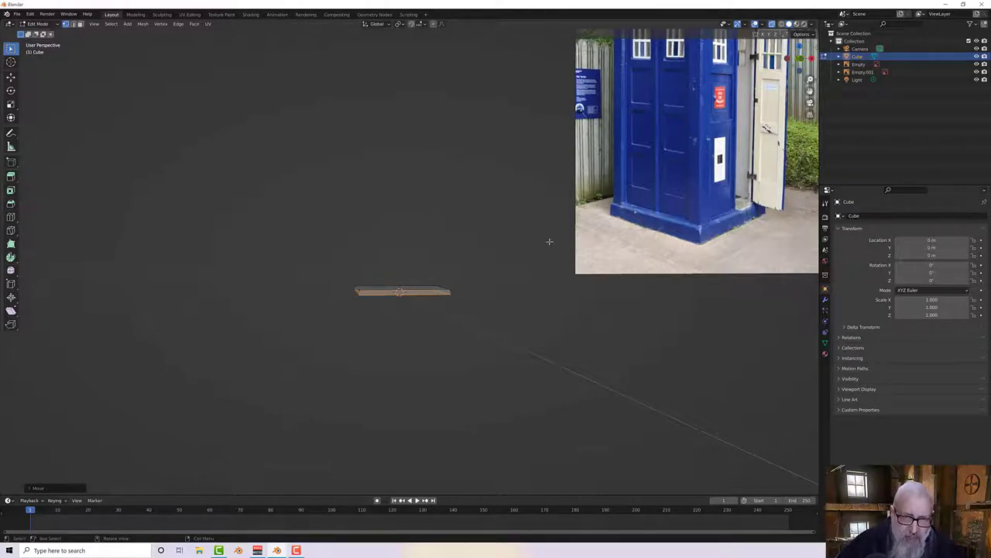
key("KP_1")
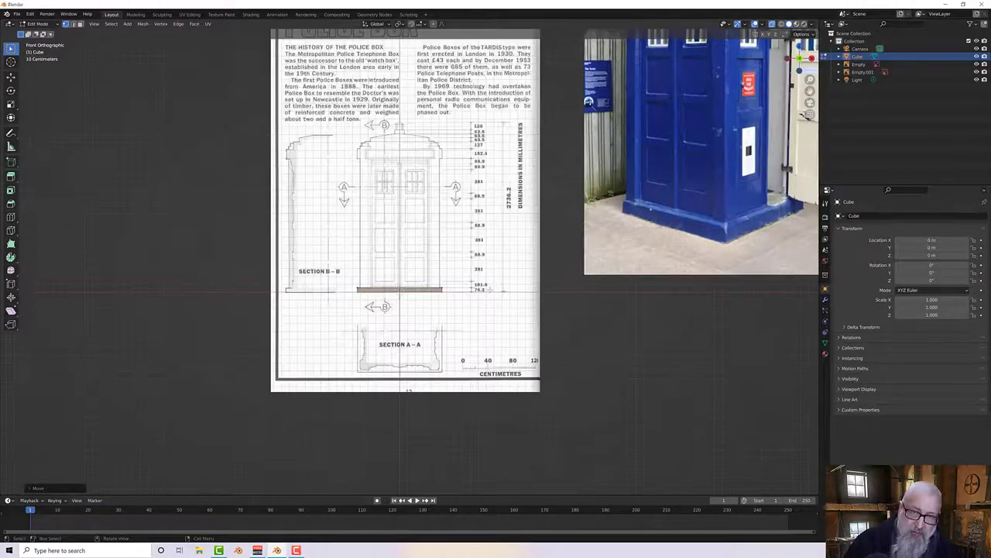
scroll(338, 416, "up", 3)
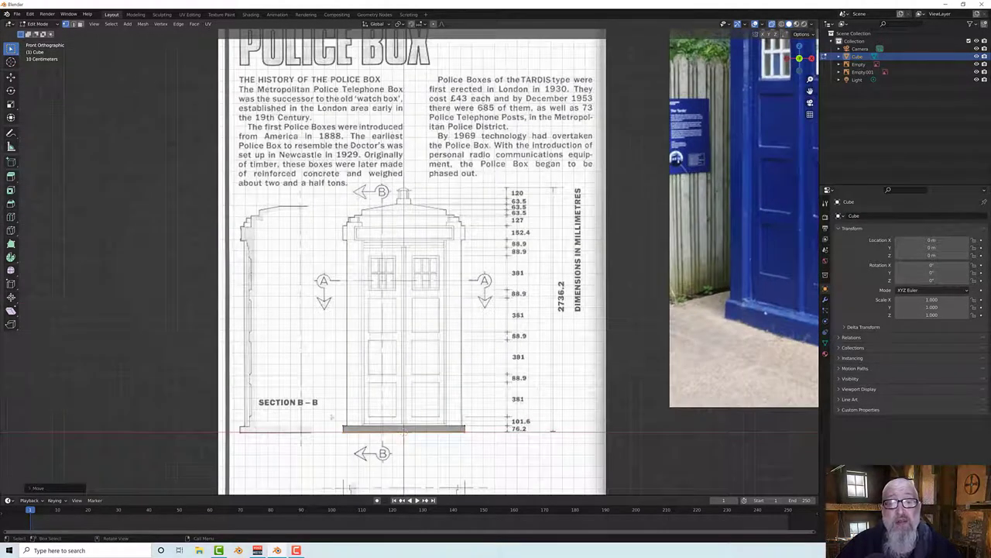
key("a")
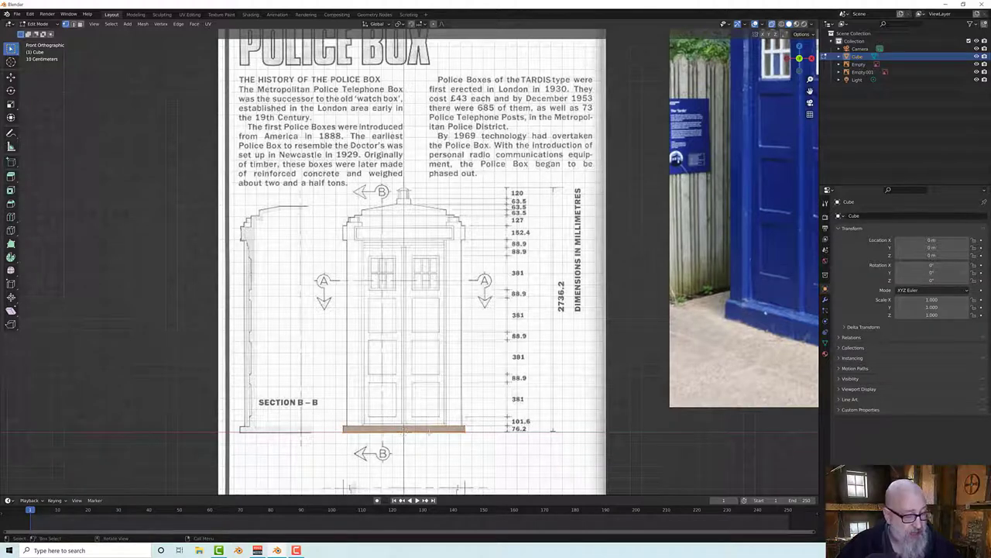
key("alt+a")
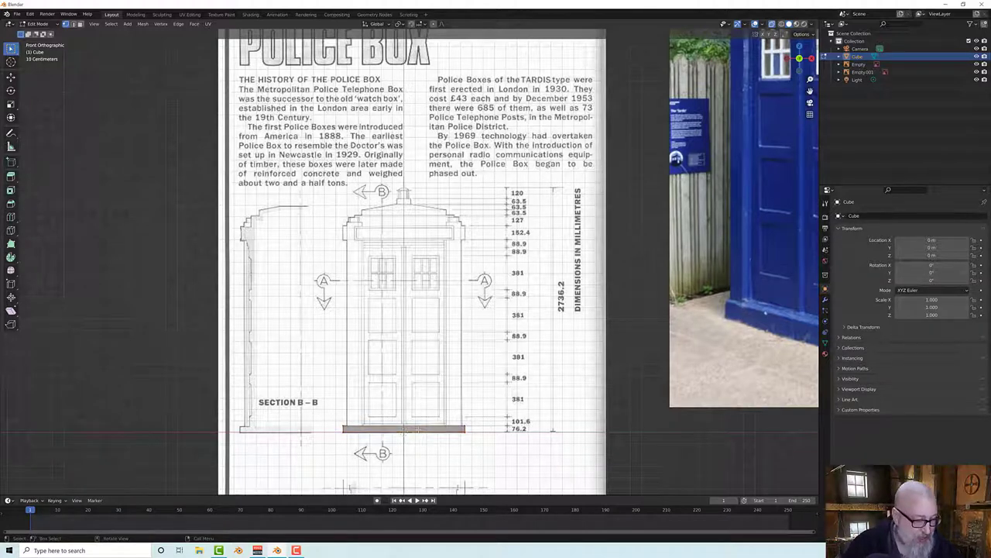
key("ctrl+l")
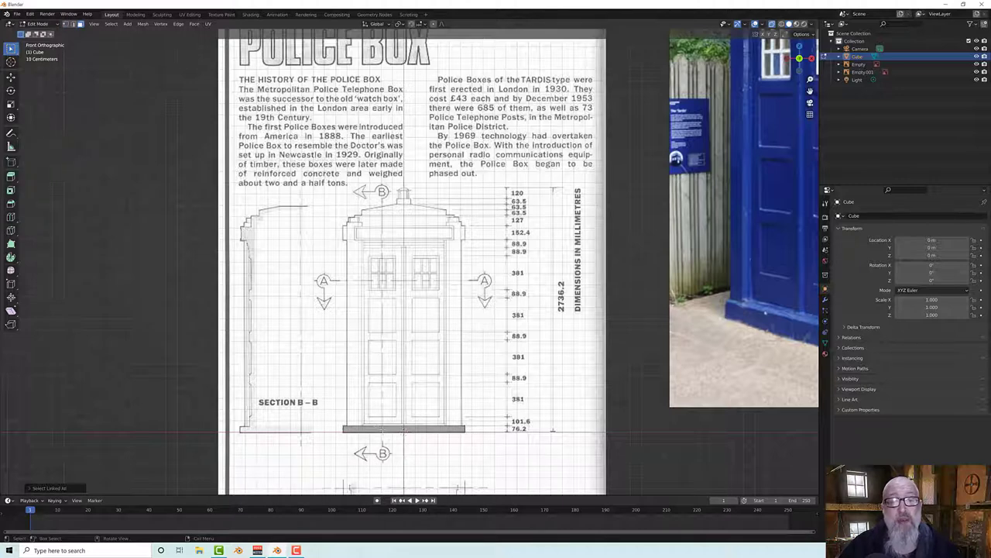
key("l")
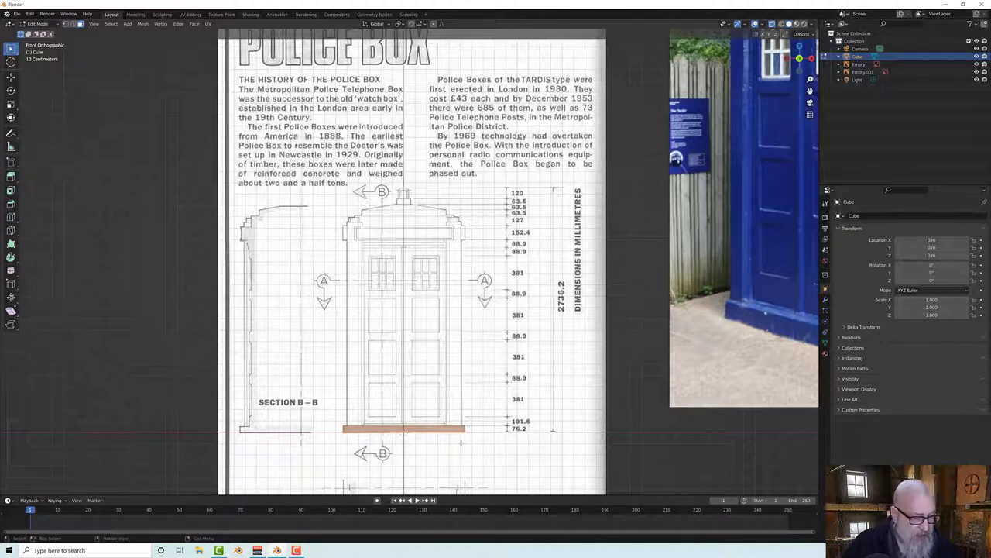
key("ctrl+l")
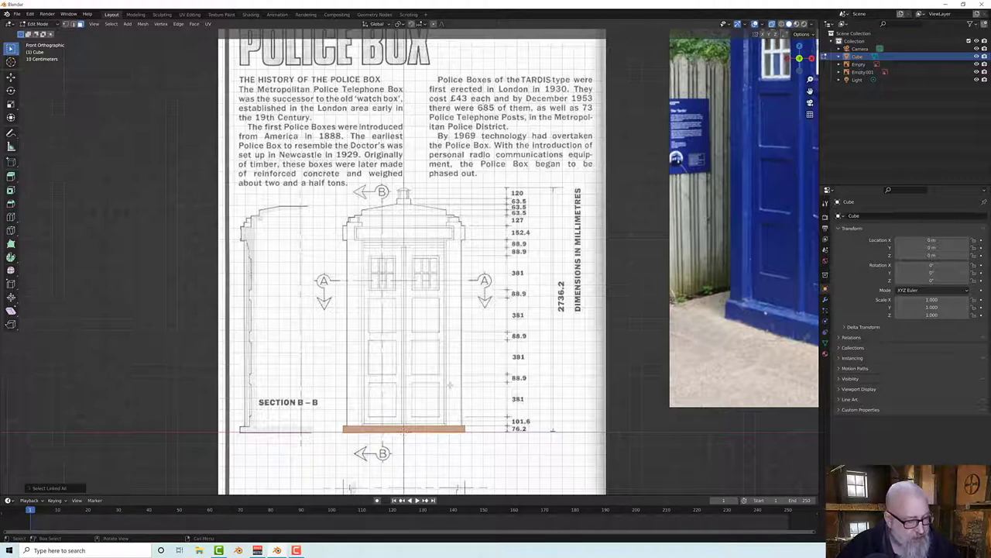
key("shift+d")
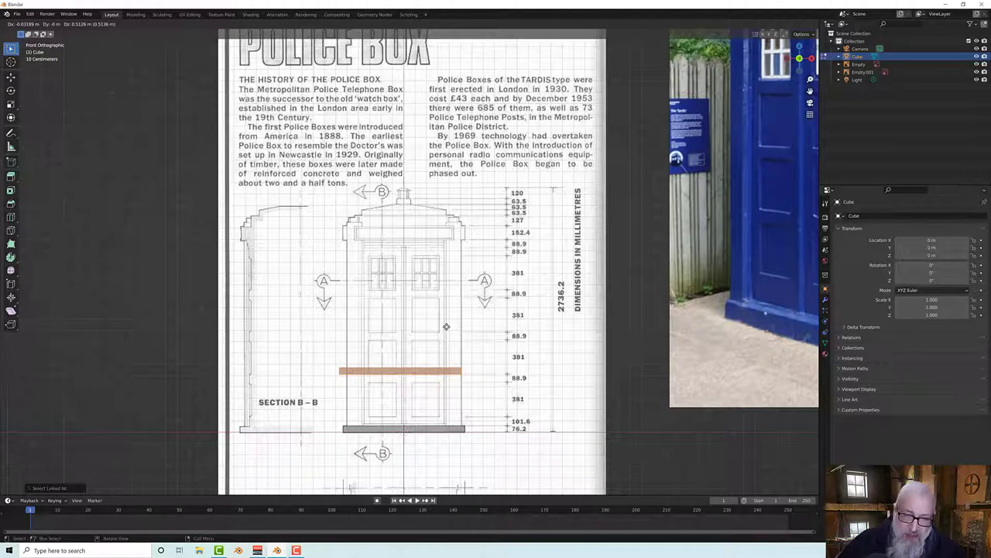
key("Escape")
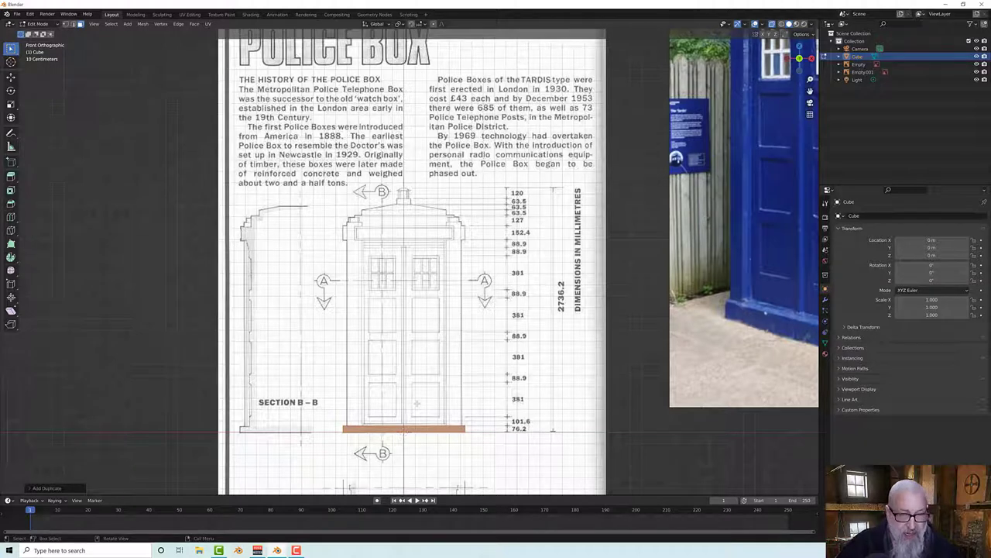
Step: Shrink the duplicated slab uniformly to about a corner post's width, and scale it about 5.9 times along Z
key("s")
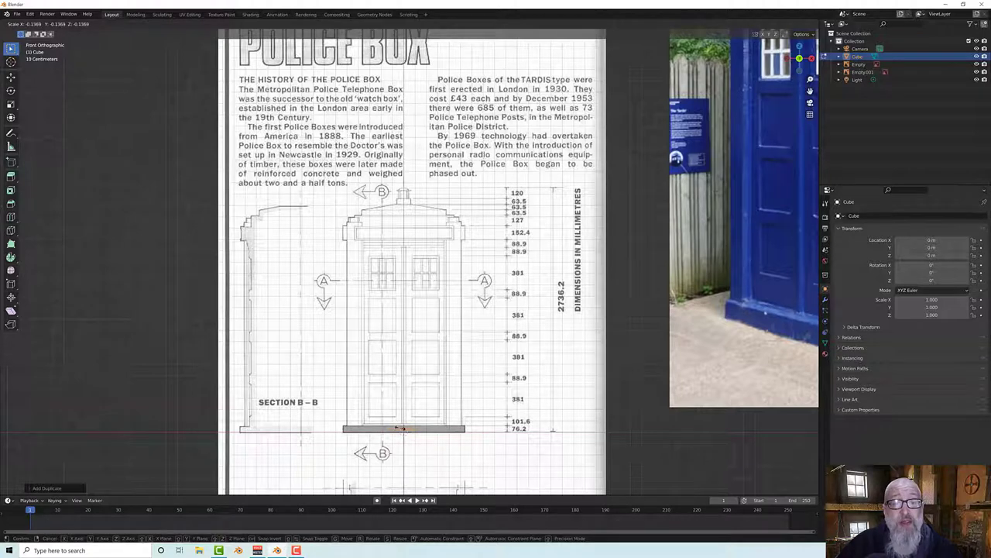
left_click(401, 429)
scroll(406, 445, "up", 1)
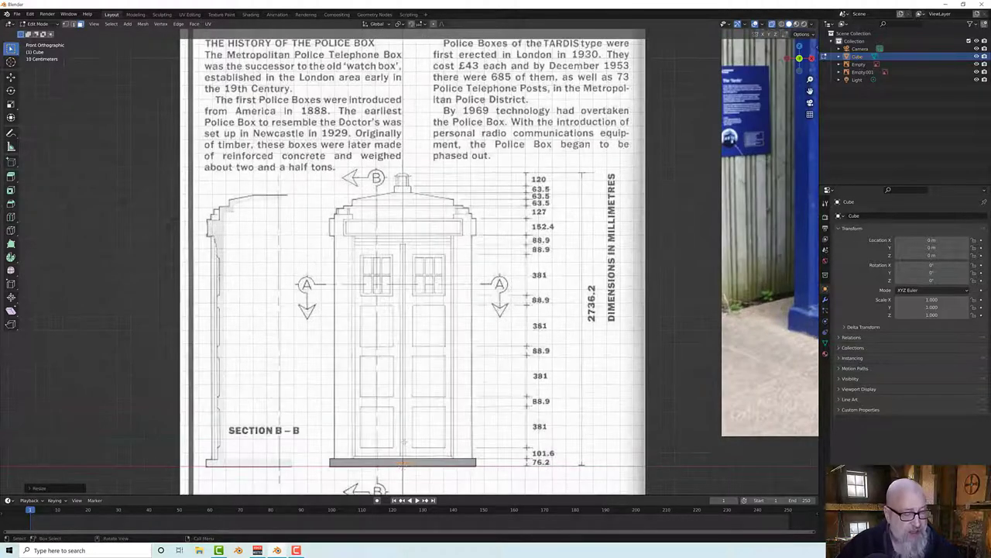
key("s")
key("z")
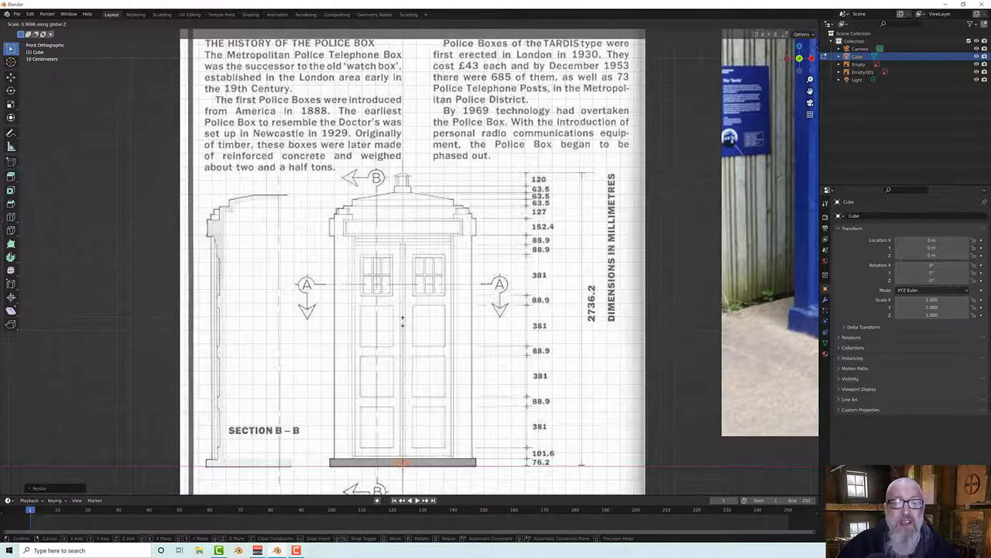
left_click(402, 321)
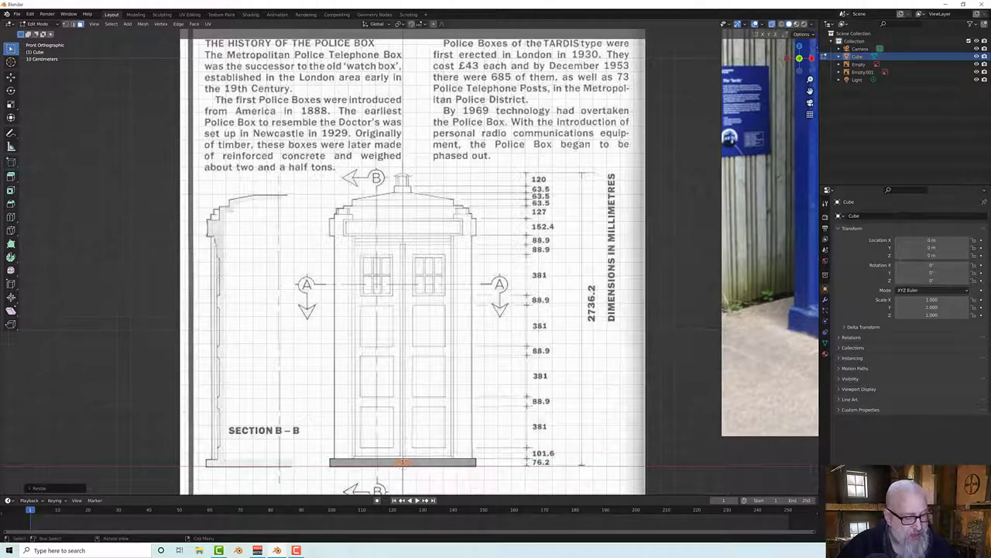
Step: Move the small block about 0.43 m along X and 0.06 m up to the foot of the right corner post
key("g")
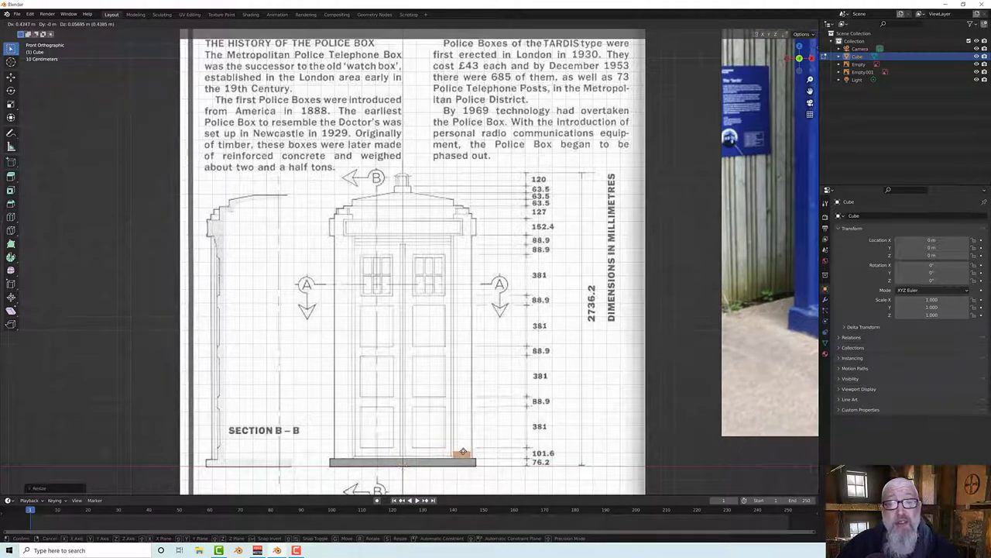
left_click(463, 451)
scroll(480, 457, "up", 5)
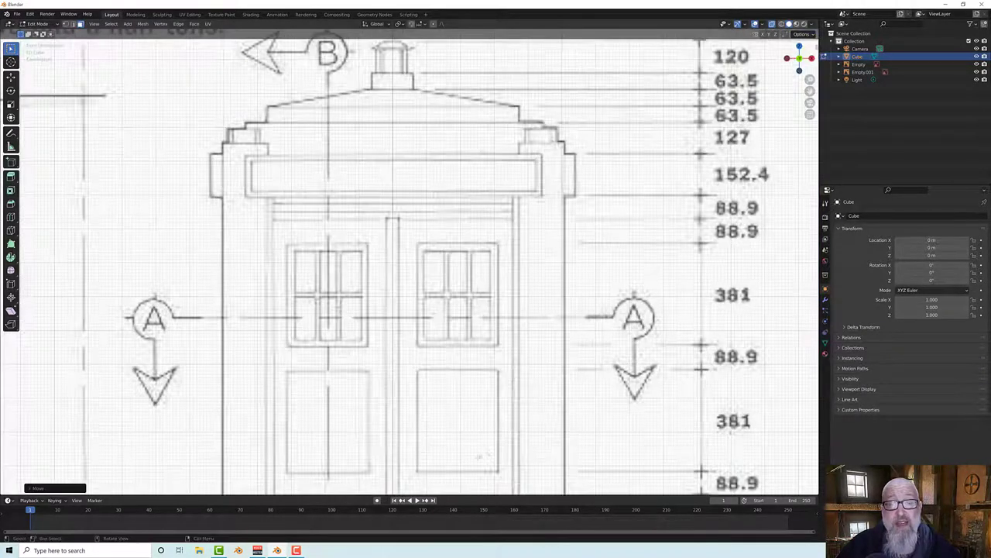
middle_click_drag(509, 451, 424, 80, "shift")
scroll(386, 346, "up", 3)
middle_click_drag(496, 465, 441, 314, "shift")
scroll(467, 333, "up", 4)
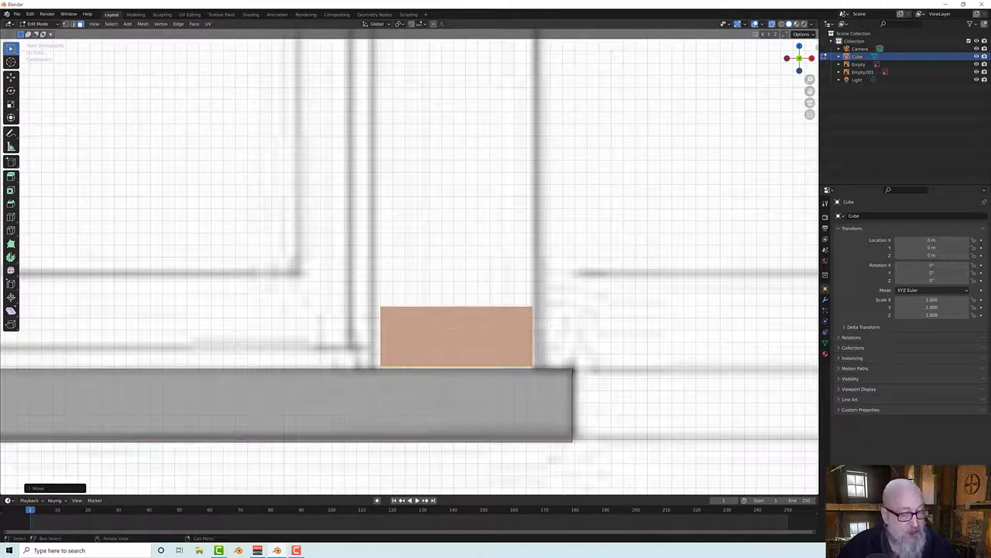
Step: Nudge the small block about 0.002 m along negative X and Z, and enlarge it uniformly about 1.09 times to the post's width
key("g")
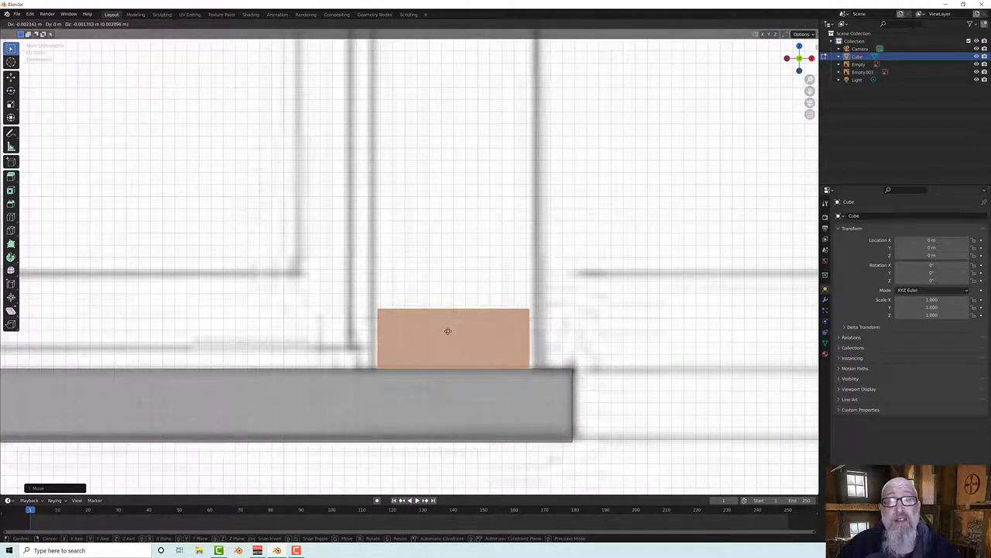
key("Escape")
key("Tab")
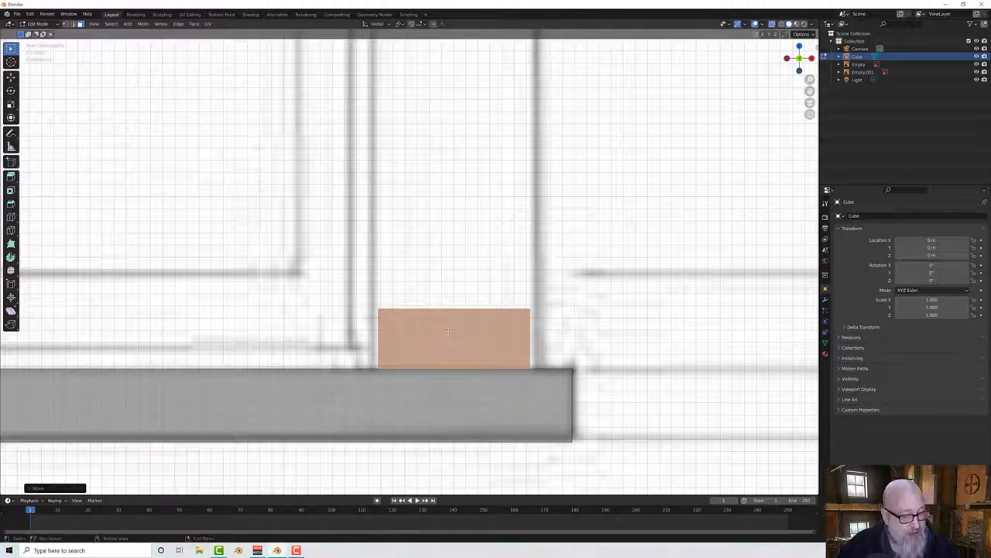
key("s")
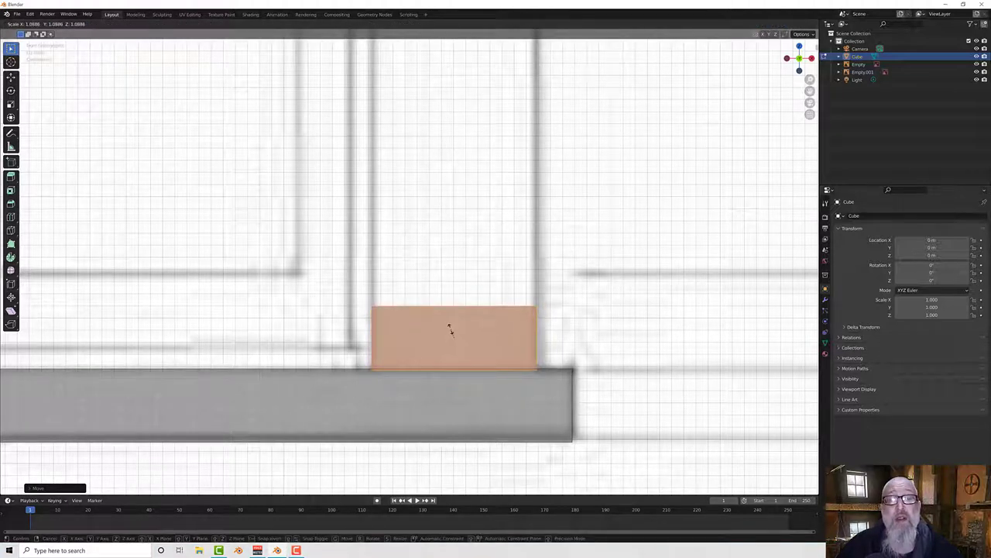
left_click(447, 344)
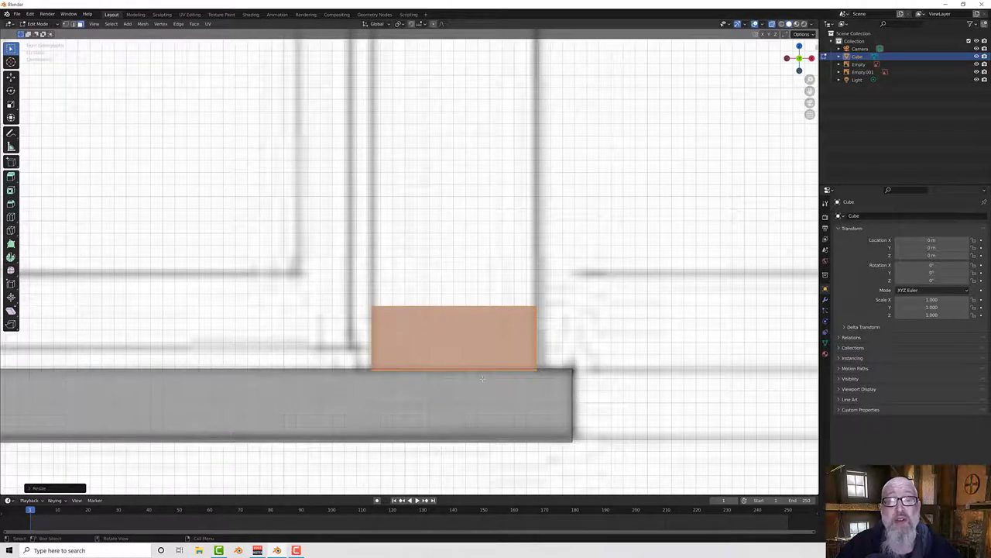
Step: Select the small block's top face and raise it about 1.74 m along Z to form the full-height corner post
scroll(384, 385, "up", 2)
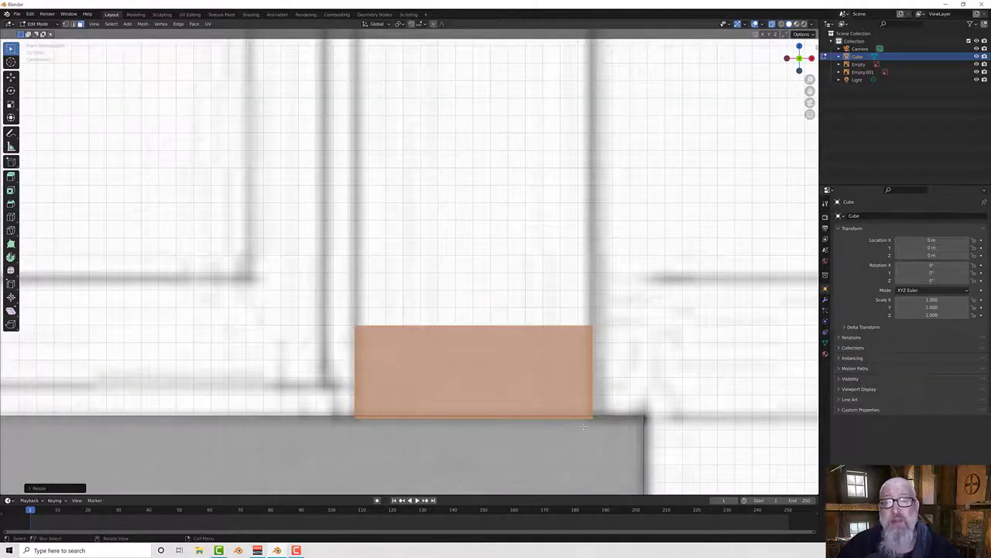
scroll(583, 426, "down", 2)
scroll(485, 320, "down", 1)
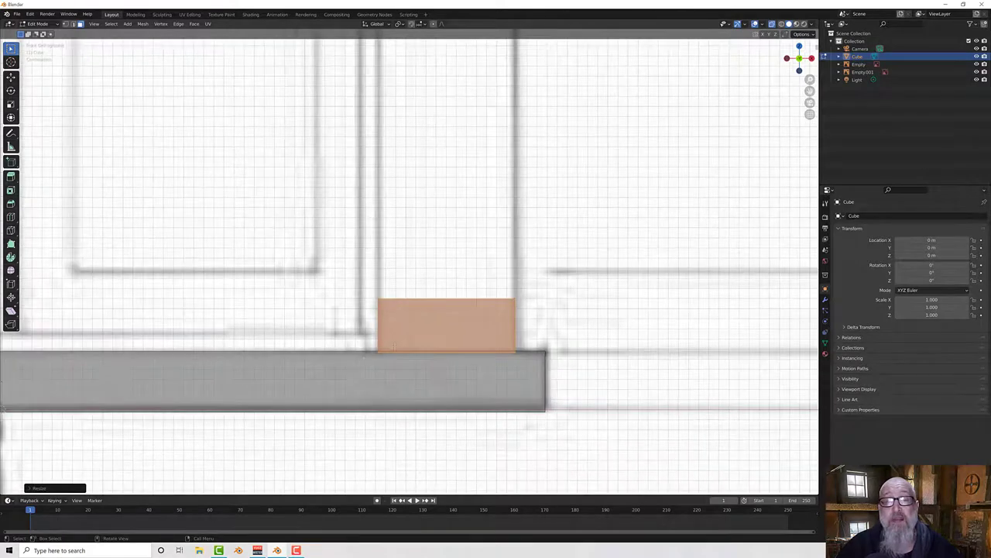
scroll(402, 354, "down", 4)
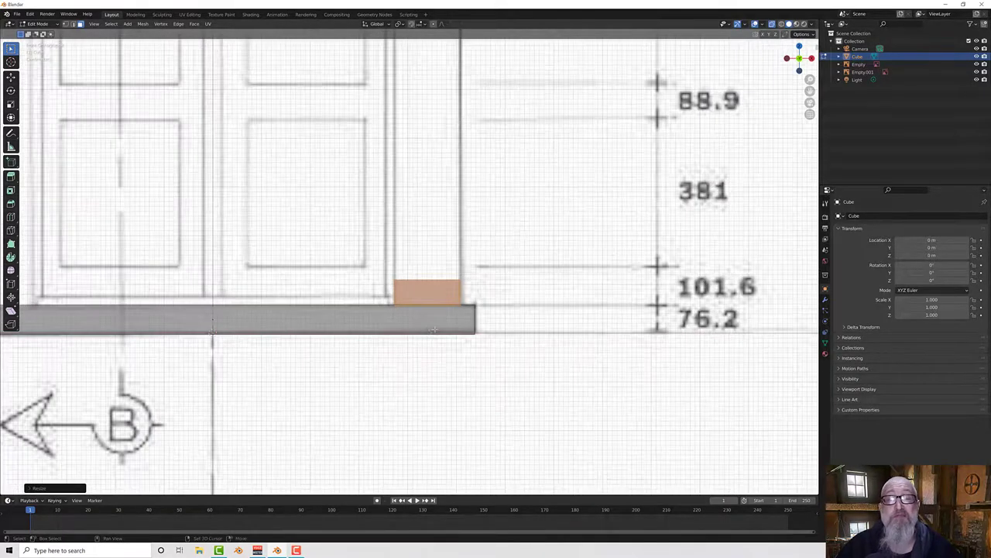
middle_click_drag(437, 349, 432, 463, "shift")
left_click(374, 377)
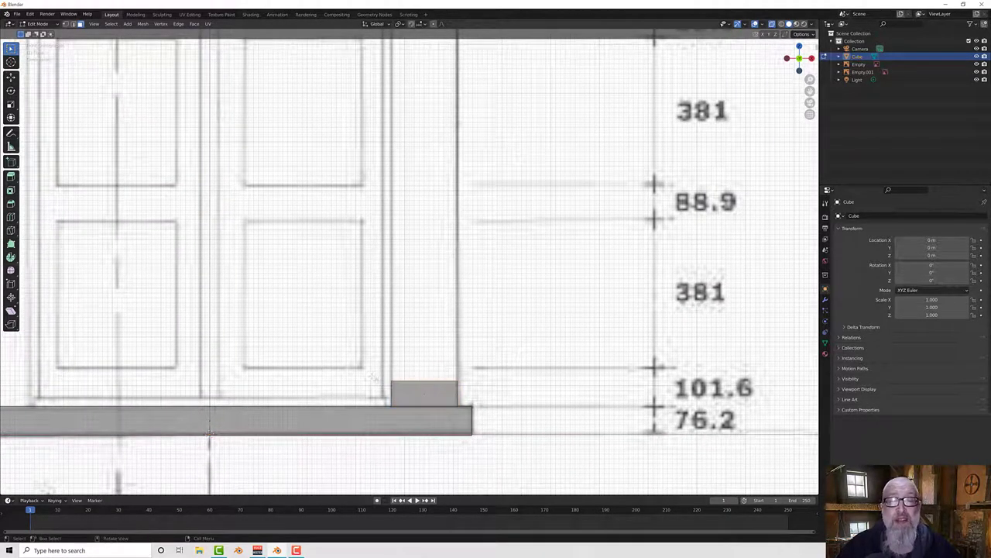
left_click_drag(370, 369, 443, 386)
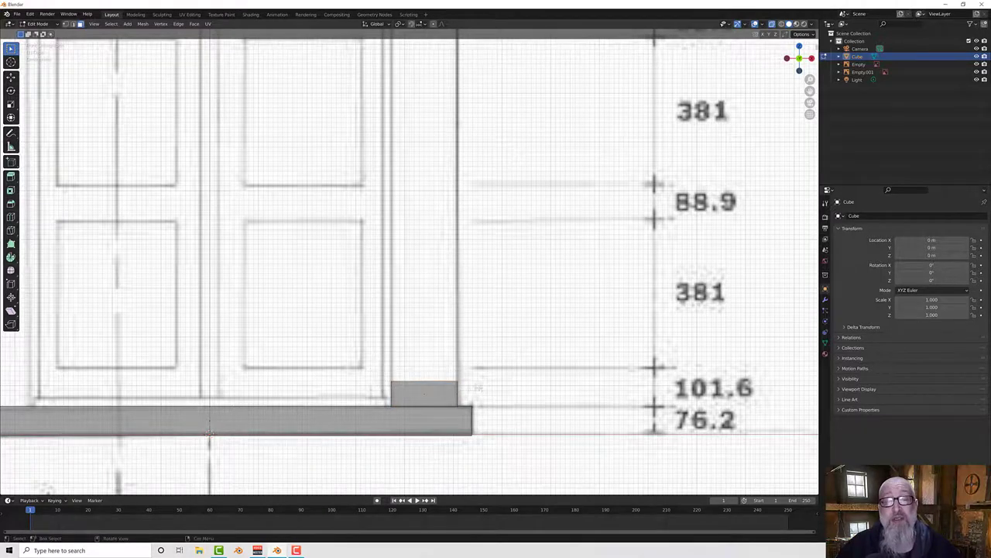
scroll(479, 389, "down", 3)
scroll(299, 472, "down", 4)
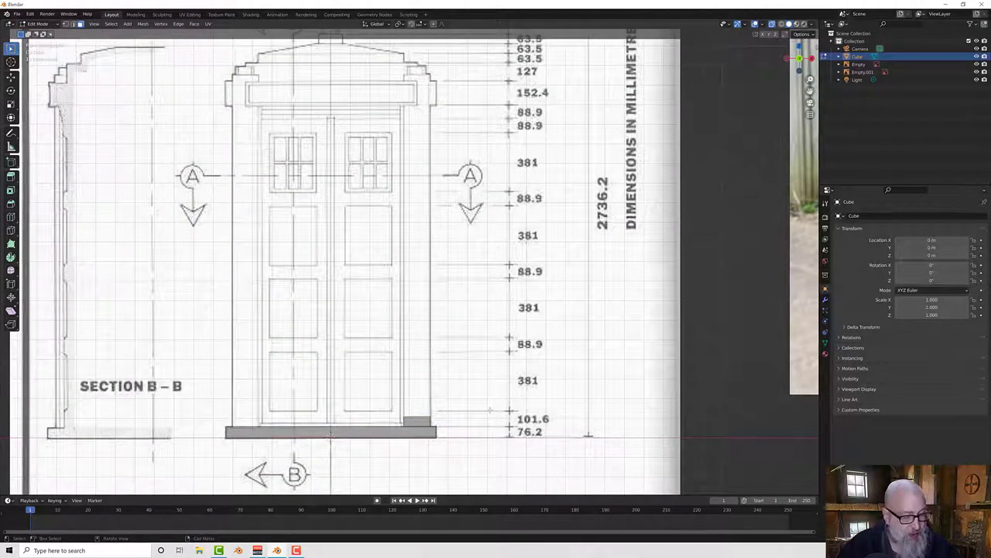
key("g")
key("z")
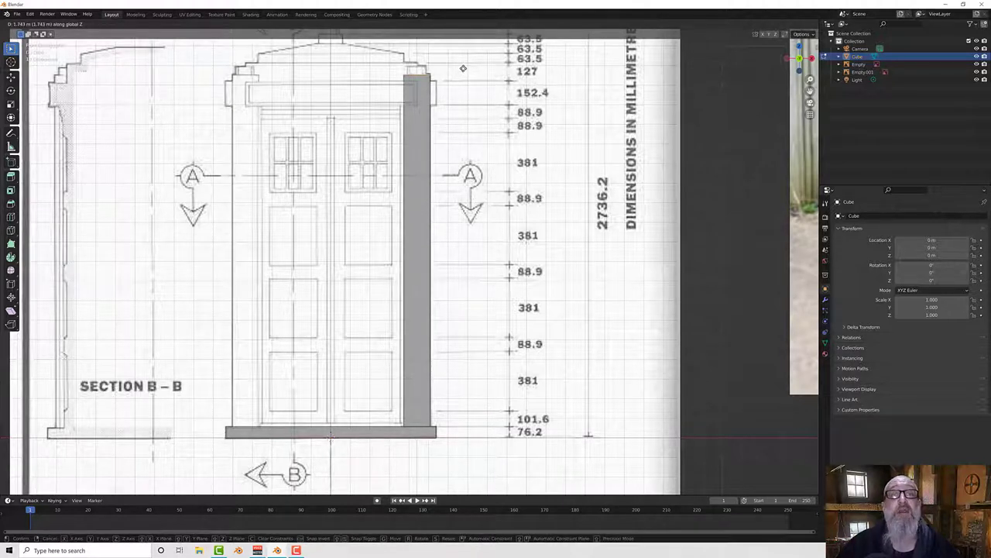
left_click(464, 69)
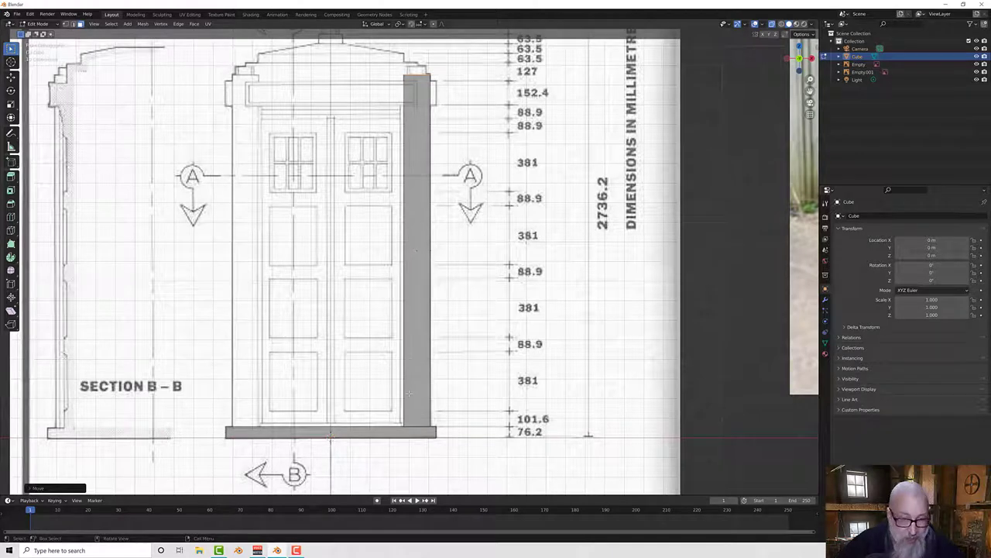
Step: Select all linked faces of the tall corner post and view the model from the top
mouse_move(468, 369)
middle_mouse_down()
mouse_move(416, 408)
mouse_move(365, 409)
mouse_move(452, 403)
mouse_move(431, 405)
mouse_move(417, 363)
middle_mouse_up()
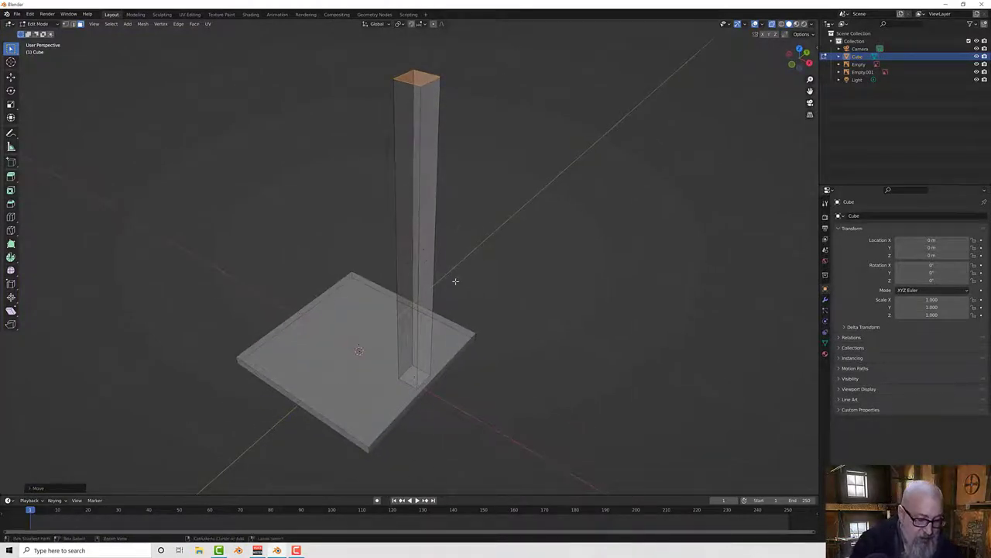
key("ctrl+l")
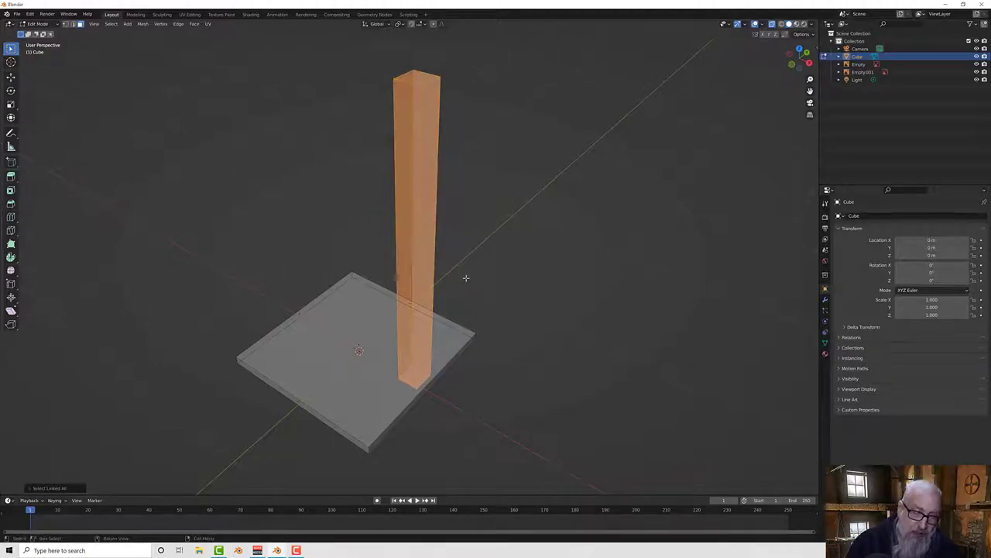
key("KP_7")
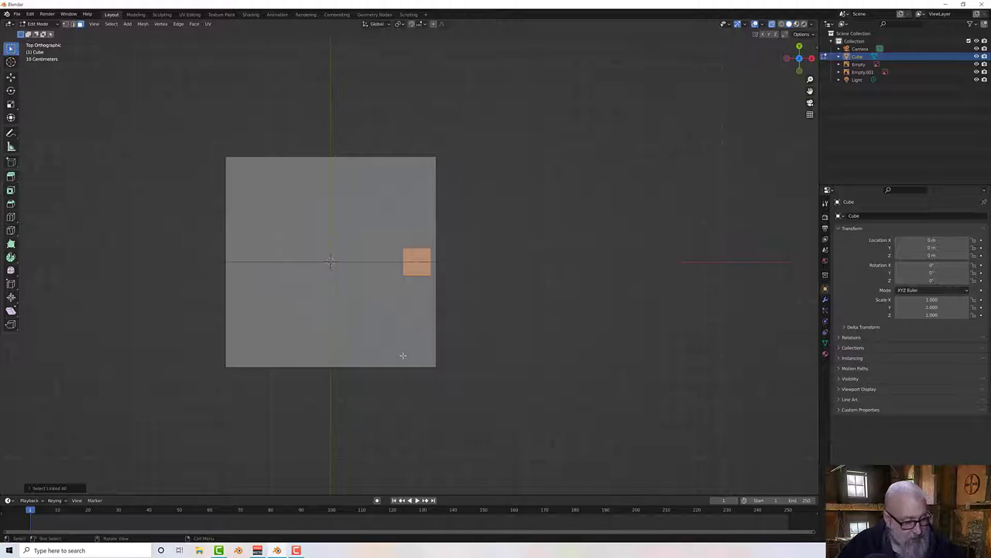
key("s")
key("y")
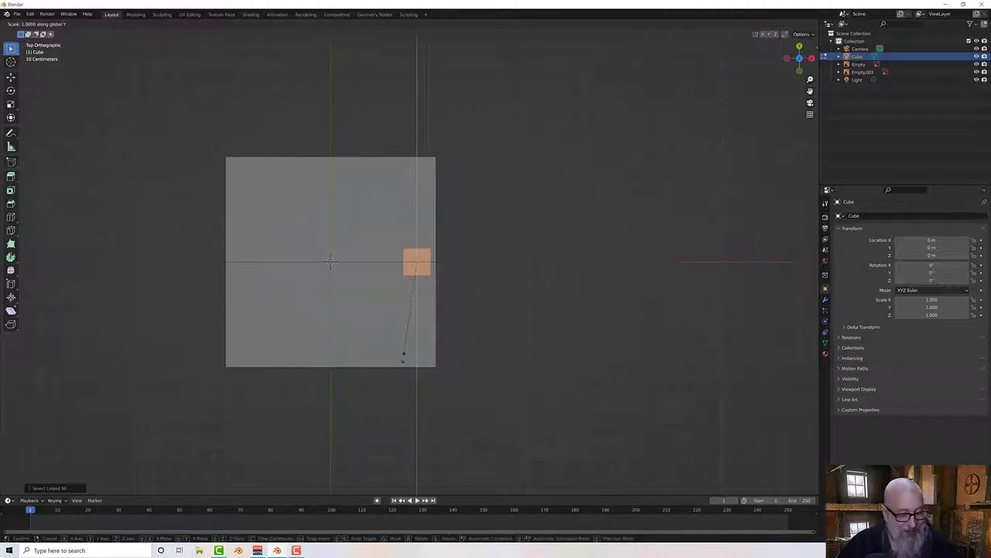
left_click(401, 328)
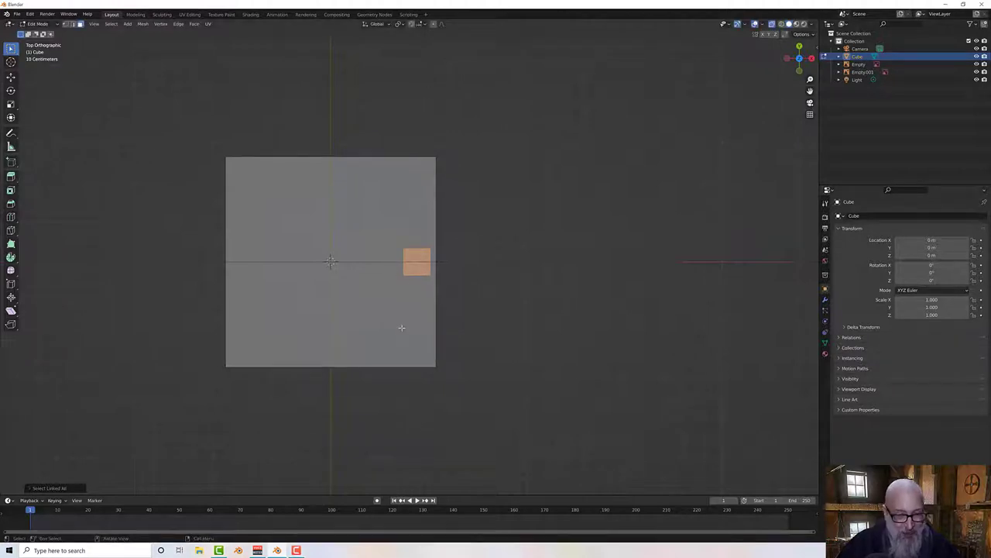
Step: Move the corner post along positive Y to the slab's rear corner
key("g")
key("y")
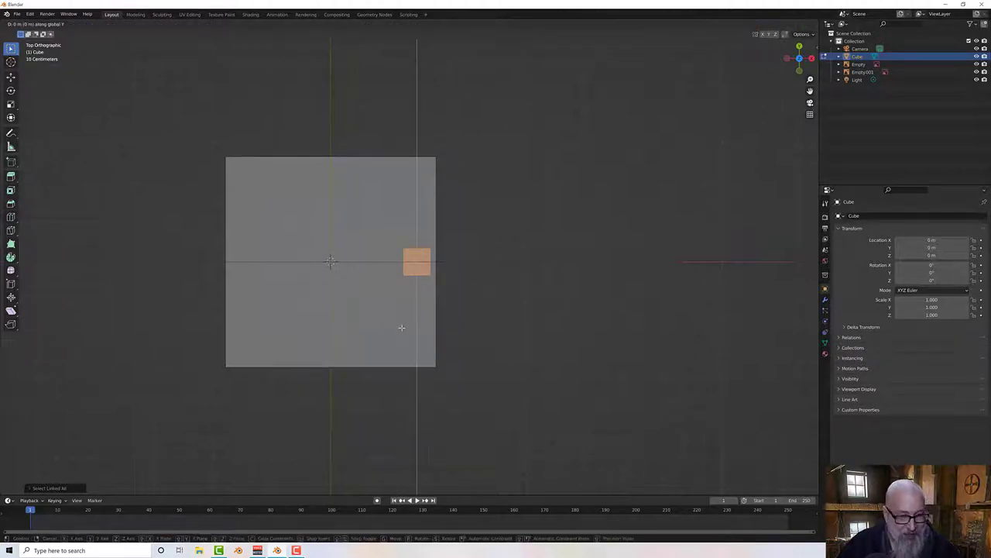
left_click(409, 243)
Step: Shift the post another 0.007 m or so along Y to even out its margins to the two slab edges
scroll(408, 242, "up", 4)
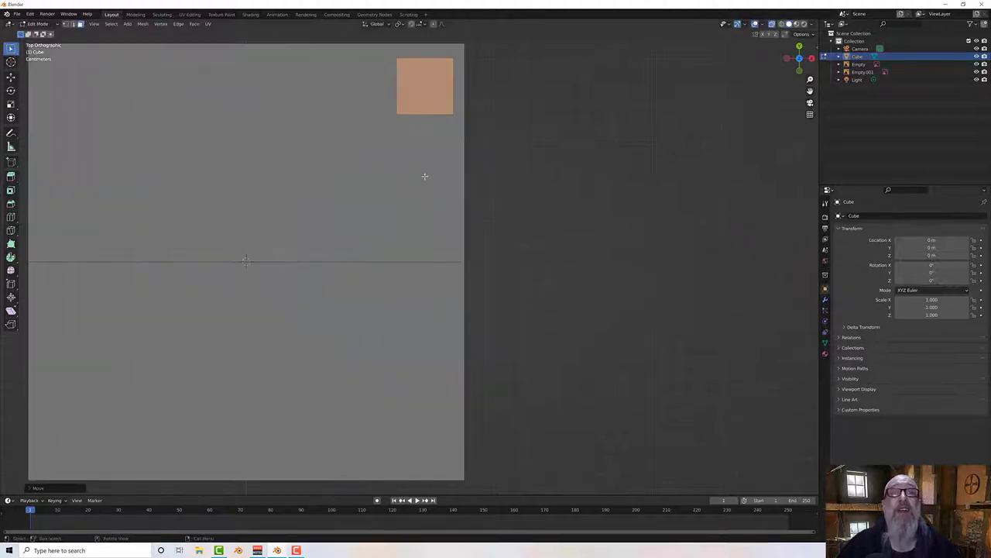
middle_click_drag(421, 161, 411, 297, "shift")
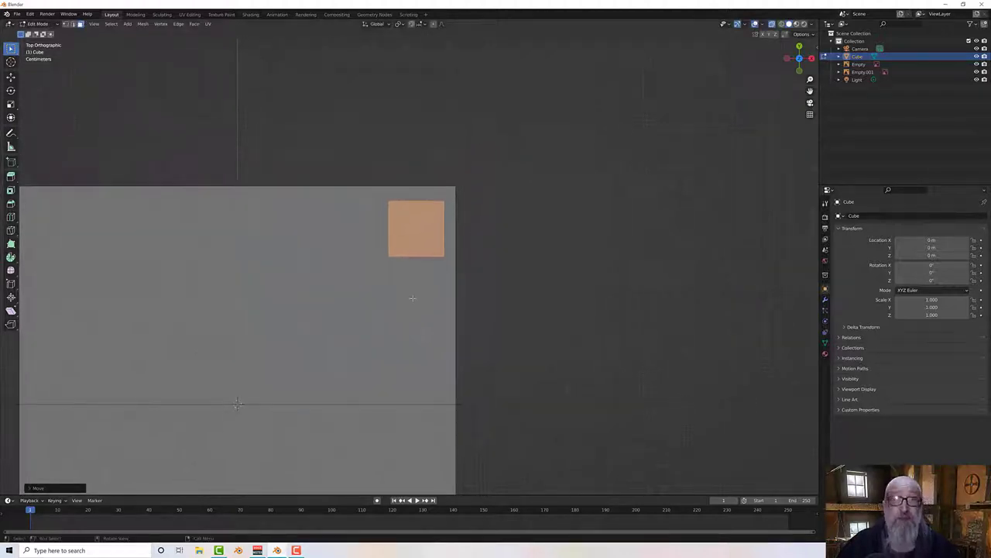
scroll(407, 226, "up", 5)
middle_click_drag(422, 211, 412, 296, "shift")
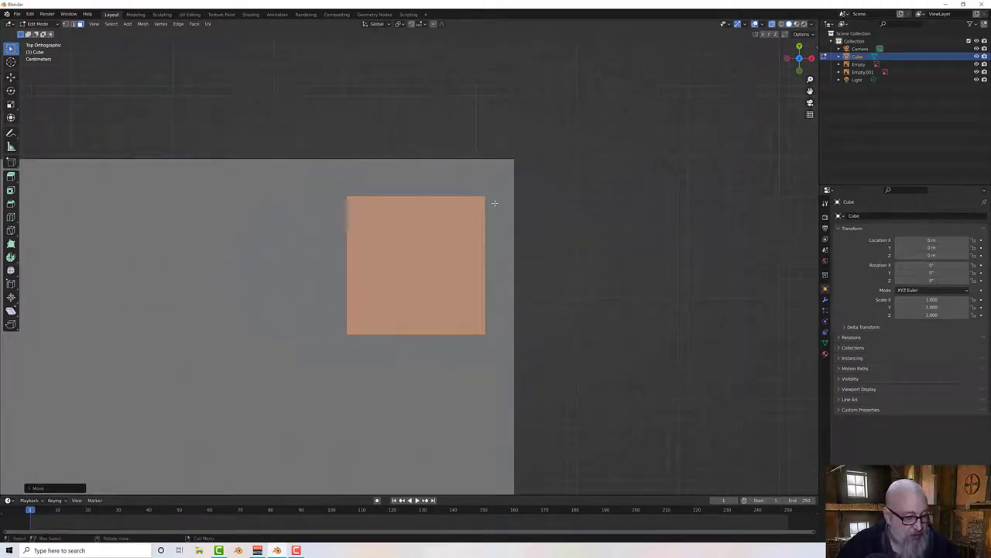
key("g")
key("y")
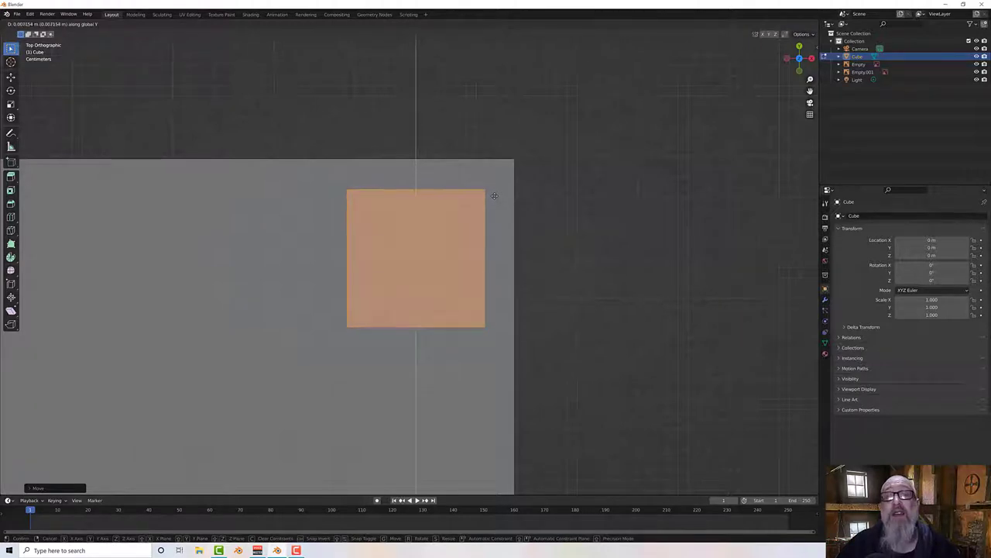
left_click(494, 195)
scroll(538, 237, "down", 8)
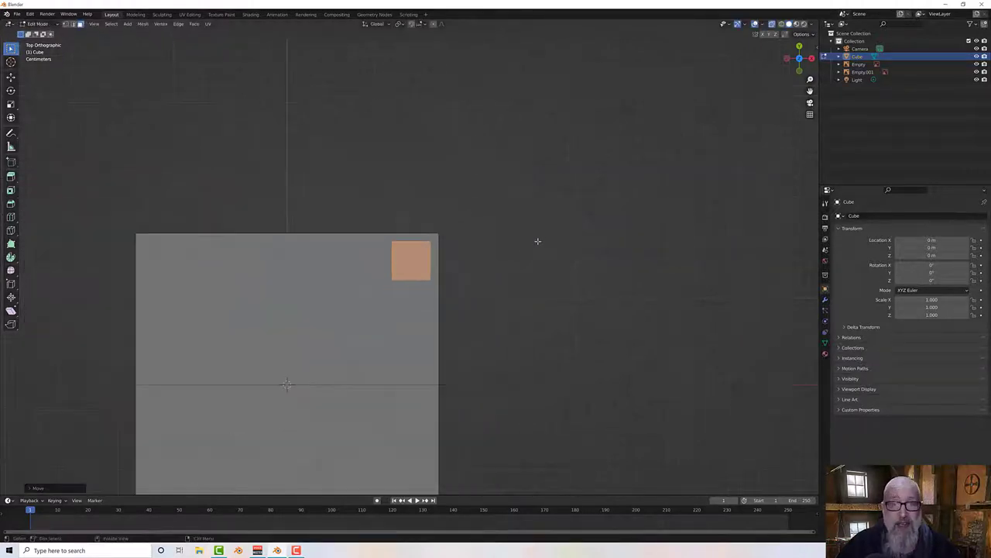
Step: Check the post against the front-view blueprint and examine the corner posts, door divider, signs and windows in the police box reference photo
middle_click_drag(503, 277, 370, 193)
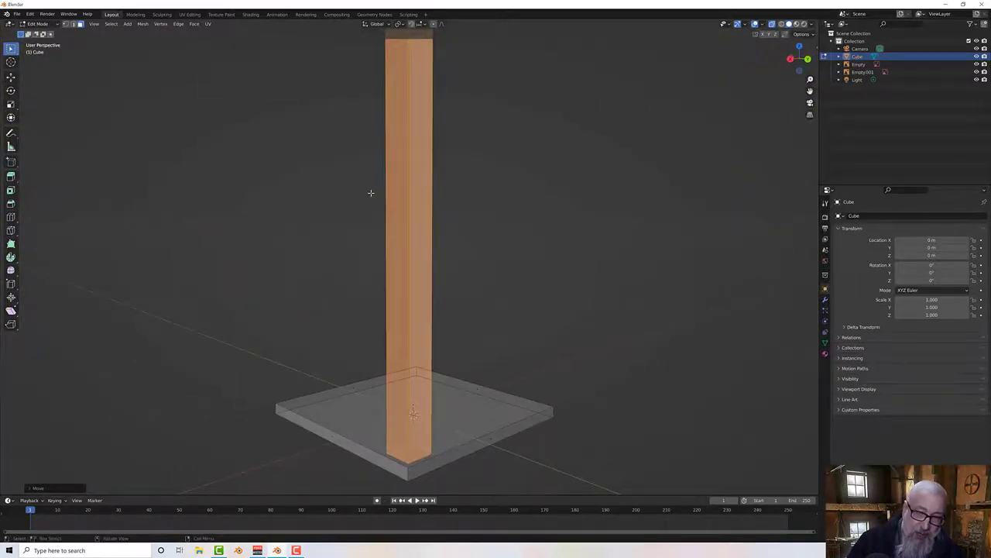
key("KP_1")
scroll(374, 193, "down", 2)
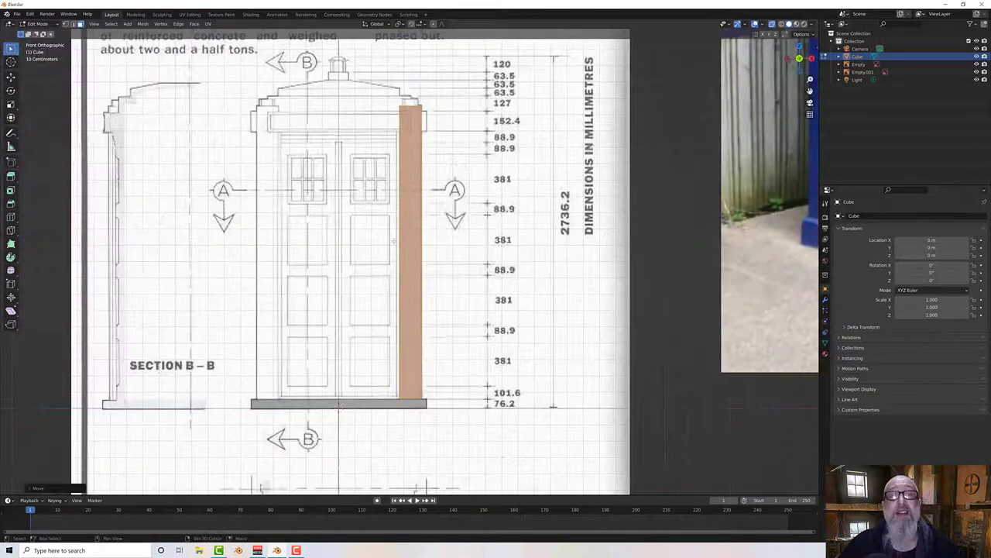
middle_click_drag(394, 244, 402, 271, "shift")
scroll(372, 264, "up", 2)
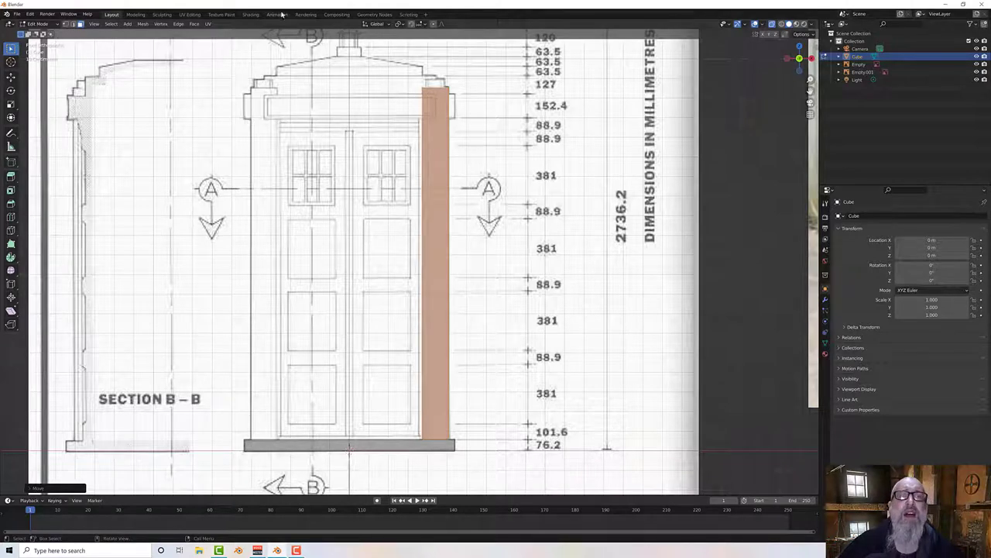
scroll(499, 226, "down", 5)
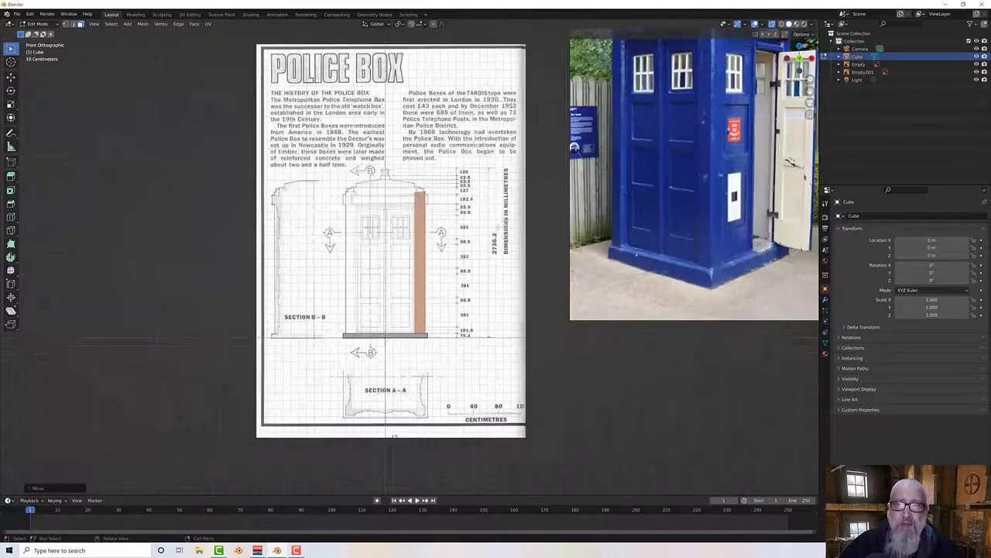
middle_click_drag(585, 66, 480, 175, "shift")
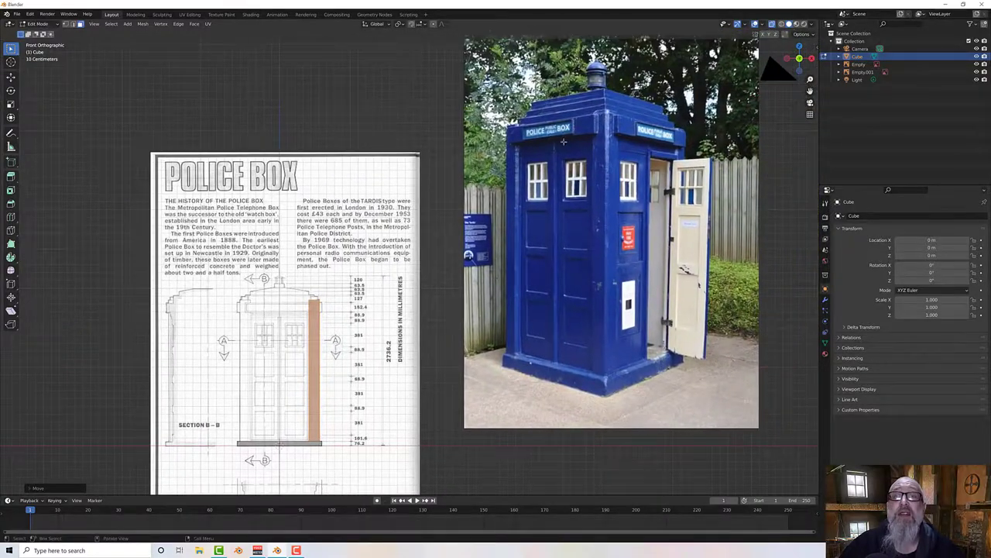
scroll(596, 120, "up", 5)
scroll(507, 163, "up", 2)
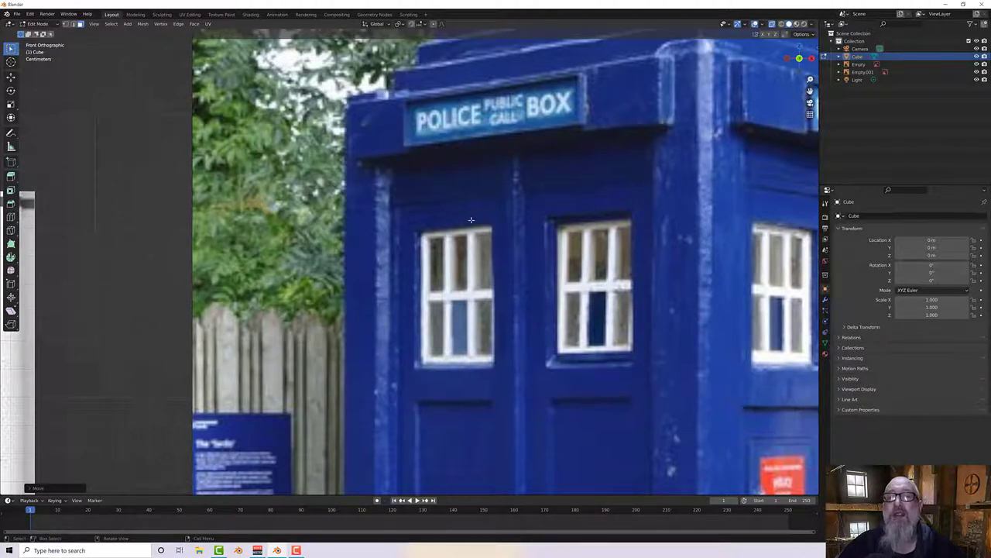
scroll(477, 215, "down", 5)
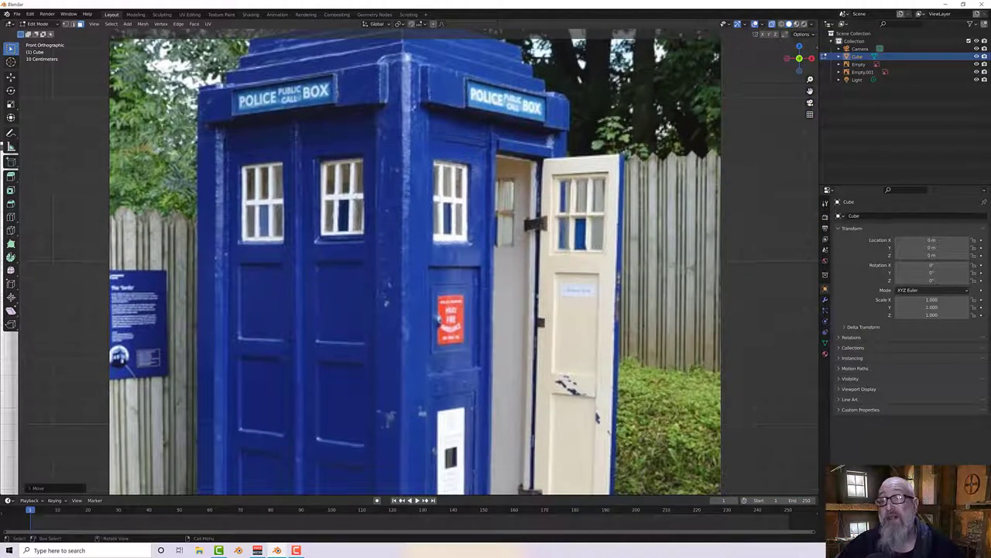
middle_click_drag(380, 171, 440, 169, "shift")
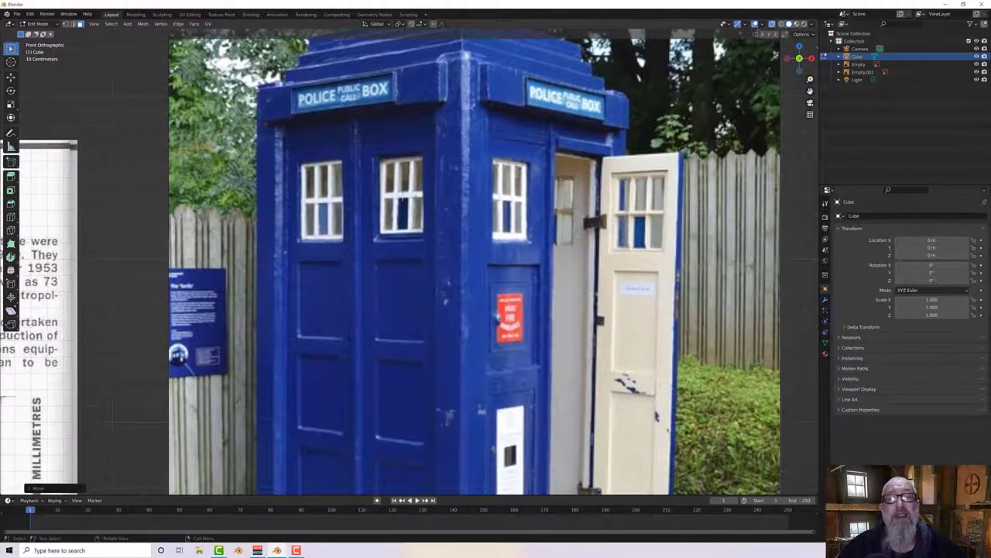
scroll(388, 255, "down", 4)
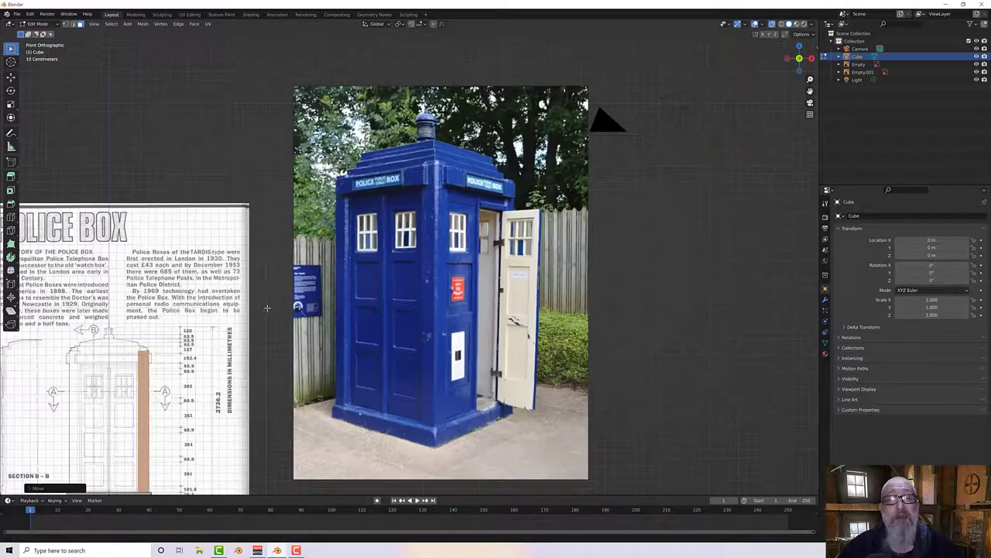
Step: Duplicate the corner post and place the copy about 0.43 m along negative X, over the doors' centre line in the front view
middle_click_drag(271, 305, 562, 124, "shift")
scroll(487, 141, "up", 3)
scroll(561, 124, "up", 1)
scroll(374, 196, "up", 1)
middle_click_drag(374, 196, 450, 230, "shift")
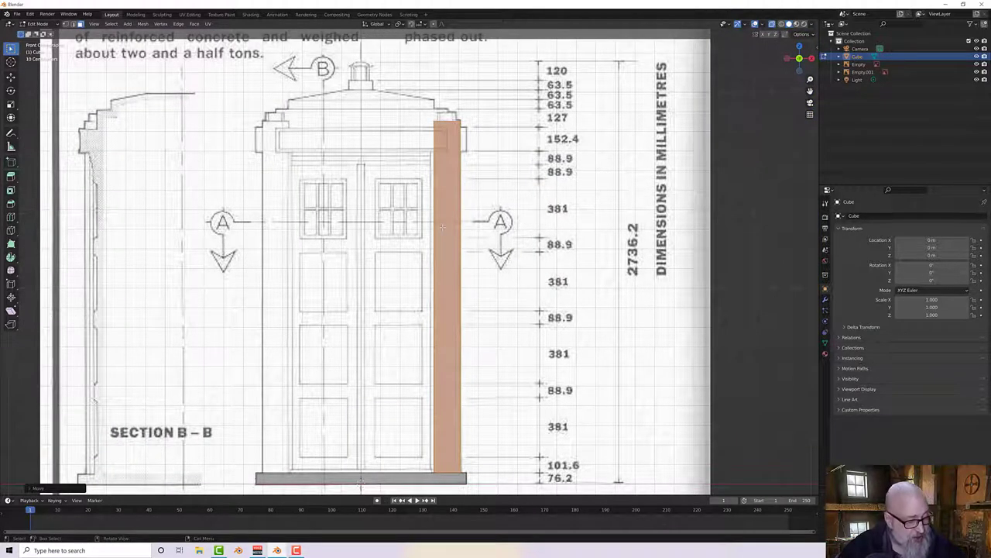
key("shift+d")
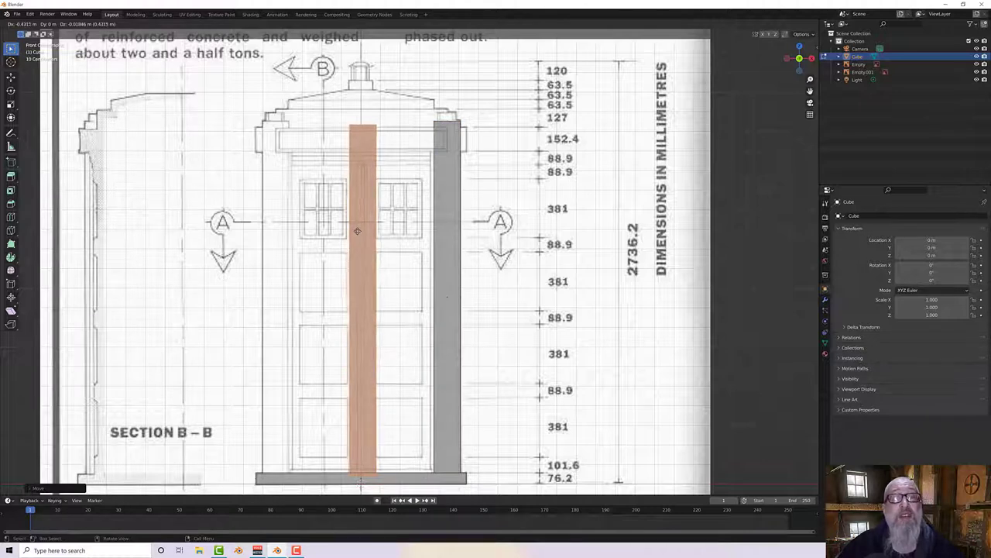
left_click(357, 231)
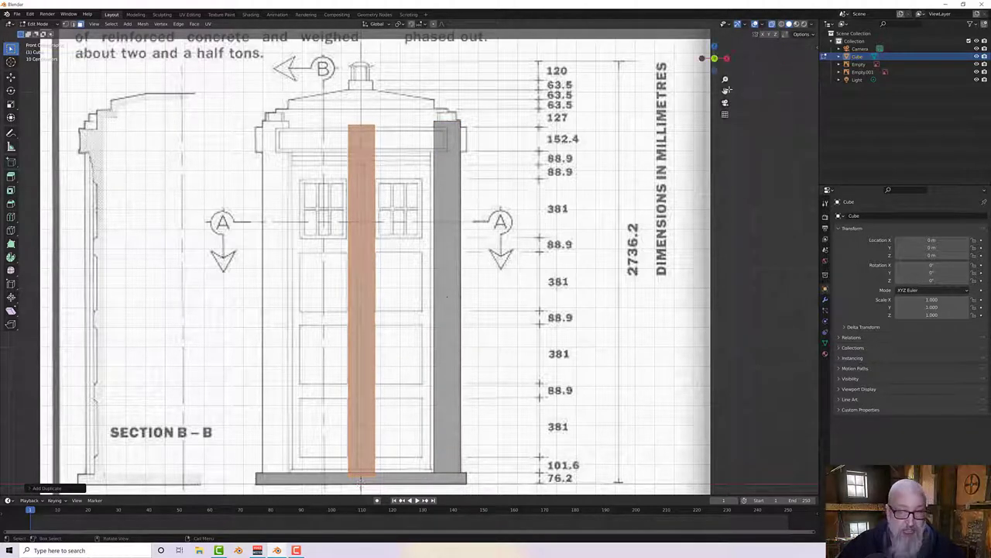
Step: Centre the duplicated post on the doors' centre line by setting its median X to 0 m
key("n")
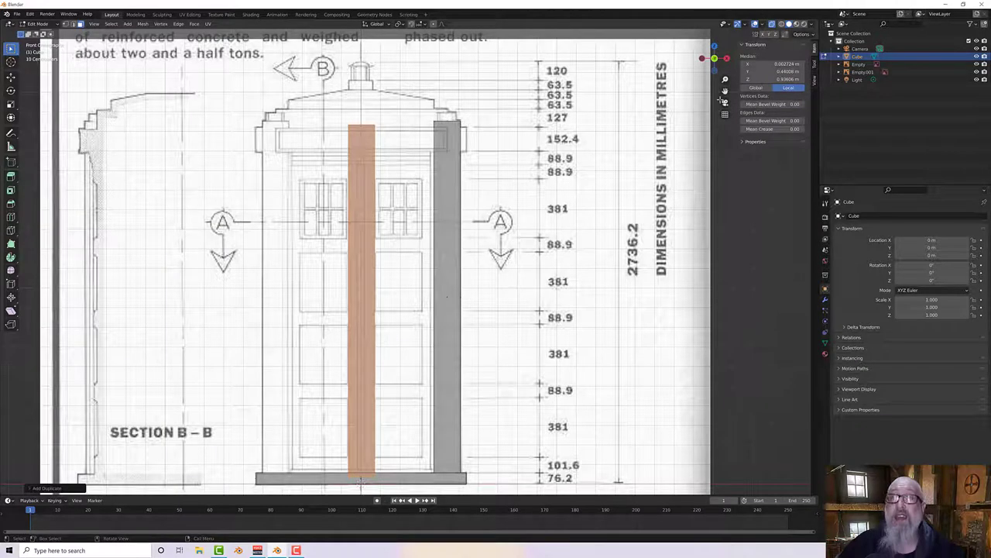
left_click(774, 63)
type("0")
key("Return")
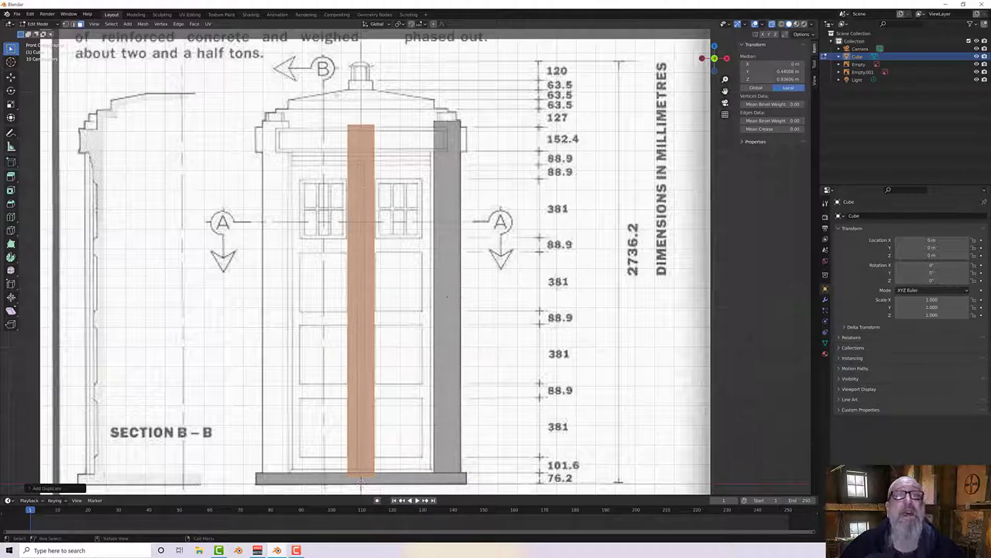
Step: Shift the centre divider's top face about 0.007 m along negative Y and lower it about 0.2 m along Z to the blueprint doors' top
left_click_drag(335, 108, 384, 131)
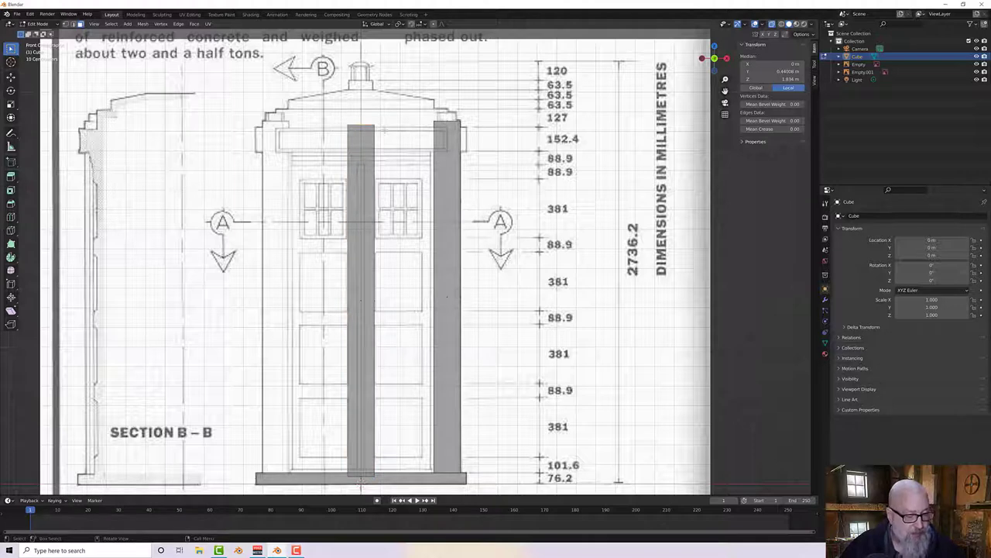
key("g")
key("y")
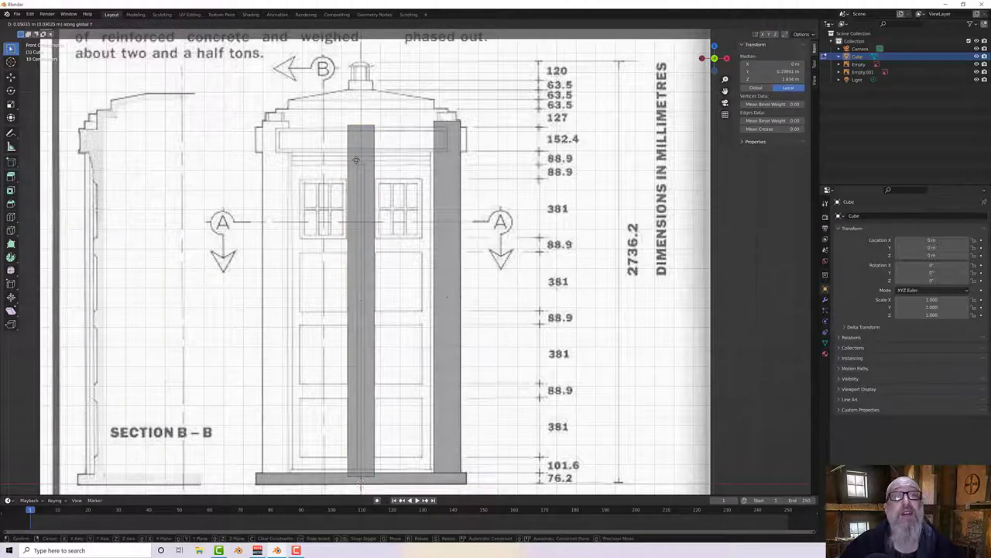
left_click(370, 124)
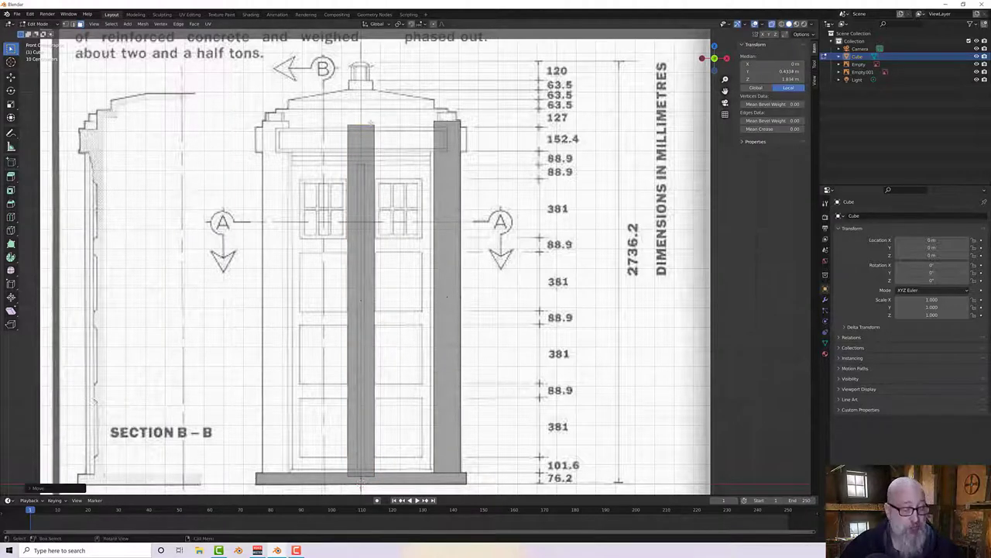
key("g")
key("z")
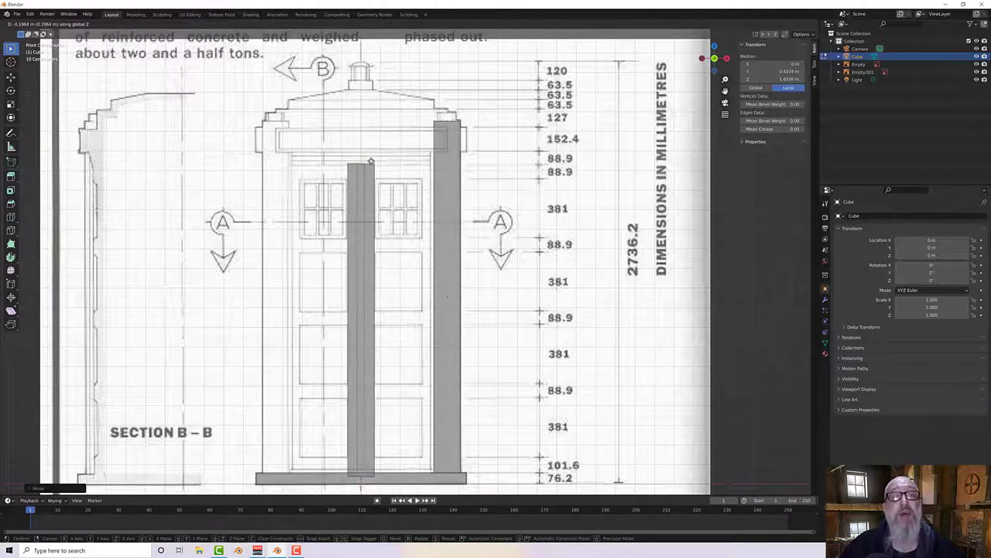
left_click(365, 164)
scroll(366, 164, "up", 3)
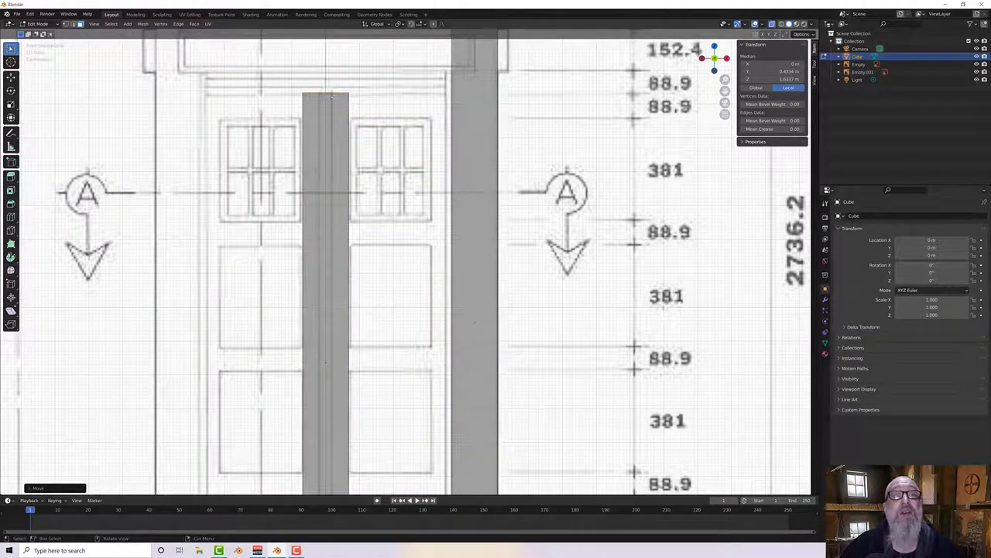
scroll(330, 96, "down", 3)
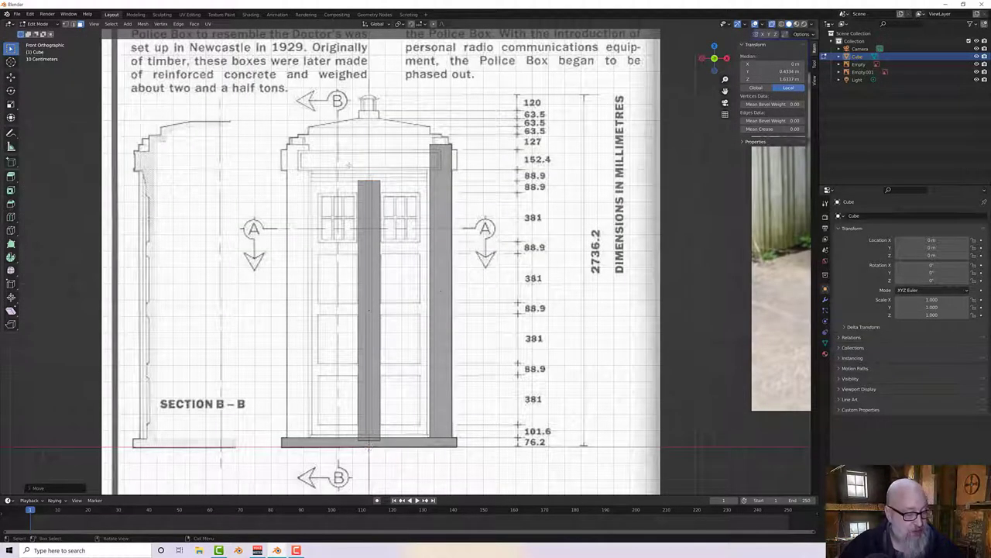
Step: Select the whole centre divider and scale it along X to about 0.21 to match the narrow strip between the doors
key("ctrl+l")
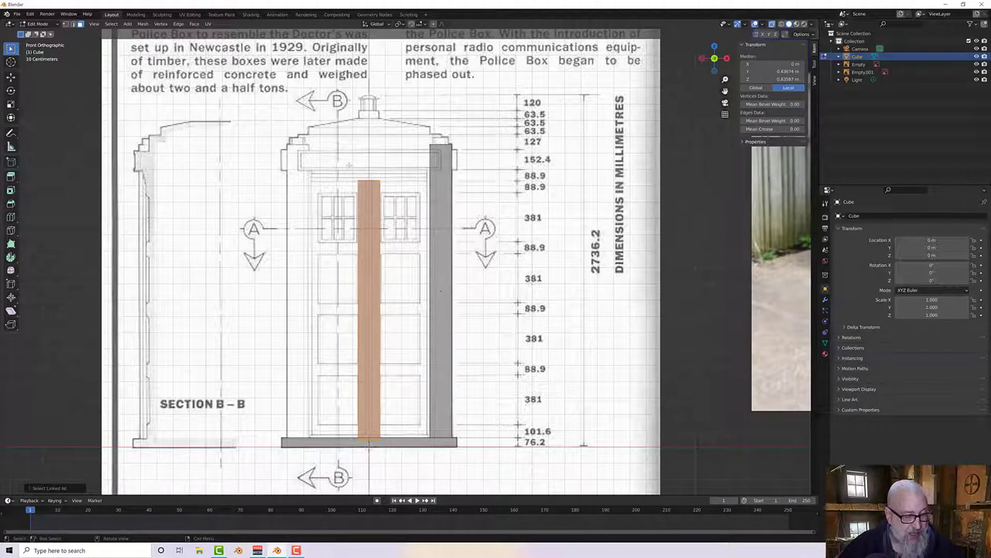
key("s")
key("x")
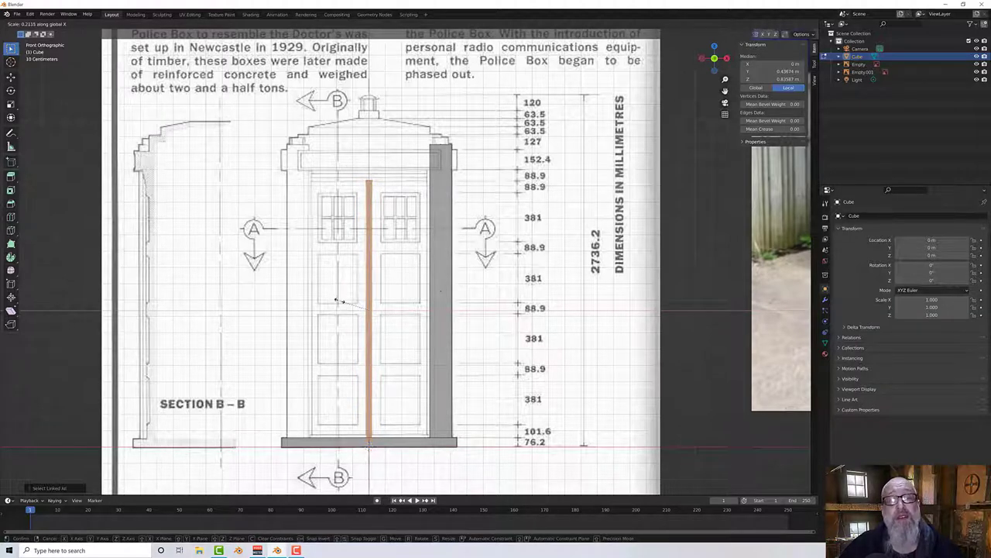
left_click(337, 299)
Step: Thin the centre divider along Y by scaling it to about 0.4
middle_click_drag(441, 215, 447, 328)
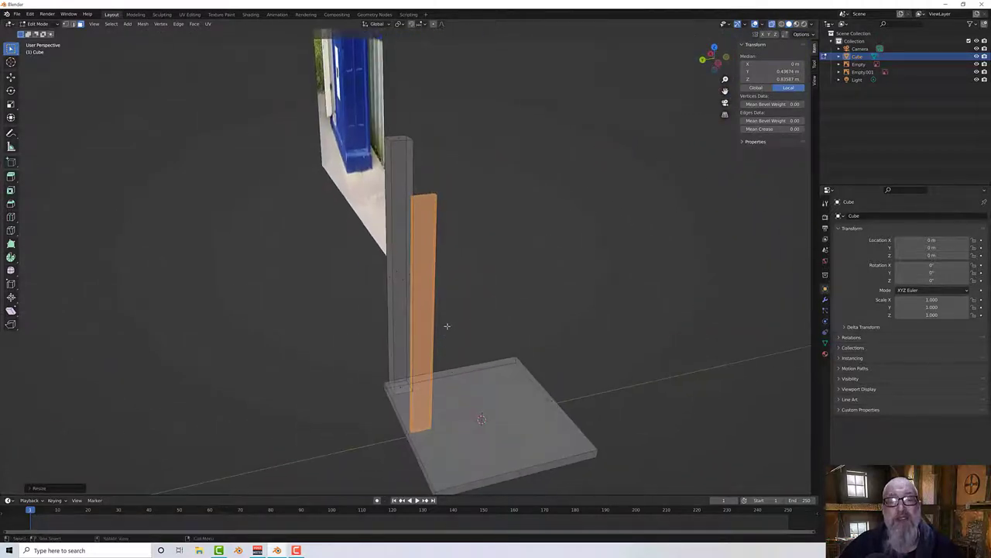
middle_click_drag(415, 294, 402, 300)
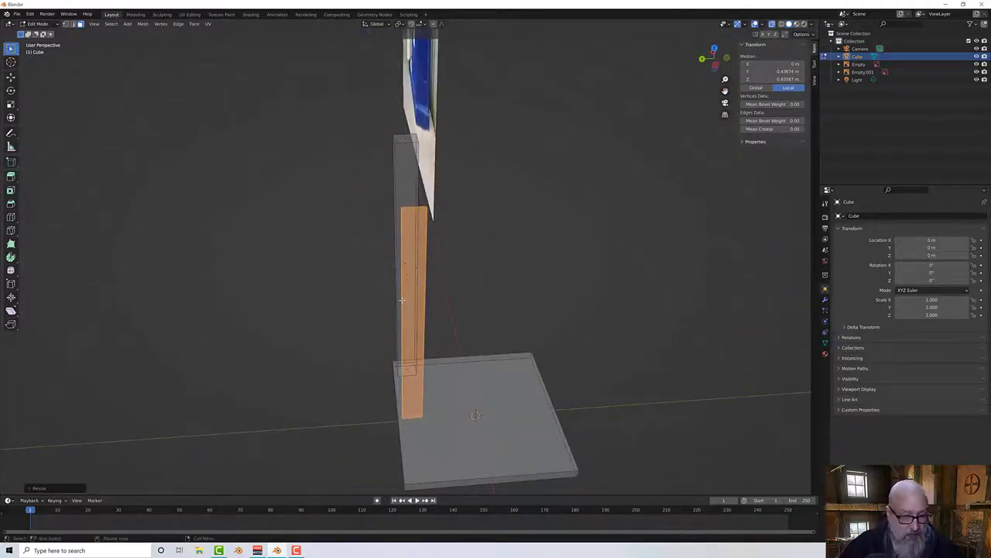
key("s")
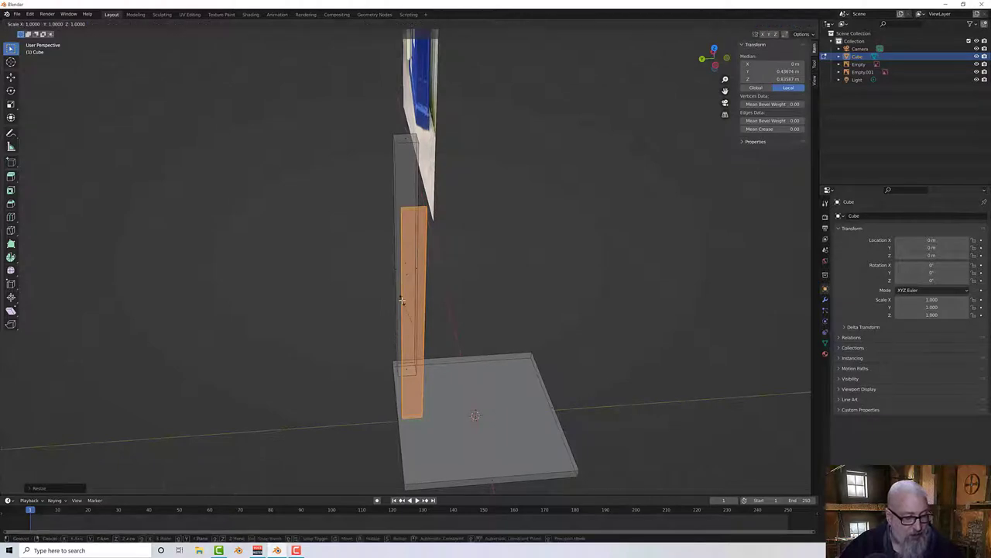
key("y")
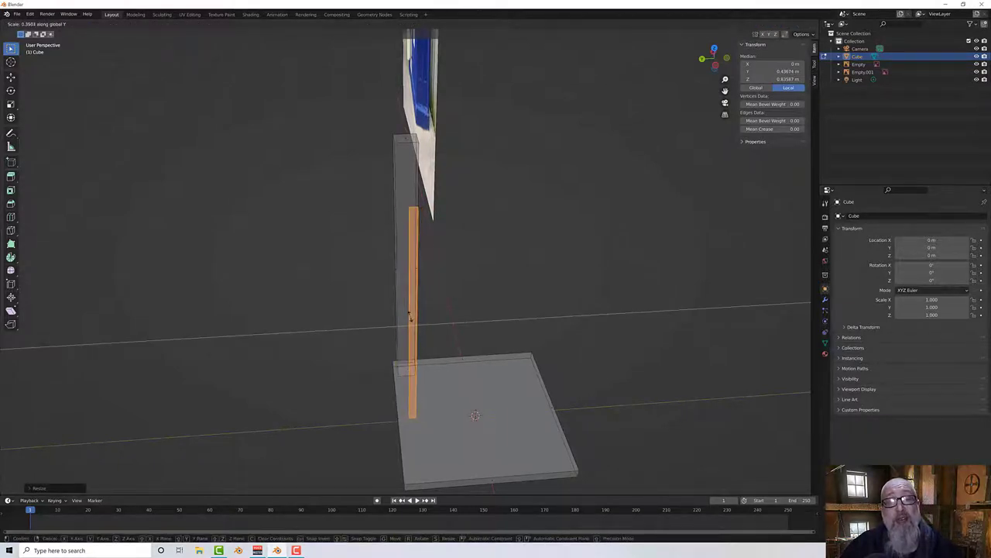
left_click(409, 312)
middle_click_drag(443, 317, 364, 308)
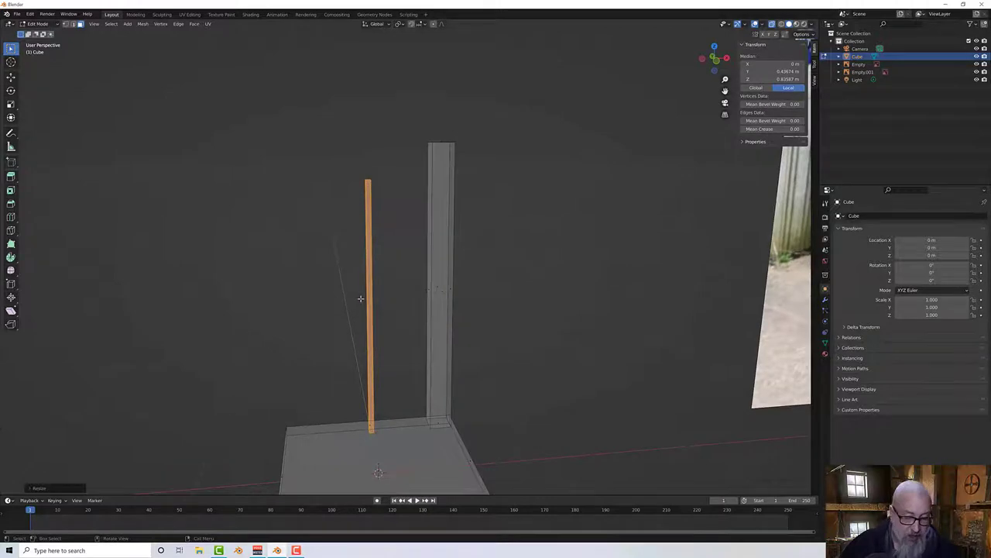
Step: Examine where the door divider meets the sign band in the police box reference photo and the front-view blueprint
key("KP_1")
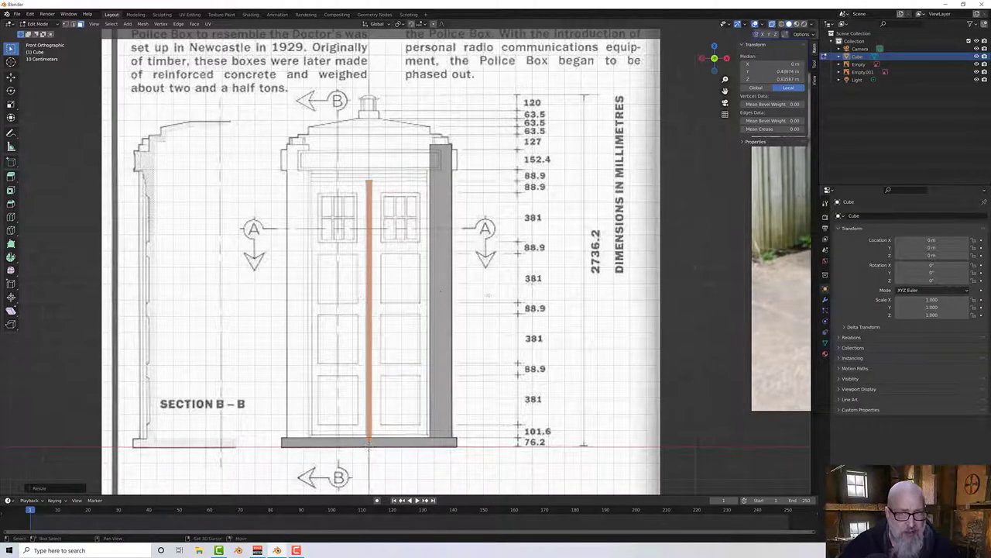
middle_click_drag(666, 264, 231, 106, "shift")
scroll(507, 147, "up", 2)
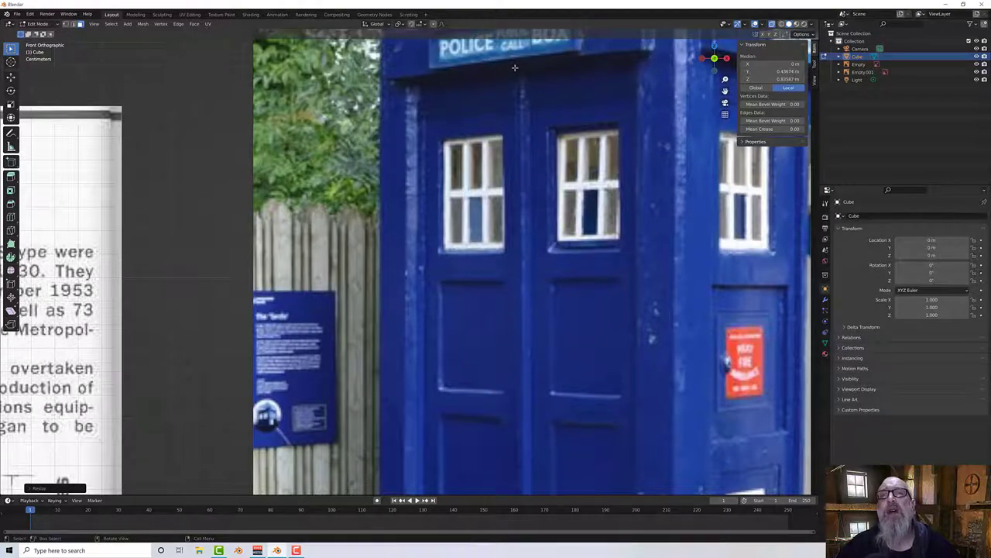
scroll(160, 282, "down", 3)
middle_click_drag(160, 282, 505, 125, "shift")
scroll(333, 164, "up", 4)
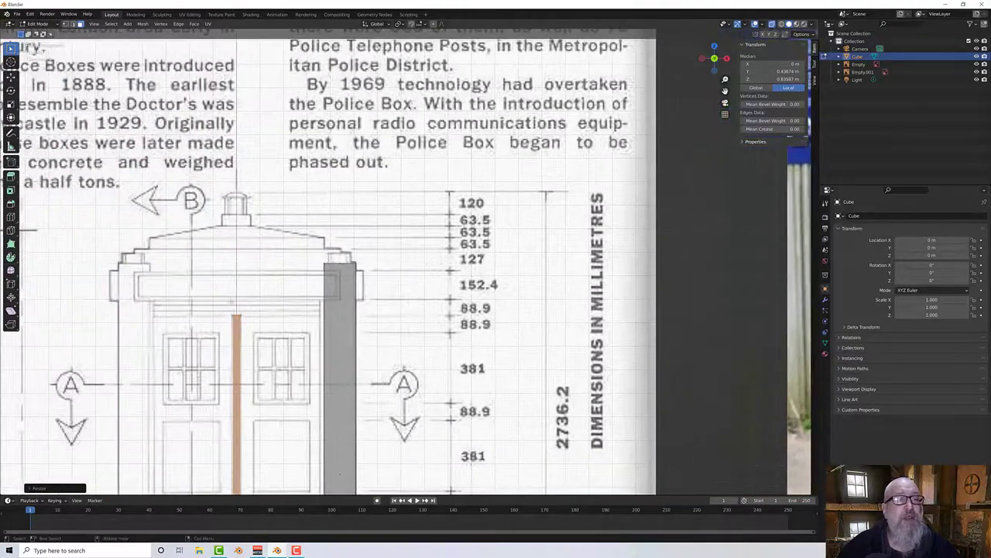
scroll(232, 314, "up", 2)
middle_click_drag(219, 332, 293, 309, "shift")
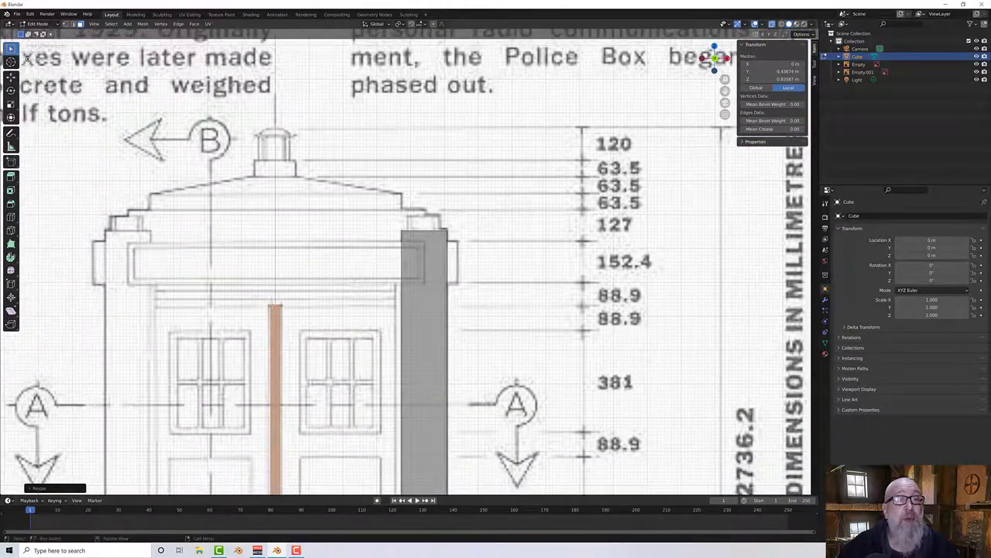
Step: Raise the centre divider's top face about 0.06 m along Z to the underside of the sign band in the front view
left_click_drag(259, 292, 293, 309)
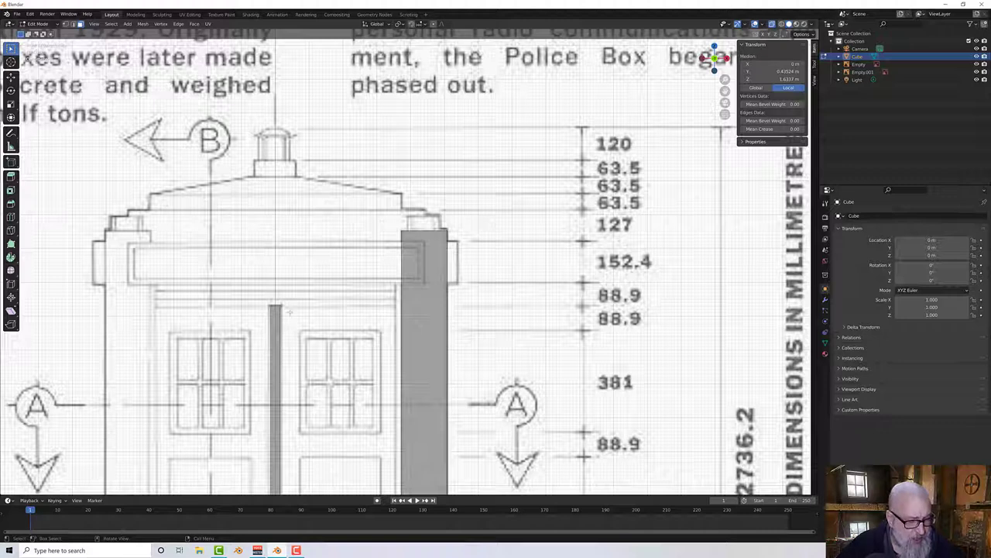
key("g")
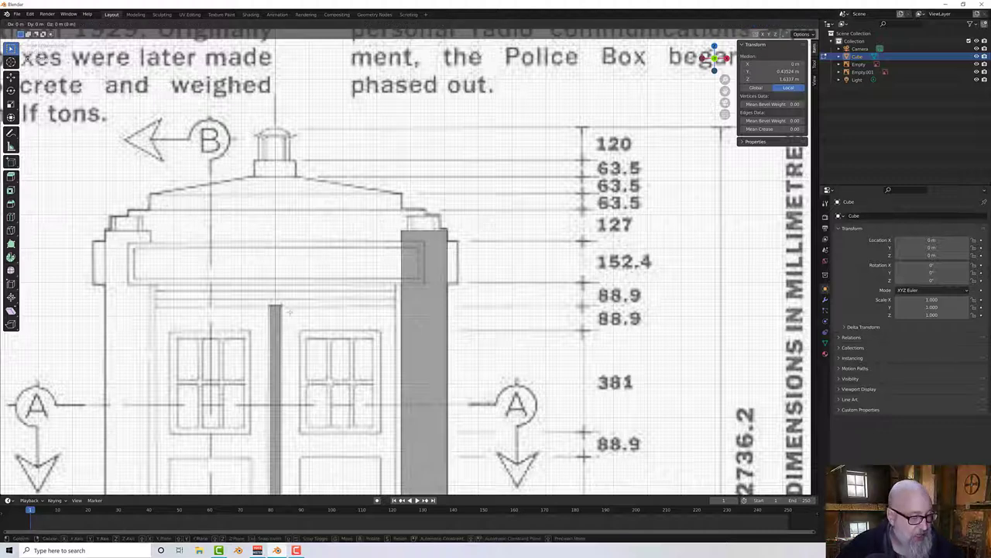
key("z")
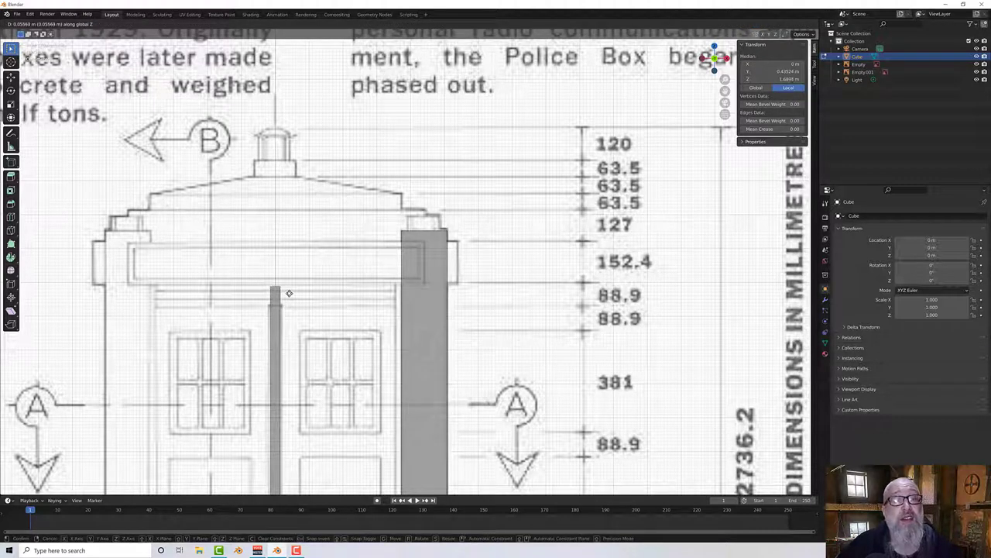
left_click(289, 293)
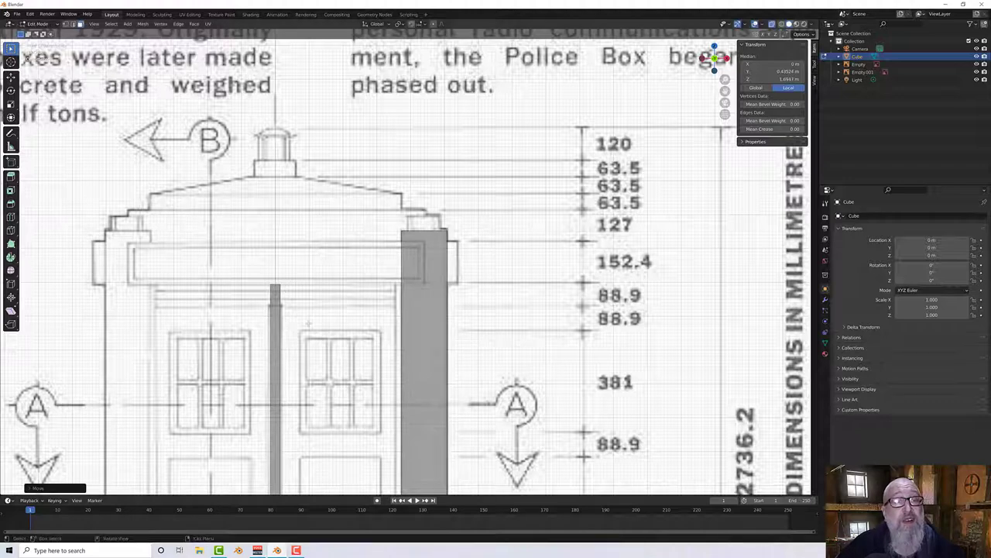
Step: Check the slab, corner post and centre divider against the full front-view blueprint
scroll(308, 324, "down", 1)
scroll(308, 323, "down", 3)
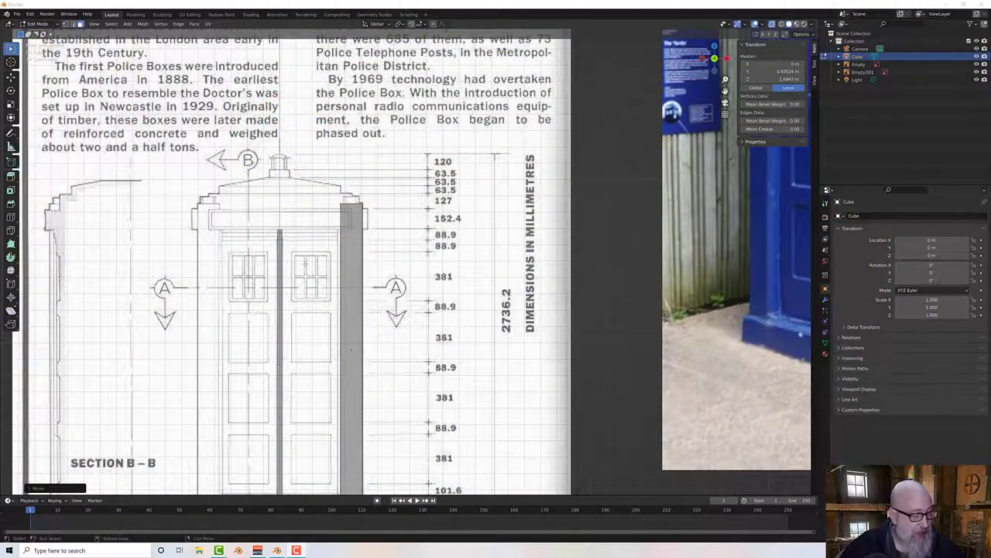
middle_click_drag(351, 350, 311, 284)
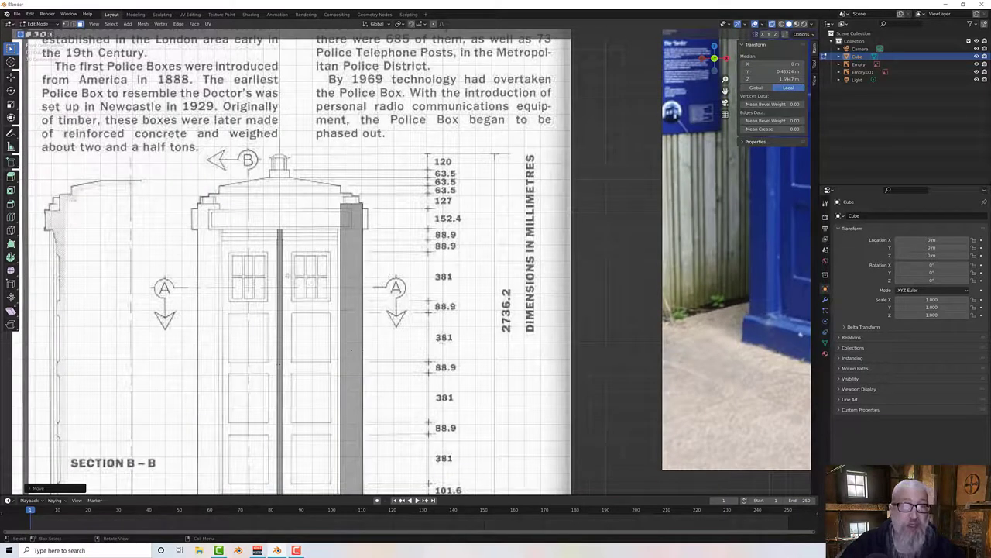
scroll(351, 350, "down", 1)
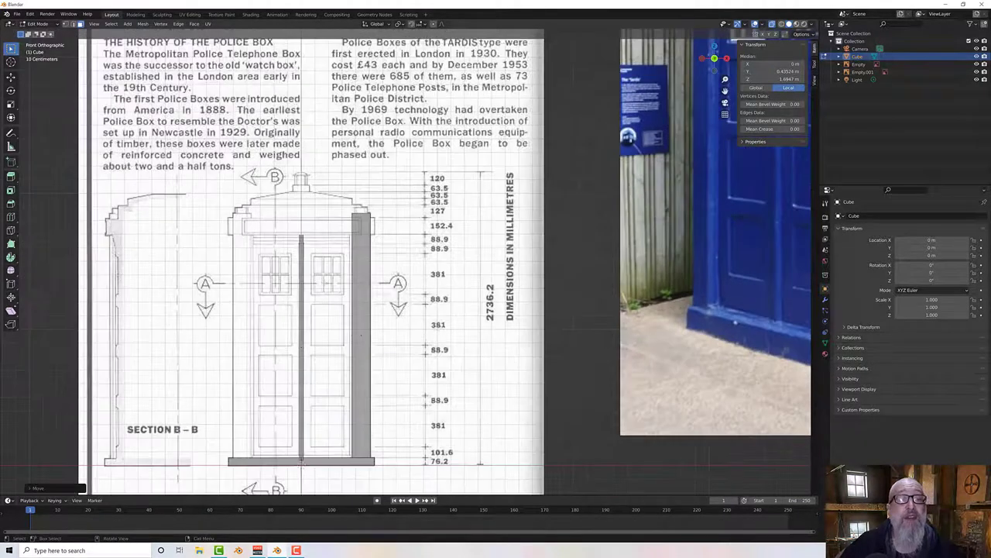
middle_click_drag(360, 335, 330, 286)
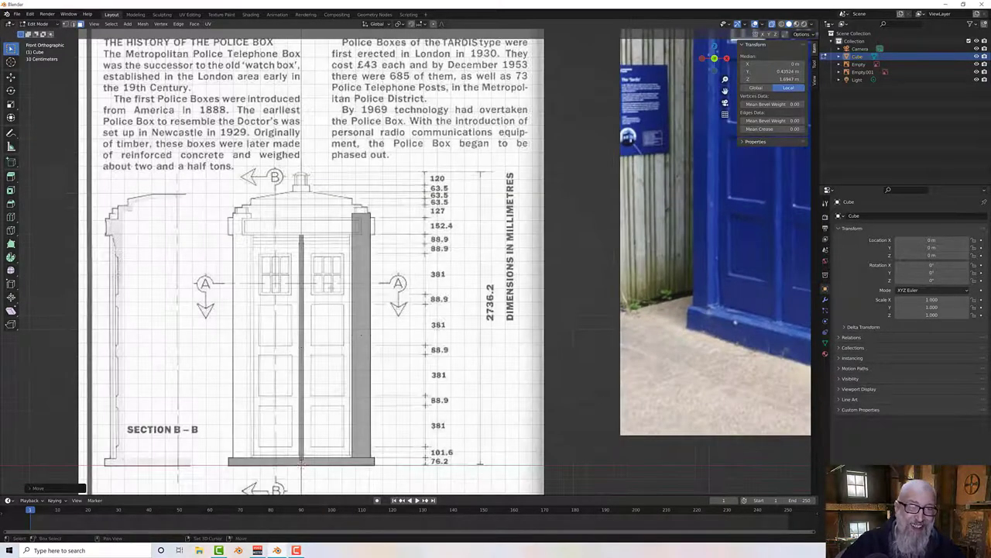
scroll(331, 287, "up", 3)
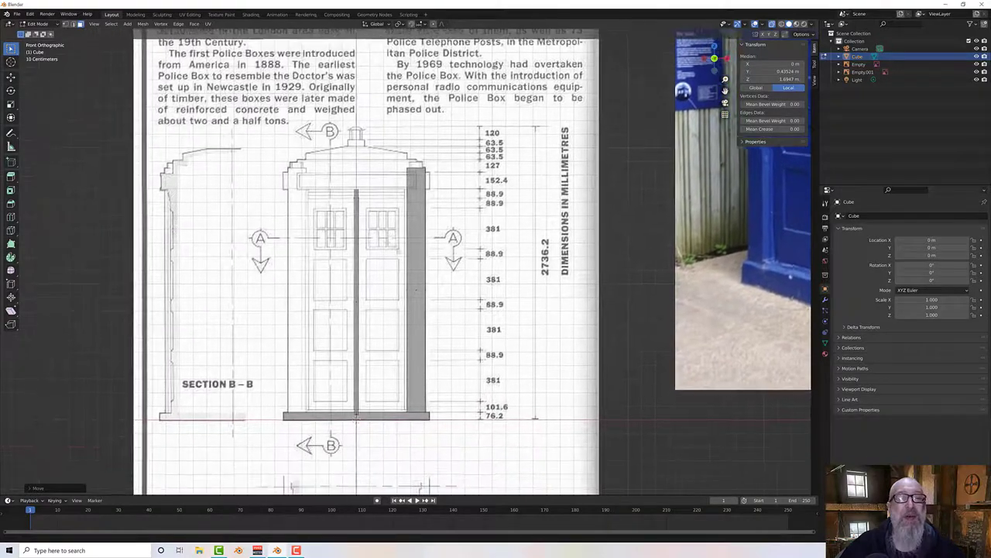
middle_click_drag(399, 250, 418, 270, "shift")
scroll(388, 221, "up", 2)
middle_click_drag(393, 227, 392, 274, "shift")
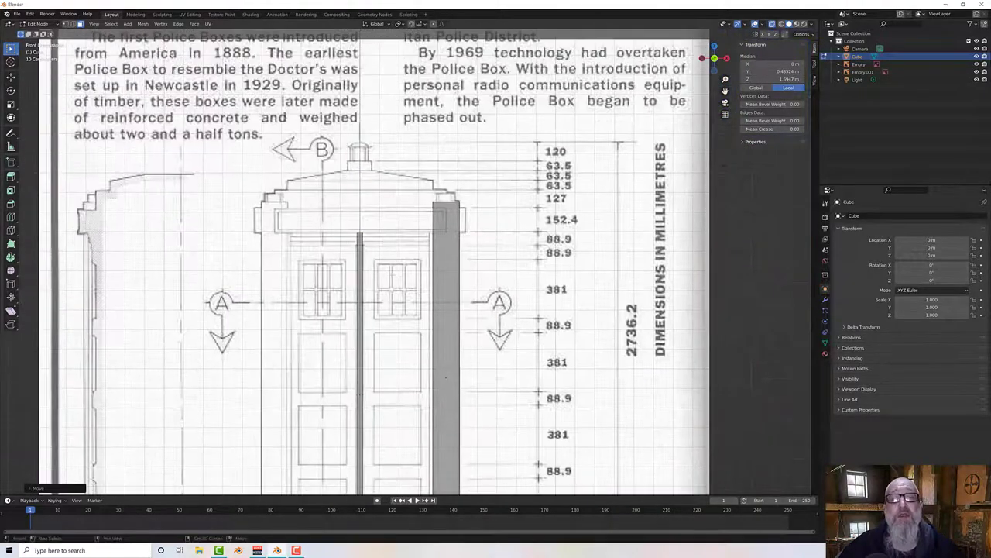
scroll(410, 235, "down", 2)
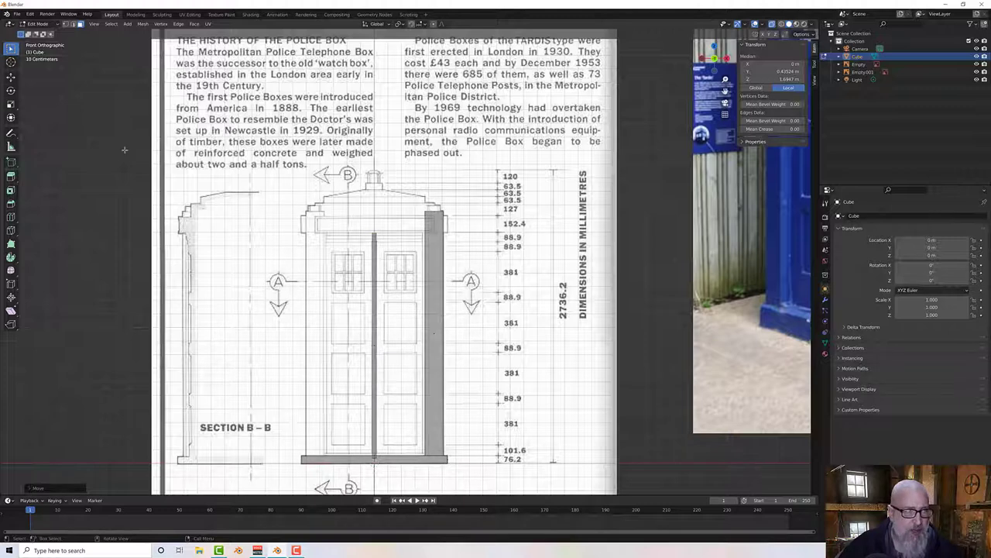
Step: Duplicate the whole base slab and raise the copy about 1.69 m along Z to the underside of the sign band
left_click(315, 461)
left_click_drag(291, 452, 325, 470)
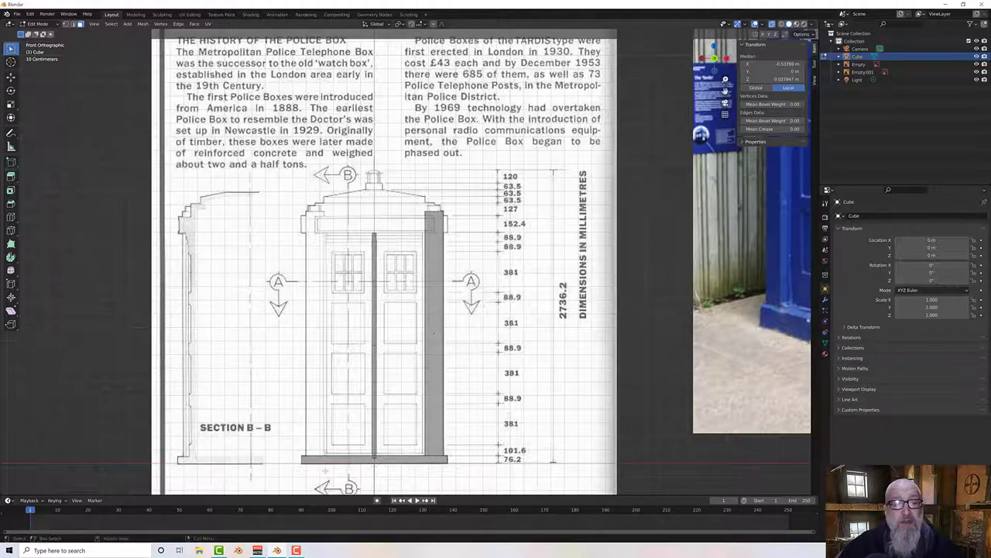
key("ctrl+l")
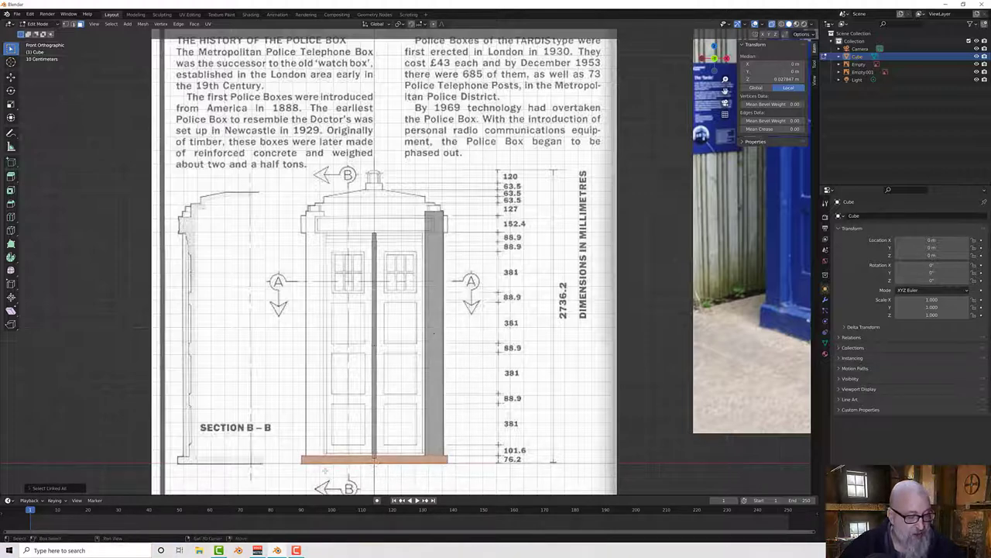
key("shift+d")
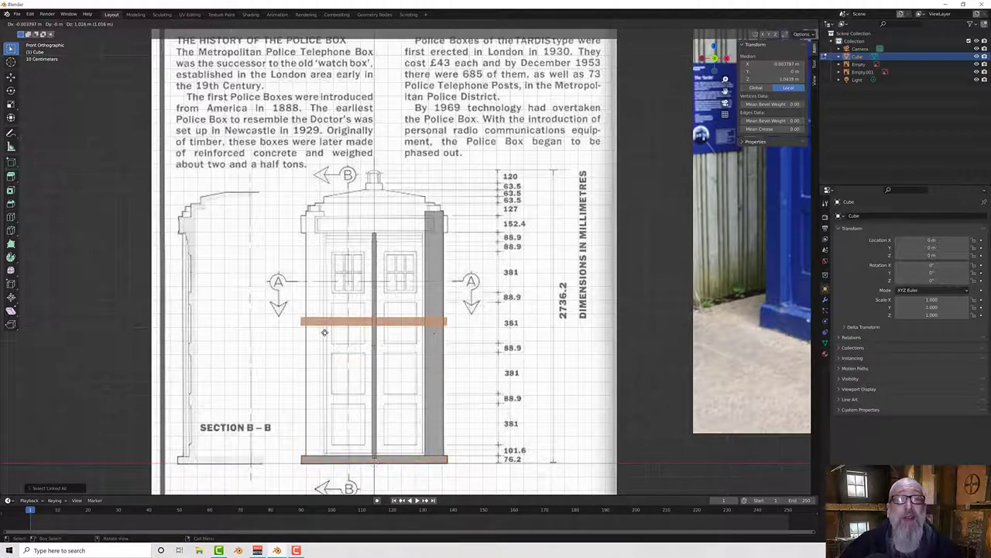
right_click(326, 374)
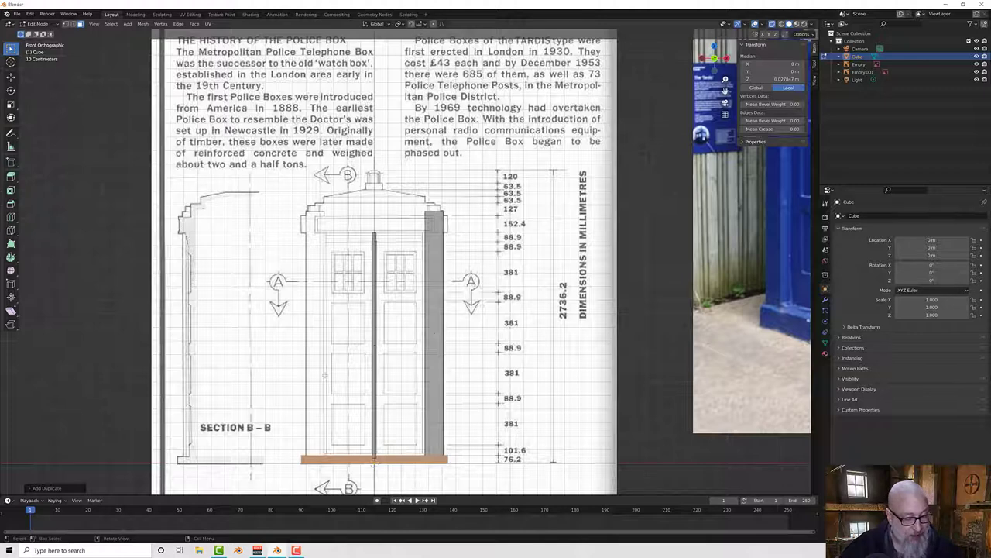
key("g")
key("z")
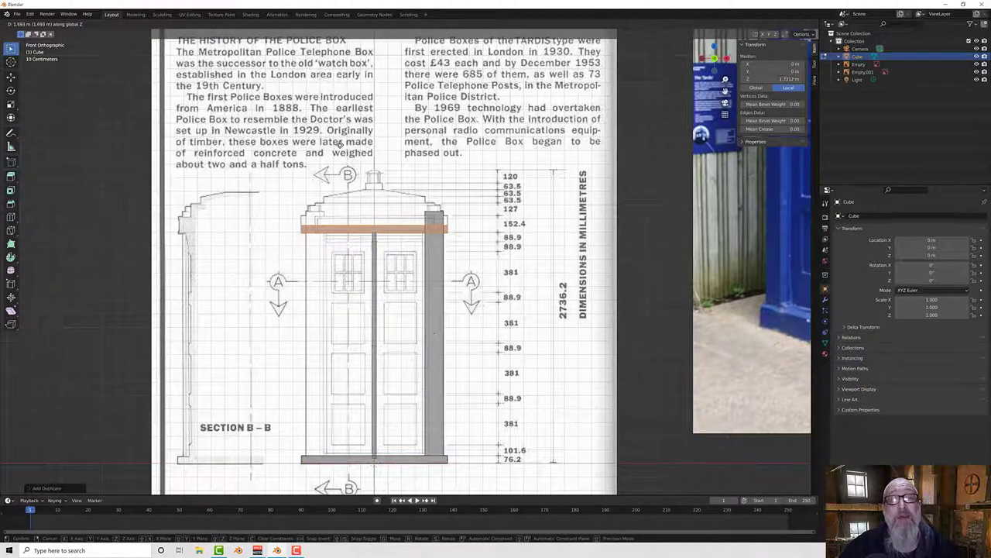
left_click(338, 145)
Step: Compare the upper slab's position on the blueprint with the sign band and roof edge in the police box photo
scroll(343, 184, "up", 3)
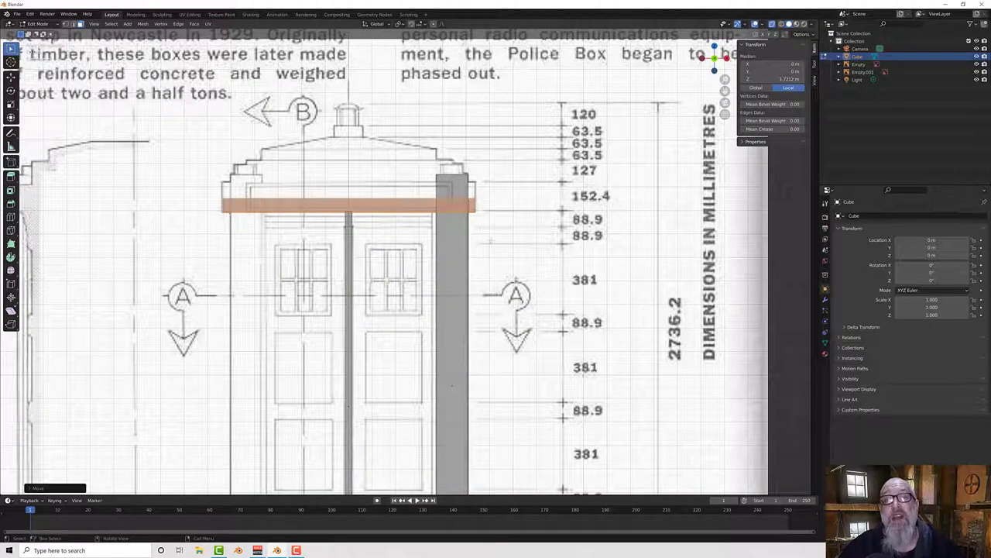
scroll(491, 241, "down", 4)
middle_click_drag(518, 271, 326, 491, "shift")
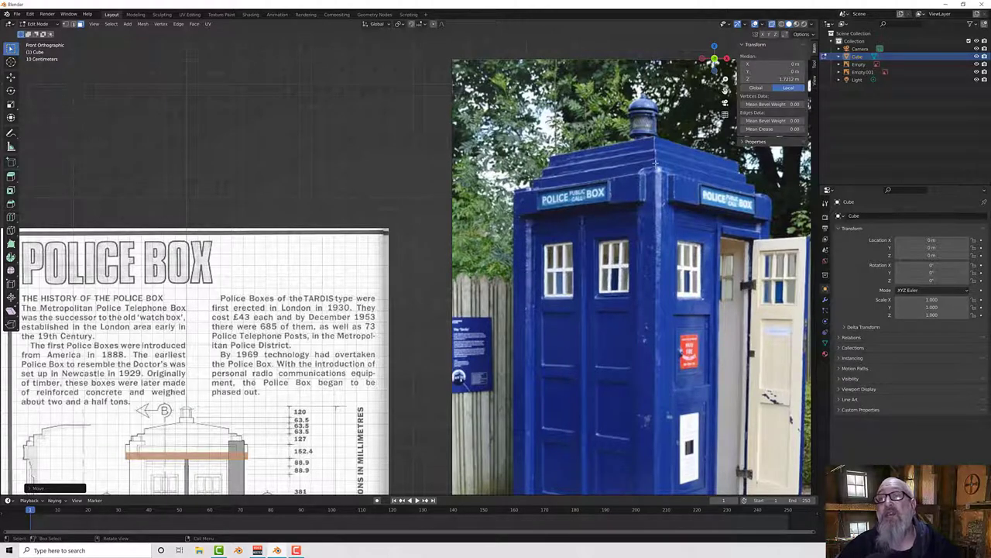
middle_click_drag(308, 393, 467, 210, "shift")
scroll(305, 256, "up", 5)
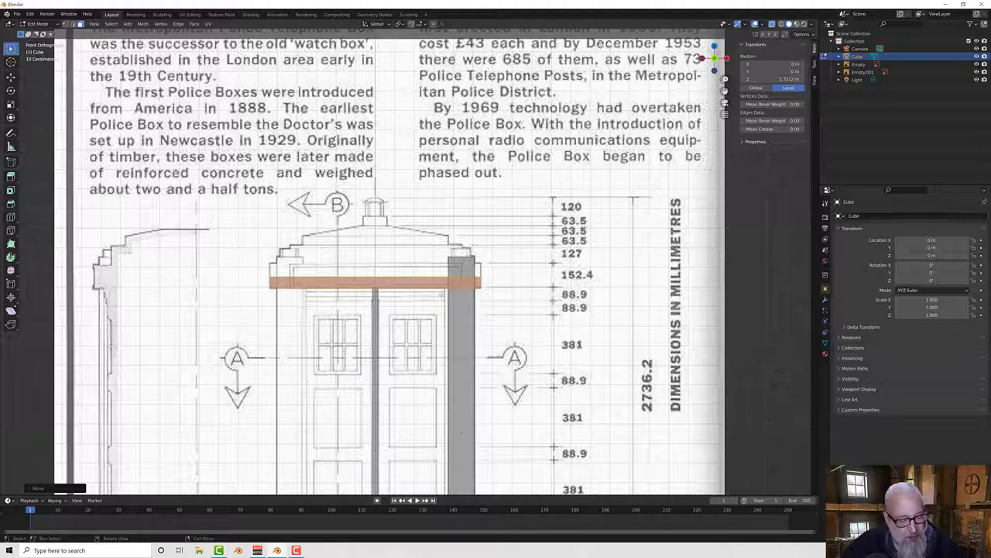
key("g")
key("z")
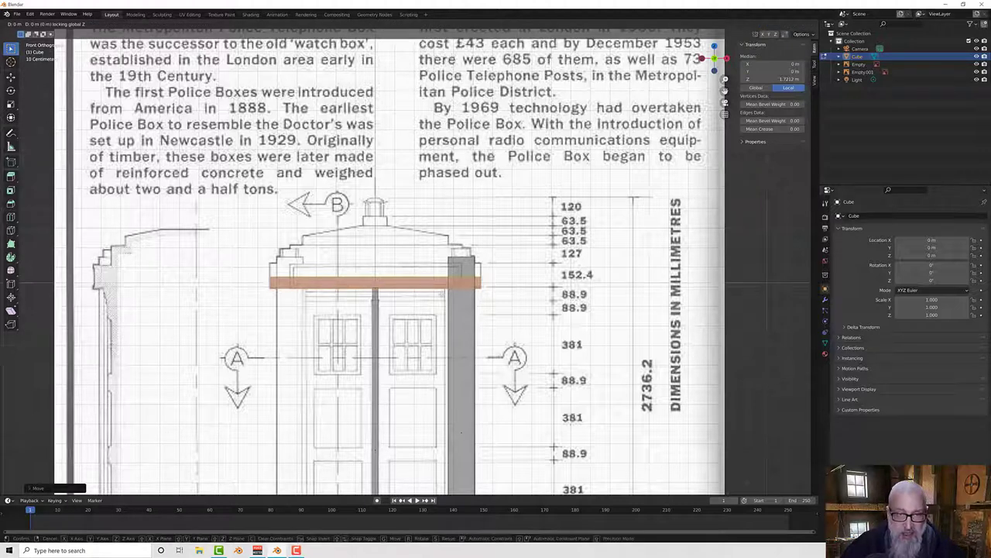
right_click(436, 296)
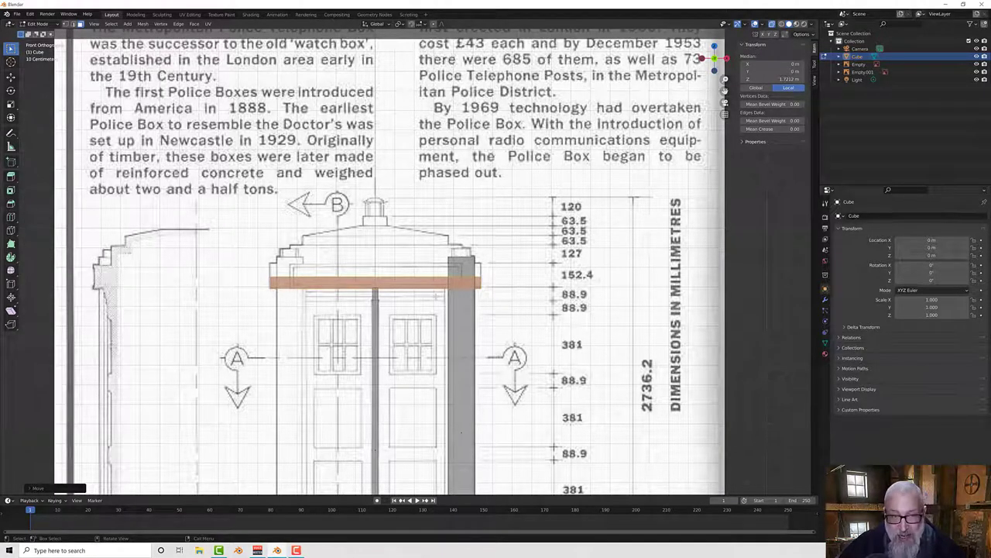
Step: Scale the upper slab down in X and Y only, bringing its sides in to the corner post's outer edge
key("s")
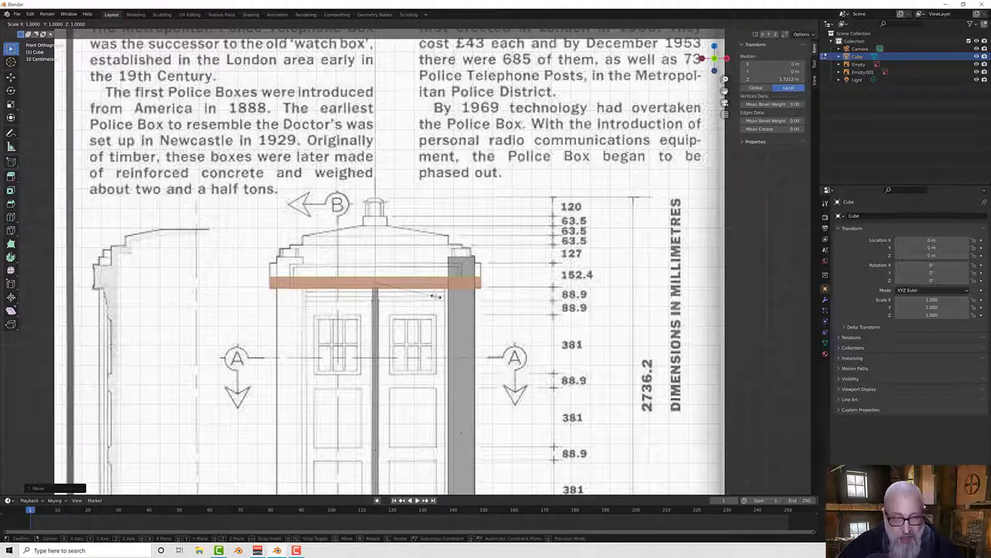
key("shift+z")
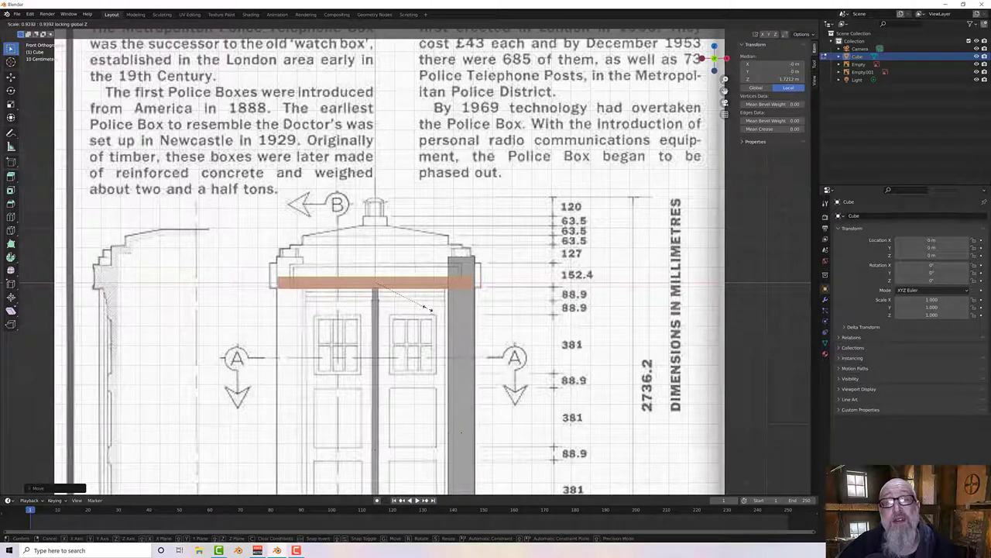
left_click(430, 308)
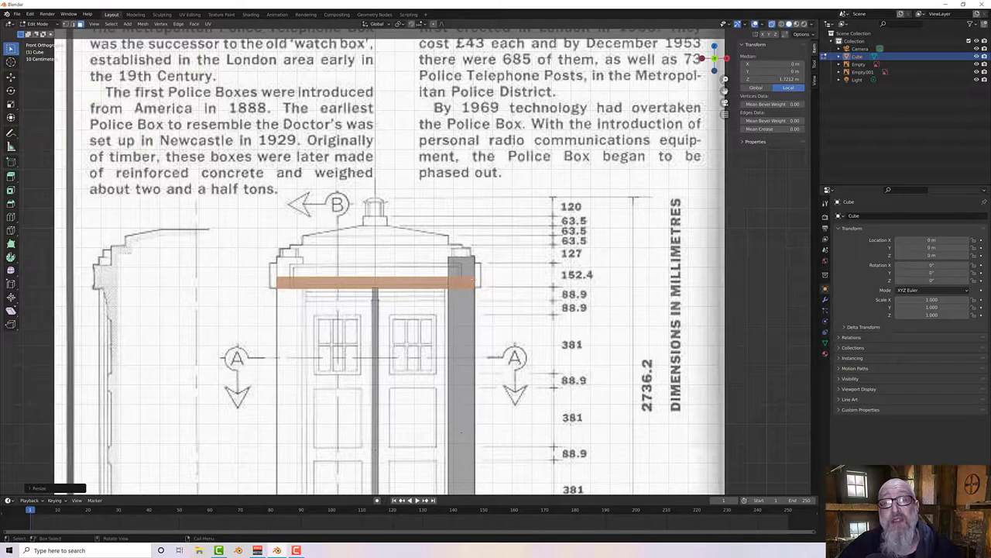
Step: Raise only the upper slab's top face about 0.11 m along Z to the base of the stepped roof
key("alt+a")
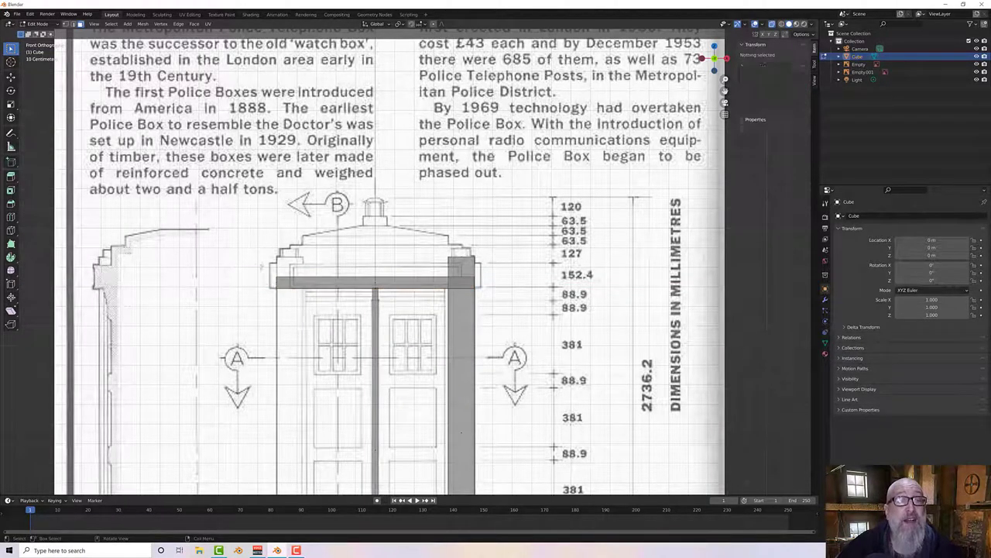
key("b")
left_click_drag(505, 279, 505, 279)
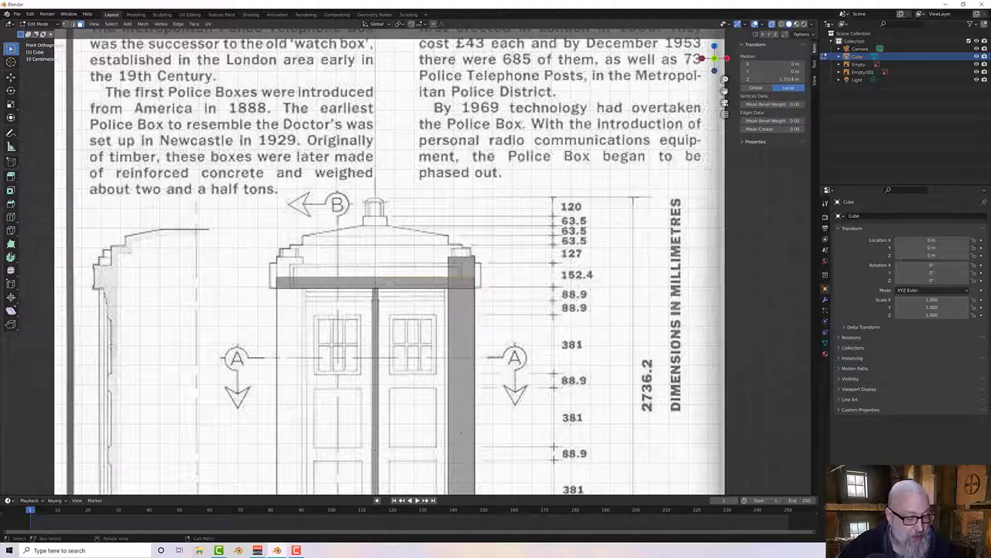
key("g")
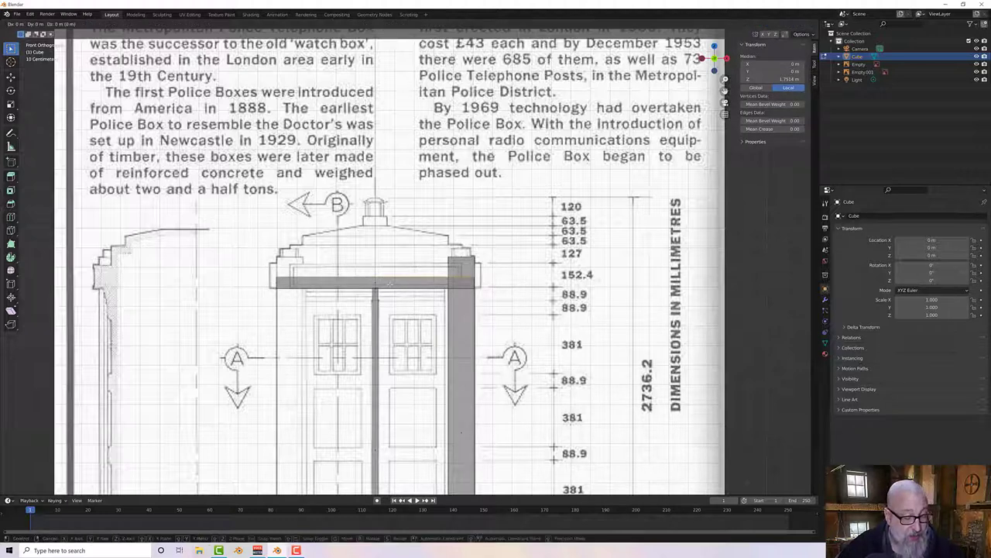
key("z")
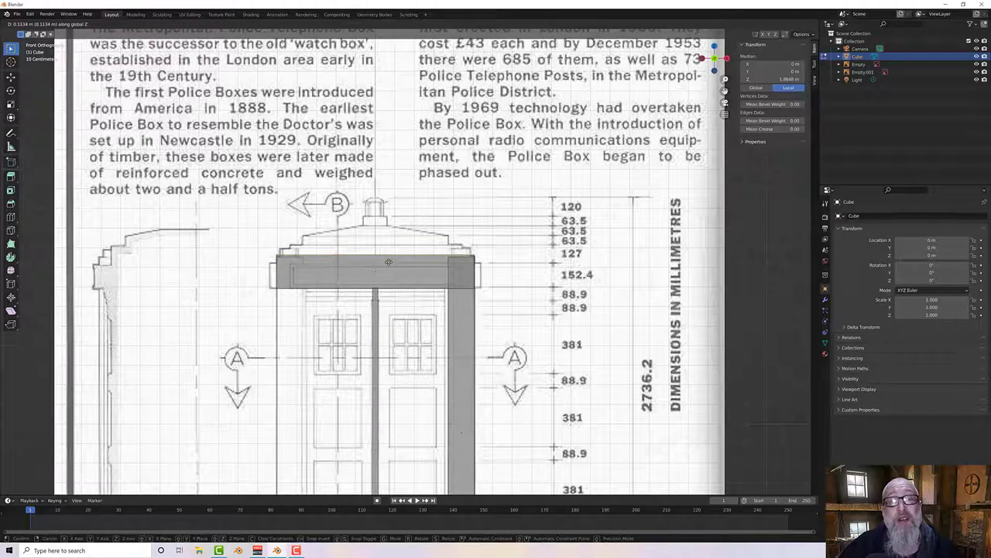
left_click(389, 261)
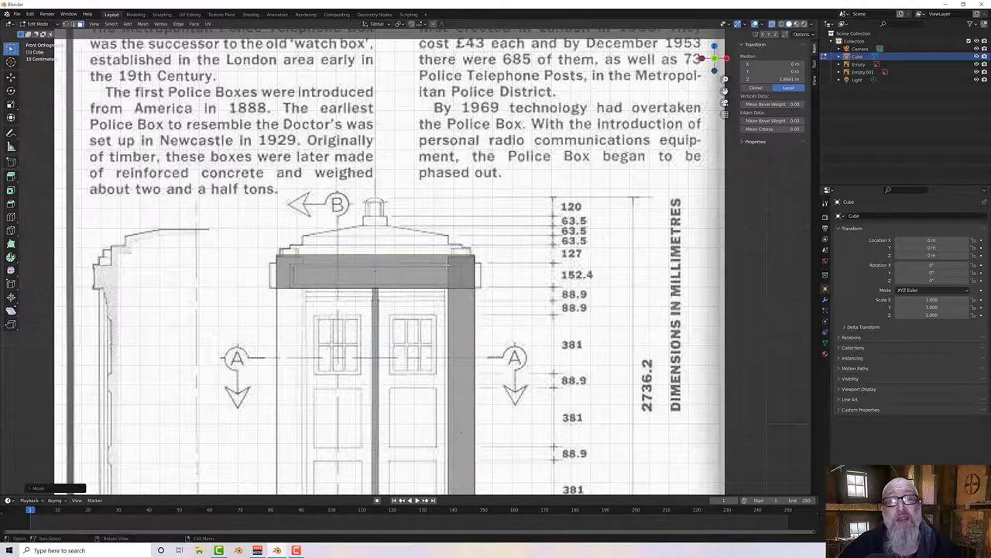
scroll(447, 264, "up", 6)
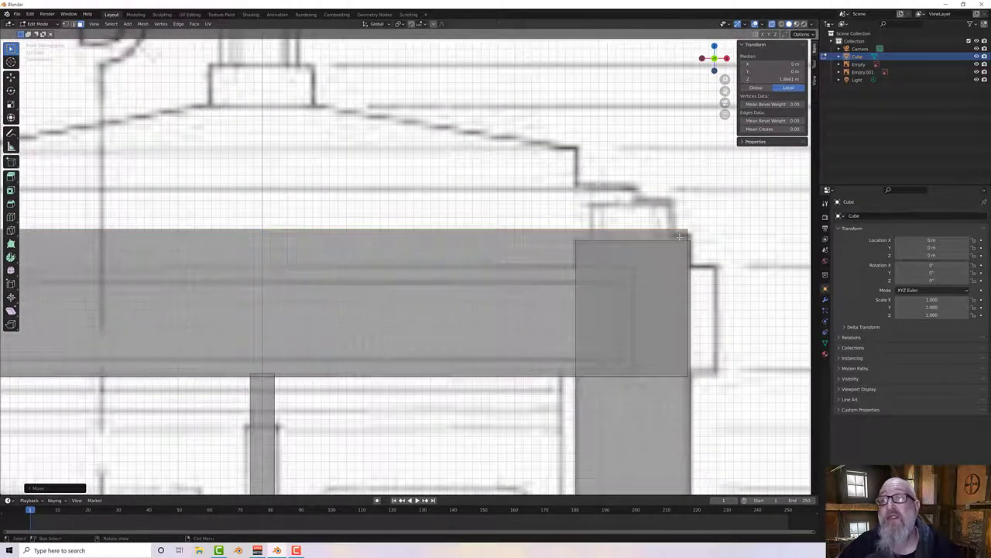
scroll(681, 238, "down", 2)
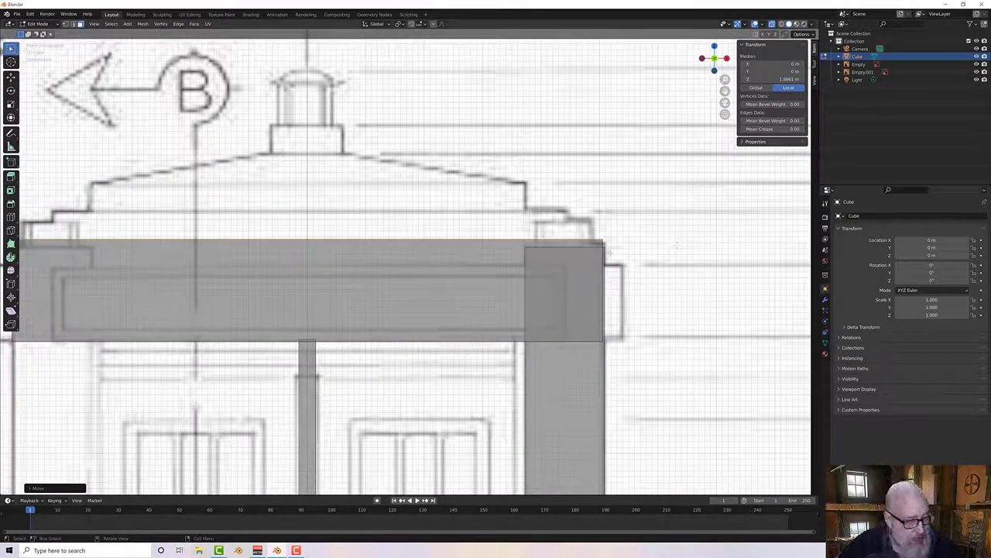
key("g")
key("x")
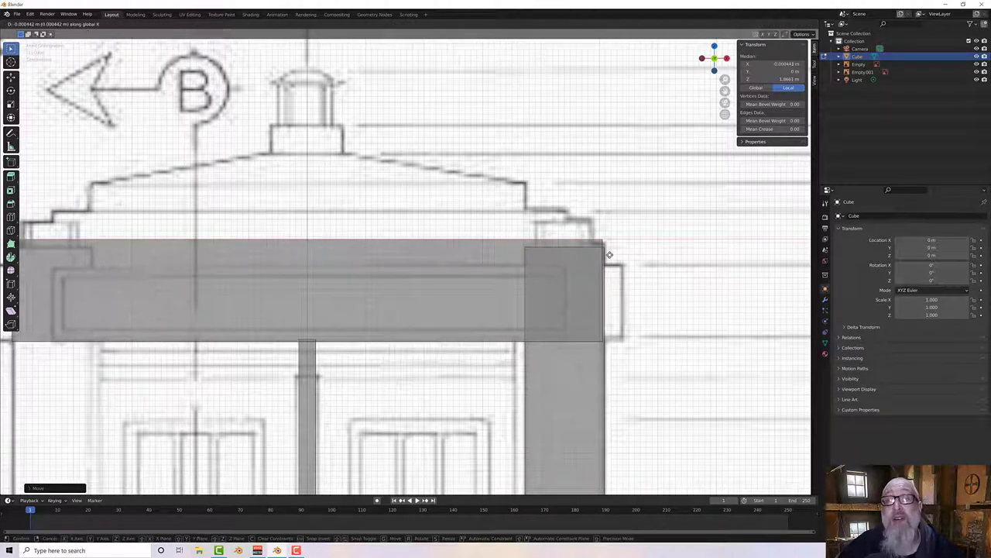
right_click(623, 258)
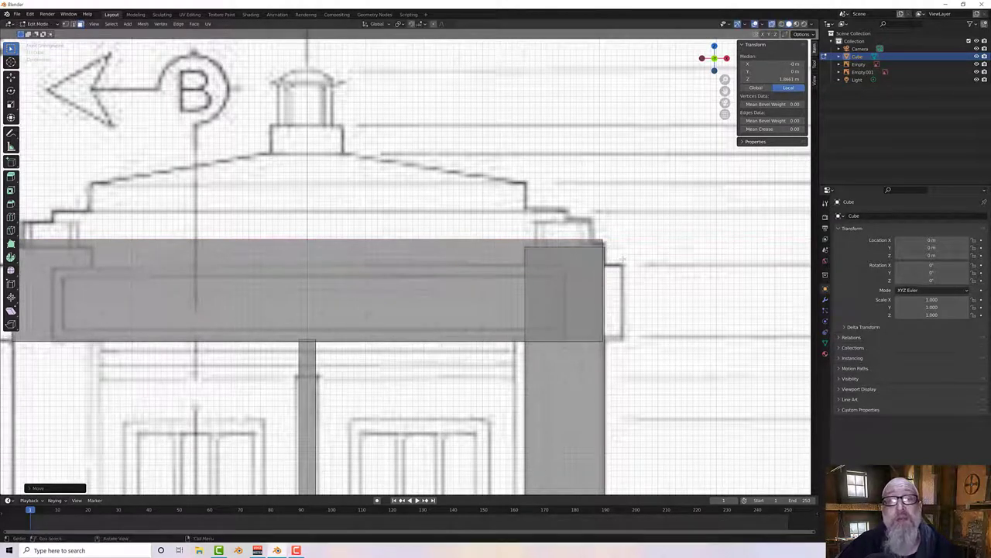
Step: Lower the upper slab's top face about 0.006 m along Z onto the blueprint line under the roof step
key("g")
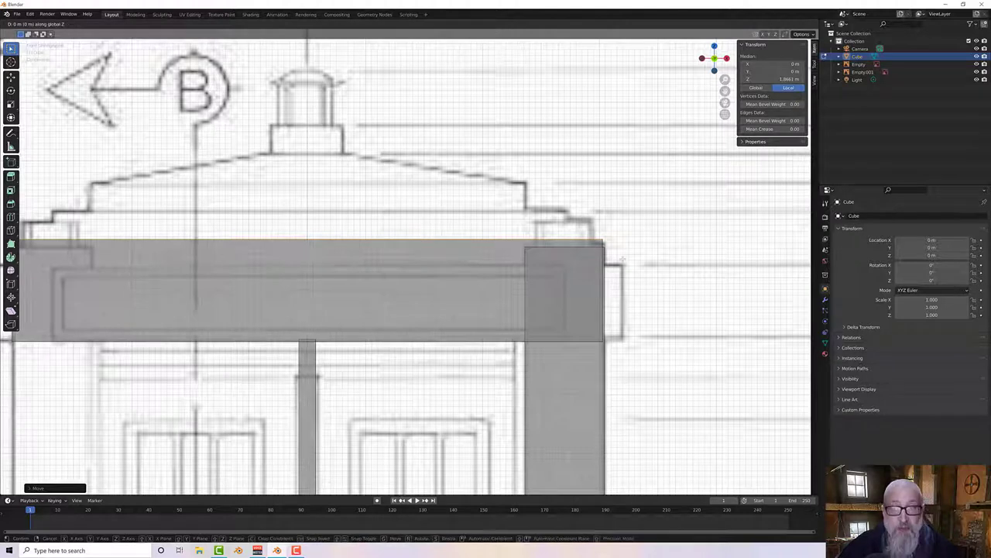
key("z")
left_click(621, 262)
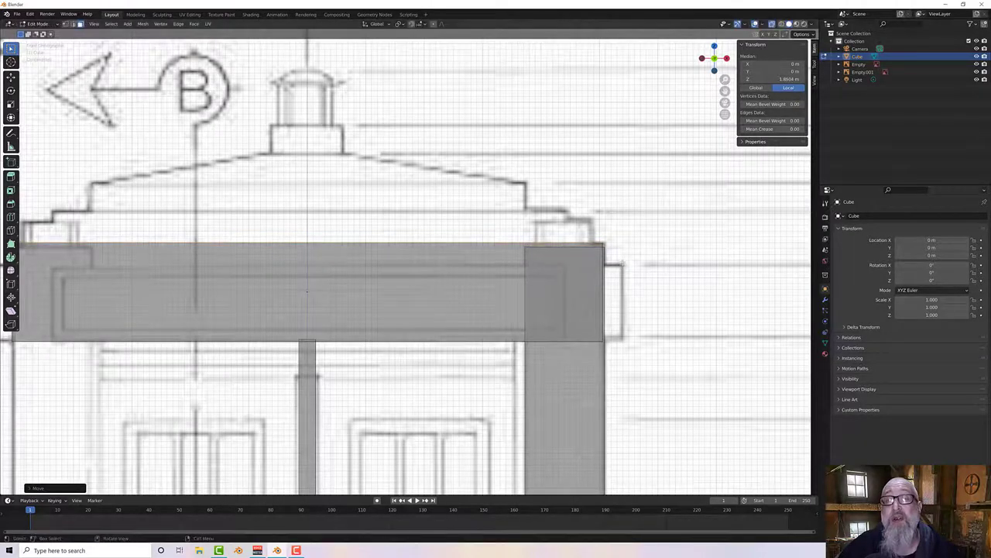
Step: Check the upper slab's edges against the sign band, corner post and door divider in the front-view blueprint
scroll(621, 265, "down", 4)
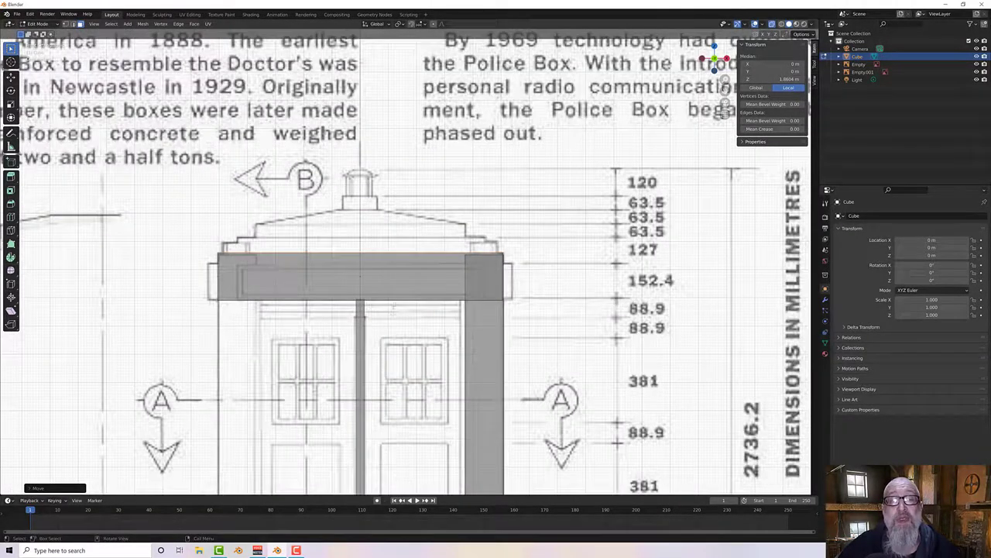
scroll(359, 330, "up", 4)
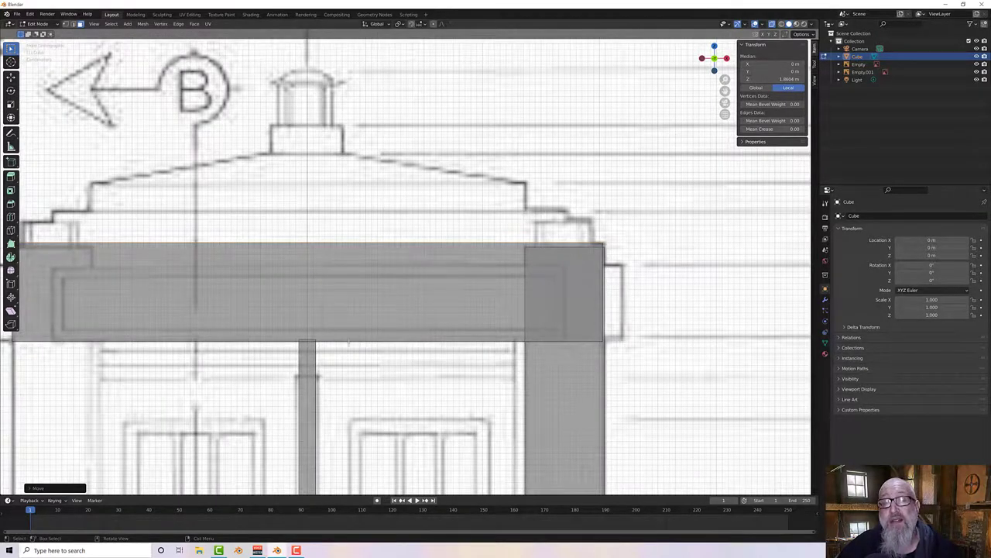
scroll(353, 288, "down", 2)
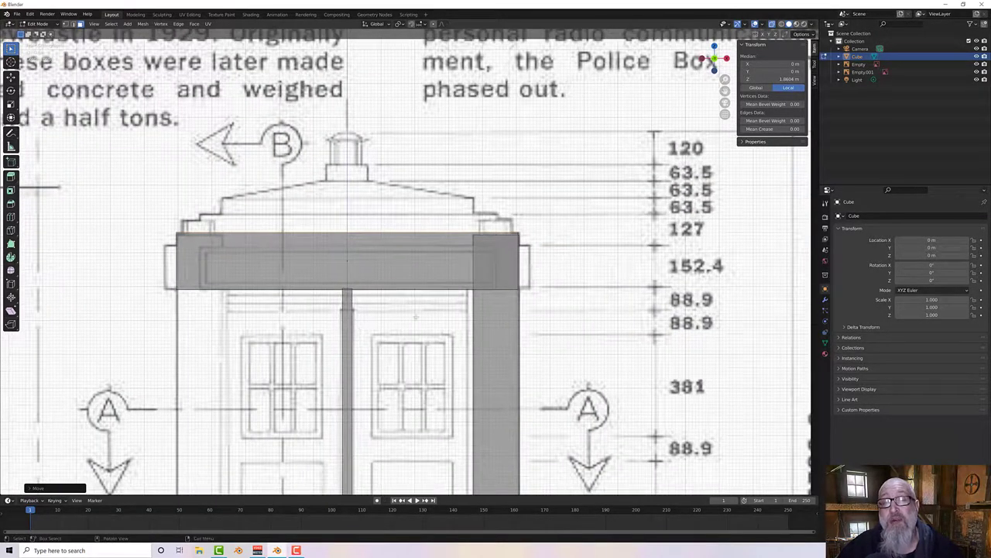
scroll(468, 311, "up", 3)
middle_click_drag(464, 301, 464, 257, "shift")
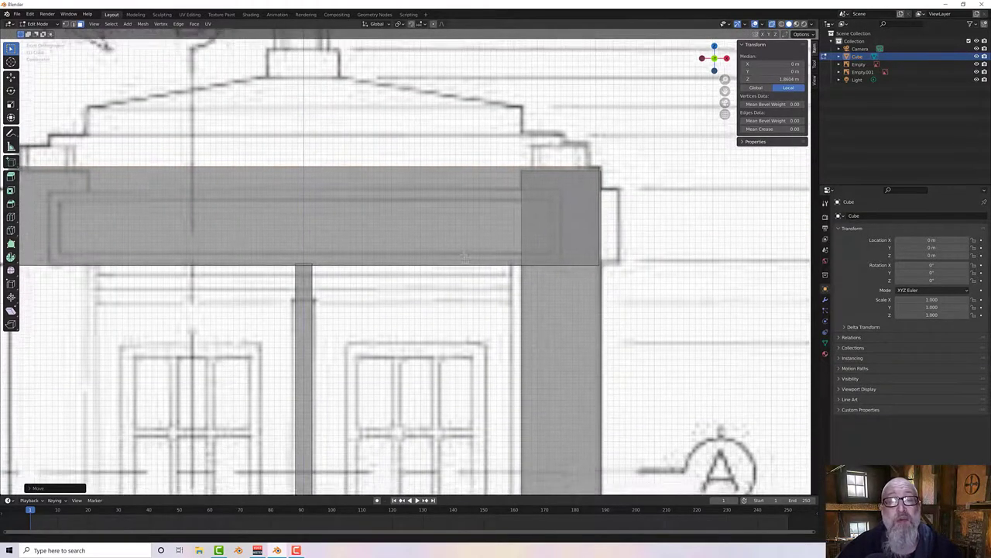
scroll(466, 257, "down", 4)
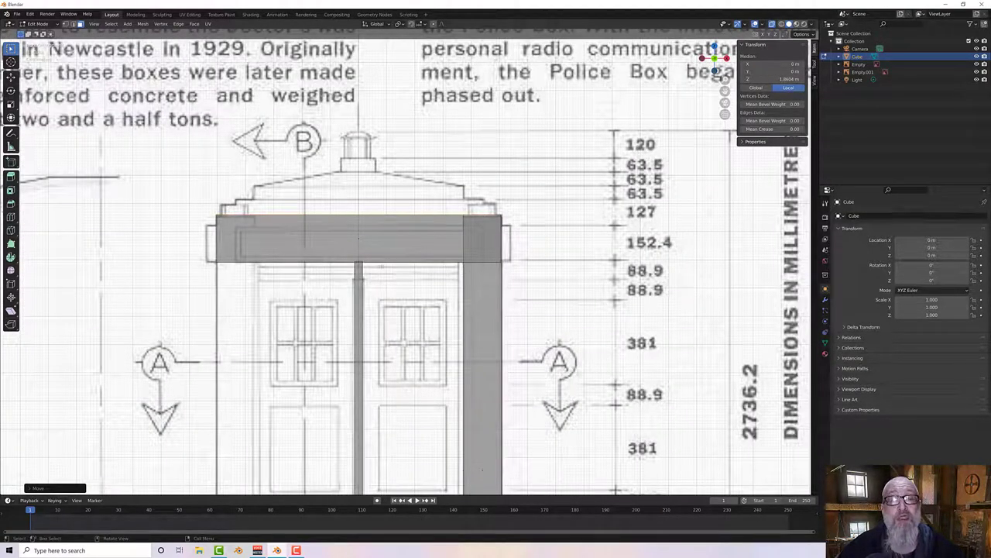
scroll(408, 278, "down", 1)
middle_click_drag(405, 297, 394, 227, "shift")
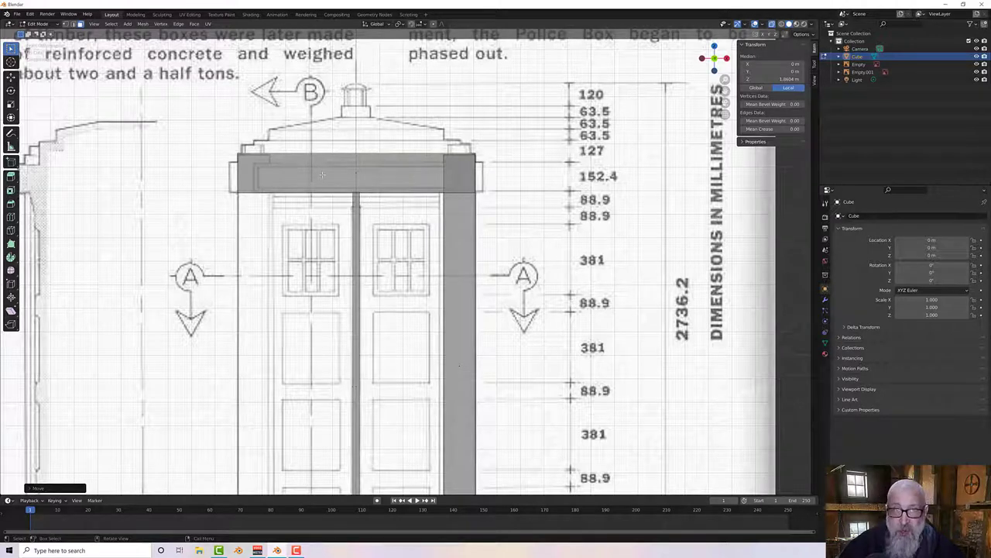
Step: Select only the upper slab's front face with X-ray disabled, and turn X-ray display back on
key("alt+a")
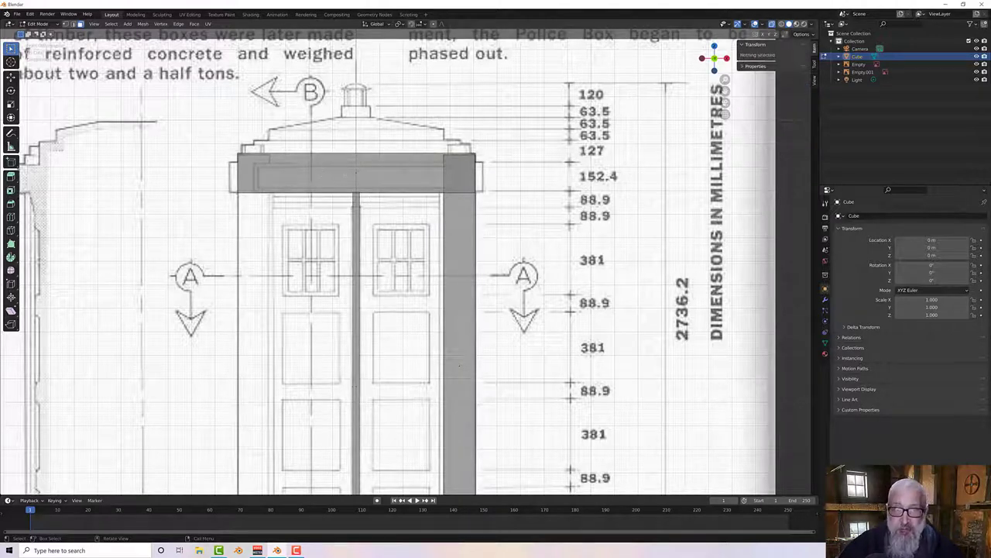
scroll(410, 261, "down", 3)
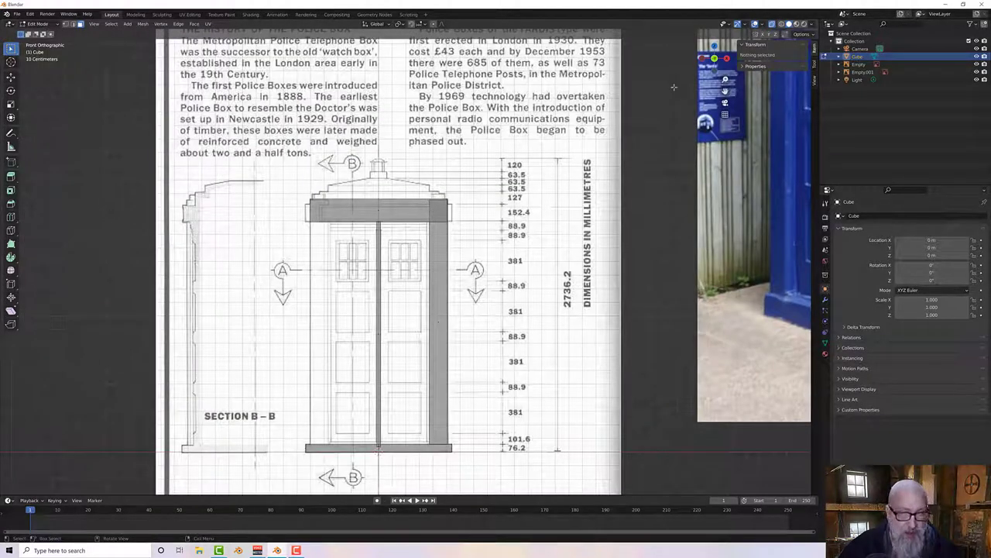
left_click(772, 24)
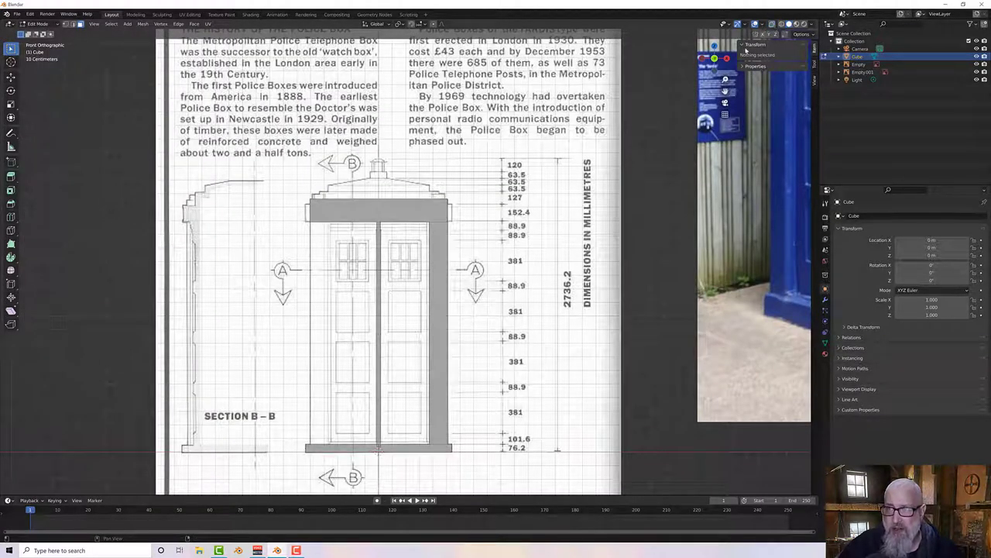
left_click(350, 202)
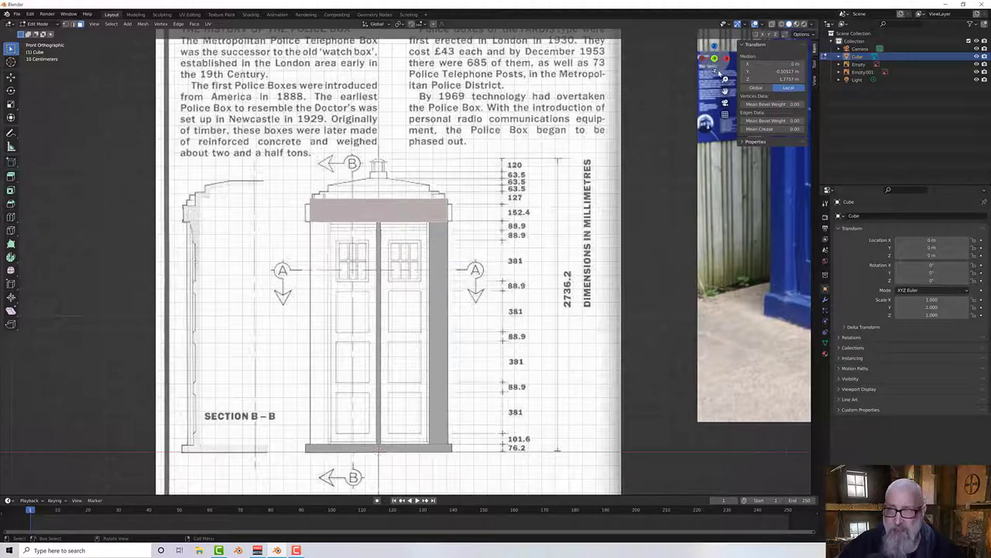
left_click(772, 24)
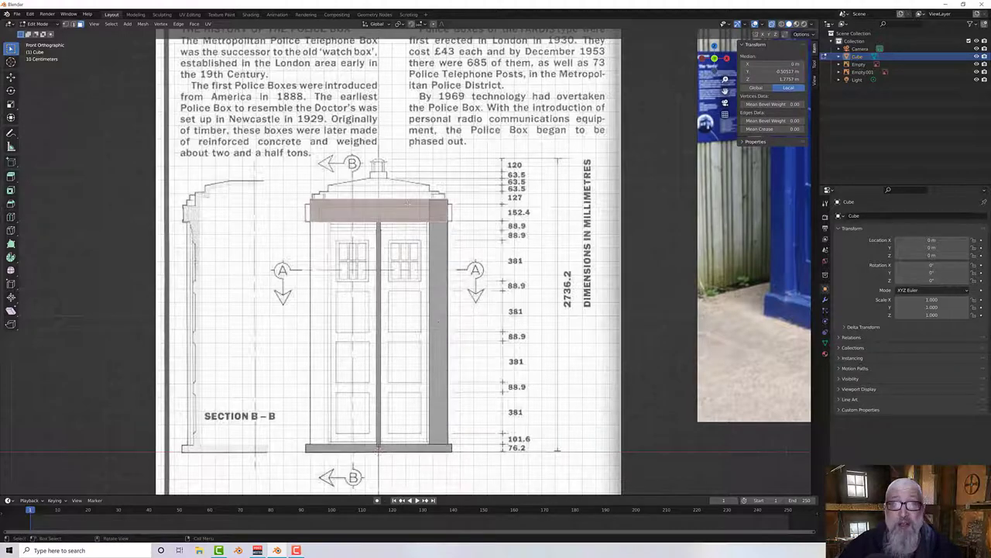
Step: Duplicate the upper slab's front face and place the copy about 0.50 m along X and 0.16 m lower, starting near the centre line
scroll(407, 203, "up", 3)
scroll(407, 205, "down", 1)
middle_click_drag(406, 210, 404, 257, "shift")
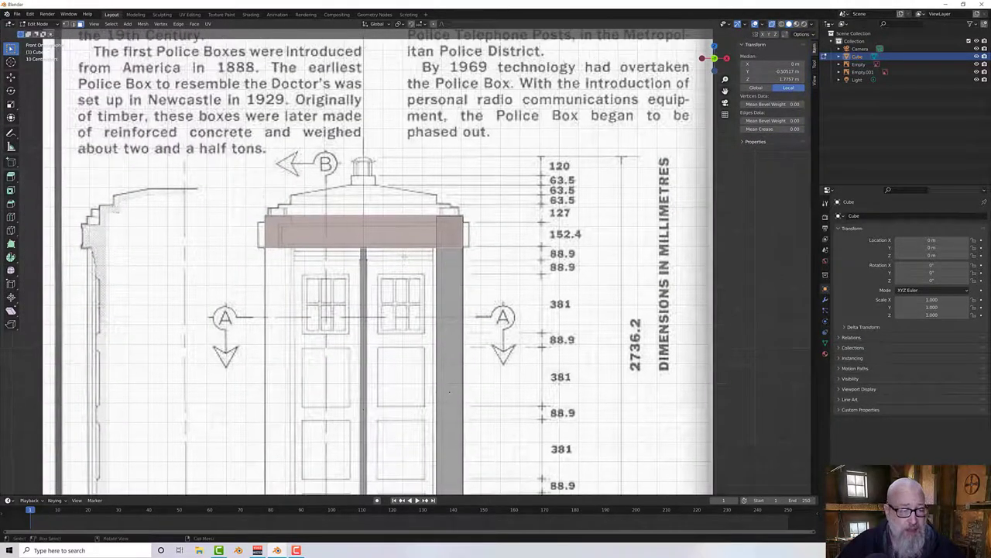
key("shift+d")
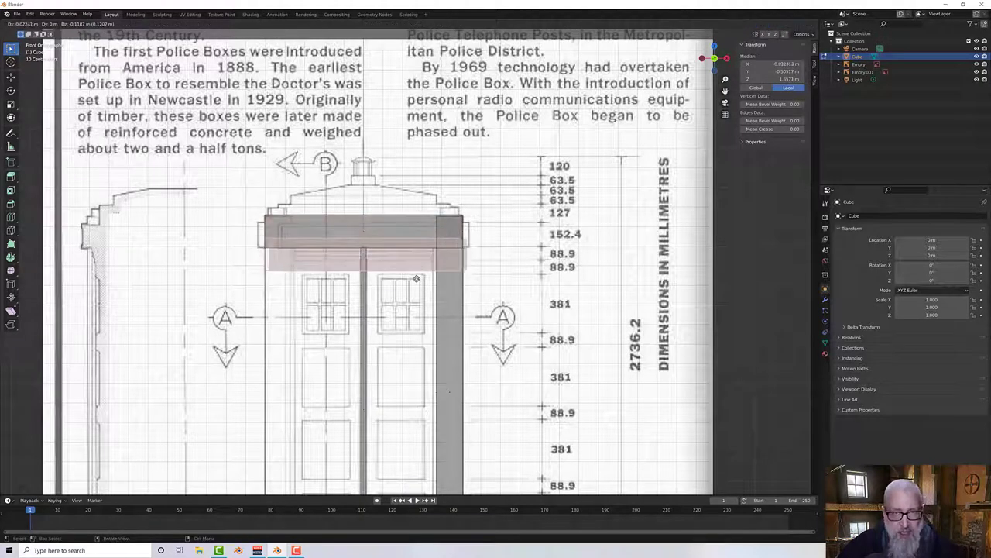
right_click(411, 267)
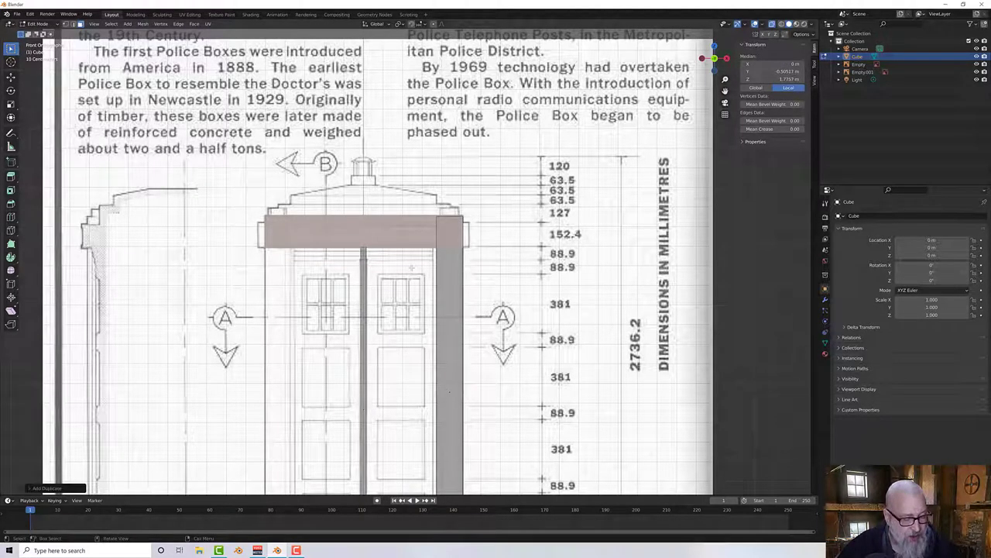
key("g")
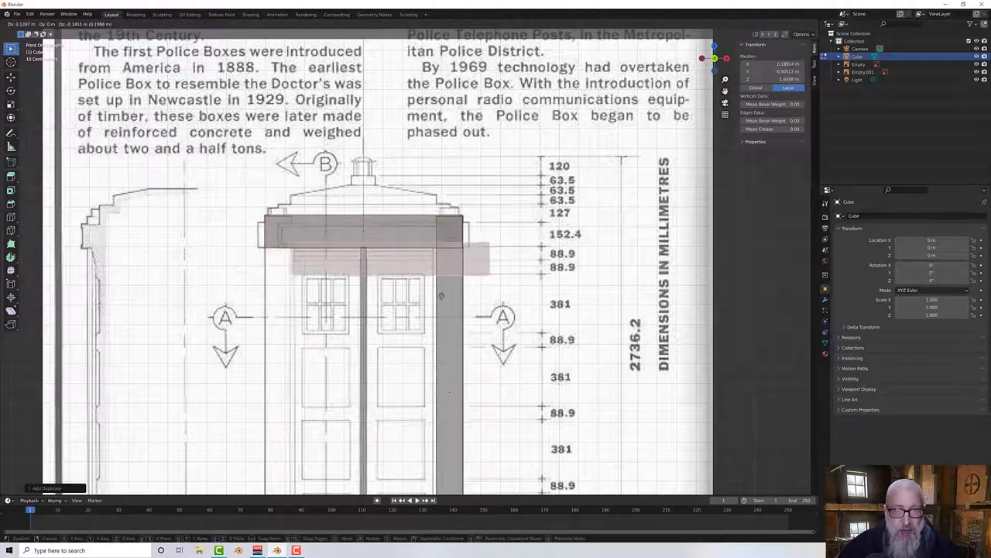
left_click(511, 299)
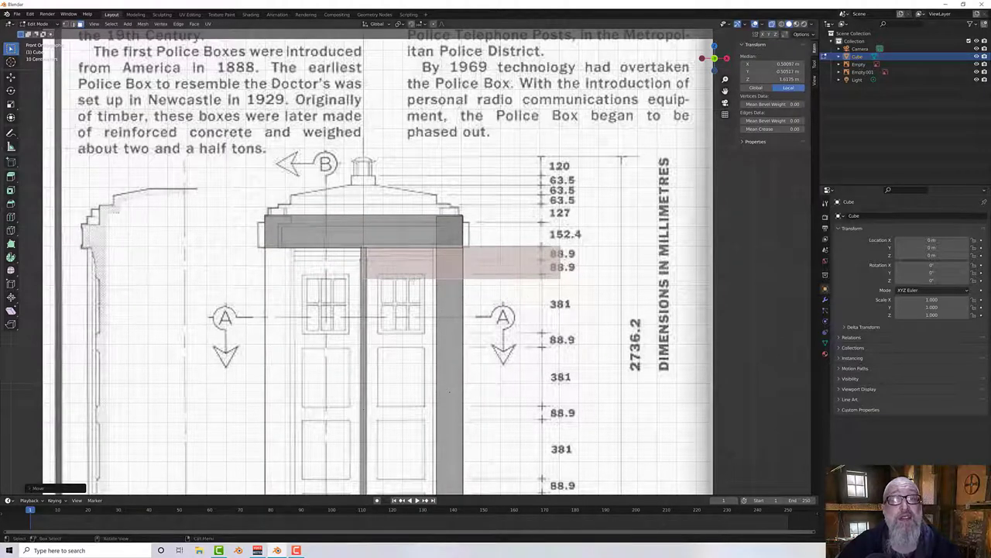
Step: Move the duplicated face's outer vertical edge about 0.63 m inward along X to the inner side of the corner post
scroll(410, 277, "up", 3)
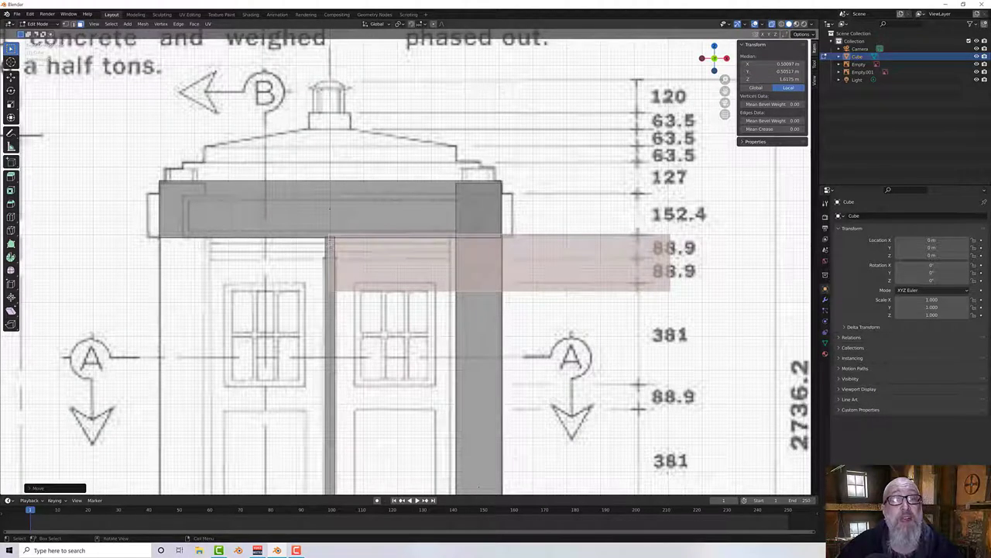
left_click(663, 225)
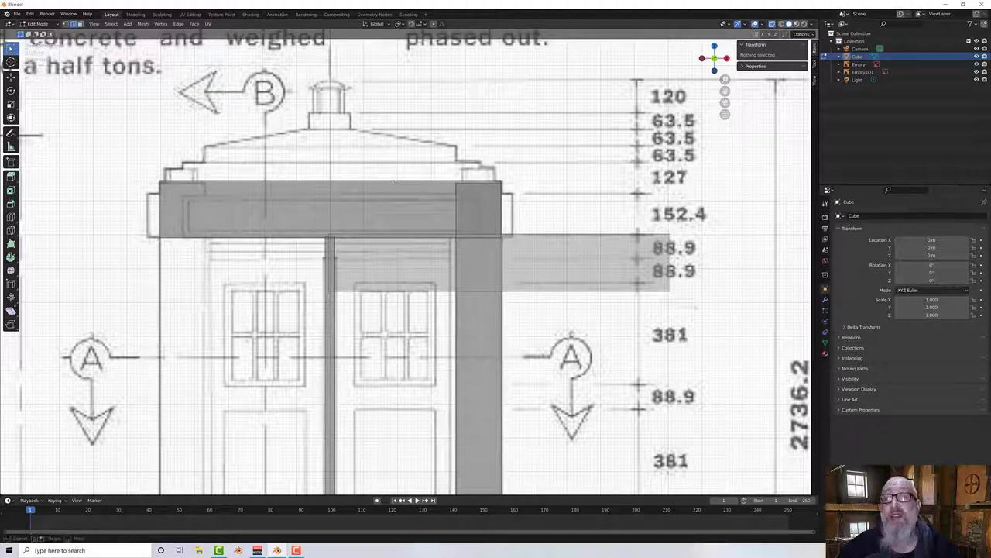
left_click(696, 310)
key("g")
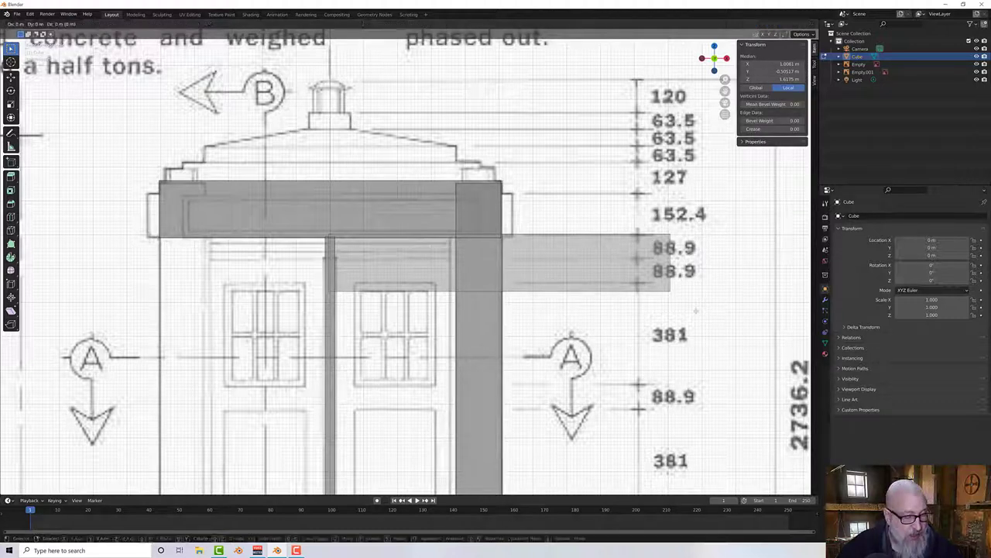
key("x")
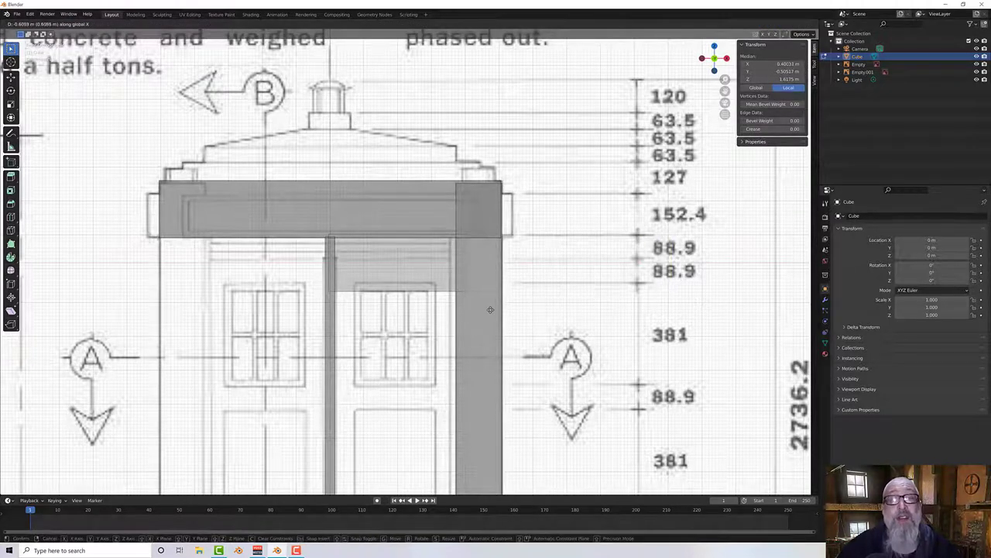
left_click(482, 309)
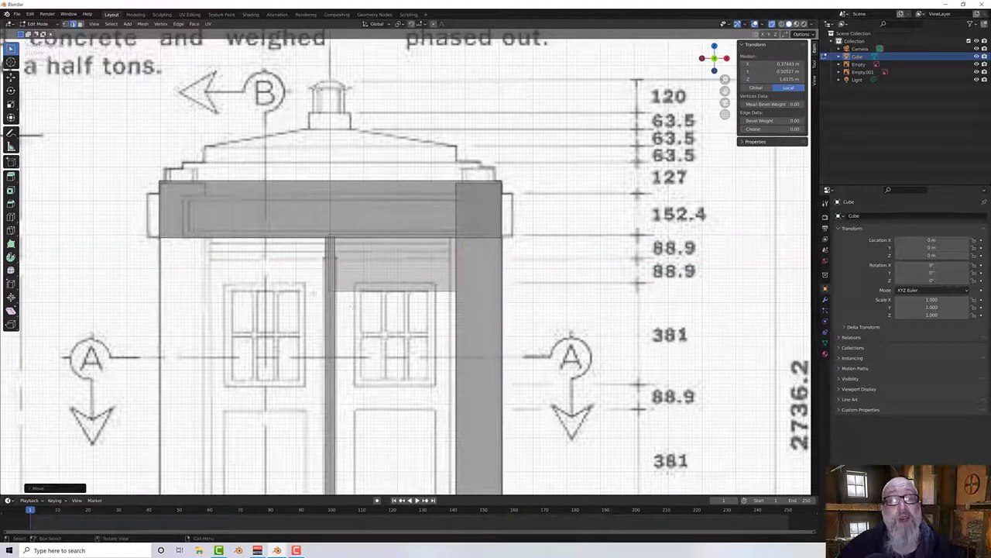
Step: Raise the duplicated face's lower edge about 0.09 m along Z to the blueprint line above the door
left_click(314, 294)
left_click_drag(310, 286, 485, 311)
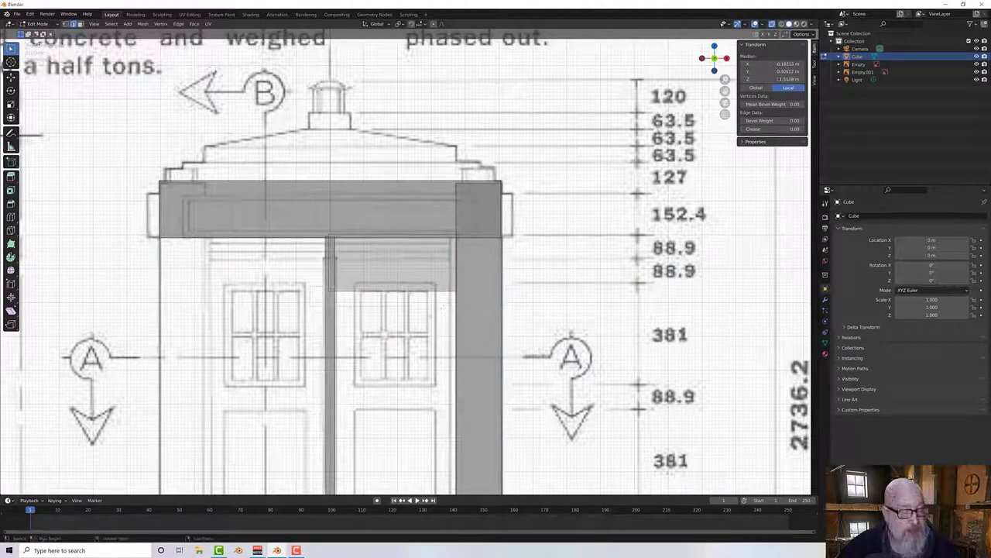
key("g")
key("z")
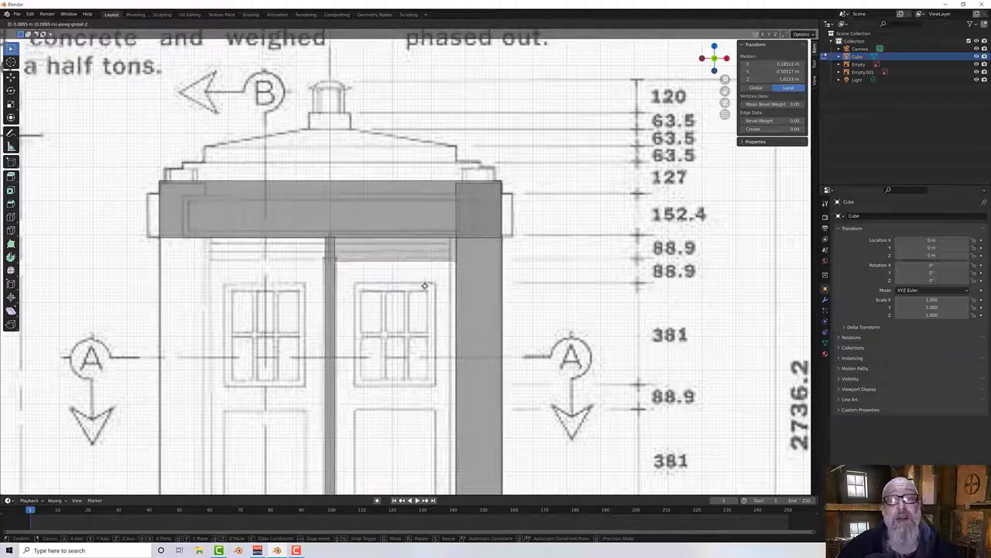
left_click(426, 284)
Step: Set the X position of the duplicated face's inner vertical edge to 0 m at the centre line
scroll(426, 279, "up", 2)
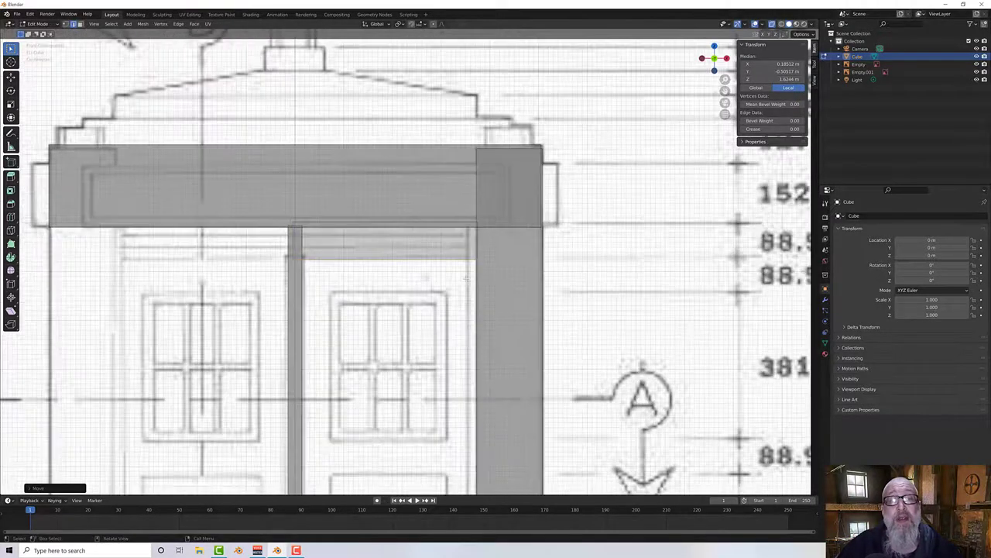
scroll(425, 276, "up", 3)
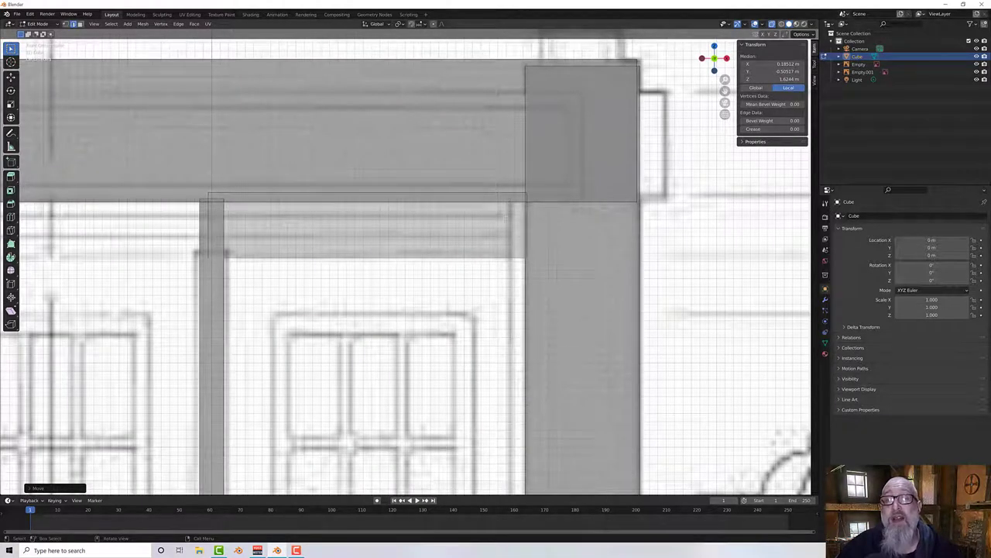
scroll(391, 281, "up", 2)
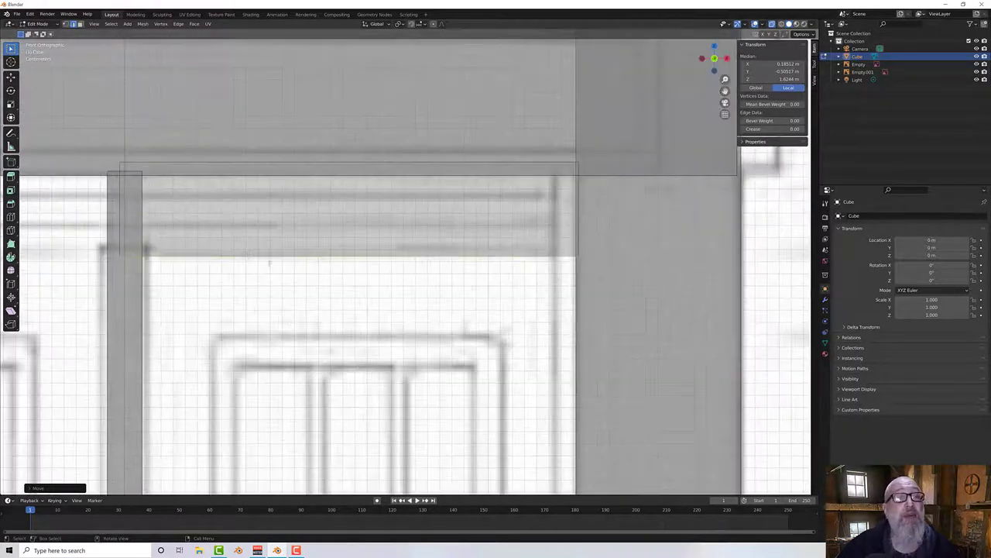
middle_click_drag(382, 287, 436, 315, "shift")
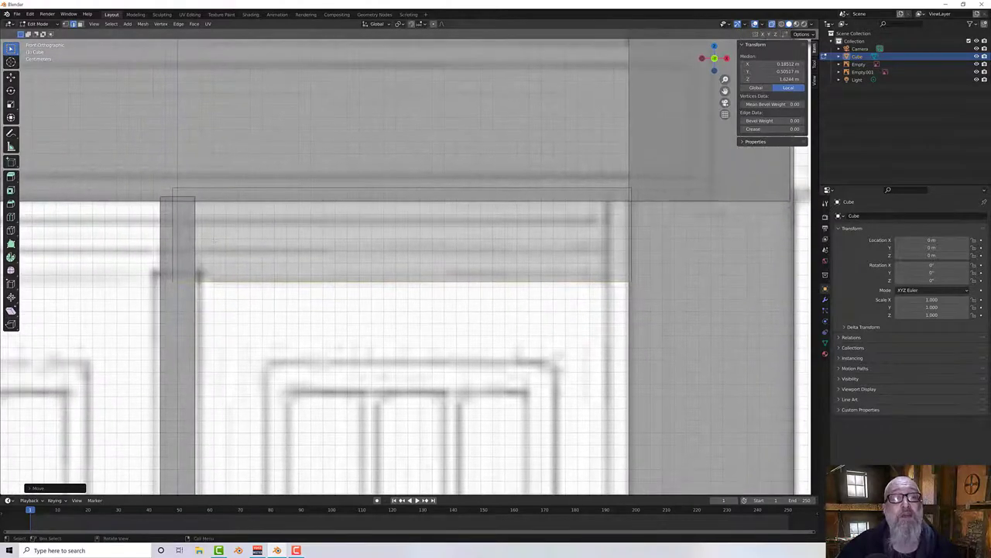
left_click(173, 226)
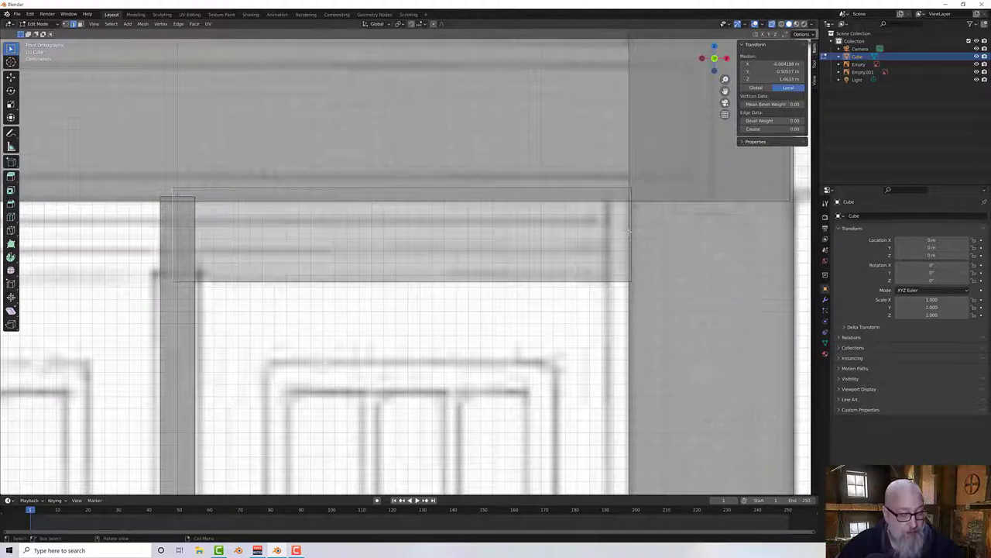
key("n")
key("n")
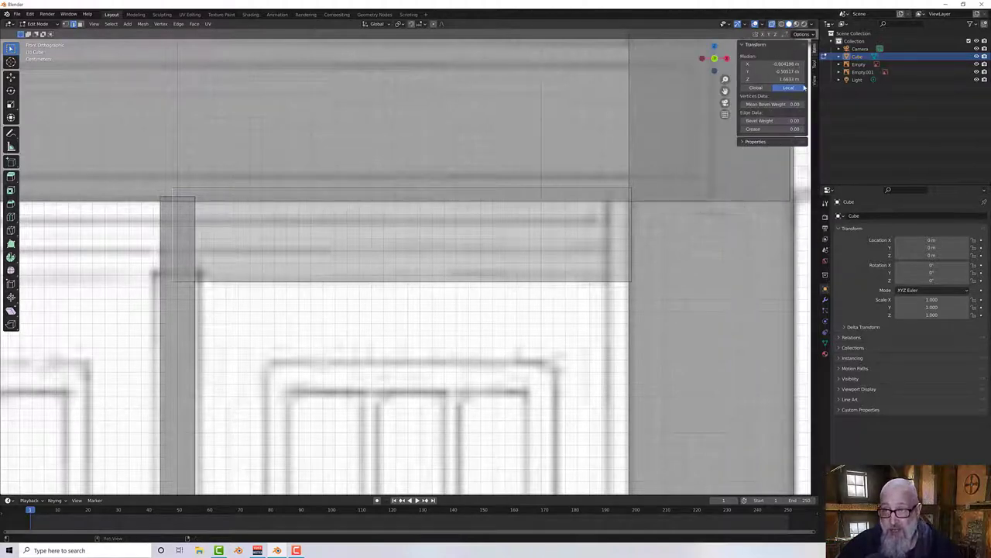
double_click(756, 64)
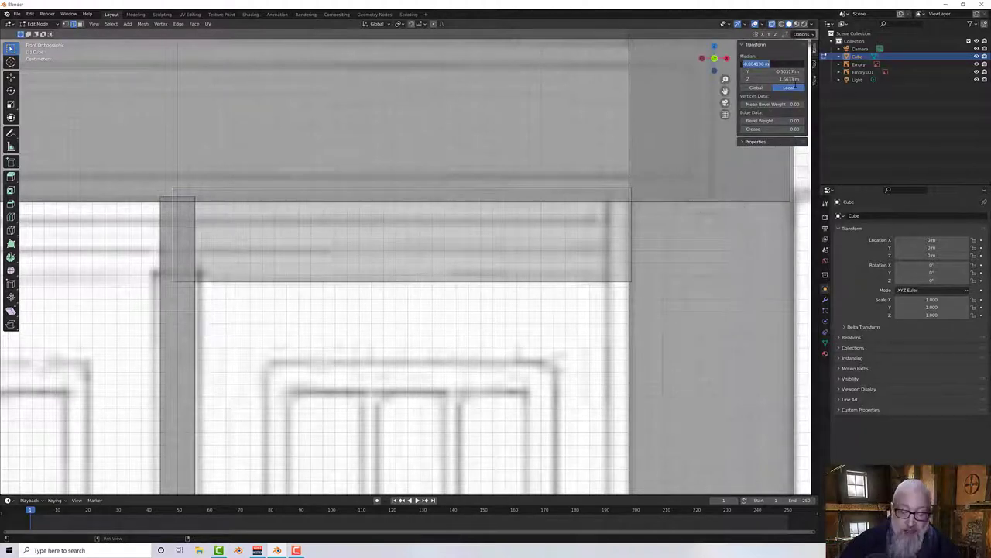
type("0")
key("Return")
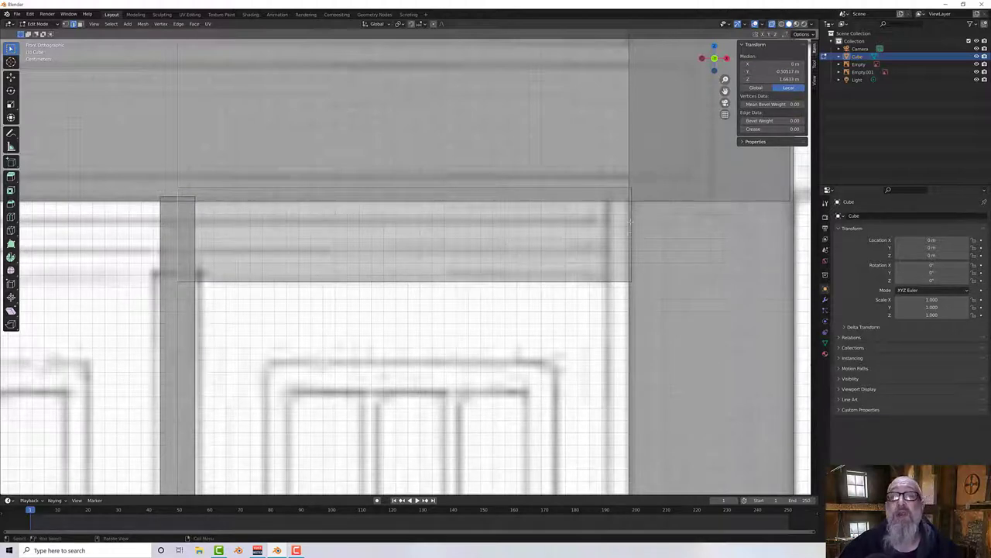
Step: Maximize the viewport and lower the panel's upper edge about 0.011 m along Z to the underside of the upper slab
scroll(634, 224, "down", 4)
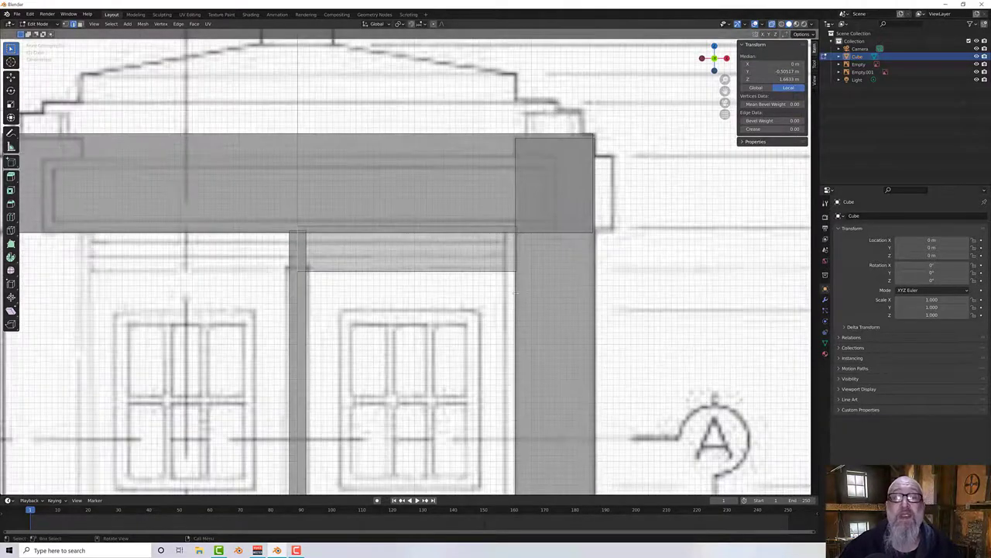
key("ctrl+space")
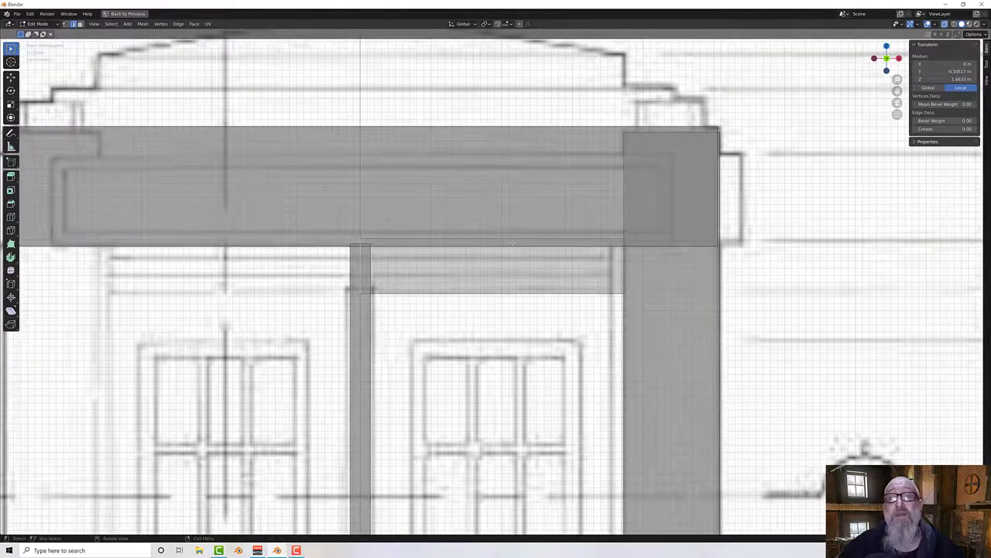
scroll(511, 243, "up", 2)
left_click(471, 222)
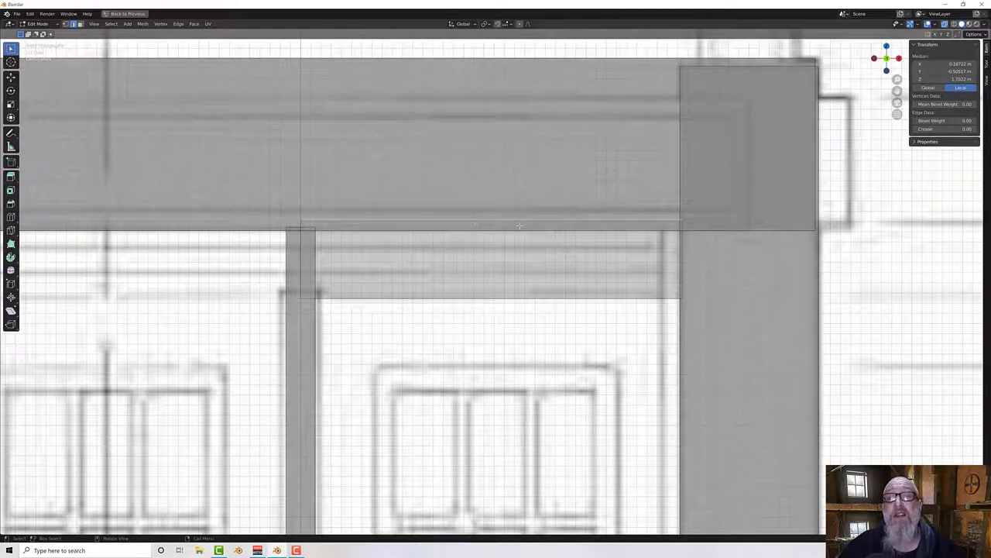
key("g")
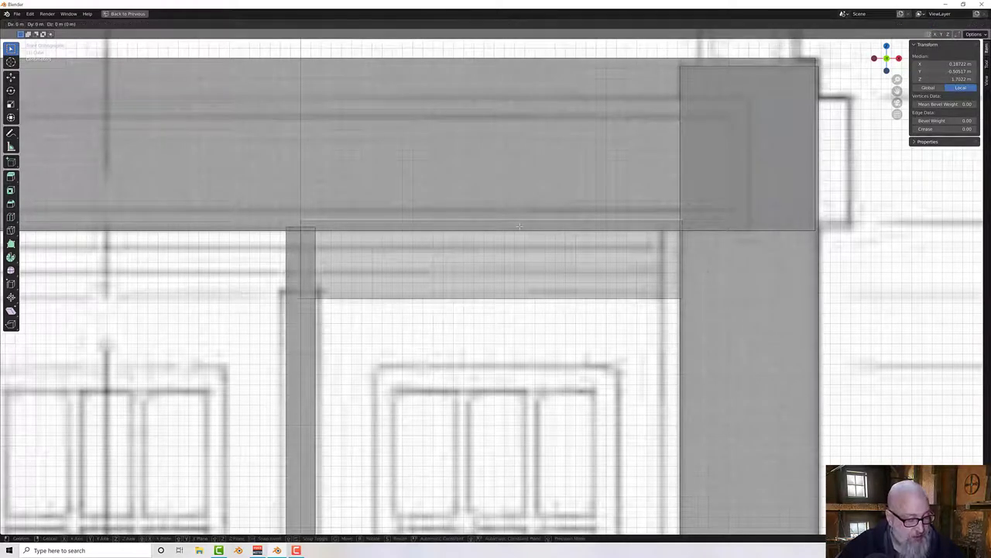
key("z")
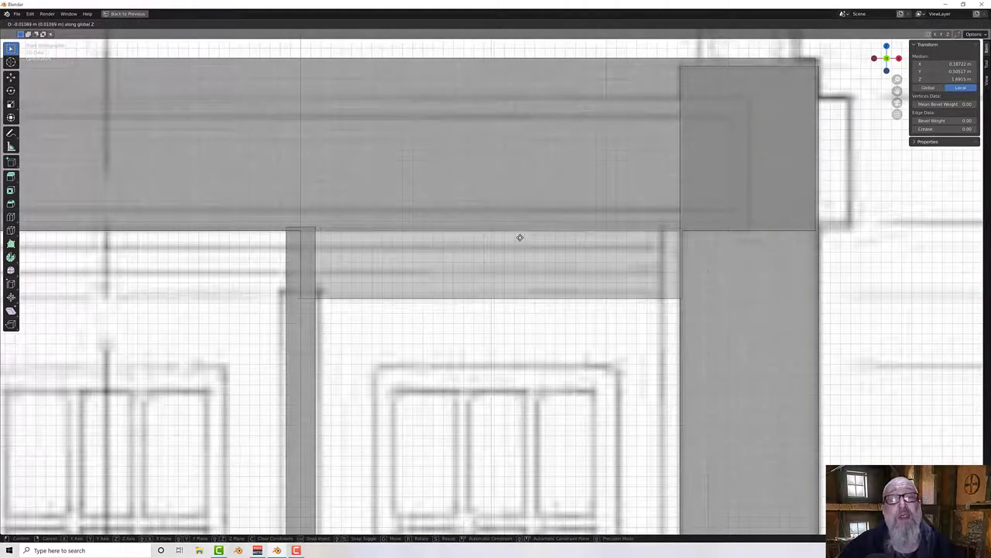
left_click(520, 237)
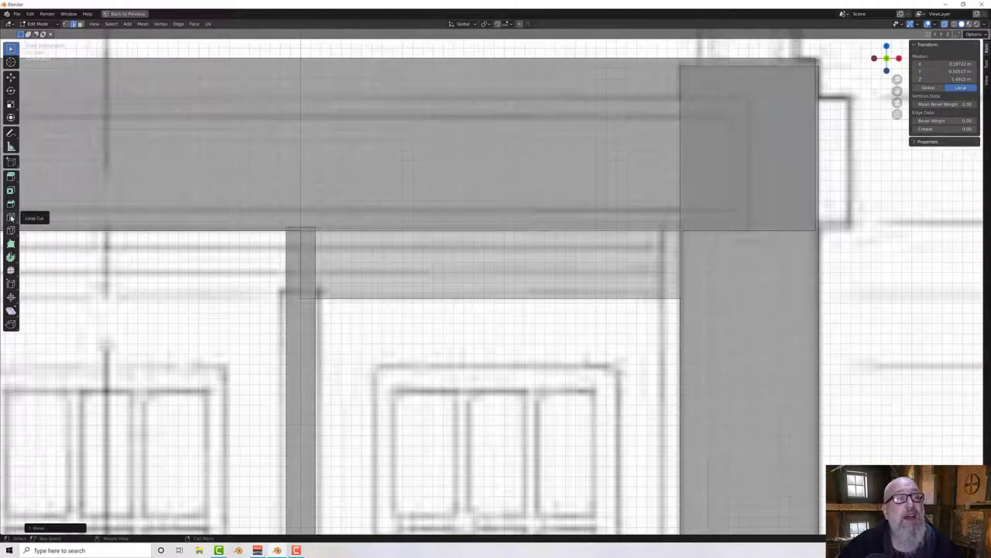
Step: Divide the panel above the door into three horizontal strips using Loop Cut with 2 cuts
left_click(12, 218)
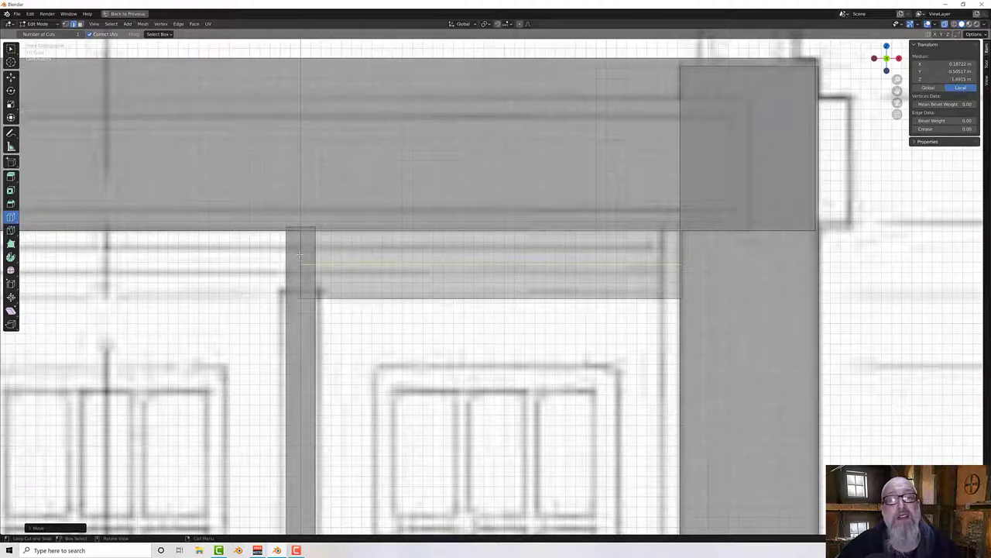
left_click(299, 254)
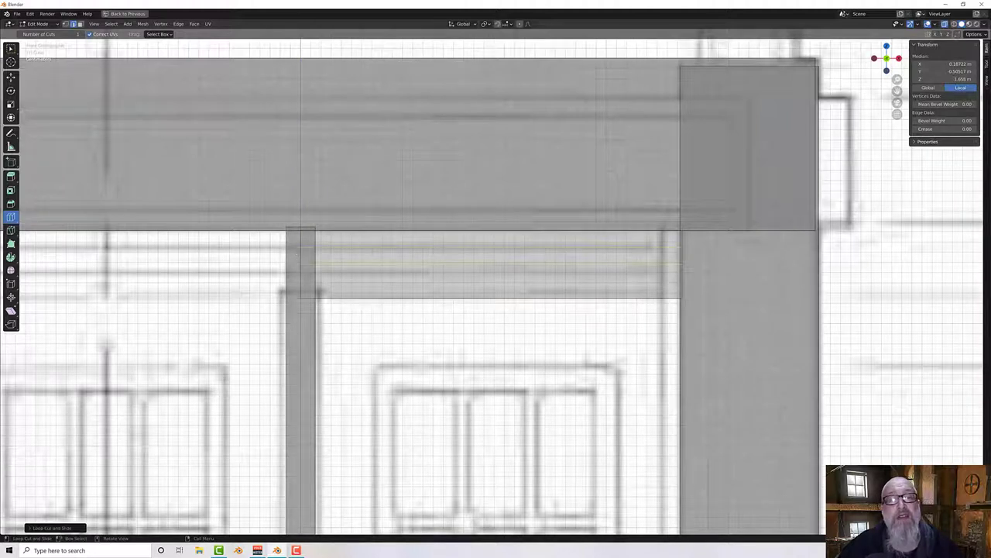
left_click(51, 528)
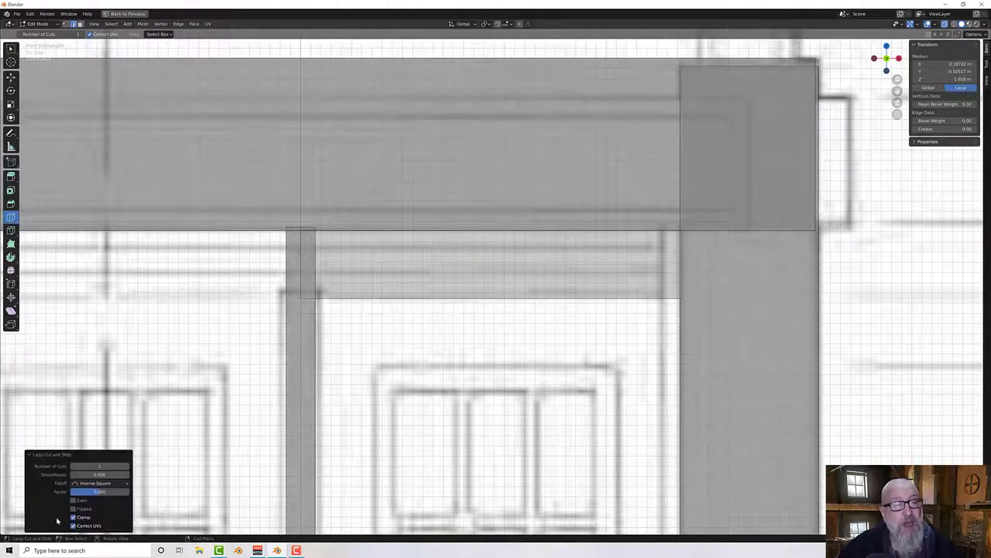
left_click(99, 466)
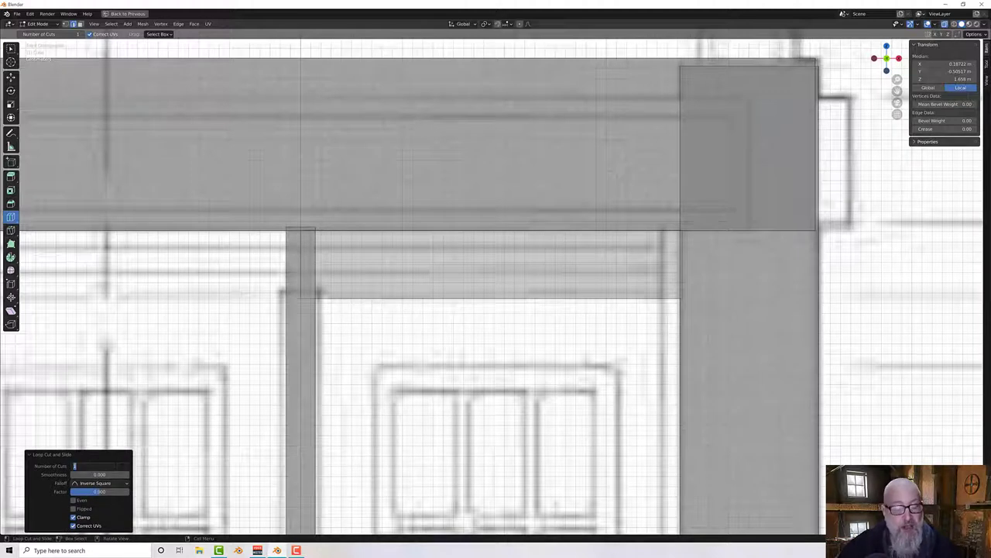
type("2")
key("Return")
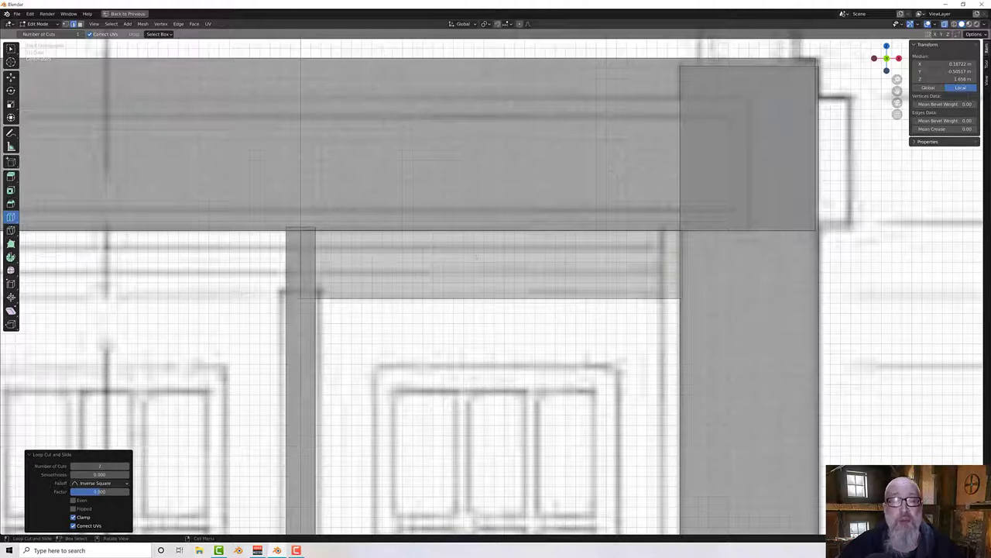
Step: Enable face selection, undo the stray vertical loop cut on the striped panel and switch back to the Select Box tool
middle_click_drag(477, 257, 768, 289)
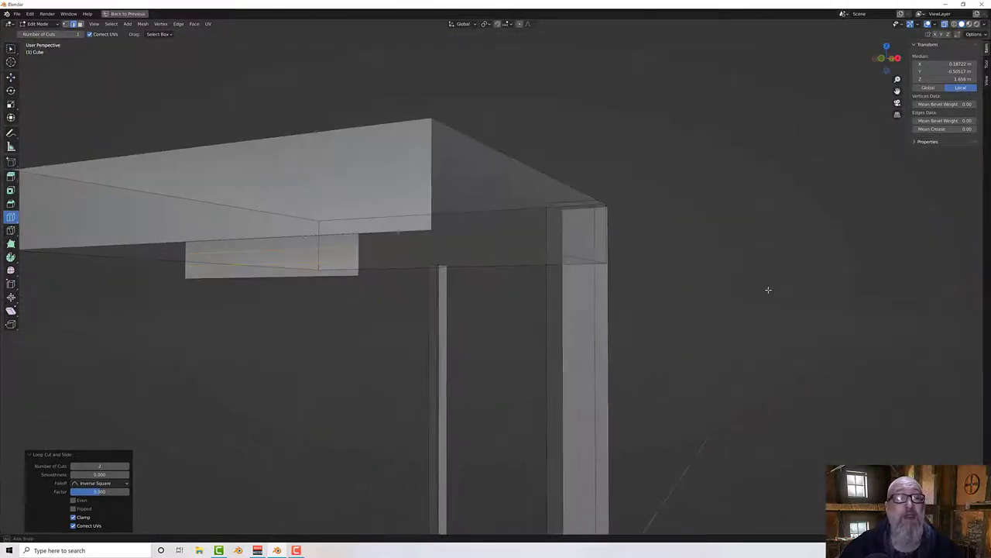
middle_click_drag(387, 263, 194, 170)
left_click(81, 24)
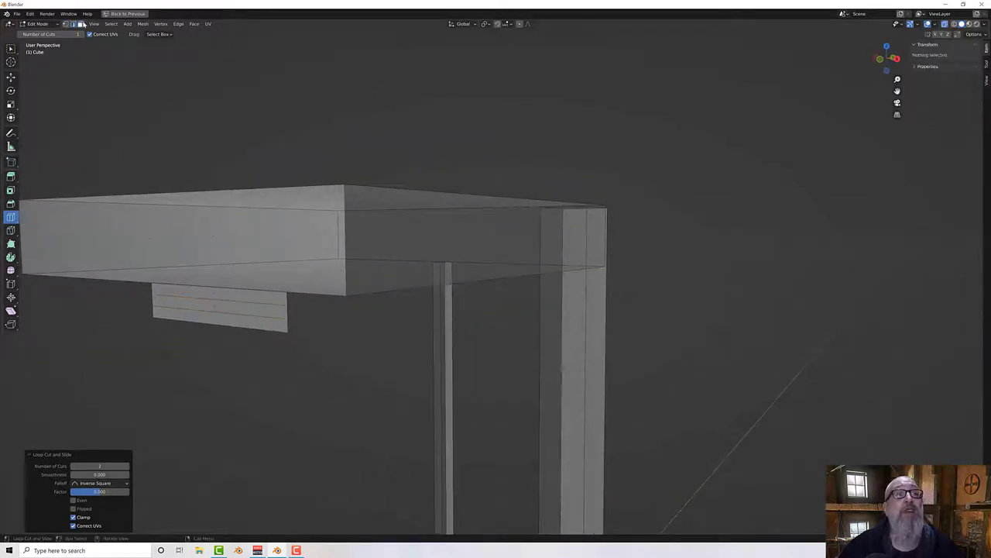
left_click(195, 307)
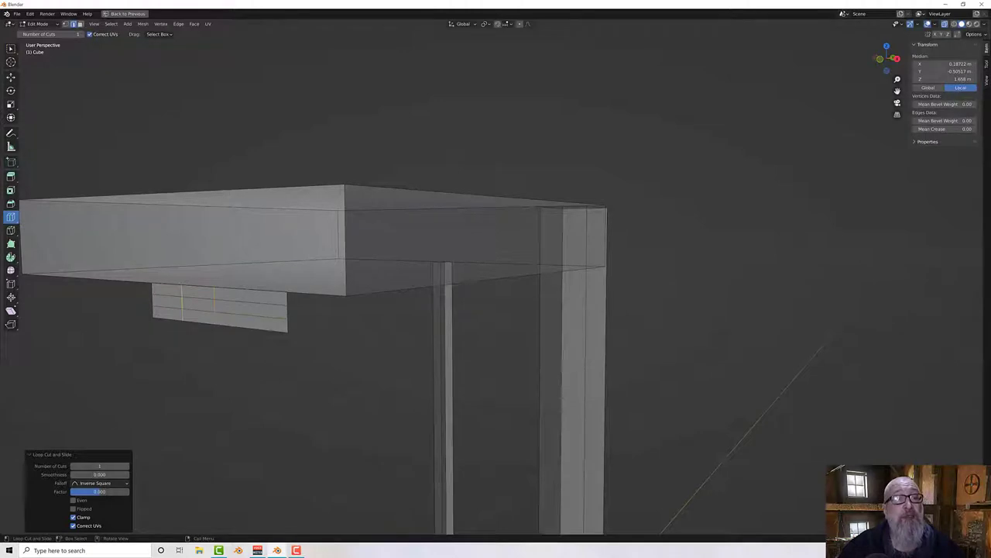
key("ctrl+z")
left_click(11, 48)
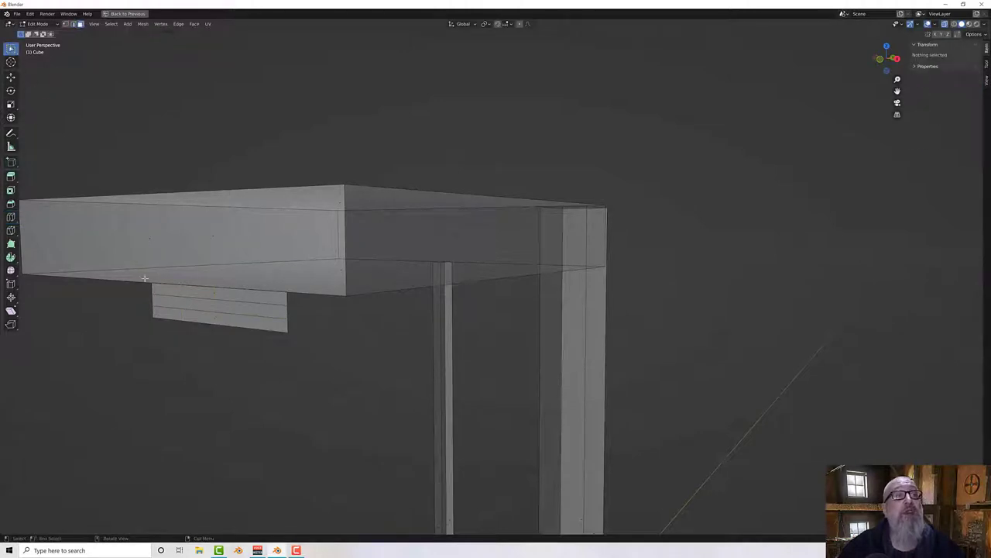
Step: Select the whole striped panel and move it about 0.952 m along Y to sit between the corner post and door divider
left_click_drag(136, 303, 308, 353)
key("ctrl+l")
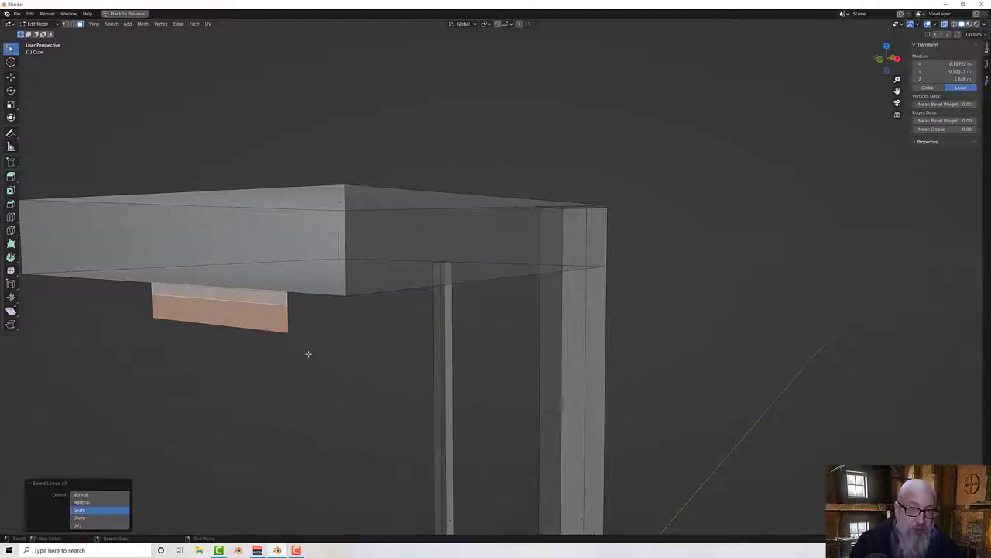
scroll(360, 337, "down", 3)
middle_click_drag(356, 333, 302, 334)
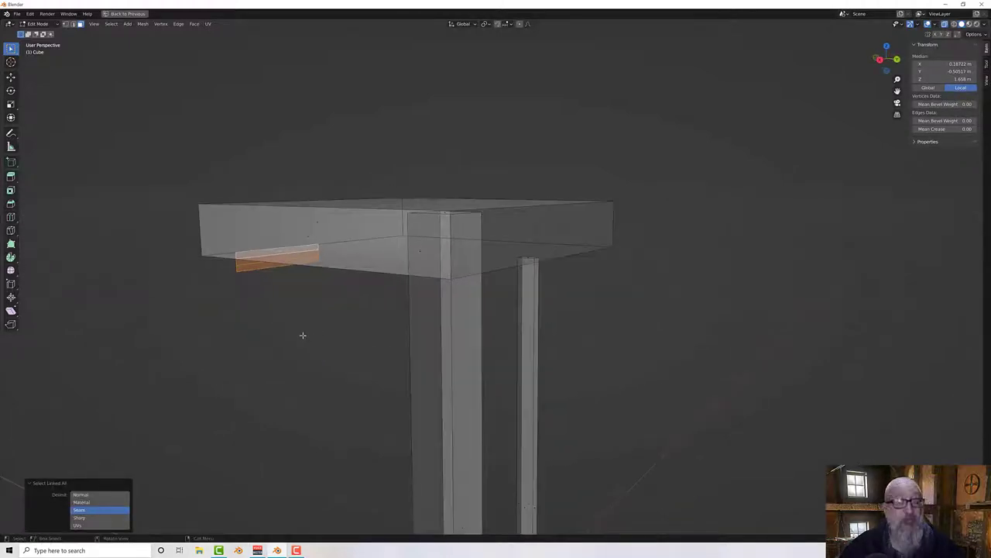
key("g")
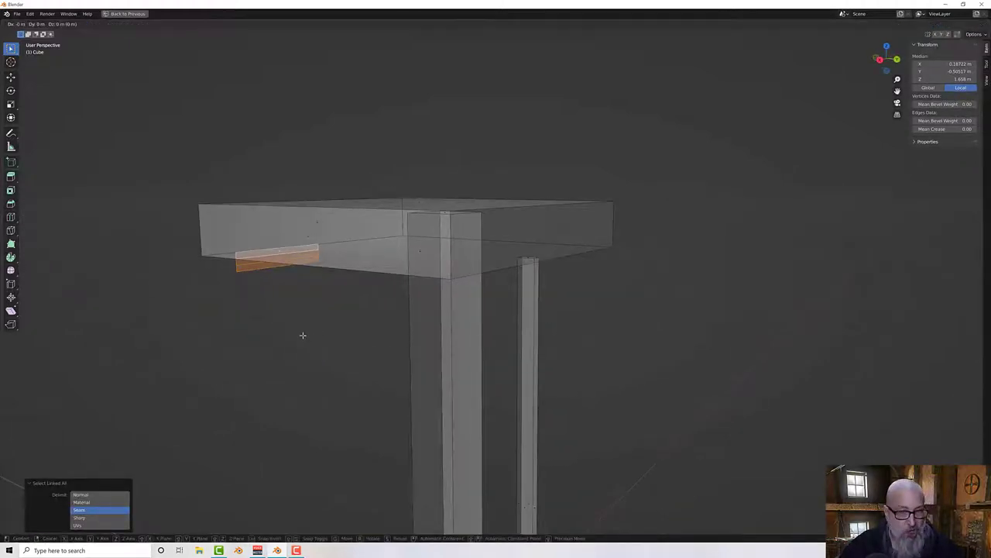
key("y")
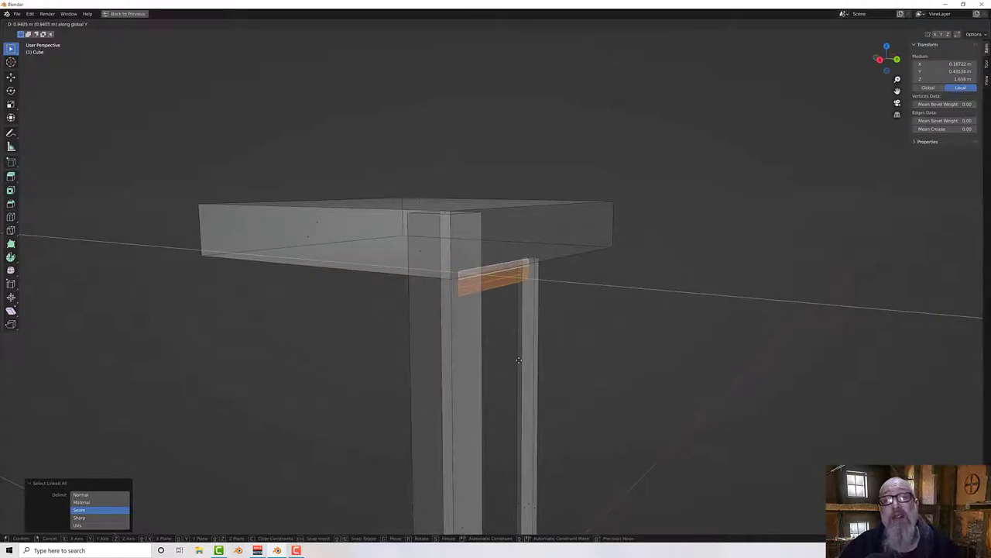
left_click(518, 359)
middle_click_drag(527, 342, 723, 206)
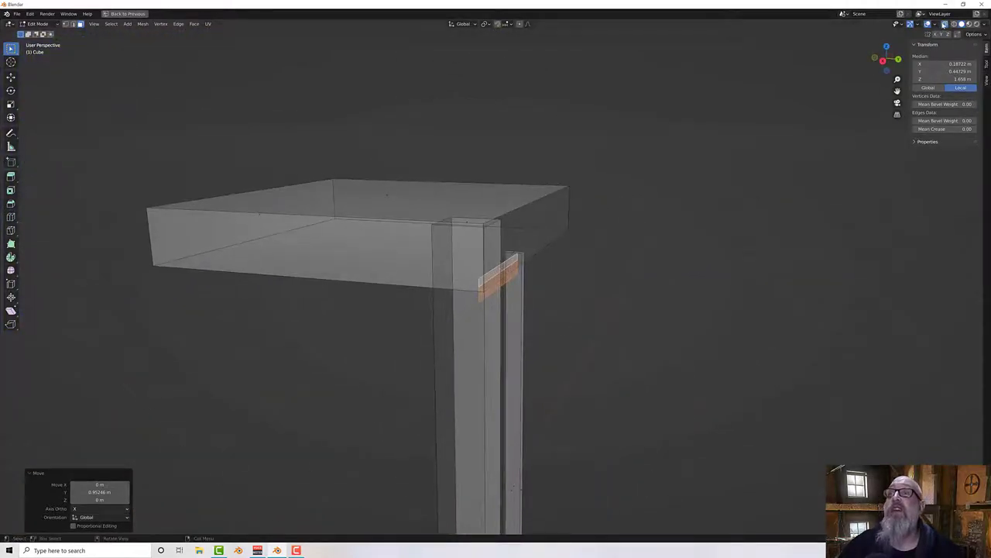
Step: Turn off X-ray display and view the repositioned panel between the post and divider as solid geometry
left_click(944, 24)
middle_click_drag(767, 255, 635, 199)
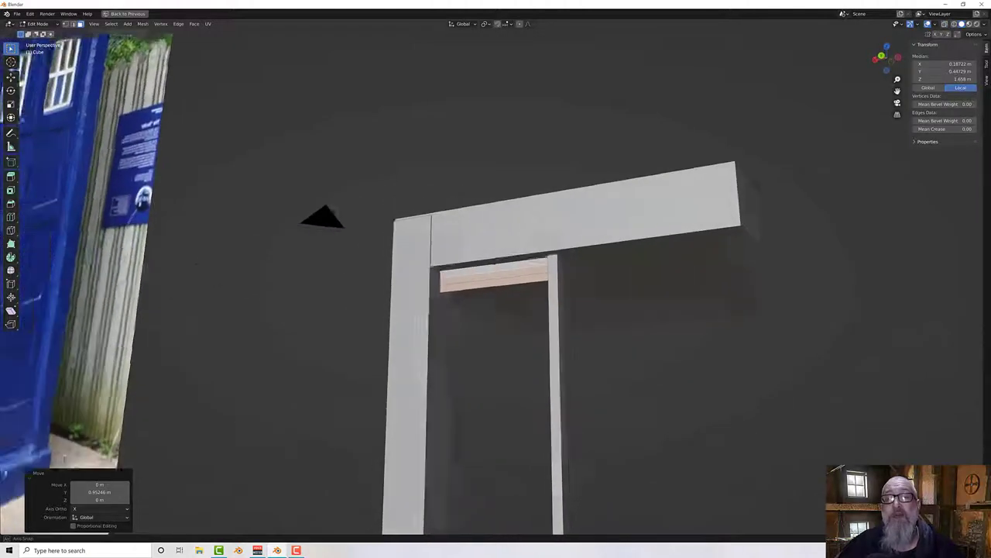
middle_click_drag(495, 260, 495, 292)
scroll(494, 293, "up", 2)
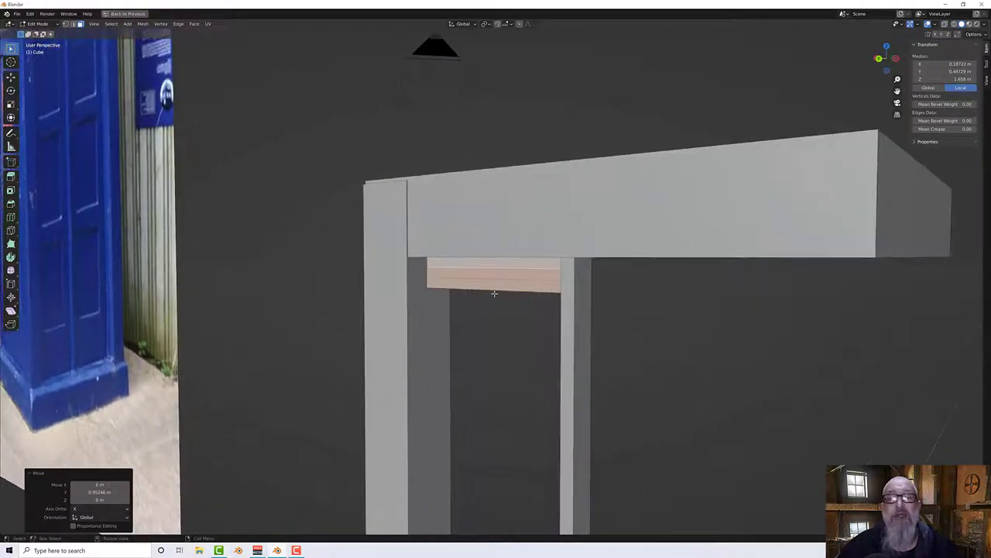
scroll(496, 293, "up", 1)
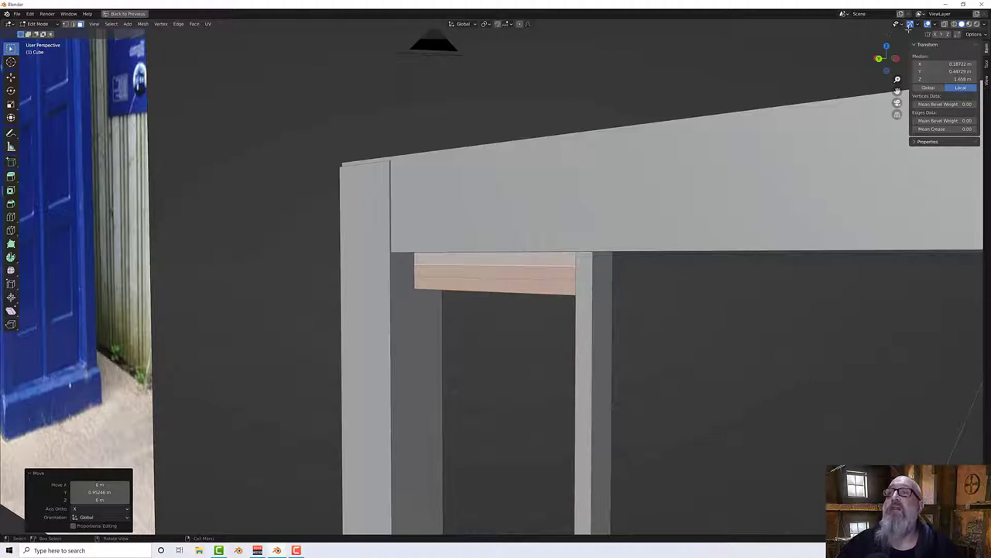
Step: Enable the Face Orientation overlay and check the normals of the post, divider, panel and slabs
left_click(918, 26)
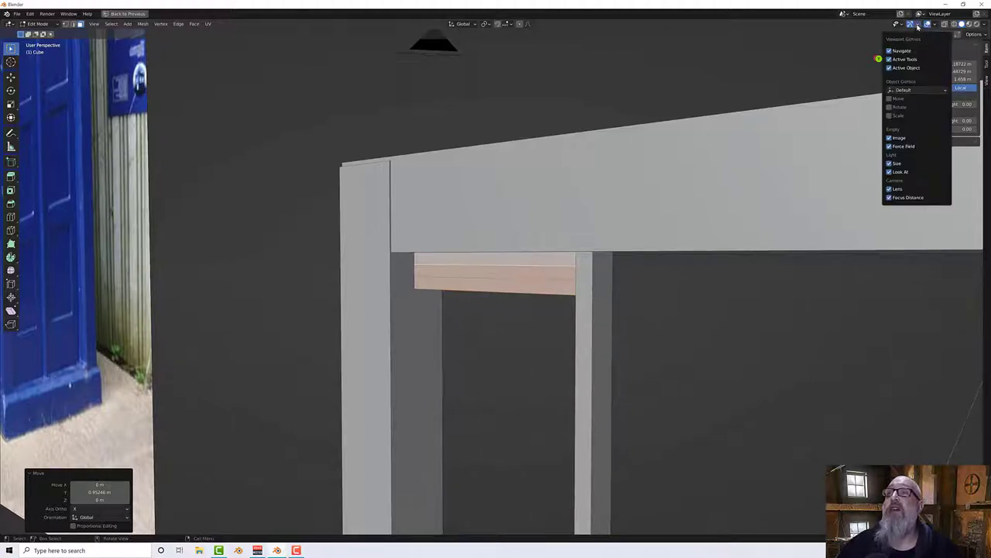
left_click(935, 25)
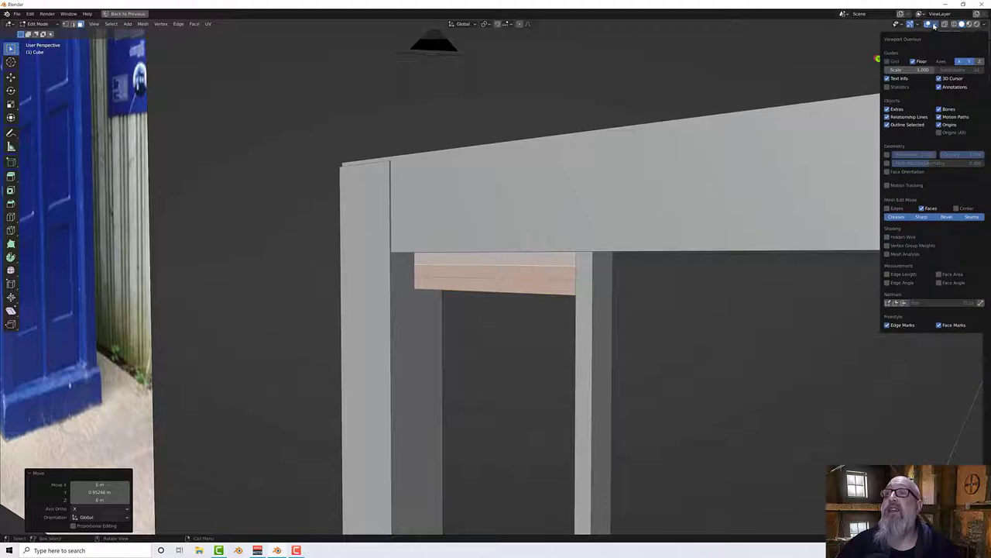
left_click(888, 172)
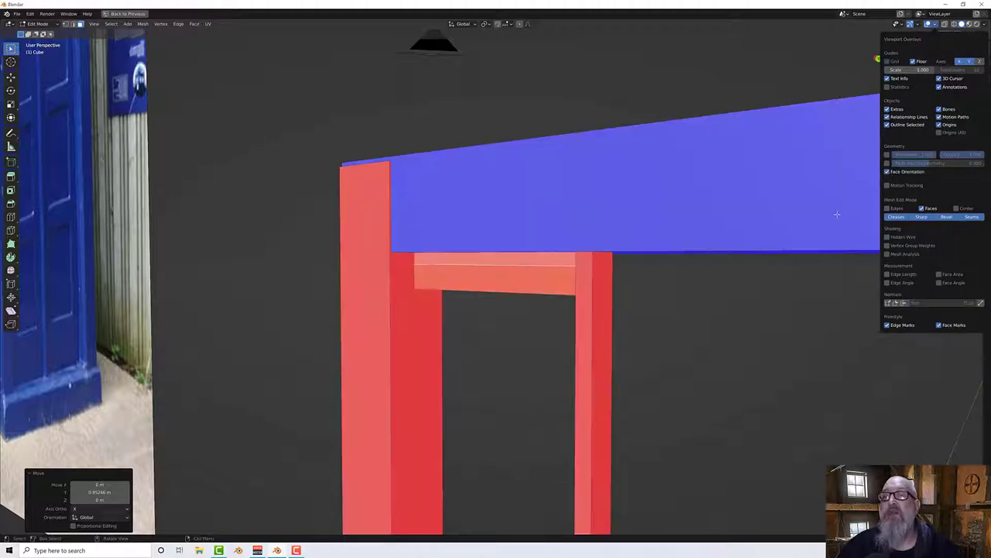
scroll(718, 336, "down", 4)
middle_click_drag(712, 340, 433, 225)
scroll(695, 225, "down", 3)
scroll(444, 189, "up", 3)
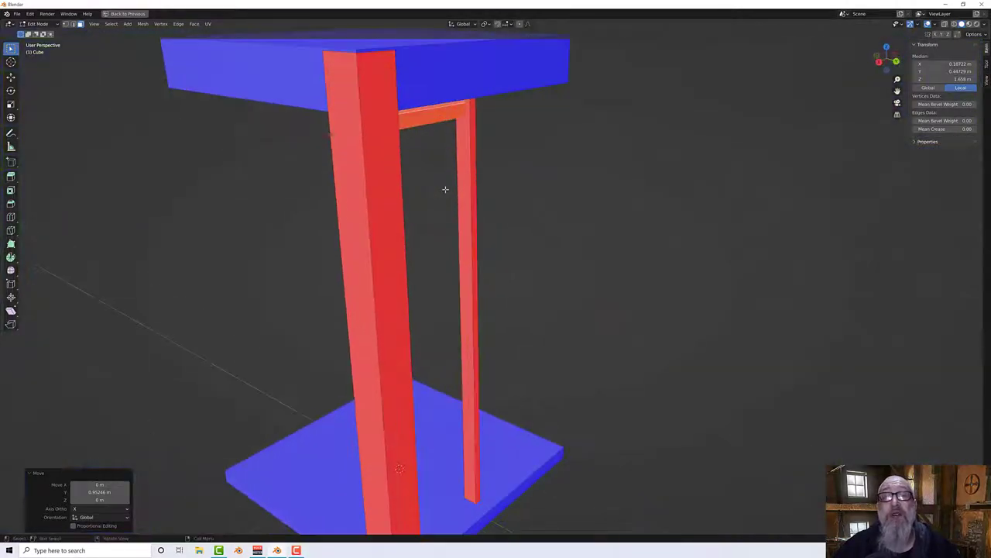
Step: Select the complete corner post, door divider and striped panel and flip their normals
left_click(460, 191)
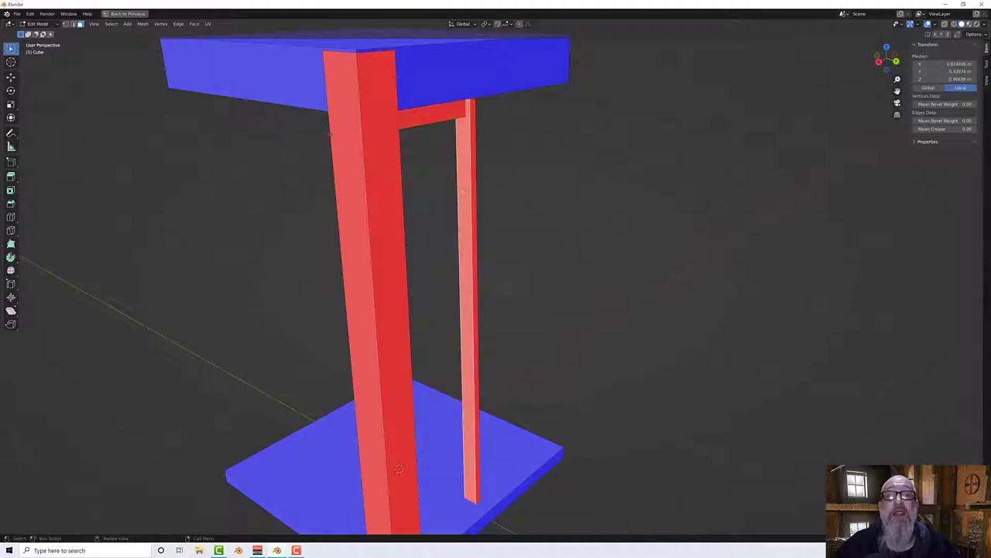
left_click(412, 149)
left_click(424, 122, "shift")
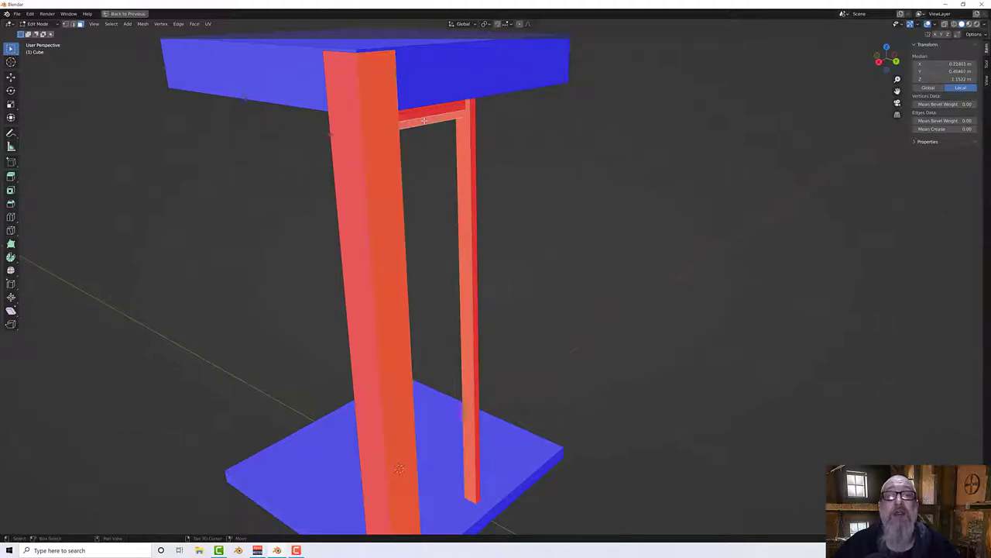
key("ctrl+l")
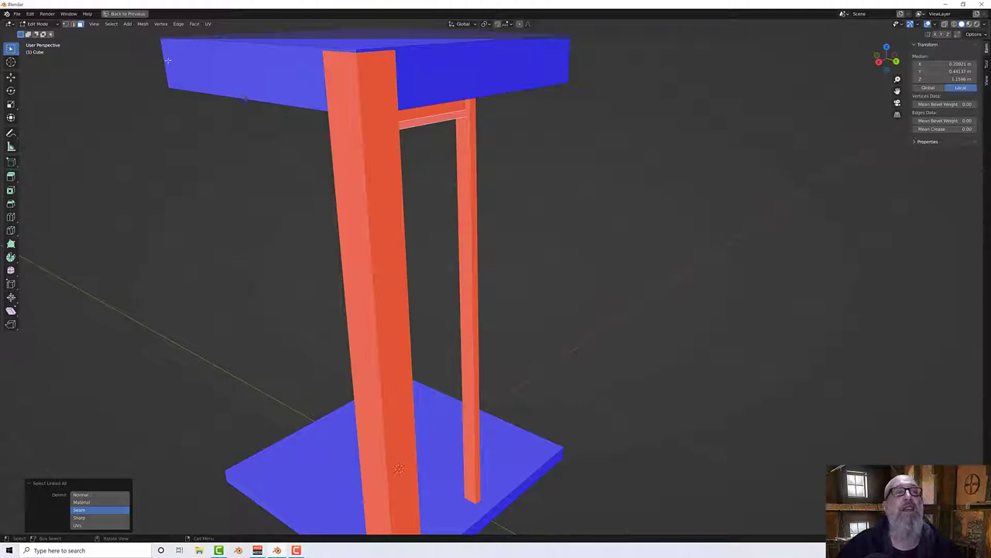
left_click(143, 24)
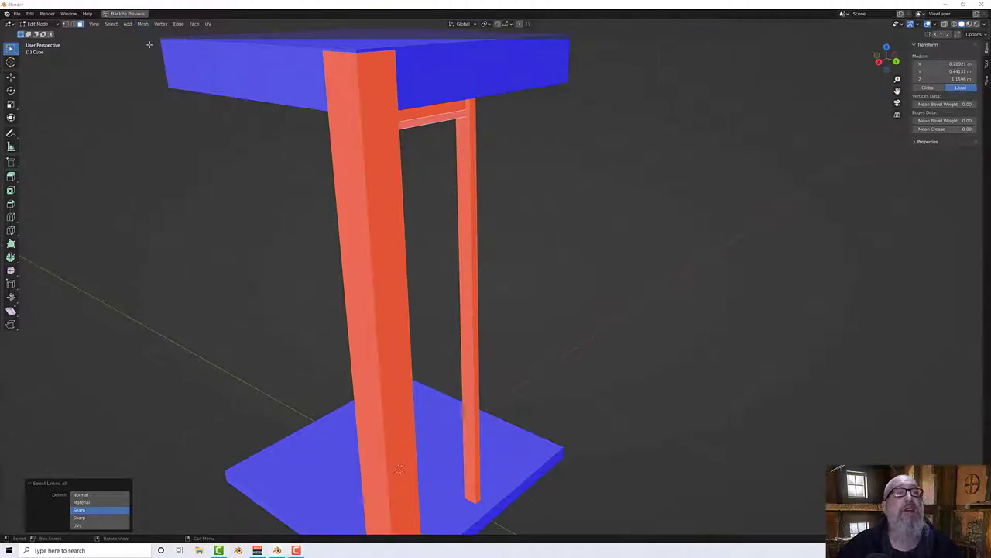
left_click(143, 24)
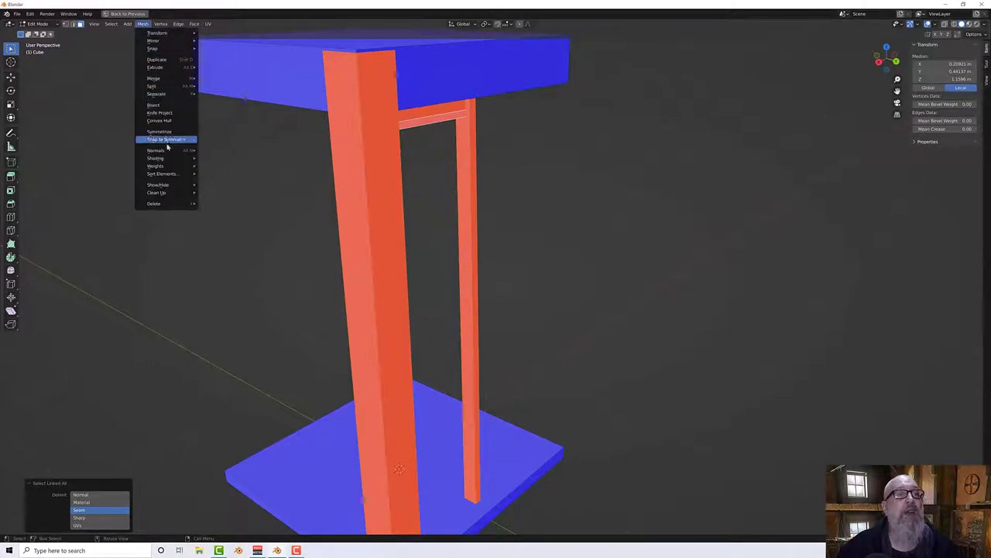
left_click(214, 151)
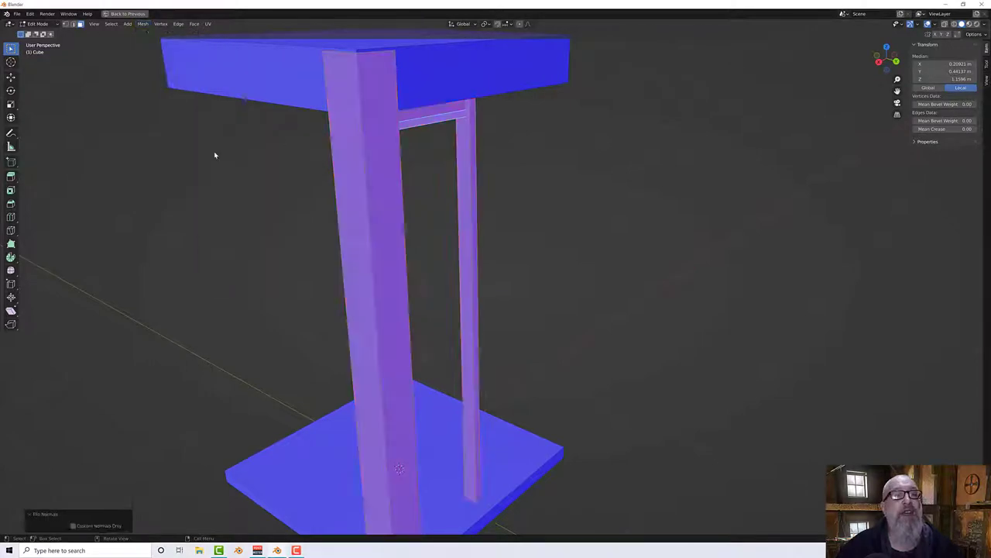
Step: Extrude all three strips of the panel above the door outward by 0.005 m
middle_click_drag(379, 172, 180, 206)
left_click(443, 168)
left_click(444, 194, "shift")
left_click(444, 216, "shift")
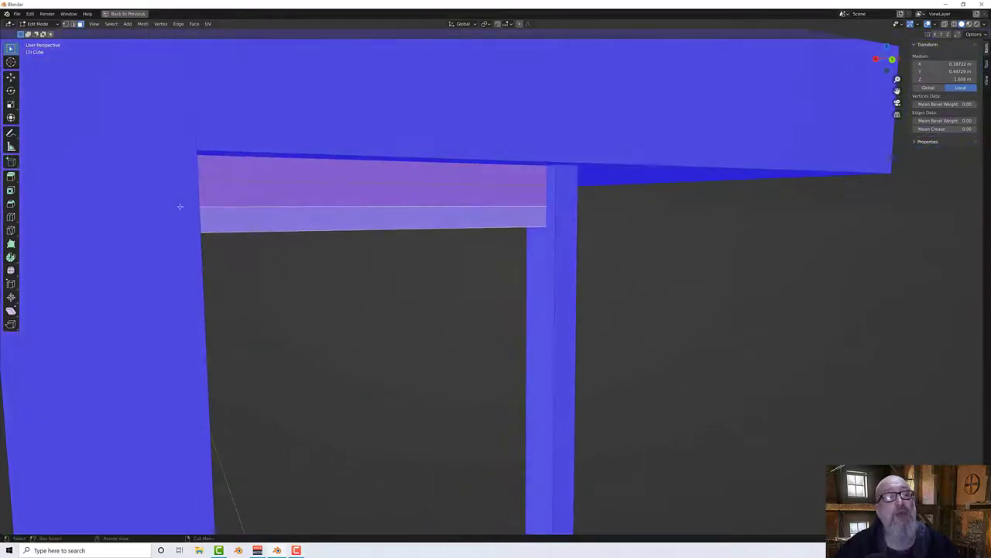
left_click(11, 177)
middle_click_drag(364, 232, 456, 217)
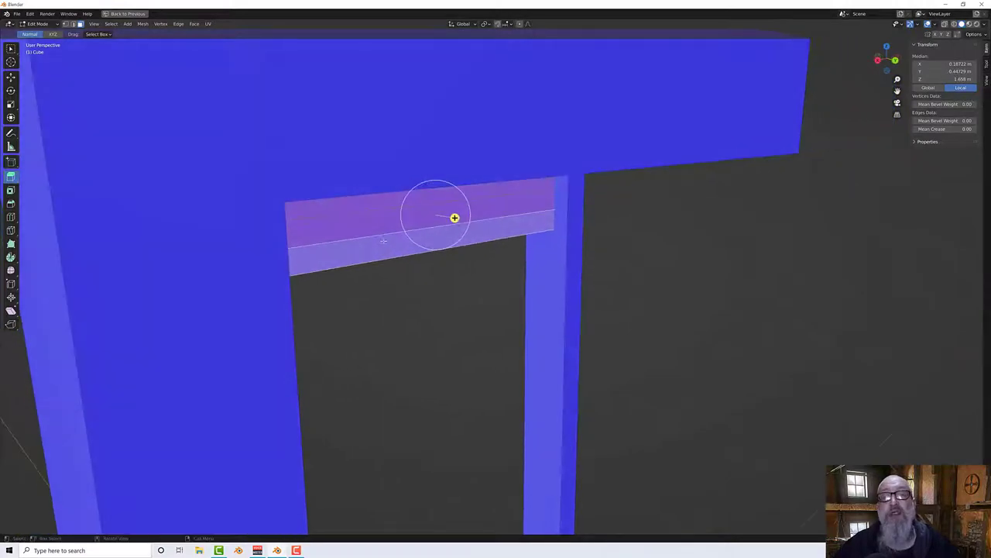
left_click_drag(455, 217, 458, 217)
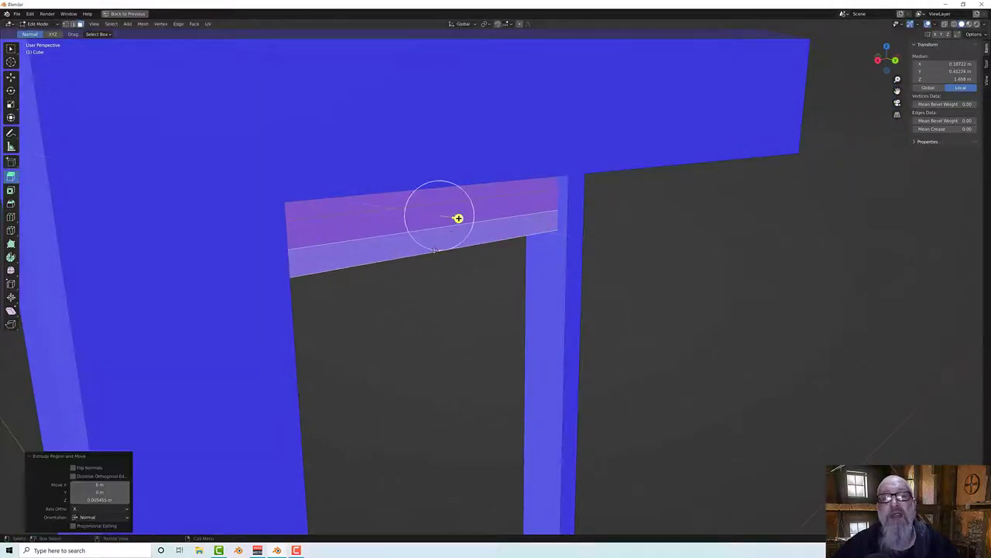
key("Tab")
key("Tab")
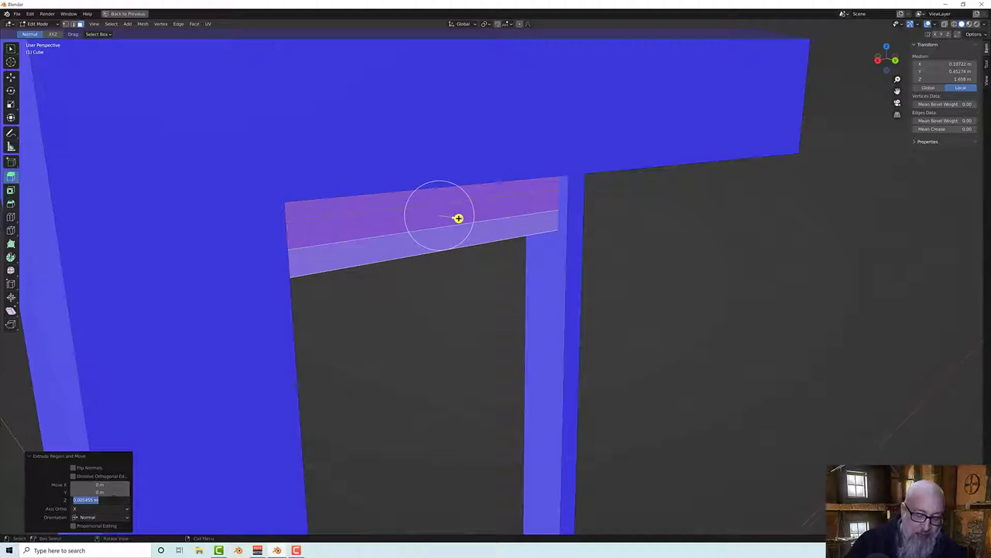
type("5")
key("Return")
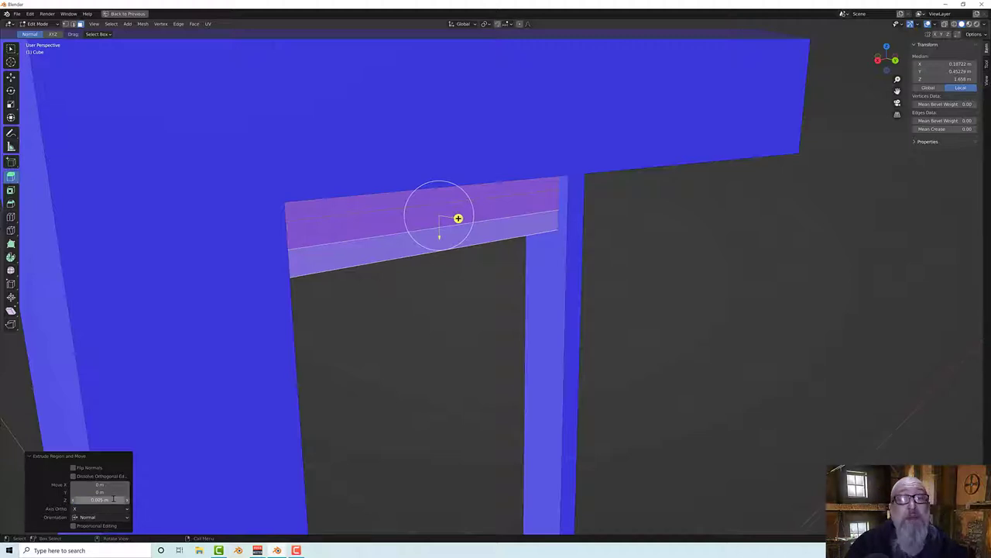
Step: Extrude the upper two strips of the panel a further 5 mm outward
middle_click_drag(434, 412, 433, 372)
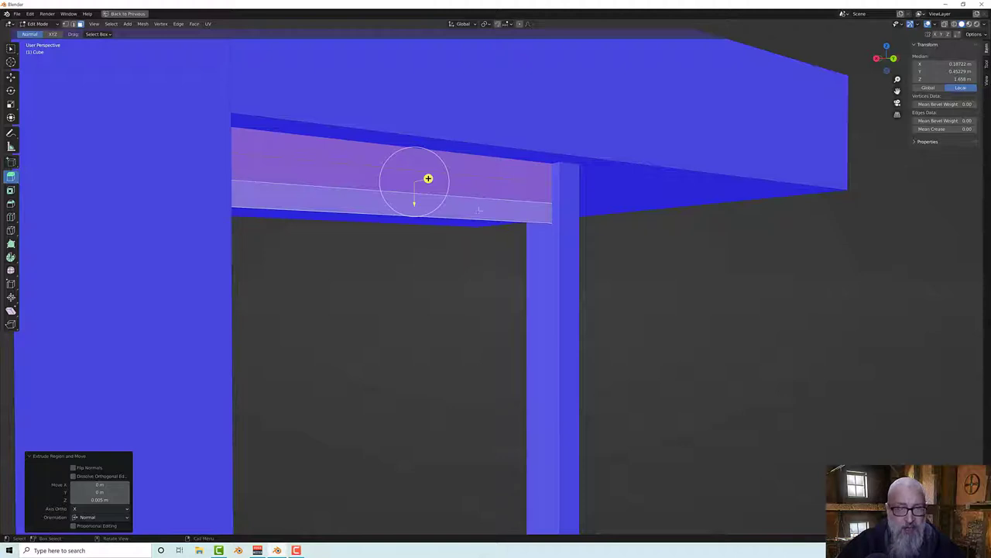
left_click(489, 180)
left_click(491, 171, "shift")
middle_click_drag(493, 186, 518, 208)
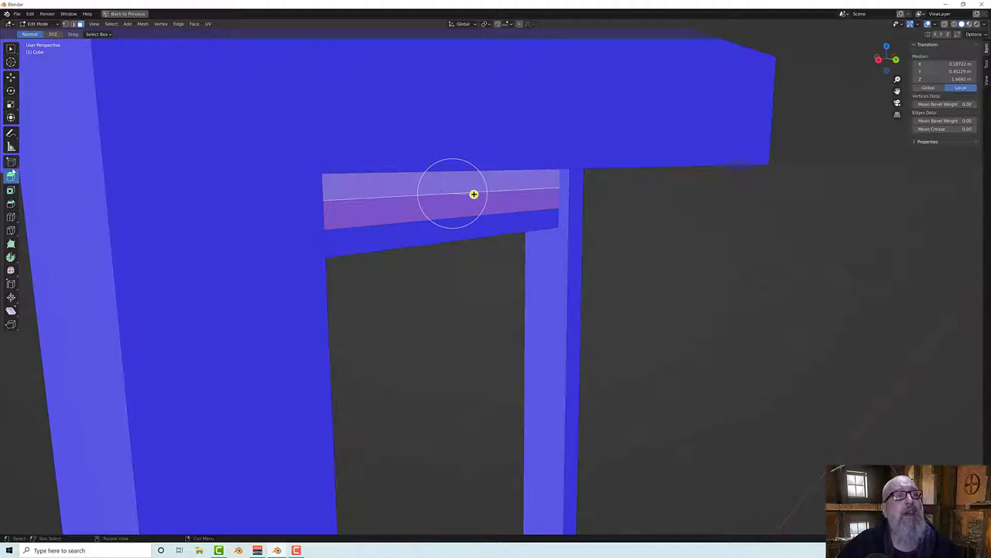
left_click_drag(473, 194, 479, 194)
left_click(99, 500)
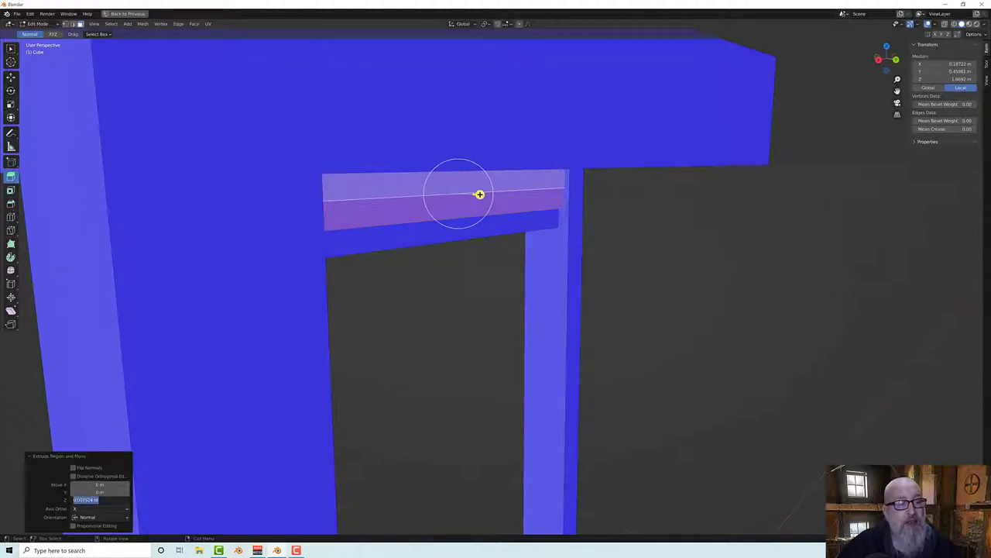
type("5mm")
key("Return")
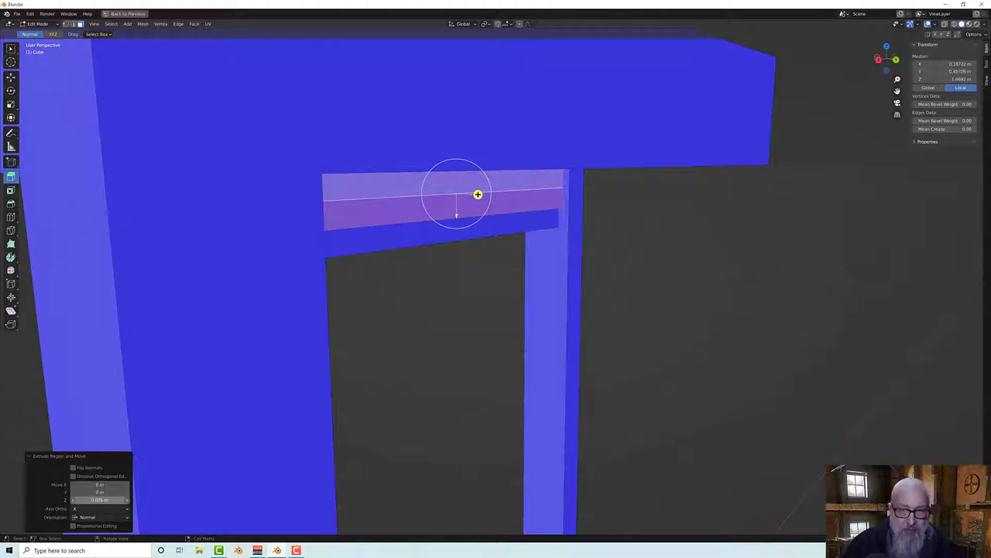
Step: Extrude only the topmost strip of the panel another 5 mm outward to complete the stepped profile
middle_click_drag(519, 469, 509, 440)
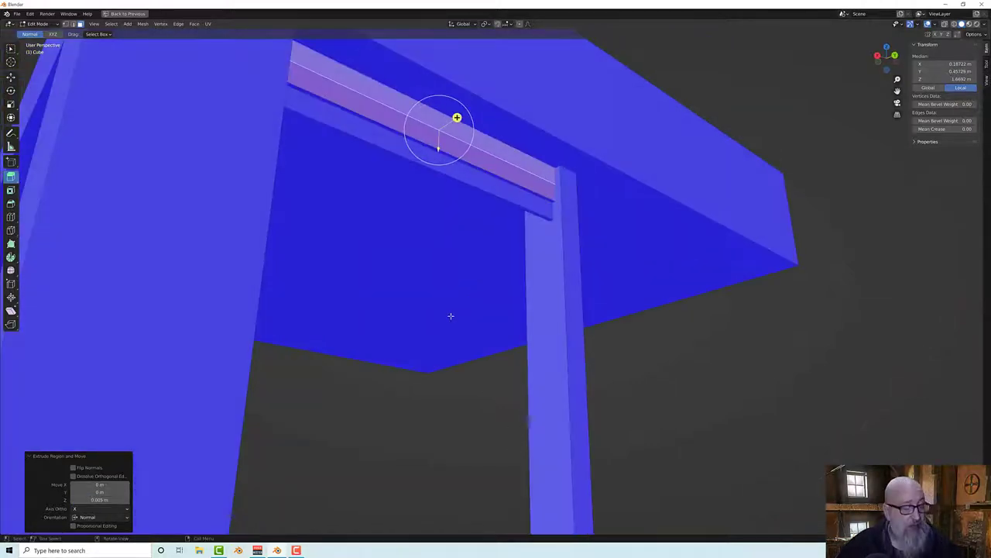
left_click(522, 179, "shift")
middle_click_drag(522, 178, 543, 214)
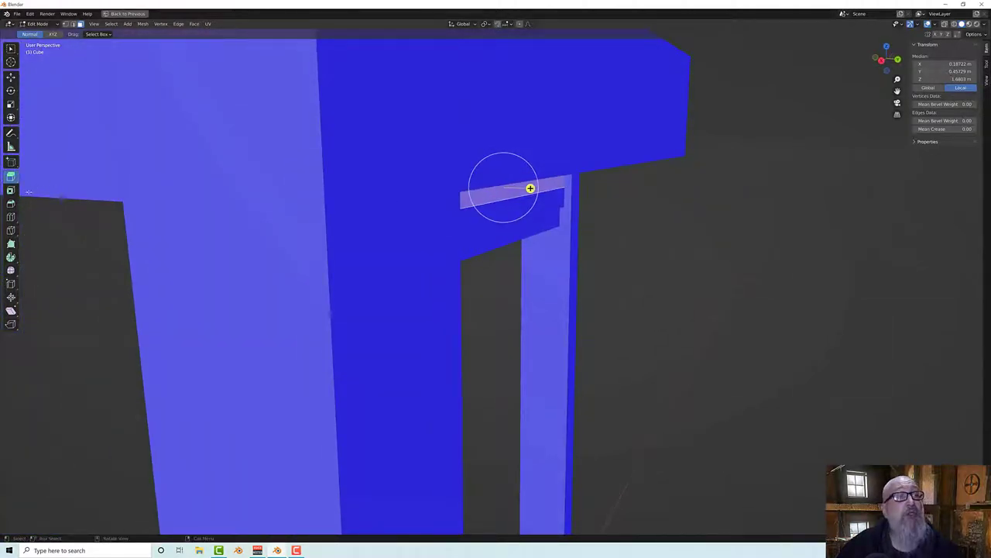
left_click_drag(530, 187, 533, 188)
left_click(106, 500)
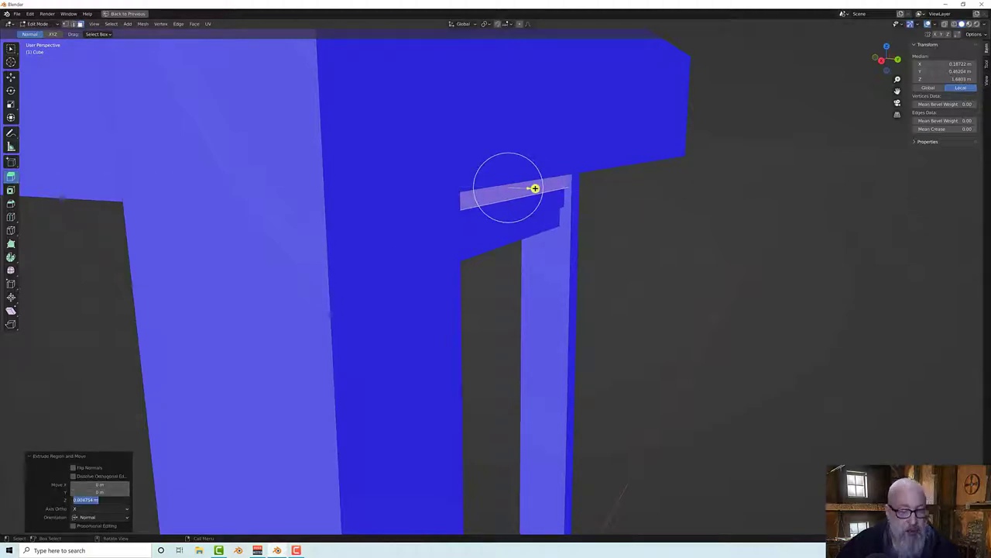
type("5mm")
key("Return")
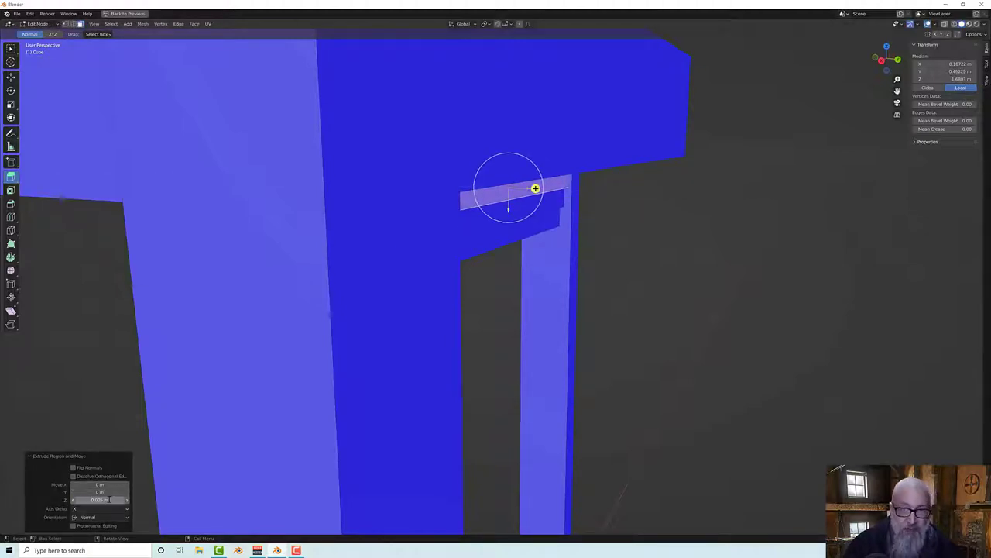
Step: Select the complete stepped panel above the door as linked geometry and hide the rest of the mesh to isolate it
middle_click_drag(631, 332, 383, 300)
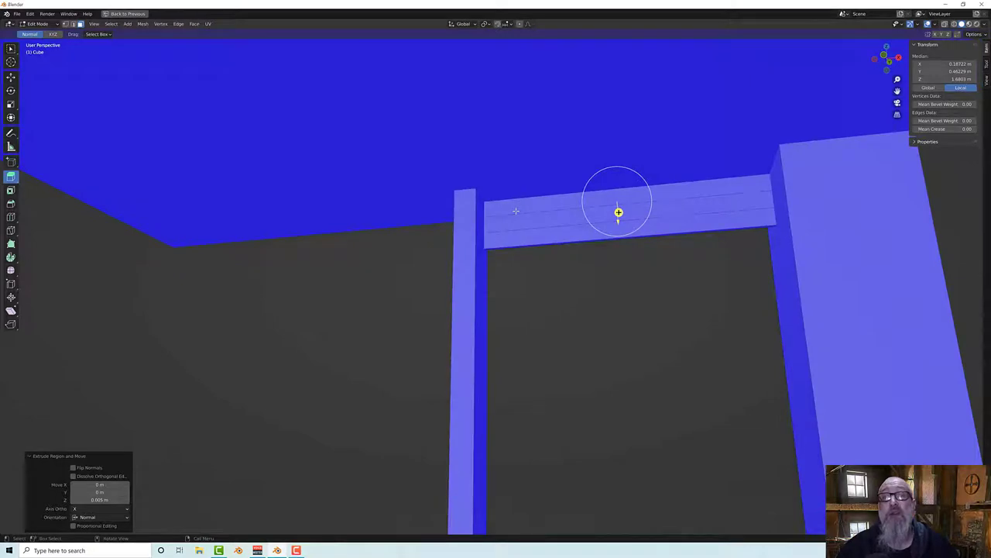
middle_click_drag(518, 210, 728, 262)
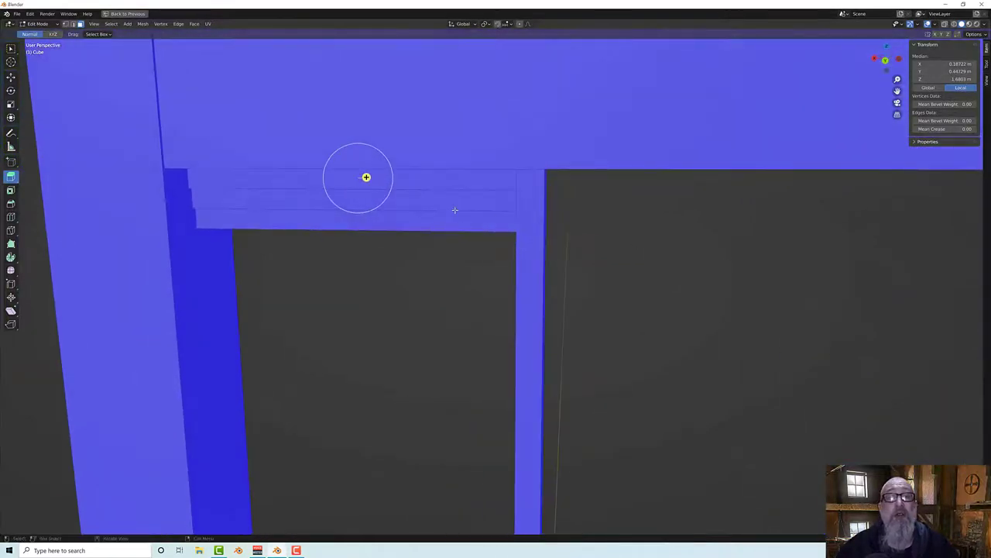
left_click(446, 207)
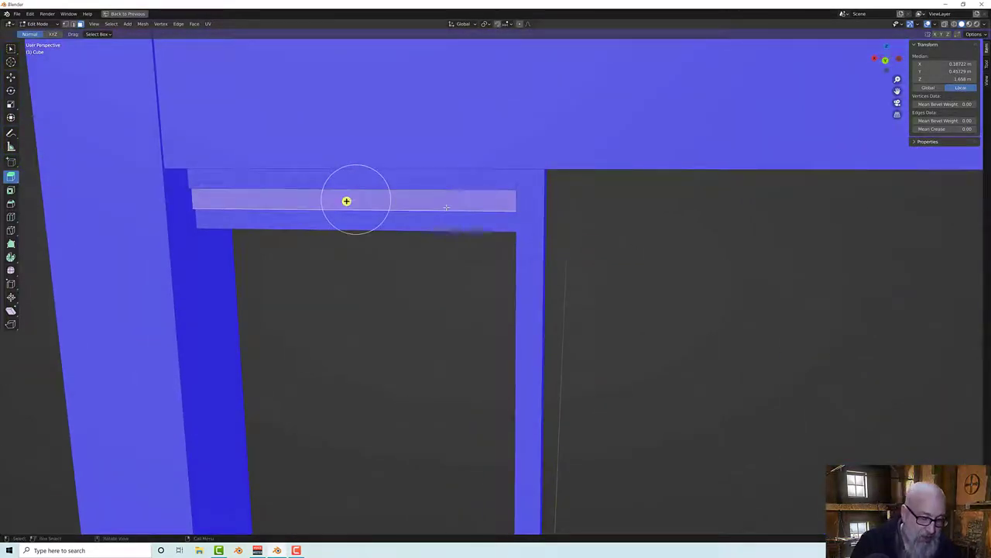
key("ctrl+l")
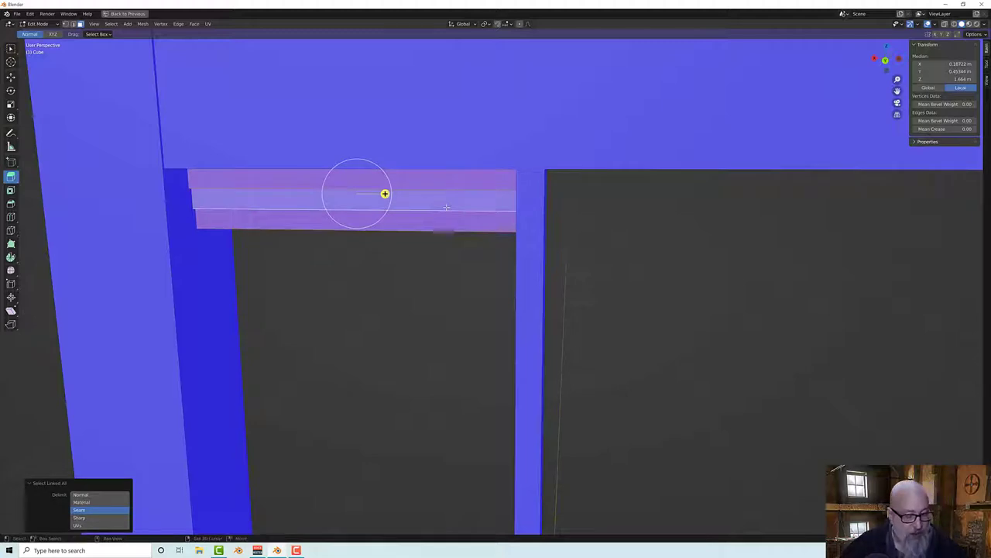
key("shift+h")
middle_click_drag(664, 186, 655, 182)
mouse_move(513, 141)
left_mouse_down()
mouse_move(567, 259)
mouse_move(511, 142)
left_mouse_up()
left_click(450, 279)
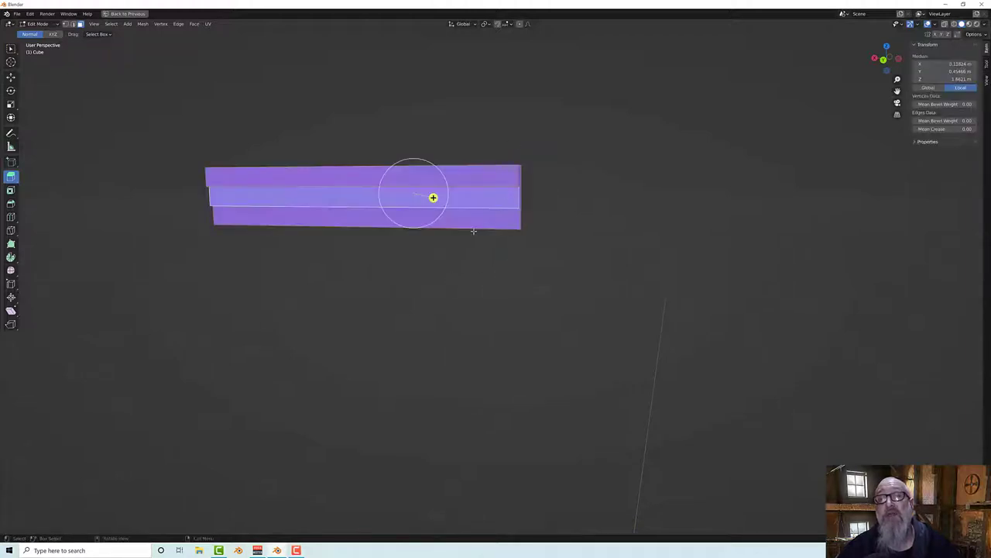
Step: Deselect the isolated panel and turn off the Face Orientation overlay
middle_click_drag(433, 198, 547, 206)
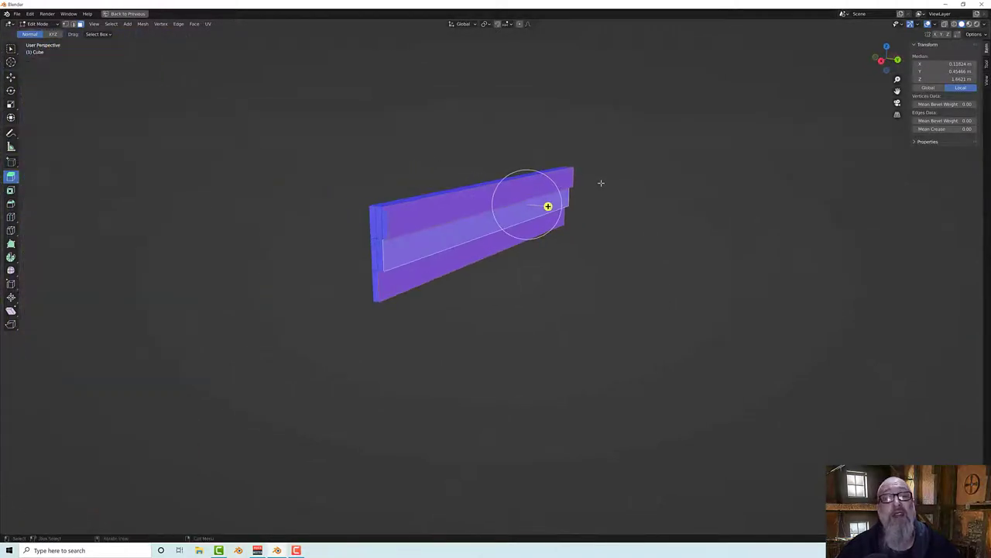
left_click(929, 24)
left_click(928, 24)
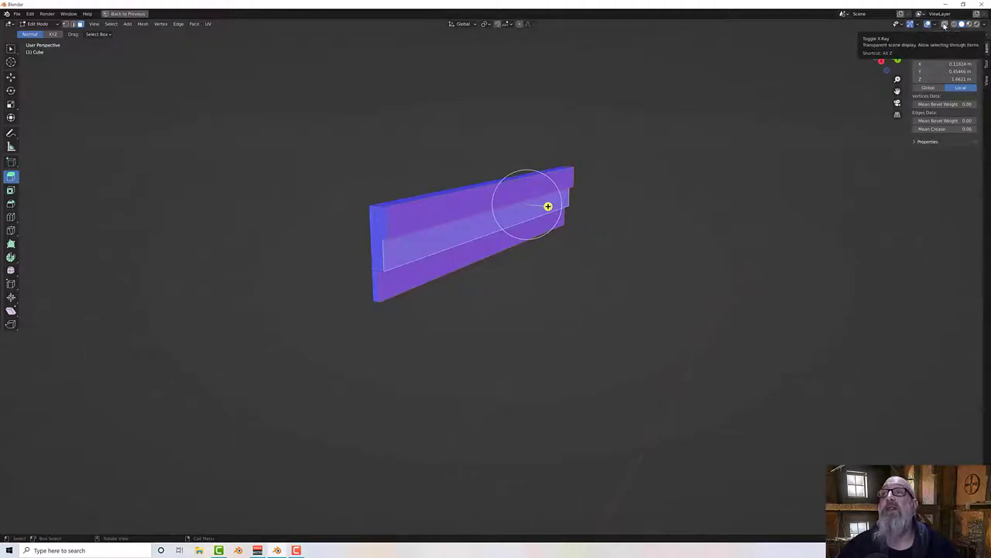
left_click(944, 24)
left_click(944, 24)
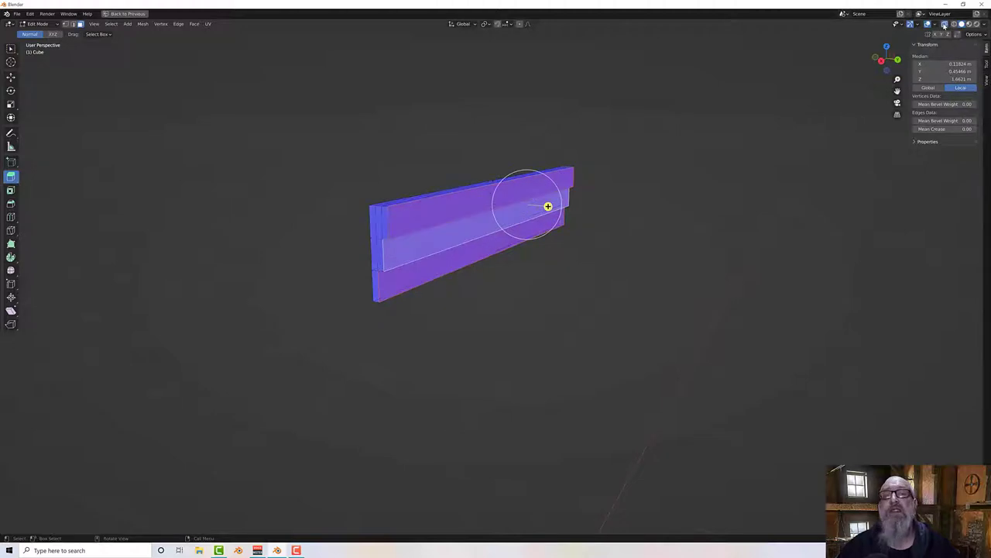
left_click(671, 239)
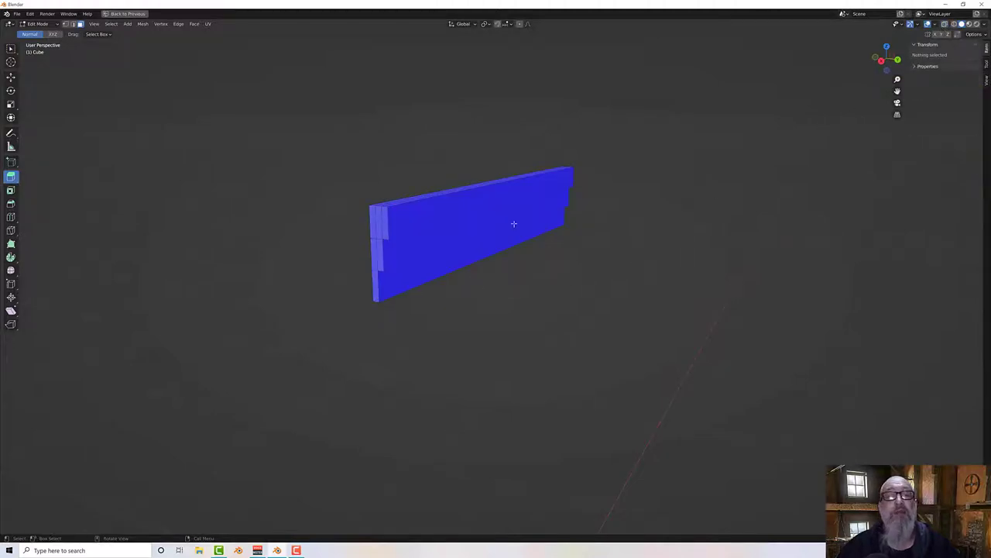
left_click(934, 24)
left_click(891, 172)
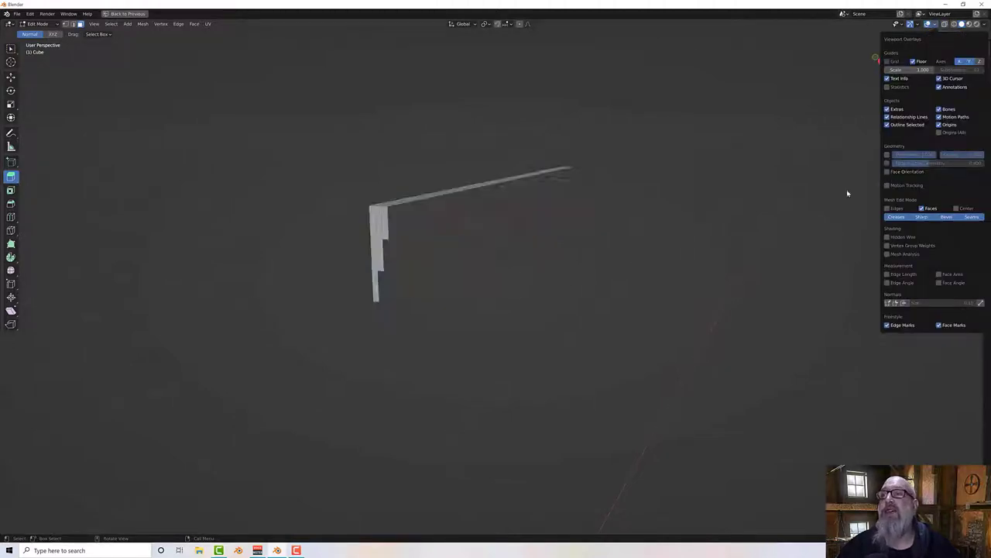
Step: Select all the small end faces on the corner-post side of the stepped panel and delete them
left_click(384, 225)
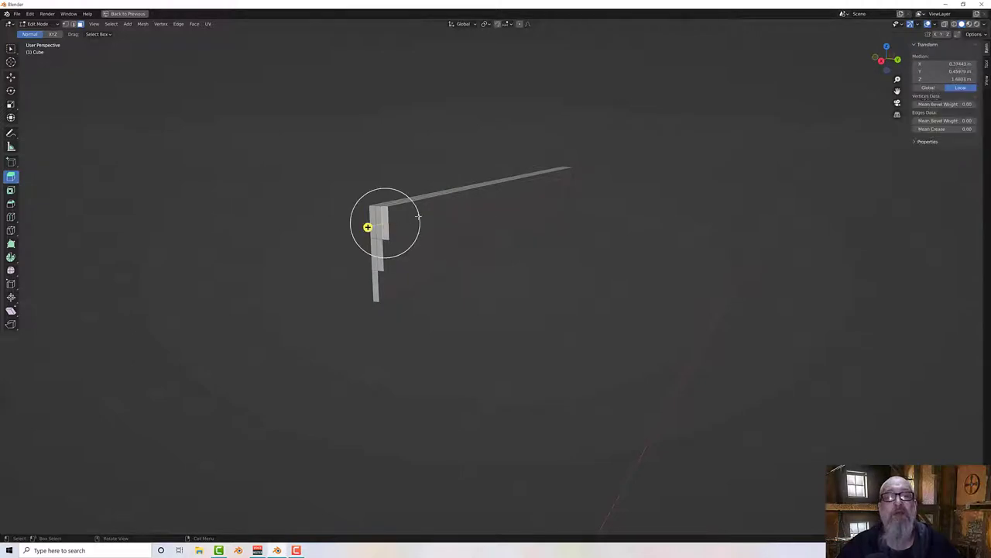
middle_click_drag(429, 225, 396, 206)
left_click_drag(234, 154, 317, 277)
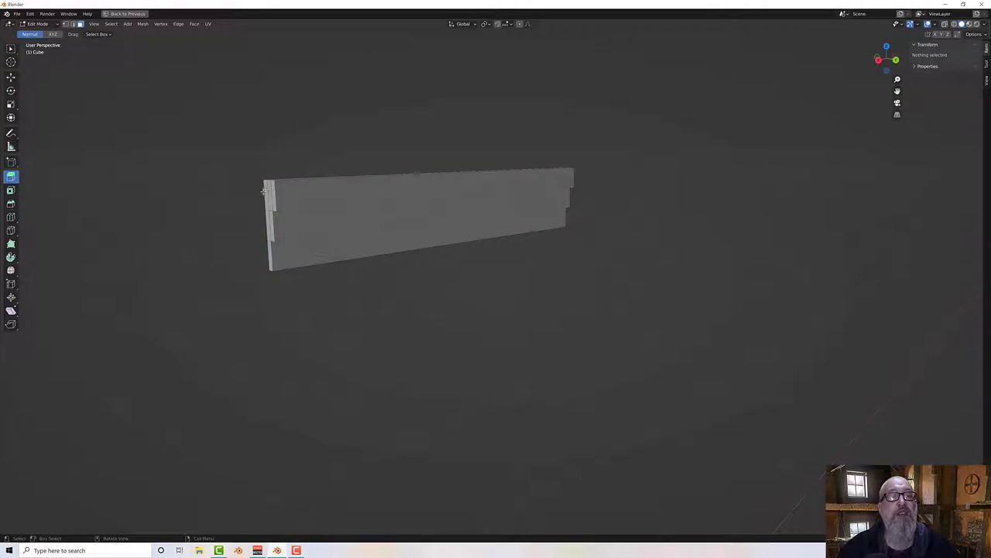
left_click(267, 193)
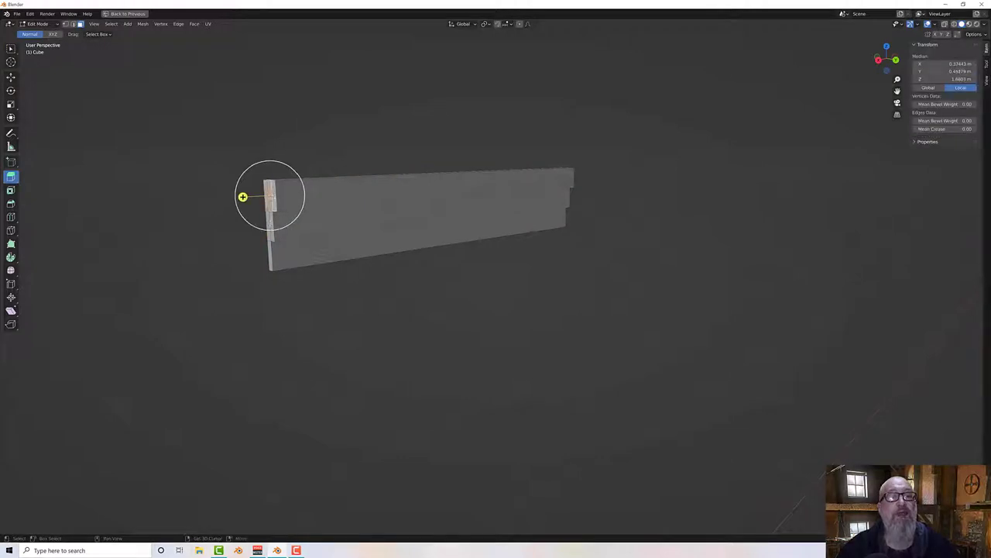
left_click(271, 225, "shift")
left_click(273, 227, "shift")
left_click(269, 223, "shift")
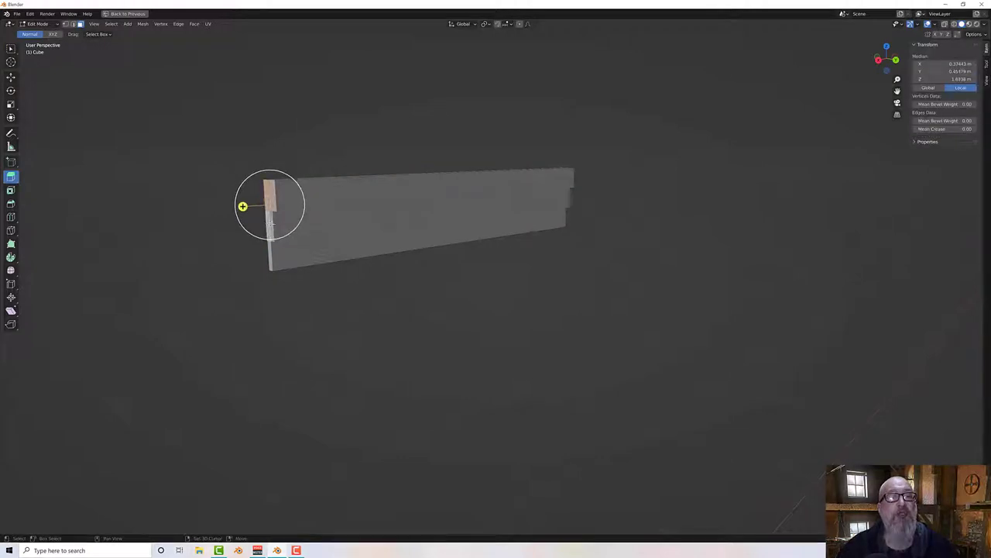
left_click(269, 234, "shift")
left_click(270, 254, "shift")
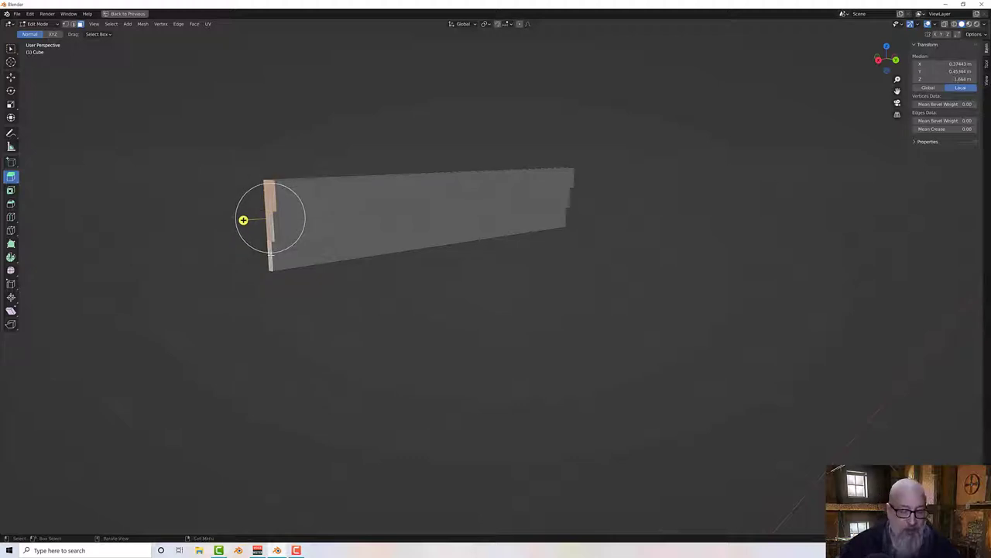
key("x")
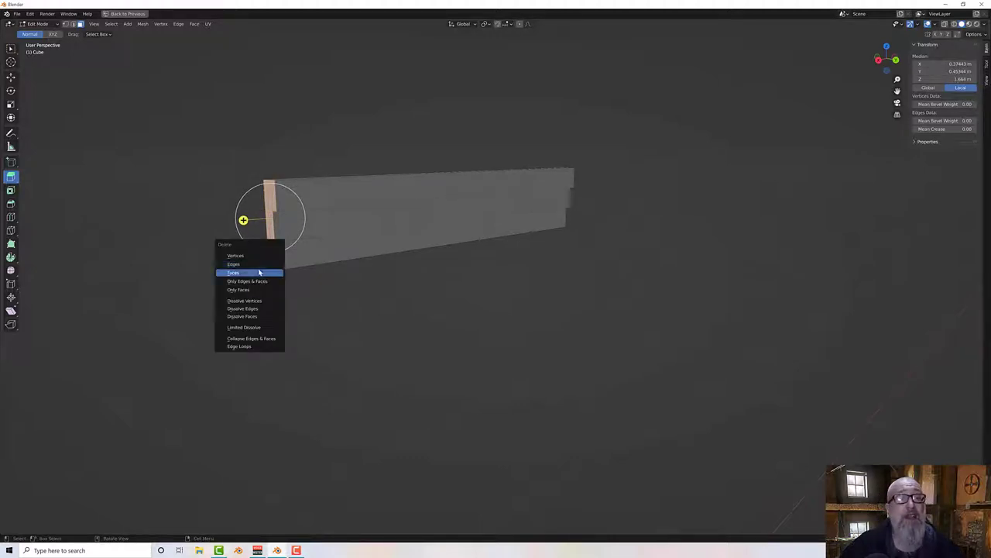
left_click(261, 272)
Step: Delete the stepped panel's end faces on the door-divider side together with the back faces of its strips
middle_click_drag(473, 274, 455, 178)
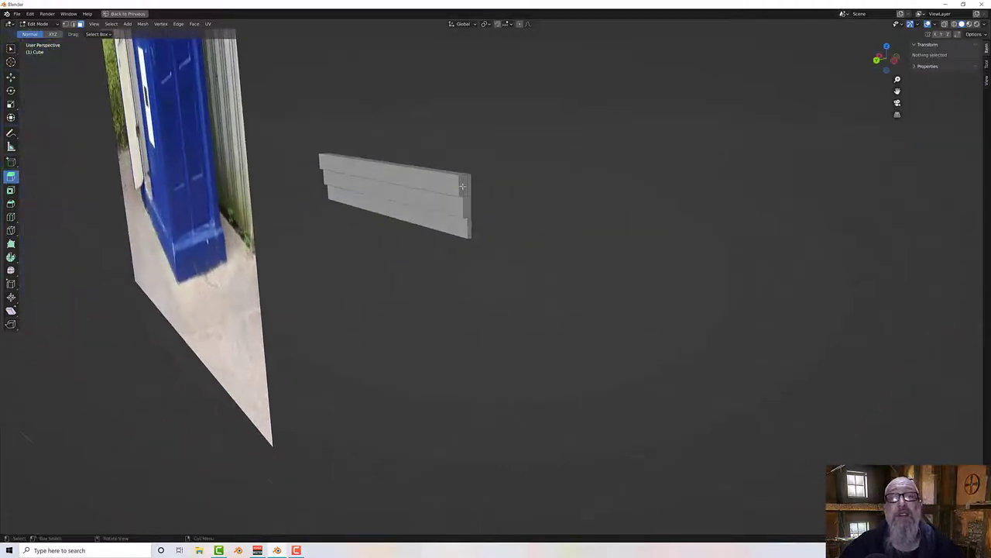
left_click(463, 186)
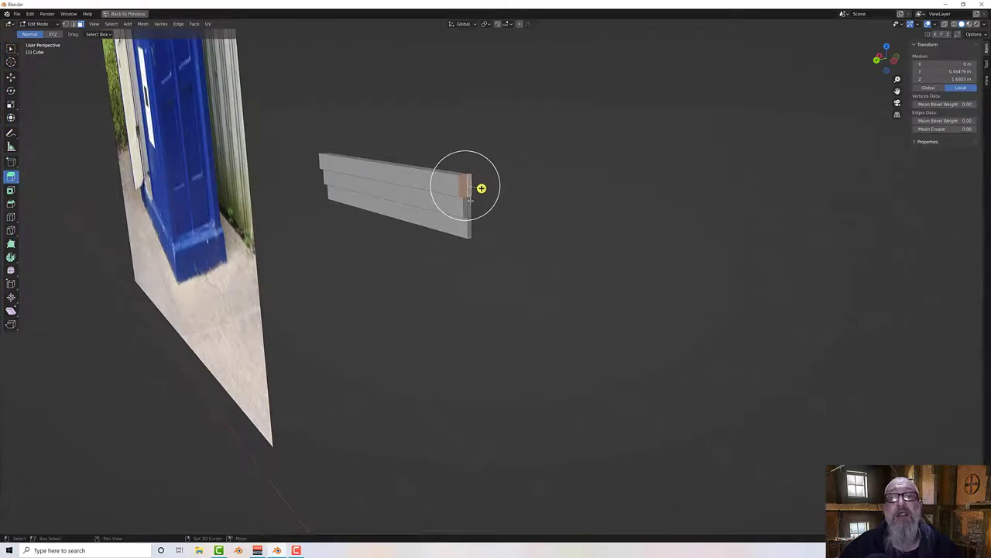
left_click(468, 203, "shift")
middle_click_drag(468, 203, 441, 168)
left_click(473, 179, "shift")
left_click(474, 193, "shift")
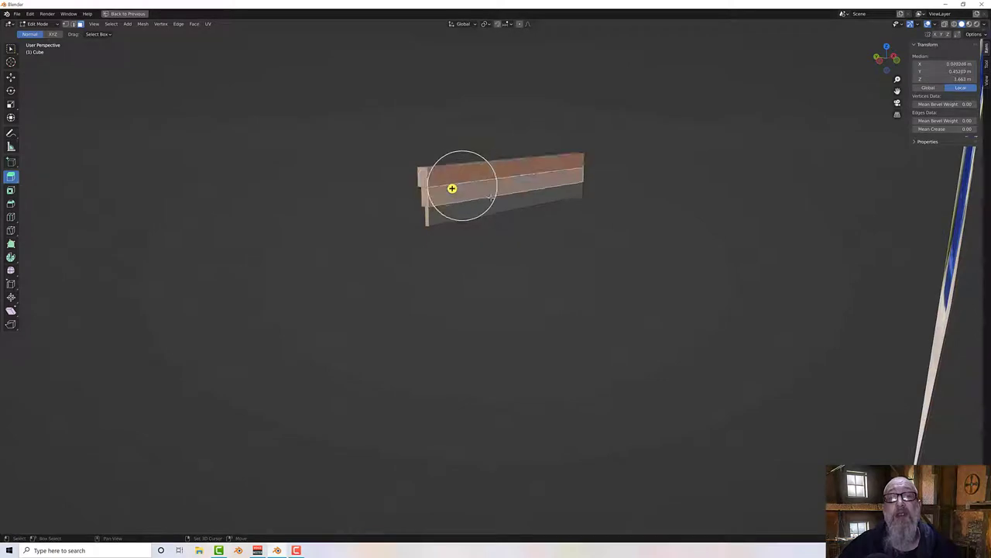
left_click(465, 189, "shift")
key("x")
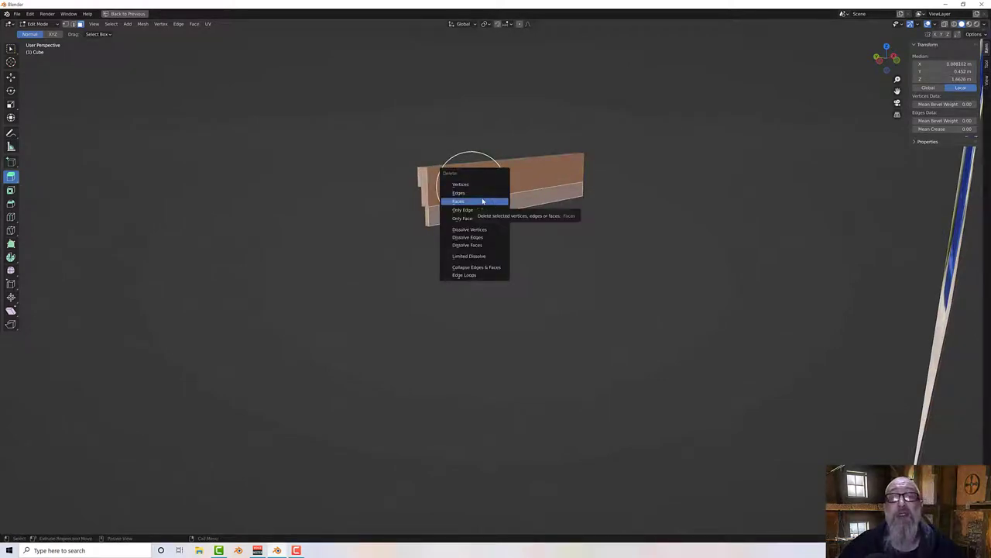
left_click(482, 202)
middle_click_drag(531, 228, 709, 228)
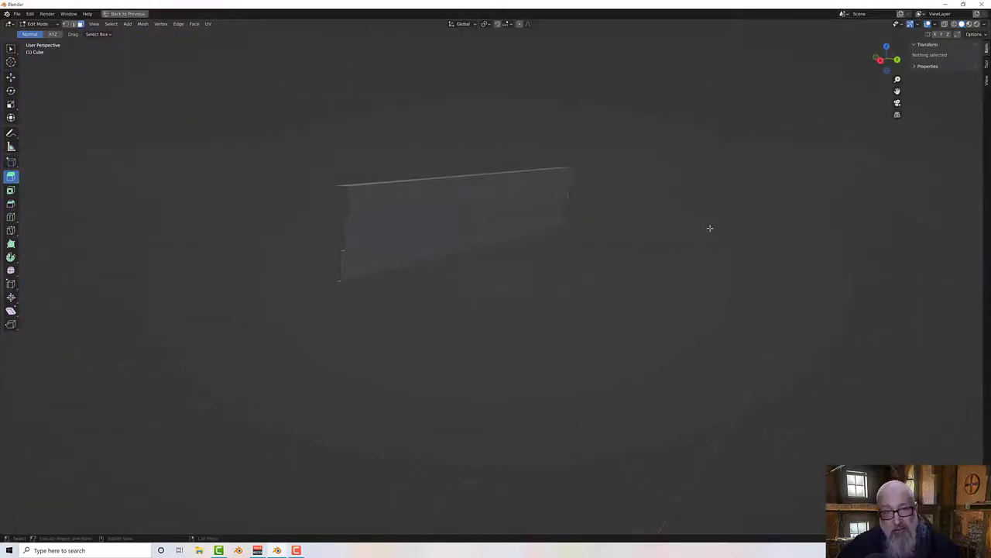
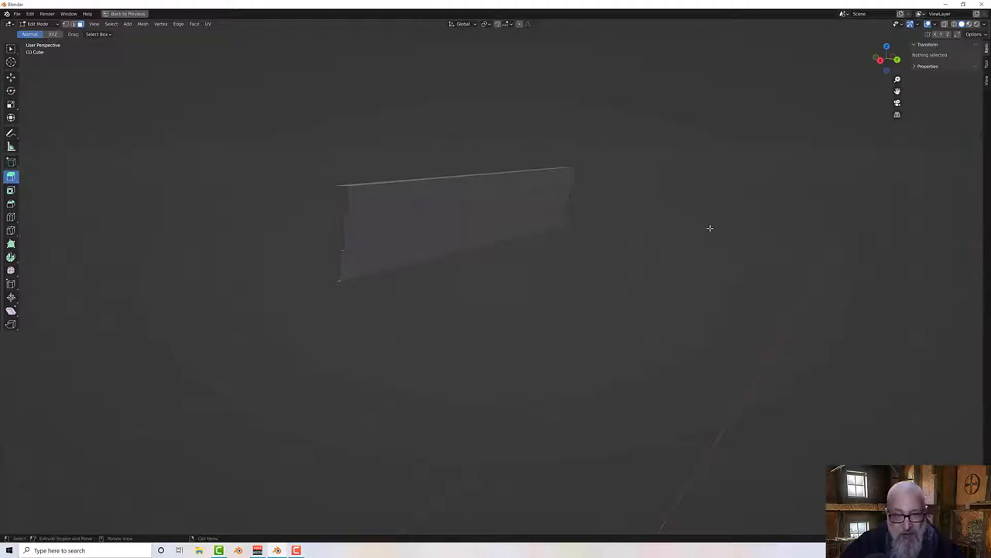
Step: Reveal the hidden parts of the mesh and return to the front view over the blueprint
middle_click_drag(707, 228, 669, 230)
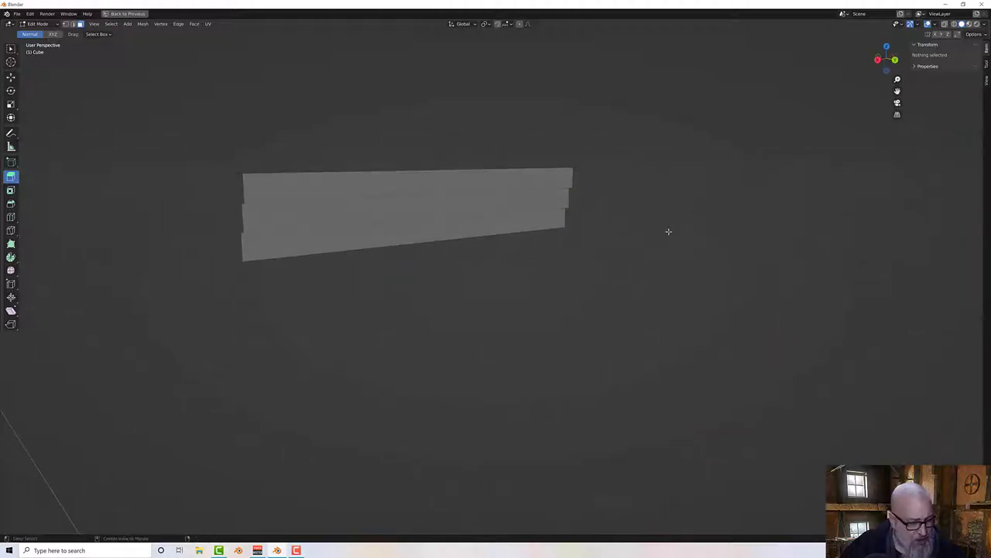
key("alt+h")
scroll(668, 231, "down", 4)
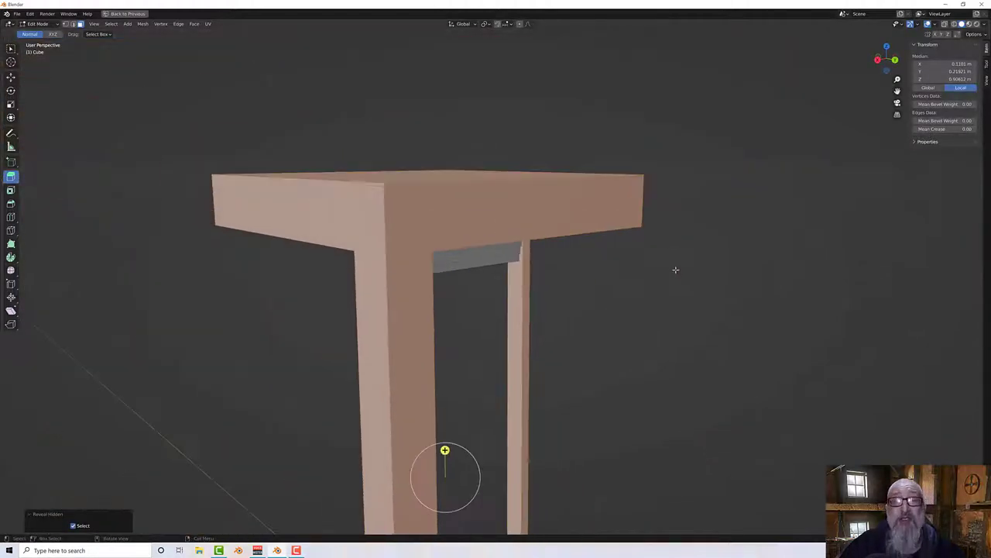
middle_click_drag(675, 270, 630, 261)
scroll(630, 302, "down", 3)
middle_click_drag(630, 301, 596, 256)
scroll(465, 230, "up", 4)
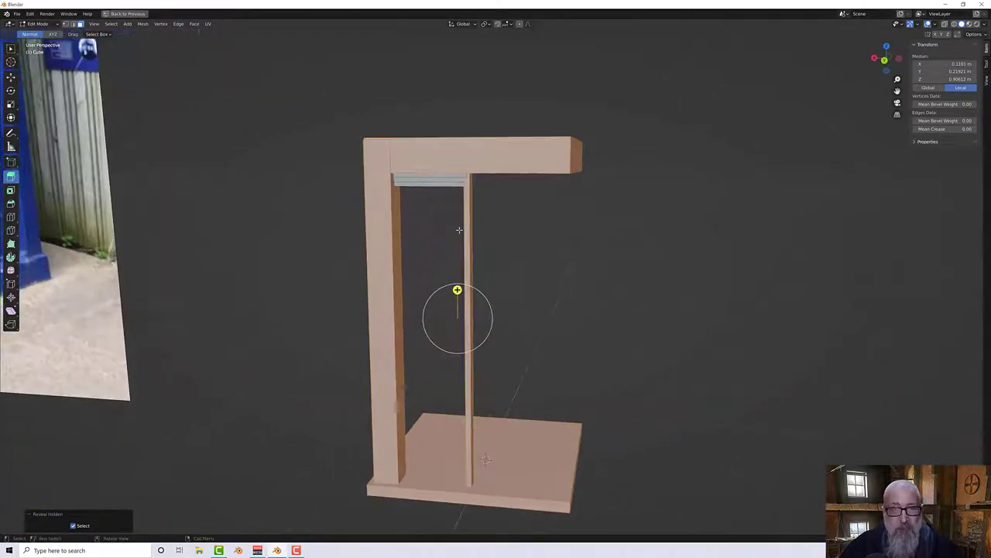
middle_click_drag(468, 229, 524, 222)
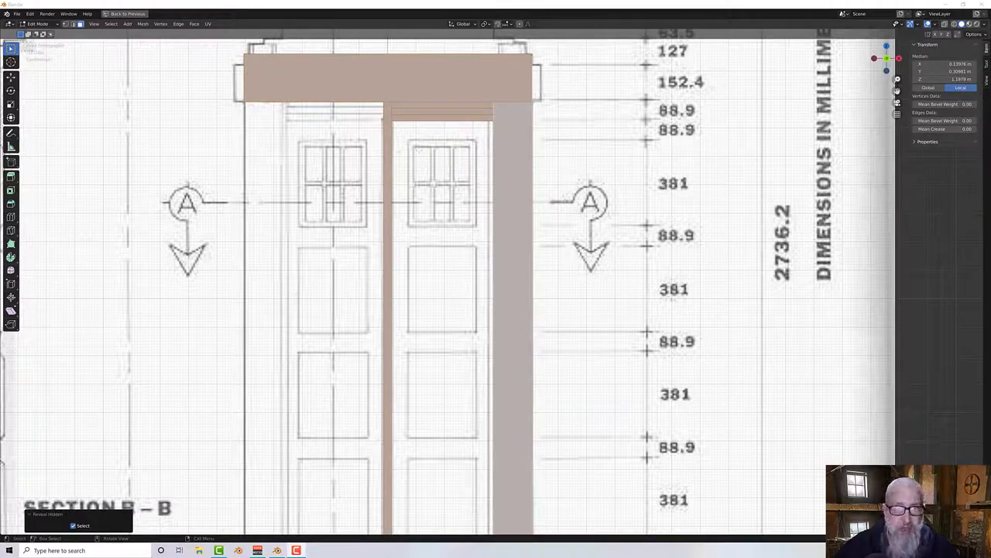
Step: Clear the selection, pick the door divider's front face and select linked faces delimited by Normal
key("alt+a")
key("alt+a")
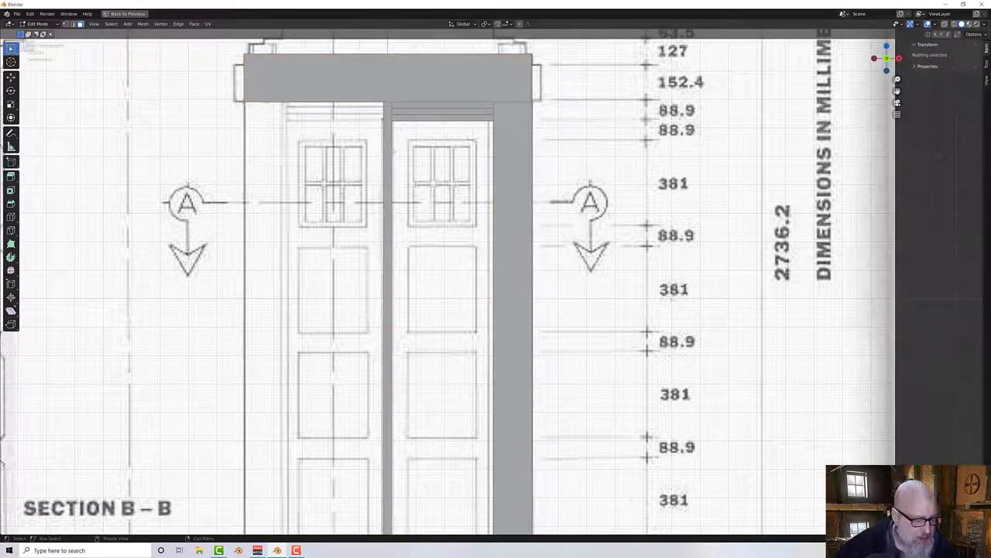
key("ctrl+l")
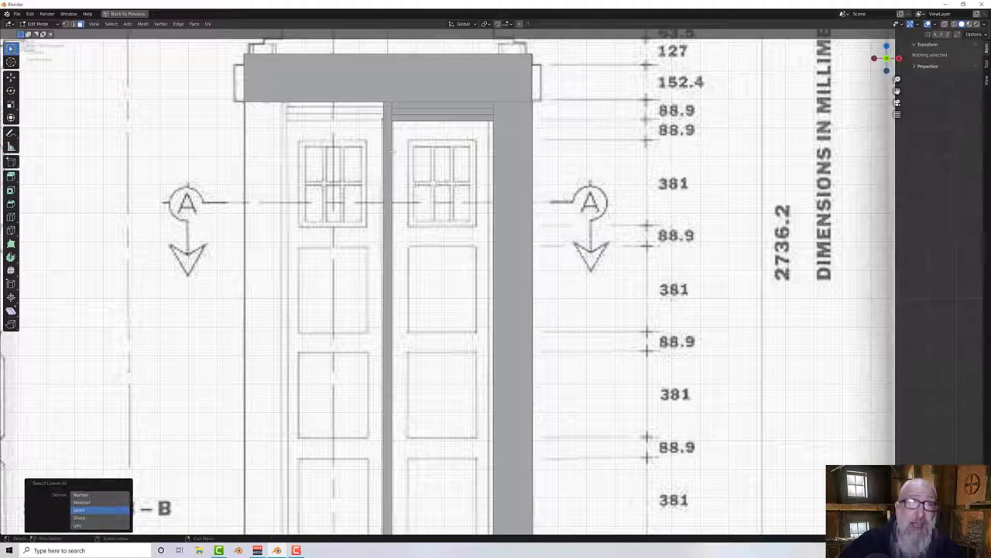
scroll(413, 250, "down", 8)
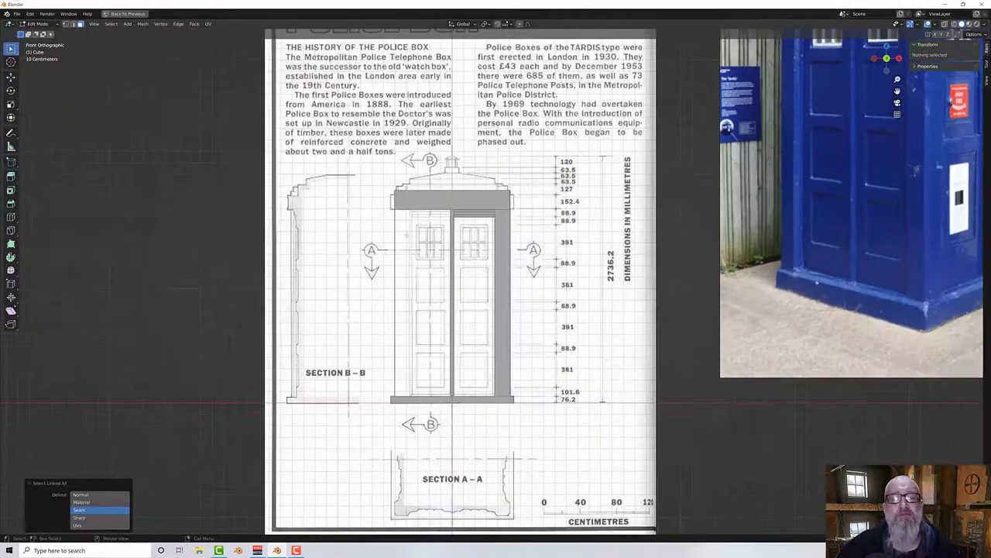
scroll(413, 249, "up", 6)
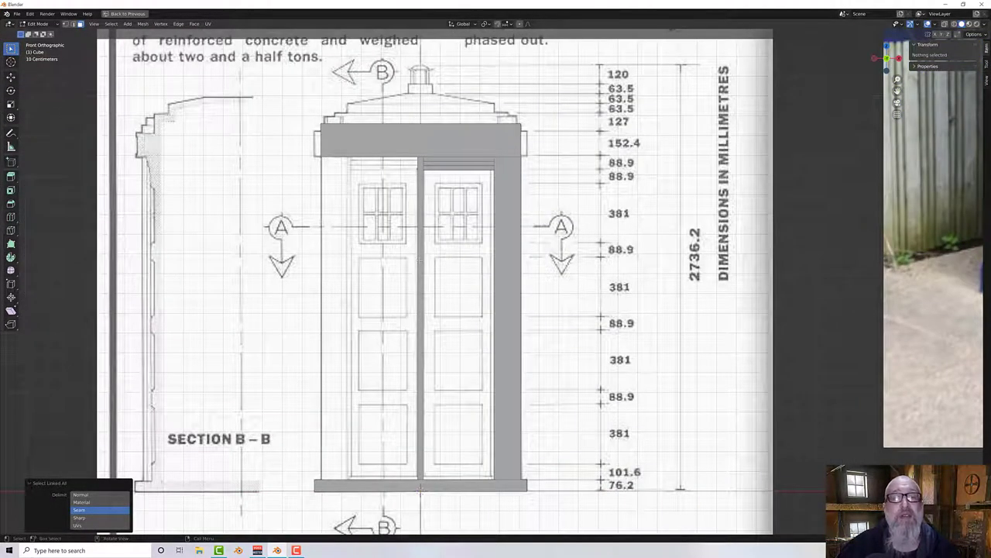
left_click(420, 261)
key("ctrl+l")
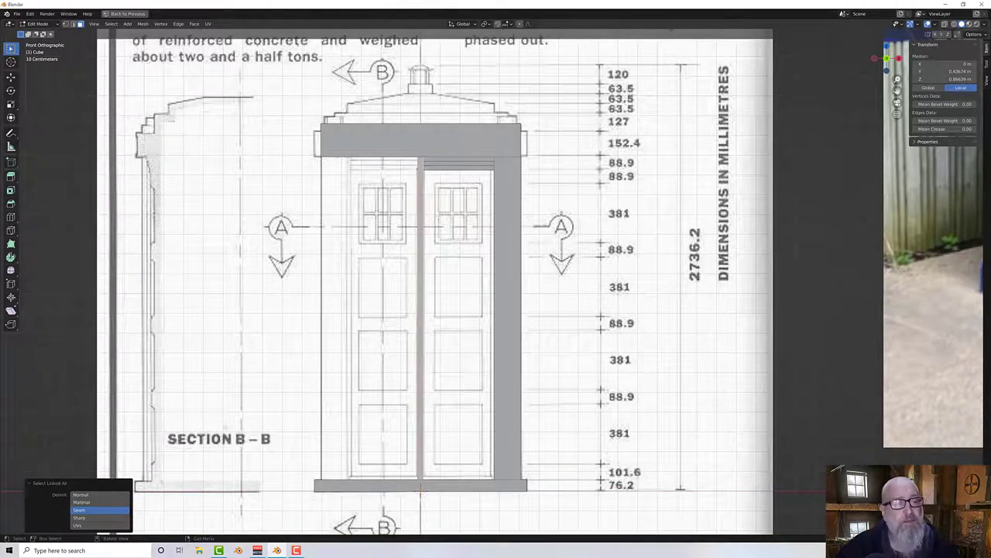
left_click(98, 494)
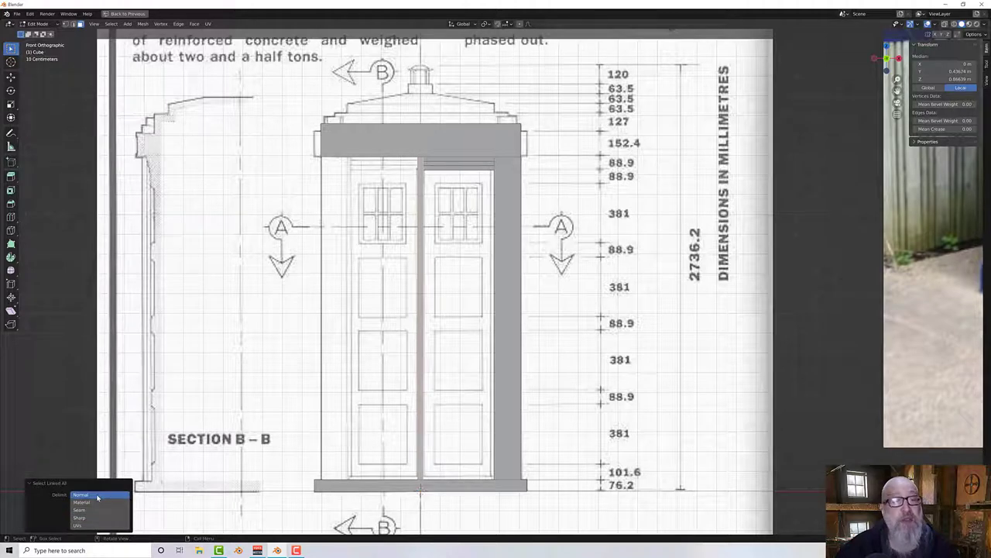
Step: Duplicate the door divider's selected front face in place
scroll(440, 341, "up", 3)
middle_click_drag(440, 341, 436, 362, "shift")
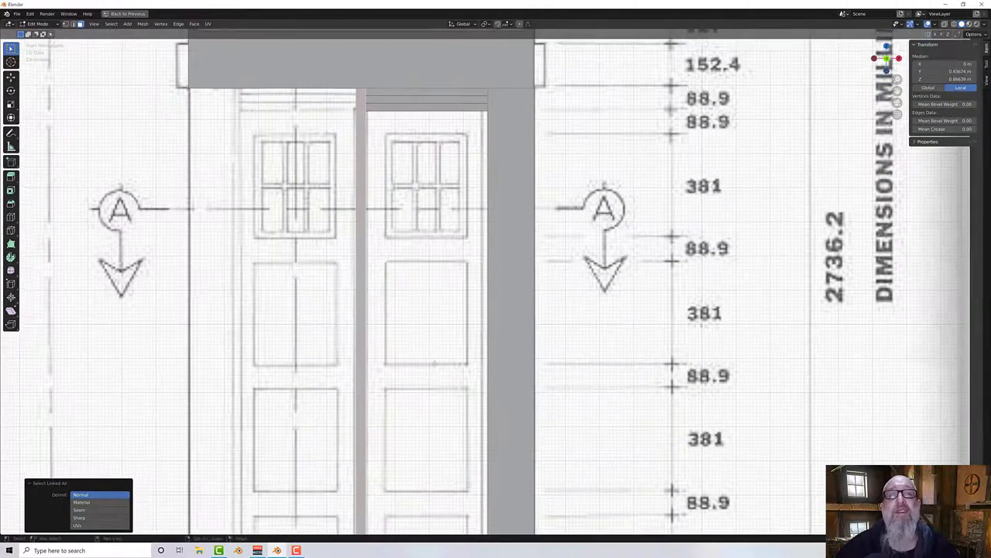
scroll(435, 363, "down", 2)
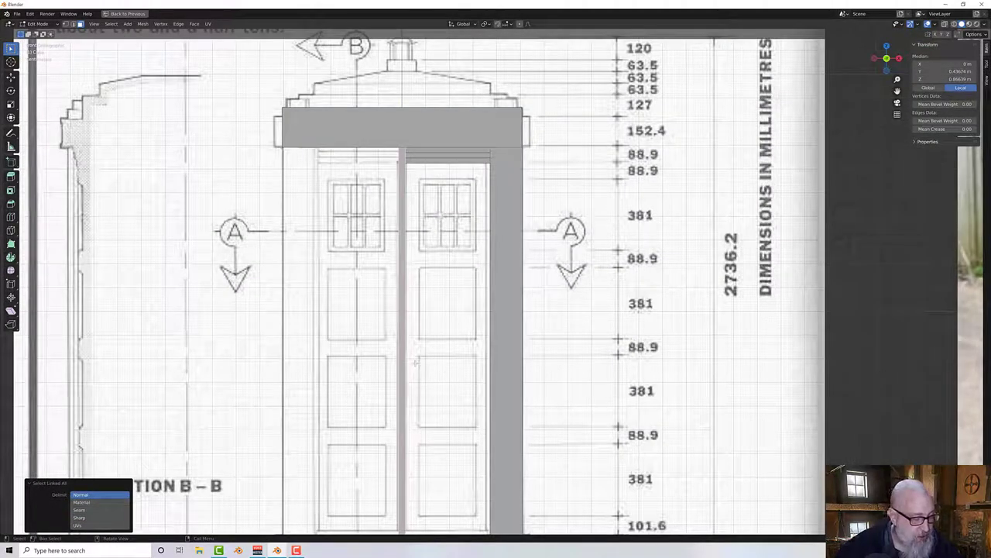
key("shift+d")
right_click(465, 350)
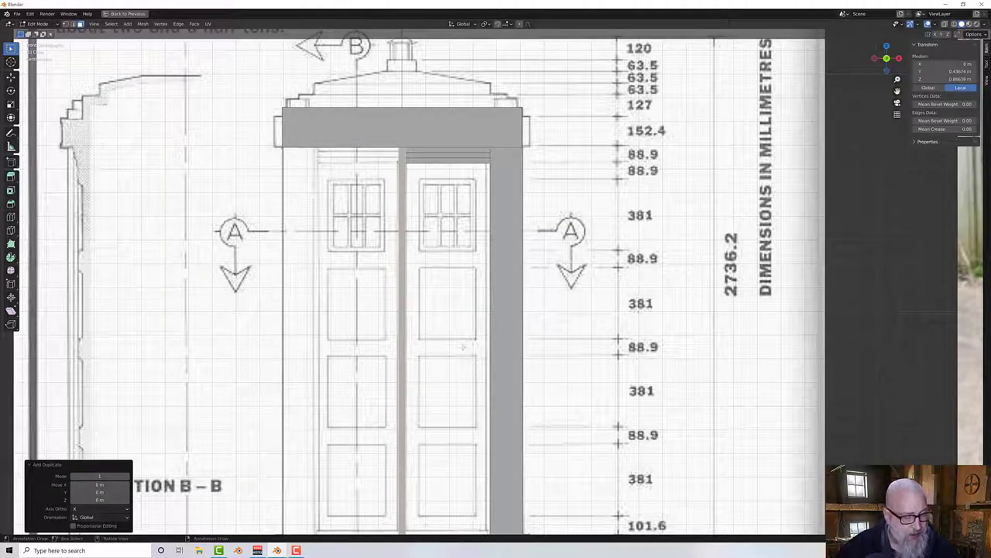
Step: Move the duplicated door divider about 0.368 m along X so it sits against the corner post's inner side
key("g")
key("x")
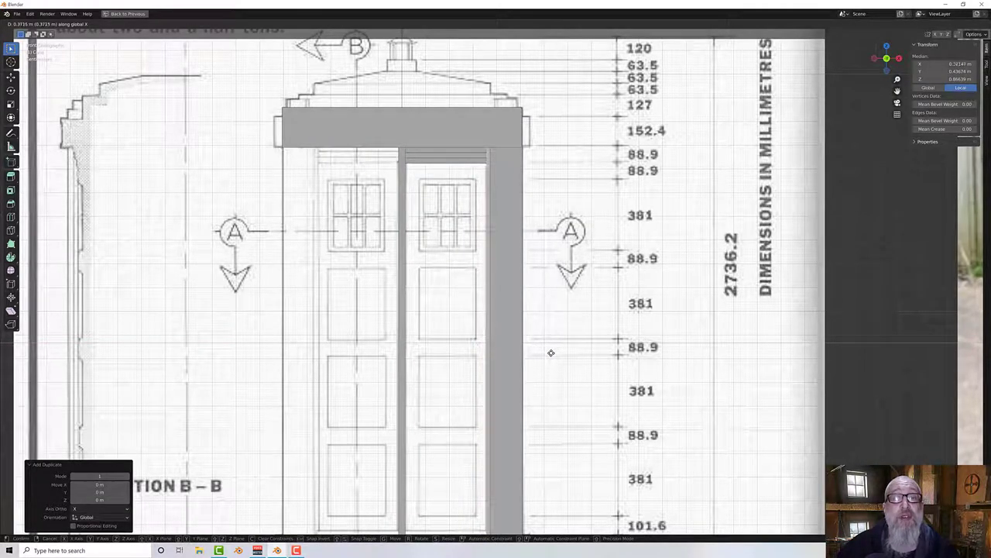
left_click(550, 352)
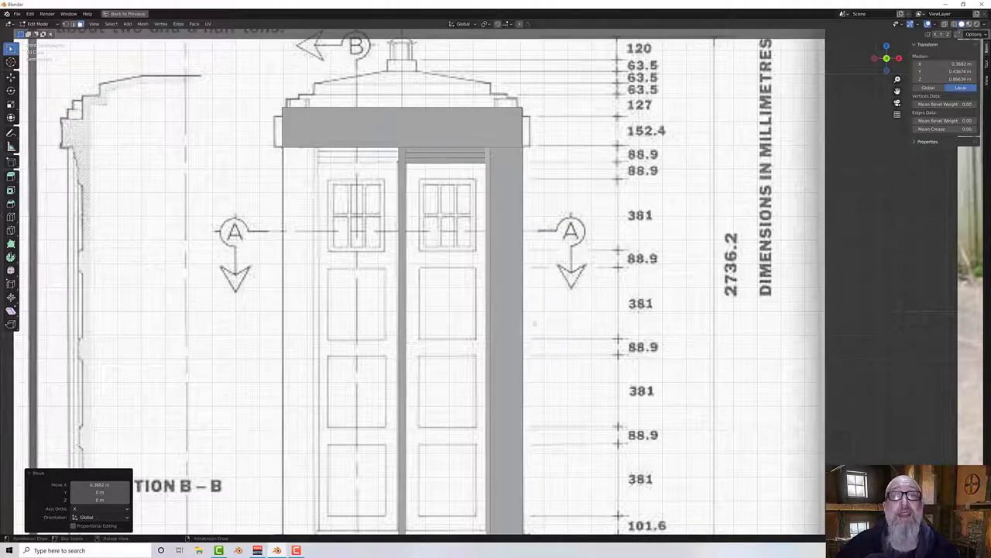
scroll(436, 226, "down", 3)
scroll(436, 226, "up", 5)
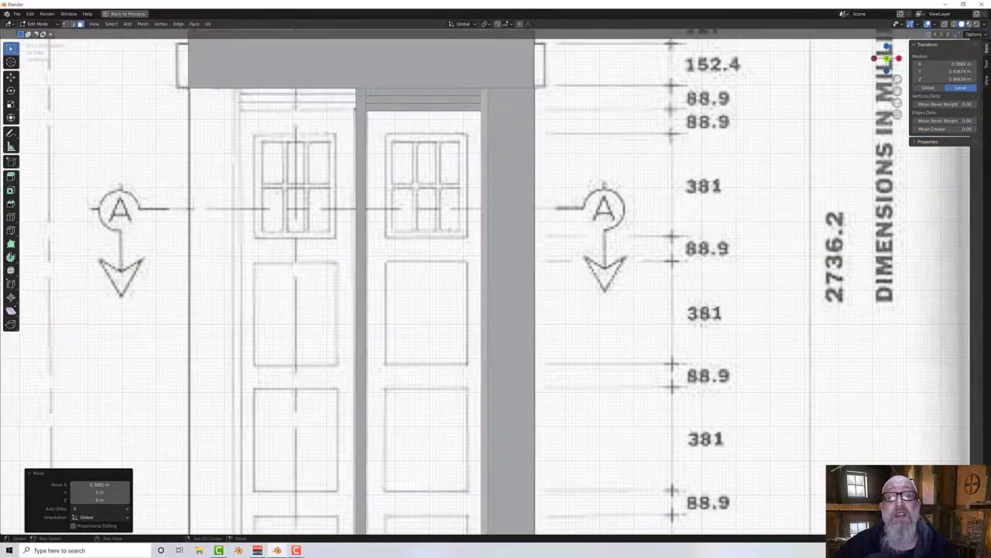
scroll(436, 226, "down", 4)
scroll(436, 226, "up", 2)
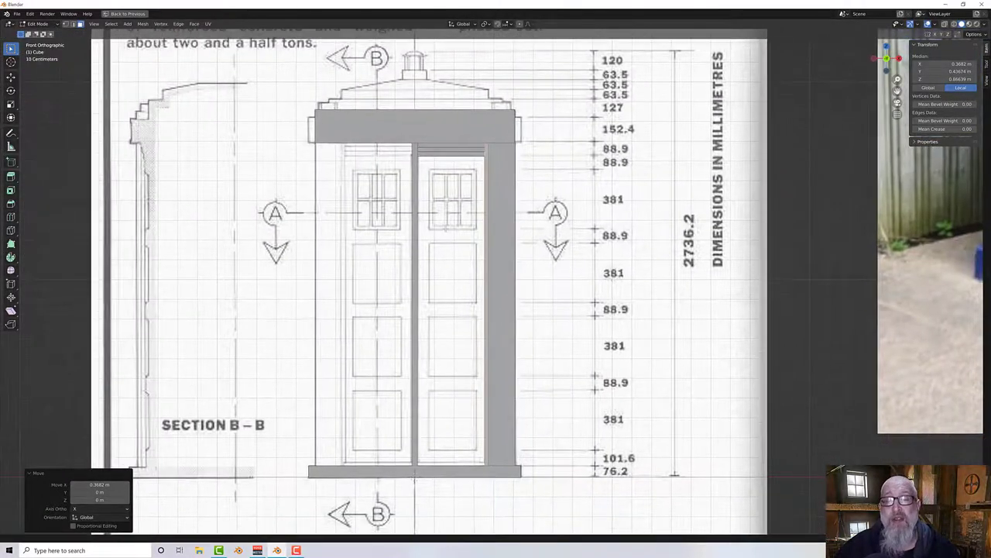
middle_click_drag(440, 262, 465, 217, "shift")
scroll(440, 276, "up", 2)
left_click(559, 214)
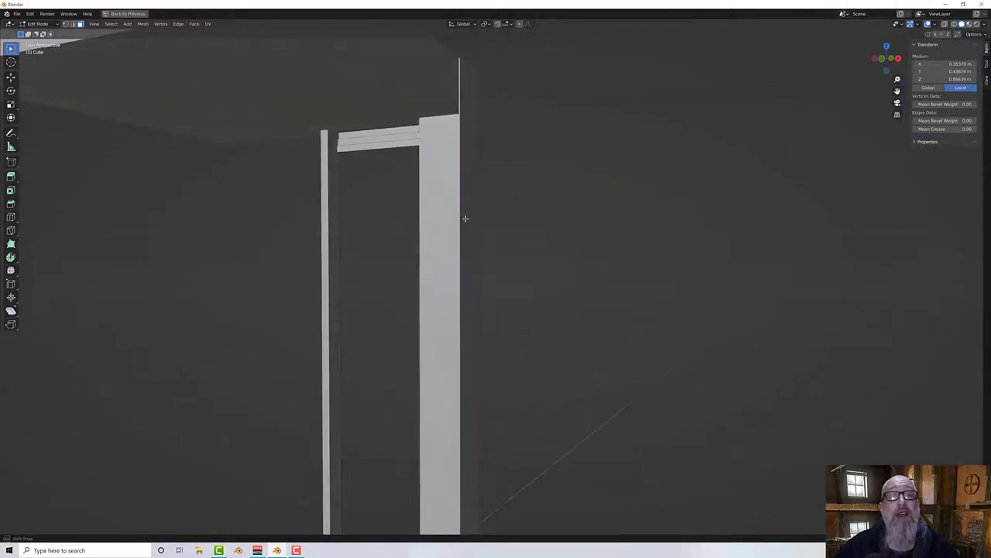
left_click(336, 165)
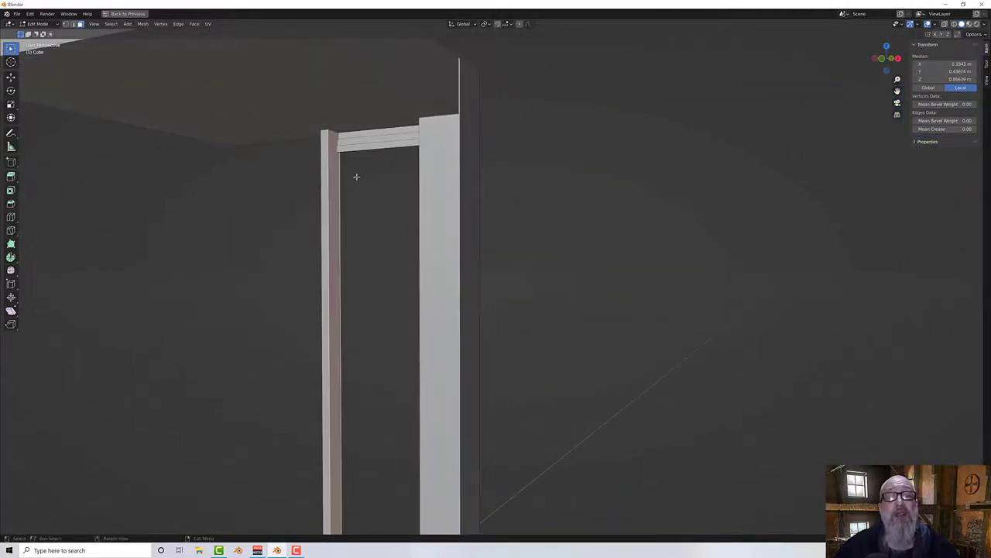
middle_click_drag(356, 176, 368, 206)
key("h")
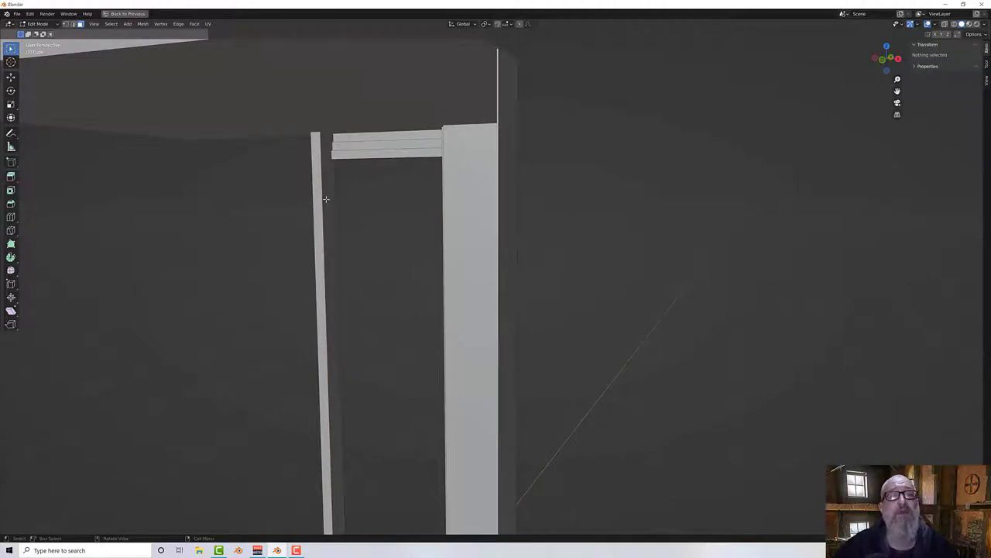
Step: Add a horizontal loop cut around the original door divider and slide it up close to the stepped panel's underside
left_click(325, 199)
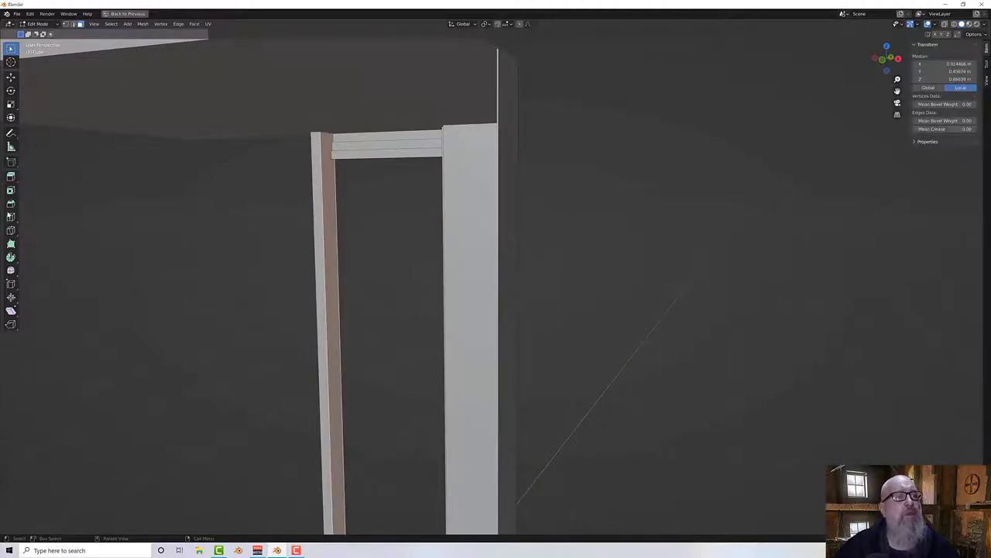
left_click(9, 217)
scroll(311, 316, "down", 1)
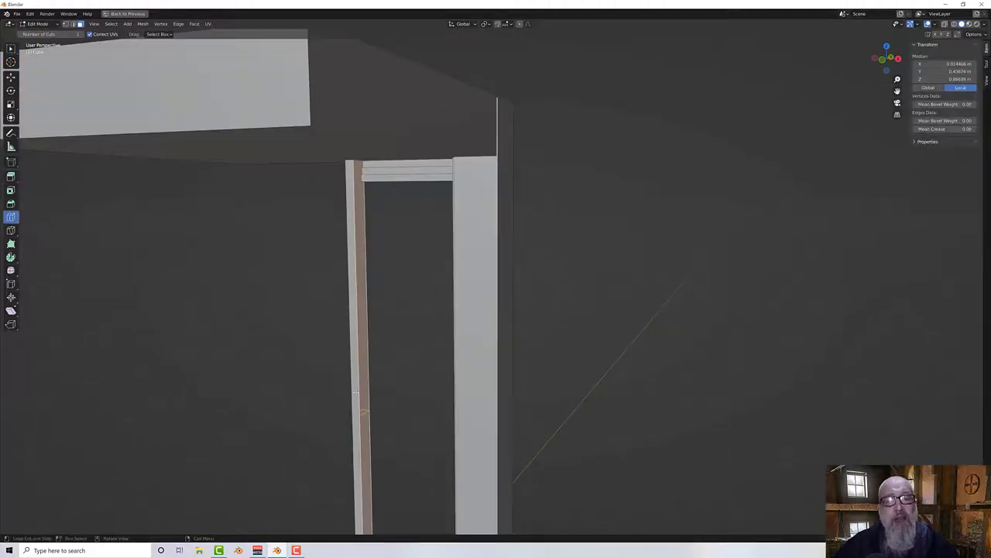
left_click_drag(356, 393, 370, 386)
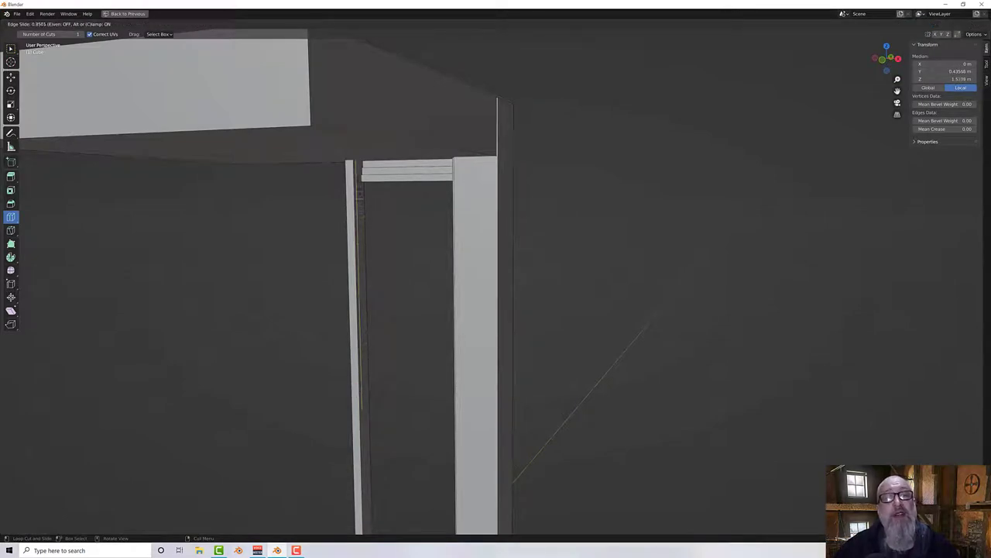
left_click_drag(359, 192, 356, 168)
Step: Move the divider's new edge loop about 0.0015 m up along Z to align with the stepped panel's lower edge
scroll(363, 188, "up", 2)
middle_click_drag(345, 175, 379, 245, "shift")
scroll(335, 225, "up", 5)
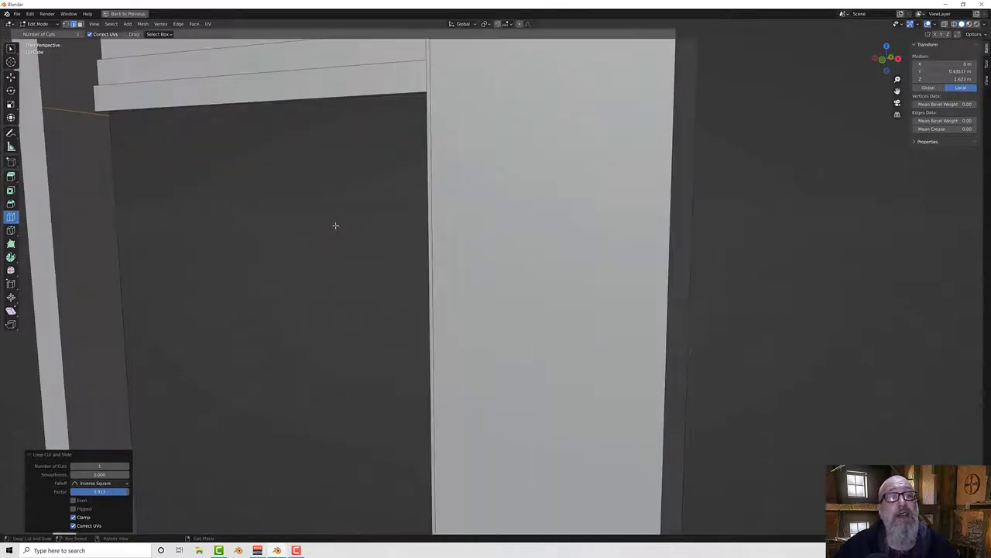
middle_click_drag(330, 221, 387, 279)
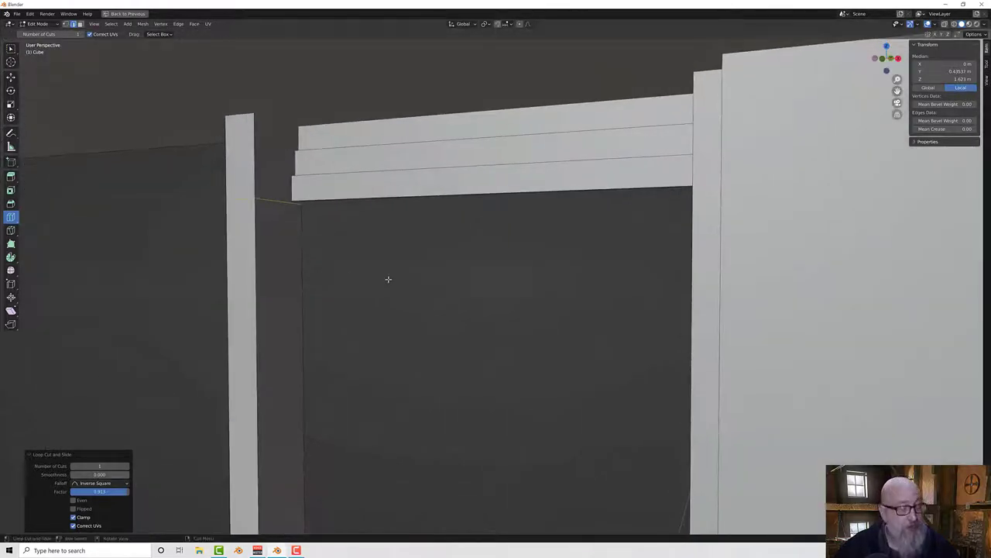
key("g")
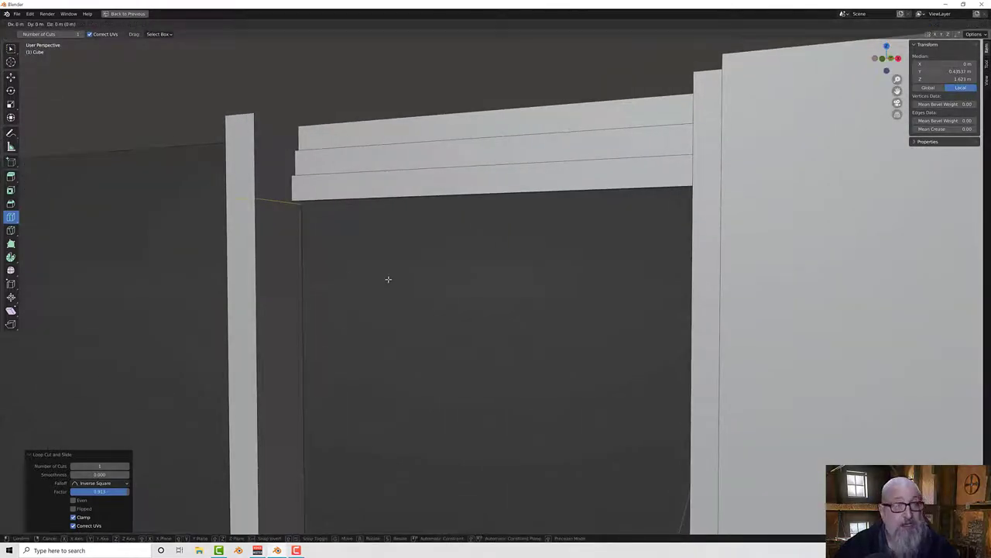
key("z")
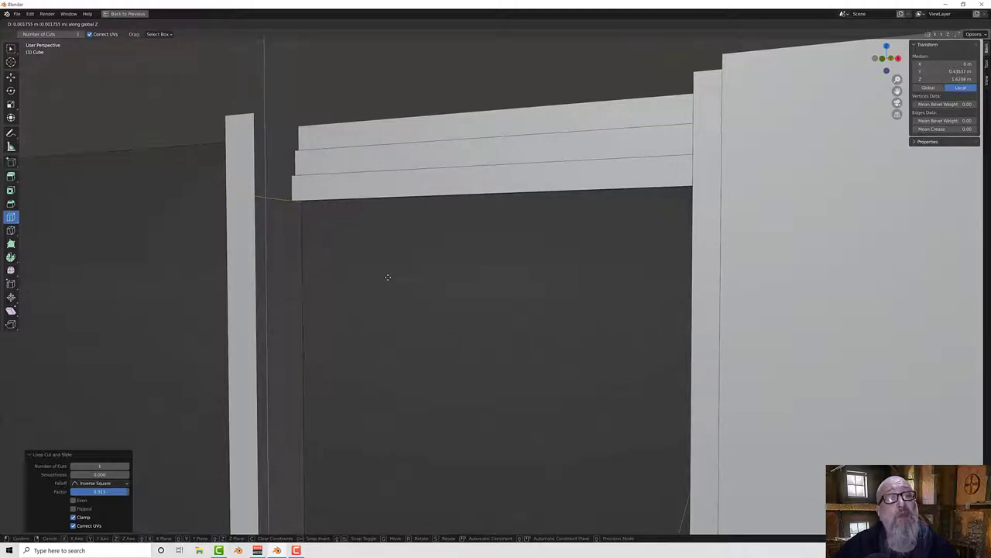
left_click(388, 277)
middle_click_drag(391, 279, 414, 297)
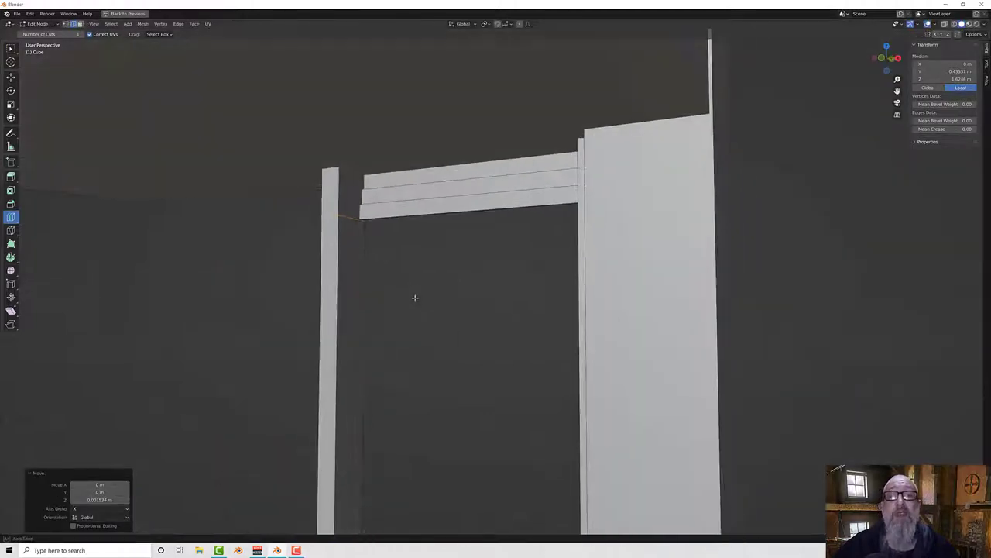
Step: Copy the median Z position of the original divider's horizontal edge loop
left_click(956, 79)
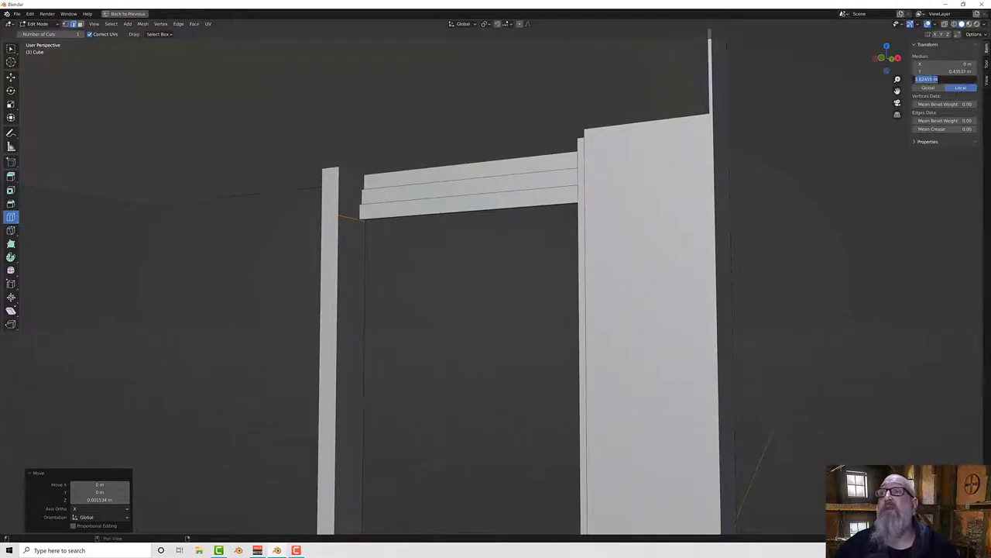
key("Return")
left_click(933, 79)
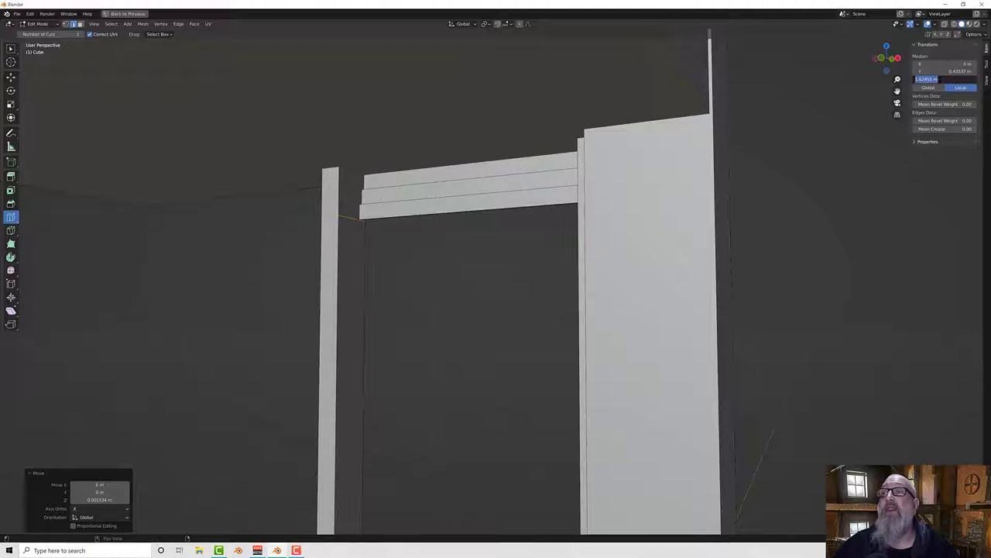
key("Return")
left_click(933, 79)
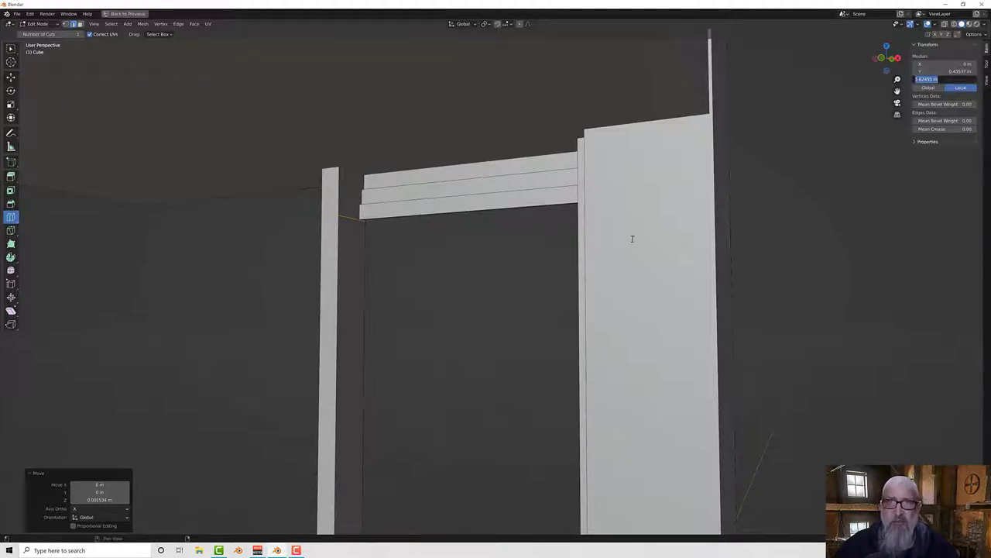
key("Return")
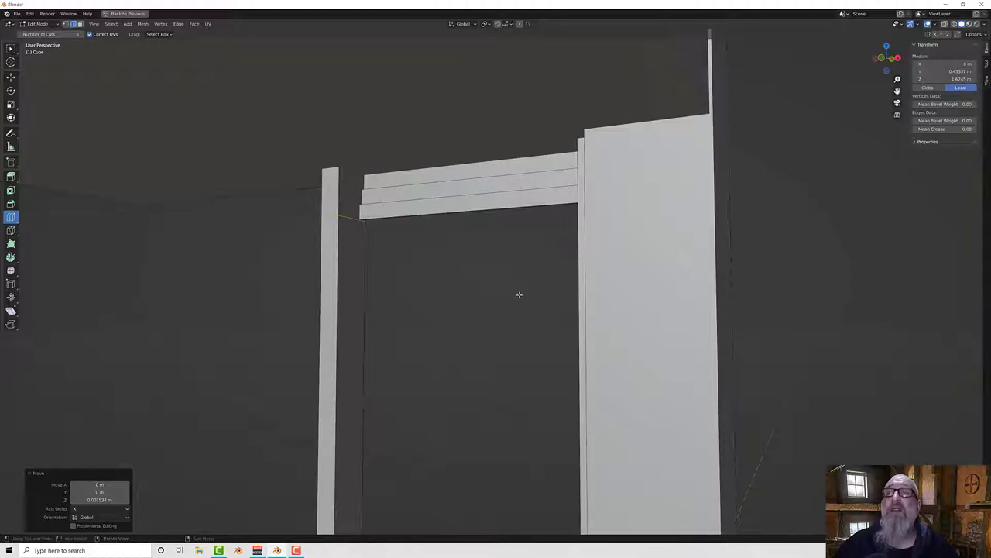
Step: Add a horizontal loop cut around the duplicated divider beside the corner post and set its median Z to 1.62455 m
middle_click_drag(518, 295, 702, 250)
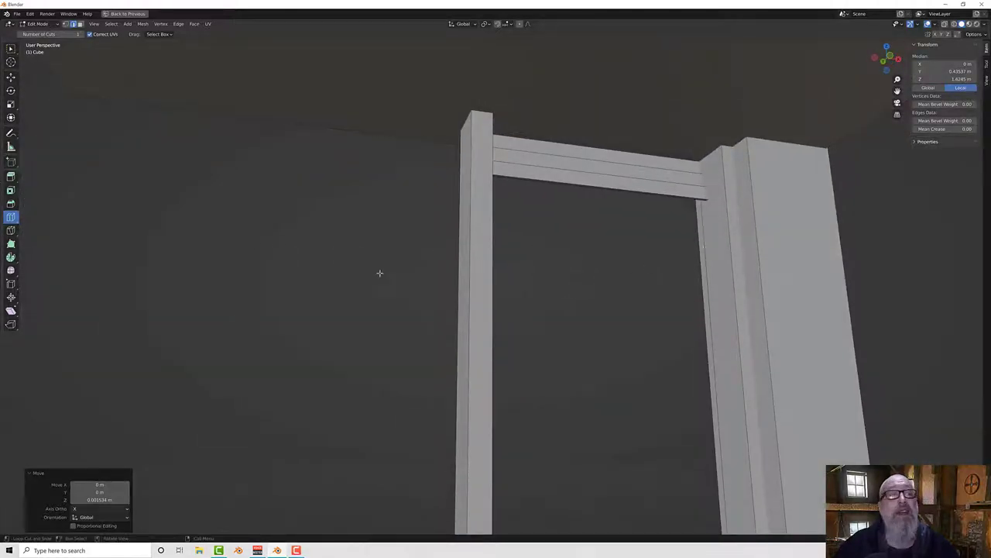
middle_click_drag(379, 274, 653, 341)
scroll(680, 356, "down", 3)
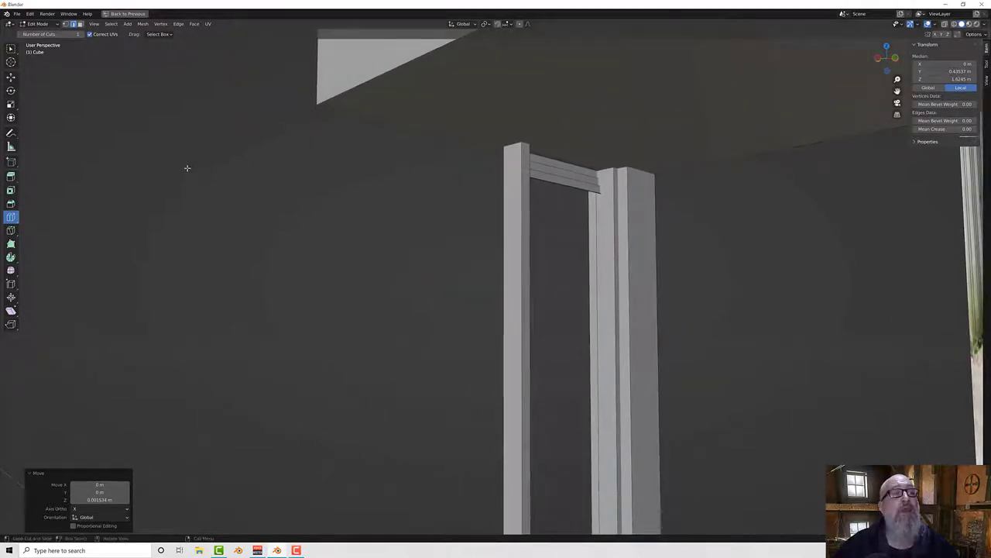
left_click(643, 453)
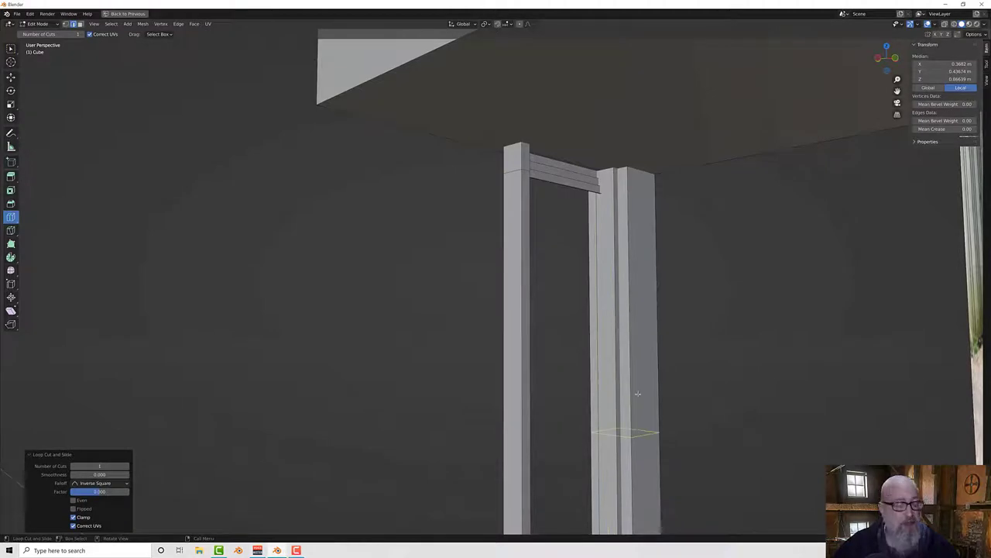
left_click(946, 79)
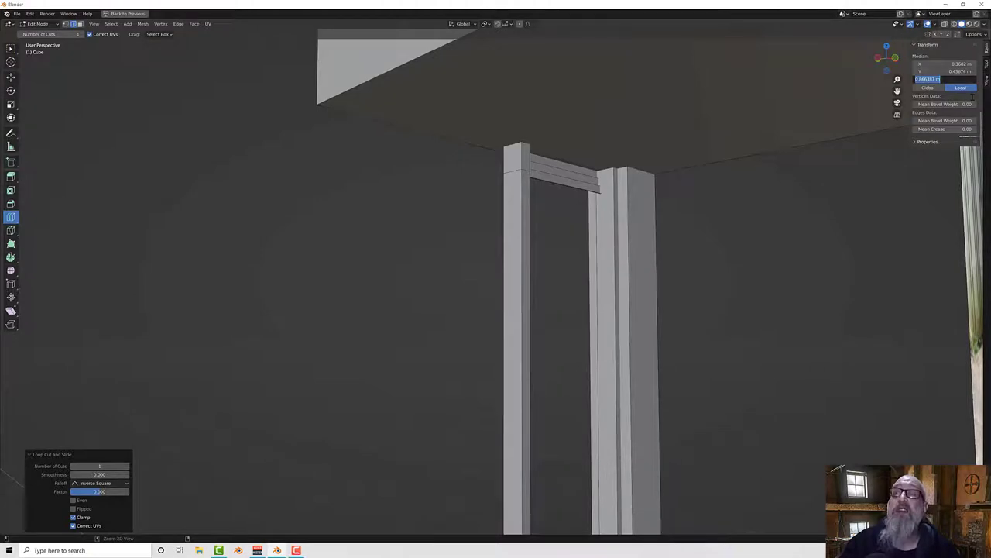
type("1.62455")
key("Return")
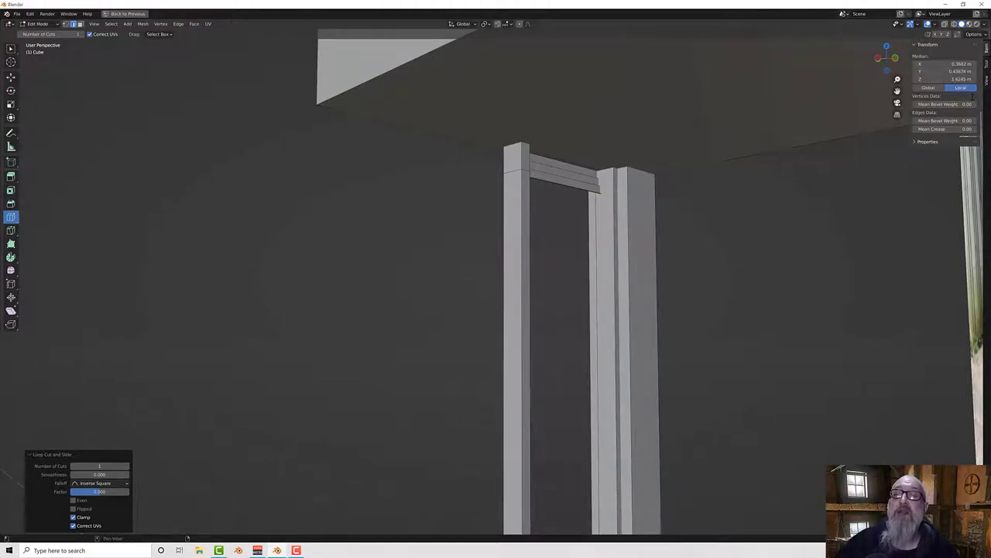
Step: Add a vertical loop cut along the original divider's sides and move it about -0.0059 m along Y towards the stepped panel's front edge
middle_click_drag(671, 179, 361, 180)
scroll(594, 202, "up", 2)
scroll(593, 202, "up", 2)
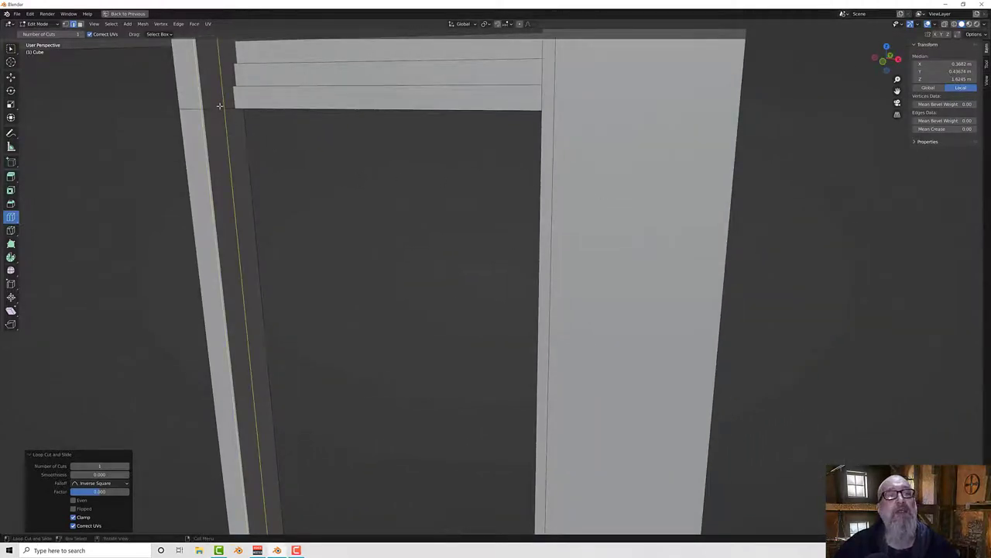
left_click_drag(219, 106, 234, 104)
middle_click_drag(263, 104, 155, 87)
middle_click_drag(336, 134, 333, 237)
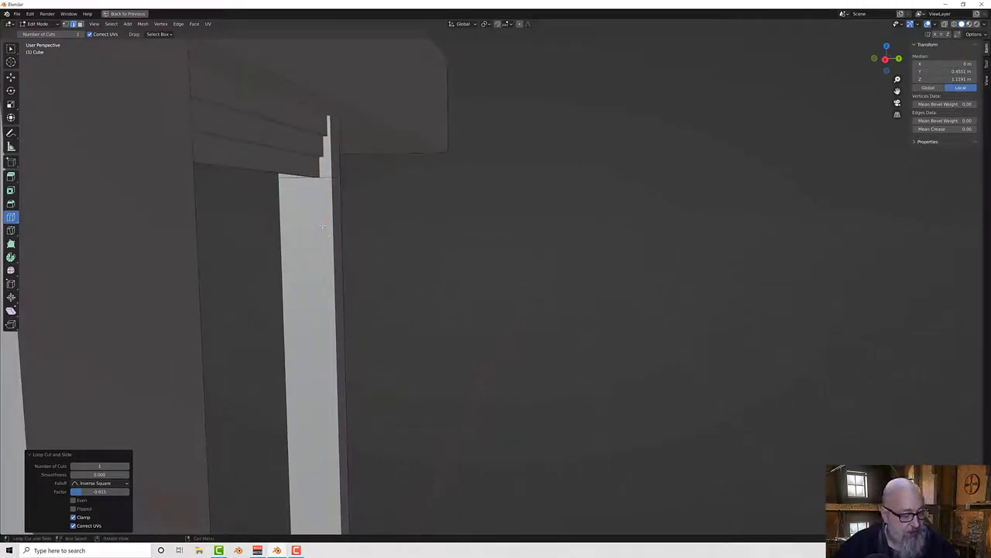
key("g")
key("y")
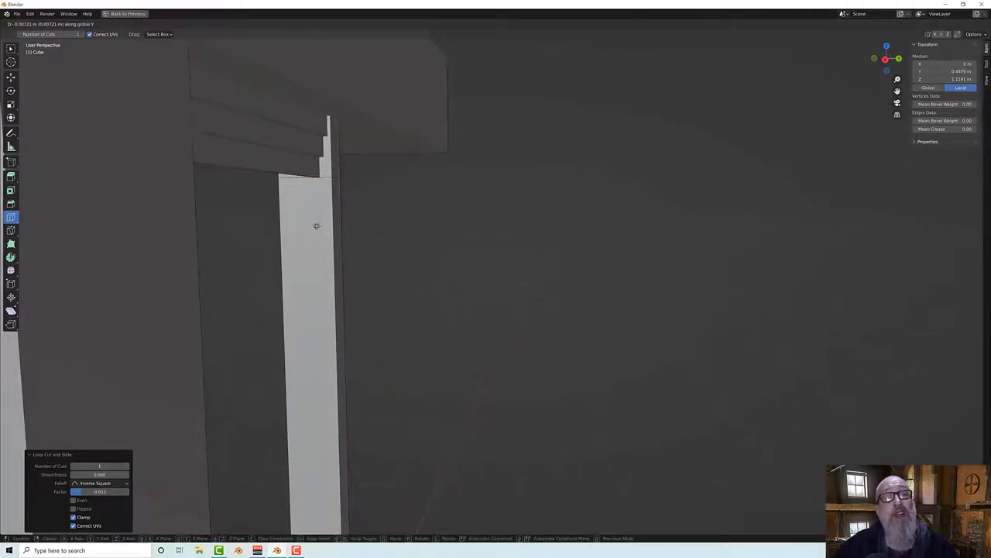
left_click(317, 226)
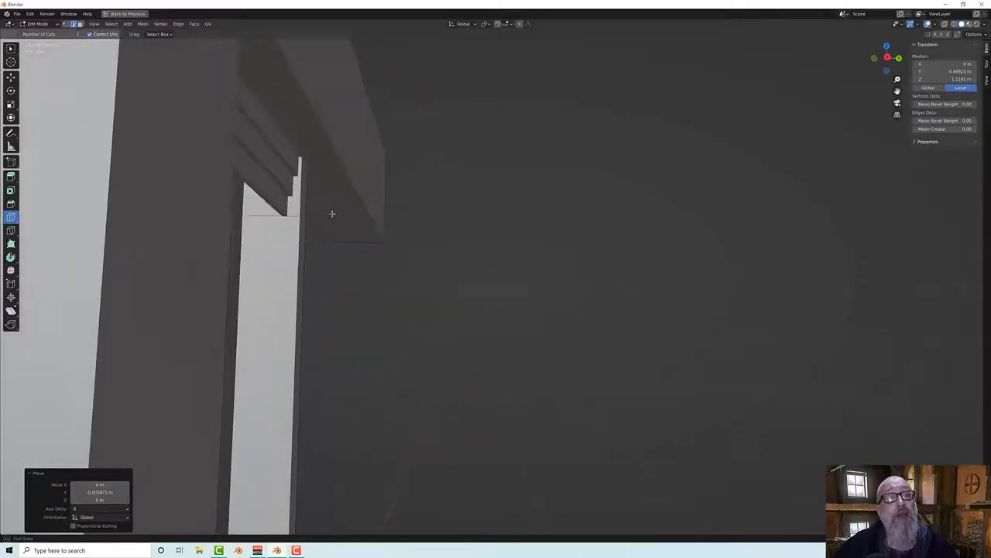
Step: Open the vertical loop's median Y value for editing and inspect both dividers from the stepped panel down to the base
middle_click_drag(299, 225, 264, 234)
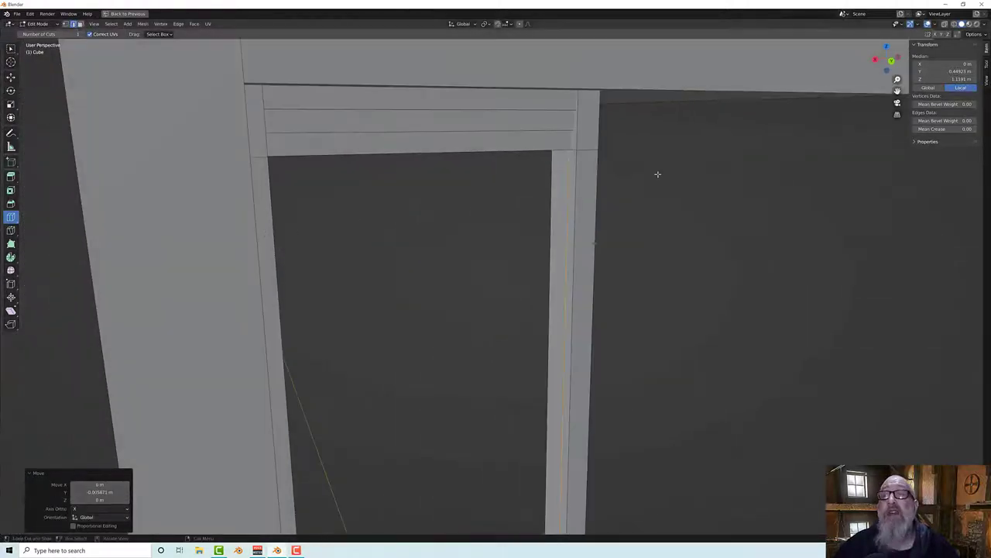
double_click(951, 71)
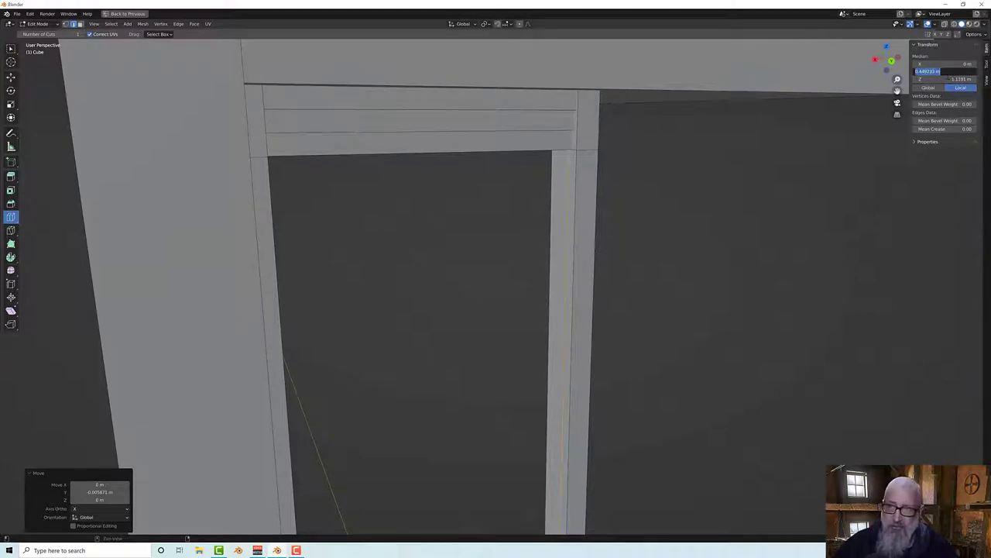
left_click(733, 207)
middle_click_drag(731, 207, 595, 103)
scroll(544, 348, "down", 4)
middle_click_drag(542, 495, 498, 196, "shift")
middle_click_drag(501, 360, 498, 290, "shift")
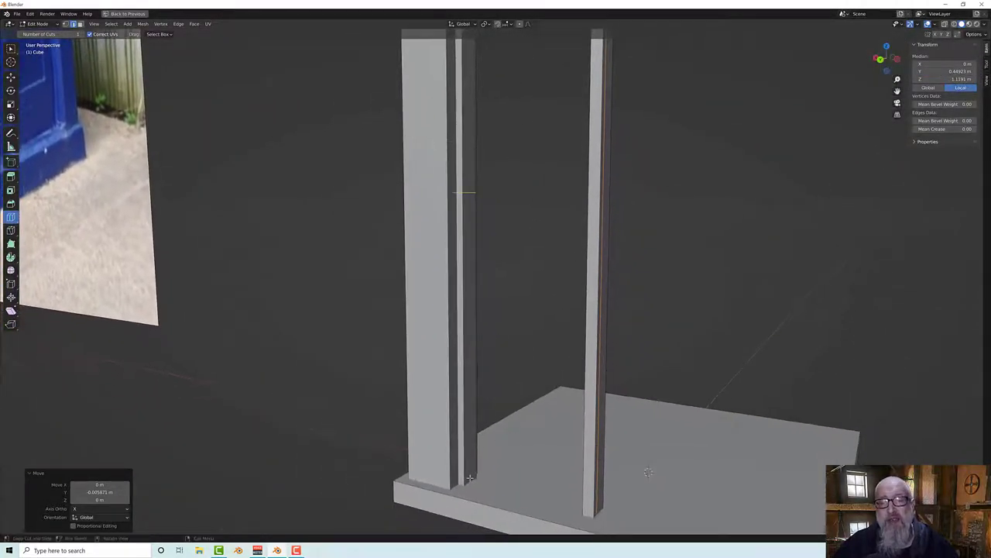
middle_click_drag(483, 159, 517, 518, "shift")
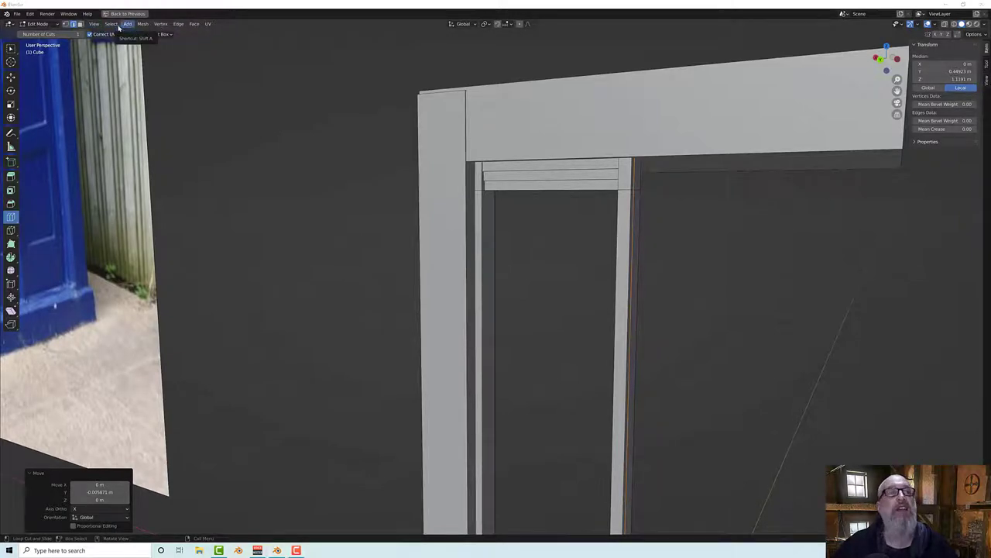
Step: Select the whole duplicated divider beside the corner post with its linked geometry and hide all other parts of the mesh
left_click(419, 239)
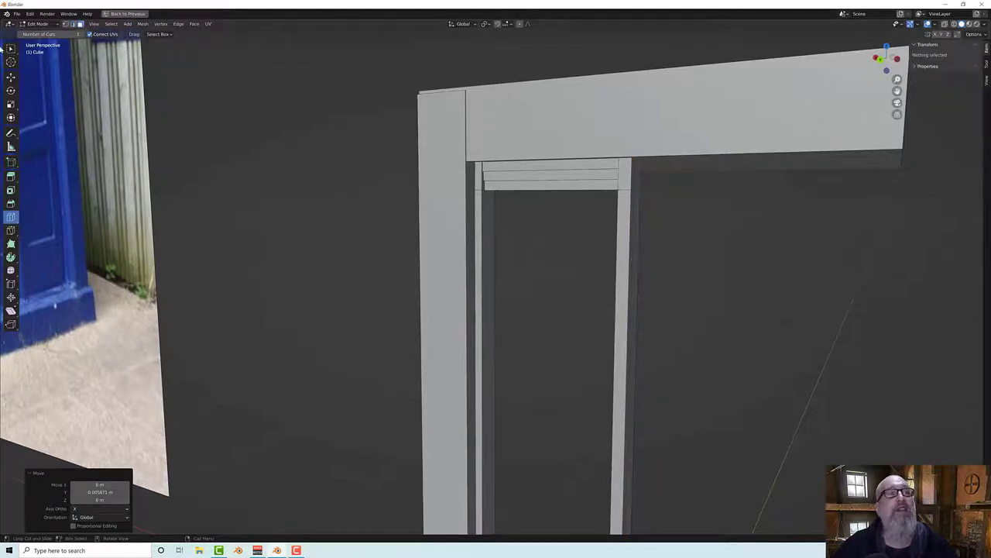
key("w")
left_click(478, 233)
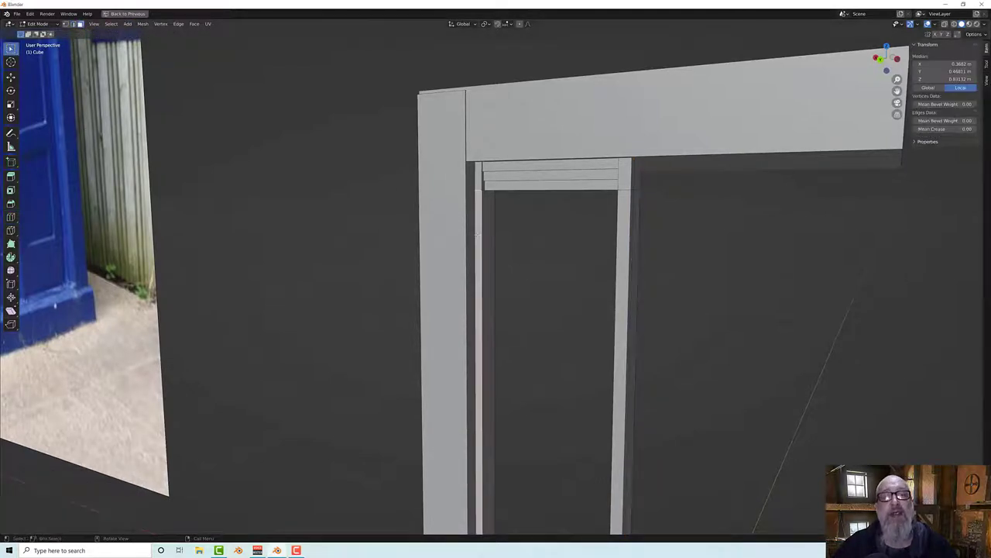
key("ctrl+l")
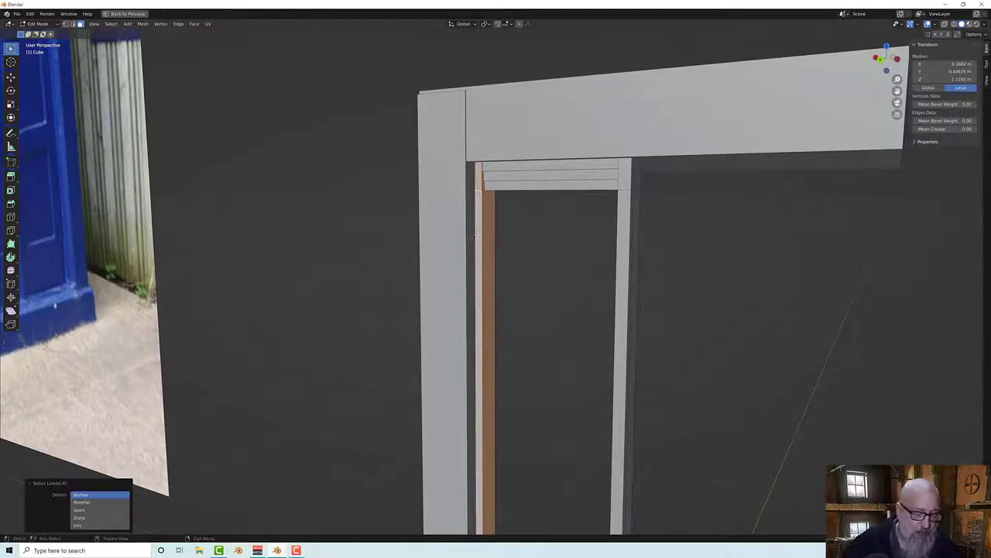
key("shift+h")
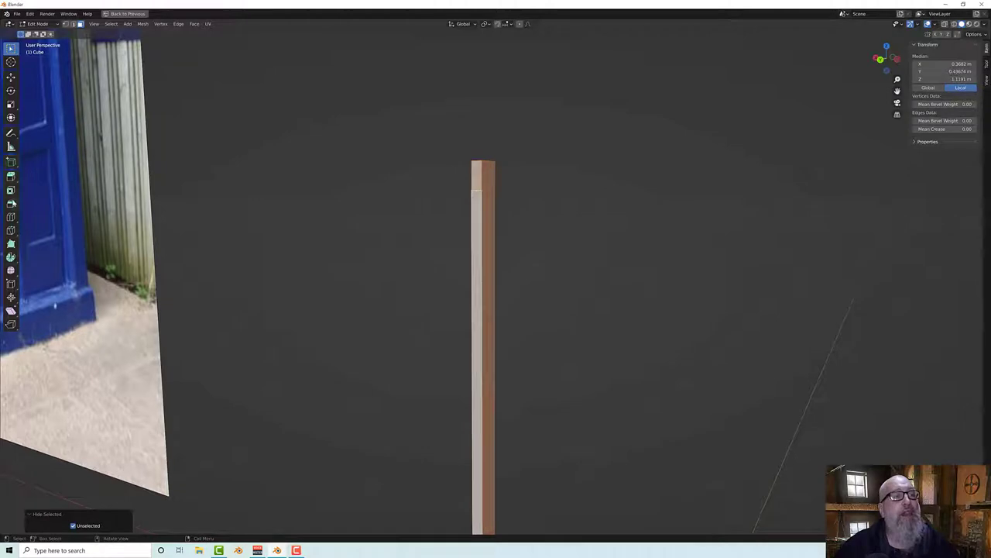
Step: Add a vertical loop cut along the isolated divider's sides and set its median Y to 0.449233 m
left_click(11, 217)
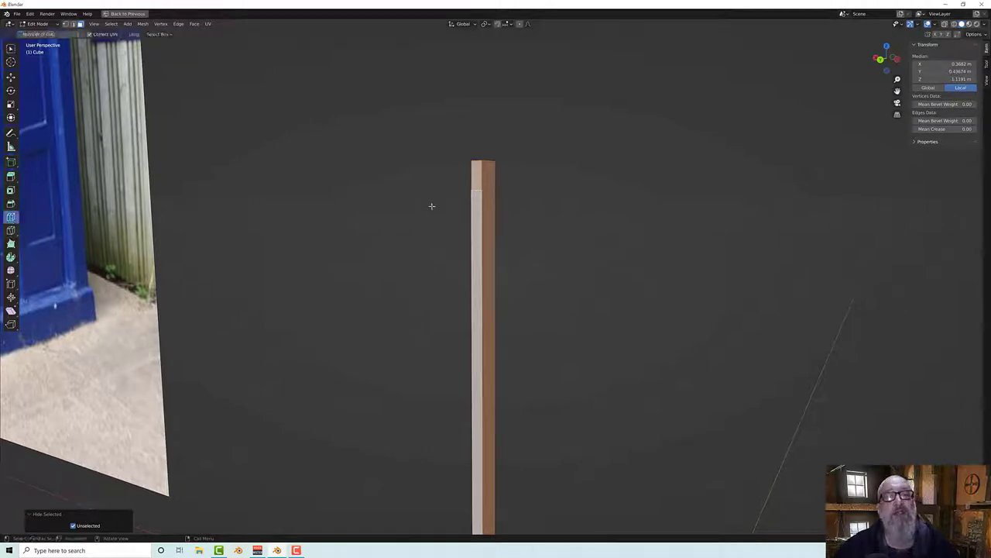
middle_click_drag(431, 206, 440, 214)
left_click(521, 156)
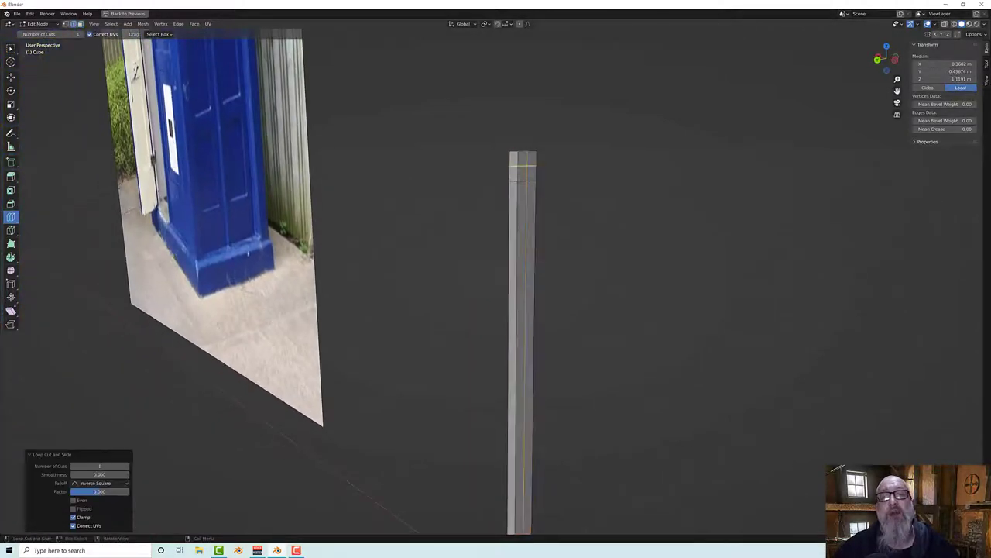
mouse_move(624, 173)
middle_mouse_down()
mouse_move(605, 178)
mouse_move(627, 171)
middle_mouse_up()
double_click(945, 72)
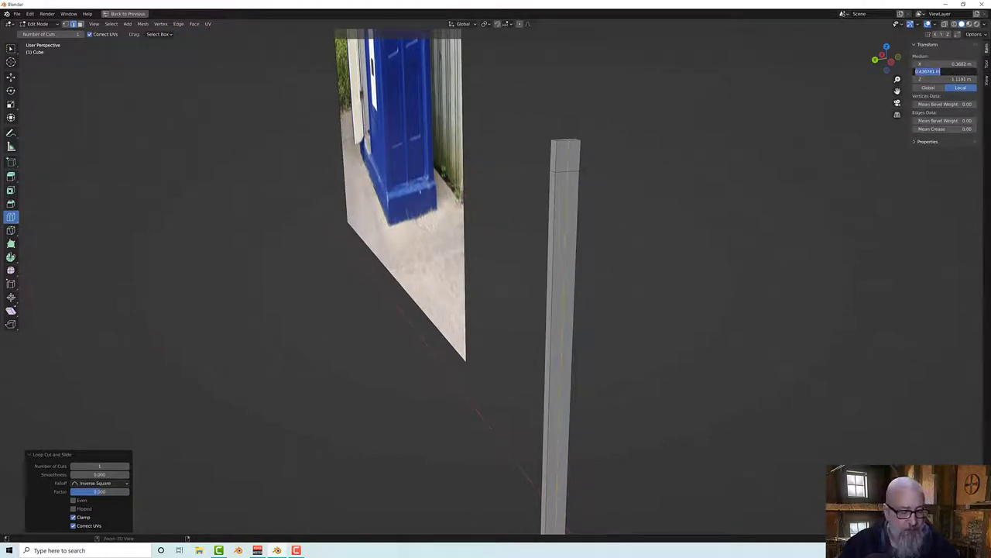
type("0.449233 m")
key("Return")
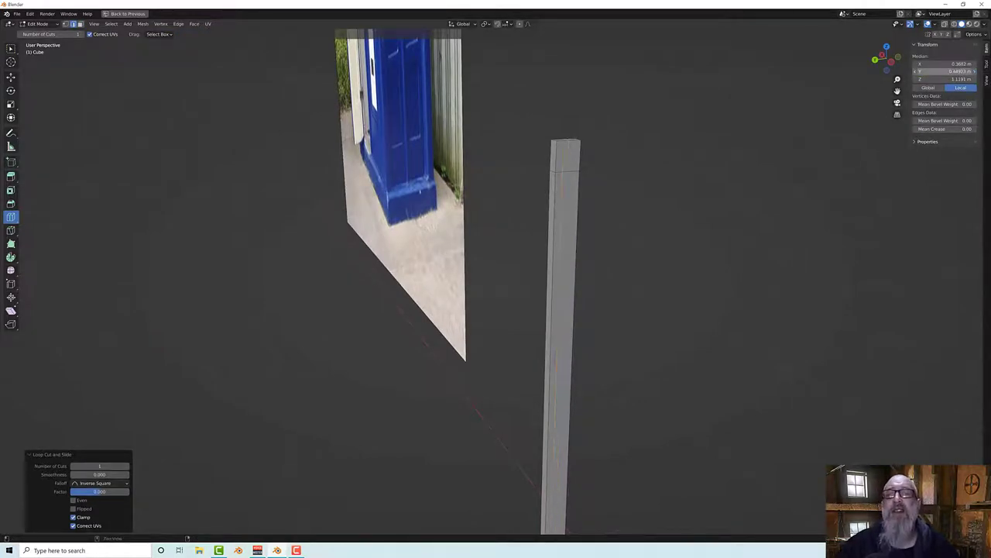
Step: Reveal the hidden geometry around the divider and return to the selection tool
middle_click_drag(701, 181, 505, 275)
key("alt+h")
scroll(508, 275, "up", 5)
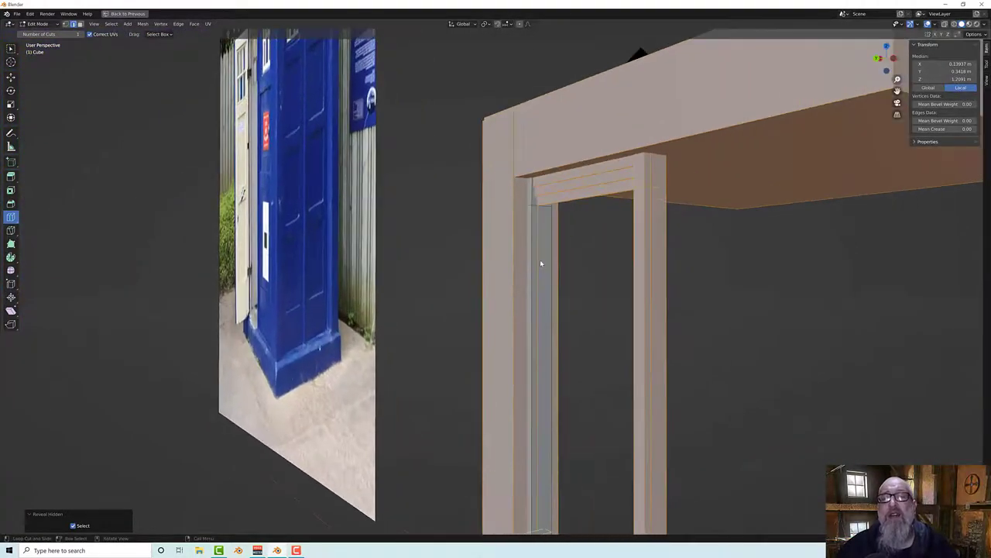
left_click(541, 263)
key("a")
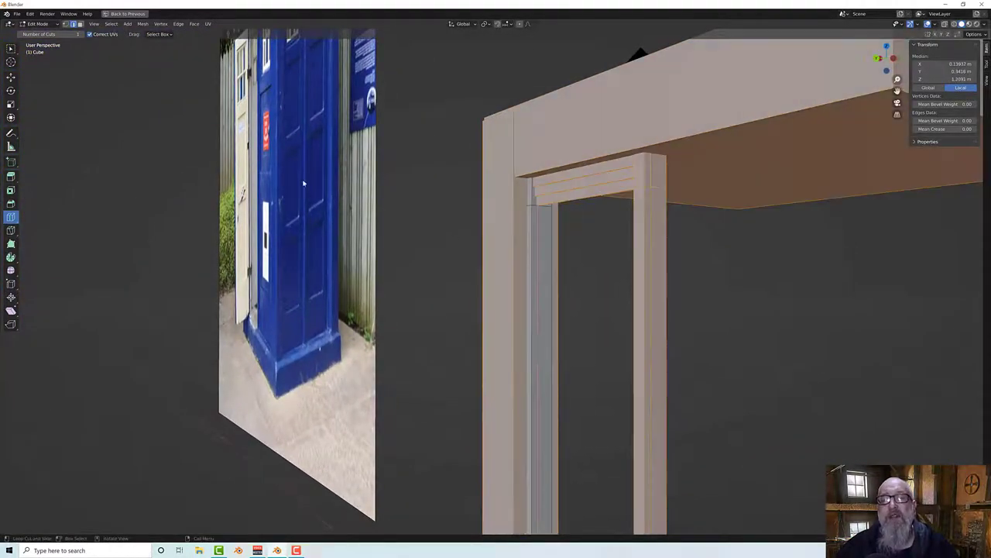
left_click(11, 49)
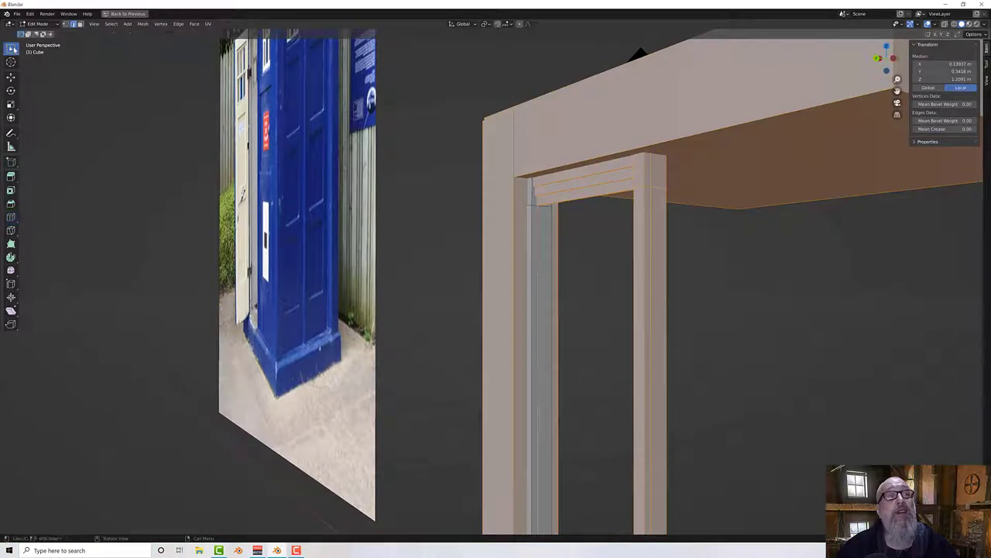
Step: Select the facing vertical edges cut into the two dividers and bridge them with Bridge Edge Loops to form the door panel
left_click(540, 252)
middle_click_drag(540, 253, 443, 241)
left_click(472, 231, "shift")
scroll(504, 266, "down", 3)
middle_click_drag(504, 266, 457, 218)
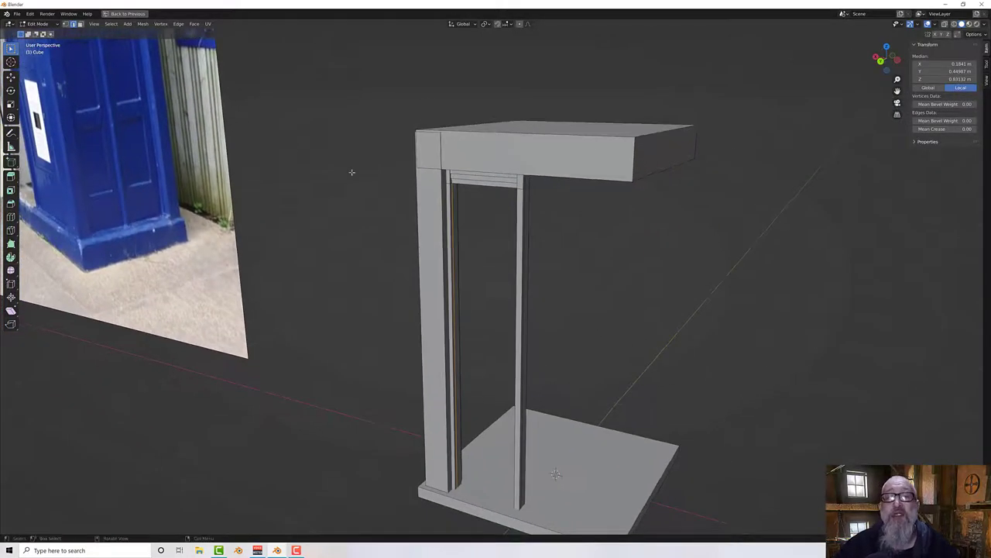
left_click(180, 25)
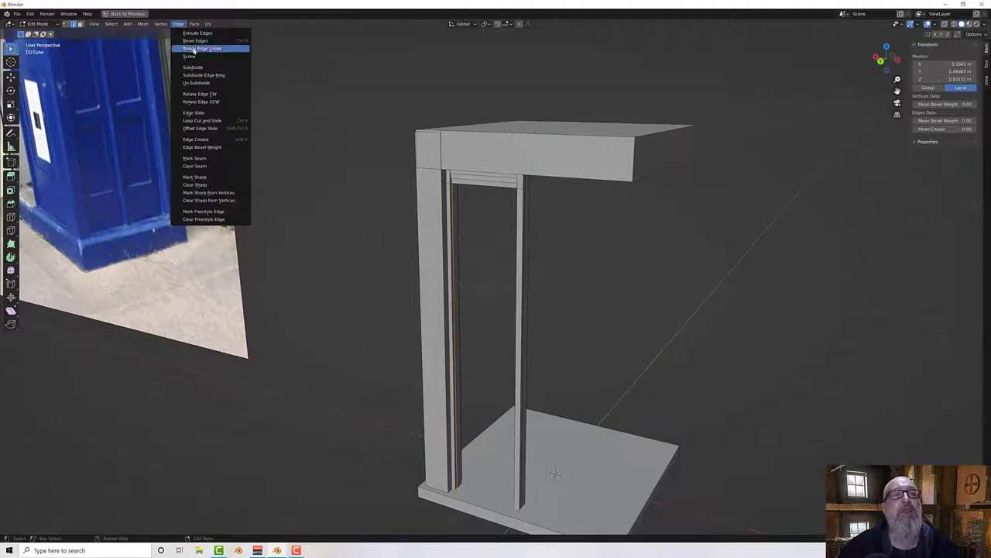
left_click(190, 47)
middle_click_drag(282, 117, 454, 244)
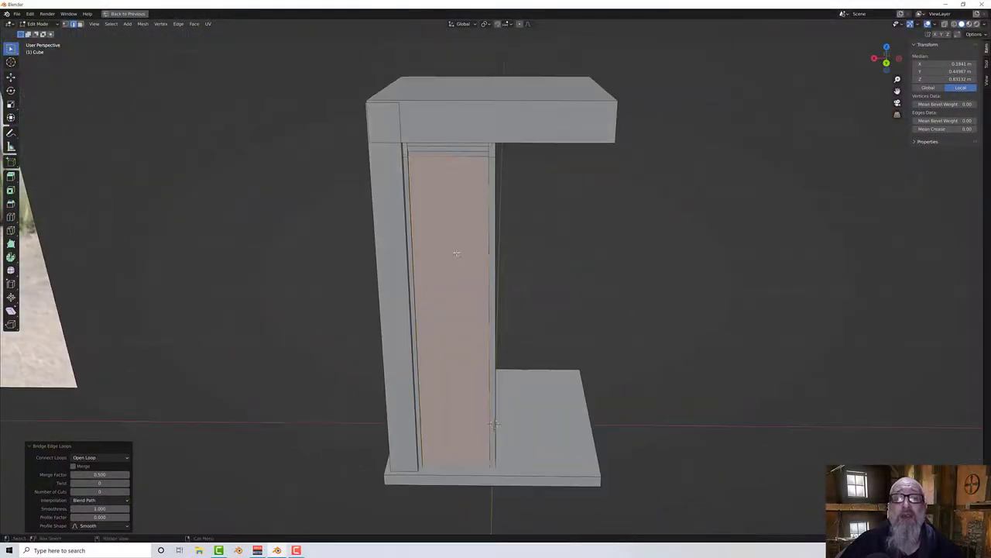
Step: Separate the bridged door panel face from the Cube mesh into its own object using Separate by Selection
middle_click_drag(457, 254, 447, 203)
scroll(472, 214, "up", 2)
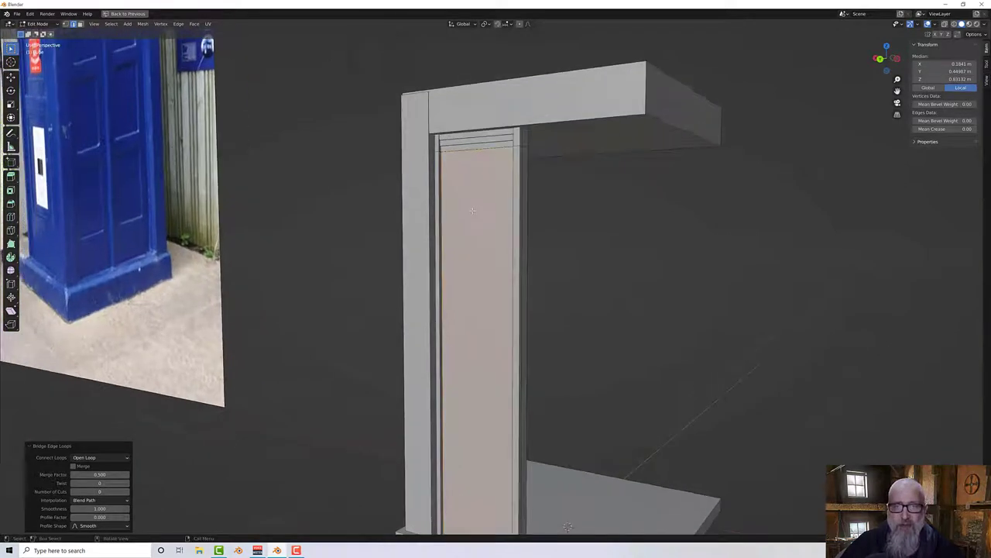
middle_click_drag(341, 221, 346, 245)
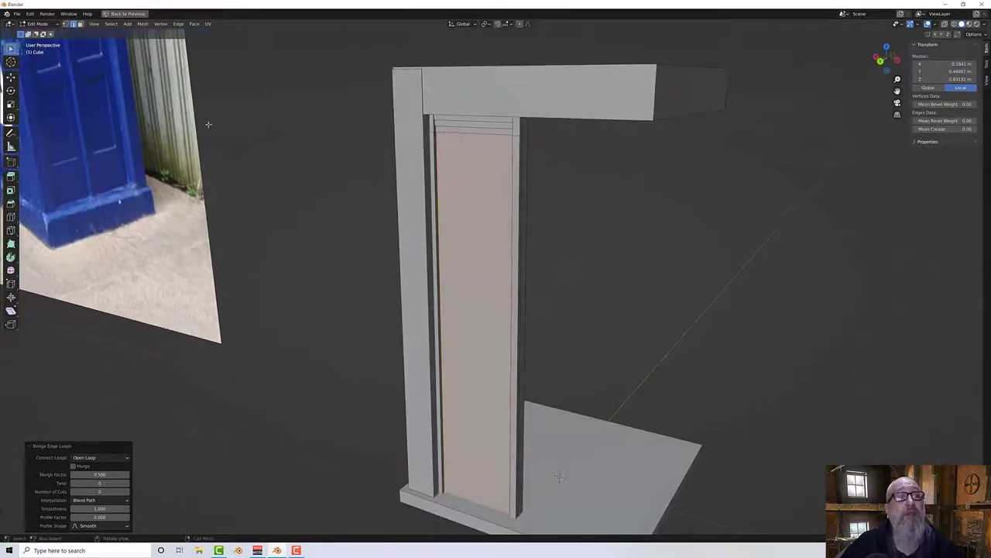
left_click(144, 24)
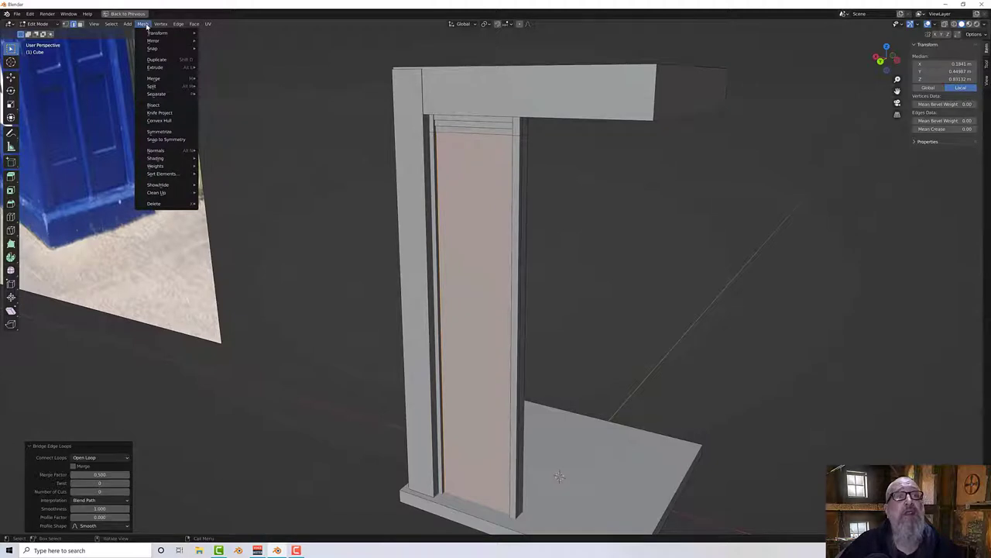
left_click(144, 24)
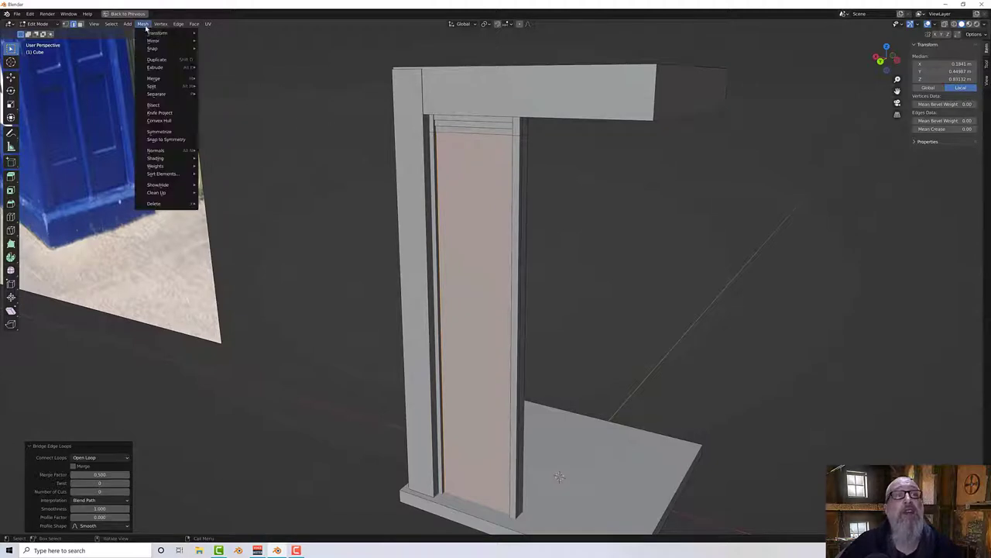
mouse_move(158, 94)
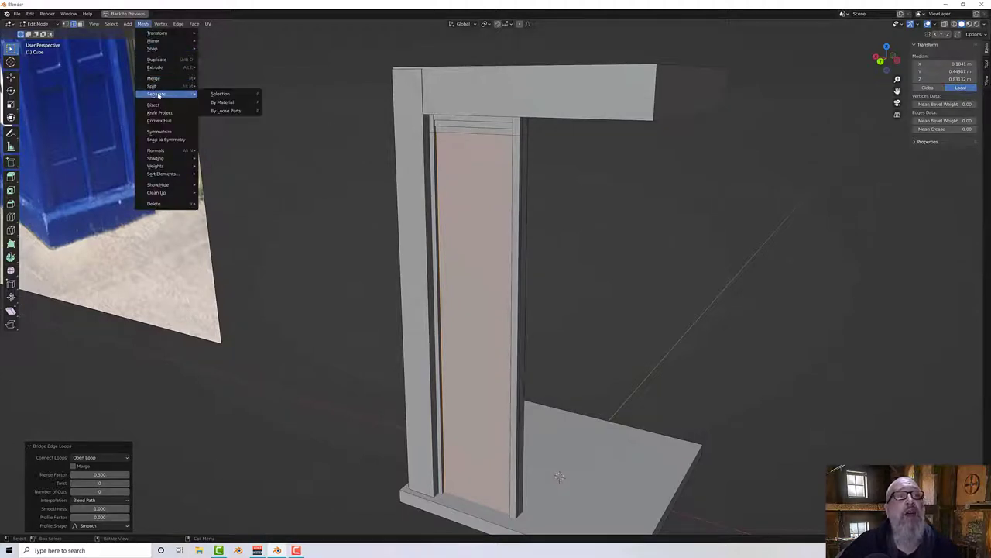
left_click(219, 94)
middle_click_drag(208, 92, 255, 99)
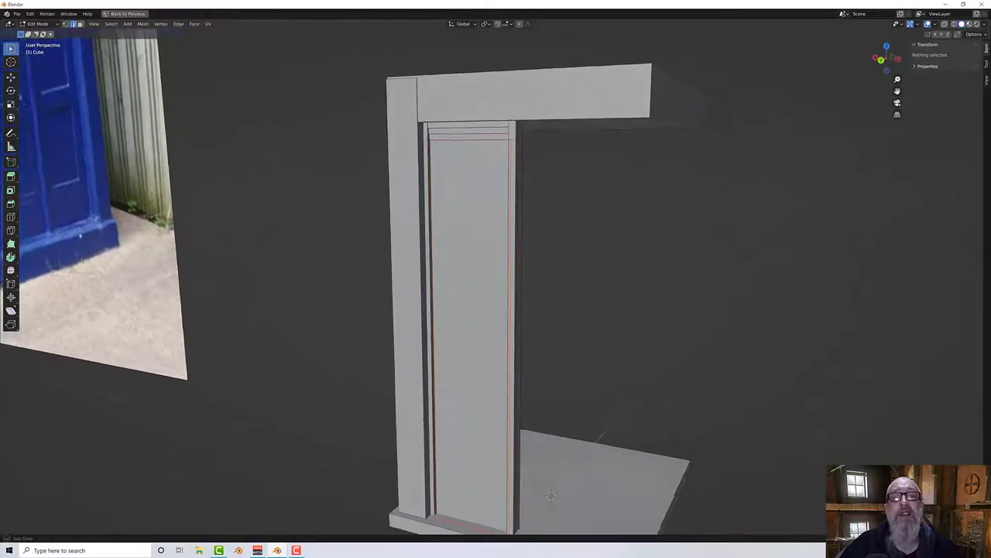
middle_click_drag(434, 186, 471, 194)
middle_click_drag(649, 156, 624, 185)
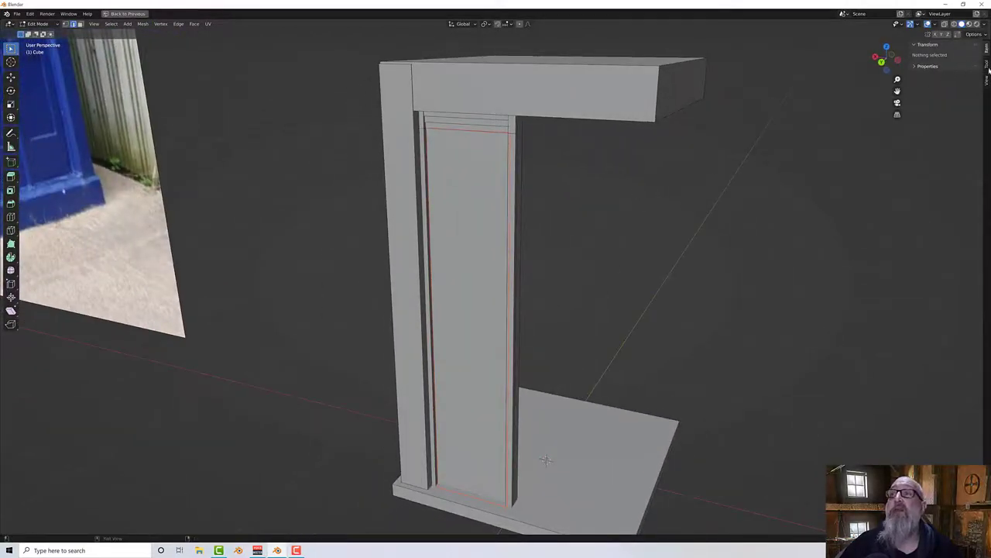
Step: Restore the full workspace layout, switch to Object Mode and select the separated door panel object
key("ctrl")
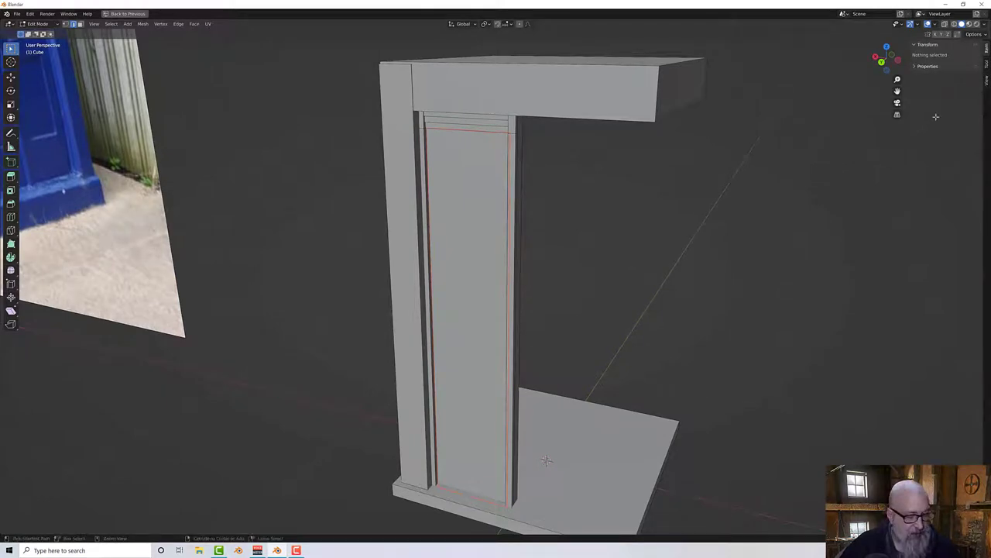
key("ctrl+space")
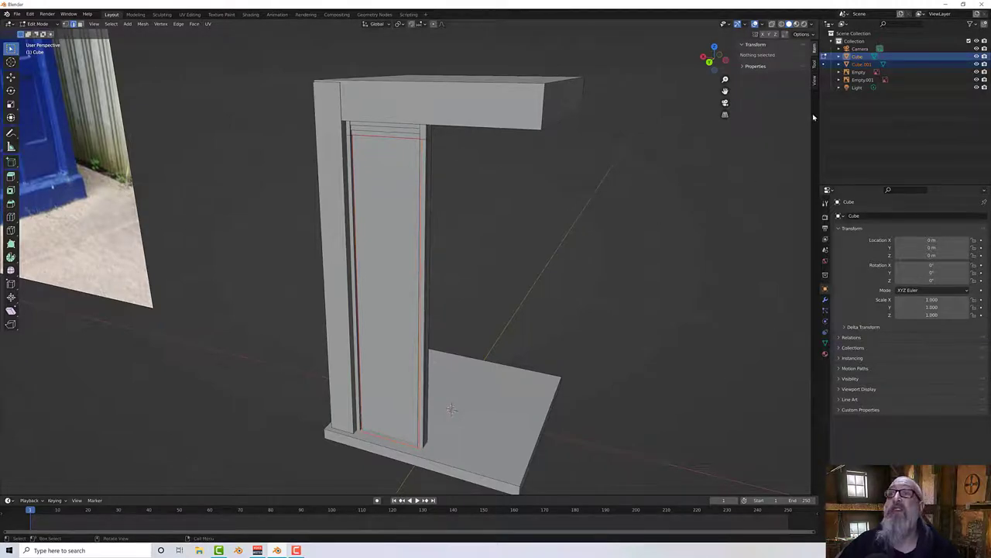
left_click(857, 65)
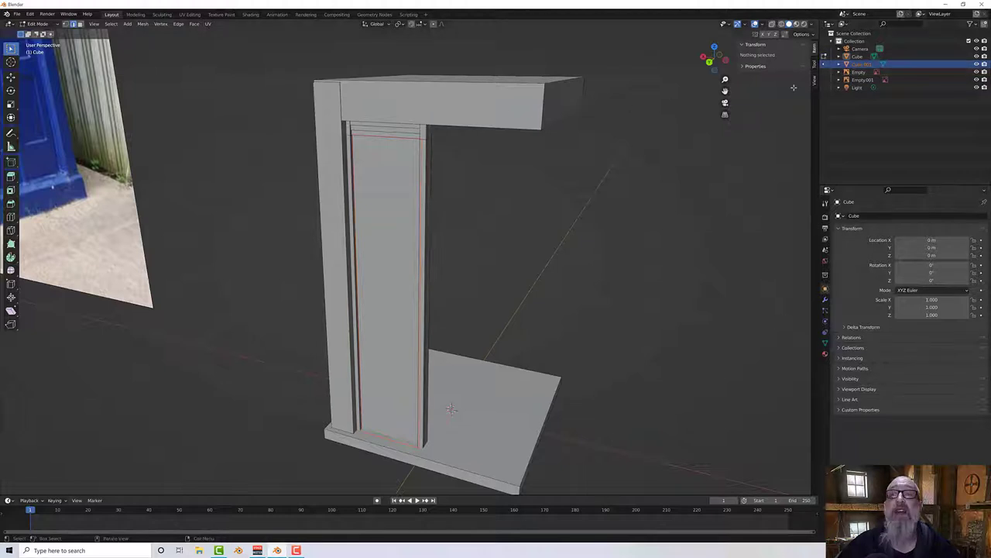
left_click(869, 59)
key("Tab")
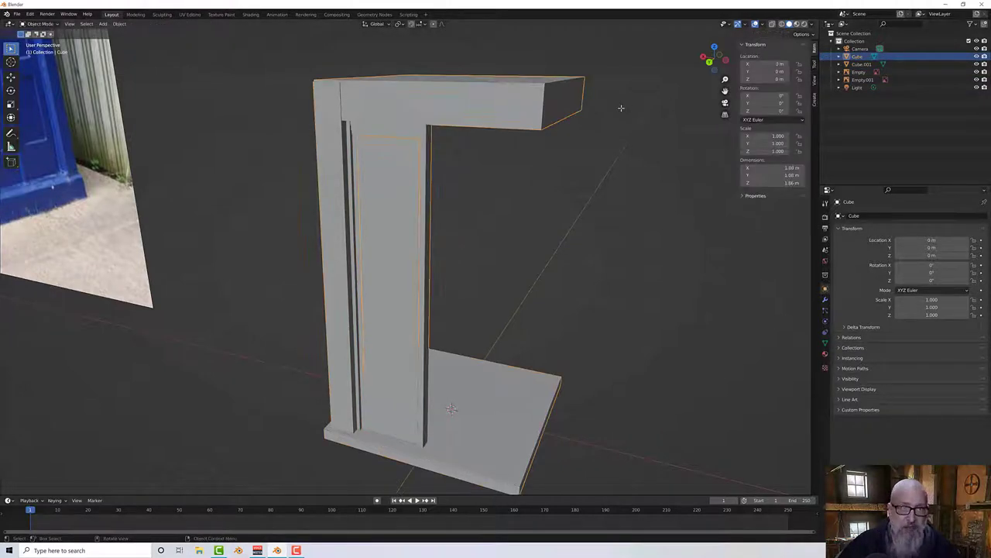
left_click(855, 65)
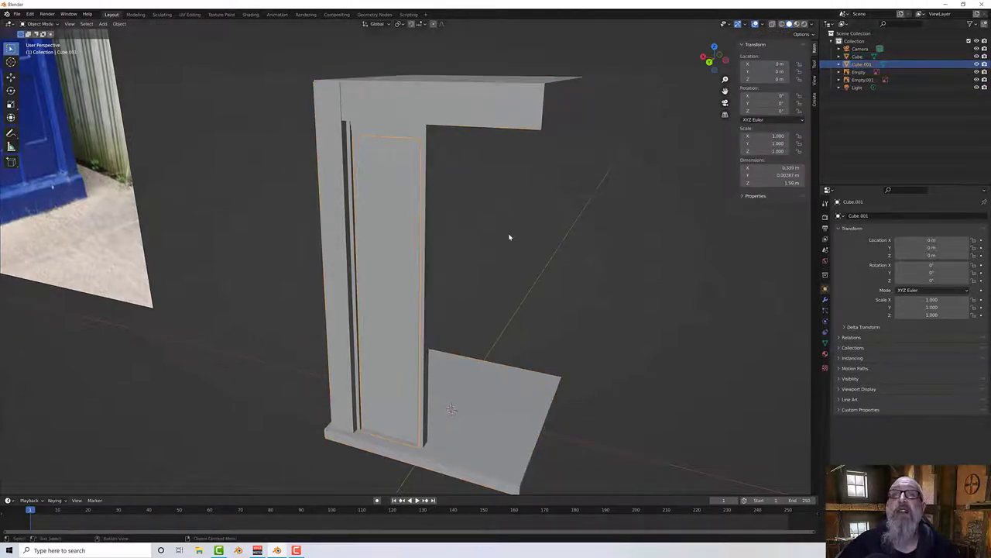
Step: Hide the main Cube object in the viewport and frame the door panel on its own
middle_click_drag(509, 237, 409, 221)
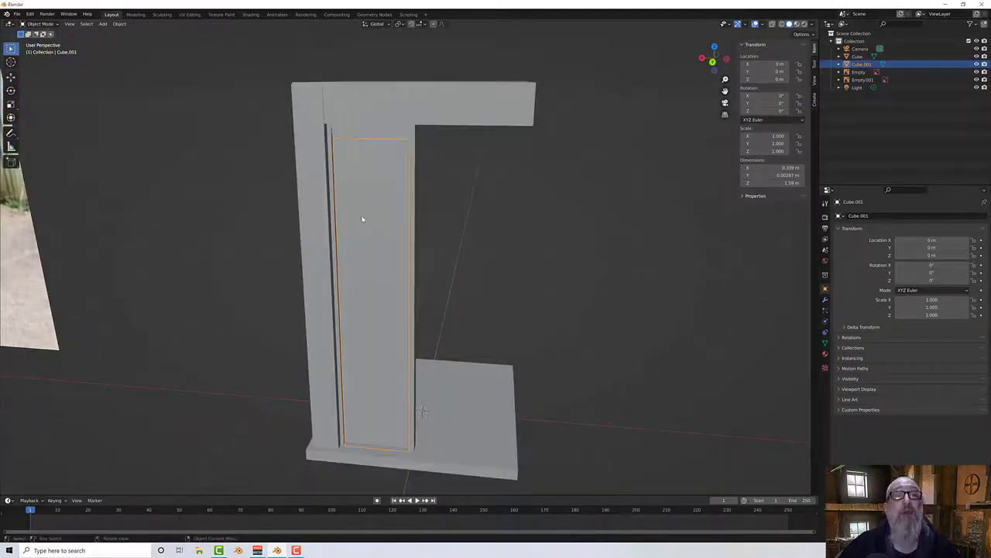
scroll(361, 219, "up", 6)
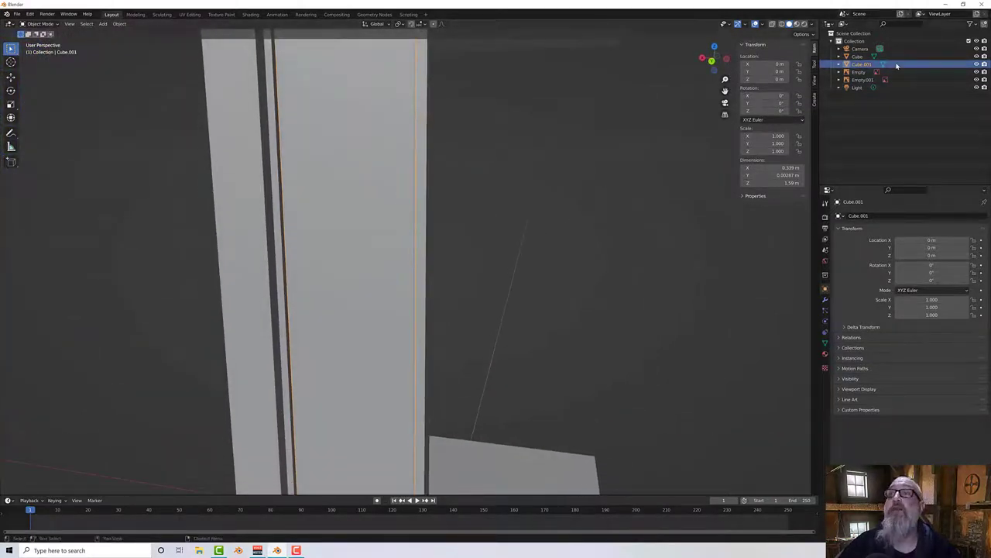
left_click(977, 57)
key("KP_Decimal")
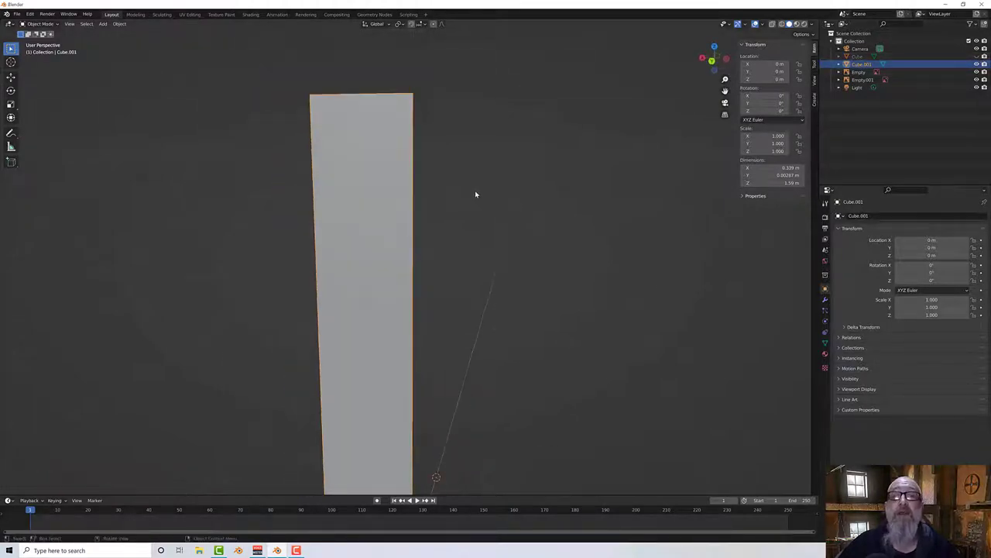
Step: Show the door panel with X-ray over the front-view blueprint and enter Edit Mode on it
key("KP_1")
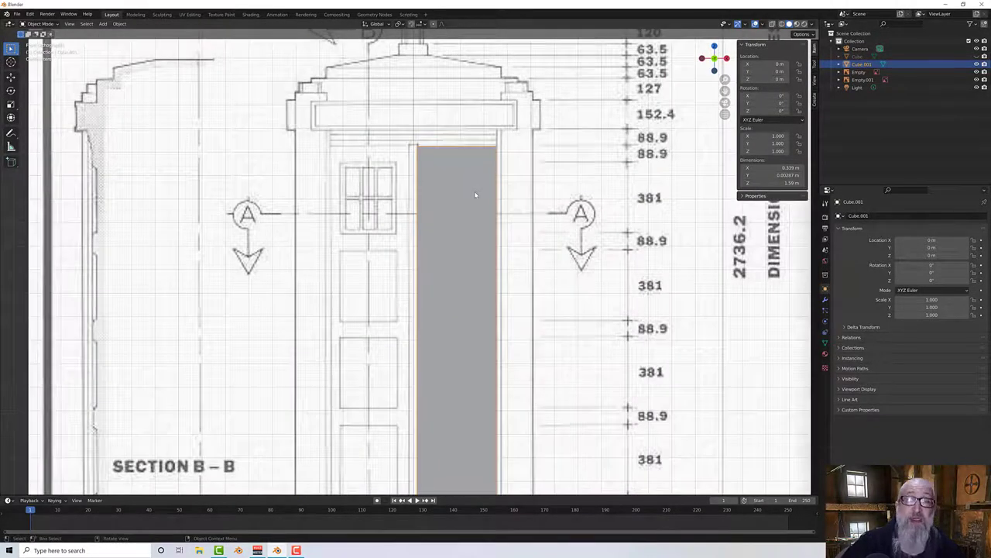
scroll(474, 191, "down", 3)
middle_click_drag(470, 191, 459, 176, "shift")
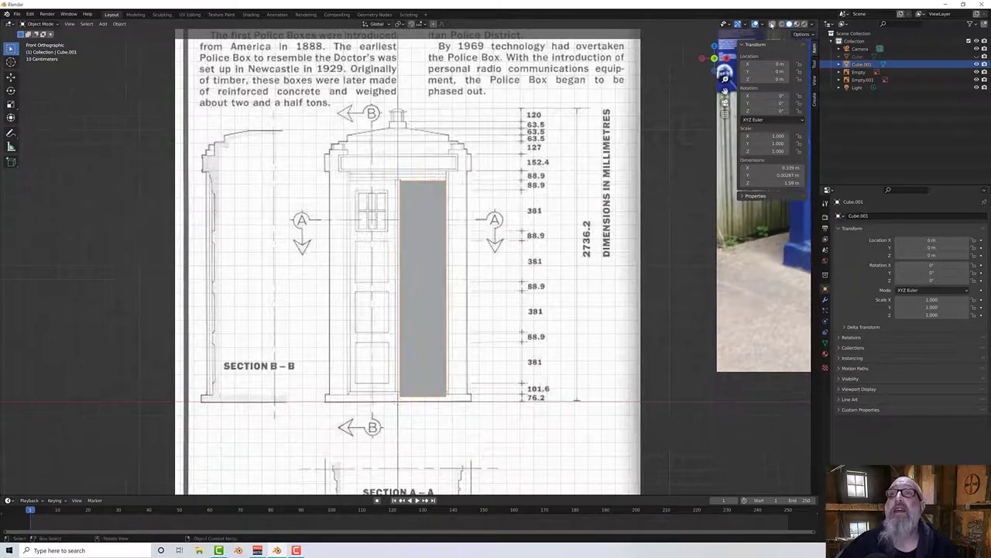
left_click(771, 24)
scroll(425, 226, "up", 3)
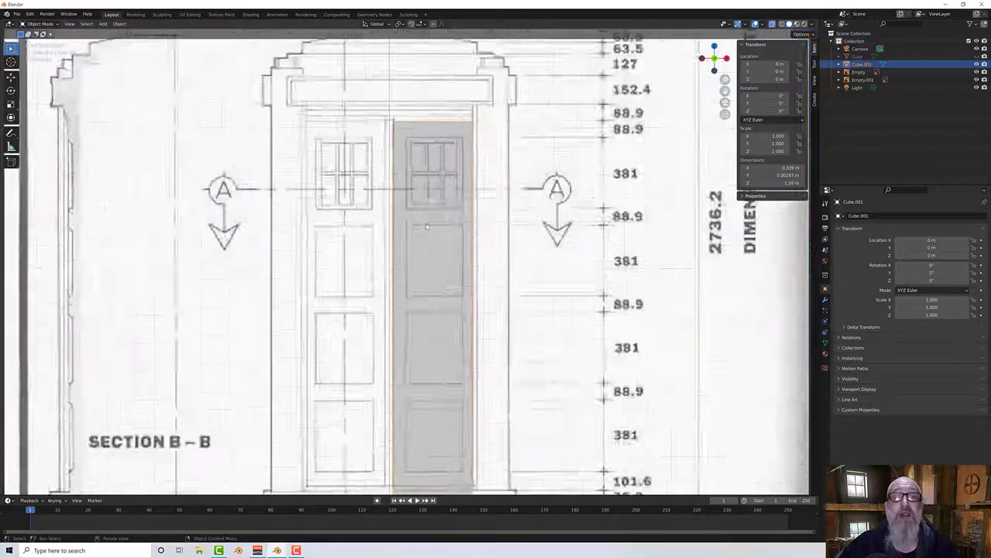
scroll(426, 227, "up", 1)
middle_click_drag(467, 206, 462, 231, "shift")
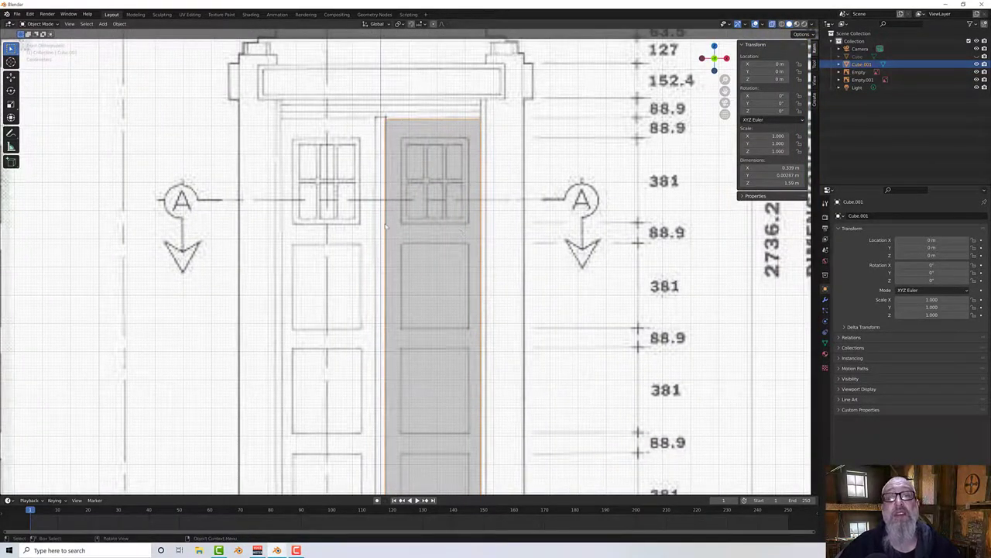
scroll(455, 267, "down", 2)
middle_click_drag(456, 275, 454, 256, "shift")
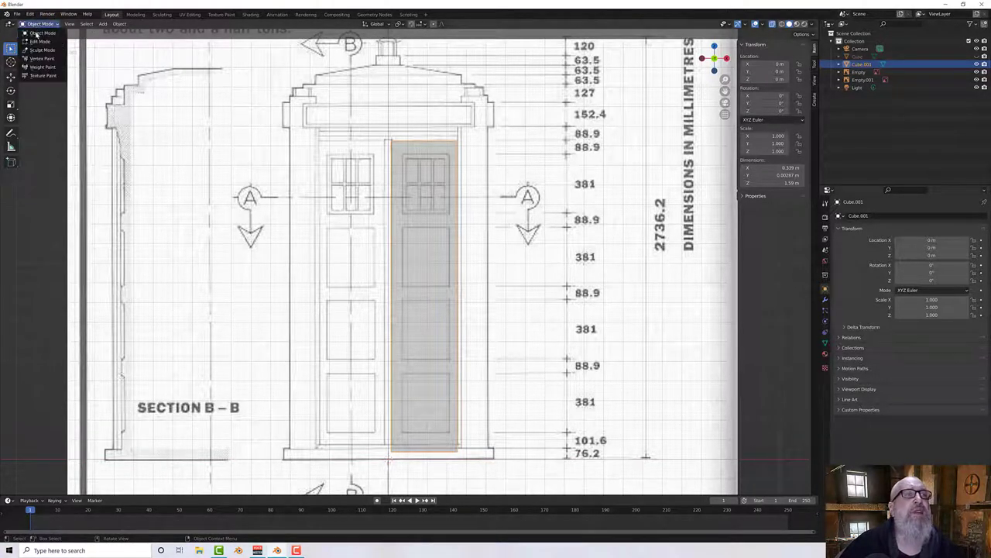
key("Tab")
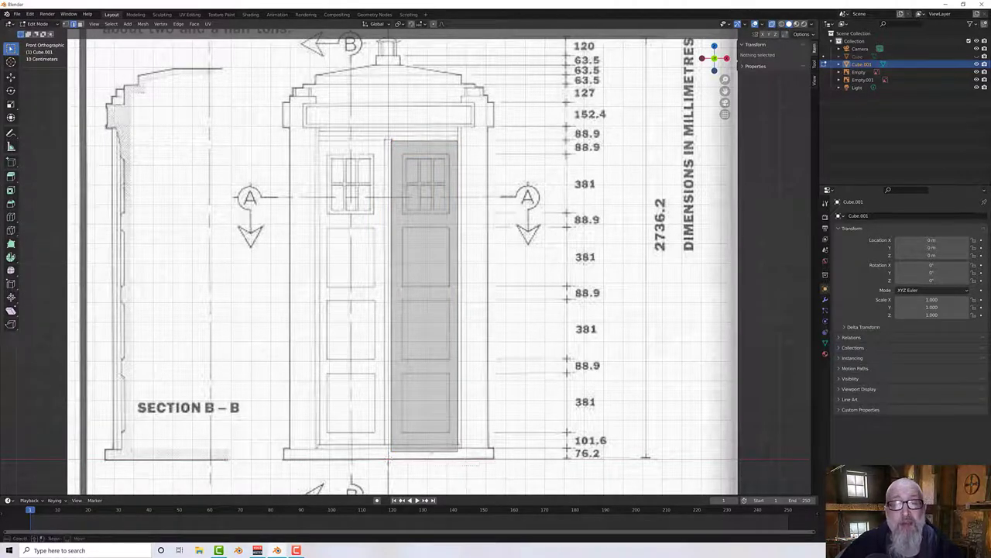
Step: Move the door panel's bottom edge up about 0.017 m along Z to meet the top of the base on the blueprint
left_click_drag(481, 465, 482, 466)
scroll(410, 262, "up", 4)
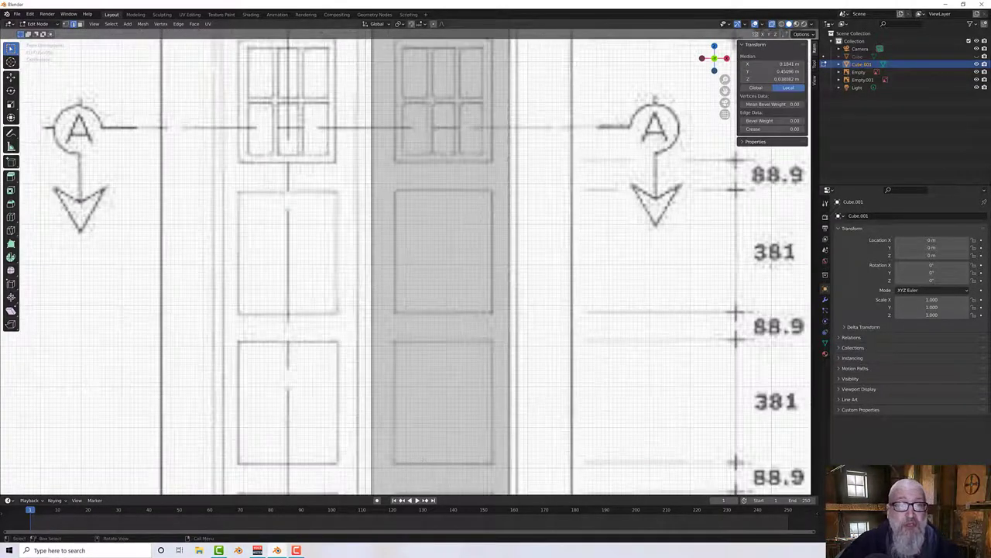
scroll(409, 262, "down", 2)
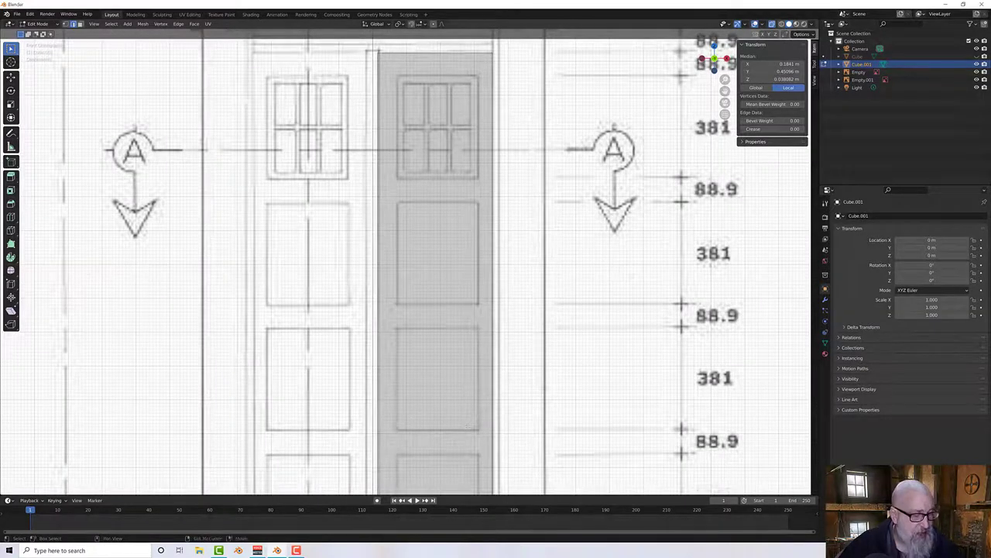
middle_click_drag(467, 422, 456, 286, "shift")
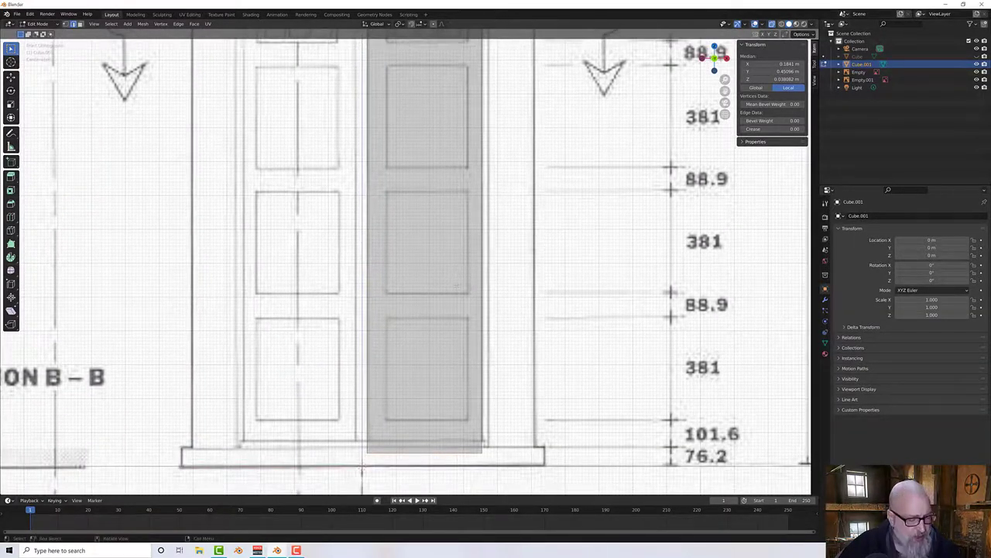
key("g")
key("z")
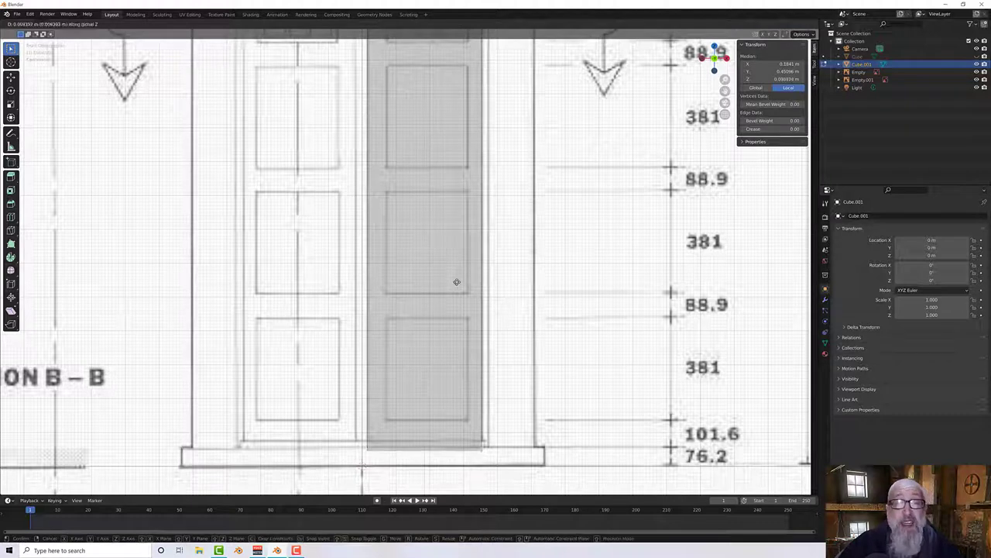
left_click(456, 280)
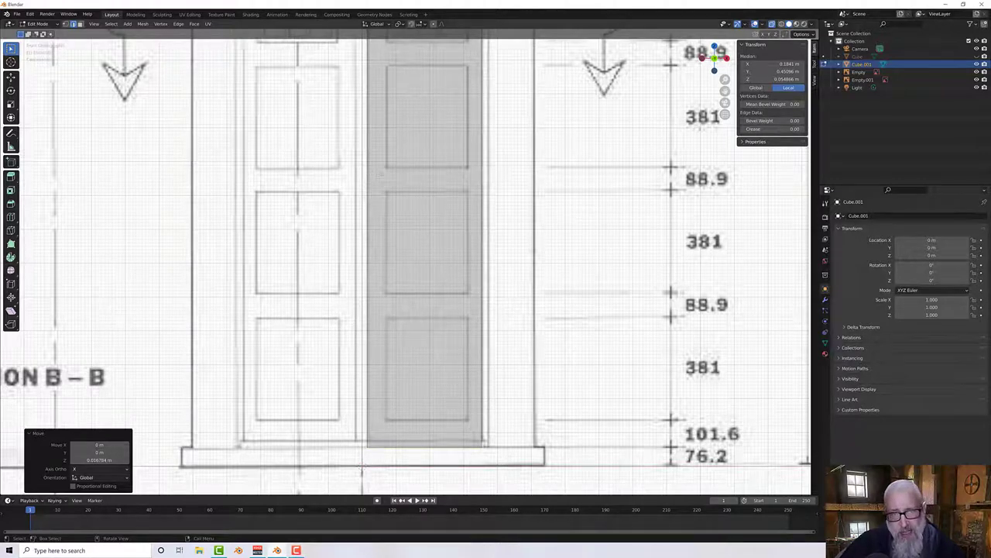
Step: Add three evenly spaced horizontal loop cuts across the door panel
middle_click_drag(370, 172, 363, 278, "shift")
scroll(465, 248, "down", 3)
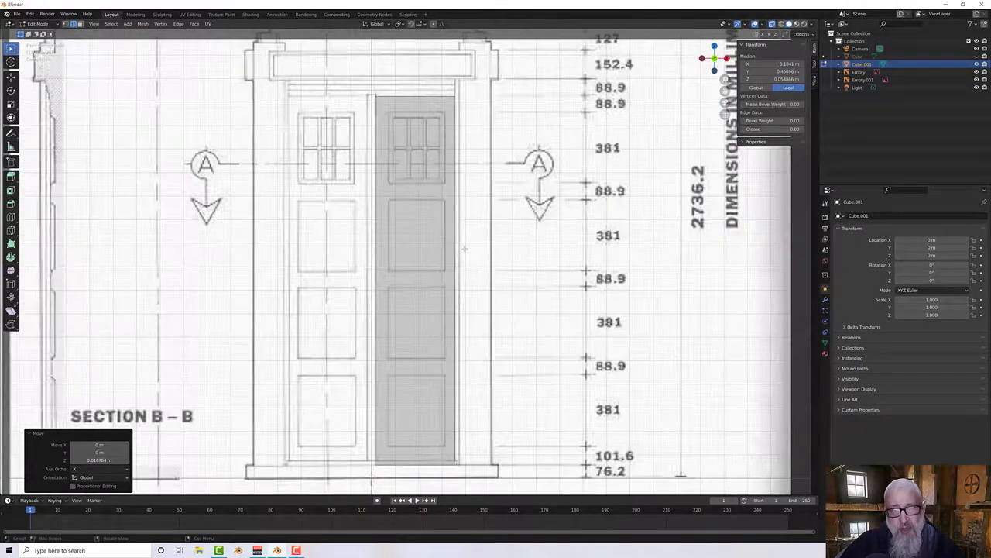
middle_click_drag(465, 248, 461, 235, "shift")
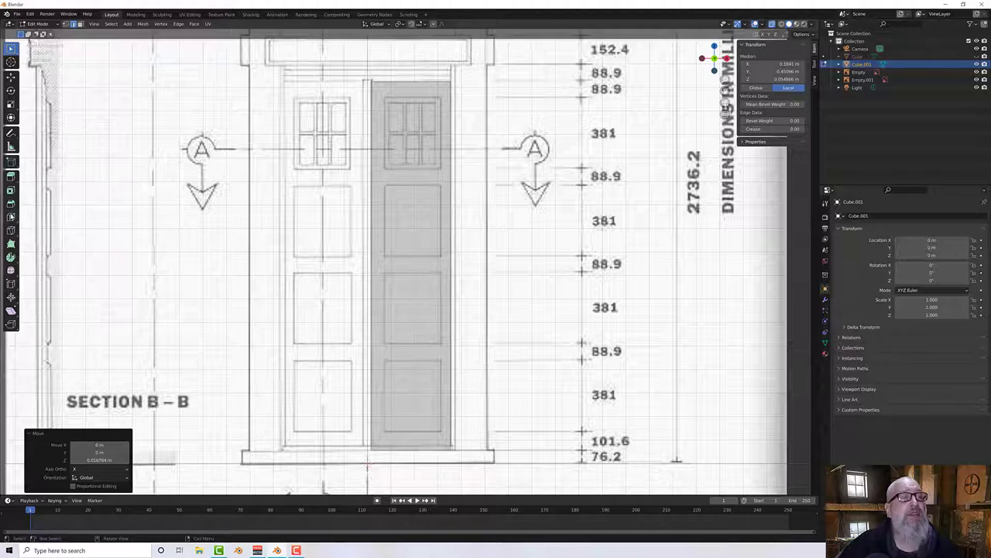
left_click(11, 216)
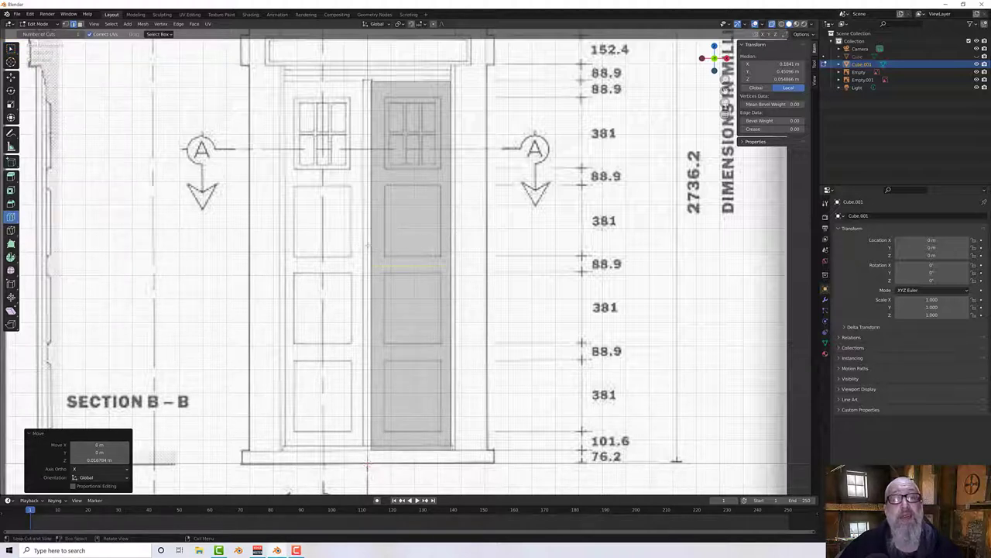
left_click(370, 245)
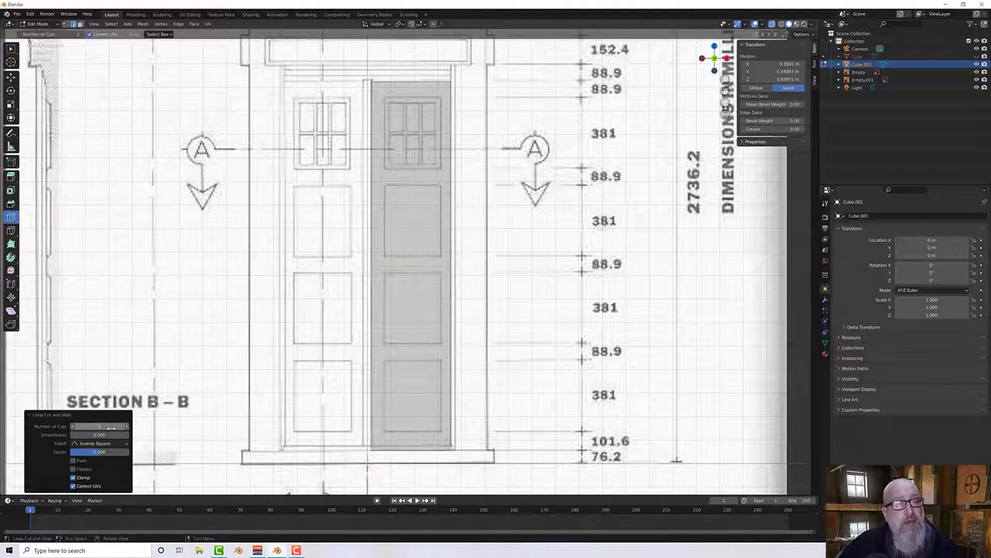
left_click(74, 426)
type("3")
key("Return")
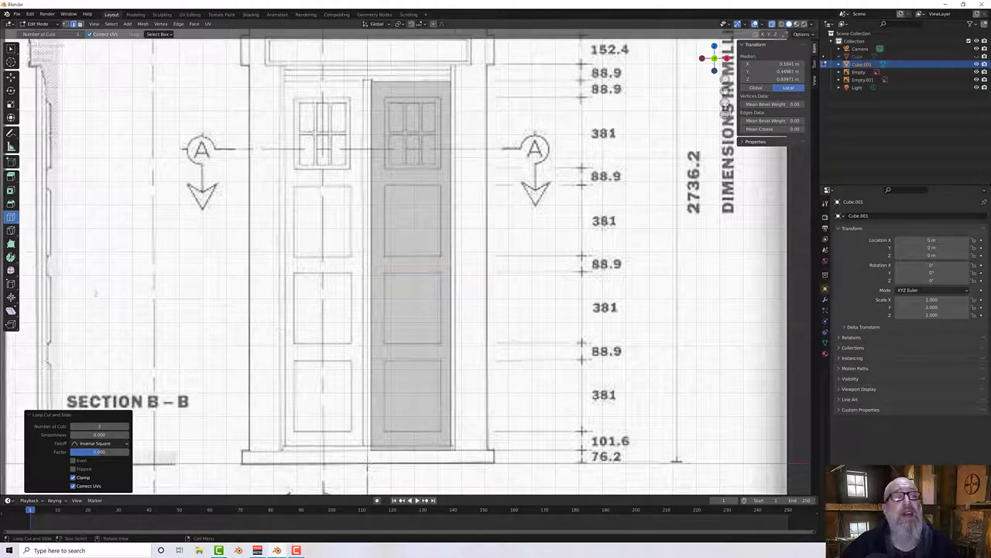
Step: Move the lowest loop cut up about 0.024 m along Z, midway between the two lowest blueprint panels
left_click(11, 48)
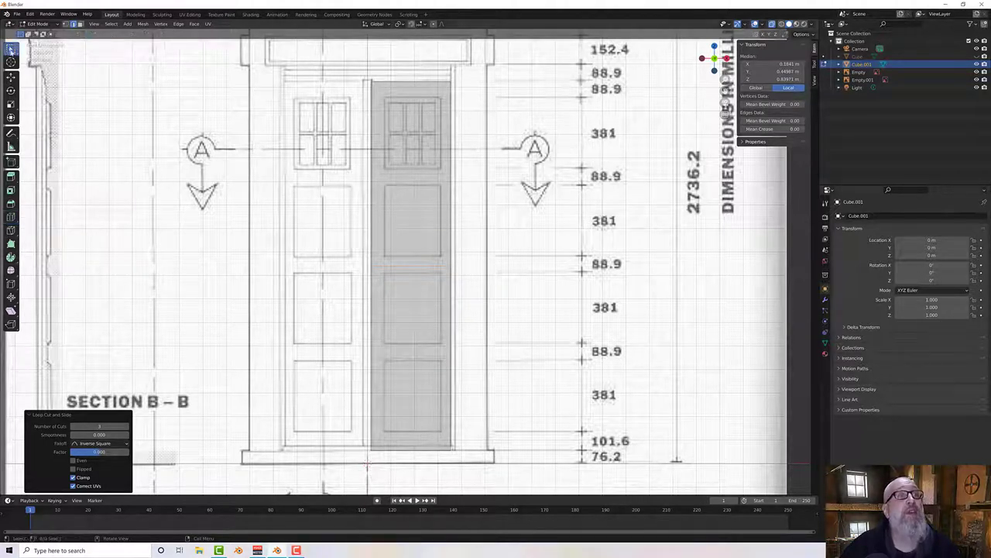
left_click(406, 266)
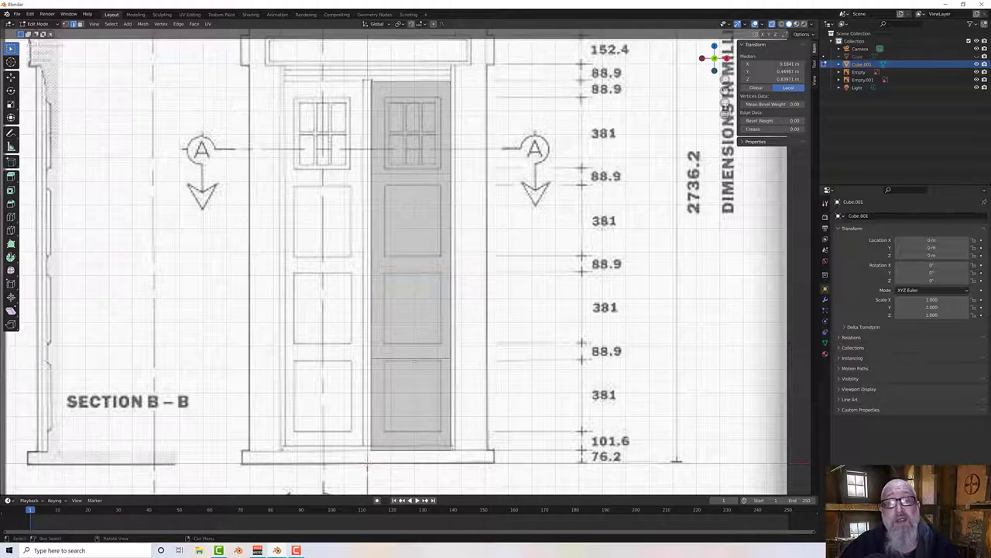
left_click(412, 358)
key("g")
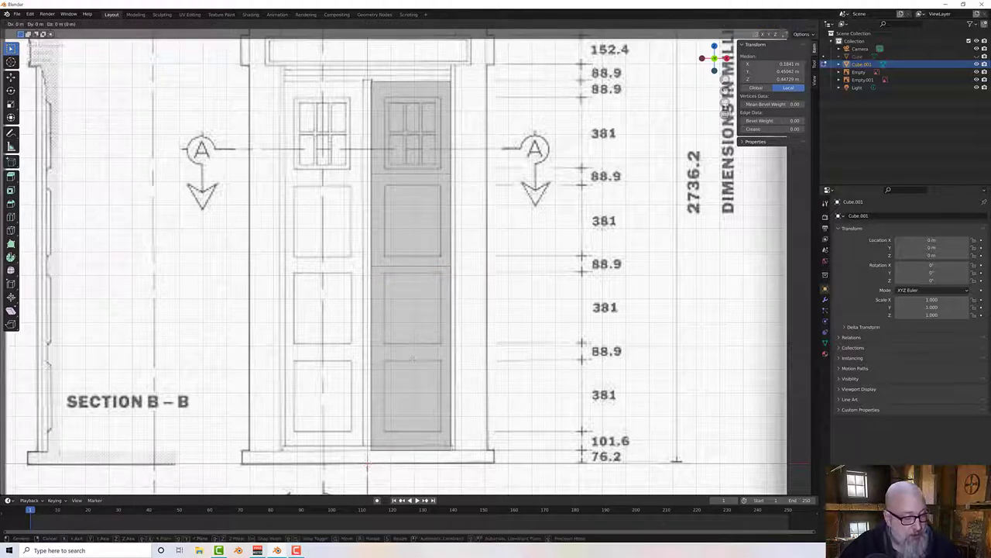
key("z")
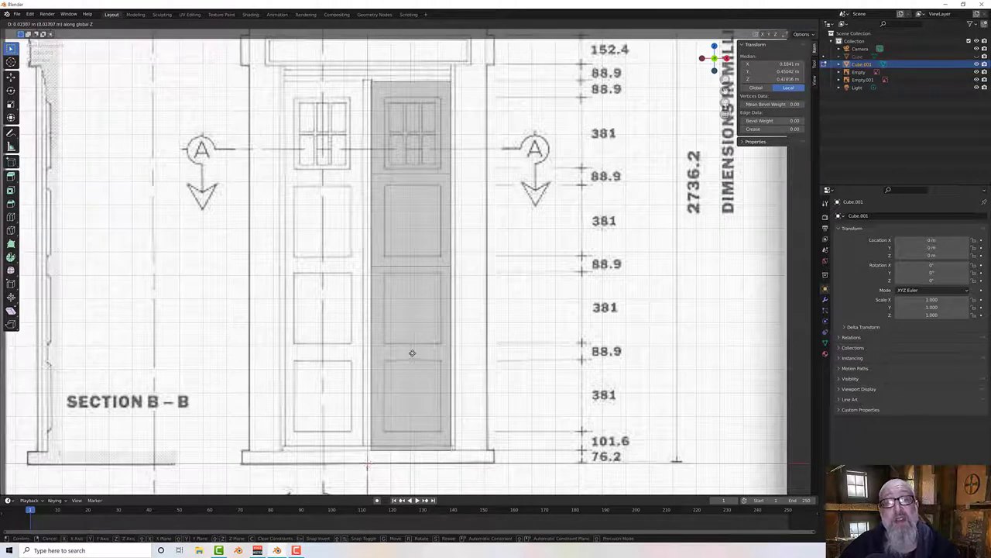
left_click(412, 351)
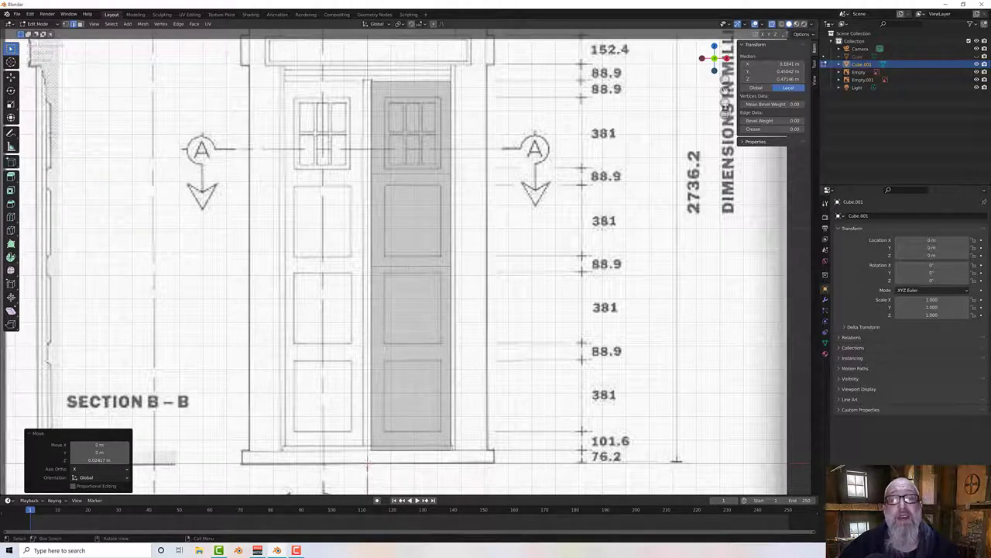
Step: Centre the other cuts between the blueprint panels, moving the middle one up about 0.0066 m and the upper one down about 0.0088 m along Z
key("ctrl+z")
key("g")
key("z")
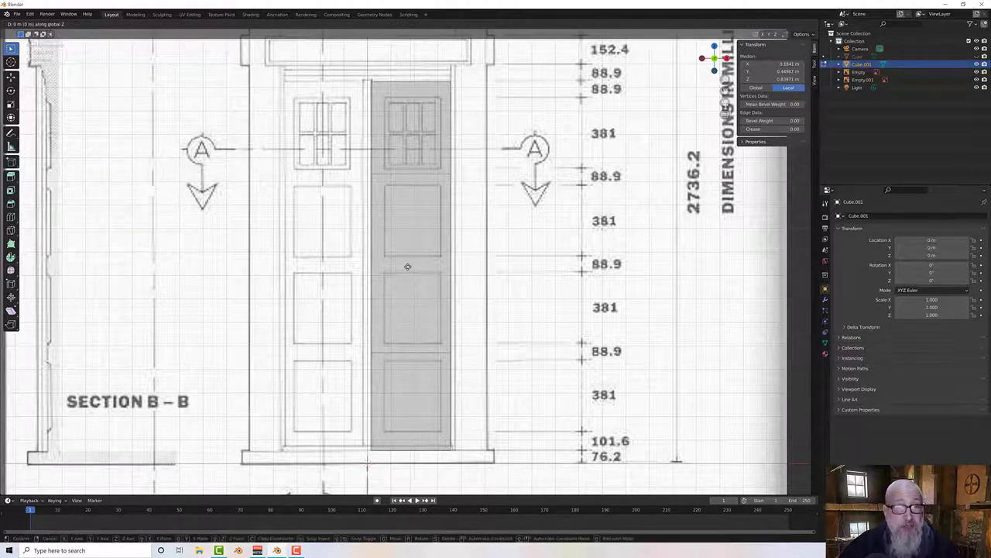
left_click(409, 267)
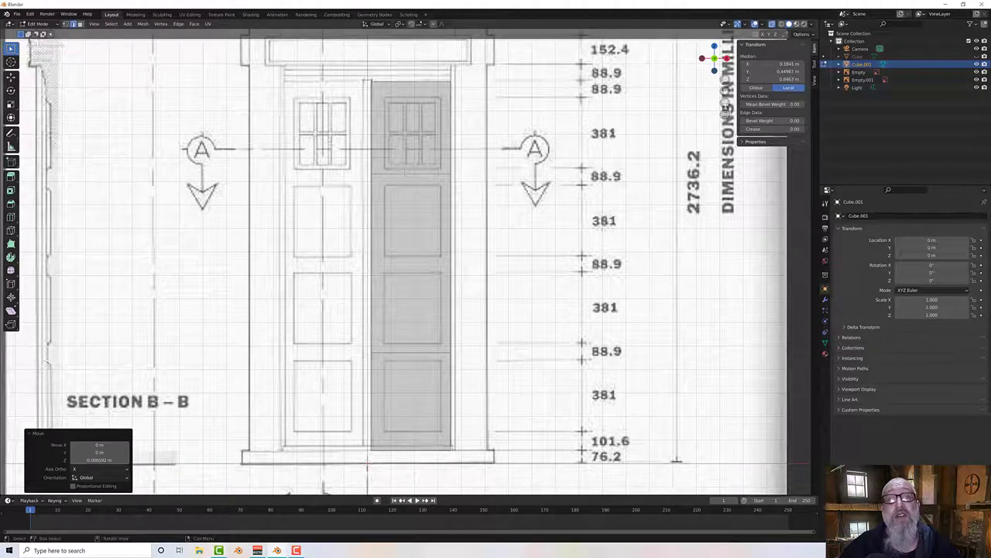
left_click(406, 173, "alt")
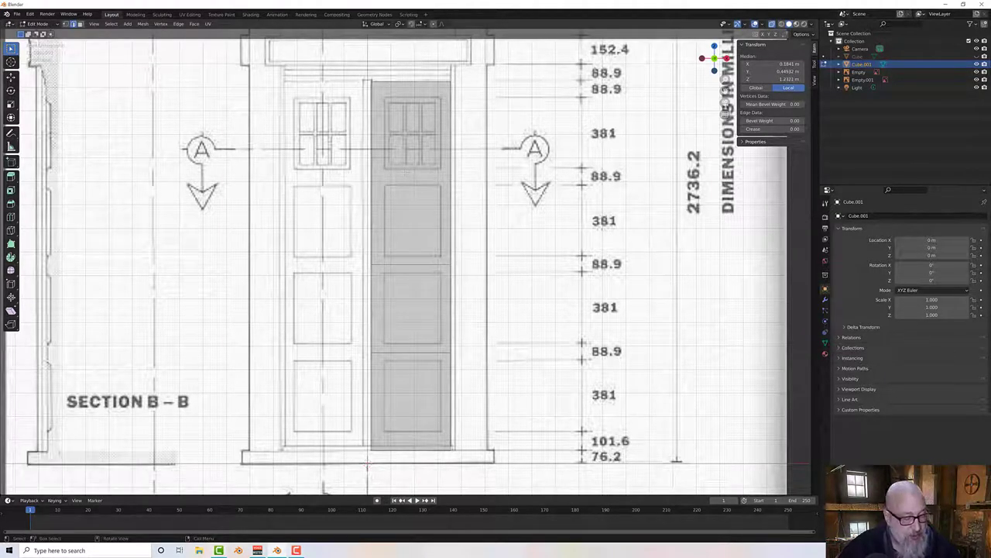
key("g")
key("z")
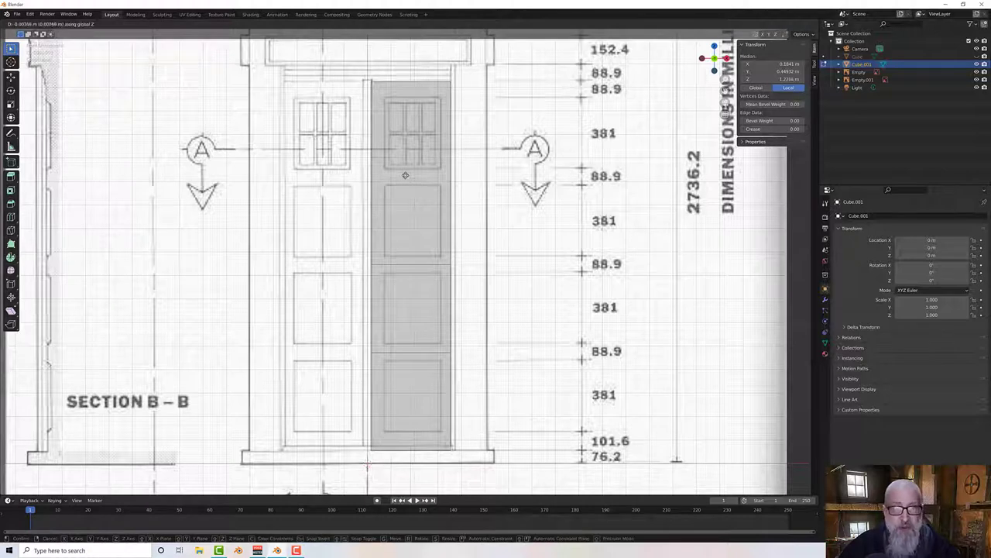
left_click(404, 175)
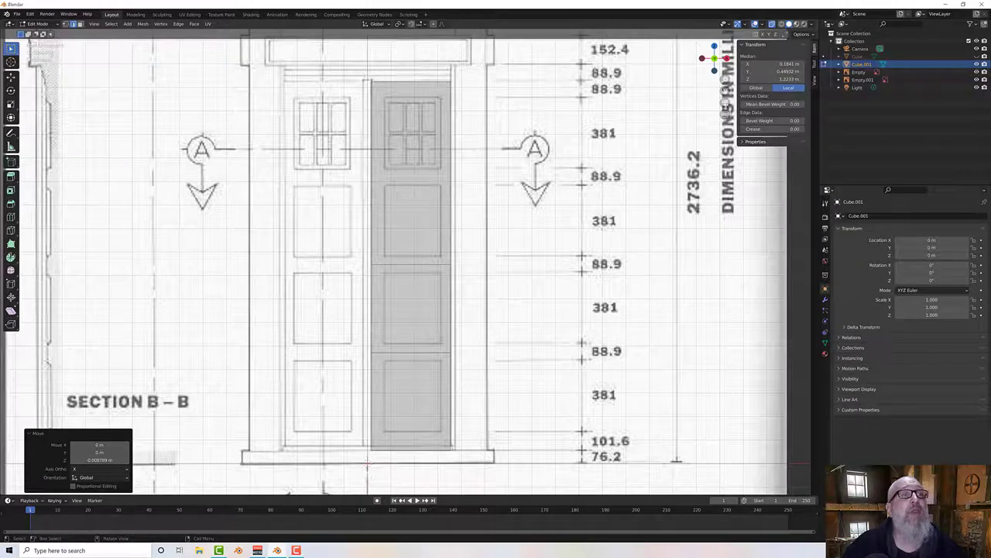
Step: Select all four faces of the door panel in face mode and inset them with the Individual option enabled
left_click(80, 24)
left_click(410, 129)
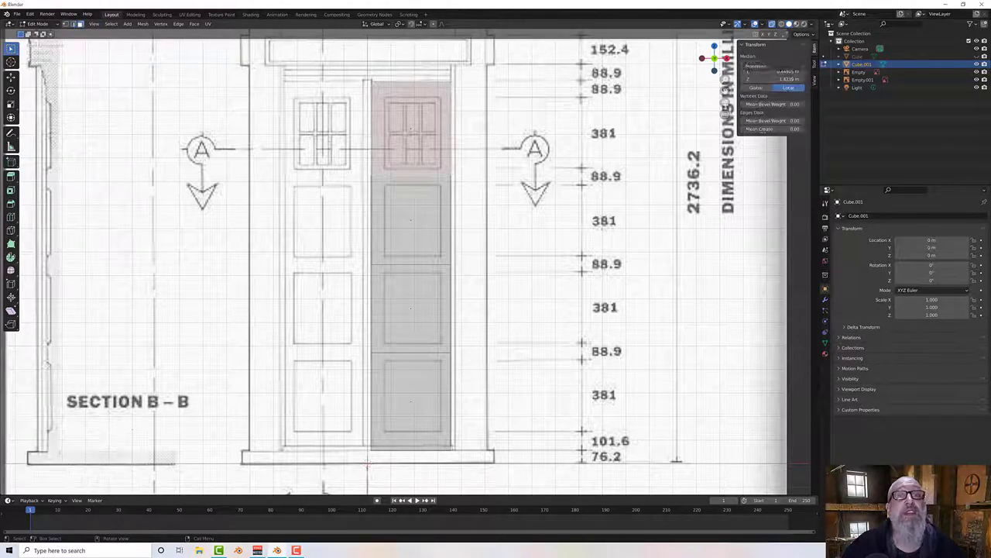
left_click(412, 221, "shift")
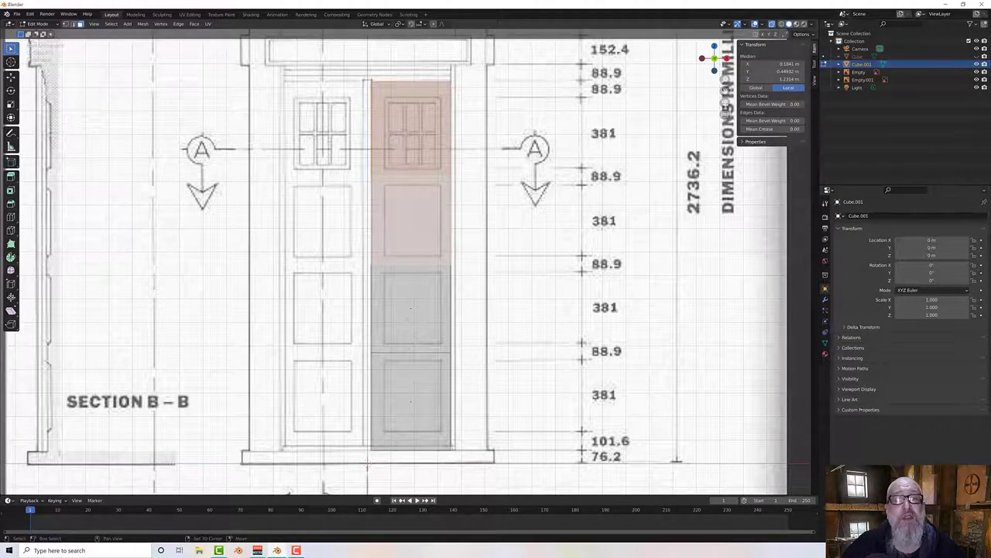
left_click(411, 310, "shift")
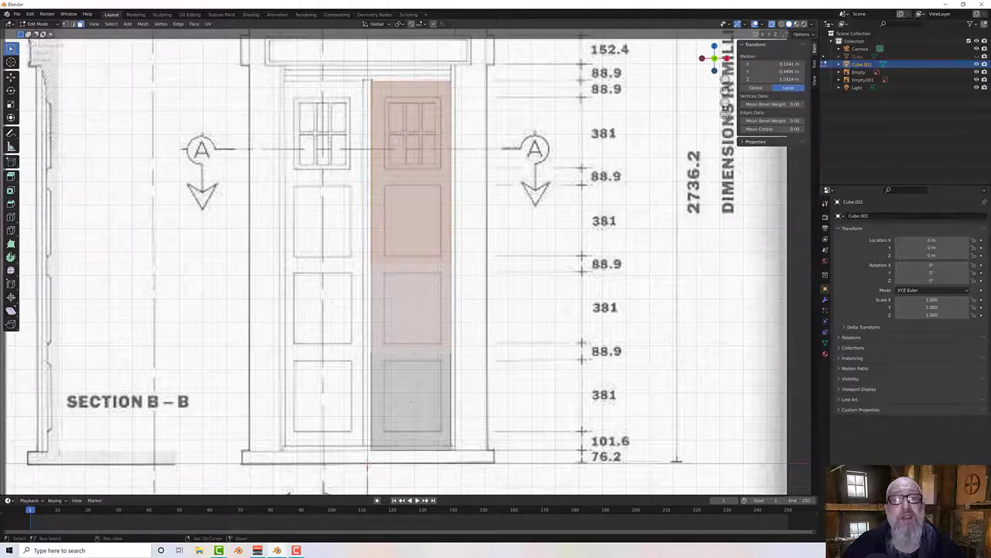
left_click(410, 395, "shift")
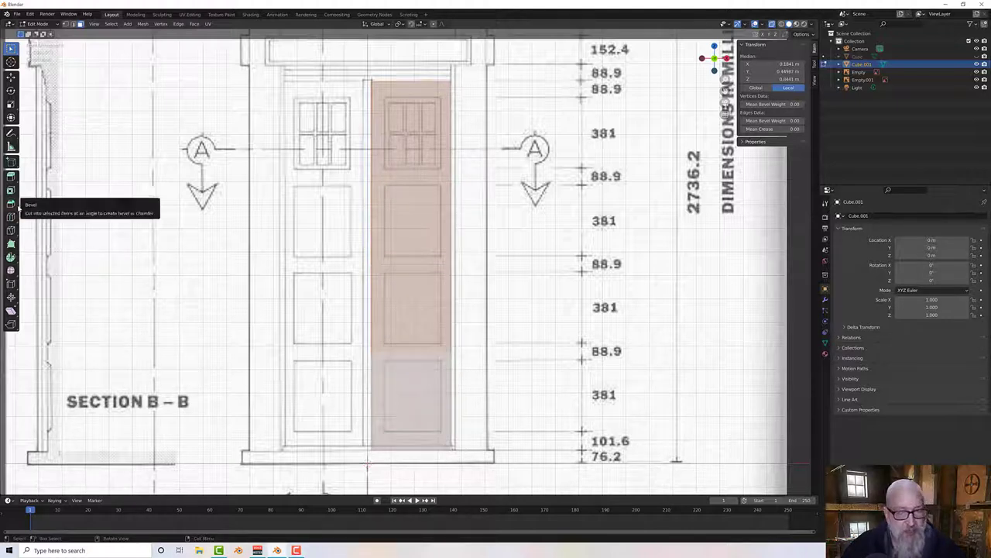
key("i")
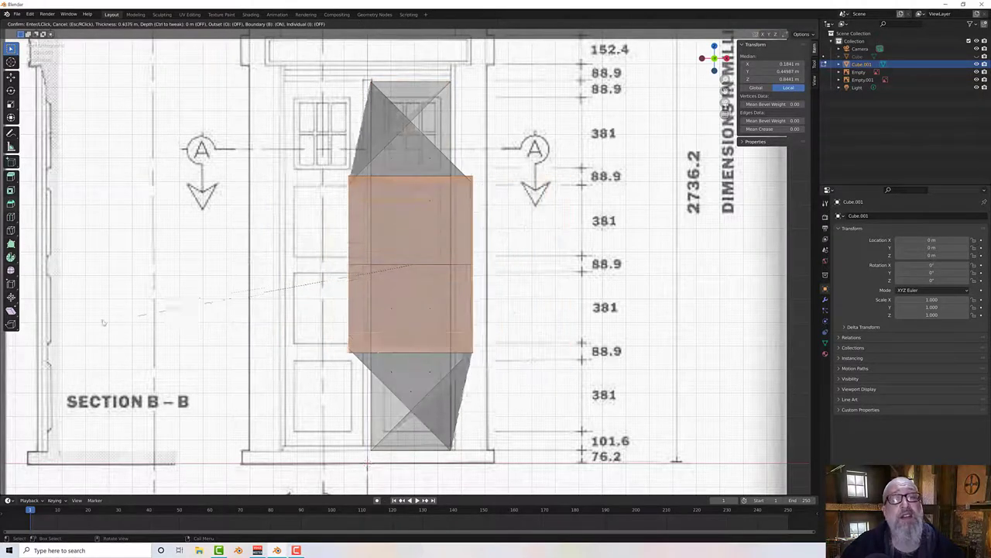
left_click(71, 318)
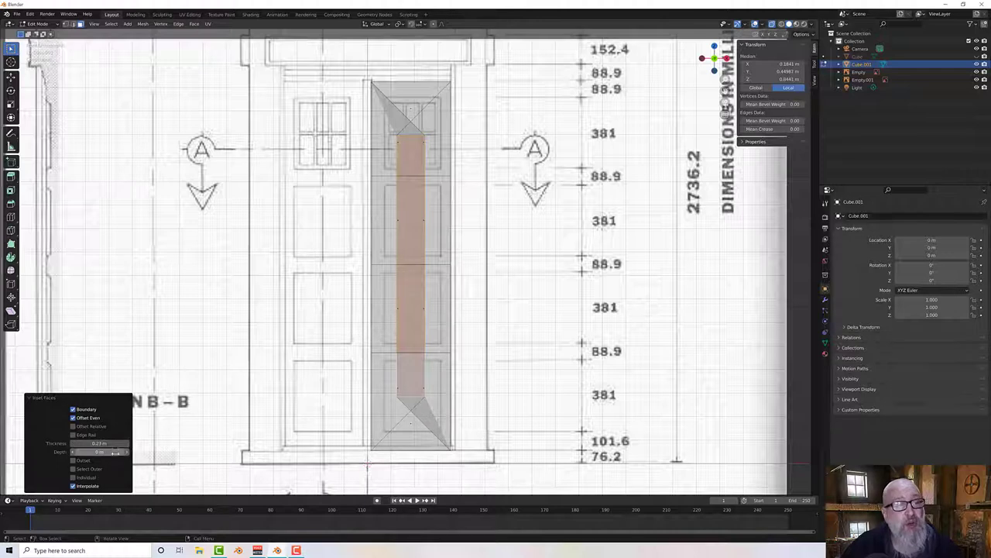
left_click(87, 477)
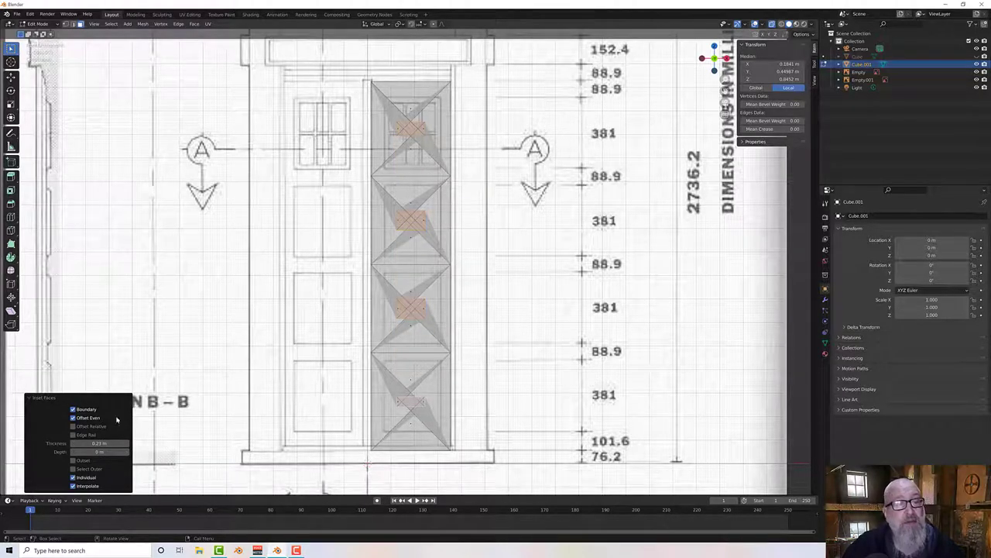
Step: Set the thickness of the individual face insets to 0.1 m
left_click(99, 443)
type("0.1")
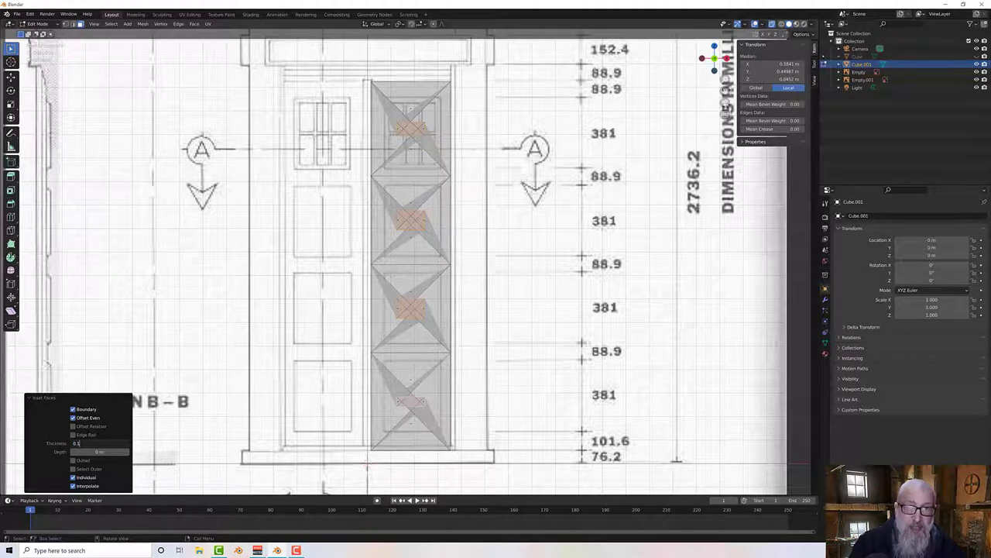
key("Return")
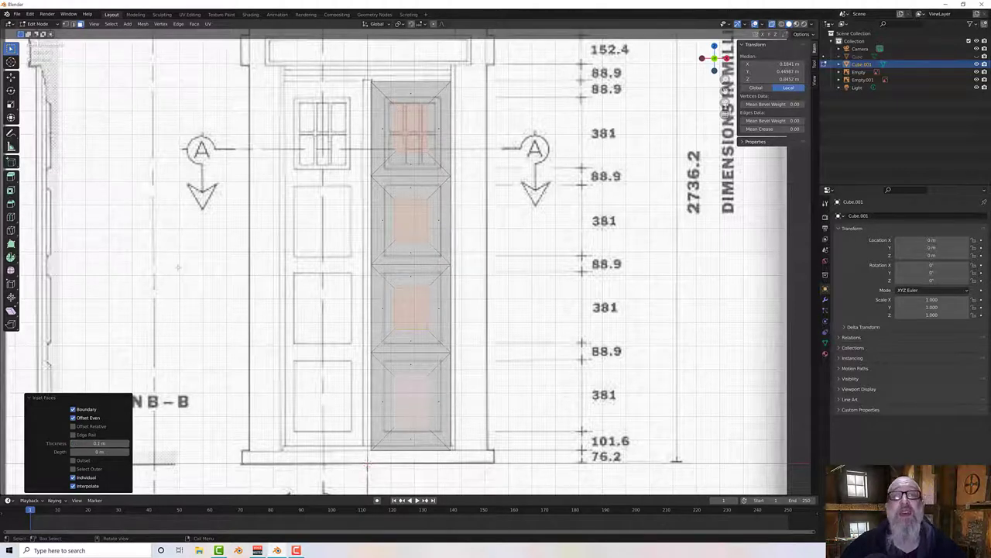
Step: Set the inset thickness to 0.05 m and compare the inset faces with the blueprint's panel outlines
left_click(93, 443)
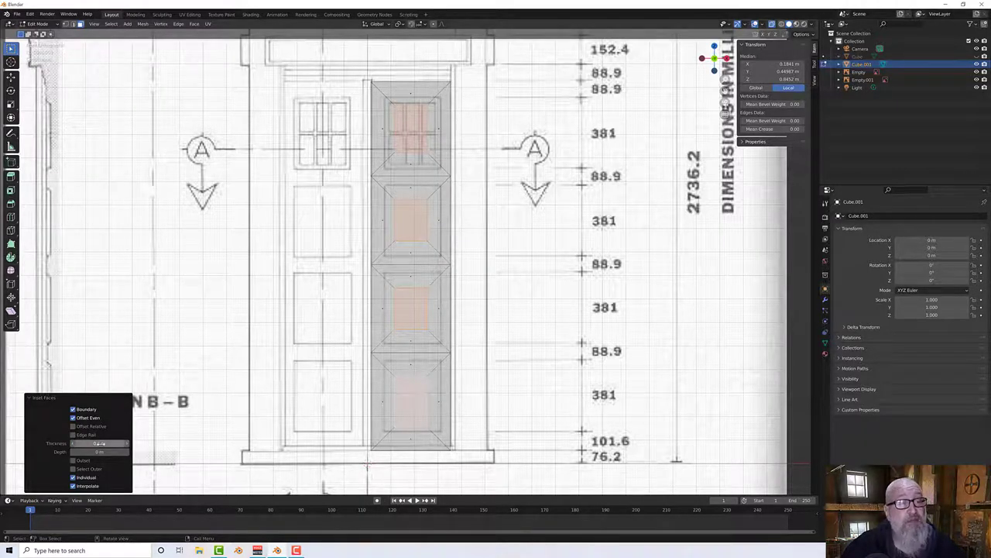
type("0.05")
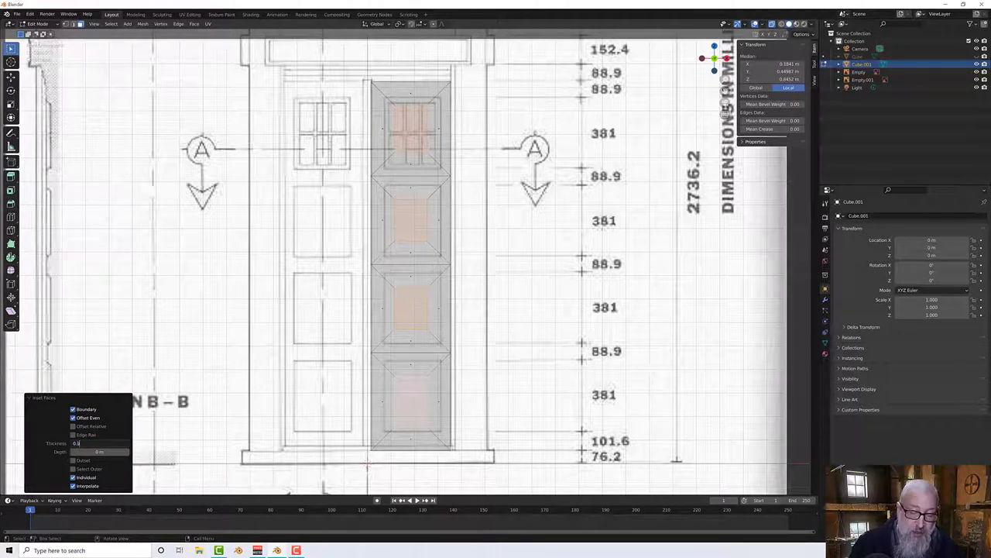
key("Return")
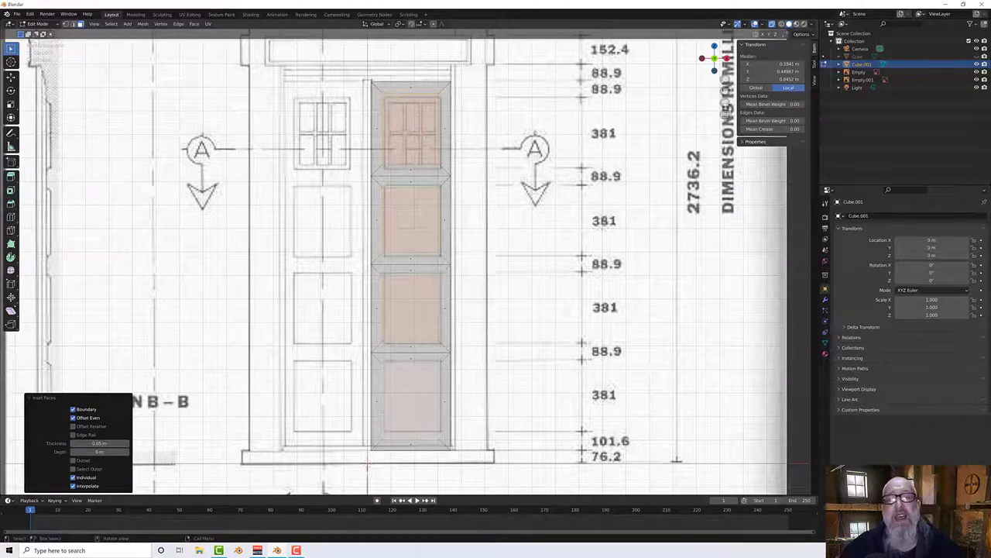
scroll(416, 259, "up", 2)
scroll(416, 260, "down", 1)
scroll(410, 261, "down", 1)
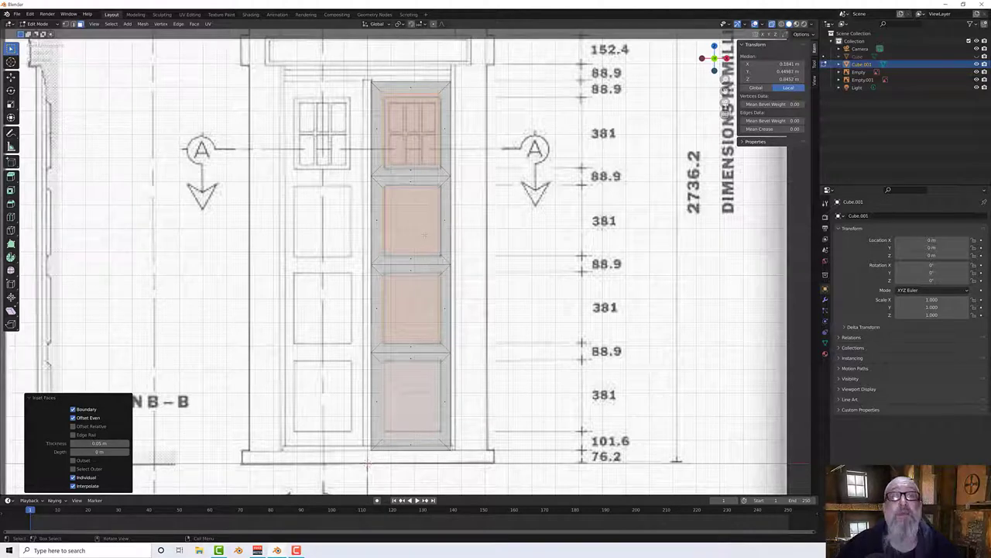
scroll(427, 292, "up", 4)
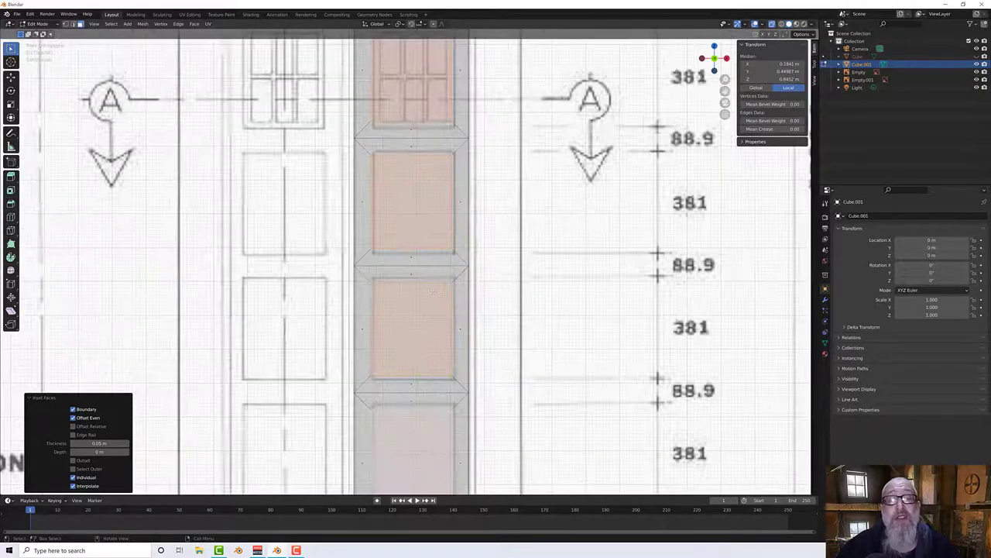
scroll(467, 261, "down", 3)
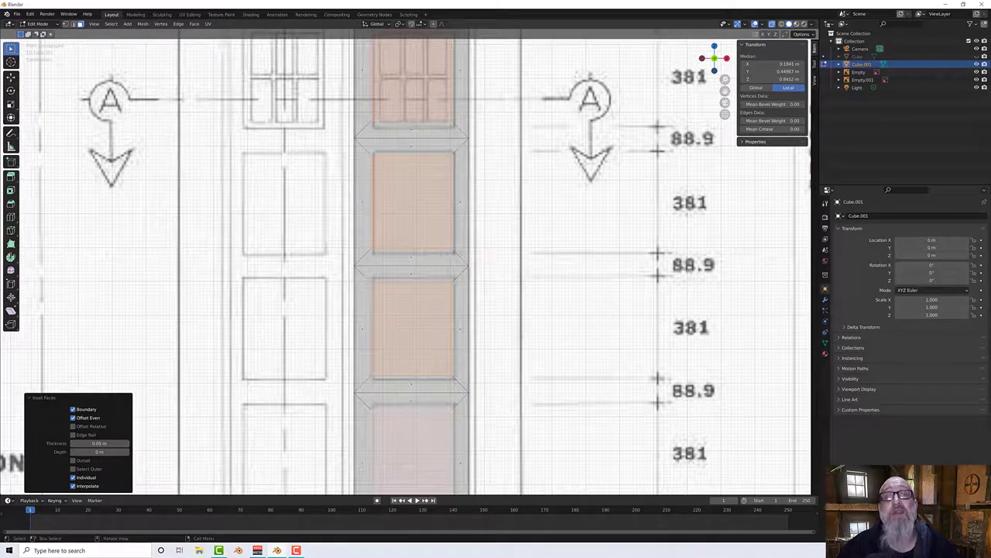
Step: Move the four inset door faces about 0.0055 m along X to line up with the blueprint's panel outlines
scroll(450, 262, "down", 1)
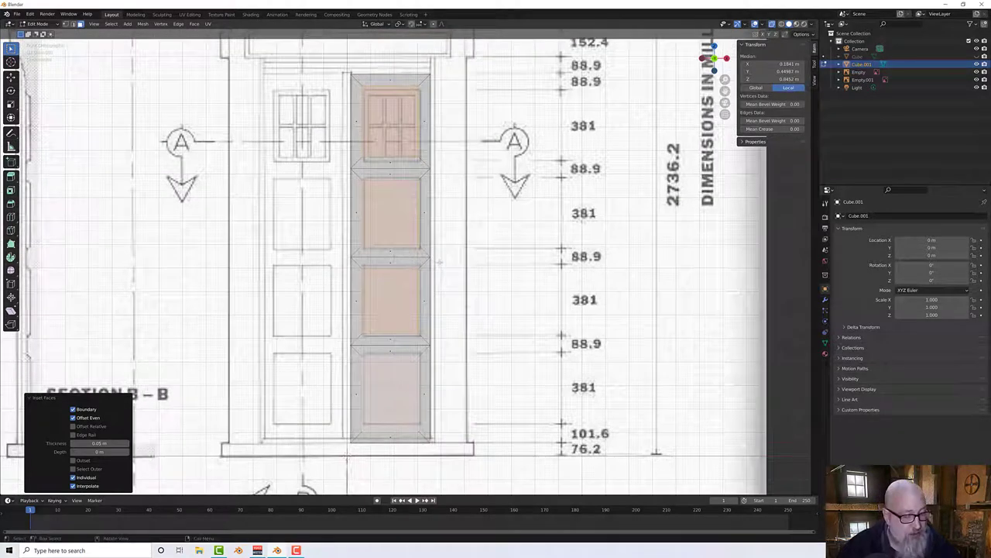
key("g")
key("x")
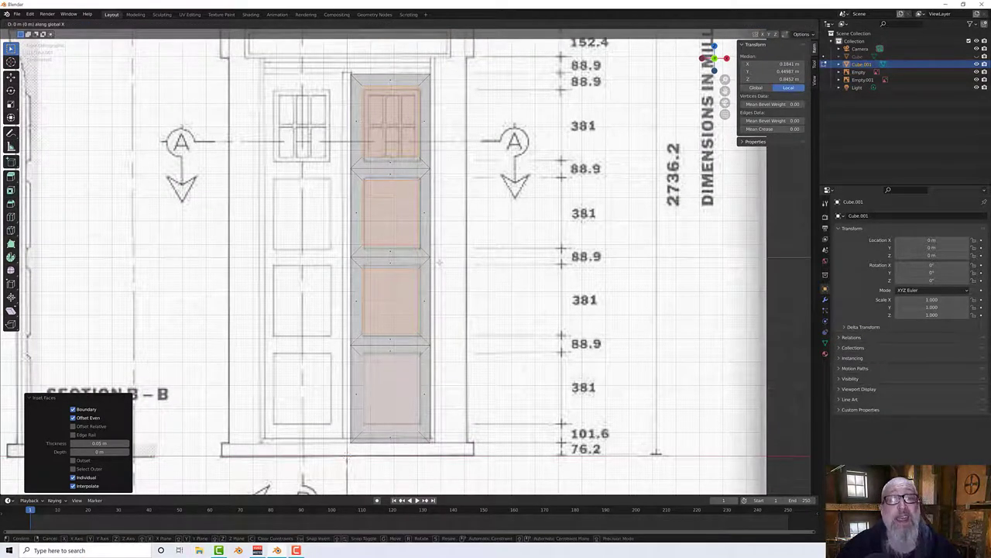
left_click(440, 262)
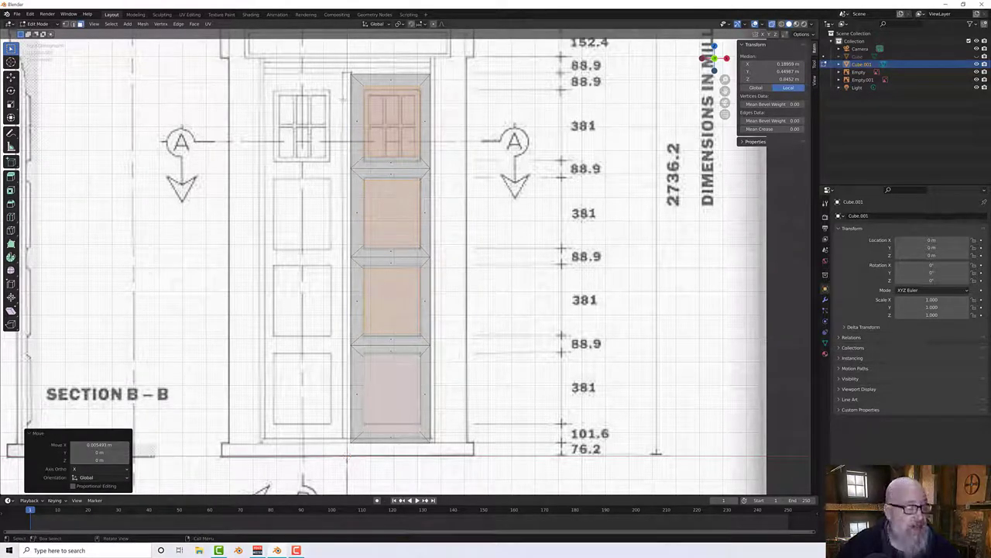
Step: Select only the uppermost inset face and move it down about 0.0165 m along Z to match the blueprint's window outline
key("alt+a")
left_click(402, 117)
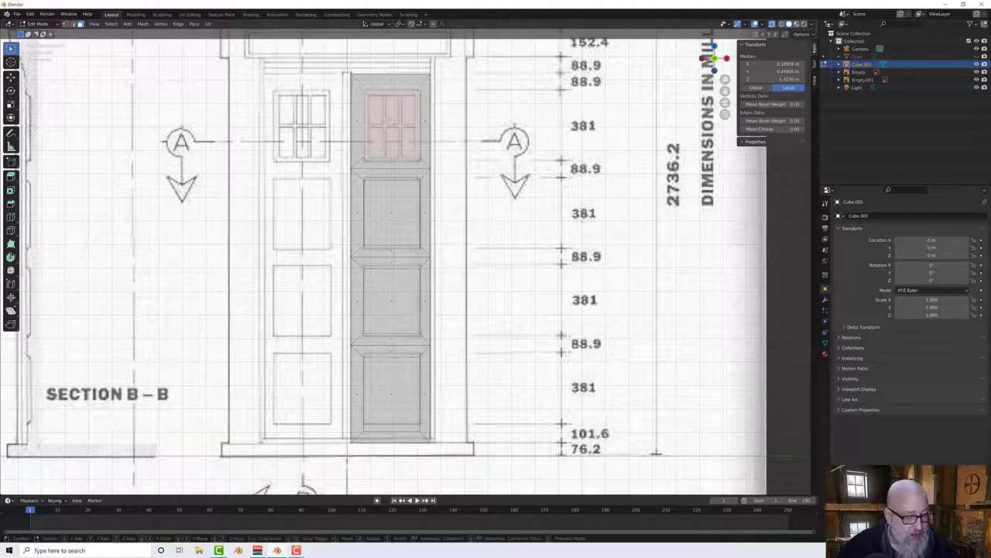
key("g")
key("z")
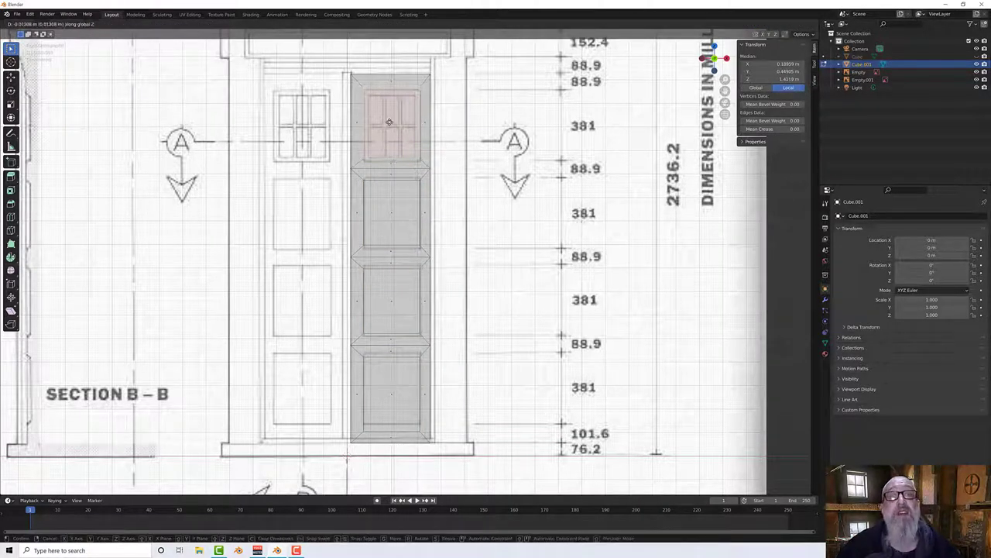
left_click(389, 122)
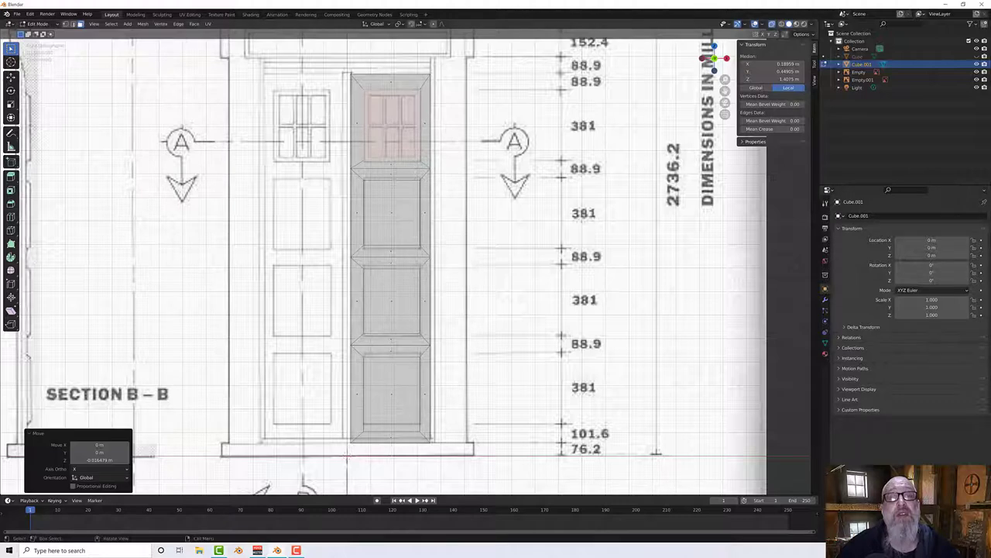
Step: Scale the inner face of the second panel from the top along Z by 1.06332 to match the blueprint, and copy that factor
left_click(391, 172)
left_click(391, 209)
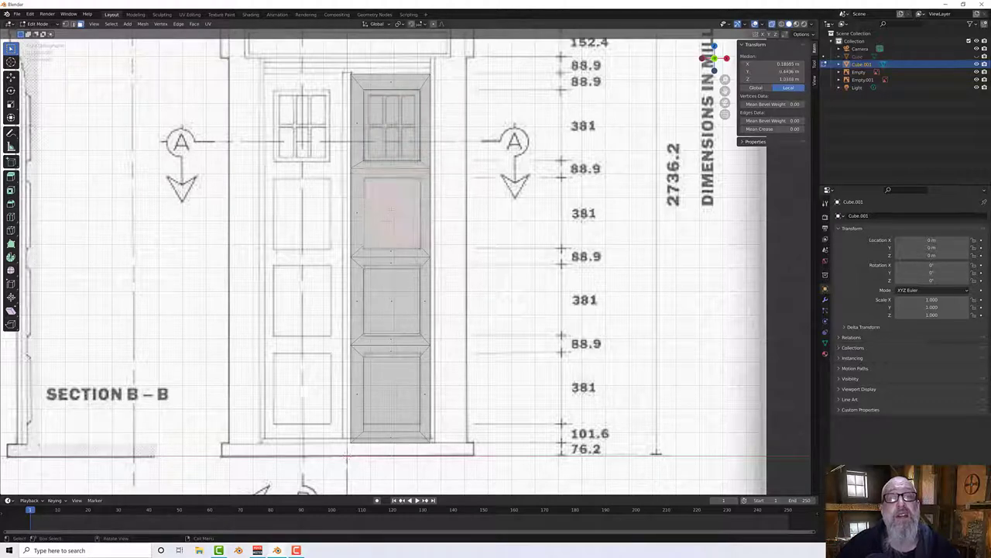
scroll(401, 224, "up", 3)
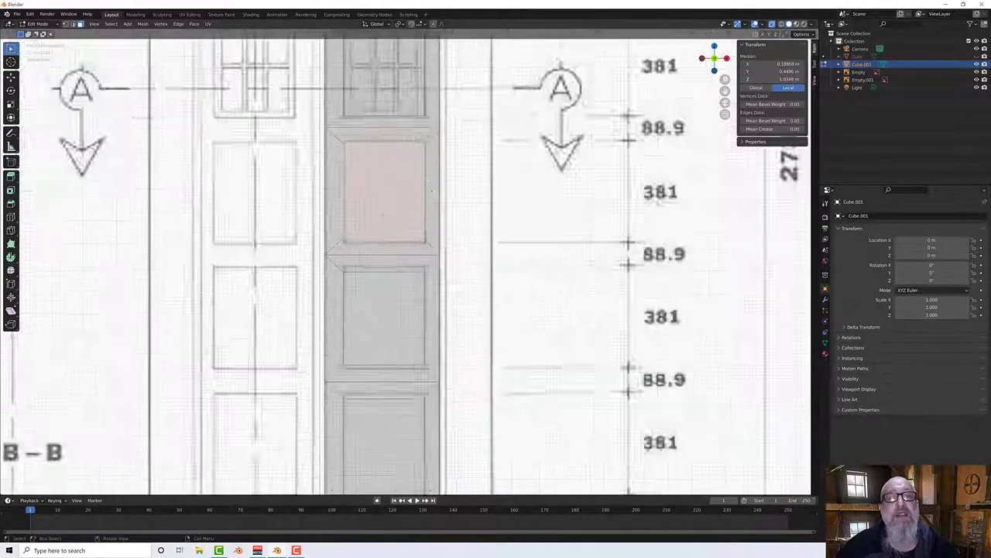
middle_click_drag(388, 236, 390, 246, "shift")
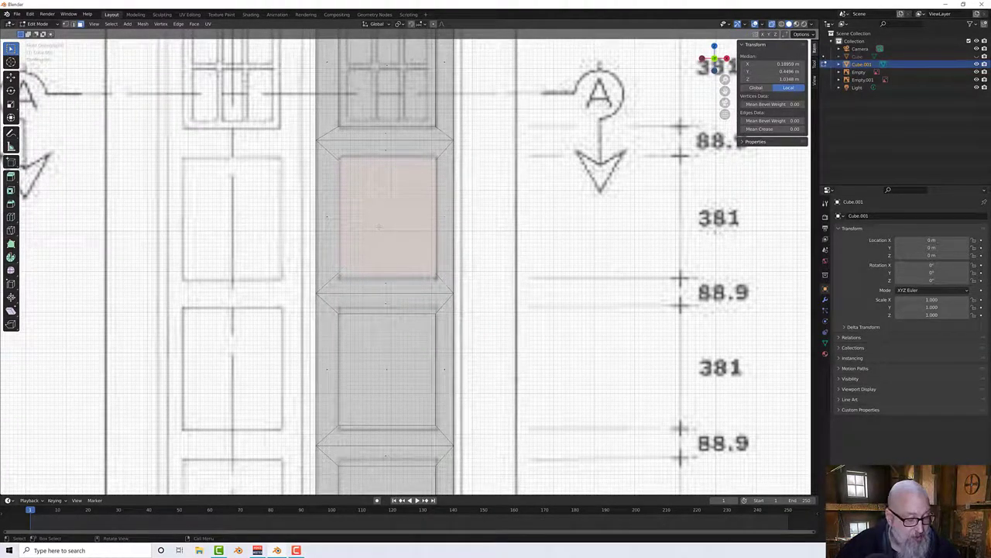
key("s")
key("z")
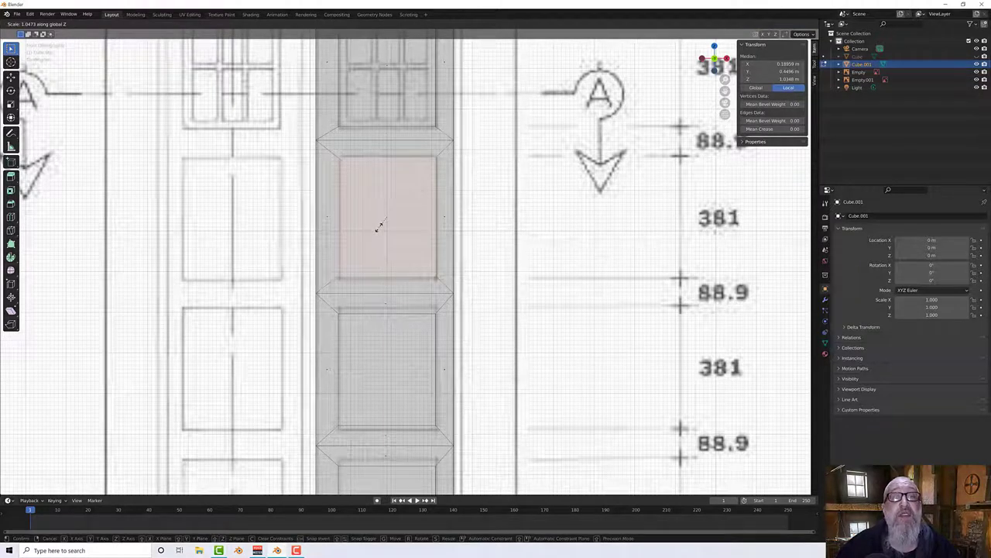
left_click(378, 226)
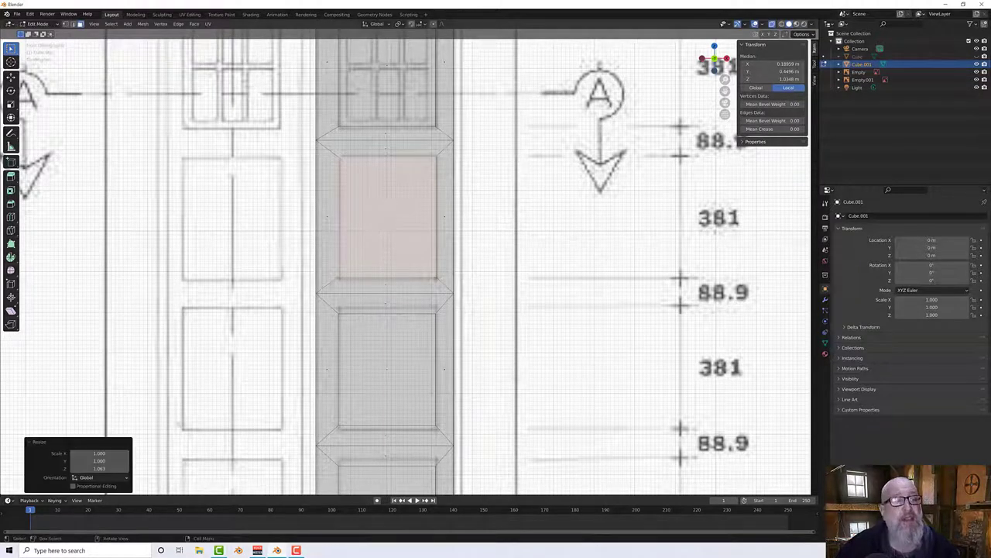
left_click(99, 468)
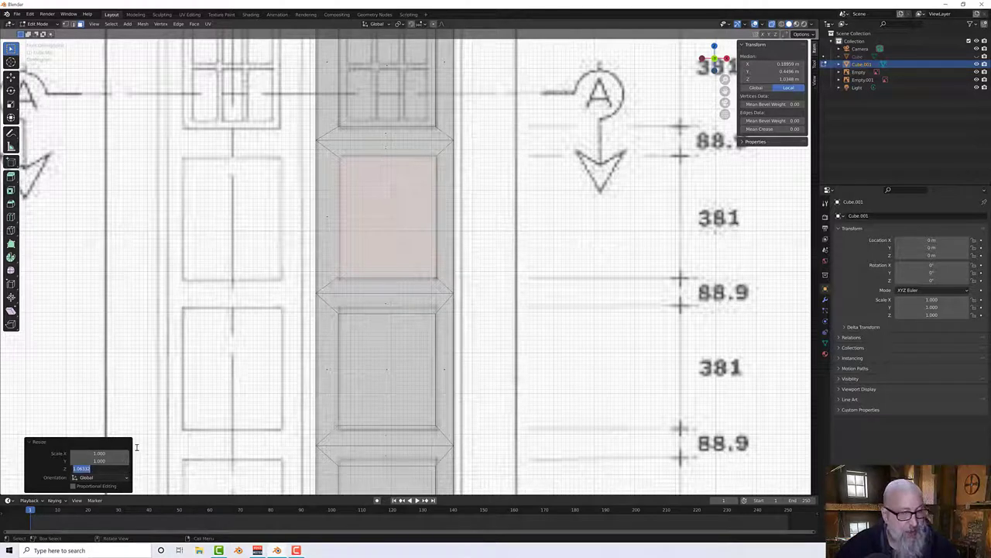
type("1")
key("Return")
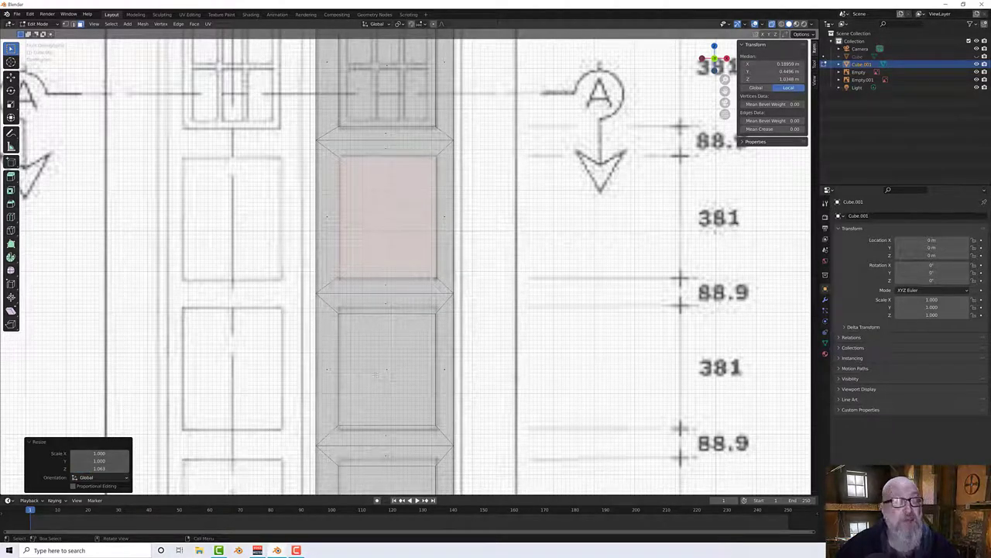
Step: Scale the inner face of the third panel from the top along Z by exactly 1.06332
left_click(526, 343)
left_click(410, 365)
scroll(499, 365, "up", 1)
scroll(542, 360, "down", 1)
middle_click_drag(571, 357, 575, 224, "shift")
key("e")
key("s")
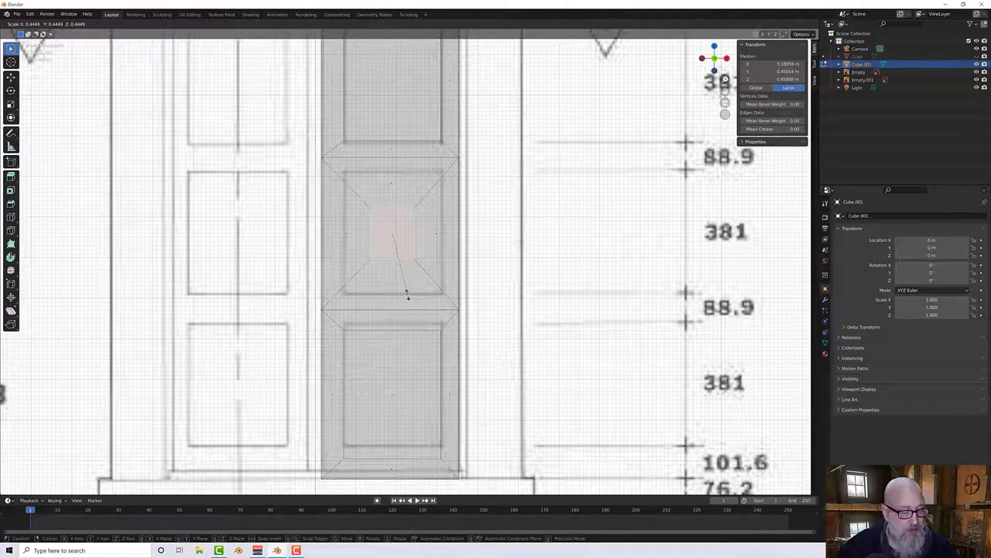
key("z")
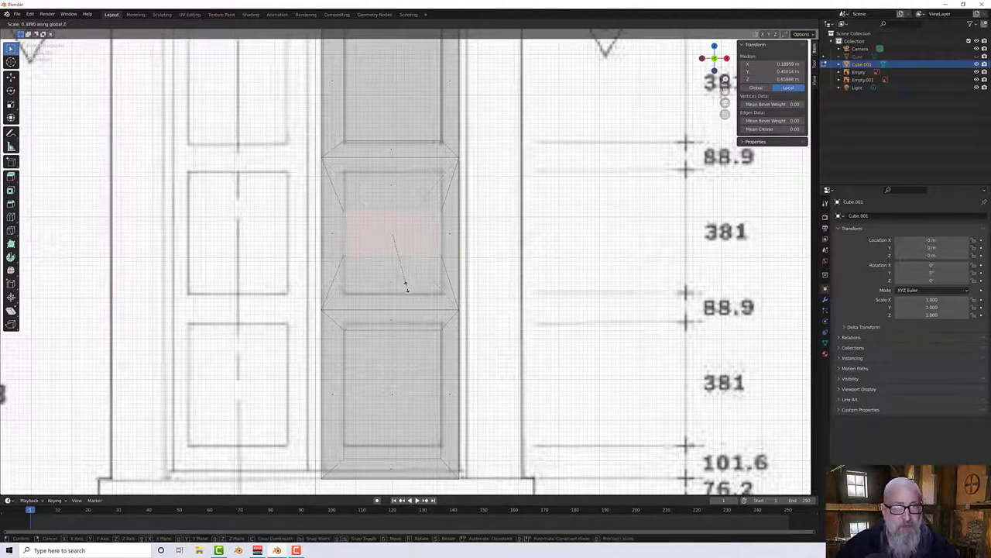
left_click(412, 352)
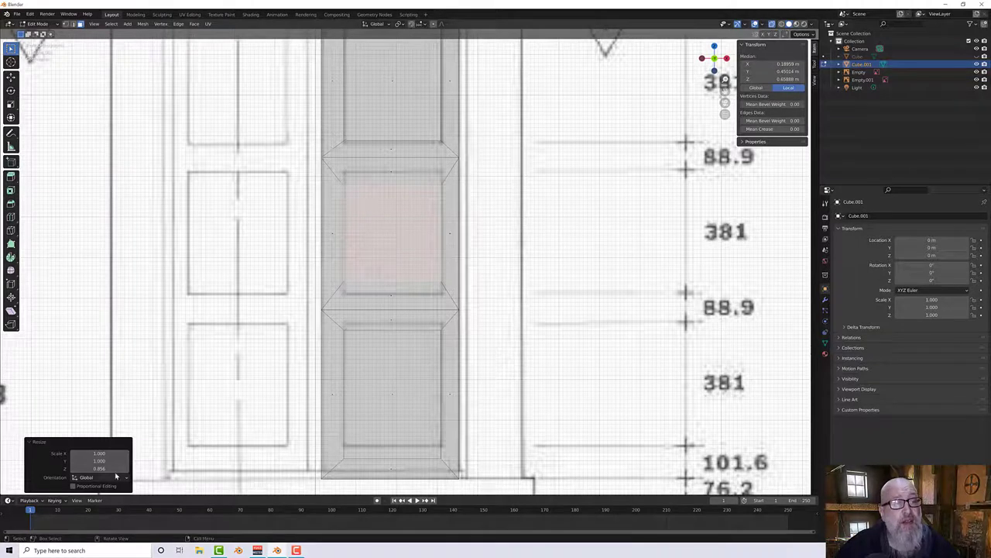
left_click(85, 469)
type("1.06332")
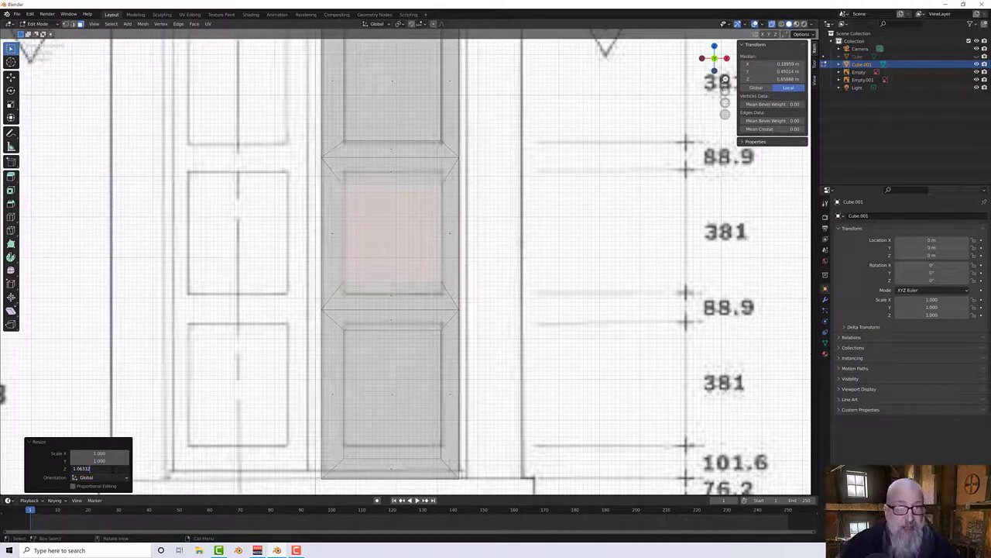
key("Return")
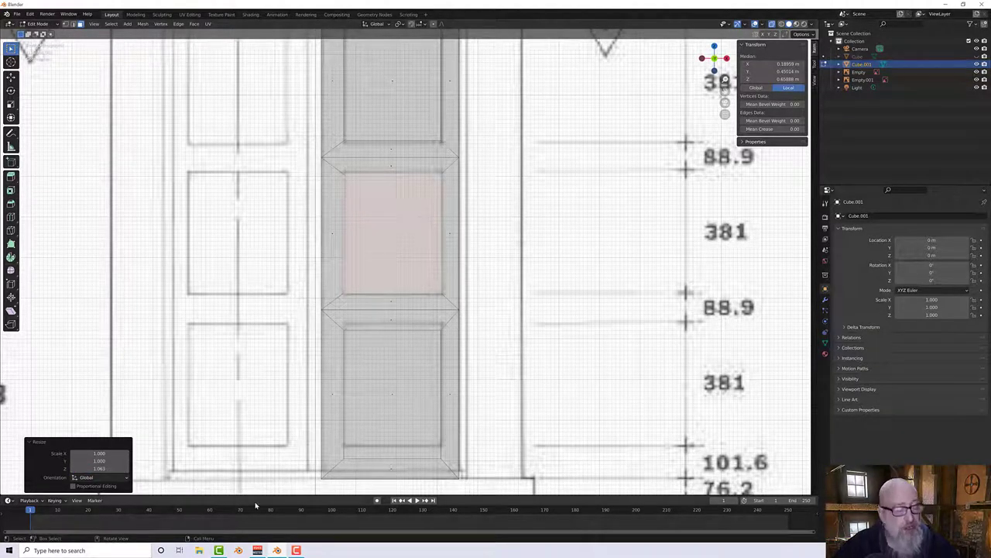
Step: Move the bottom panel's inner face up about 0.023 m and scale it along Z by about 0.99 to fit the blueprint
left_click(400, 385)
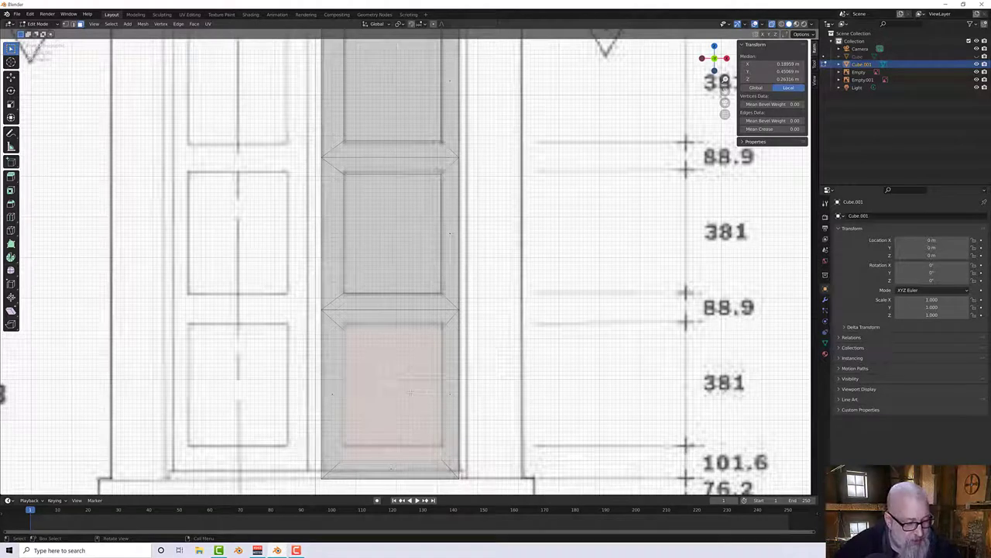
key("g")
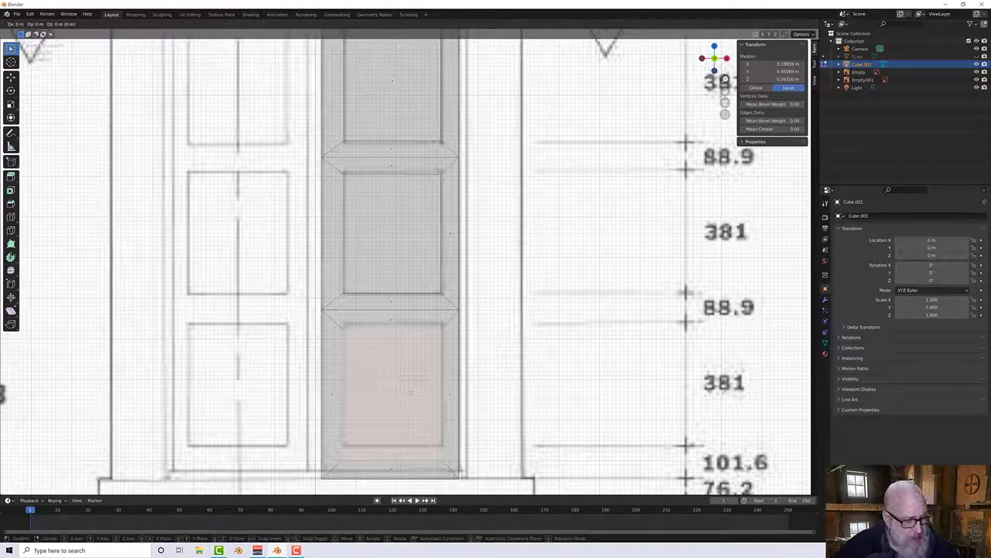
key("z")
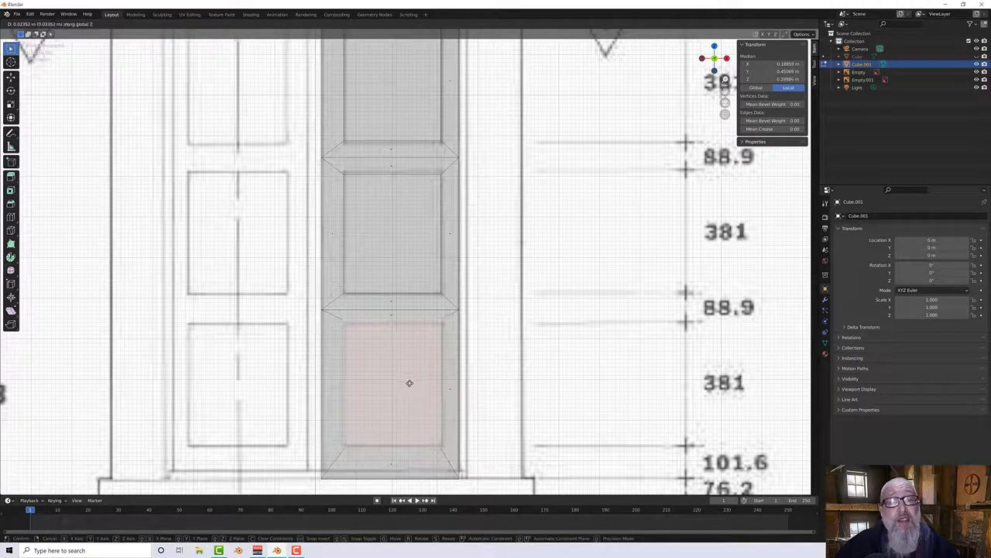
left_click(410, 383)
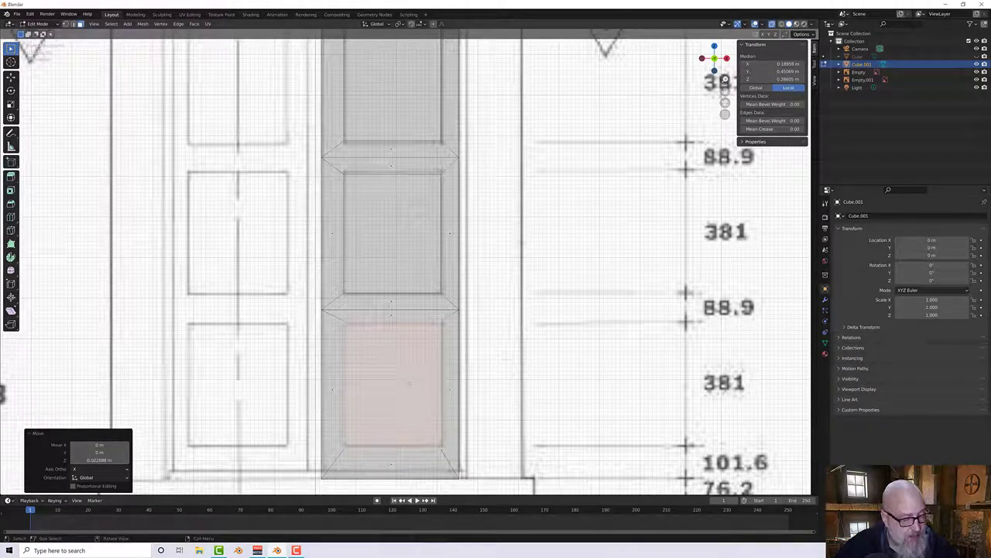
key("s")
key("z")
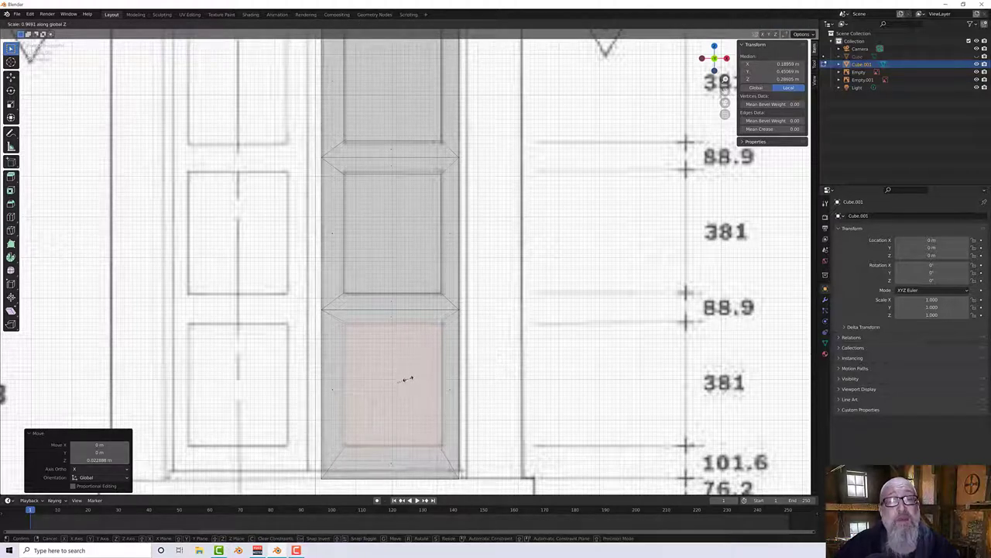
left_click(408, 379)
Step: Select the inner faces of all four door panels and extrude them slightly inward with Extrude Along Normals
scroll(408, 380, "down", 3)
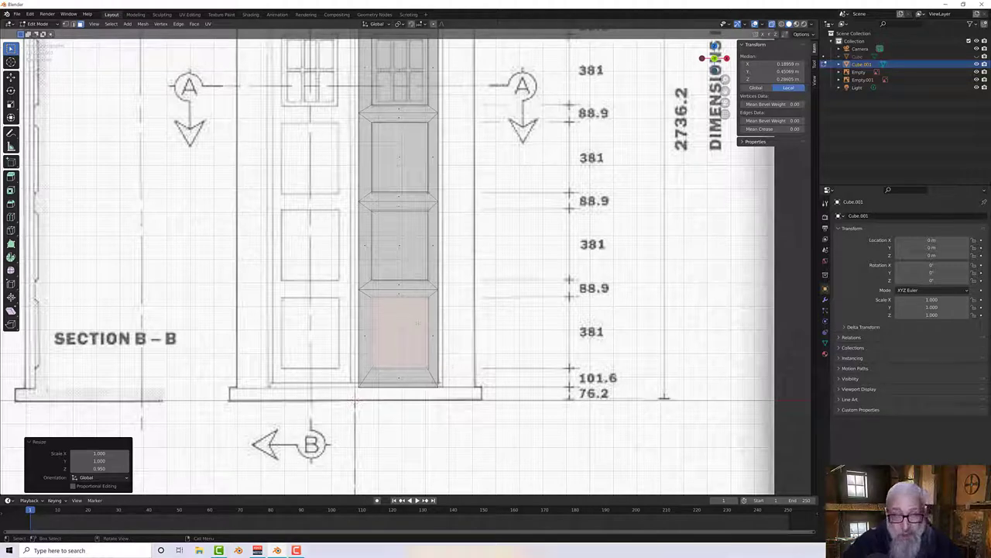
mouse_move(493, 293)
middle_mouse_down()
mouse_move(534, 299)
mouse_move(505, 295)
mouse_move(529, 361)
mouse_move(497, 319)
middle_mouse_up()
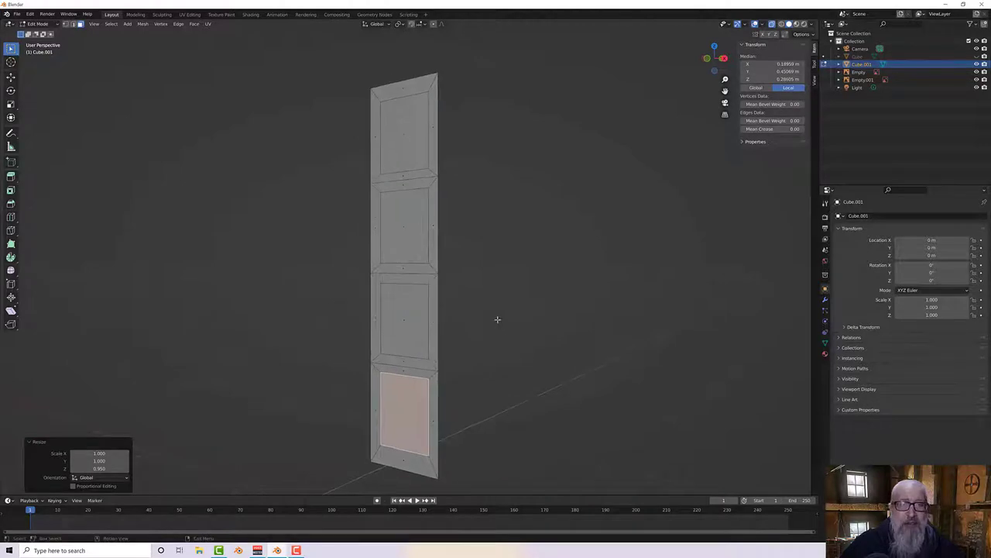
left_click(416, 320, "shift")
left_click(398, 229, "shift")
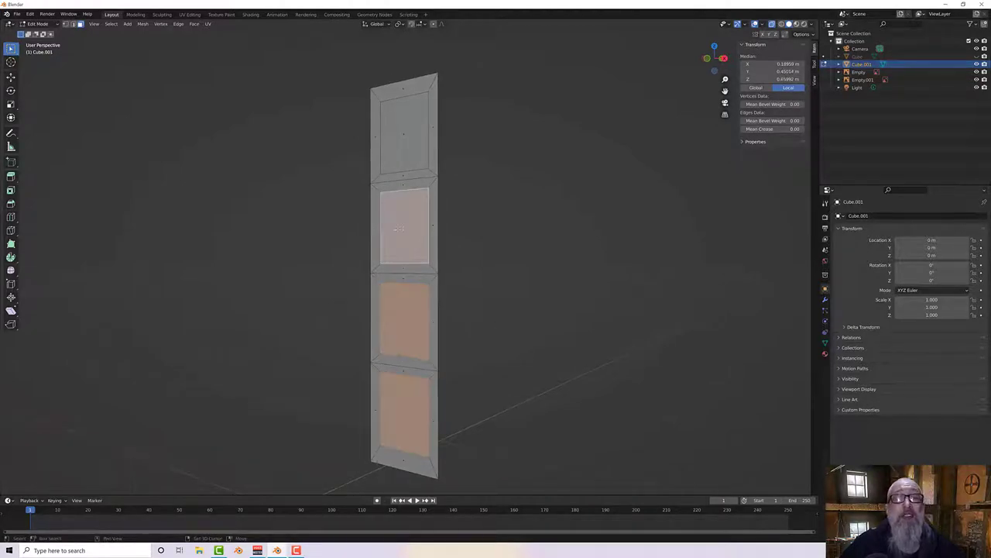
left_click(399, 136, "shift")
middle_click_drag(317, 162, 154, 174)
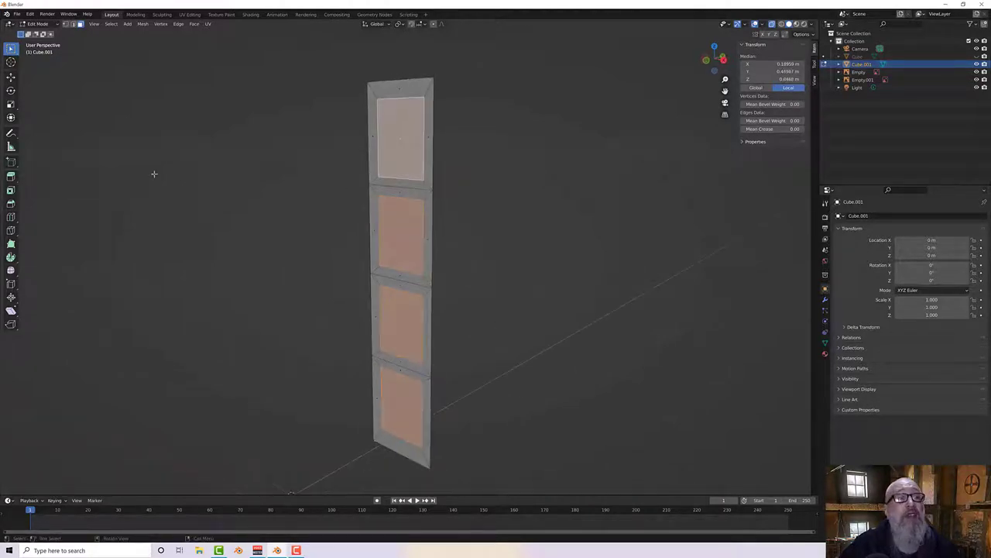
left_click(11, 177)
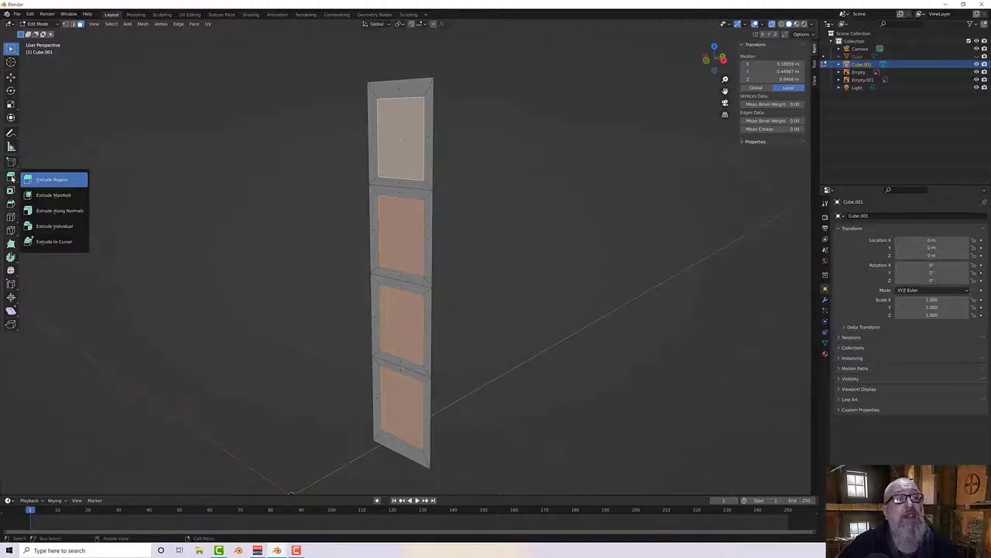
left_click(55, 210)
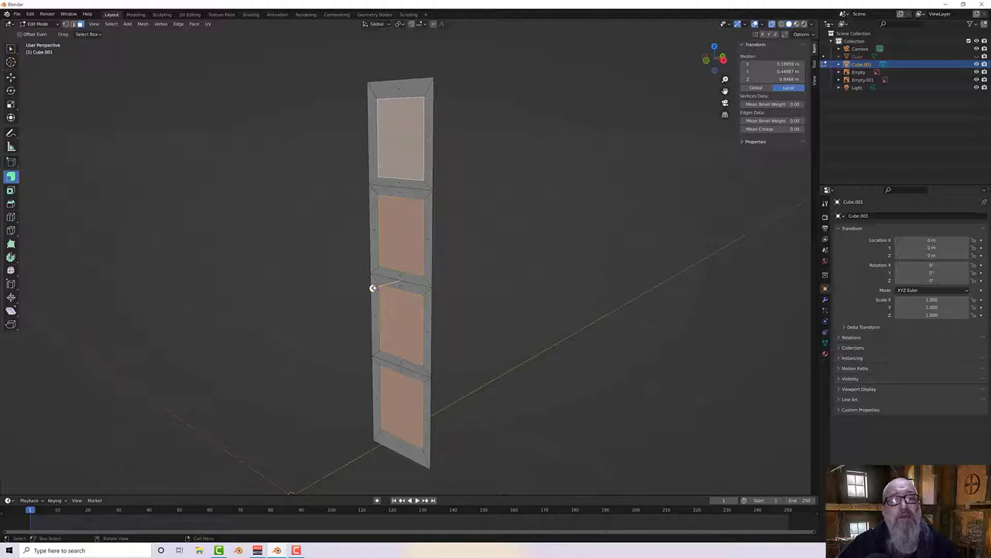
left_click_drag(374, 288, 367, 289)
Step: Clear the selection and turn off X-ray to check the recessed panels in solid shading
middle_click_drag(334, 363, 325, 333)
key("alt+a")
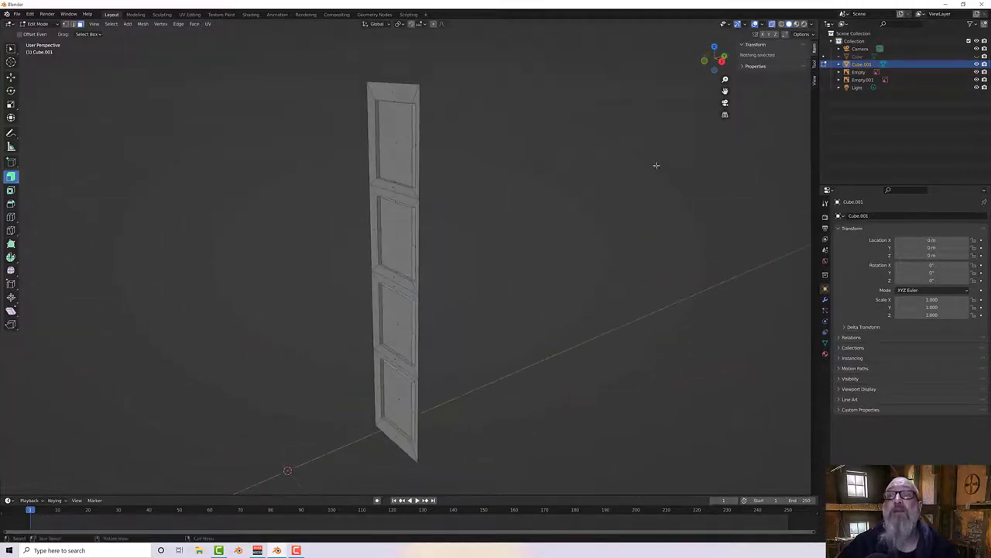
left_click(774, 24)
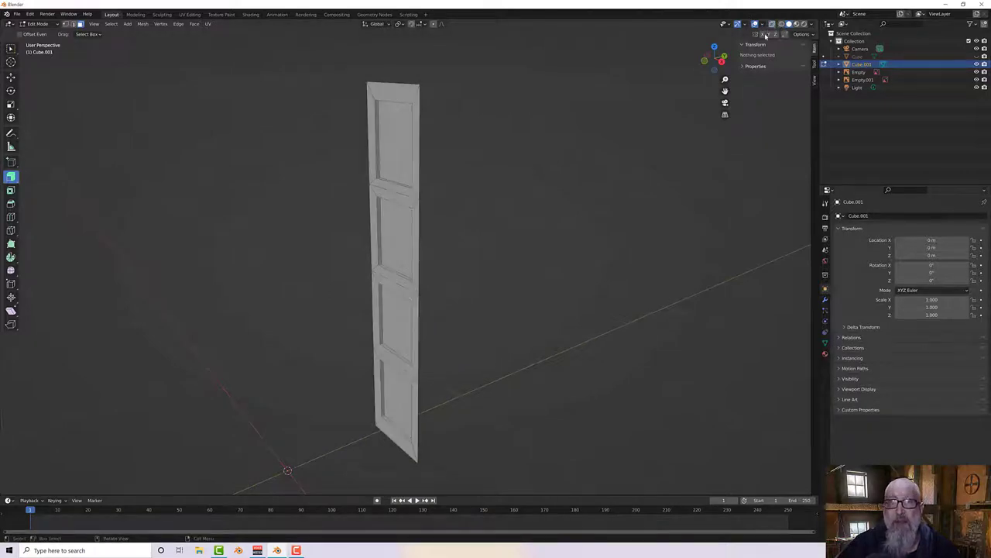
mouse_move(496, 199)
middle_mouse_down()
mouse_move(538, 206)
mouse_move(540, 189)
middle_mouse_up()
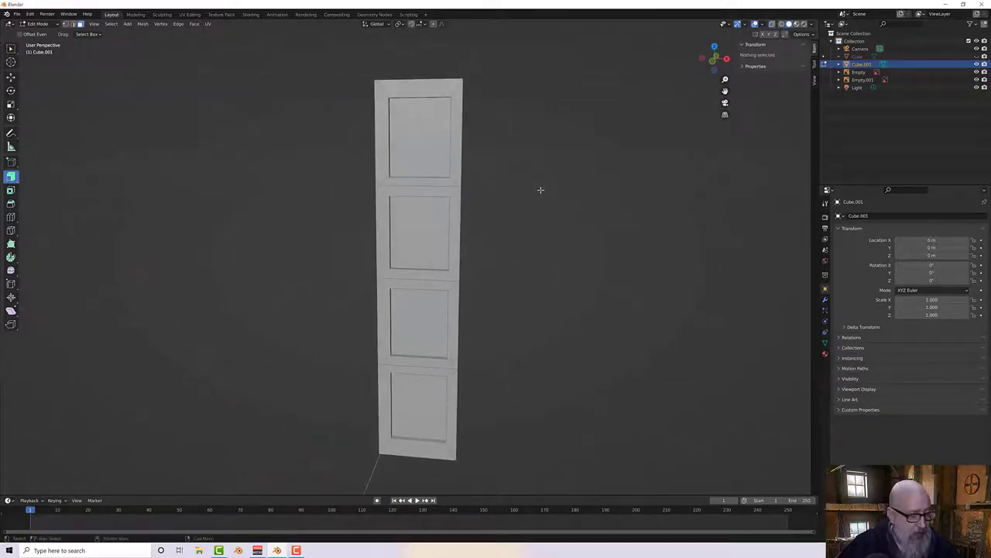
Step: Reveal any hidden geometry in the door mesh and make the hidden Cube frame object visible around it
key("alt+h")
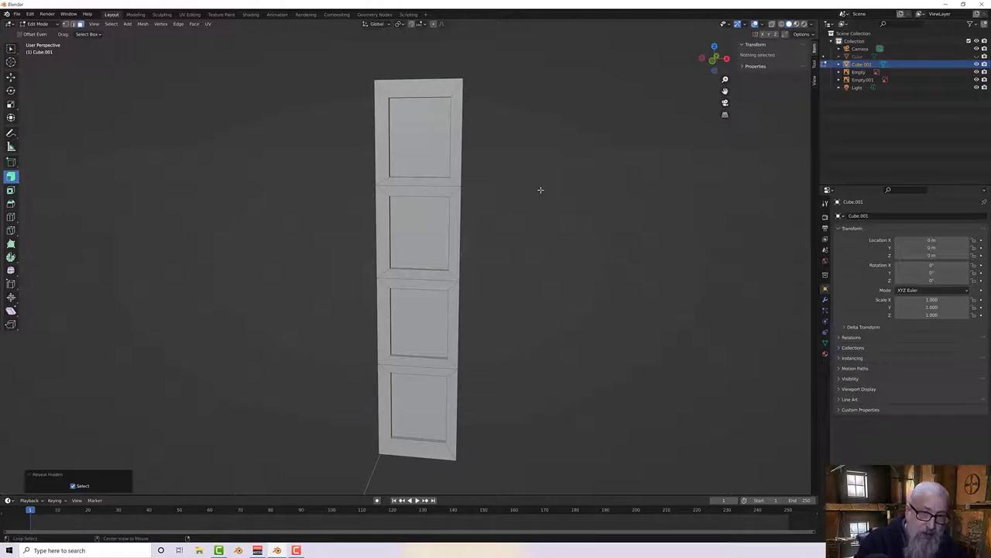
middle_click_drag(541, 189, 526, 179)
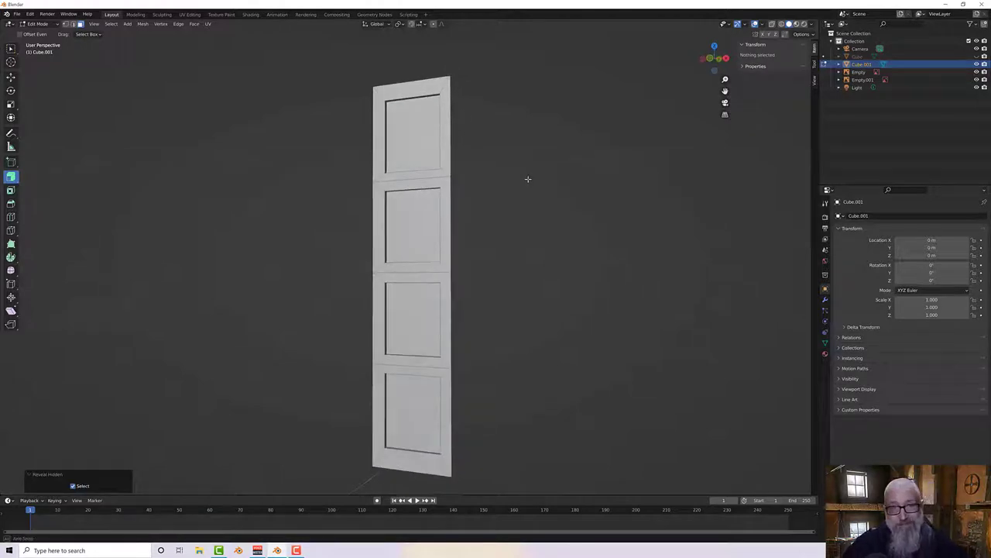
left_click(976, 55)
scroll(603, 282, "up", 5)
middle_click_drag(603, 282, 401, 281)
Step: Select all geometry linked to the door, rotate it 180° about the global Z axis, and deselect it
left_click(437, 278)
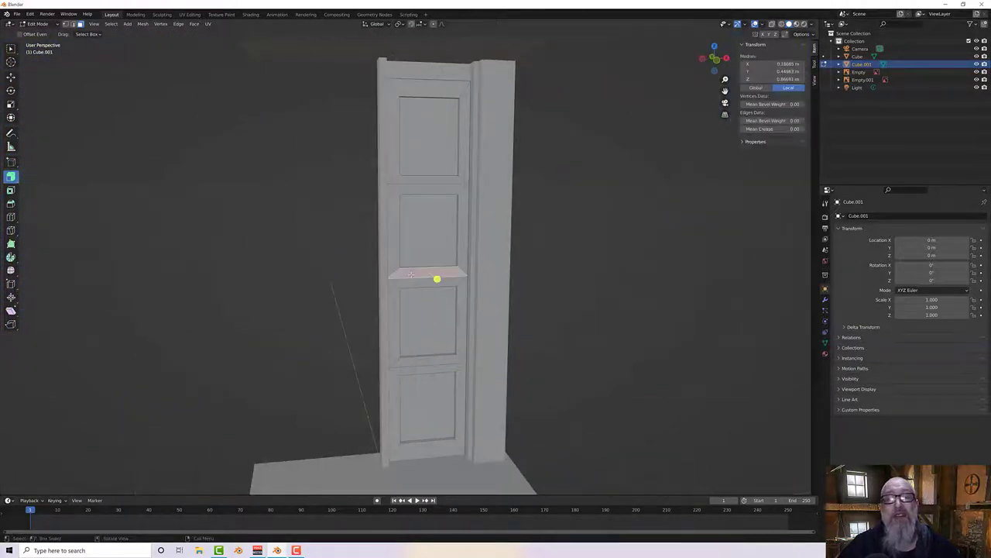
key("ctrl+l")
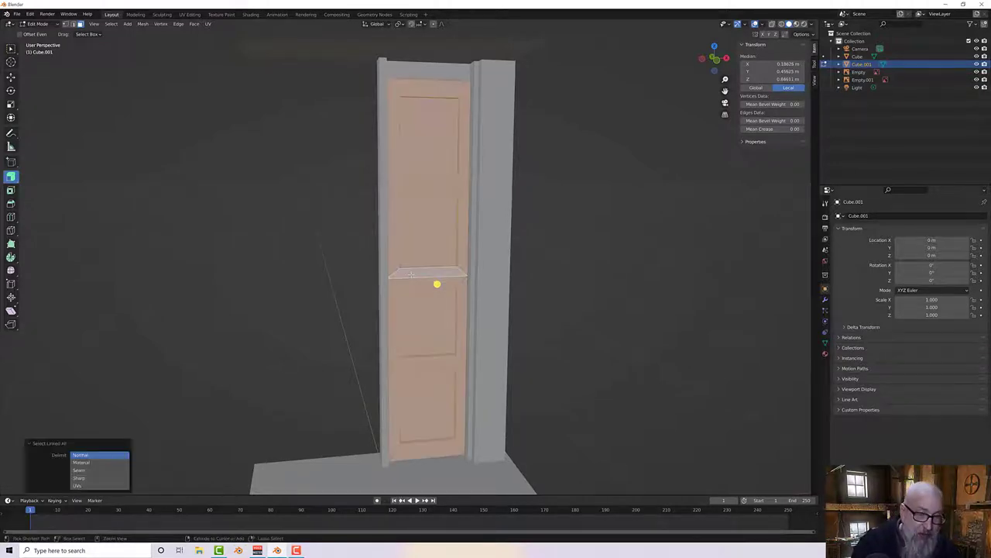
key("r")
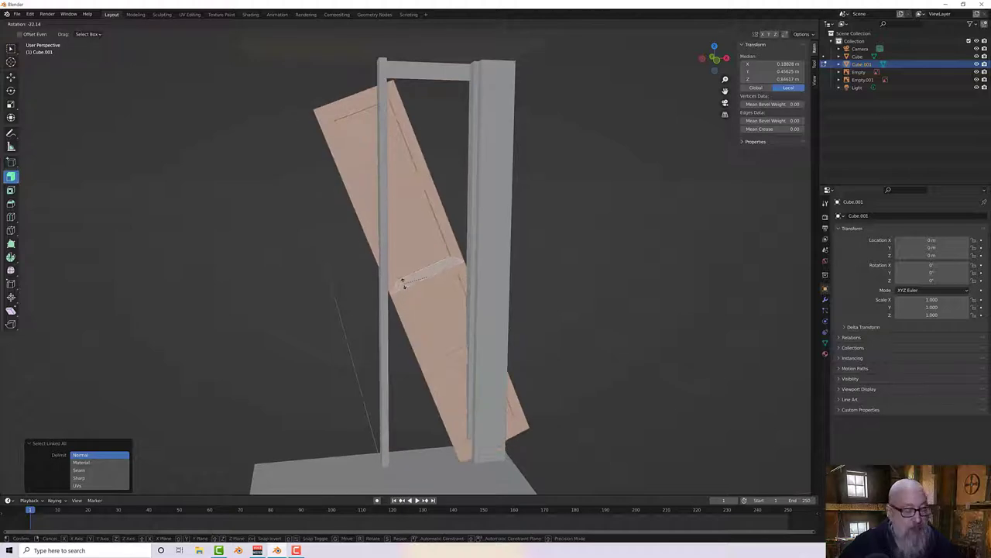
key("z")
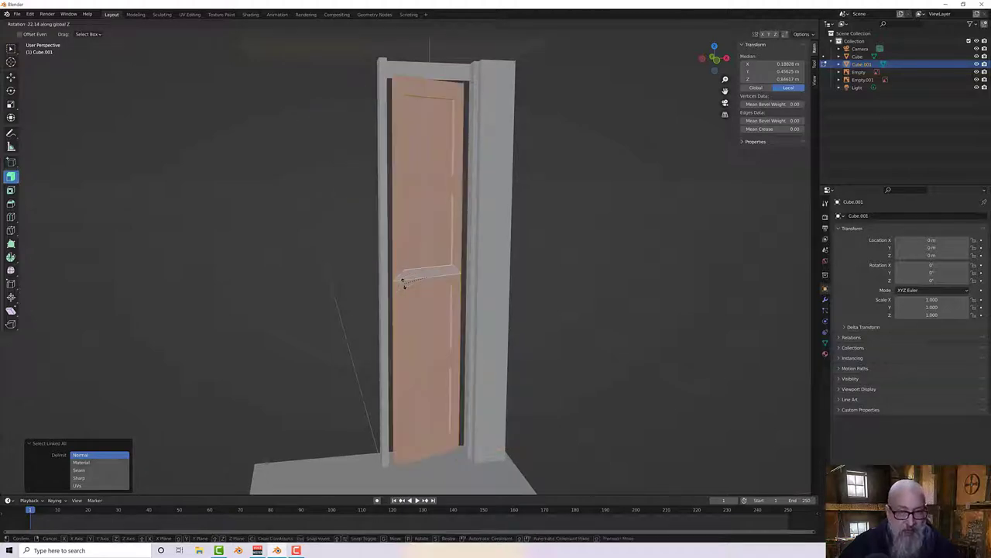
left_click(410, 328)
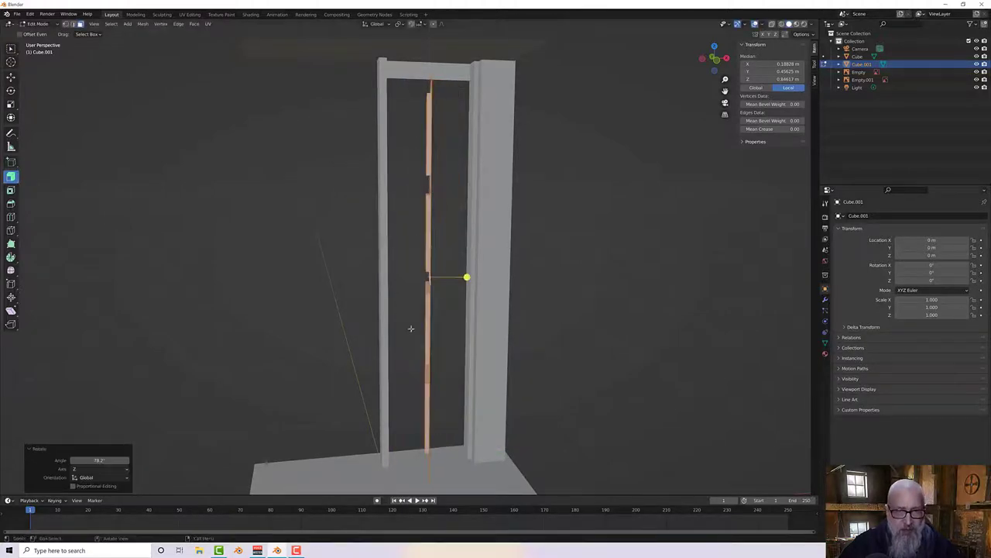
left_click(99, 460)
type("180")
key("Return")
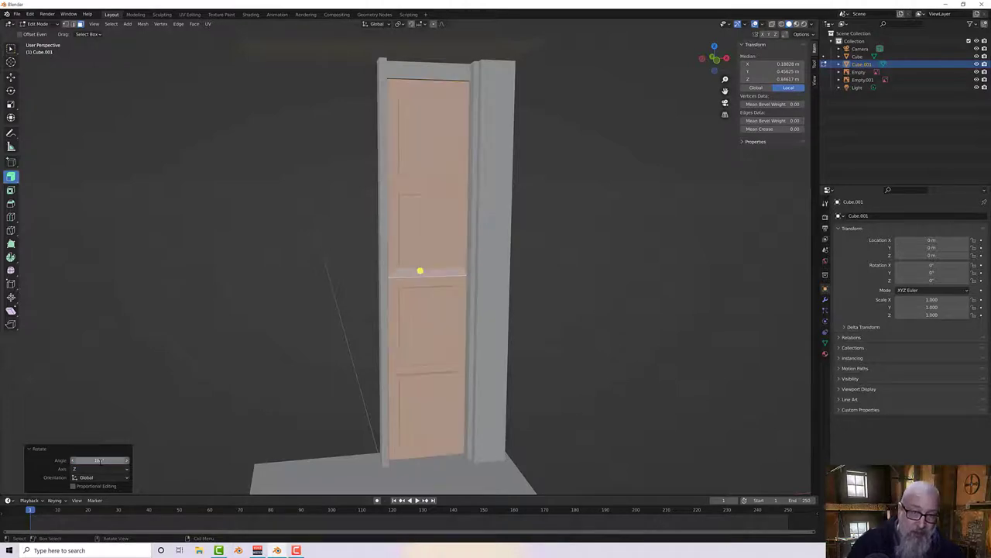
middle_click_drag(395, 280, 546, 312)
left_click(549, 291)
scroll(433, 349, "up", 3)
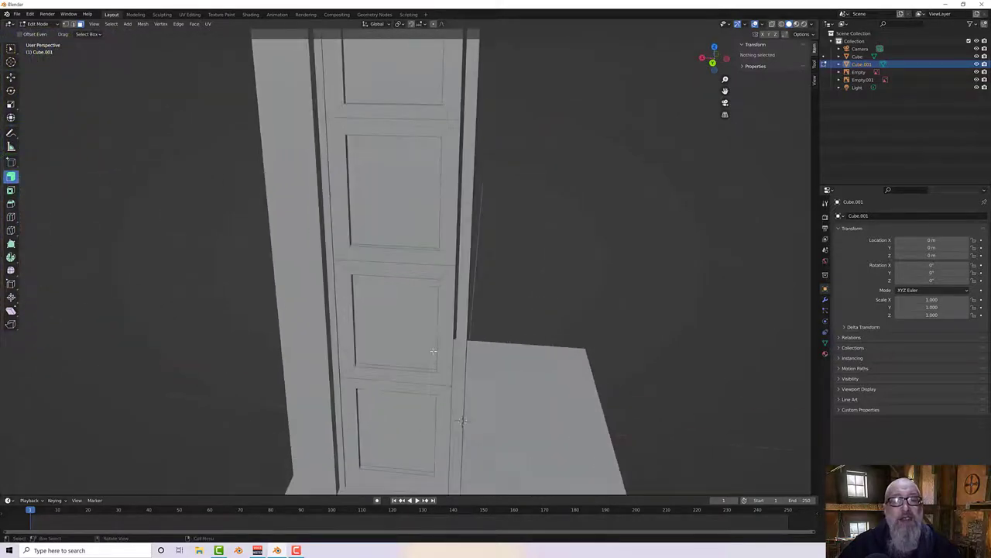
Step: Select the recessed faces of all four door panels on the opposite side of the door
middle_click_drag(431, 350, 459, 254)
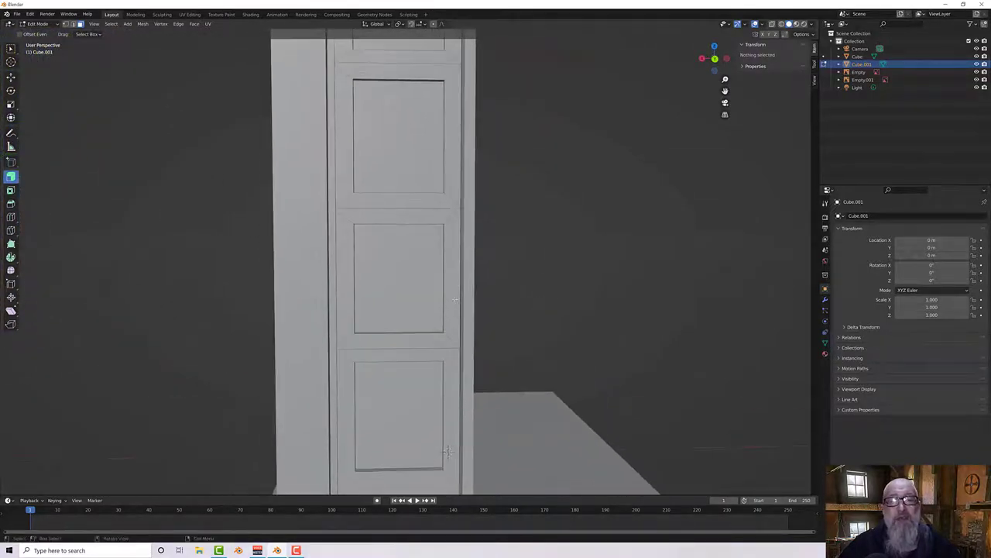
middle_click_drag(455, 299, 408, 306)
key("a")
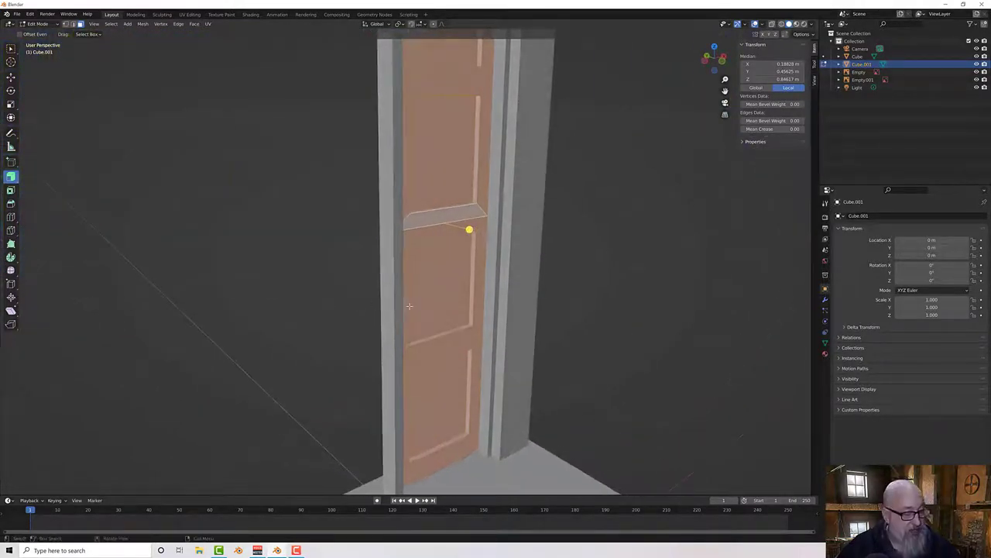
left_click(426, 298)
left_click(439, 137, "shift")
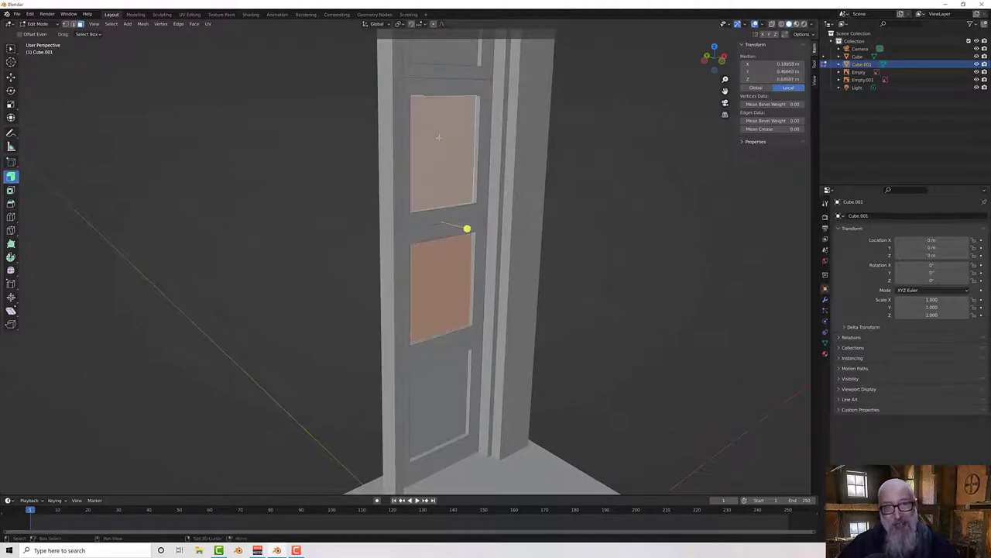
middle_click_drag(455, 149, 449, 191)
left_click(445, 101, "shift")
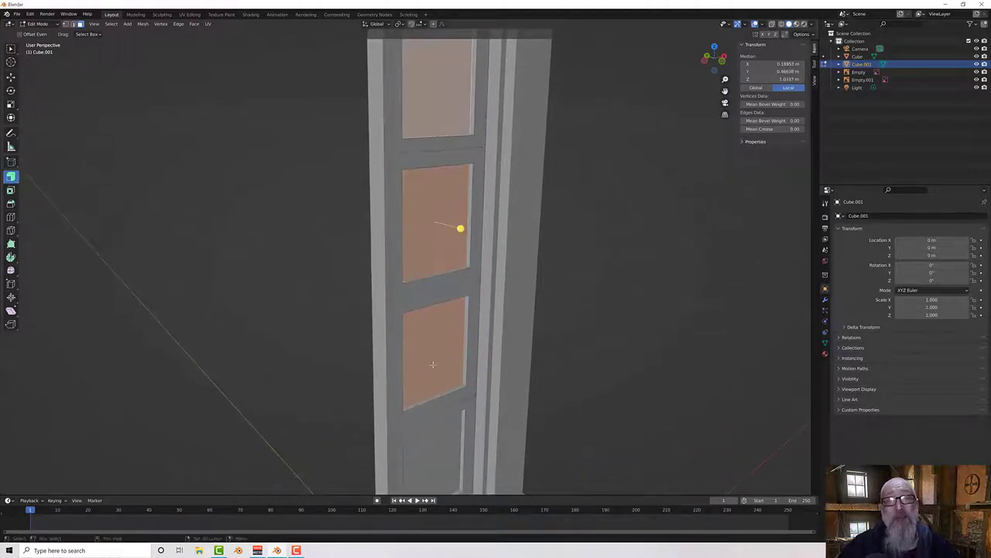
left_click(441, 428, "shift")
middle_click_drag(464, 416, 472, 420)
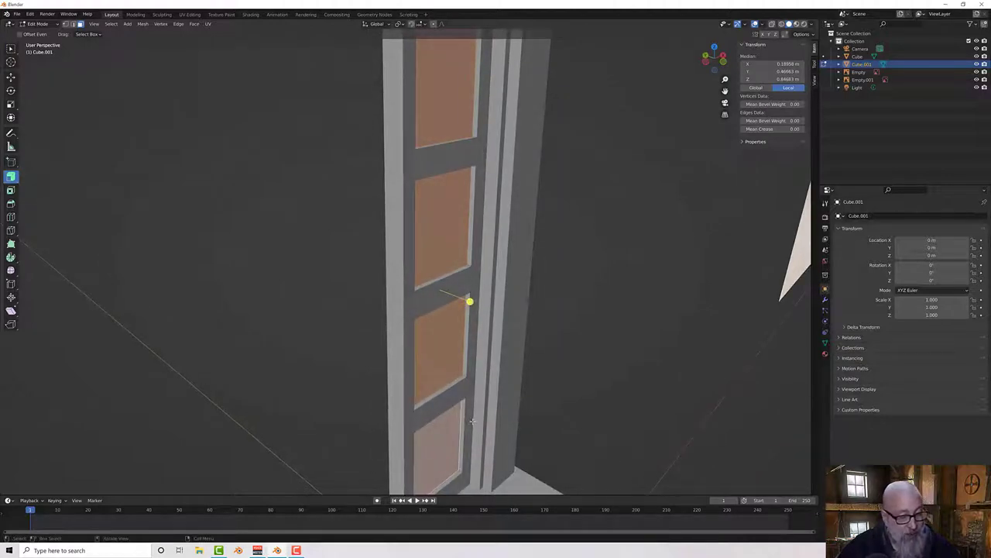
Step: Move the four selected panel faces about 0.035 m in the negative global Y direction, into the door's thickness
key("e")
key("y")
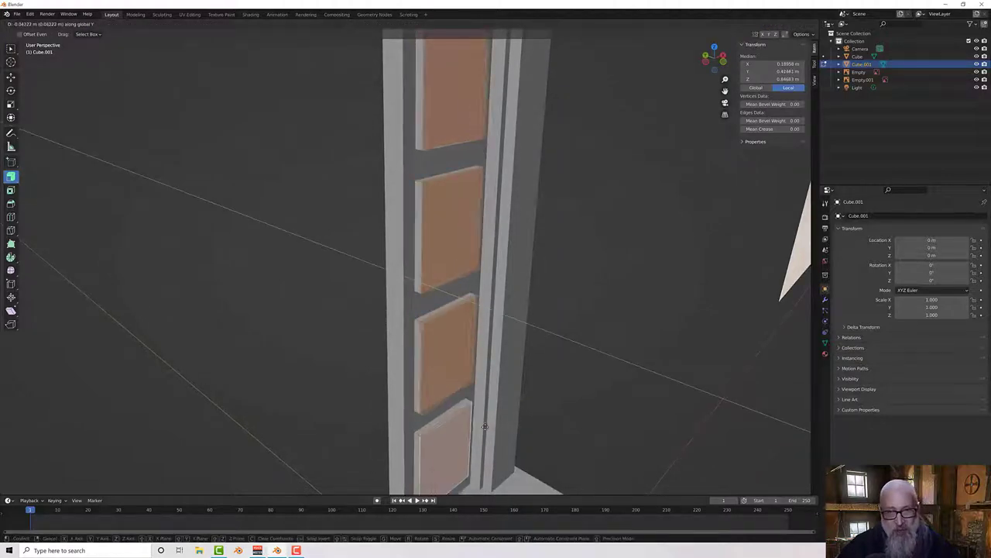
left_click(482, 427)
middle_click_drag(482, 427, 448, 385)
scroll(597, 388, "down", 4)
scroll(412, 365, "up", 5)
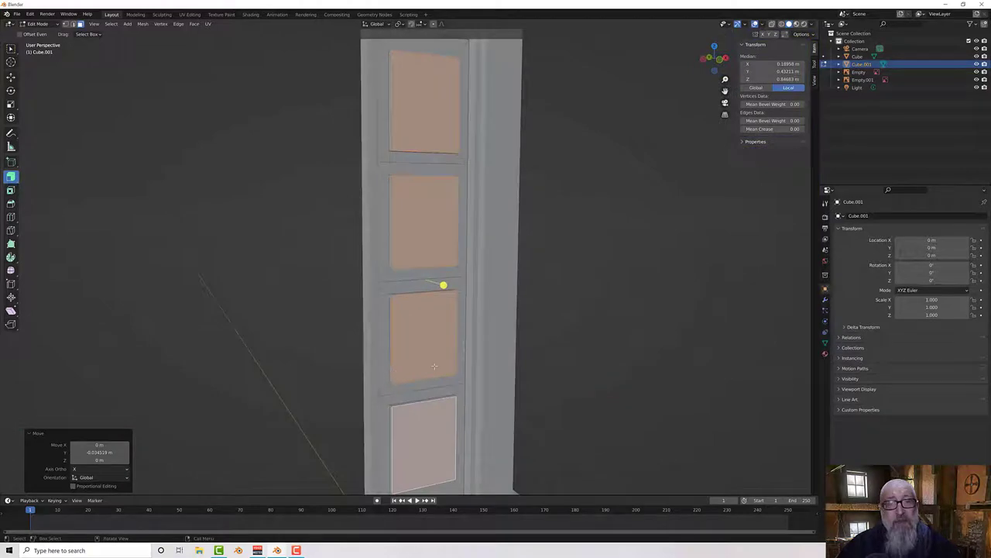
middle_click_drag(443, 349, 511, 231)
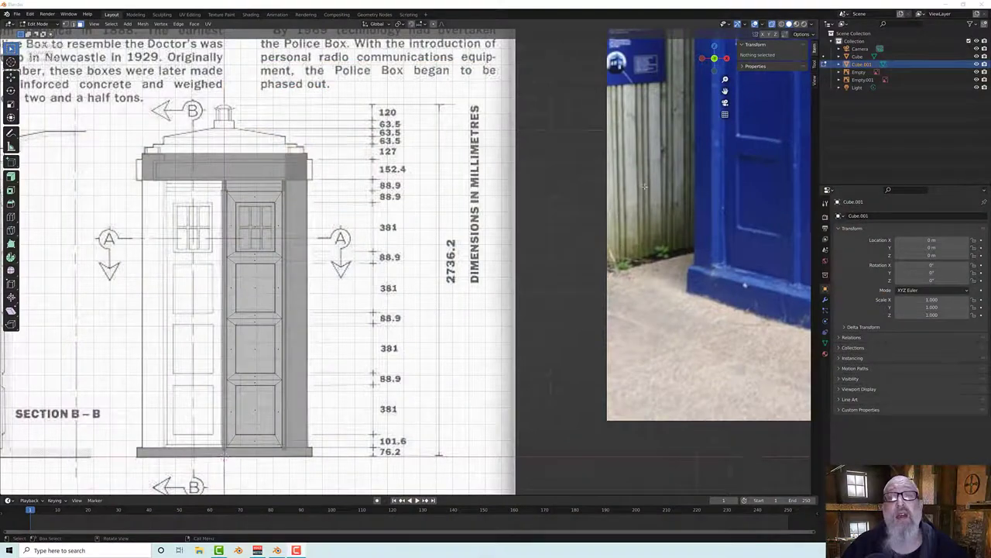
Step: Examine the windows and panels in the police box reference photo and compare them with the modelled door's top panel
middle_click_drag(643, 186, 470, 260)
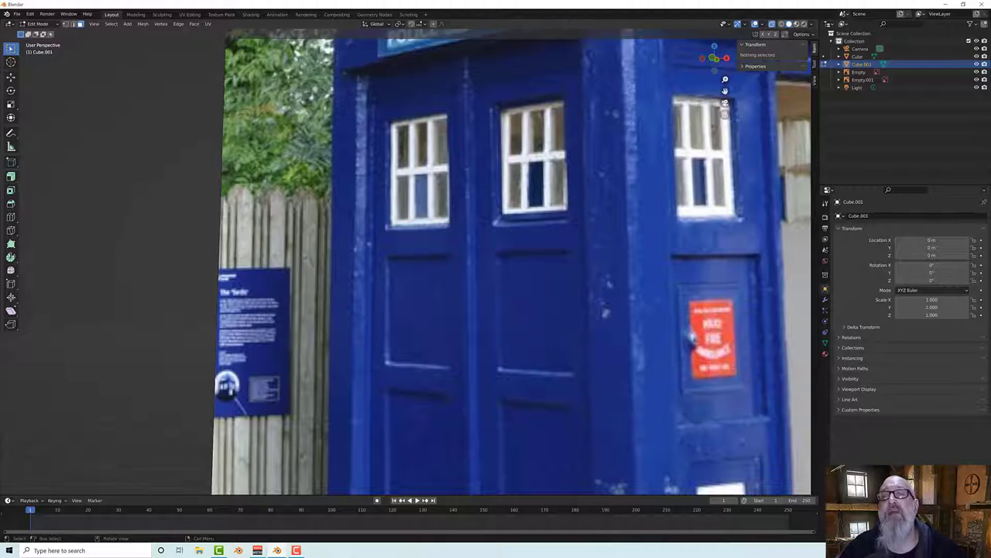
scroll(301, 299, "down", 3)
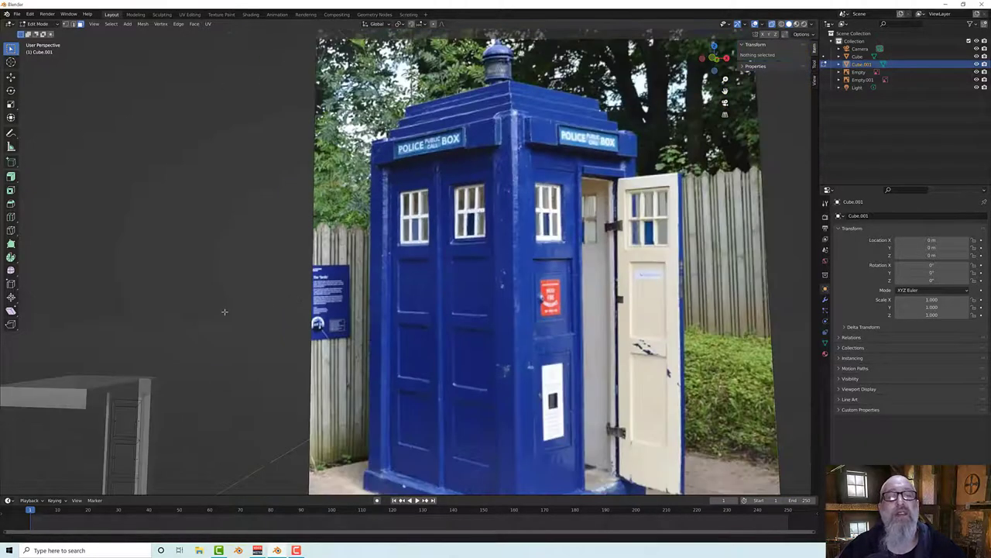
middle_click_drag(224, 312, 354, 57, "shift")
middle_click_drag(238, 247, 363, 277)
scroll(475, 265, "up", 4)
scroll(475, 265, "up", 3)
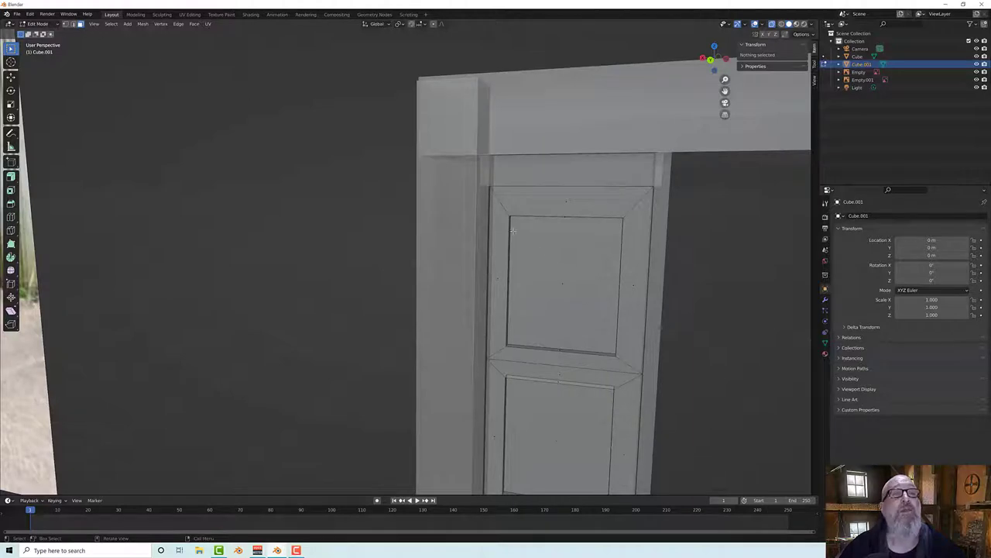
scroll(512, 230, "down", 3)
middle_click_drag(558, 230, 371, 248)
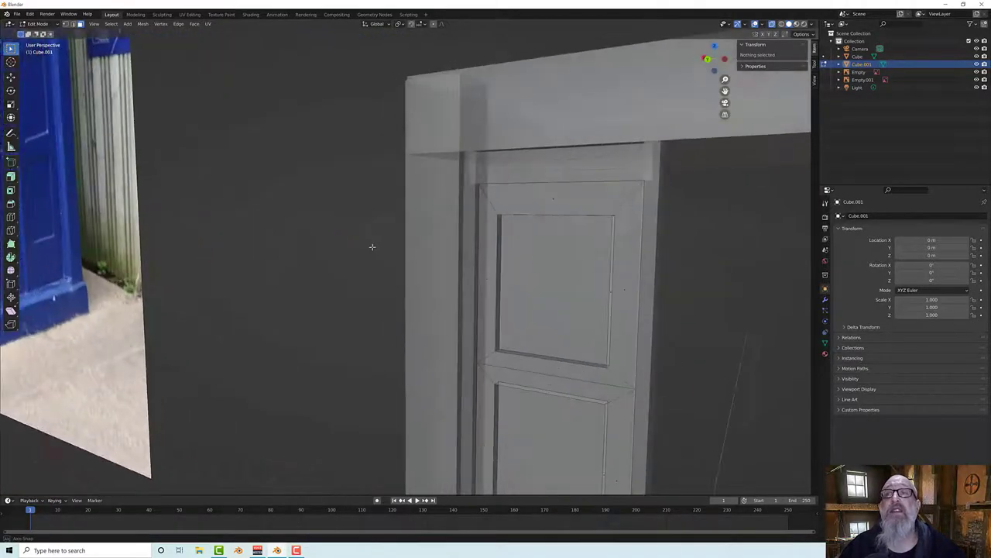
left_click(554, 252)
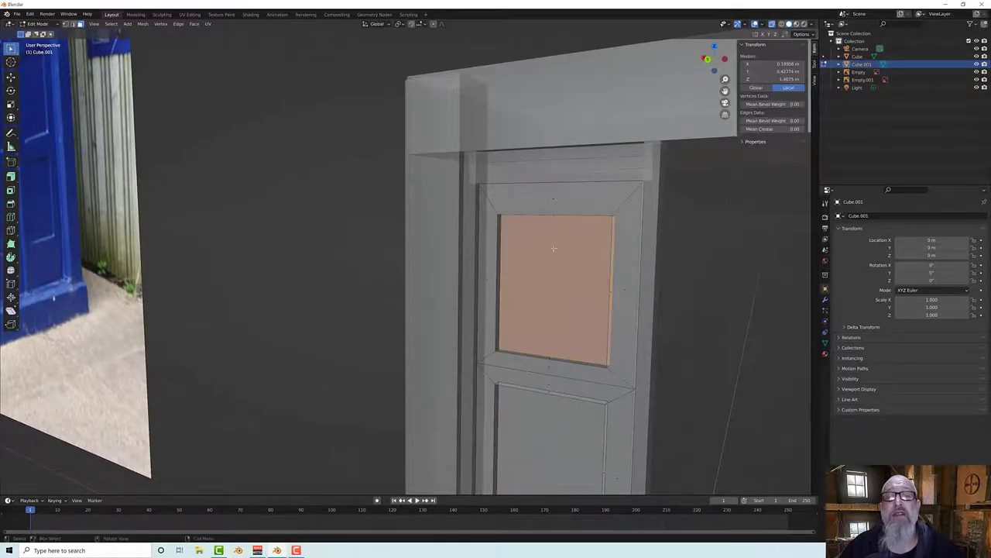
middle_click_drag(554, 252, 536, 233)
key("alt+a")
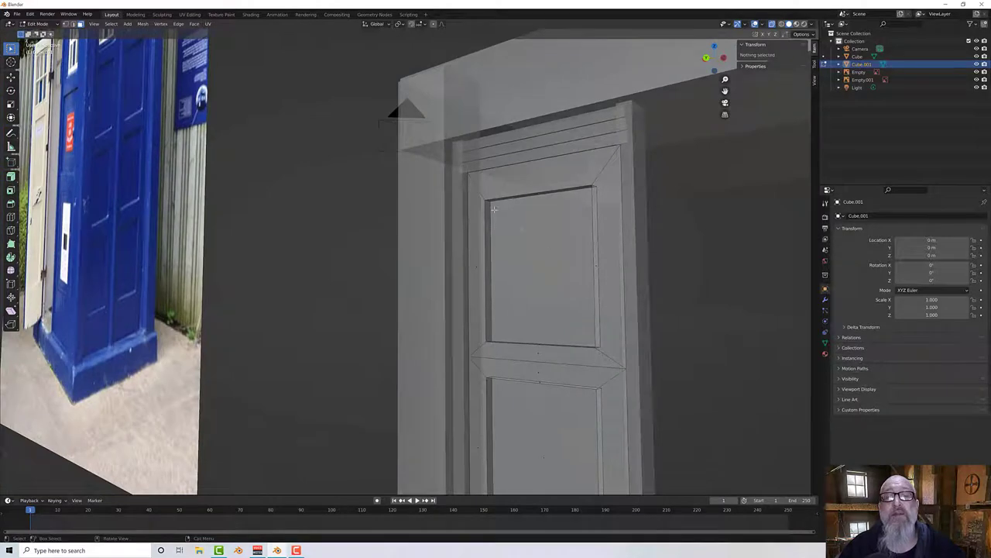
Step: Turn off X-ray and select only the recessed face of the door's top panel
middle_click_drag(560, 266, 571, 324)
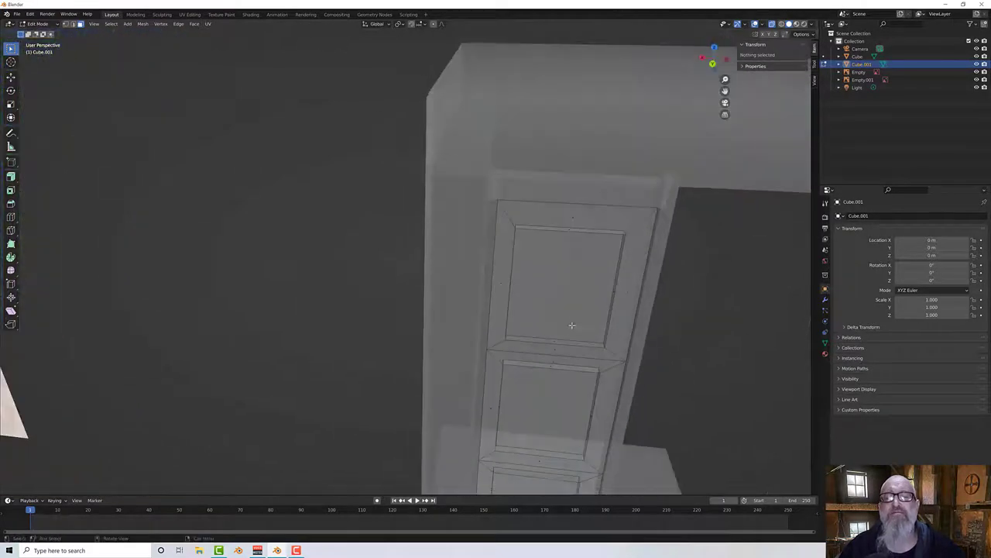
left_click(568, 341)
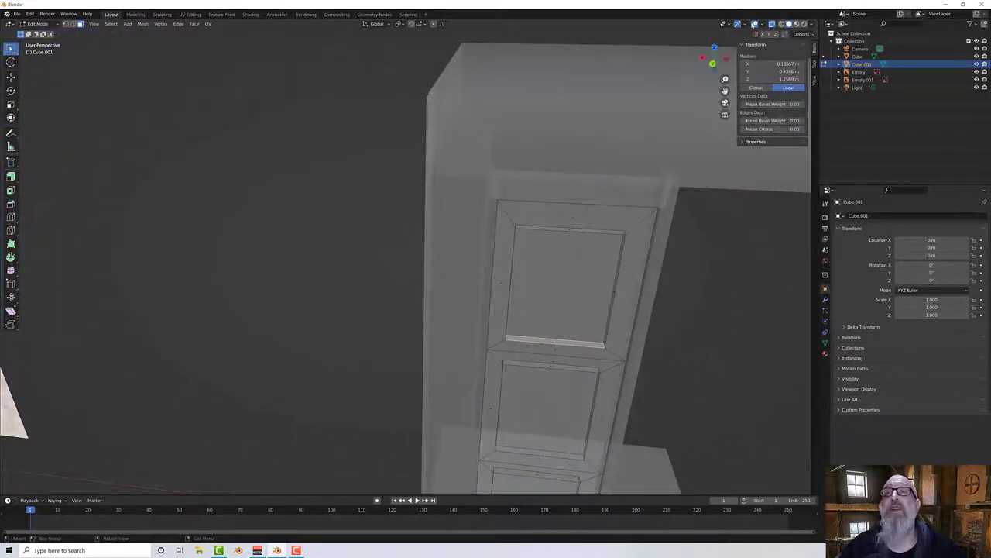
left_click(772, 26)
left_click(558, 281)
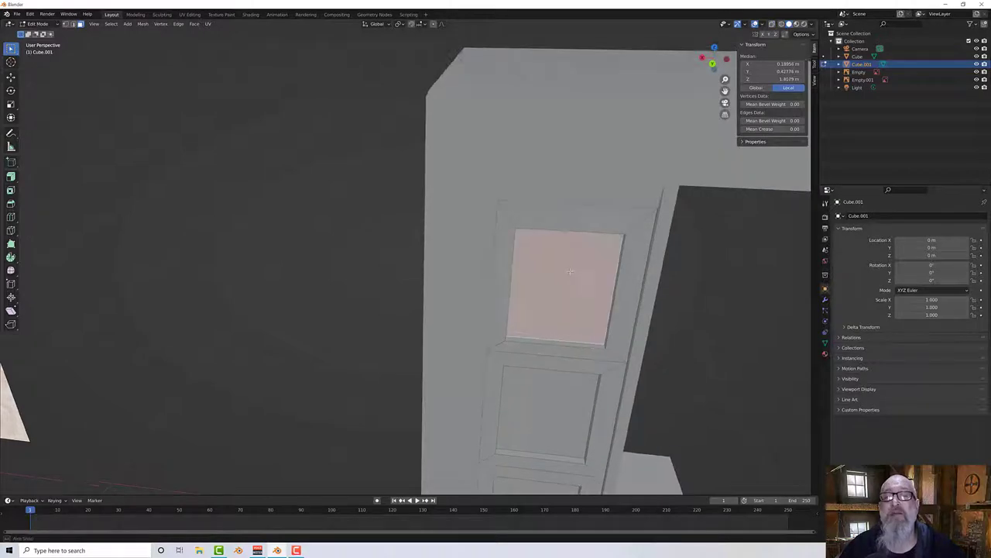
middle_click_drag(558, 281, 528, 245)
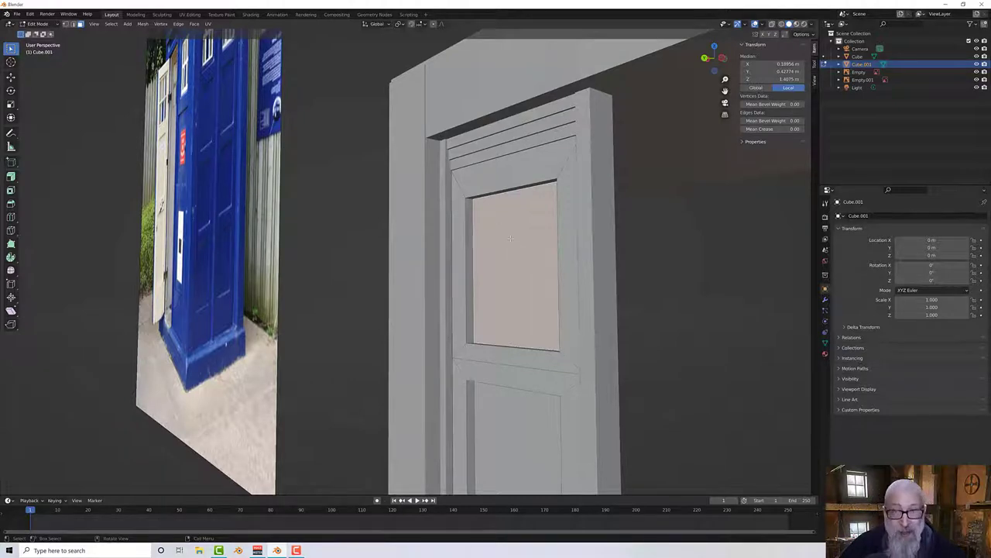
middle_click_drag(511, 239, 532, 237)
scroll(532, 232, "up", 2)
middle_click_drag(531, 203, 488, 235)
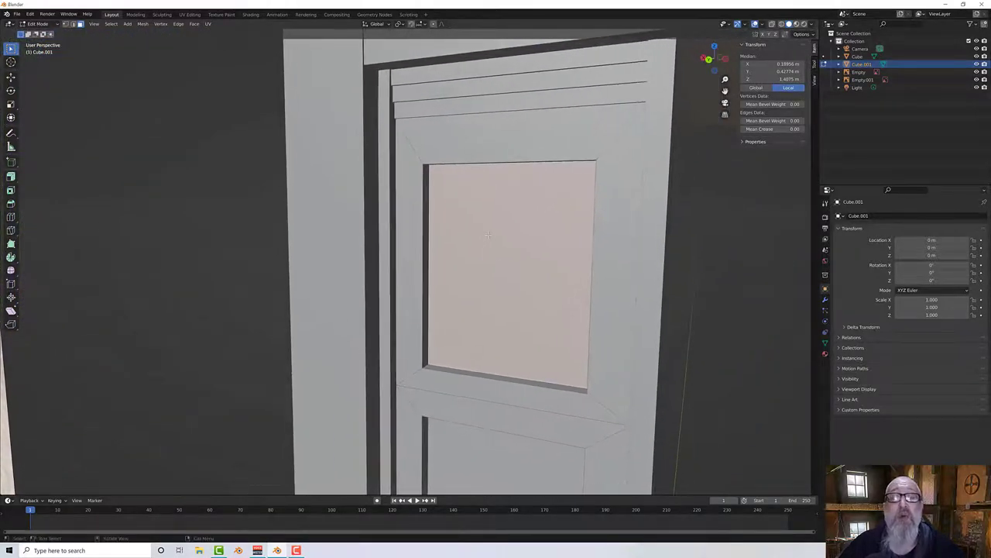
Step: With X-ray on in front orthographic view, inset the top panel face by 0.0226 m to match the blueprint's window frame
key("KP_1")
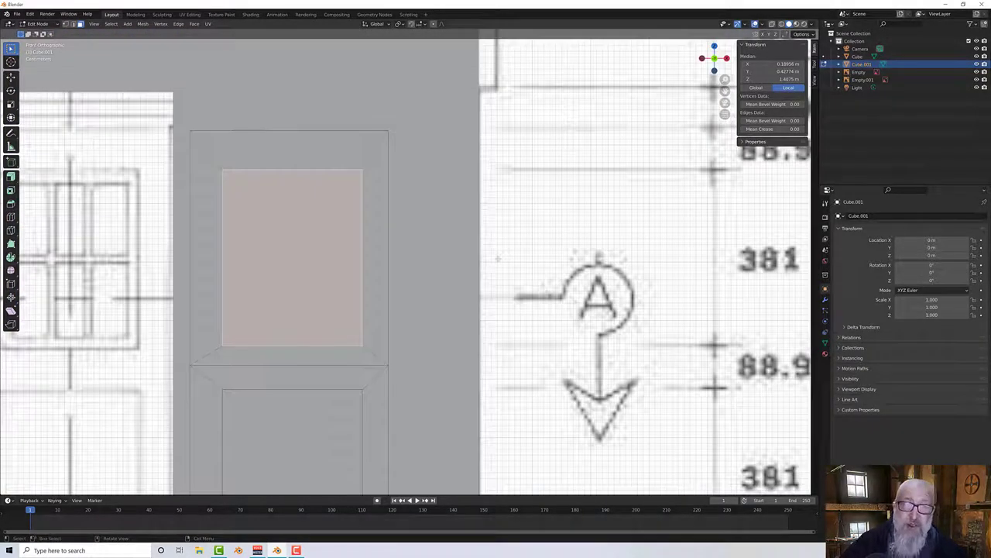
left_click(772, 24)
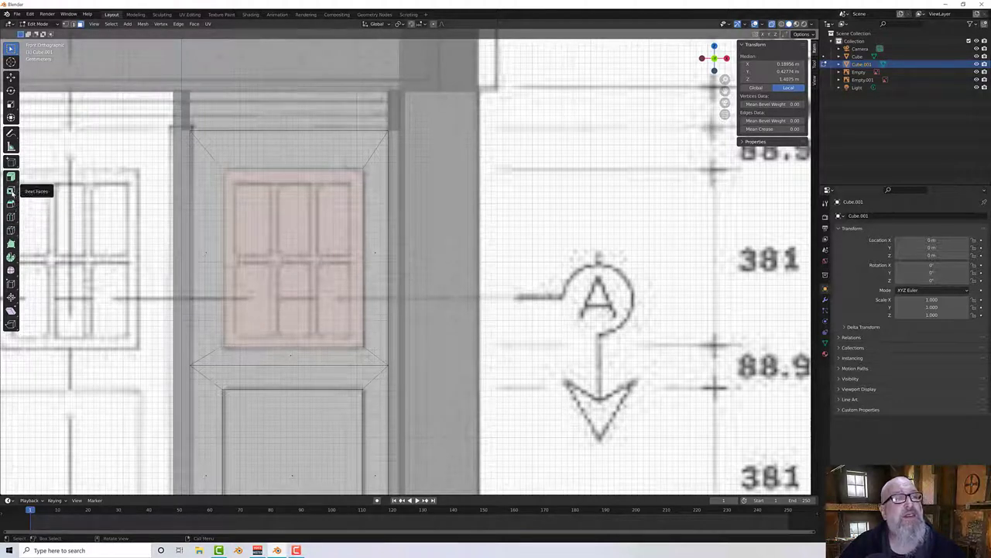
key("i")
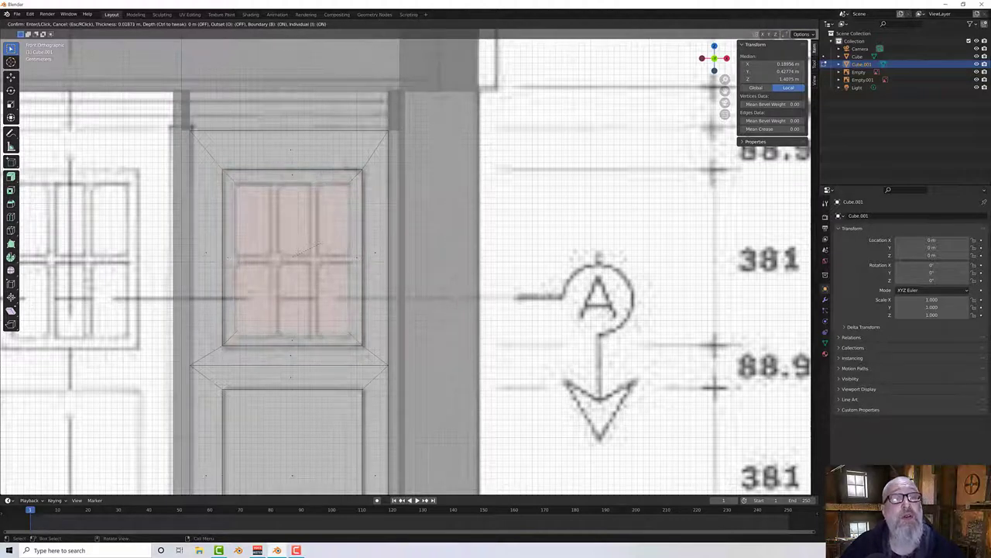
left_click(310, 246)
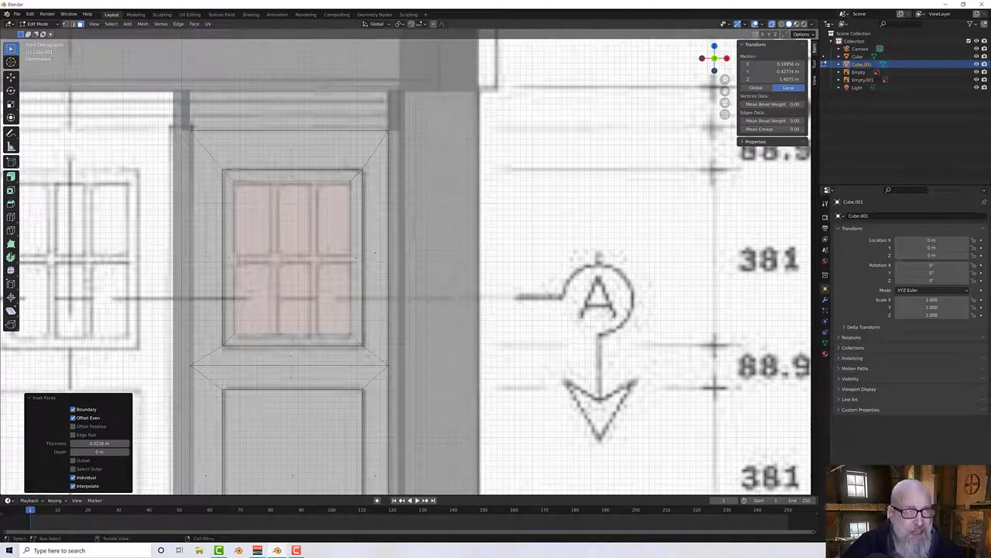
Step: Split the inset window face from the rest of the door mesh
left_click(143, 24)
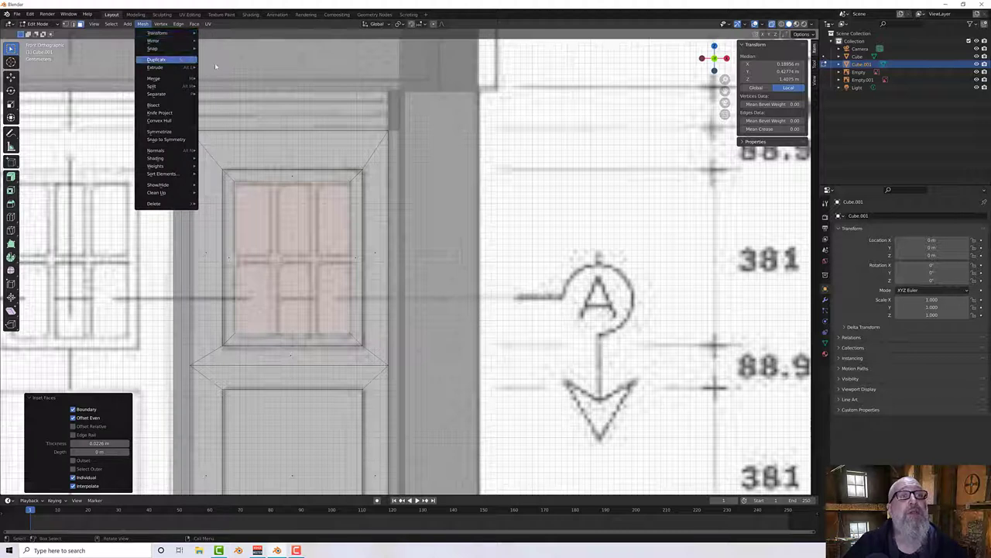
mouse_move(155, 80)
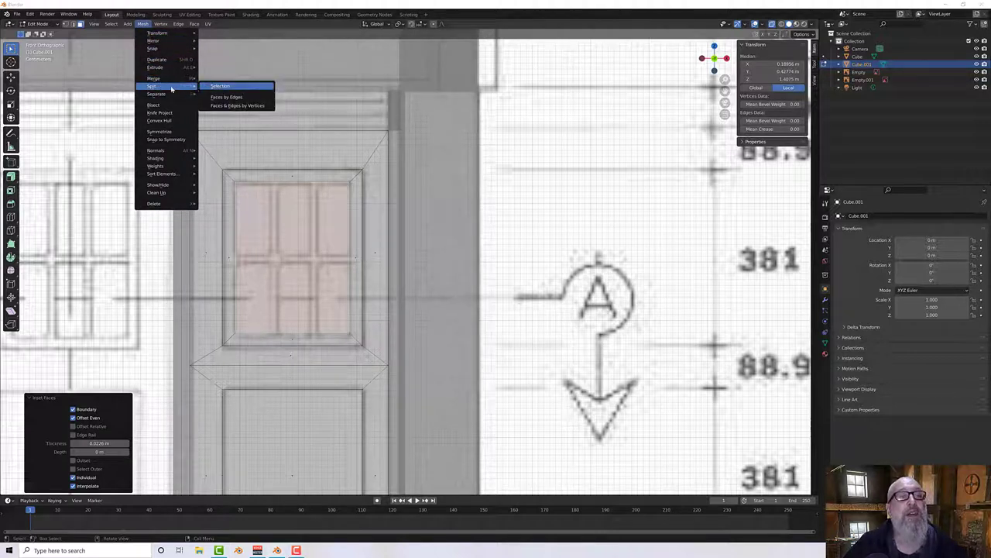
left_click(219, 85)
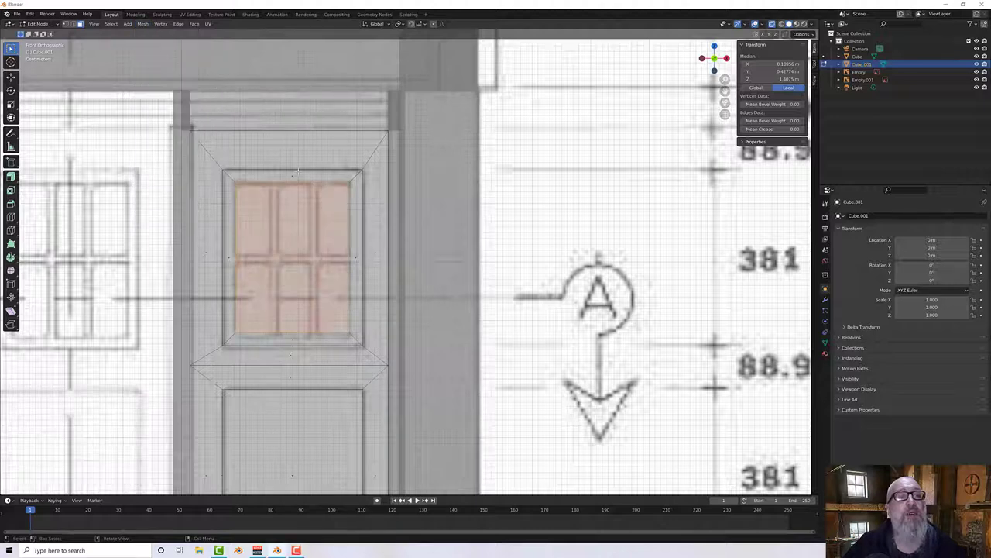
Step: Check the window face's separation by selecting linked geometry from it and from the door frame, and clear the selection
middle_click_drag(298, 172, 469, 248)
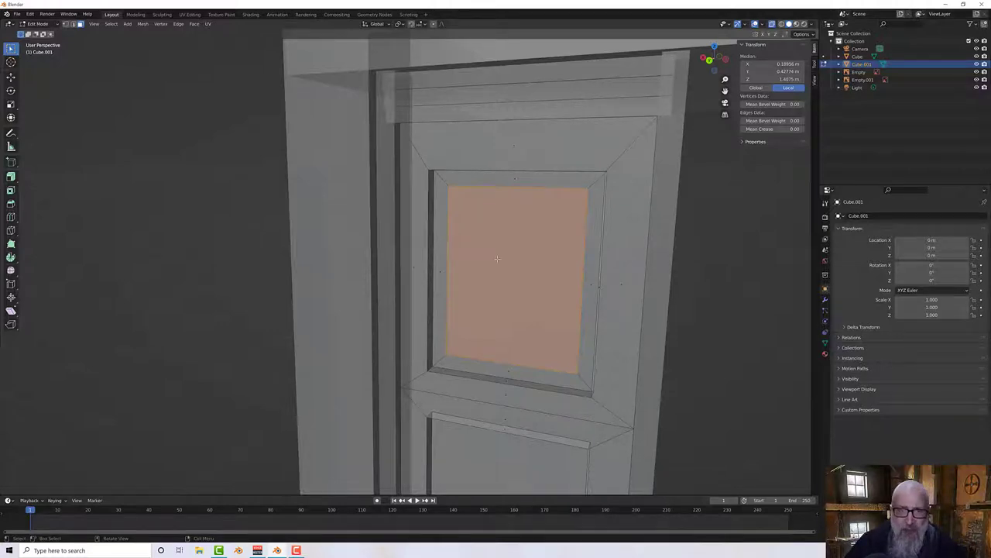
middle_click_drag(491, 235, 507, 236)
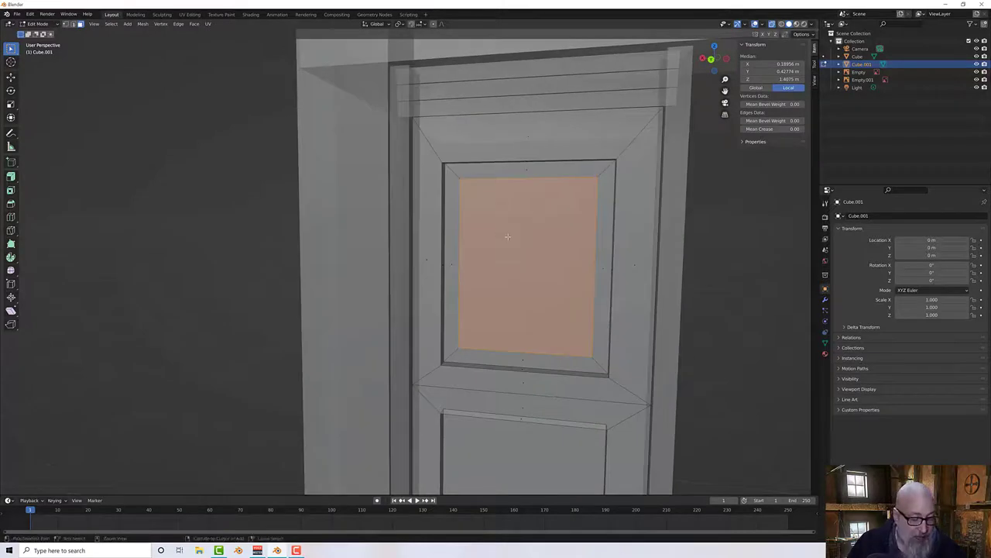
key("ctrl+l")
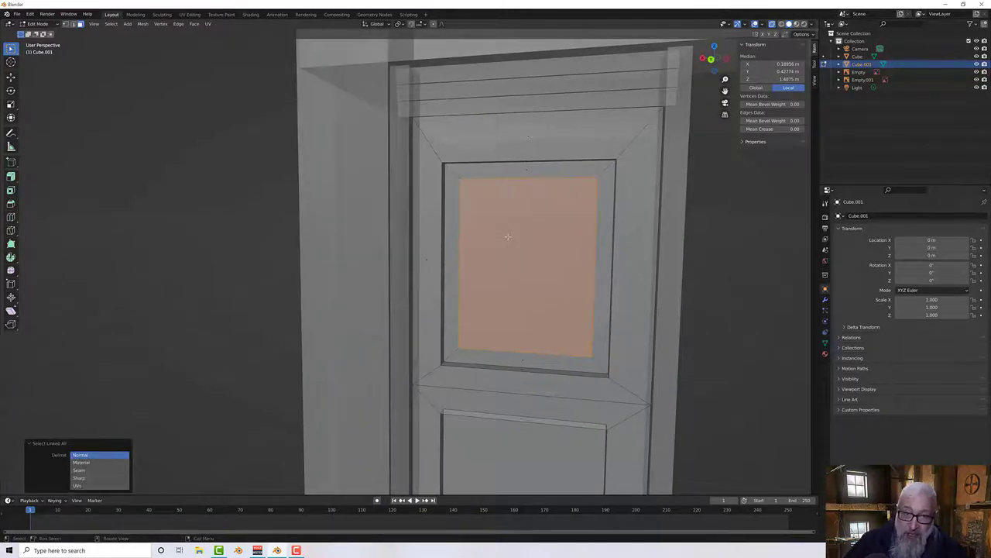
left_click(437, 231)
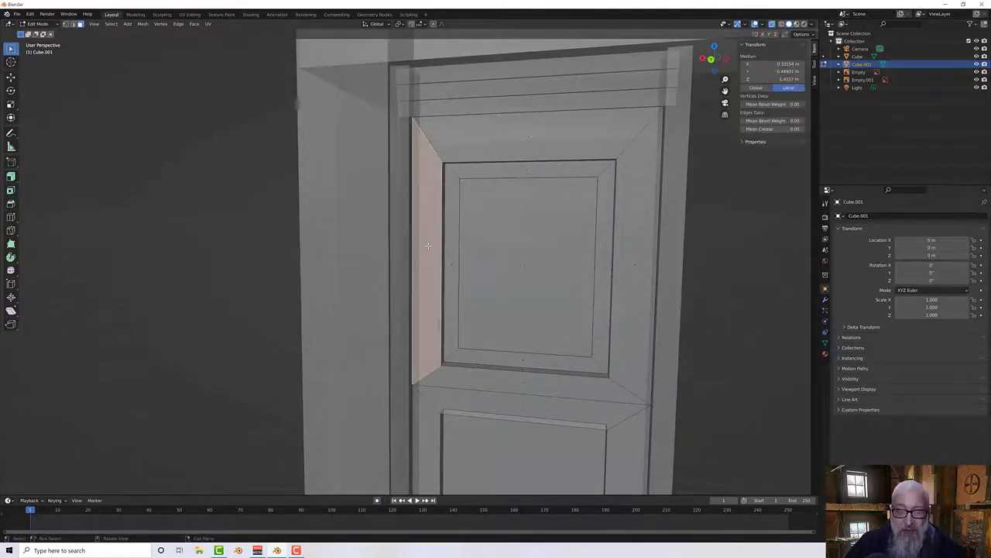
key("ctrl+l")
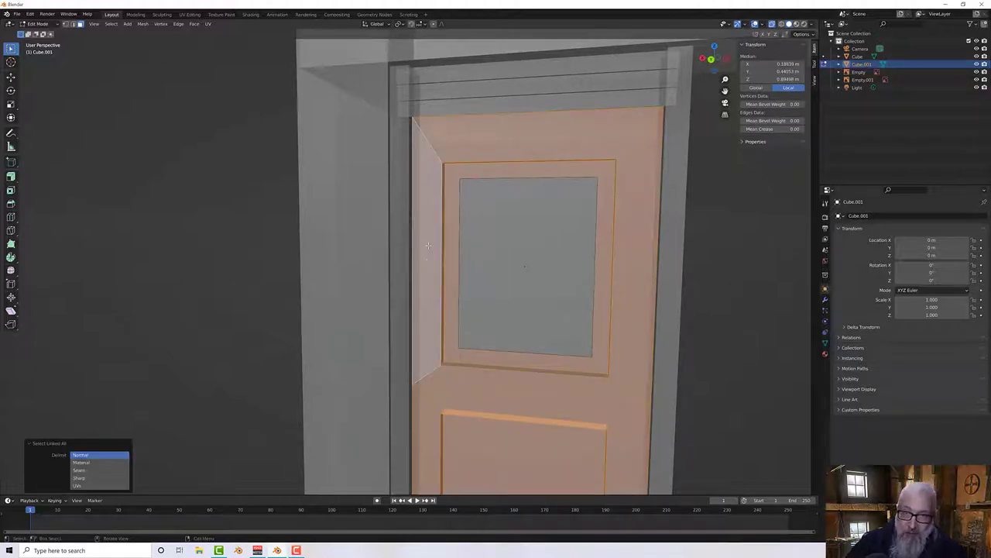
key("alt+a")
mouse_move(500, 247)
middle_mouse_down()
mouse_move(534, 275)
mouse_move(509, 259)
middle_mouse_up()
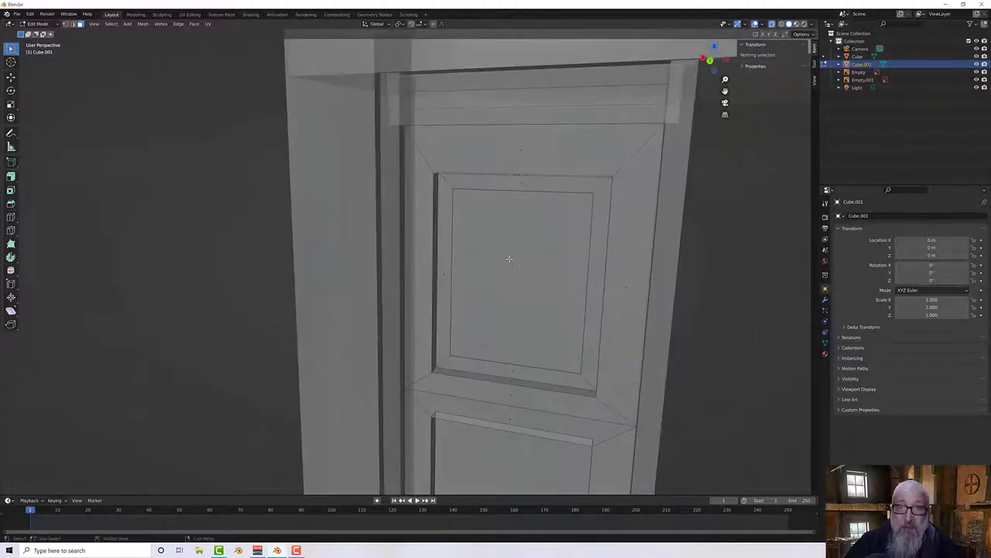
Step: Turn off X-ray, select the split window face and hide all unselected geometry in the door mesh
left_click(771, 24)
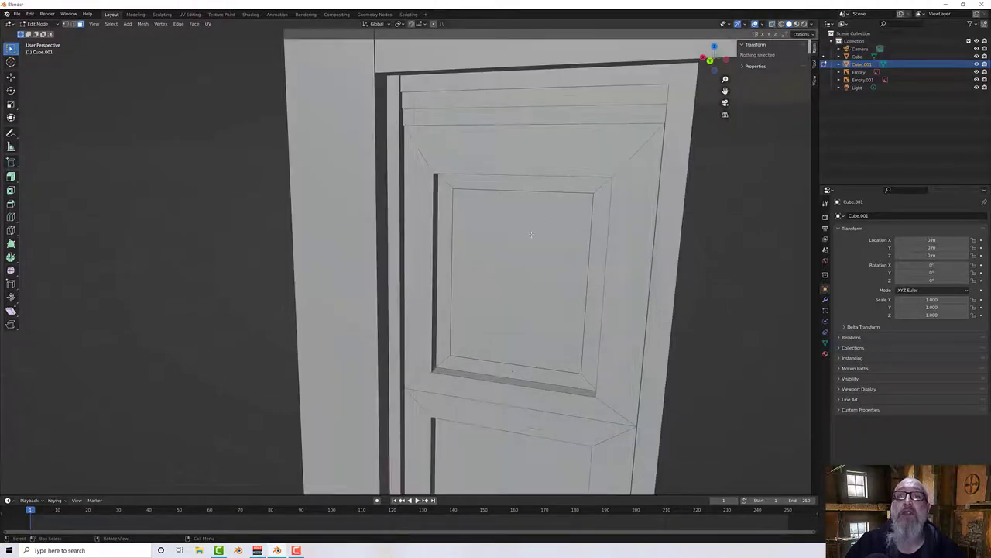
left_click(549, 273)
middle_click_drag(549, 273, 457, 254)
key("shift+h")
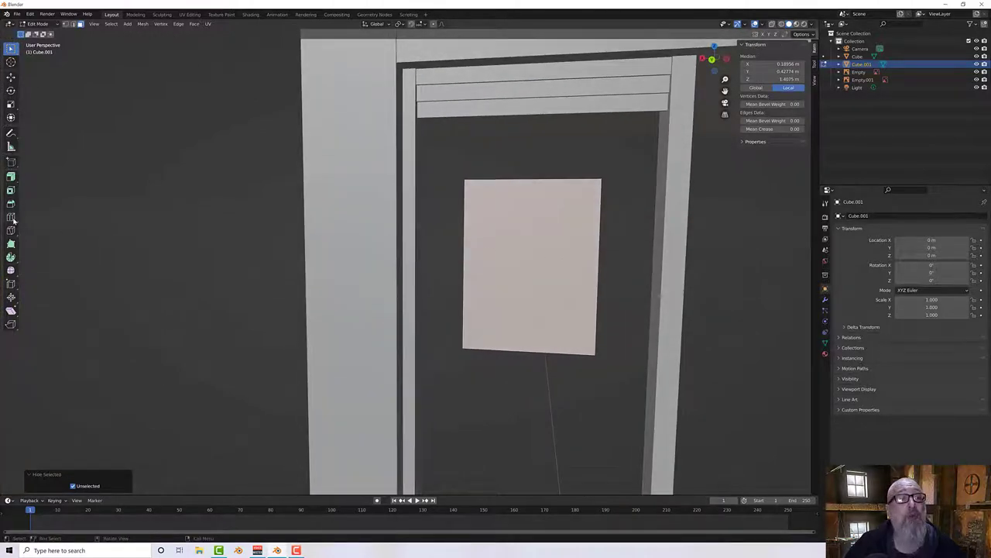
Step: Divide the isolated window face into six panes with one horizontal loop cut and two vertical loop cuts
left_click(13, 220)
left_click(462, 266)
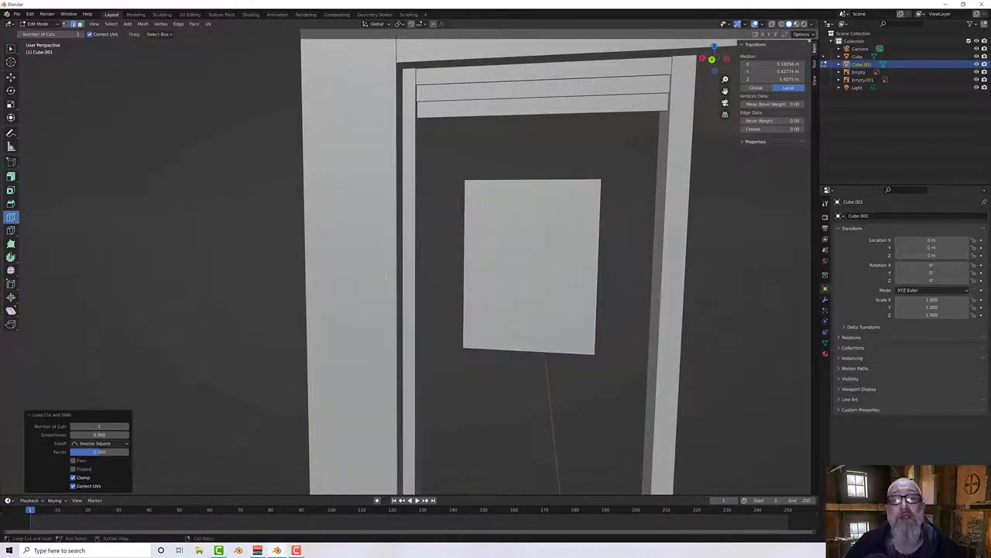
left_click(529, 180)
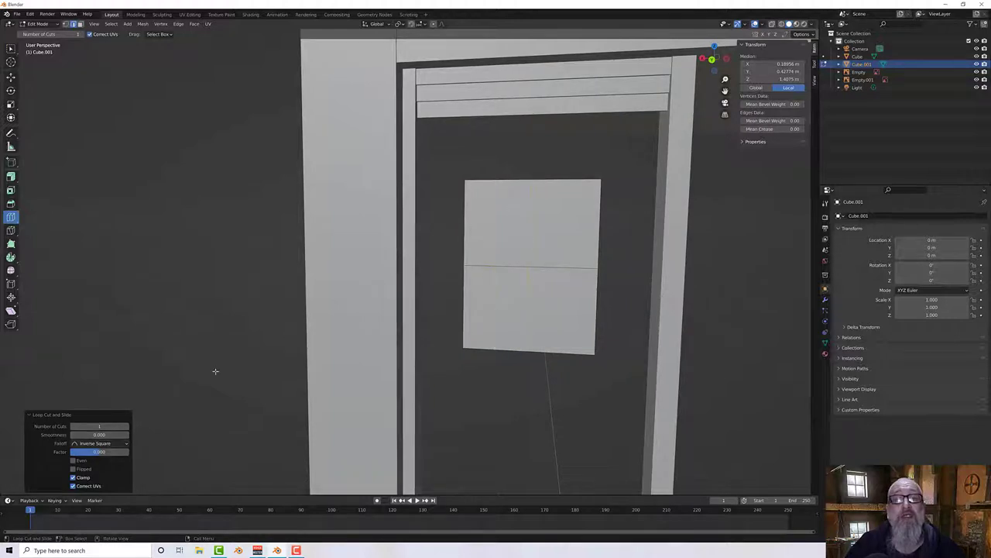
left_click(127, 426)
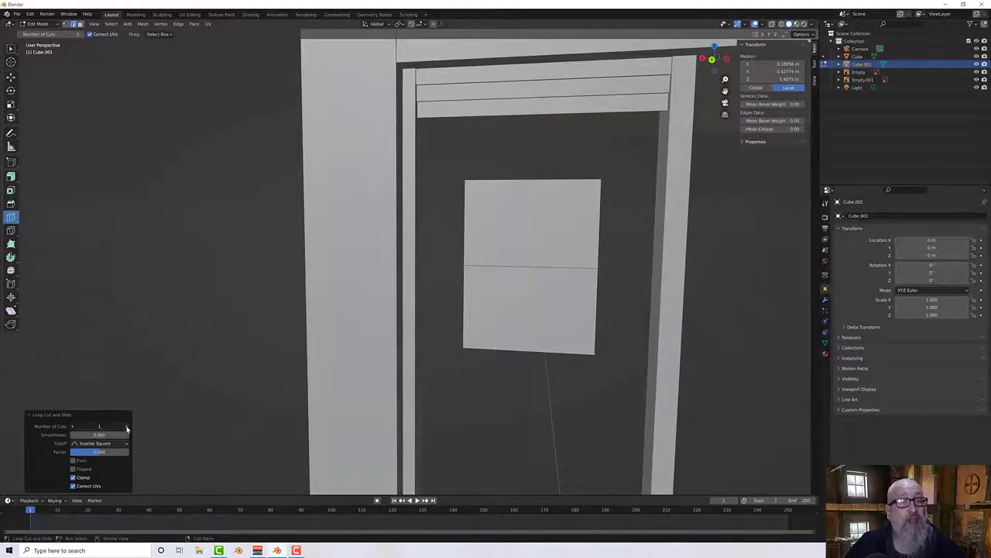
middle_click_drag(438, 395, 426, 374)
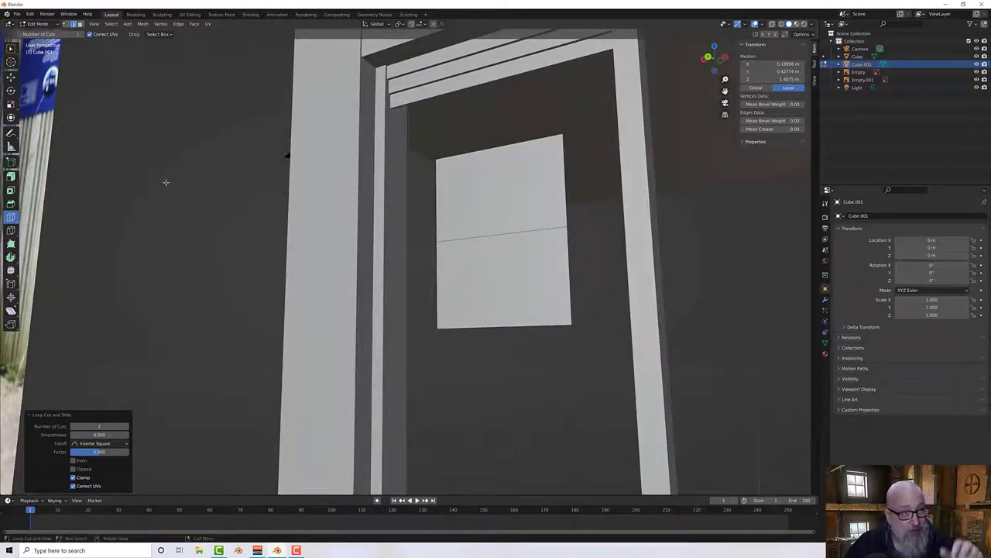
Step: In face mode, select all six window panes and inset them individually by about 0.014 m
left_click(79, 25)
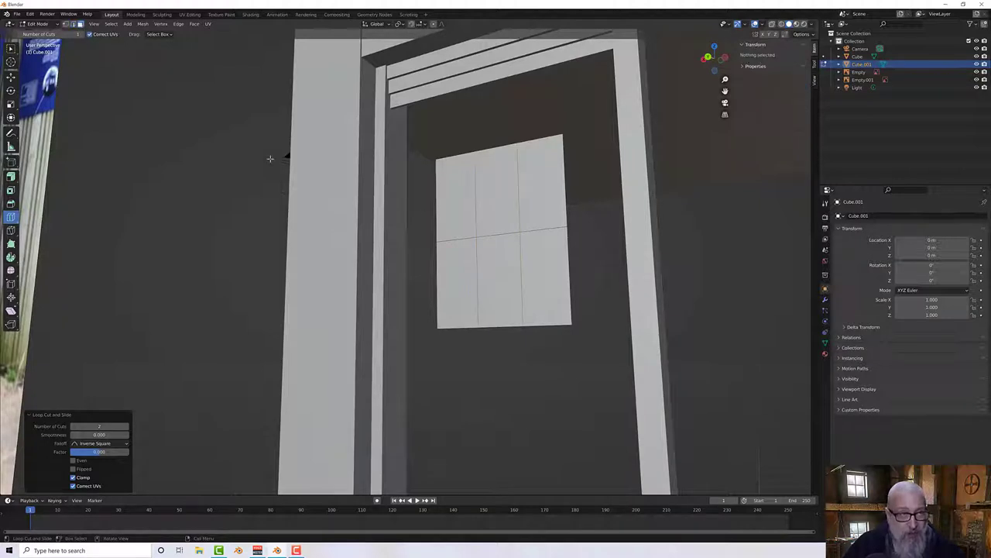
left_click(11, 48)
left_click(461, 206)
left_click(497, 188, "shift")
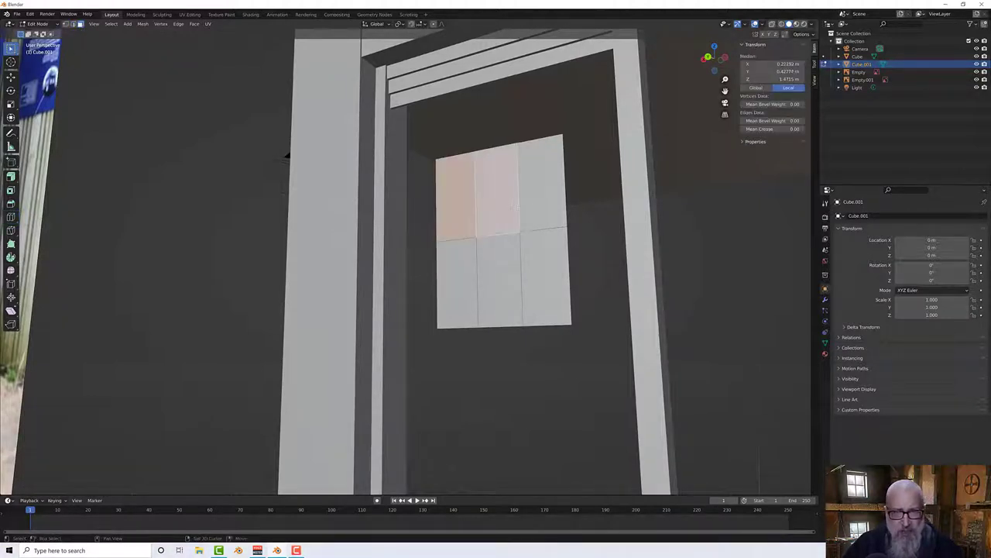
left_click(541, 184, "shift")
left_click(545, 279, "shift")
left_click(500, 281, "shift")
left_click(459, 264, "shift")
middle_click_drag(459, 263, 492, 274)
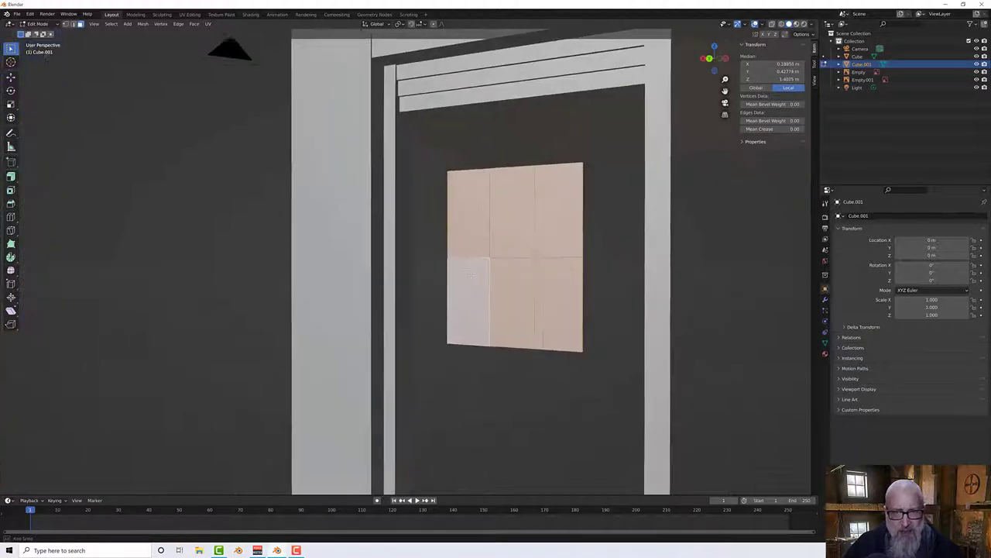
key("i")
key("i")
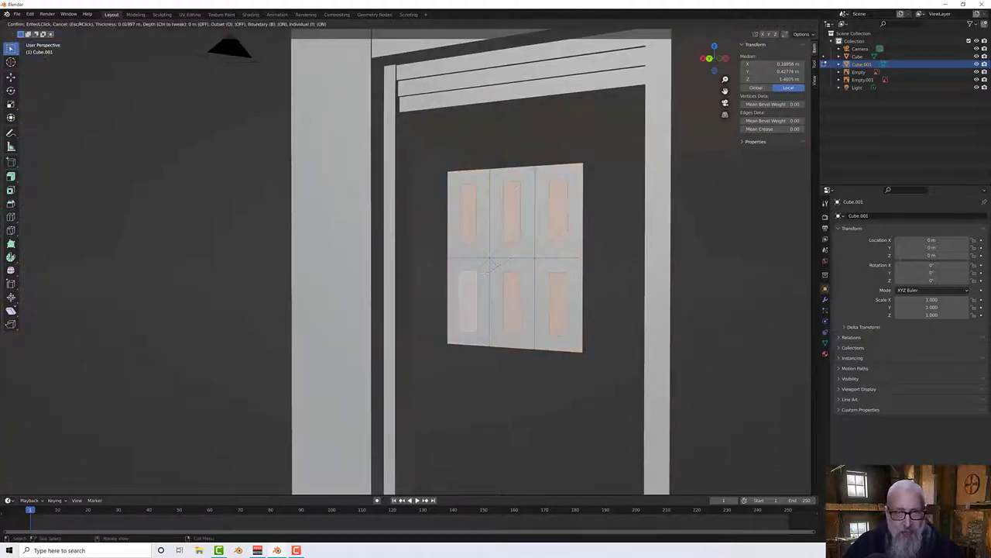
left_click(493, 276)
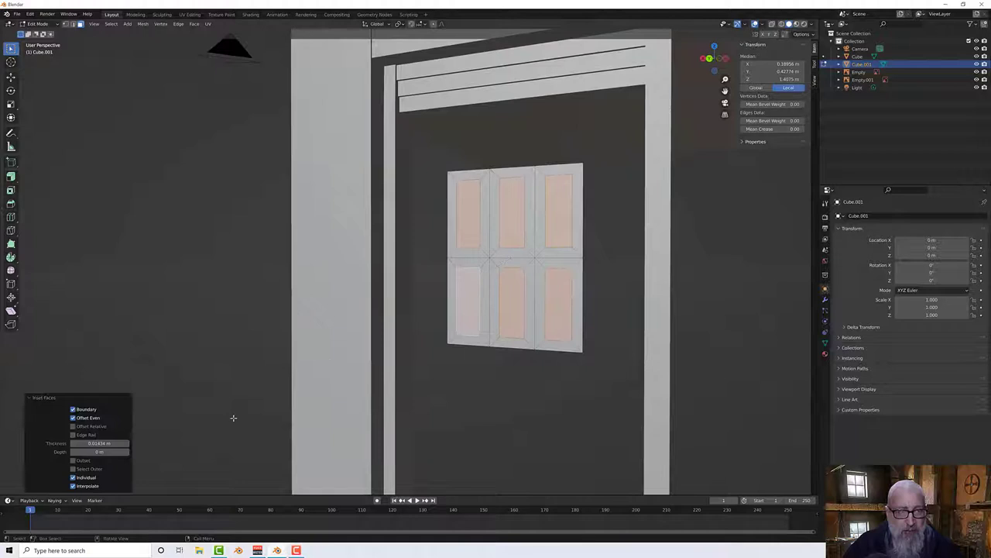
Step: Compare the pane inset with Individual off and on, keep it on, and set the thickness to 0.01 m
left_click(73, 478)
left_click(73, 478)
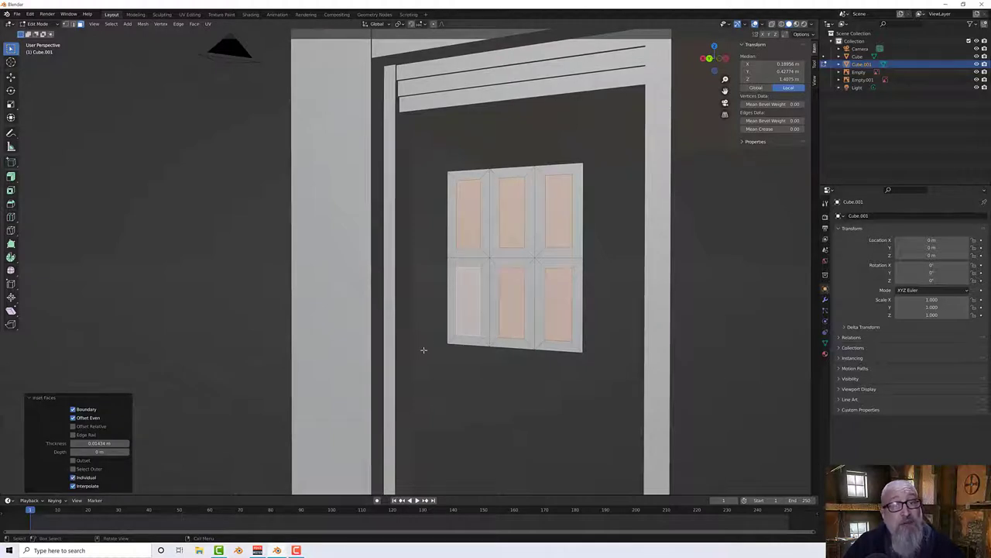
middle_click_drag(457, 330, 431, 337)
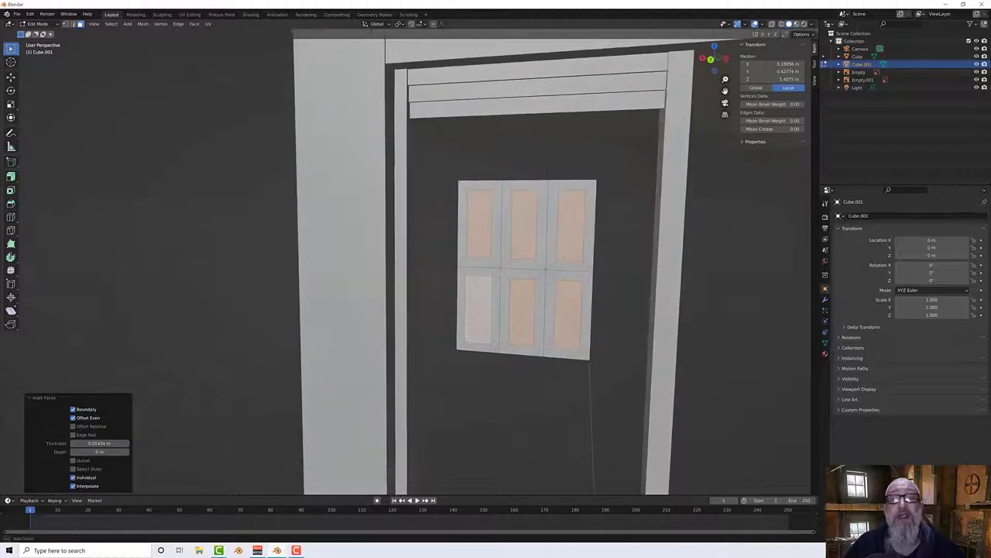
left_click(100, 443)
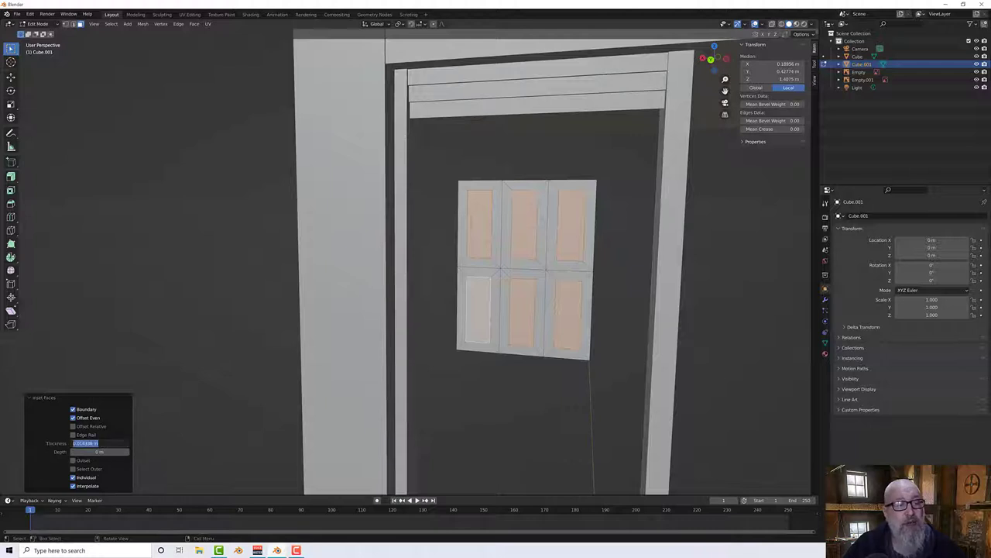
type("0.01")
key("Return")
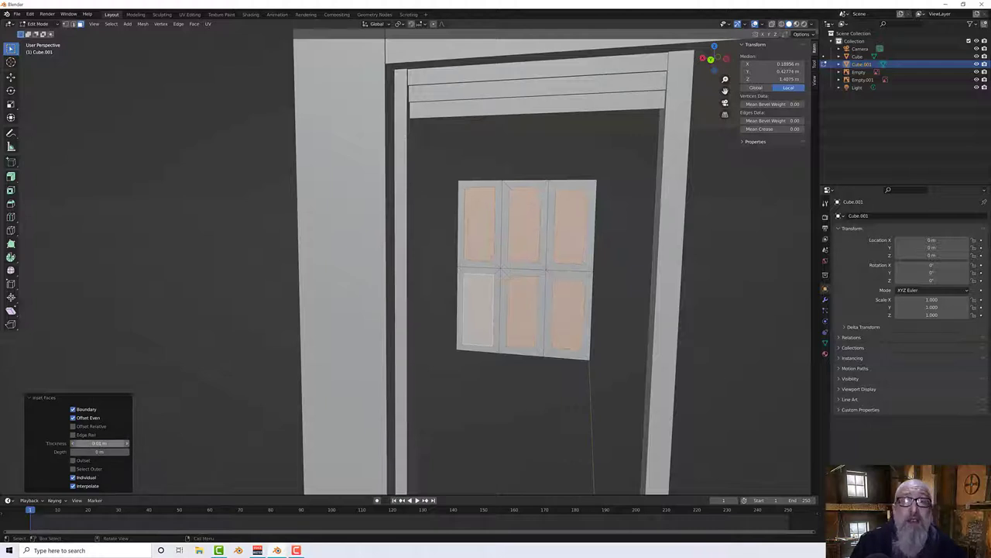
Step: Extrude the six inset pane faces inward along their normals by about 0.009 m to recess the glass behind the bars
middle_click_drag(187, 385, 31, 201)
left_click(11, 177)
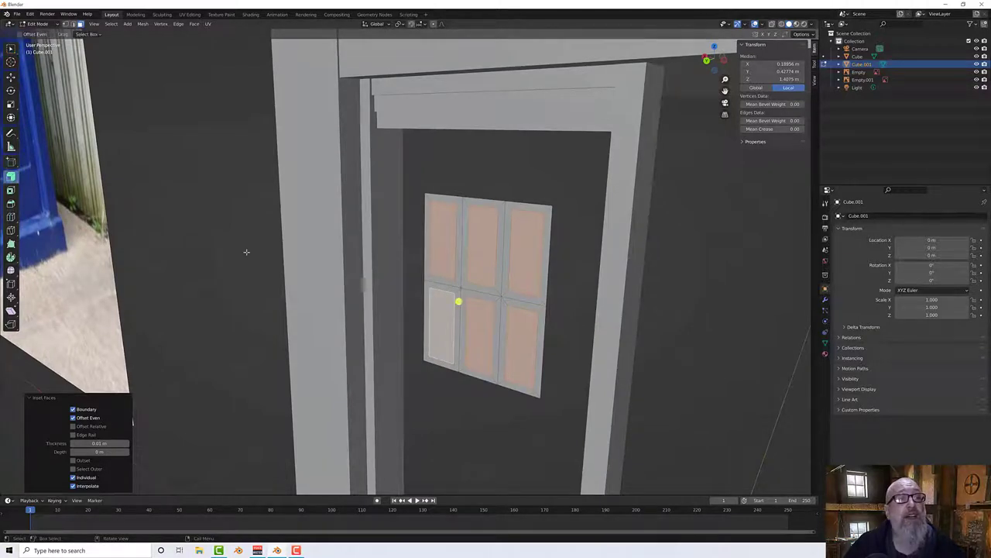
middle_click_drag(458, 299, 393, 316)
key("alt+s")
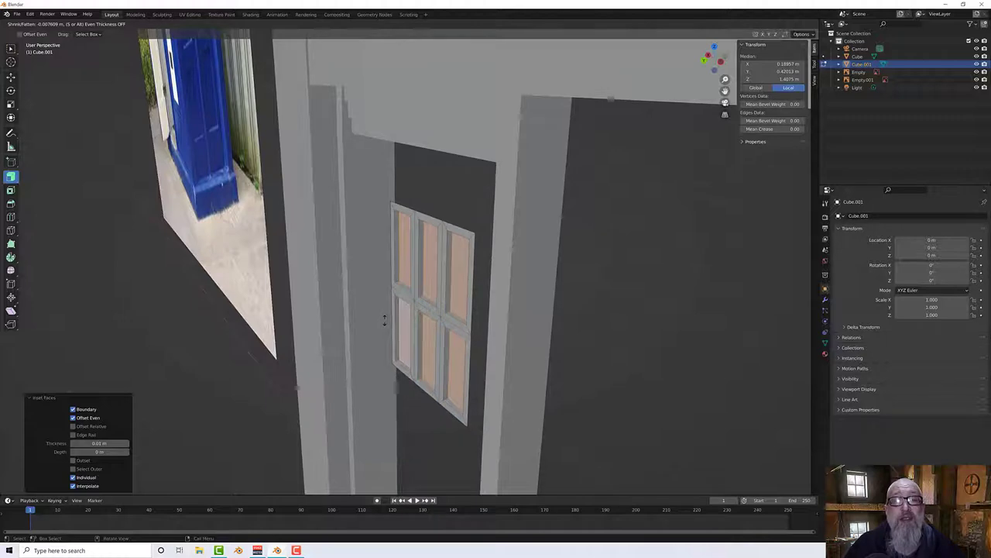
left_click(399, 316)
middle_click_drag(408, 335, 444, 335)
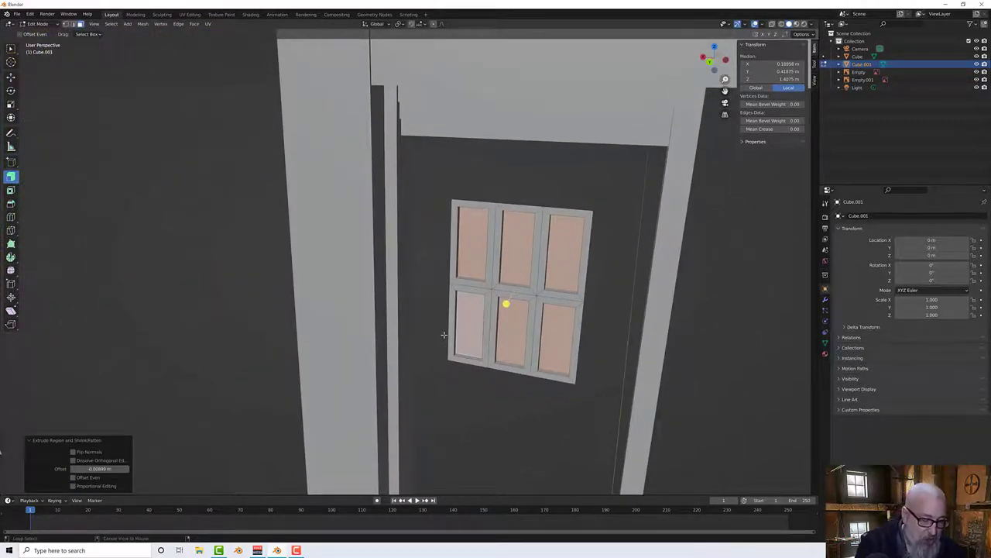
Step: Reveal the hidden door geometry, clear the selection, and inspect the finished window from the front and from inside the box
key("alt+h")
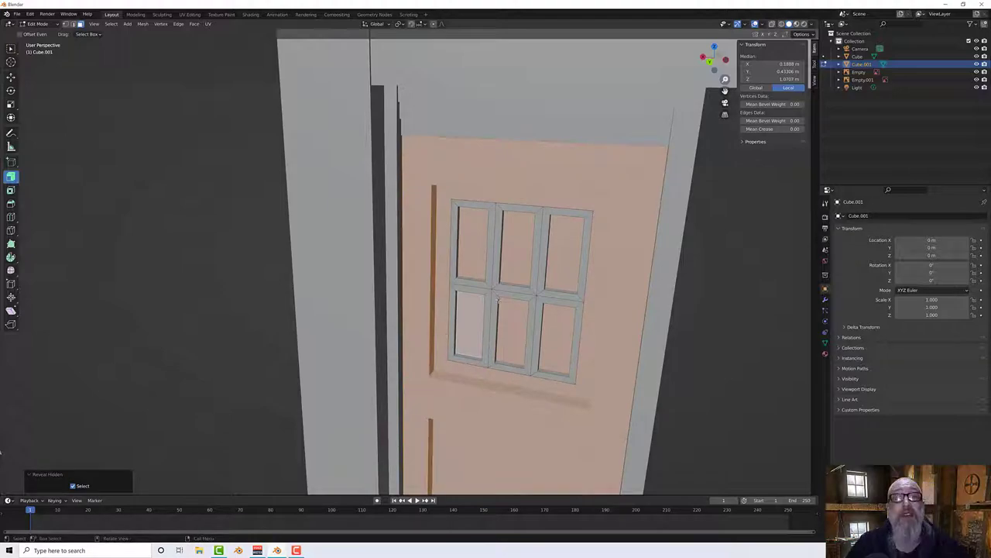
middle_click_drag(573, 465, 419, 473)
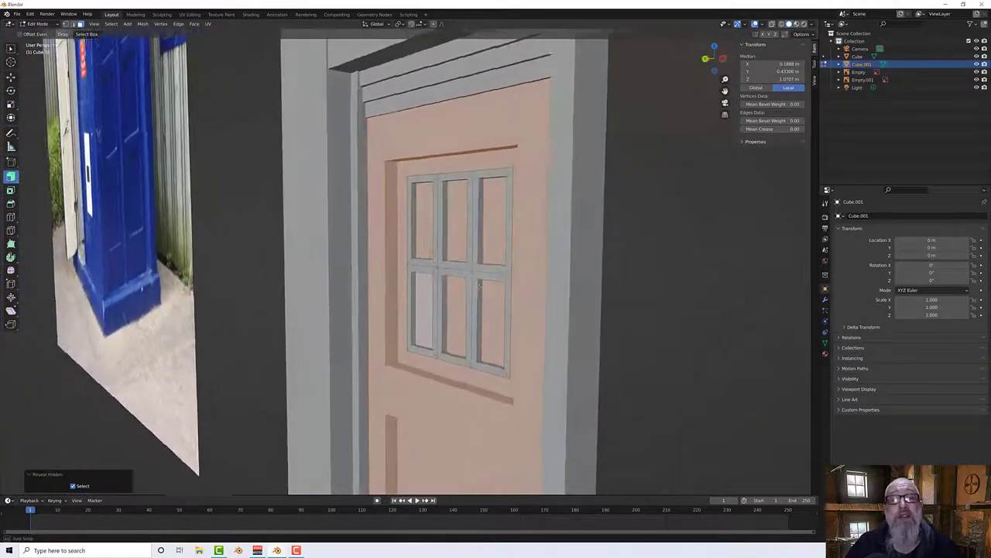
middle_click_drag(480, 285, 497, 286)
left_click(659, 288)
scroll(659, 291, "down", 4)
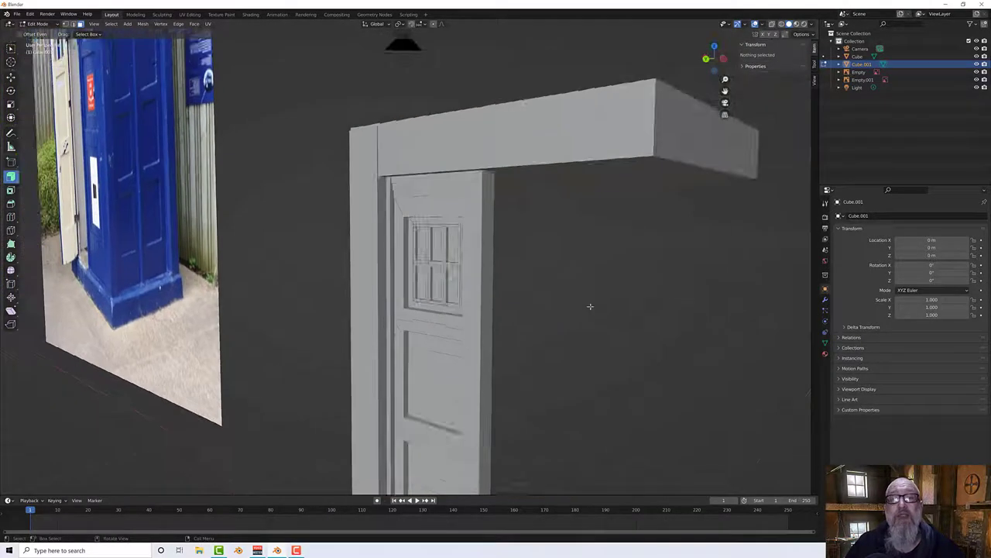
scroll(590, 306, "down", 5)
middle_click_drag(564, 308, 346, 244)
scroll(346, 244, "up", 3)
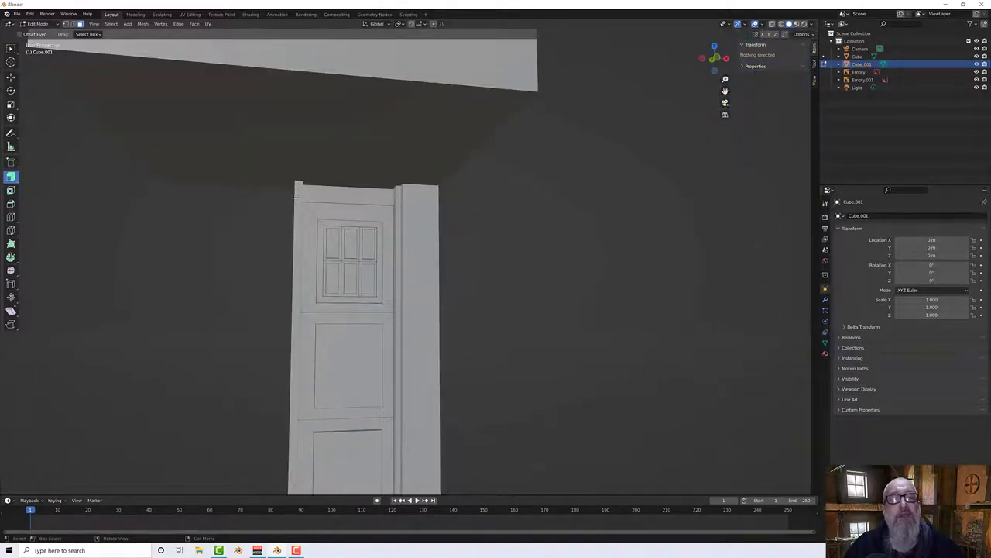
middle_click_drag(294, 194, 472, 236)
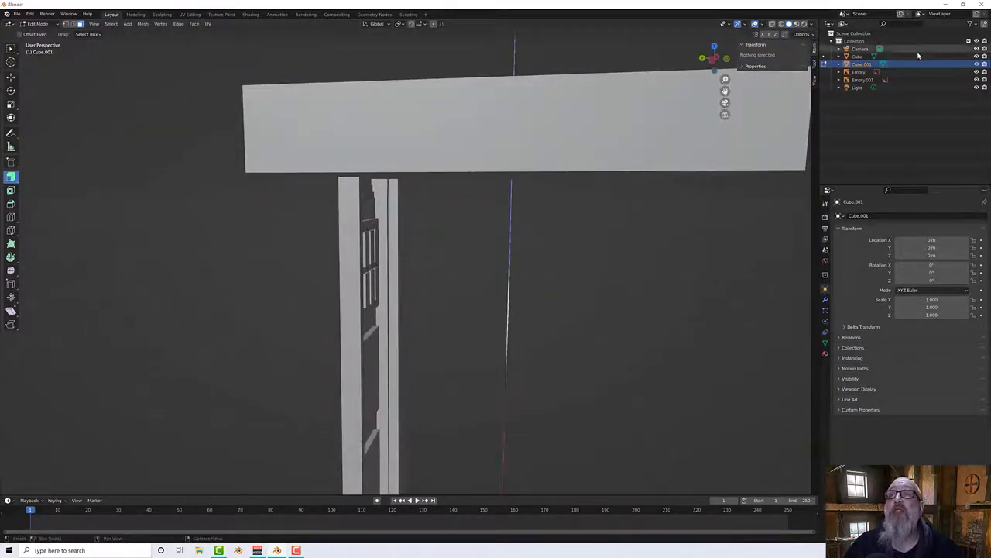
Step: Leave the door's edit mode, select the main box structure object and hide all other objects
key("Tab")
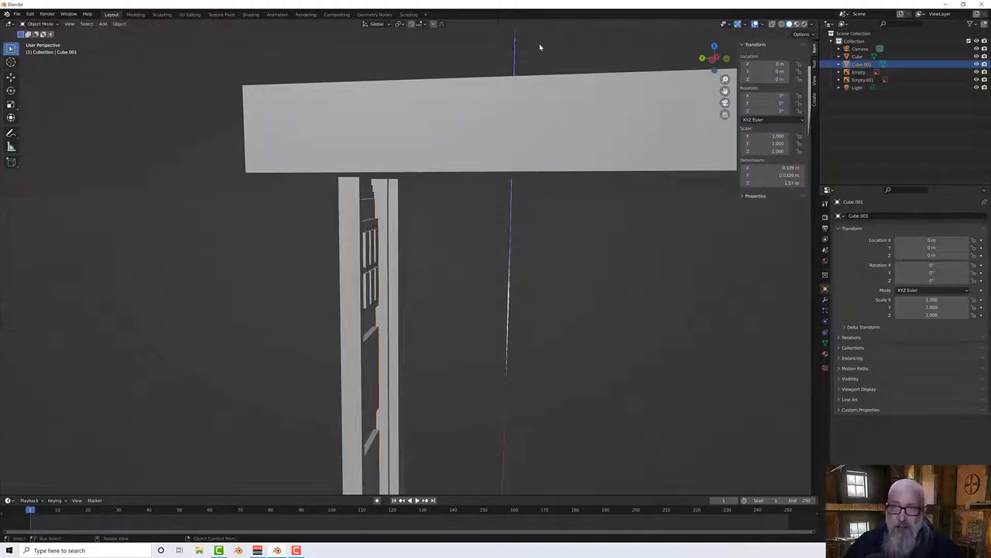
left_click(557, 271)
middle_click_drag(558, 271, 511, 263)
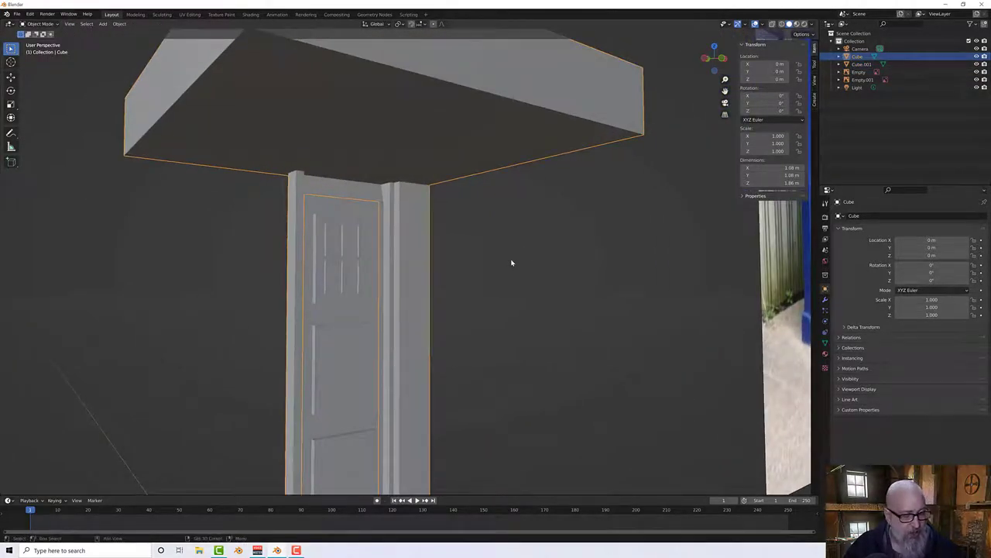
key("shift+h")
middle_click_drag(509, 261, 396, 87)
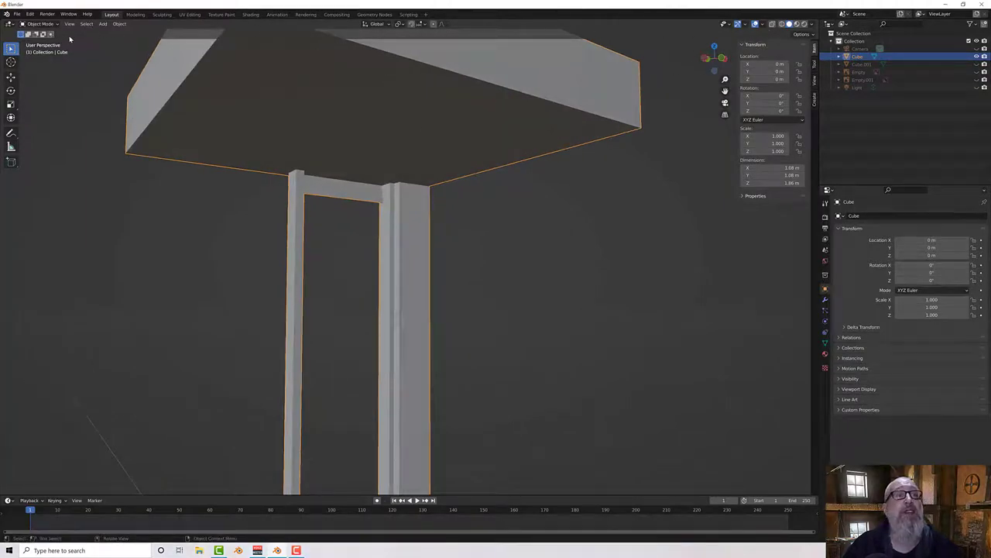
Step: In the box structure mesh, delete one tall inside face from each of the two door frame posts
key("Tab")
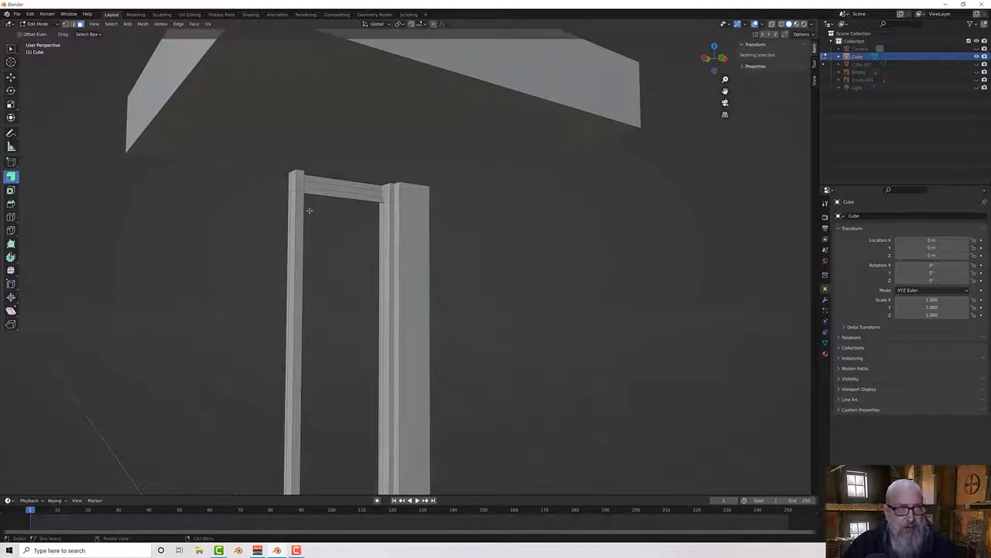
left_click(313, 443)
left_click(314, 348)
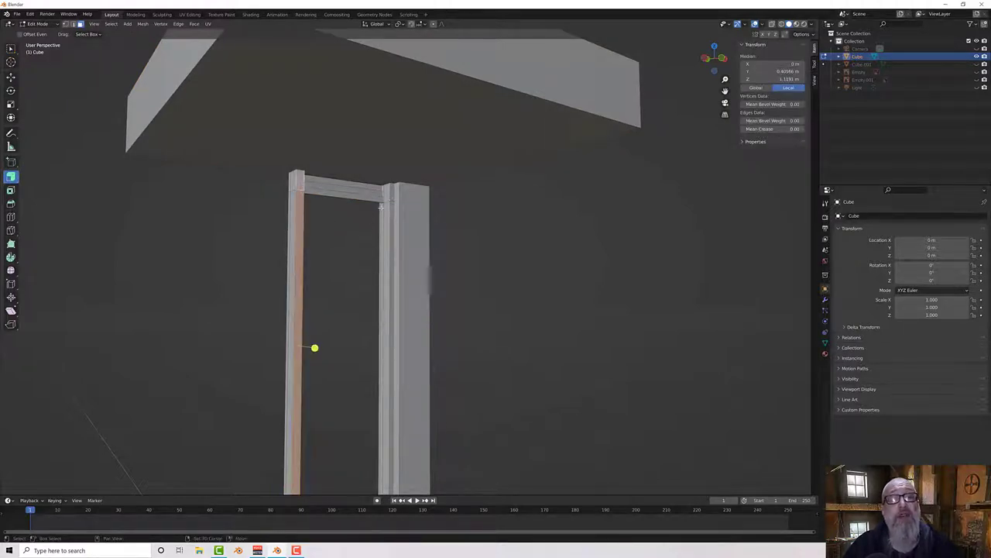
middle_click_drag(367, 346, 424, 202)
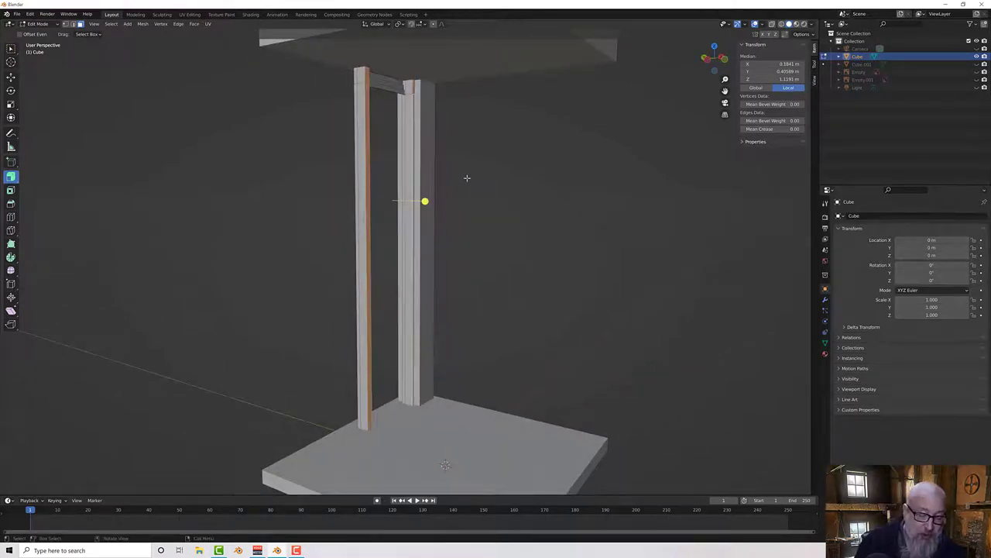
key("x")
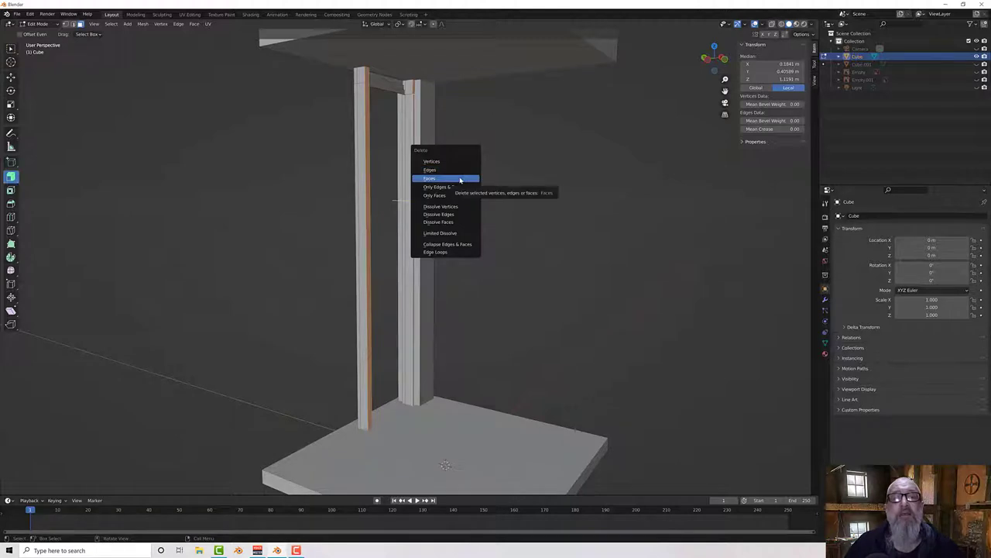
left_click(460, 179)
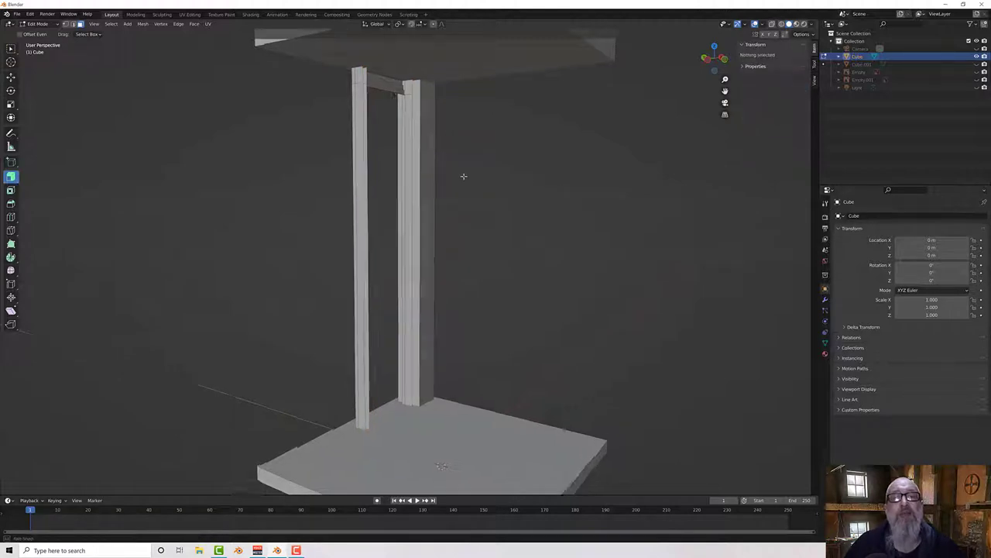
Step: Select the two inside faces of the corner post and examine the post between the roof block and the base
scroll(427, 127, "up", 5)
left_click(429, 125)
left_click(414, 126, "shift")
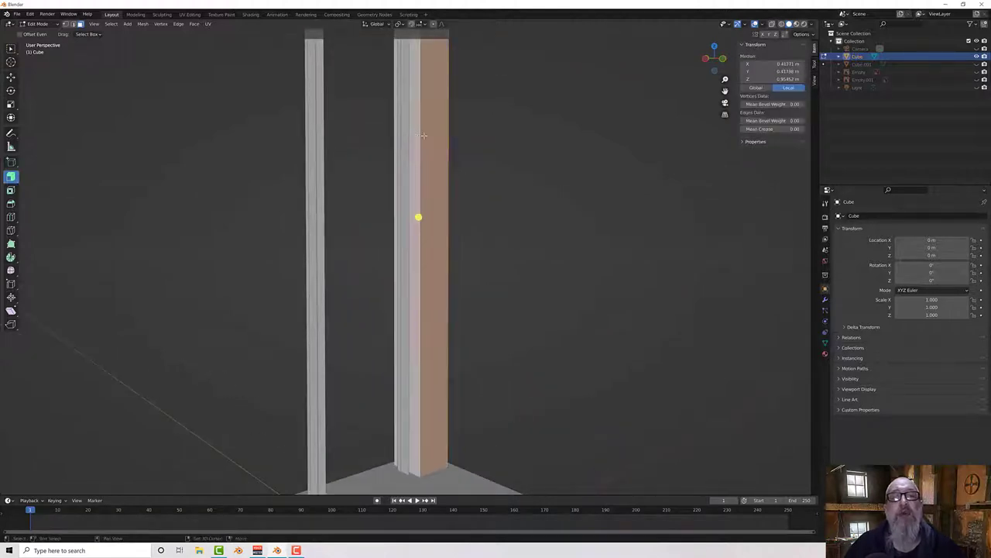
mouse_move(418, 128)
middle_mouse_down()
mouse_move(452, 159)
mouse_move(474, 165)
mouse_move(468, 151)
mouse_move(412, 124)
mouse_move(403, 136)
mouse_move(396, 108)
mouse_move(389, 210)
mouse_move(431, 217)
mouse_move(387, 96)
mouse_move(431, 142)
mouse_move(424, 147)
mouse_move(408, 122)
middle_mouse_up()
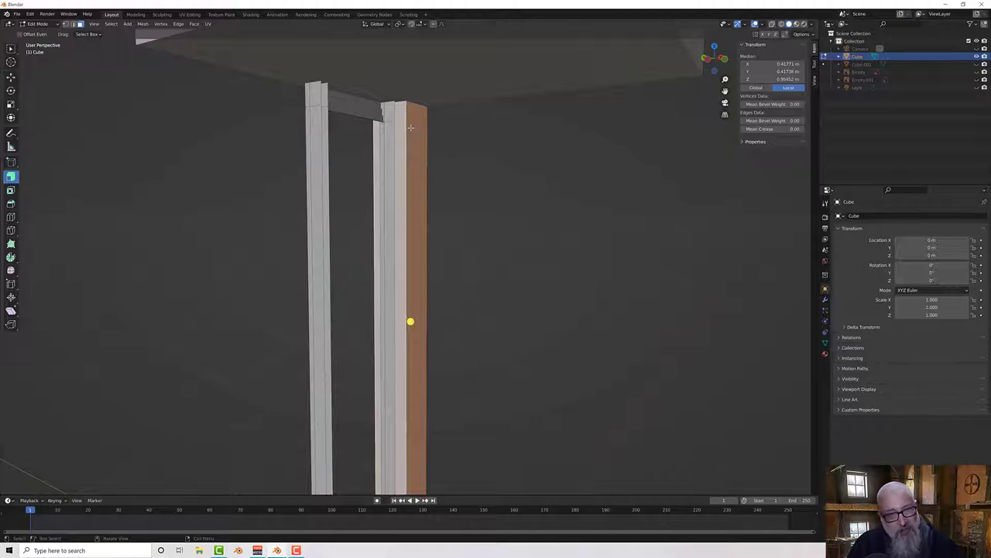
scroll(406, 114, "down", 3)
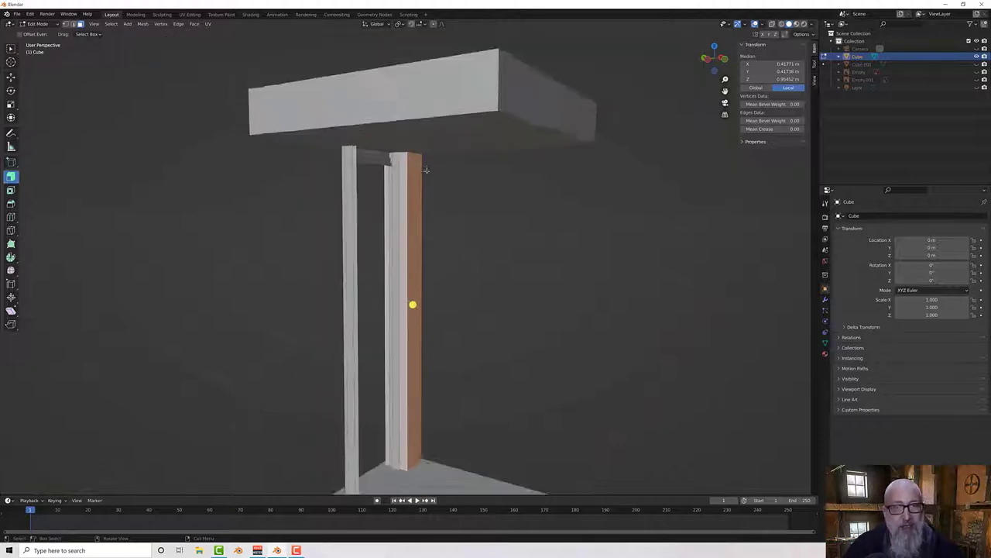
middle_click_drag(452, 312, 478, 346)
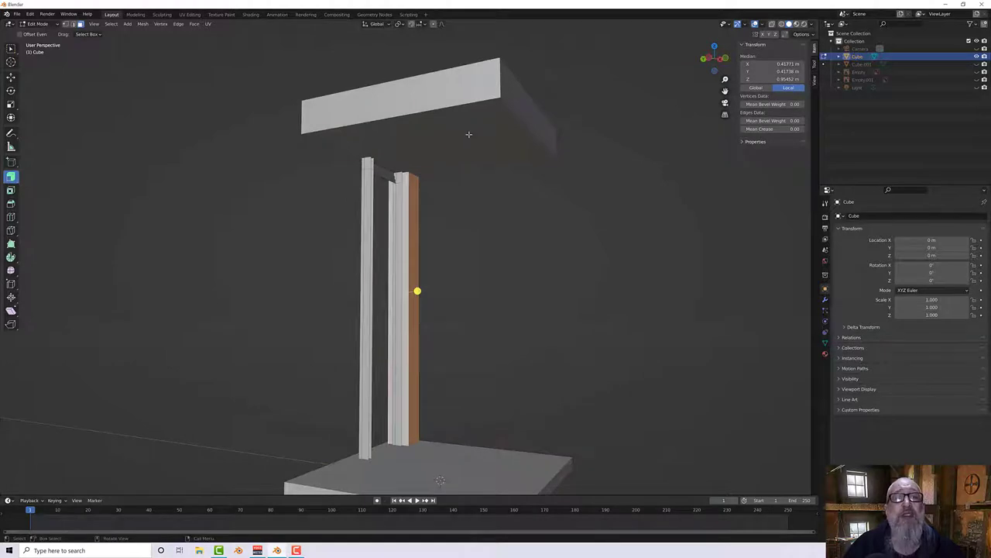
Step: Select all geometry linked to the roof block and the base slab and hide both
left_click(468, 134)
left_click(477, 453, "shift")
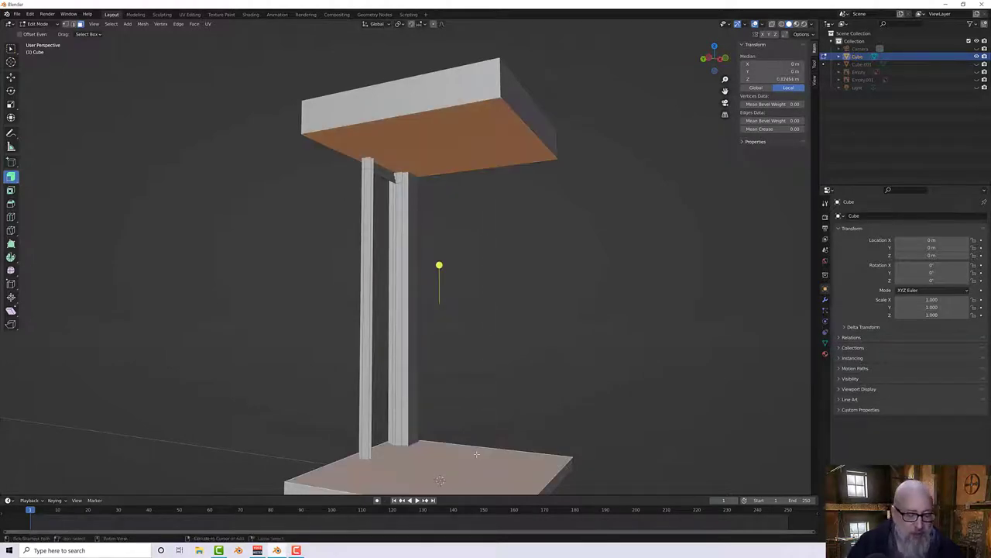
key("ctrl+l")
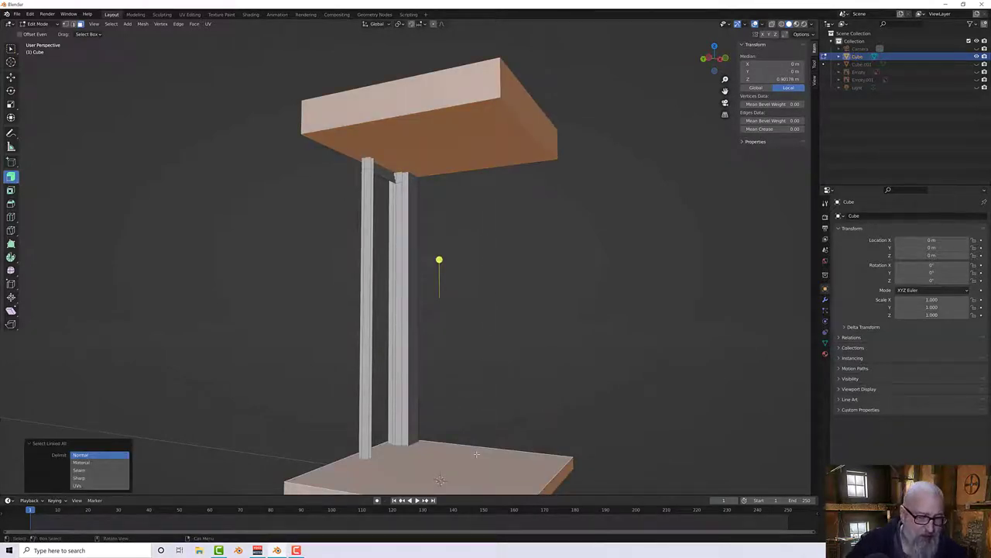
key("h")
Step: Delete the top and bottom end faces of the corner post and the door frame posts
middle_click_drag(449, 215, 416, 386)
left_click(404, 184)
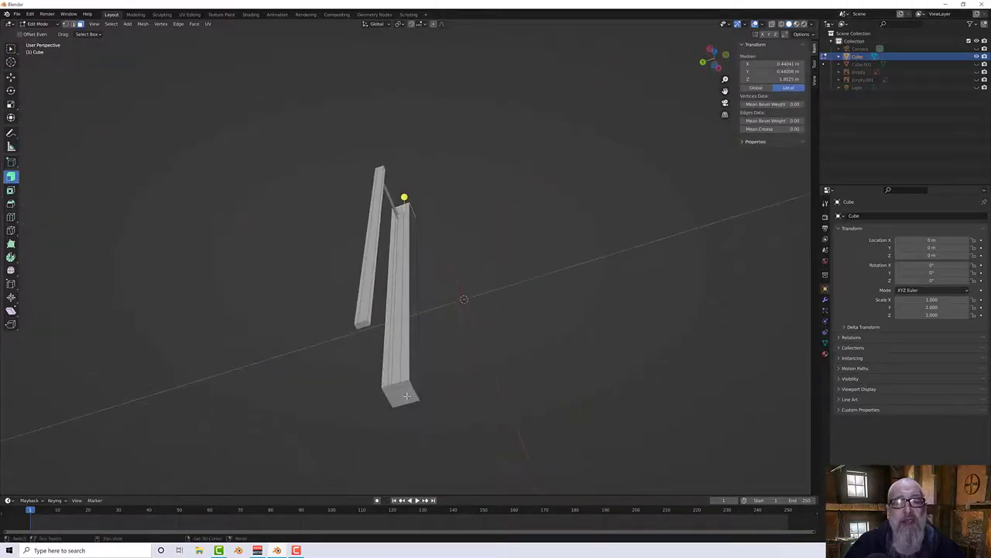
left_click(406, 396)
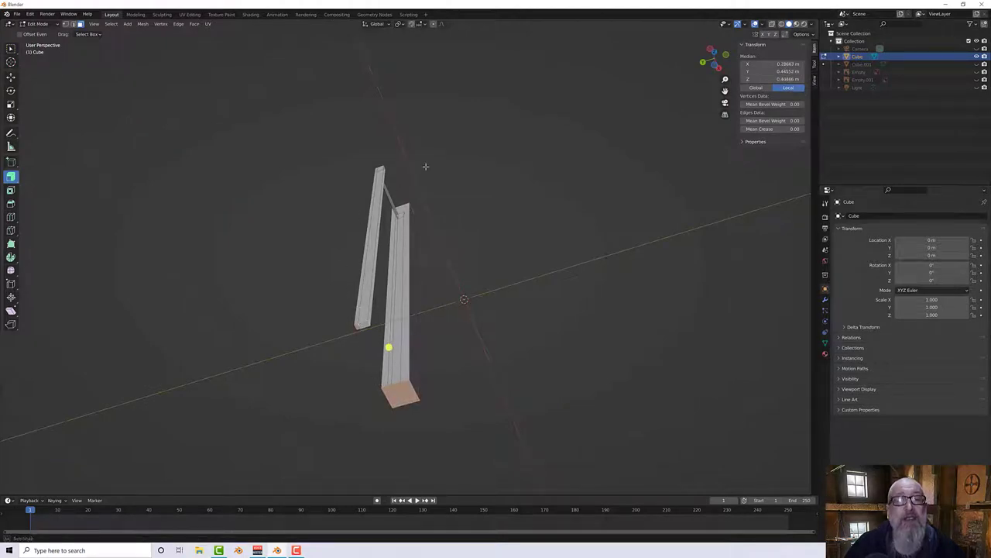
middle_click_drag(425, 166, 415, 280)
scroll(367, 265, "up", 3)
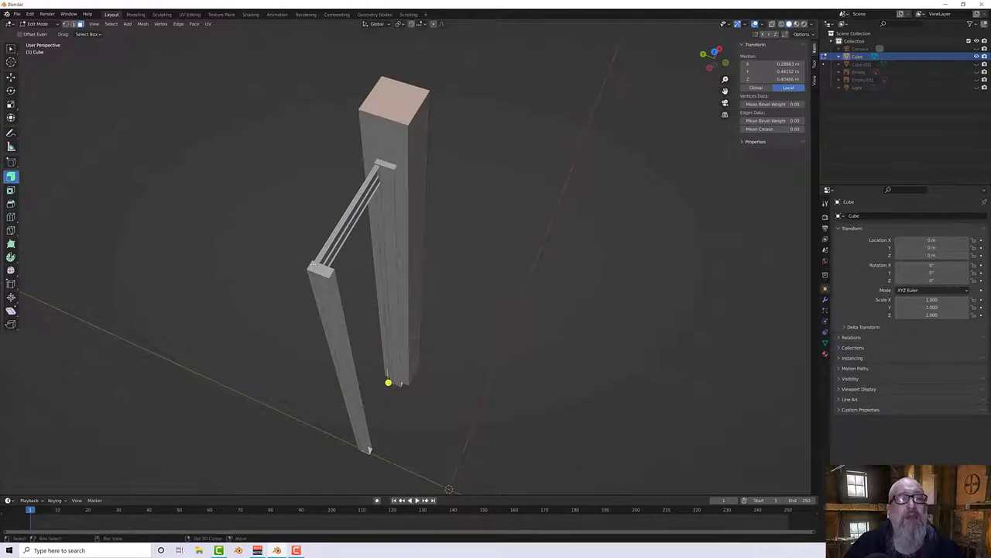
key("g")
key("x")
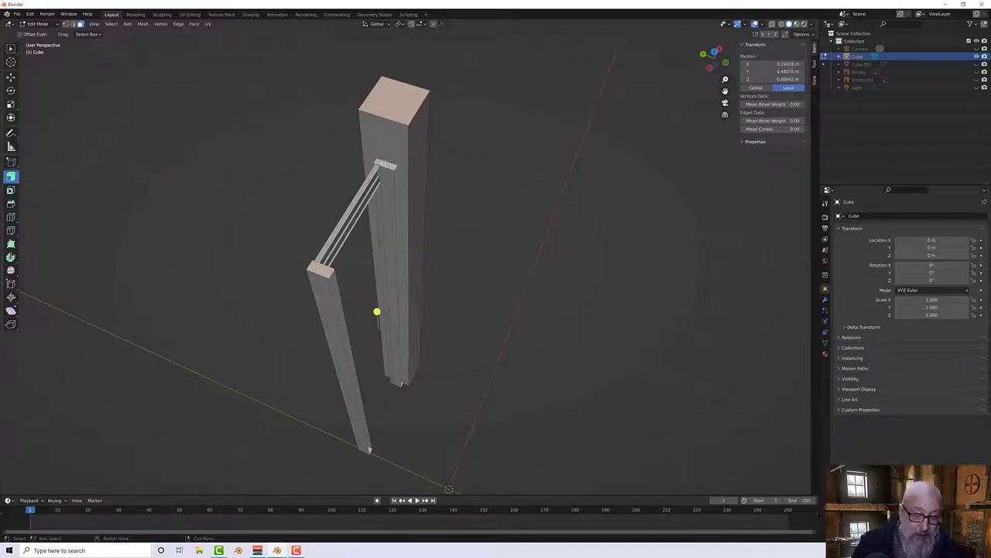
key("x")
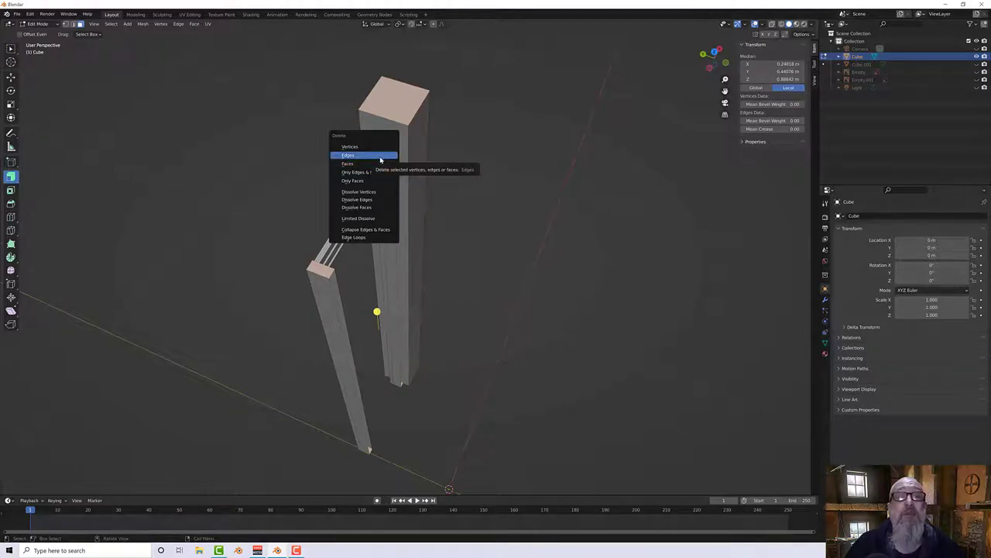
left_click(380, 157)
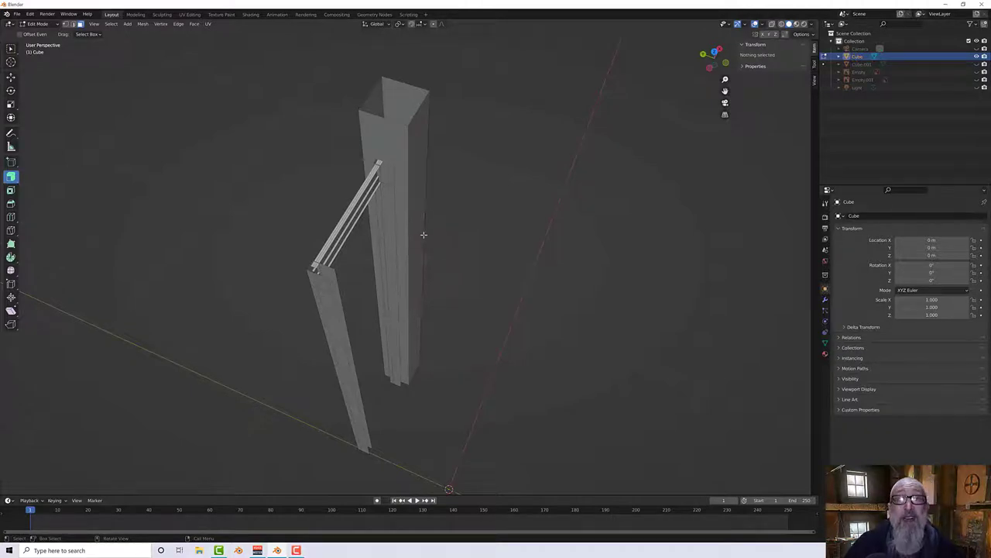
Step: Delete the top face of the horizontal lintel that joins the two door frame posts
middle_click_drag(424, 234, 496, 230)
scroll(501, 201, "up", 4)
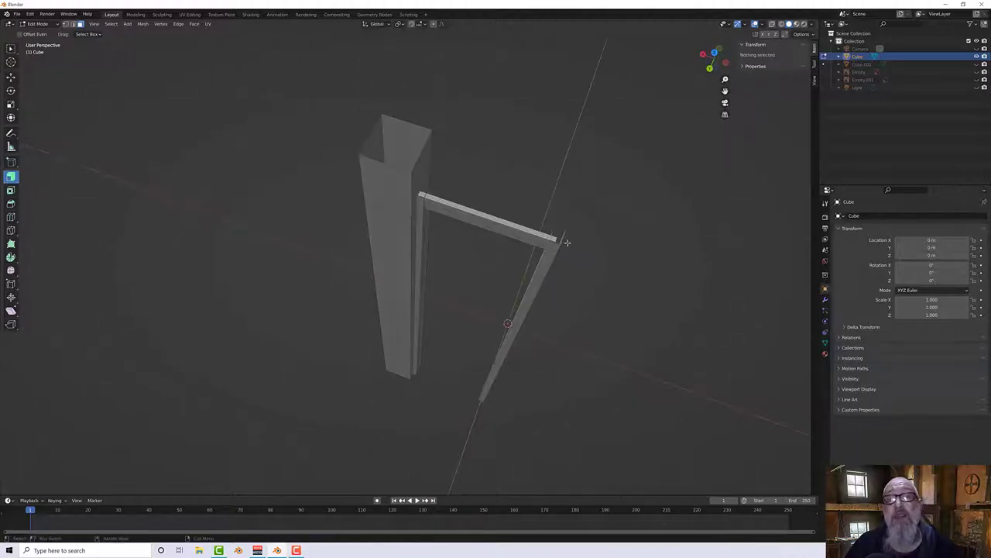
mouse_move(567, 242)
middle_mouse_down()
mouse_move(586, 237)
mouse_move(576, 258)
middle_mouse_up()
scroll(628, 247, "up", 4)
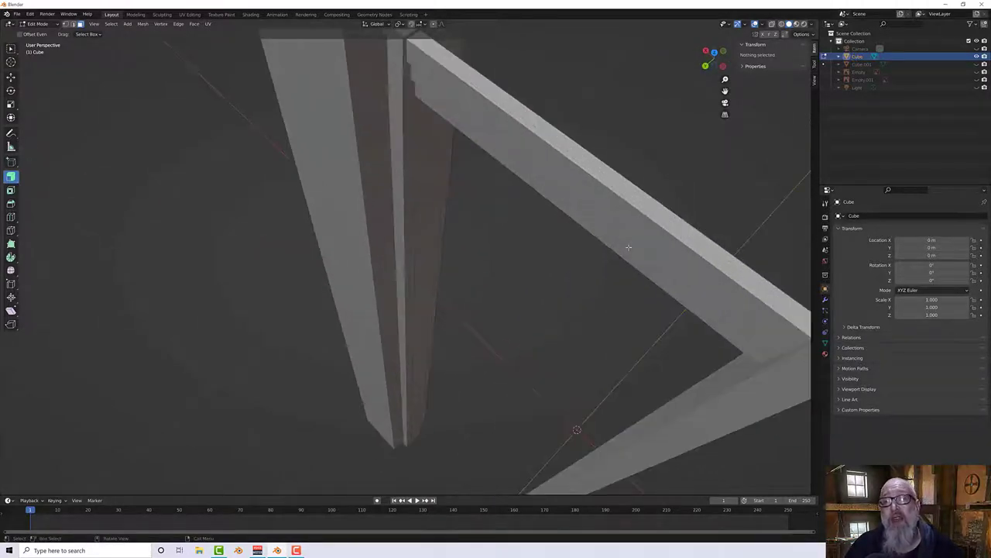
left_click(587, 135)
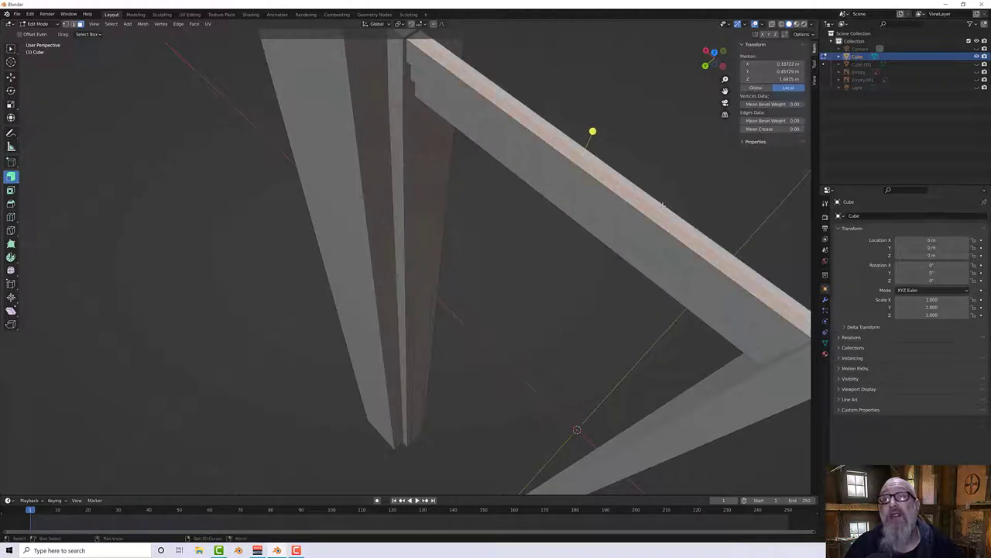
key("x")
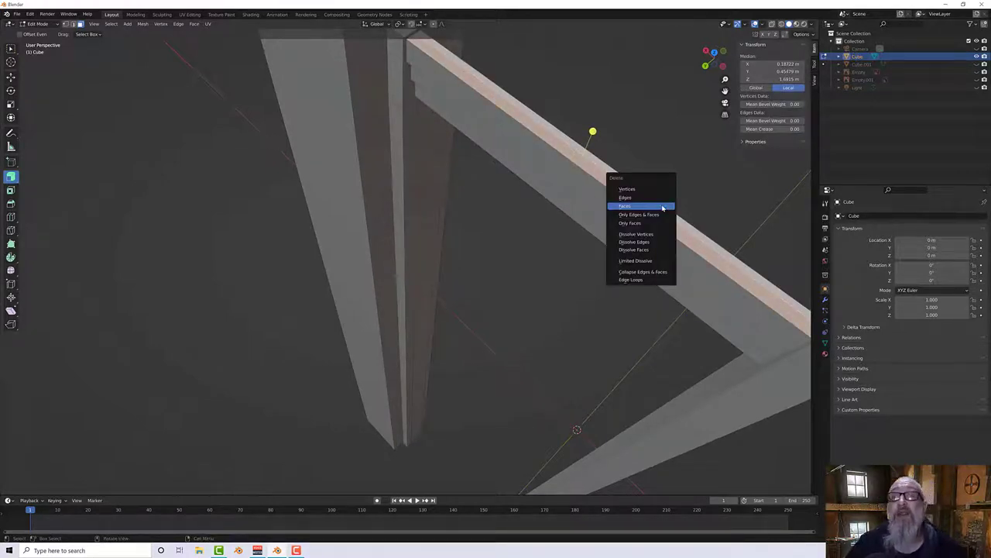
left_click(648, 207)
mouse_move(645, 210)
middle_mouse_down()
mouse_move(646, 256)
mouse_move(670, 167)
mouse_move(646, 173)
mouse_move(651, 220)
middle_mouse_up()
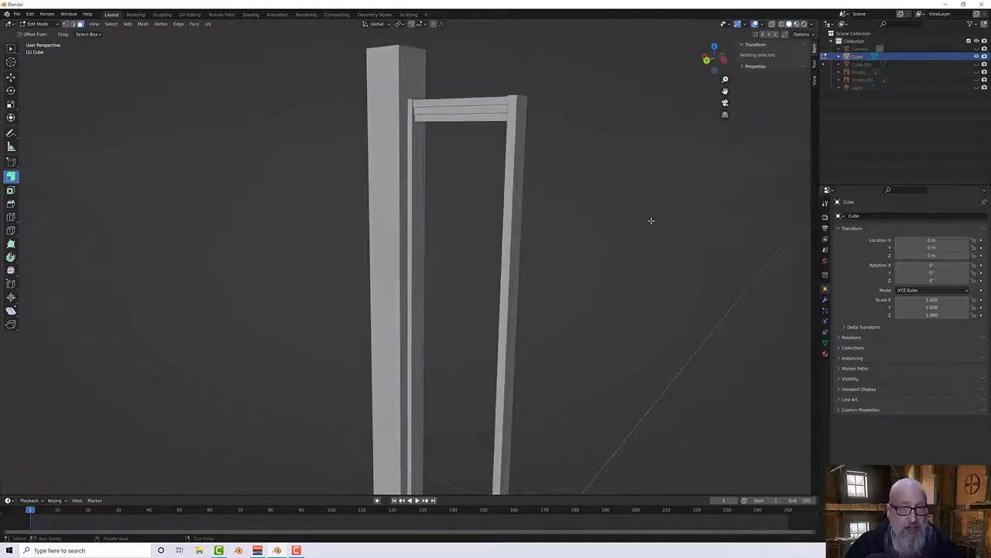
Step: Leave the box structure's edit mode, reveal all hidden objects and clear the selection
key("u")
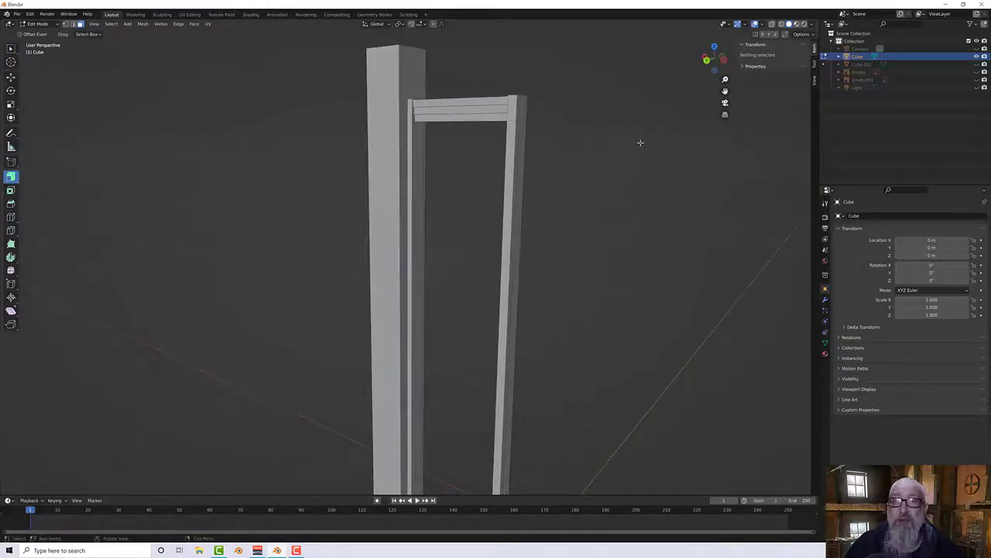
left_click(32, 25)
left_click(39, 30)
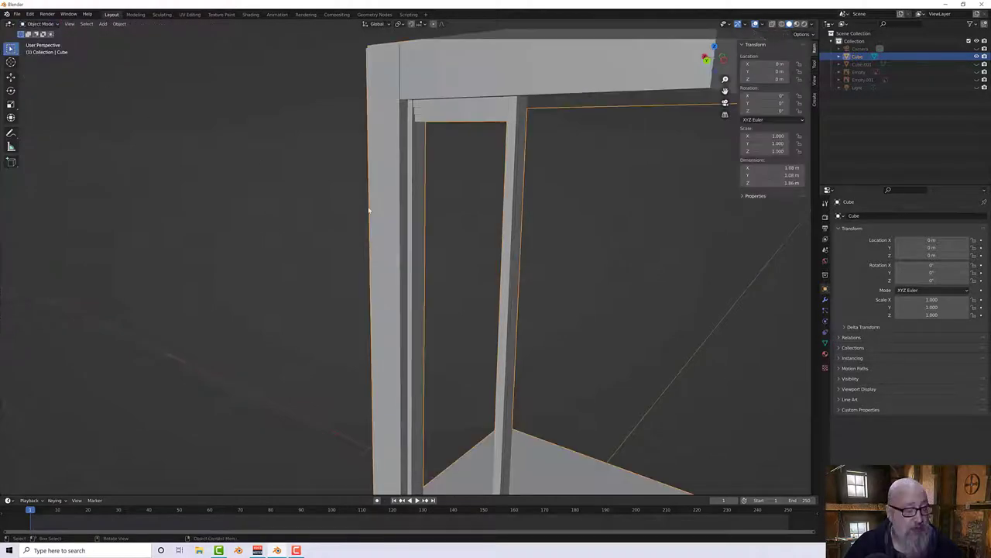
middle_click_drag(473, 238, 480, 242)
scroll(480, 242, "down", 1)
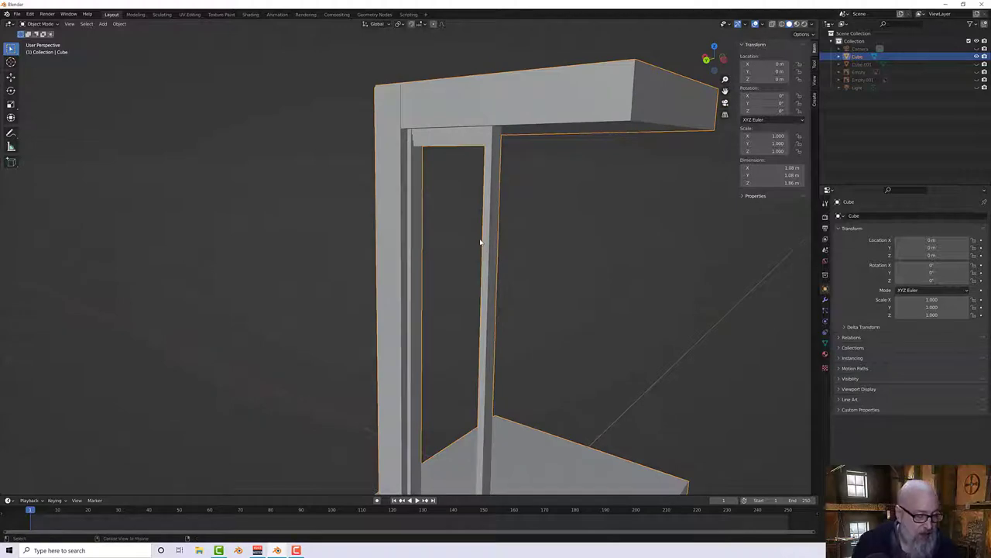
key("alt+h")
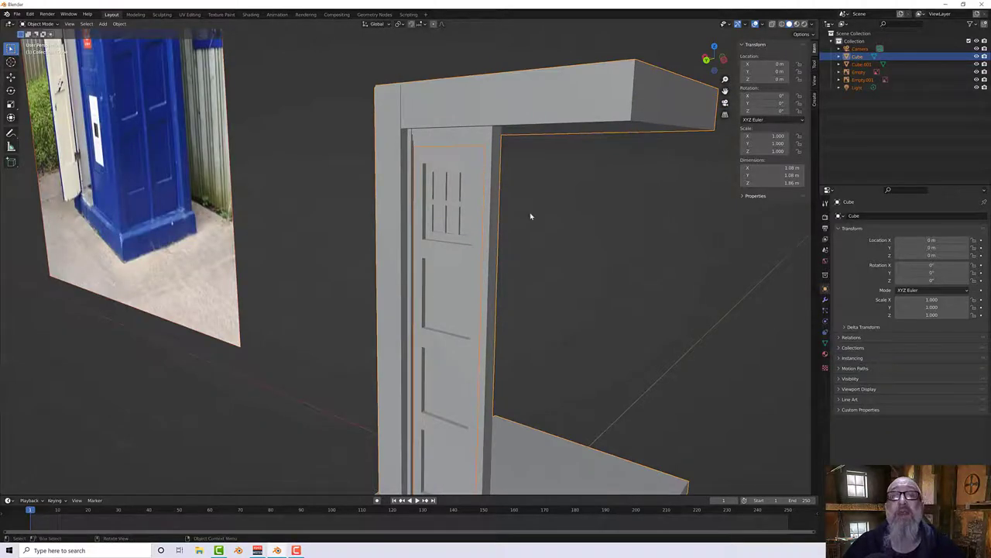
middle_click_drag(531, 212, 581, 219)
left_click(608, 235)
Step: Examine the assembled door, corner post, roof block and base from several sides and up close
scroll(609, 249, "down", 2)
middle_click_drag(608, 249, 646, 245)
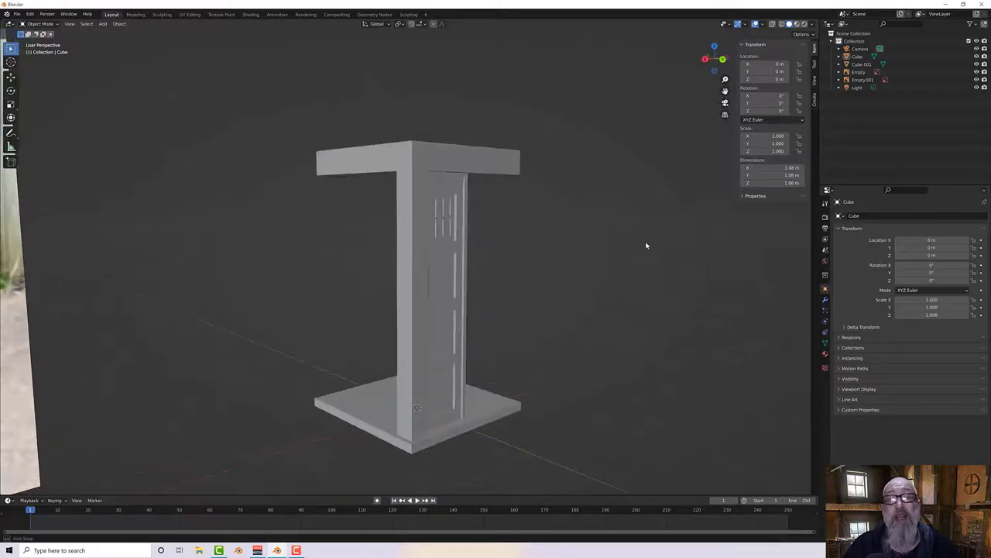
scroll(502, 279, "up", 5)
mouse_move(530, 277)
middle_mouse_down()
mouse_move(534, 268)
mouse_move(509, 266)
mouse_move(467, 277)
mouse_move(527, 272)
mouse_move(532, 224)
mouse_move(511, 273)
middle_mouse_up()
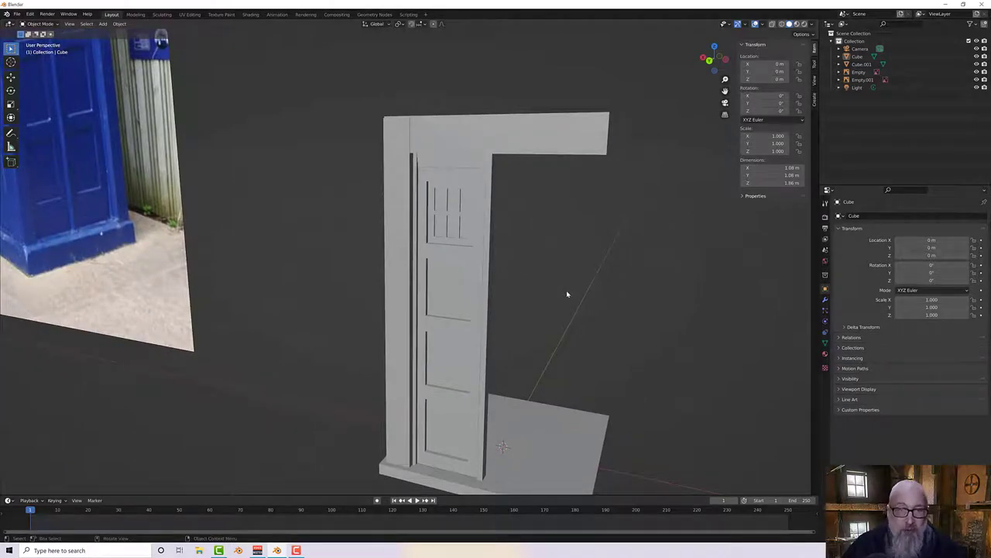
middle_click_drag(566, 292, 506, 246)
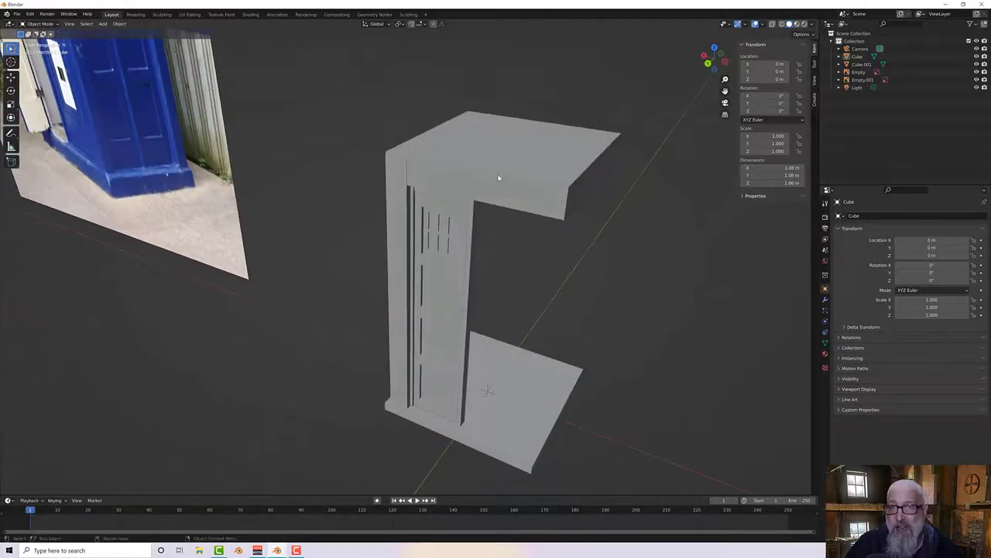
middle_click_drag(498, 178, 614, 248)
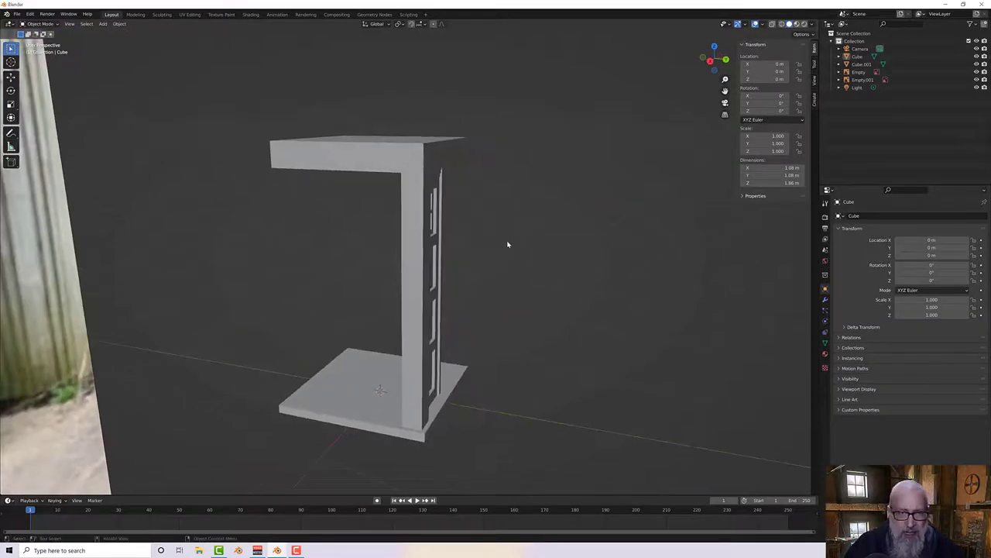
middle_click_drag(507, 245, 401, 243)
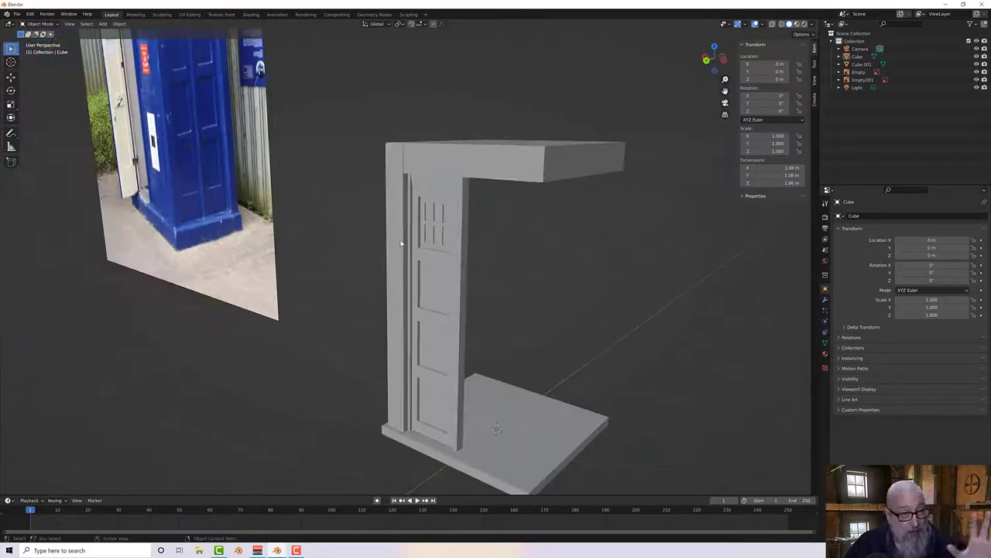
scroll(447, 271, "up", 4)
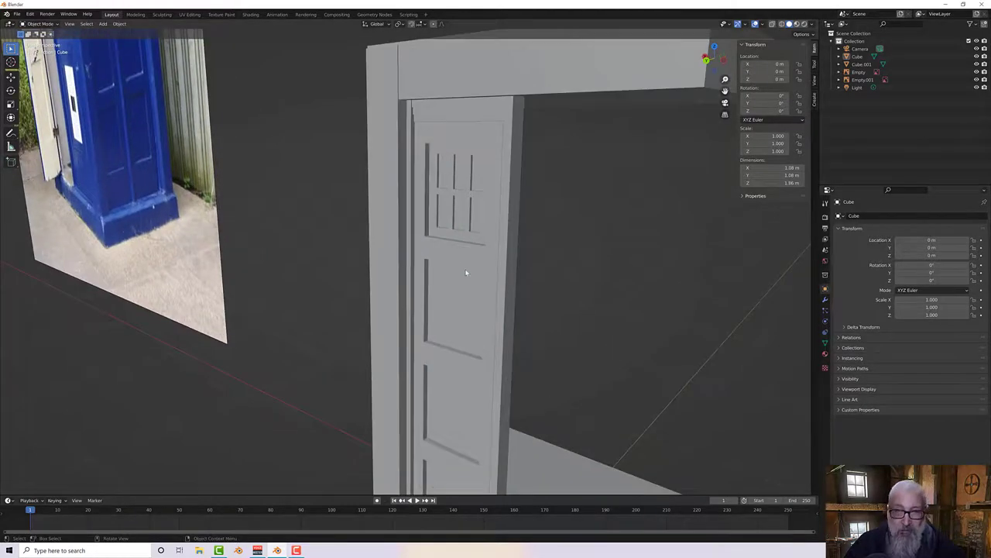
mouse_move(552, 256)
middle_mouse_down()
mouse_move(535, 237)
mouse_move(469, 245)
mouse_move(562, 249)
middle_mouse_up()
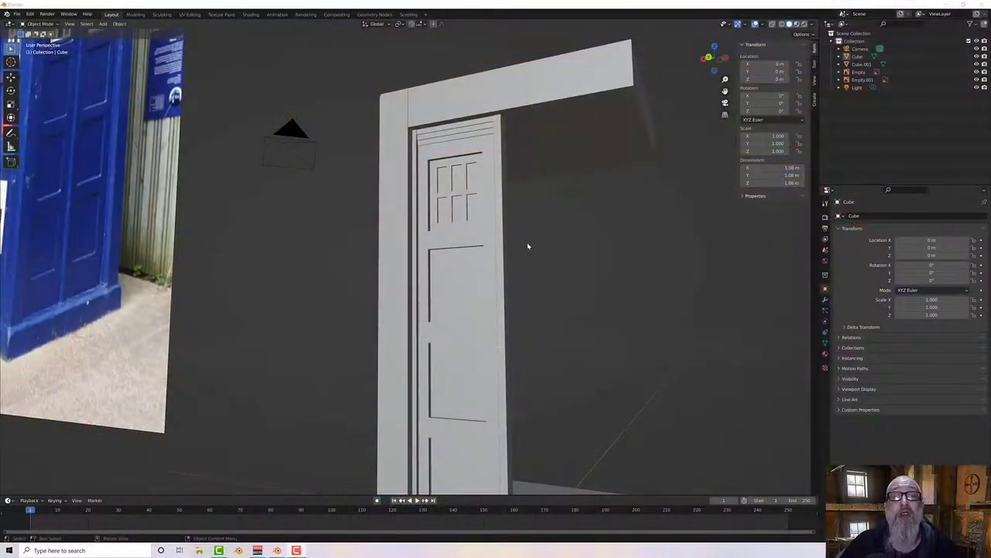
middle_click_drag(526, 243, 526, 204)
scroll(522, 259, "down", 3)
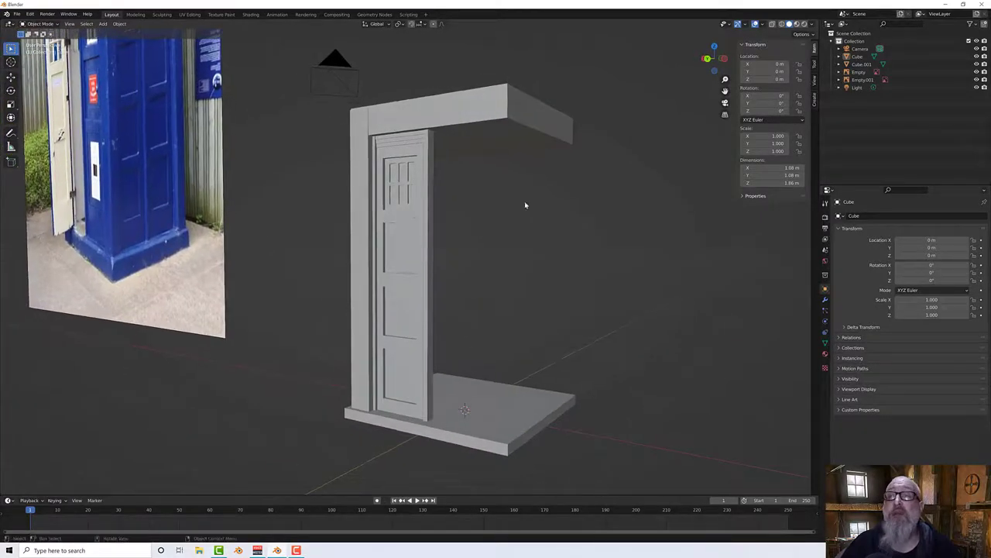
Step: Rename the door object as Panel
left_click(863, 65)
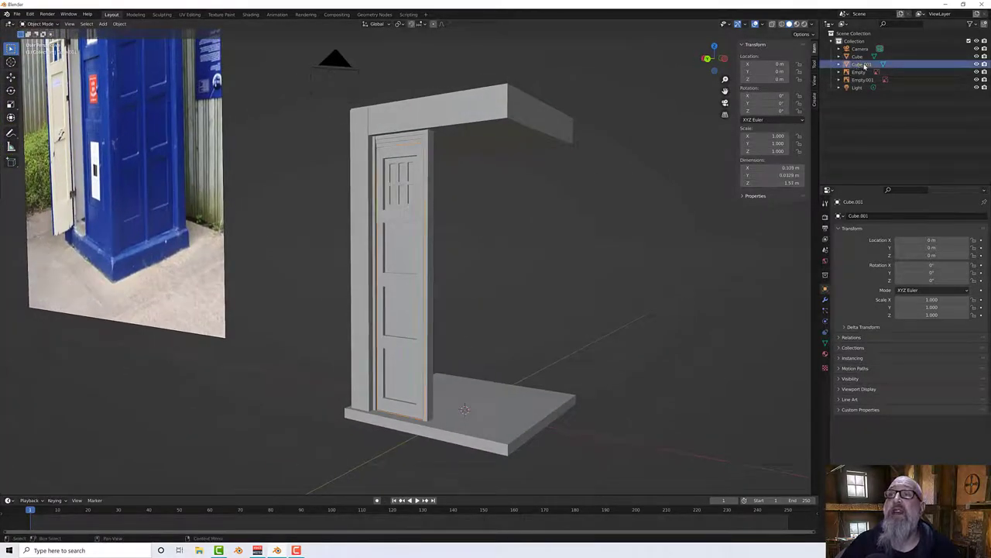
left_click(871, 216)
type("Panel")
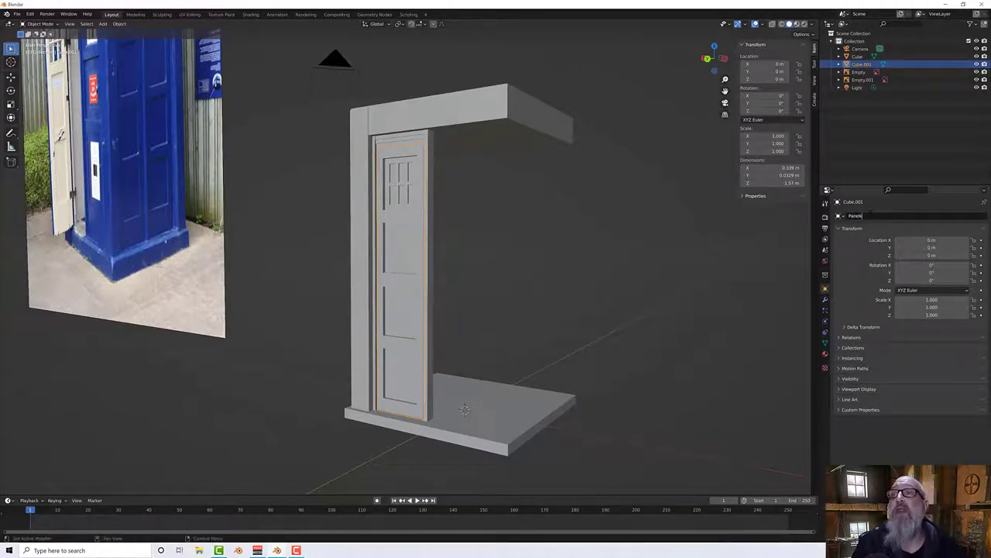
key("Return")
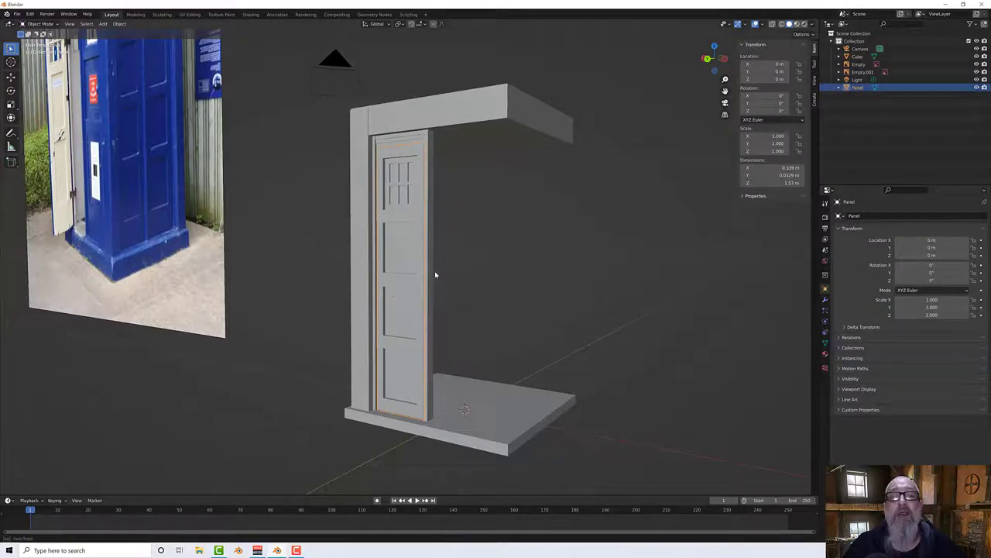
Step: Add a Mirror modifier on the X axis to the door panel and inspect the mirrored pair of doors
middle_click_drag(433, 274, 476, 286)
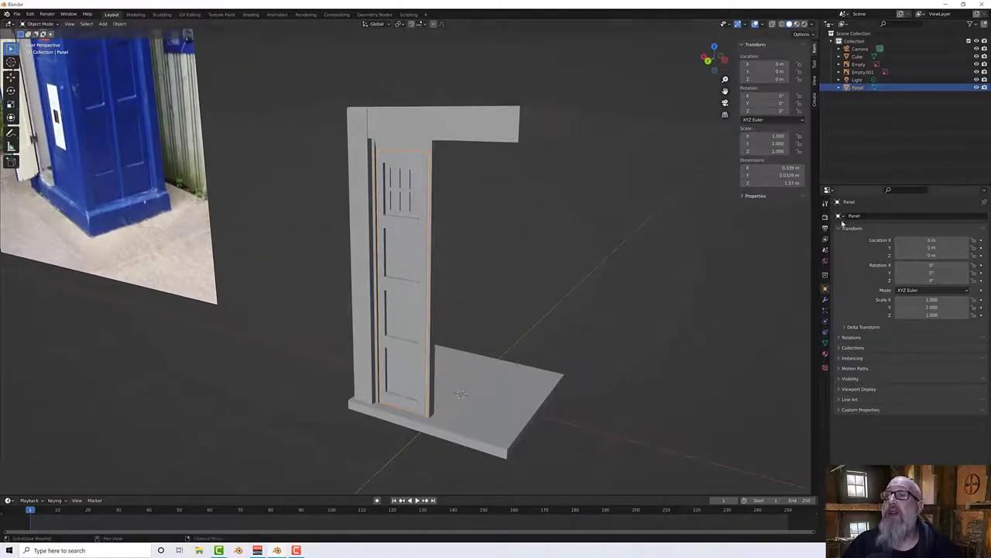
left_click(825, 302)
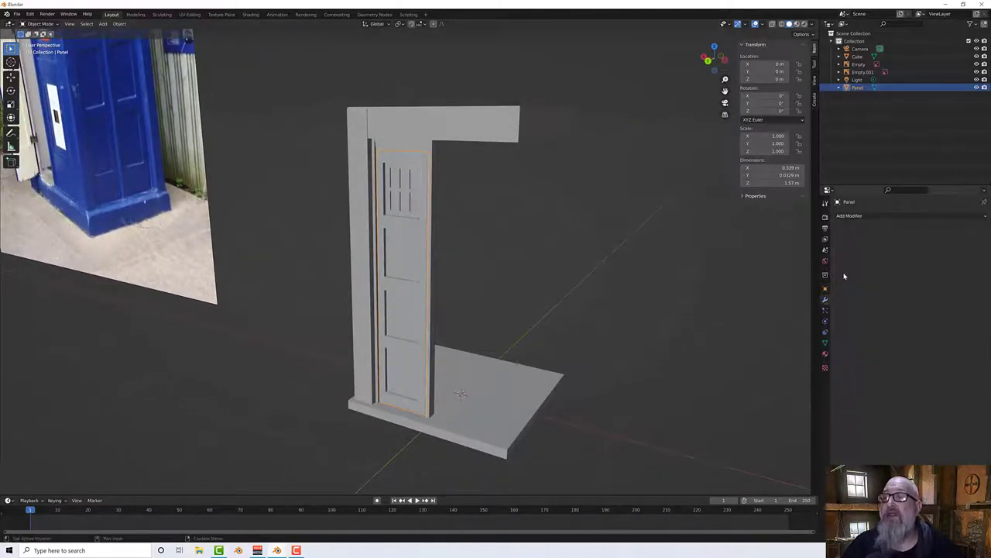
left_click(855, 217)
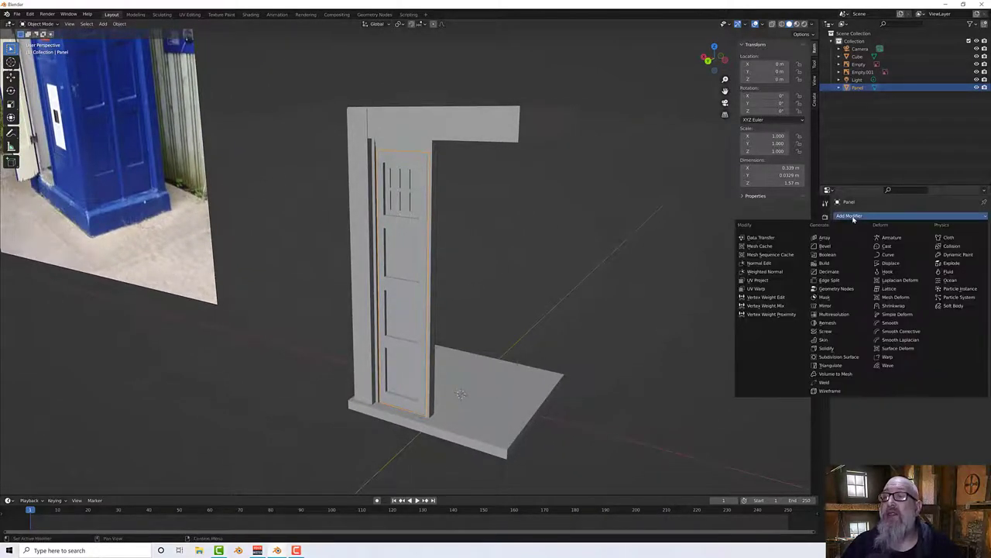
left_click(834, 308)
middle_click_drag(697, 314, 563, 290)
scroll(519, 235, "up", 8)
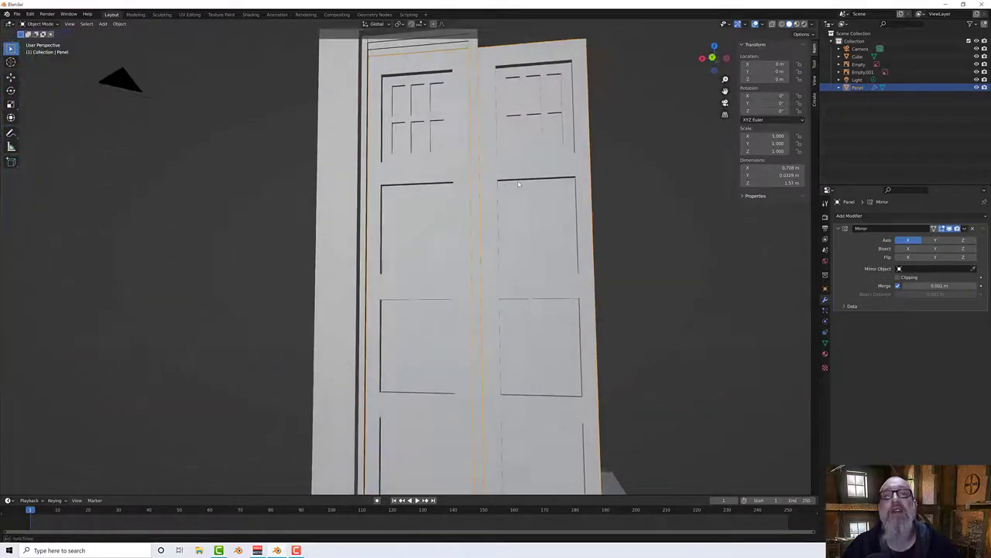
mouse_move(518, 184)
middle_mouse_down()
mouse_move(495, 190)
mouse_move(496, 232)
mouse_move(522, 219)
mouse_move(525, 200)
middle_mouse_up()
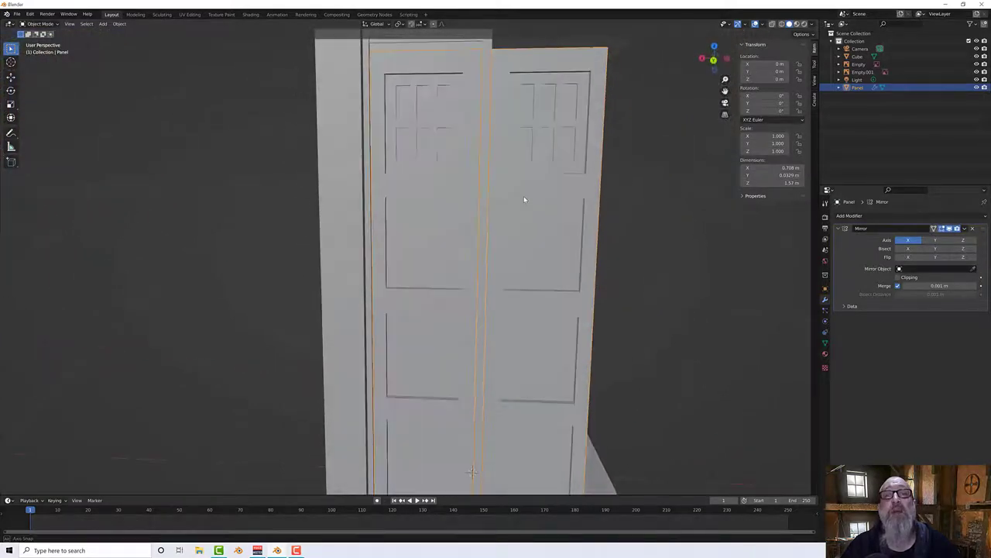
scroll(524, 200, "down", 4)
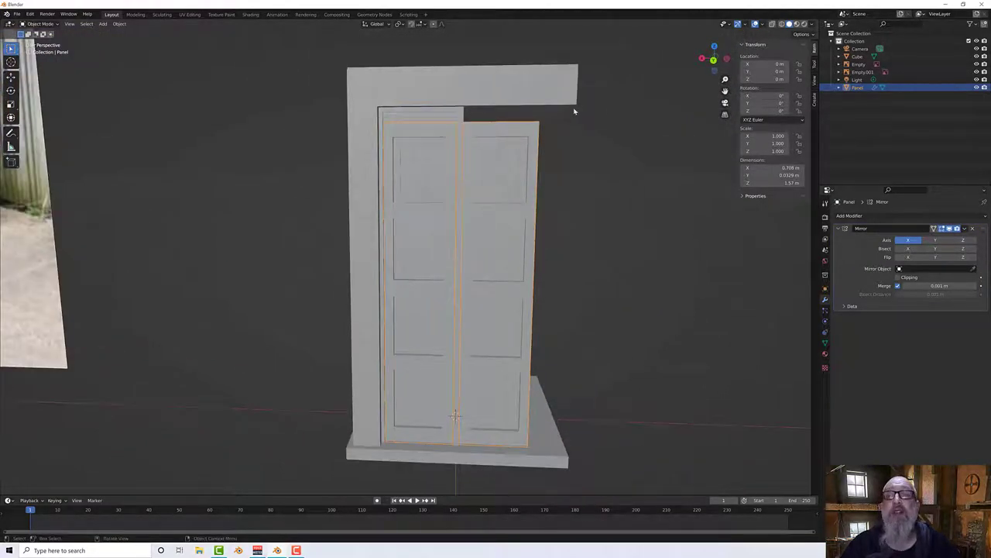
Step: Select the box structure object named Cube
left_click(856, 56)
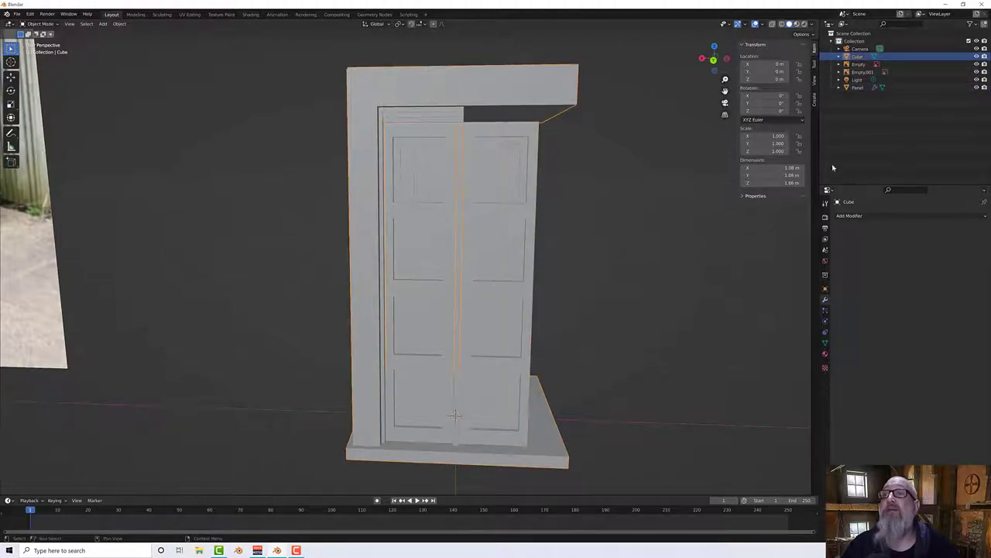
left_click(826, 204)
left_click(826, 193)
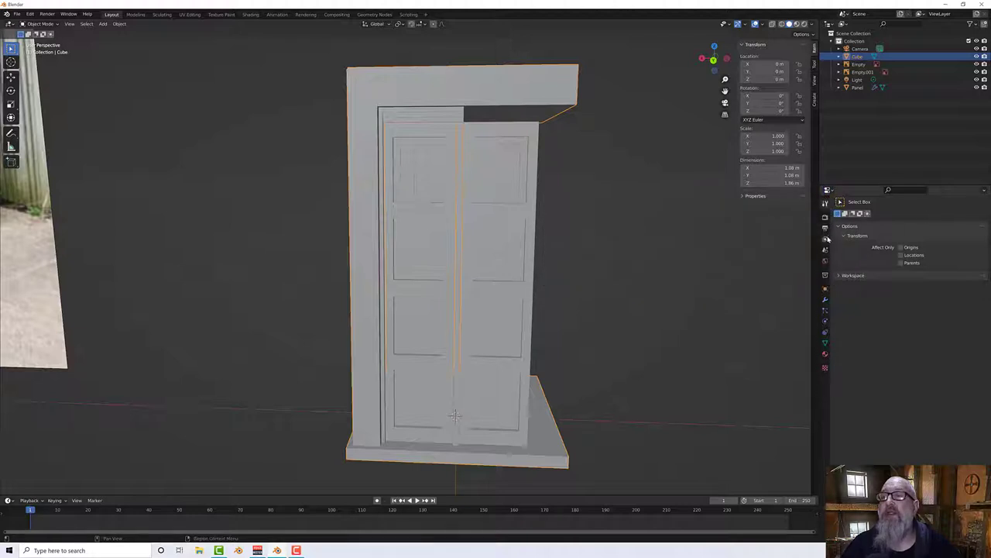
left_click(825, 229)
left_click(825, 240)
left_click(825, 250)
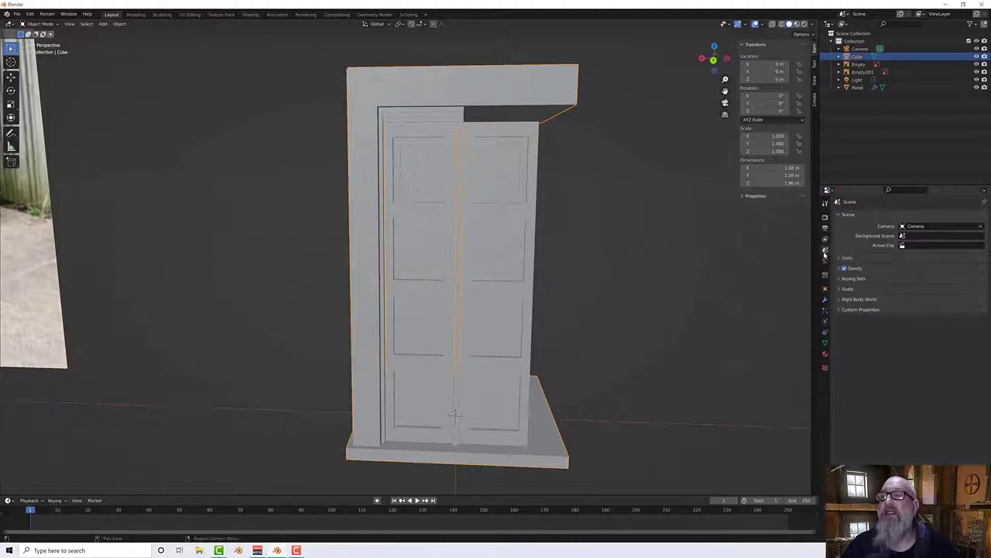
left_click(825, 261)
left_click(824, 241)
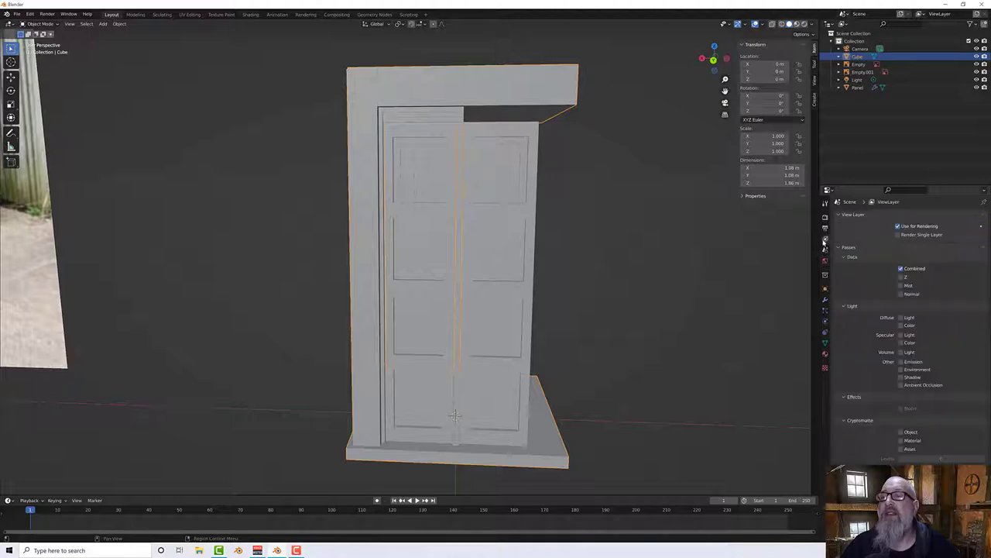
left_click(825, 230)
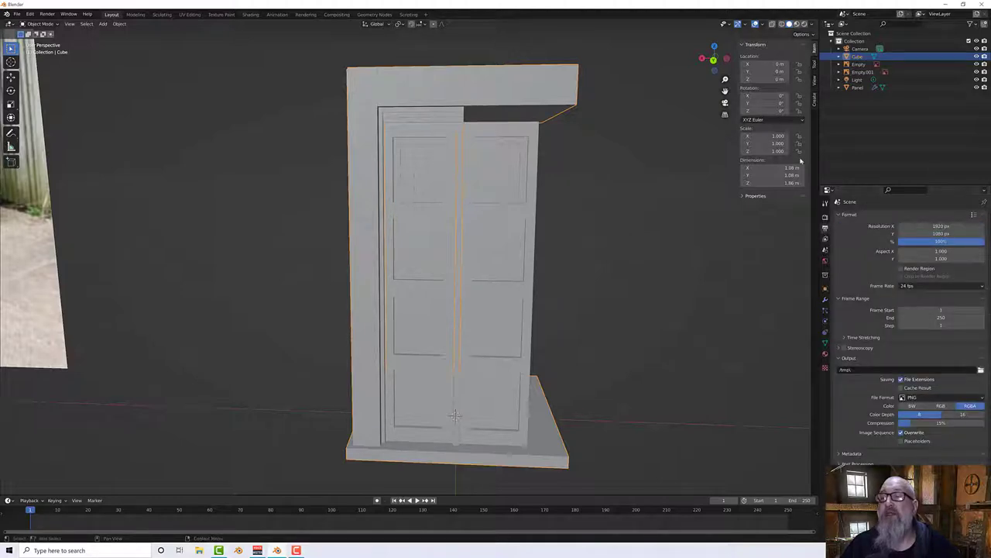
Step: Isolate the box structure in local view
middle_click_drag(611, 193, 597, 221)
key("KP_Divide")
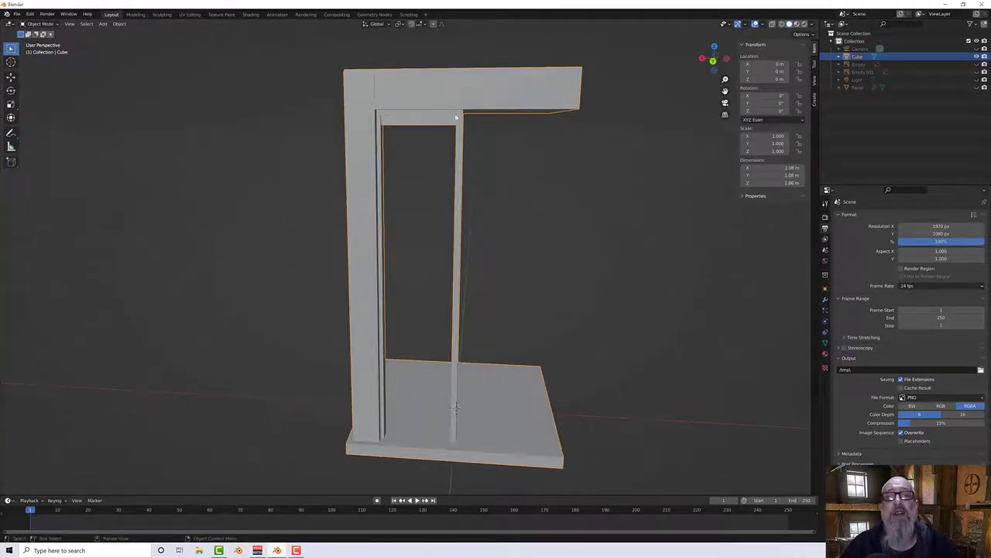
middle_click_drag(503, 197, 531, 220)
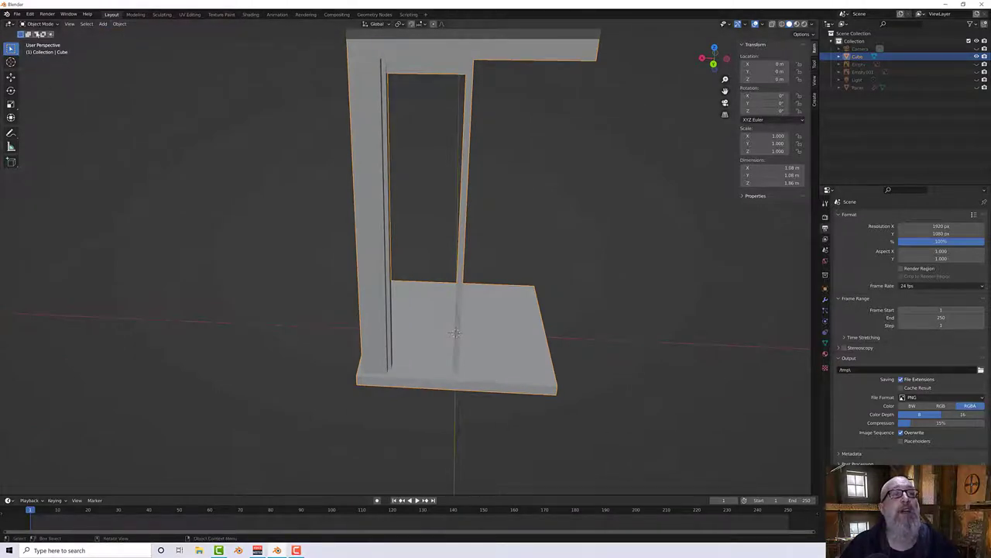
Step: Add one centred lengthwise loop cut to the thin post in the middle of the doorway in edit mode
key("Tab")
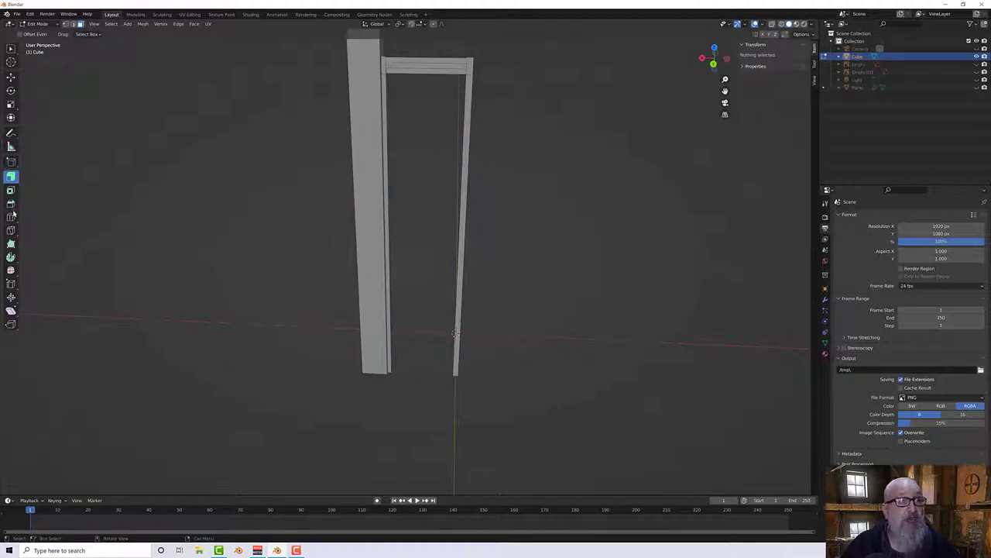
left_click(11, 218)
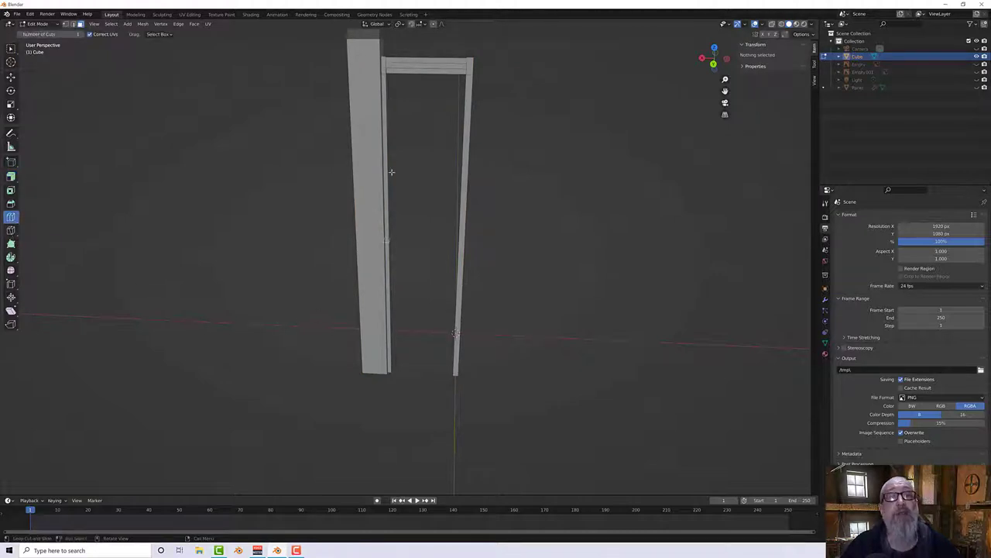
middle_click_drag(391, 172, 465, 171)
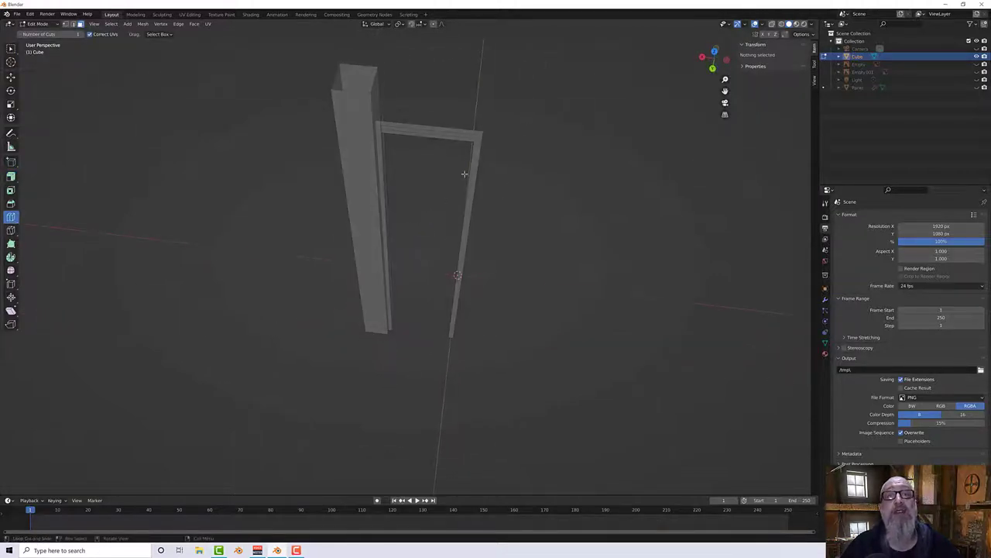
left_click(480, 131)
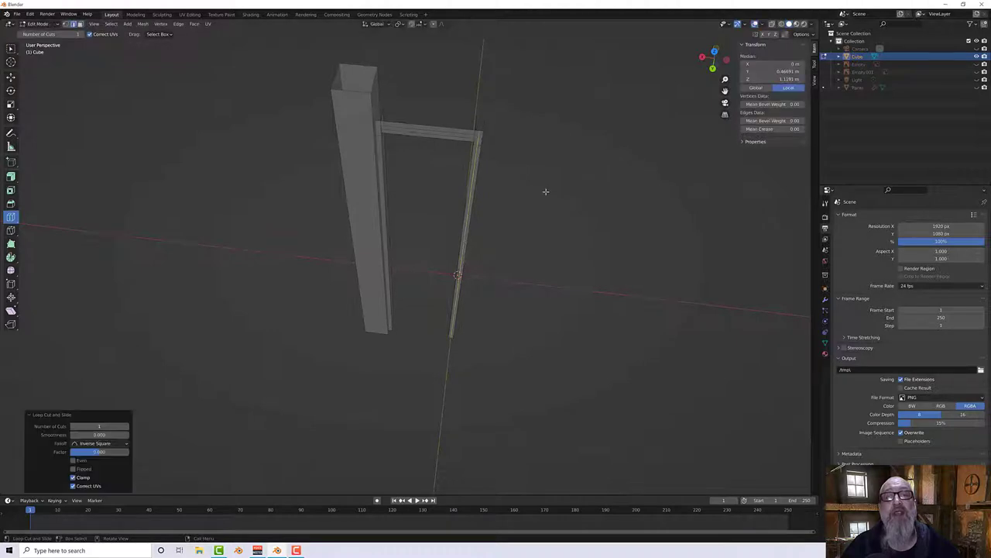
middle_click_drag(545, 191, 488, 143)
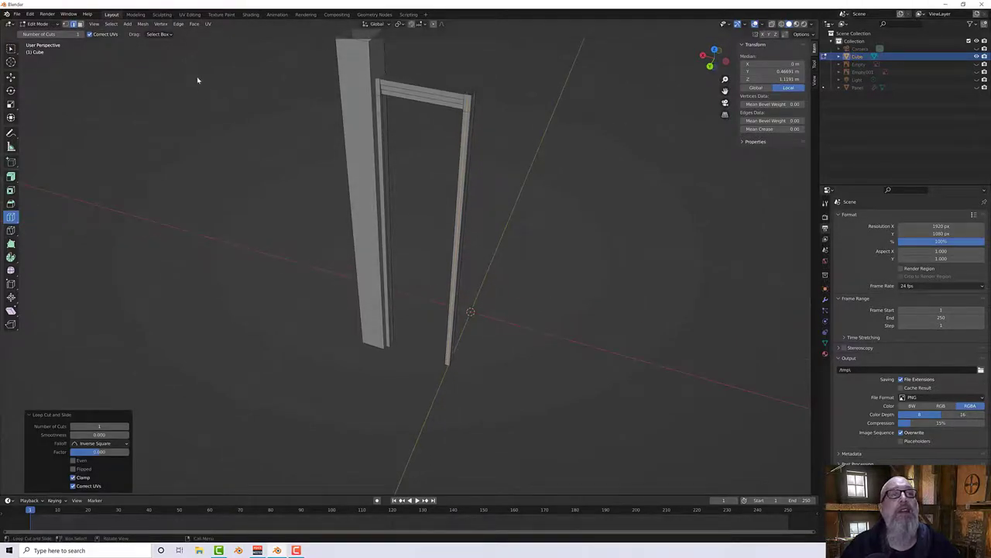
Step: Delete the thin centre post's faces on the outer, negative X side of the new loop cut
left_click(80, 24)
key("w")
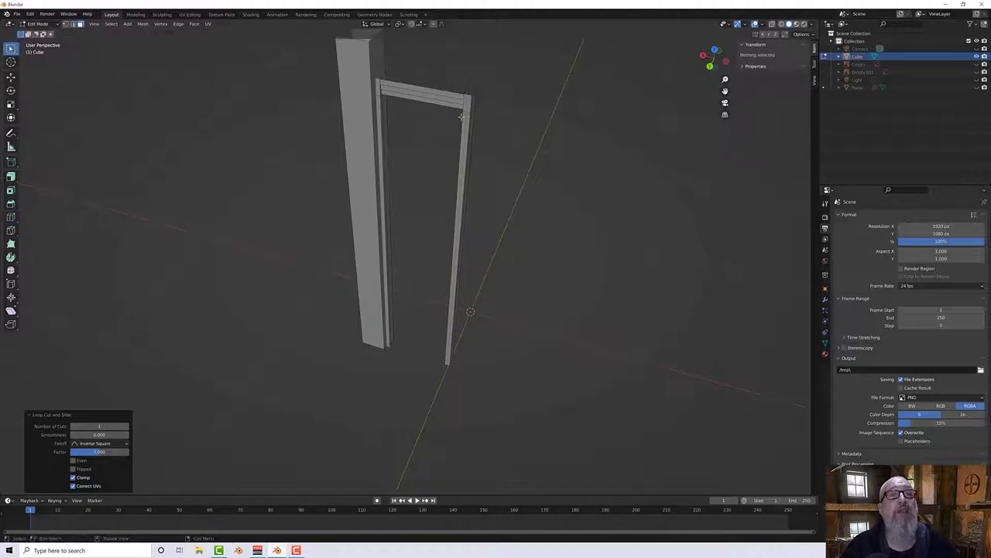
left_click(467, 106)
left_click(469, 118, "shift")
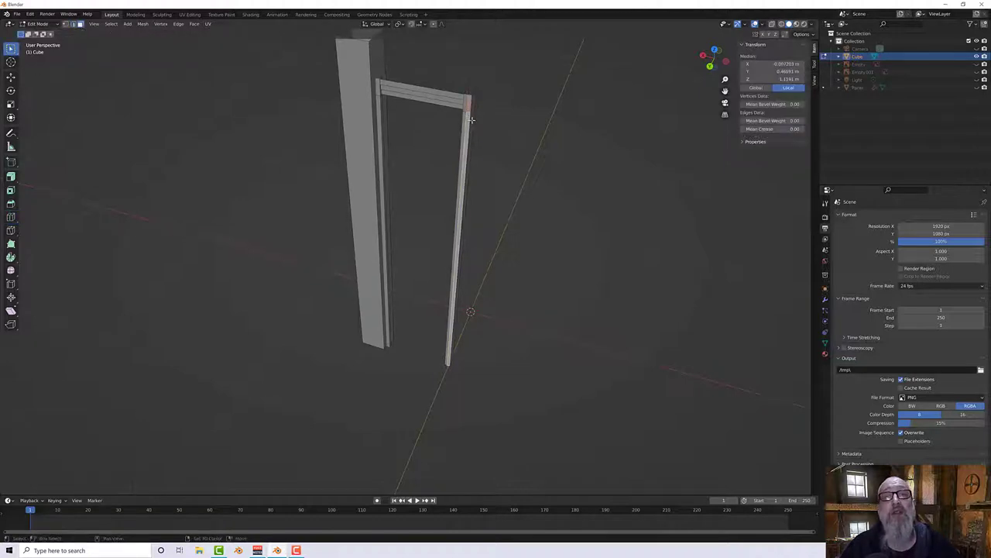
left_click(473, 110, "shift")
left_click(473, 106, "shift")
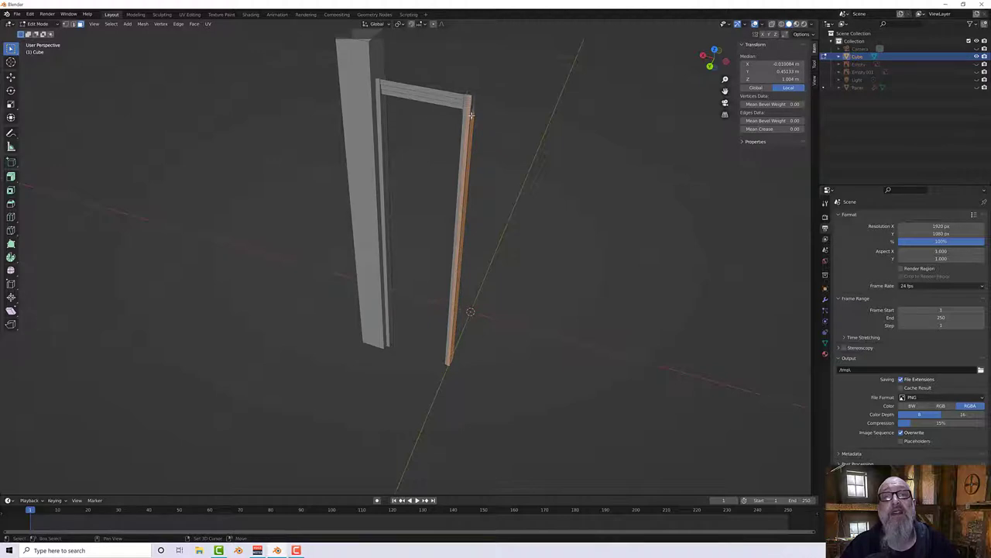
middle_click_drag(471, 108, 483, 204)
left_click(480, 105, "shift")
left_click(486, 104, "shift")
left_click(462, 159, "shift")
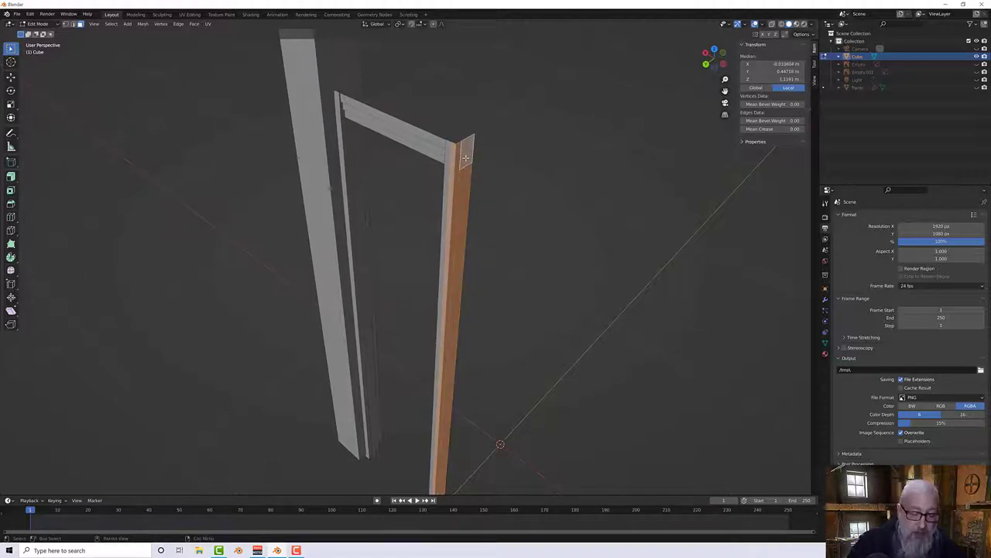
key("x")
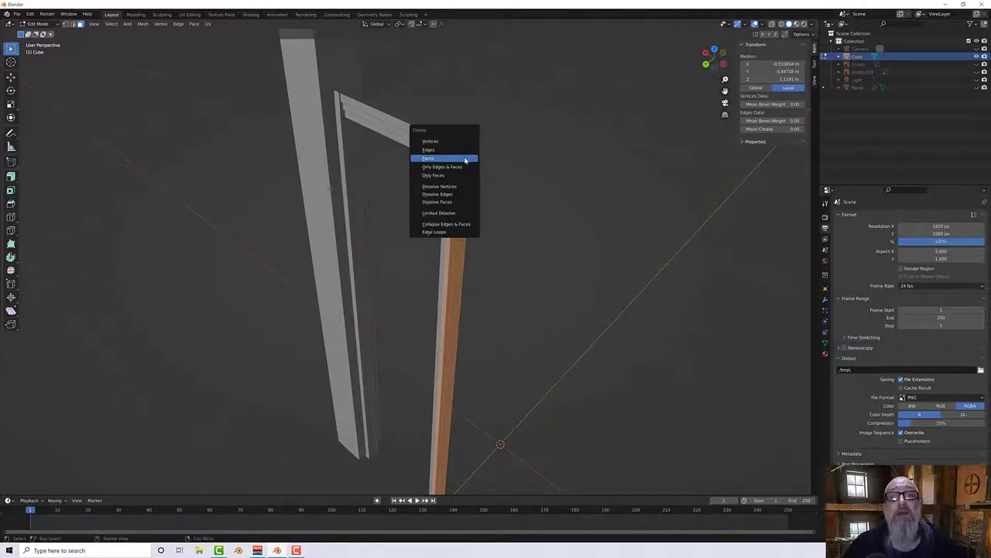
left_click(466, 160)
middle_click_drag(483, 168, 533, 159)
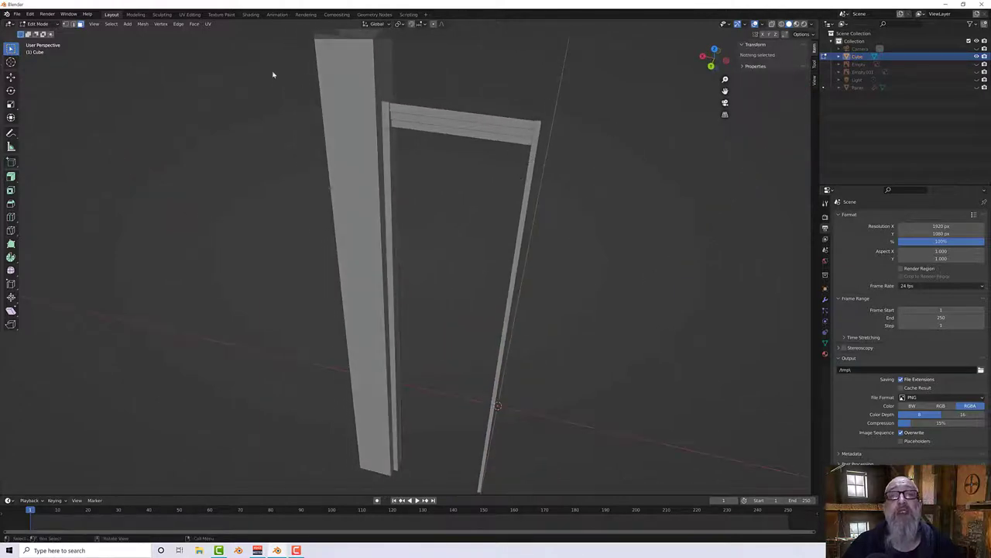
Step: Select an edge along the cut side of the centre post and check its X position
left_click(73, 23)
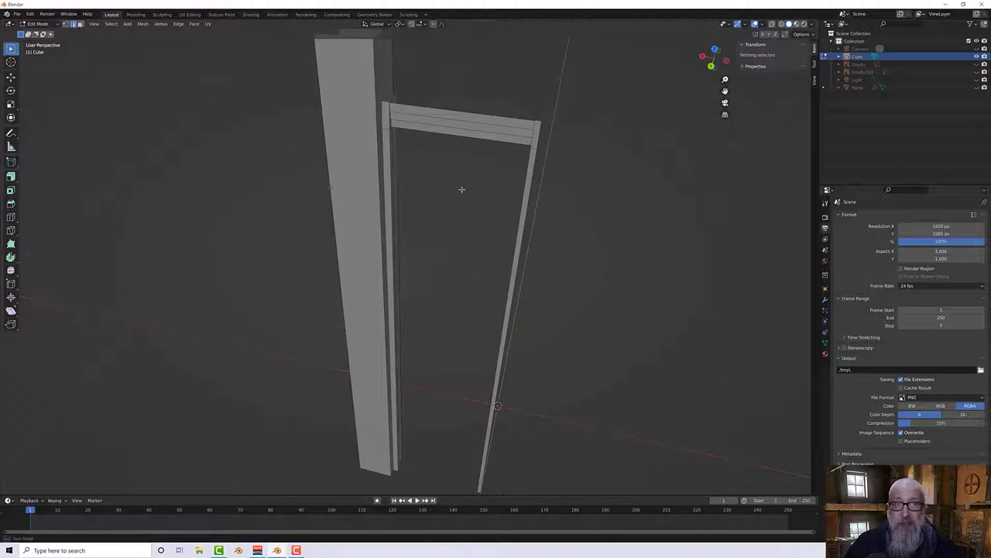
mouse_move(460, 188)
middle_mouse_down()
mouse_move(429, 181)
mouse_move(457, 187)
middle_mouse_up()
left_click(418, 176)
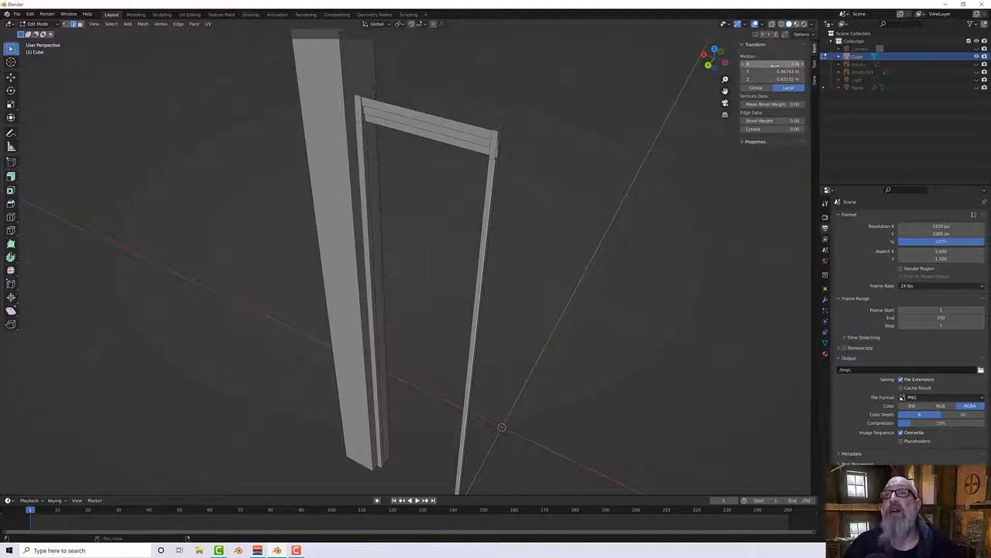
mouse_move(535, 189)
middle_mouse_down()
mouse_move(527, 194)
mouse_move(551, 189)
mouse_move(538, 206)
middle_mouse_up()
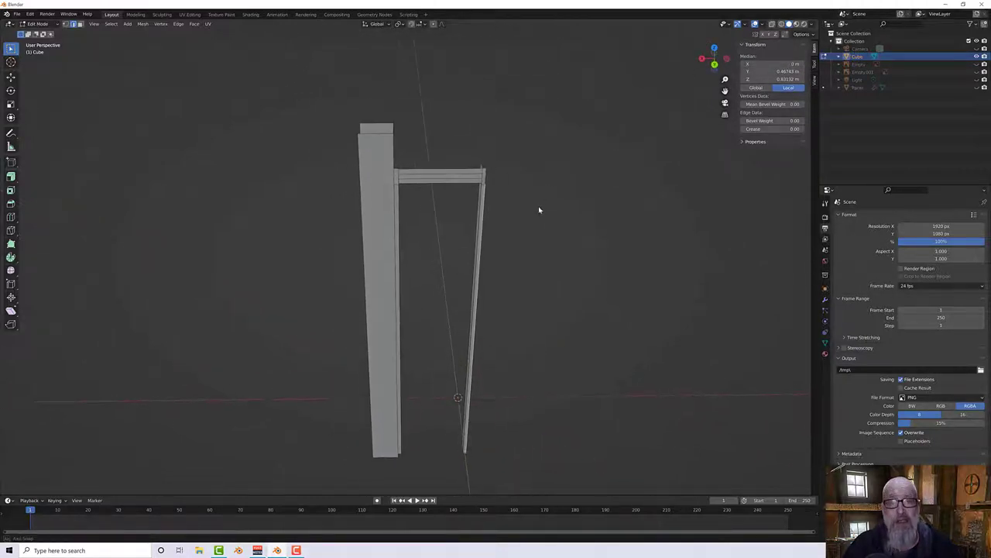
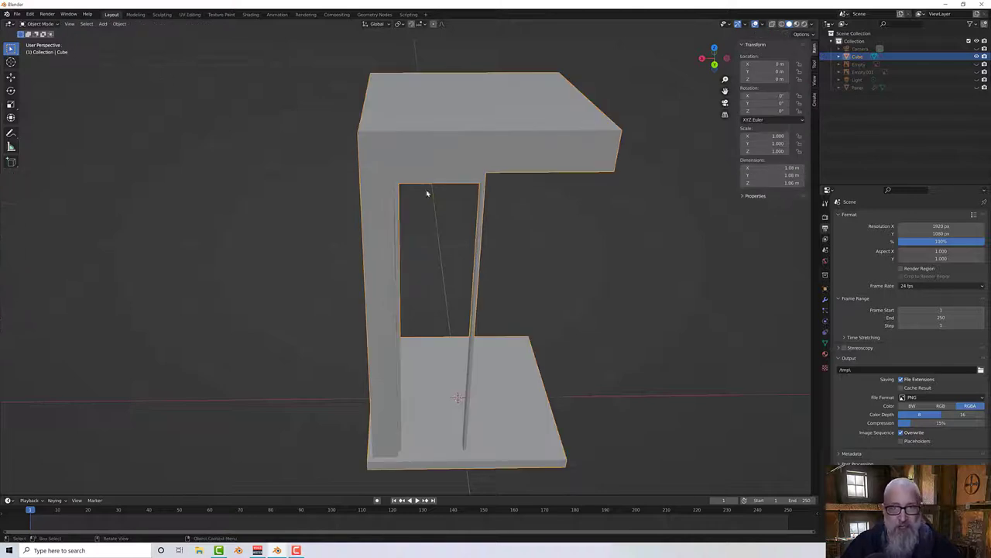
Step: Add a Mirror modifier on the X axis to the box structure and inspect the mirrored frame
middle_click_drag(428, 193, 521, 213)
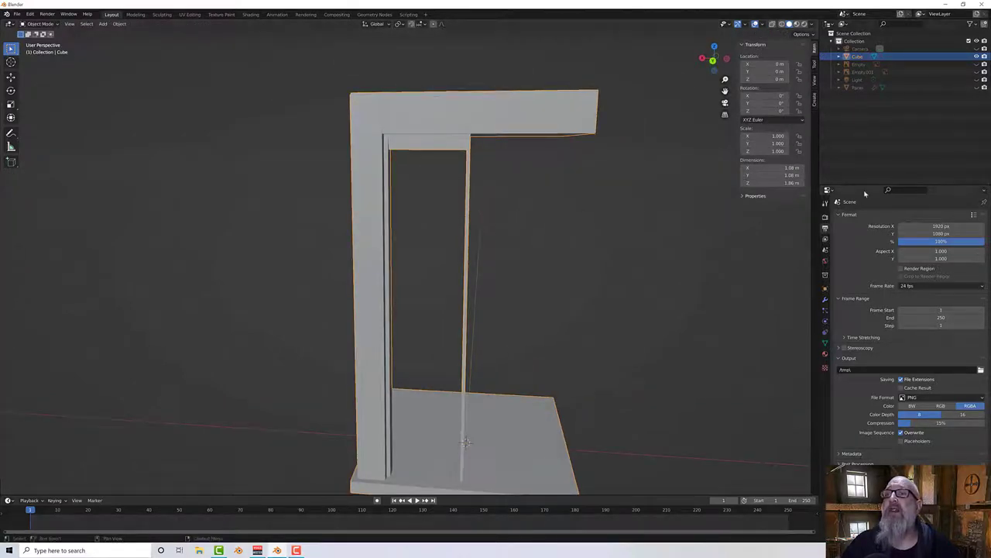
left_click(825, 300)
left_click(910, 216)
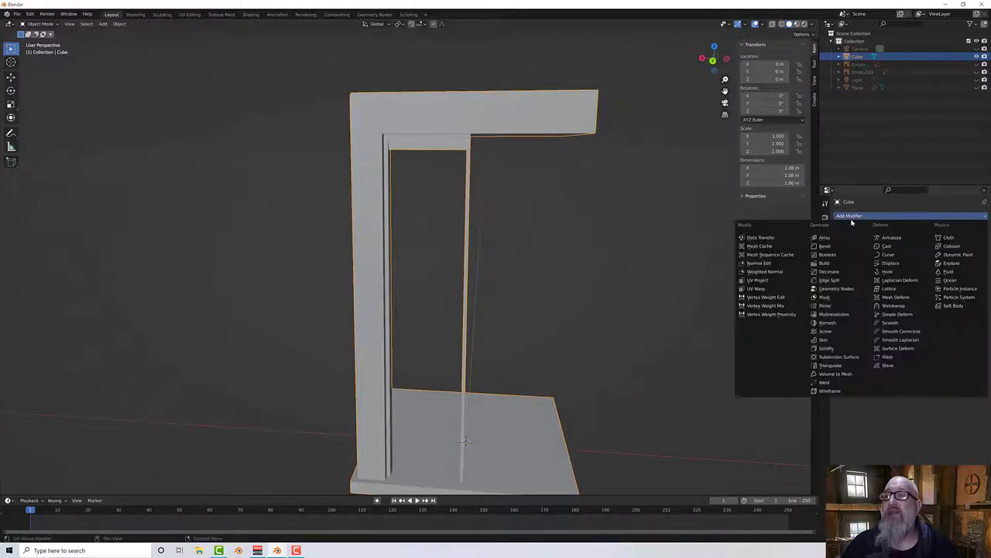
left_click(827, 305)
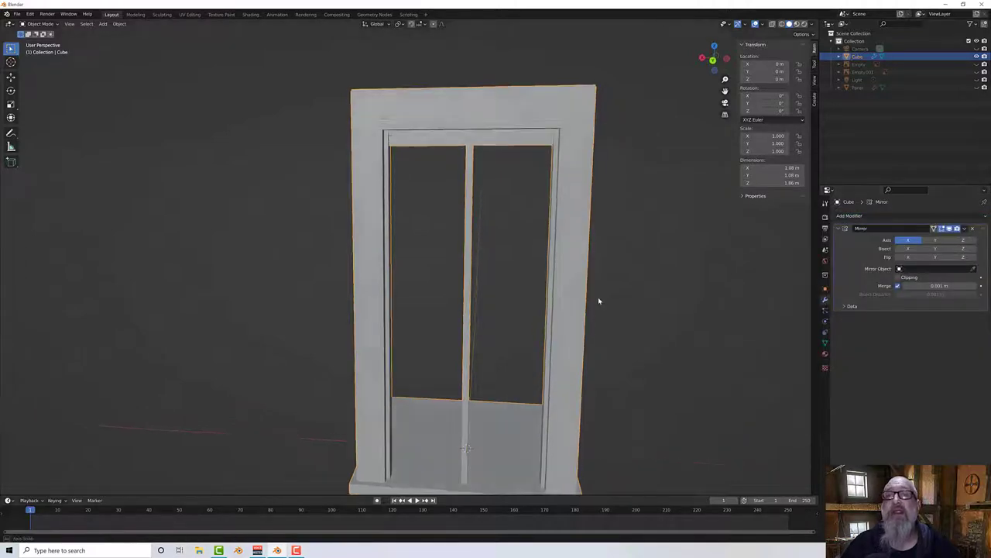
mouse_move(597, 296)
middle_mouse_down()
mouse_move(598, 262)
mouse_move(590, 310)
mouse_move(586, 302)
mouse_move(595, 315)
middle_mouse_up()
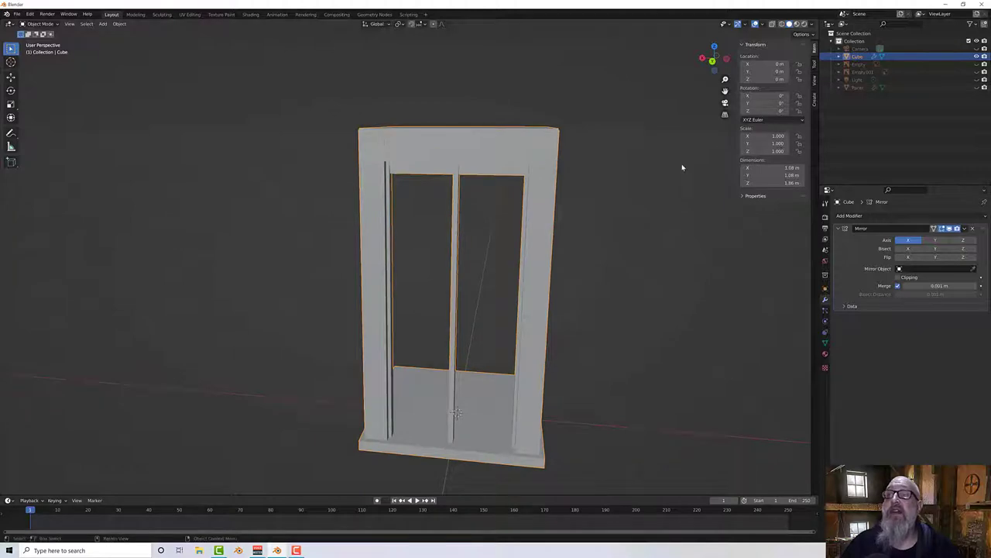
Step: Bring the other objects back into view and select only the box structure
key("alt+h")
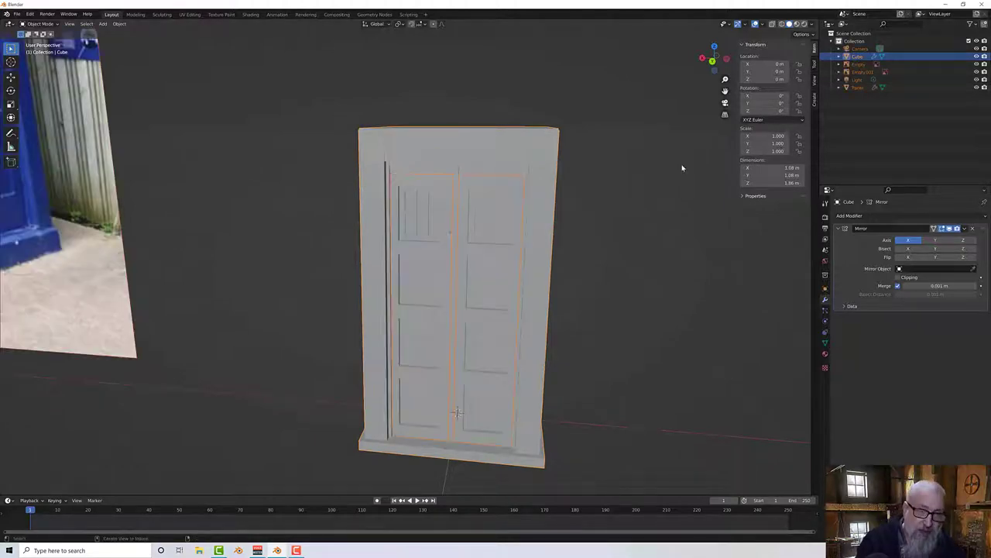
middle_click_drag(622, 221, 571, 224)
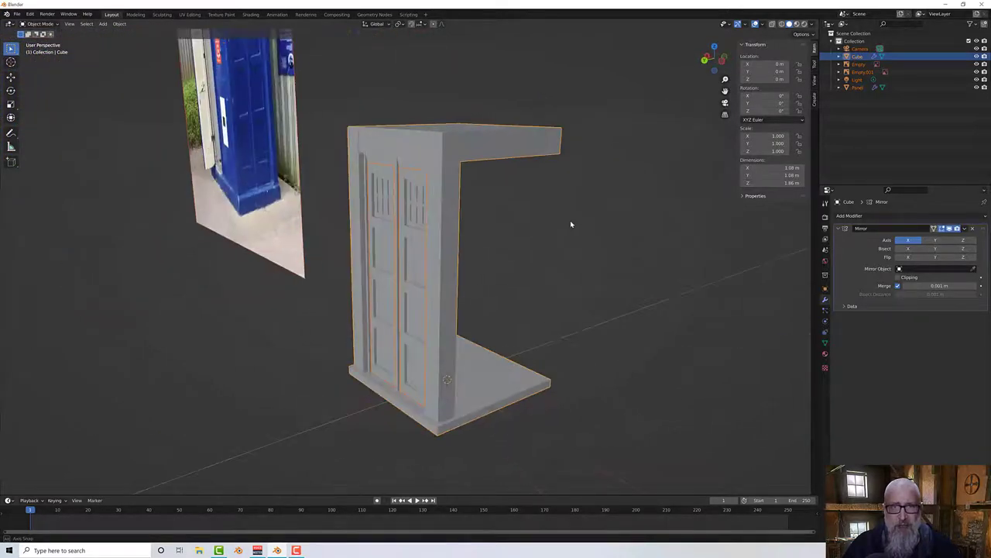
left_click(449, 203, "shift")
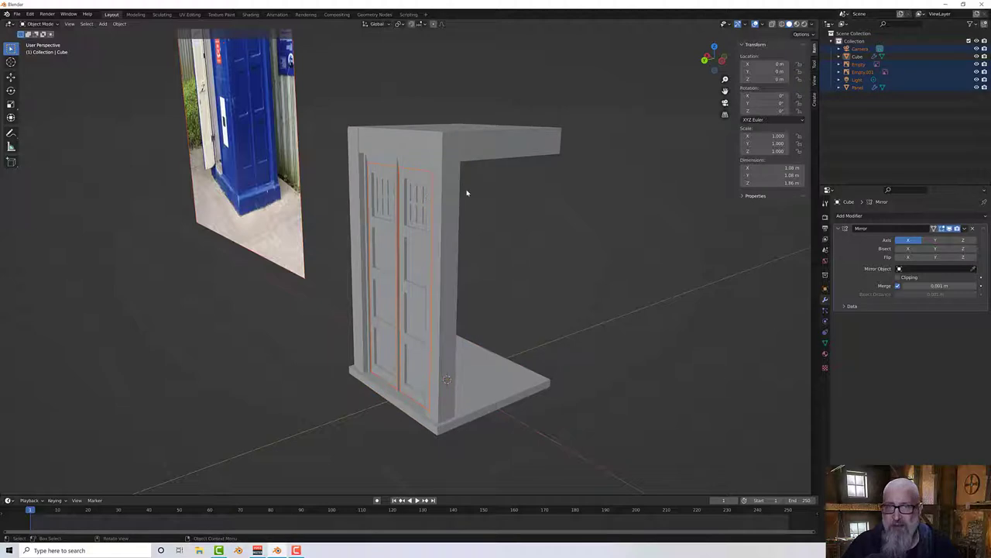
middle_click_drag(537, 199, 533, 205)
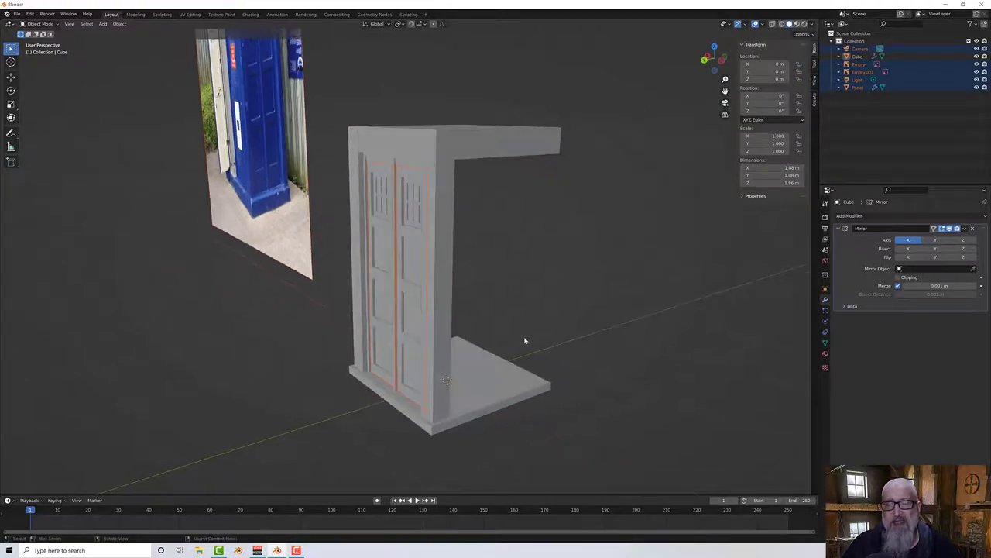
middle_click_drag(524, 339, 500, 367)
left_click(496, 376)
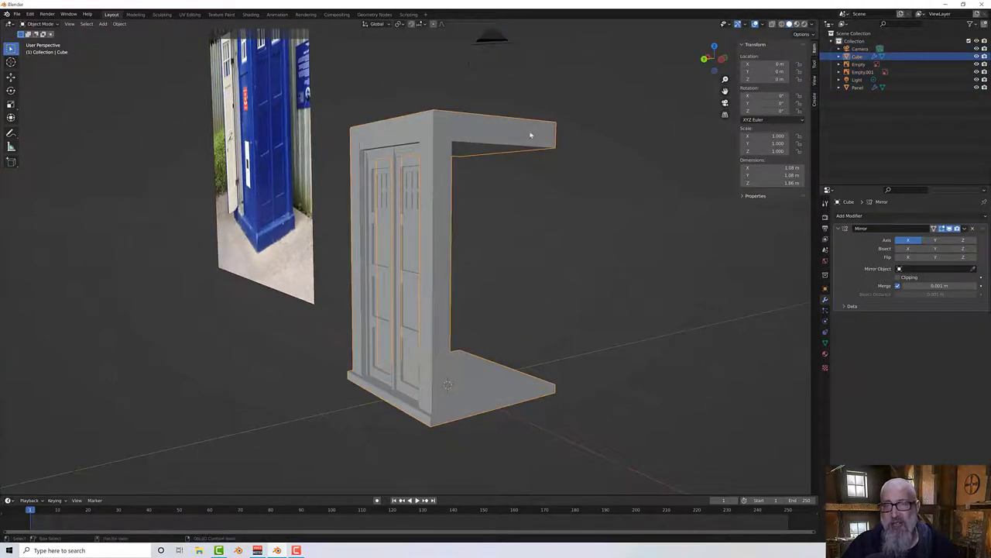
middle_click_drag(531, 135, 577, 155)
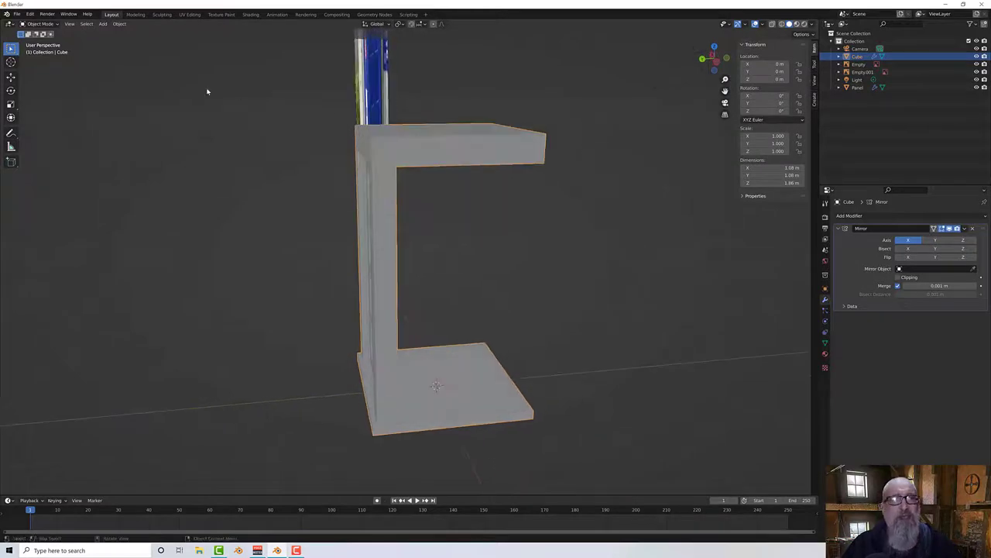
key("Tab")
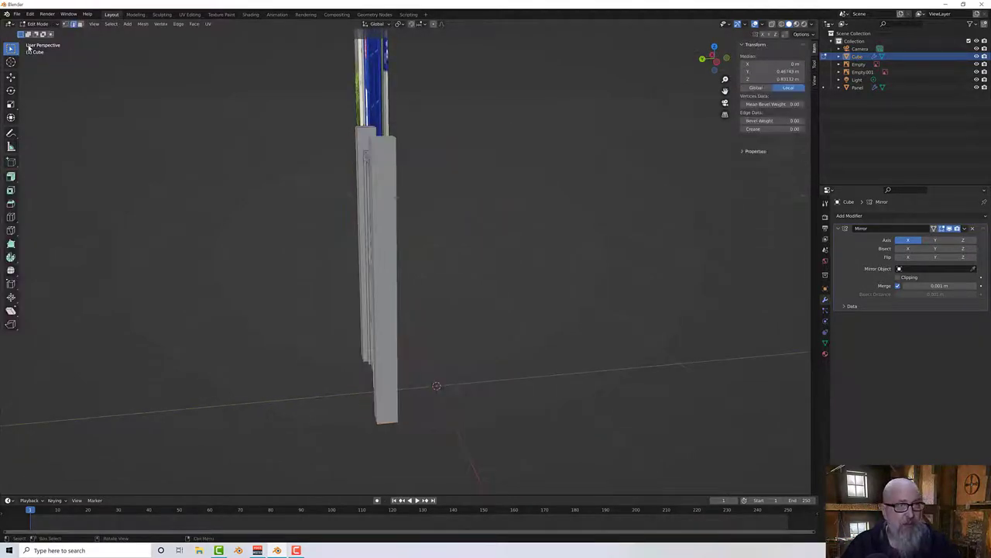
middle_click_drag(418, 148, 444, 155)
key("Tab")
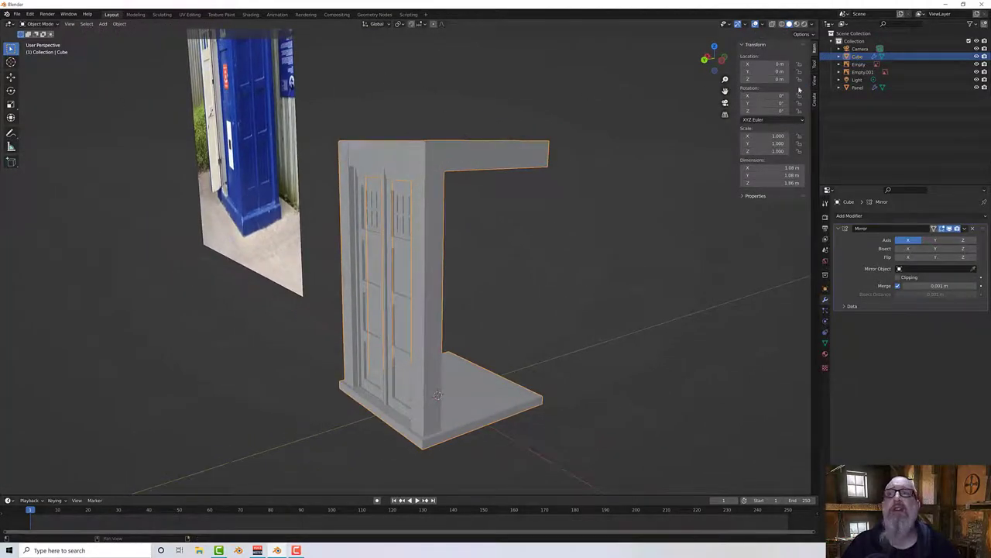
Step: Select only the box structure and hide all other objects in the scene
left_click(858, 80)
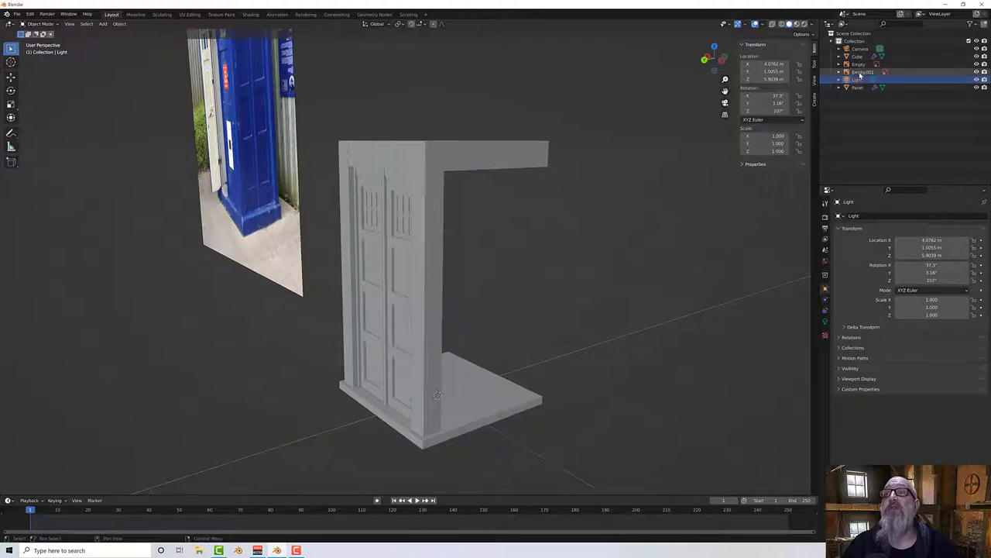
left_click(857, 57)
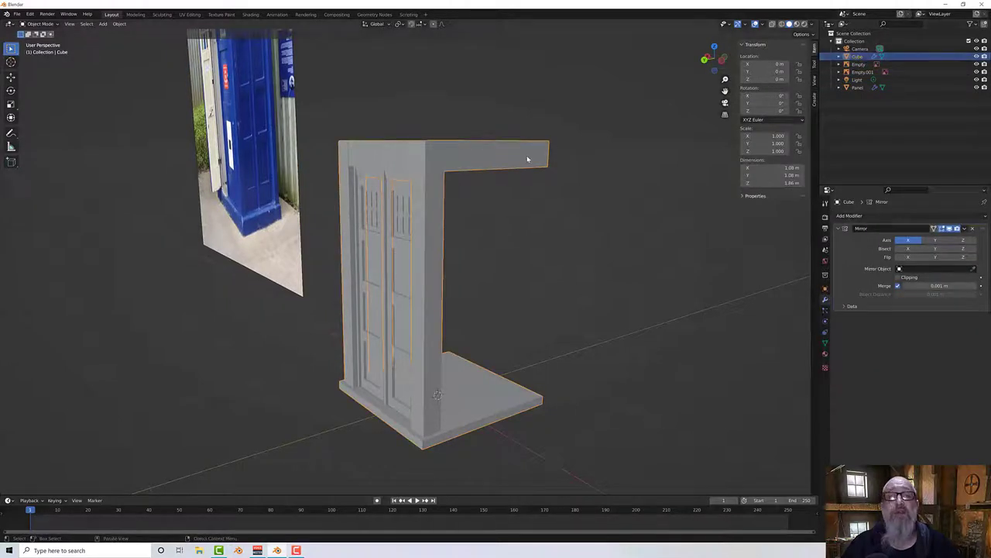
key("shift+h")
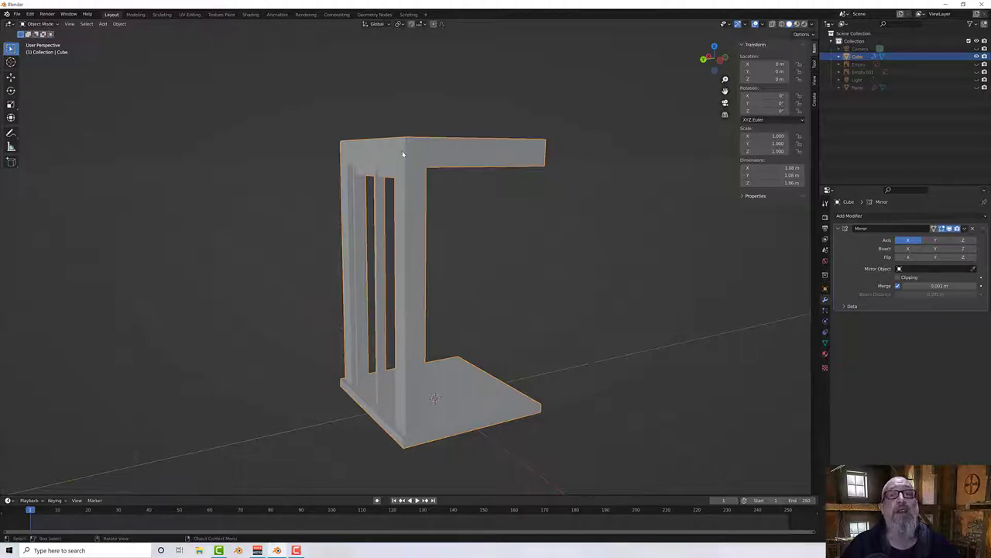
Step: Enter Edit Mode on the box structure and reveal its hidden roof and base geometry, keeping the revealed parts selected
key("Tab")
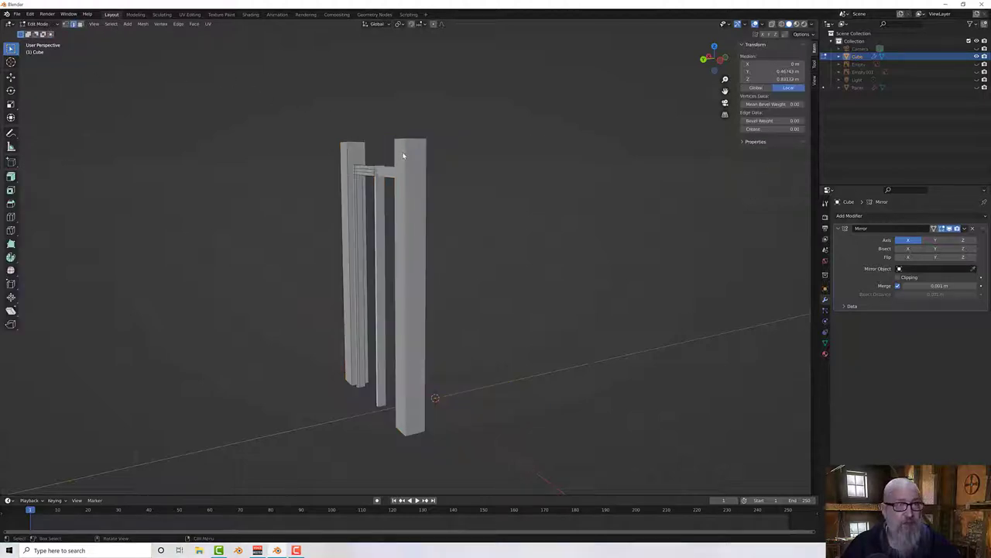
middle_click_drag(404, 155, 410, 166)
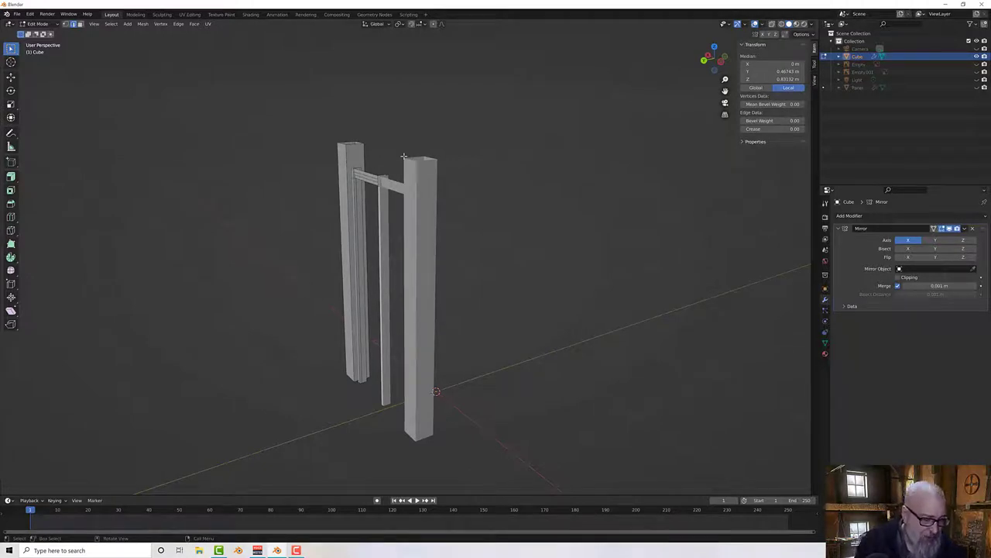
key("alt+h")
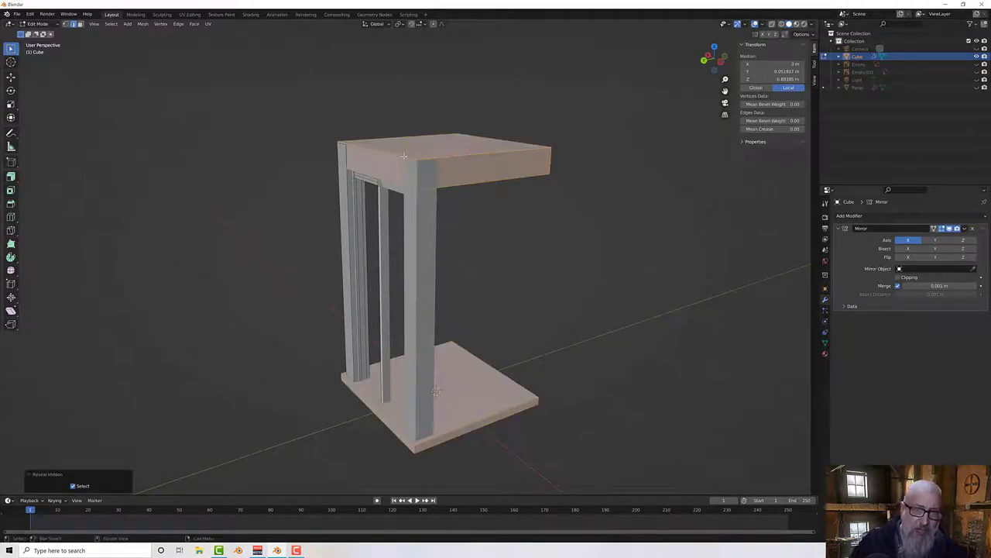
middle_click_drag(400, 127, 455, 159)
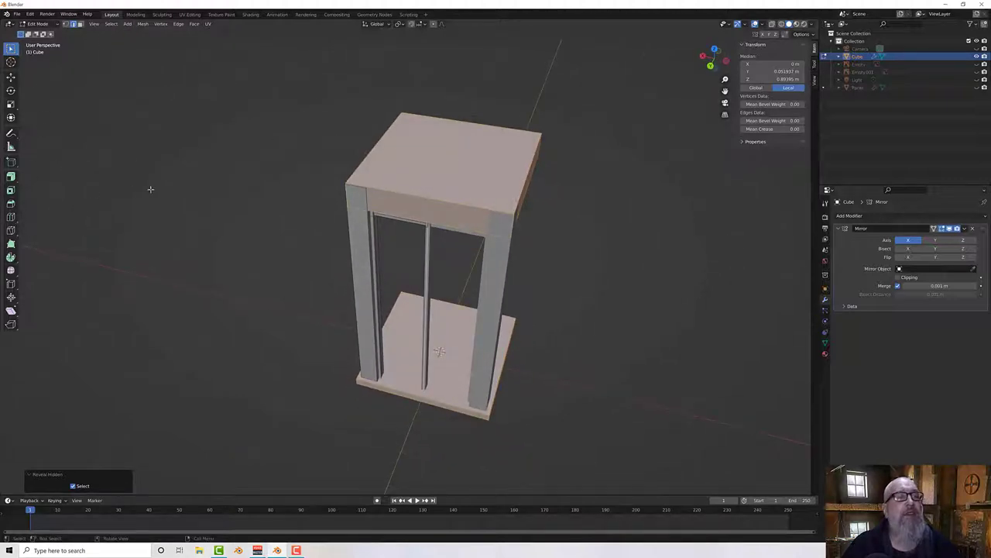
middle_click_drag(150, 188, 167, 194)
middle_click_drag(424, 124, 327, 185)
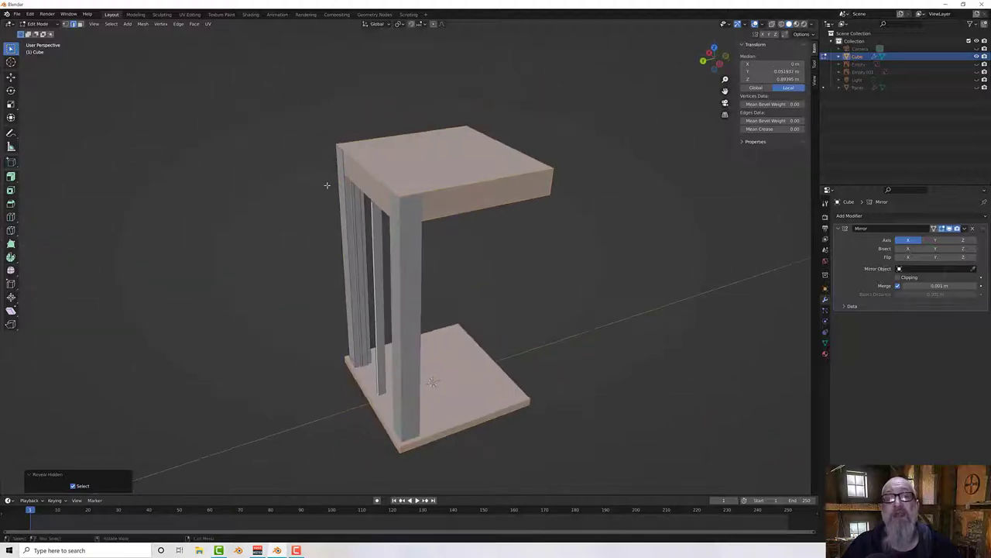
Step: Separate the selected roof and base from the posts into their own object, and return to Object Mode
left_click(143, 23)
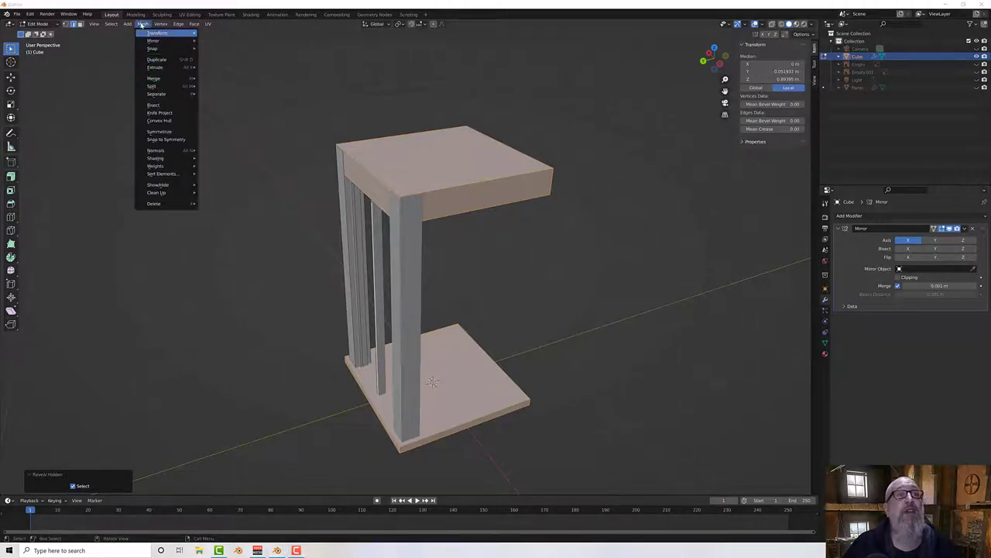
mouse_move(162, 93)
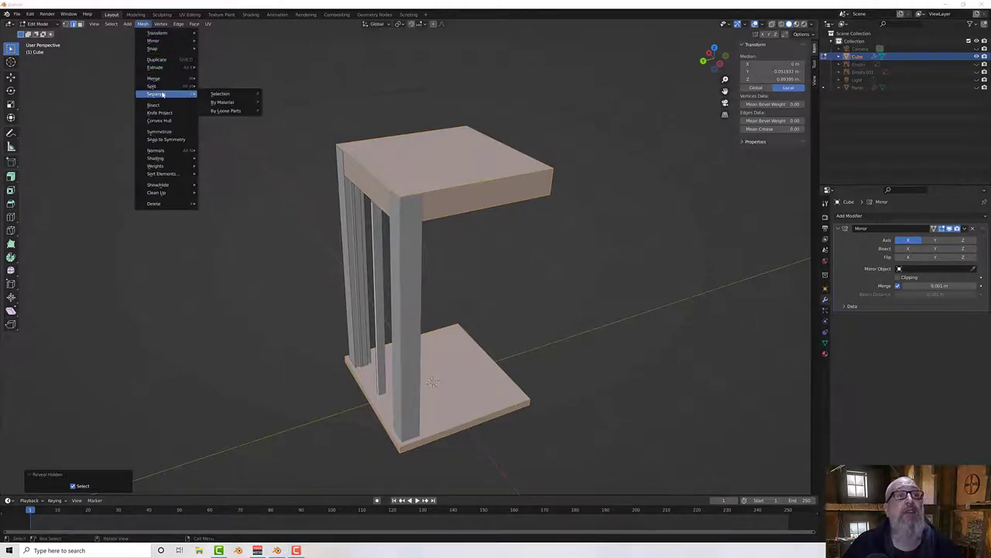
left_click(223, 95)
mouse_move(363, 171)
middle_mouse_down()
mouse_move(514, 188)
mouse_move(357, 171)
middle_mouse_up()
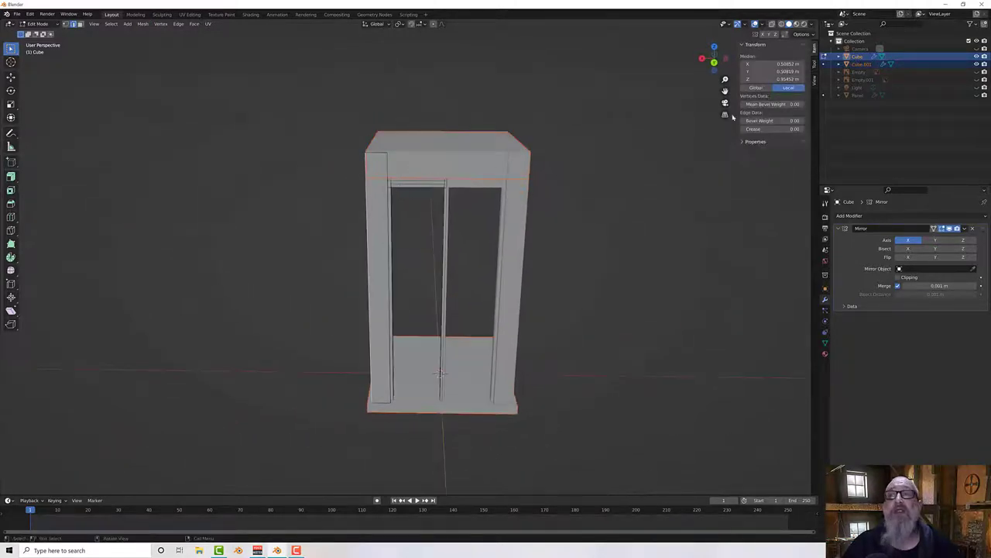
middle_click_drag(30, 75, 107, 117)
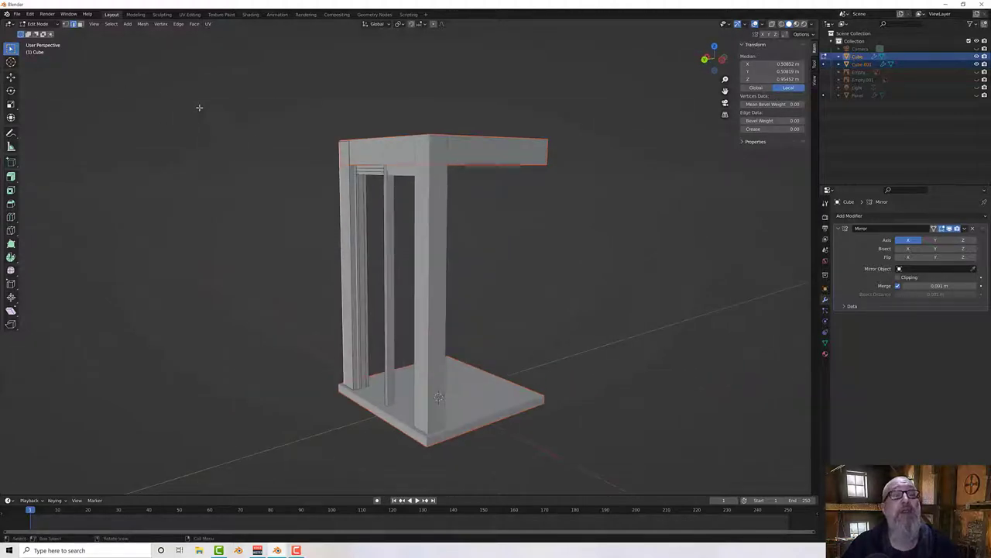
middle_click_drag(199, 107, 199, 115)
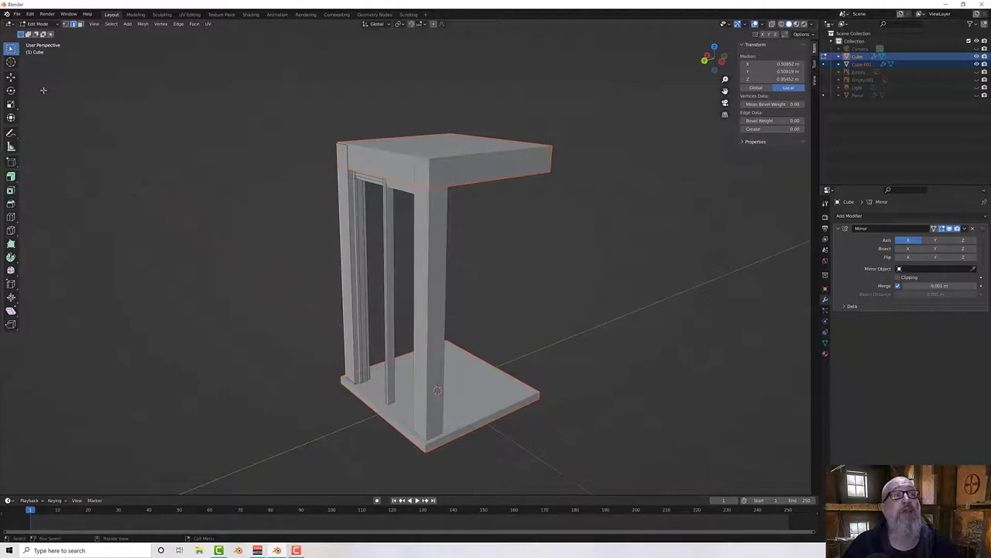
left_click(37, 23)
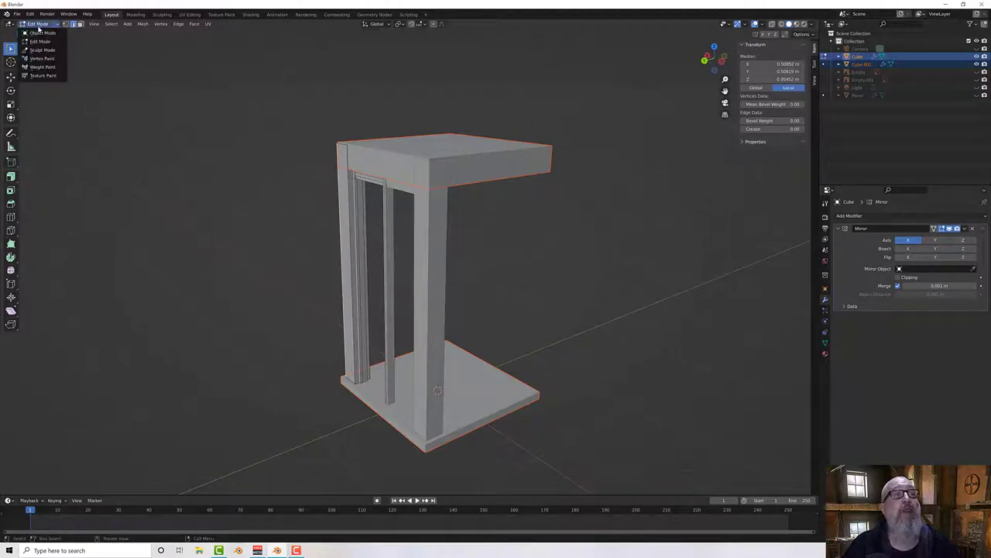
left_click(40, 31)
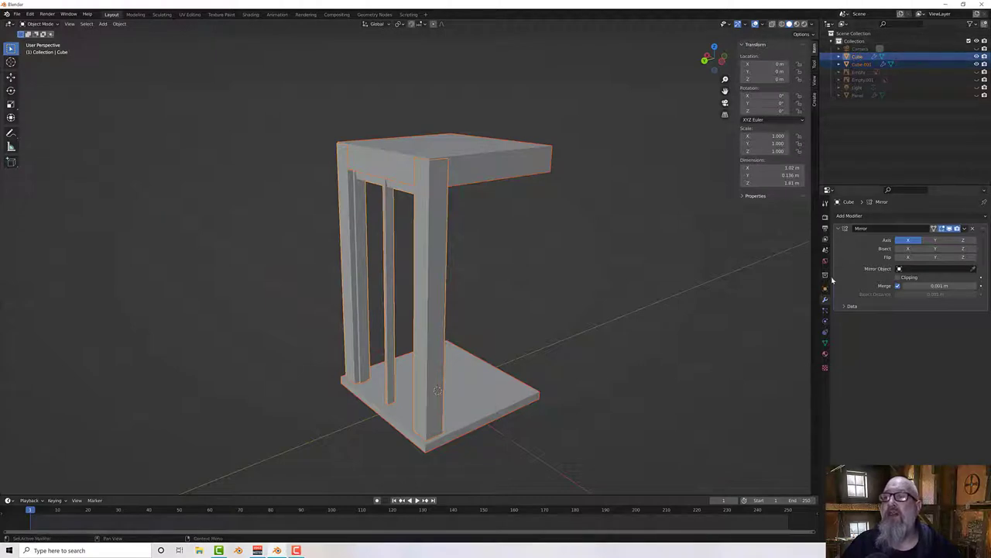
Step: Add a second Mirror modifier to the post frame and enable the Y axis on its first Mirror modifier
left_click(852, 216)
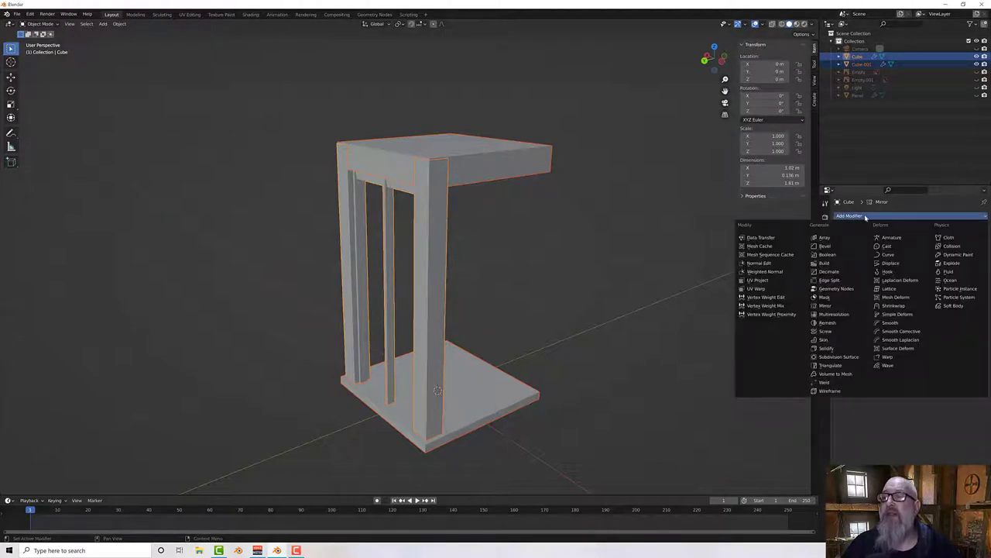
left_click(838, 306)
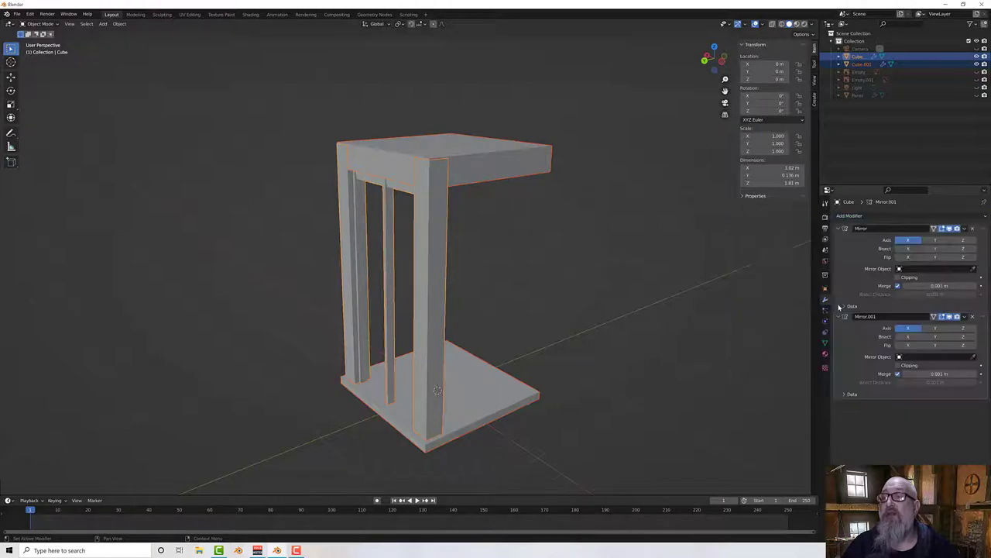
left_click(935, 240)
middle_click_drag(647, 280, 423, 169)
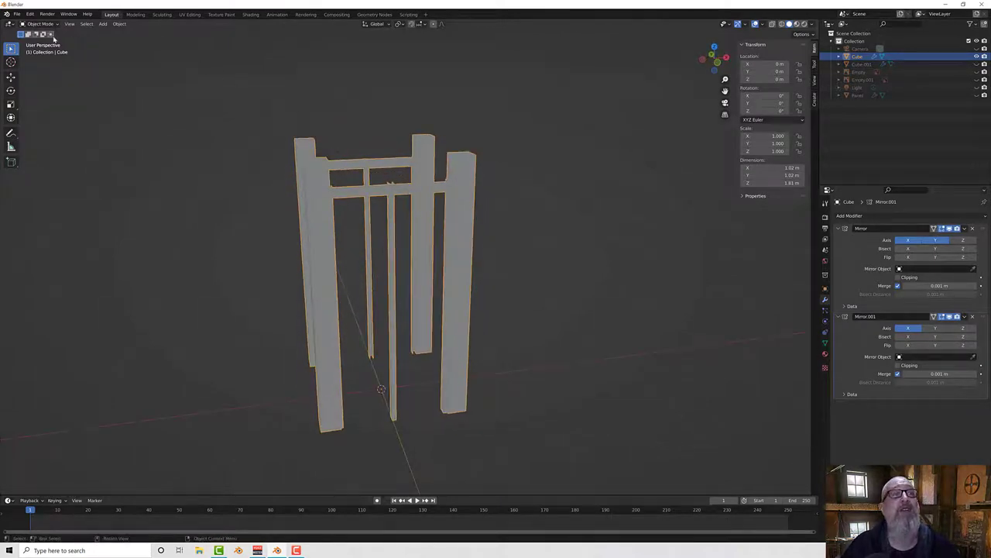
Step: Enter Edit Mode on the post frame and select the faces of the unmirrored horizontal rail above the door opening
key("Tab")
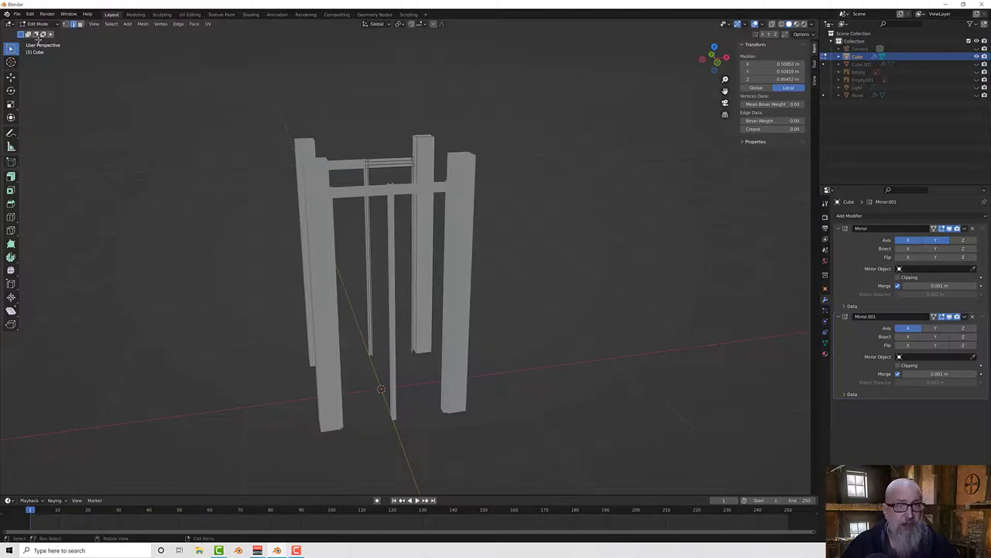
left_click(81, 23)
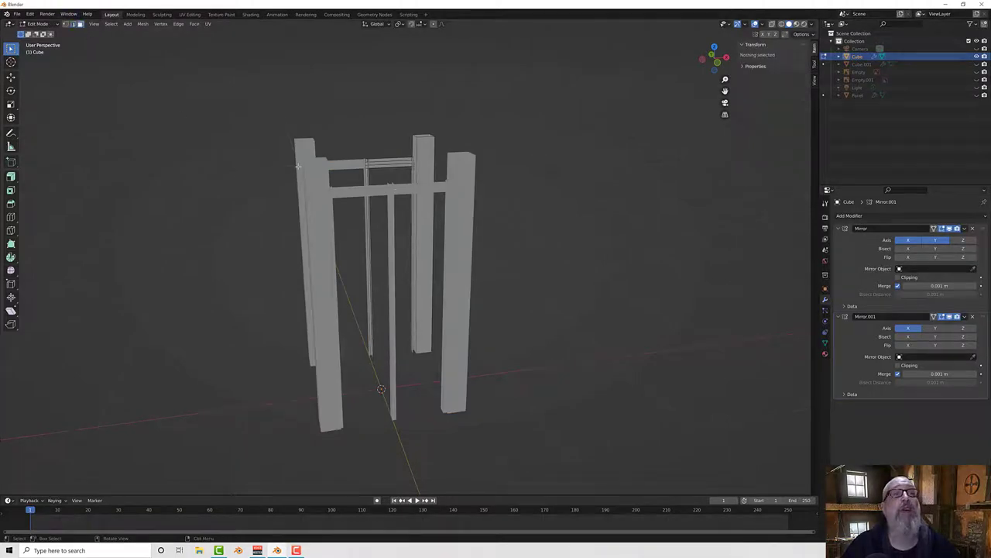
left_click(382, 162)
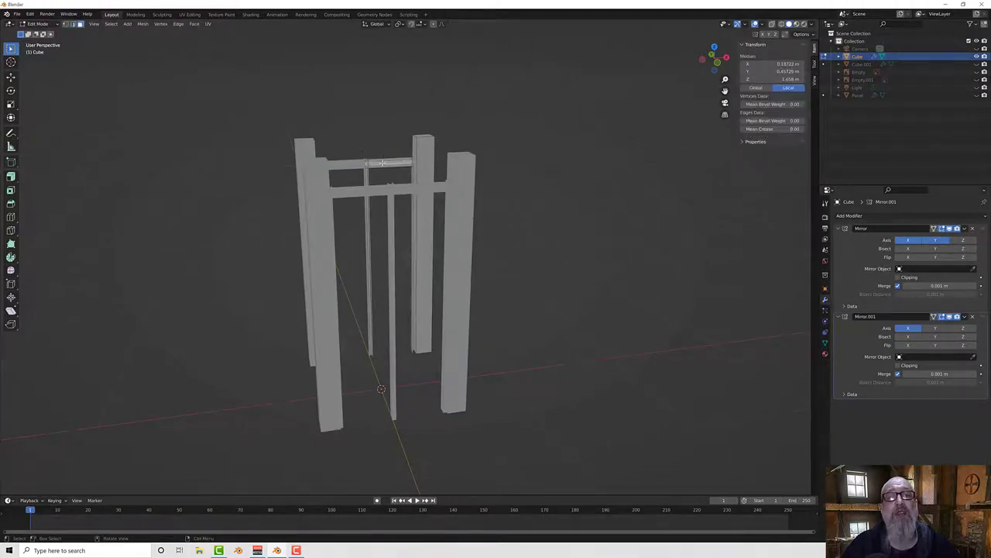
middle_click_drag(382, 163, 486, 192)
left_click(441, 209)
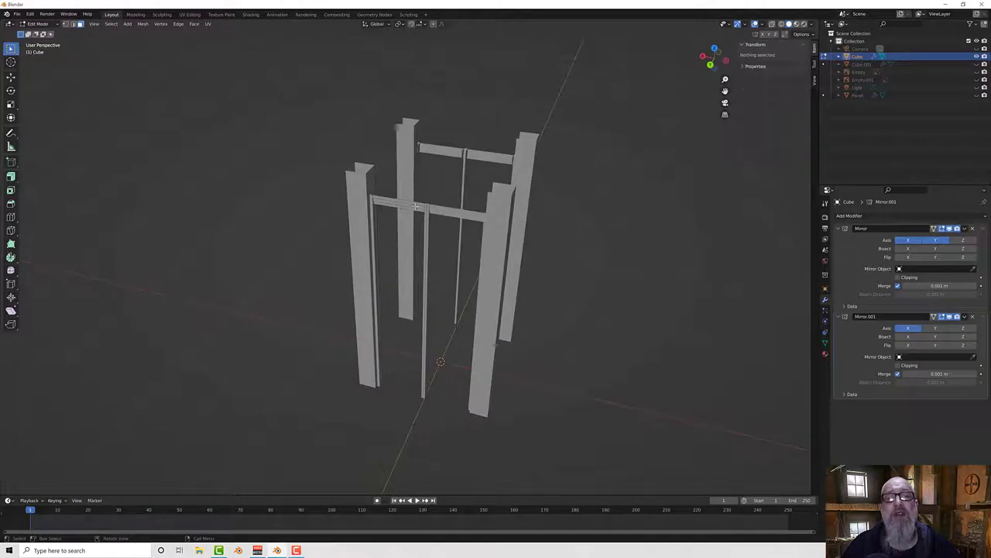
left_click(416, 207)
middle_click_drag(390, 196, 418, 193)
left_click(423, 221, "shift")
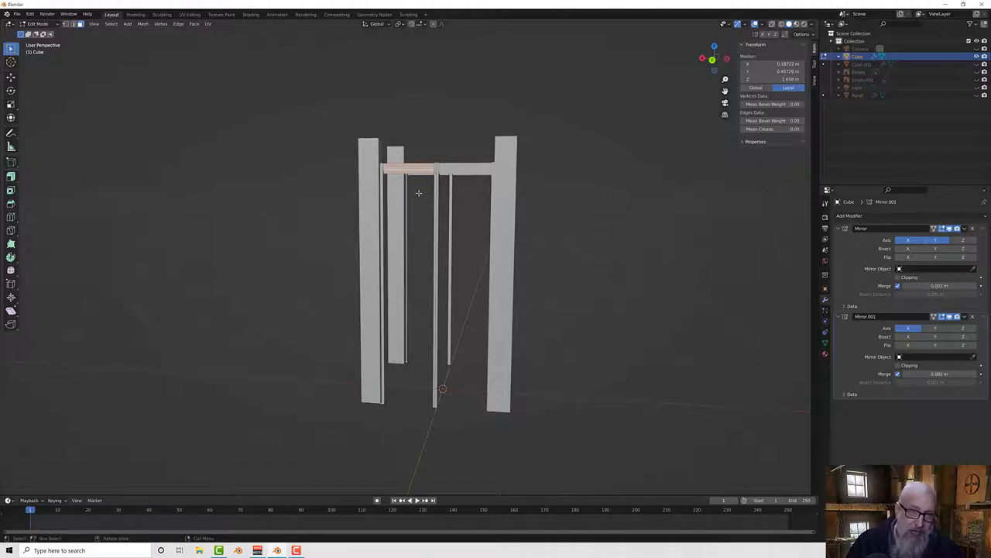
middle_click_drag(525, 171, 543, 190)
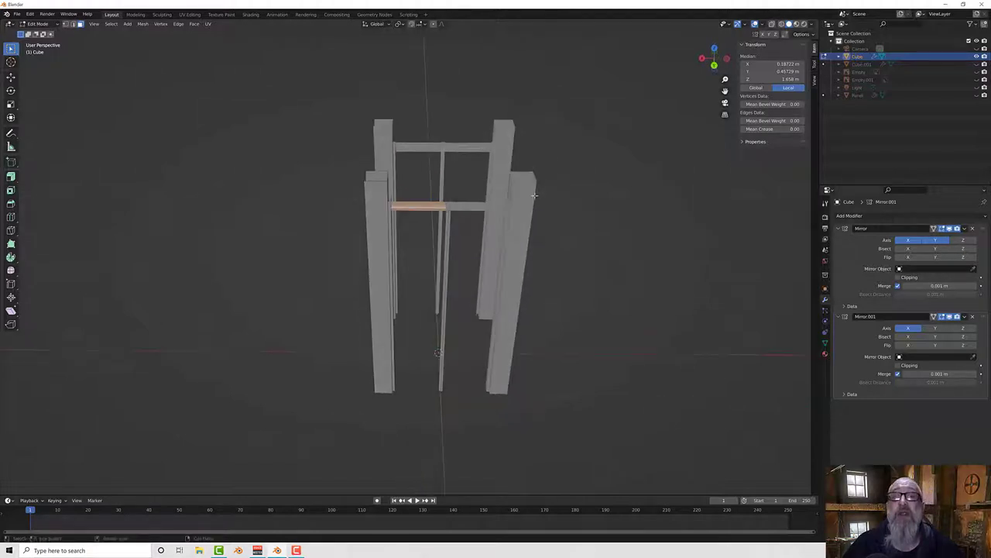
Step: Duplicate the X and Y Mirror modifier of the post frame and remove the original
left_click(965, 229)
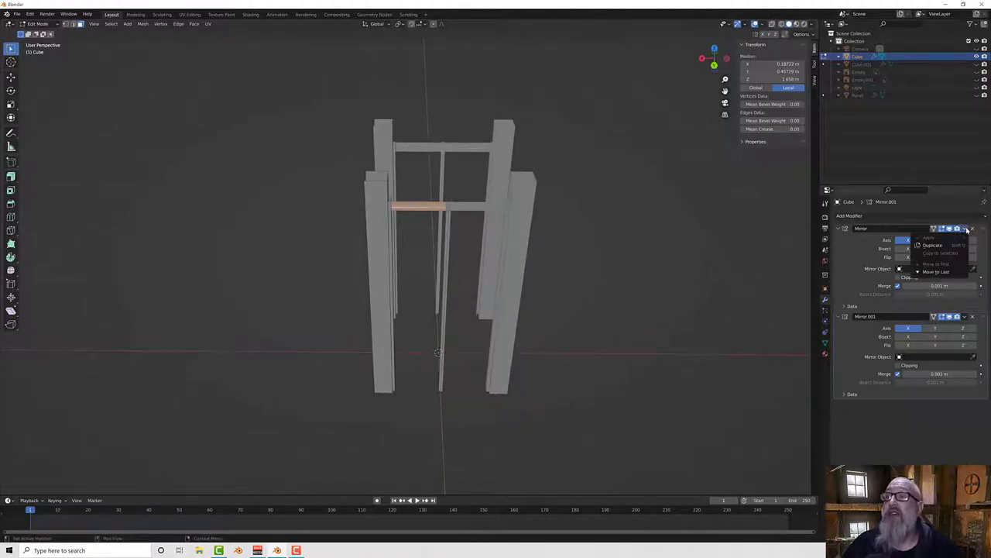
left_click(933, 246)
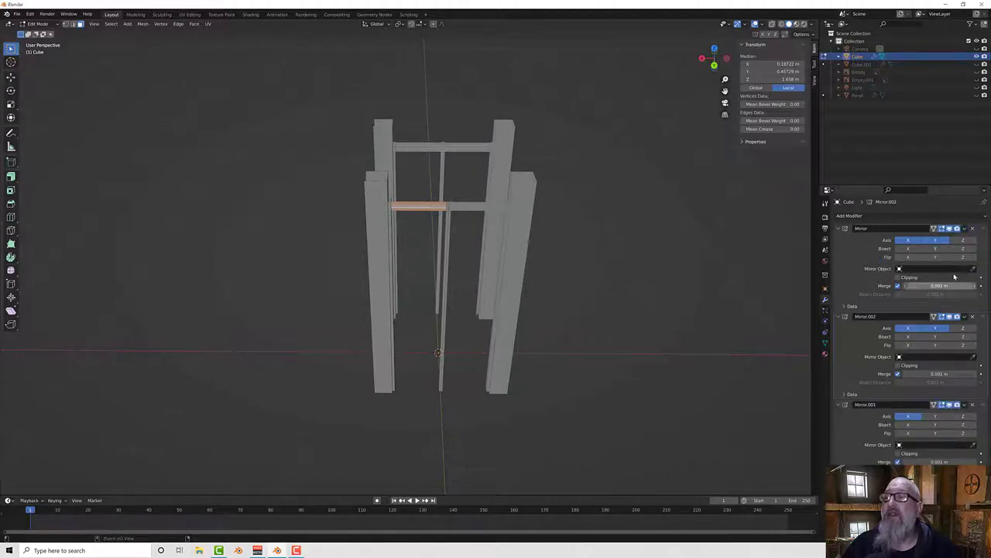
left_click(973, 229)
left_click(965, 229)
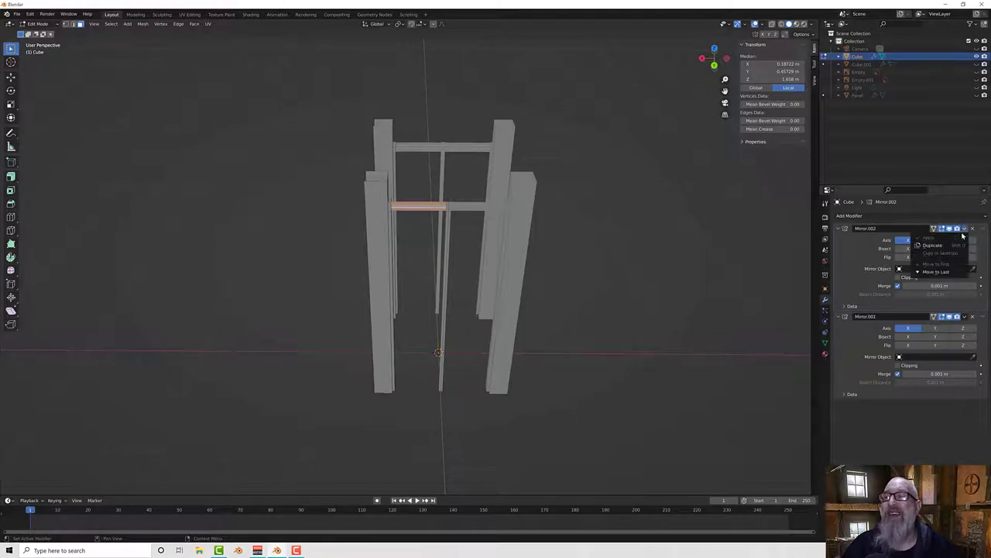
Step: Return to Object Mode and apply both Mirror modifiers on the post frame
left_click(37, 23)
left_click(37, 33)
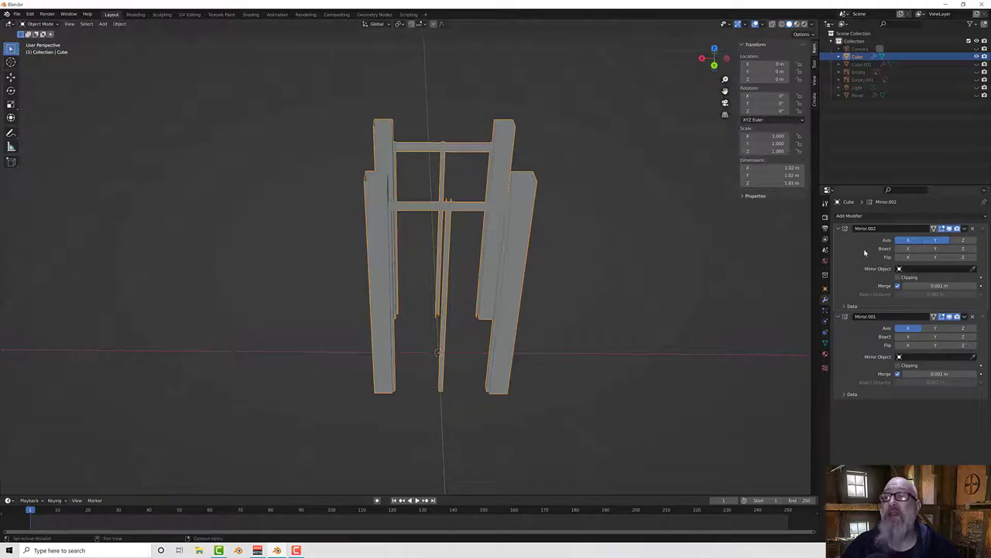
left_click(965, 229)
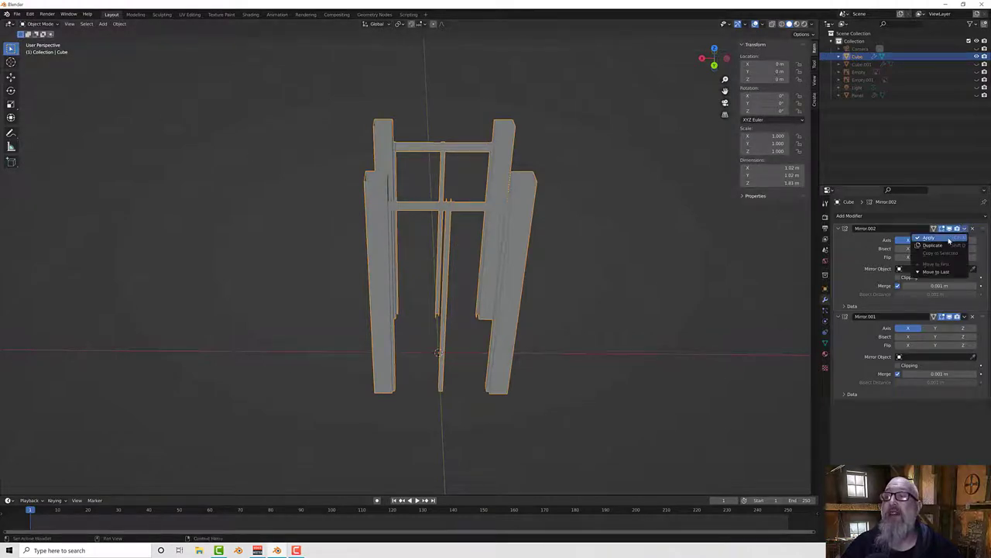
left_click(959, 238)
left_click(964, 229)
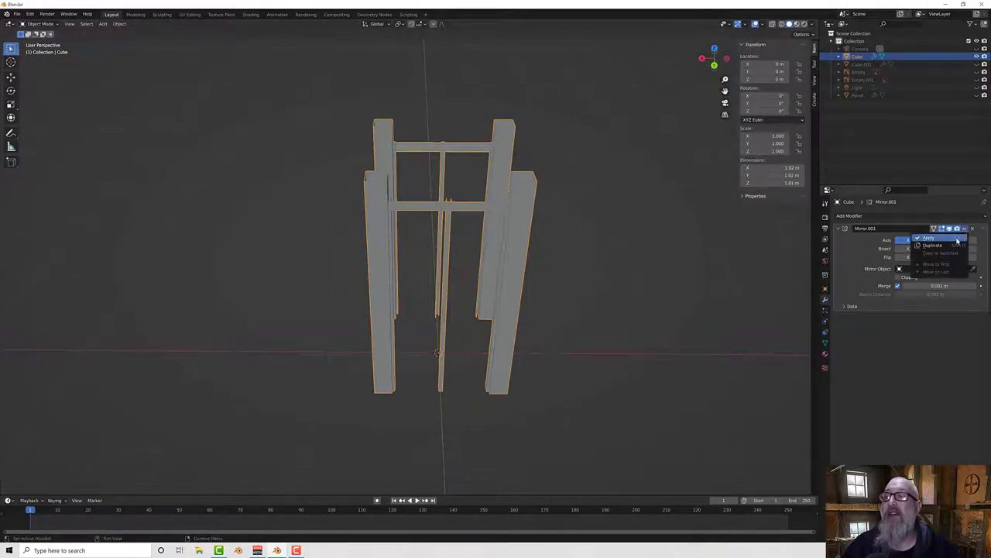
left_click(957, 238)
middle_click_drag(578, 289, 549, 282)
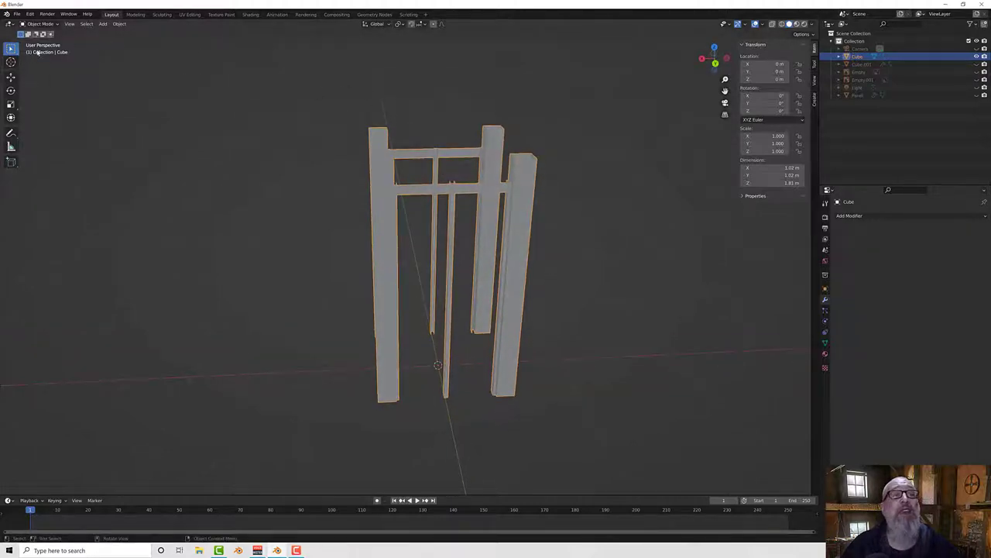
Step: Enter Edit Mode on the post frame and select the linked geometry of the horizontal rails and center strips on the two completed sides
key("Tab")
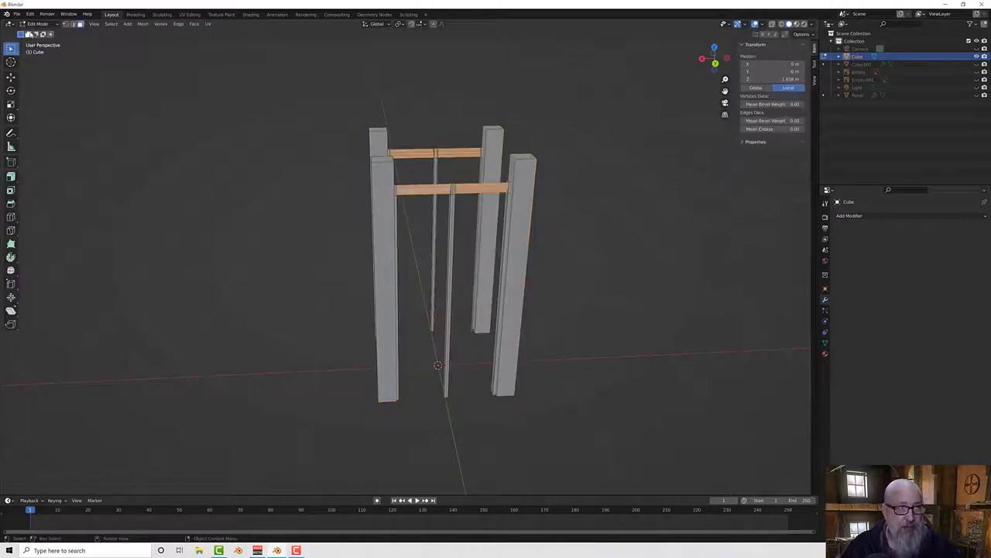
left_click(451, 208, "shift")
left_click(435, 207, "shift")
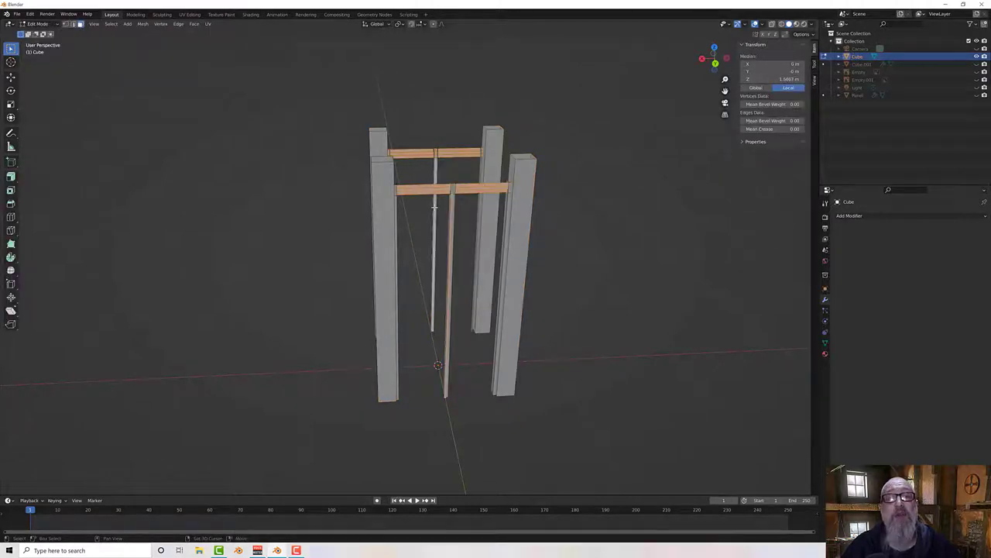
key("ctrl+l")
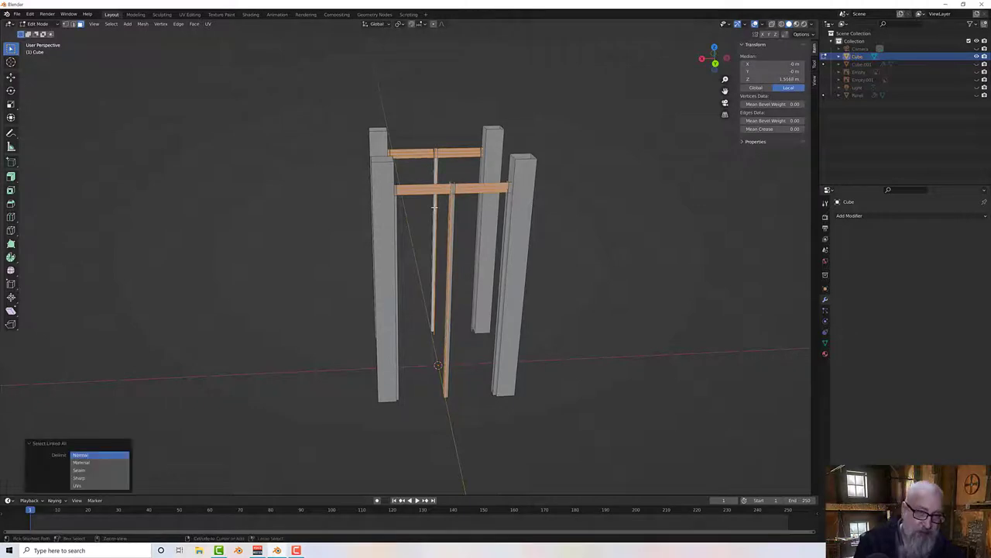
middle_click_drag(496, 268, 711, 271)
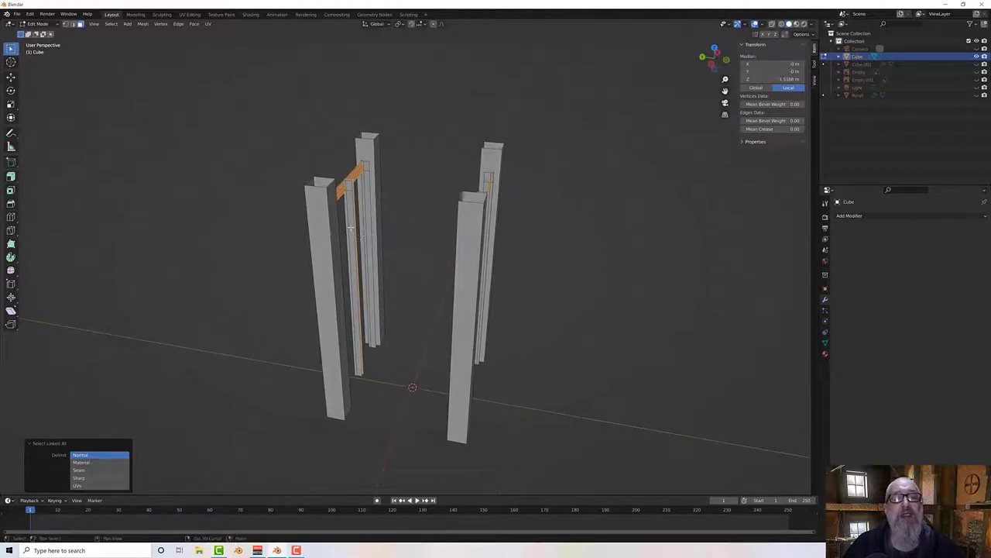
middle_click_drag(426, 253, 364, 197)
left_click(362, 197, "shift")
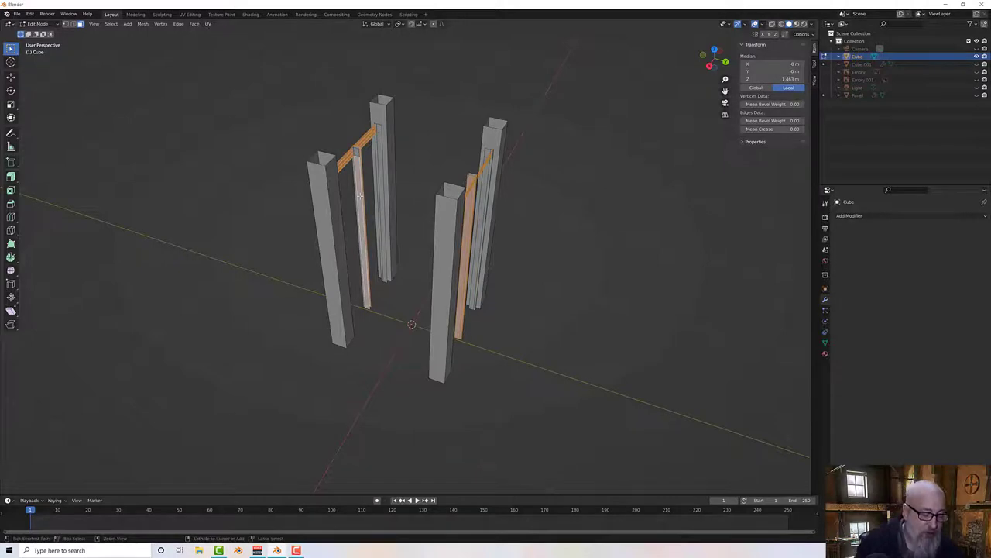
key("ctrl+l")
middle_click_drag(359, 197, 402, 233)
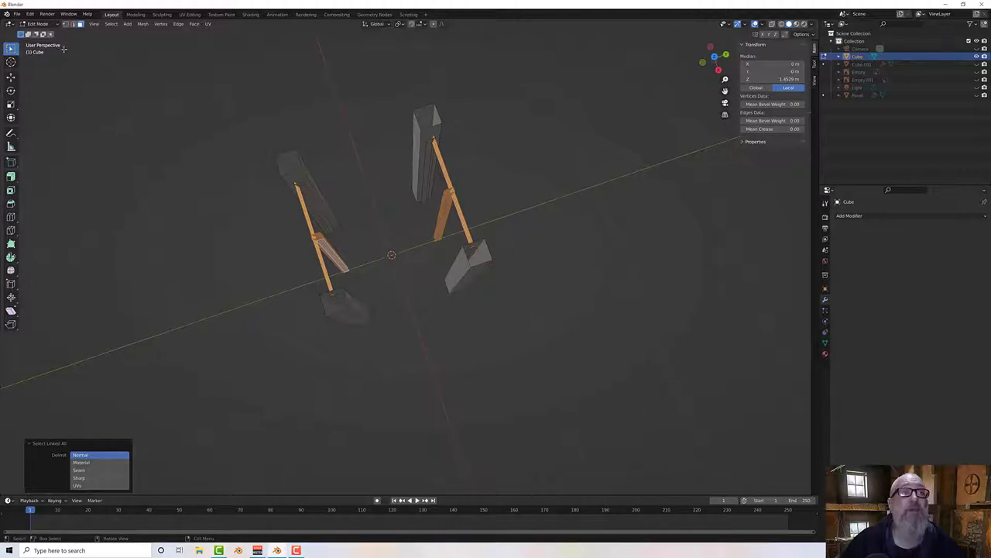
Step: Duplicate the selected rails and center strips in place
left_click(142, 24)
mouse_move(152, 72)
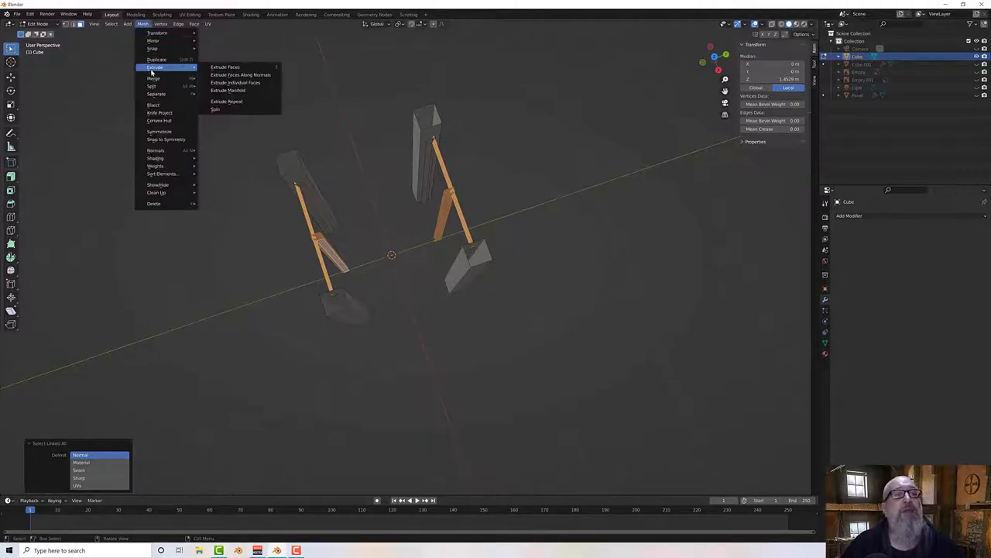
middle_click_drag(109, 93, 108, 91)
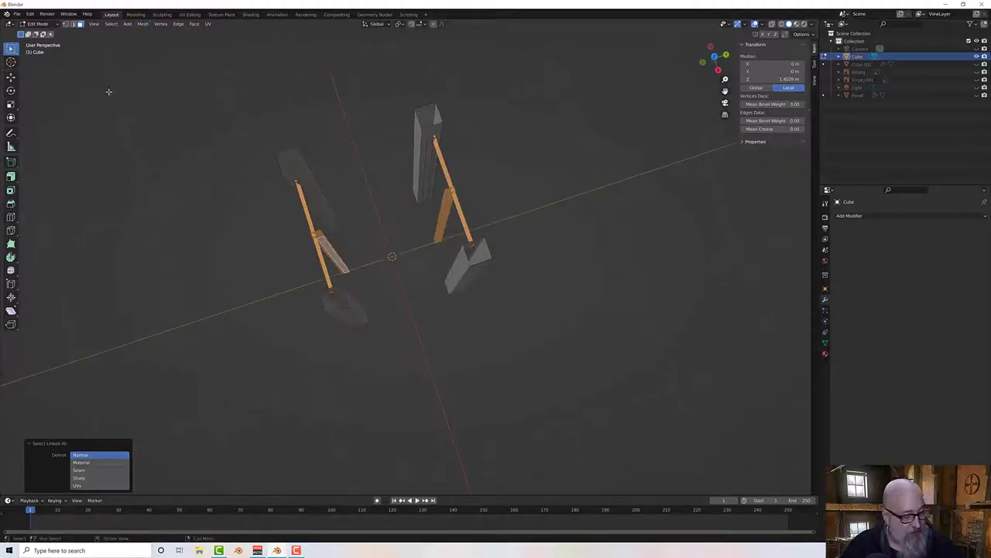
key("g")
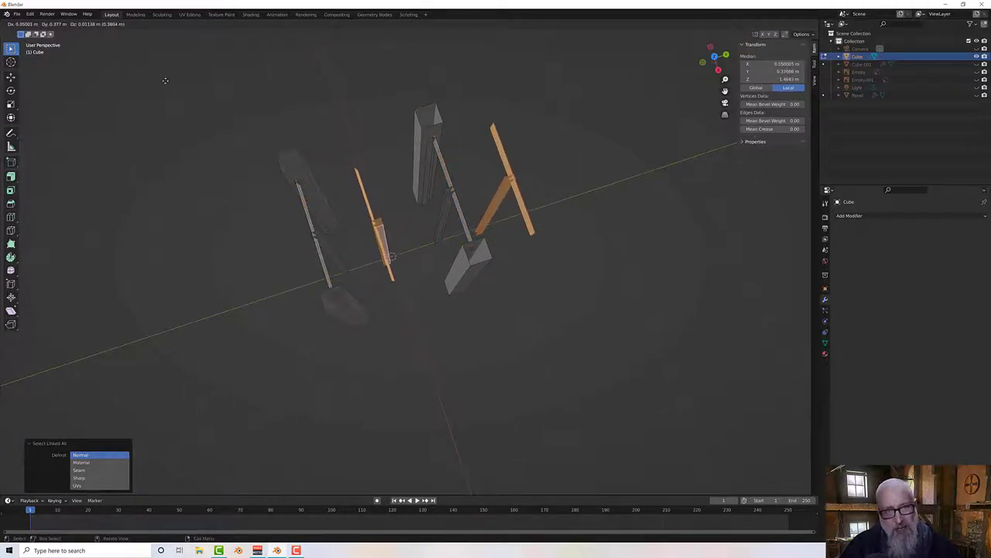
key("Escape")
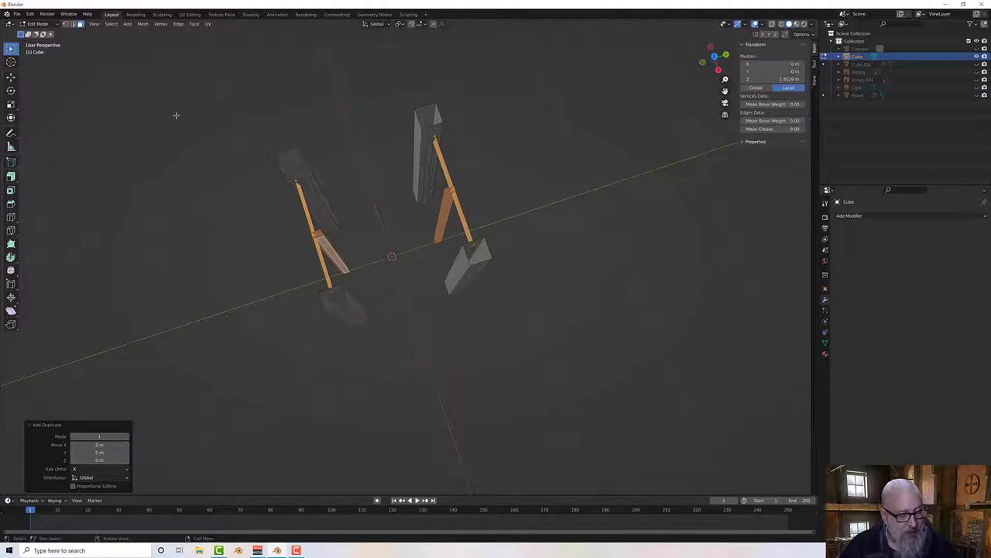
Step: Rotate the duplicated rails and center strips 90° about the global Z axis onto the two open sides of the frame
key("r")
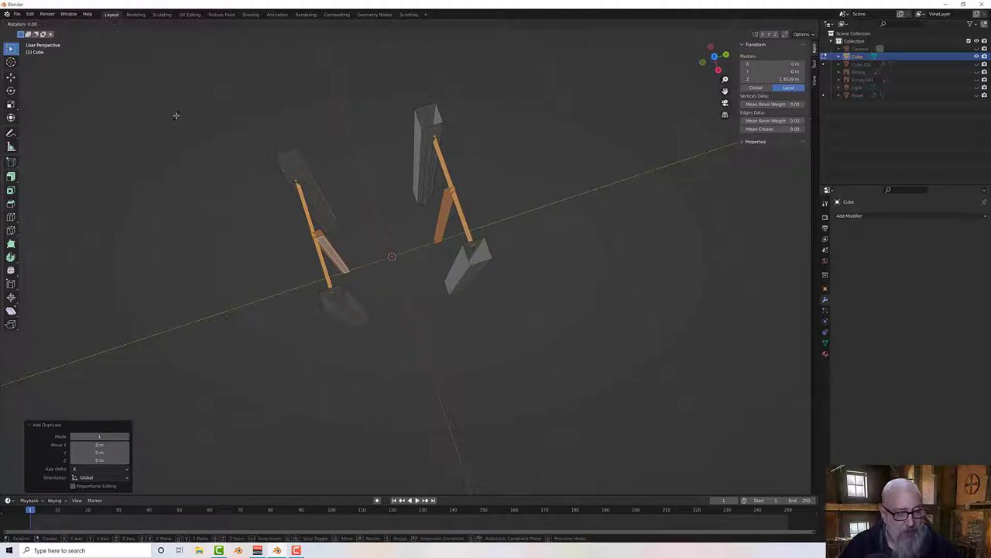
key("z")
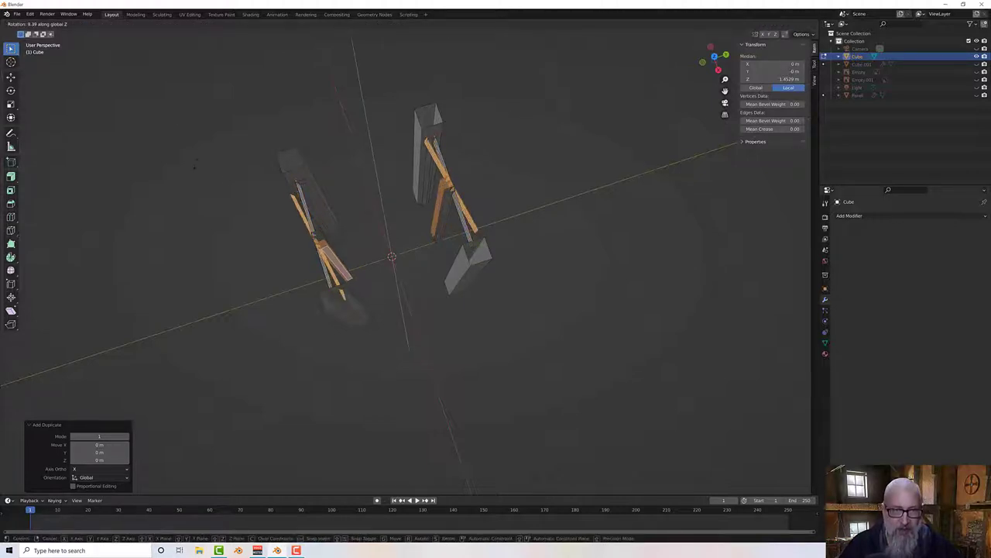
left_click(333, 462)
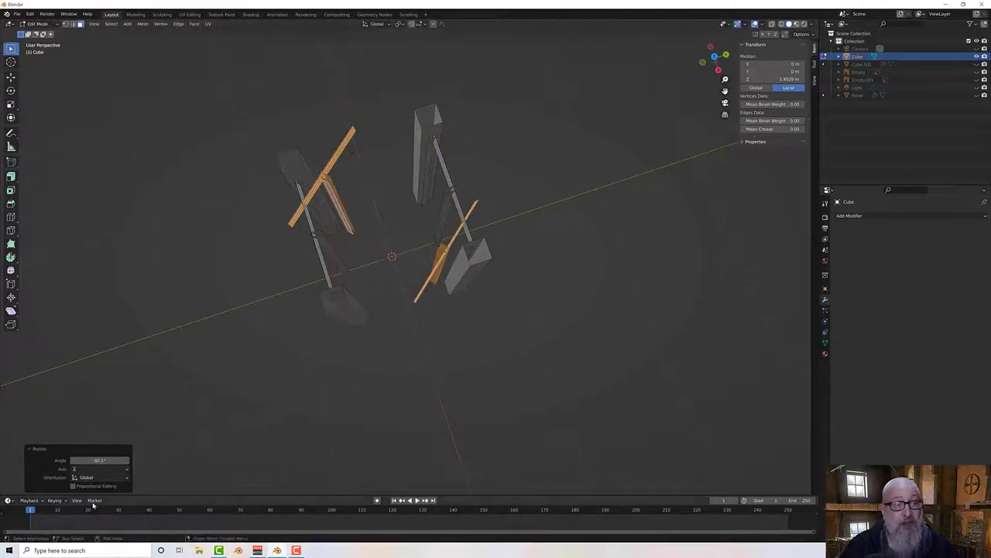
left_click(92, 461)
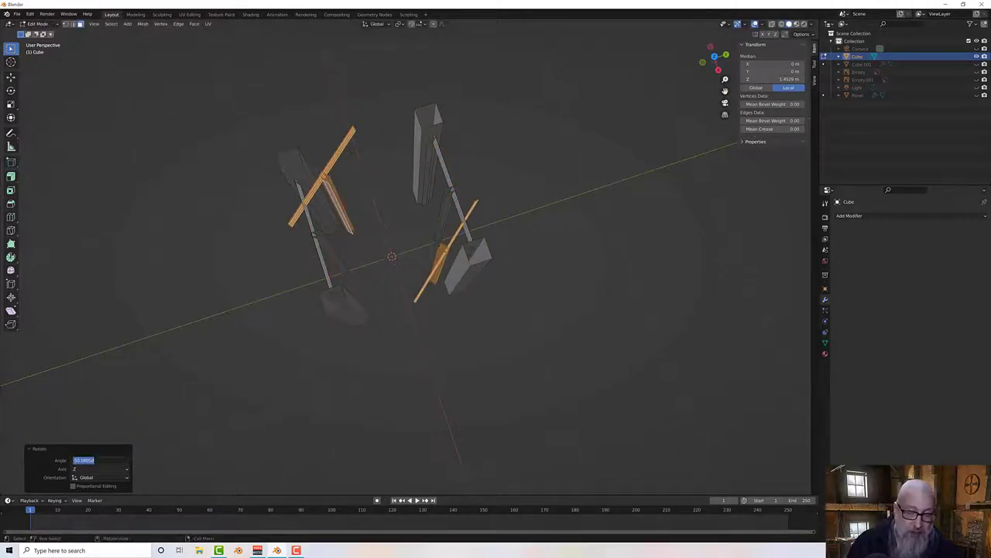
type("90")
key("Return")
middle_click_drag(251, 411, 391, 278)
middle_click_drag(371, 399, 394, 325)
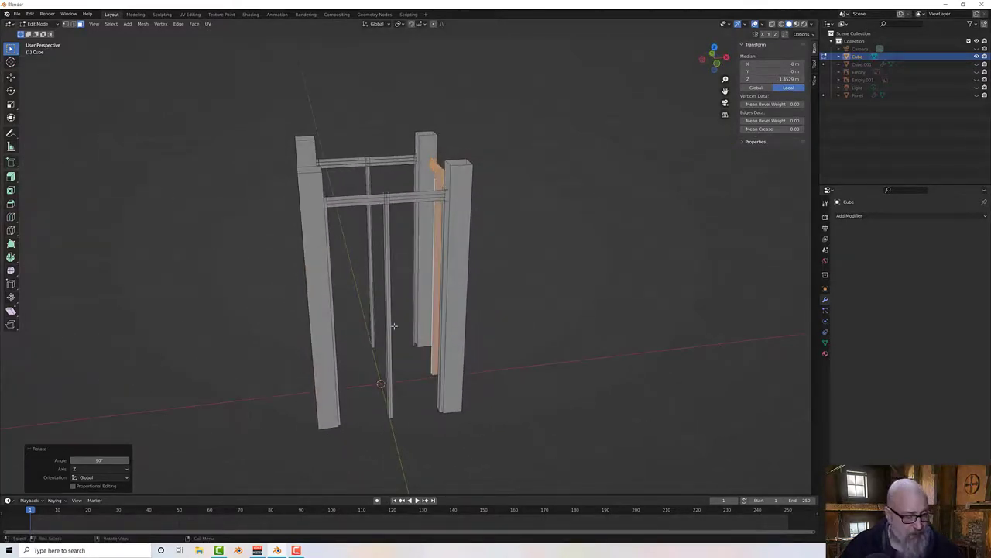
right_click(394, 326)
middle_click_drag(496, 288, 522, 279)
right_click(522, 277)
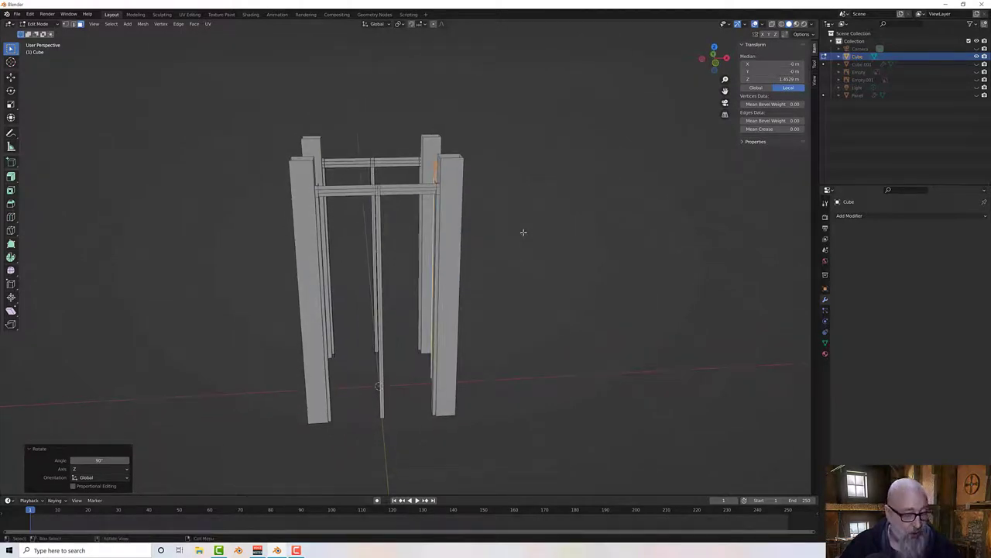
Step: Reveal hidden geometry in the post frame, return to Object Mode and unhide all objects in the scene
key("alt+h")
middle_click_drag(503, 264, 571, 225)
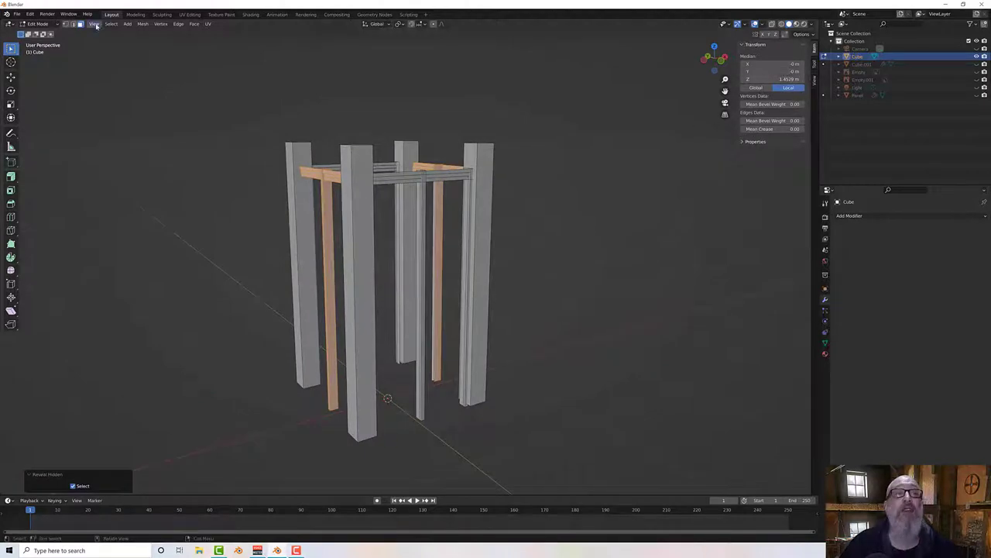
left_click(39, 24)
left_click(41, 32)
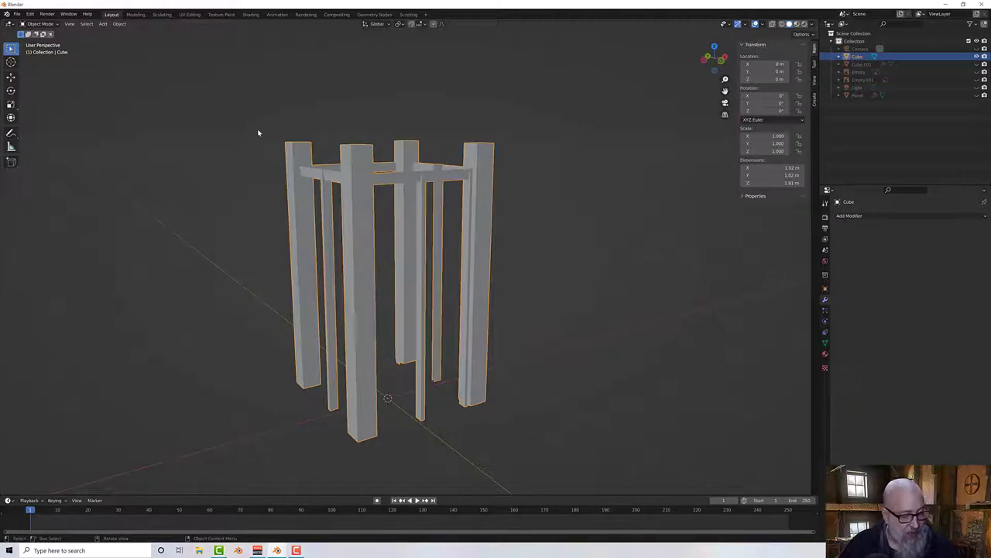
key("alt+h")
Step: Examine the assembled police box from several angles, including the frame corners and the door's panels and windows
middle_click_drag(447, 242, 437, 198)
scroll(442, 235, "up", 3)
scroll(514, 237, "up", 2)
left_click(496, 222)
scroll(507, 212, "down", 5)
scroll(417, 223, "up", 4)
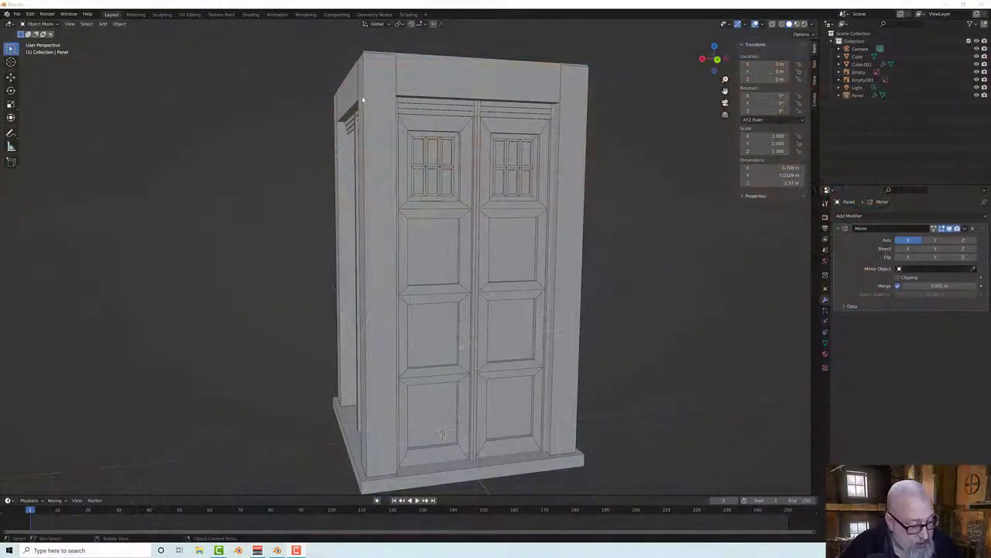
middle_click_drag(362, 100, 453, 148)
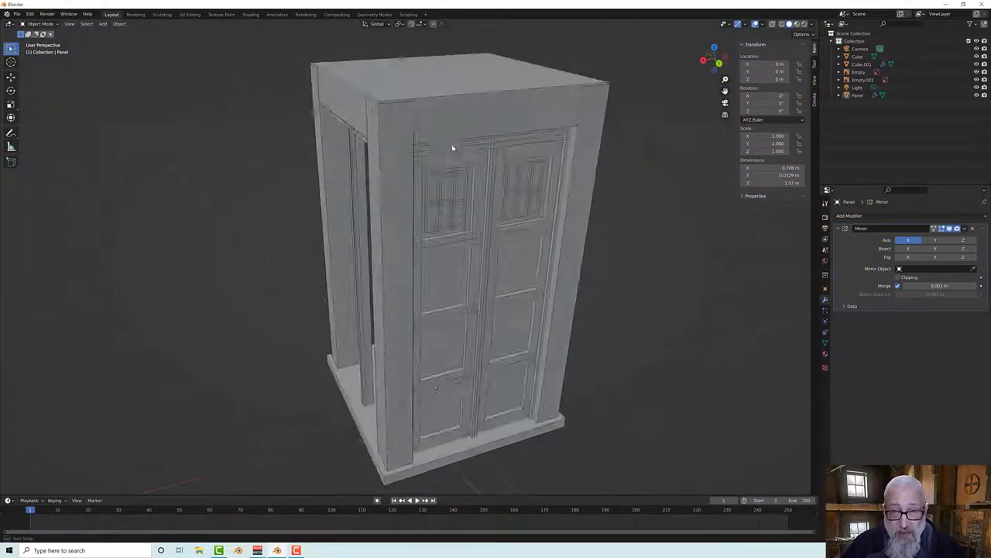
left_click(763, 24)
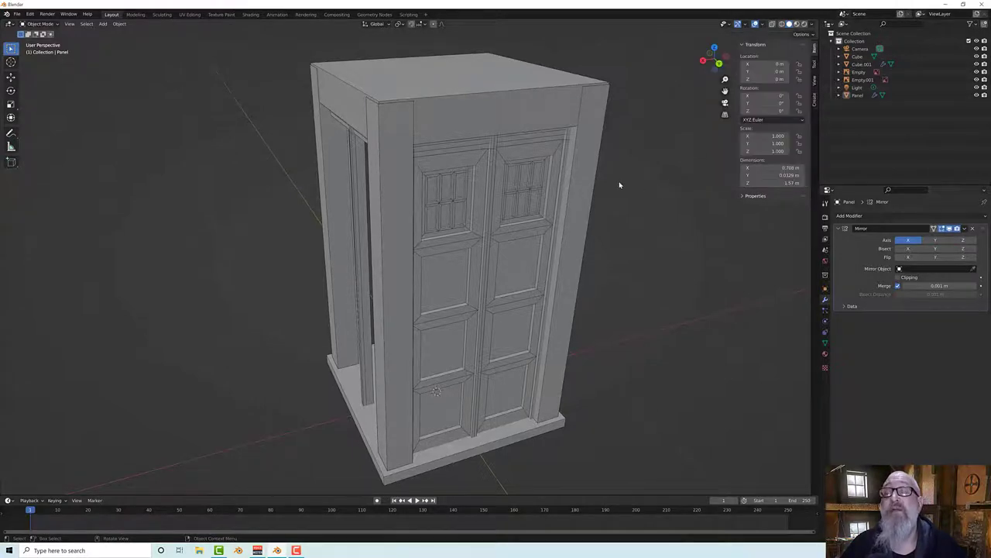
middle_click_drag(619, 185, 595, 165)
scroll(474, 170, "up", 3)
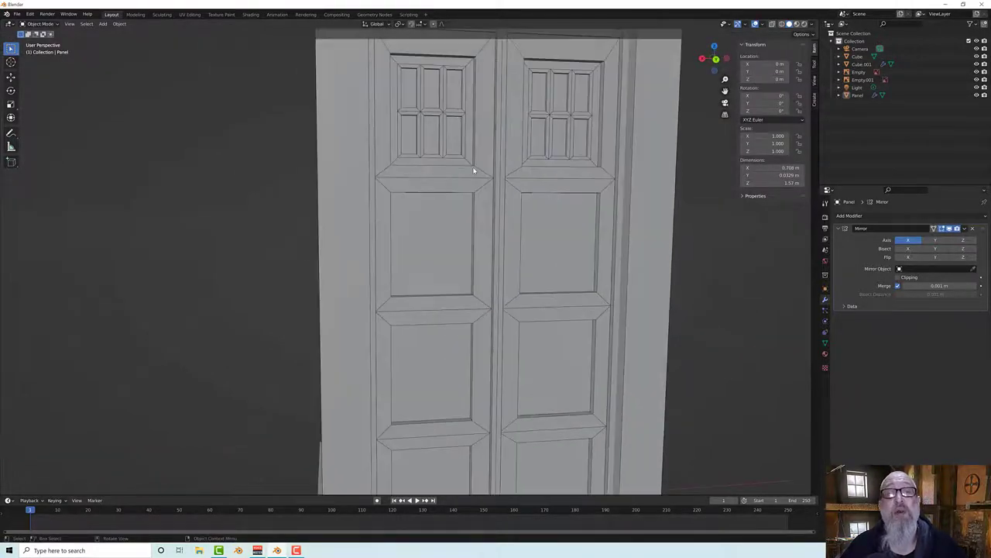
middle_click_drag(474, 170, 463, 197)
scroll(507, 203, "down", 2)
Step: Isolate the door Panel object by hiding everything else and enter Edit Mode on it
left_click(463, 198)
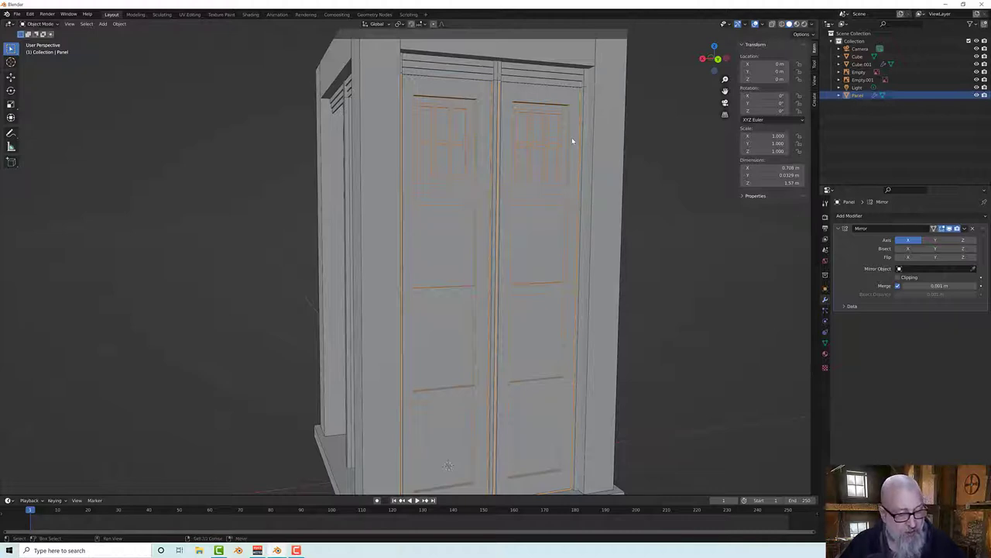
key("shift+h")
middle_click_drag(573, 139, 624, 136)
left_click(604, 141)
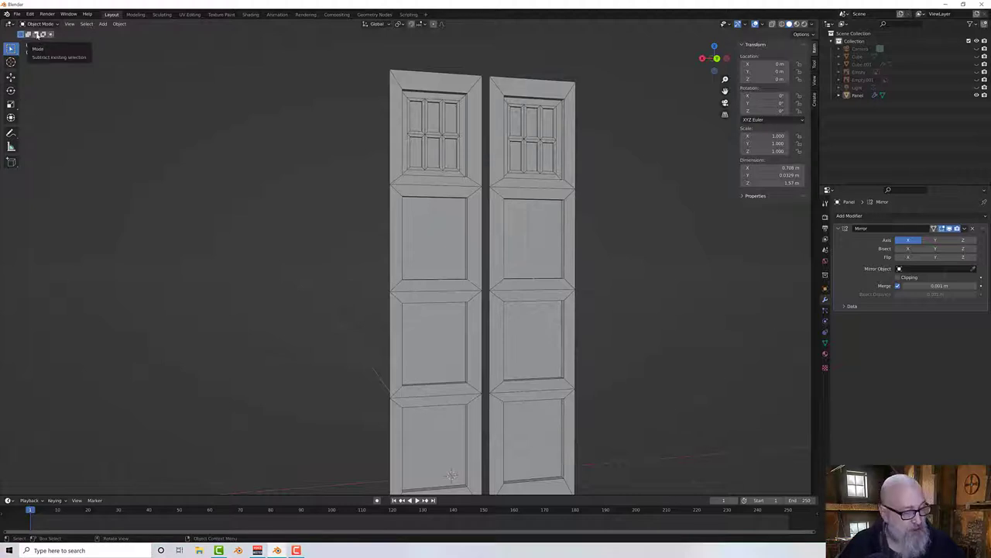
key("Tab")
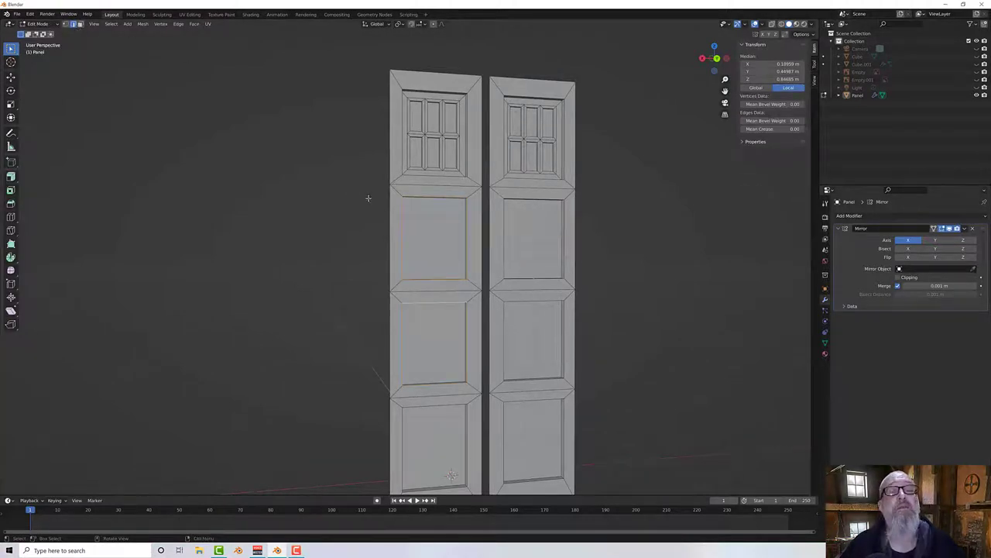
Step: Select the edge loops around the door's recessed panels and the recess surrounding the window
middle_click_drag(435, 265, 444, 283)
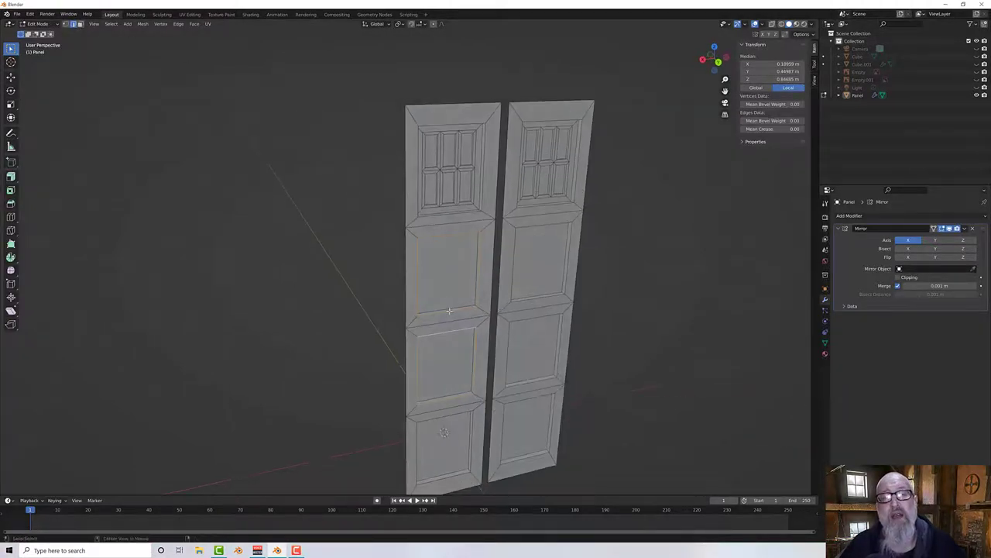
left_click(448, 310, "alt")
left_click(454, 333, "alt")
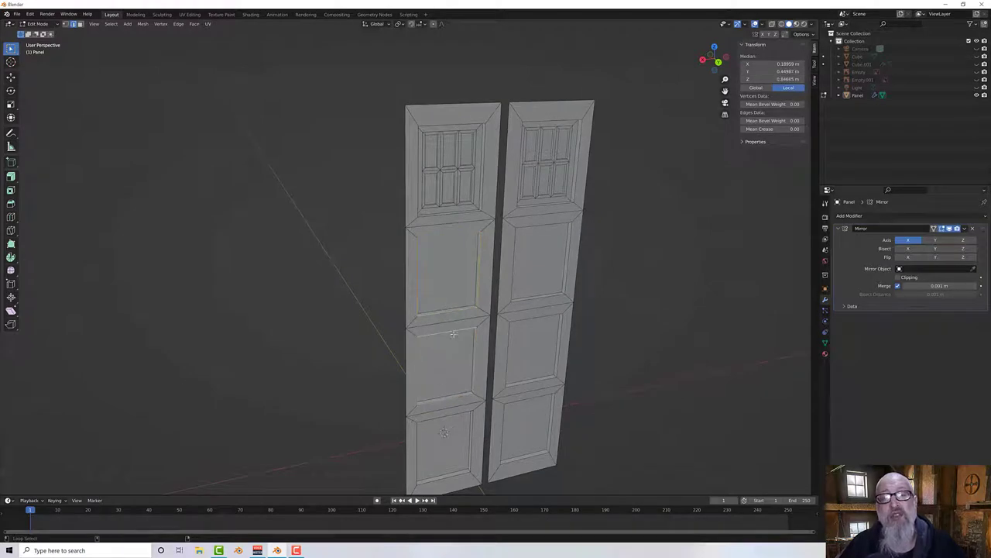
left_click(454, 316, "alt")
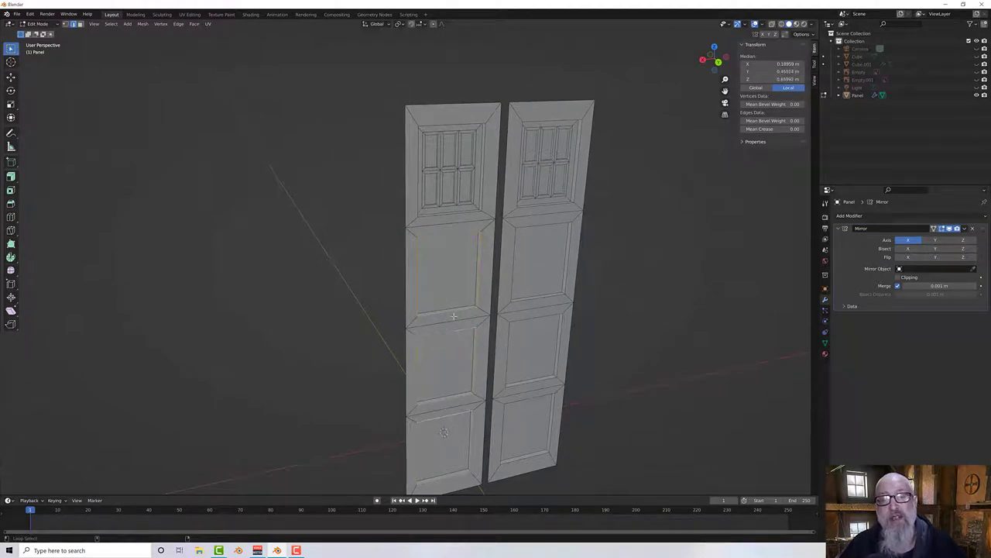
left_click(456, 213, "alt")
scroll(463, 203, "up", 4)
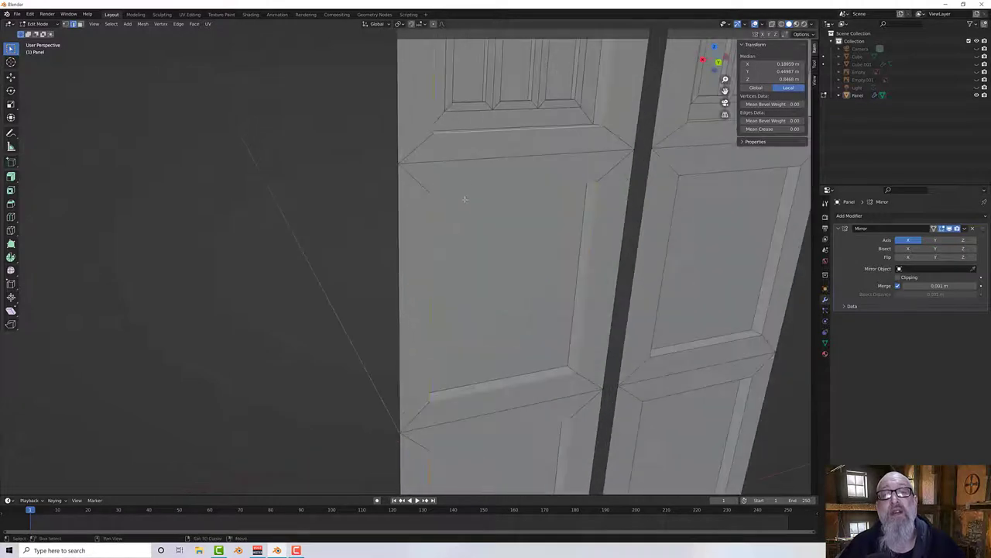
middle_click_drag(477, 180, 442, 259, "shift")
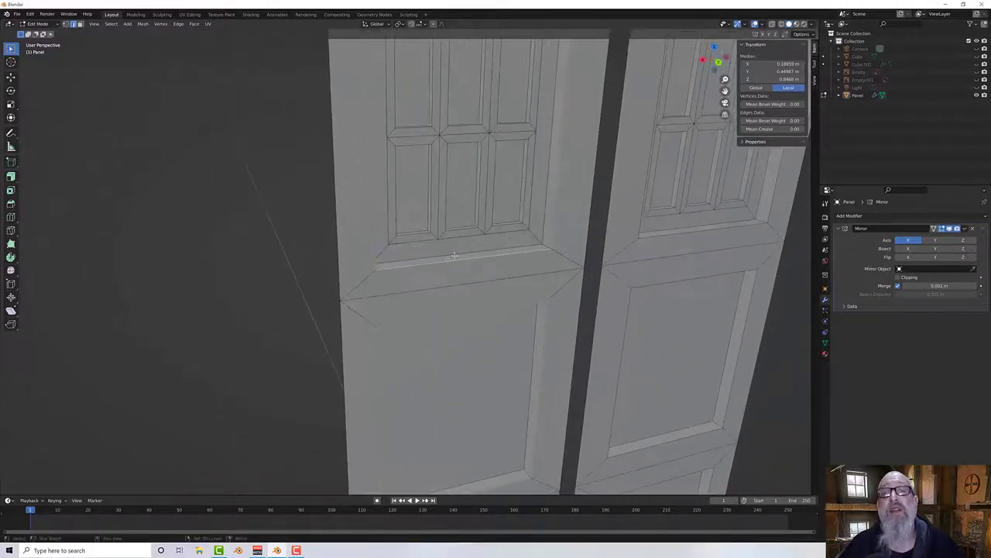
left_click(455, 253, "alt")
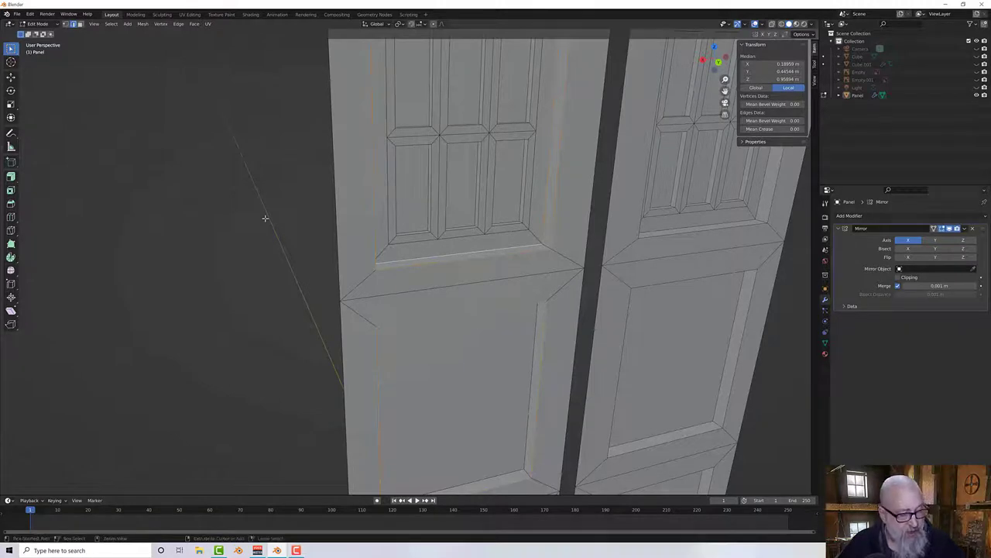
Step: Bevel the selected recess edges with a width of 2 mm and 3 segments
key("ctrl+b")
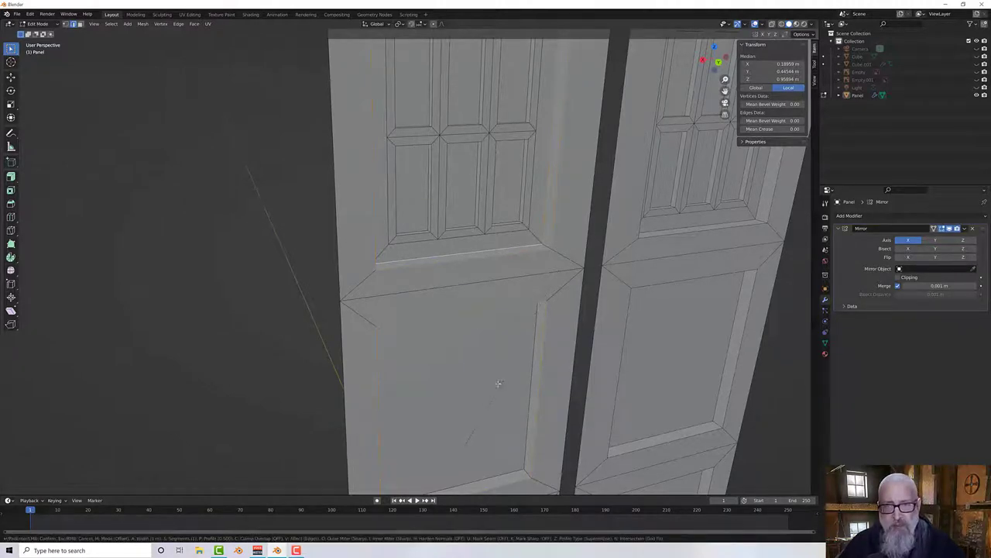
left_click(498, 384)
left_click(101, 368)
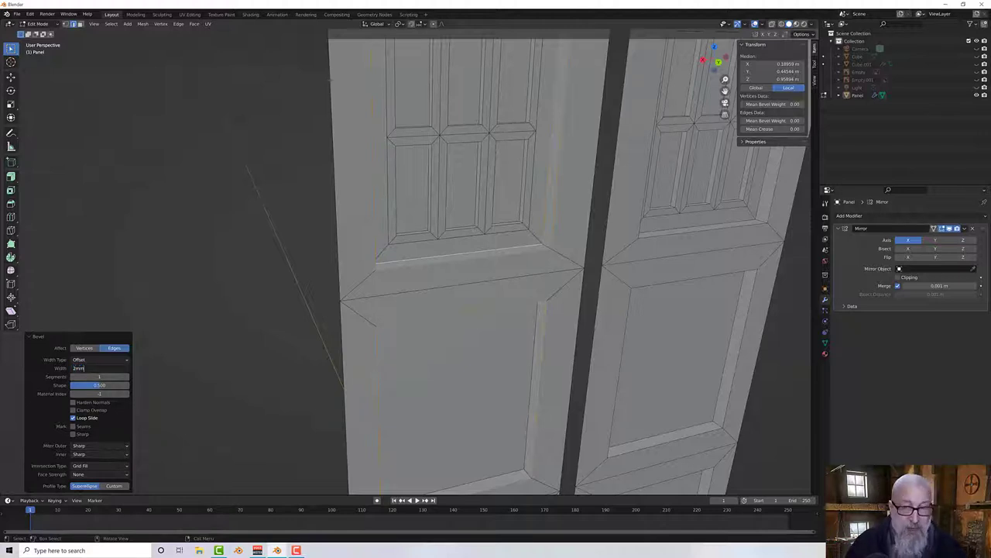
key("Return")
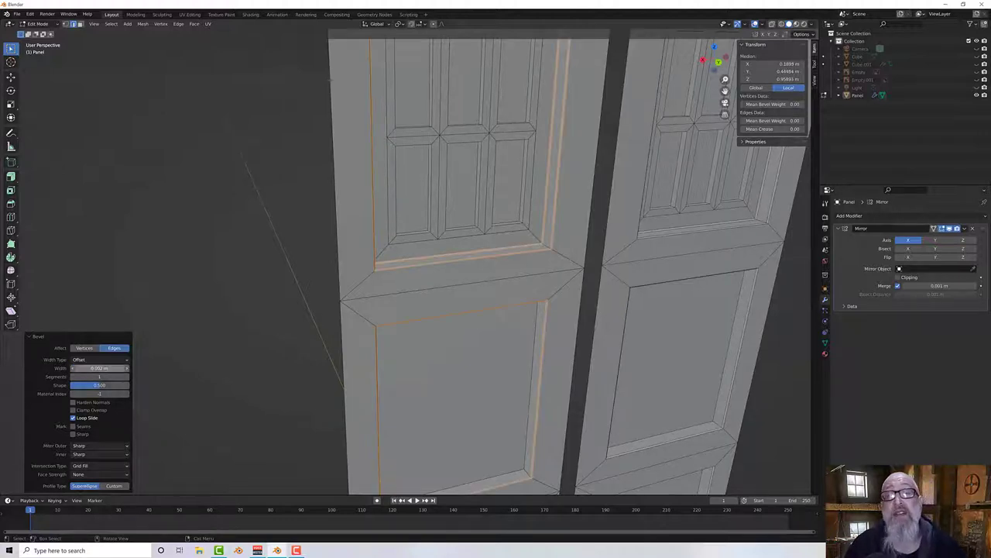
left_click(96, 376)
type("3")
key("Return")
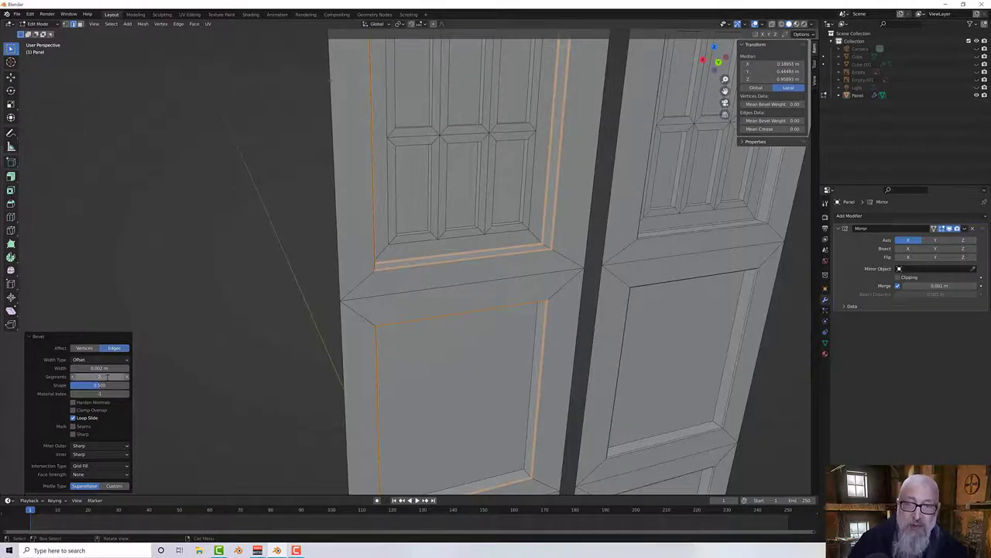
Step: Clear the selection and select the front edge loops around all six panes of the door window
middle_click_drag(489, 308, 465, 299)
middle_click_drag(335, 170, 354, 283, "shift")
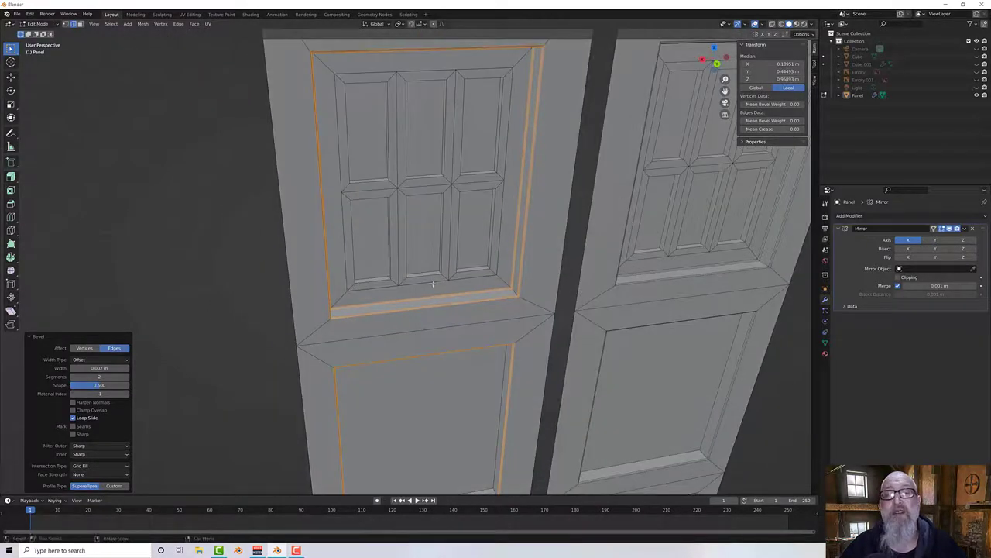
scroll(493, 284, "up", 3)
key("alt+a")
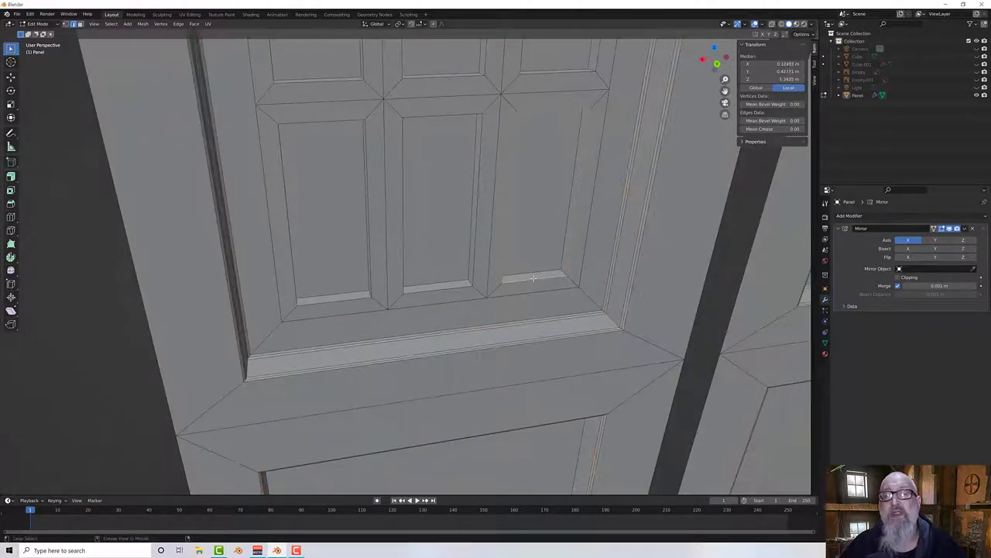
left_click(461, 285, "alt+shift")
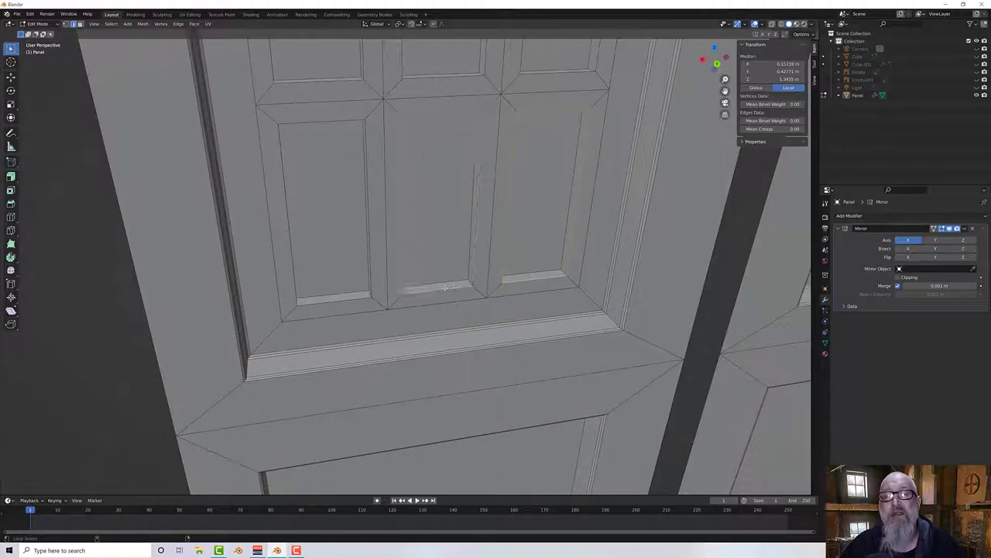
left_click(366, 292, "alt+shift")
scroll(384, 284, "down", 5)
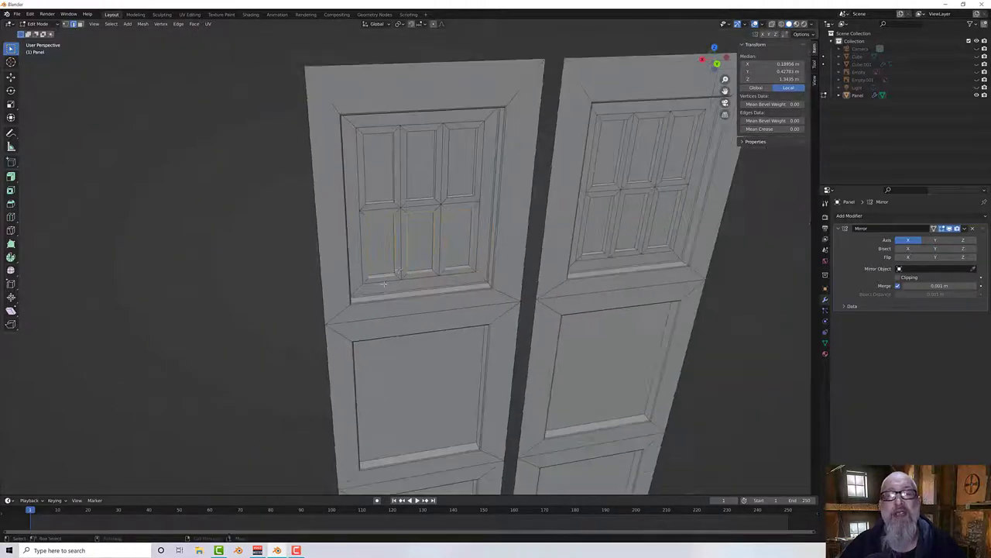
left_click(383, 203, "alt+shift")
left_click(432, 199, "alt+shift")
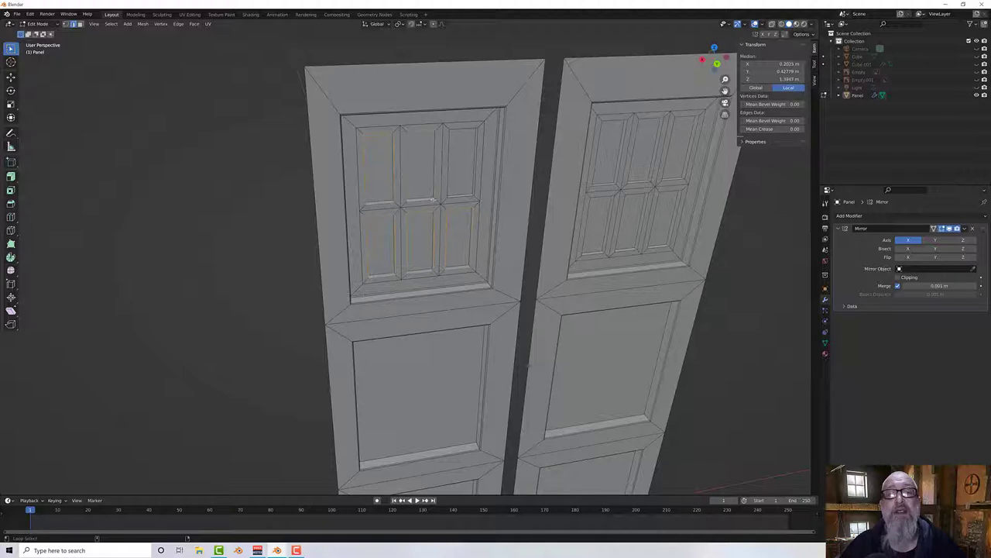
left_click(457, 197, "alt+shift")
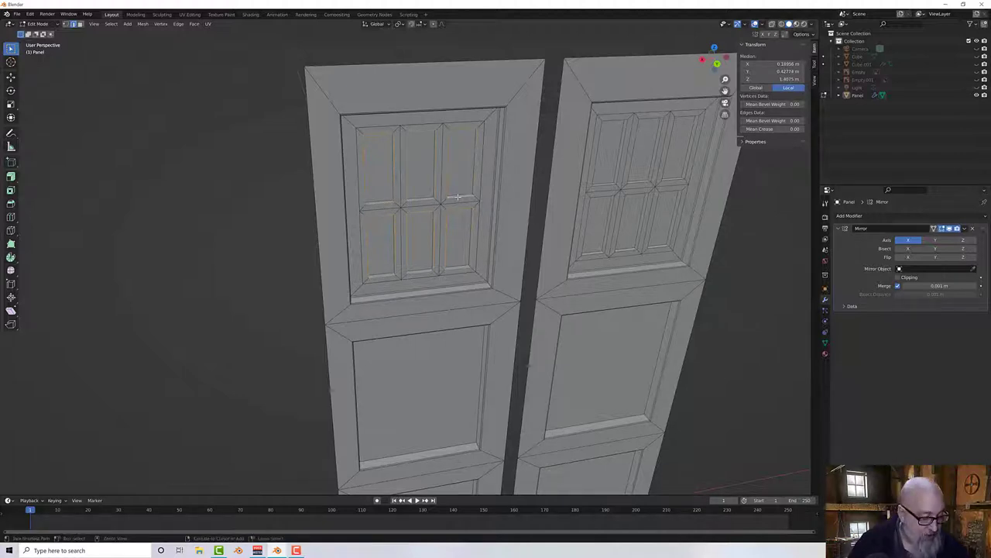
Step: Bevel the selected window pane edges with a width of 2 mm and 2 segments
key("ctrl+b")
left_click(447, 268)
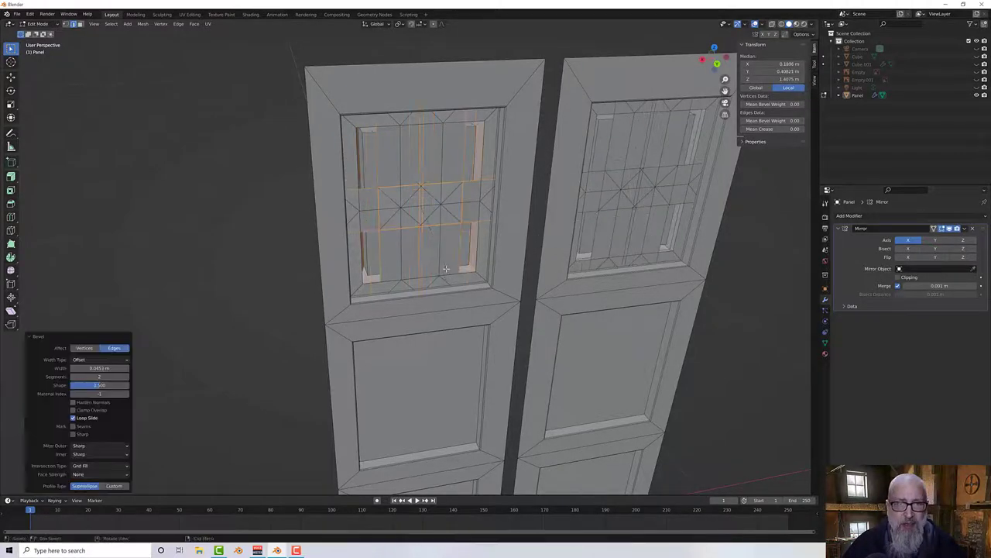
left_click(99, 367)
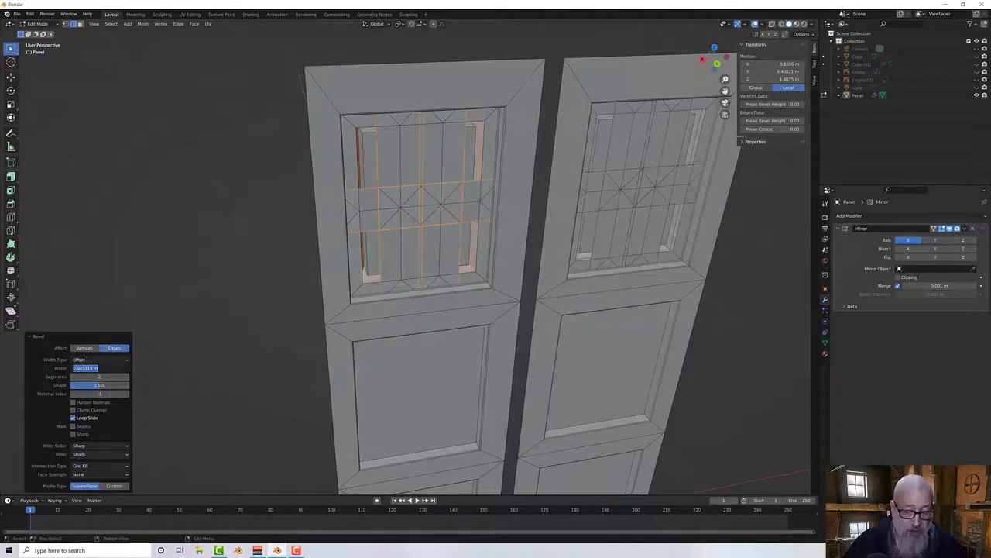
type("2mm")
key("Return")
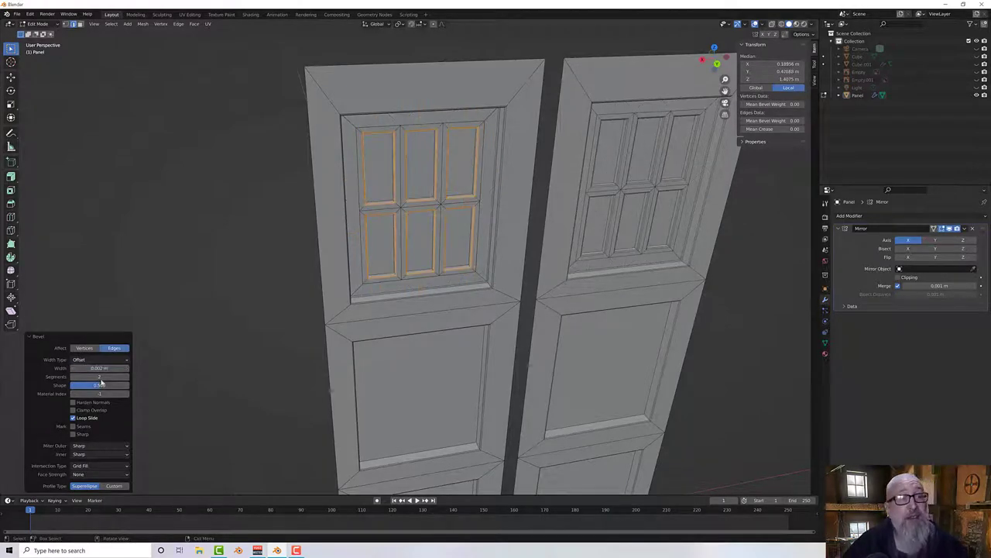
Step: Examine the beveled window panes and the inner edges where the recessed door panels meet their frames
mouse_move(387, 308)
middle_mouse_down()
mouse_move(388, 279)
mouse_move(389, 303)
middle_mouse_up()
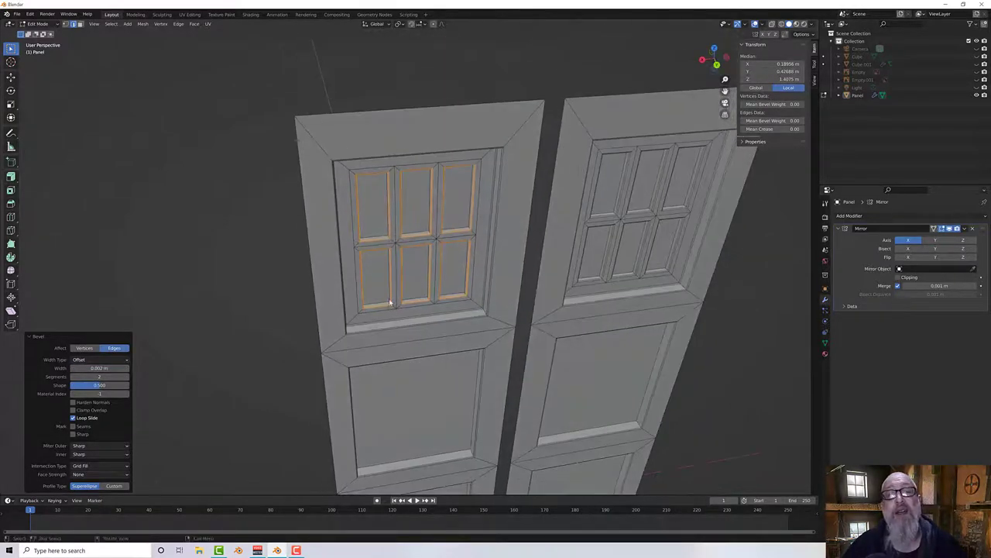
scroll(392, 308, "up", 7)
scroll(400, 334, "down", 10)
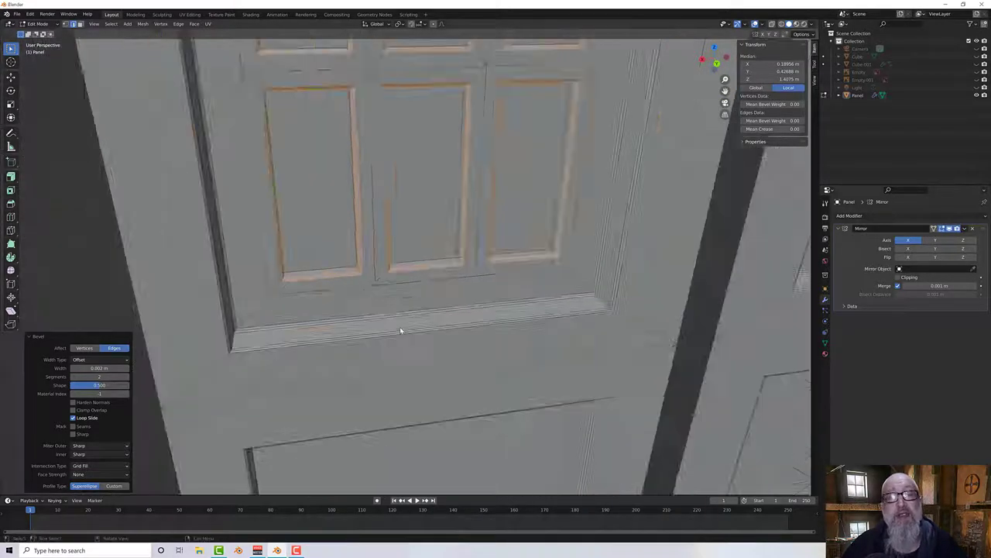
middle_click_drag(401, 343, 341, 300)
scroll(310, 294, "up", 3)
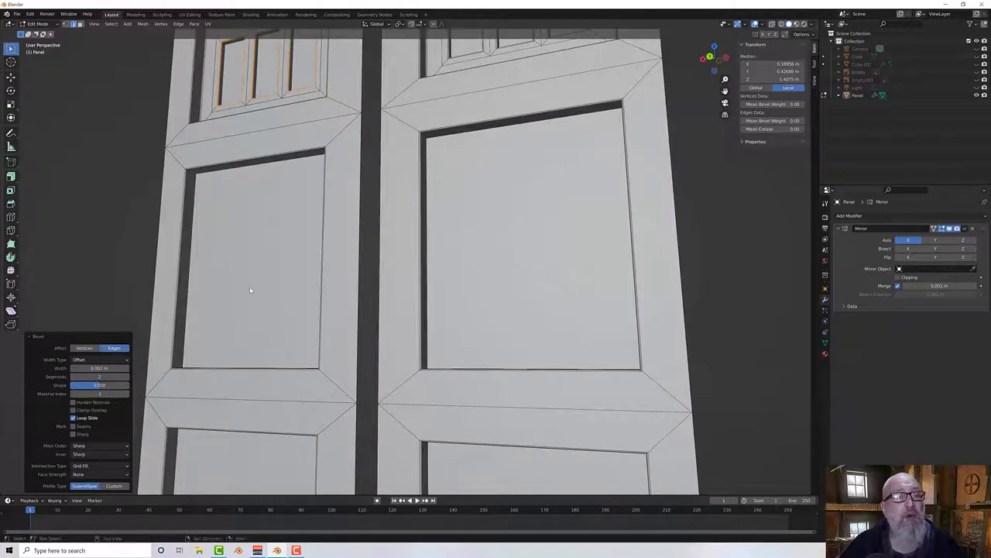
middle_click_drag(250, 288, 303, 295)
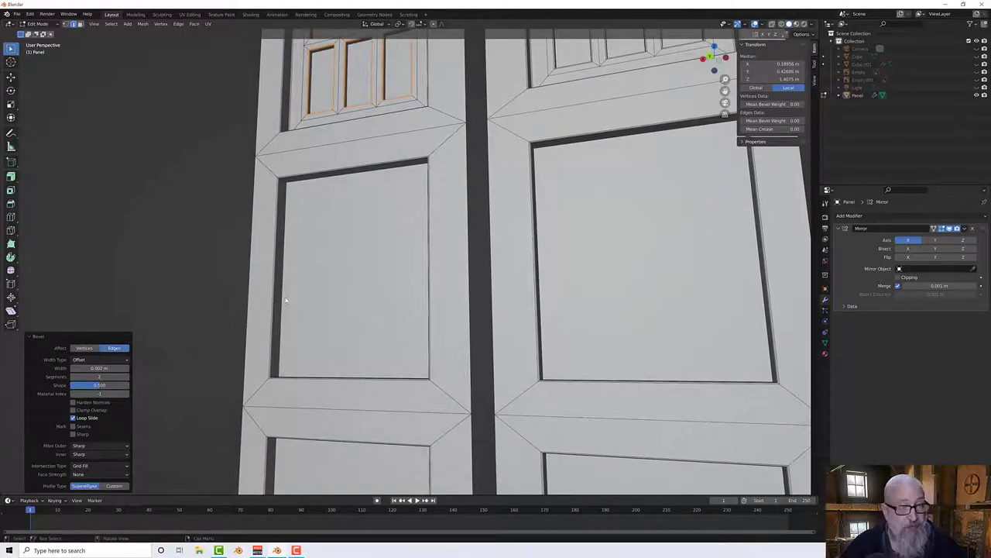
key("alt+a")
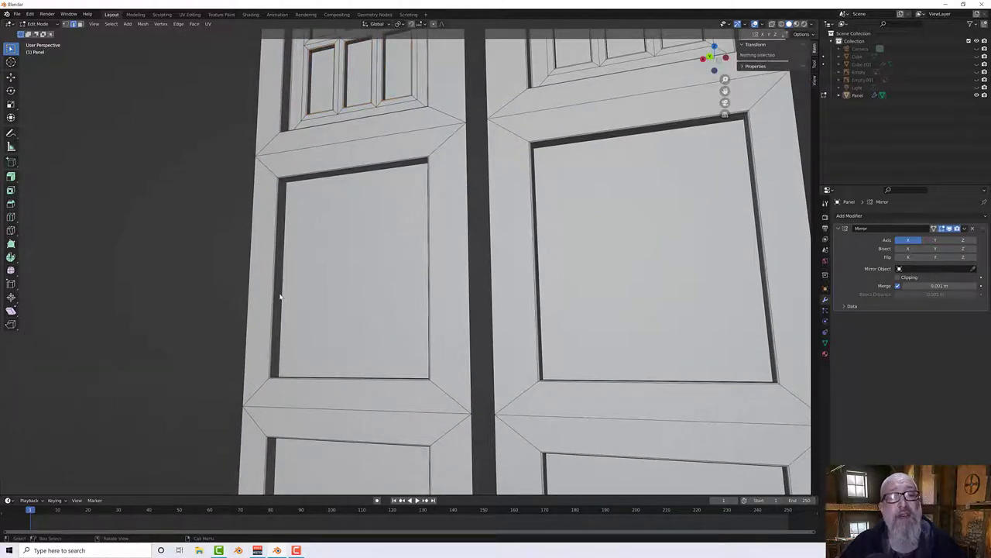
left_click(282, 296)
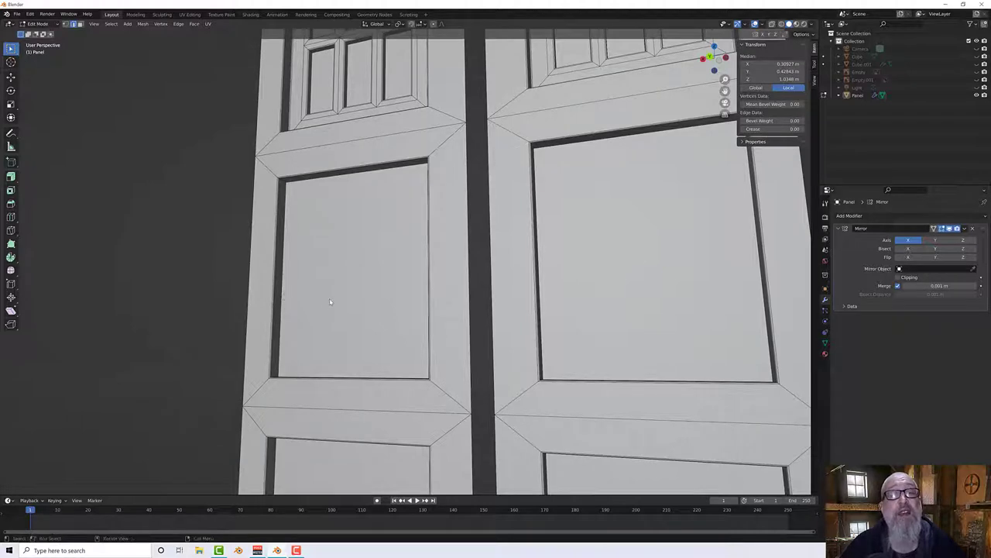
middle_click_drag(330, 302, 367, 310)
middle_click_drag(369, 309, 330, 303)
middle_click_drag(396, 295, 450, 298)
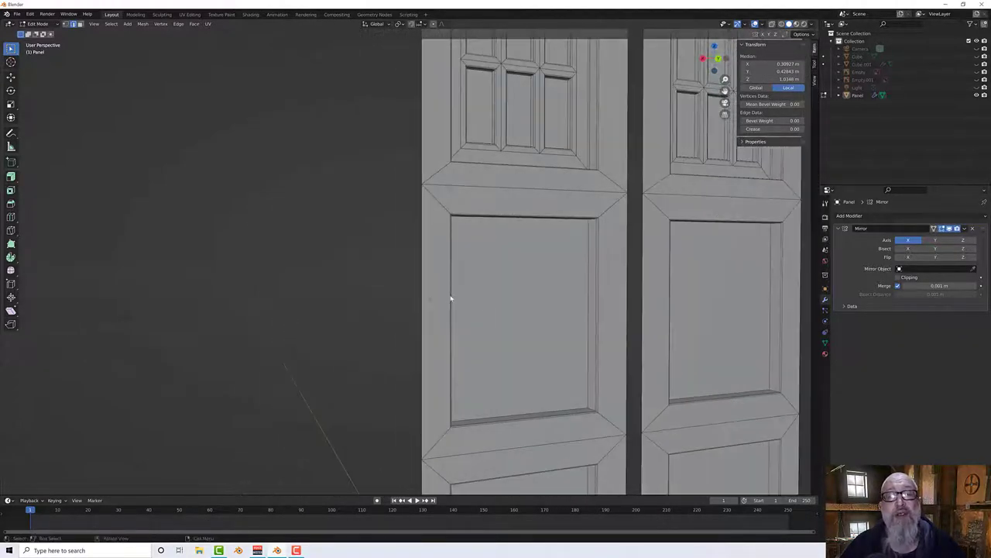
scroll(316, 304, "down", 2)
scroll(354, 328, "up", 1)
middle_click_drag(325, 316, 250, 225)
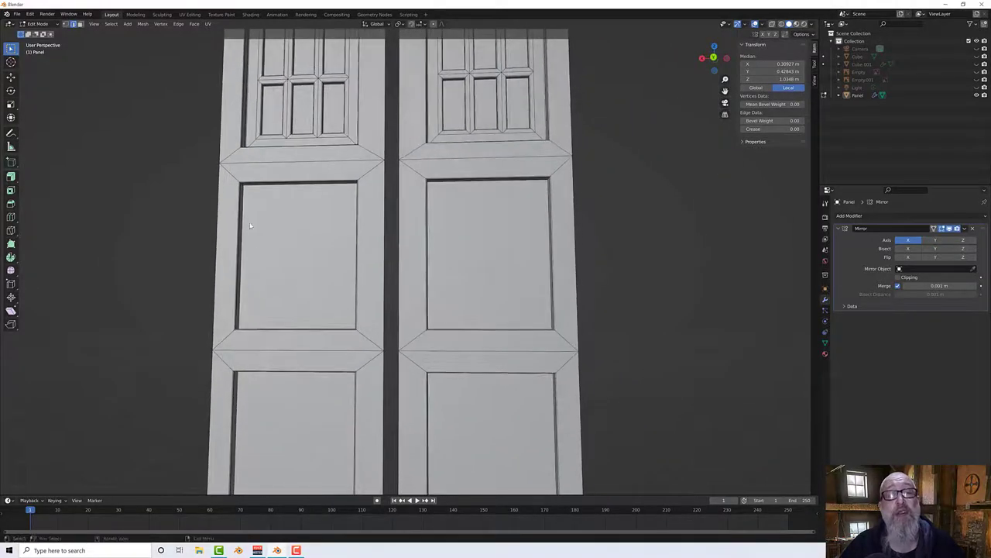
Step: Switch to face selection and select the flat faces of the three recessed panels below the window
left_click(80, 24)
left_click(288, 207)
scroll(288, 208, "down", 2)
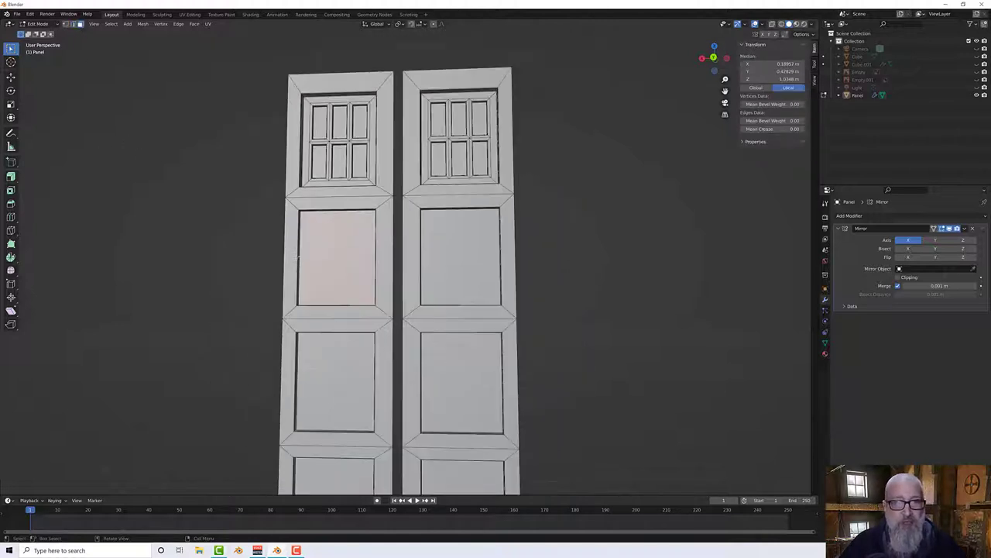
left_click(325, 358, "shift")
scroll(325, 326, "down", 2)
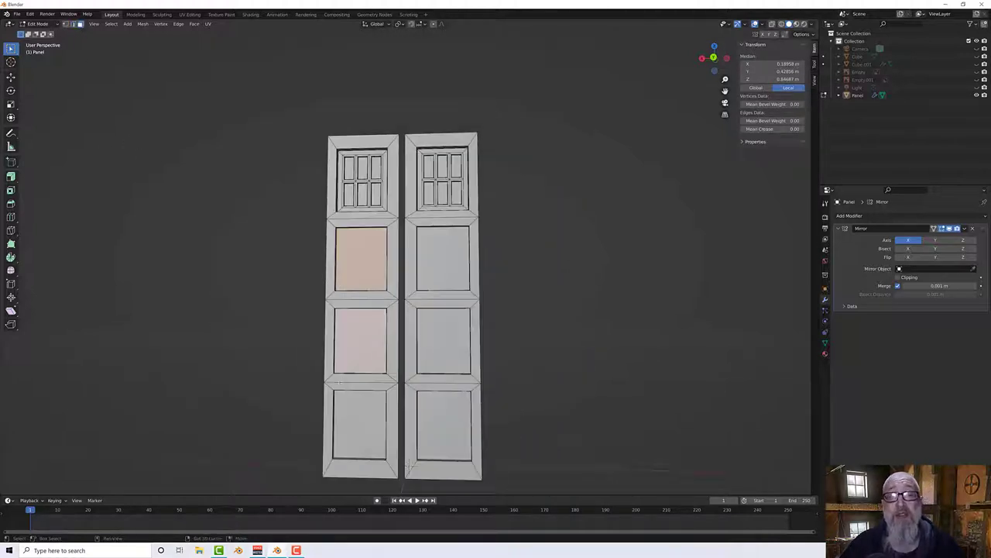
left_click(356, 434, "shift")
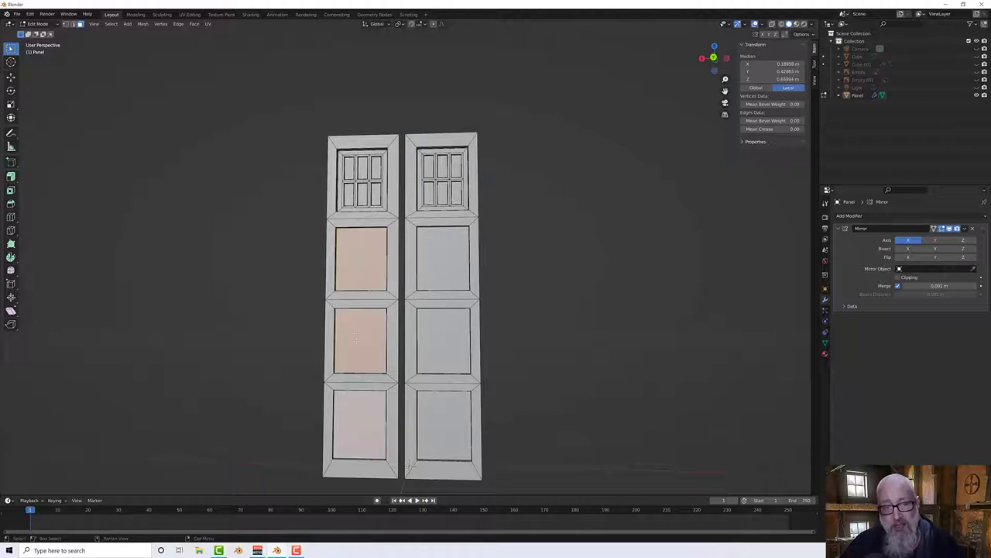
Step: Bevel the perimeter edges of the three recessed panel faces by 2 mm with 2 segments, then clear the selection
middle_click_drag(358, 258, 338, 275)
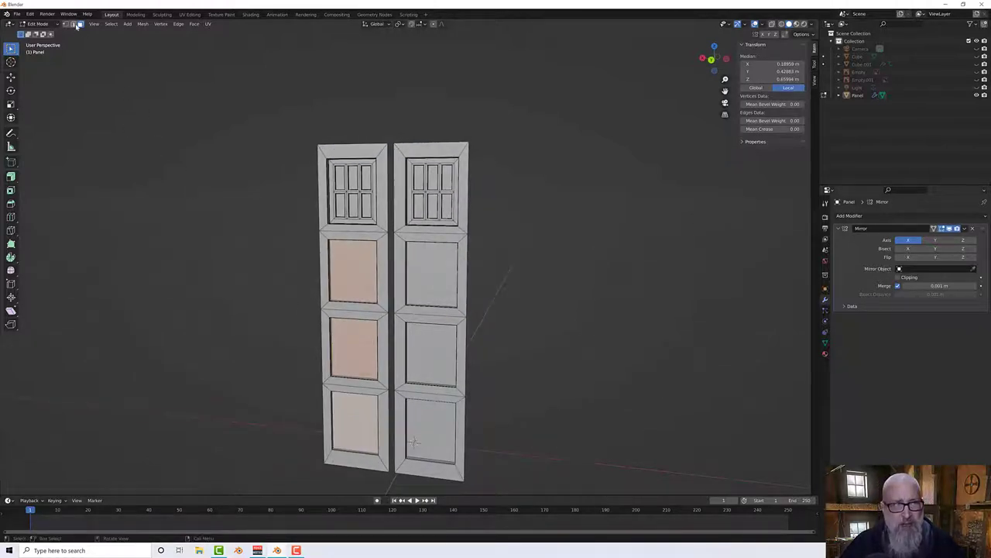
scroll(342, 275, "up", 3)
scroll(342, 275, "up", 4)
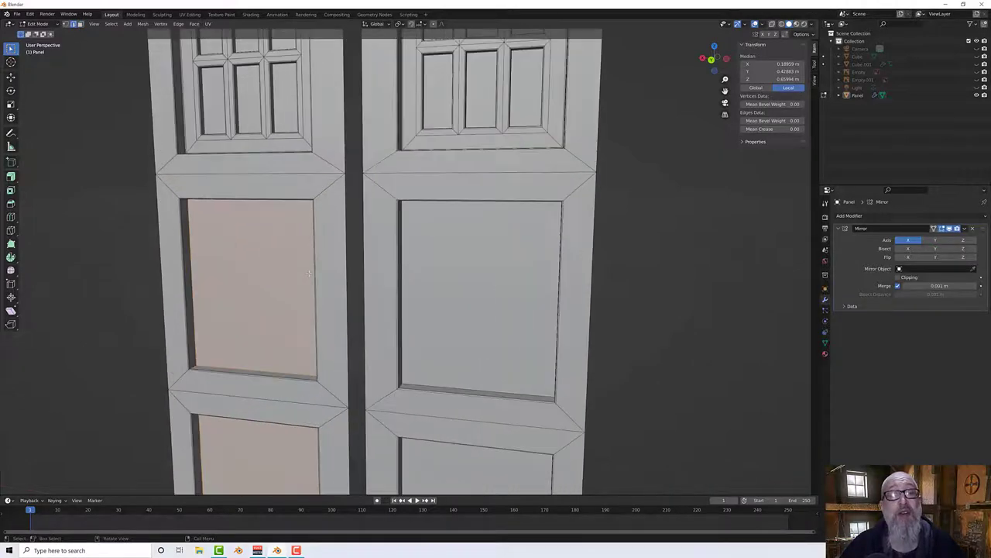
middle_click_drag(304, 246, 291, 236)
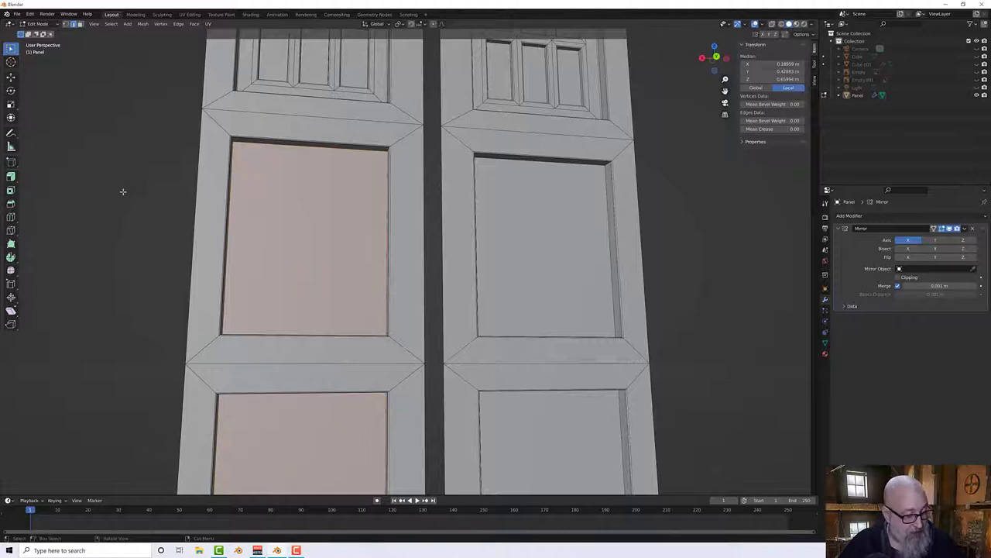
key("ctrl+b")
left_click(316, 252)
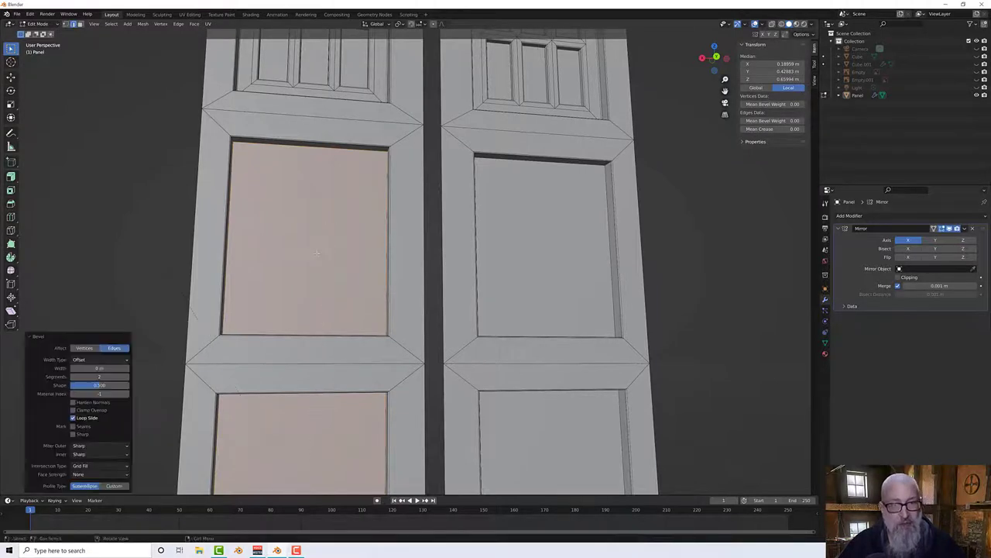
left_click(100, 368)
type("2m")
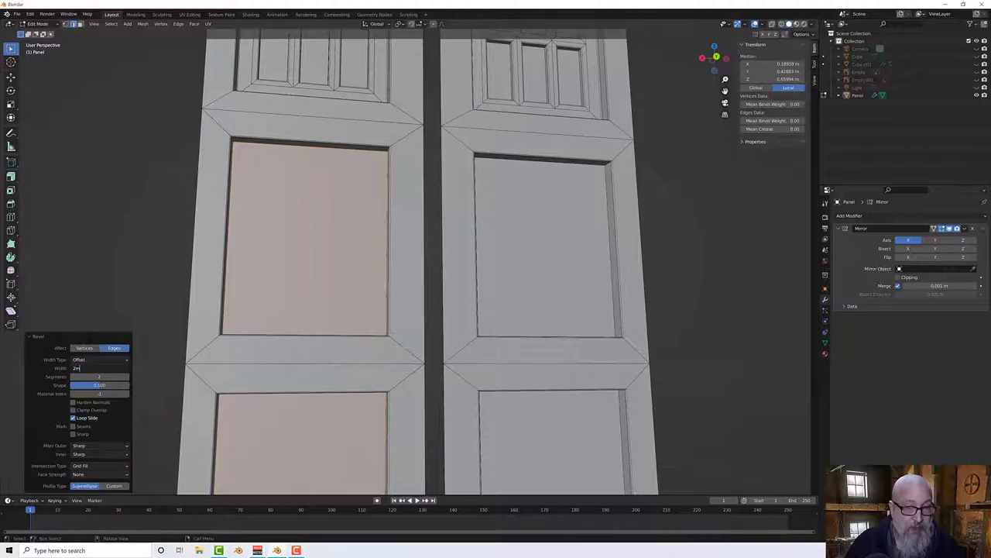
key("Return")
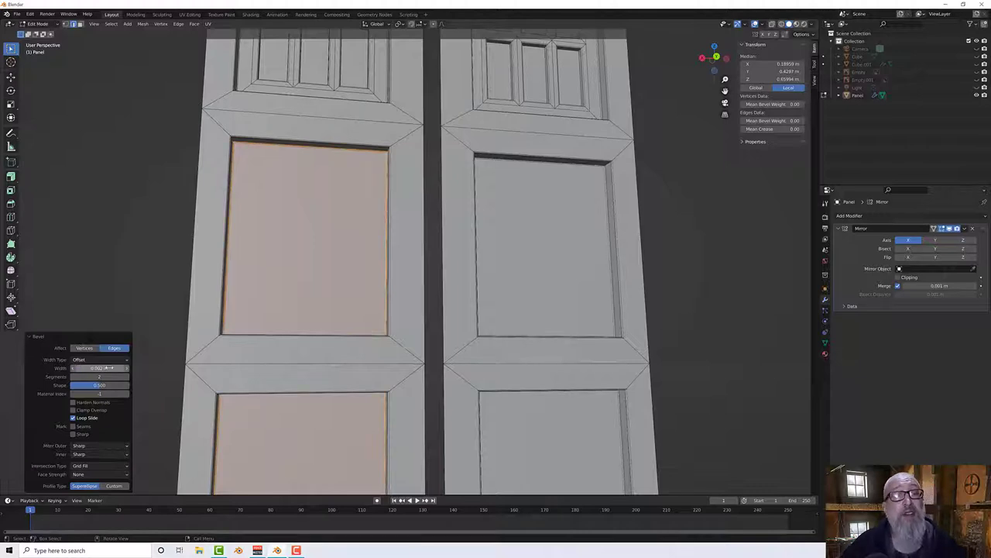
middle_click_drag(248, 256, 312, 301)
key("alt+a")
Step: Select the faces of all six window panes and add a second material slot to the Panel object
scroll(275, 268, "down", 6)
scroll(275, 307, "up", 3)
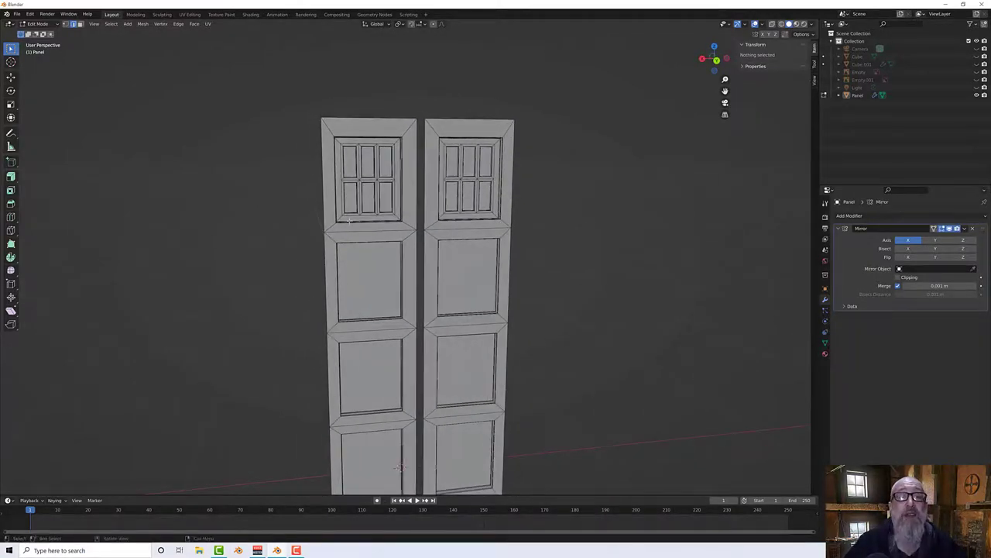
scroll(353, 212, "up", 3)
scroll(353, 212, "up", 1)
middle_click_drag(341, 212, 350, 283, "shift")
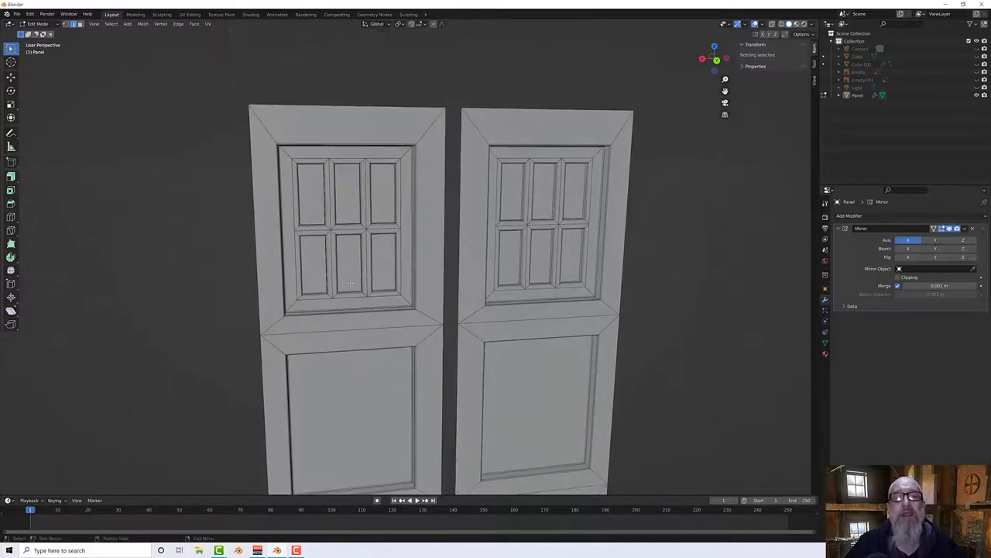
left_click(317, 265)
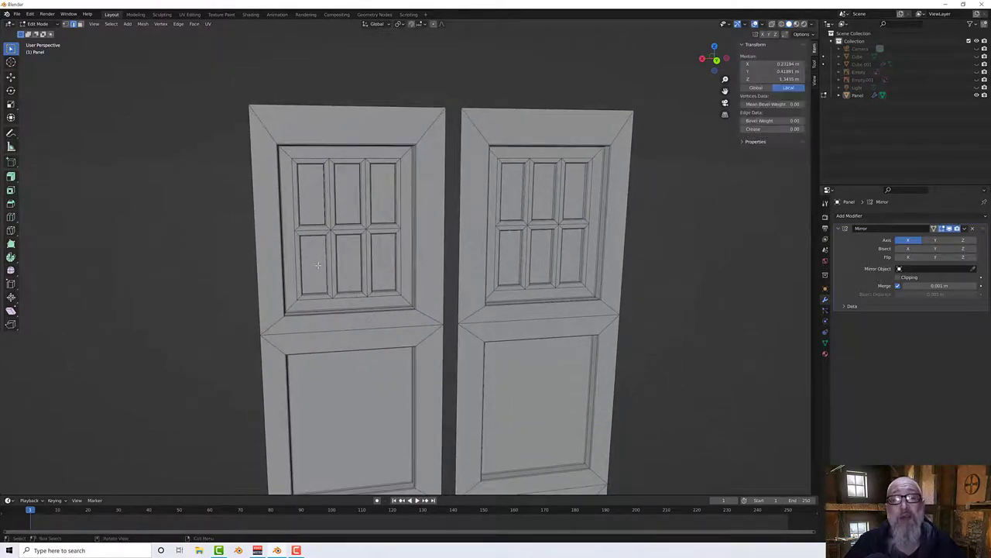
left_click(79, 24)
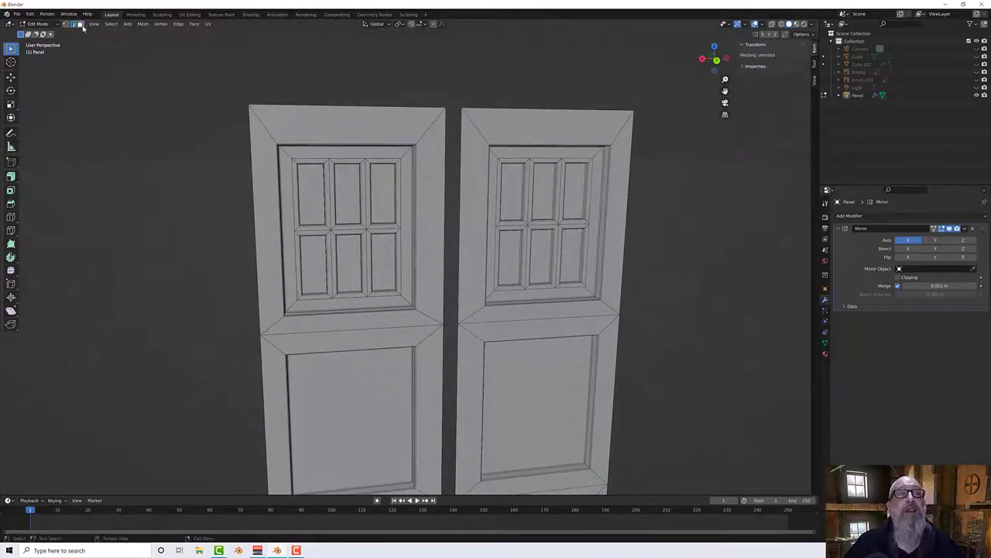
left_click(306, 184)
left_click(314, 263, "shift")
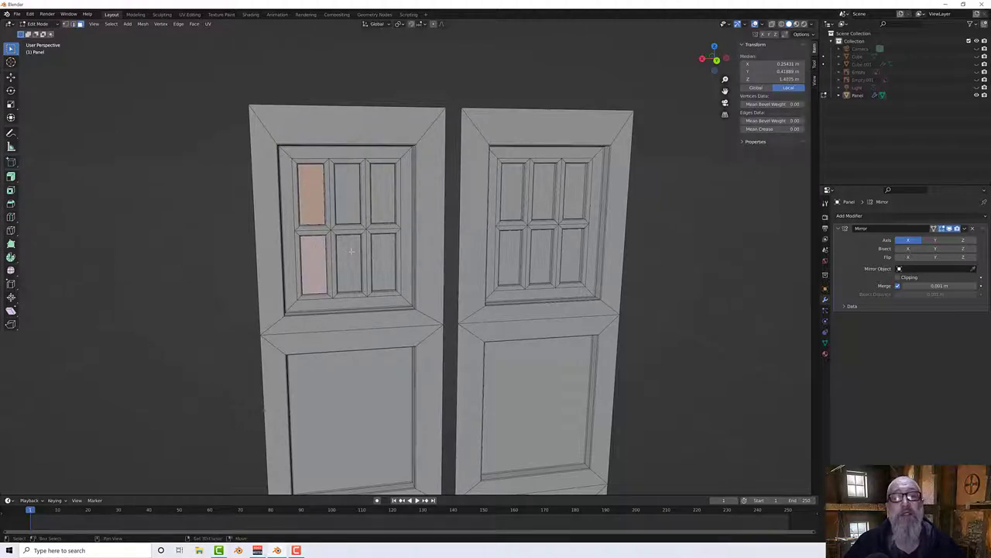
left_click(825, 353)
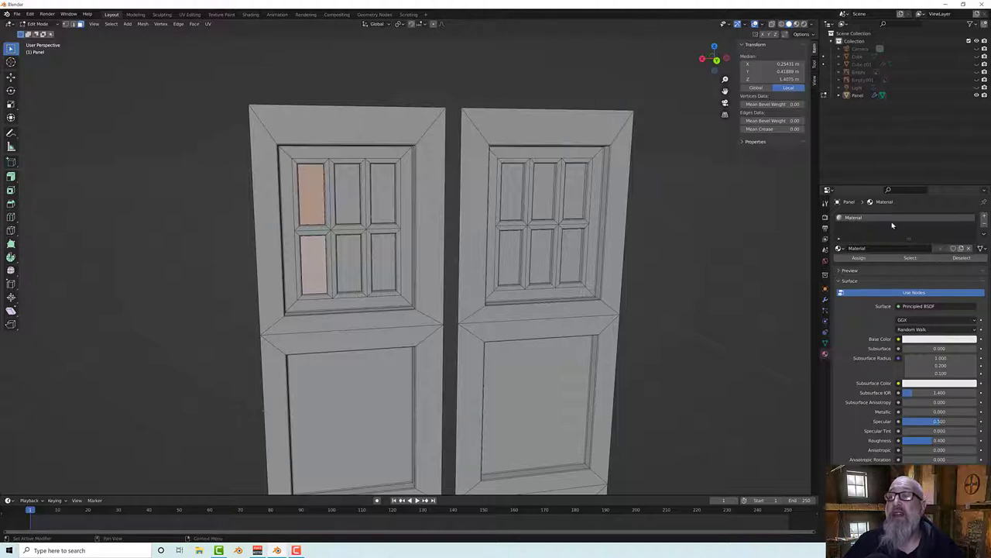
left_click(349, 256, "shift")
left_click(378, 255, "shift")
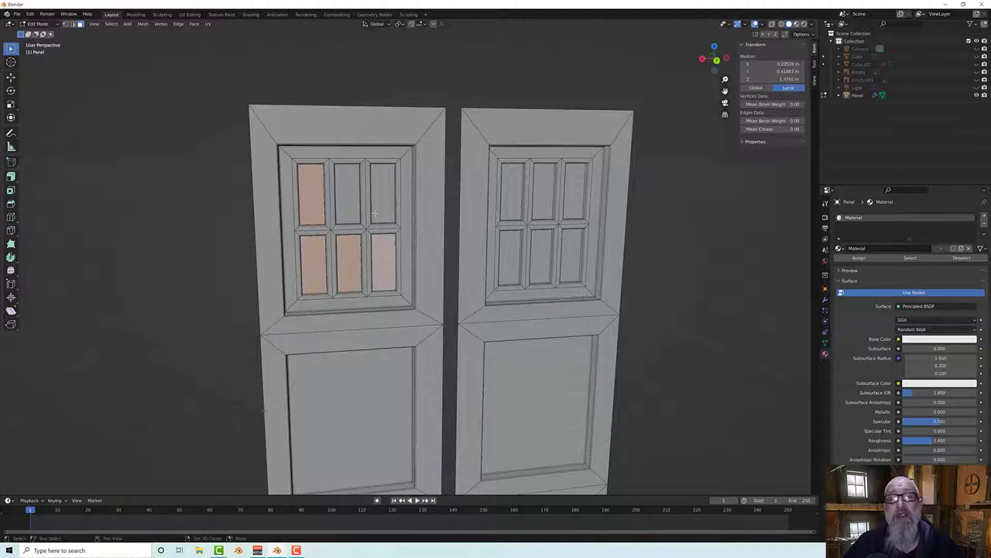
left_click(376, 208, "shift")
left_click(349, 203, "shift")
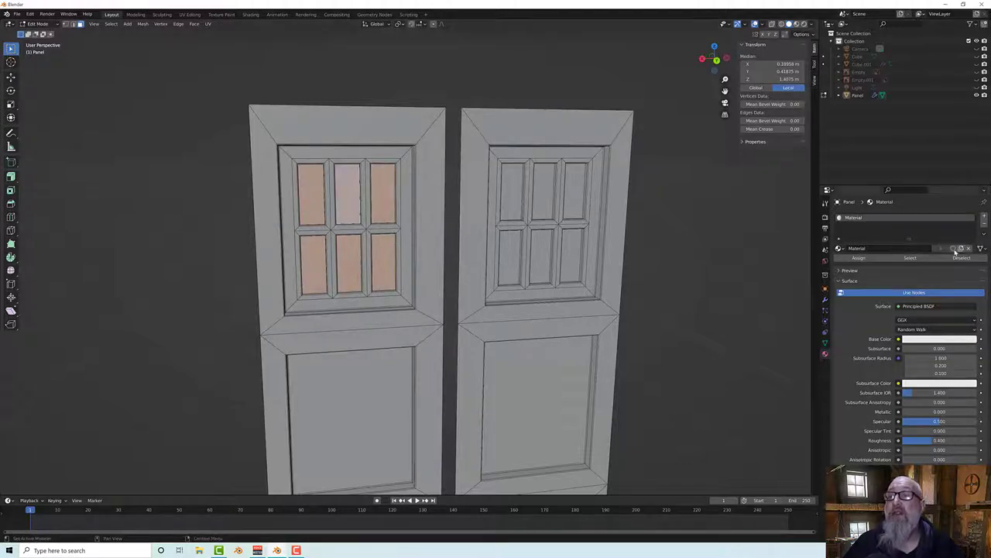
left_click(984, 218)
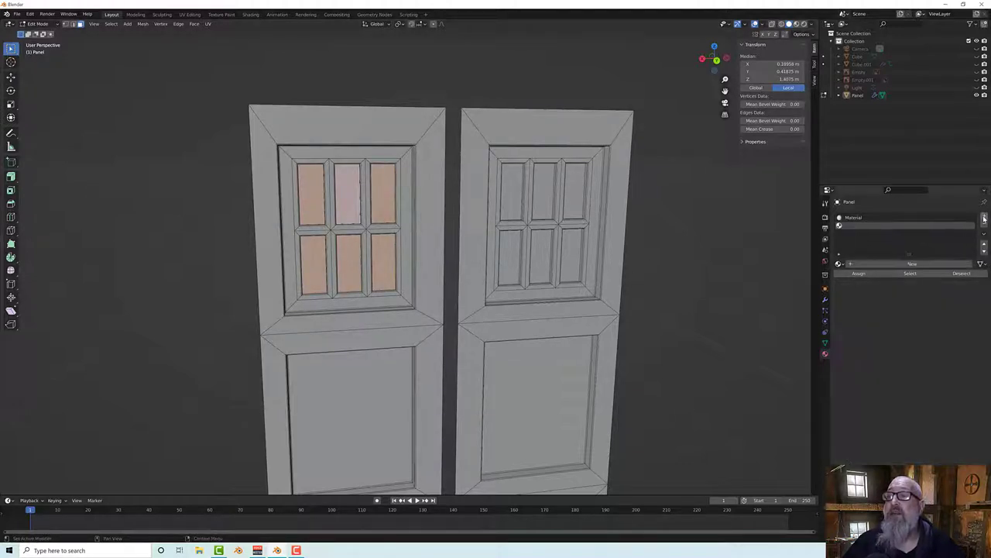
Step: Create a new material in the Panel's empty second slot and name it Window
left_click(902, 264)
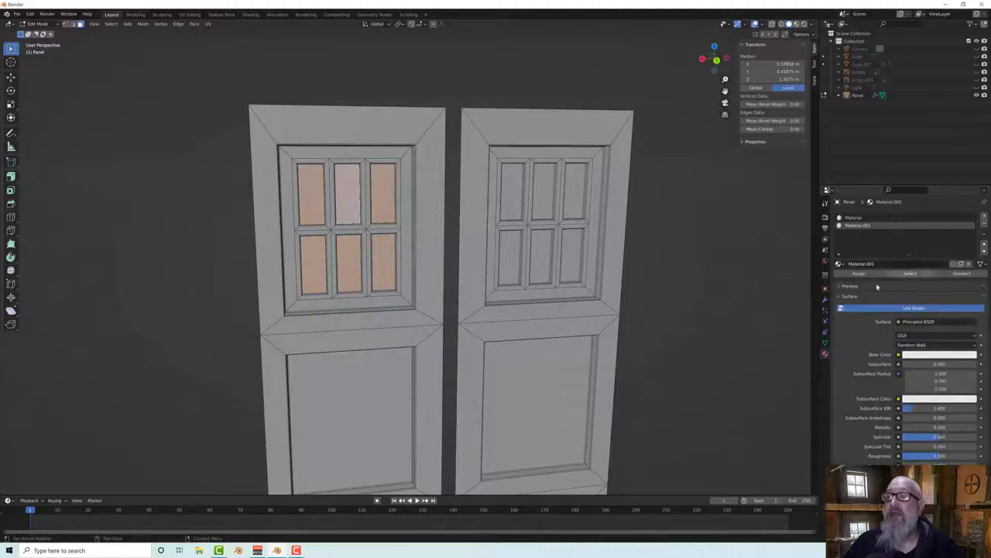
double_click(858, 264)
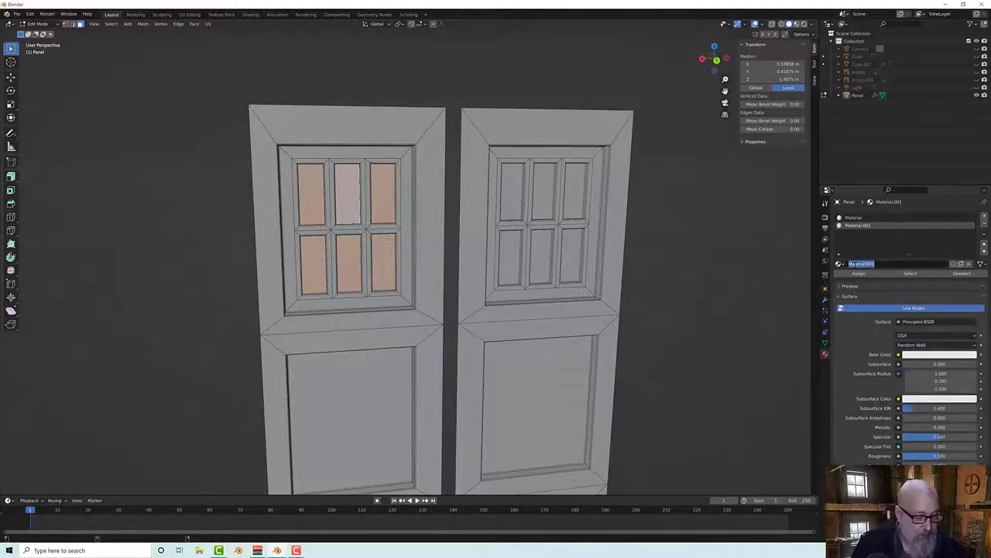
type("Win")
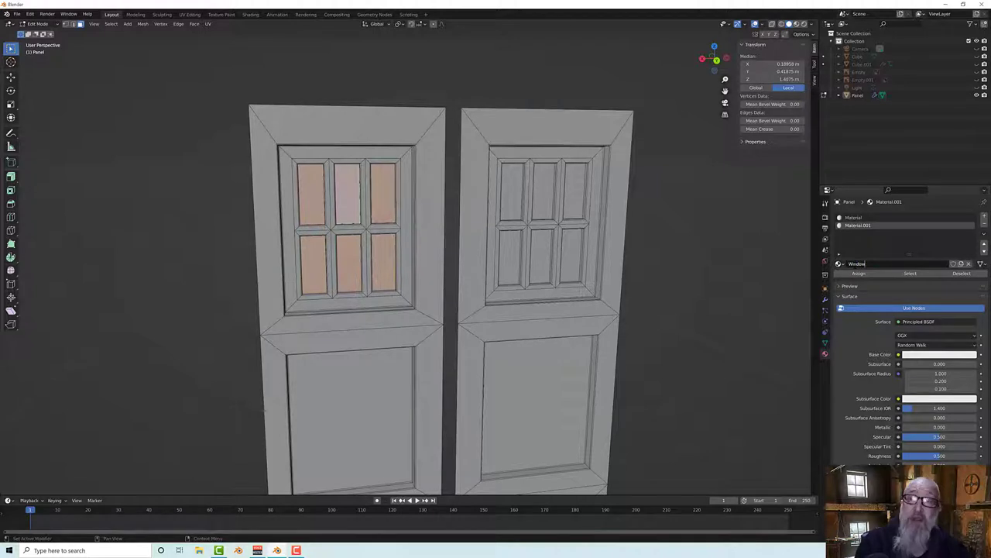
type("dow")
key("Return")
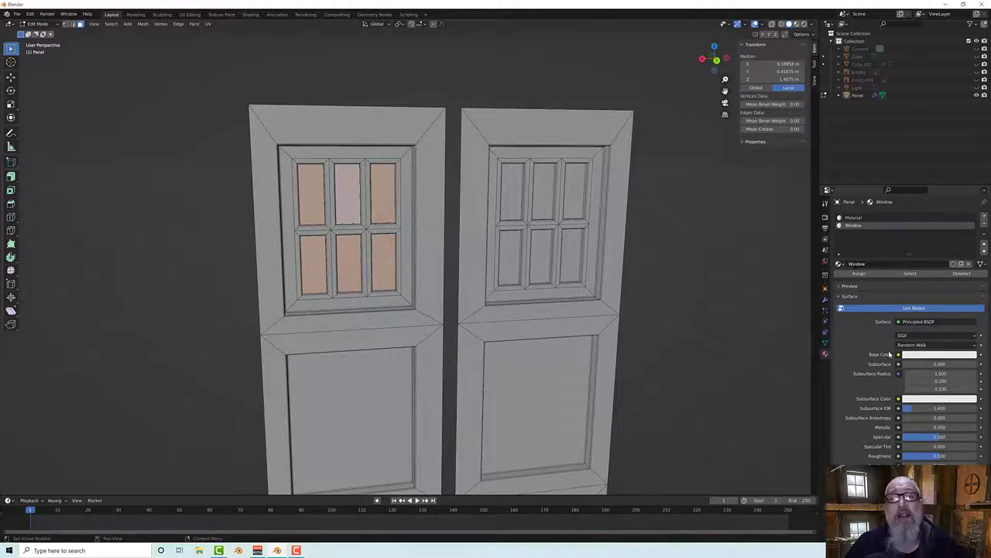
Step: Give the Window material a light purple base color and assign it to the selected panes
left_click(918, 357)
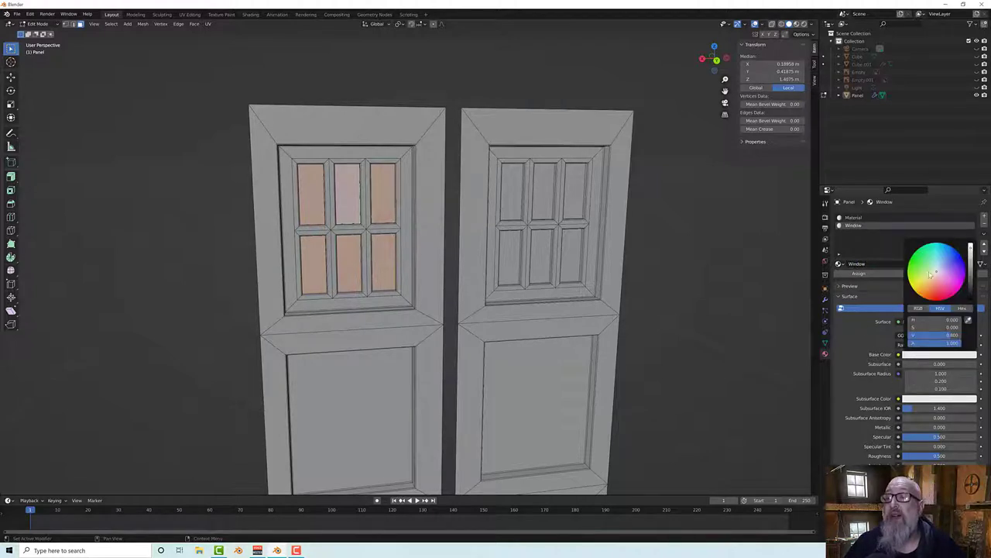
left_click_drag(935, 273, 947, 267)
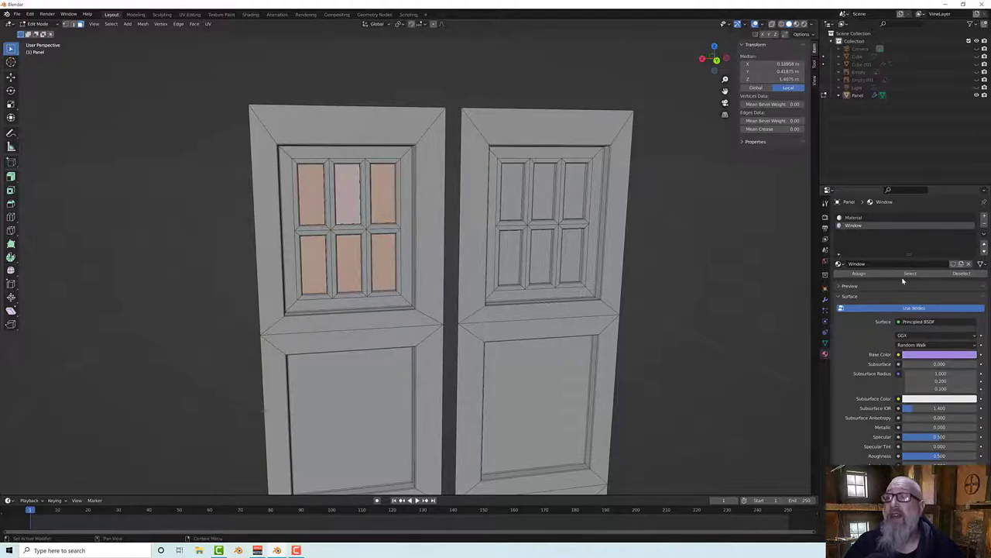
left_click(856, 274)
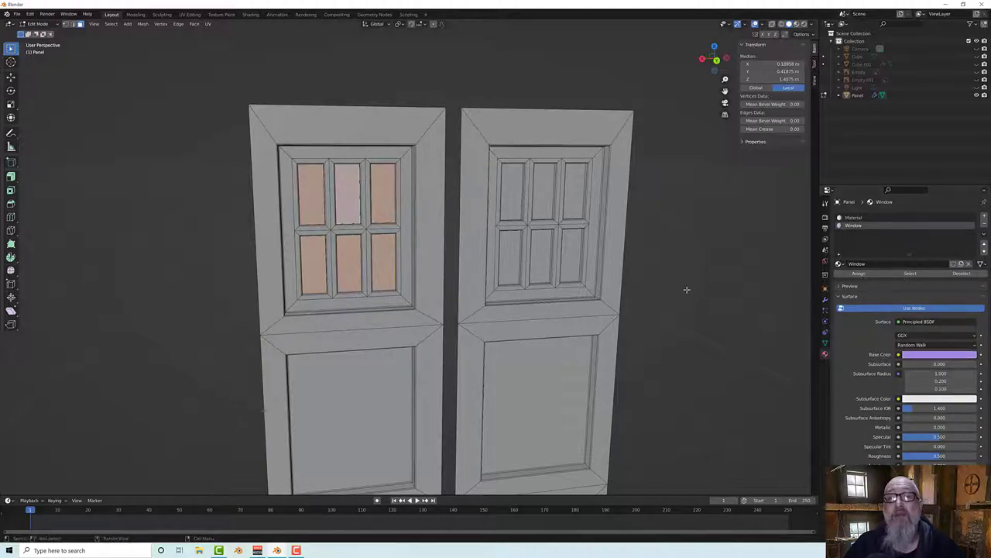
Step: Reselect the six window pane faces, assign the Window material to them again, and clear the selection
key("alt+a")
middle_click_drag(692, 287, 677, 292)
left_click(376, 195)
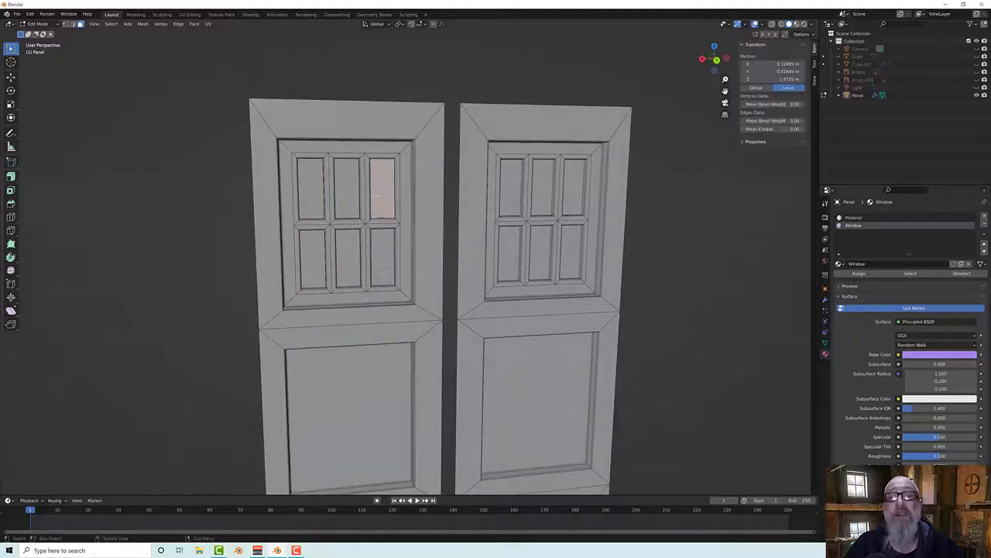
left_click(350, 196, "shift")
left_click(311, 189, "shift")
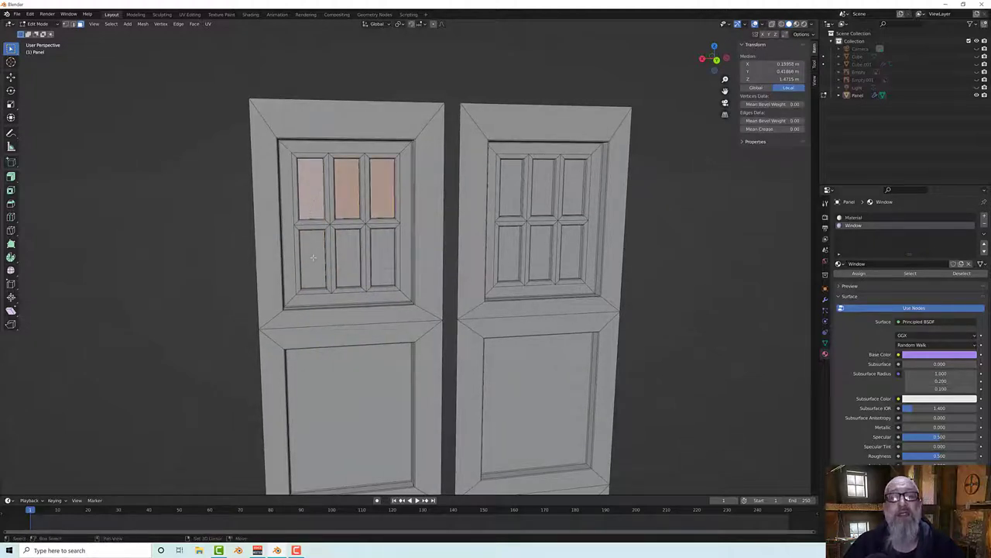
left_click(313, 259, "shift")
left_click(351, 250, "shift")
left_click(373, 248, "shift")
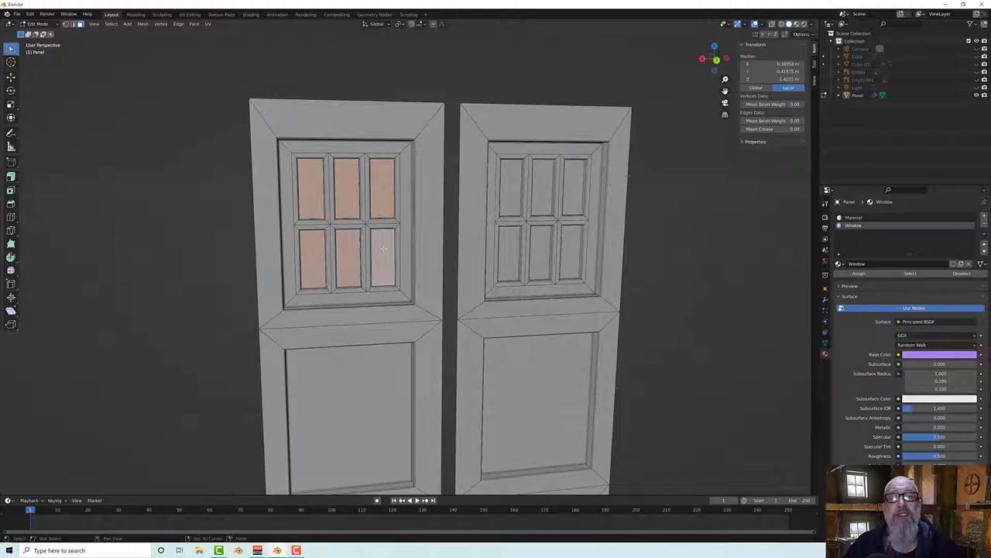
left_click(856, 274)
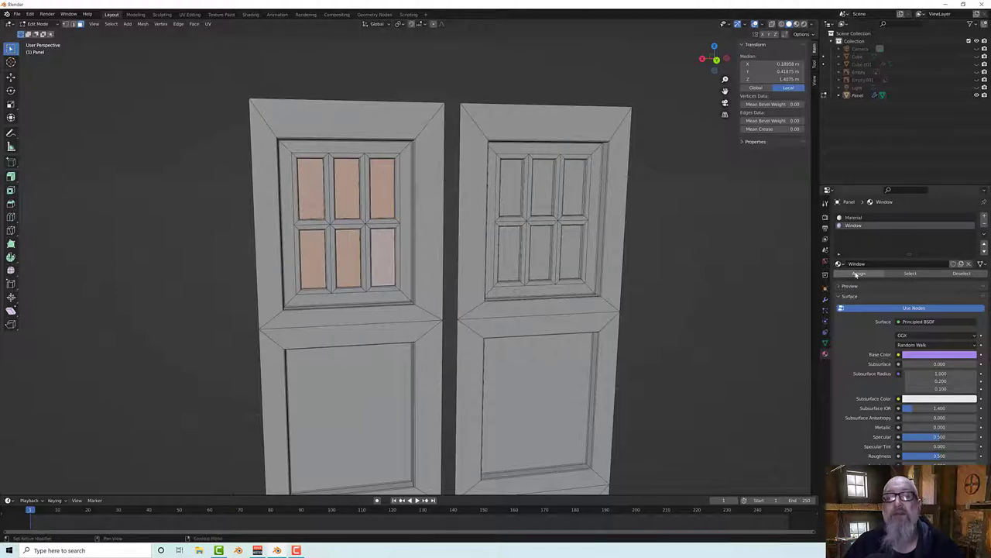
left_click(681, 269)
Step: Switch the viewport to Material Preview shading and check the color of the window panes
middle_click_drag(677, 269, 679, 254)
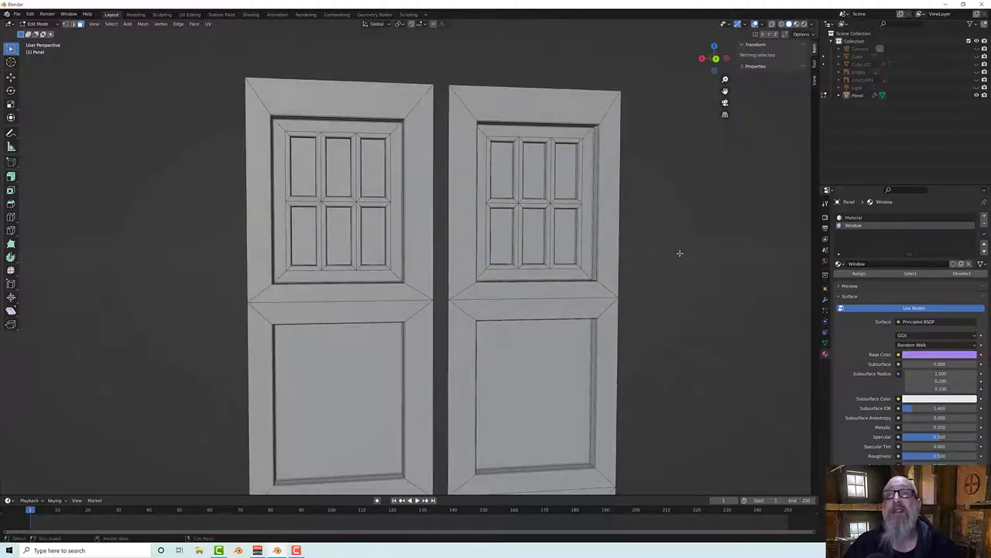
left_click(798, 24)
middle_click_drag(666, 198, 693, 203)
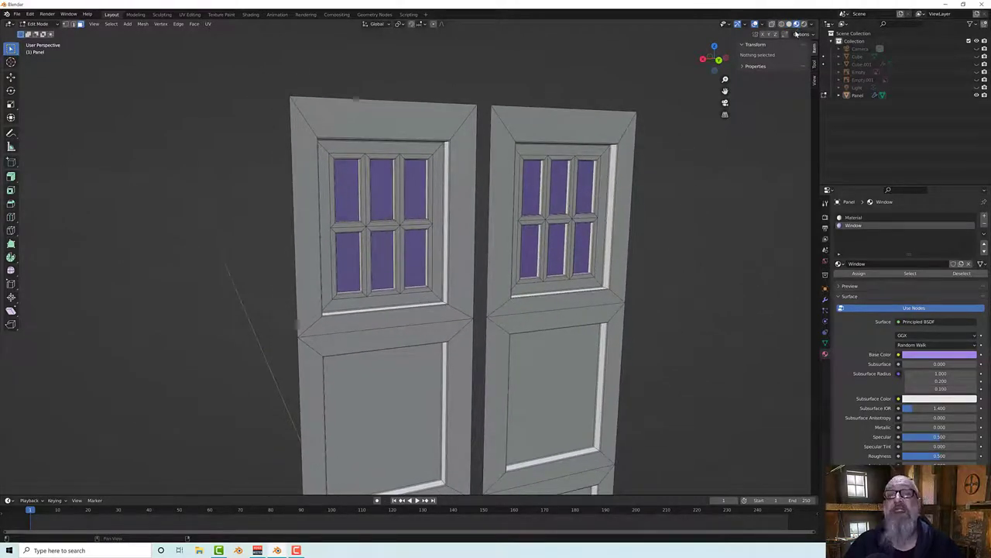
scroll(487, 280, "up", 2)
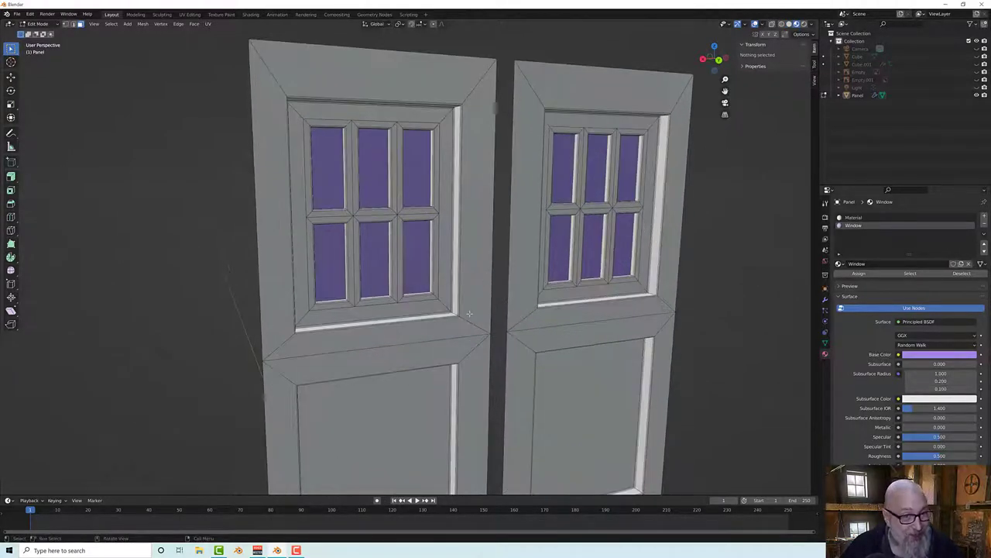
Step: Select all six window pane faces and hide them
middle_click_drag(469, 307, 456, 303)
middle_click_drag(363, 282, 387, 316)
left_click(370, 306)
left_click(325, 310, "shift")
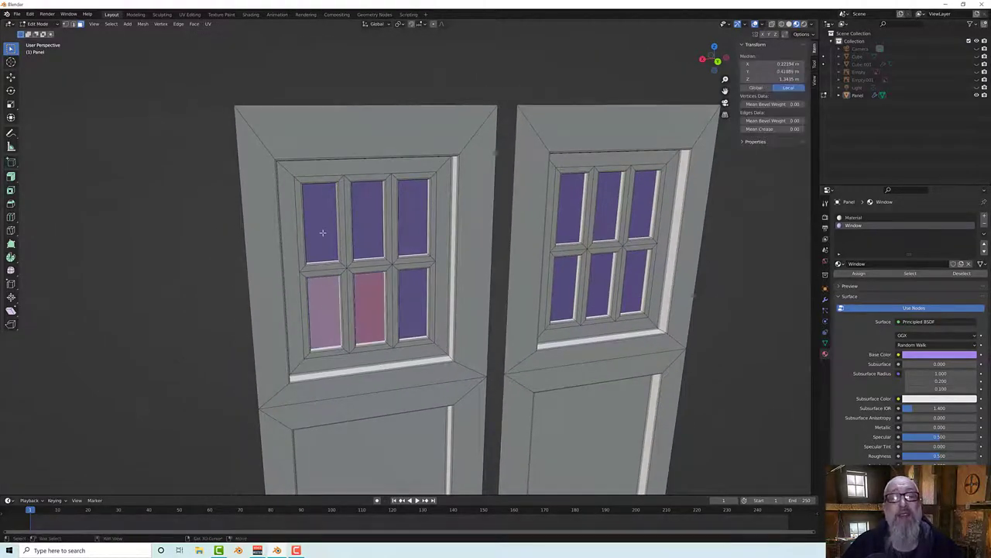
left_click(322, 232, "shift")
left_click(370, 228, "shift")
left_click(419, 224, "shift")
left_click(413, 276, "shift")
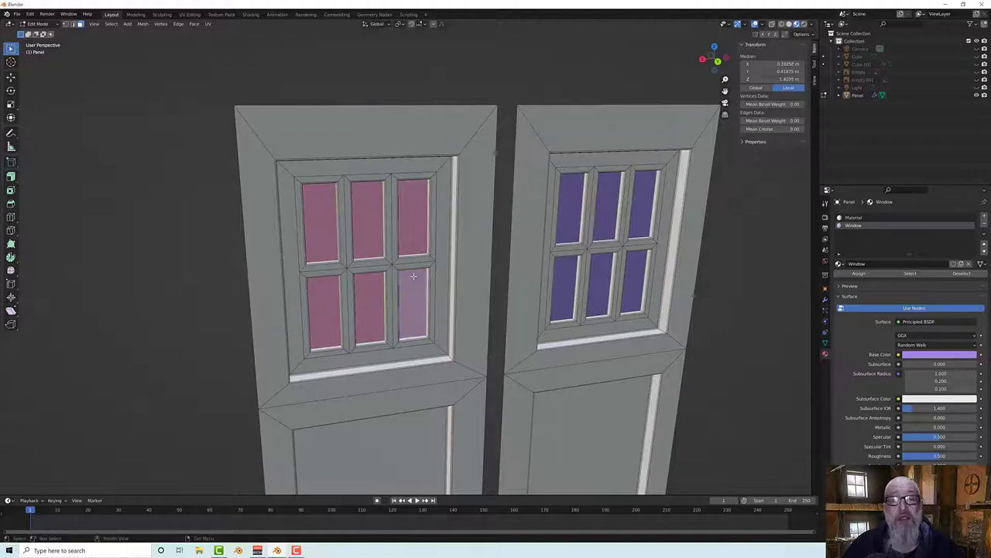
key("h")
middle_click_drag(419, 274, 415, 278)
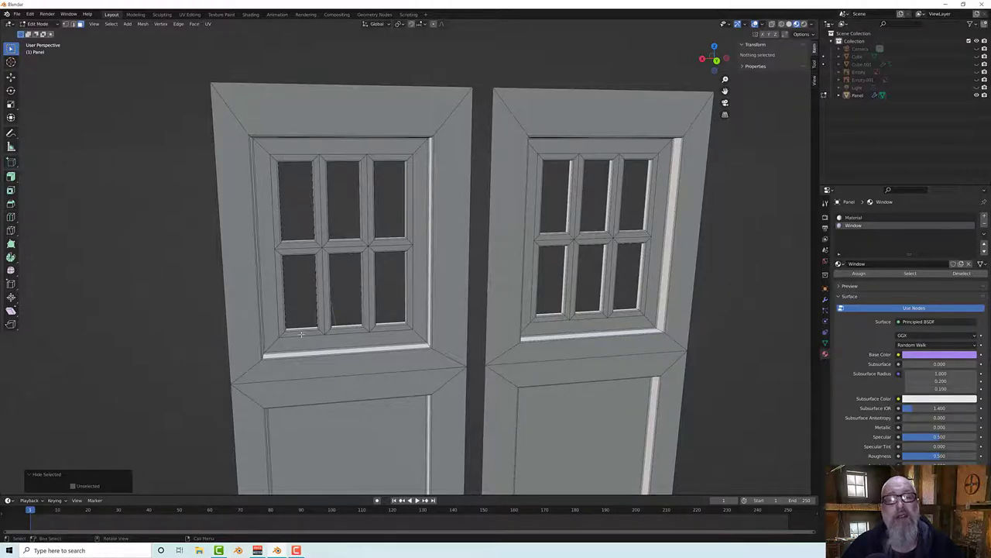
Step: Select the door frame faces around the window, grow the selection twice to include the frame and recess edges, and hide them
scroll(301, 334, "up", 3)
middle_click_drag(304, 333, 354, 362)
scroll(346, 347, "down", 7)
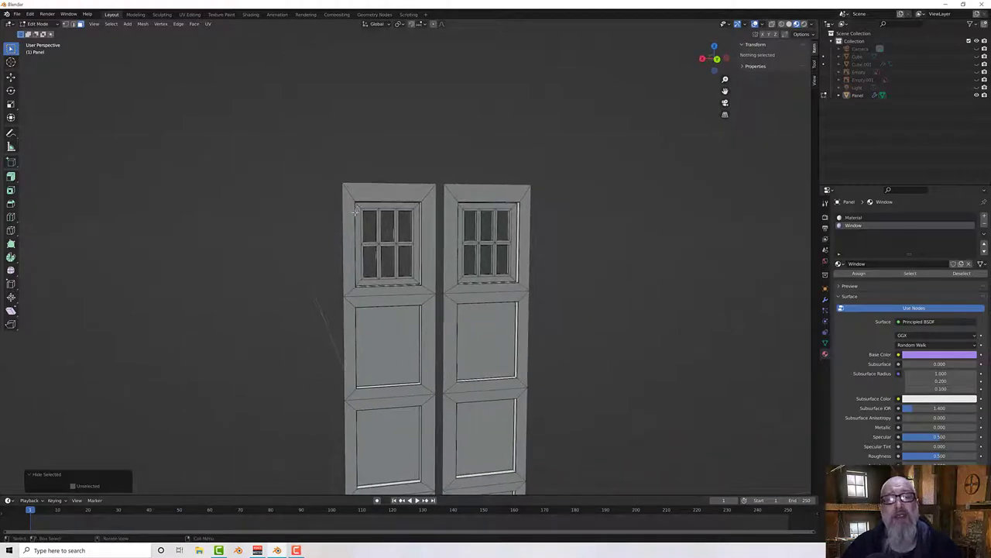
left_click(424, 193)
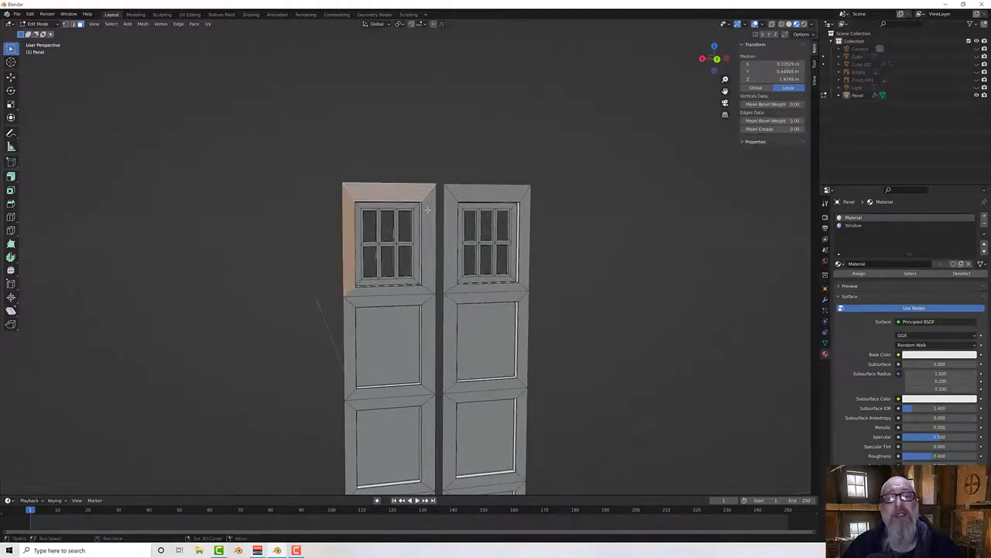
scroll(401, 295, "up", 4)
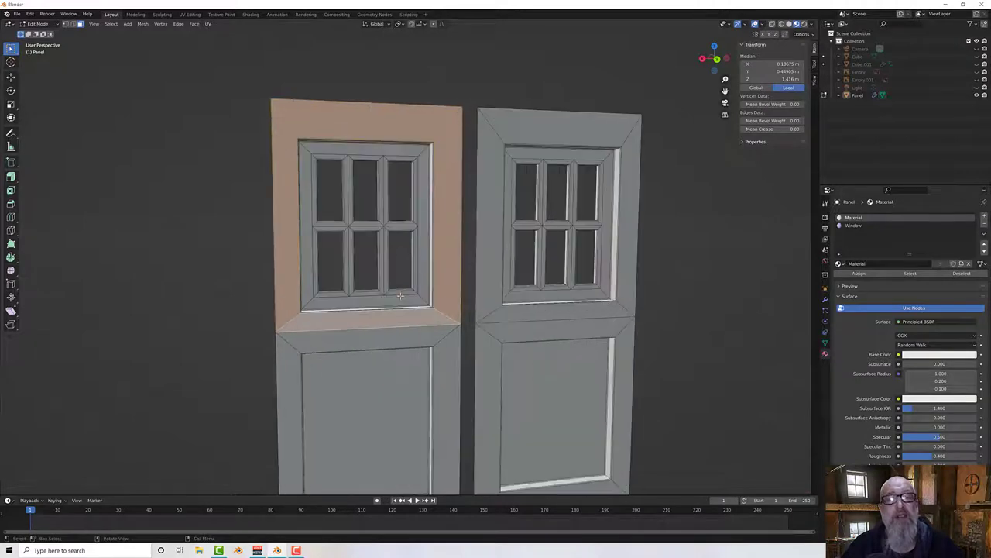
middle_click_drag(400, 295, 422, 302)
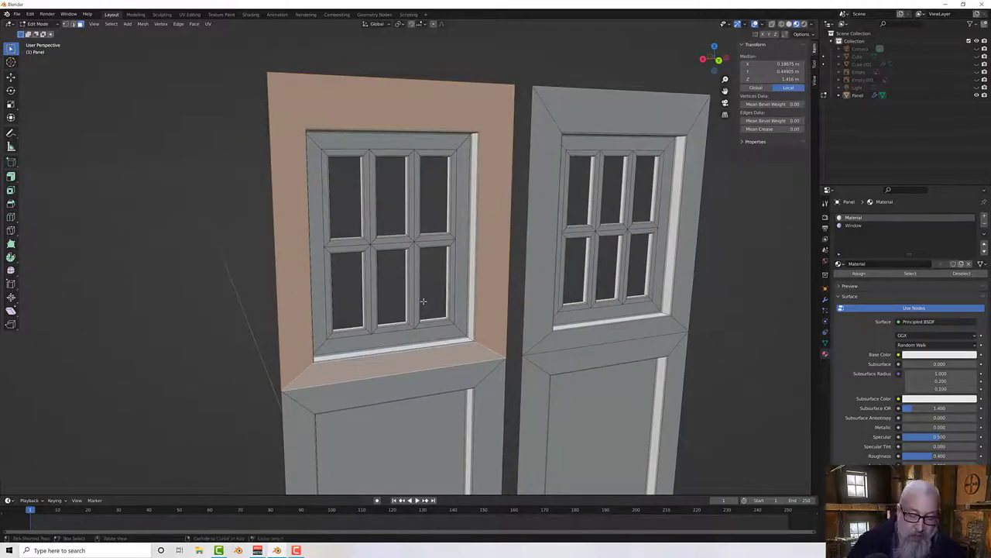
key("ctrl+KP_Add")
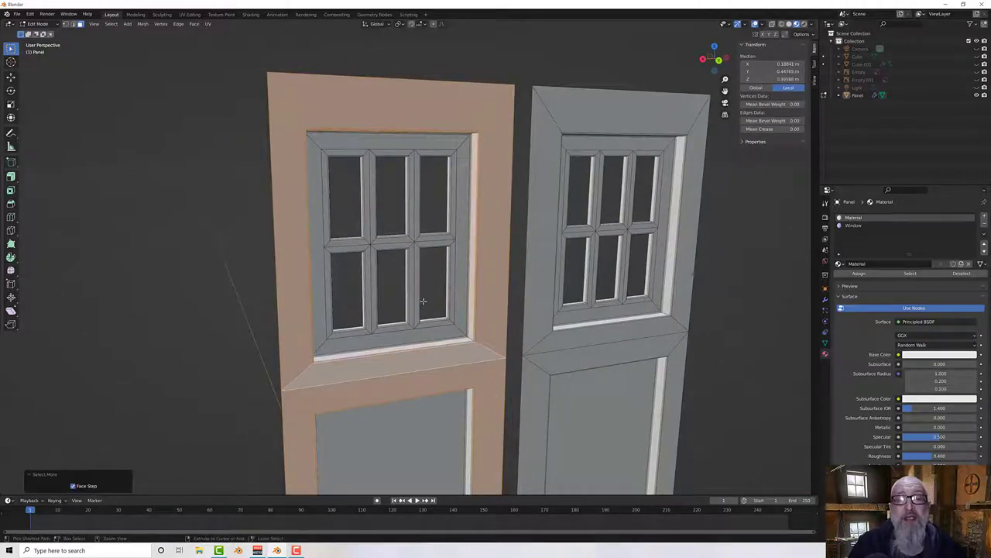
key("ctrl+KP_Add")
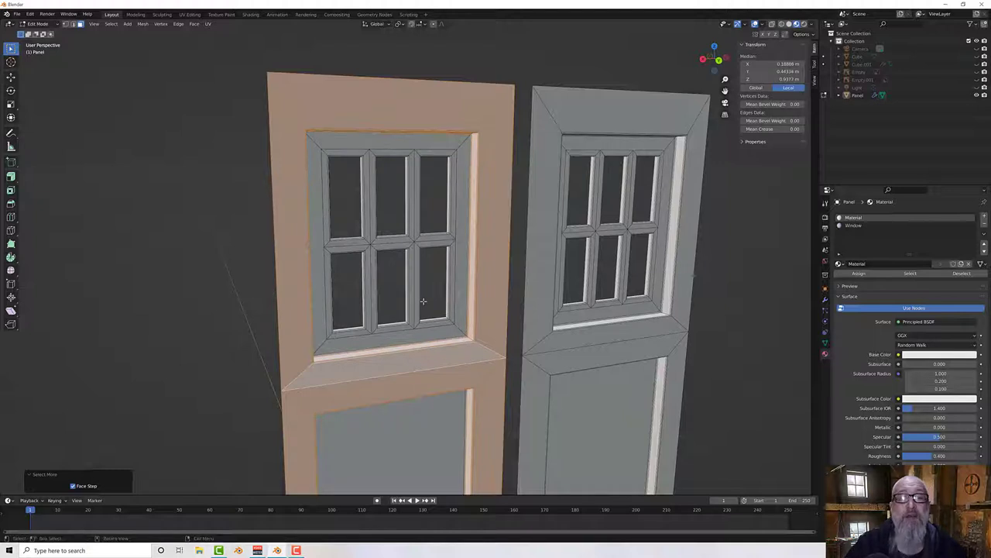
scroll(422, 301, "down", 3)
key("h")
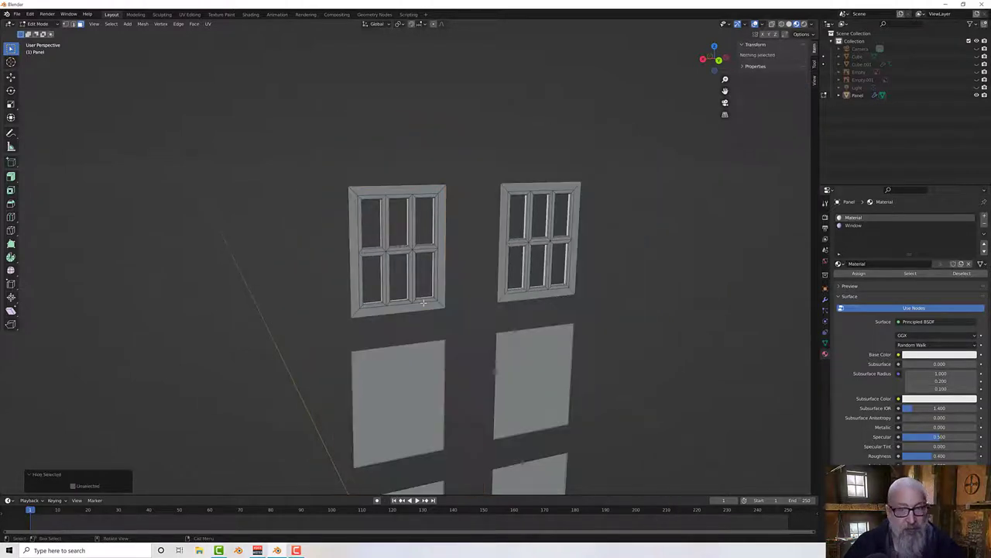
Step: Turn on X-ray and select all faces of the isolated window frame, including its glazing bars
middle_click_drag(426, 302, 302, 205)
left_click_drag(290, 155, 440, 303)
middle_click_drag(444, 312, 447, 297)
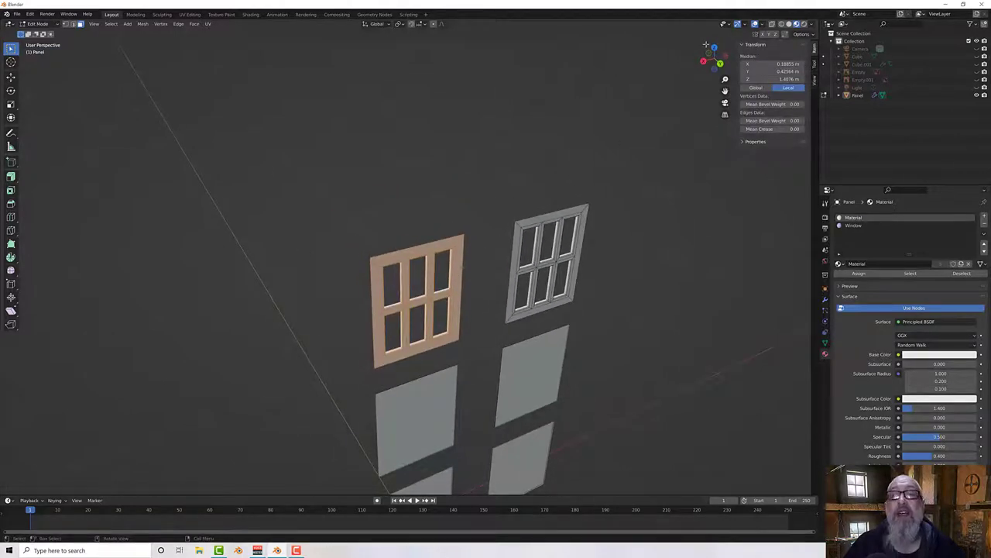
left_click(772, 24)
middle_click_drag(593, 129, 564, 96)
left_click_drag(285, 160, 443, 324)
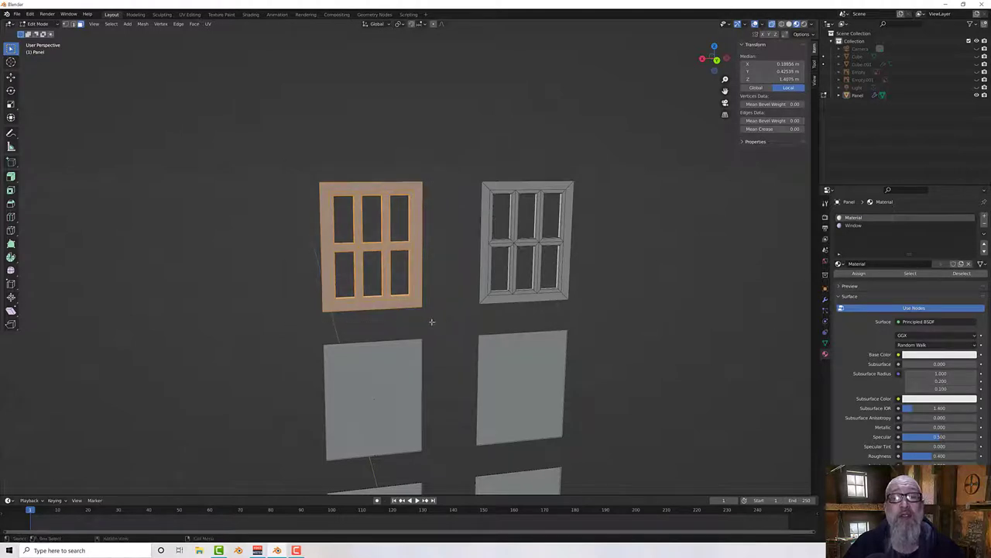
Step: Add a third material slot to the Panel with a new material named WindowFrame
left_click(985, 218)
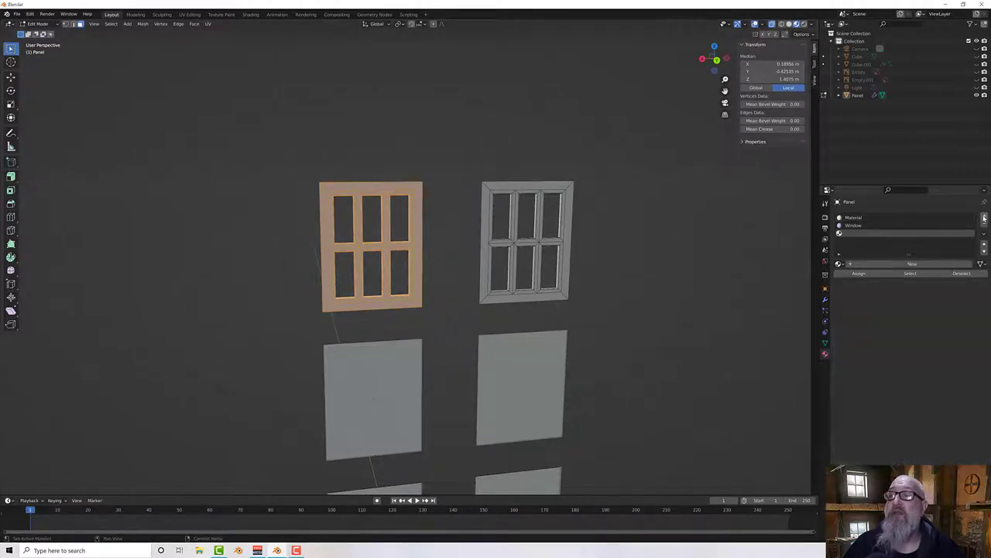
left_click(862, 266)
left_click(879, 264)
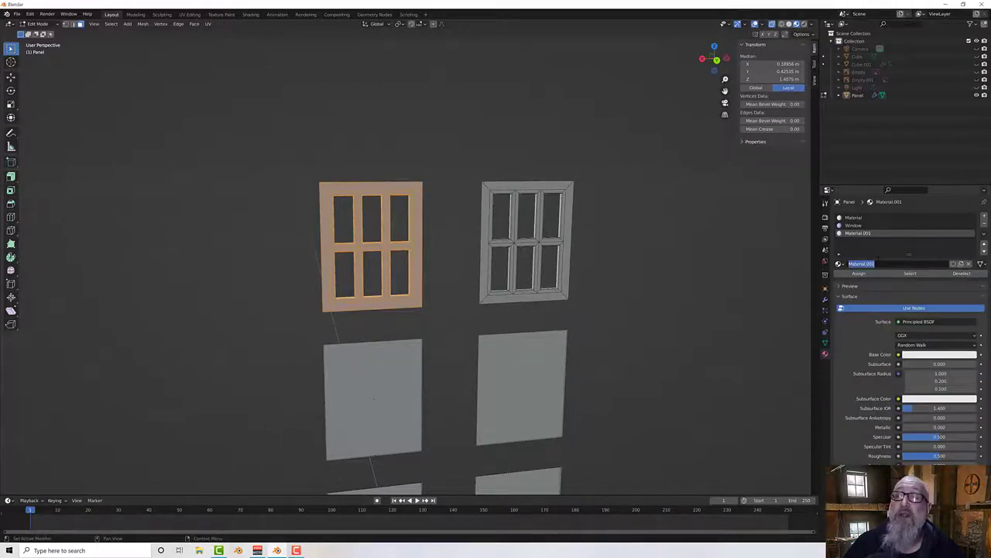
type("Win")
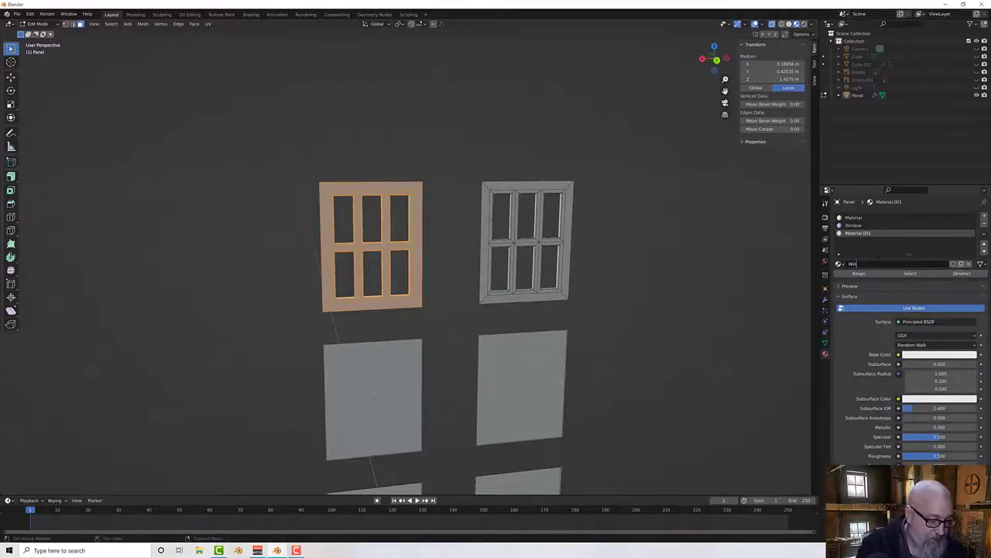
type("dowFrame")
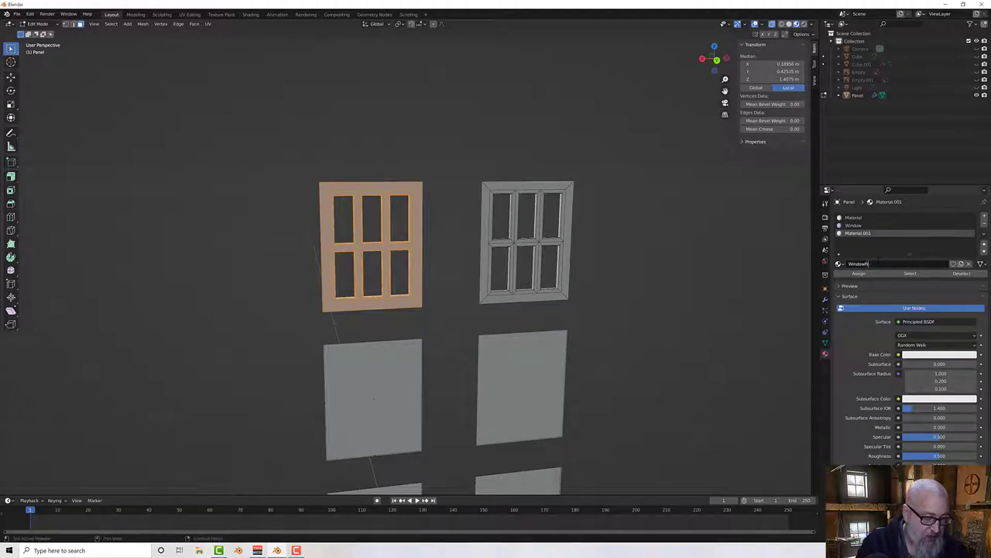
key("Return")
Step: Give the WindowFrame material a light blue base color and assign it to the selected window frame
left_click(917, 355)
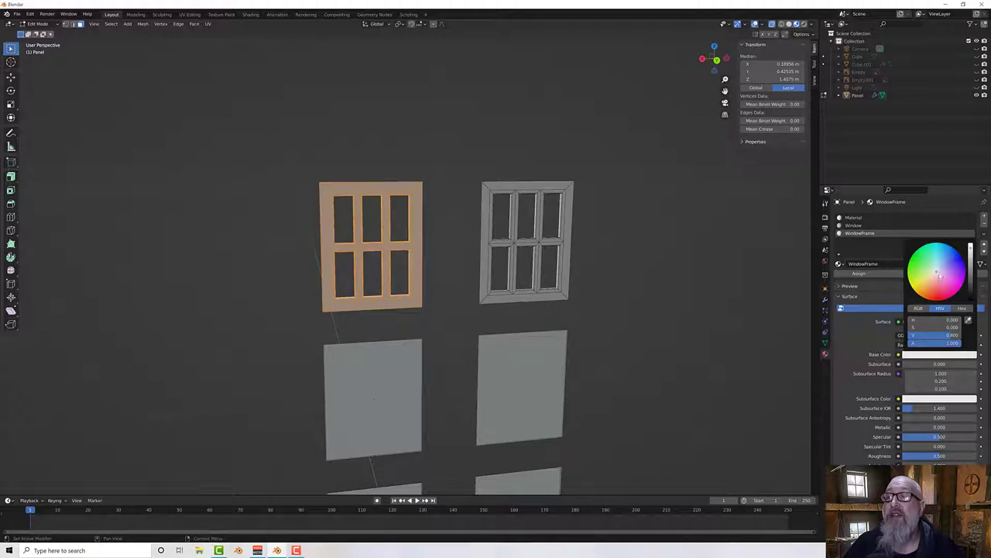
left_click_drag(939, 273, 947, 264)
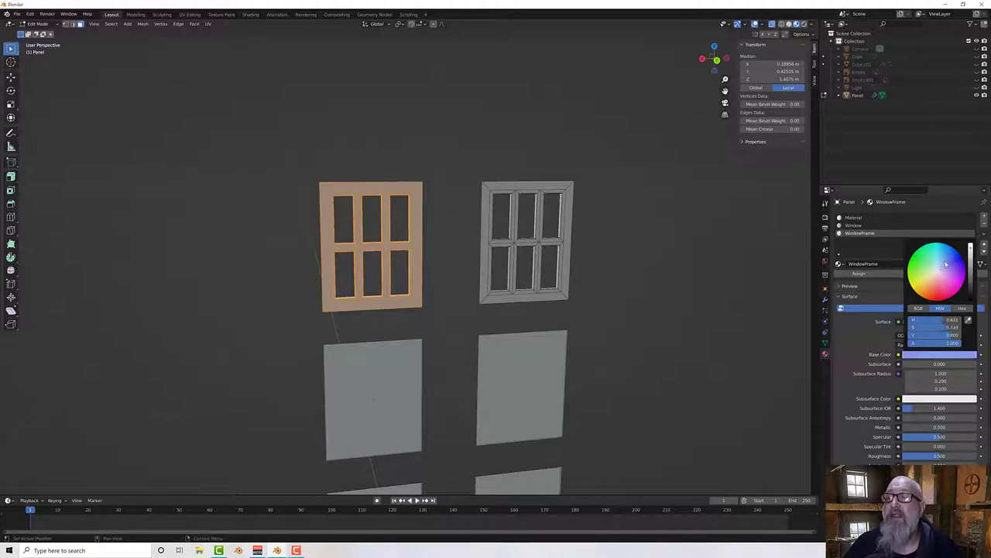
left_click(860, 273)
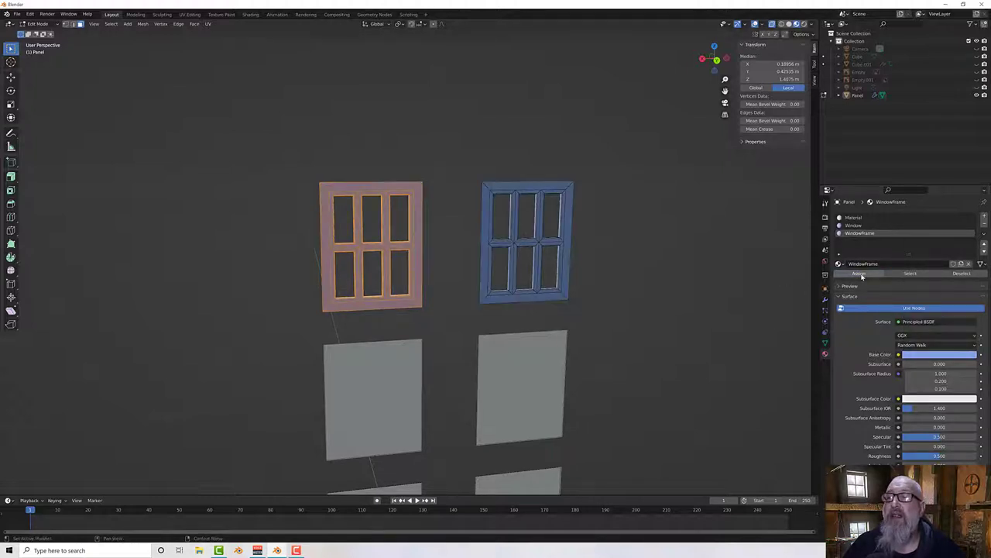
Step: Clear the selection and reveal all hidden faces of the Panel
left_click(631, 295)
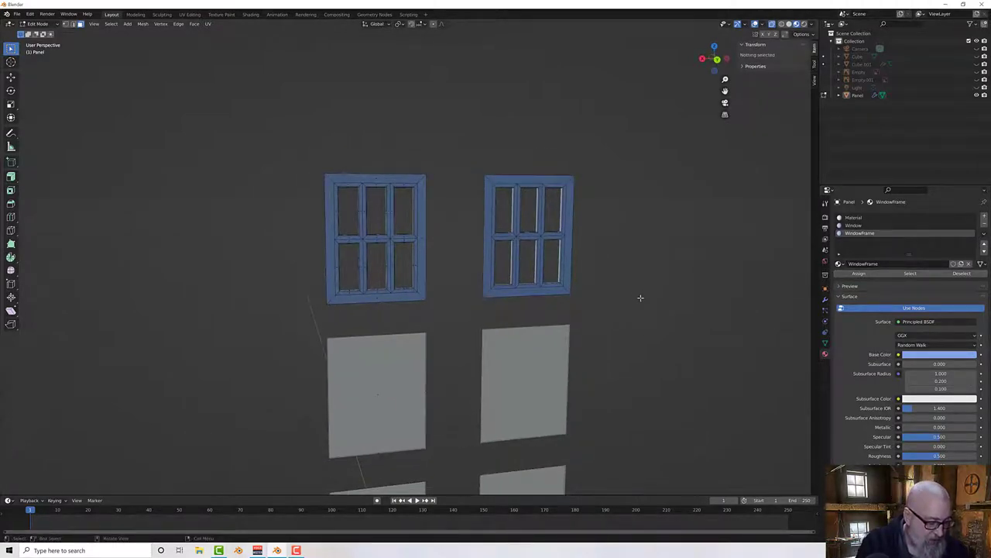
key("alt+h")
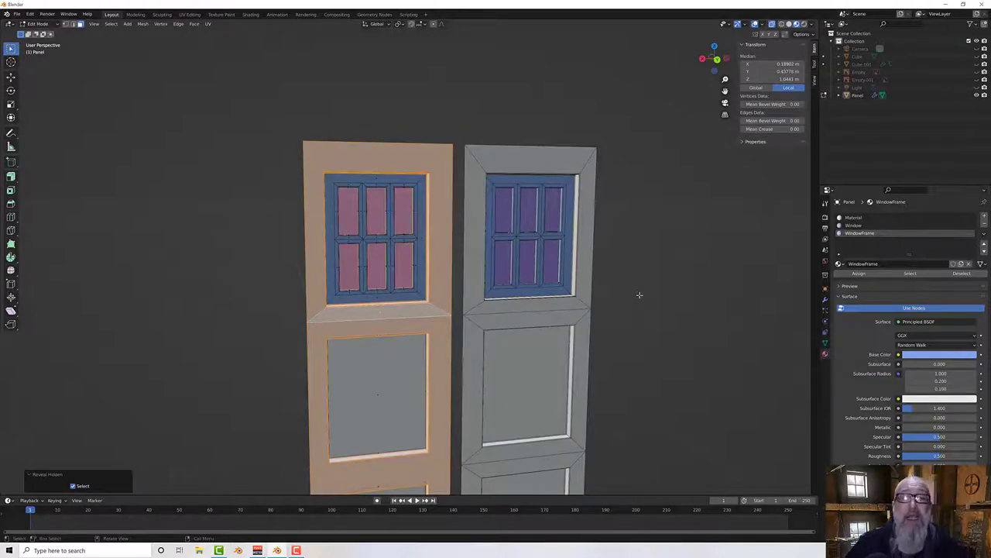
Step: Clear the selection and rename the Panel's first material to Box
left_click(636, 292)
middle_click_drag(648, 300, 625, 297)
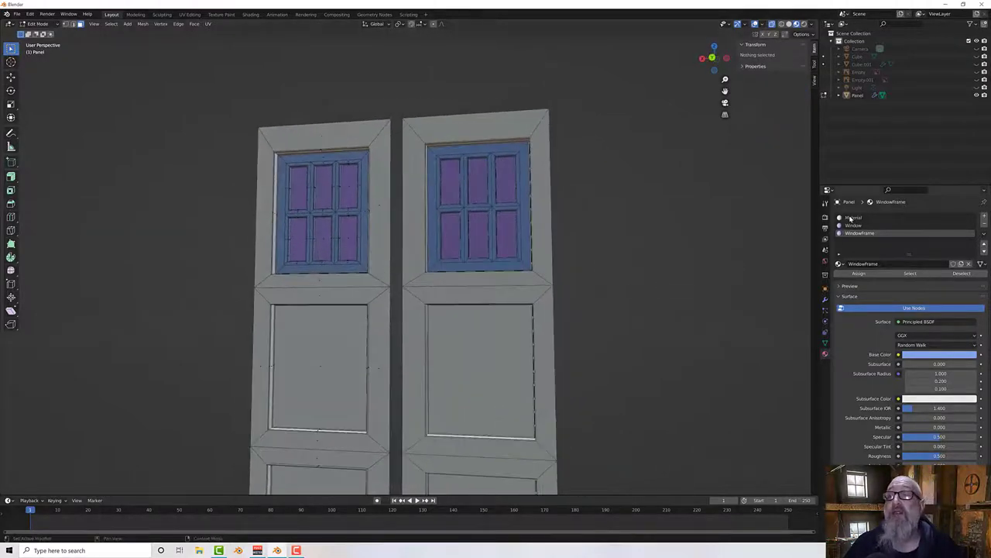
left_click(850, 217)
double_click(886, 264)
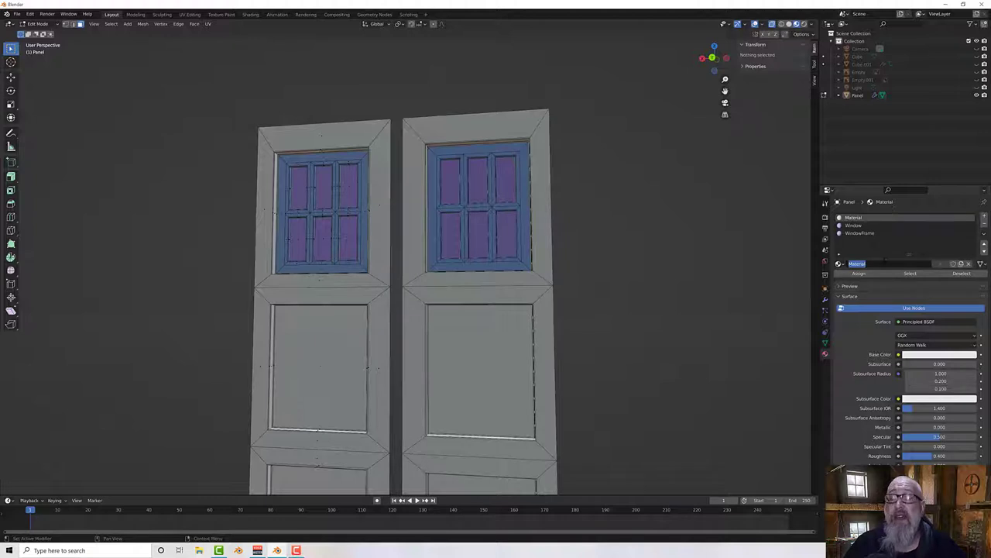
type("Bo")
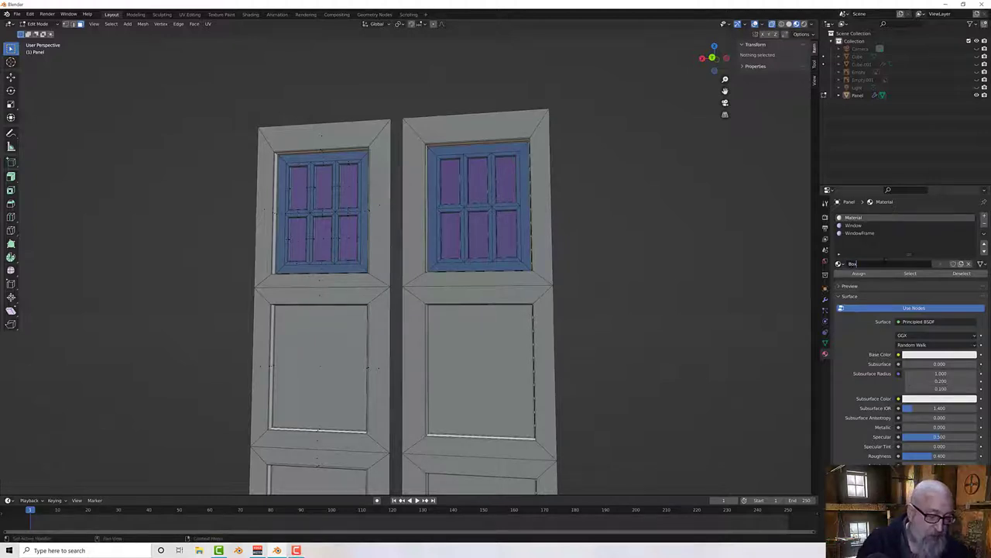
type("x")
key("Return")
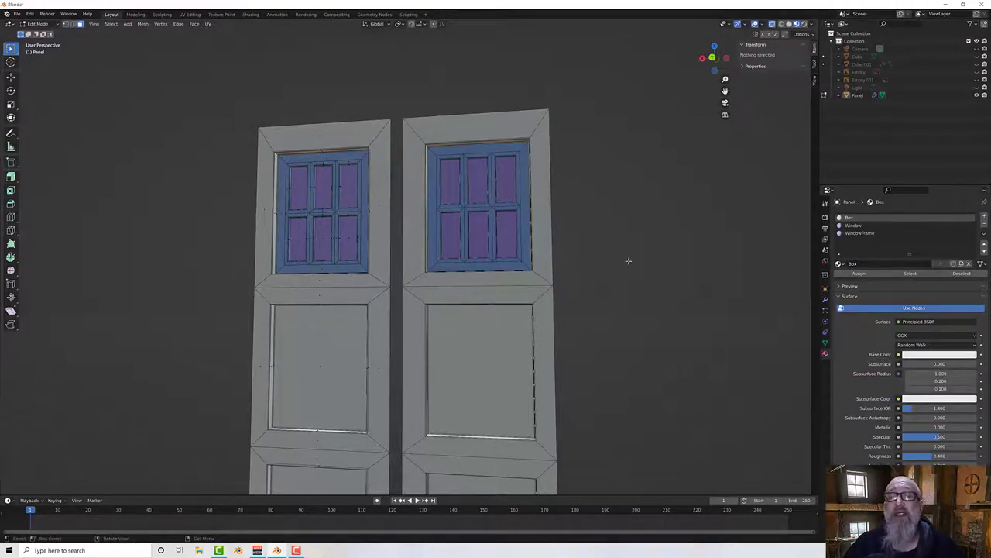
Step: Return to Object Mode, bring the rest of the police box back into view and select the door Panel
middle_click_drag(628, 261, 592, 222)
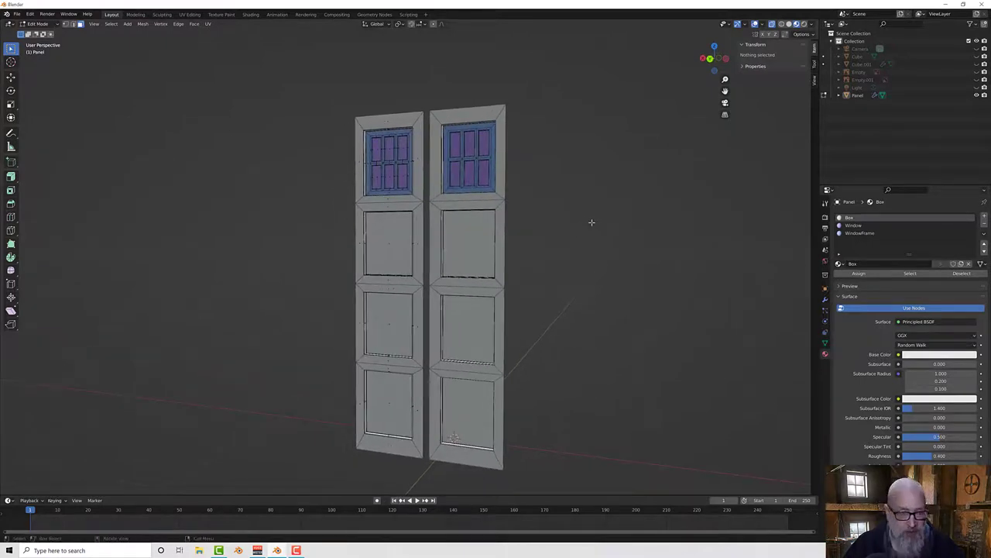
key("Tab")
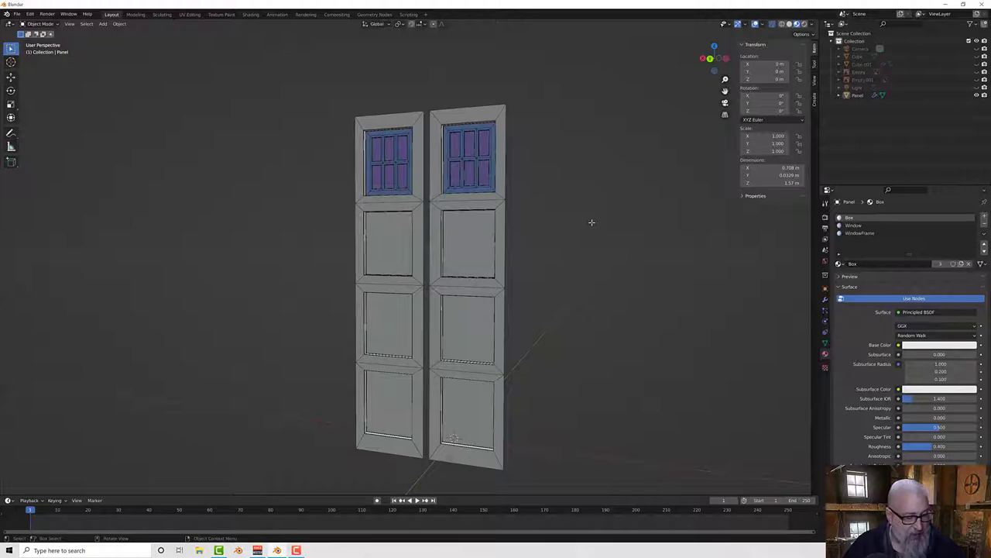
key("alt+h")
middle_click_drag(588, 226, 513, 250)
left_click(637, 230)
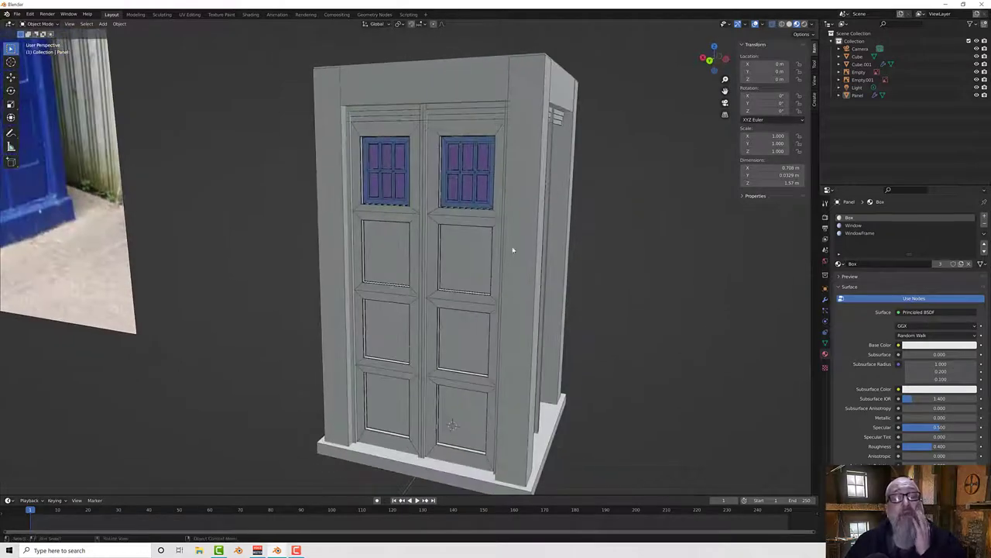
left_click(419, 237)
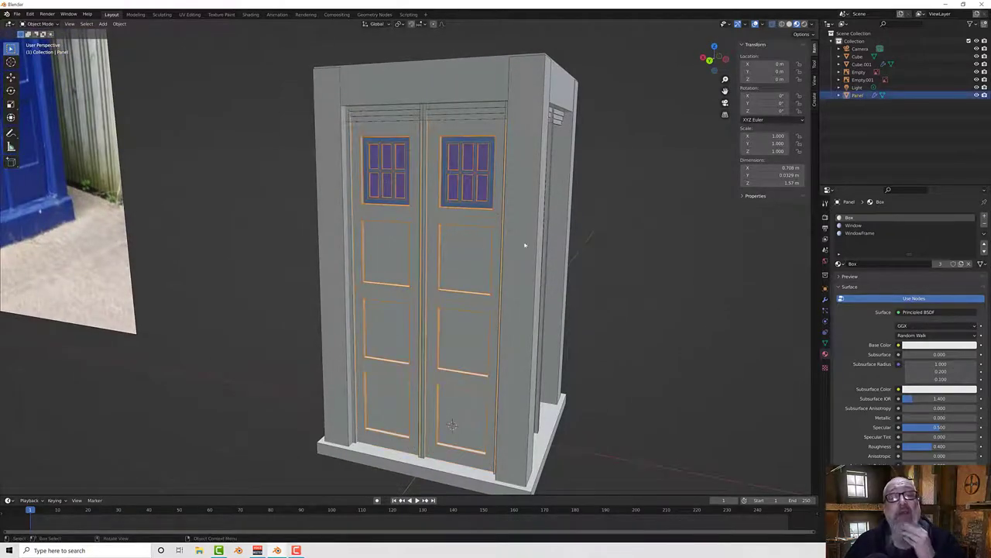
Step: Select the Panel object and isolate it from the rest of the police box
middle_click_drag(632, 228, 655, 230)
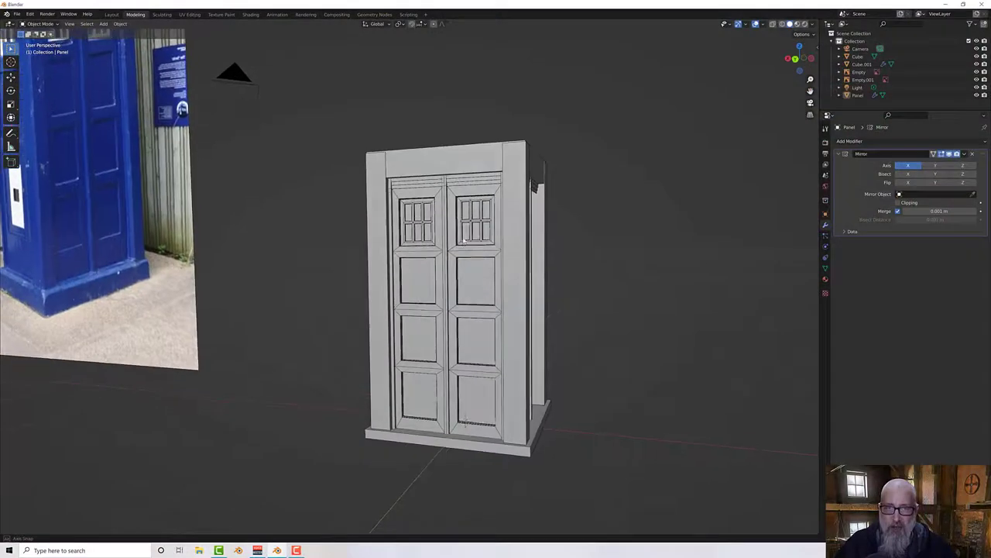
scroll(464, 243, "up", 3)
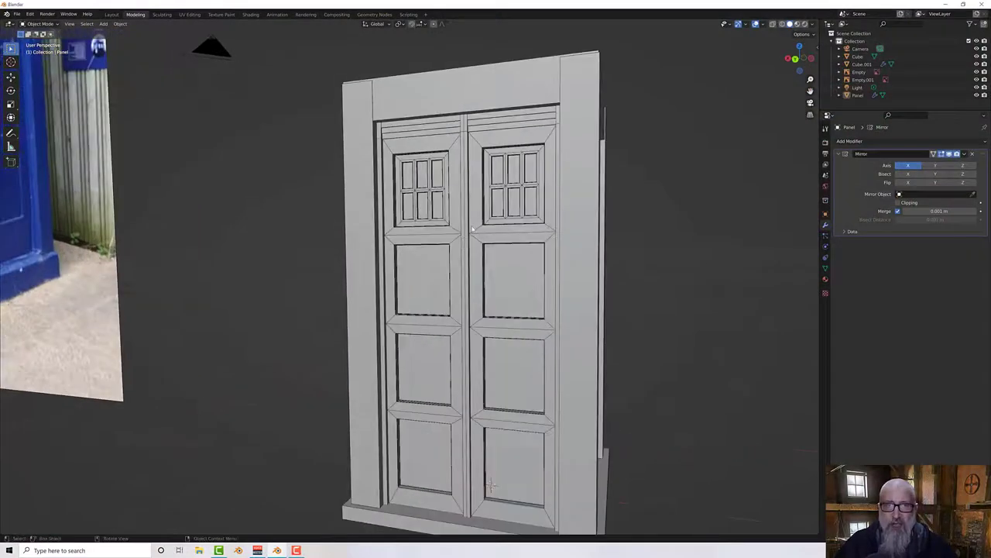
middle_click_drag(473, 228, 352, 183)
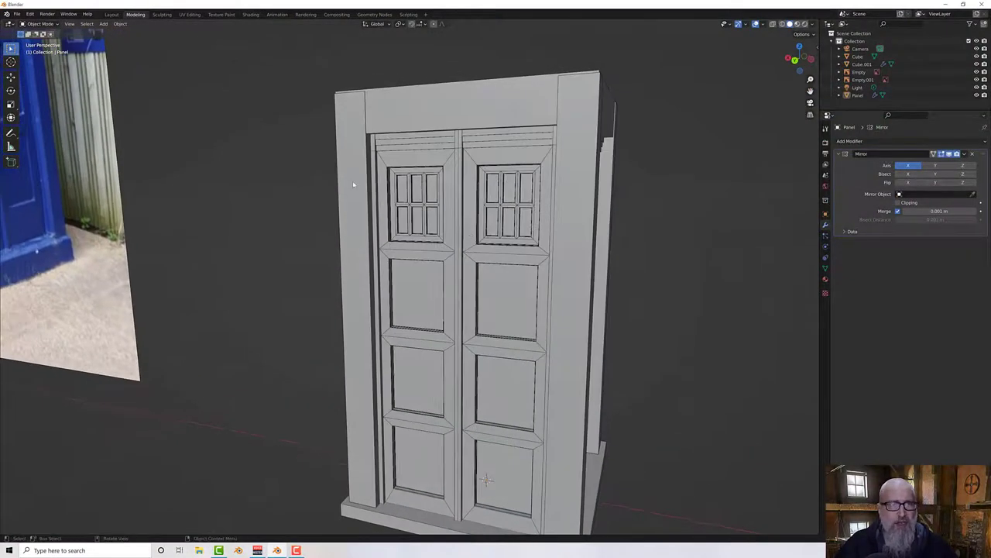
left_click(857, 94)
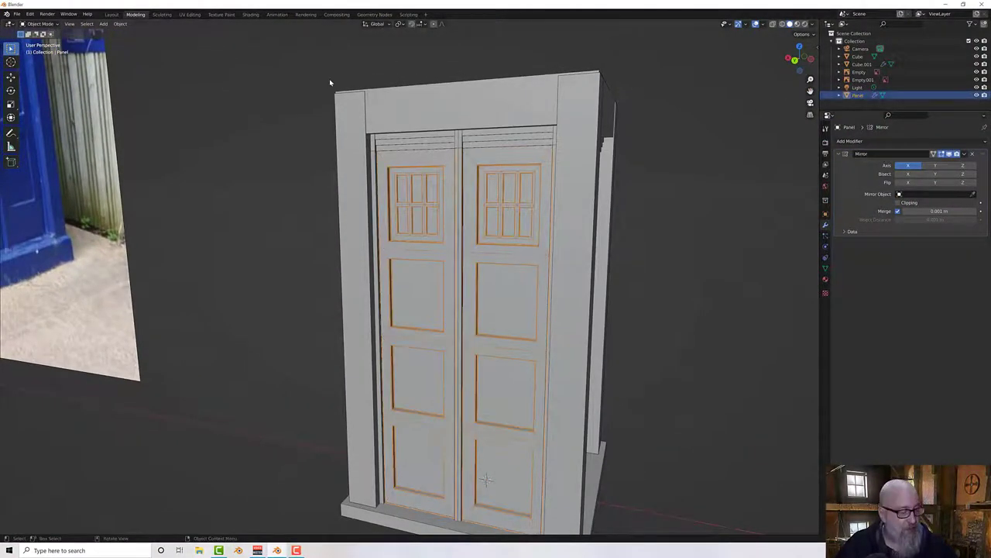
key("KP_Divide")
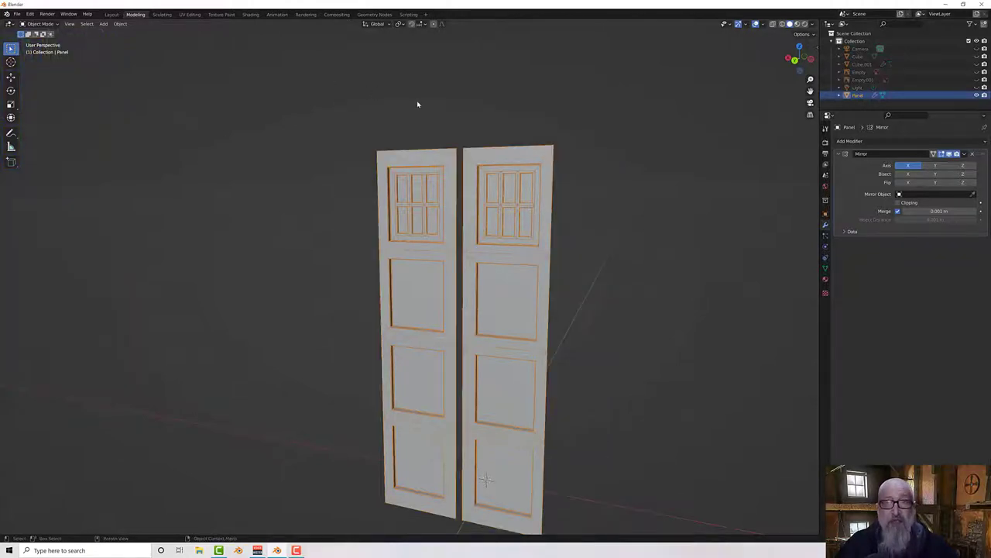
middle_click_drag(416, 101, 433, 114)
mouse_move(450, 163)
middle_mouse_down()
mouse_move(458, 186)
mouse_move(467, 164)
middle_mouse_up()
scroll(466, 170, "up", 2)
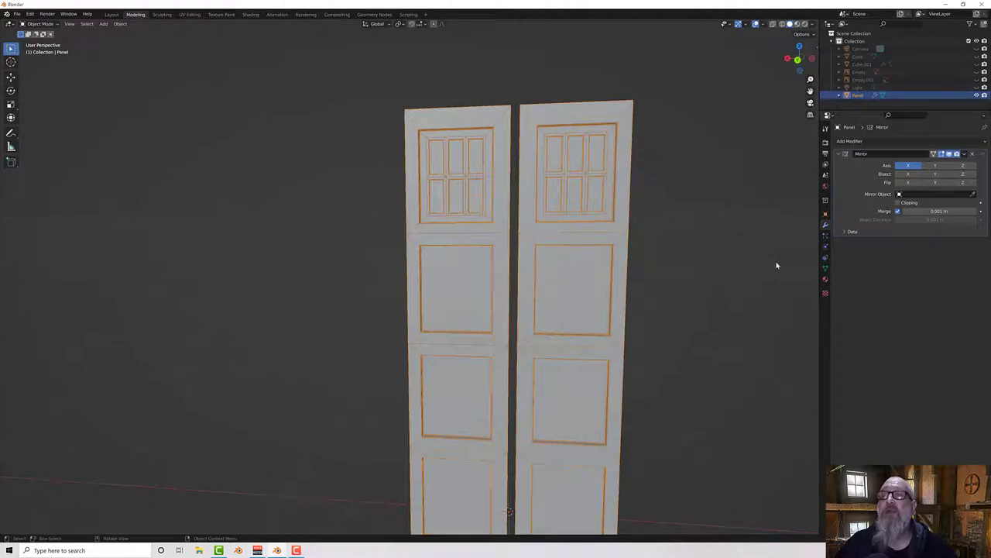
Step: Show the Panel's material settings and switch the viewport to Material Preview shading
left_click(825, 281)
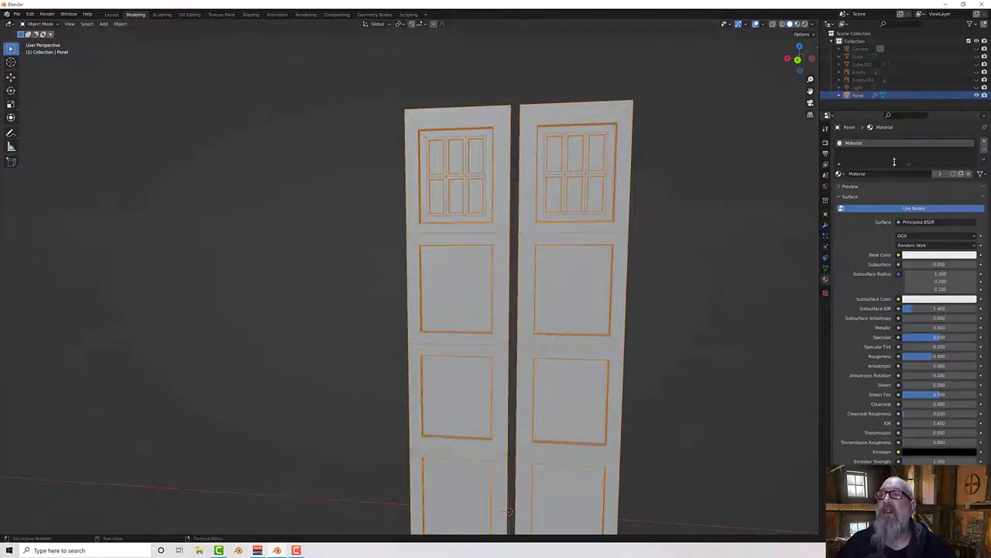
left_click(791, 24)
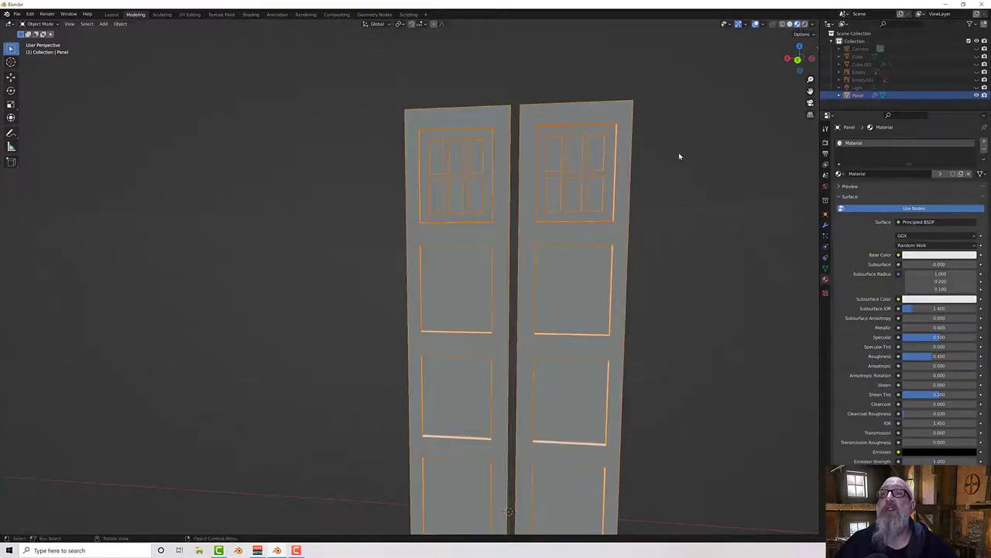
mouse_move(679, 155)
middle_mouse_down()
mouse_move(625, 204)
mouse_move(697, 225)
middle_mouse_up()
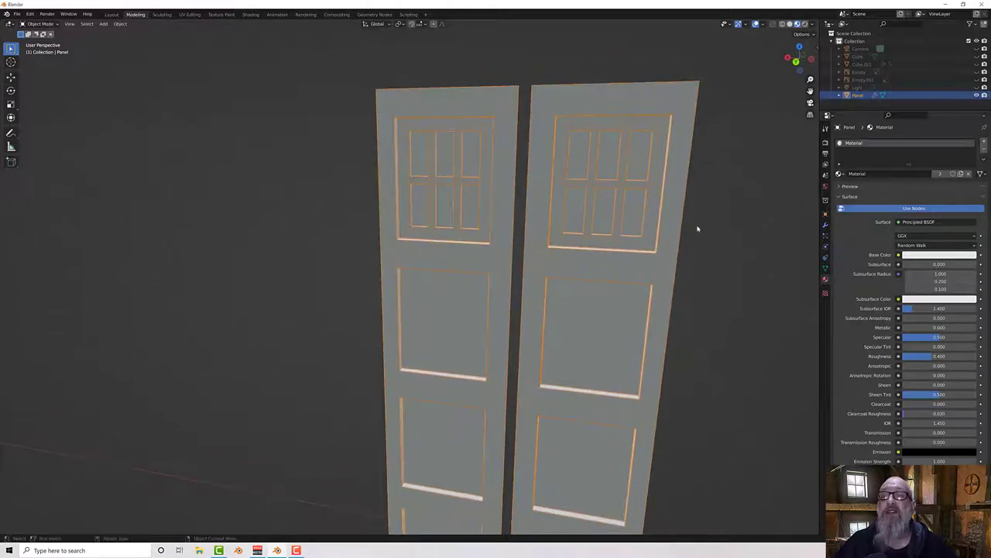
Step: Add a second material slot to the Panel with a new material named Window
left_click(985, 144)
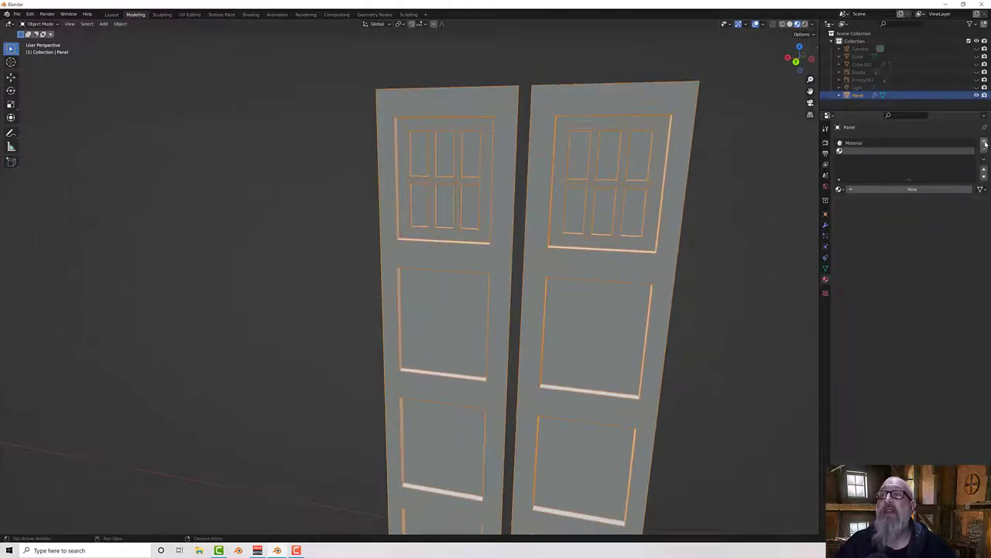
left_click(910, 189)
left_click(878, 190)
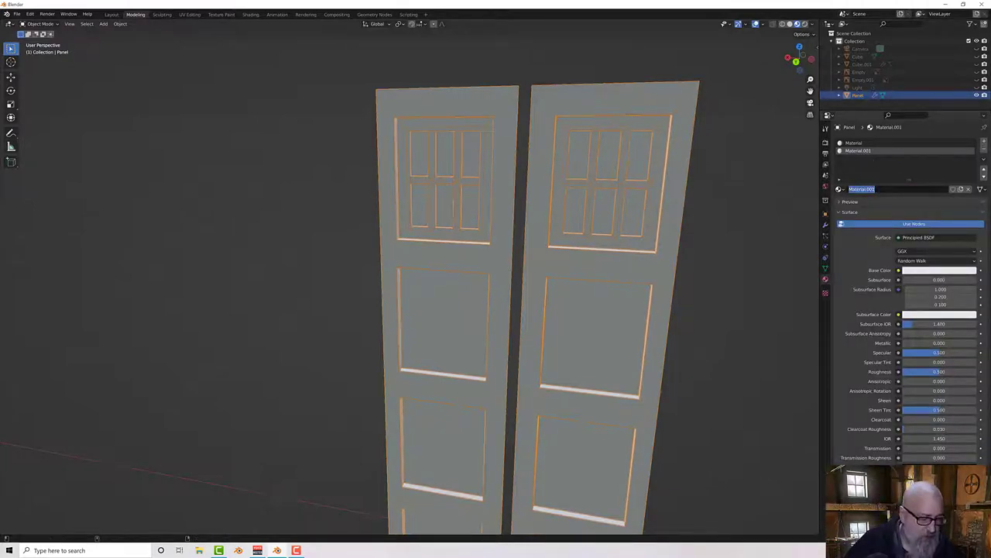
type("Wind")
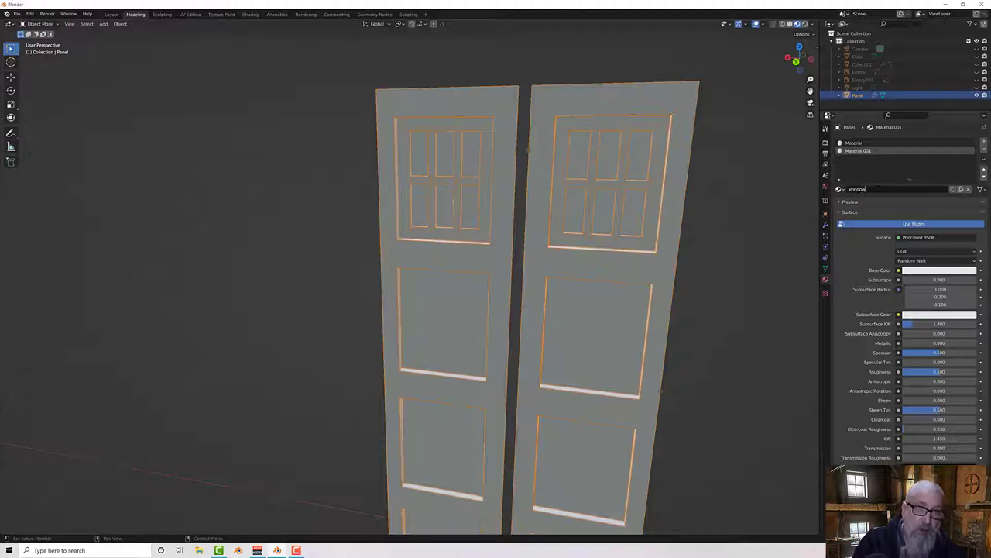
type("ow")
key("Return")
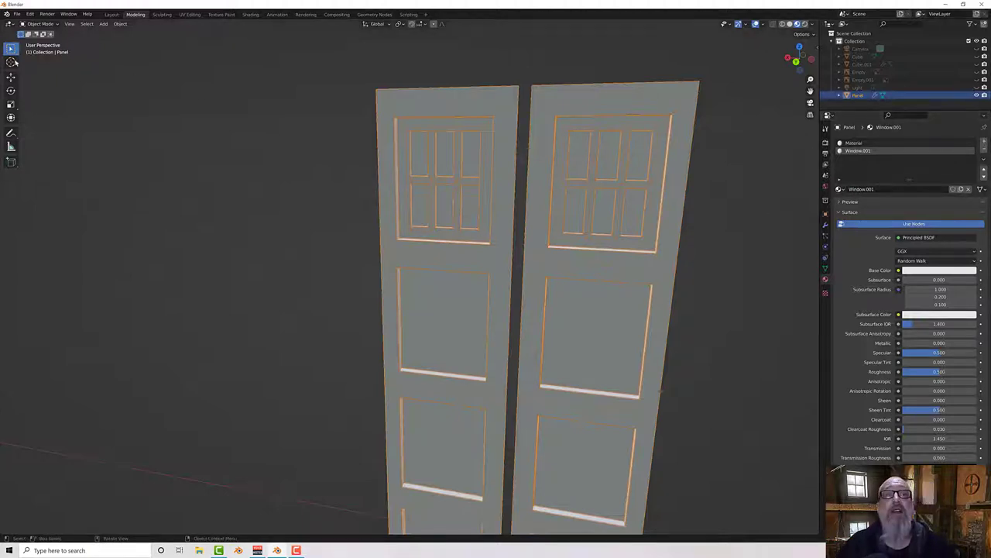
Step: In Edit Mode with face selection, select all six window pane faces of the Panel
key("Tab")
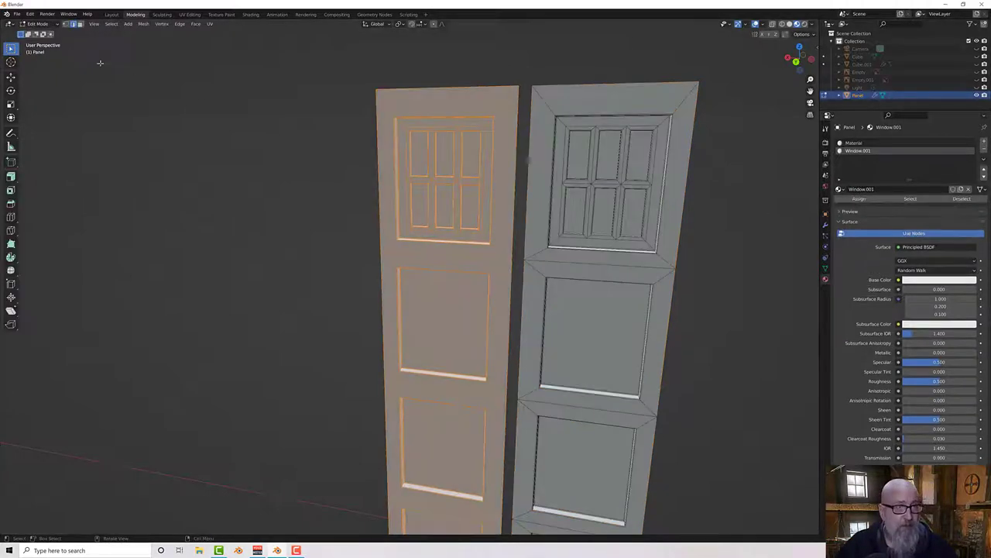
left_click(80, 24)
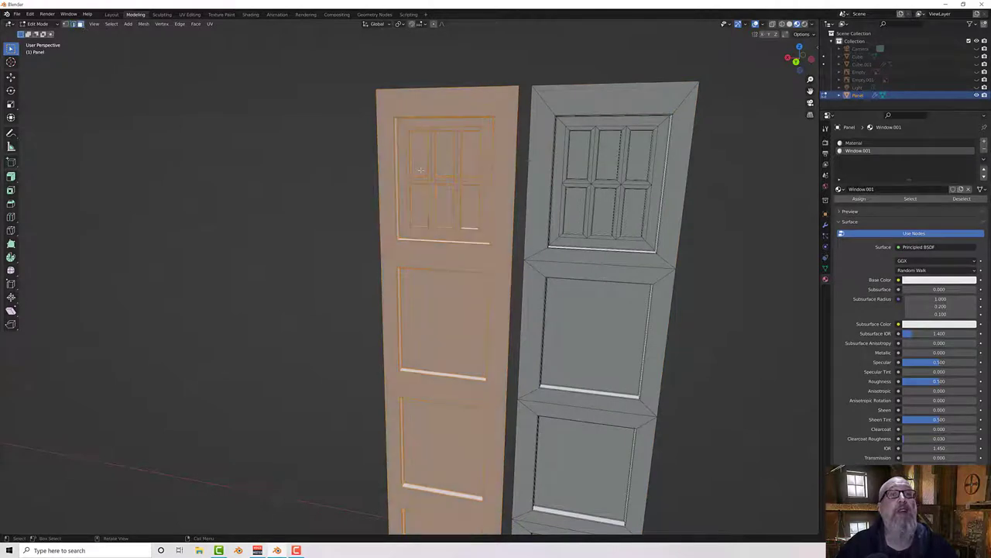
left_click(412, 147)
left_click(419, 205, "shift")
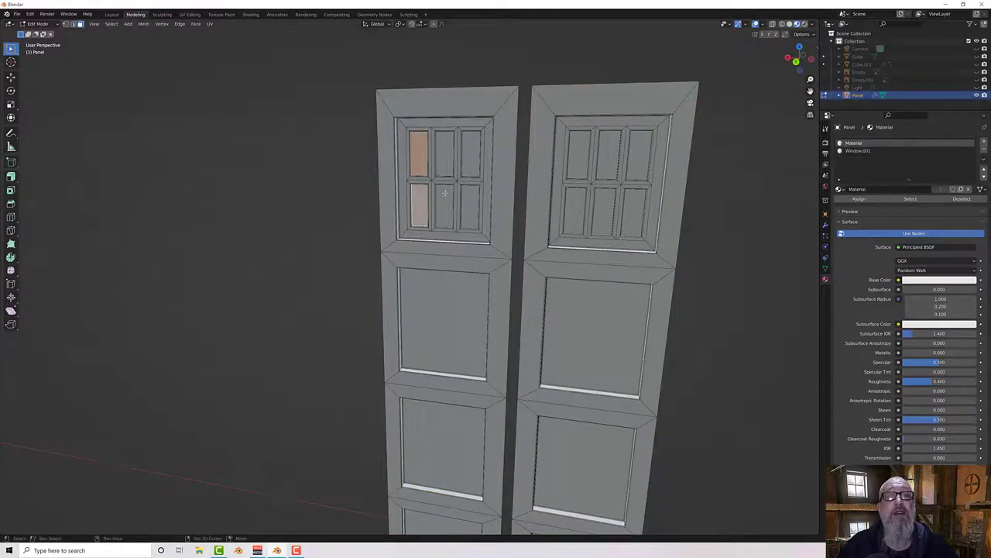
left_click(443, 205, "shift")
left_click(471, 204, "shift")
left_click(470, 159, "shift")
left_click(443, 158, "shift")
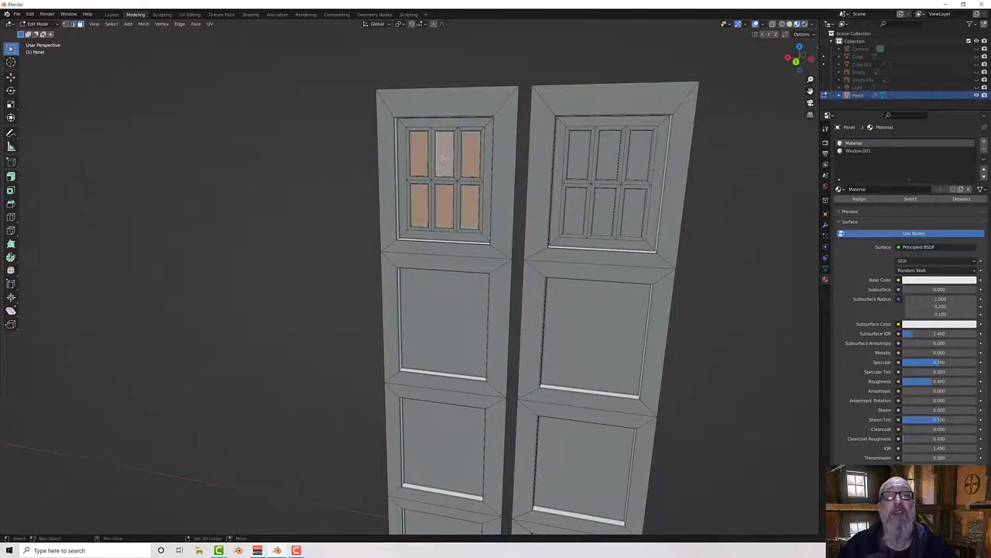
scroll(440, 158, "up", 6)
middle_click_drag(463, 150, 461, 156)
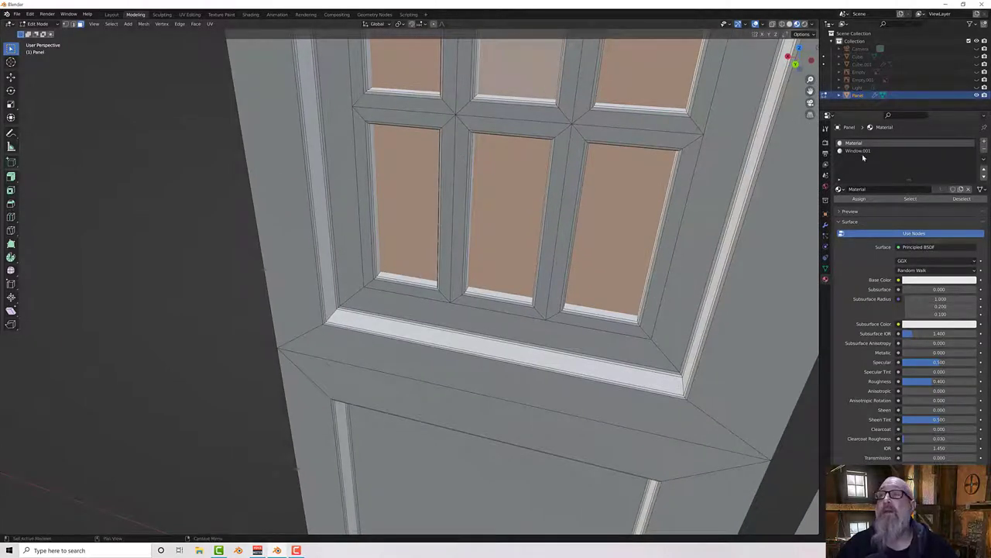
Step: Assign the Window material to the selected panes and give it a yellow base color
left_click(855, 151)
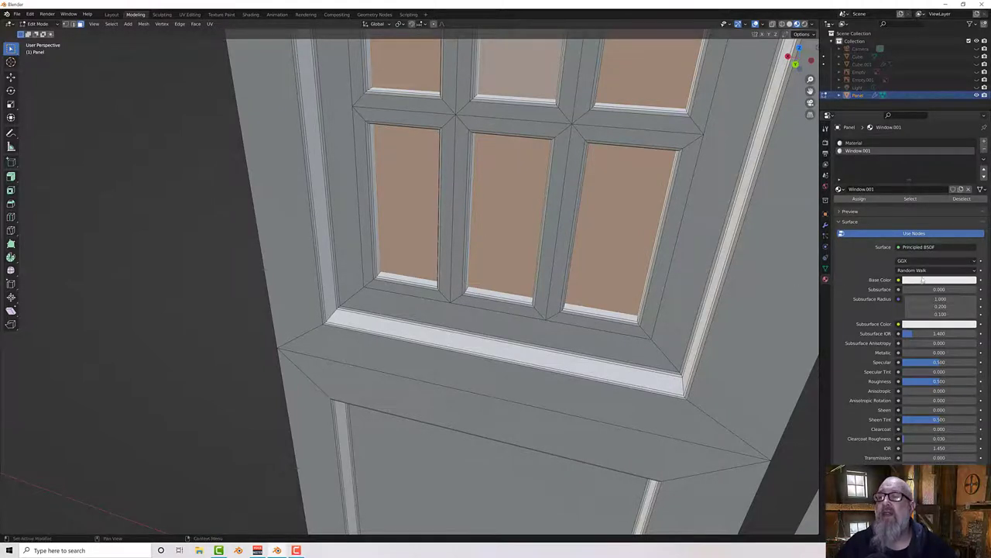
left_click(937, 279)
left_click(929, 279)
left_click_drag(925, 210, 924, 207)
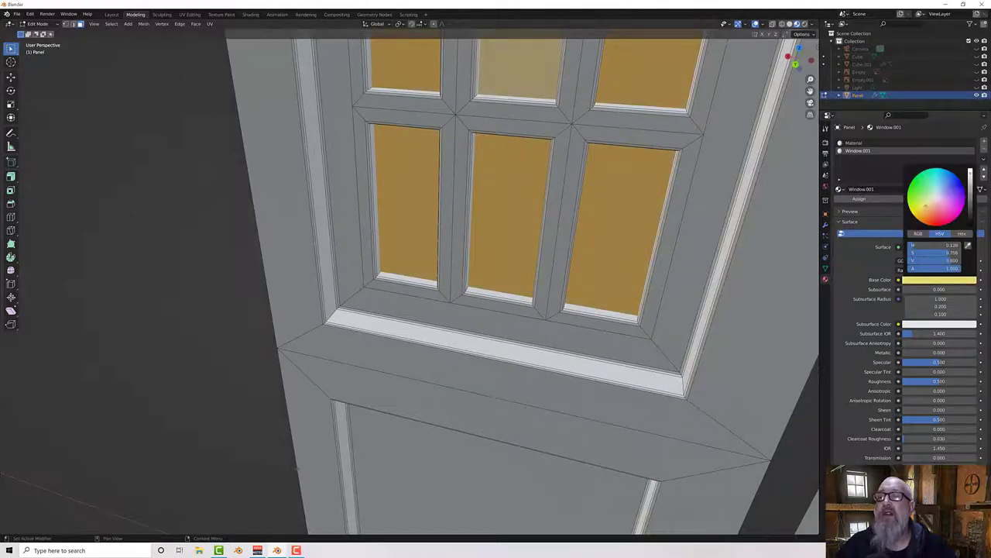
Step: Hide the six selected window pane faces
scroll(591, 235, "down", 2)
middle_click_drag(591, 235, 529, 314)
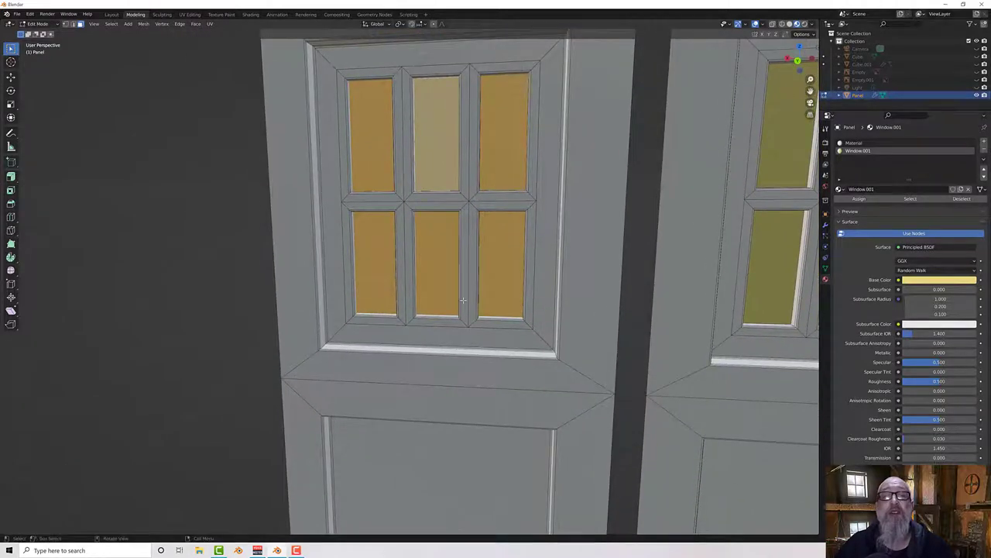
scroll(463, 299, "down", 2)
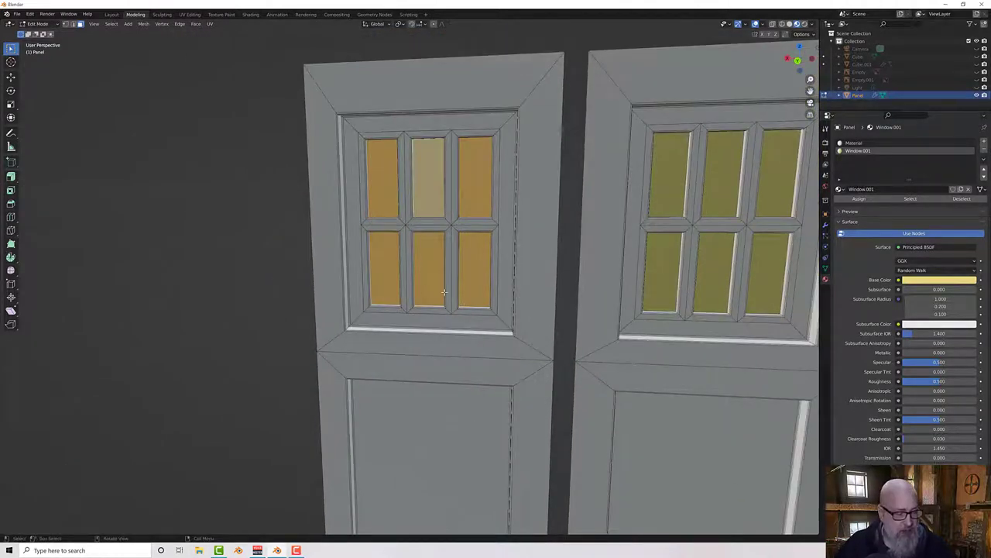
key("h")
middle_click_drag(473, 292, 468, 298)
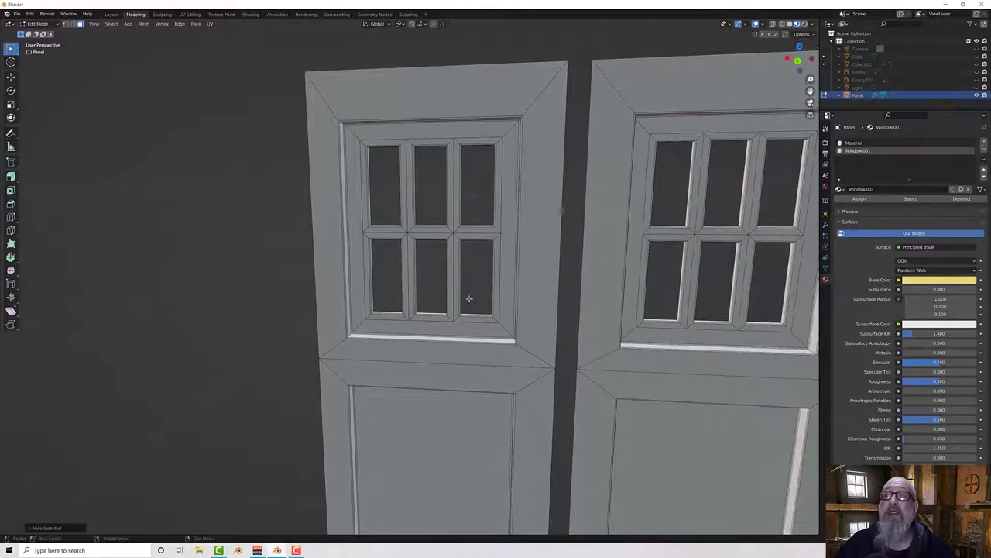
Step: Select the ring of faces bordering the upper window recess around the pane frame and hide it
left_click(480, 329)
left_click(505, 320, "shift")
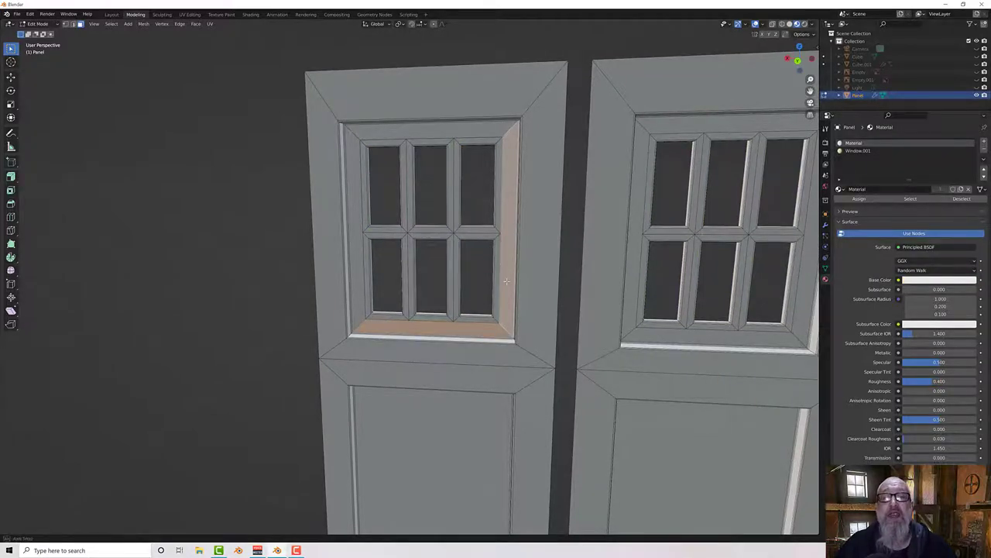
middle_click_drag(500, 276, 514, 282)
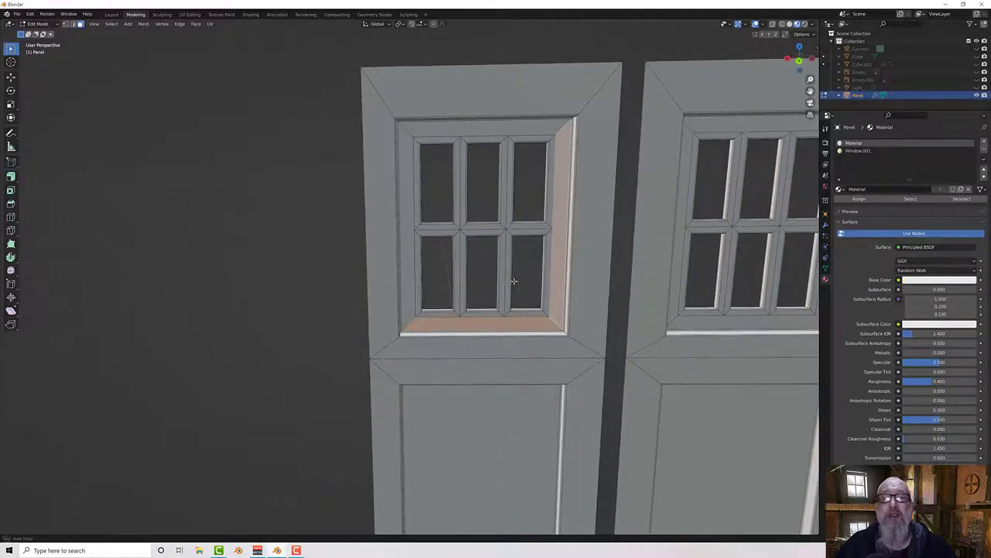
left_click(557, 316, "alt")
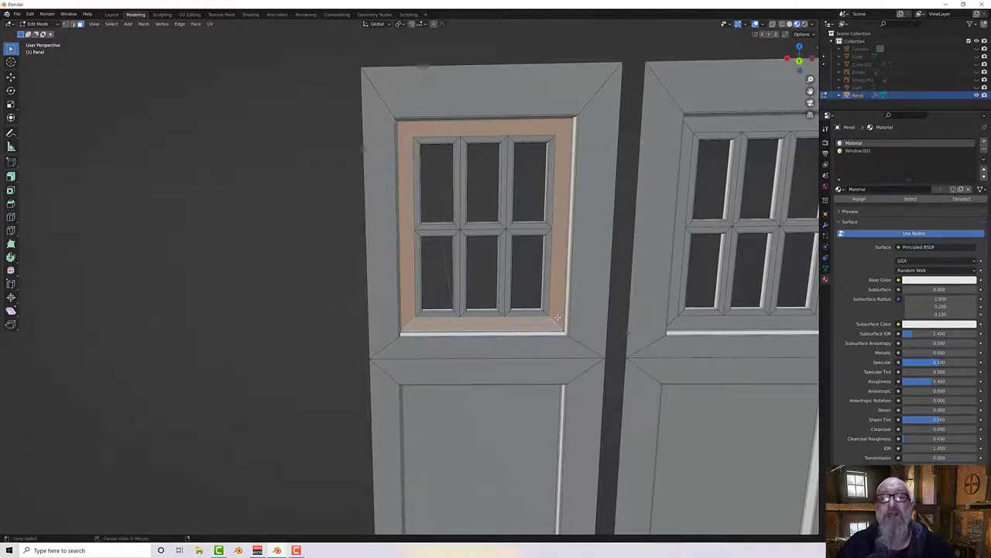
scroll(557, 316, "up", 2)
middle_click_drag(557, 316, 573, 297, "shift")
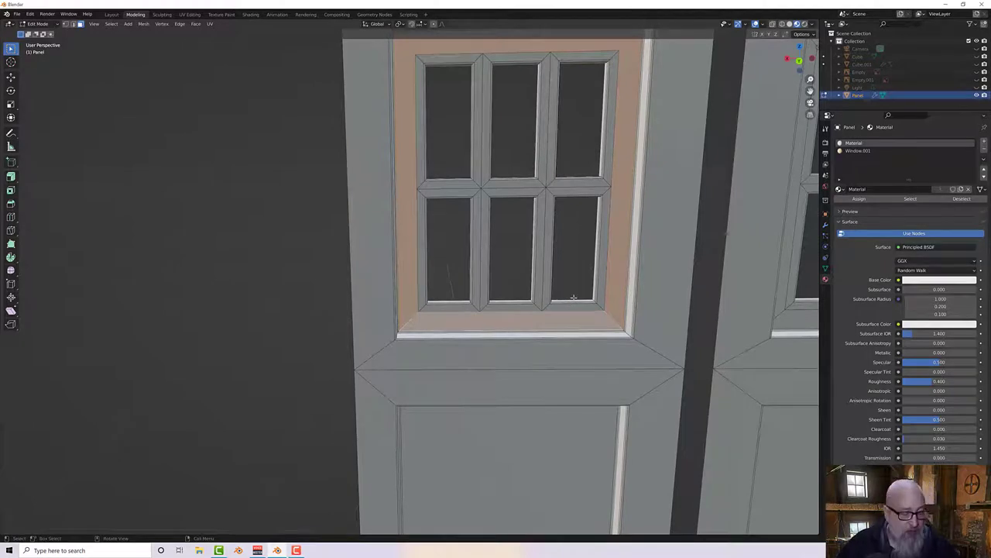
key("h")
scroll(574, 297, "down", 4)
middle_click_drag(573, 297, 576, 290)
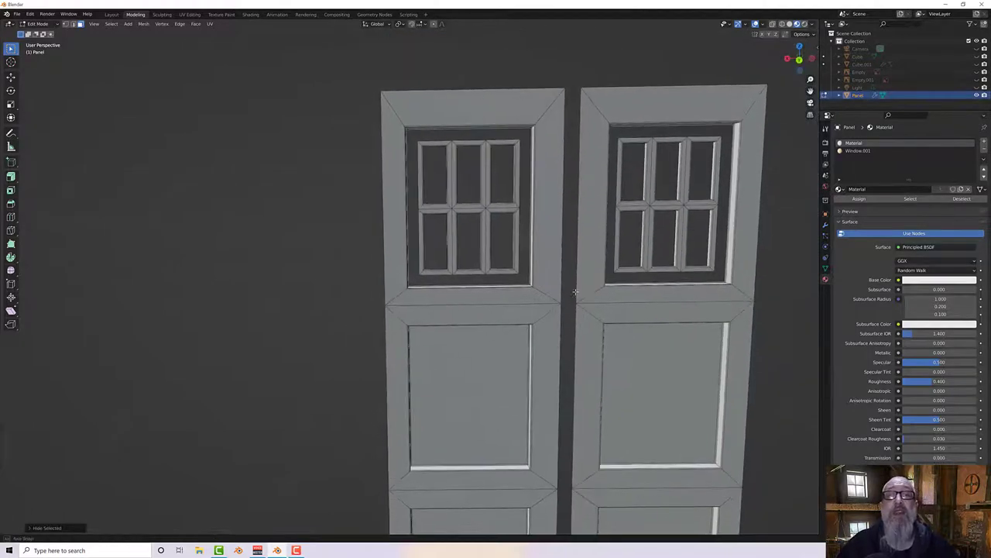
Step: Select all linked faces of the isolated window frame and add a third material slot with a new material named Frame
left_click_drag(414, 136, 522, 277)
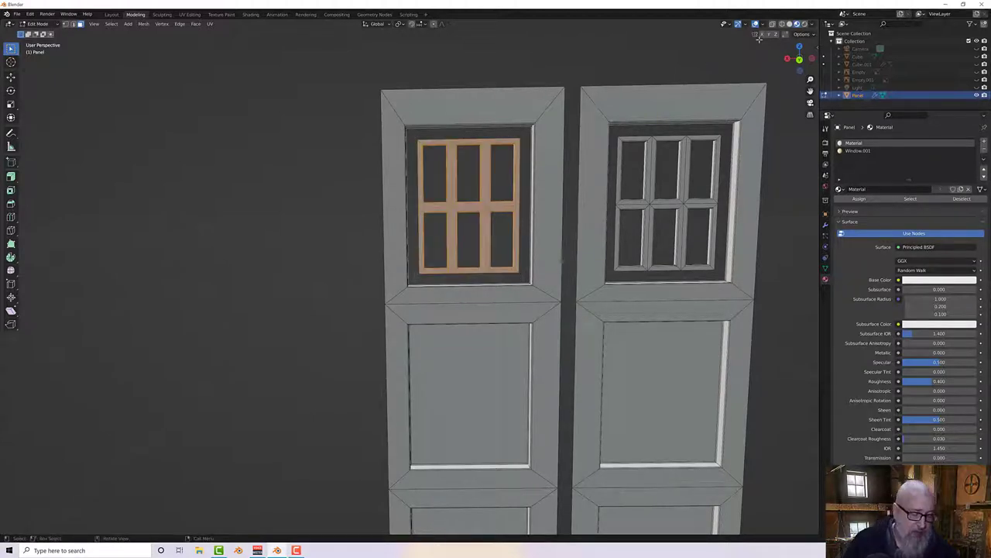
key("ctrl+l")
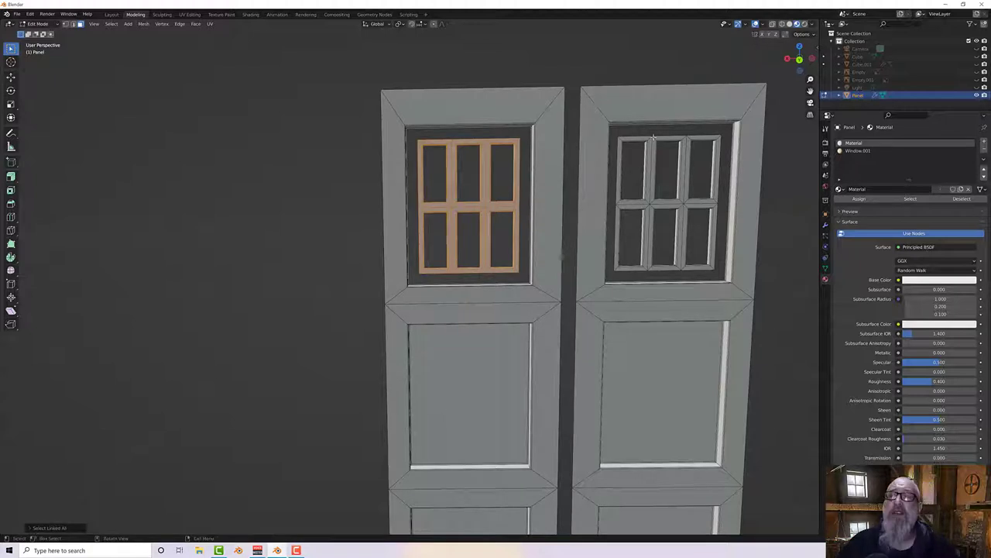
left_click(984, 143)
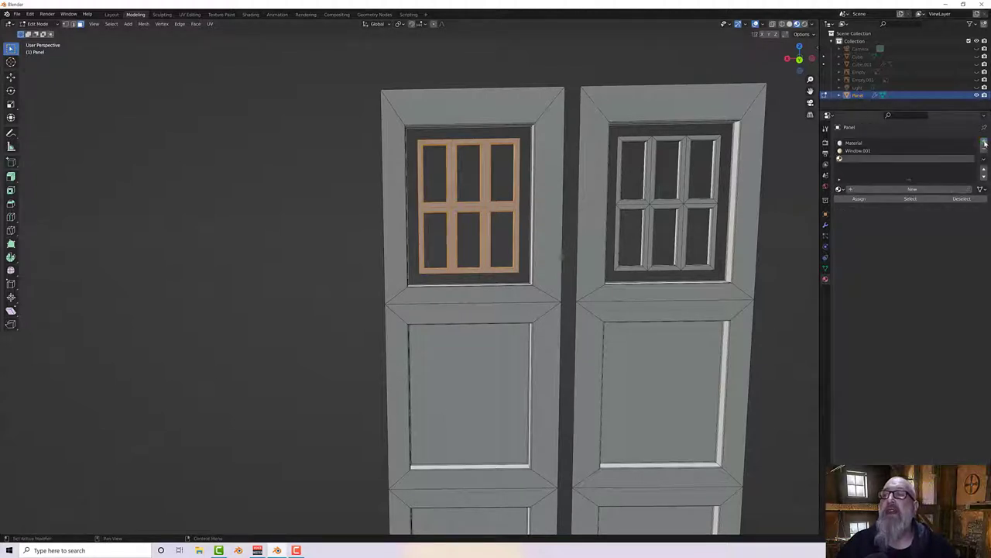
left_click(903, 190)
double_click(884, 190)
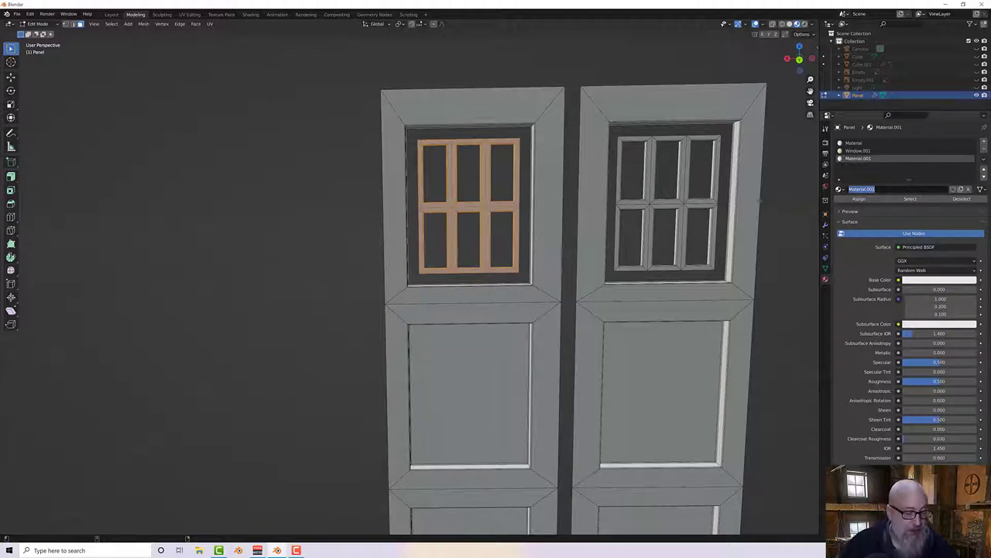
type("Frame")
key("Return")
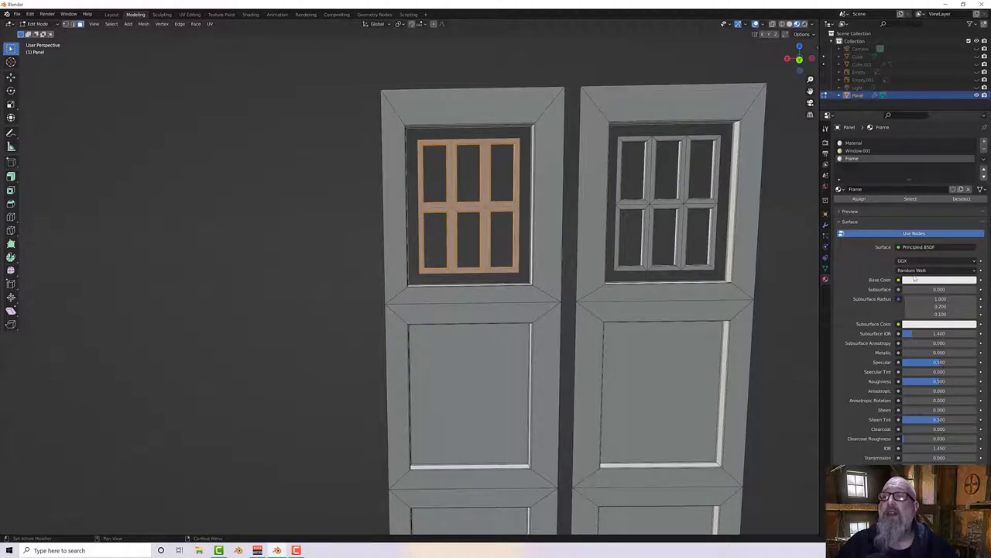
Step: Give the Frame material a light green base color and assign it to the selected window frame faces
left_click(917, 280)
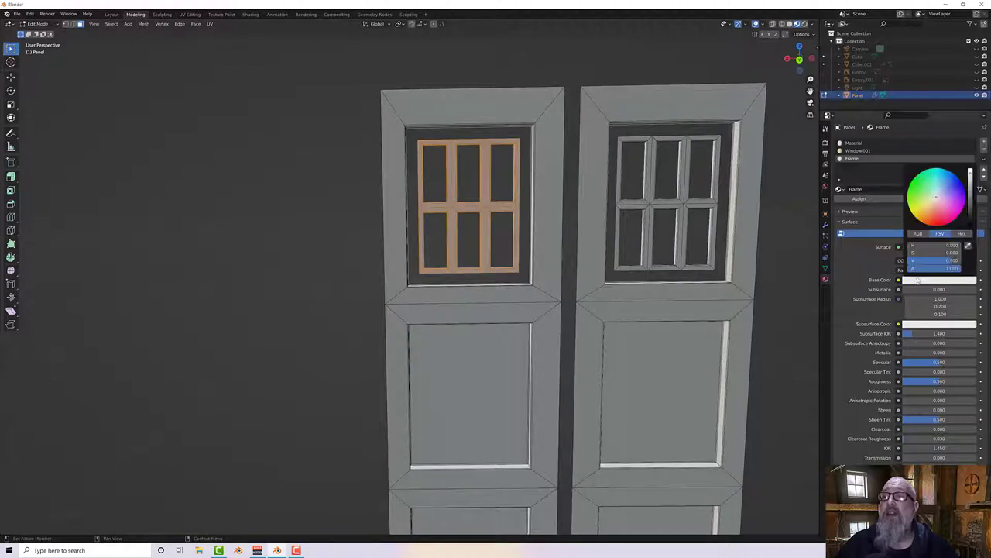
left_click(921, 210)
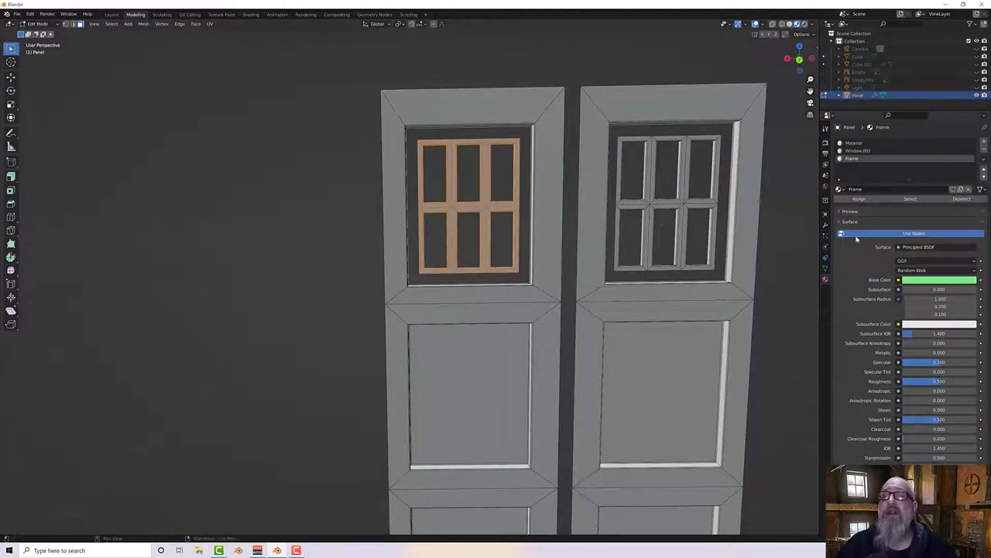
left_click(859, 198)
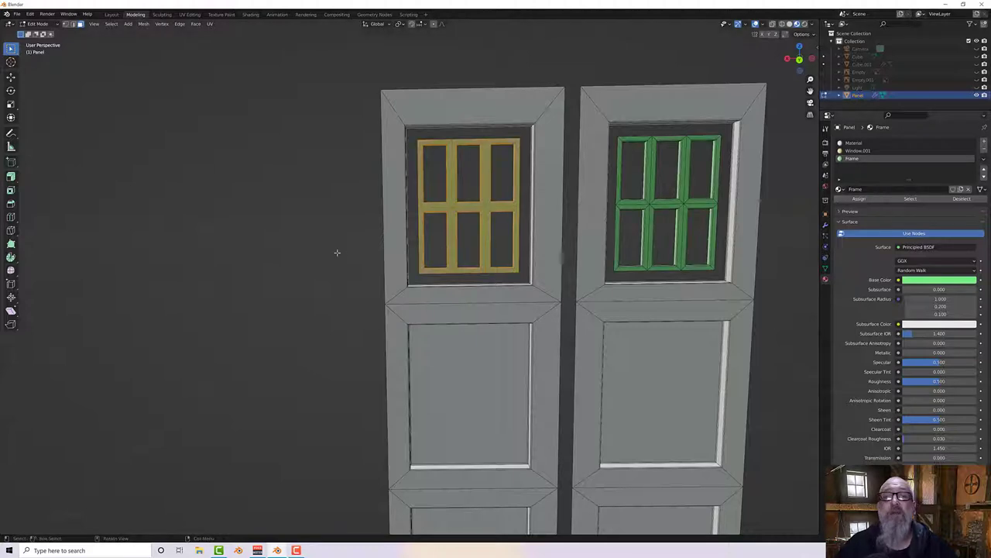
Step: Reveal all hidden faces of the Panel and clear the selection
left_click(337, 253)
mouse_move(337, 253)
middle_mouse_down()
mouse_move(327, 232)
mouse_move(347, 256)
middle_mouse_up()
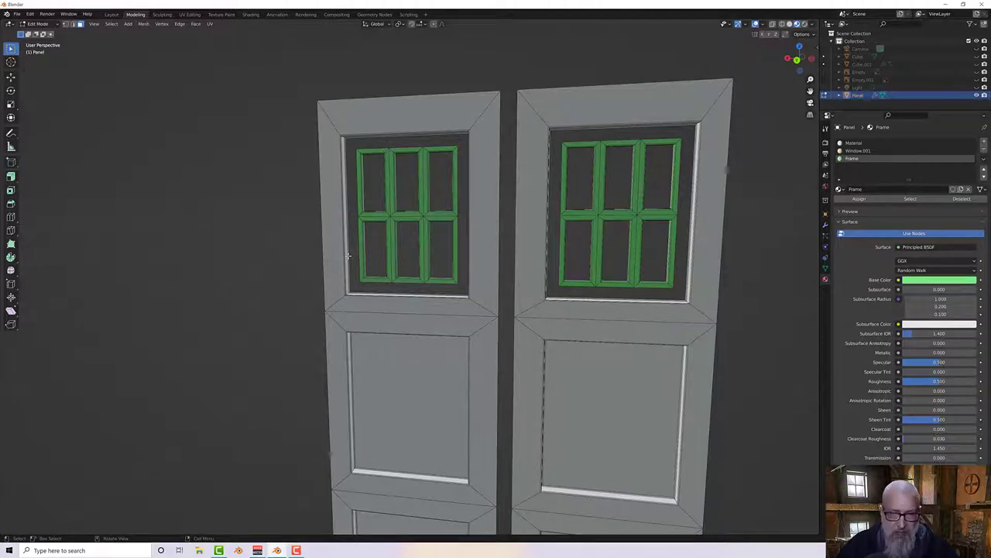
key("alt+h")
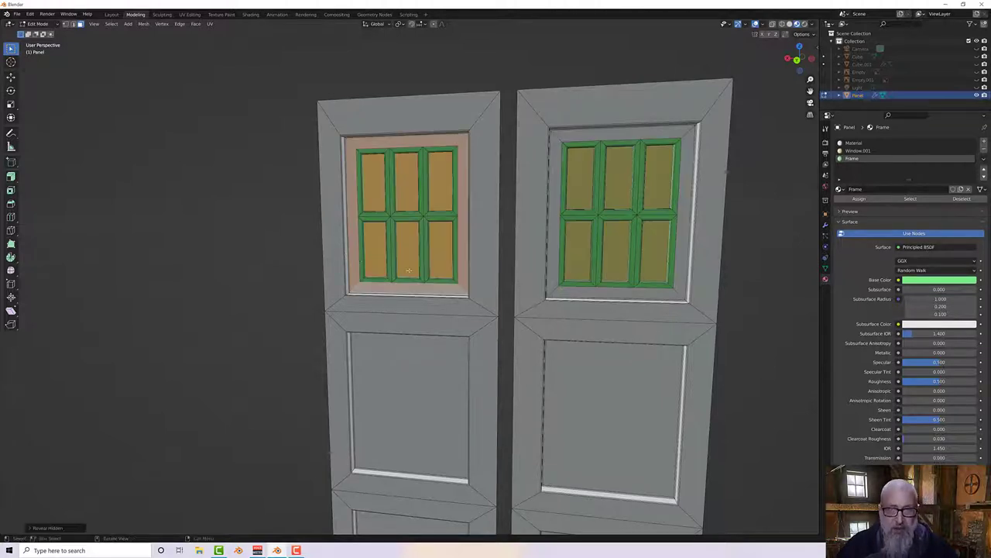
left_click(220, 309)
Step: Rename the Panel's first material to Box
left_click(878, 145)
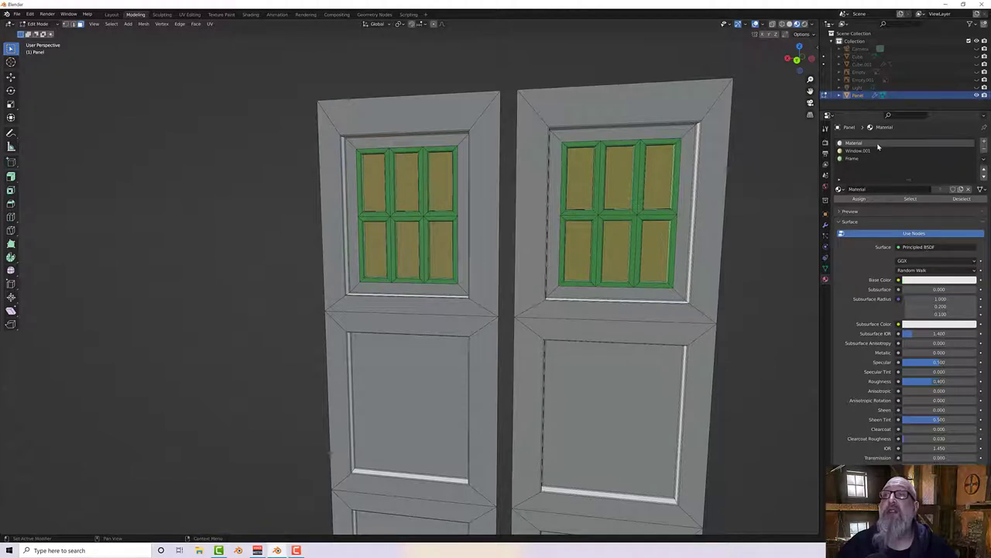
double_click(856, 189)
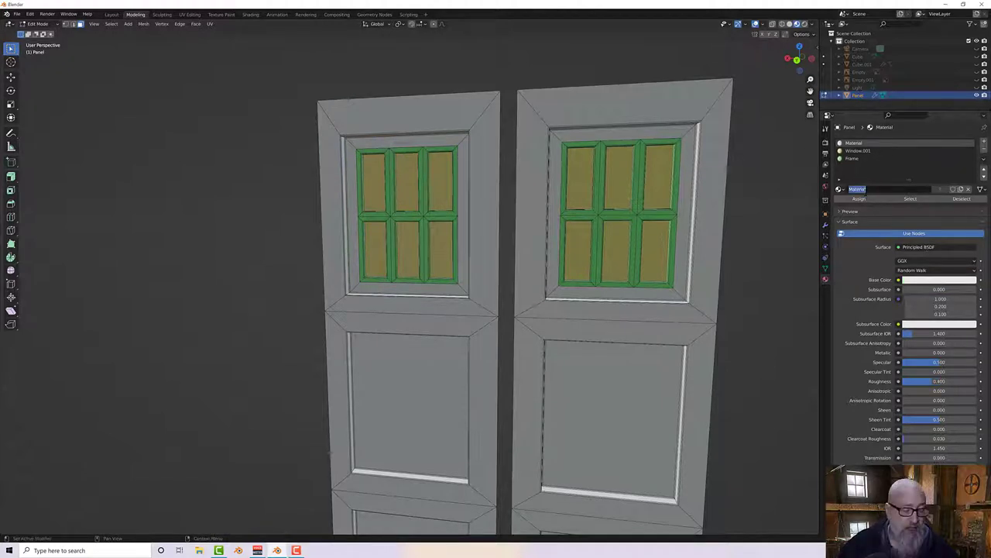
type("B")
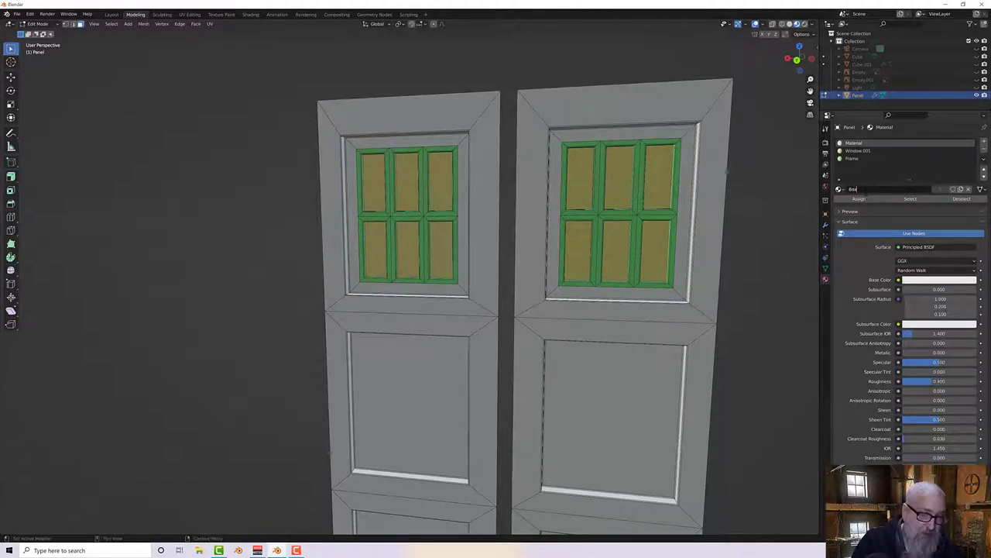
type("ox")
key("Return")
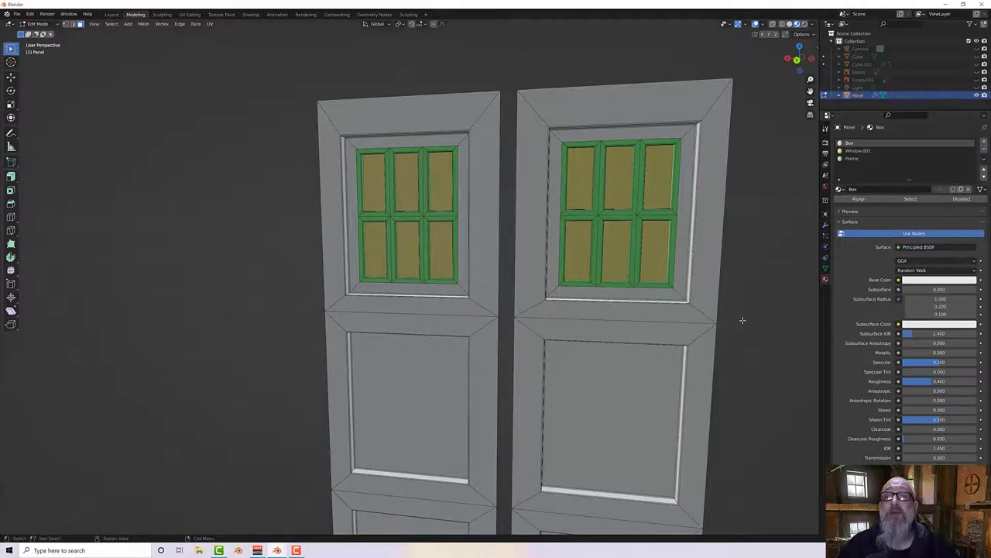
Step: Switch to the UV Editing workspace and show the Panel in Material Preview shading with the windows framed
mouse_move(745, 323)
middle_mouse_down()
mouse_move(746, 309)
mouse_move(756, 322)
middle_mouse_up()
scroll(455, 231, "up", 4)
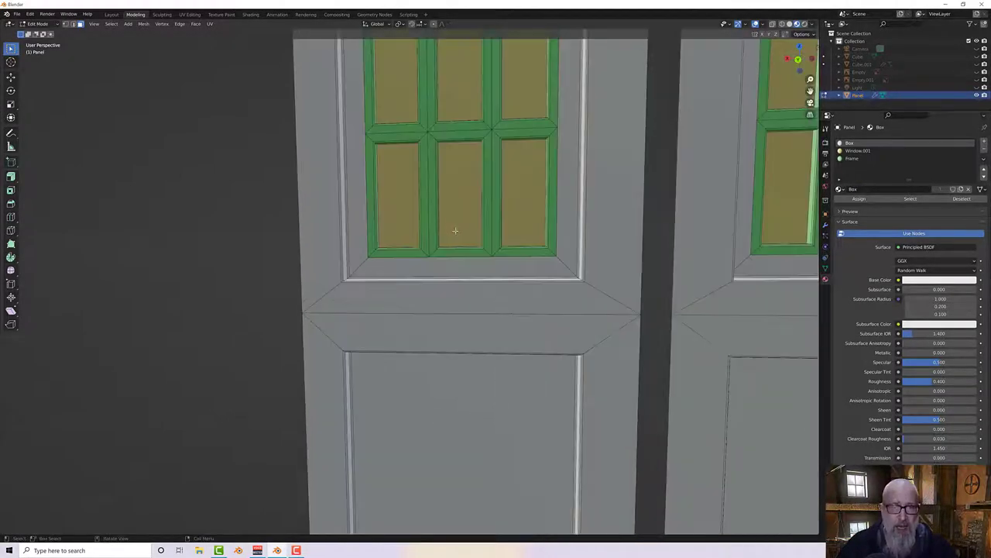
middle_click_drag(455, 230, 361, 130)
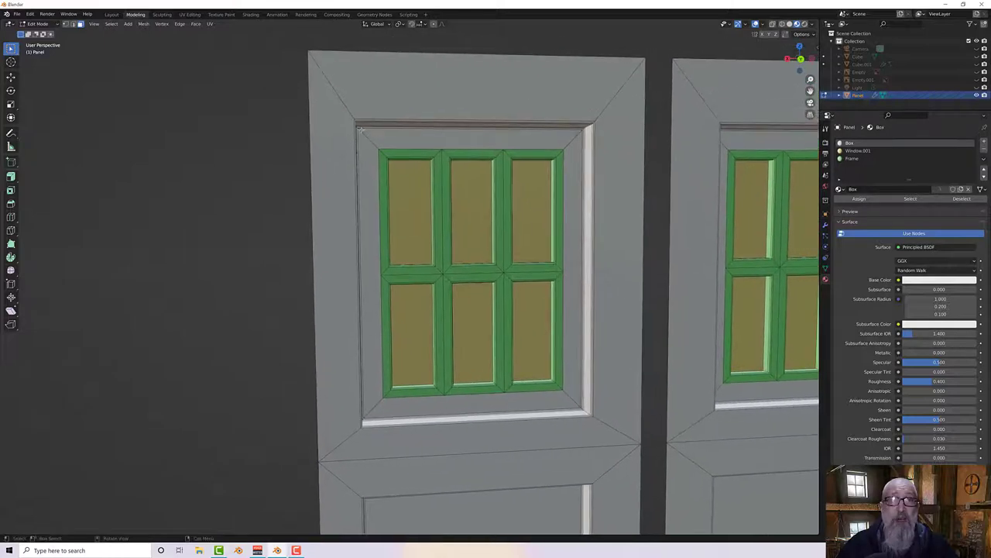
left_click(191, 14)
middle_click_drag(618, 248, 671, 239)
left_click(806, 24)
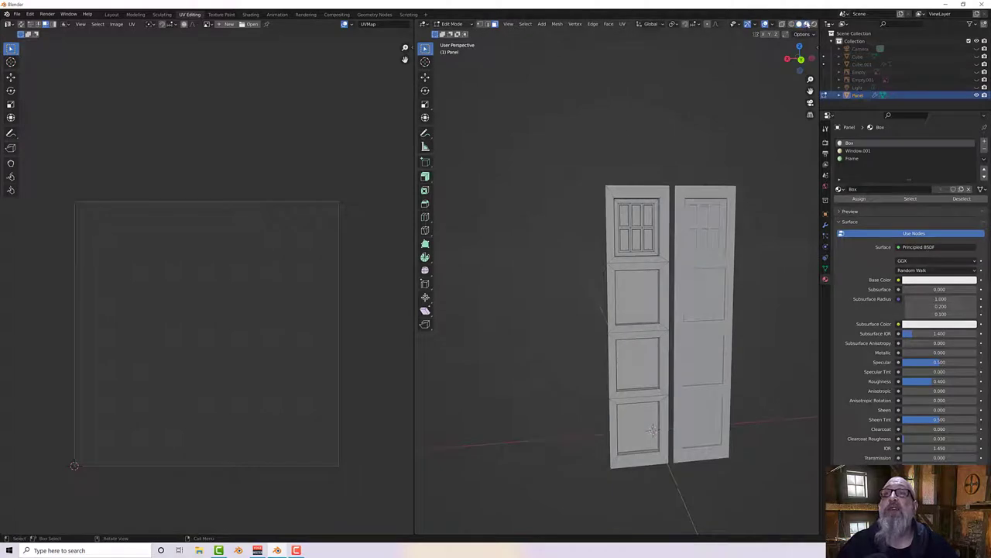
scroll(642, 266, "up", 5)
middle_click_drag(641, 265, 658, 288, "shift")
Step: Select all Panel faces that use the Window.001 material
left_click(852, 158)
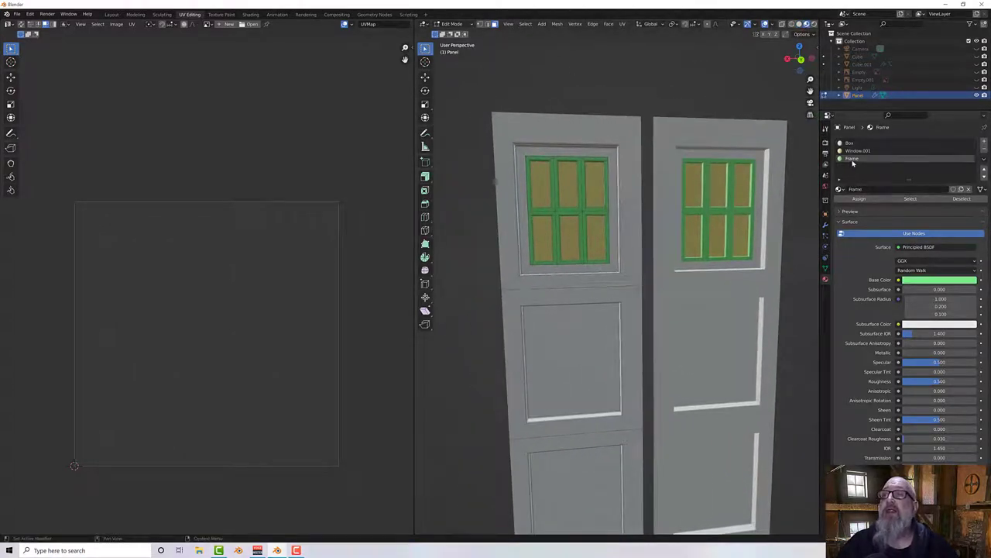
left_click(858, 151)
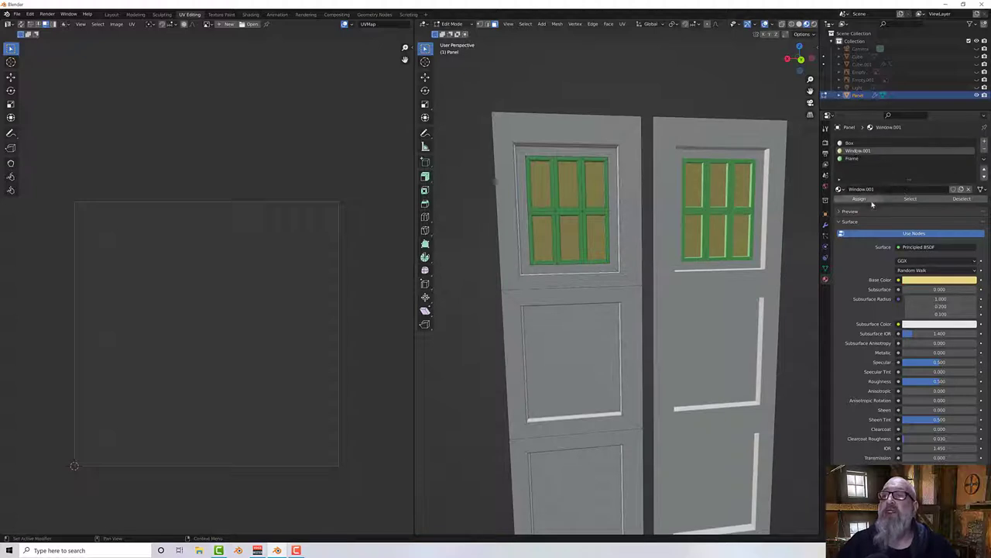
left_click(917, 199)
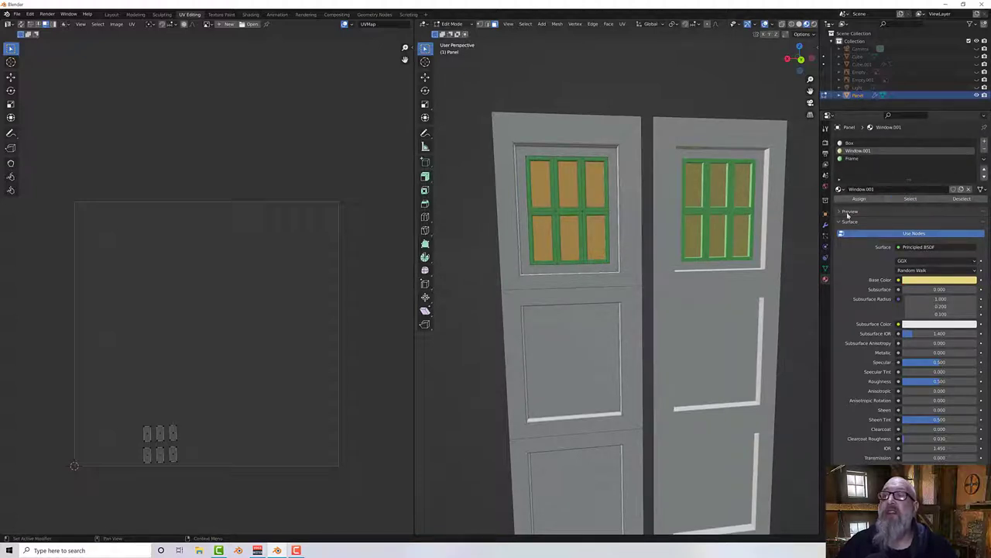
Step: Select all UVs of the window panes and unwrap them with the Angle Based method
right_click(206, 339)
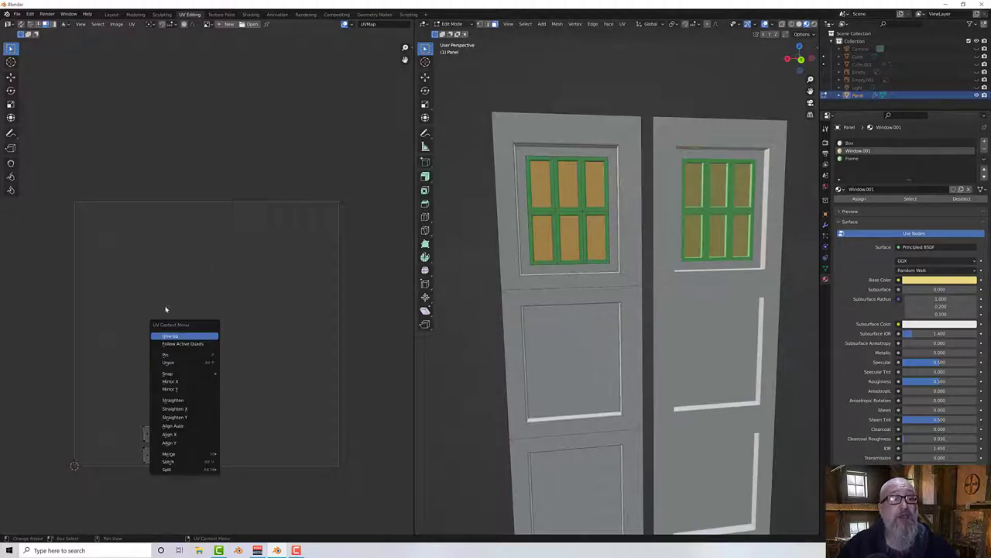
left_click(166, 309)
key("a")
right_click(172, 322)
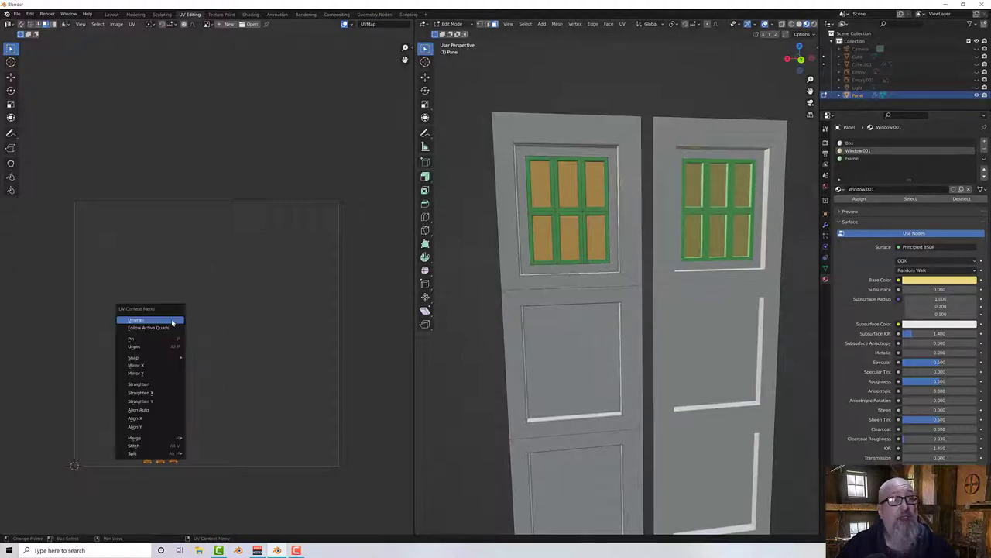
left_click(172, 320)
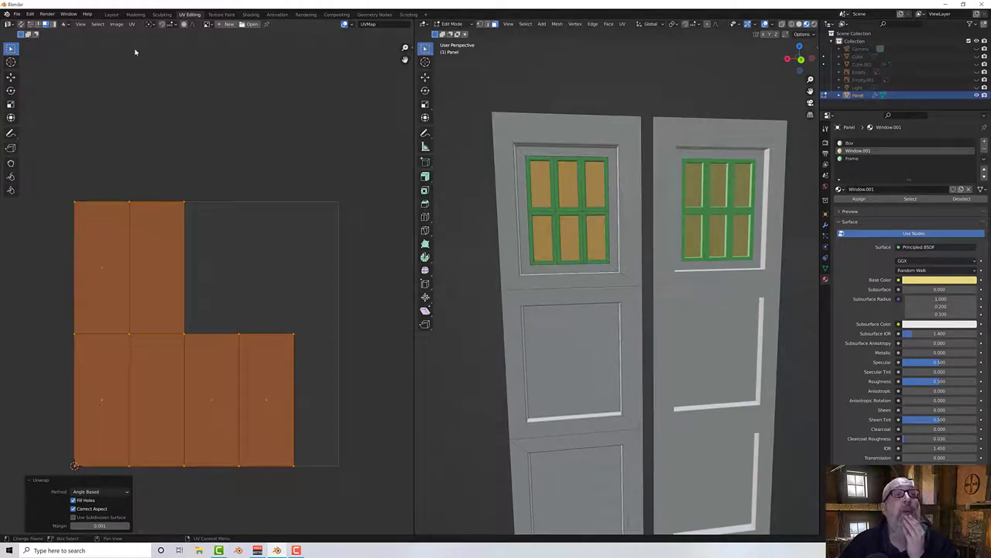
Step: Create seams from the UV islands of the unwrapped window panes and deselect the UVs
left_click(132, 24)
mouse_move(166, 83)
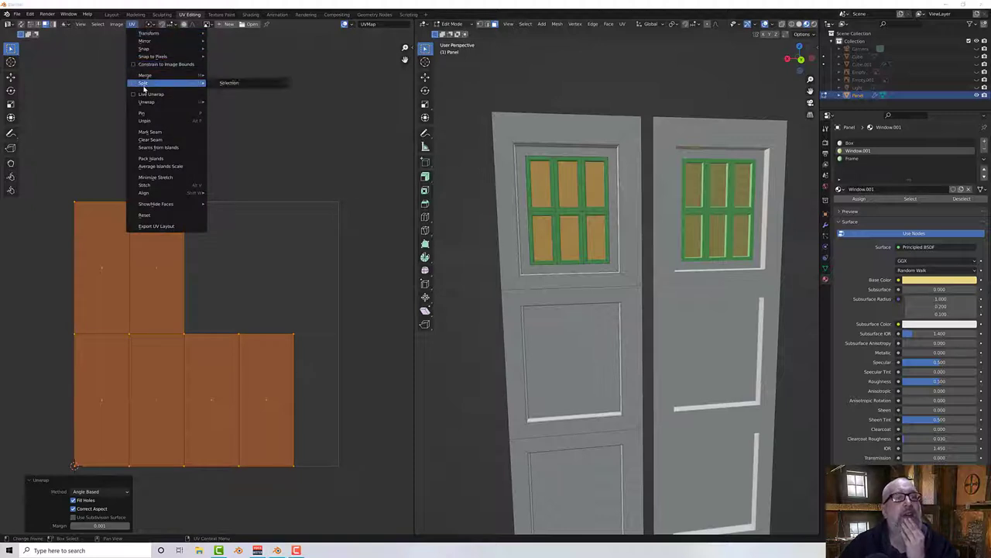
left_click(165, 147)
left_click(240, 243)
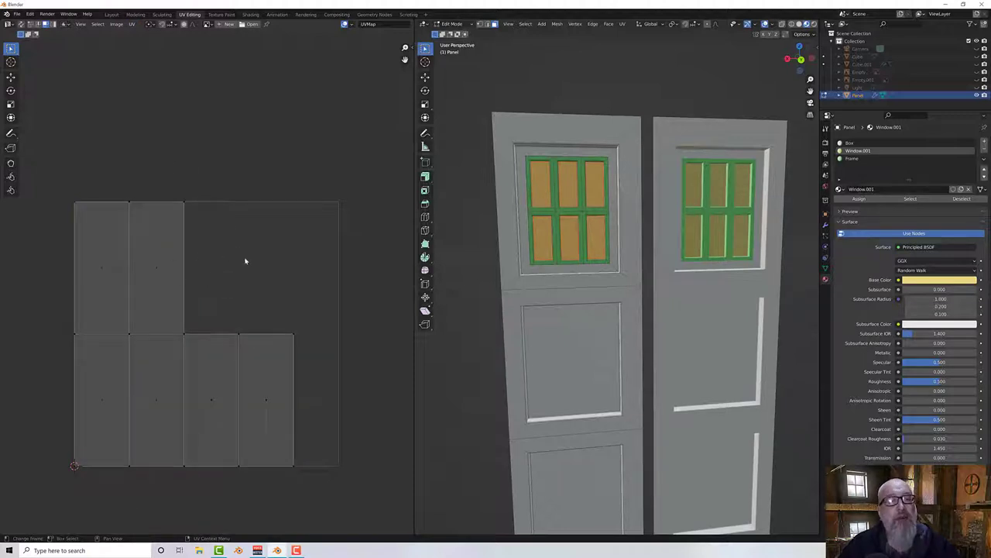
scroll(152, 350, "up", 7)
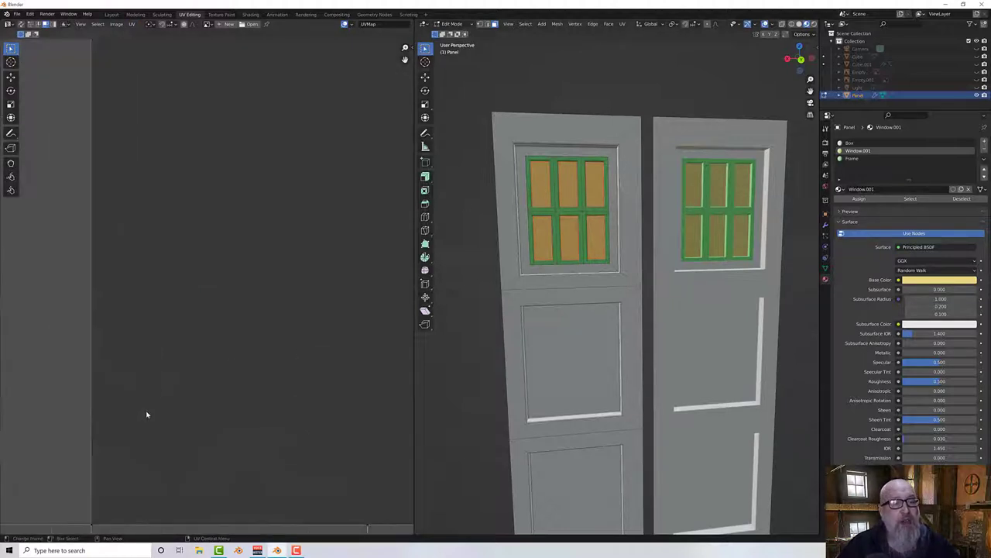
middle_click_drag(183, 389, 287, 234, "shift")
scroll(278, 263, "down", 5)
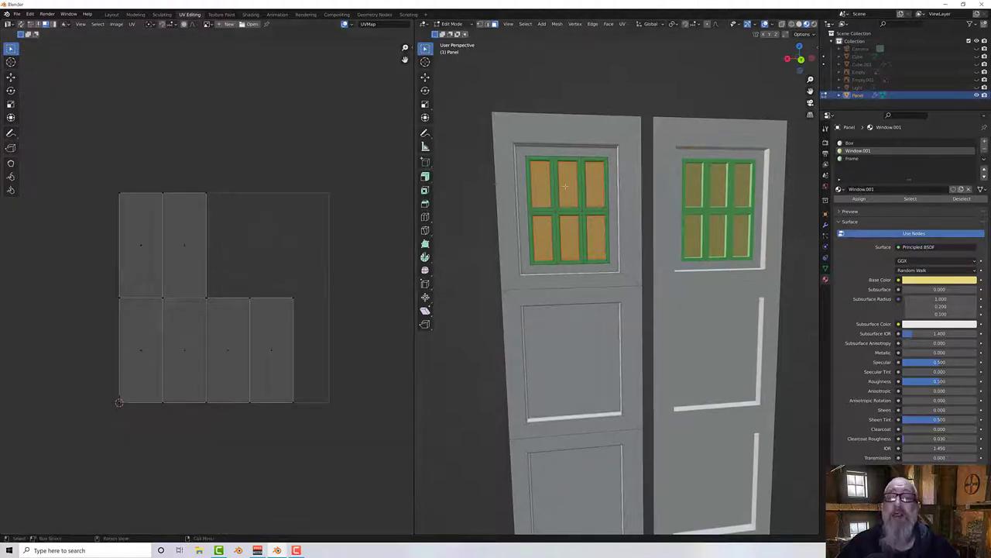
Step: Hide the selected window pane faces and make the Frame material slot active
middle_click_drag(545, 198, 524, 203)
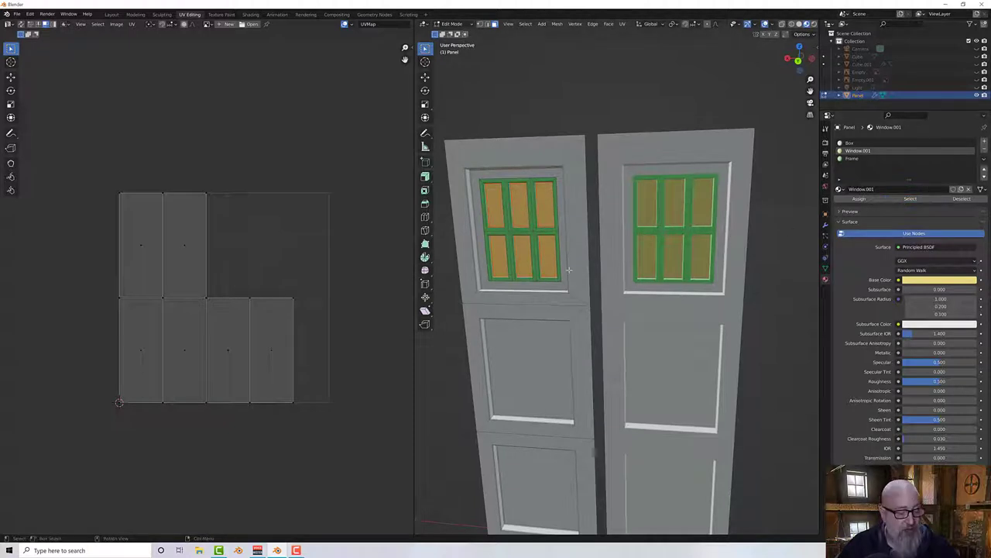
key("h")
middle_click_drag(496, 279, 558, 275)
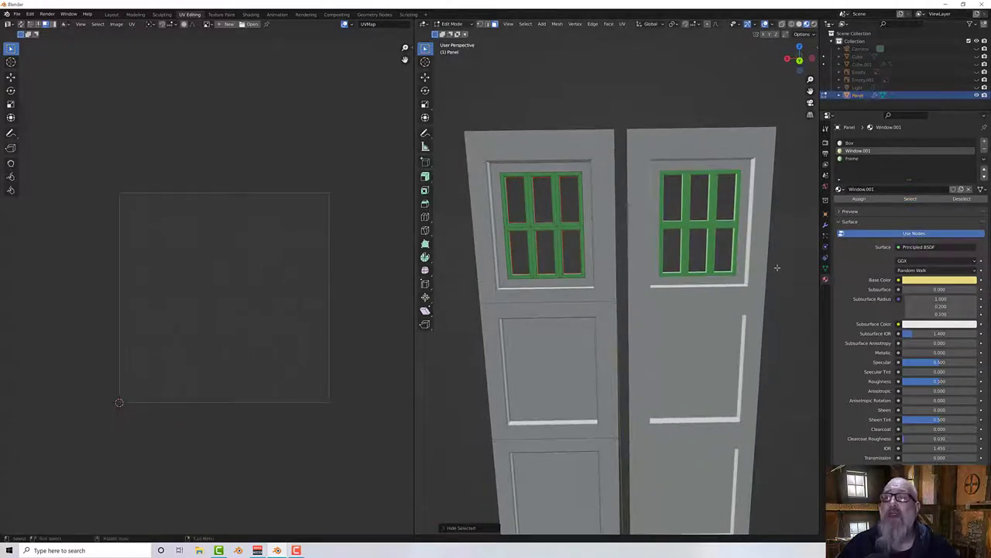
left_click(869, 159)
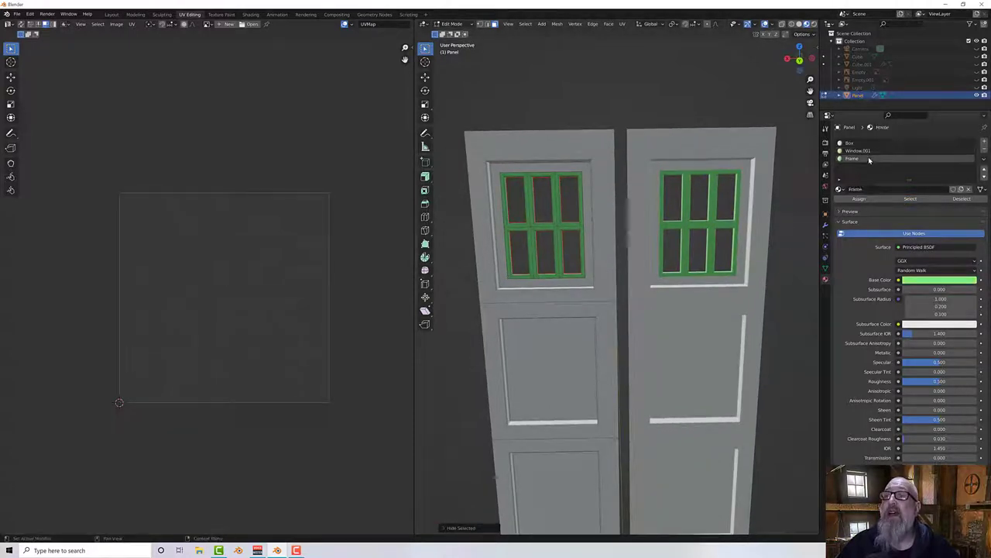
Step: Isolate the faces that use the Frame material by hiding all unselected faces of the panel, and clear the selection
left_click(910, 199)
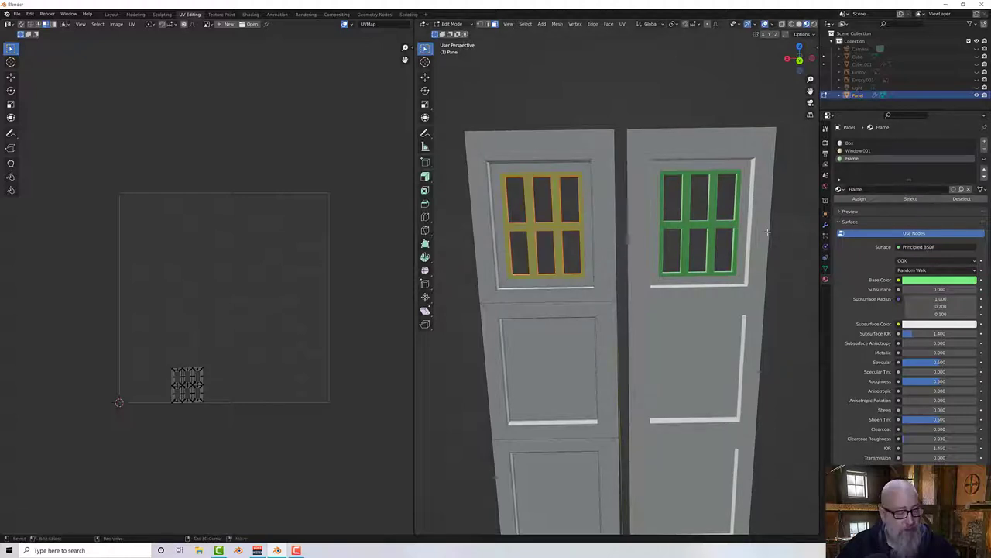
key("shift+h")
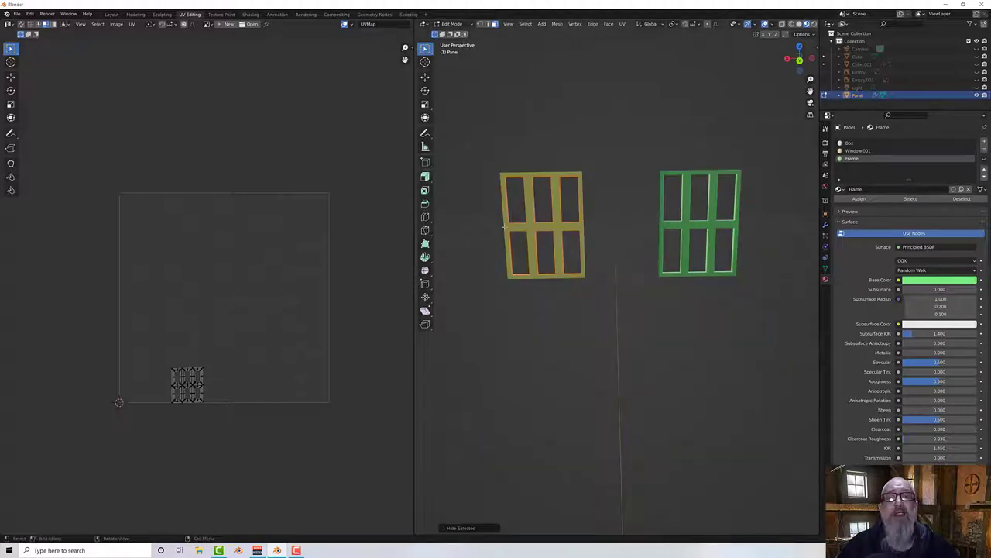
scroll(555, 228, "up", 3)
key("KP_Decimal")
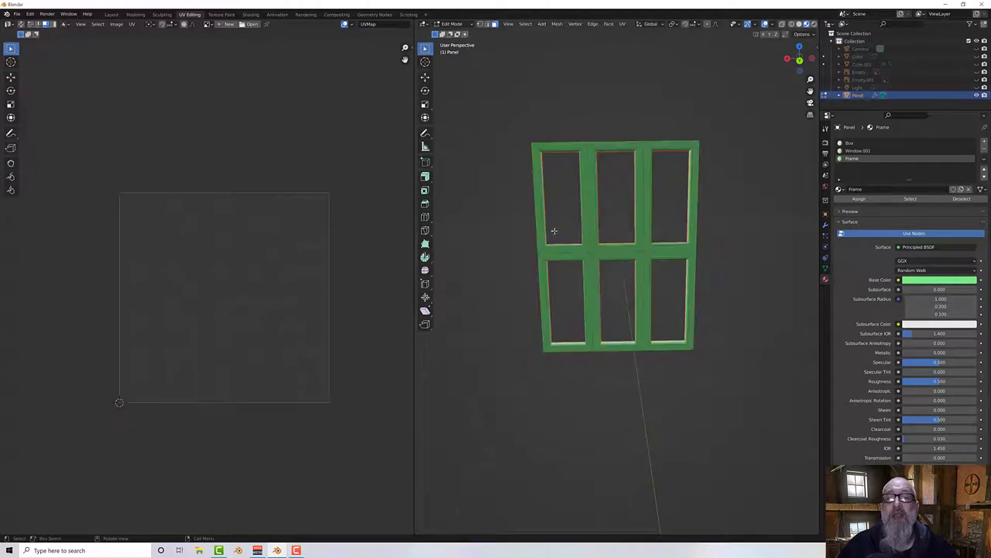
key("alt+a")
Step: Switch to edge selection, examine the edges around the window frame's openings, and undo the last edge selection
middle_click_drag(560, 226, 537, 212)
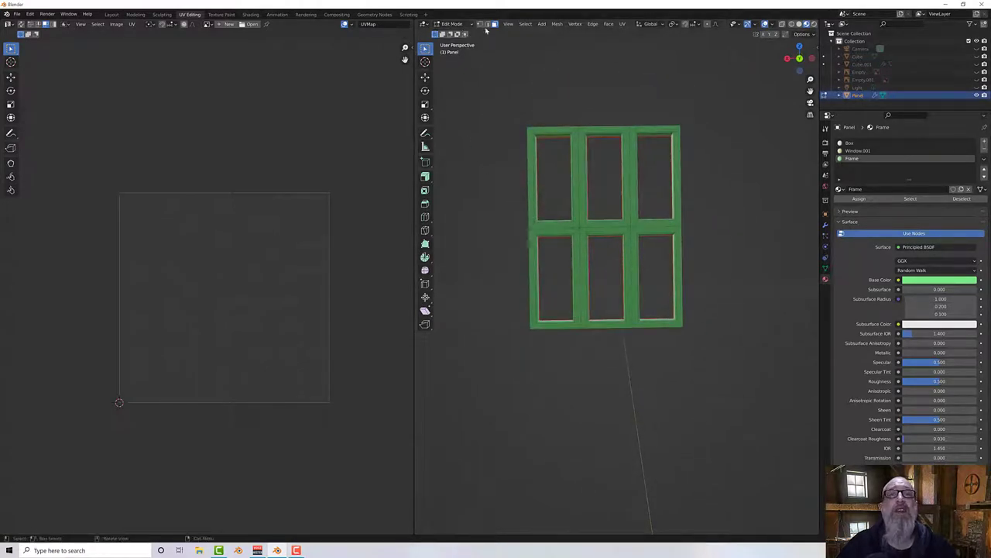
scroll(542, 211, "up", 4)
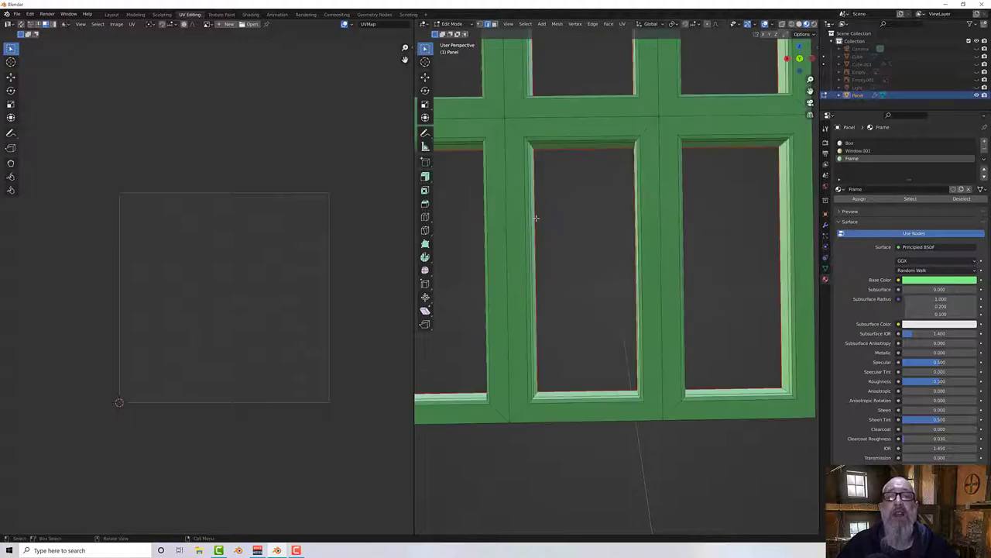
scroll(538, 218, "down", 4)
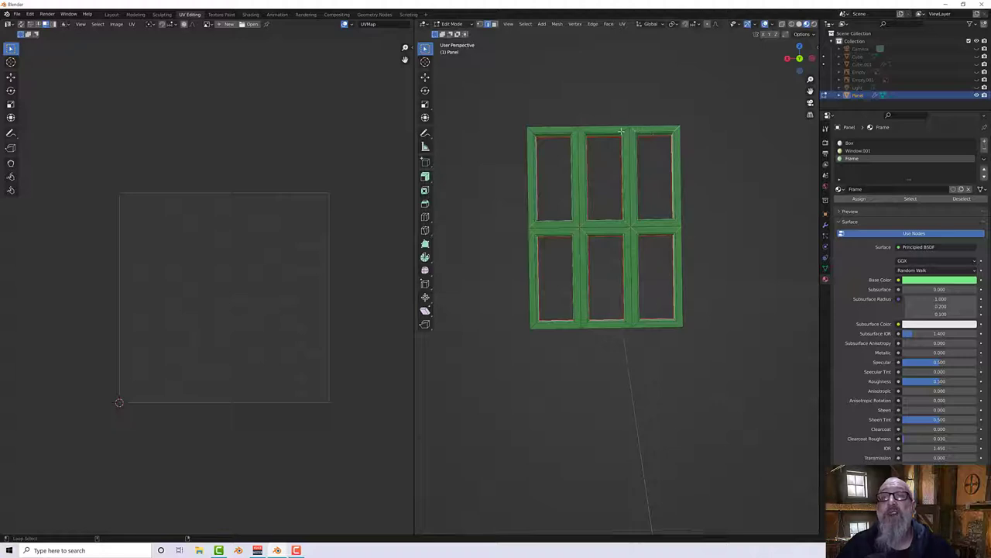
key("ctrl+z")
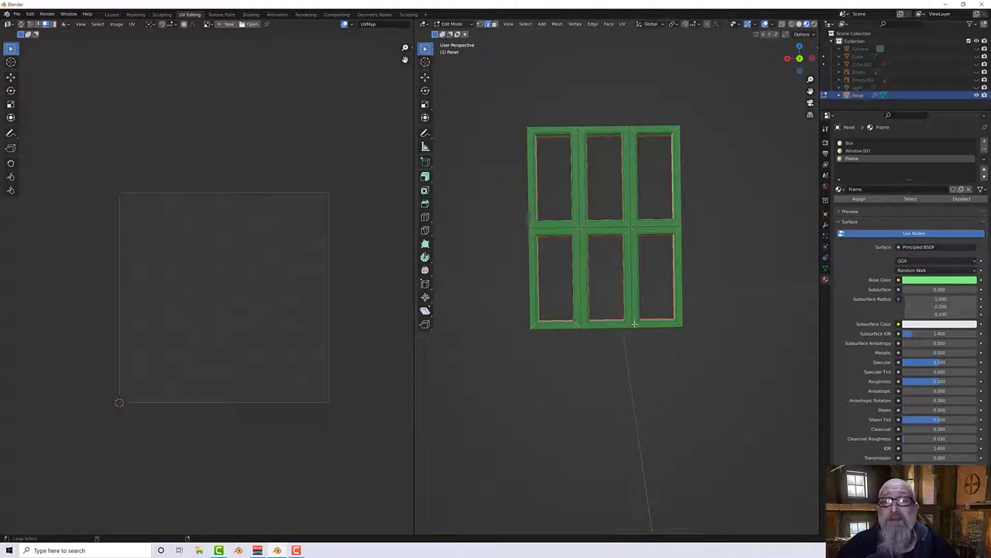
Step: Mark the selected diagonal joint edges of the window frame as seams
key("ctrl+KP_7")
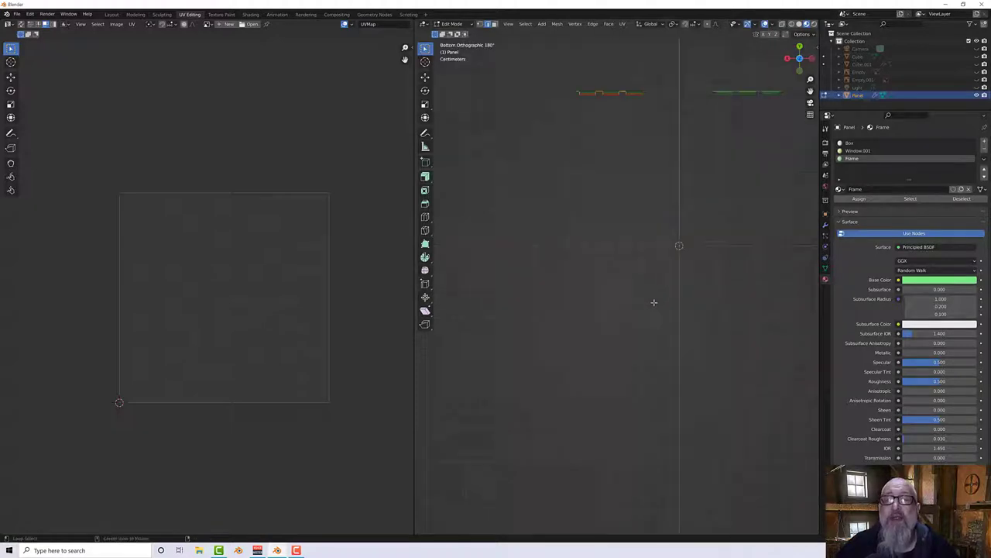
middle_click_drag(654, 302, 649, 368)
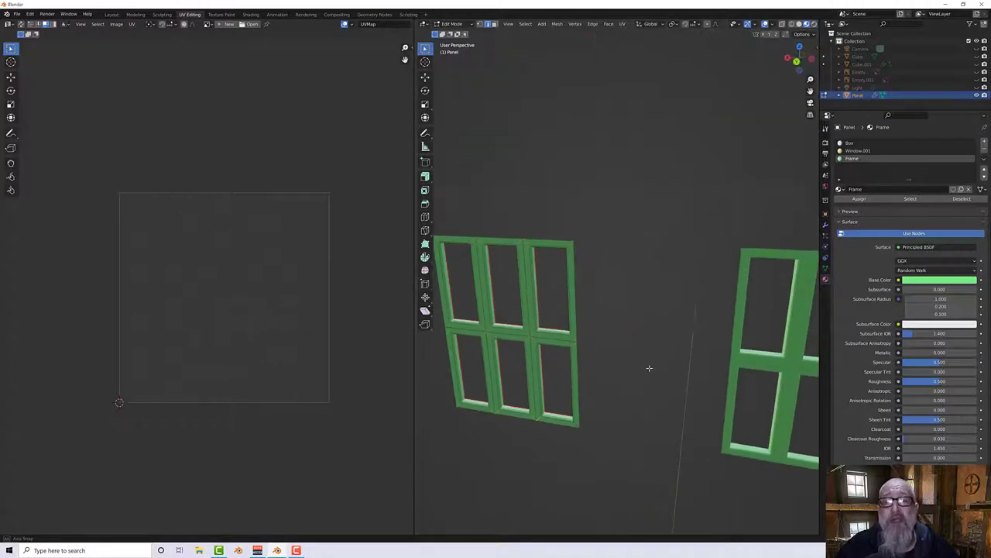
scroll(558, 343, "up", 5)
scroll(557, 343, "down", 3)
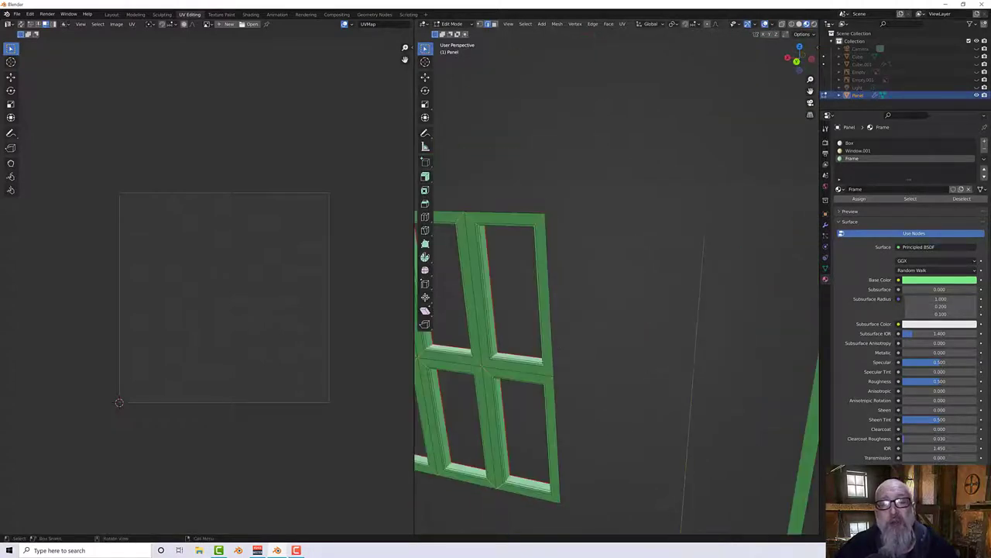
right_click(597, 166)
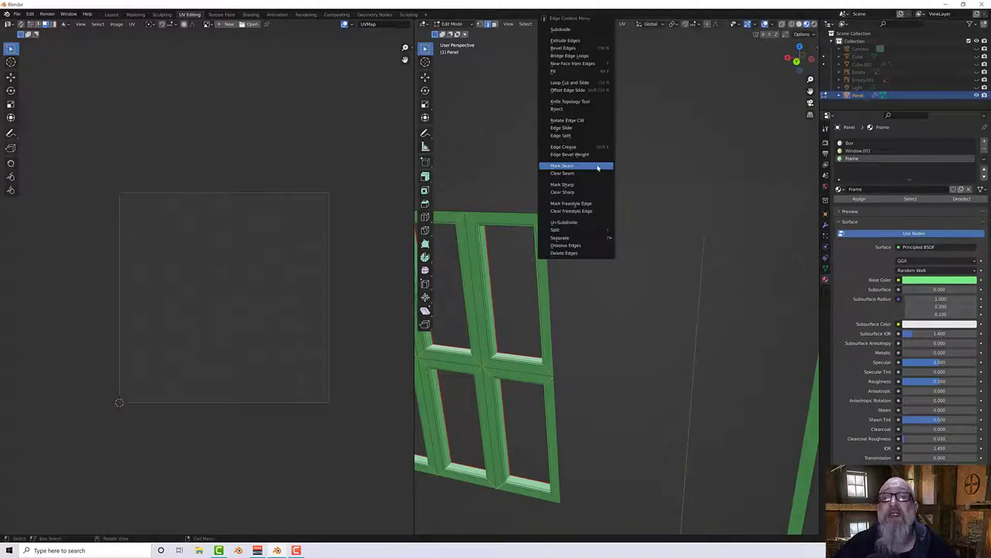
left_click(597, 167)
middle_click_drag(598, 191, 684, 221, "shift")
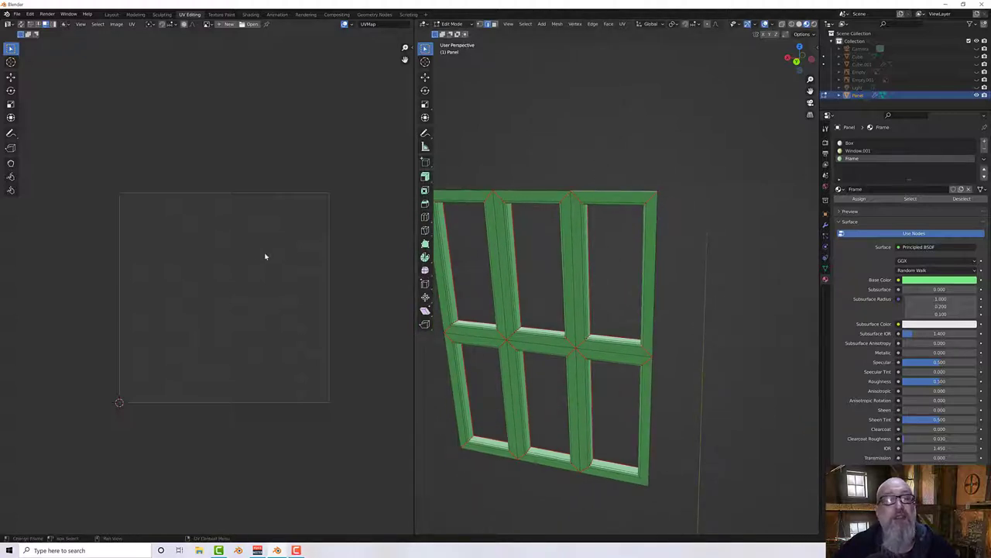
Step: Select the whole window frame with all its UVs and unwrap it
key("a")
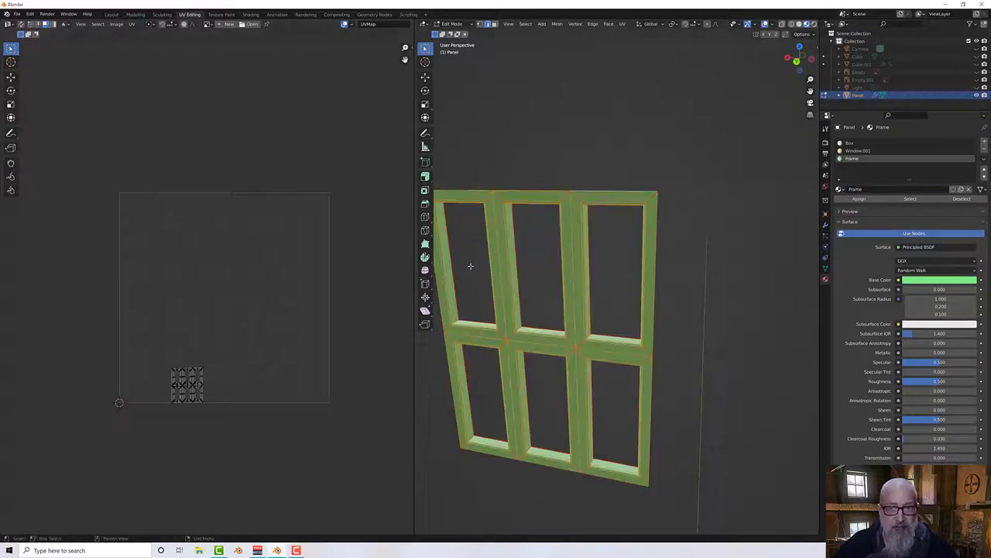
key("a")
right_click(239, 269)
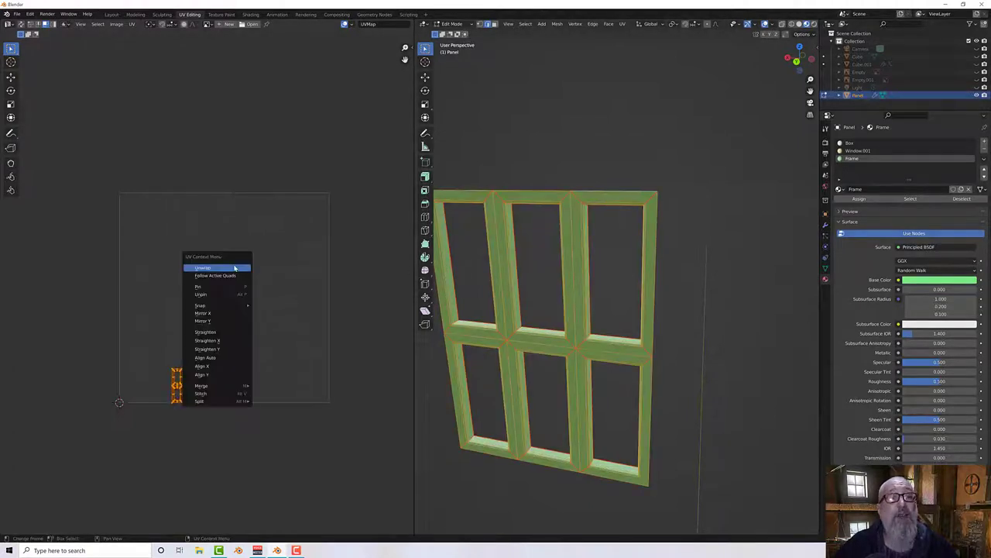
left_click(237, 268)
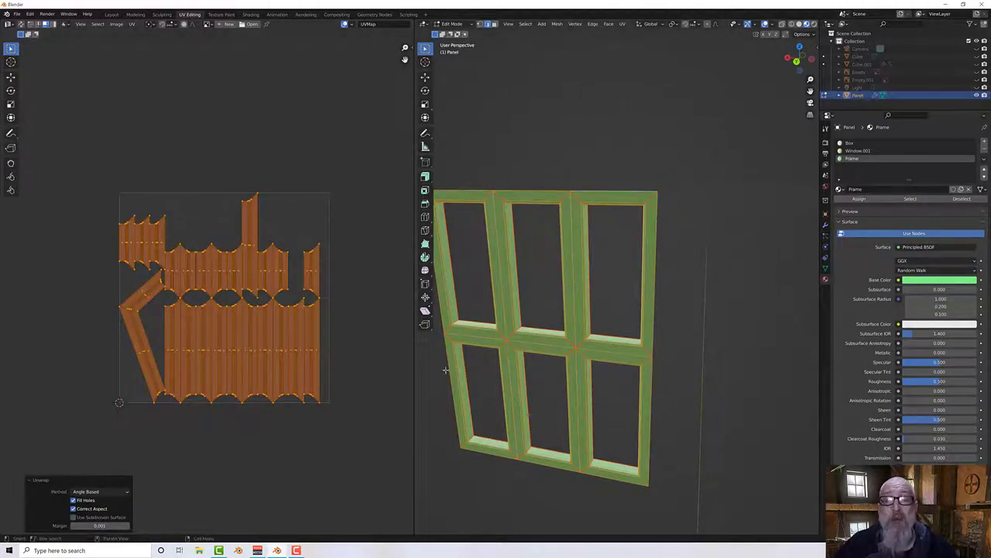
Step: Mark the diagonal edge at the frame's missed lower outer corner as a seam, and unwrap the whole frame again
key("alt+a")
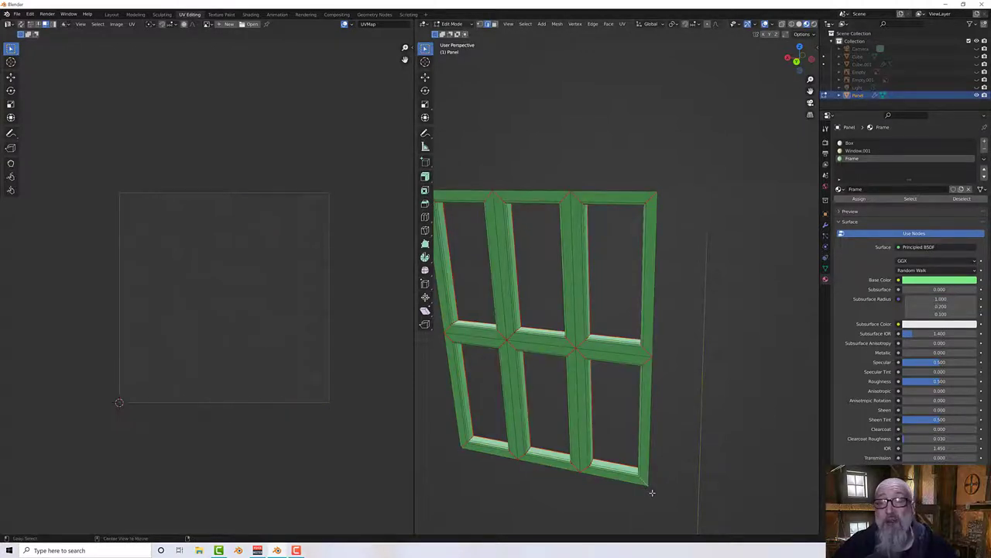
right_click(632, 472)
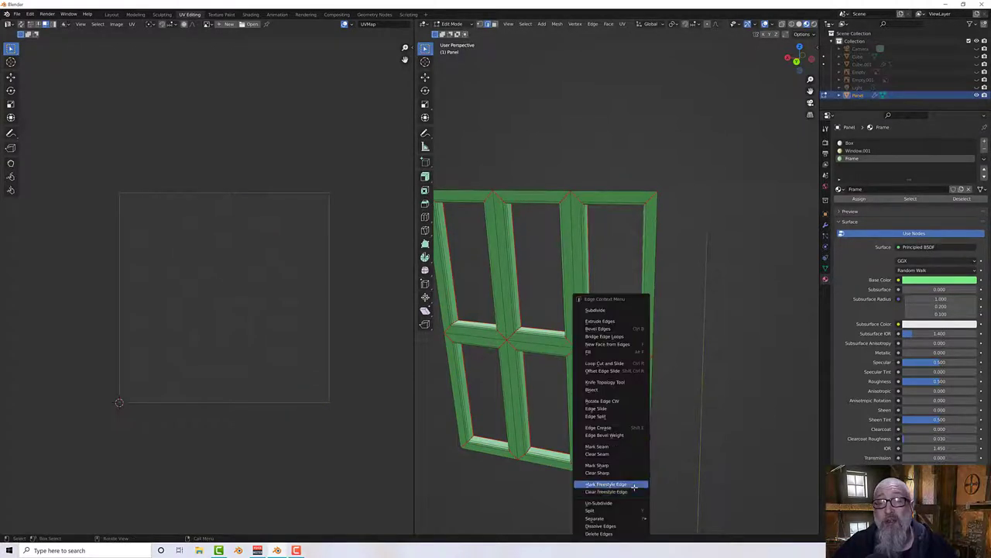
left_click(622, 447)
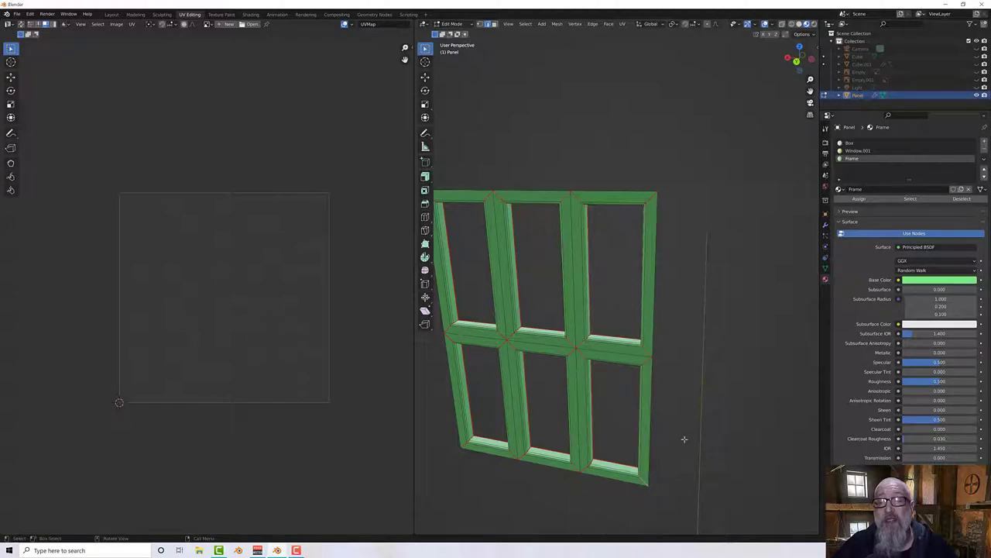
key("a")
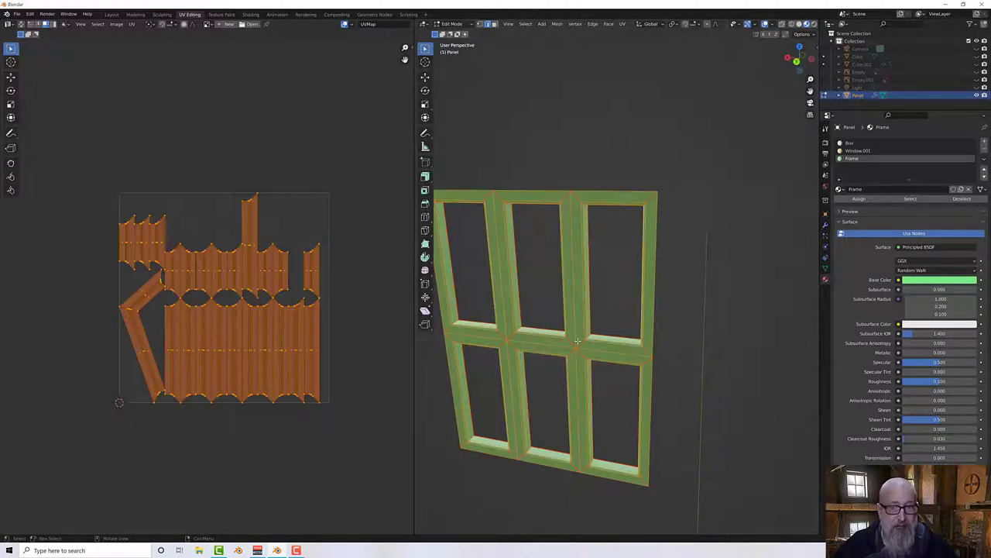
key("u")
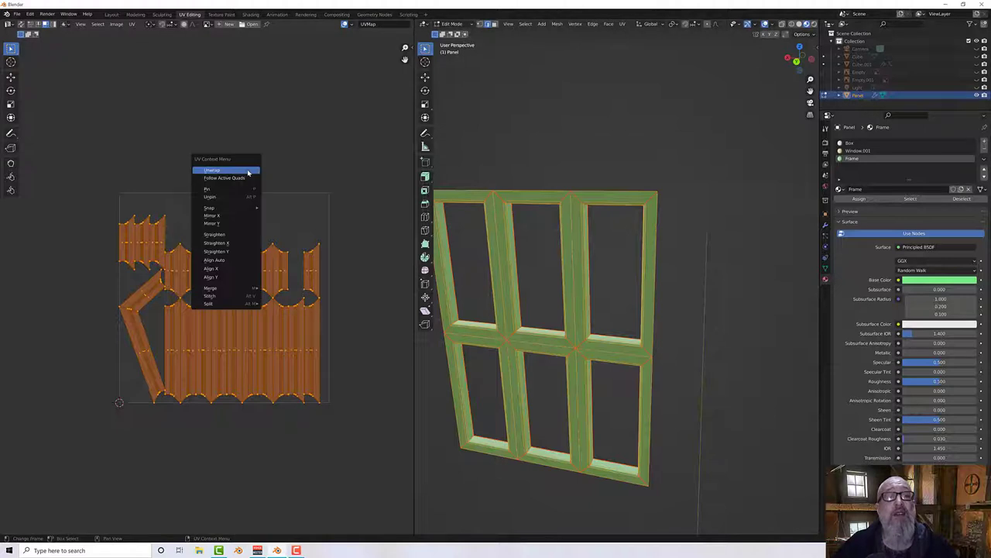
left_click(247, 169)
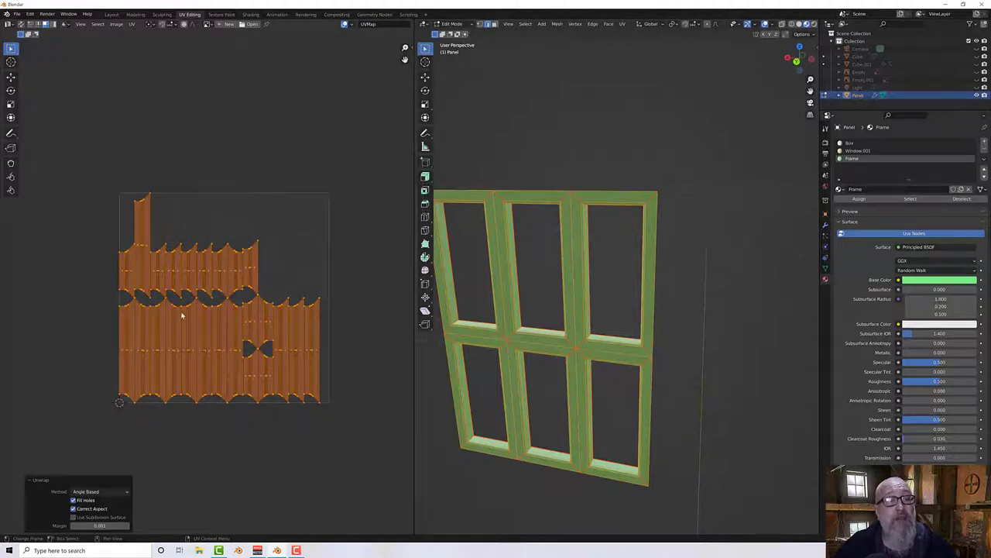
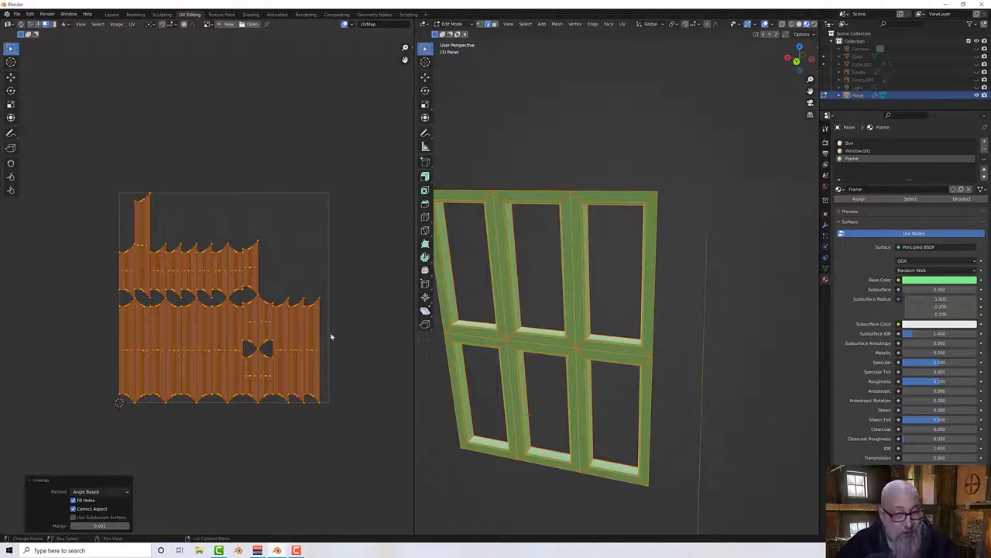
Step: Reveal all hidden geometry of the door panel
middle_click_drag(584, 361, 589, 360)
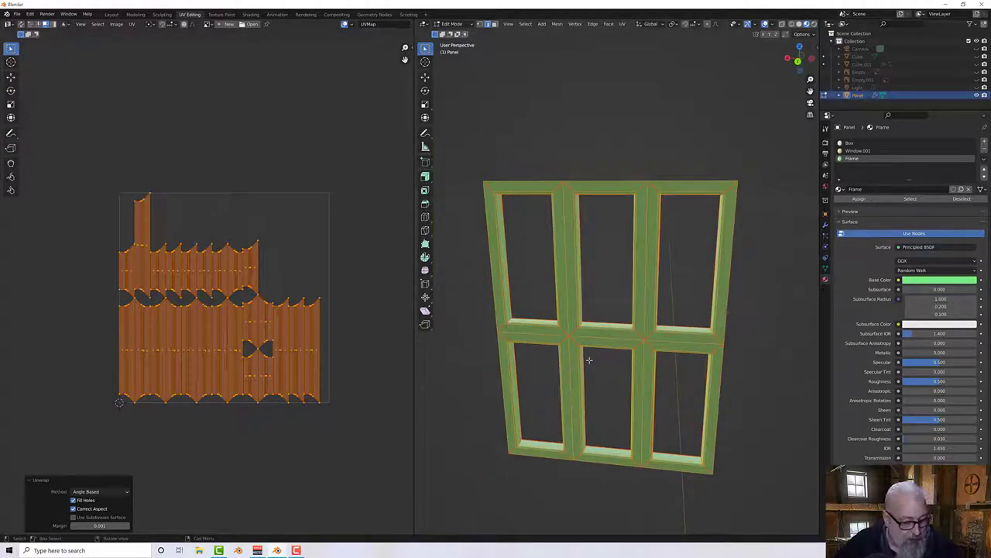
middle_click_drag(553, 399, 569, 390)
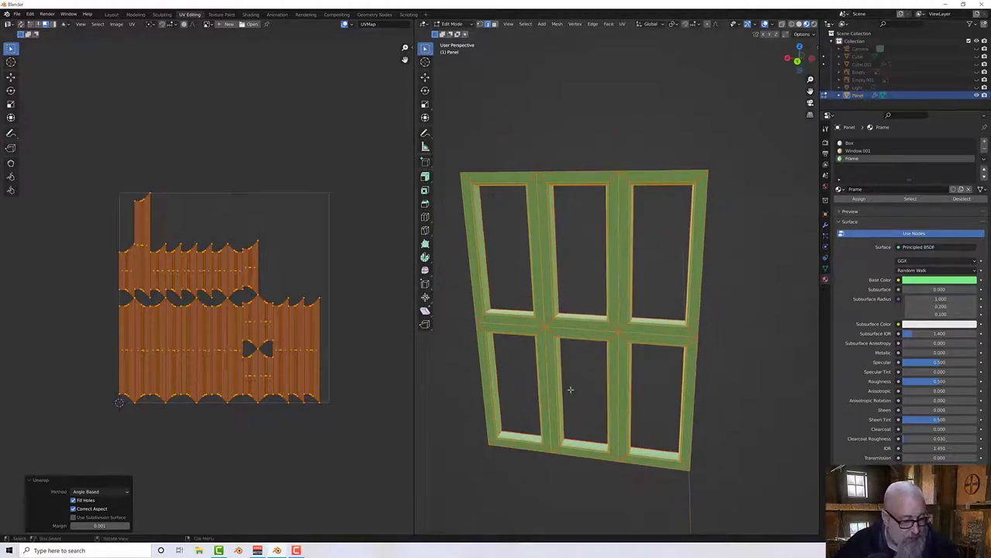
key("alt+h")
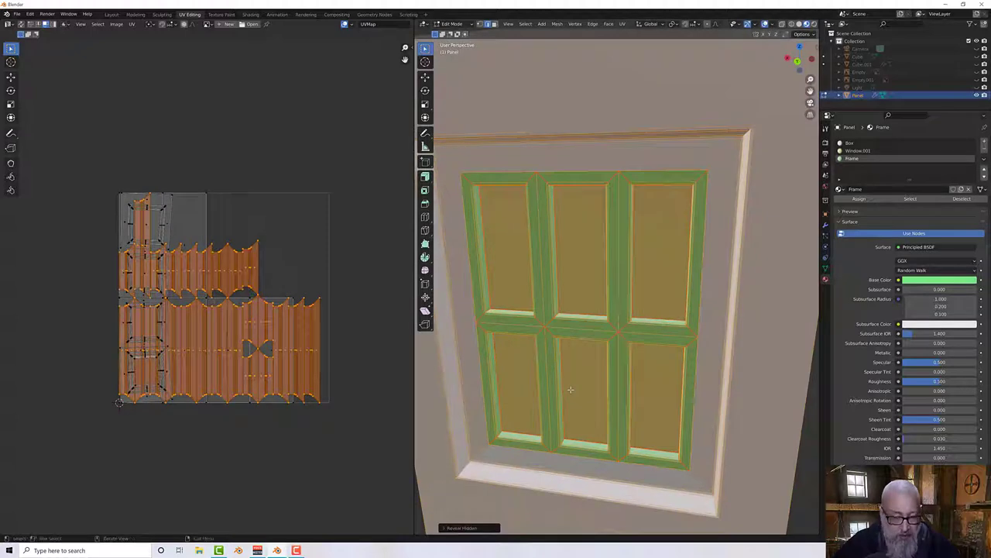
key("h")
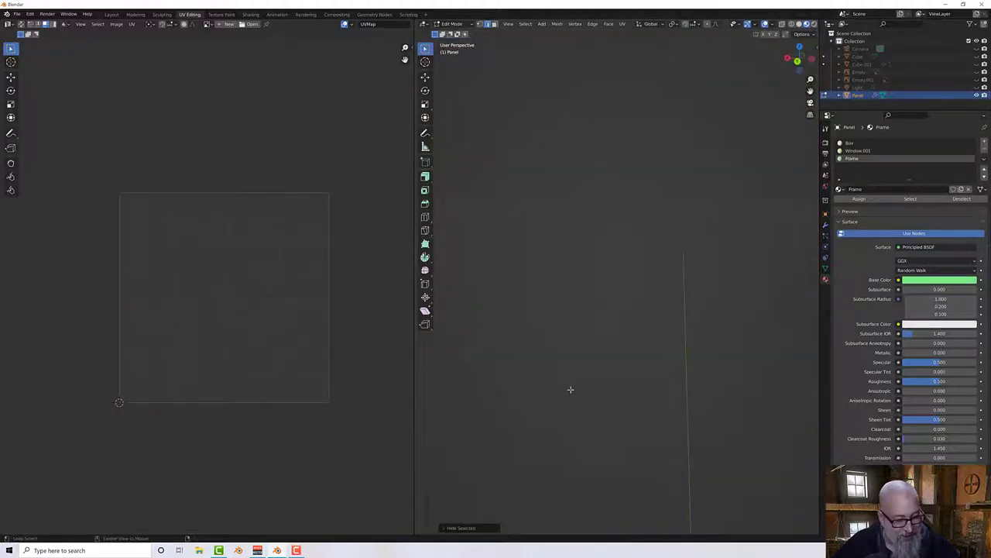
key("alt+h")
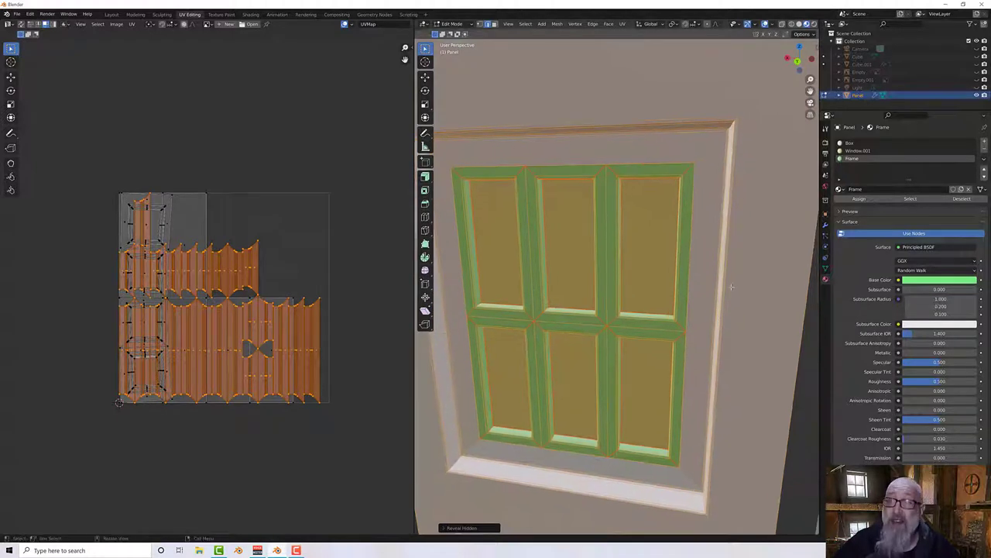
Step: Hide only the faces assigned to the Frame and Window.001 materials
left_click(778, 148)
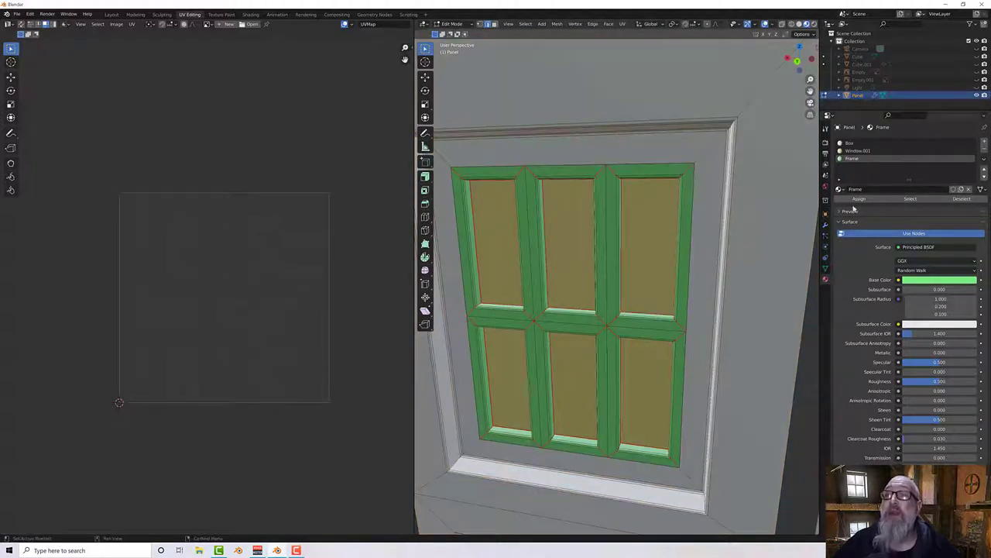
left_click(910, 199)
left_click(859, 151)
left_click(910, 199)
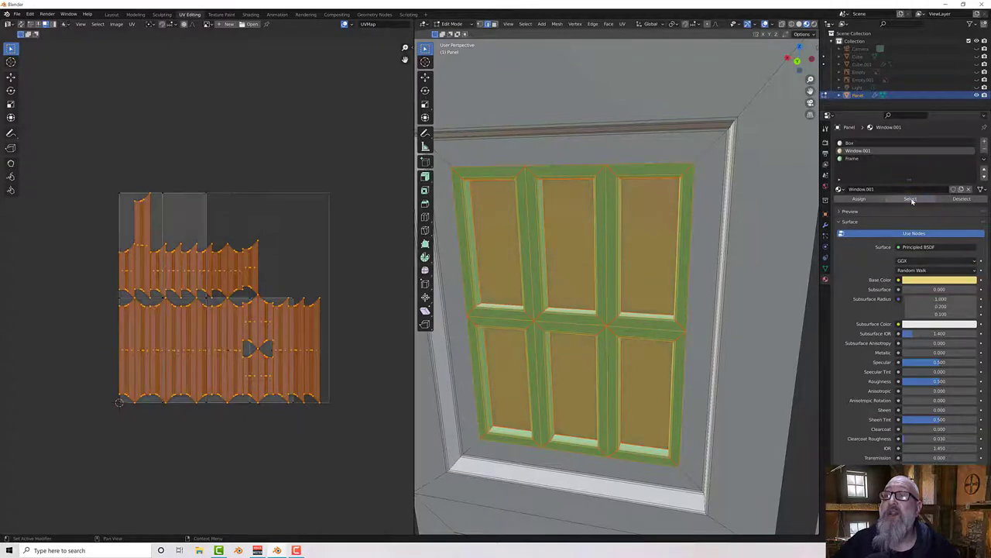
key("h")
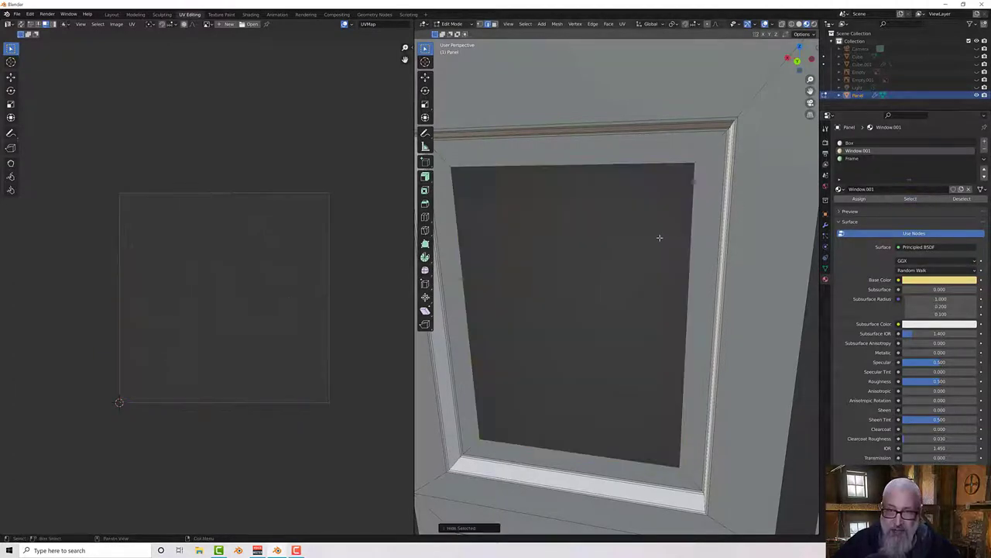
Step: In face mode, select the face loop around the window opening and the three recessed panels below it, and grow the selection once
scroll(657, 240, "up", 4)
scroll(649, 249, "down", 4)
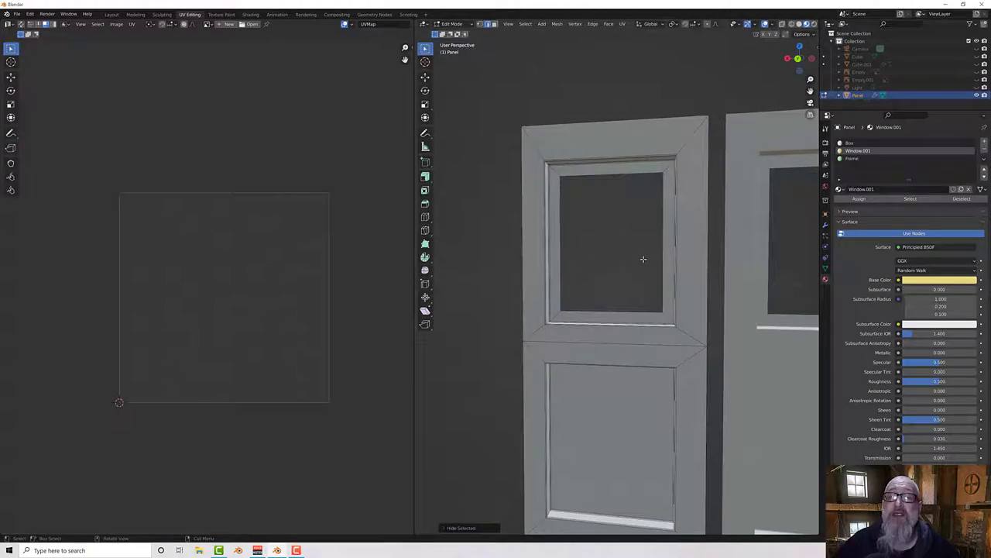
middle_click_drag(643, 261, 618, 283)
scroll(603, 318, "up", 1)
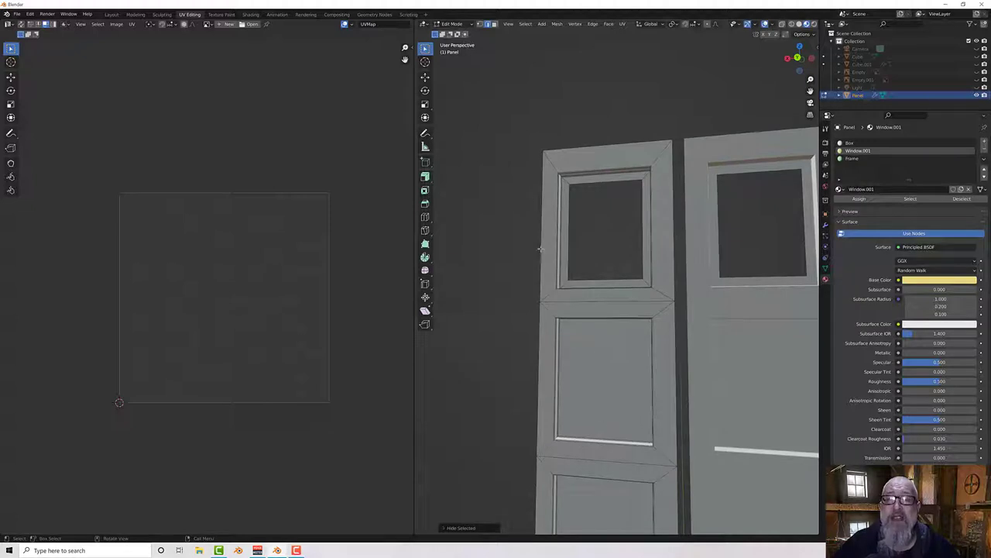
left_click(495, 24)
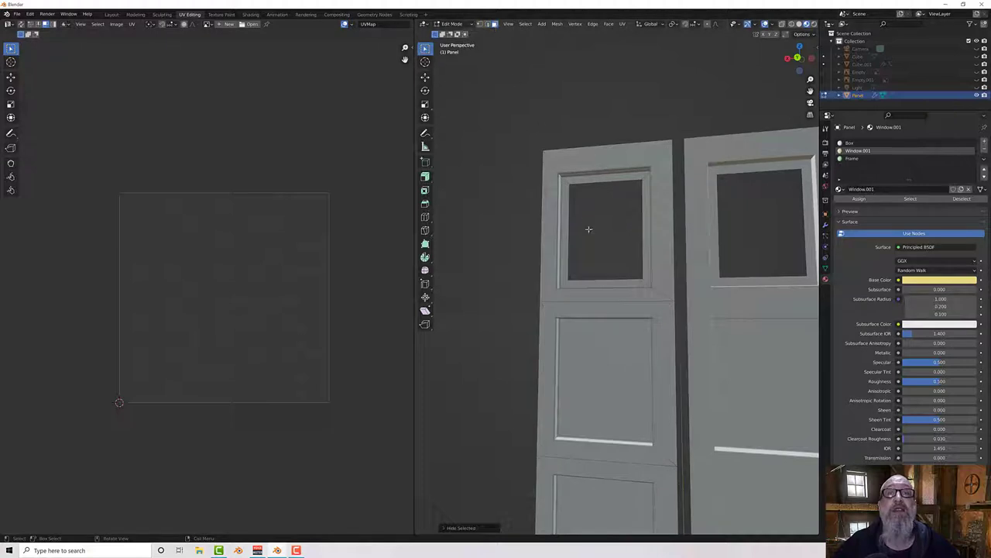
left_click(643, 284, "alt")
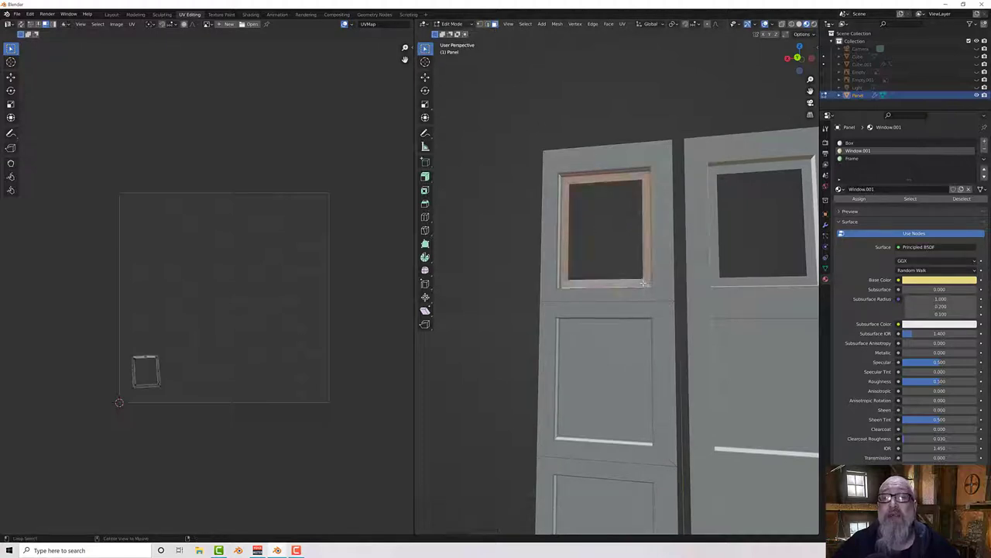
left_click(626, 334, "shift")
middle_click_drag(627, 334, 617, 199, "shift")
left_click(598, 356, "shift")
left_click(591, 493, "shift")
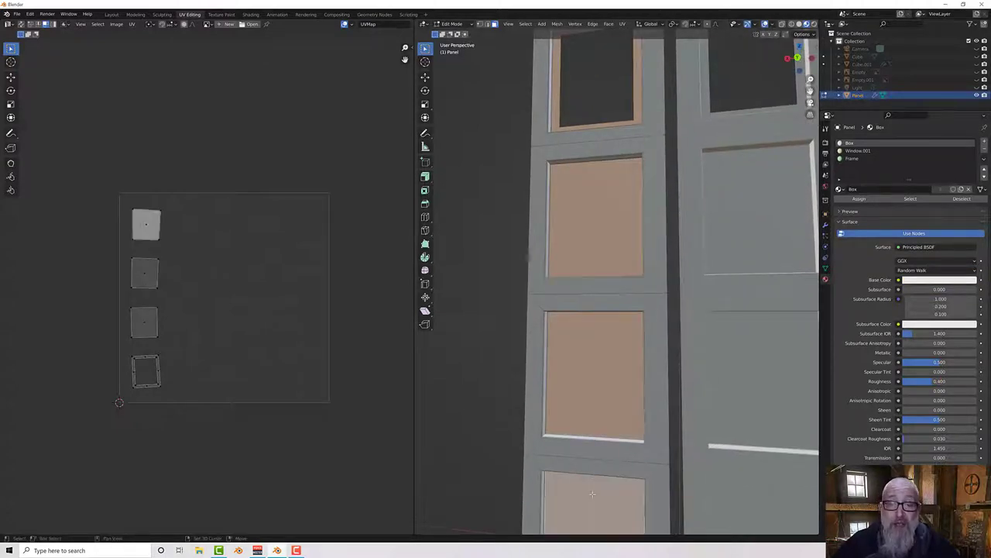
key("ctrl+KP_Add")
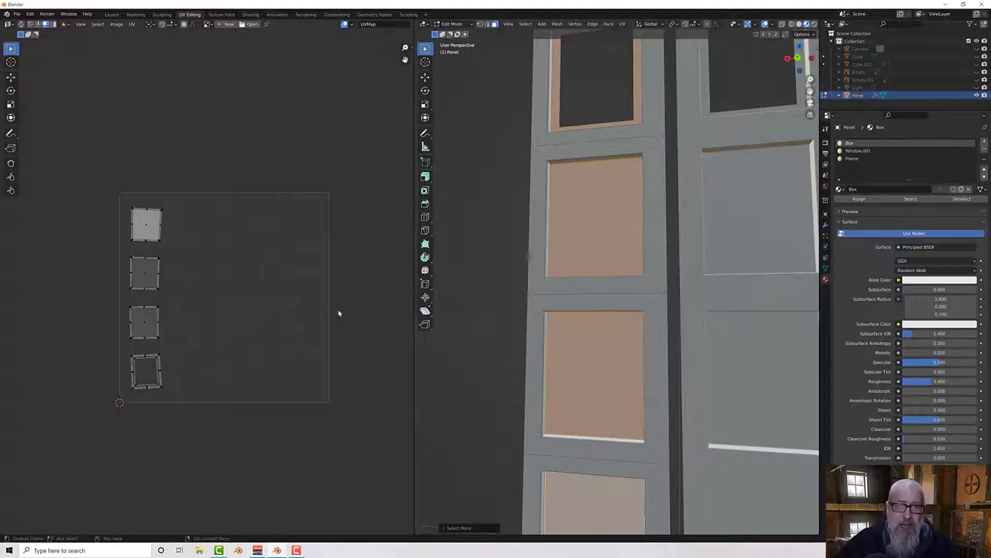
Step: Isolate the selected window surround and recessed panels by hiding the unselected faces, and unwrap all their UVs
middle_click_drag(522, 268, 548, 284)
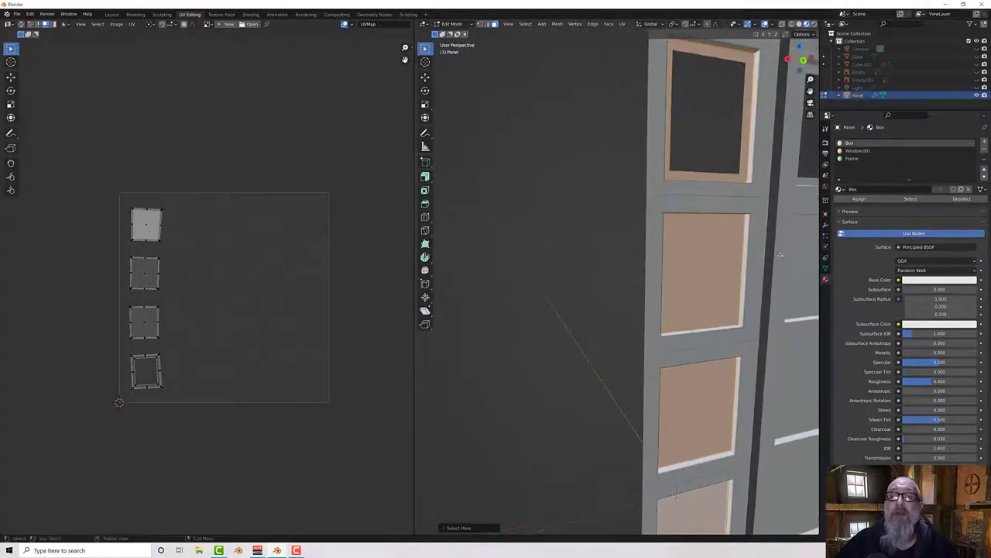
scroll(755, 237, "up", 4)
middle_click_drag(755, 237, 666, 265, "shift")
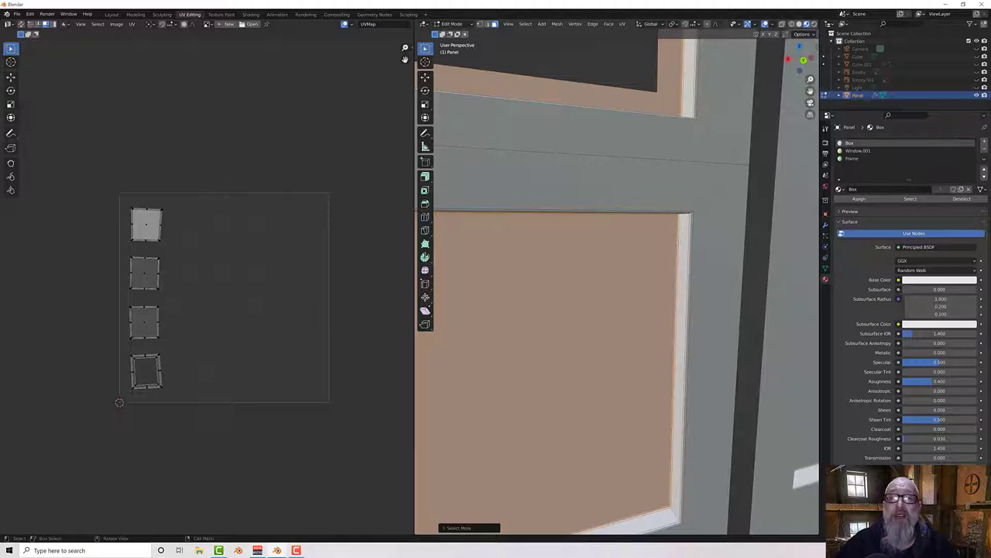
scroll(674, 246, "down", 4)
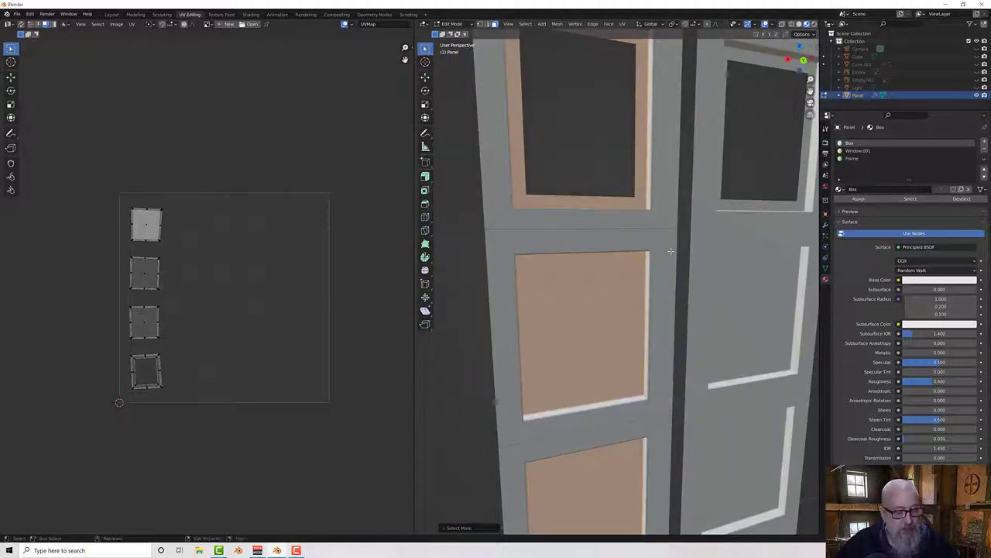
key("shift+h")
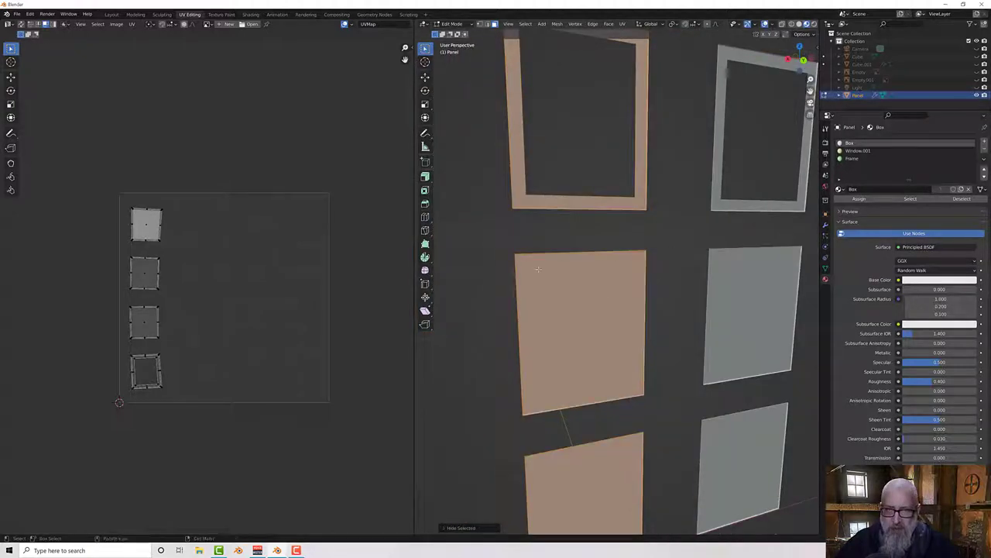
key("a")
right_click(245, 269)
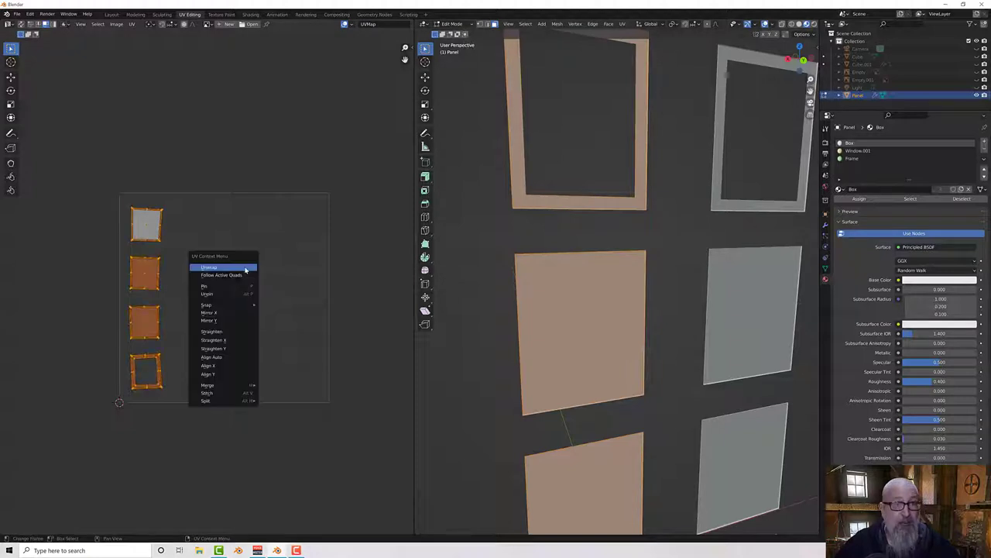
left_click(244, 268)
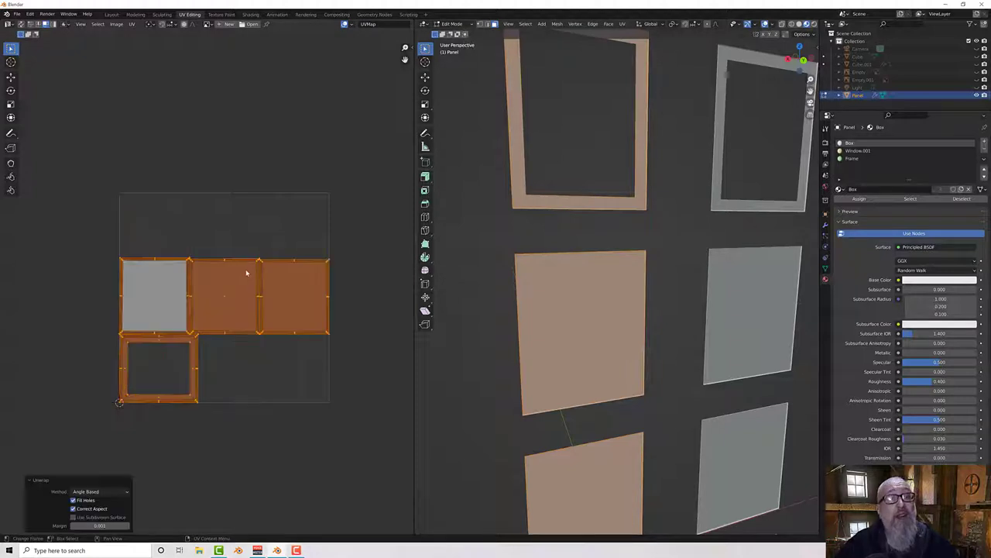
Step: Select all UV islands of the window surround and recessed panels and pack them
left_click(199, 360)
scroll(194, 357, "up", 4)
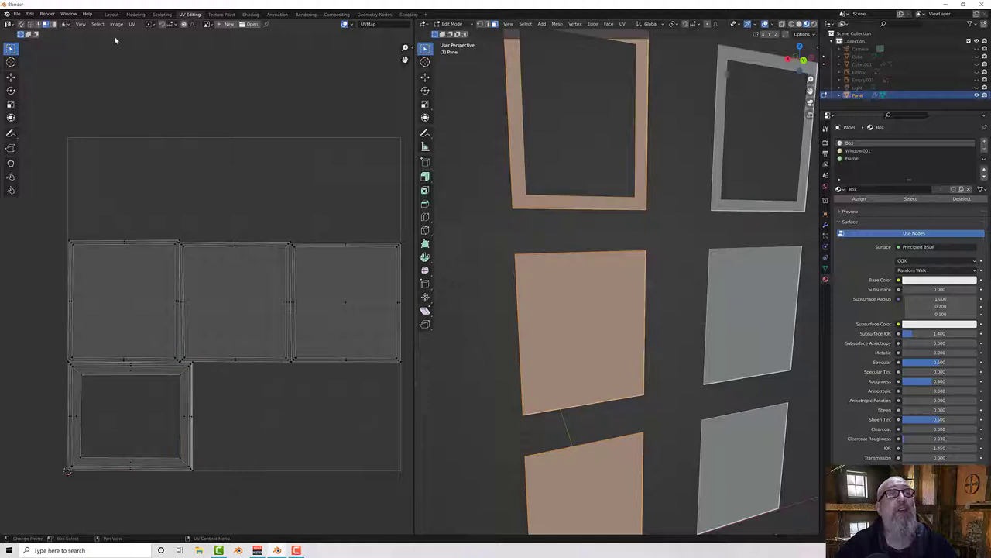
left_click(132, 24)
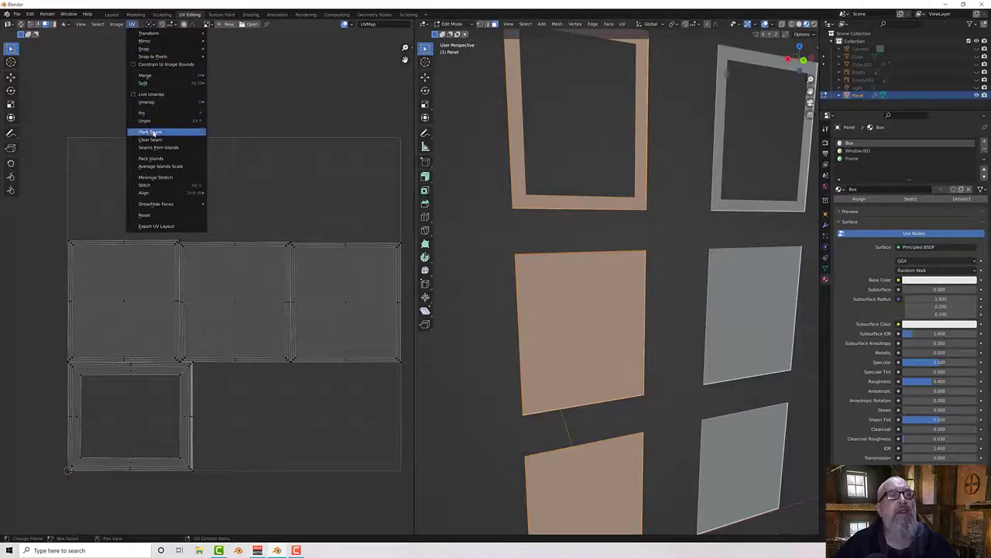
left_click(159, 159)
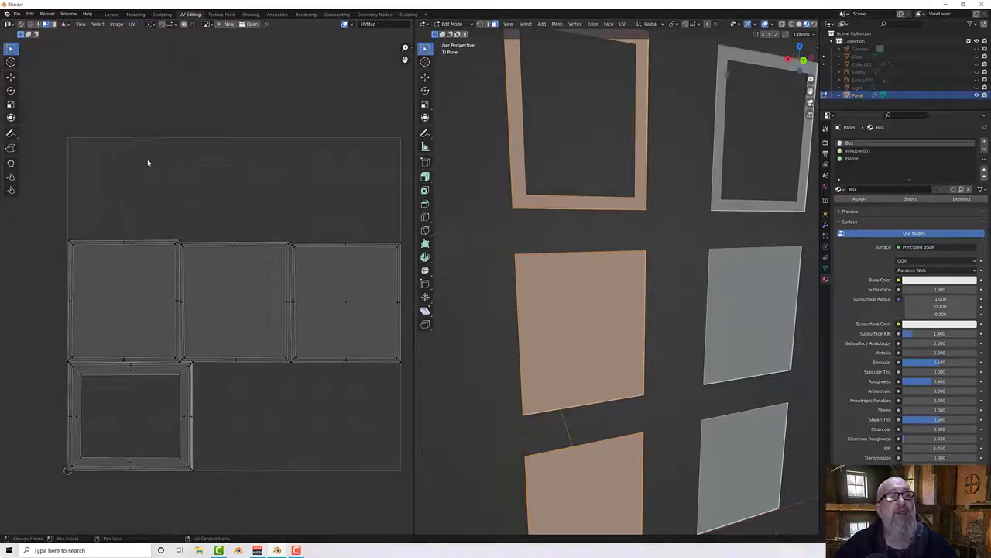
key("a")
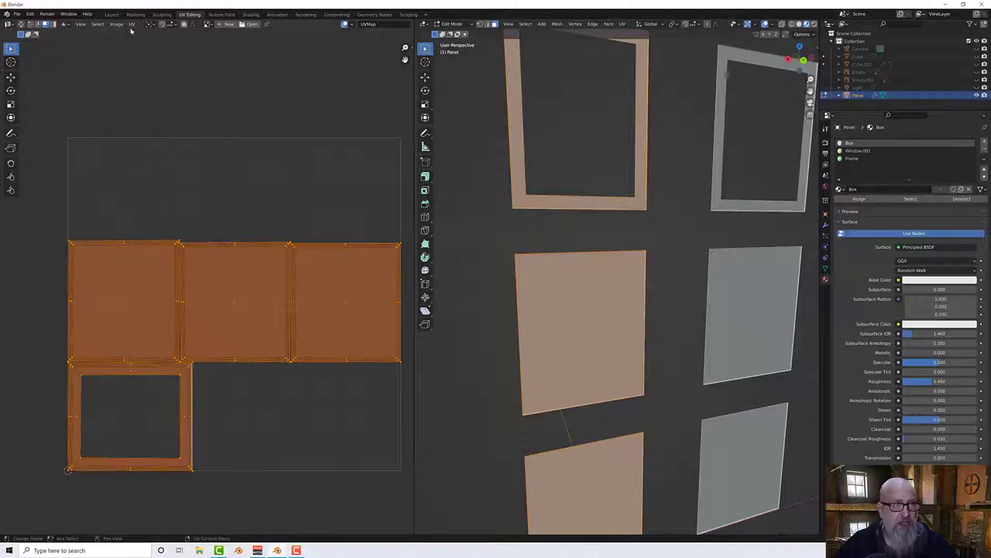
left_click(132, 24)
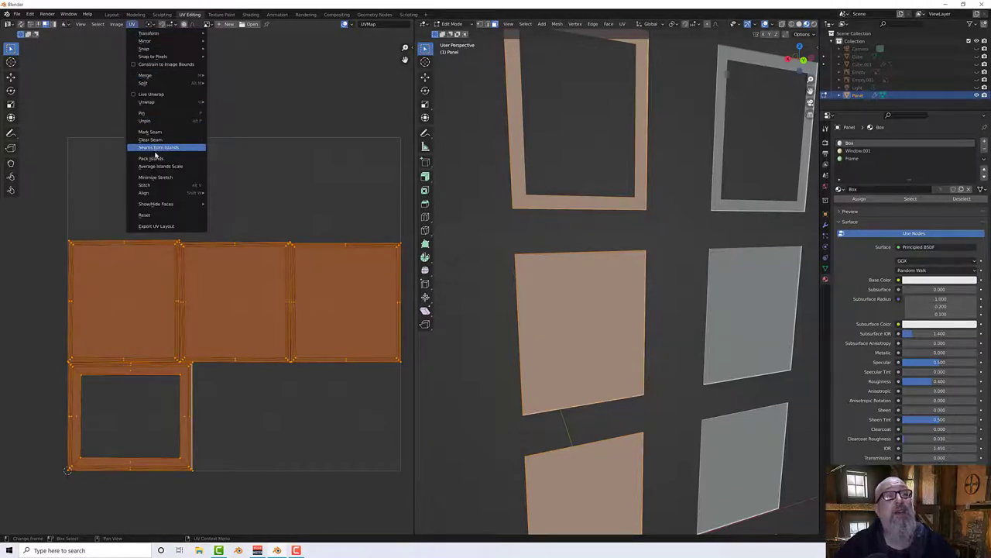
left_click(159, 159)
left_click(132, 317)
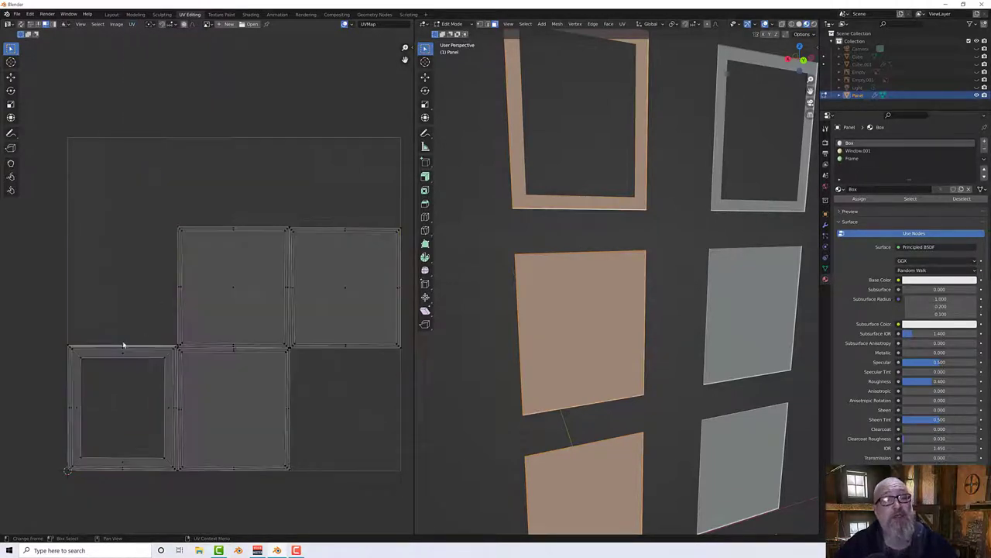
Step: Select all the packed UV islands and mark seams from the islands
scroll(312, 348, "down", 3)
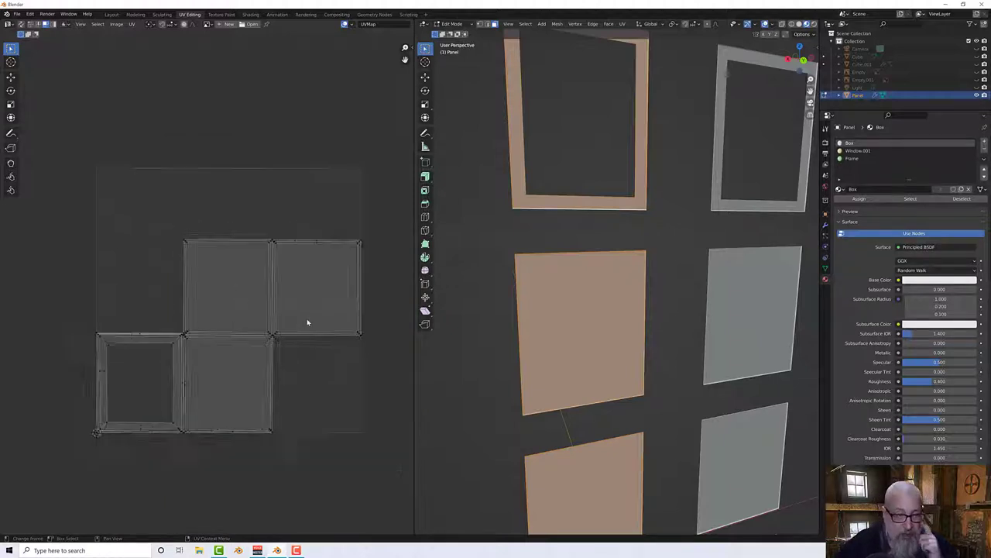
scroll(544, 367, "down", 2)
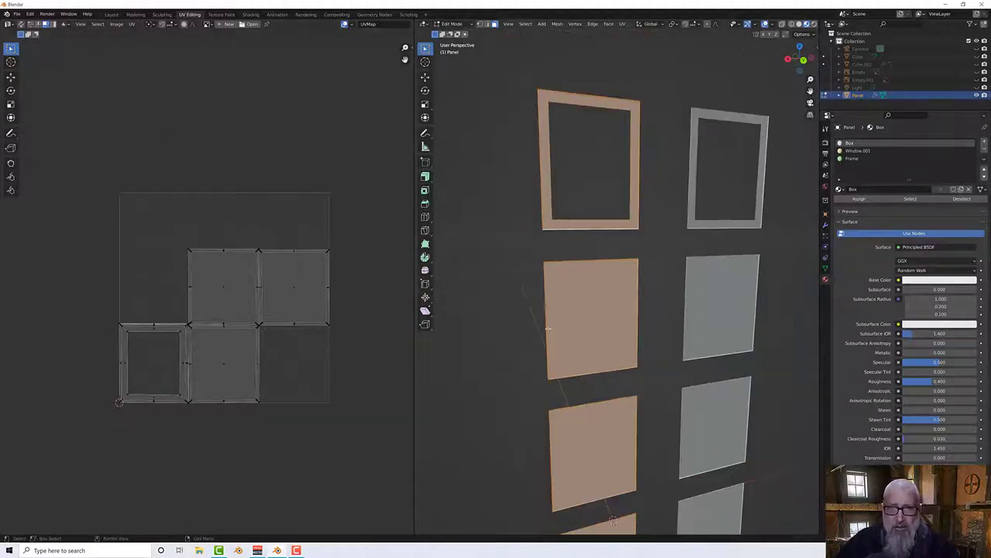
scroll(547, 334, "down", 3)
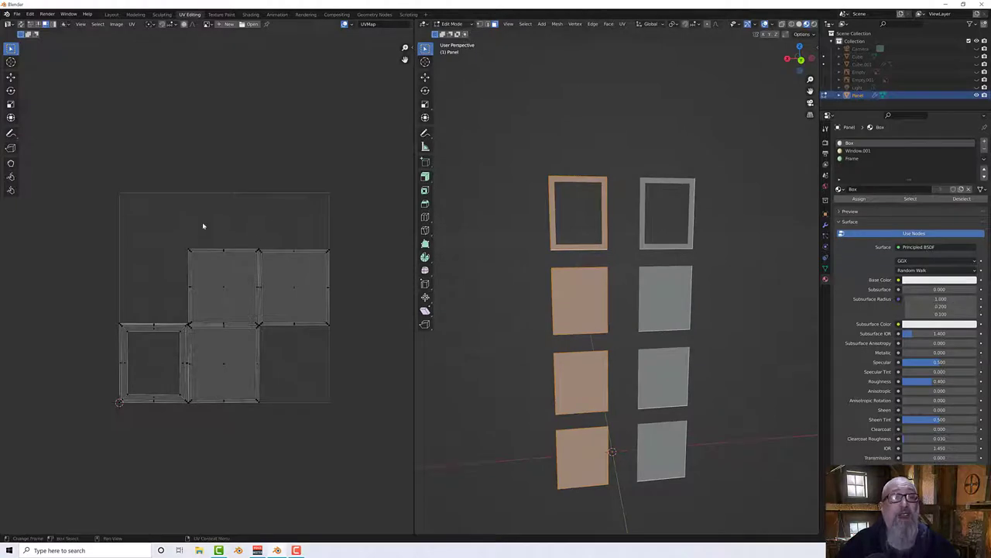
key("a")
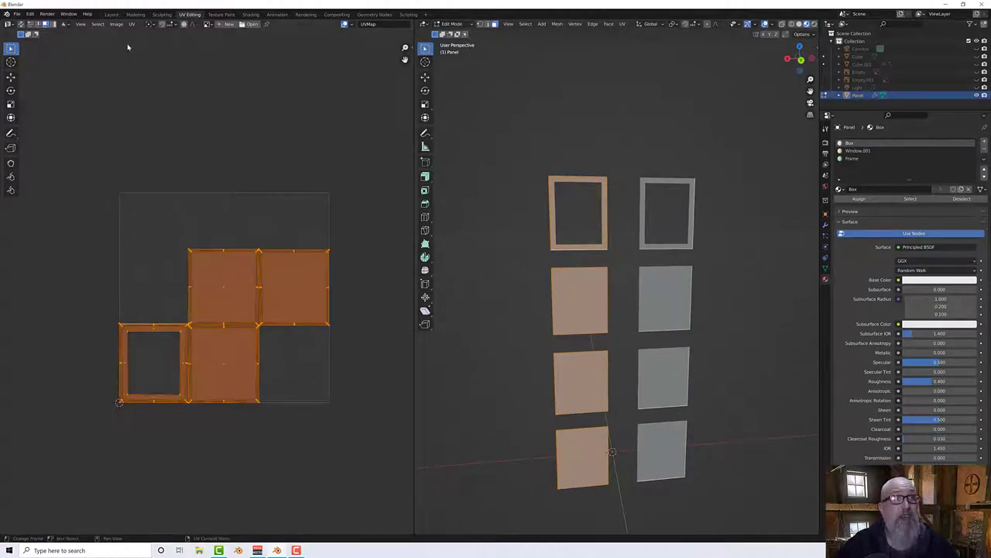
left_click(132, 24)
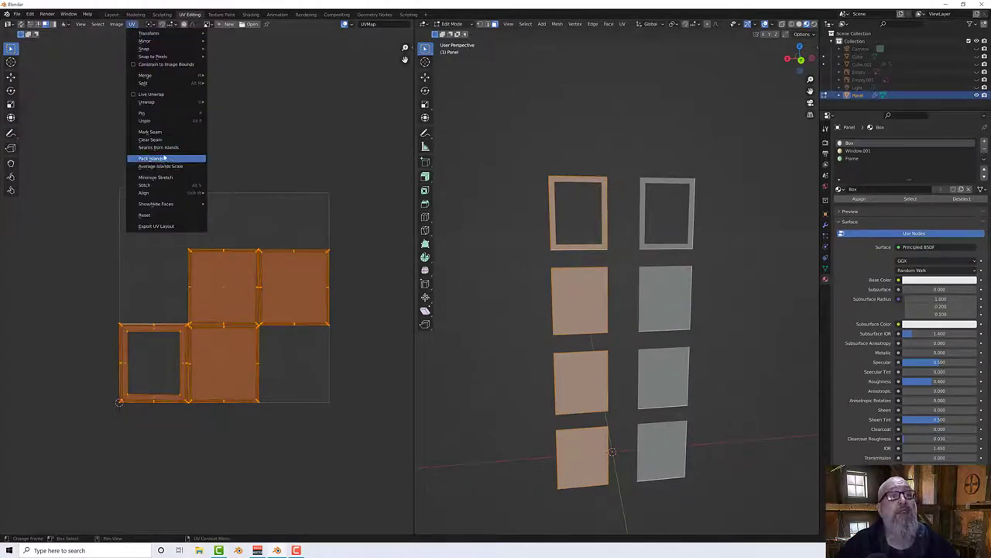
left_click(164, 148)
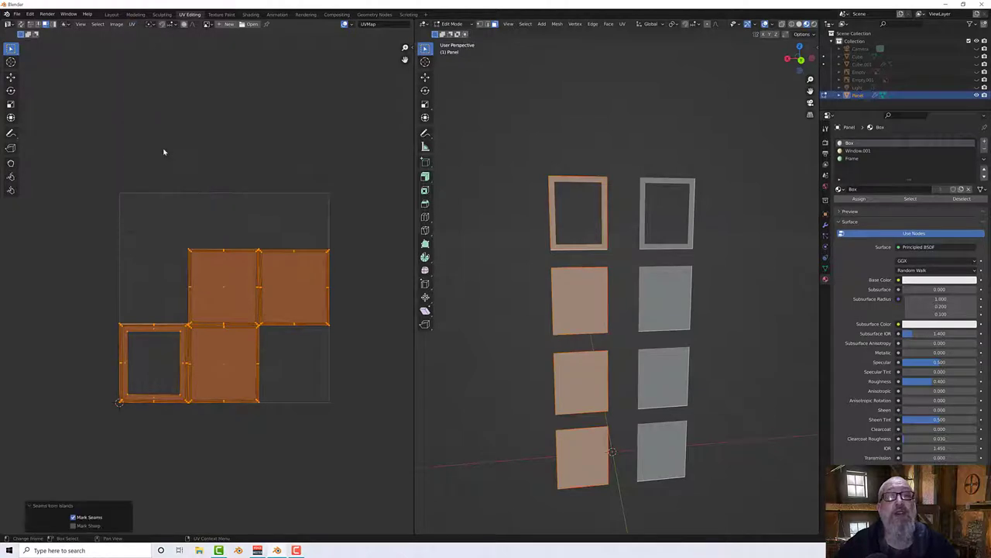
scroll(651, 346, "up", 5)
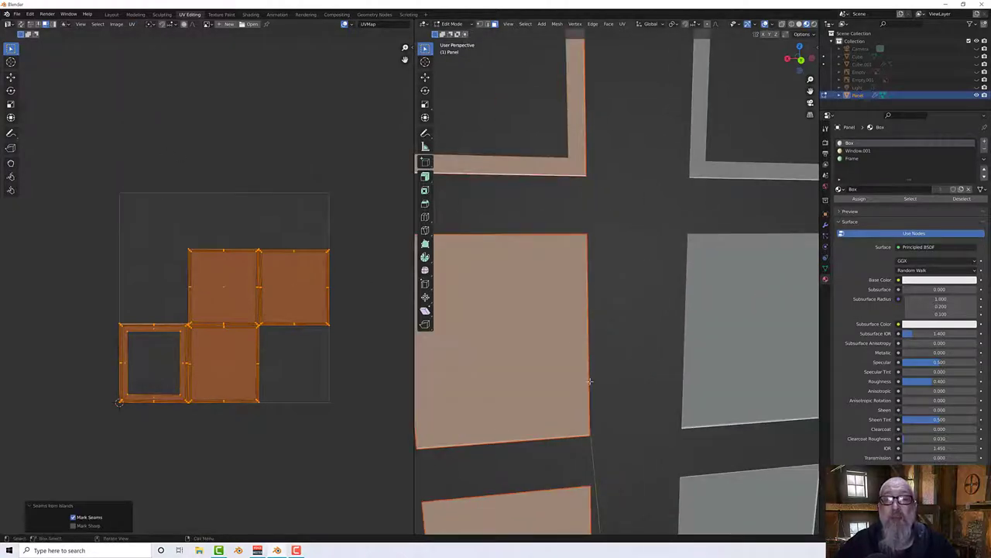
scroll(265, 336, "down", 3)
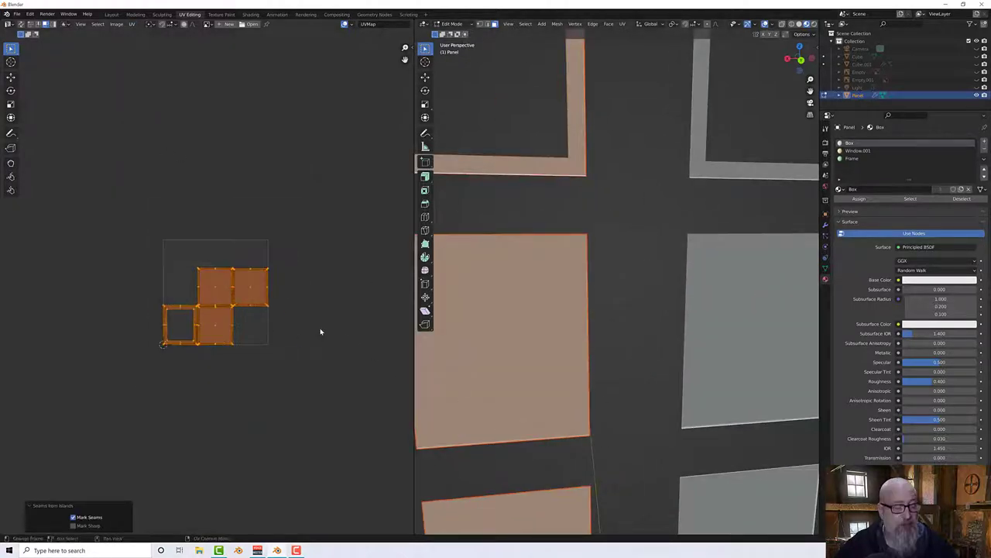
Step: Reveal all hidden door geometry, then isolate the faces assigned to the Box material by hiding everything else
right_click(670, 319)
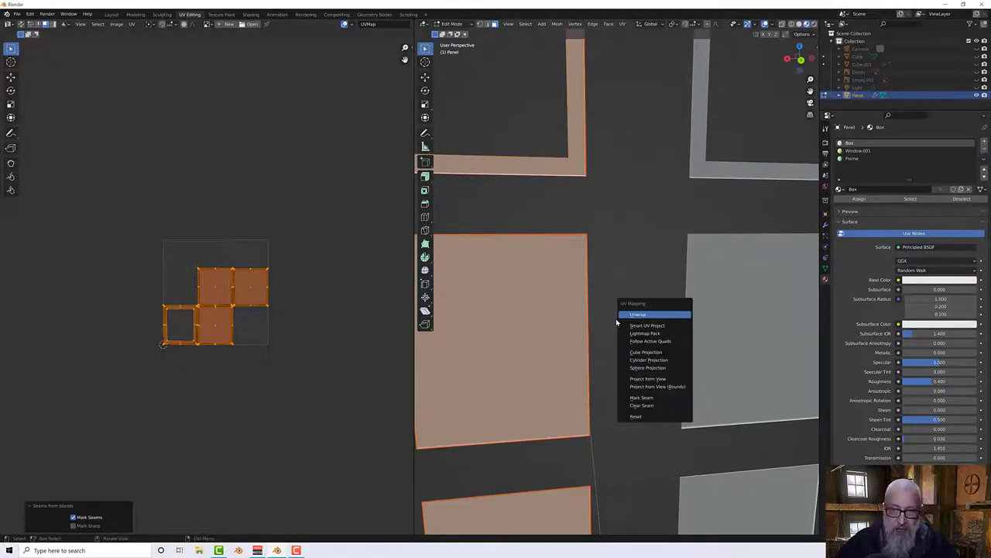
right_click(608, 266)
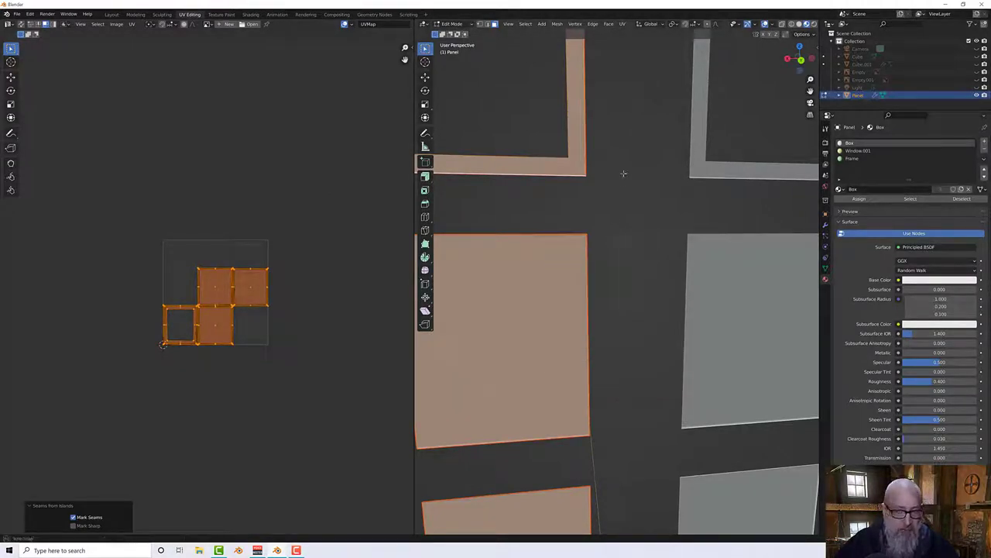
scroll(622, 198, "down", 5)
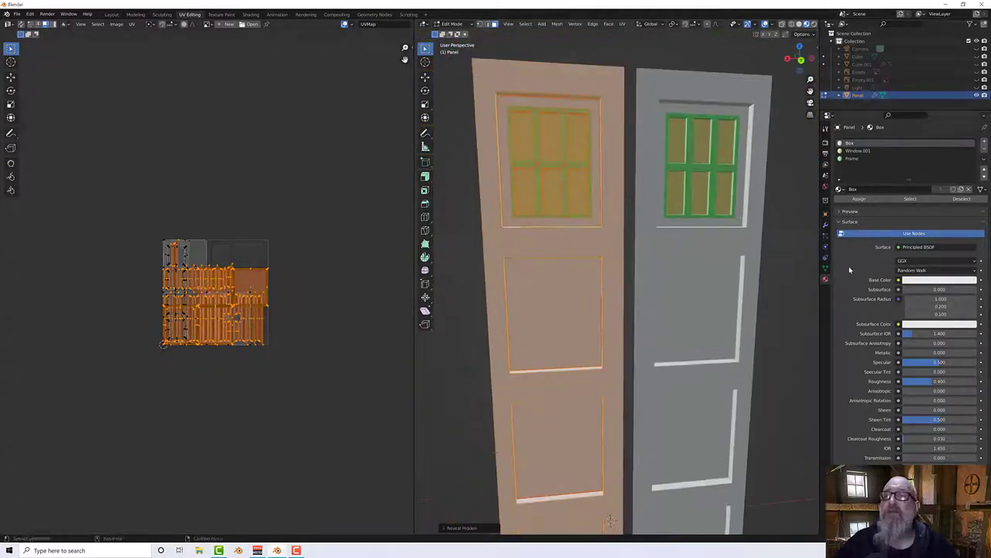
left_click(468, 253)
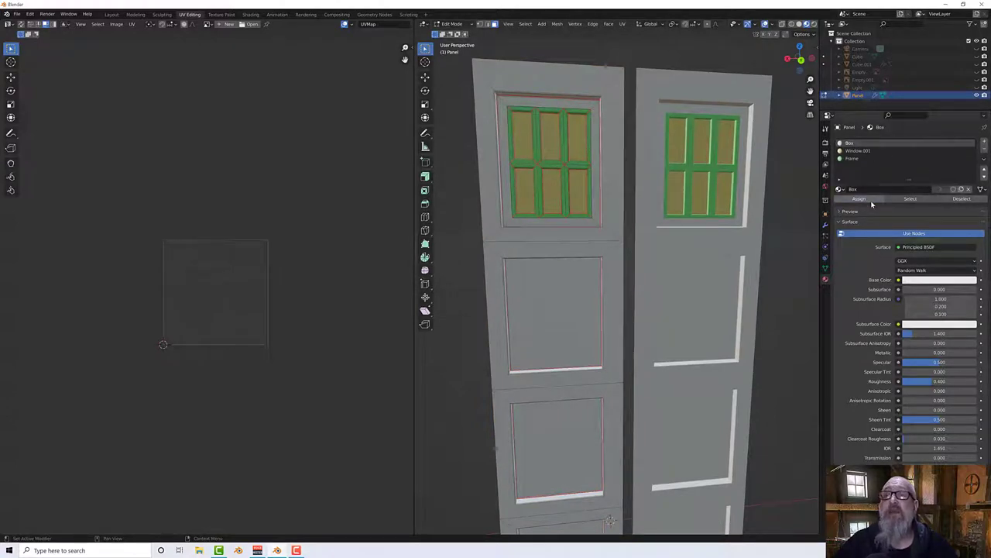
left_click(896, 199)
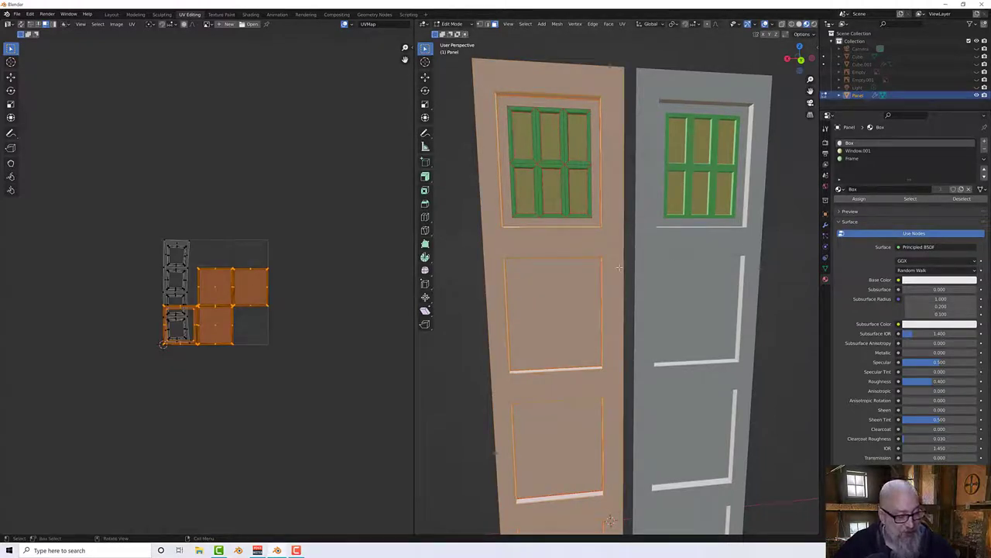
key("h")
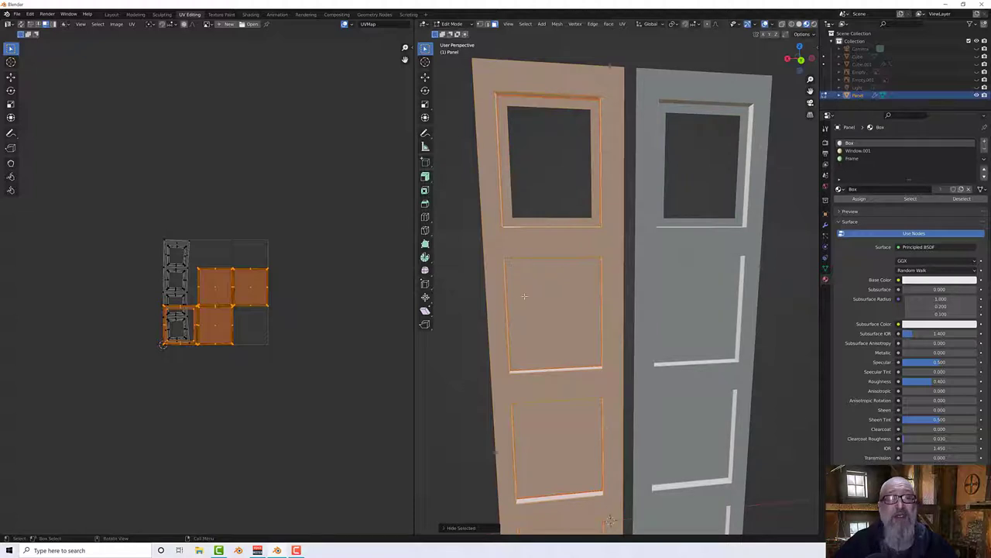
Step: Select the face loop around the window opening and the three recessed panels, grow the selection once, and hide the selected faces
left_click(548, 415)
left_click(545, 358, "shift")
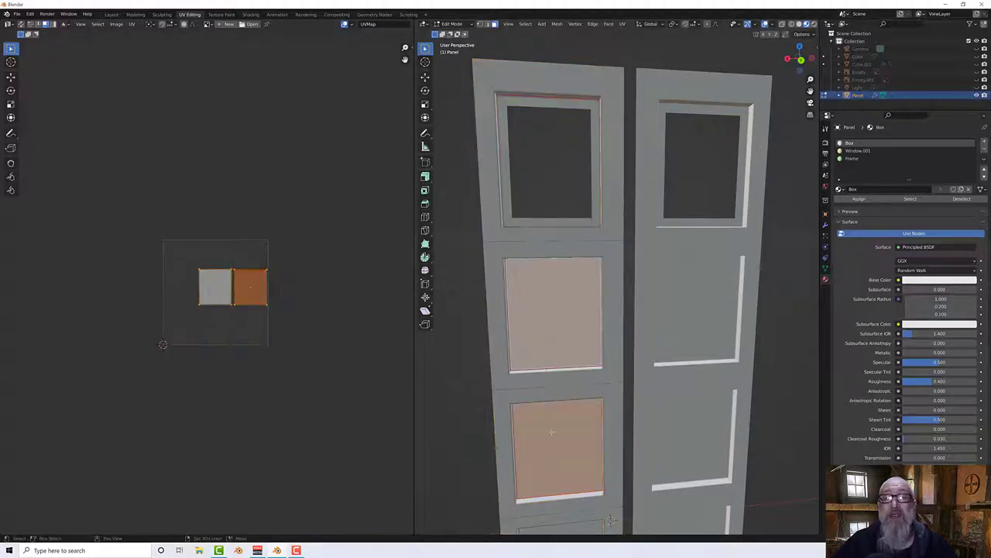
middle_click_drag(559, 387, 566, 439)
left_click(566, 439, "shift")
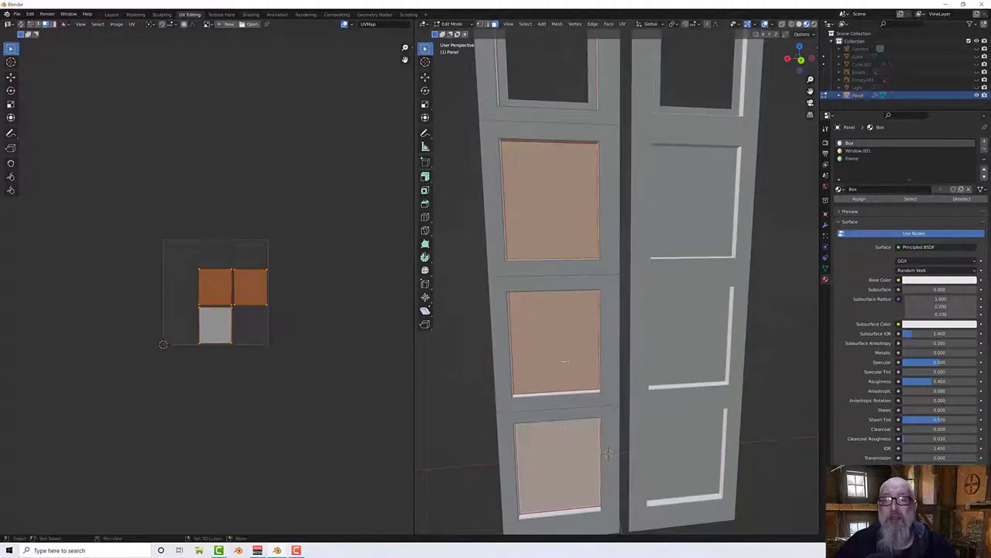
middle_click_drag(570, 287, 587, 281)
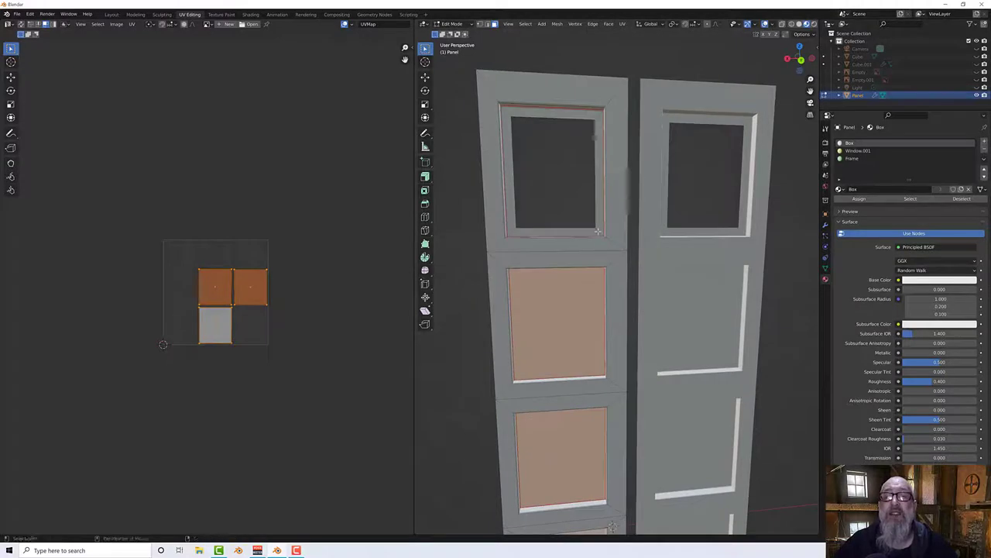
left_click(596, 126)
left_click(588, 293, "shift")
middle_click_drag(589, 293, 577, 359)
left_click(577, 360, "shift")
left_click(577, 463, "shift")
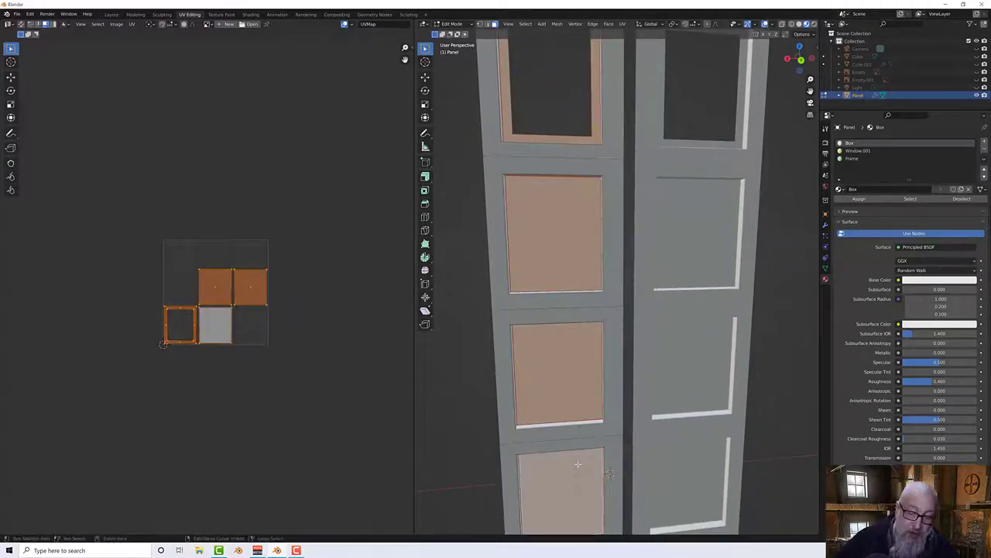
key("ctrl+KP_Add")
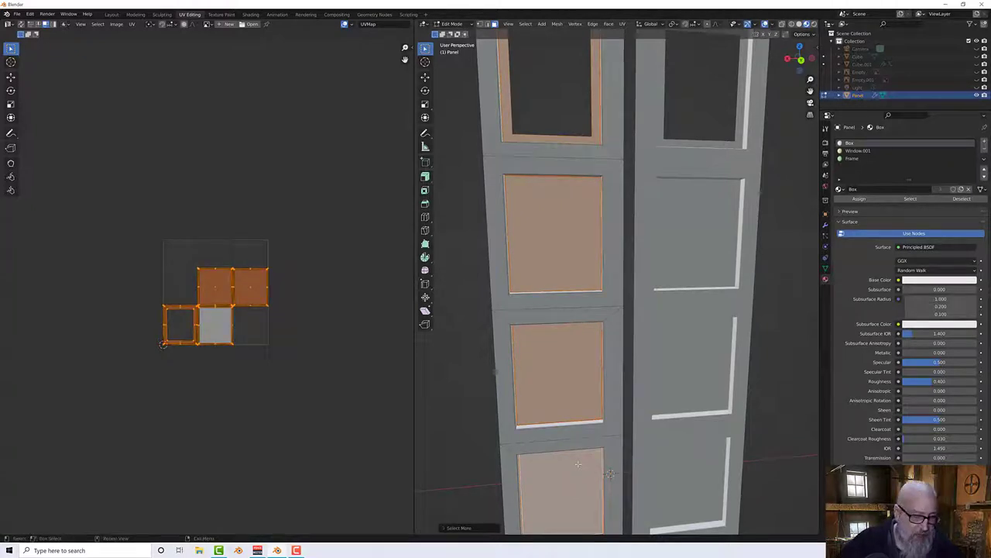
key("h")
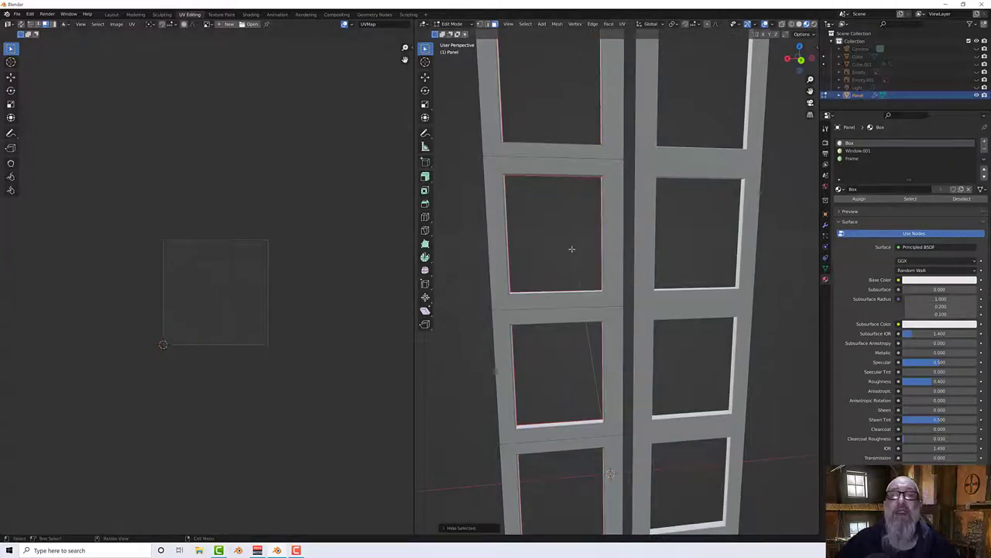
Step: Select the diagonal corner edges around all four openings of the outer door frame and mark them as seams
middle_click_drag(570, 248, 592, 320)
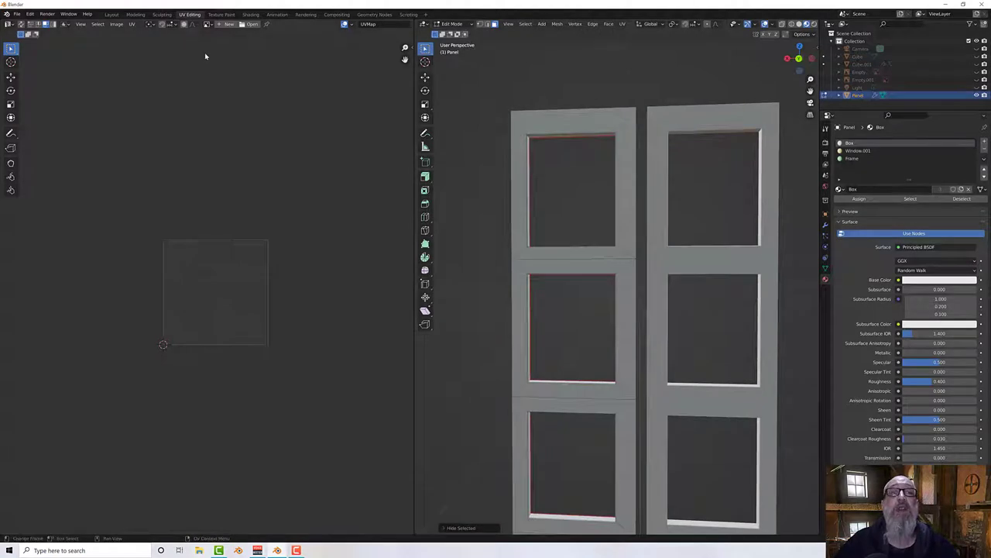
left_click(488, 24)
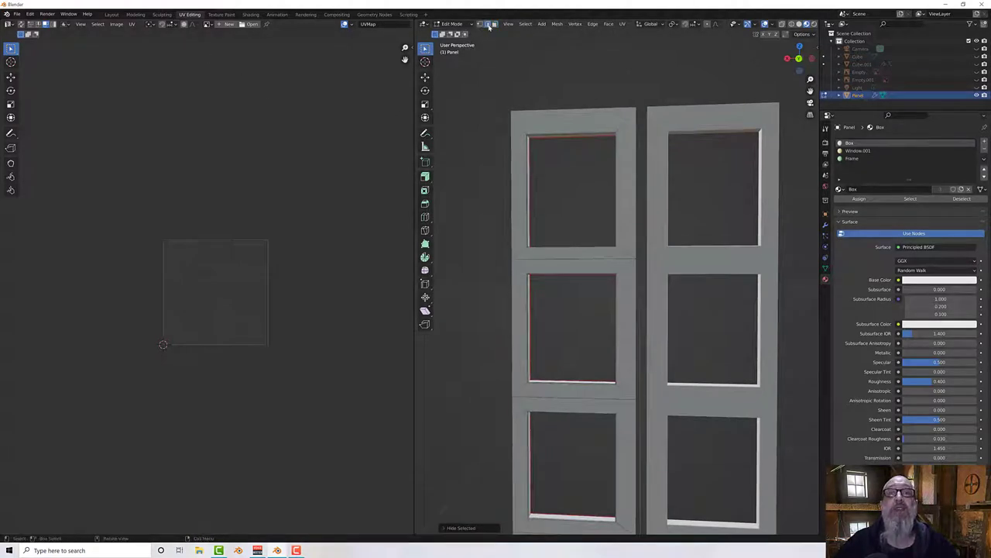
scroll(527, 131, "up", 7)
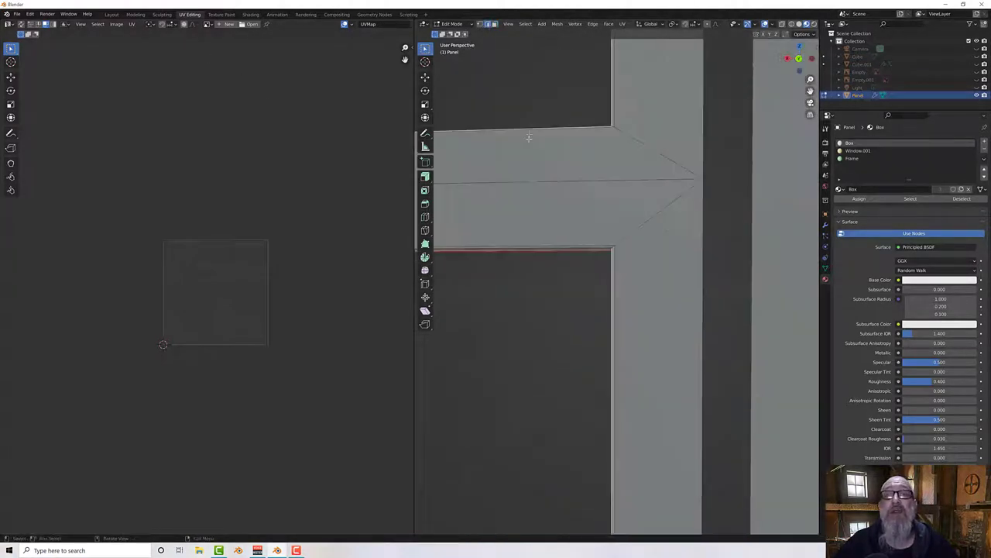
mouse_move(543, 148)
middle_mouse_down()
mouse_move(576, 177)
mouse_move(534, 152)
middle_mouse_up()
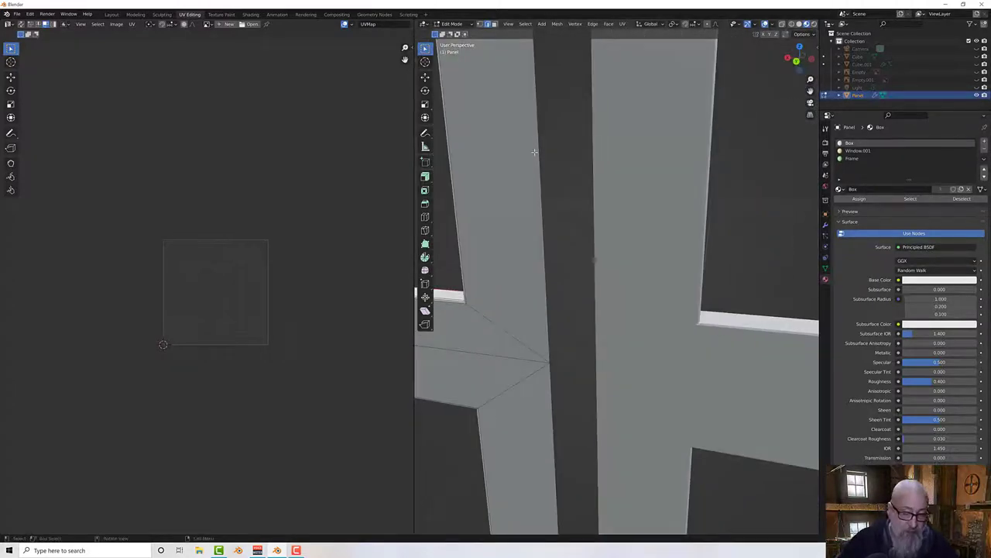
key("KP_Decimal")
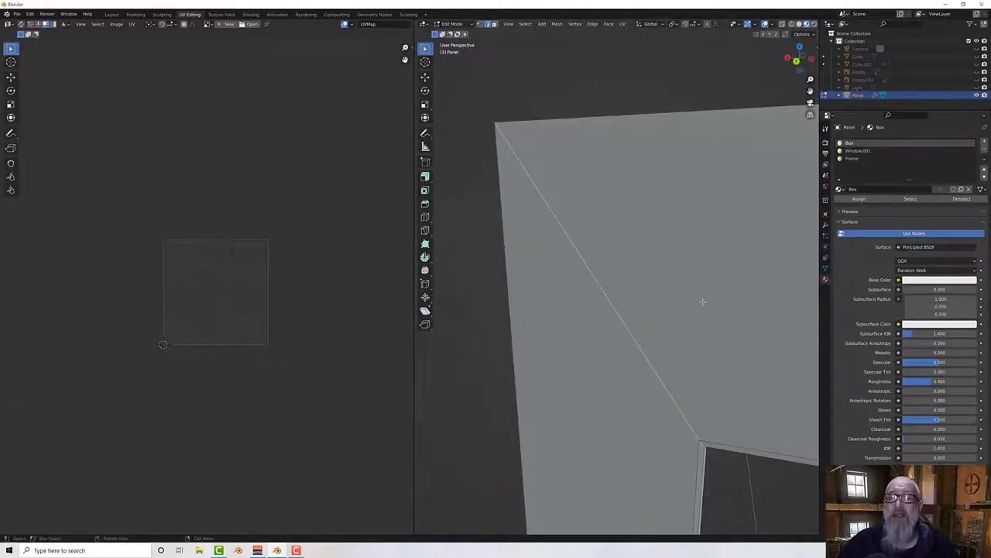
middle_click_drag(703, 302, 645, 272)
scroll(723, 307, "down", 11)
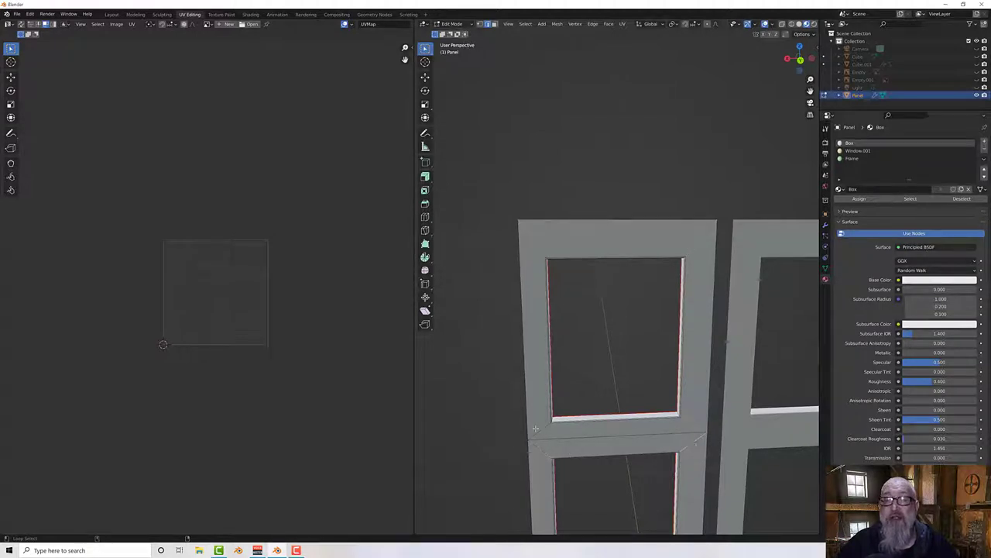
middle_click_drag(544, 453, 602, 184, "shift")
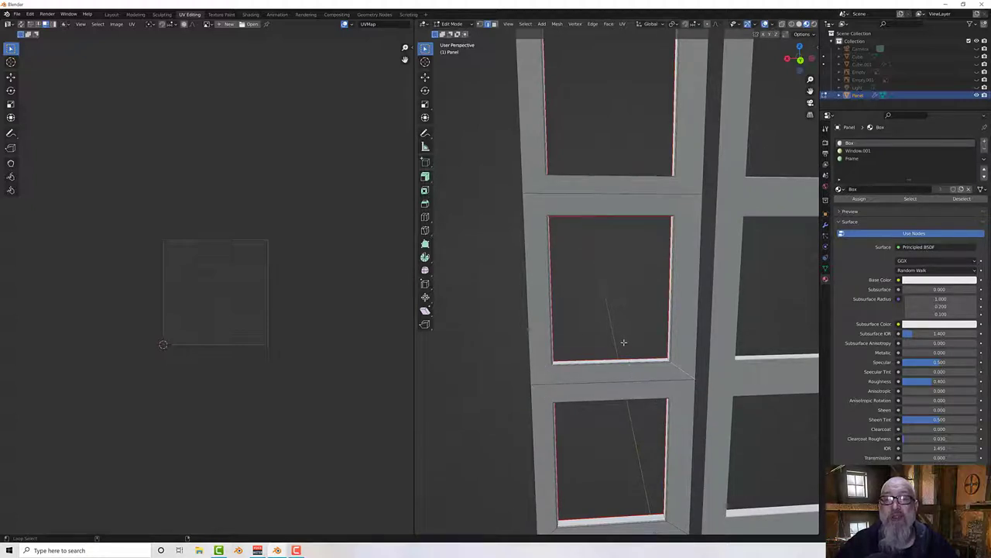
middle_click_drag(623, 337, 613, 194, "shift")
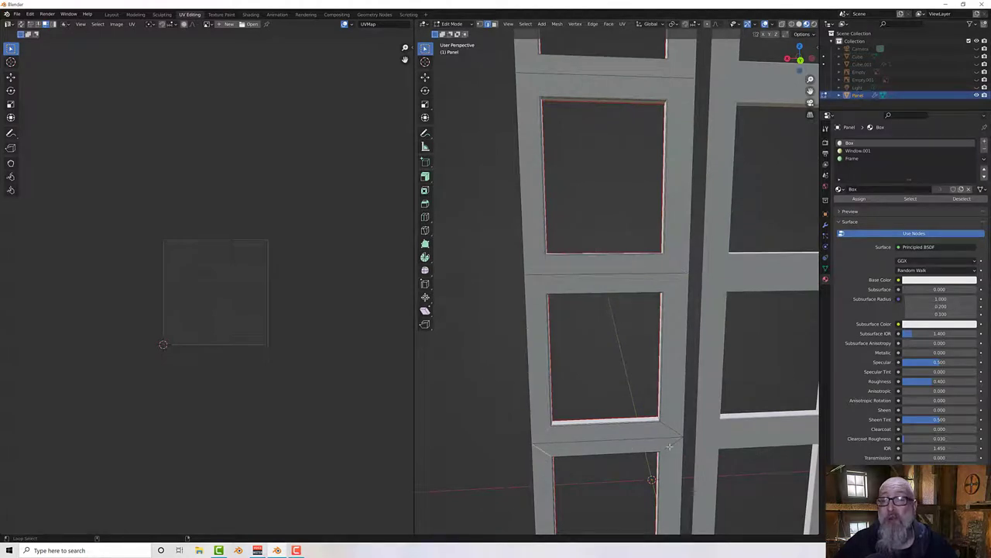
middle_click_drag(665, 428, 620, 212)
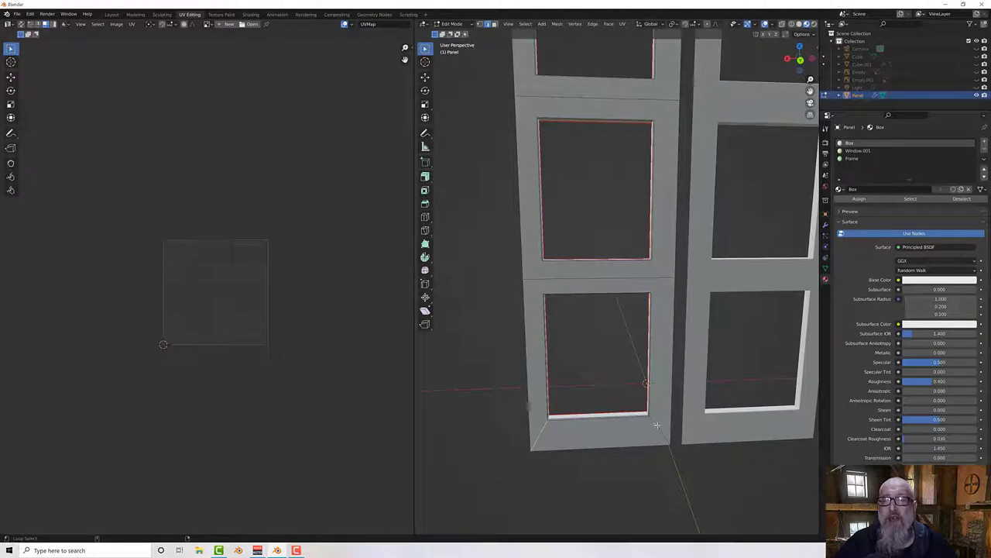
right_click(604, 381)
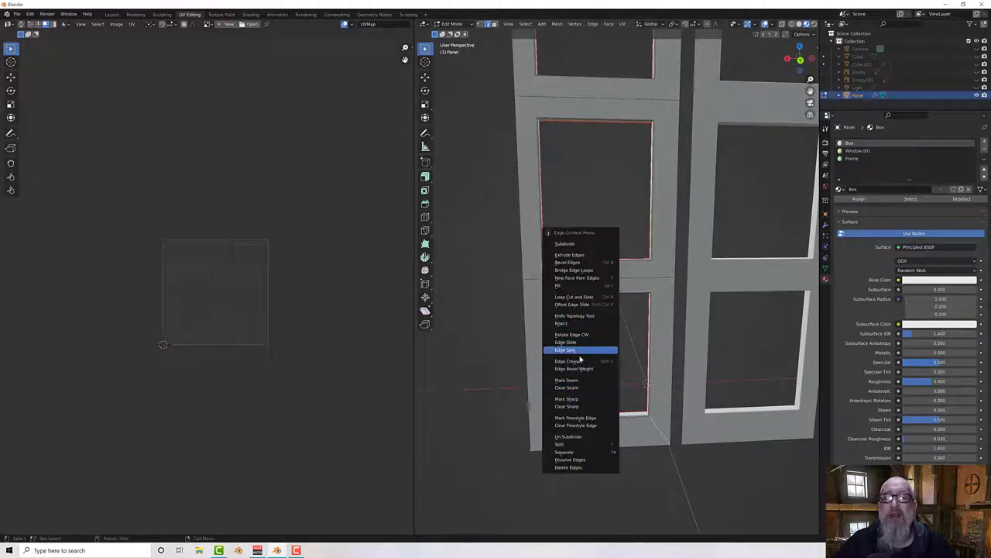
left_click(577, 383)
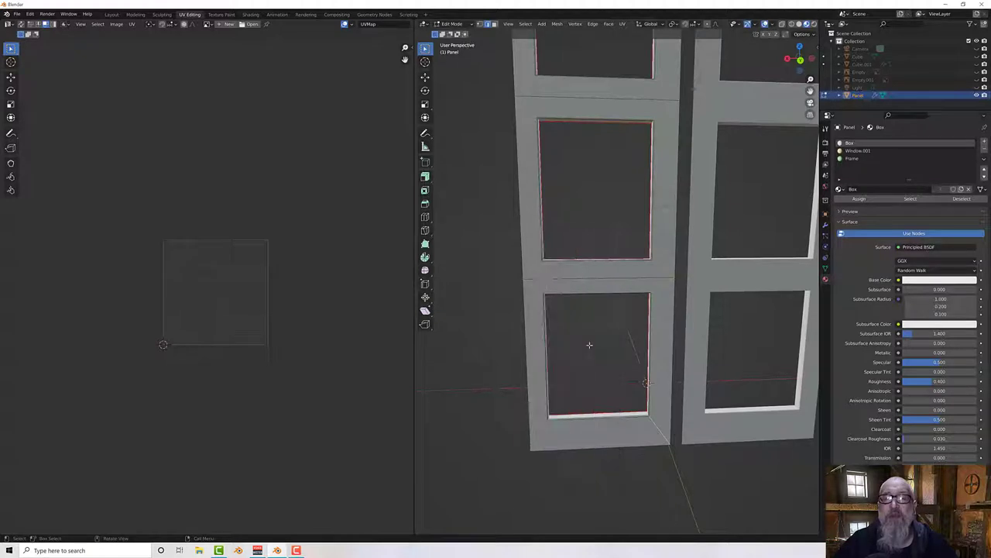
Step: Select the entire outer door frame and UV unwrap it with the Angle Based method
scroll(589, 345, "down", 2)
key("a")
key("a")
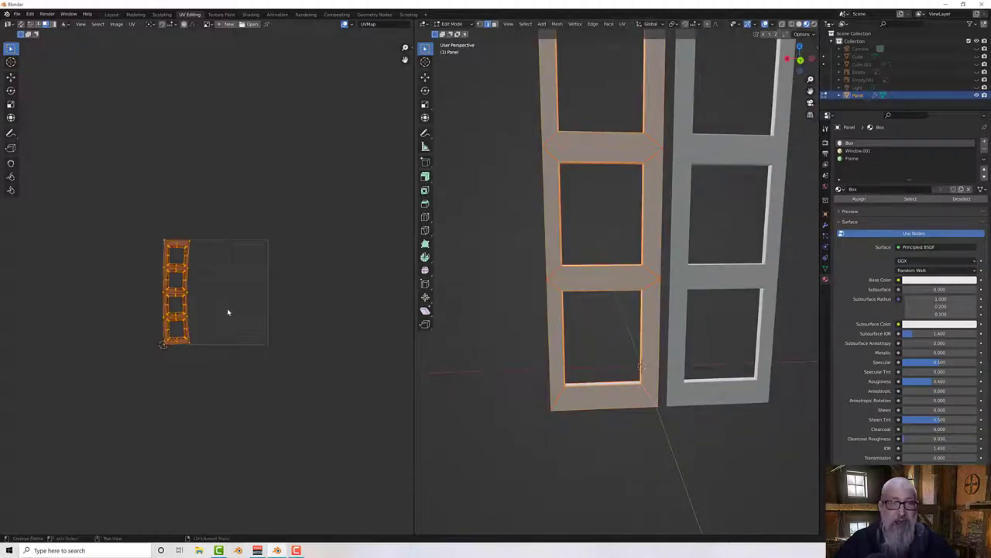
right_click(225, 307)
left_click(227, 307)
scroll(194, 286, "up", 3)
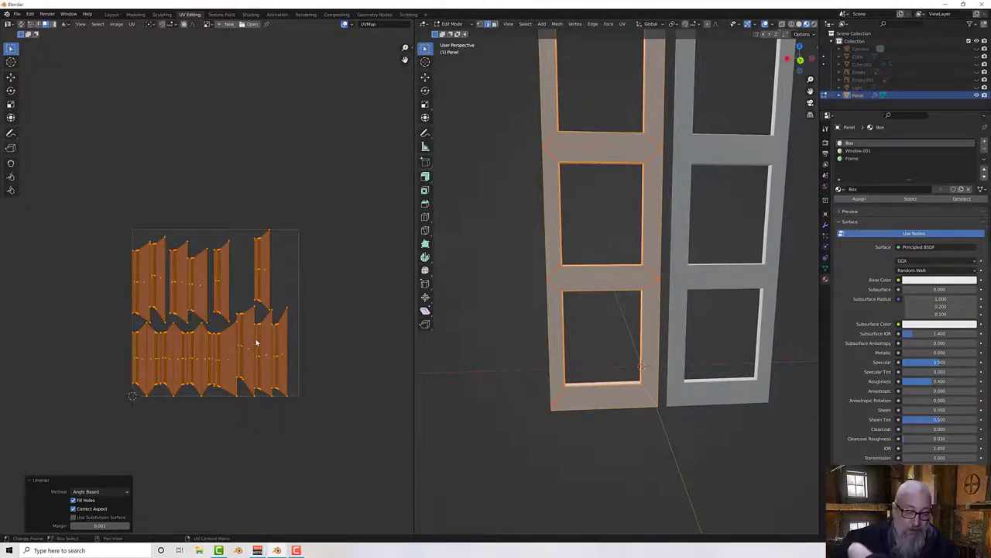
Step: Clear the frame selection and reveal the hidden window and recessed panel geometry
scroll(498, 343, "down", 2)
middle_click_drag(498, 343, 519, 432)
key("alt+a")
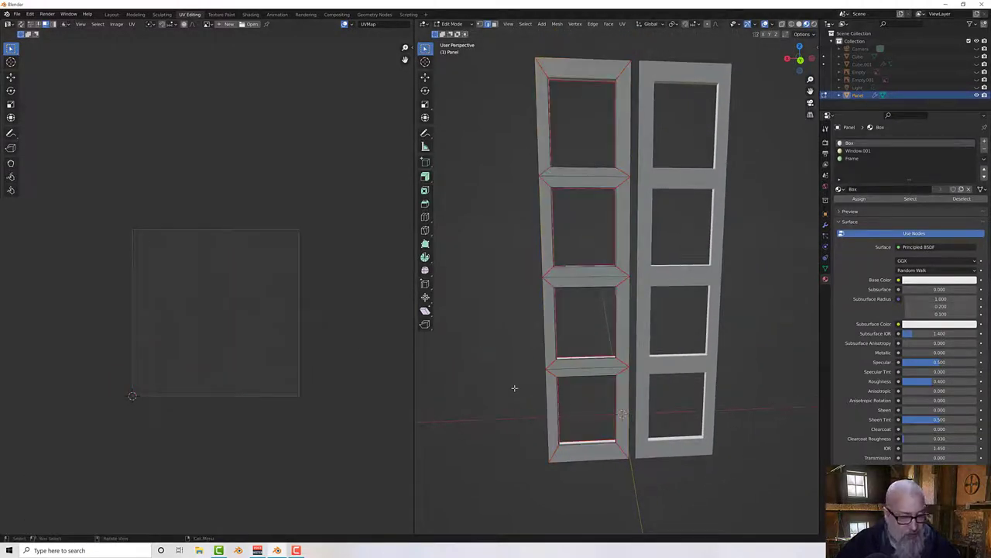
right_click(514, 387)
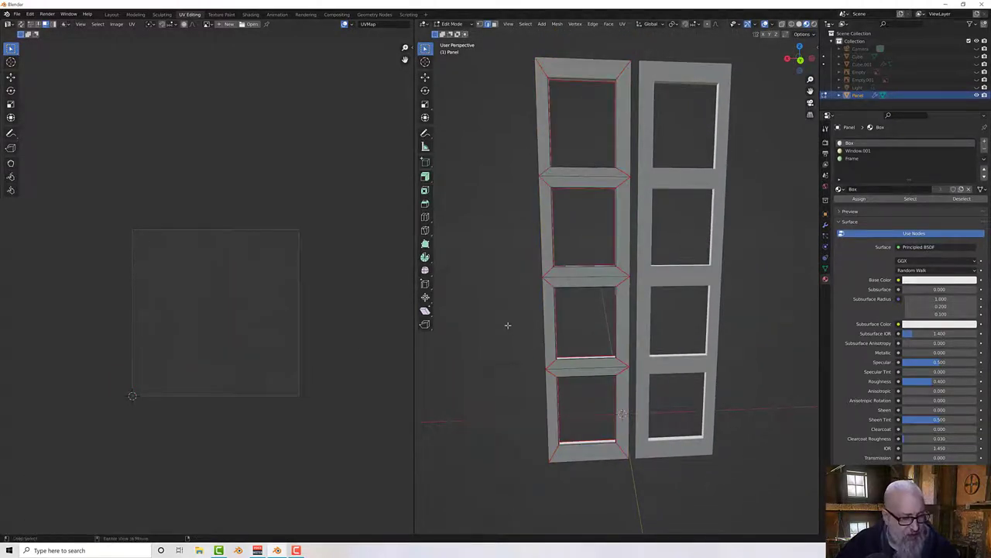
key("alt+h")
key("alt+a")
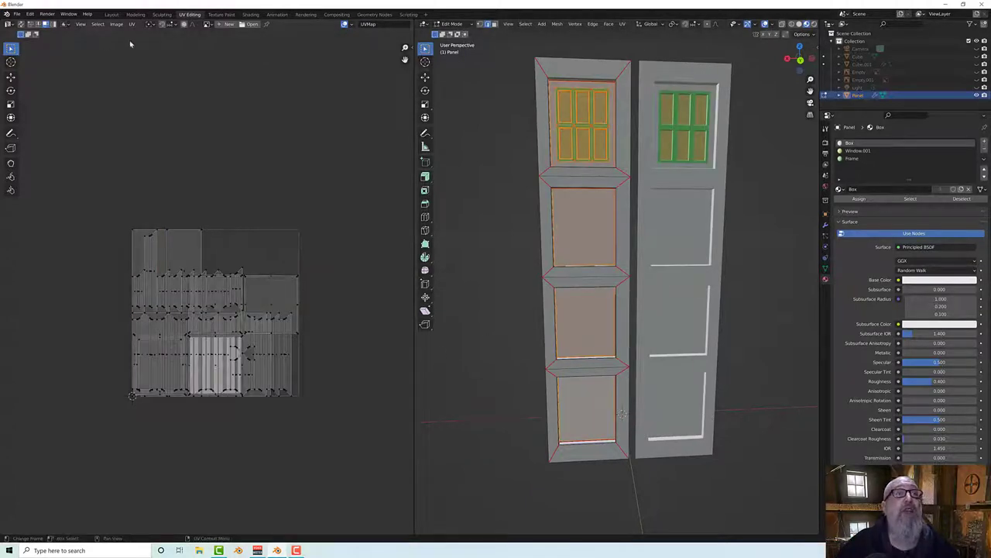
Step: Select all UV islands of the revealed door parts, pack them, and clear the UV selection
key("a")
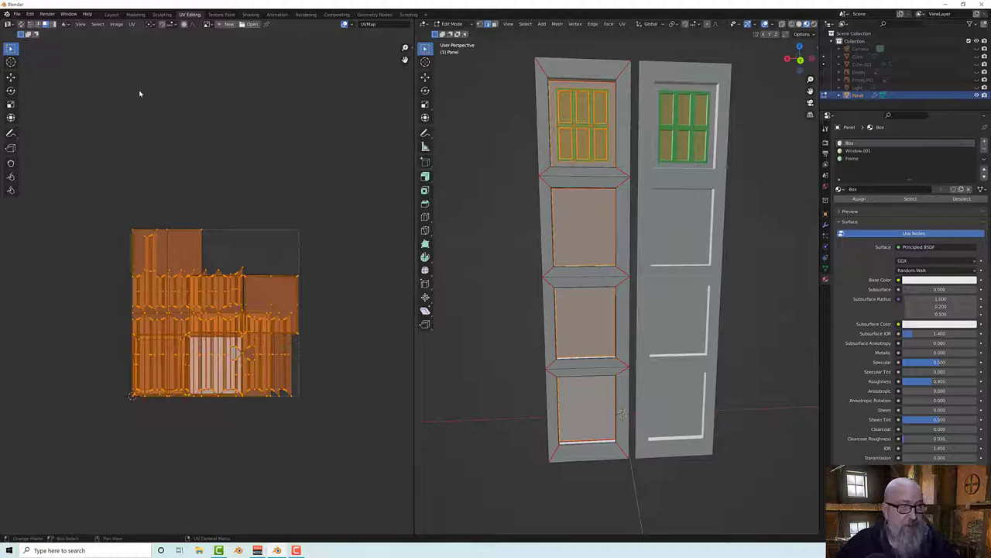
left_click(131, 24)
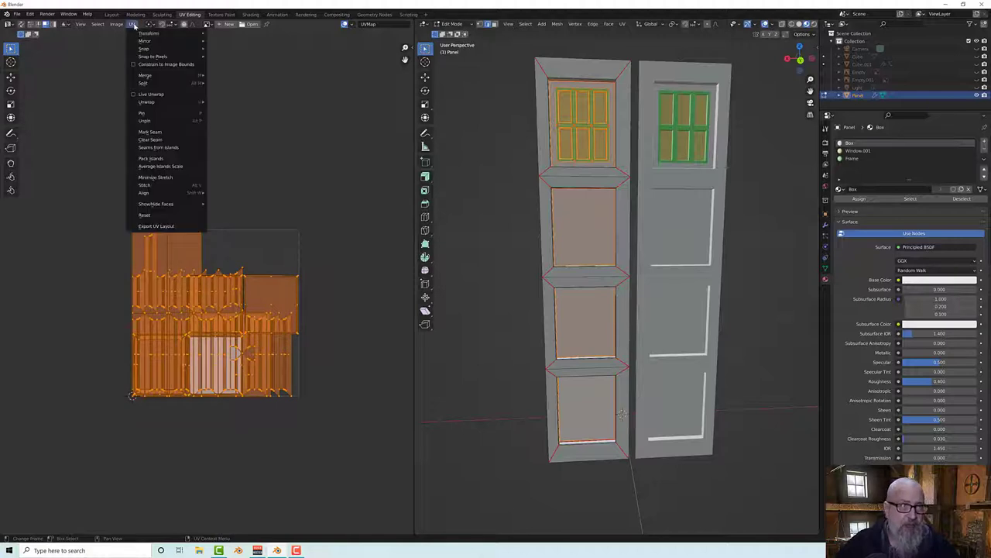
left_click(163, 158)
scroll(178, 316, "up", 2)
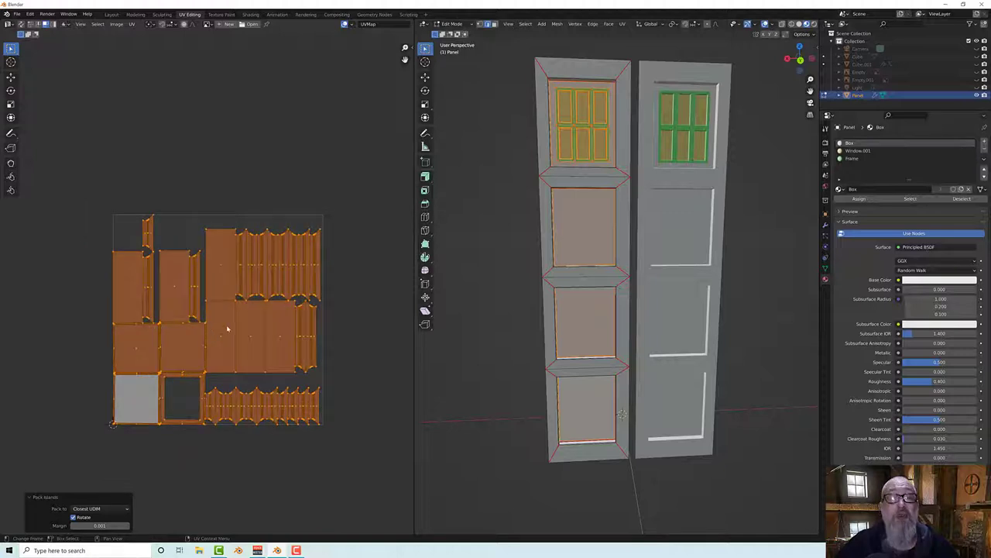
left_click(248, 159)
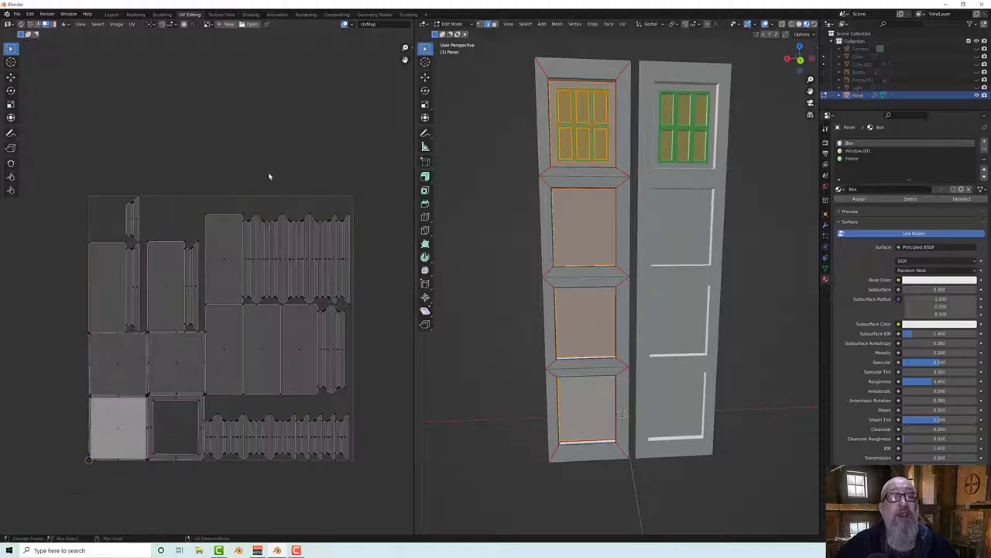
scroll(298, 156, "down", 1)
middle_click_drag(305, 172, 299, 160)
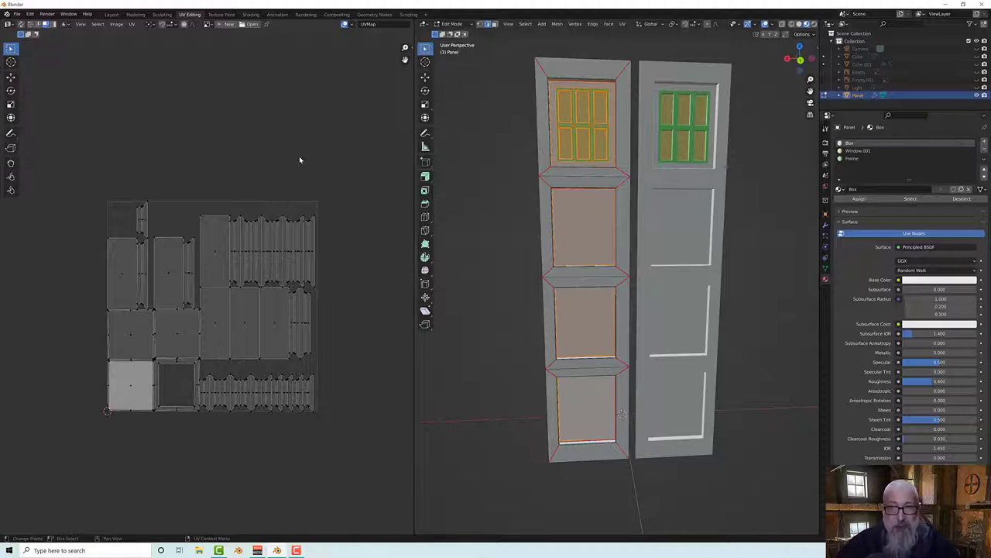
Step: Switch the door to Object Mode and apply its Mirror modifier
left_click(826, 227)
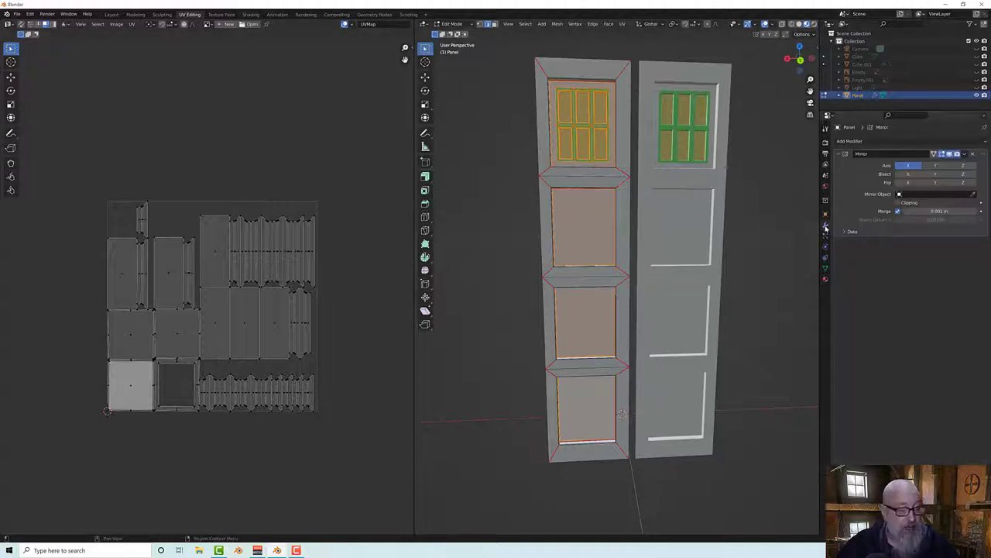
mouse_move(548, 201)
middle_mouse_down()
mouse_move(548, 233)
mouse_move(549, 193)
middle_mouse_up()
key("Tab")
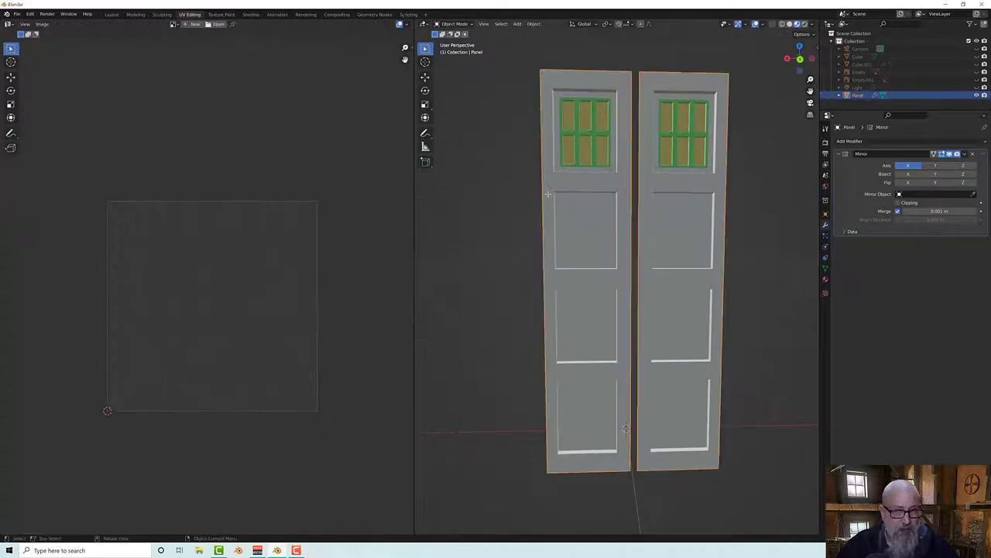
left_click(963, 154)
left_click(946, 164)
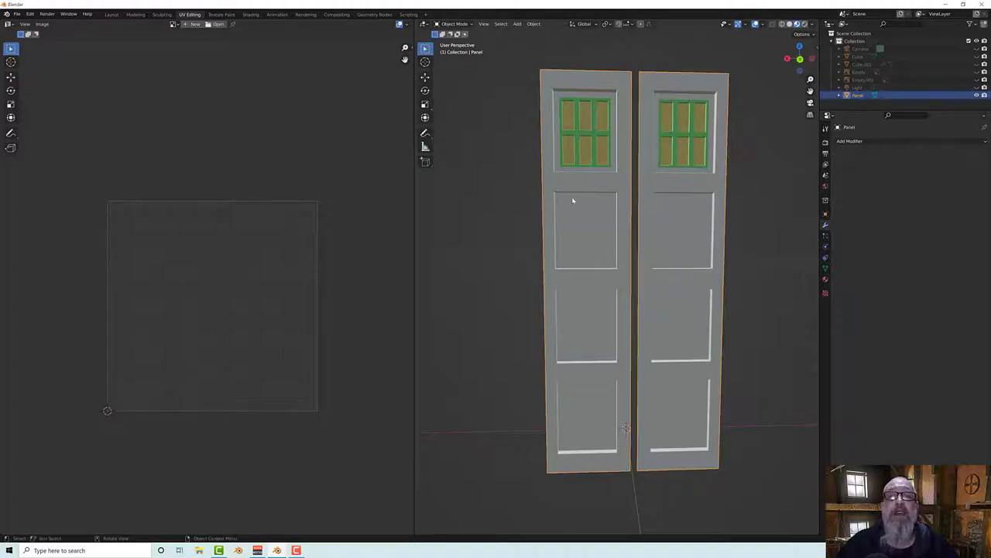
Step: Return to Edit Mode, select the geometry of both doors, and pack all their UV islands
key("Tab")
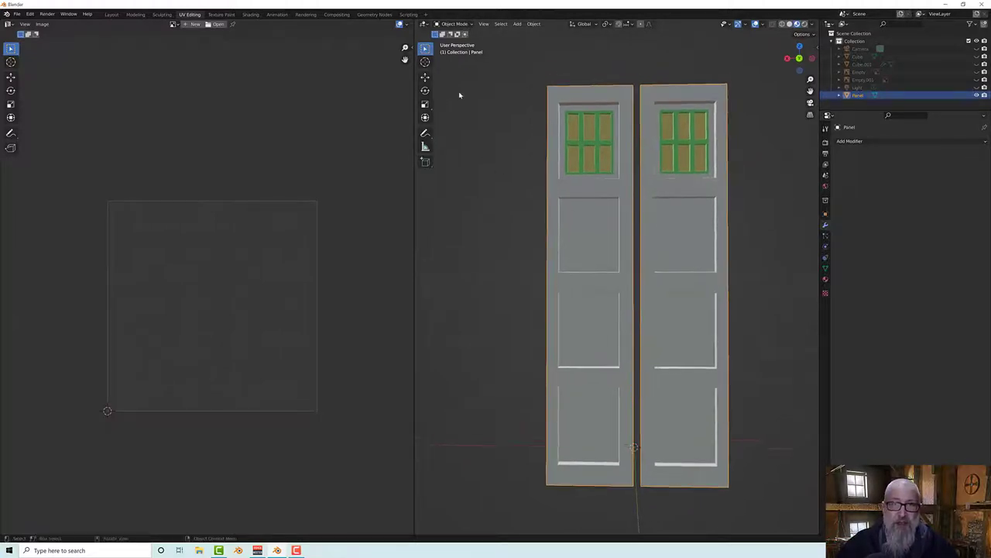
key("a")
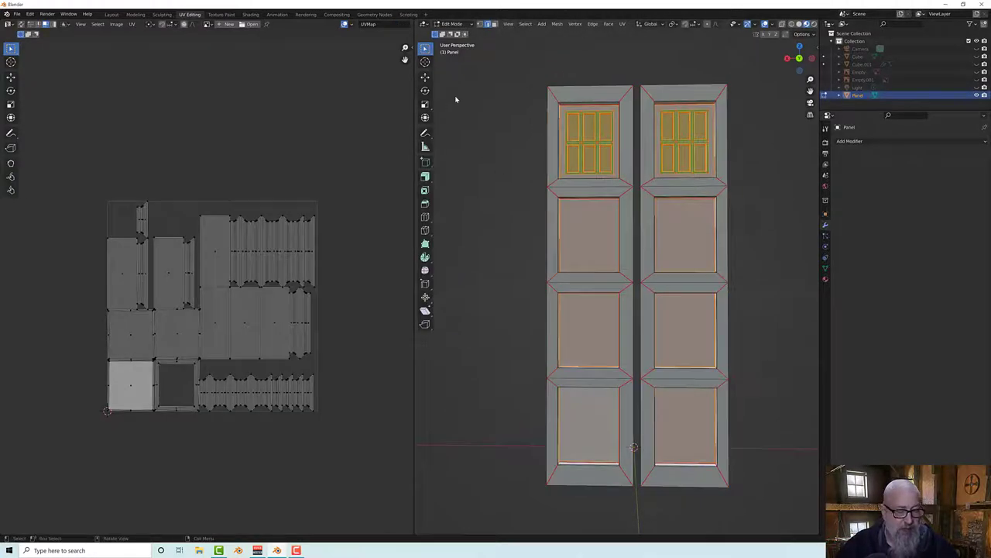
key("a")
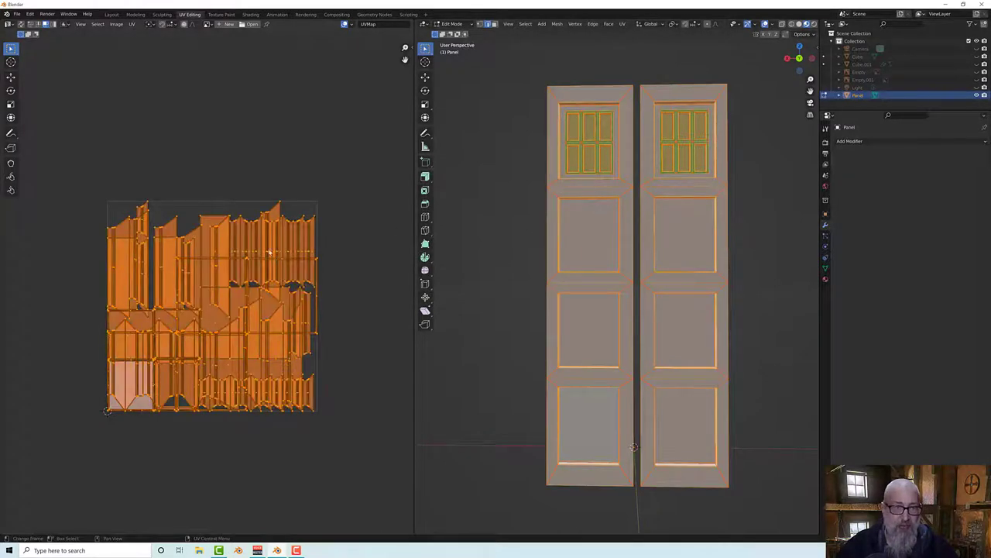
left_click(132, 24)
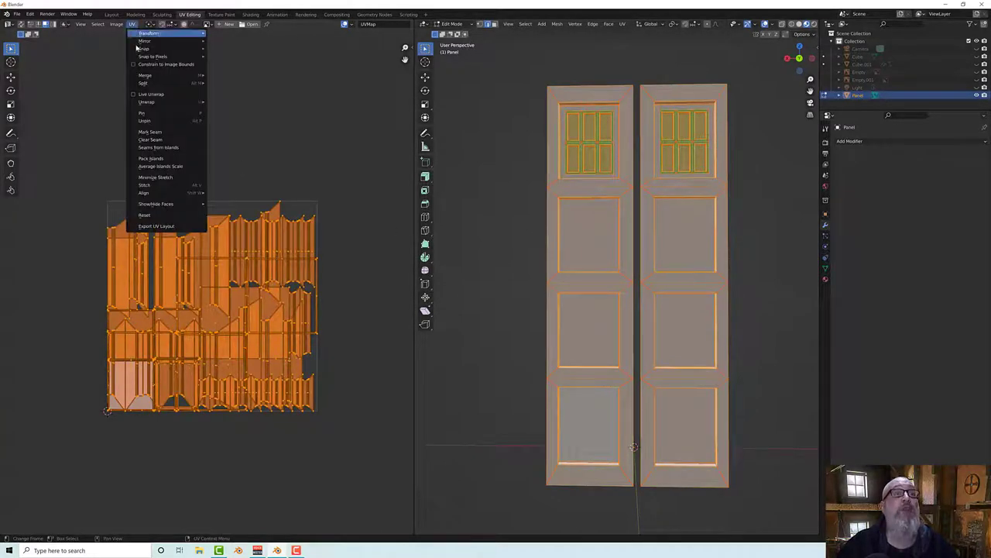
left_click(166, 159)
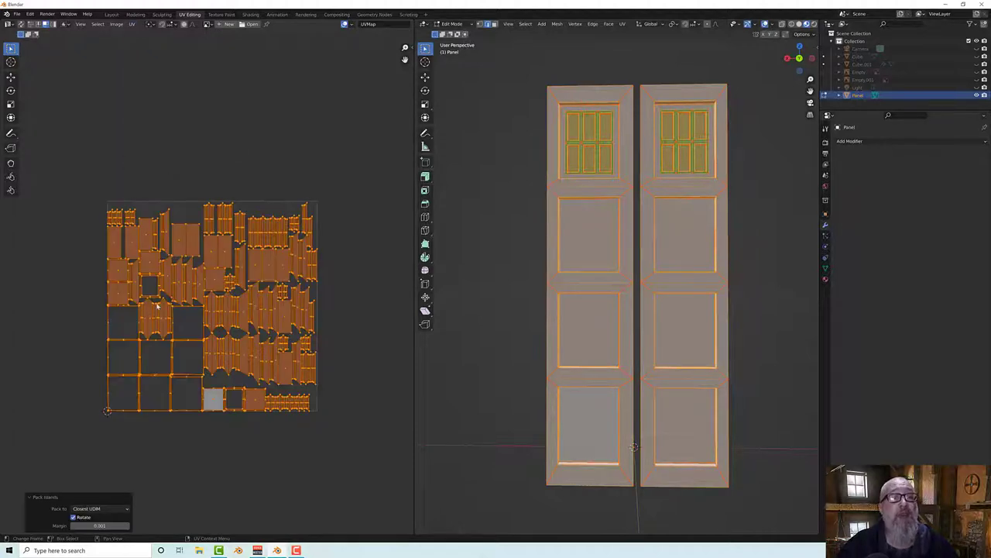
Step: Examine the packed UV islands up close, select one thin island, and compare the layout with the side edges of both doors
scroll(157, 307, "up", 5)
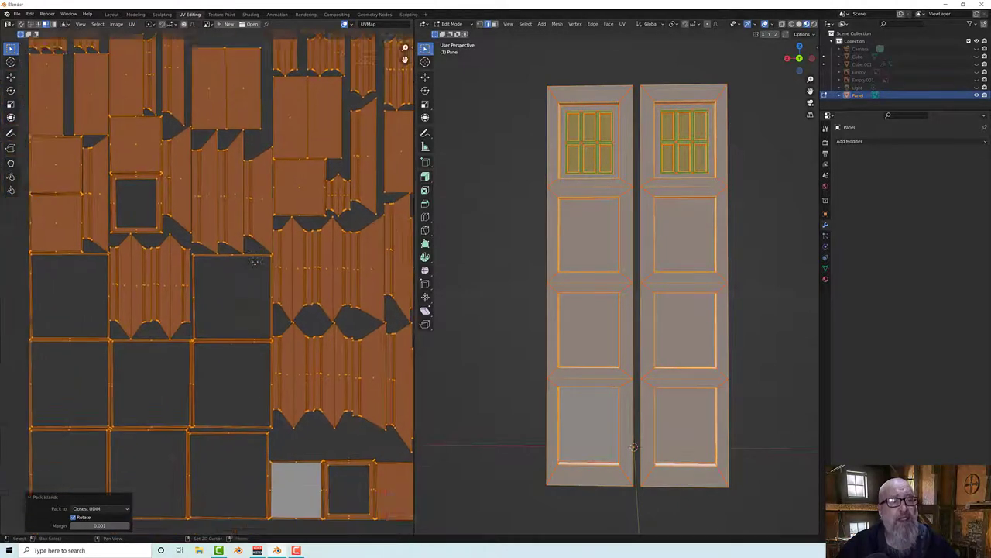
scroll(221, 353, "up", 4)
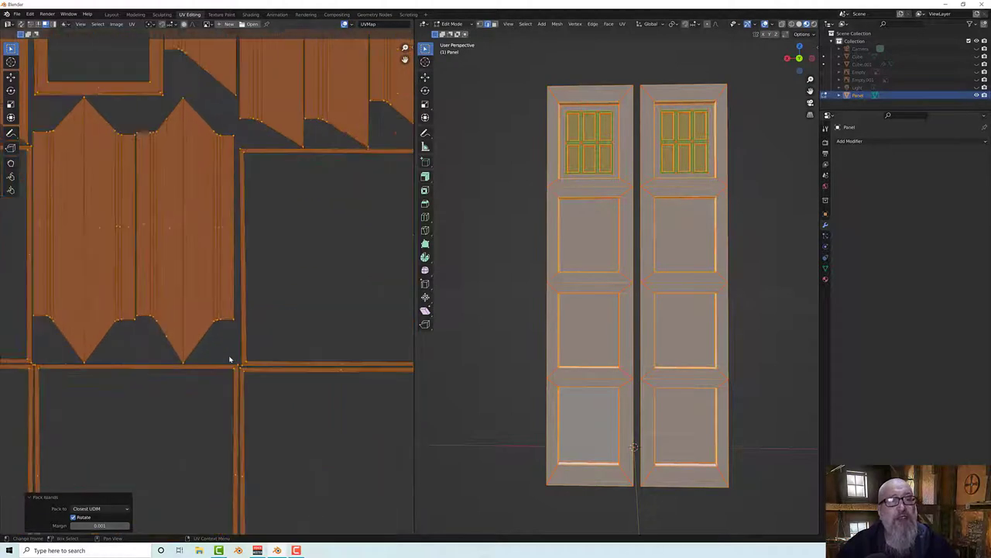
middle_click_drag(620, 310, 604, 246)
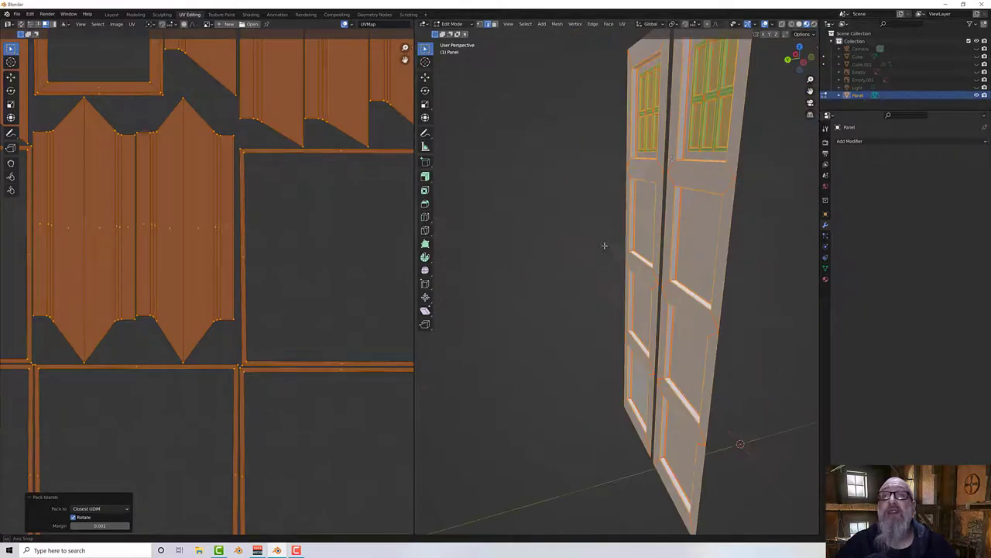
scroll(605, 245, "up", 4)
middle_click_drag(720, 131, 592, 211)
left_click(283, 199)
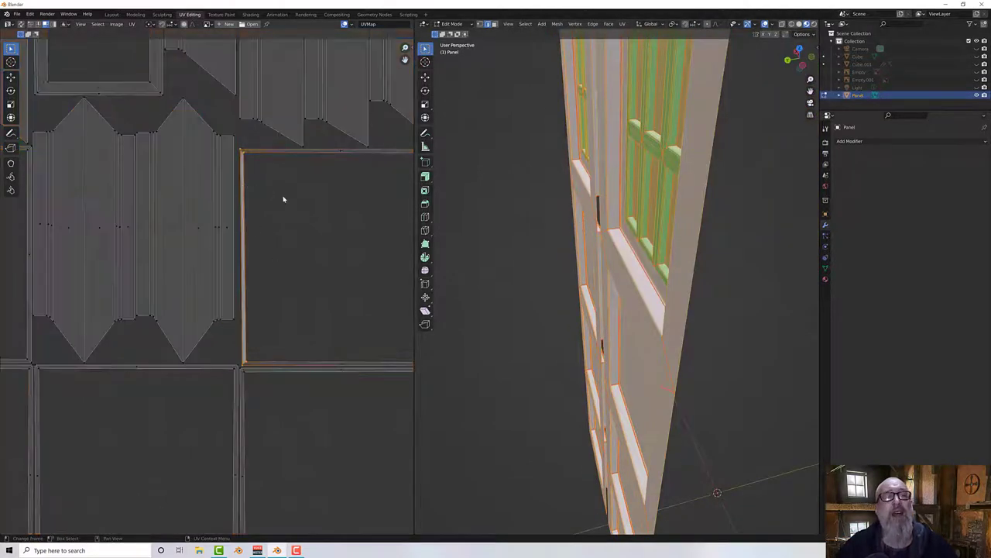
scroll(283, 203, "down", 8)
scroll(211, 320, "up", 2)
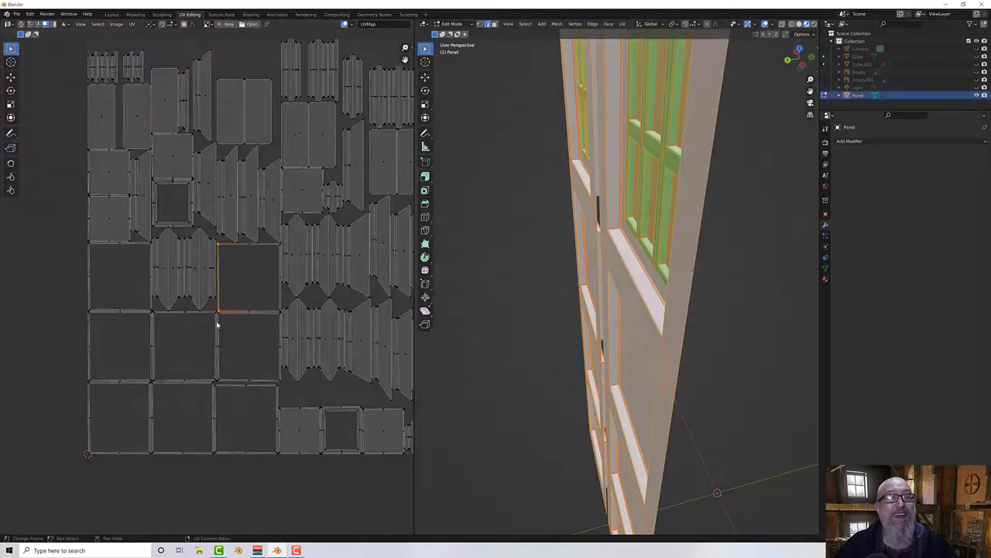
middle_click_drag(681, 317, 726, 319)
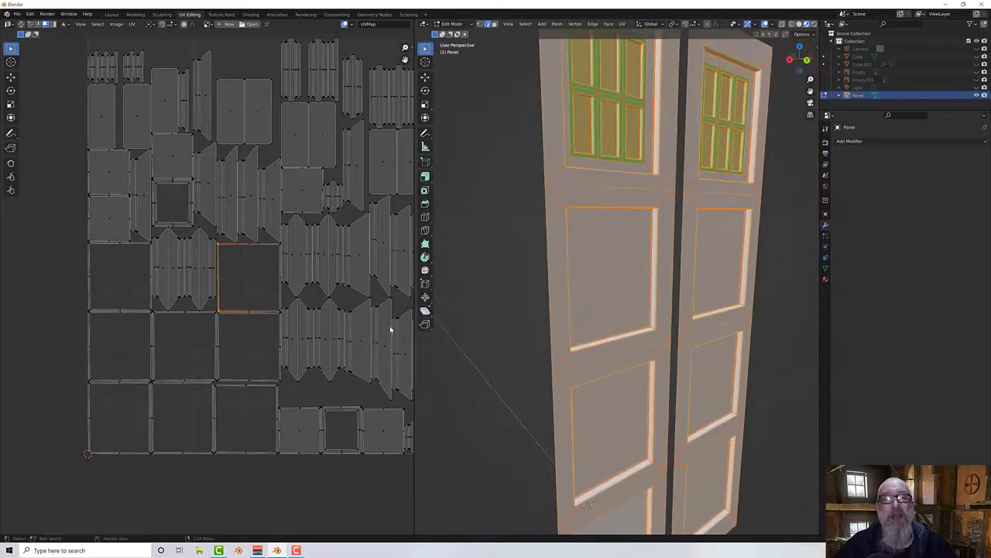
Step: Select all UVs of both doors and unwrap them again with the Angle Based method
left_click(218, 333, "shift")
scroll(218, 333, "up", 2)
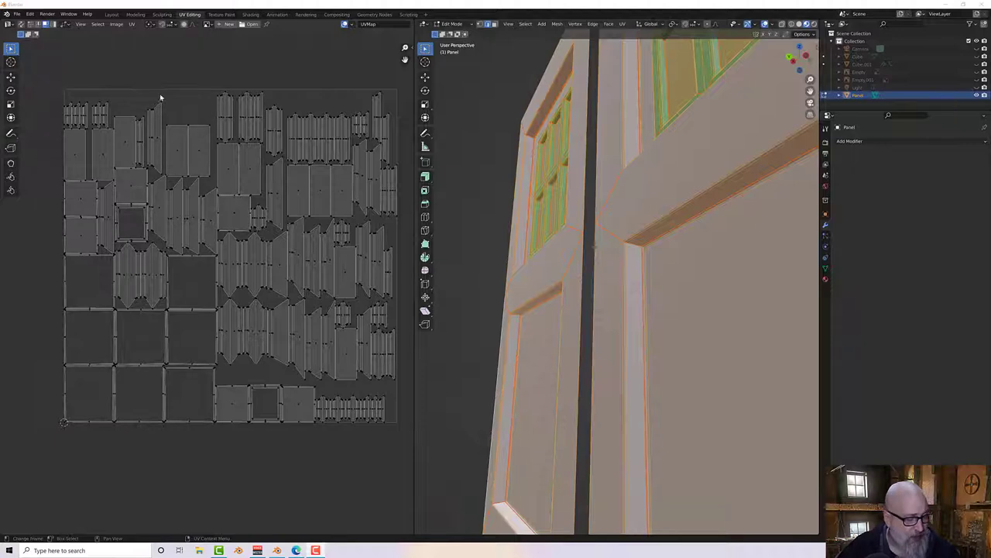
key("a")
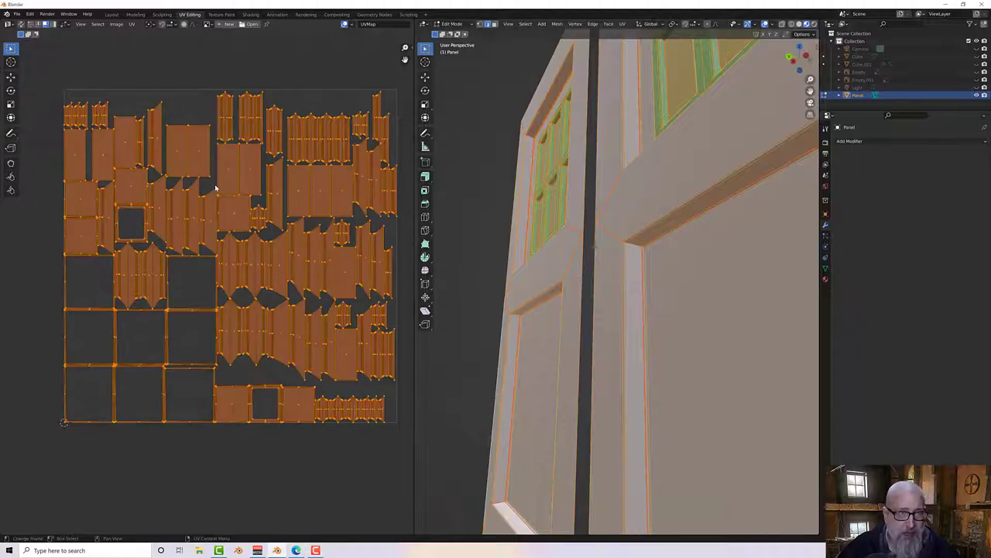
right_click(69, 75)
left_click(69, 75)
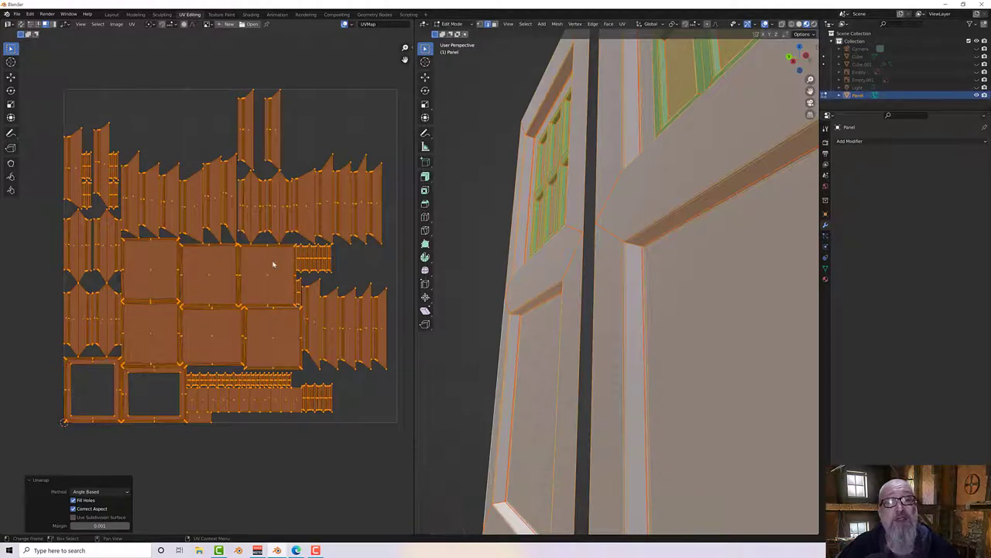
scroll(272, 264, "up", 1)
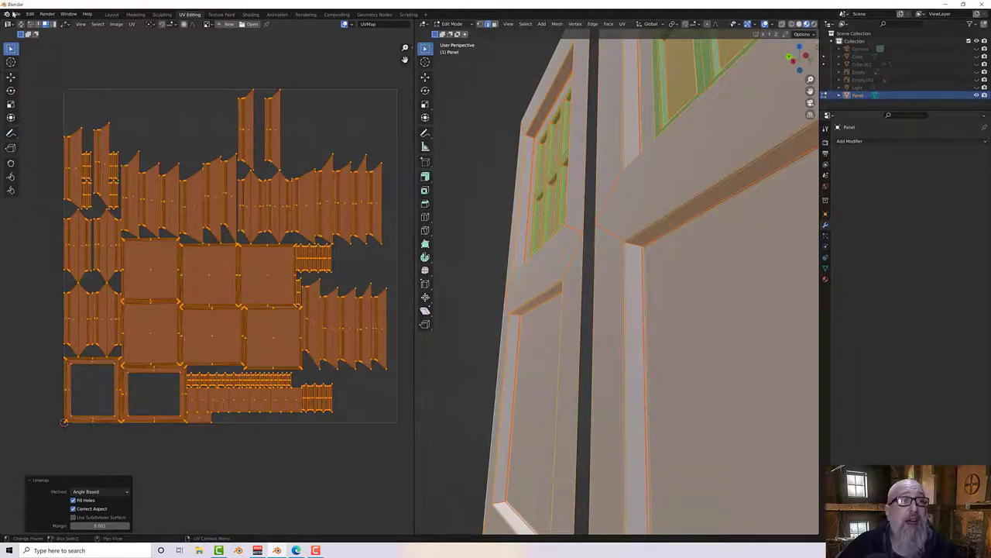
Step: Pack the UV islands of both doors, examine the new layout, and clear the UV selection
left_click(131, 24)
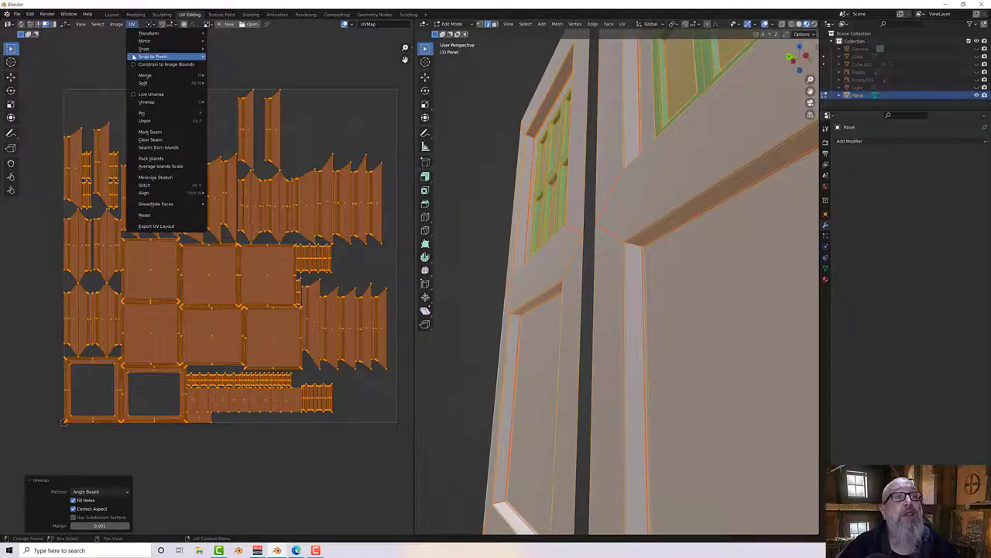
mouse_move(134, 57)
left_click(150, 158)
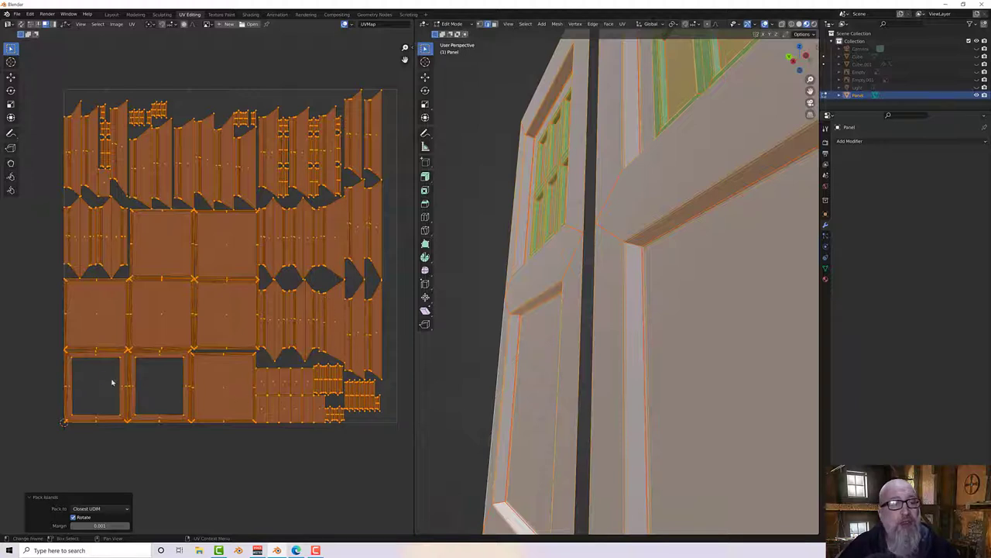
scroll(228, 272, "down", 1)
scroll(227, 278, "up", 1)
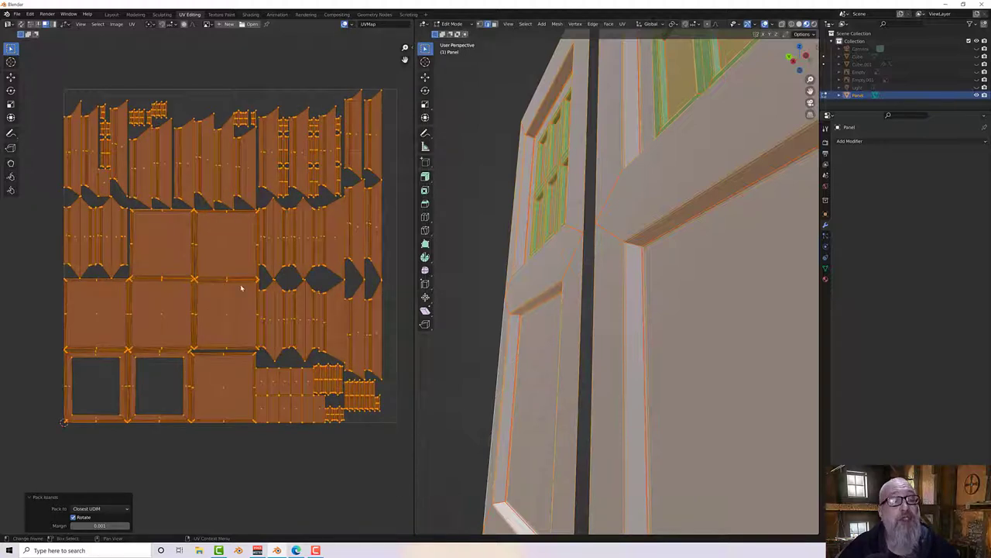
scroll(241, 286, "down", 1)
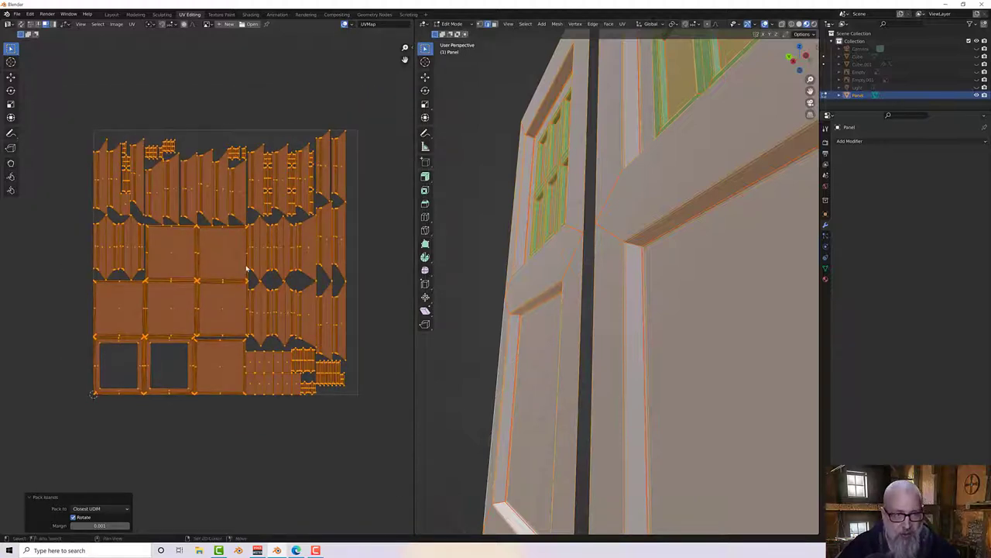
middle_click_drag(247, 264, 240, 296)
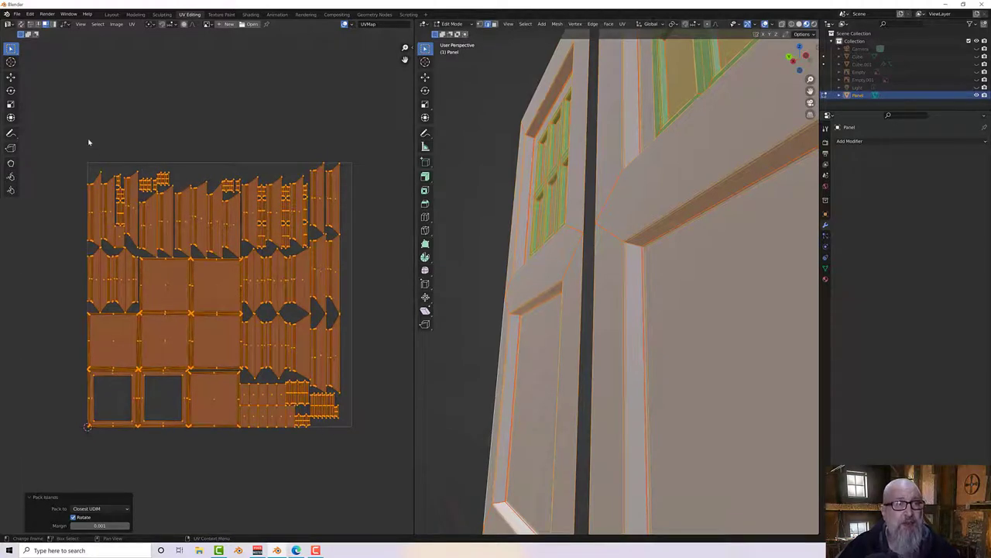
left_click(67, 127)
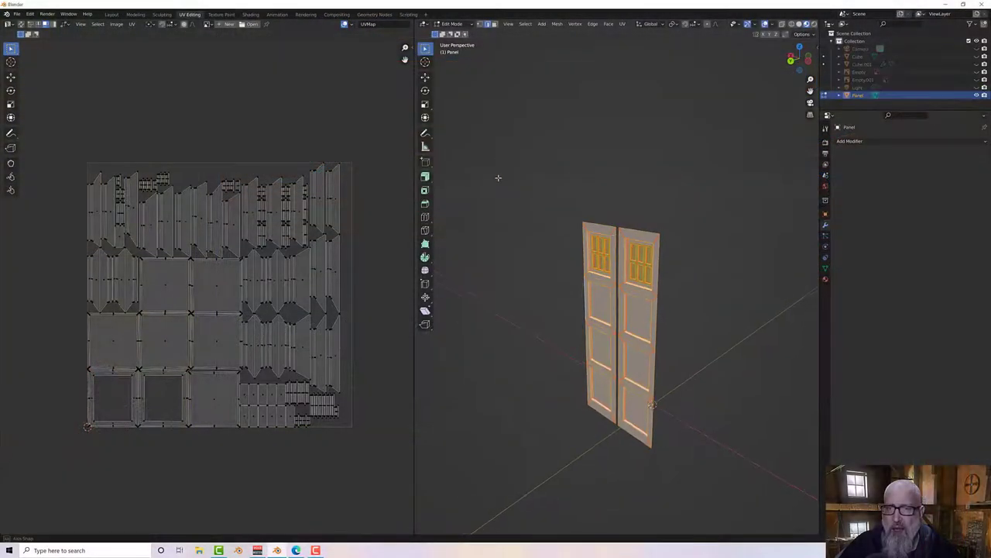
Step: Reveal any hidden door geometry, return to Object Mode, and unhide all the hidden objects around the doors
middle_click_drag(553, 192, 445, 78)
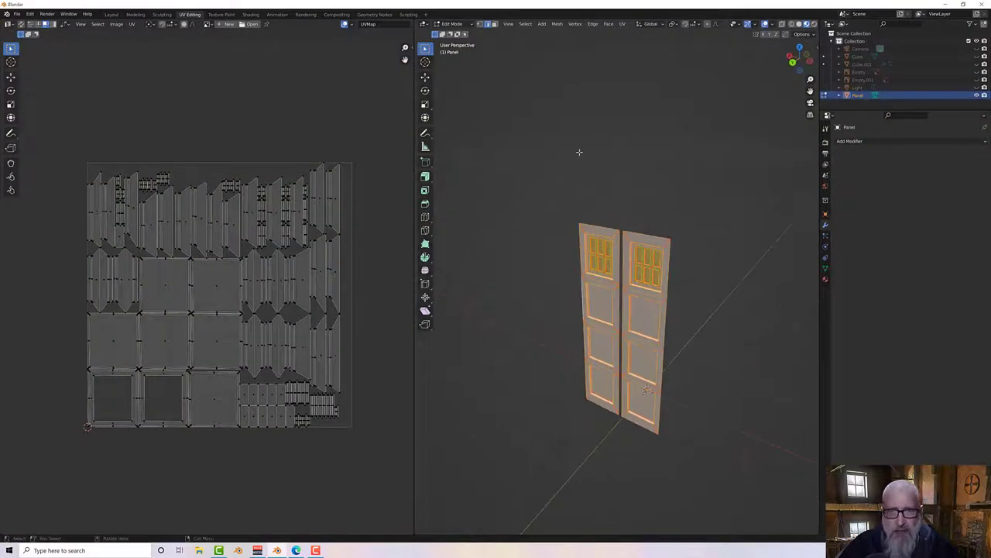
middle_click_drag(579, 151, 573, 148)
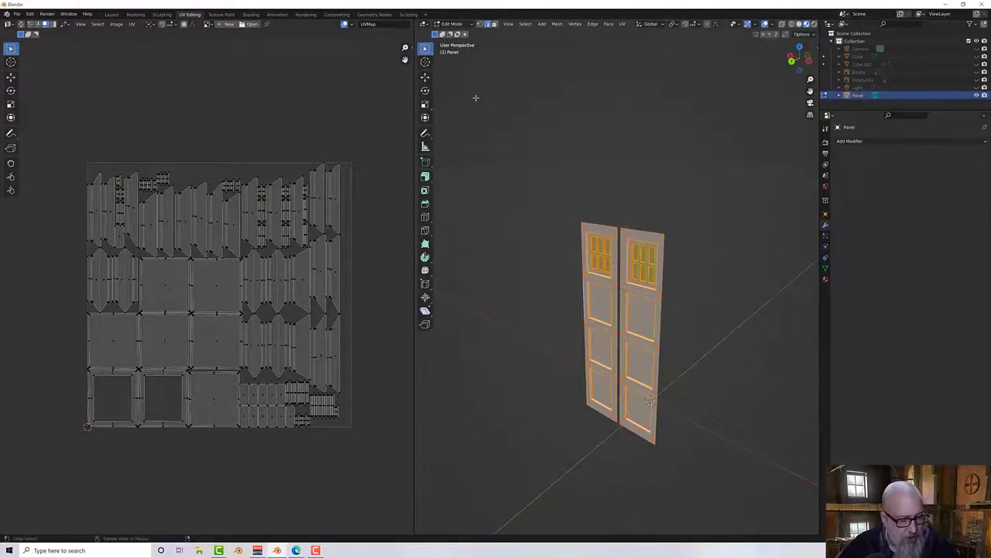
key("alt+h")
middle_click_drag(542, 158, 651, 224)
key("Tab")
key("alt+h")
Step: Add a Mirror modifier to the door panels and enable its Y axis in addition to X
left_click(849, 141)
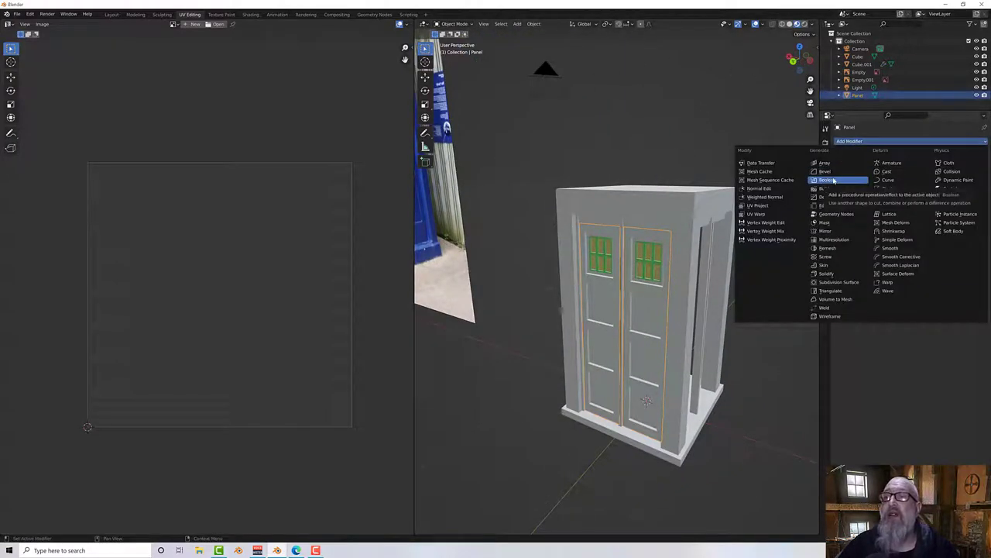
left_click(826, 231)
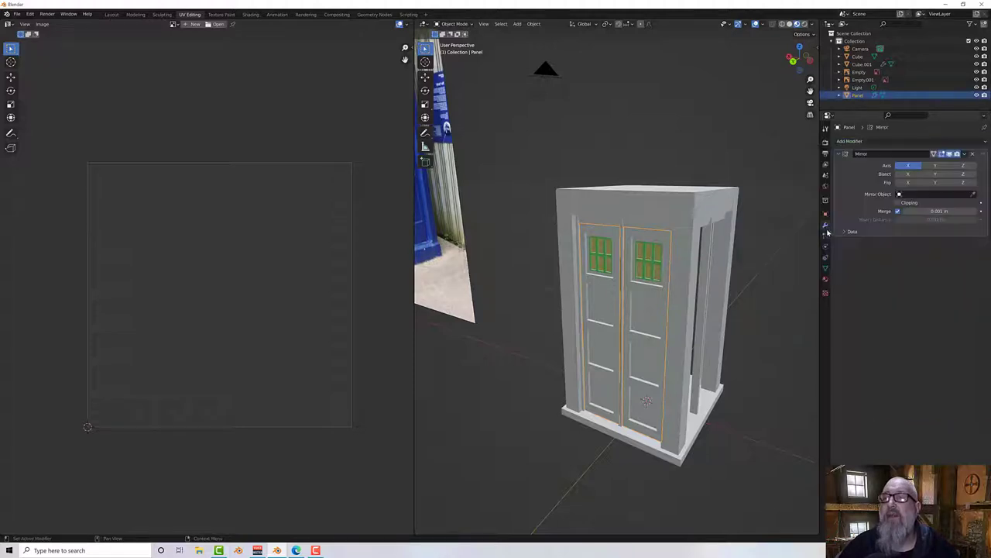
left_click(937, 166)
middle_click_drag(797, 229, 487, 244)
Step: Duplicate the Mirror modifier on the doors and remove the original one
left_click(965, 153)
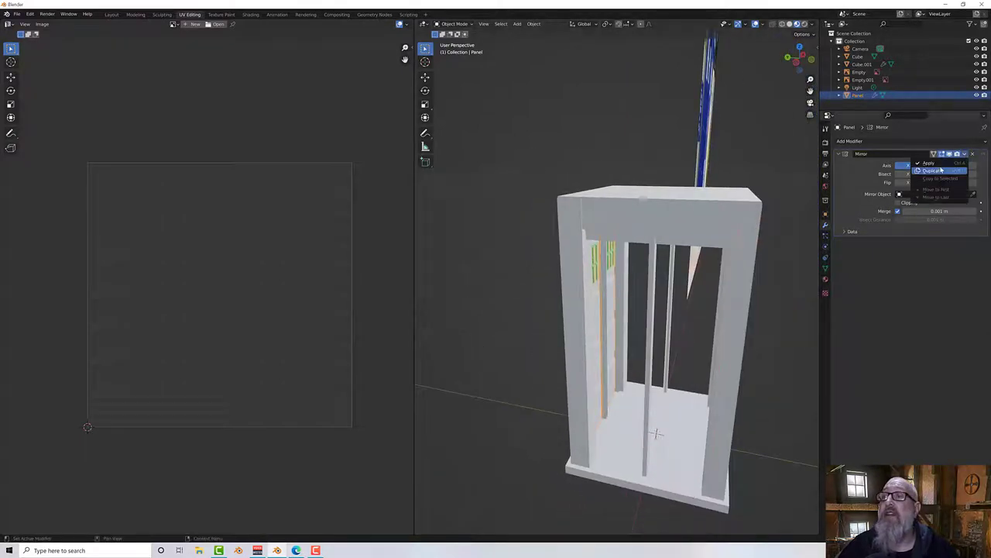
left_click(942, 171)
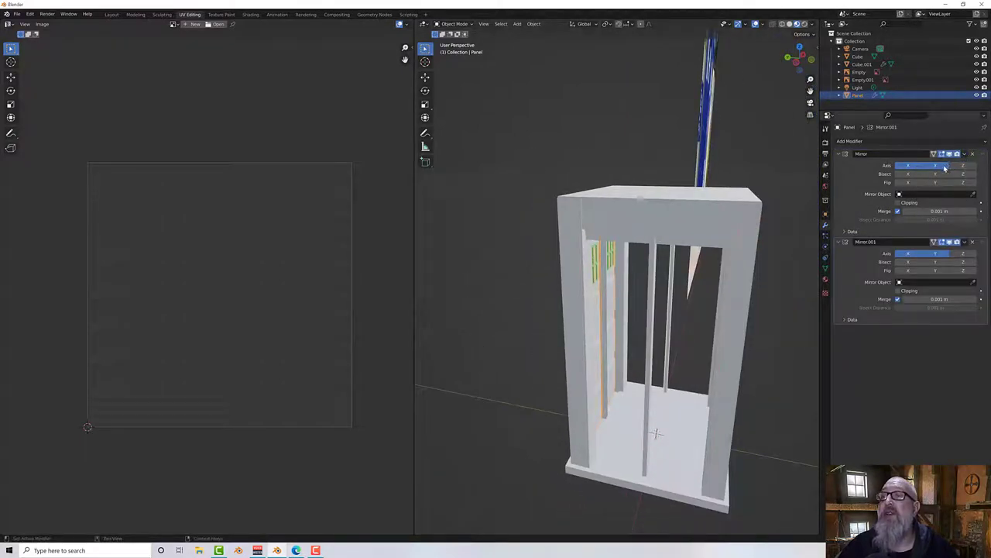
left_click(973, 154)
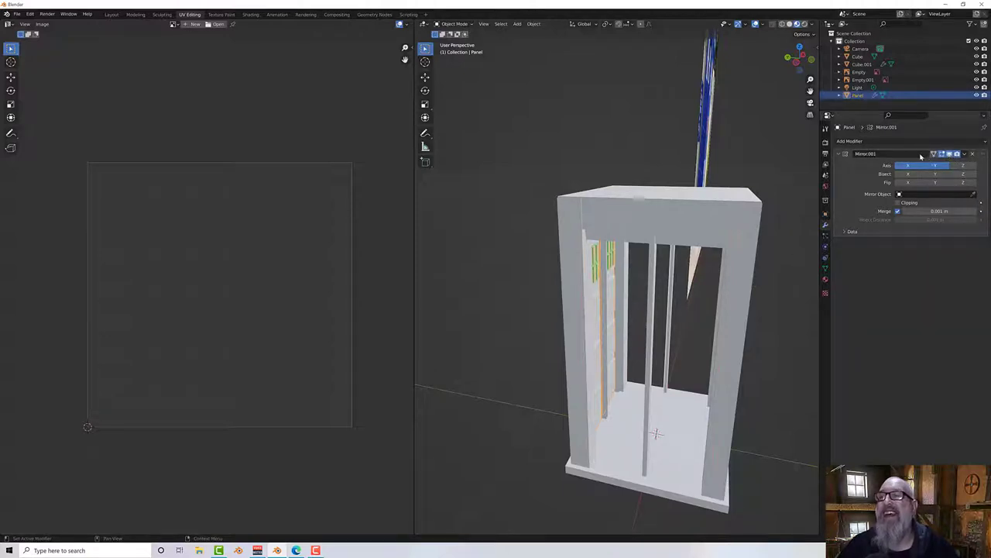
Step: Apply the Mirror modifier to the door panels and leave the doors selected
middle_click_drag(739, 209, 691, 197)
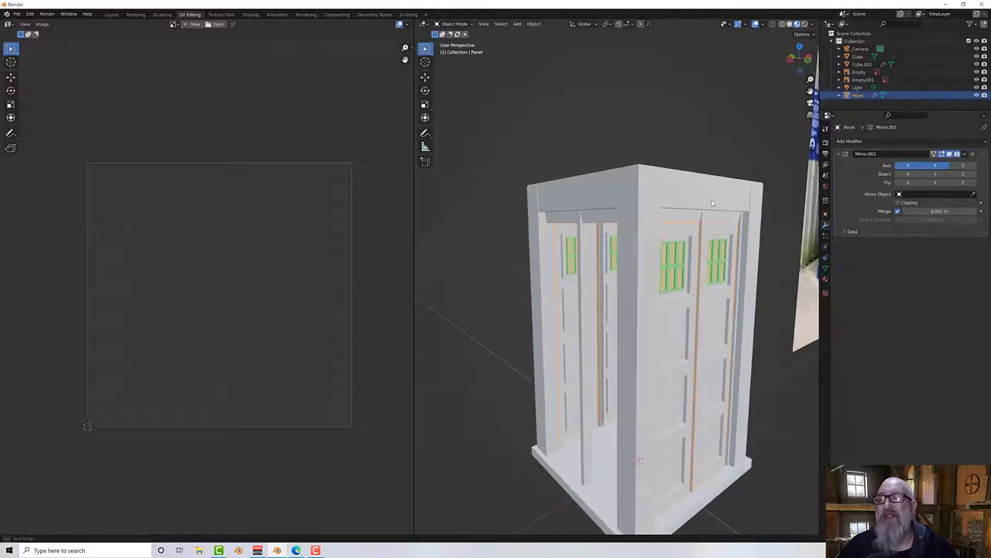
left_click(963, 155)
left_click(951, 166)
middle_click_drag(651, 252, 674, 261)
left_click(710, 245)
left_click(674, 261)
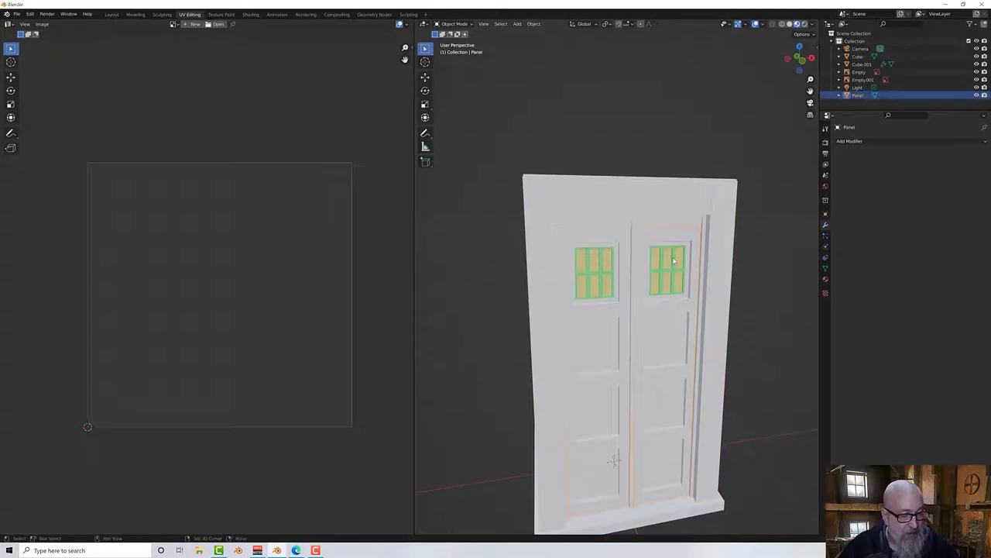
key("shift+d")
right_click(667, 232)
middle_click_drag(667, 232, 725, 253)
key("r")
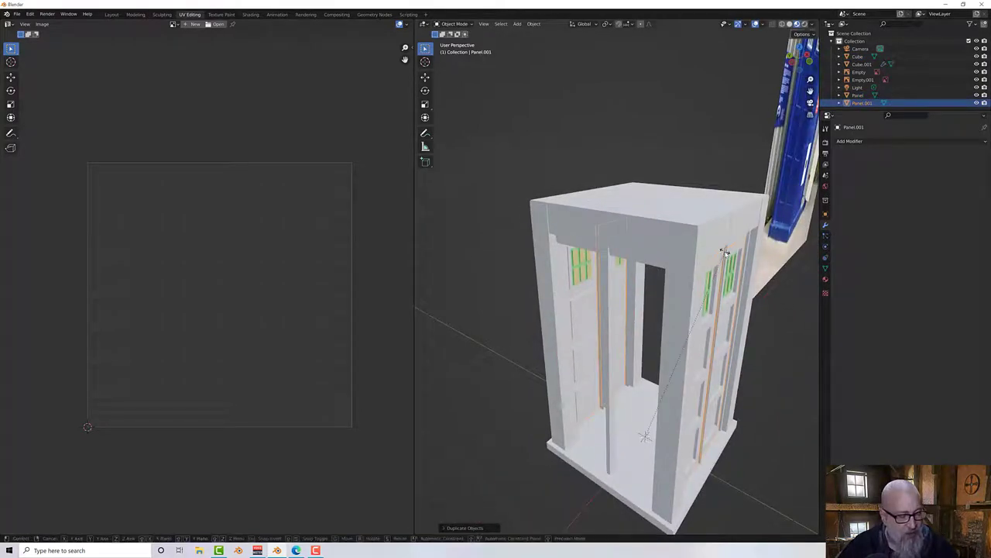
key("z")
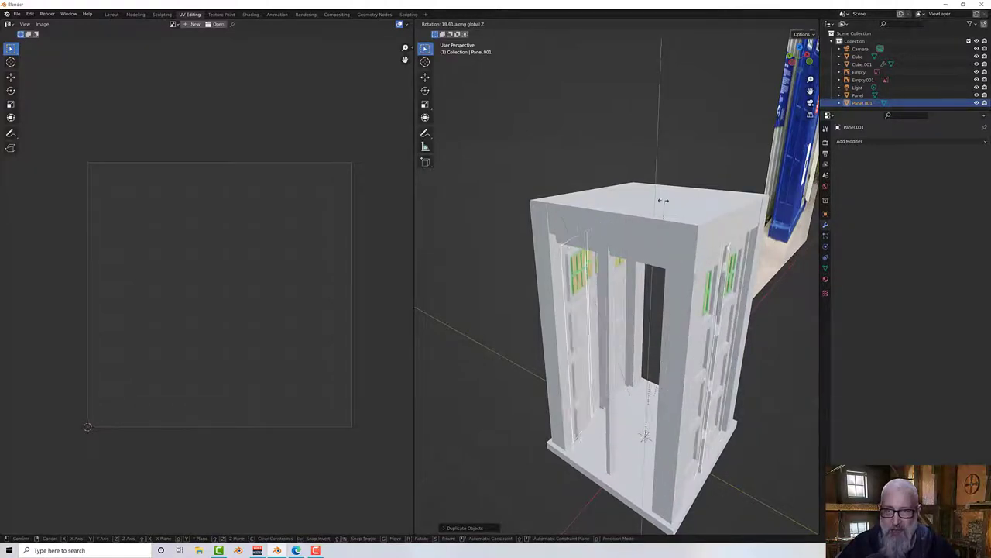
left_click(373, 240)
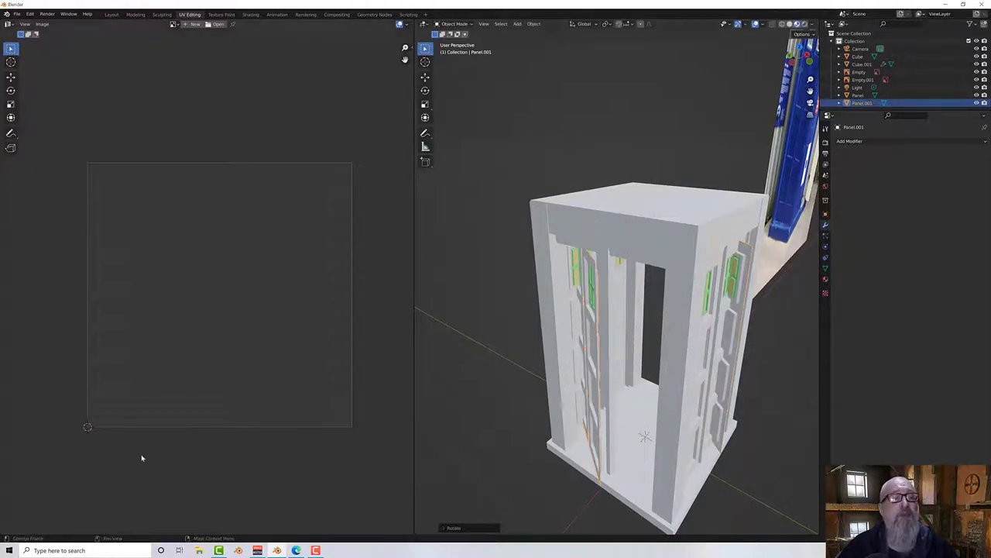
key("alt+a")
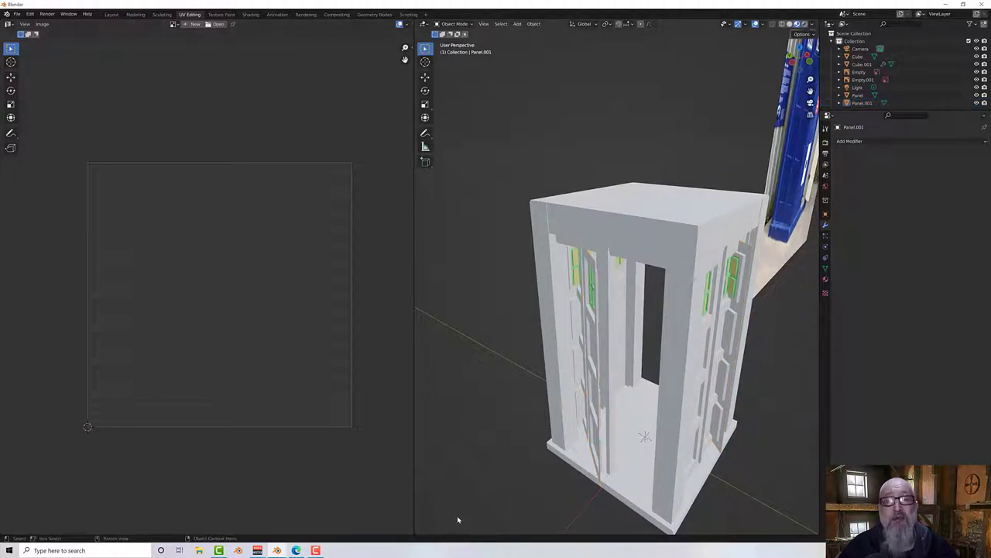
key("ctrl+z")
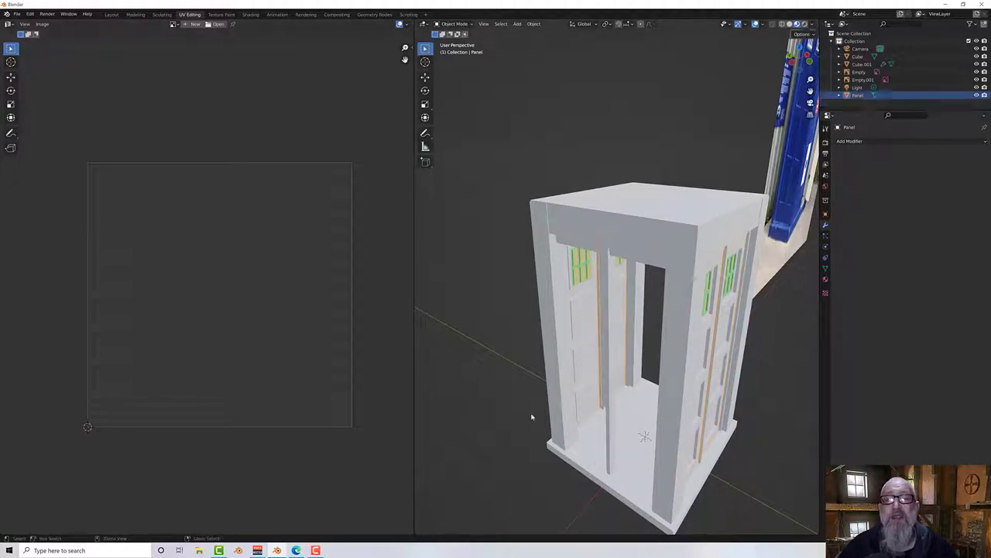
key("ctrl+z")
Step: Duplicate the two opposite pairs of doors in place and rotate the copy 90° around the global Z axis
middle_click_drag(531, 417, 522, 398)
left_click(677, 317)
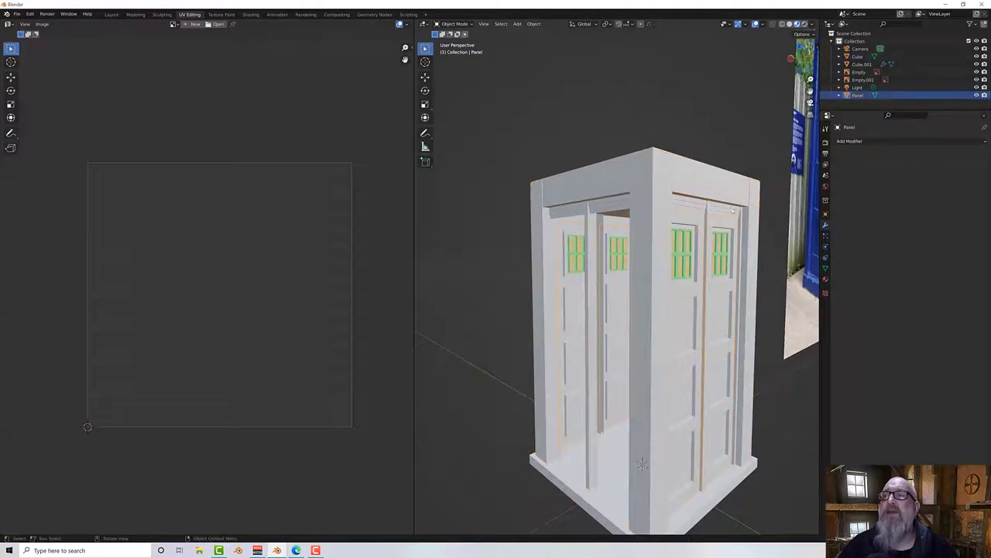
middle_click_drag(733, 210, 624, 290)
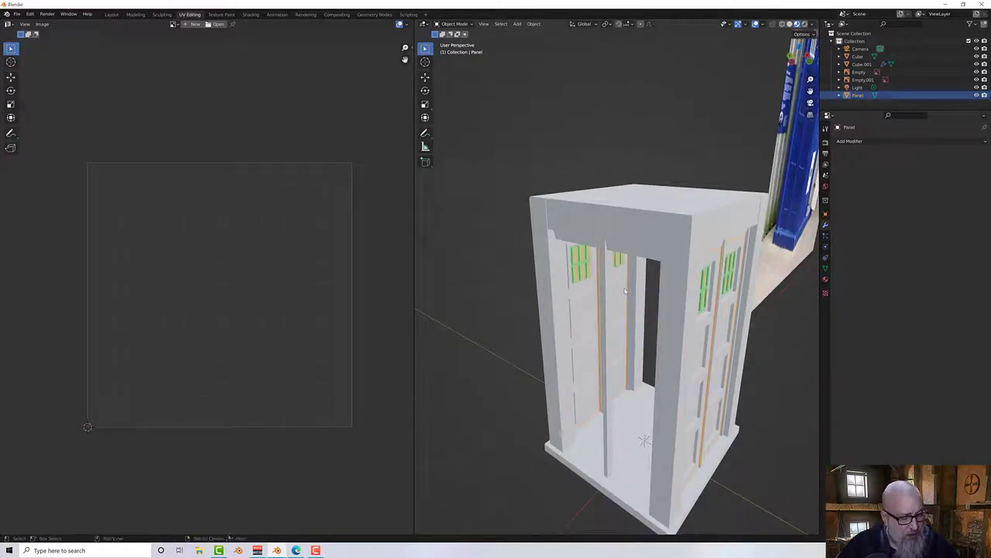
key("shift+d")
right_click(649, 293)
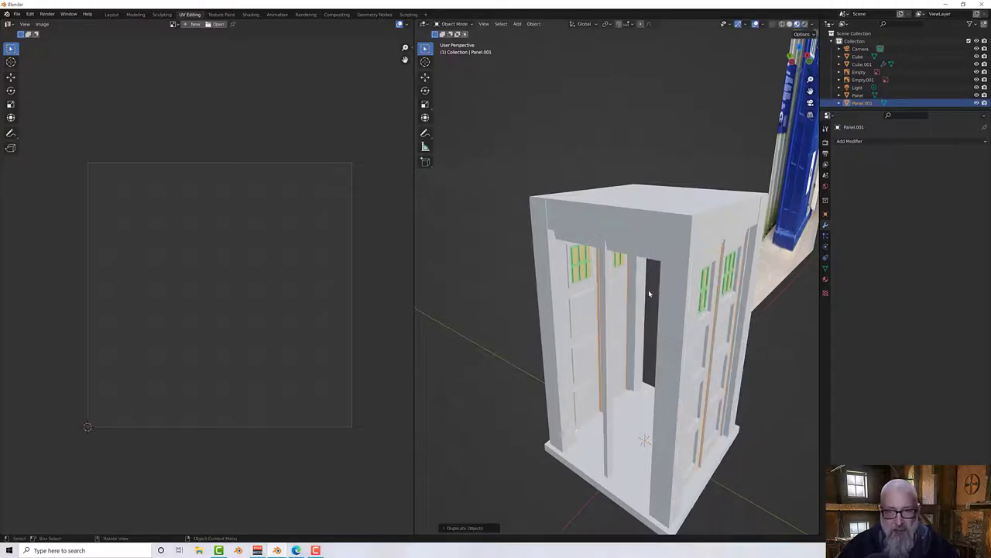
key("r")
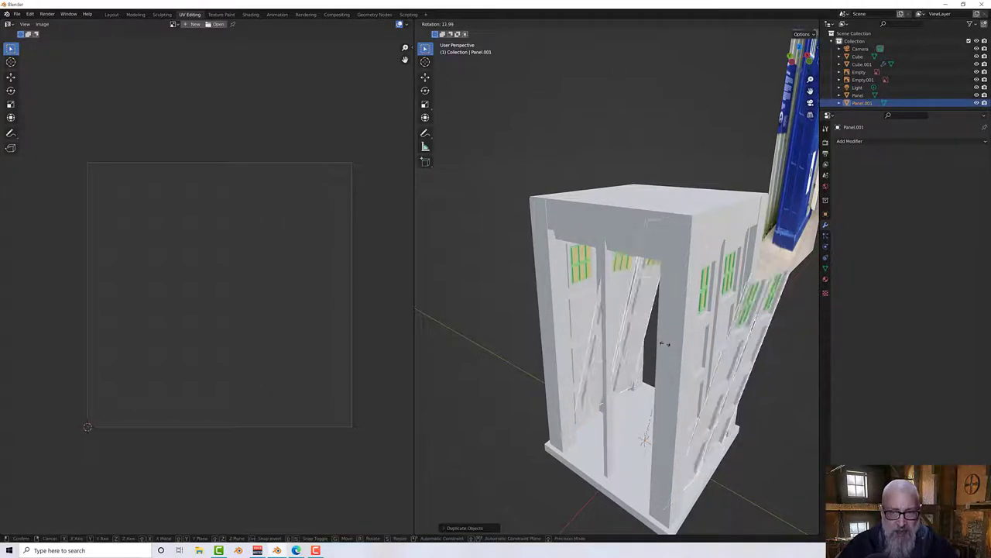
key("z")
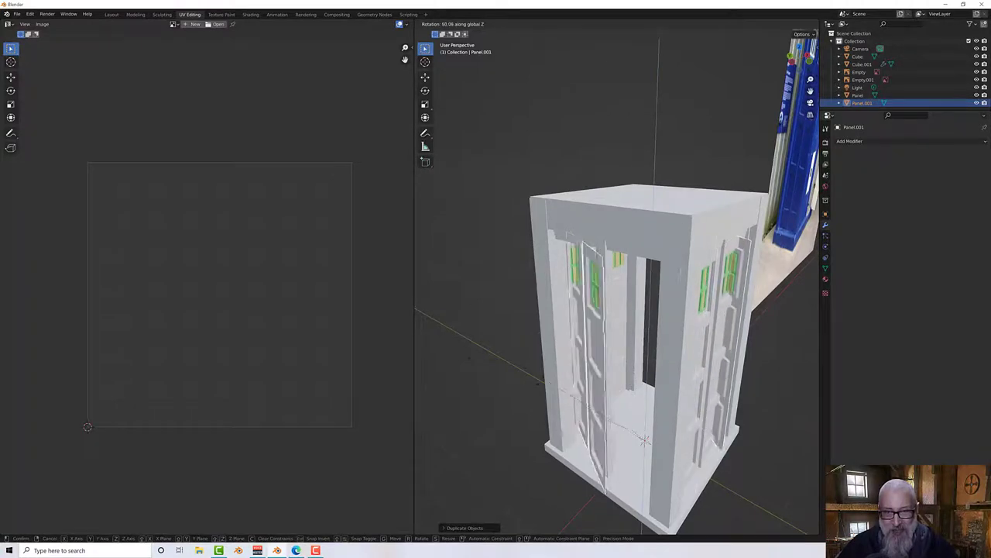
left_click(460, 430)
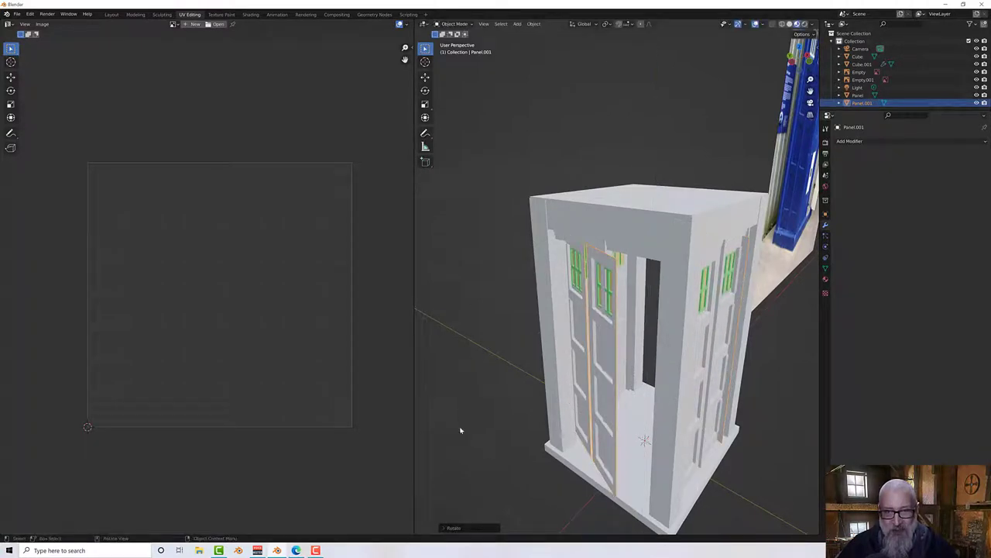
left_click(464, 529)
double_click(497, 499)
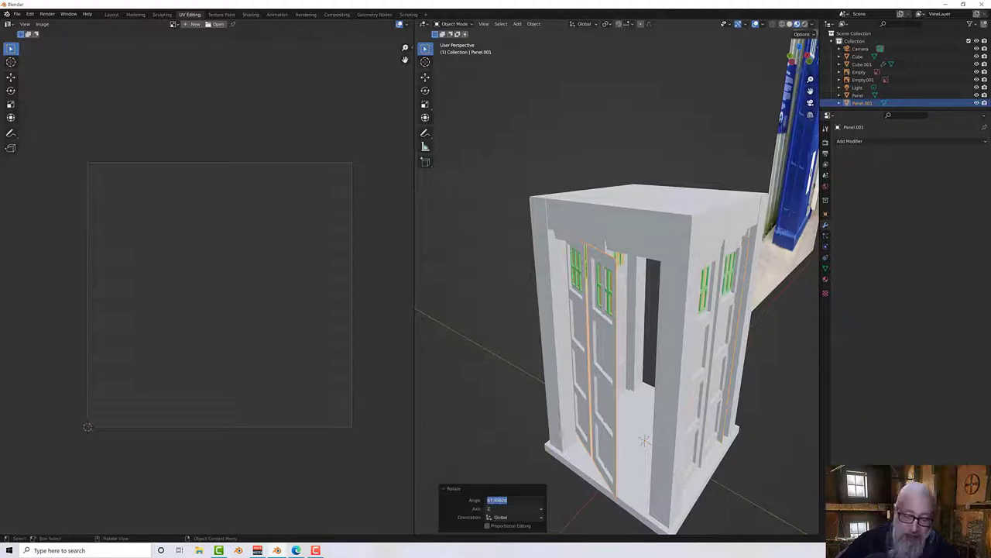
type("90")
key("Return")
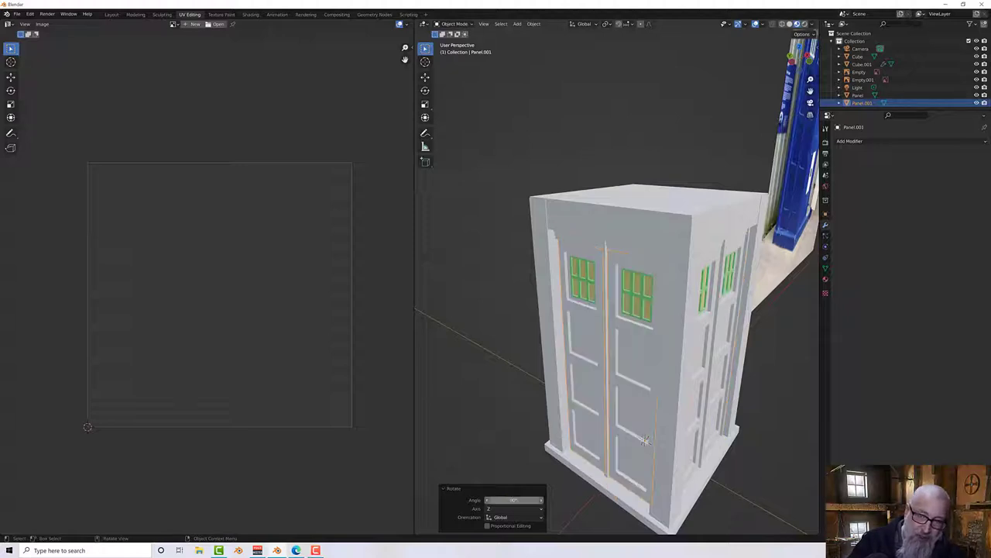
Step: Clear the object selection and turn on the wireframe overlay in the 3D viewport
middle_click_drag(526, 413, 708, 369)
left_click(712, 245)
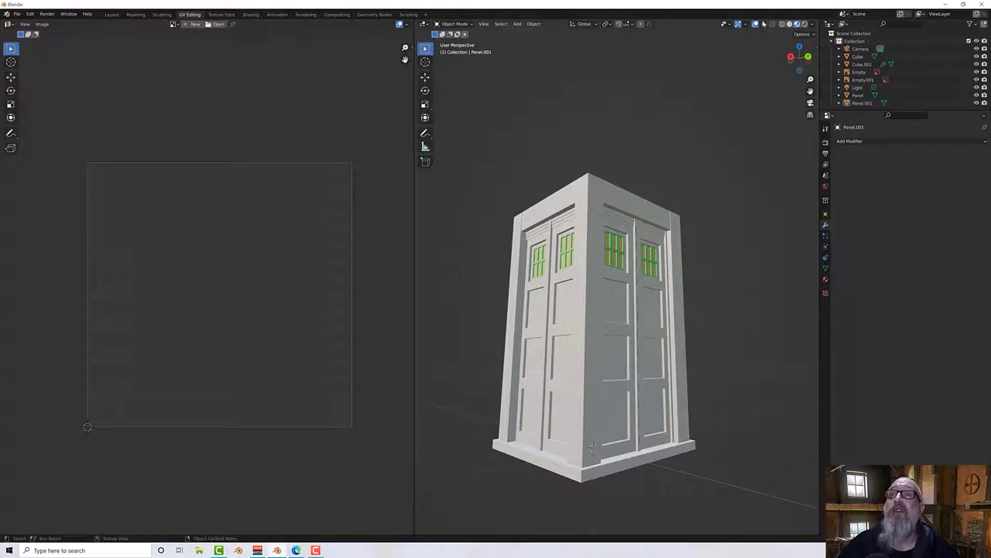
left_click(764, 24)
left_click(715, 163)
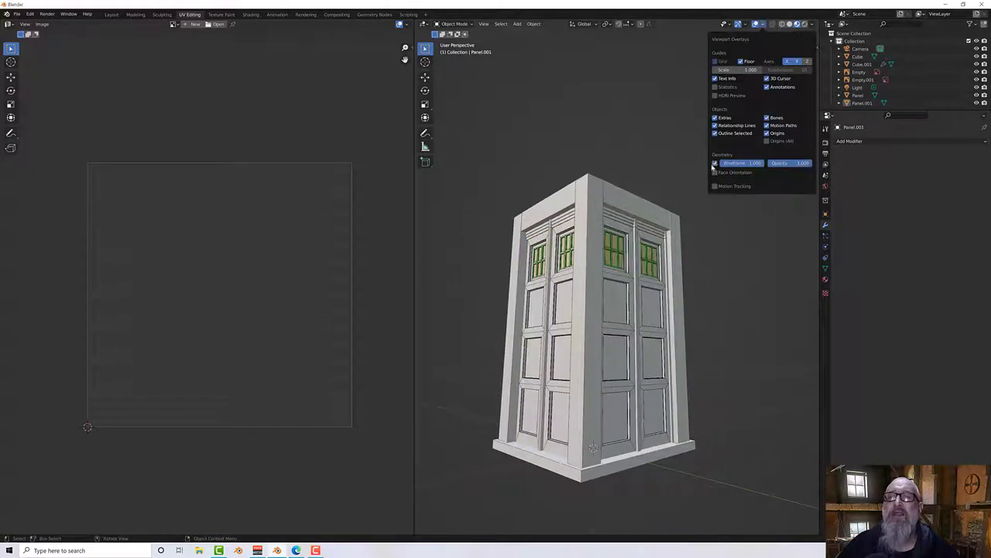
Step: Select the box frame that surrounds the doors
middle_click_drag(693, 310, 689, 228)
scroll(700, 235, "up", 2)
left_click(646, 171)
scroll(646, 171, "down", 2)
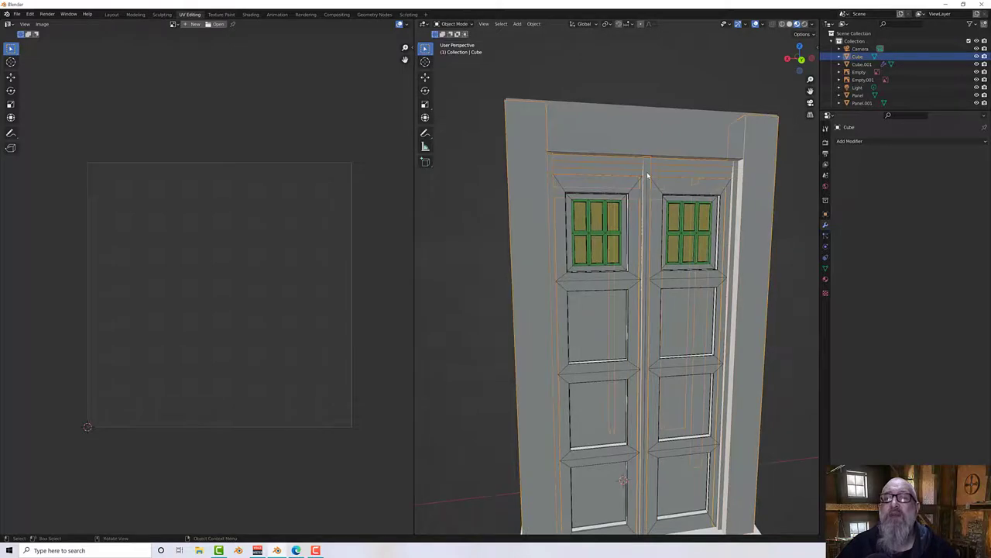
Step: Isolate the box frame in the viewport by hiding all the unselected objects
middle_click_drag(646, 171, 572, 183)
left_click(540, 200)
left_click(551, 181)
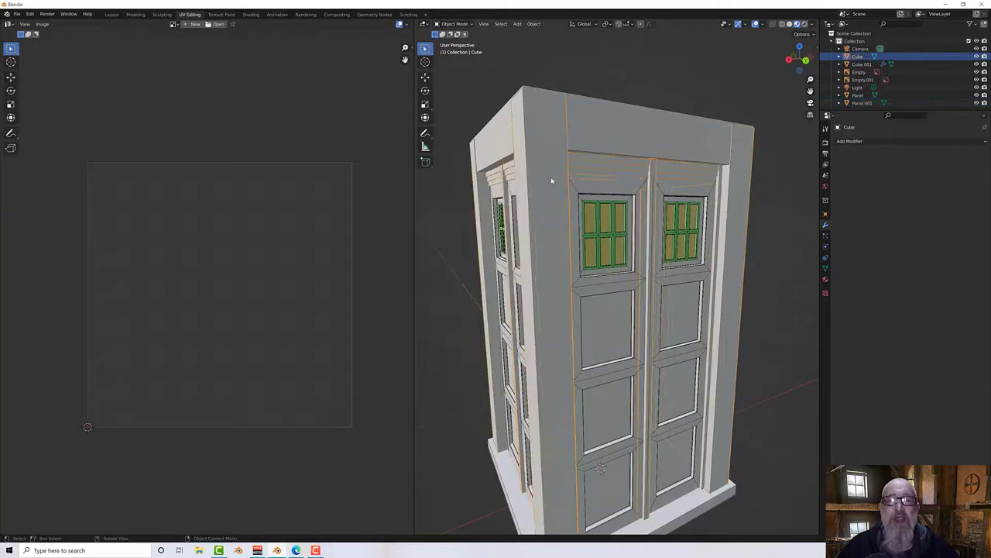
key("shift+h")
middle_click_drag(550, 177, 542, 201)
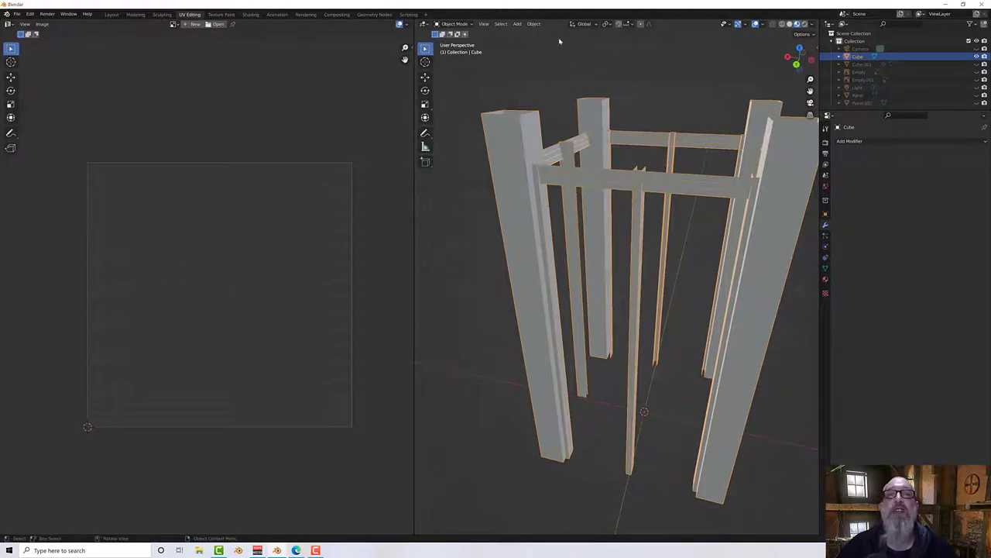
Step: Enter Edit Mode on the frame, clear the mesh selection and switch to face selection
left_click(446, 25)
left_click(457, 40)
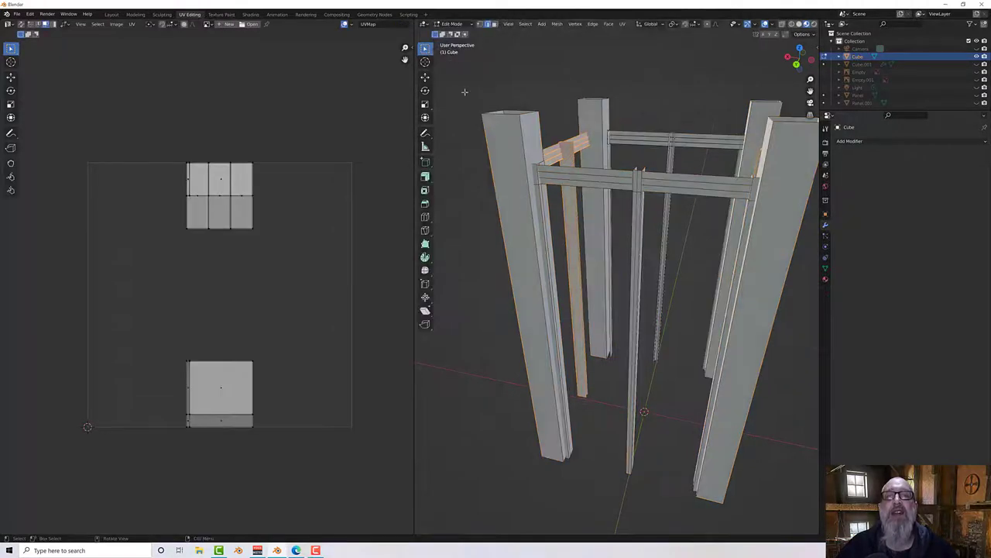
key("alt+a")
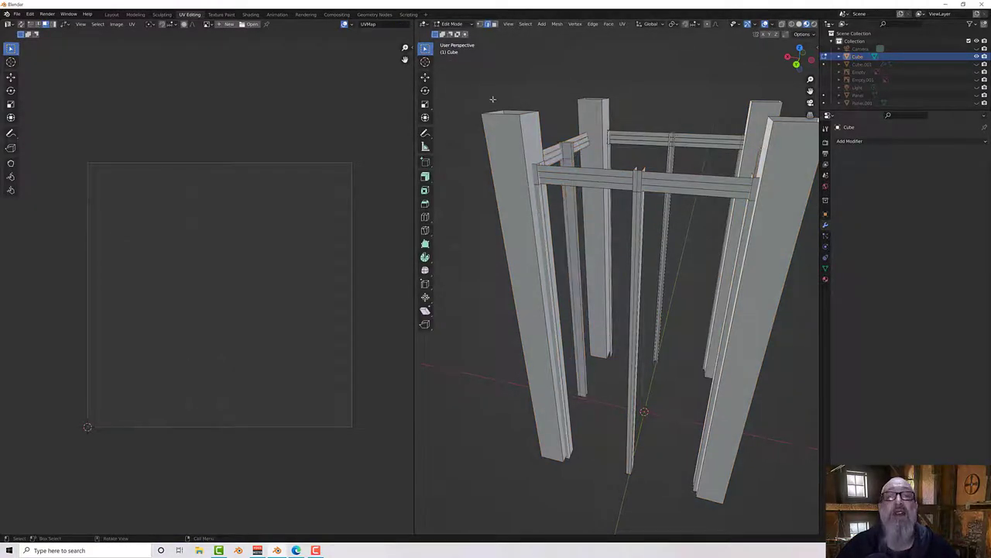
left_click(495, 25)
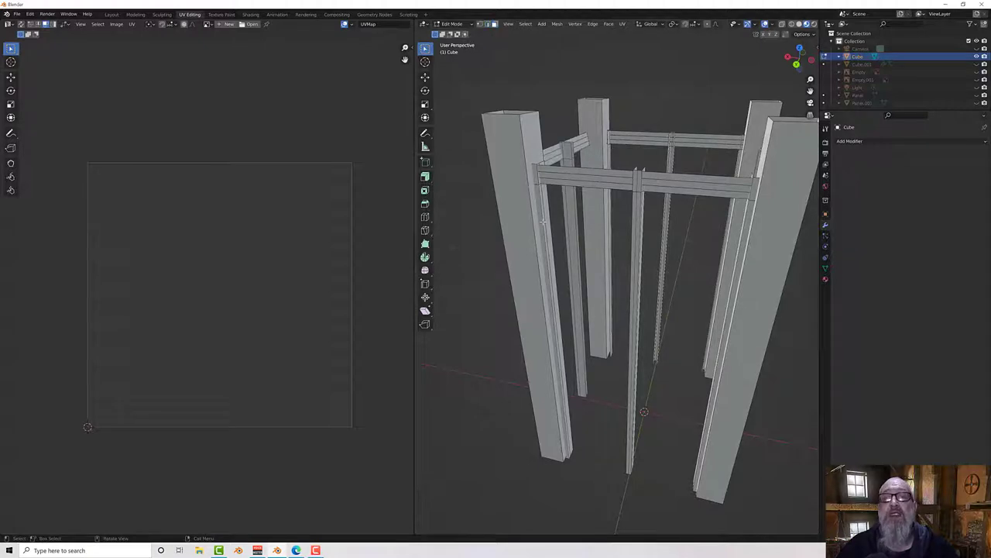
Step: Select the linked geometry of the narrow inner strips lining the posts on one side of the frame
left_click(542, 222)
middle_click_drag(542, 222, 623, 284)
left_click(740, 247, "shift")
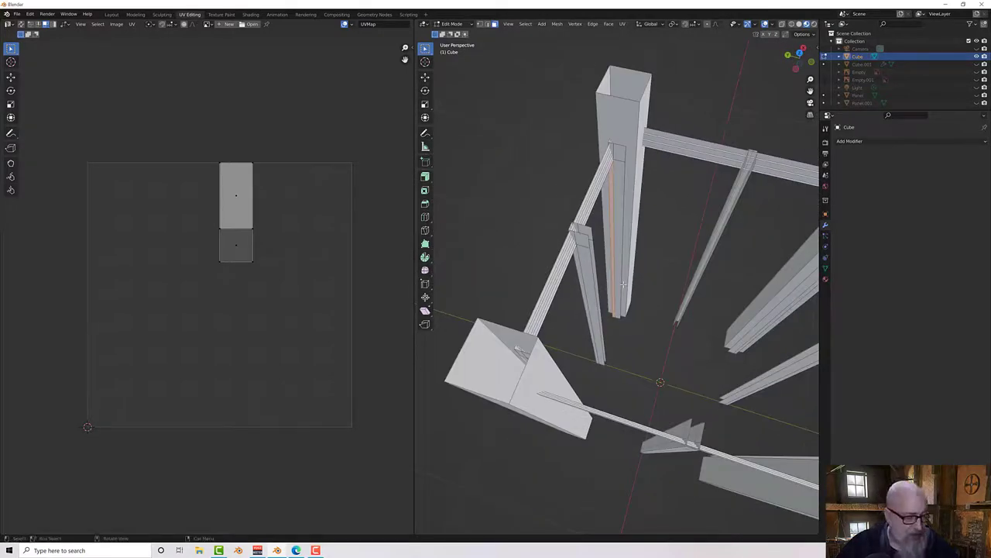
key("ctrl+l")
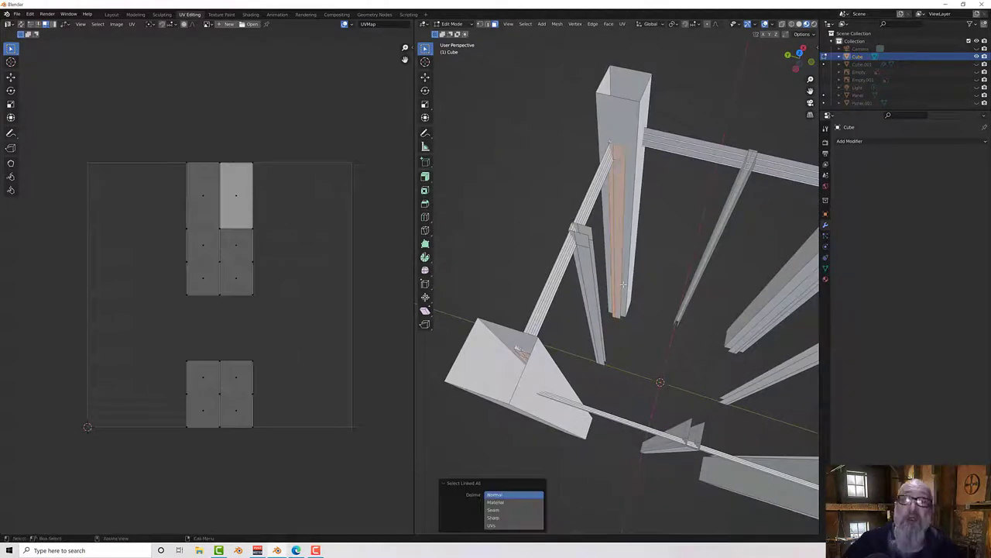
middle_click_drag(676, 266, 765, 292)
scroll(682, 253, "down", 3)
scroll(578, 237, "up", 4)
scroll(658, 261, "down", 5)
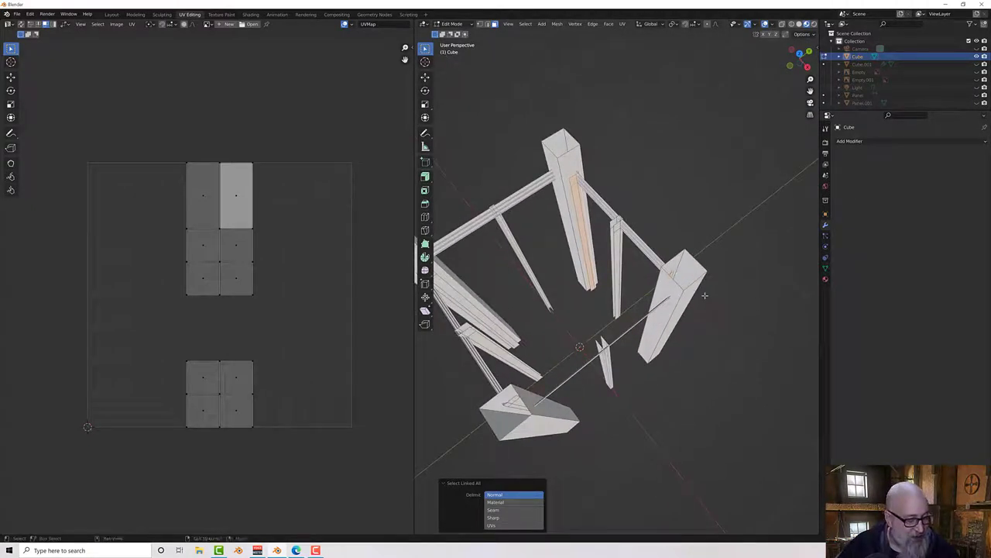
Step: Duplicate the selected strips in place and move the copy about -0.867 m along Y to the opposite side of the frame
key("g")
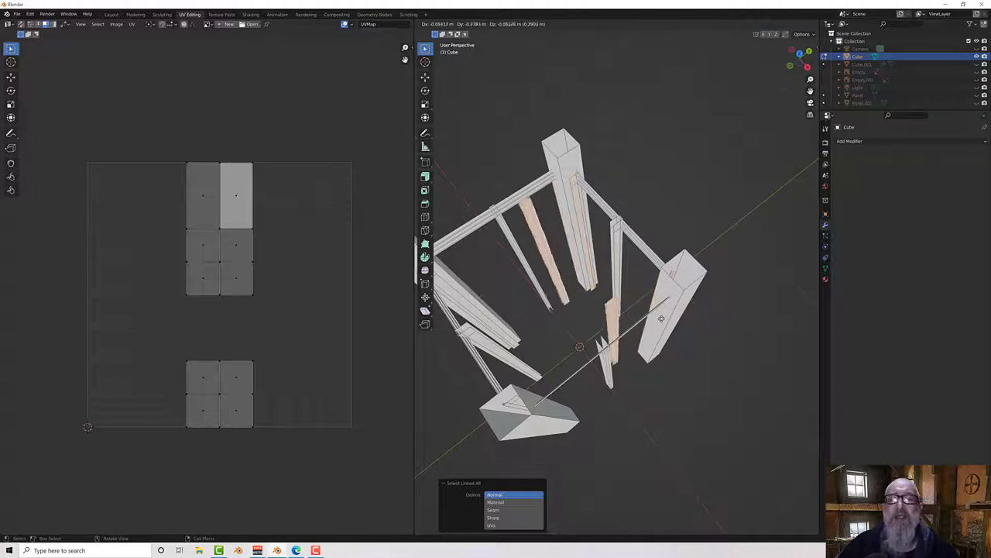
right_click(595, 378)
mouse_move(633, 350)
middle_mouse_down()
mouse_move(668, 352)
mouse_move(657, 342)
mouse_move(640, 350)
middle_mouse_up()
scroll(657, 342, "down", 3)
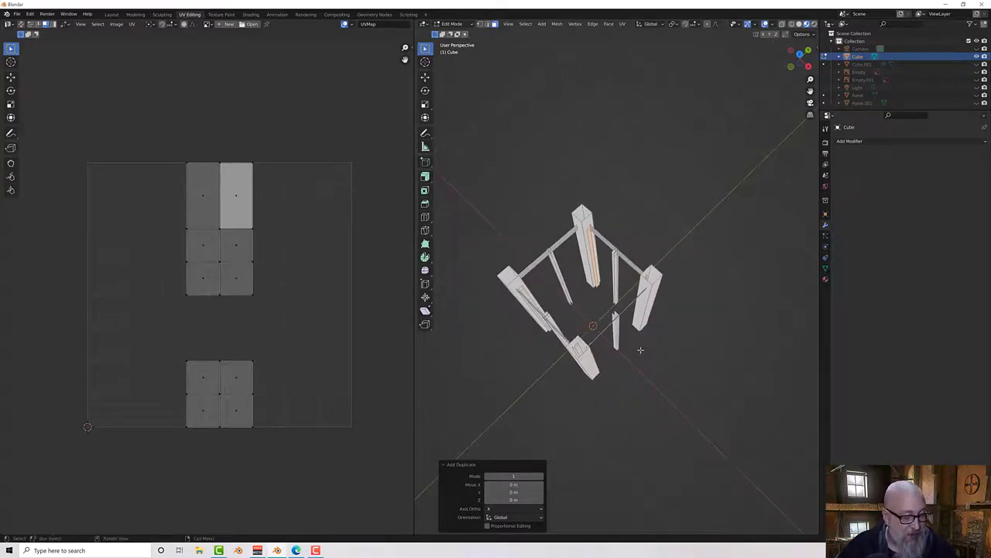
key("g")
key("y")
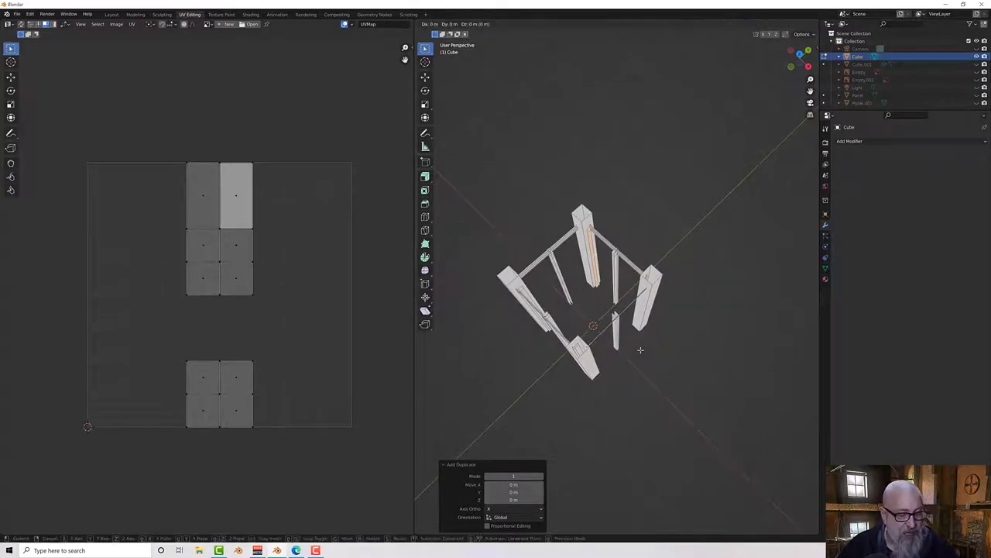
left_click(581, 404)
middle_click_drag(581, 404, 656, 325)
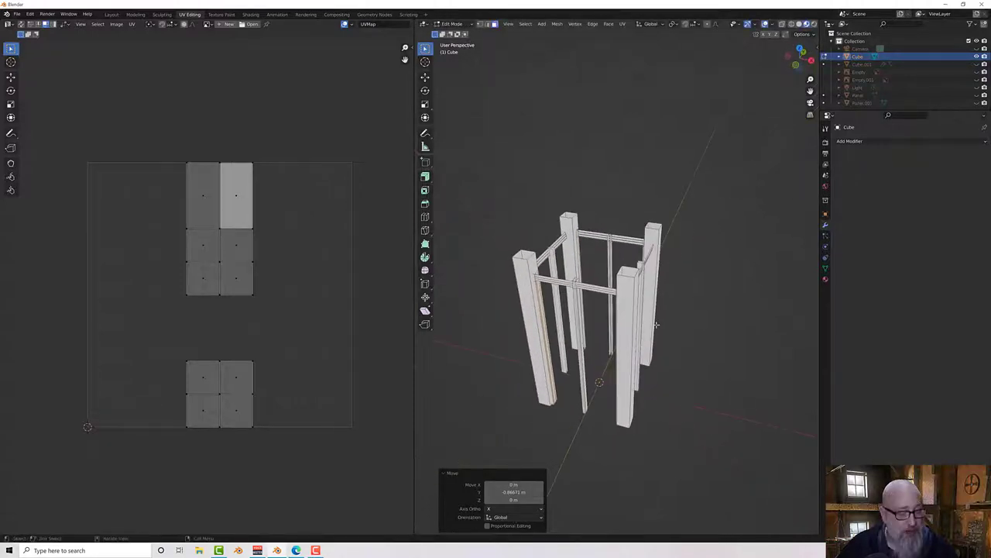
Step: Rotate the duplicated strips around the global Z axis, trying 90° and settling on 180°
key("r")
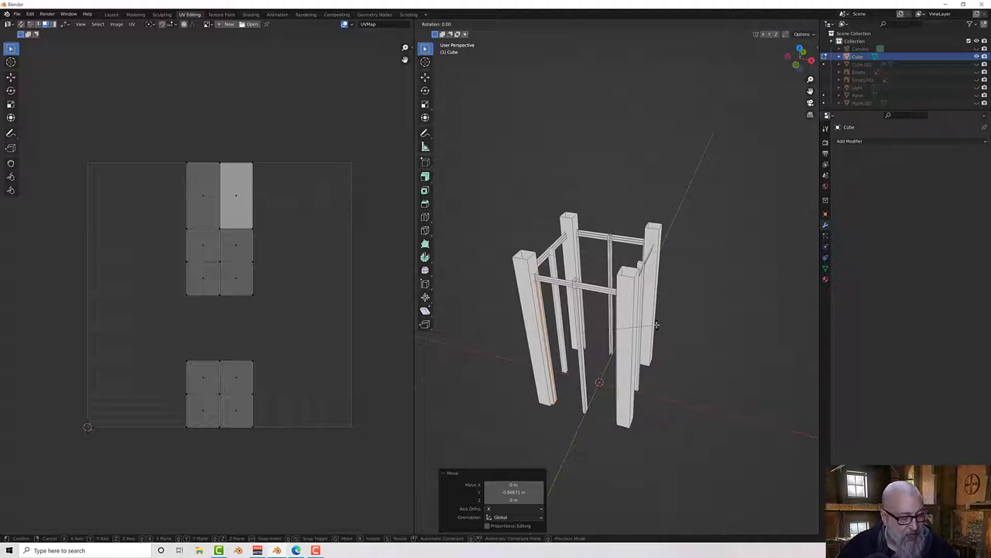
key("z")
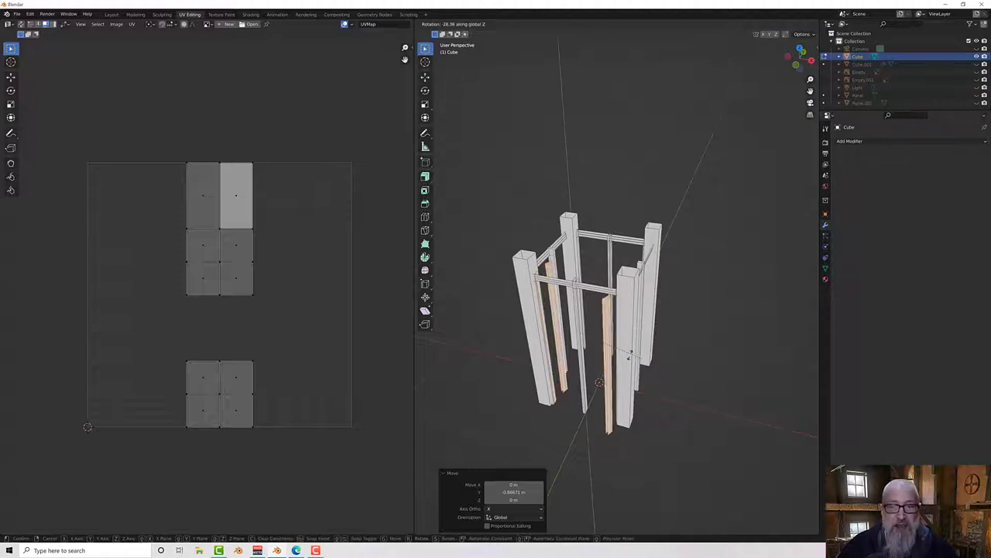
key("Return")
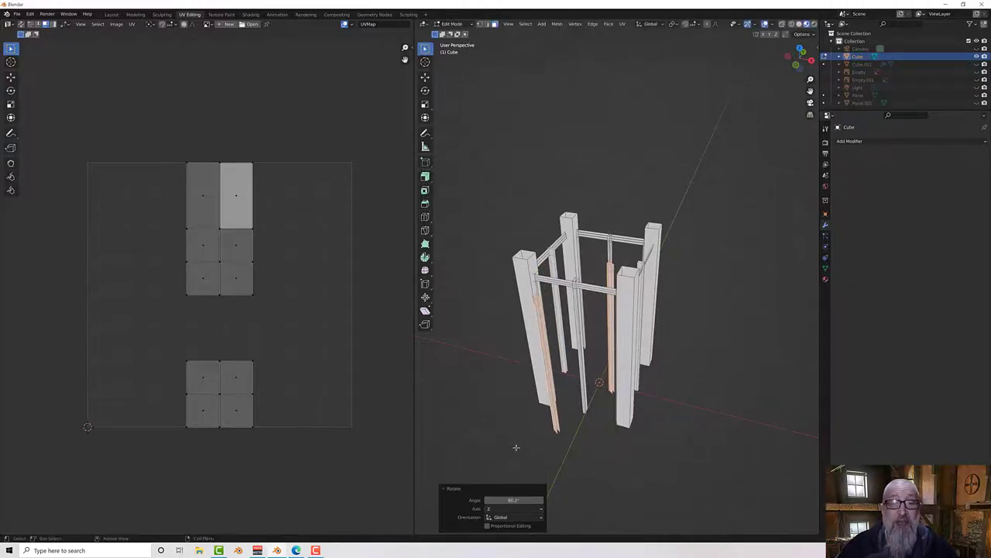
left_click(514, 500)
key("Return")
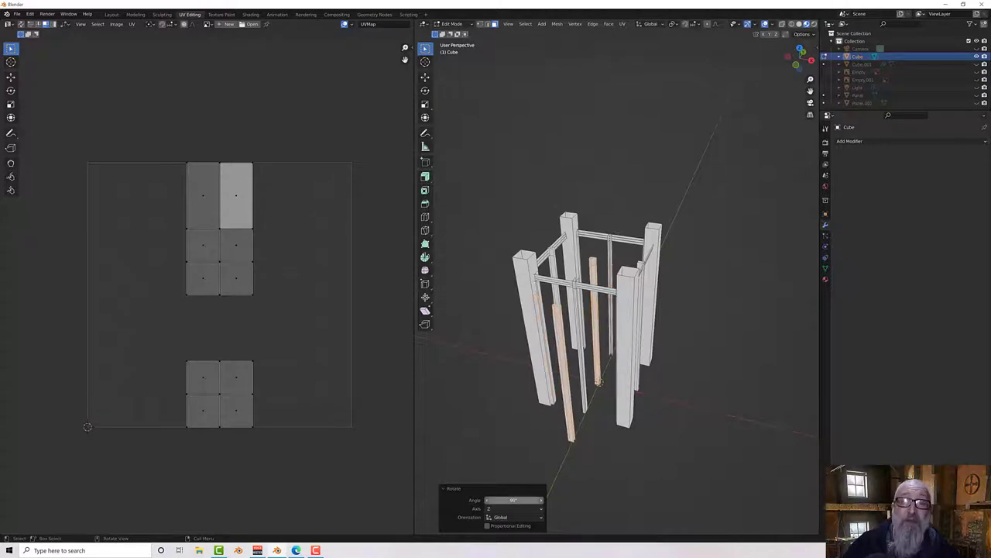
left_click(513, 500)
type("180")
key("Return")
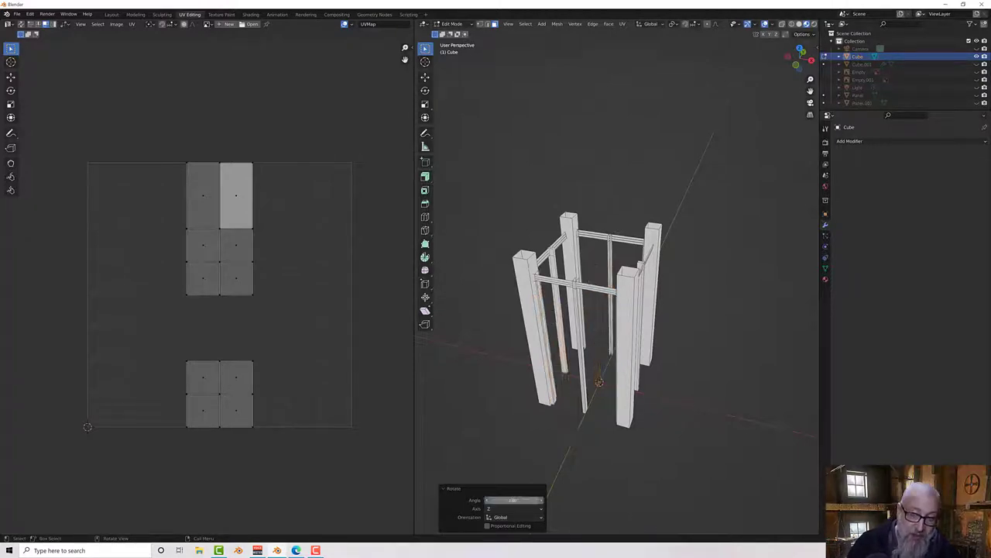
Step: Check the fit of the copied strips against the posts and undo their rotation and move
middle_click_drag(571, 359, 552, 216)
scroll(518, 259, "up", 4)
scroll(552, 217, "up", 4)
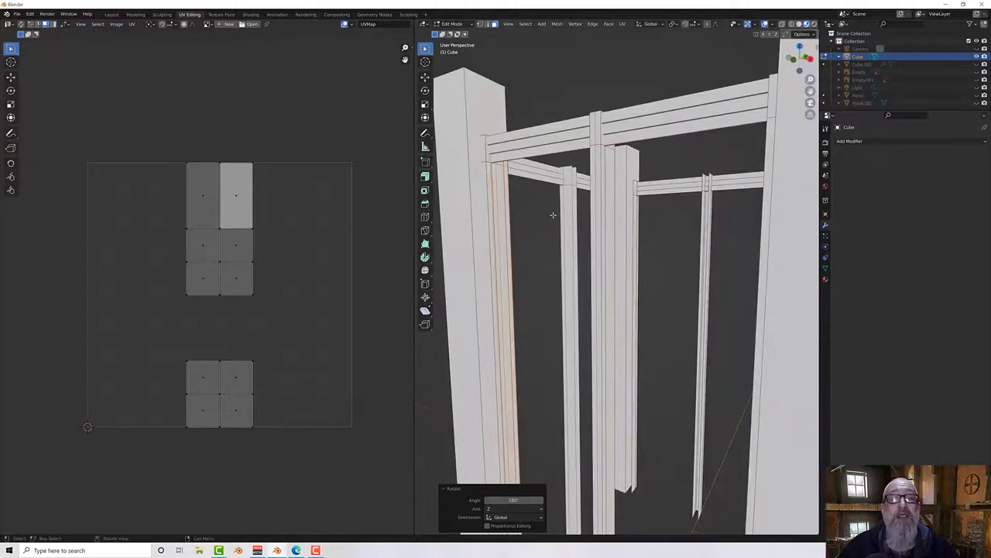
scroll(557, 204, "up", 6)
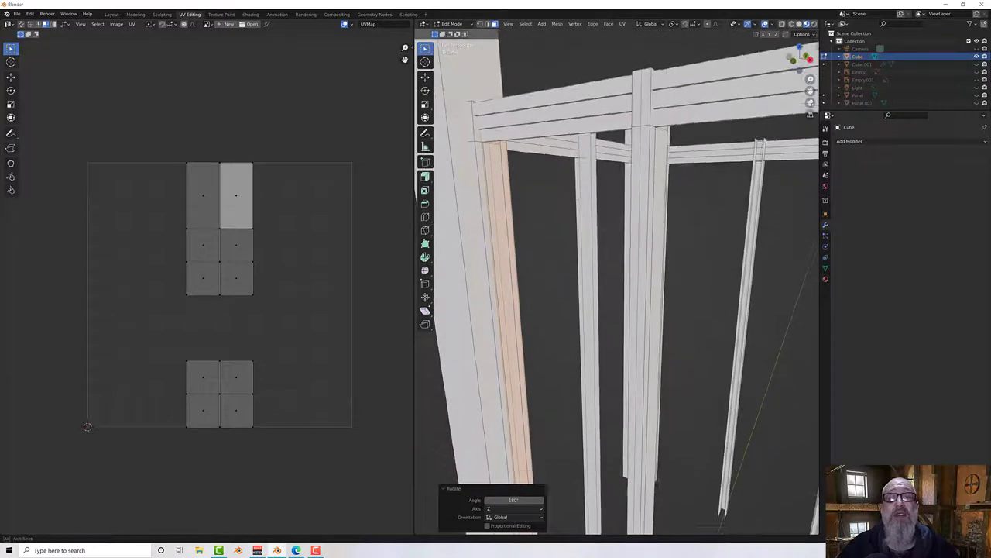
scroll(572, 203, "down", 5)
middle_click_drag(573, 204, 663, 209)
key("ctrl+z")
key("ctrl+z")
Step: Select the linked inner strips lining the posts on two opposite sides of the frame
left_click(679, 221)
scroll(642, 200, "down", 5)
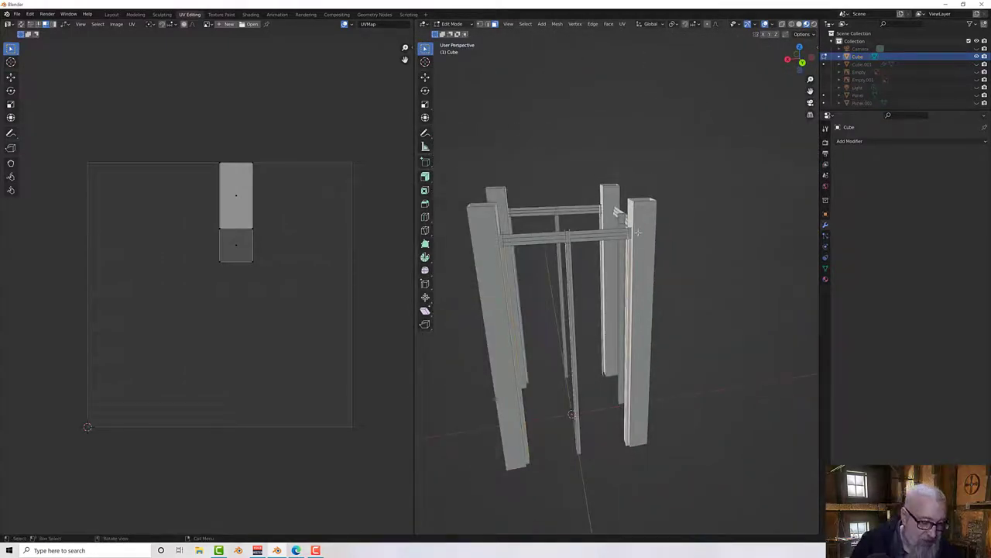
key("ctrl+l")
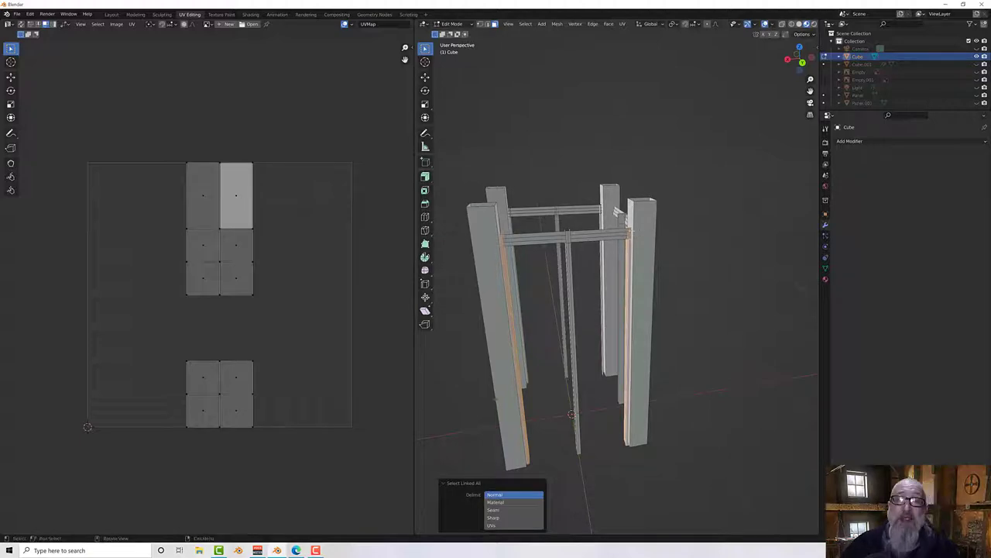
middle_click_drag(496, 399, 736, 250)
scroll(577, 267, "up", 1)
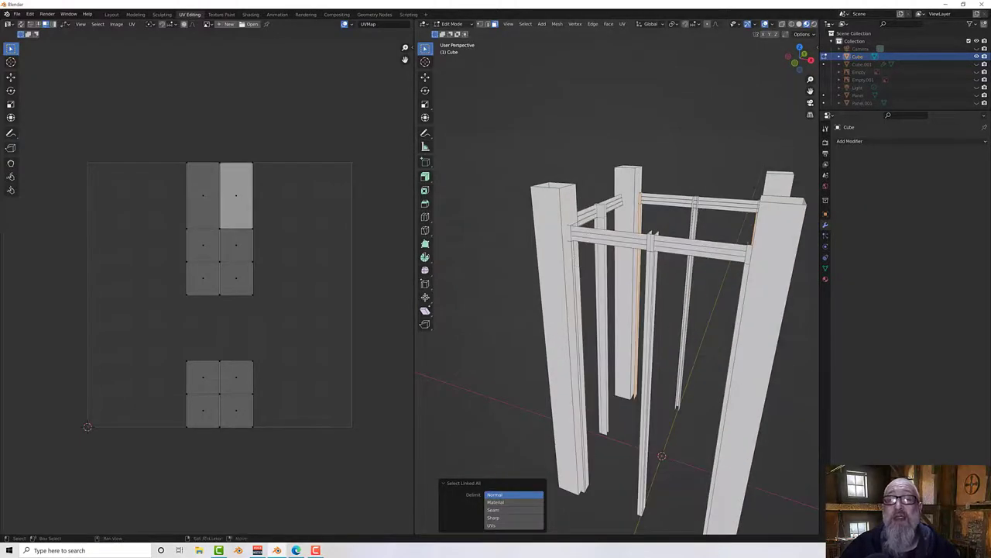
middle_click_drag(585, 267, 668, 275)
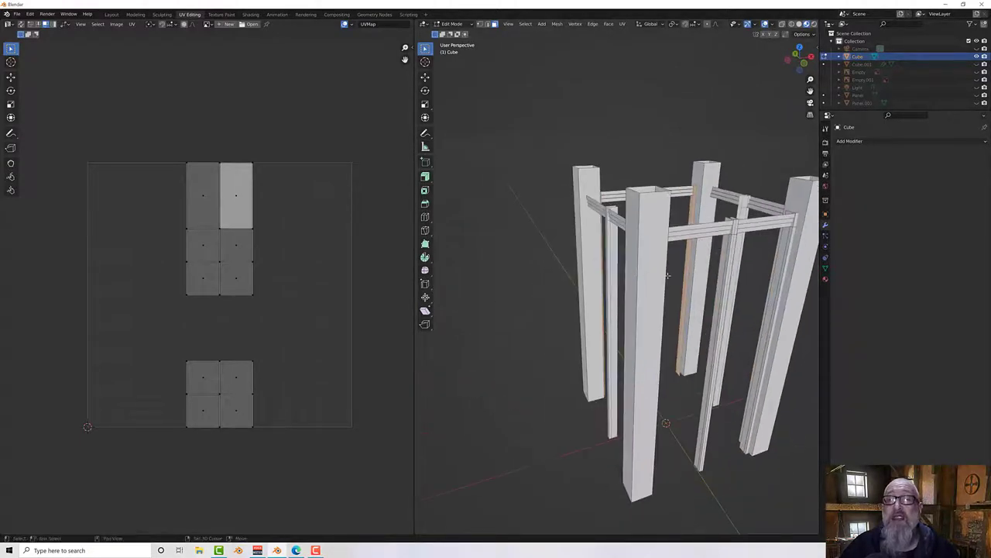
left_click(785, 263, "shift")
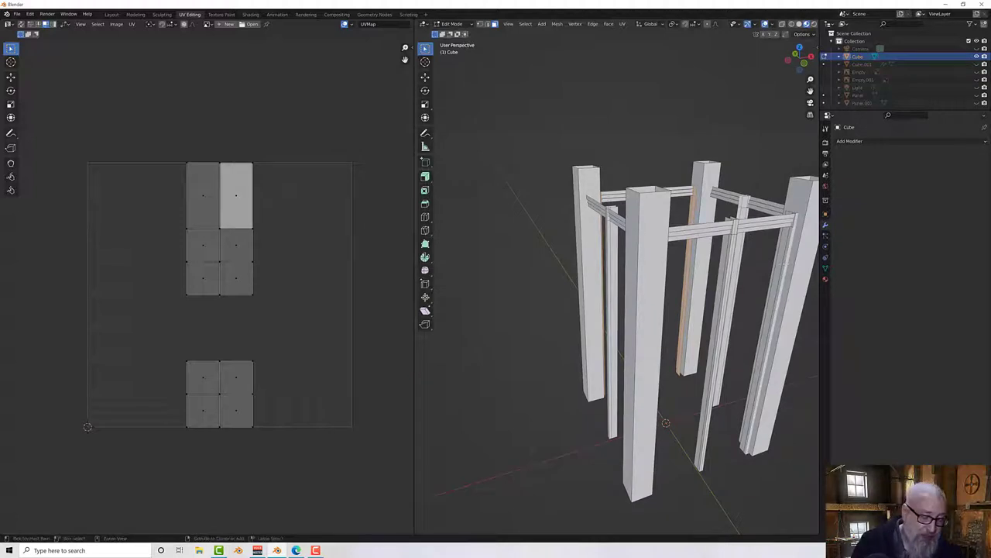
key("ctrl+l")
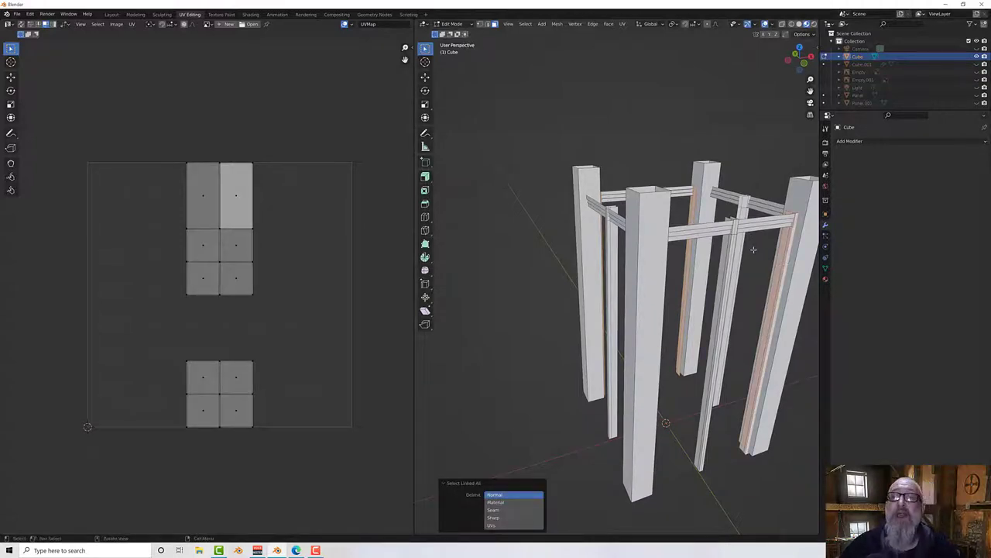
middle_click_drag(753, 249, 702, 273)
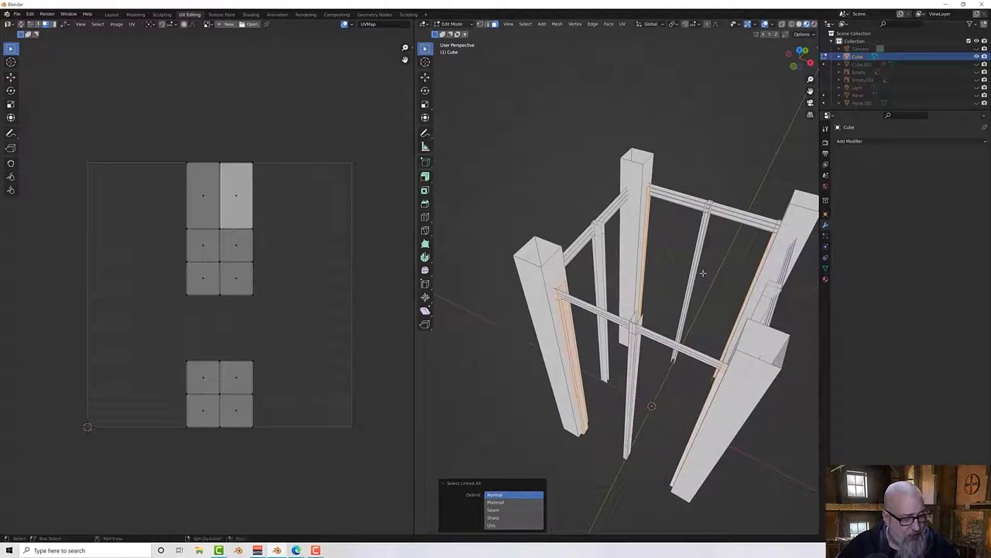
Step: Duplicate the four selected strips in place and rotate the copy 90° around the global Z axis
key("shift+d")
right_click(681, 277)
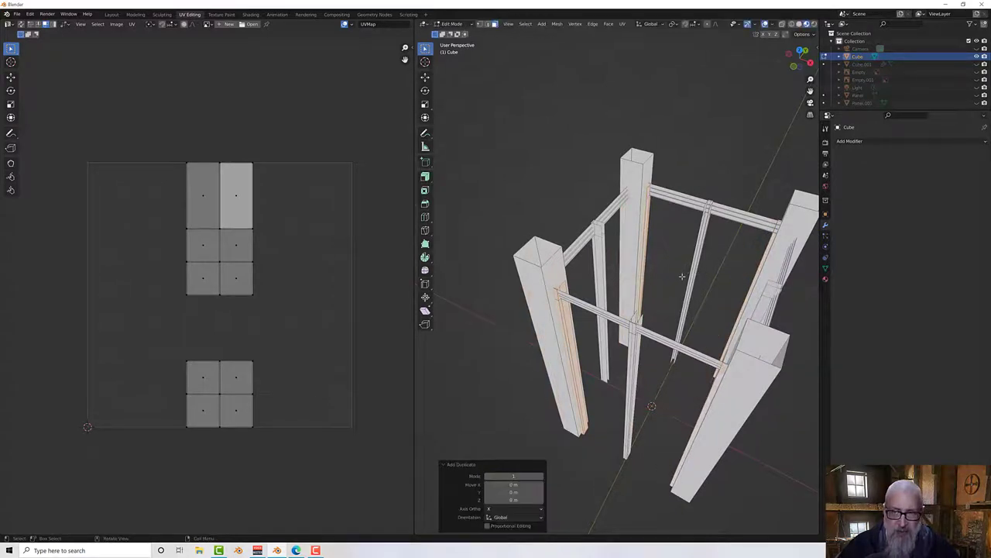
key("r")
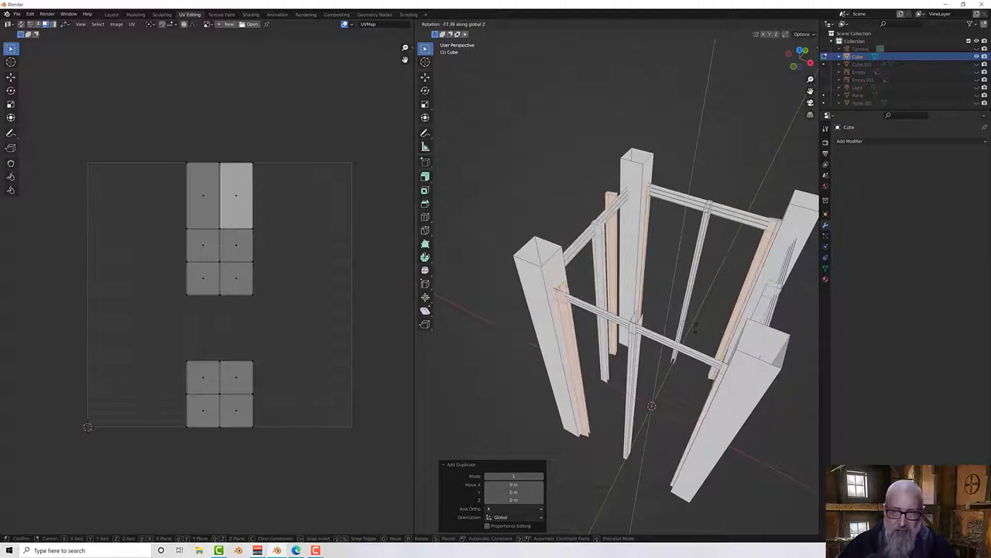
left_click(396, 351)
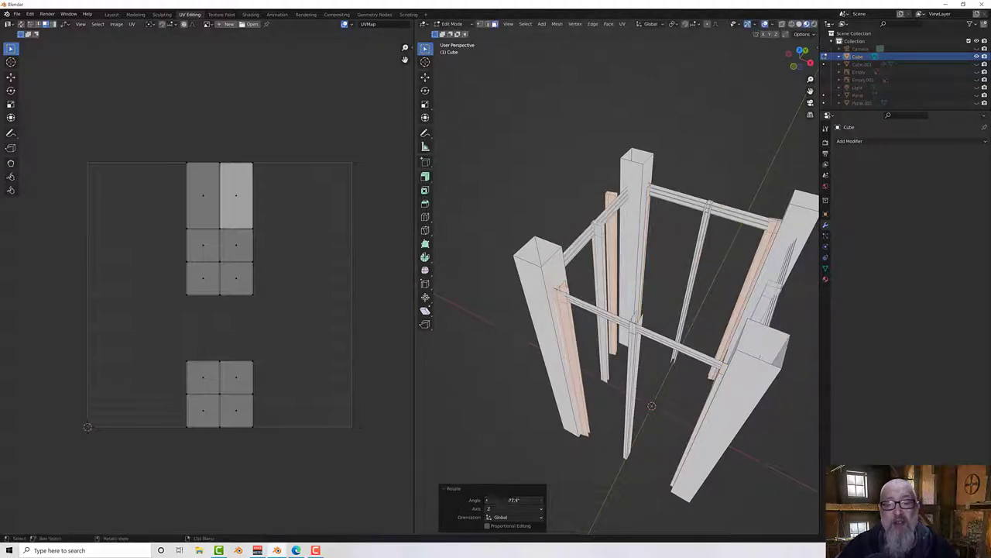
left_click(511, 500)
key("Return")
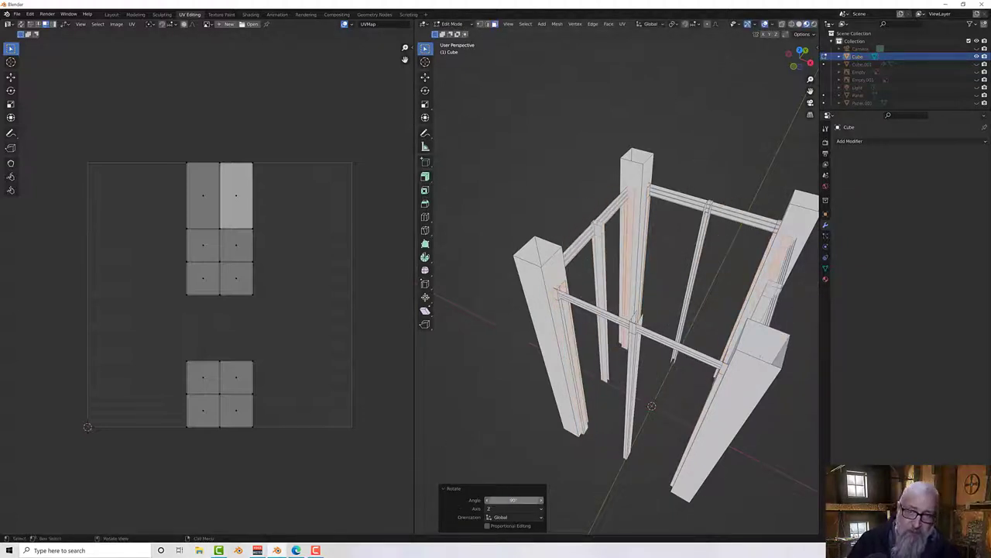
Step: Recalculate the normals of the rotated strips and clear the selection
middle_click_drag(480, 291, 696, 178)
middle_click_drag(553, 364, 648, 388)
key("u")
scroll(617, 367, "down", 3)
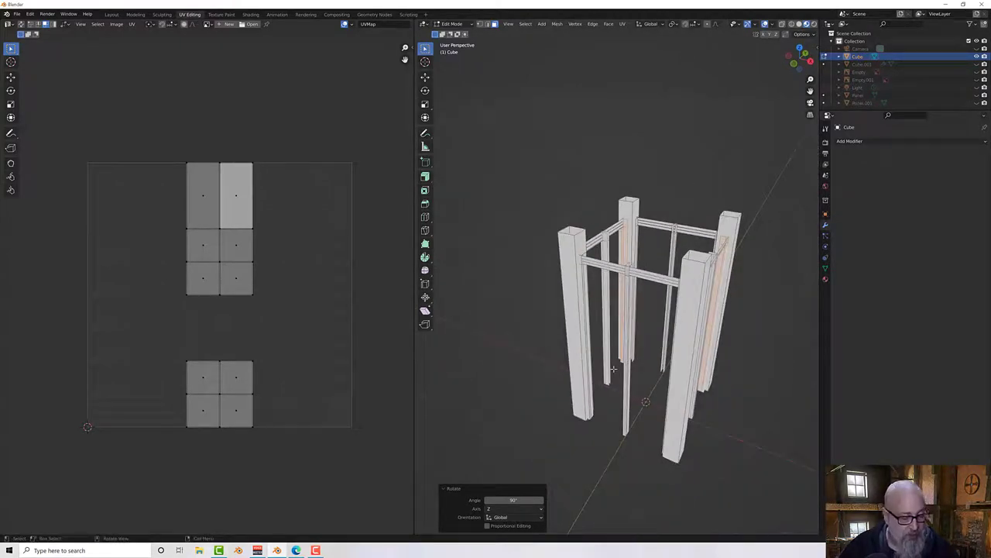
key("shift+n")
left_click(577, 426)
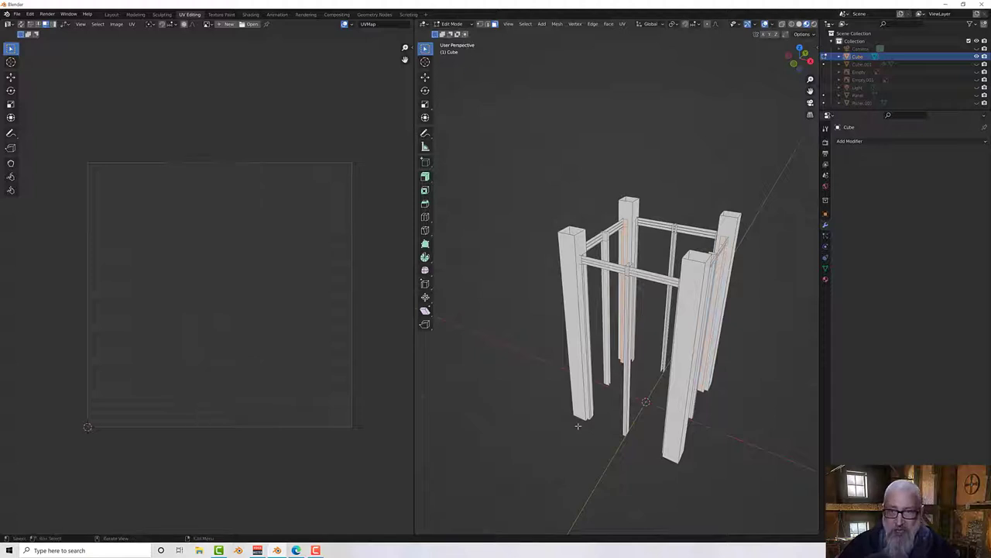
Step: Return to Object Mode and reveal all the hidden objects
mouse_move(577, 425)
middle_mouse_down()
mouse_move(553, 405)
mouse_move(555, 377)
mouse_move(556, 403)
mouse_move(635, 403)
mouse_move(659, 396)
mouse_move(642, 360)
mouse_move(589, 369)
mouse_move(565, 390)
mouse_move(424, 384)
mouse_move(810, 385)
mouse_move(717, 347)
middle_mouse_up()
key("Tab")
key("alt+h")
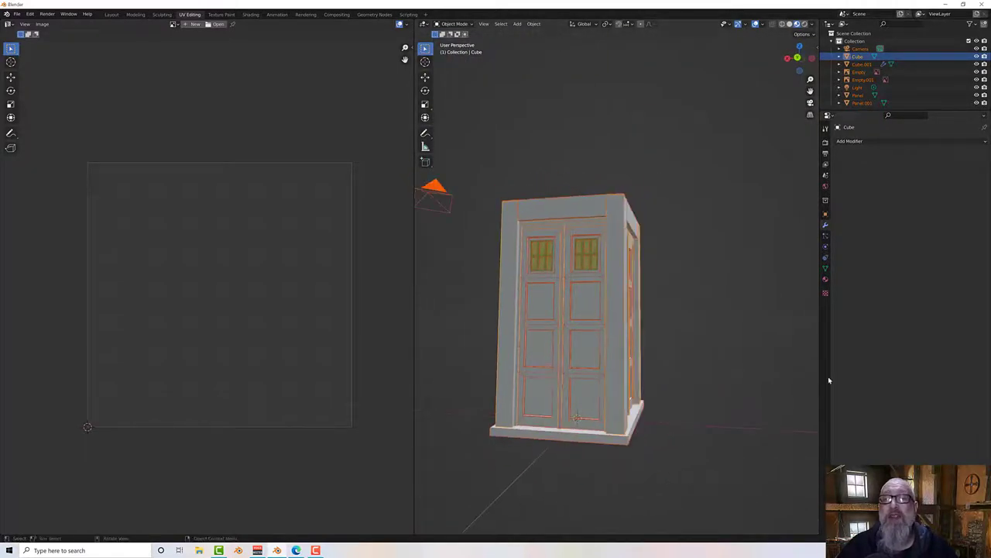
Step: Select the rotated door panels and examine how the doors sit within the frame
middle_click_drag(665, 329, 704, 347)
left_click(592, 319)
scroll(627, 292, "up", 1)
middle_click_drag(627, 293, 633, 286)
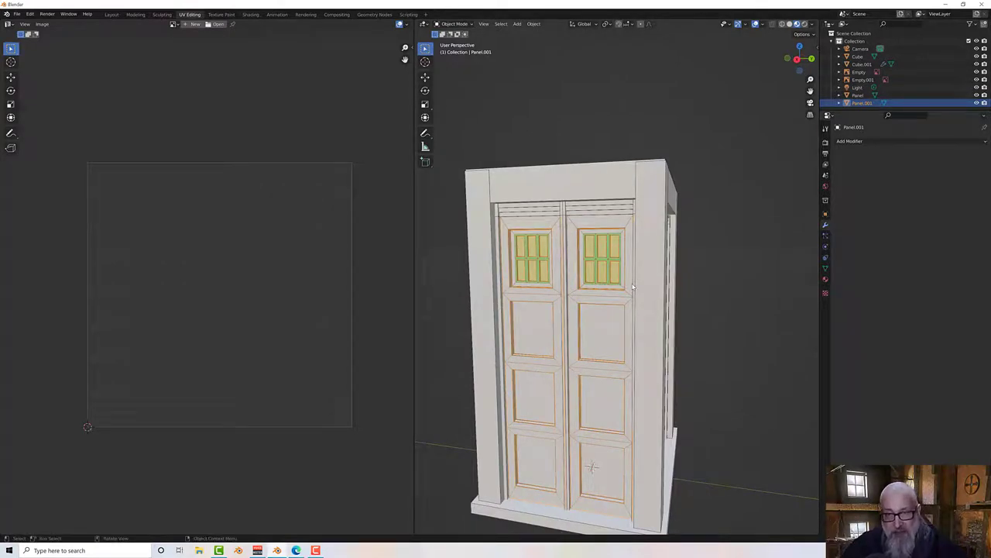
middle_click_drag(633, 287, 677, 313)
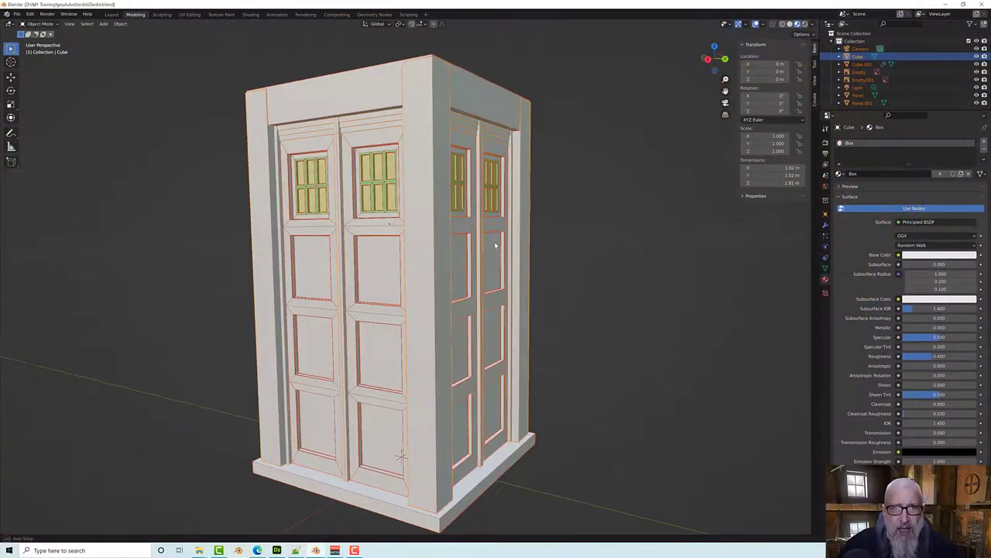
Step: Hide every object except the frame of corner posts and inner strips, and enter Edit Mode on it
middle_click_drag(495, 244, 511, 289)
scroll(469, 243, "down", 2)
middle_click_drag(470, 243, 535, 228)
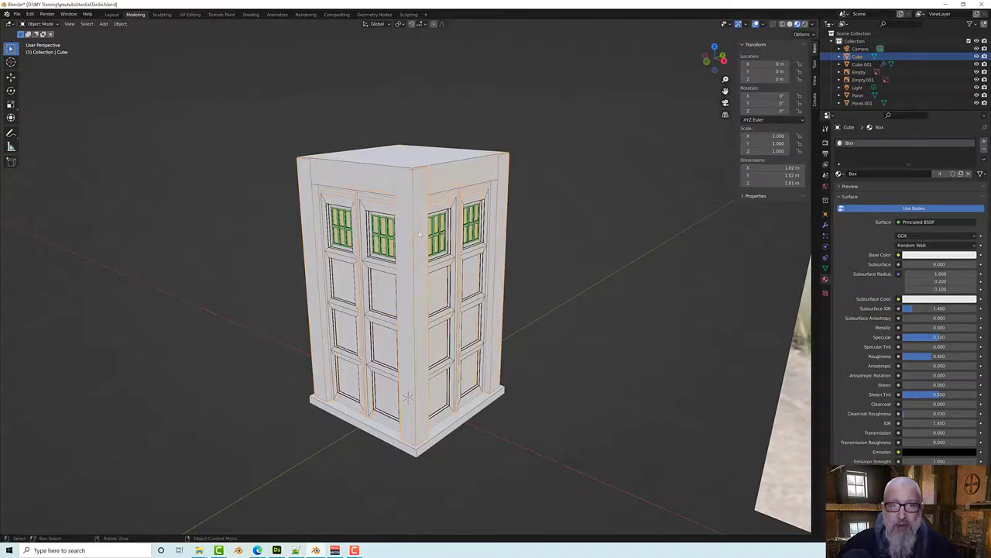
middle_click_drag(514, 233, 476, 218)
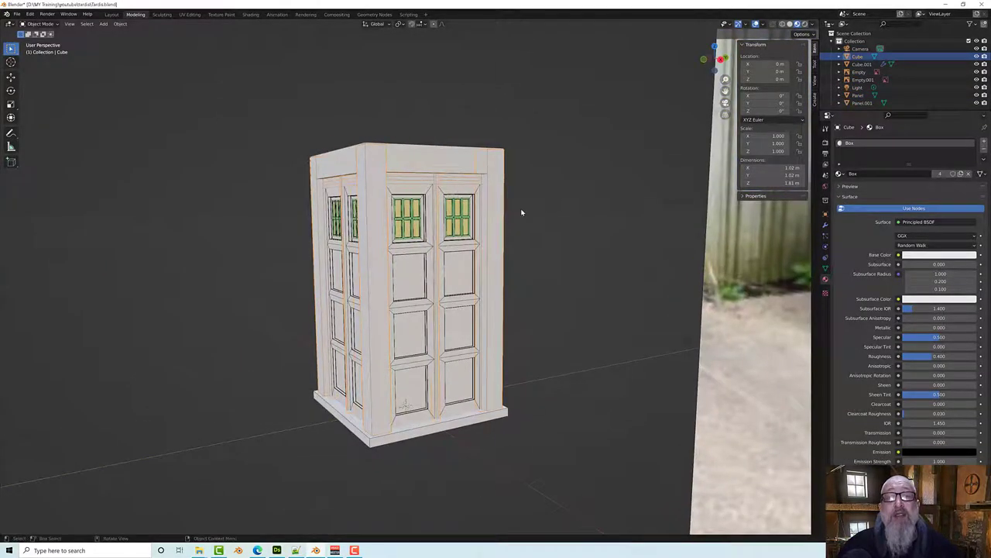
key("shift+h")
mouse_move(521, 211)
middle_mouse_down()
mouse_move(540, 243)
mouse_move(626, 237)
mouse_move(442, 214)
mouse_move(509, 214)
middle_mouse_up()
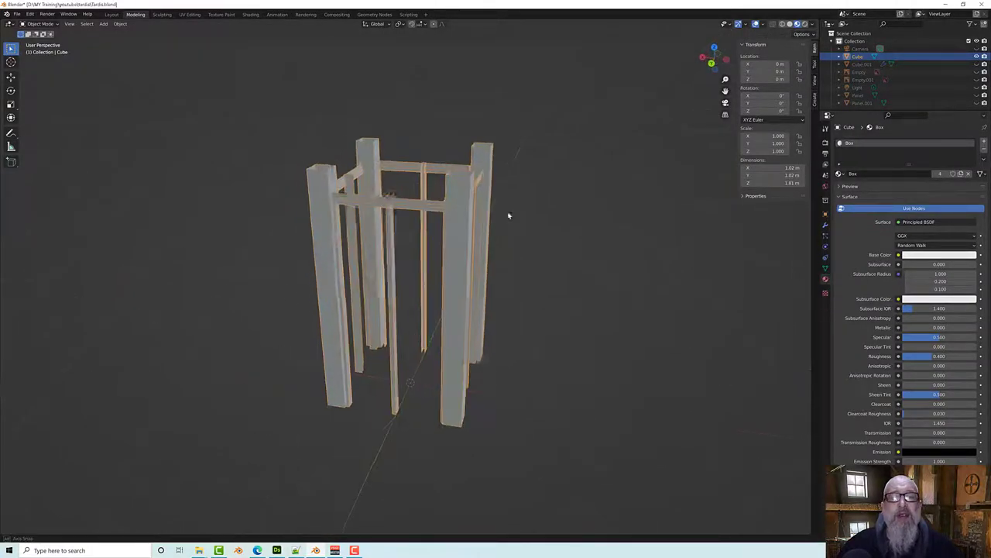
scroll(401, 208, "up", 3)
middle_click_drag(400, 210, 405, 165)
scroll(387, 160, "up", 3)
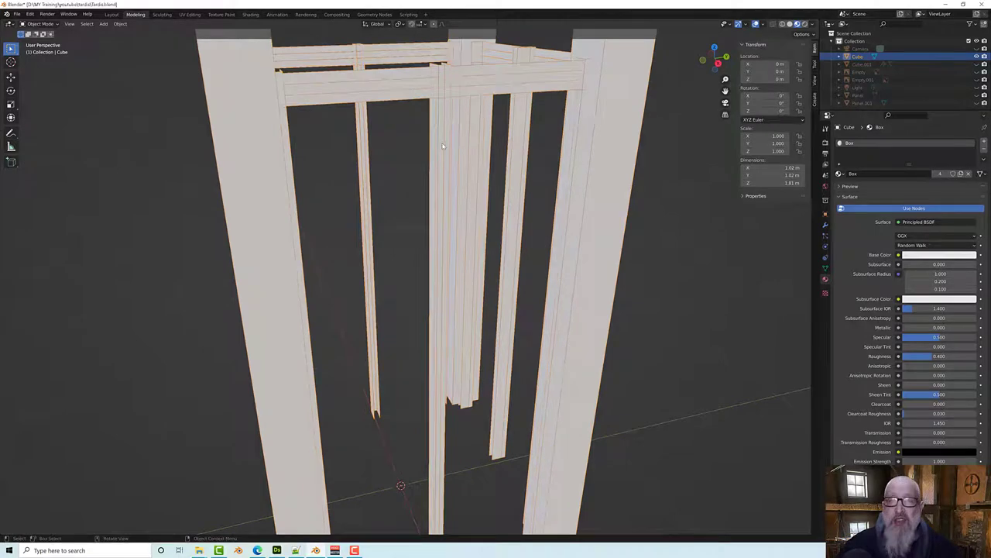
scroll(443, 145, "down", 5)
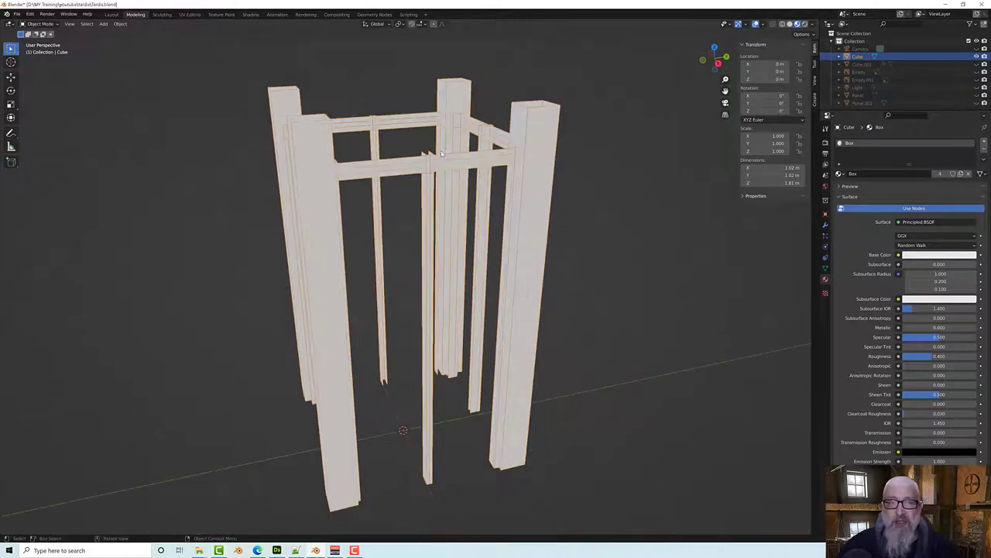
middle_click_drag(441, 153, 348, 181)
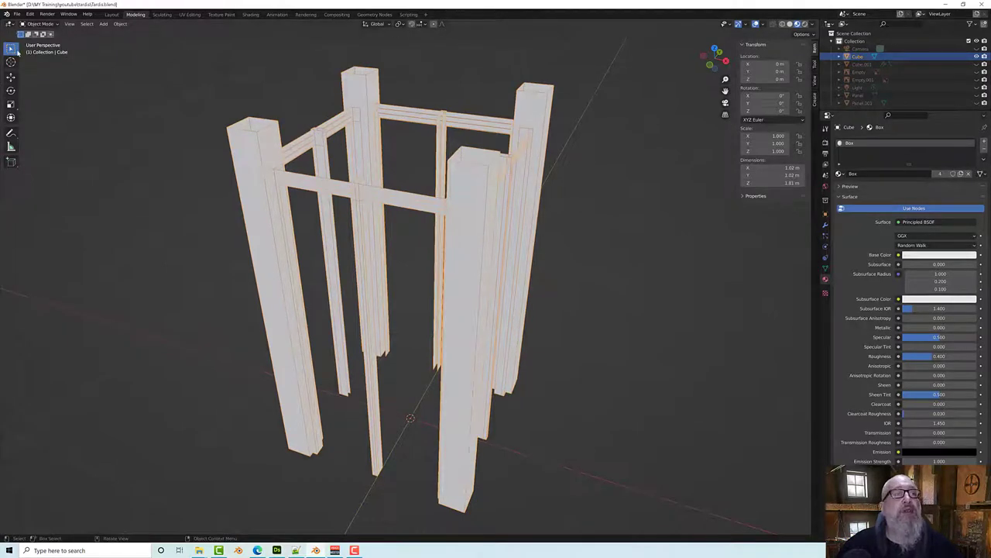
key("Tab")
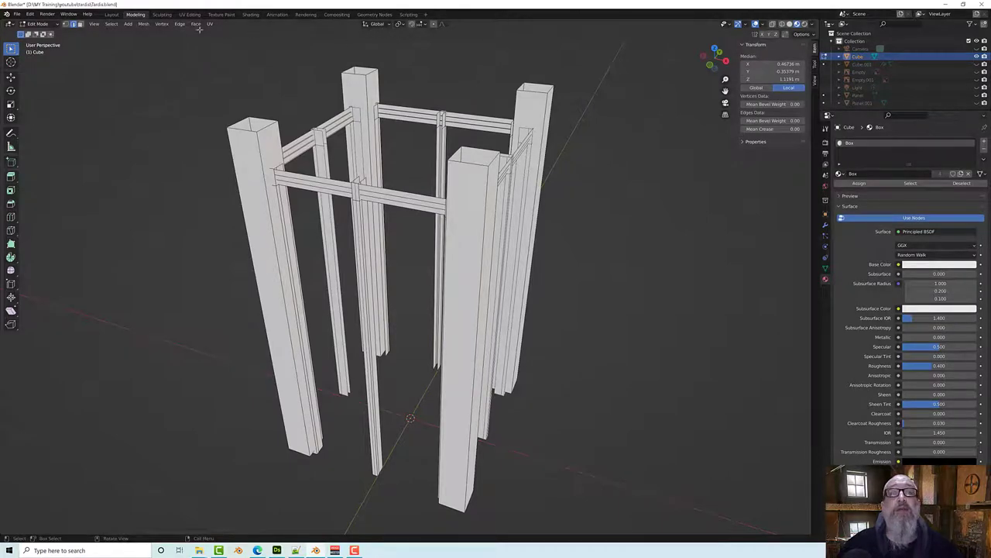
Step: Select the edge loop across the front middle strip at the crossbar's lower edge and examine the junction
middle_click_drag(352, 193, 401, 167)
scroll(400, 167, "up", 4)
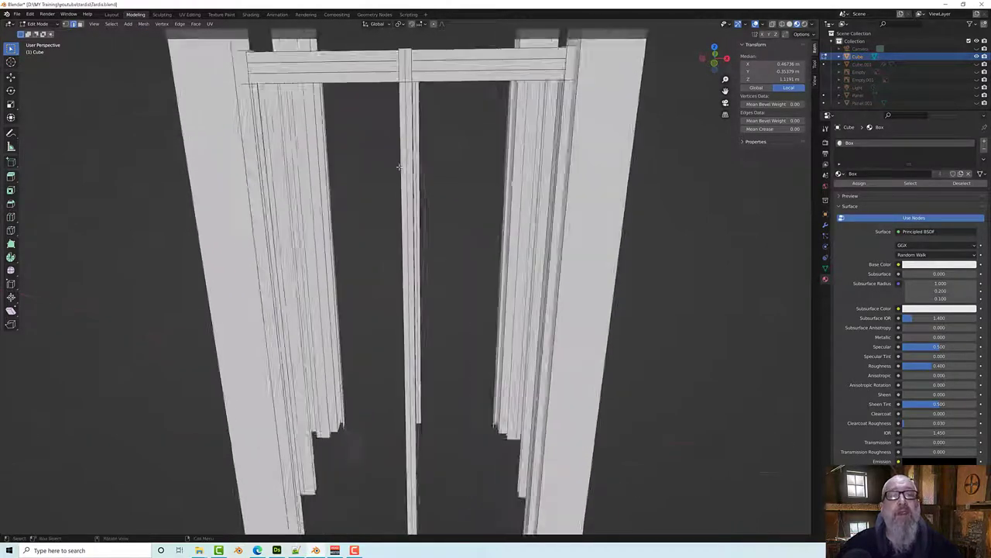
middle_click_drag(394, 76, 399, 161)
scroll(398, 132, "up", 2)
left_click(439, 117)
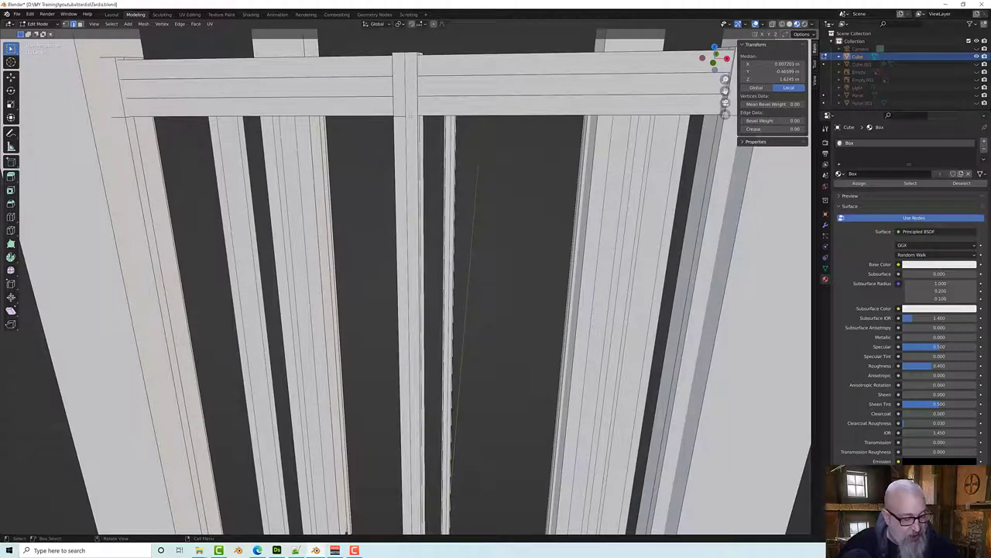
left_click(410, 116, "alt")
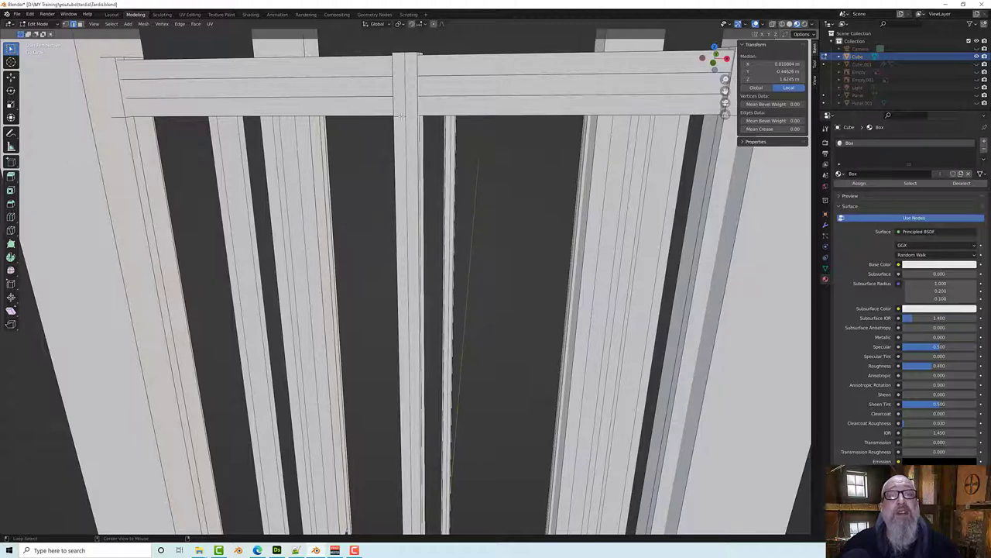
middle_click_drag(401, 116, 381, 134)
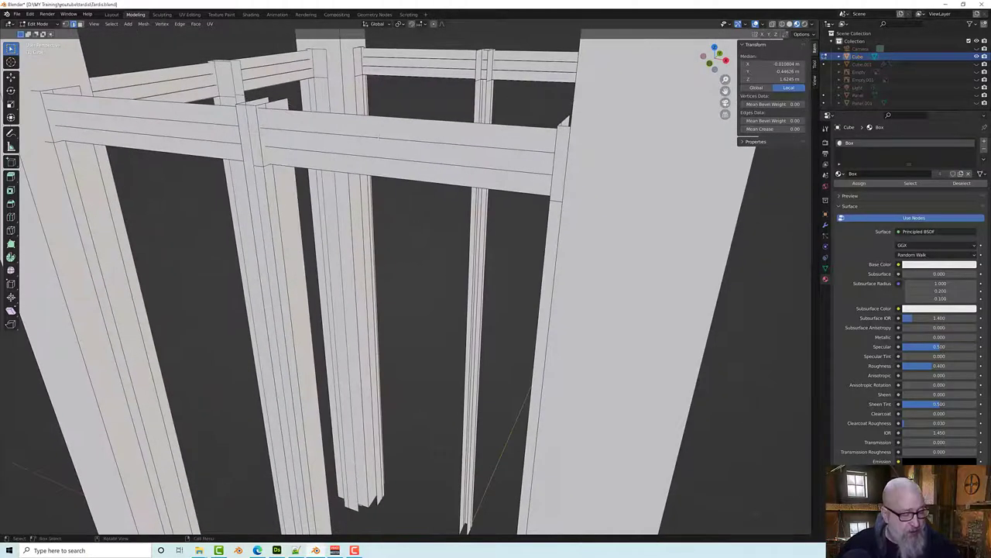
scroll(378, 136, "up", 2)
middle_click_drag(213, 66, 368, 186, "shift")
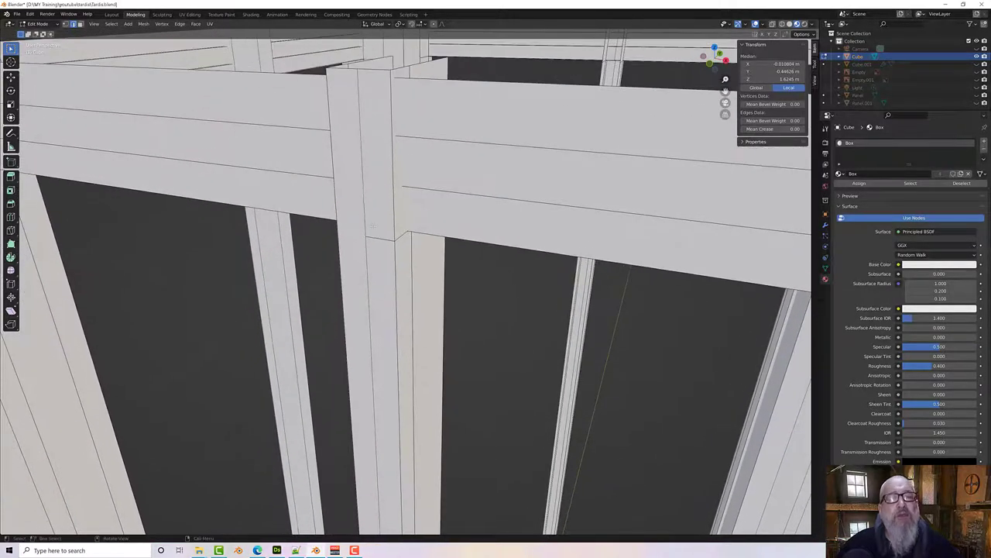
scroll(380, 233, "down", 10)
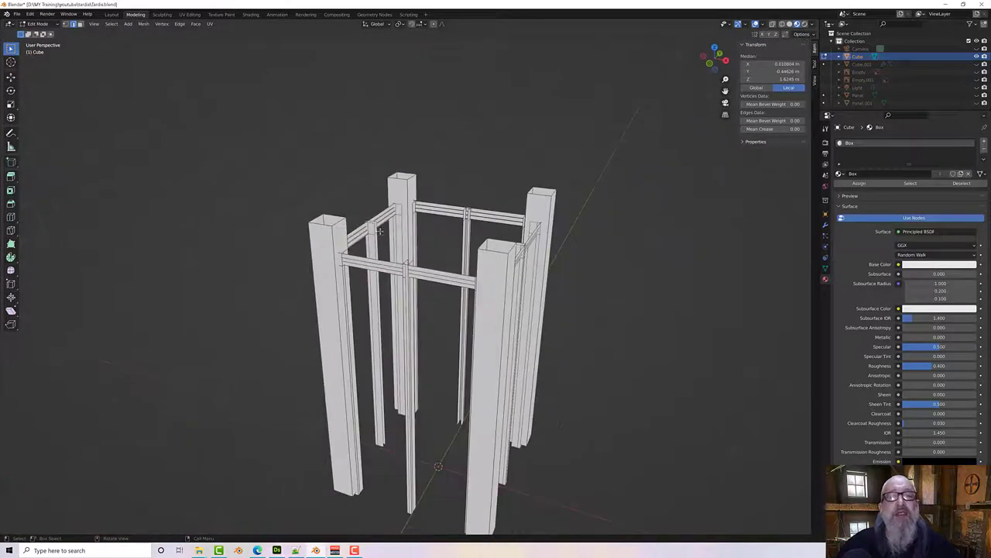
Step: Merge all of the frame's vertices by distance at 0.0001 m and clear the selection
left_click(425, 159)
middle_click_drag(425, 159, 449, 140)
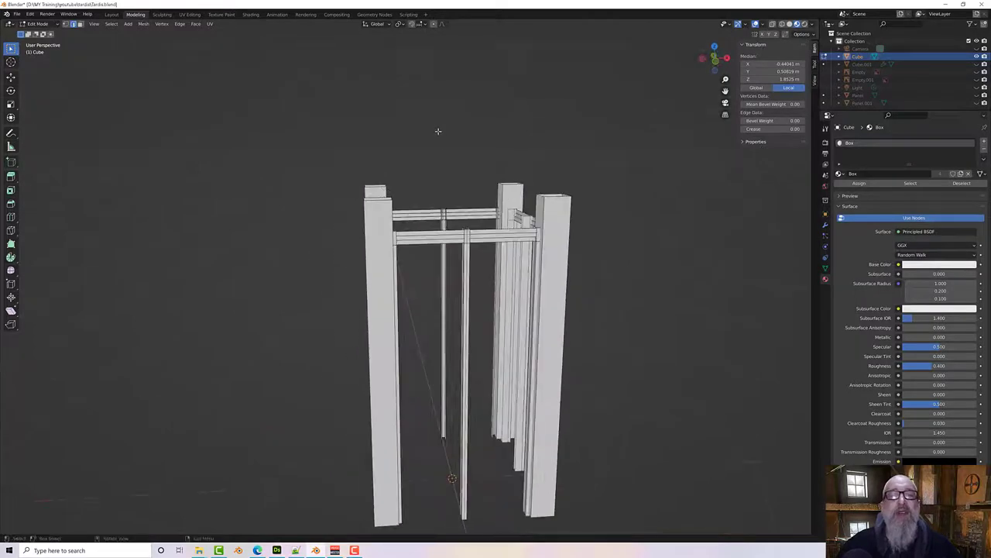
scroll(438, 131, "down", 2)
key("a")
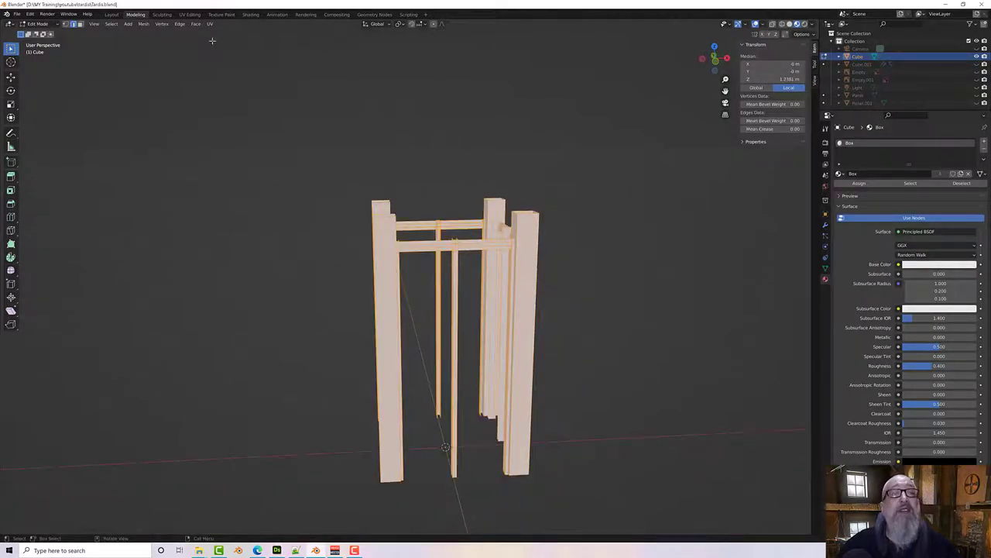
left_click(128, 24)
mouse_move(145, 25)
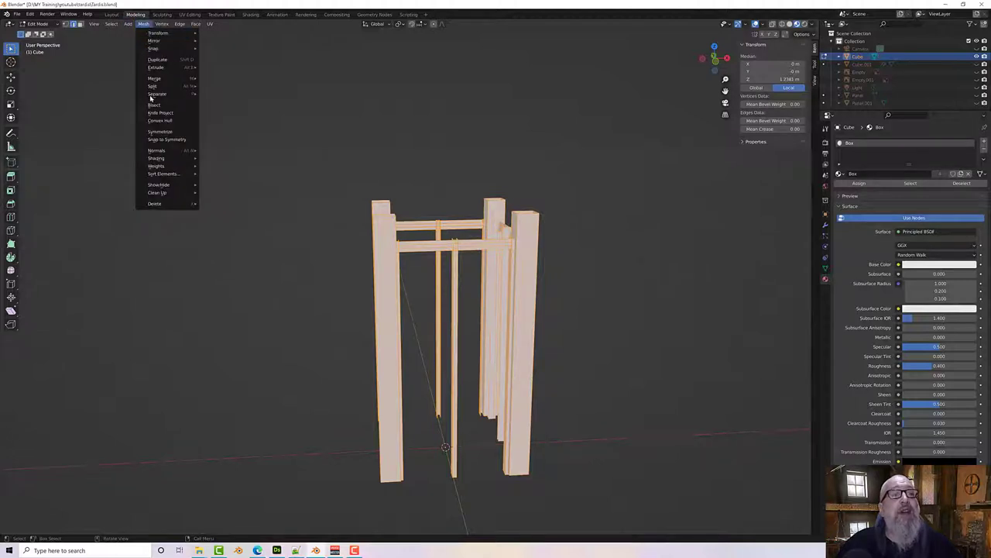
mouse_move(159, 192)
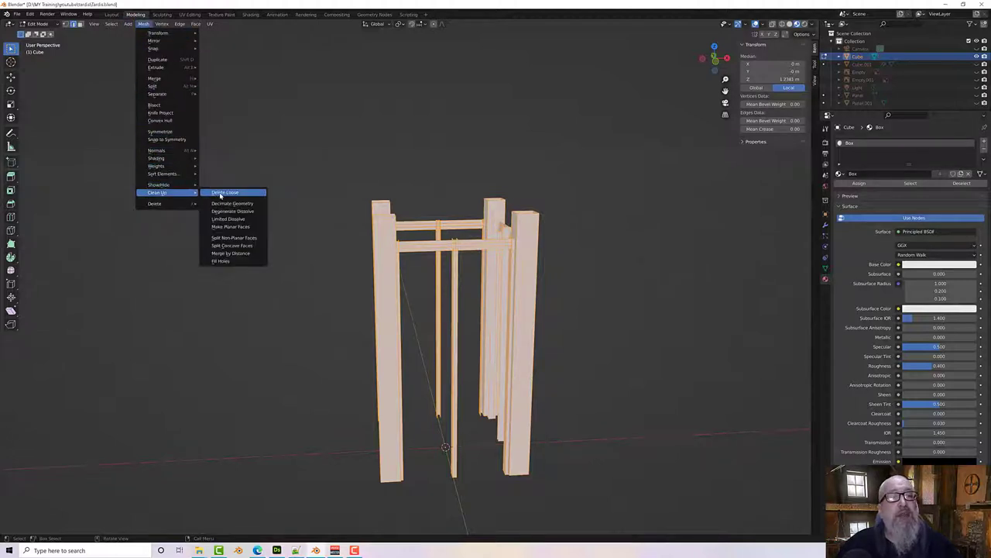
left_click(240, 253)
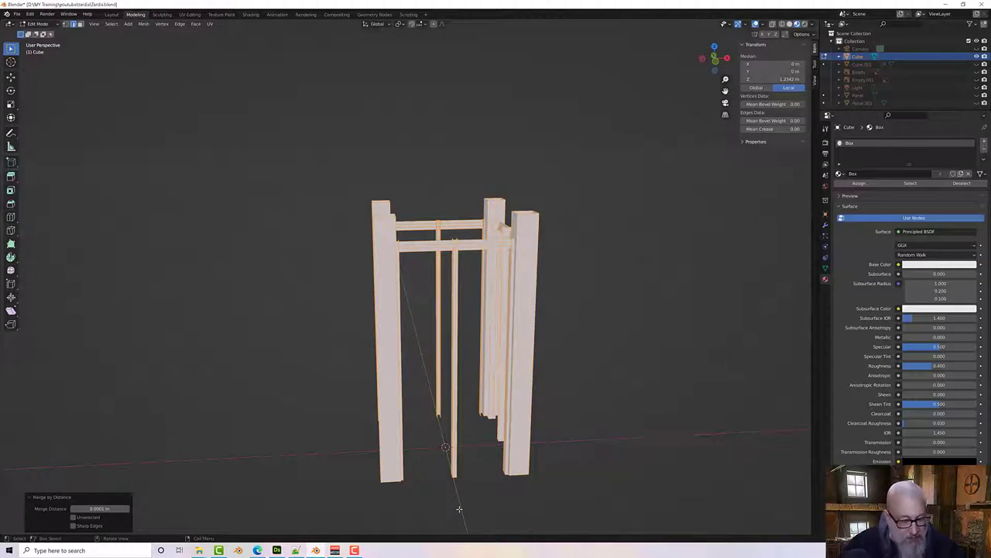
scroll(448, 253, "up", 5)
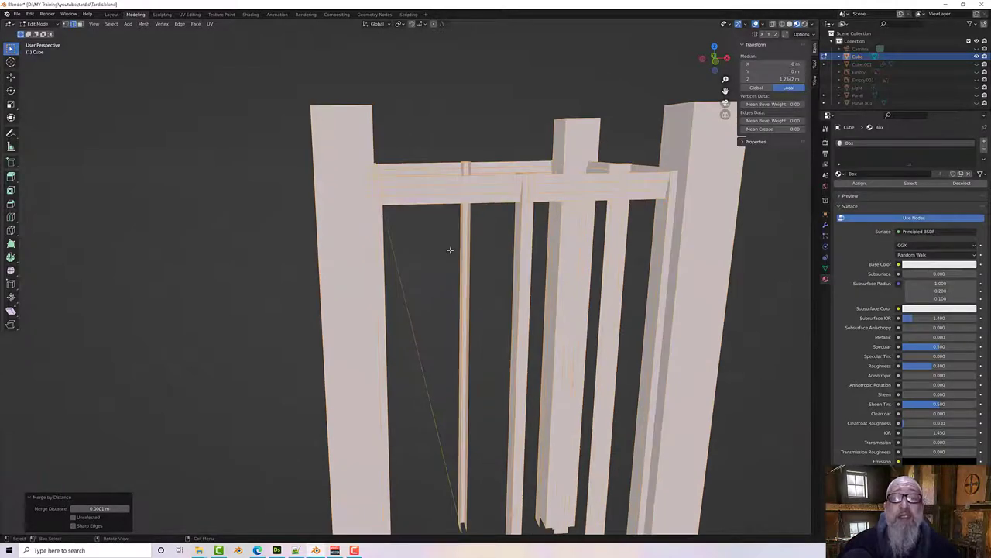
key("alt+a")
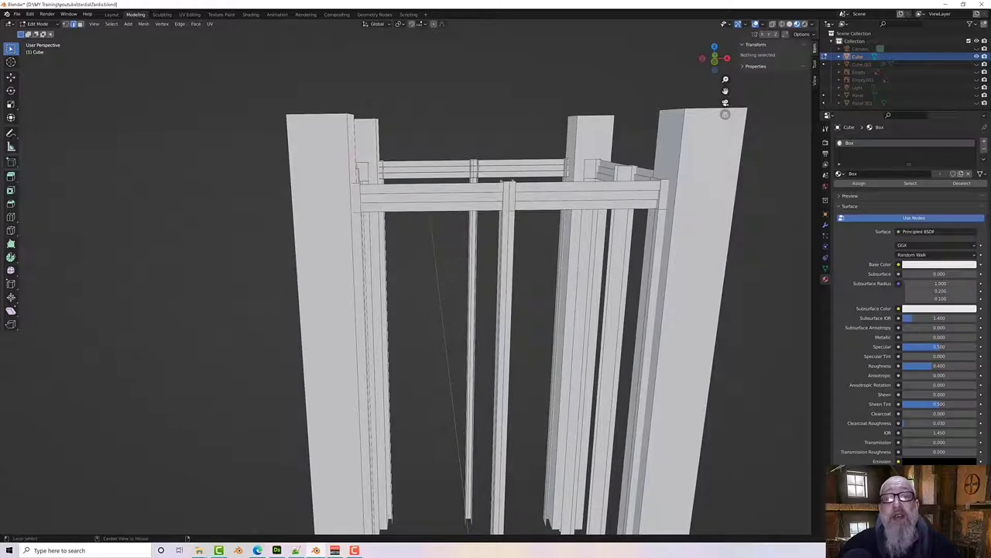
Step: Dissolve the horizontal edges under the crossbar and the vertical centre edge on the front middle strip
left_click(507, 225, "alt")
scroll(529, 204, "up", 6)
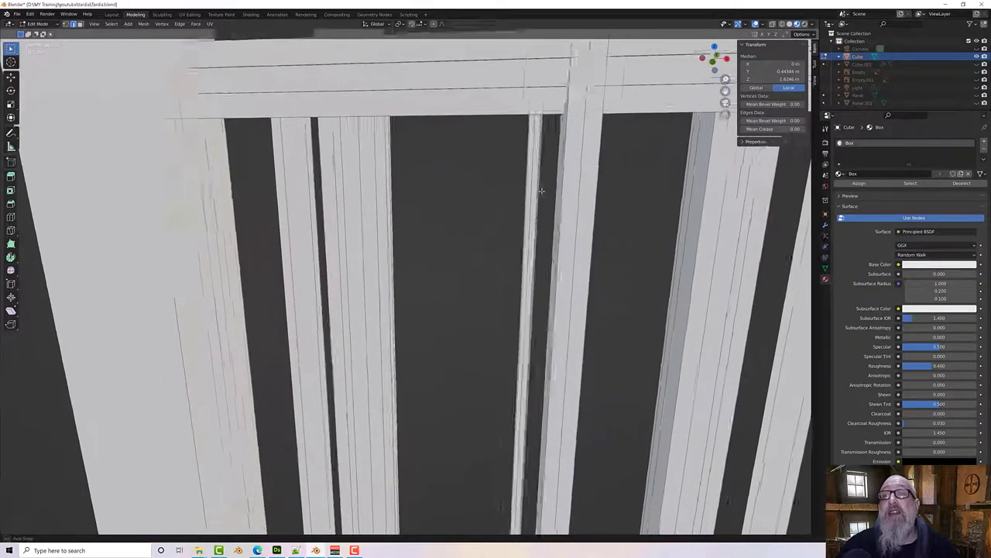
middle_click_drag(528, 158, 536, 160)
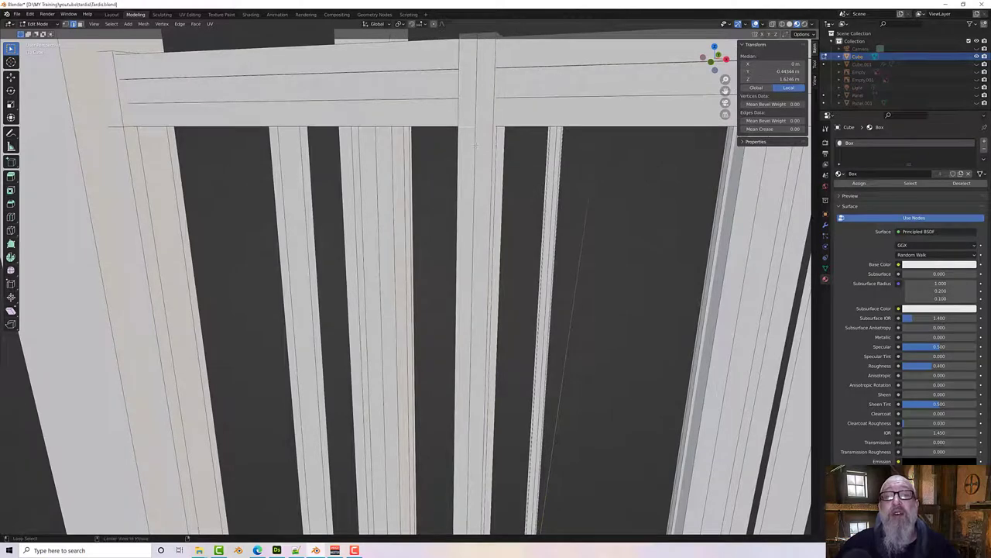
middle_click_drag(477, 145, 477, 163)
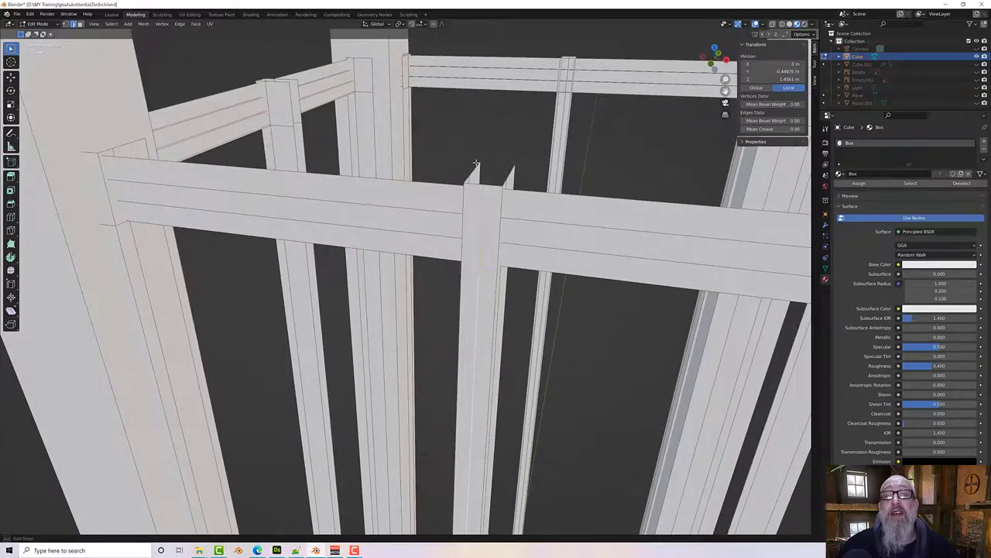
key("x")
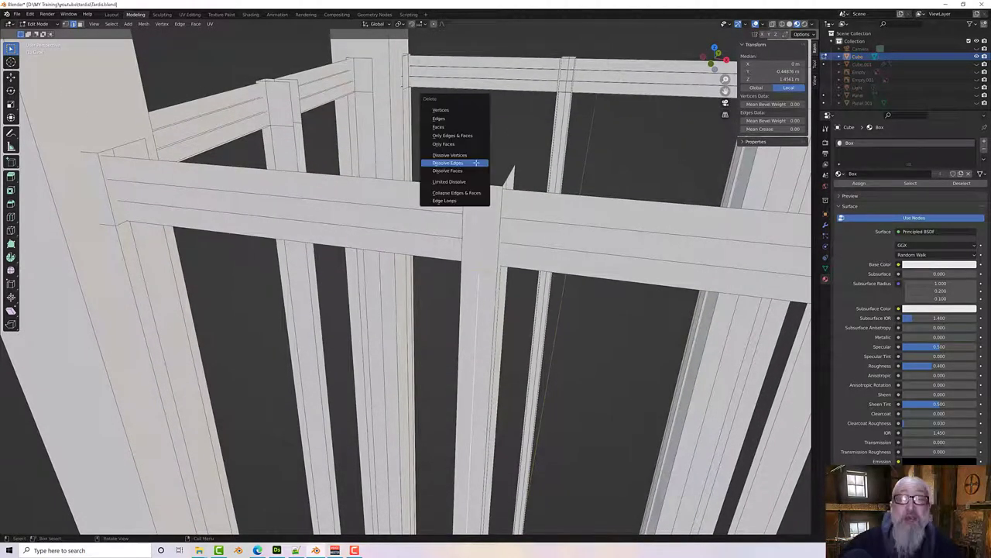
left_click(476, 162)
middle_click_drag(477, 162, 509, 210)
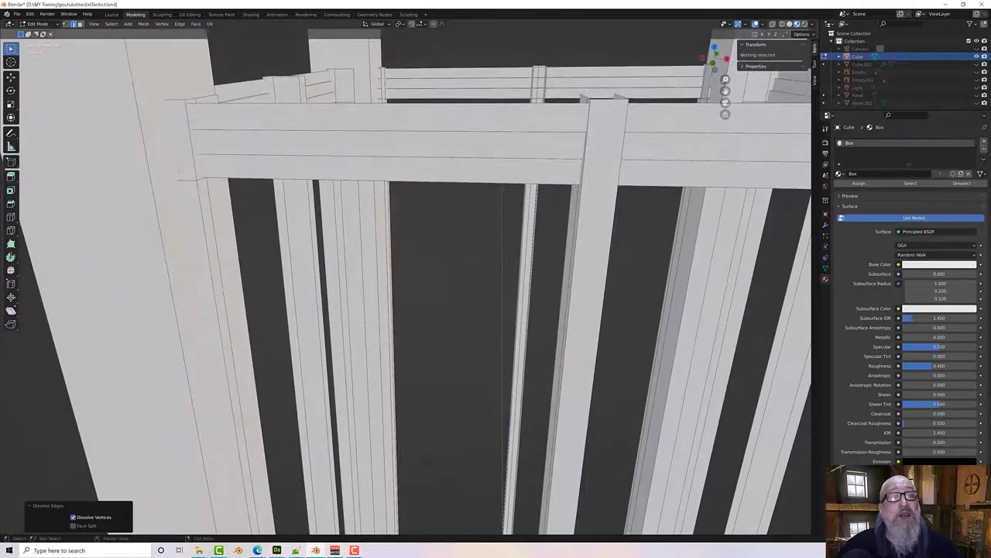
Step: Dissolve the horizontal edges at crossbar height on the inner strip beside the left front post
left_click(186, 181)
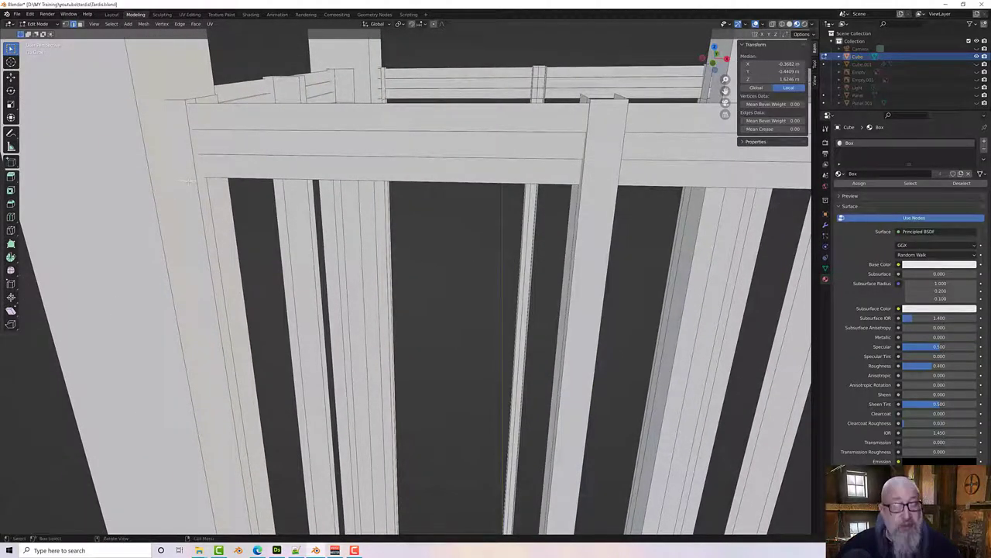
key("x")
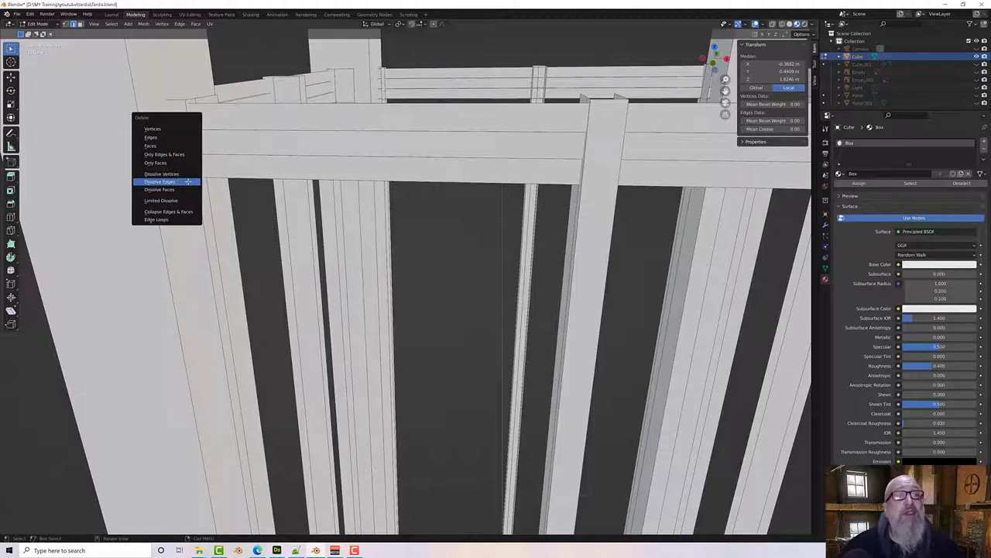
left_click(188, 181)
middle_click_drag(456, 240, 502, 249)
scroll(405, 240, "down", 4)
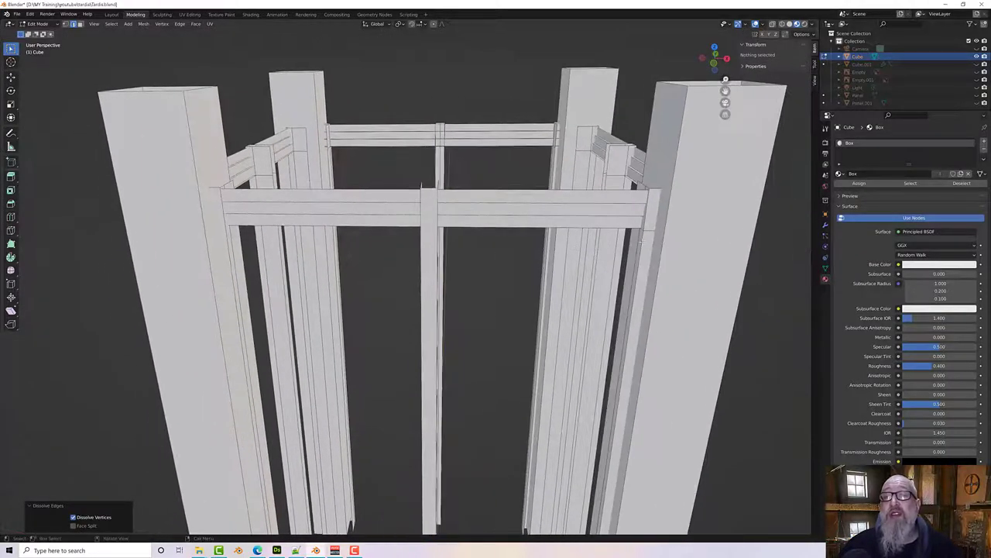
Step: Dissolve the matching horizontal edge loop on the inner strip beside the right front post
scroll(502, 249, "up", 2)
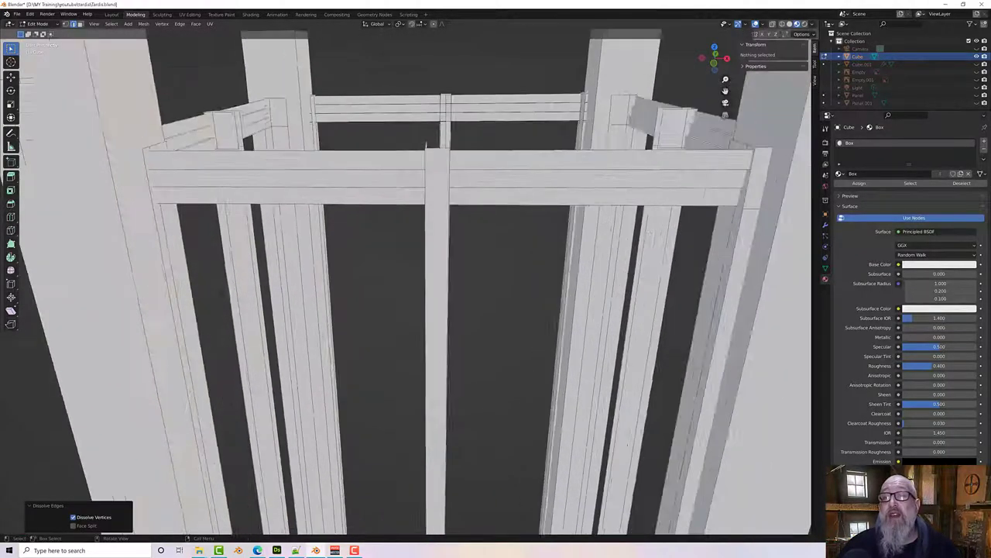
scroll(502, 249, "down", 1)
middle_click_drag(652, 232, 680, 224)
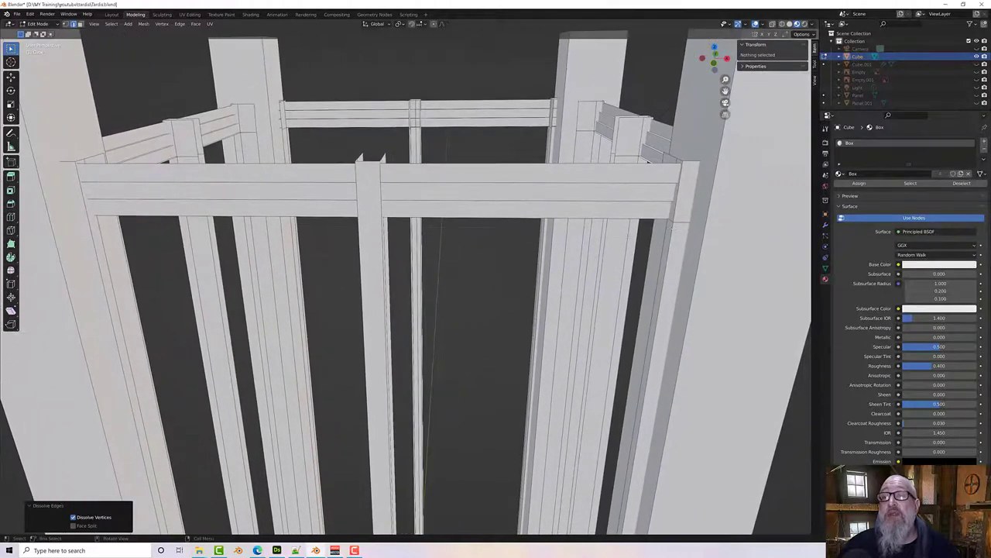
left_click(679, 224, "alt")
key("x")
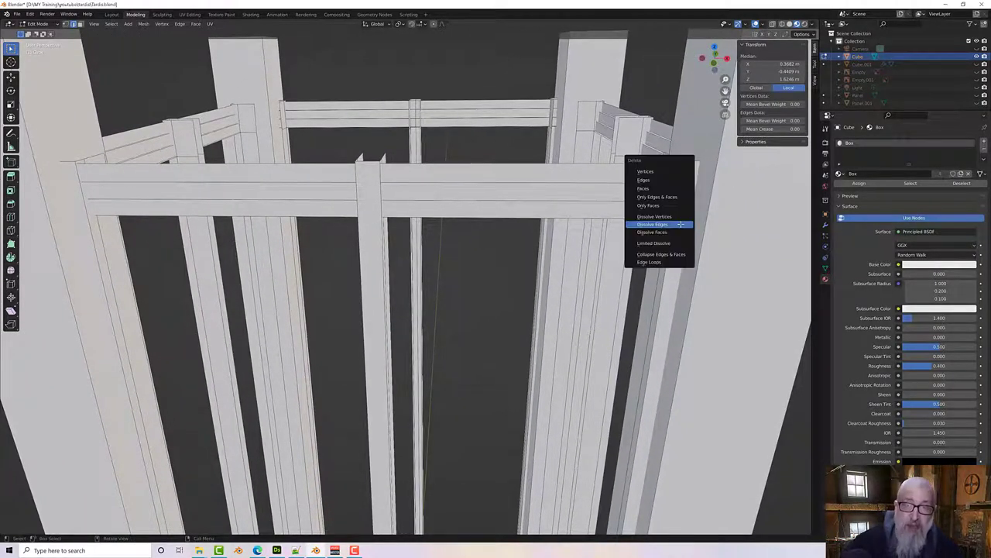
left_click(680, 224)
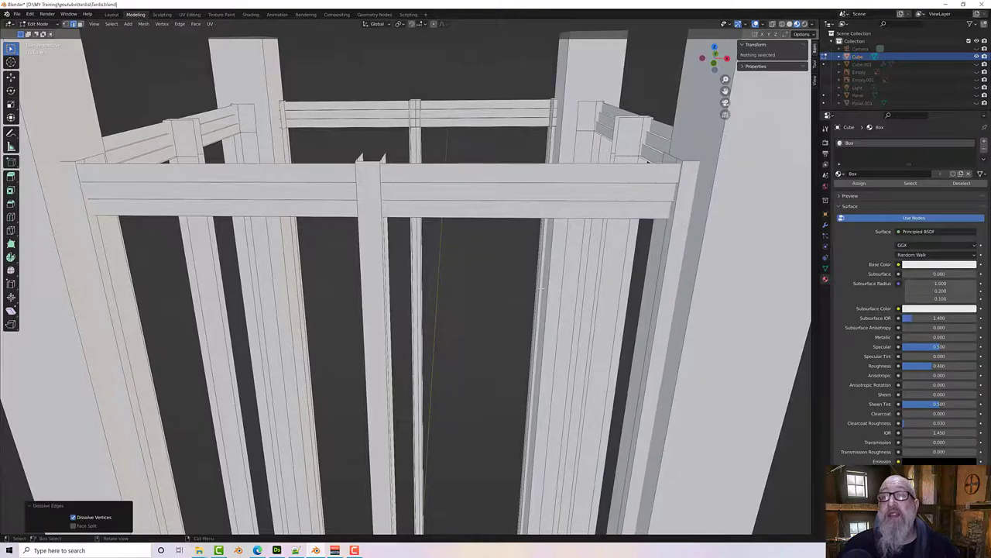
Step: Examine the strip and crossbar junctions on the other sides of the frame for remaining surplus edges
scroll(542, 288, "down", 4)
middle_click_drag(541, 288, 358, 294)
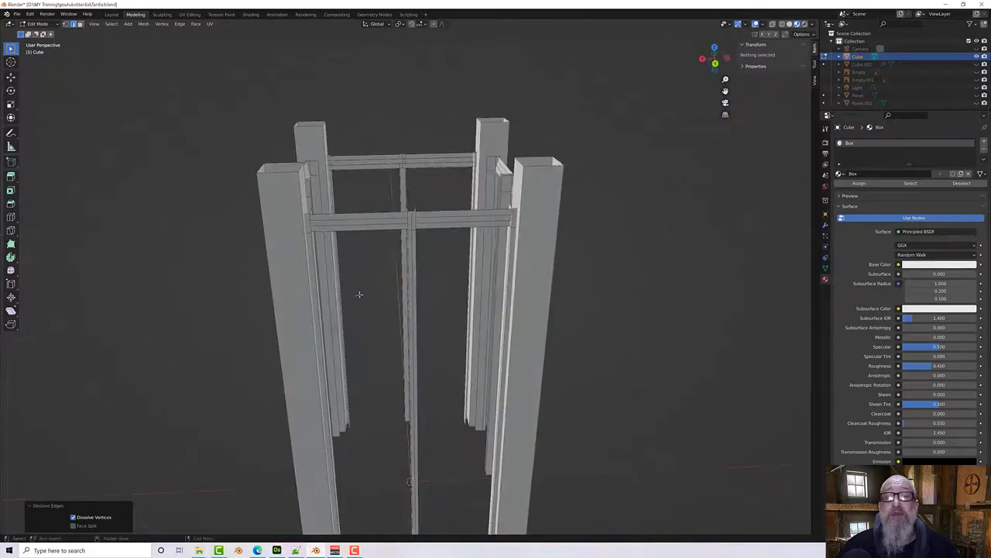
scroll(408, 237, "up", 1)
scroll(411, 226, "up", 1)
middle_click_drag(411, 227, 389, 234)
scroll(475, 212, "down", 1)
scroll(399, 248, "down", 2)
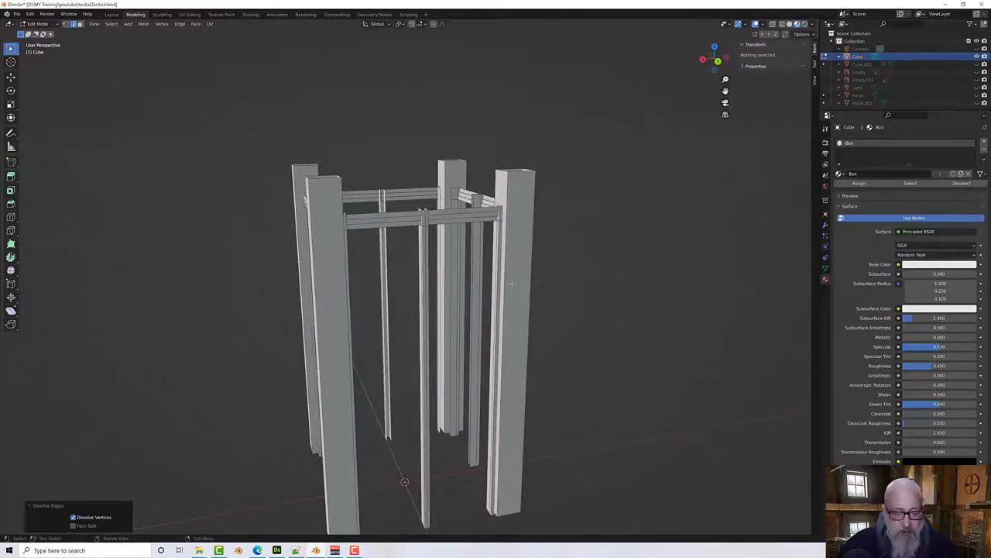
middle_click_drag(523, 264, 535, 232)
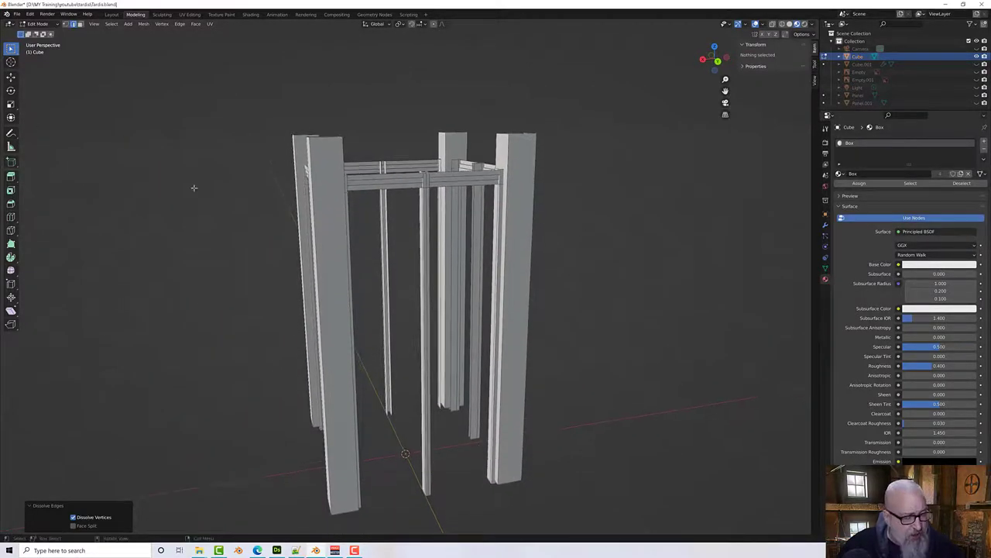
Step: Leave mesh editing and add a Bevel modifier to the frame object
key("Tab")
left_click(825, 226)
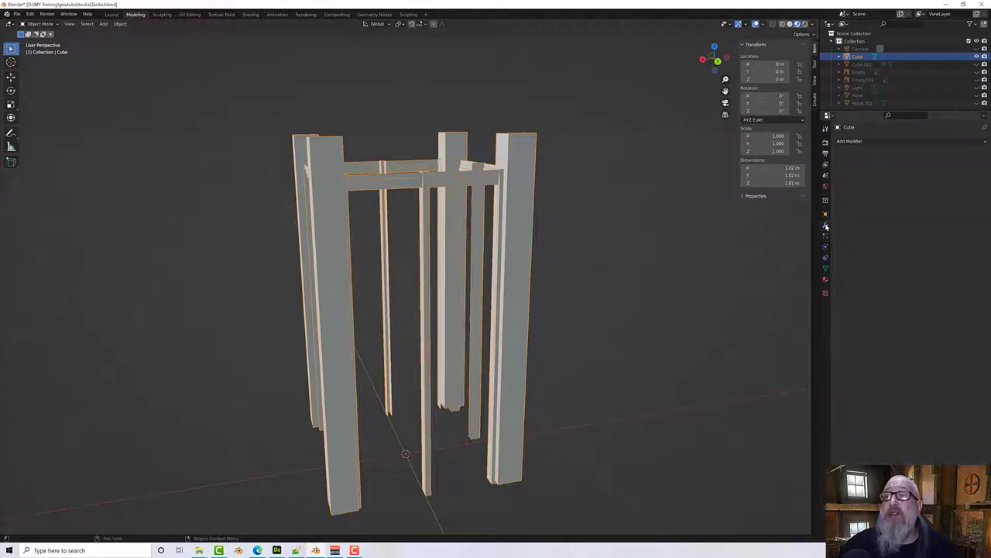
left_click(857, 142)
left_click(836, 172)
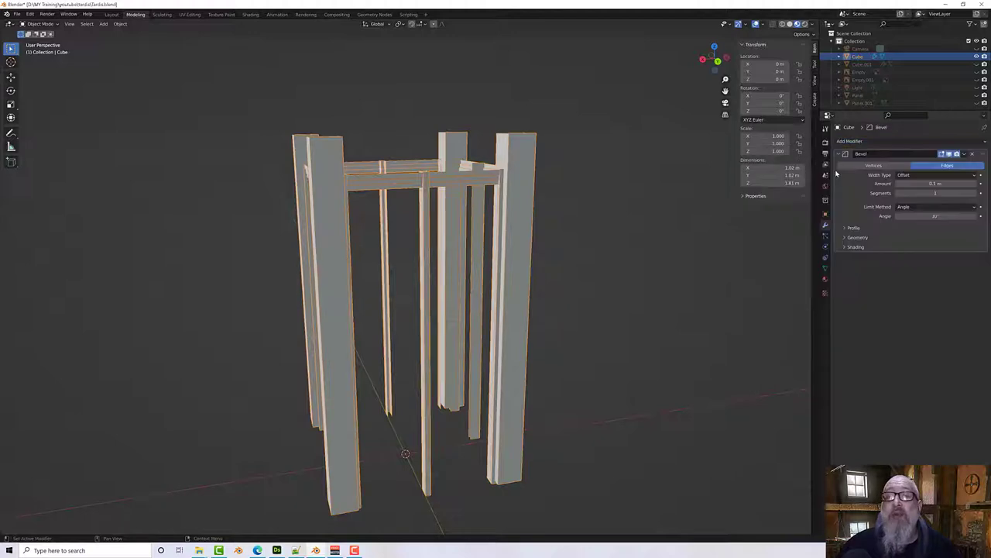
scroll(423, 179, "up", 4)
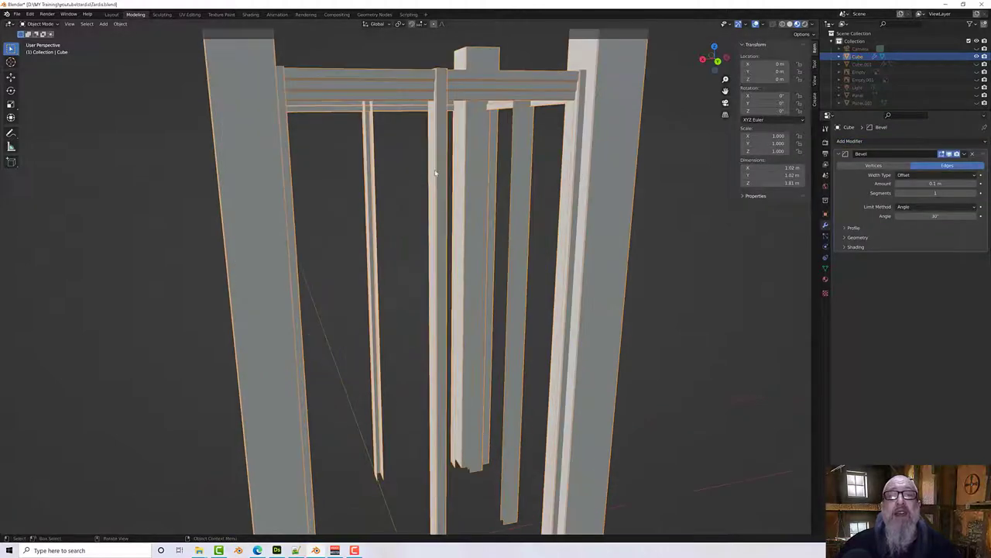
middle_click_drag(436, 174, 609, 214)
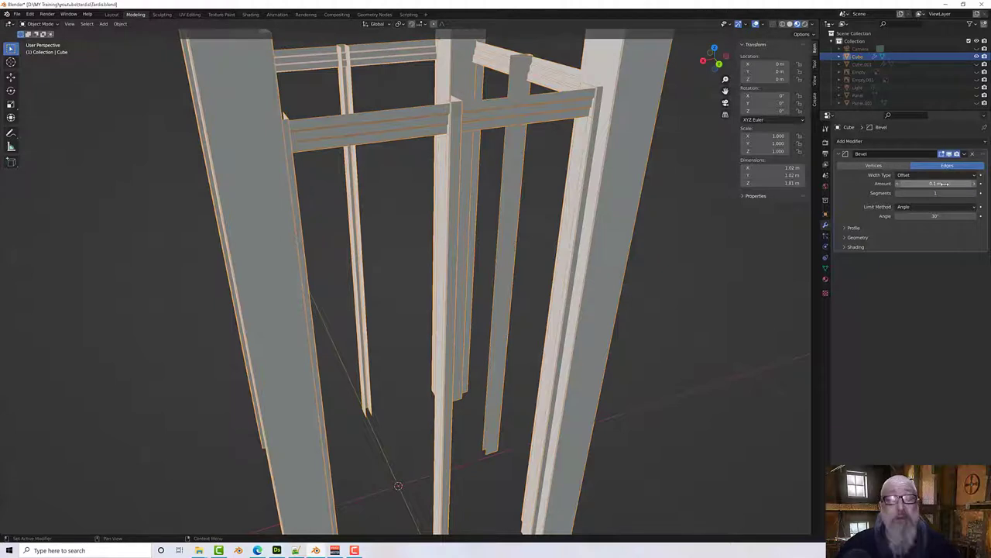
left_click_drag(935, 192, 951, 192)
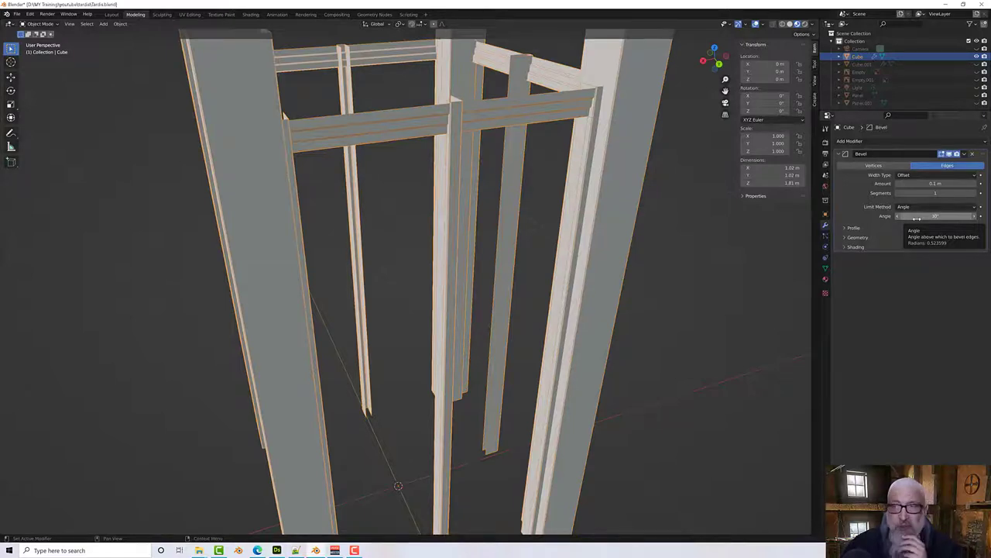
Step: Set the Bevel modifier's angle limit to 89° on the frame
left_click(916, 217)
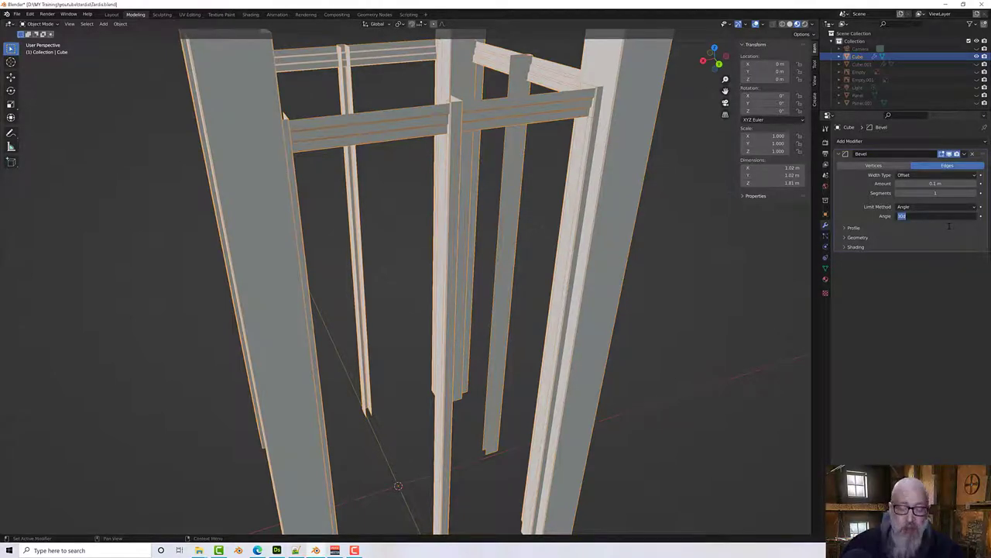
type("80")
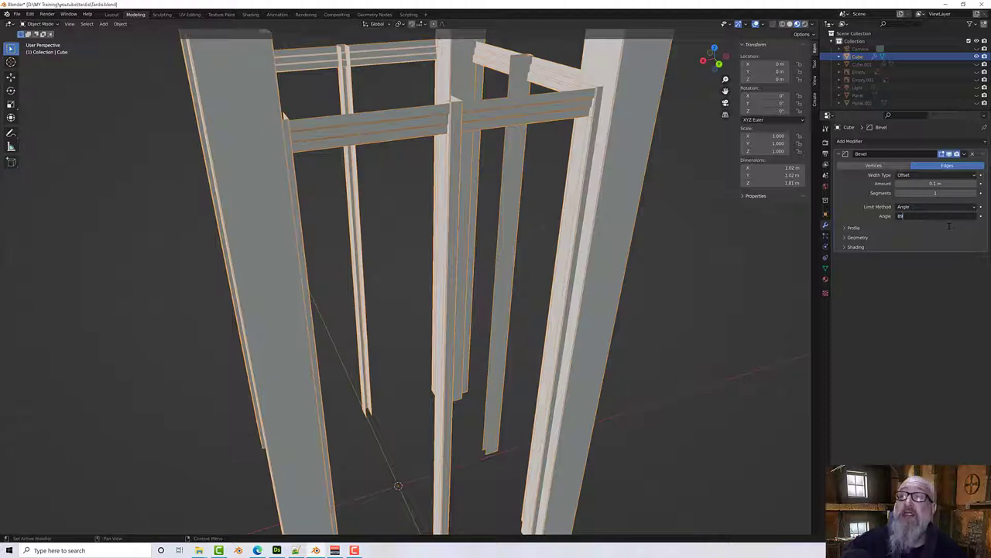
key("Return")
middle_click_drag(659, 205, 561, 220)
scroll(548, 186, "down", 3)
scroll(548, 185, "down", 2)
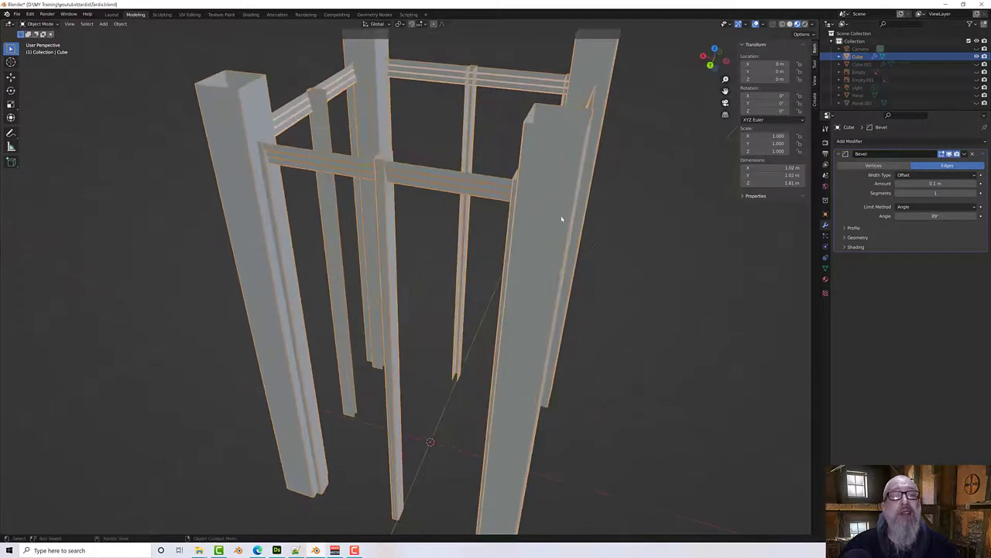
Step: Set the frame's Bevel modifier to 2 segments, using a close view of the crossbar junction
scroll(397, 167, "up", 2)
middle_click_drag(397, 167, 402, 222, "shift")
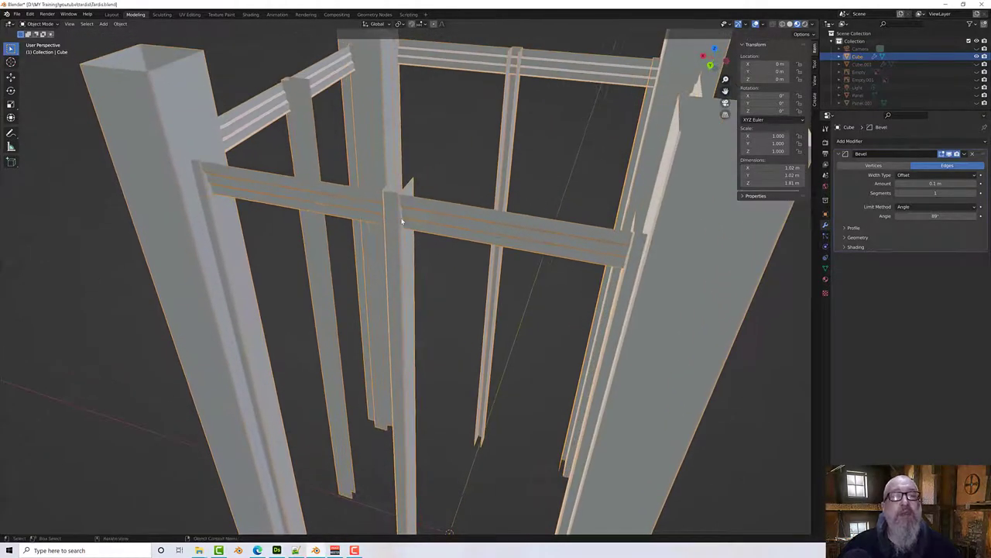
scroll(402, 223, "up", 2)
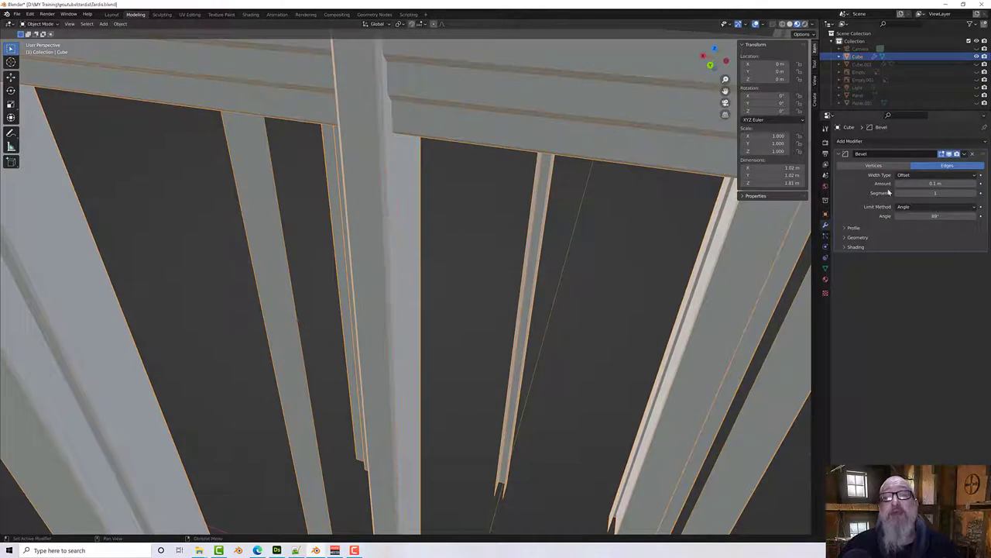
left_click(915, 194)
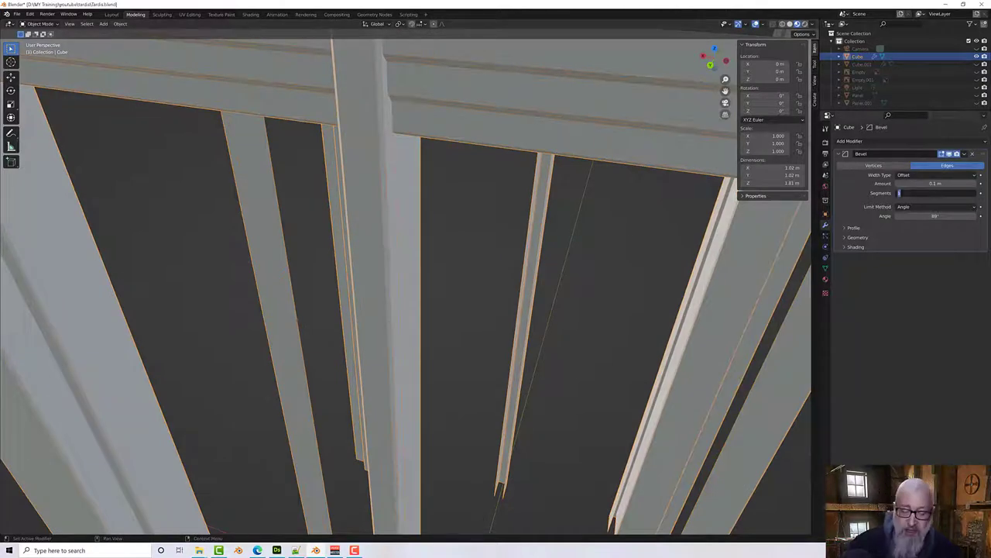
type("2")
key("Return")
middle_click_drag(629, 241, 628, 231)
Step: Try a bevel amount of 0.002 m on the frame and check the crossbar edges up close
left_click(936, 182)
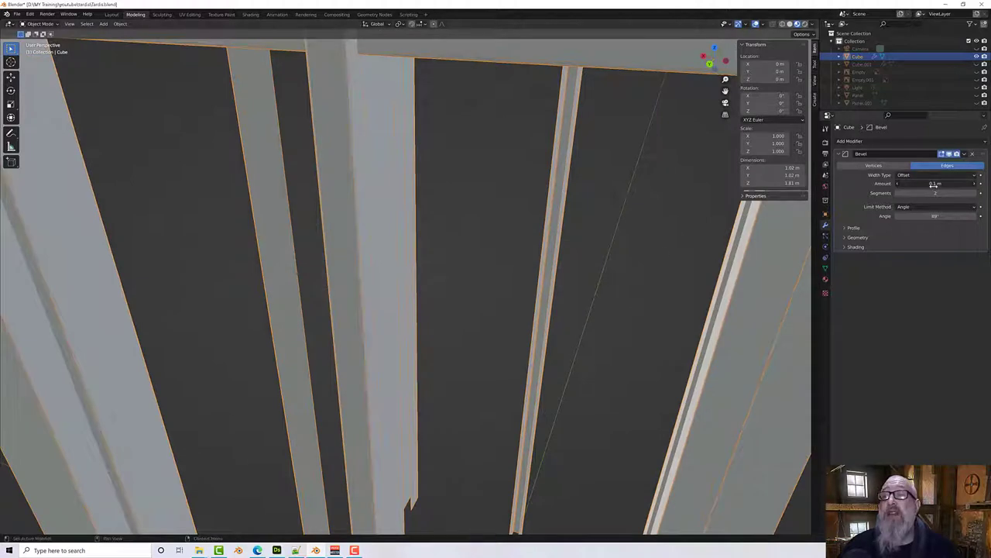
type("0.002")
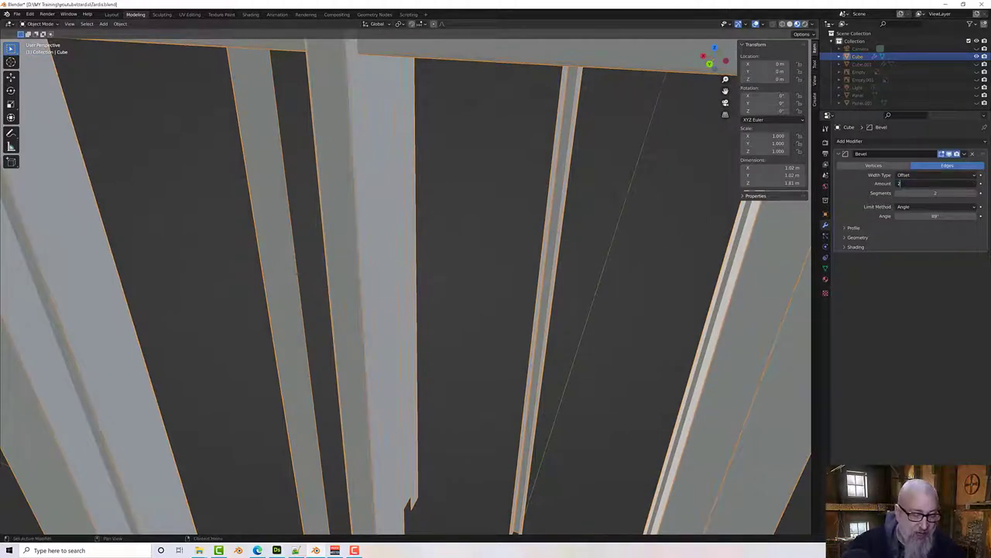
key("Return")
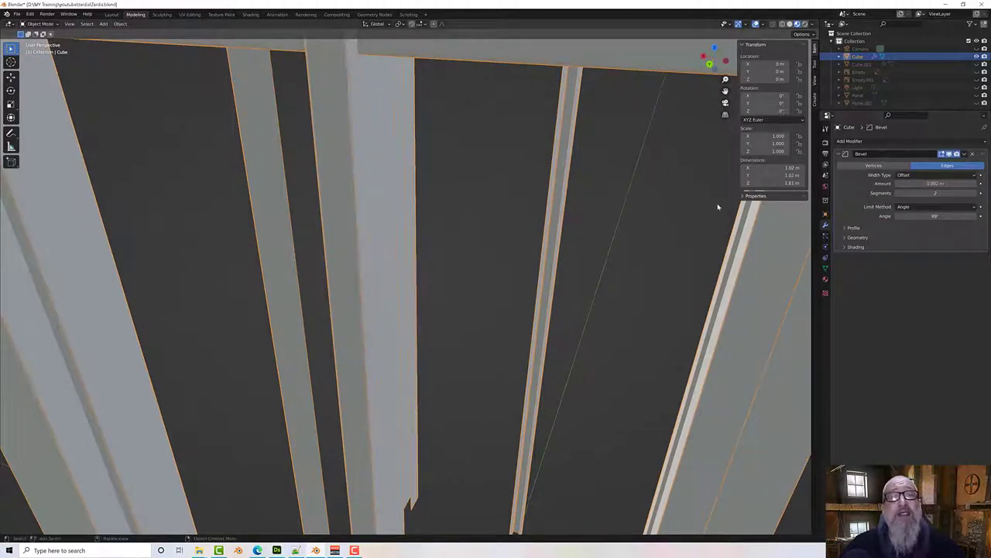
middle_click_drag(532, 232, 550, 251)
scroll(522, 215, "up", 2)
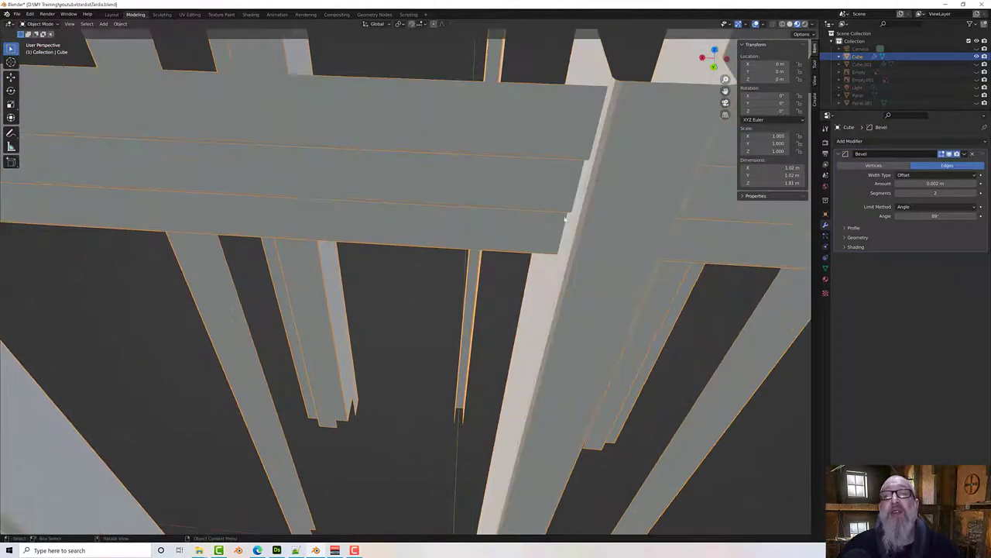
scroll(620, 191, "down", 2)
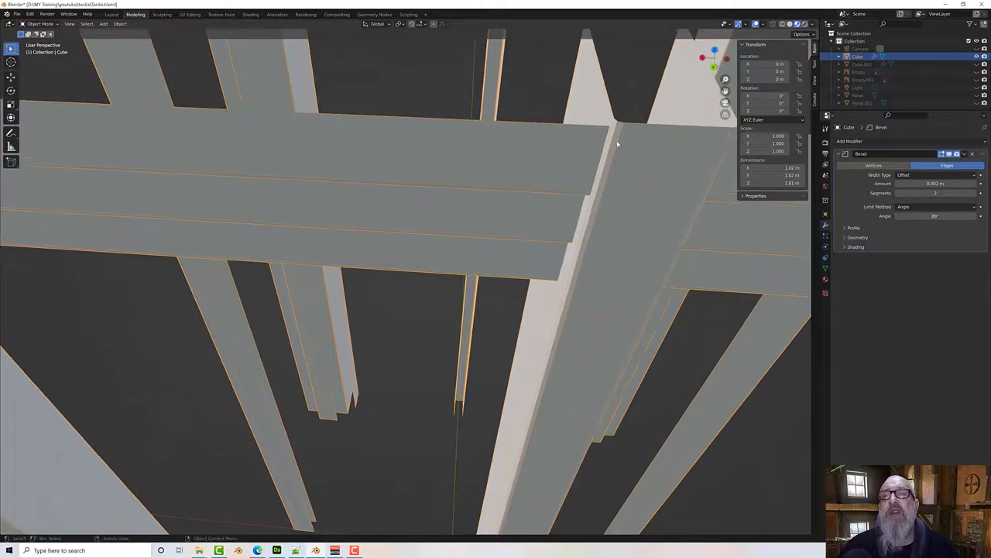
Step: Set the frame's bevel amount to 0.001 m
left_click(929, 184)
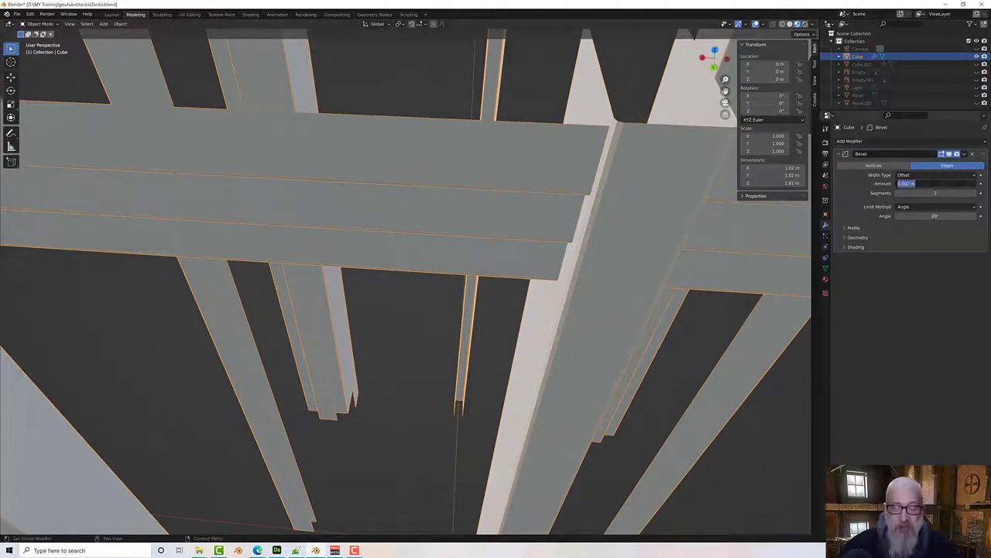
type("2")
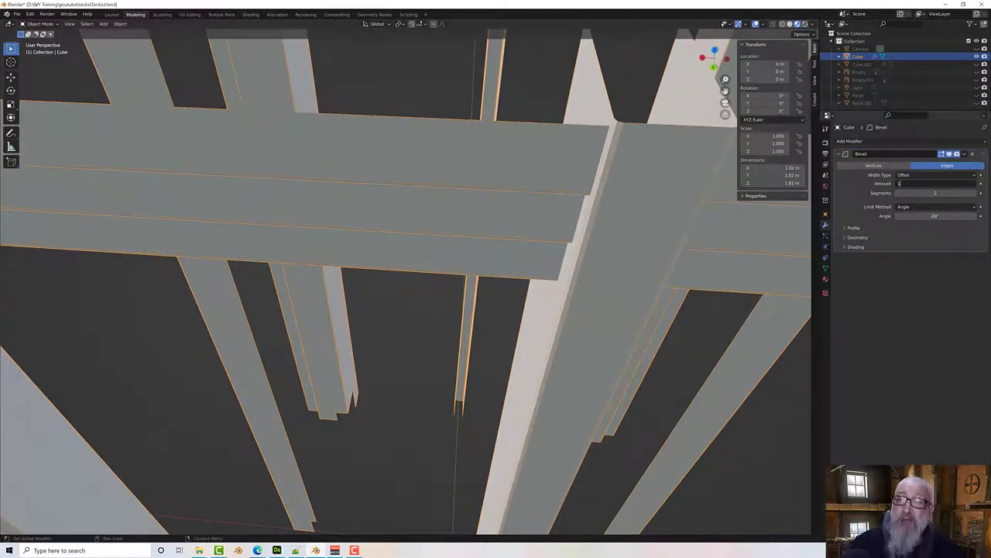
type("mm")
key("Return")
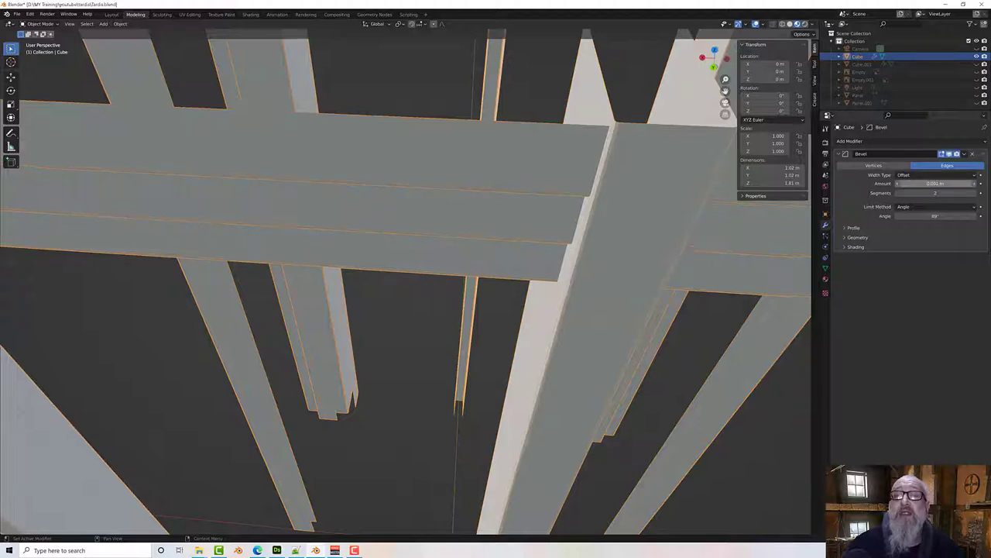
Step: Examine the bevelled posts, crossbars and centre strips of the frame from all sides and up close
scroll(607, 283, "down", 10)
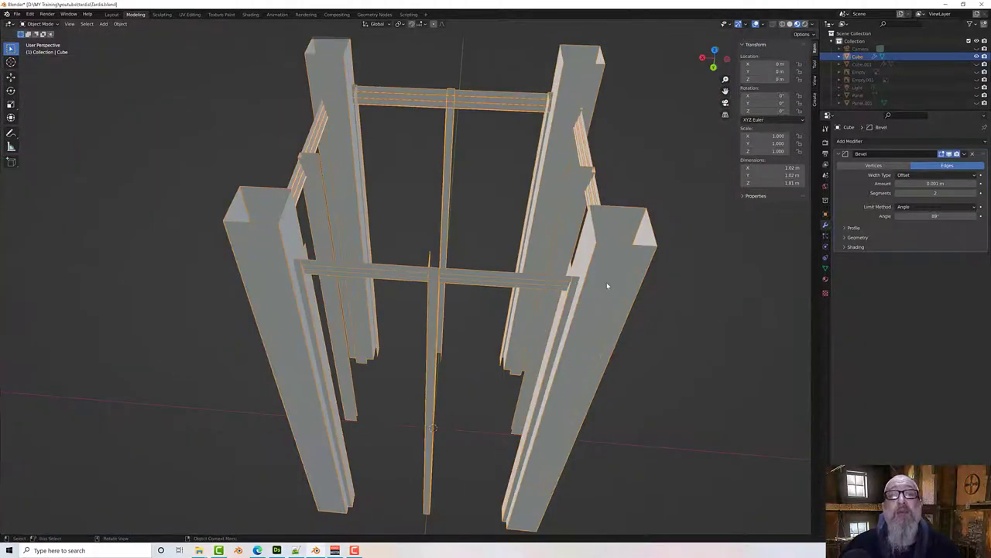
middle_click_drag(608, 282, 852, 252)
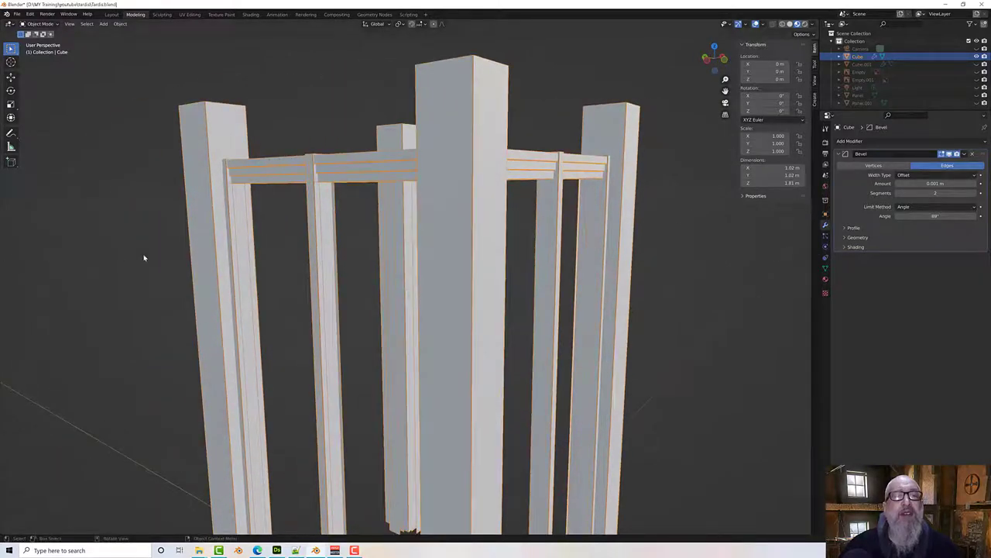
mouse_move(144, 256)
middle_mouse_down()
mouse_move(232, 261)
mouse_move(223, 252)
mouse_move(243, 246)
mouse_move(244, 228)
mouse_move(225, 209)
mouse_move(193, 214)
mouse_move(141, 249)
middle_mouse_up()
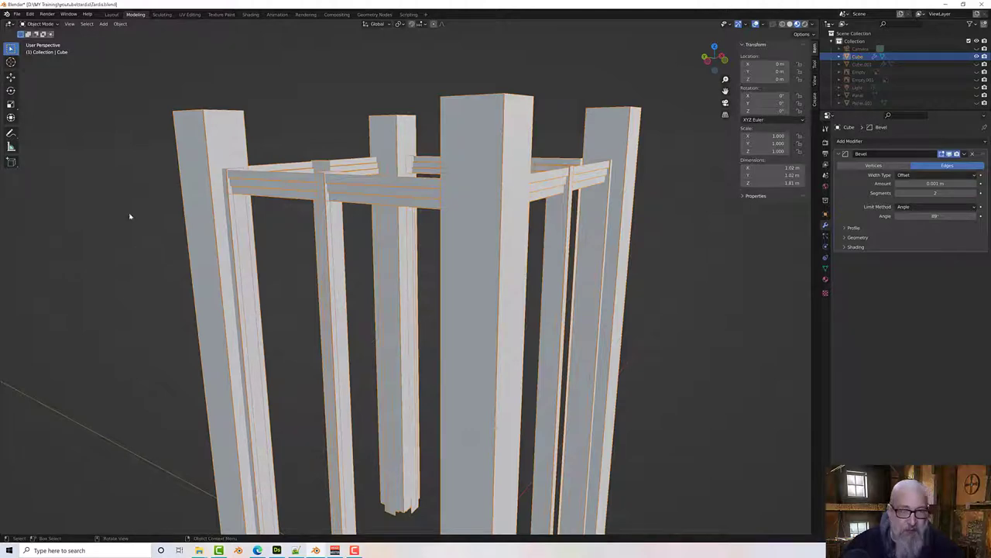
scroll(309, 192, "up", 4)
middle_click_drag(320, 201, 329, 208)
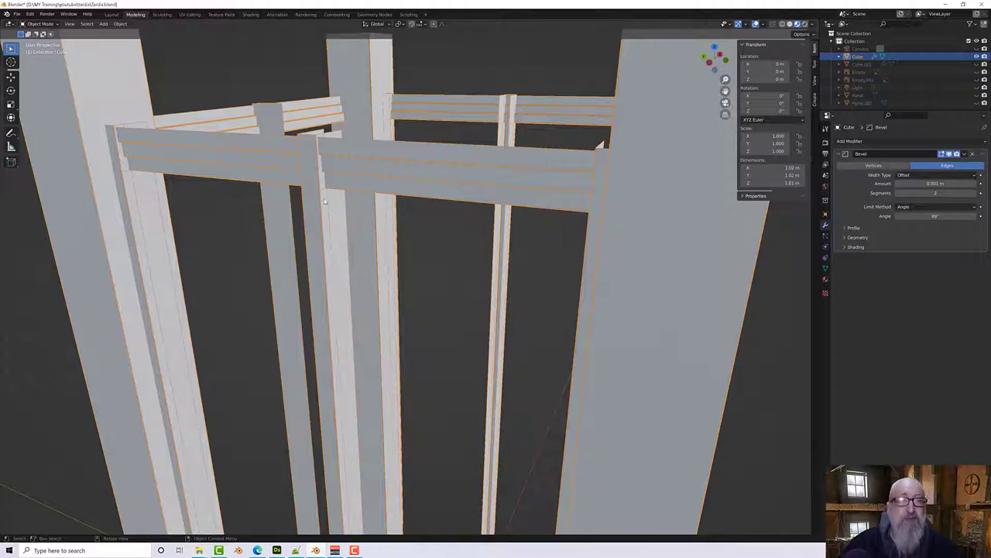
scroll(297, 184, "up", 1)
middle_click_drag(305, 185, 381, 368)
scroll(351, 175, "up", 2)
scroll(351, 175, "down", 1)
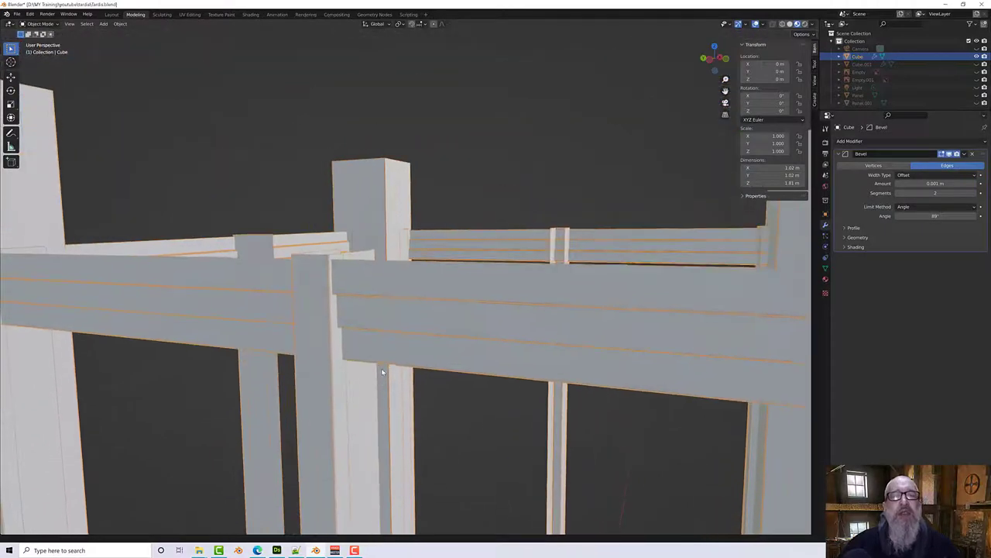
scroll(336, 344, "up", 2)
mouse_move(307, 339)
middle_mouse_down()
mouse_move(311, 322)
mouse_move(309, 330)
middle_mouse_up()
scroll(311, 322, "down", 4)
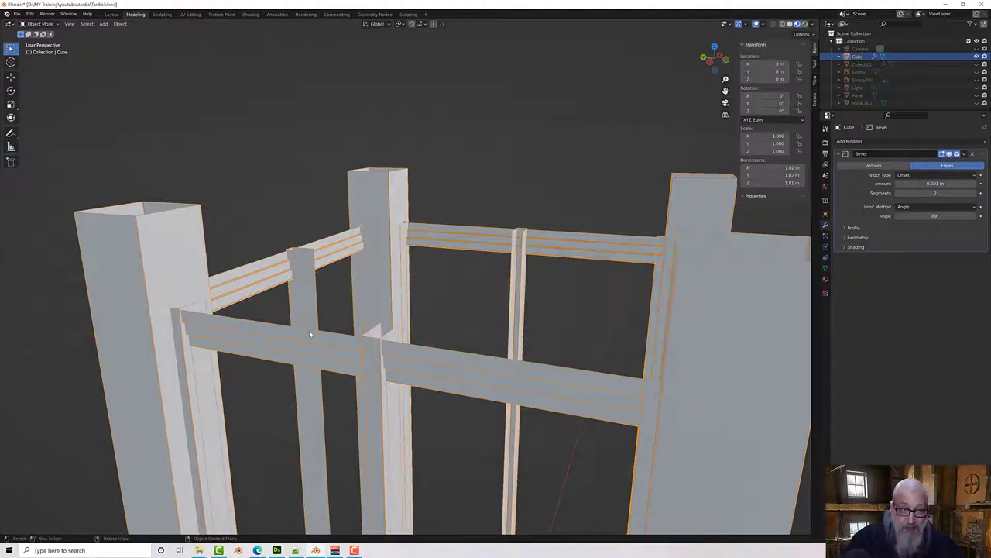
middle_click_drag(309, 330, 399, 310)
scroll(417, 317, "down", 4)
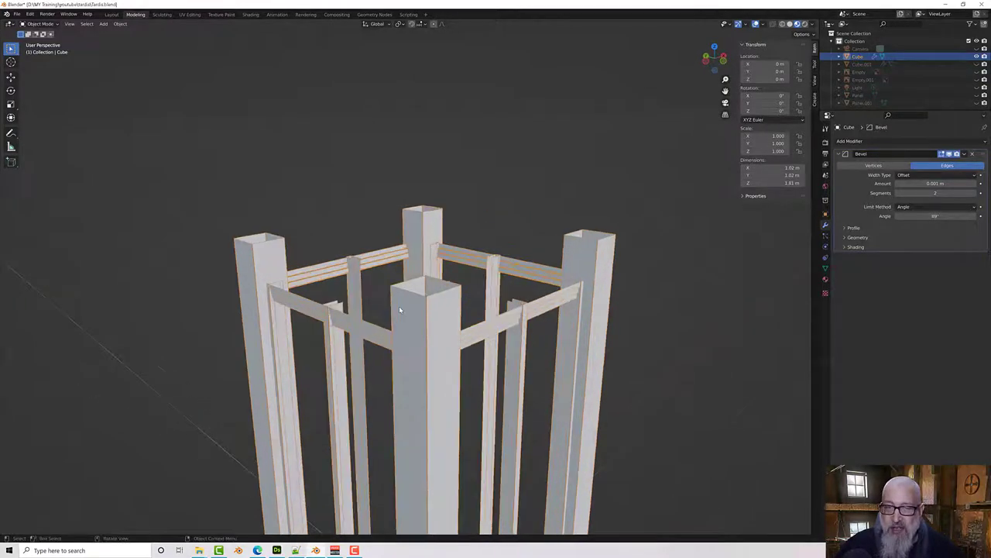
scroll(399, 310, "up", 5)
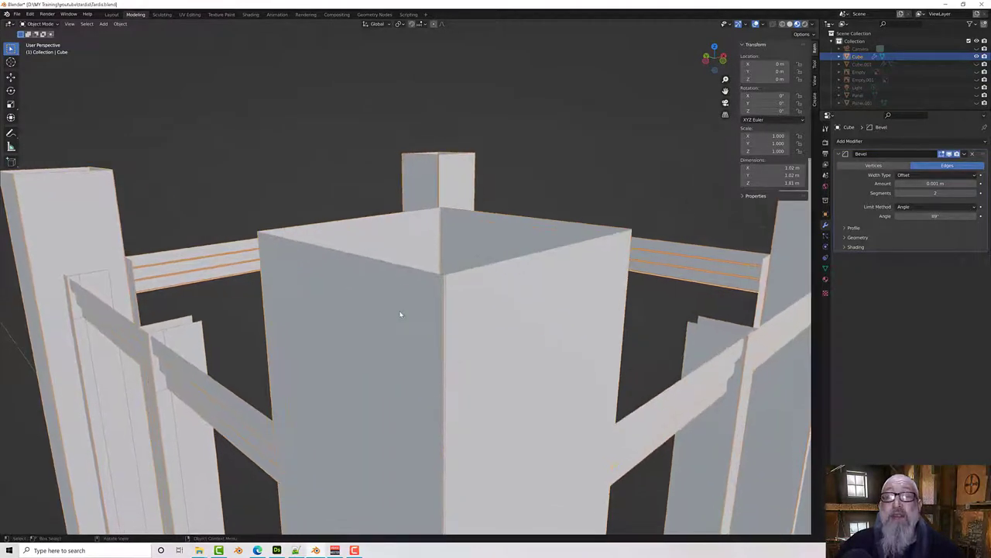
scroll(401, 314, "down", 10)
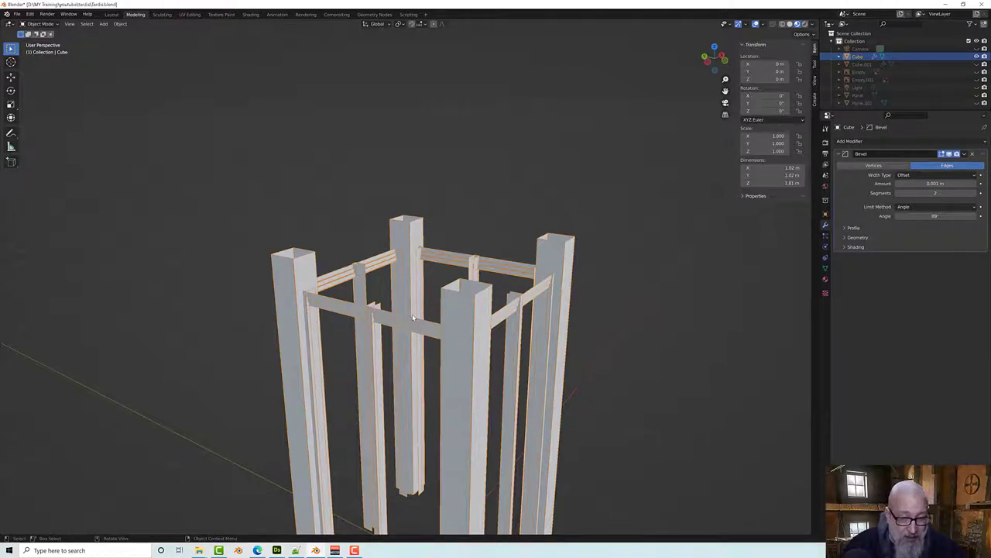
middle_click_drag(390, 293, 412, 247)
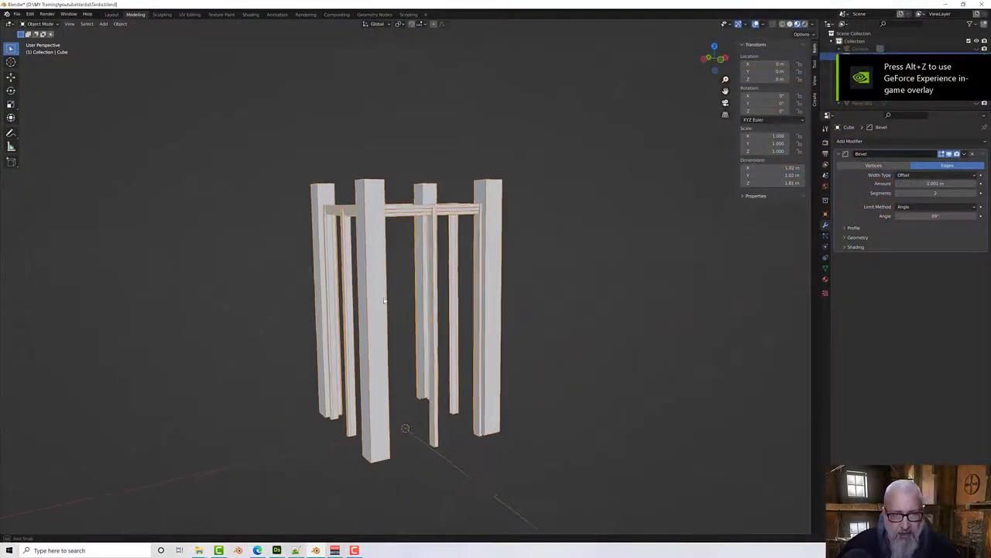
middle_click_drag(384, 300, 299, 184)
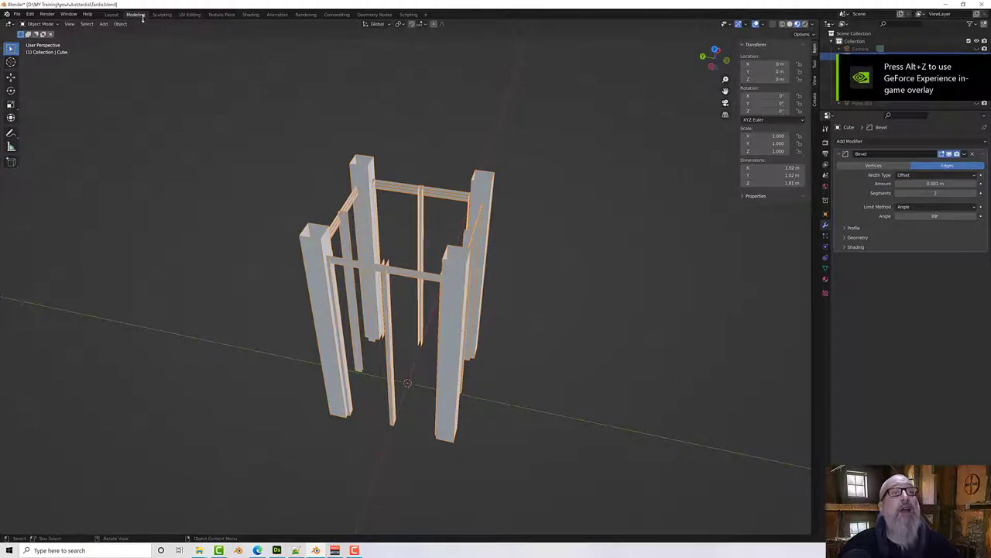
Step: Switch to the UV Editing workspace and open the bevelled frame in Edit Mode
left_click(190, 14)
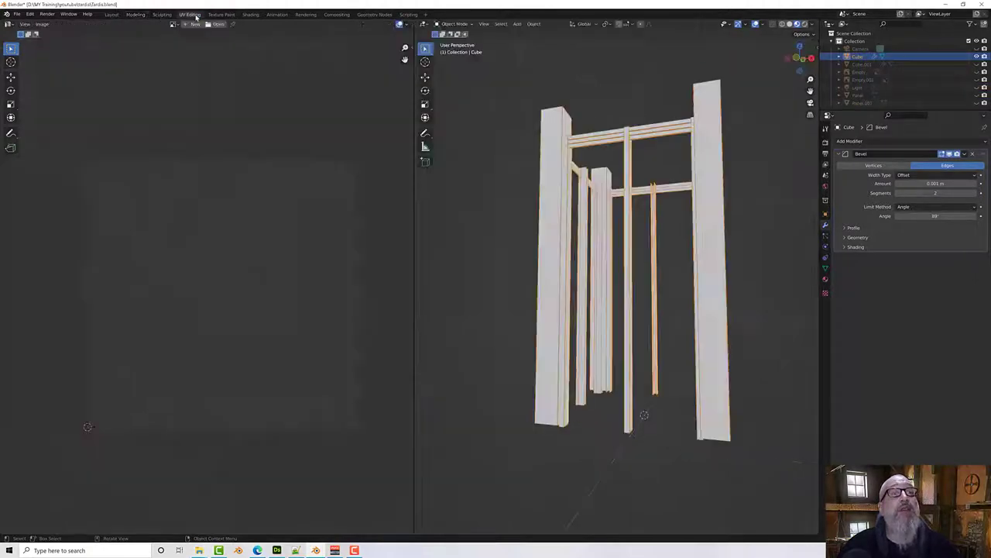
middle_click_drag(457, 159, 581, 197)
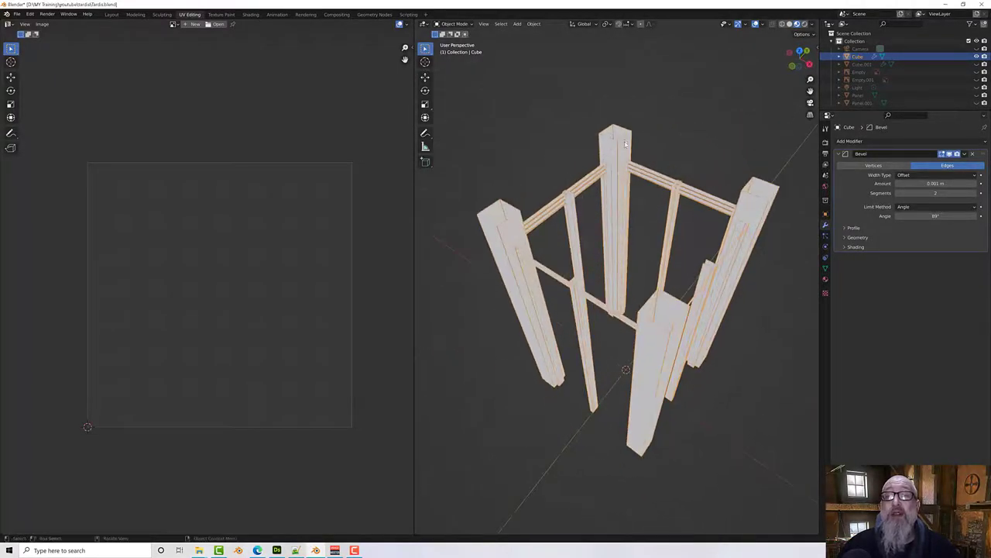
scroll(623, 145, "up", 5)
middle_click_drag(626, 144, 617, 151)
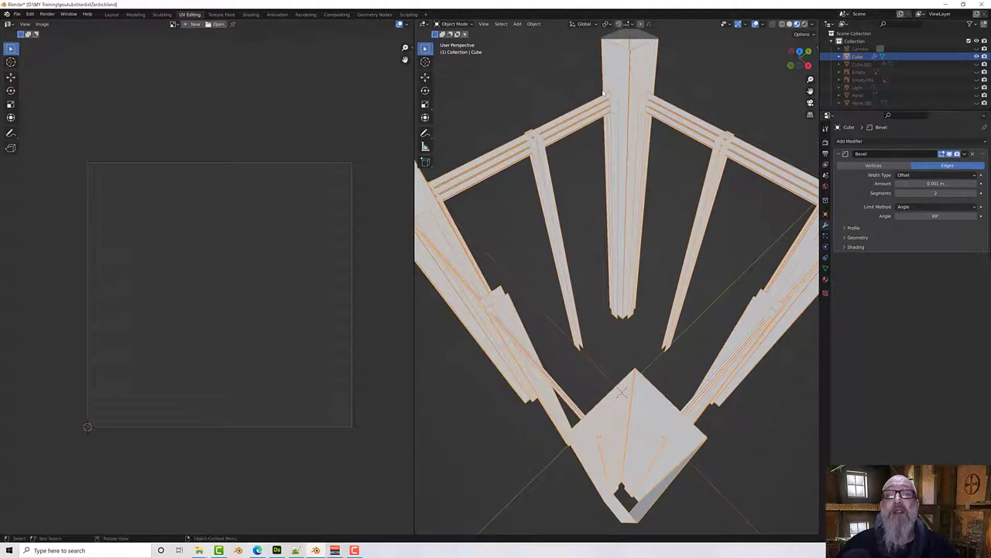
middle_click_drag(603, 94, 533, 101)
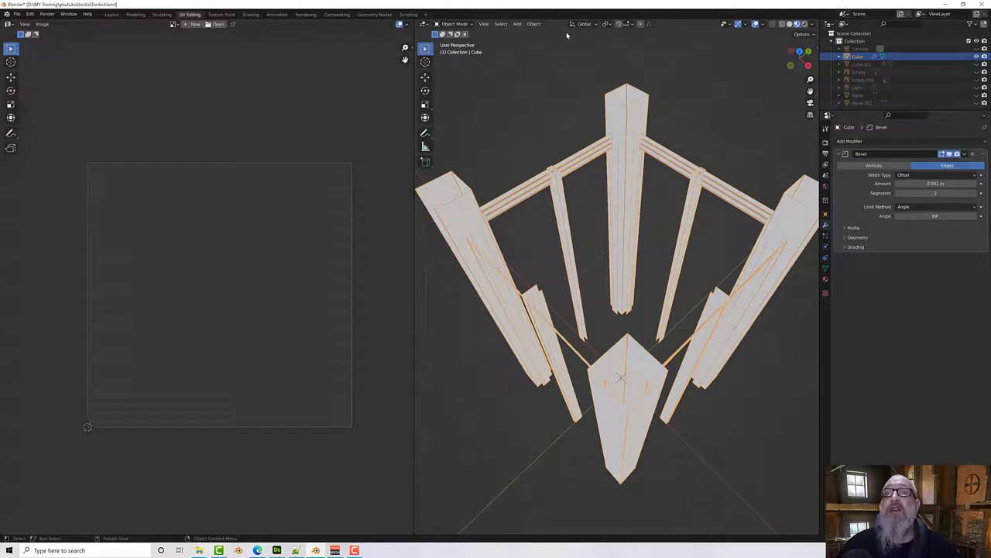
left_click(451, 26)
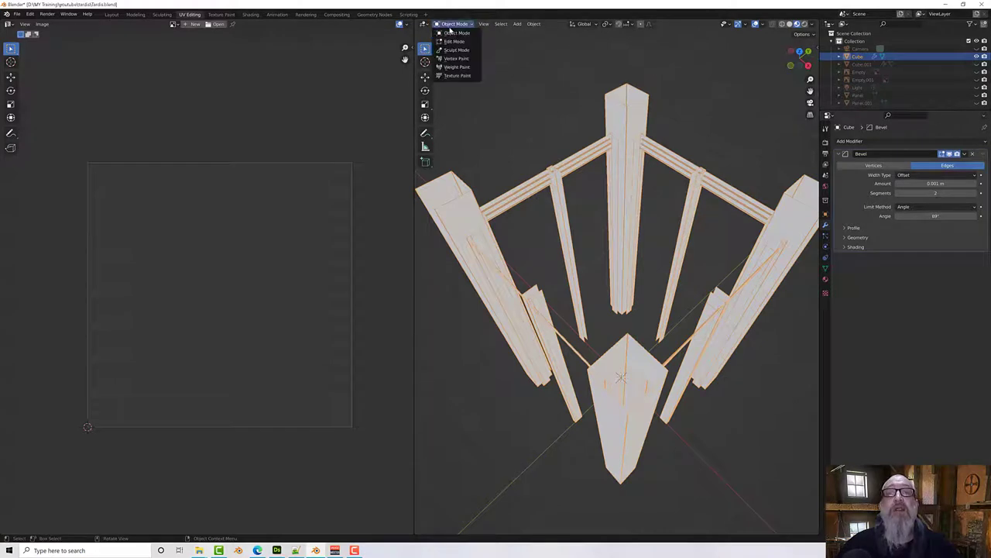
left_click(455, 41)
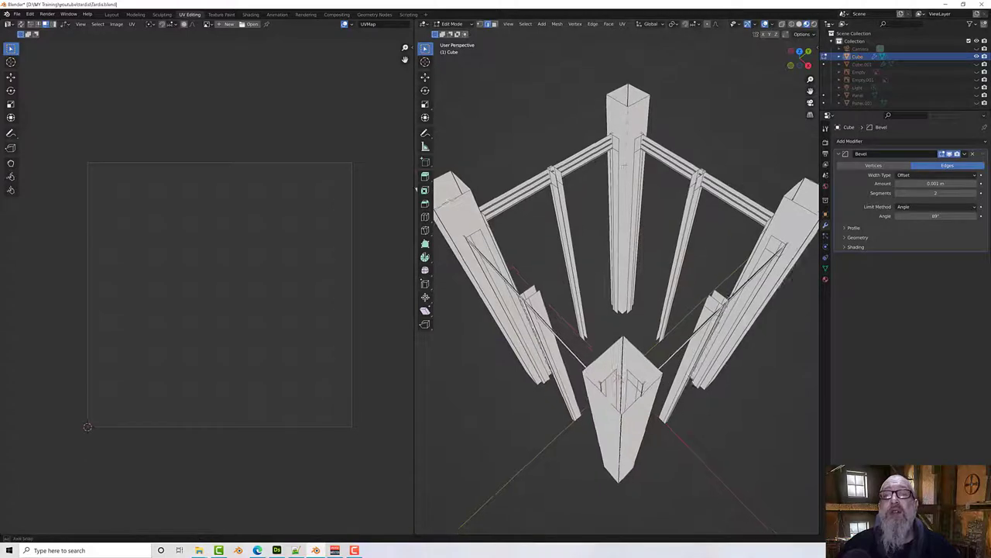
Step: Mark the selected vertical edges of the frame's corner posts as seams
middle_click_drag(624, 120, 611, 137)
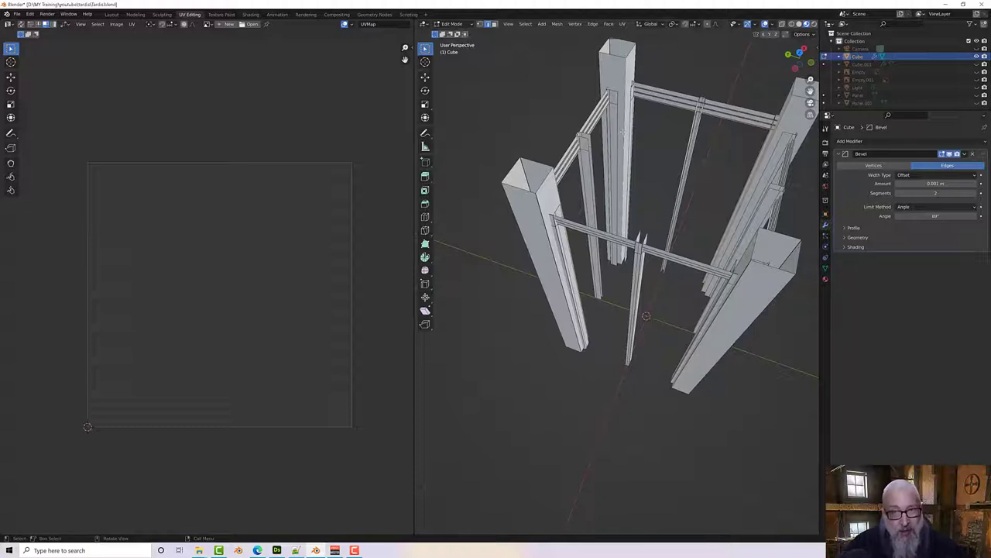
key("ctrl+e")
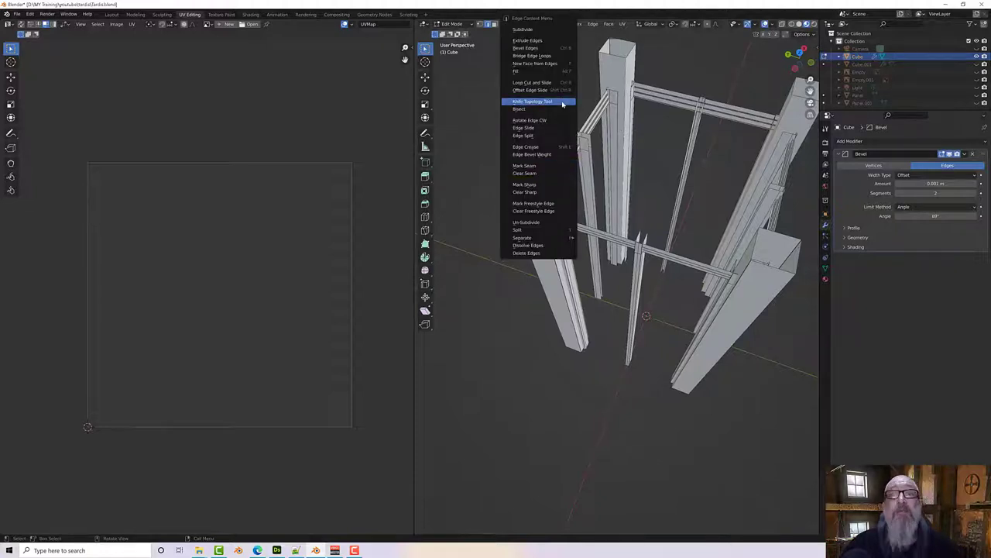
left_click(527, 166)
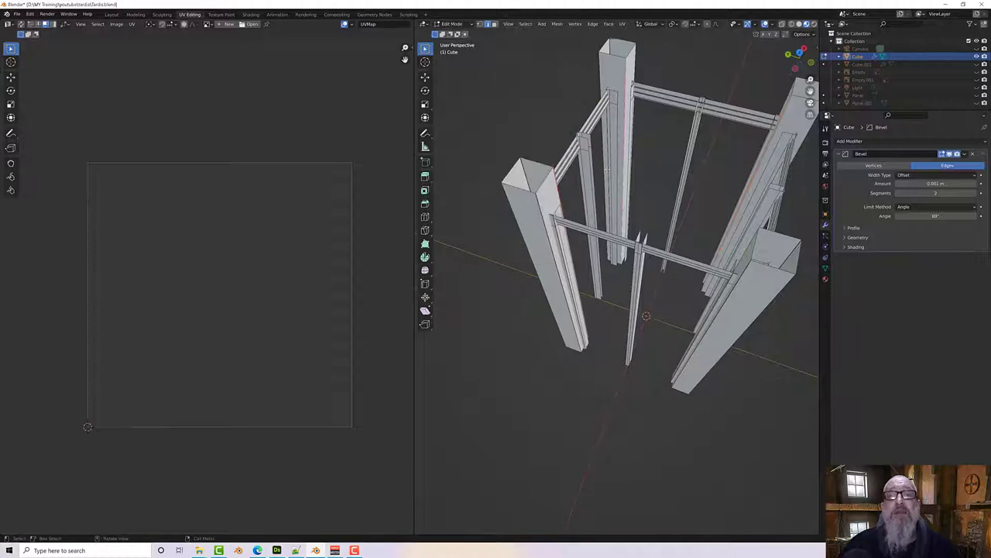
Step: Unwrap the entire frame mesh with all of its faces and UVs selected
middle_click_drag(672, 176, 658, 163)
key("a")
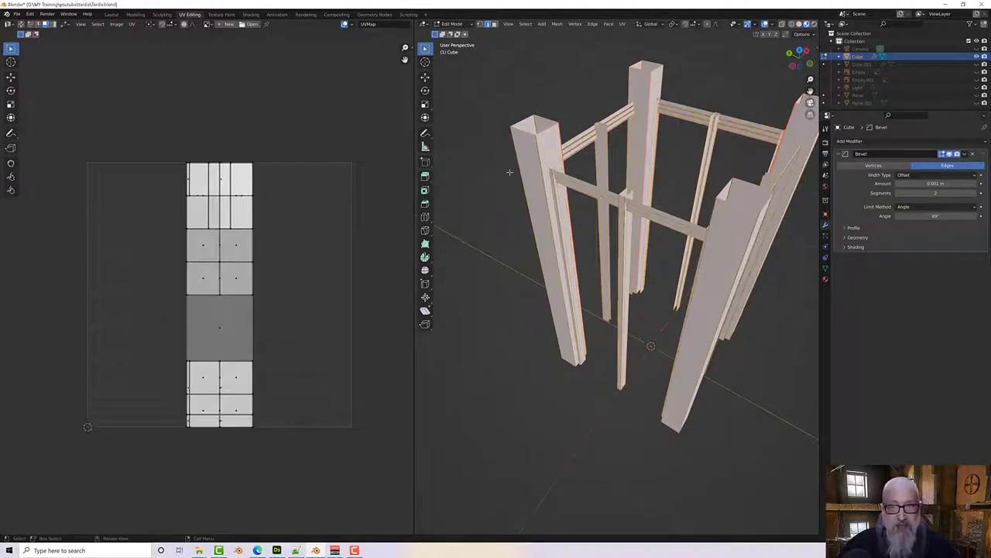
key("a")
key("u")
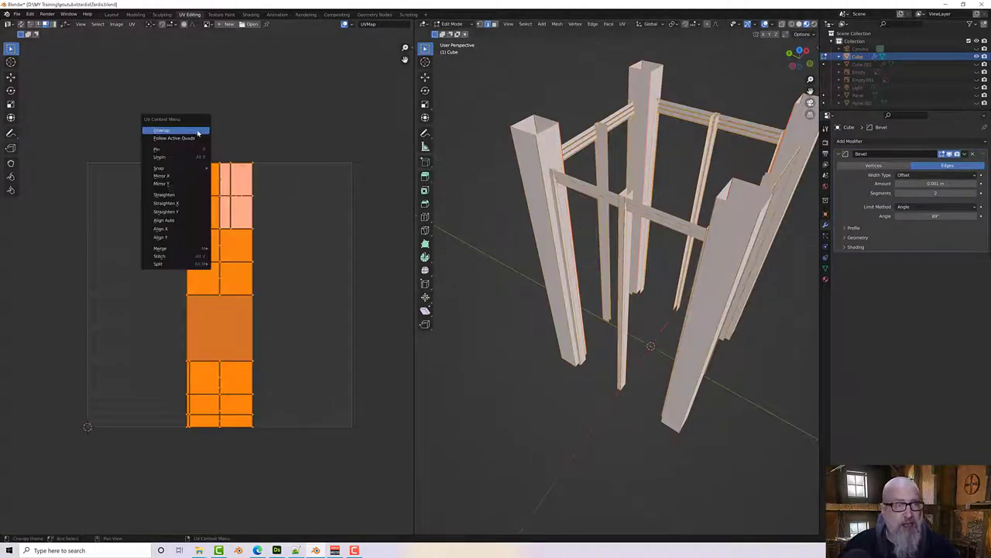
left_click(198, 133)
scroll(240, 239, "up", 2)
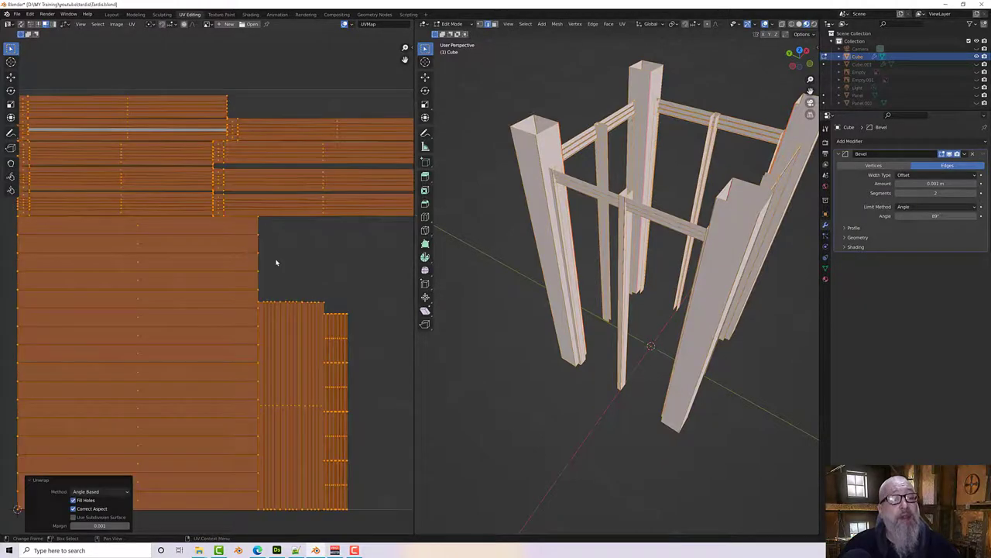
scroll(277, 261, "down", 1)
middle_click_drag(284, 247, 274, 236)
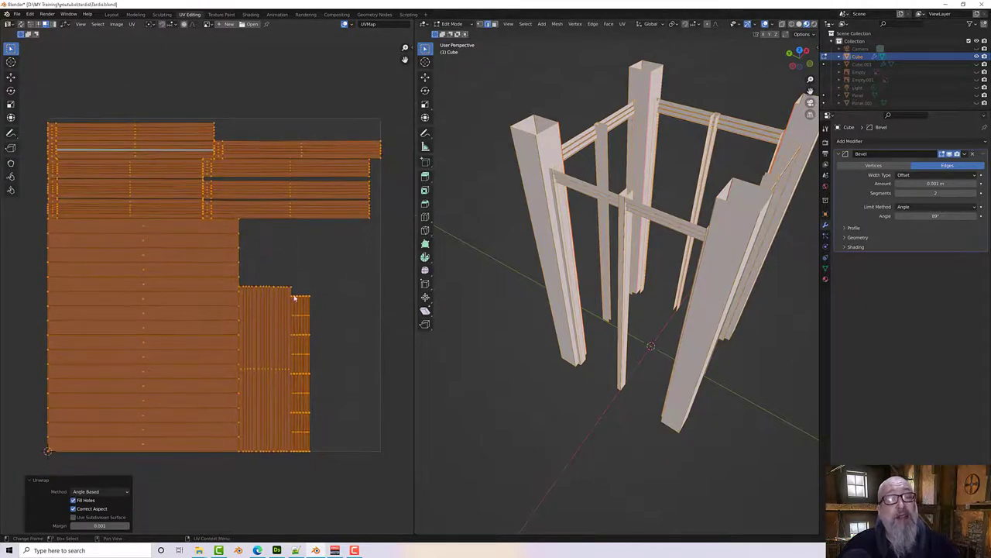
left_click(302, 246)
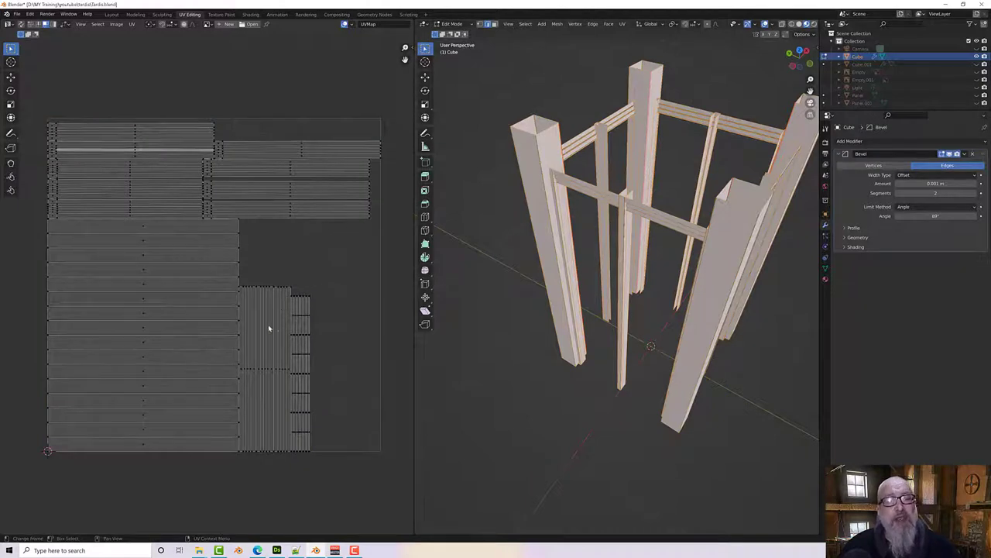
Step: Pack all of the frame's UV islands within the UV square
key("a")
right_click(275, 261)
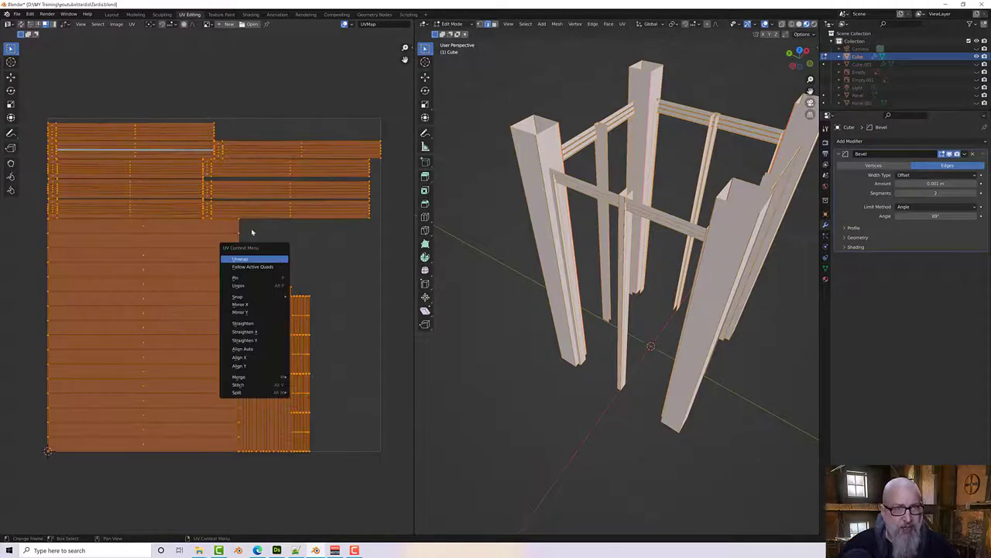
left_click(131, 24)
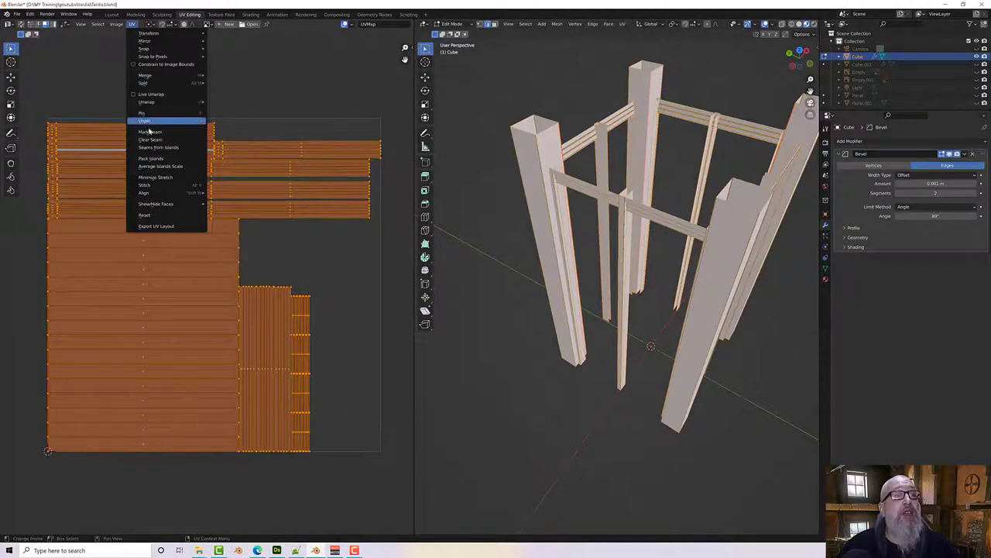
left_click(161, 158)
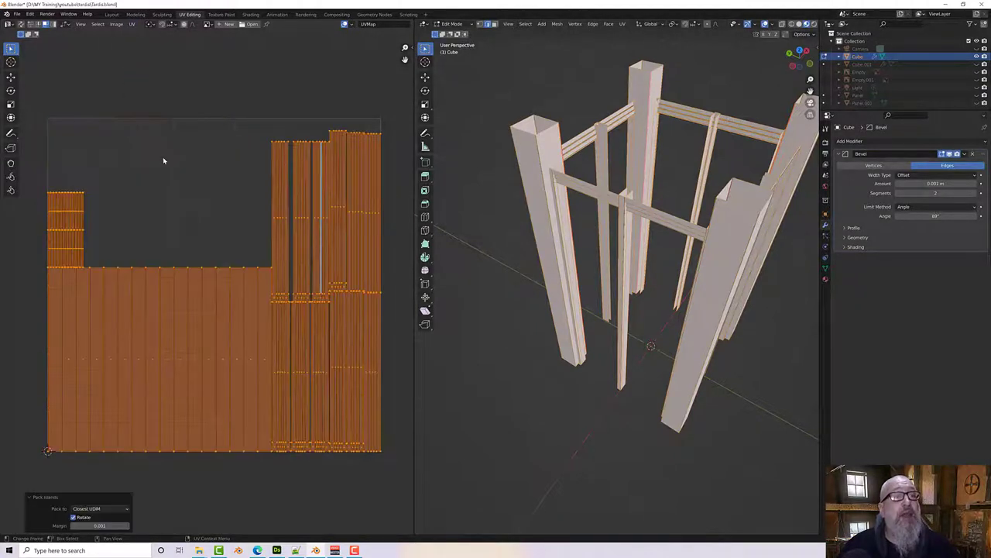
left_click(213, 221)
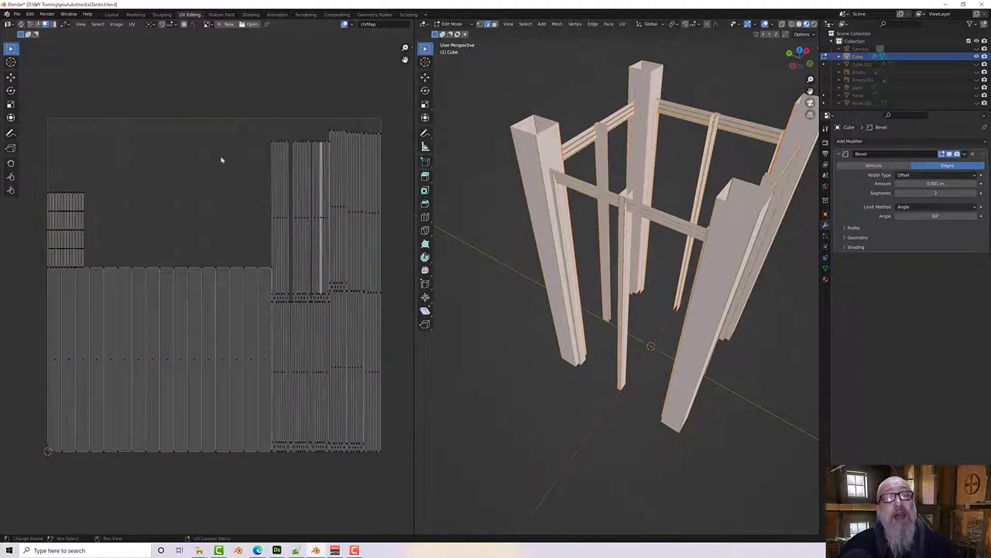
Step: Examine the packed UV islands, including the small strips above the post islands, alongside the frame model
left_click(77, 203)
left_click(77, 252)
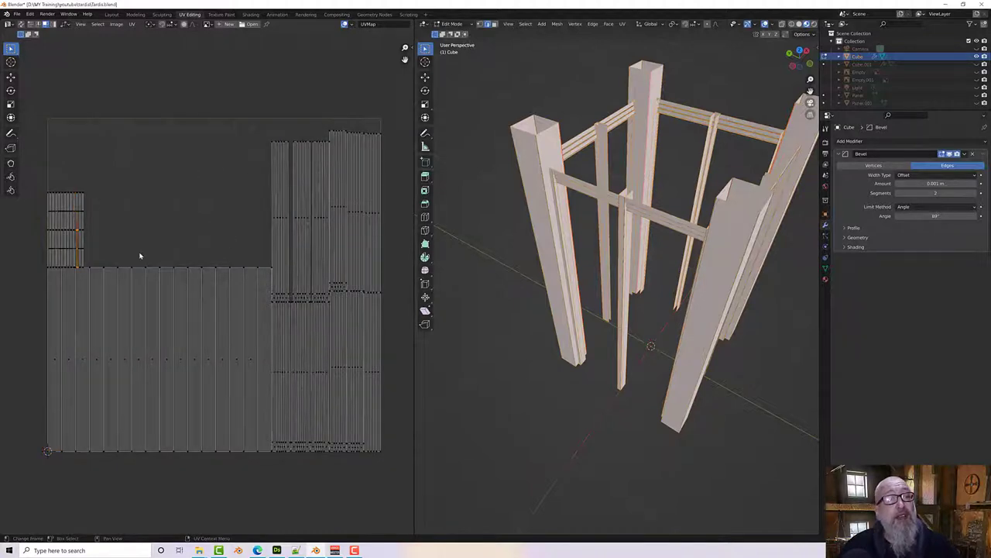
scroll(171, 248, "down", 2)
scroll(171, 247, "up", 3)
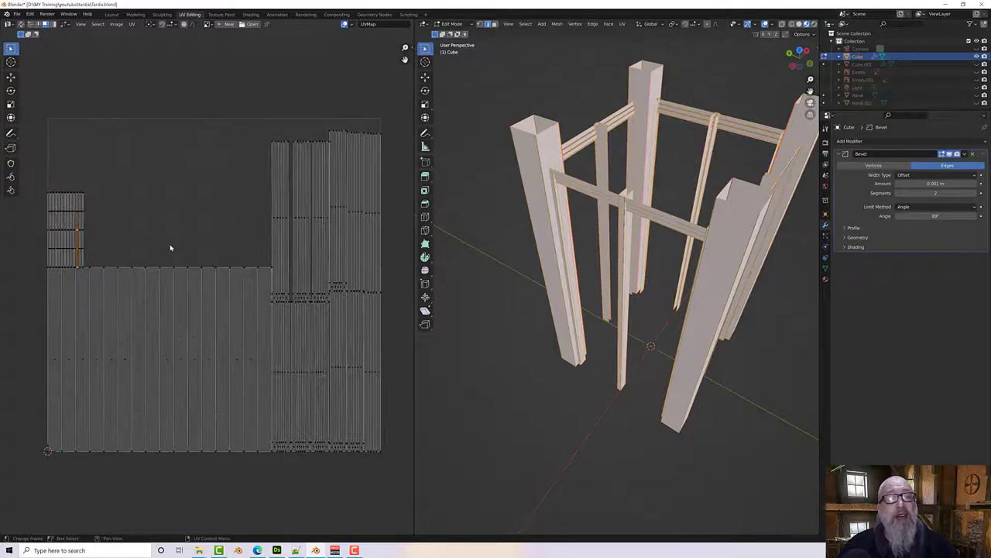
scroll(171, 247, "down", 1)
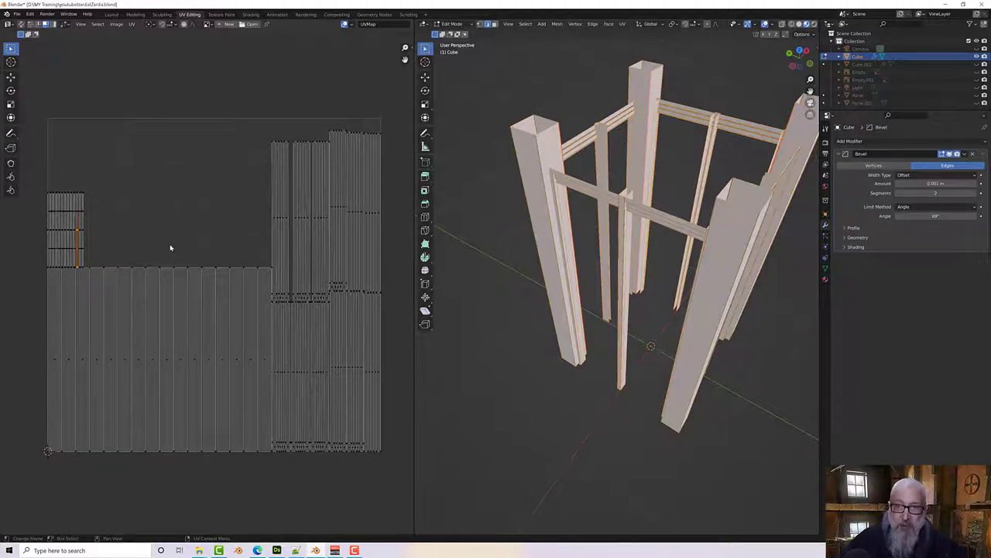
scroll(170, 246, "down", 1)
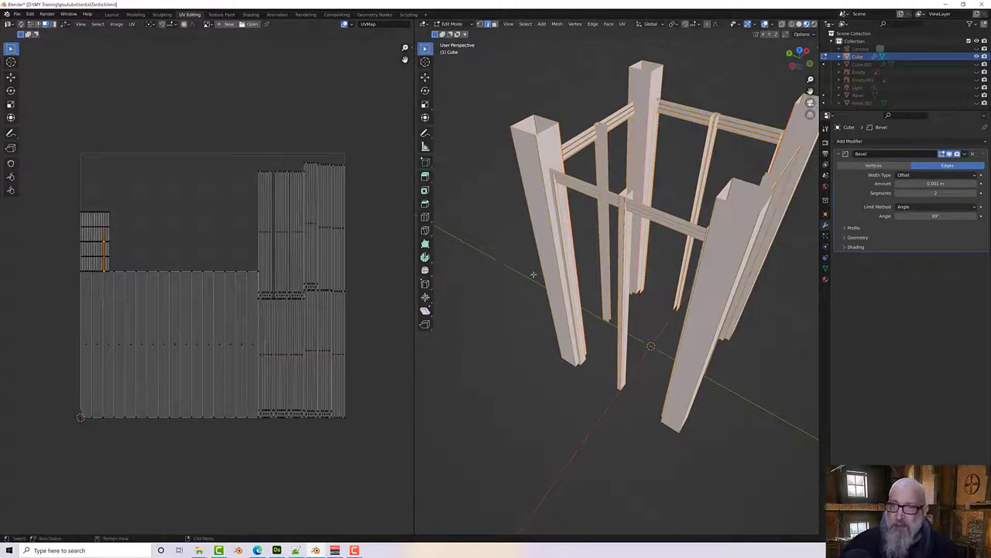
mouse_move(533, 274)
middle_mouse_down()
mouse_move(527, 265)
mouse_move(510, 284)
mouse_move(529, 270)
middle_mouse_up()
scroll(529, 270, "up", 1)
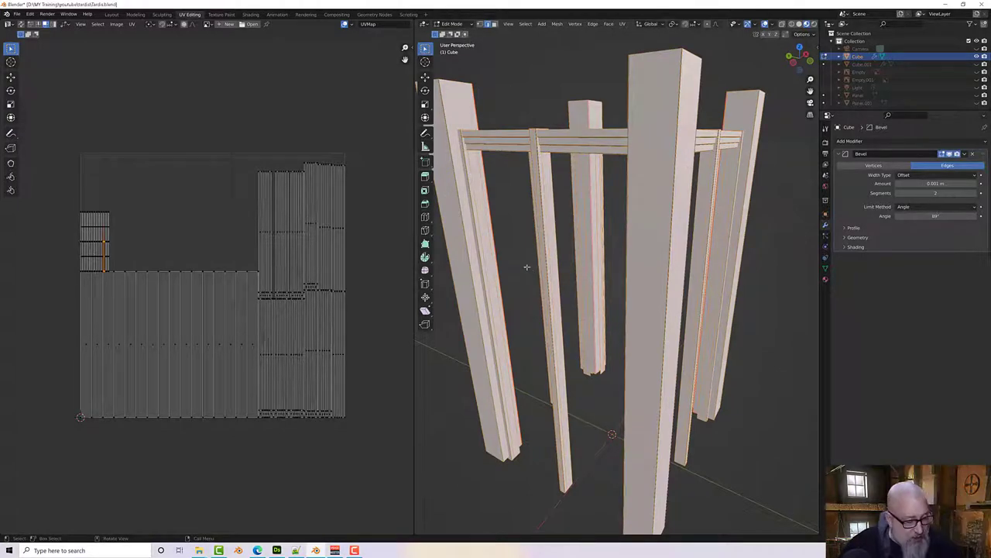
Step: Return to Object Mode, reveal all hidden objects and select a door panel of the police box
key("Tab")
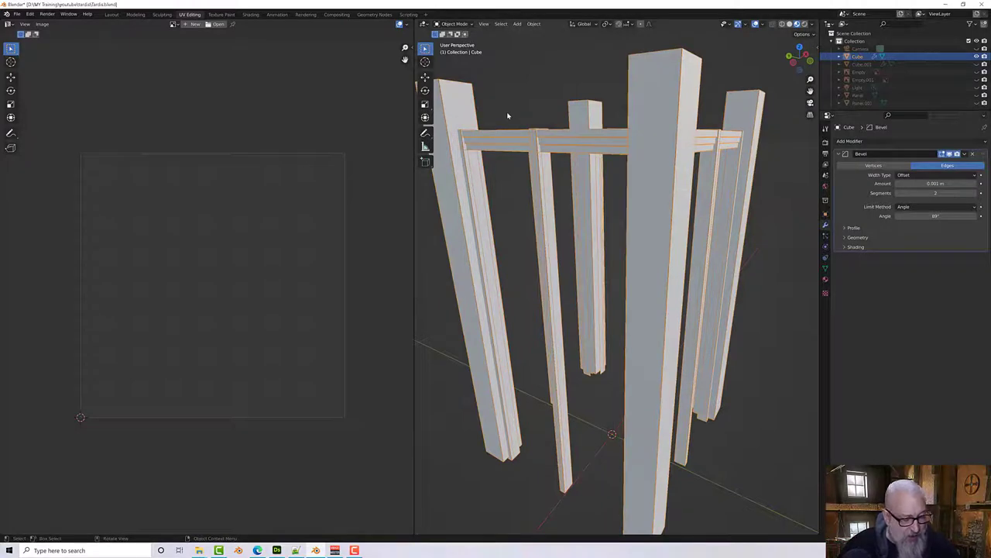
key("alt+h")
middle_click_drag(593, 159, 598, 221)
left_click(587, 219)
left_click(636, 225)
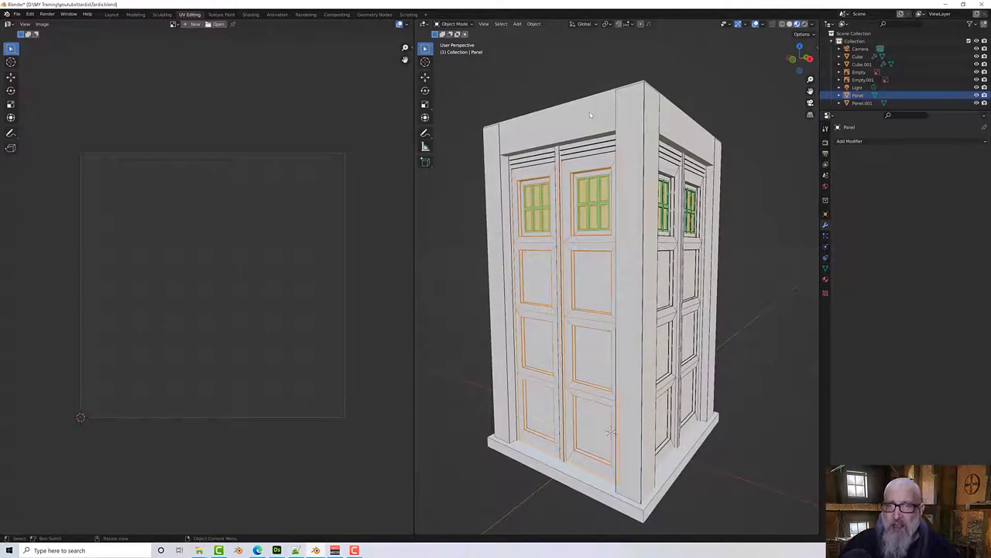
Step: Select the header and base object and view the whole box beside the reference photo
left_click(591, 113)
scroll(759, 213, "down", 4)
middle_click_drag(762, 215, 648, 252, "shift")
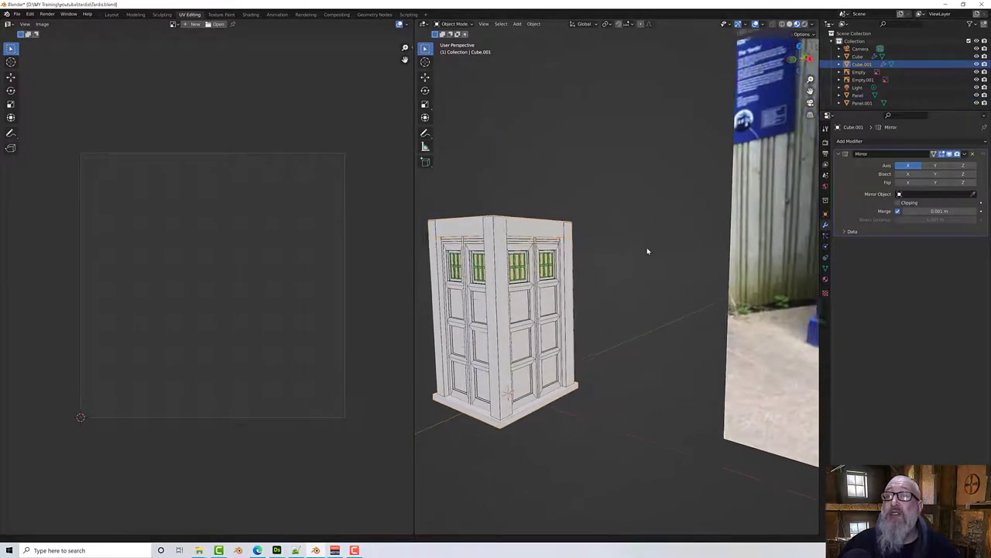
scroll(705, 245, "down", 3)
middle_click_drag(700, 227, 615, 372, "shift")
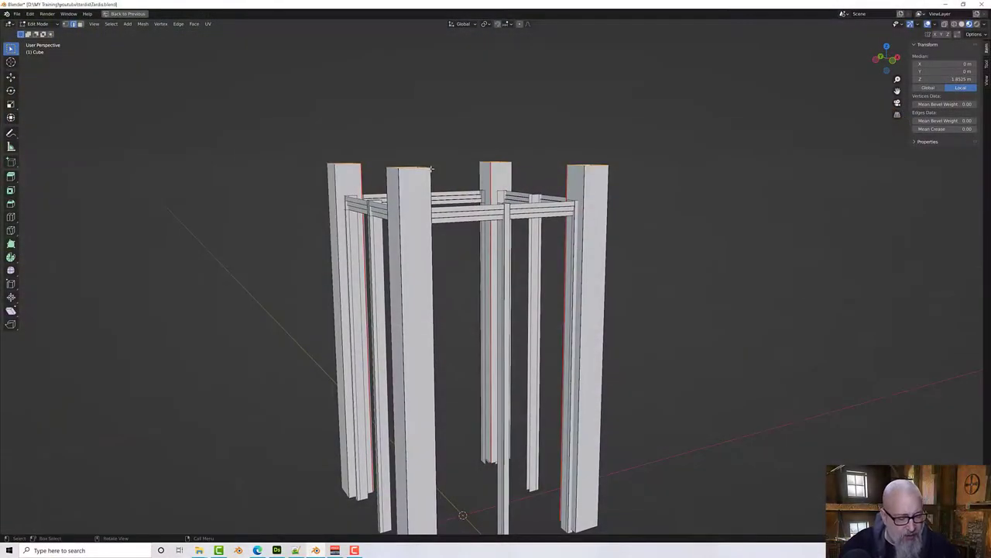
Step: Leave the frame's mesh editing and reveal the box's other hidden objects in the maximised 3D view
middle_click_drag(431, 168, 416, 167)
key("alt+h")
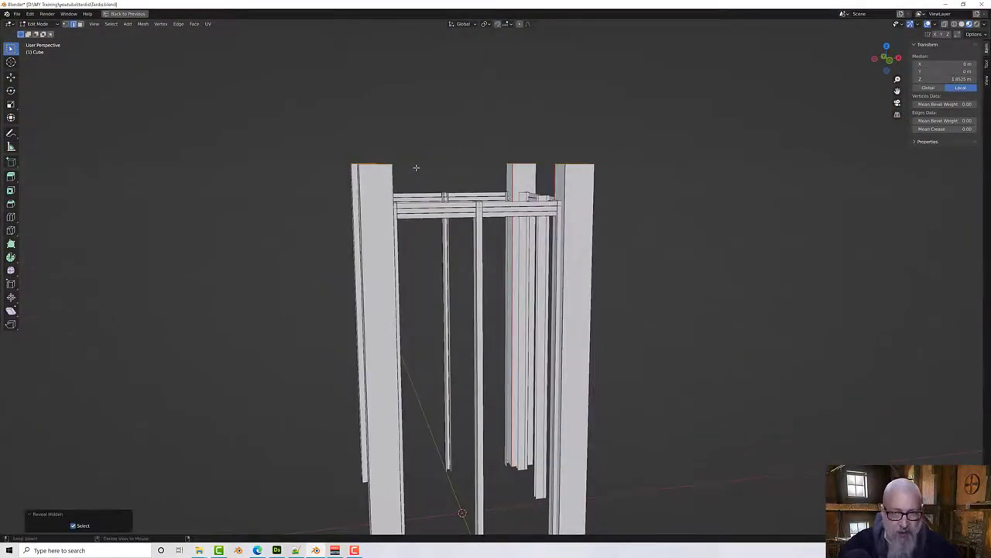
key("Tab")
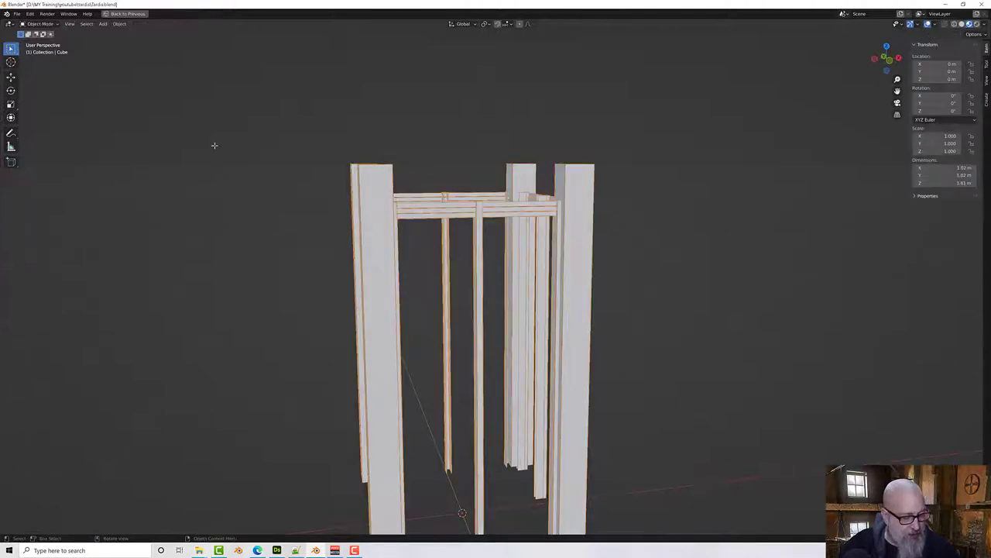
key("alt+h")
middle_click_drag(216, 148, 384, 167)
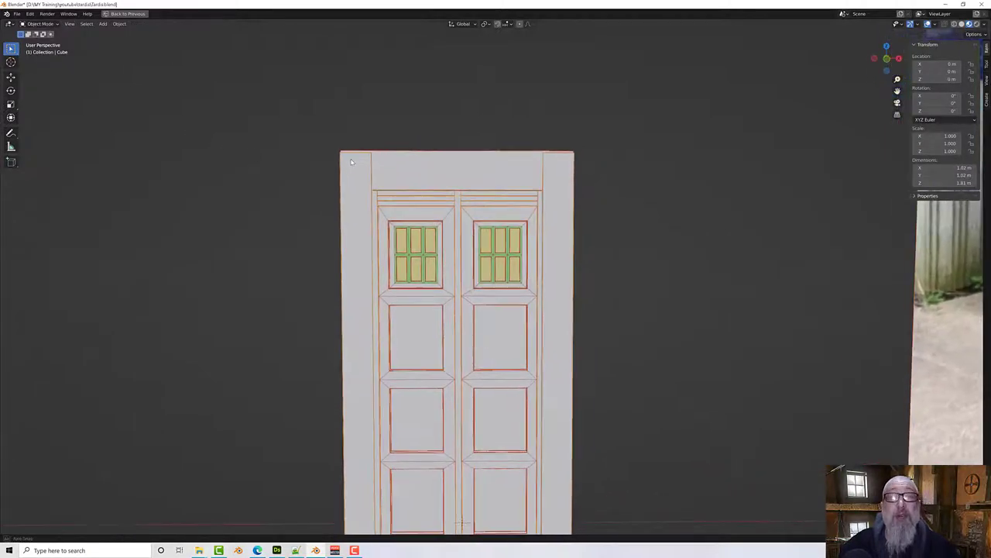
Step: Study the box's roof area in front orthographic view against the blueprint drawing and the police box photo
key("KP_1")
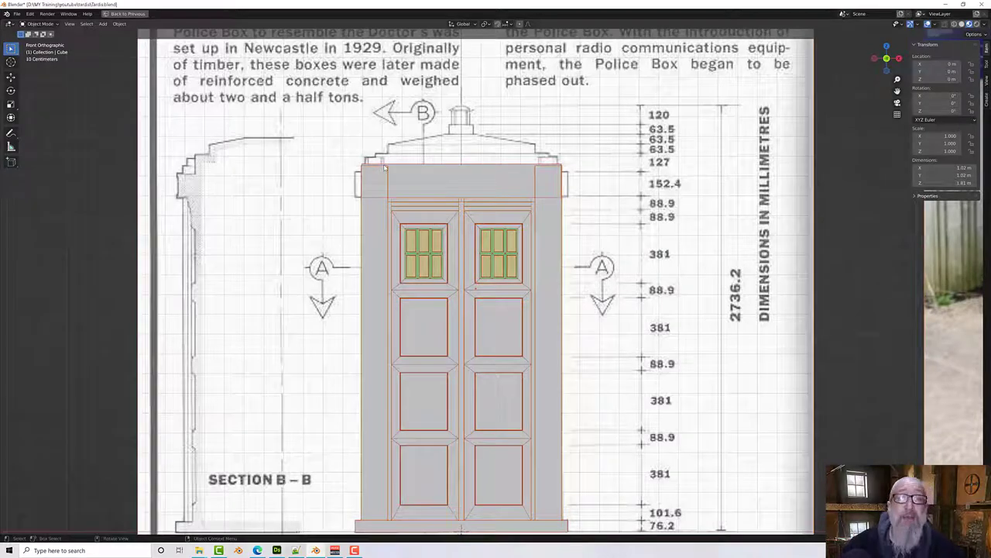
scroll(475, 181, "up", 2)
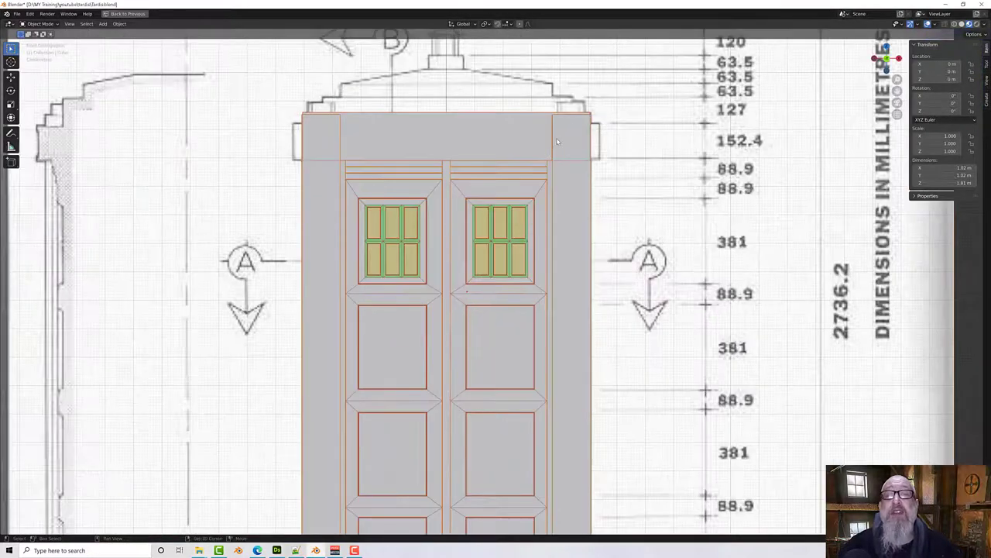
middle_click_drag(559, 144, 551, 180, "shift")
scroll(621, 158, "down", 6)
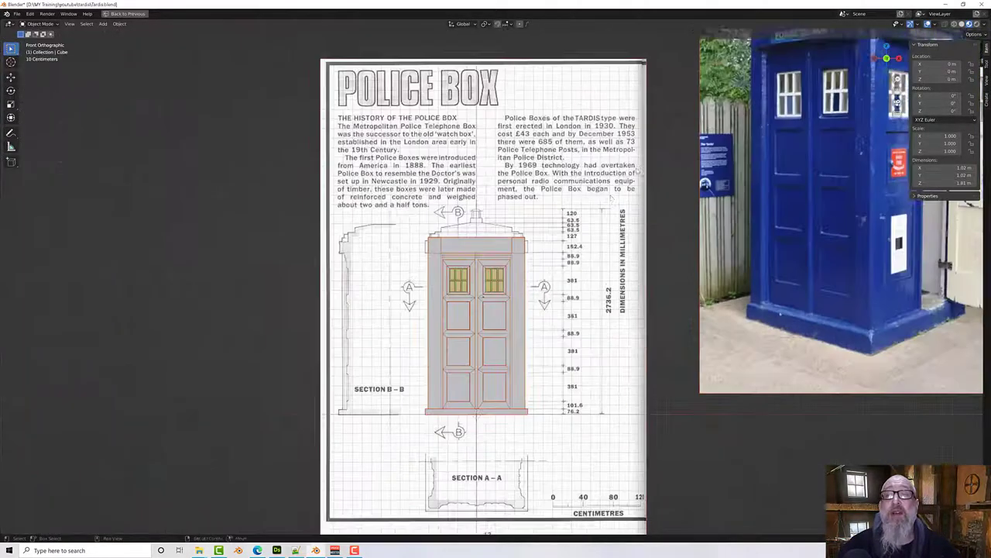
middle_click_drag(622, 158, 472, 301, "shift")
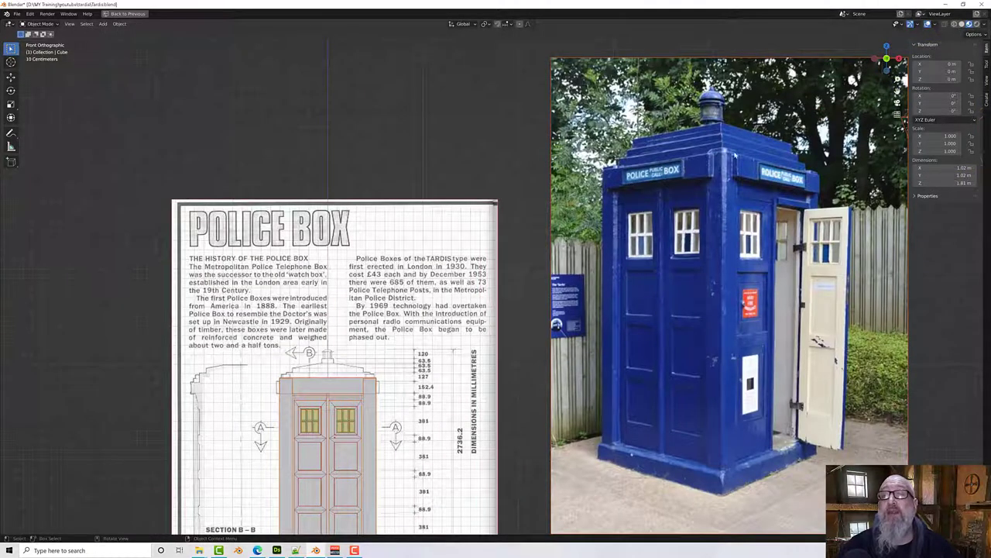
scroll(314, 375, "up", 3)
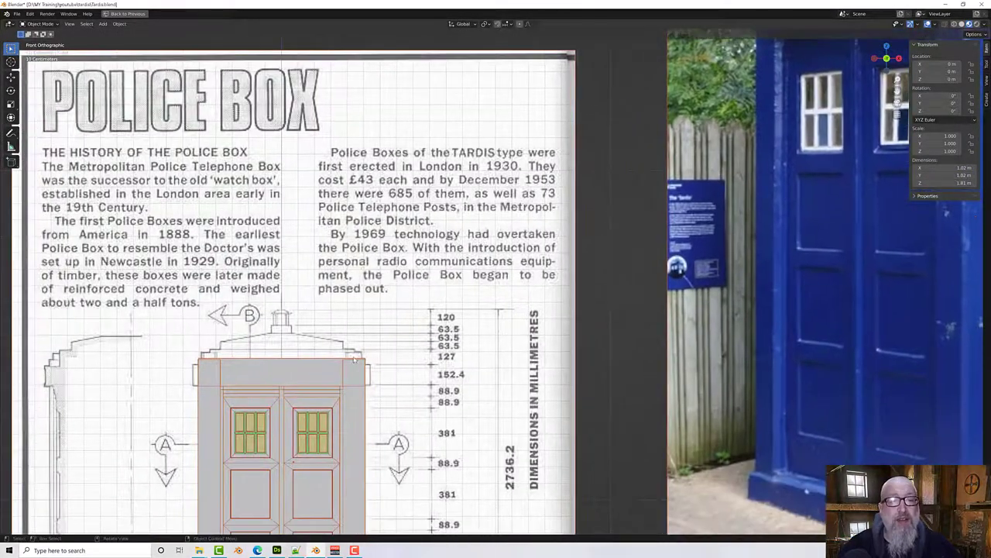
Step: Isolate the police box's frame by hiding all unselected objects, and open its mesh for editing
scroll(355, 358, "up", 4)
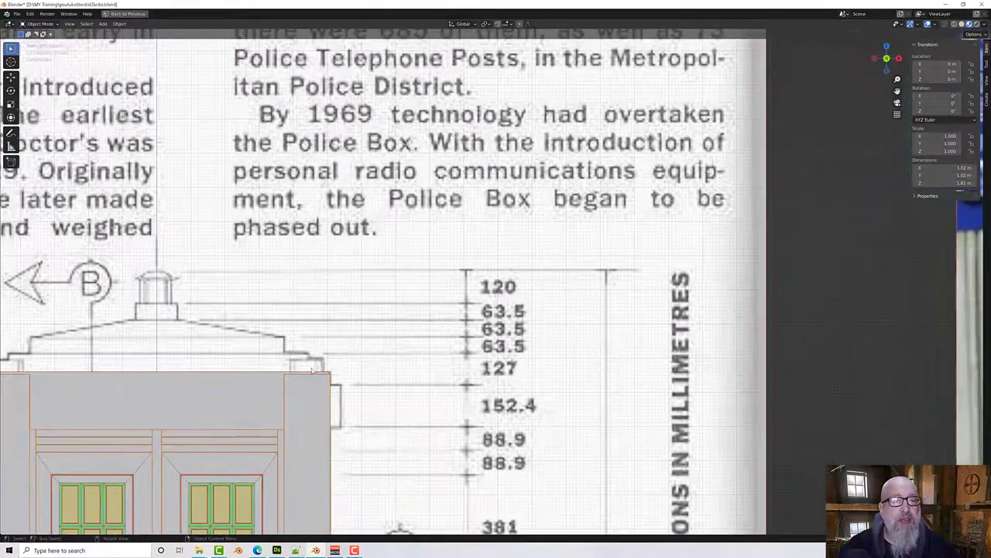
middle_click_drag(312, 371, 354, 331, "shift")
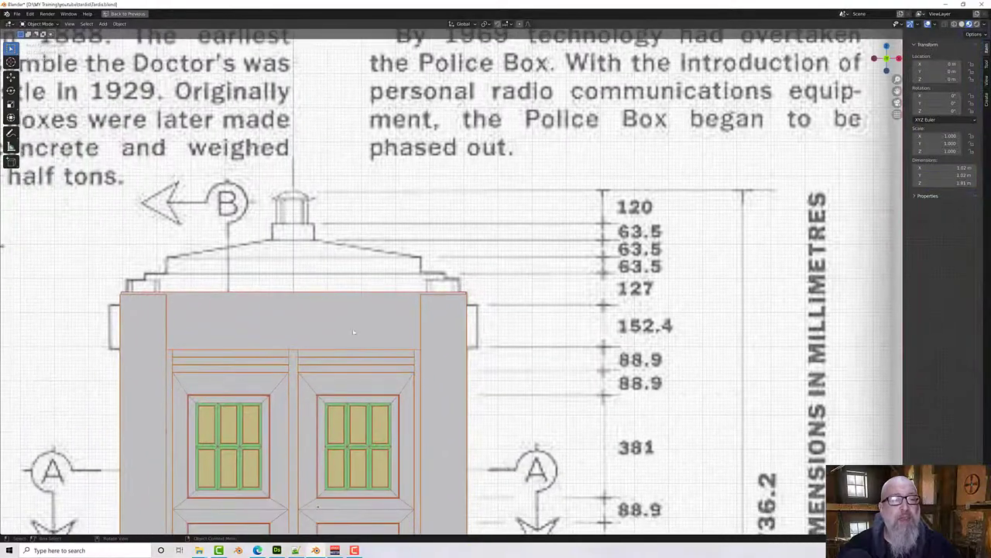
left_click(149, 354)
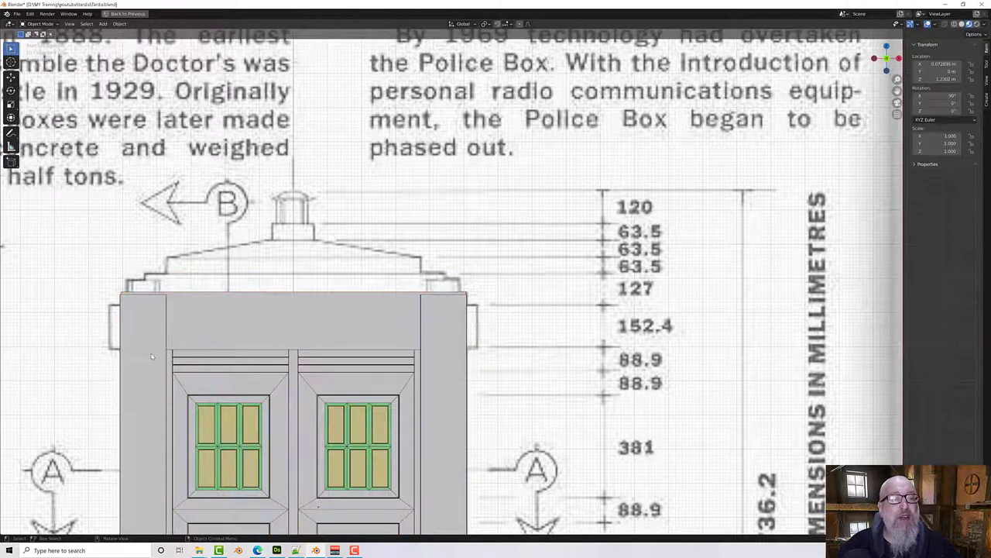
left_click(133, 382)
left_click(133, 383, "shift")
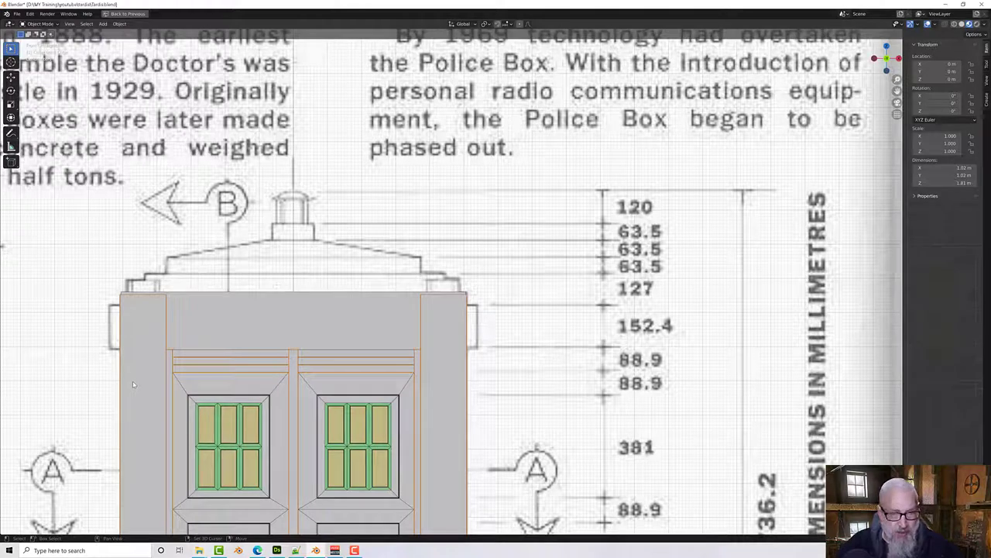
key("shift+h")
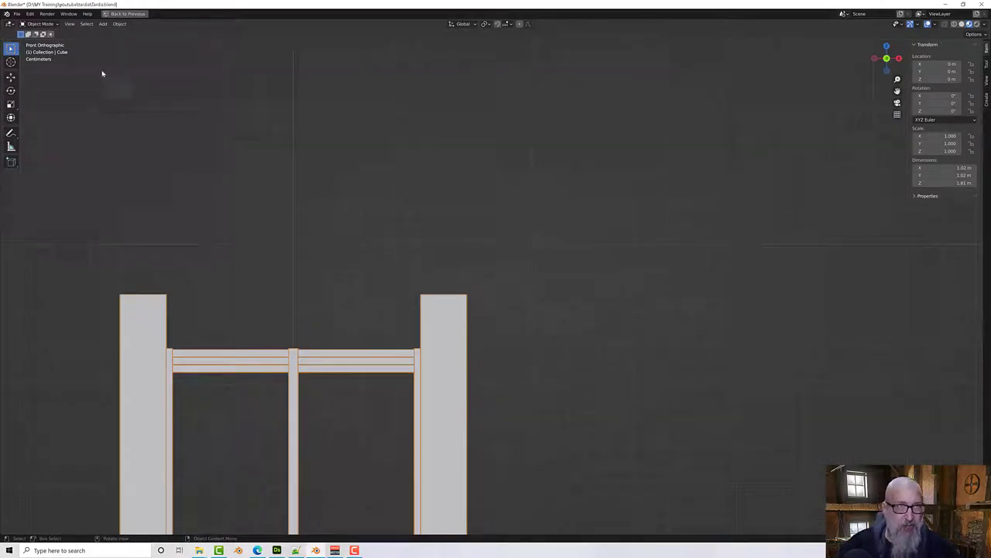
key("Tab")
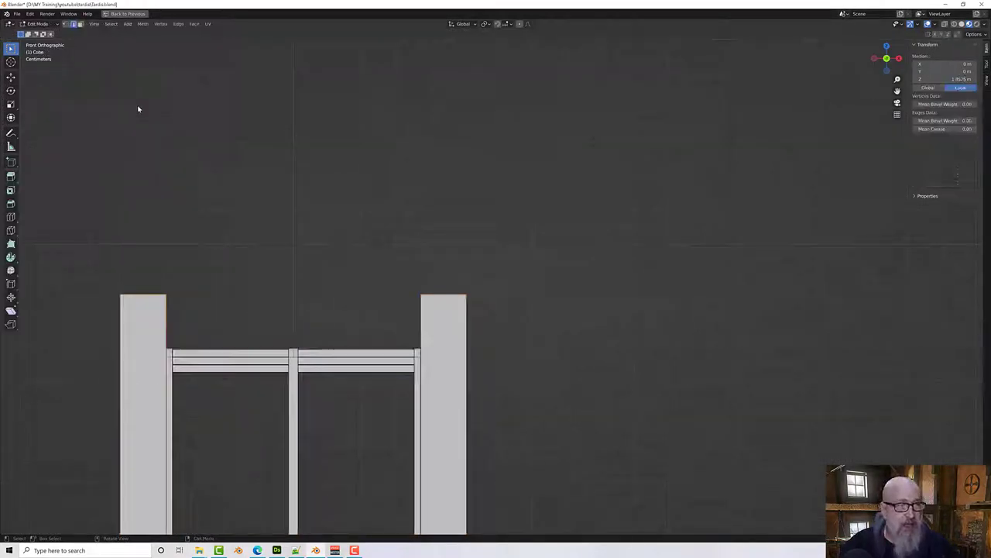
Step: Turn on X-ray display and select the top edges of all four corner posts in front orthographic view
left_click_drag(82, 282, 490, 298)
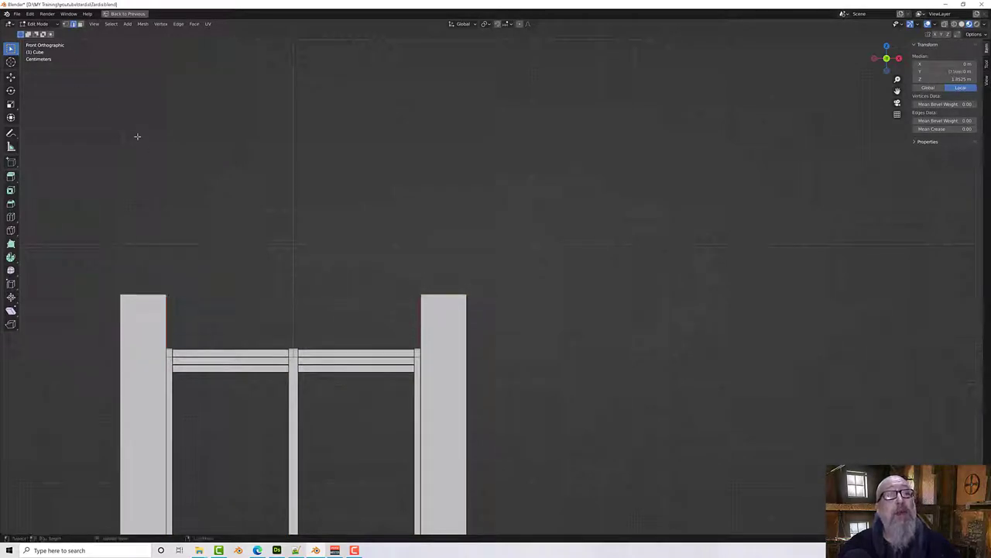
left_click_drag(91, 273, 505, 304)
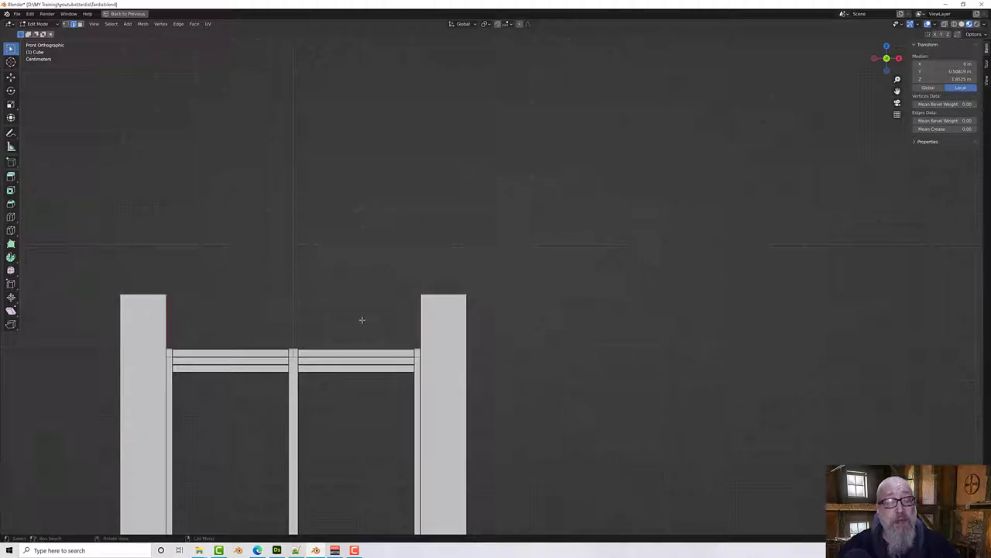
middle_click_drag(285, 287, 474, 368)
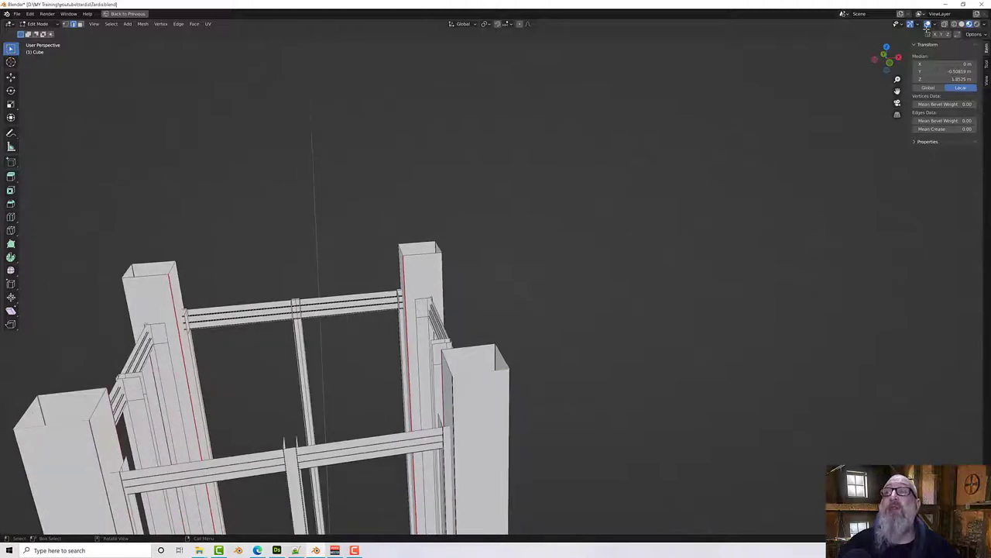
left_click(945, 24)
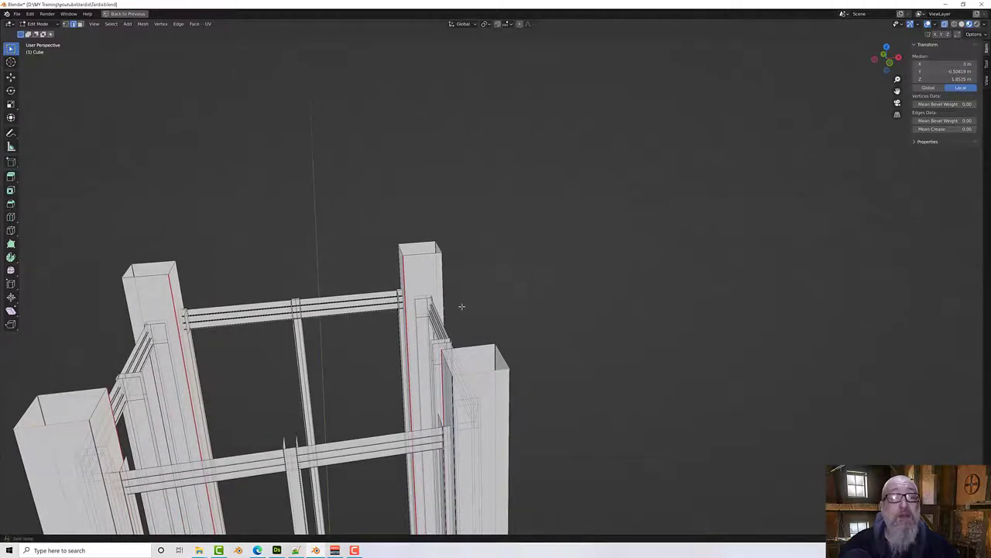
key("KP_1")
key("KP_5")
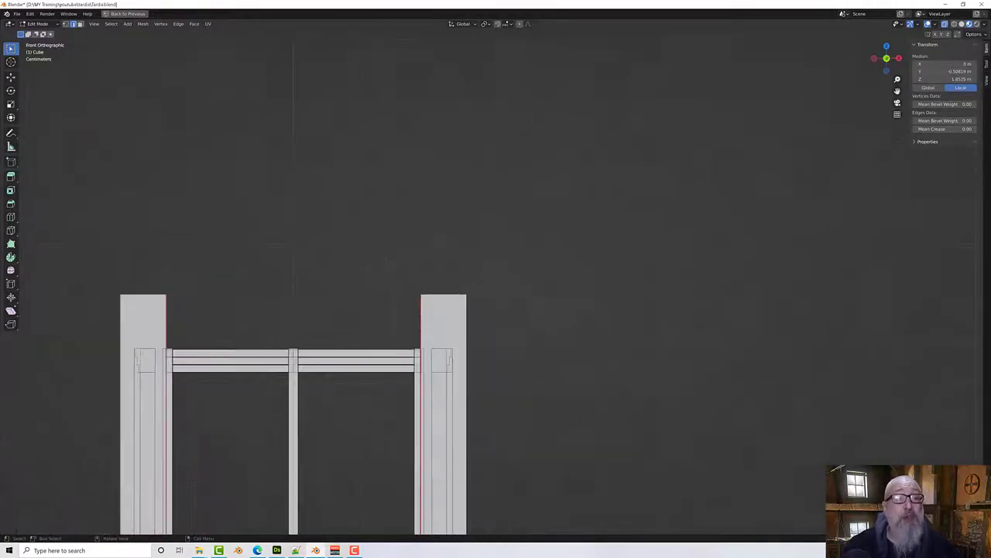
left_click_drag(77, 274, 500, 302)
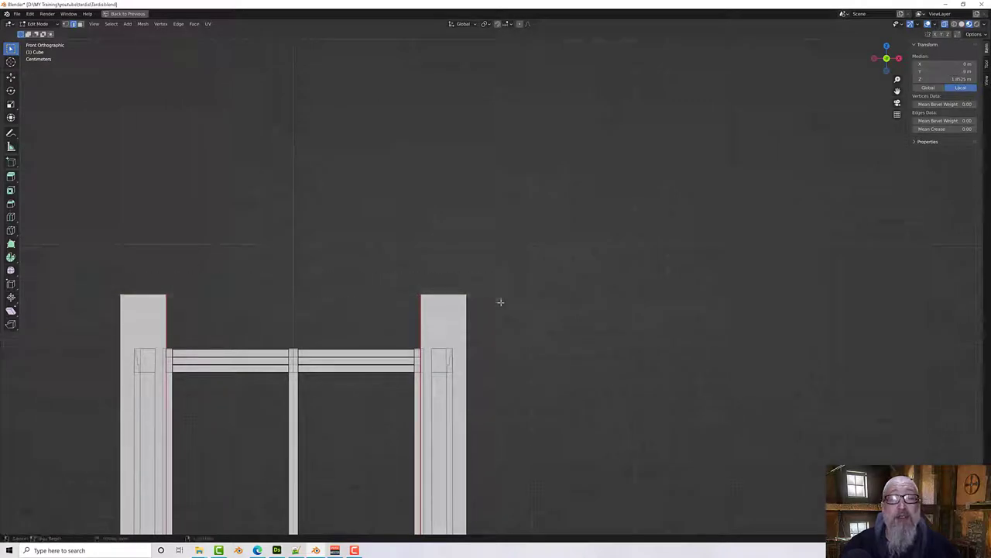
Step: Restore the full workspace layout and raise the corner posts' top edges about 0.07 m along Z
key("ctrl+space")
middle_click_drag(318, 282, 389, 293)
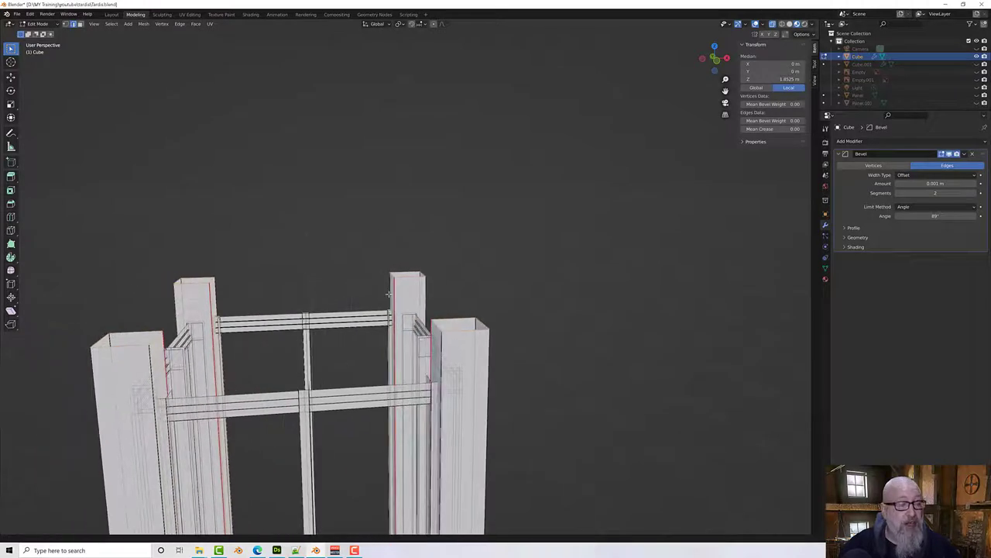
key("g")
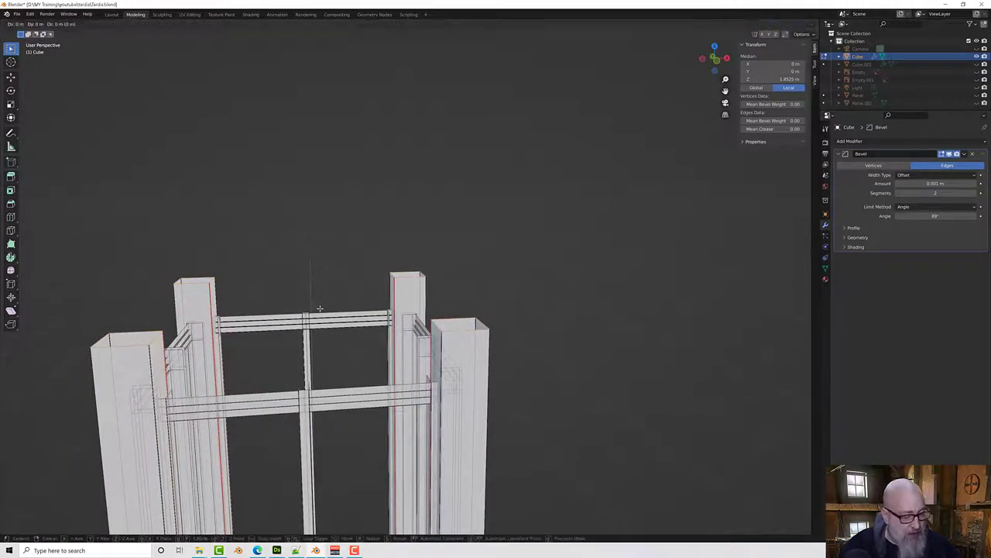
key("z")
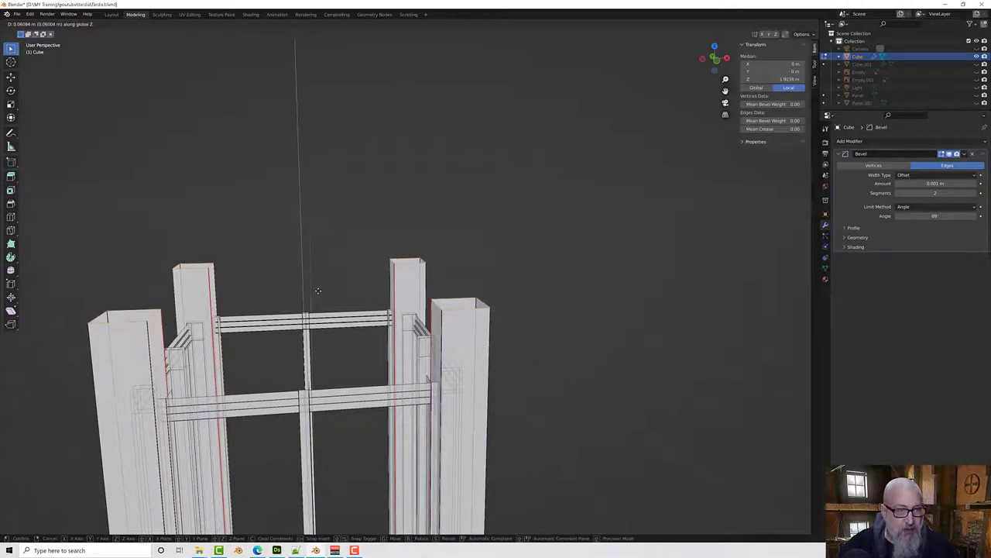
left_click(317, 288)
Step: Select the open top edge loops of all four corner posts and fill them with faces
middle_click_drag(317, 288, 383, 225)
left_click(394, 196)
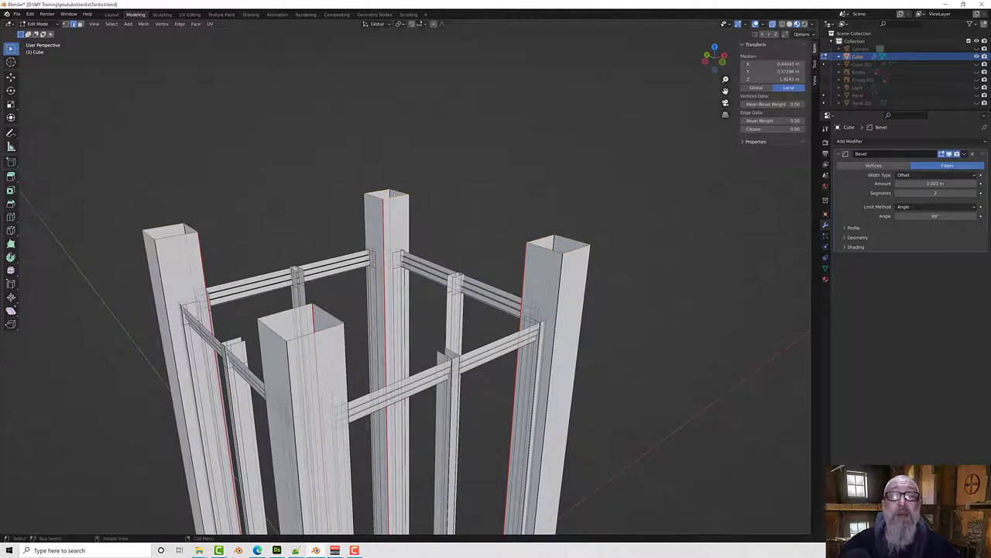
left_click(393, 197, "alt")
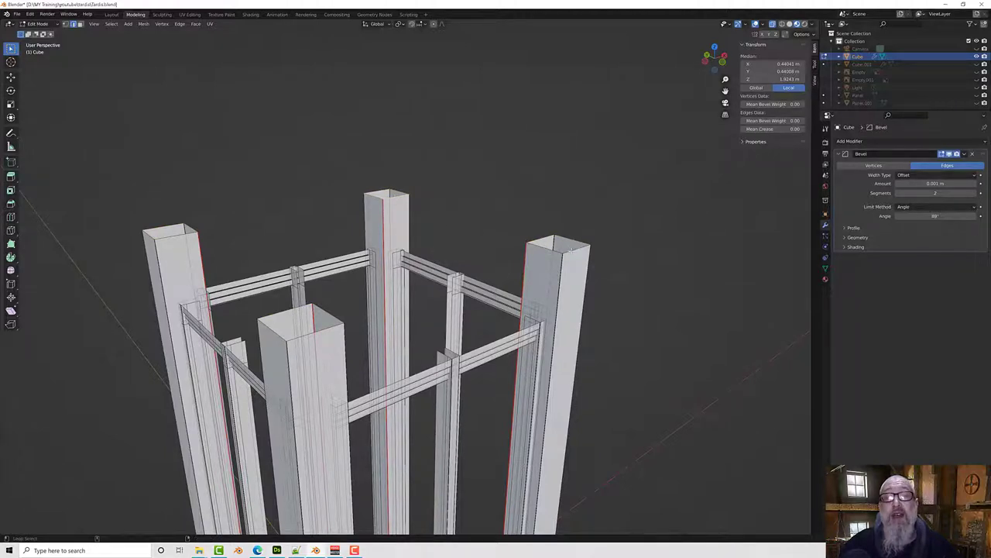
left_click(571, 250, "shift")
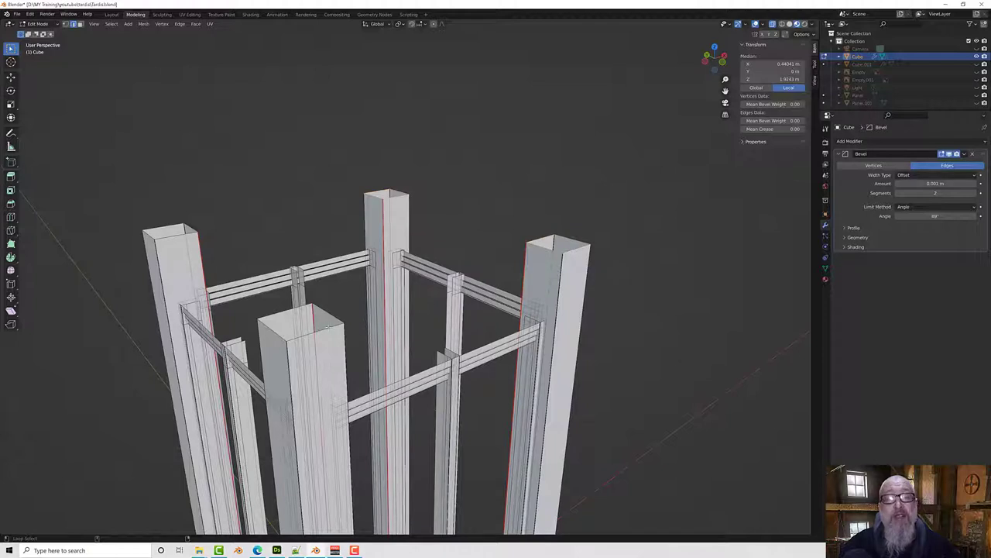
left_click(329, 328, "shift")
left_click(172, 233, "alt+shift")
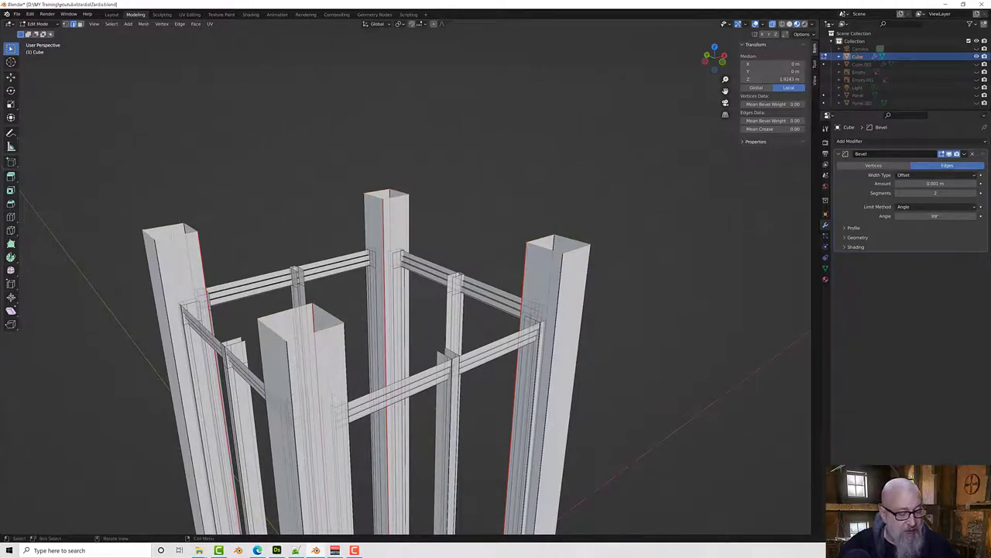
middle_click_drag(309, 283, 288, 312)
Step: Examine the capped tops of the corner posts close up from several angles
scroll(283, 314, "up", 5)
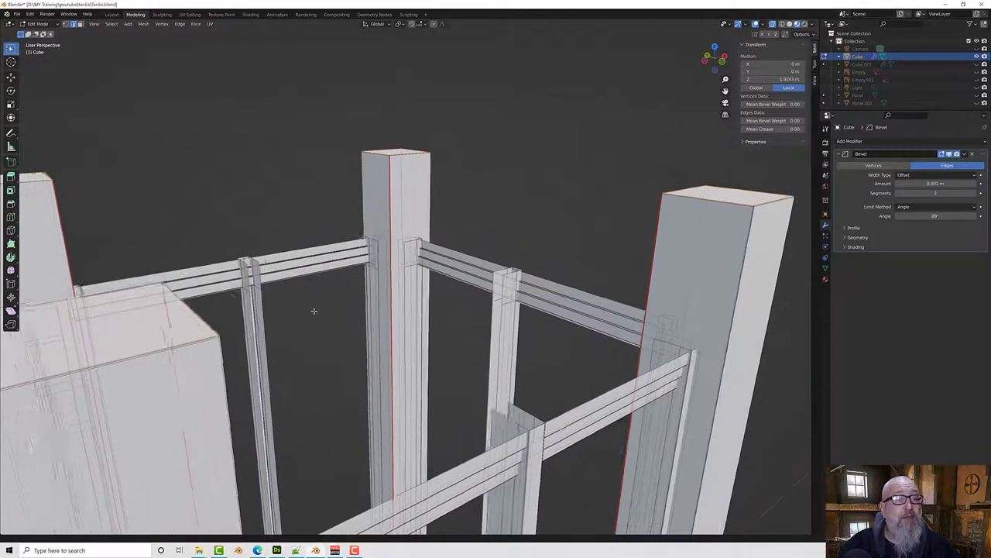
scroll(333, 325, "up", 3)
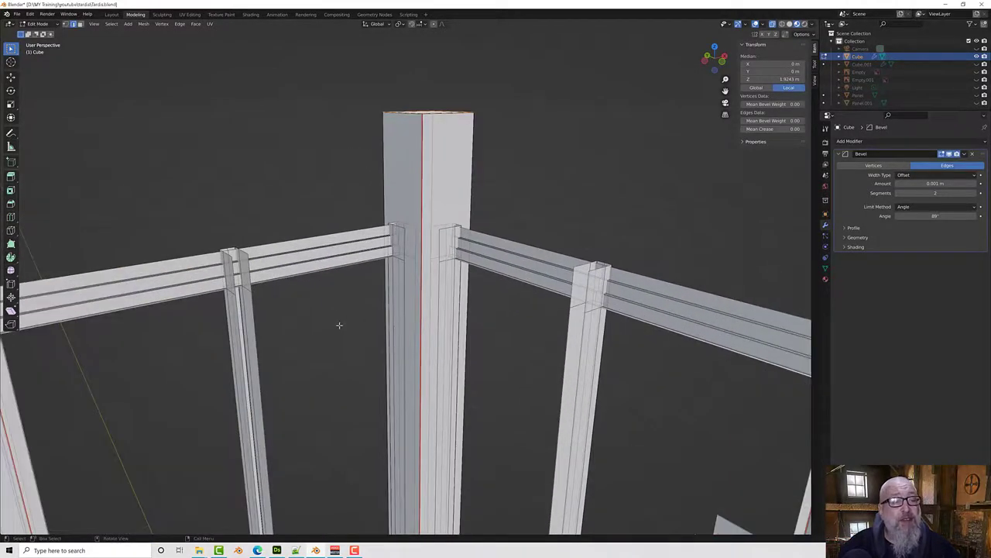
middle_click_drag(332, 327, 341, 320)
scroll(342, 321, "down", 1)
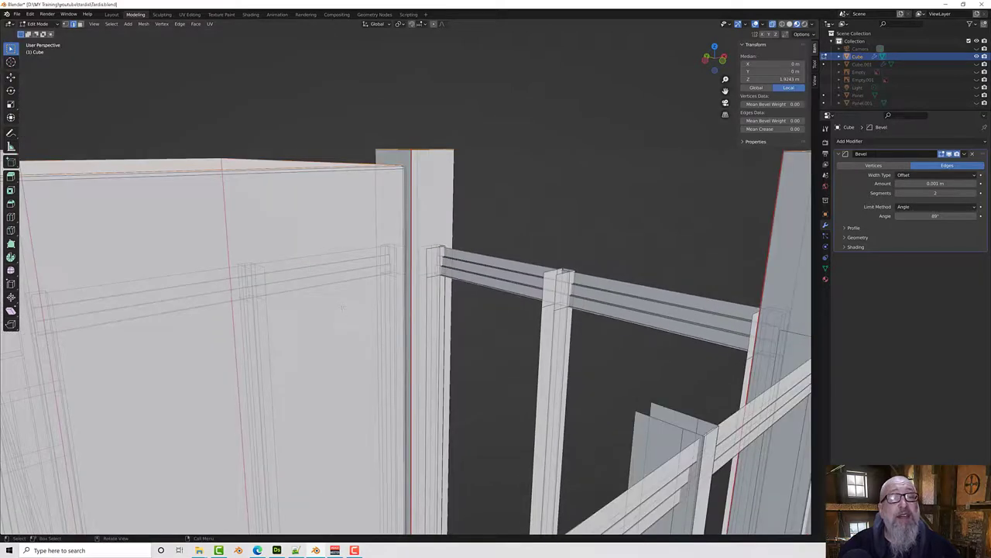
middle_click_drag(346, 271, 351, 284)
scroll(351, 284, "up", 1)
scroll(351, 284, "down", 1)
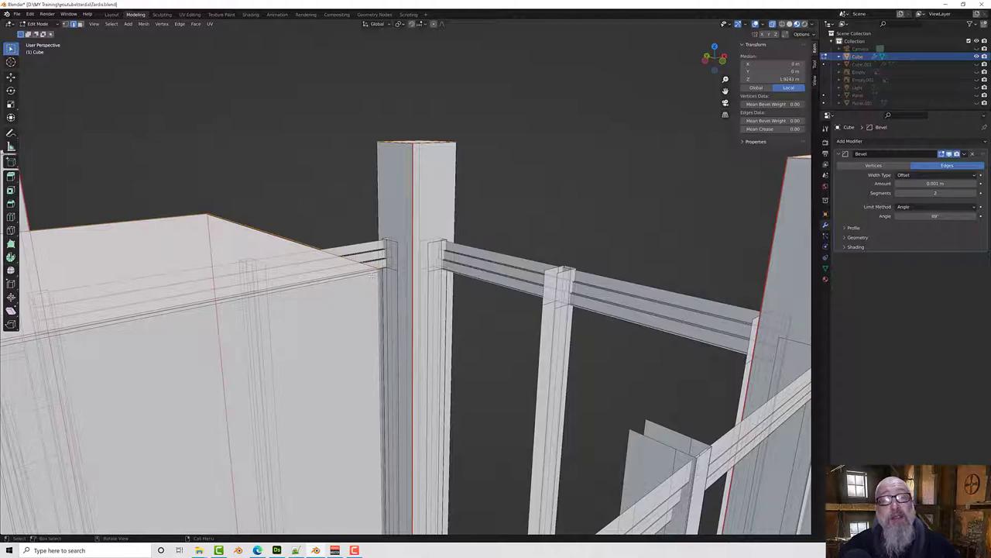
middle_click_drag(372, 278, 449, 383)
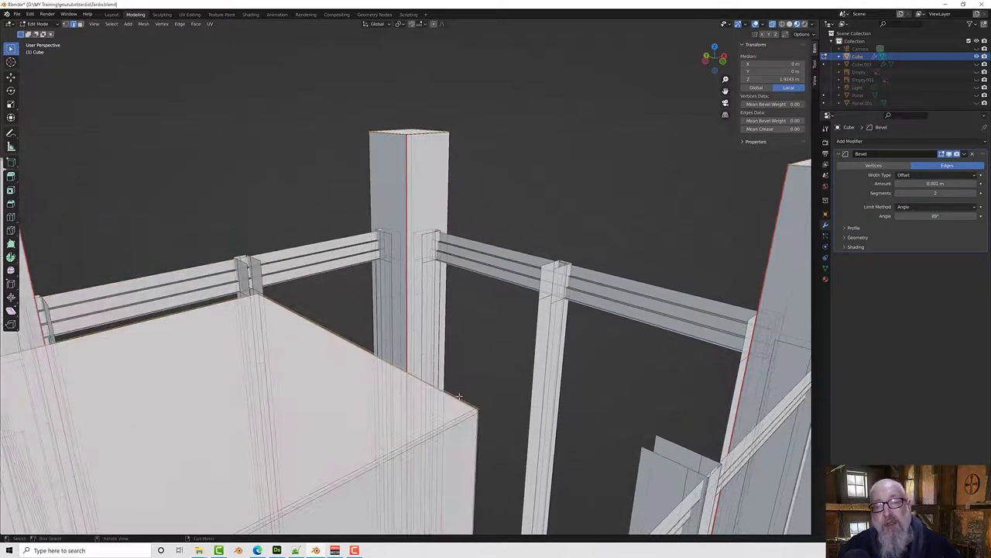
scroll(455, 377, "down", 5)
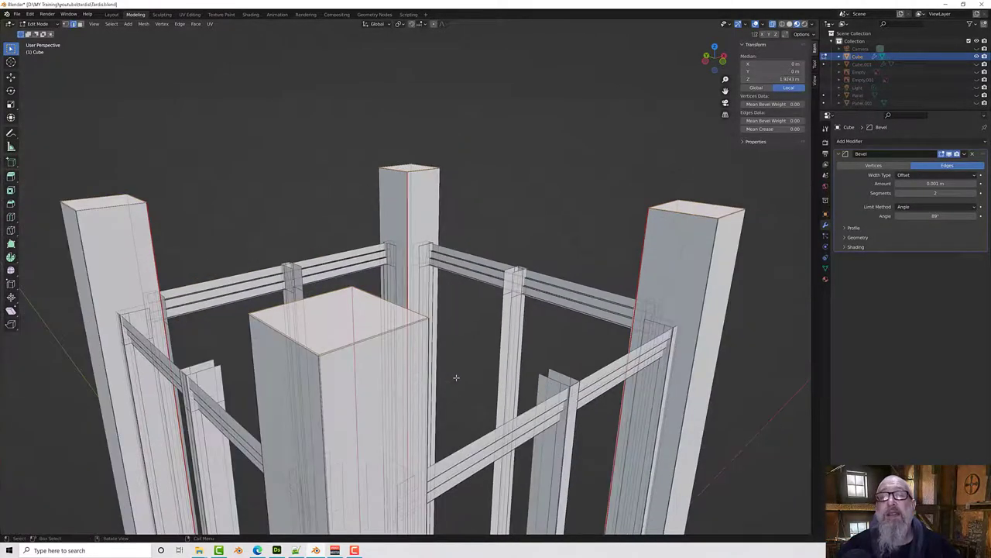
scroll(509, 232, "down", 1)
Step: Clear the selection, pick the far corner post's inner vertical edge and inspect the near post's cap
left_click(509, 231)
middle_click_drag(509, 228, 512, 242)
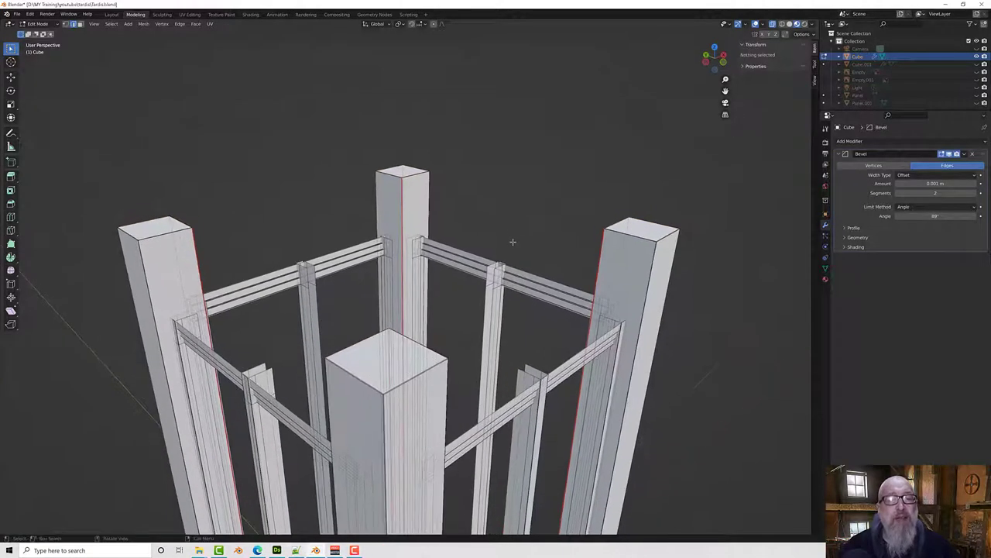
left_click(403, 351)
scroll(403, 350, "up", 2)
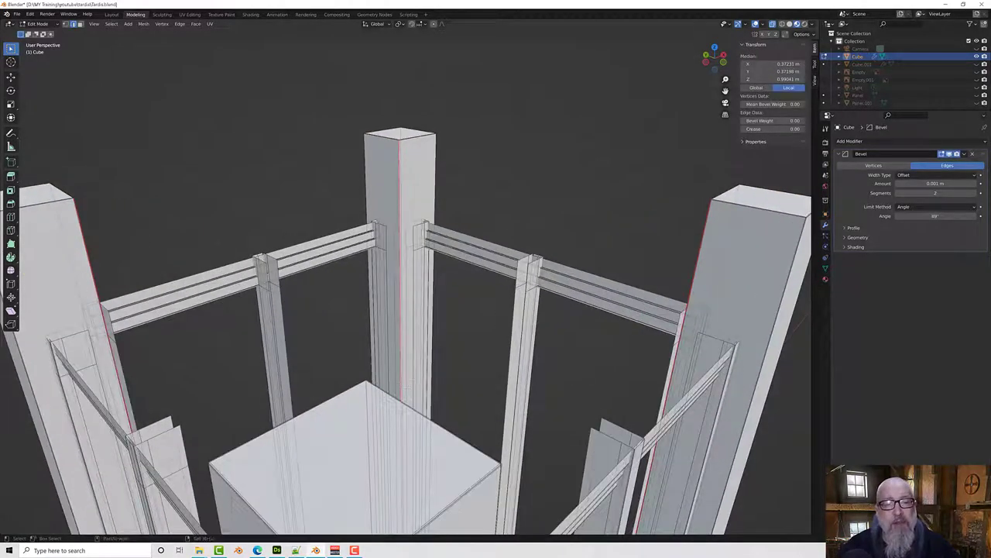
middle_click_drag(403, 351, 423, 304, "shift")
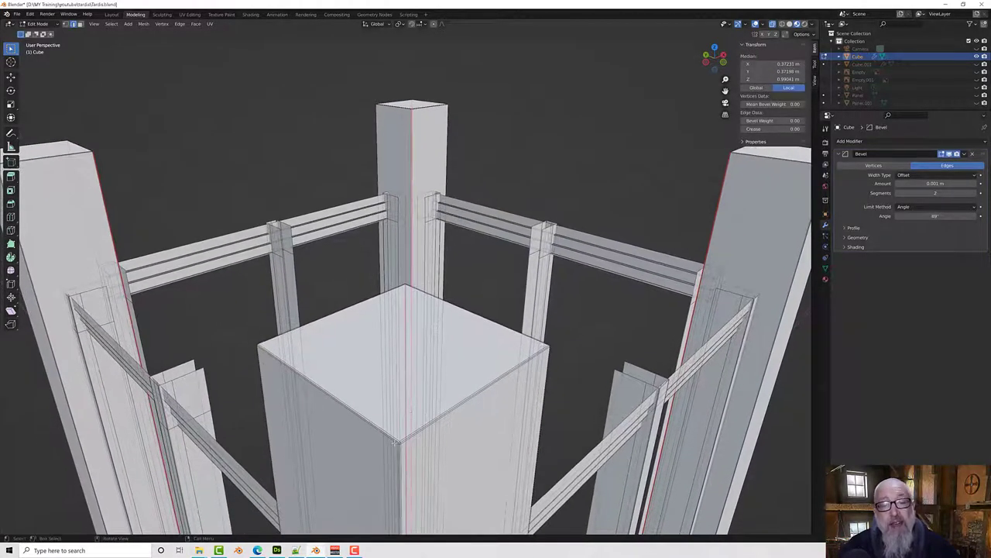
scroll(395, 443, "up", 1)
scroll(398, 441, "down", 3)
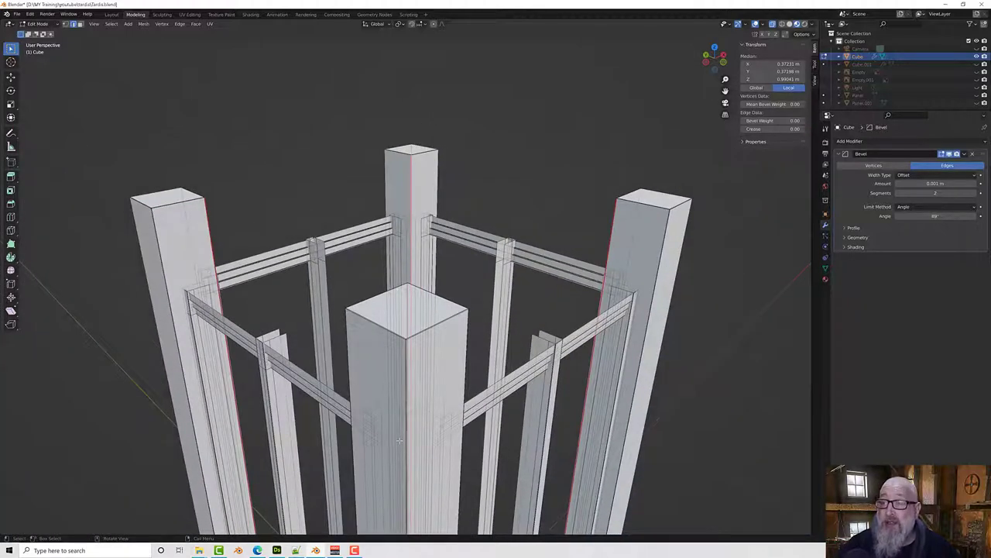
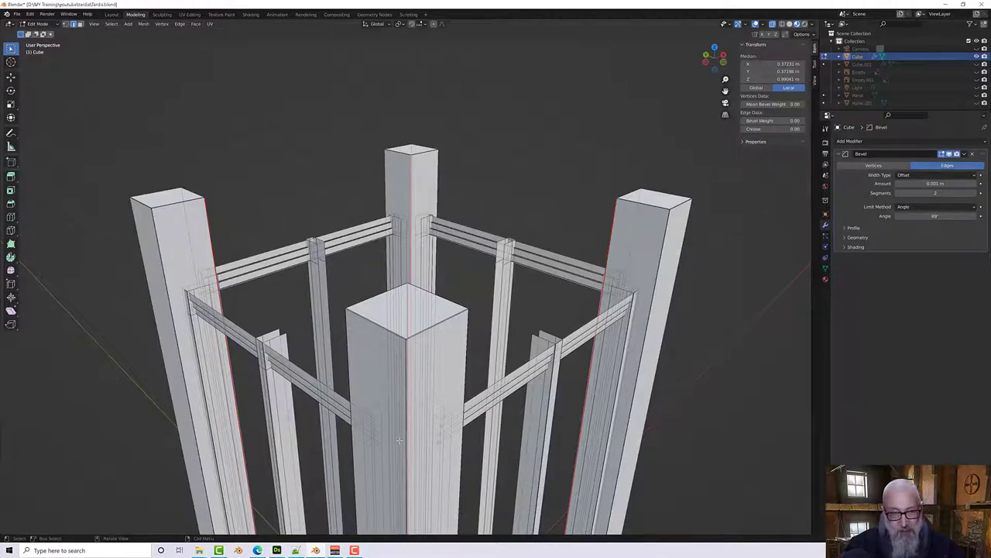
Step: Look over the whole frame with its extended posts and return to Object Mode
scroll(369, 354, "down", 5)
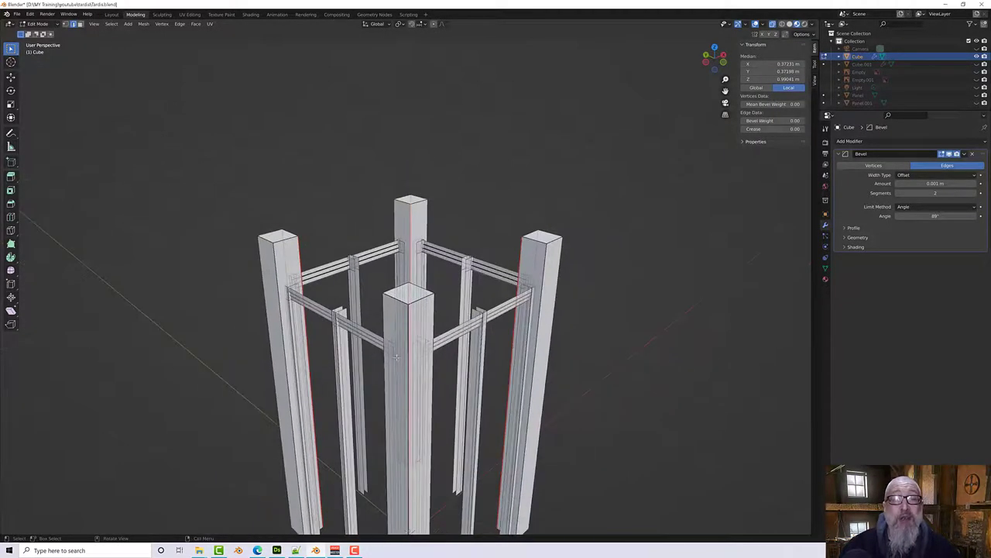
middle_click_drag(369, 355, 407, 352)
scroll(388, 310, "up", 4)
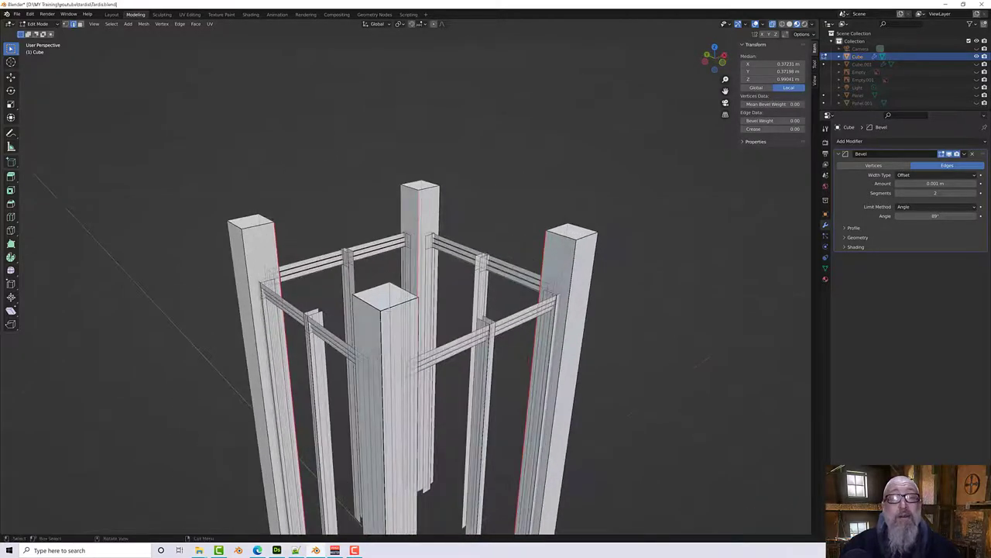
scroll(394, 327, "up", 1)
scroll(469, 344, "down", 2)
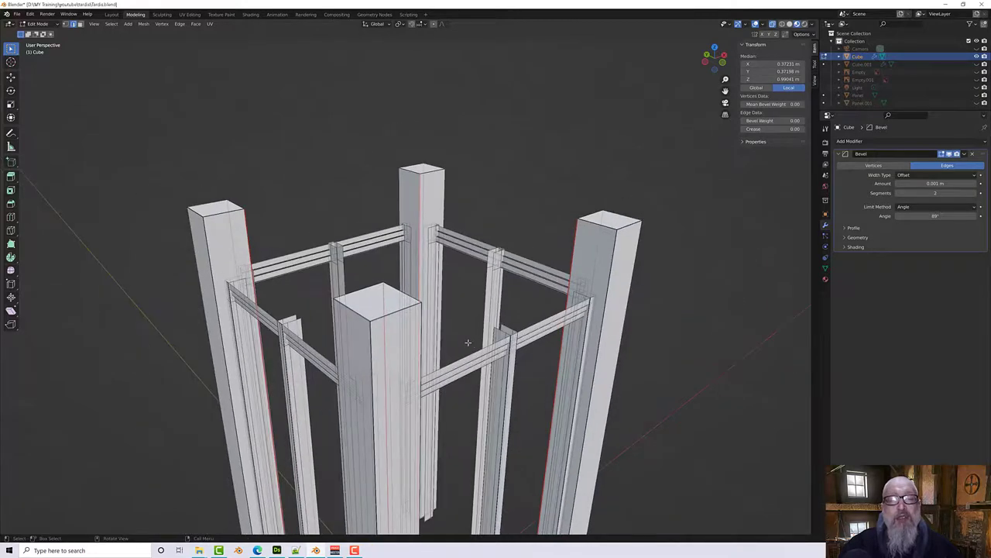
middle_click_drag(528, 355, 501, 342)
scroll(501, 342, "down", 2)
middle_click_drag(632, 309, 505, 383, "shift")
scroll(566, 336, "down", 3)
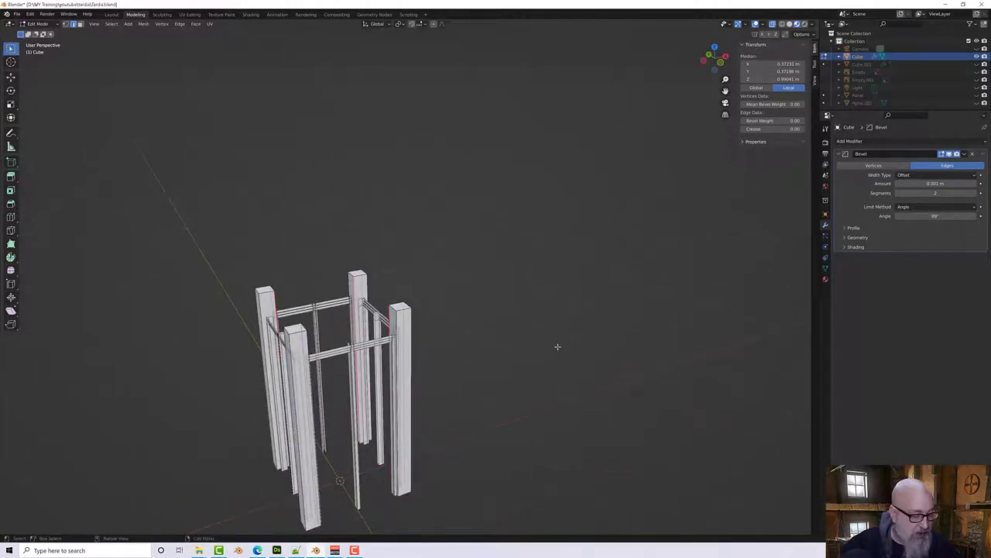
key("Tab")
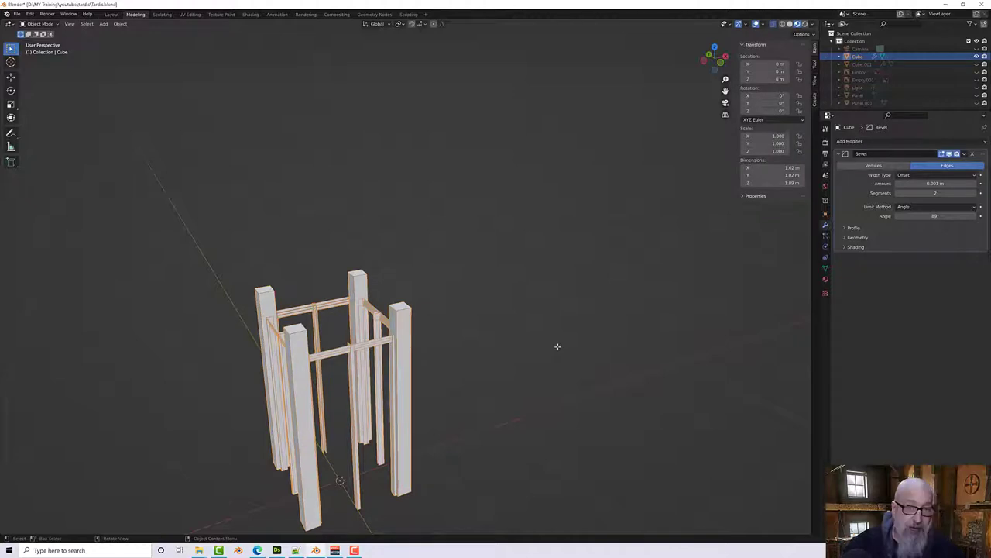
Step: Reveal all hidden objects and examine the stepped roof and lamp in the reference photo against the model's top
key("alt+h")
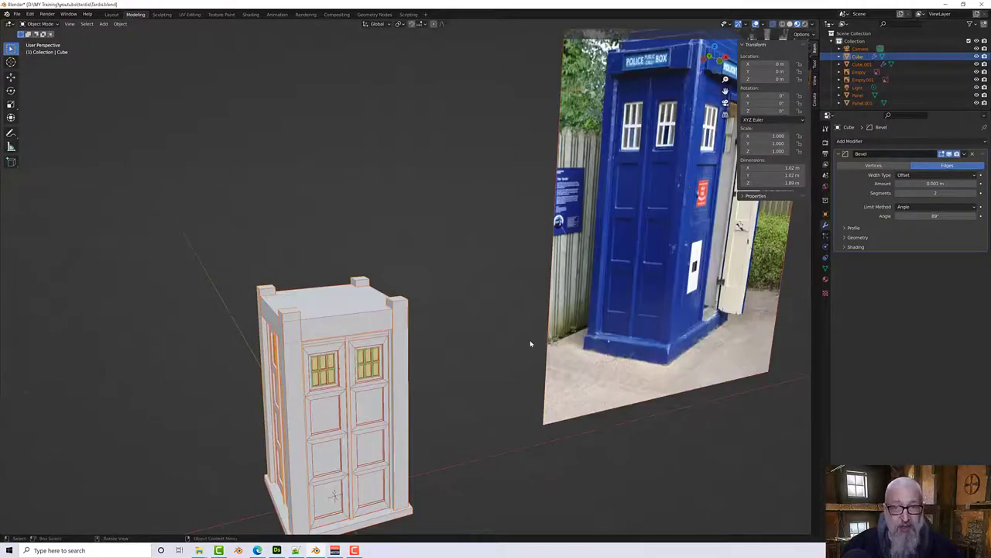
middle_click_drag(531, 343, 378, 494)
scroll(611, 199, "up", 2)
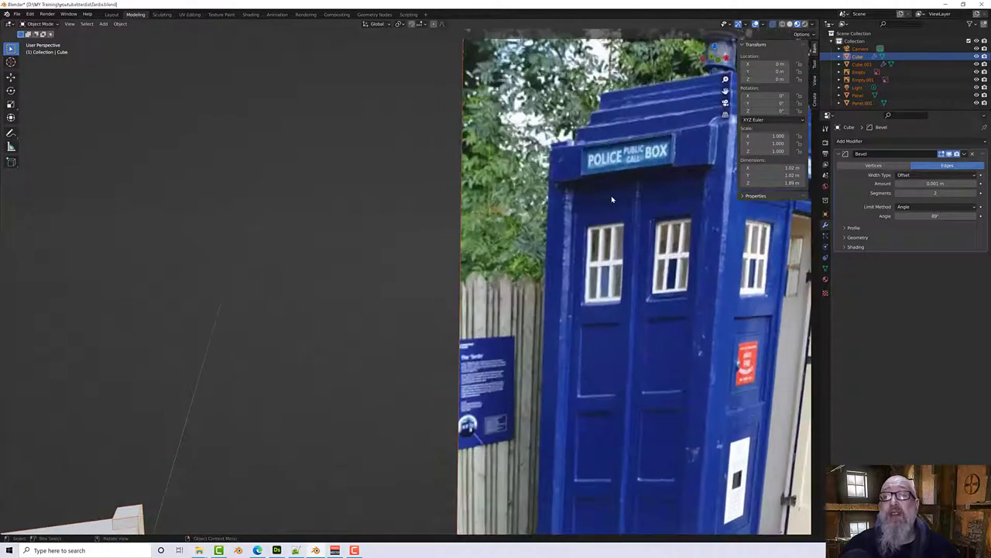
middle_click_drag(633, 200, 491, 249, "shift")
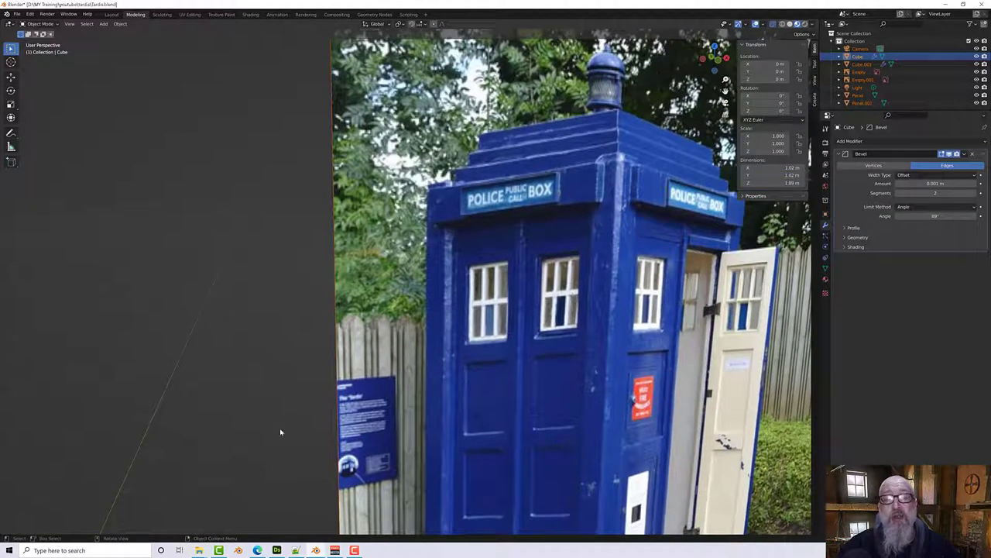
scroll(221, 436, "down", 4)
middle_click_drag(221, 436, 422, 227)
scroll(423, 226, "up", 3)
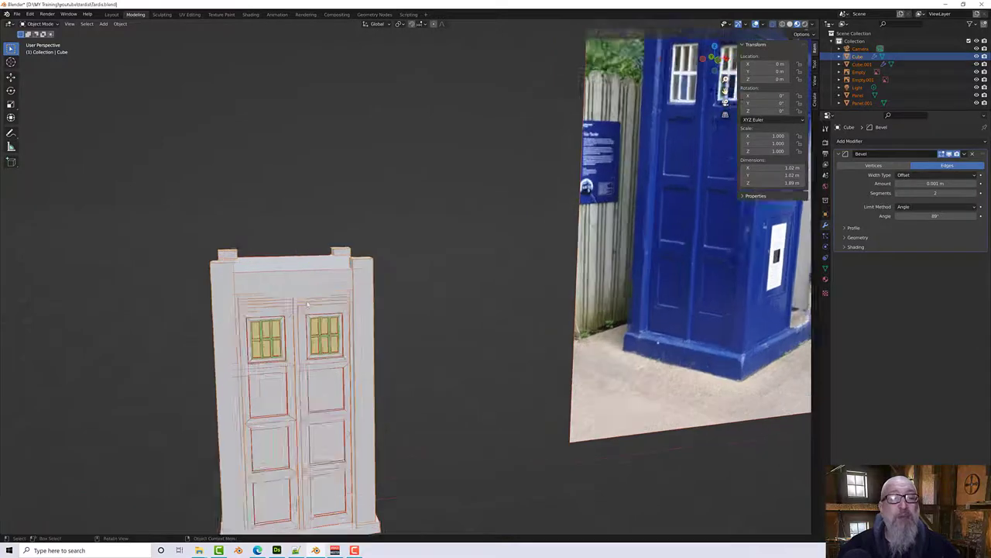
middle_click_drag(352, 278, 349, 324)
Step: Isolate the frame, set its Bevel amount to 0.005 m and check the bevels on the posts and rails
key("shift+h")
scroll(269, 337, "up", 2)
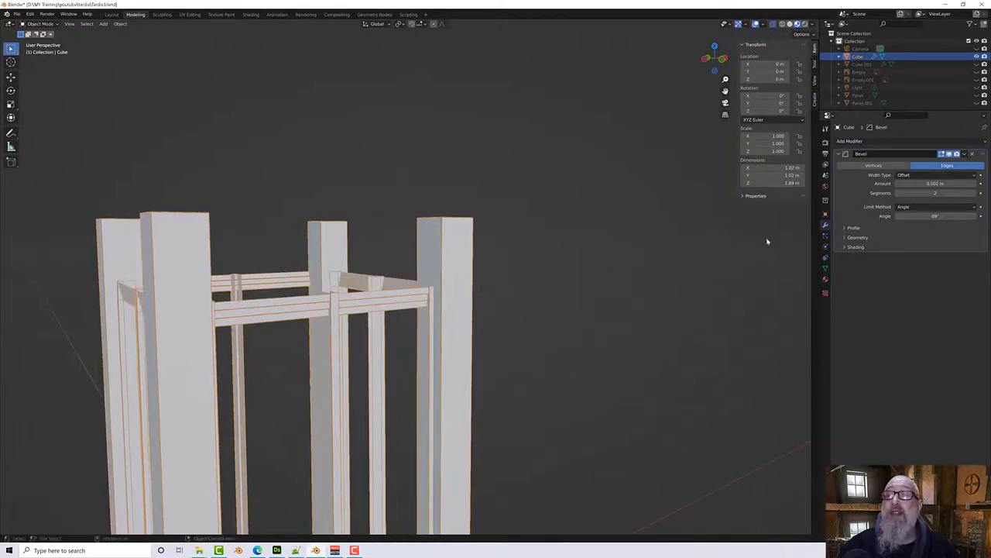
left_click(935, 183)
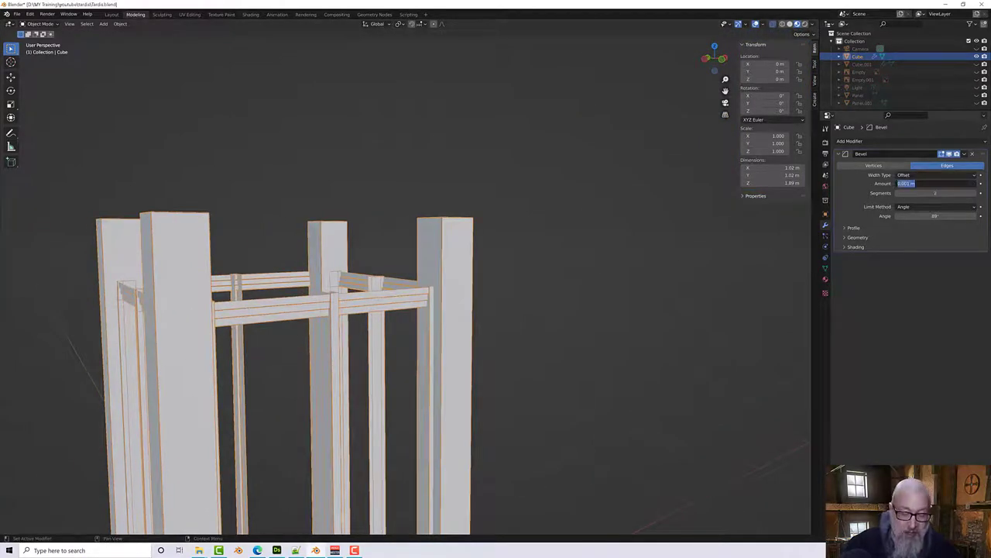
type("0.005")
key("Return")
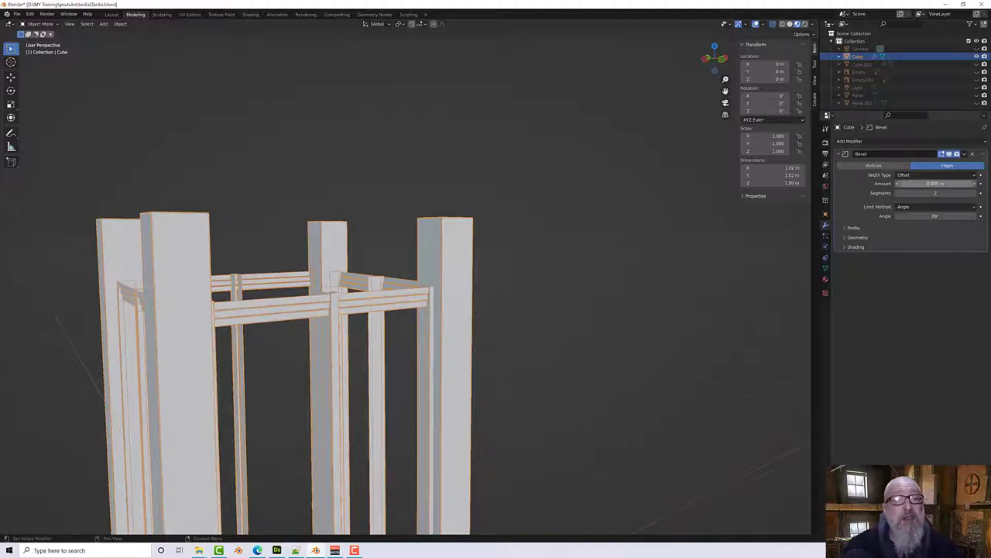
scroll(333, 309, "up", 4)
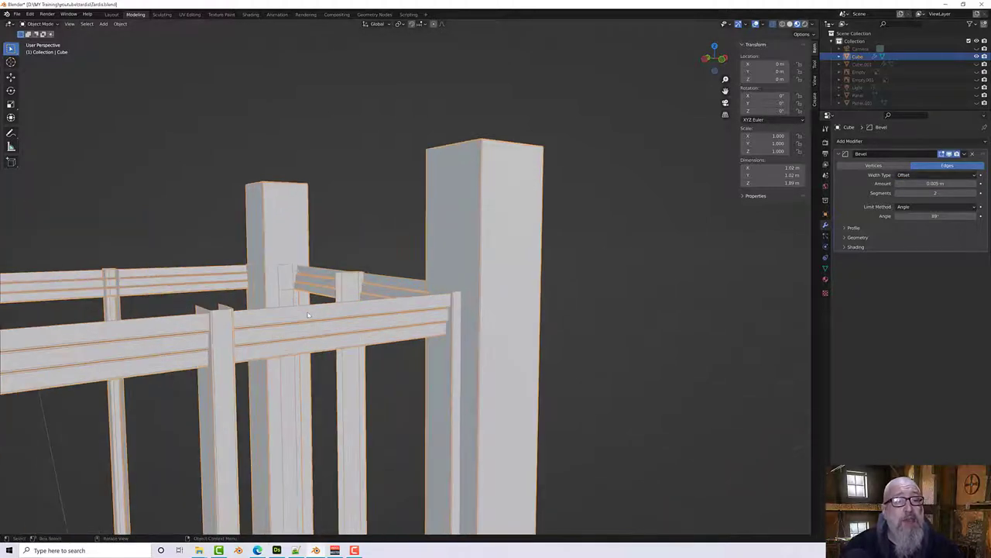
middle_click_drag(299, 326, 363, 282)
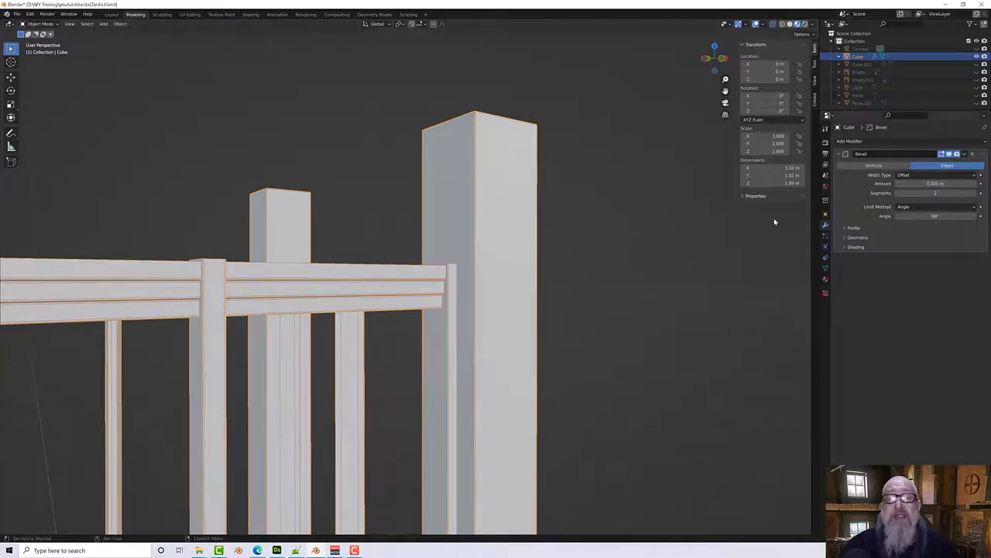
middle_click_drag(231, 290, 197, 181)
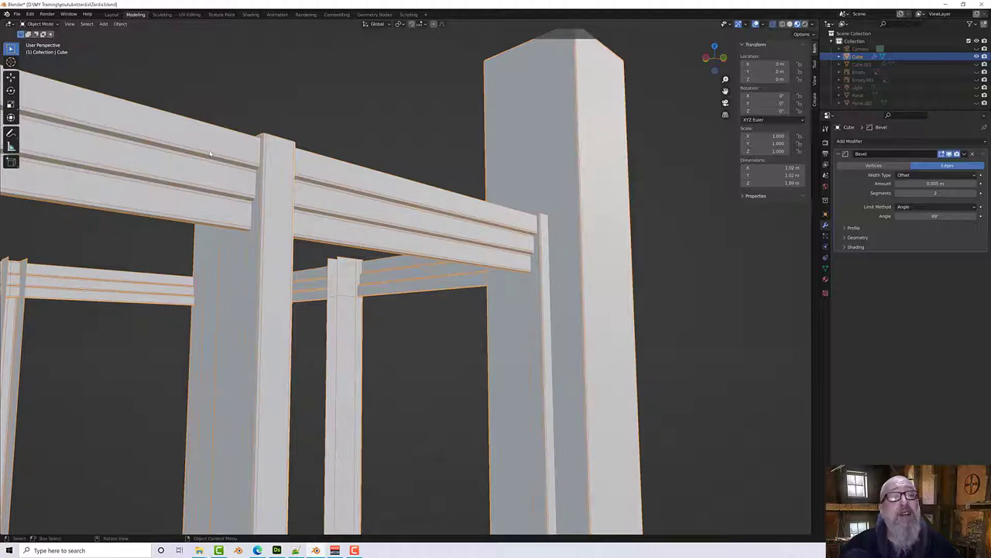
scroll(219, 155, "up", 3)
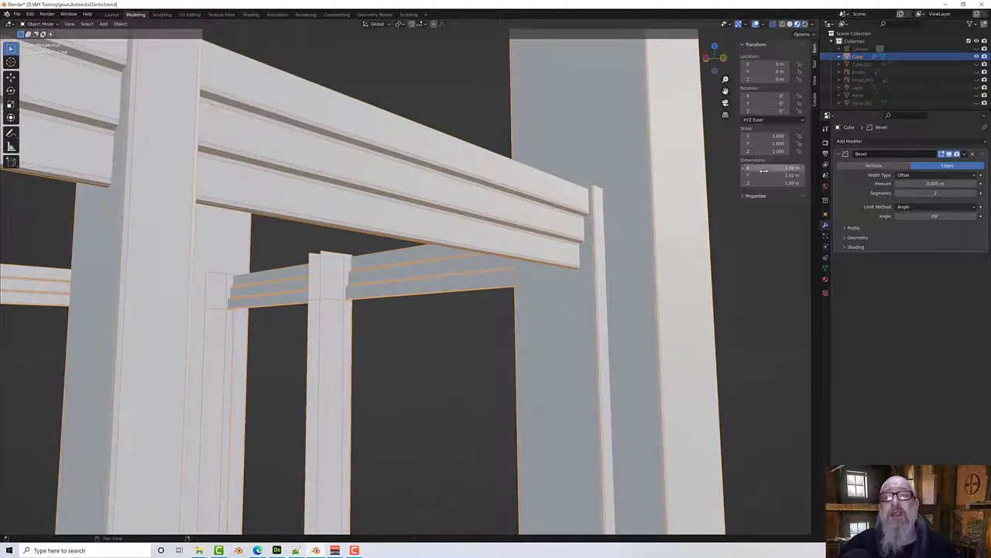
Step: Try a Bevel amount of 10 mm on the frame and check the corner posts' edges
left_click(936, 183)
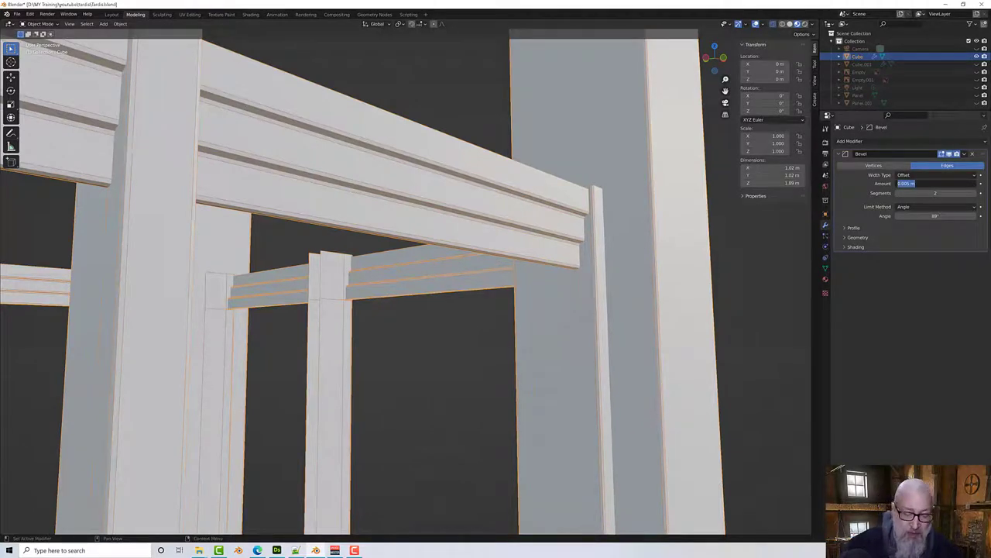
type("10mm")
key("Return")
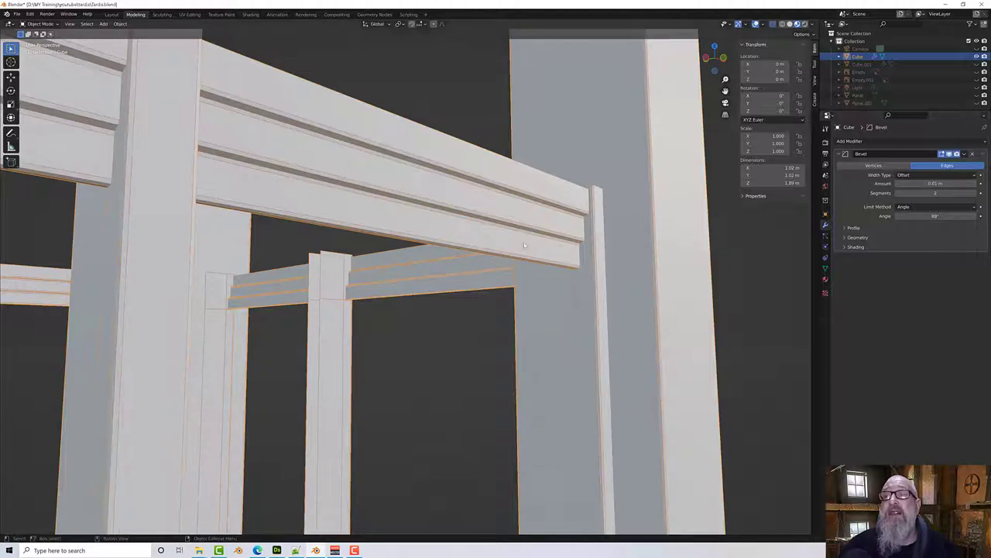
middle_click_drag(474, 245, 501, 273)
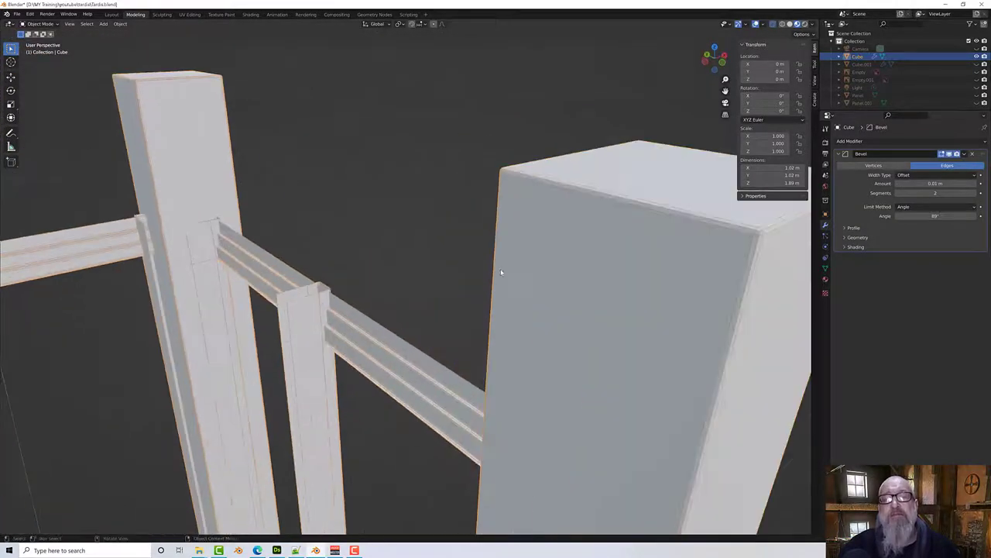
Step: Set the frame's Bevel amount to 5 mm and look over the posts and rails
left_click(933, 182)
type("5mm")
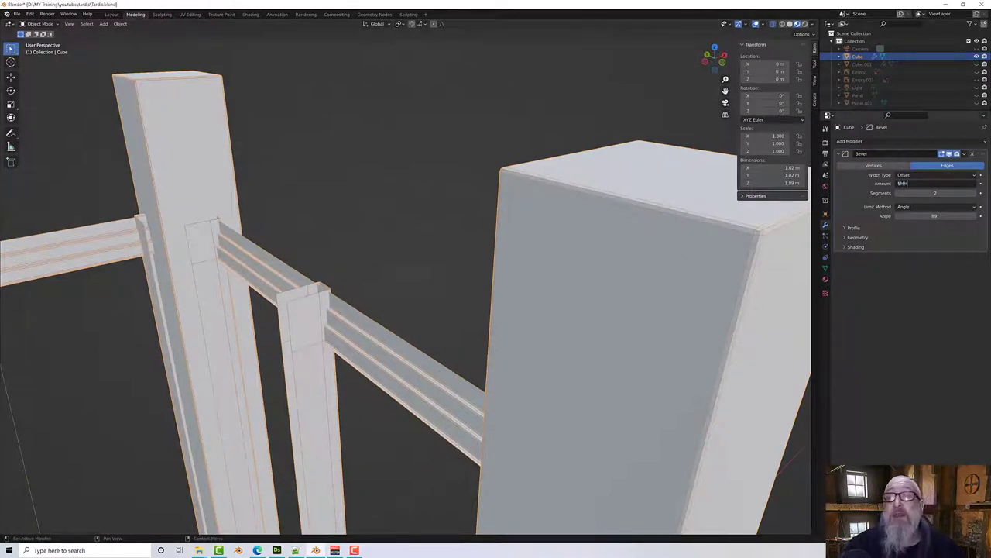
key("Return")
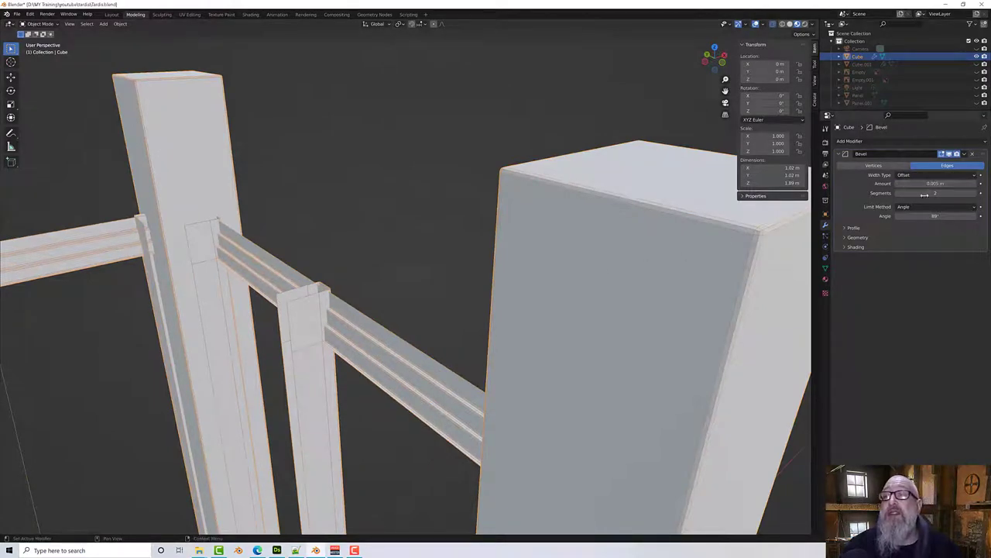
scroll(666, 287, "down", 5)
middle_click_drag(563, 337, 429, 152)
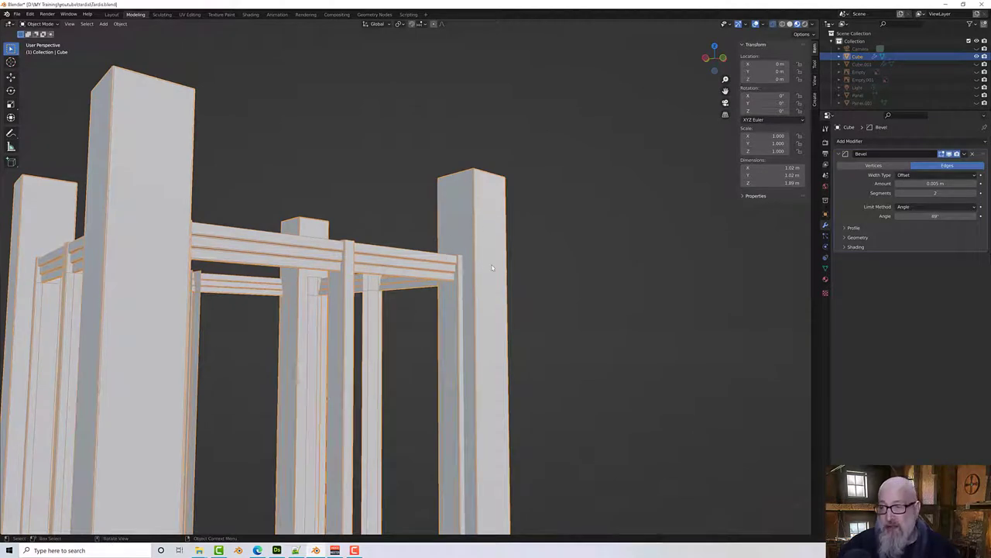
middle_click_drag(490, 267, 474, 280)
scroll(488, 288, "down", 3)
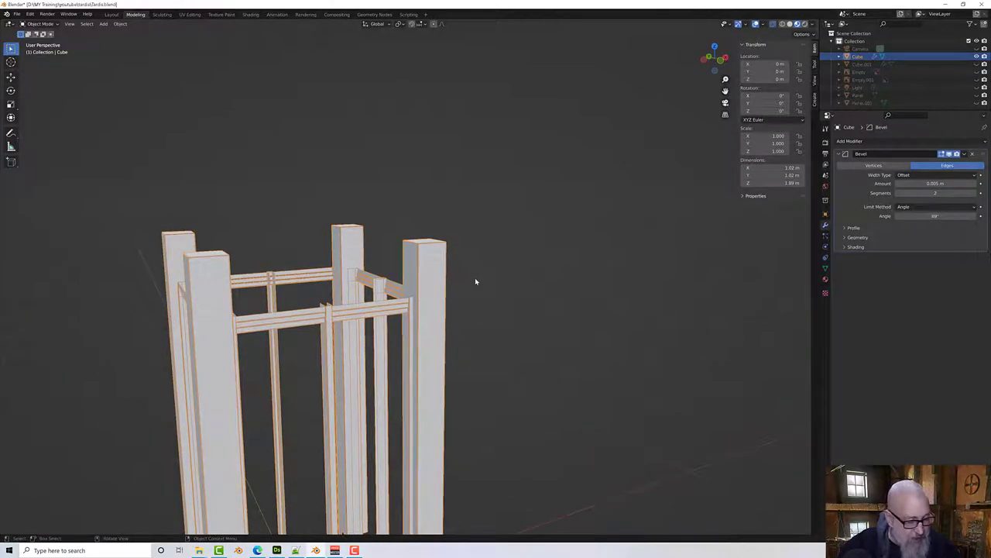
Step: Reveal all hidden objects and view the box's top from the front against the blueprint
key("alt+h")
middle_click_drag(474, 277, 387, 279)
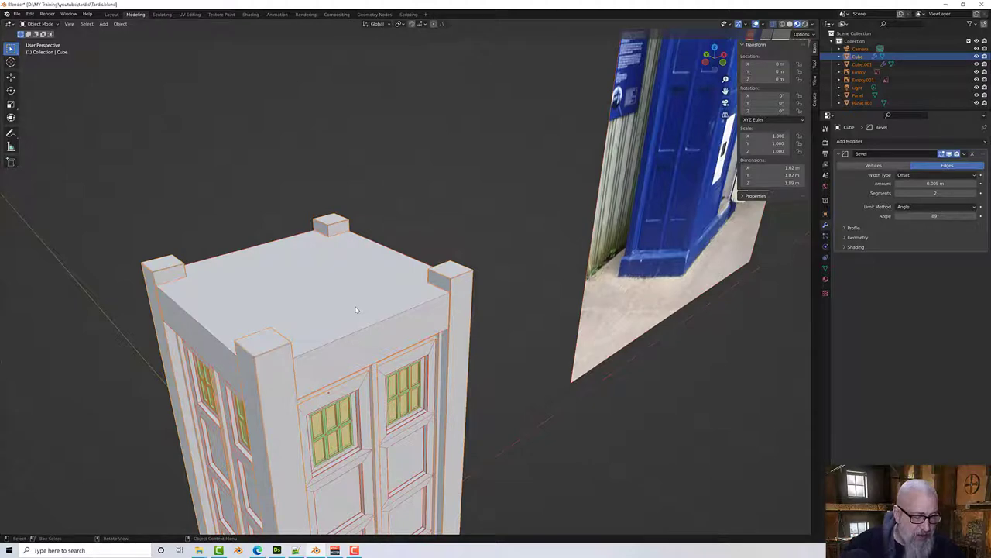
middle_click_drag(350, 311, 344, 303)
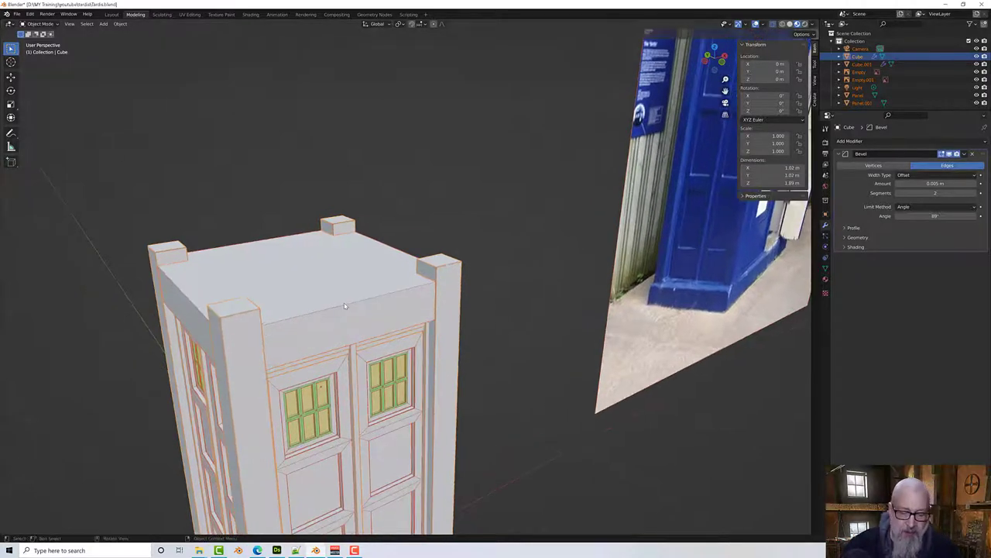
key("KP_1")
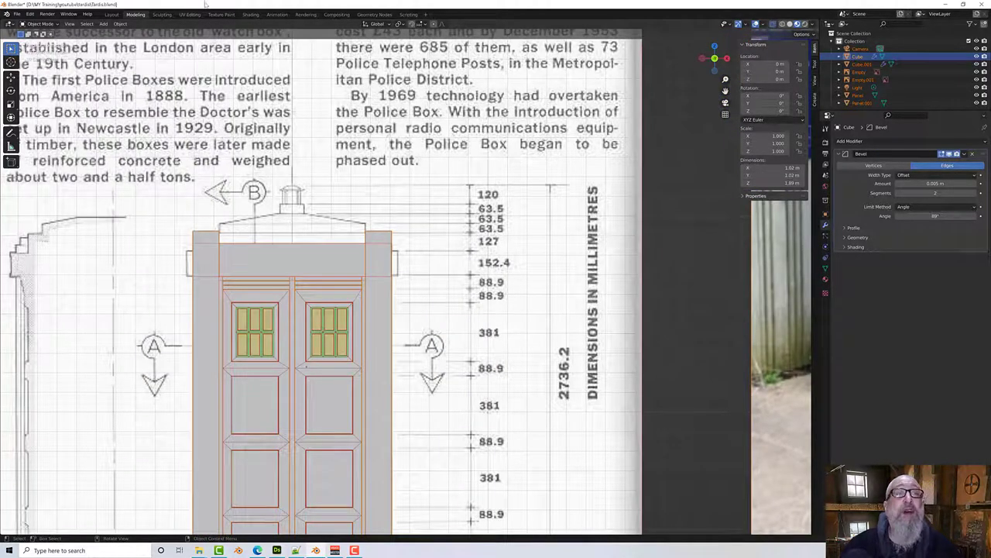
Step: Enter Edit Mode on the inner body block Cube.001 and select its top face in face select mode
left_click(271, 245)
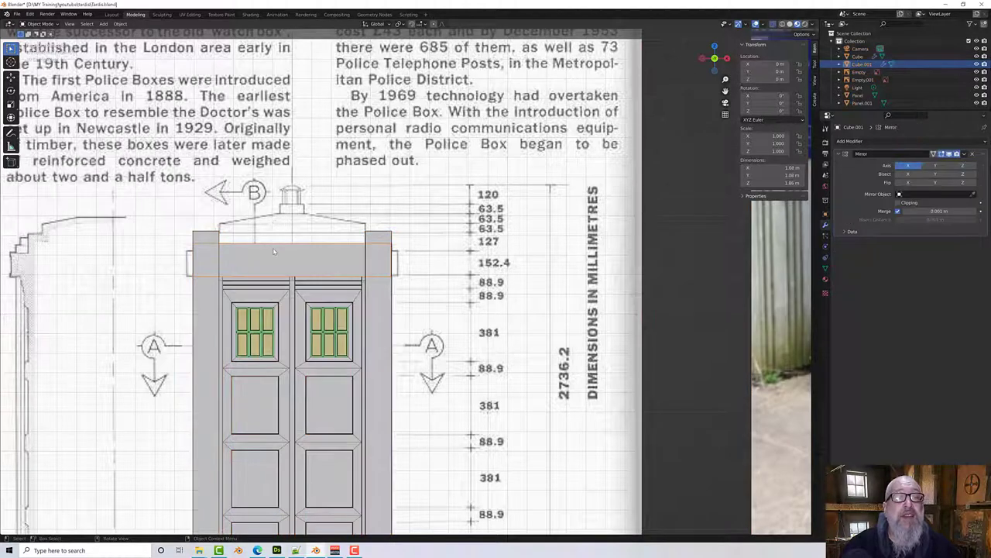
middle_click_drag(259, 223, 233, 155)
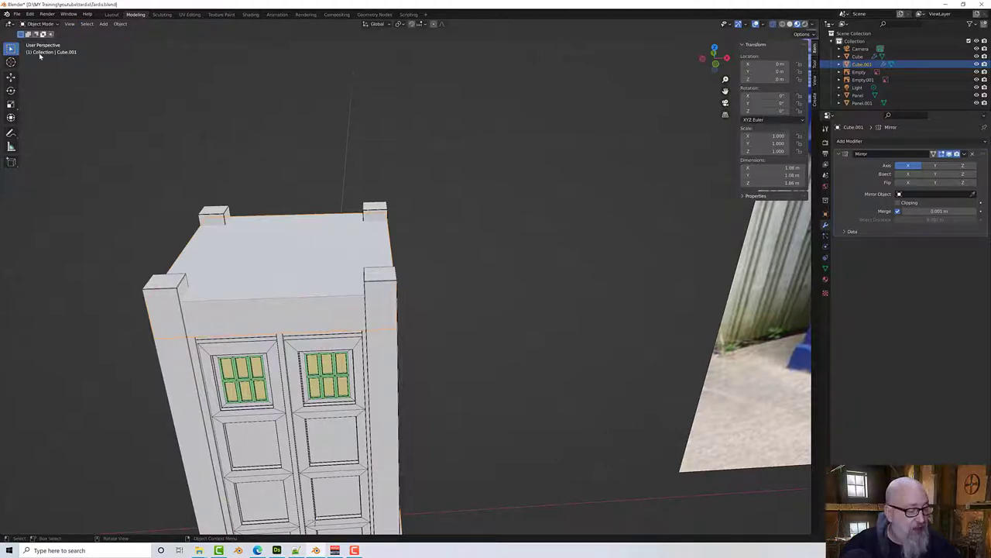
key("Tab")
left_click(83, 24)
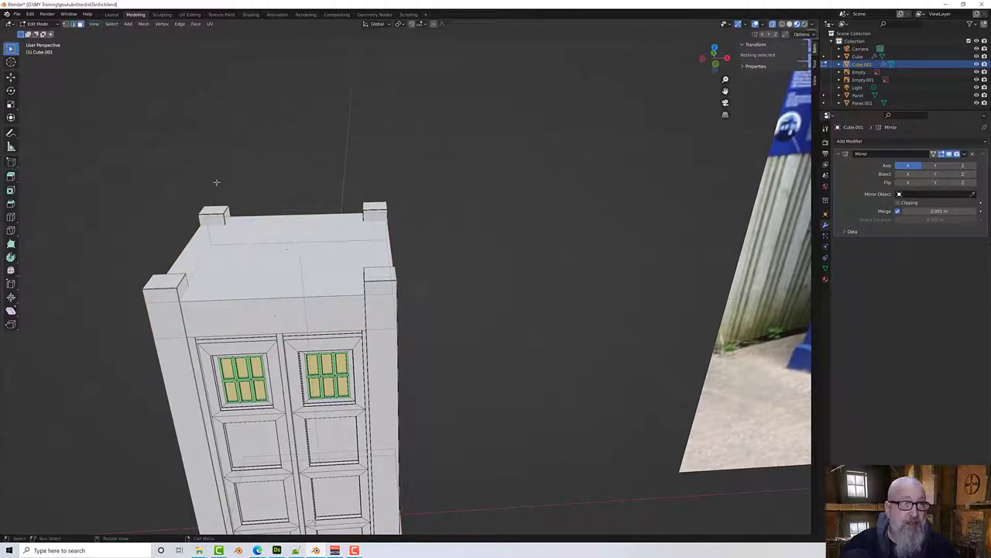
middle_click_drag(263, 247, 297, 276)
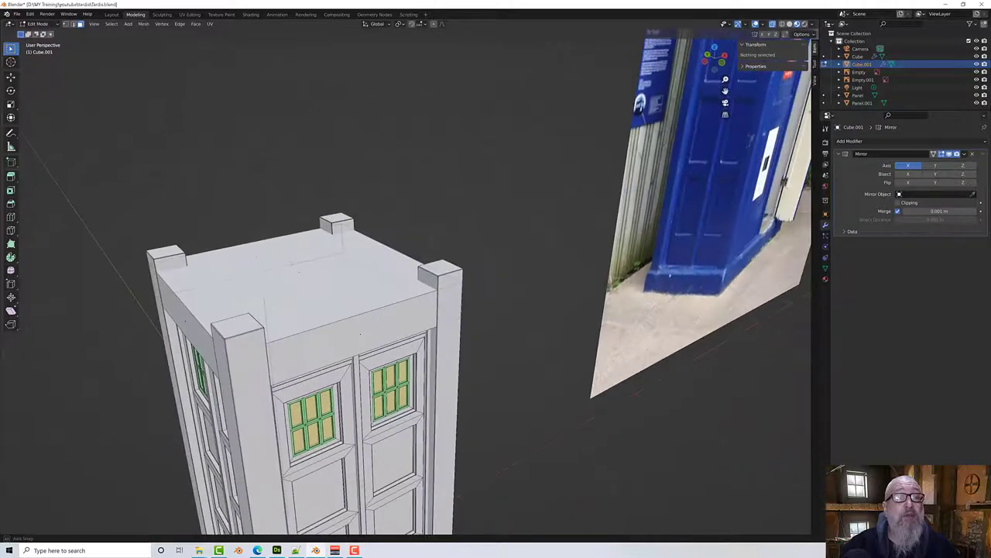
left_click(298, 274)
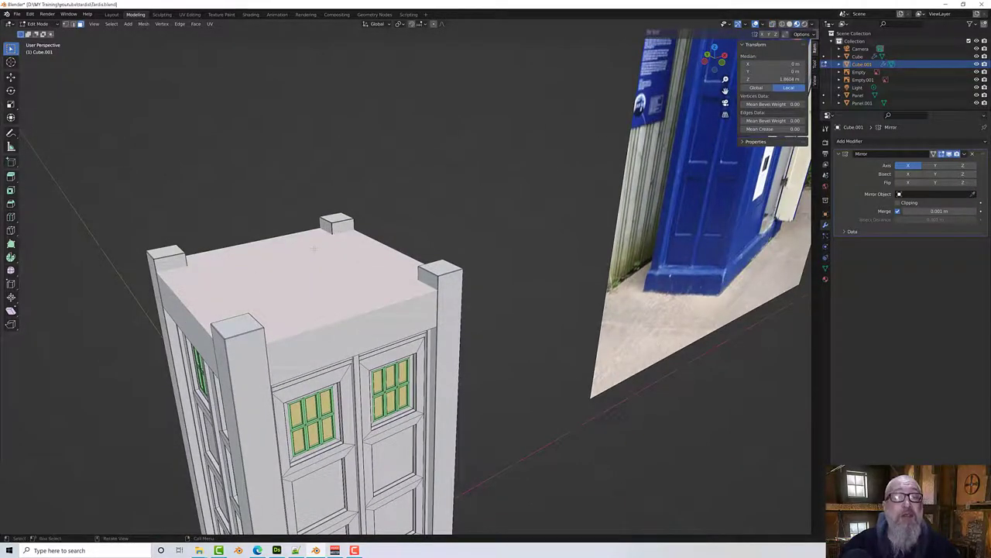
Step: Examine the roof's stepped tiers in the reference photo and their dimensions on the front blueprint
middle_click_drag(312, 278, 596, 161)
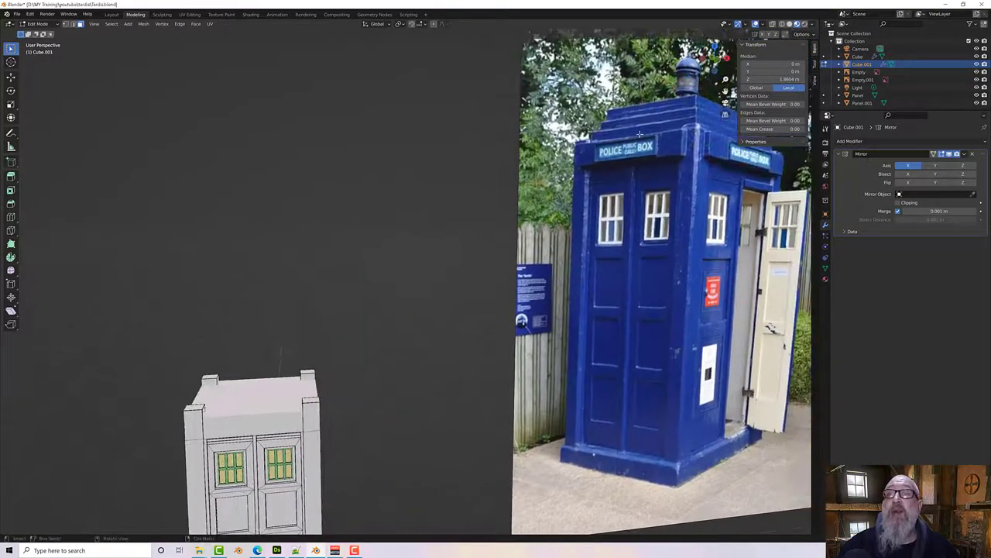
middle_click_drag(662, 116, 646, 133)
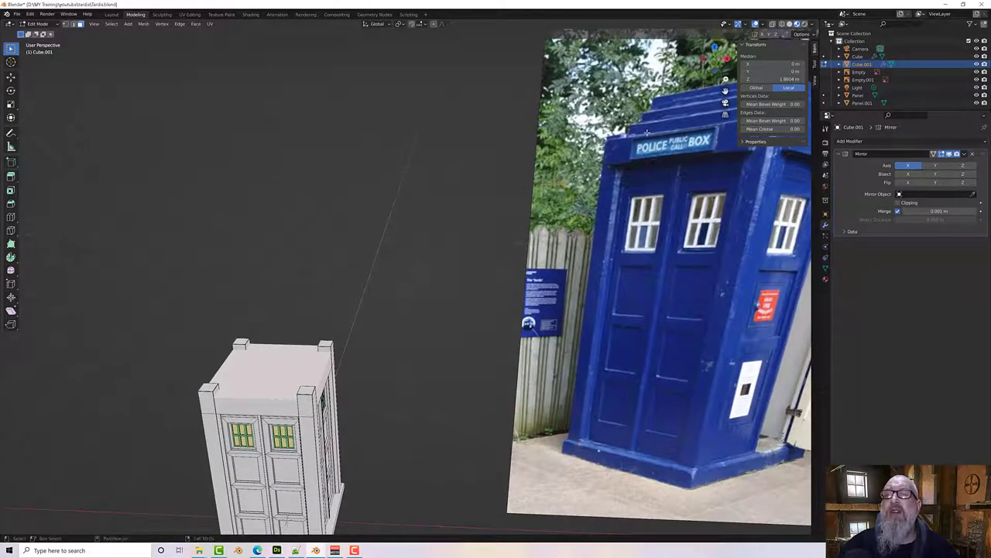
middle_click_drag(479, 253, 434, 249)
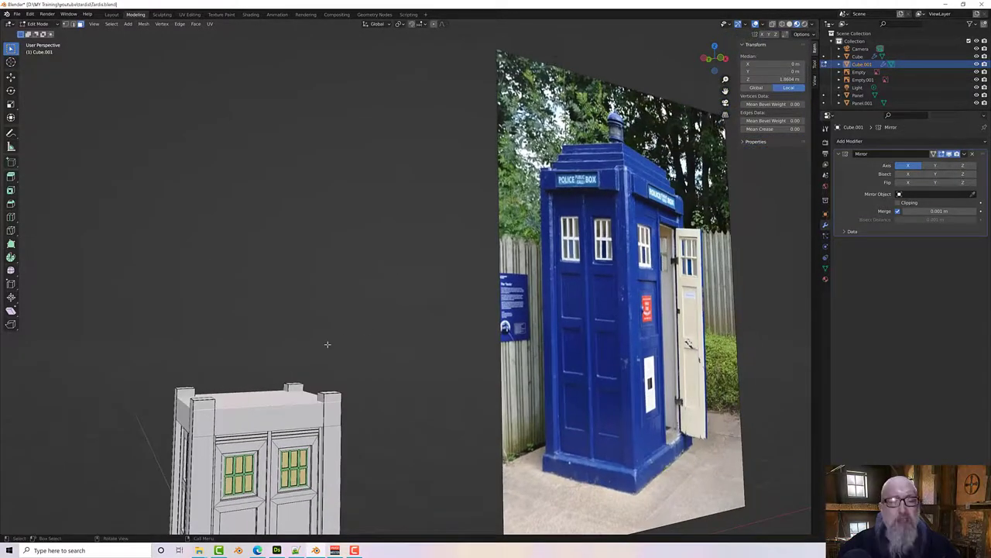
key("KP_1")
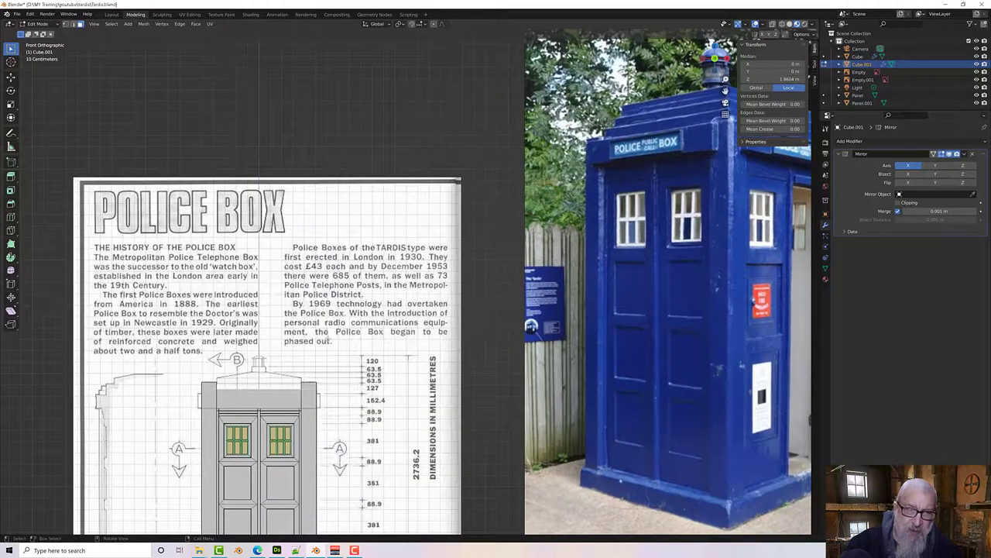
scroll(406, 279, "up", 1)
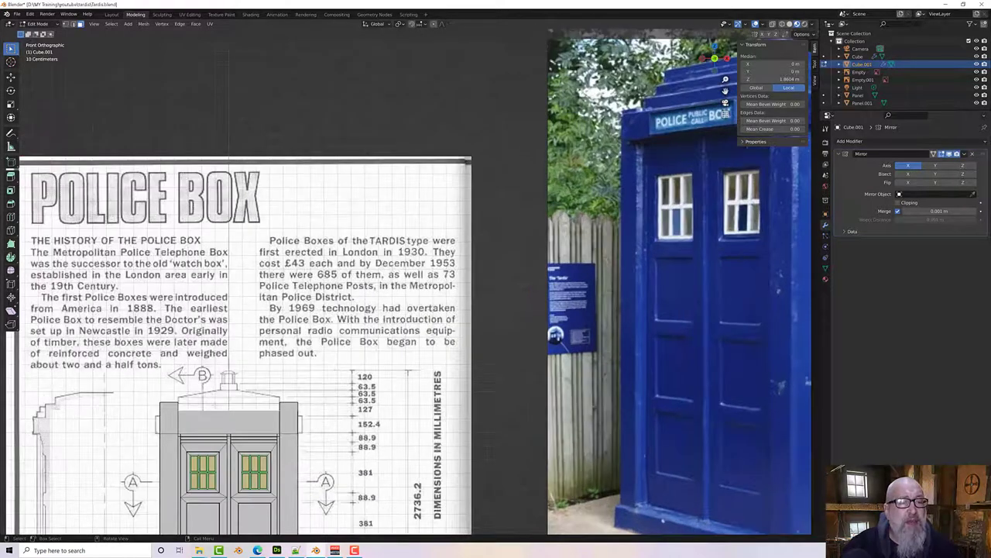
middle_click_drag(390, 323, 486, 297, "shift")
scroll(485, 296, "up", 1)
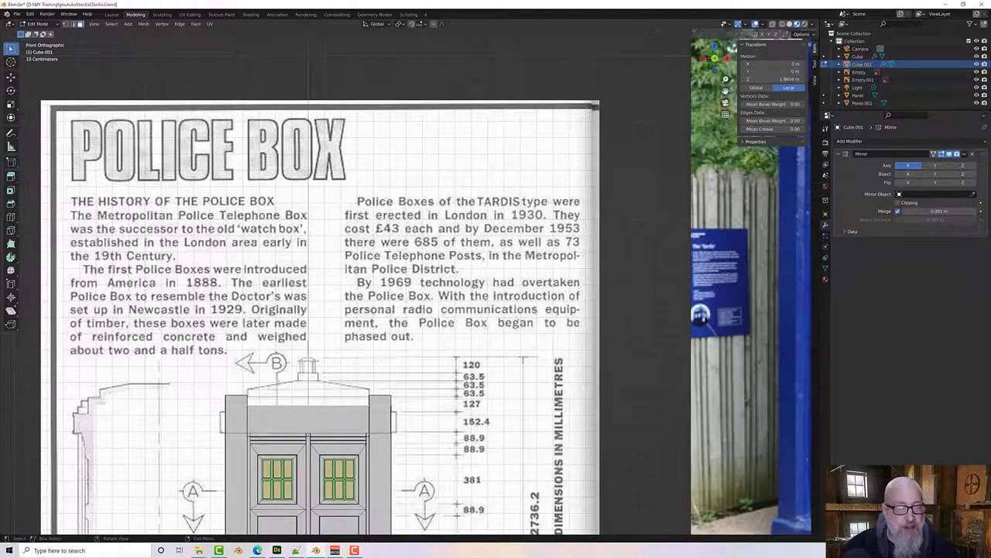
Step: Inset the body block's top face by about 0.073 m
middle_click_drag(325, 310, 103, 235)
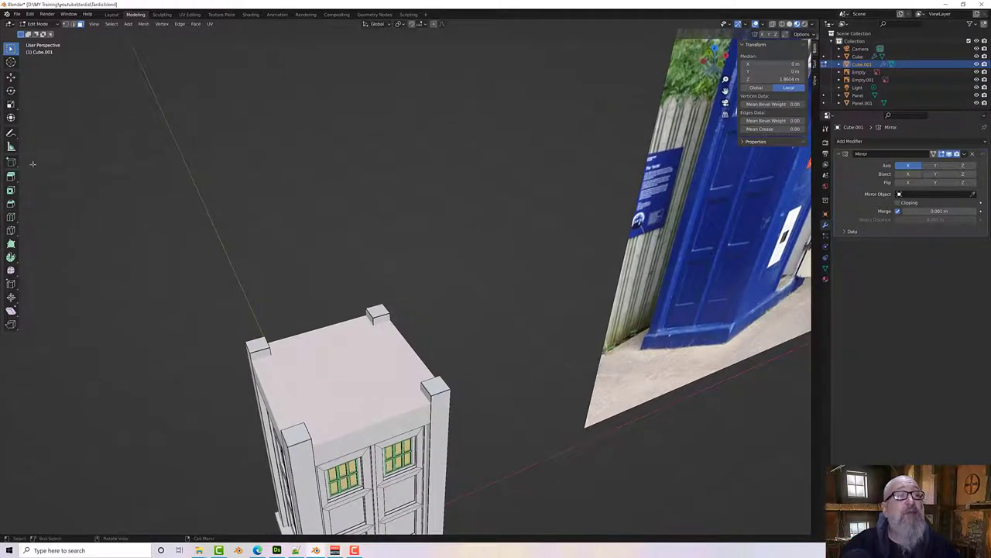
key("i")
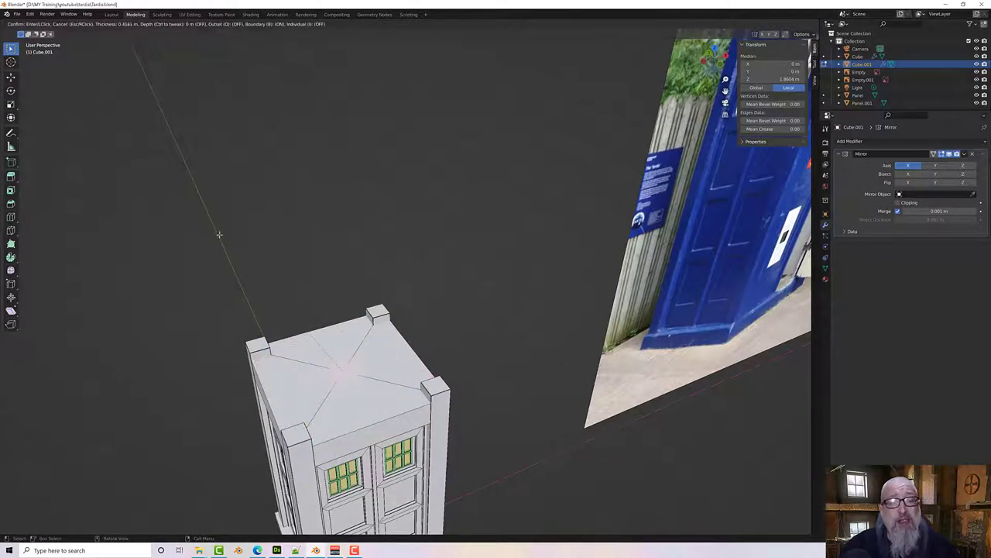
left_click(229, 162)
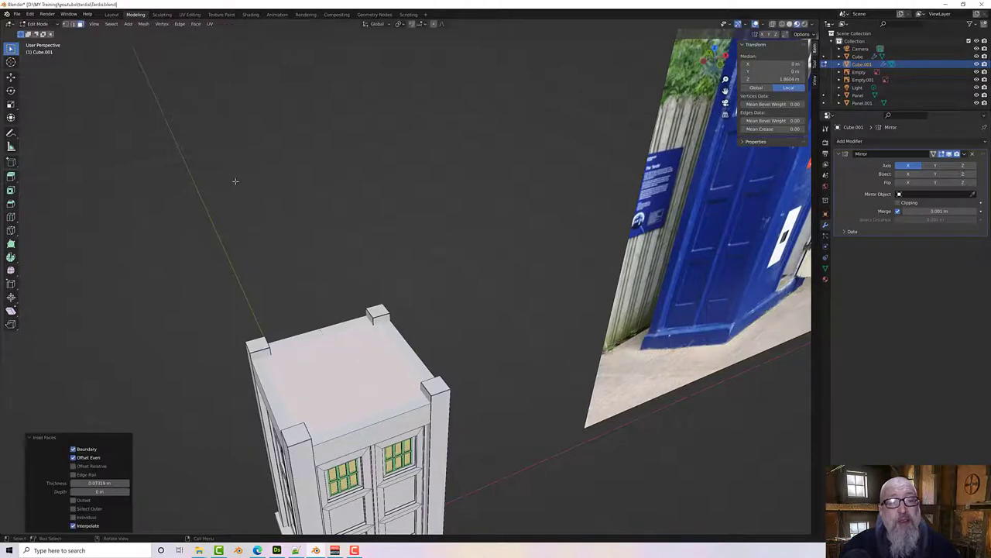
Step: Extrude the inset top face of the body block upward by about 0.063 m and check it against the front blueprint
middle_click_drag(233, 181, 303, 259)
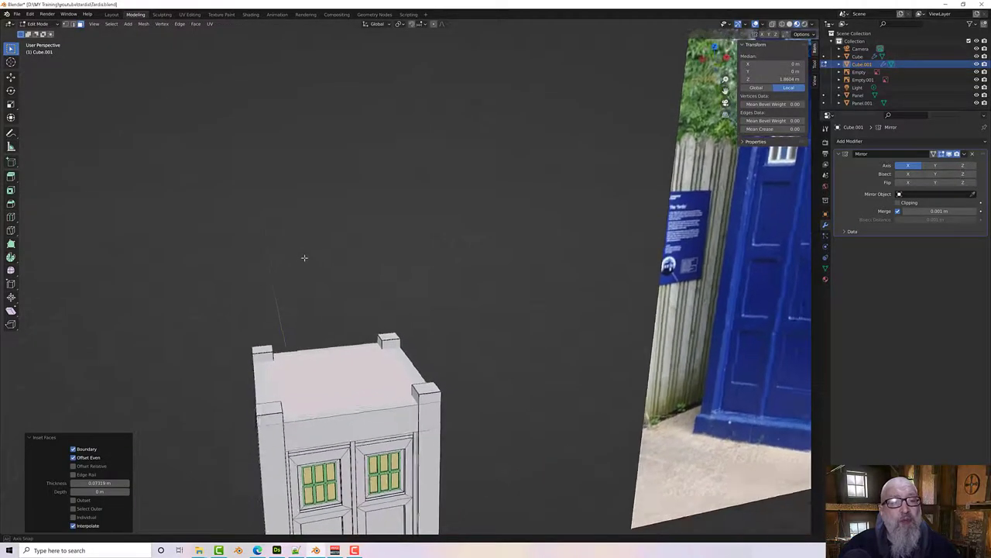
left_click(11, 177)
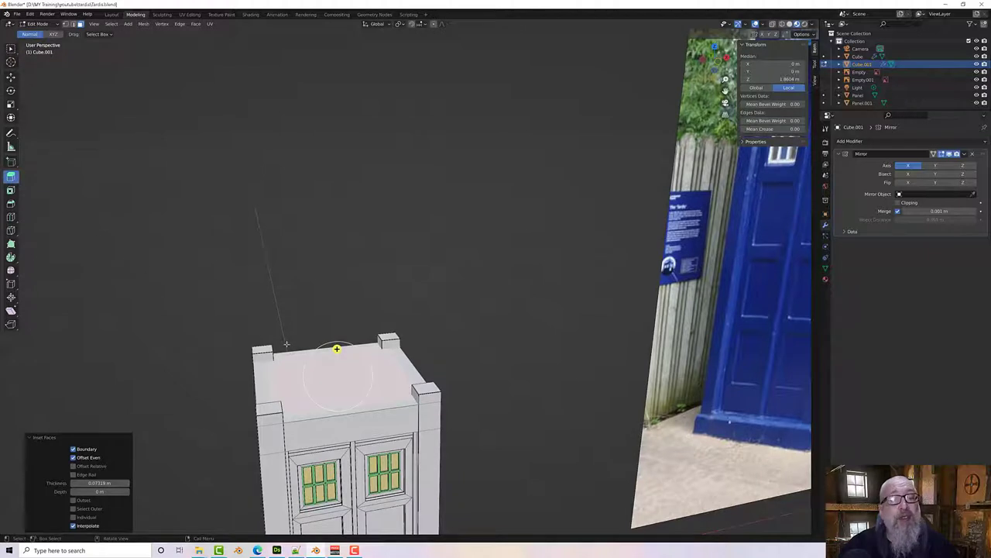
left_click_drag(336, 348, 334, 338)
mouse_move(347, 350)
middle_mouse_down()
mouse_move(343, 330)
mouse_move(351, 354)
middle_mouse_up()
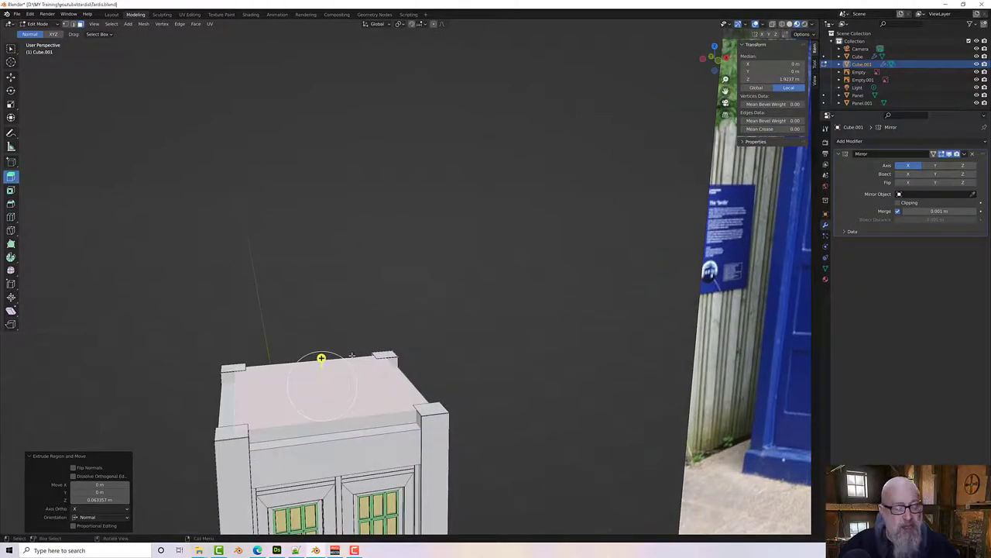
key("KP_1")
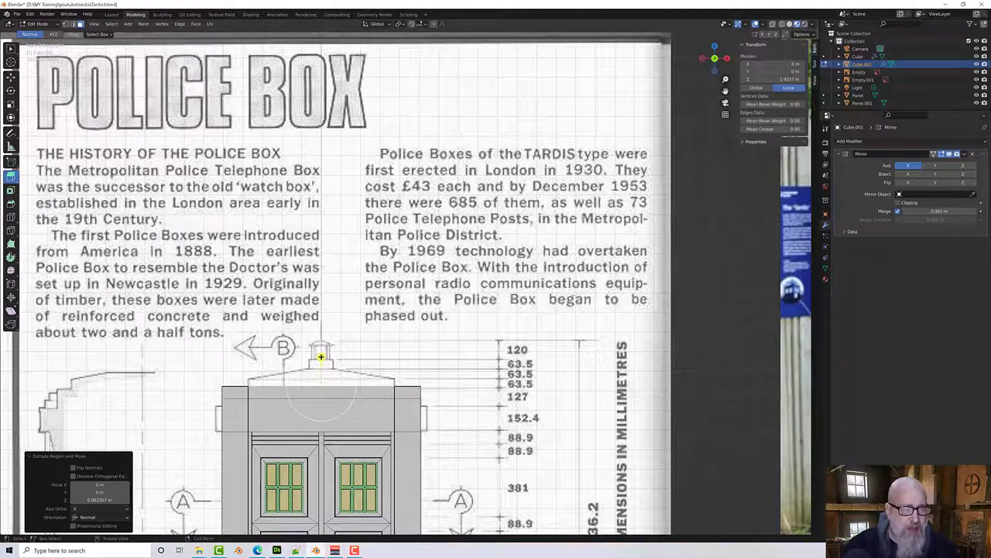
middle_click_drag(260, 259, 292, 305)
middle_click_drag(323, 354, 323, 354)
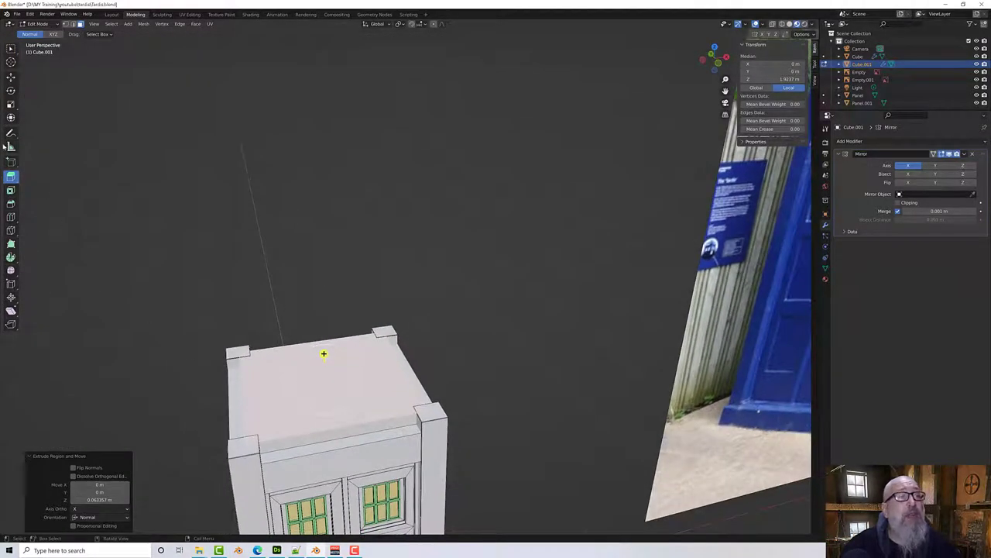
Step: Inset the raised top face by about 0.057 m to form the ledge of the next roof tier
left_click(11, 191)
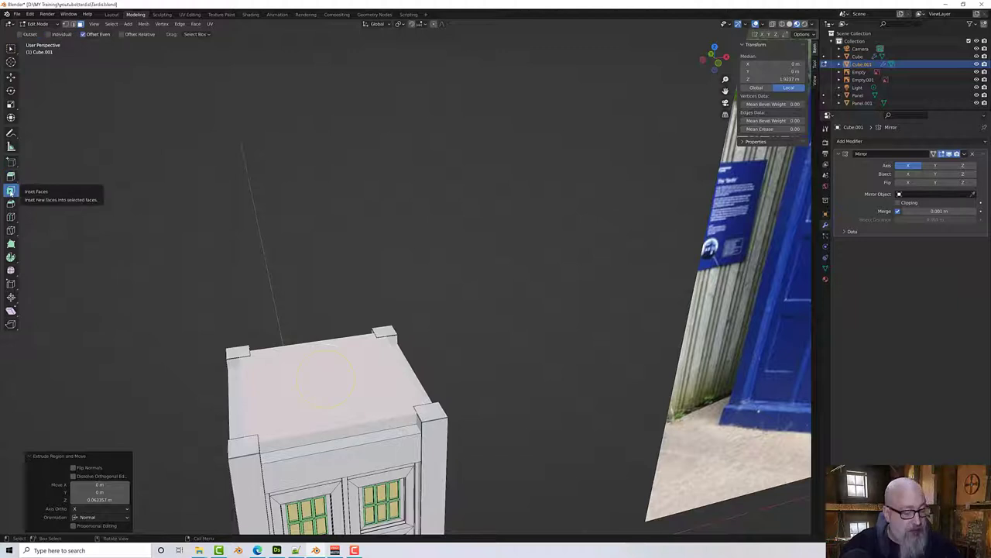
key("i")
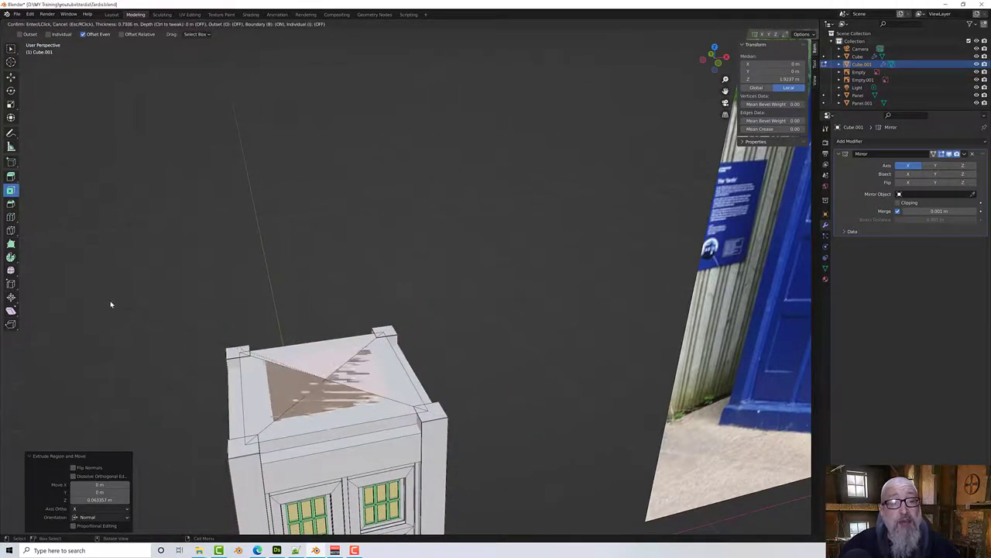
left_click_drag(120, 298, 182, 348)
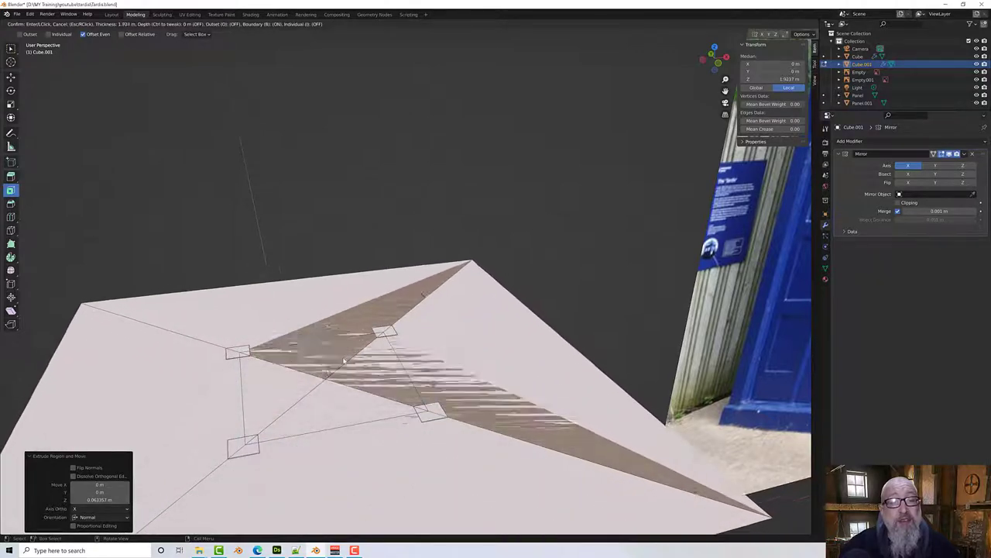
left_click_drag(326, 378, 800, 474)
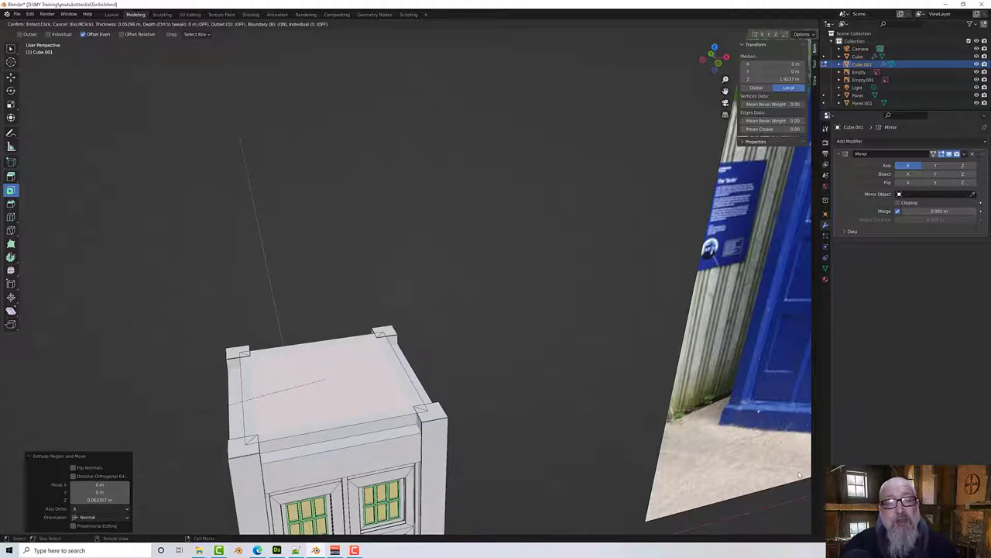
left_click(801, 474)
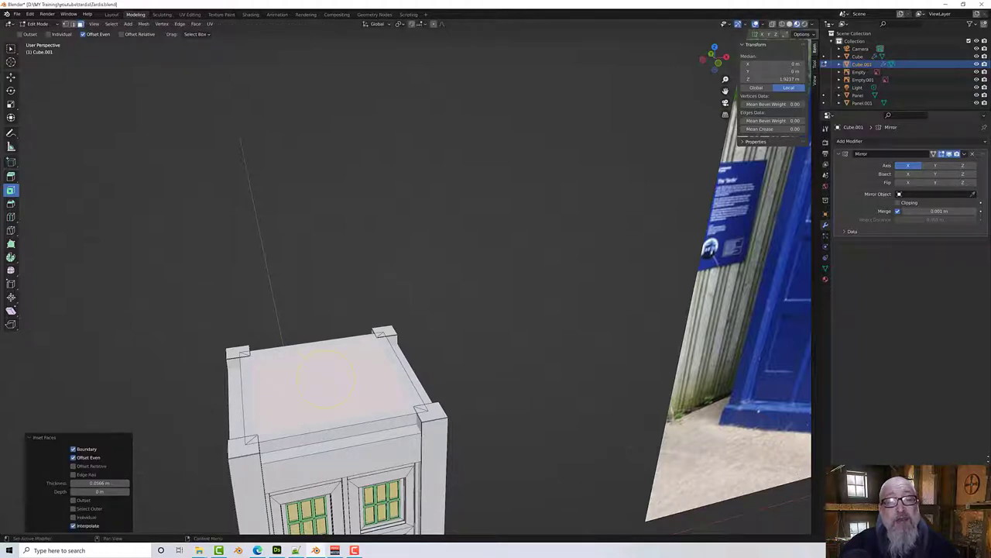
Step: Extrude the inner roof face upward by about 0.068 m and compare its height with the front blueprint
middle_click_drag(326, 379, 411, 367)
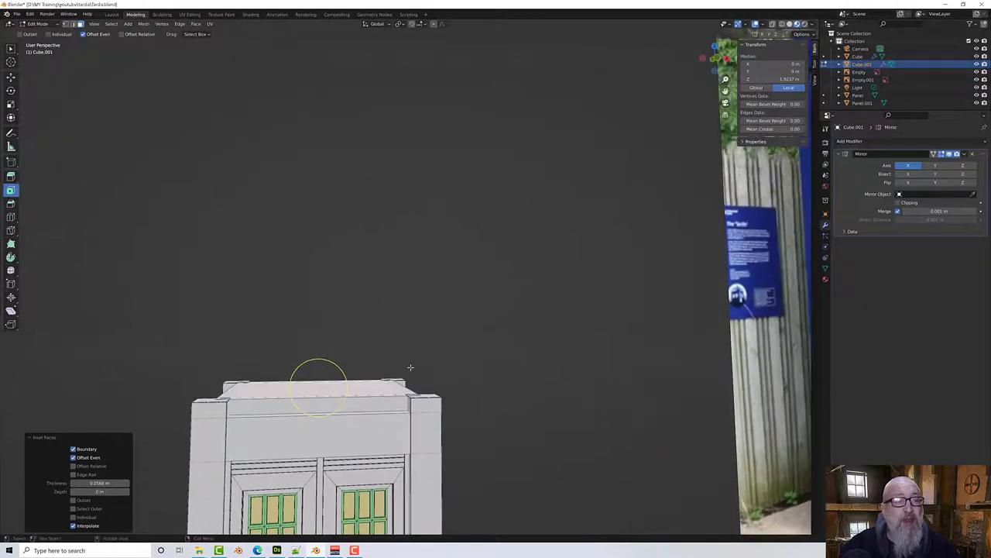
left_click(11, 176)
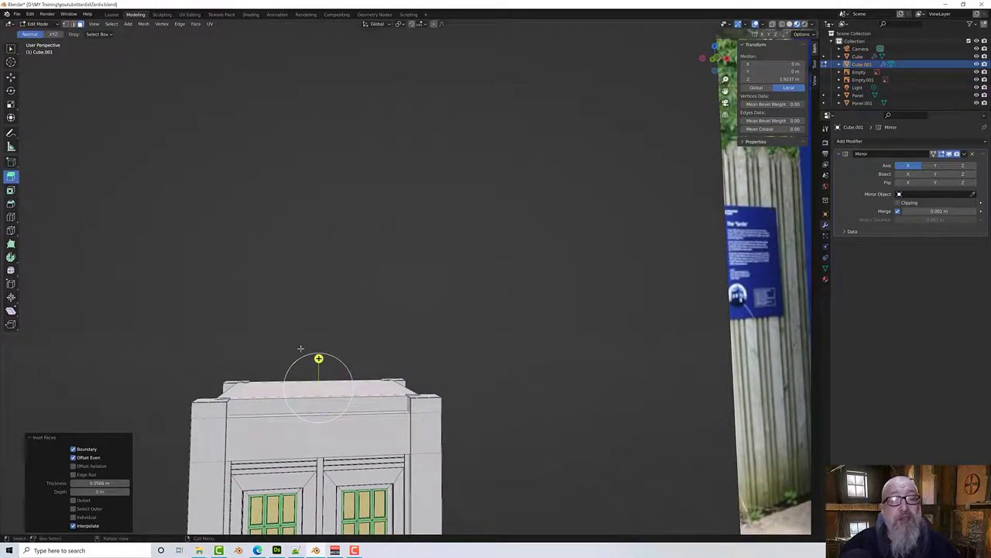
left_click_drag(318, 358, 318, 344)
key("KP_1")
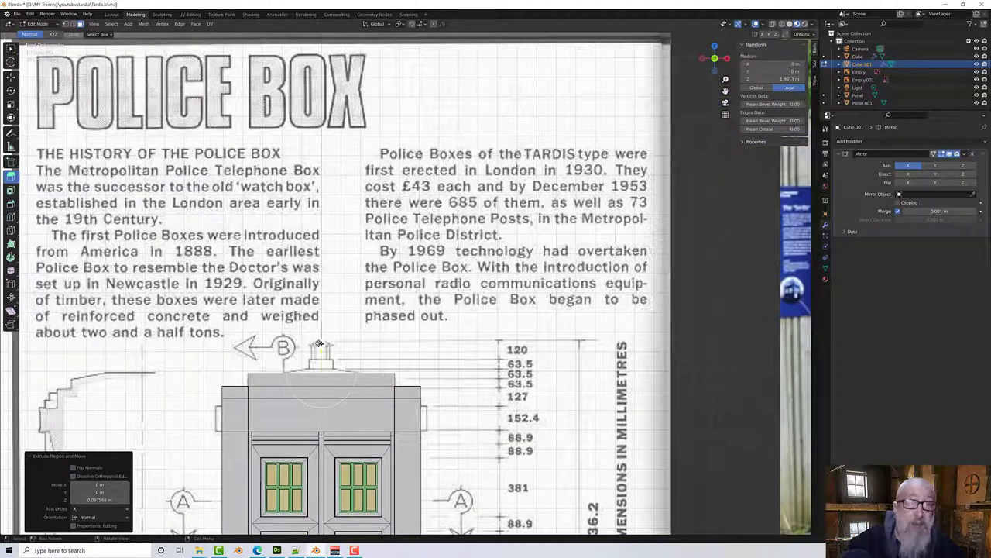
scroll(319, 344, "up", 2)
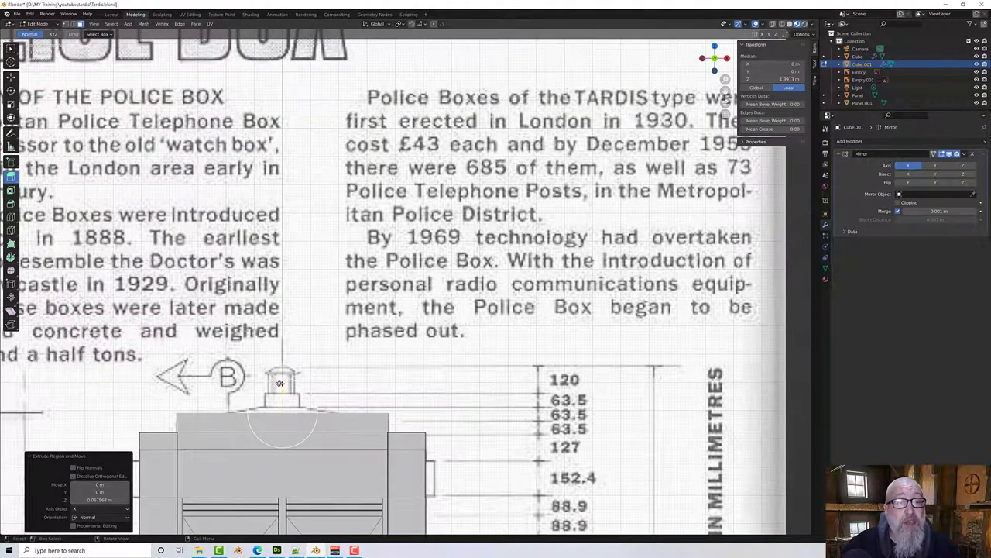
left_click_drag(281, 382, 282, 387)
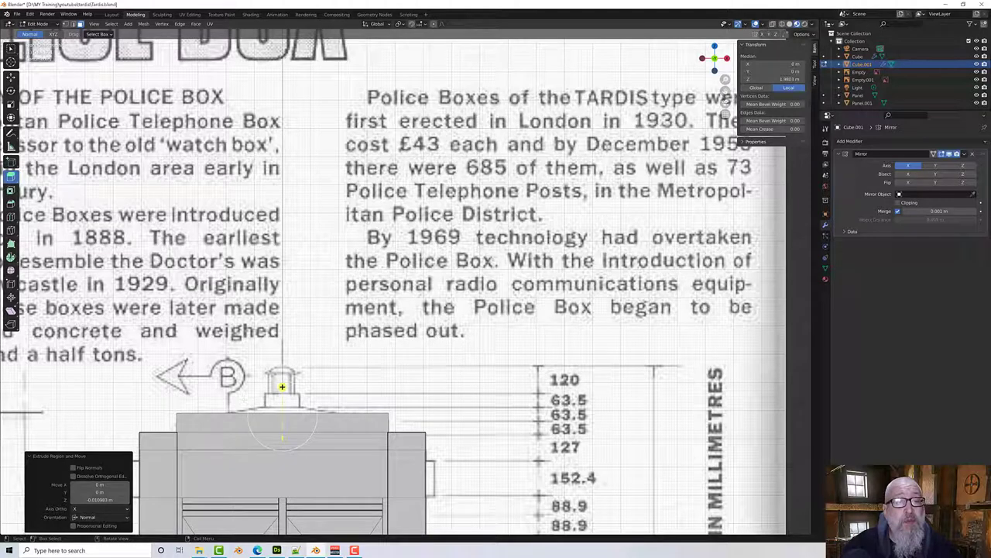
key("ctrl+z")
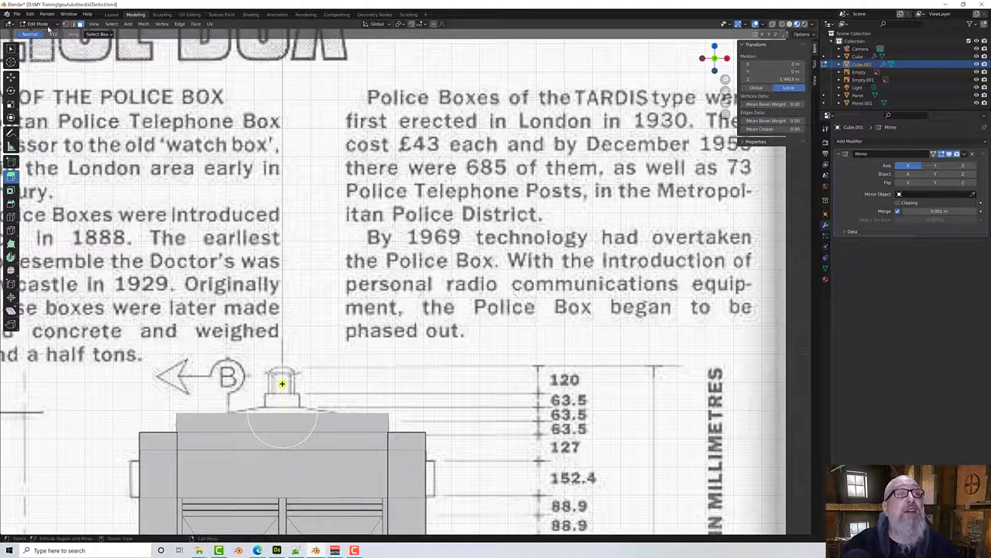
Step: Lower the selected roof top face along Z by about 0.029 m to the blueprint line where the roof slope starts
key("w")
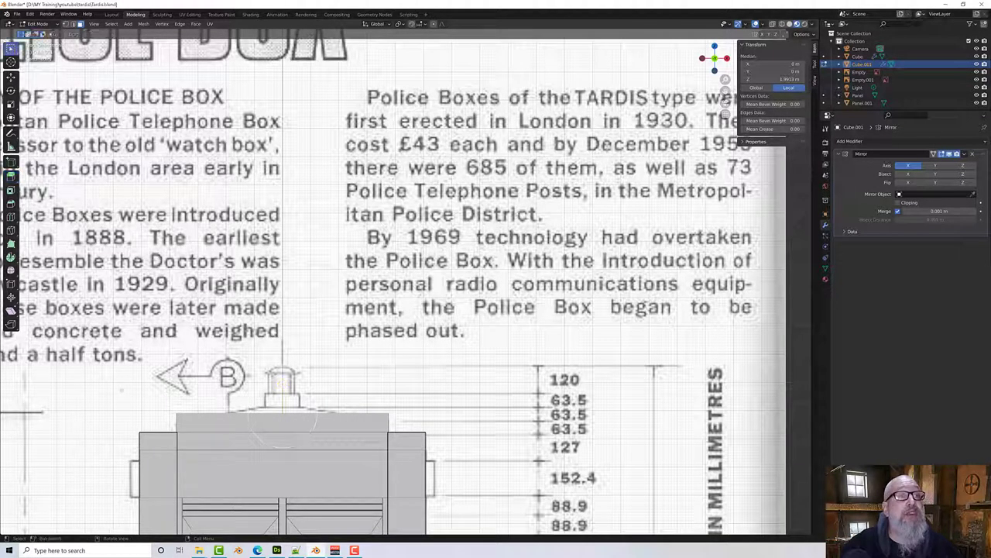
left_click_drag(398, 418, 399, 419)
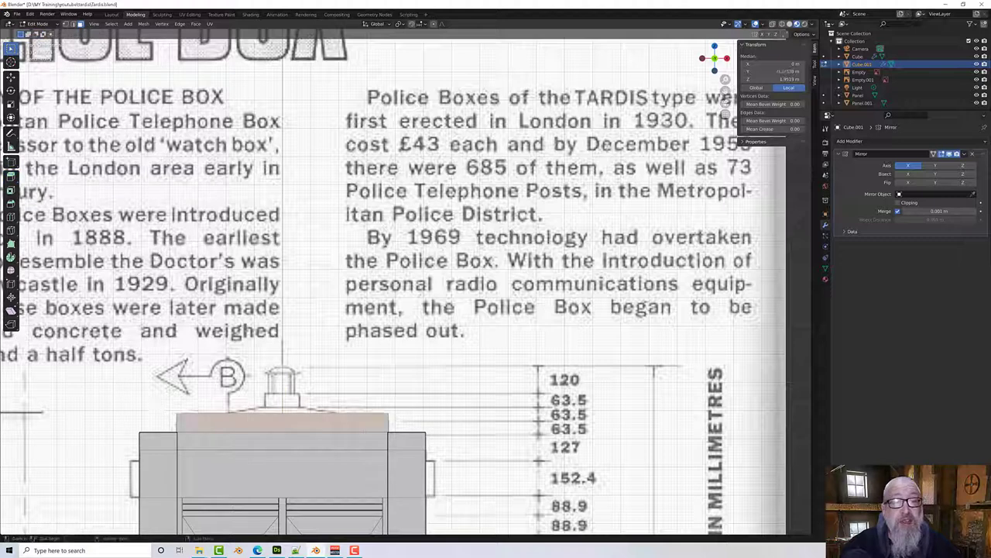
left_click(185, 406)
left_click_drag(185, 406, 391, 420)
middle_click_drag(379, 383, 341, 408)
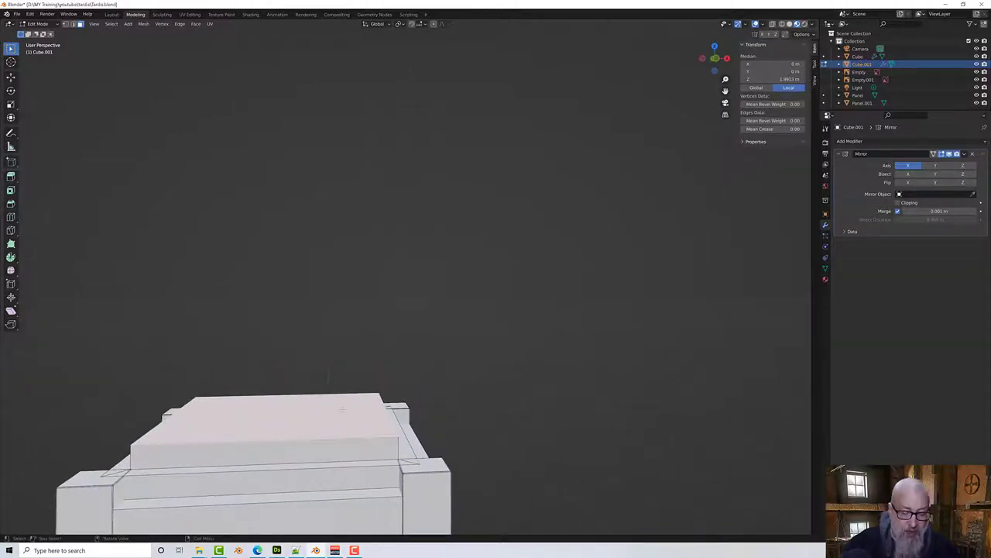
key("KP_1")
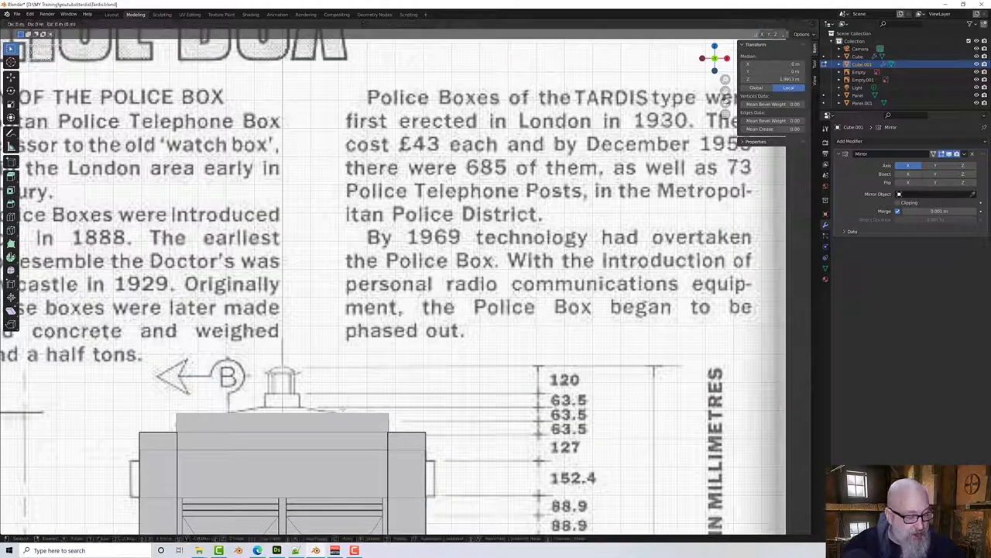
key("g")
key("z")
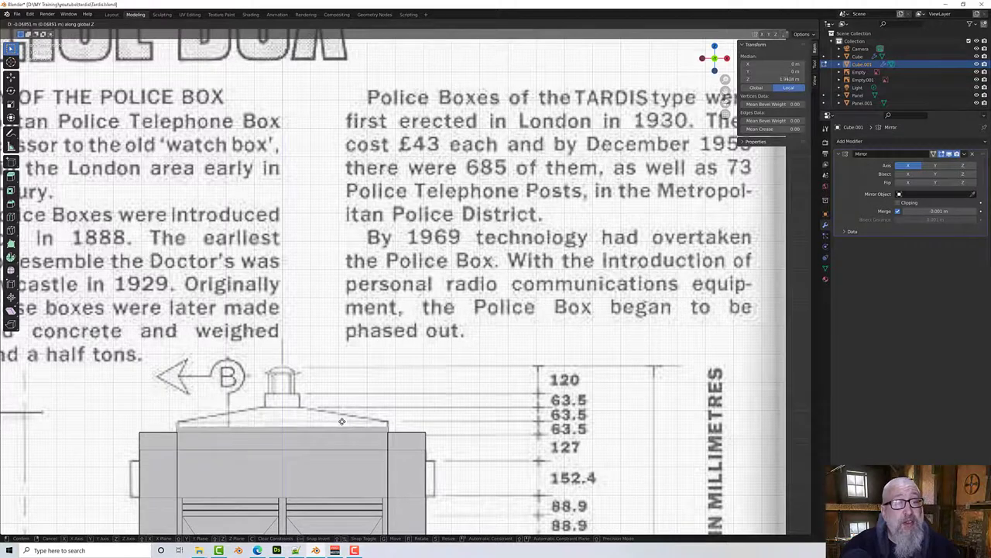
left_click(341, 417)
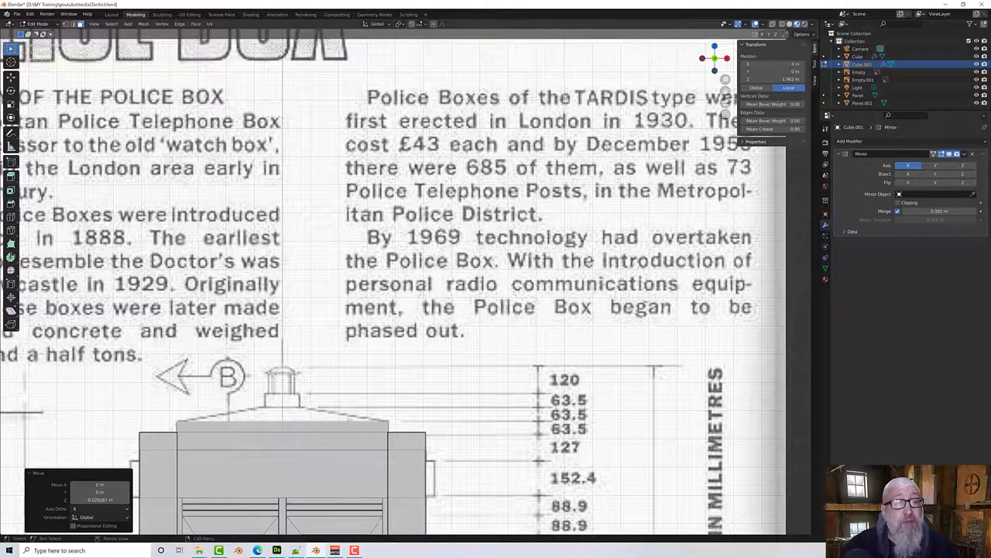
Step: Inset the roof's top face by about 0.261 m to leave a small central face
middle_click_drag(349, 325, 371, 391)
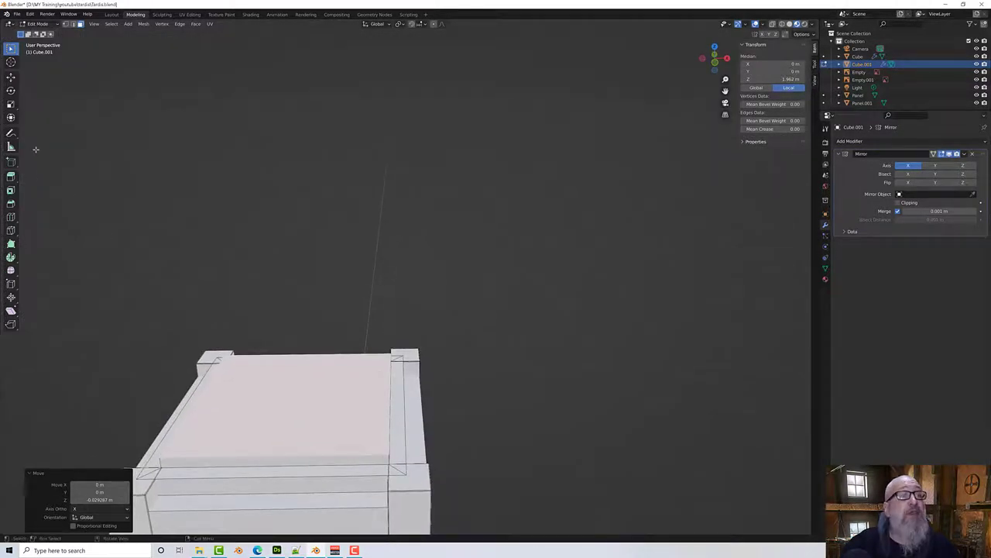
left_click(11, 190)
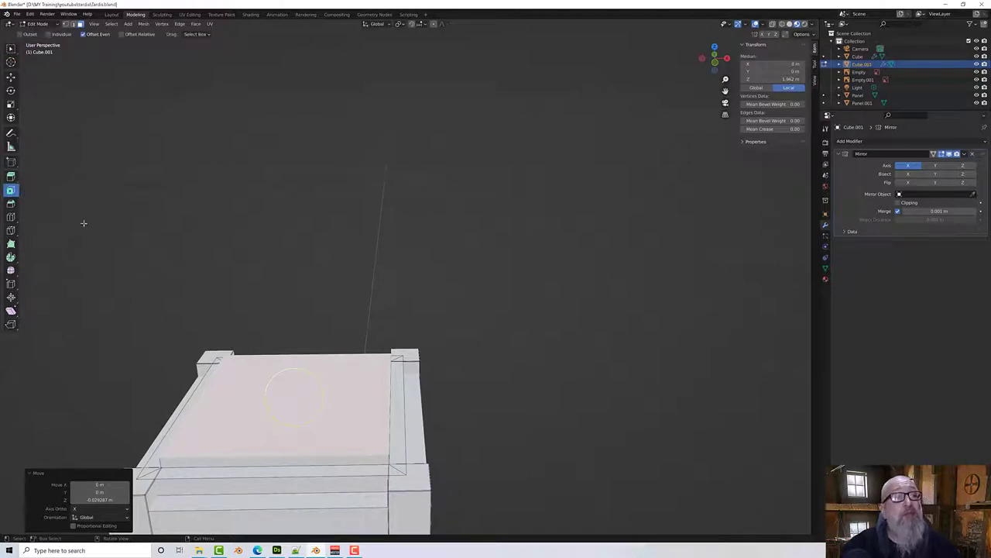
left_click_drag(197, 276, 251, 324)
Step: Raise the small central face along Z by about 0.051 m so the roof slopes up to the blueprint's lamp base
mouse_move(296, 327)
middle_mouse_down()
mouse_move(305, 303)
mouse_move(302, 310)
middle_mouse_up()
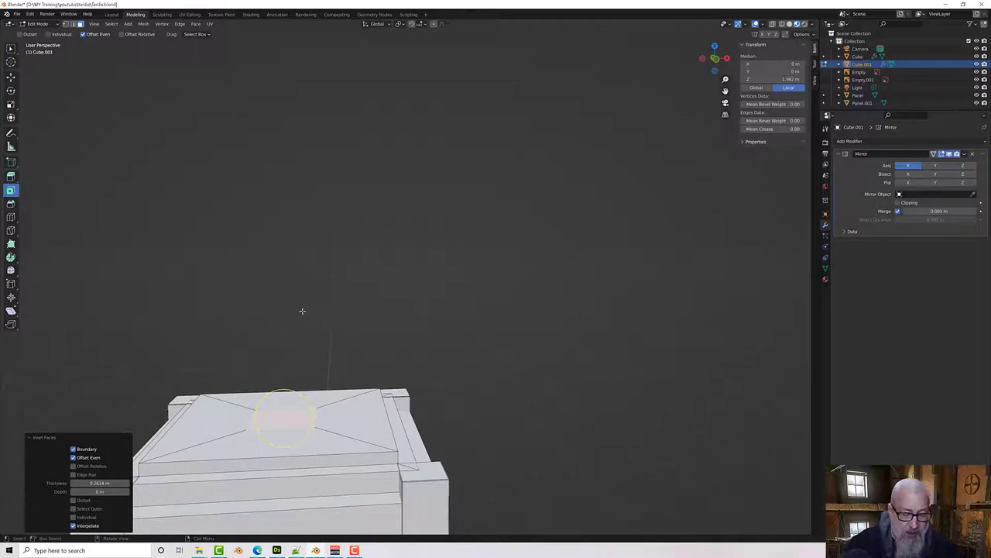
key("KP_1")
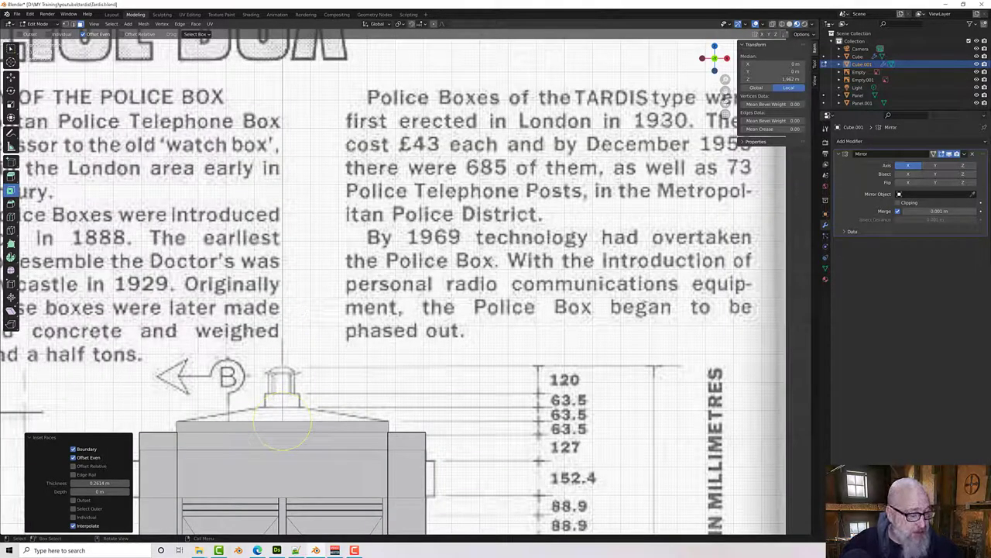
key("g")
key("z")
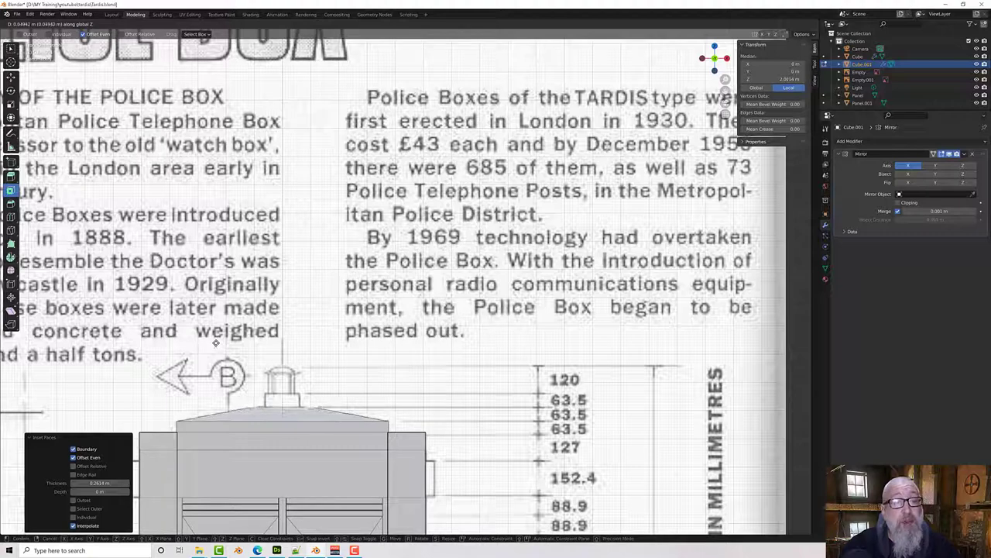
left_click(282, 425)
scroll(295, 408, "down", 1)
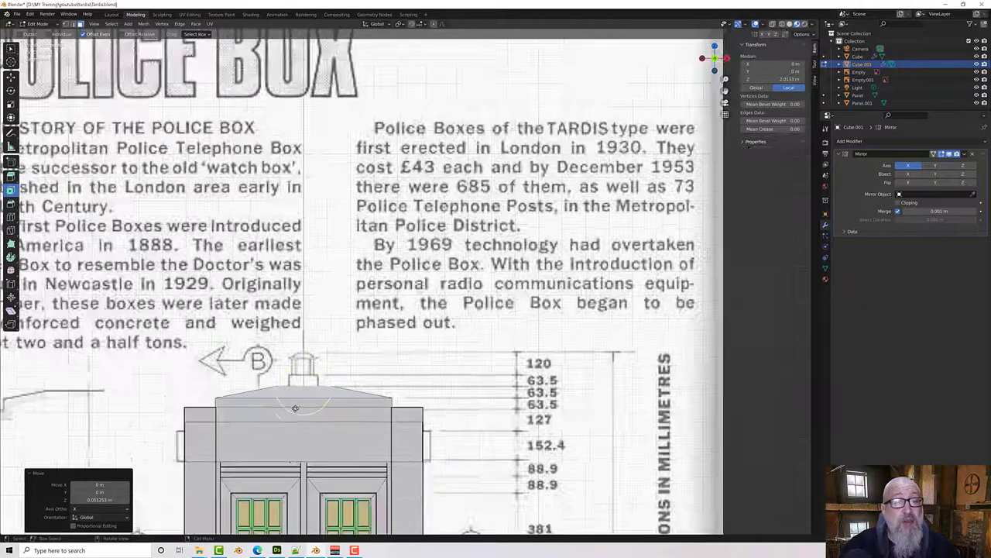
Step: Scale the roof's central peak face to 0.572 to match the lamp base width on the blueprint
scroll(295, 408, "up", 1)
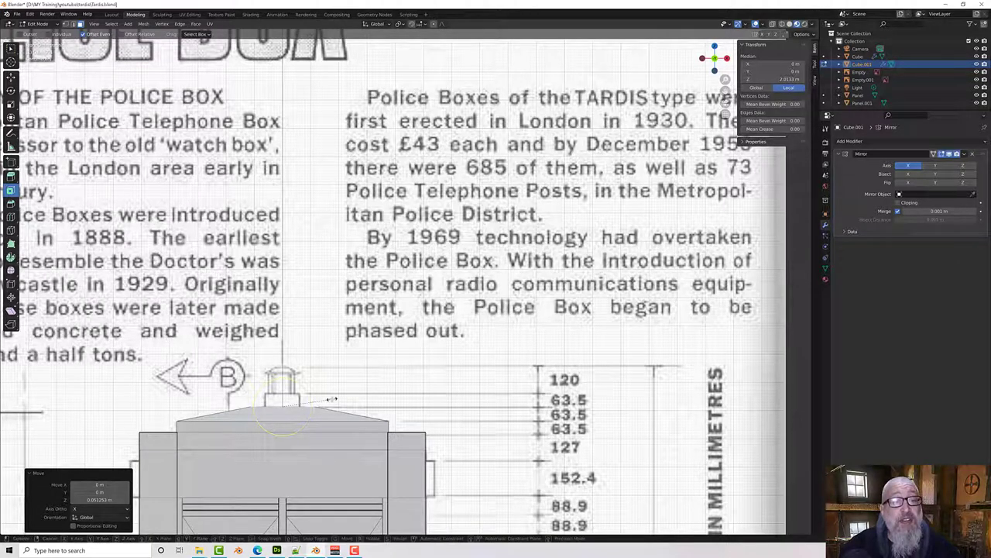
key("s")
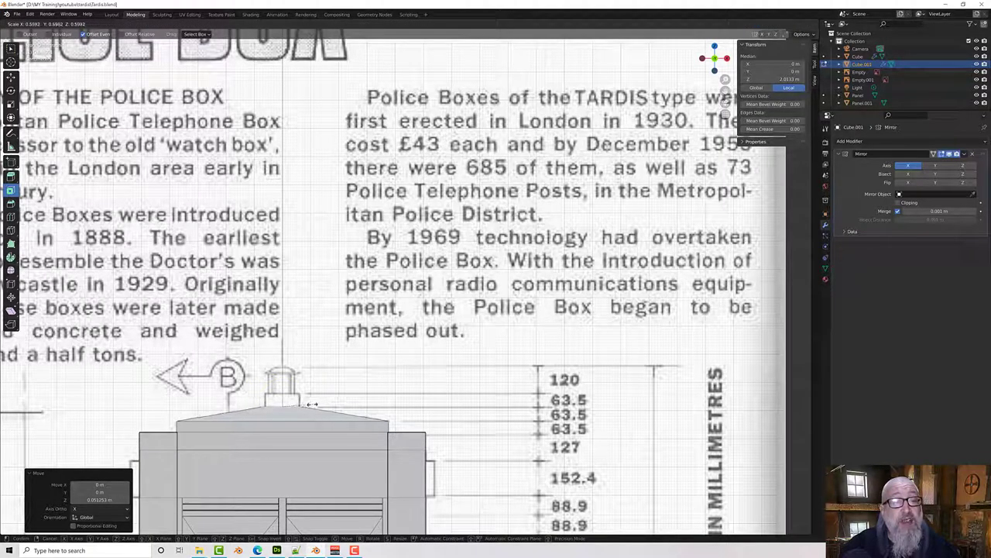
left_click(312, 403)
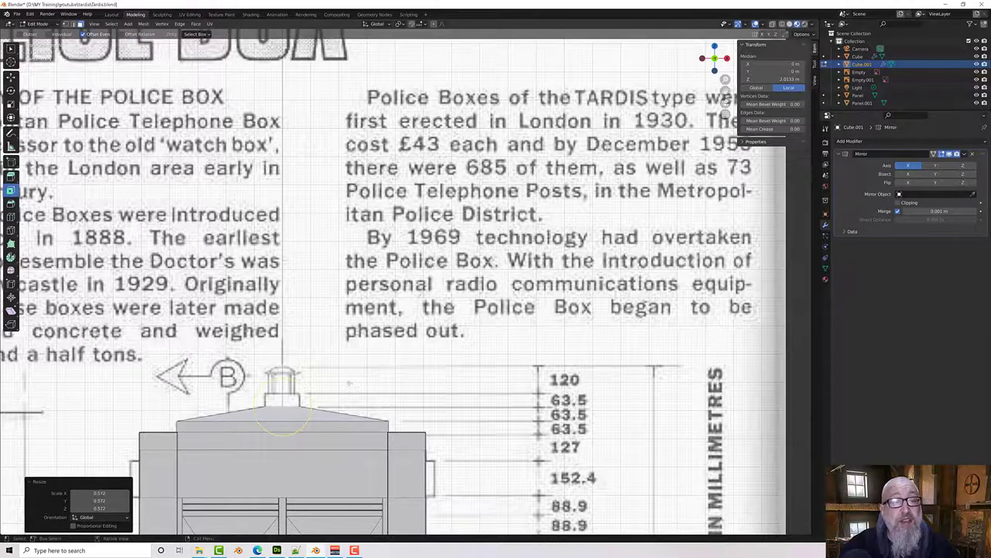
Step: Examine the modelled roof from several angles and compare its tiers and slope with the police box reference photo
middle_click_drag(350, 386, 487, 382)
middle_click_drag(411, 396, 370, 343)
scroll(341, 364, "down", 3)
middle_click_drag(511, 386, 515, 385)
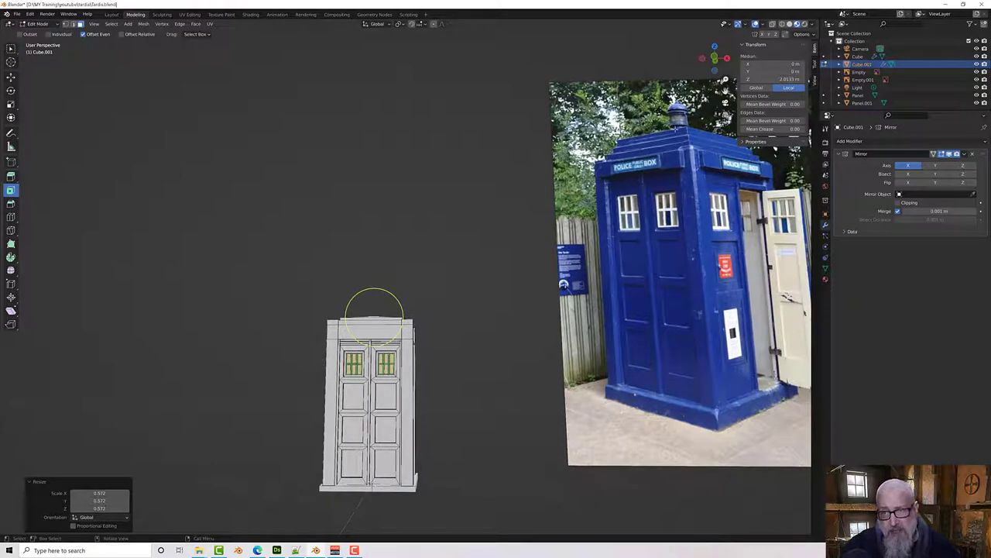
middle_click_drag(443, 369, 496, 377)
scroll(446, 368, "up", 2)
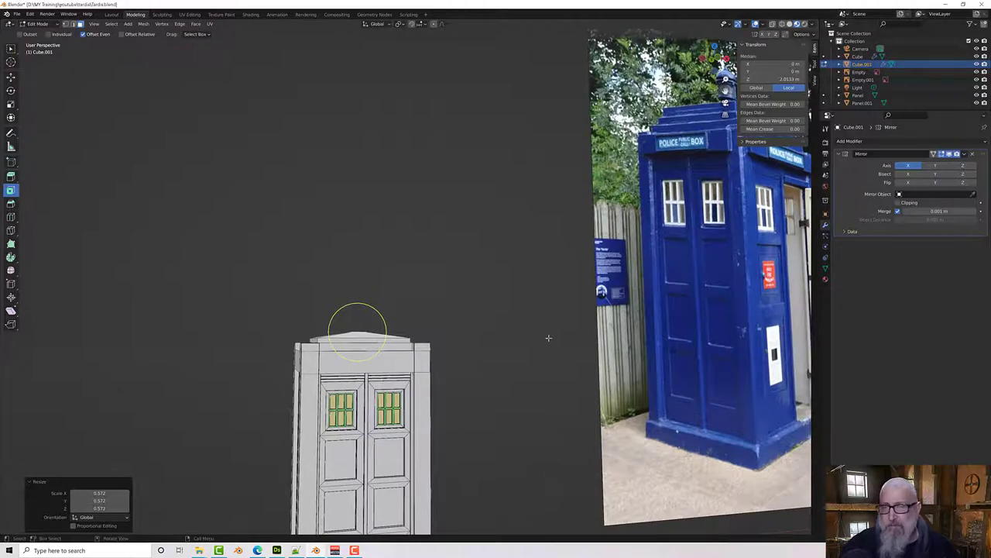
scroll(438, 357, "down", 3)
middle_click_drag(438, 358, 398, 367)
scroll(400, 368, "up", 1)
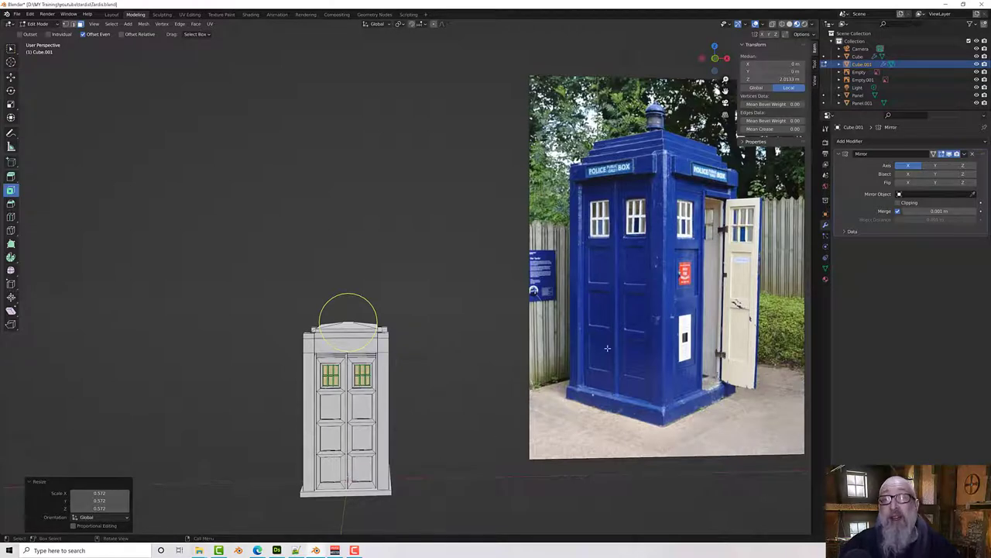
middle_click_drag(607, 348, 576, 349)
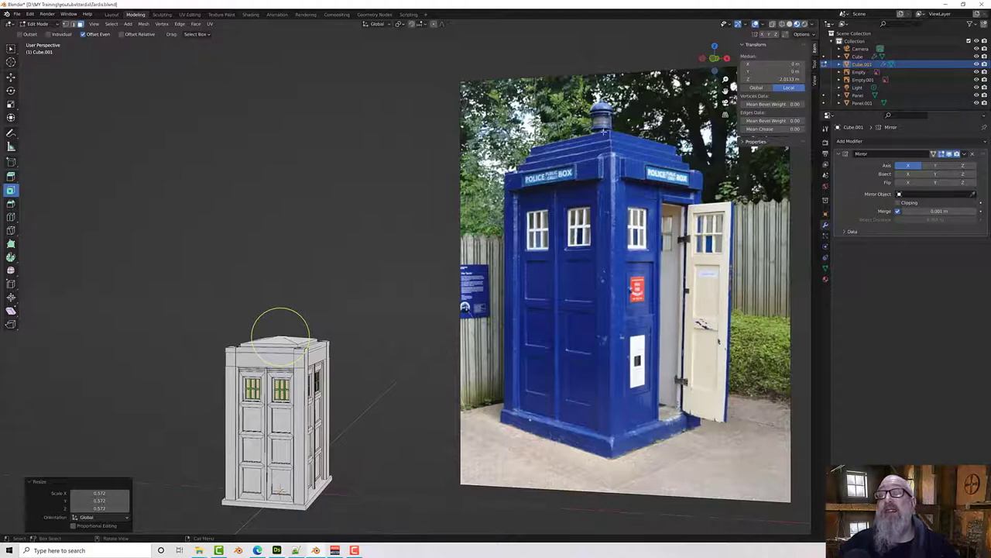
Step: Compare the roof's slope and peak with the blueprint's lamp base in front view, and inspect the central peak face from above
middle_click_drag(384, 305, 357, 365)
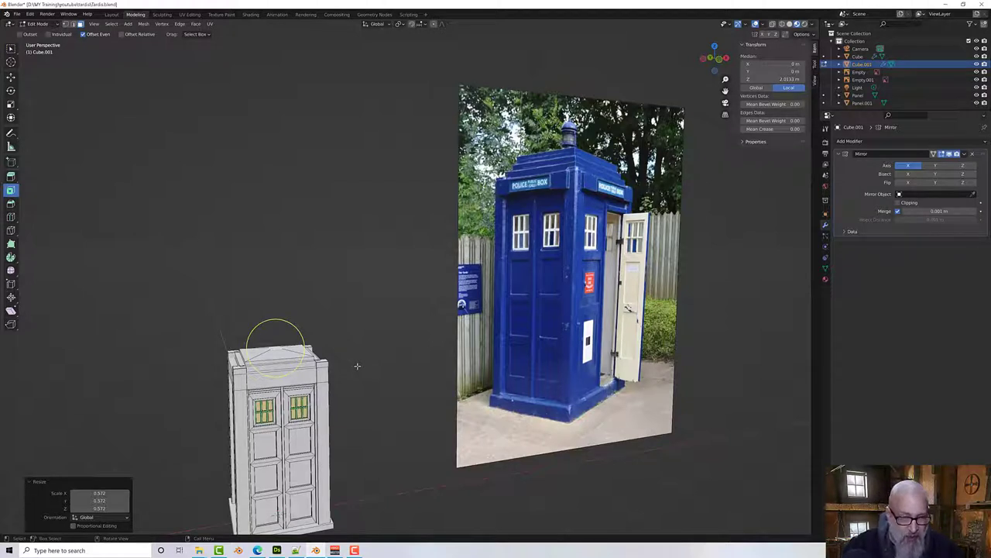
middle_click_drag(335, 360, 329, 305)
scroll(323, 259, "up", 3)
scroll(332, 313, "up", 2)
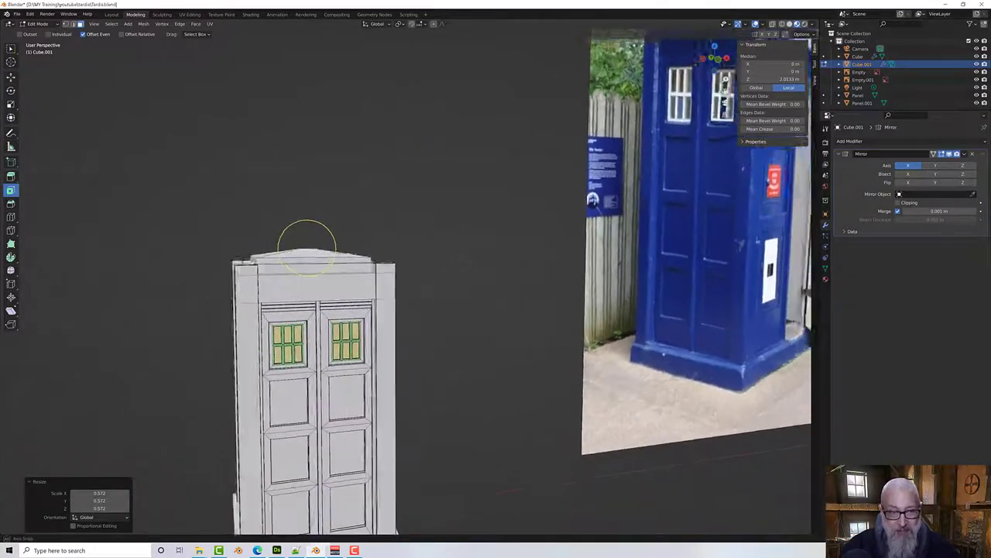
mouse_move(308, 244)
middle_mouse_down()
mouse_move(321, 222)
mouse_move(316, 258)
middle_mouse_up()
scroll(288, 265, "up", 2)
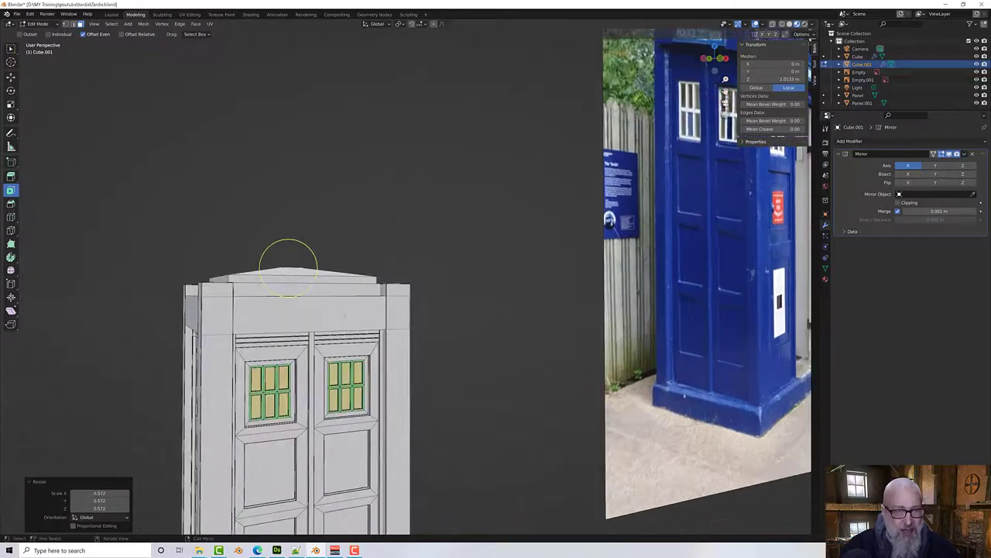
key("KP_1")
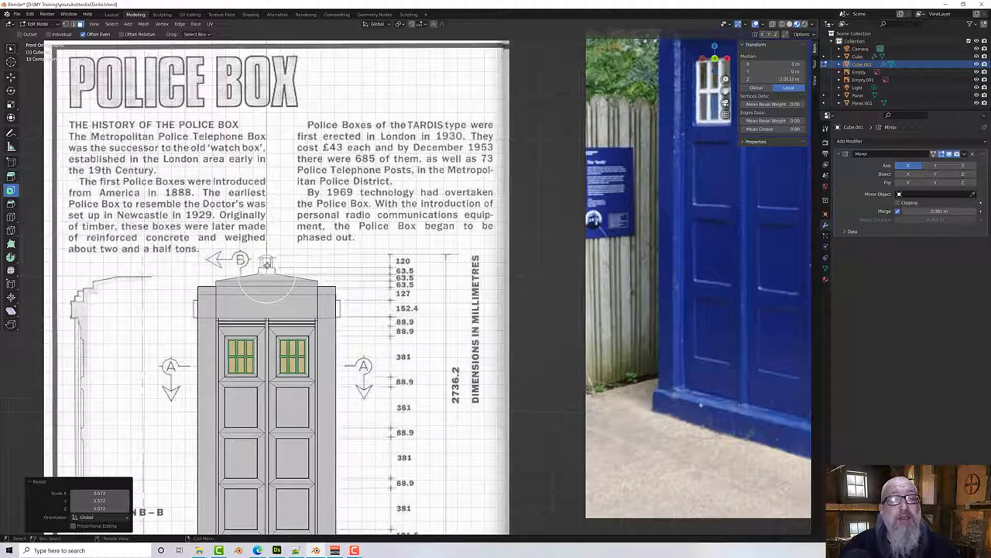
scroll(260, 262, "up", 6)
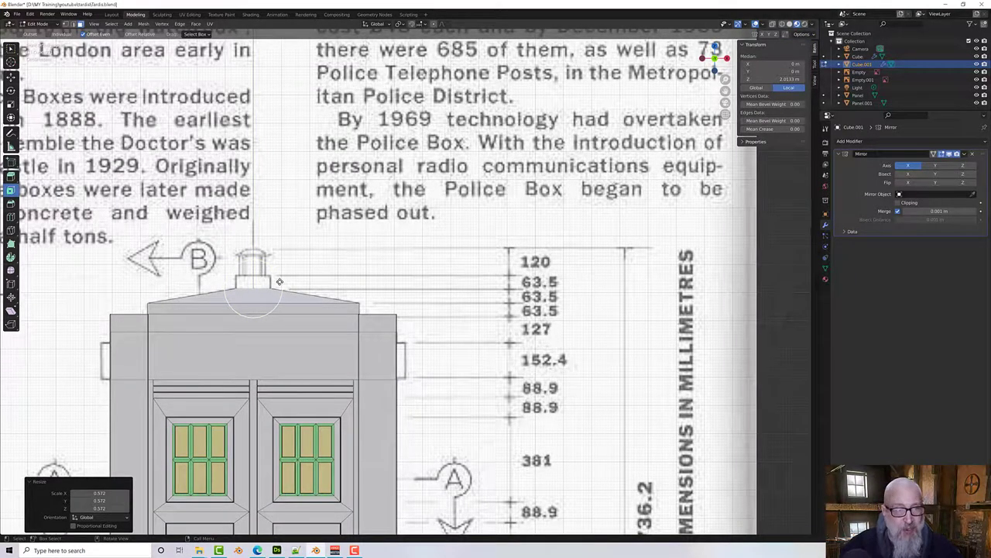
scroll(281, 282, "down", 3)
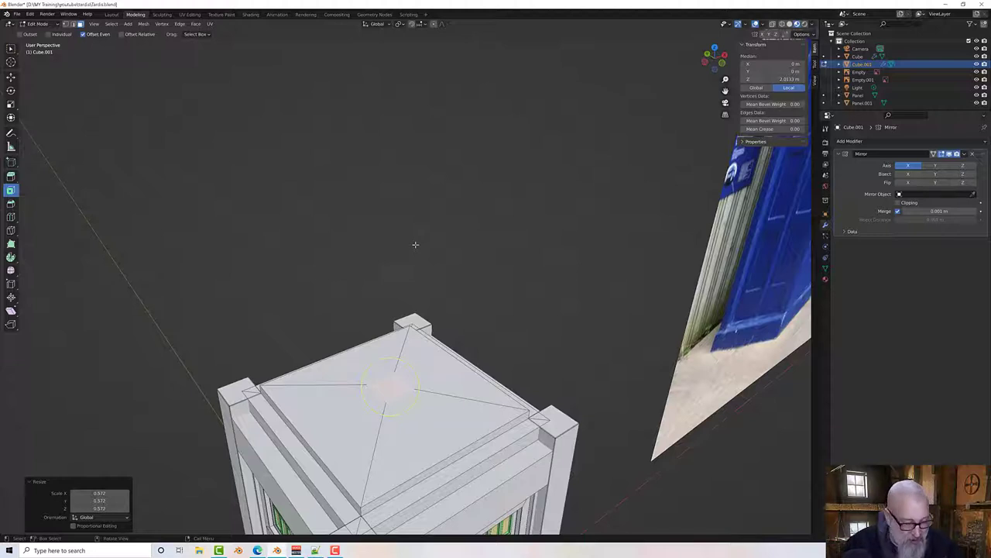
scroll(381, 406, "up", 3)
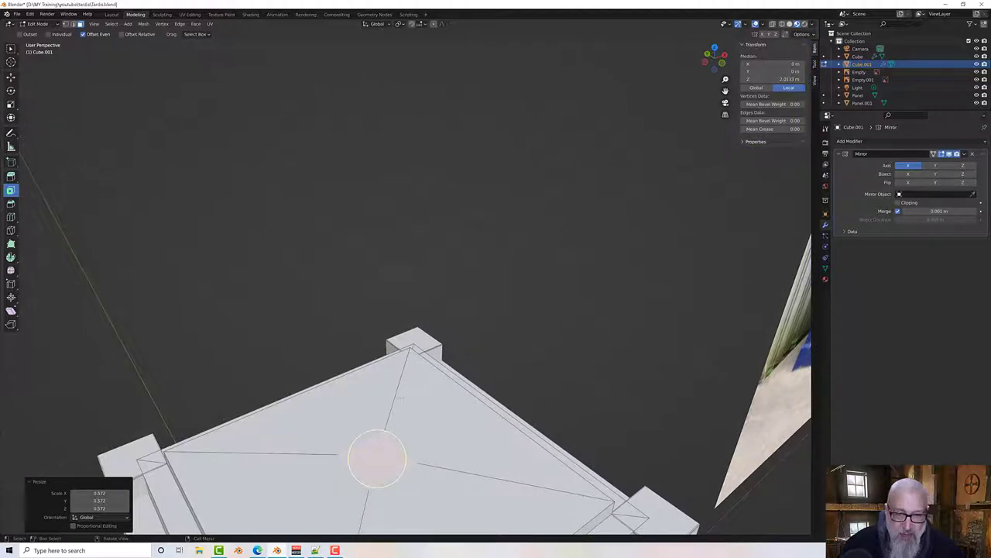
Step: Add centred loop cuts in both directions across the box's roof, dividing the small central square into four faces
middle_click_drag(381, 405, 407, 358)
scroll(372, 329, "down", 2)
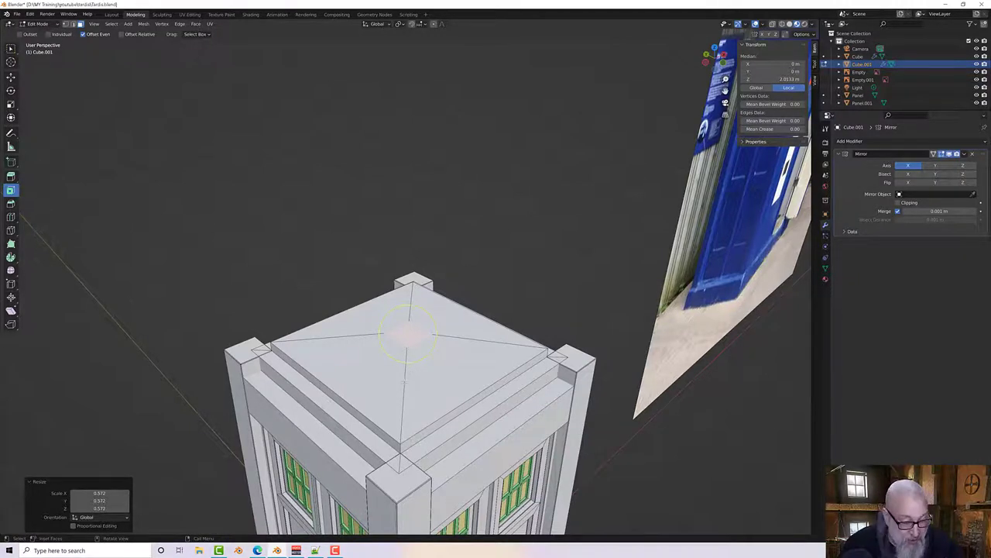
middle_click_drag(404, 384, 418, 380)
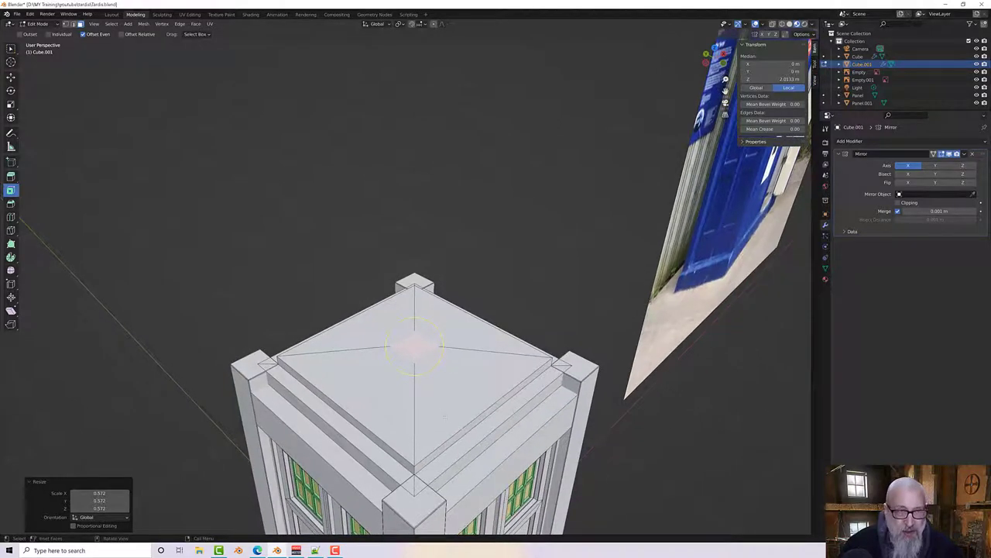
middle_click_drag(444, 416, 482, 421)
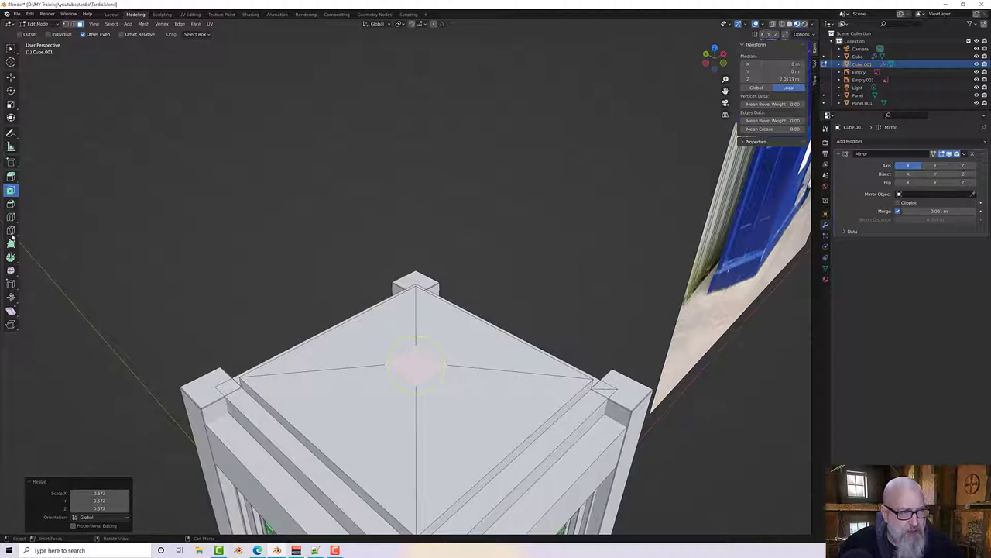
left_click(11, 218)
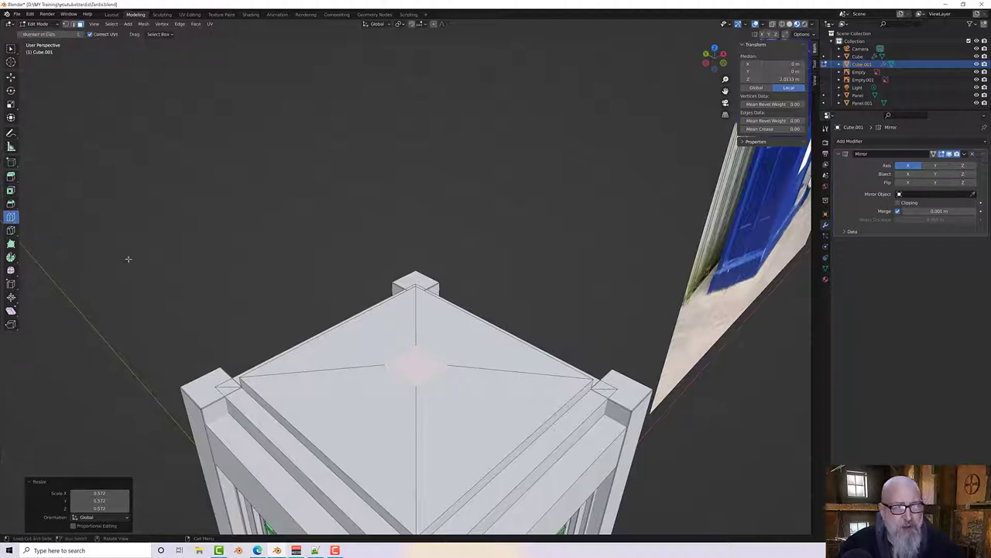
left_click(387, 356)
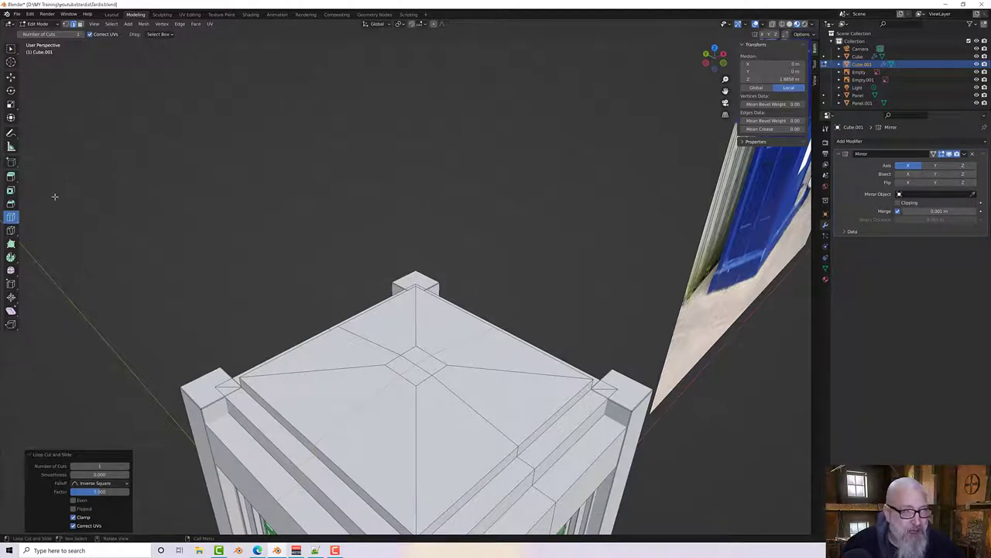
Step: Select the four small faces at the roof's centre and inset them together by about 0.013 m
left_click(79, 24)
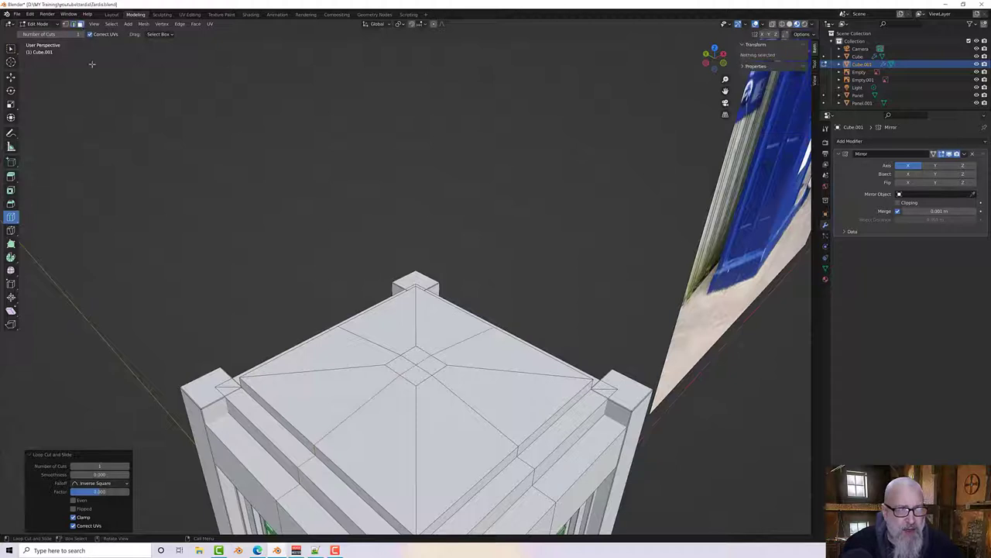
key("w")
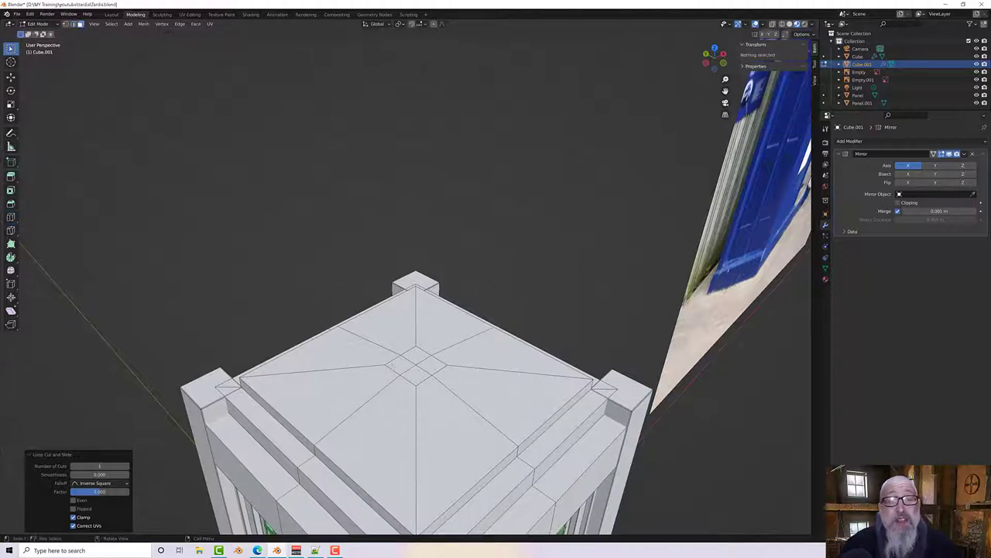
left_click(416, 362)
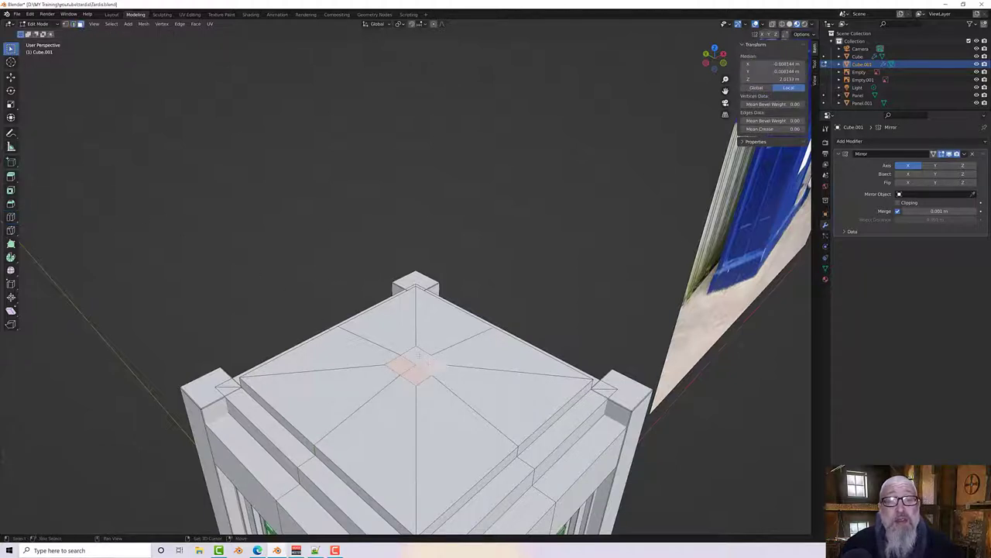
left_click(418, 356, "shift")
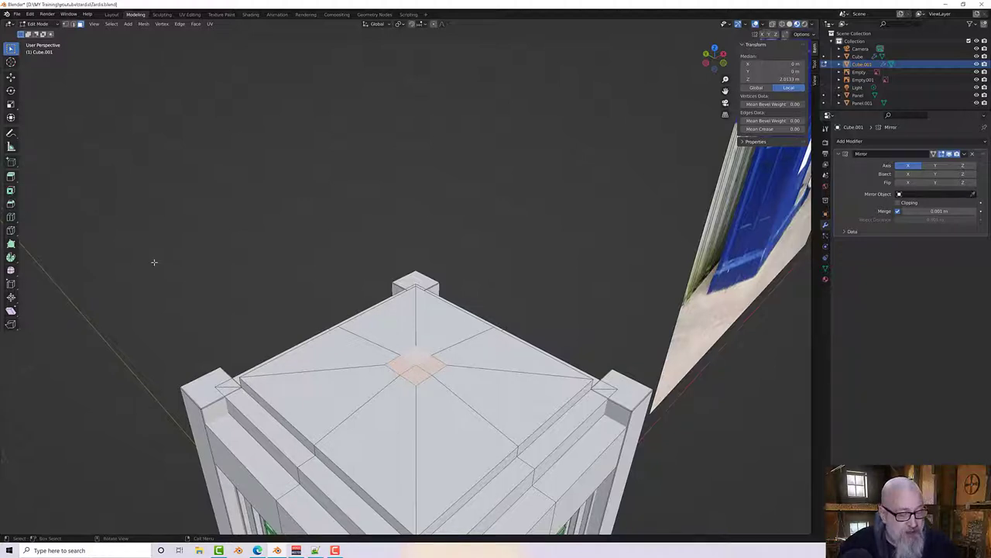
key("i")
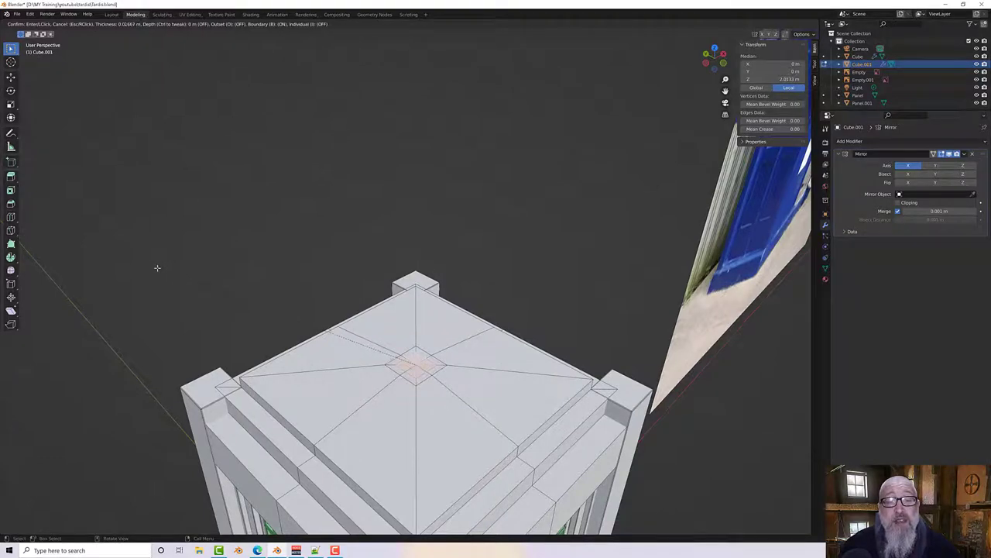
left_click(156, 268)
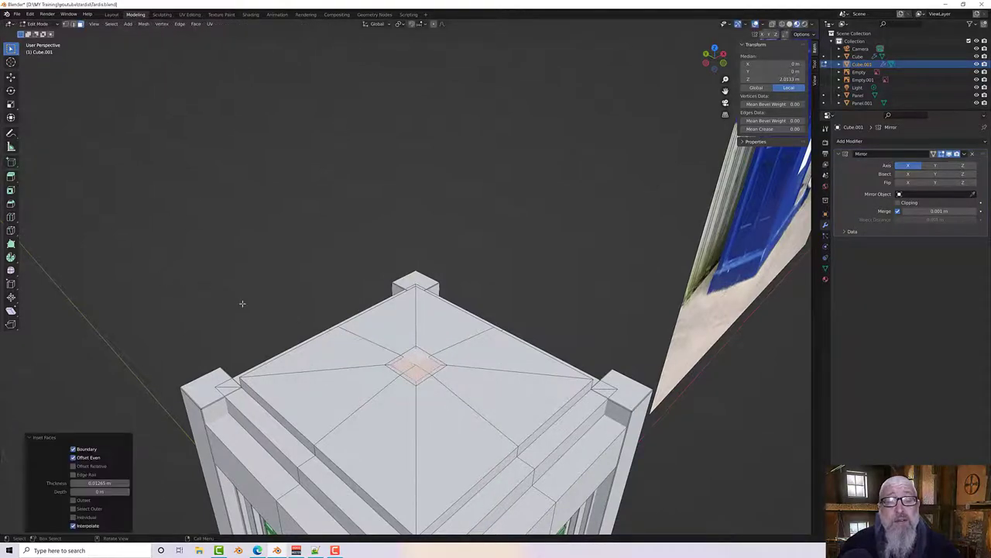
middle_click_drag(242, 304, 243, 307)
scroll(418, 440, "up", 3)
middle_click_drag(418, 441, 369, 434)
key("x")
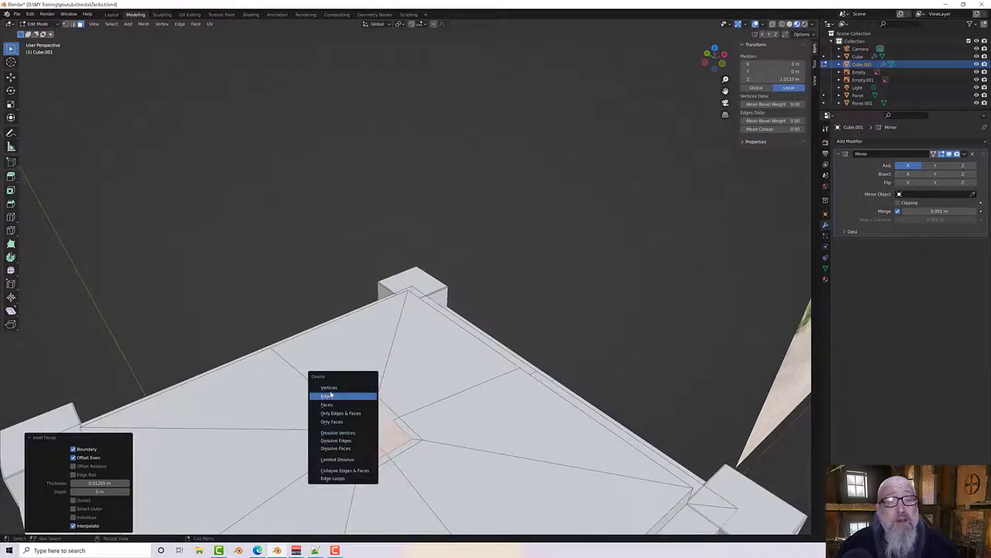
left_click(332, 405)
scroll(380, 412, "down", 2)
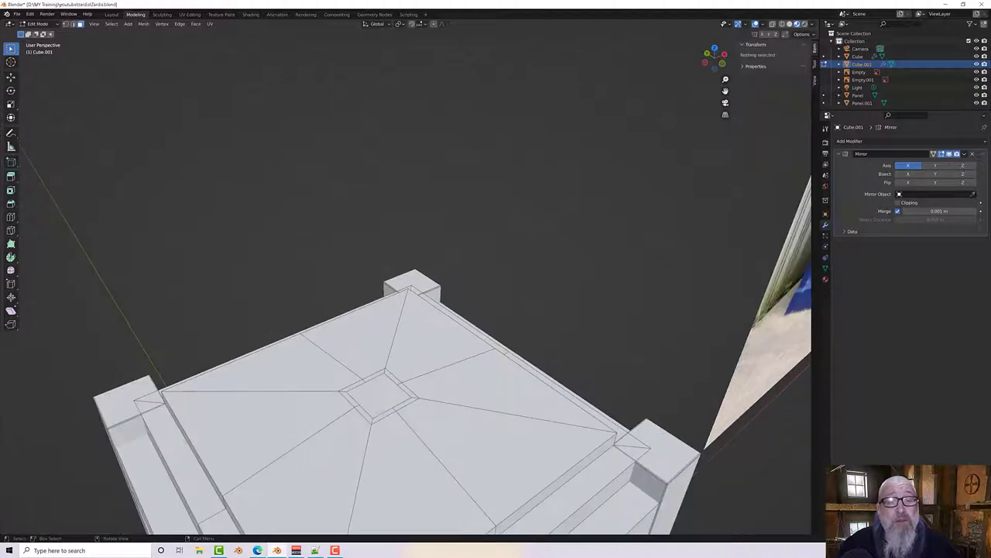
middle_click_drag(380, 412, 385, 421)
key("ctrl+z")
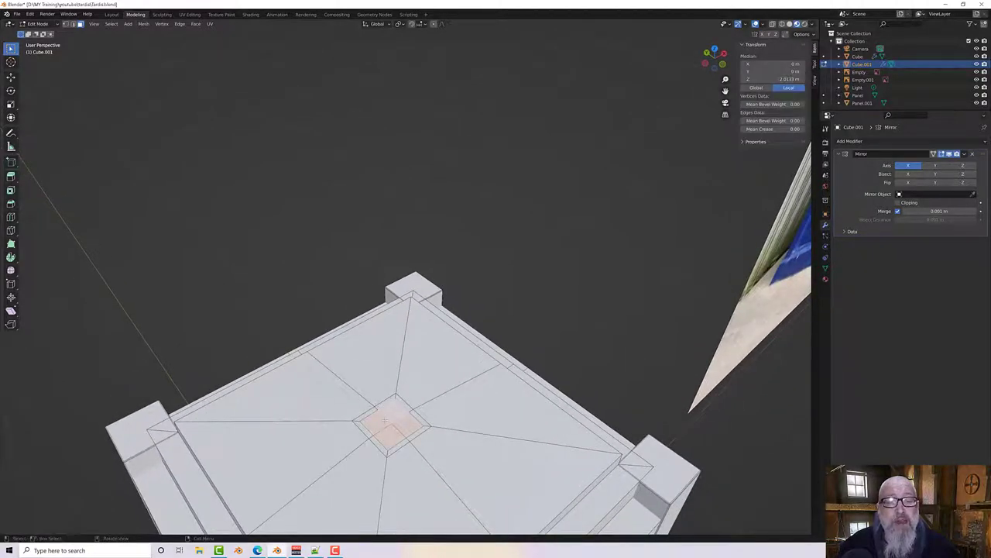
Step: Delete the four inset faces at the roof's centre to open a square hole
key("x")
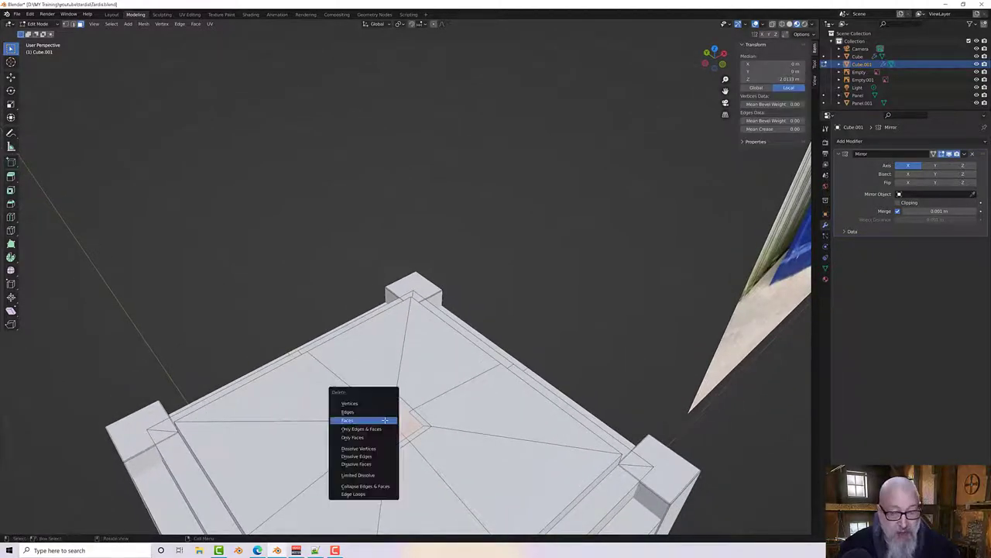
left_click(371, 420)
middle_click_drag(370, 420, 388, 380)
scroll(394, 397, "up", 5)
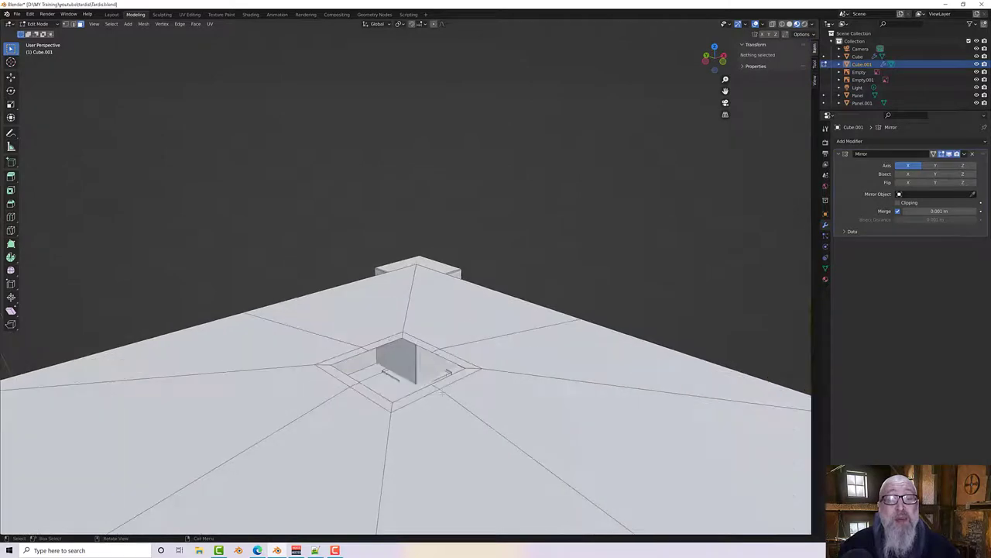
middle_click_drag(415, 295, 413, 329)
scroll(416, 313, "down", 4)
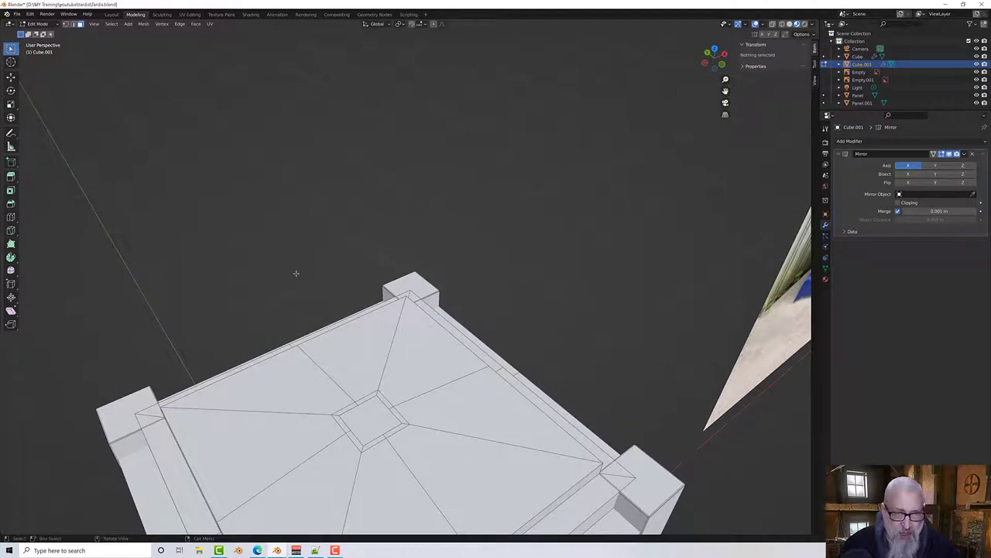
Step: Add a cylinder to the box's mesh and set its vertex count to 16
left_click(127, 24)
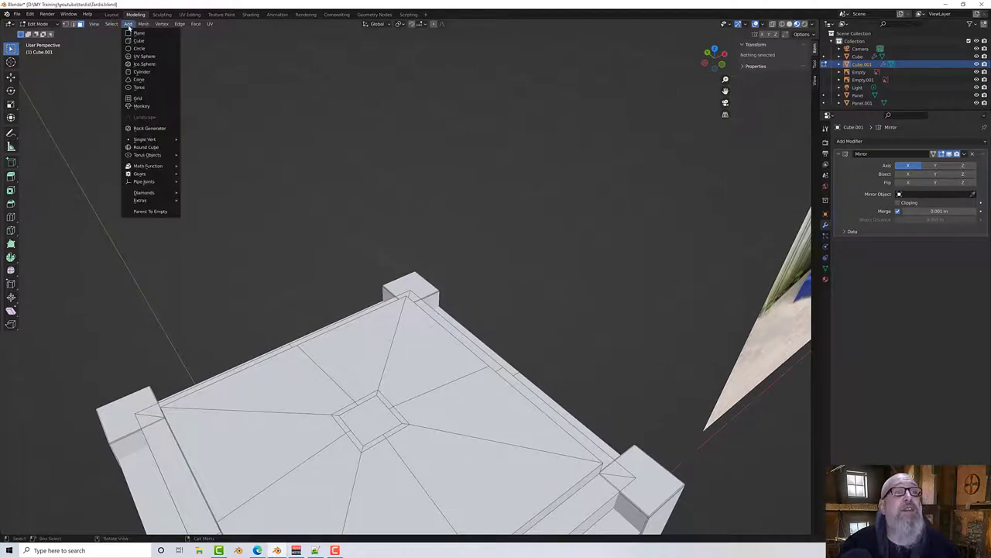
left_click(141, 72)
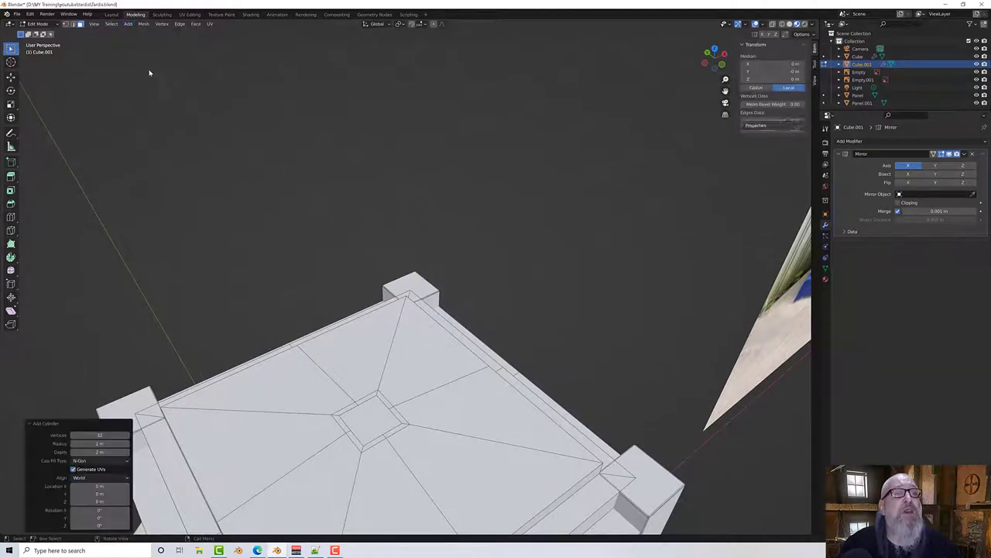
left_click(99, 434)
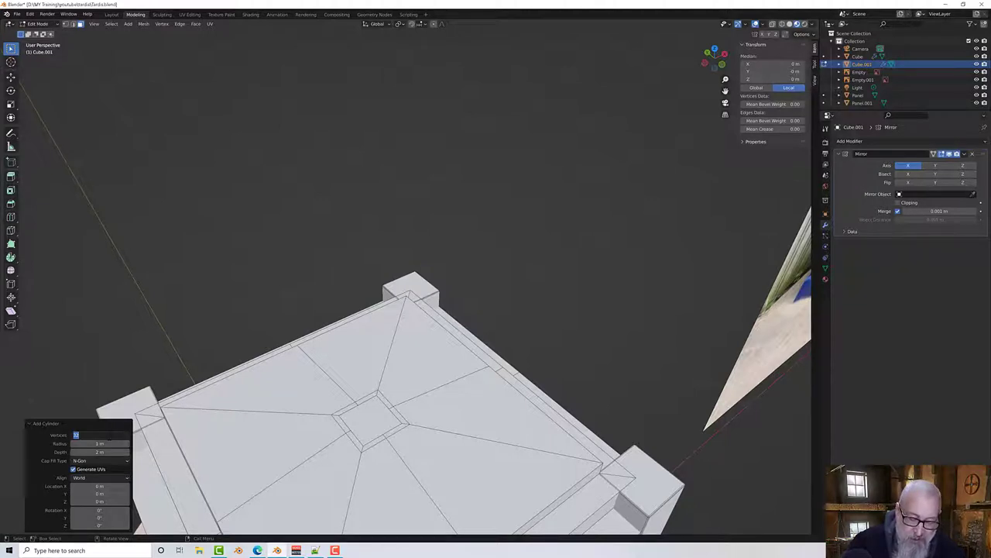
type("16")
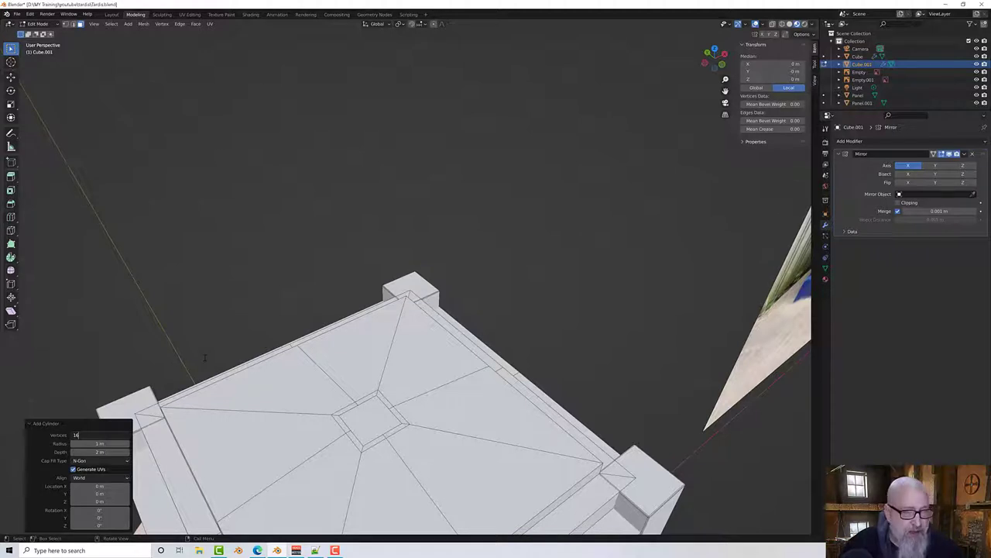
key("Tab")
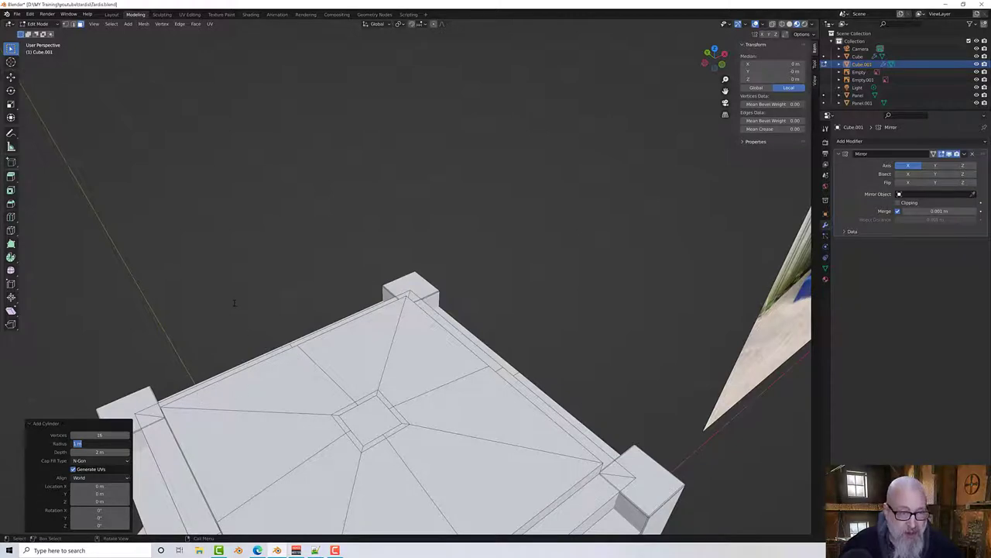
key("Return")
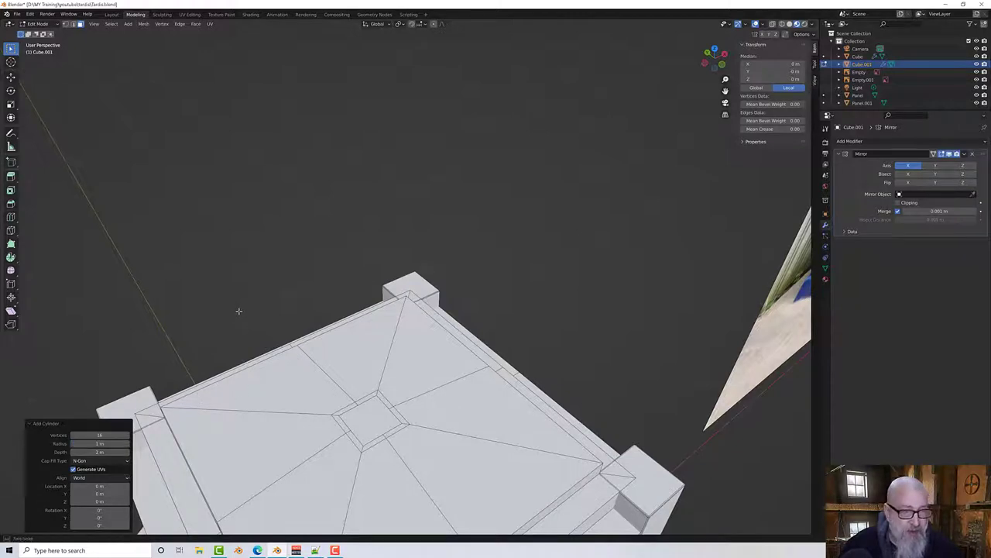
Step: Scale the new cylinder down uniformly by a factor of about 0.234
middle_click_drag(239, 311, 233, 271)
scroll(231, 295, "down", 7)
middle_click_drag(240, 332, 243, 351)
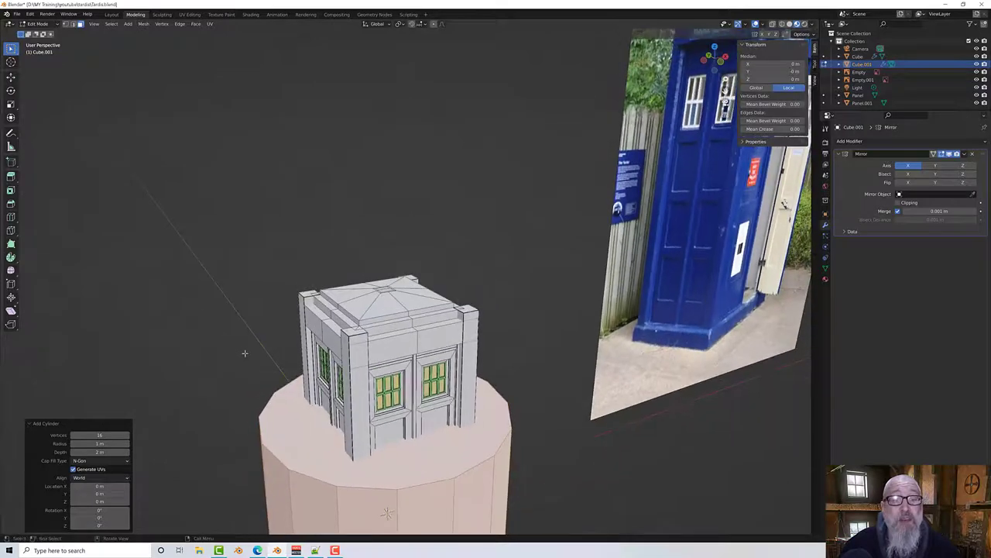
scroll(256, 379, "down", 3)
middle_click_drag(272, 407, 286, 412)
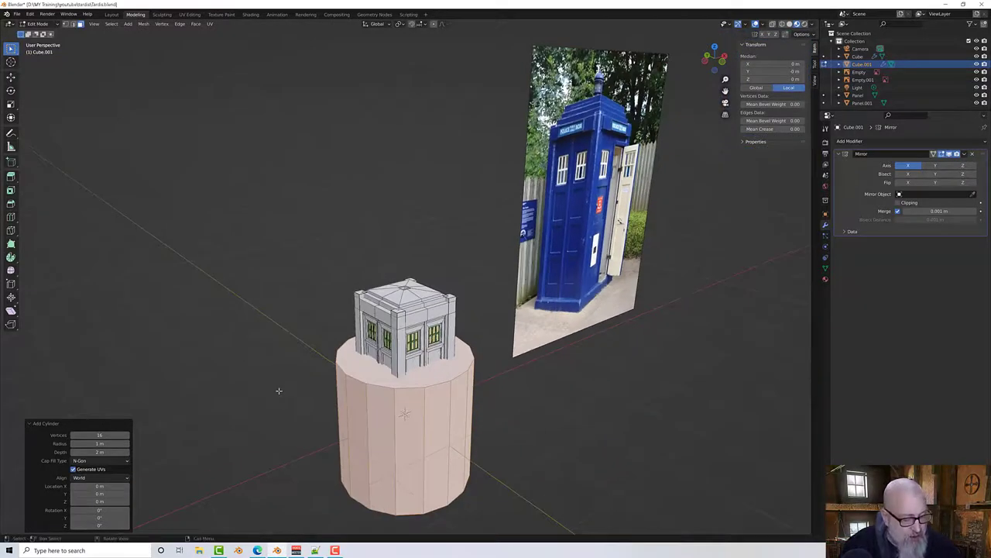
key("s")
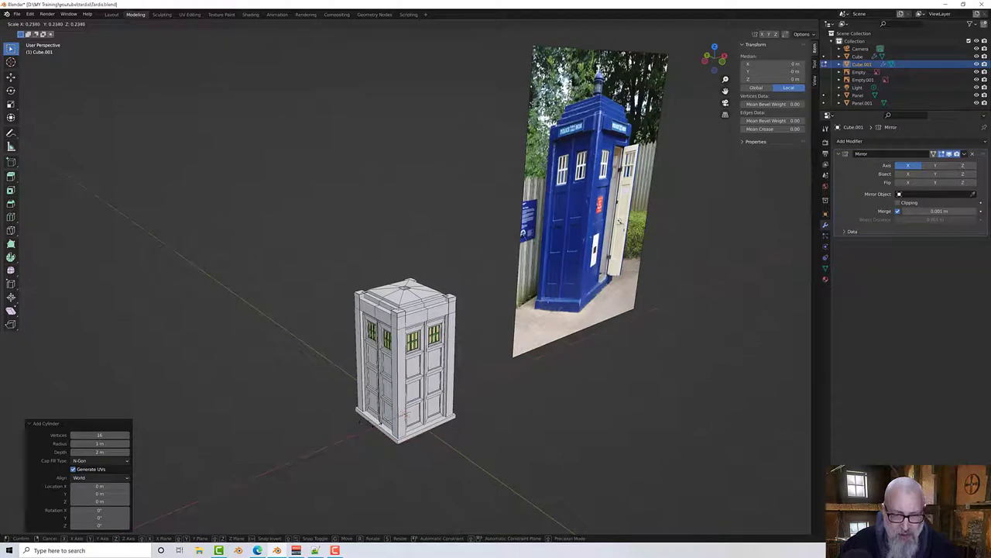
left_click(367, 422)
key("g")
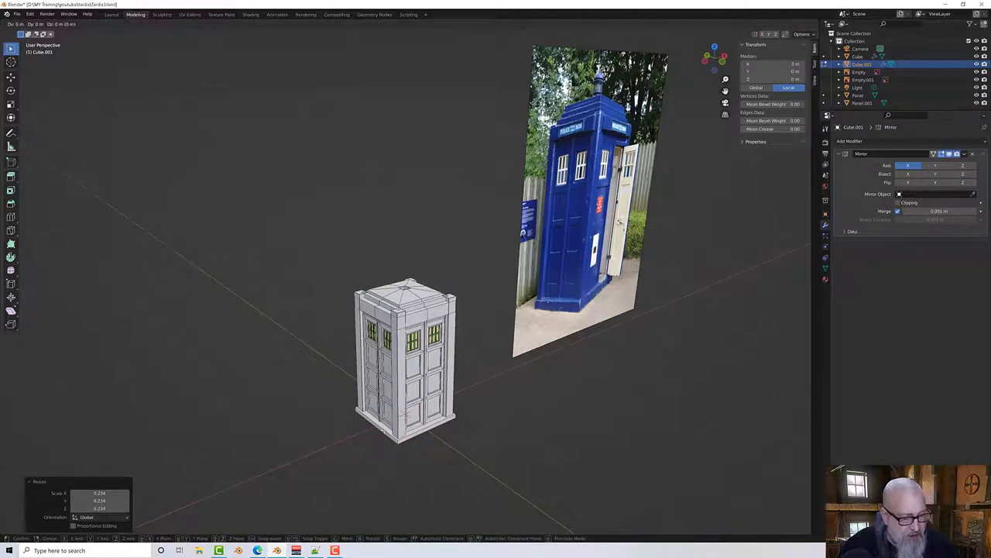
key("x")
key("z")
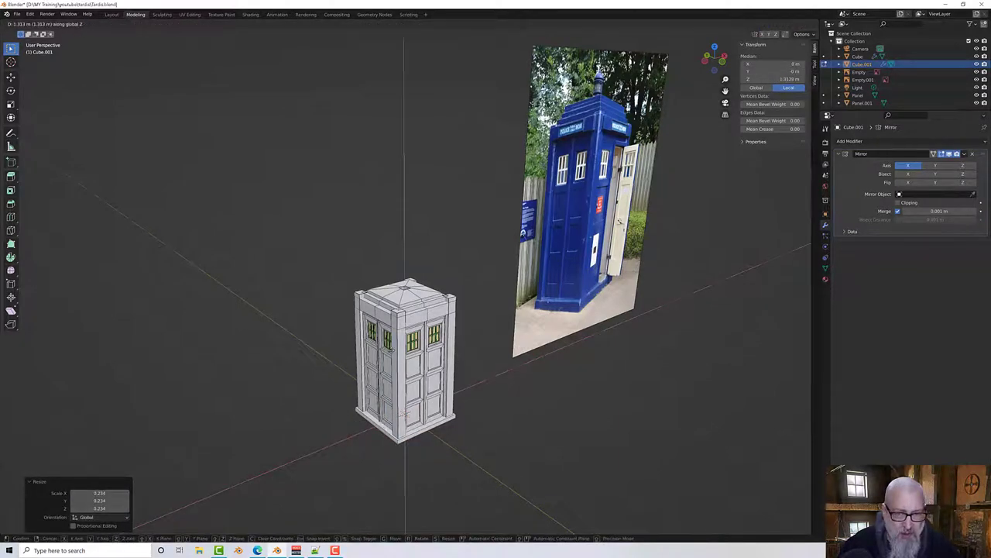
key("g")
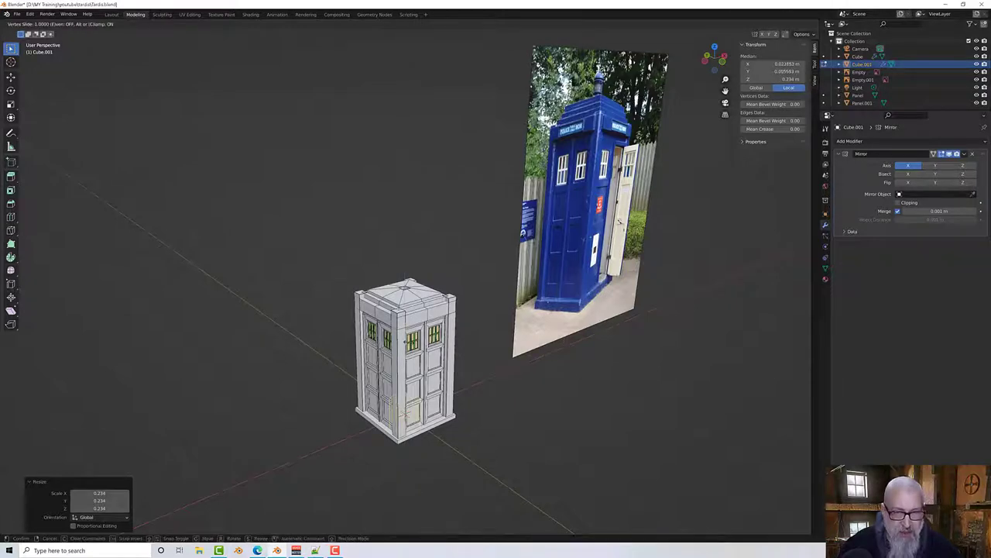
right_click(409, 374)
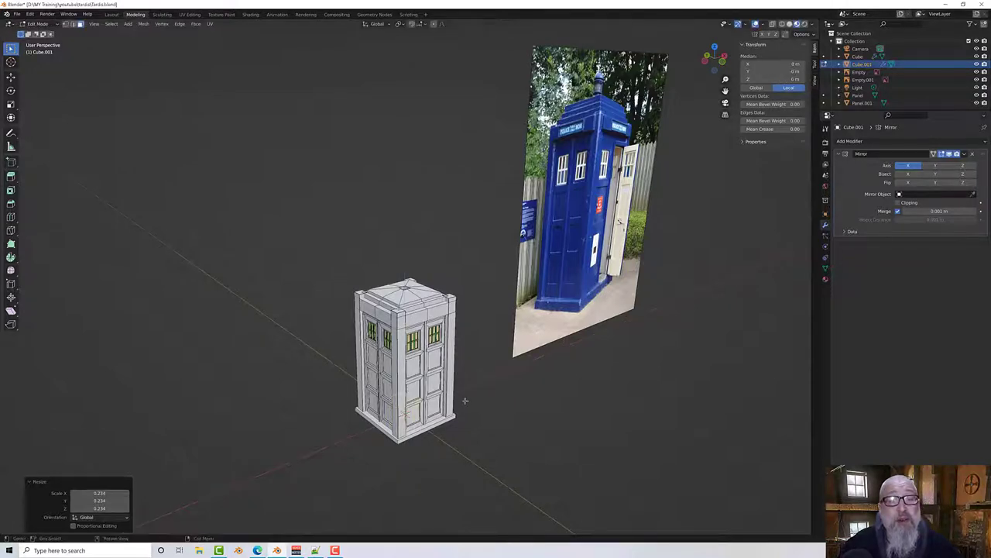
Step: Move the cylinder straight up along the Z axis by about 2.25 m so it stands over the roof's centre
middle_click_drag(464, 400, 465, 325)
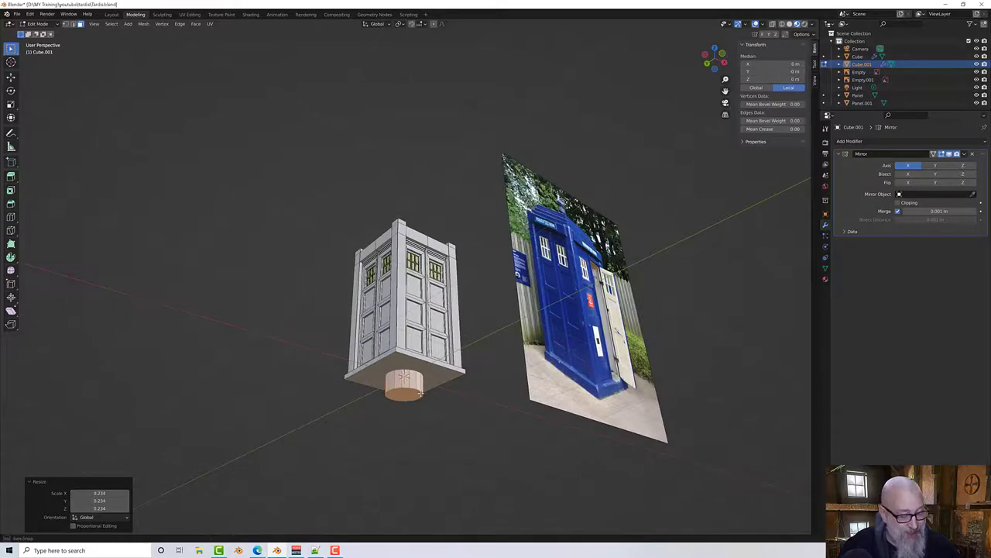
middle_click_drag(425, 391, 397, 435)
key("e")
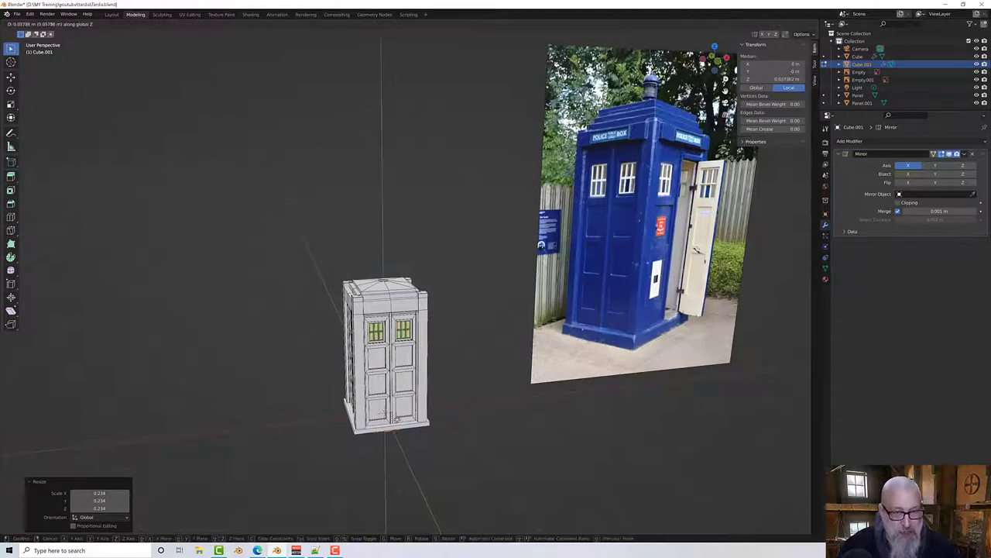
key("z")
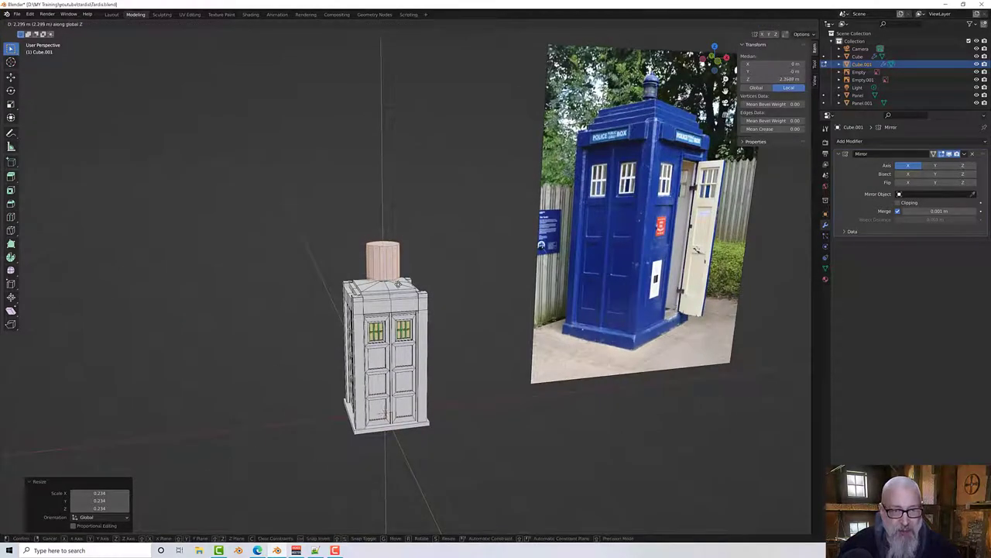
left_click(399, 282)
Step: Scale the cylinder above the roof down uniformly by a factor of about 0.186
middle_click_drag(398, 282, 416, 308)
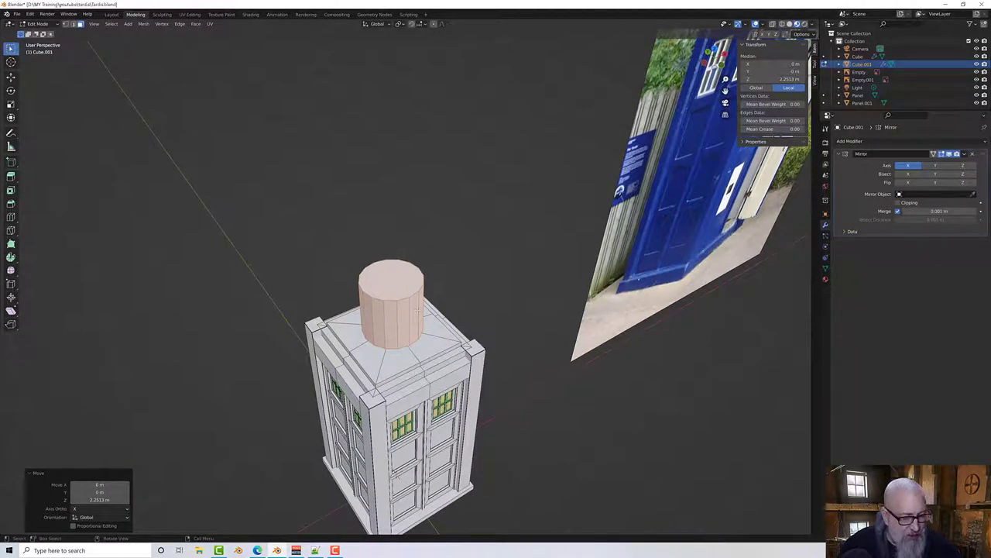
key("s")
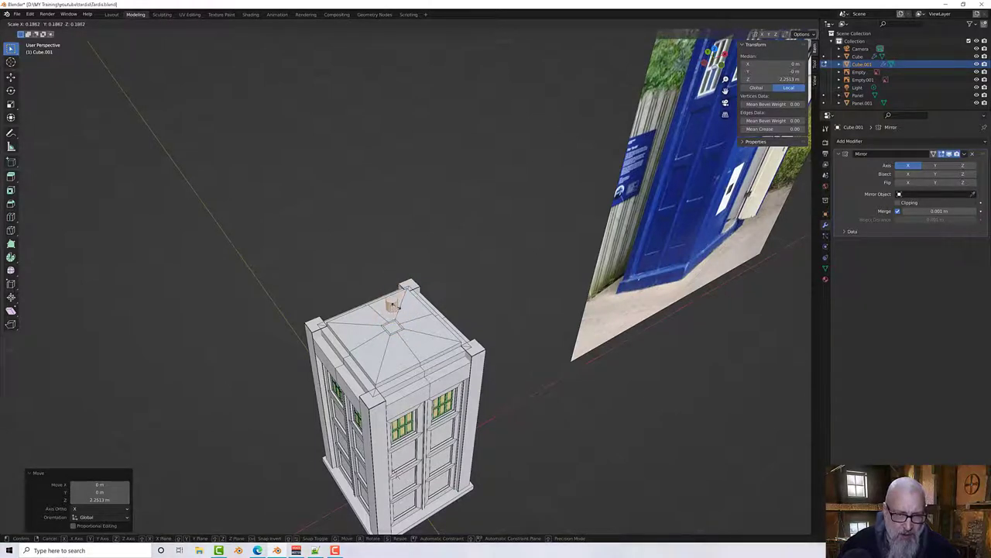
left_click(395, 306)
scroll(395, 306, "up", 2)
middle_click_drag(421, 347, 372, 315)
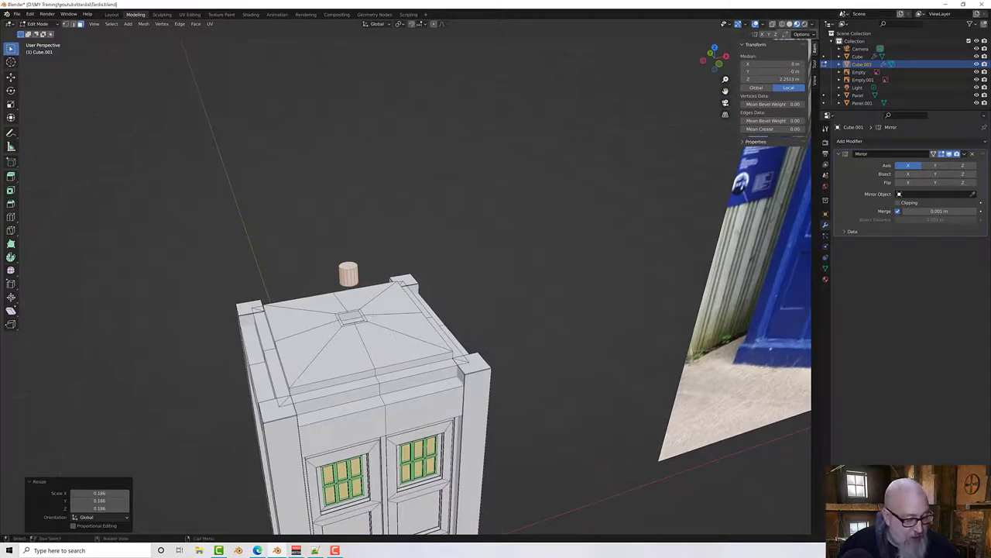
Step: Lower the cylinder along the Z axis by about 0.196 m so it sits at the square hole in the roof
key("g")
key("z")
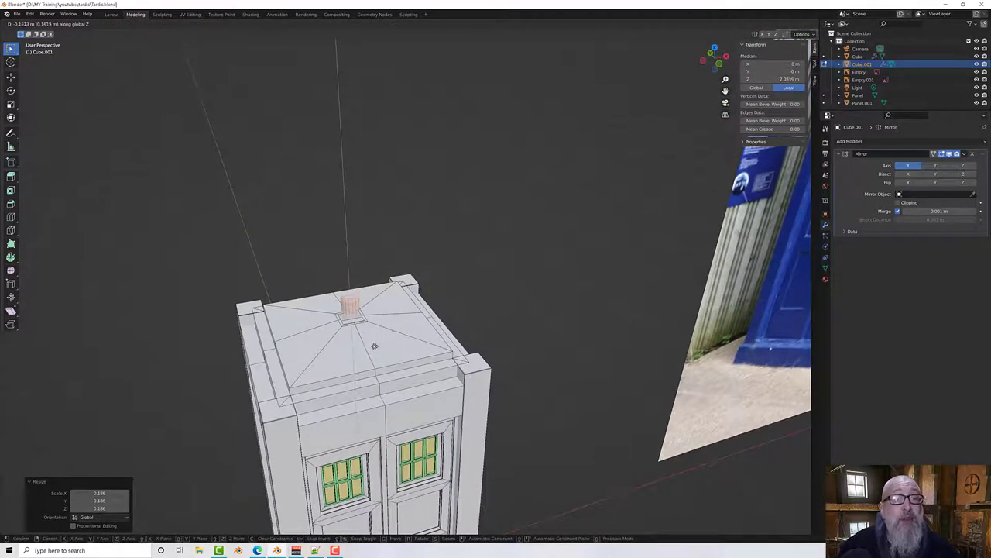
left_click(374, 346)
scroll(371, 349, "up", 5)
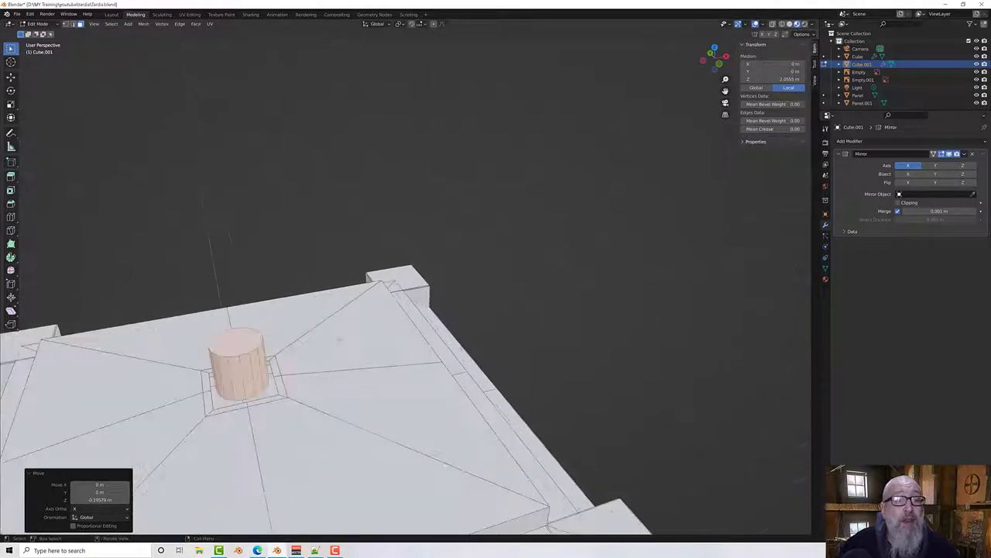
middle_click_drag(338, 339, 356, 366)
scroll(337, 343, "up", 4)
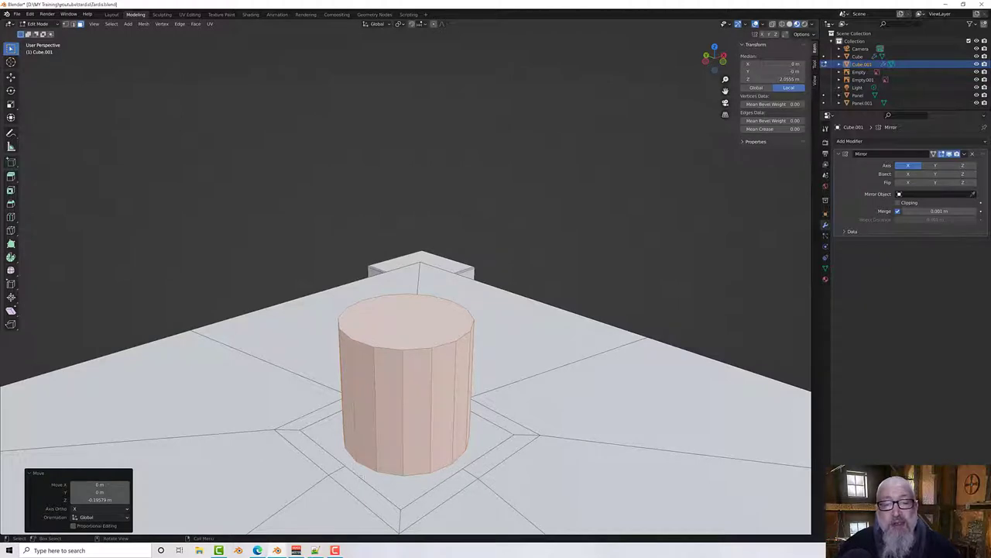
Step: Select the edge loop around the roof's square hole and copy its median Z value
middle_click_drag(426, 469, 371, 406)
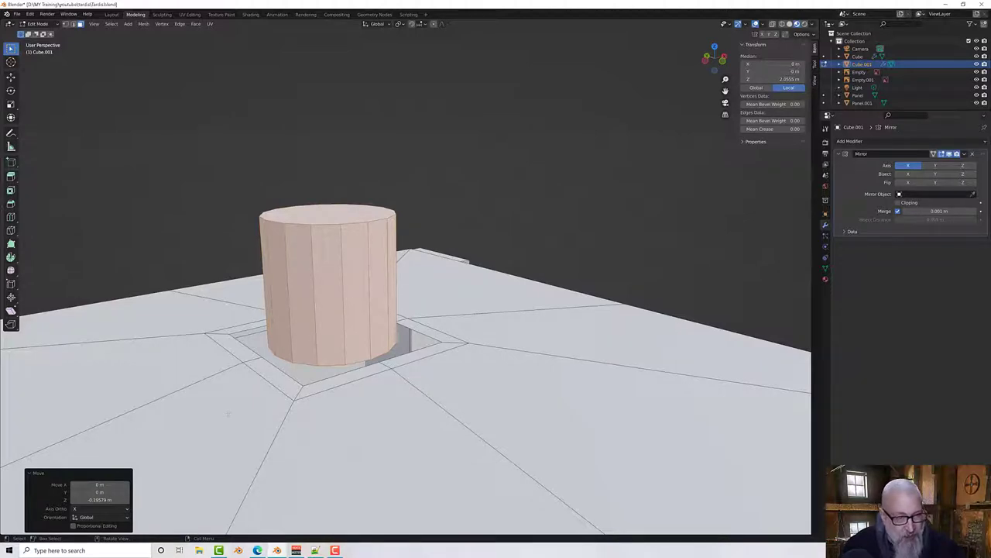
middle_click_drag(335, 387, 350, 399)
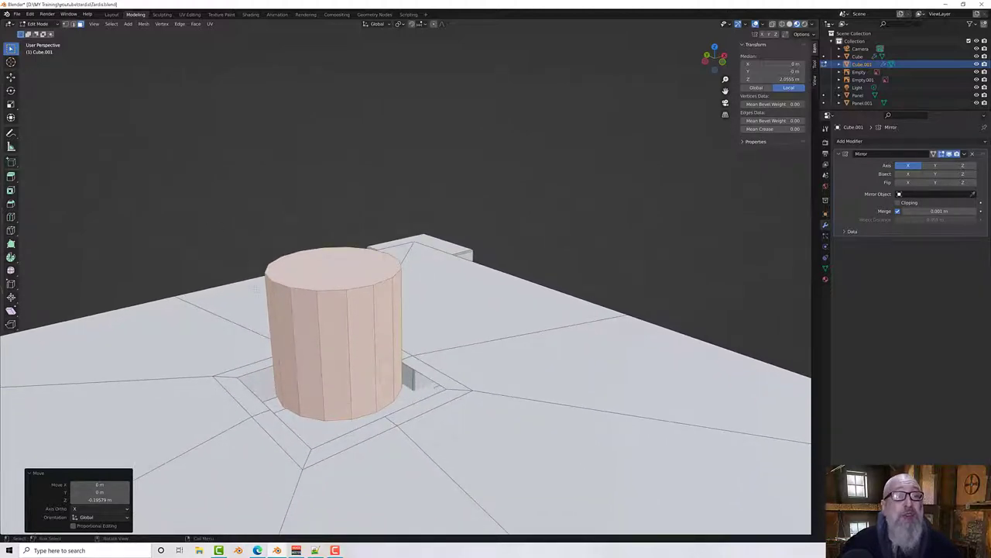
middle_click_drag(256, 289, 260, 212)
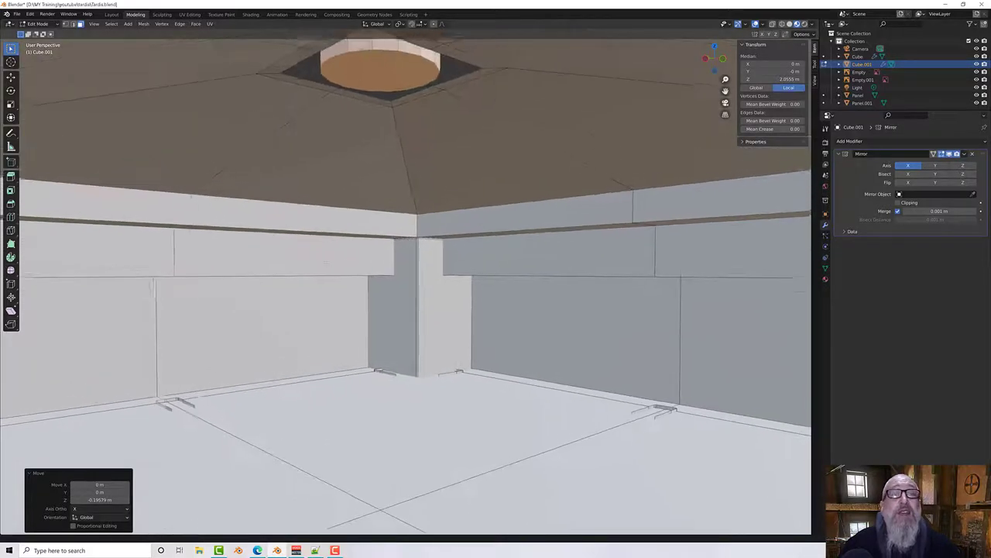
middle_click_drag(327, 263, 318, 300, "shift")
left_click(390, 122)
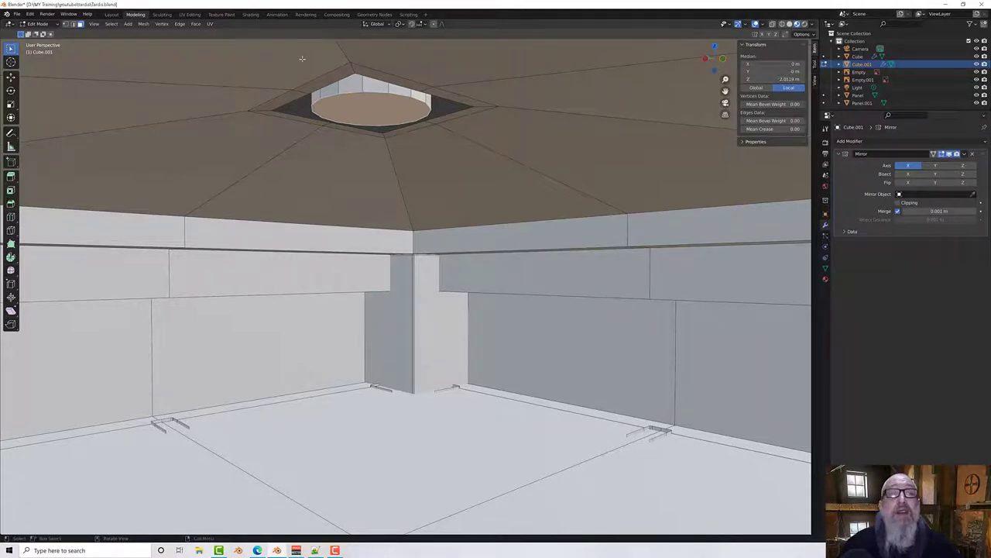
left_click(72, 24)
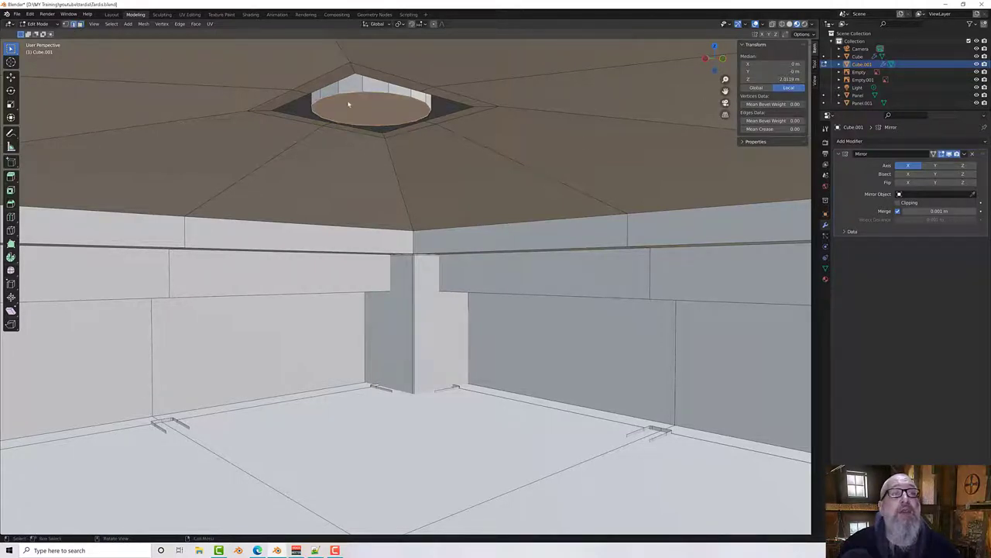
left_click(460, 110)
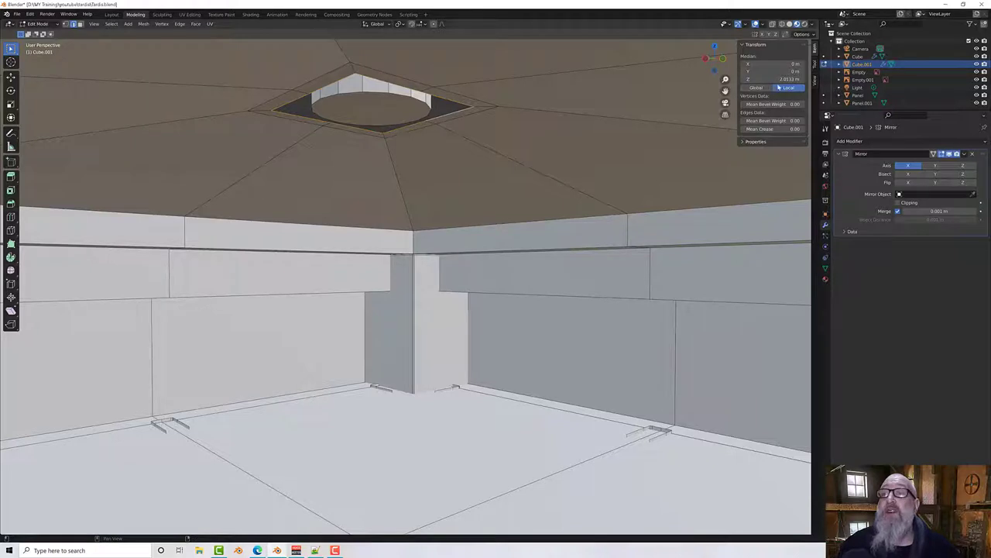
left_click(782, 88)
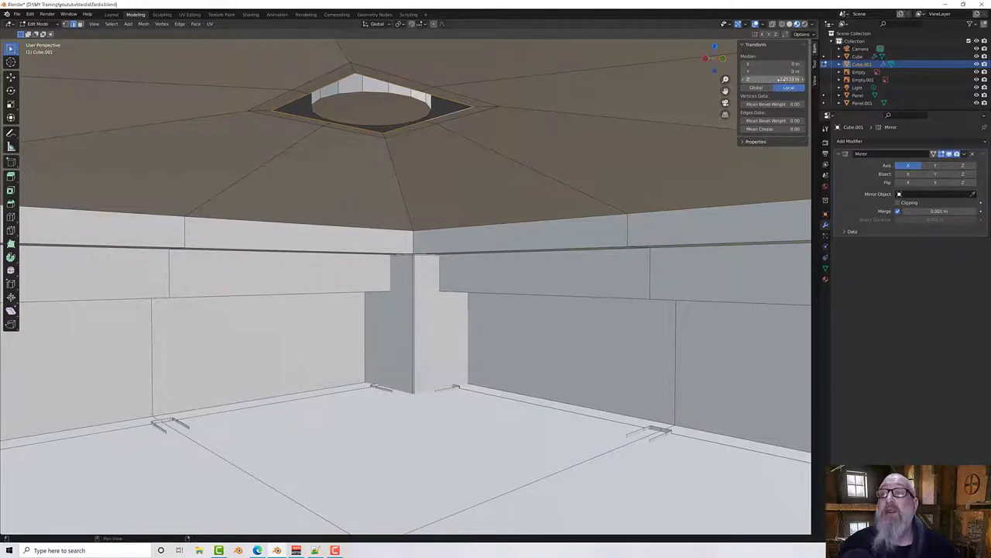
left_click(781, 79)
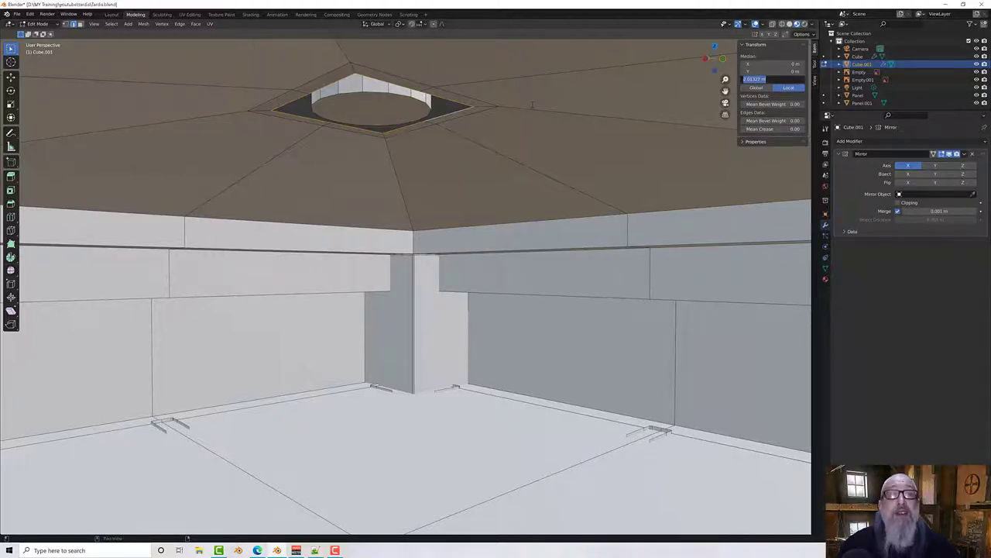
Step: Set the Z position of the cylinder's bottom face to 2.0133 m, level with the hole's edges
left_click(81, 24)
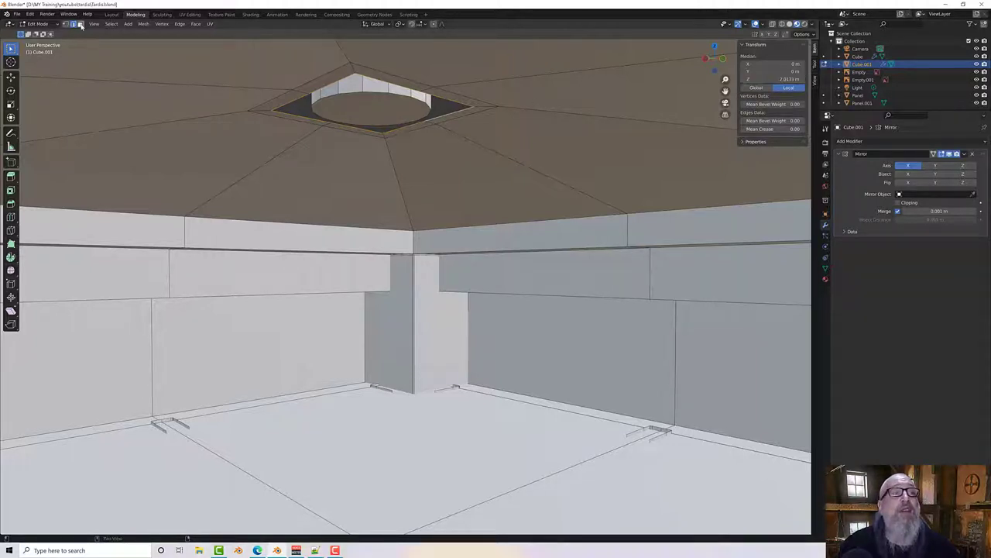
left_click(81, 24)
left_click(405, 116)
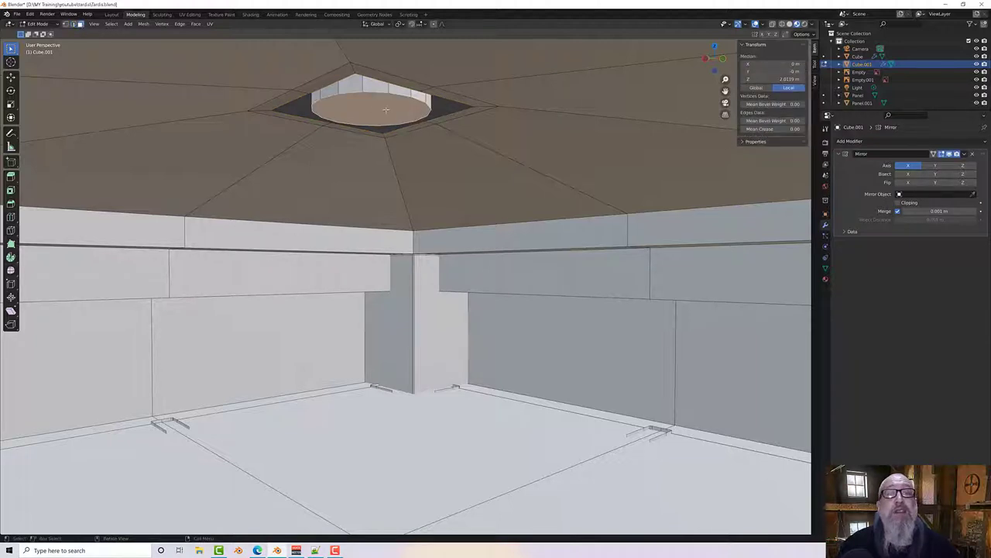
left_click(773, 79)
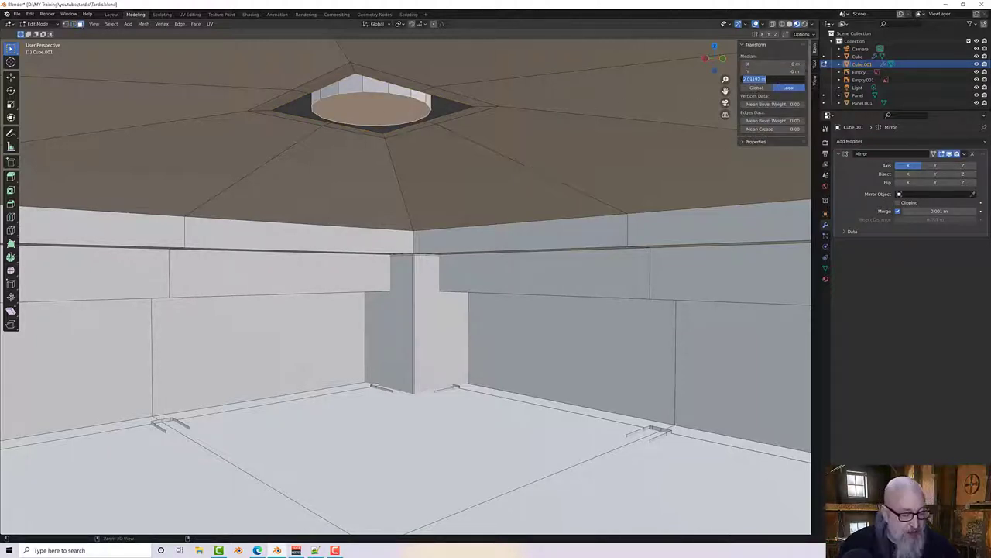
type("2.0133 m")
key("Return")
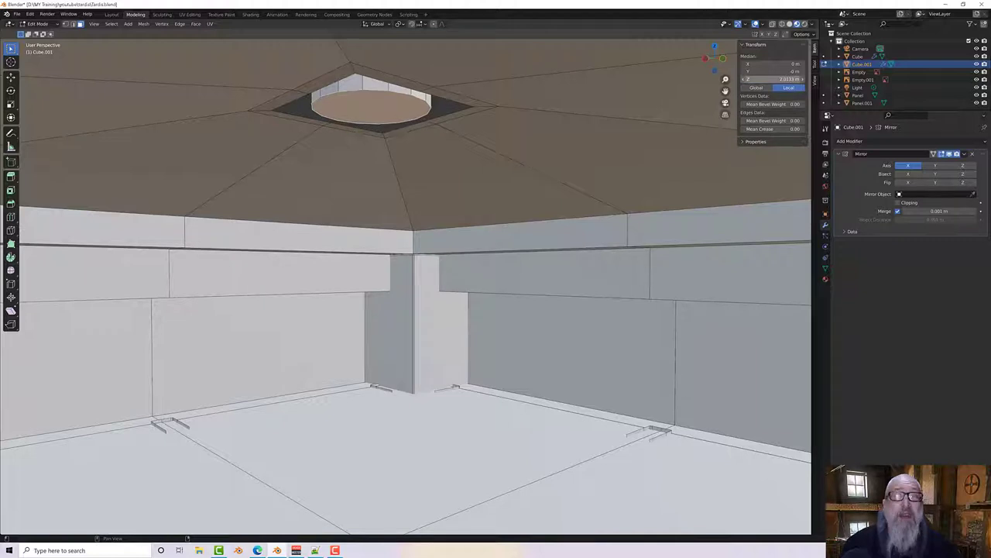
Step: Delete the cylinder's bottom face
middle_click_drag(565, 115, 566, 116)
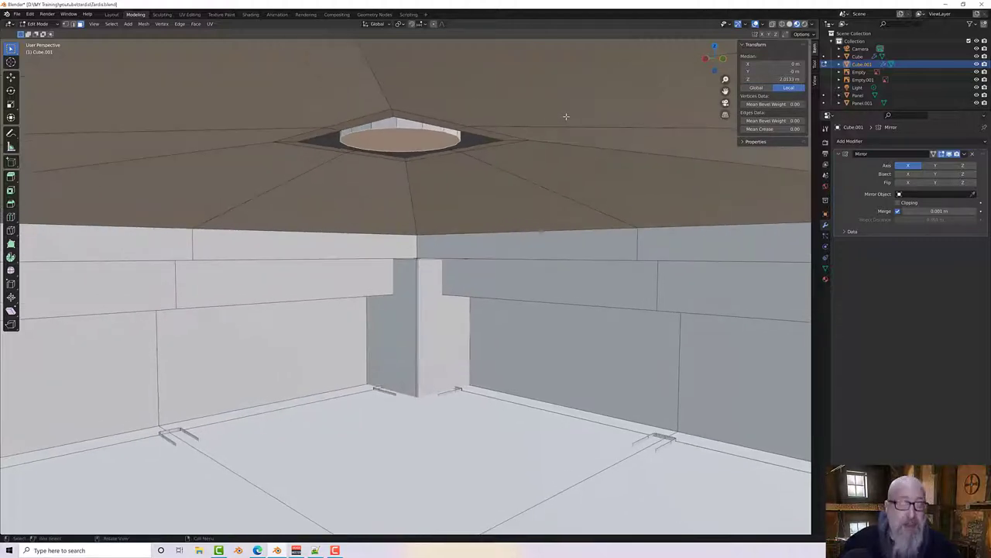
key("x")
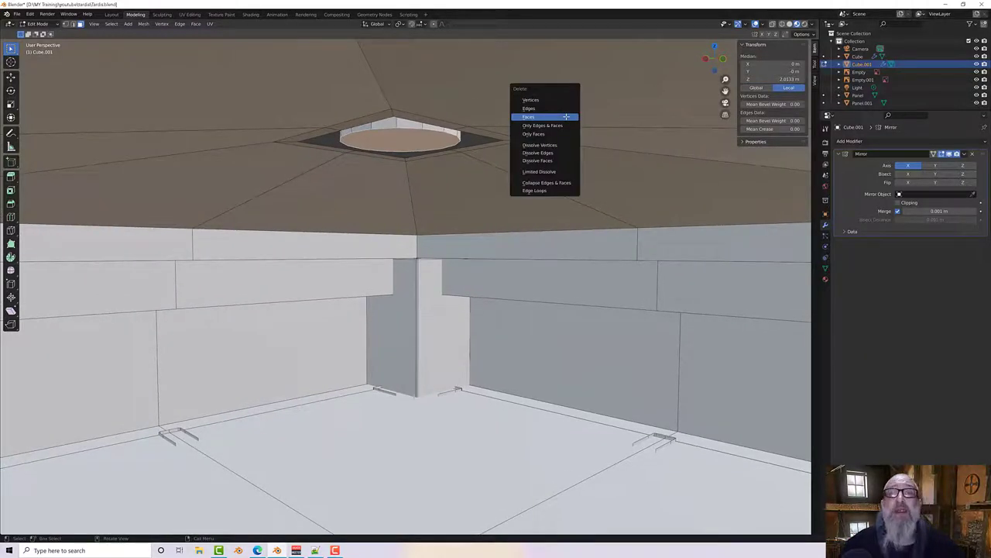
left_click(566, 117)
middle_click_drag(566, 116, 523, 161)
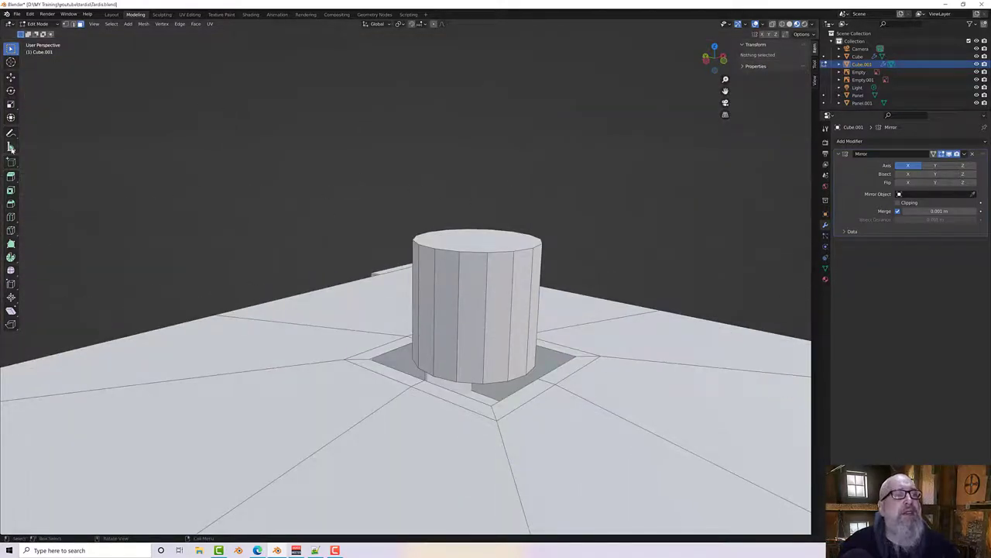
Step: Bridge the cylinder's bottom edges to the square hole's edges on the negative X side
left_click(73, 24)
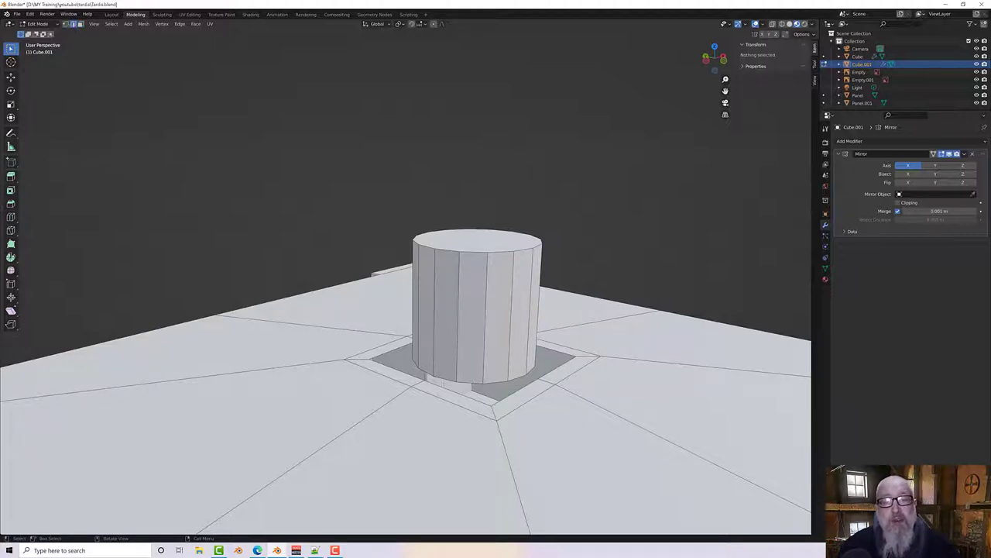
left_click(445, 377)
left_click(446, 377, "shift")
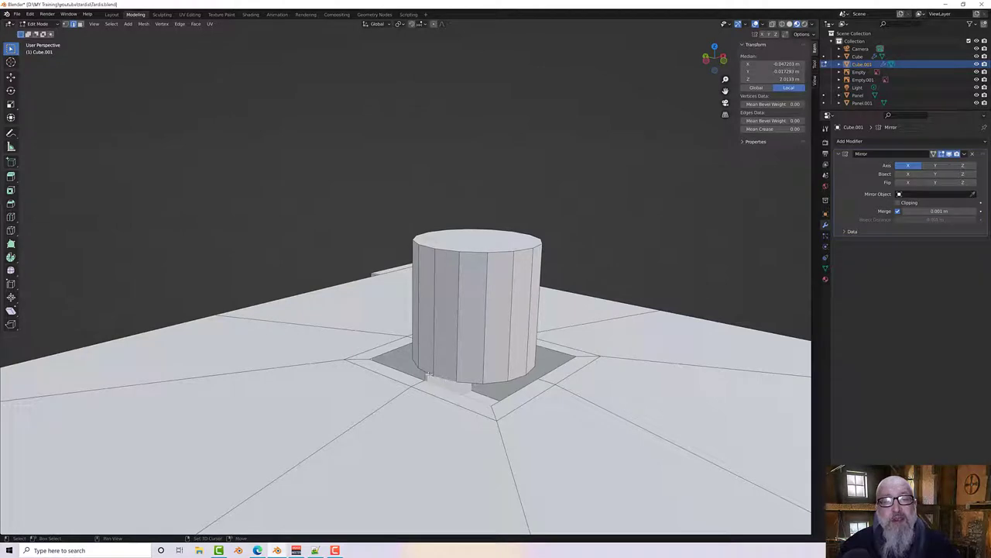
left_click(427, 372, "shift")
left_click(181, 24)
left_click(196, 49)
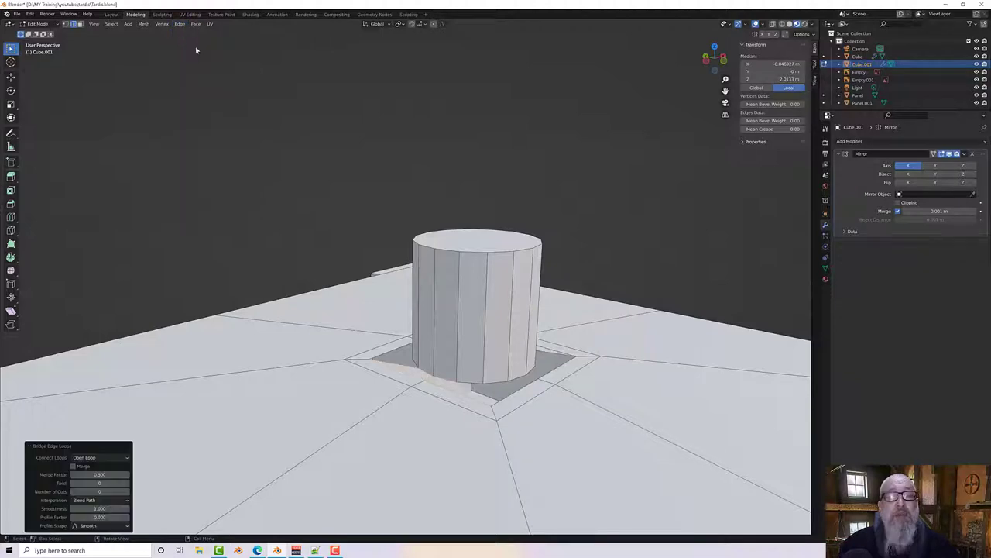
middle_click_drag(418, 281, 413, 311)
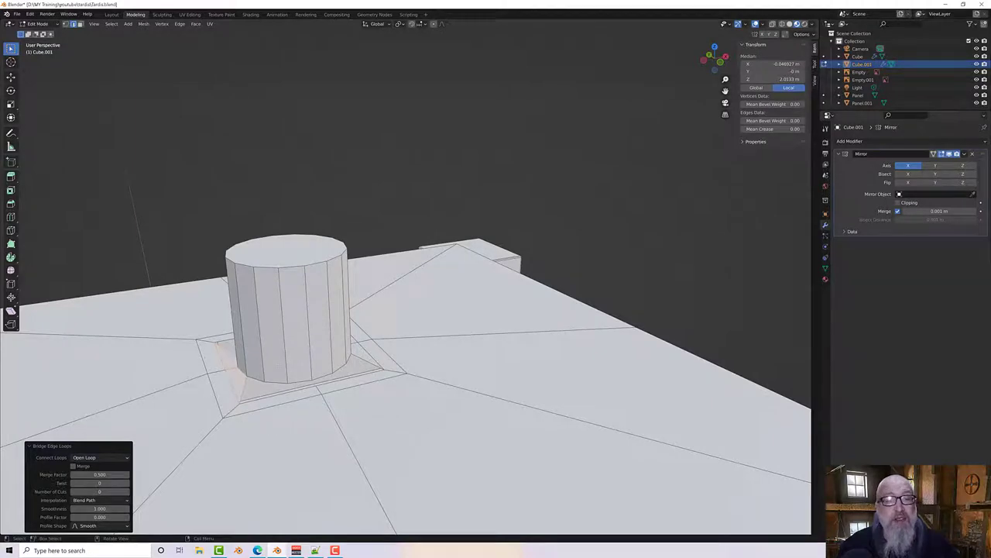
Step: Bridge the cylinder's bottom edge to the square hole's edge on the negative Y side
left_click(293, 382)
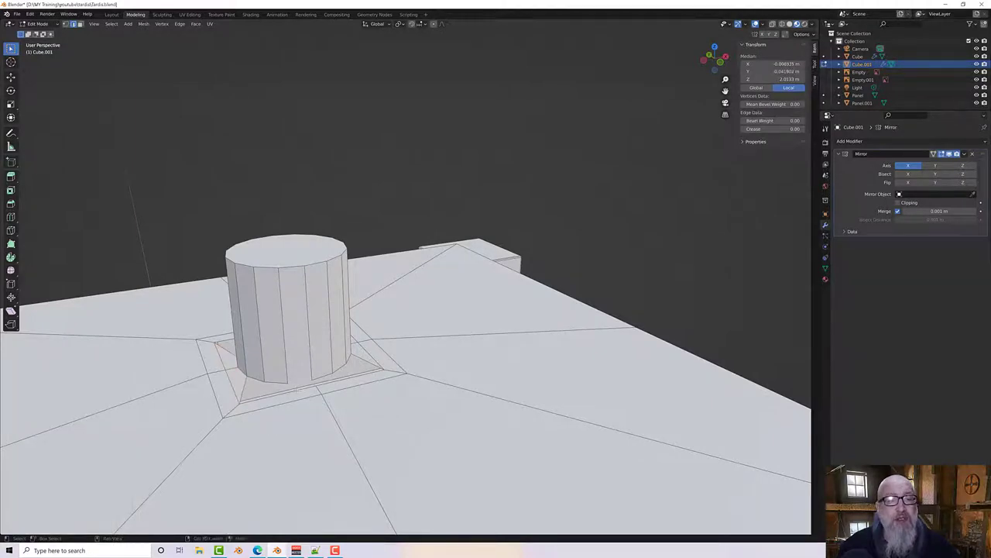
middle_click_drag(293, 383, 319, 415)
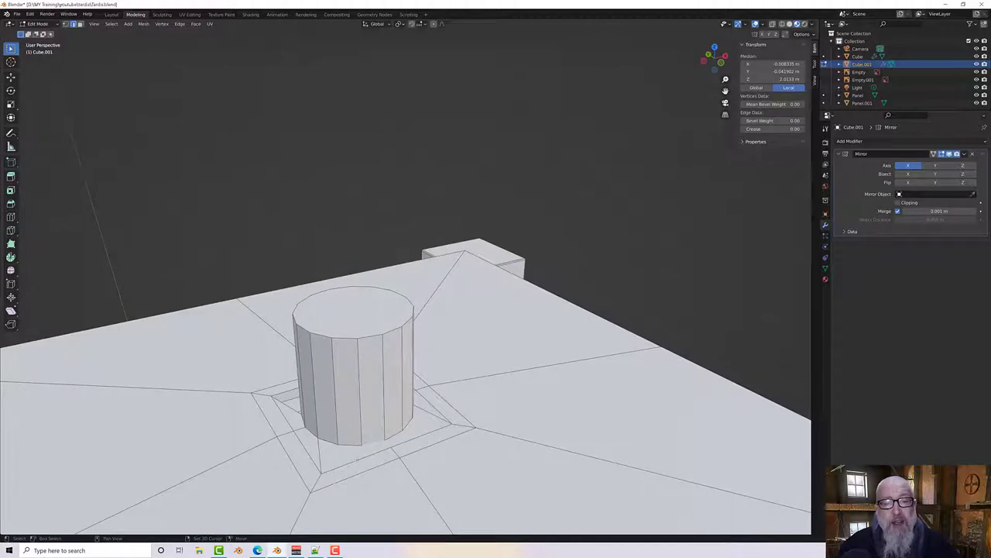
left_click(356, 459, "shift")
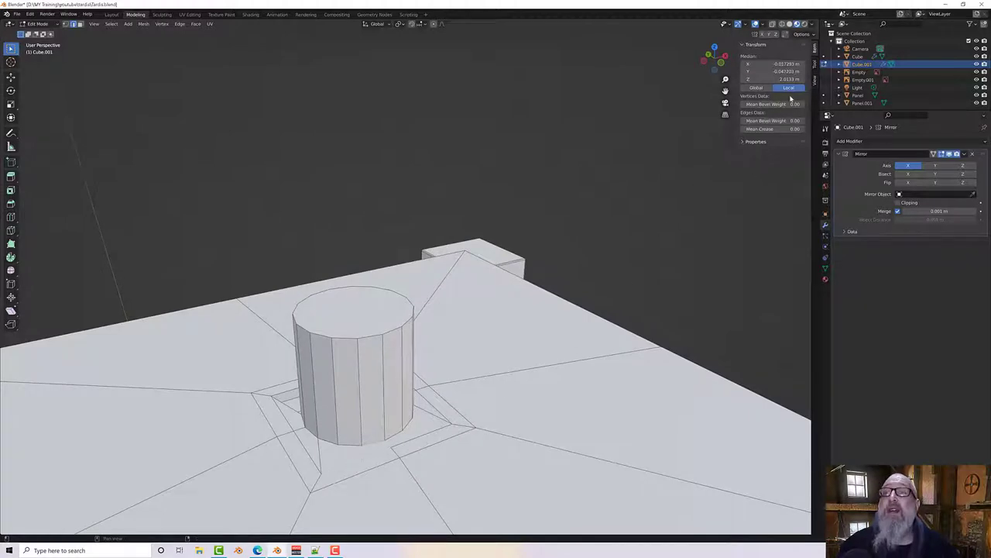
left_click(195, 24)
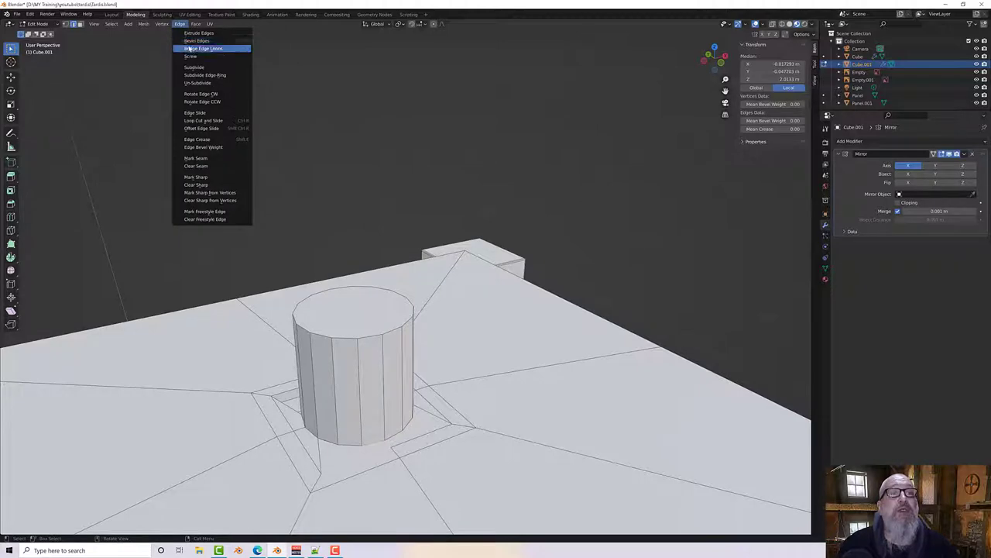
left_click(195, 48)
middle_click_drag(295, 161, 599, 370)
Step: Bridge the cylinder's bottom edge to the square hole's edge on the positive Y side
key("alt+a")
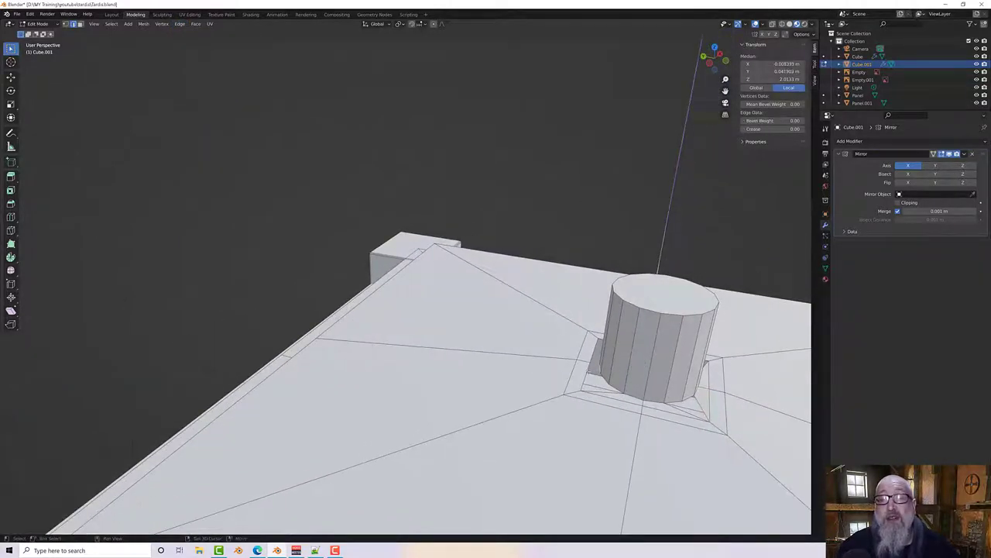
left_click(180, 24)
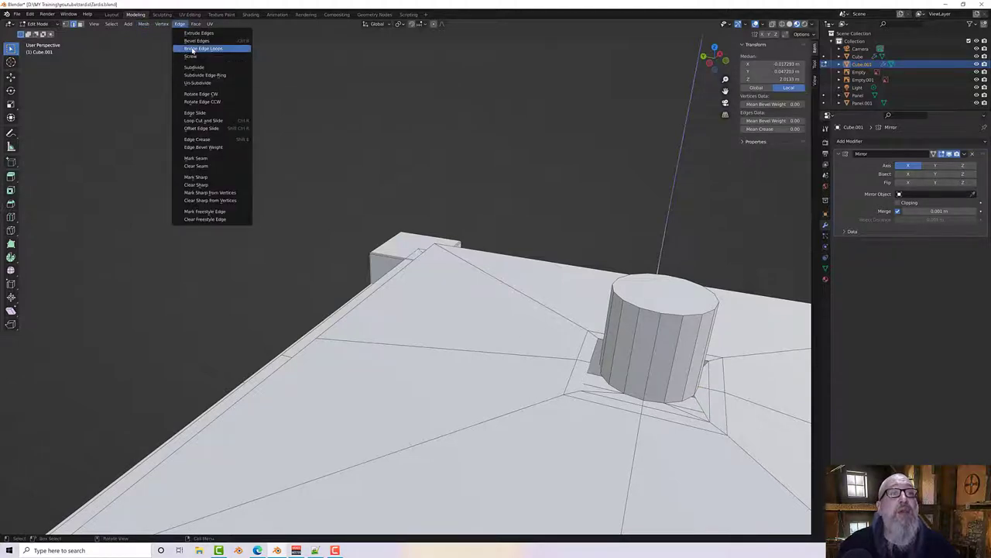
left_click(194, 49)
middle_click_drag(338, 170, 284, 169)
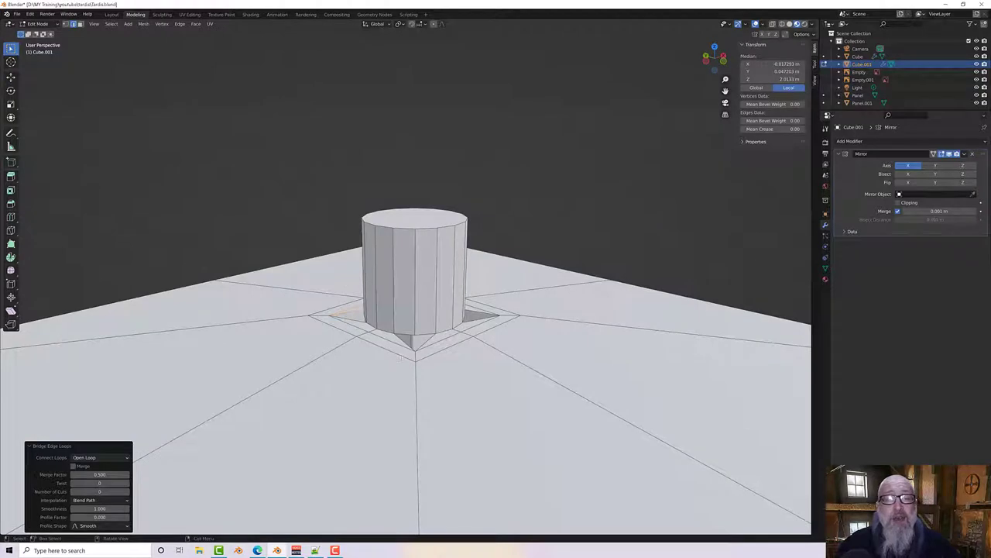
Step: Fill the two open corner gaps between the cylinder's bottom edge and the square hole on the negative X side
scroll(406, 283, "up", 3)
left_click(439, 386)
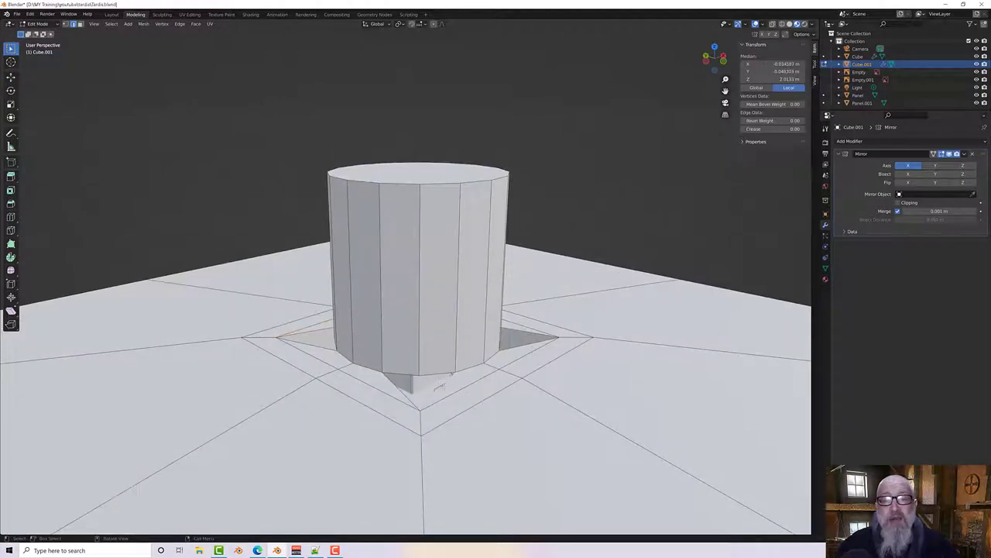
left_click(437, 387, "shift")
left_click(324, 349, "shift")
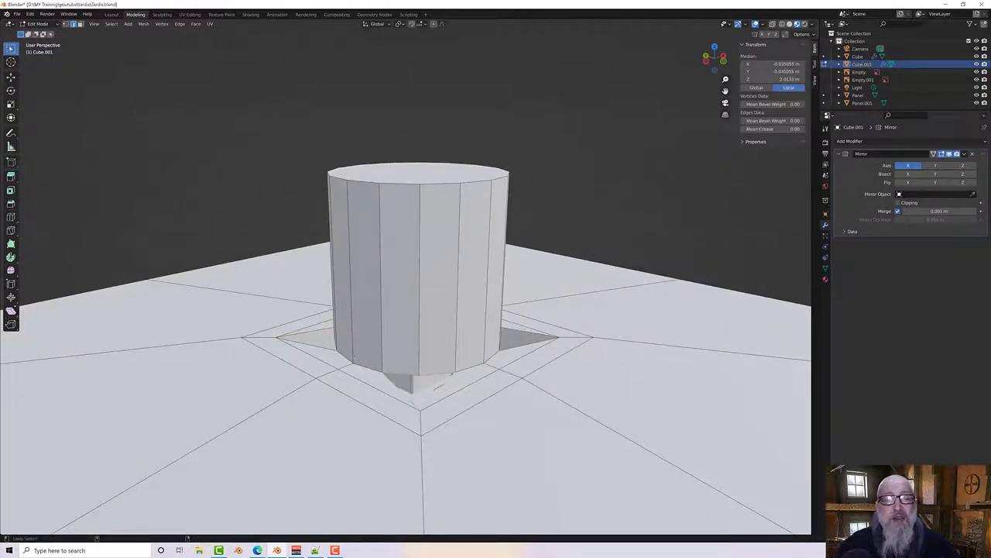
left_click(324, 347, "alt+shift")
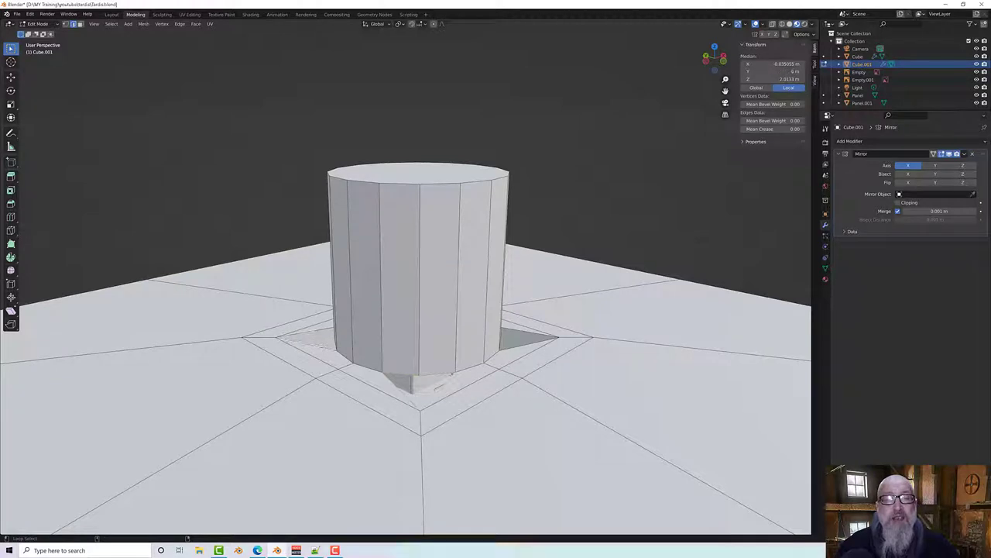
middle_click_drag(312, 337, 326, 345)
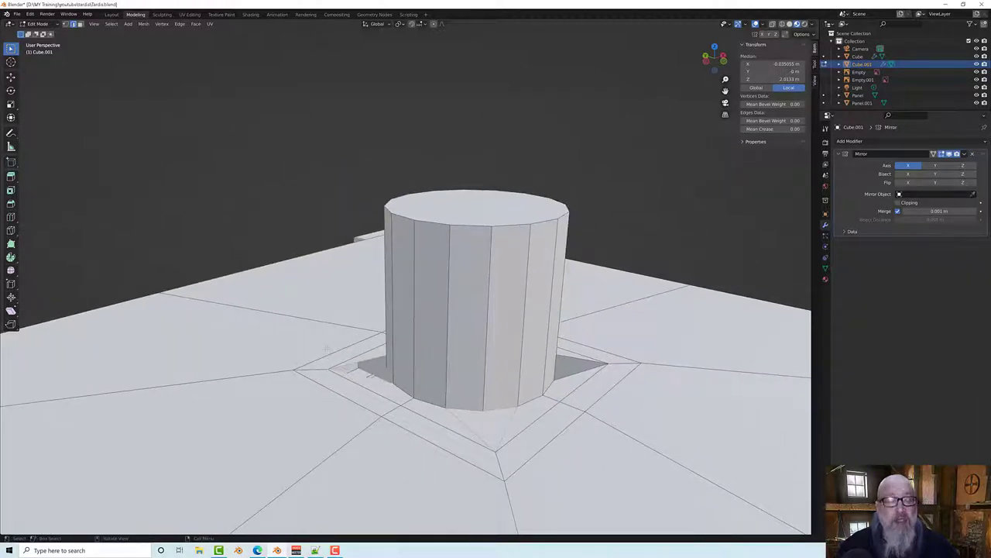
key("alt+f")
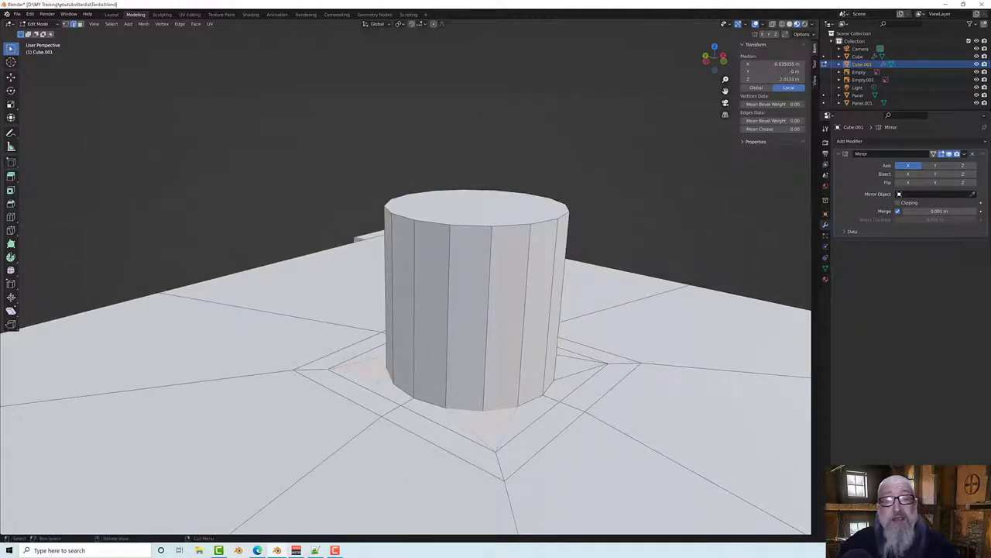
Step: Examine the filled corners around the cylinder's base and the whole roof from several angles
middle_click_drag(378, 366, 409, 354)
scroll(377, 363, "up", 4)
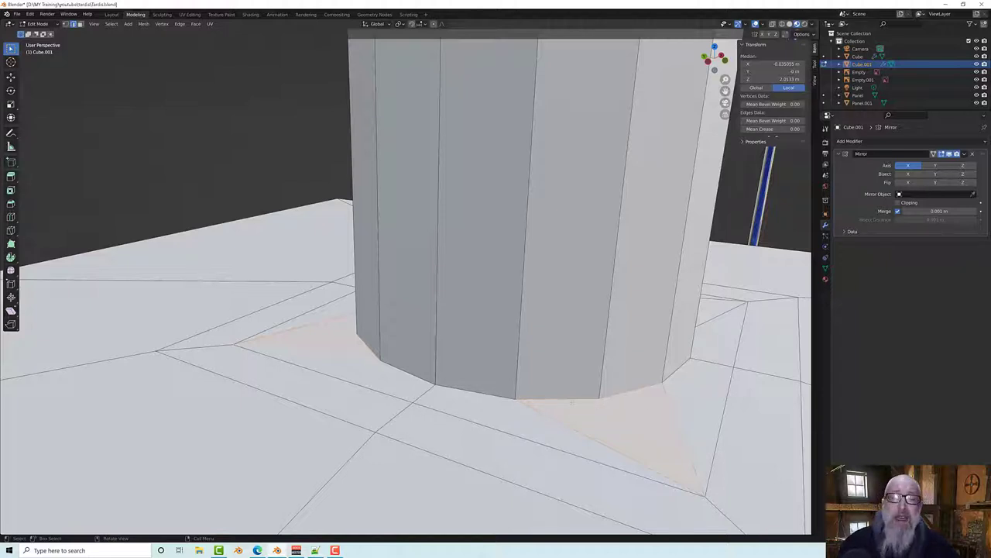
scroll(490, 398, "down", 5)
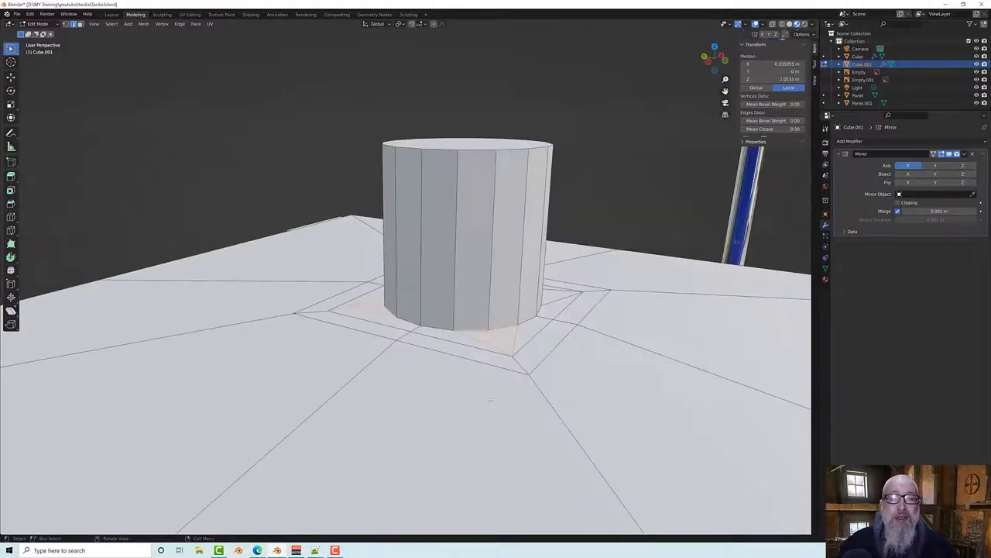
middle_click_drag(489, 398, 489, 394)
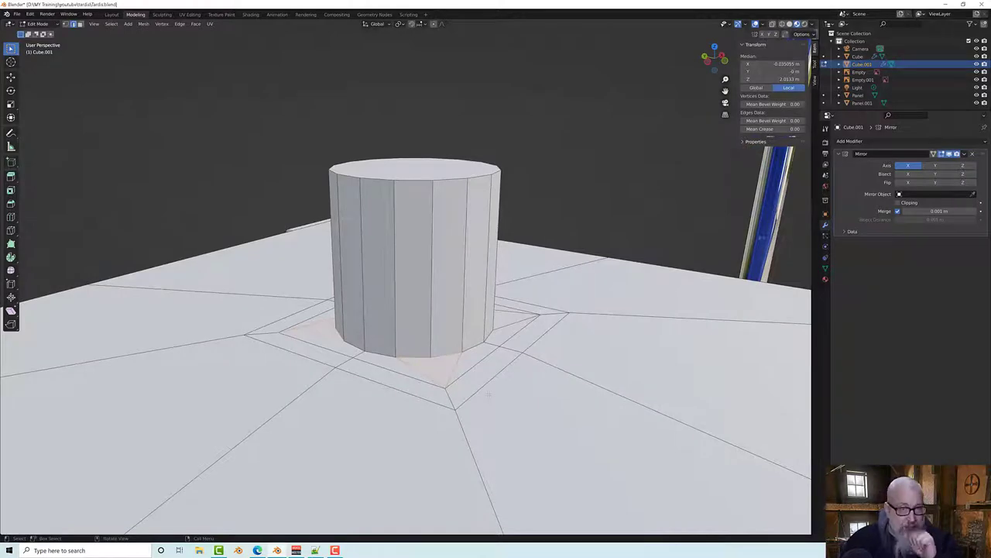
scroll(489, 394, "down", 10)
middle_click_drag(487, 393, 424, 336)
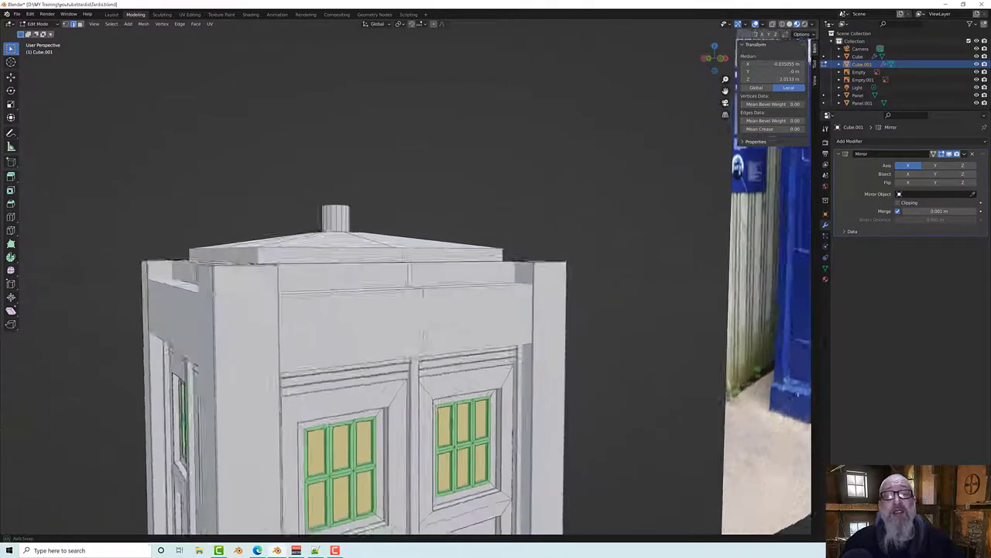
middle_click_drag(423, 293, 468, 406)
scroll(414, 393, "up", 4)
scroll(396, 416, "up", 2)
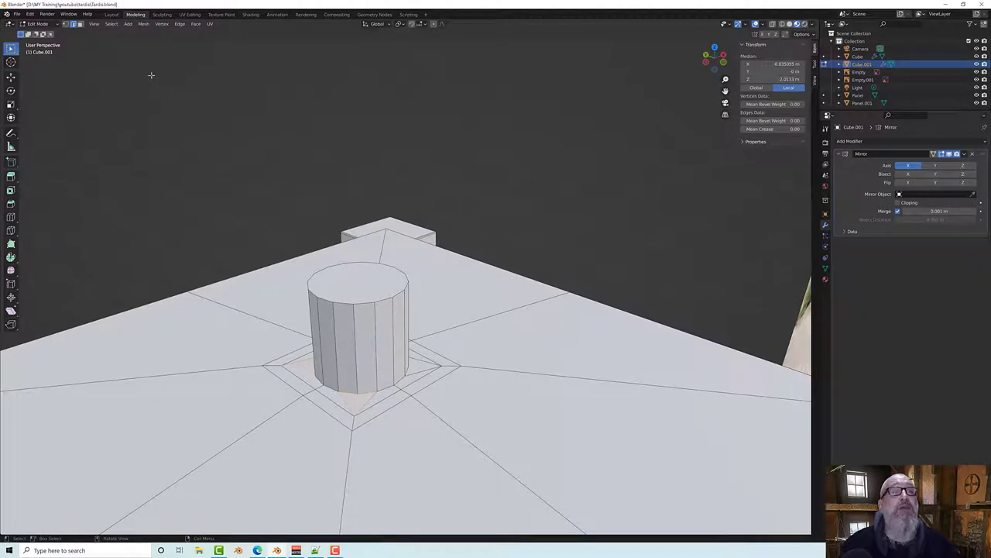
Step: Select all faces of the cylinder and scale it by 1.181 in X and Y, leaving Z locked
left_click(81, 24)
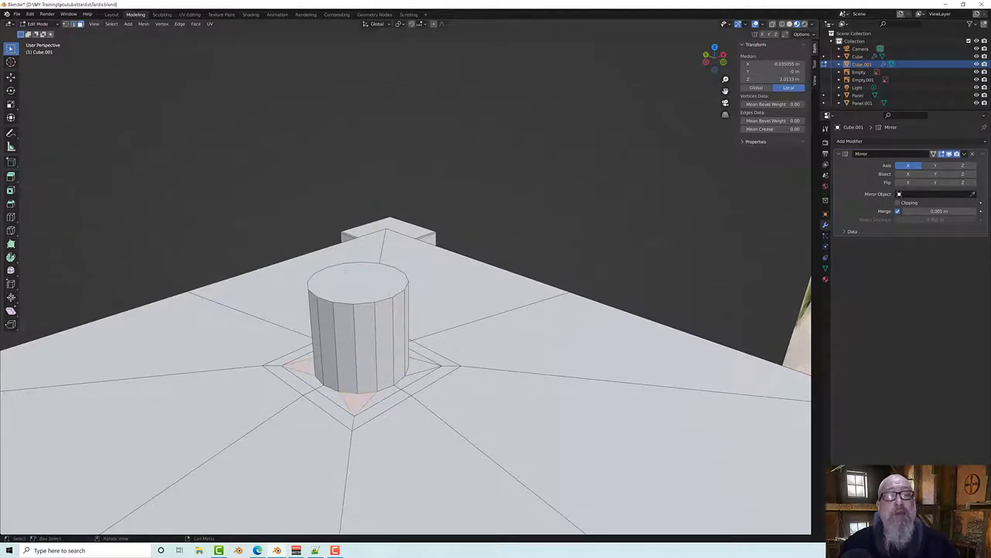
left_click(373, 277, "shift")
key("ctrl+KP_Add")
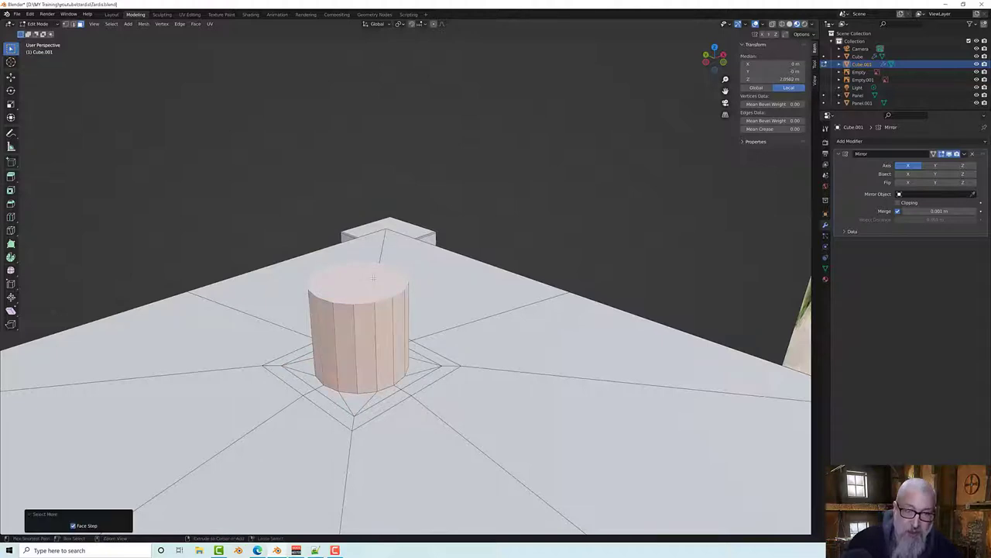
middle_click_drag(457, 350, 482, 332)
scroll(416, 343, "up", 1)
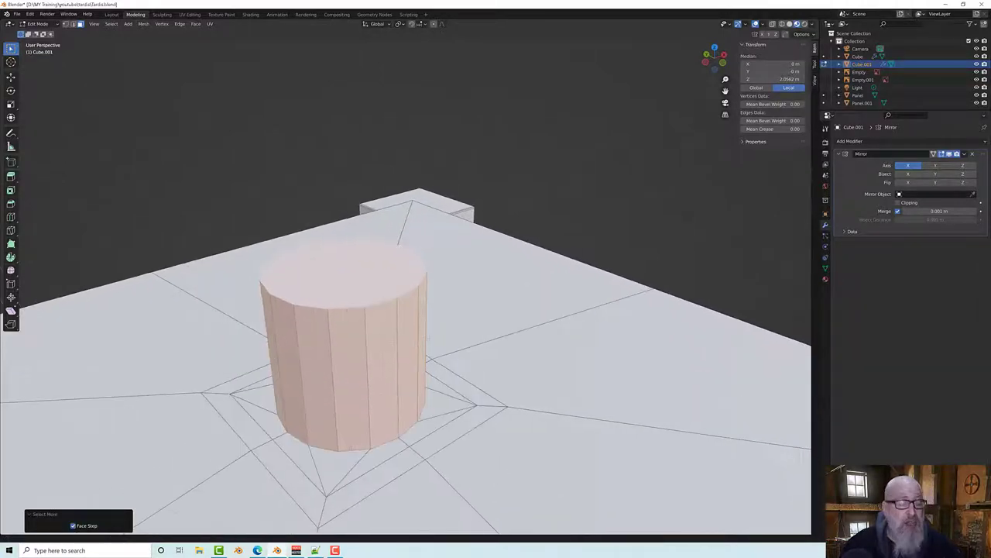
key("g")
key("s")
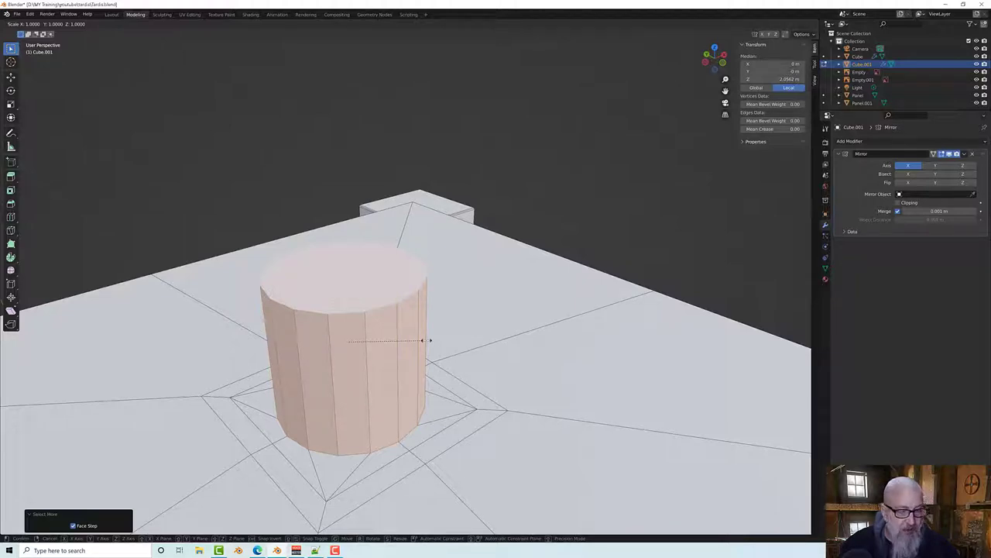
key("shift+z")
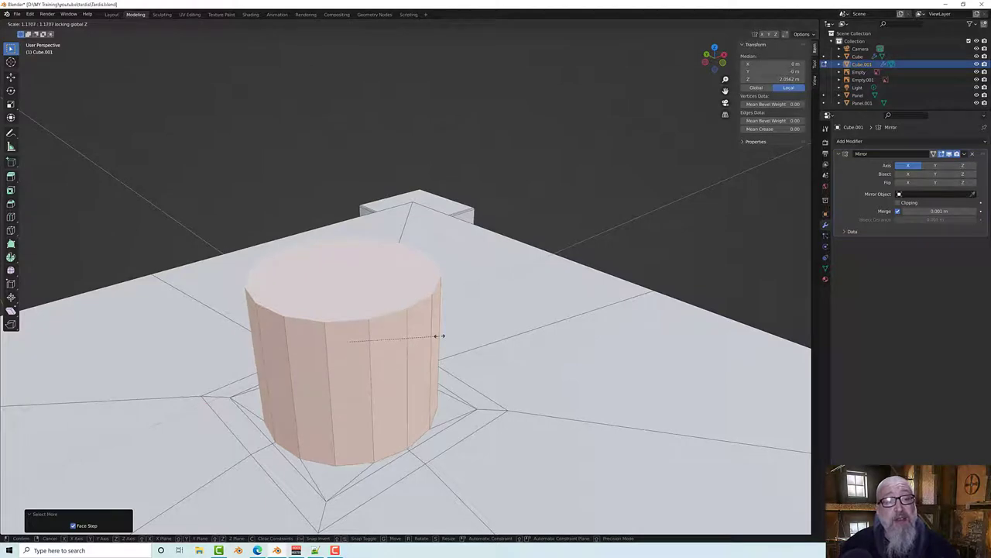
left_click(437, 335)
mouse_move(438, 335)
middle_mouse_down()
mouse_move(457, 325)
mouse_move(479, 361)
mouse_move(439, 341)
middle_mouse_up()
scroll(480, 361, "down", 6)
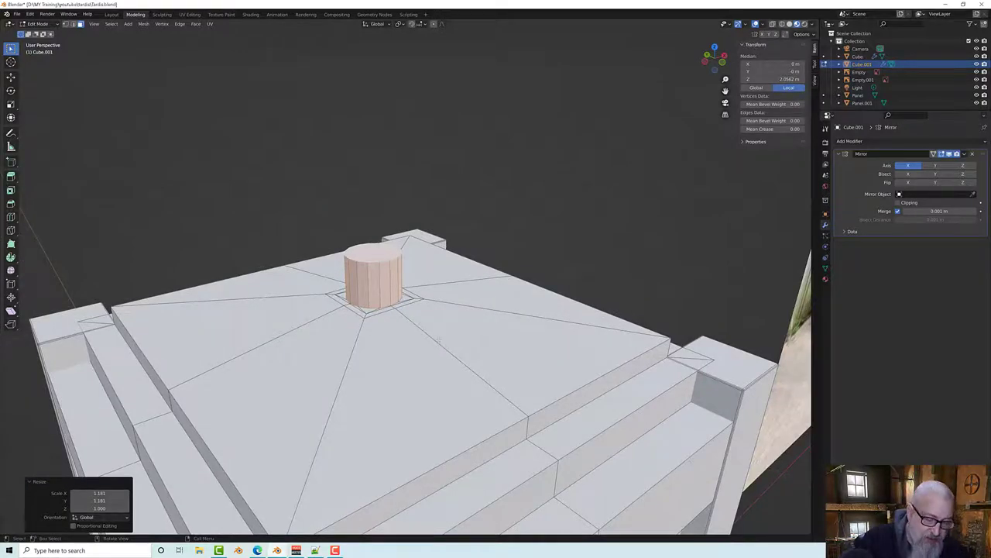
Step: In front view with X-ray on, raise the cylinder's top face 0.03531 m along Z to the cap's lower line in the reference drawing
key("KP_1")
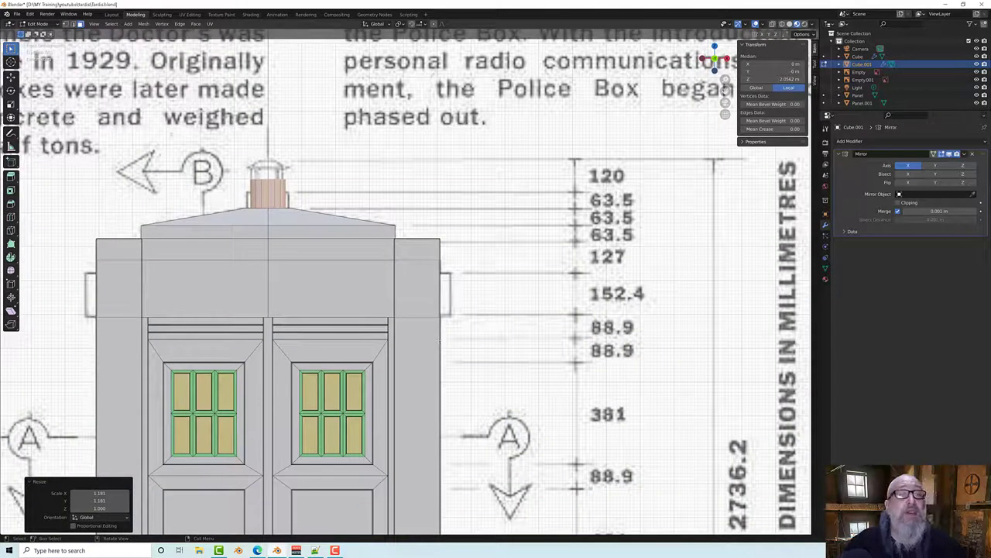
middle_click_drag(440, 341, 516, 436, "shift")
scroll(515, 437, "up", 2)
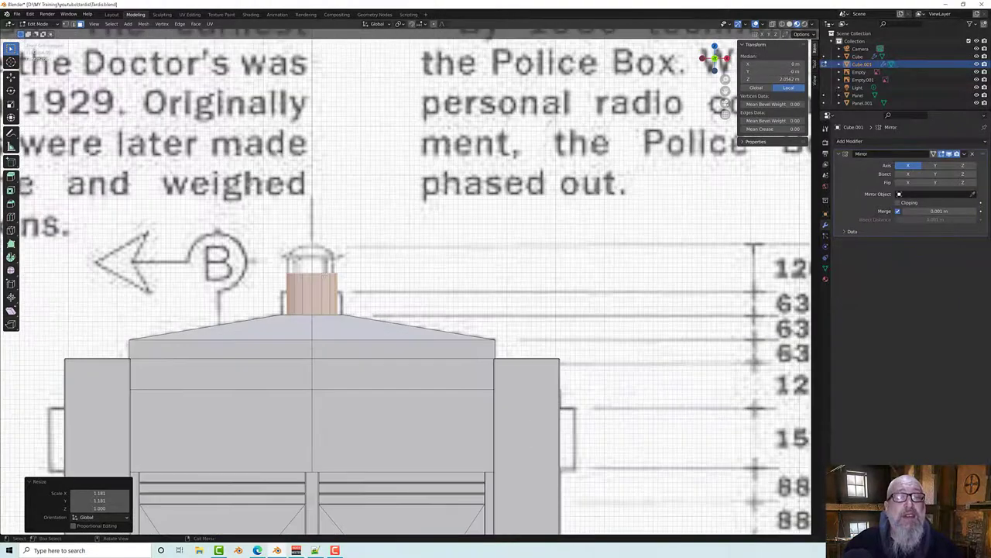
scroll(471, 372, "up", 1)
key("alt+a")
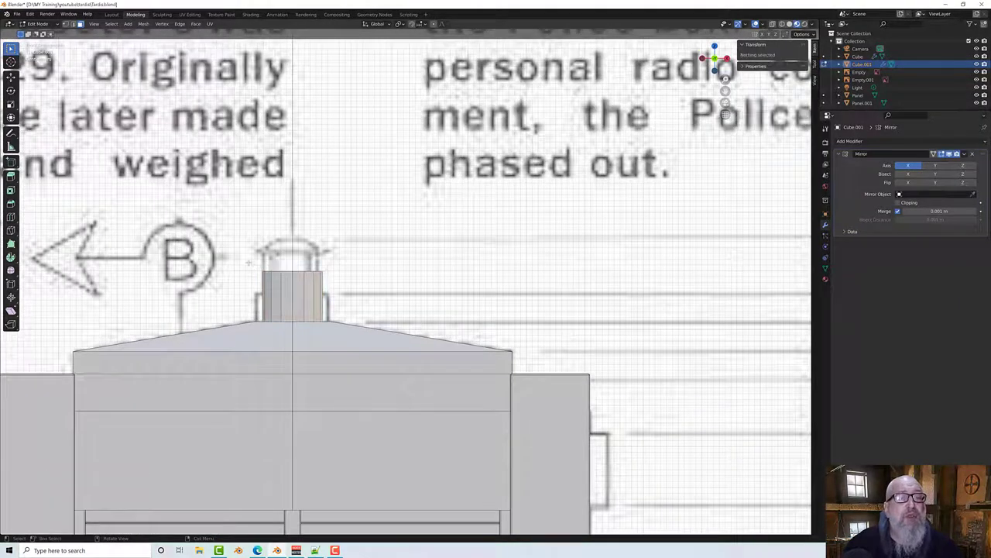
left_click_drag(340, 279, 256, 308)
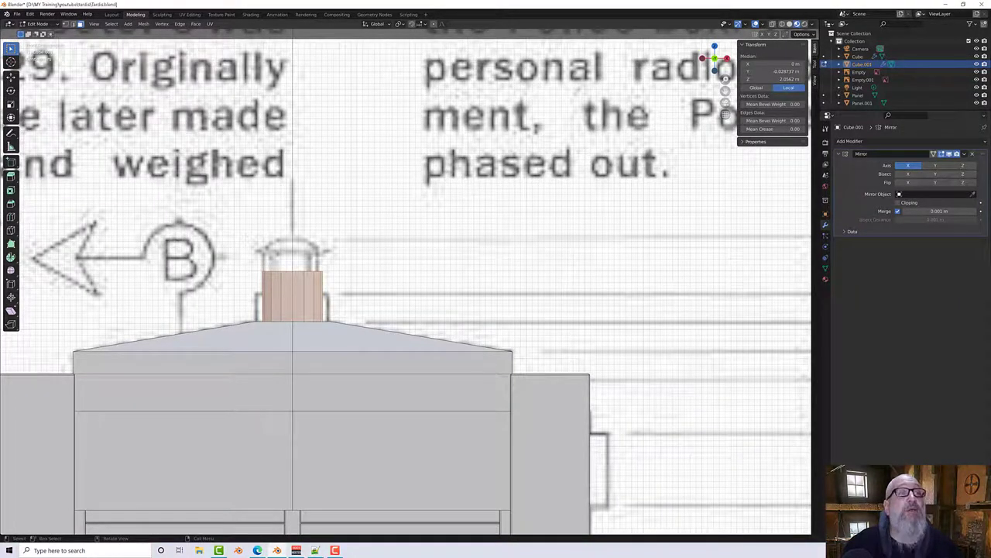
left_click(773, 24)
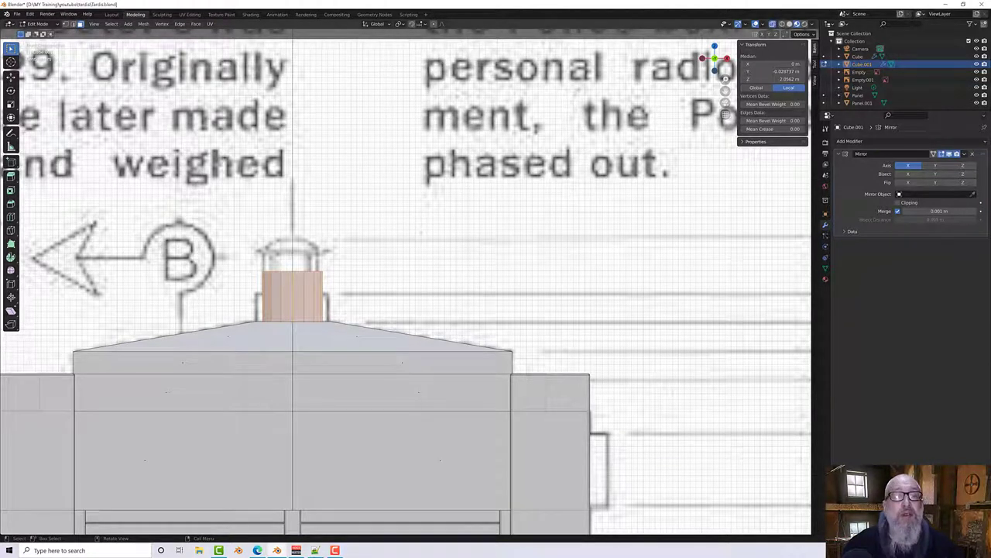
left_click_drag(237, 256, 341, 275)
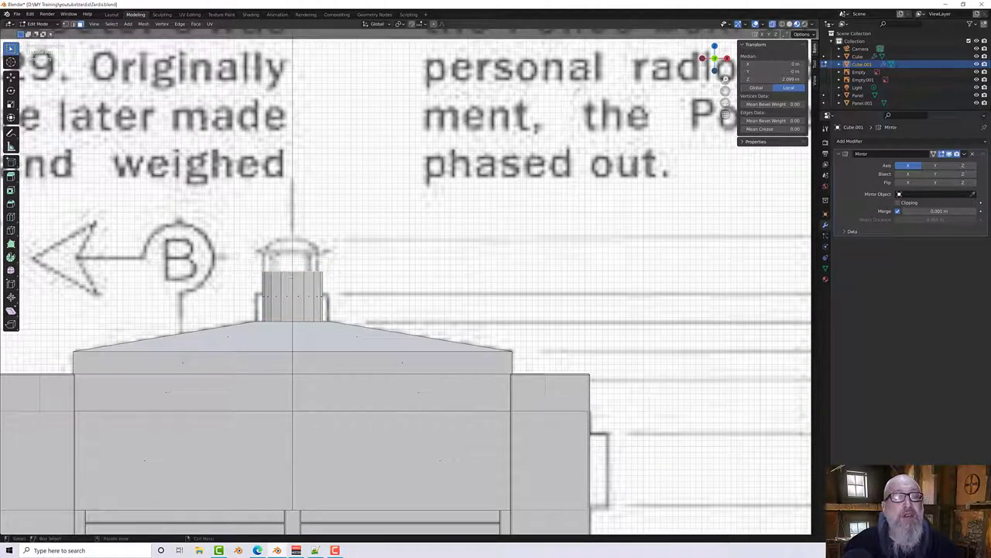
scroll(406, 281, "up", 1)
key("g")
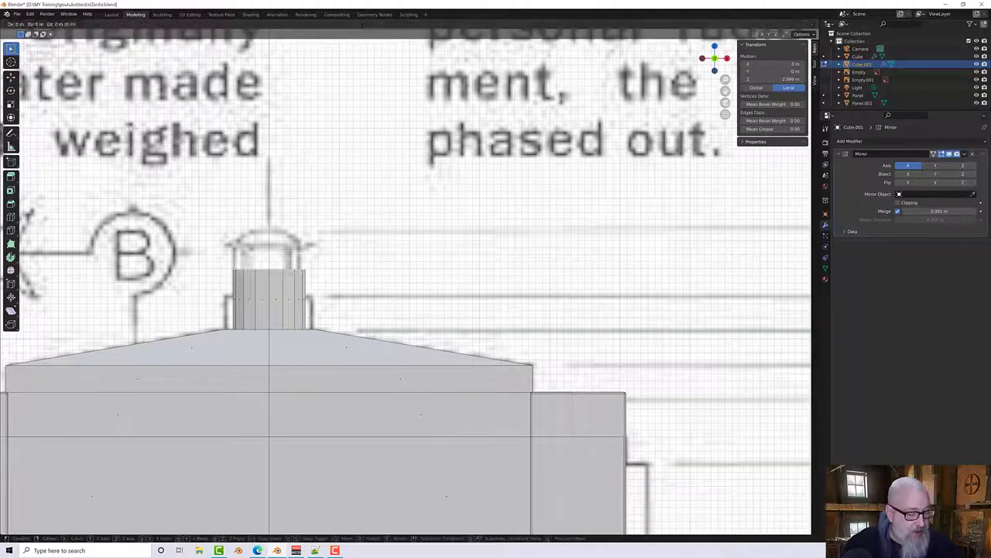
key("z")
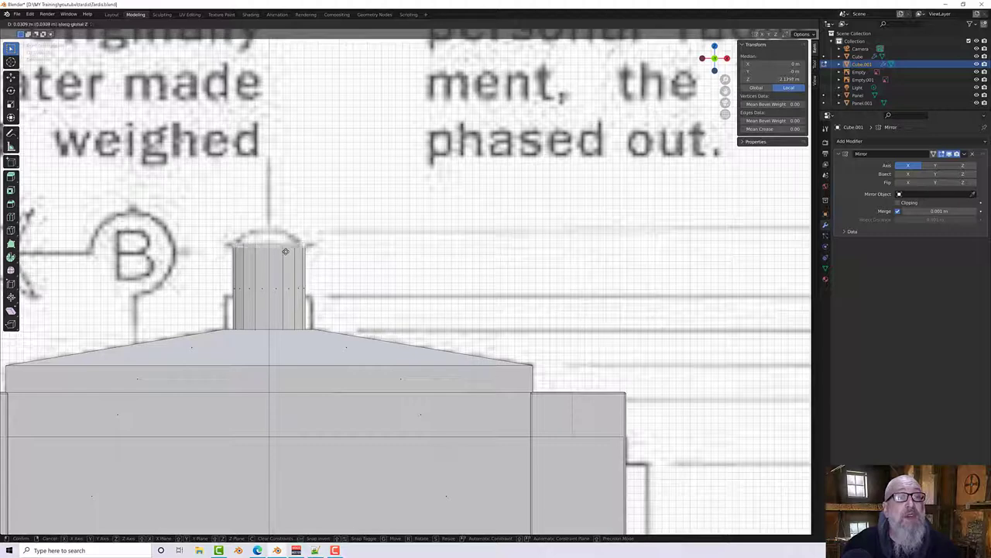
left_click(282, 245)
scroll(263, 240, "up", 3)
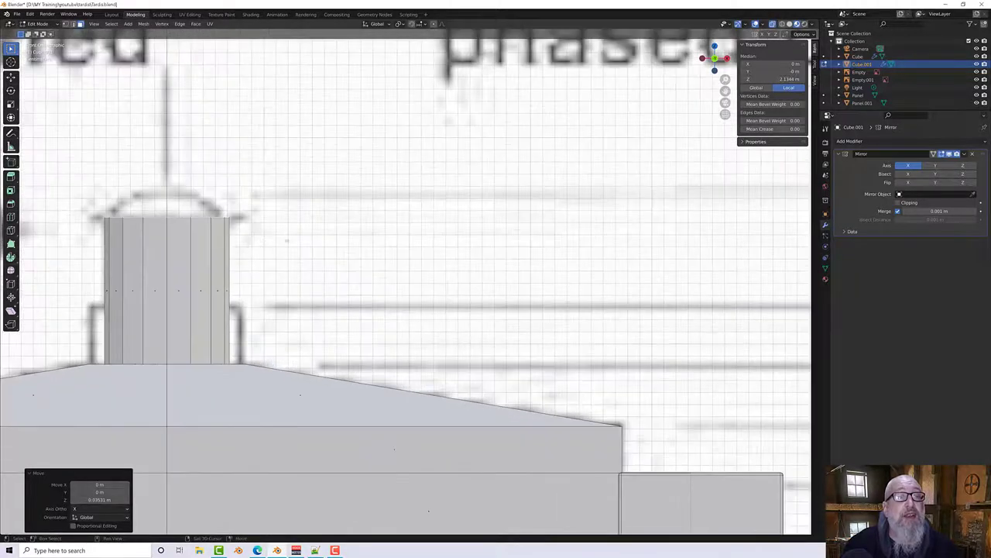
middle_click_drag(262, 240, 361, 280, "shift")
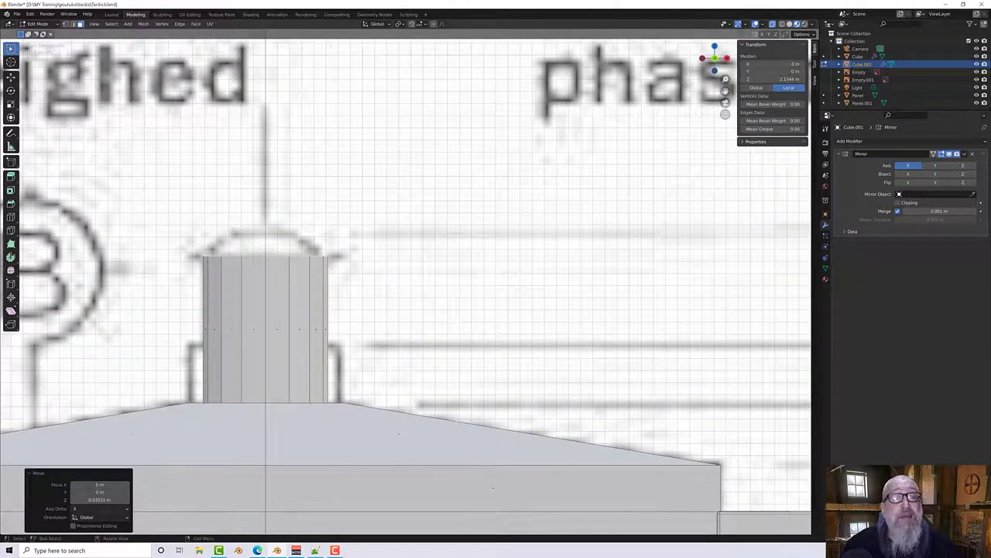
scroll(338, 286, "down", 2)
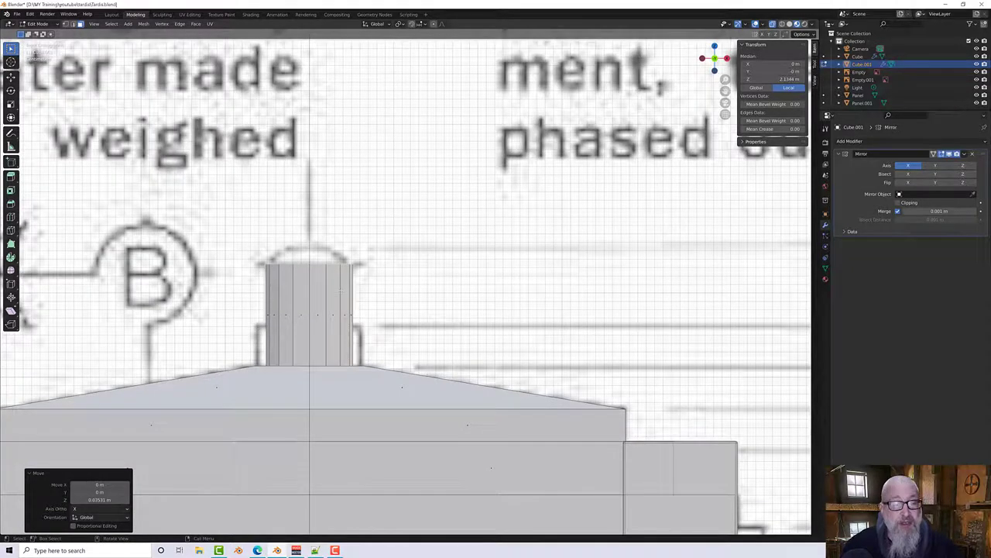
Step: Turn off X-ray, select the ring of faces around the cylinder's side and duplicate it in place
middle_click_drag(338, 286, 357, 339)
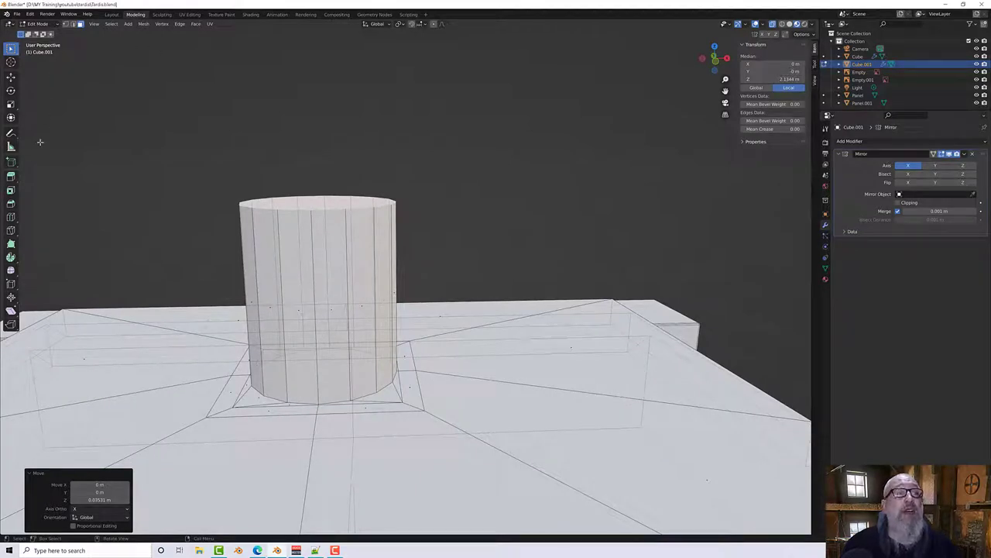
left_click(174, 170)
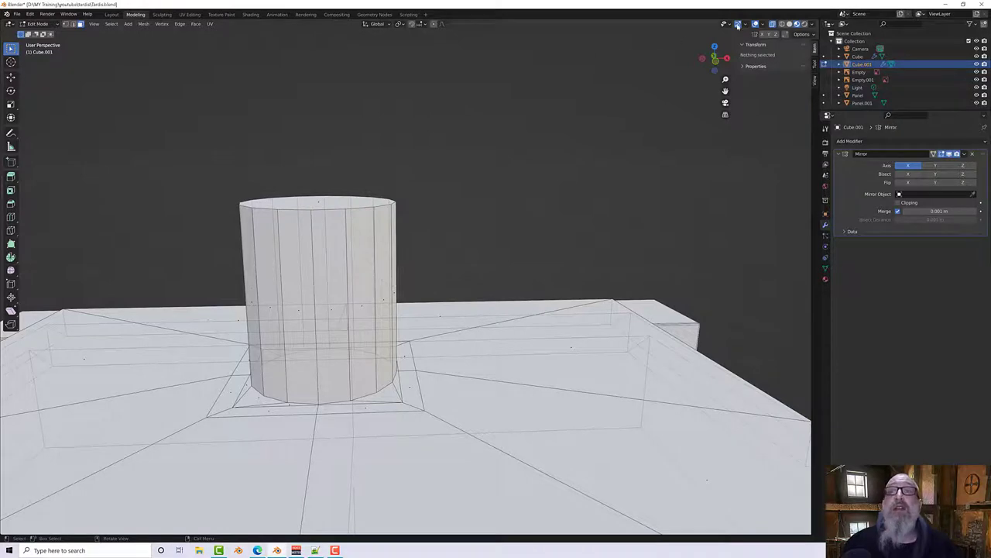
key("alt+z")
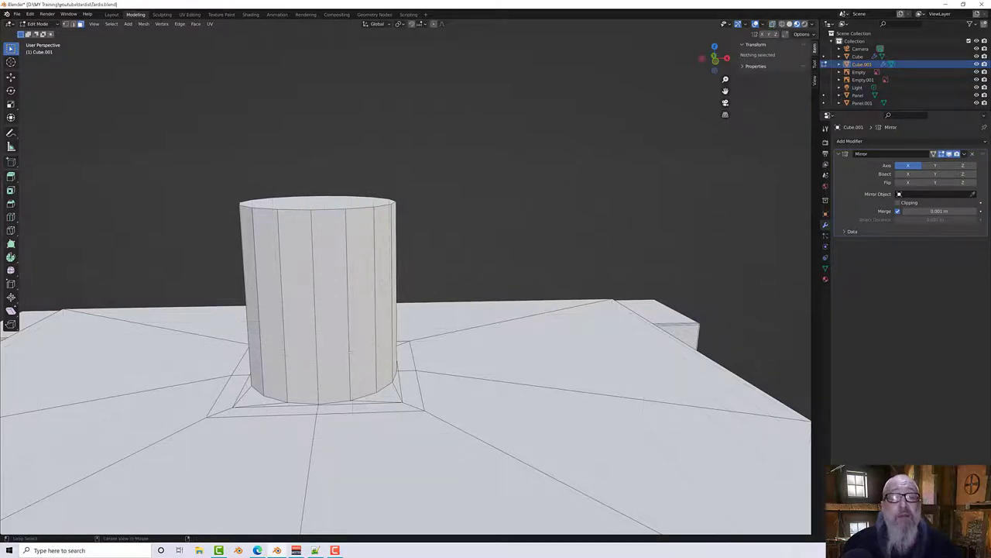
left_click(346, 358, "alt")
middle_click_drag(346, 357, 395, 333)
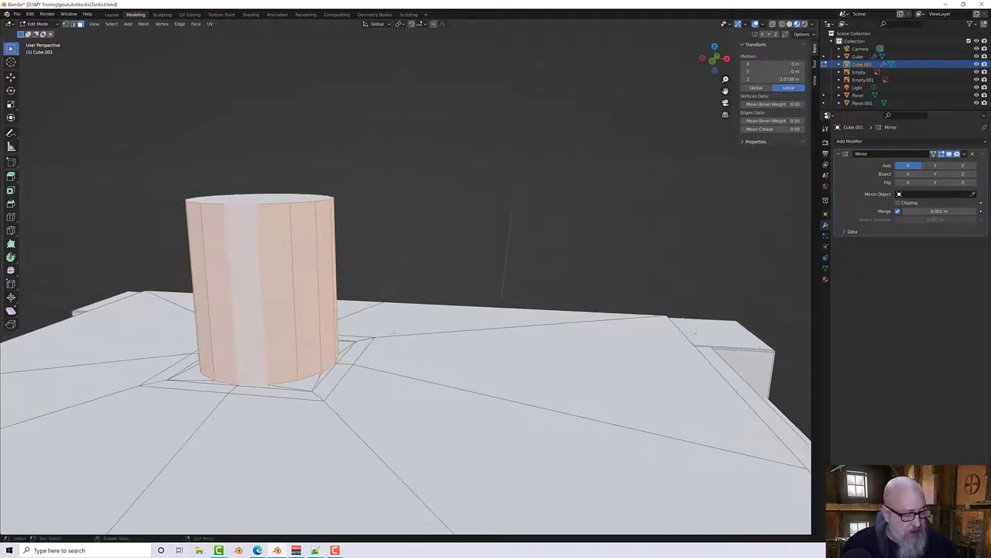
key("g")
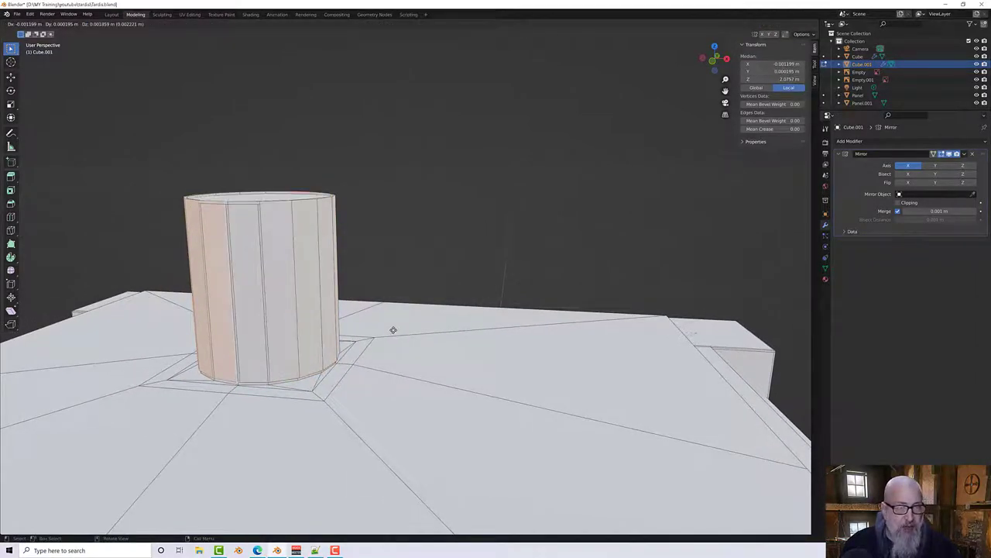
key("Escape")
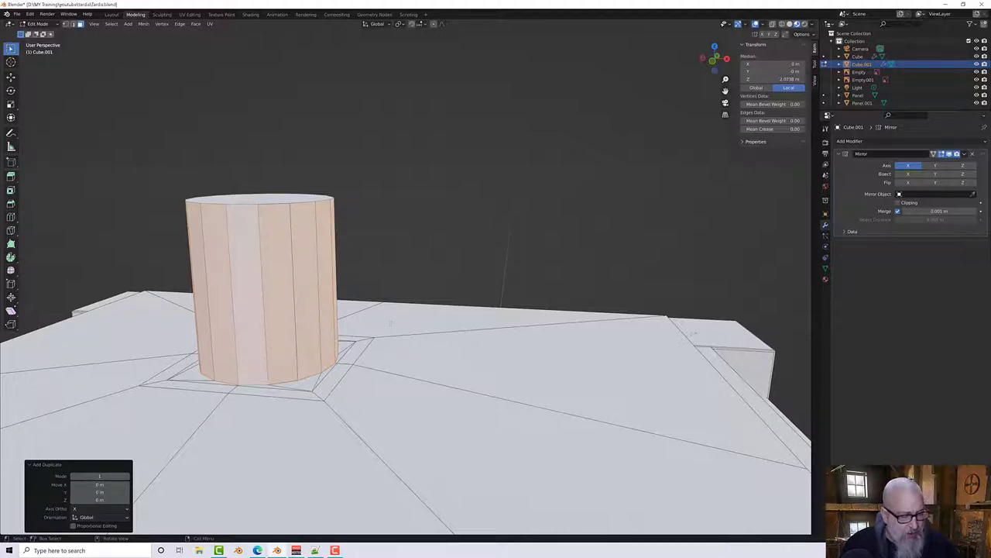
Step: Scale the duplicated ring of faces by 0.317 along Z to form a narrow band around the cylinder
key("s")
key("z")
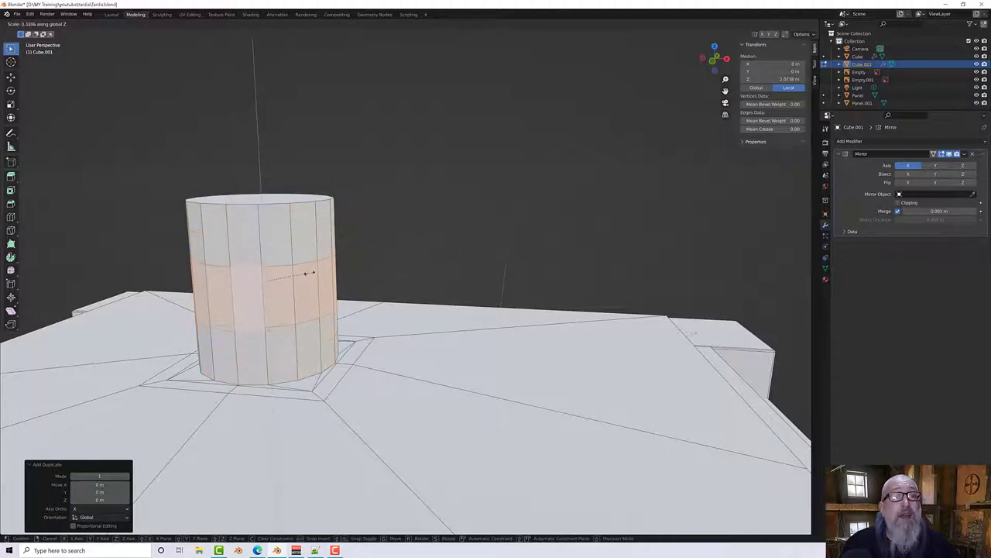
left_click(307, 277)
Step: Try lowering the band 0.042589 m along Z to the cylinder's base and extruding its faces, and undo both operations
key("g")
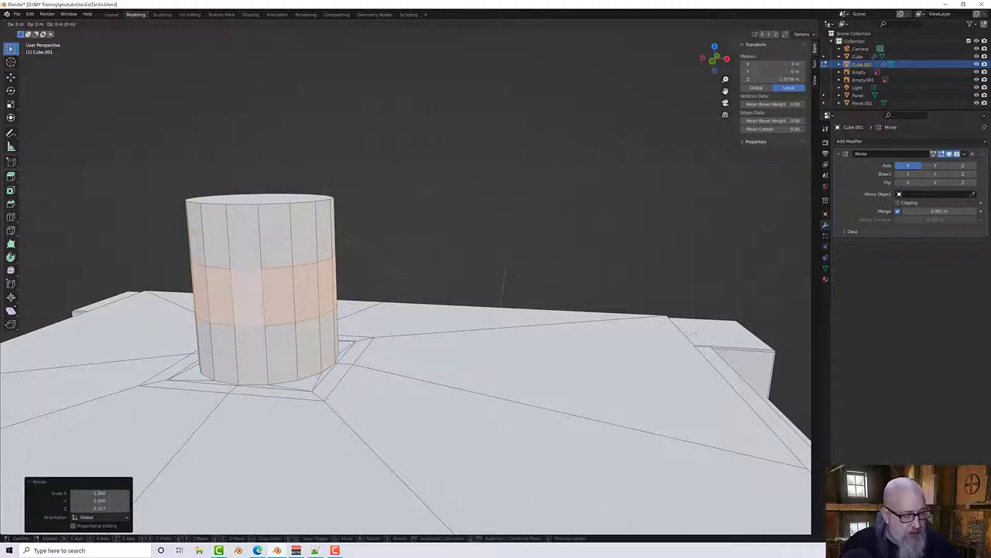
key("z")
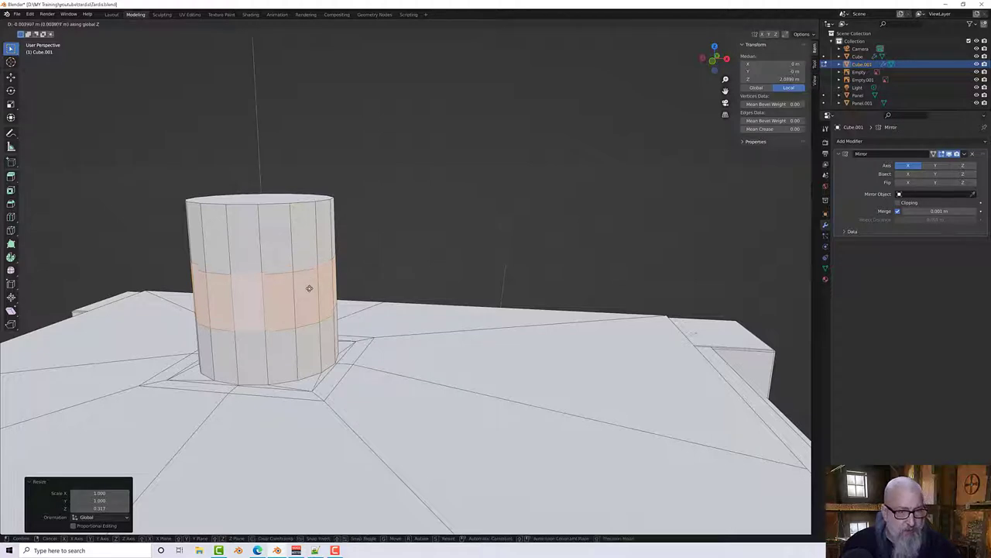
left_click(321, 333)
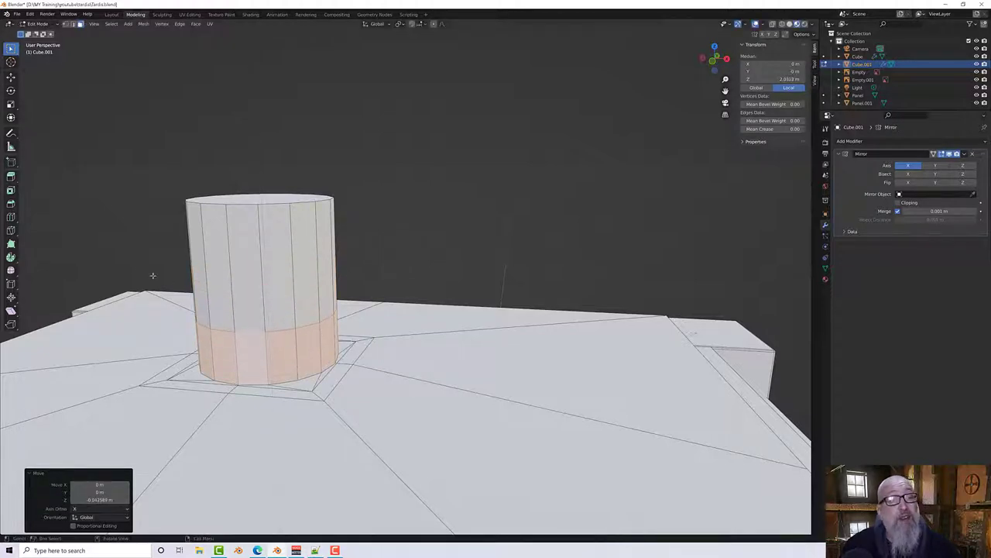
left_click(12, 177)
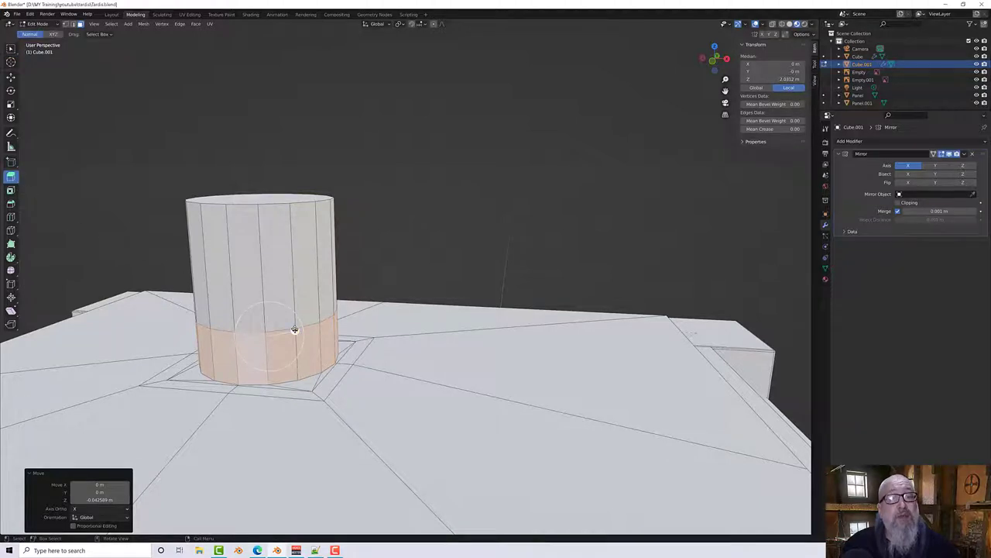
left_click_drag(294, 330, 308, 331)
key("ctrl+z")
key("ctrl+z")
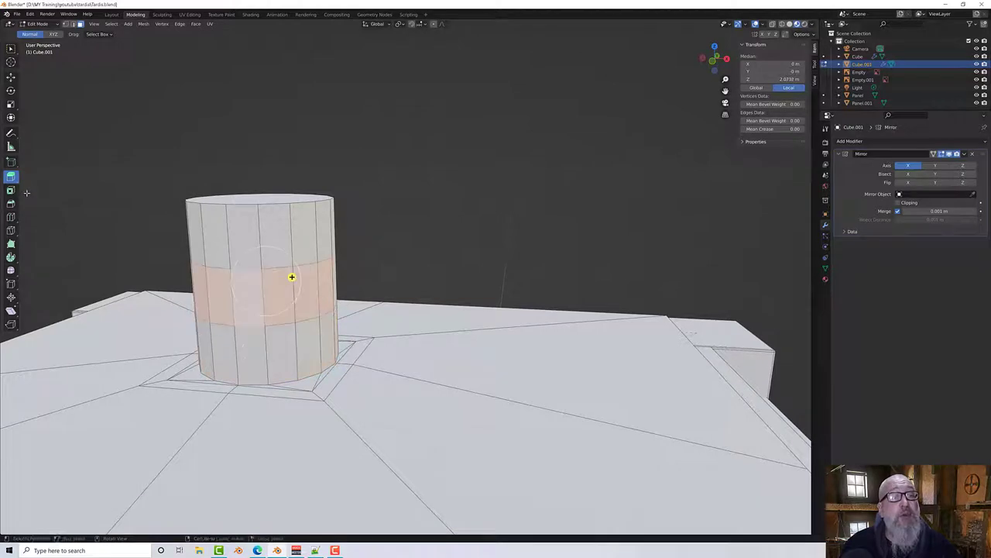
Step: Switch to Extrude Along Normals and try it on the band's faces, undoing the attempts
middle_click_drag(292, 277, 265, 270)
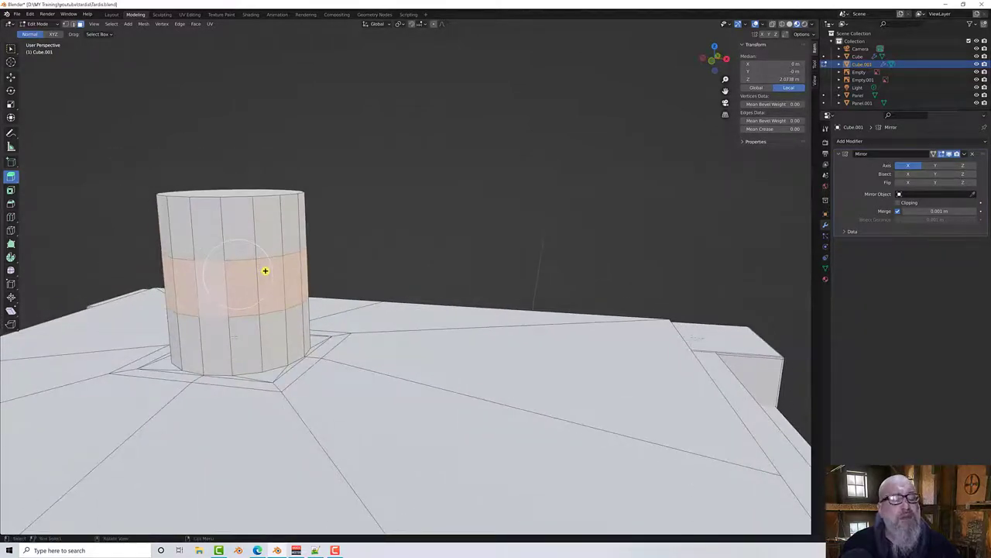
left_click_drag(10, 179, 39, 212)
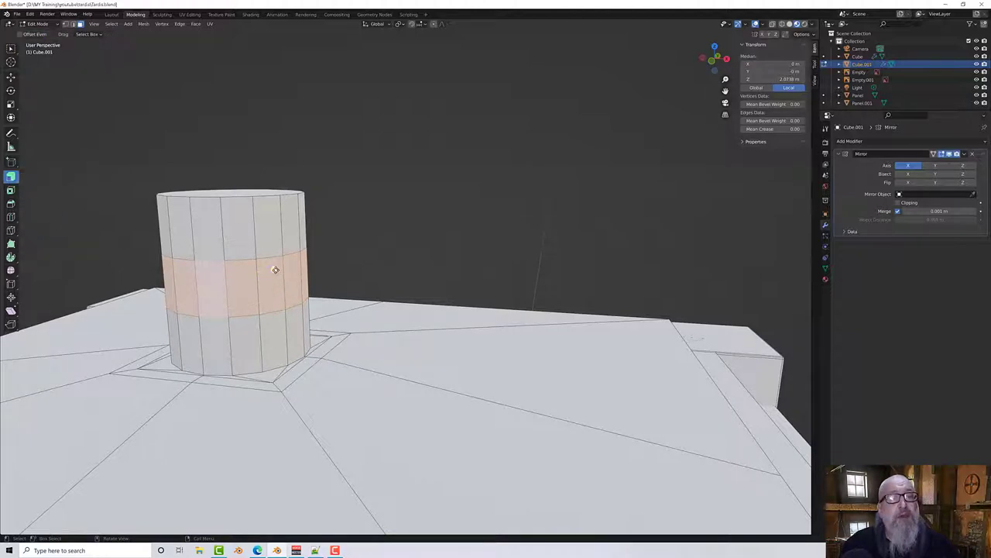
mouse_move(274, 269)
left_mouse_down()
mouse_move(308, 273)
mouse_move(288, 269)
left_mouse_up()
key("ctrl+z")
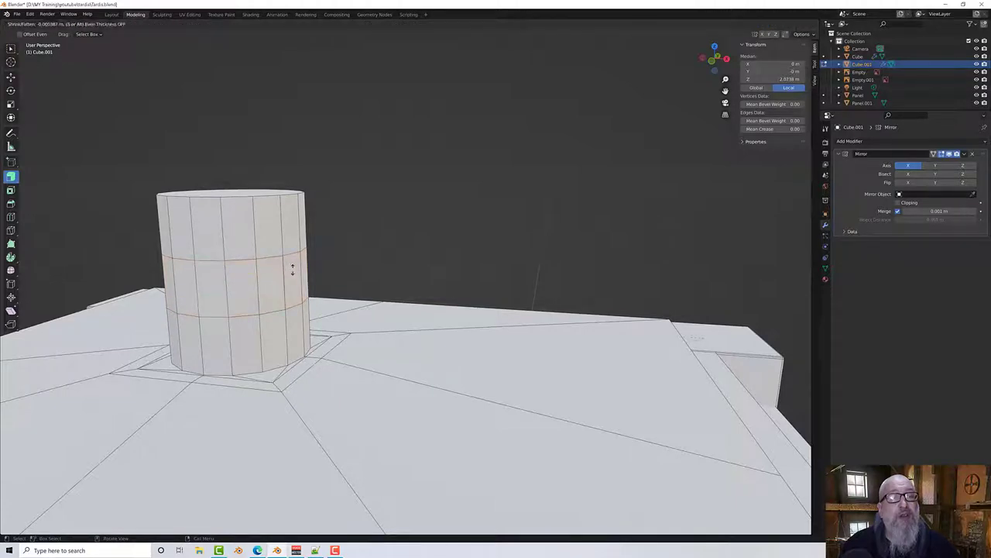
left_click(277, 271)
key("ctrl+z")
Step: Hide all unselected faces of the roof mesh to isolate the band, and merge its vertices by distance at 0.0001 m
scroll(299, 268, "down", 8)
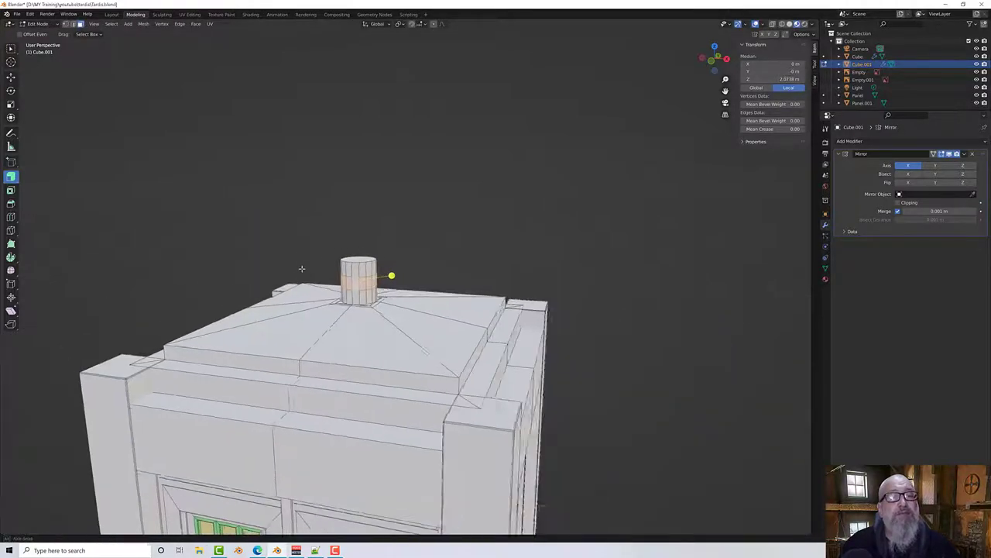
middle_click_drag(302, 268, 268, 269)
scroll(268, 268, "up", 3)
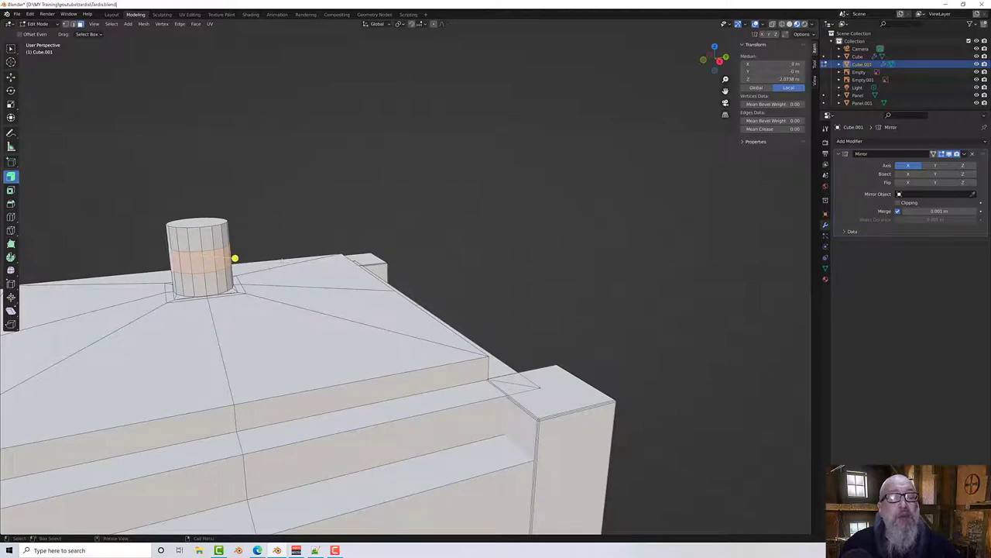
key("shift+h")
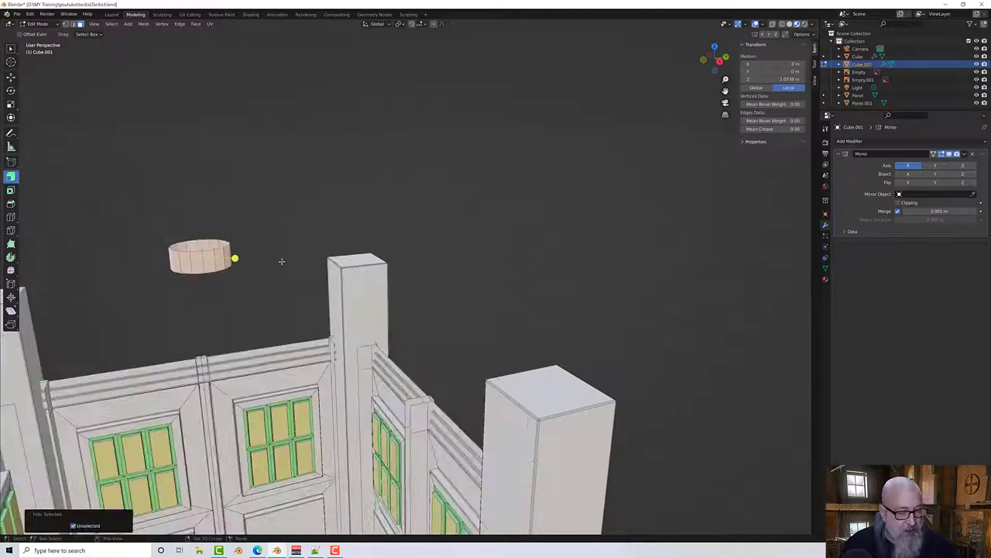
middle_click_drag(235, 256, 262, 295)
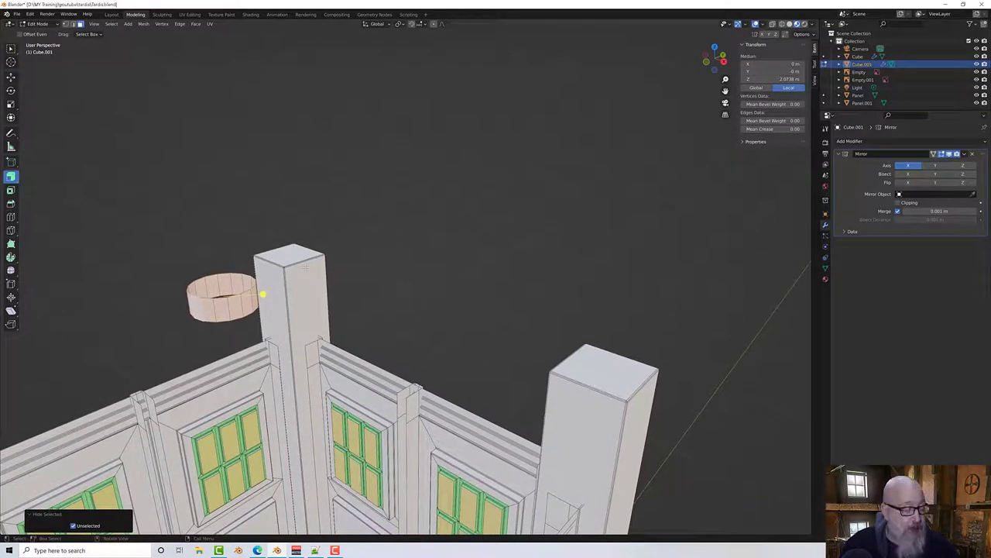
left_click(143, 23)
mouse_move(182, 193)
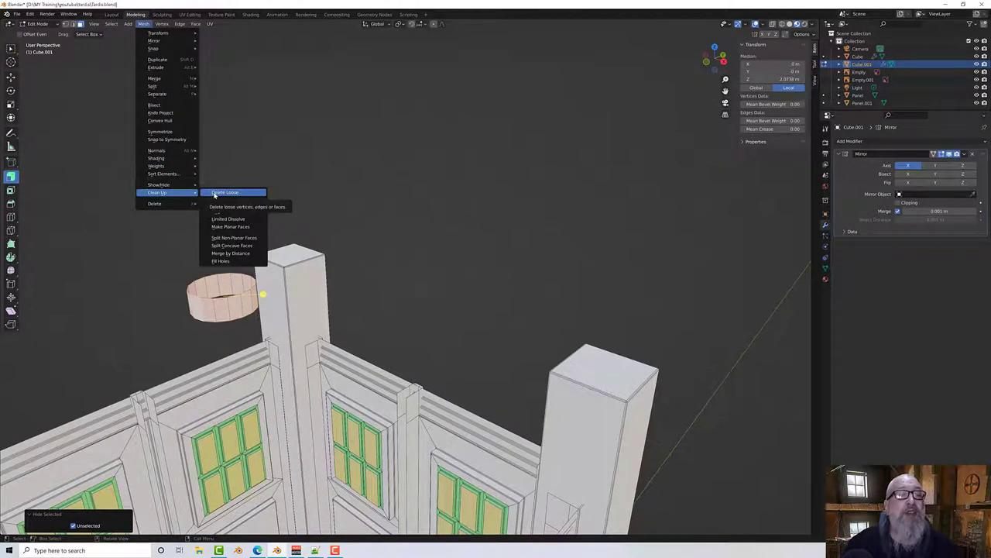
left_click(229, 252)
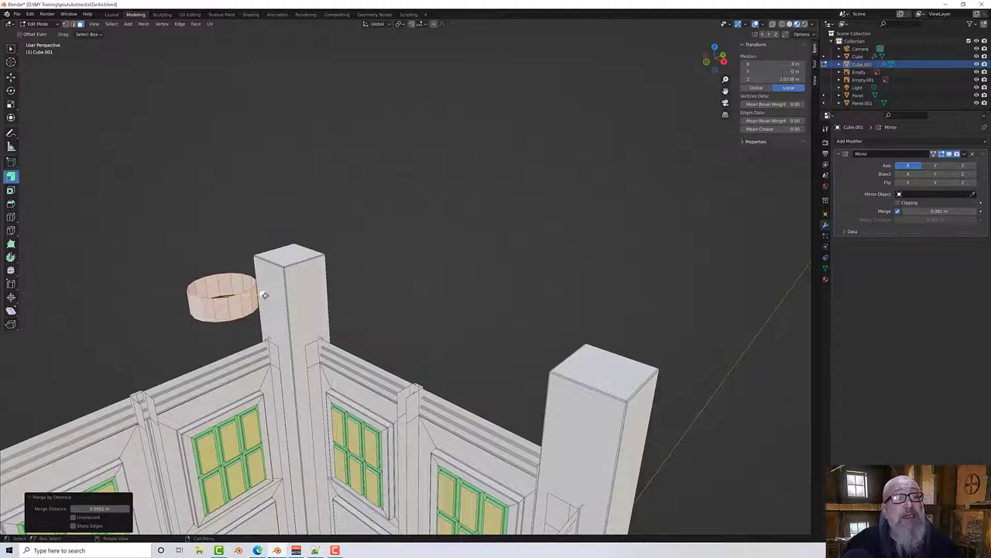
Step: Extrude the band's faces outward along their normals by about 0.015 m
left_click_drag(265, 295, 237, 289)
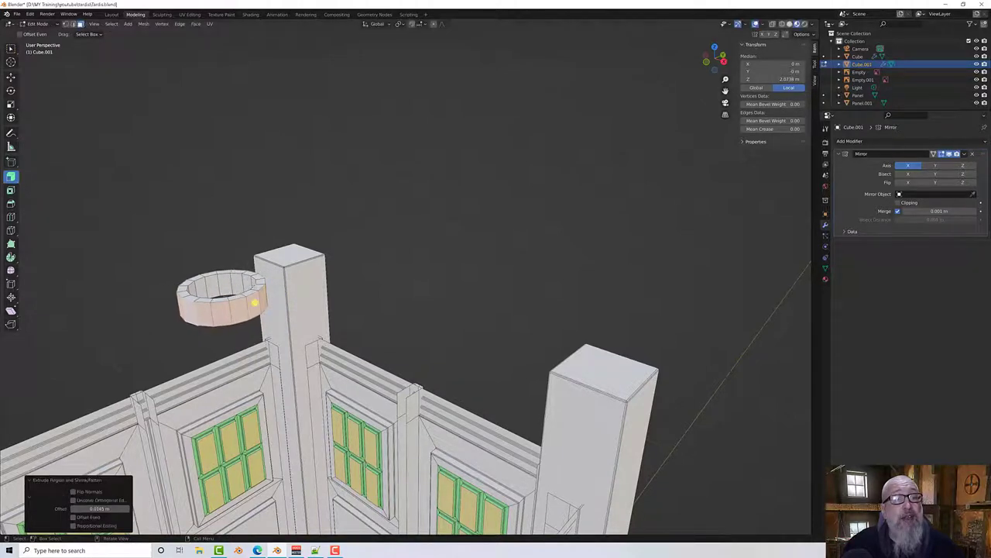
middle_click_drag(238, 289, 307, 199)
scroll(306, 200, "down", 5)
scroll(267, 217, "up", 2)
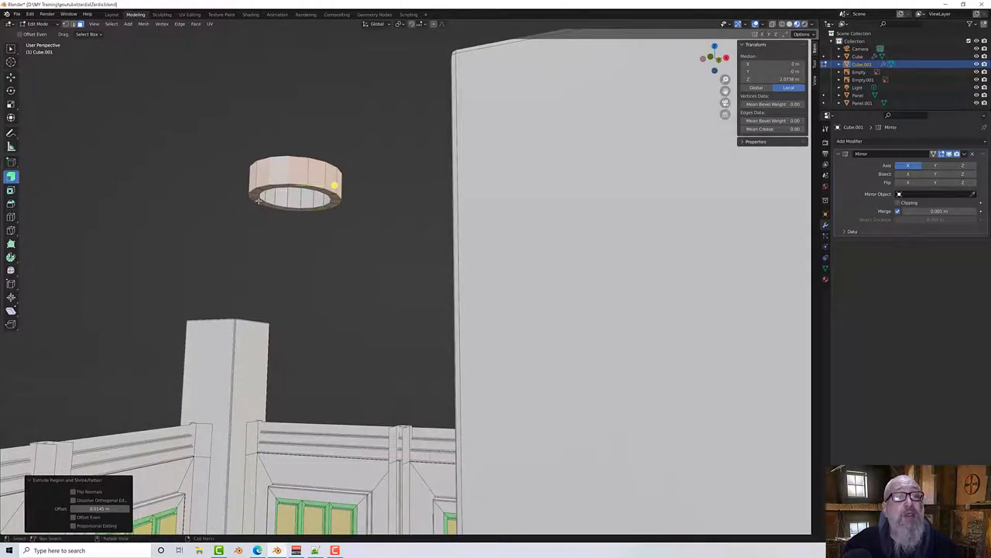
Step: Select the ring of faces on the band's underside and, in front view, lower it along Z to the roof line in the reference drawing
left_click(256, 200)
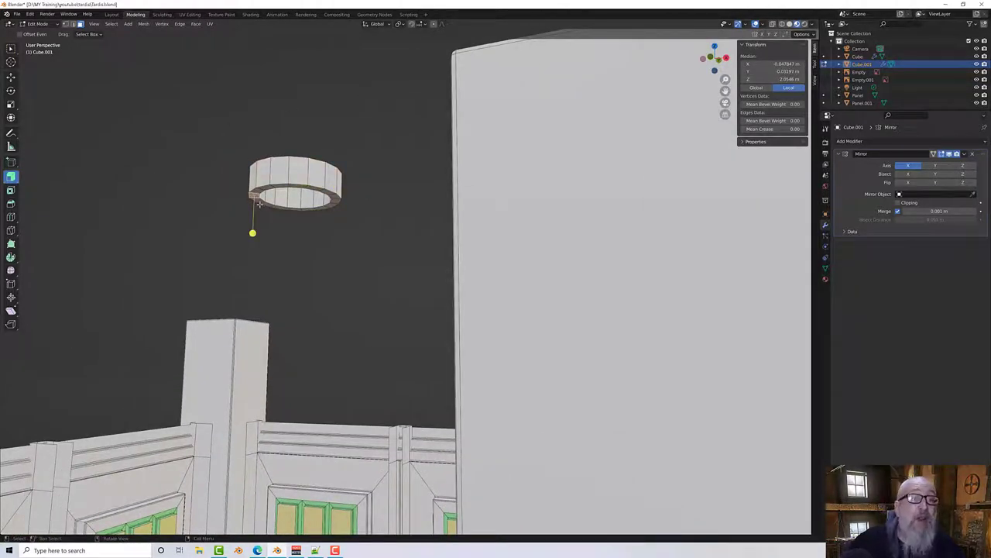
middle_click_drag(260, 203, 224, 179)
left_click(205, 163, "shift")
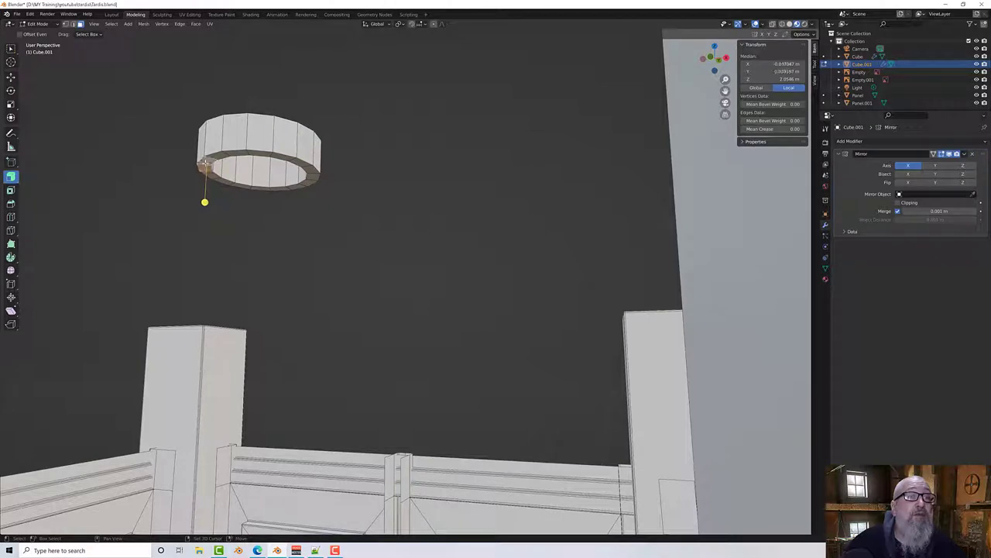
left_click(206, 163, "alt")
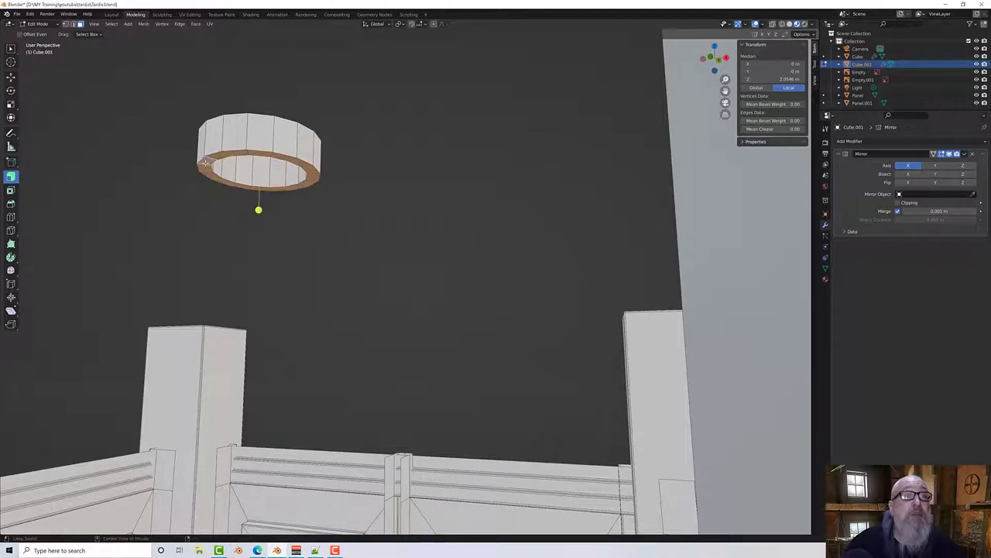
left_click(10, 49)
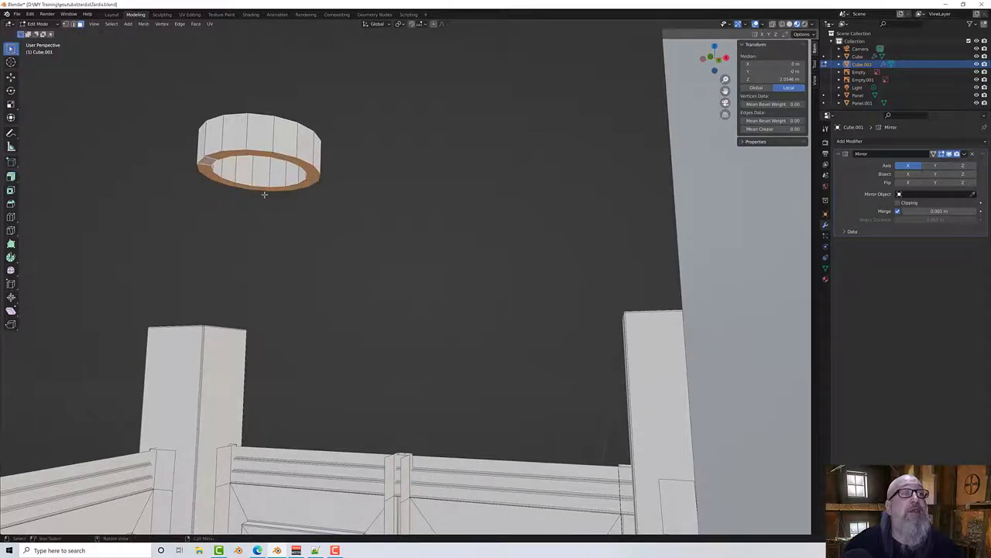
mouse_move(263, 193)
middle_mouse_down()
mouse_move(539, 298)
mouse_move(264, 205)
middle_mouse_up()
middle_click_drag(333, 248, 335, 248)
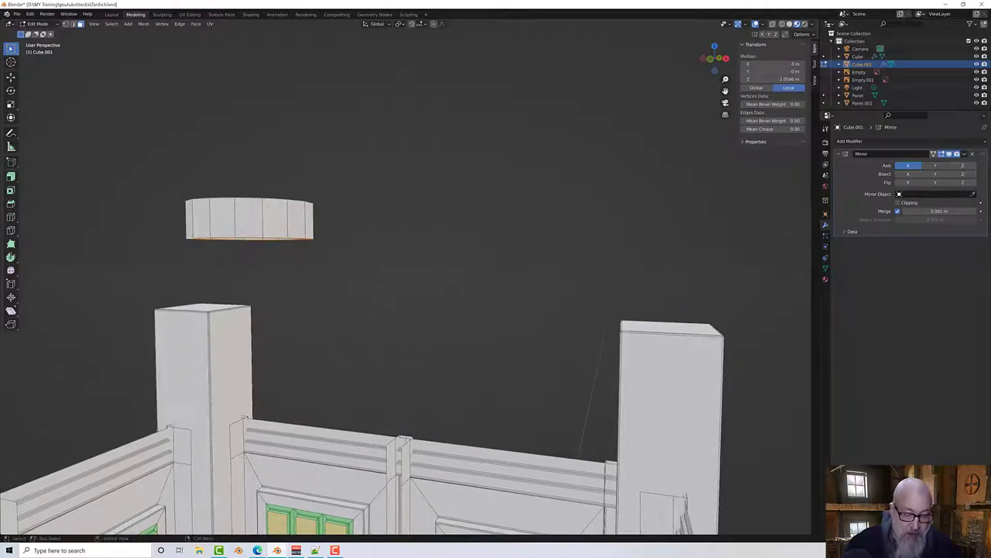
key("KP_1")
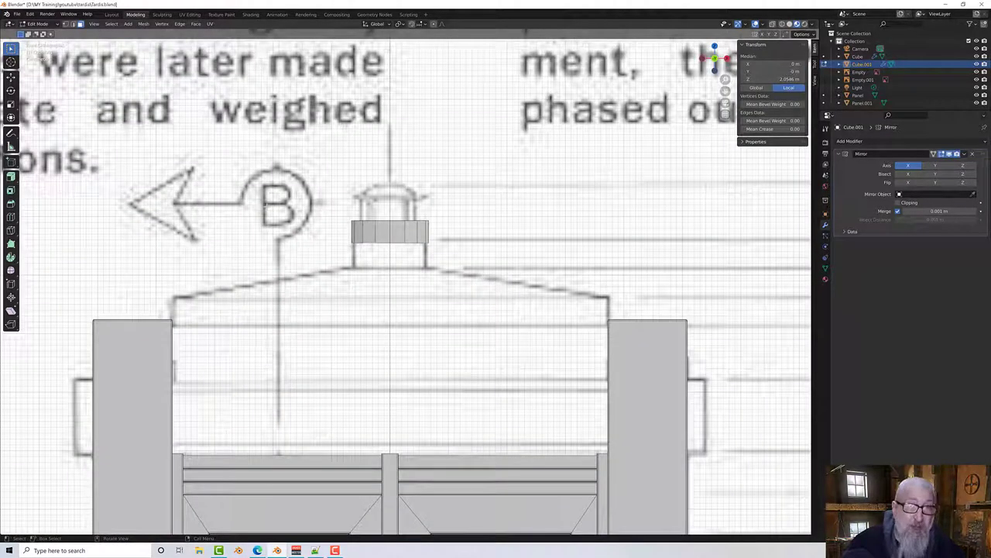
key("g")
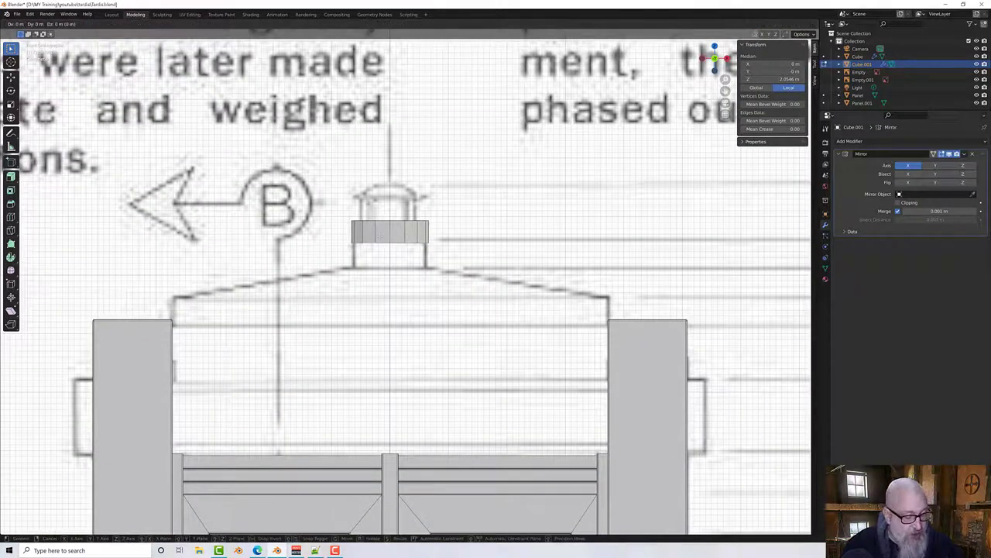
key("z")
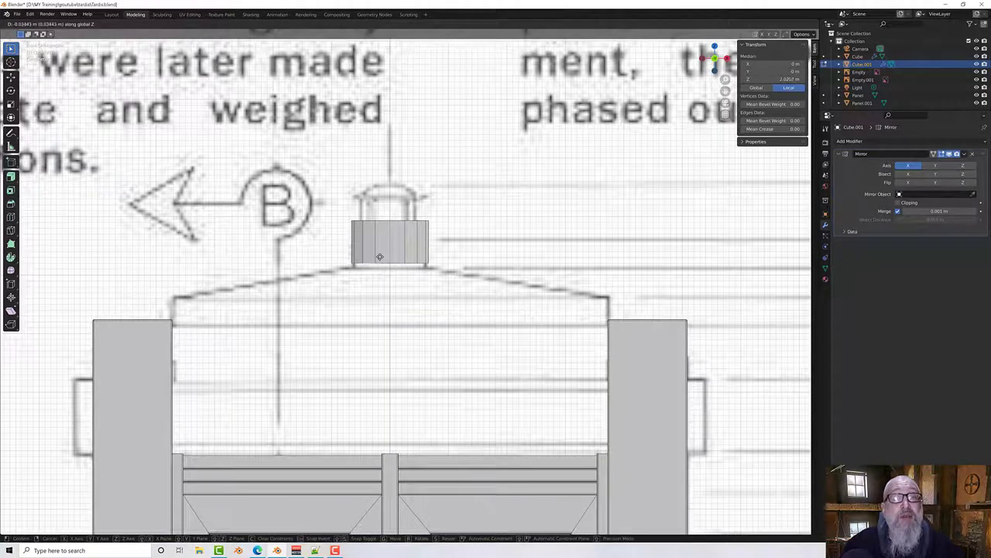
key("Return")
Step: With X-ray on, select the band's top ring of faces and lower it 0.030013 m along Z to the reference line
left_click_drag(339, 212, 435, 228)
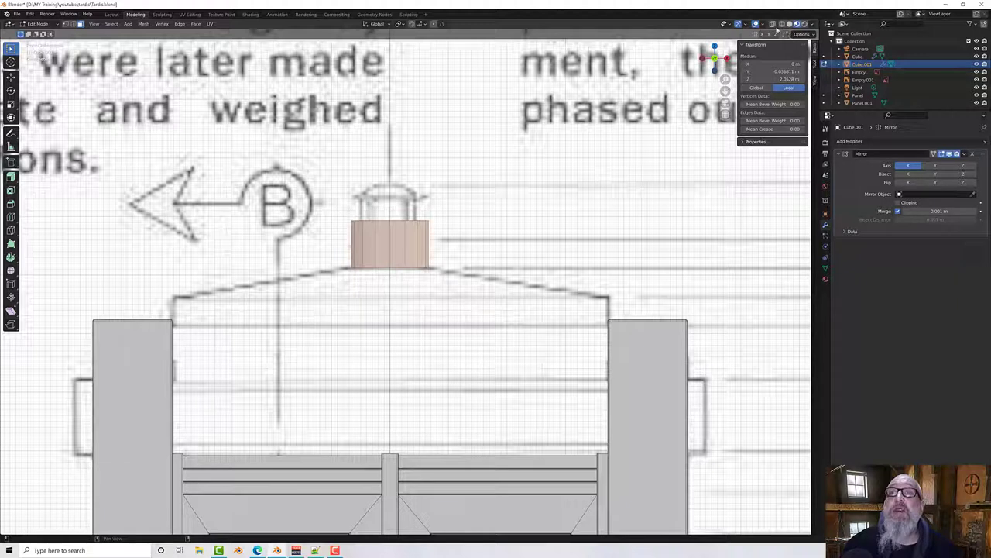
left_click(772, 23)
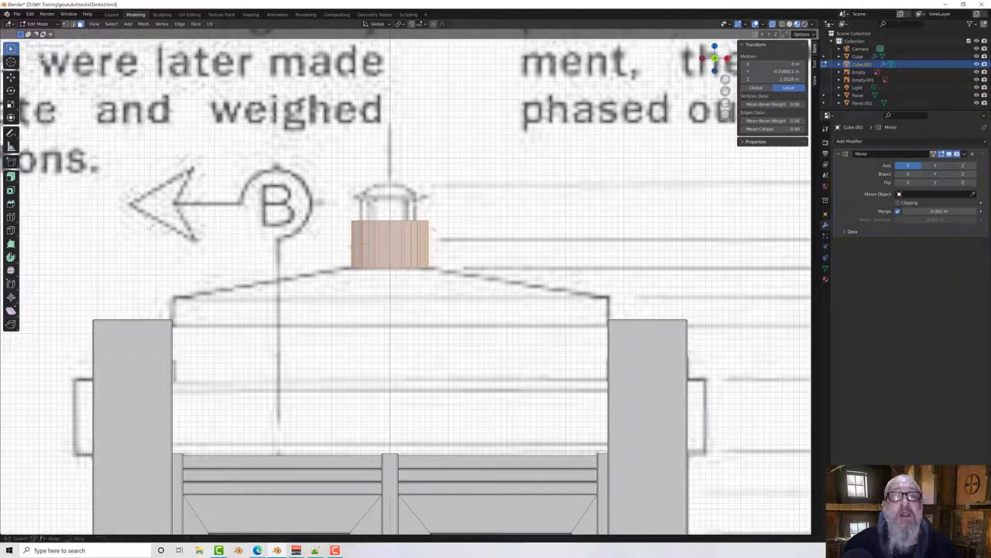
left_click_drag(339, 207, 448, 229)
key("g")
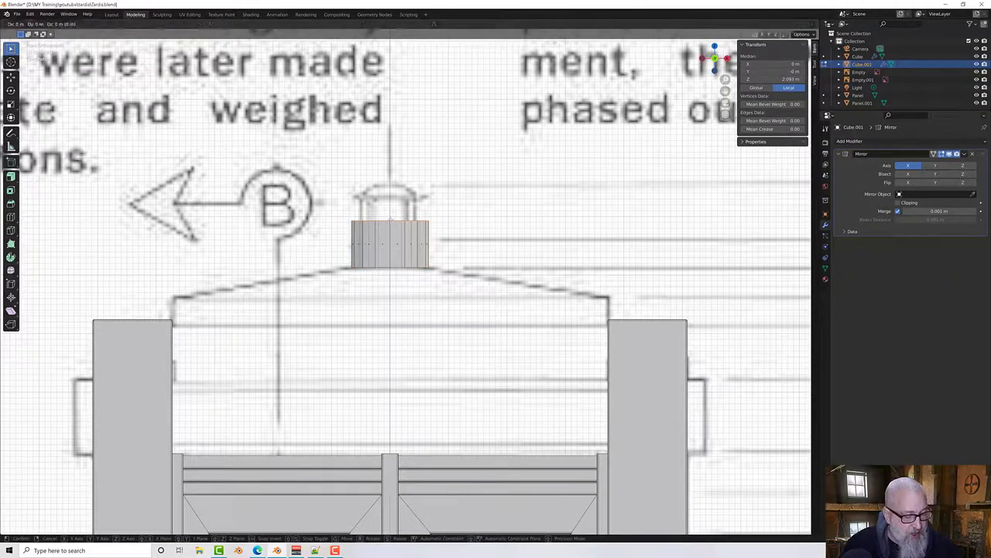
key("z")
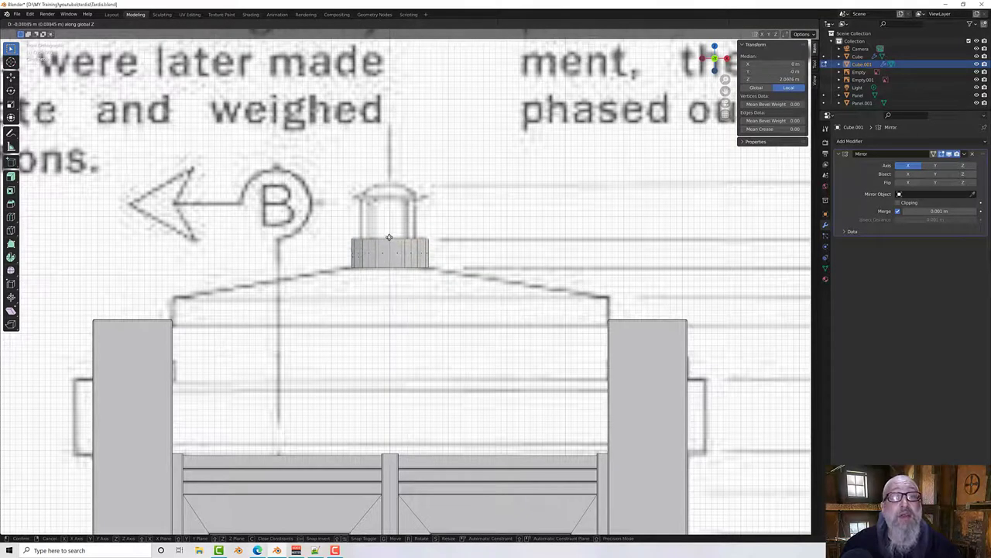
left_click(389, 237)
Step: Reveal the hidden geometry, select only the cylinder's top face and turn off X-ray
middle_click_drag(457, 222, 457, 233)
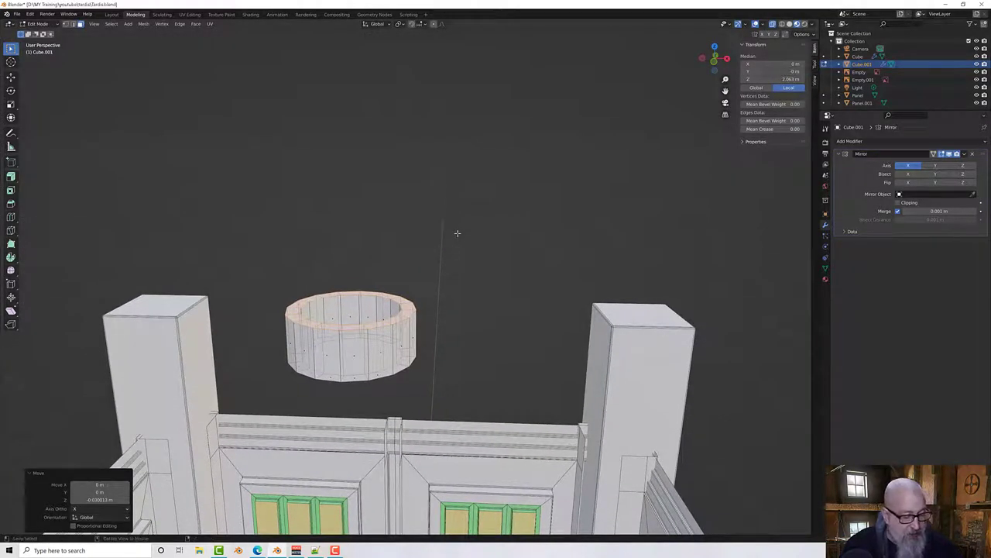
key("alt+h")
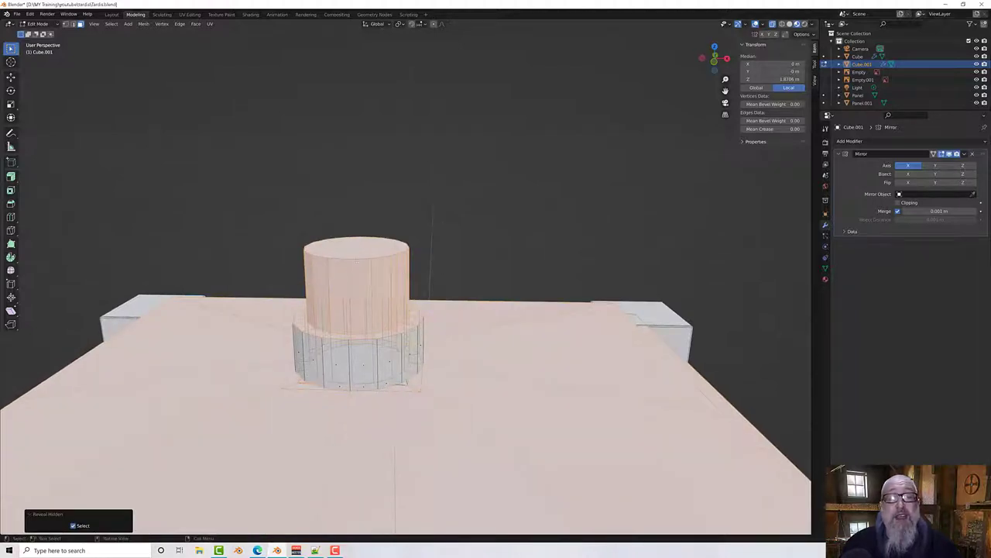
middle_click_drag(442, 271, 453, 298)
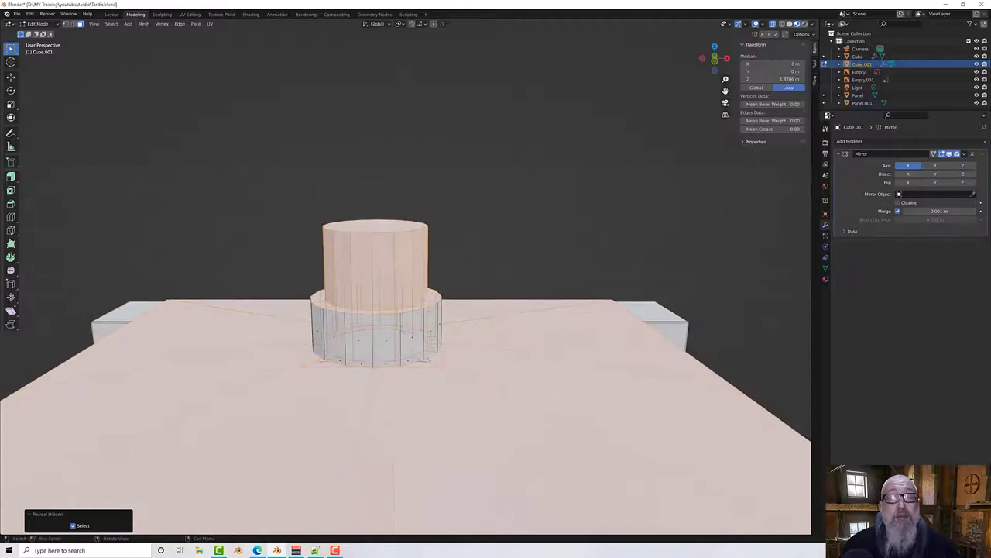
scroll(394, 314, "up", 3)
scroll(393, 314, "down", 1)
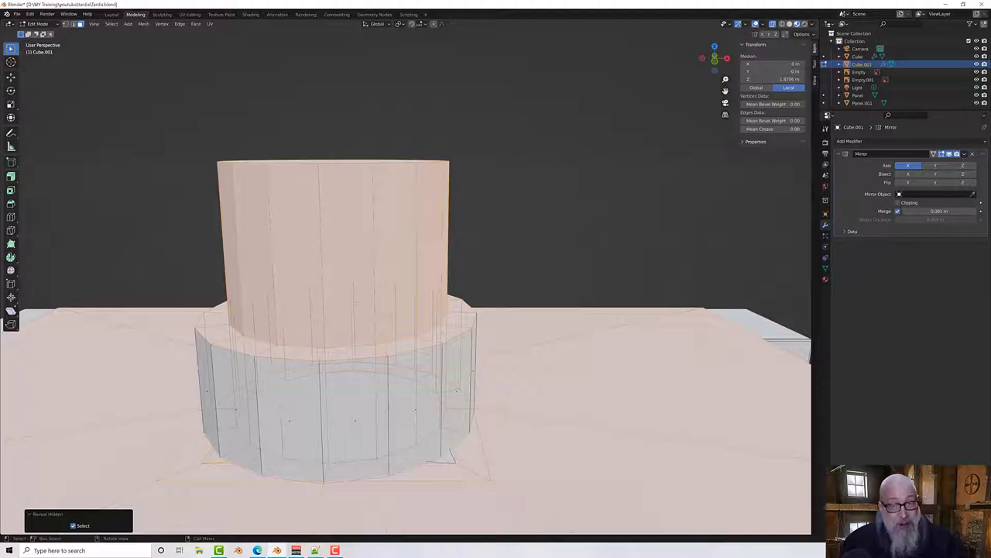
middle_click_drag(359, 281, 385, 309)
left_click(362, 297)
scroll(363, 297, "down", 3)
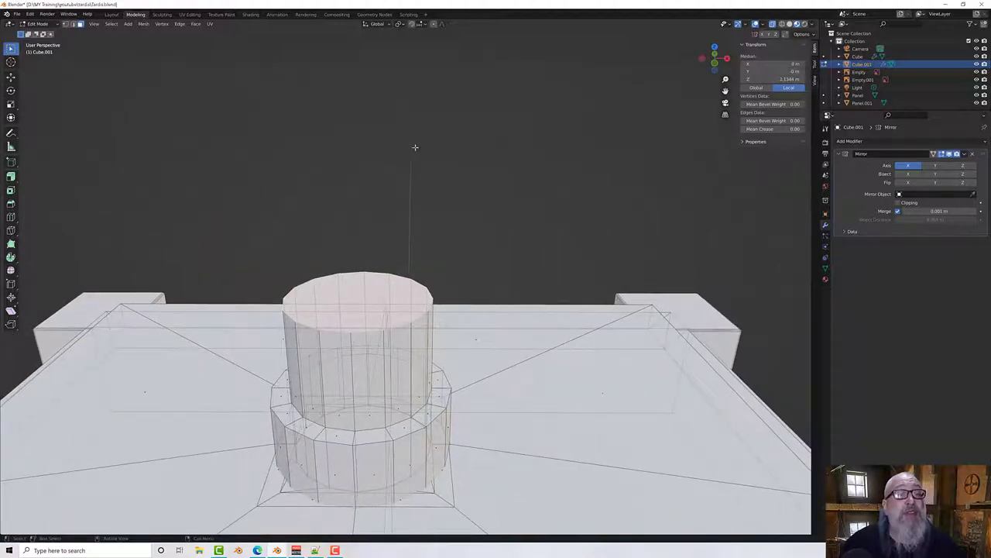
left_click(772, 25)
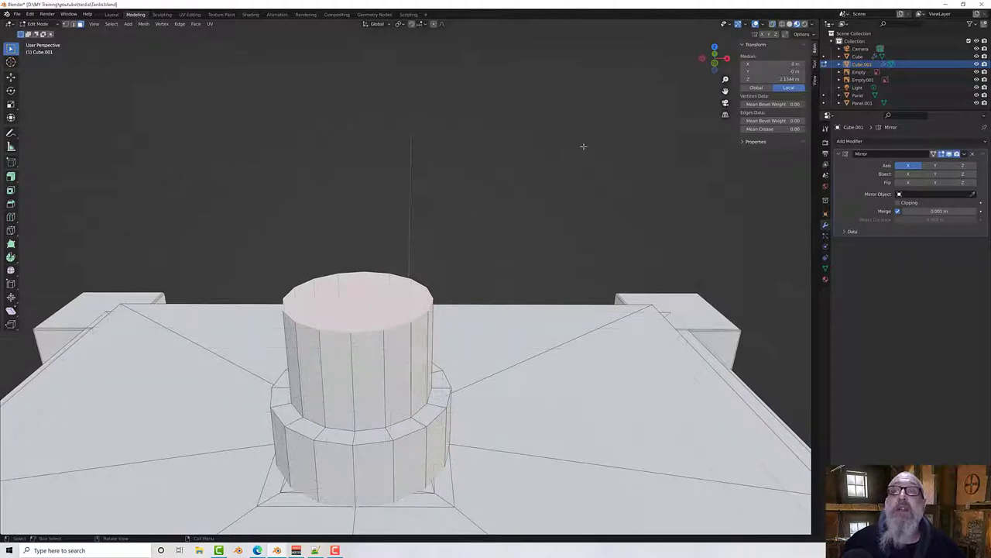
Step: Inset the cylinder's top face by about 0.004 m and scale the inner face by 1.297 to form an overhanging rim
mouse_move(581, 146)
middle_mouse_down()
mouse_move(467, 245)
mouse_move(445, 249)
middle_mouse_up()
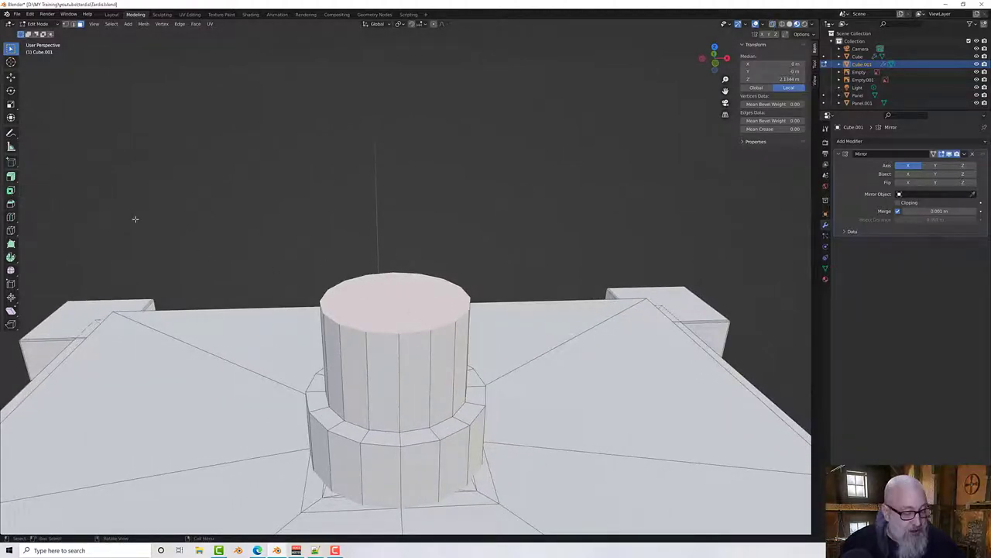
key("i")
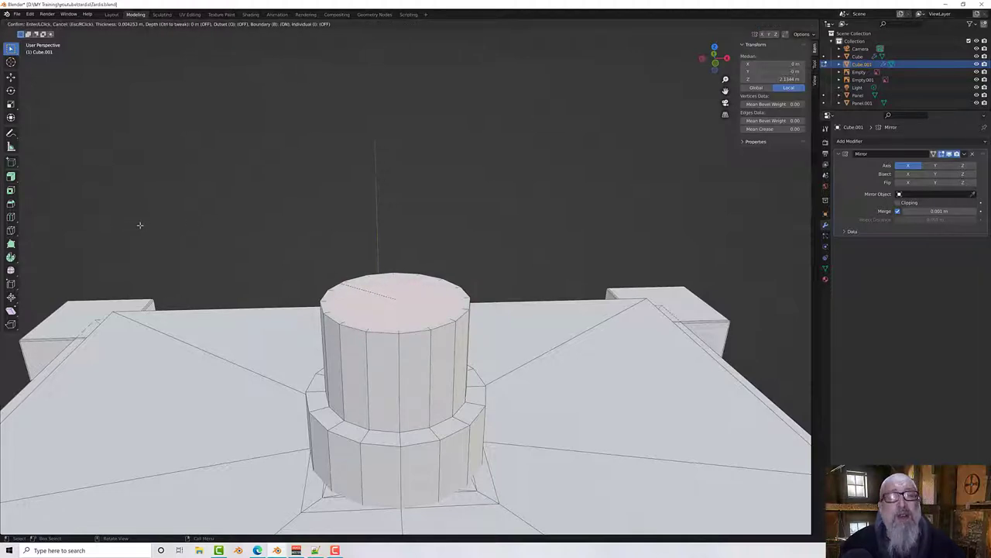
left_click(141, 224)
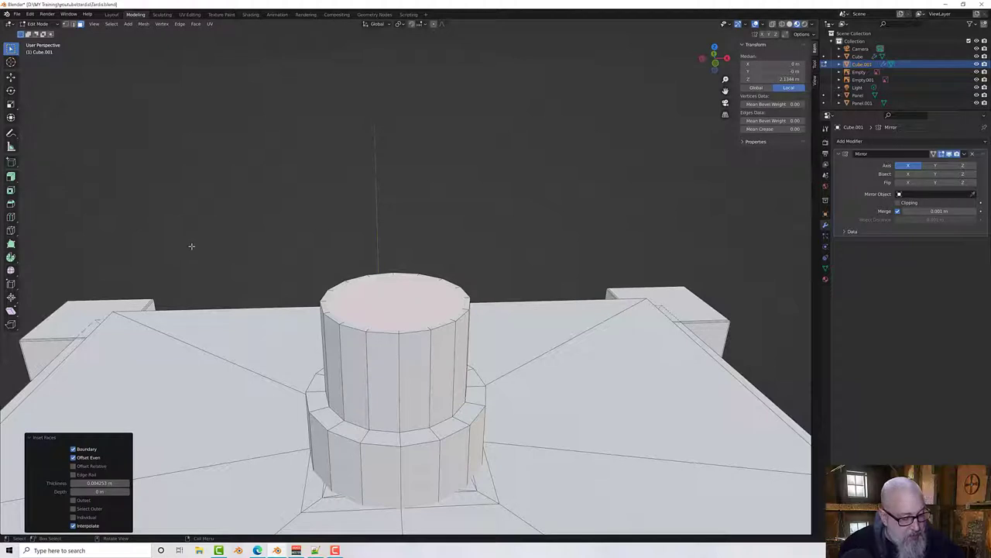
key("s")
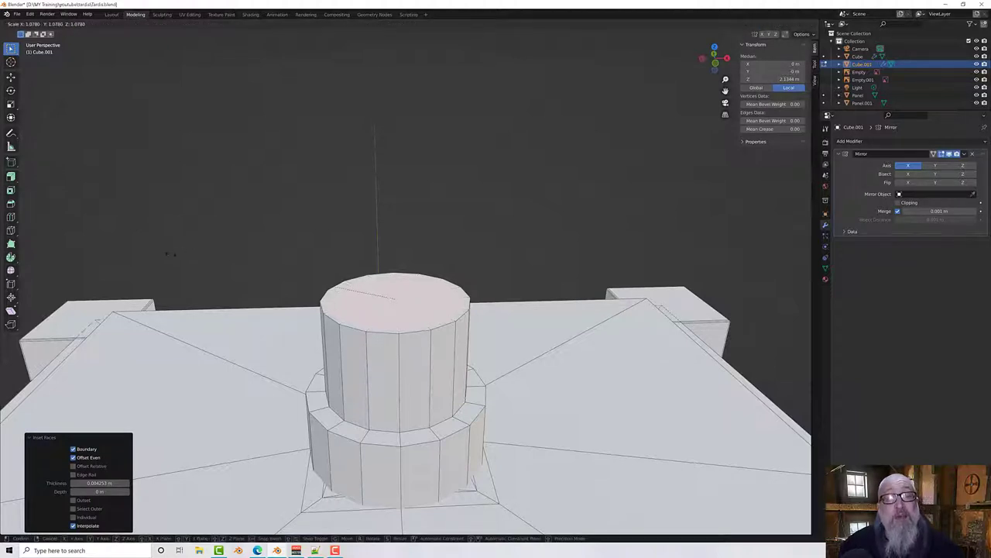
left_click(131, 272)
middle_click_drag(233, 266, 231, 256)
scroll(231, 257, "down", 3)
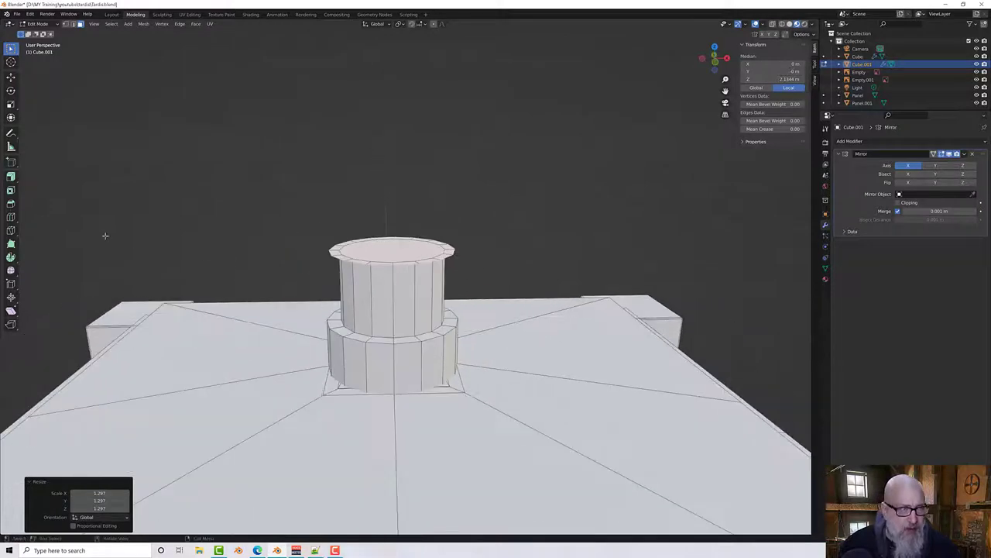
Step: Extrude the overhanging top face upward by about 0.0105 m and inset the raised face by about 0.03 m
left_click(11, 176)
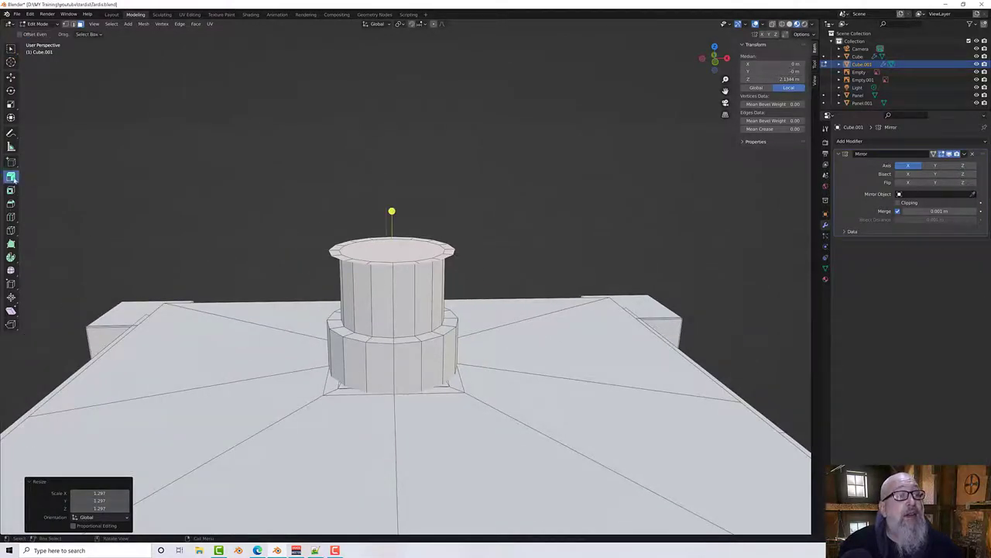
left_click_drag(392, 210, 392, 201)
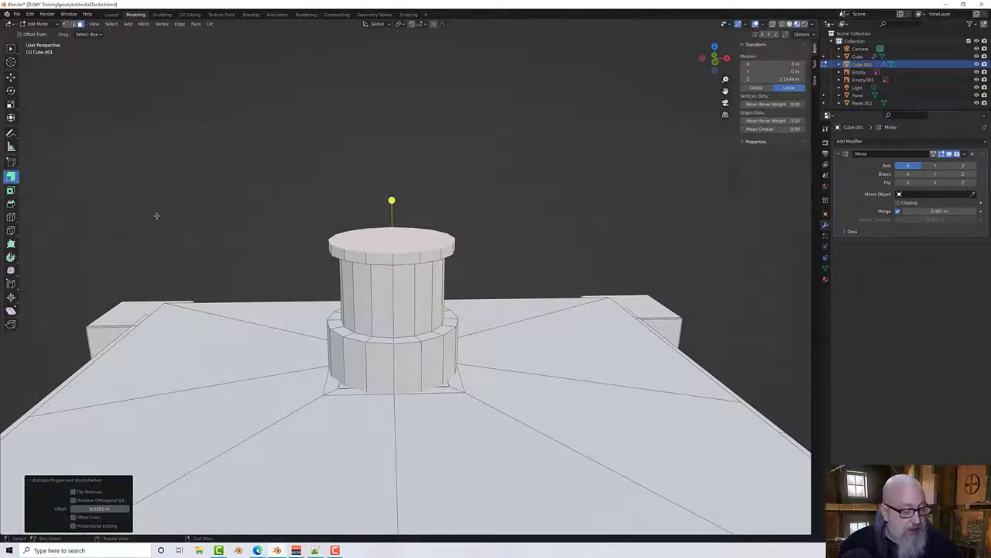
key("i")
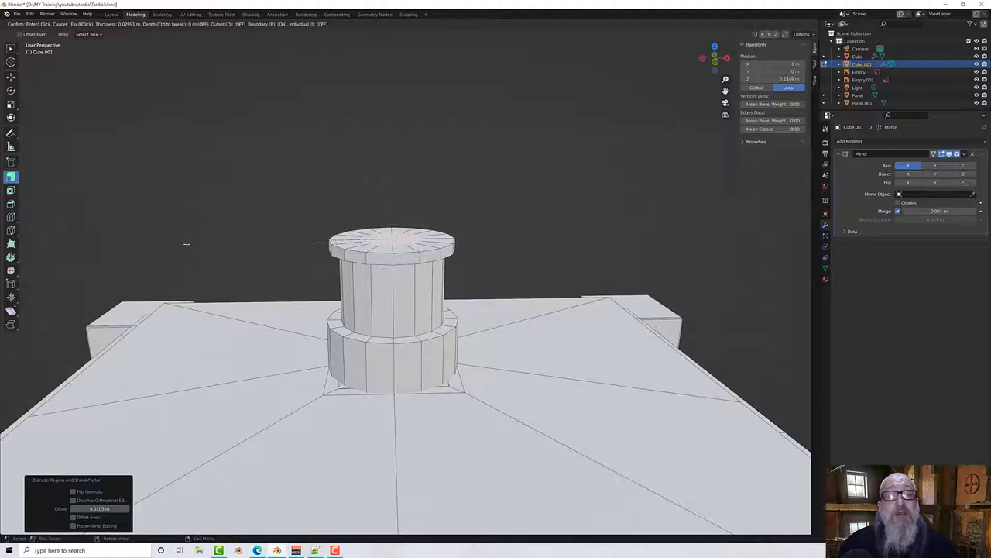
left_click(186, 244)
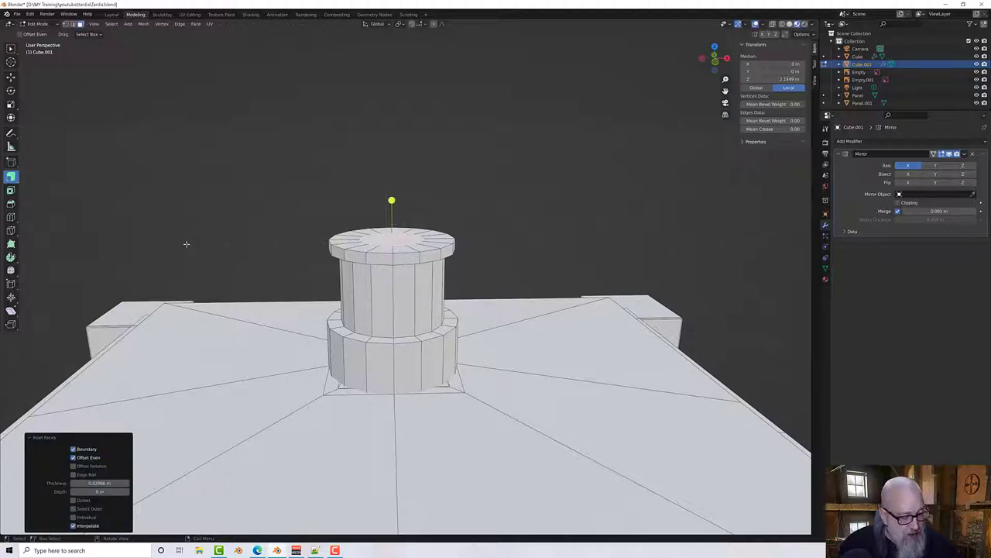
Step: Raise the inset face about 0.024 m along Z to give the cap a sloped top
key("g")
key("z")
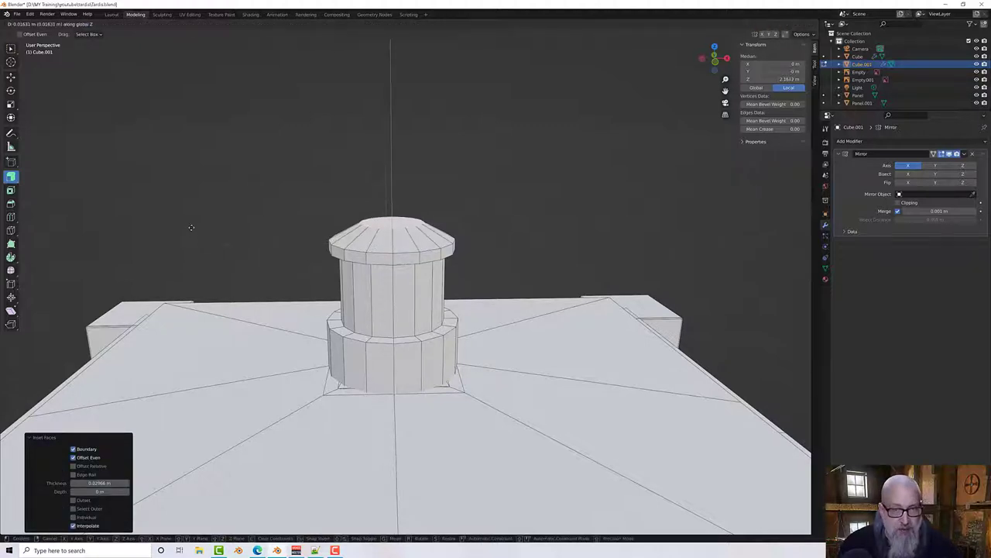
left_click(192, 220)
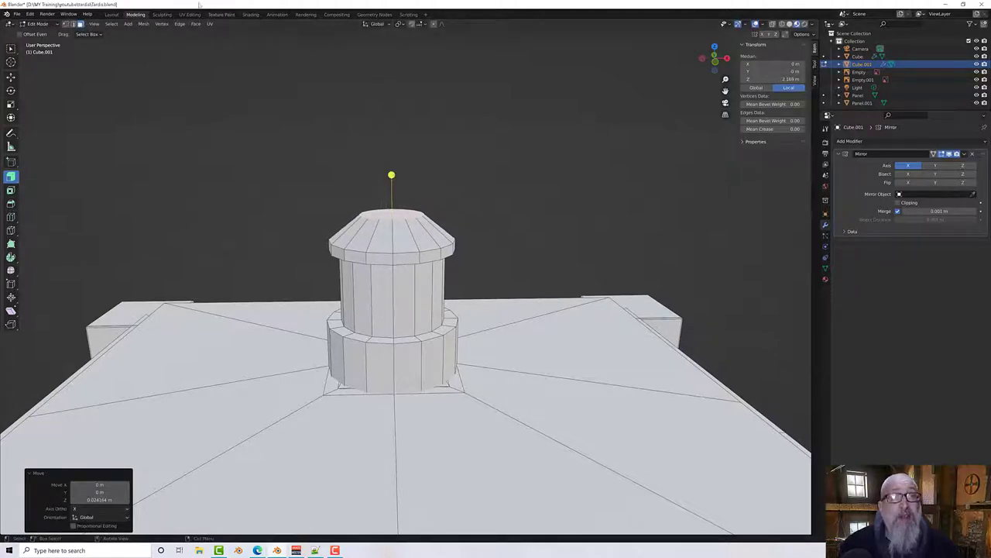
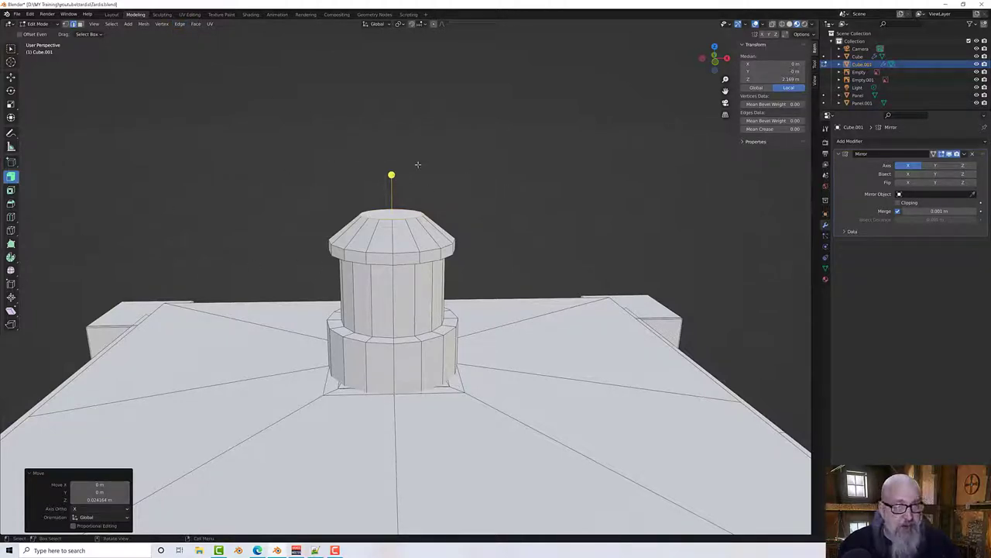
Step: Bevel the edge loop around the cap's small top face with 4 segments and a width of 0.03 m
left_click(11, 49)
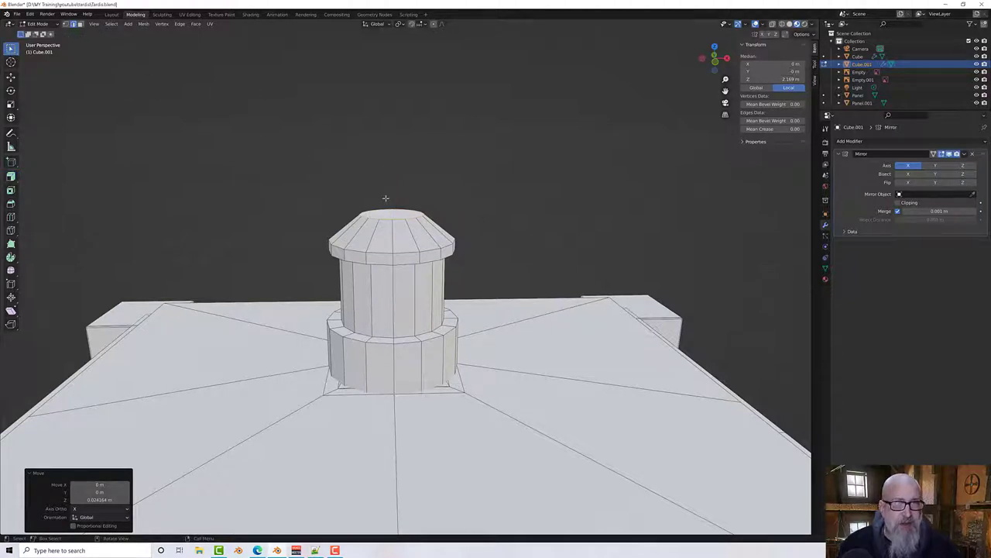
middle_click_drag(386, 199, 396, 163)
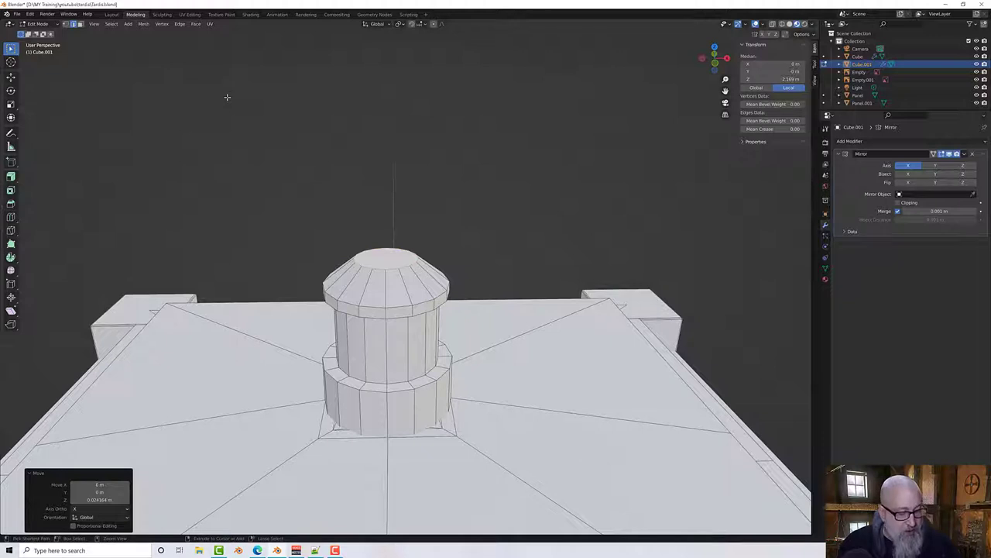
key("k")
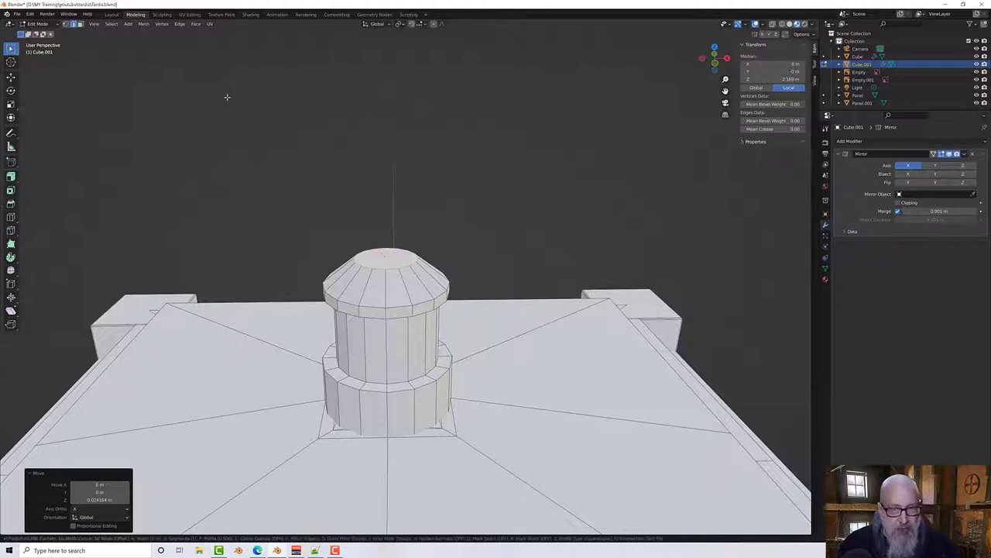
left_click(435, 257)
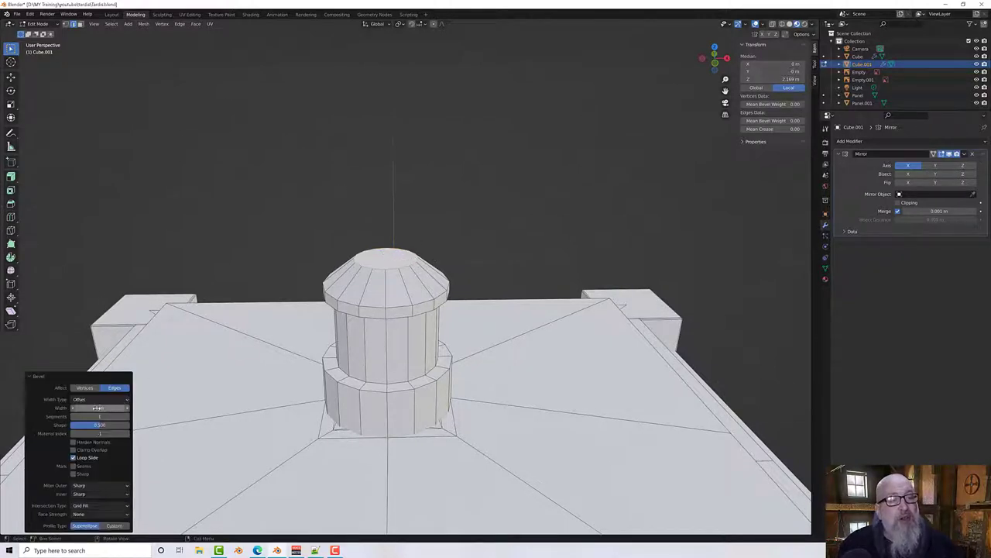
left_click_drag(99, 408, 132, 407)
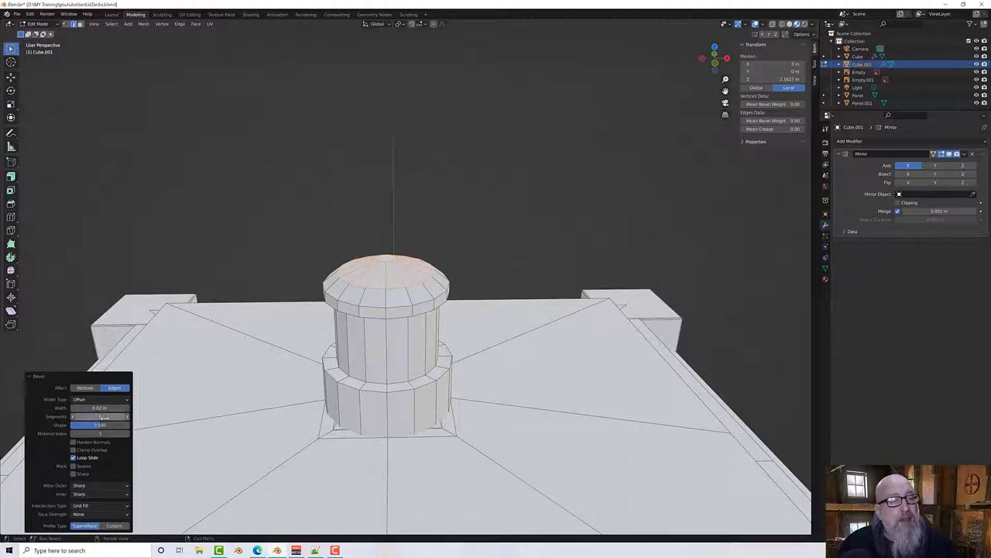
left_click(128, 417)
left_click(128, 416)
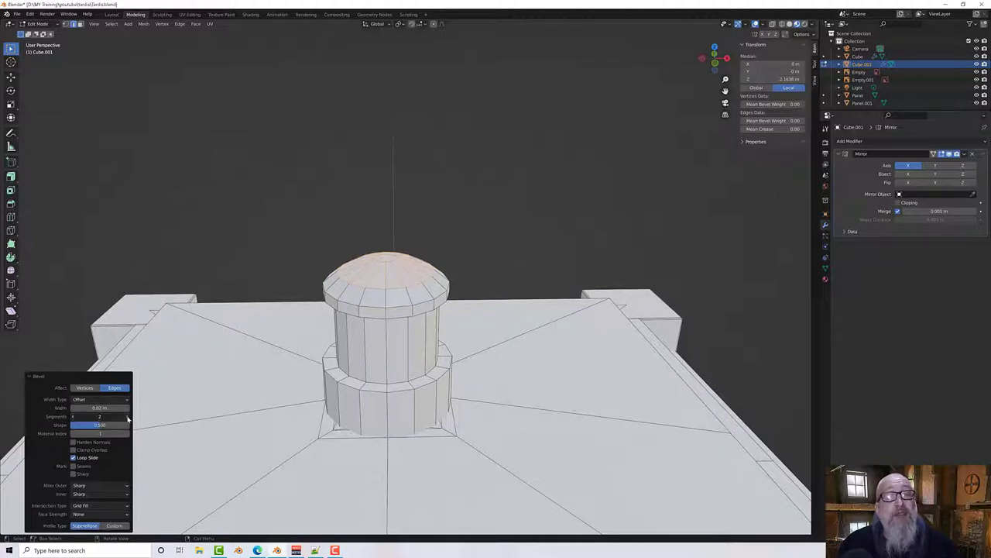
left_click(128, 416)
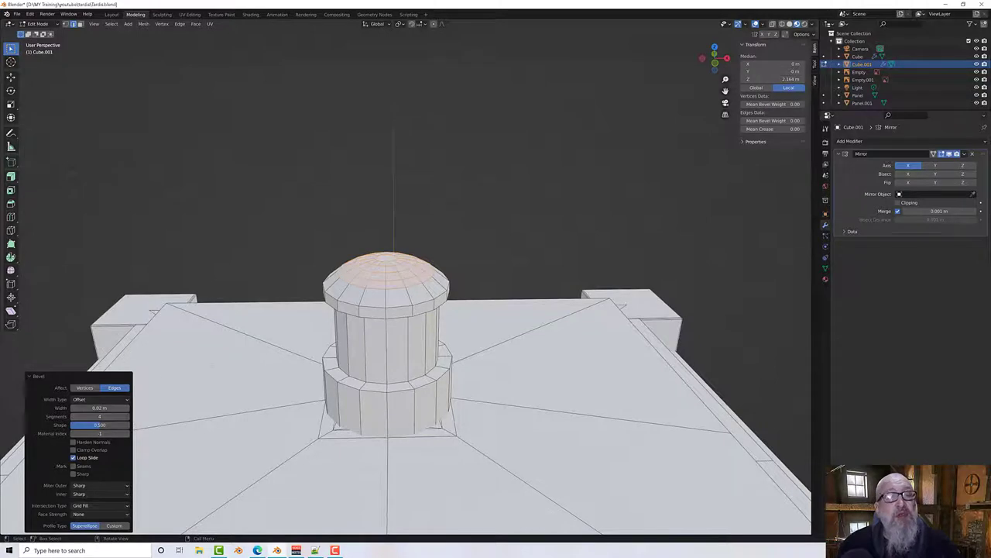
left_click(127, 407)
left_click(127, 408)
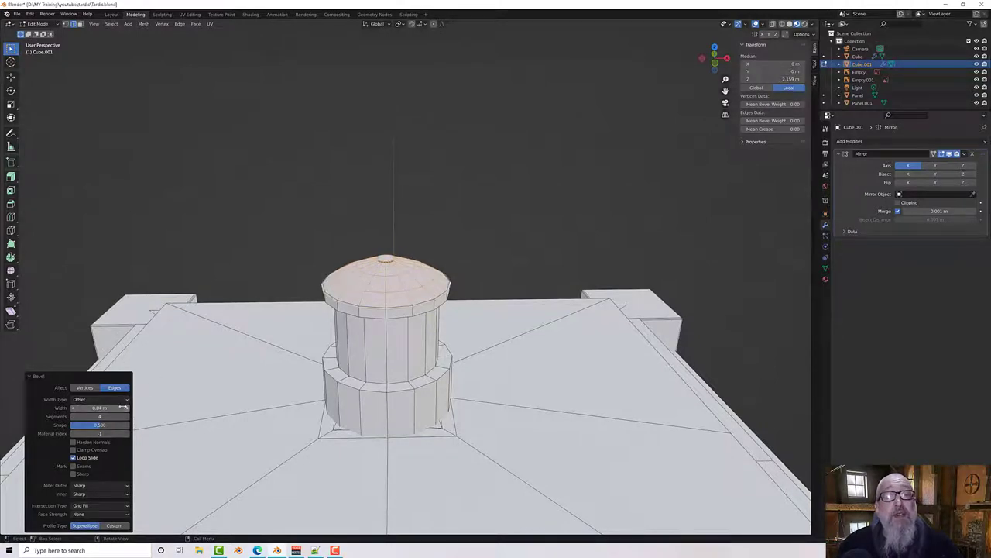
left_click(74, 407)
middle_click_drag(368, 434, 400, 361)
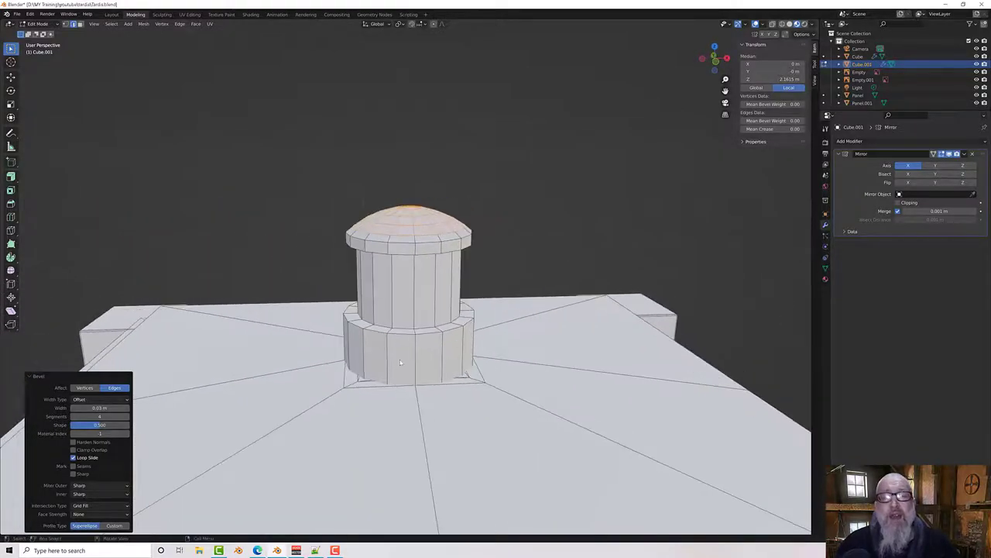
Step: Select only the base band's upper outer edge loop and bevel it with a width of 5 mm
scroll(420, 349, "up", 5)
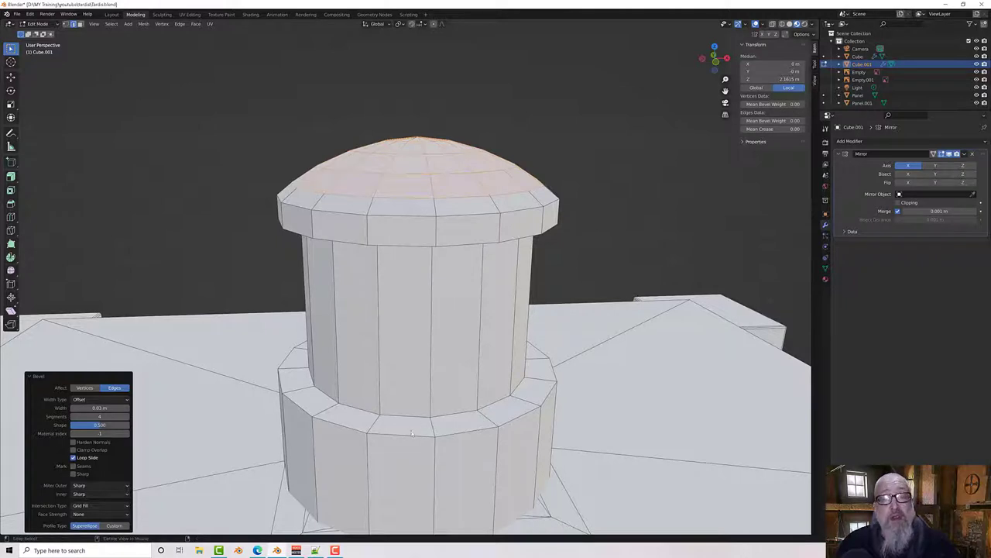
key("alt+a")
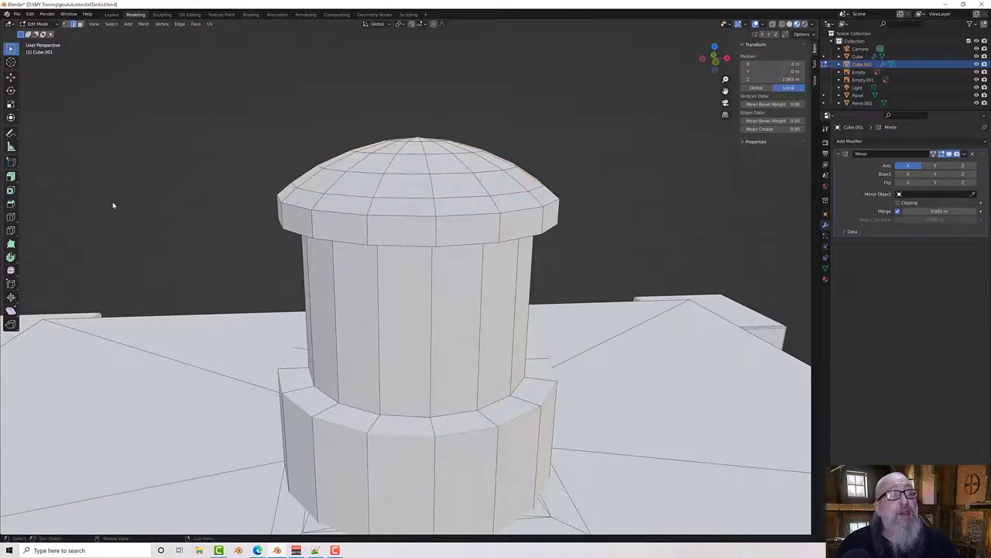
key("k")
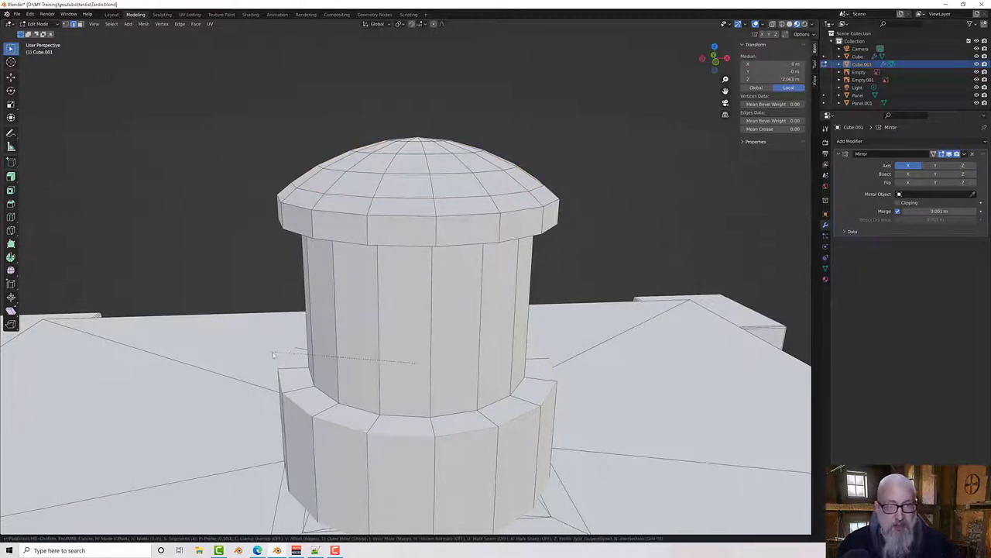
left_click(483, 445)
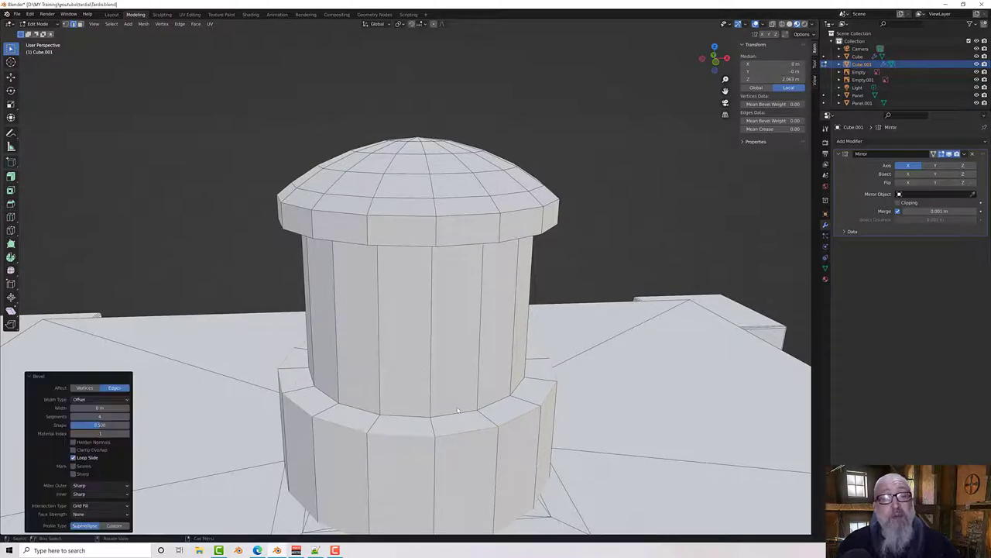
left_click(100, 408)
type("5m")
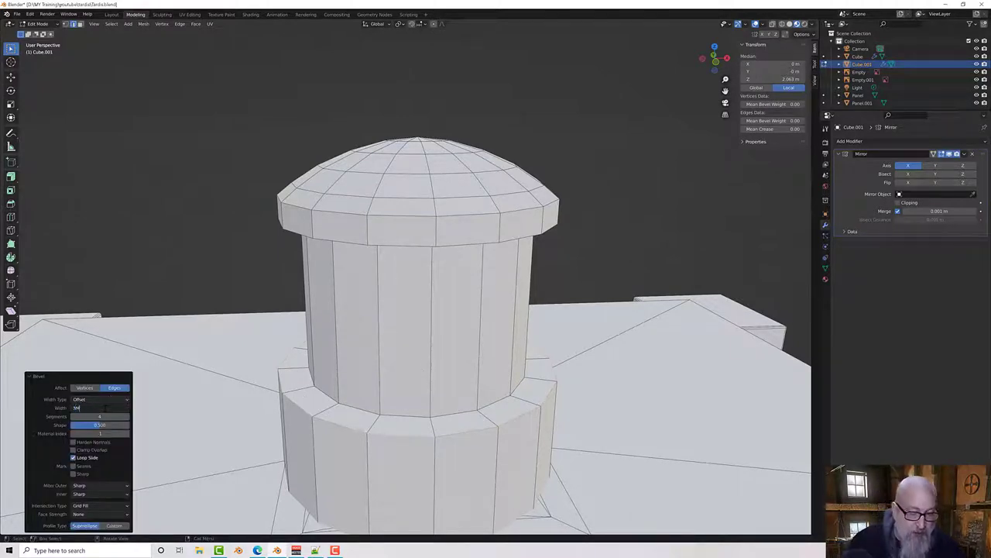
type("m")
key("Return")
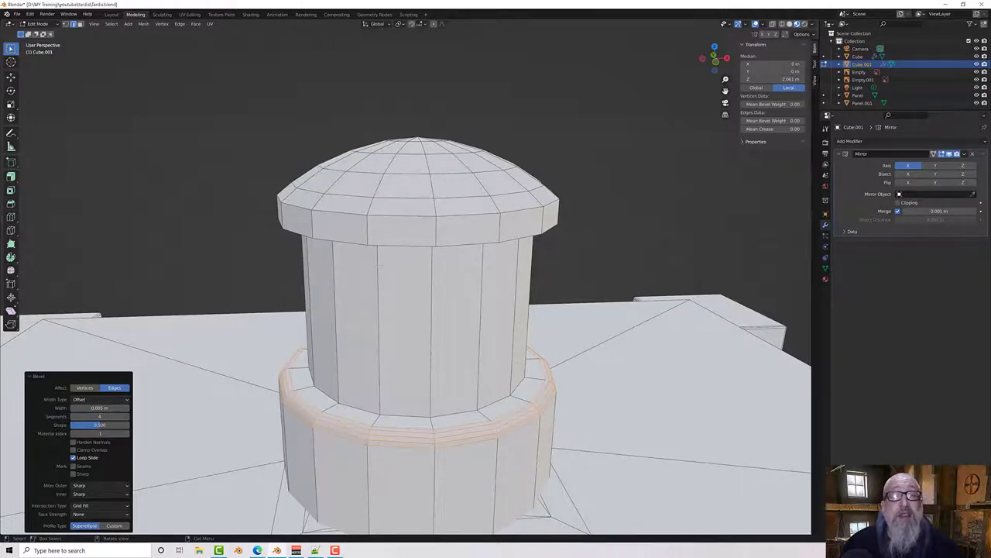
Step: Select only the cap's lower outer edge loop and bevel it with a width of 2 mm
middle_click_drag(378, 266, 418, 369)
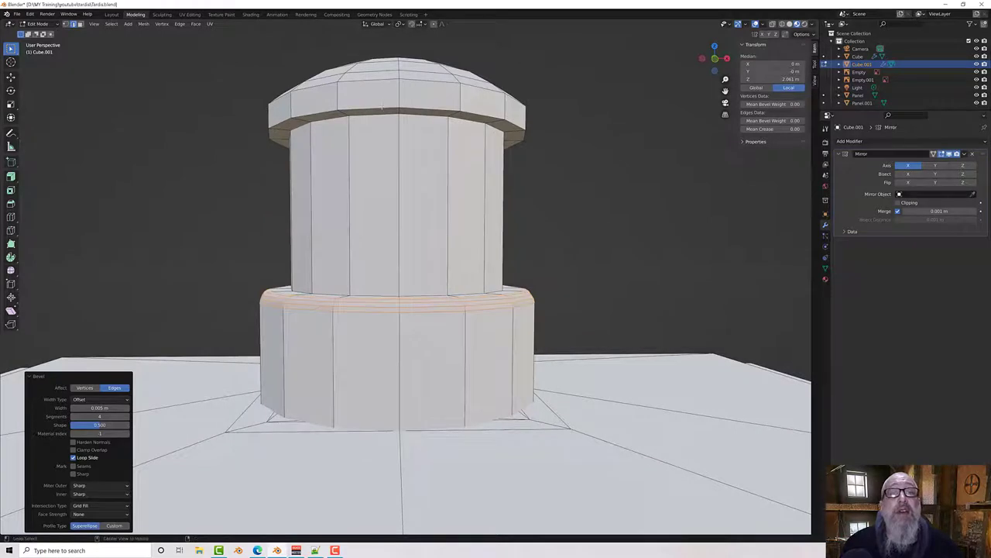
key("alt+a")
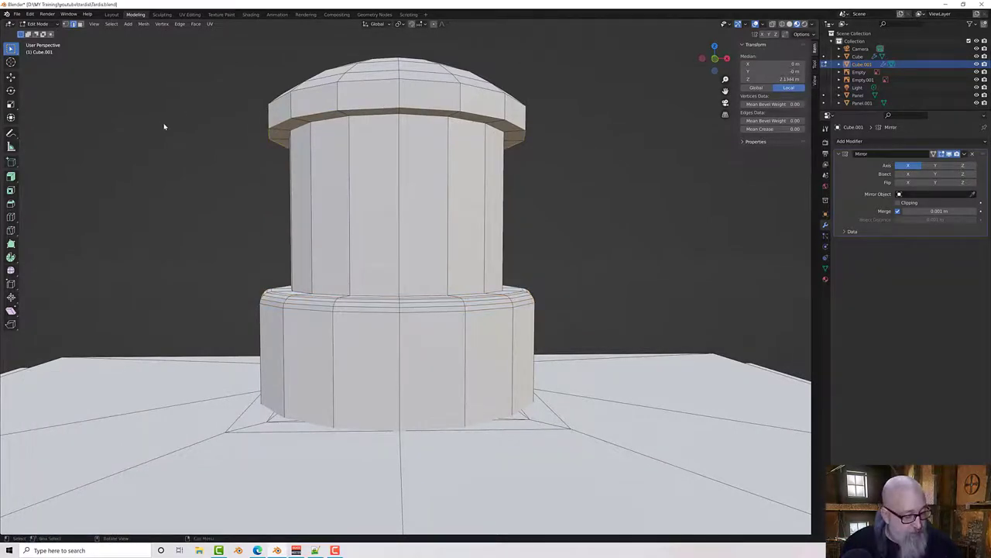
key("ctrl+b")
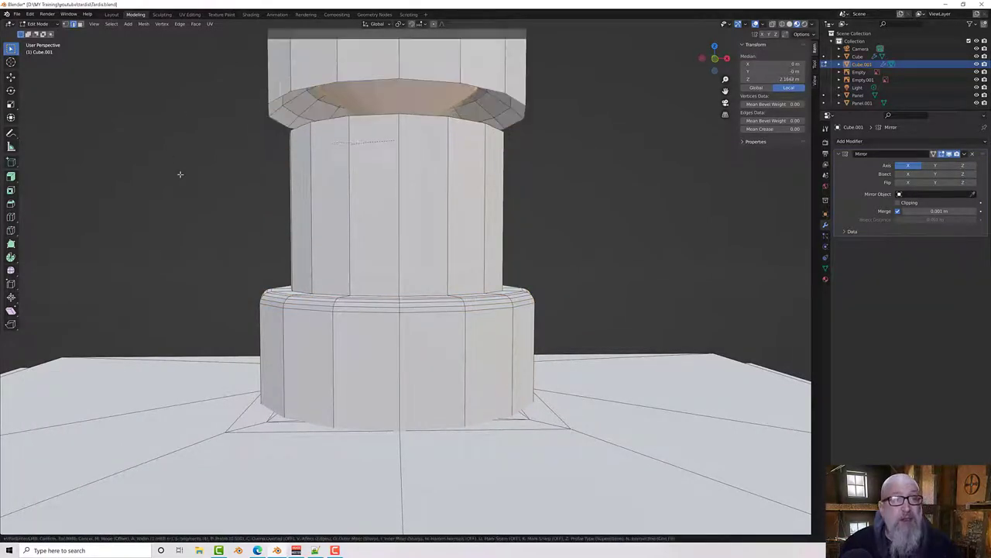
left_click(458, 115)
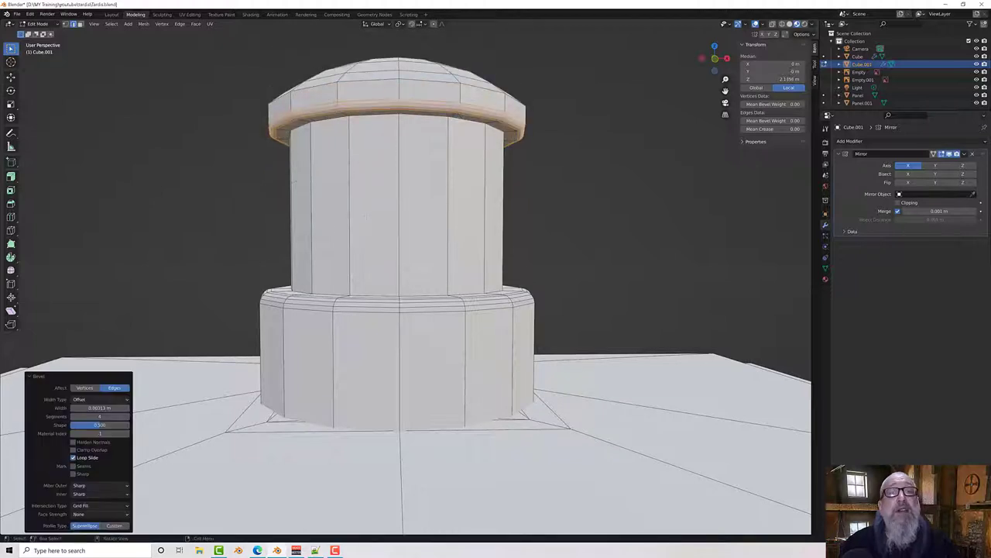
left_click(110, 406)
type("2MM")
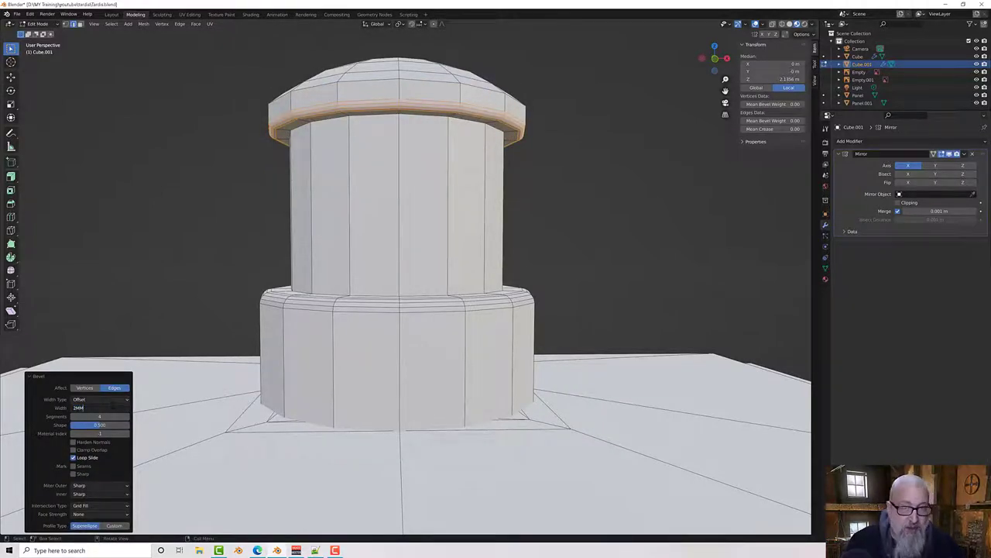
key("Return")
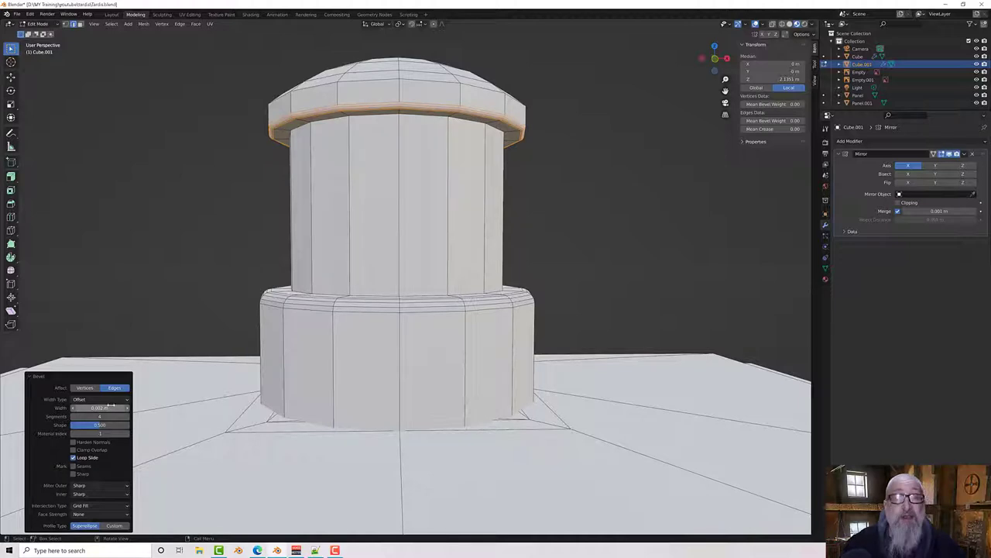
Step: Select all linked faces of the lamp's base band and hide everything else in the mesh
middle_click_drag(471, 281, 456, 291)
middle_click_drag(364, 256, 255, 99)
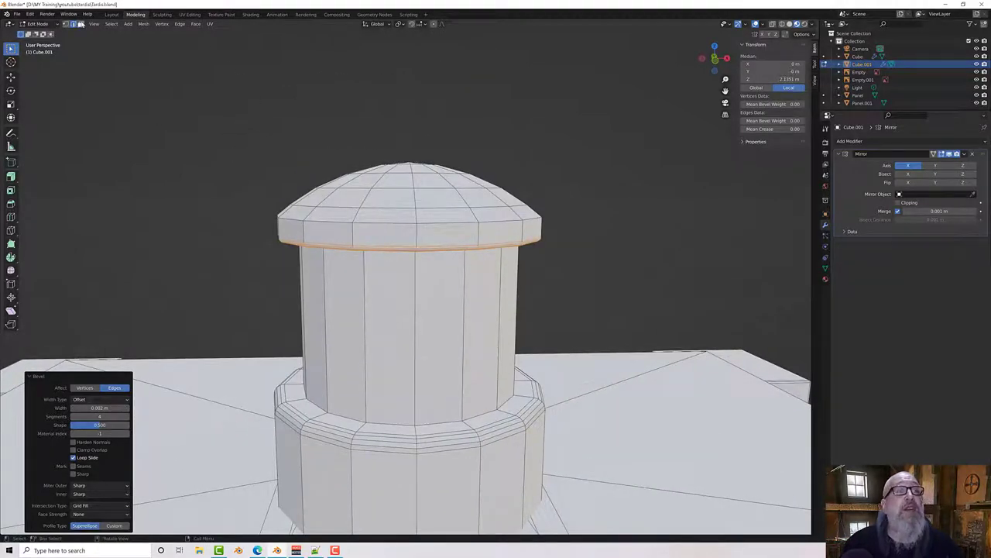
left_click(368, 343)
middle_click_drag(368, 343, 371, 323)
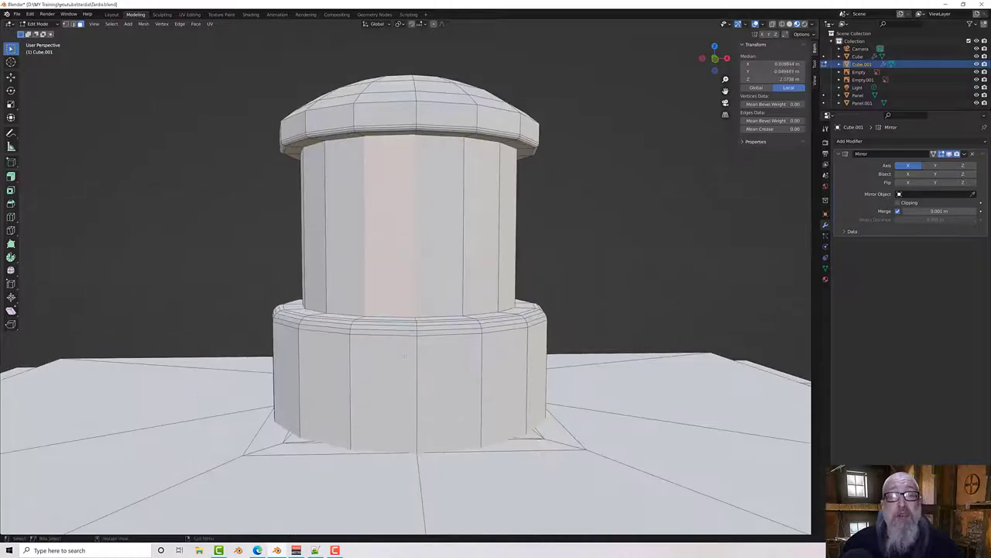
left_click(404, 362)
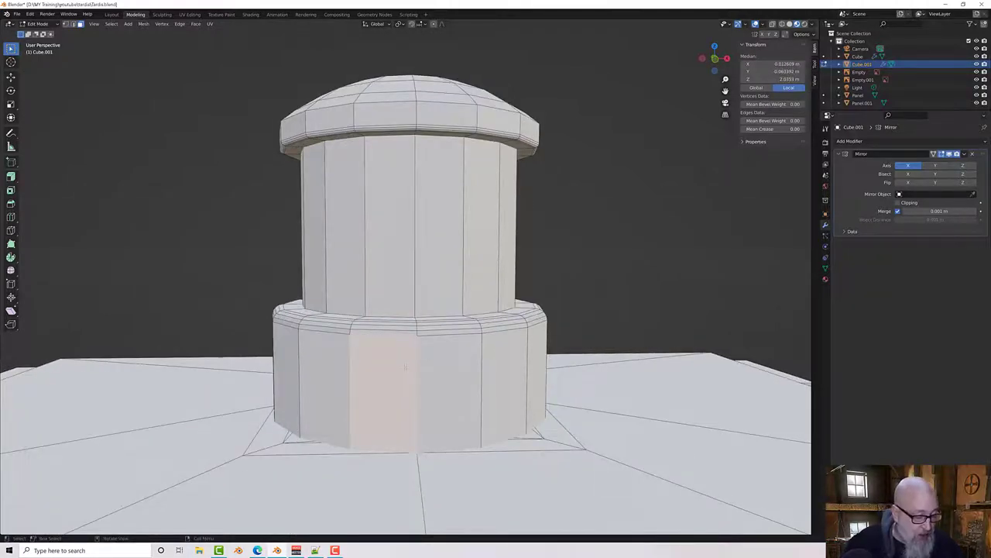
key("ctrl+l")
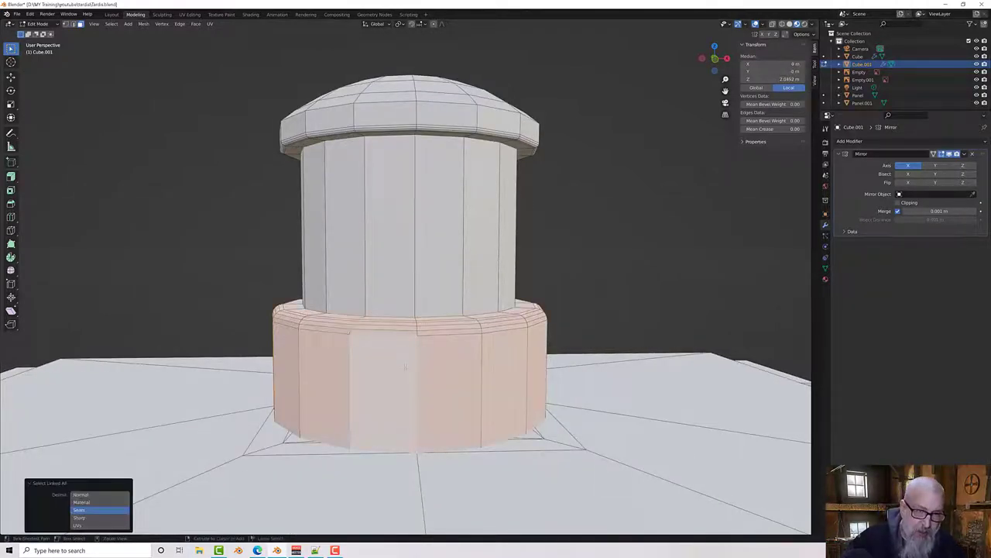
key("shift+h")
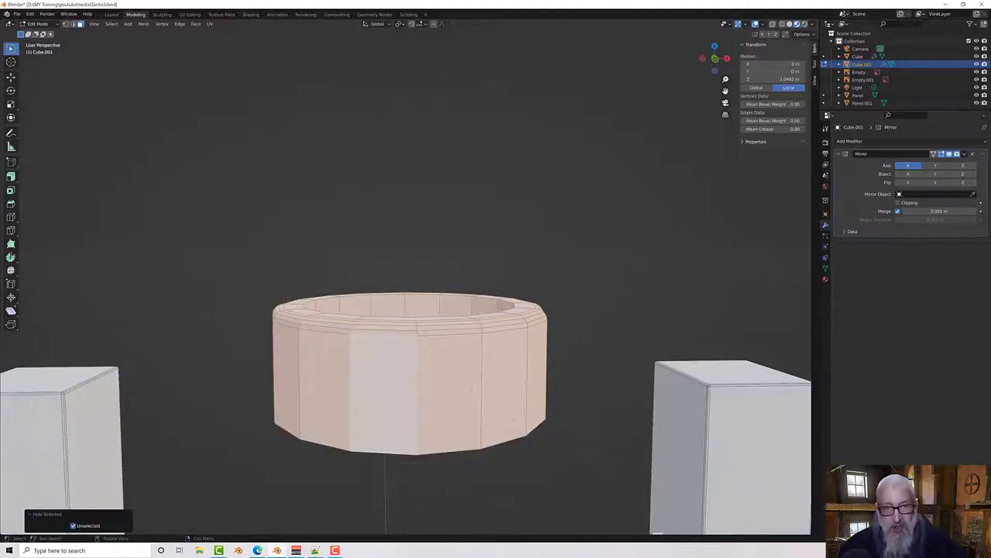
Step: Delete the base band's ring of bottom faces and the lower loop of faces on its inner wall
middle_click_drag(404, 367, 522, 412)
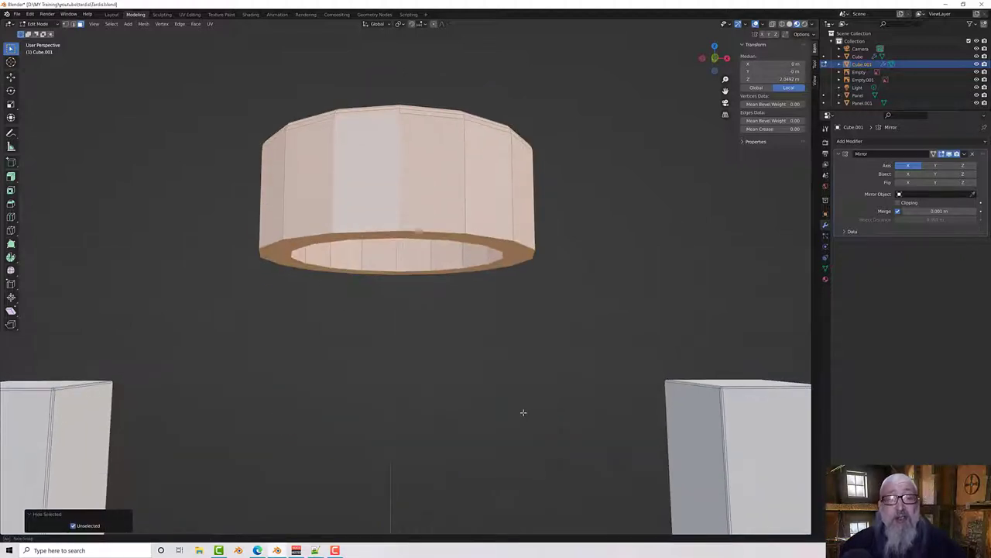
left_click(503, 245, "alt")
key("x")
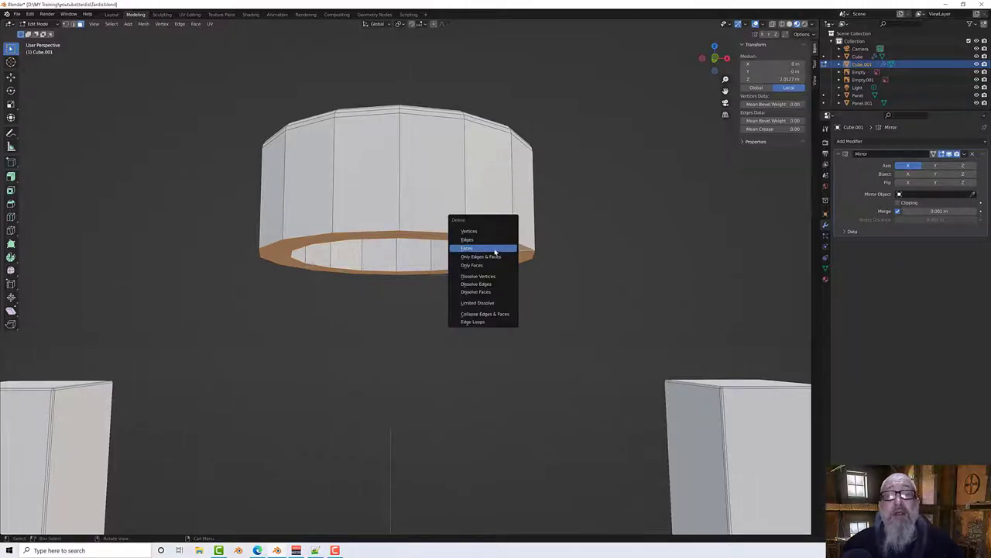
left_click(503, 248)
left_click(465, 263, "alt")
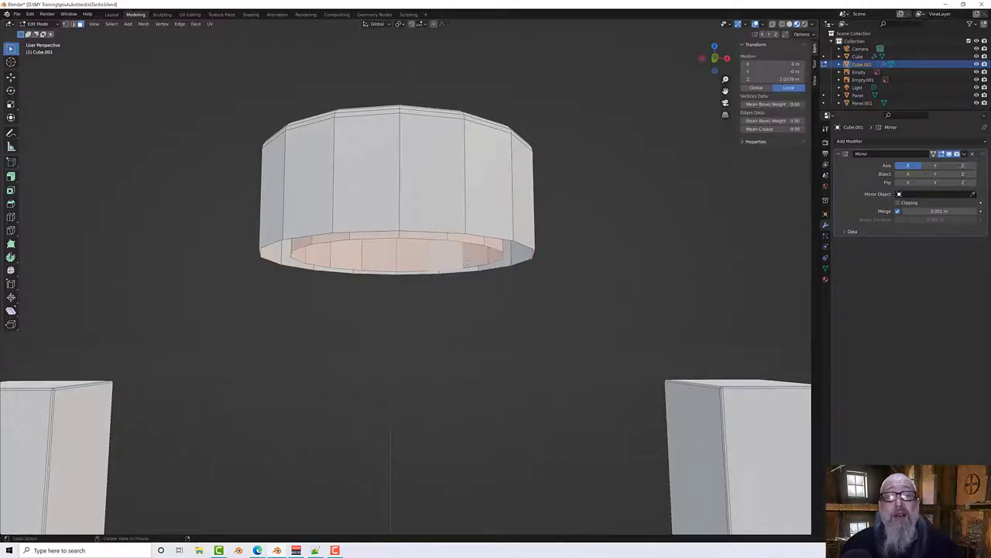
key("x")
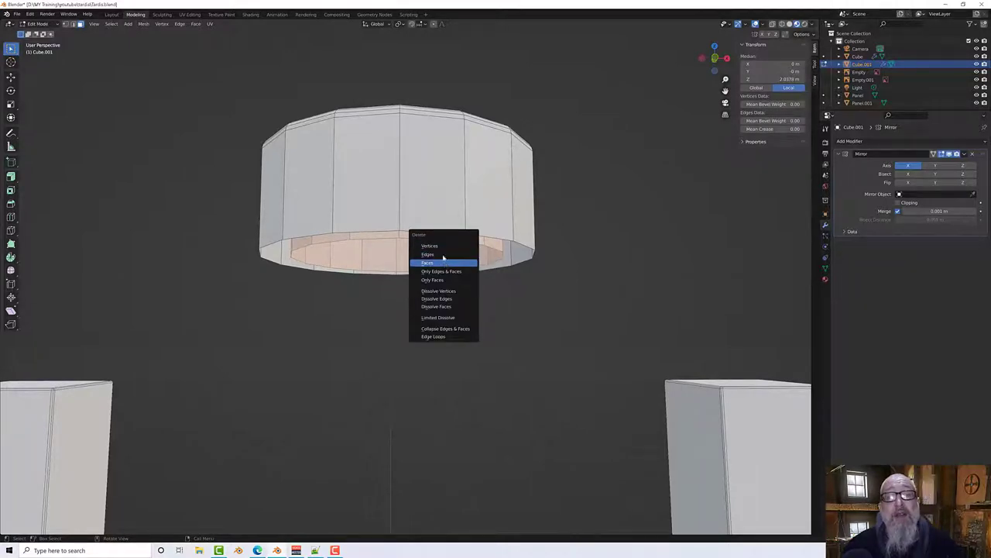
left_click(442, 264)
Step: Reveal all hidden geometry of the roof mesh and clear the selection
middle_click_drag(441, 265, 472, 269)
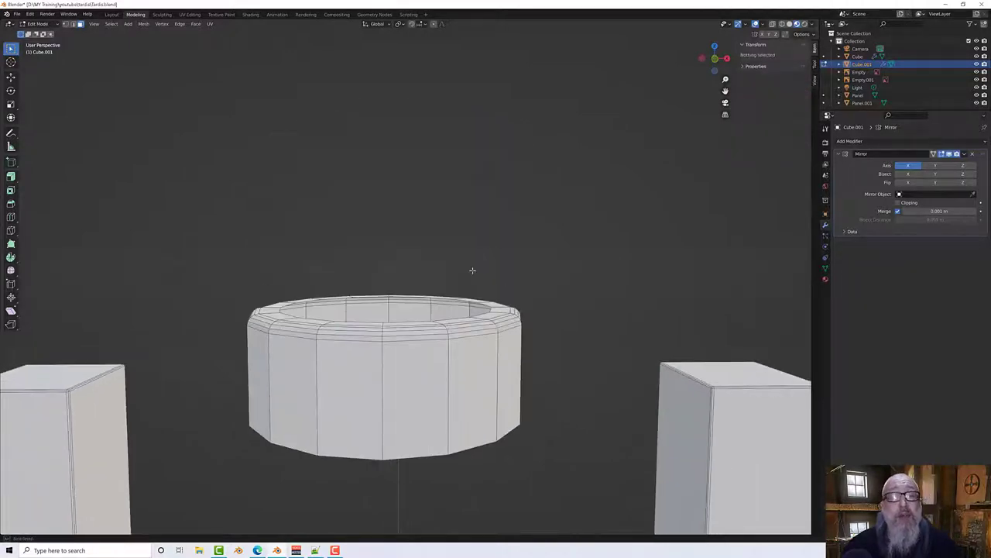
key("alt+h")
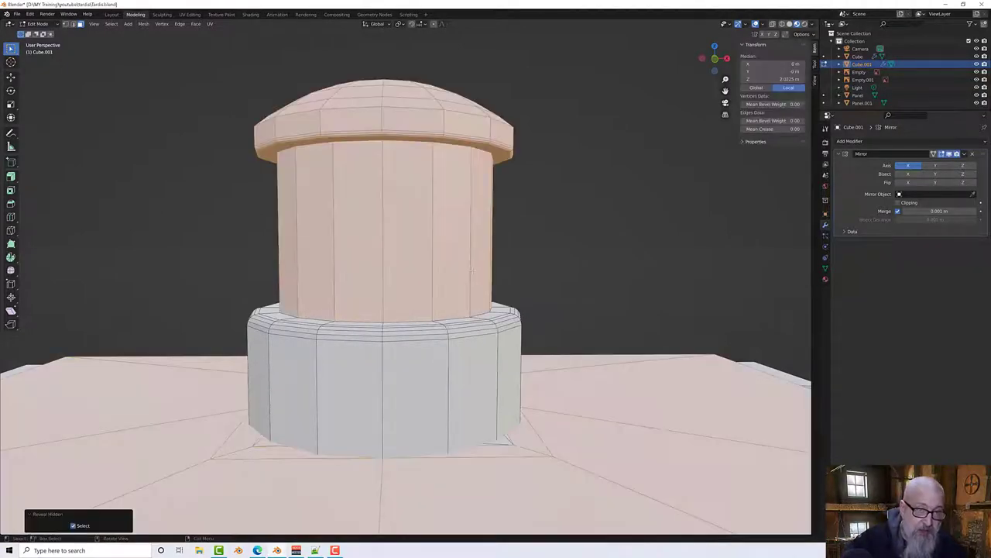
scroll(474, 273, "down", 8)
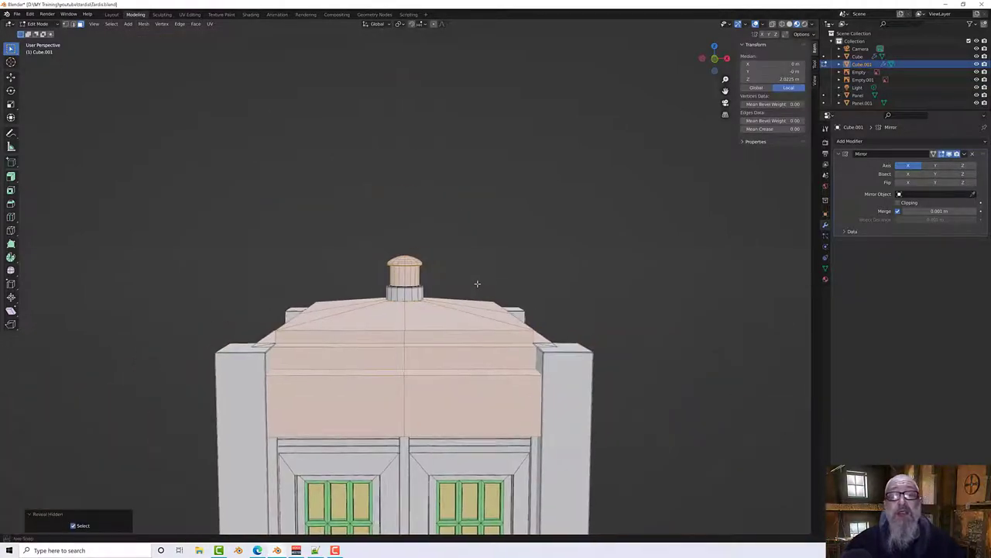
key("alt+a")
Step: Examine the whole police box from several angles, including its roof and lamp, alongside the reference photo
scroll(477, 256, "down", 8)
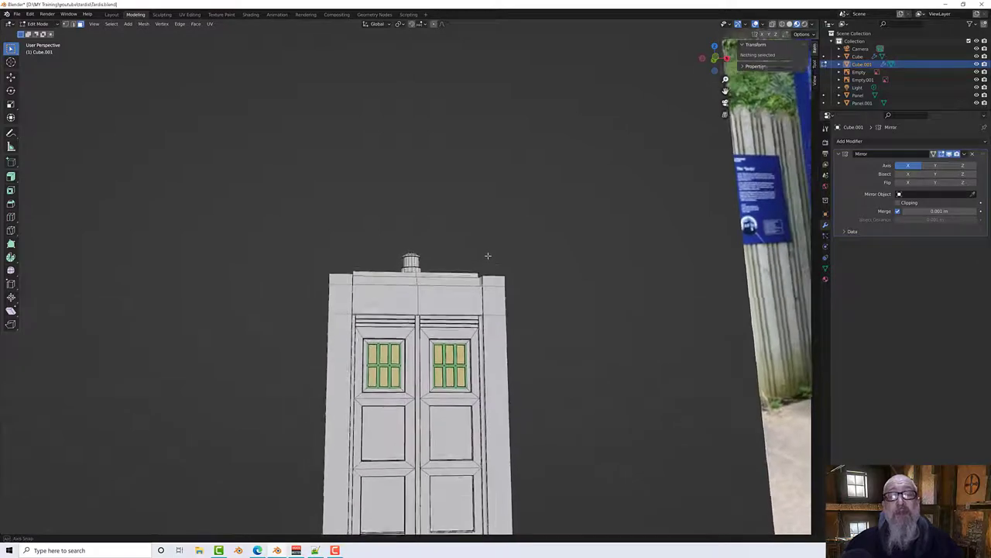
middle_click_drag(482, 245, 475, 287)
scroll(453, 287, "down", 3)
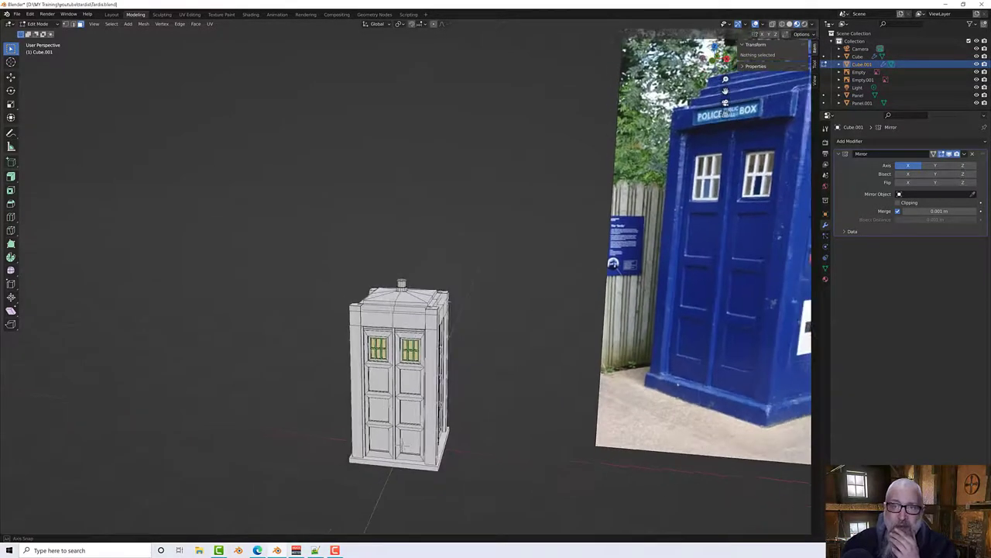
scroll(475, 288, "up", 1)
scroll(475, 287, "up", 5)
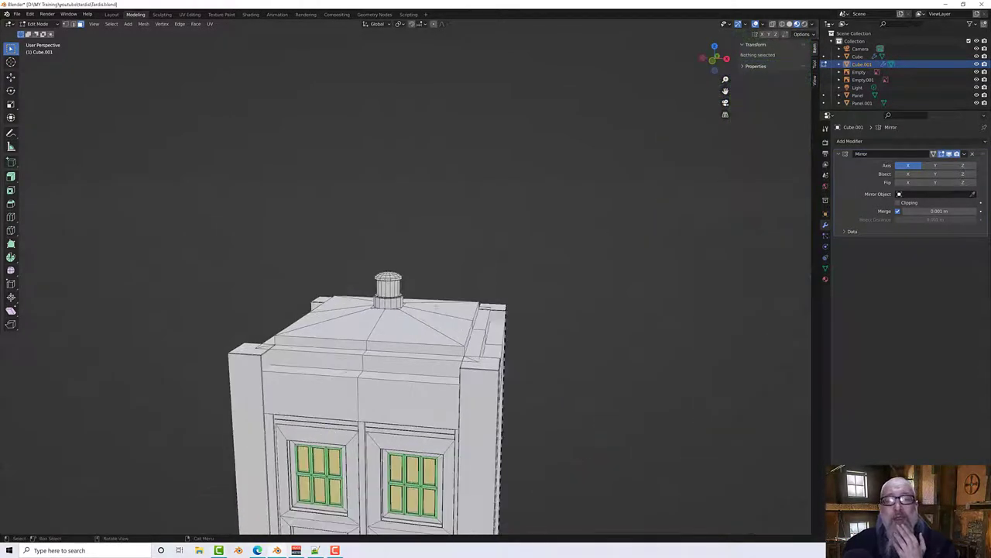
middle_click_drag(436, 307, 461, 306)
scroll(443, 348, "up", 2)
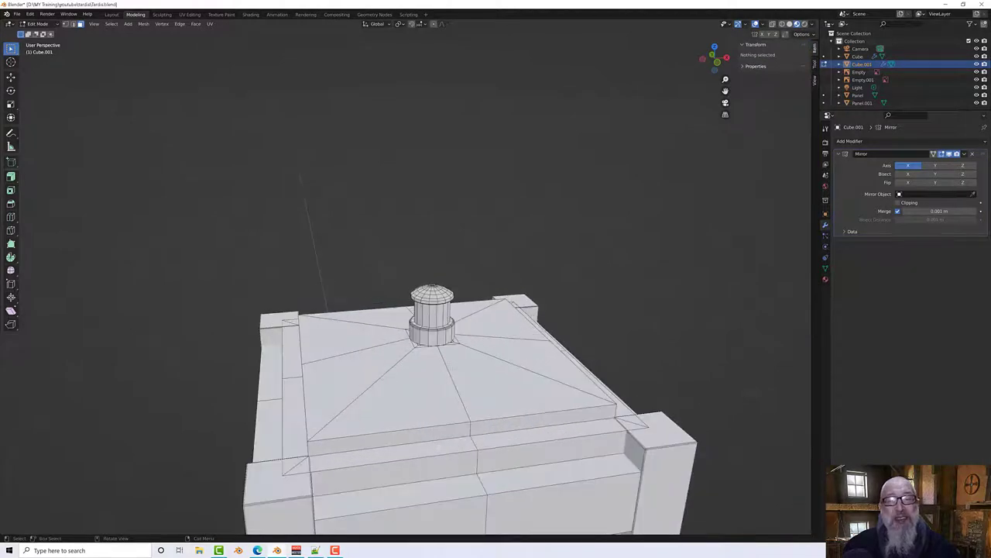
scroll(444, 348, "down", 3)
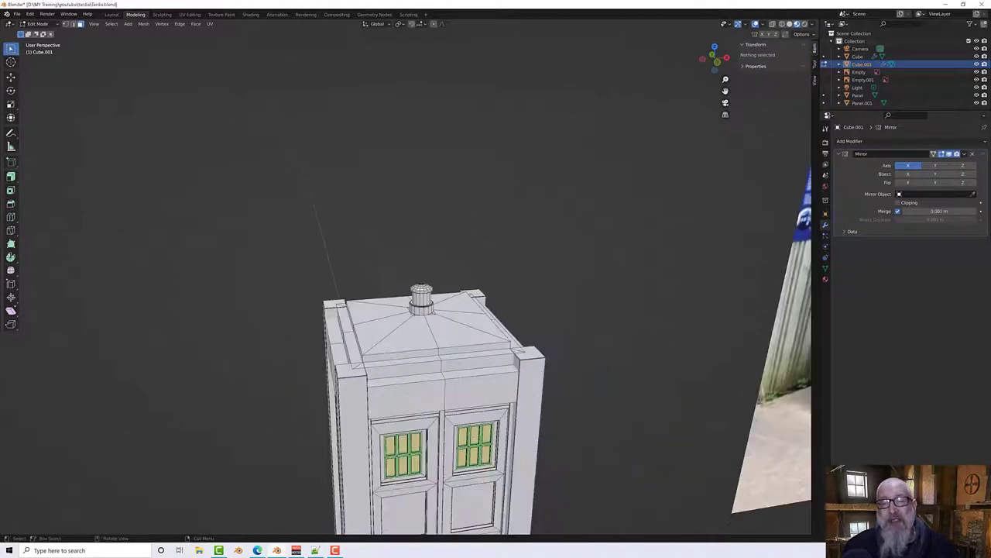
middle_click_drag(411, 441, 364, 332)
middle_click_drag(495, 360, 424, 490)
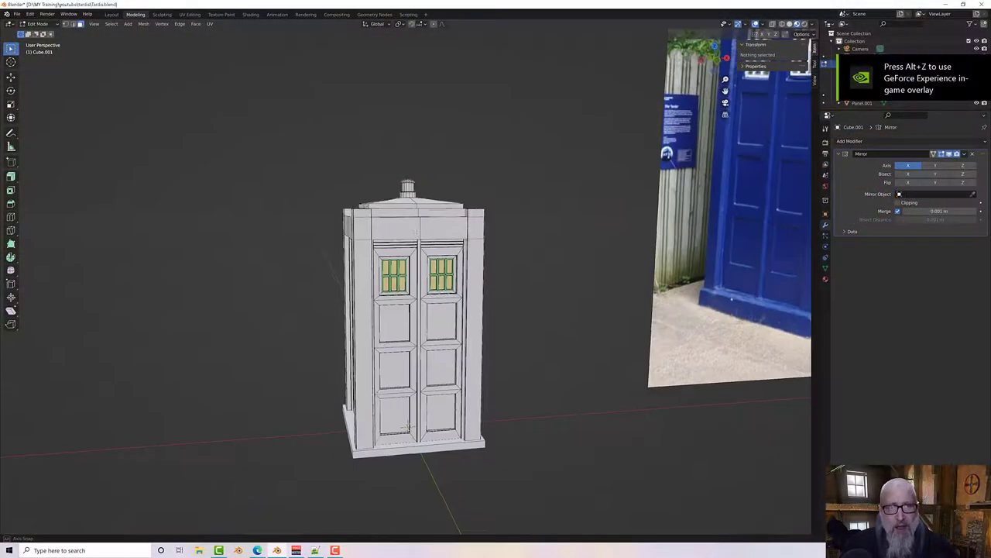
middle_click_drag(371, 403, 412, 431)
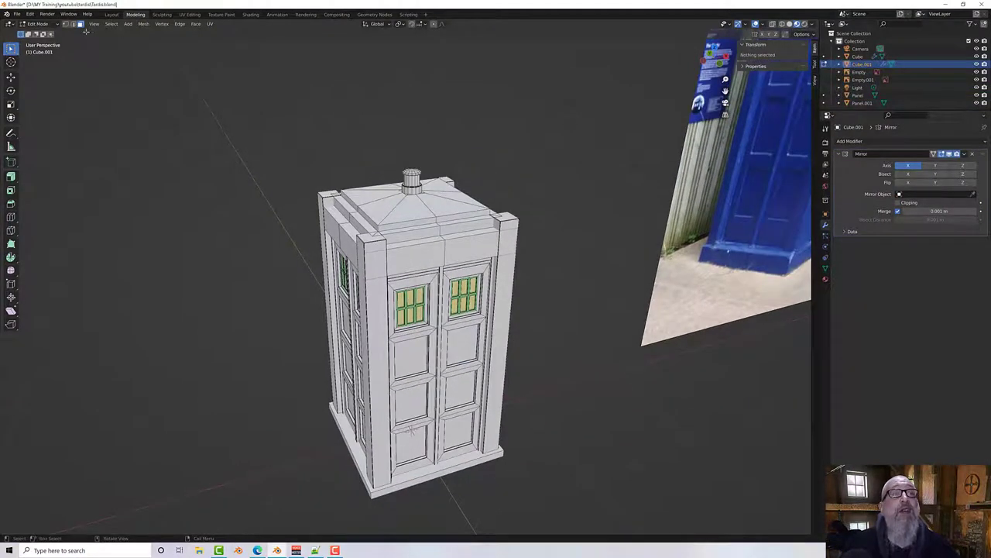
Step: Switch to Object Mode, select the roof and lamp object, and hide all other objects
left_click(34, 24)
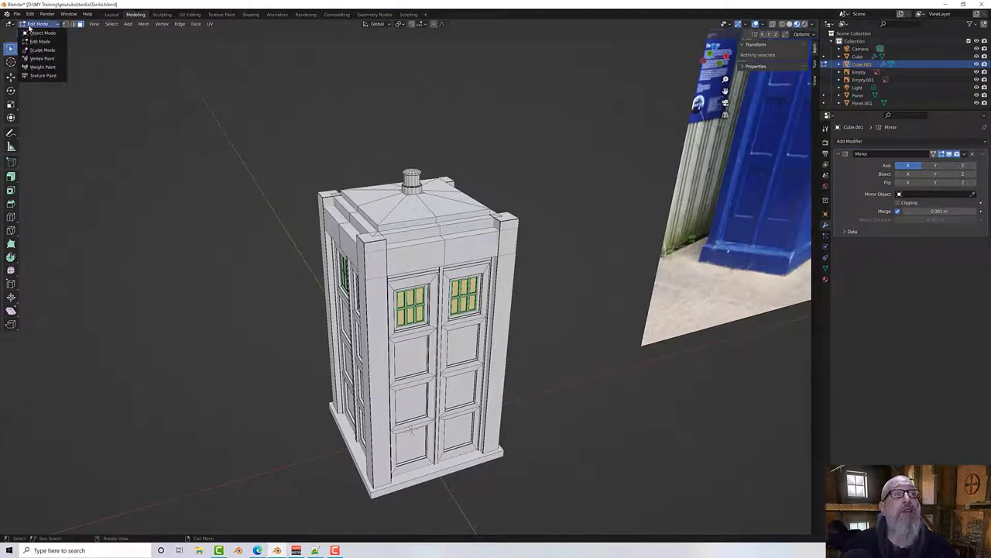
left_click(31, 34)
left_click(404, 216)
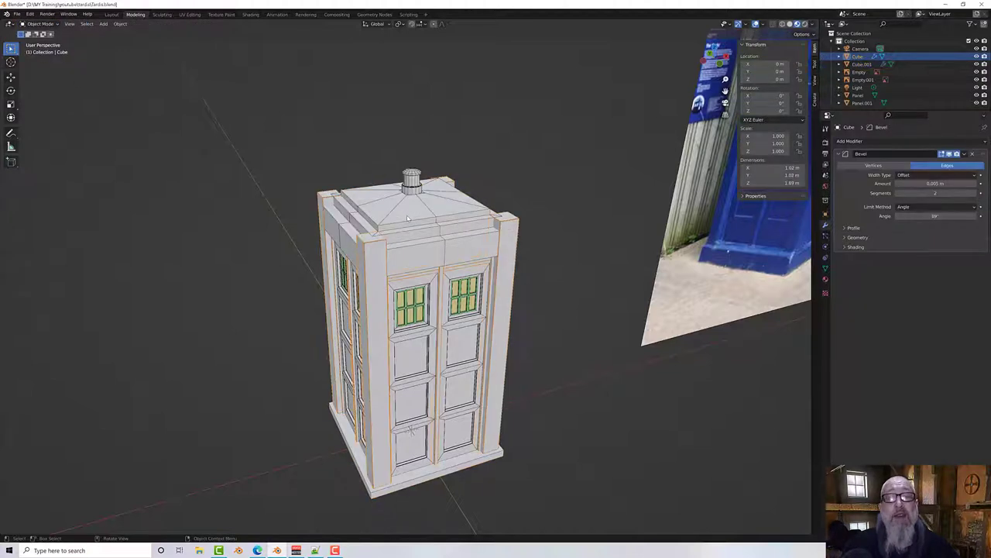
left_click(400, 202)
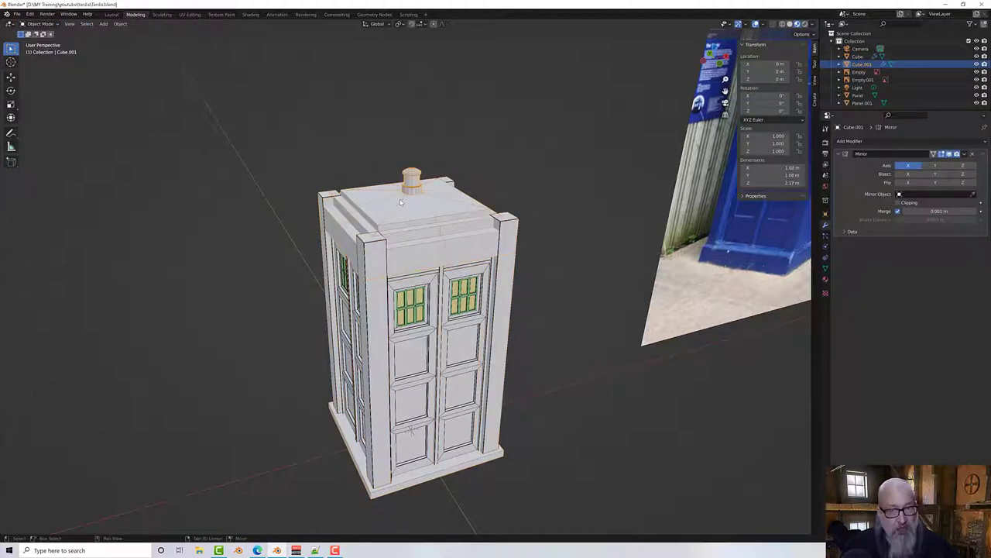
key("shift+h")
middle_click_drag(401, 202, 454, 246)
scroll(460, 210, "up", 2)
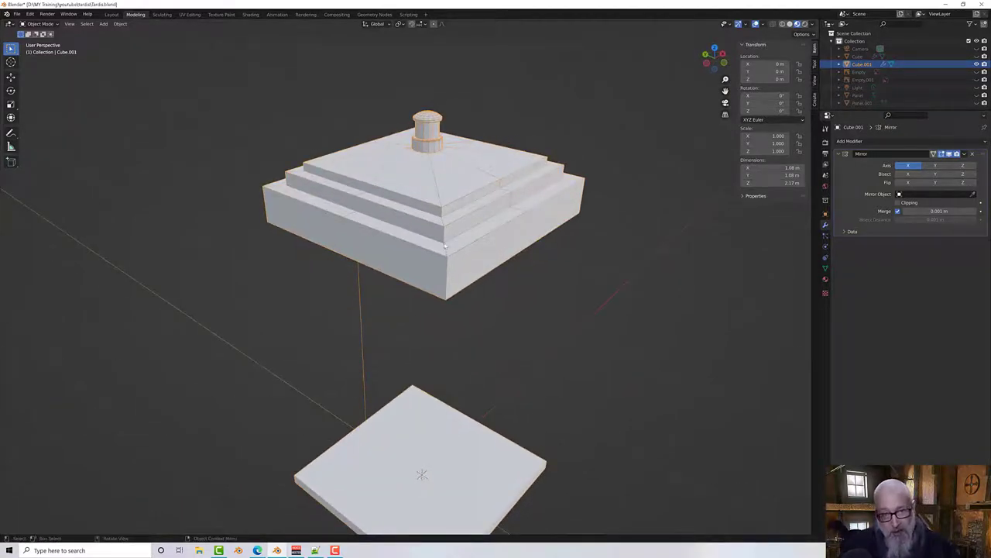
middle_click_drag(446, 209, 436, 206)
scroll(428, 181, "up", 3)
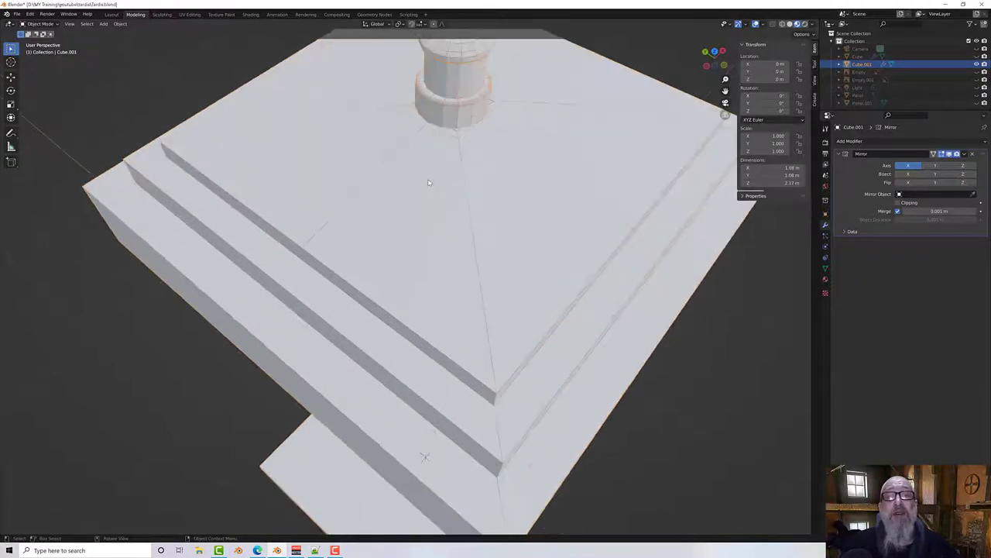
middle_click_drag(433, 183, 438, 164)
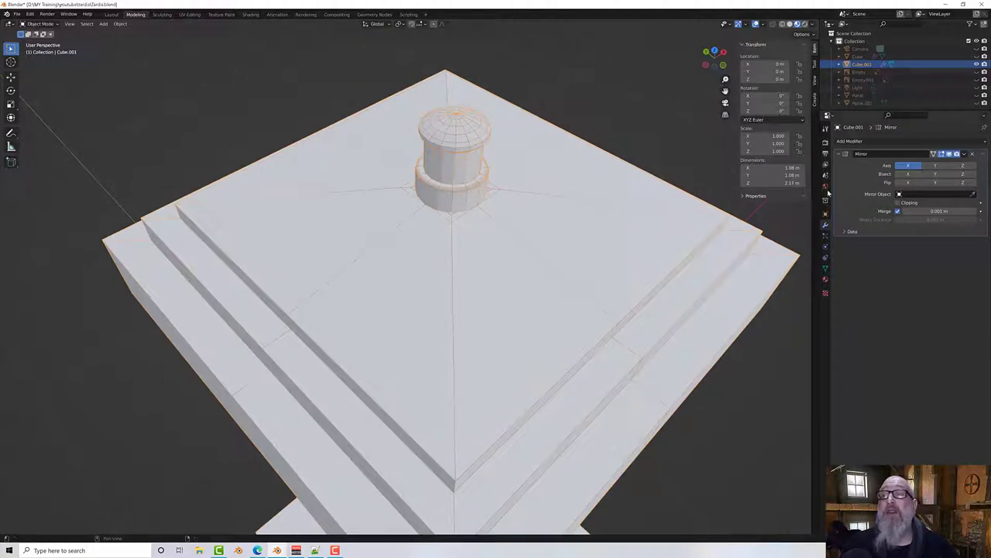
left_click(876, 141)
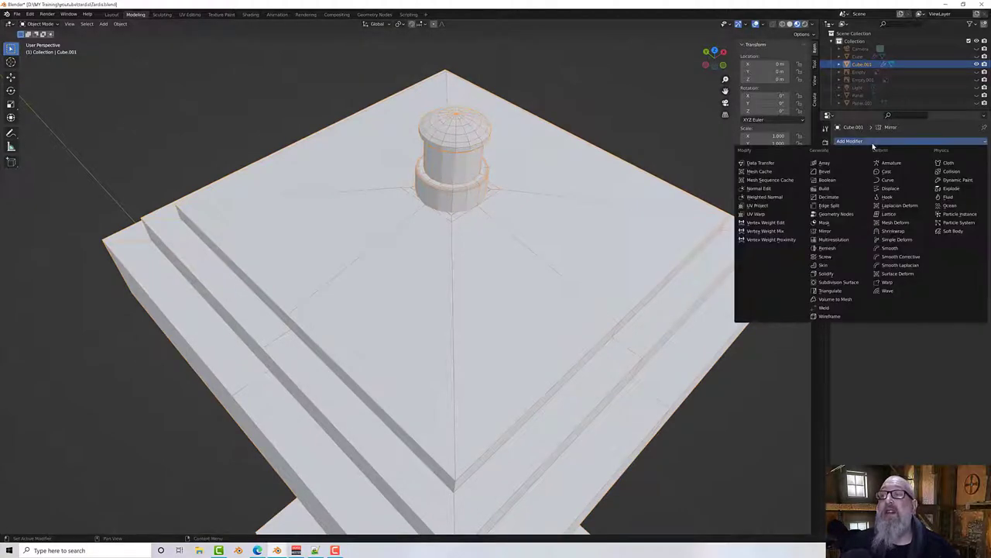
left_click(824, 171)
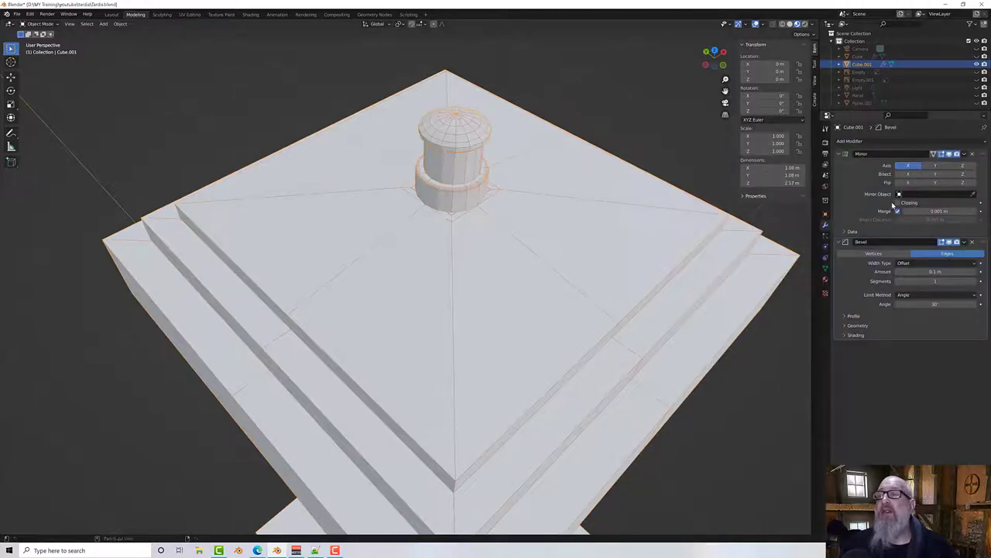
key("ctrl+z")
Step: Add a Bevel modifier to the roof object and move it to first place, ahead of the Mirror modifier
left_click(860, 142)
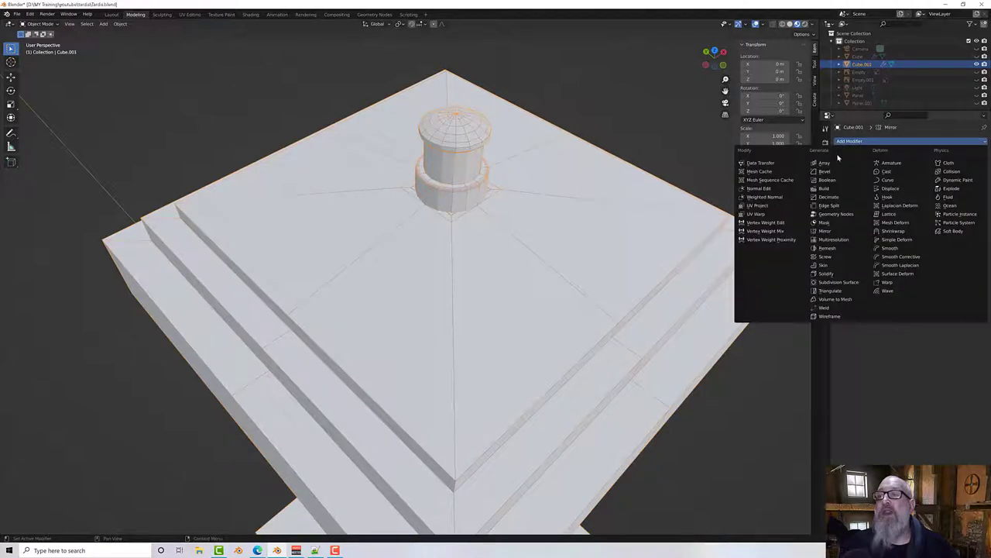
left_click(825, 170)
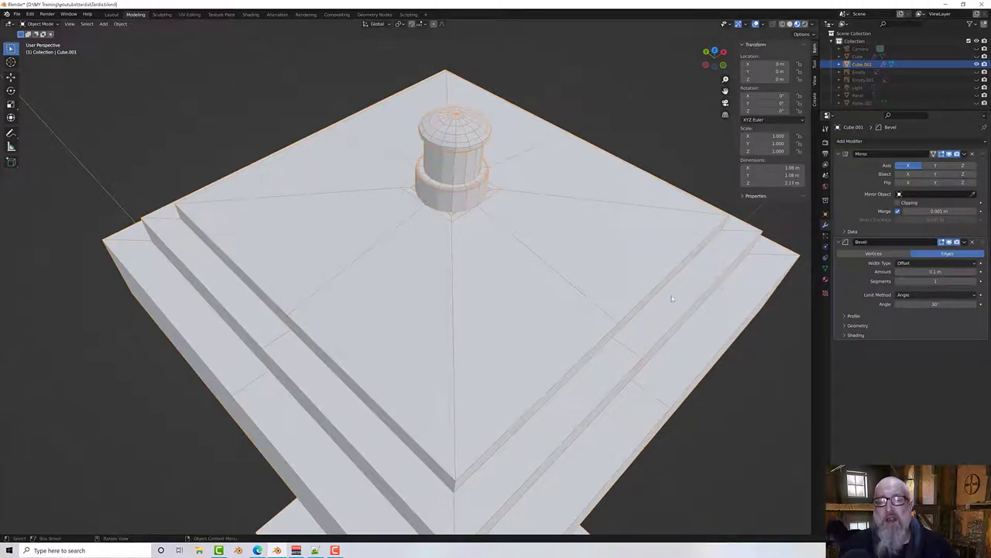
left_click(965, 242)
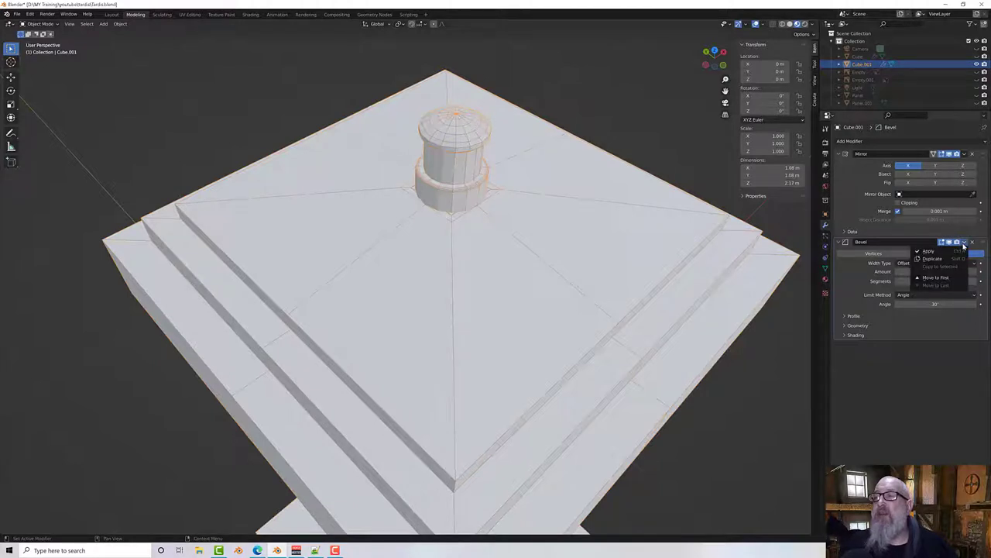
left_click(936, 277)
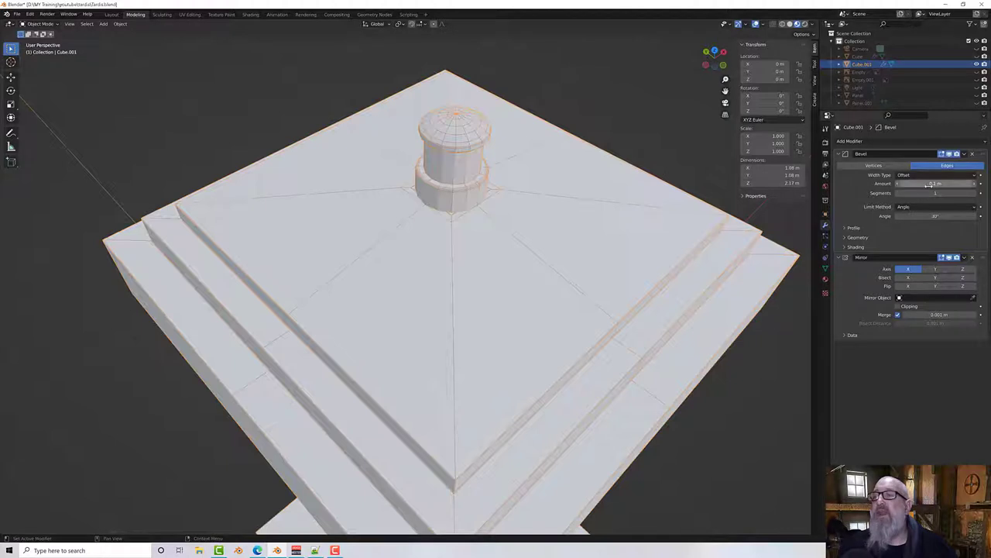
Step: Raise the roof's Bevel modifier amount to about 2.18 m while checking the stepped edges up close
left_click_drag(929, 183, 952, 184)
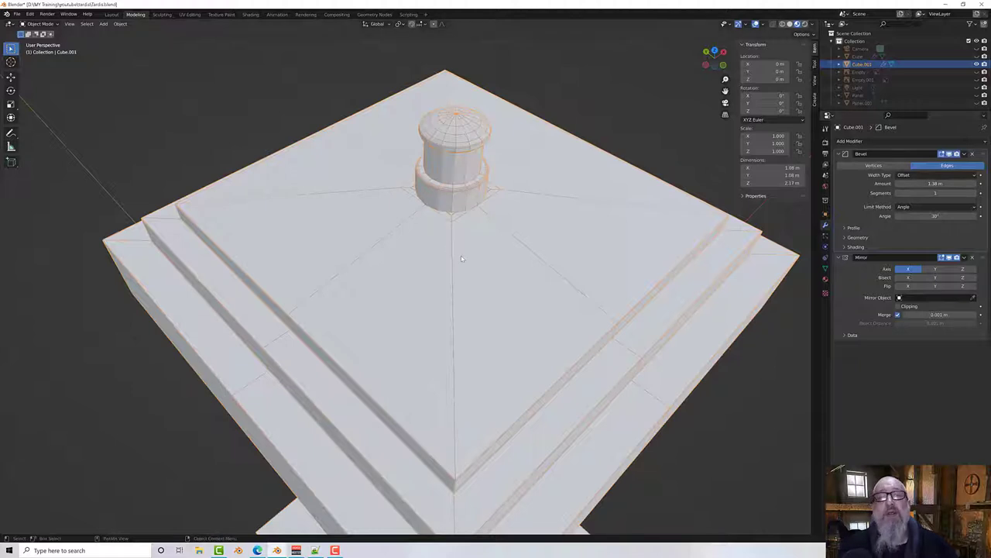
middle_click_drag(477, 269, 469, 275)
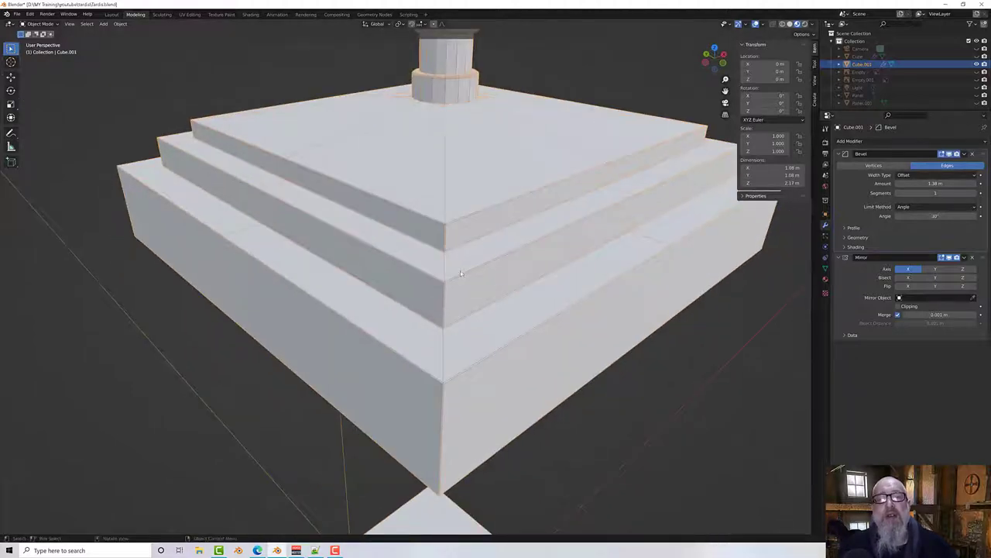
scroll(466, 276, "up", 5)
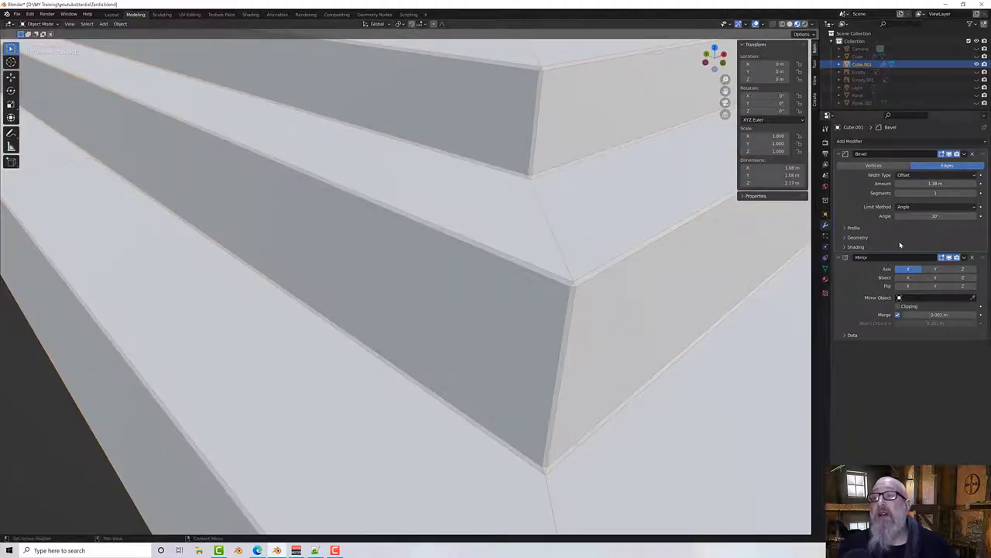
mouse_move(919, 183)
left_mouse_down()
mouse_move(959, 184)
mouse_move(907, 184)
mouse_move(974, 184)
left_mouse_up()
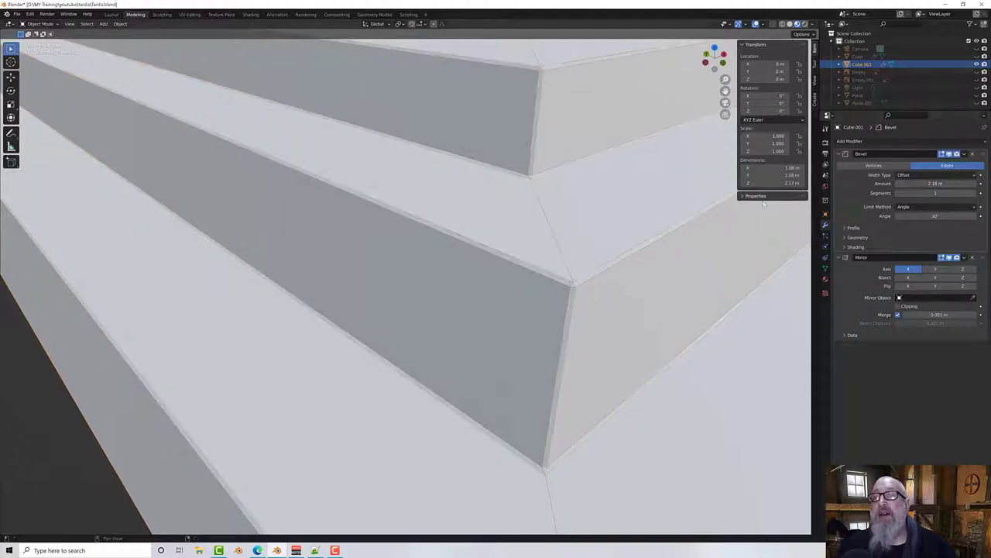
Step: Check the bevelled roof from several angles and remove its Bevel modifier, keeping the Mirror modifier
scroll(563, 284, "down", 8)
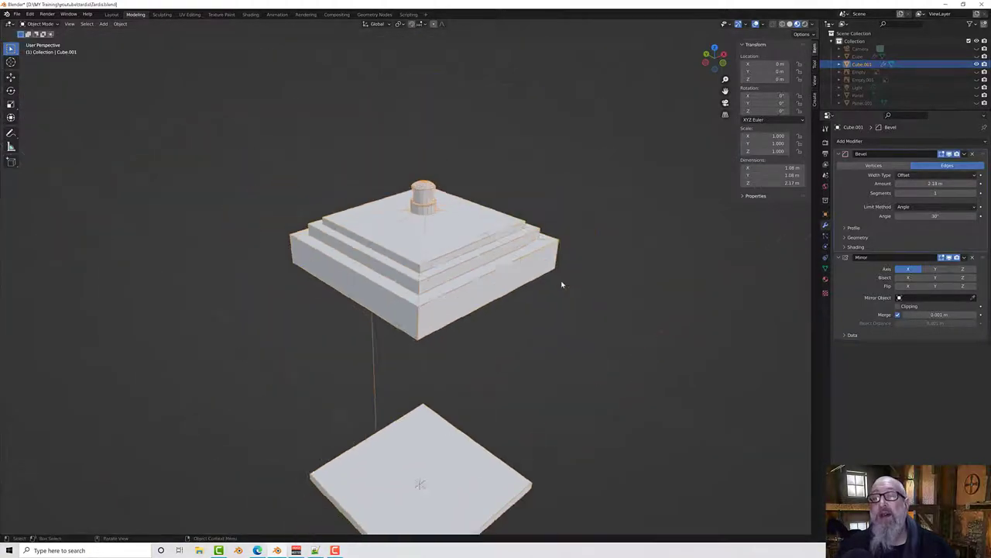
scroll(563, 284, "up", 5)
middle_click_drag(464, 263, 457, 239)
scroll(456, 234, "down", 1)
scroll(456, 232, "down", 4)
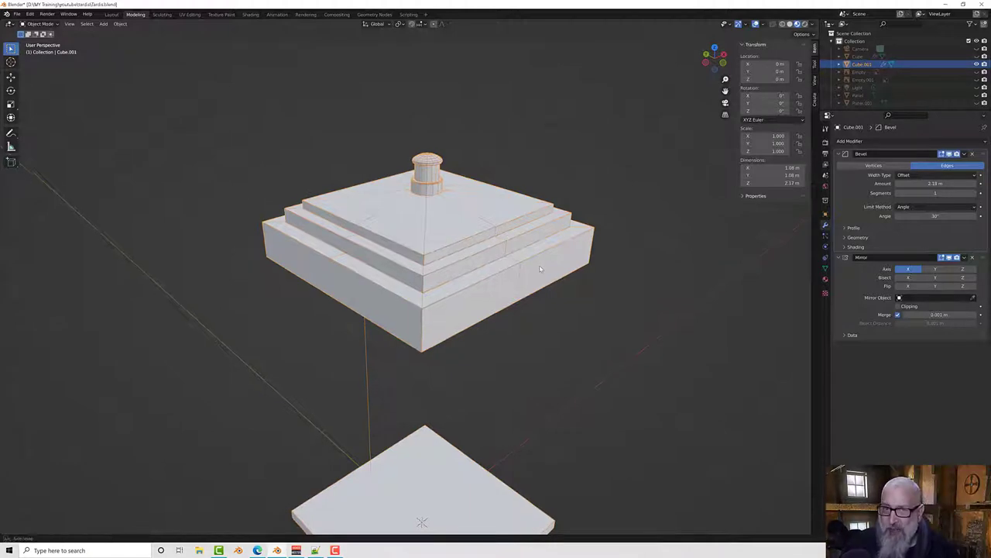
middle_click_drag(539, 268, 534, 240)
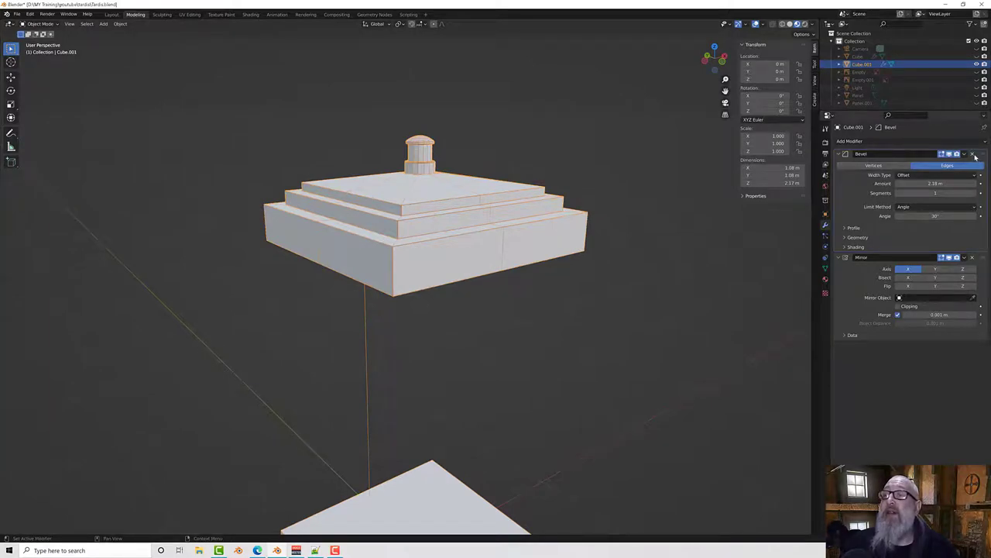
left_click(974, 155)
Step: Bring the base slab into view and enter Edit Mode on the object with edge selection
middle_click_drag(582, 215, 602, 215)
middle_click_drag(591, 298, 587, 80, "shift")
middle_click_drag(425, 374, 438, 343)
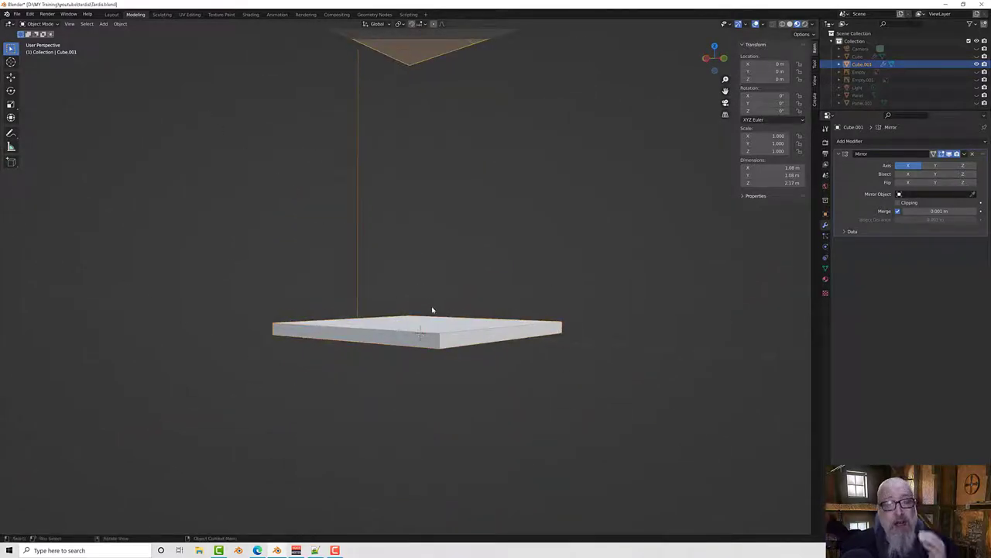
scroll(435, 333, "up", 1)
scroll(433, 336, "up", 3)
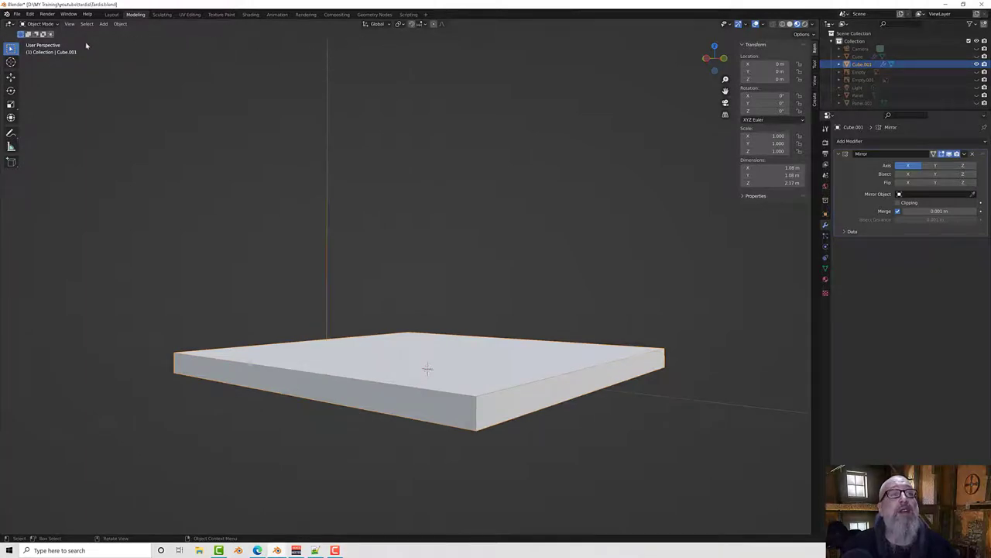
left_click(40, 24)
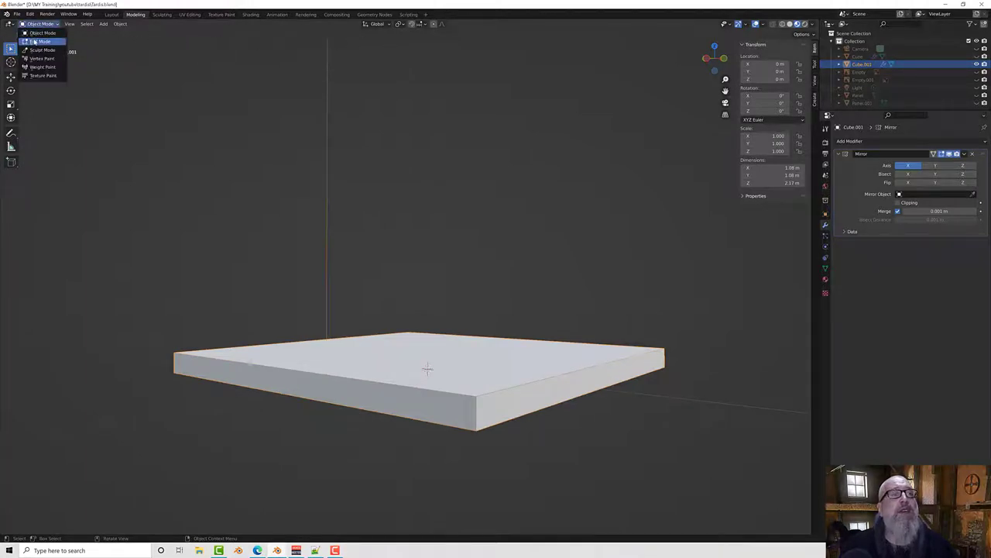
left_click(39, 41)
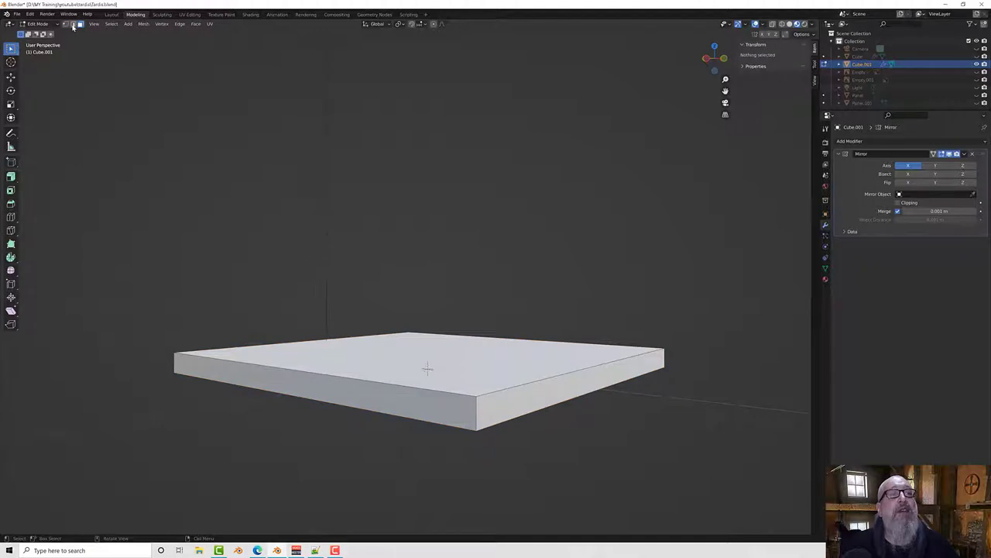
left_click(73, 24)
Step: Switch to face selection and select both the top and bottom faces of the base slab
left_click(429, 392, "alt")
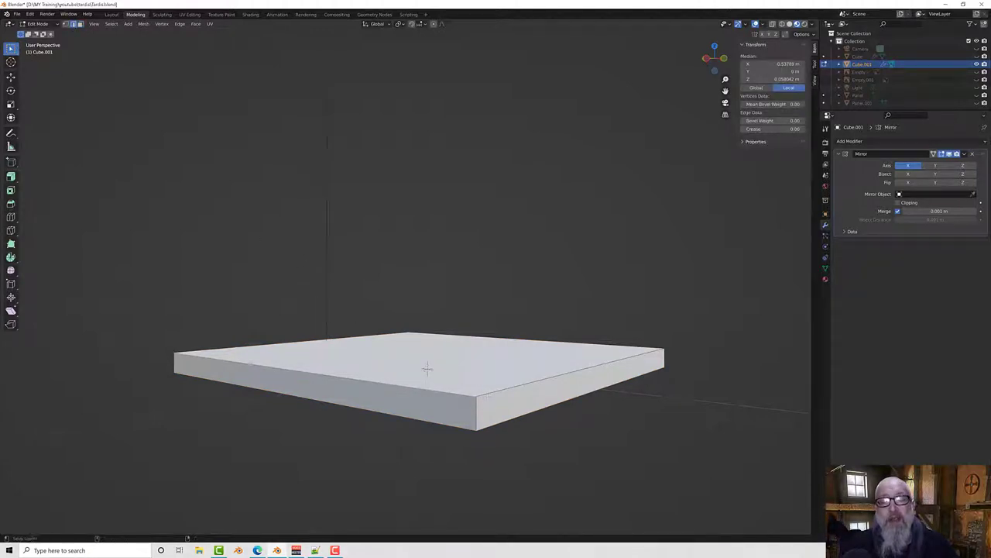
left_click(461, 425, "alt+shift")
middle_click_drag(462, 425, 528, 376)
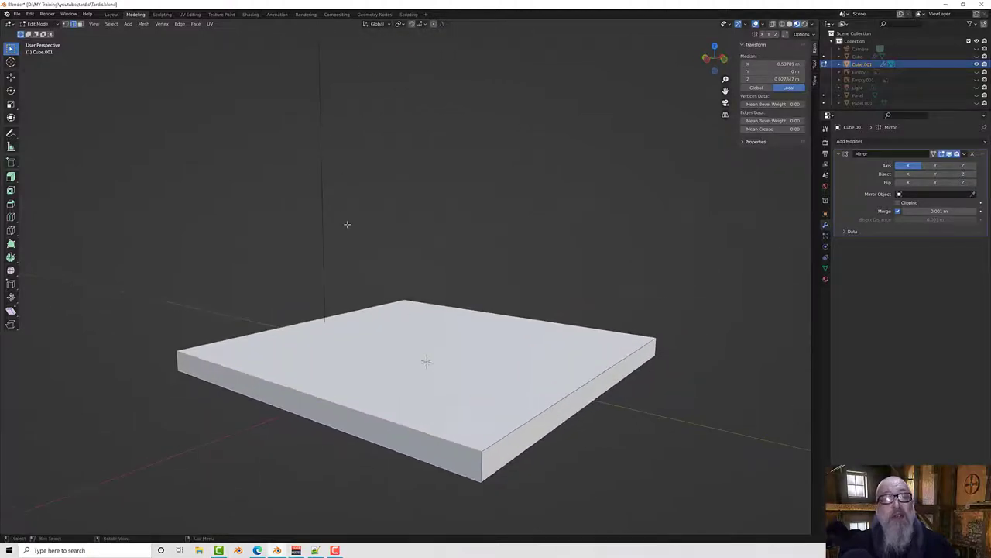
left_click(81, 24)
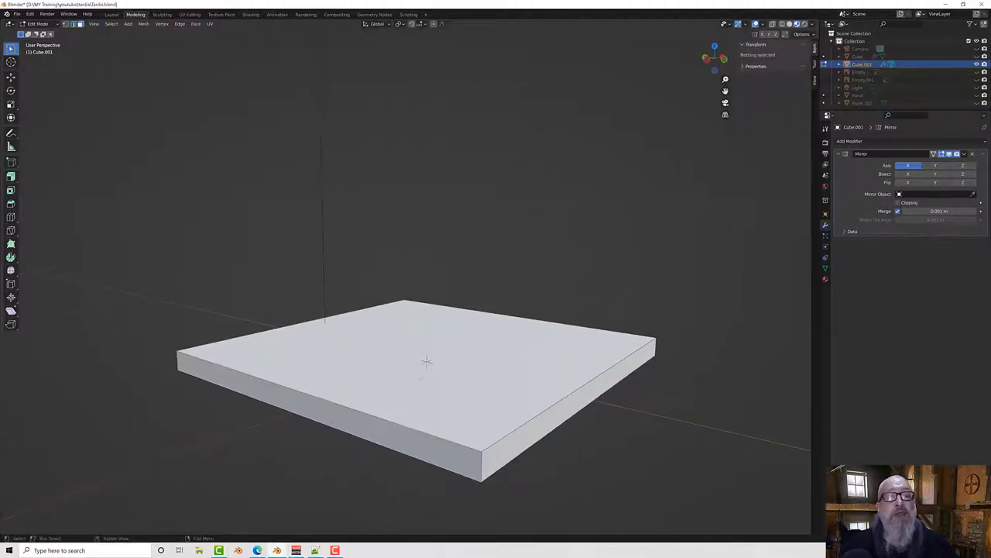
left_click(434, 393)
middle_click_drag(434, 393, 437, 333)
left_click(436, 334, "shift")
middle_click_drag(398, 300, 301, 254)
middle_click_drag(362, 251, 350, 238)
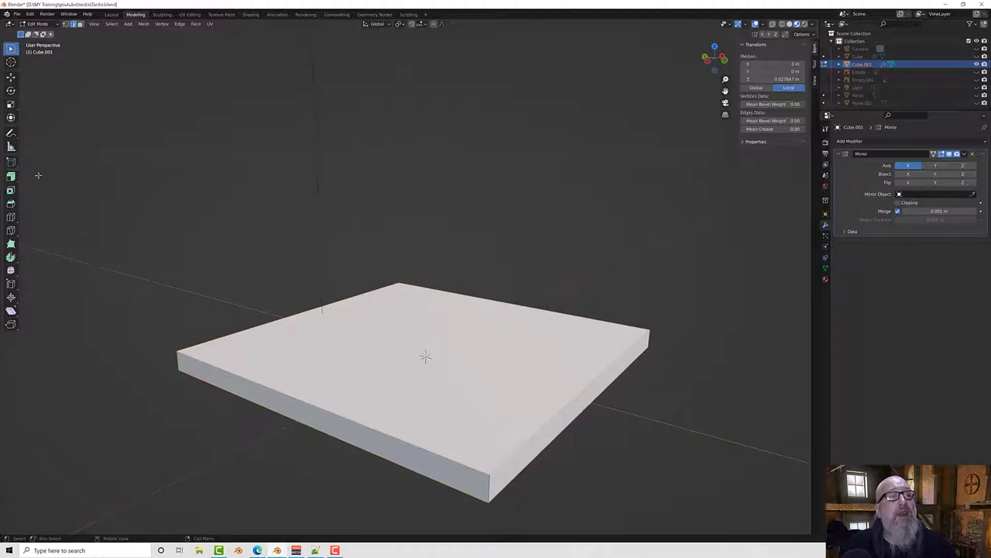
Step: Bevel the edges around the base slab's top and bottom faces with a width of 0.01 m
key("ctrl+b")
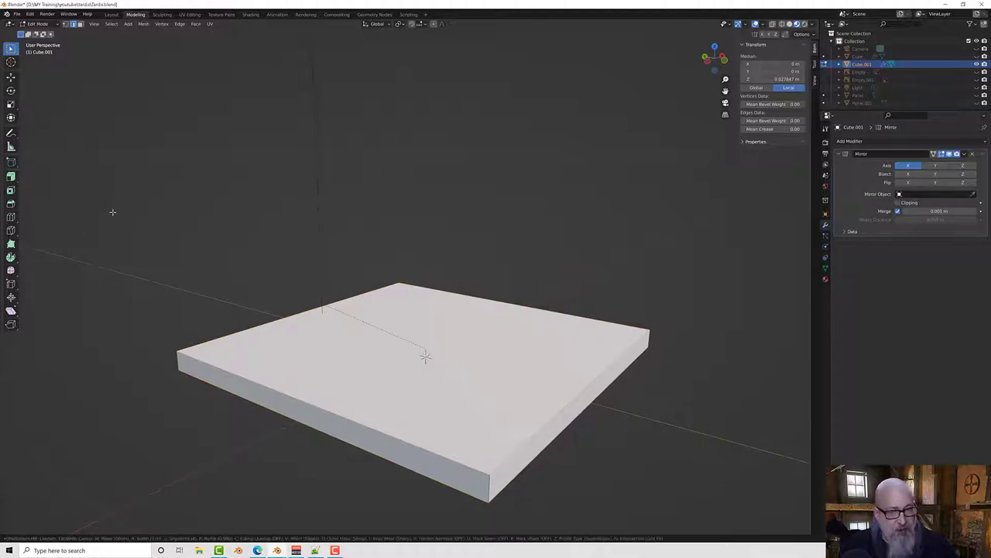
left_click(445, 390)
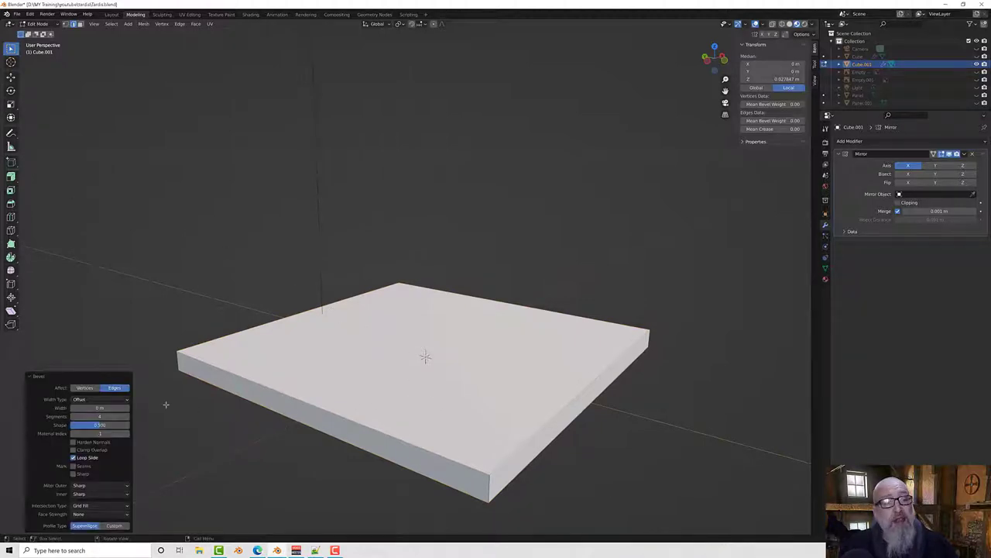
mouse_move(99, 408)
left_mouse_down()
mouse_move(128, 408)
mouse_move(99, 408)
left_mouse_up()
middle_click_drag(272, 435, 352, 420)
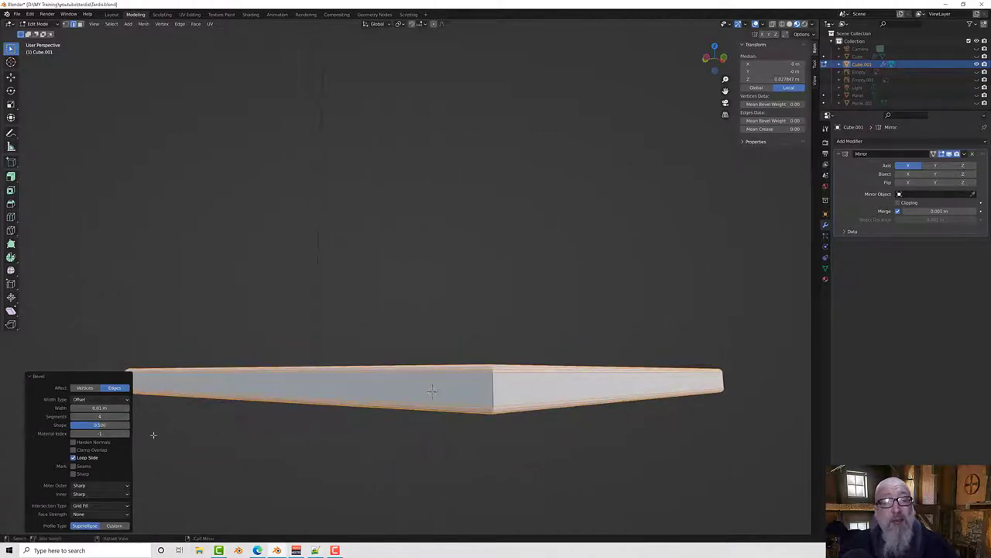
Step: Set the bevel on the base slab's top and bottom edges to 2 segments
left_click(99, 416)
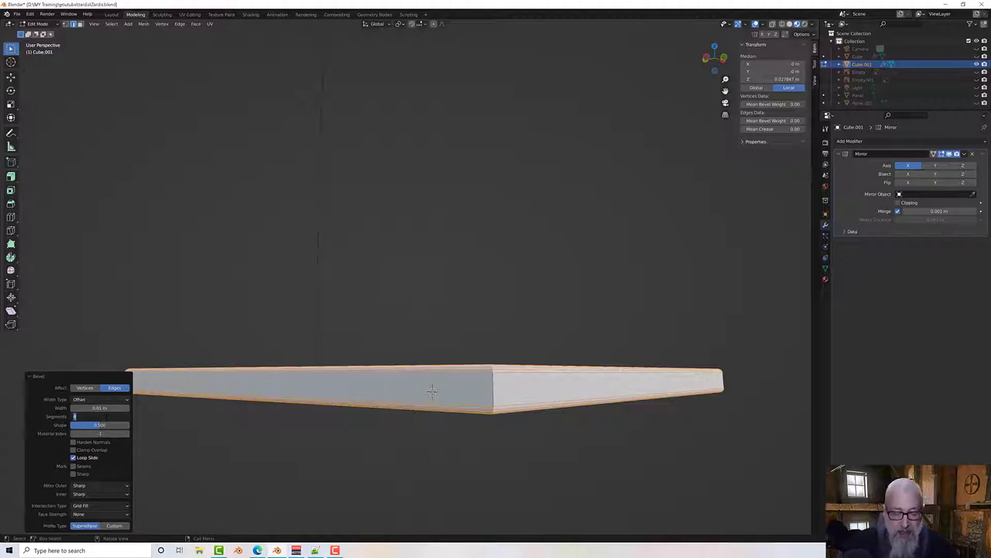
type("2")
key("Return")
middle_click_drag(197, 406, 203, 418)
left_click(105, 416)
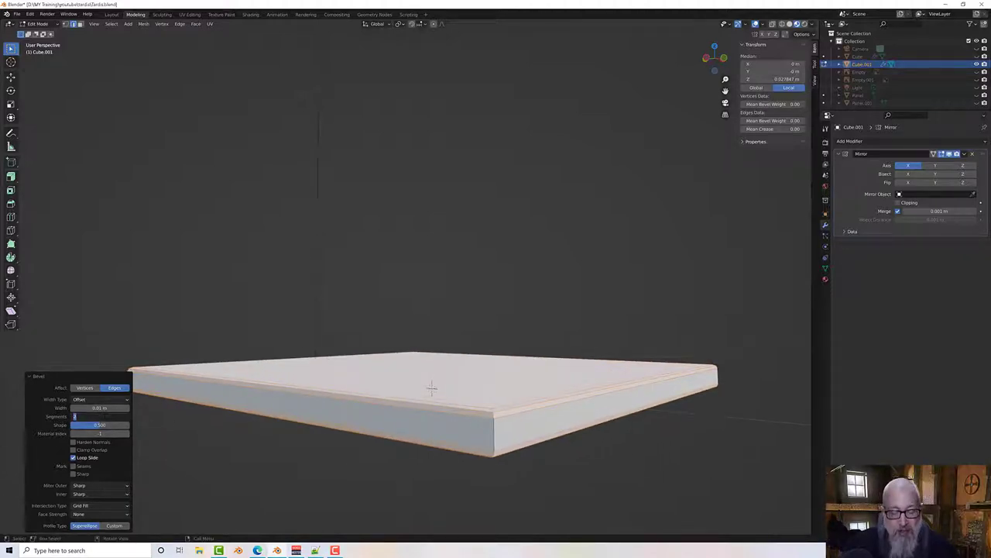
type("4")
key("Return")
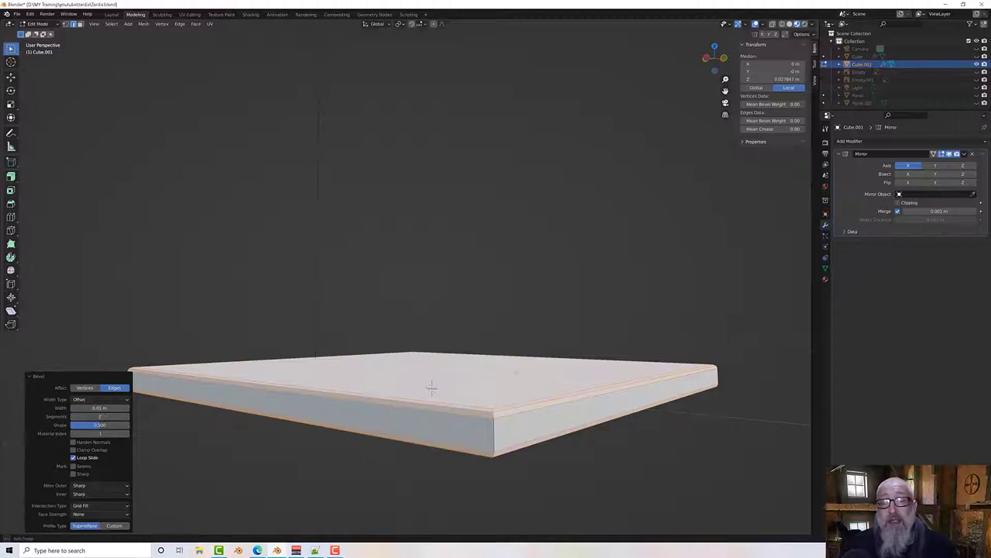
middle_click_drag(431, 387, 437, 383)
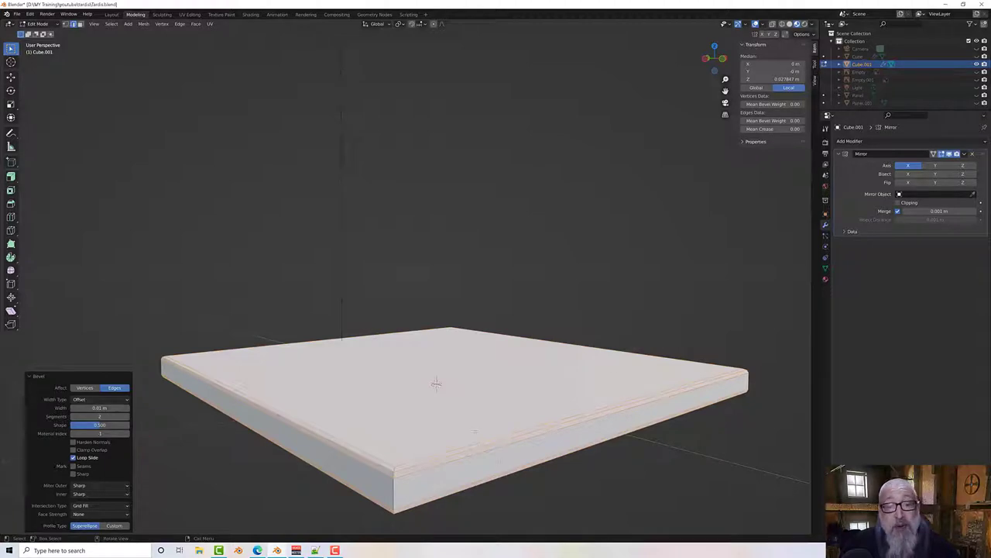
Step: Select the four vertical corner edges of the base slab
left_click(391, 487, "alt")
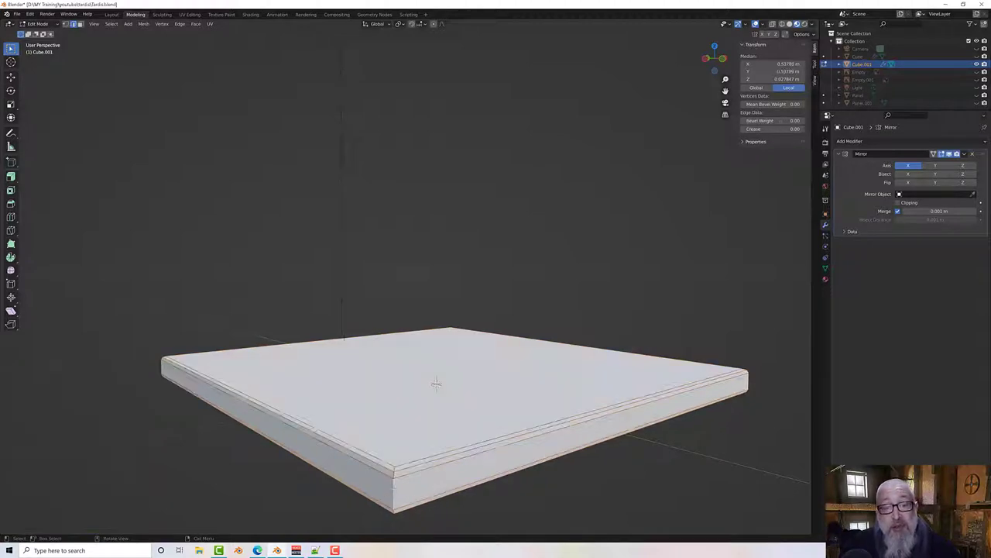
left_click(393, 488, "alt")
mouse_move(503, 415)
middle_mouse_down()
mouse_move(513, 418)
mouse_move(506, 412)
middle_mouse_up()
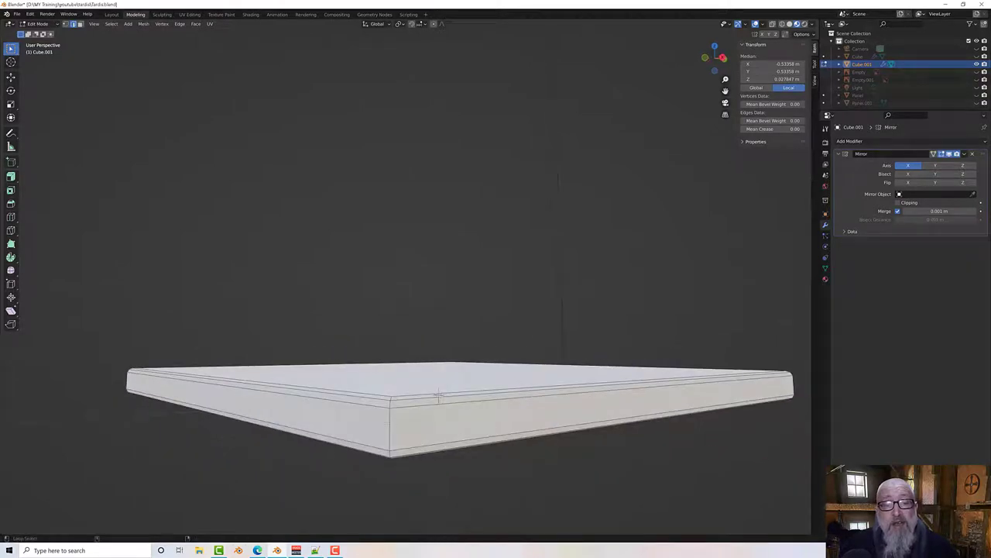
left_click(392, 424, "alt+shift")
middle_click_drag(600, 412, 488, 412)
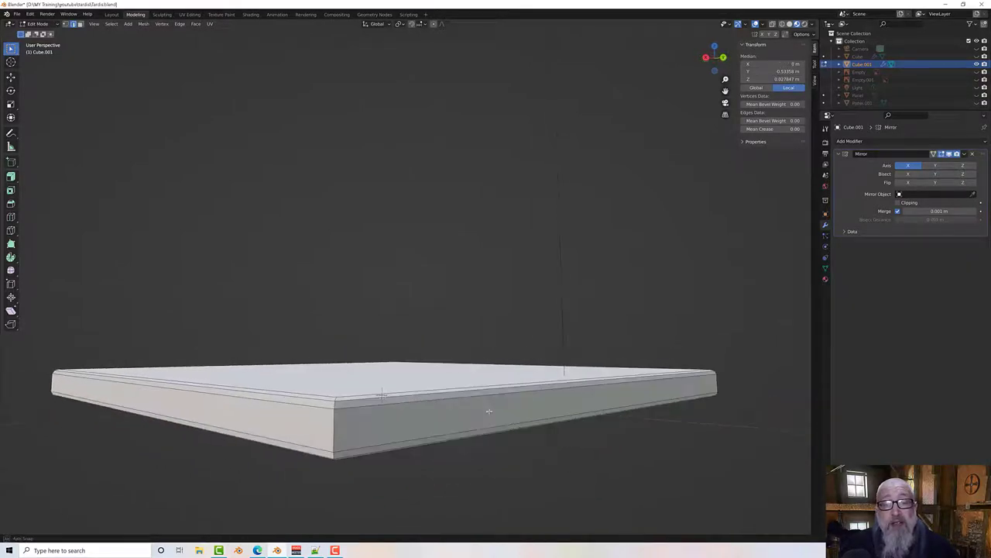
left_click(335, 428, "alt+shift")
middle_click_drag(577, 403, 463, 413)
left_click(377, 390, "alt")
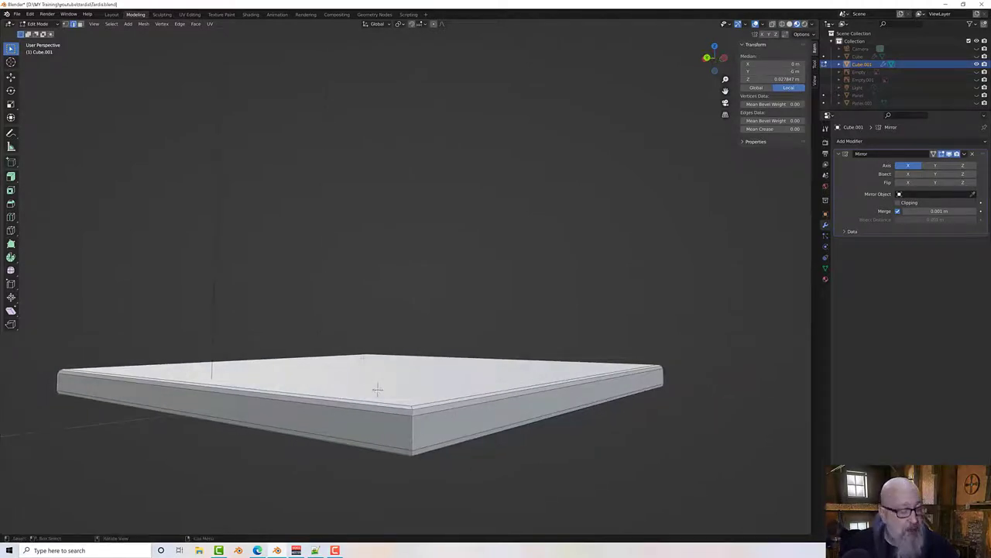
Step: Bevel the base slab's four vertical corner edges with 2 segments and a width of 0.05 m
key("ctrl+b")
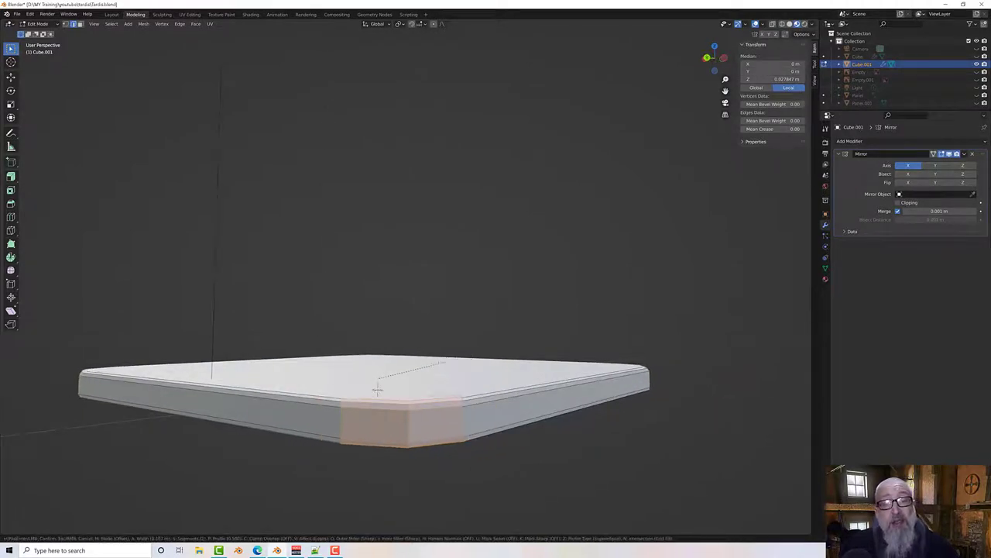
left_click(377, 390)
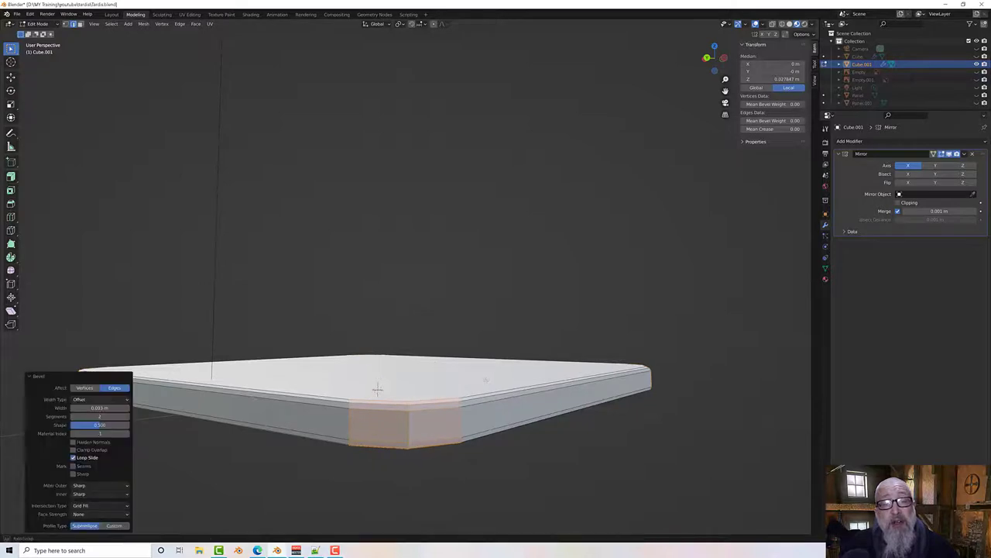
middle_click_drag(378, 390, 532, 372)
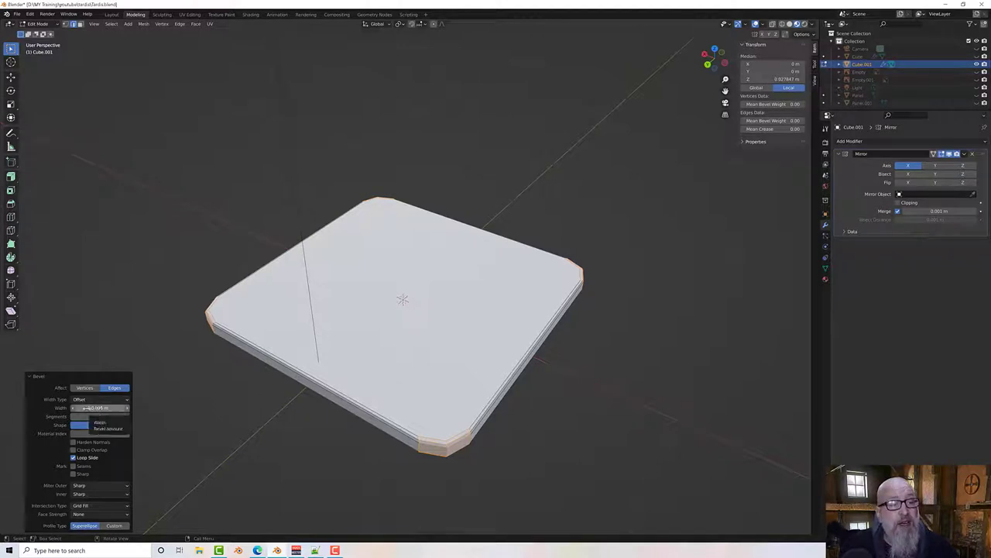
left_click(107, 407)
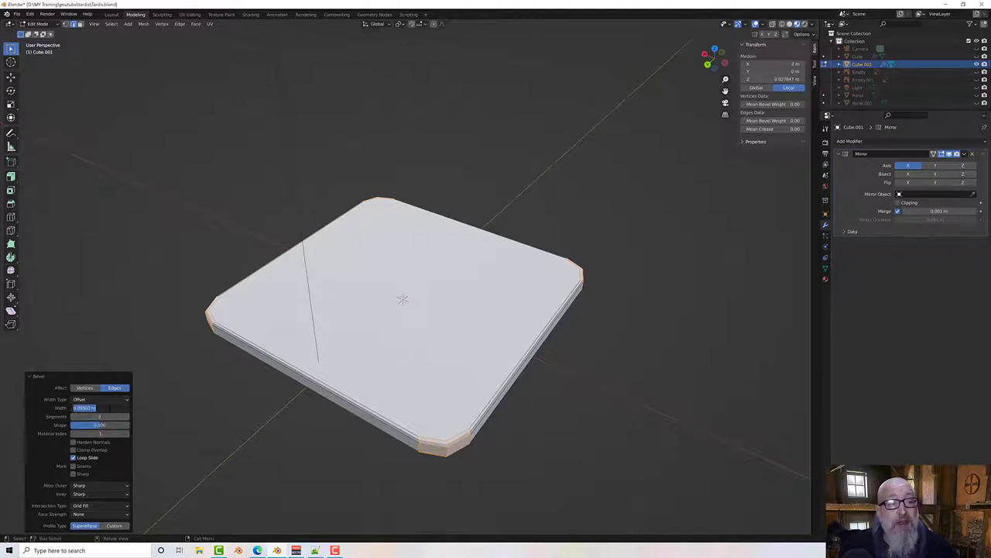
type("0.0")
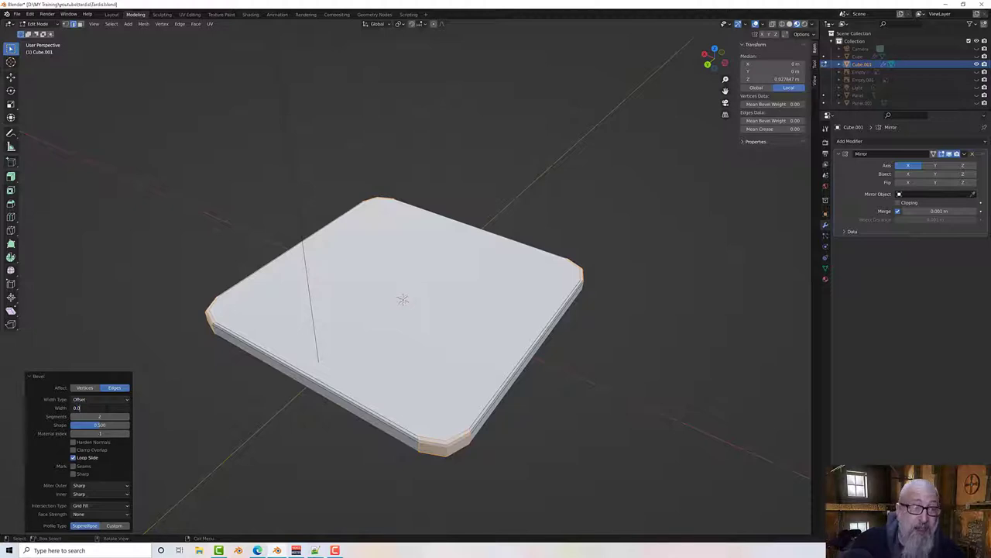
type("5")
key("Return")
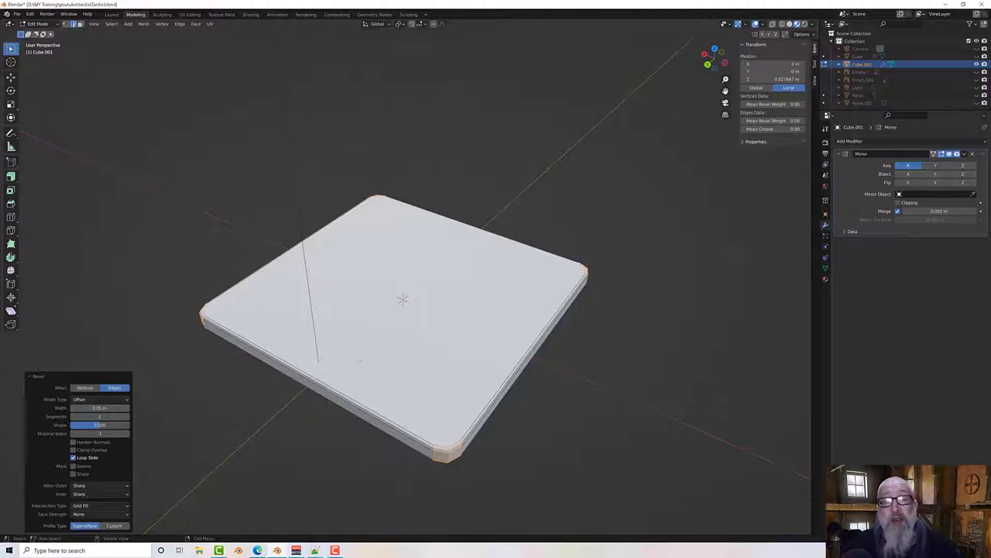
mouse_move(360, 361)
middle_mouse_down()
mouse_move(320, 294)
mouse_move(323, 326)
mouse_move(356, 357)
middle_mouse_up()
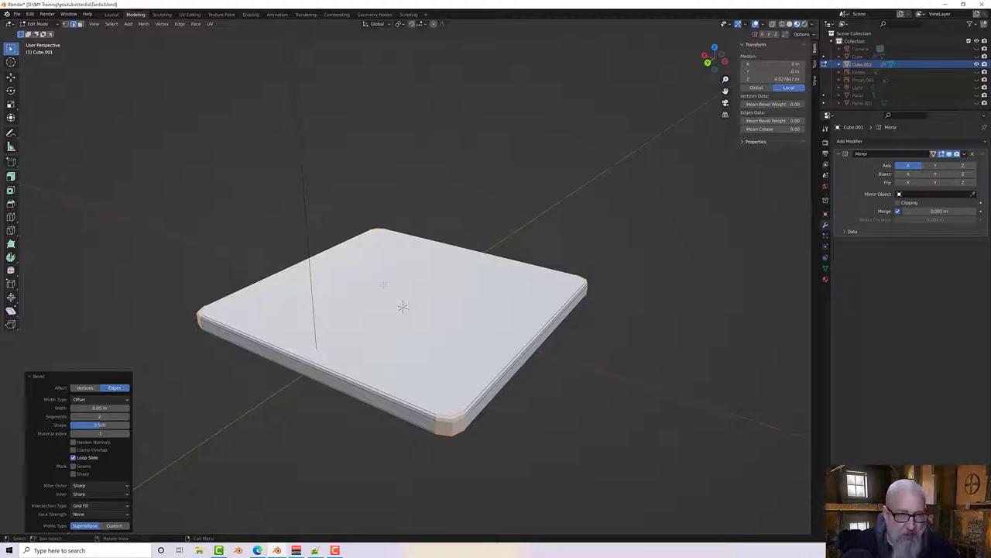
middle_click_drag(277, 230, 394, 310)
Step: Select the top face of the base slab and inset it by about 0.04 m
left_click(237, 234)
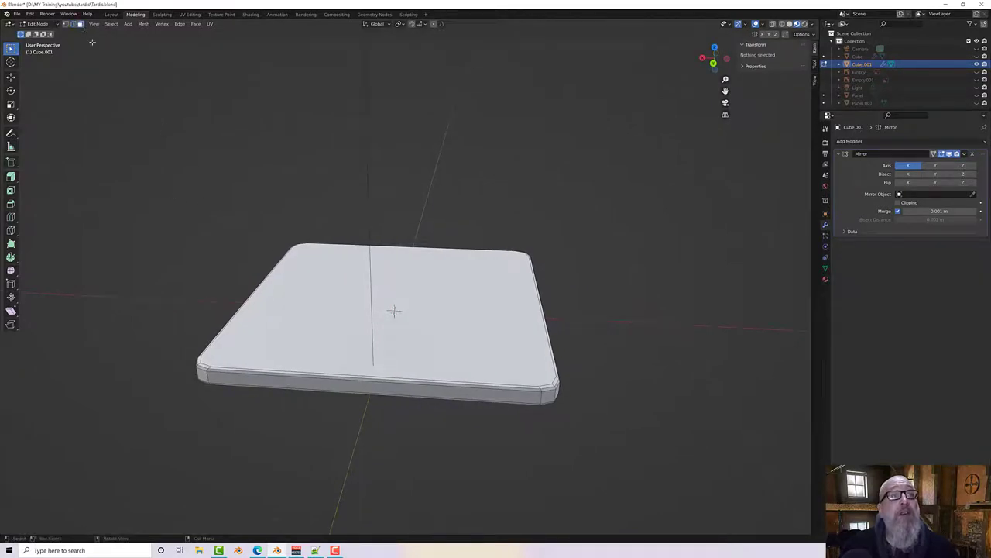
key("a")
middle_click_drag(393, 310, 404, 306)
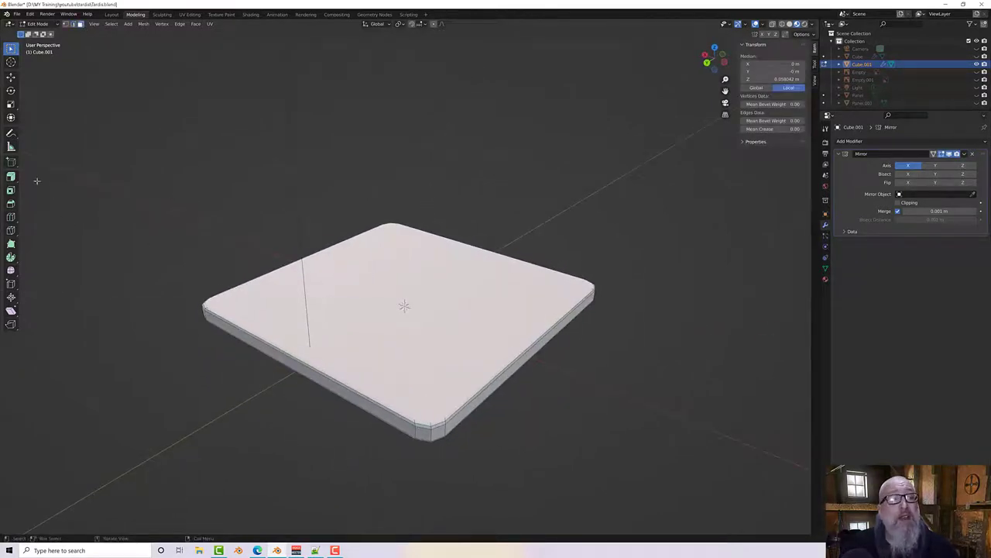
key("i")
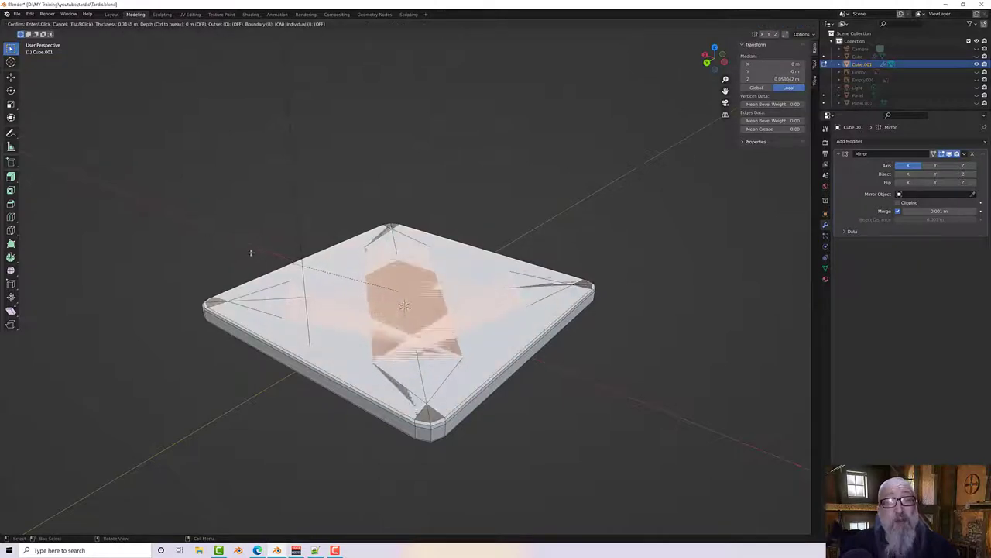
left_click(185, 251)
middle_click_drag(185, 252, 196, 250)
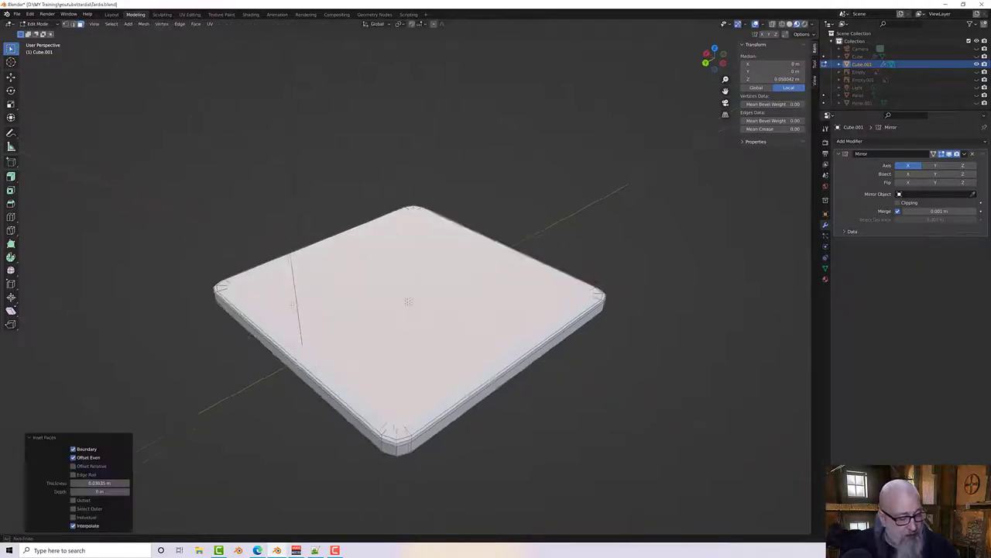
Step: Scale the inset top face of the base slab down to about 0.735
middle_click_drag(292, 305, 299, 312)
key("s")
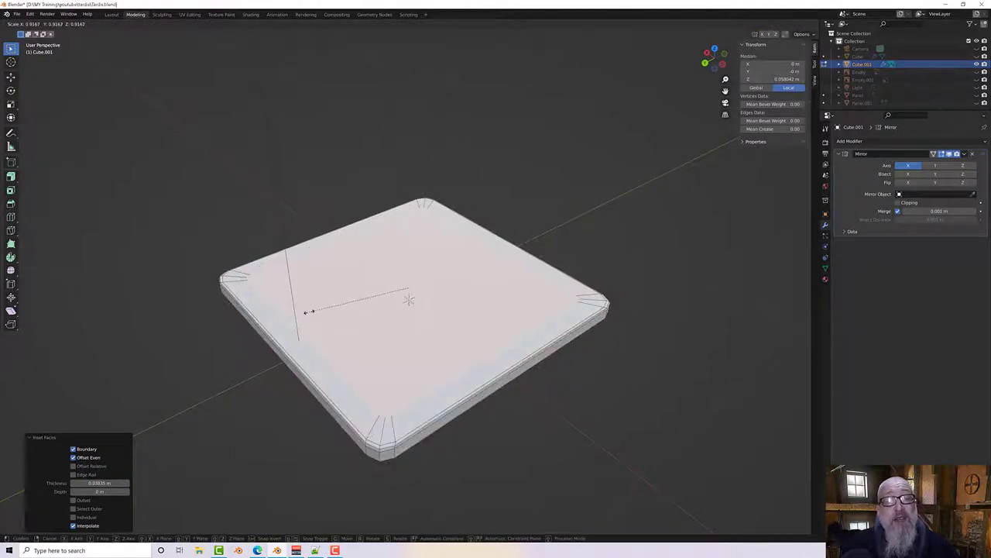
left_click(330, 309)
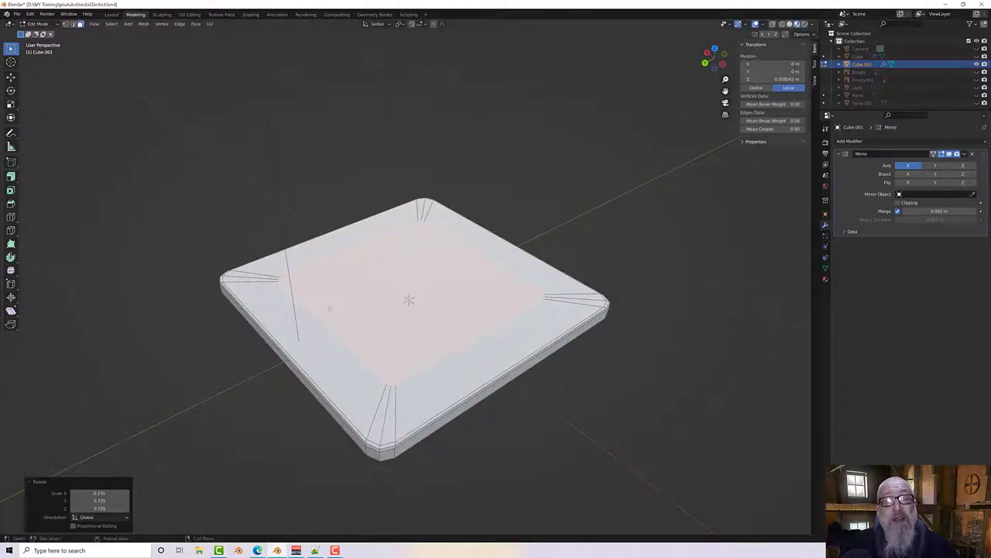
Step: Delete the scaled-down inset face on top of the base slab
middle_click_drag(329, 309, 342, 316)
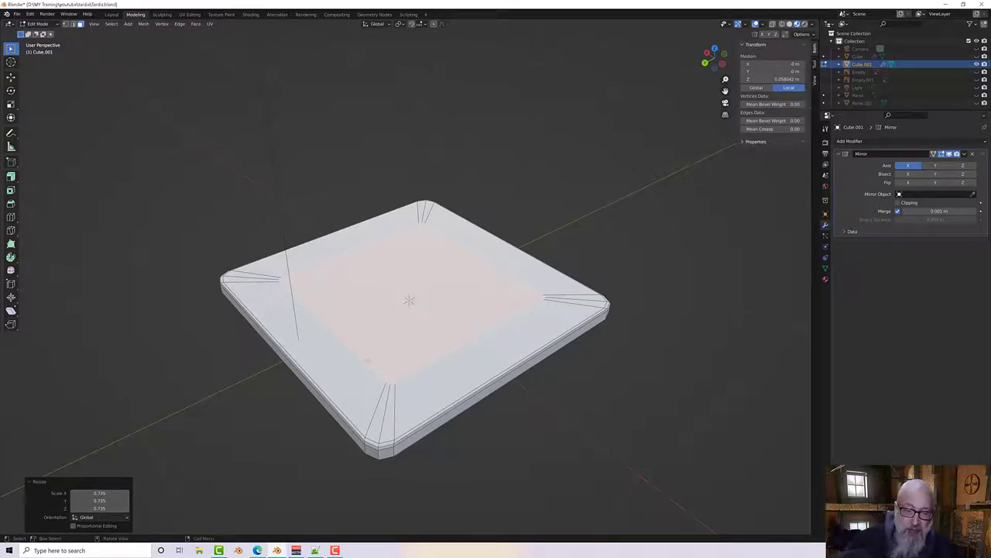
key("x")
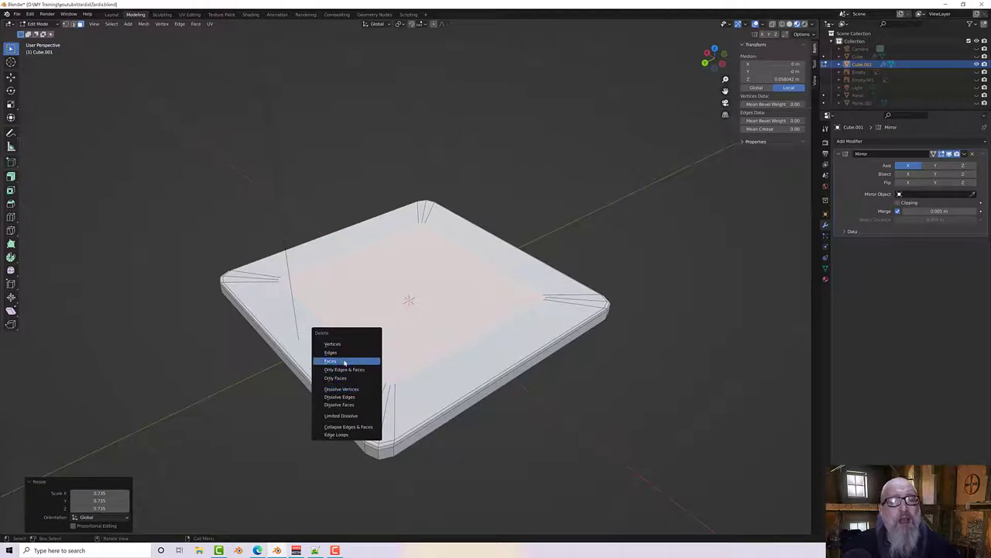
left_click(360, 361)
Step: Select the bottom face of the base slab and try to split it with Connect Vertex Path
middle_click_drag(394, 362, 427, 281)
left_click(399, 268)
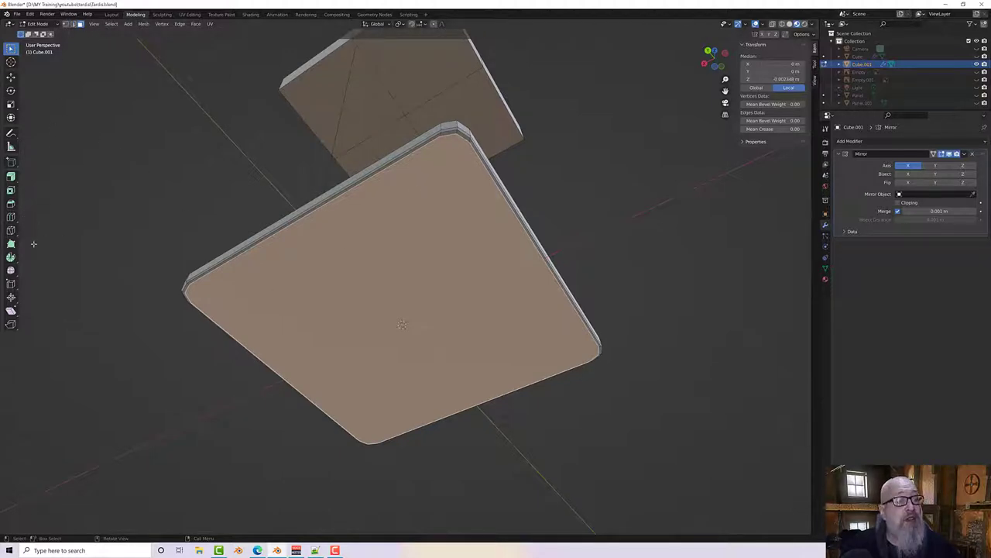
key("j")
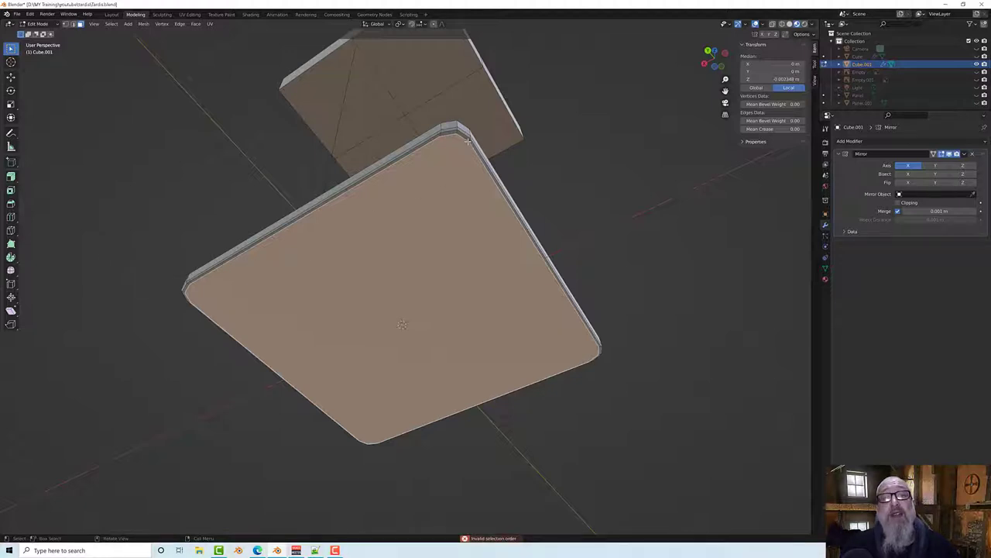
middle_click_drag(471, 143, 370, 164)
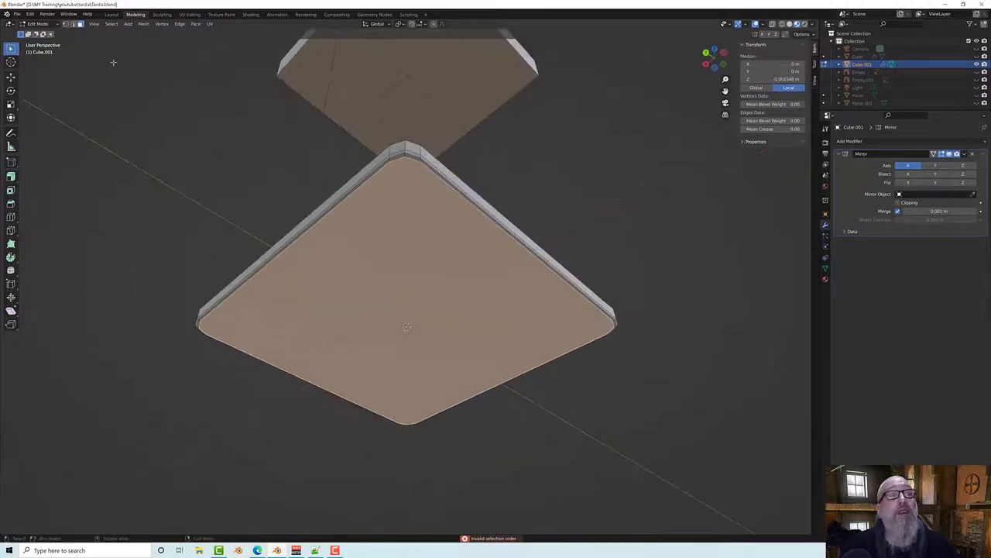
Step: Try a Knife cut across the base slab's bottom face between two rounded corners along one side
left_click(74, 24)
middle_click_drag(98, 121, 102, 164)
left_click(363, 187)
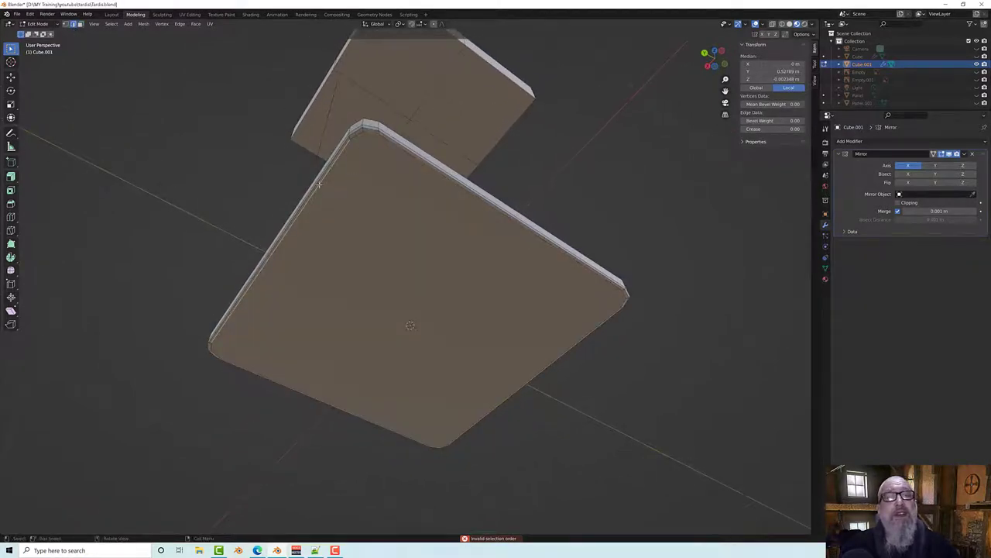
left_click(184, 219)
middle_click_drag(107, 237, 137, 254)
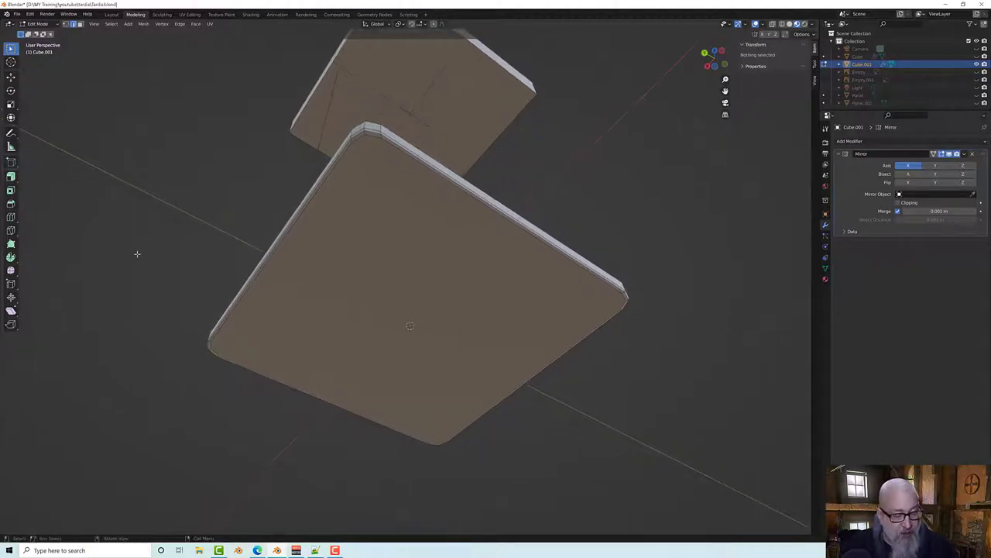
key("k")
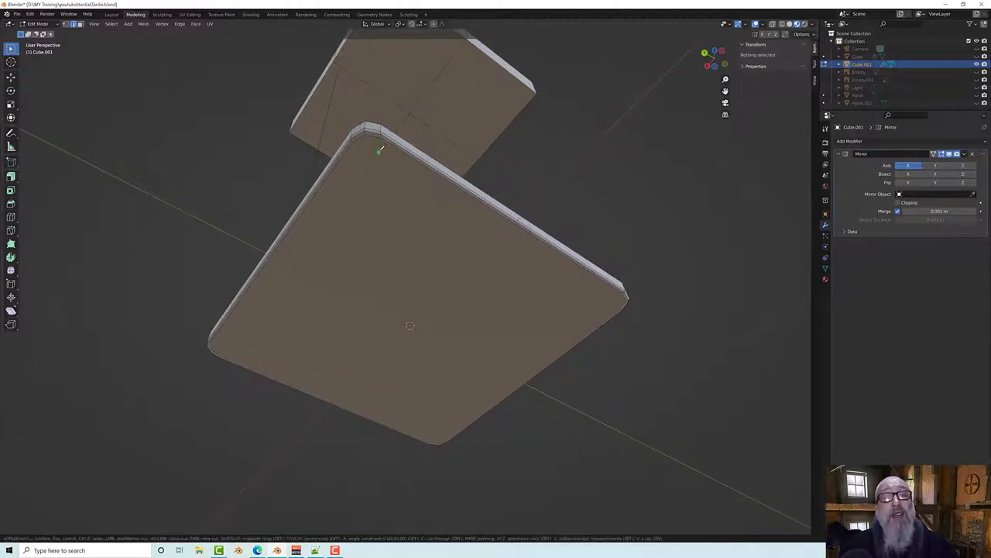
left_click(381, 138)
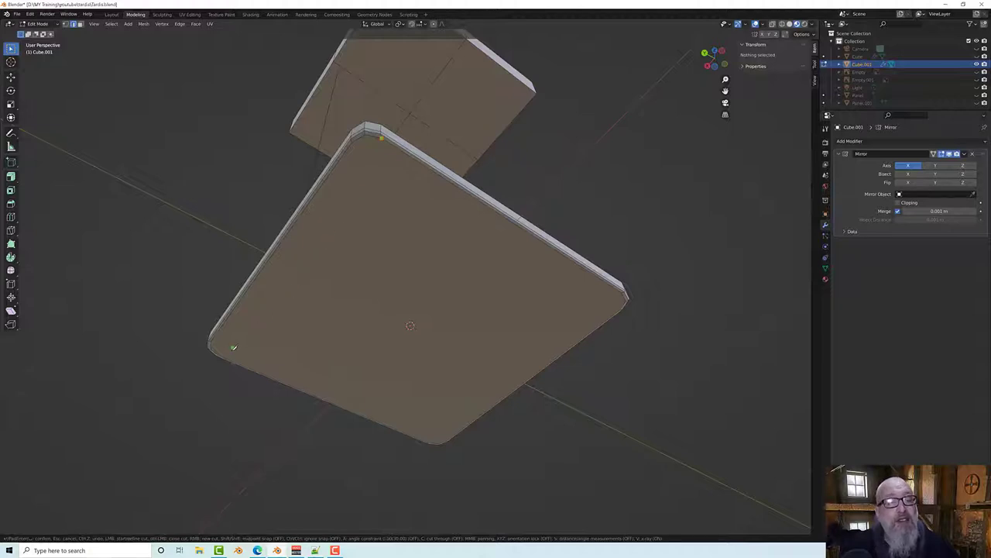
middle_click_drag(238, 350, 367, 354)
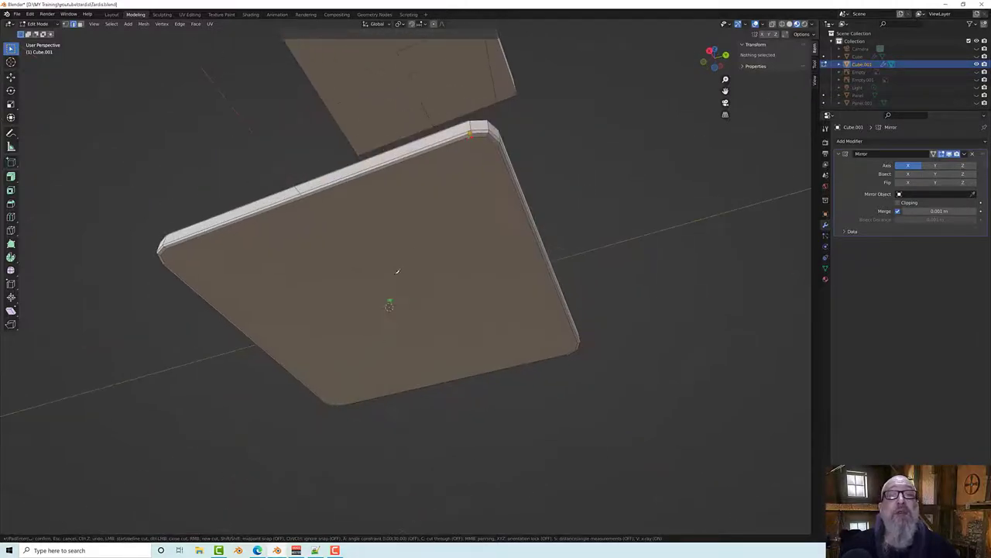
key("Return")
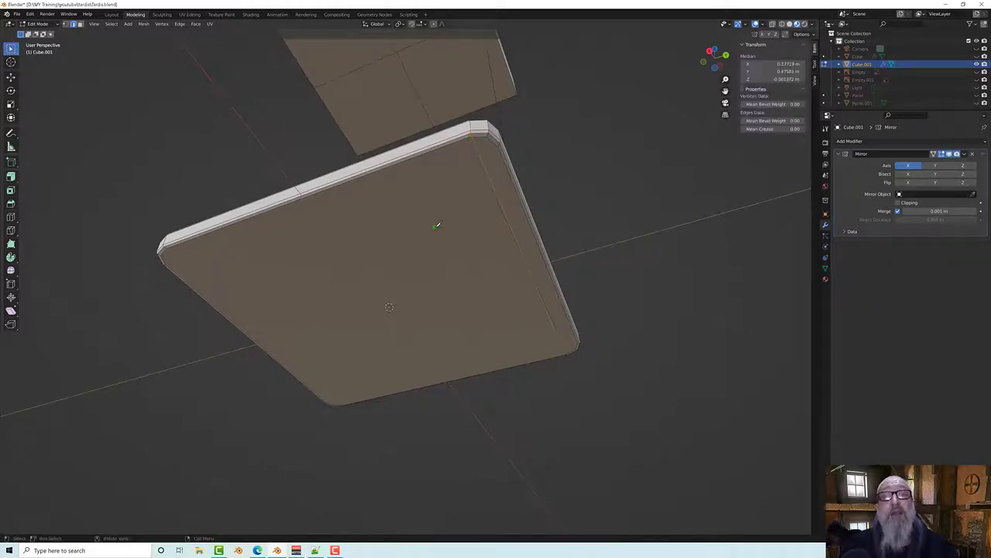
middle_click_drag(451, 216, 449, 223)
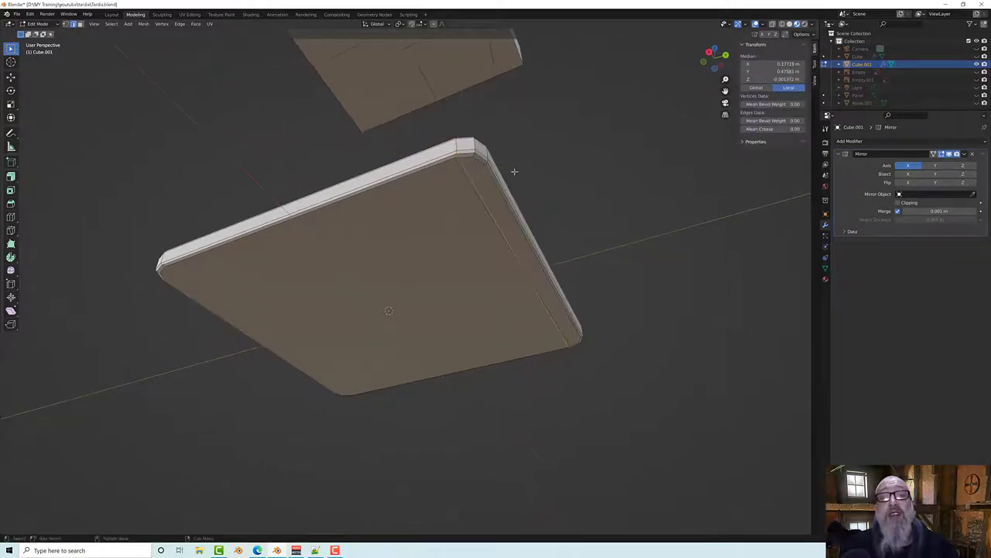
mouse_move(514, 171)
middle_mouse_down()
mouse_move(470, 115)
mouse_move(505, 155)
middle_mouse_up()
middle_click_drag(396, 180, 562, 239)
key("alt+a")
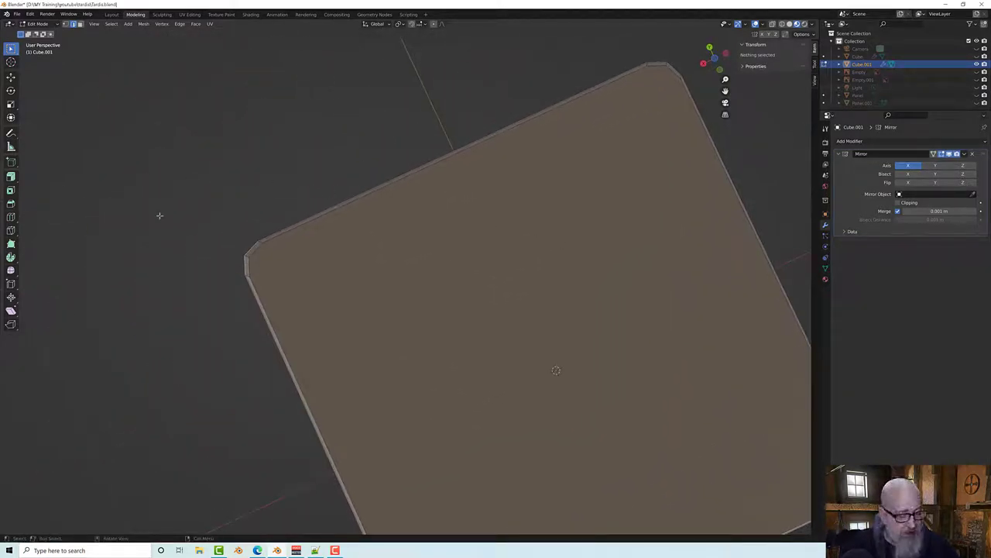
Step: Knife-cut the base slab's bottom face from corner to corner along two opposite sides
key("k")
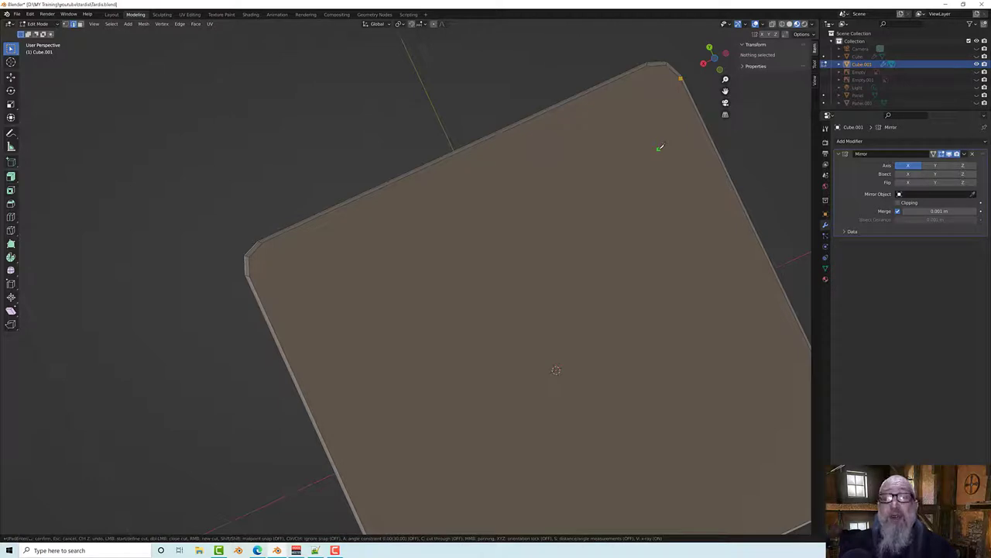
key("Return")
middle_click_drag(657, 148, 571, 374)
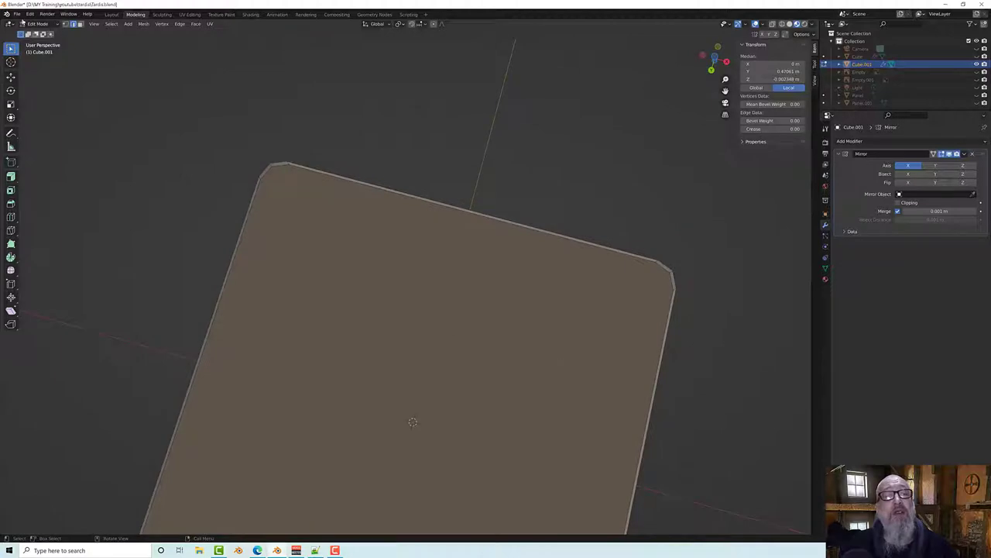
key("k")
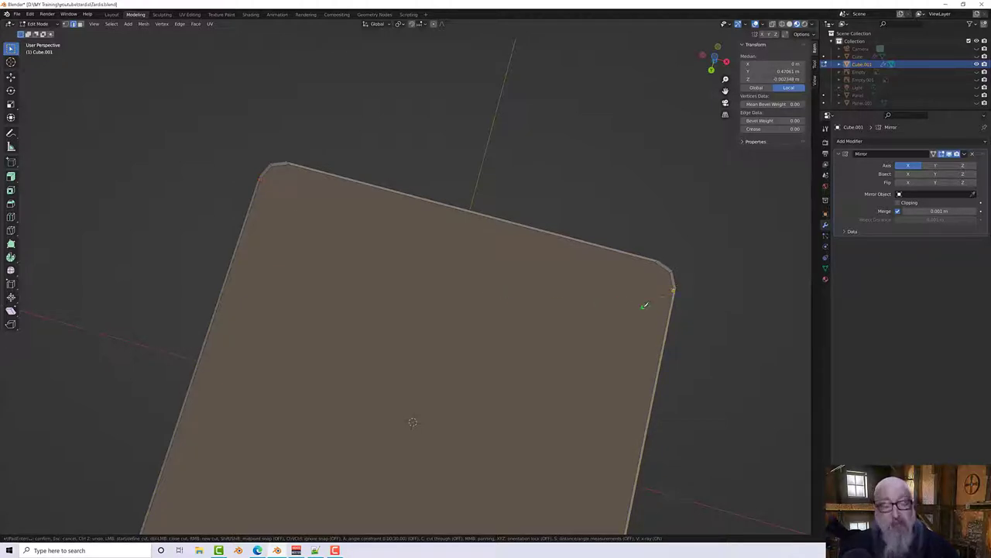
key("Return")
scroll(587, 292, "down", 4)
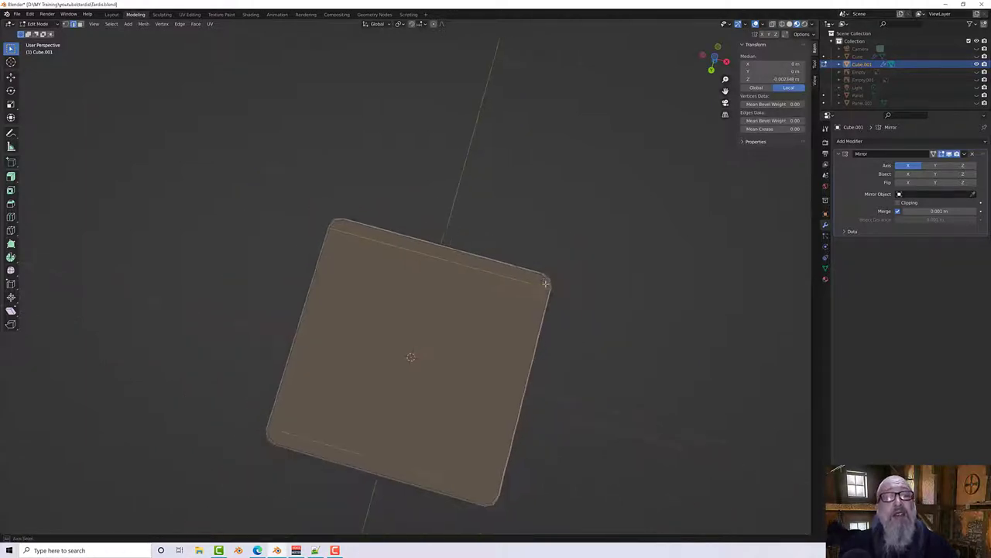
Step: Select the four faces on the underside of the roof section
middle_click_drag(546, 285, 526, 338)
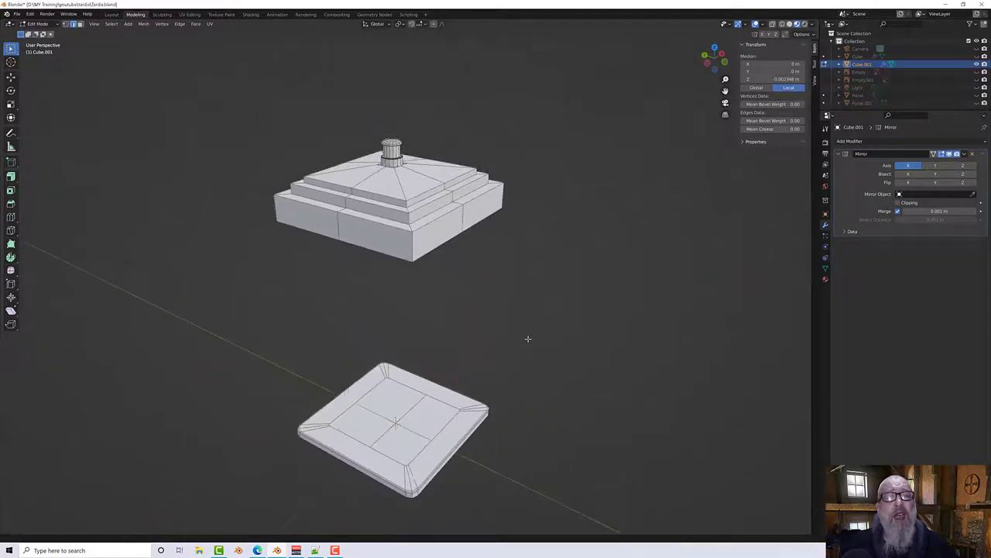
scroll(409, 274, "up", 4)
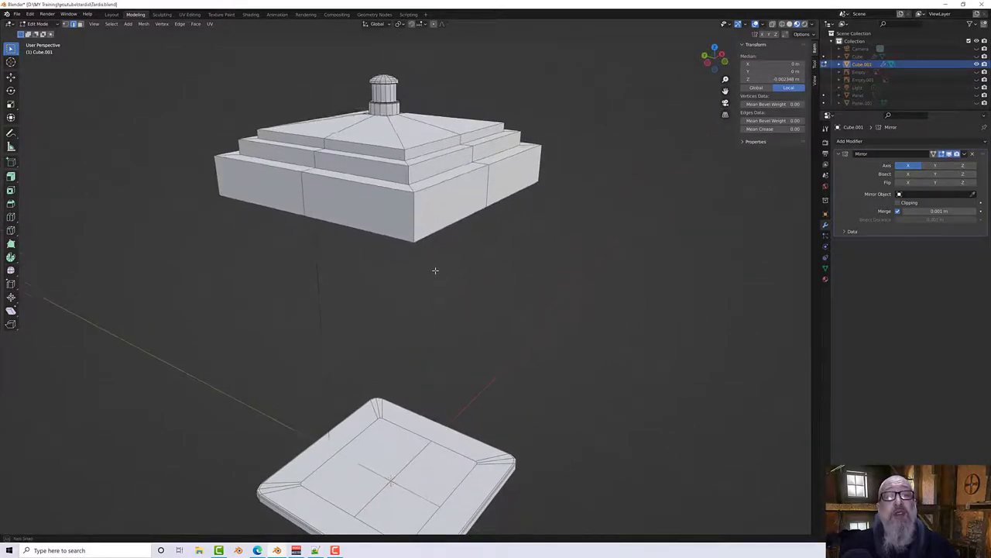
middle_click_drag(436, 269, 373, 261)
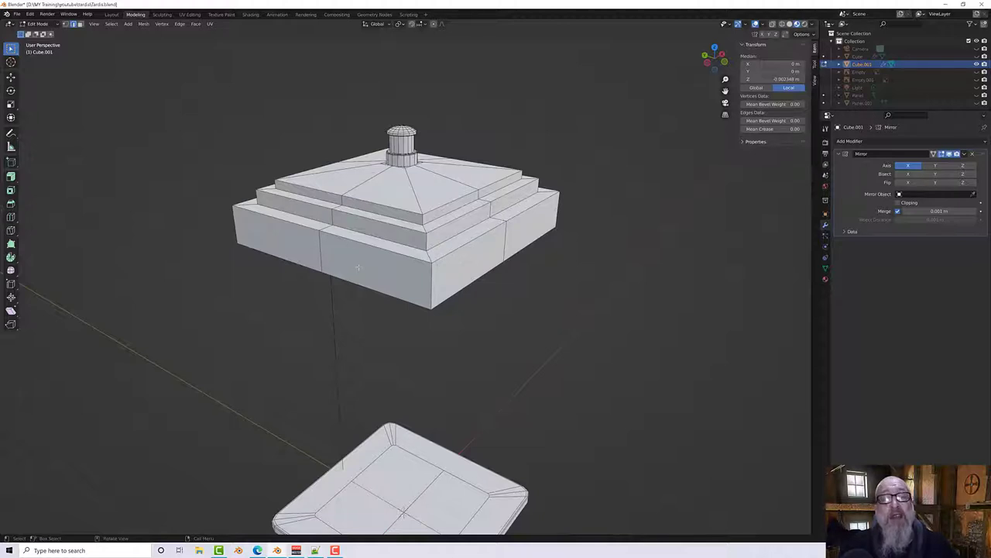
middle_click_drag(358, 267, 435, 265)
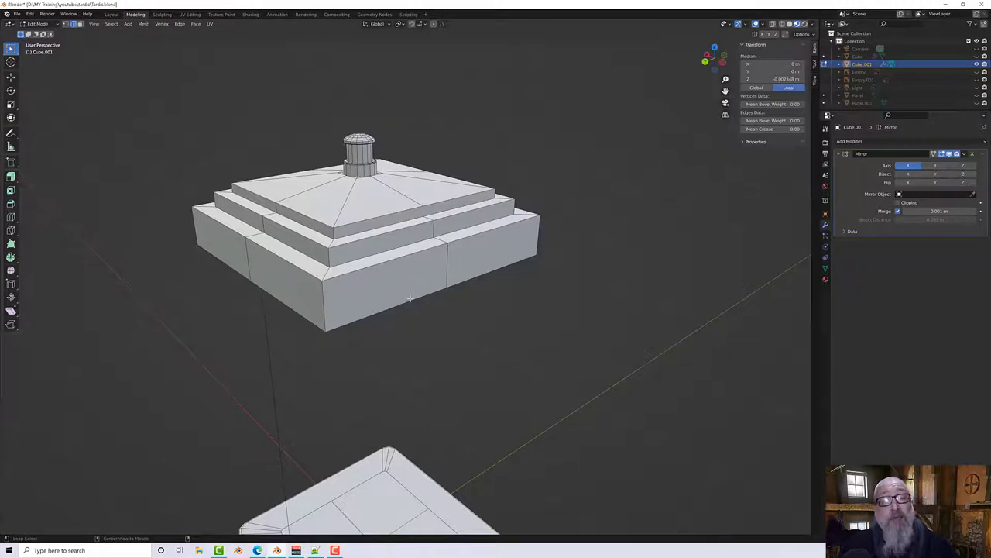
middle_click_drag(429, 294, 464, 307, "alt")
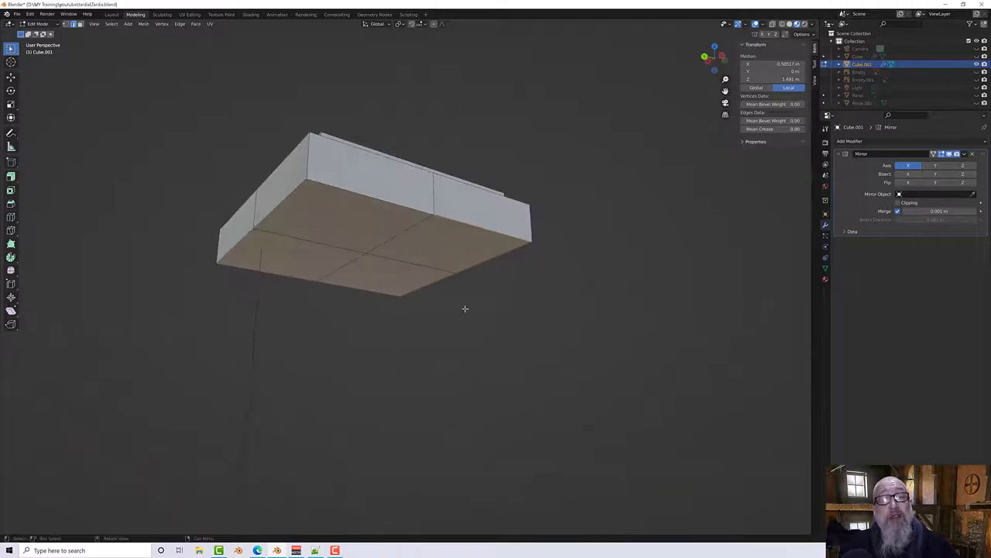
left_click(79, 24)
left_click(283, 210)
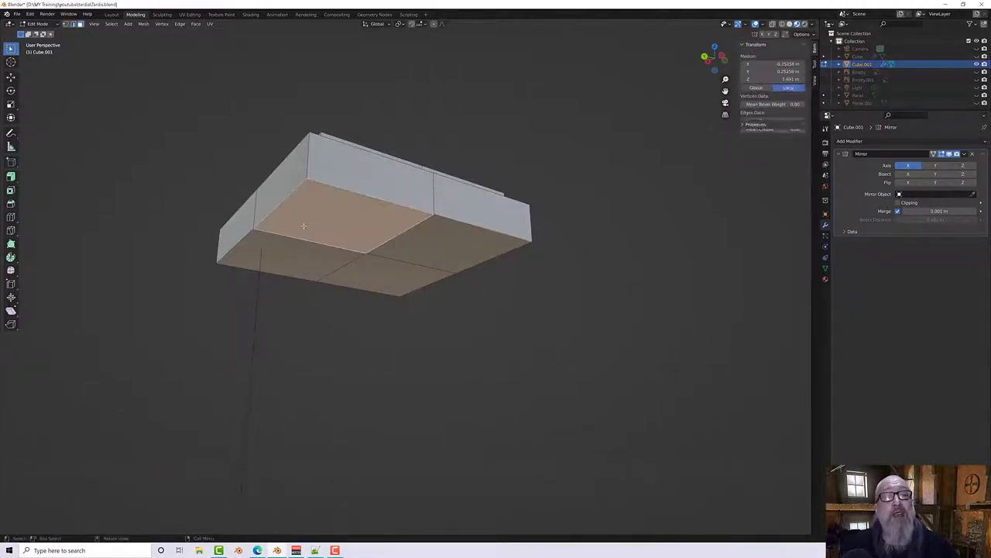
left_click(315, 261, "shift")
left_click(373, 279, "shift")
left_click(391, 249, "shift")
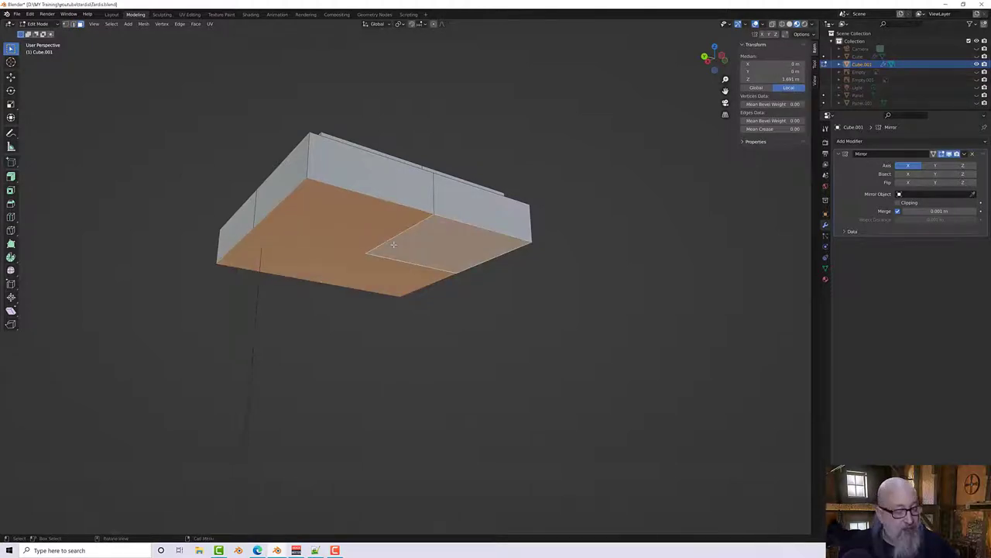
Step: Inset the roof's underside faces by about 0.093 m and scale the inner faces down to about 0.19
key("i")
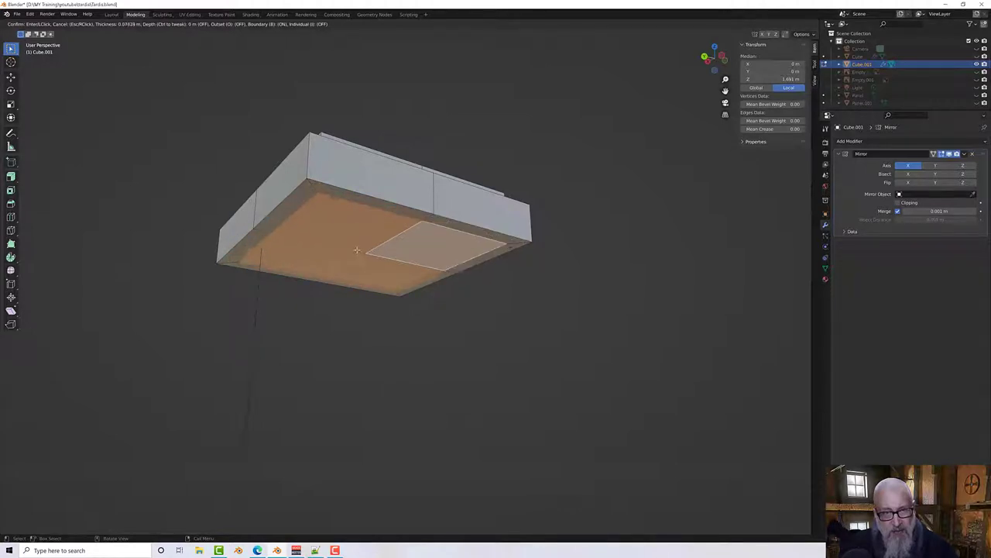
left_click(370, 246)
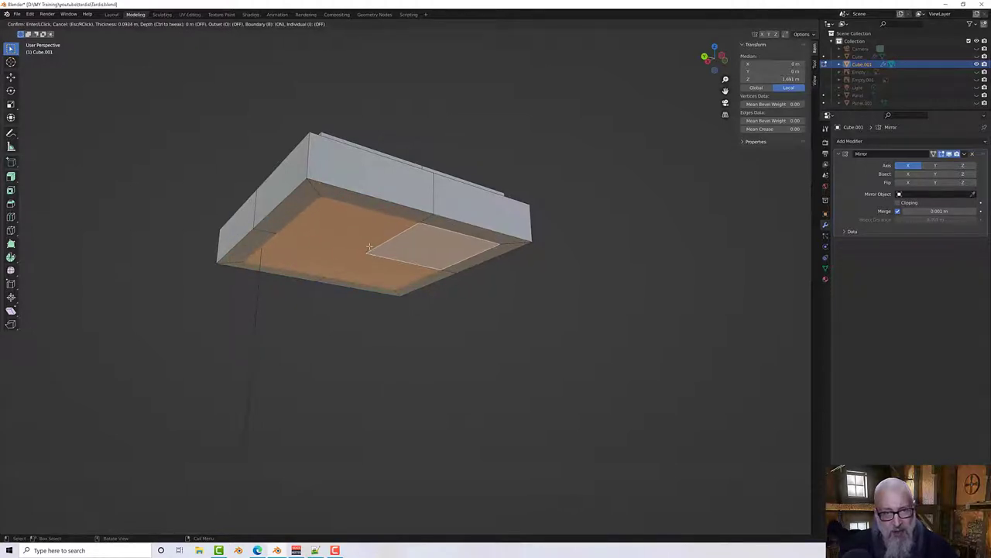
middle_click_drag(370, 245, 343, 228)
key("s")
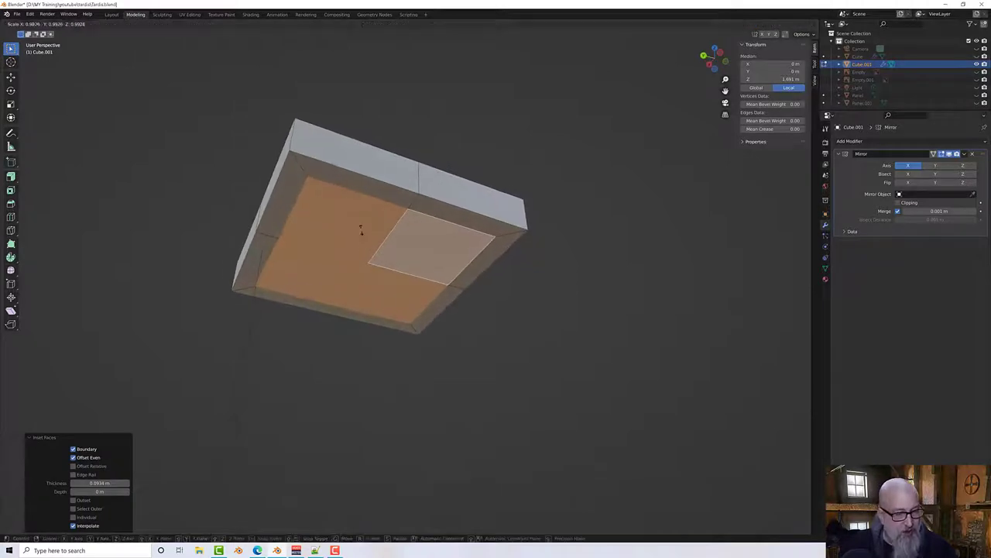
left_click(369, 249)
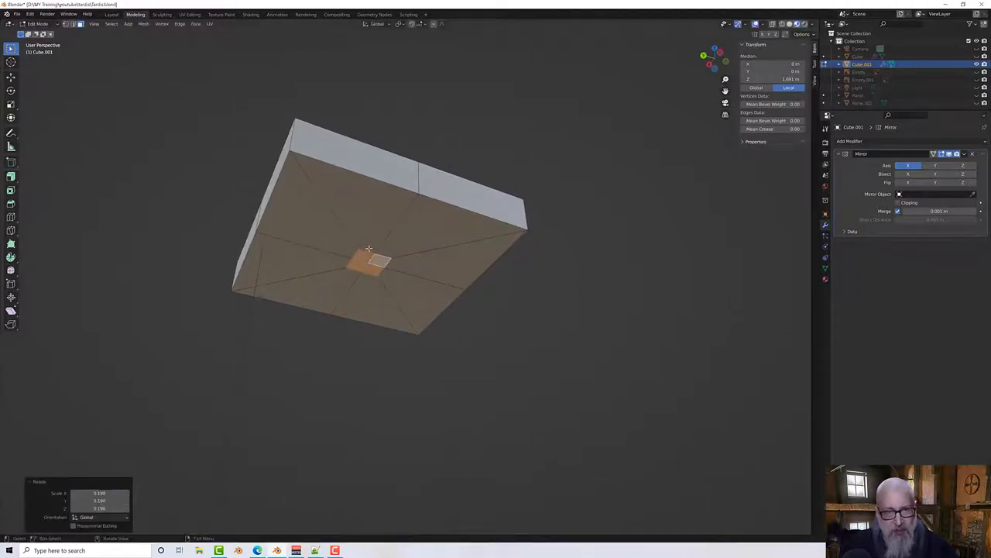
Step: Select the horizontal edge loops around the roof, from the outer bottom rim up through the stepped tiers
mouse_move(369, 249)
middle_mouse_down()
mouse_move(372, 225)
mouse_move(364, 236)
middle_mouse_up()
left_click(73, 23)
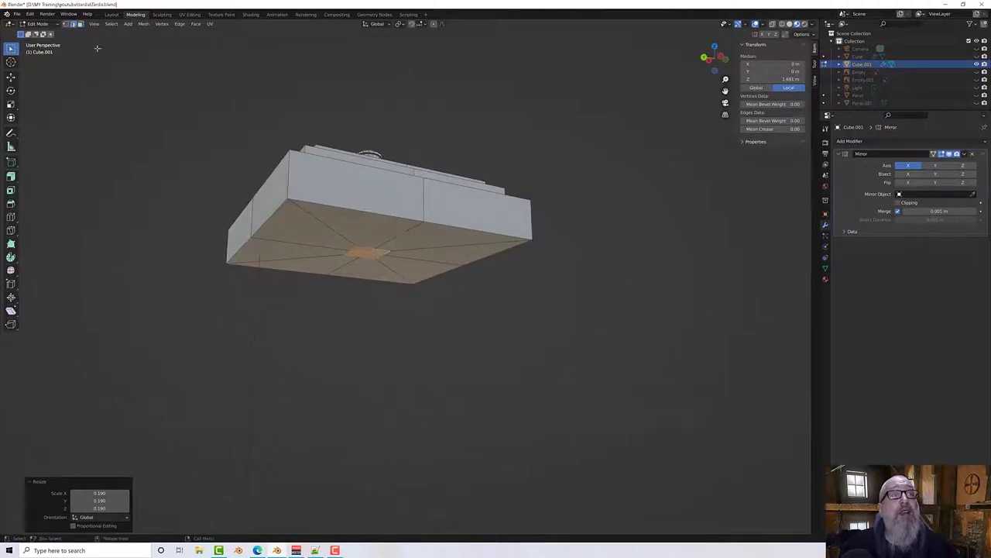
left_click(326, 204, "alt")
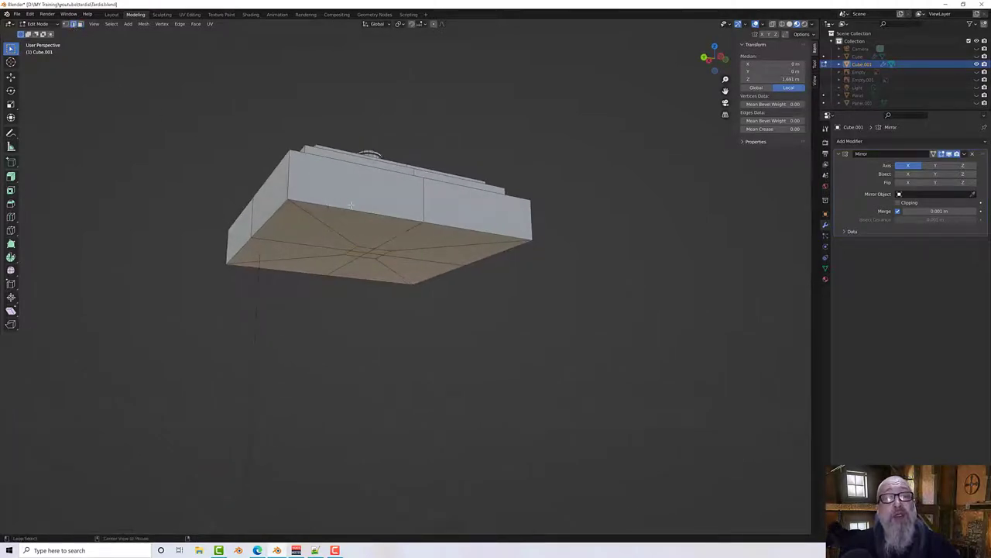
middle_click_drag(351, 206, 346, 253)
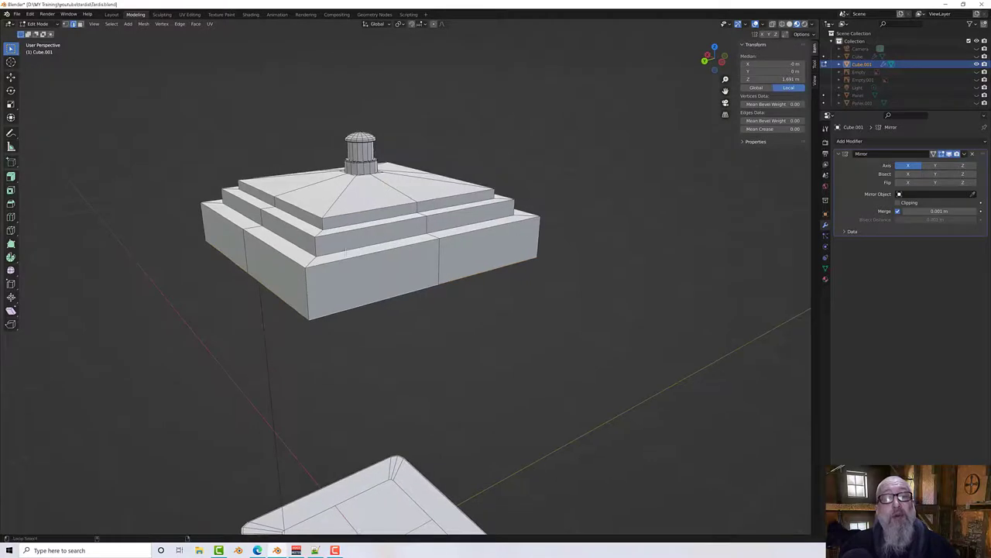
left_click(347, 261, "alt")
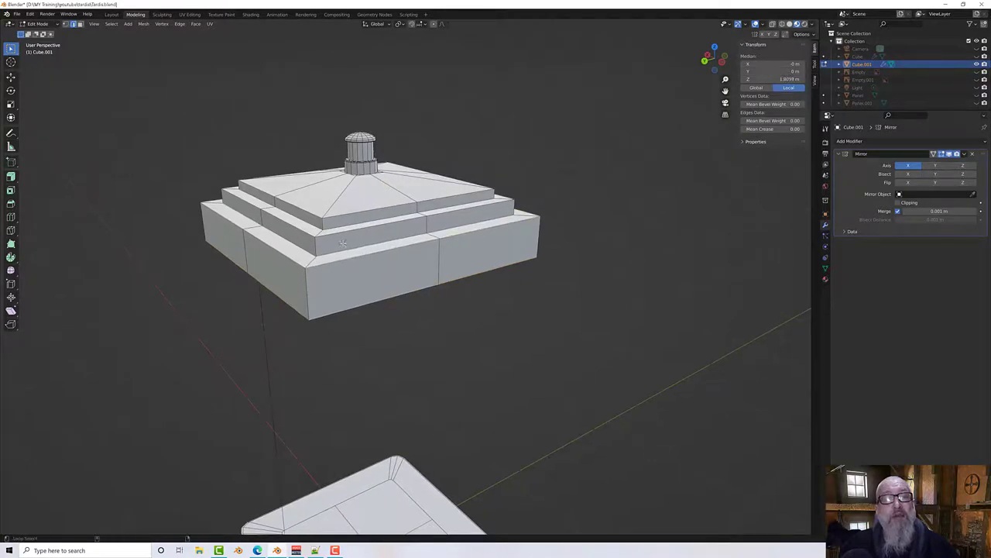
left_click(339, 233, "alt")
left_click(340, 220, "alt")
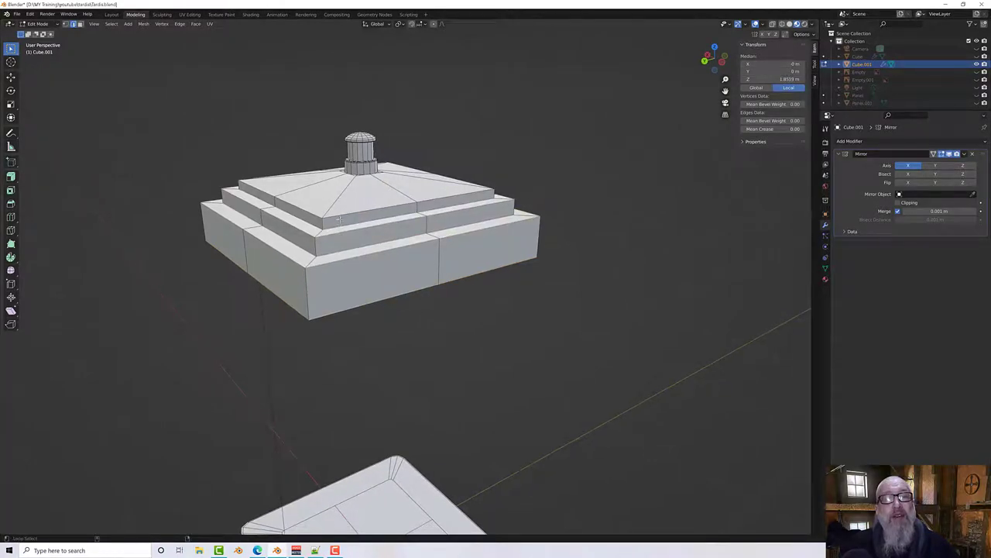
left_click(340, 215, "alt")
Step: Add the corner edges of each roof tier and the sloping ridge edges to the edge selection
middle_click_drag(256, 208, 308, 200)
middle_click_drag(403, 219, 329, 265)
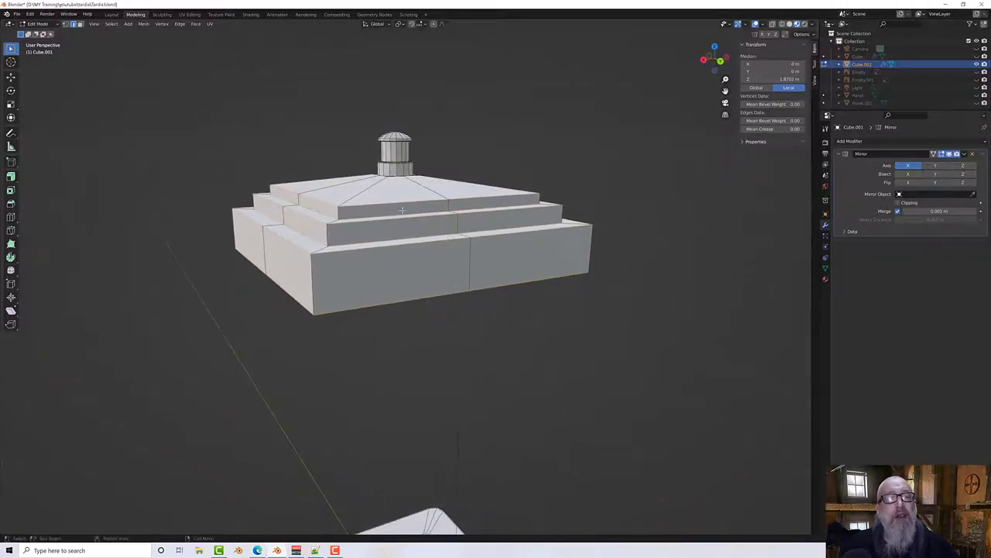
left_click(313, 276, "alt")
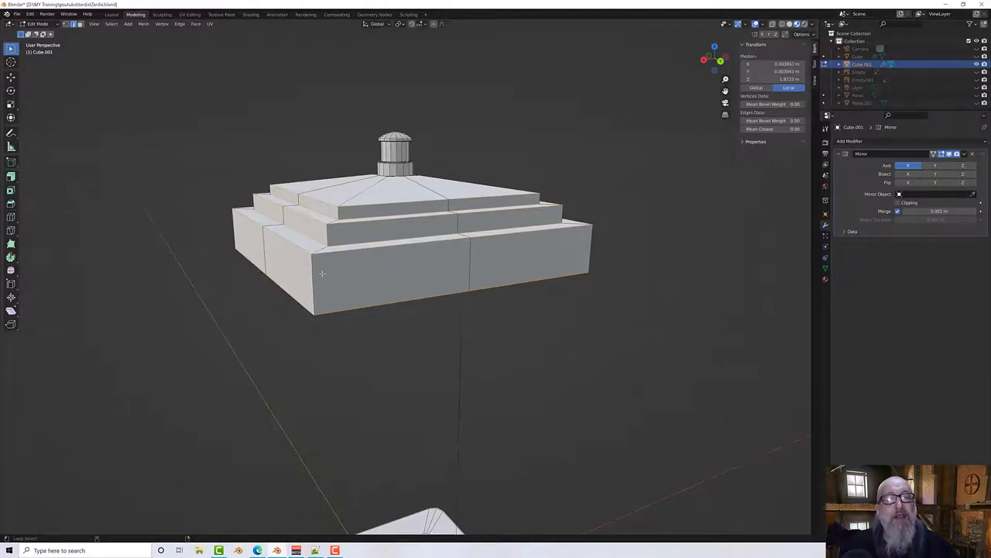
middle_click_drag(313, 276, 529, 203)
left_click(357, 274, "alt")
left_click(405, 268, "alt")
left_click(490, 292, "alt")
Step: Bevel the selected roof edges with a width of 2 mm
scroll(459, 224, "up", 3)
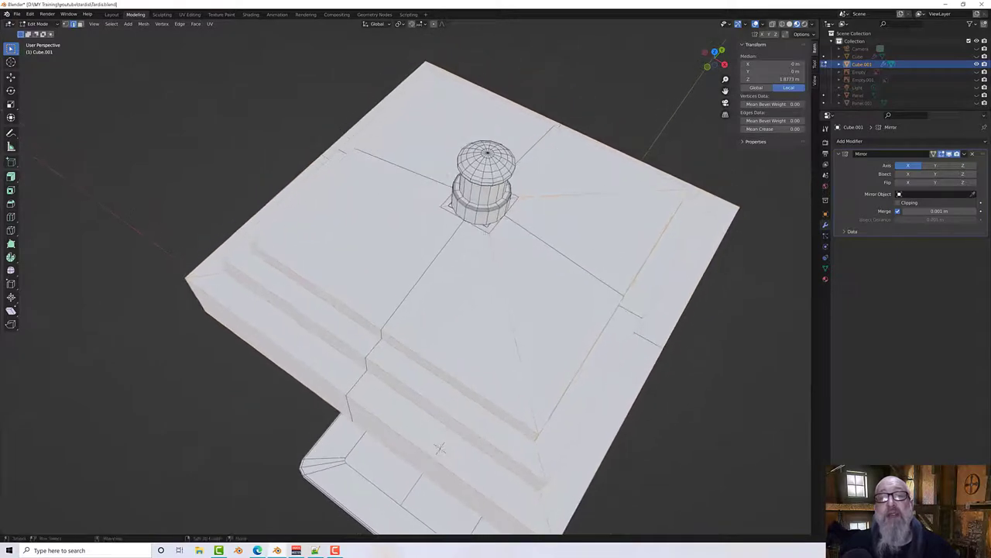
scroll(529, 203, "up", 4)
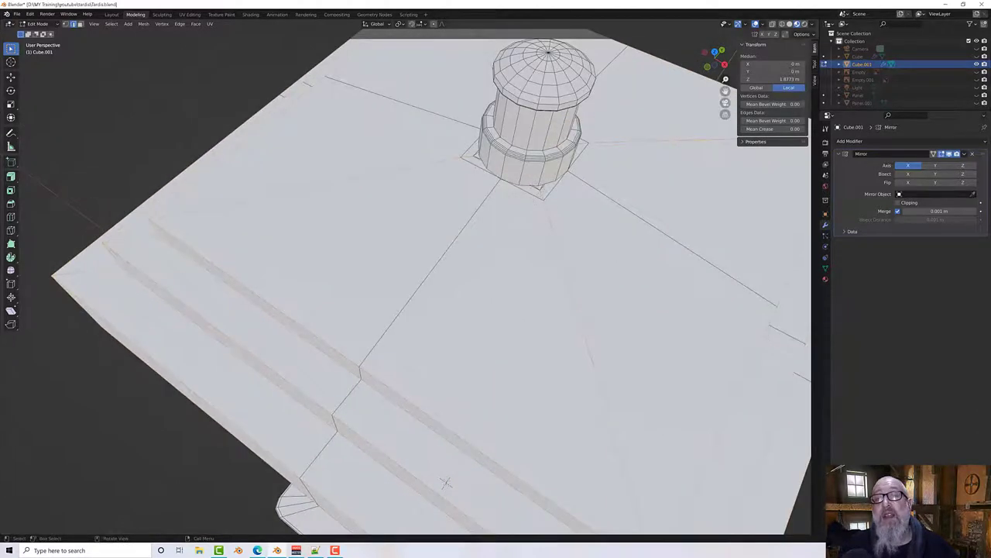
scroll(446, 482, "up", 2)
middle_click_drag(451, 515, 426, 531, "shift")
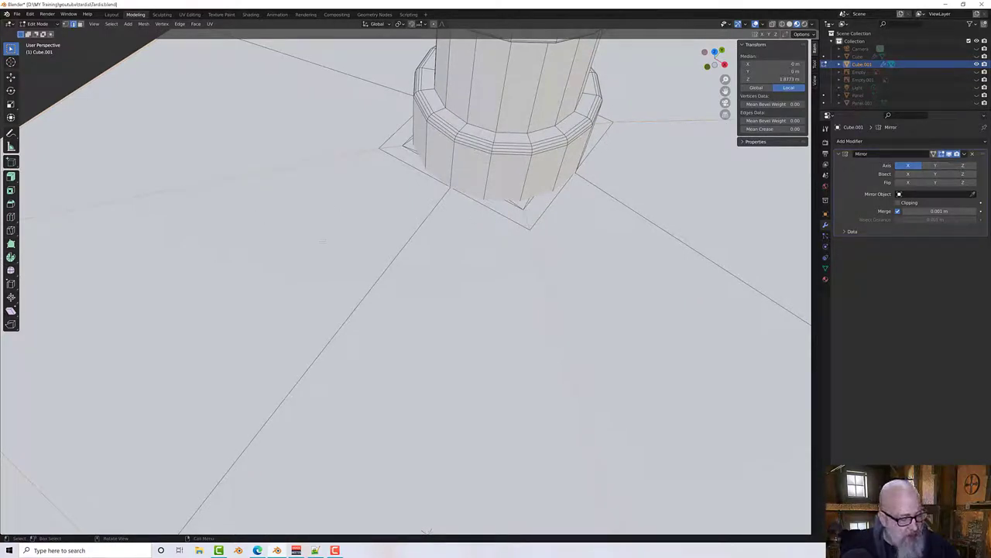
key("k")
left_click(322, 241)
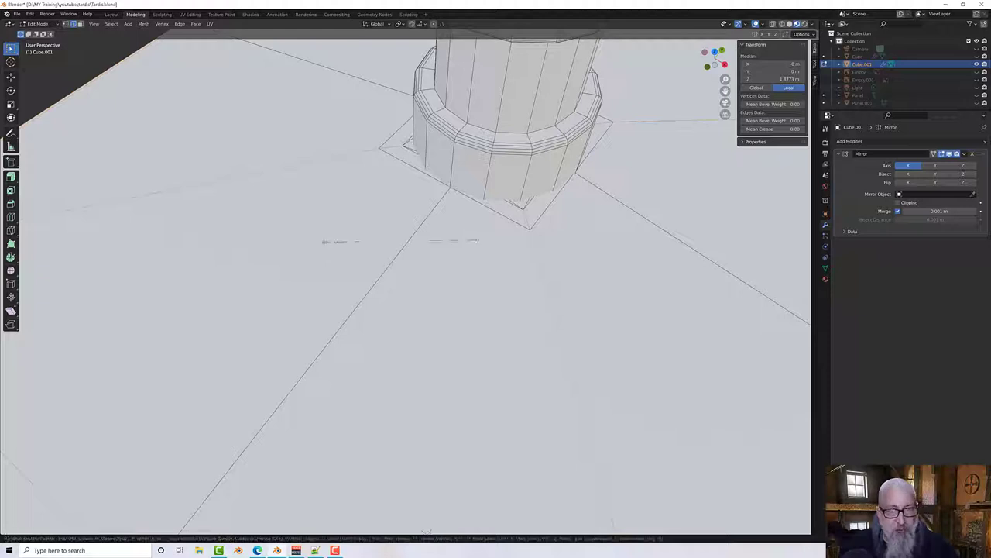
key("Escape")
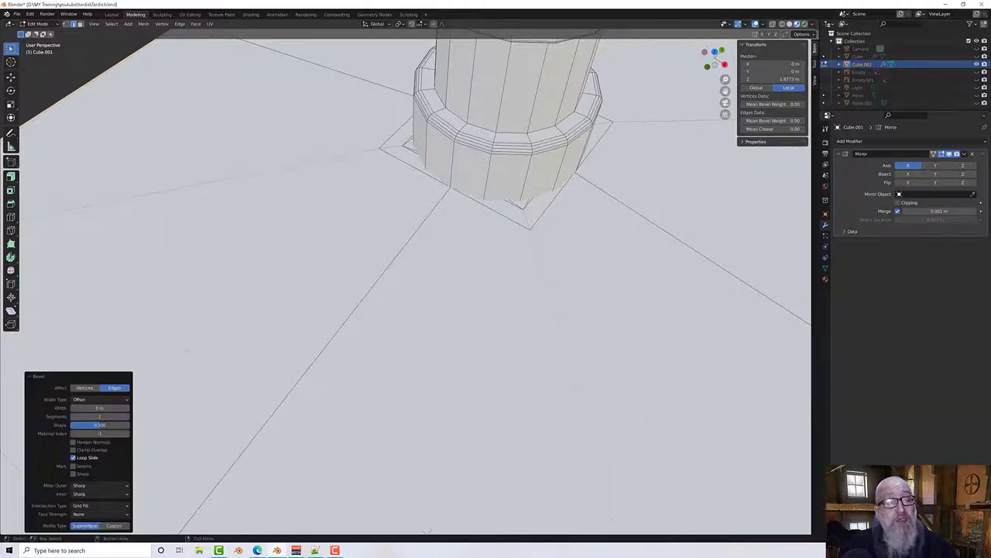
left_click(99, 407)
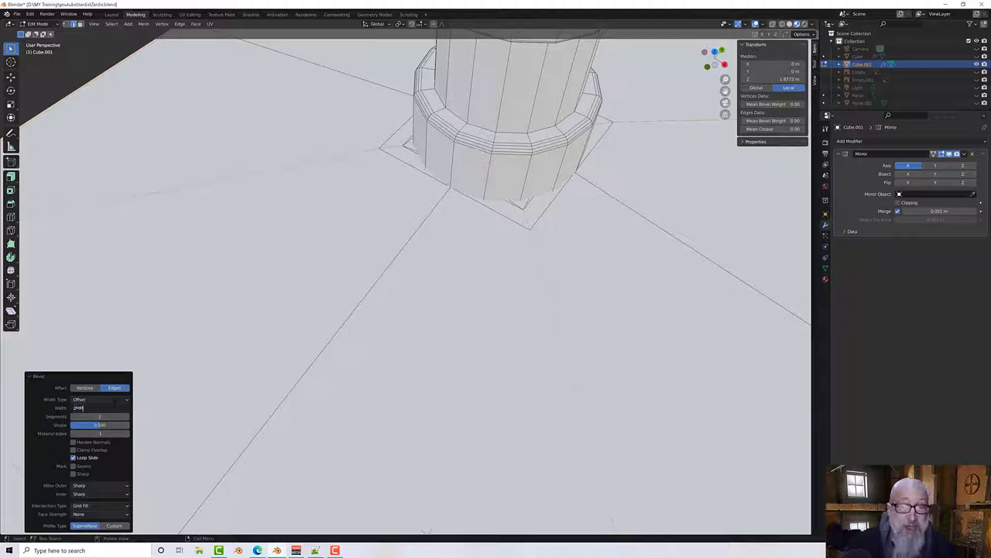
type("2mm")
key("Return")
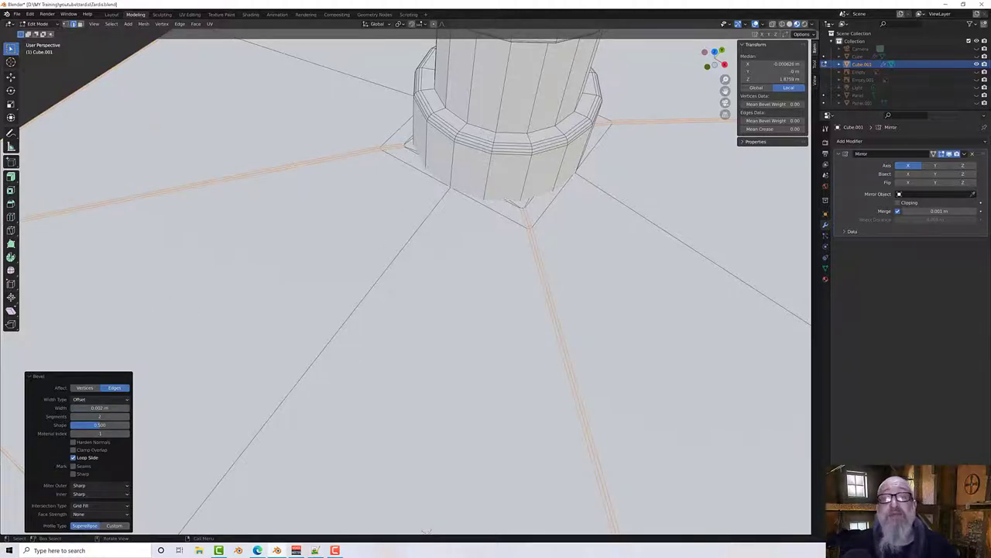
Step: Inspect the beveled ridge edges where they meet the base of the roof lamp
scroll(505, 199, "up", 2)
middle_click_drag(505, 200, 369, 307, "shift")
scroll(294, 321, "up", 3)
scroll(350, 290, "up", 5)
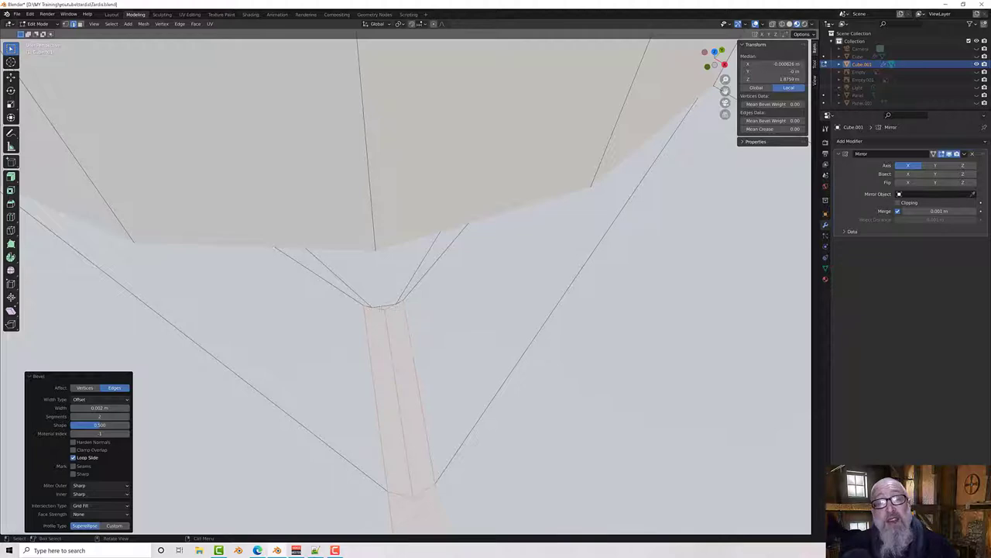
scroll(380, 309, "up", 2)
scroll(381, 302, "down", 5)
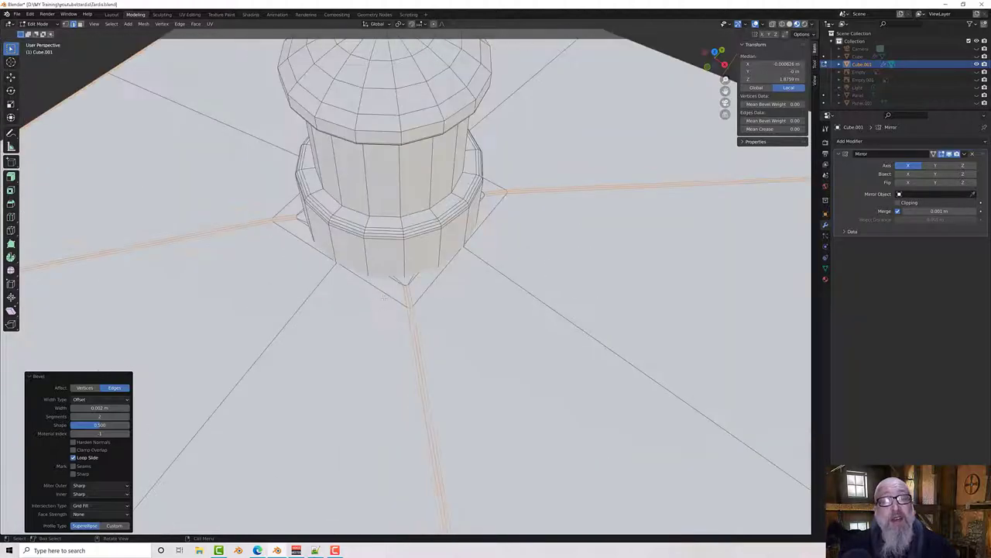
scroll(384, 296, "up", 3)
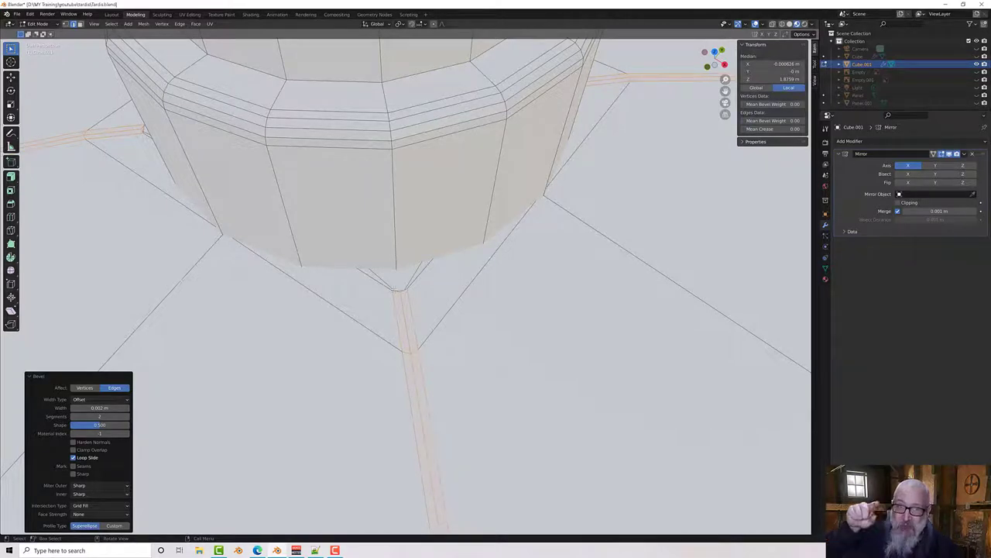
scroll(409, 239, "down", 7)
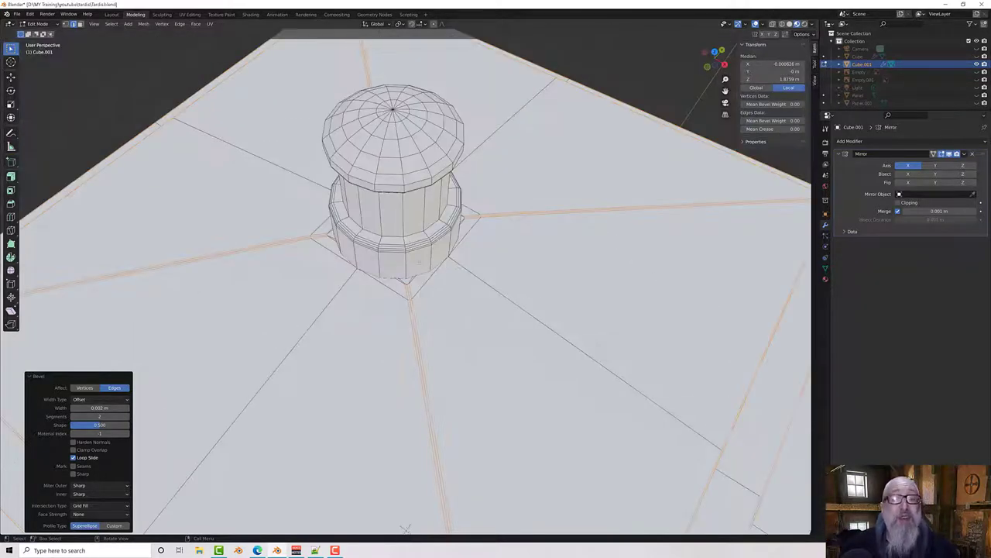
middle_click_drag(410, 238, 427, 270)
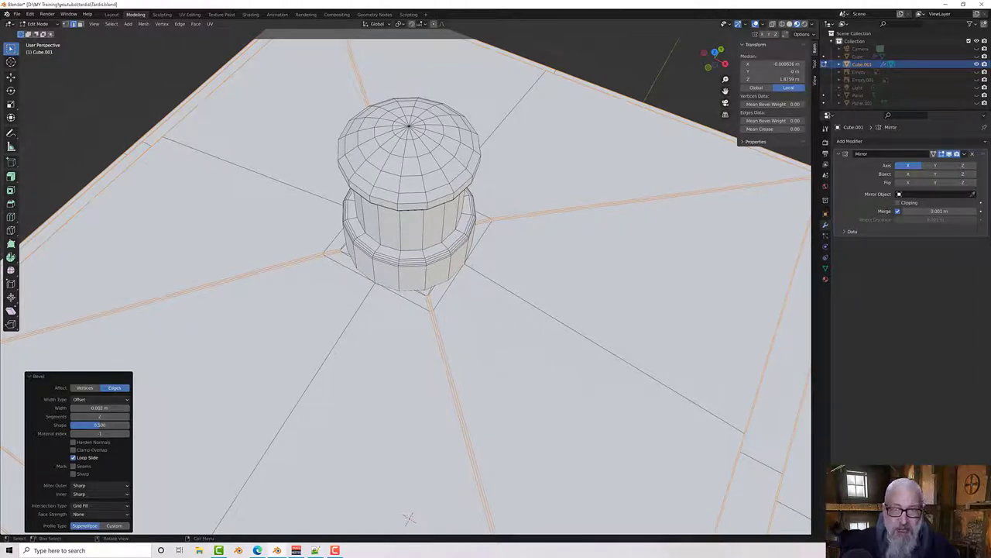
Step: Select all geometry linked to one roof face and hide the unselected parts, including the lamp's collar
left_click(409, 517)
middle_click_drag(409, 517, 406, 529)
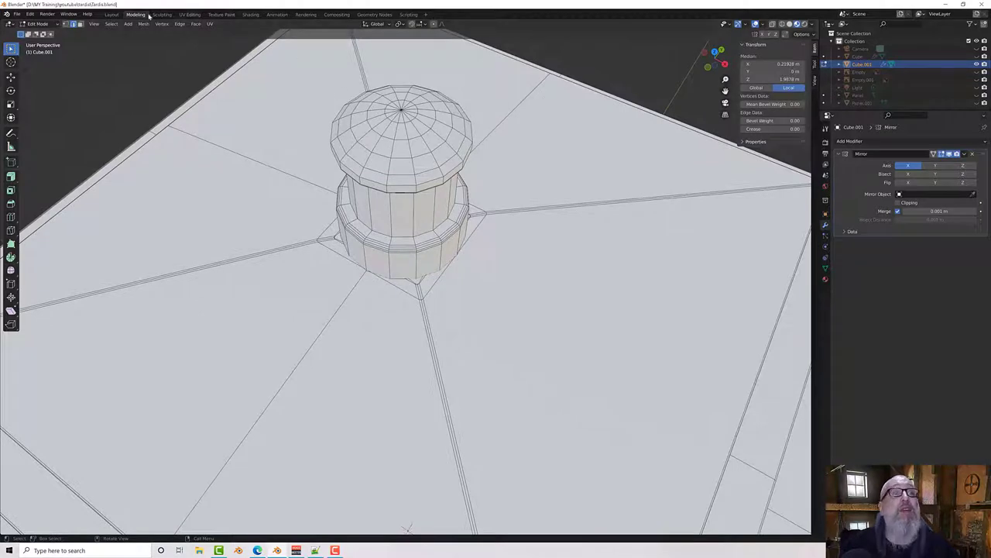
left_click(81, 24)
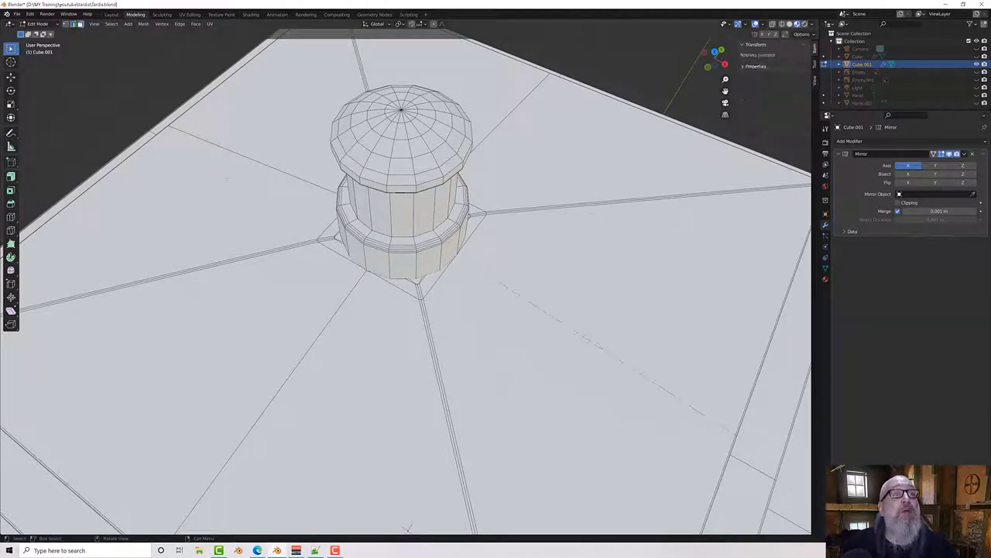
left_click(227, 179)
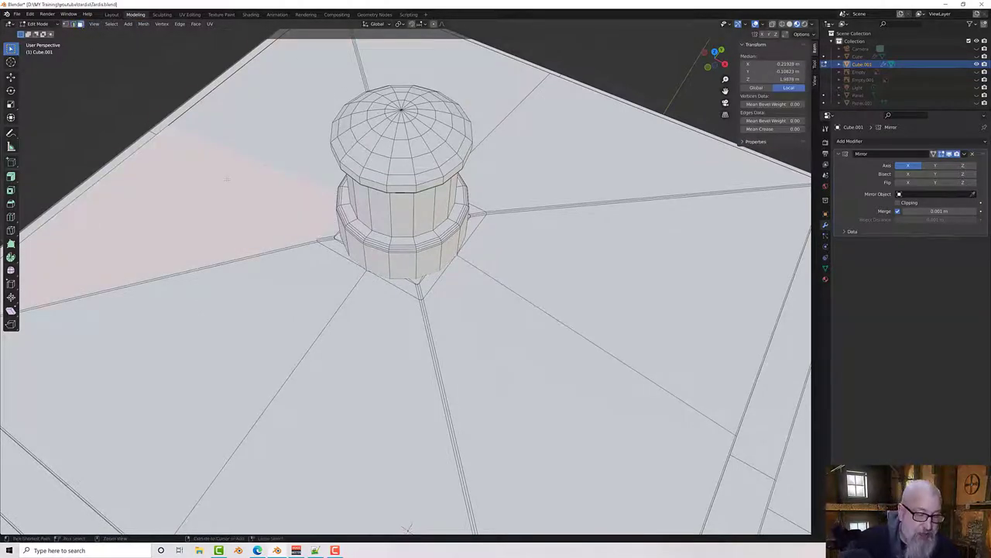
key("ctrl+l")
key("shift+h")
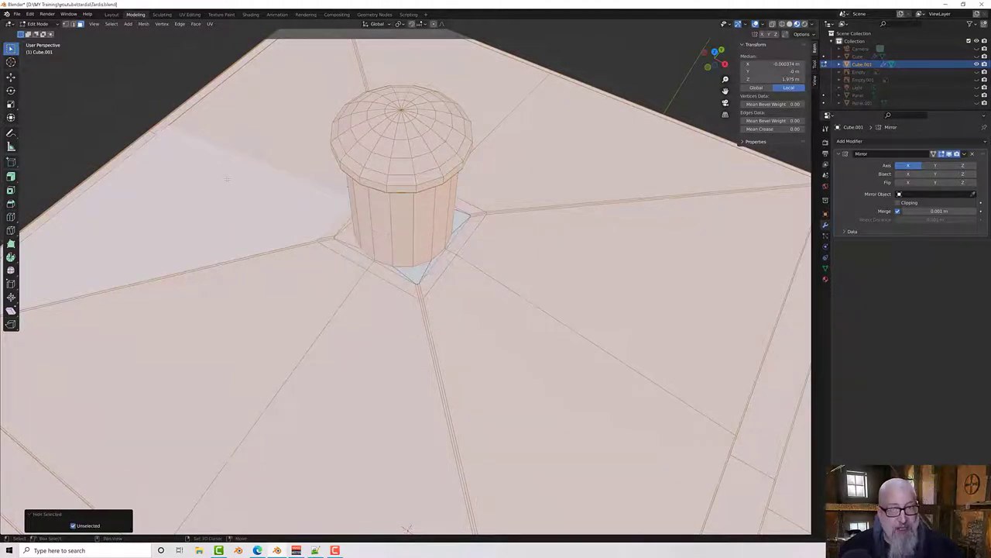
scroll(346, 140, "up", 8)
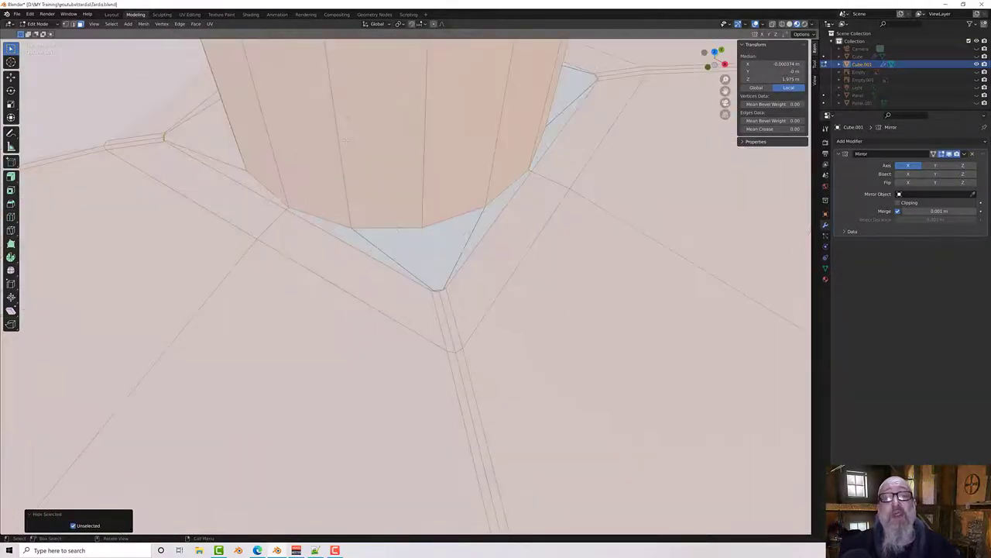
Step: Try to select the small faces around the lamp's base from above
left_click(362, 239)
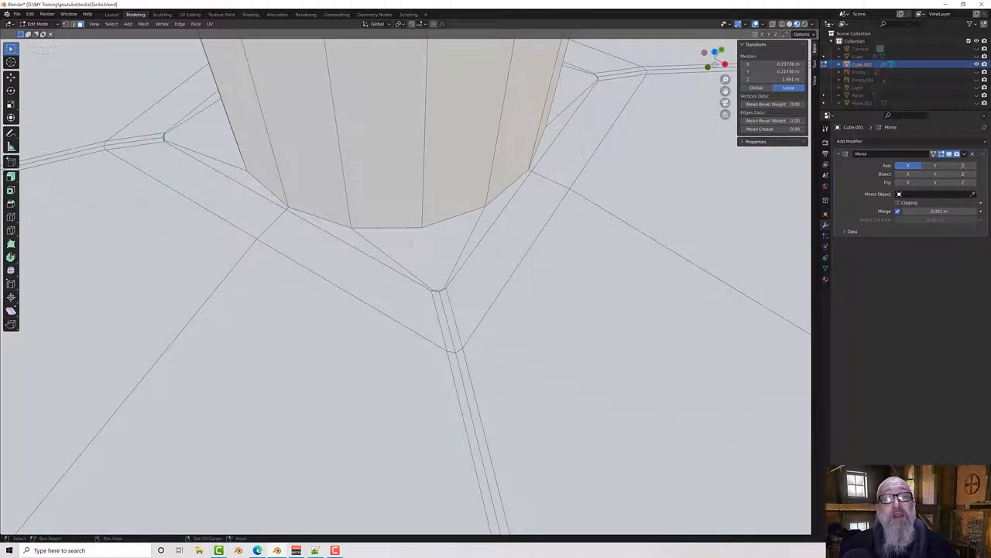
left_click(457, 242, "shift")
middle_click_drag(495, 256, 500, 217)
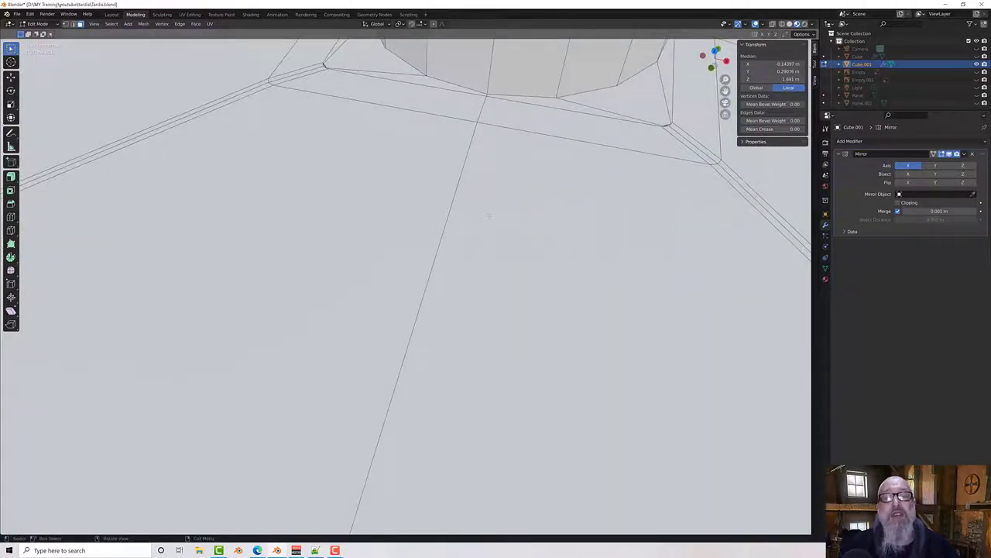
middle_click_drag(601, 189, 528, 240)
scroll(569, 227, "up", 4)
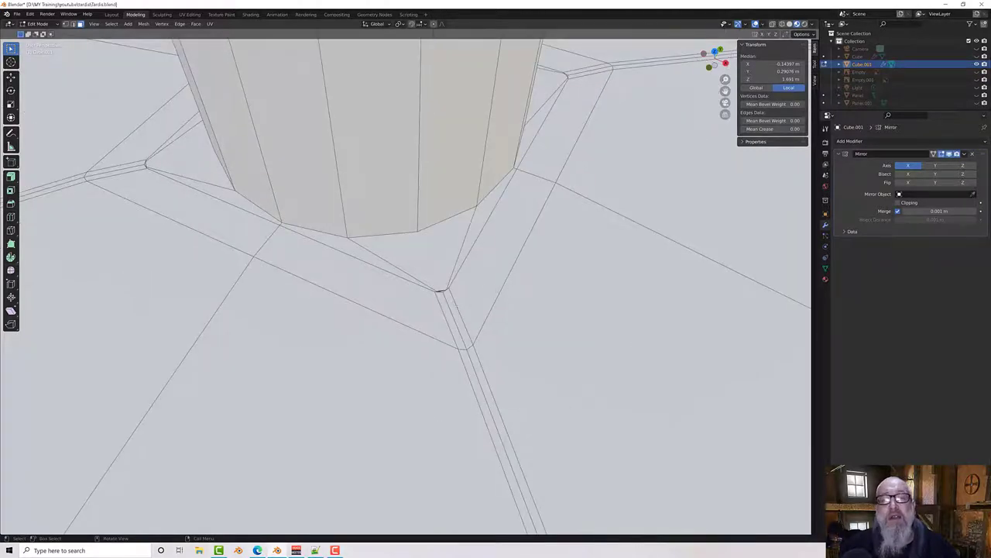
left_click(470, 270, "shift")
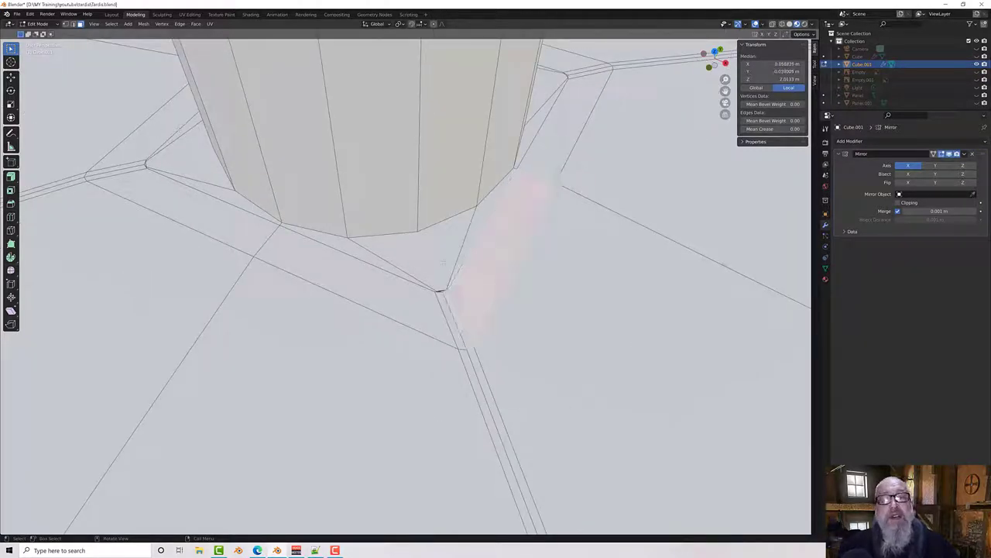
left_click(454, 252)
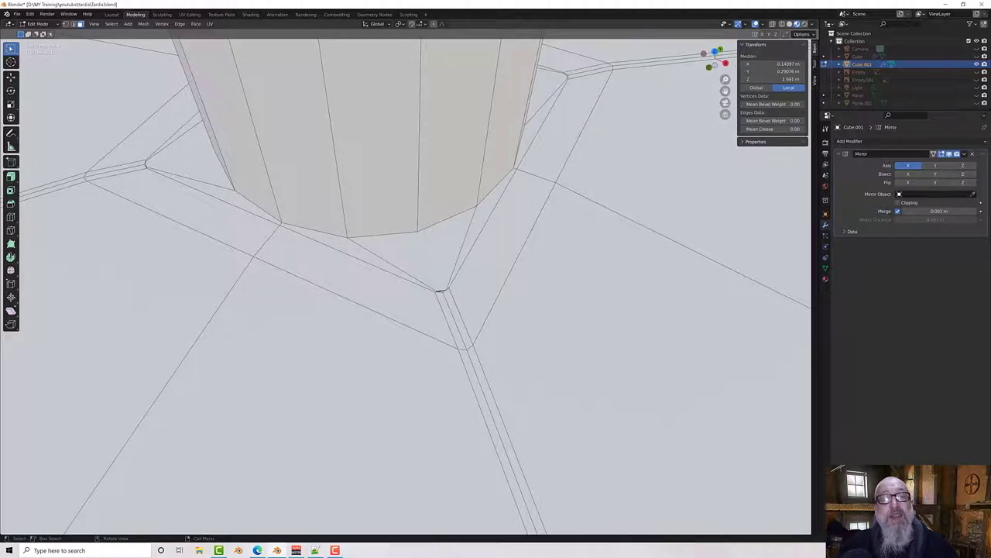
Step: Select the thin triangular faces at one corner of the lamp's base from beneath the roof and delete them
middle_click_drag(418, 333, 451, 234)
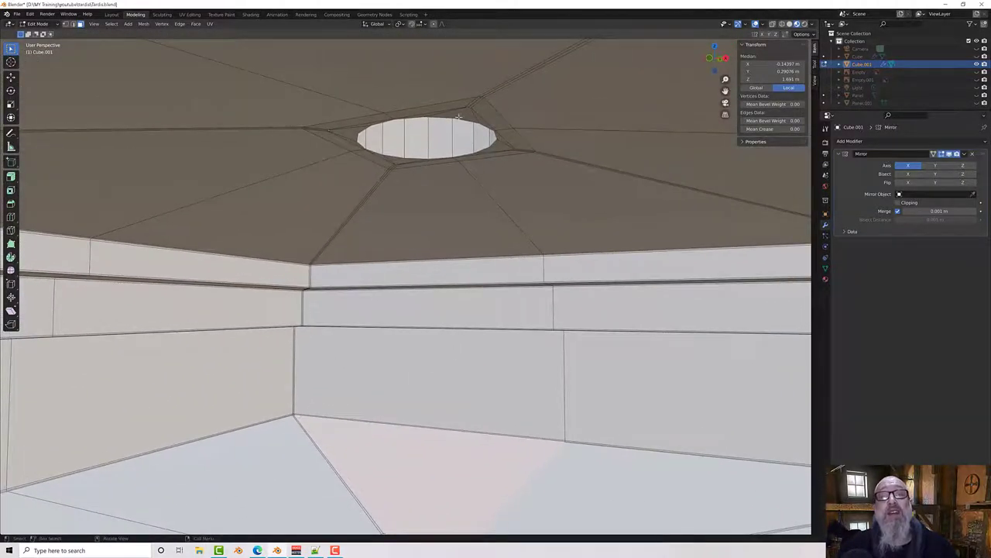
scroll(461, 114, "up", 2)
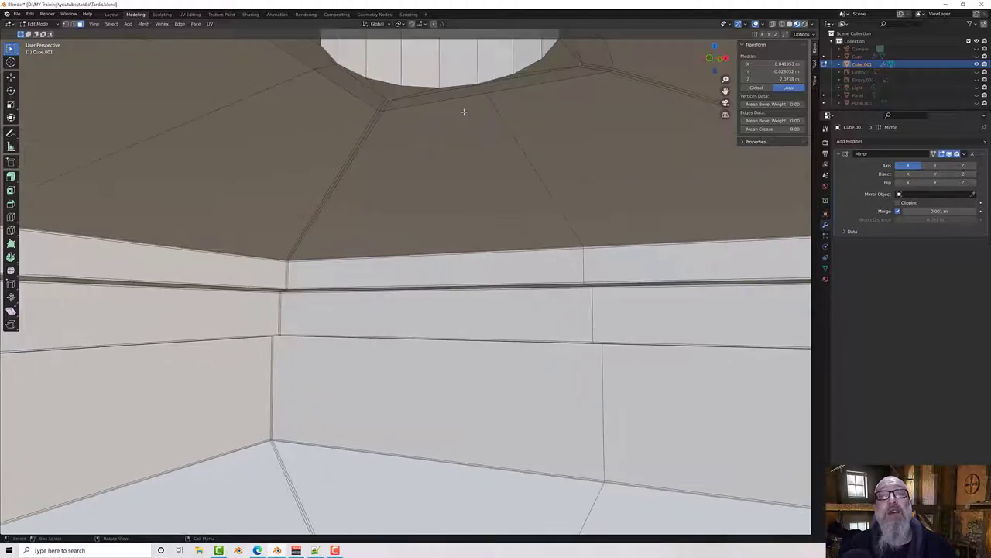
middle_click_drag(464, 113, 423, 146)
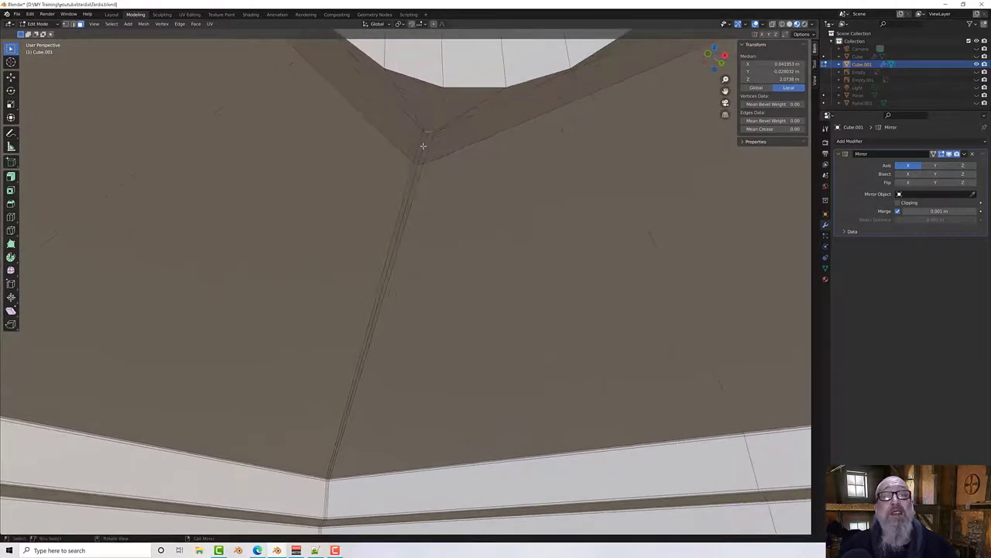
left_click(434, 110)
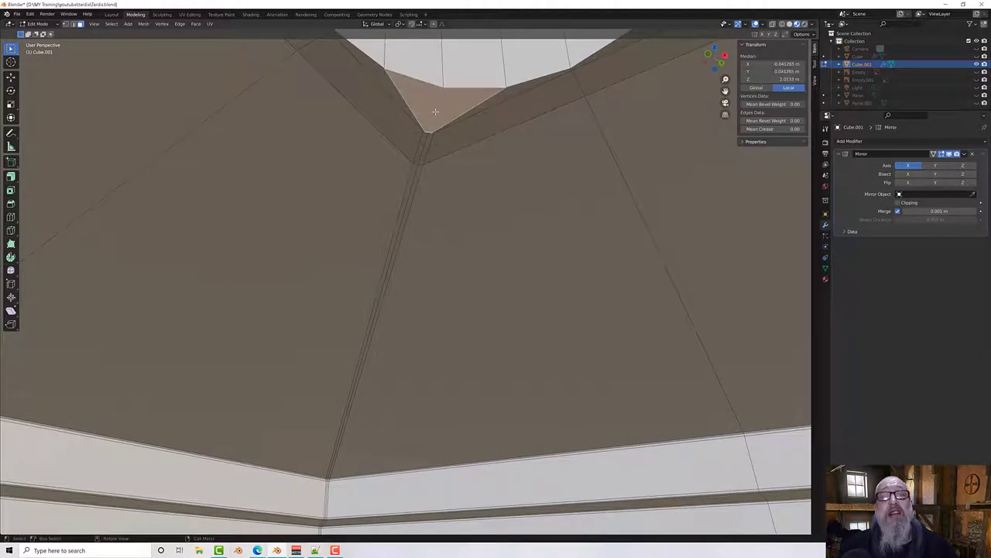
left_click(389, 90, "shift")
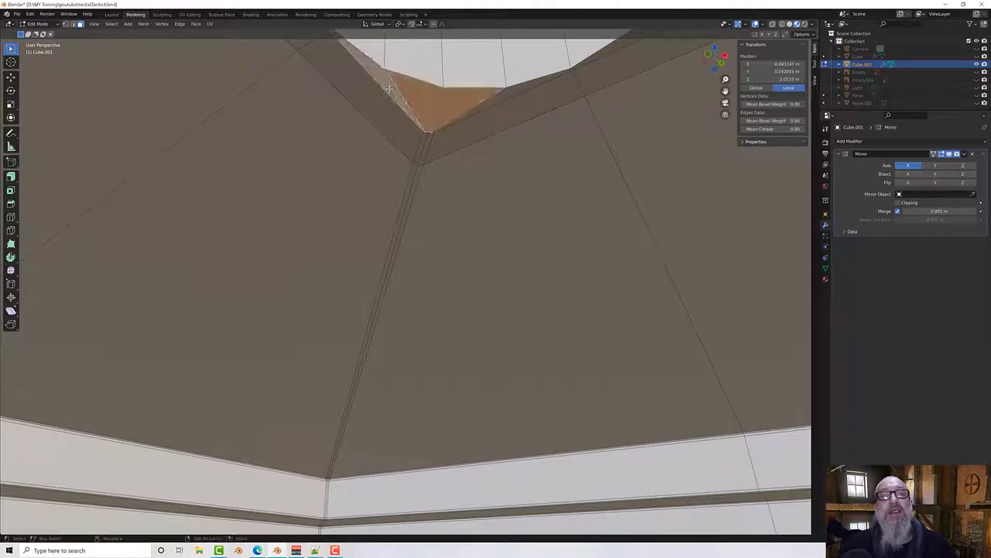
middle_click_drag(421, 116, 460, 100)
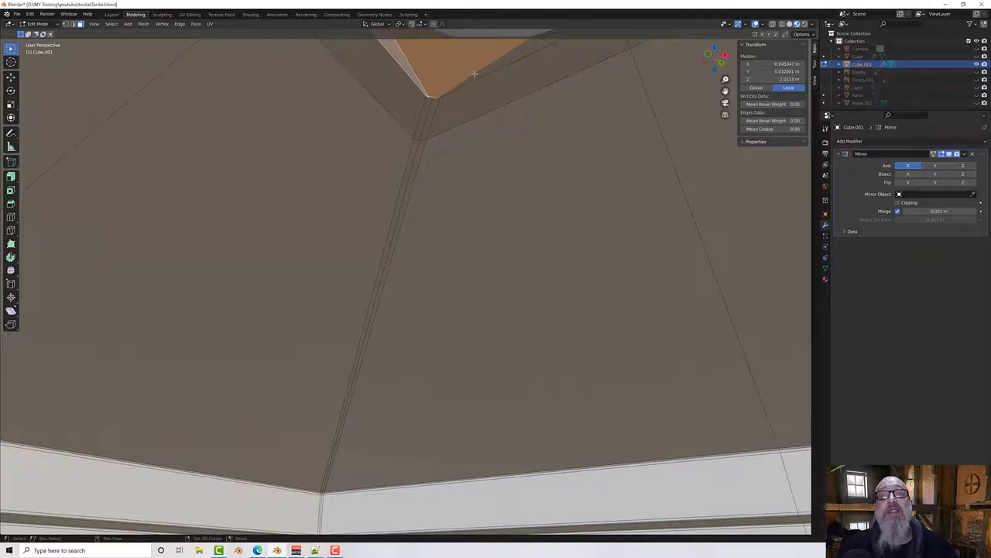
left_click(476, 75, "shift")
left_click(430, 97, "shift")
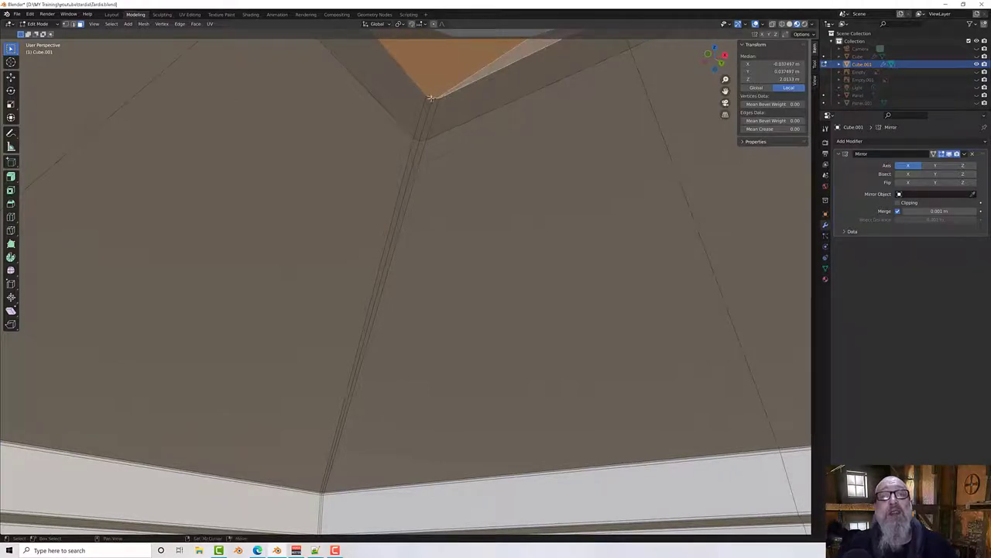
left_click(431, 99, "shift")
scroll(428, 103, "up", 1)
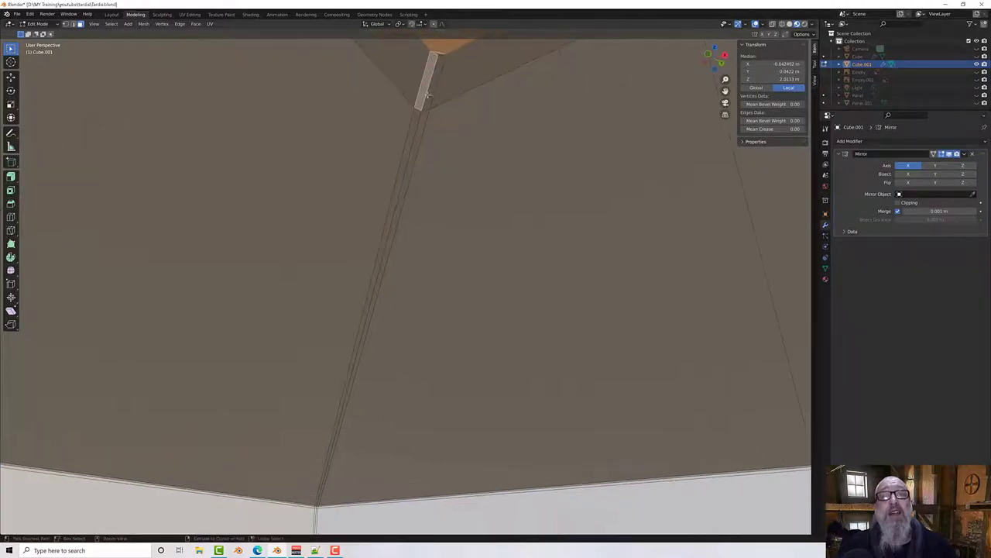
left_click(426, 90, "ctrl")
scroll(432, 61, "down", 5)
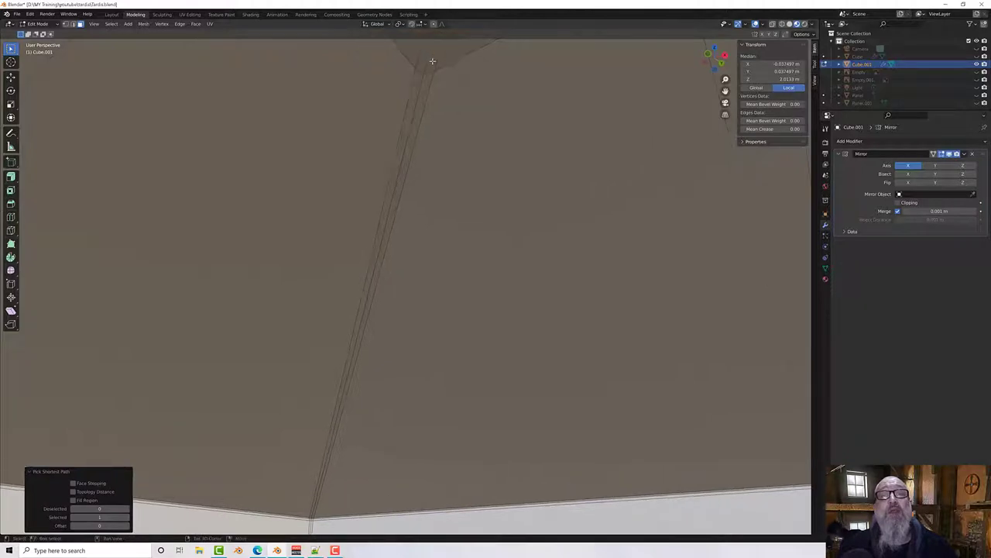
middle_click_drag(443, 164, 508, 270)
scroll(439, 412, "up", 3)
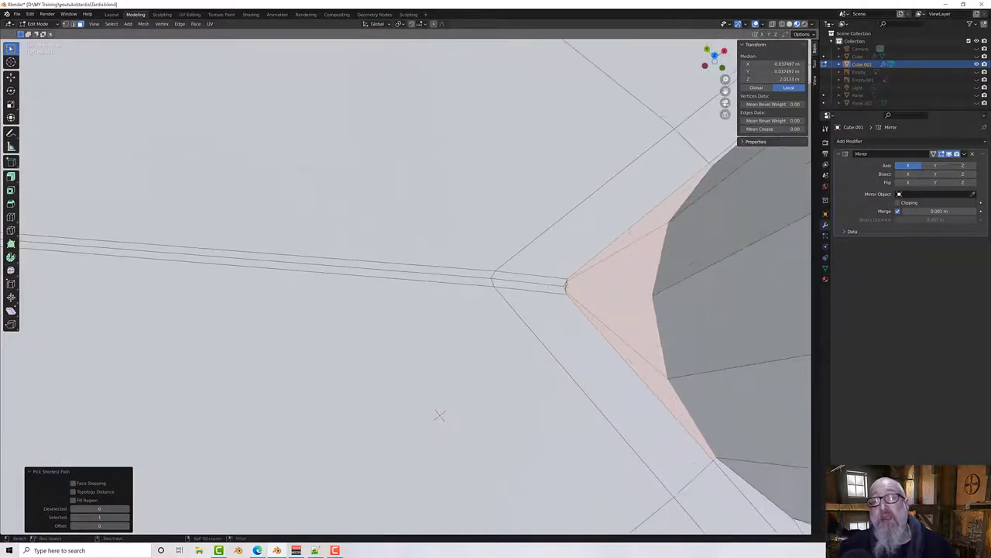
scroll(437, 414, "up", 3, "ctrl")
scroll(435, 416, "up", 1)
middle_click_drag(434, 417, 433, 419)
key("x")
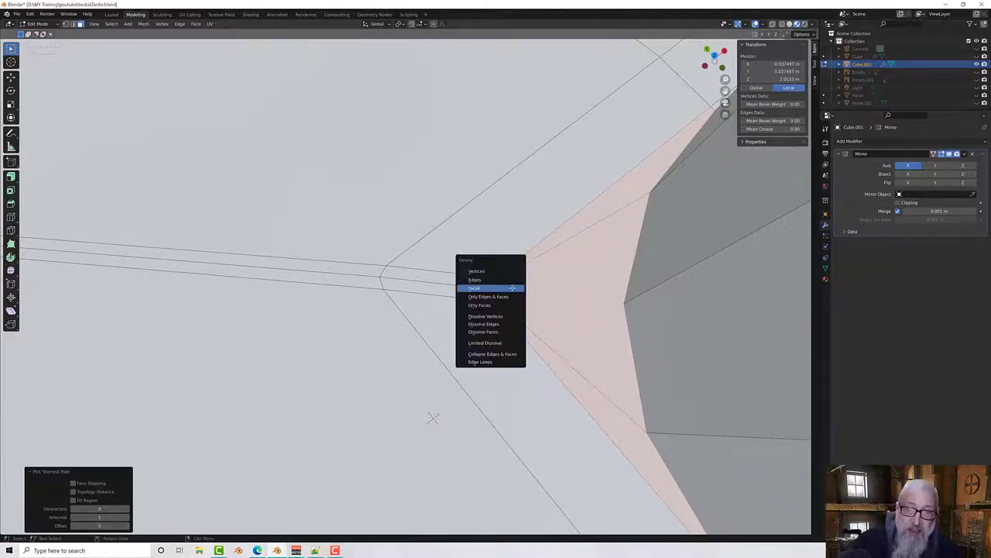
left_click(512, 287)
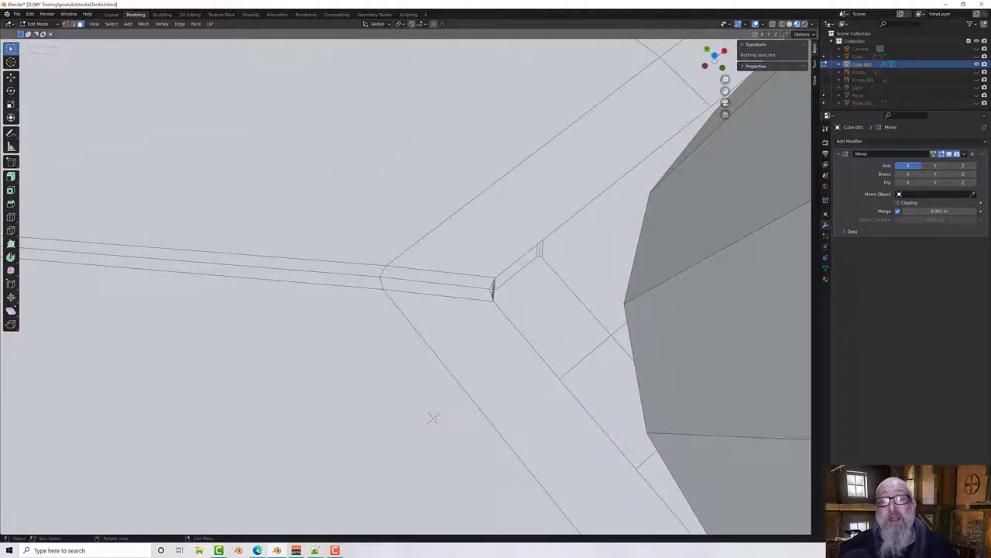
Step: Delete the tiny leftover face at the bevel corner beside the opened gap
key("ctrl+z")
key("x")
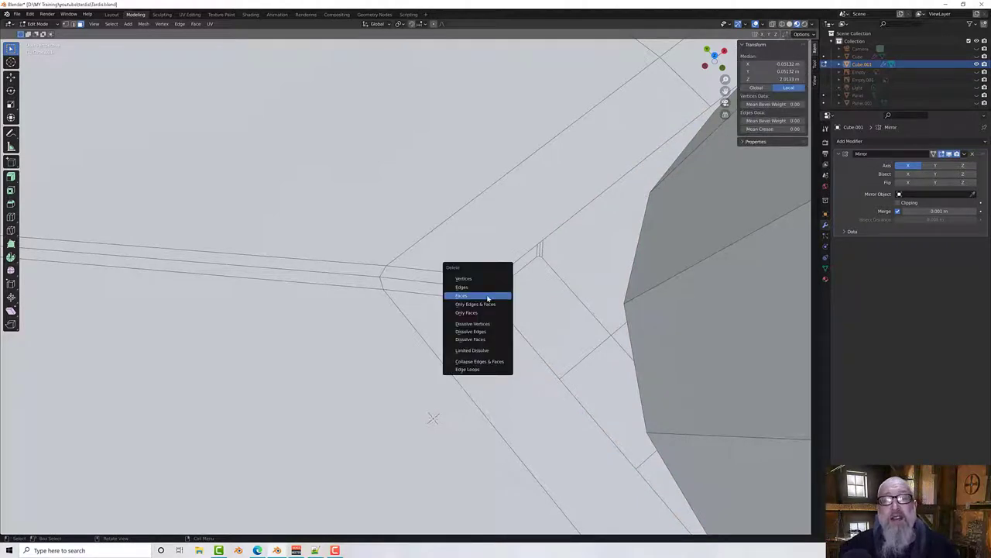
left_click(488, 297)
Step: Select the lamp-base edges and the roof edges around the opened corner gap and fill it with Bridge Edge Loops
middle_click_drag(488, 299, 610, 364)
middle_click_drag(452, 152, 474, 241)
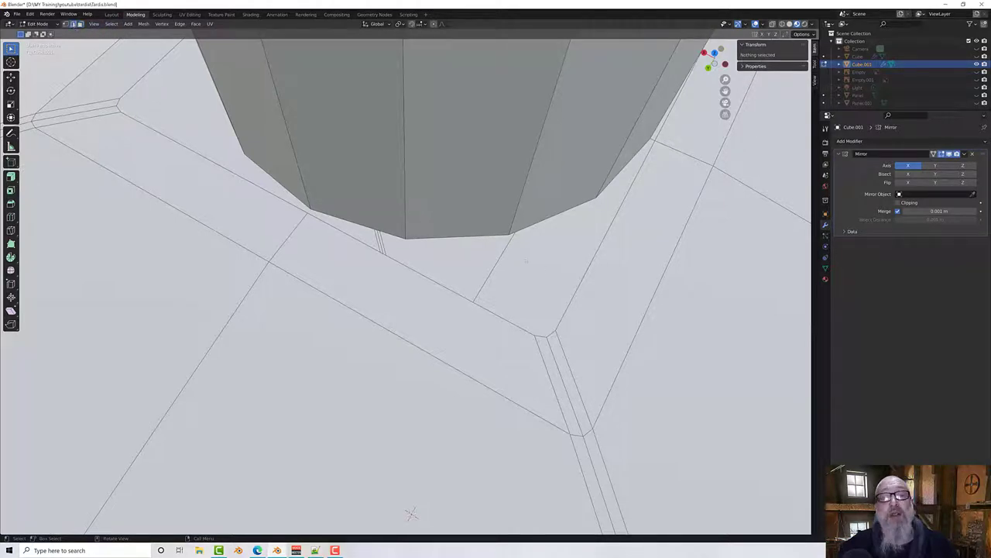
left_click(496, 236)
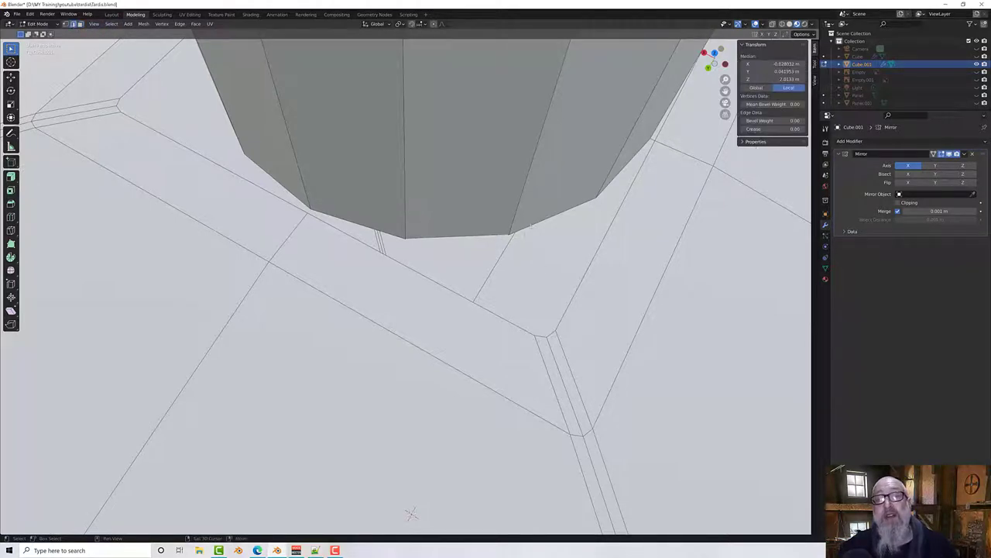
left_click(533, 224, "shift")
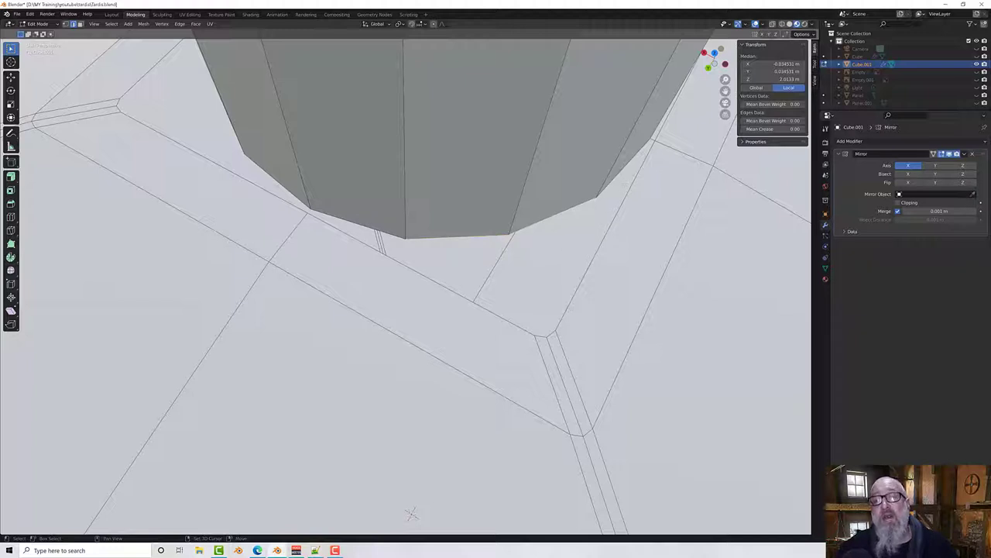
left_click(401, 231, "shift")
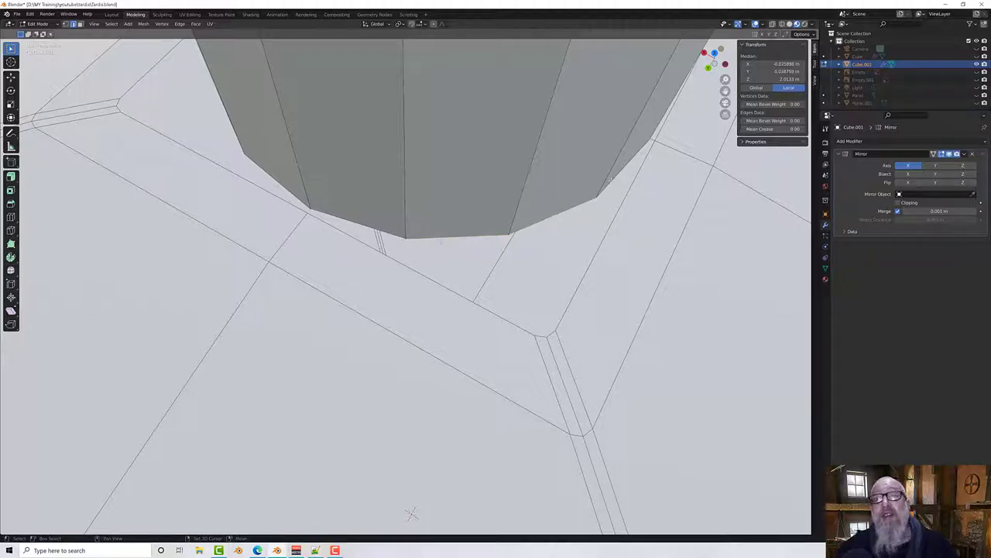
left_click(617, 176, "shift")
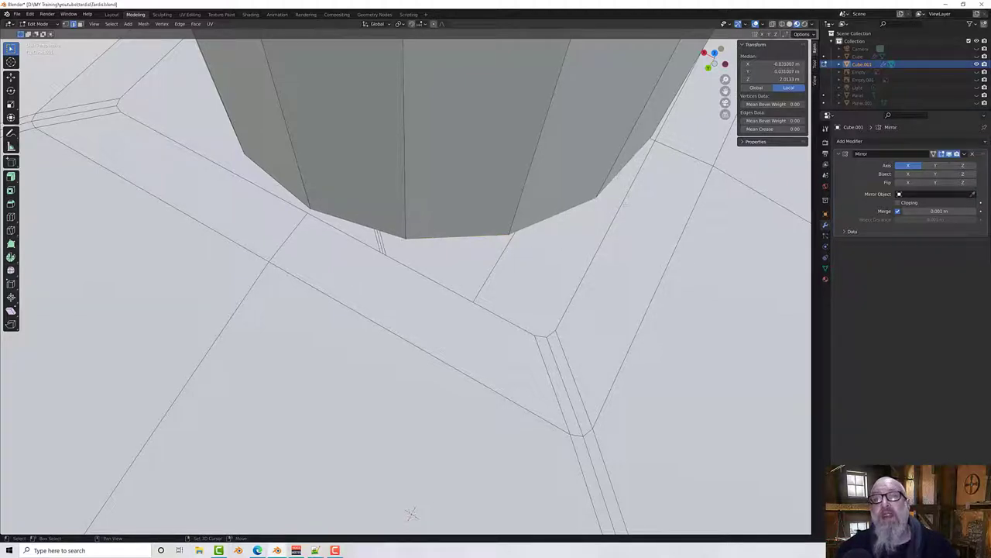
left_click(621, 208, "shift")
left_click(463, 296, "shift")
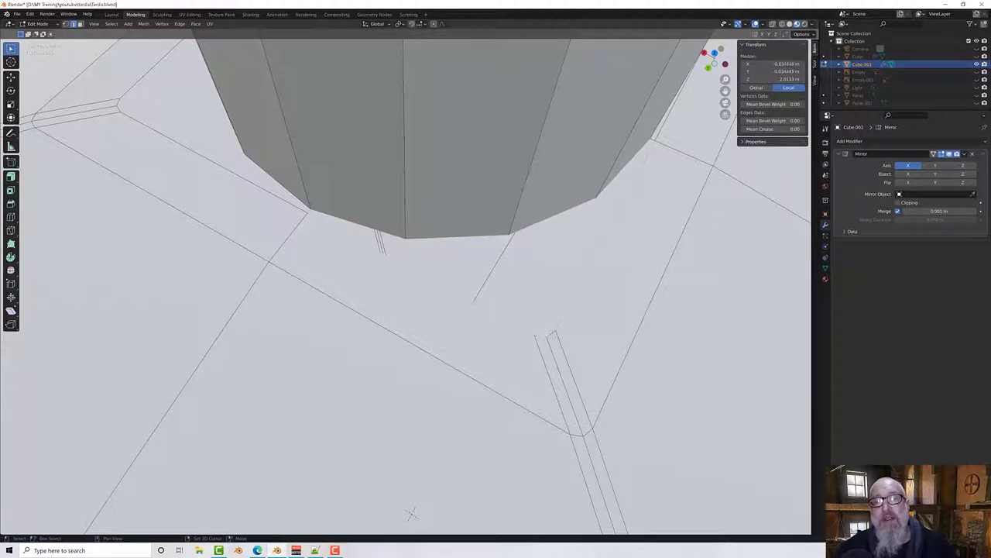
left_click(551, 334, "shift")
left_click(180, 24)
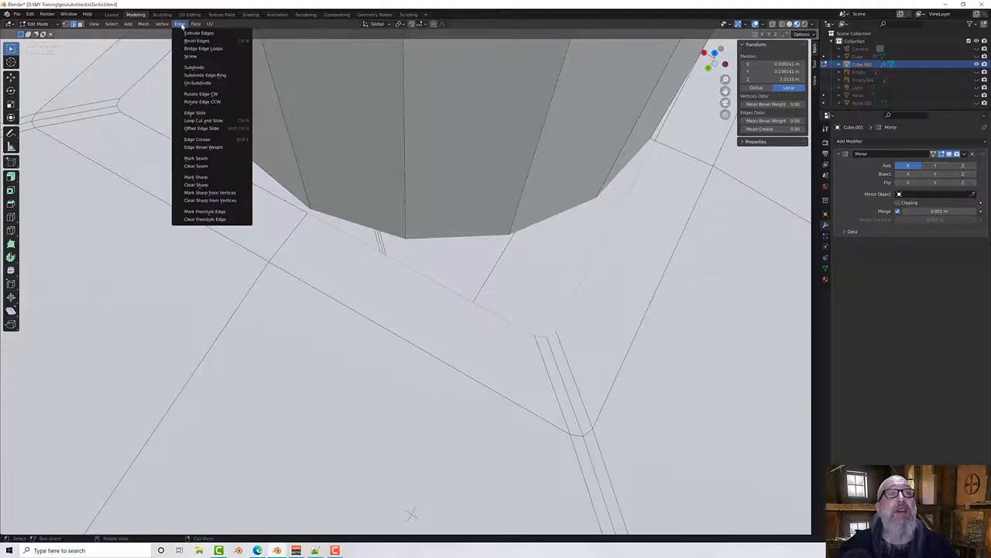
left_click(195, 48)
middle_click_drag(433, 231, 534, 252)
scroll(433, 234, "down", 4)
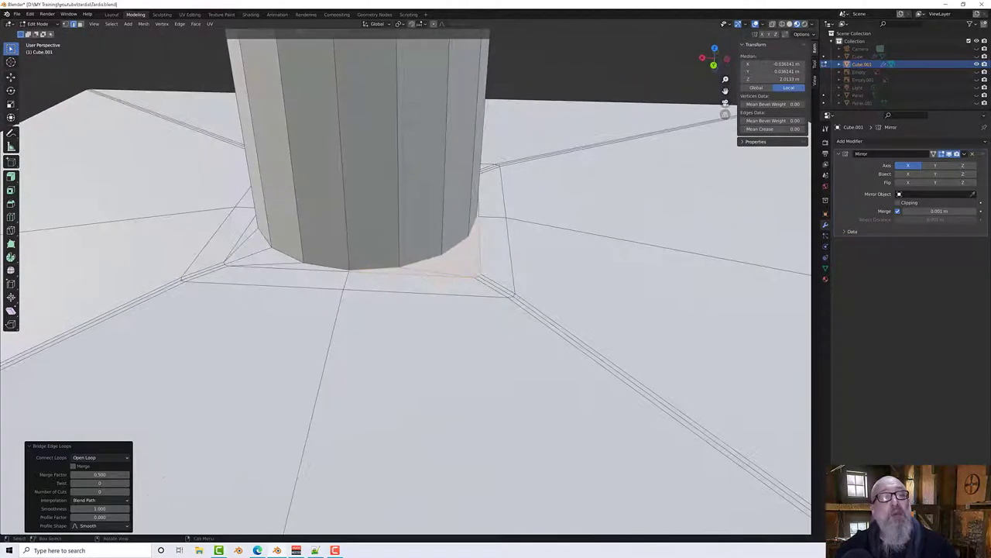
middle_click_drag(437, 341, 441, 344)
left_click(422, 367)
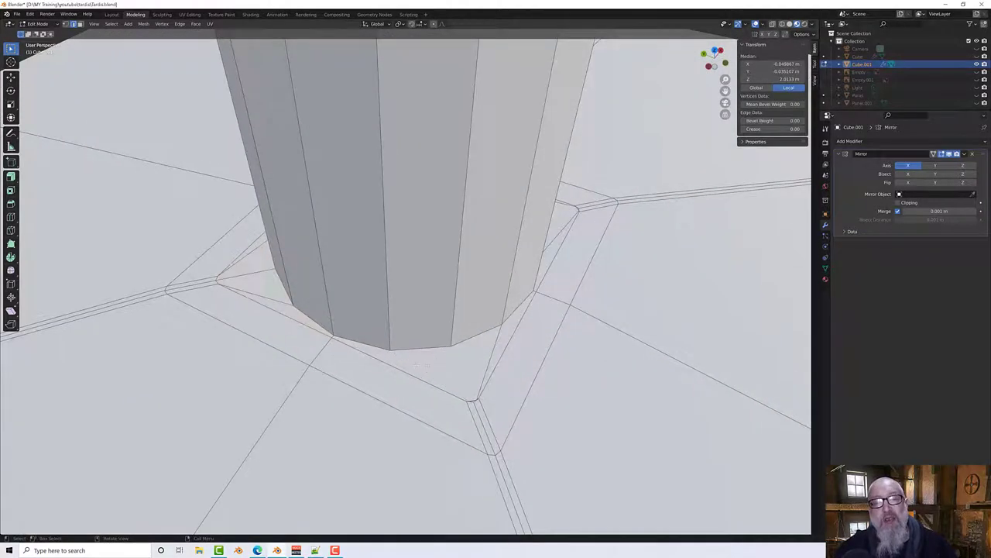
left_click(434, 349, "shift")
left_click(493, 347, "shift")
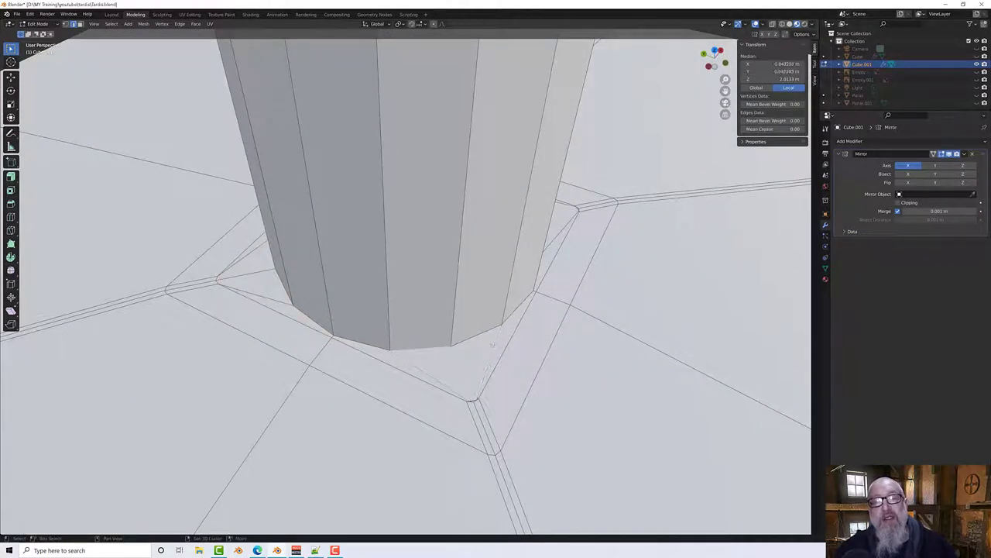
Step: Select the triangular faces and the tiny bevel face at the next corner of the lamp's base and delete them
scroll(478, 393, "up", 1)
middle_click_drag(475, 394, 468, 369, "shift")
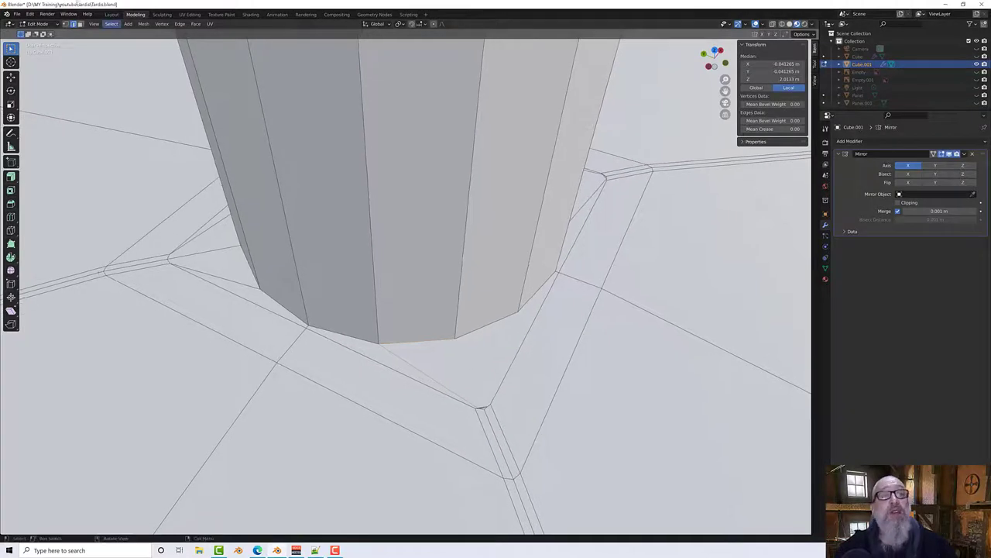
left_click(81, 24)
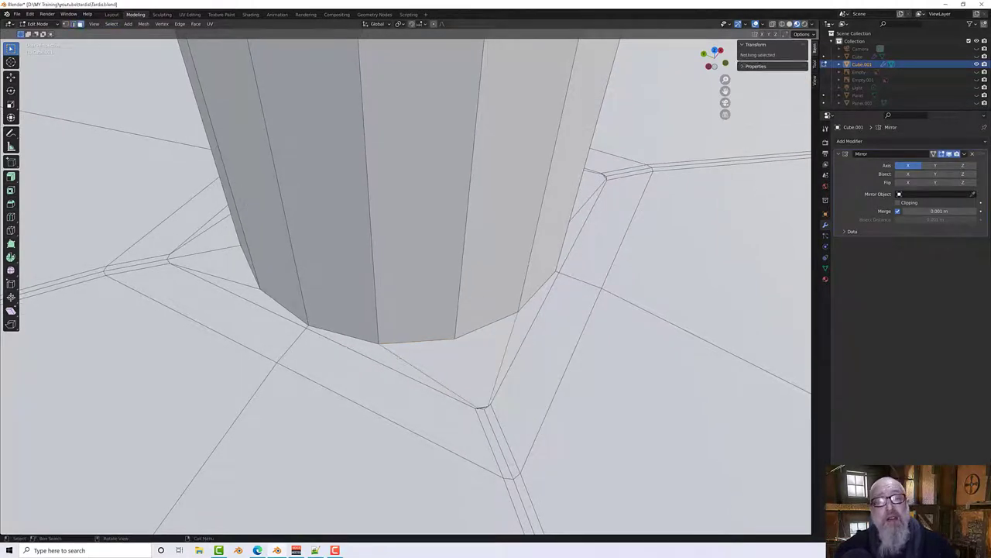
left_click(393, 364)
left_click(457, 358, "shift")
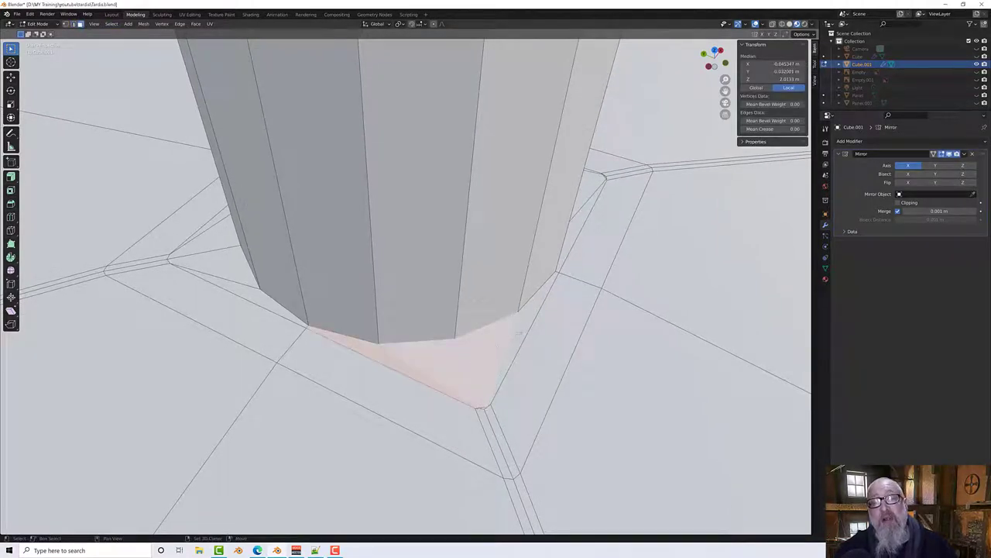
left_click(519, 336, "shift")
left_click(482, 407, "shift")
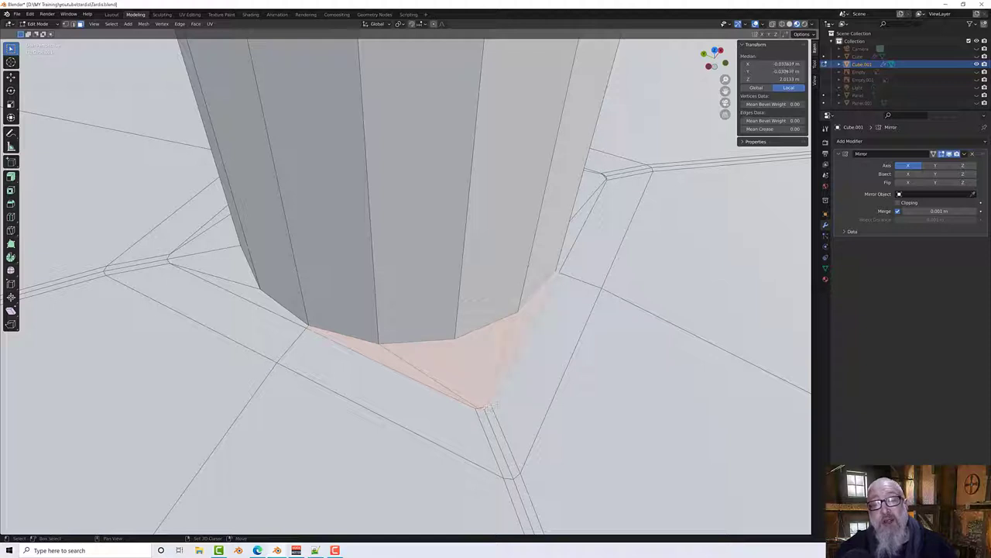
key("x")
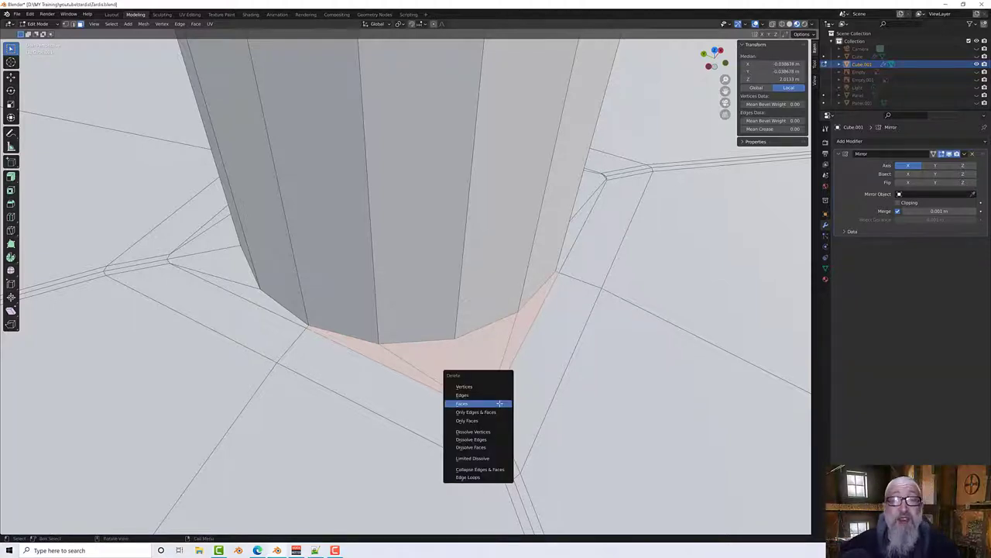
left_click(485, 403)
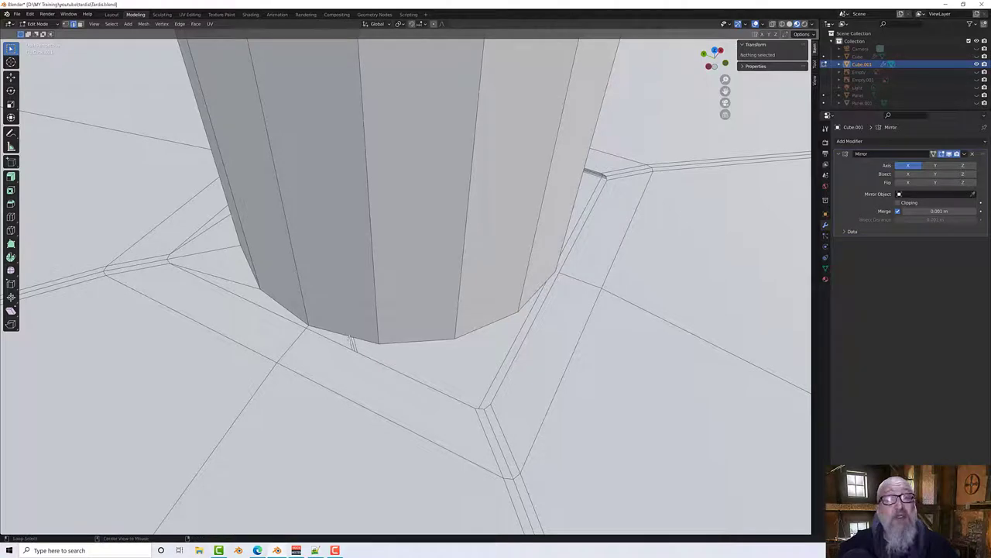
Step: Select the lamp-base edges and the roof edges around the remaining open corner gap and fill it with Bridge Edge Loops
left_click(575, 308, "alt")
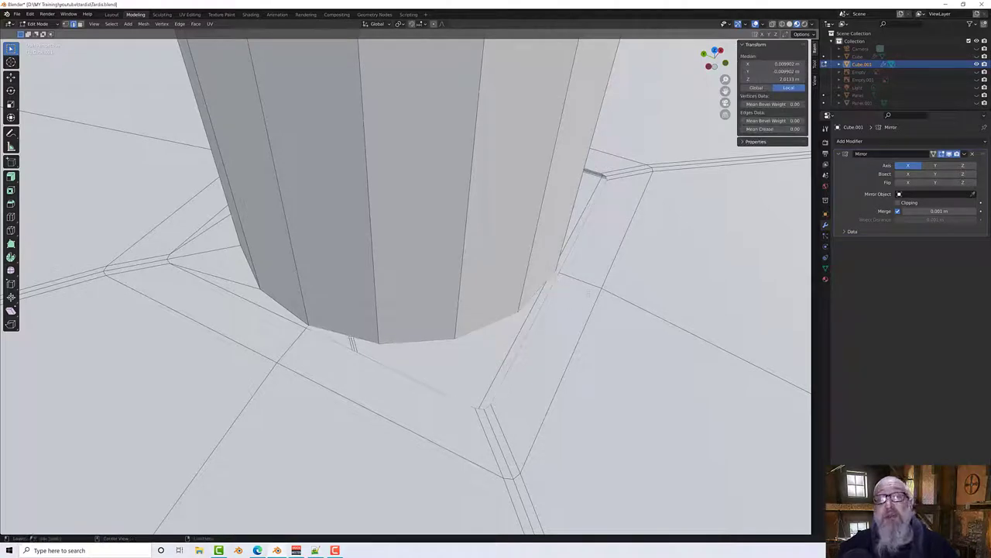
mouse_move(581, 295)
middle_mouse_down()
mouse_move(511, 306)
mouse_move(576, 308)
middle_mouse_up()
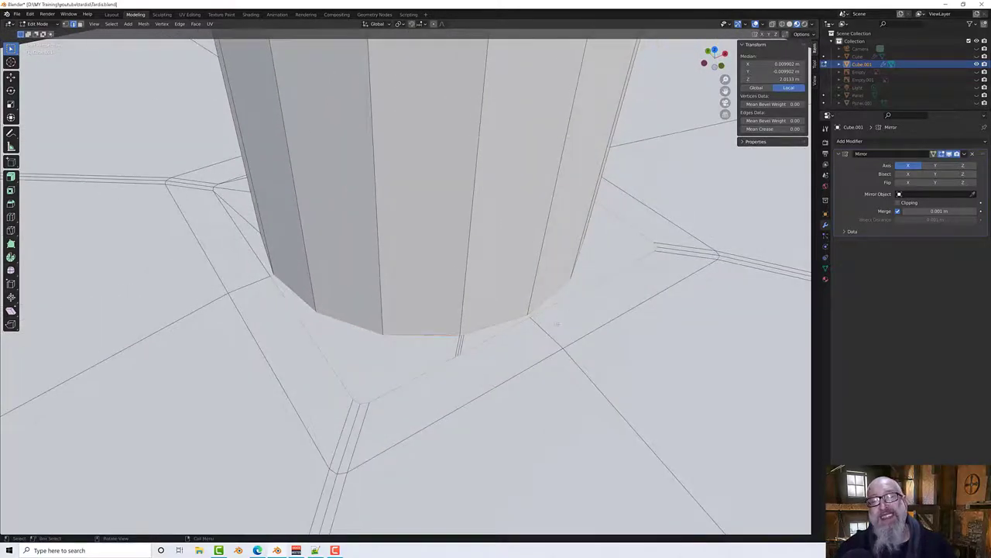
left_click(511, 320)
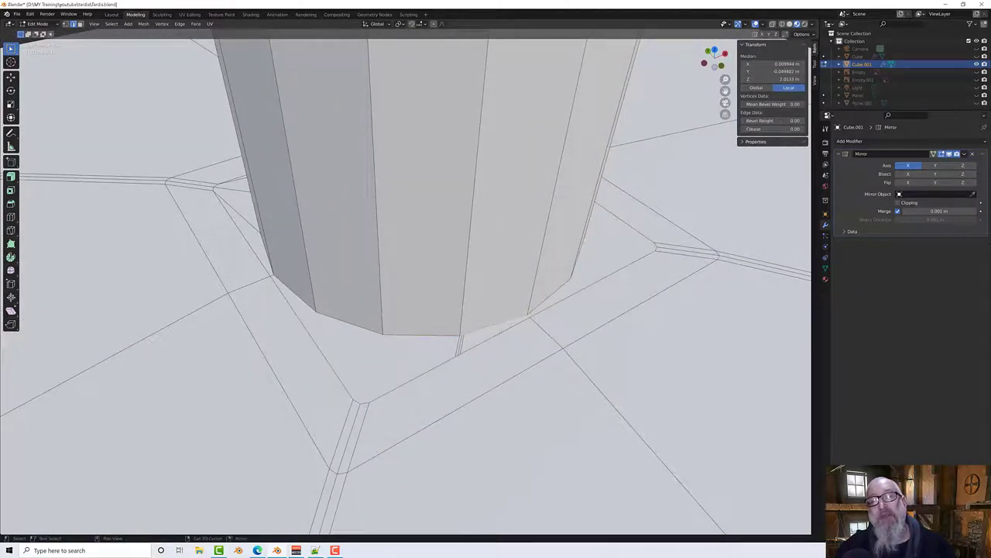
left_click(494, 337, "shift")
left_click(422, 333)
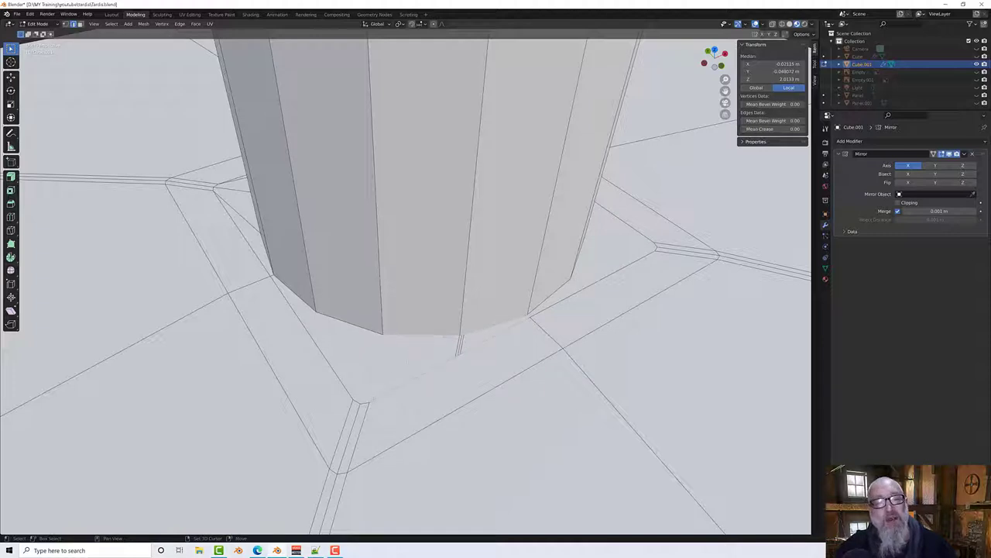
left_click(363, 394, "shift")
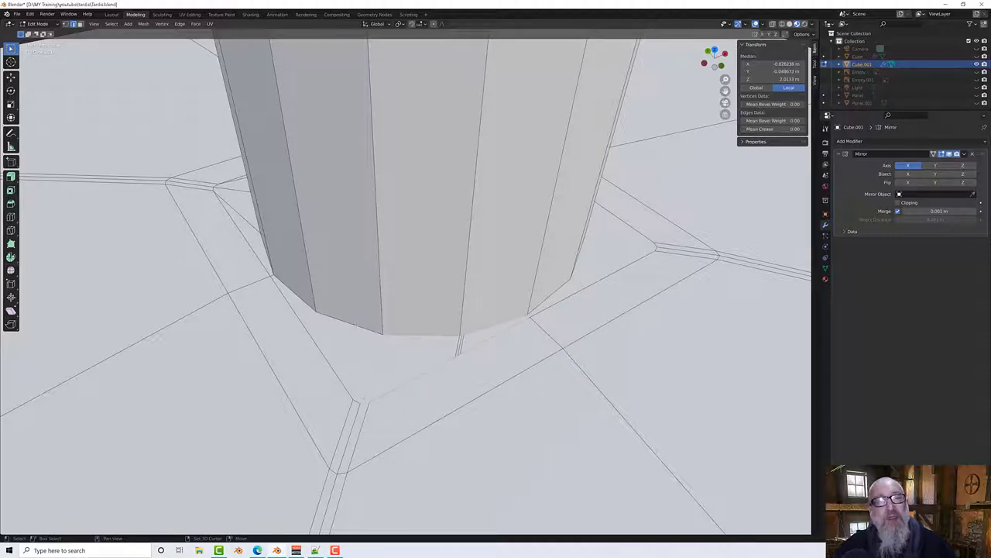
left_click(361, 386, "shift")
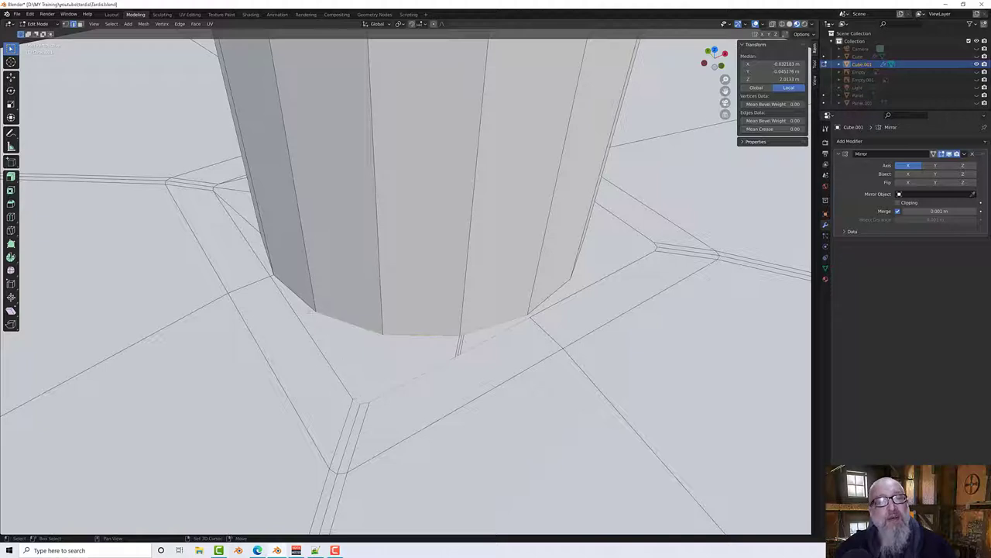
left_click(309, 303)
left_click(307, 326, "shift")
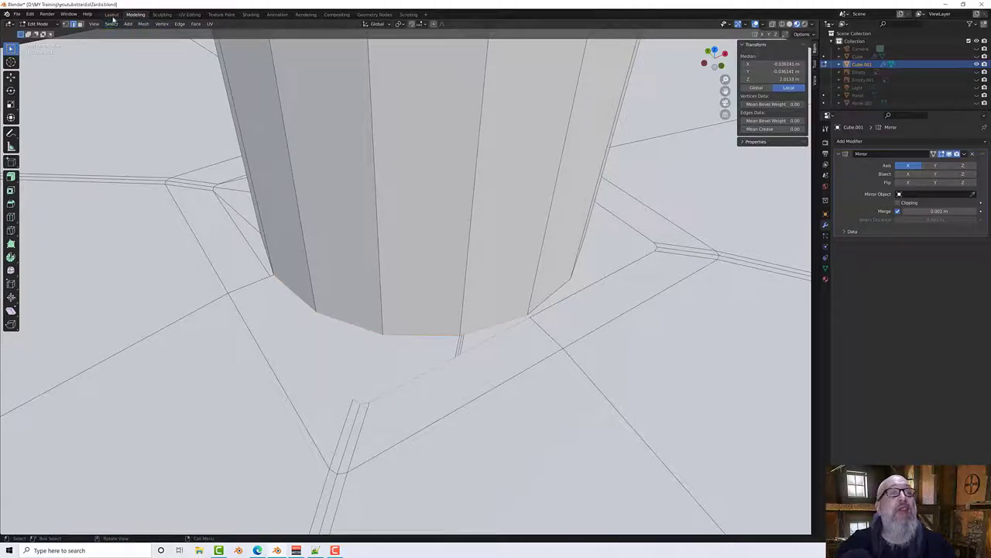
left_click(180, 23)
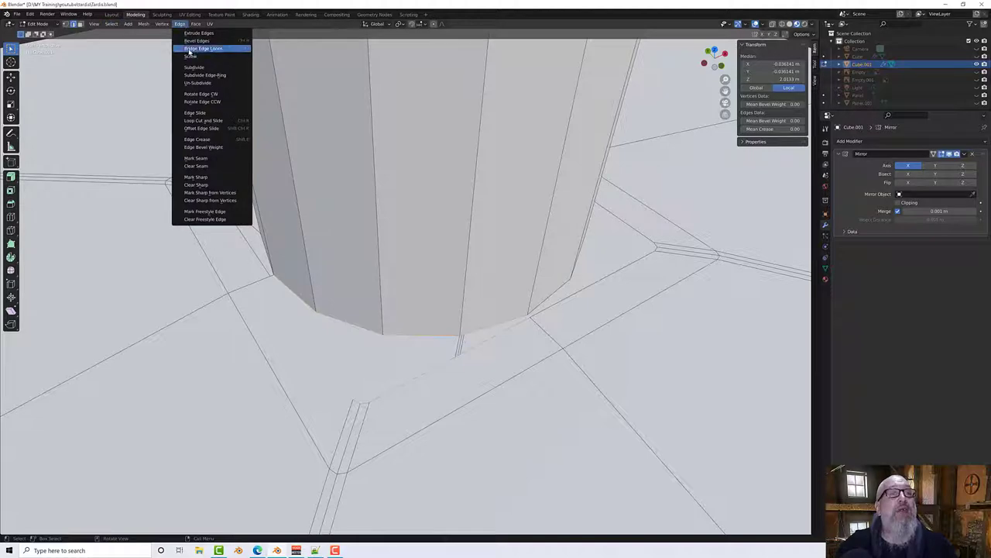
left_click(203, 48)
Step: Reveal the hidden collar geometry at the lamp's base and return to Object Mode
middle_click_drag(388, 333, 521, 359)
middle_click_drag(416, 351, 473, 338)
scroll(474, 338, "down", 10)
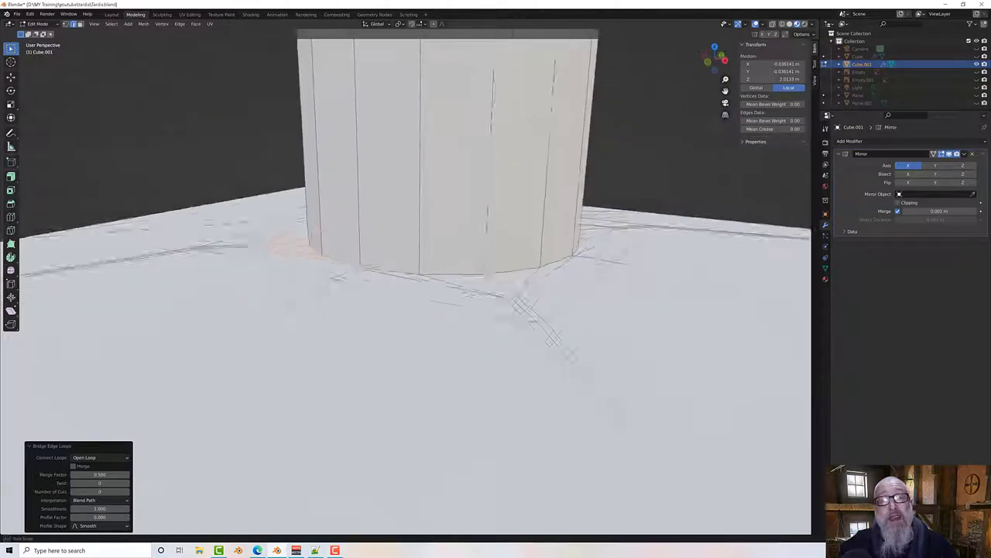
scroll(407, 339, "down", 1)
middle_click_drag(408, 339, 509, 305)
scroll(453, 311, "down", 4)
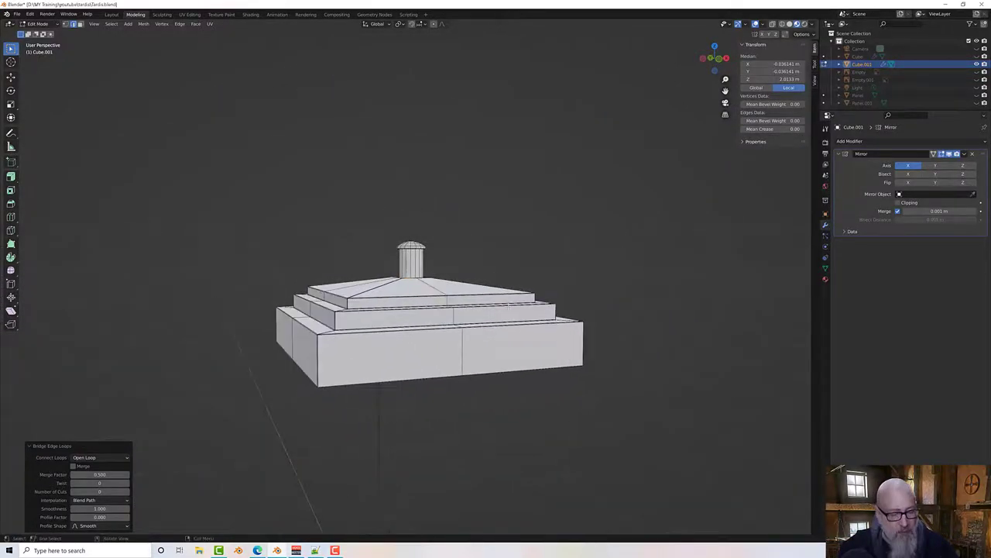
key("alt+h")
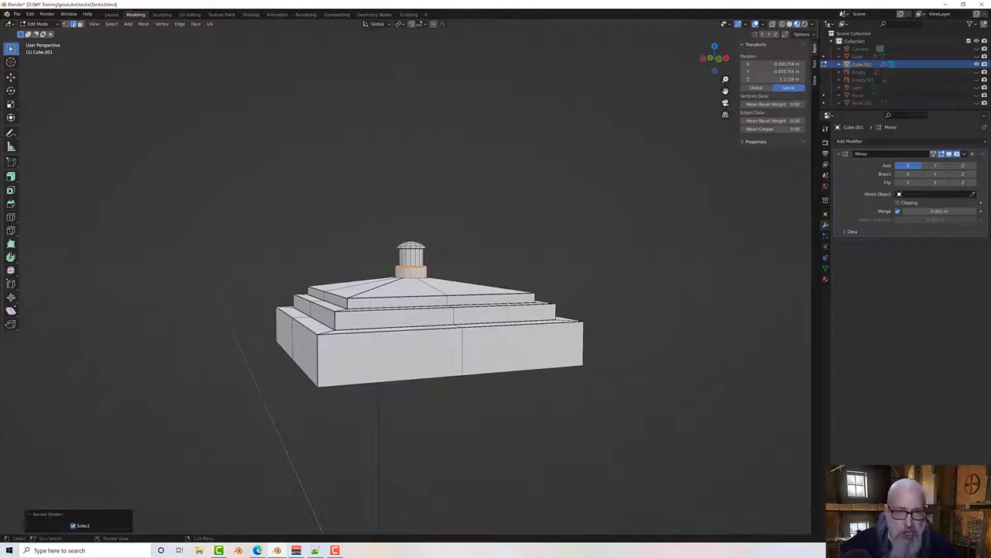
middle_click_drag(538, 253, 470, 333)
scroll(540, 278, "down", 2)
key("Tab")
Step: Try to remove the stray vertical edge between the roof and the base slab with Dissolve Edges
middle_click_drag(502, 325, 407, 336)
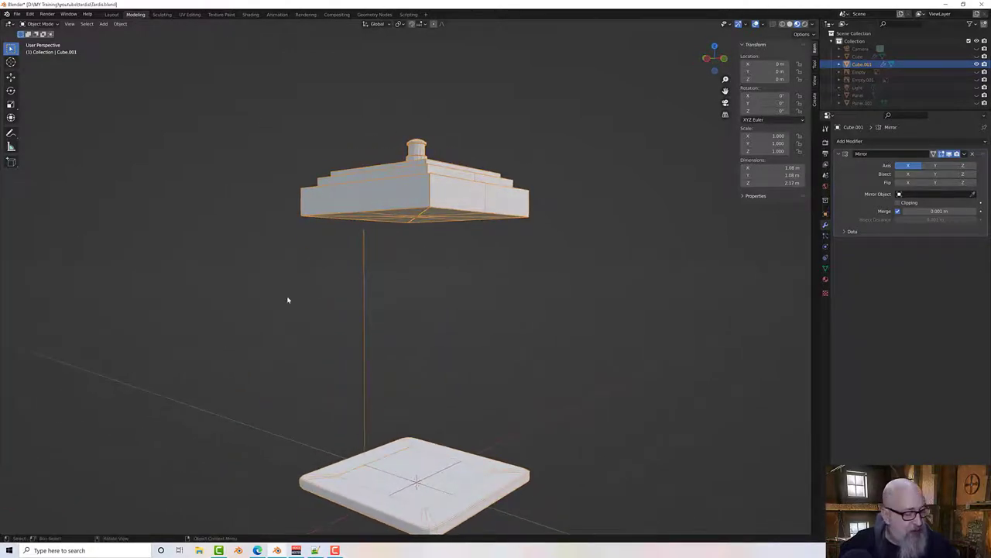
key("Tab")
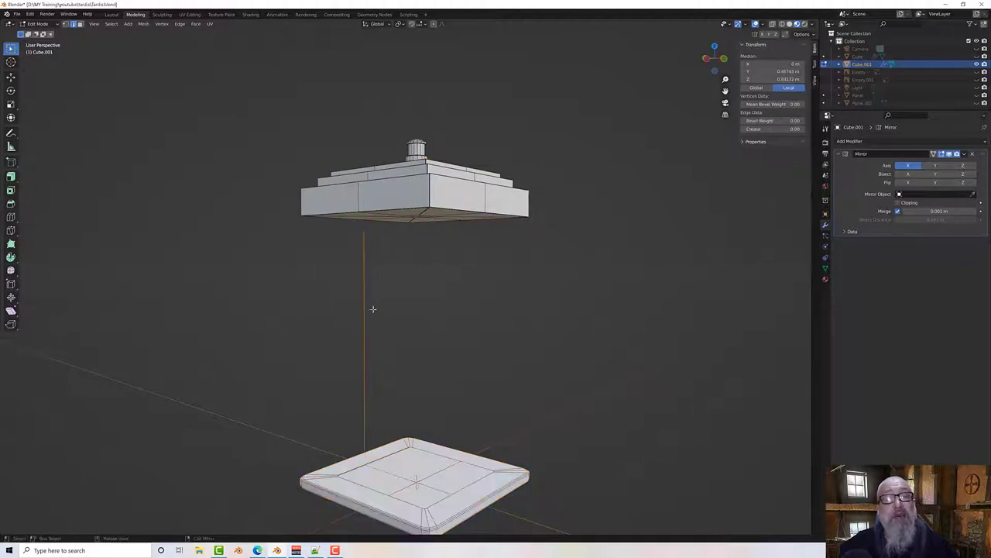
key("x")
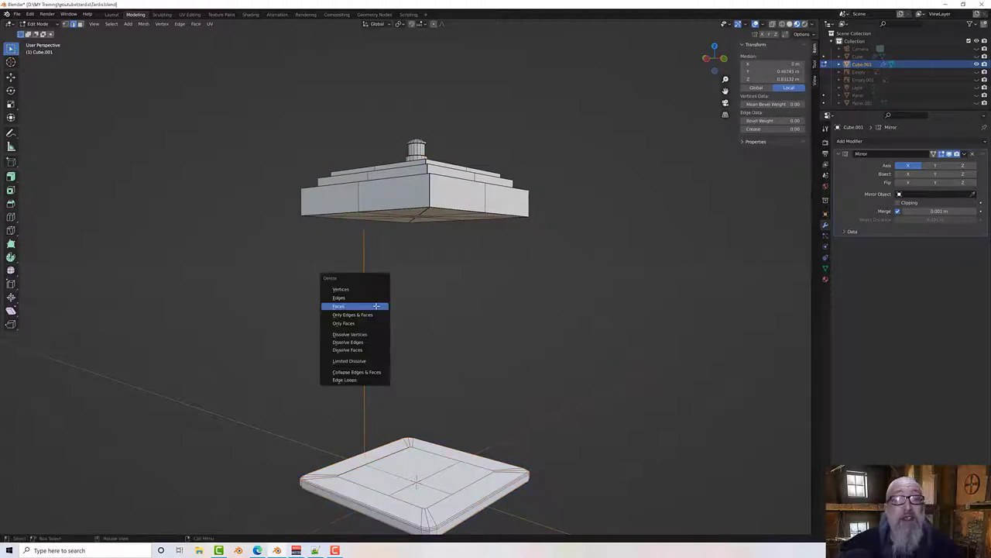
left_click(375, 342)
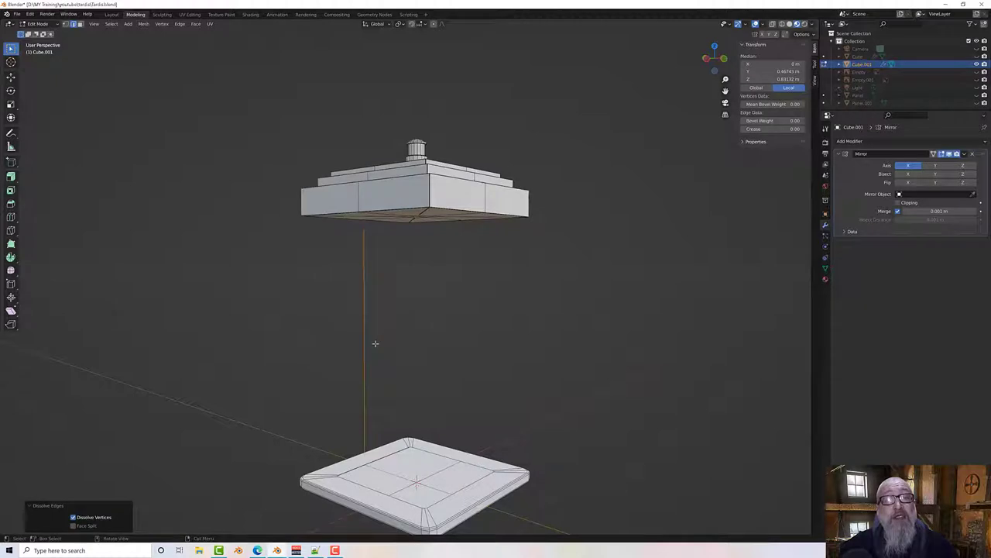
Step: Delete the stray vertical edge hanging between the roof and the base slab
middle_click_drag(393, 336, 410, 335)
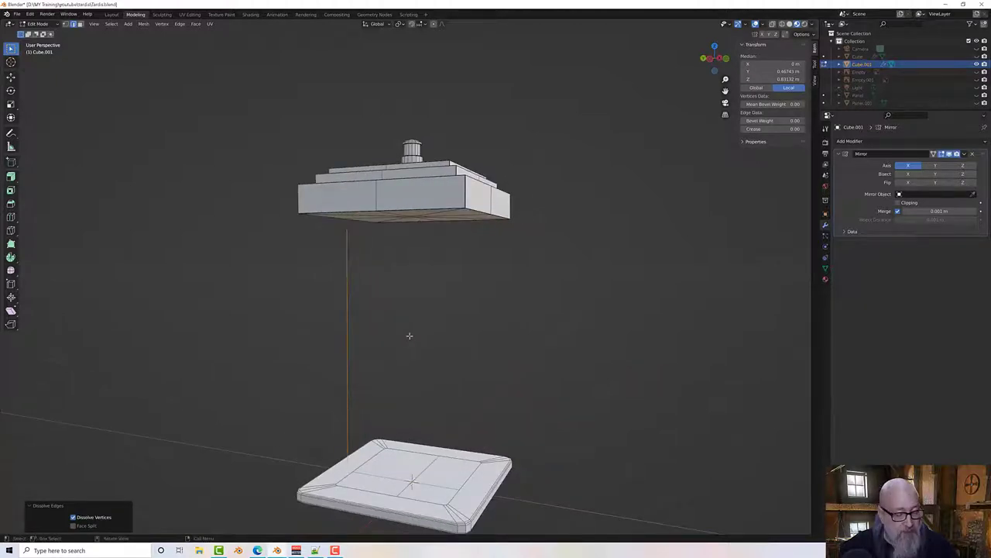
key("x")
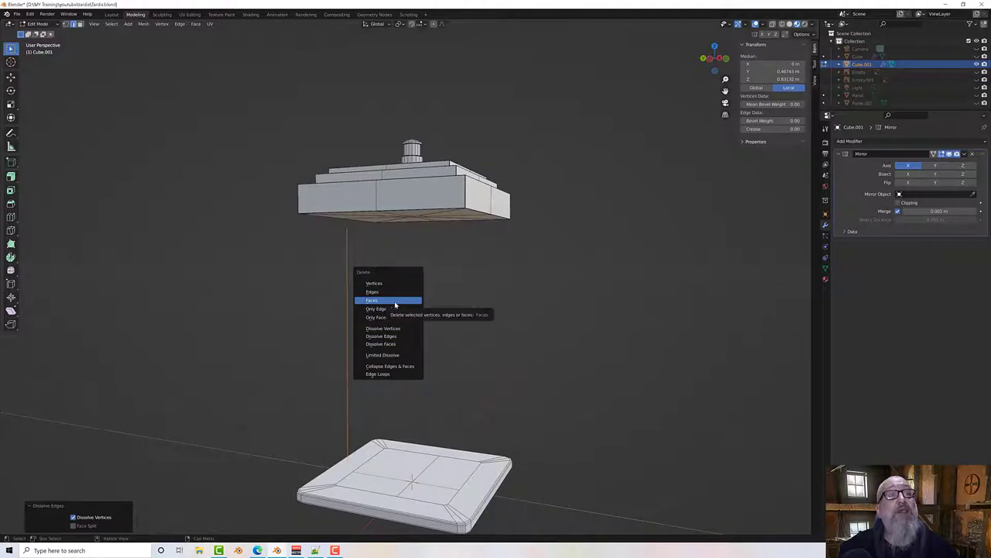
left_click(394, 297)
middle_click_drag(405, 308, 457, 335)
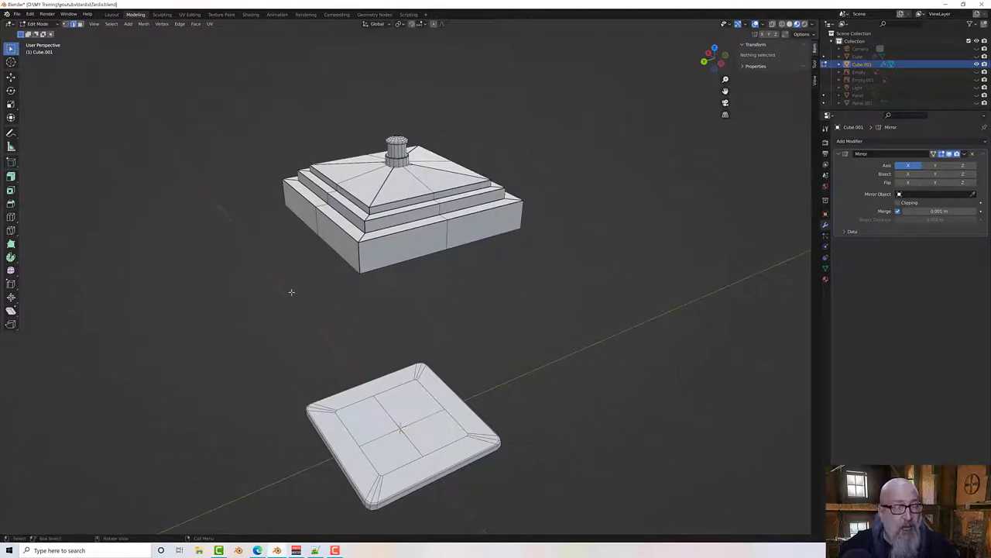
Step: Return to Object Mode and unhide all the hidden objects of the police box
key("Tab")
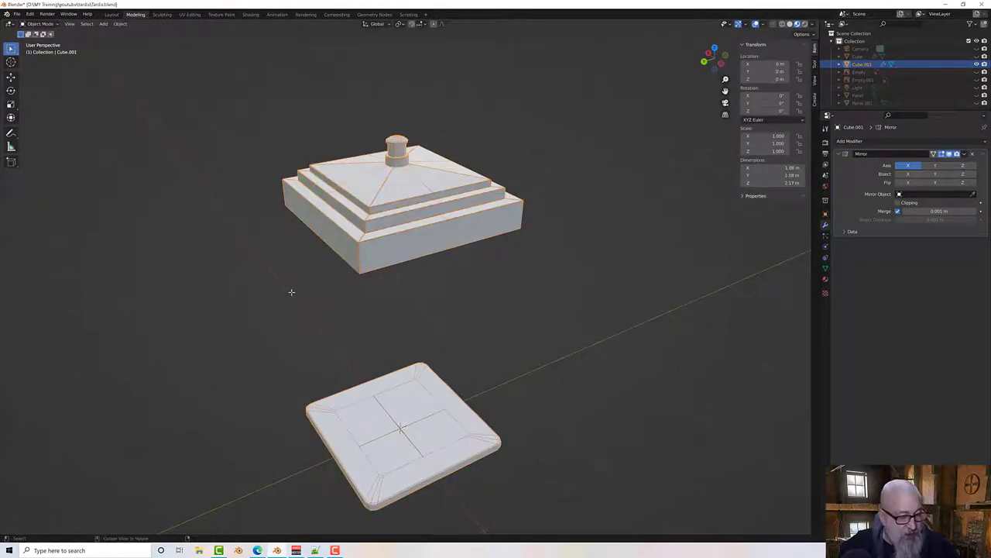
key("alt+h")
middle_click_drag(291, 291, 462, 244)
scroll(415, 248, "up", 4)
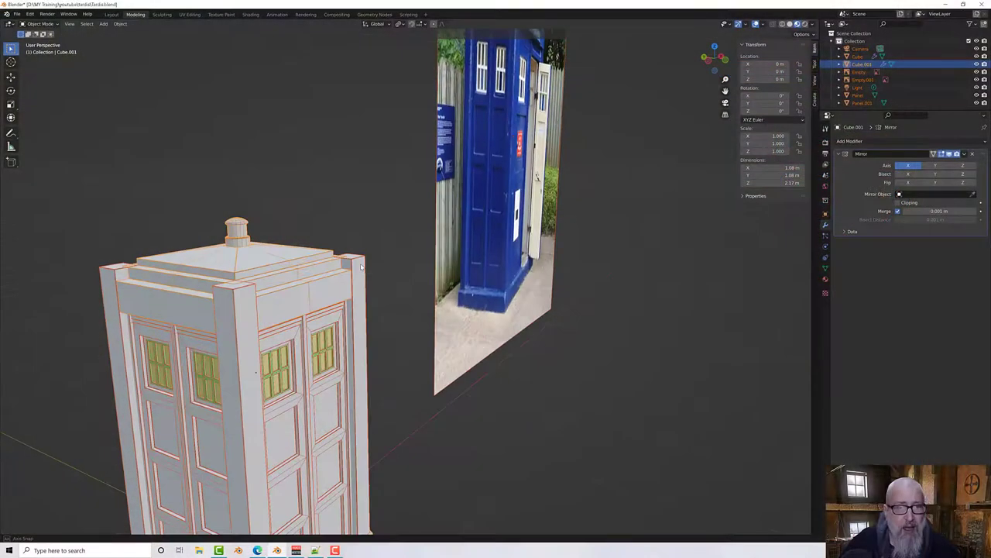
middle_click_drag(372, 260, 304, 331)
Step: Edit the roof object and select the blank header faces above the windows on two adjacent sides
left_click(304, 331)
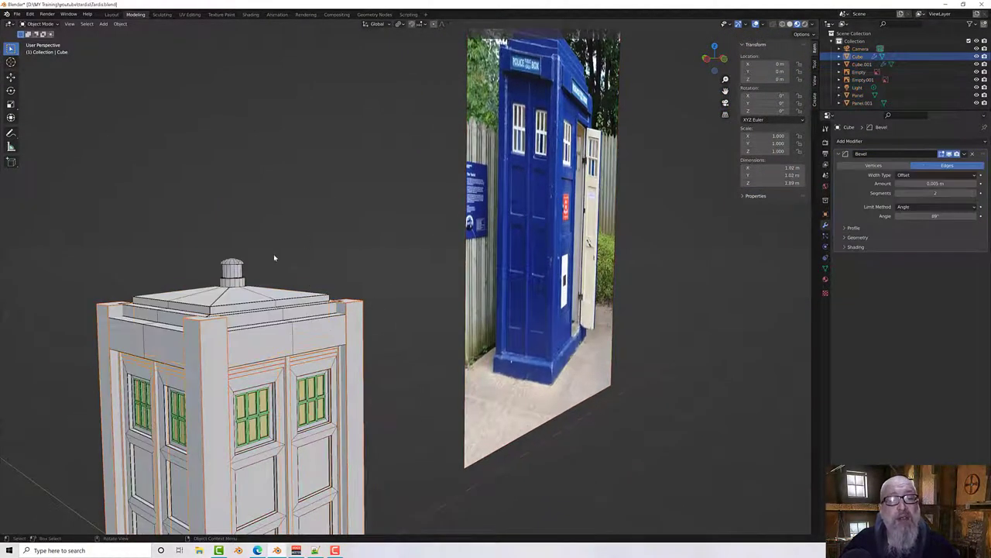
left_click(251, 292)
middle_click_drag(292, 266, 97, 66)
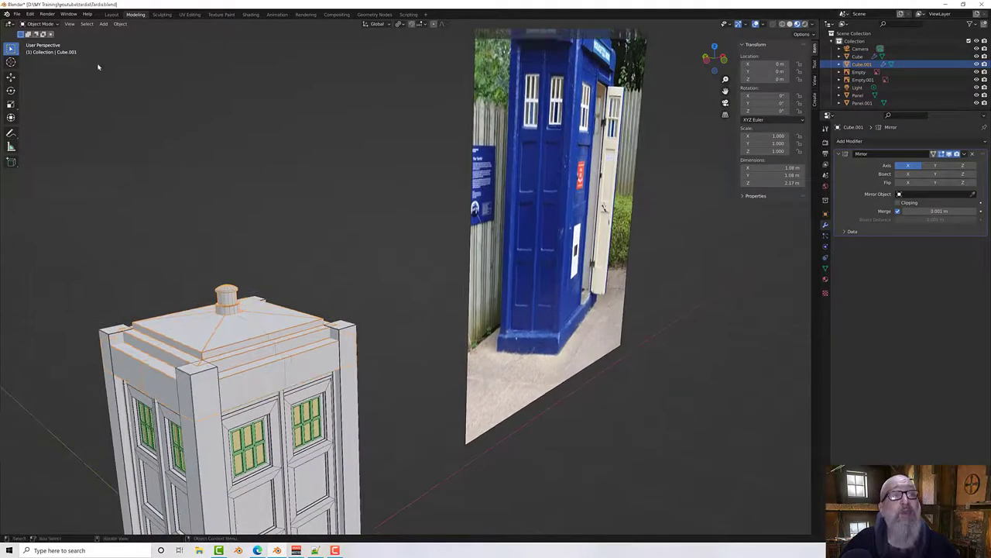
key("Tab")
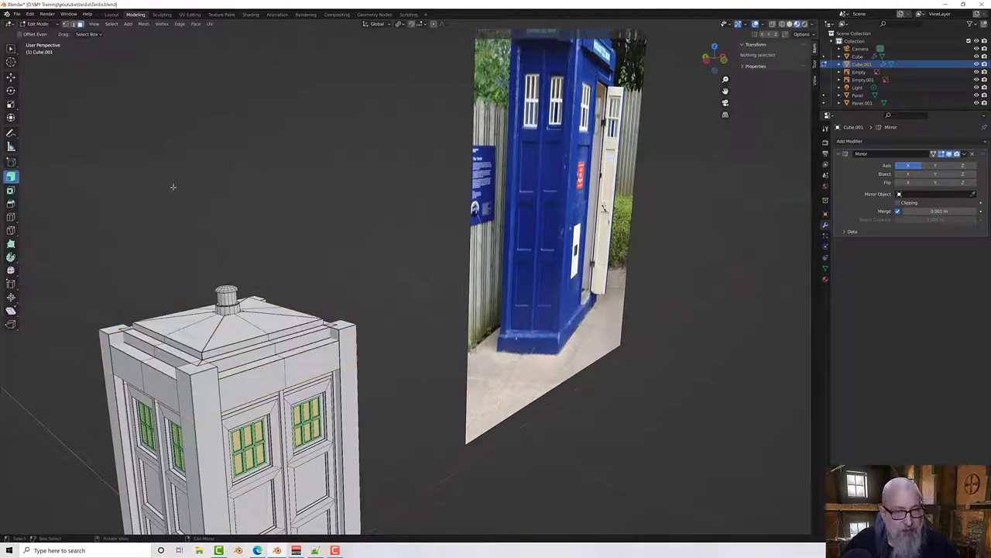
left_click(265, 399)
left_click(309, 368, "shift")
middle_click_drag(309, 368, 538, 350)
left_click(367, 376, "shift")
left_click(438, 372, "shift")
middle_click_drag(409, 366, 480, 364)
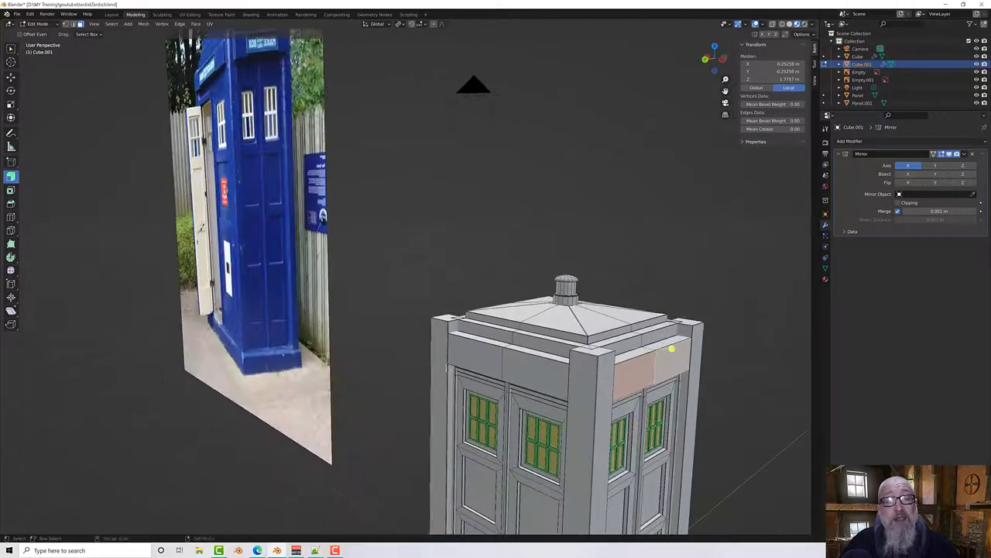
Step: Switch to the Select Box tool and add the header faces on the other two sides to the selection
left_click(11, 49)
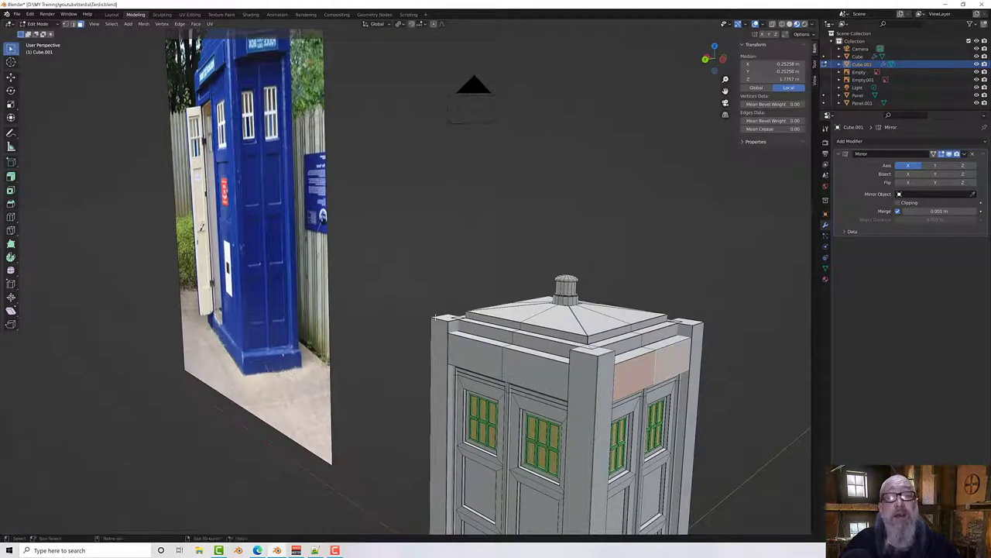
left_click(484, 354, "shift")
middle_click_drag(484, 354, 537, 463)
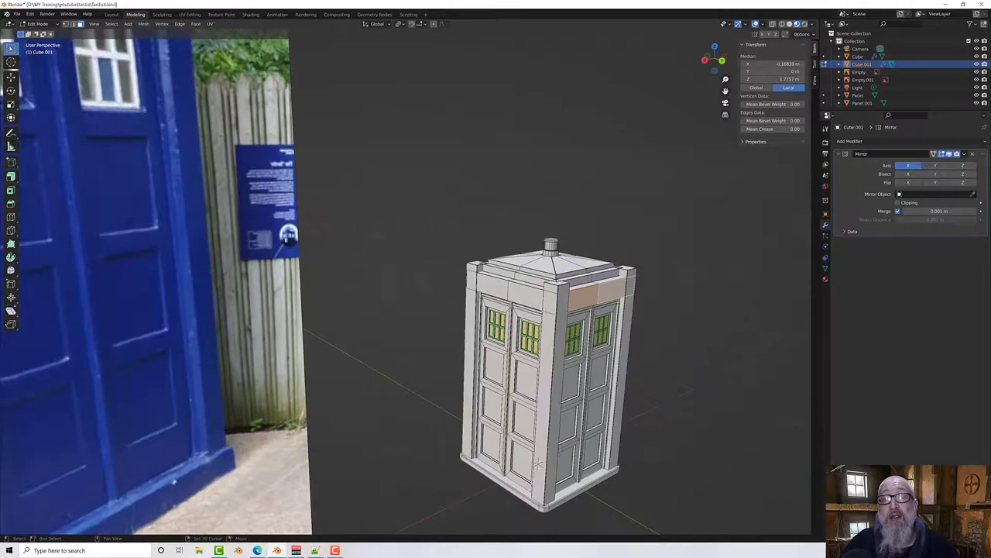
left_click(532, 297, "shift")
left_click(495, 291, "shift")
middle_click_drag(494, 288, 454, 300)
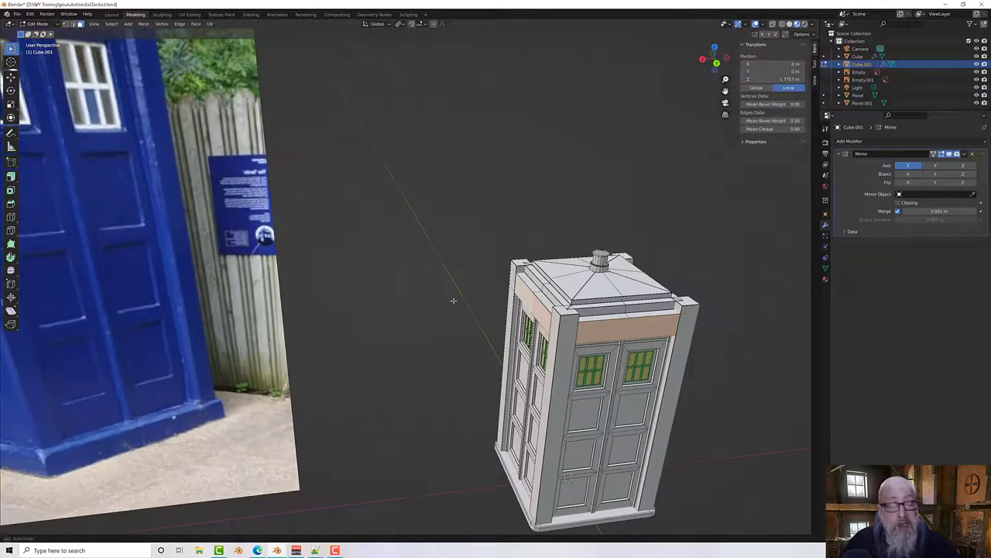
Step: Duplicate the selected header faces in place, without moving the copy
key("shift+d")
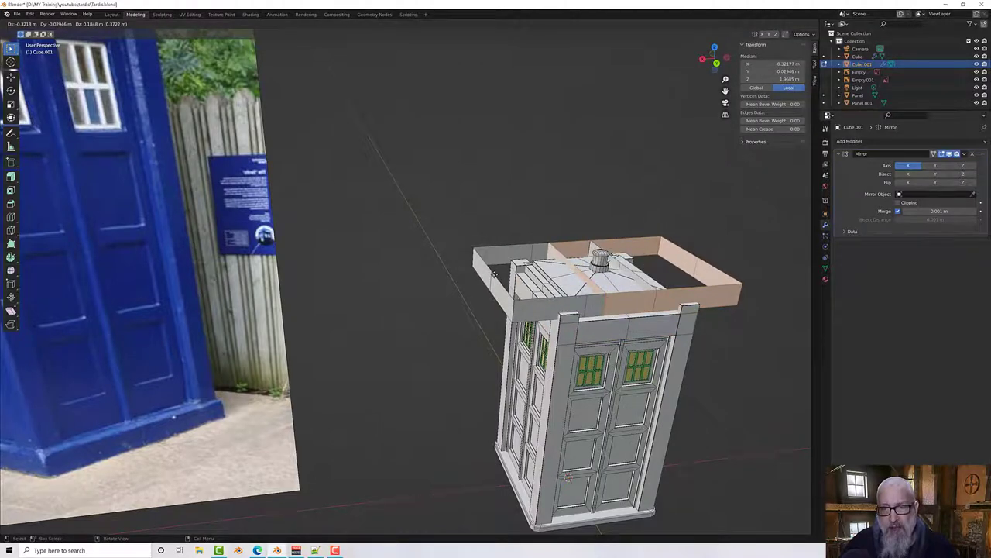
right_click(495, 274)
middle_click_drag(531, 304, 367, 288)
scroll(534, 306, "up", 2)
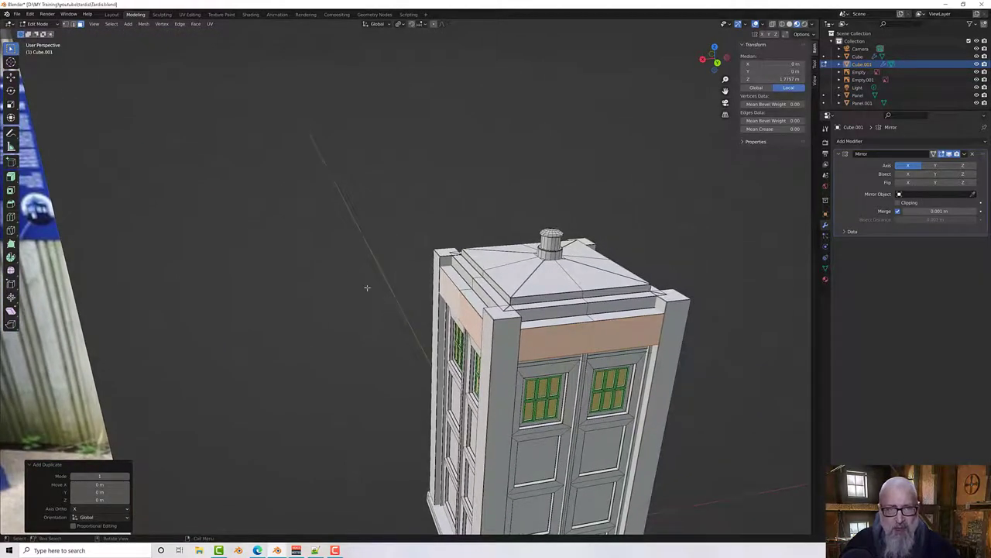
Step: Set the transform pivot point to Individual Origins and scale the duplicated header faces to 0.794
left_click(400, 24)
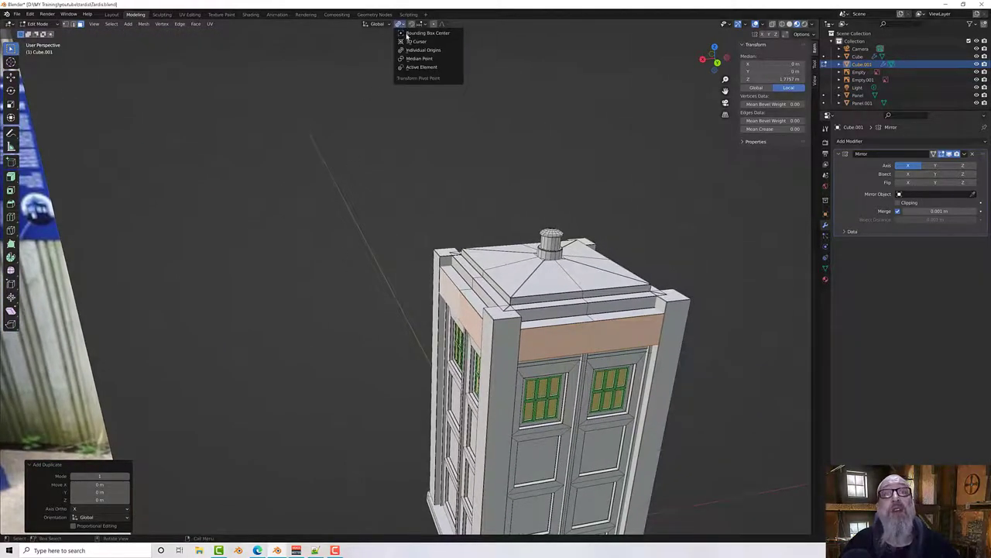
left_click(416, 50)
middle_click_drag(460, 203, 457, 205)
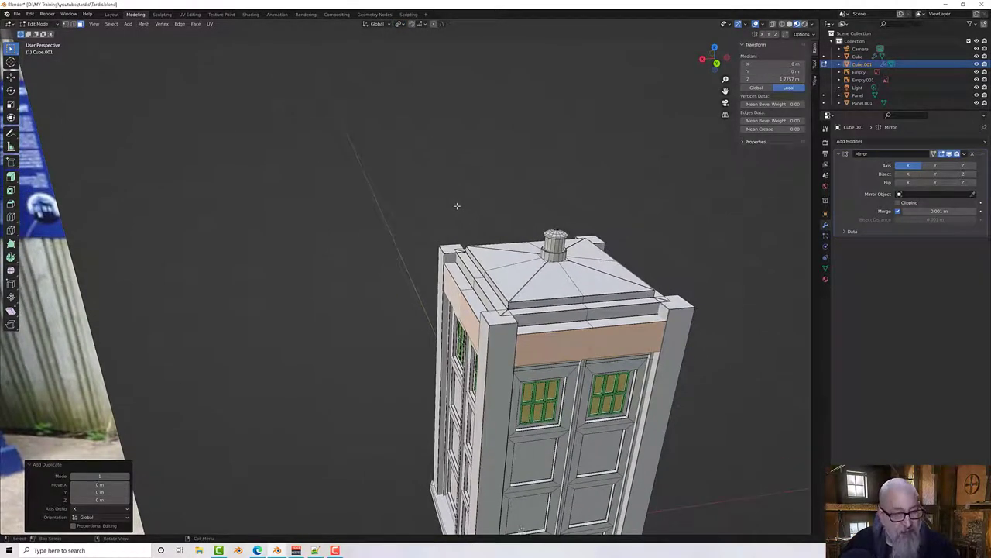
key("s")
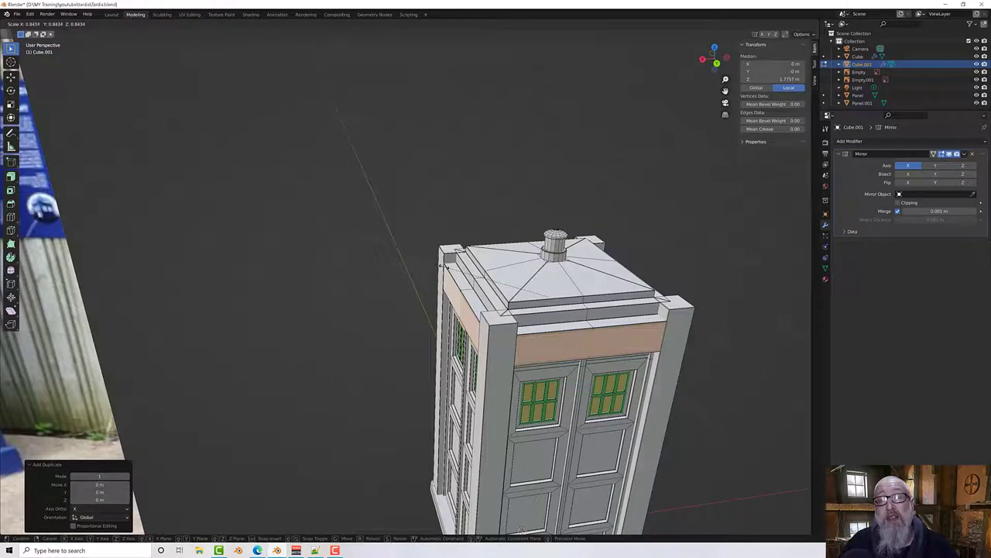
left_click(447, 268)
Step: Extrude the duplicated header faces outward along their normals by about 0.06 m to form the sign boxes
middle_click_drag(464, 273, 306, 245)
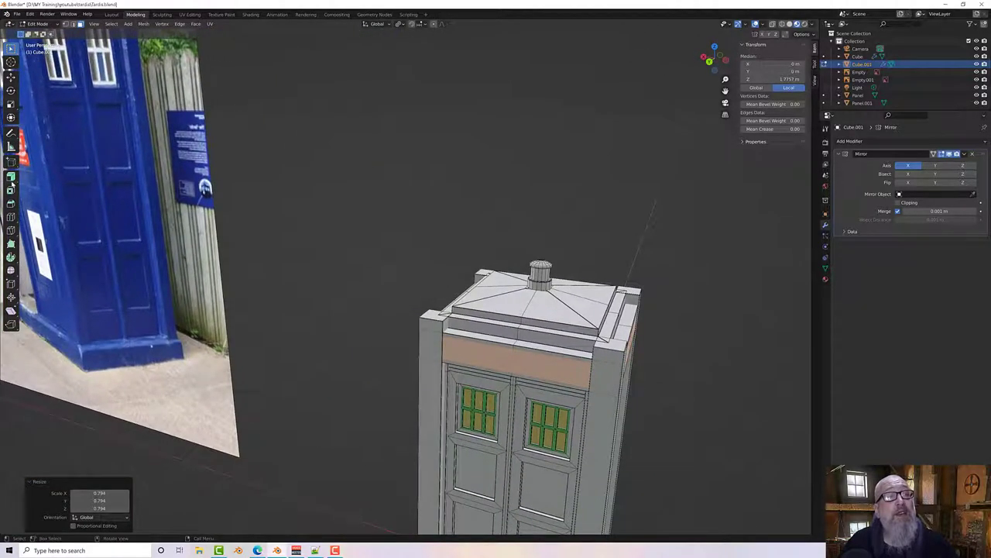
left_click(11, 177)
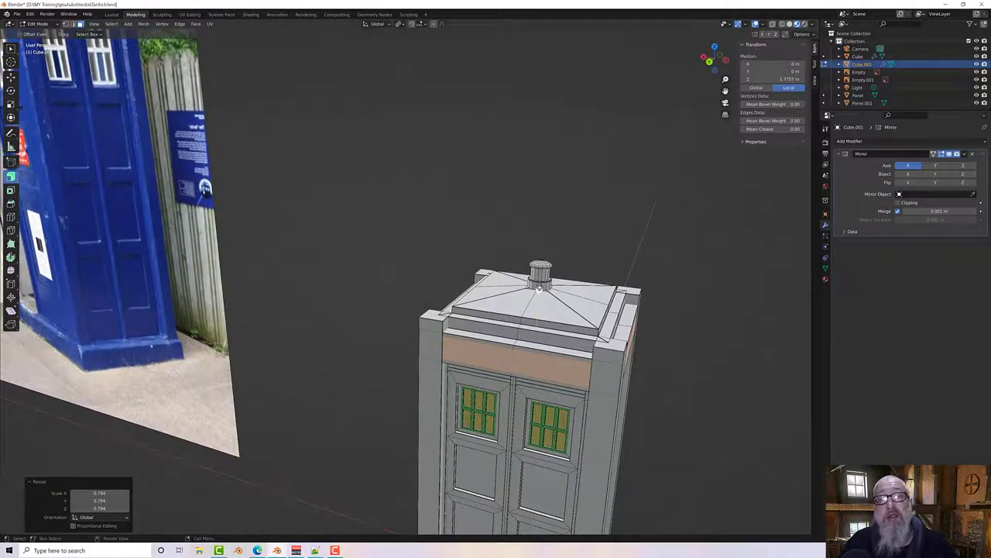
left_click_drag(540, 287, 538, 289)
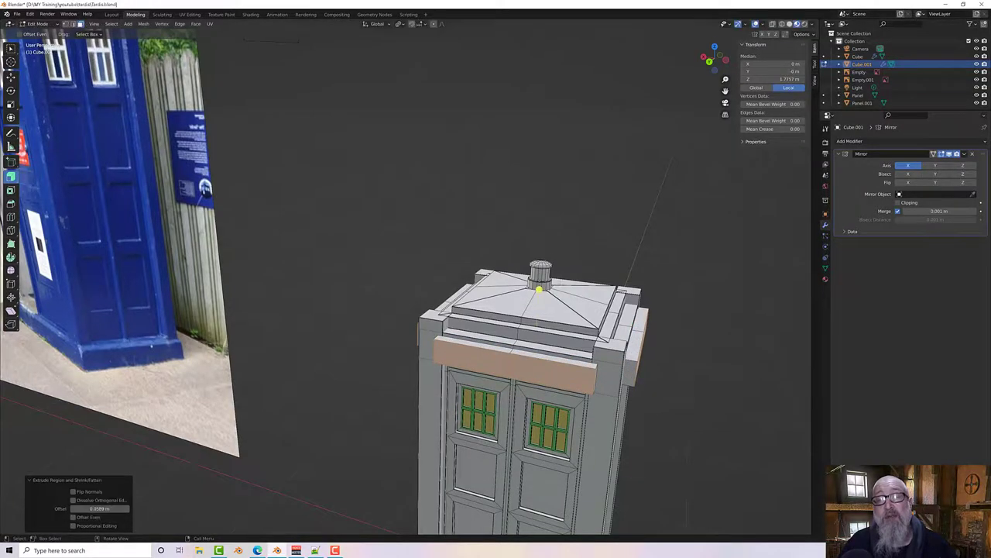
Step: Set the extrusion offset of the sign boxes above the doors to 0.03 m
middle_click_drag(538, 289, 515, 267)
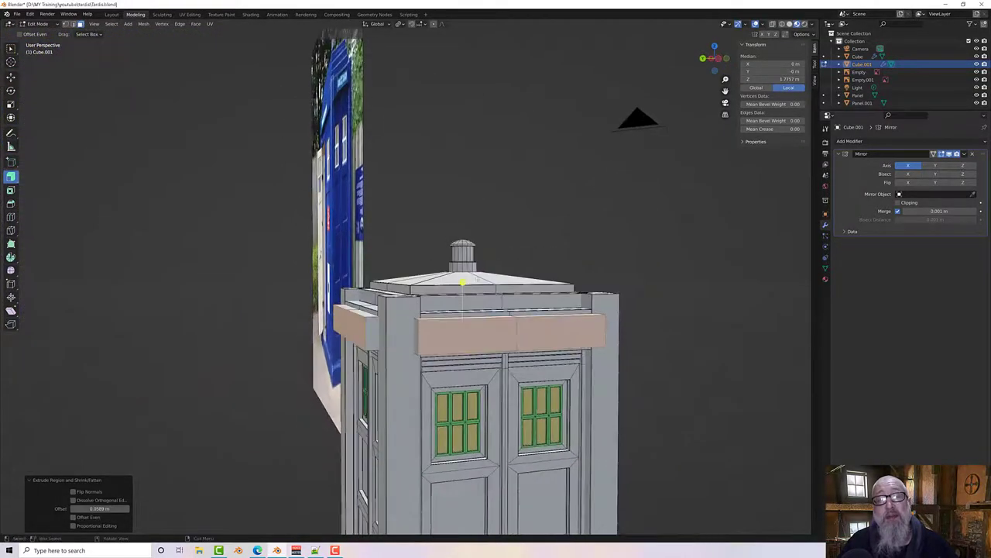
left_click(95, 508)
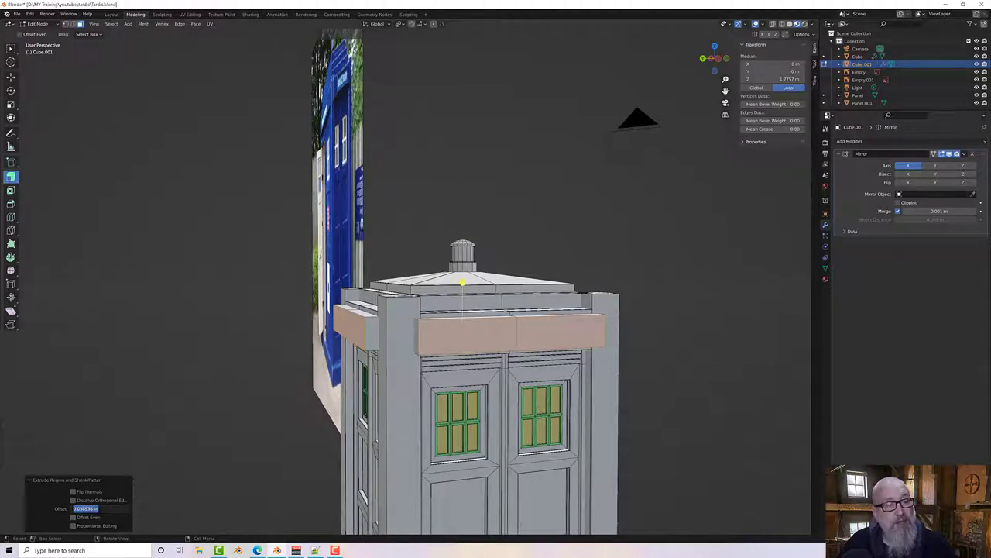
type("0.03")
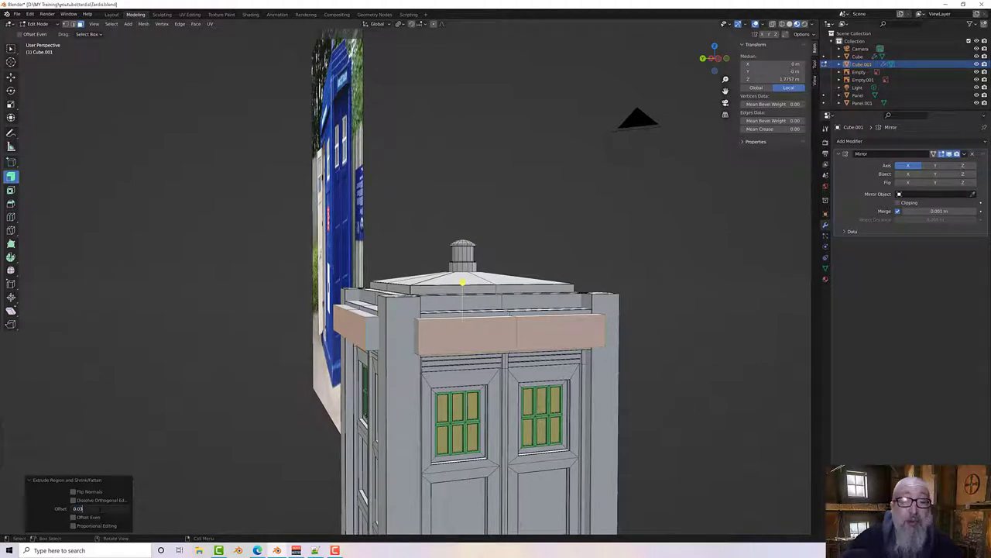
key("Return")
middle_click_drag(442, 387, 123, 207)
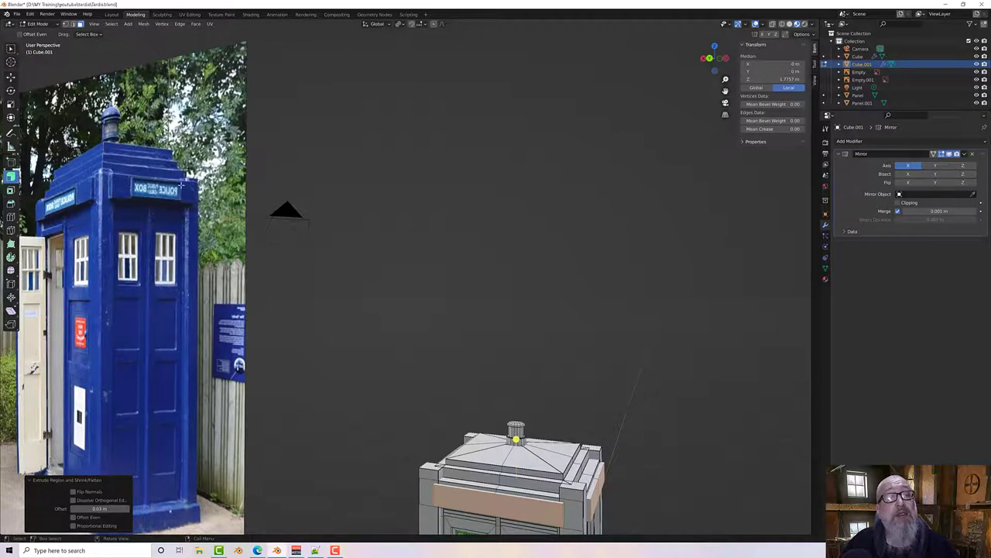
middle_click_drag(355, 317, 455, 495)
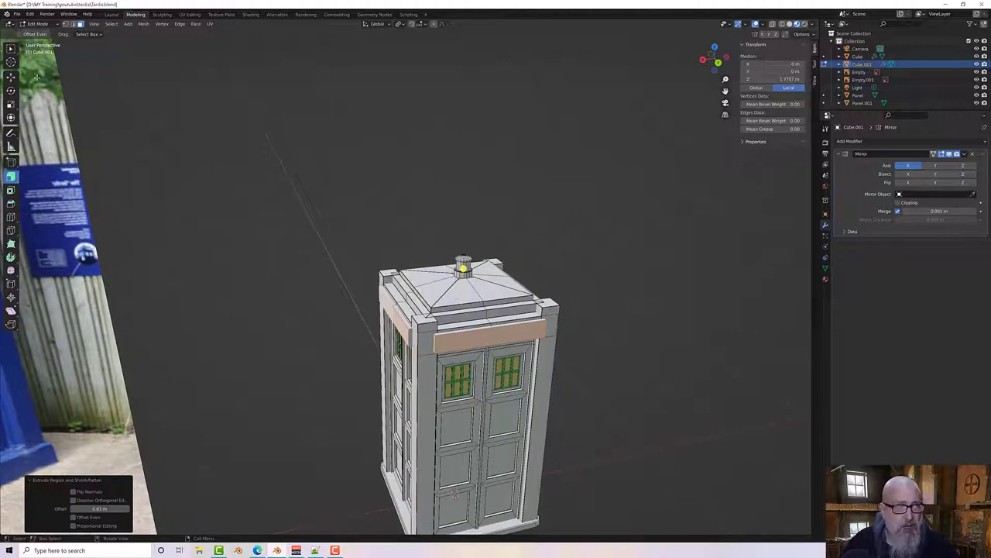
Step: Switch to the Select Box tool and duplicate the sign boxes' front faces in place, without moving the copy
left_click(11, 49)
middle_click_drag(255, 235, 317, 258)
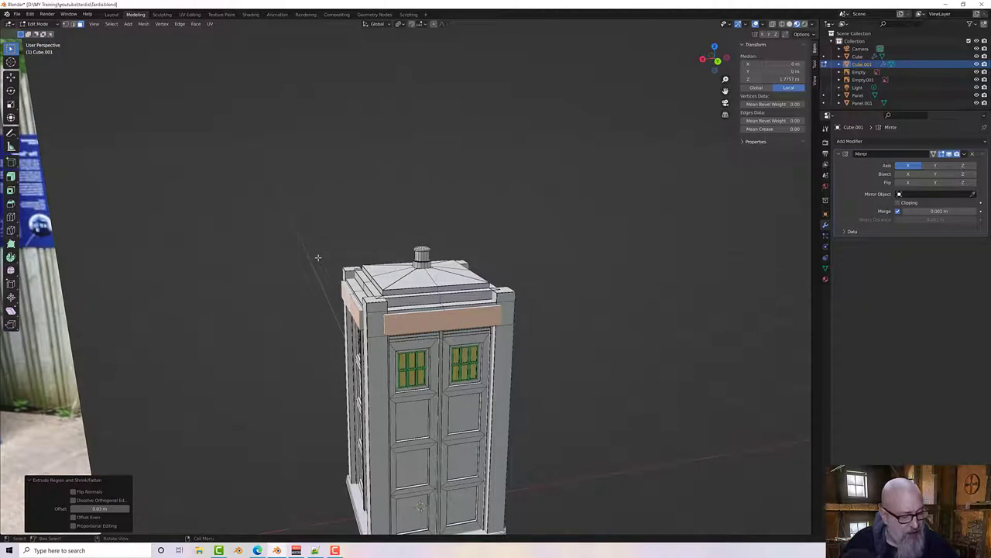
key("shift+d")
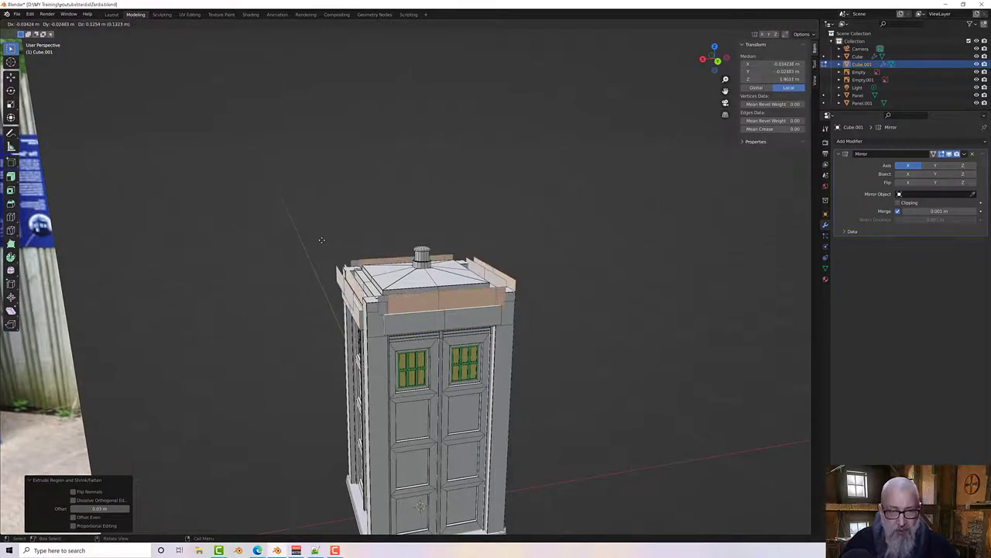
right_click(321, 240)
Step: Scale the duplicated sign faces to 0.767 about their individual origins
middle_click_drag(322, 241, 352, 281)
scroll(370, 289, "up", 2)
scroll(352, 282, "down", 3)
scroll(351, 280, "up", 2)
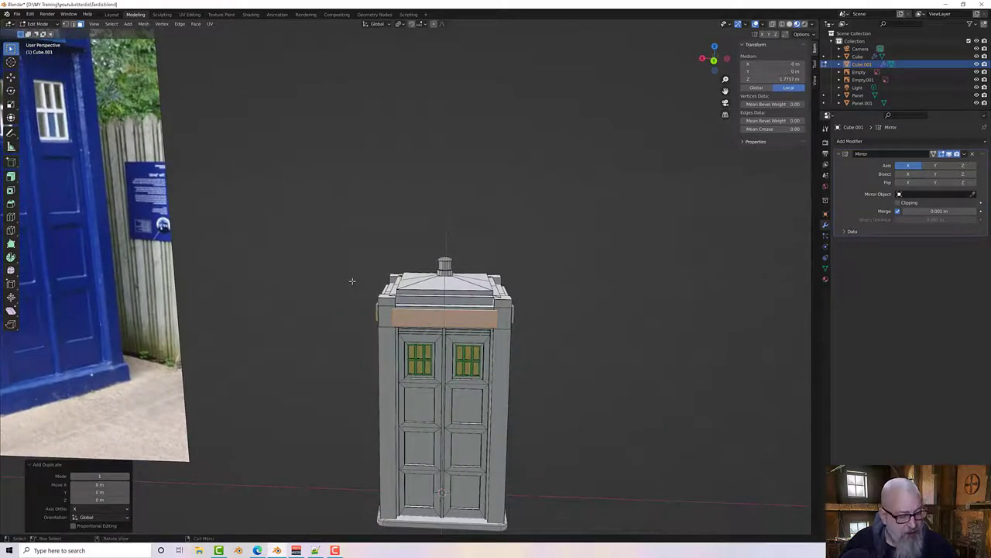
key("s")
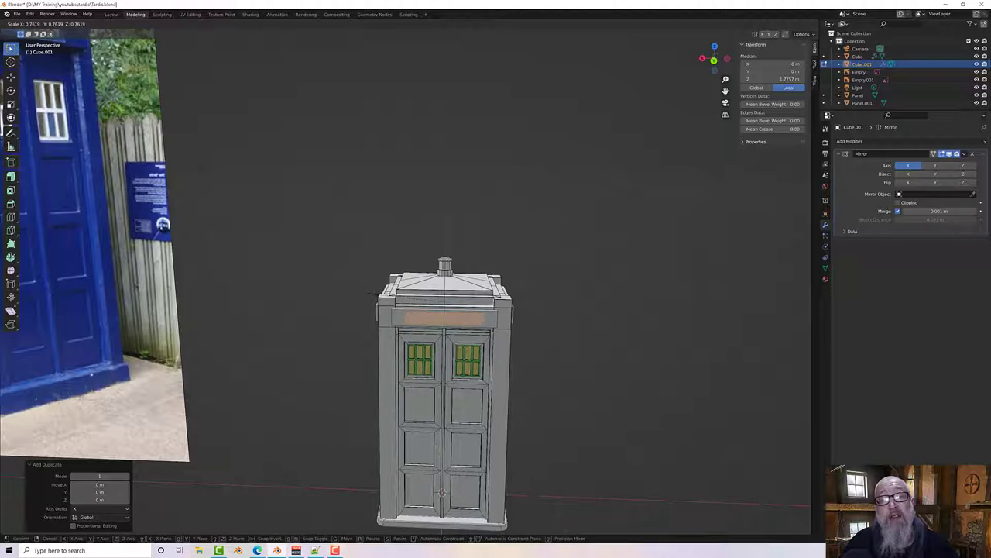
left_click(372, 294)
Step: Extrude the smaller sign faces outward along their normals by about 0.031 m on all four sides
middle_click_drag(428, 266, 354, 300)
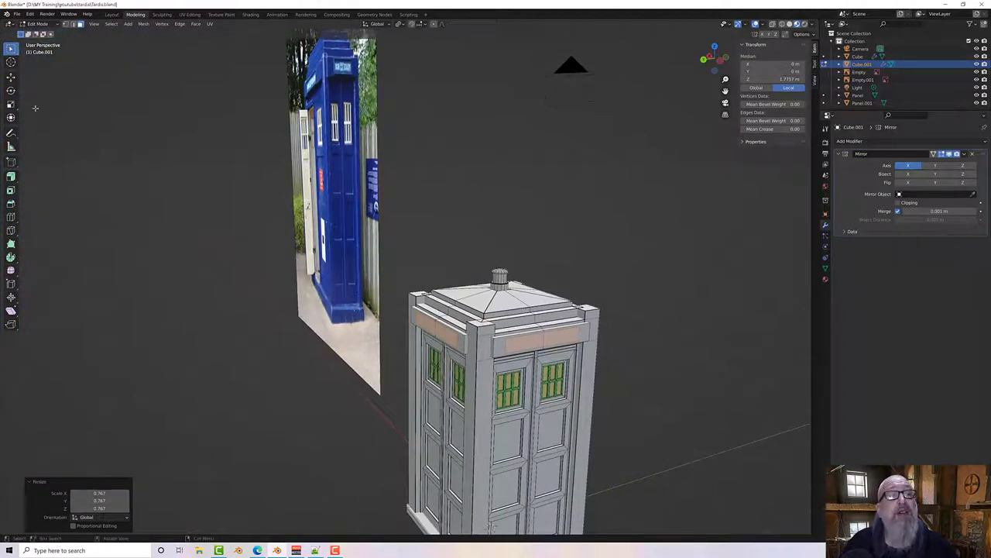
left_click(12, 176)
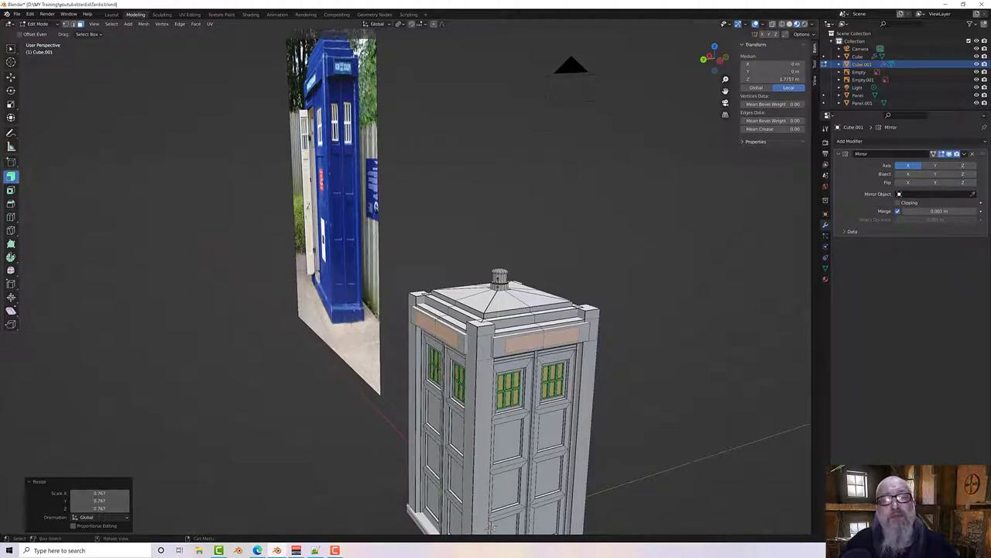
left_click_drag(498, 327, 499, 319)
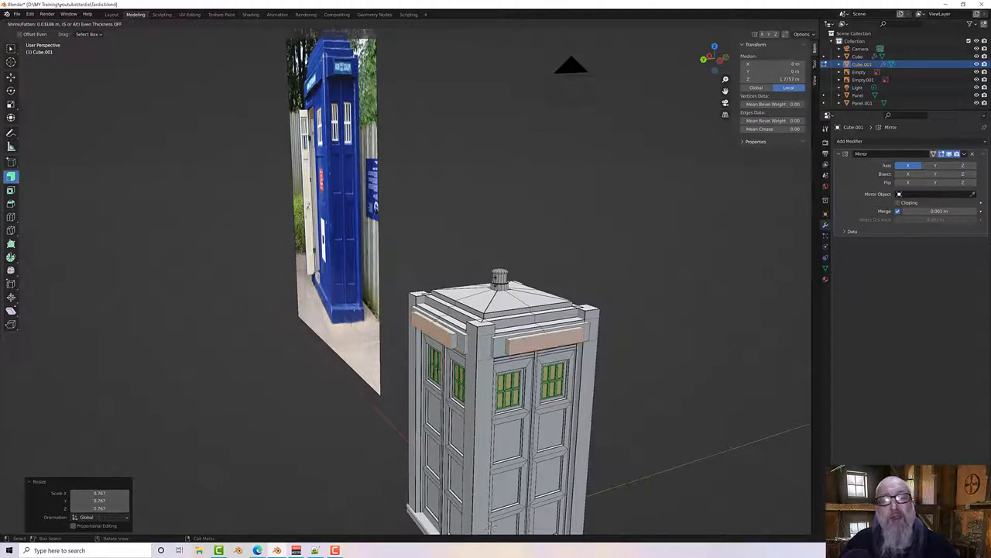
left_click_drag(490, 527, 488, 524)
middle_click_drag(488, 523, 486, 511)
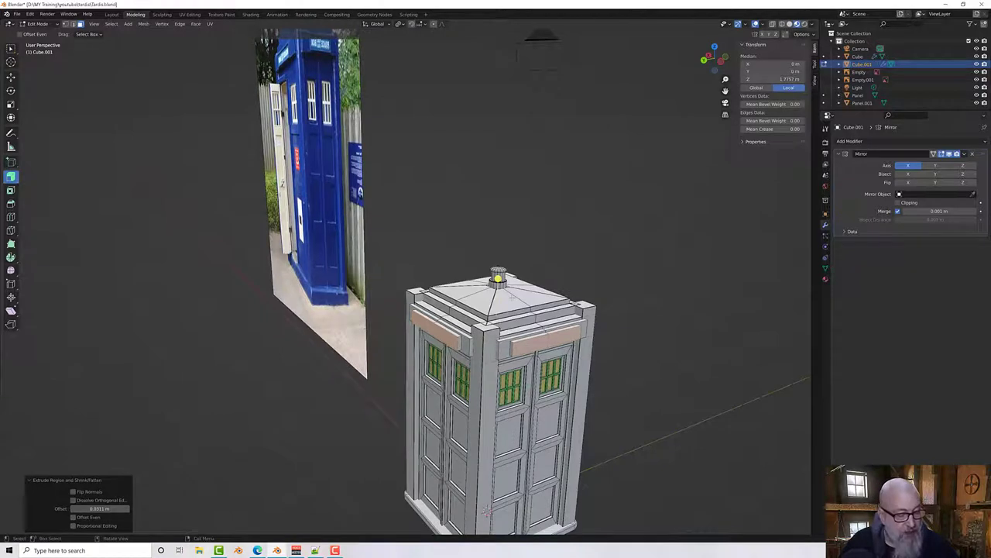
Step: Inset the raised sign faces by about 0.016 m and extrude the inset faces inward by about 0.026 m
key("i")
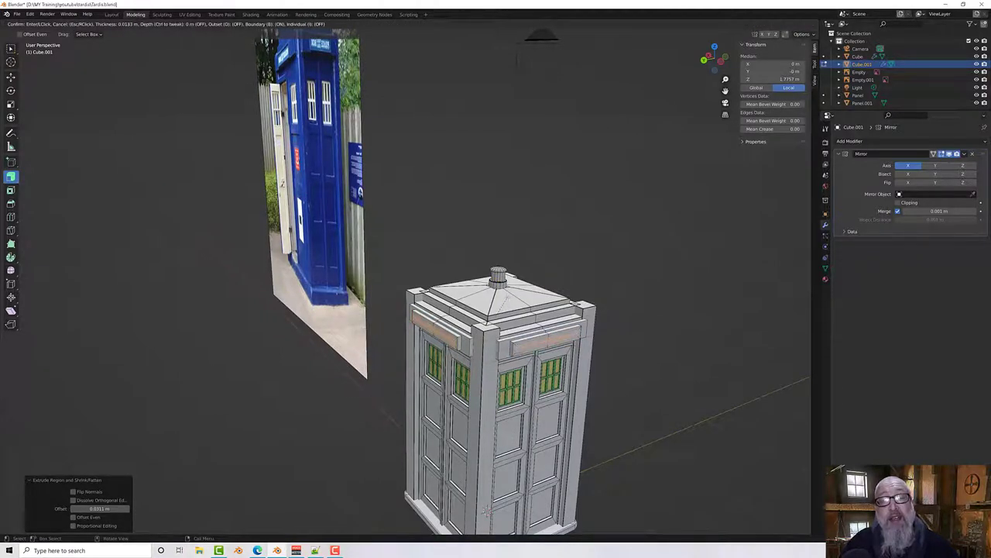
left_click(507, 297)
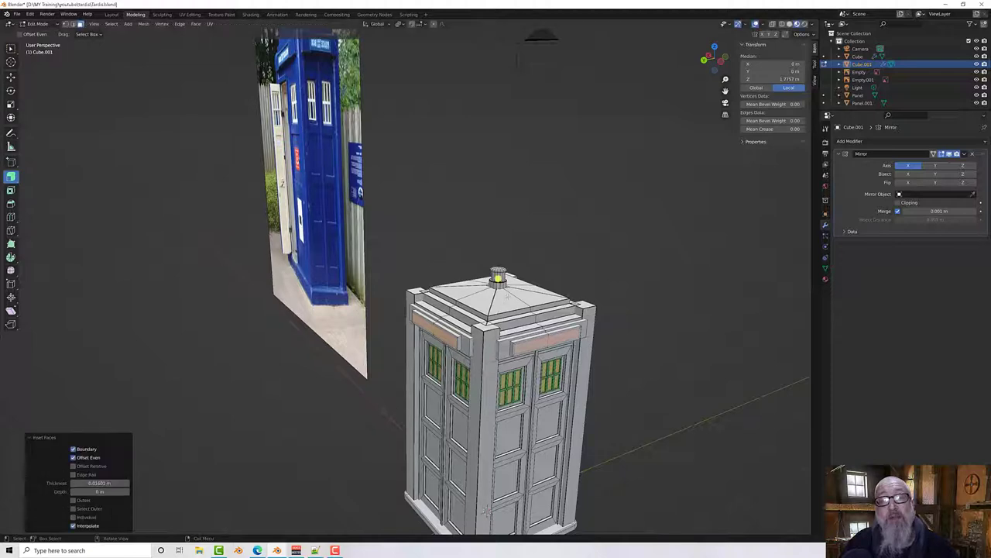
middle_click_drag(193, 206, 124, 213)
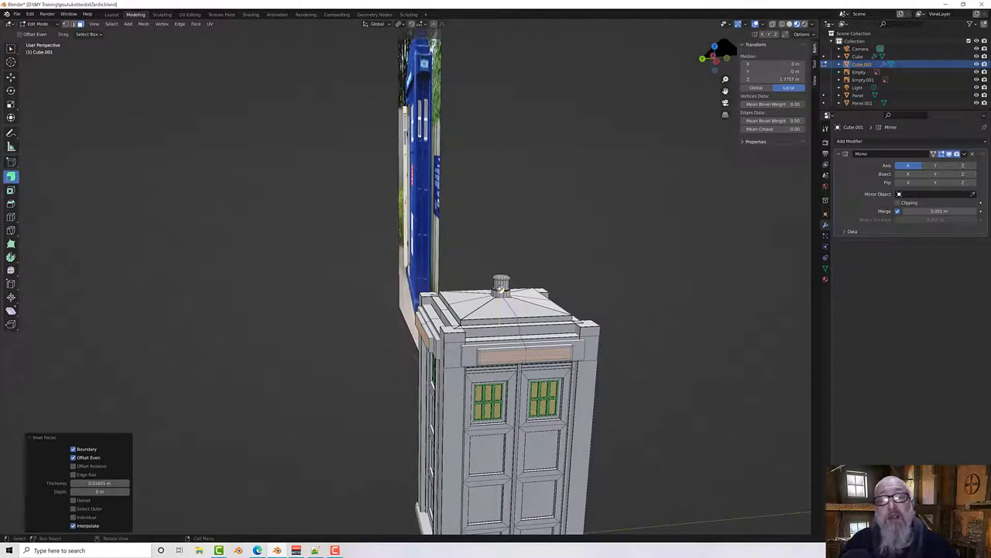
key("alt+s")
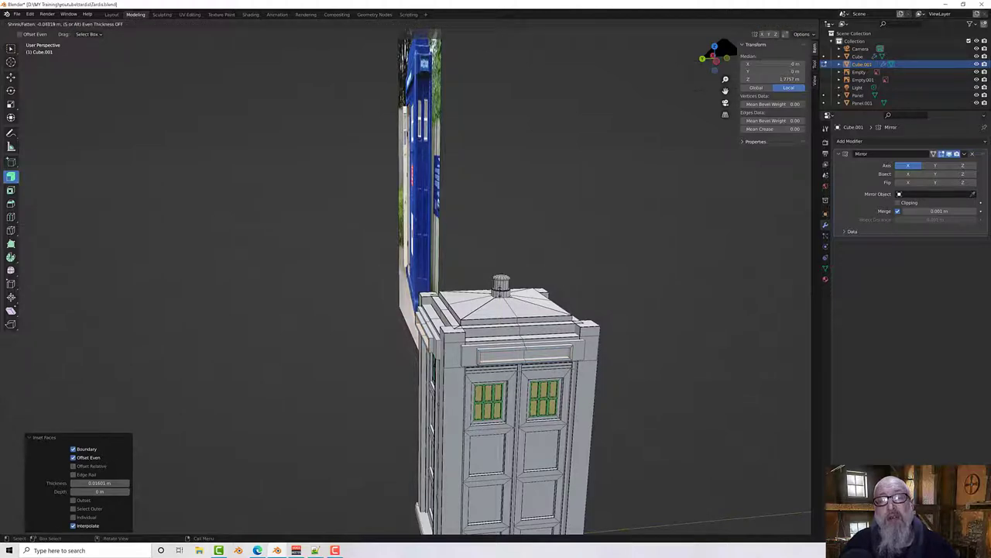
left_click(501, 288)
middle_click_drag(596, 326, 597, 298)
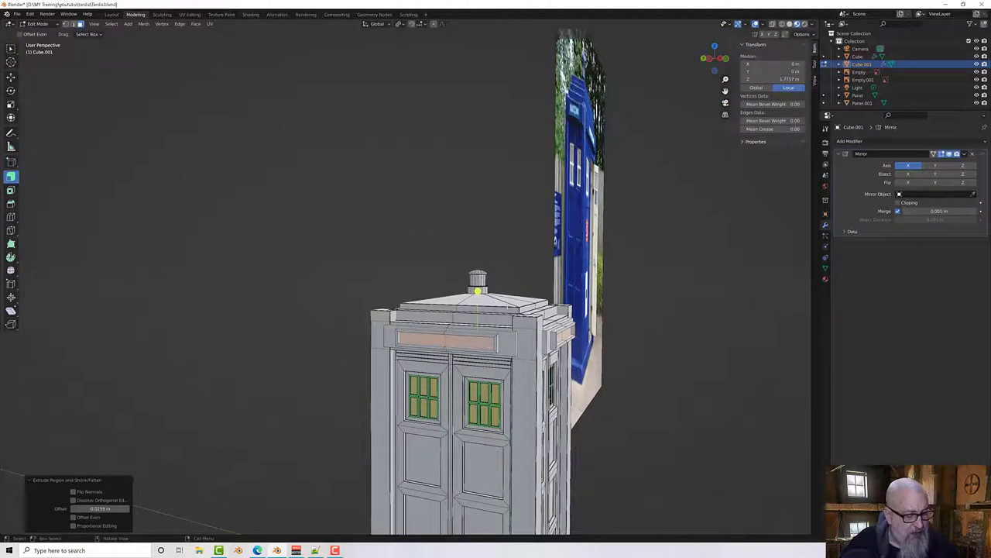
Step: Switch to the Select Box tool and grow the selection by one step to include the walls of the sign recesses
left_click(11, 50)
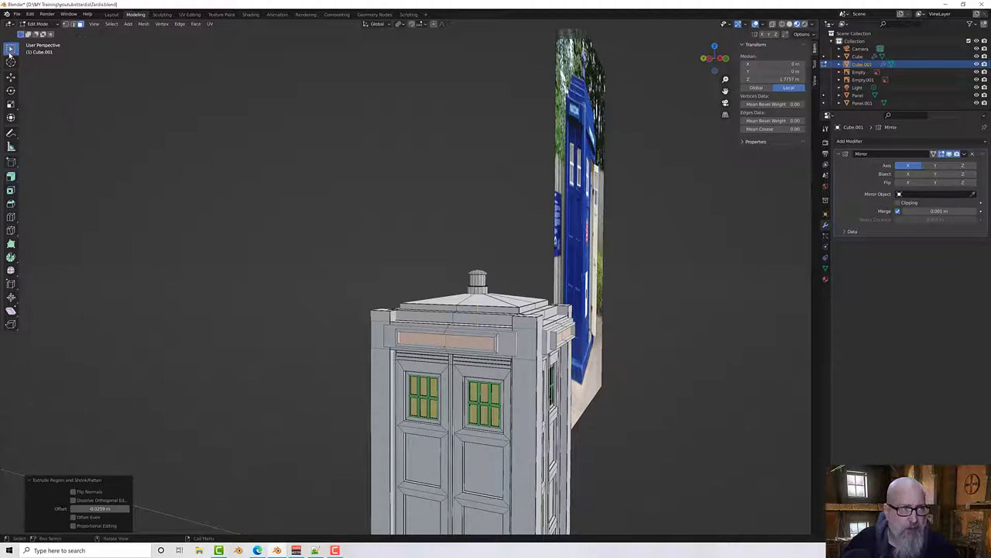
middle_click_drag(305, 235, 299, 230)
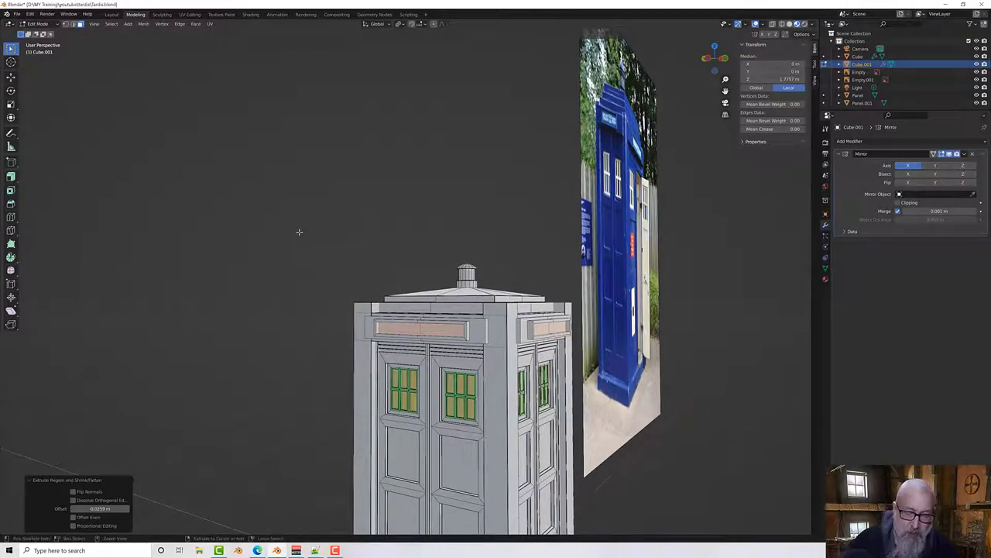
key("ctrl+KP_Add")
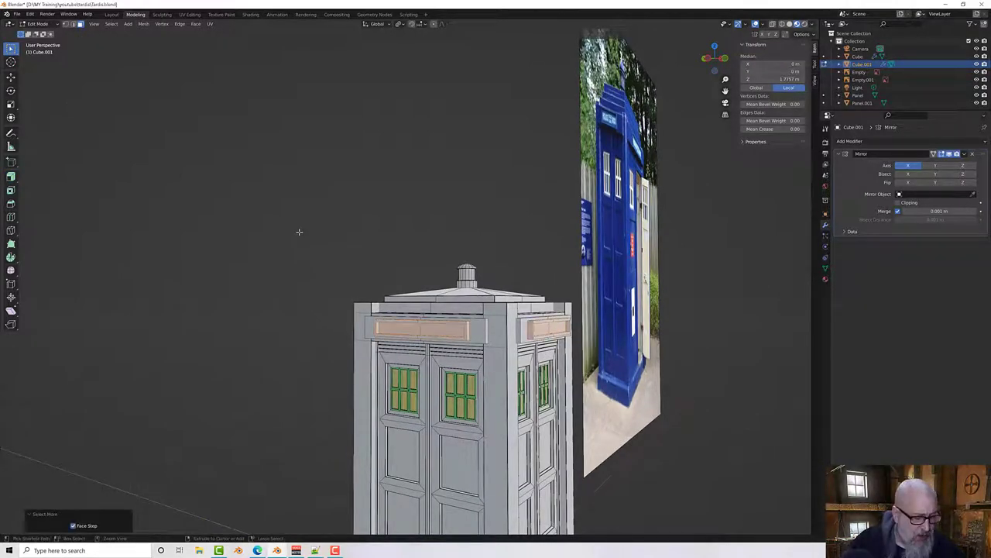
middle_click_drag(432, 270, 417, 275)
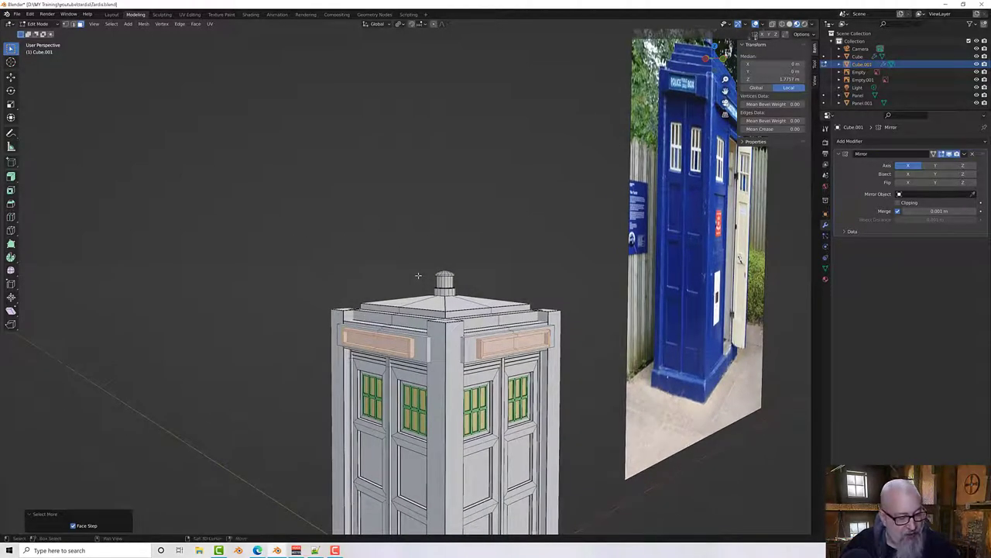
Step: Isolate the selected sign boxes and box-select their uppermost faces in X-ray mode
key("h")
middle_click_drag(418, 275, 392, 279)
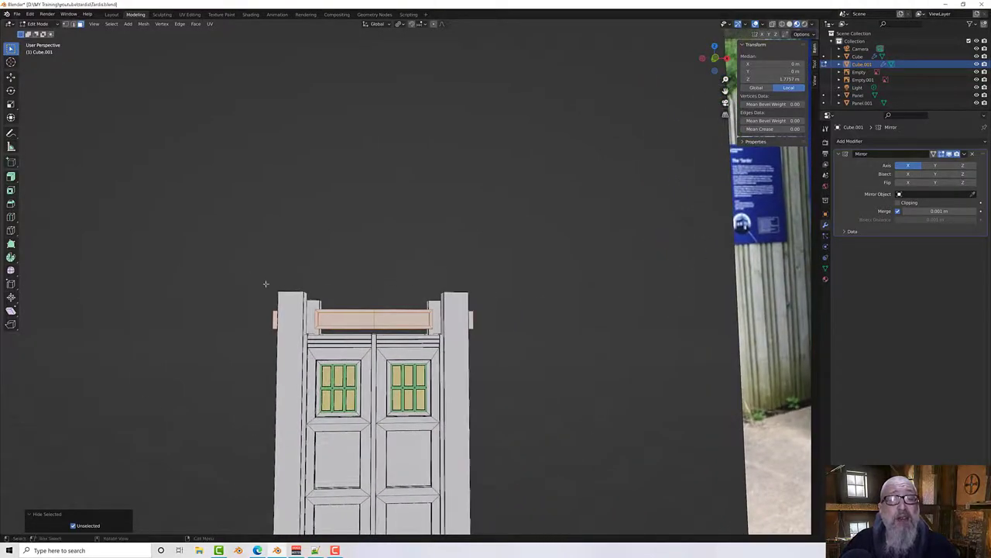
middle_click_drag(266, 284, 381, 295)
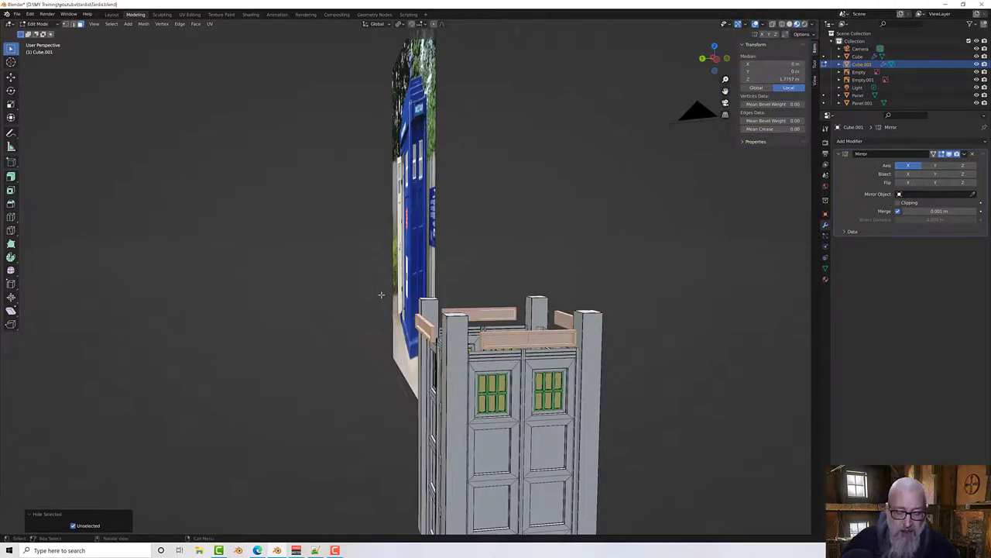
key("KP_1")
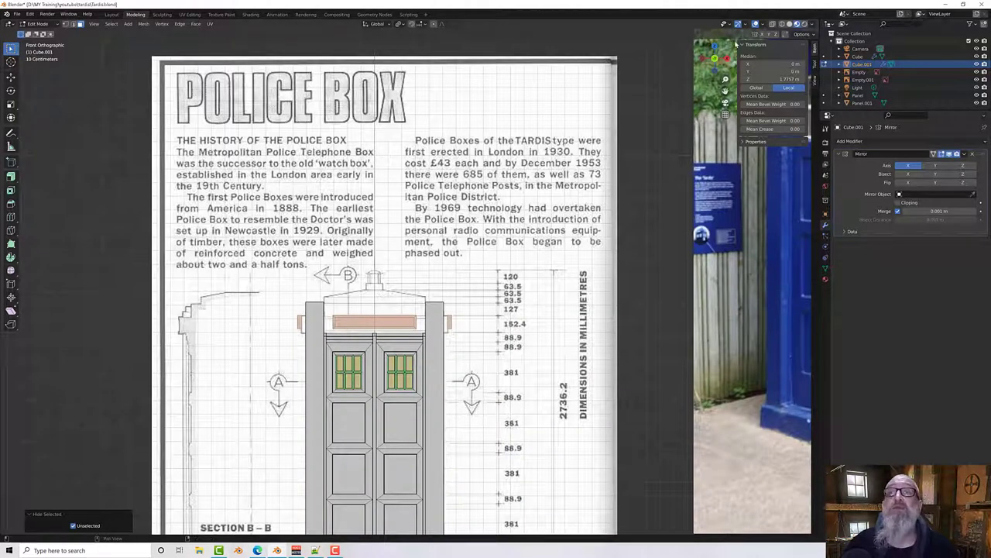
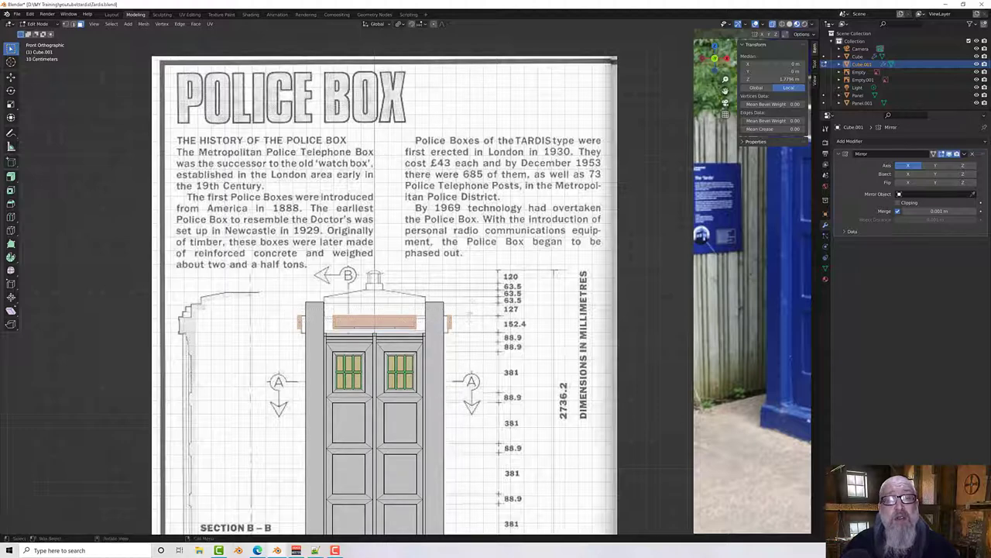
middle_click_drag(469, 313, 348, 287)
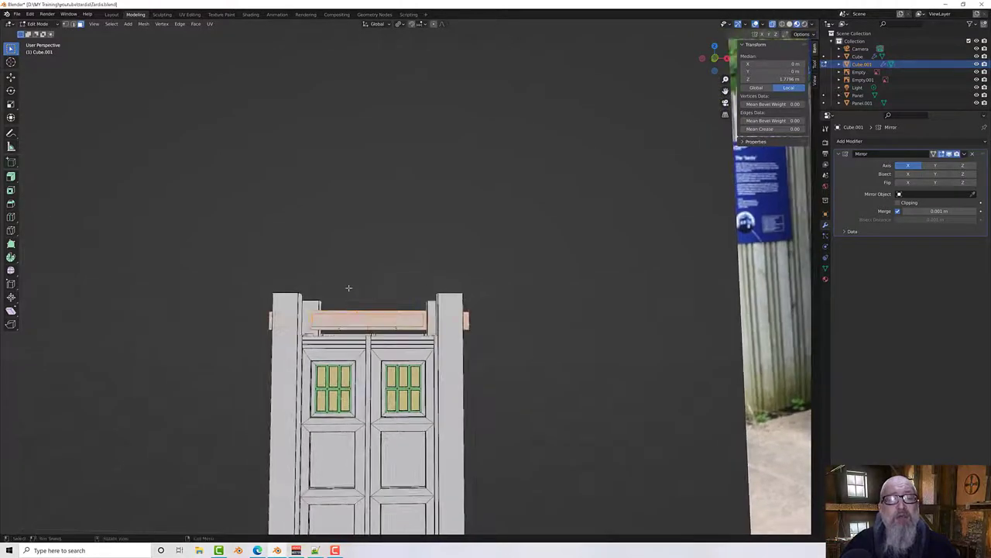
left_click_drag(246, 289, 494, 316)
mouse_move(494, 316)
middle_mouse_down()
mouse_move(487, 328)
mouse_move(511, 333)
mouse_move(502, 317)
middle_mouse_up()
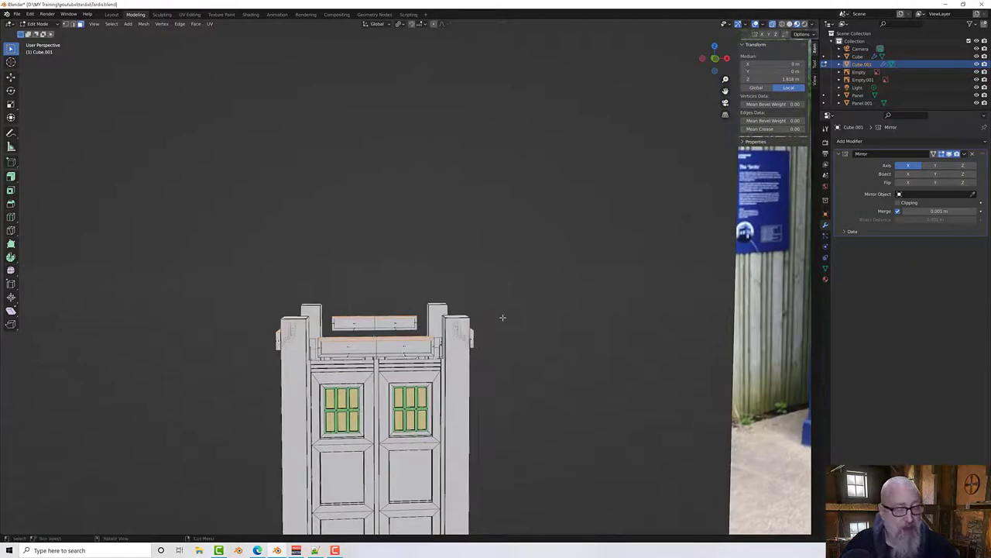
Step: Reveal the hidden geometry, clear the selection and turn X-ray display off
key("alt+h")
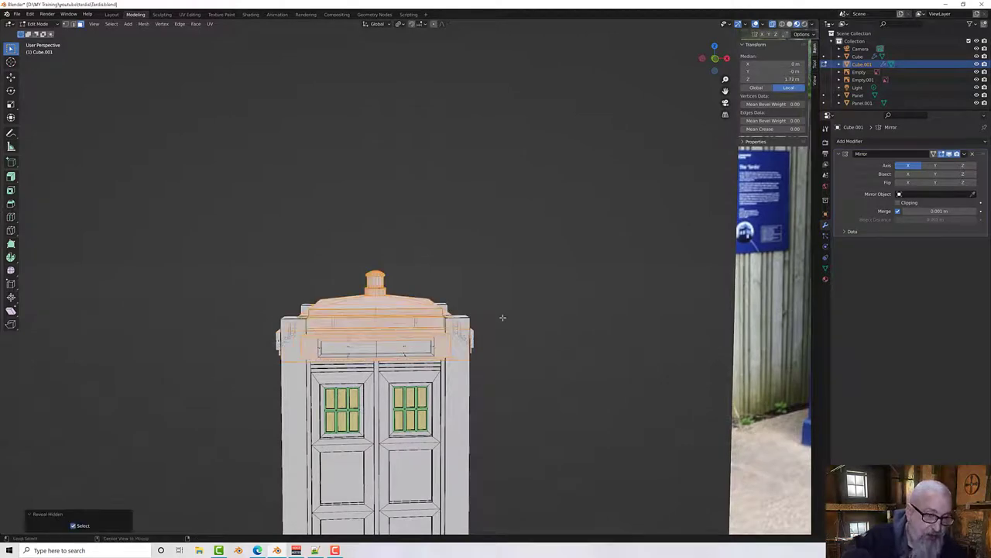
middle_click_drag(520, 312, 516, 303)
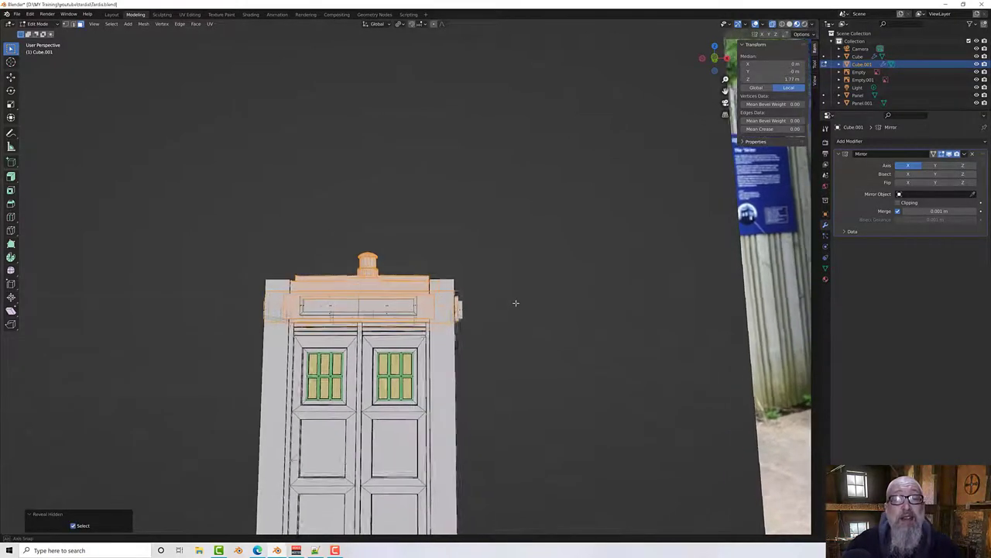
scroll(465, 303, "down", 1)
scroll(439, 303, "up", 1)
scroll(438, 302, "up", 1)
scroll(438, 305, "up", 3)
middle_click_drag(437, 306, 441, 313)
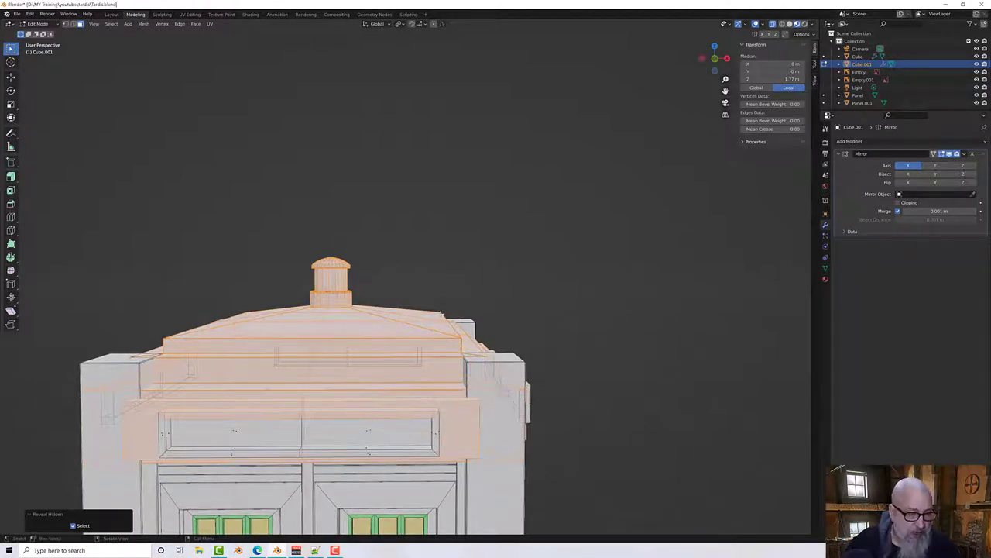
key("alt+a")
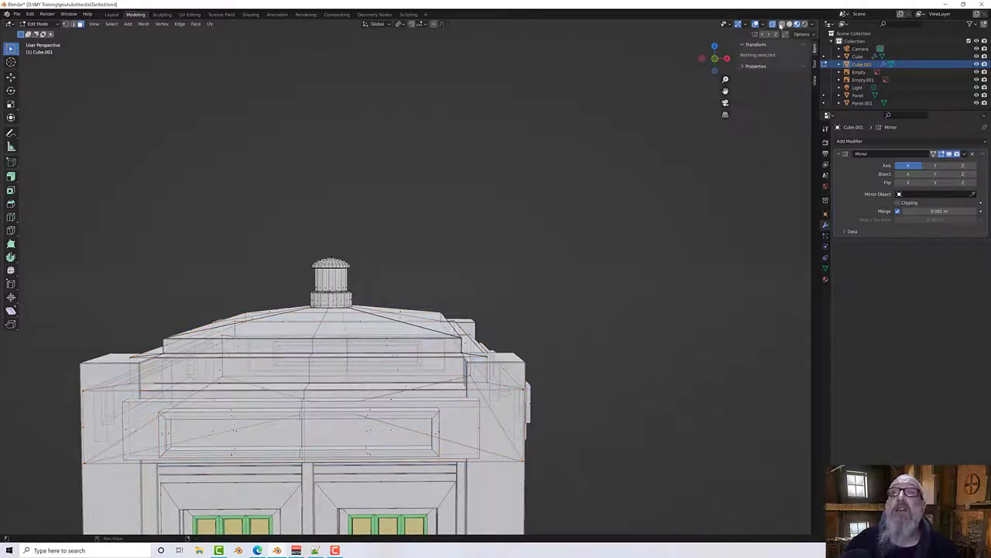
left_click(770, 26)
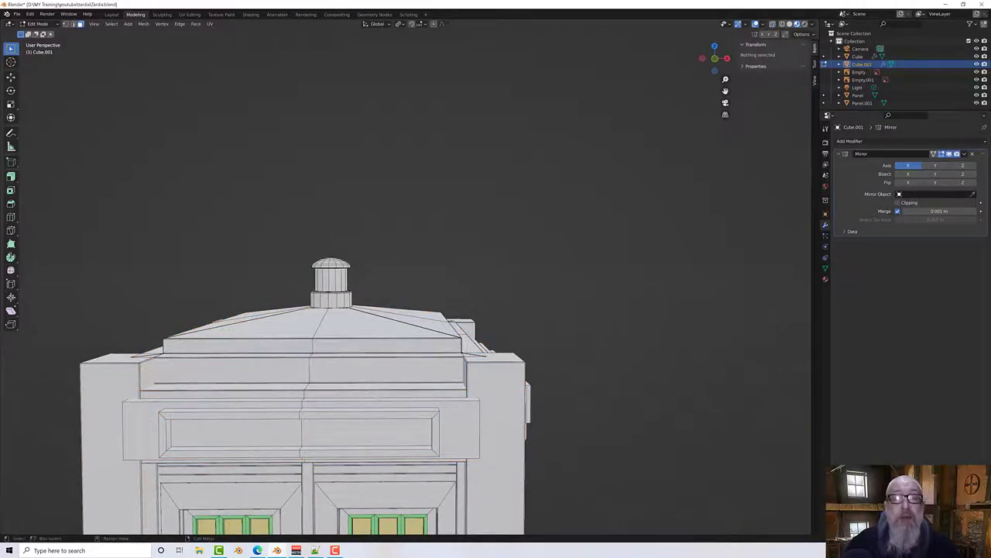
Step: Select the faces of the front sign frame's upper rail, including its underside
middle_click_drag(349, 391, 398, 394)
left_click(504, 385)
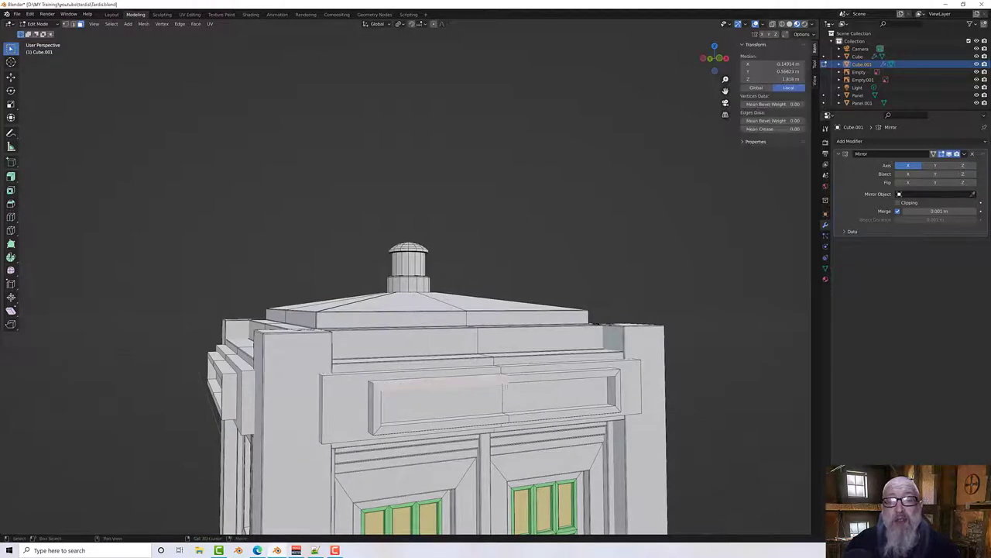
left_click(523, 380)
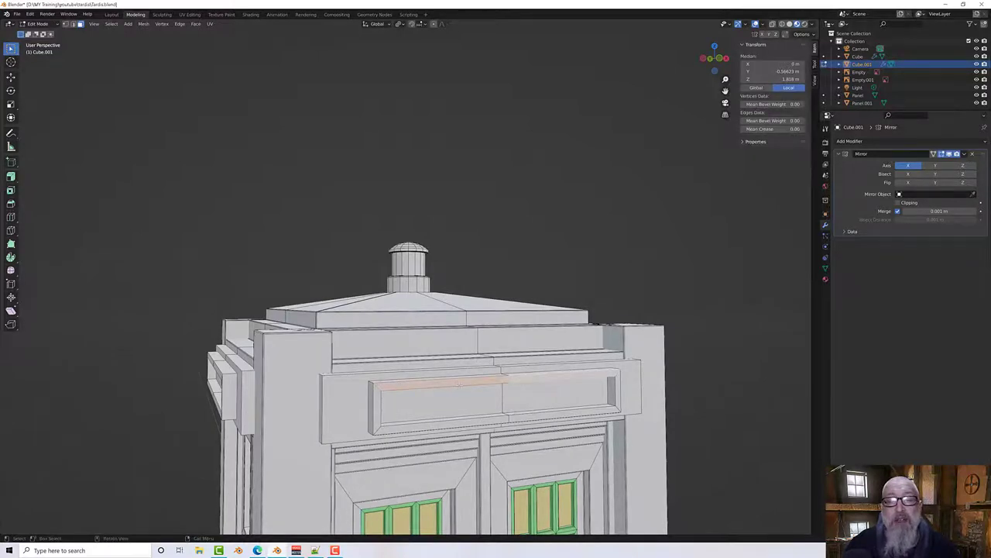
middle_click_drag(511, 380, 479, 344)
left_click(463, 437, "shift")
left_click(523, 429, "shift")
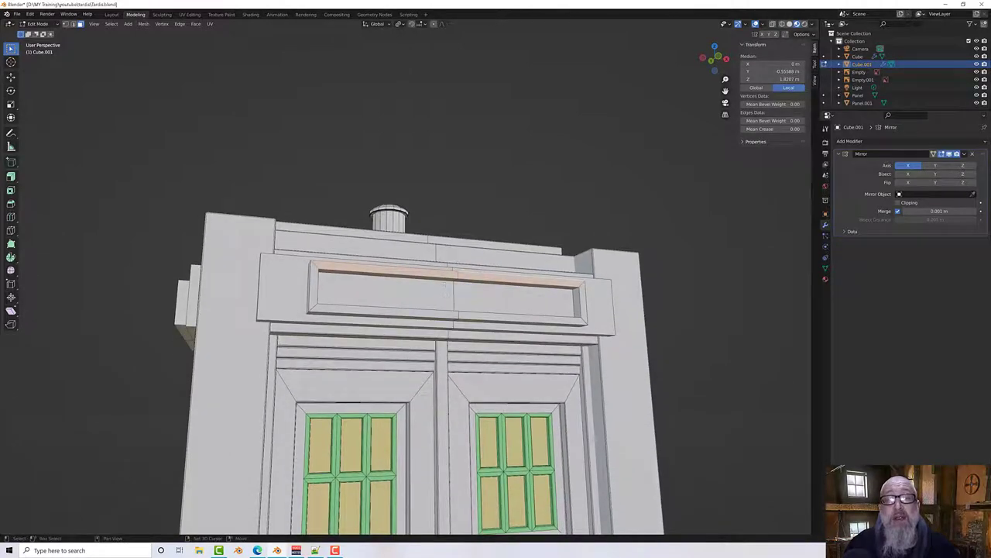
left_click(443, 278, "shift")
left_click(487, 279, "shift")
Step: Add the upper rail faces and underside of the positive-X side sign frame to the selection
middle_click_drag(534, 283, 460, 283)
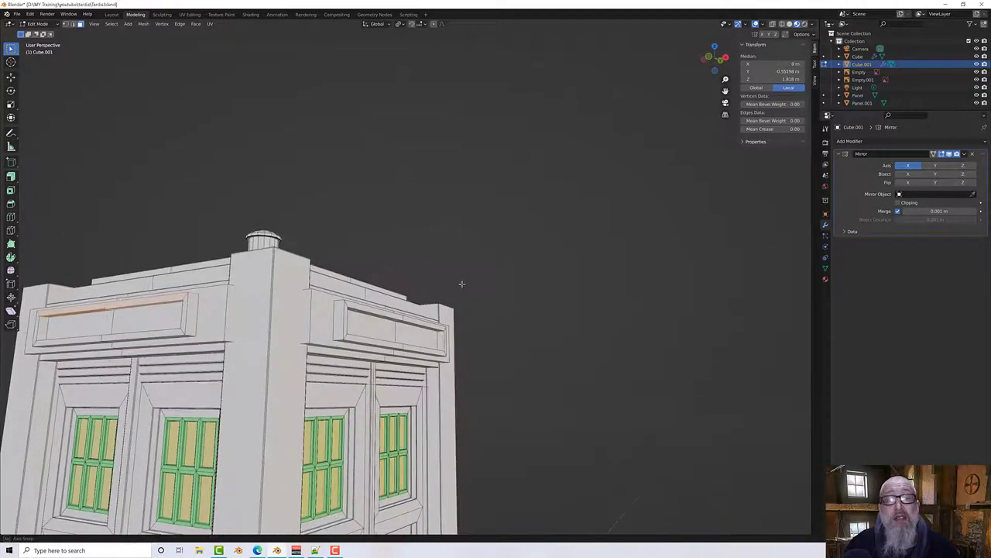
left_click(373, 312, "shift")
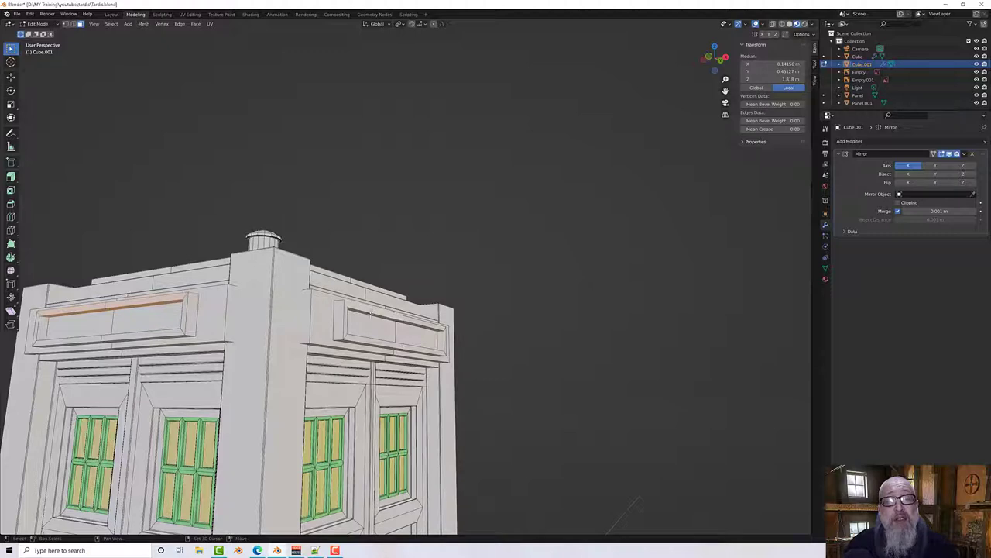
left_click(395, 315, "shift")
left_click(414, 319, "shift")
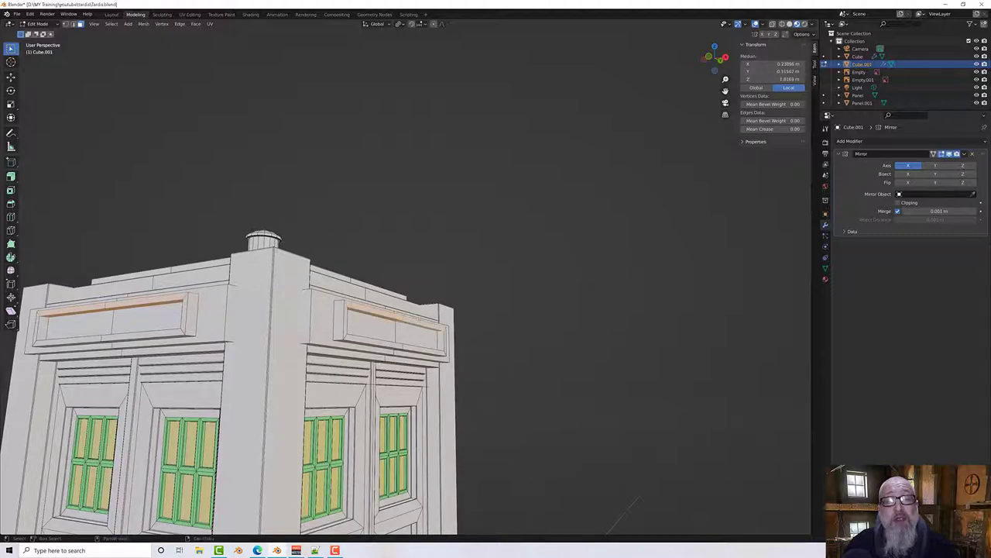
middle_click_drag(418, 322, 231, 386)
left_click(358, 412, "shift")
left_click(404, 390, "shift")
Step: Add the upper rail faces and underside of the back sign frame to the selection
scroll(426, 363, "up", 5)
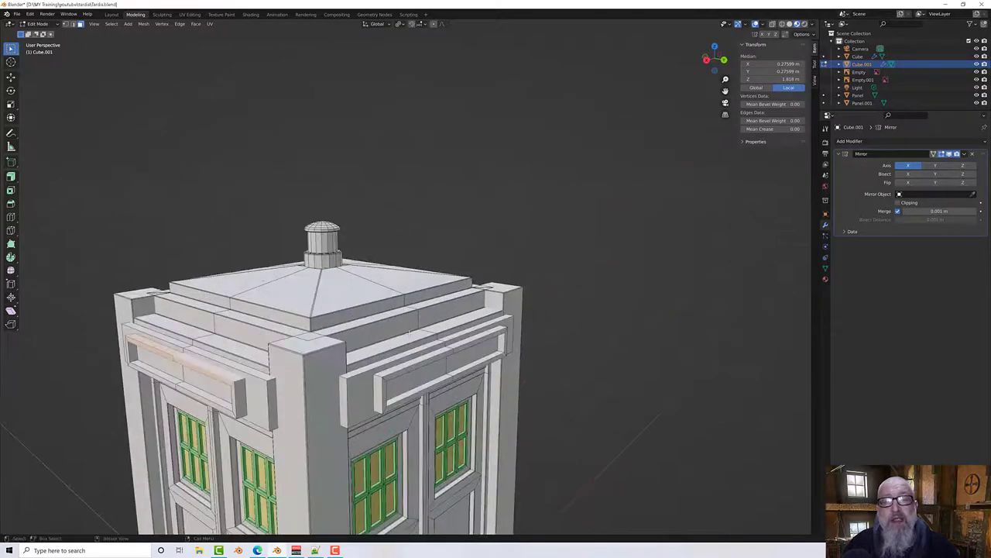
left_click(425, 371, "shift")
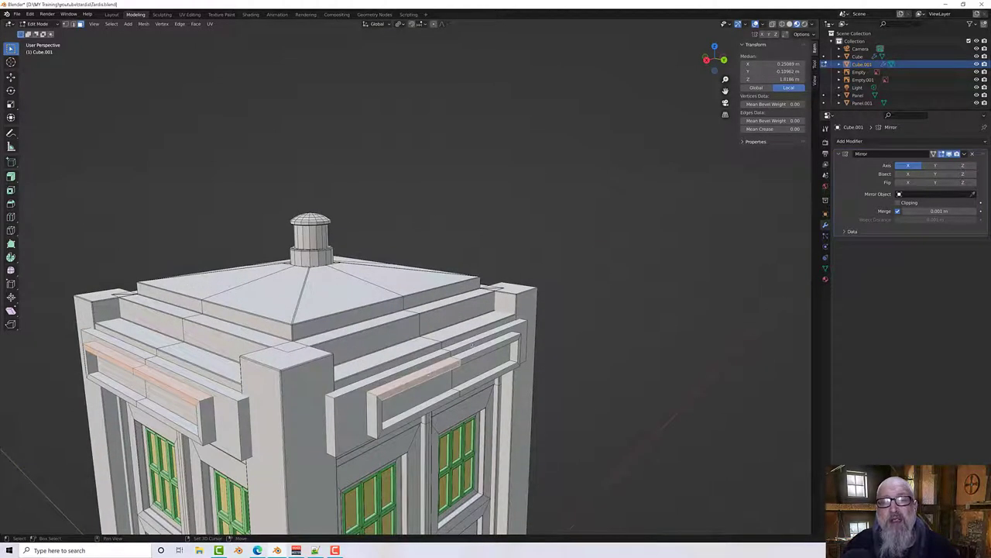
left_click(473, 353, "shift")
left_click(484, 344, "shift")
middle_click_drag(484, 345, 460, 422)
left_click(484, 443, "shift")
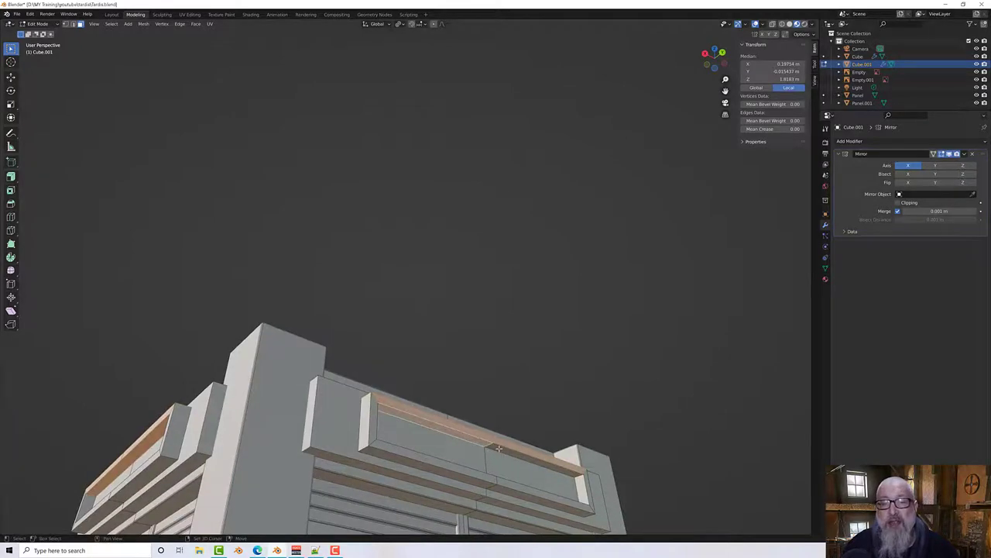
left_click(499, 448, "shift")
Step: Add the upper rail faces and underside of the negative-X side sign frame to the selection
middle_click_drag(498, 448, 408, 450)
left_click(370, 387, "shift")
left_click(372, 381, "shift")
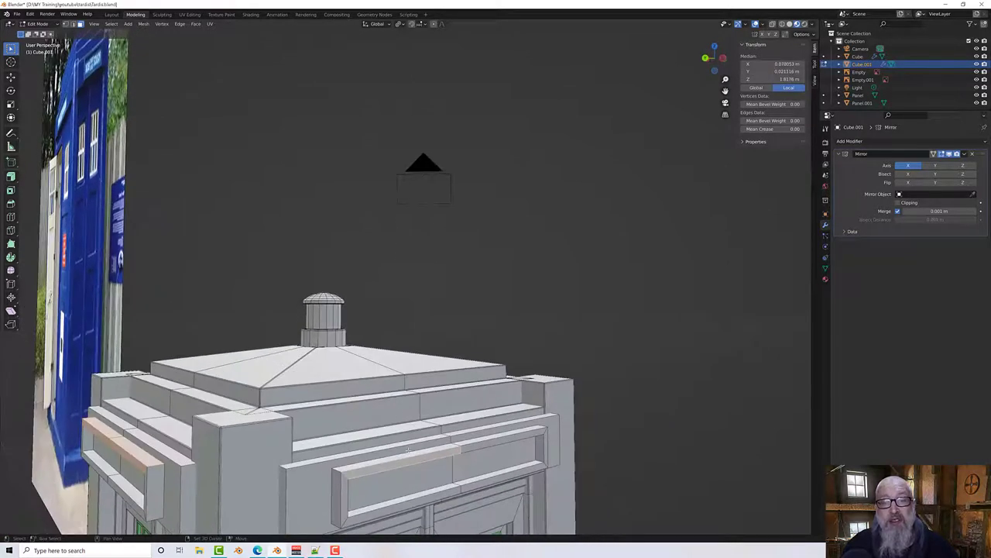
left_click(442, 452, "shift")
left_click(471, 447, "shift")
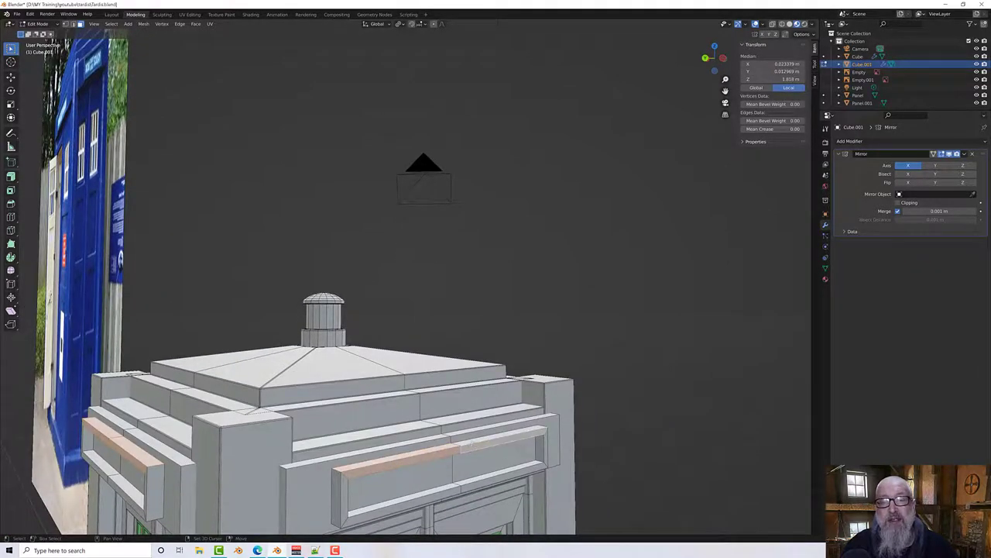
middle_click_drag(472, 446, 452, 434)
left_click(455, 388, "shift")
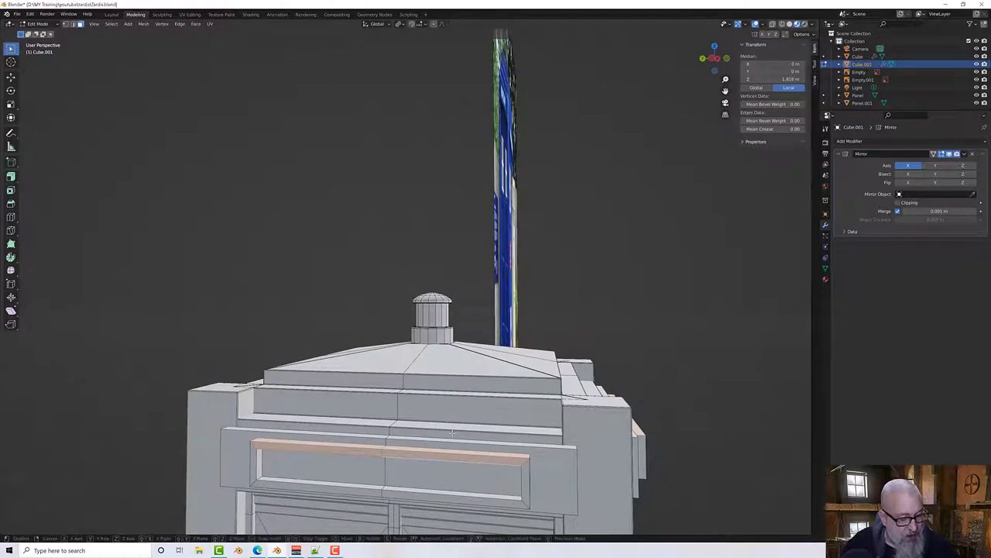
Step: Move the selected upper rails of all four sign frames up about 0.014 m along Z and clear the selection
key("g")
key("z")
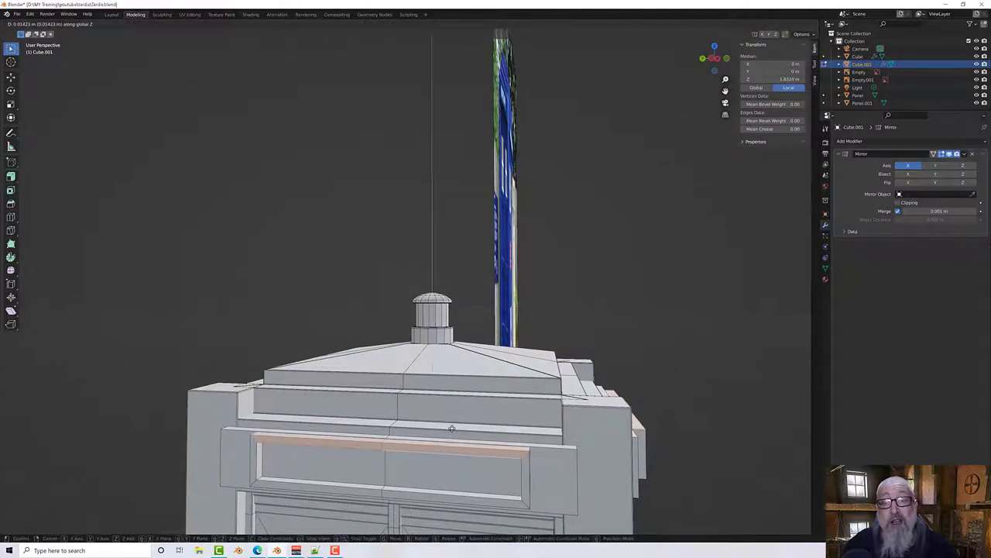
left_click(452, 428)
middle_click_drag(451, 429, 410, 438)
left_click(323, 426)
Step: Select all four complete sign boxes with linked selection delimited by seam, and hide the rest of that mesh
scroll(442, 382, "up", 1)
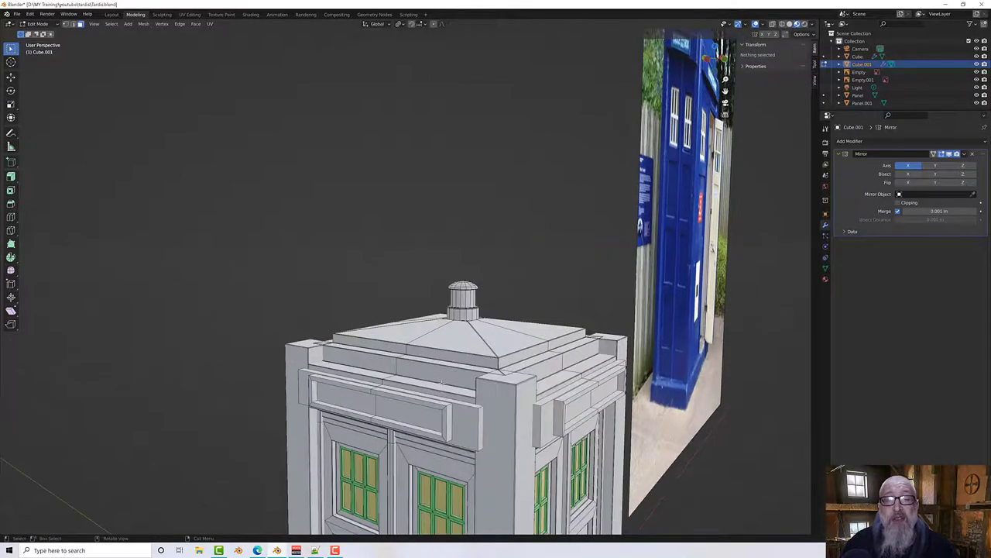
left_click(456, 419)
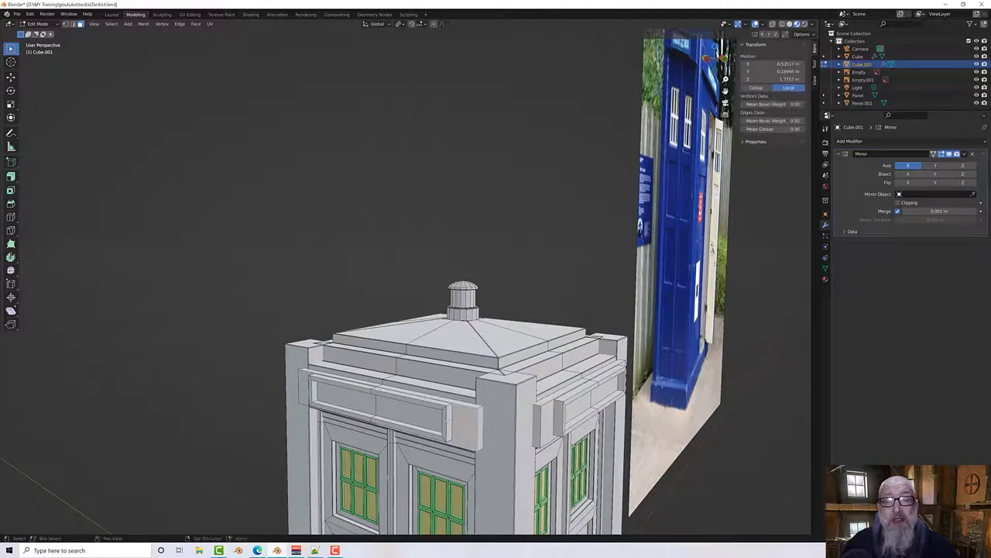
left_click(563, 418, "shift")
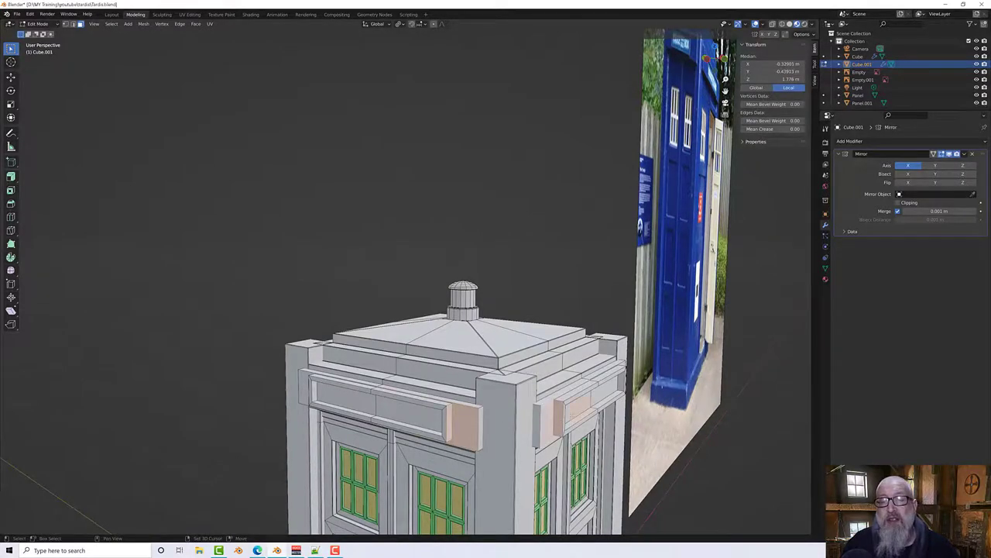
middle_click_drag(563, 418, 420, 418)
left_click(419, 426, "shift")
left_click(339, 431, "shift")
left_click(404, 396, "shift")
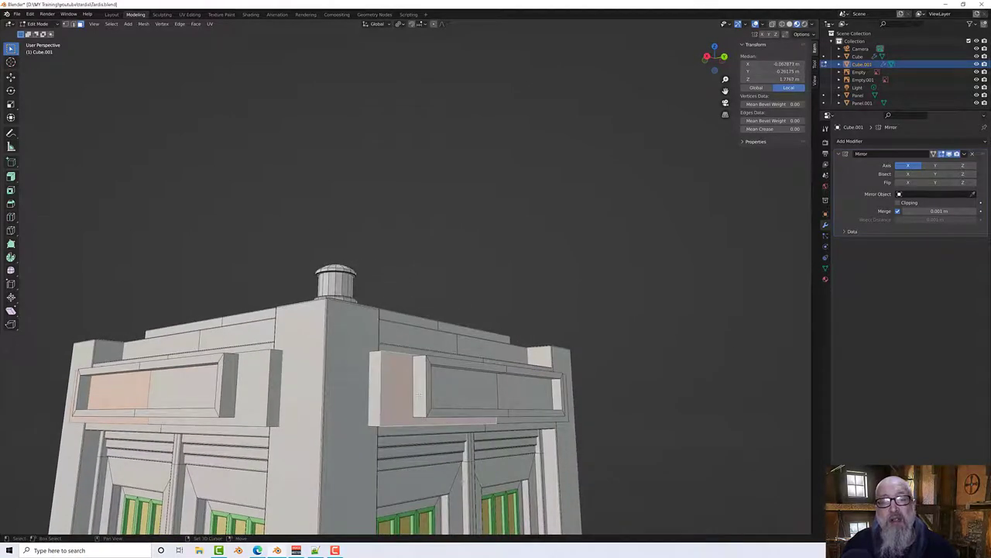
key("ctrl+l")
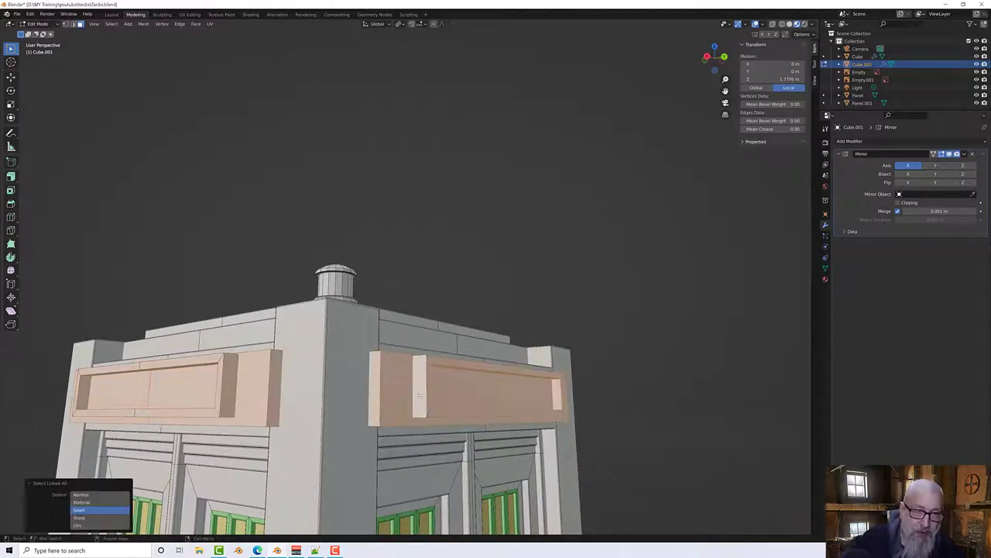
key("shift+h")
Step: Delete the inward-facing back faces of all four sign boxes
middle_click_drag(419, 394, 232, 333)
left_click(233, 334)
left_click(207, 348, "shift")
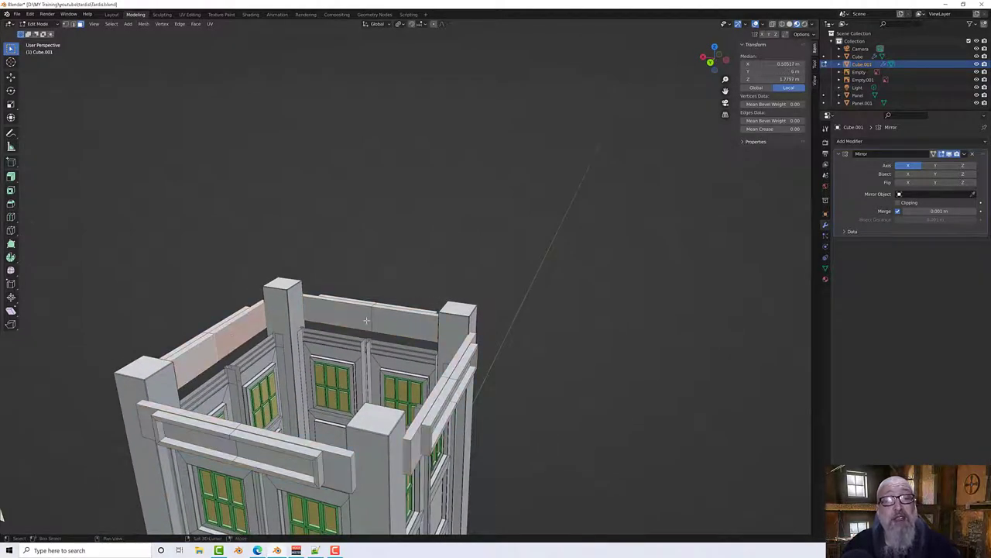
left_click(363, 320, "shift")
left_click(387, 327, "shift")
middle_click_drag(387, 327, 503, 341)
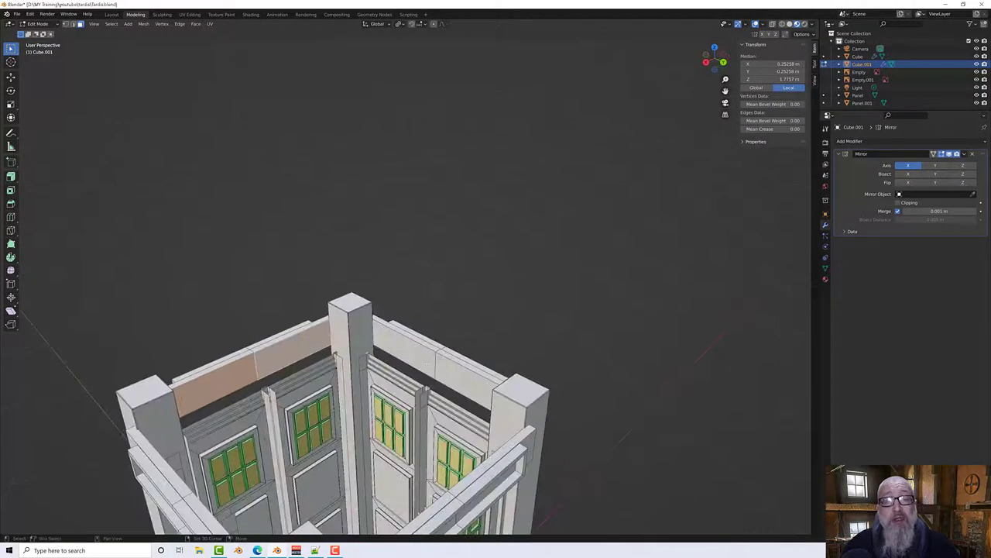
left_click(404, 347, "shift")
left_click(461, 367, "shift")
middle_click_drag(461, 367, 666, 337)
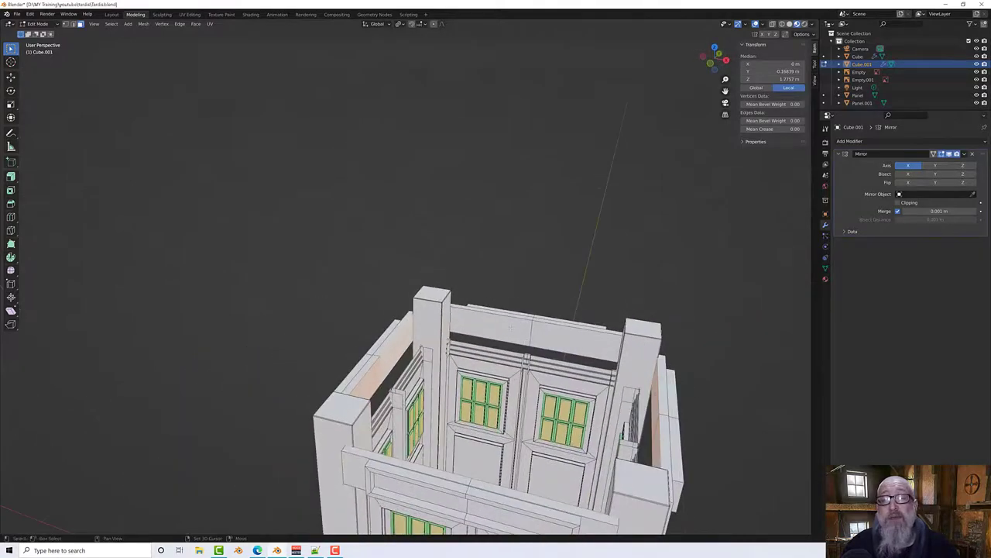
left_click(570, 340, "shift")
left_click(517, 333, "shift")
middle_click_drag(516, 333, 588, 346)
key("x")
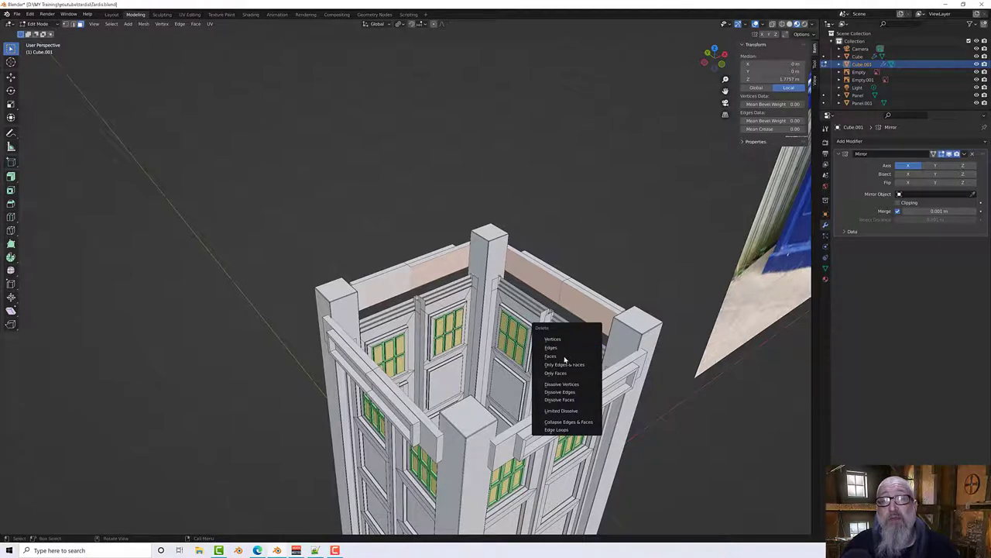
left_click(564, 356)
Step: Dissolve the central vertical division edges across the four sign boxes, selecting them through the mesh with X-ray enabled
middle_click_drag(564, 357, 725, 308)
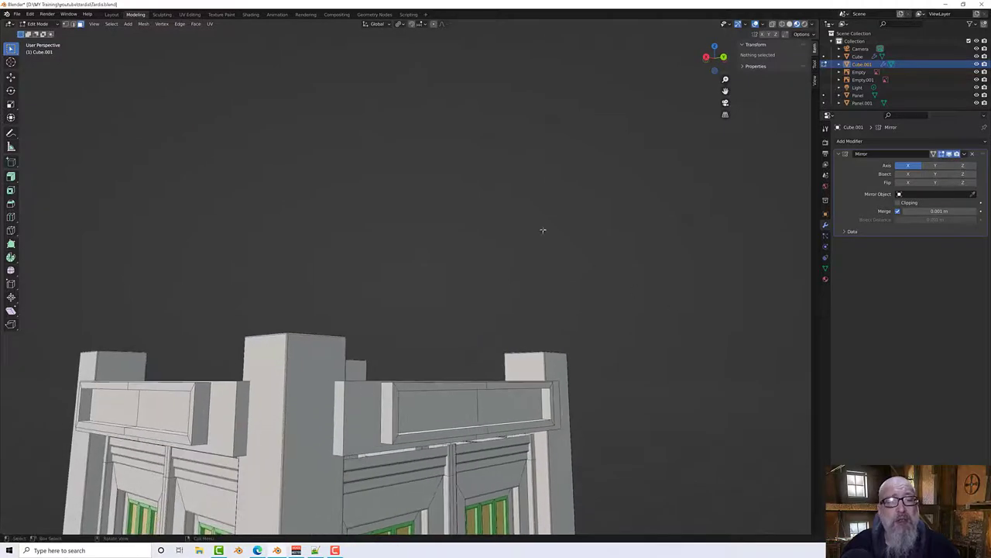
left_click(369, 409)
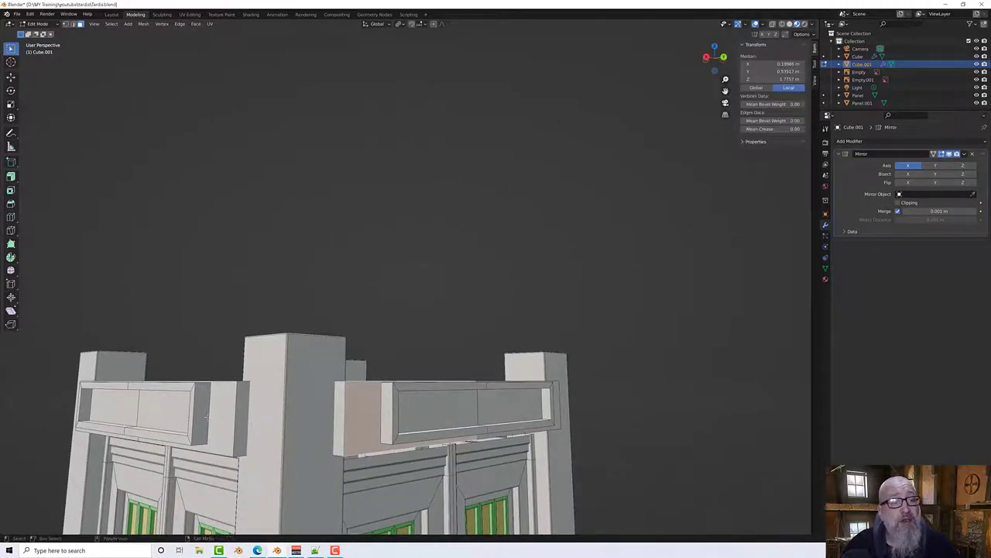
middle_click_drag(215, 417, 287, 301)
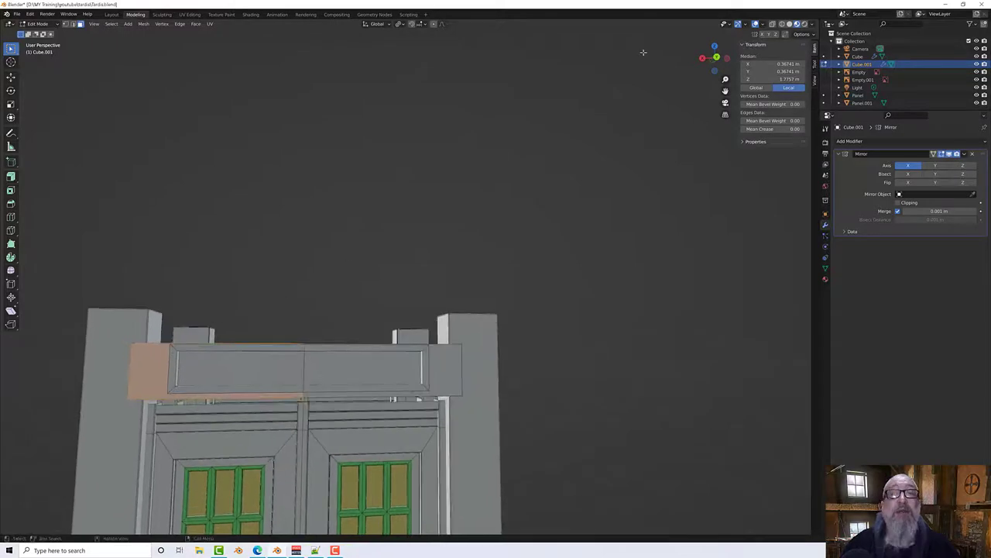
left_click(773, 24)
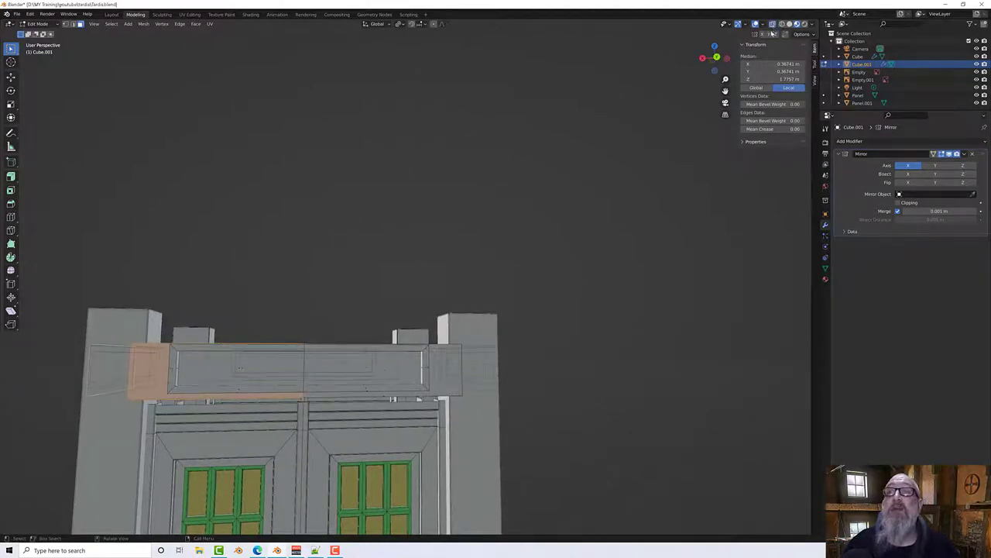
left_click(80, 25)
left_click_drag(277, 320, 321, 417)
middle_click_drag(380, 368, 283, 370)
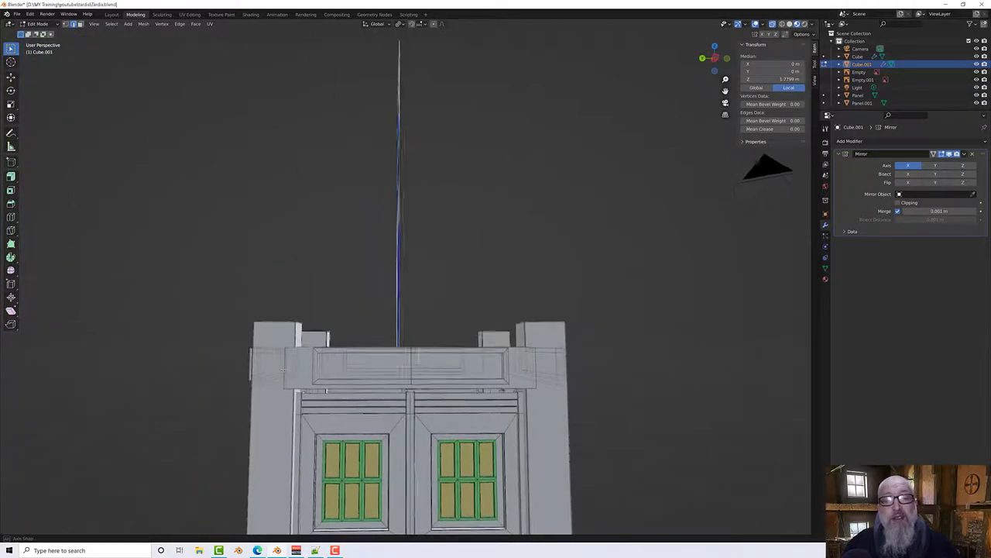
middle_click_drag(418, 364, 441, 371)
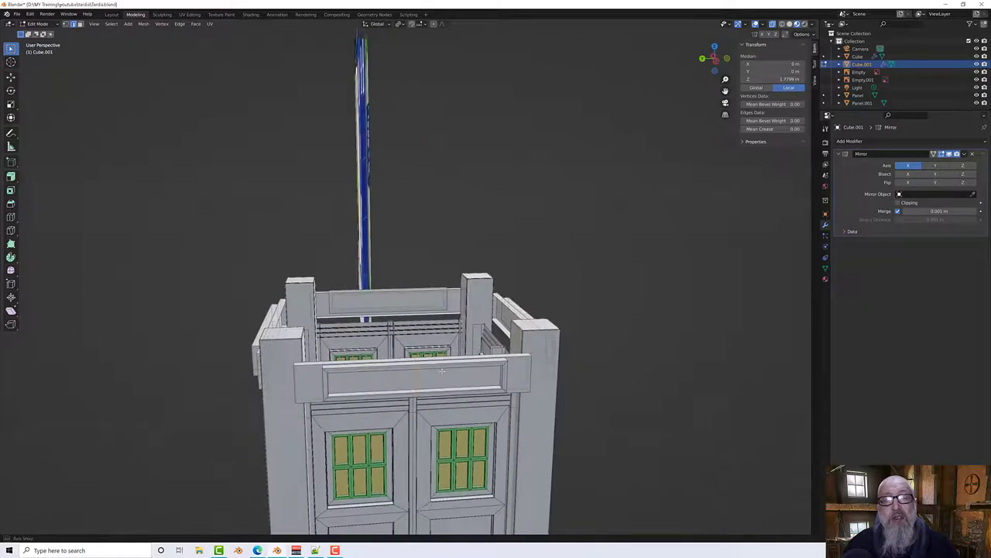
key("x")
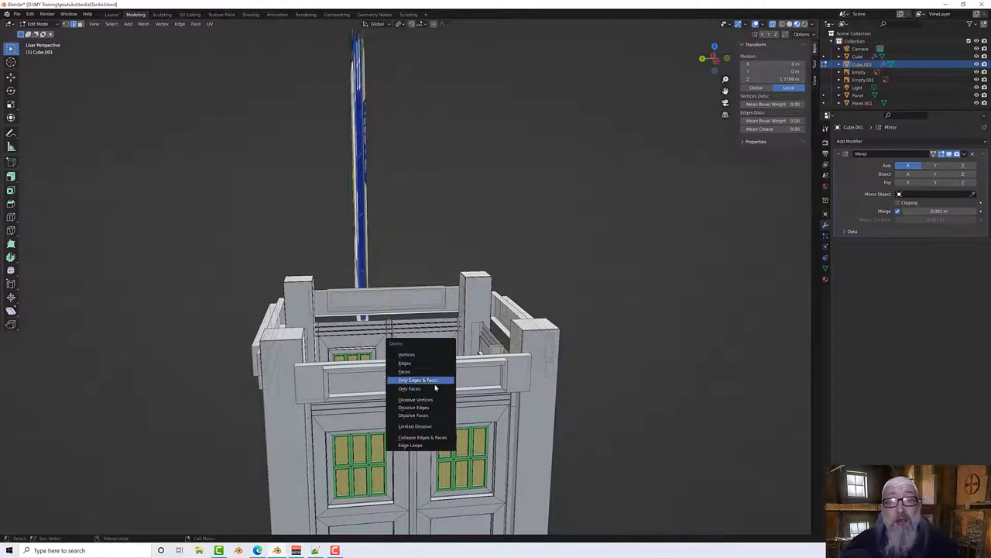
left_click(438, 406)
middle_click_drag(438, 407, 458, 388)
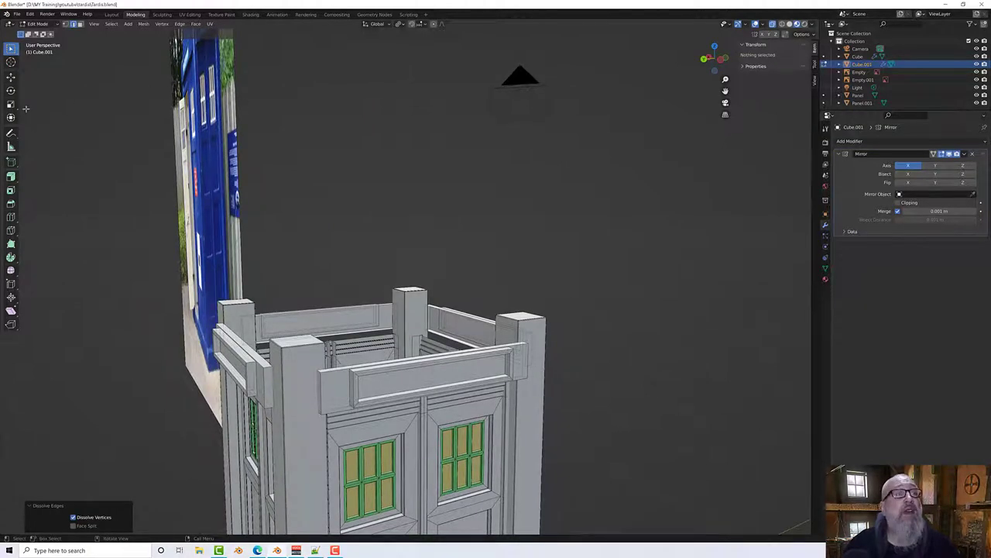
Step: Select the outward-facing backing board faces behind the raised sign frames on all four sides, with X-ray disabled
left_click(80, 24)
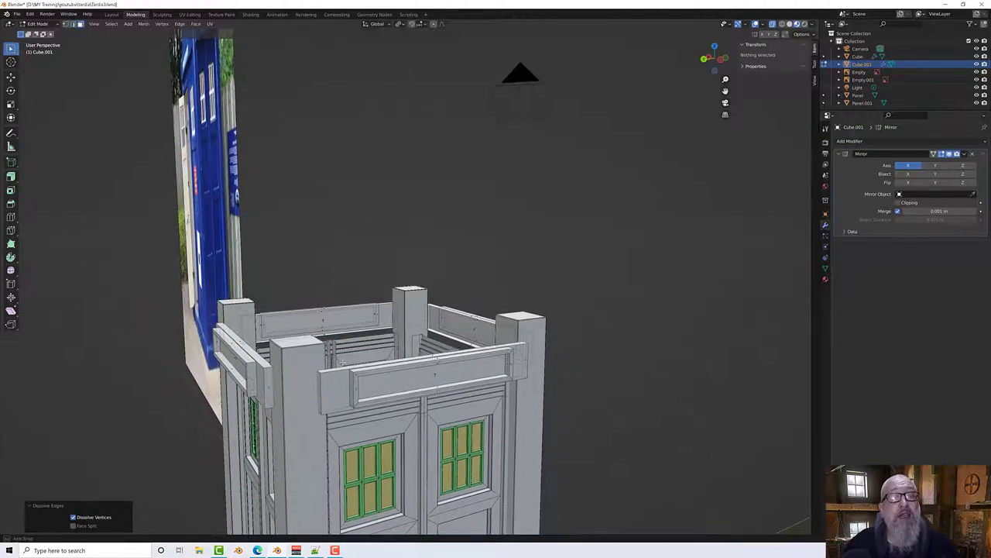
middle_click_drag(336, 384, 353, 388)
left_click(358, 394)
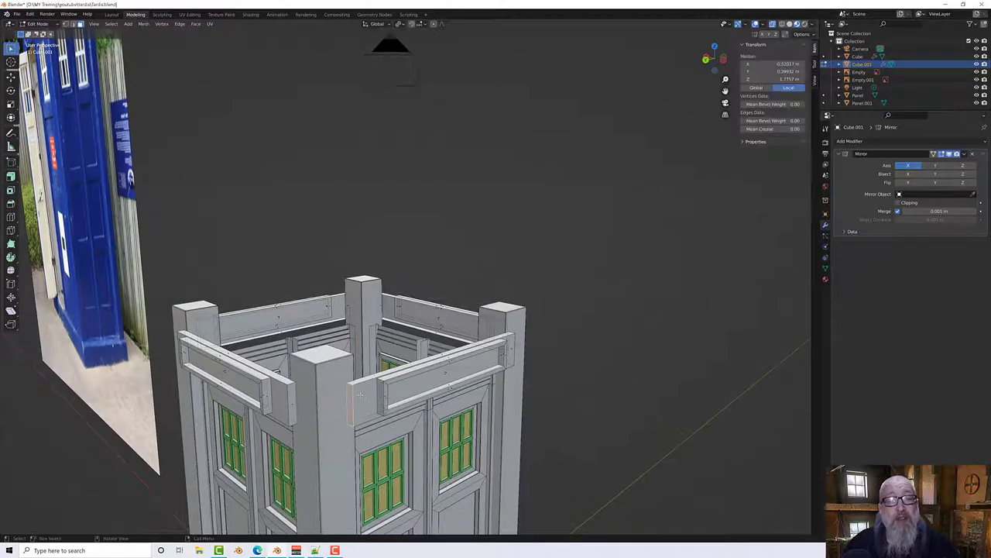
left_click(366, 395)
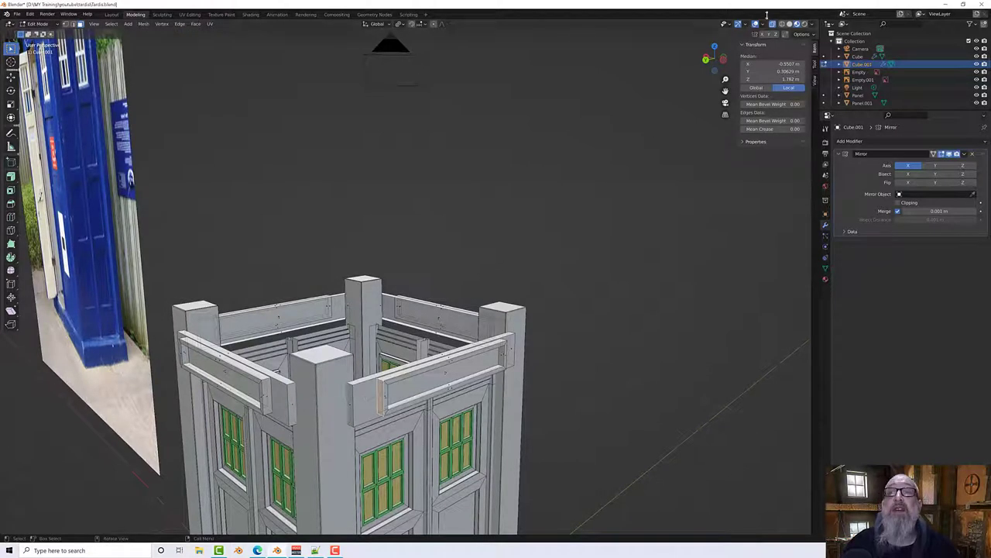
left_click(368, 399)
middle_click_drag(368, 398, 507, 395)
left_click(359, 392, "shift")
left_click(443, 404, "shift")
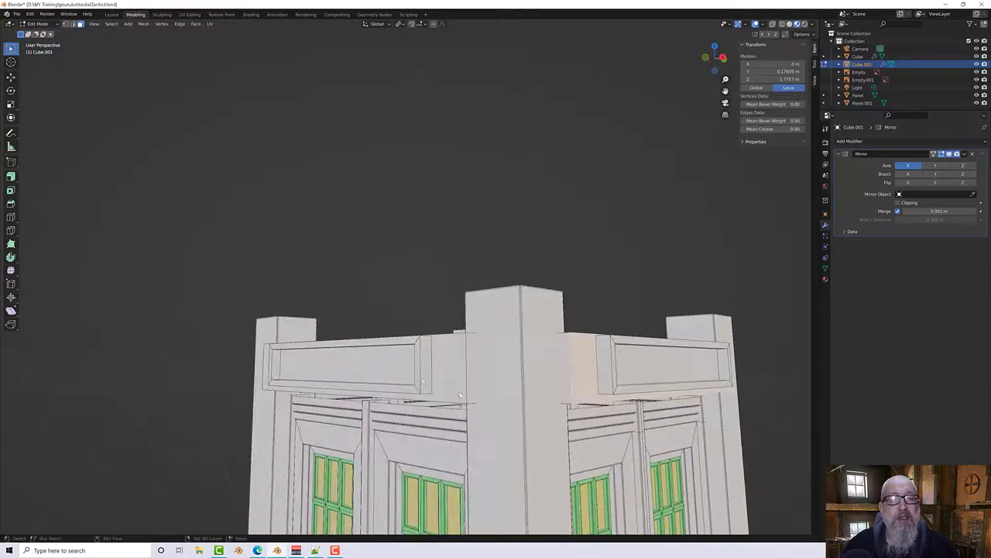
left_click(449, 370, "alt+shift")
middle_click_drag(450, 371, 425, 232)
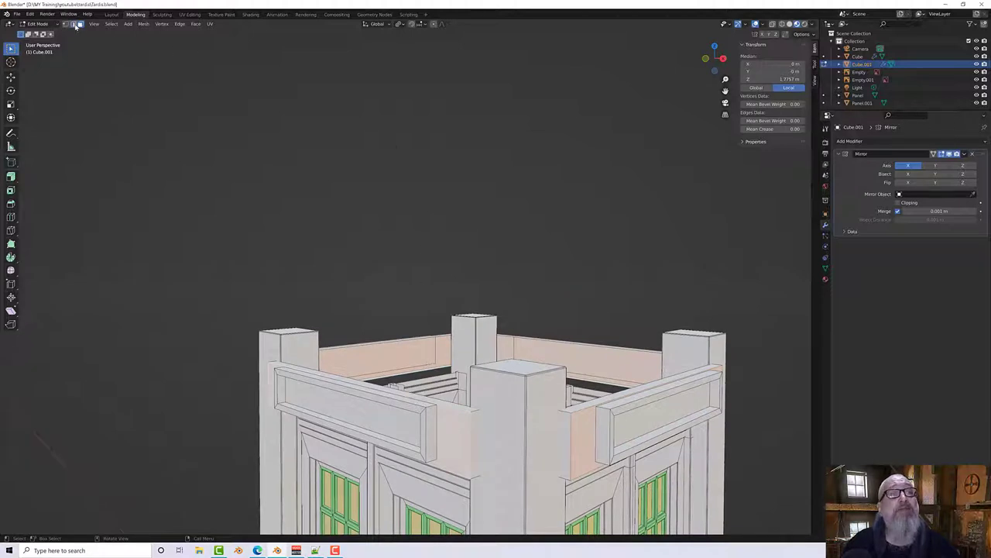
Step: Bevel the perimeter edges of the four selected backing board faces with a width of 2 mm
middle_click_drag(403, 282, 398, 278)
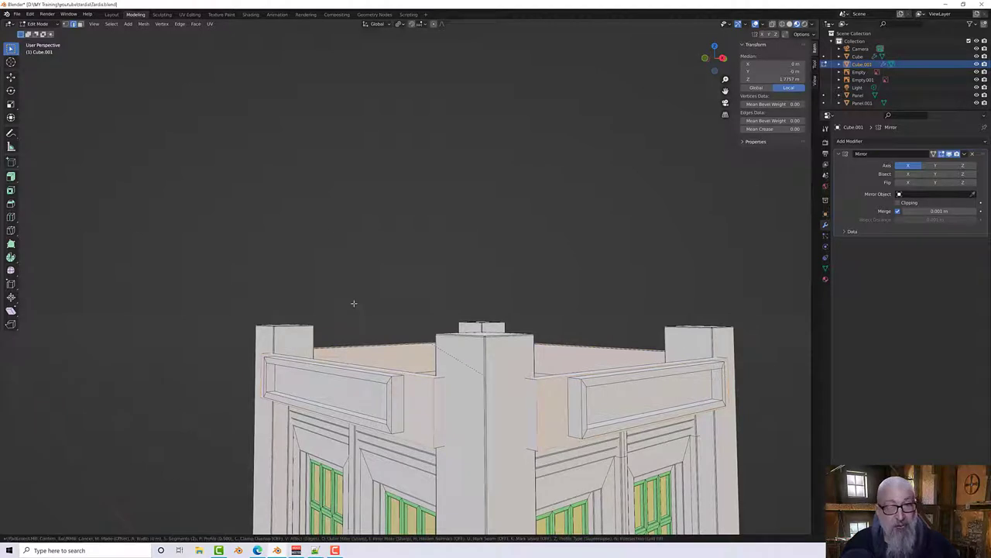
key("ctrl+b")
left_click(383, 325)
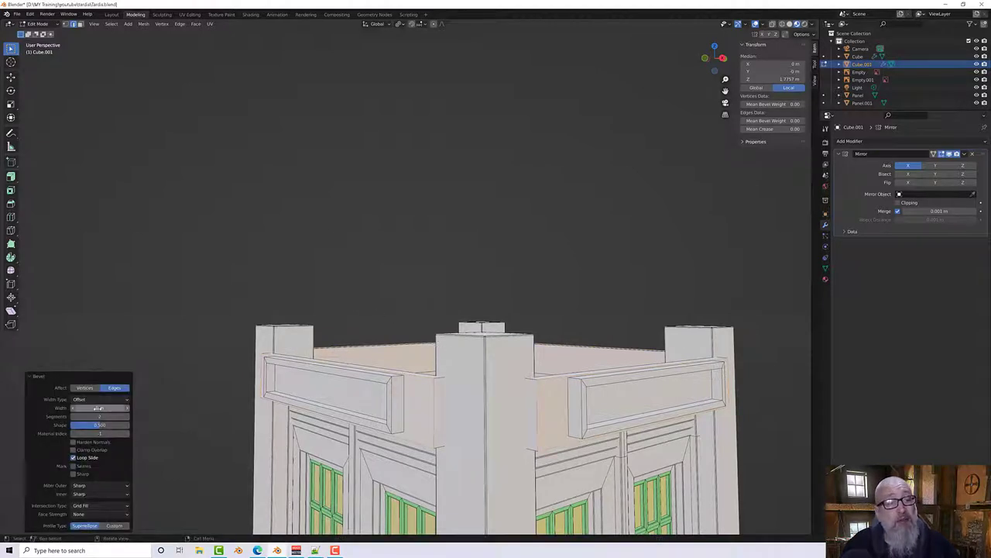
left_click(99, 407)
type("2")
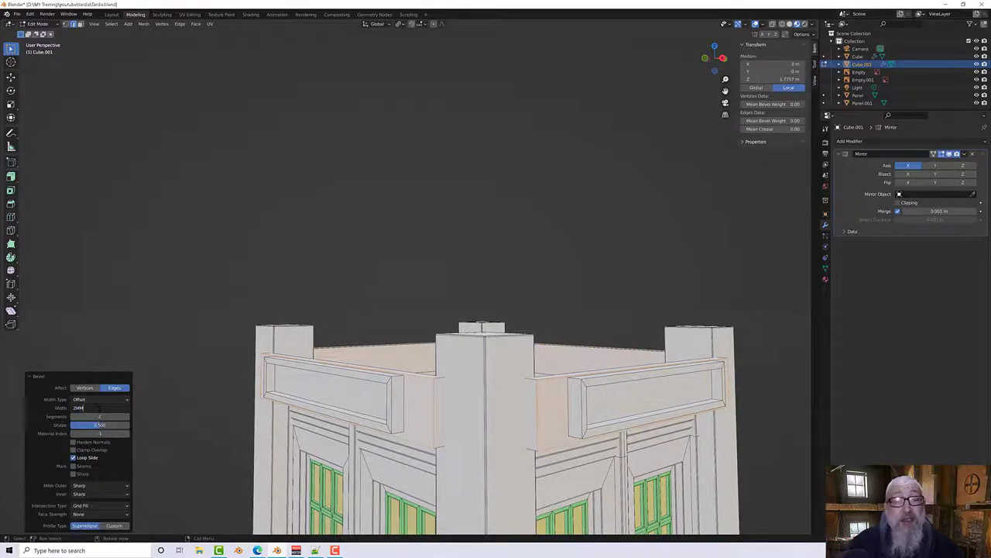
type("mm")
key("Return")
Step: Set the backing board bevel to 2 segments and clear the selection
left_click(99, 416)
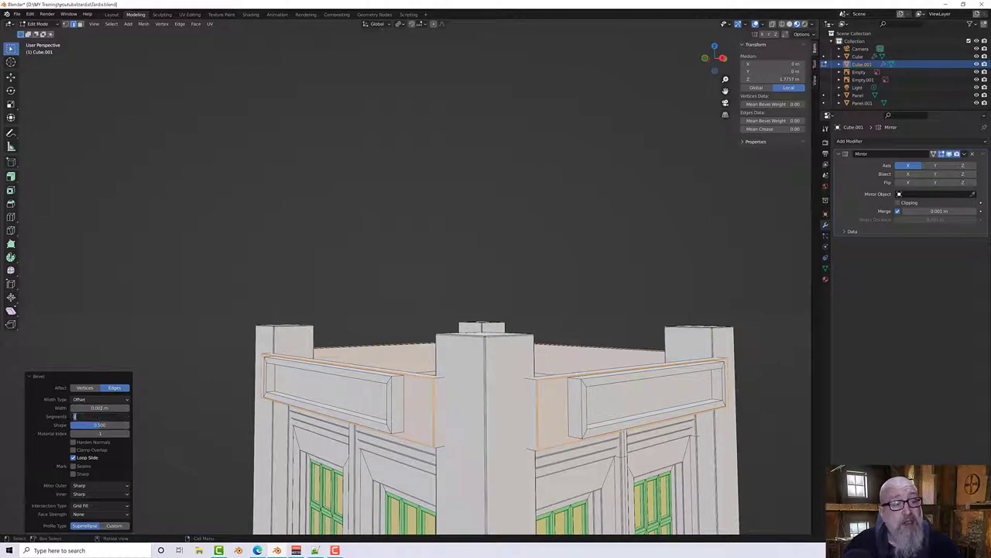
key("Return")
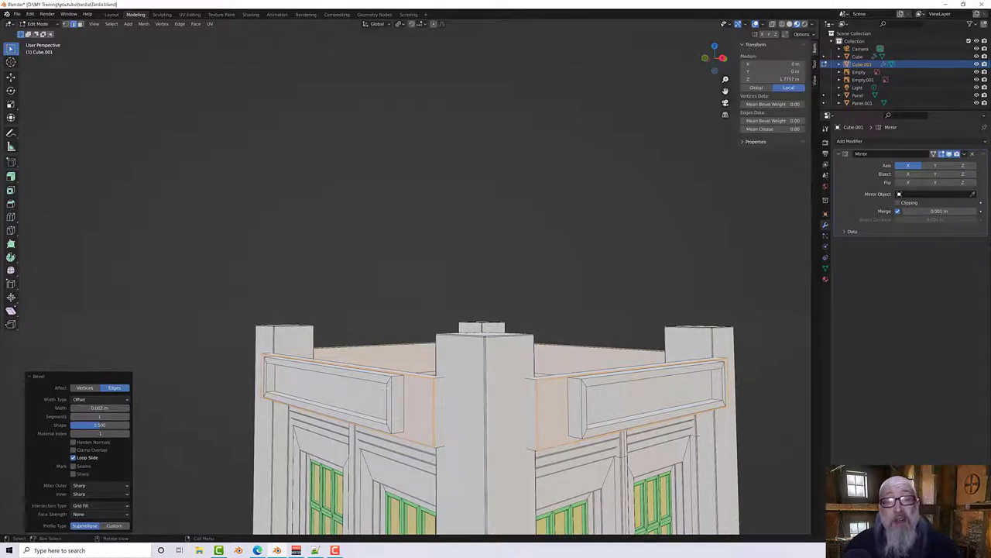
scroll(409, 388, "up", 3)
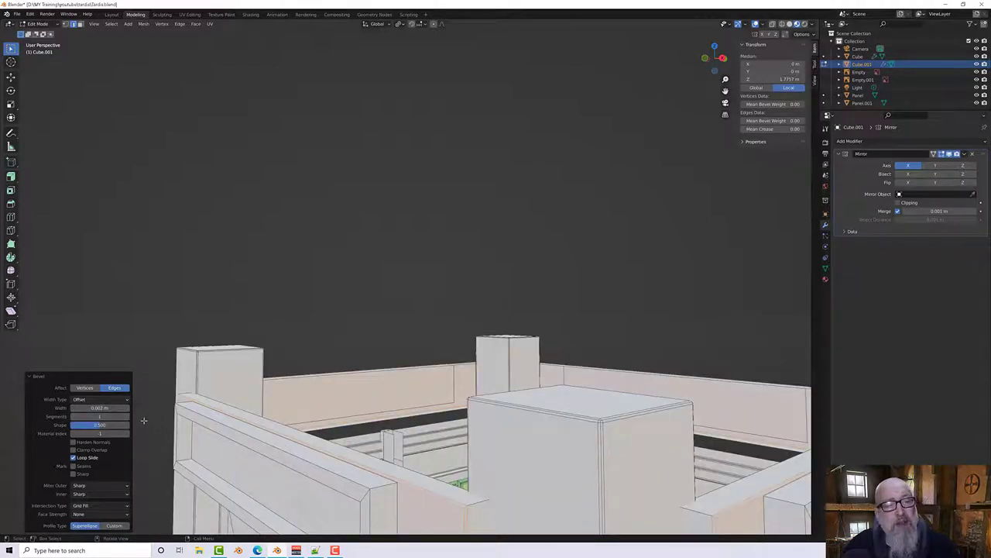
left_click(99, 416)
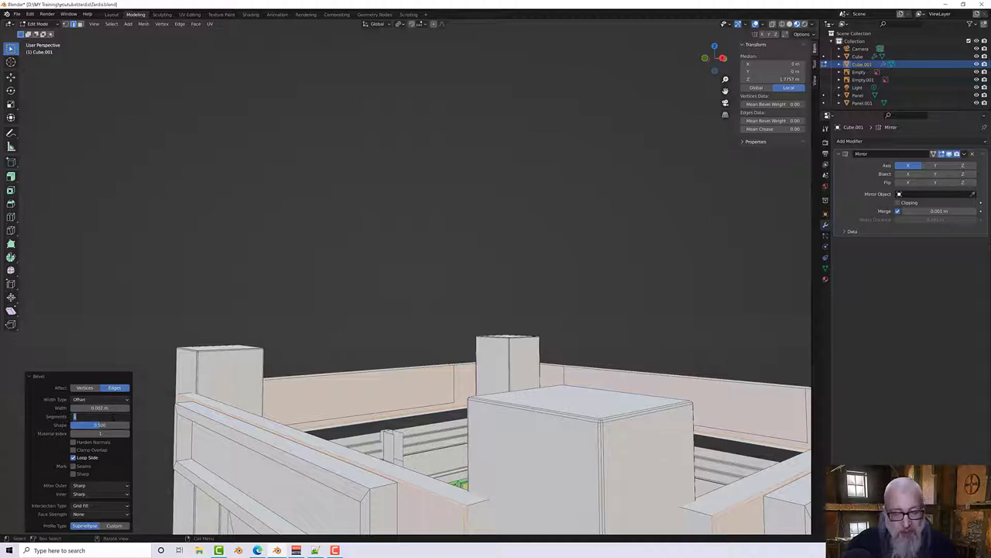
type("2")
key("Return")
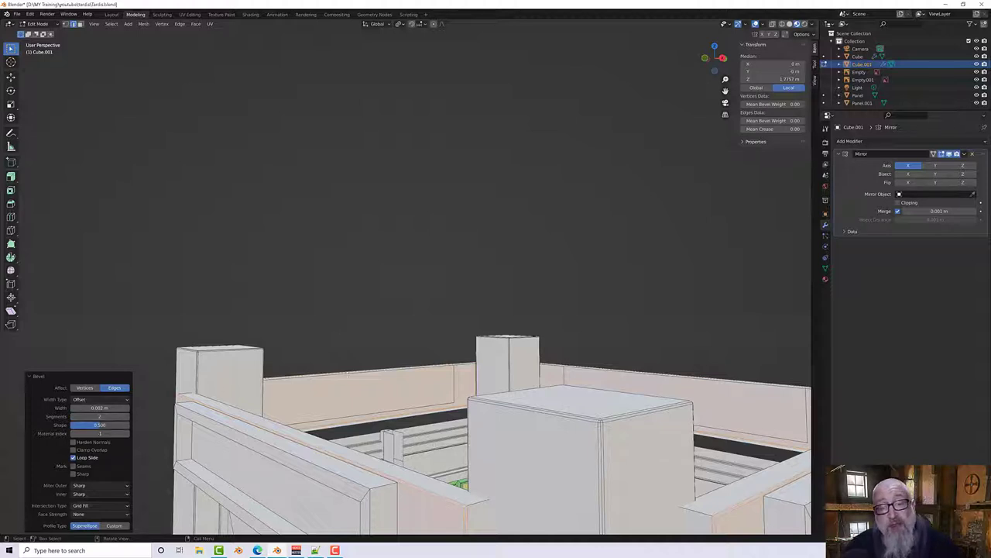
scroll(424, 375, "down", 4)
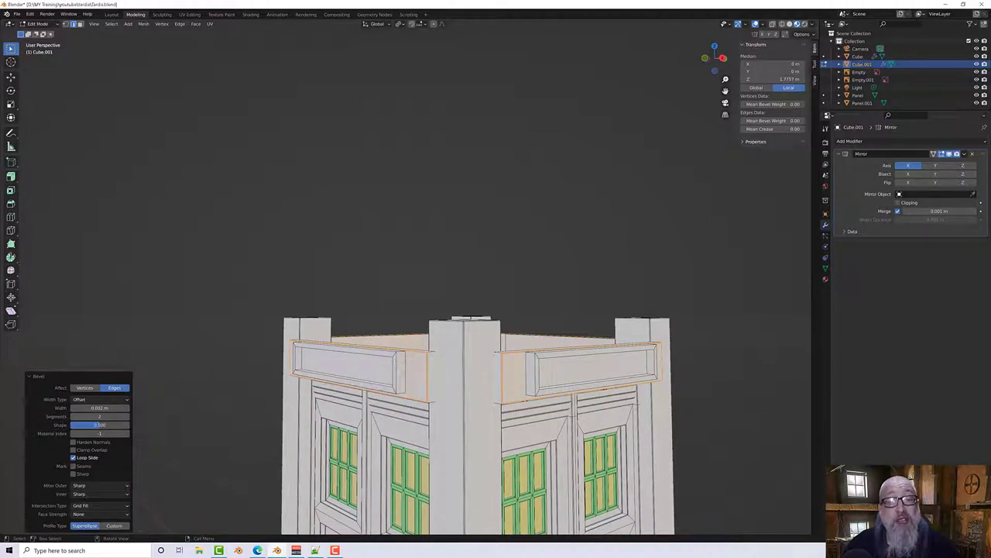
left_click(205, 155)
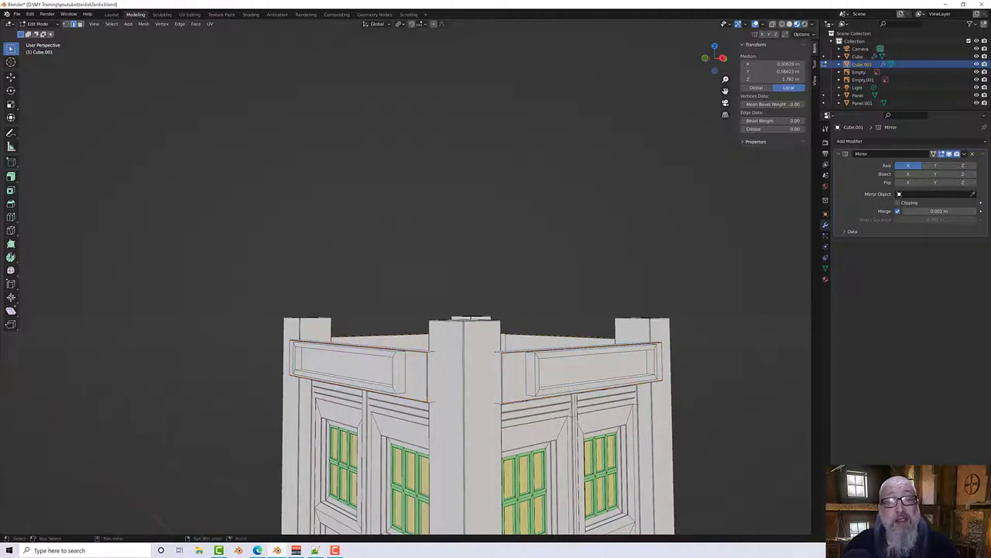
Step: Select the front edge loops of the raised sign frames on all four sides in edge mode
left_click(79, 24)
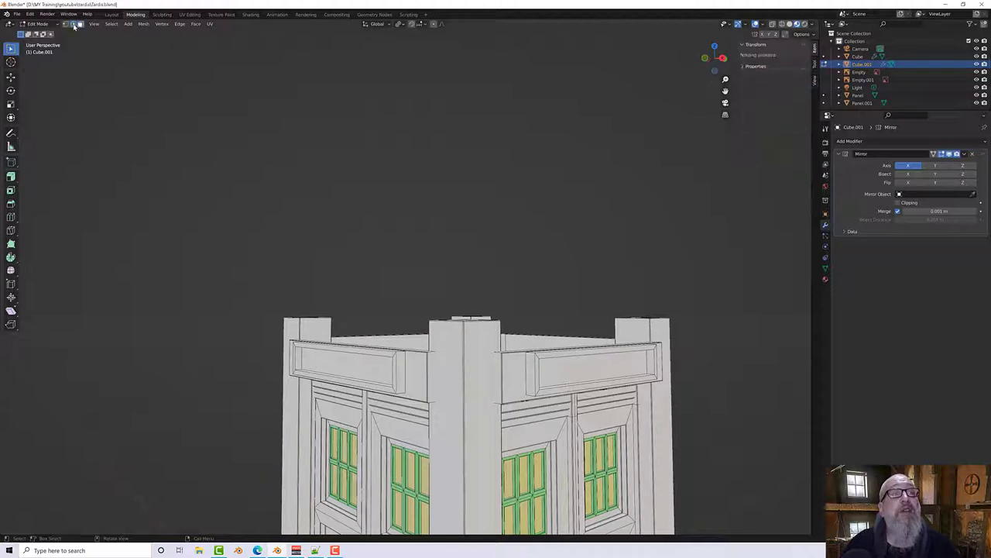
scroll(123, 114, "up", 1)
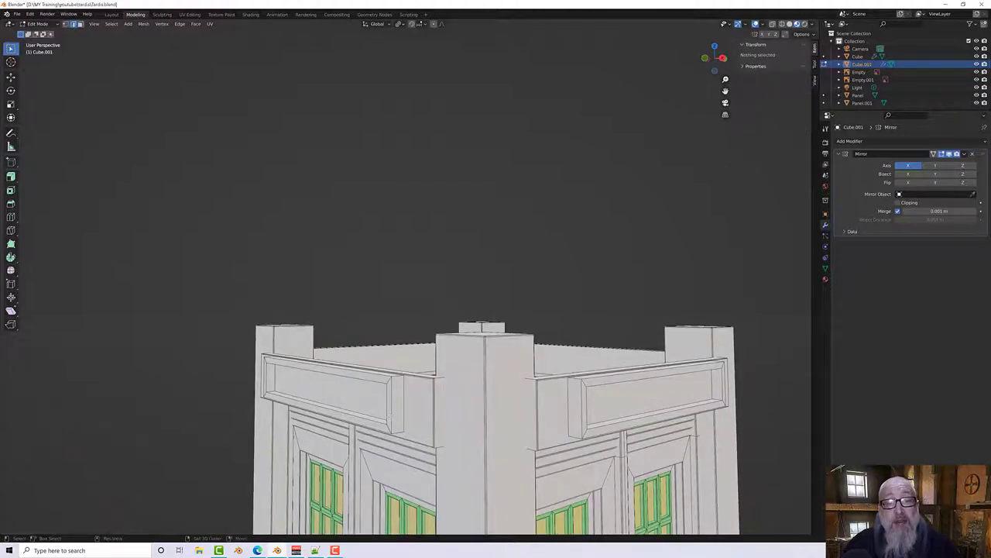
left_click(390, 412)
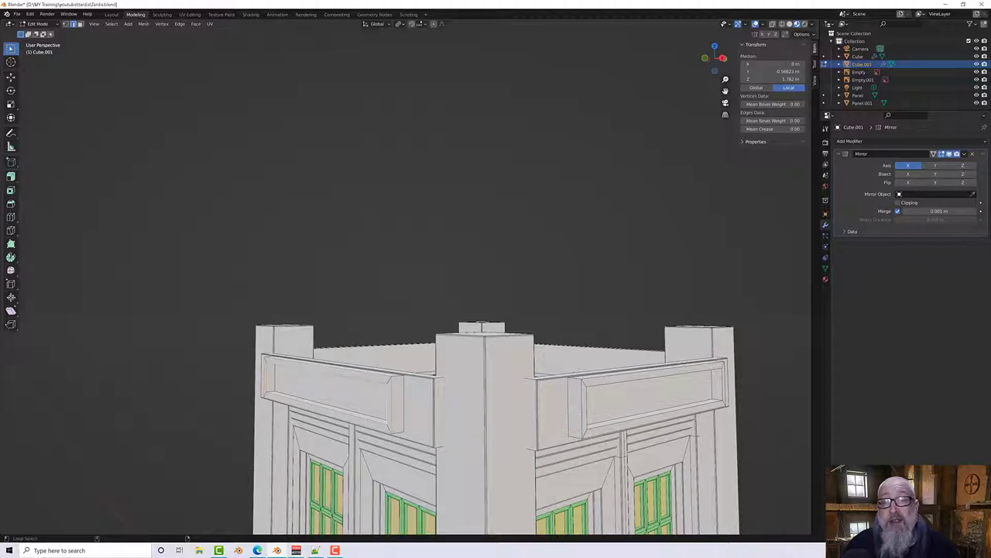
left_click(582, 410, "alt+shift")
middle_click_drag(716, 404, 402, 373)
left_click(467, 379, "alt+shift")
left_click(470, 377, "alt+shift")
left_click(407, 371, "alt+shift")
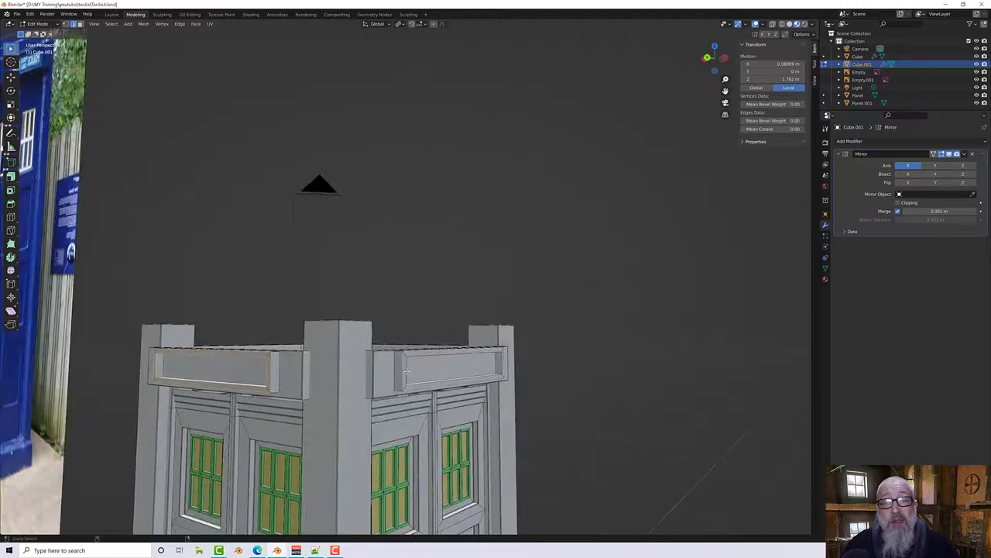
left_click(406, 370, "alt+shift")
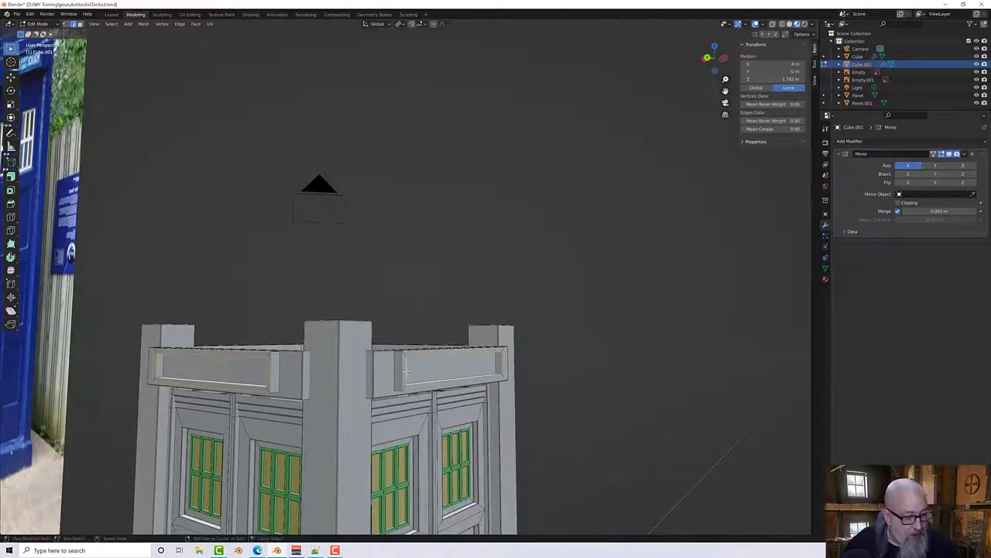
Step: Bevel the selected sign frame edge loops with a width of 2 mm and clear the selection
key("ctrl+b")
left_click(450, 371)
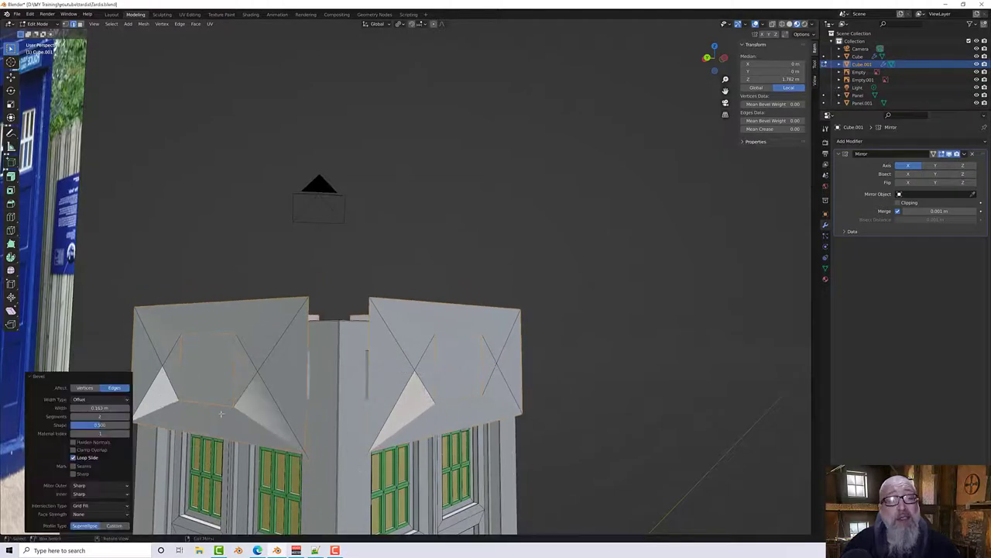
left_click(107, 408)
type("2")
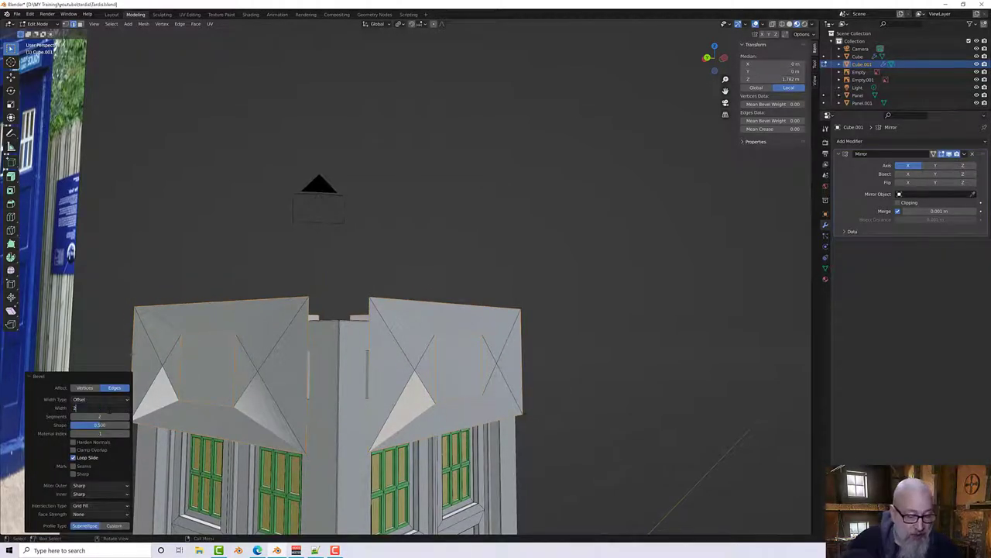
type("mm")
key("Return")
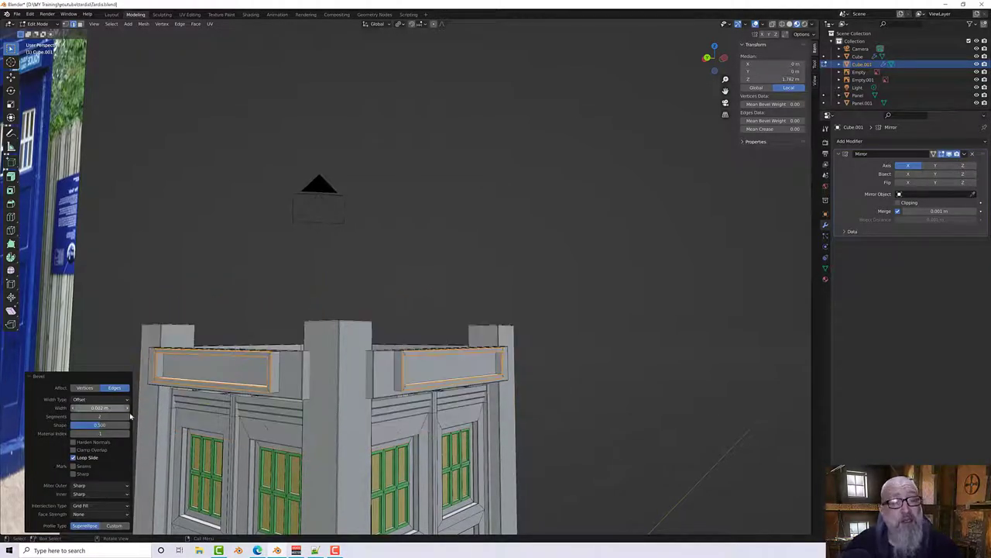
middle_click_drag(201, 410, 390, 370)
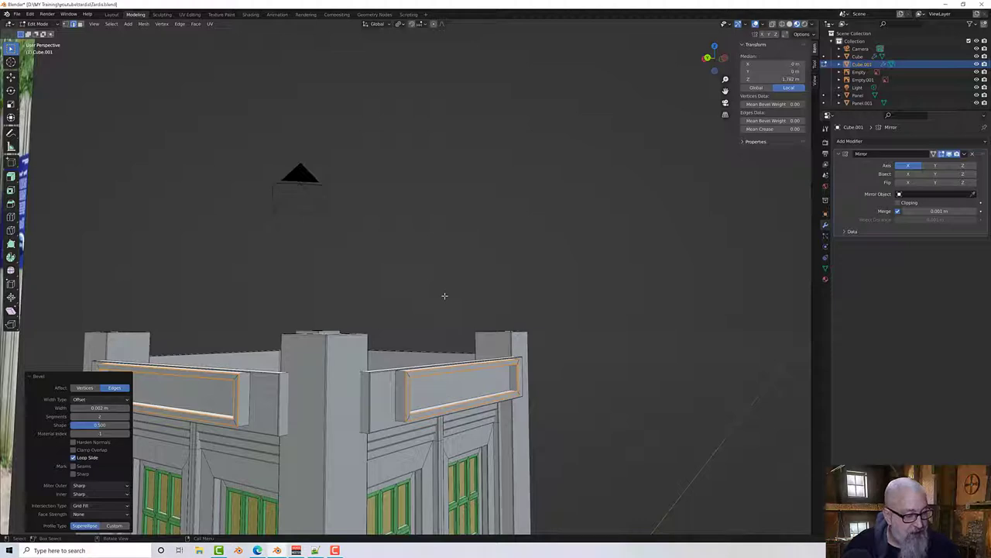
left_click(443, 271)
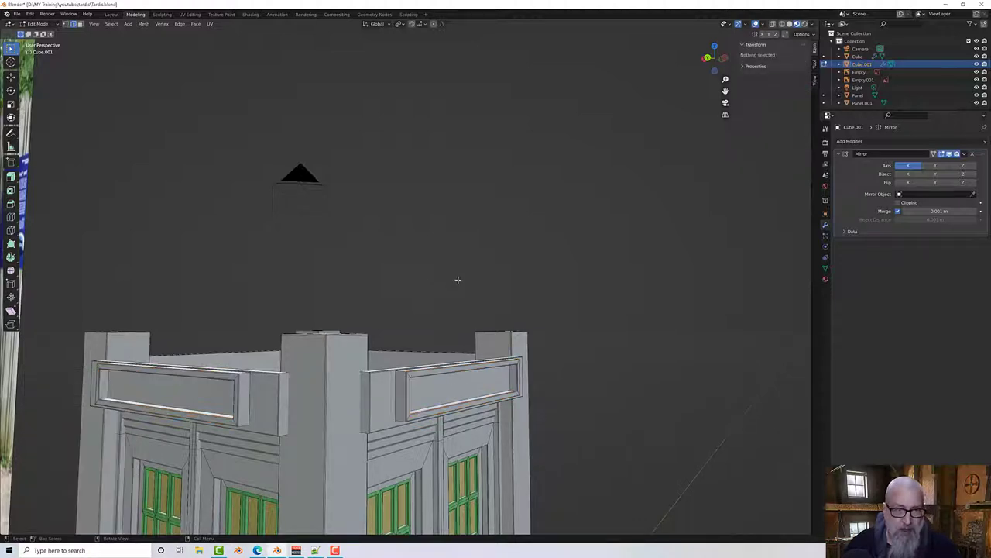
Step: Reveal all hidden geometry of the police box mesh, including the roof and lamp
middle_click_drag(457, 279, 438, 280)
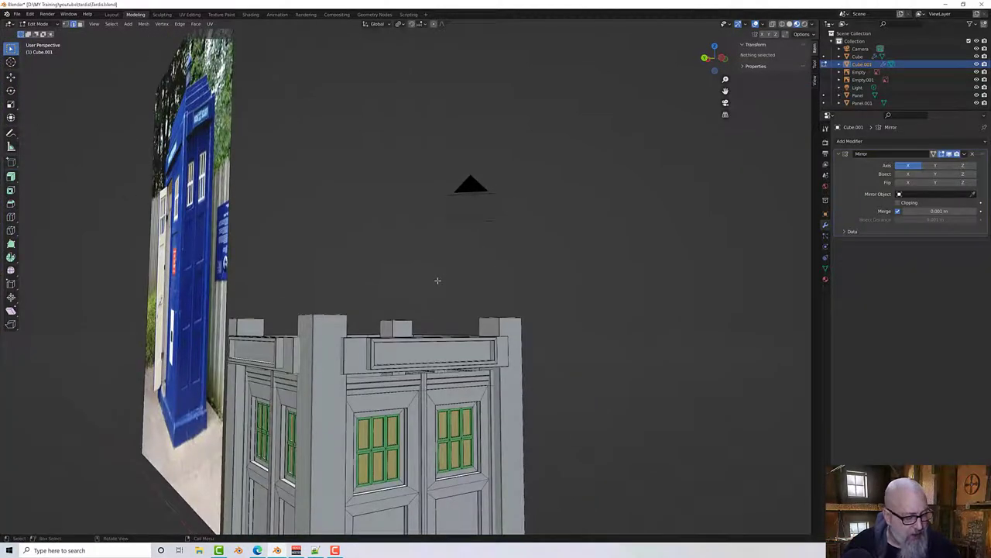
key("alt+h")
middle_click_drag(437, 280, 316, 290)
scroll(406, 309, "up", 3)
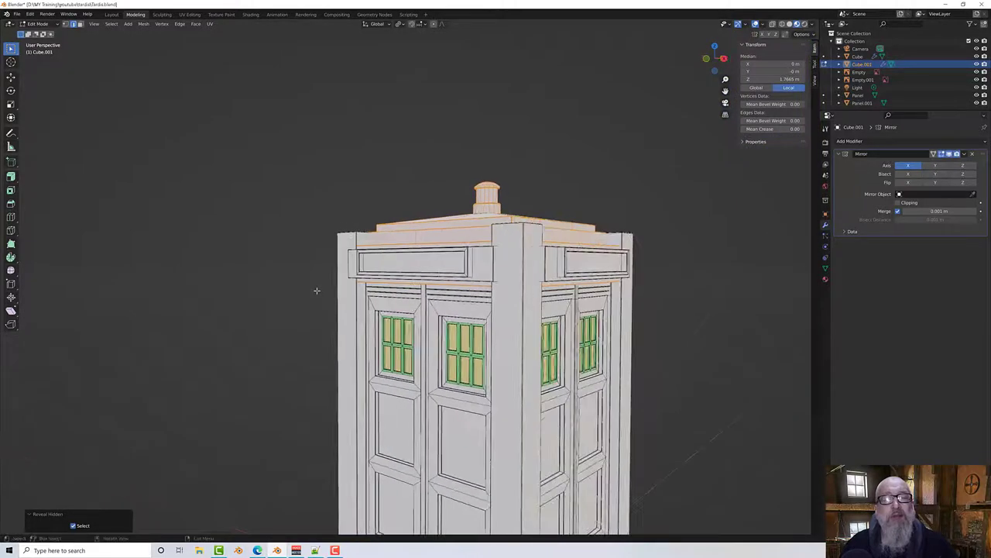
Step: Clear the selection and select the recessed centre faces of the signs on all four sides in face mode
scroll(405, 279, "up", 3)
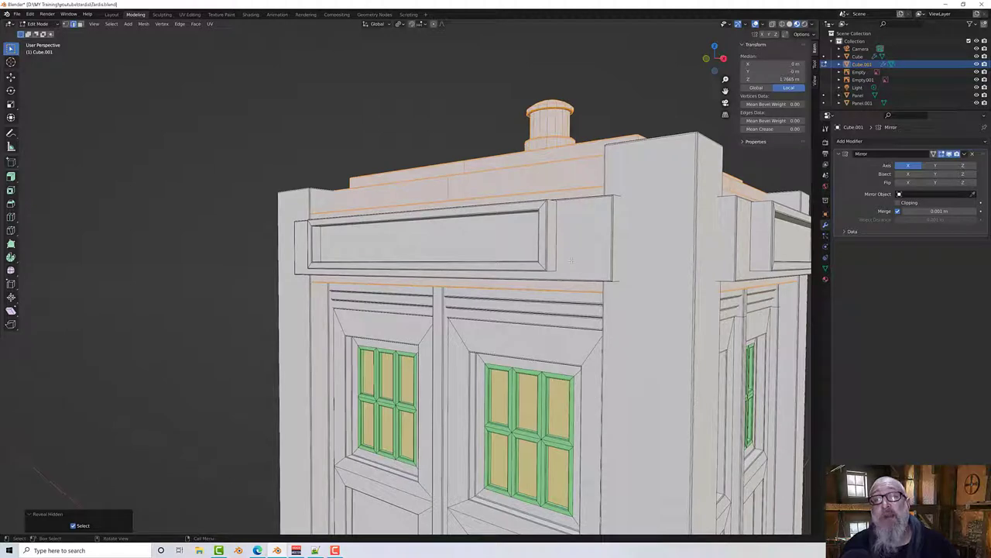
left_click(529, 263)
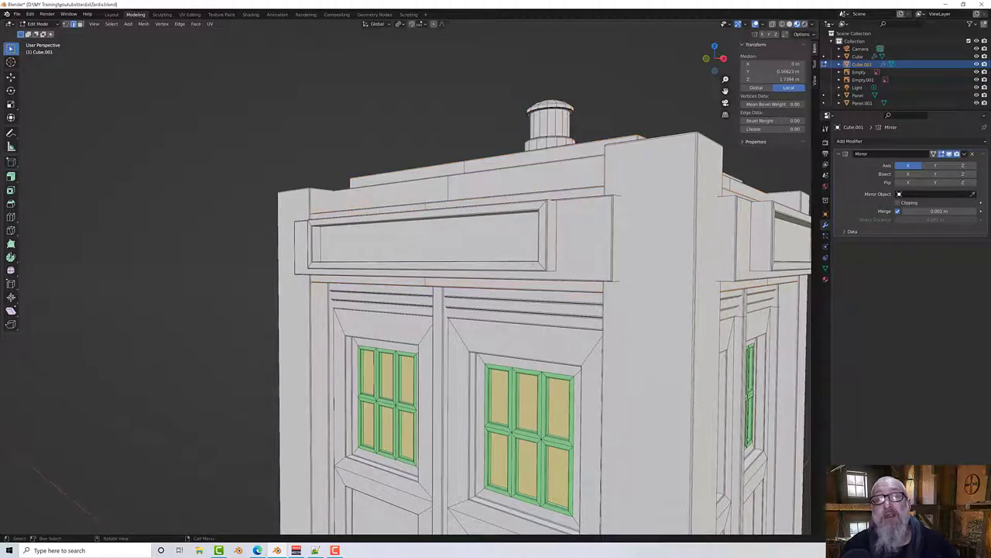
middle_click_drag(403, 116, 377, 114)
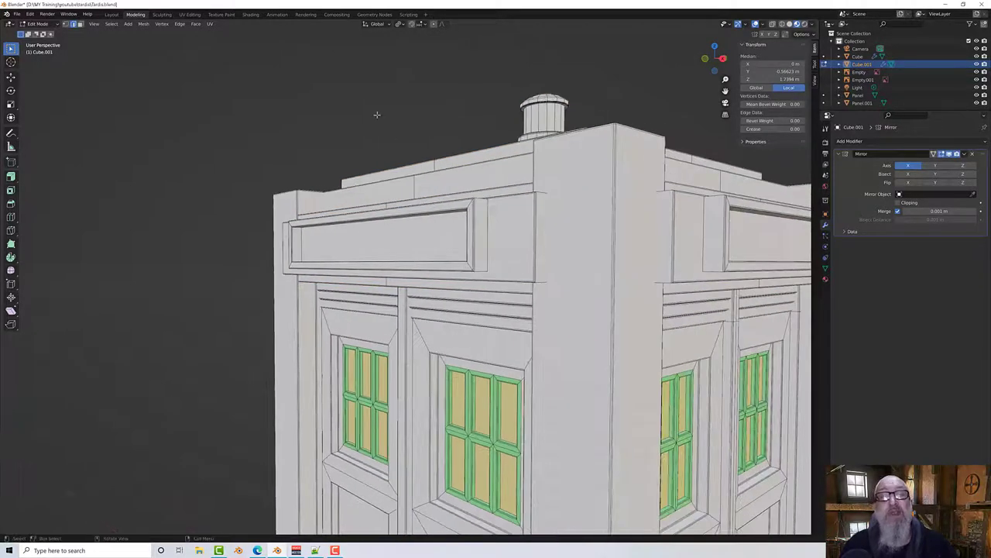
left_click(80, 25)
left_click(460, 231)
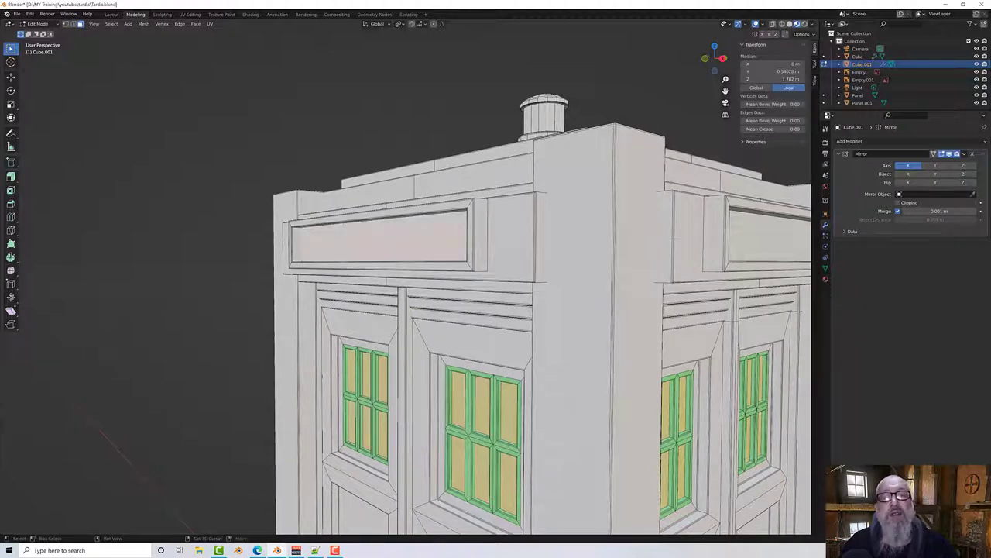
scroll(757, 236, "down", 5)
middle_click_drag(756, 235, 634, 241)
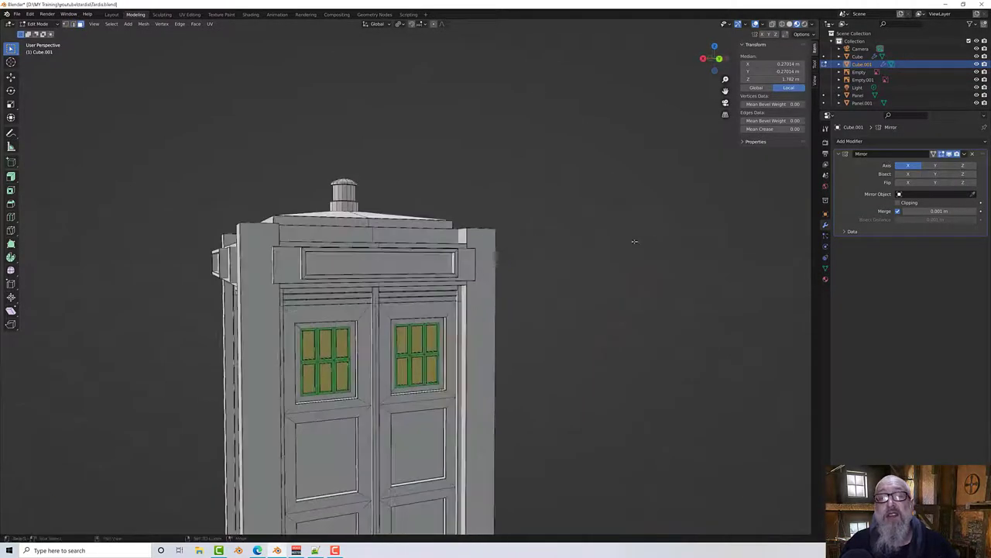
left_click(403, 262, "shift")
middle_click_drag(402, 262, 321, 262)
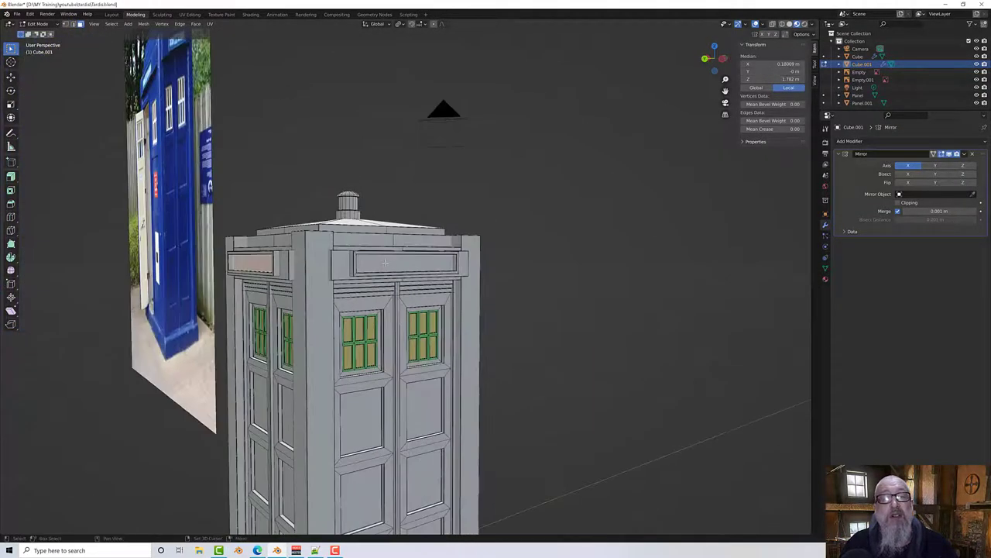
left_click(384, 263, "shift")
Step: Extend the selection to the linked geometry of the four raised sign frames and hide the unselected geometry
middle_click_drag(385, 263, 335, 261)
key("ctrl+l")
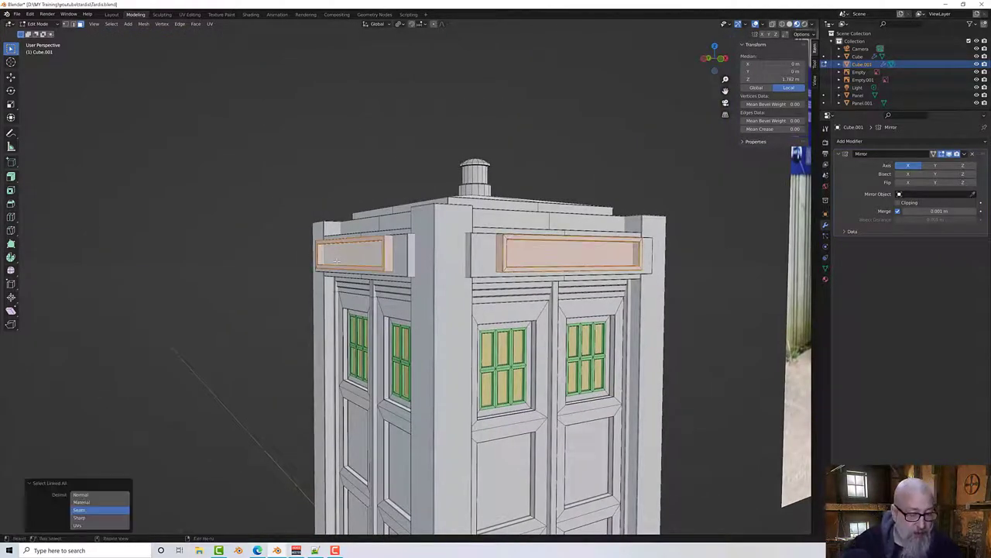
key("shift+h")
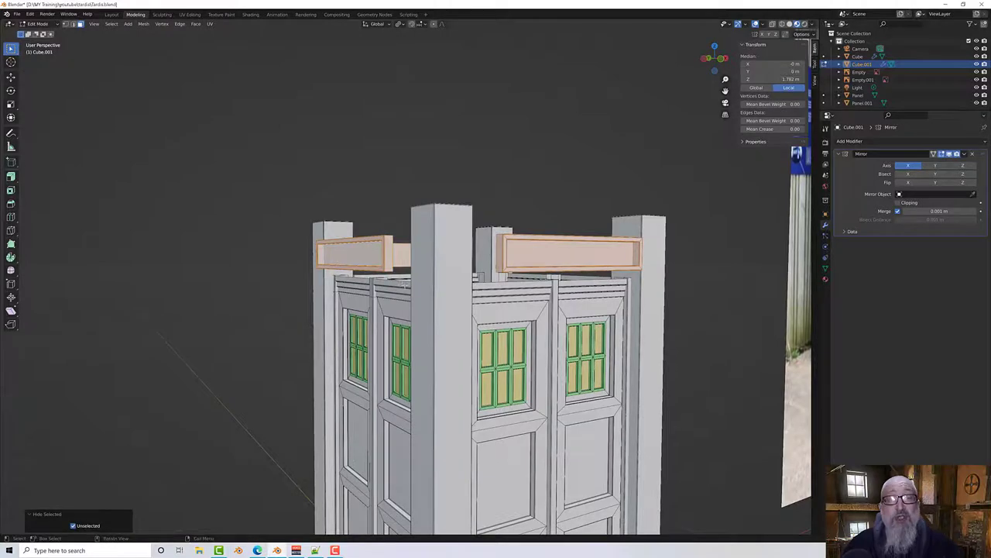
Step: In front view with X-ray on, select the lower rails of the raised sign frames and move them down about 8 mm along Z
middle_click_drag(404, 285, 465, 281)
key("KP_1")
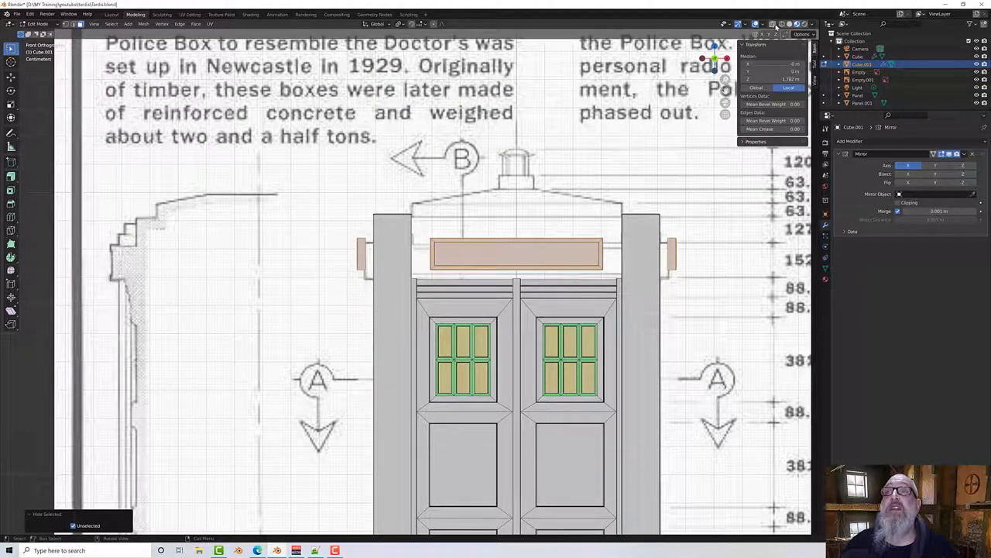
left_click(774, 25)
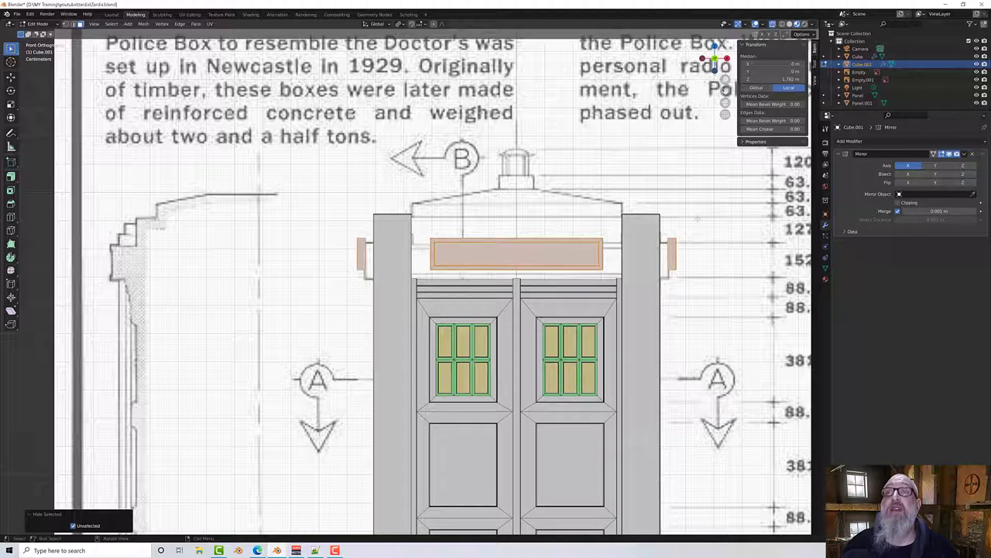
key("alt+a")
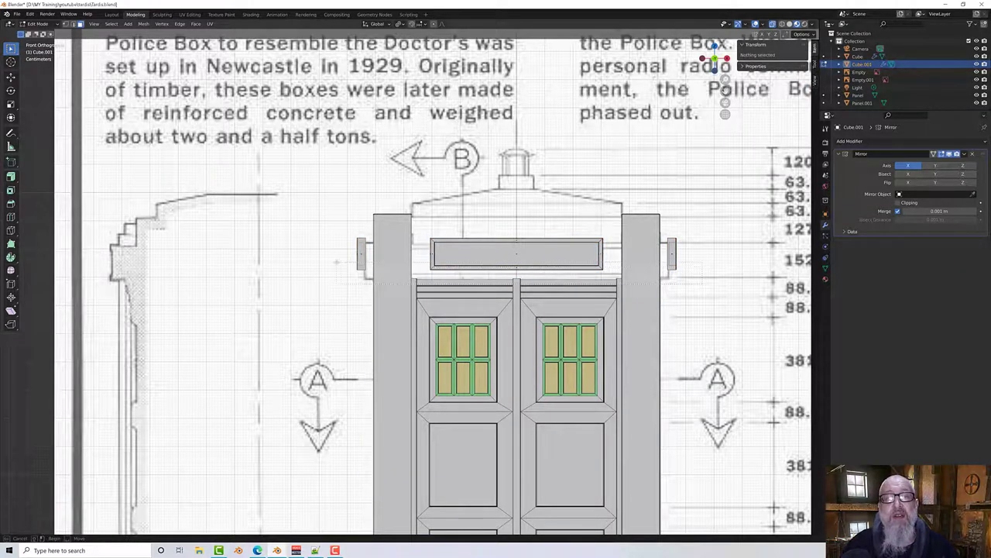
left_click(463, 268)
scroll(468, 277, "up", 1)
scroll(469, 276, "up", 2)
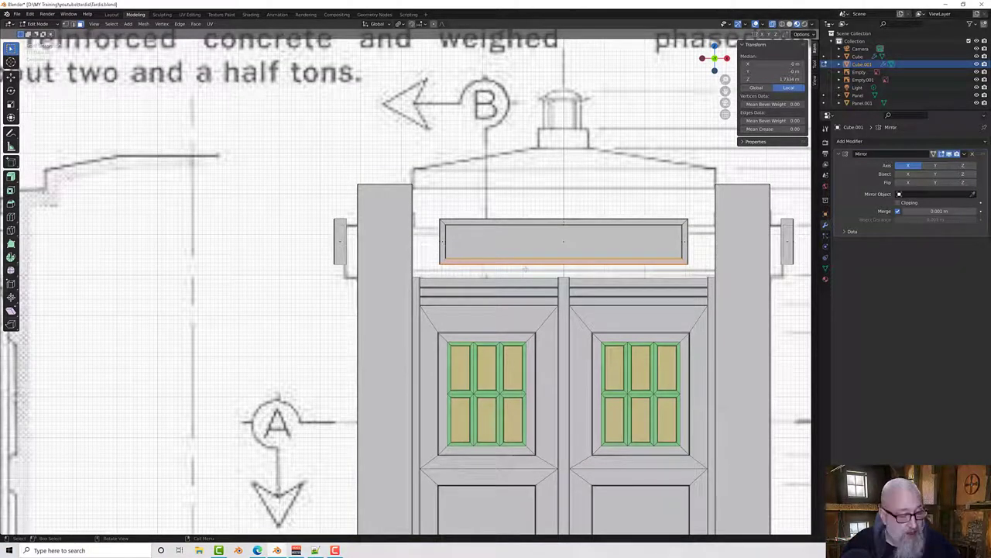
key("g")
key("z")
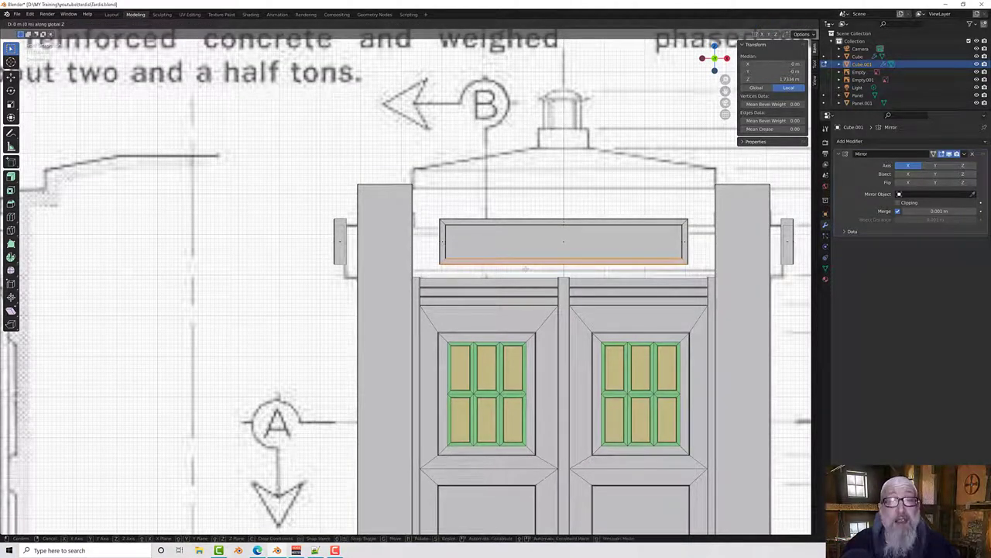
left_click(524, 271)
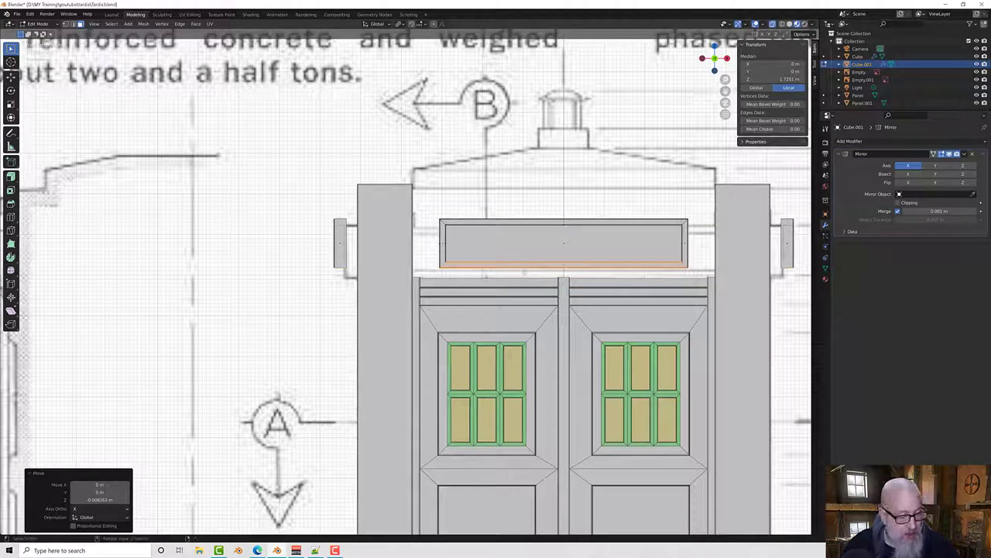
Step: Reveal all hidden geometry of the mesh, clear the selection and turn X-ray off
key("alt+h")
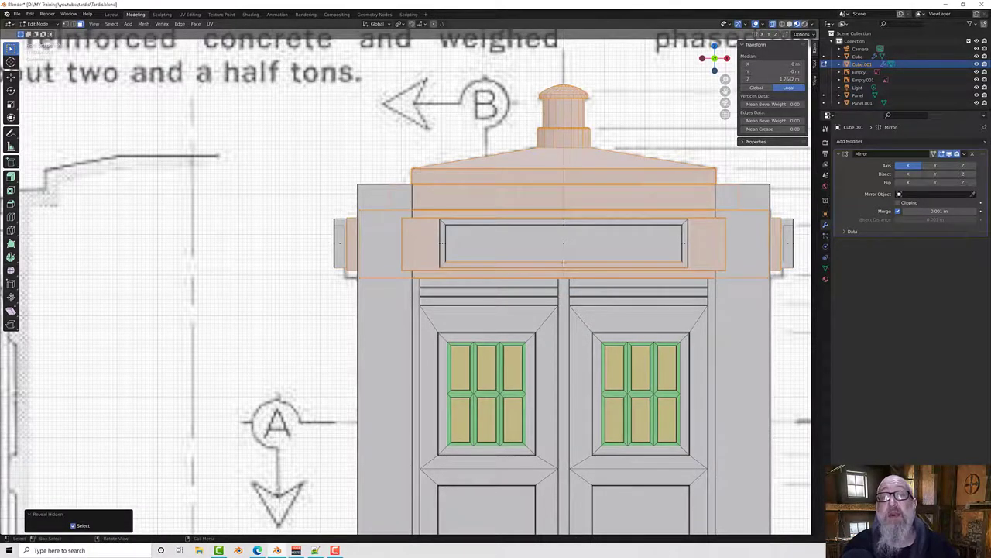
scroll(527, 273, "down", 3)
left_click(659, 288)
scroll(661, 290, "down", 3)
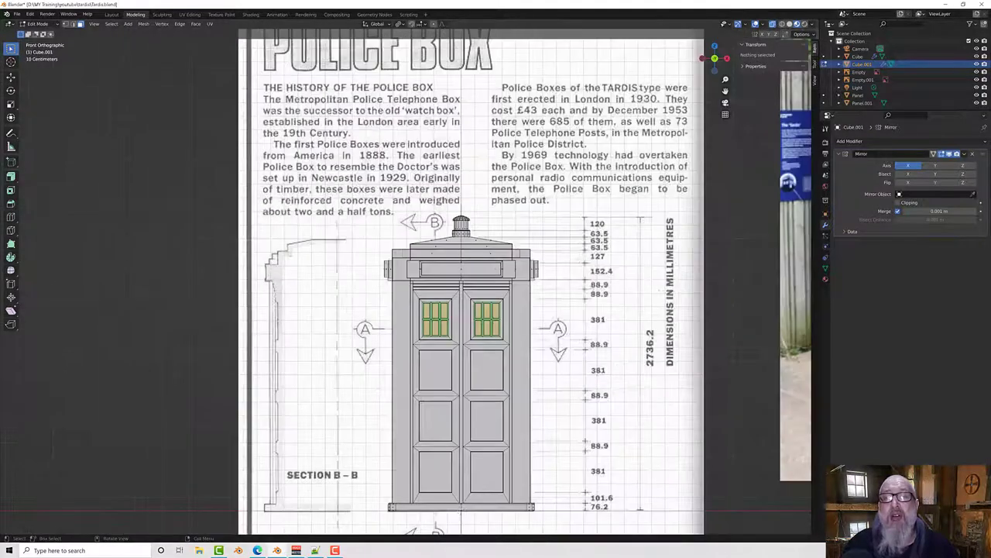
middle_click_drag(660, 288, 555, 293)
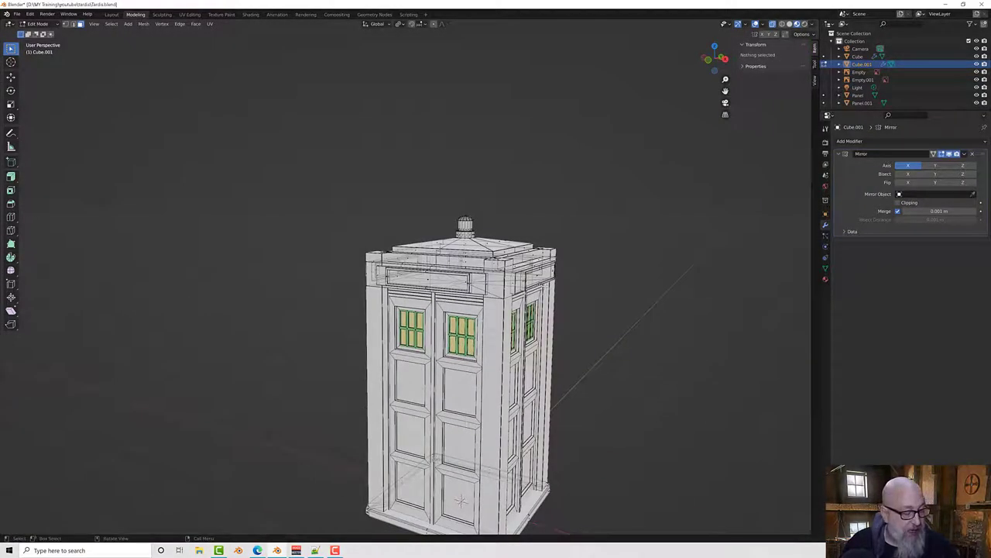
left_click(772, 26)
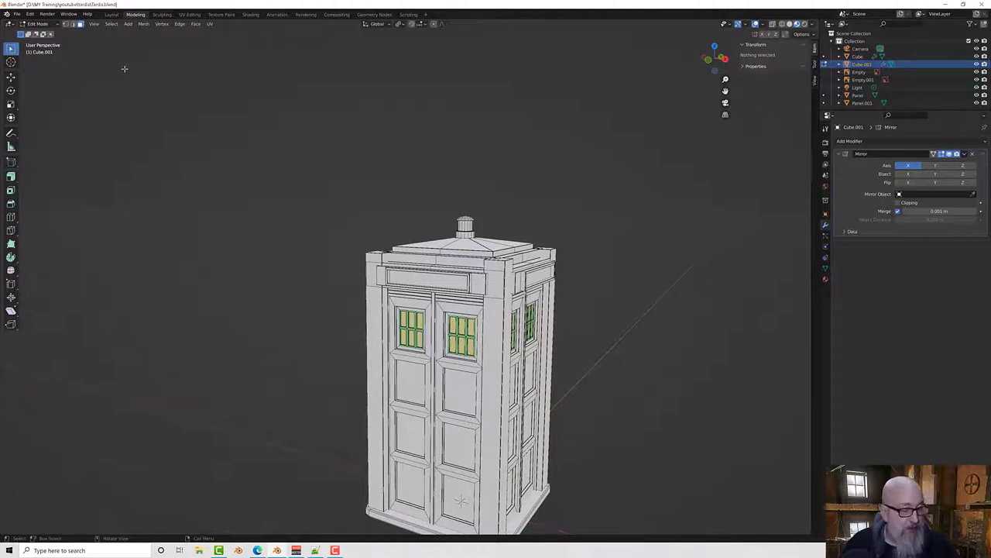
Step: Return to object mode and view the whole police box from above
key("Tab")
middle_click_drag(287, 153, 321, 171)
middle_click_drag(380, 244, 390, 301)
scroll(408, 395, "up", 1)
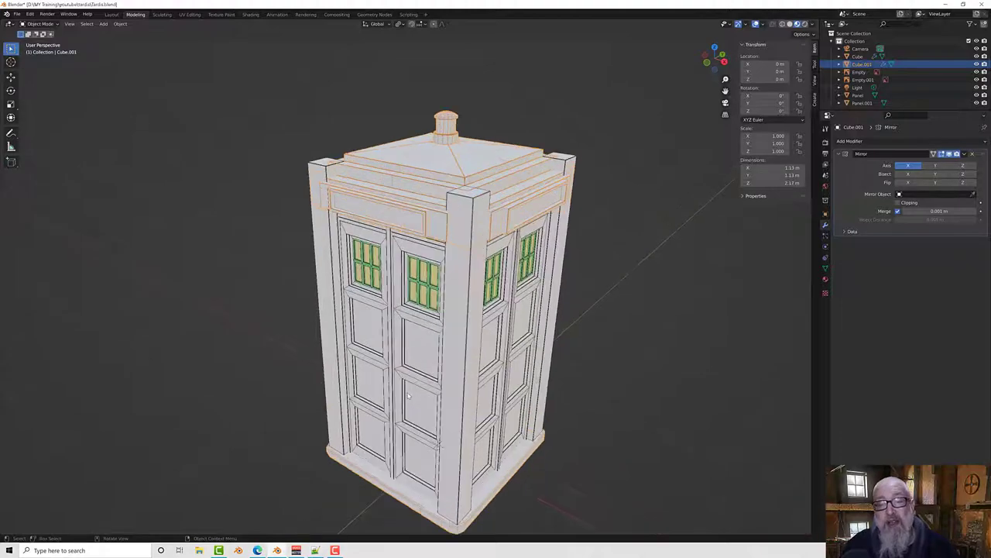
middle_click_drag(408, 393, 462, 353)
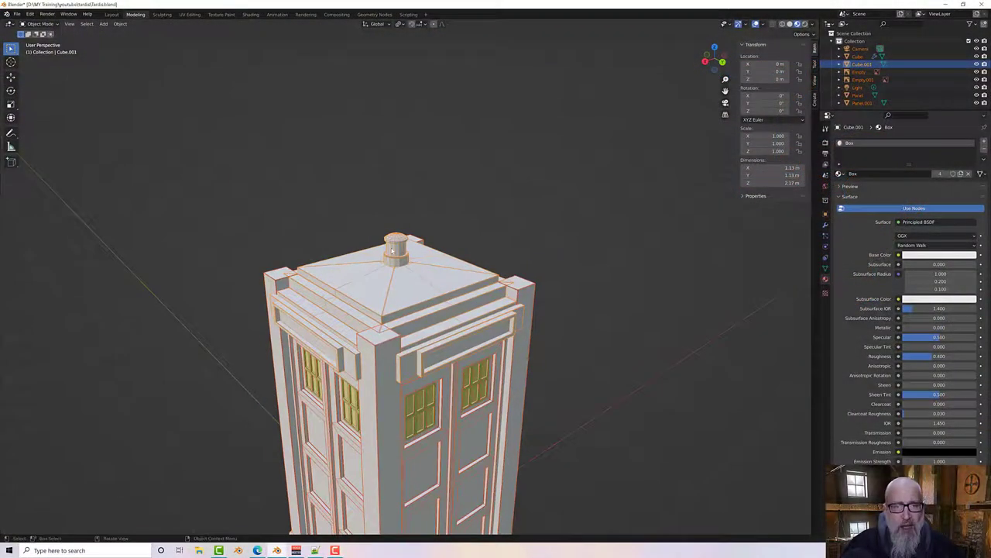
Step: Undo the last change, select the object holding the roof, signs and base, and isolate it in local view
scroll(404, 300, "up", 3)
middle_click_drag(405, 300, 400, 292)
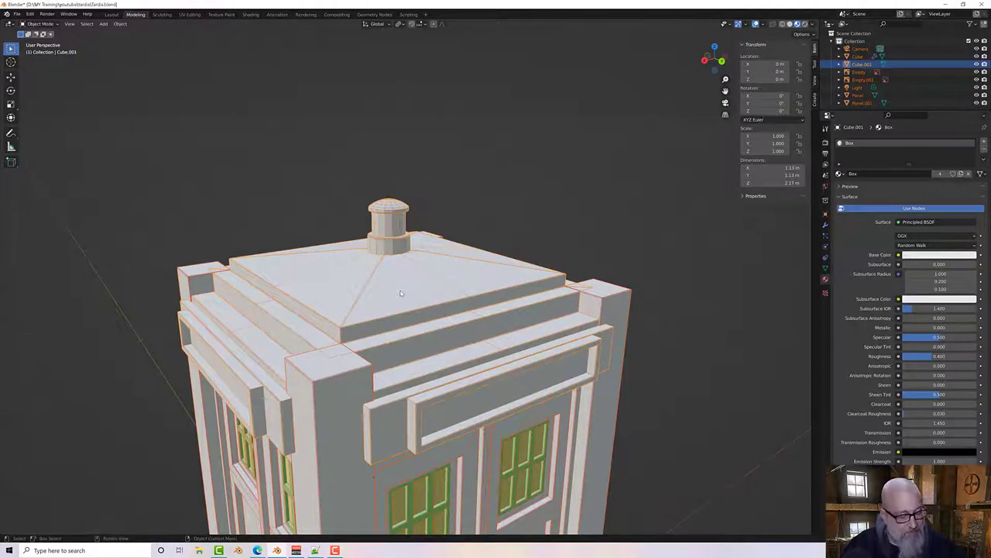
middle_click_drag(400, 293, 323, 261)
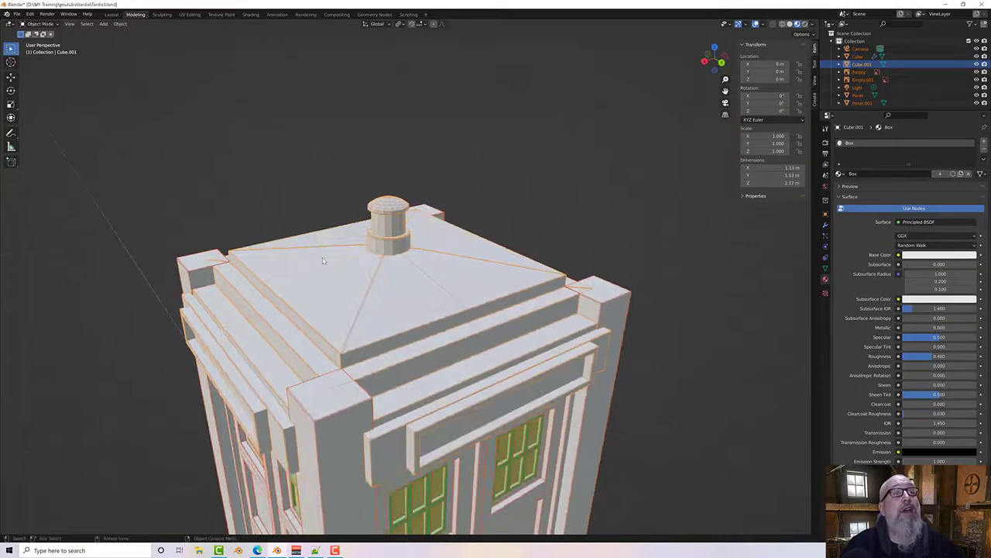
middle_click_drag(435, 316, 403, 248)
scroll(425, 300, "down", 1)
key("ctrl+z")
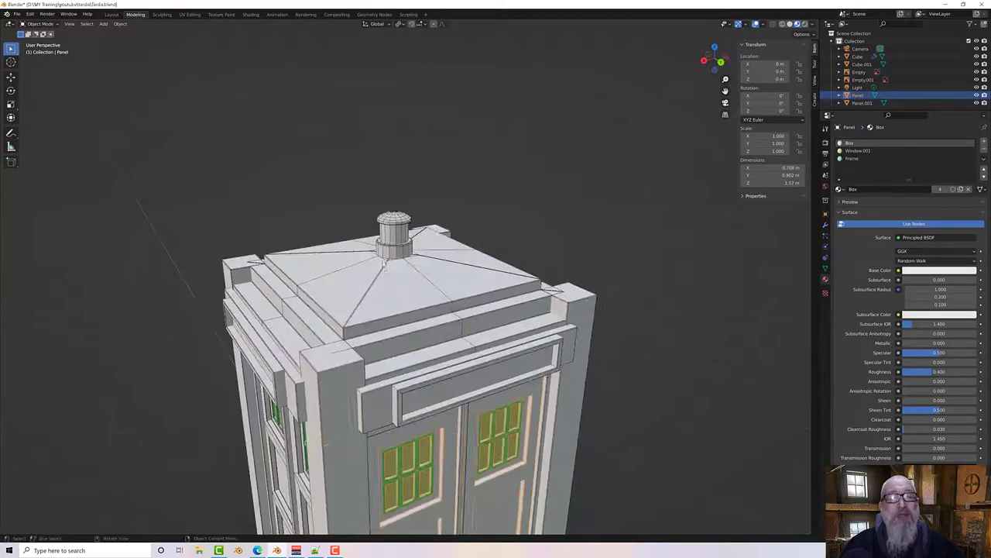
left_click(402, 245)
key("KP_Divide")
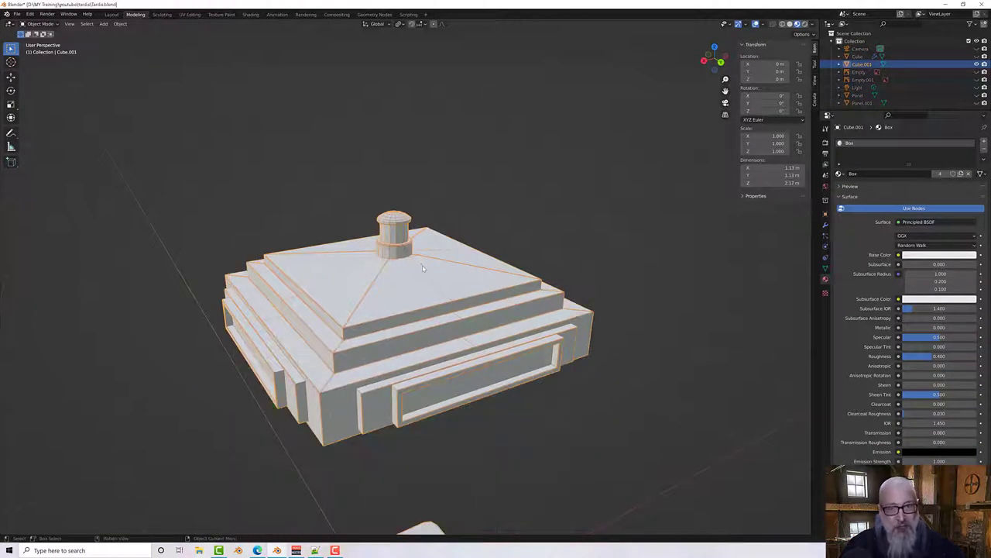
Step: Check the modifiers of the isolated roof and base object
middle_click_drag(392, 294, 398, 171)
scroll(444, 289, "down", 3)
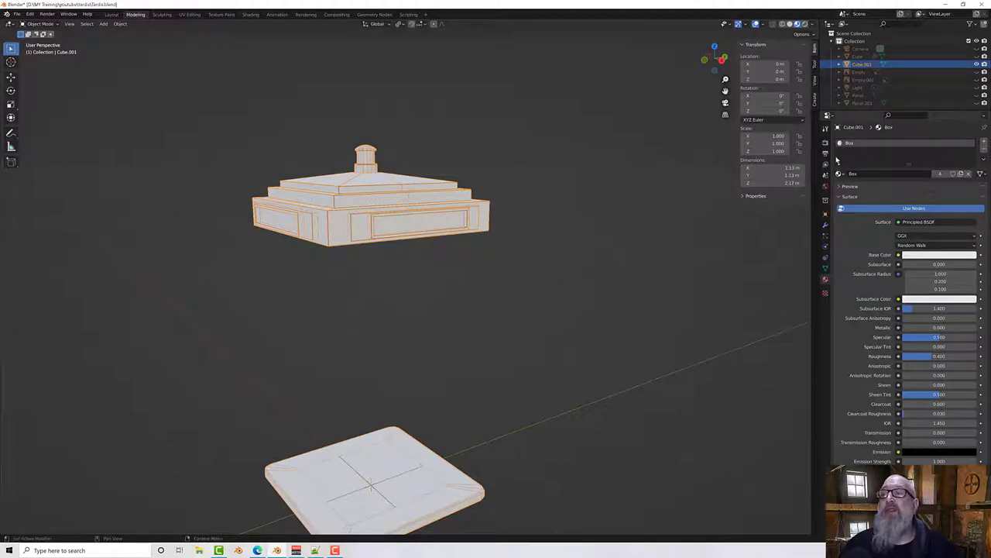
left_click(825, 225)
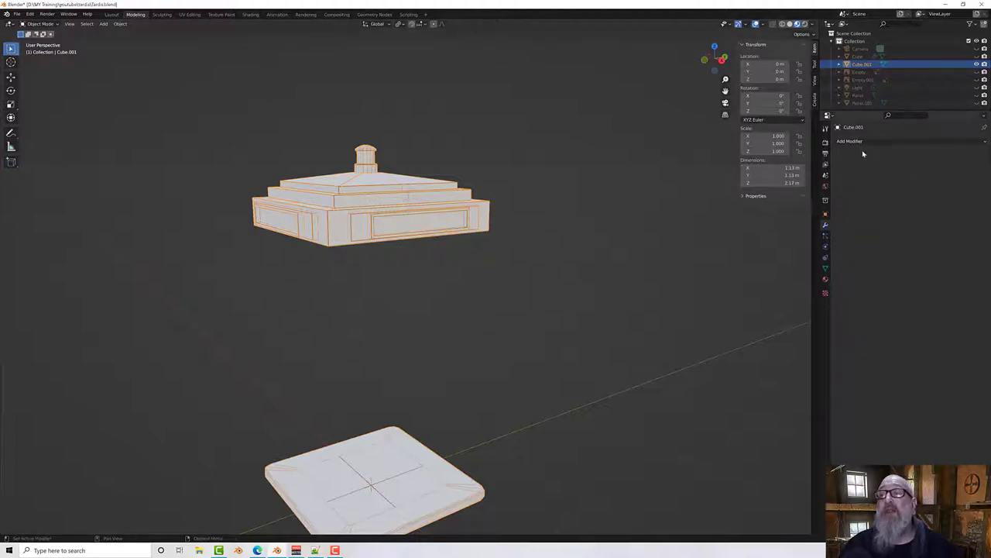
middle_click_drag(456, 273, 473, 261)
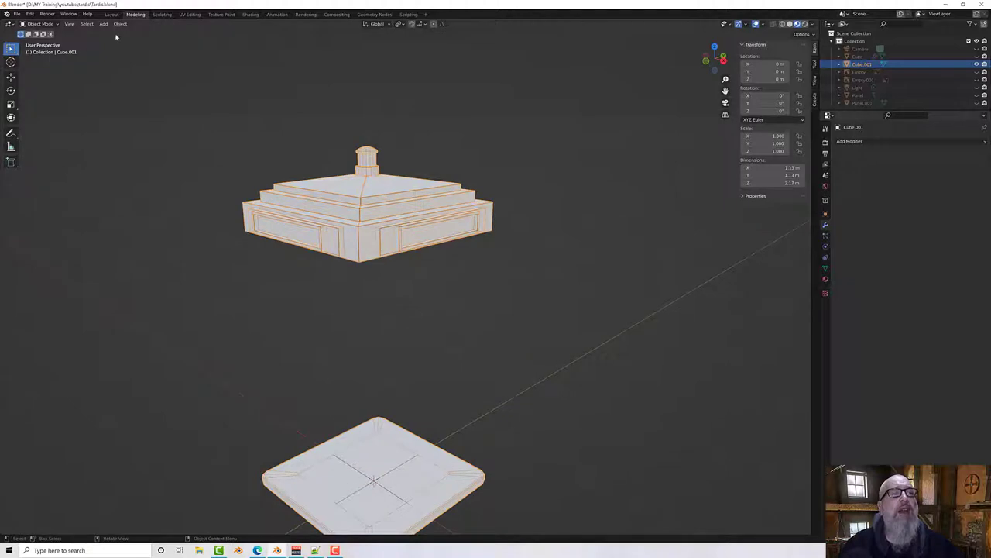
Step: Enter edit mode and select the recessed centre faces of all four signs in face mode
left_click(39, 25)
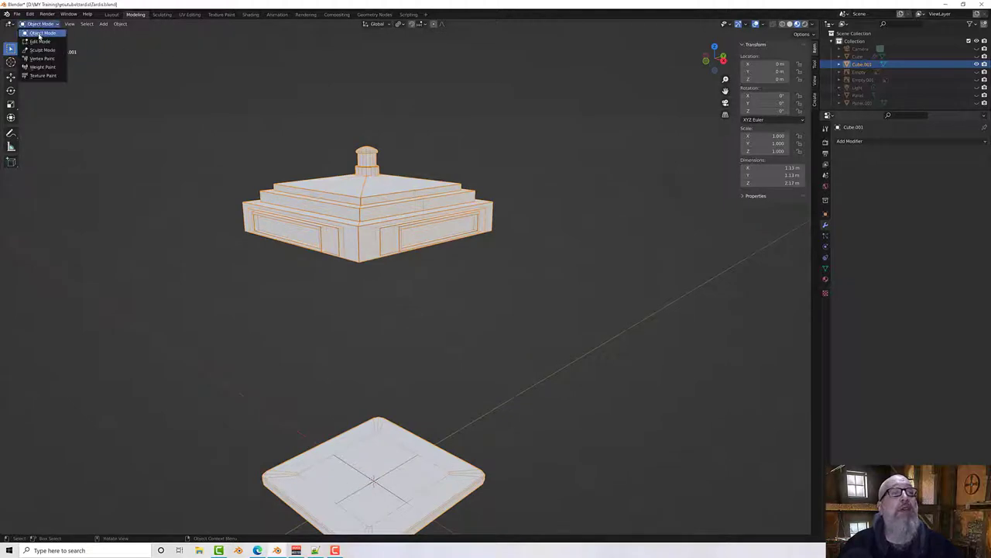
left_click(38, 44)
left_click(79, 24)
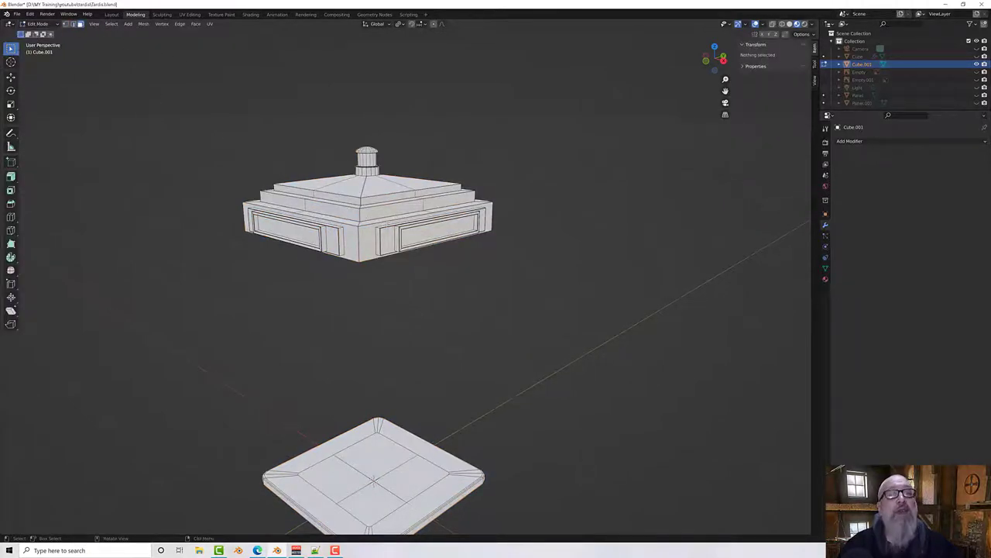
left_click(438, 230)
middle_click_drag(316, 239, 374, 245)
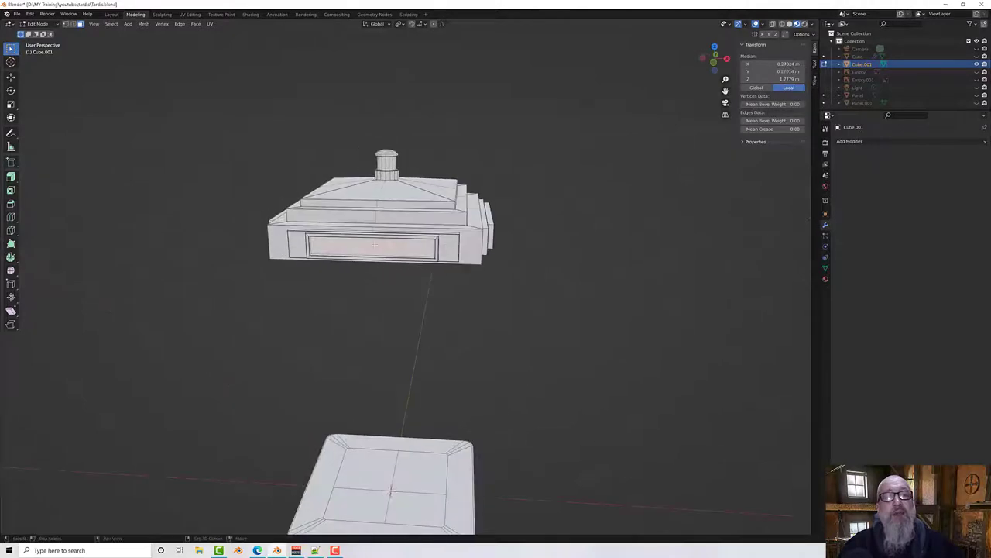
middle_click_drag(300, 242, 465, 232)
left_click(415, 234, "shift")
left_click(433, 227, "shift")
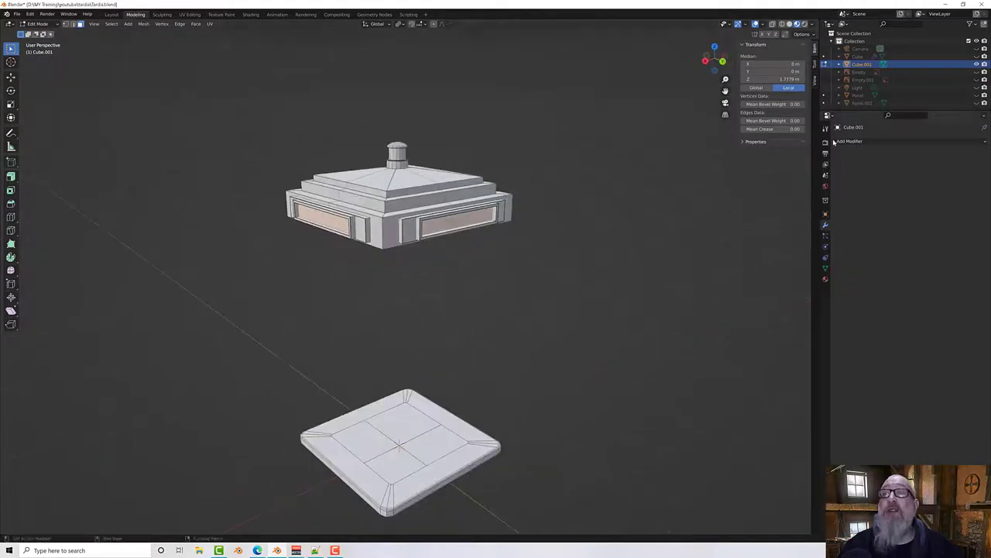
Step: Add a second material slot to the roof and base object with a new material named Signs
left_click(825, 277)
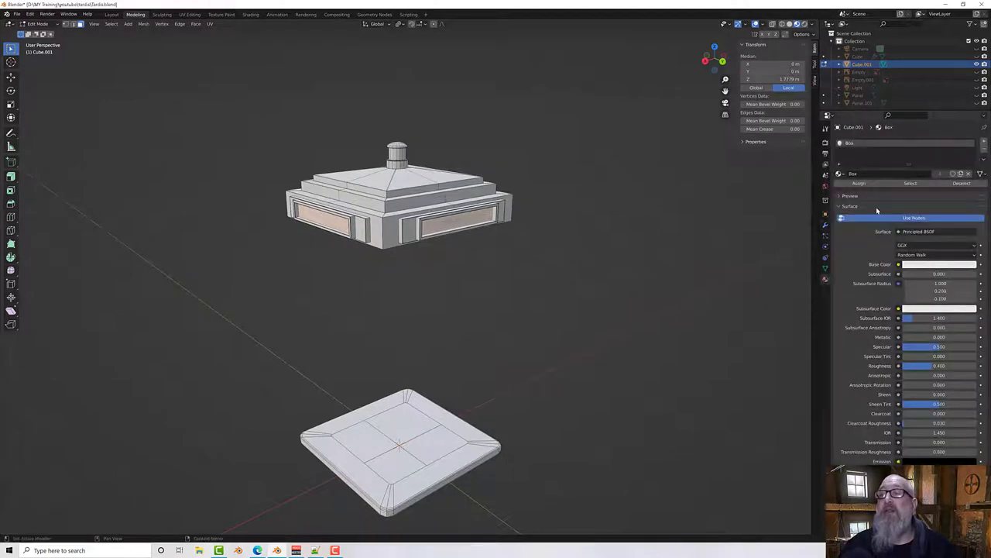
left_click(985, 142)
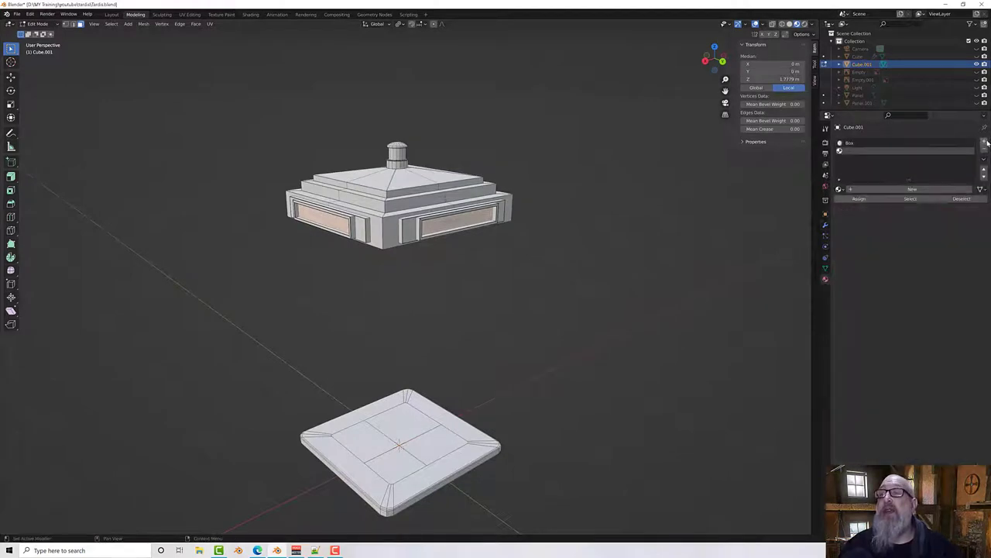
left_click(912, 189)
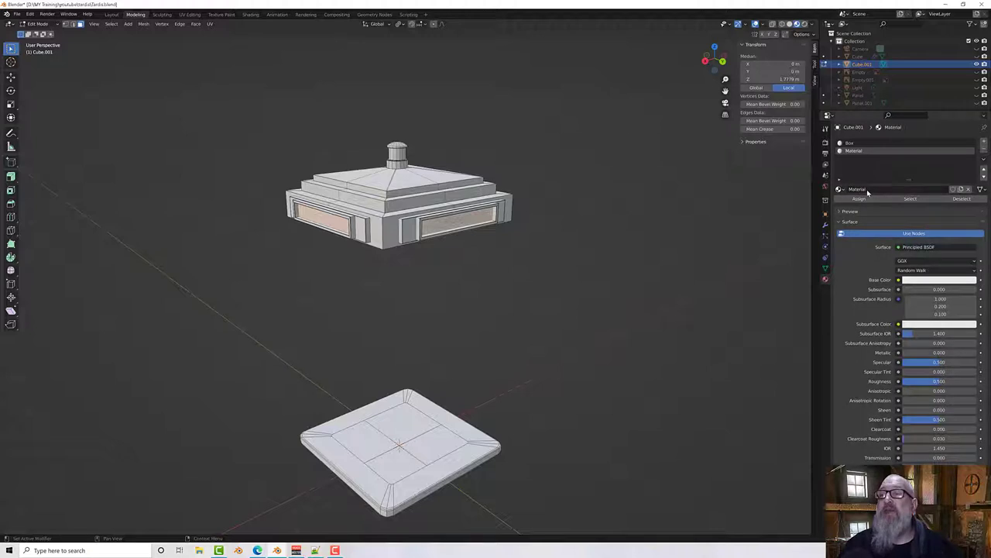
double_click(866, 189)
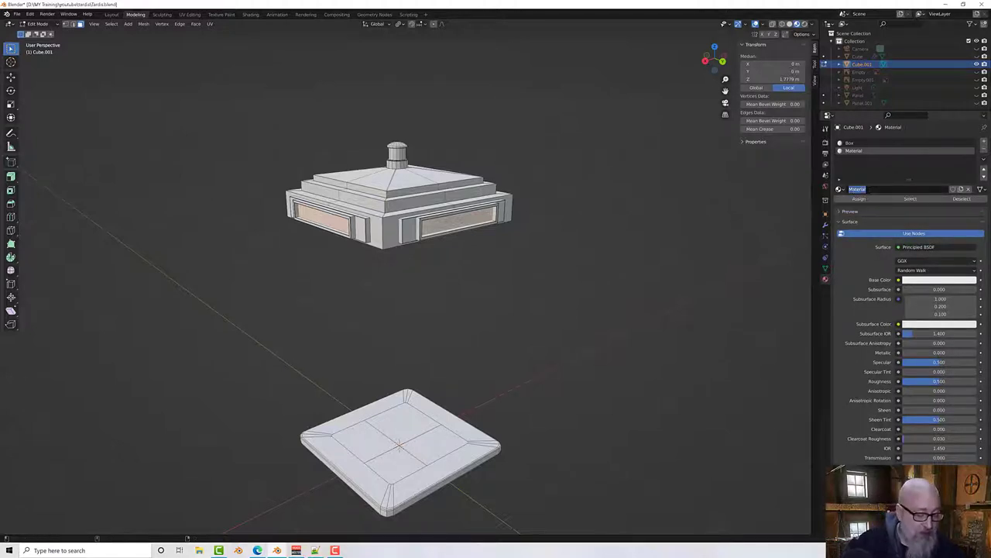
type("Signs")
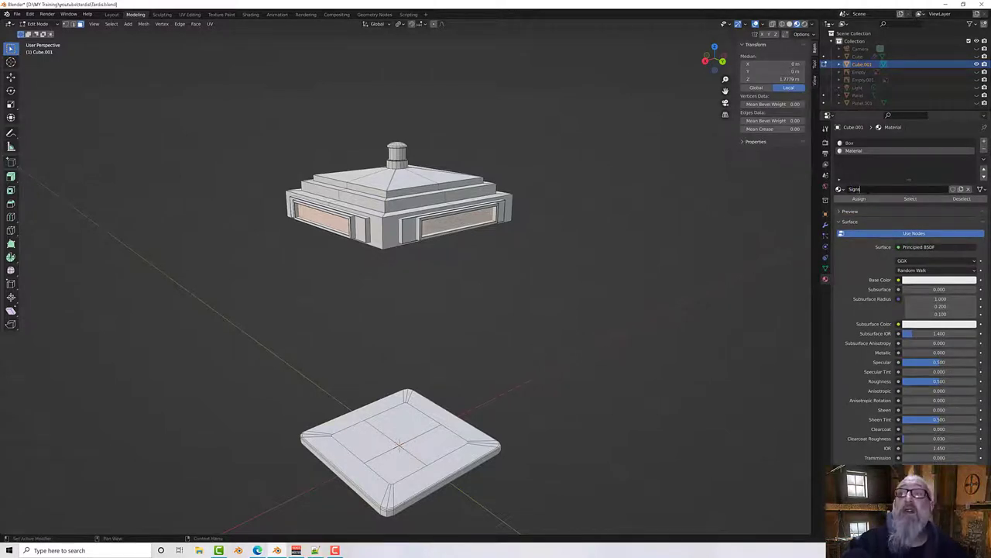
key("Return")
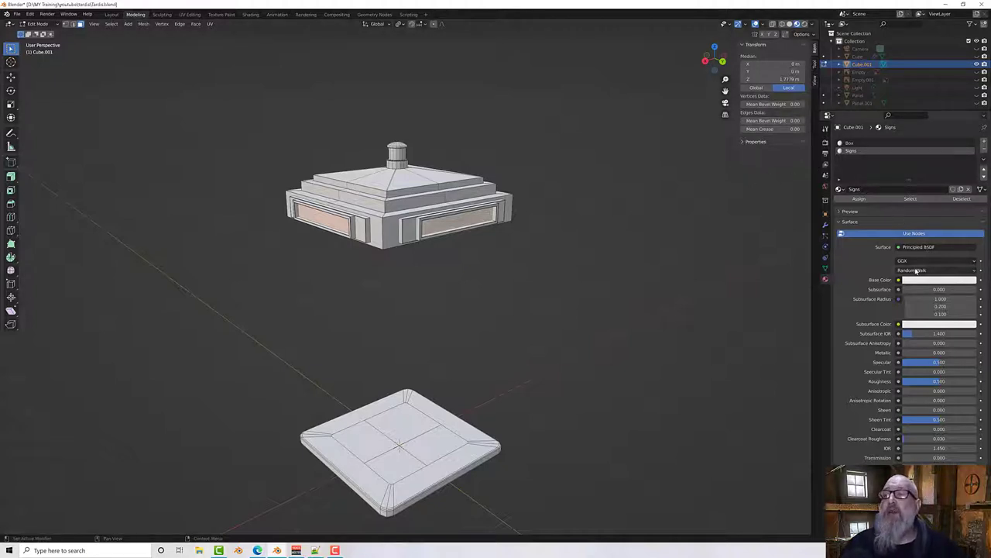
Step: Give the Signs material a light orange base colour, assign it to the four selected sign faces and deselect them
left_click(920, 280)
left_click_drag(934, 203, 927, 210)
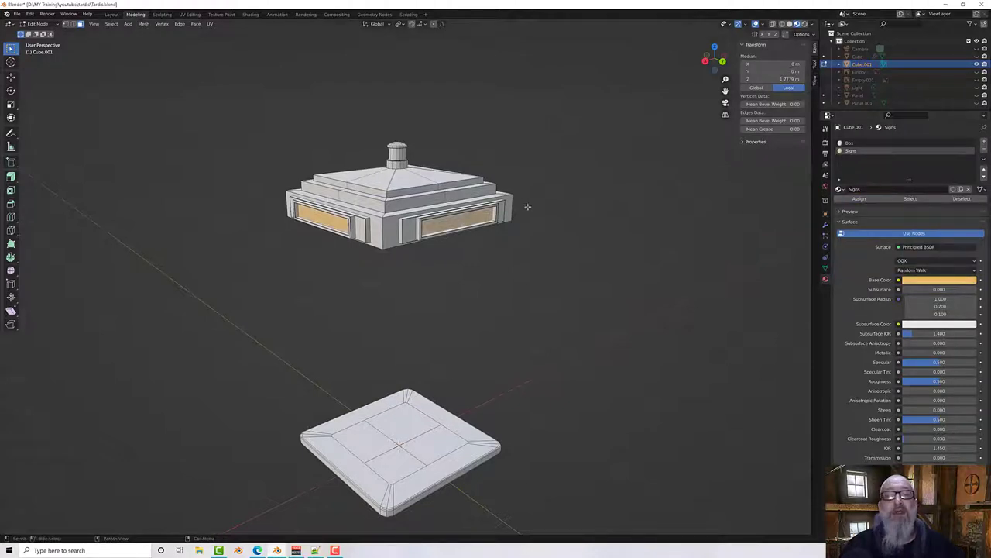
scroll(512, 216, "up", 1)
left_click(547, 235)
Step: Select the ring of faces around the roof lamp's glass and add a third material slot with a new material named Light
middle_click_drag(551, 235, 507, 229)
scroll(458, 117, "up", 2)
middle_click_drag(445, 55, 423, 355, "shift")
left_click(454, 125, "alt")
scroll(440, 126, "up", 5)
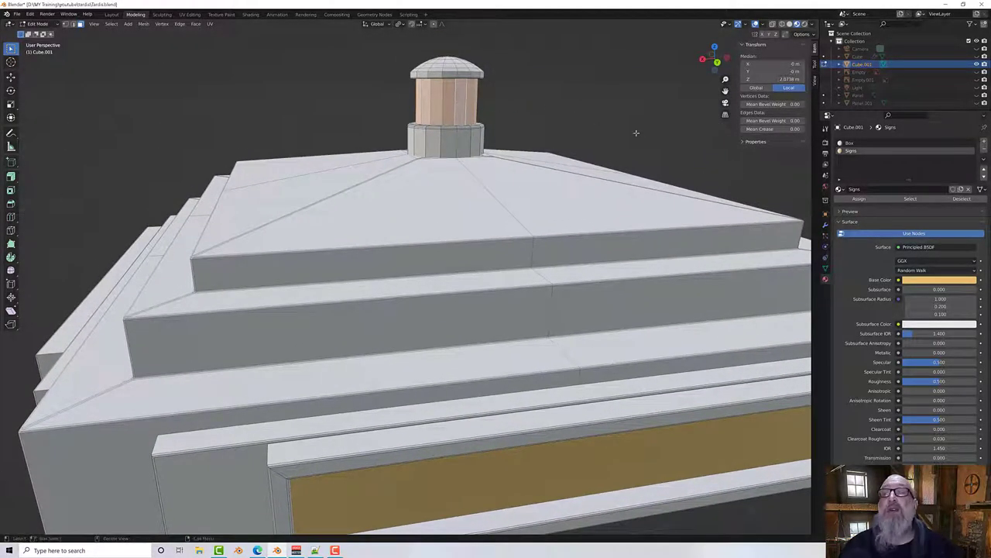
left_click(983, 144)
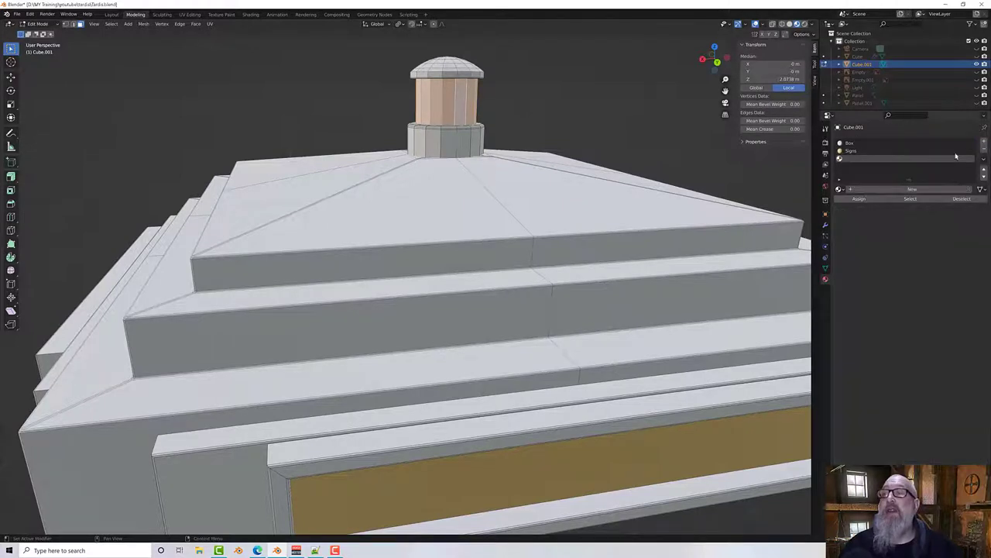
left_click(885, 188)
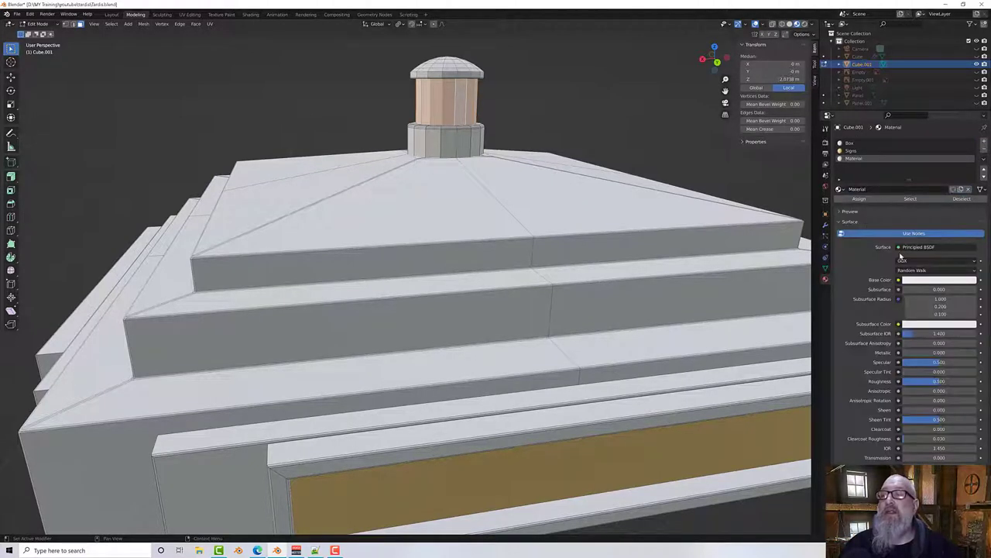
double_click(857, 189)
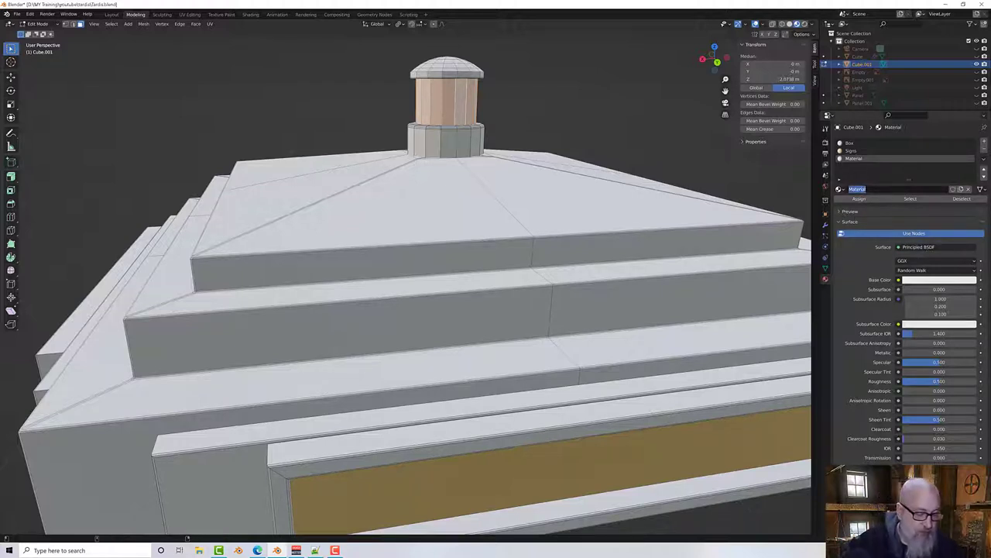
type("Light")
key("Return")
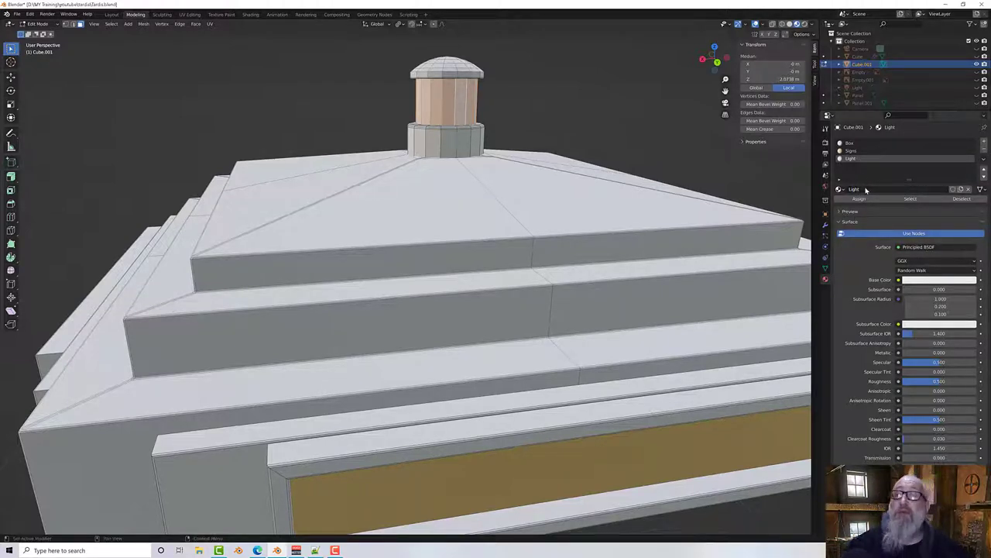
Step: Give the Light material a light blue base colour, assign it to the lamp's ring of faces and clear the selection
left_click(918, 282)
left_click_drag(934, 194, 945, 187)
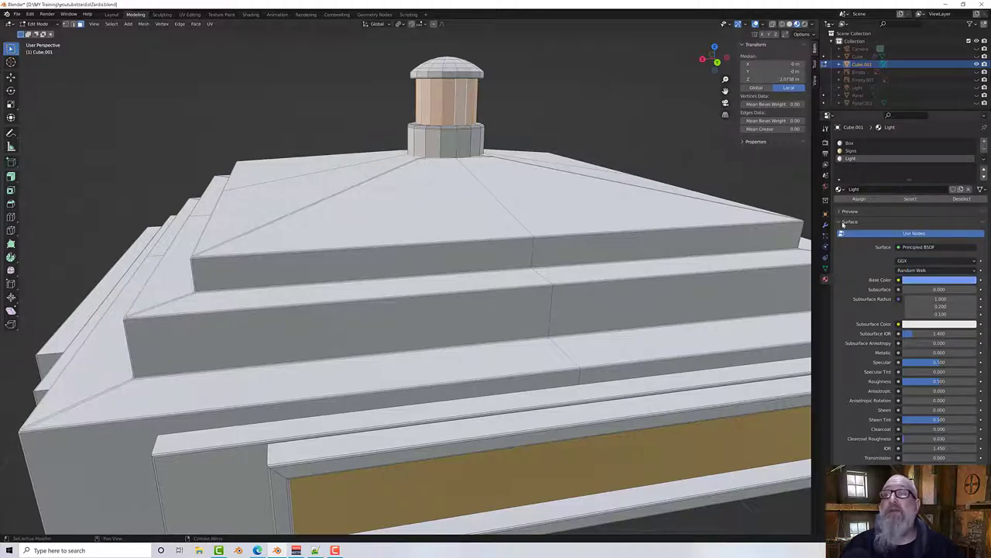
left_click(857, 200)
key("alt+a")
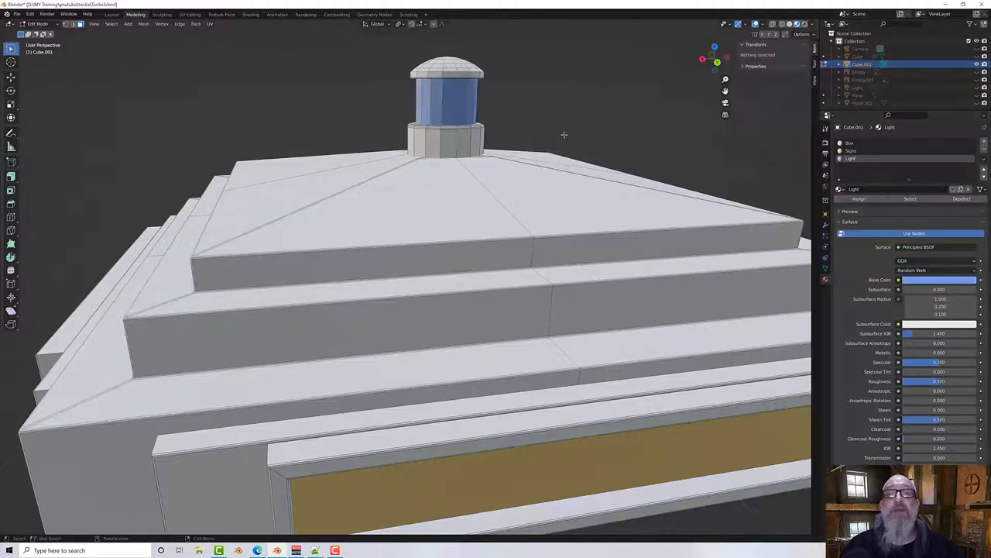
Step: Select the recessed orange faces of all four signs around the roof
scroll(563, 144, "down", 5)
middle_click_drag(561, 161, 553, 148)
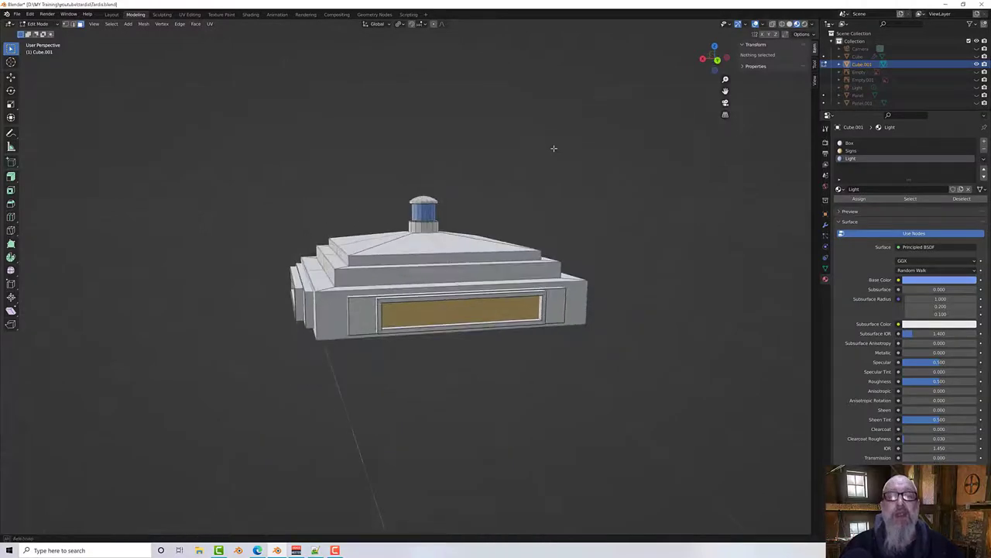
left_click(457, 313)
middle_click_drag(457, 314, 422, 314)
left_click(503, 335, "shift")
middle_click_drag(503, 334, 373, 315)
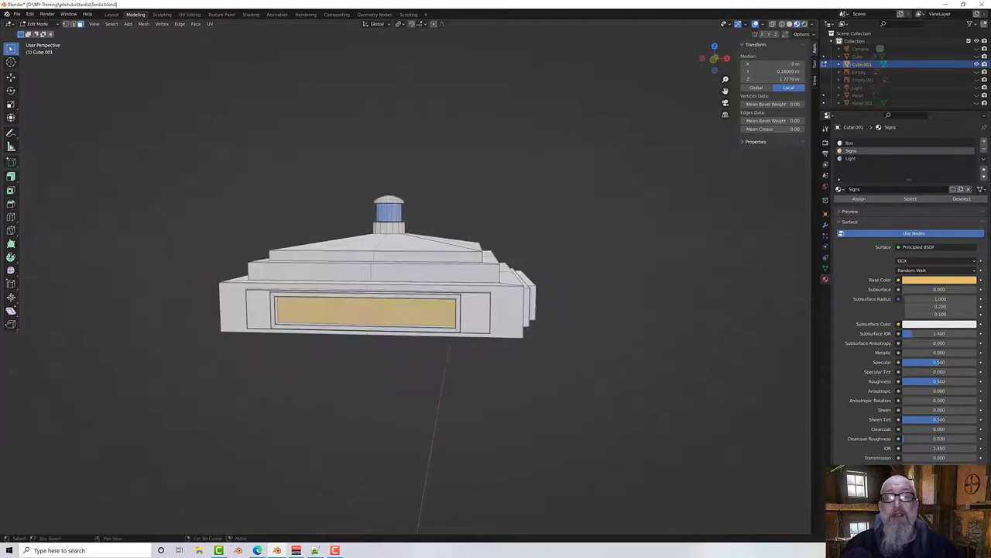
left_click(372, 315, "shift")
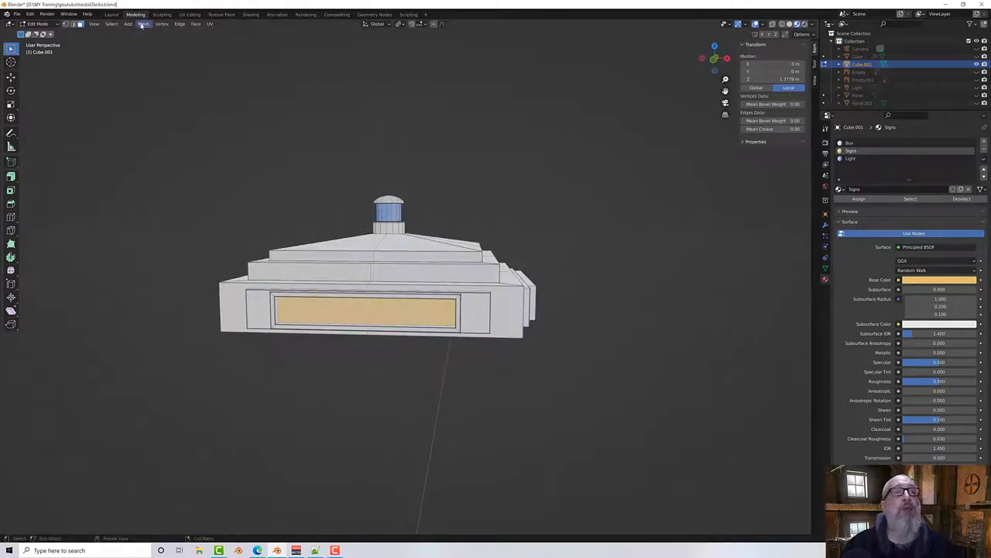
Step: Switch to the UV Editing workspace, select all UVs of the sign faces and unwrap them with the standard Unwrap
left_click(190, 14)
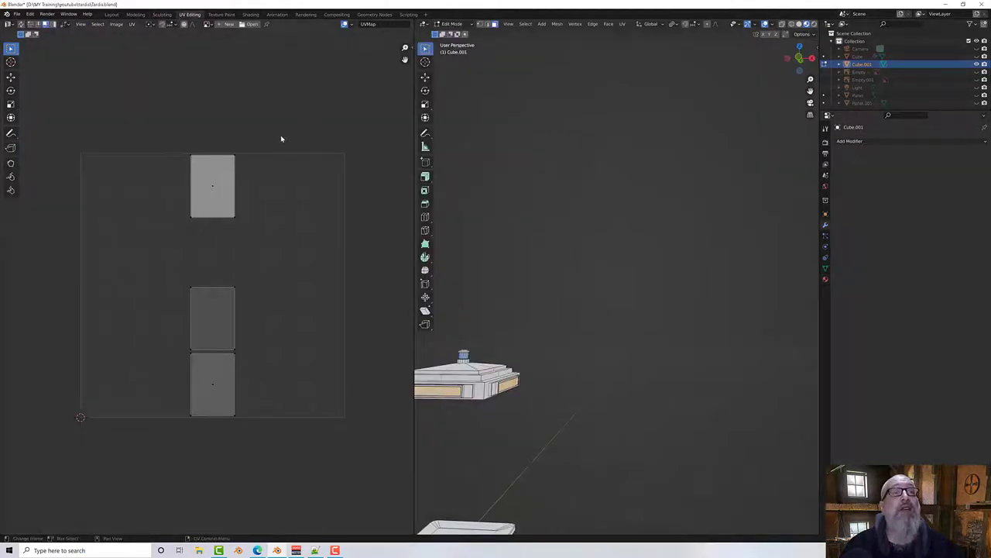
middle_click_drag(331, 203, 342, 213)
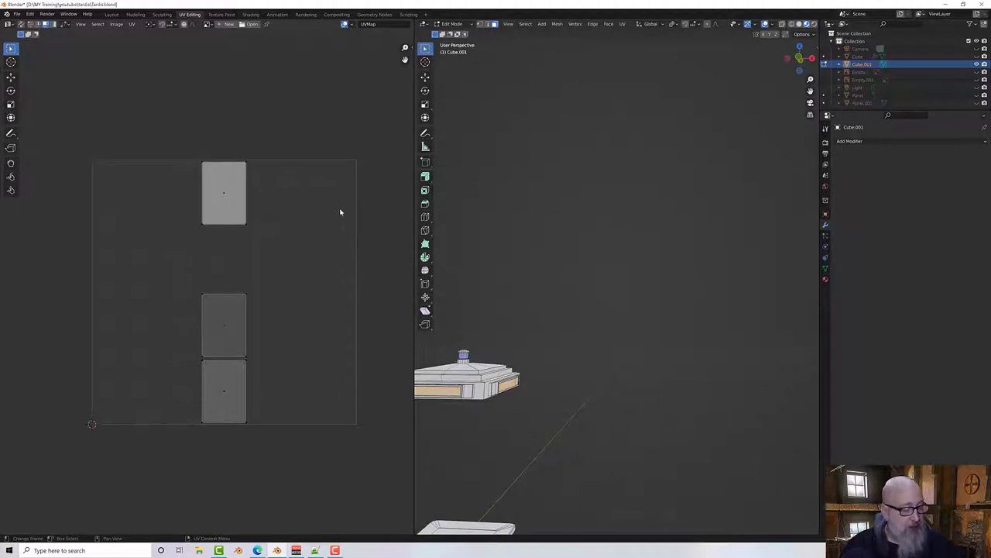
key("a")
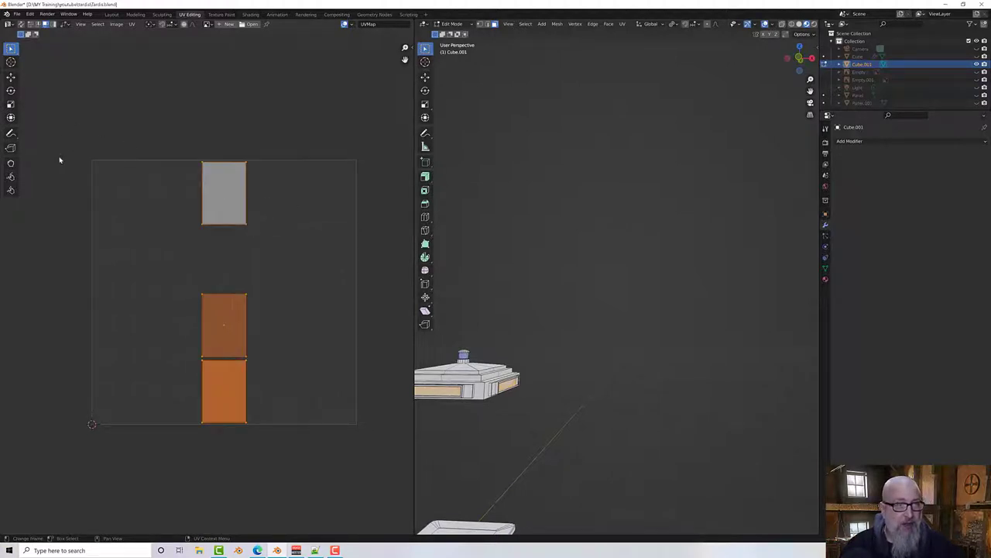
left_click(132, 24)
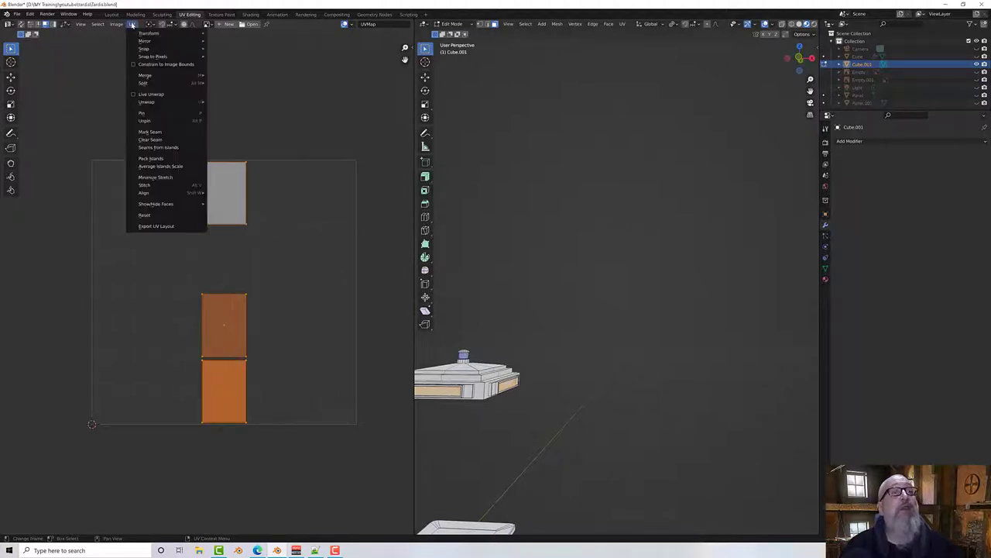
mouse_move(156, 104)
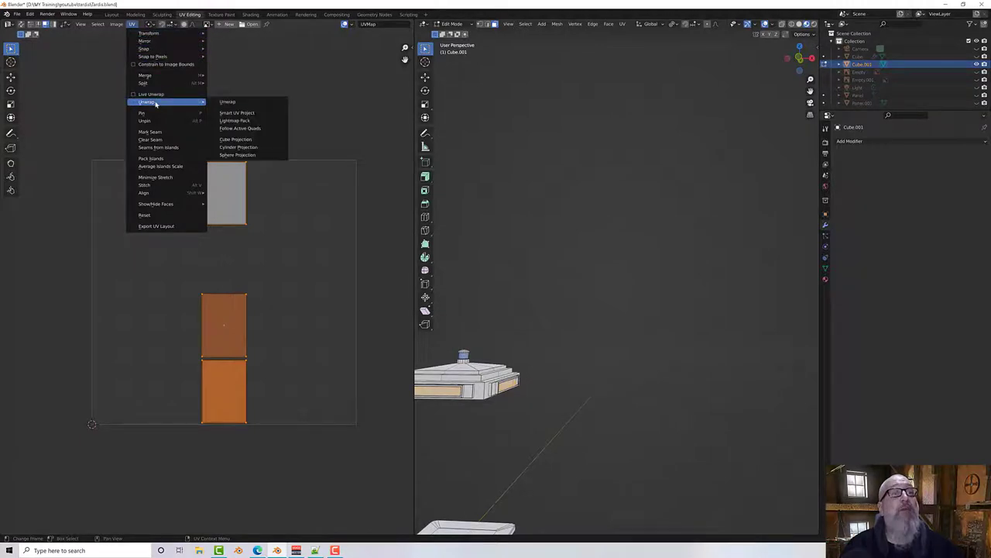
left_click(227, 101)
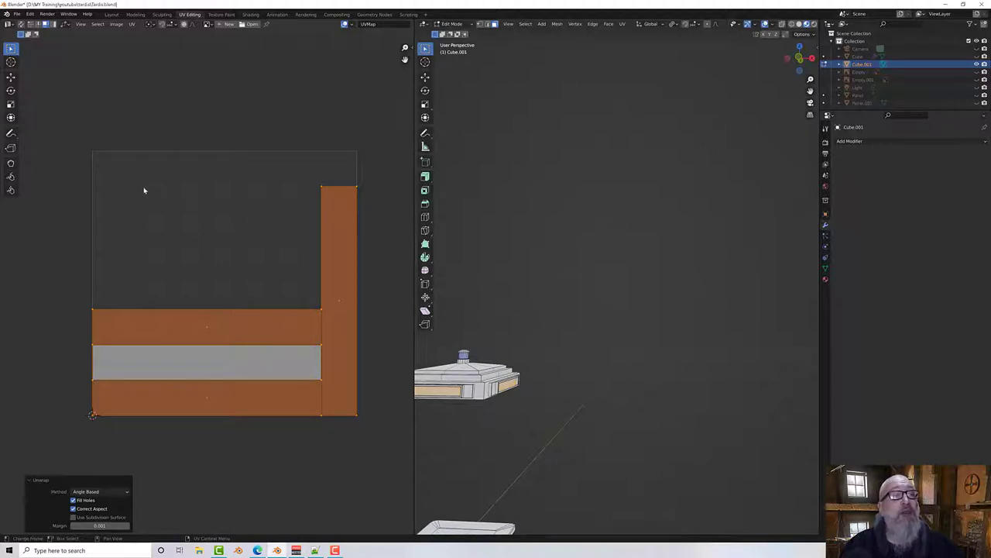
Step: Pack the sign UV islands and rotate them by 90 degrees so the strips lie horizontally
left_click(132, 24)
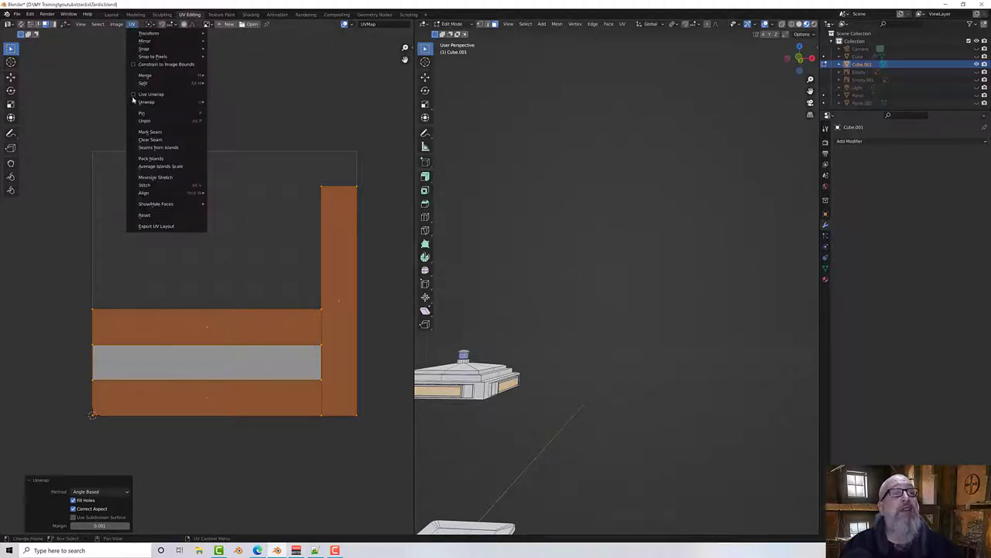
left_click(150, 159)
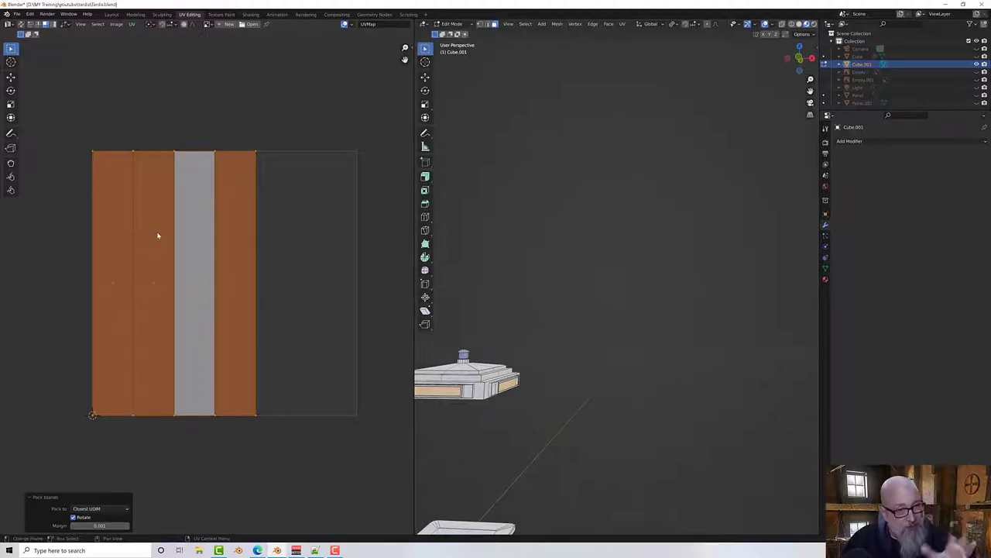
key("r")
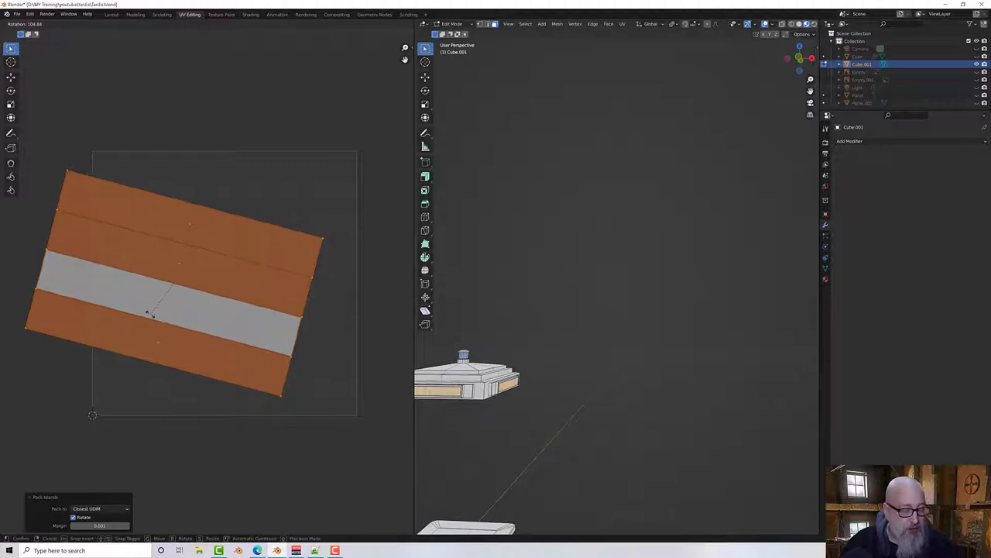
type("90")
key("Return")
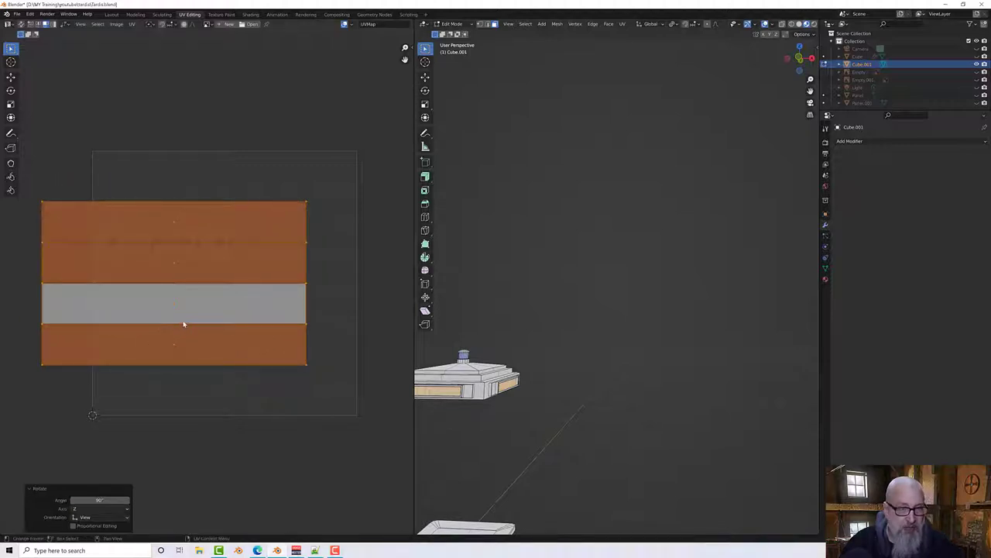
left_click(132, 24)
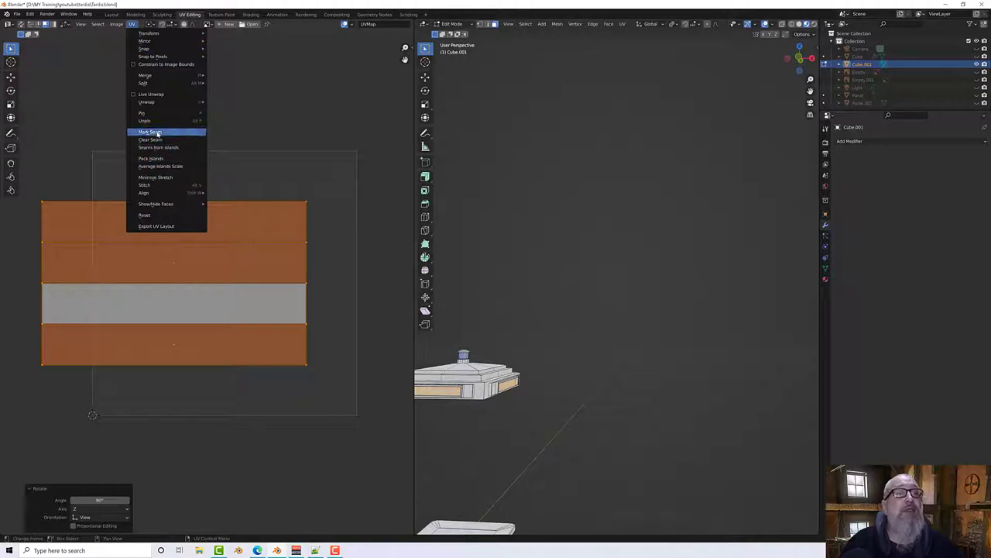
left_click(159, 158)
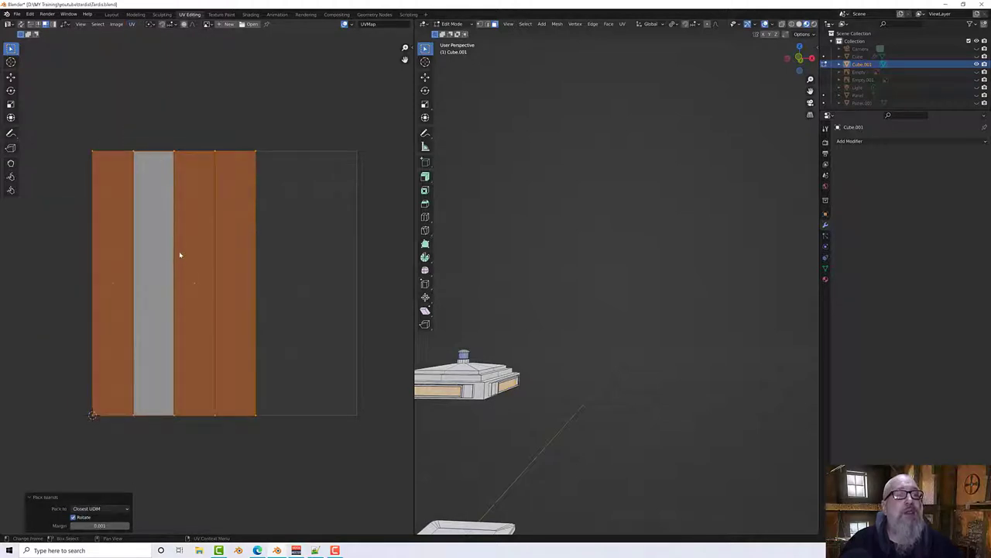
key("ctrl+z")
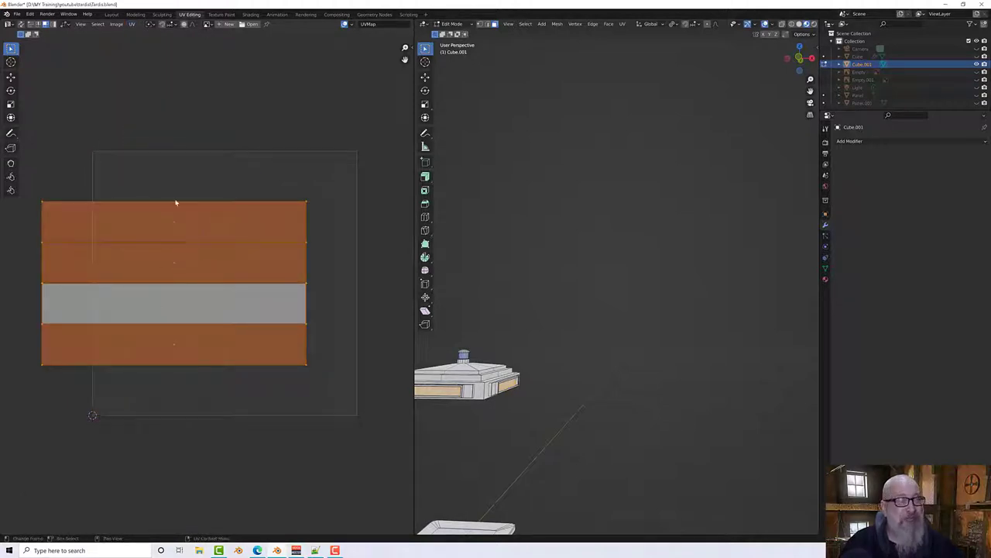
Step: Pack the horizontal sign UV islands into the UV square with island rotation turned off
left_click(131, 24)
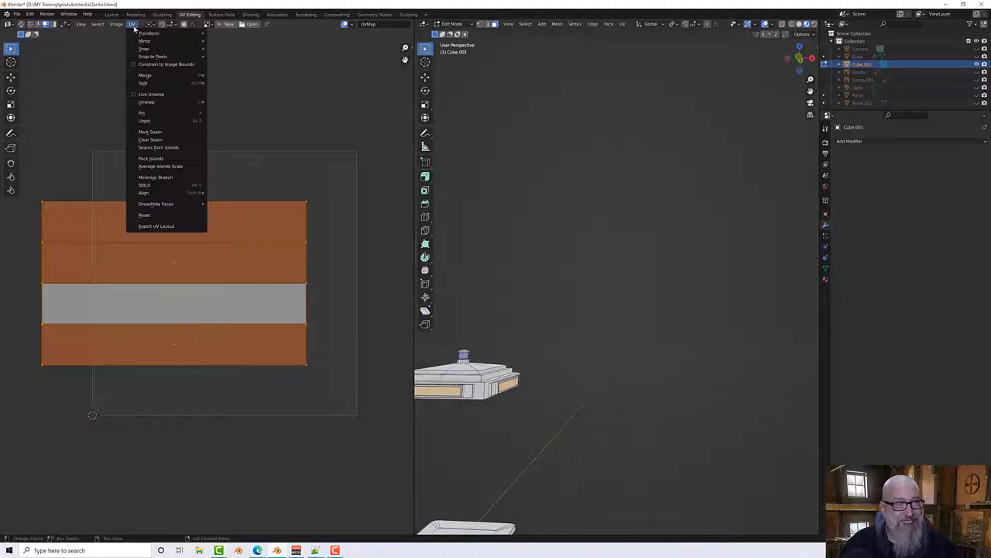
left_click(160, 158)
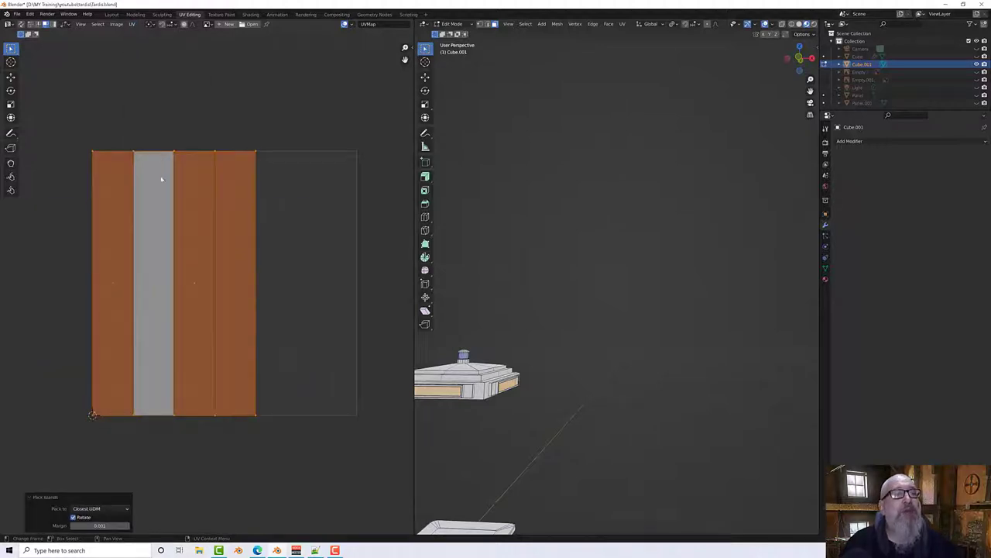
left_click(81, 517)
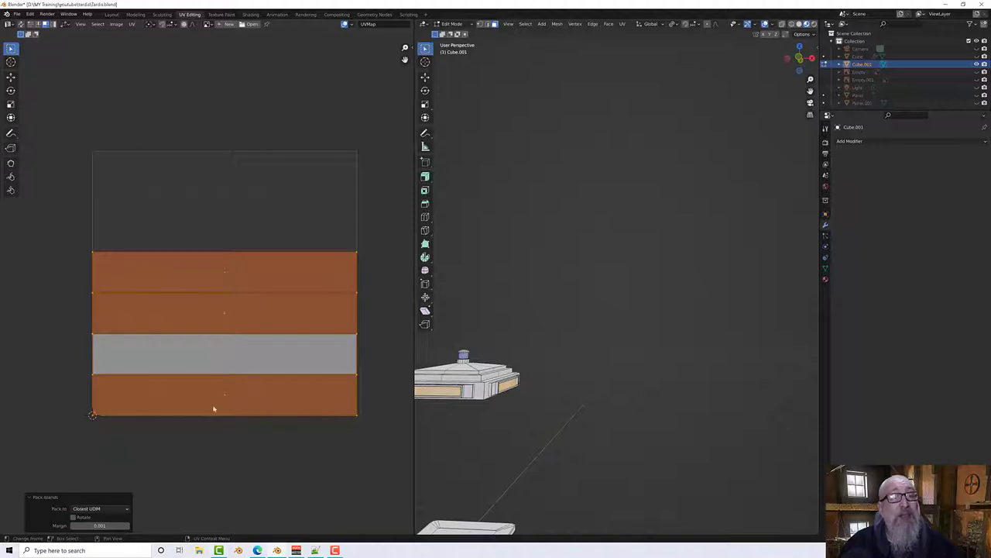
Step: Hide the unwrapped sign faces around the roof
middle_click_drag(496, 416, 580, 363)
key("h")
scroll(547, 418, "up", 5)
scroll(575, 416, "down", 3)
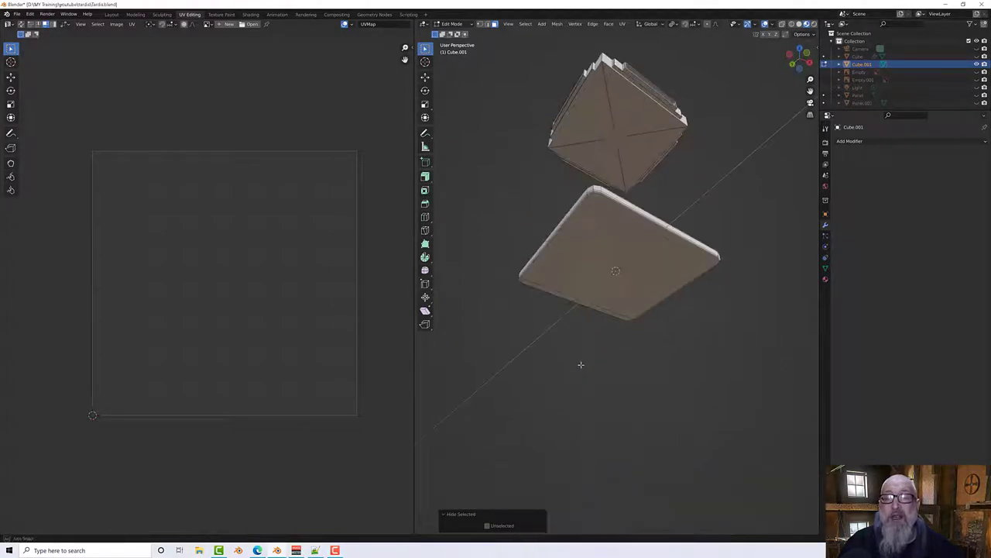
Step: Select the large underside face of the base together with the narrow strips along two opposite edges
left_click(585, 261)
middle_click_drag(587, 261, 593, 252)
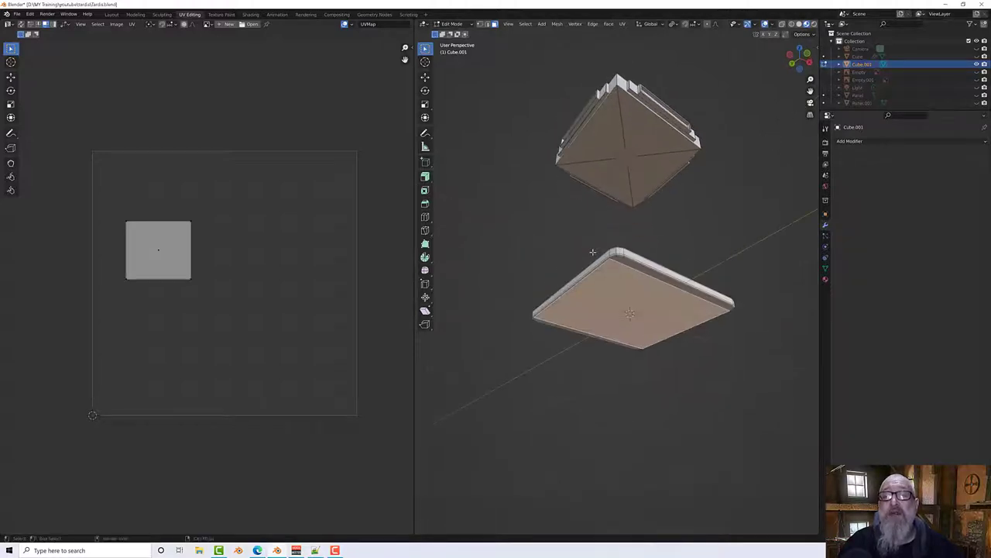
left_click(618, 263)
left_click(622, 260)
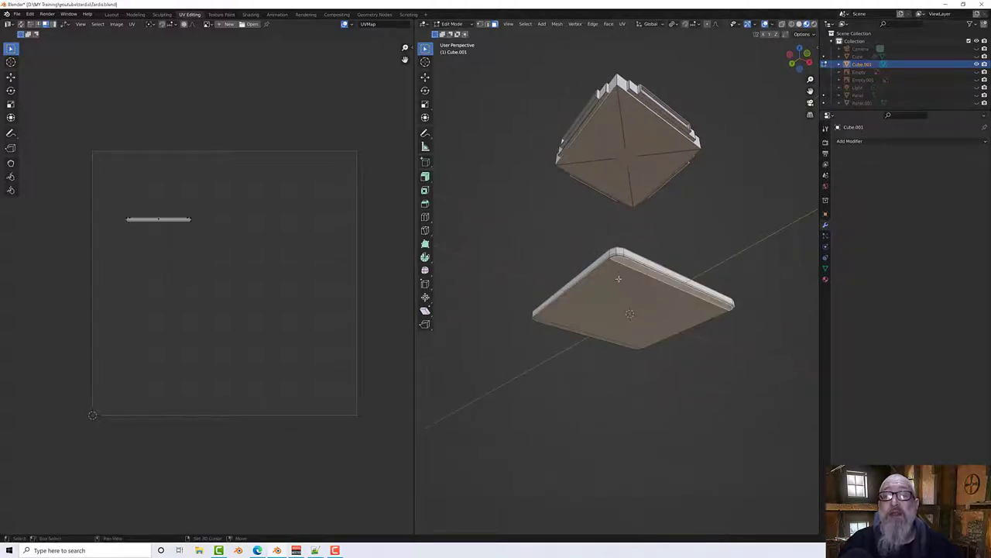
left_click(562, 329)
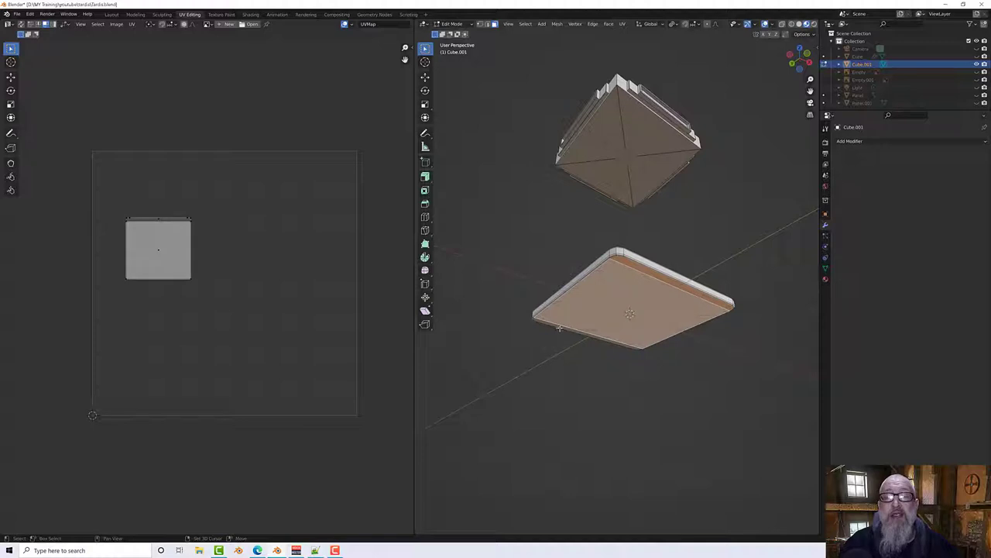
left_click(544, 322, "shift")
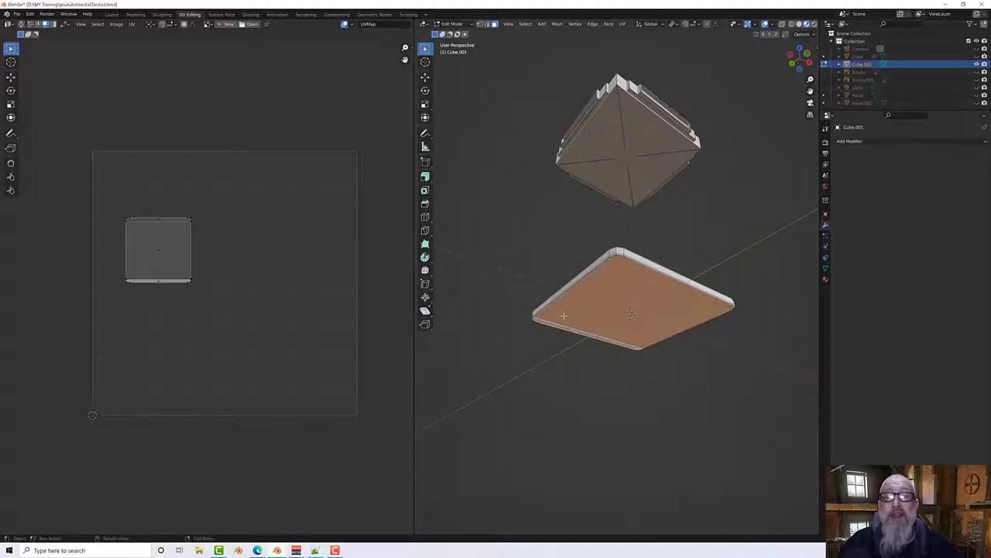
scroll(588, 284, "up", 4)
scroll(589, 283, "down", 2)
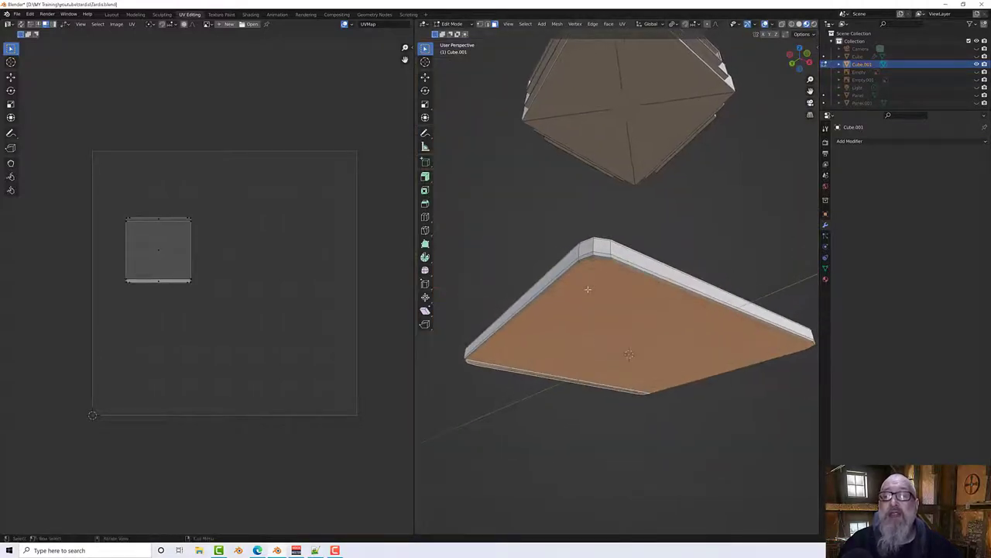
scroll(589, 285, "up", 5)
scroll(591, 288, "down", 5)
middle_click_drag(591, 289, 590, 294)
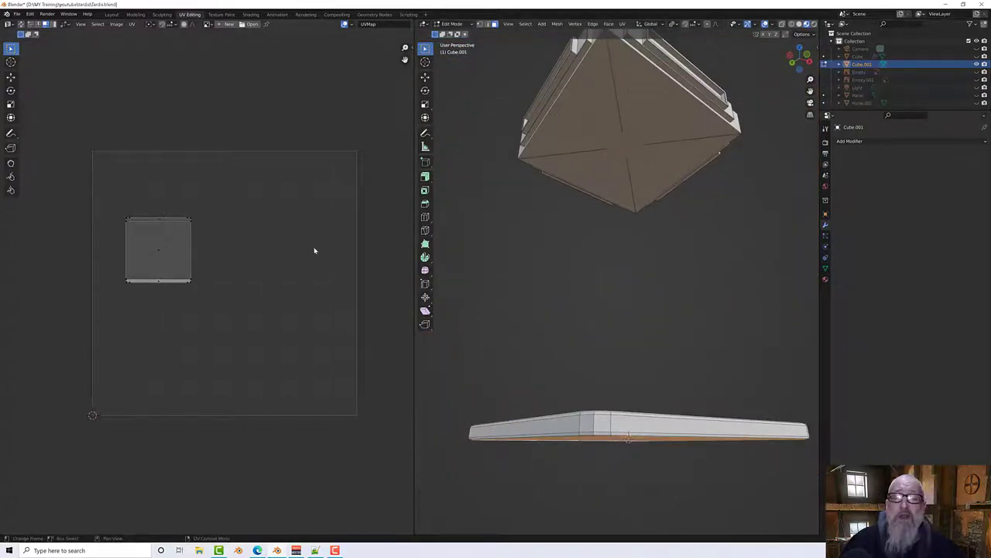
Step: Try to mark seams from islands for the base's underside and edge strips and unwrap them with the standard Unwrap
key("a")
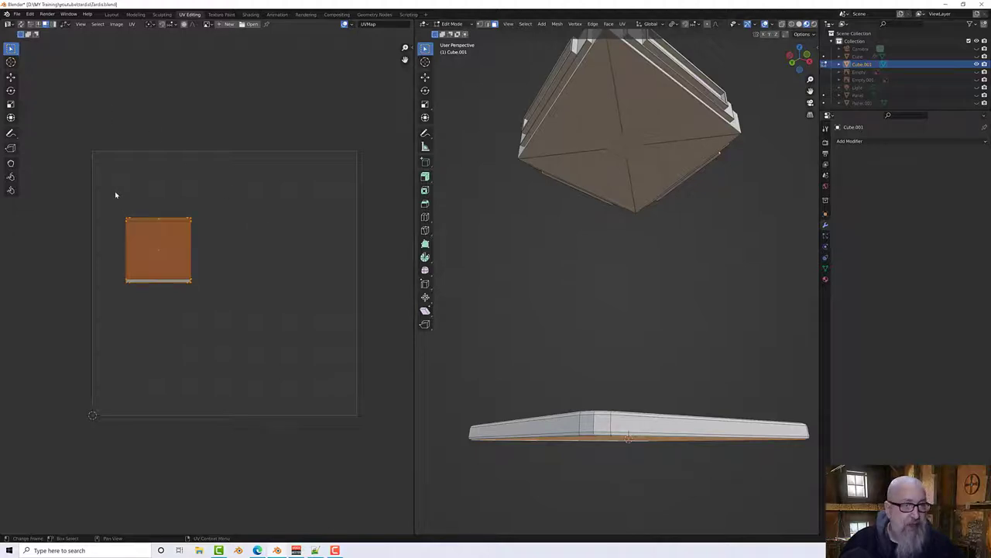
left_click(131, 24)
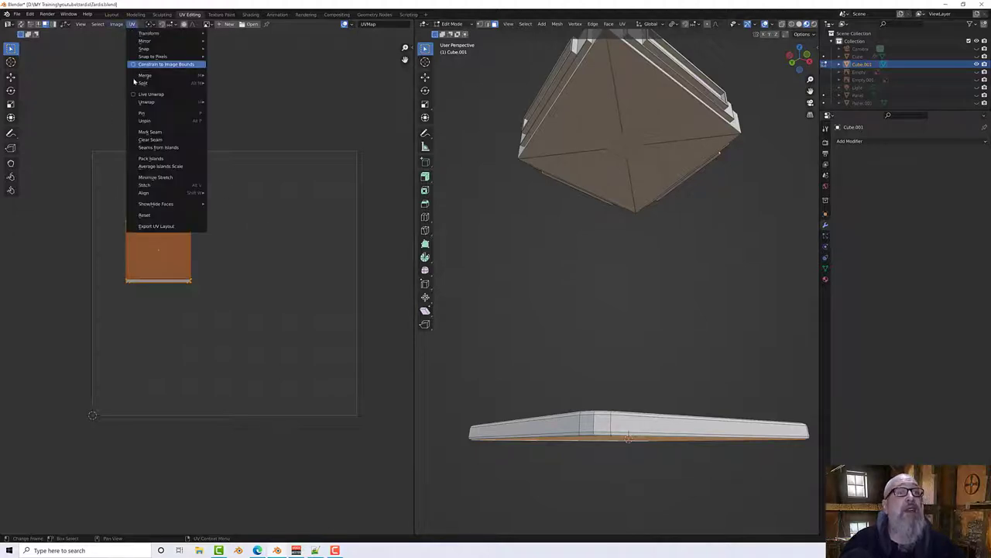
left_click(158, 148)
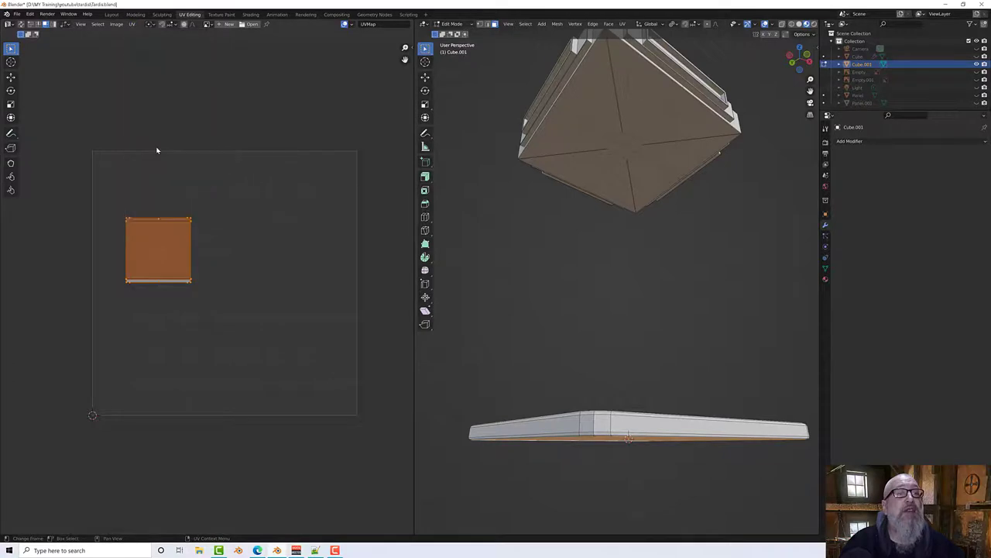
left_click(132, 24)
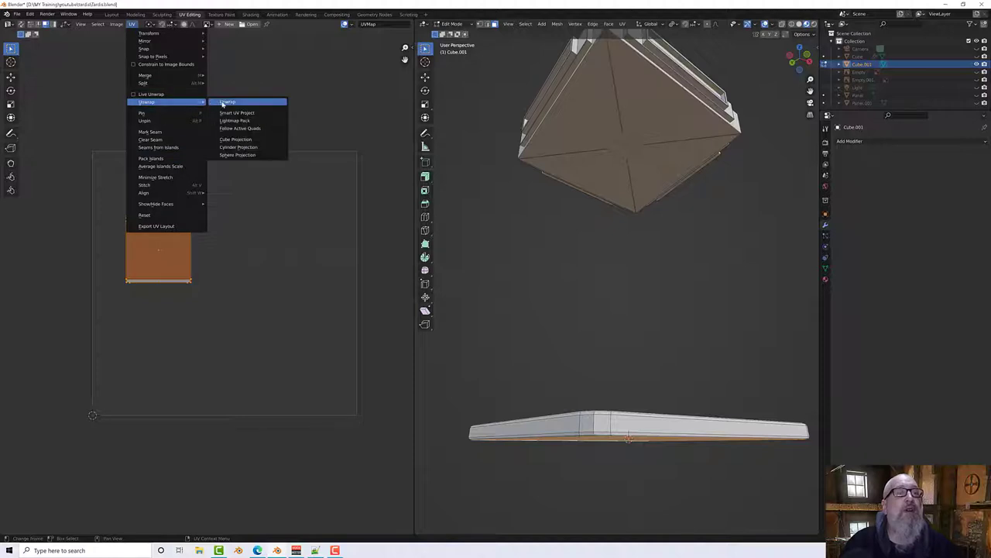
left_click(224, 102)
scroll(221, 205, "down", 2)
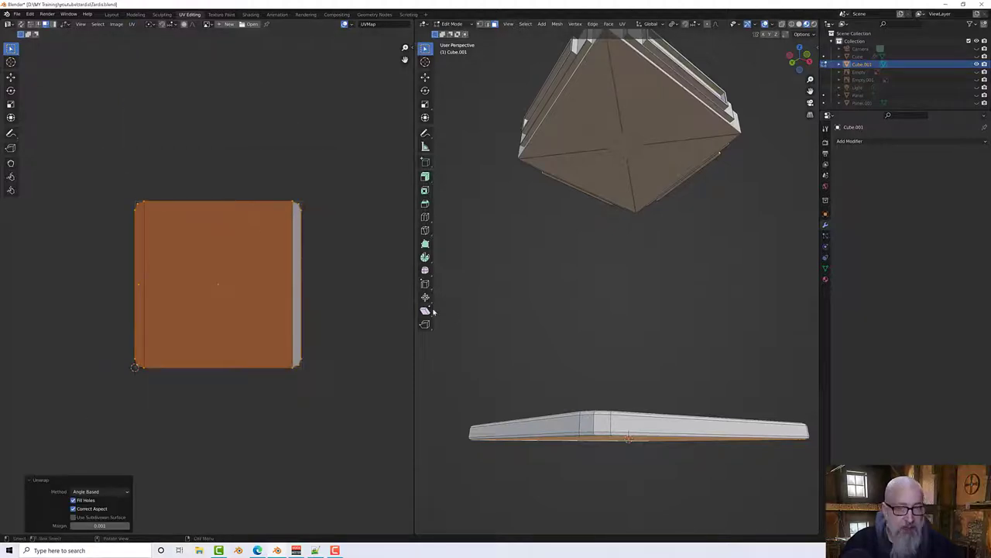
middle_click_drag(491, 309, 517, 292)
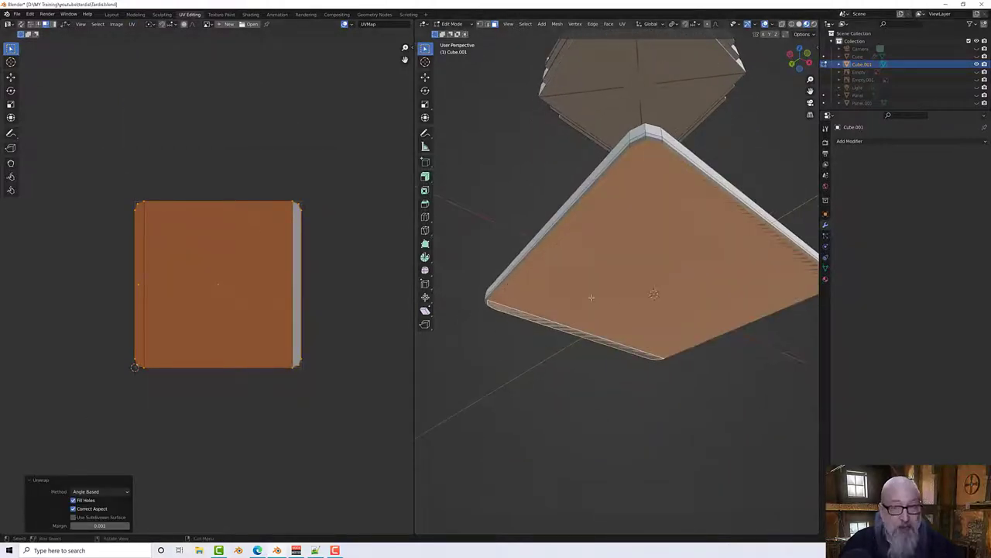
key("alt+a")
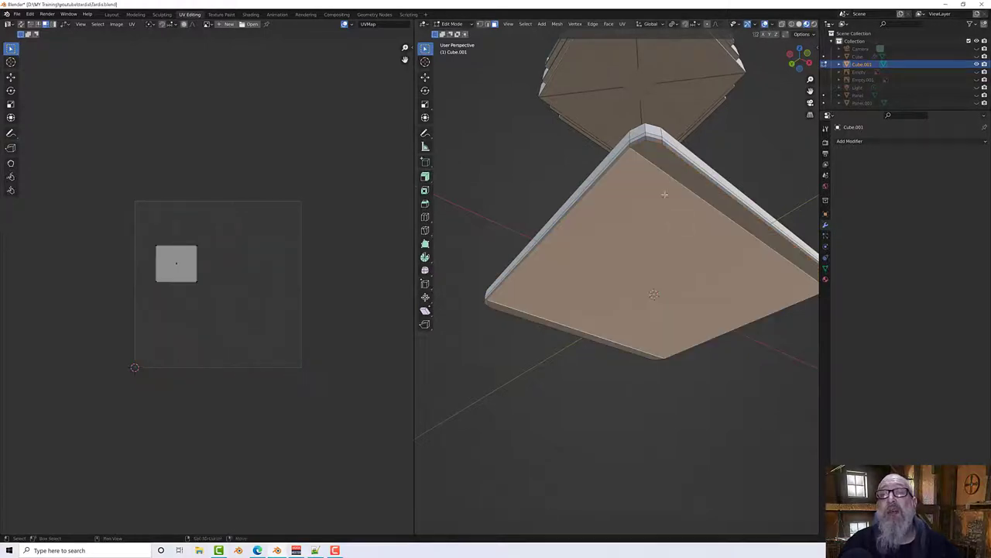
scroll(657, 229, "down", 5)
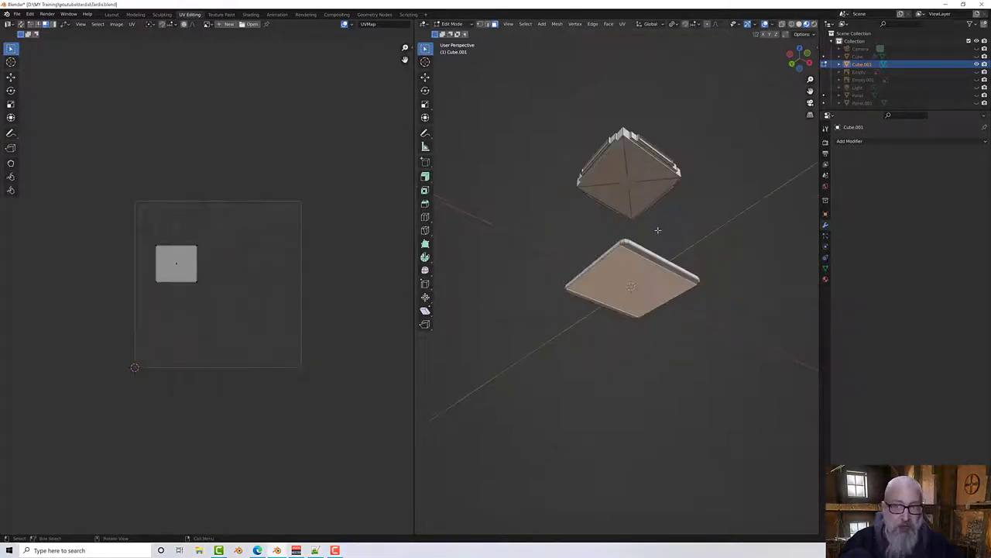
middle_click_drag(654, 230, 635, 274)
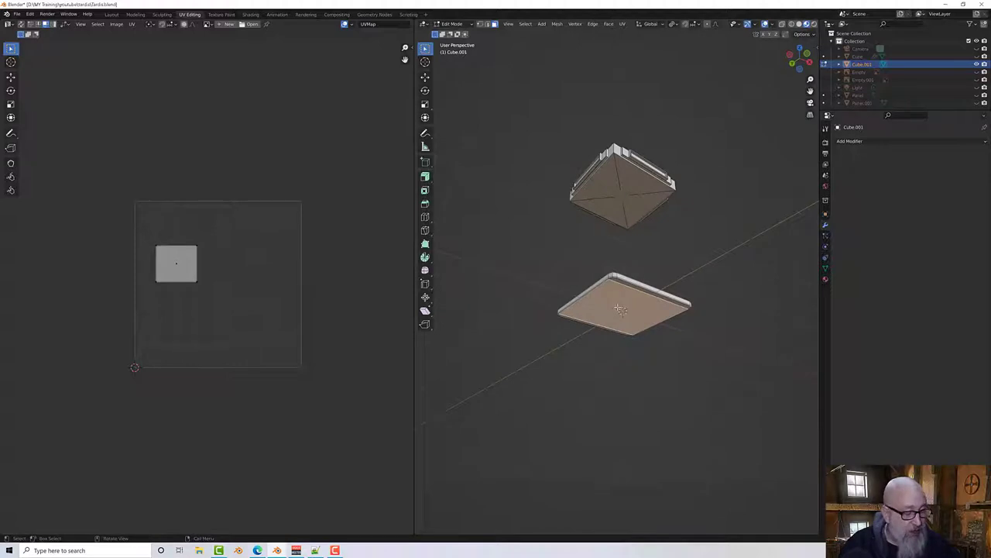
Step: Select the whole visible mesh and merge its duplicate vertices by distance at 0.0001 m in the Modeling workspace
key("a")
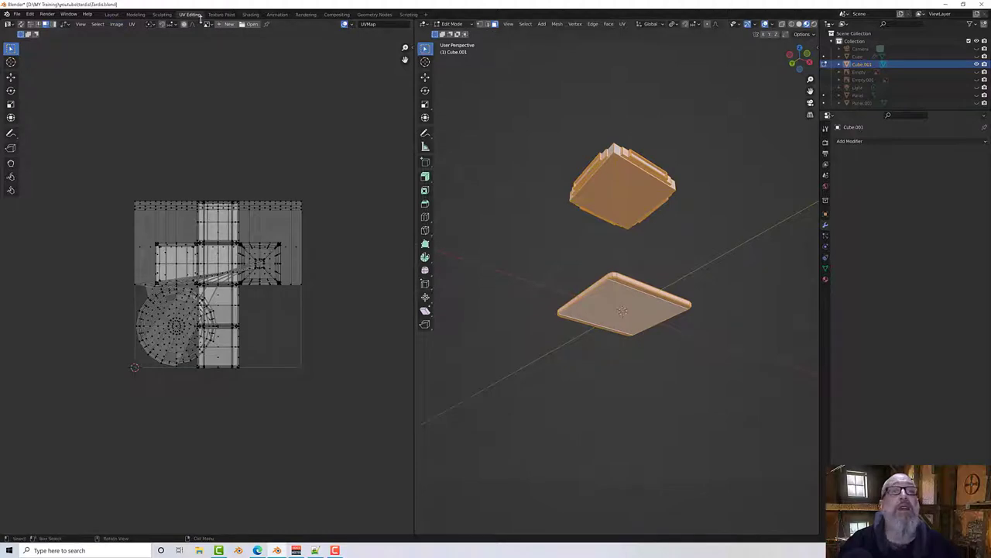
left_click(135, 14)
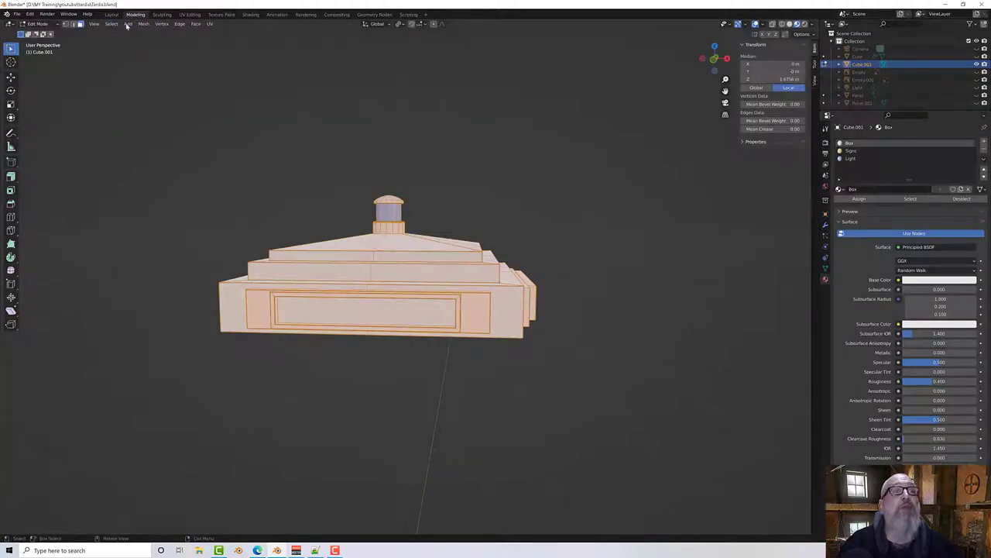
left_click(144, 24)
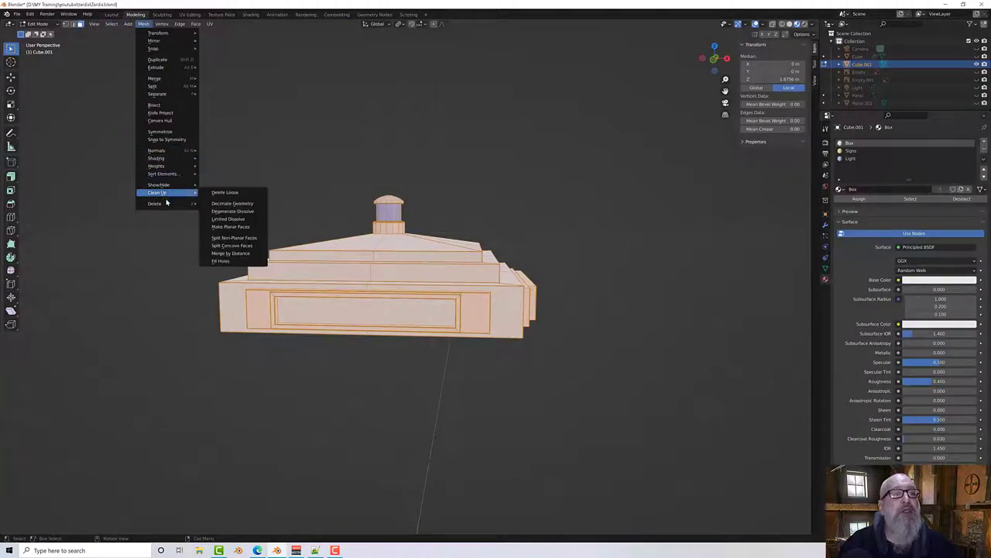
left_click(237, 253)
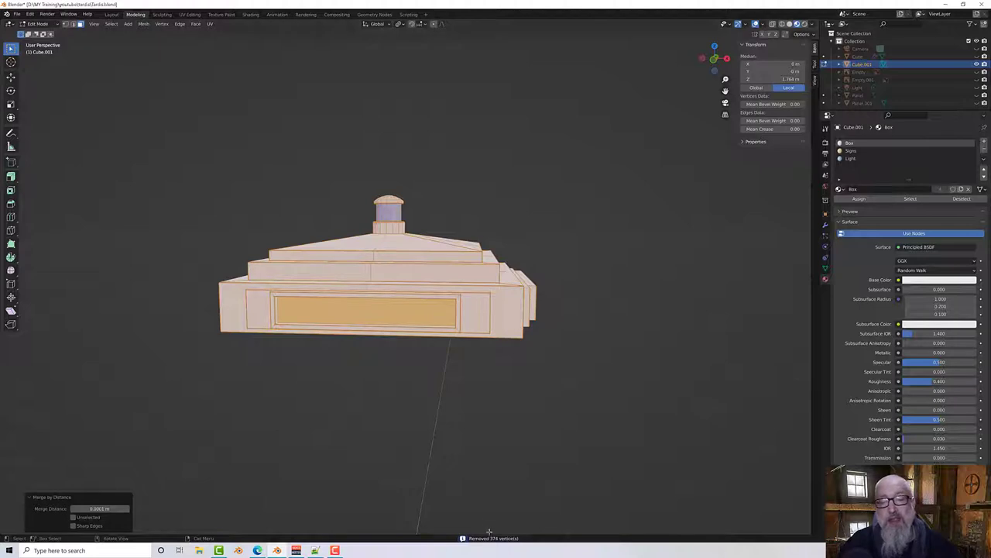
Step: Inspect the merged roof and base from above and below, testing the base's underside face, and clear the selection
scroll(365, 346, "down", 4)
middle_click_drag(367, 338, 405, 328)
scroll(405, 296, "down", 3)
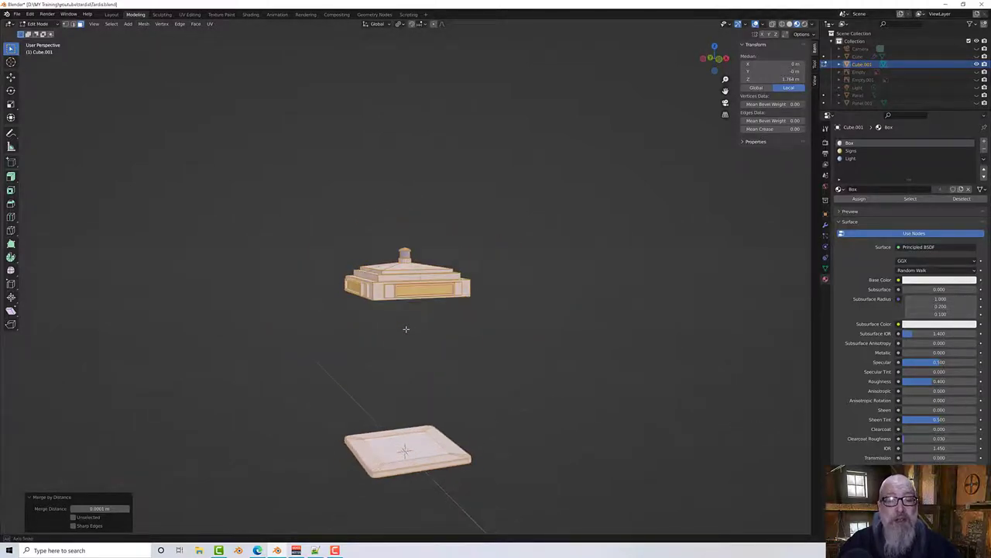
scroll(406, 334, "up", 2)
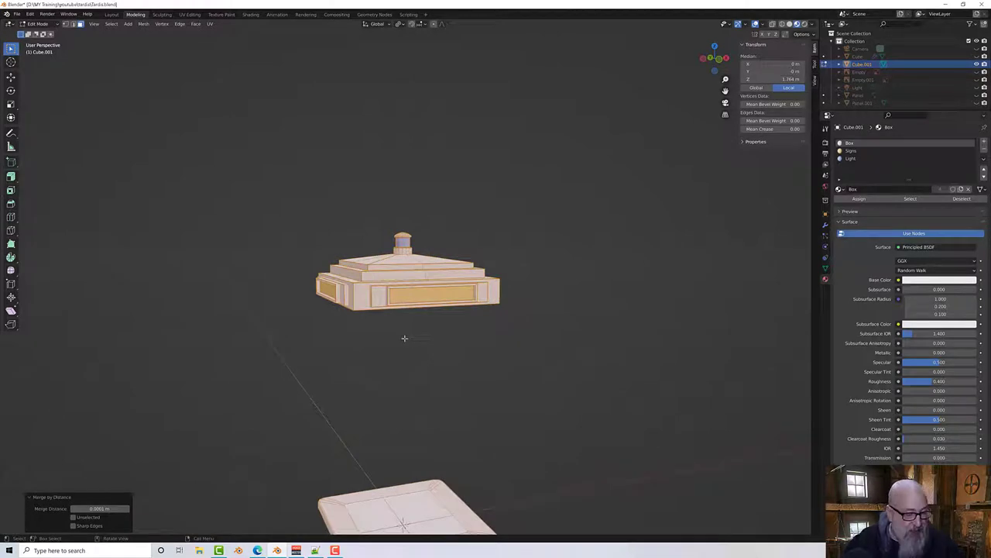
middle_click_drag(429, 354, 425, 317, "shift")
left_click(425, 317)
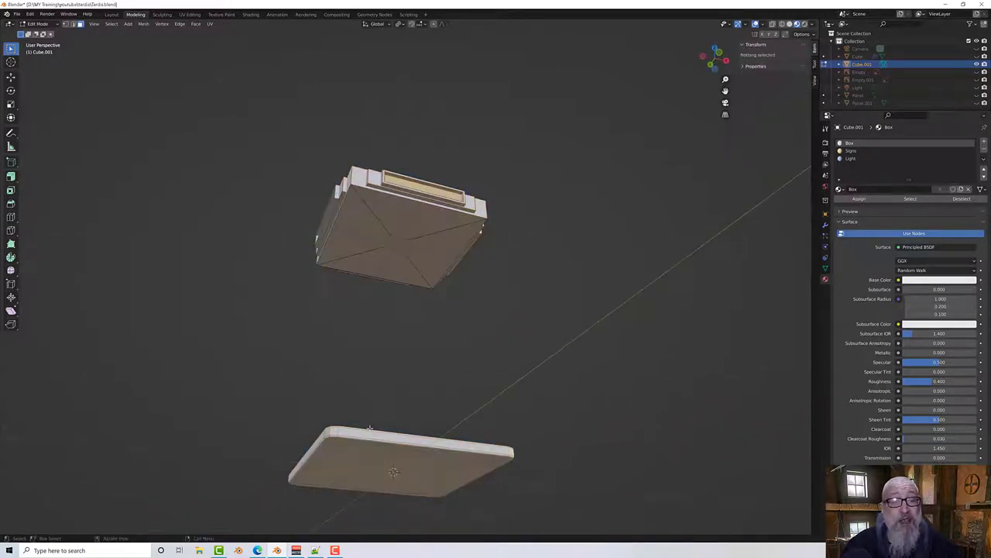
left_click(356, 457)
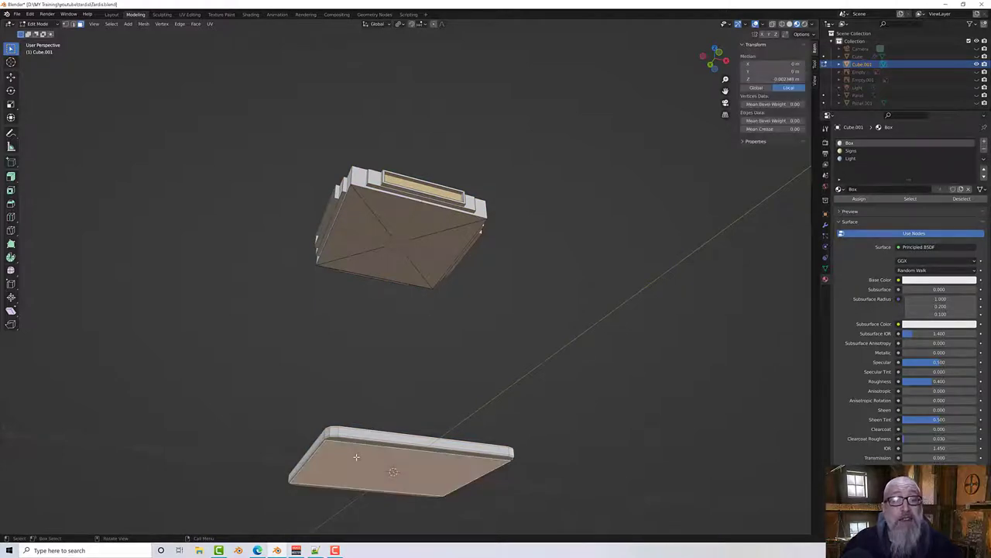
left_click(381, 398)
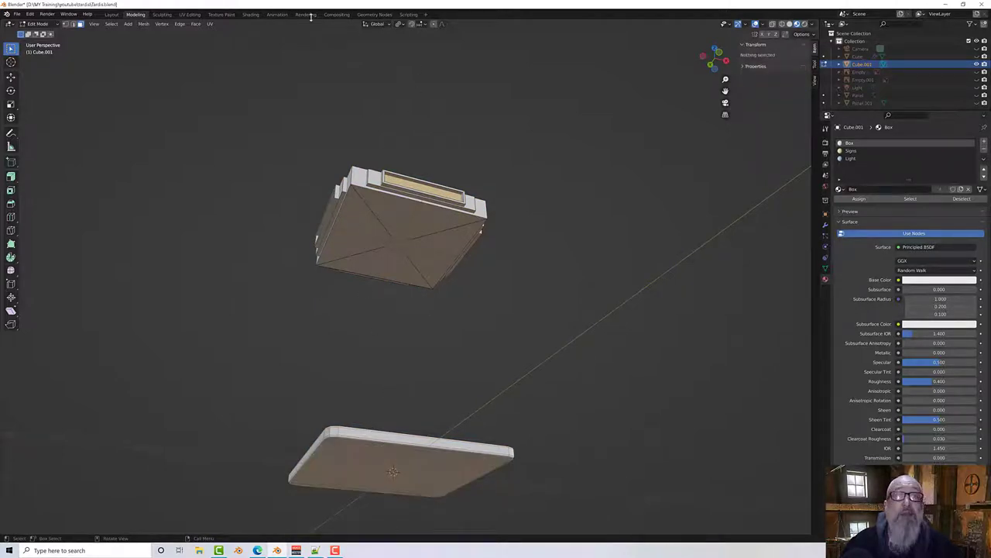
Step: Return to the UV Editing workspace and select the base's underside face plus the narrow strips along two opposite edges
left_click(190, 14)
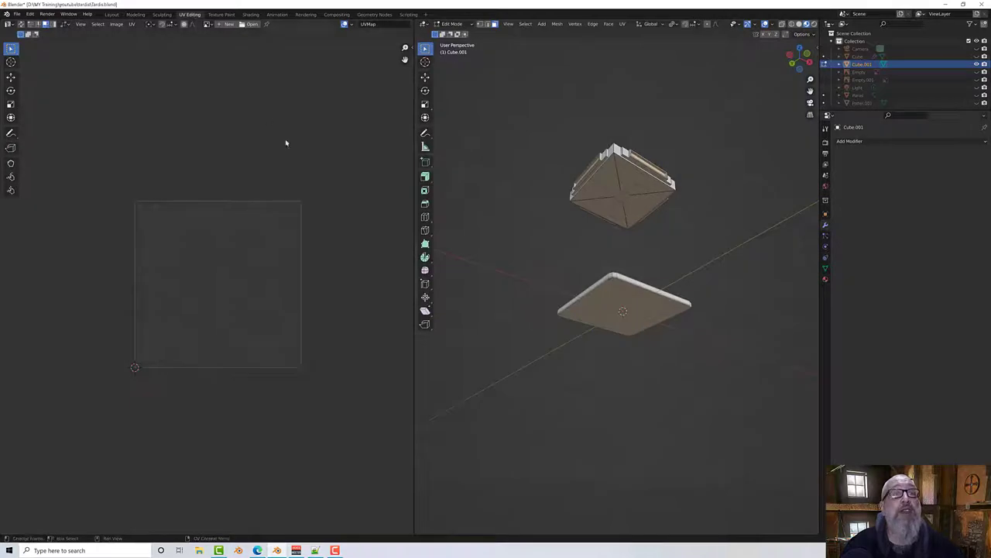
key("l")
scroll(600, 309, "up", 6)
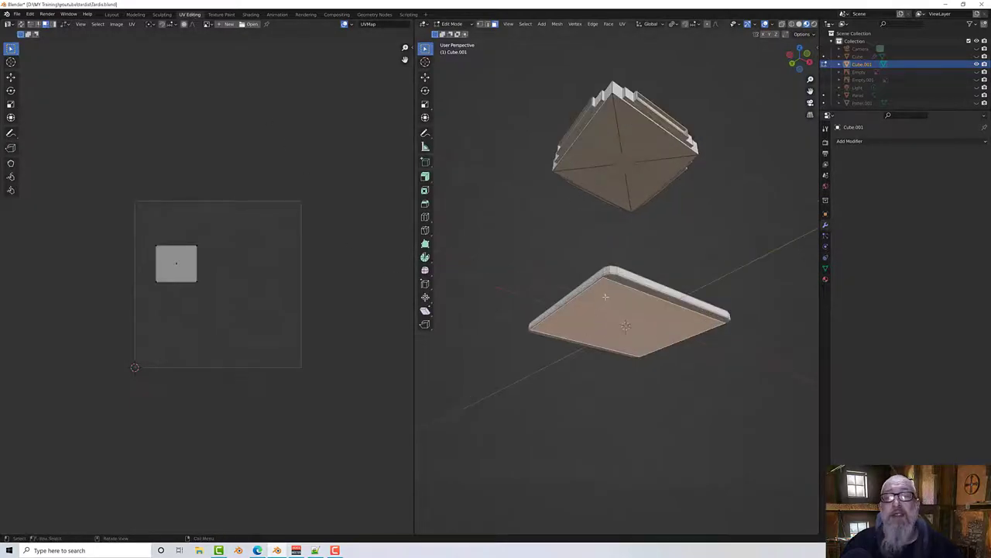
scroll(607, 294, "down", 5)
left_click(612, 282)
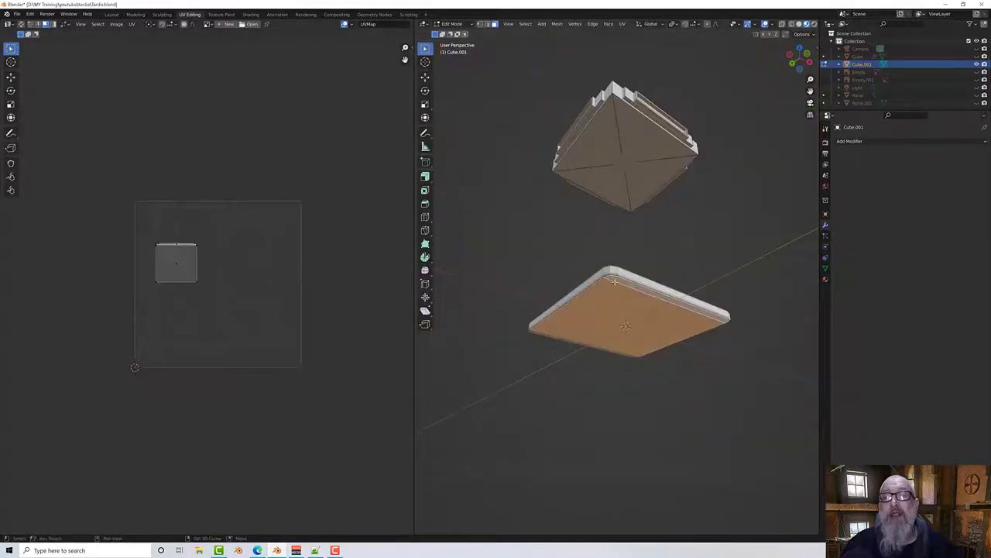
left_click(549, 336, "shift")
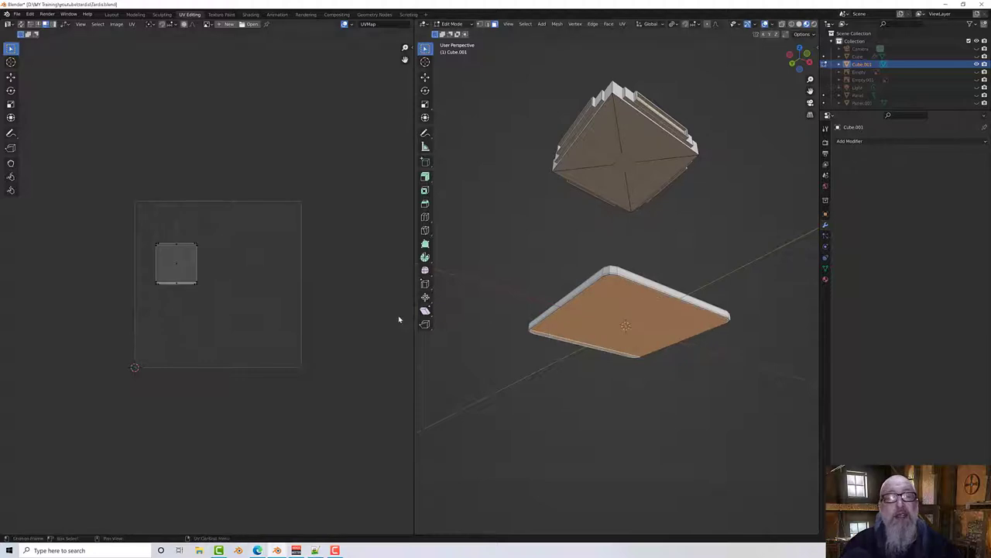
Step: Mark seams from islands for the selected base faces, unwrap them with the standard Unwrap and hide them
key("a")
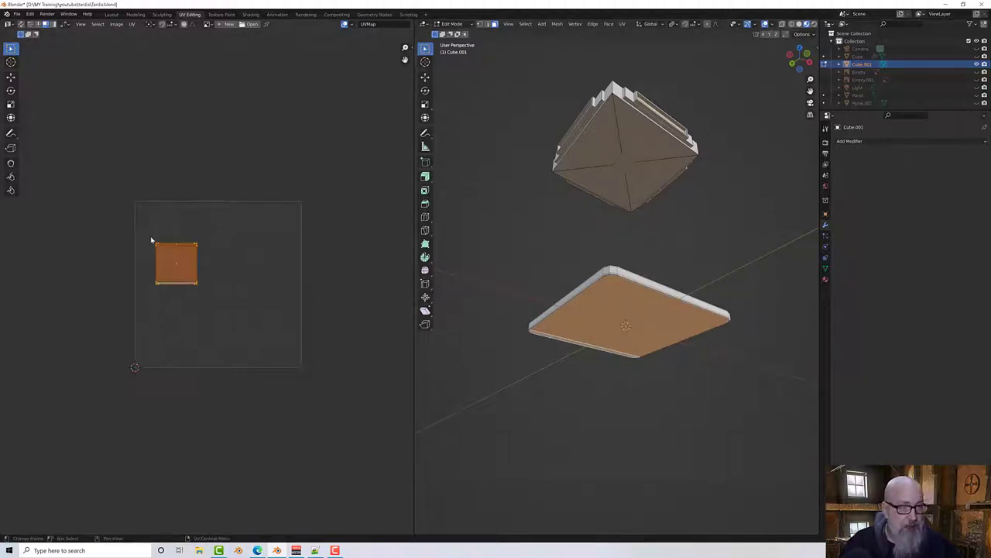
left_click(132, 24)
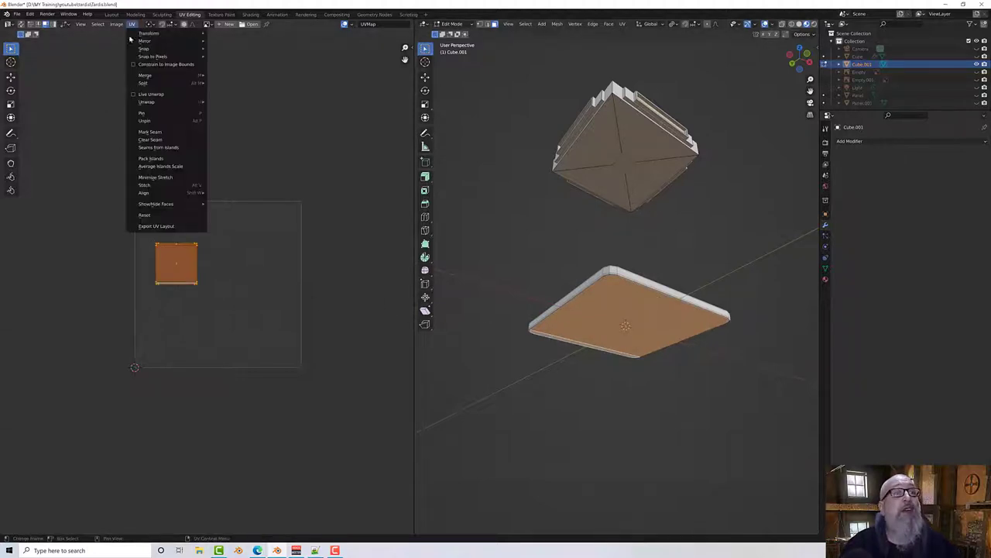
left_click(166, 150)
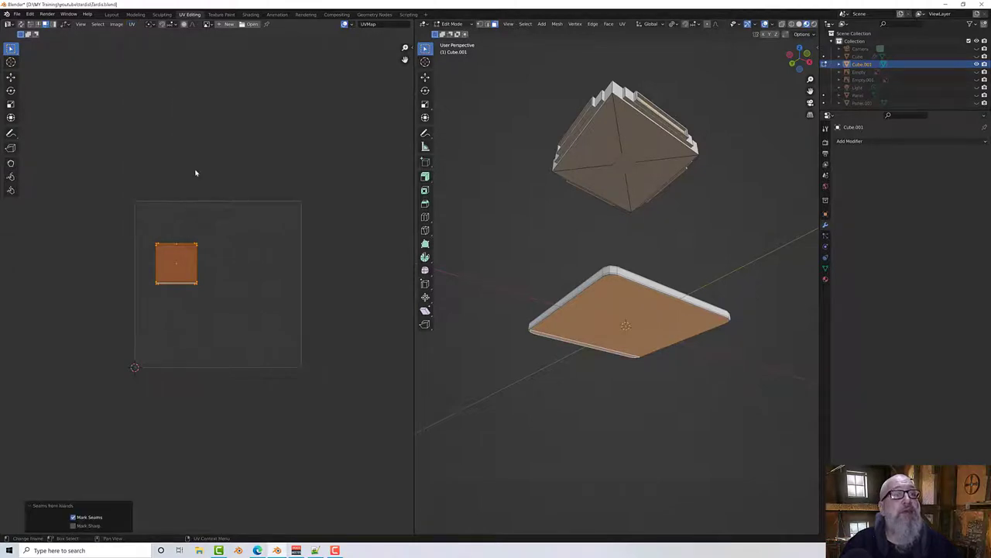
right_click(195, 172)
left_click(194, 170)
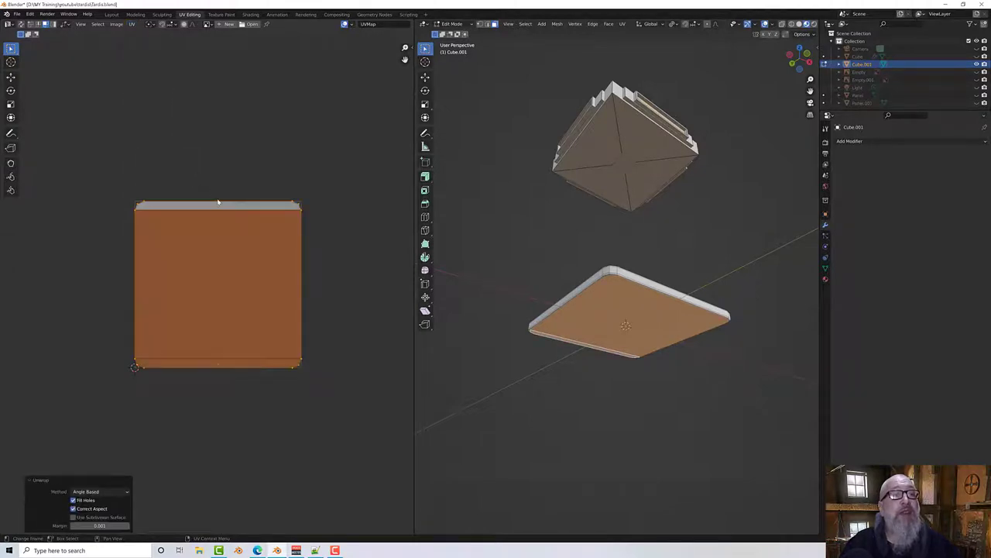
key("h")
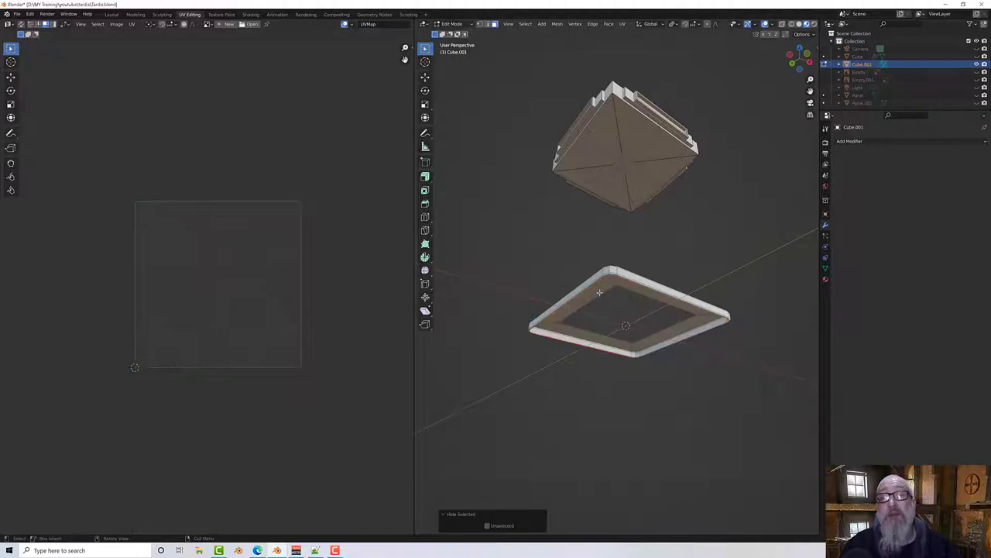
middle_click_drag(604, 287, 639, 393)
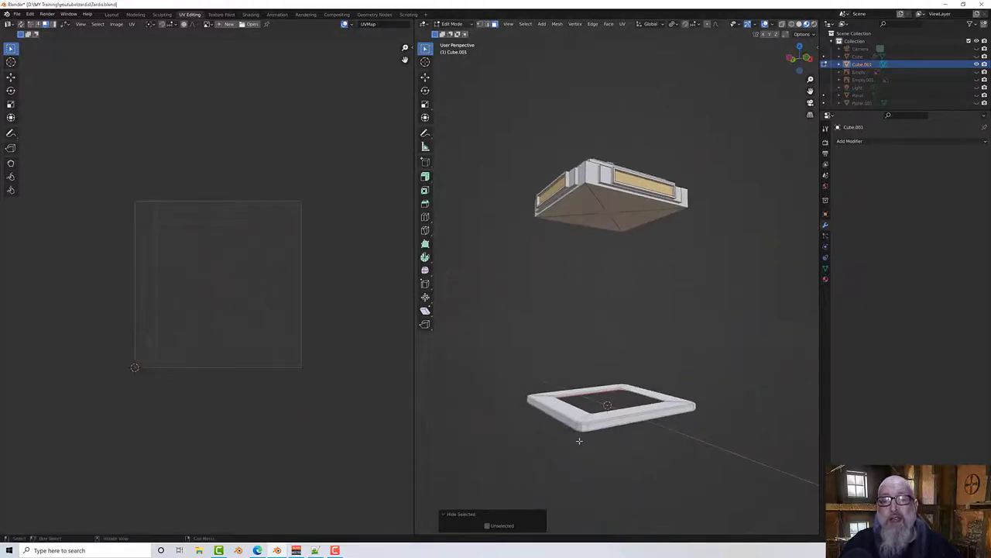
Step: Mark a seam along the edge loop that runs around the upper rim of the base's outer side
scroll(591, 442, "up", 3)
middle_click_drag(595, 444, 624, 317, "shift")
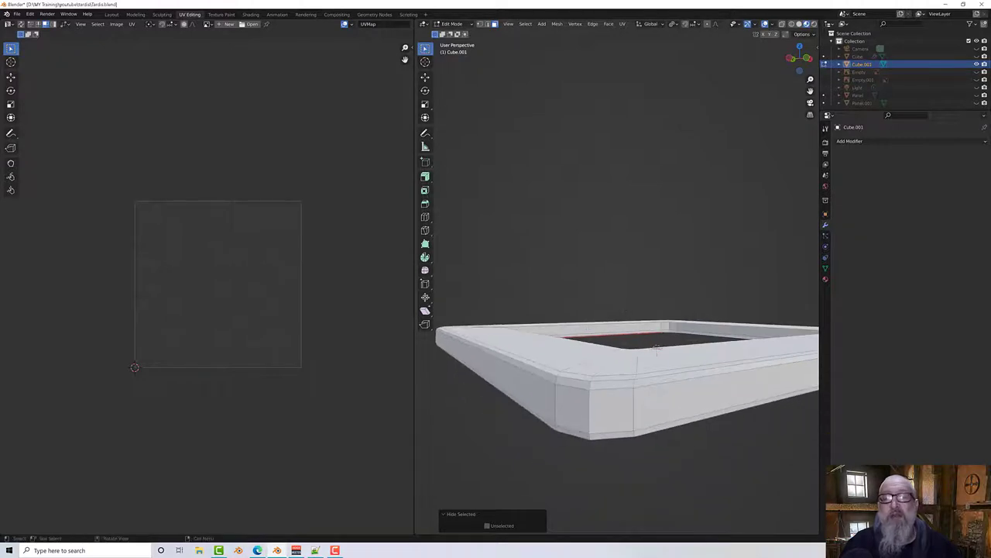
middle_click_drag(656, 347, 606, 336)
scroll(604, 337, "down", 4)
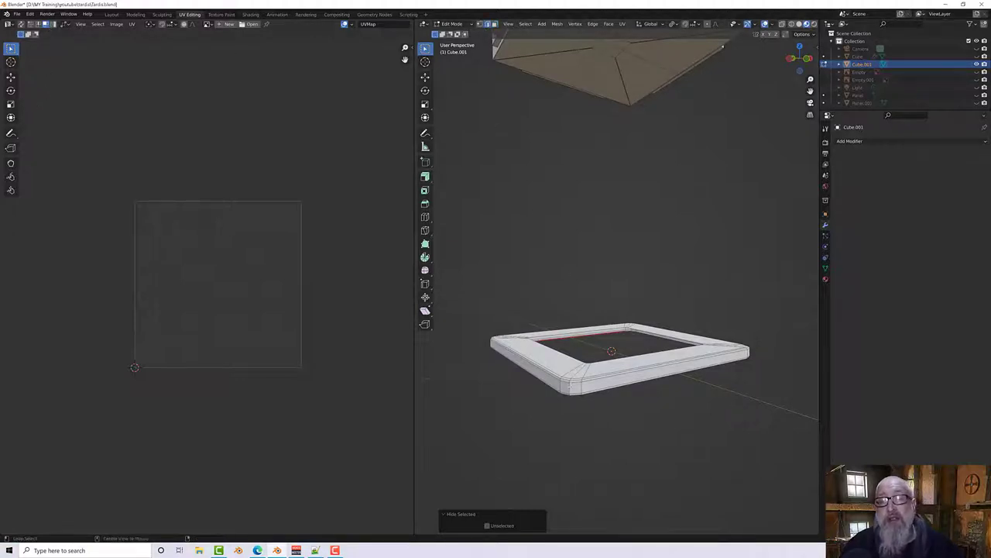
left_click(575, 381, "alt")
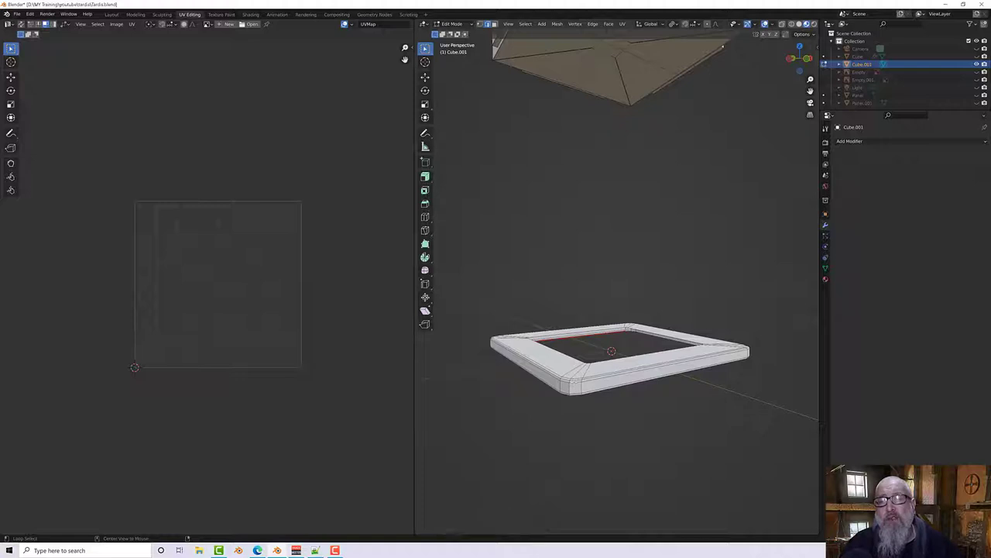
mouse_move(635, 380)
middle_mouse_down()
mouse_move(606, 380)
mouse_move(619, 378)
middle_mouse_up()
scroll(502, 386, "up", 3)
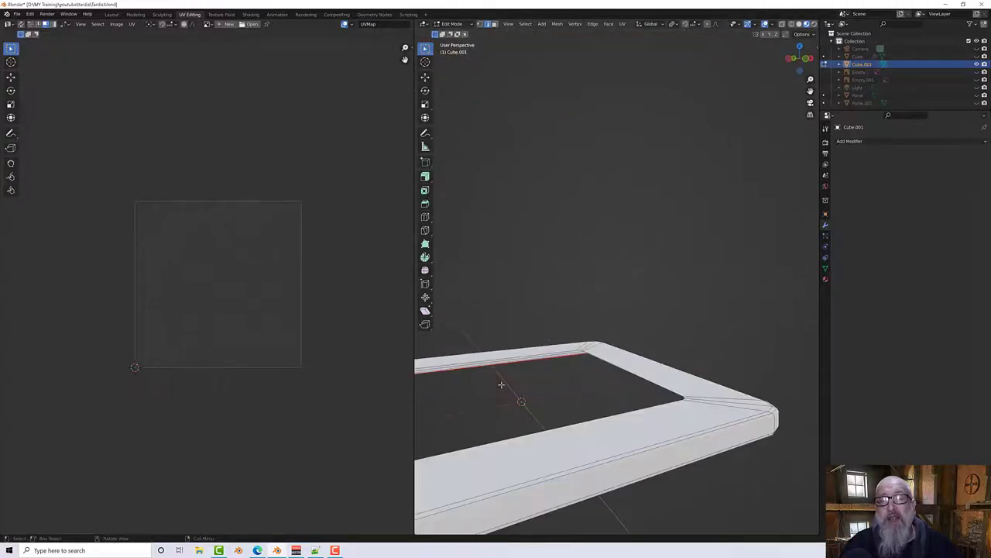
scroll(528, 383, "down", 3)
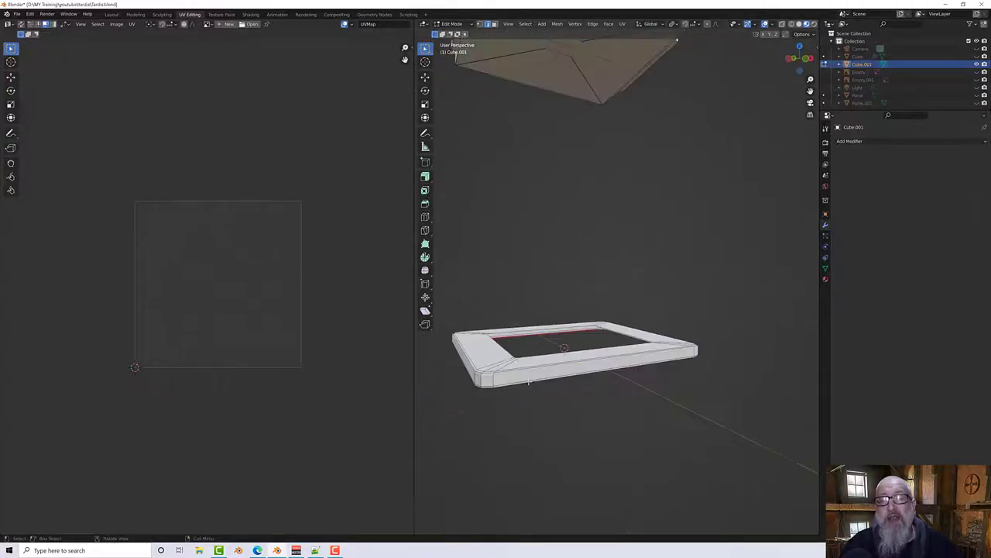
right_click(525, 340)
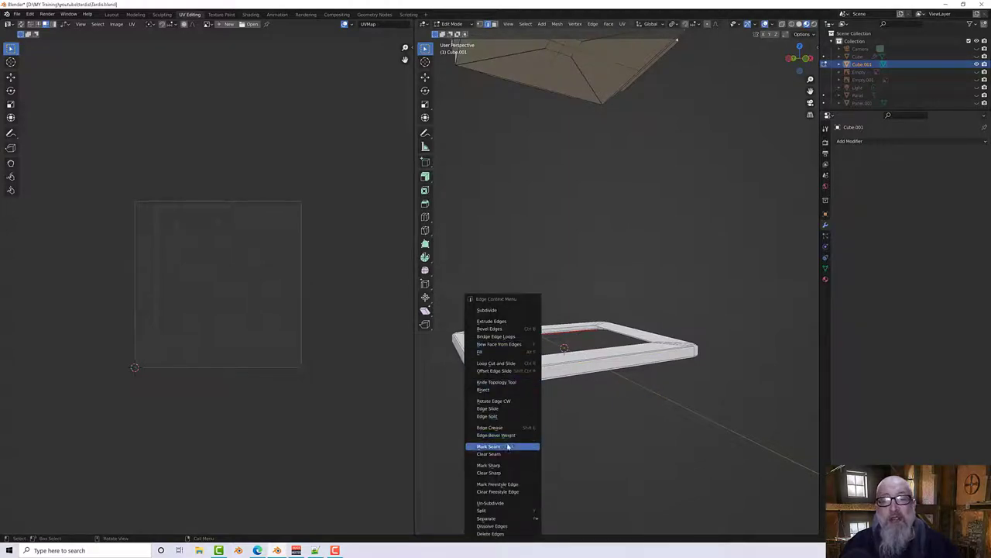
left_click(508, 447)
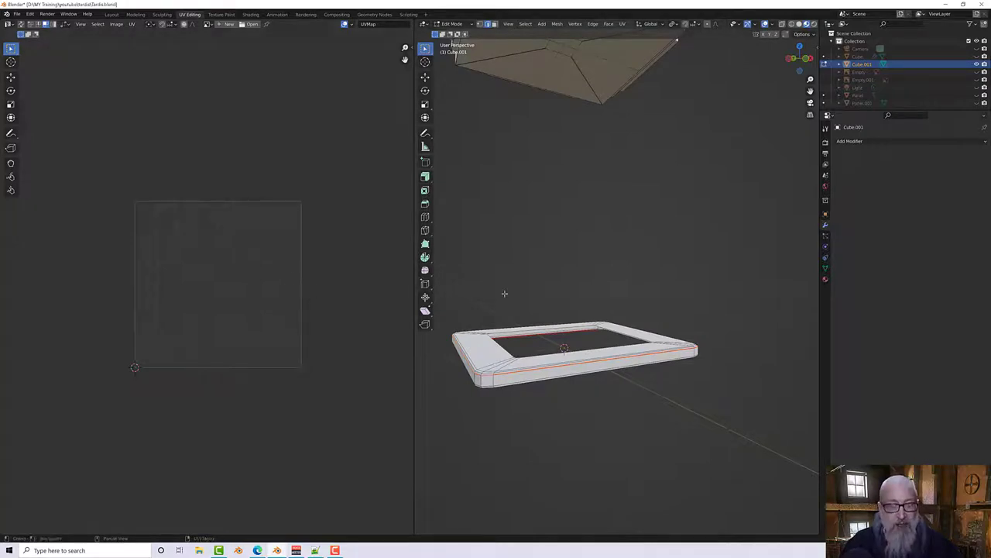
Step: Clear the selection and select all top faces of the base as linked faces delimited by seam
key("a")
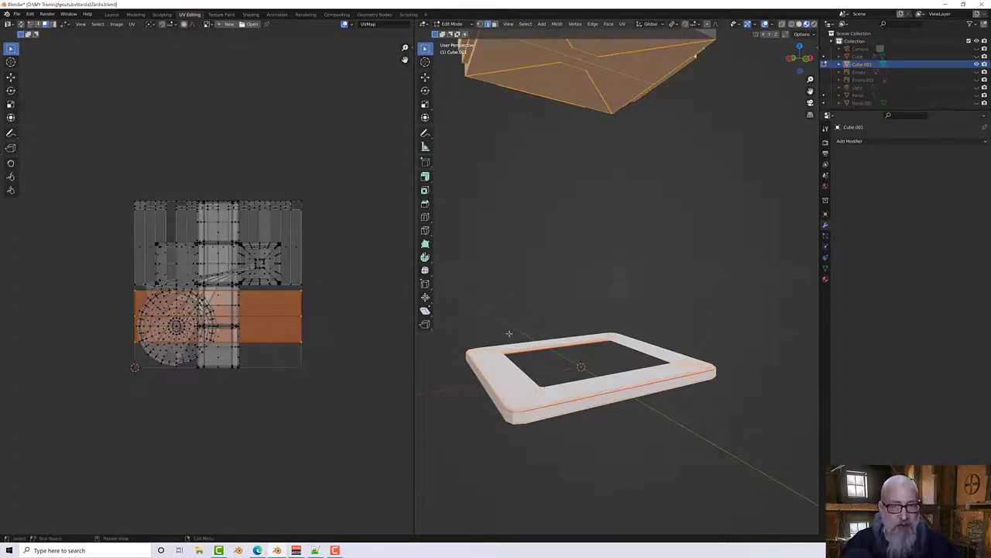
key("alt+a")
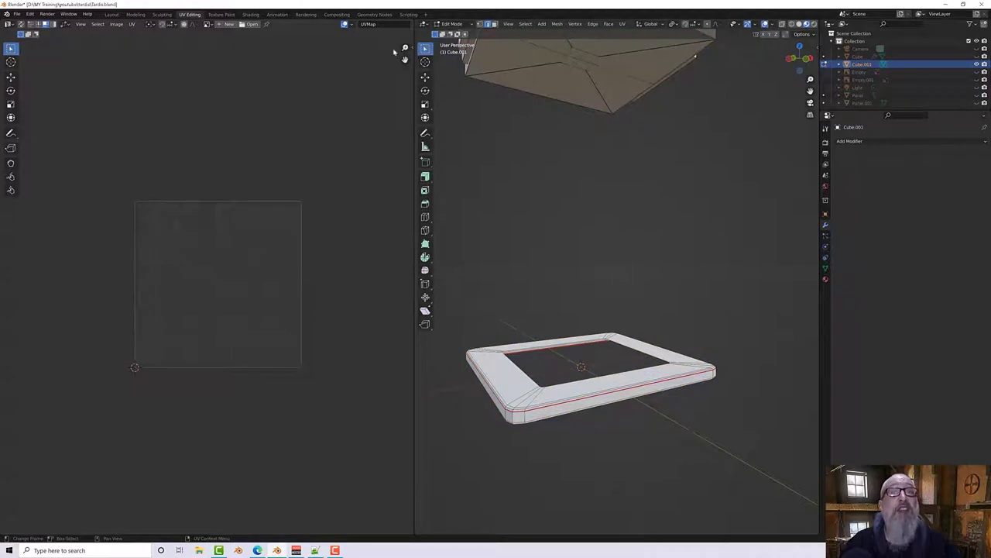
left_click(494, 24)
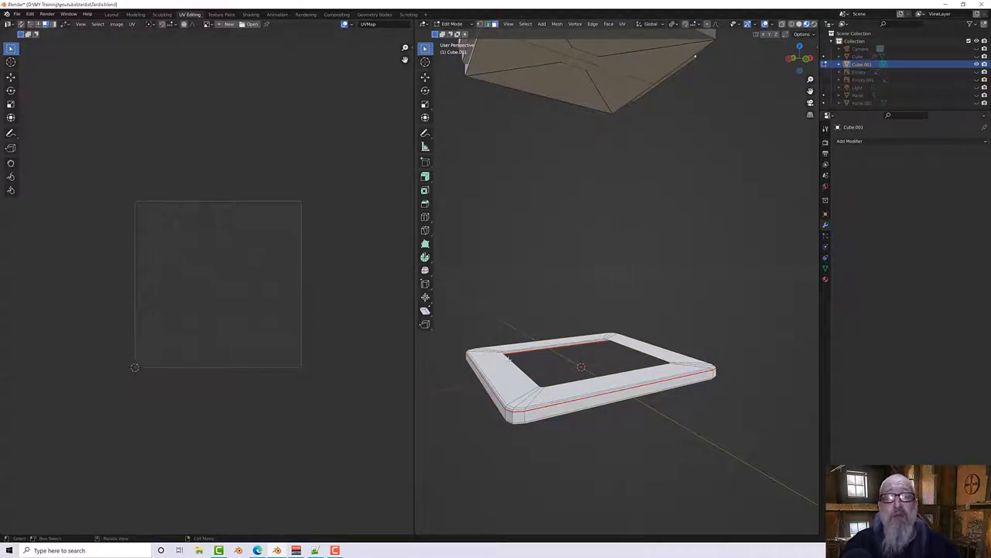
left_click(502, 372)
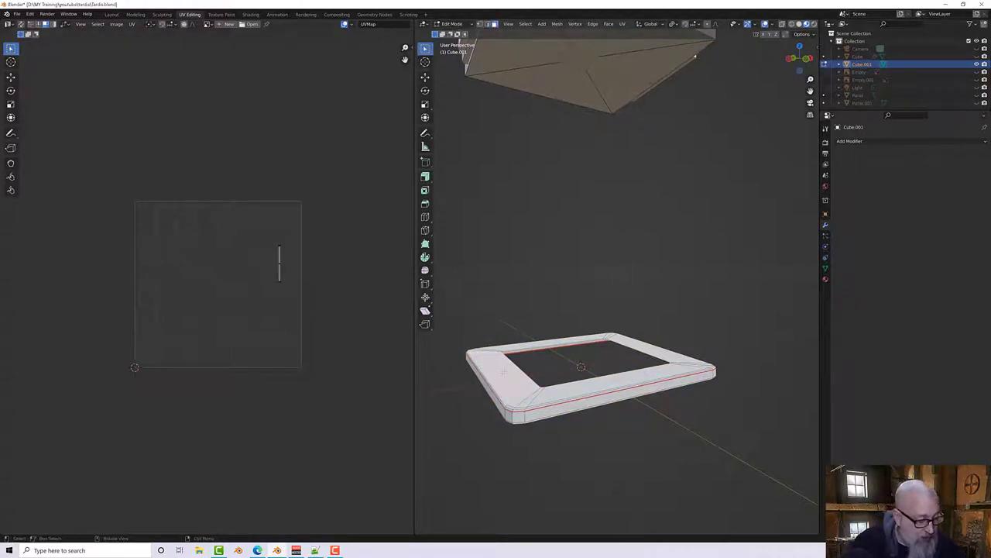
key("ctrl+l")
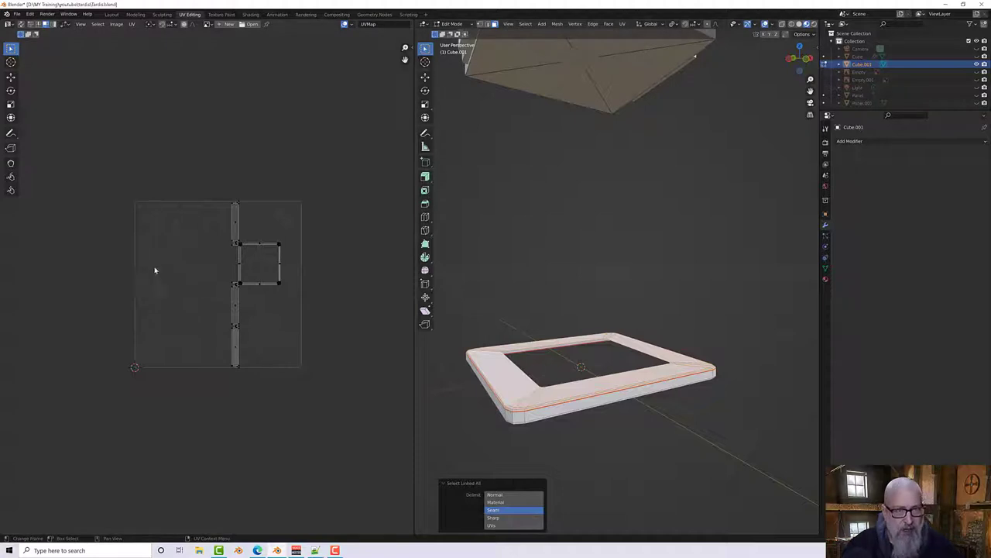
Step: Unwrap the base's selected top faces with the Angle Based method and hide them
key("a")
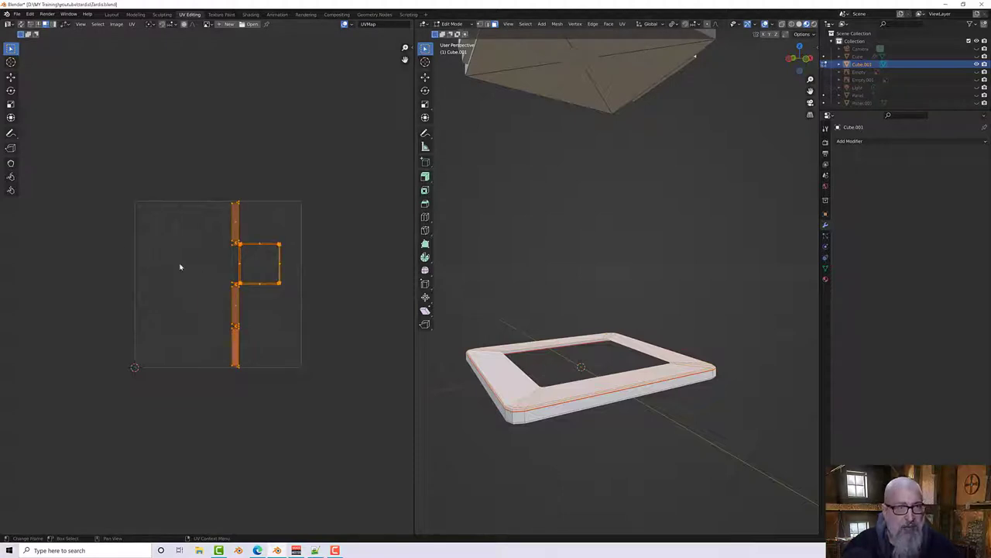
key("u")
left_click(182, 267)
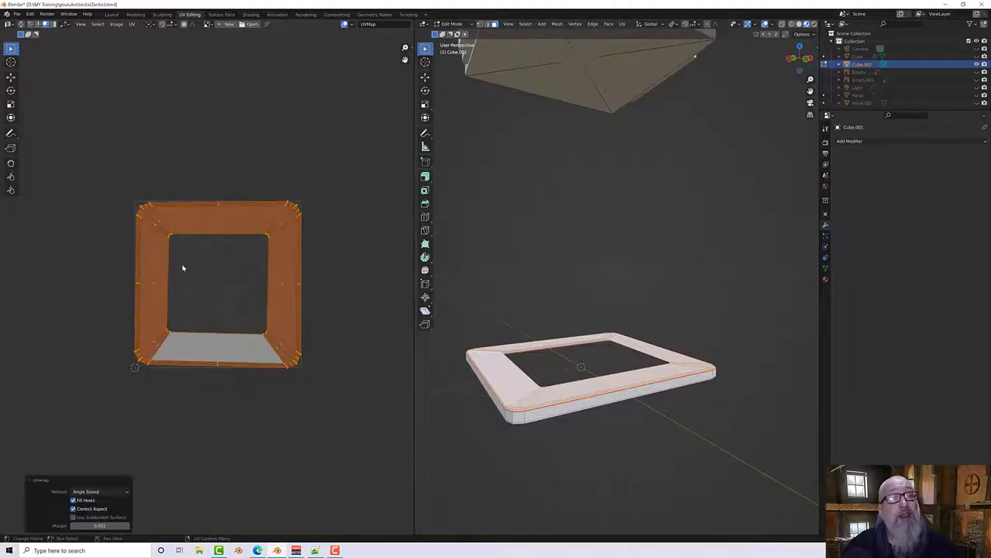
left_click(352, 324)
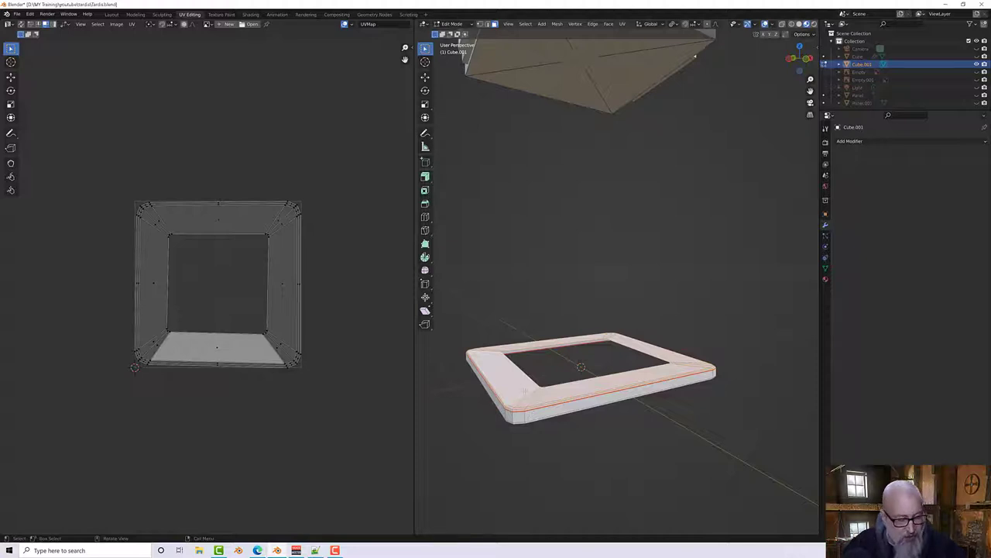
middle_click_drag(524, 391, 525, 391)
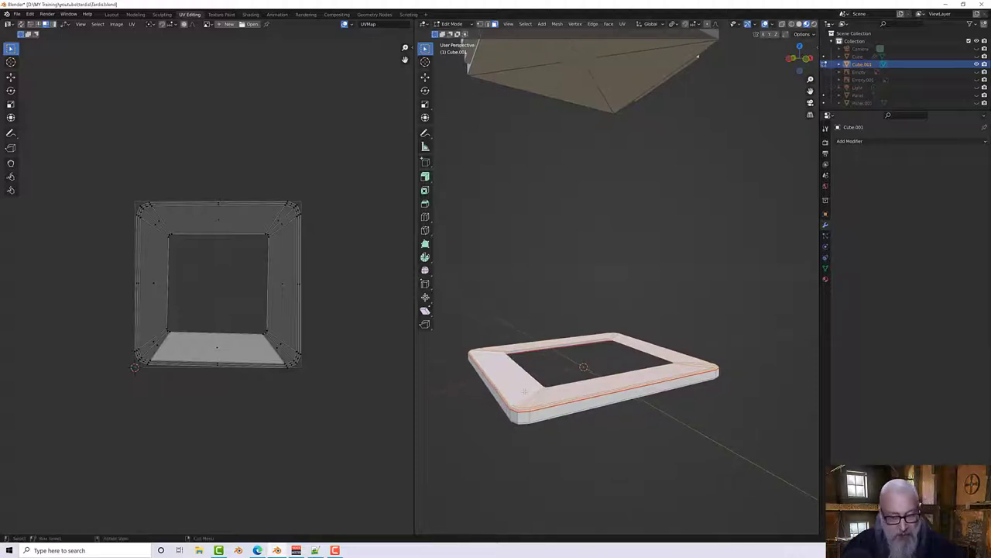
key("h")
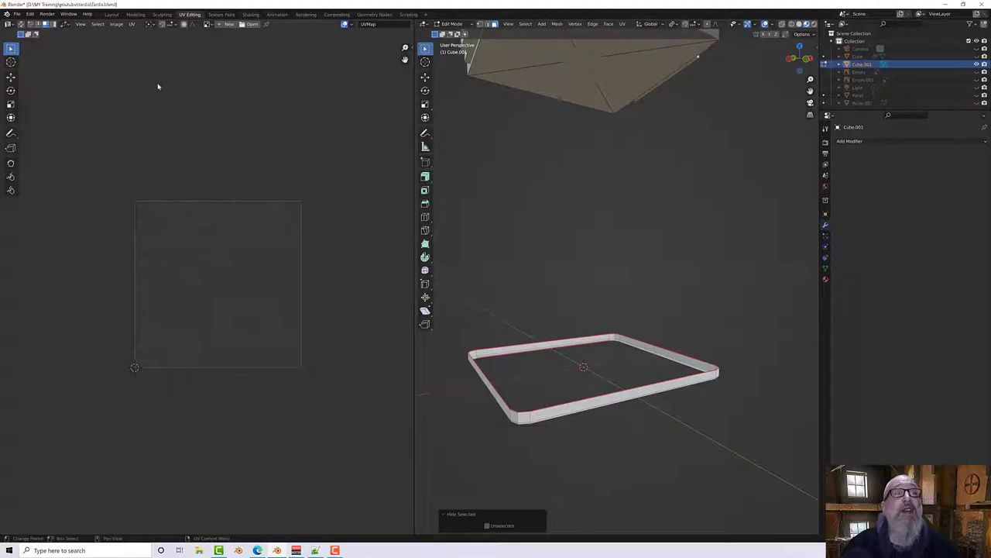
Step: Mark seams on the vertical edges at the corners of the base's remaining side band
left_click(480, 24)
left_click(487, 25)
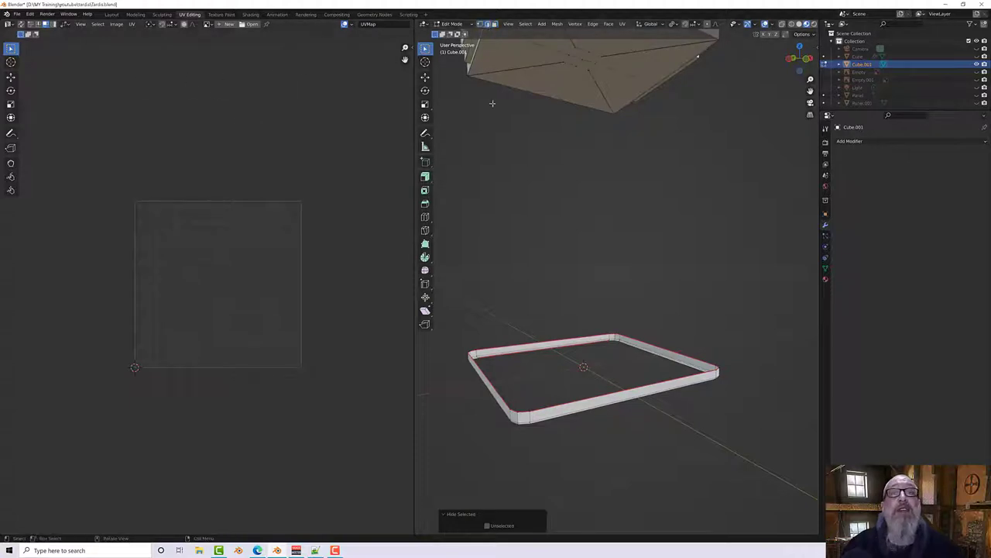
left_click(518, 417, "alt")
middle_click_drag(518, 419, 531, 209)
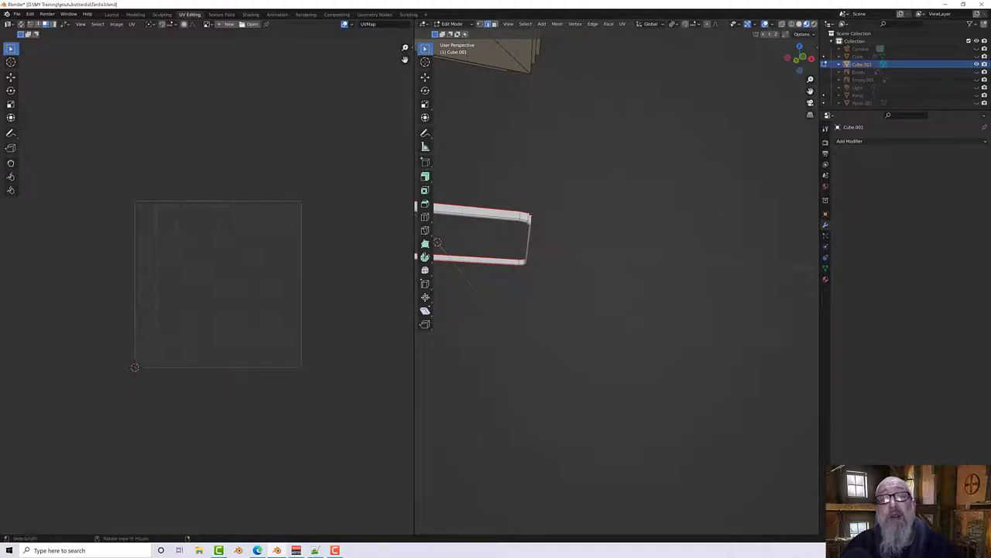
middle_click_drag(553, 222, 507, 246)
key("KP_Decimal")
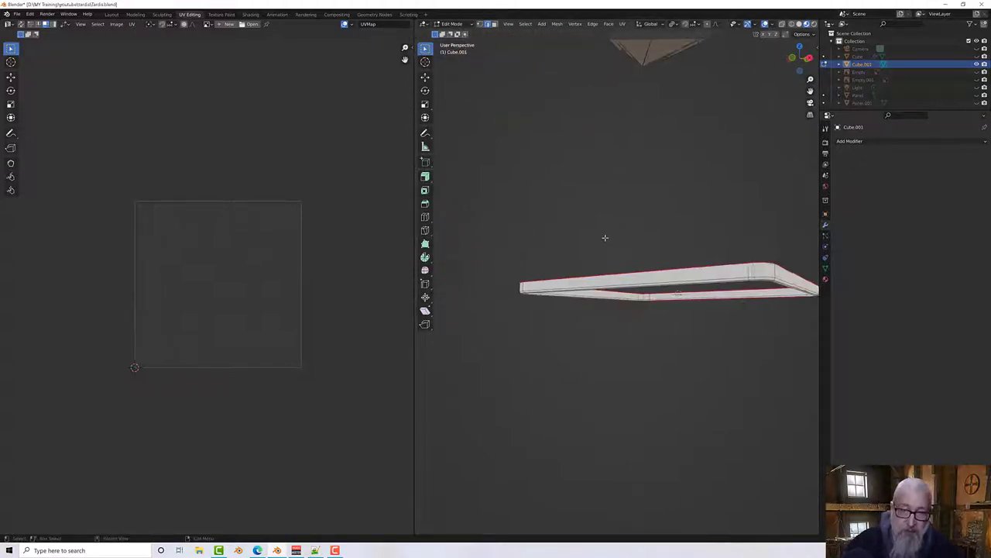
middle_click_drag(699, 243, 569, 256)
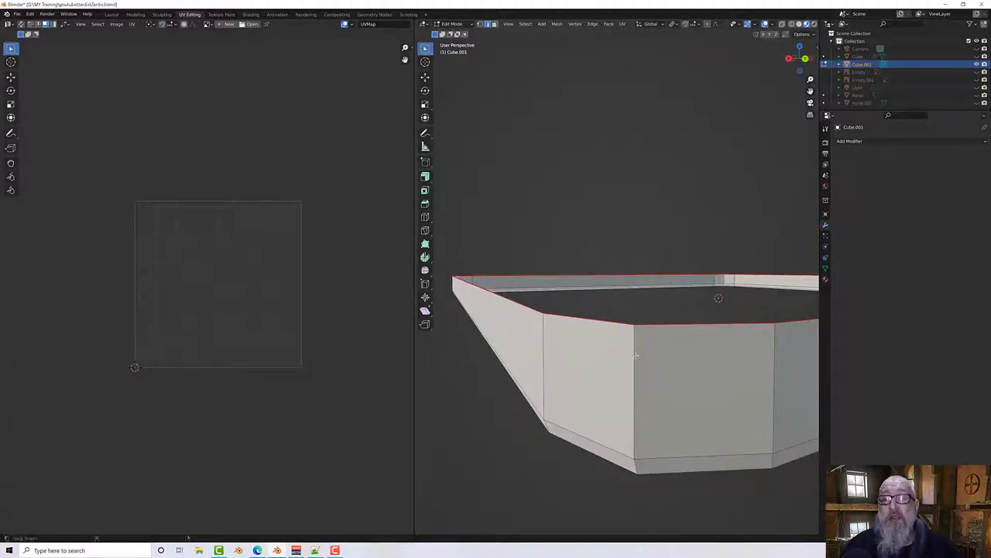
middle_click_drag(635, 354, 611, 314)
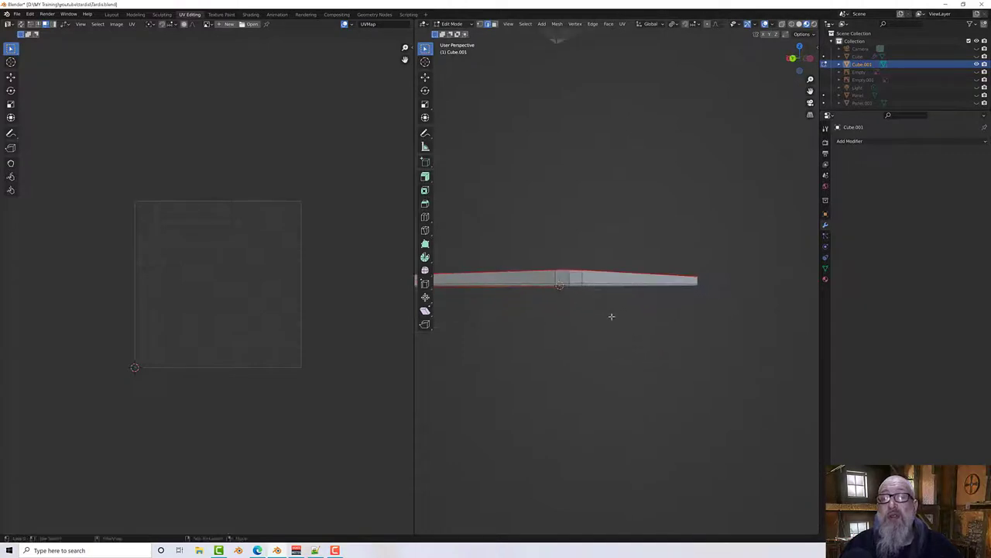
right_click(570, 277)
left_click(570, 277)
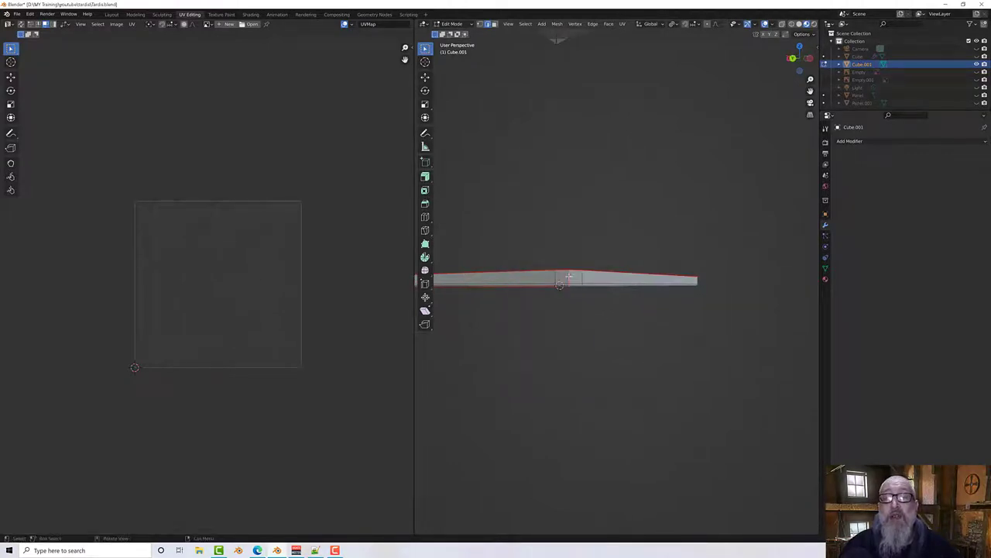
Step: Box-select every face of the base's side band in face select mode with X-ray turned on
key("a")
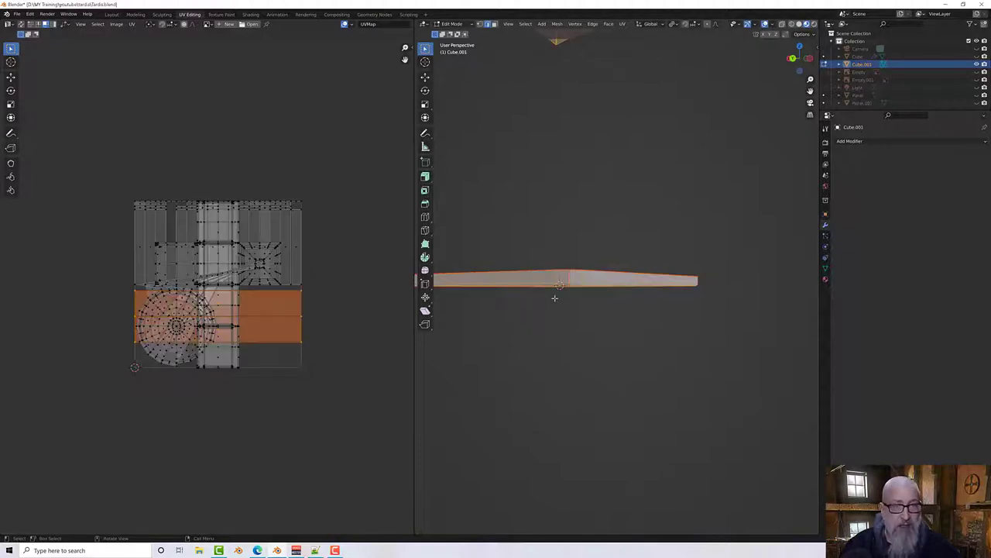
middle_click_drag(554, 297, 508, 269)
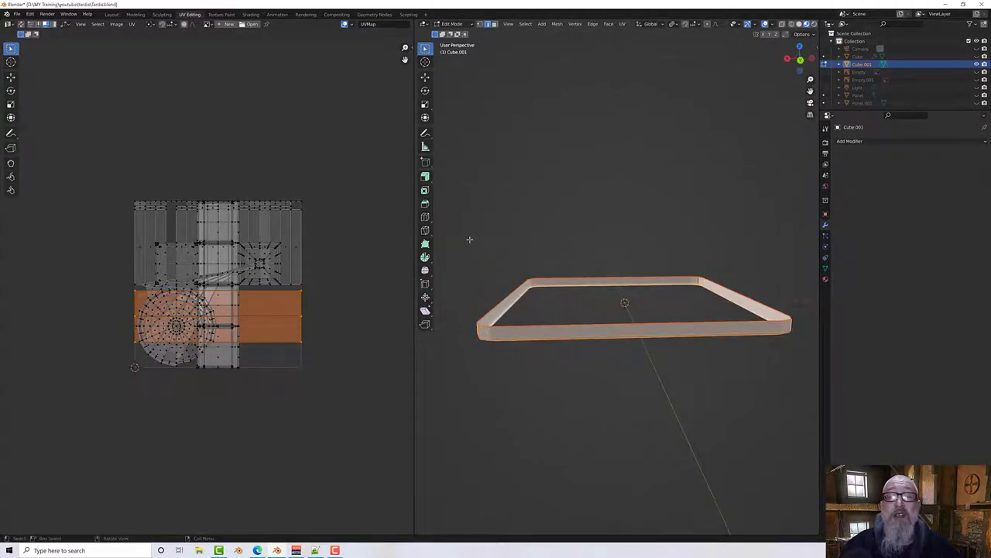
scroll(469, 240, "down", 4)
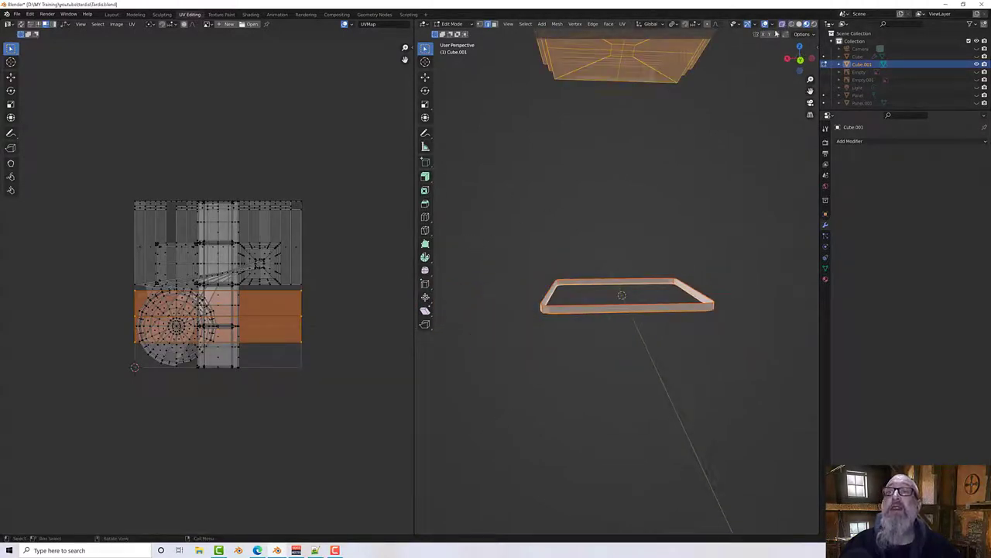
left_click_drag(518, 224, 746, 337)
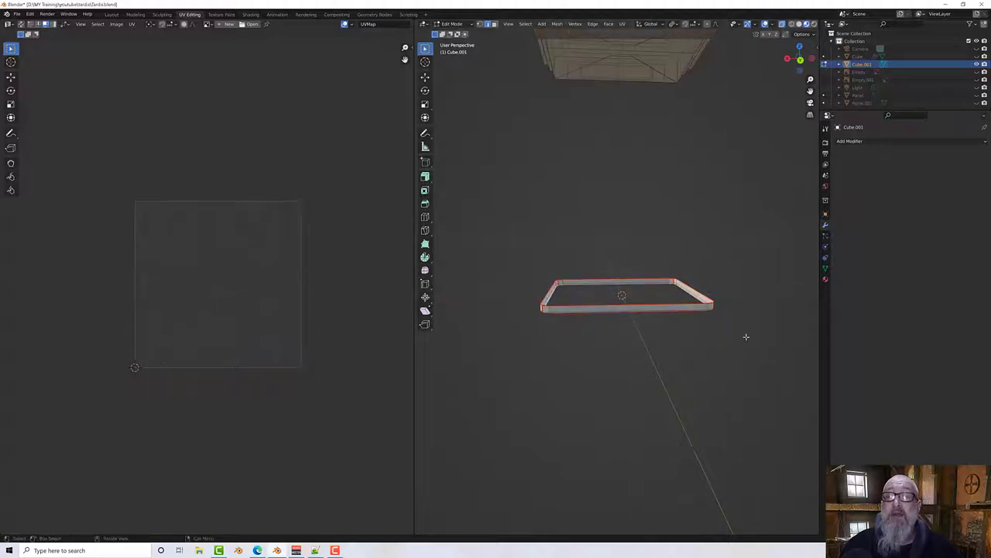
left_click(493, 24)
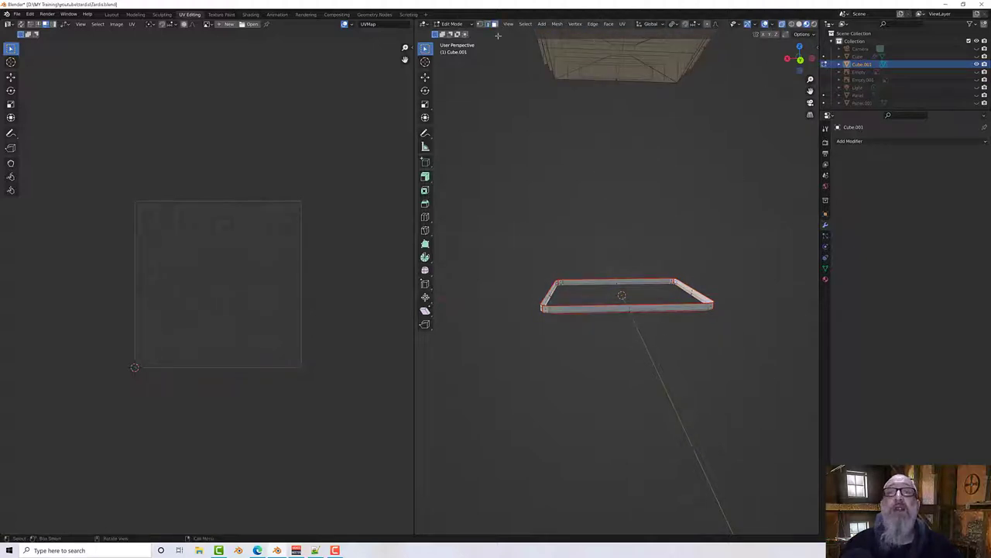
left_click_drag(498, 228, 728, 346)
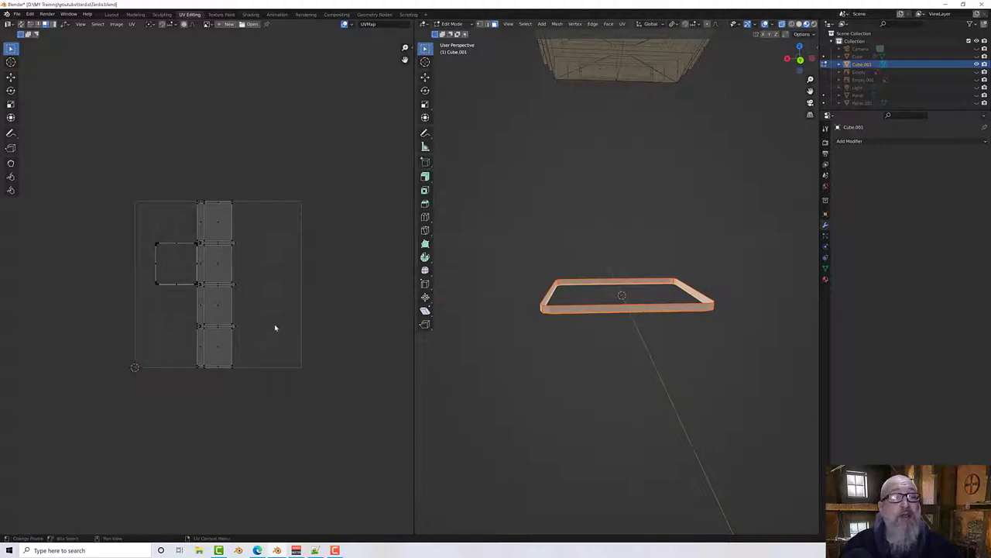
Step: Unwrap the base's side band with the Angle Based method and reveal the hidden parts of the mesh
key("l")
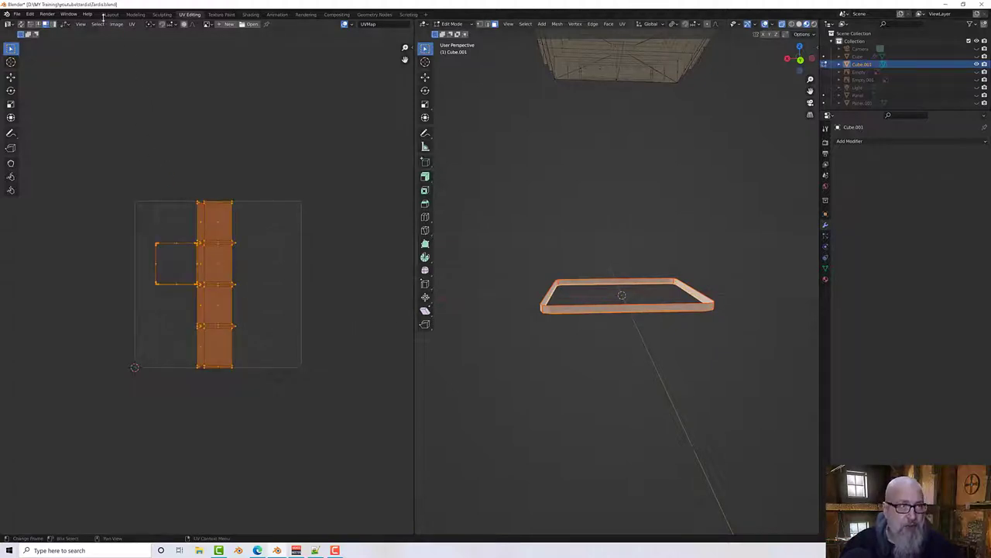
left_click(132, 24)
mouse_move(136, 34)
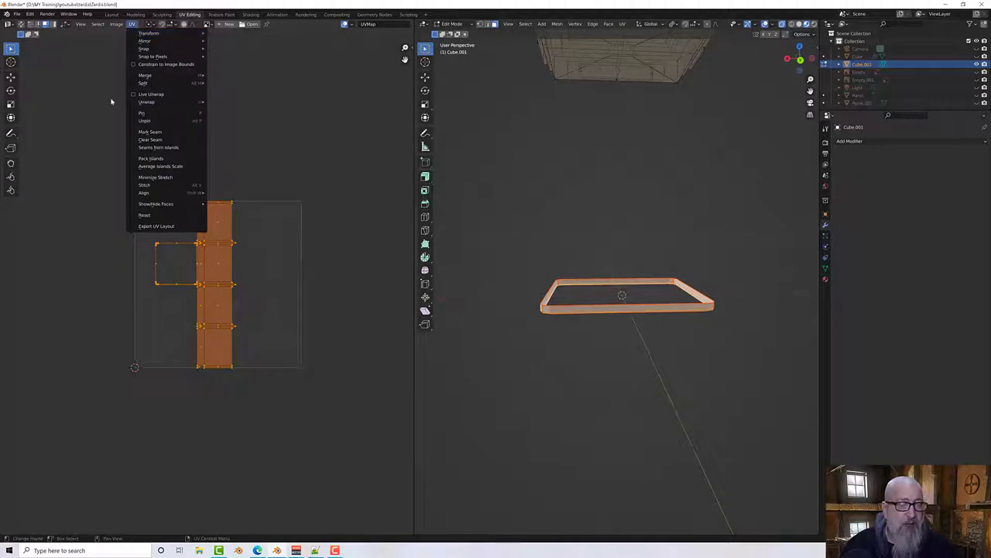
right_click(275, 164)
left_click(276, 164)
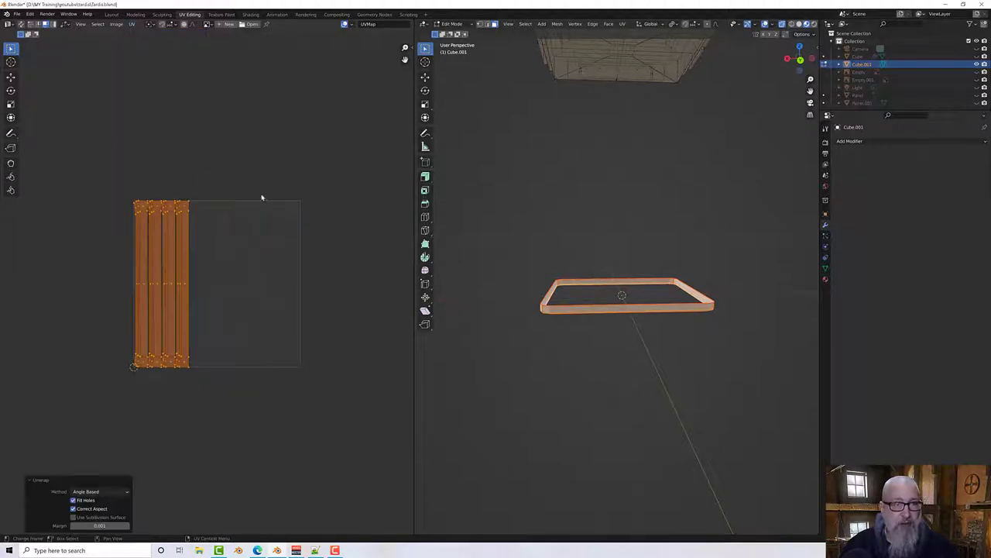
scroll(174, 265, "up", 2)
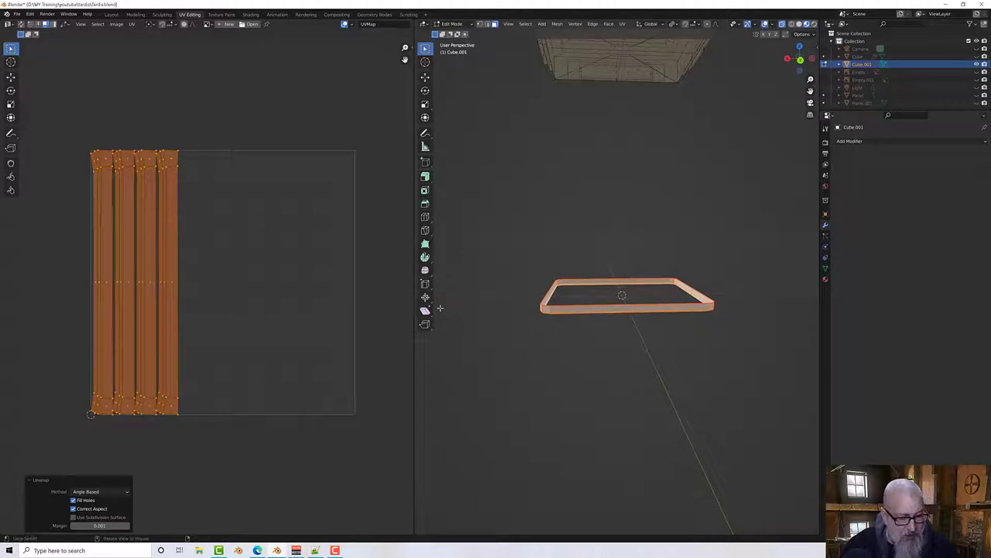
key("alt+h")
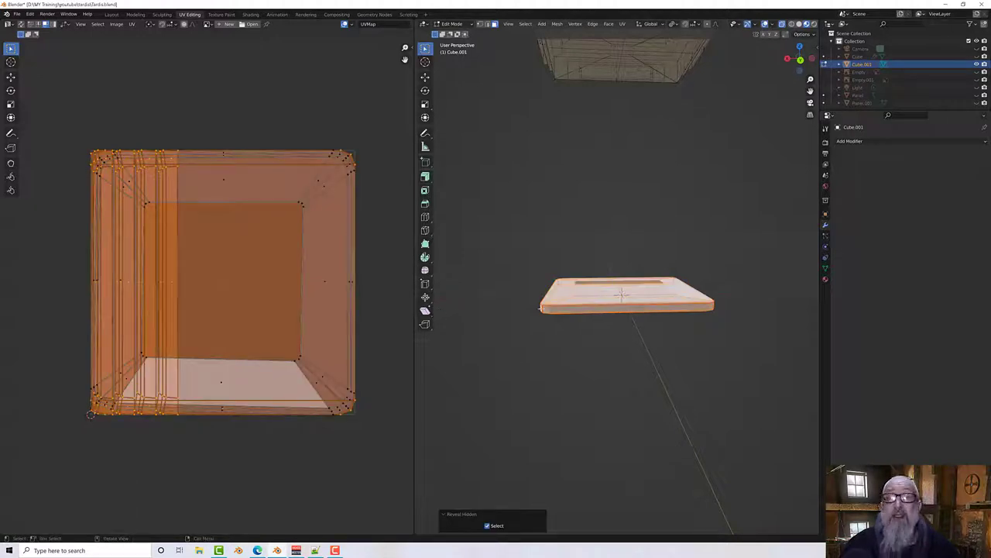
scroll(555, 308, "up", 3)
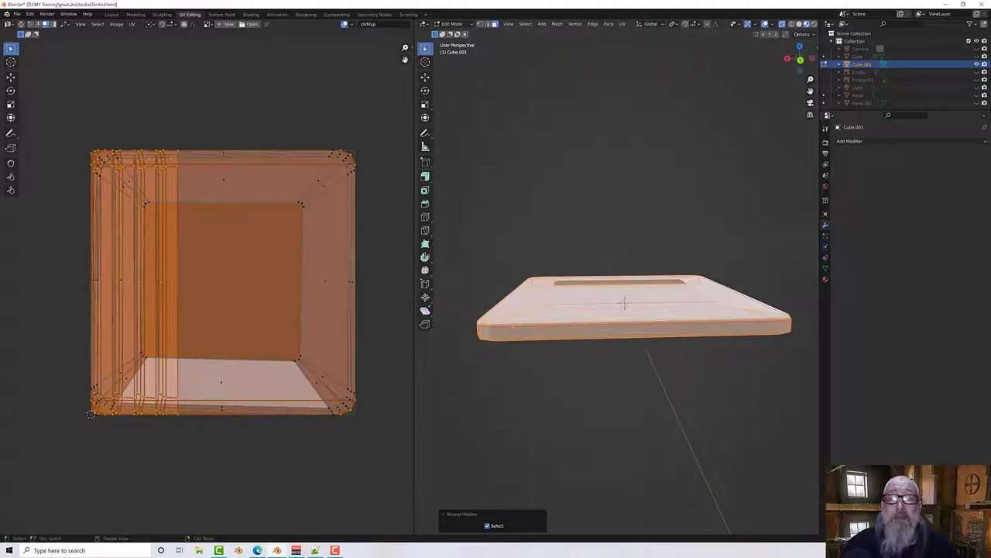
Step: Clear the seam from the edge loop running around the top of the base's side band
left_click(509, 326)
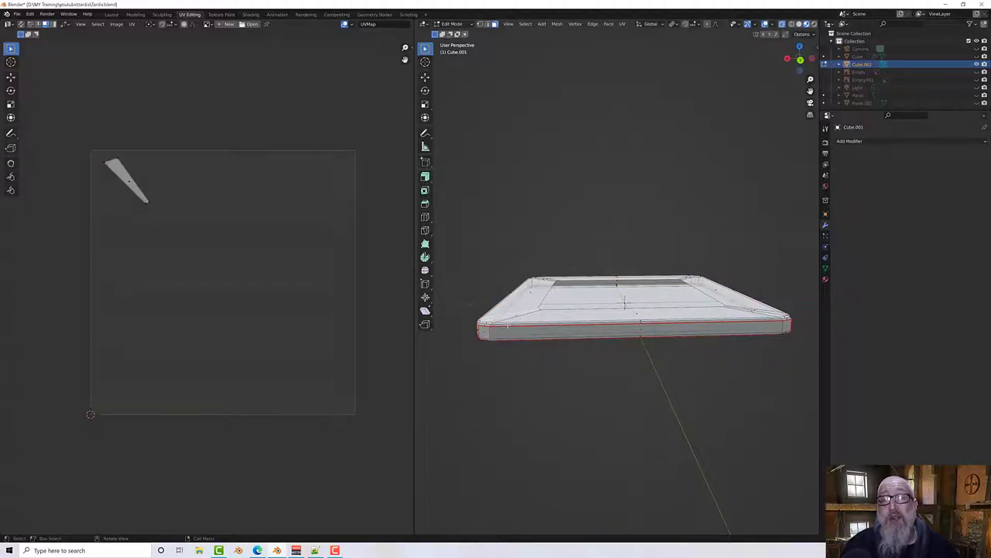
scroll(620, 321, "up", 2)
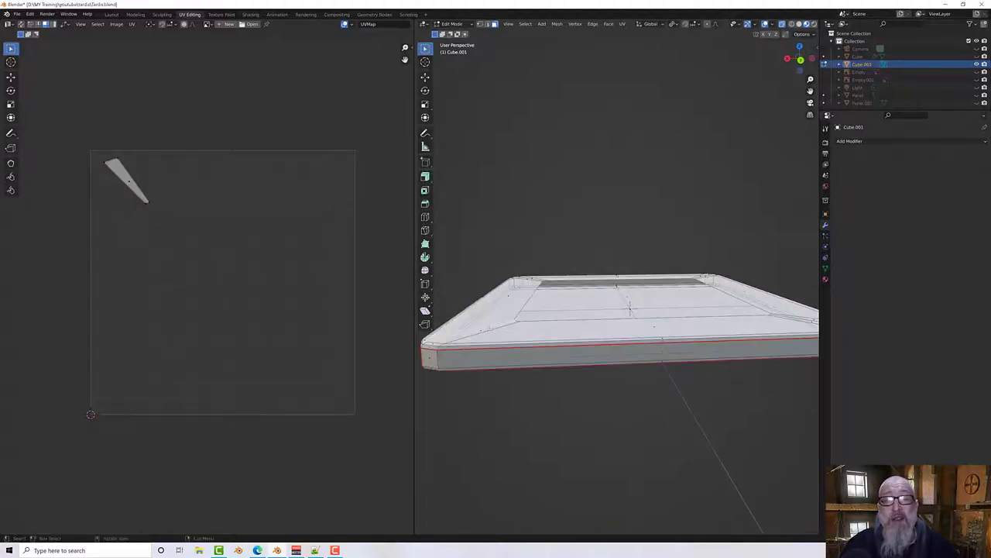
middle_click_drag(491, 331, 511, 327)
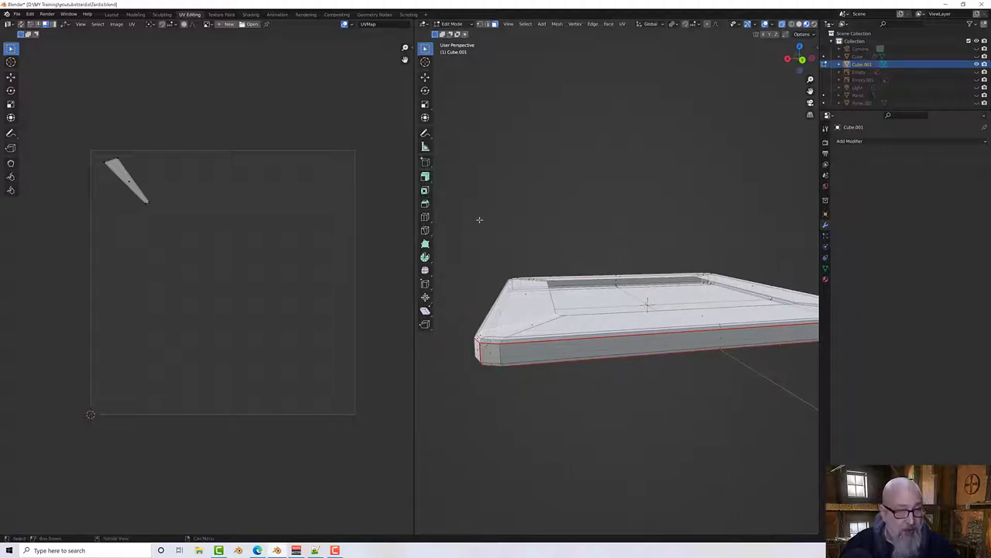
left_click(487, 24)
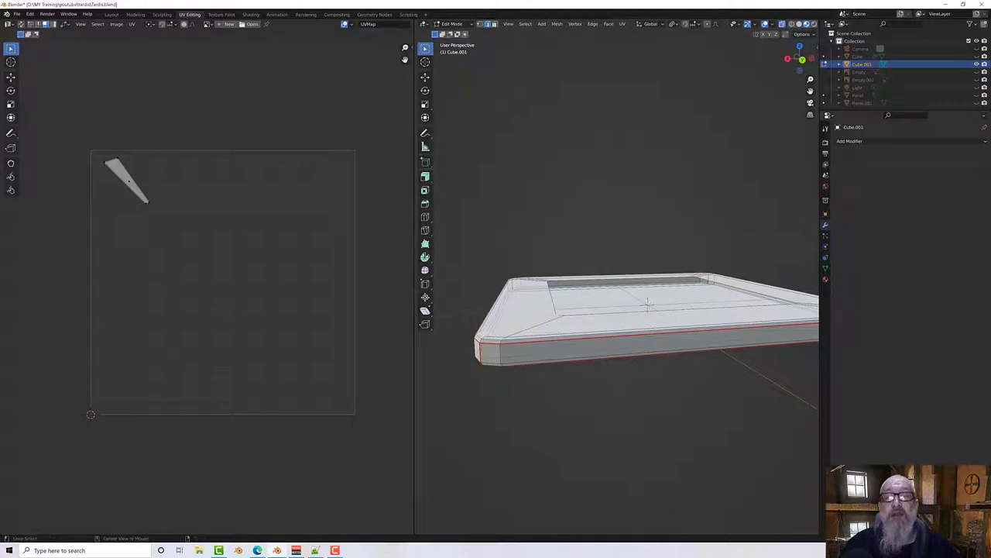
left_click(529, 341, "alt")
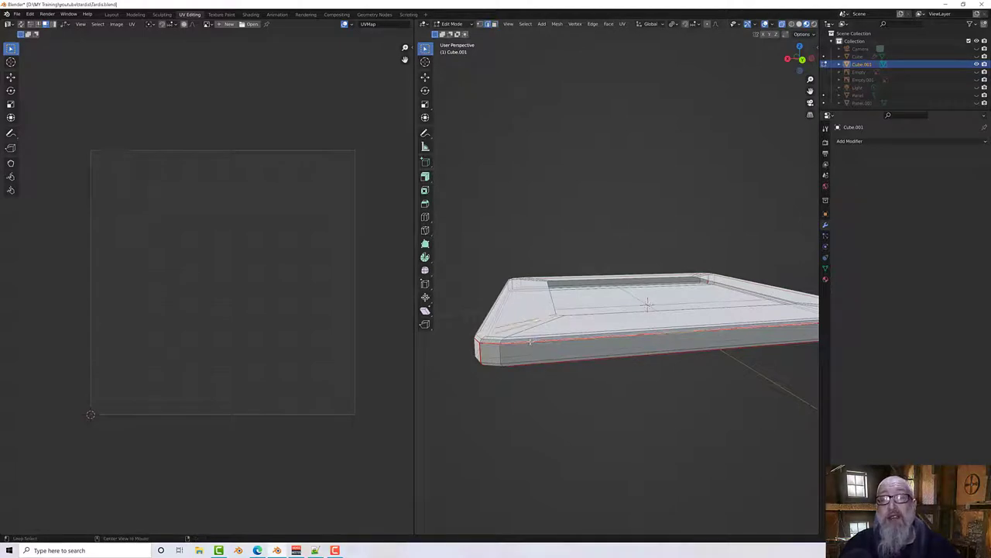
right_click(530, 341)
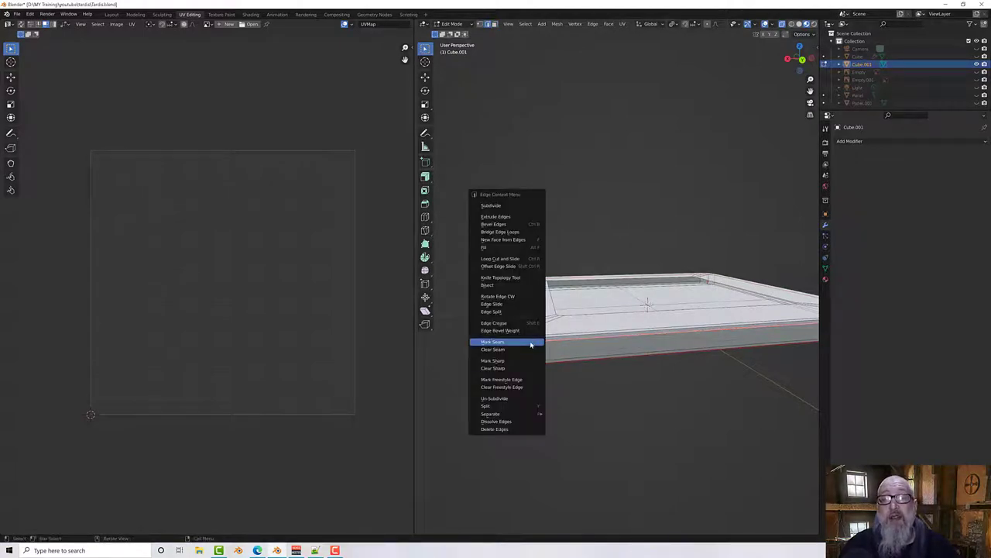
left_click(529, 350)
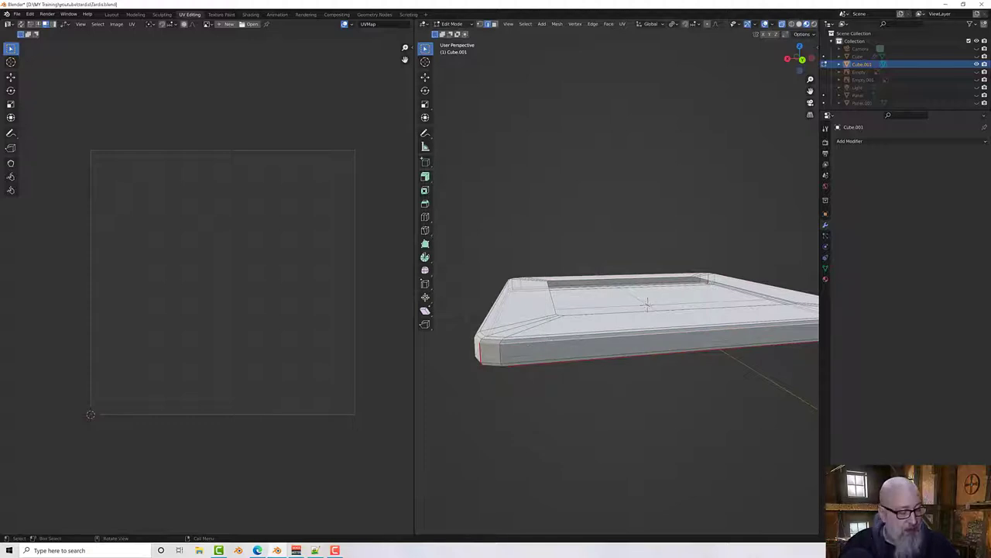
Step: Select the base's linked faces up to the seams from a top slope face and unwrap them with the Angle Based method
left_click(493, 24)
left_click(532, 299)
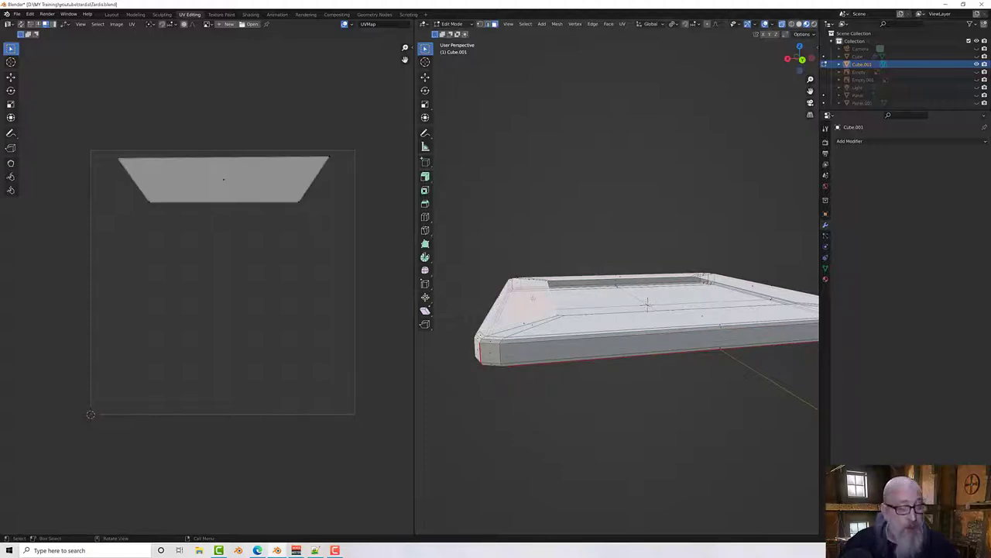
key("ctrl+l")
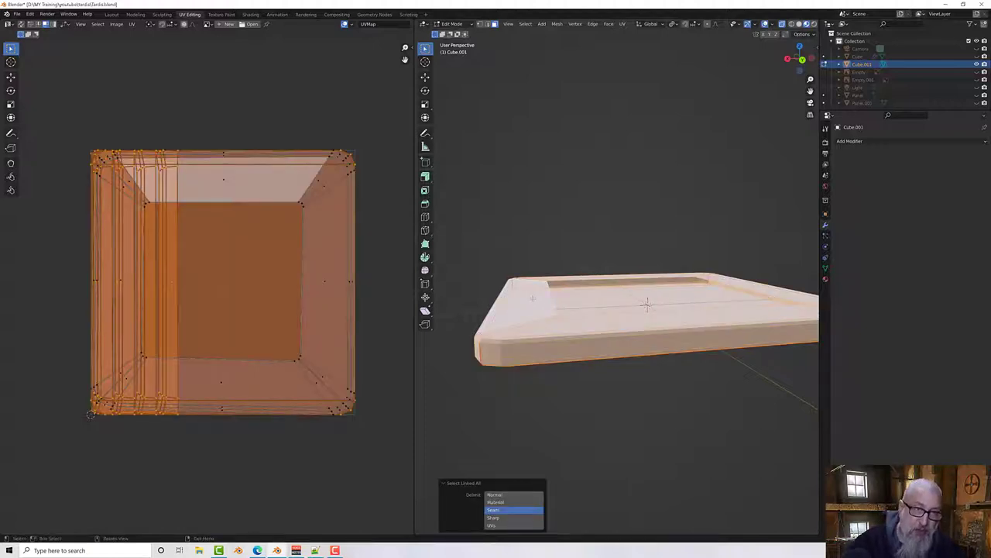
right_click(246, 247)
left_click(246, 245)
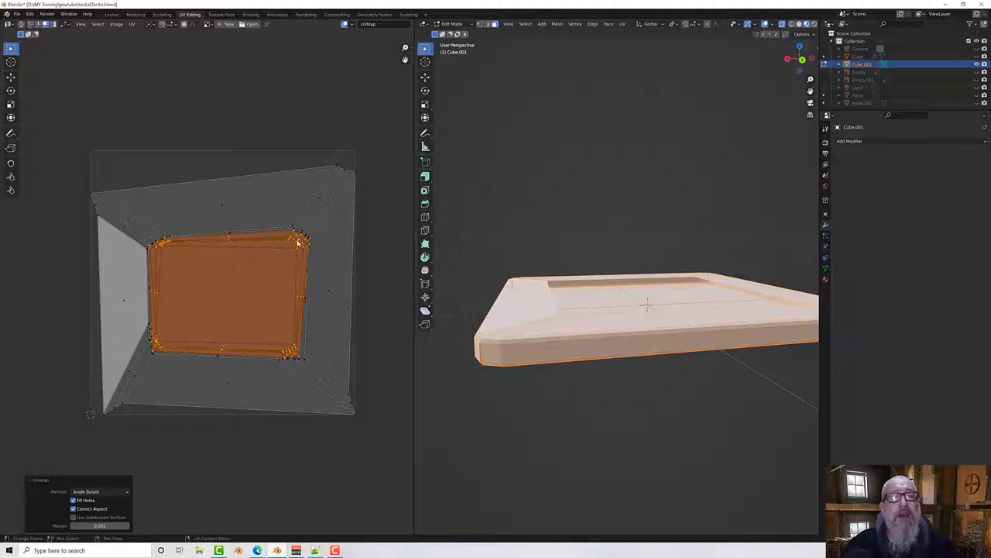
Step: Mark a seam on the unmarked edges along one side of the base's bottom rim
middle_click_drag(460, 332, 484, 336)
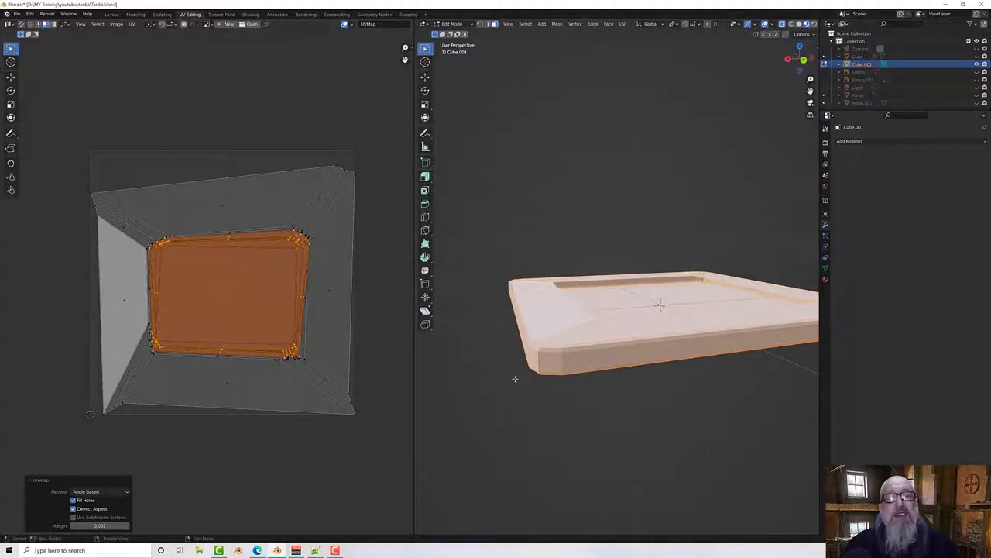
middle_click_drag(515, 368, 520, 345)
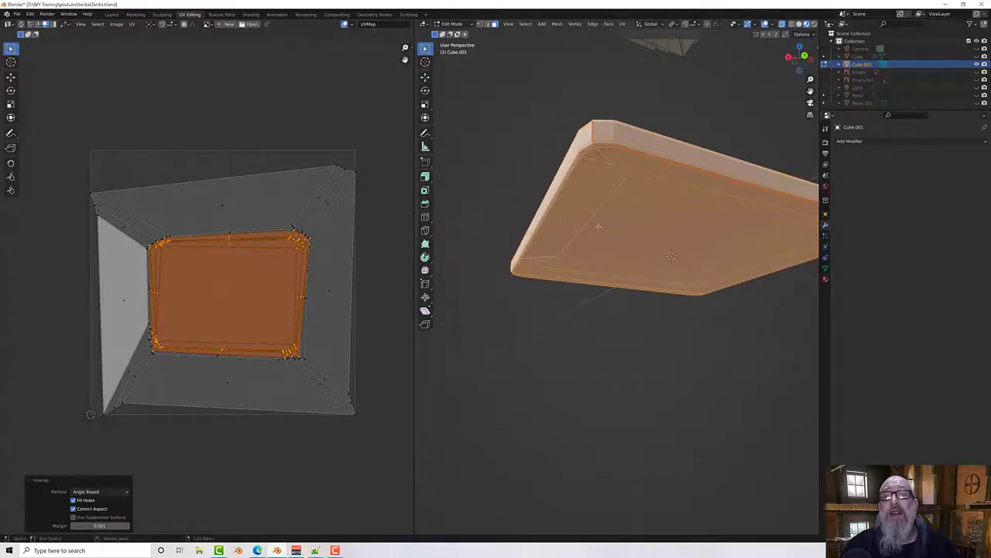
left_click(623, 152)
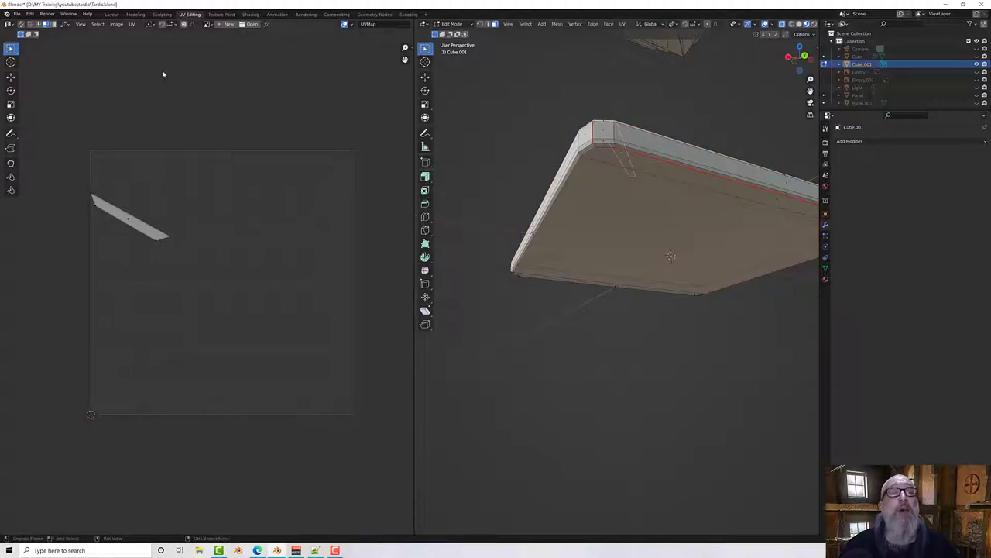
left_click(487, 24)
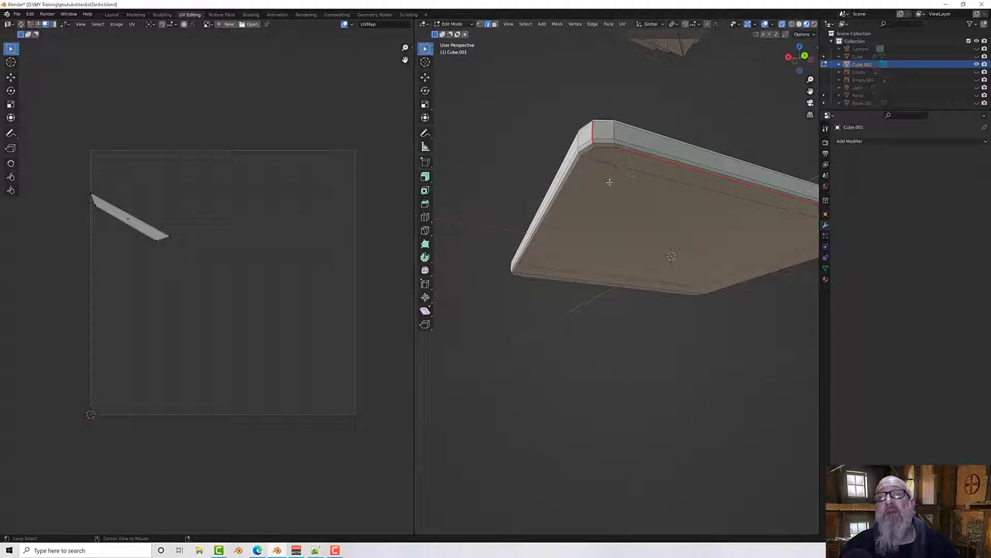
middle_click_drag(611, 186, 666, 178)
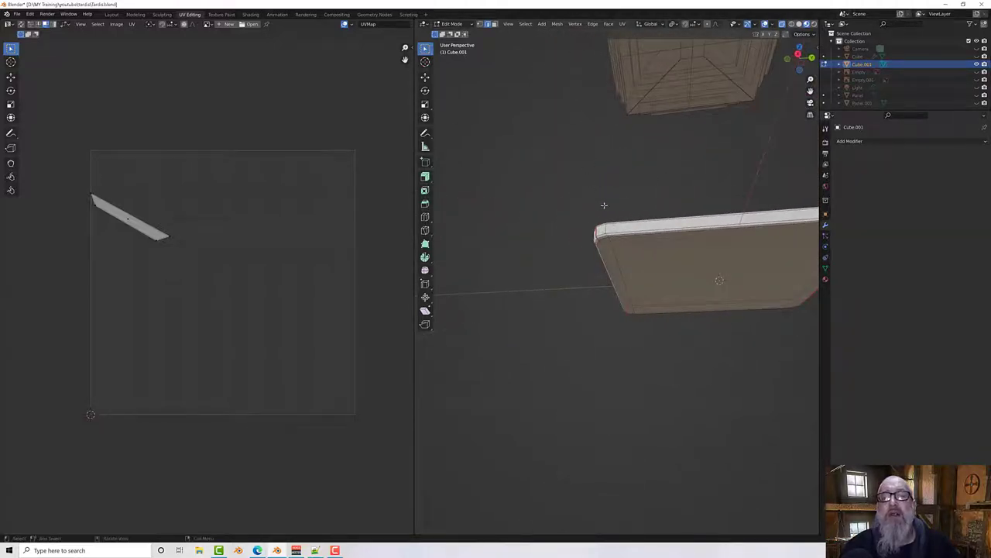
left_click(613, 237, "alt")
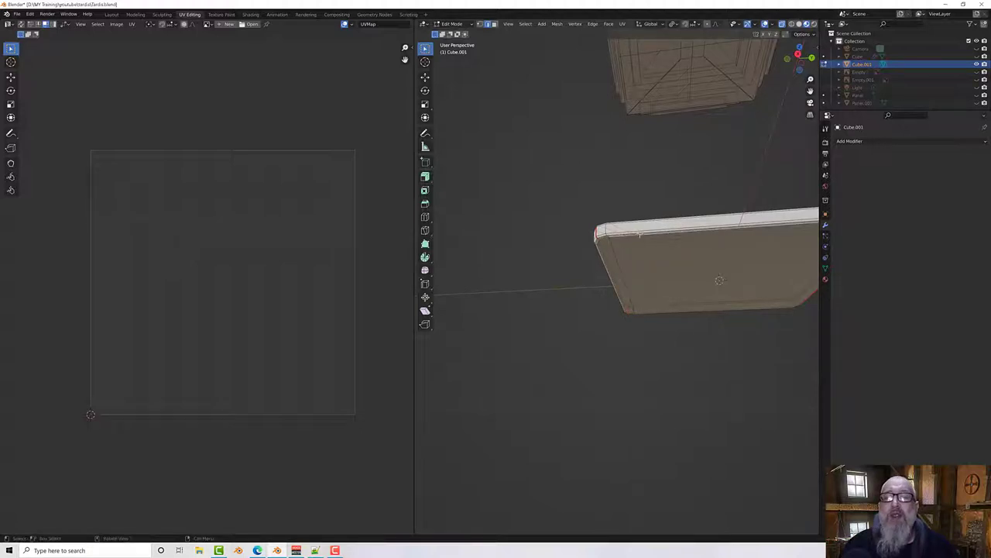
right_click(607, 239)
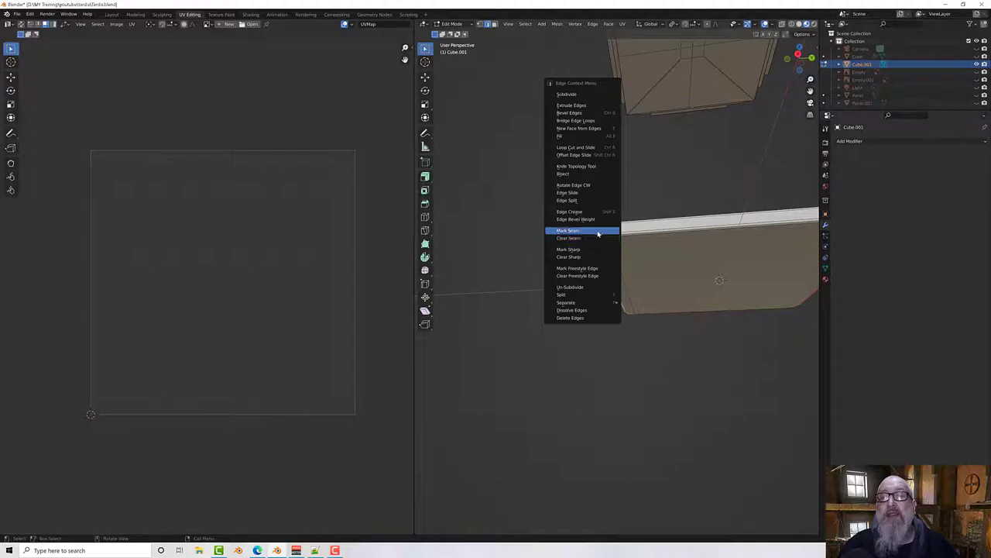
left_click(603, 230)
Step: Mark seams on the remaining unmarked edges of the base's bottom rim at the corners and along the adjoining side
middle_click_drag(657, 235, 610, 241)
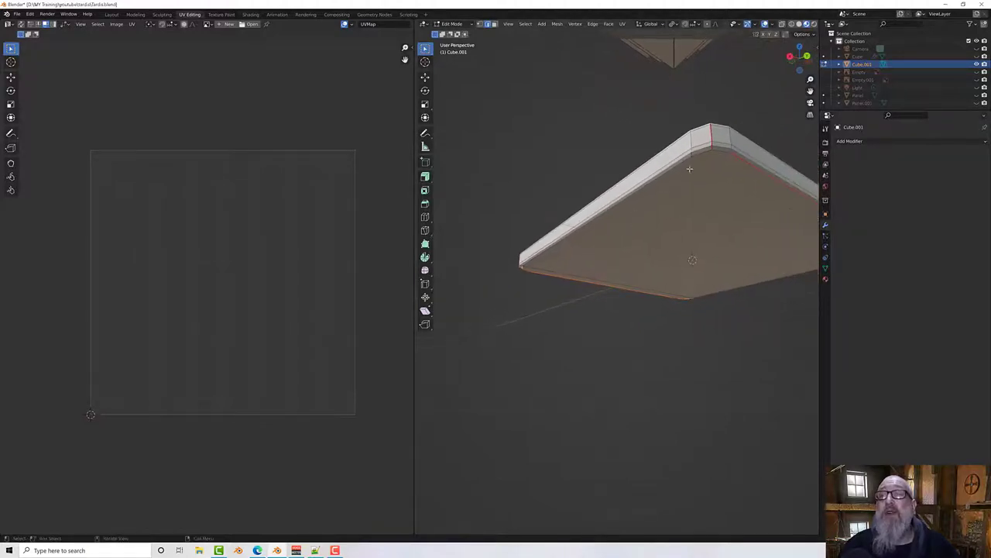
left_click(717, 152, "shift")
left_click(718, 151)
right_click(718, 152)
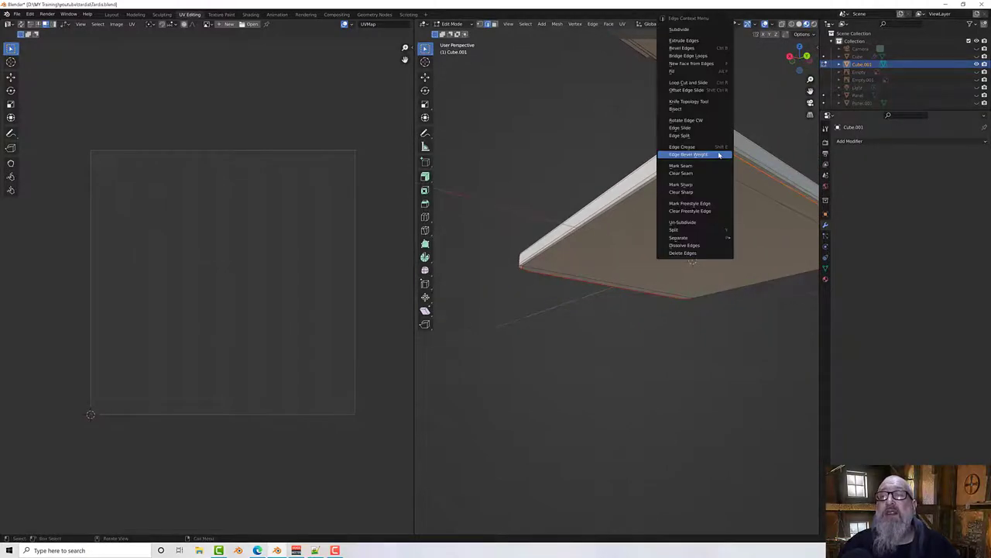
left_click(710, 165)
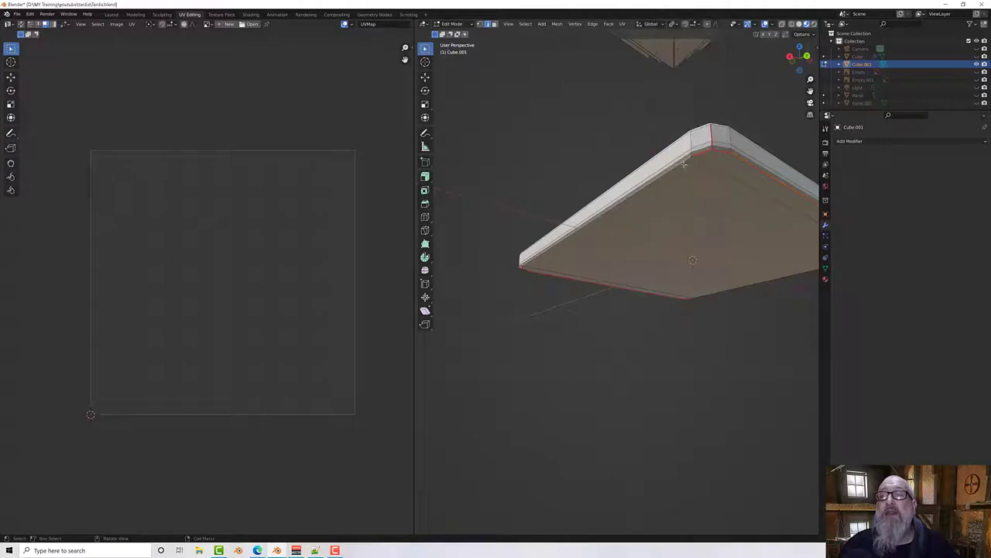
middle_click_drag(681, 162, 542, 154)
right_click(542, 155)
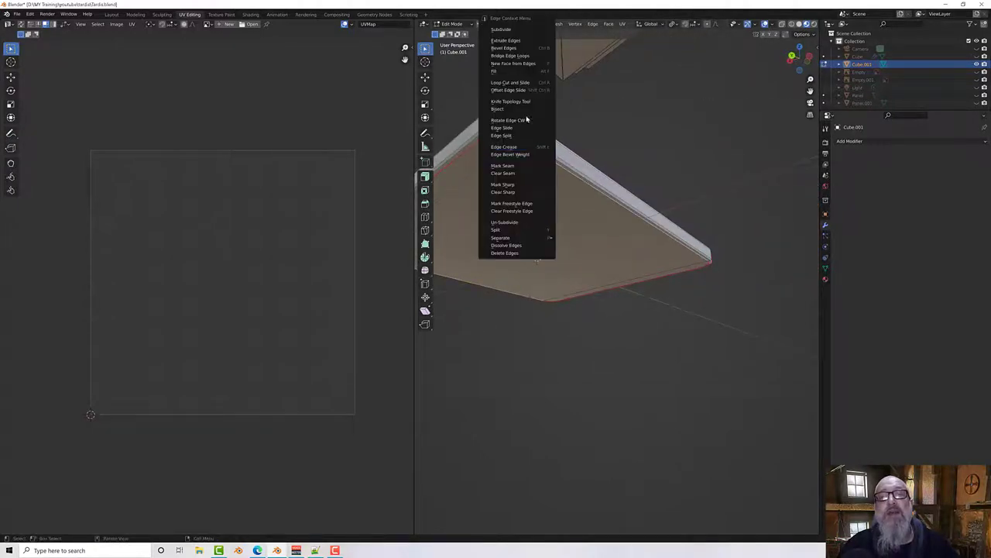
left_click(516, 165)
Step: Select the base's top and side faces as one seam-bounded region and unwrap all their UVs with the Angle Based method
middle_click_drag(595, 181, 628, 265)
scroll(628, 265, "down", 4)
scroll(628, 264, "up", 3)
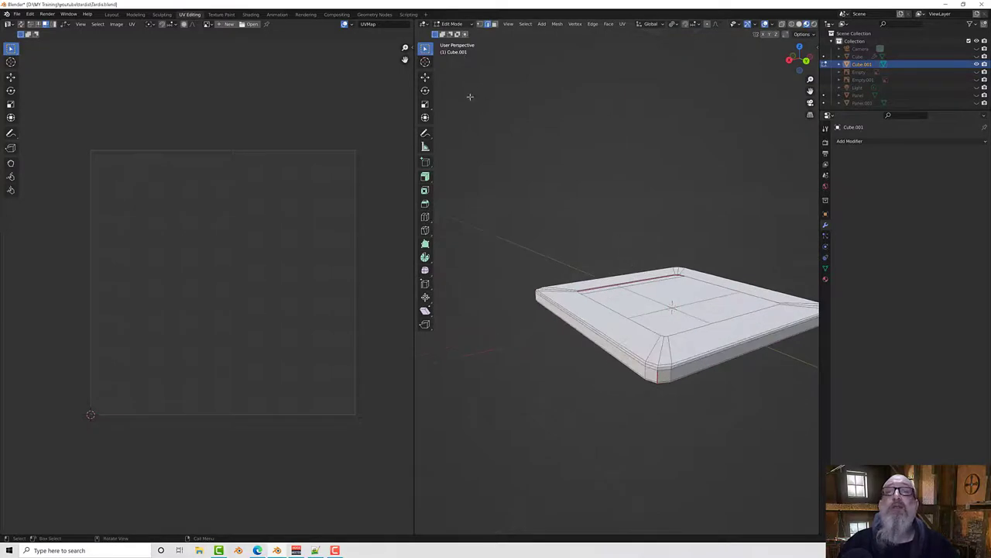
left_click(494, 24)
left_click(593, 302)
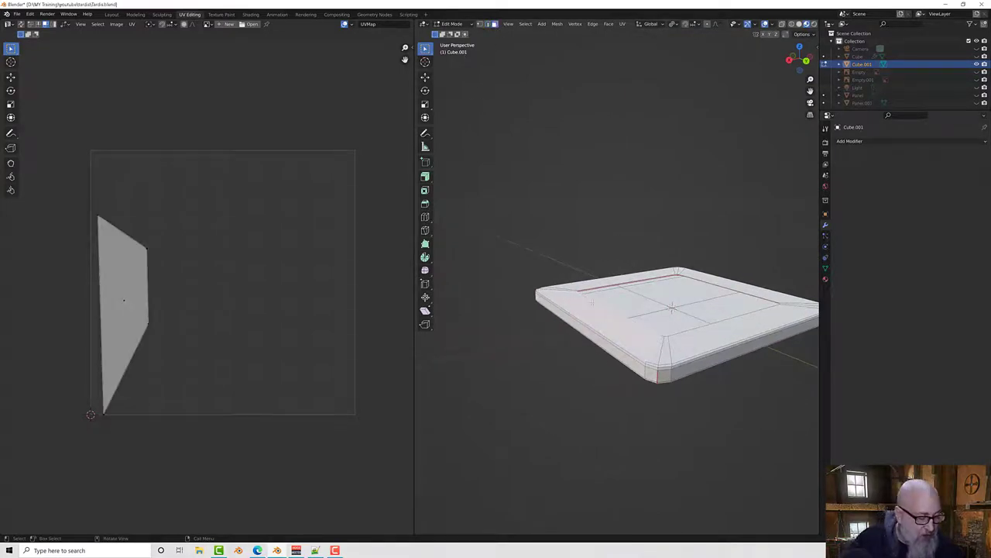
key("ctrl+l")
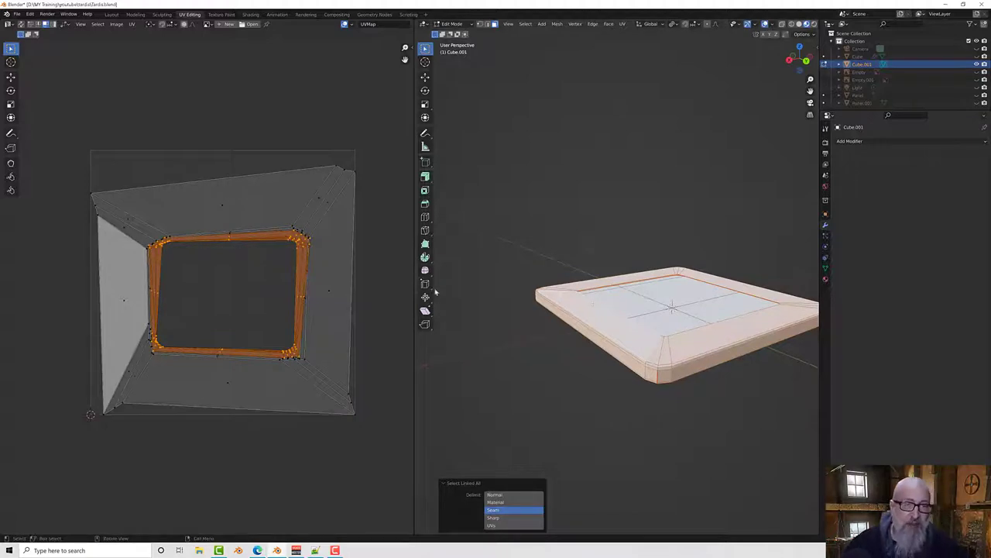
key("a")
right_click(232, 285)
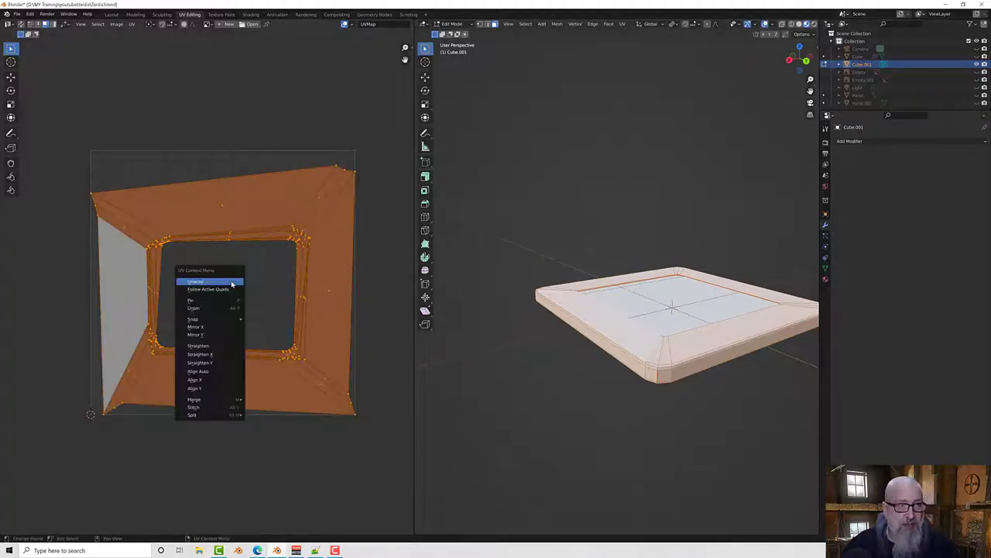
left_click(230, 283)
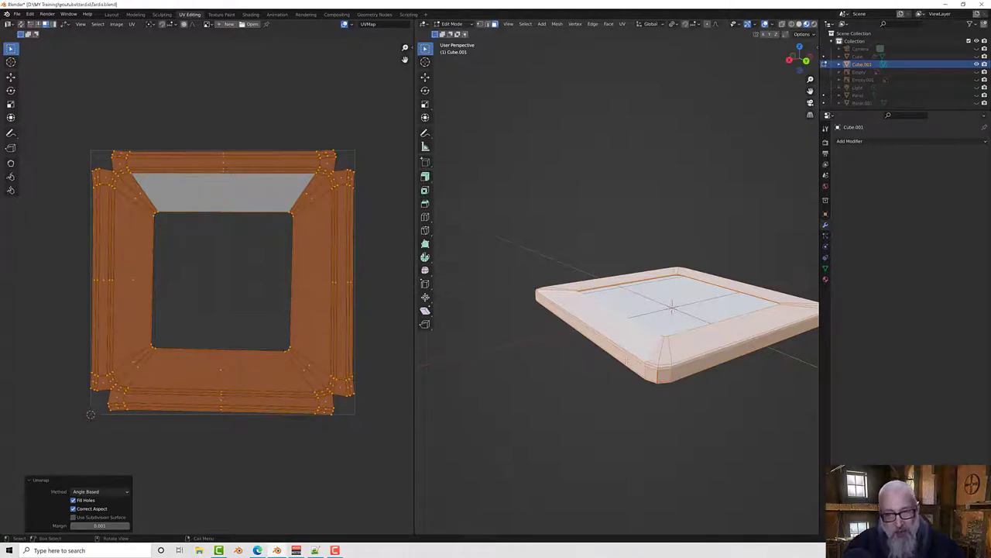
Step: Extend the linked selection to the base's underside using the Normal delimiter and hide the whole base
middle_click_drag(632, 376, 620, 320)
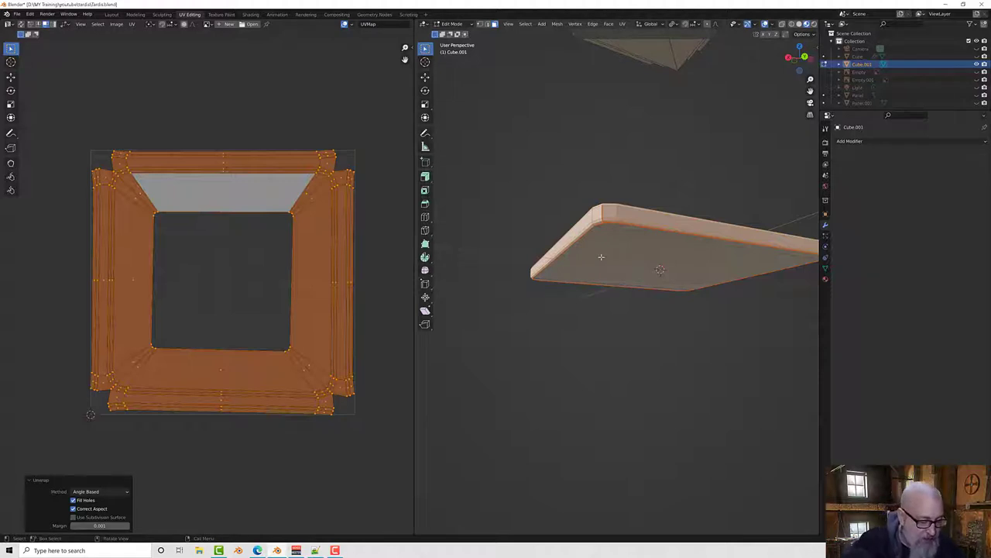
key("ctrl+l")
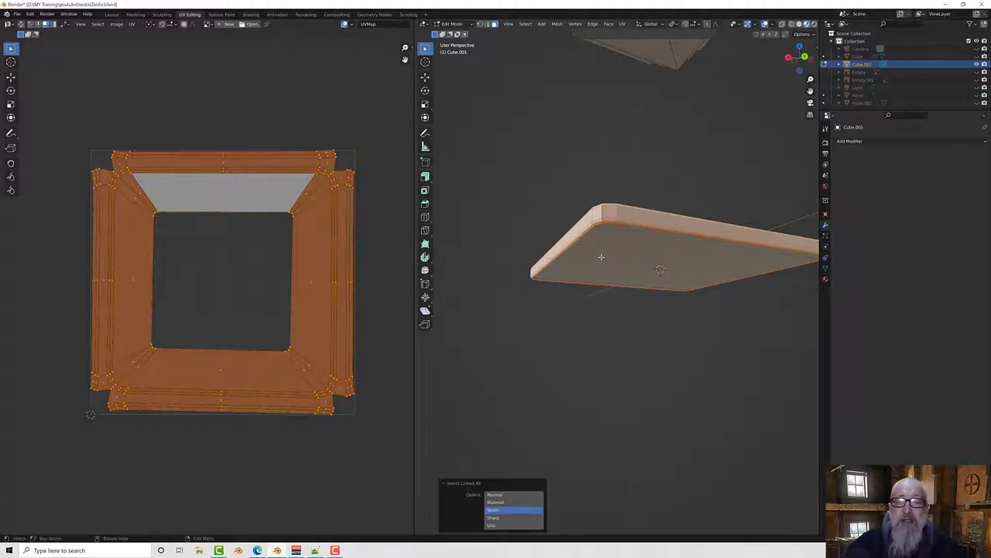
left_click(495, 495)
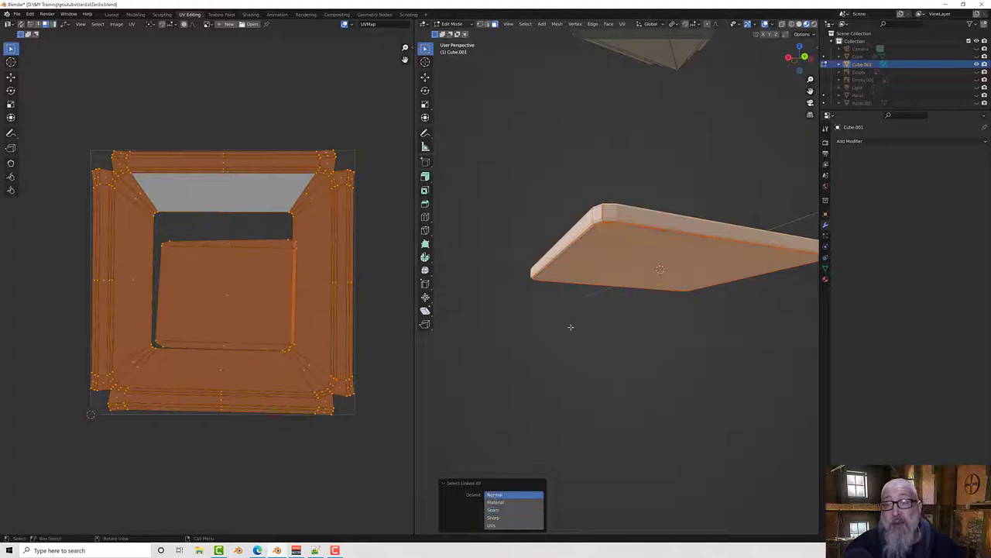
middle_click_drag(563, 318, 544, 288)
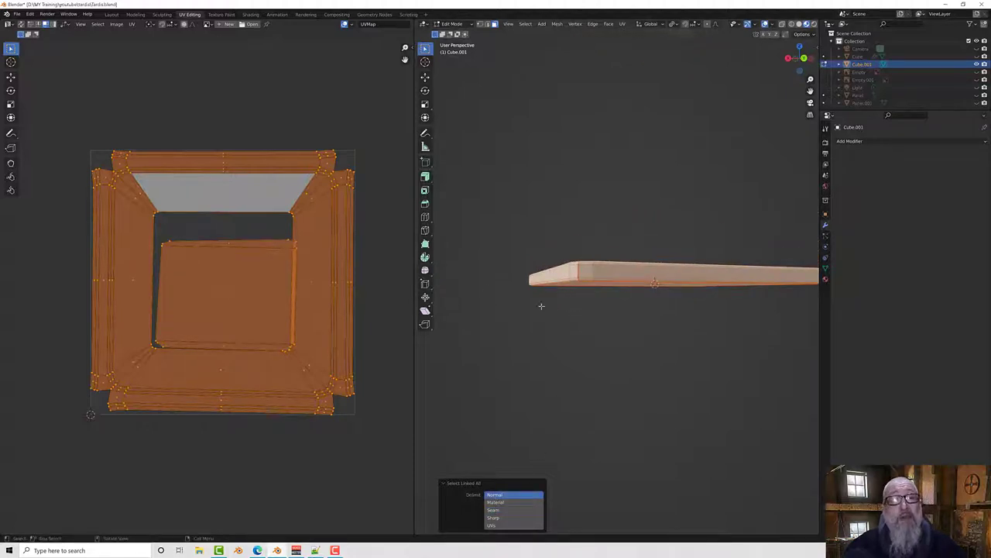
key("h")
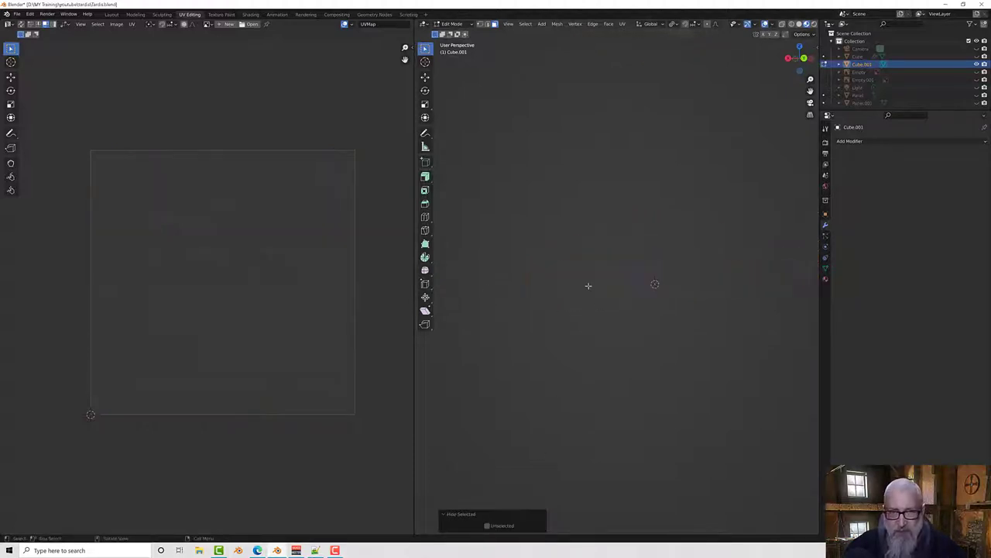
middle_click_drag(587, 284, 607, 285)
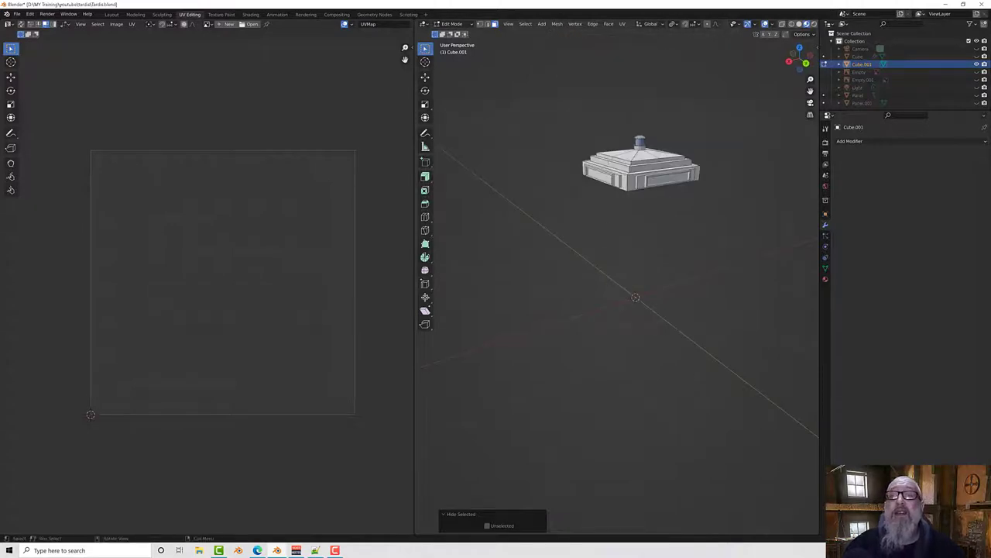
scroll(637, 164, "up", 3)
middle_click_drag(637, 163, 609, 317, "shift")
scroll(609, 317, "up", 5)
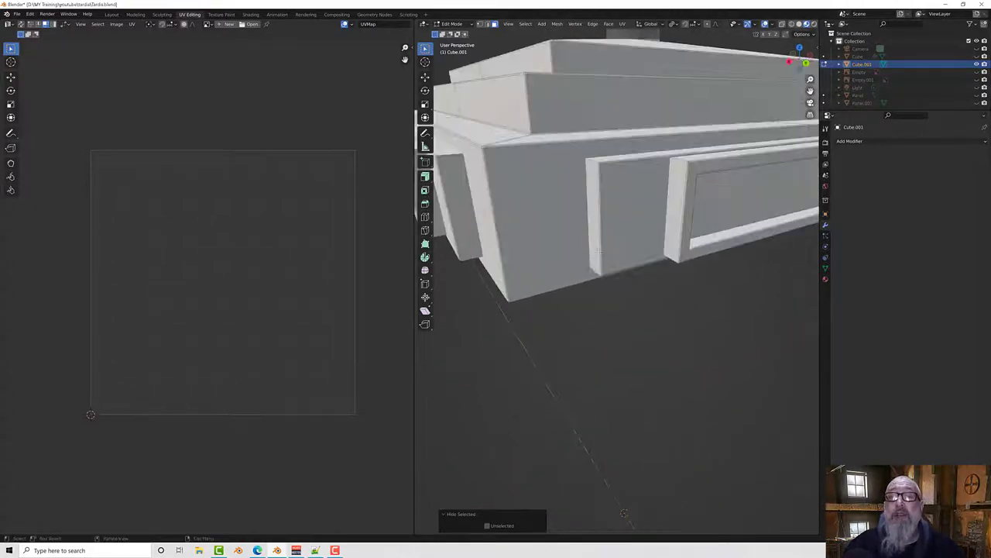
middle_click_drag(576, 235, 594, 257)
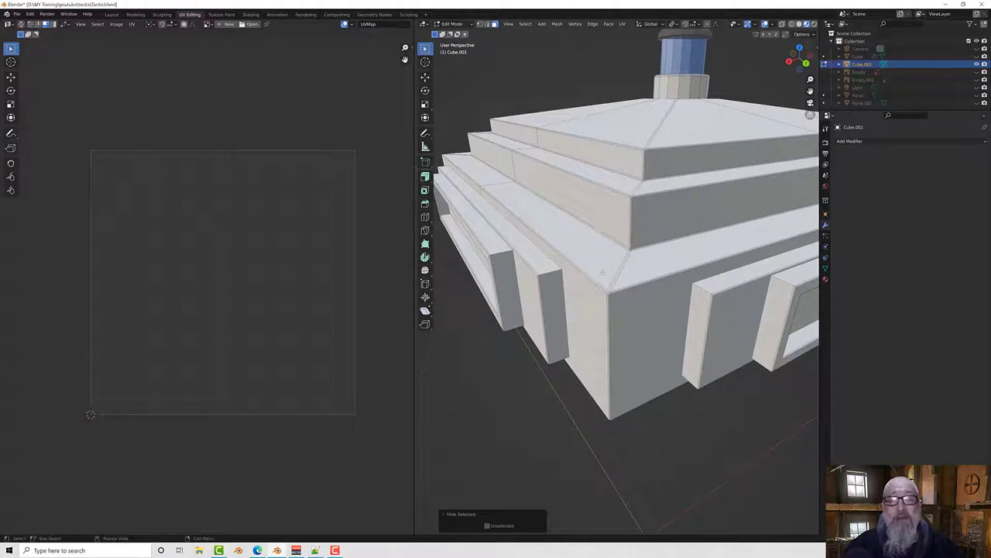
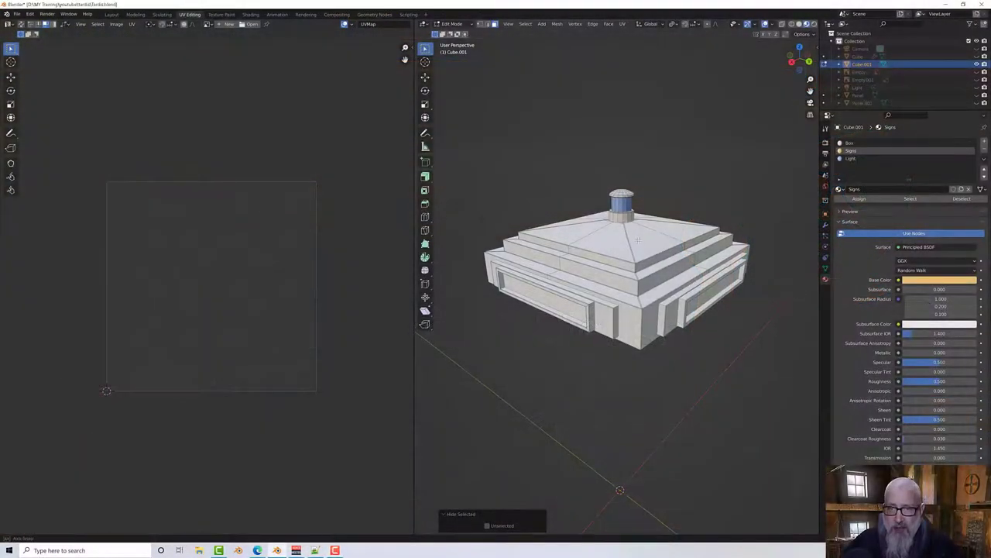
Step: Switch to edge selection and select the edge loop at the foot of the roof's middle tier
middle_click_drag(638, 240, 624, 225)
scroll(624, 225, "up", 1)
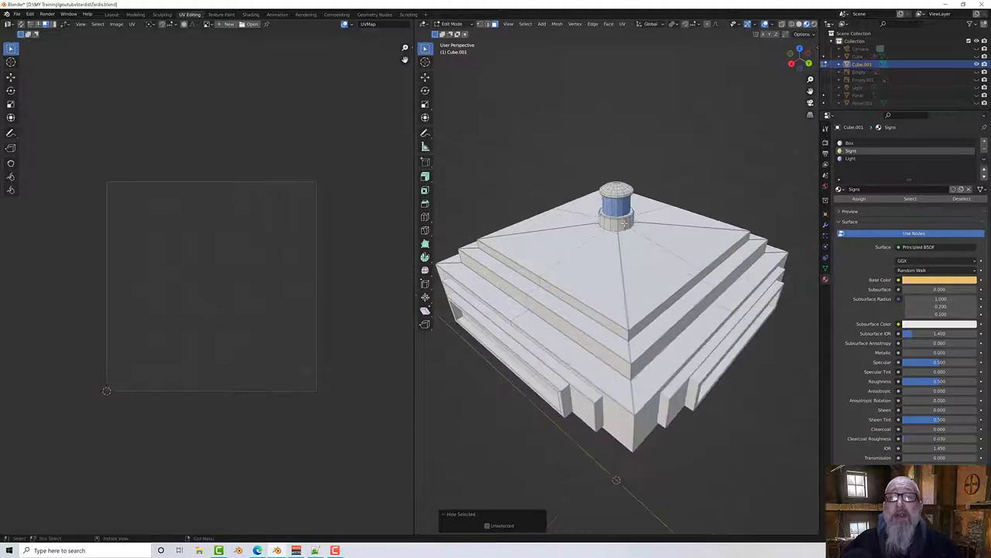
key("a")
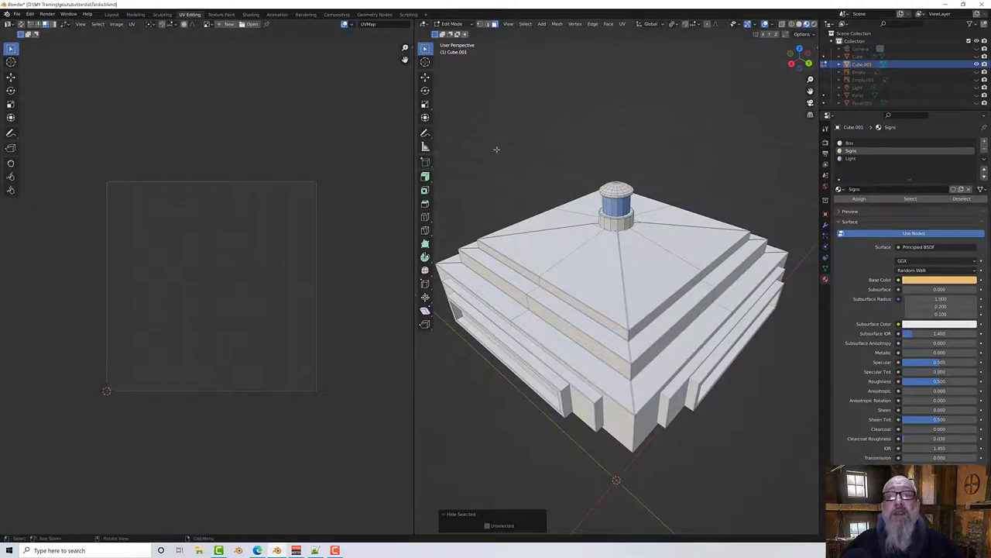
left_click(487, 24)
middle_click_drag(636, 403, 634, 355)
scroll(637, 174, "up", 3)
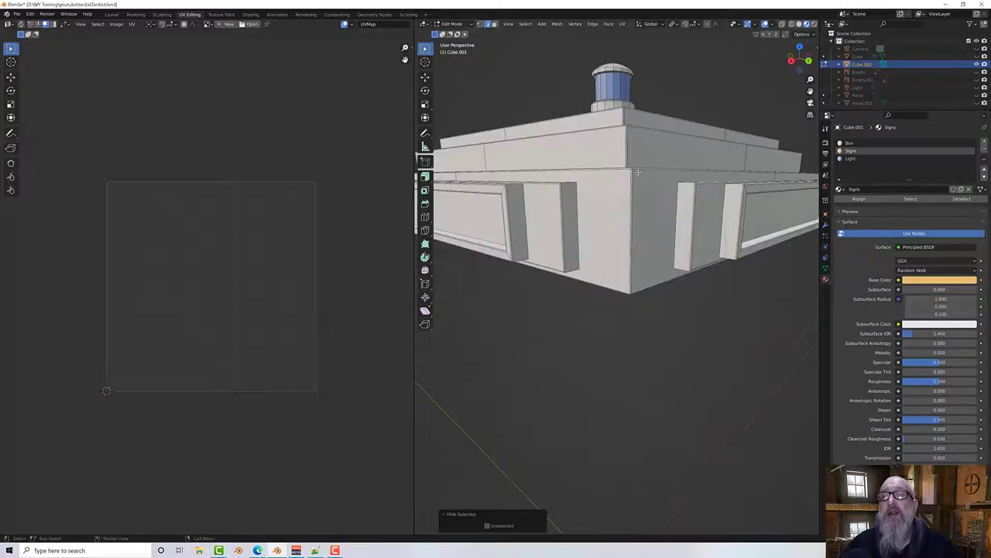
middle_click_drag(639, 169, 638, 169)
scroll(634, 186, "up", 4)
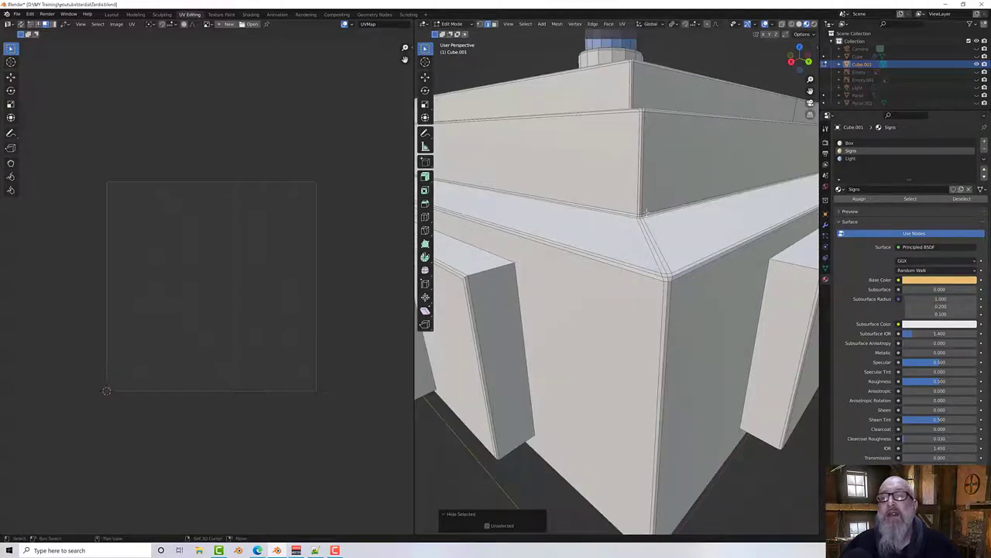
left_click(646, 213)
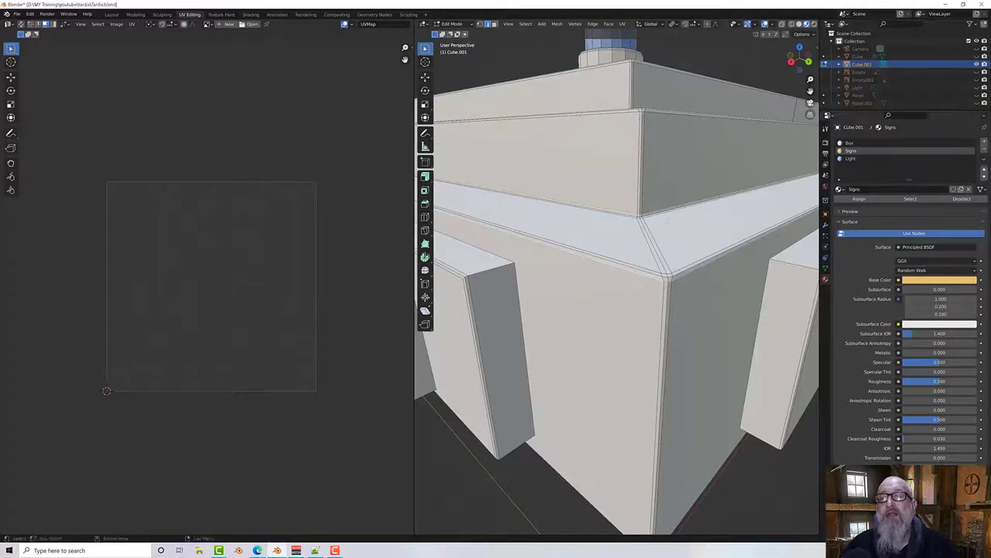
Step: Add the top slab's upper edge loop and the roof section's bottom rim to the edge selection
middle_click_drag(655, 276, 656, 312)
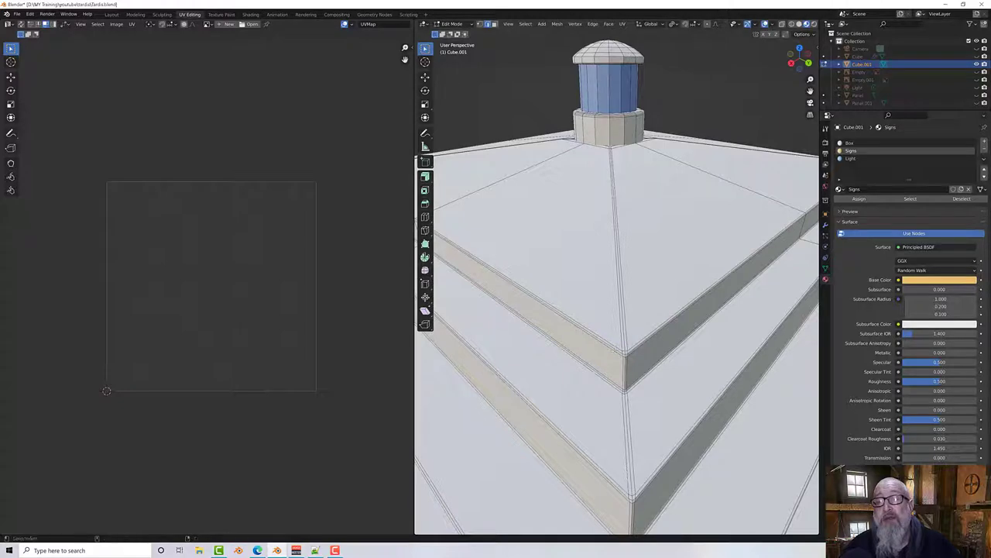
scroll(614, 526, "down", 3)
middle_click_drag(616, 350, 609, 117)
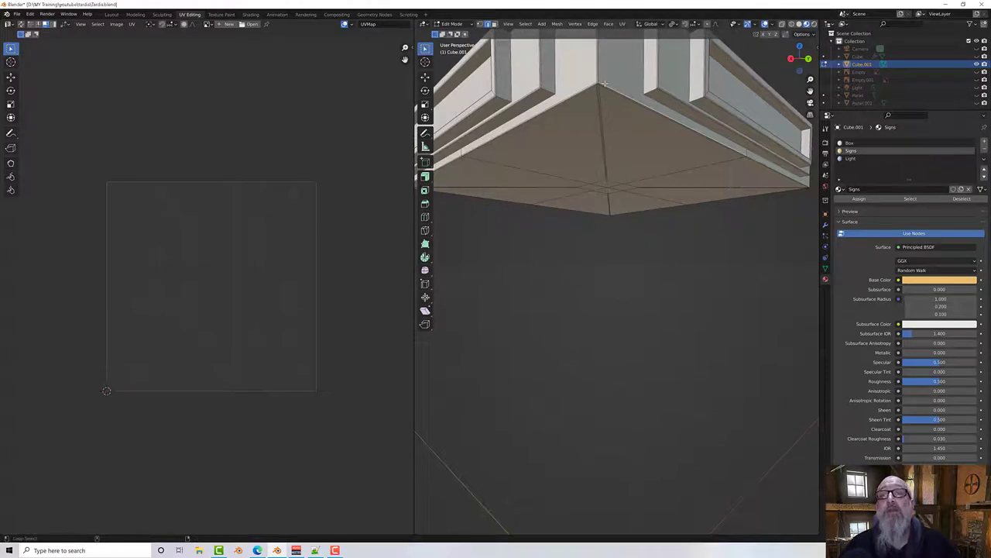
middle_click_drag(605, 84, 597, 254)
scroll(597, 254, "up", 4)
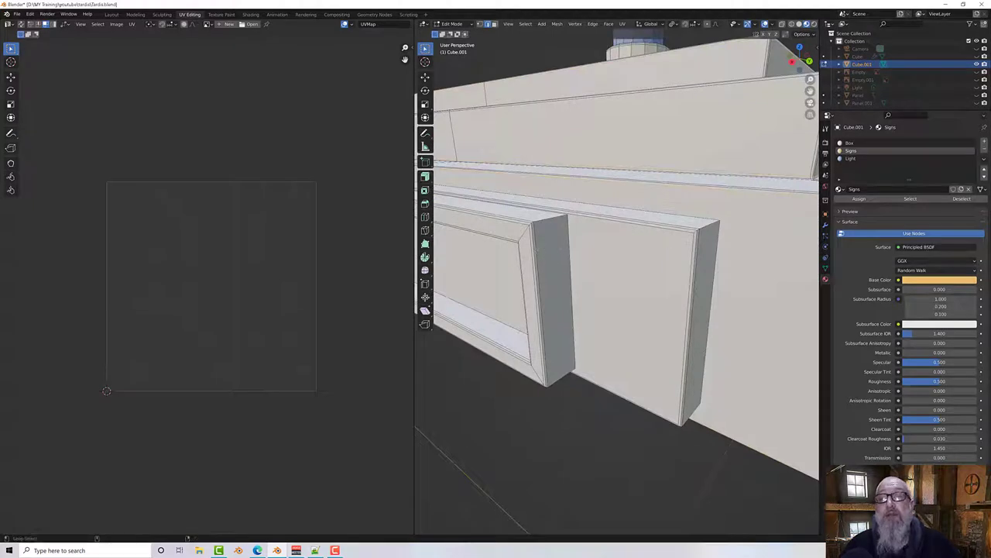
Step: Add the front outline edges of the raised backing panels behind the signs to the edge selection, side by side
scroll(700, 242, "down", 6)
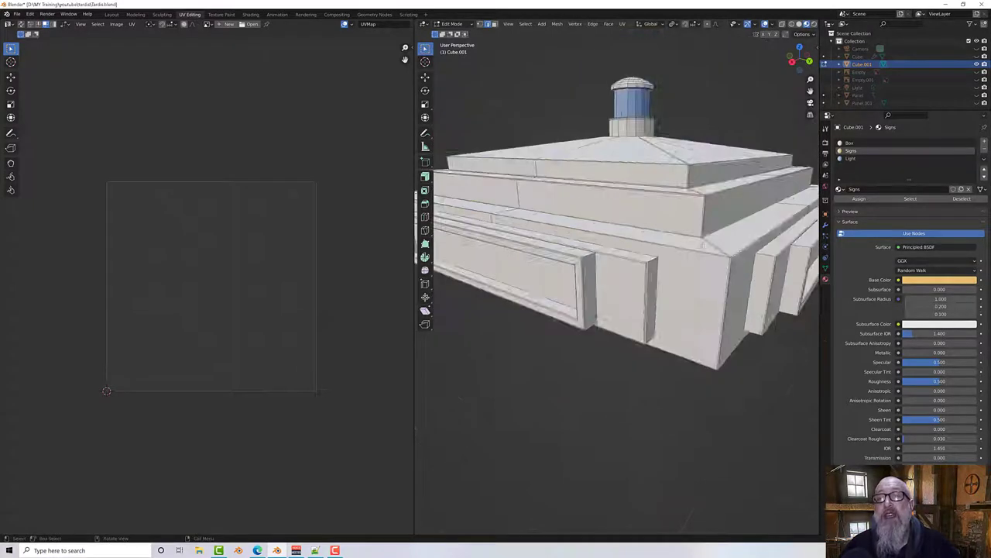
scroll(617, 281, "up", 6)
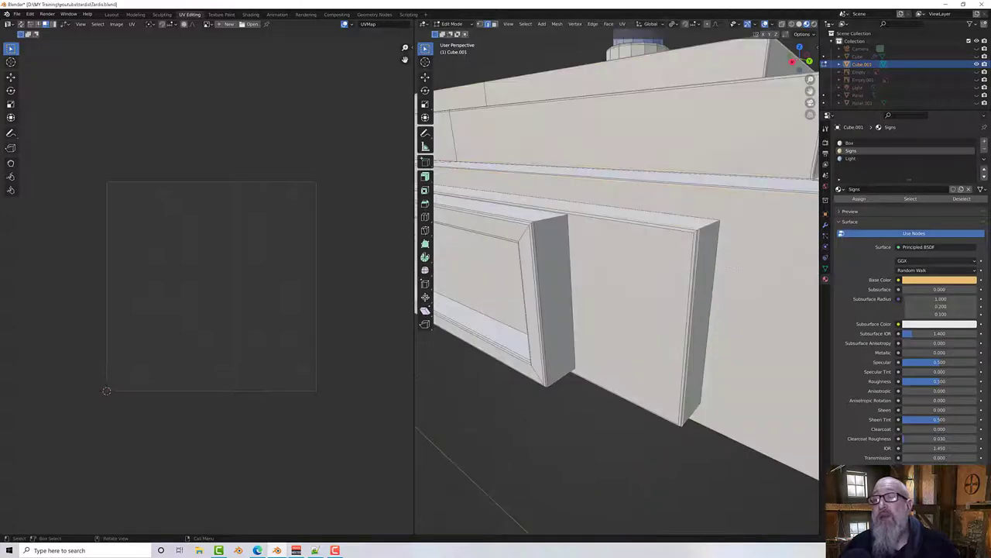
middle_click_drag(763, 267, 673, 273)
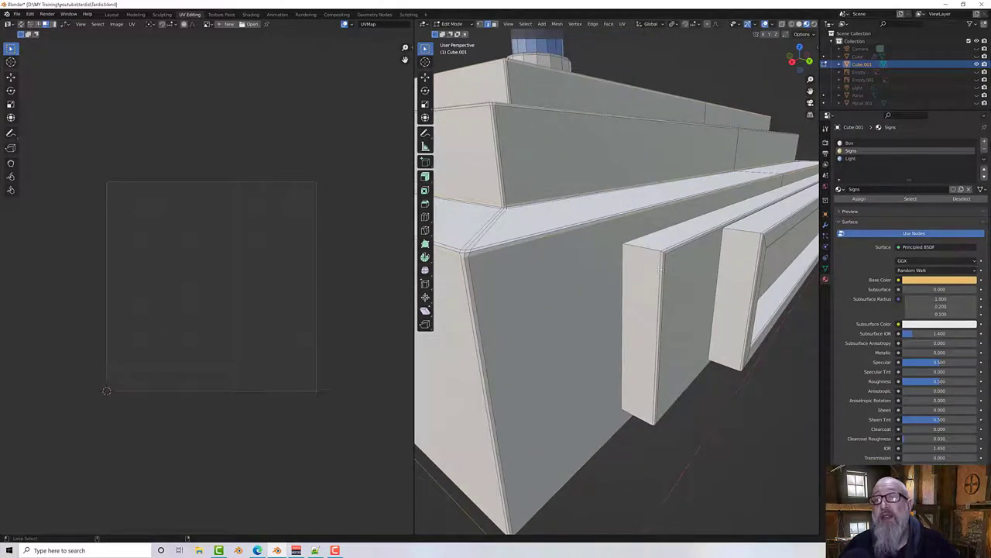
scroll(661, 270, "down", 10)
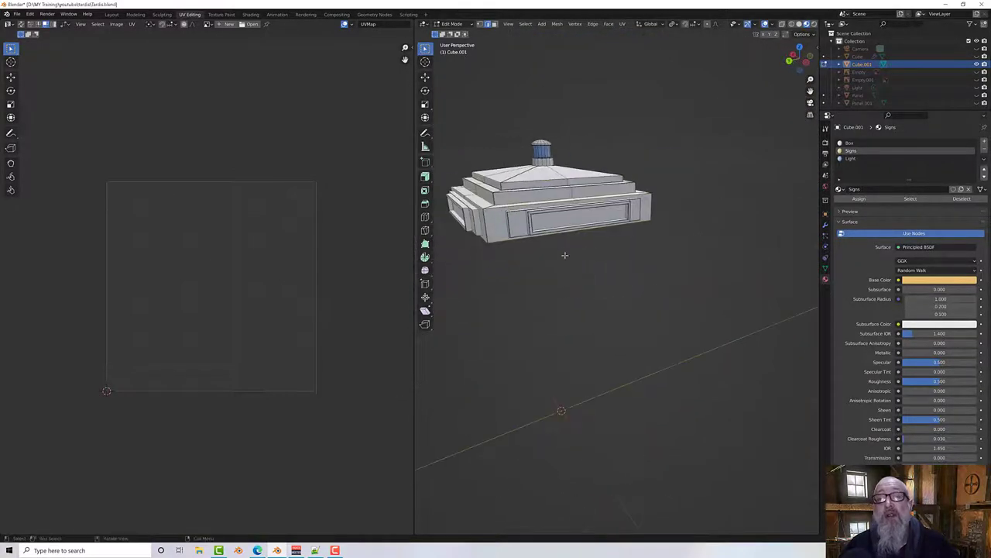
scroll(519, 228, "up", 3)
middle_click_drag(531, 214, 621, 202)
scroll(621, 192, "up", 2)
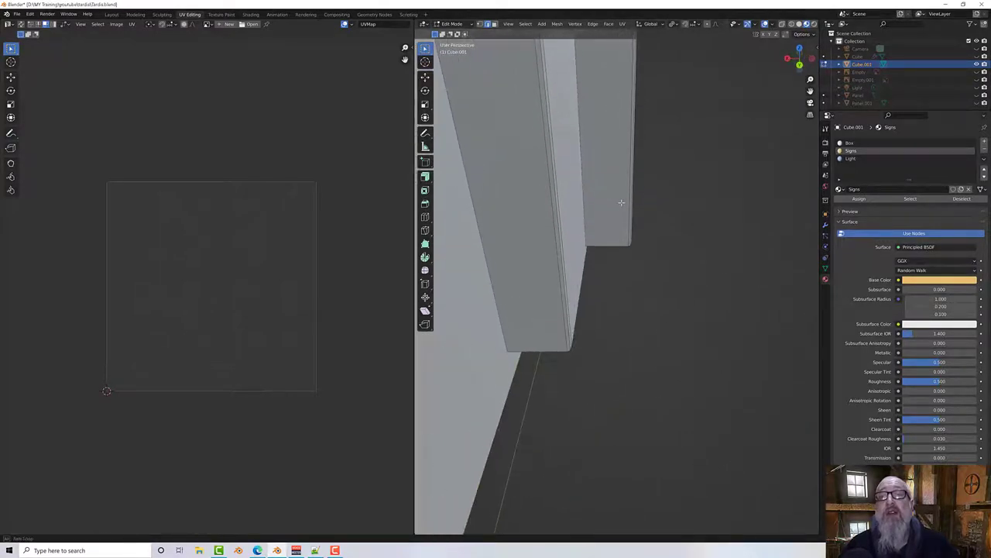
scroll(548, 198, "down", 8)
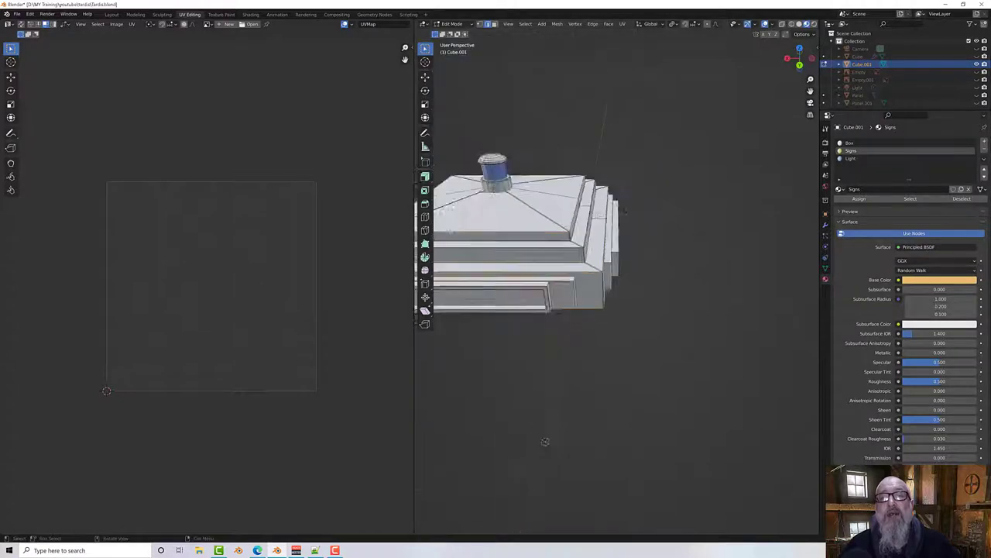
Step: Complete the backing-panel edge selection at the remaining corner and mark all the selected roof edges as seams
middle_click_drag(549, 199, 478, 204)
scroll(670, 217, "up", 5)
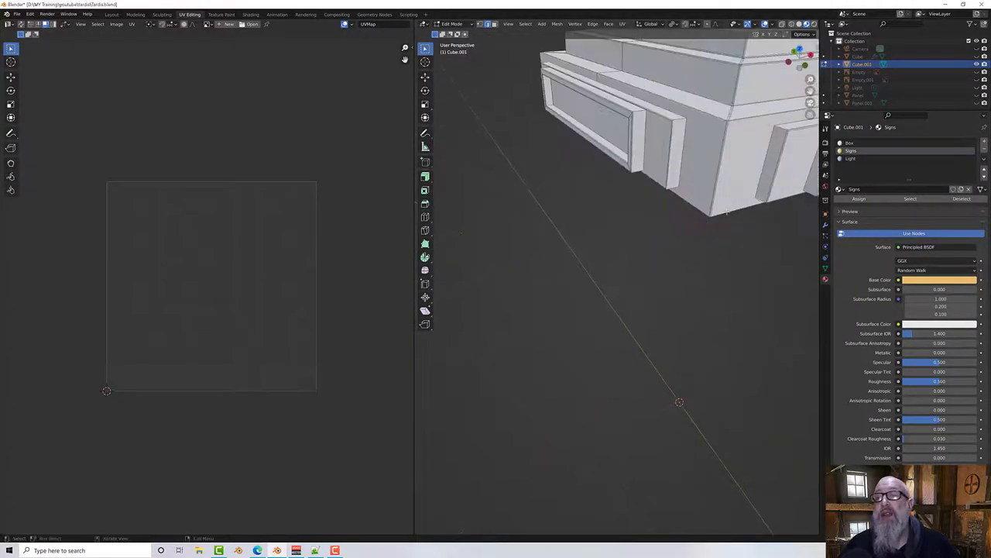
scroll(670, 217, "up", 3)
scroll(693, 161, "down", 1)
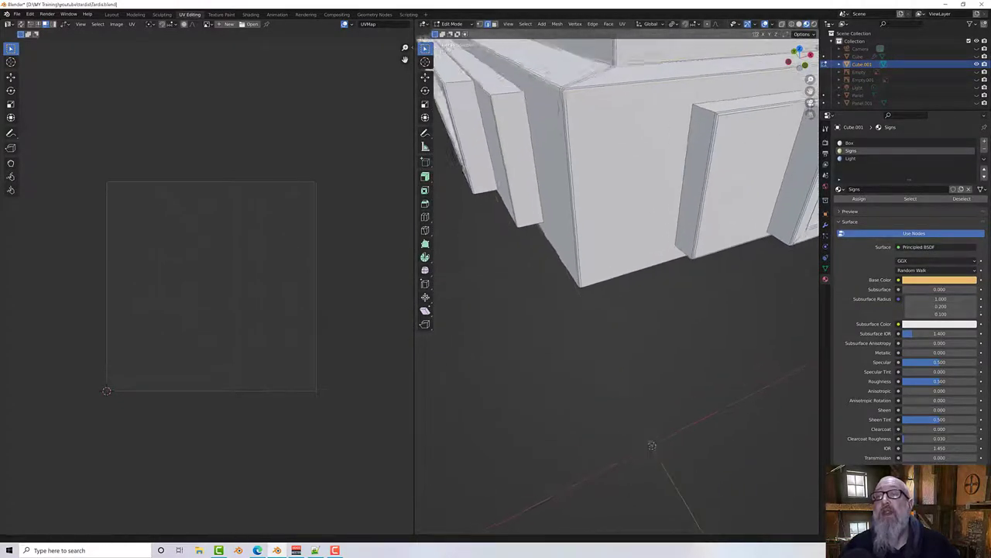
right_click(699, 153)
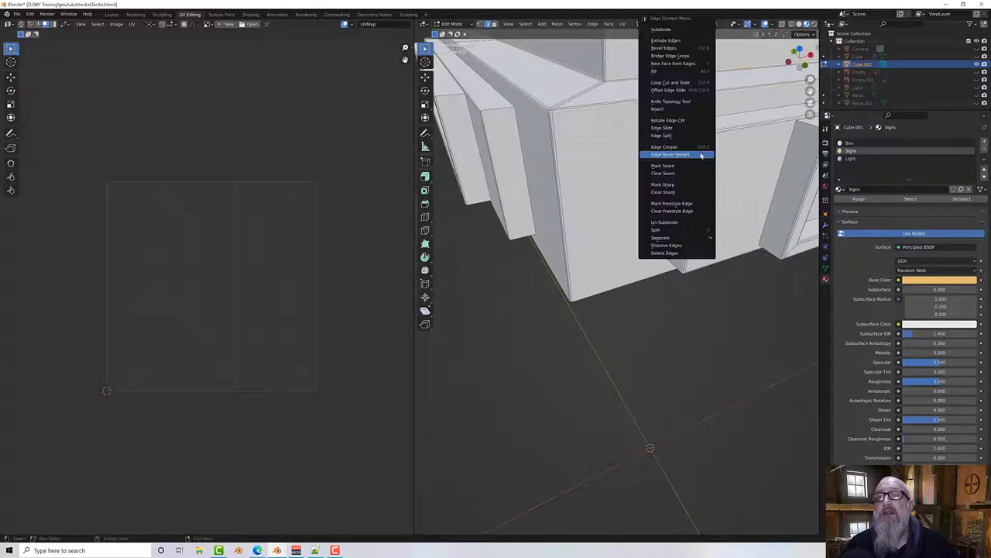
left_click(695, 166)
Step: Select the short depth and mitre edges at the corners of the sign frames, working around the roof's sides
middle_click_drag(695, 166, 769, 199)
scroll(701, 196, "down", 4)
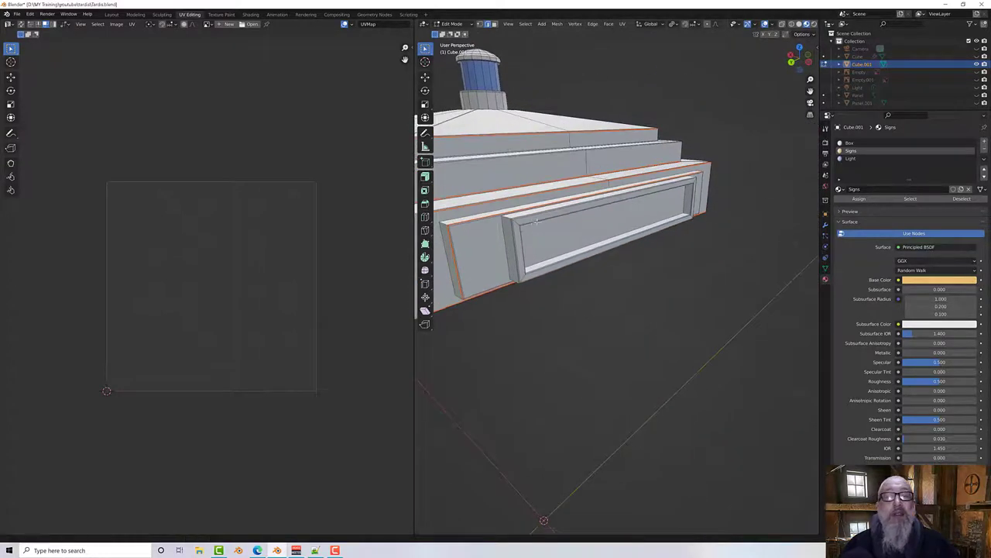
middle_click_drag(529, 224, 582, 215, "shift")
scroll(582, 214, "up", 2)
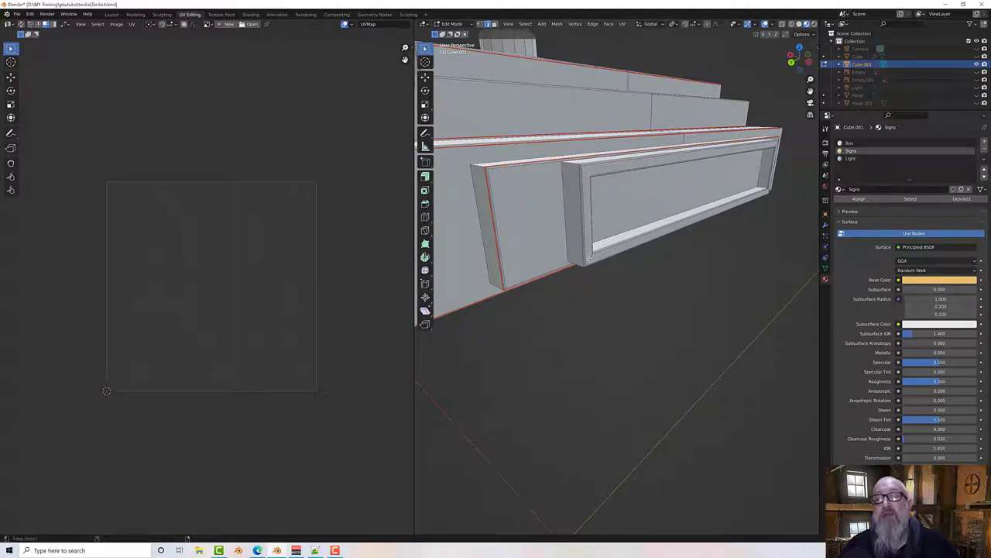
middle_click_drag(589, 258, 640, 208)
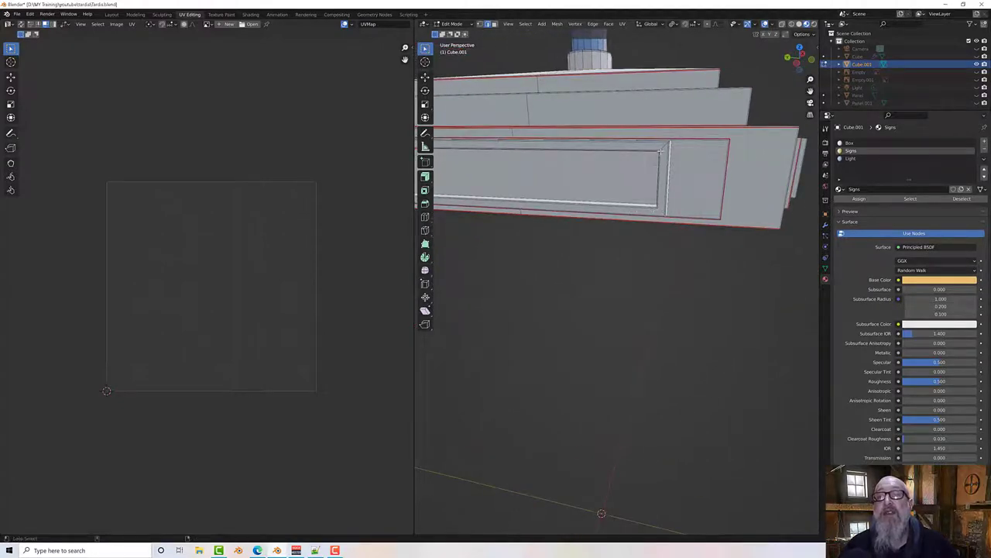
middle_click_drag(662, 145, 700, 178)
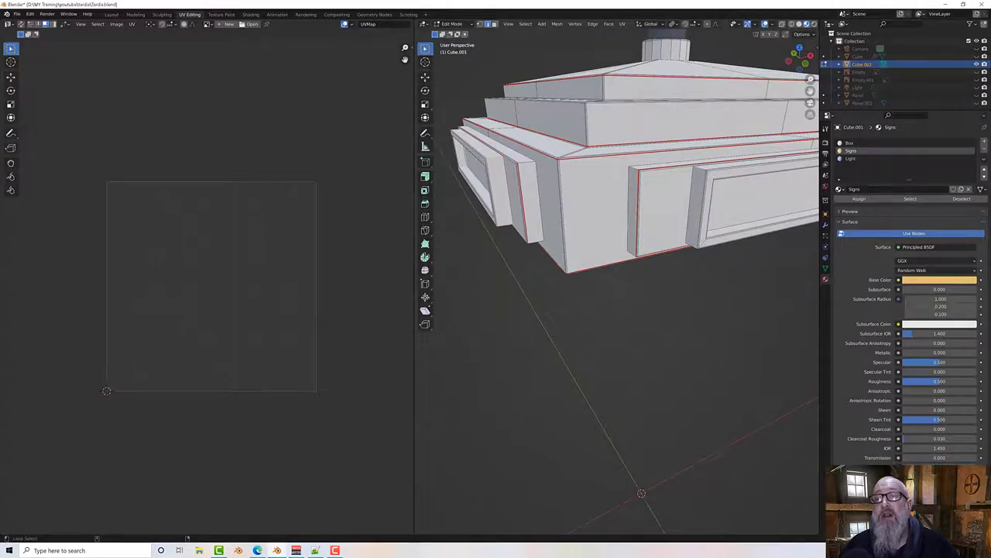
middle_click_drag(813, 208, 676, 198)
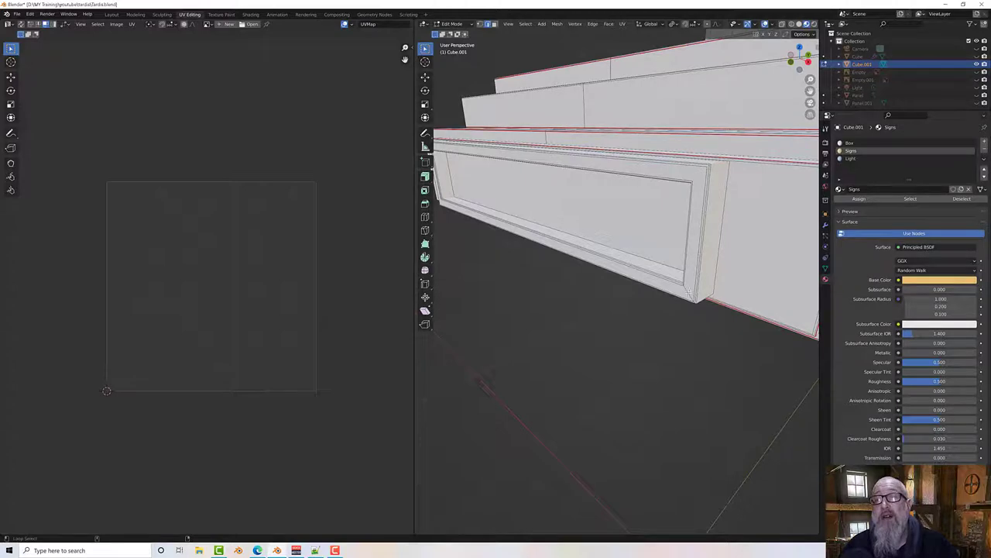
middle_click_drag(752, 256, 728, 254)
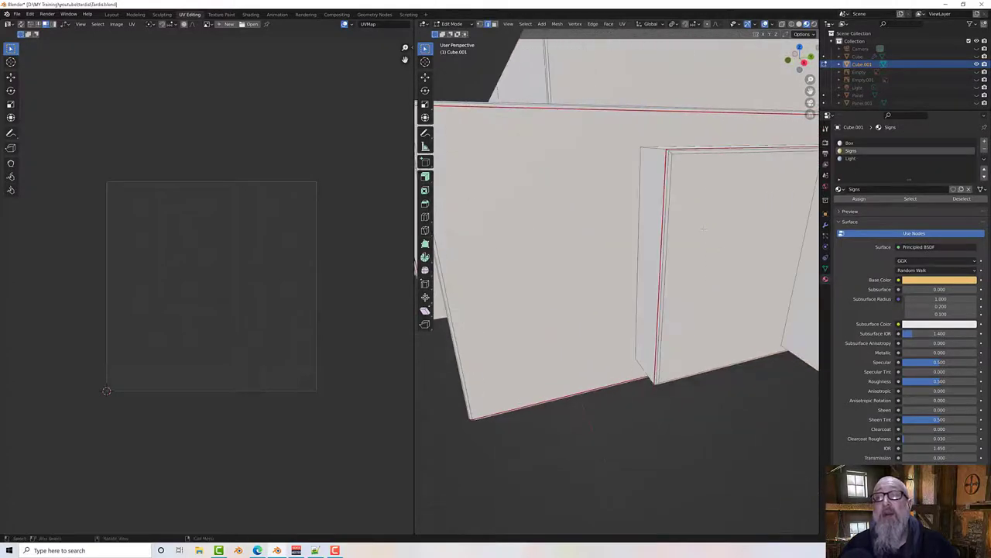
Step: Add the remaining sign frames' corner edges to the selection and mark a seam on them
scroll(729, 243, "down", 4)
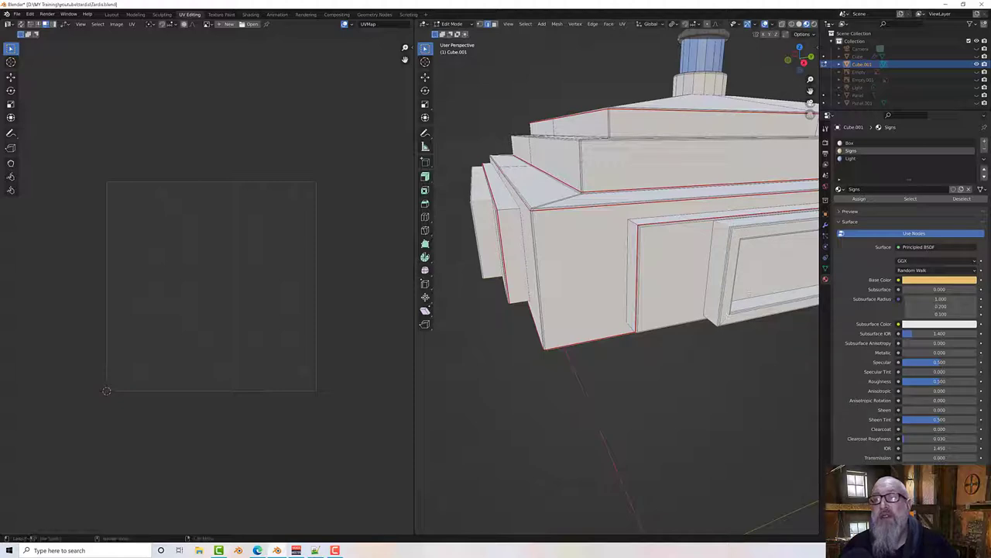
middle_click_drag(733, 277, 688, 275)
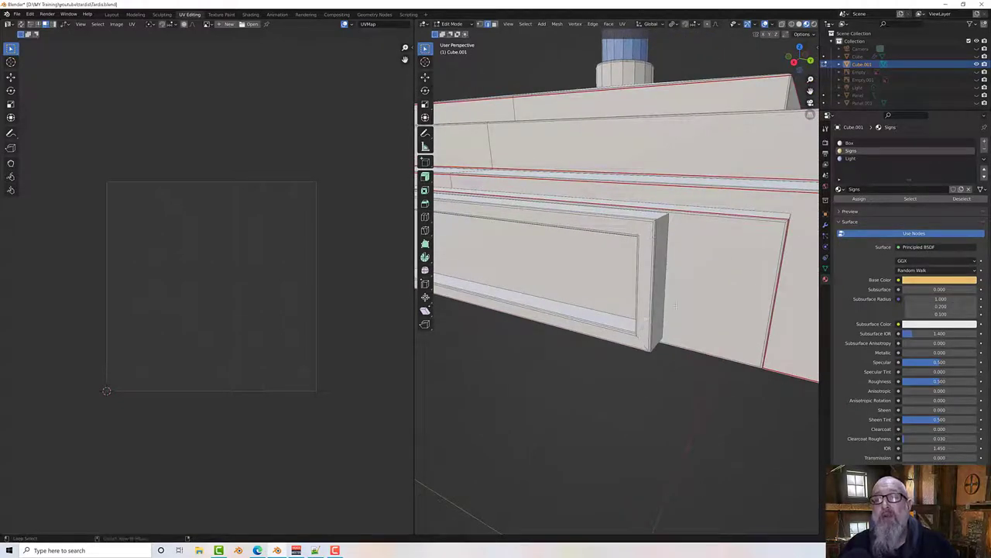
scroll(645, 325, "down", 8)
middle_click_drag(682, 305, 656, 293)
scroll(647, 261, "up", 5)
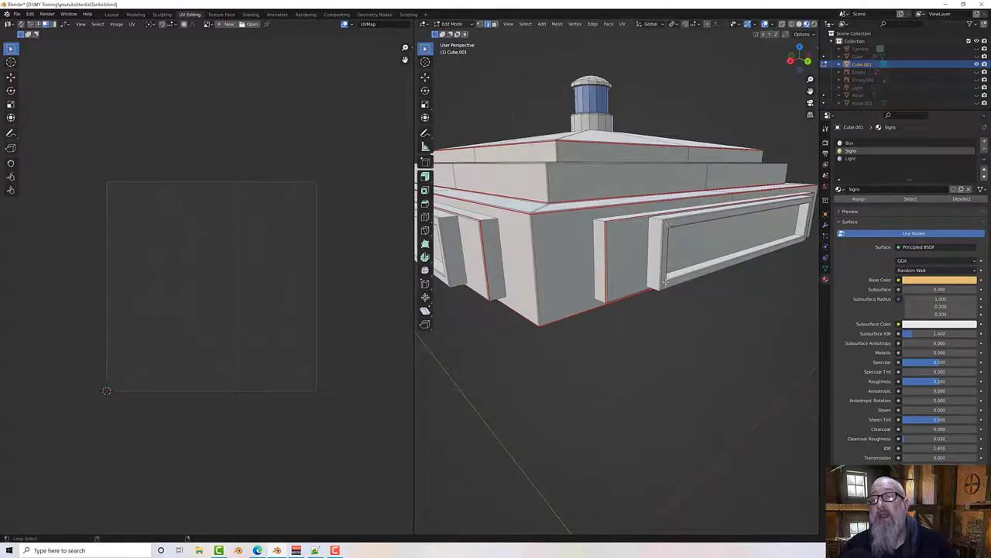
middle_click_drag(665, 282, 685, 226)
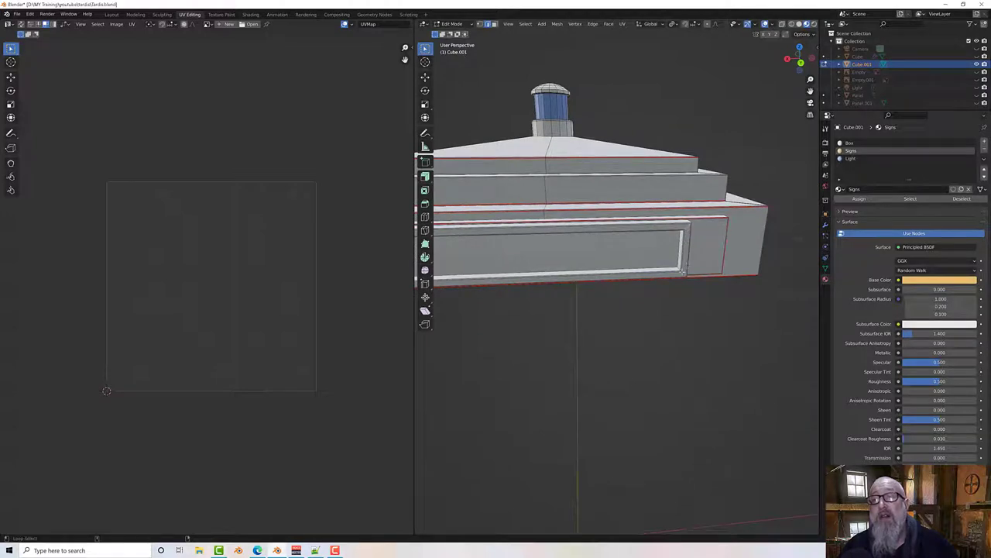
right_click(683, 275)
left_click(679, 274)
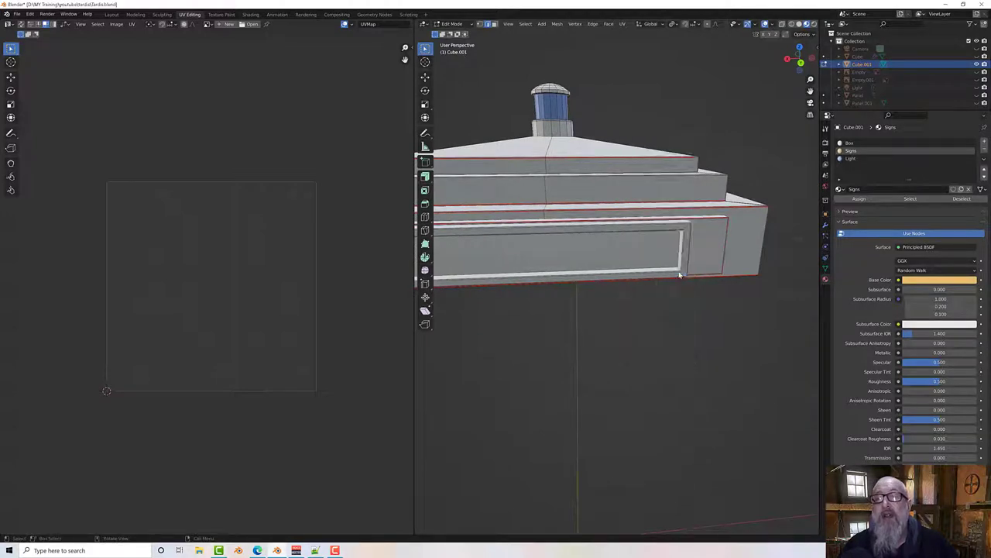
Step: Mark a seam on the edge loop around the upper edge of the roof's middle tier
middle_click_drag(680, 274, 707, 323)
scroll(617, 282, "up", 3)
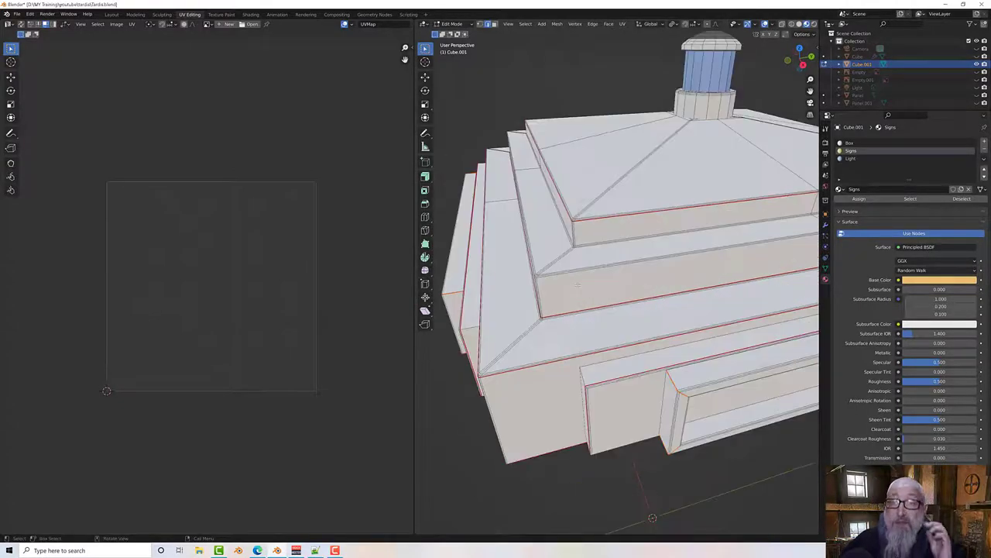
scroll(616, 282, "up", 4)
middle_click_drag(460, 303, 566, 280)
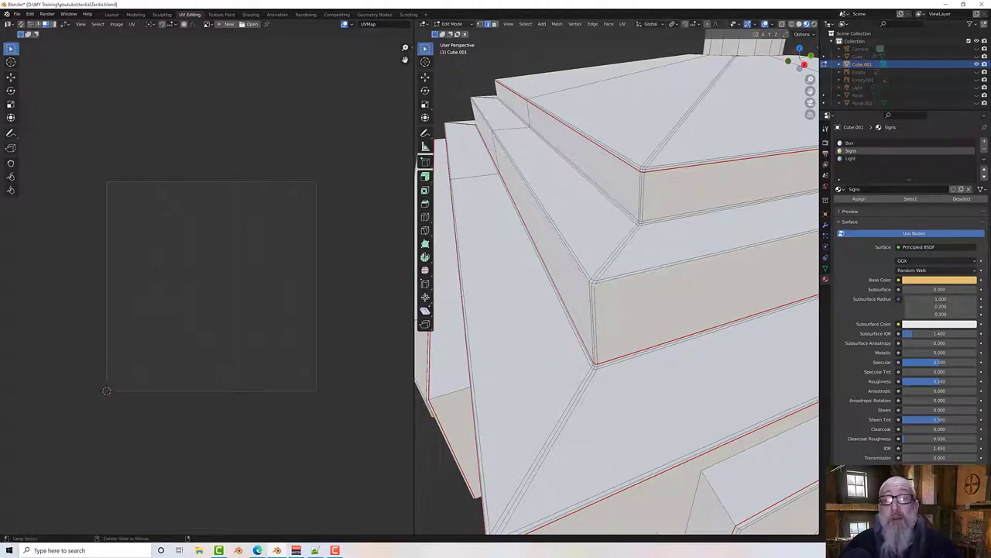
right_click(602, 288)
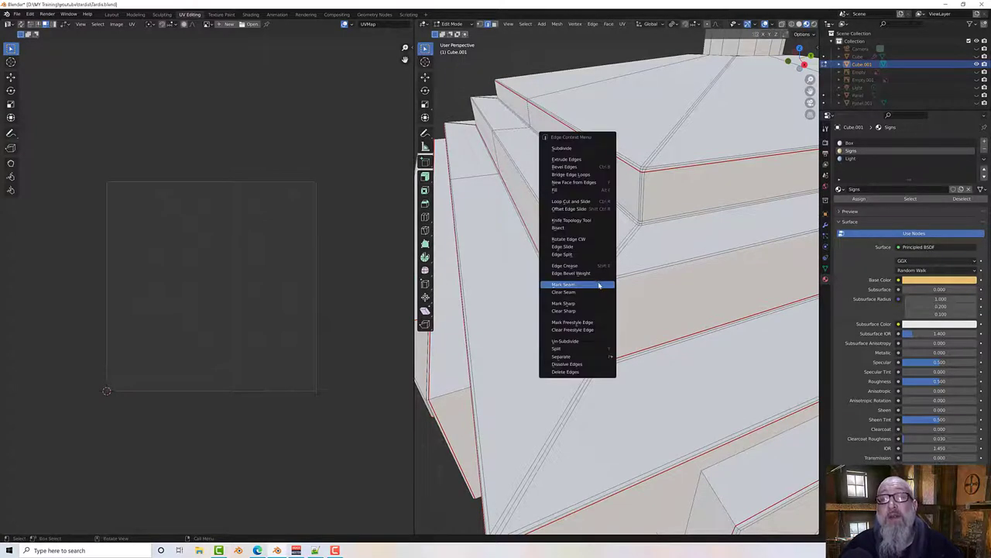
left_click(599, 285)
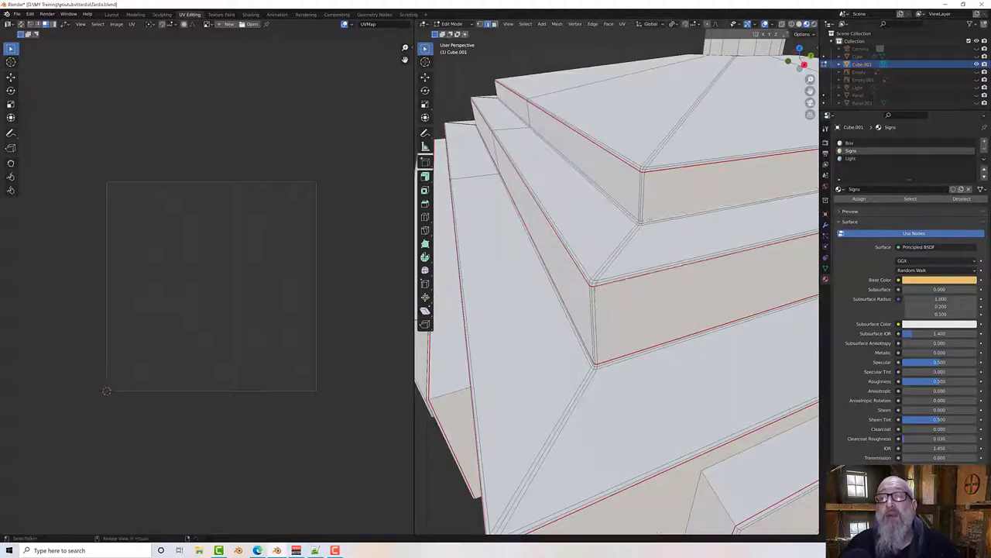
Step: Mark a seam on the edge loop around the foot of the roof's top slab
right_click(650, 221)
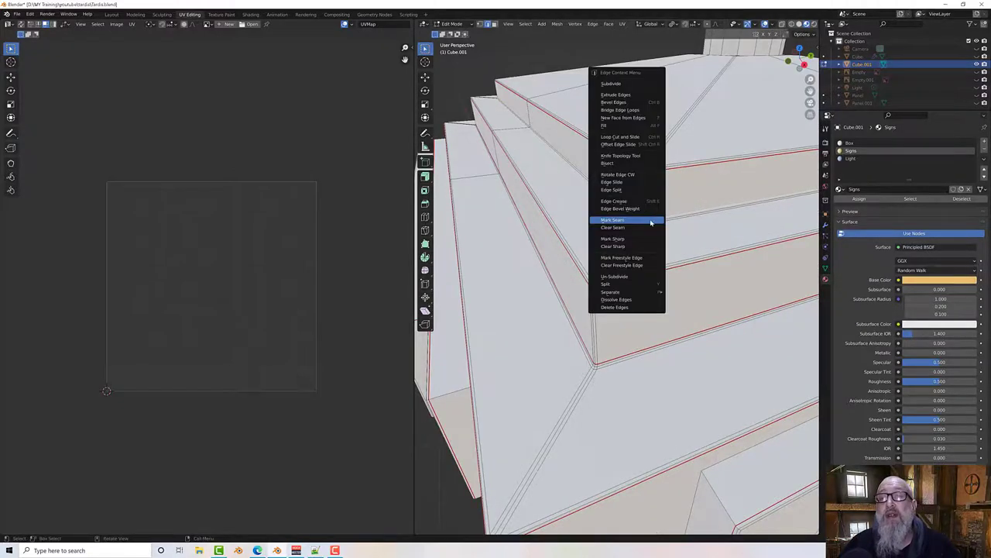
left_click(650, 221)
Step: Mark a seam on the vertical corner edges of the roof's lowest tier, going around all its sides
scroll(655, 231, "down", 4)
middle_click_drag(631, 298, 711, 274)
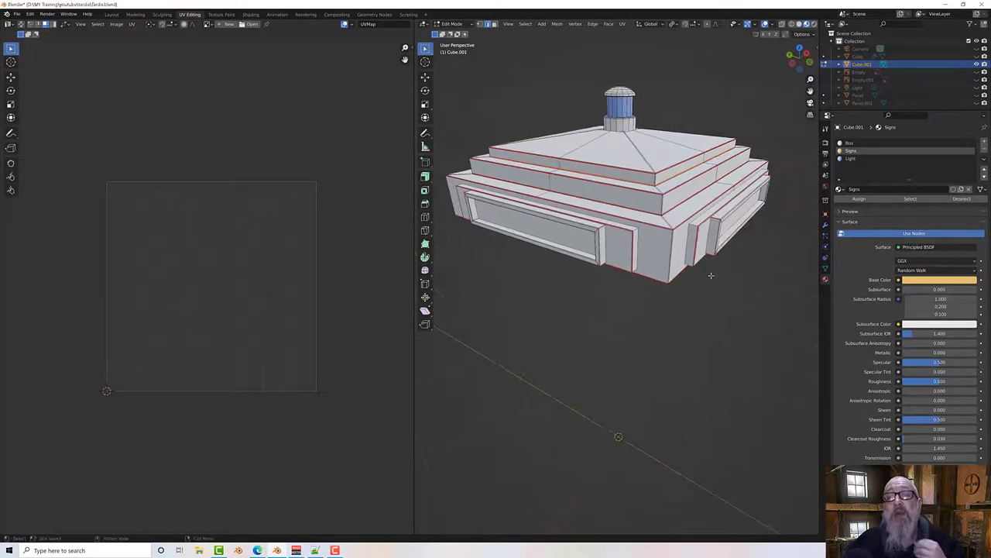
scroll(710, 274, "up", 5)
middle_click_drag(622, 206, 647, 202)
scroll(658, 200, "up", 2)
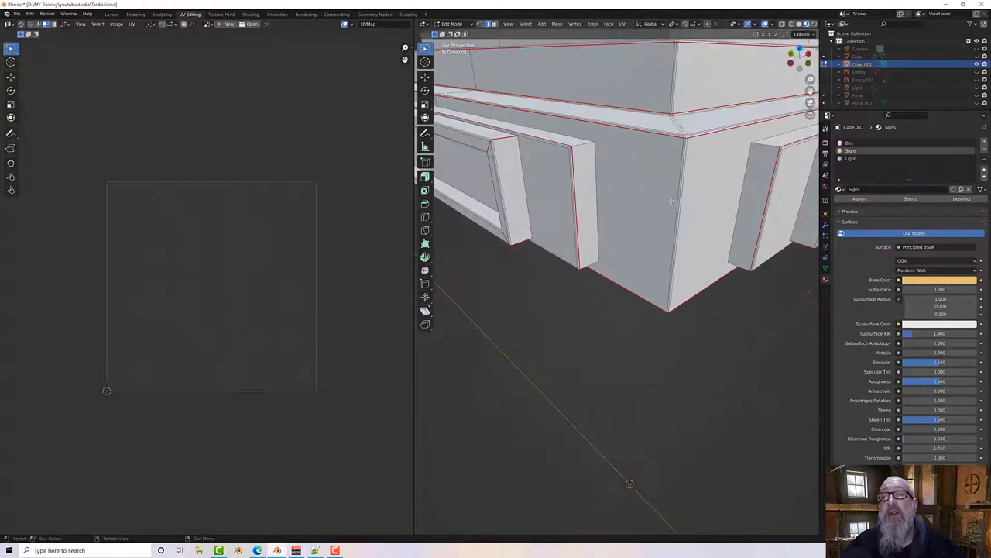
left_click(681, 168)
middle_click_drag(681, 167, 610, 181)
scroll(611, 181, "down", 6)
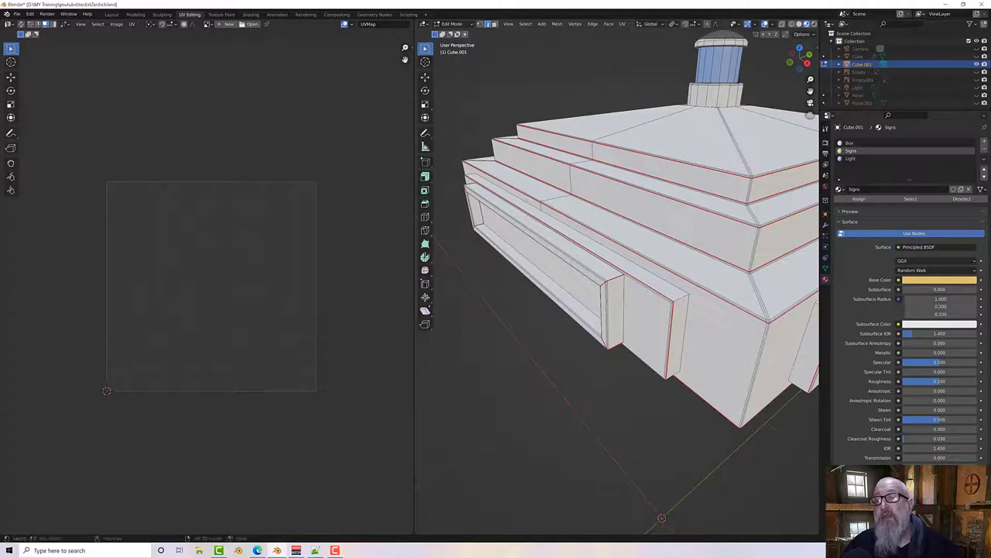
middle_click_drag(764, 338, 625, 335)
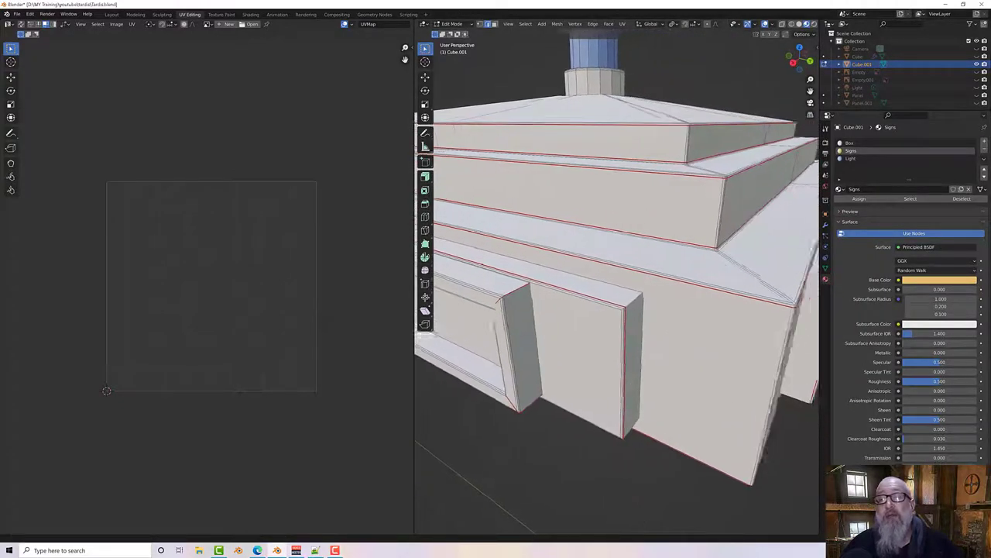
middle_click_drag(697, 294, 591, 274)
left_click(745, 326, "shift")
scroll(745, 327, "down", 2)
scroll(591, 274, "up", 2)
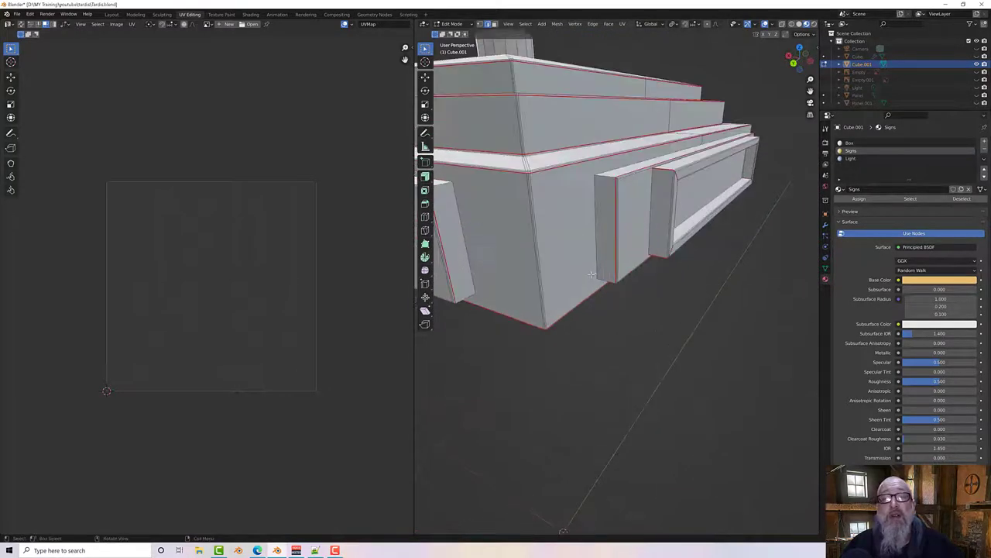
left_click(542, 297, "shift")
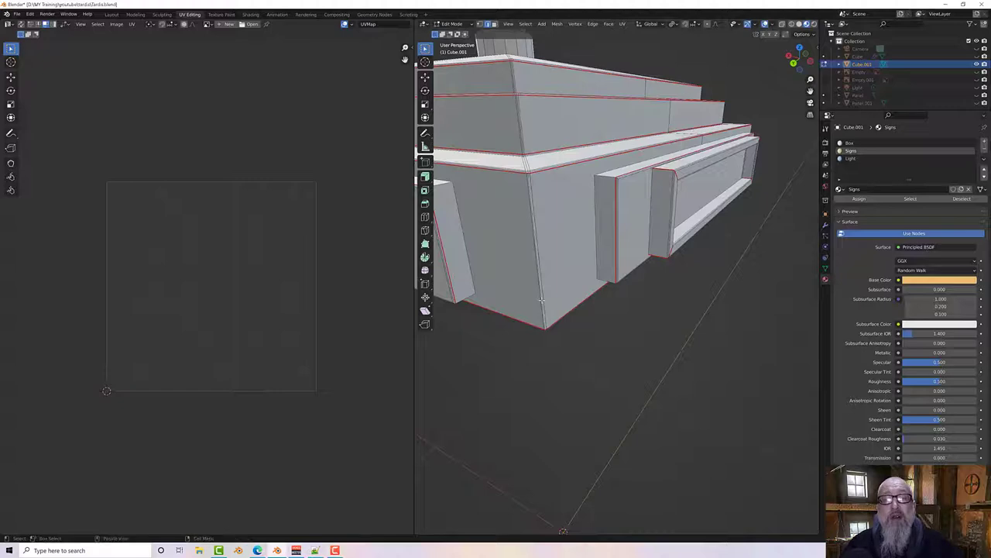
right_click(543, 302)
left_click(535, 303)
Step: Select the vertical corner edges of the roof's middle tier and top slab on all sides and mark a seam on them
middle_click_drag(535, 203, 584, 236)
scroll(585, 235, "up", 2)
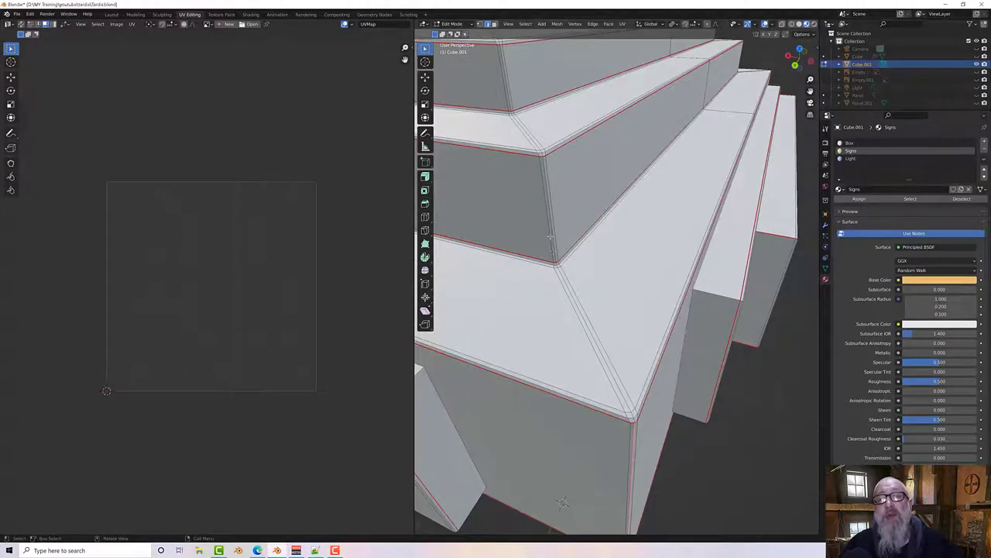
middle_click_drag(550, 221, 595, 284)
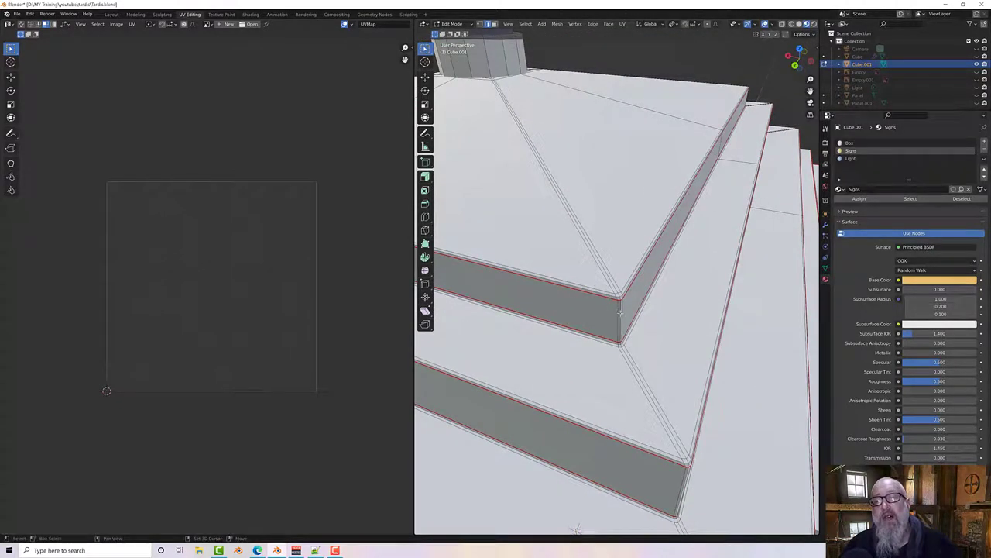
middle_click_drag(621, 312, 465, 270)
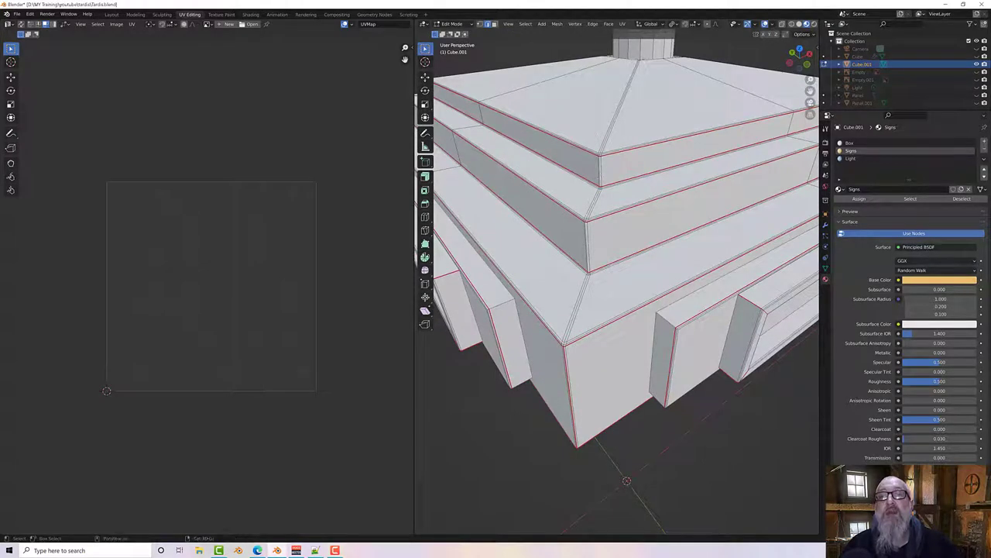
middle_click_drag(519, 176, 592, 178)
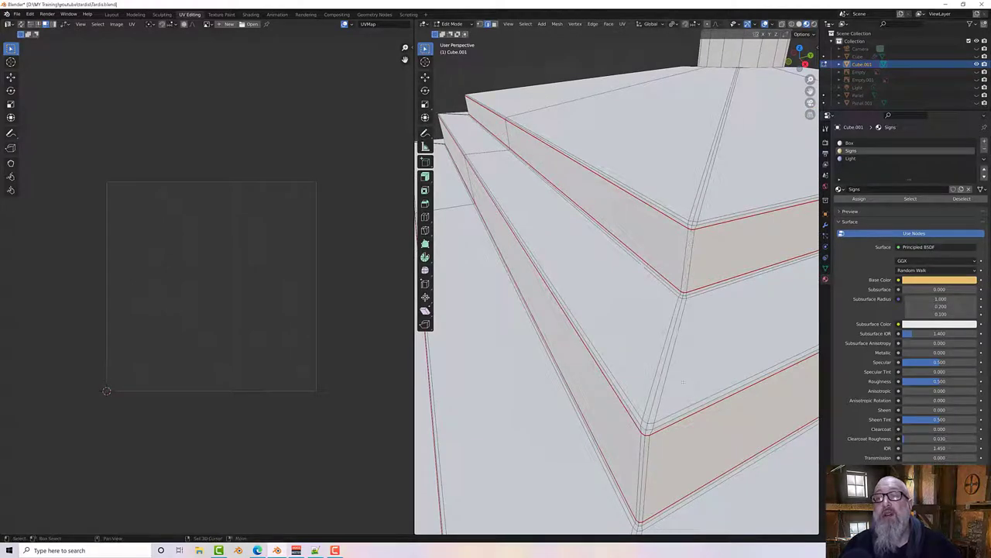
scroll(591, 326, "down", 3)
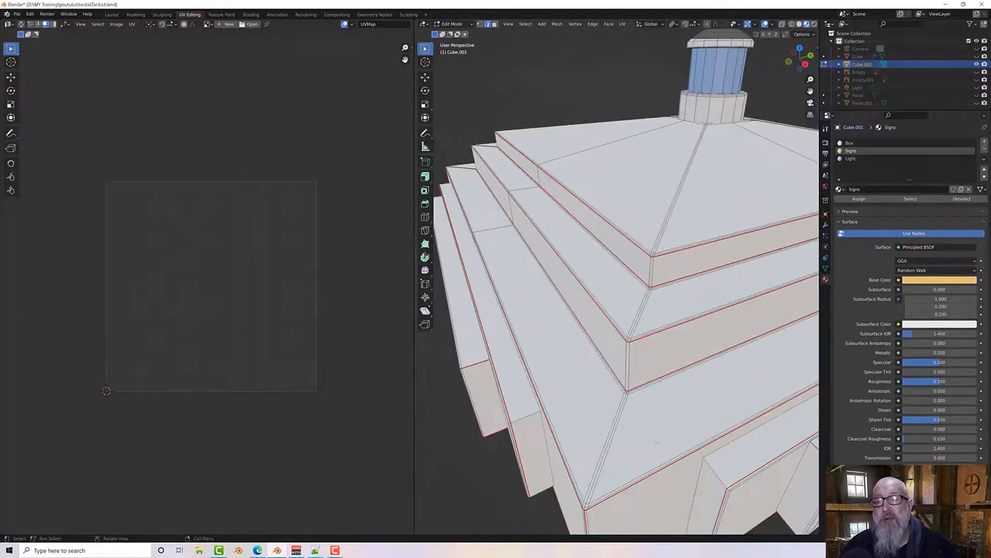
middle_click_drag(591, 326, 803, 287)
middle_click_drag(573, 286, 557, 283)
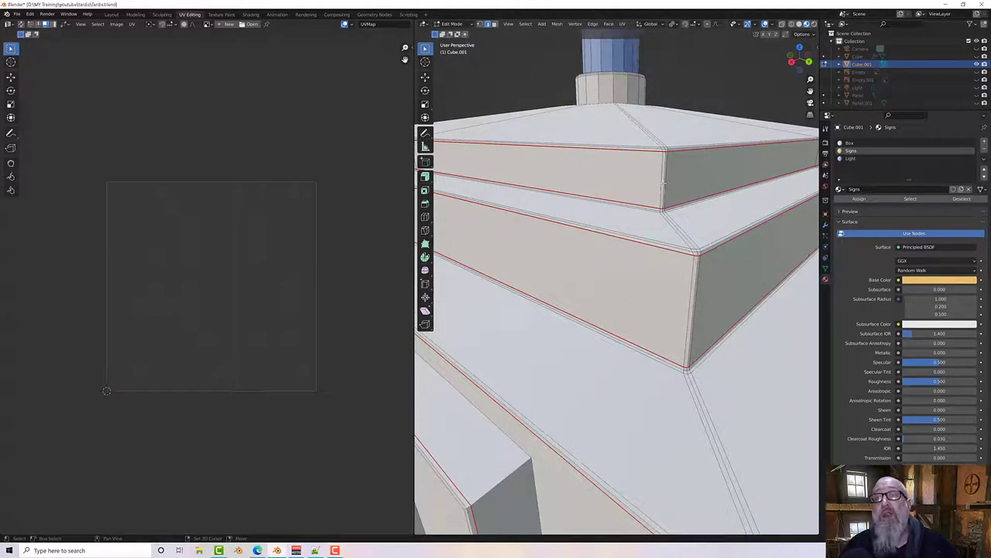
right_click(664, 183)
left_click(663, 185)
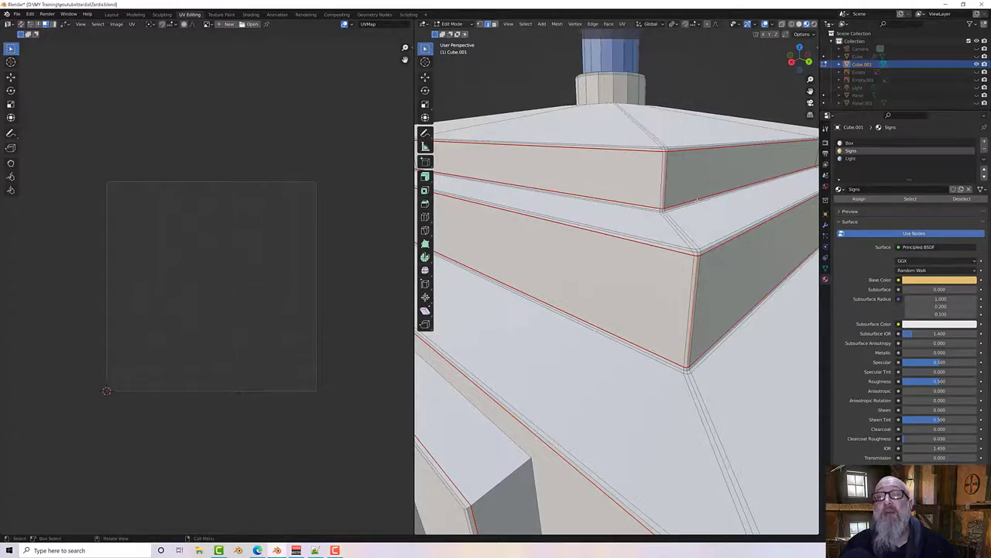
Step: Mark a seam on the edge loops around the upper rim of the lamp's base collar and the lower rim of its cap
scroll(663, 185, "down", 8)
middle_click_drag(663, 185, 748, 240)
scroll(620, 310, "up", 4)
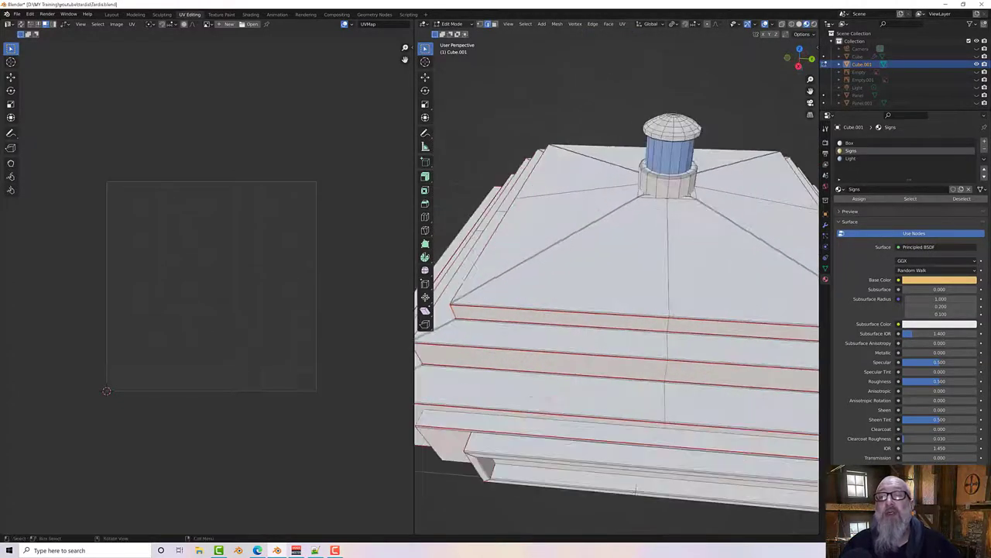
middle_click_drag(636, 489, 629, 517, "shift")
scroll(628, 518, "up", 1)
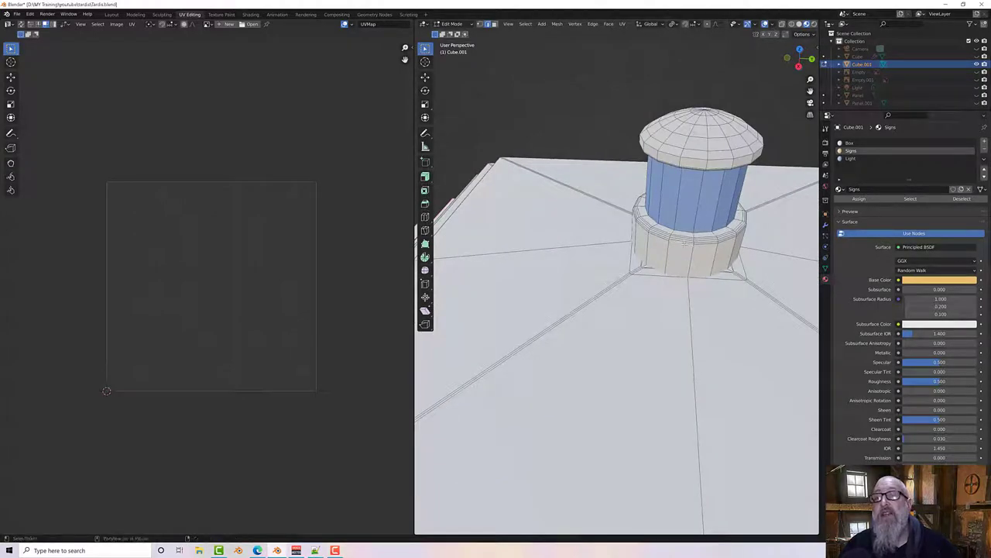
middle_click_drag(691, 184, 678, 161)
scroll(677, 160, "up", 2)
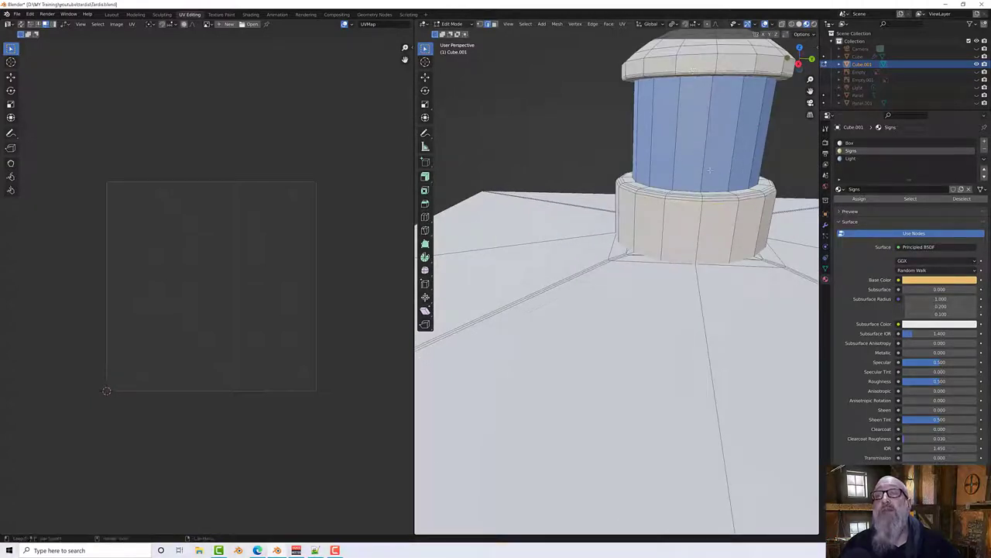
right_click(698, 207)
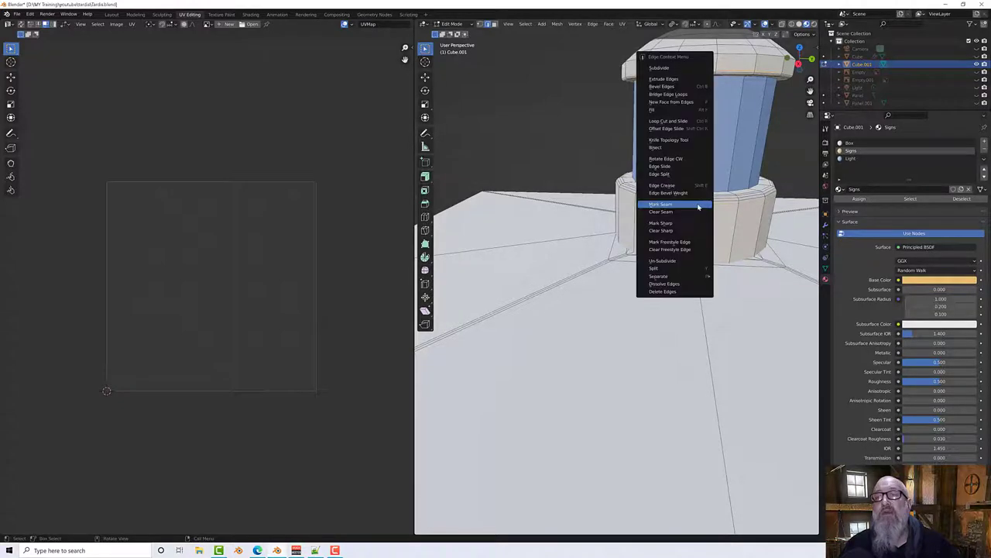
left_click(680, 206)
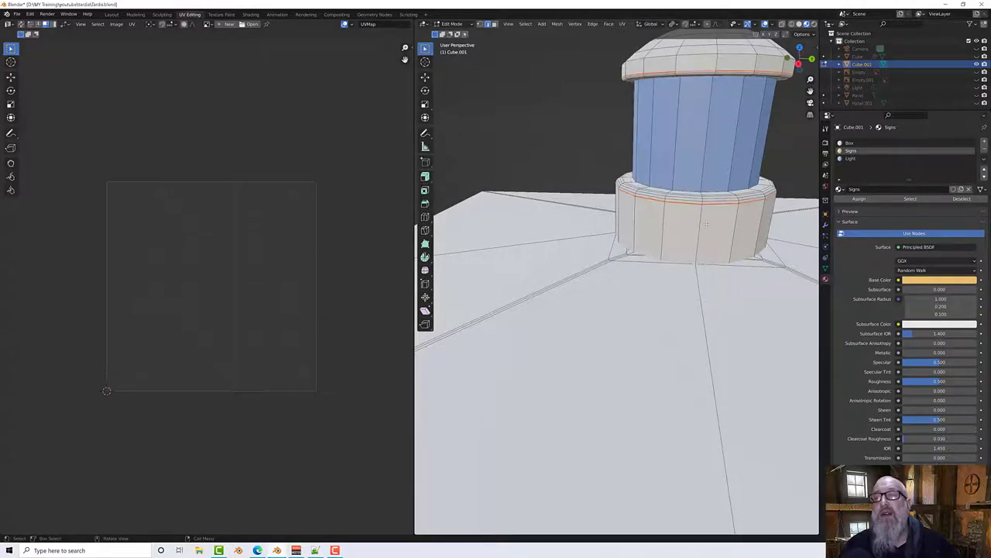
Step: Mark a seam on one vertical edge of the lamp's base collar and one vertical edge of its blue glass
key("alt+a")
middle_click_drag(706, 224, 710, 221)
scroll(710, 222, "down", 5)
middle_click_drag(521, 141, 587, 219, "shift")
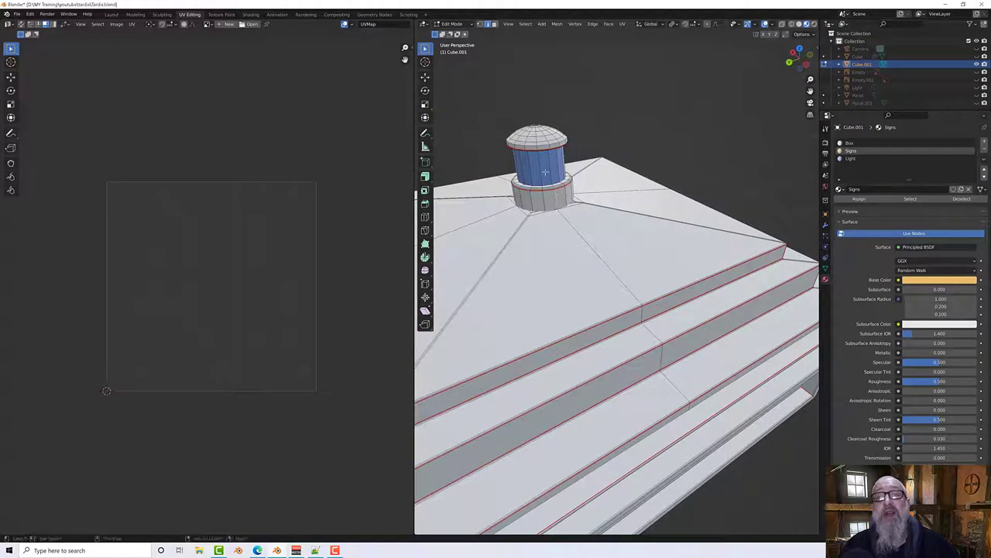
scroll(558, 178, "up", 1)
scroll(562, 153, "up", 1)
middle_click_drag(562, 152, 569, 165)
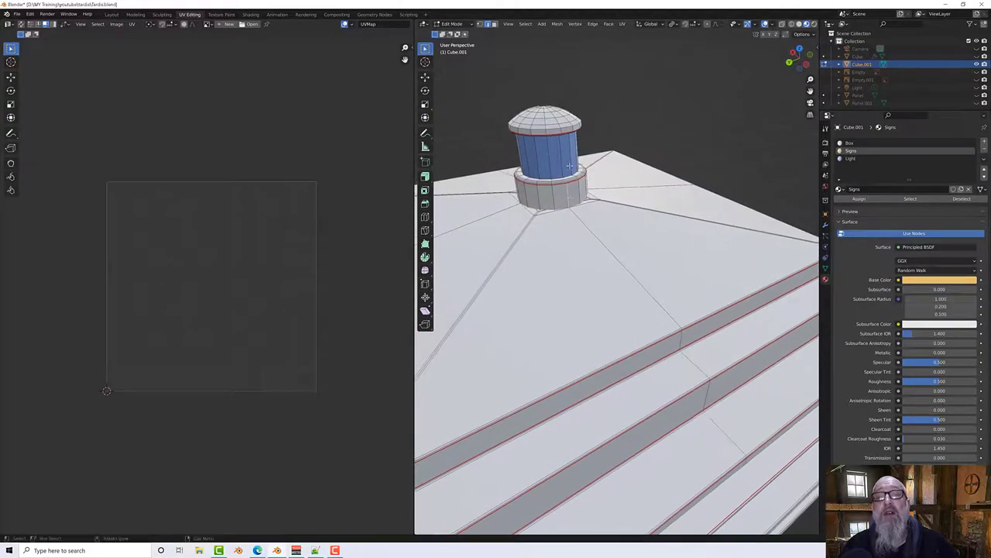
right_click(568, 198)
left_click(569, 197)
right_click(570, 182)
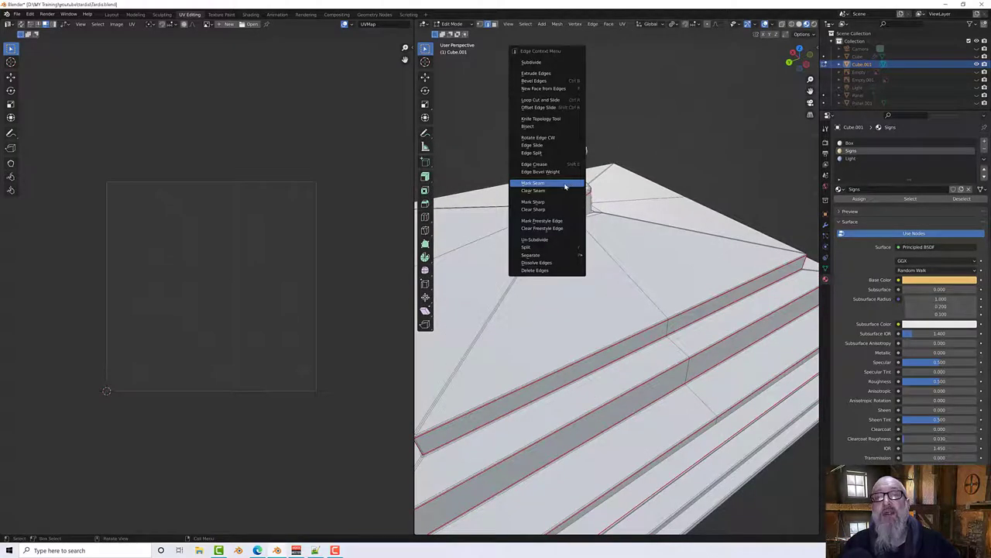
left_click(558, 192)
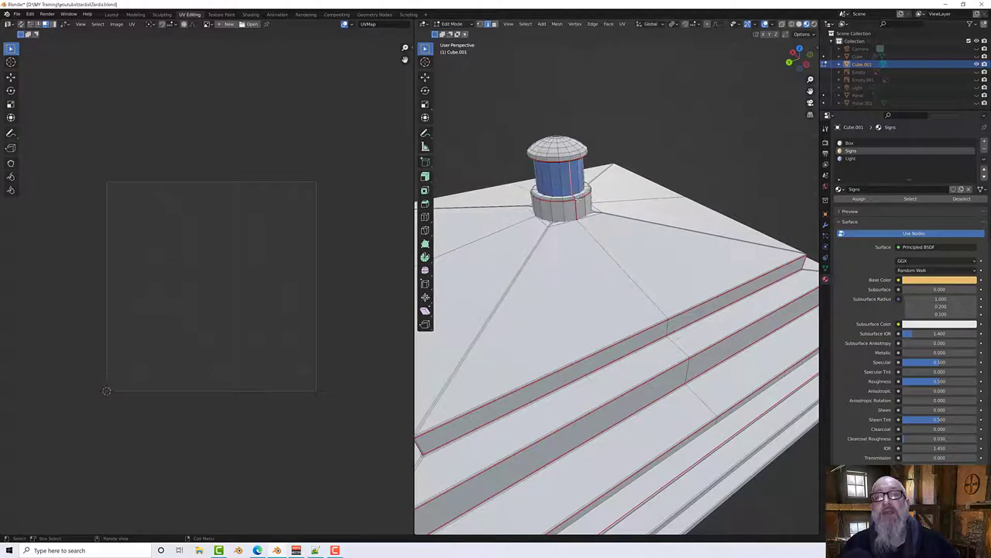
Step: Mark a seam on the short depth edges at the lower corners of the backing panels behind the sign frames
middle_click_drag(557, 191, 577, 204)
middle_click_drag(577, 248, 677, 290)
scroll(726, 233, "down", 3)
mouse_move(673, 255)
middle_mouse_down()
mouse_move(686, 255)
mouse_move(677, 248)
middle_mouse_up()
scroll(631, 213, "up", 3)
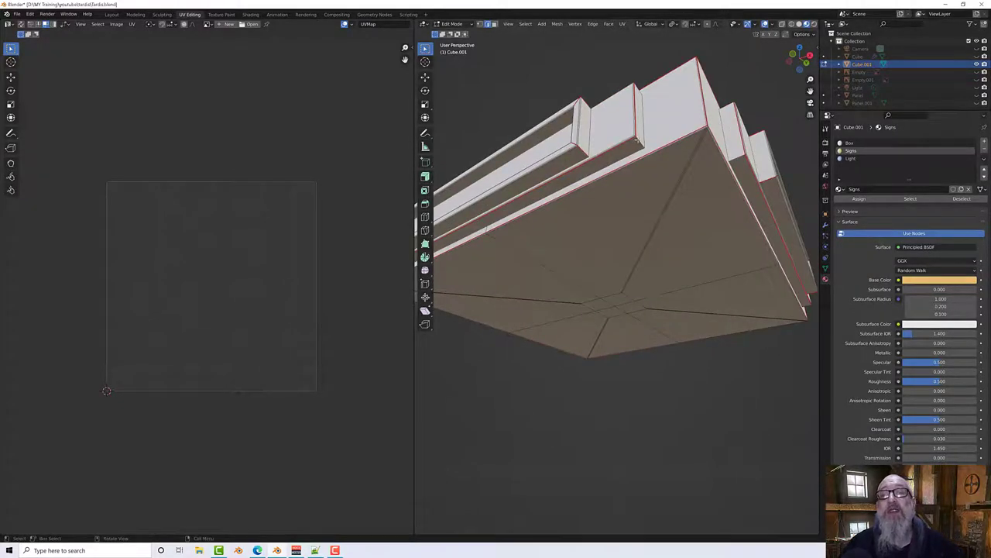
middle_click_drag(635, 149, 653, 395)
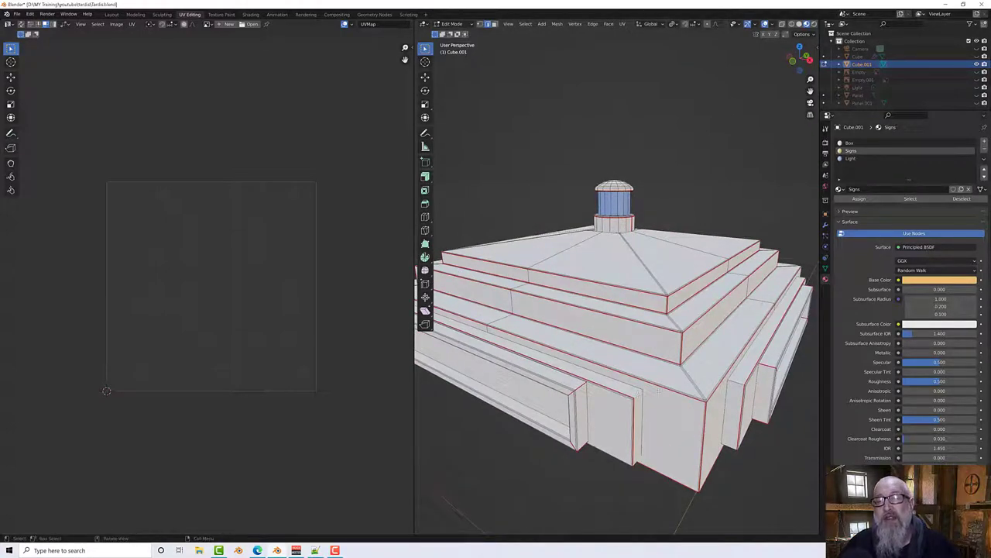
middle_click_drag(653, 395, 786, 301)
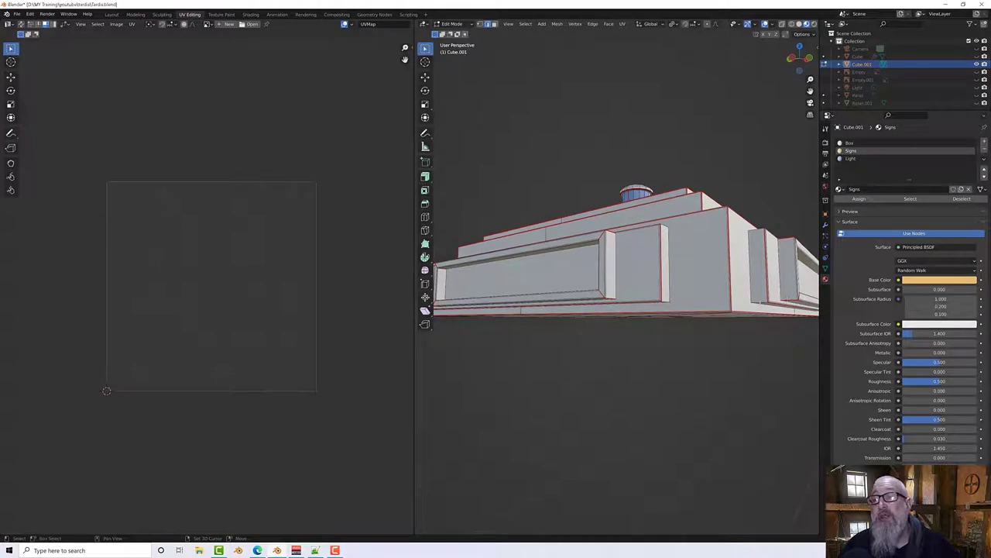
right_click(761, 303)
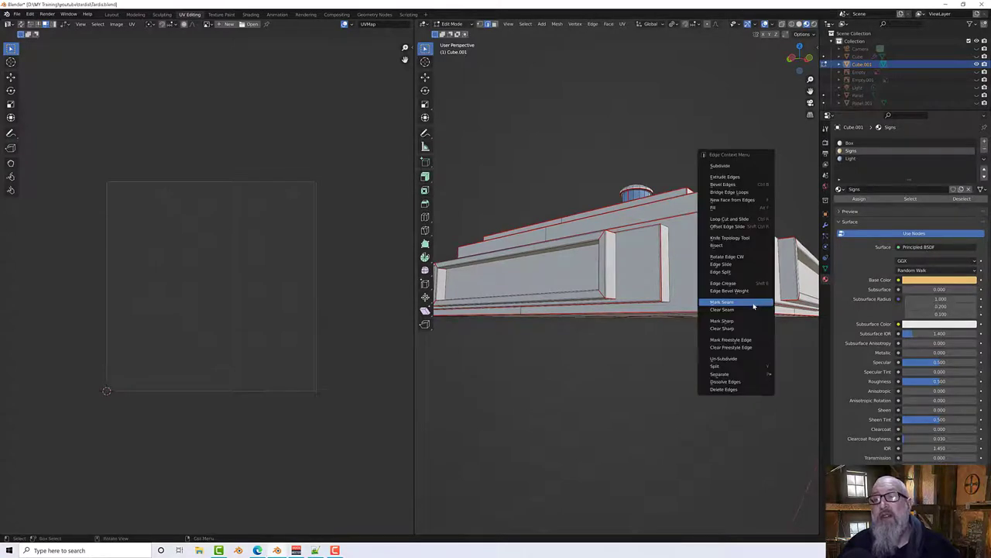
left_click(753, 303)
Step: Mark a seam on the remaining short depth edges at the sign backing panels' corners, working around the roof
middle_click_drag(755, 304, 724, 388)
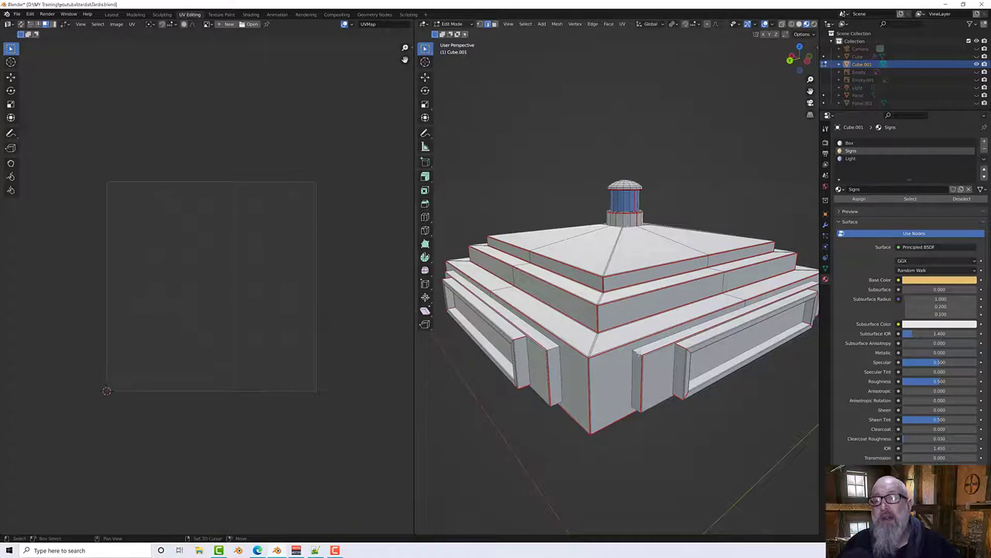
right_click(637, 351)
left_click(636, 350)
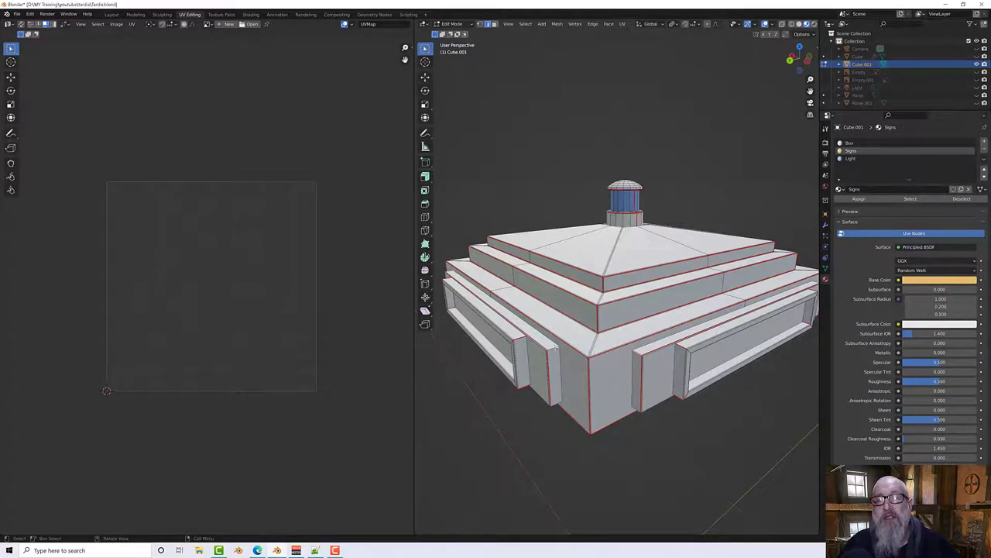
middle_click_drag(556, 348, 725, 294)
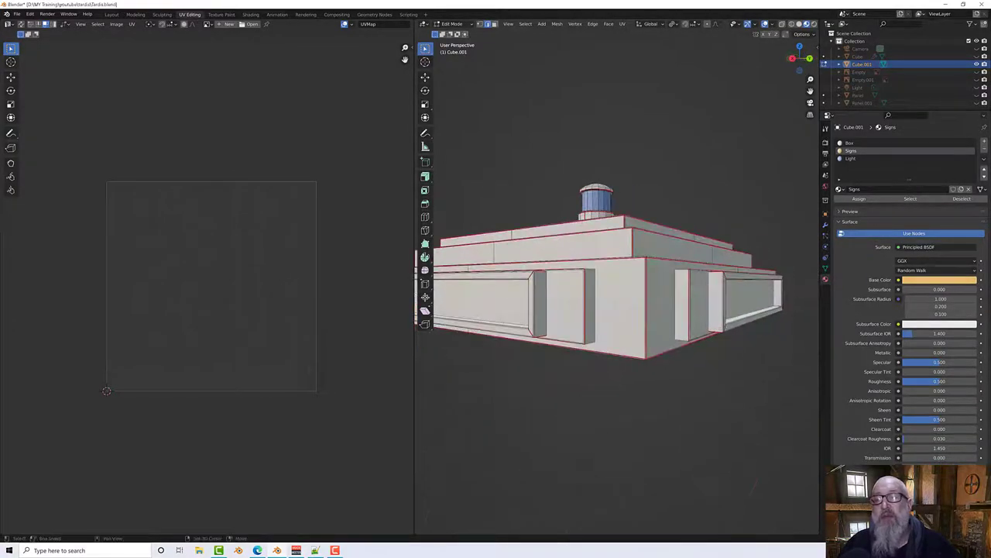
right_click(685, 339)
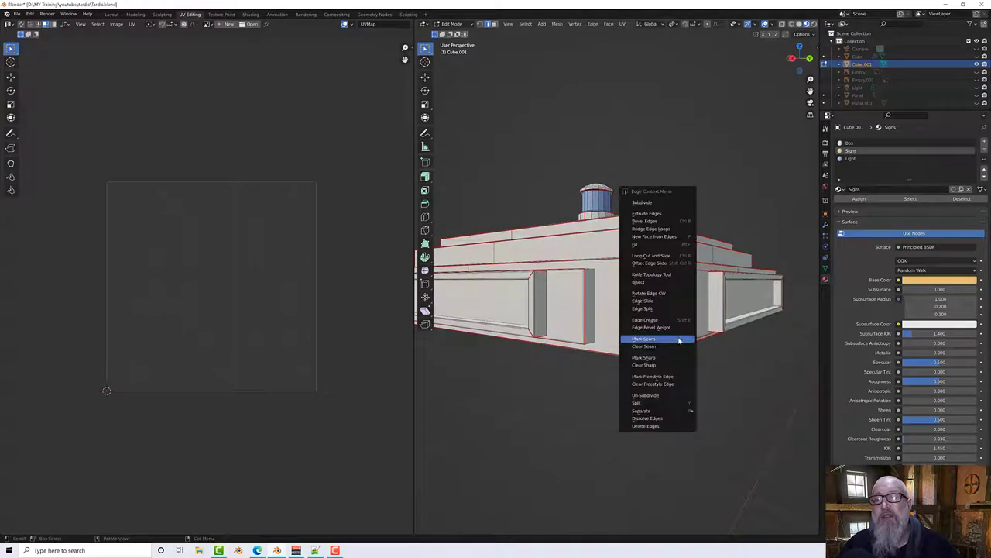
left_click(679, 341)
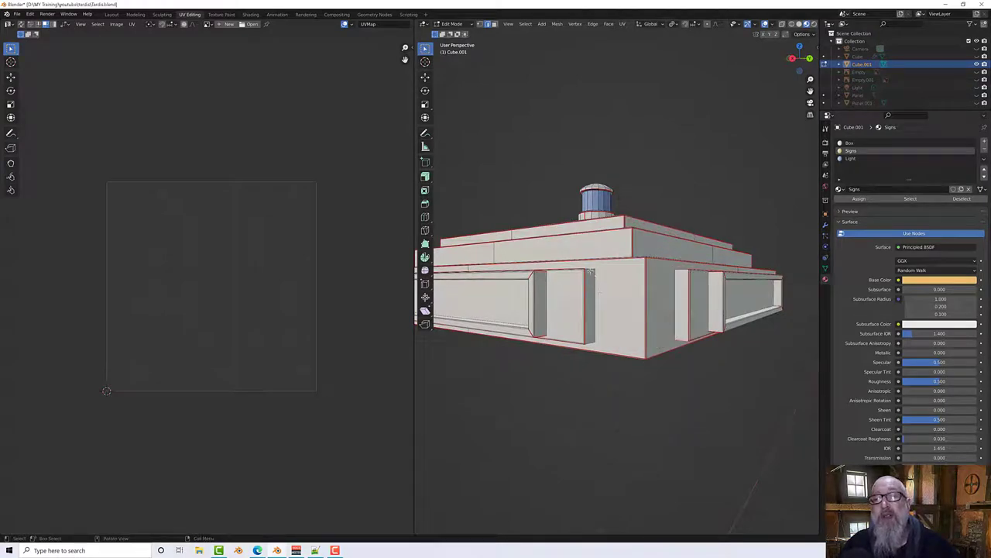
middle_click_drag(590, 272, 682, 273)
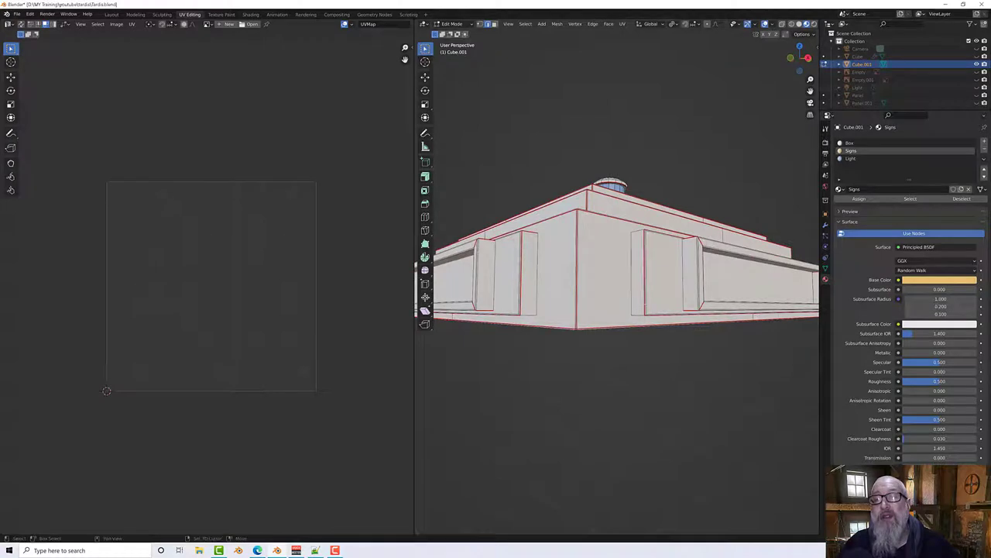
right_click(638, 315)
left_click(638, 316)
Step: Select the whole roof mesh and all of its UVs
scroll(643, 316, "down", 6)
middle_click_drag(664, 304, 658, 320)
key("a")
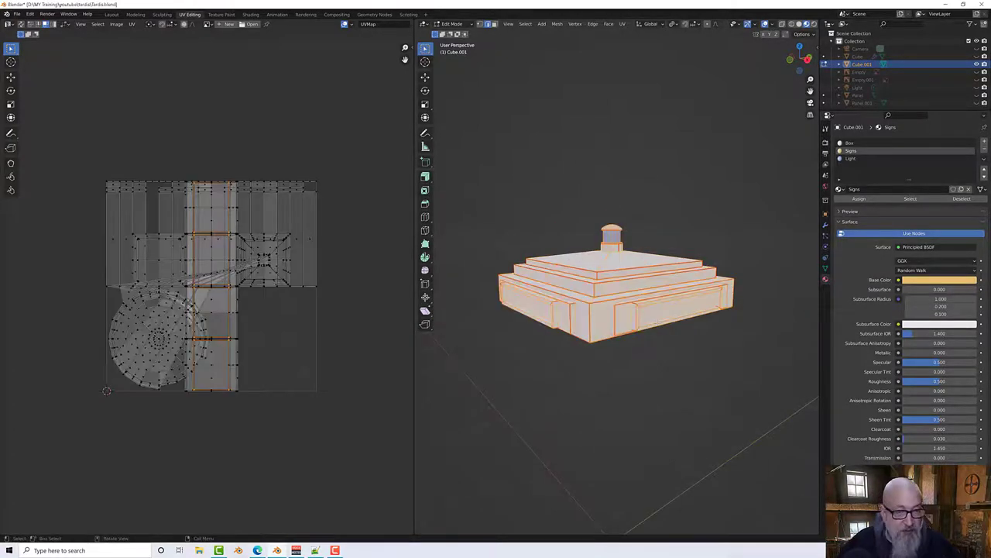
scroll(581, 370, "down", 3)
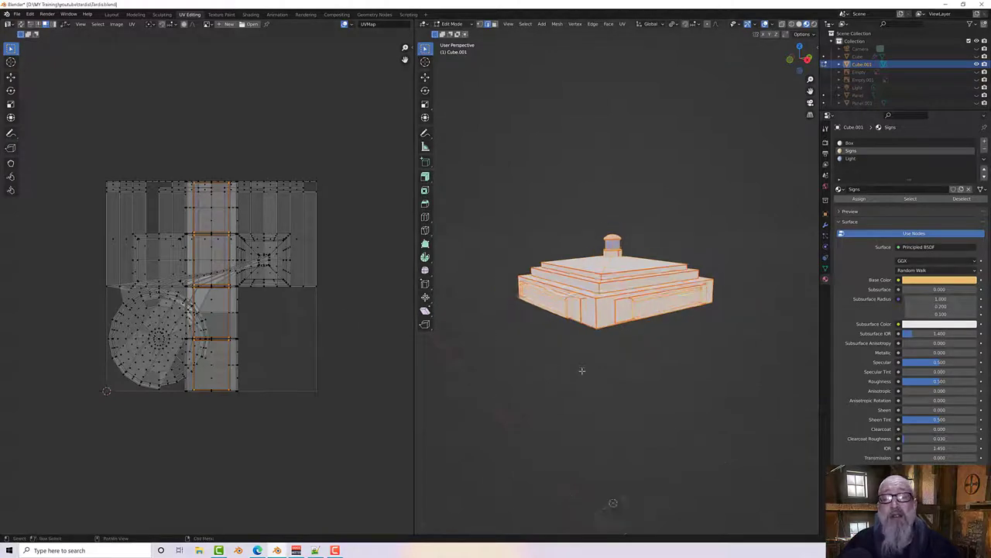
key("a")
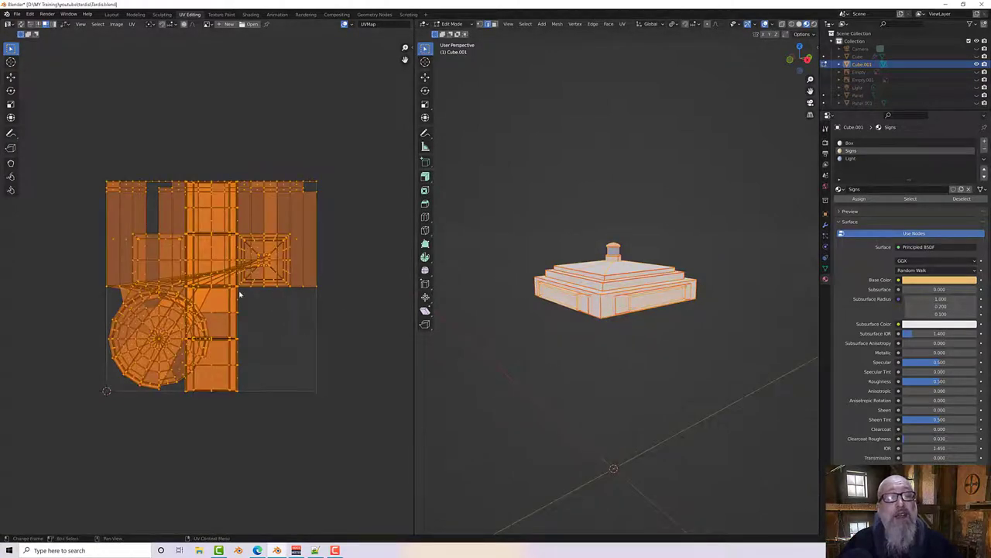
Step: Unwrap the whole selected roof mesh with the Angle Based method and inspect the resulting islands
right_click(264, 302)
left_click(264, 301)
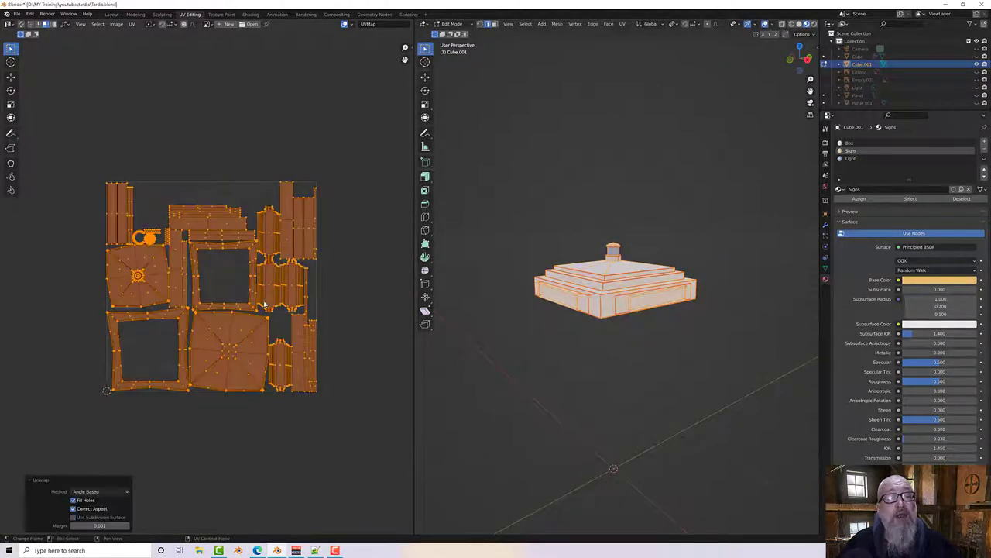
middle_click_drag(225, 326, 248, 331)
scroll(271, 320, "up", 1)
scroll(270, 329, "up", 3)
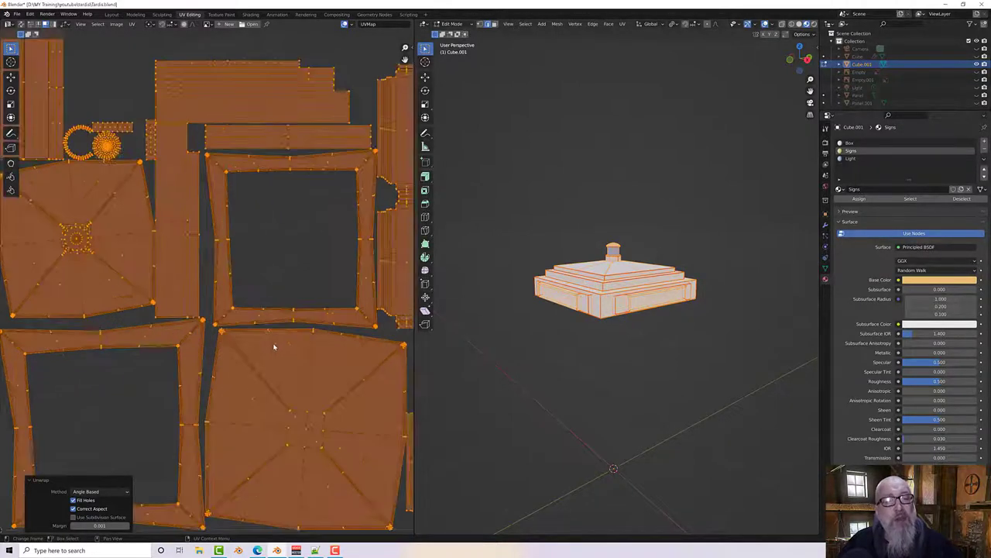
middle_click_drag(299, 380, 294, 348)
scroll(294, 348, "down", 3)
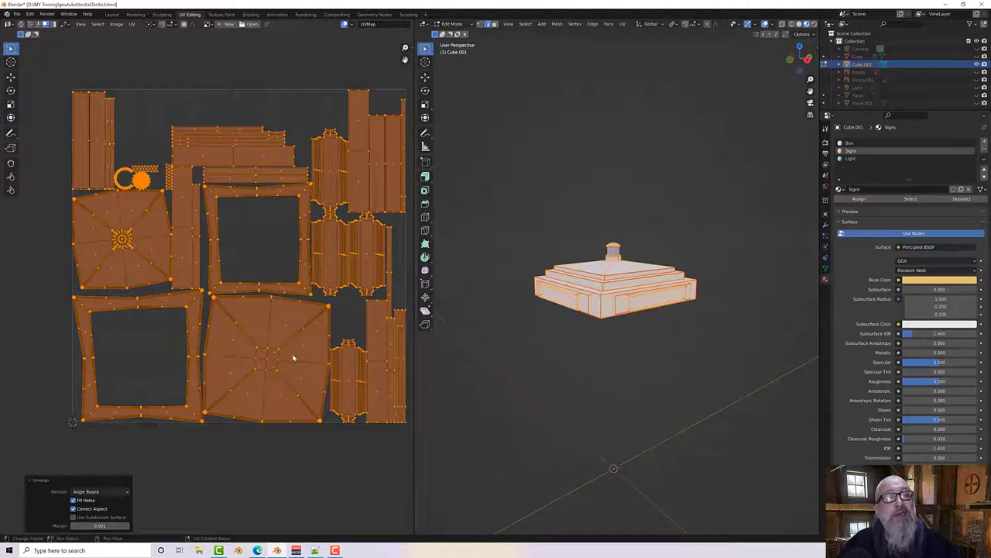
Step: Unwrap the selected roof again and set the unwrap method to Conformal
right_click(276, 333)
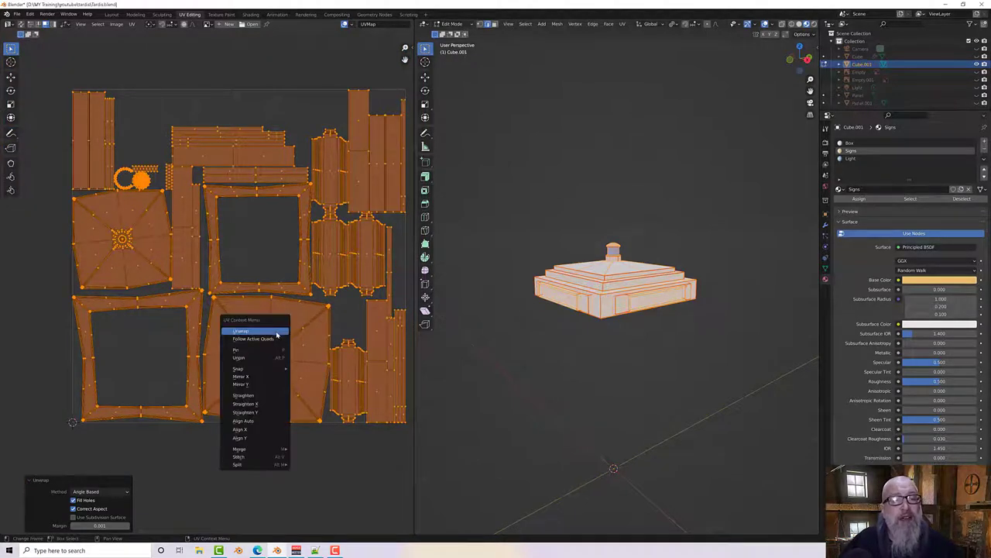
left_click(276, 333)
left_click(95, 492)
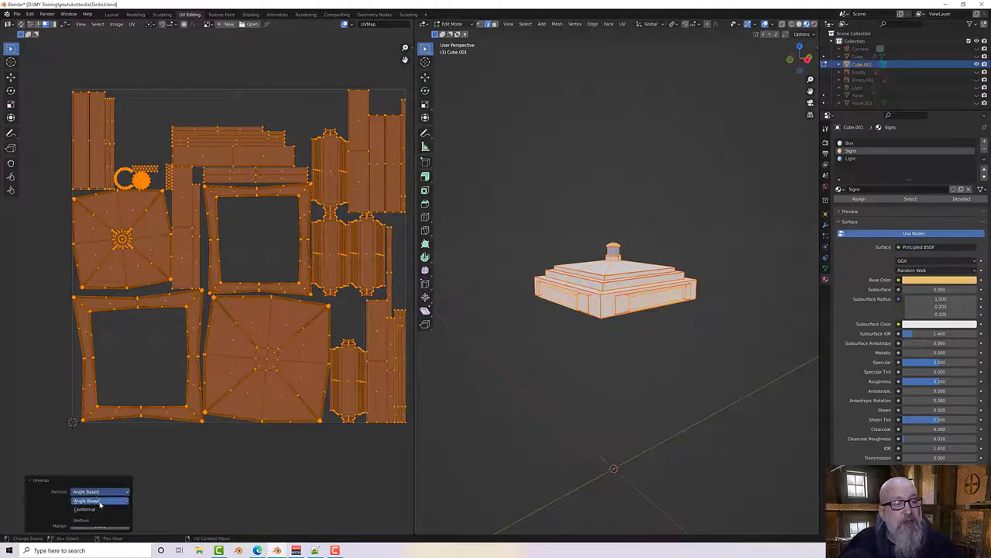
left_click(99, 509)
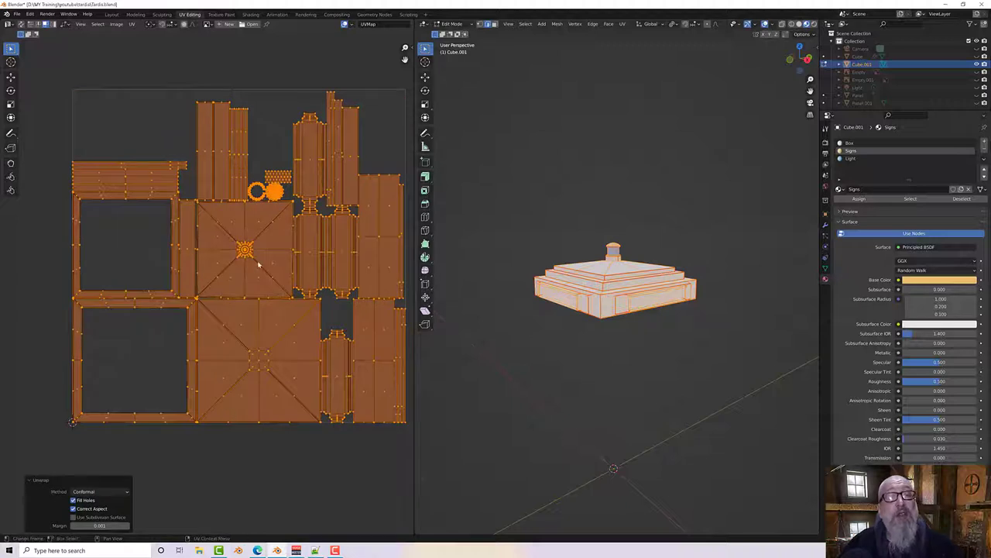
middle_click_drag(258, 261, 263, 316)
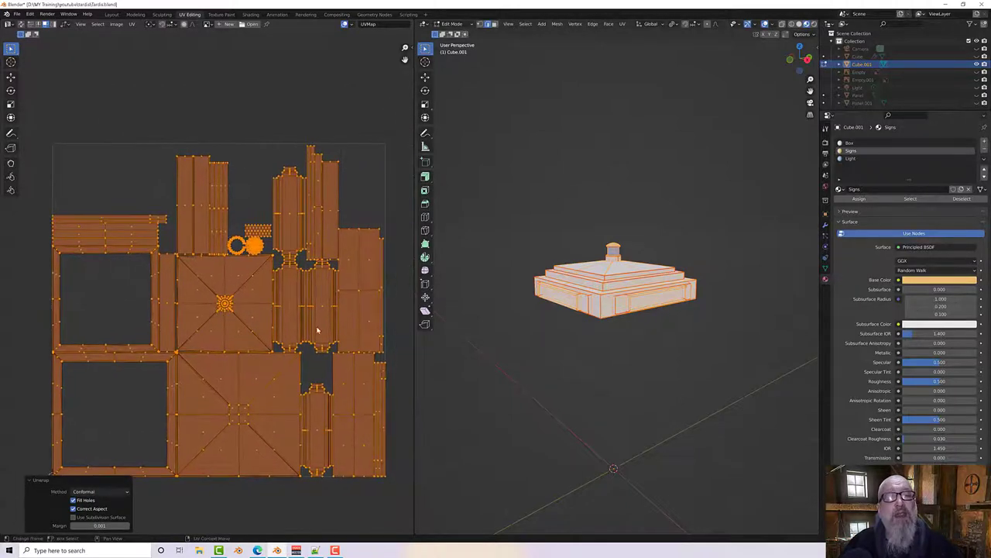
Step: Switch to face selection and examine how the unwrapped strips are divided by picking individual faces in the UV layout
left_click(359, 306)
left_click(372, 322)
left_click(366, 282)
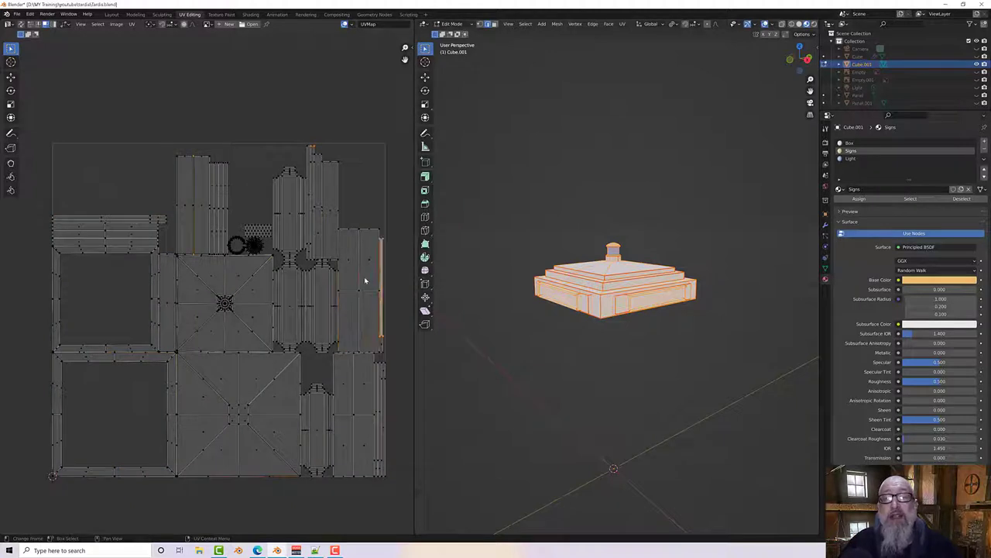
left_click(130, 243)
left_click(91, 248)
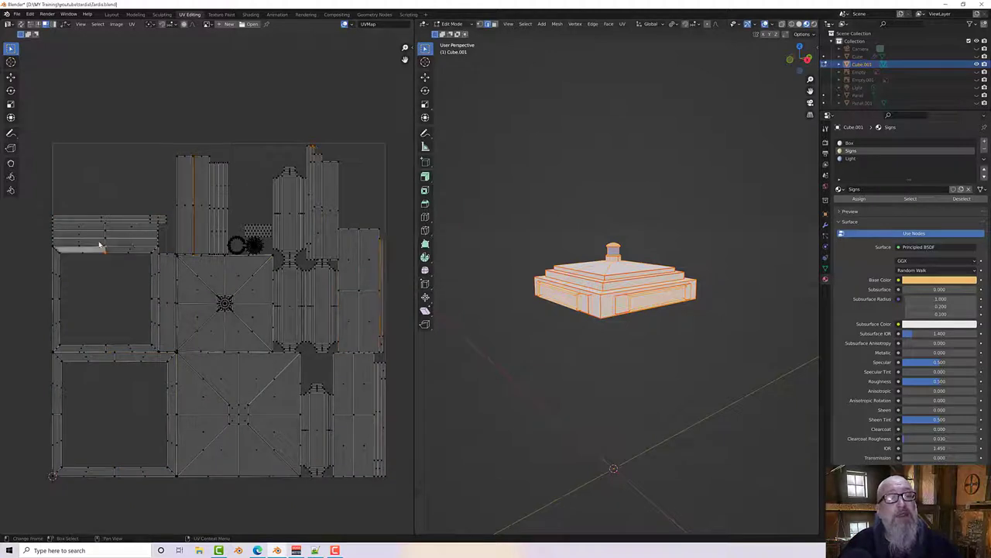
left_click(493, 24)
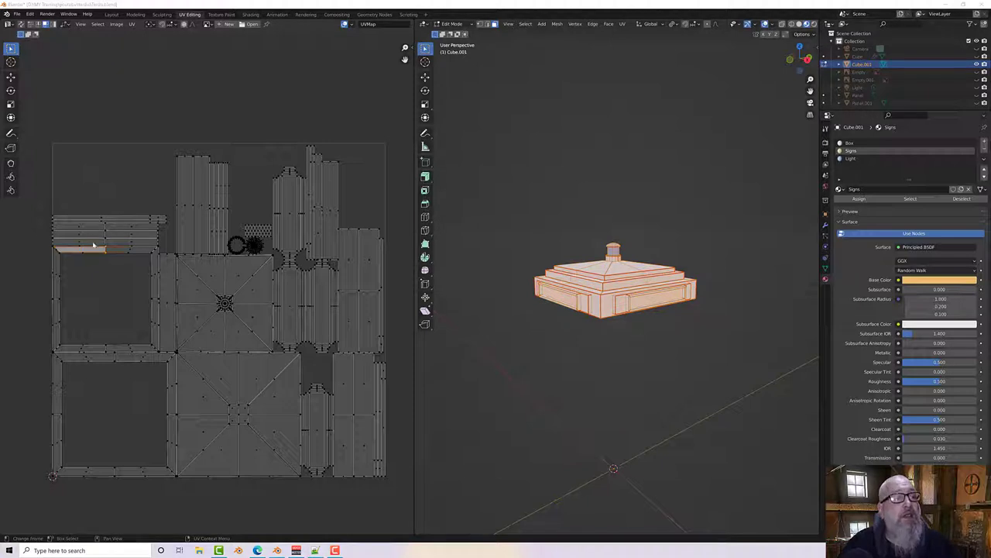
left_click(128, 243)
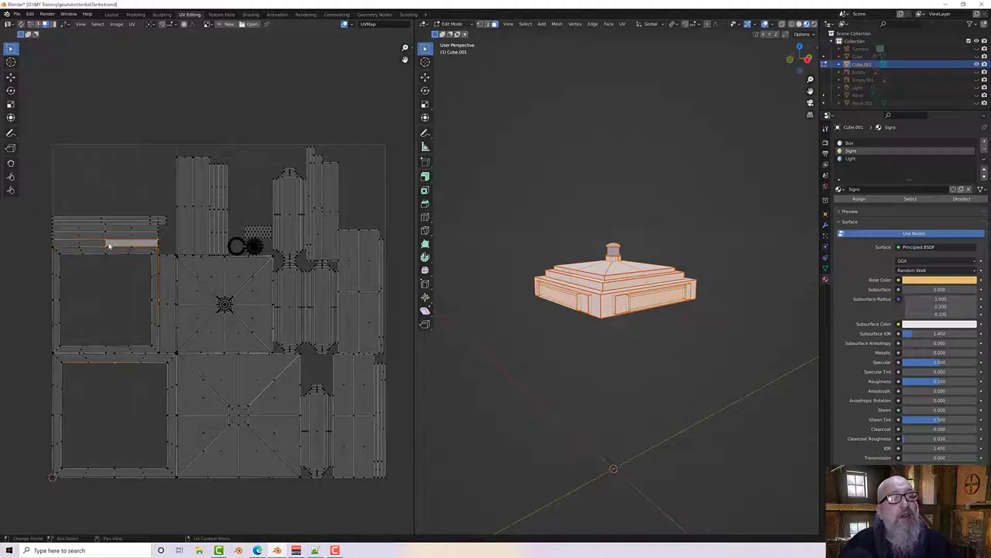
left_click(103, 247)
scroll(110, 245, "up", 1)
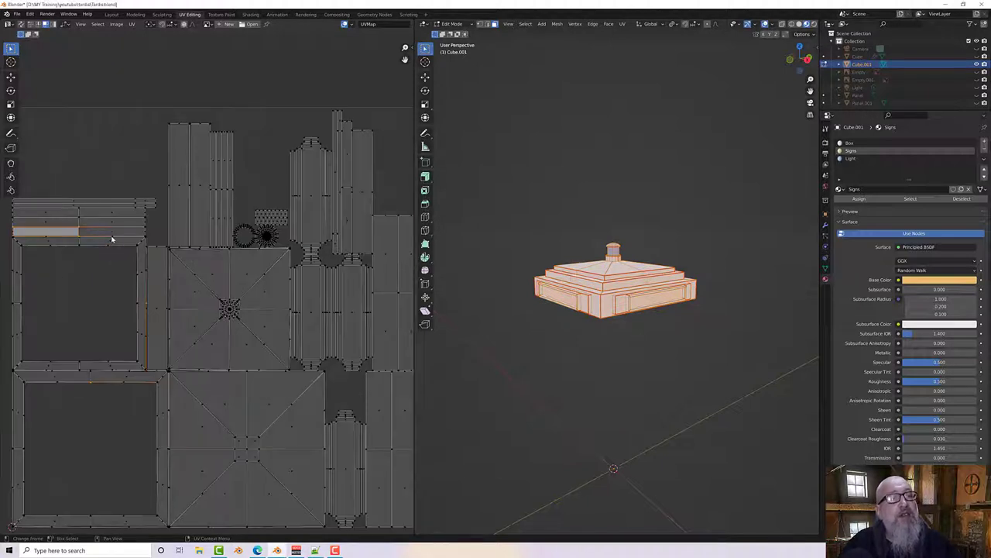
left_click(112, 232)
left_click(104, 220)
left_click(101, 213)
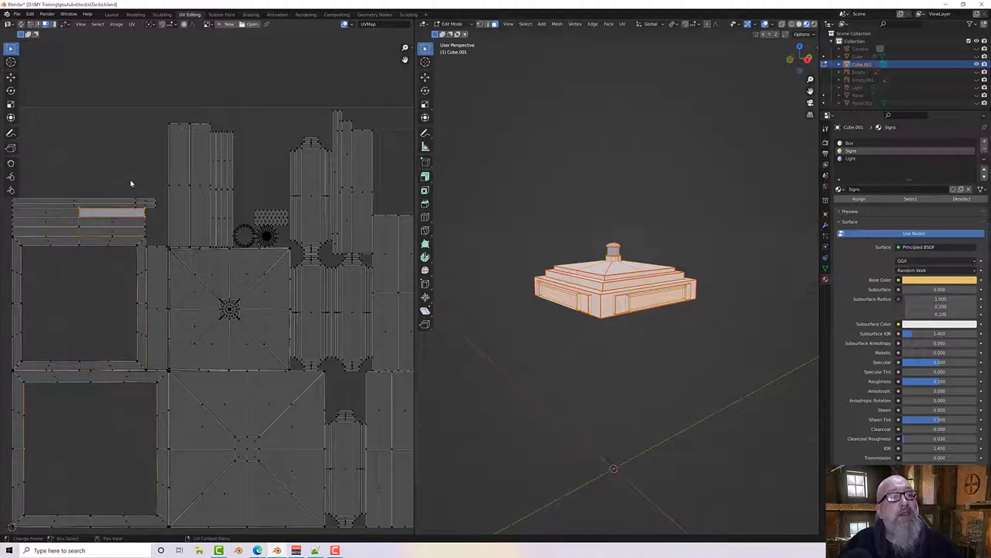
Step: Select all of the roof's UVs and pack the islands with rotation enabled
scroll(139, 174, "down", 2)
right_click(132, 175)
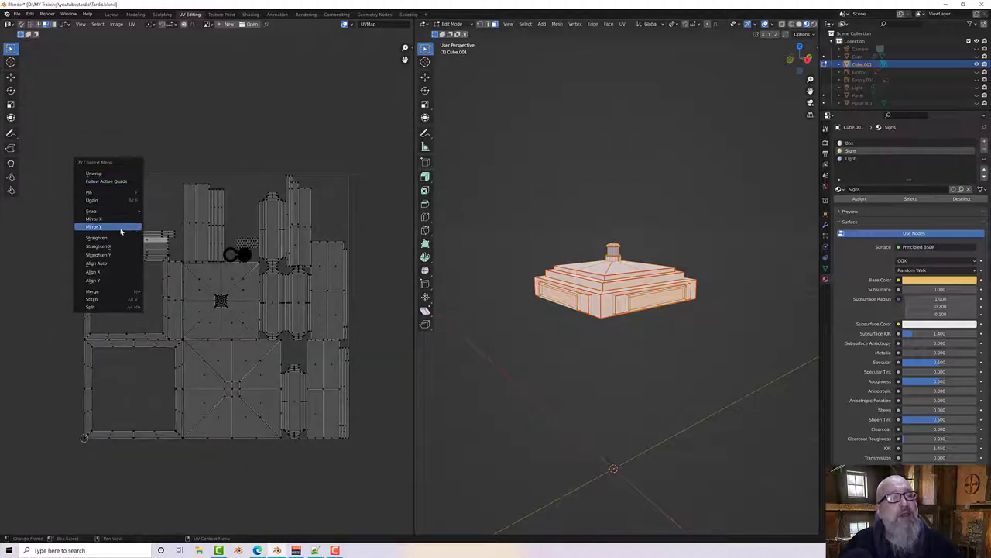
left_click(132, 24)
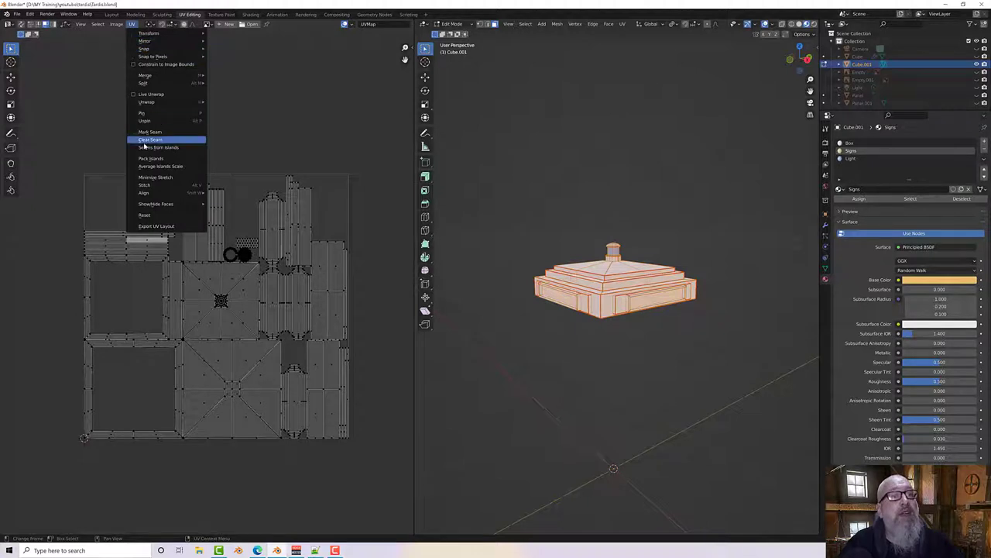
left_click(150, 158)
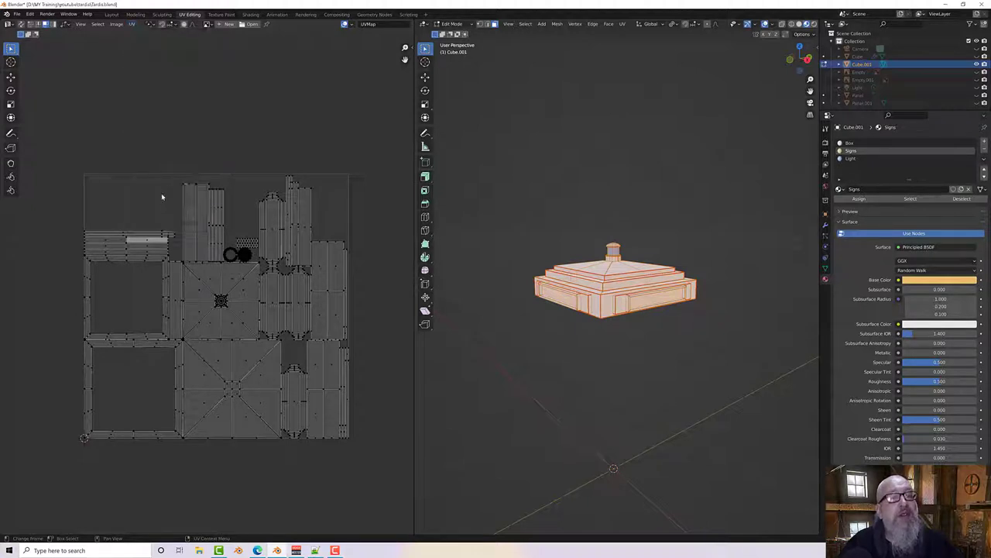
key("a")
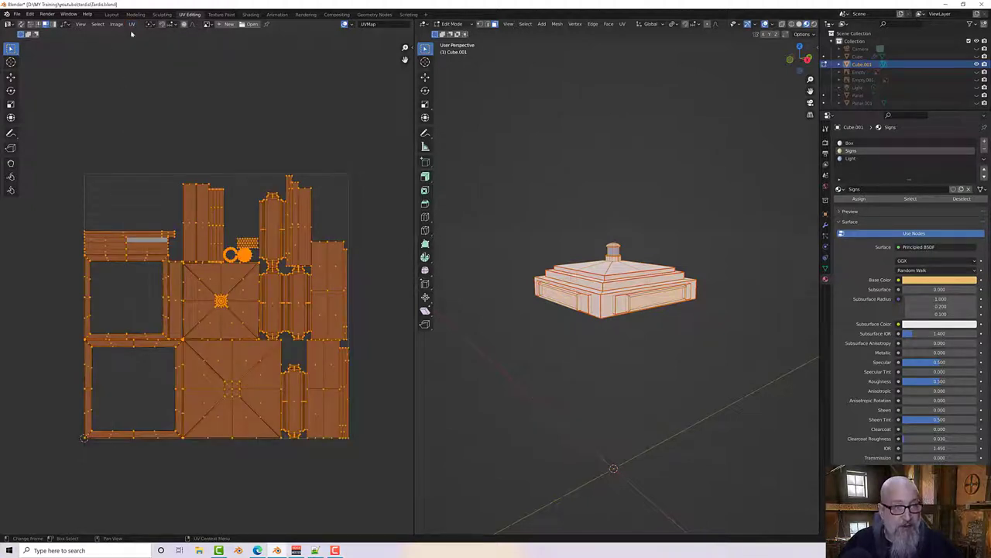
left_click(132, 24)
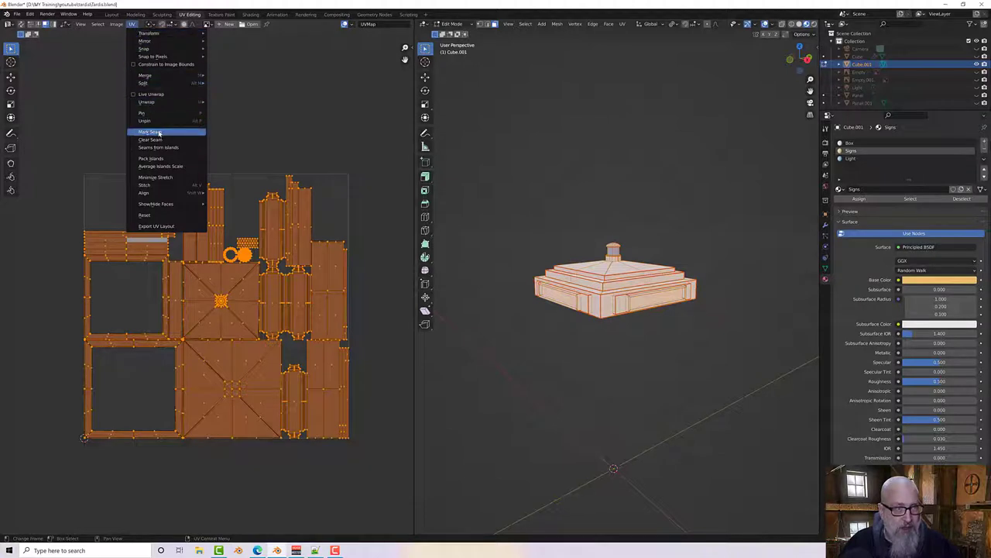
left_click(160, 159)
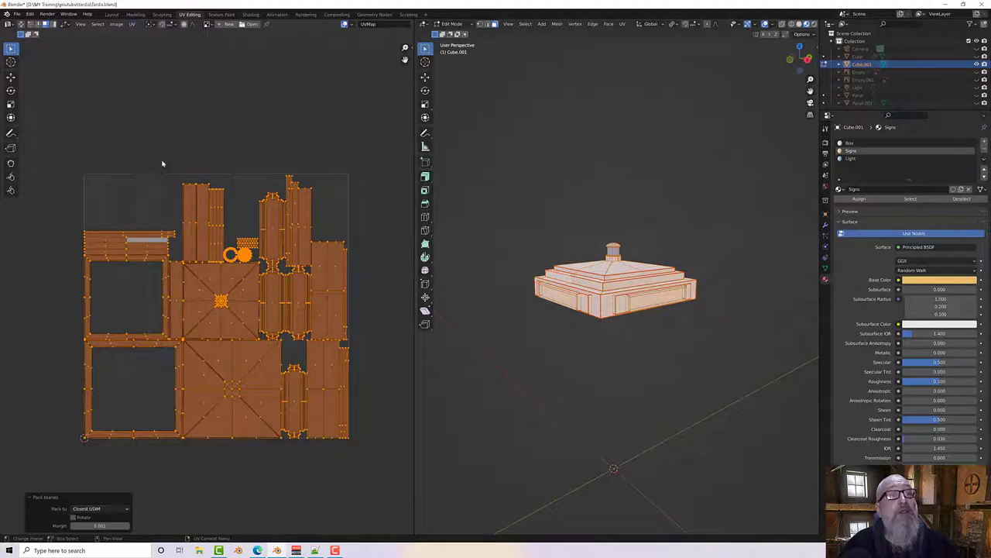
left_click(81, 517)
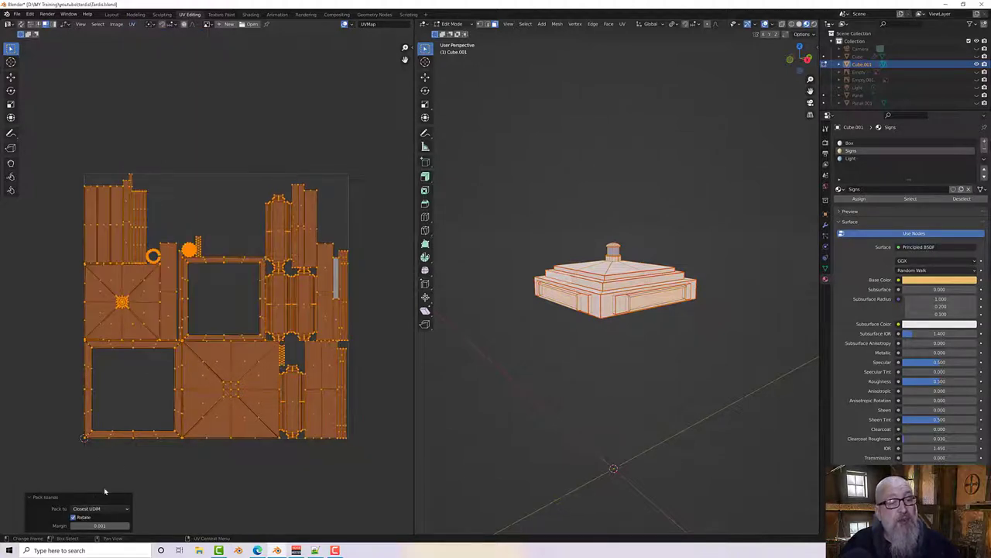
left_click(218, 211)
scroll(215, 239, "up", 2)
scroll(271, 272, "down", 1)
scroll(593, 358, "down", 1)
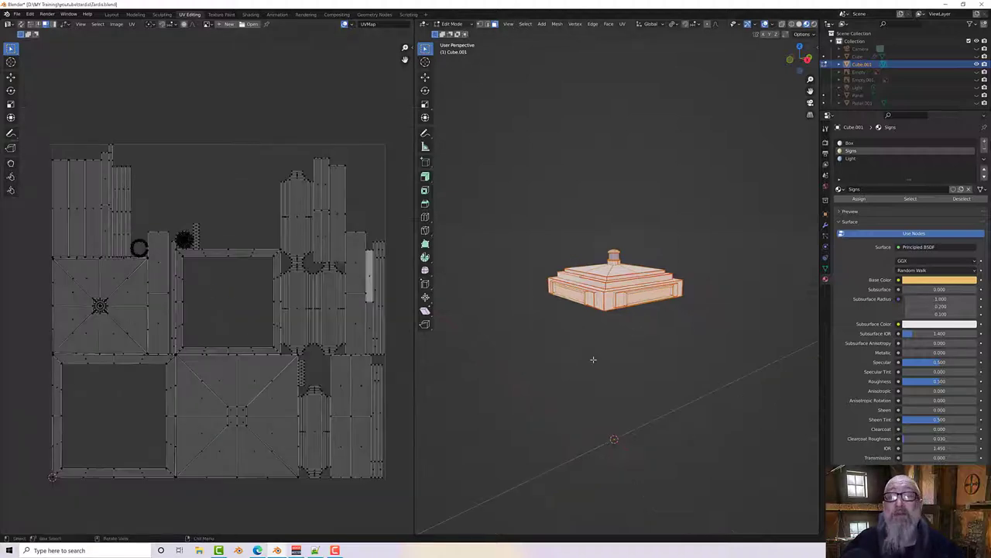
mouse_move(593, 358)
middle_mouse_down()
mouse_move(582, 348)
mouse_move(596, 361)
middle_mouse_up()
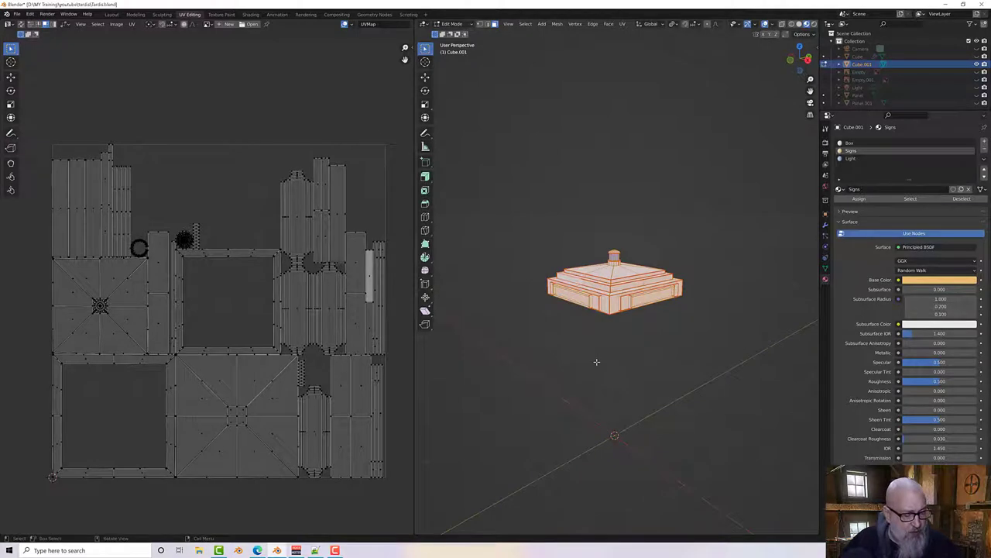
key("u")
key("Escape")
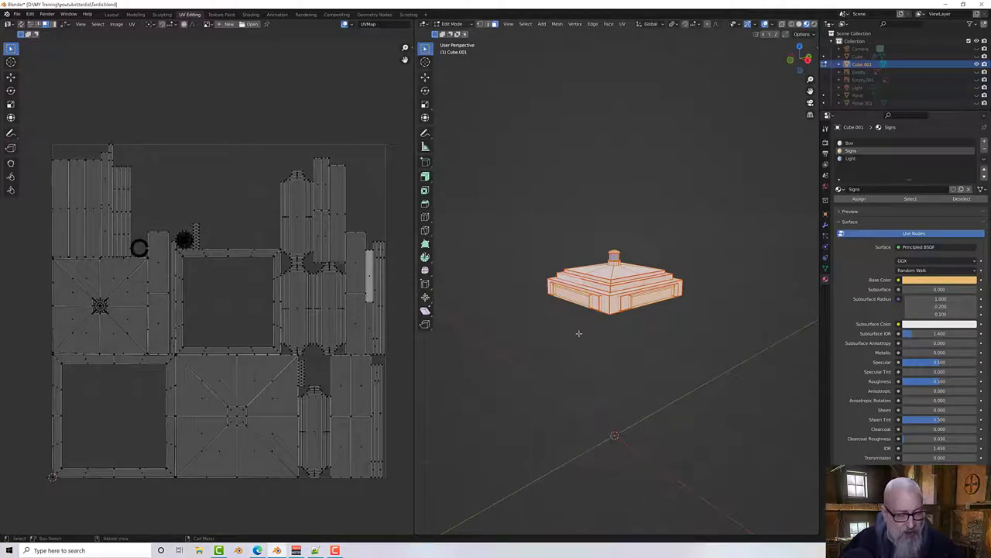
key("u")
key("Escape")
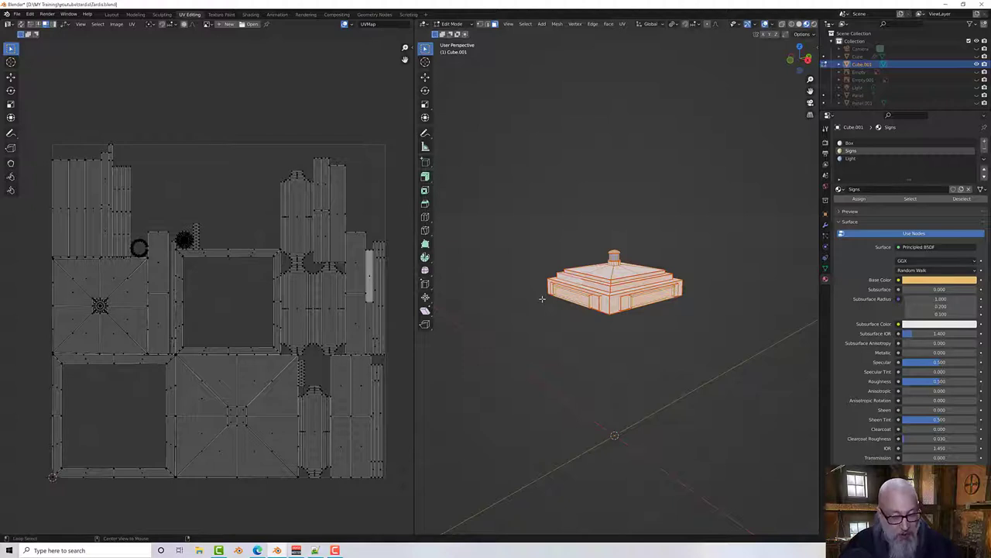
Step: Reveal the hidden geometry and select the underside face of the base together with two opposite bordering strips
key("alt+h")
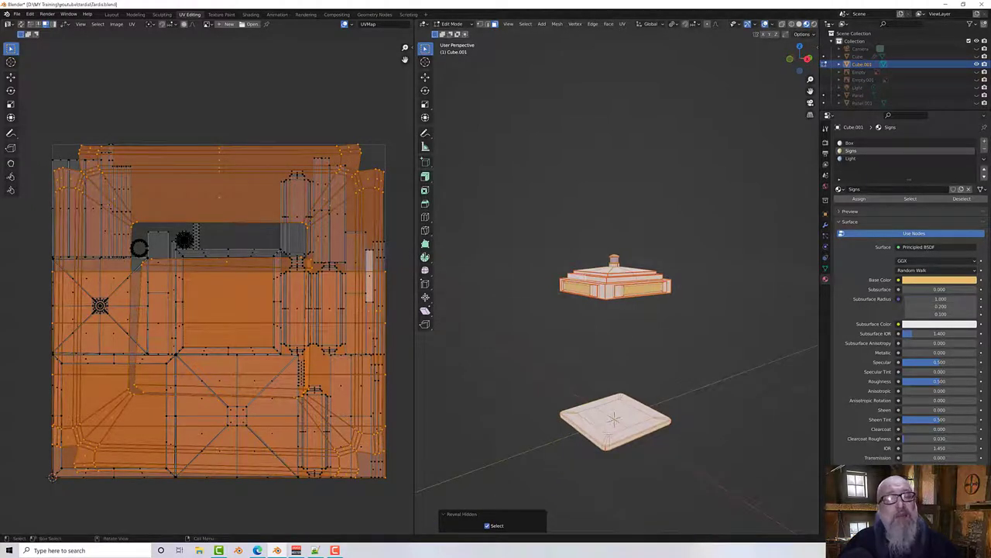
scroll(615, 434, "up", 2)
left_click(618, 488)
middle_click_drag(619, 499, 619, 401)
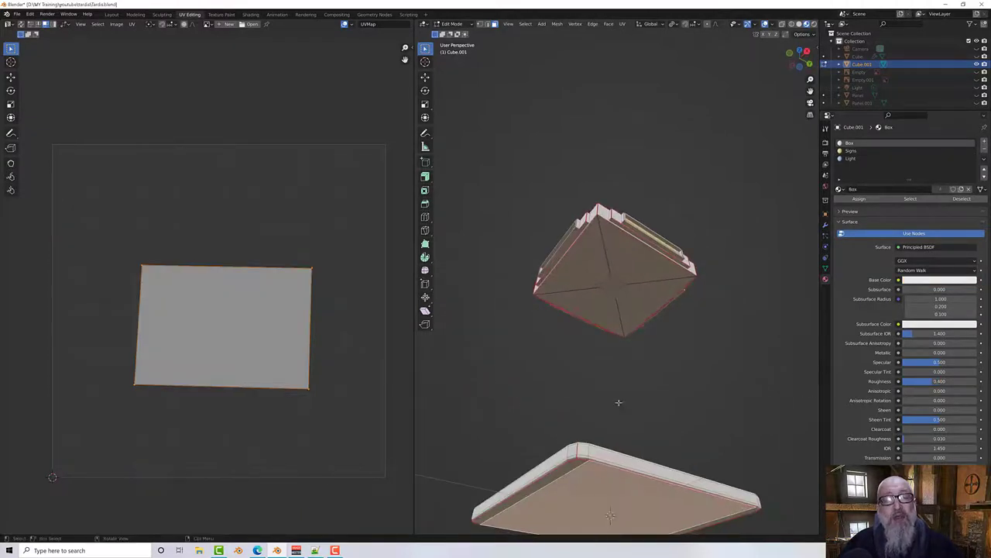
middle_click_drag(585, 480, 569, 449)
left_click(533, 378)
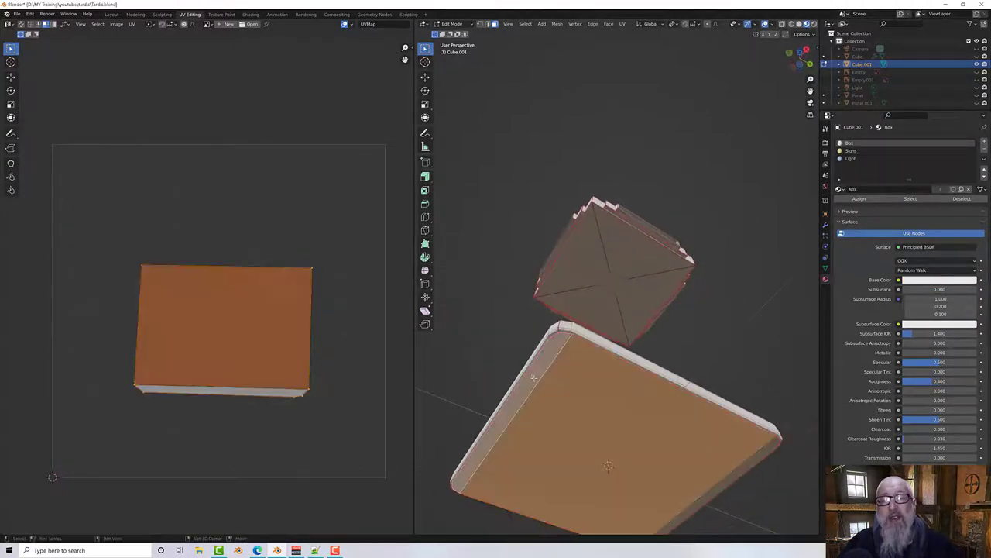
left_click(762, 456, "shift")
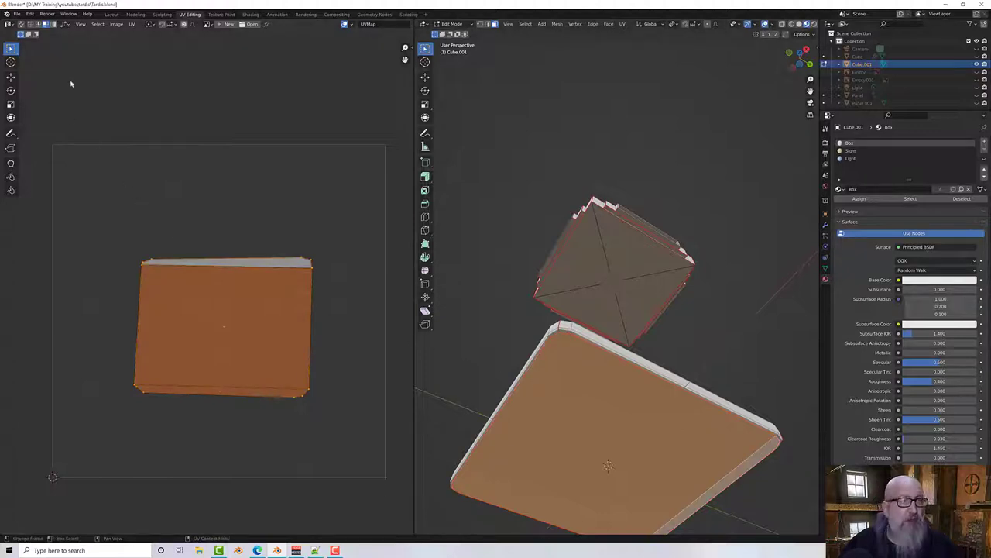
Step: Unwrap the selected underside faces of the base with the Conformal method
left_click(132, 24)
mouse_move(136, 34)
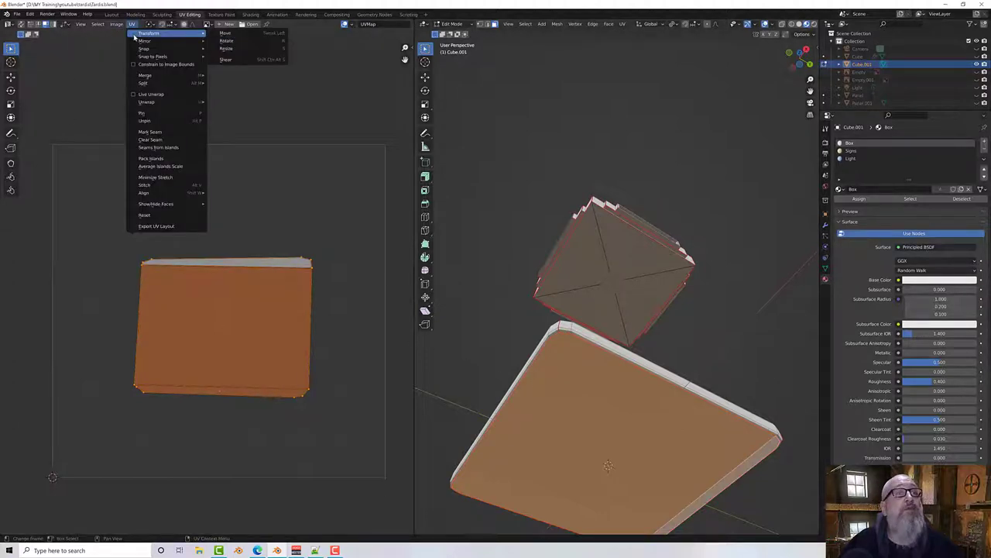
mouse_move(155, 101)
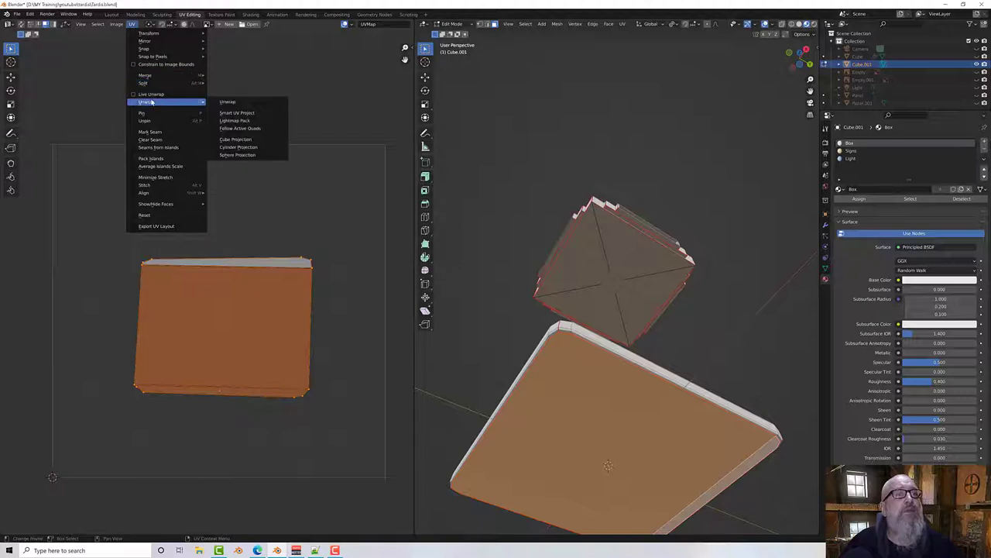
left_click(227, 104)
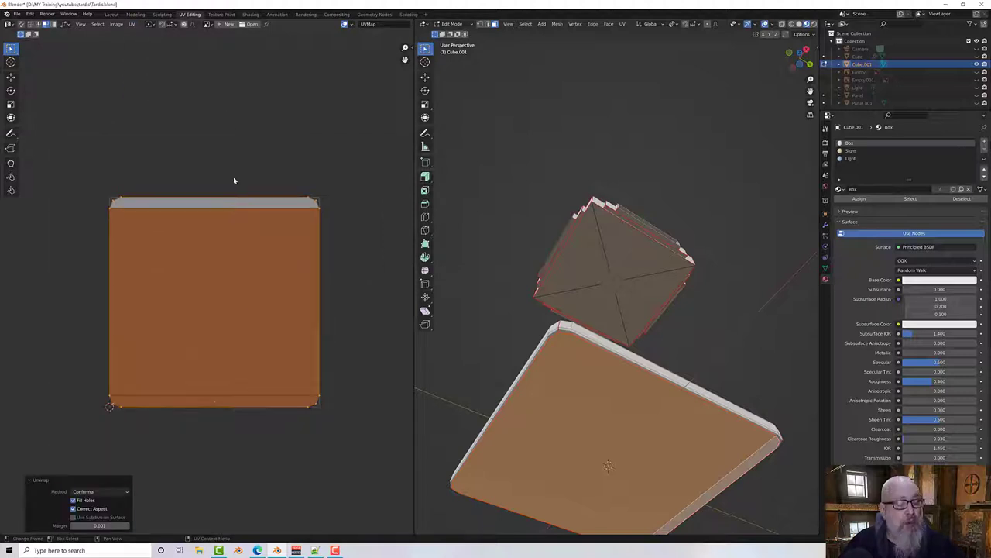
Step: Select the whole mesh and all of its UVs, and pack the islands with rotation enabled
middle_click_drag(487, 299, 493, 332)
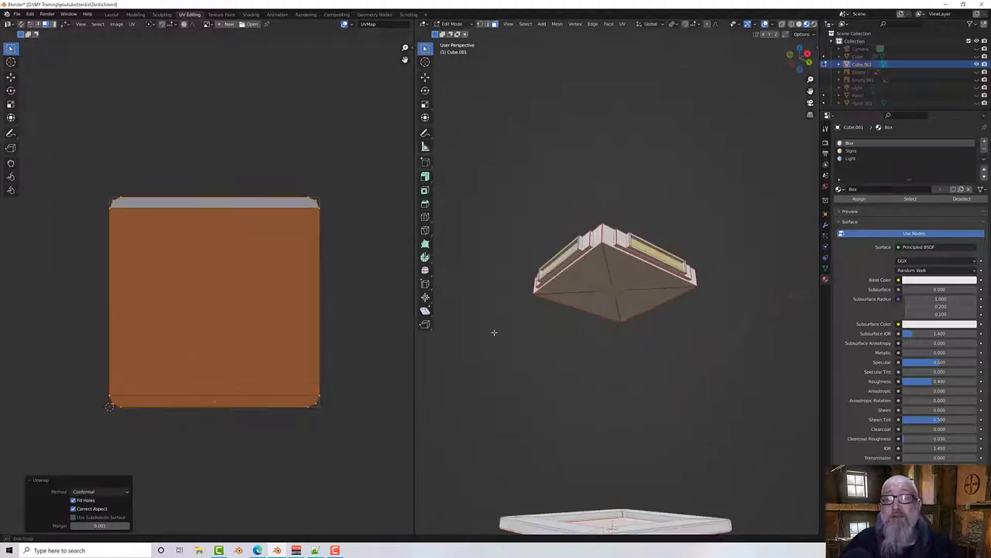
left_click(510, 355)
key("a")
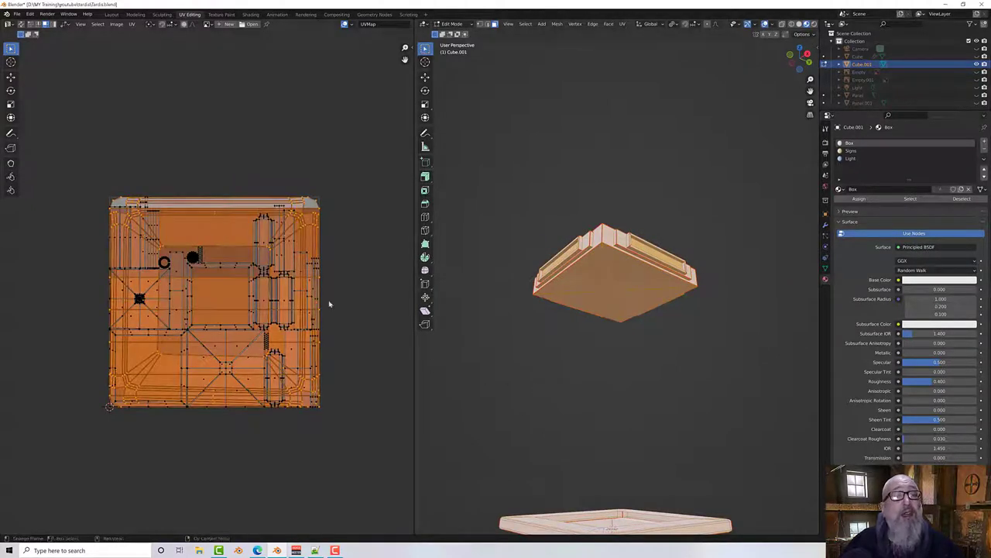
key("a")
right_click(124, 156)
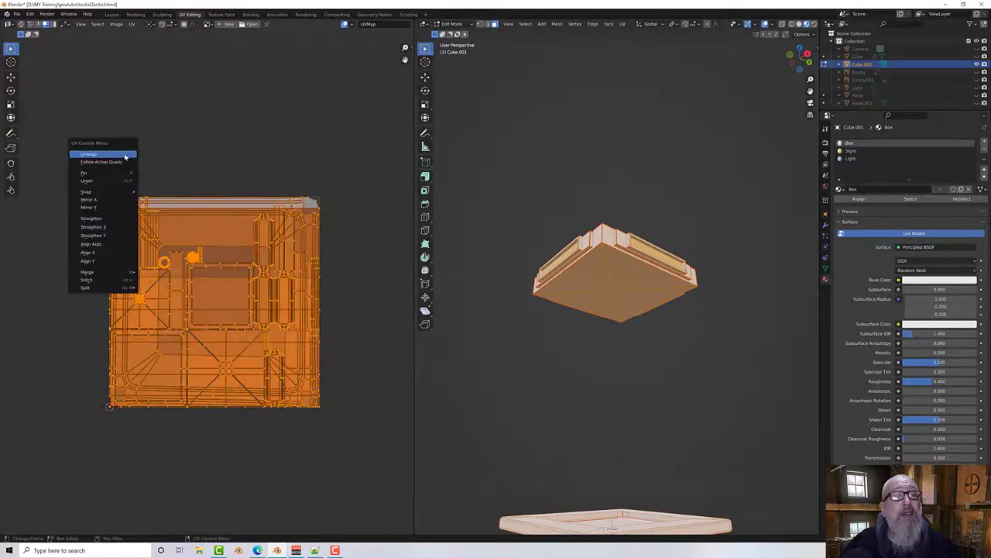
left_click(131, 24)
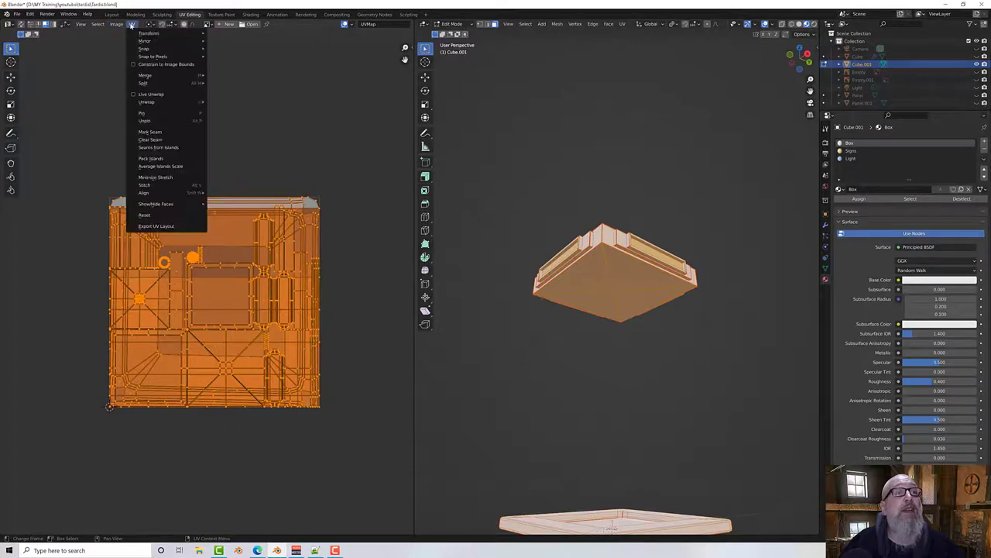
left_click(168, 159)
scroll(221, 307, "up", 3)
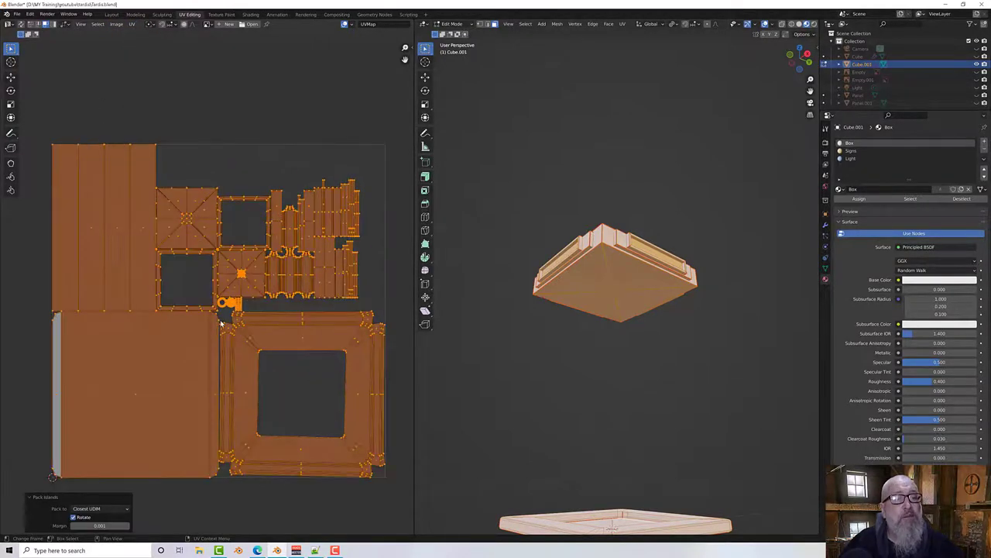
Step: Select all faces using the Signs material and pack their UV islands with rotation disabled
scroll(542, 399, "down", 2)
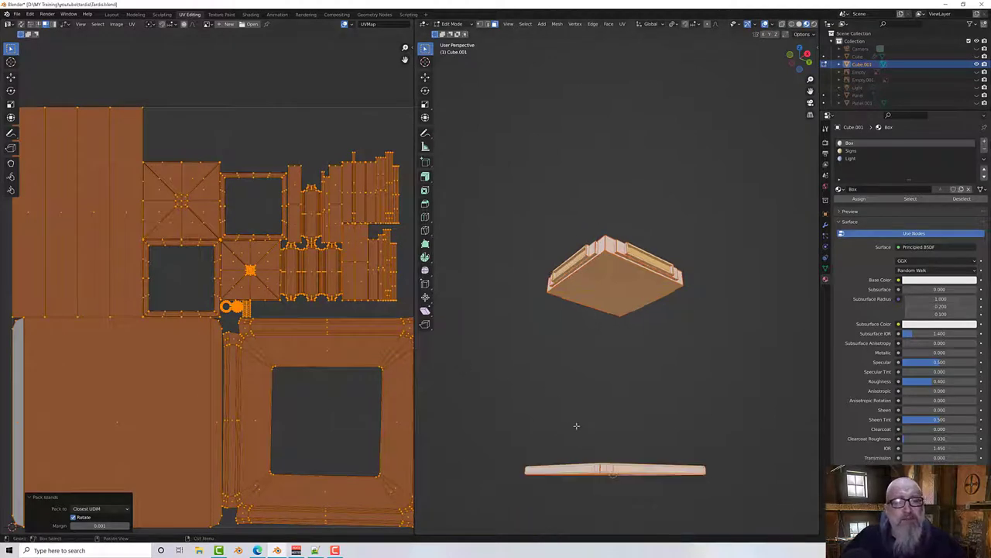
middle_click_drag(563, 387, 684, 409)
scroll(652, 288, "up", 2)
left_click(652, 289)
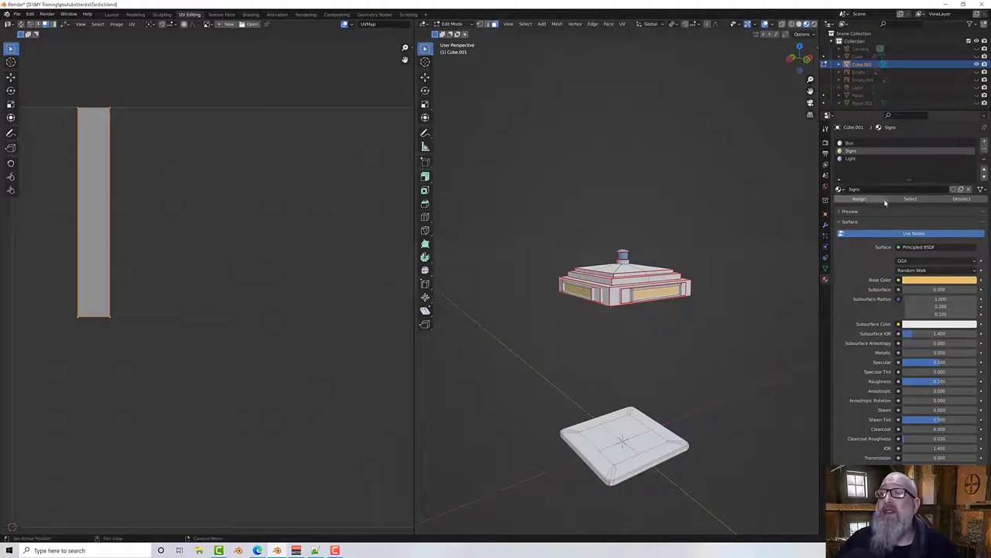
left_click(910, 199)
scroll(213, 304, "down", 2)
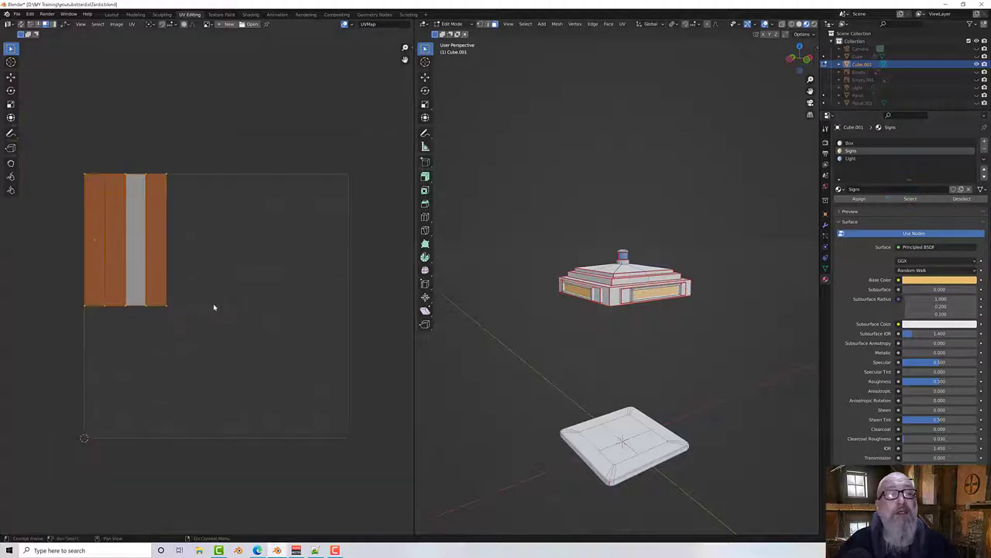
right_click(203, 308)
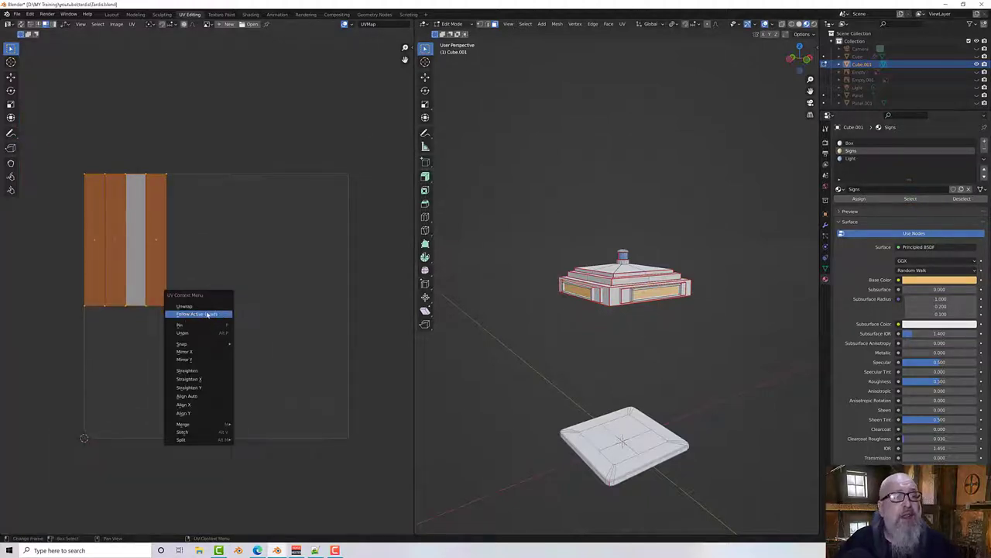
left_click(132, 24)
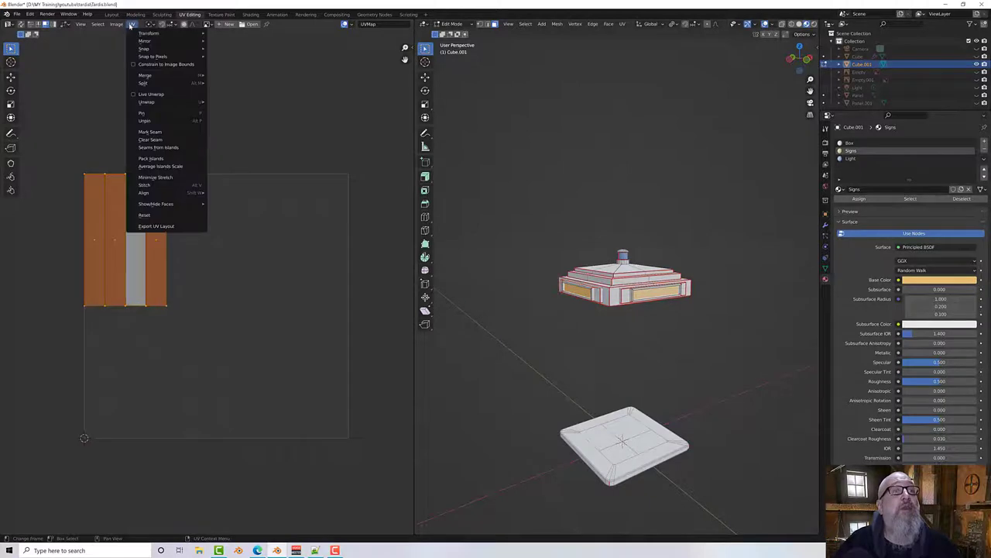
left_click(158, 159)
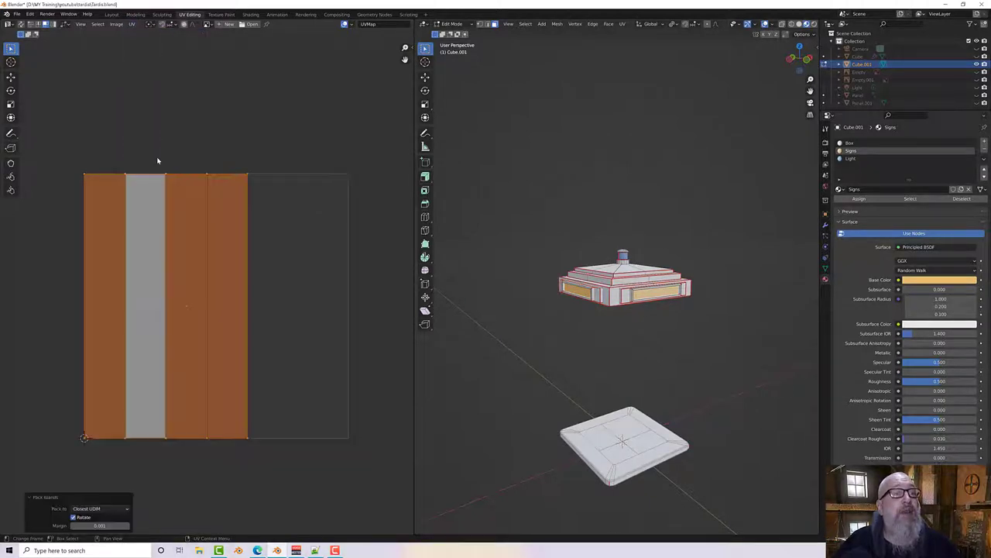
left_click(74, 517)
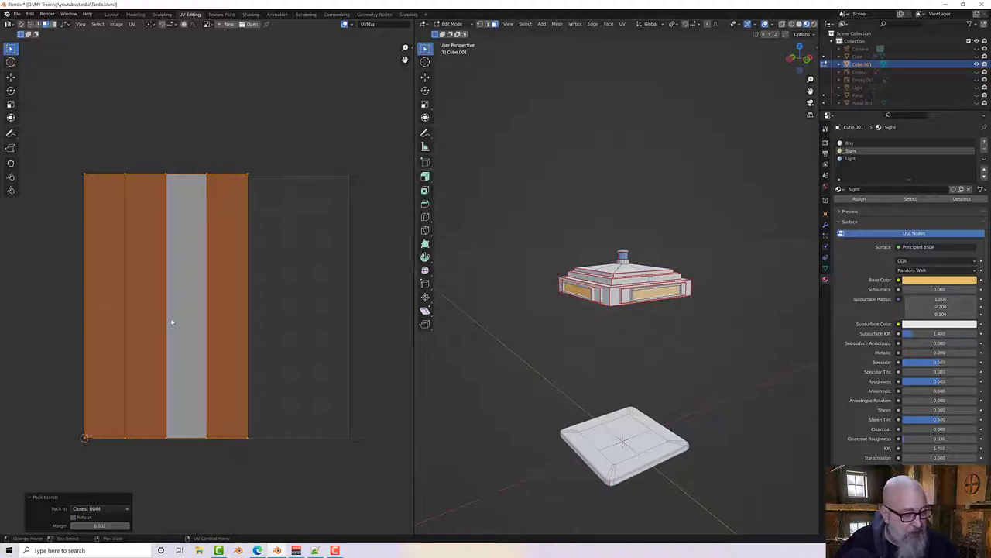
Step: Rotate the sign UV strips 90° so they lie horizontally, and pack the islands again without rotation
key("r")
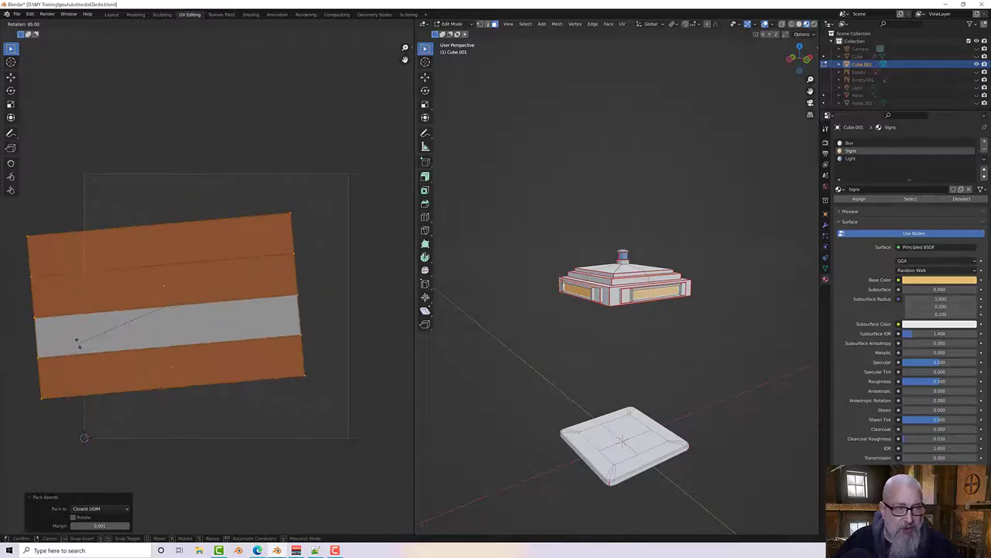
left_click(77, 342)
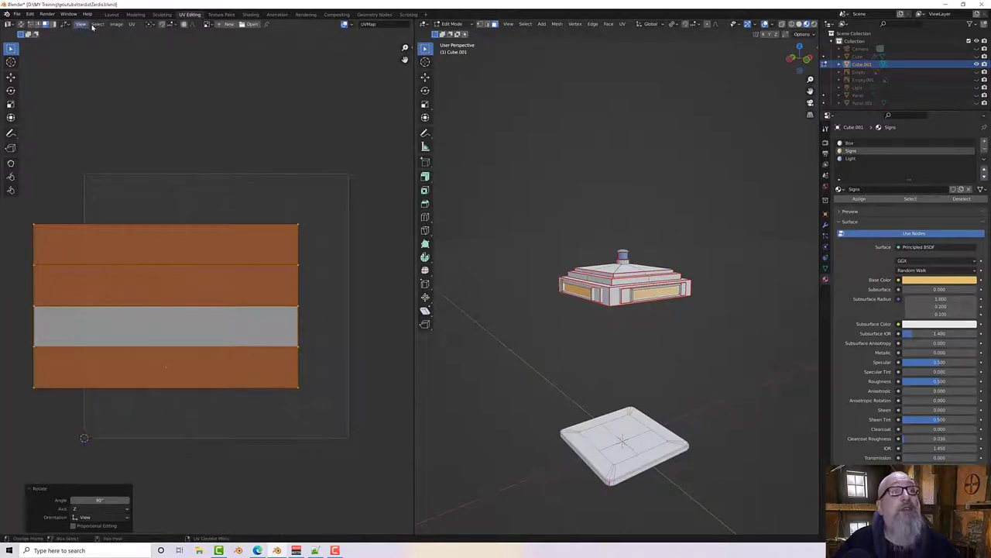
left_click(131, 24)
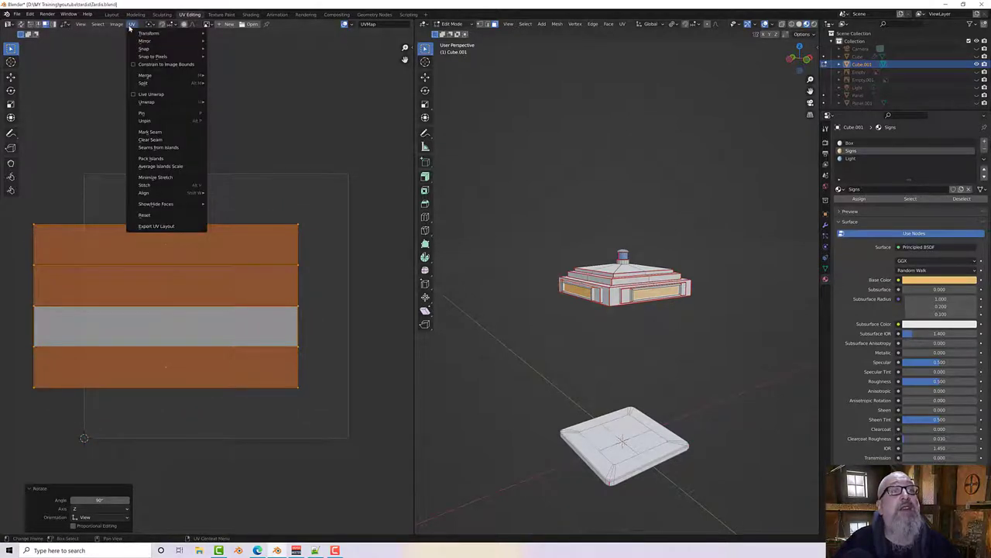
left_click(152, 159)
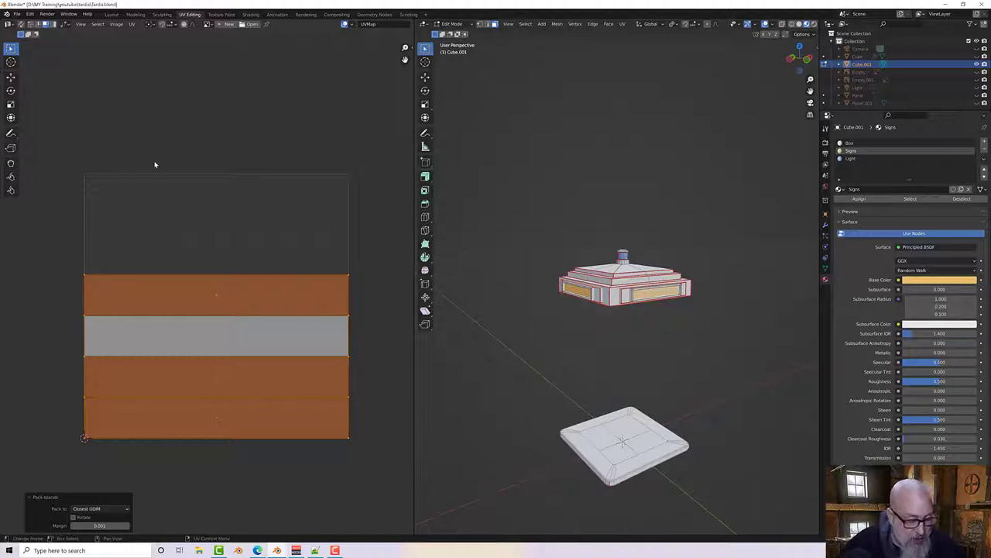
Step: Hide the sign faces and select all faces that use the Light material
middle_click_drag(509, 305, 562, 305)
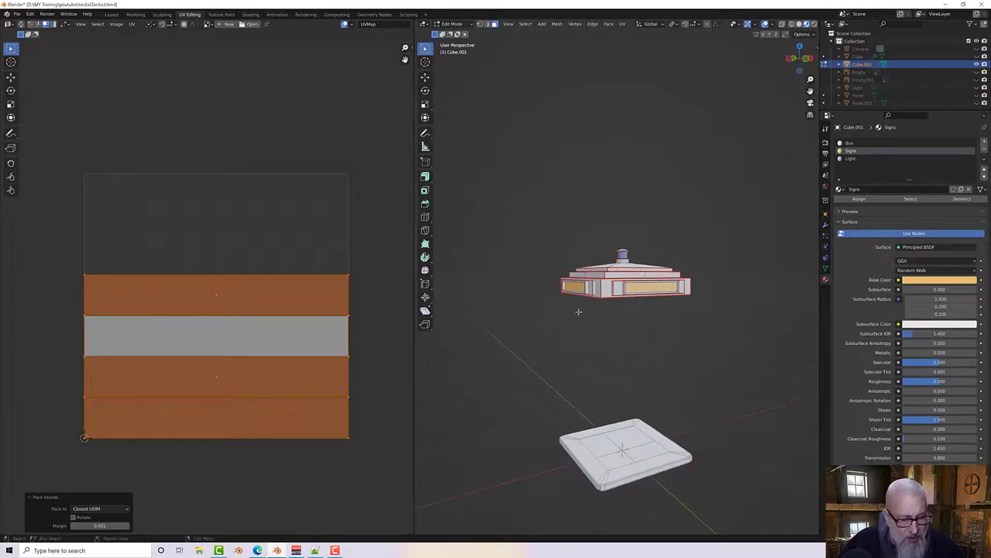
key("h")
scroll(629, 251, "up", 2)
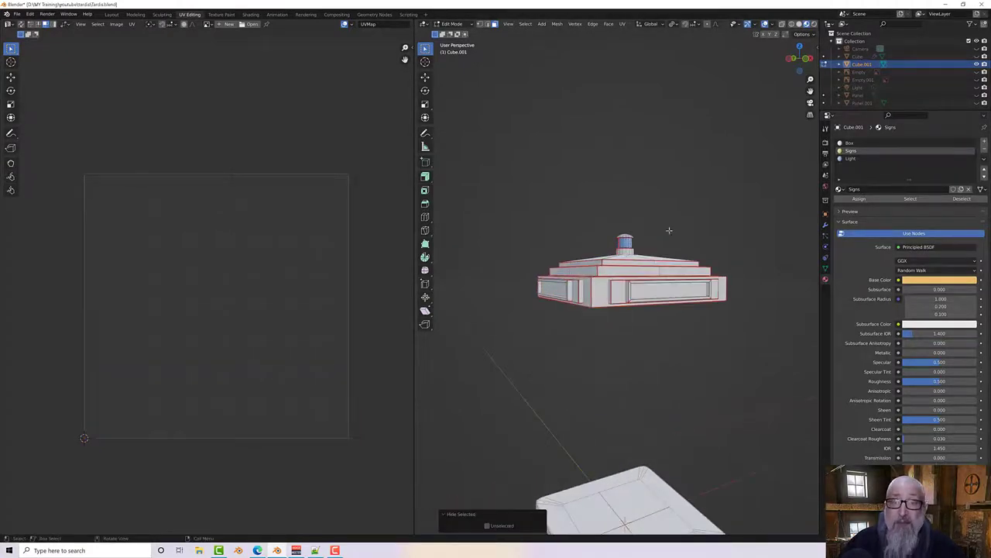
left_click(852, 158)
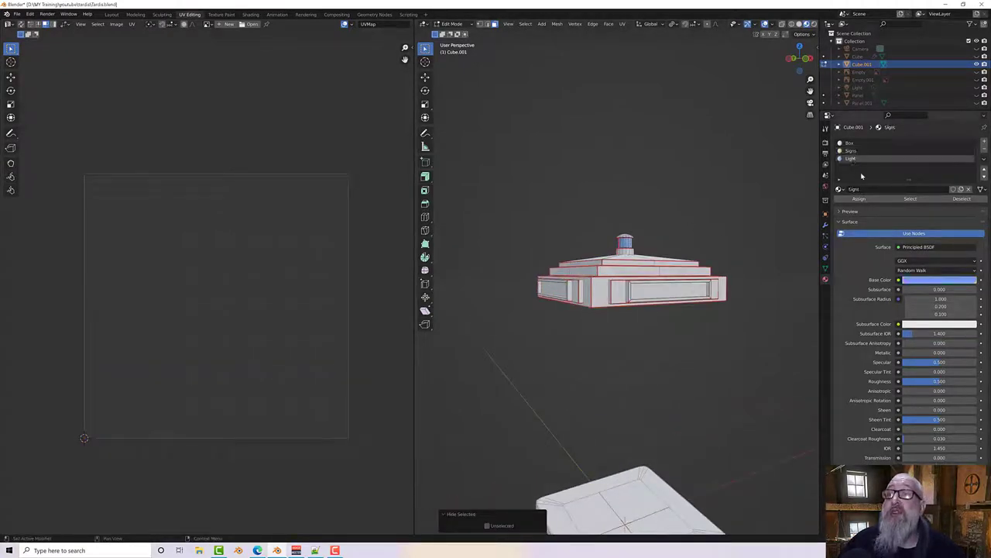
left_click(910, 198)
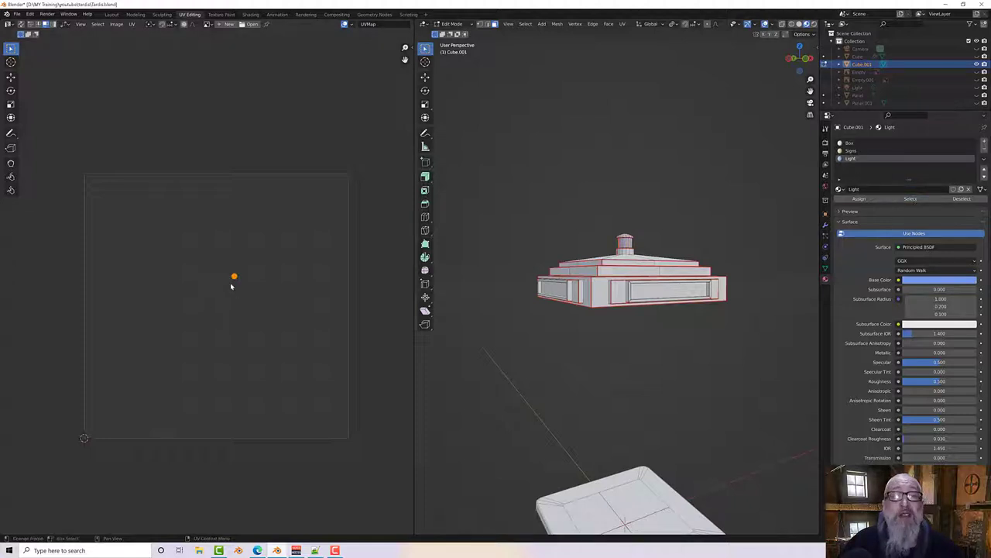
Step: Mark a seam along the upper edge loop of the lamp's blue glass, just below the cap
scroll(231, 286, "up", 6)
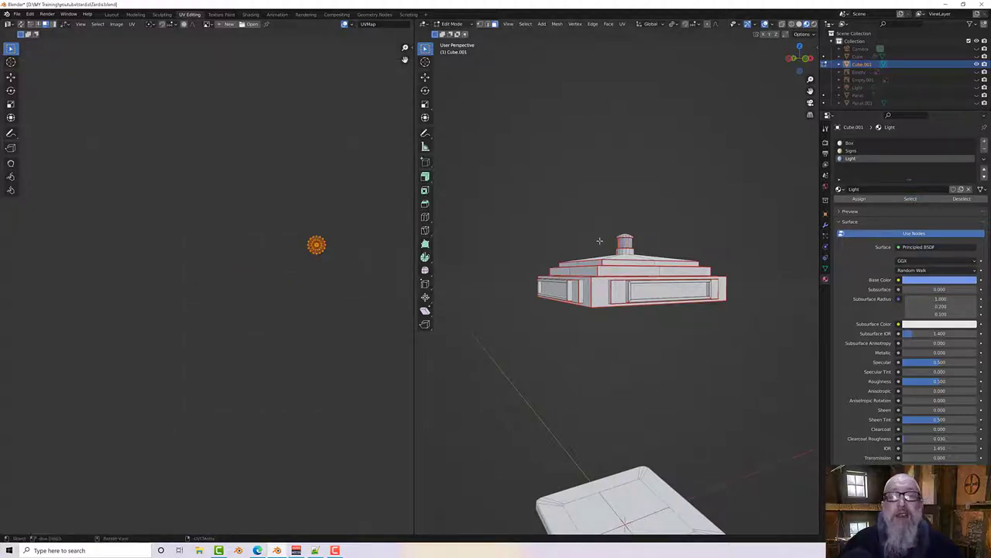
scroll(599, 241, "up", 8)
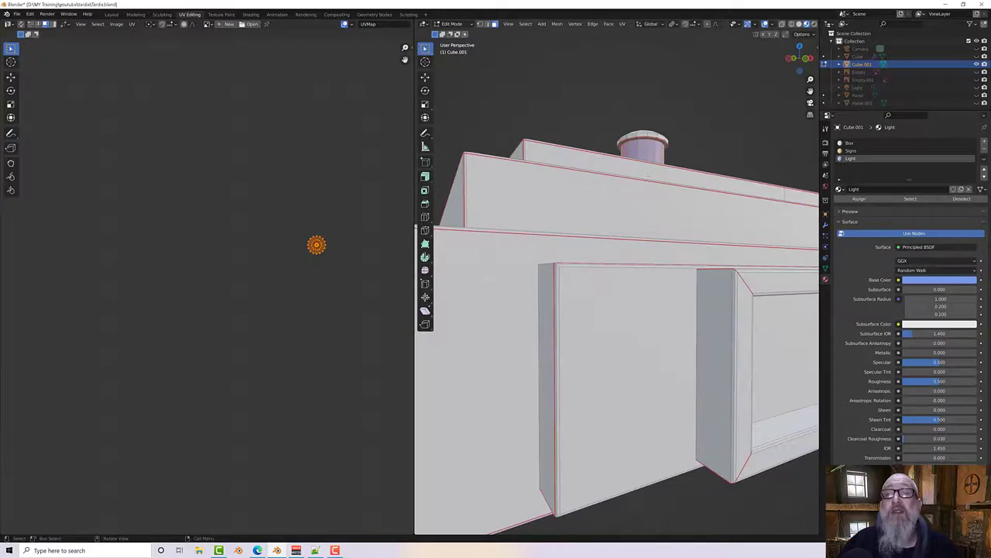
middle_click_drag(648, 177, 747, 263)
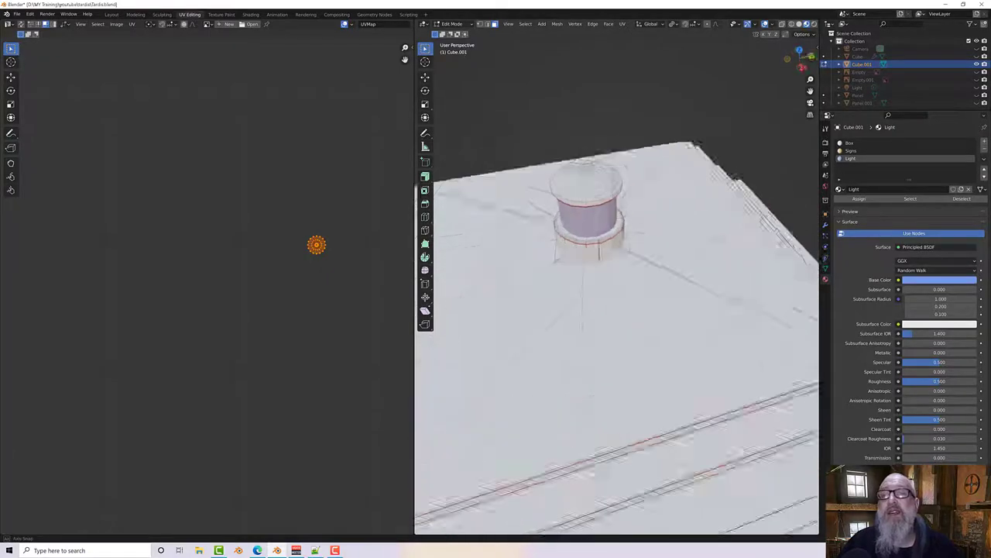
middle_click_drag(608, 305, 676, 126)
scroll(657, 184, "up", 3)
scroll(654, 147, "up", 3)
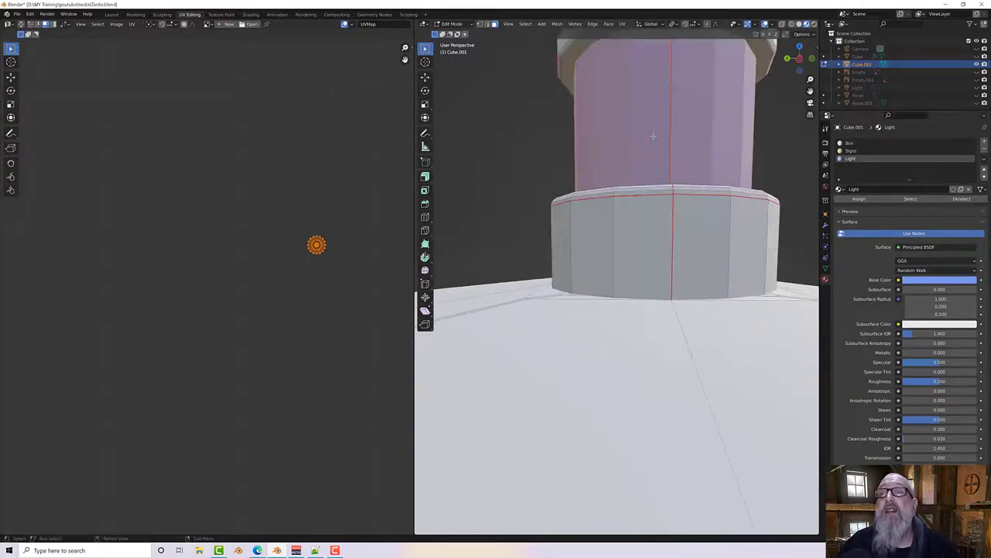
scroll(643, 178, "down", 3)
scroll(636, 189, "up", 4)
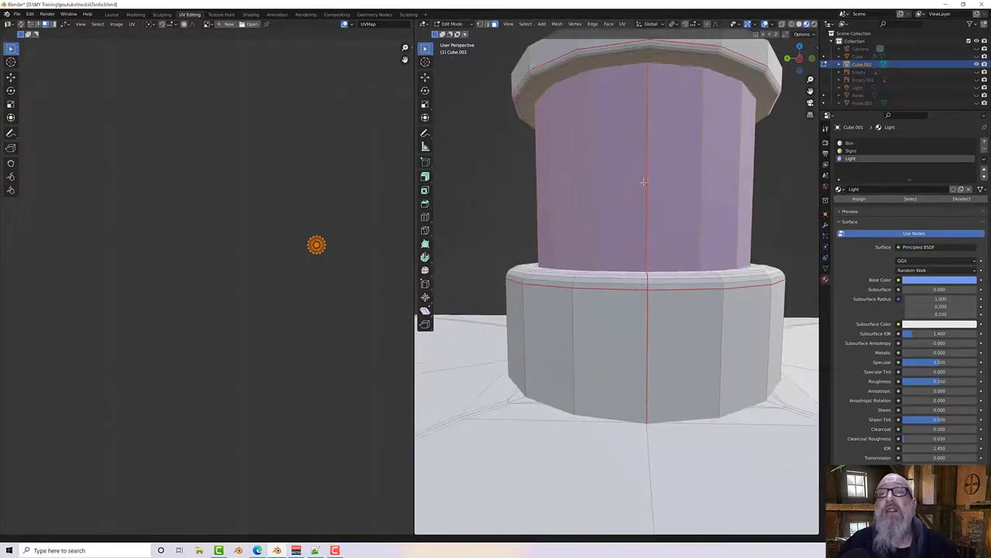
left_click(619, 77)
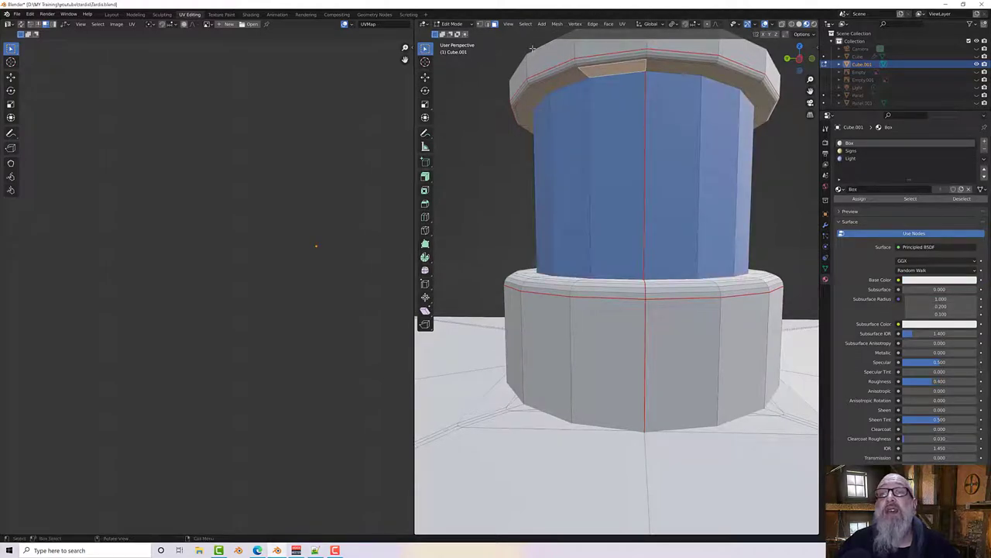
left_click(488, 24)
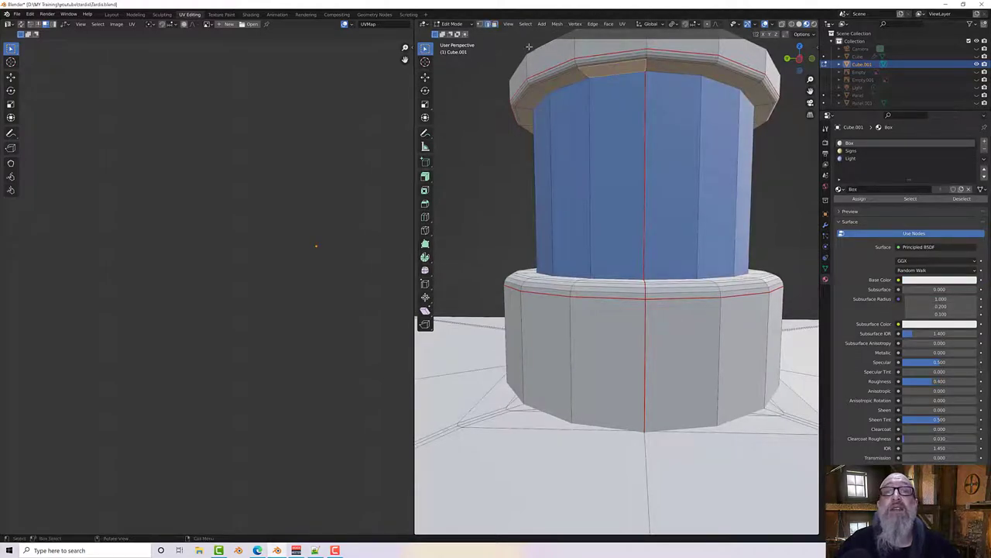
left_click(614, 74, "alt")
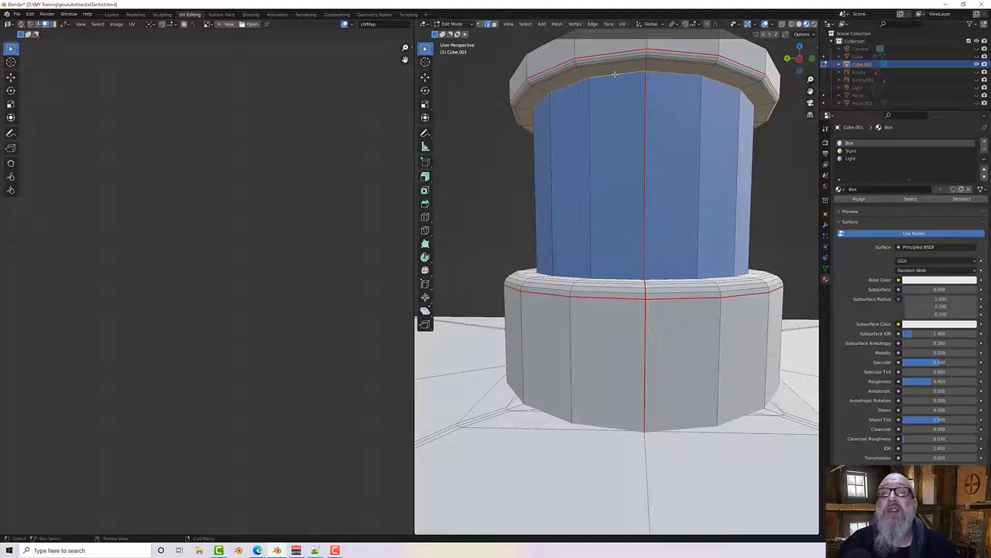
right_click(612, 75)
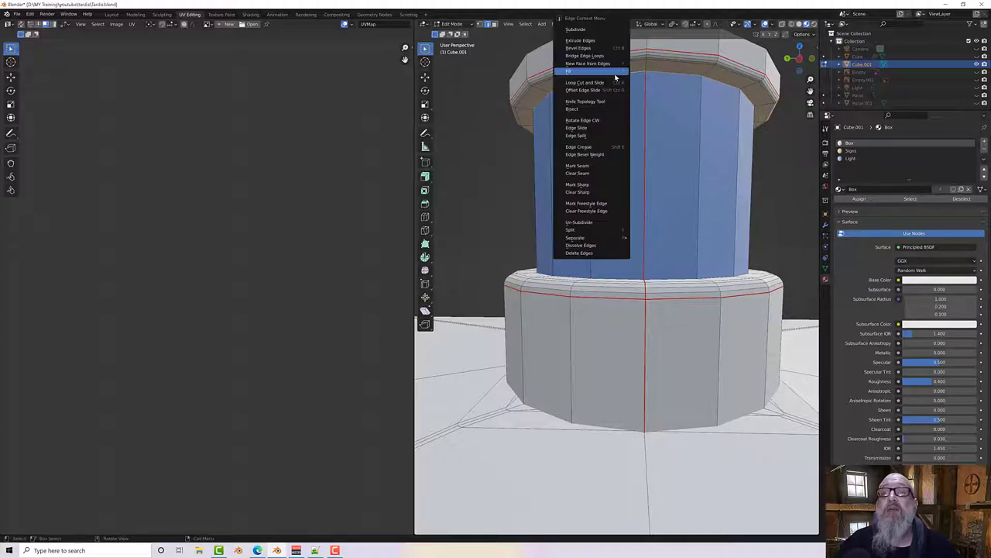
left_click(591, 169)
Step: Mark a seam along the lower edge loop where the blue glass meets the lamp's base ring
middle_click_drag(636, 204, 630, 302)
right_click(629, 305)
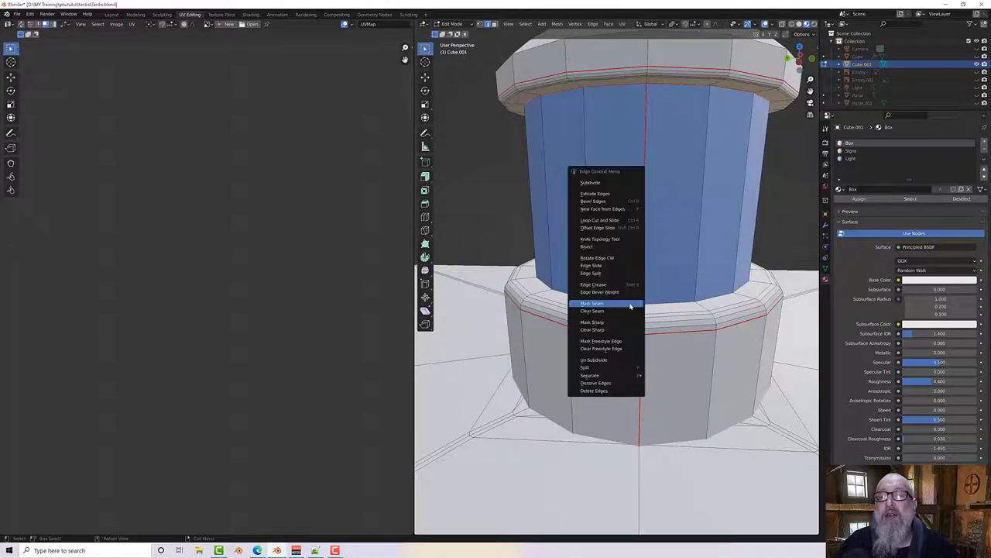
left_click(630, 305)
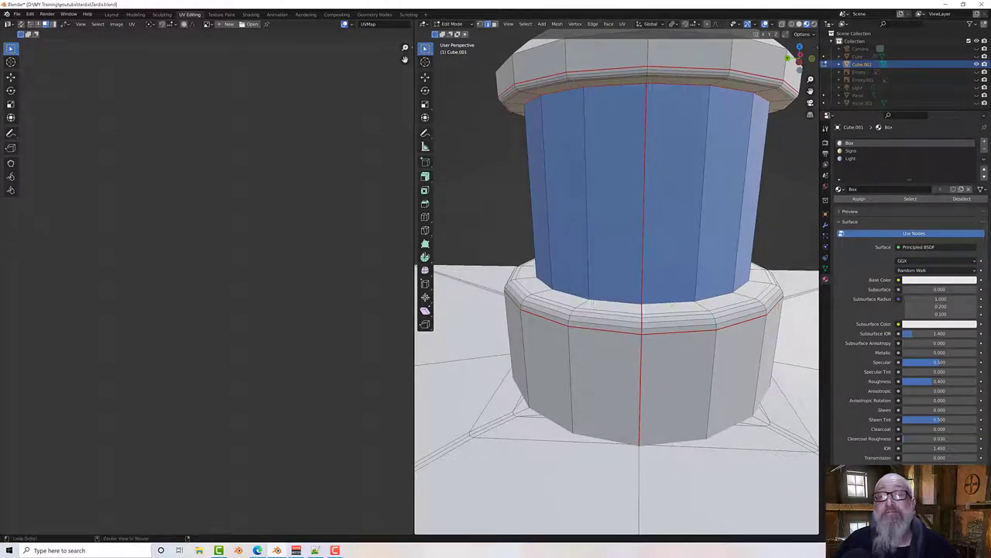
right_click(608, 299)
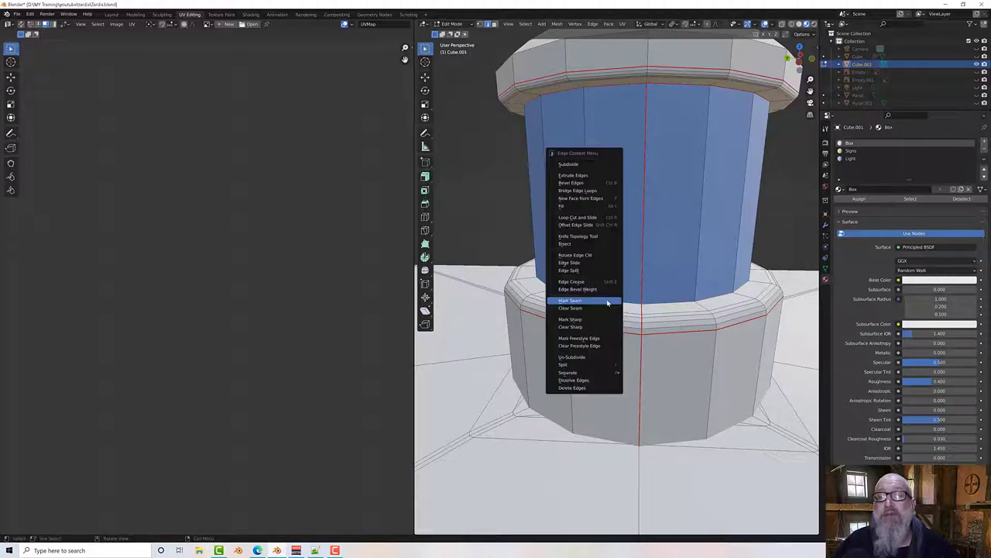
left_click(619, 298)
Step: Select all faces that use the Box material
middle_click_drag(620, 301, 649, 306)
scroll(649, 307, "down", 4)
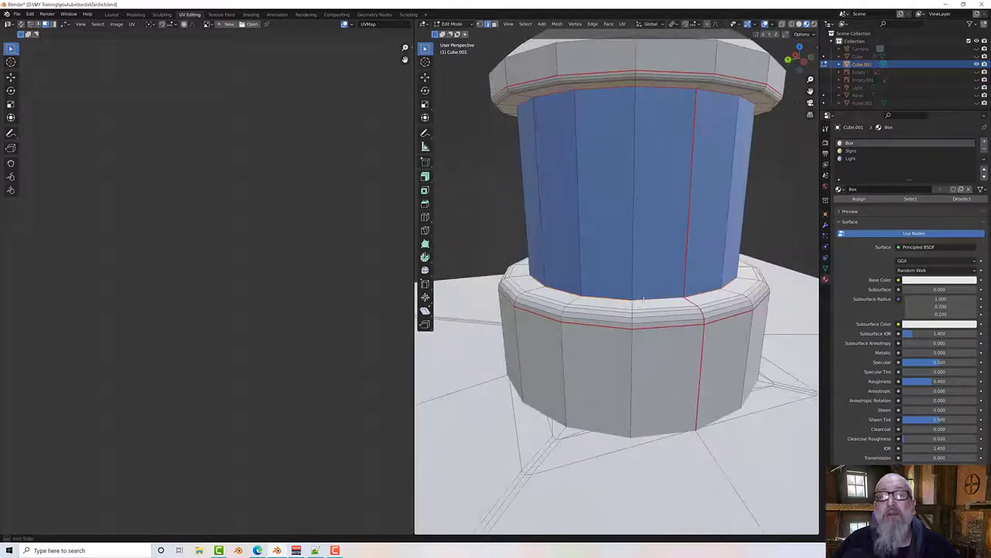
scroll(619, 271, "down", 3)
middle_click_drag(620, 273, 555, 207)
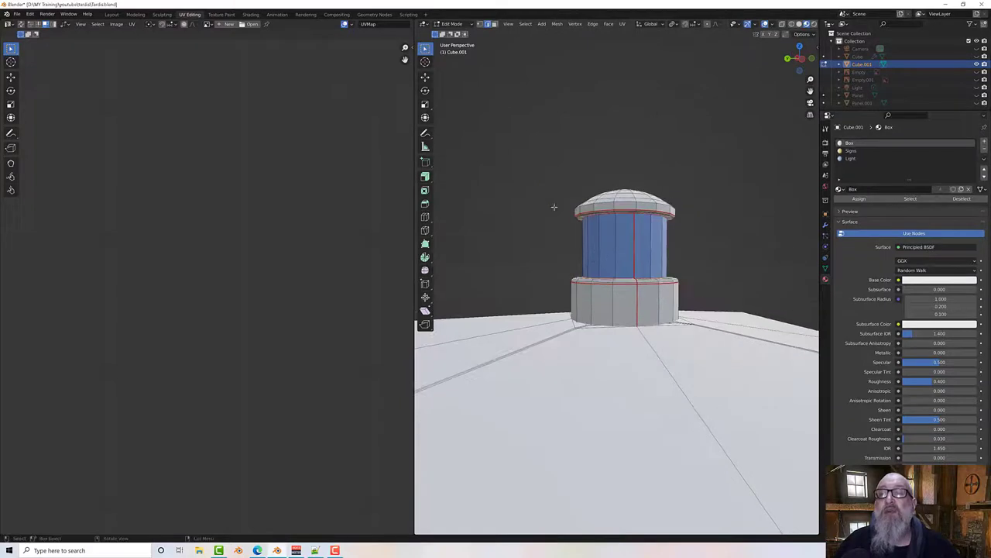
left_click(888, 198)
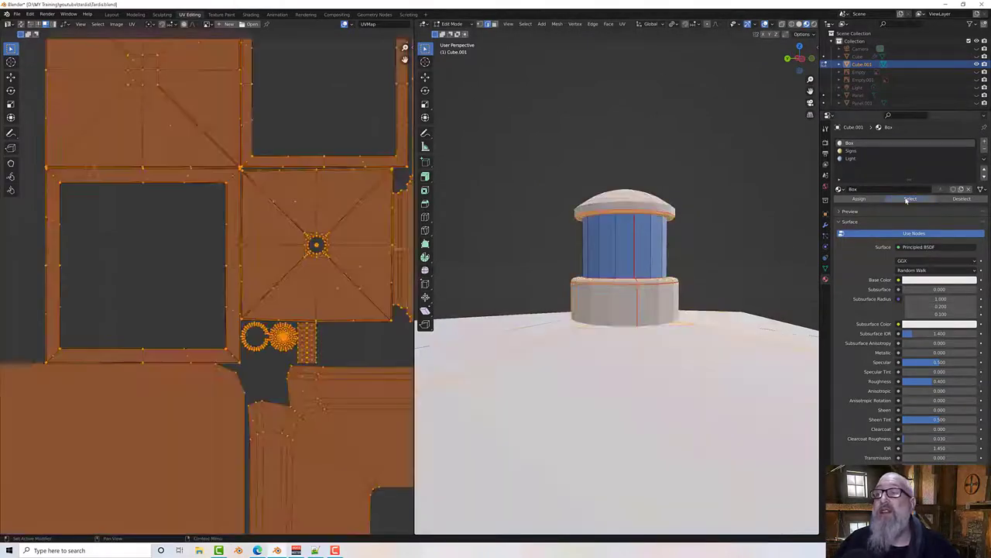
Step: Select only the faces that use the Light material, unwrap them, and hide the unwrapped lamp glass
left_click(857, 159)
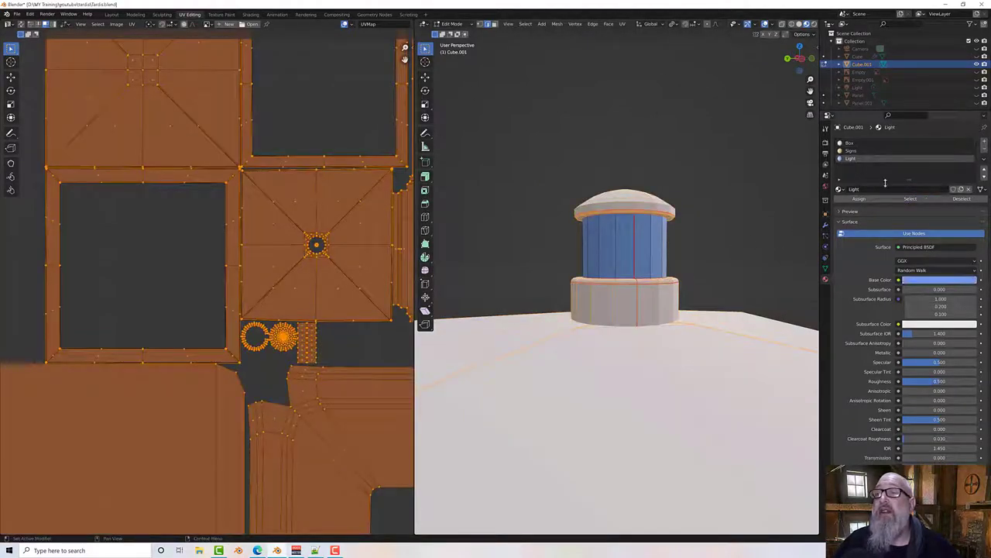
key("alt+a")
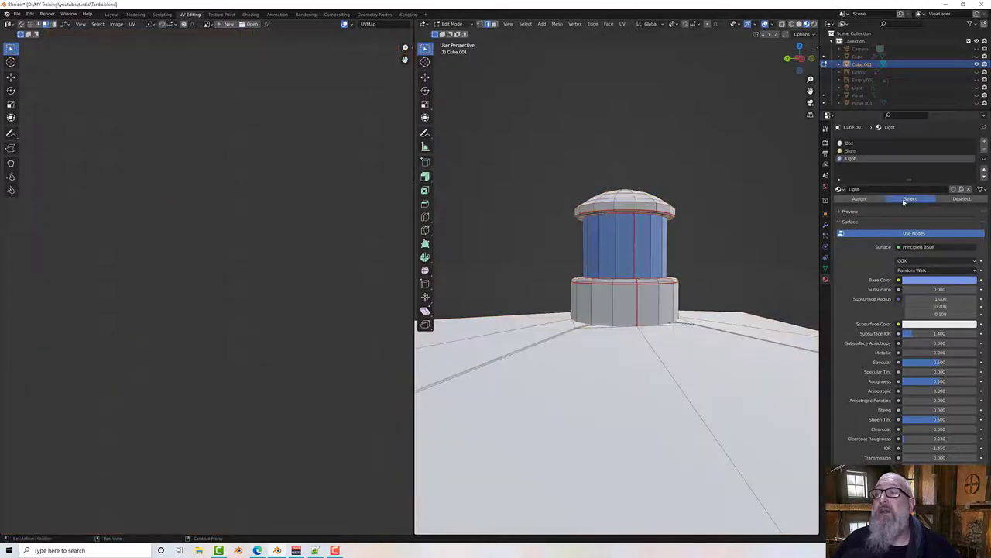
left_click(902, 198)
right_click(341, 231)
left_click(361, 234)
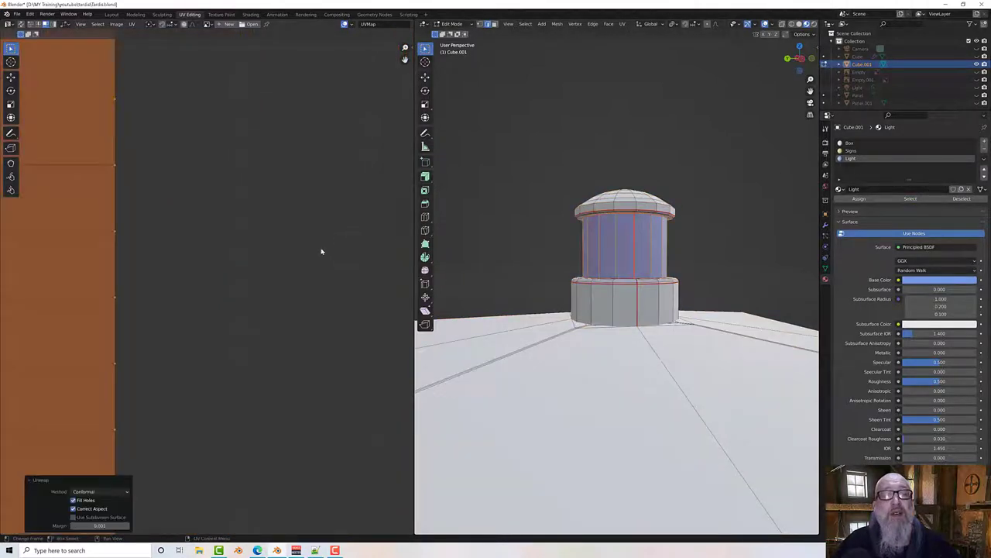
scroll(320, 250, "down", 3)
middle_click_drag(317, 255, 345, 232)
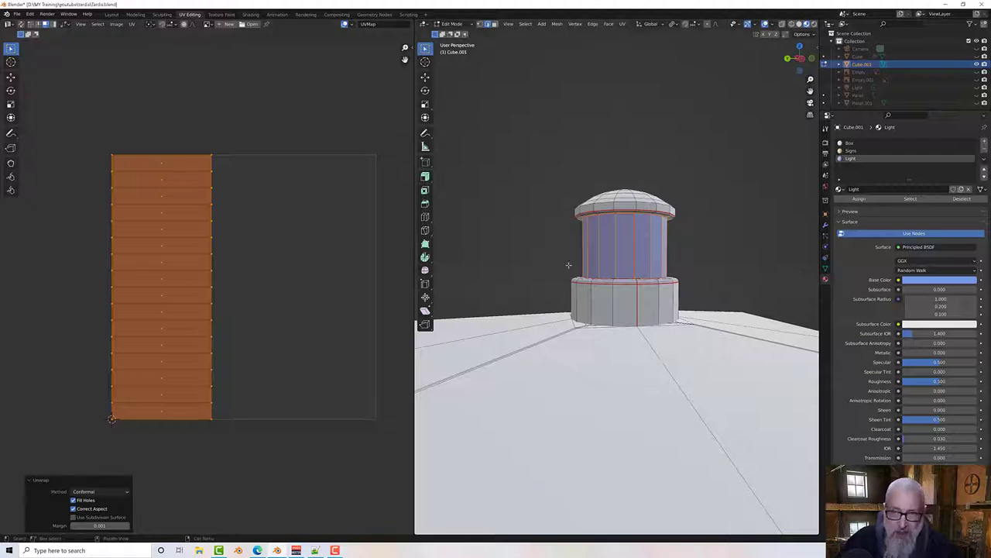
middle_click_drag(477, 271, 621, 267)
key("h")
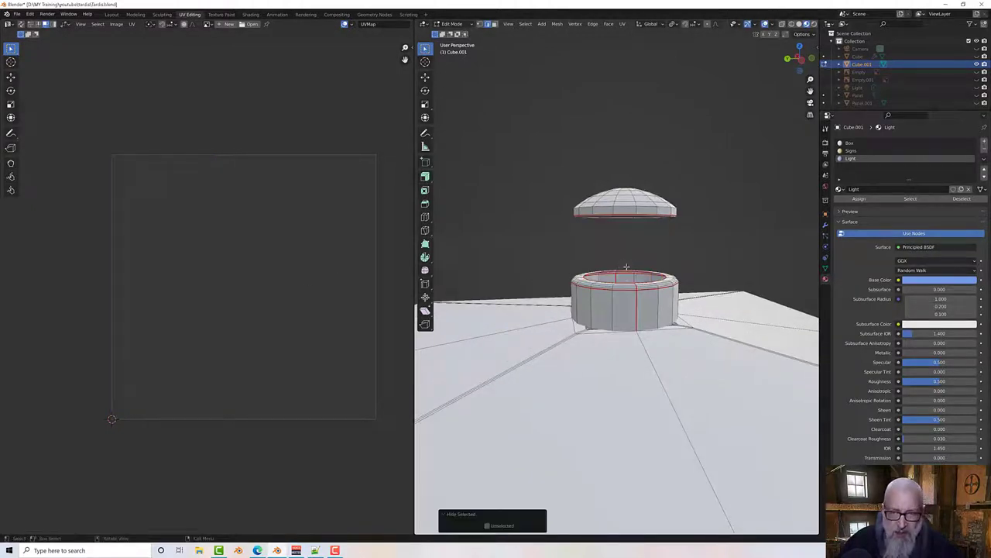
Step: Switch to face selection and select one outer side face of the lamp's base ring next to the vertical seam
left_click(628, 297)
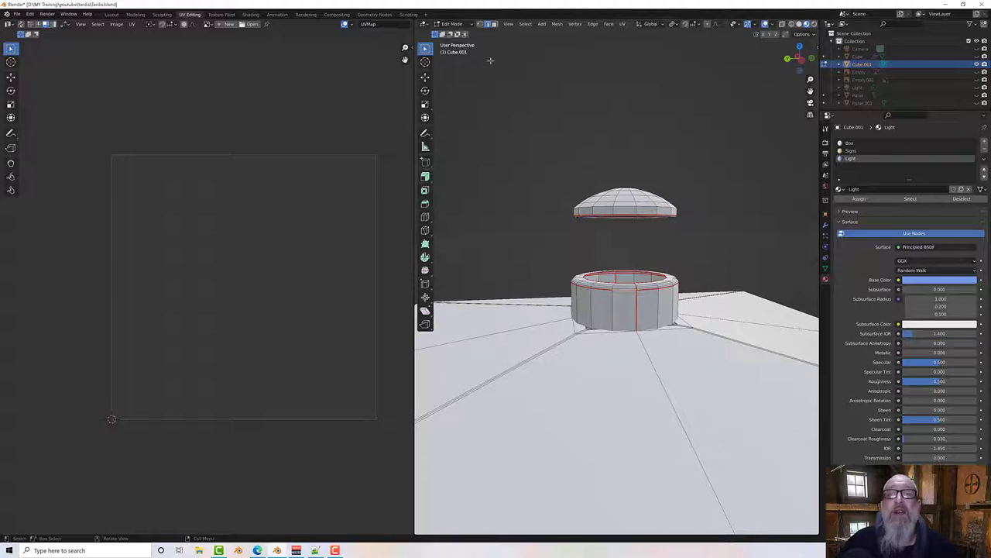
left_click(496, 27)
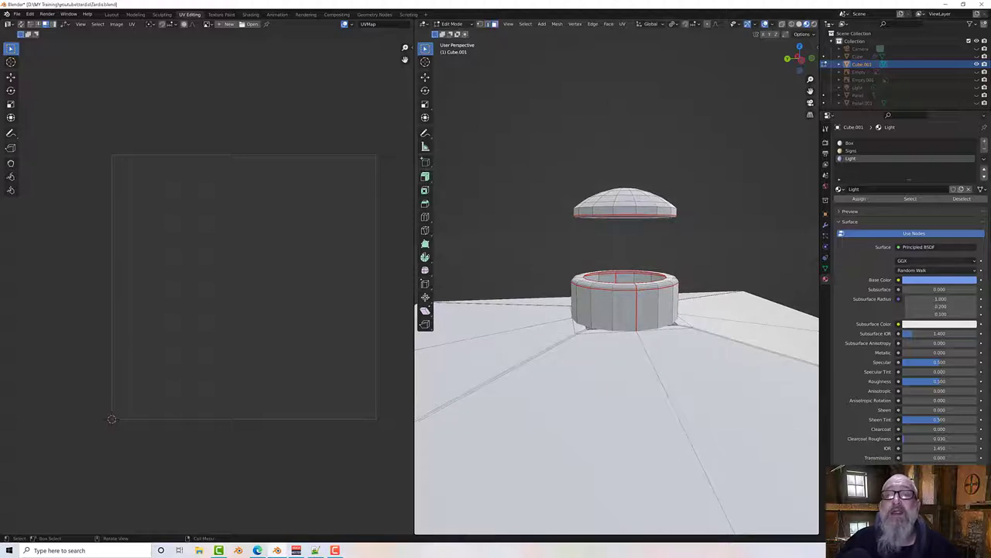
left_click(633, 283)
left_click(625, 298)
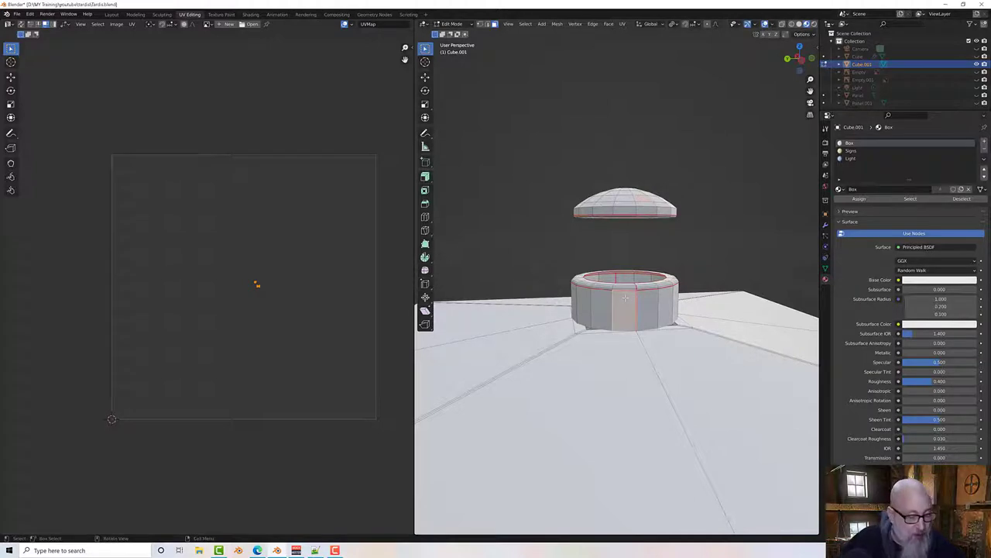
Step: Grow the face selection to cover the whole round collar and dome on the roof and unwrap their UVs
key("ctrl+KP_Add")
key("ctrl+KP_Add")
key("ctrl+KP_Add")
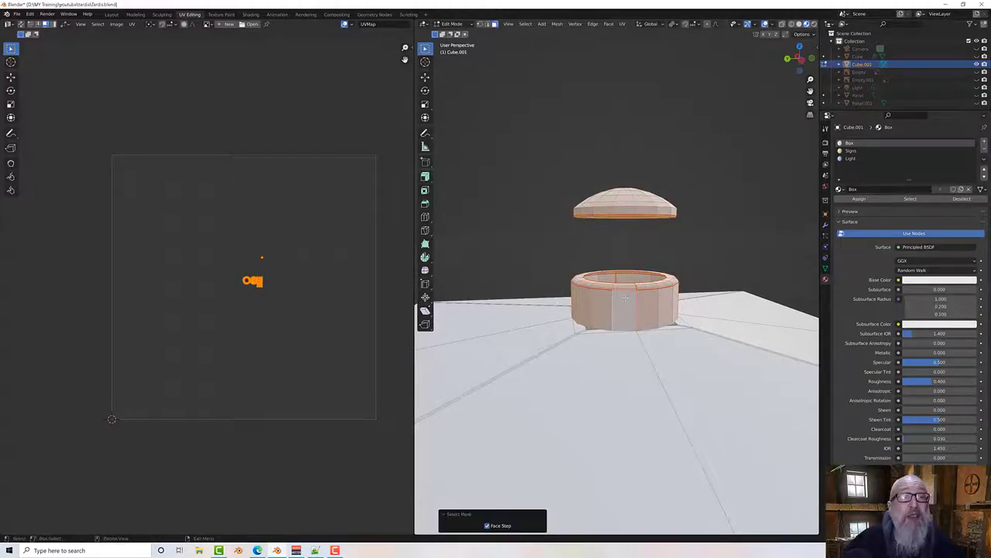
scroll(232, 303, "up", 3)
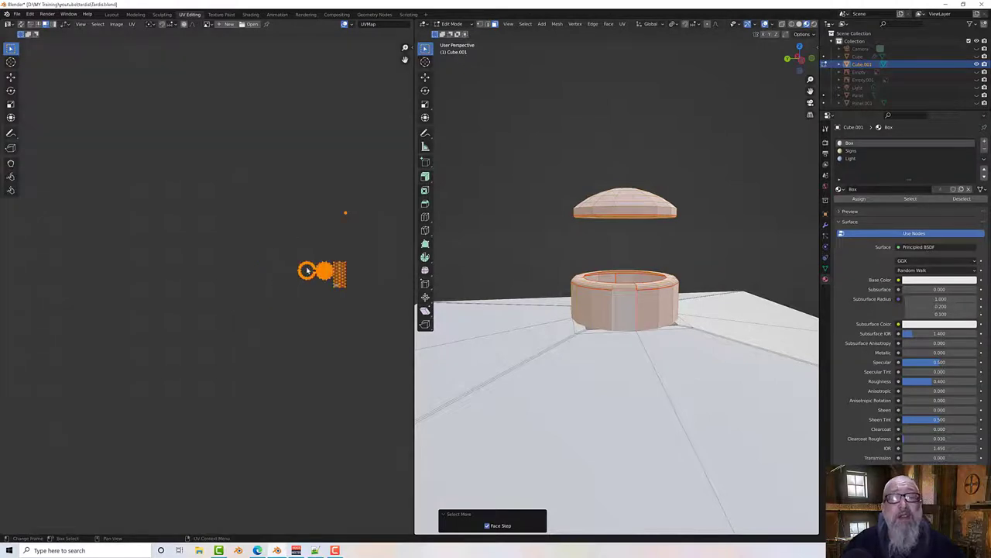
scroll(328, 258, "up", 2)
middle_click_drag(328, 258, 210, 289)
scroll(294, 306, "up", 3)
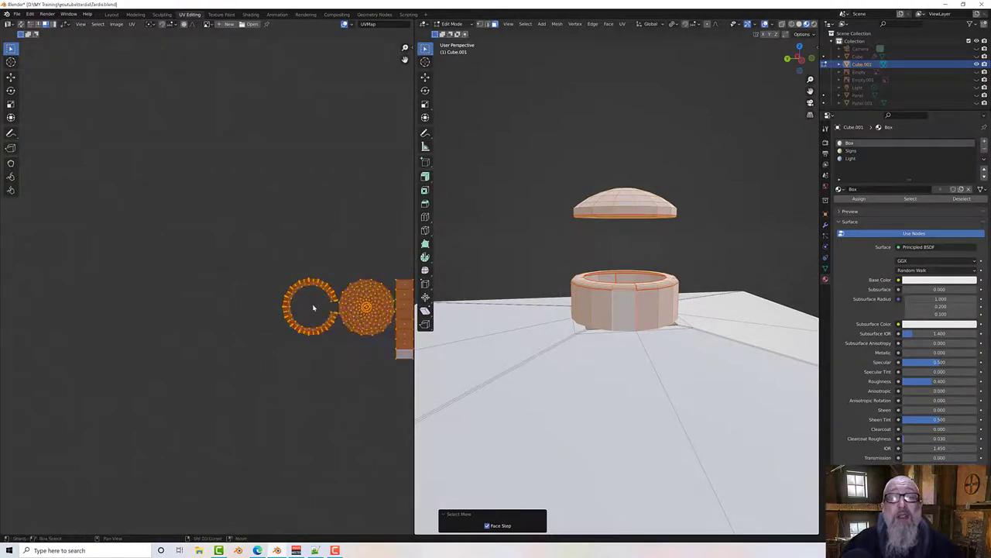
middle_click_drag(269, 306, 254, 309)
middle_click_drag(469, 298, 715, 312)
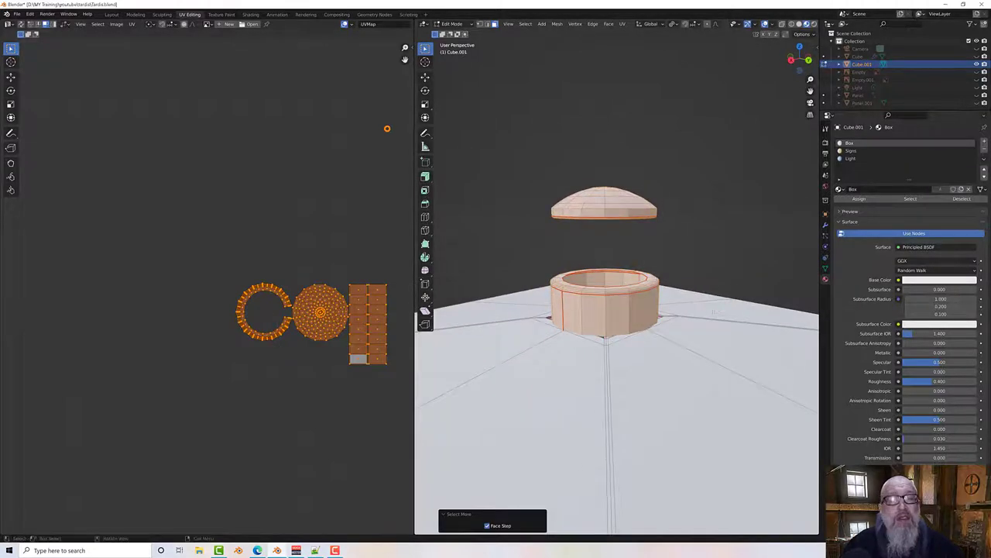
scroll(288, 319, "up", 1)
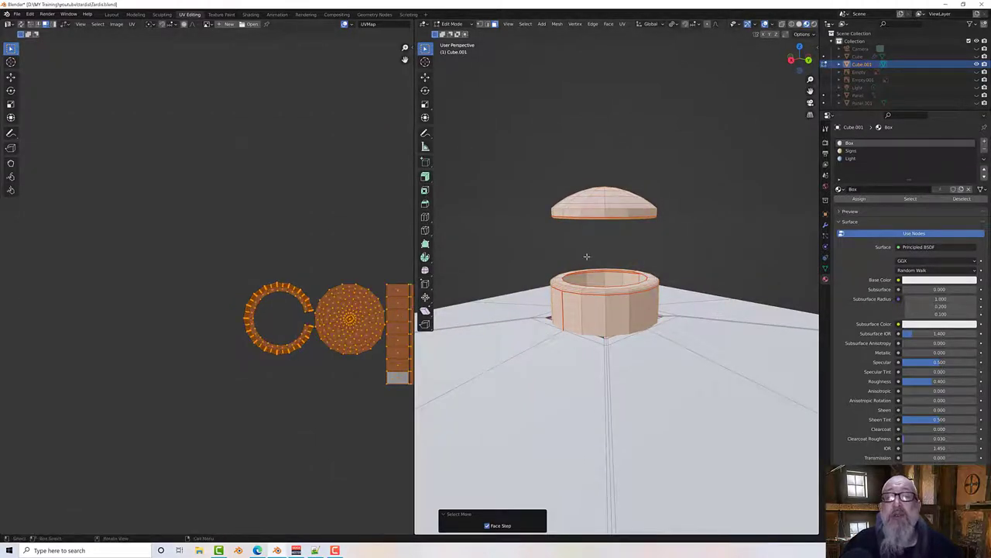
middle_click_drag(586, 257, 624, 242)
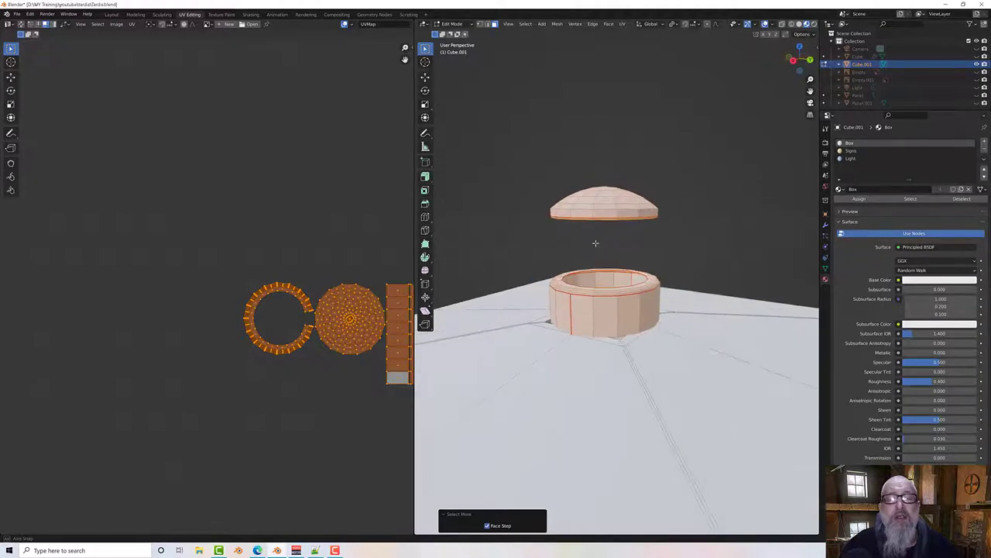
key("u")
left_click(328, 269)
scroll(324, 270, "down", 6)
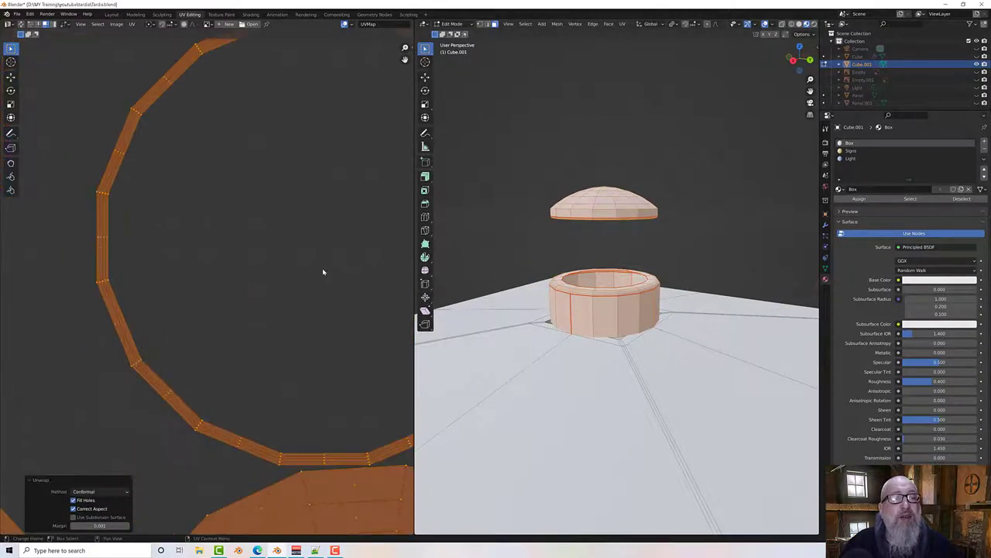
scroll(273, 315, "up", 1)
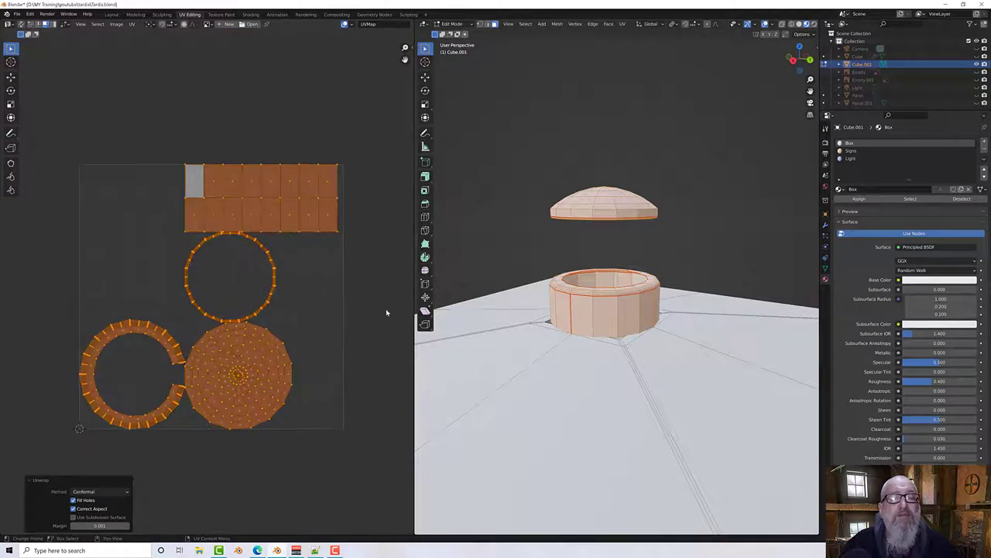
Step: Clear the seam running across the bevelled rim of the round collar on the roof
middle_click_drag(557, 310, 694, 259)
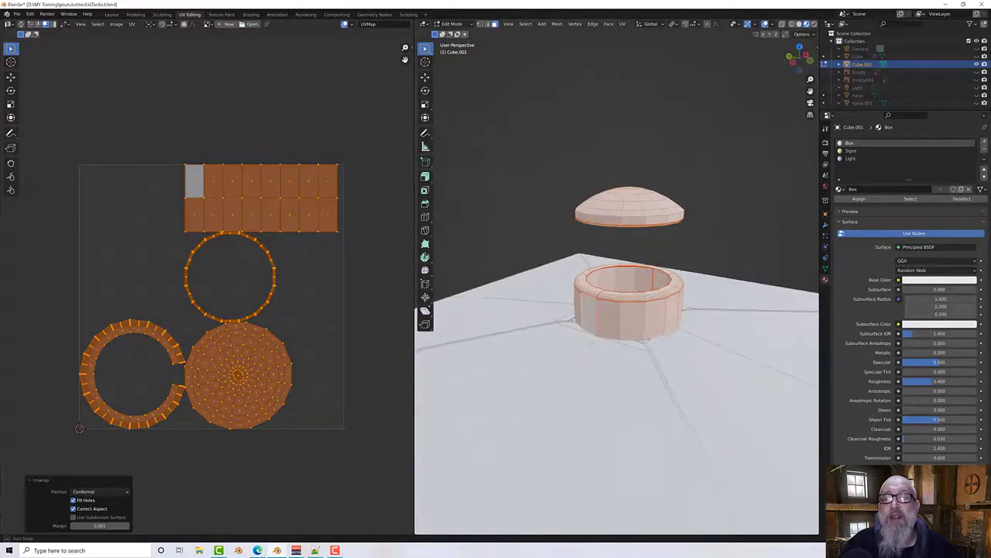
scroll(695, 259, "up", 5)
scroll(617, 309, "up", 2)
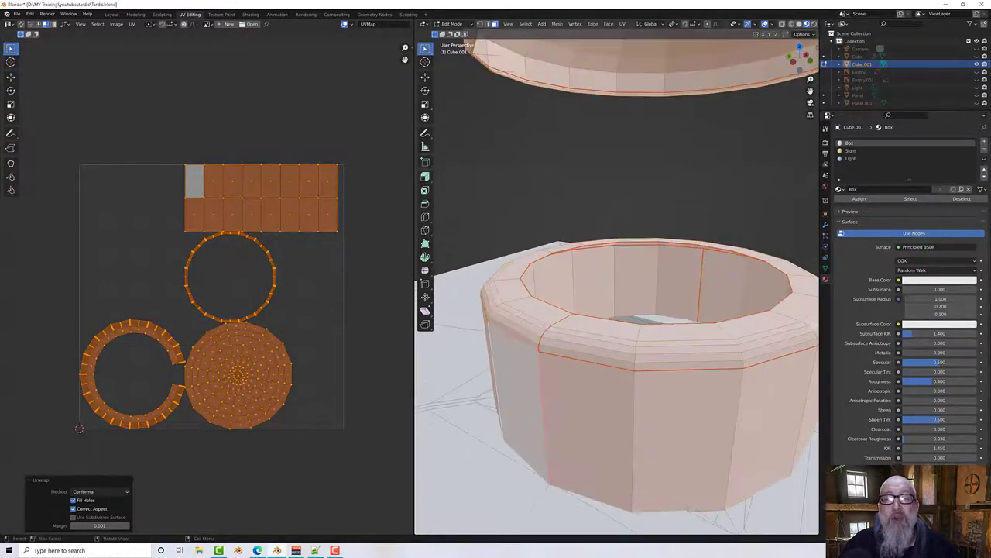
left_click(486, 24)
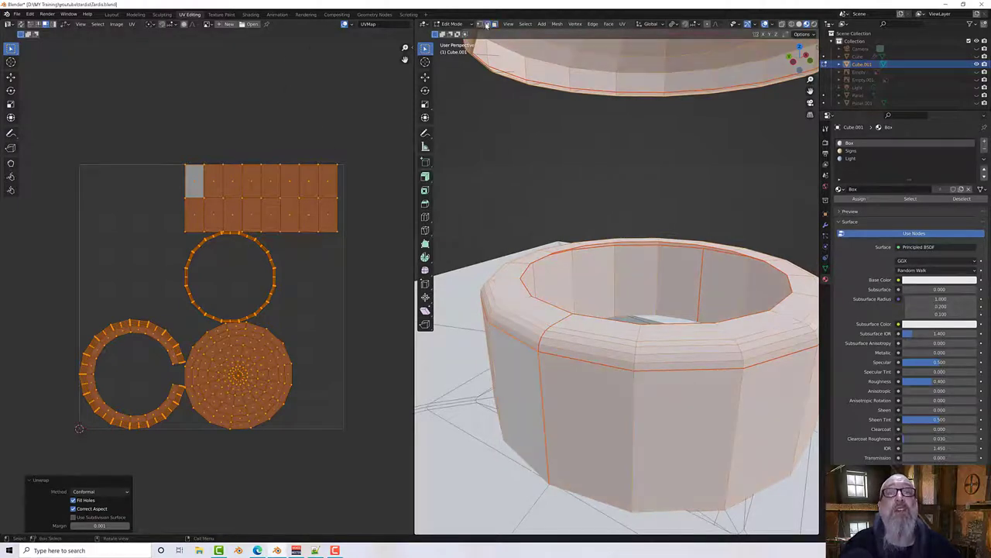
key("alt+a")
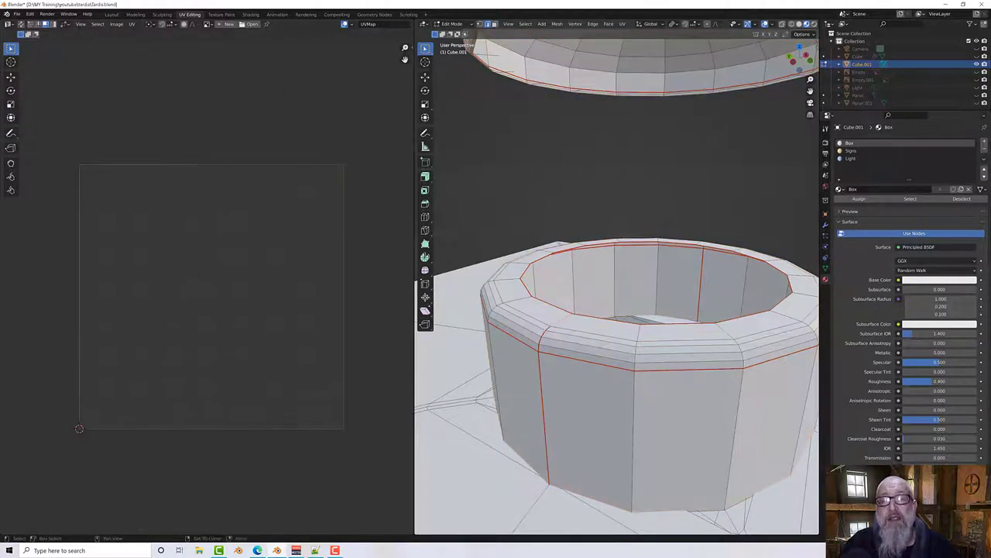
left_click(545, 331)
right_click(546, 333)
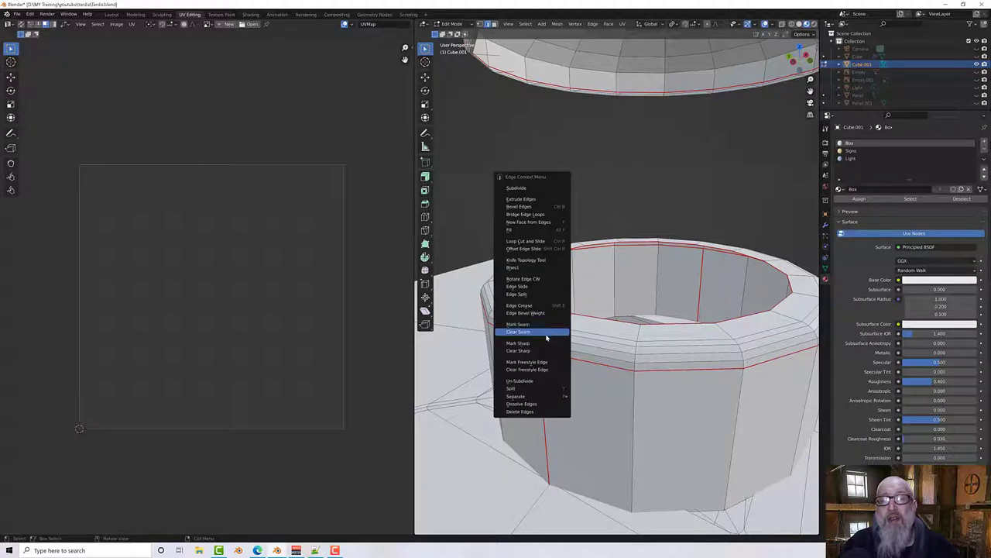
left_click(545, 334)
middle_click_drag(545, 334, 531, 329)
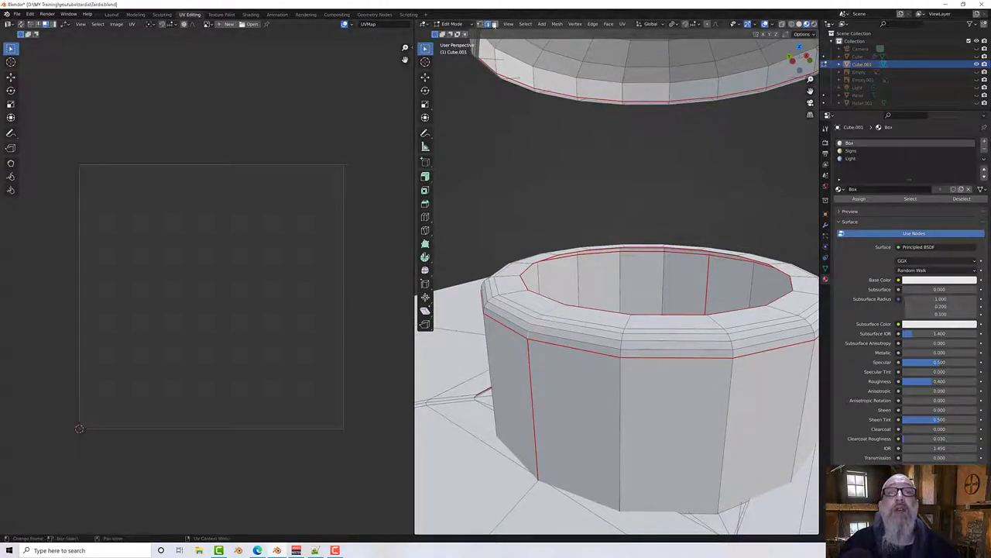
Step: Select a collar rim face and a dome face, grow the selection over the collar and dome, and unwrap it
left_click(493, 24)
left_click(516, 301)
scroll(516, 301, "down", 3)
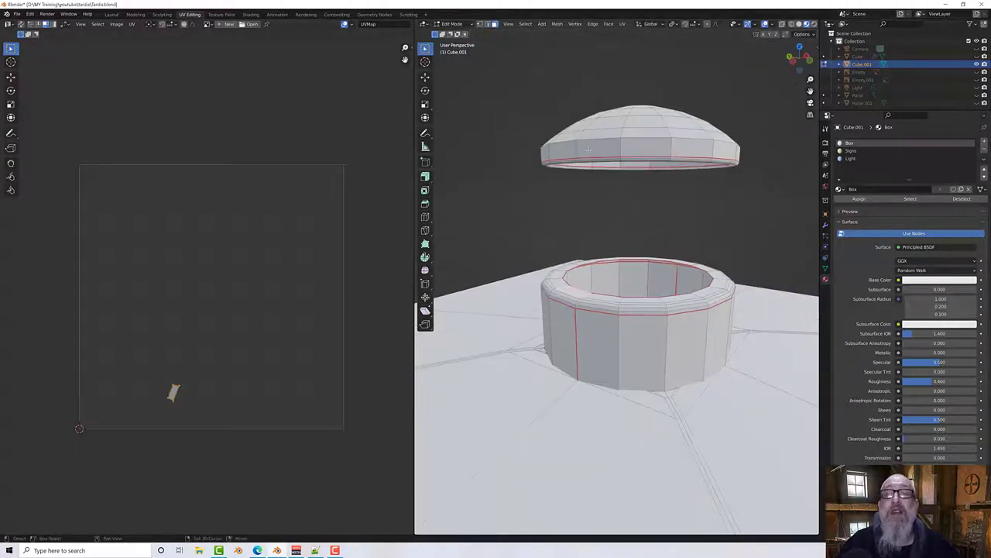
left_click(589, 150, "shift")
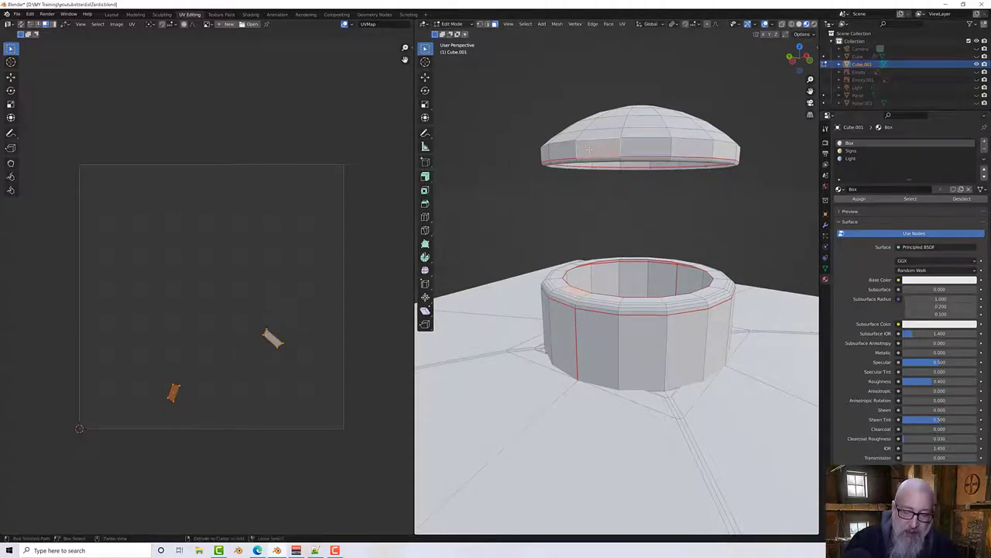
key("ctrl+KP_Add")
key("ctrl+KP_Add")
key("ctrl+KP_Add")
key("ctrl+KP_Add")
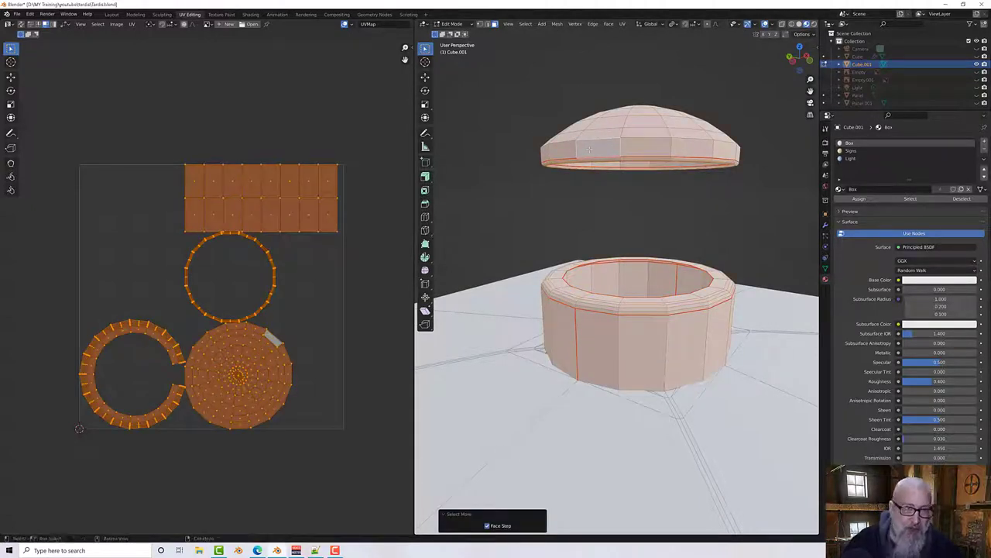
key("u")
left_click(301, 252)
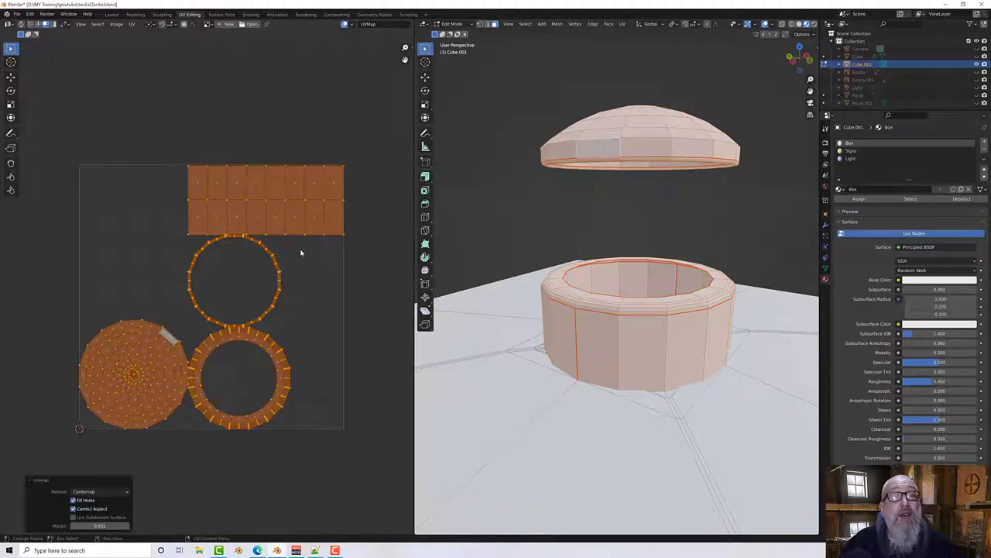
middle_click_drag(488, 215, 477, 199)
scroll(476, 199, "down", 2)
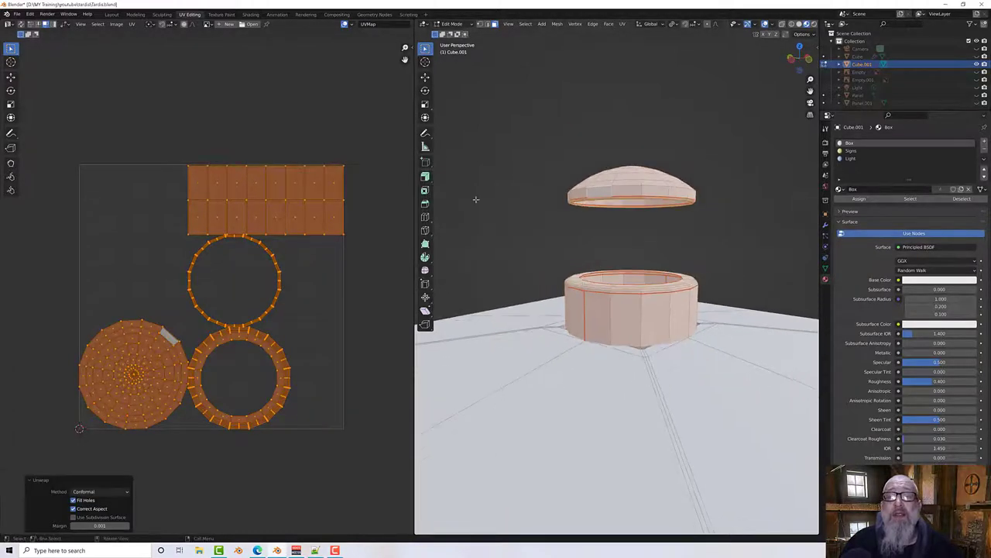
Step: Select all faces assigned to the Box material and average the scale of their UV islands
left_click(477, 199)
scroll(717, 246, "down", 3)
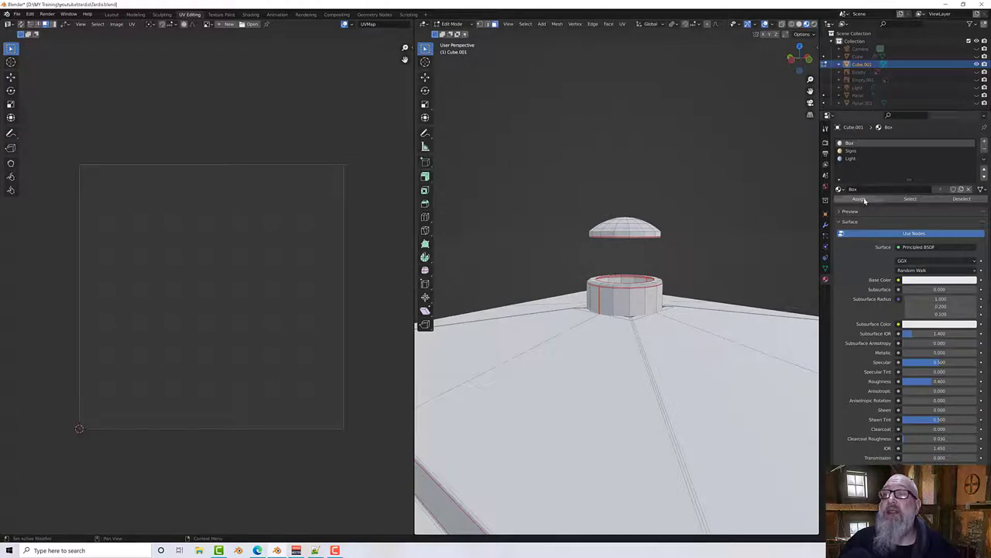
left_click(910, 199)
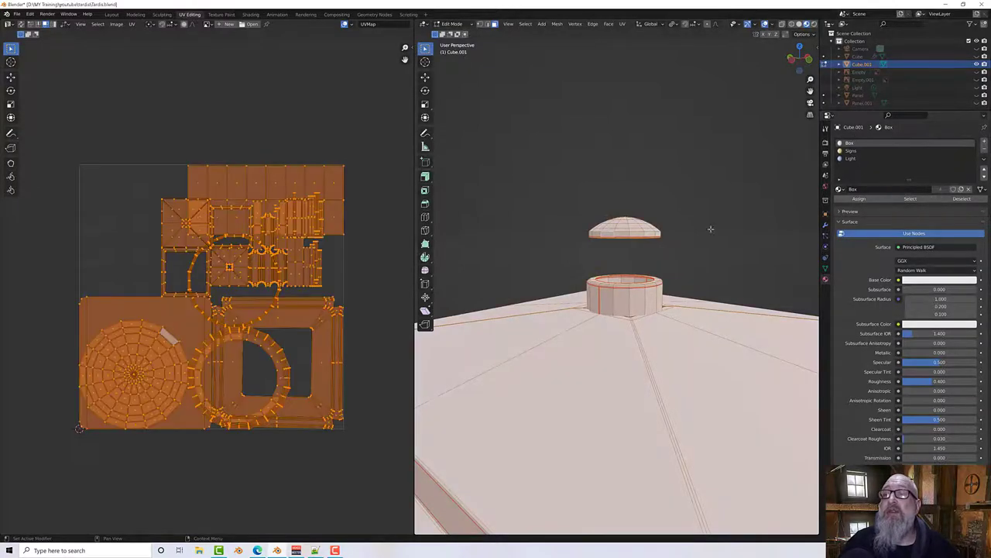
scroll(345, 292, "down", 1)
right_click(310, 284)
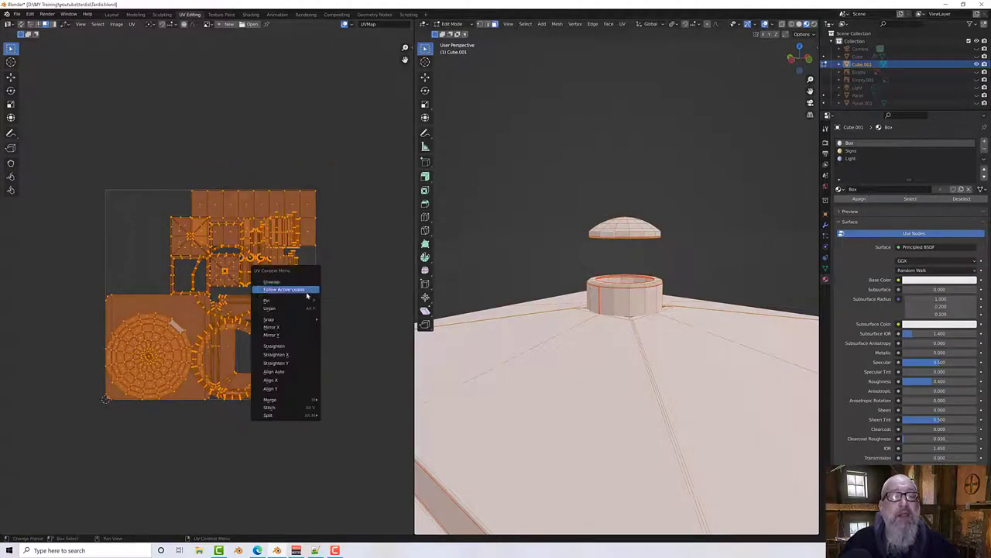
left_click(132, 24)
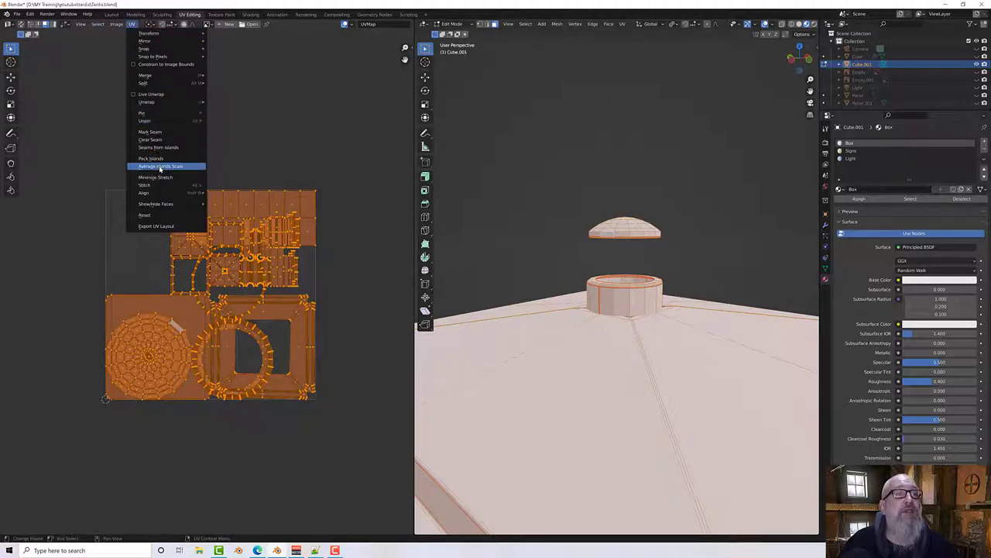
left_click(160, 167)
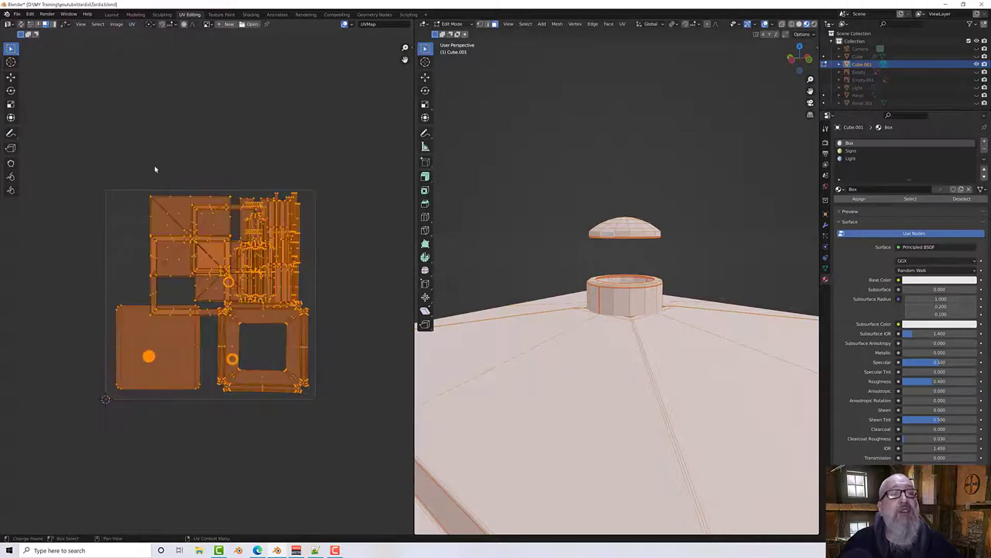
Step: Pack the Box material's UV islands with Rotate enabled
left_click(131, 24)
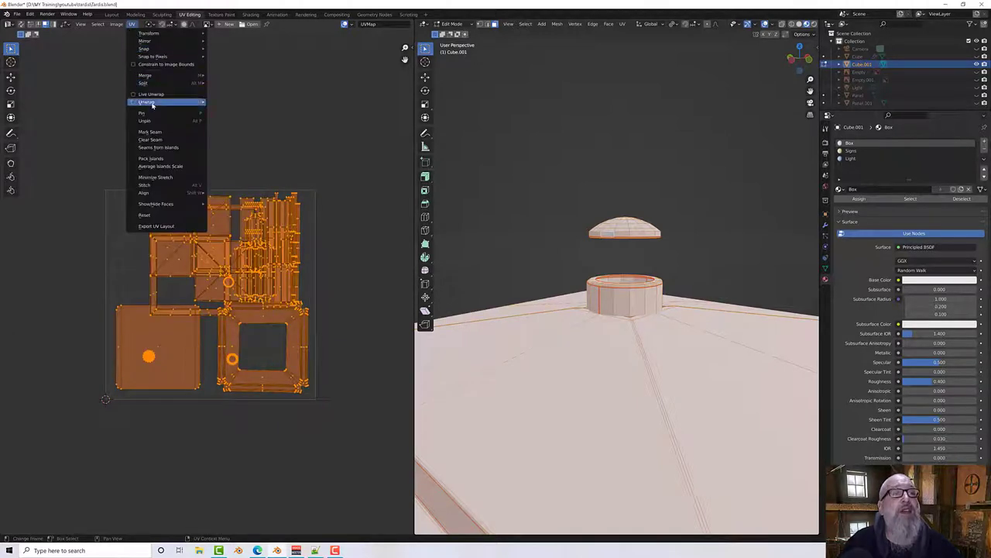
left_click(163, 161)
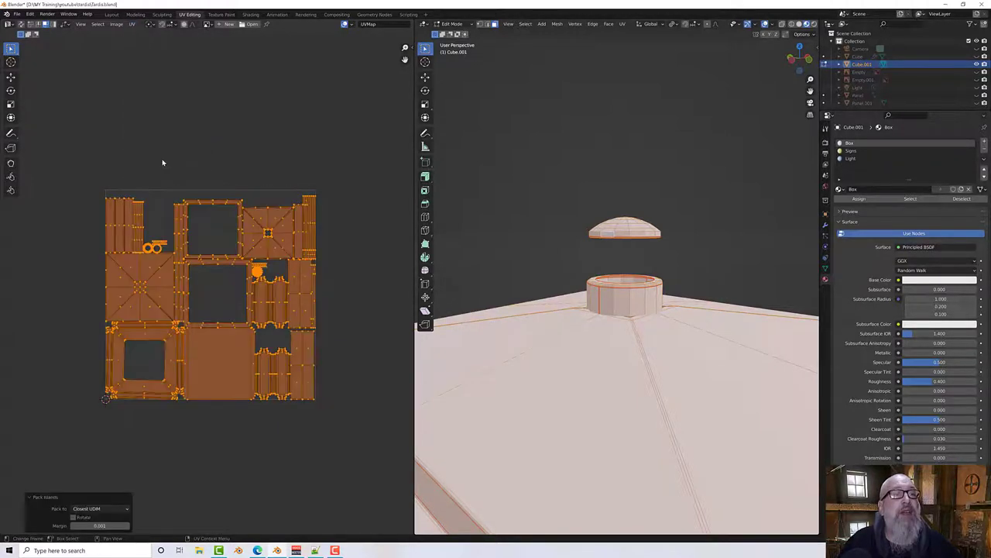
left_click(74, 516)
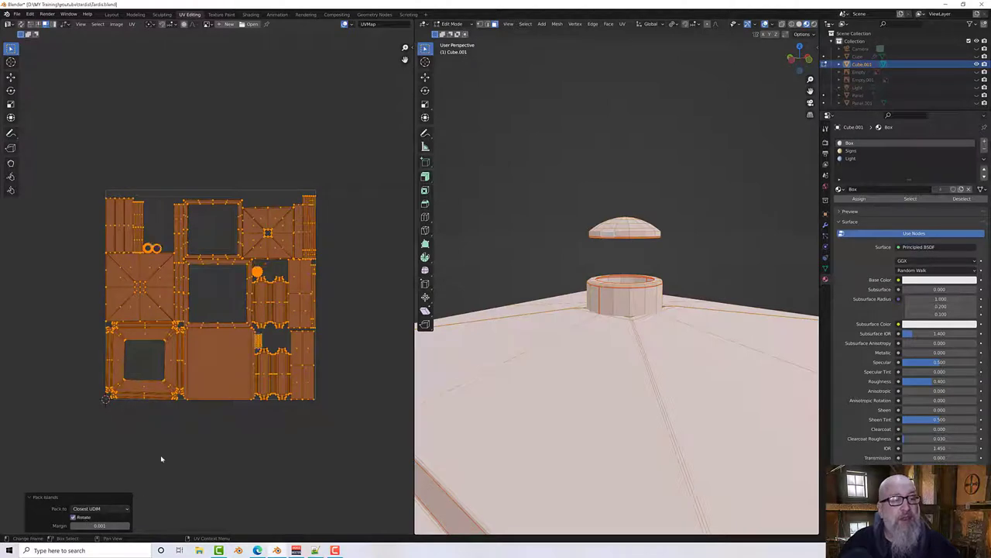
scroll(201, 297, "up", 1)
scroll(204, 296, "up", 2)
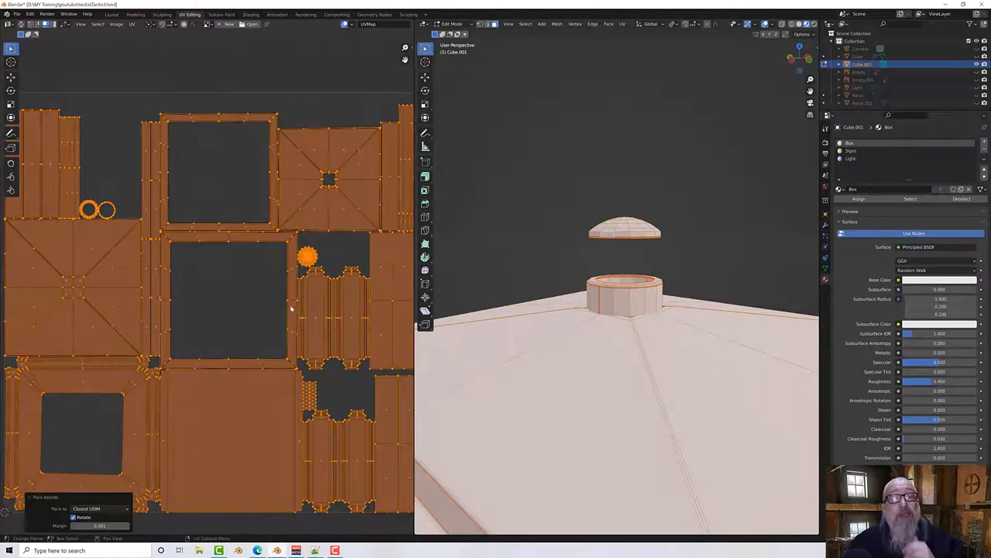
scroll(270, 304, "down", 2)
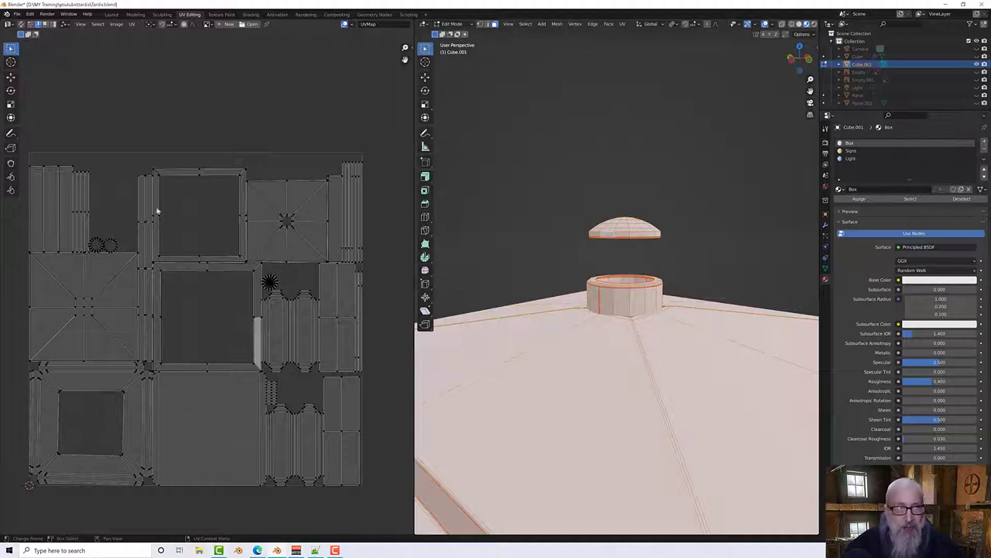
Step: Set the UV editor's sticky selection mode to Shared Vertex
middle_click_drag(93, 62, 101, 62)
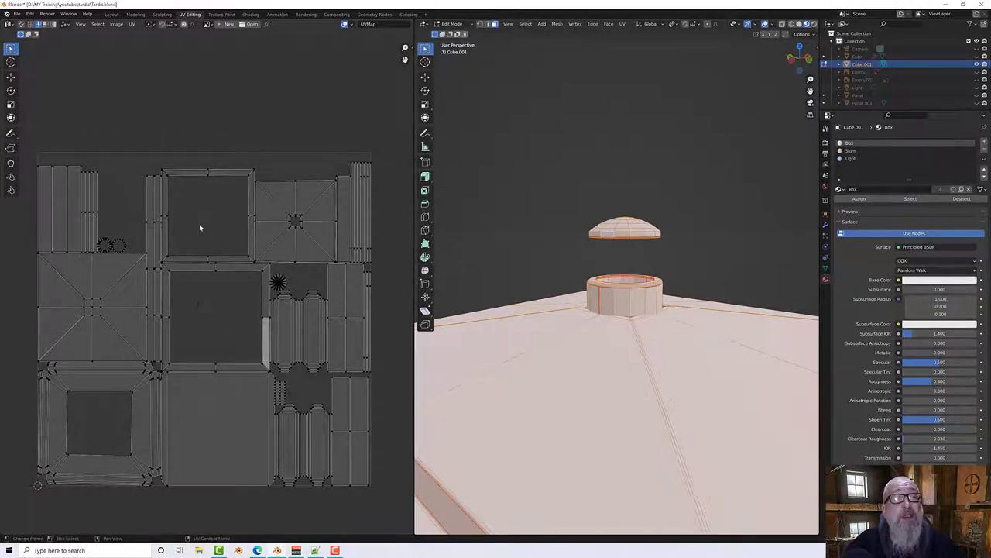
scroll(149, 290, "down", 1)
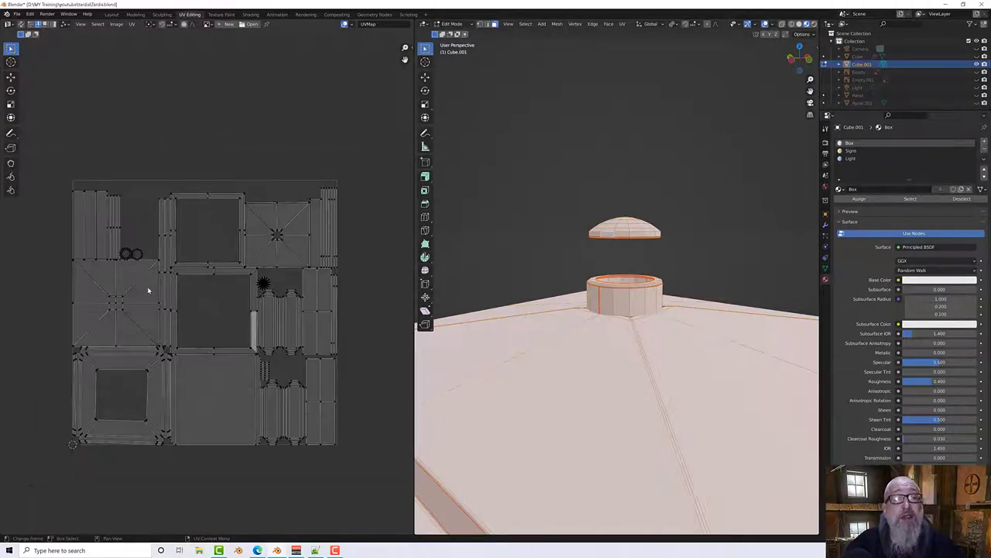
left_click(66, 25)
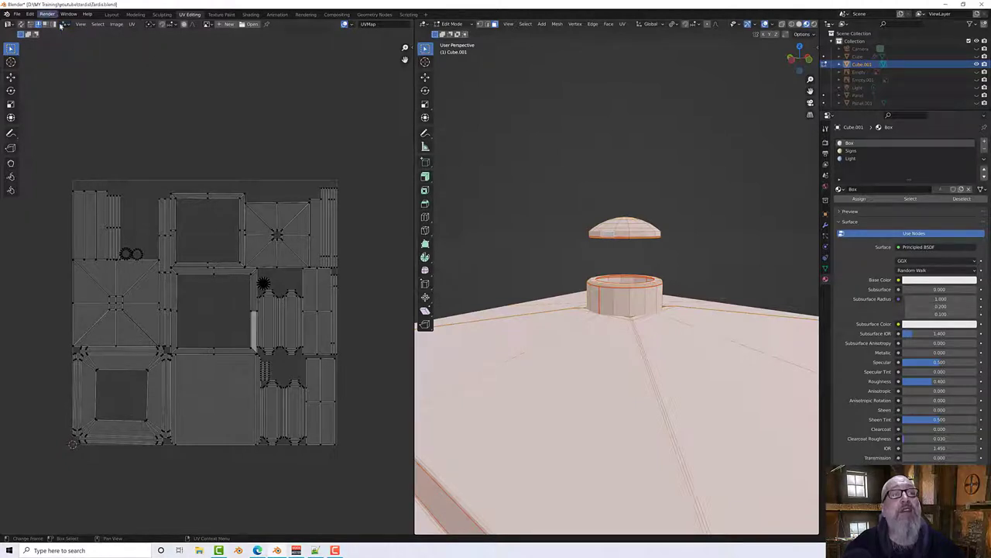
left_click(65, 25)
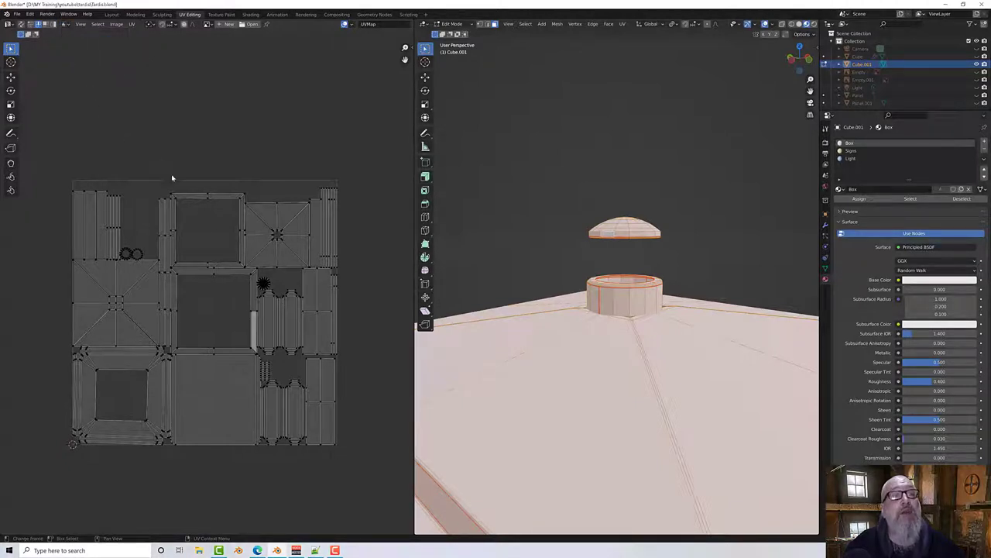
left_click(66, 26)
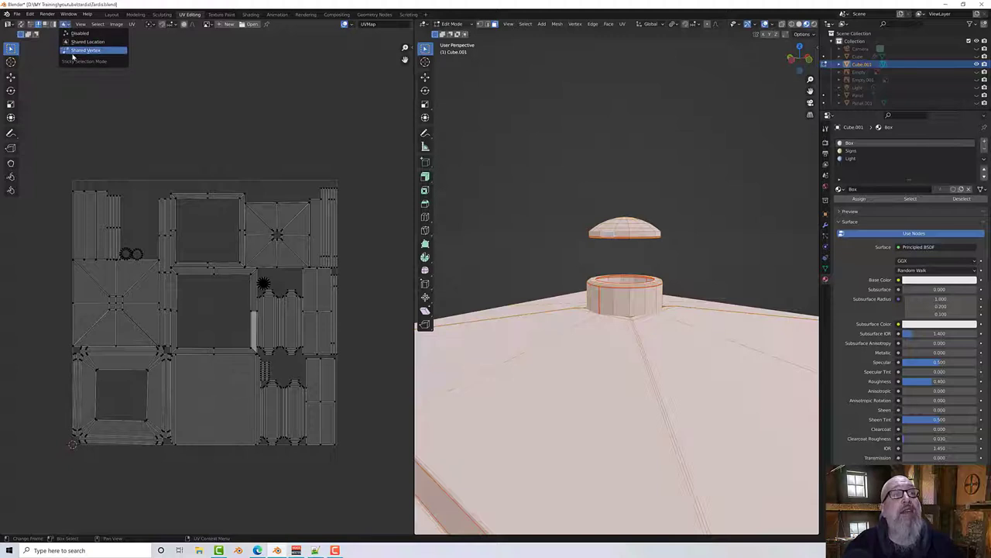
left_click(72, 58)
scroll(186, 181, "up", 3)
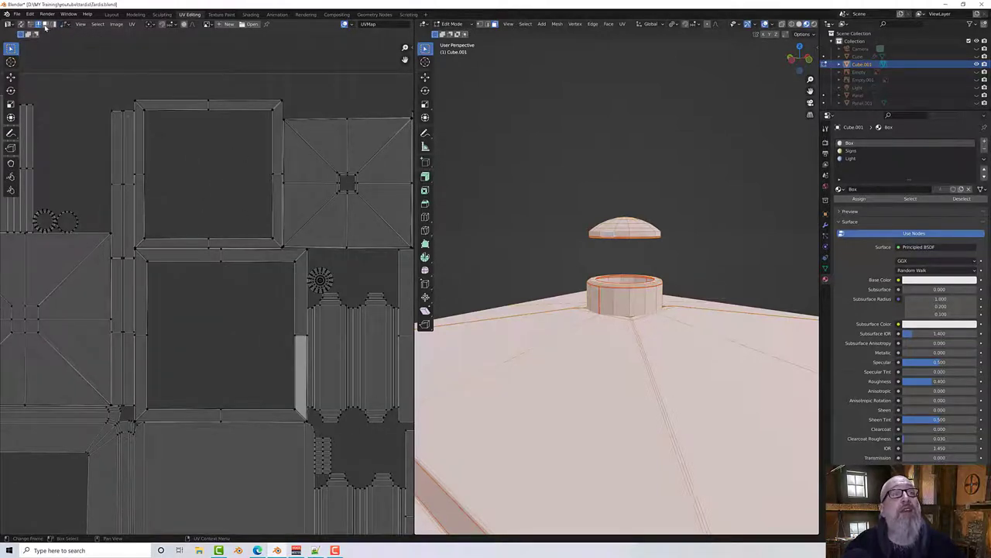
left_click(44, 24)
left_click(142, 137)
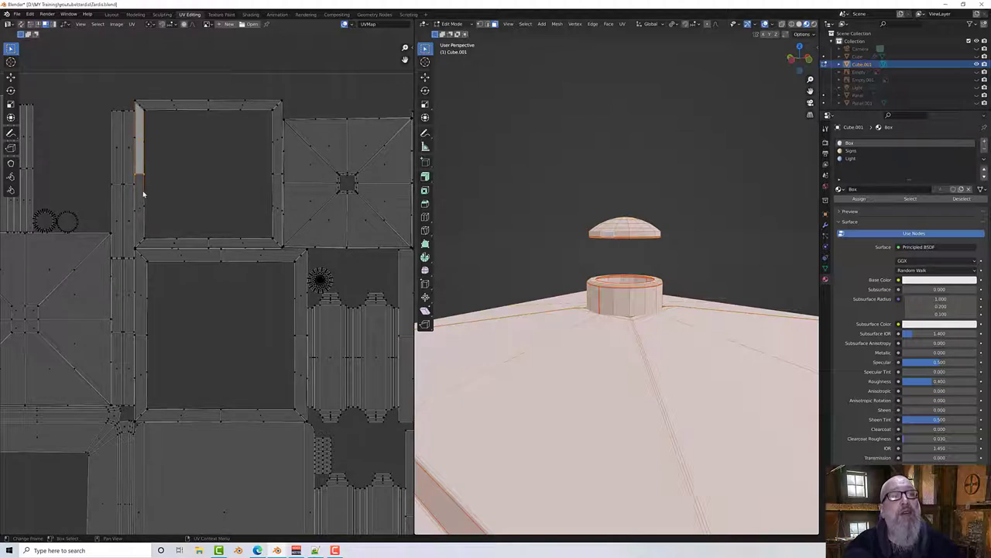
left_click(168, 242)
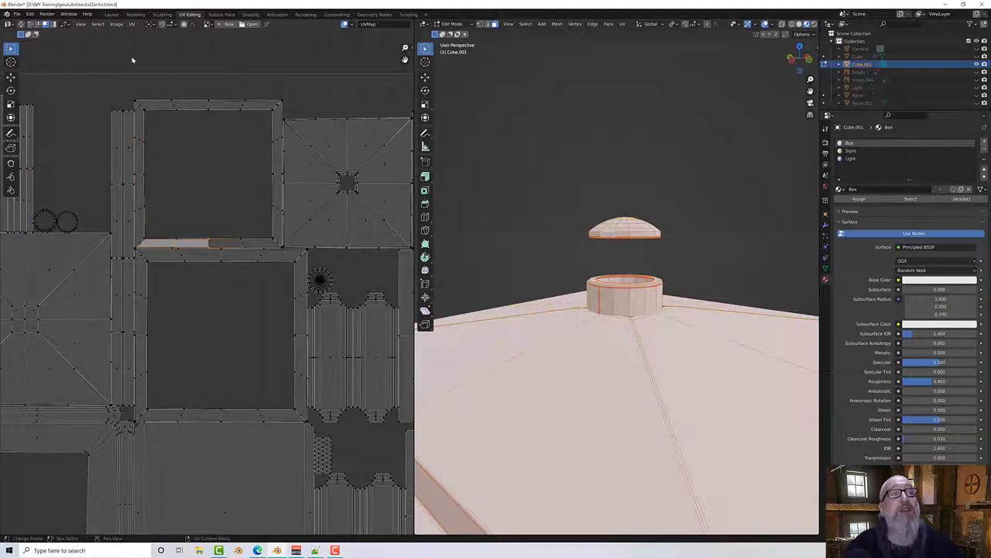
Step: Change the UV editor's sticky selection mode and switch it to edge selection
left_click(66, 25)
left_click(74, 38)
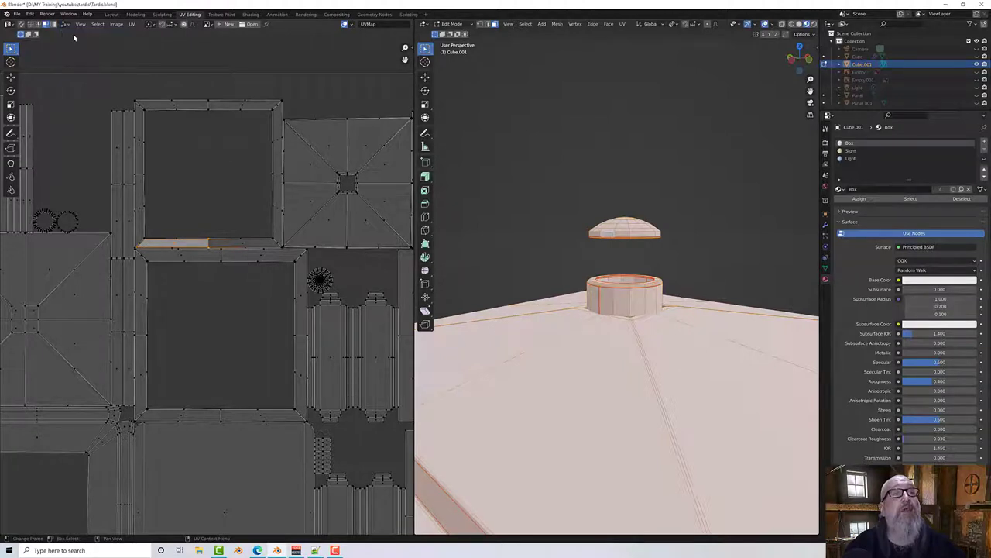
left_click(37, 24)
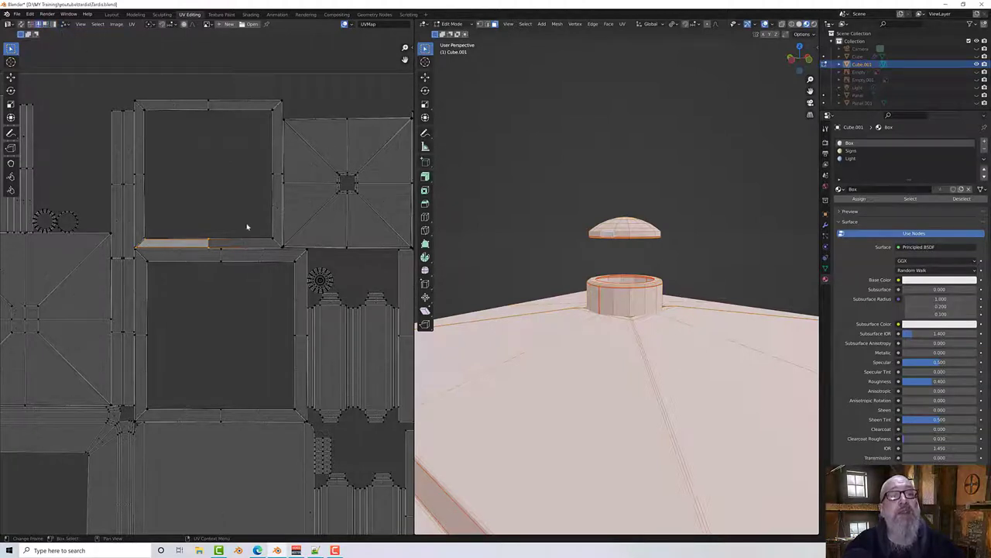
Step: Select the diagonal corner edges where the two square frame islands meet: bottom-left of the upper frame and top-left of the lower frame
middle_click_drag(267, 235, 357, 223)
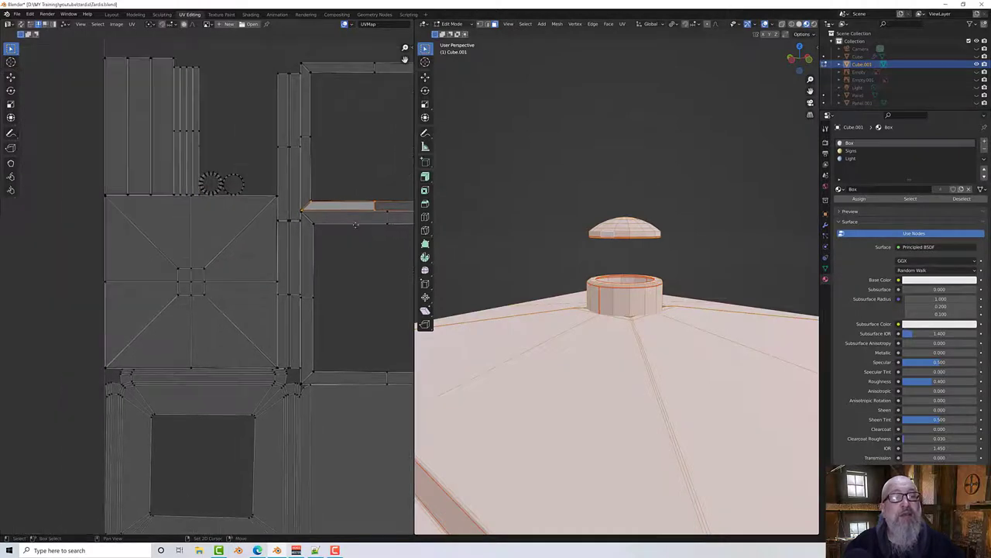
scroll(298, 51, "up", 1)
scroll(298, 51, "up", 2)
middle_click_drag(298, 51, 159, 260)
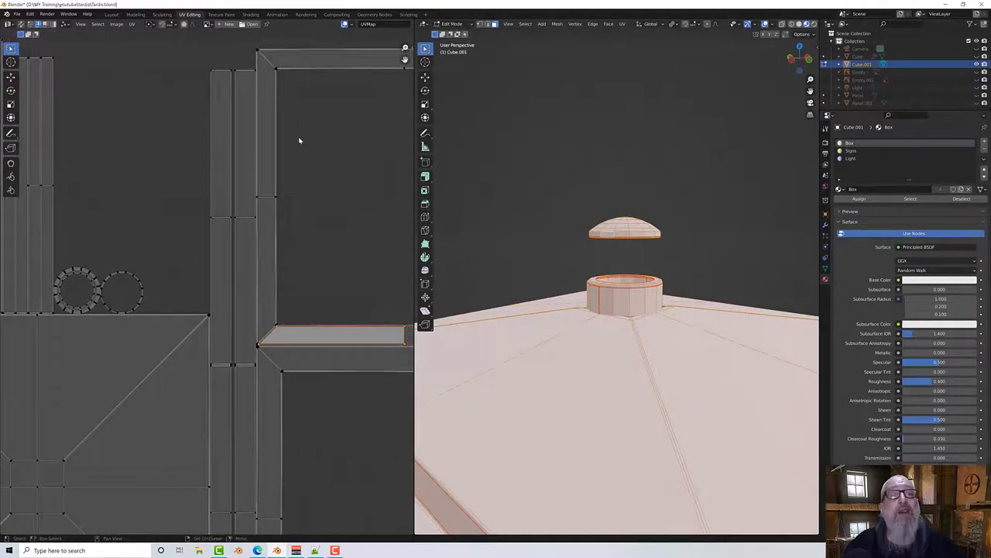
middle_click_drag(299, 140, 248, 23)
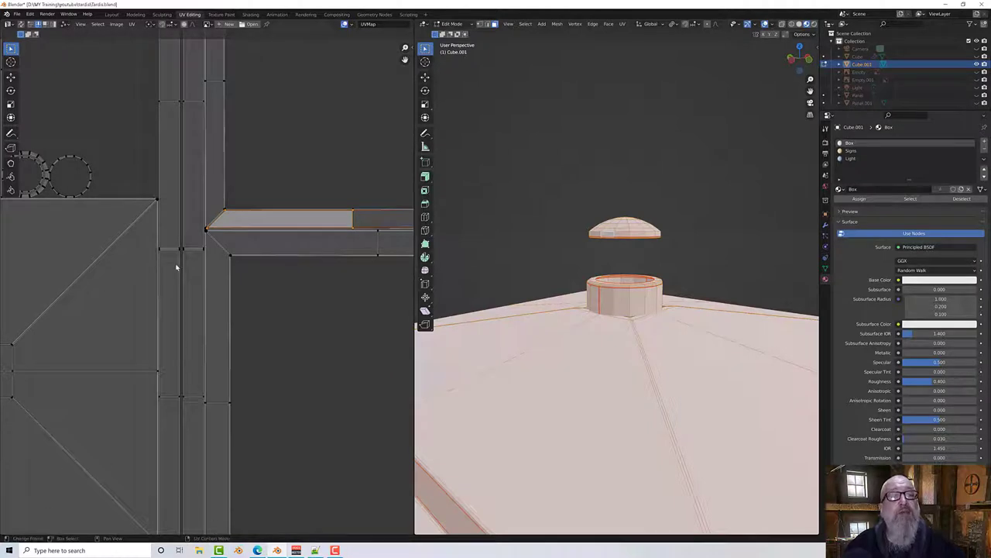
scroll(177, 268, "up", 6)
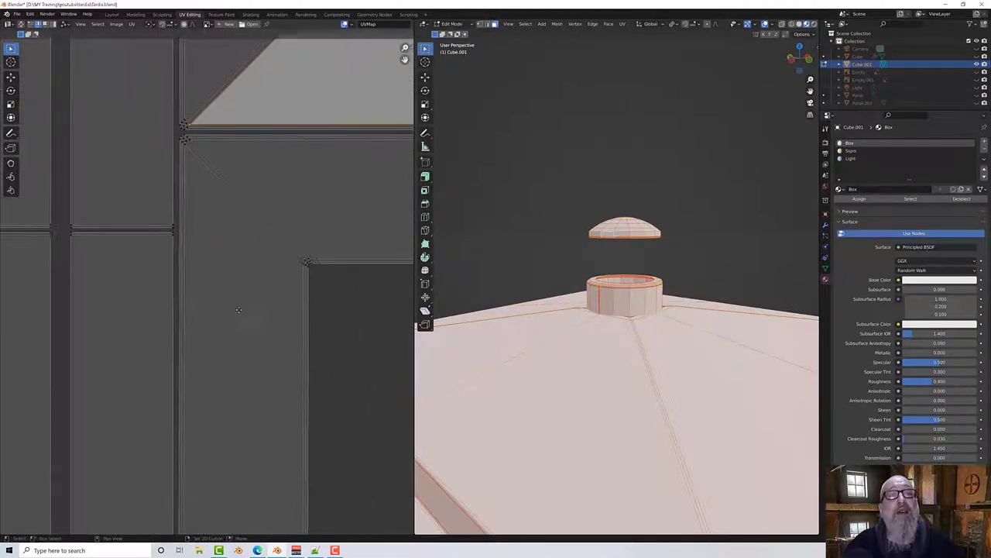
middle_click_drag(238, 310, 232, 432)
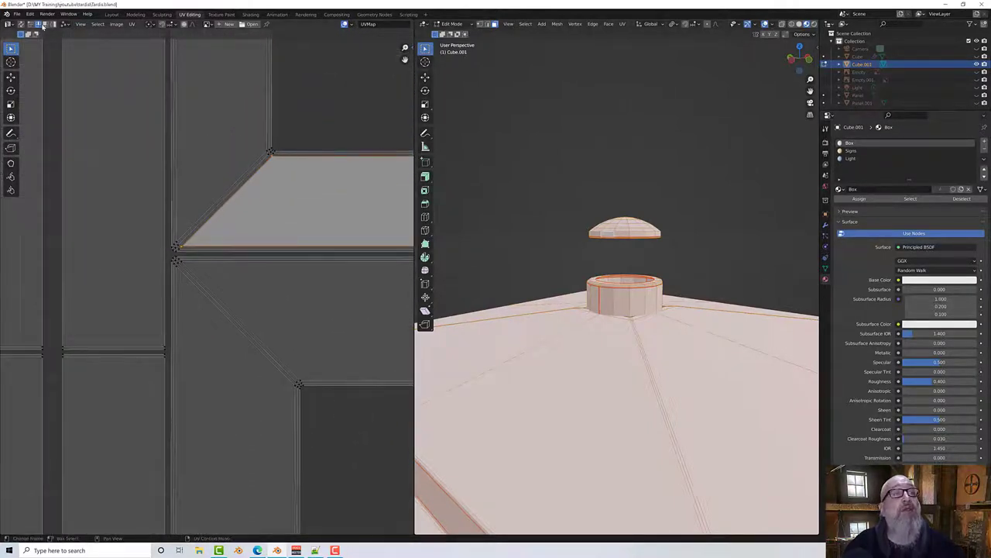
left_click(189, 235)
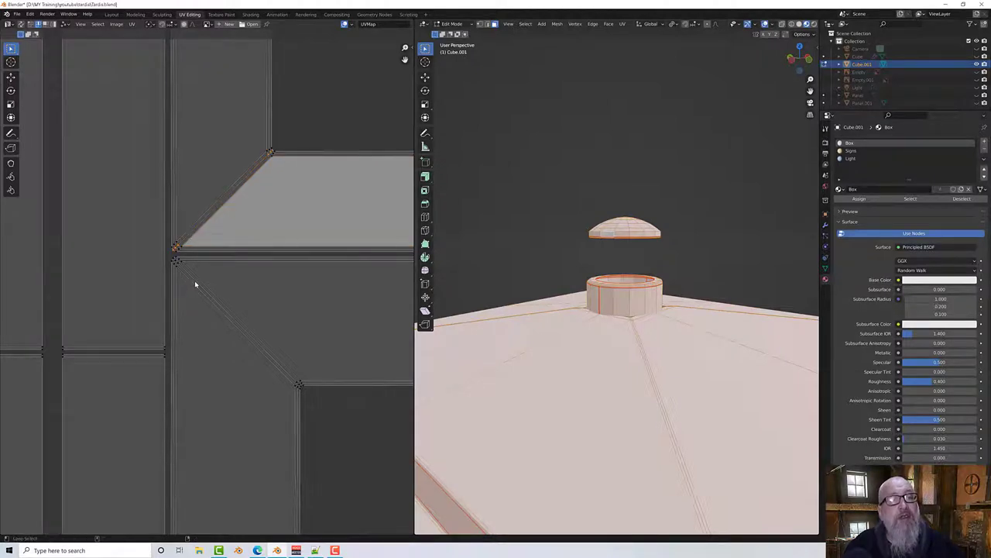
scroll(267, 274, "down", 5)
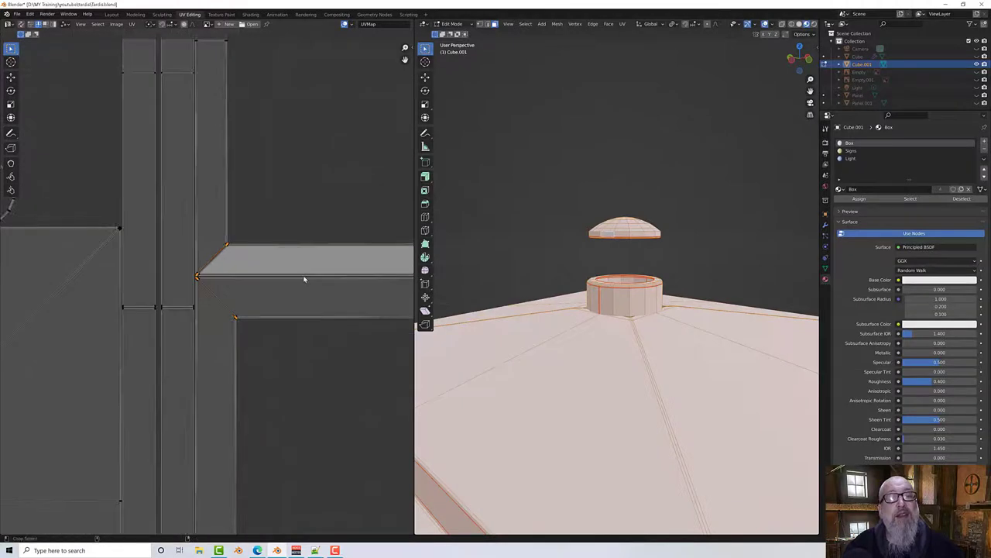
Step: Add the upper frame's bottom-right and the lower frame's top-right diagonal corner edges to the selection and mark them all as seams
middle_click_drag(255, 268, 291, 268)
scroll(314, 268, "up", 6)
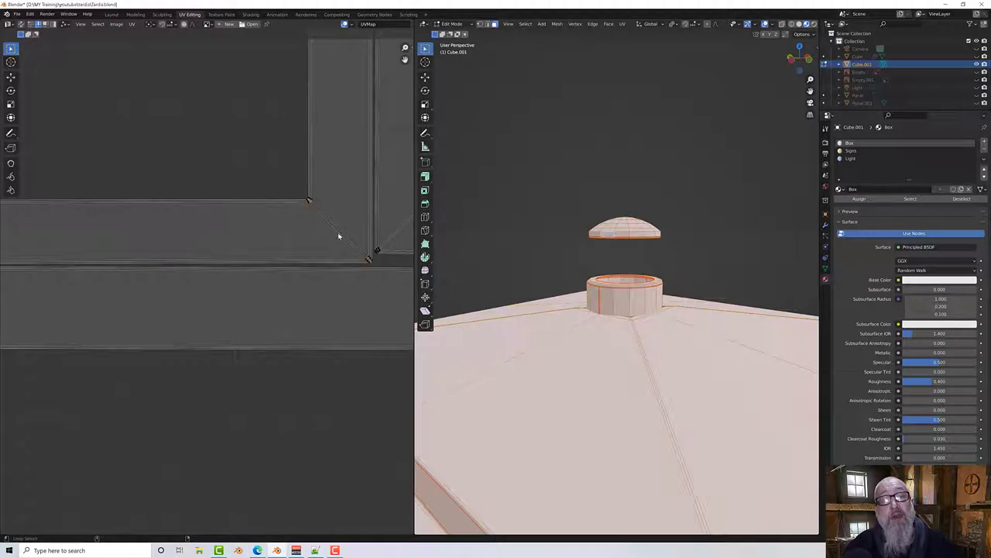
scroll(341, 240, "down", 2)
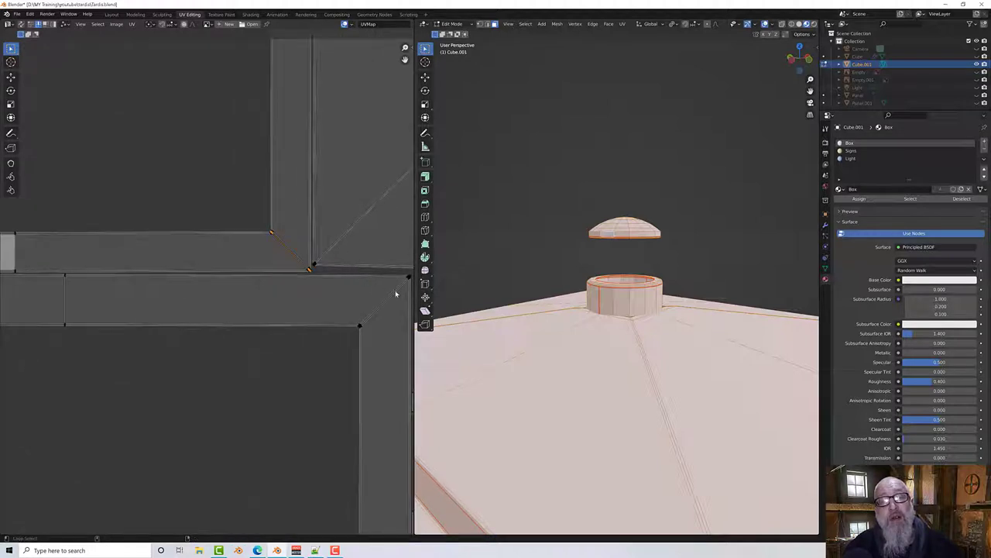
scroll(341, 270, "down", 6)
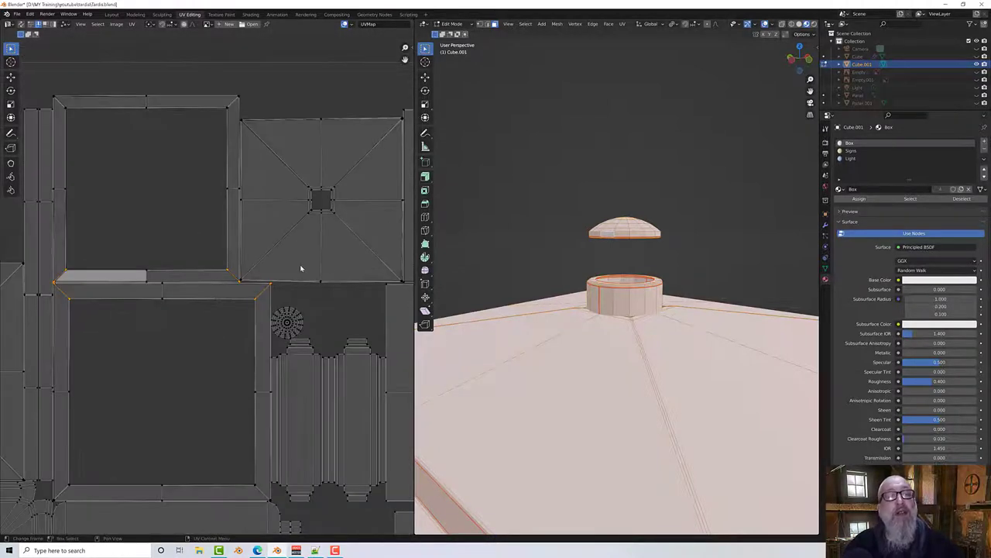
left_click(132, 24)
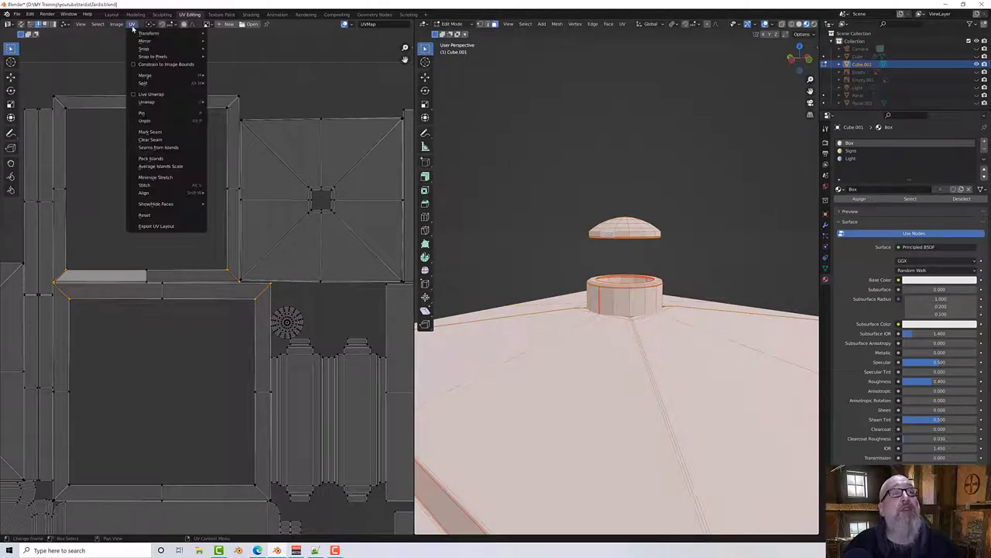
left_click(154, 133)
Step: Select the diagonal edges at both top corners of the upper square frame island
scroll(210, 270, "up", 1)
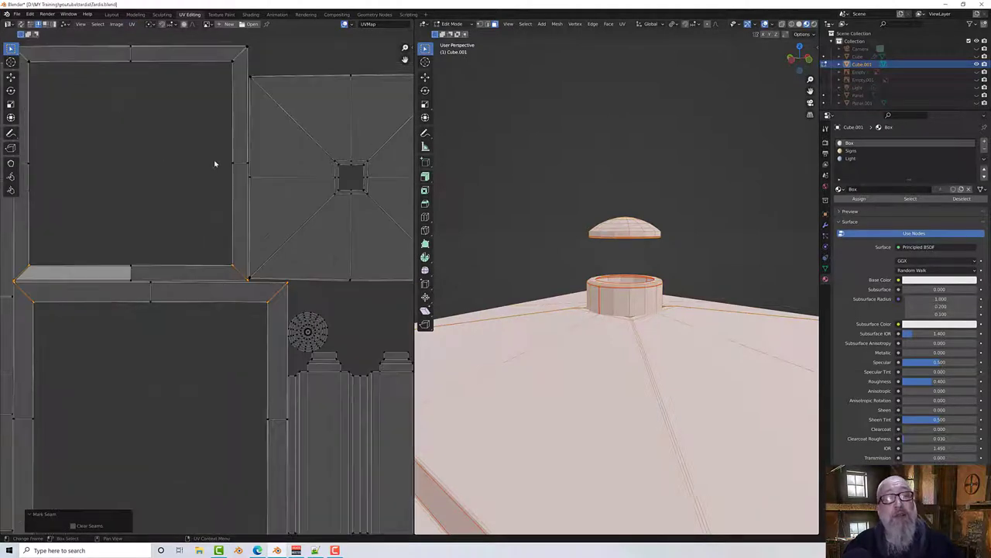
scroll(177, 103, "up", 4)
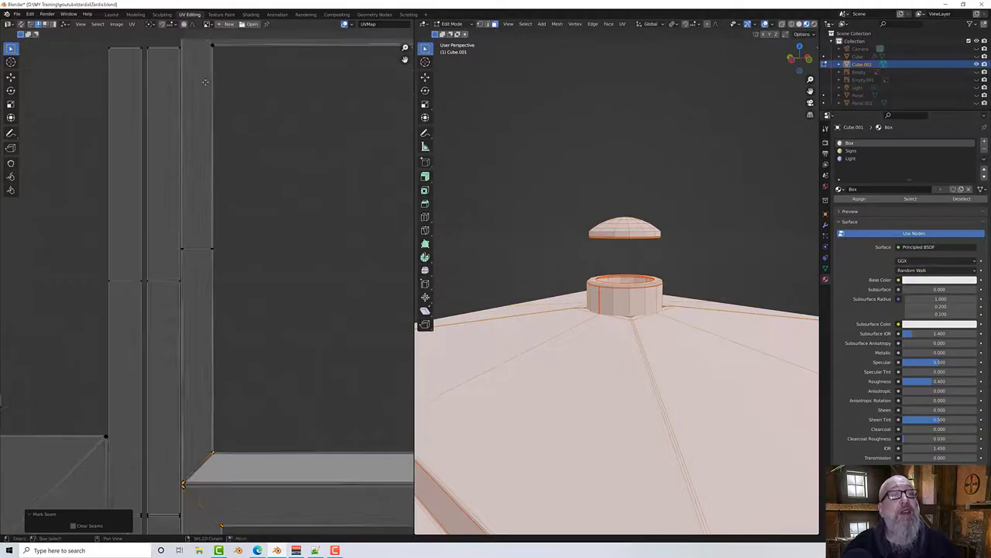
middle_click_drag(206, 81, 196, 257)
scroll(197, 214, "up", 2)
left_click(189, 184)
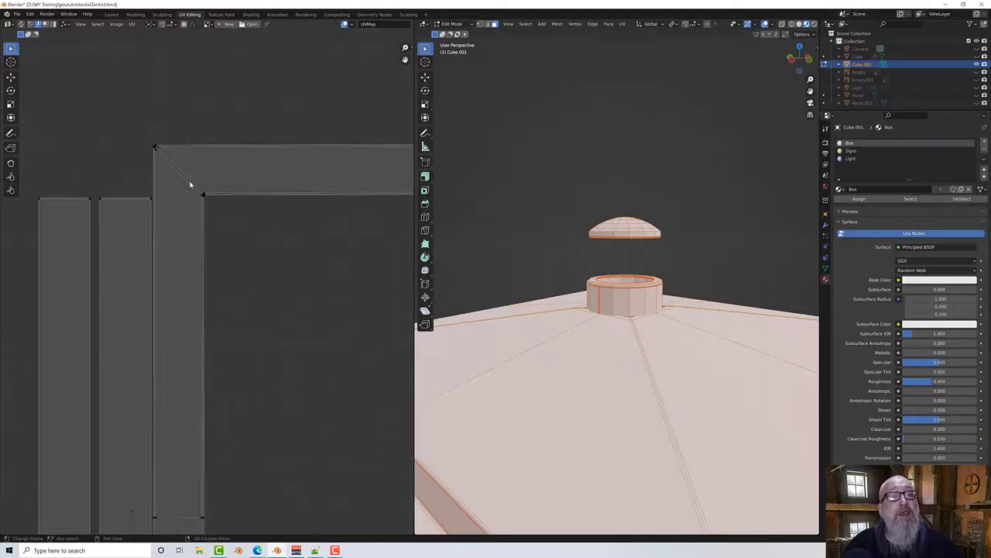
middle_click_drag(306, 185, 1, 207)
middle_click_drag(392, 205, 232, 205)
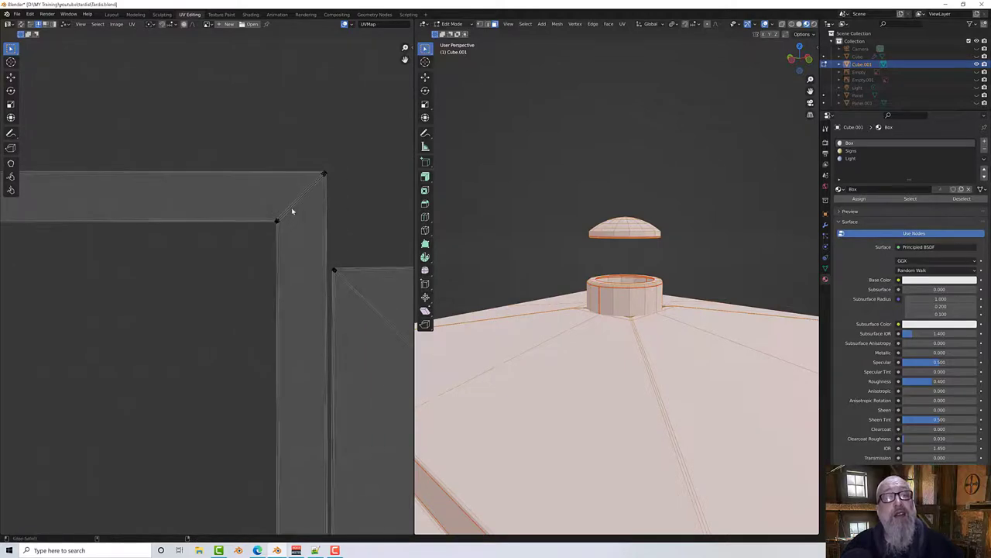
scroll(292, 225, "down", 6)
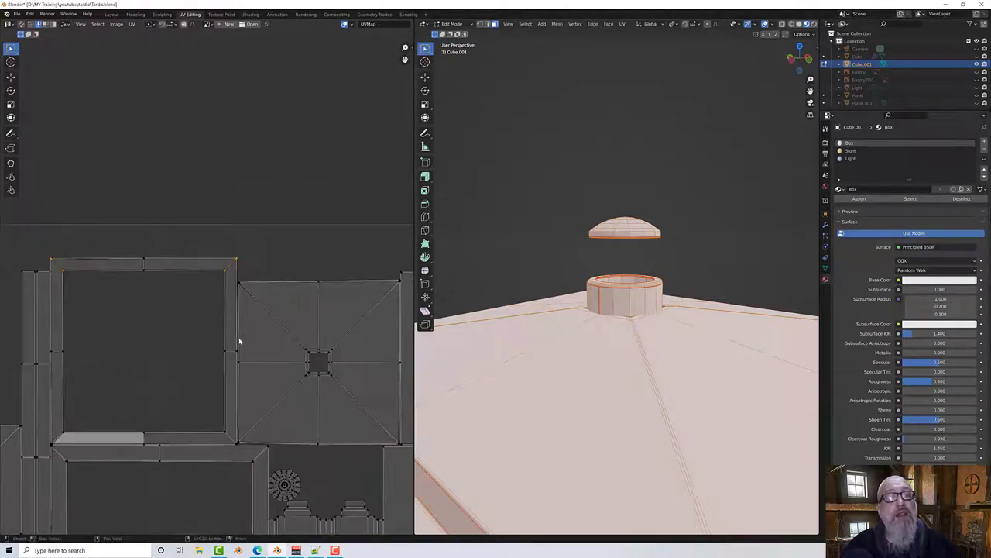
Step: Select the diagonal edges at the bottom-left corner of the lower square frame island
middle_click_drag(239, 341, 348, 0)
scroll(176, 248, "up", 5)
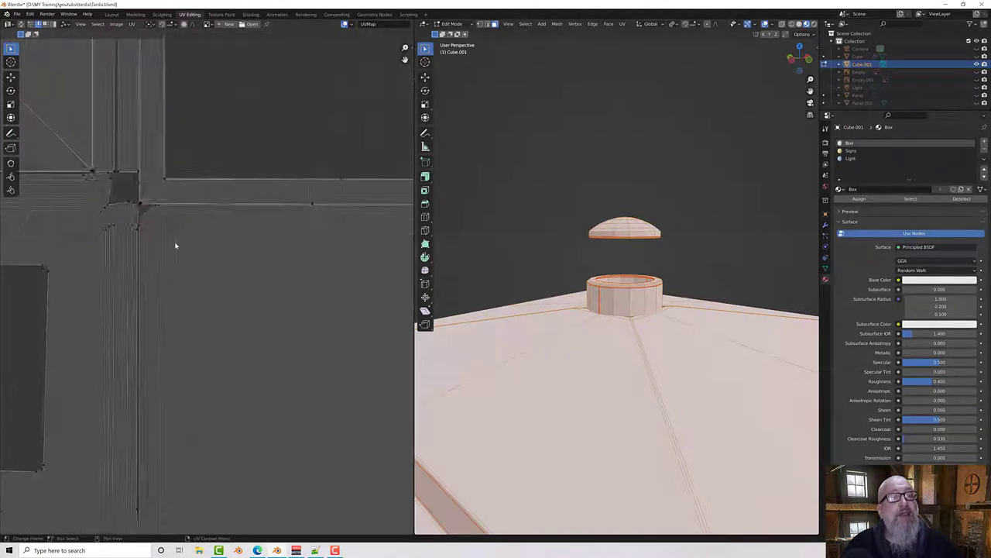
scroll(176, 244, "up", 4)
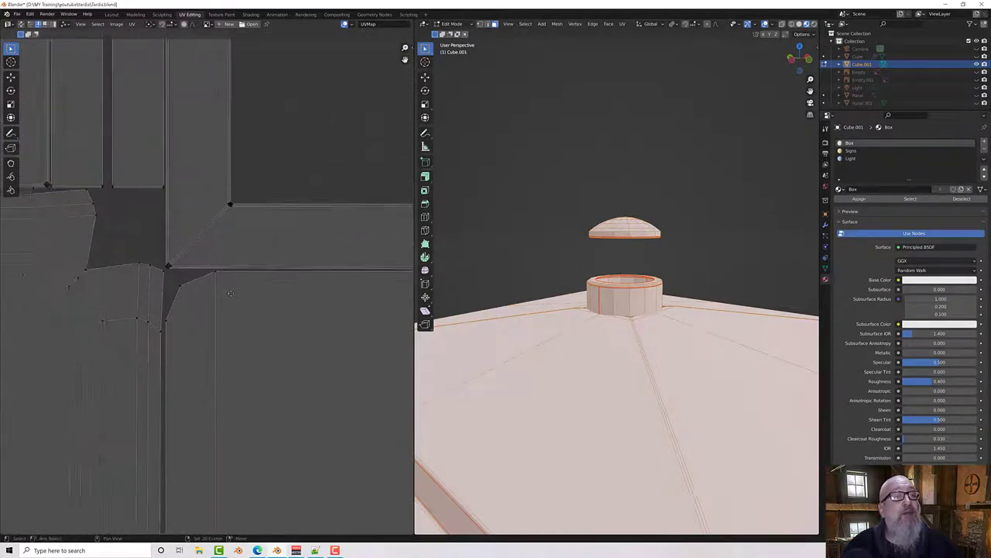
left_click(191, 286)
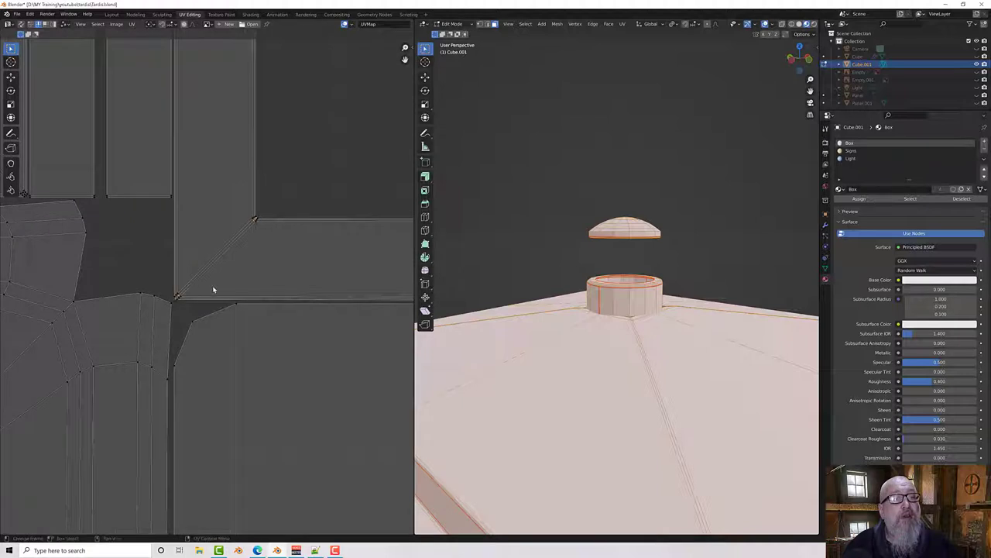
Step: Try to add the diagonal edges at the lower frame's bottom-right corner to the selection, and revert the wrong edge selection
scroll(212, 287, "down", 6)
middle_click_drag(384, 285, 161, 295)
scroll(209, 291, "up", 1)
scroll(248, 287, "up", 3)
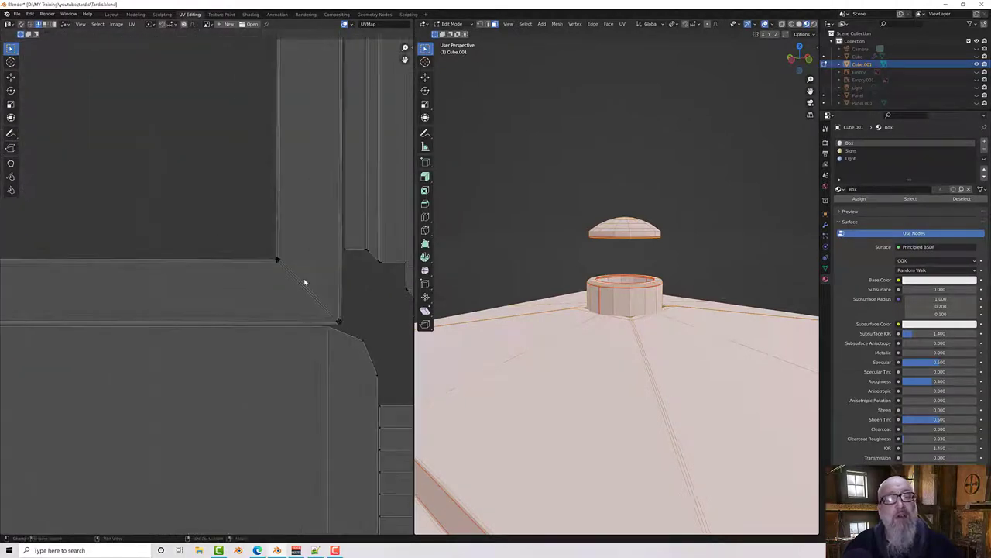
left_click(299, 287, "alt")
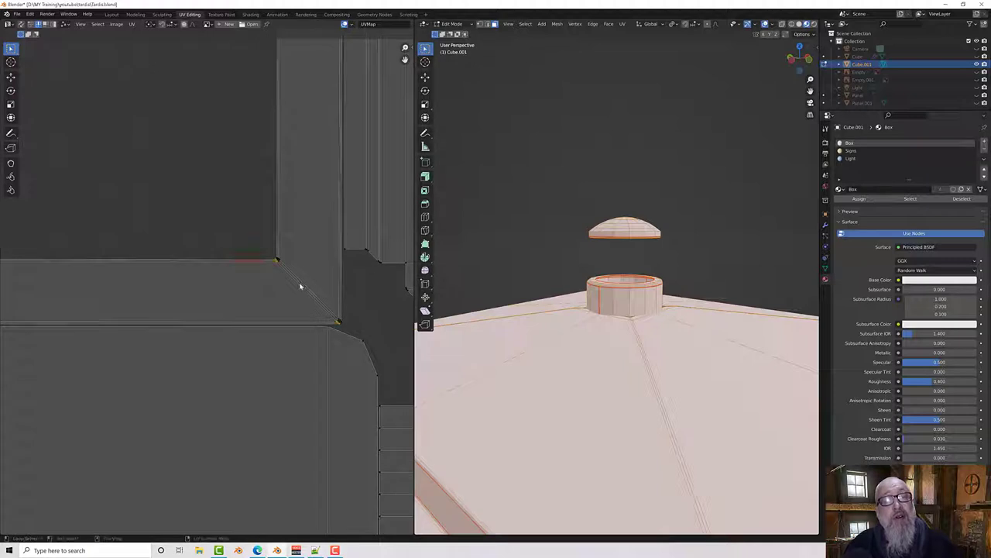
left_click(300, 286, "ctrl+alt")
left_click(300, 286, "alt")
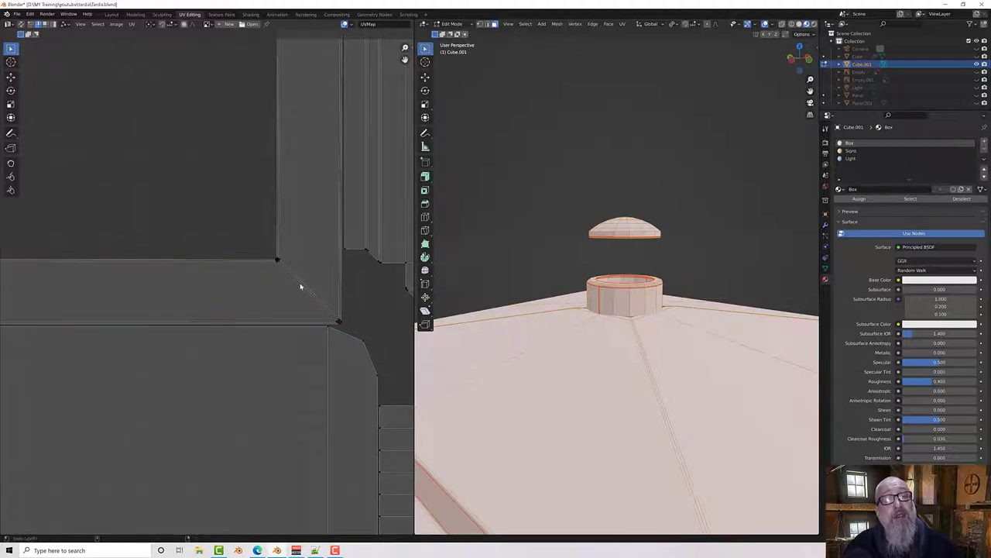
left_click(300, 287, "alt")
scroll(301, 287, "up", 2)
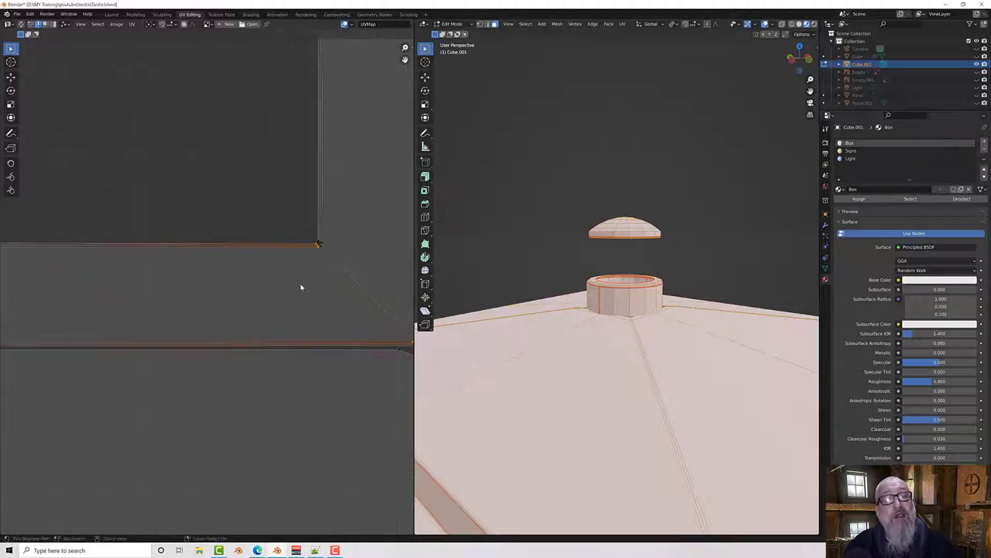
key("alt+a")
key("ctrl")
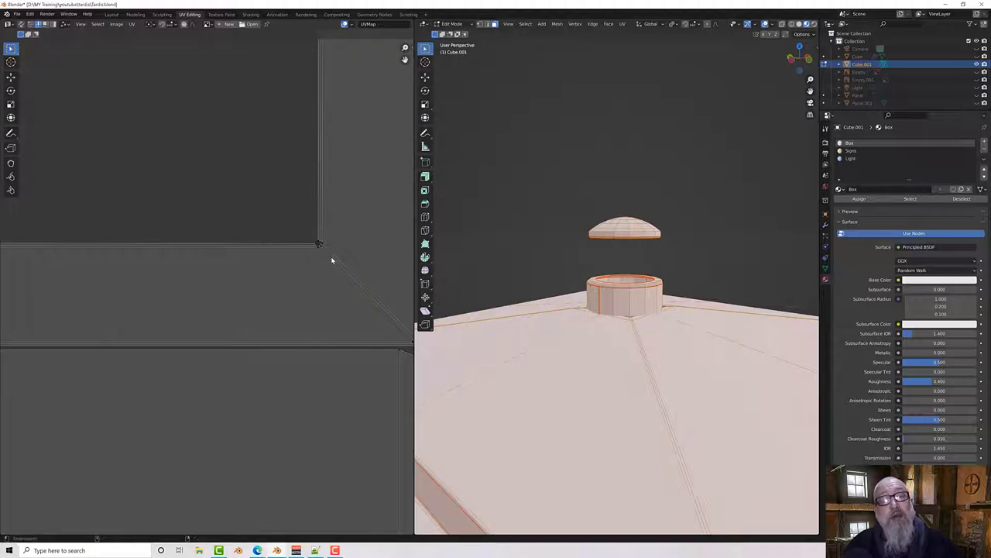
Step: Add the lower frame's bottom-right diagonal corner edges to the selection and mark the selected edges as seams
right_click(333, 261)
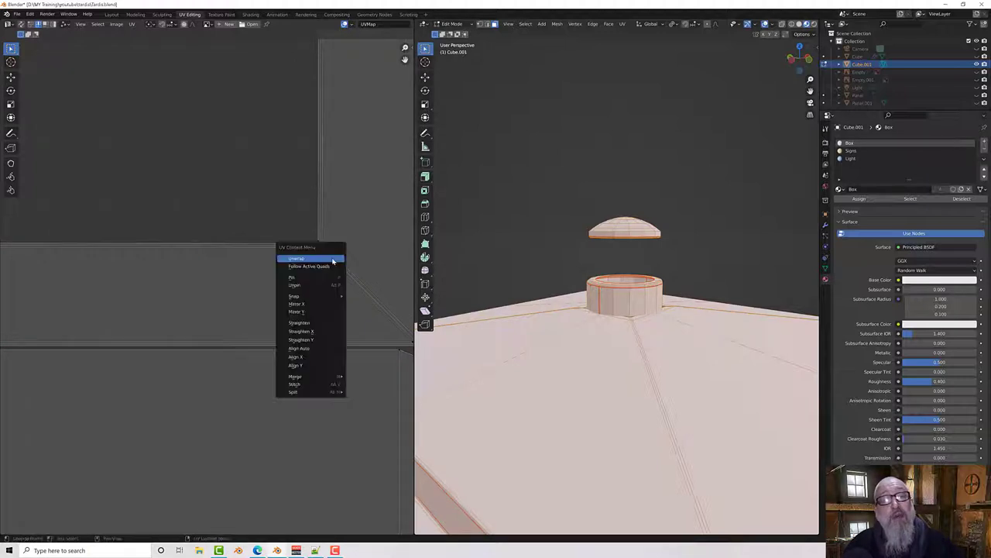
left_click(329, 264)
left_click(132, 24)
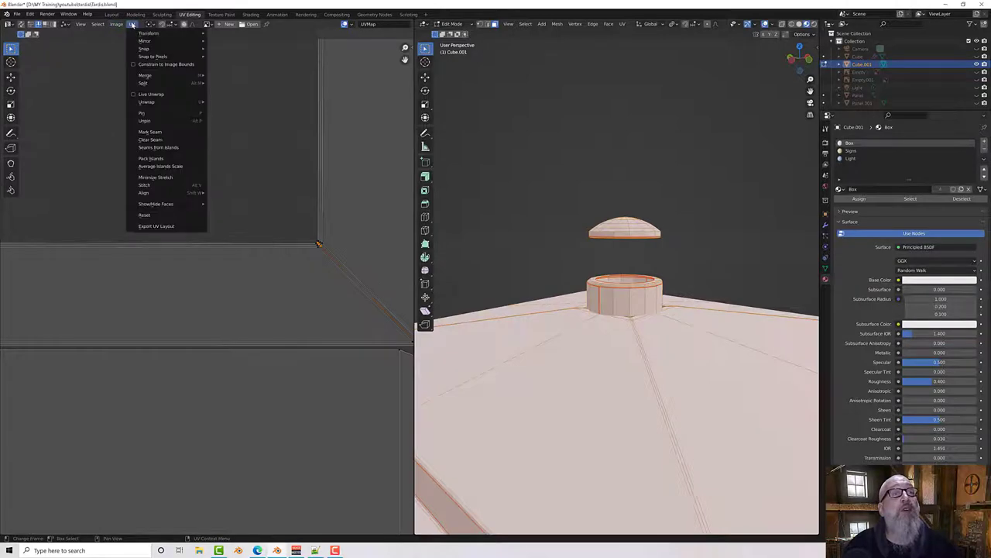
left_click(150, 132)
Step: Select all of the Box material's UVs, unwrap them again with the new seams, and pack the islands
scroll(261, 215, "down", 4)
scroll(256, 221, "down", 5)
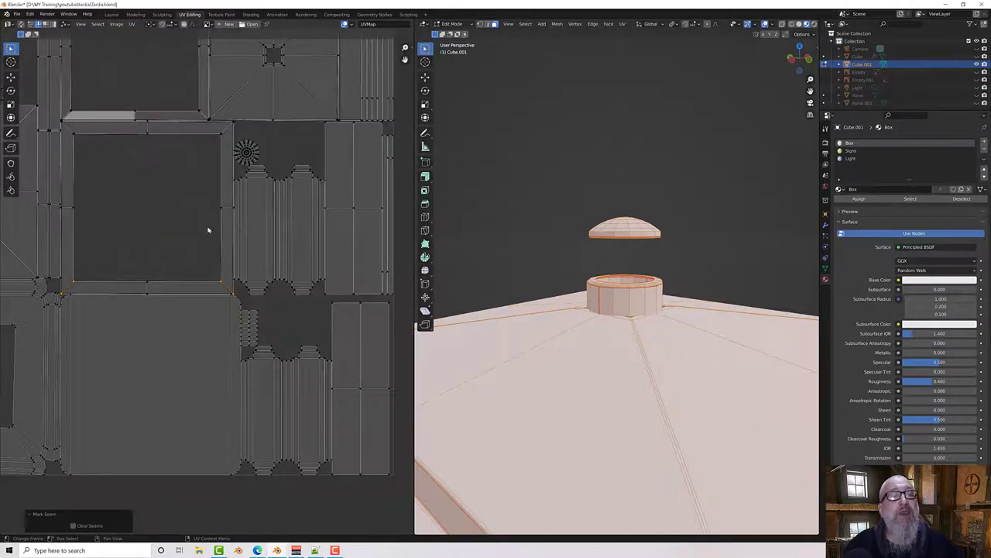
key("a")
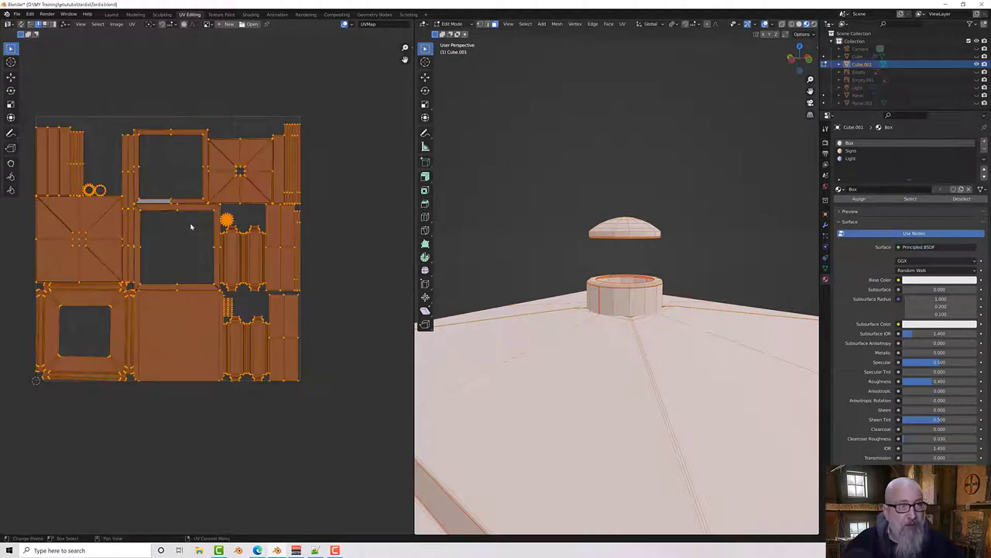
key("u")
left_click(181, 229)
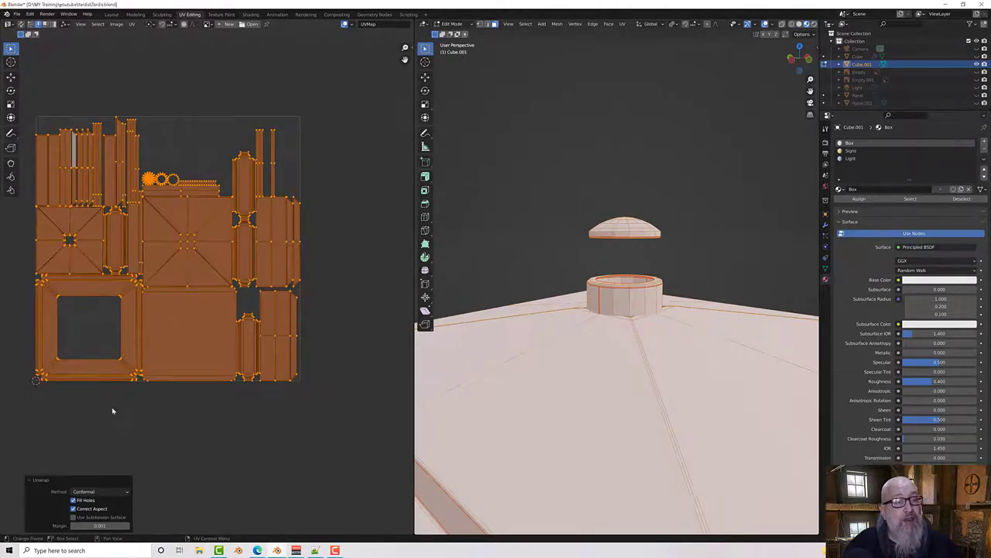
left_click(132, 24)
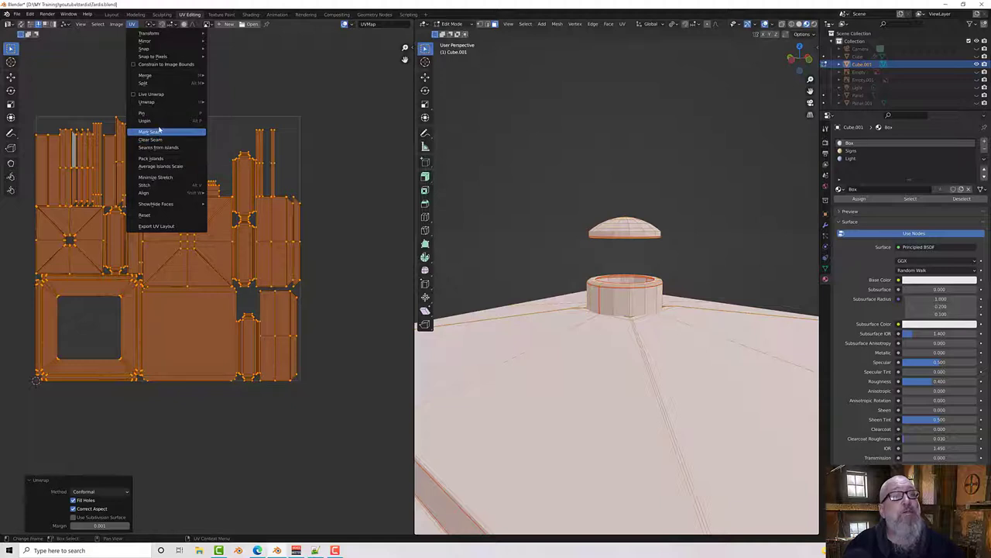
left_click(157, 159)
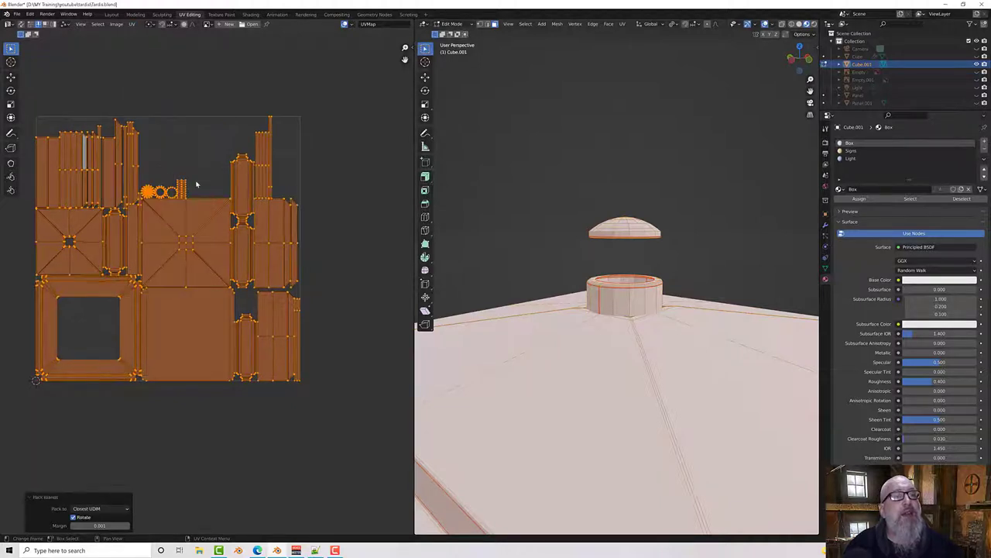
Step: Clear the UV selection and, in face mode, select the four small faces at the centre of the large square island
key("alt+a")
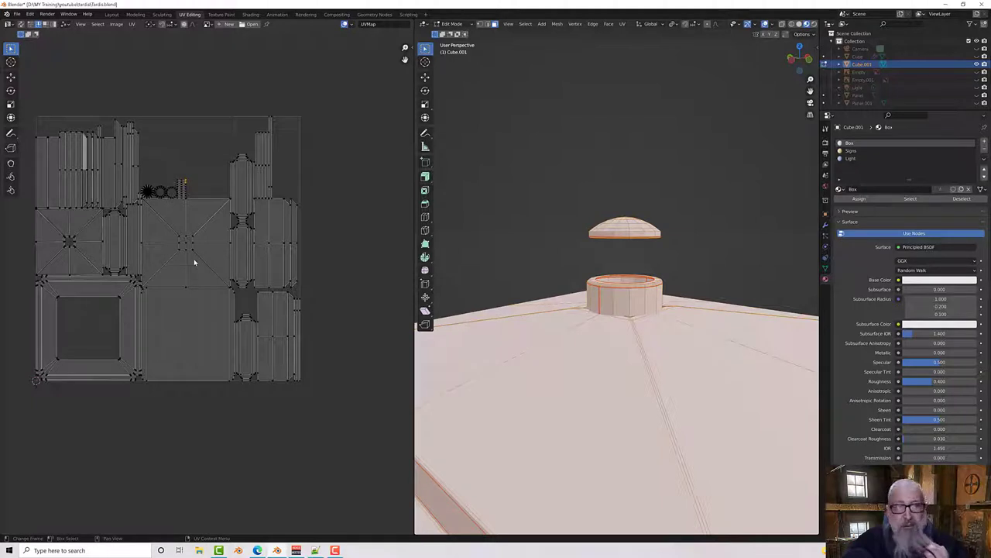
scroll(195, 263, "up", 1)
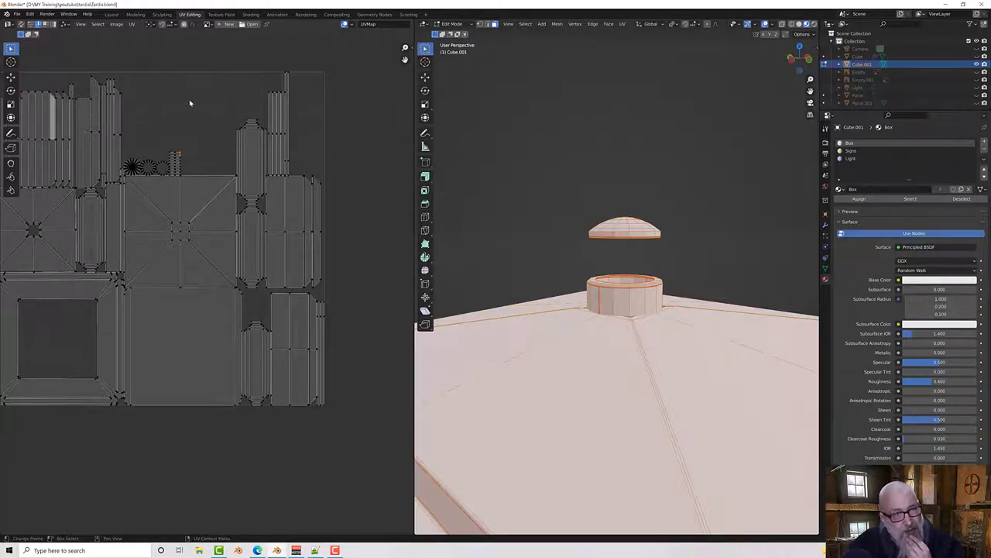
middle_click_drag(205, 131, 242, 130)
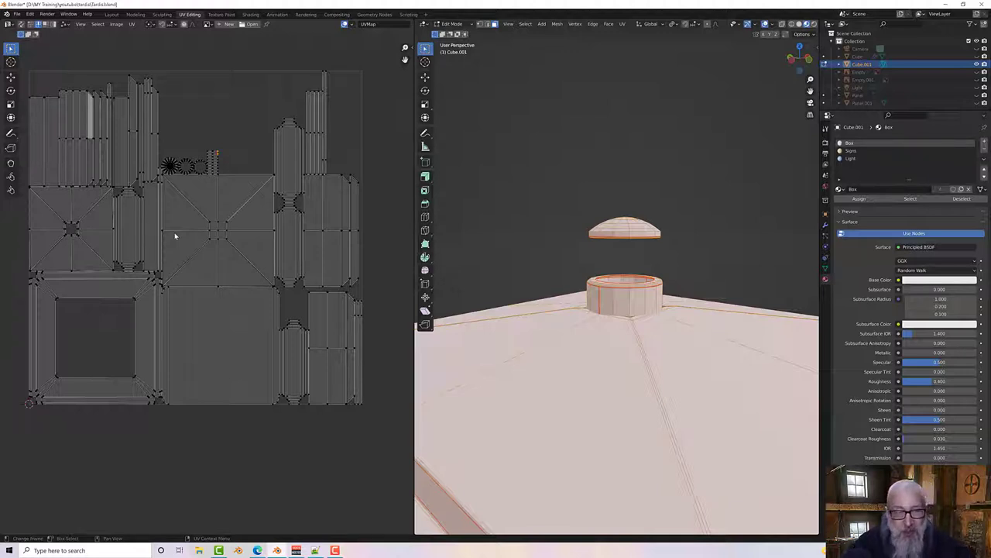
left_click(44, 24)
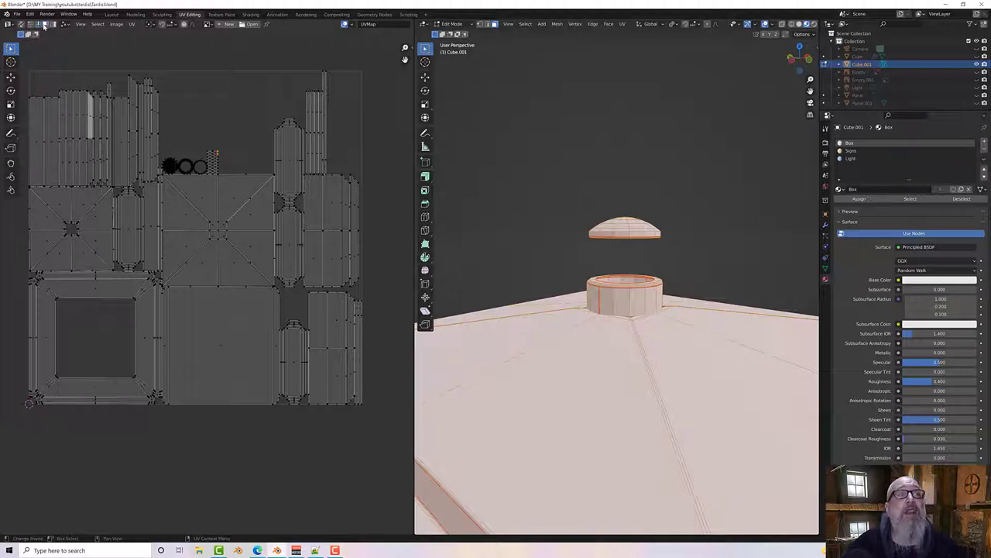
left_click(213, 226)
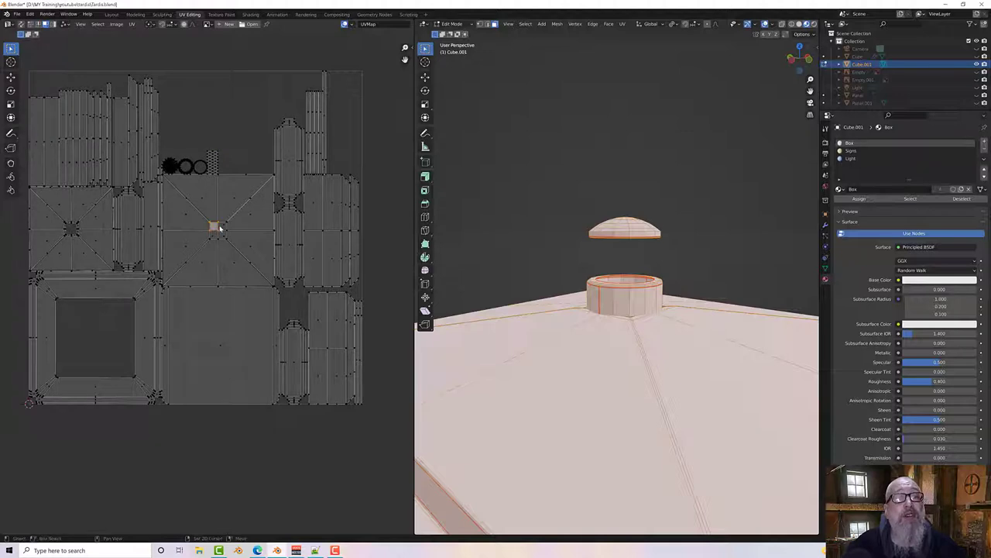
left_click(221, 227, "shift")
left_click(223, 234, "shift")
left_click(213, 235, "shift")
key("KP_Decimal")
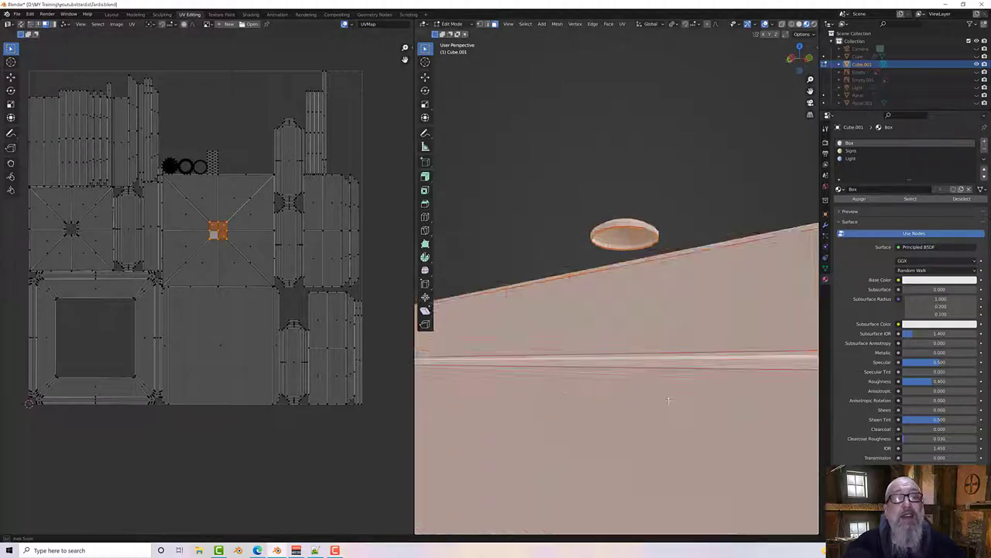
Step: Select the four small faces at the centre of the roof section's underside on the model
mouse_move(673, 397)
middle_mouse_down()
mouse_move(668, 369)
mouse_move(640, 503)
mouse_move(561, 529)
mouse_move(704, 363)
mouse_move(667, 393)
middle_mouse_up()
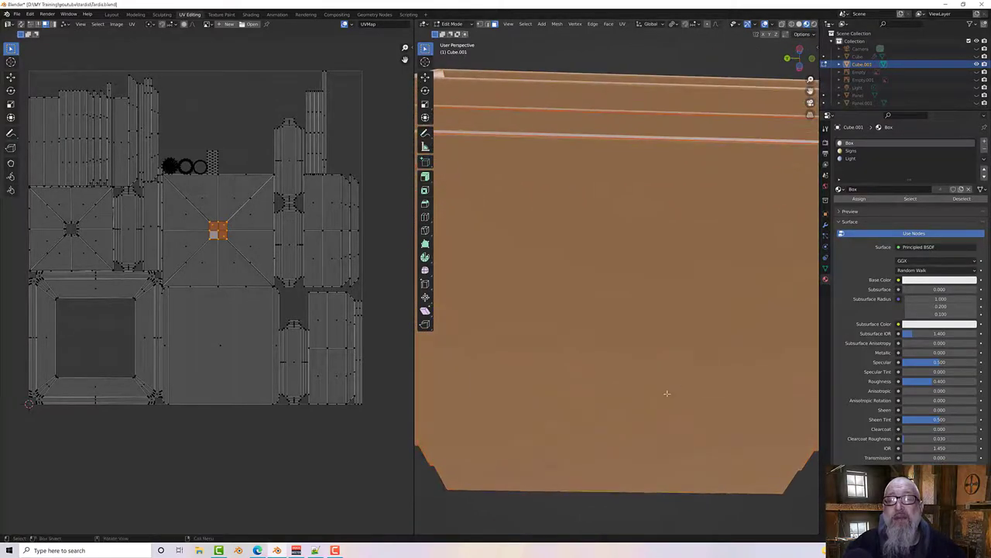
left_click(646, 379)
left_click(604, 370, "shift")
left_click(608, 393, "shift")
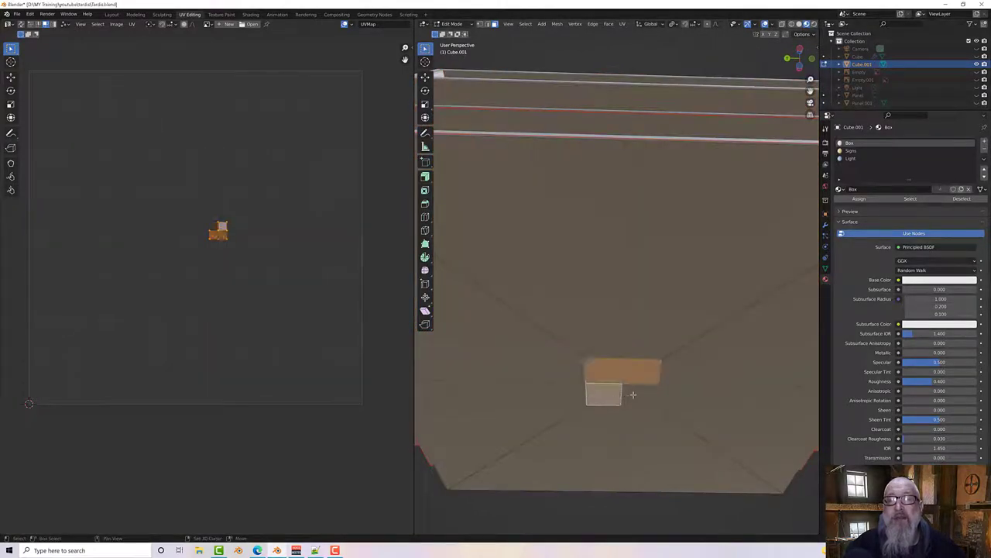
left_click(633, 395, "shift")
scroll(655, 378, "down", 4)
middle_click_drag(656, 378, 687, 388)
scroll(604, 359, "up", 1)
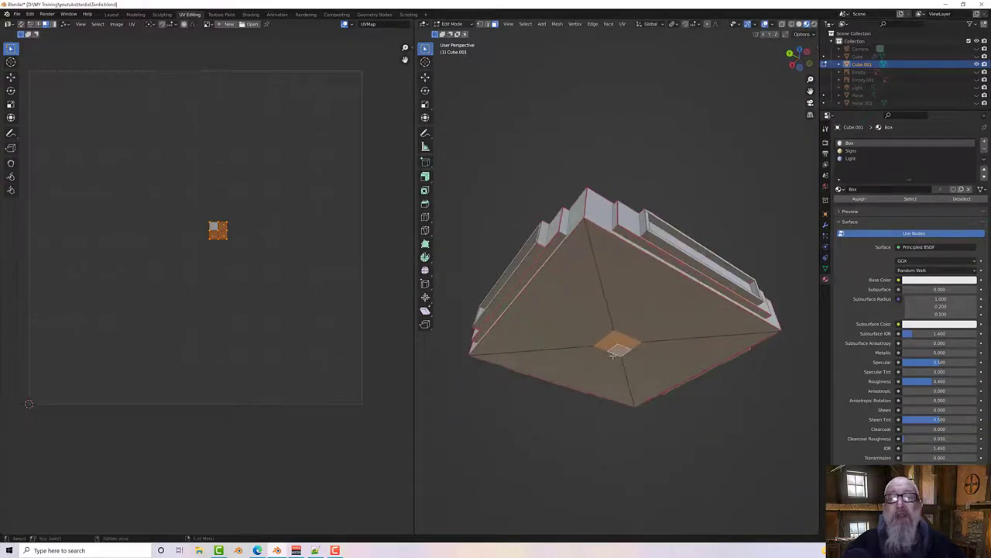
middle_click_drag(617, 355, 616, 333)
scroll(618, 310, "down", 2)
scroll(611, 317, "up", 1)
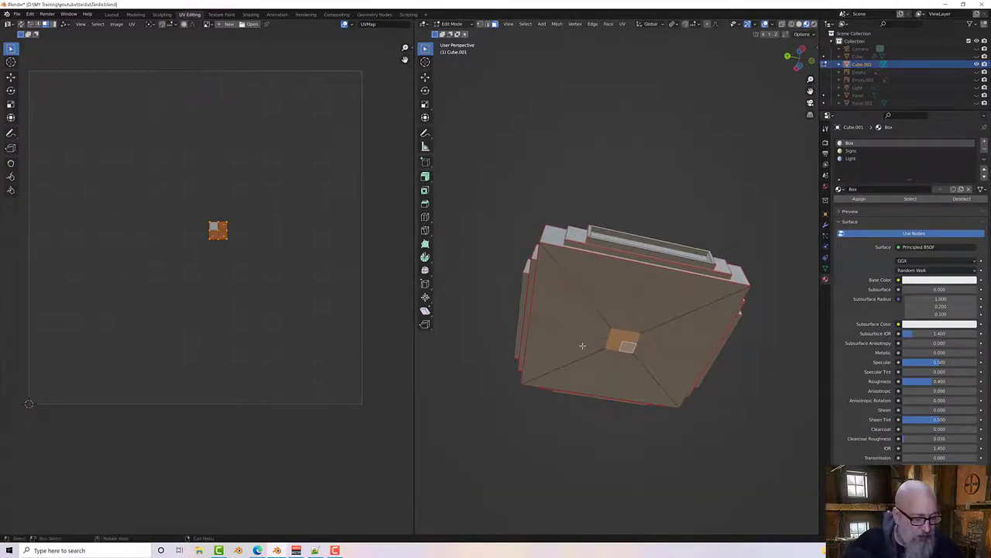
Step: Scale the selected underside faces up by about 4.79 and delete them to open up the underside
key("s")
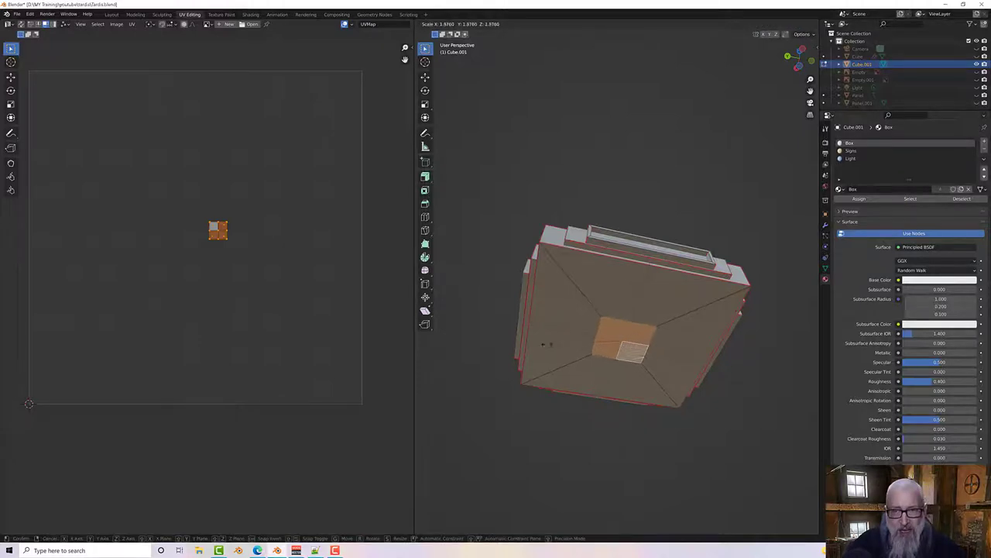
left_click(532, 360)
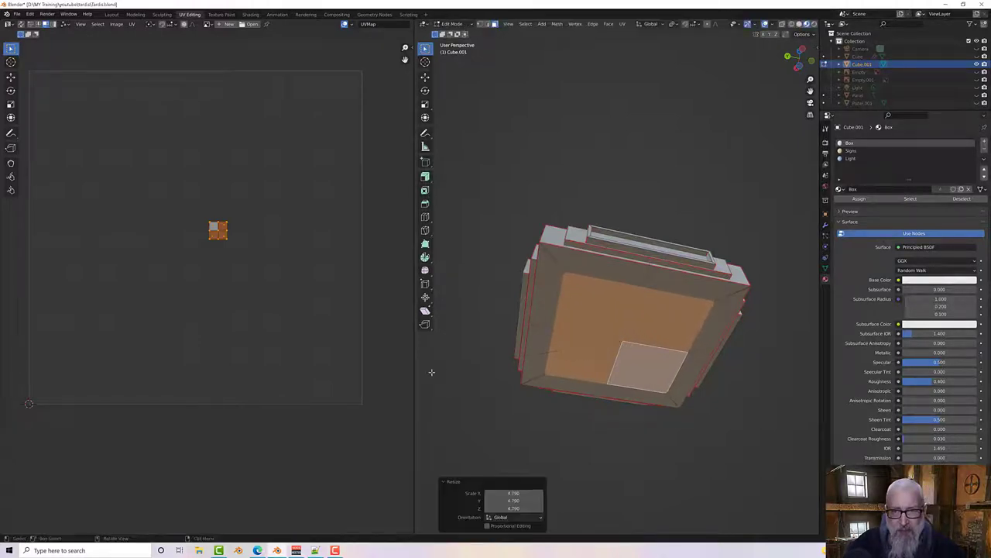
key("x")
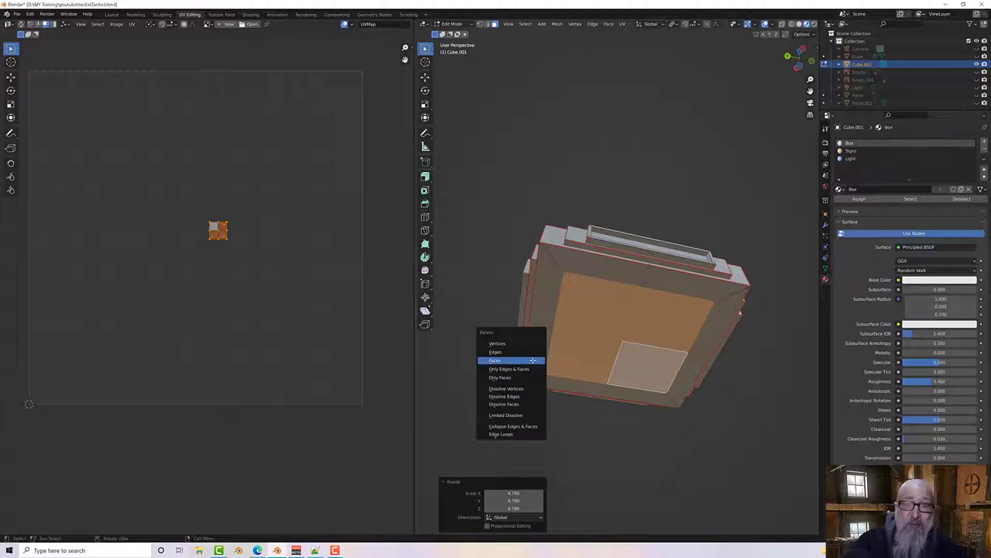
left_click(532, 359)
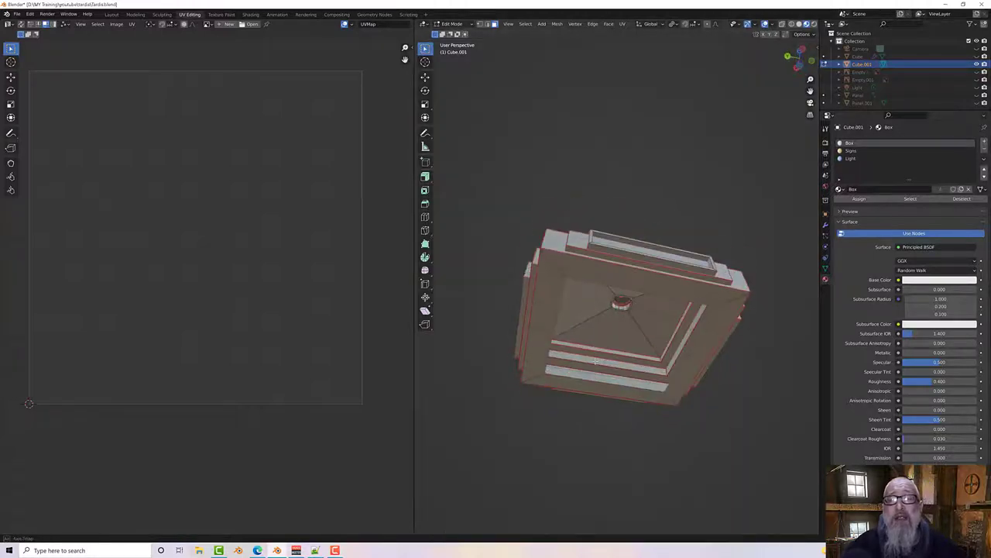
scroll(542, 270, "up", 1)
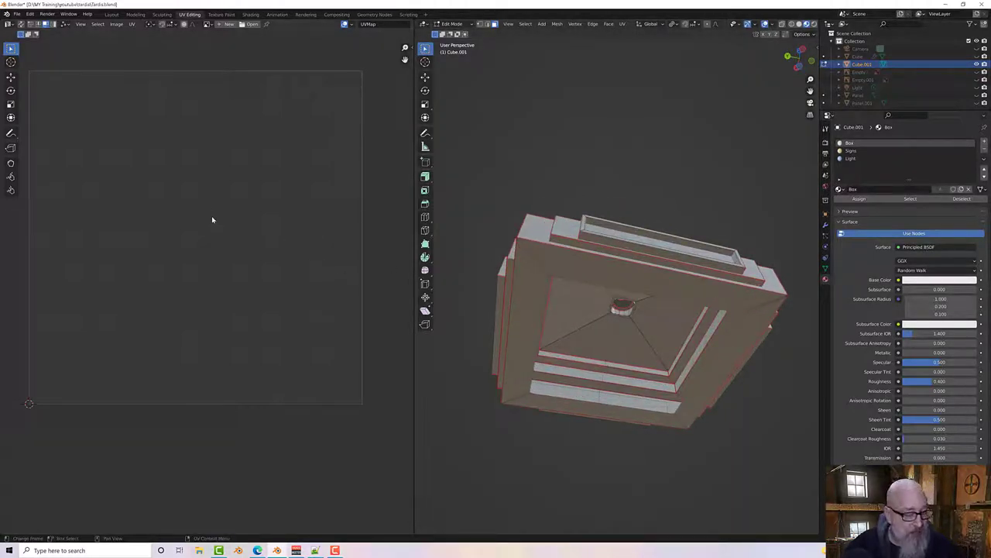
Step: Select all of the mesh's faces again to bring back the full UV layout
key("a")
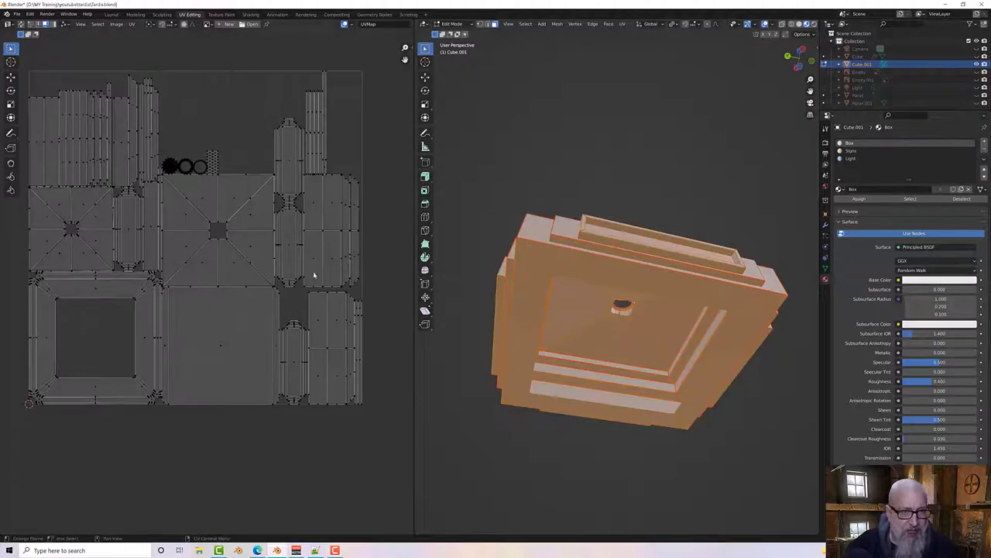
scroll(101, 325, "up", 3)
middle_click_drag(101, 325, 234, 316)
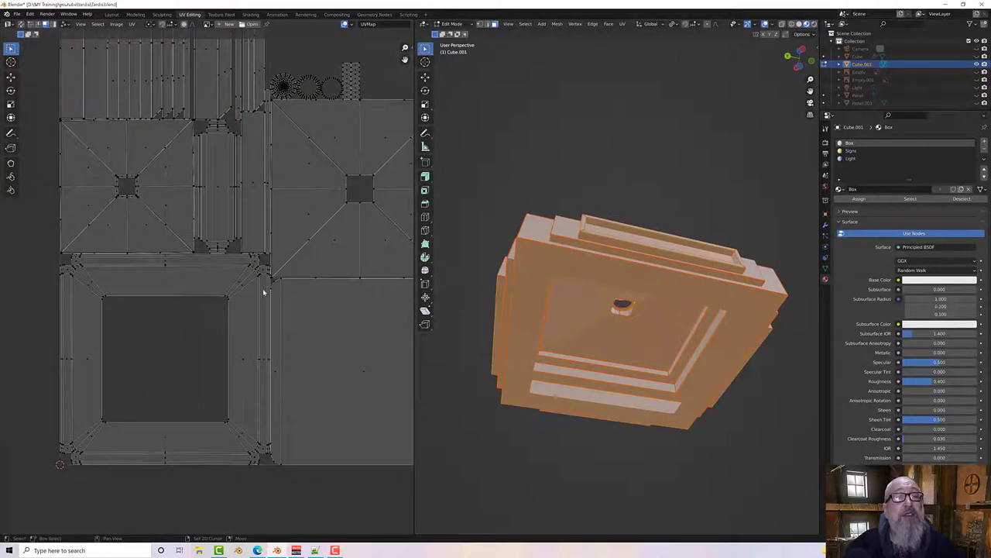
middle_click_drag(317, 201, 240, 250)
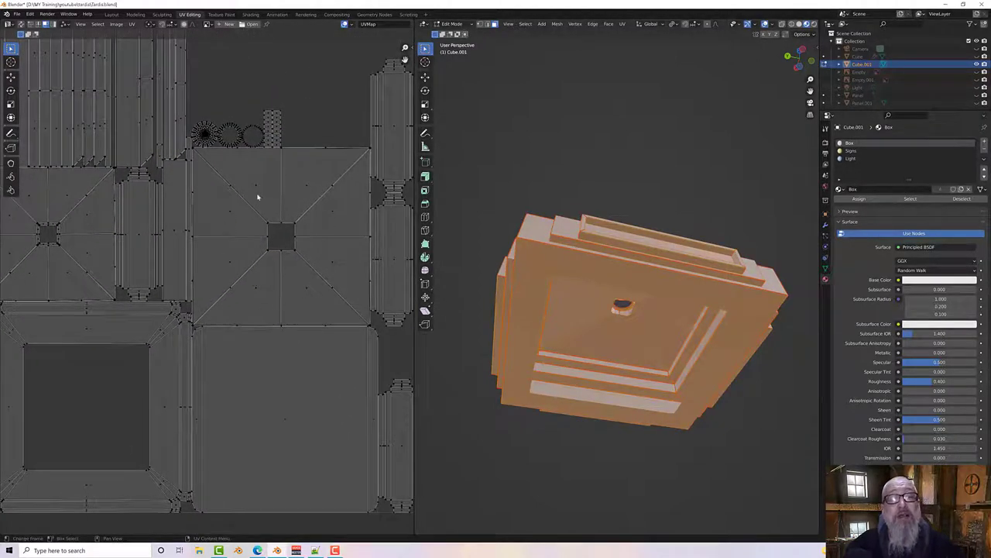
scroll(257, 234, "up", 2)
middle_click_drag(290, 224, 242, 282)
scroll(323, 239, "up", 1)
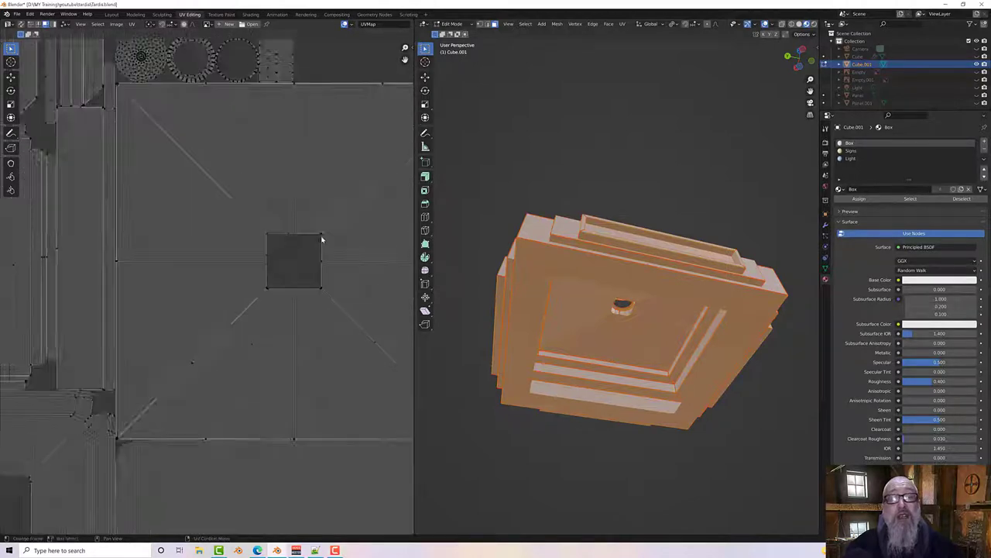
scroll(323, 239, "up", 1)
middle_click_drag(313, 231, 306, 258)
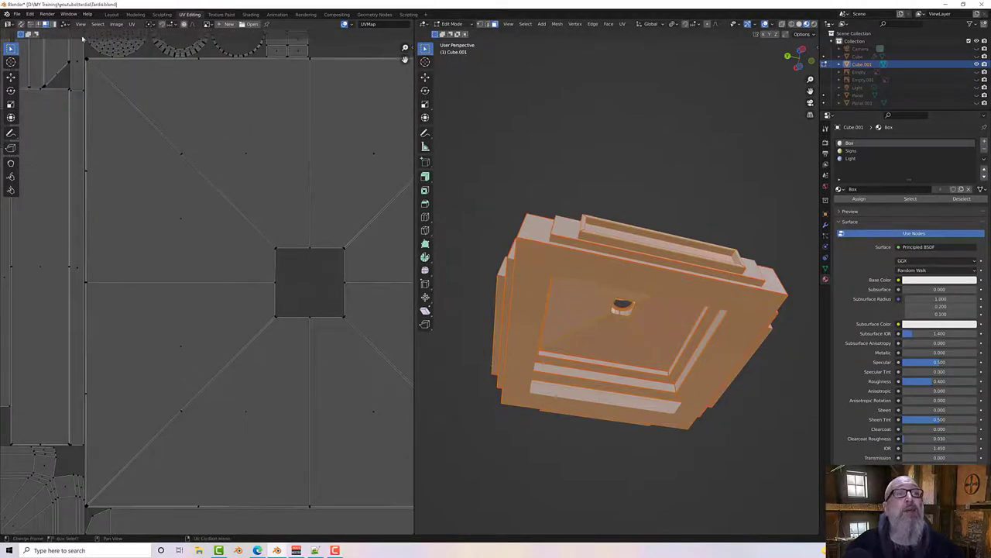
Step: Select the diagonal edges at all four corners of the large square island's central hole and mark them as seams
left_click(38, 24)
scroll(301, 271, "up", 3)
middle_click_drag(289, 270, 204, 317)
scroll(217, 285, "up", 2)
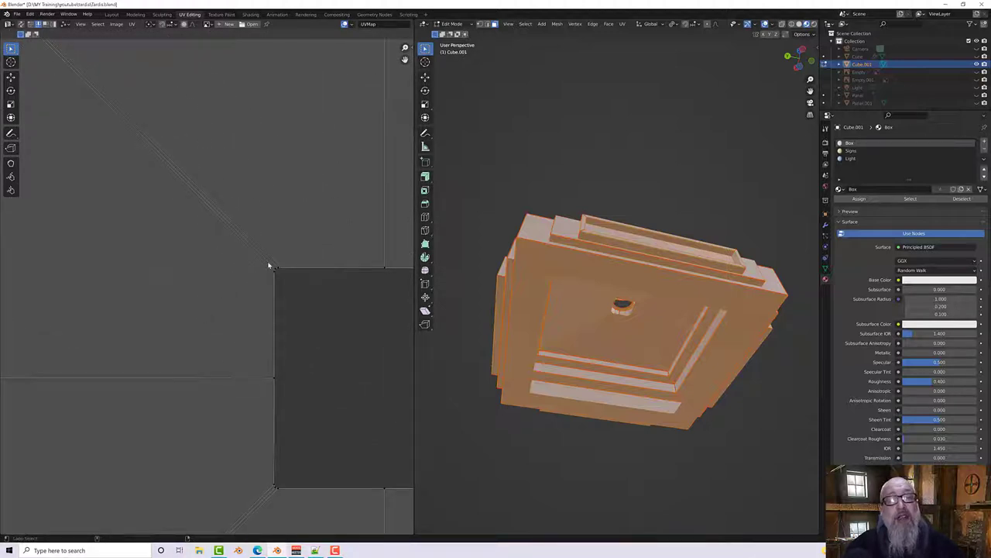
scroll(286, 323, "down", 2)
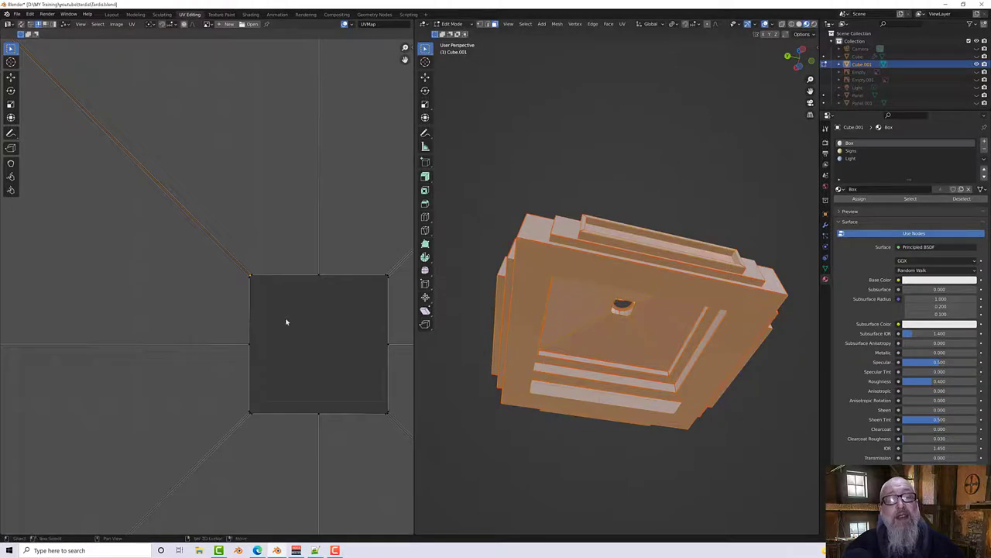
left_click(247, 422, "shift")
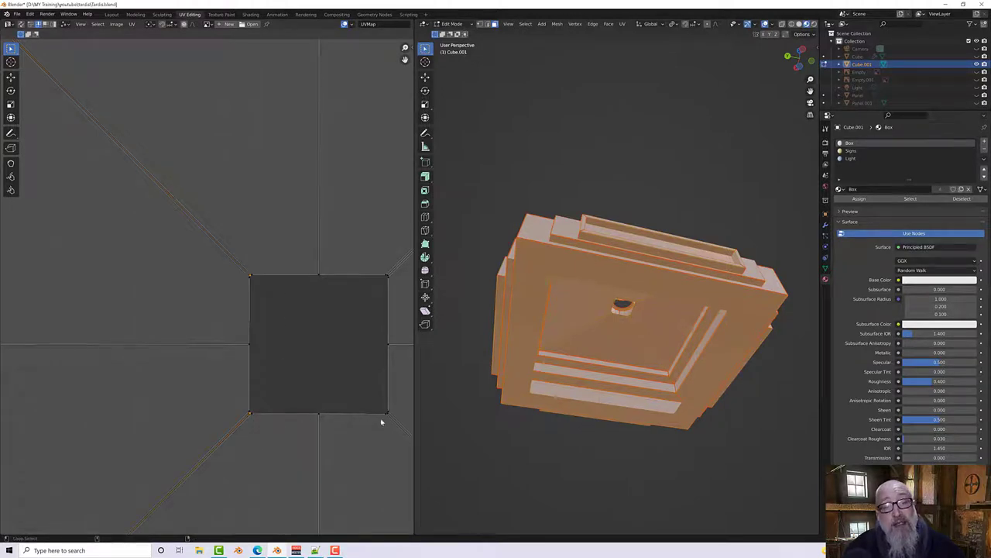
right_click(394, 272)
left_click(132, 24)
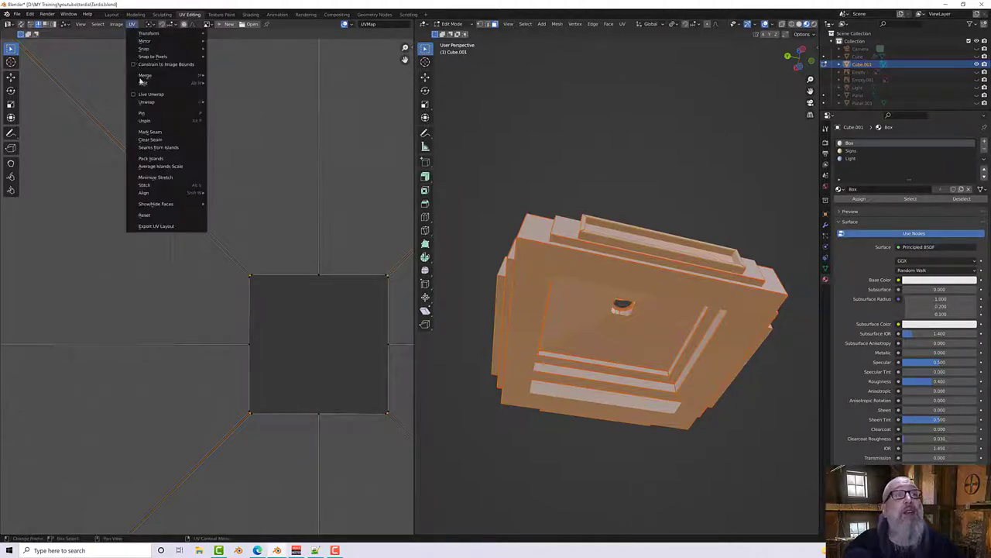
left_click(158, 136)
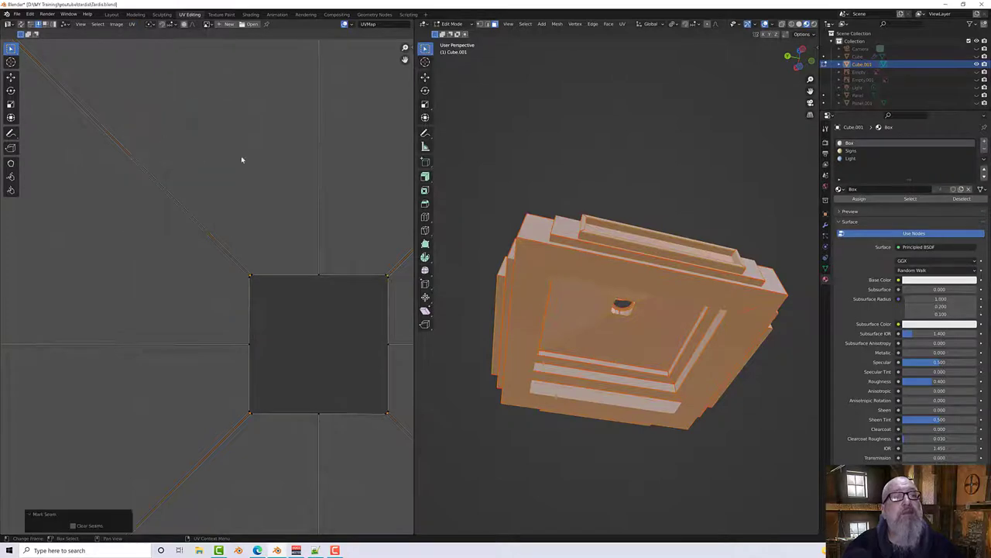
Step: Select all of the UVs and unwrap them again with the new diagonal seams
scroll(253, 201, "down", 4)
key("a")
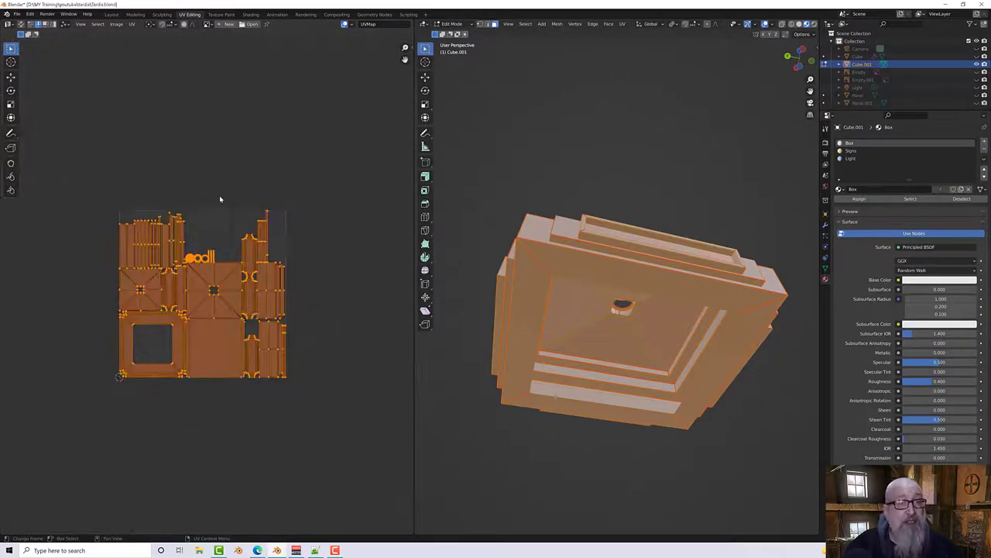
right_click(219, 195)
right_click(179, 170)
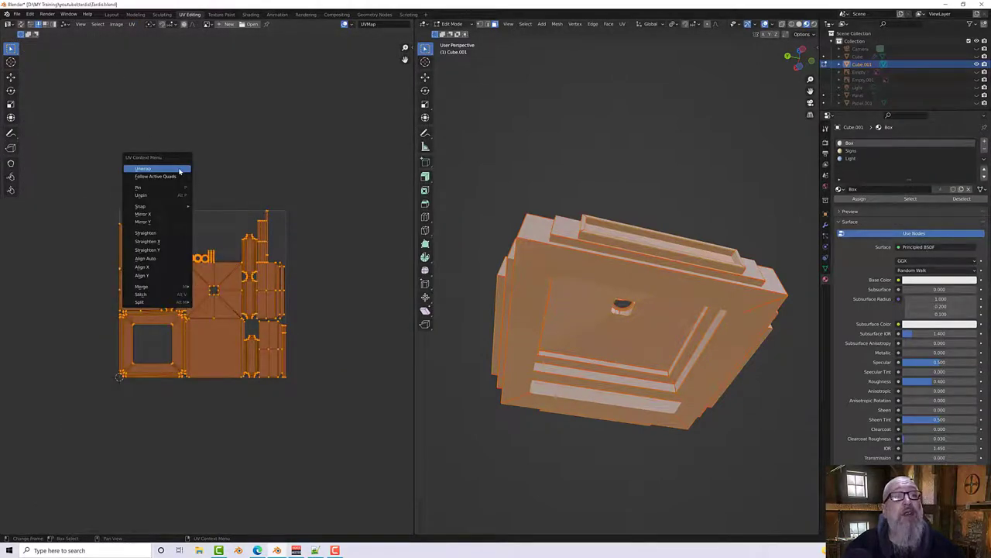
left_click(179, 170)
Step: Examine the new UV layout and compare its remaining square frame island with the model's roof and base
scroll(194, 280, "up", 4)
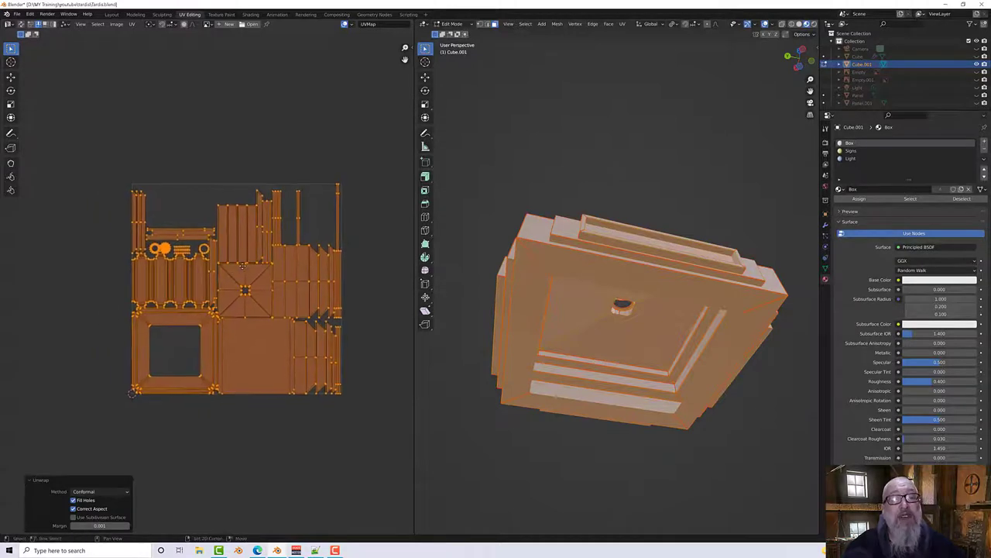
scroll(255, 290, "up", 2)
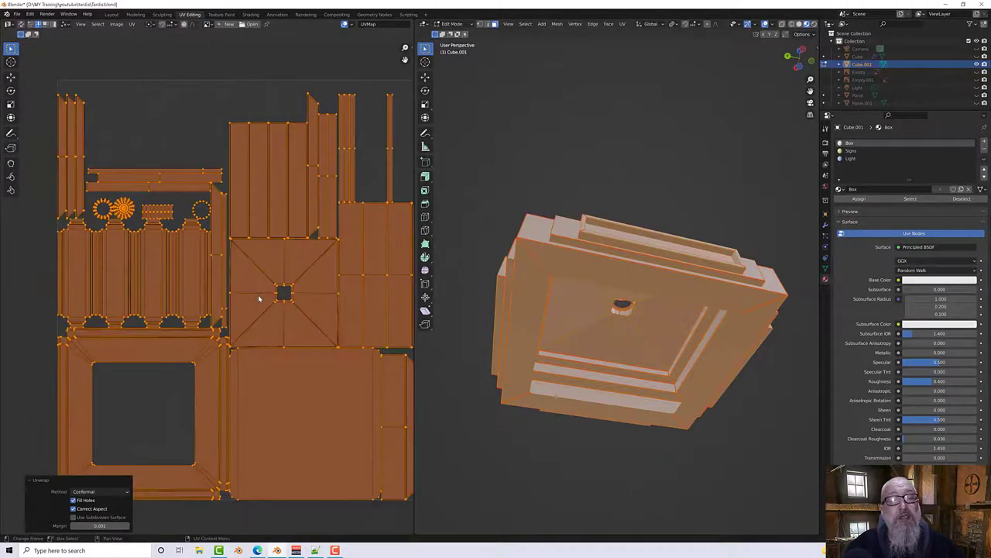
middle_click_drag(565, 333, 589, 338)
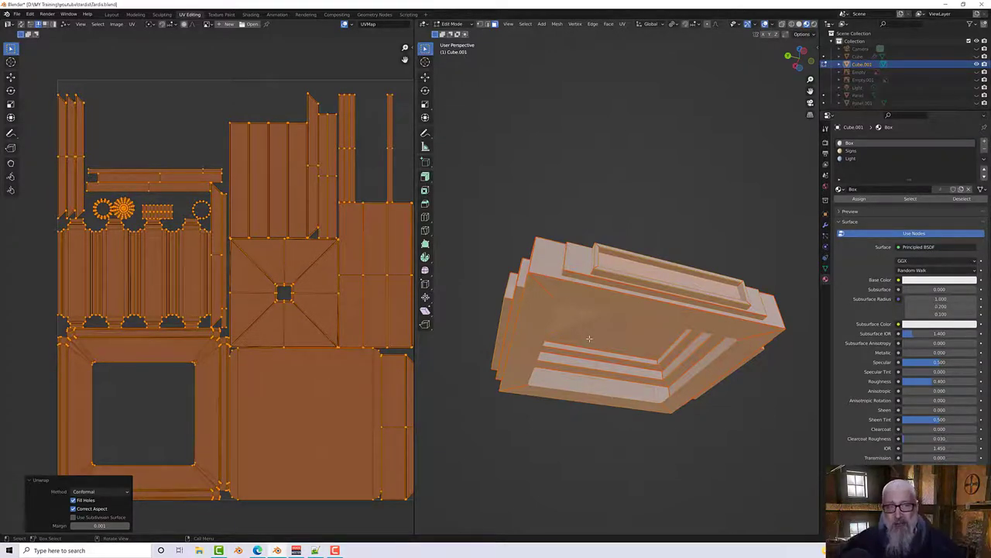
scroll(588, 333, "down", 1)
scroll(250, 328, "down", 2)
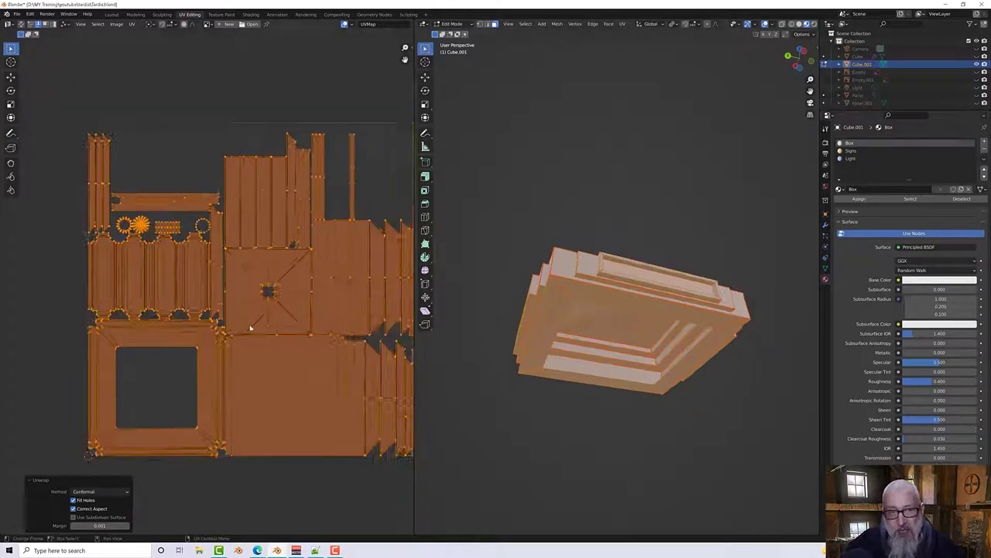
middle_click_drag(264, 332, 216, 331)
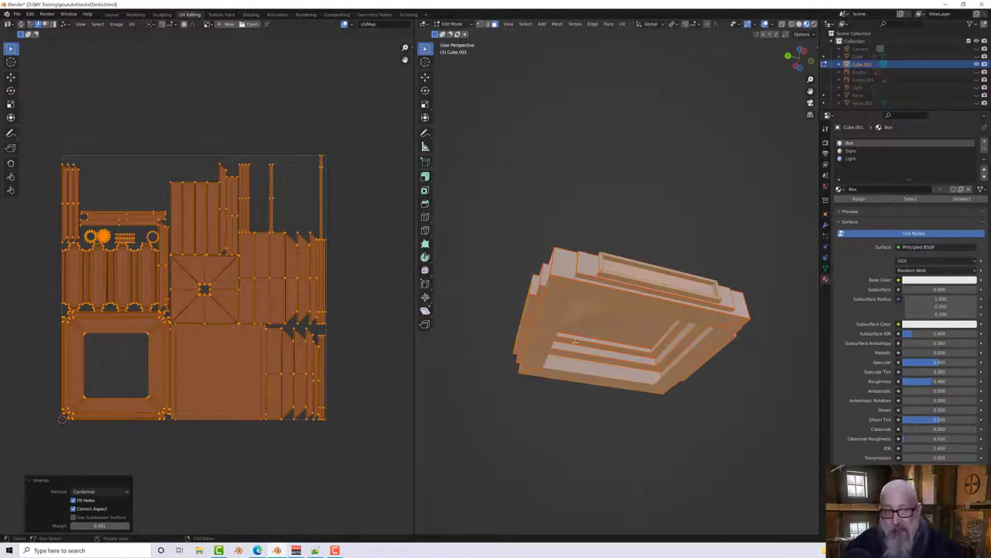
middle_click_drag(574, 342, 637, 325)
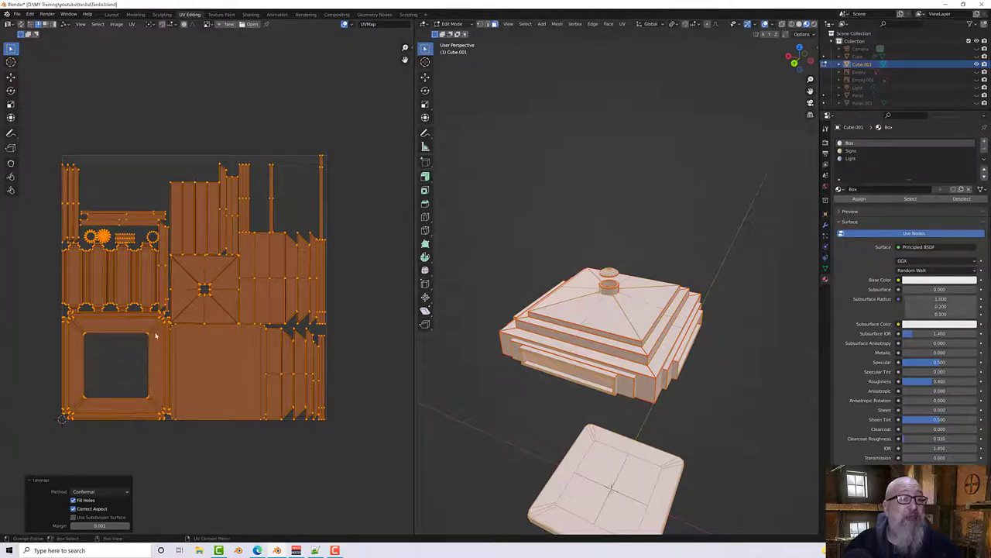
scroll(155, 334, "down", 1)
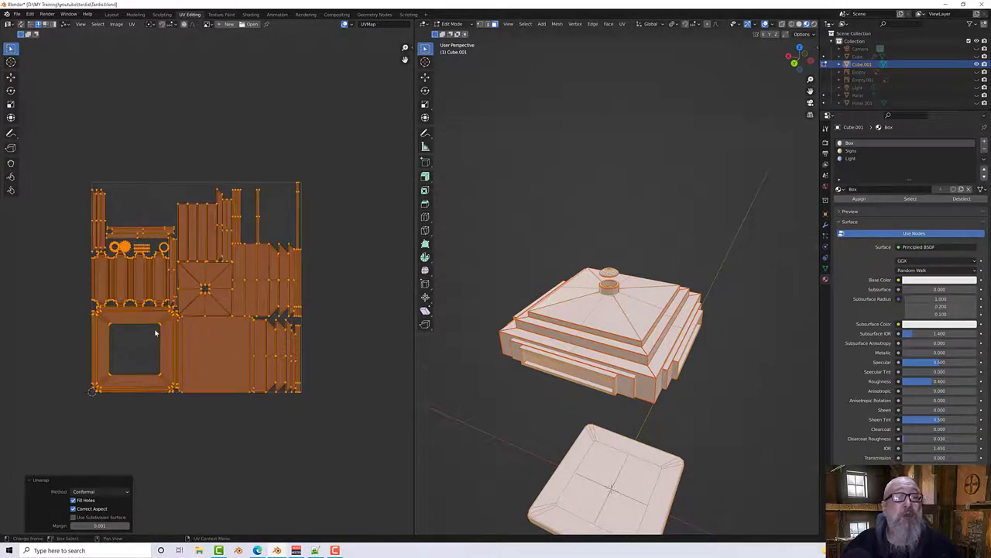
scroll(155, 333, "up", 3)
middle_click_drag(158, 330, 358, 258)
middle_click_drag(604, 399, 612, 421)
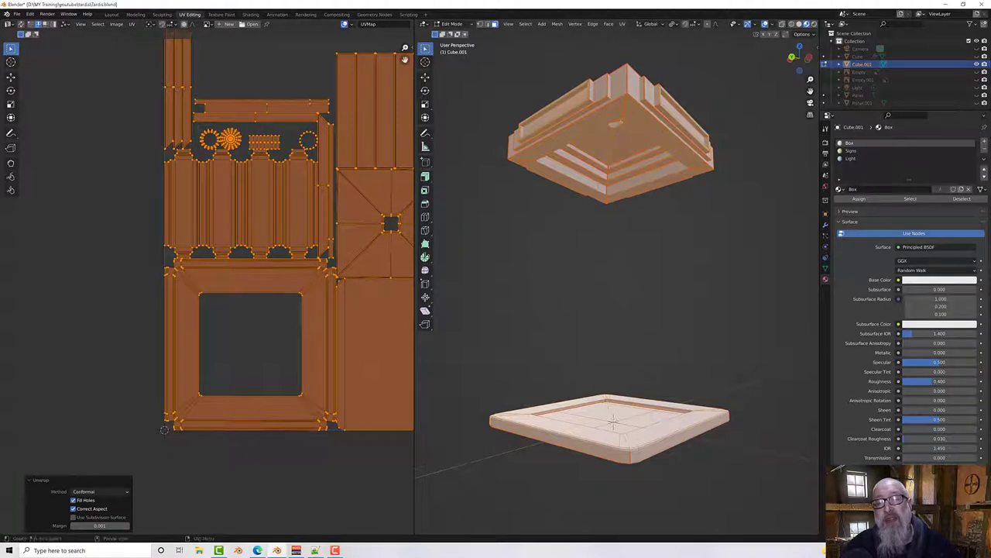
Step: Leave mesh editing of the roof and base and unhide all of the Tardis's objects
middle_click_drag(668, 484, 633, 459)
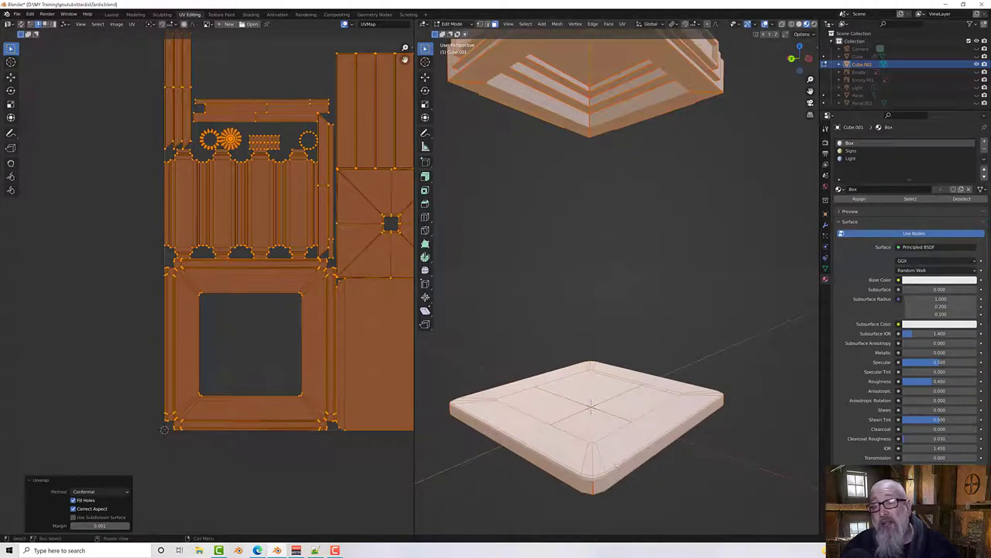
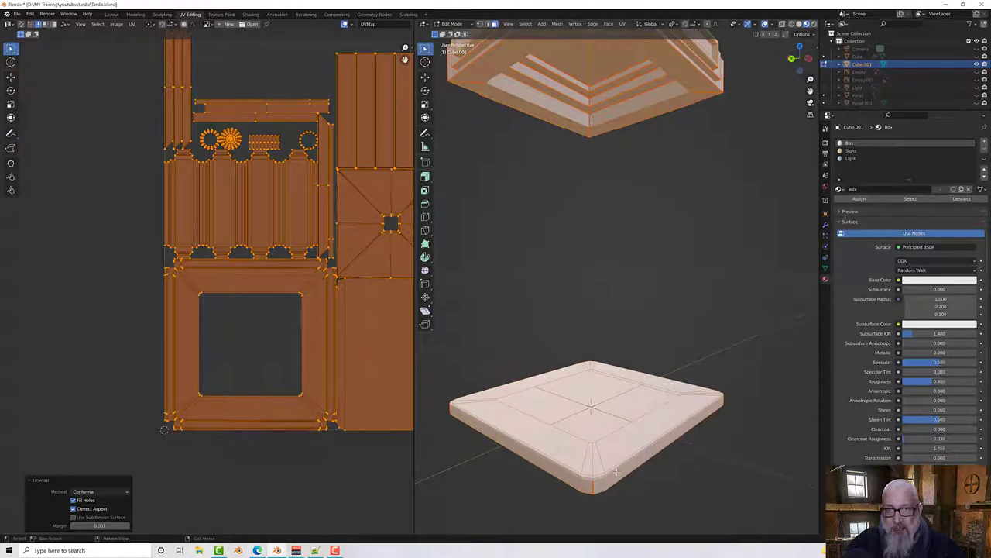
middle_click_drag(643, 262, 663, 271)
scroll(291, 265, "down", 2)
middle_click_drag(288, 268, 183, 301)
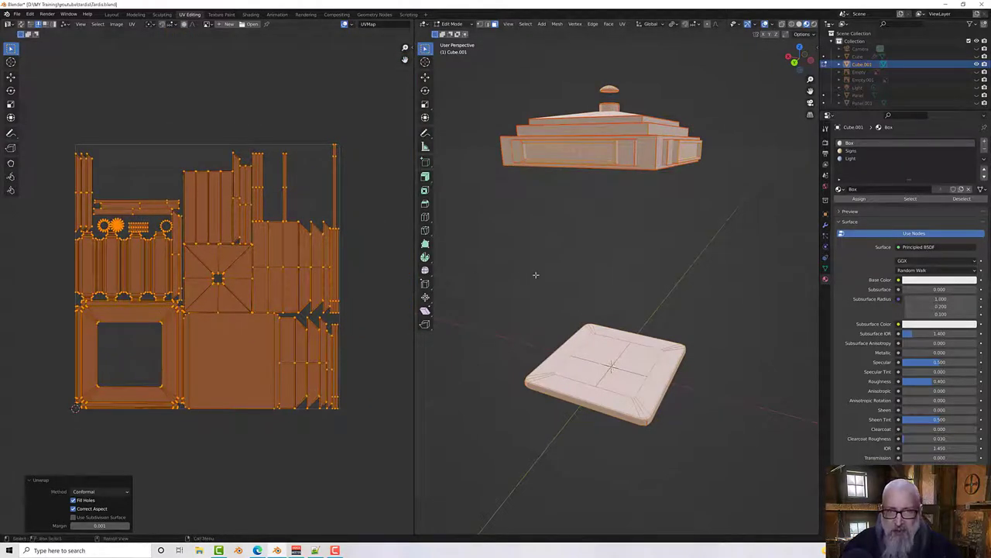
key("Tab")
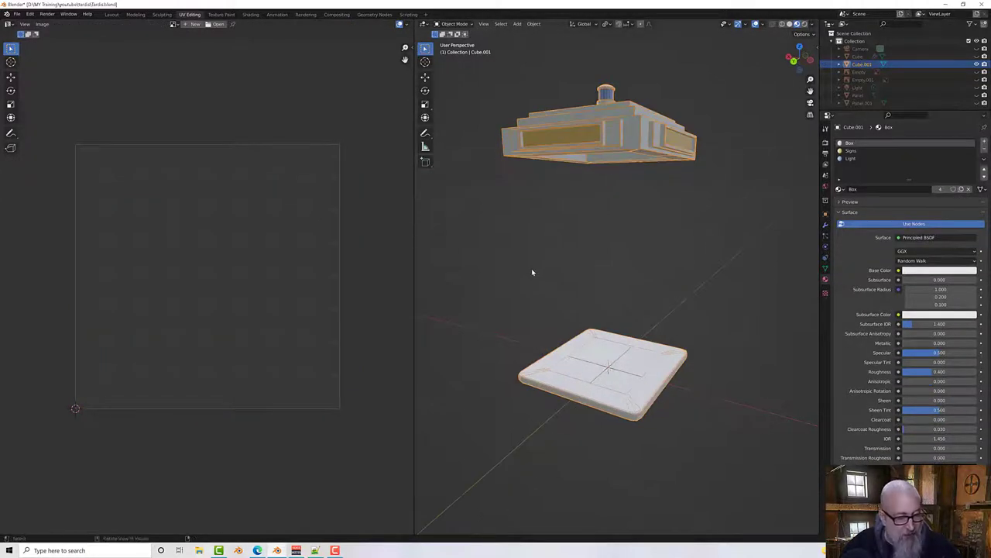
key("alt+h")
middle_click_drag(542, 274, 655, 257)
scroll(569, 267, "up", 2)
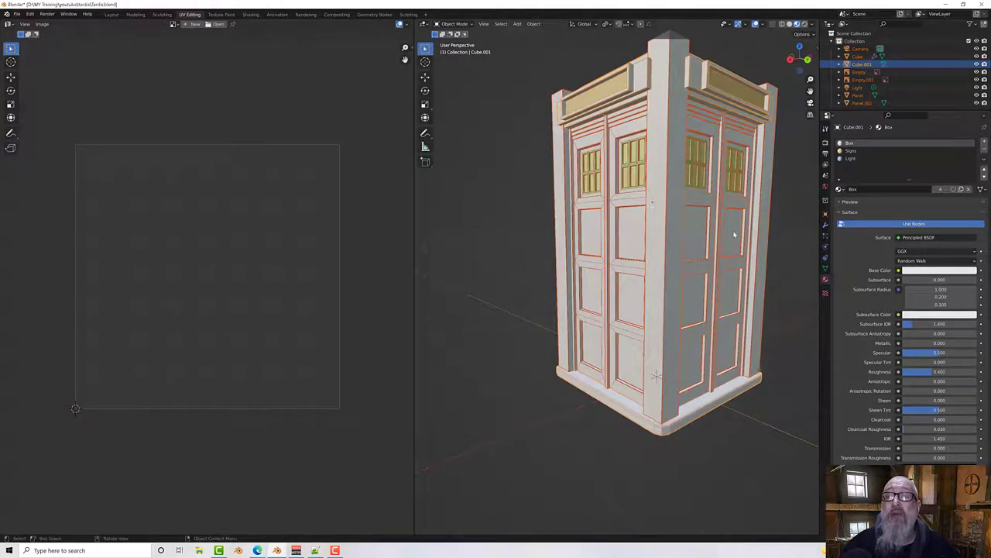
Step: Switch to the Modeling workspace and isolate the door Panel object by hiding every other object
middle_click_drag(734, 234, 636, 221)
scroll(681, 230, "up", 4)
scroll(662, 206, "down", 4)
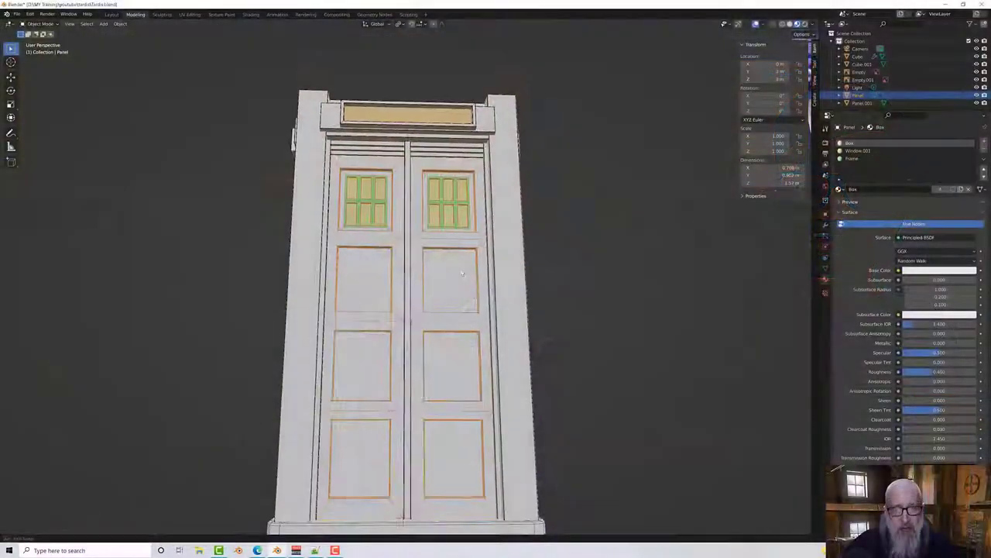
middle_click_drag(364, 310, 439, 304)
key("shift+h")
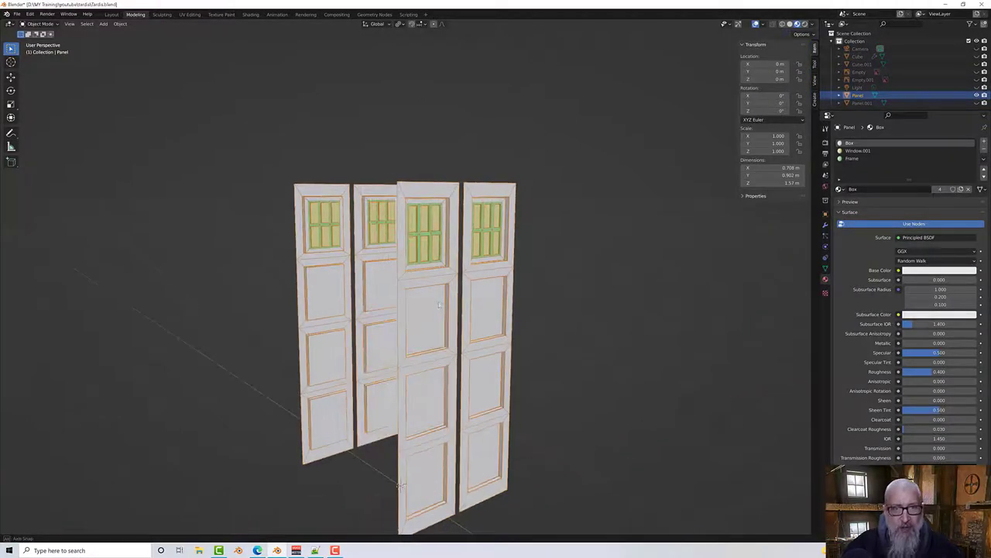
left_click(440, 305)
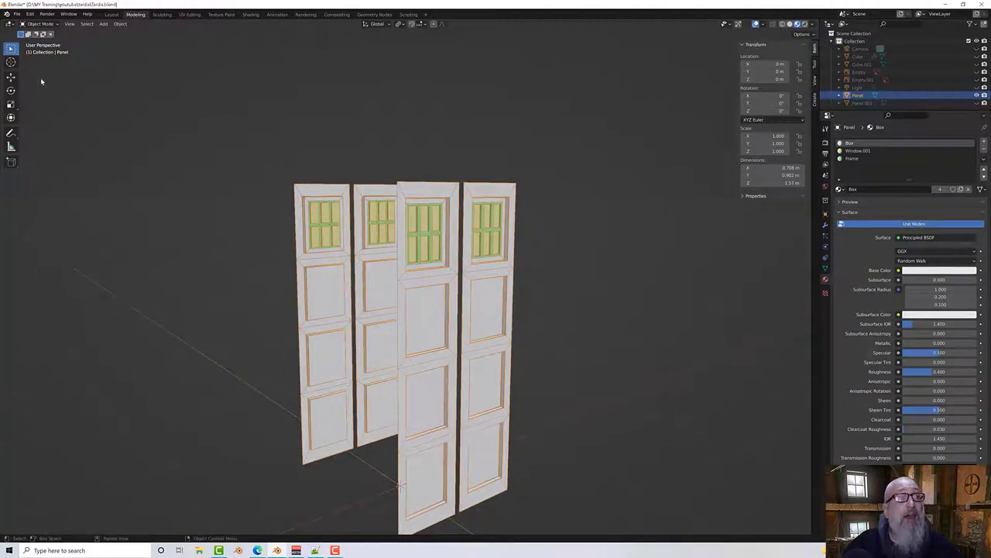
Step: Enter mesh editing on the doors and duplicate in place the recessed face directly below the front-left door's window
key("Tab")
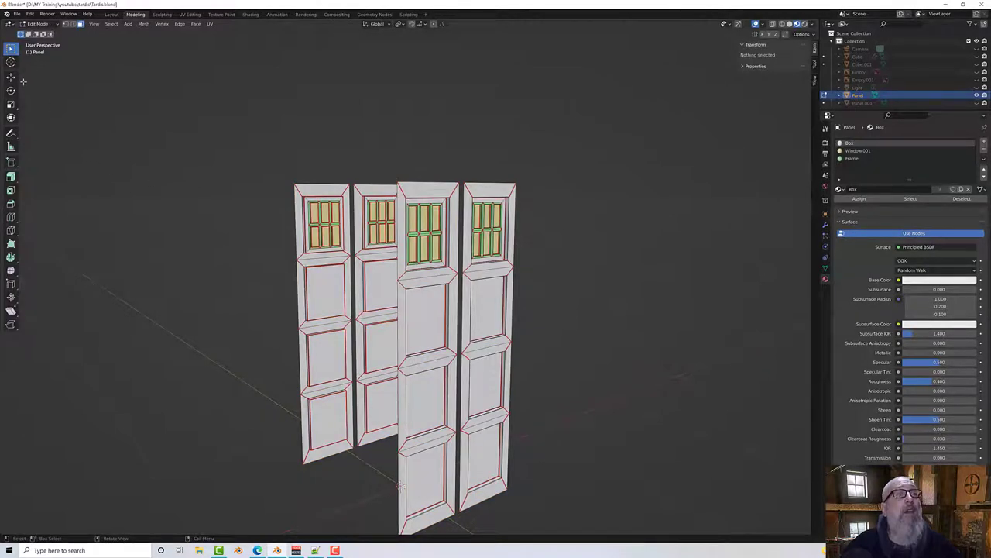
left_click(440, 313)
middle_click_drag(440, 312, 405, 316)
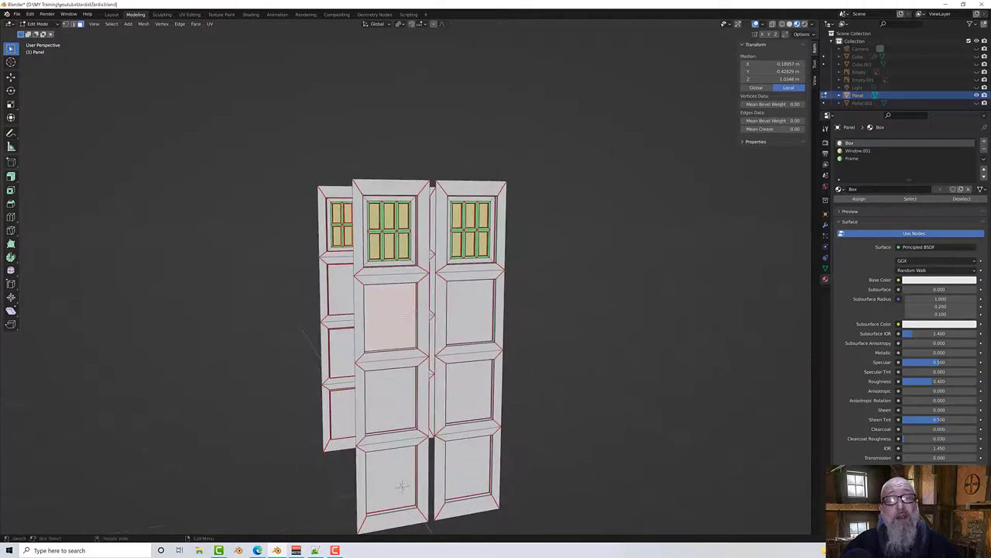
scroll(406, 315, "up", 8)
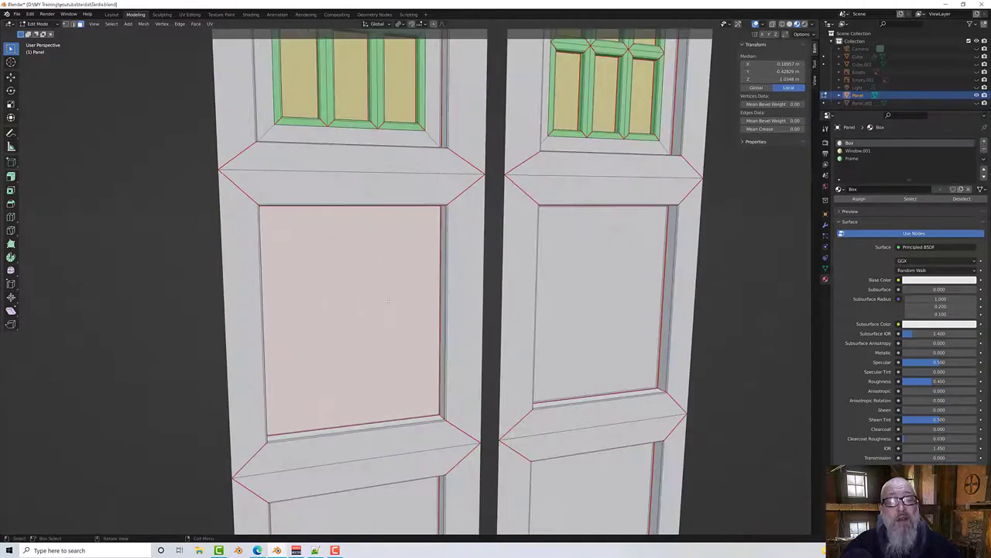
key("shift+d")
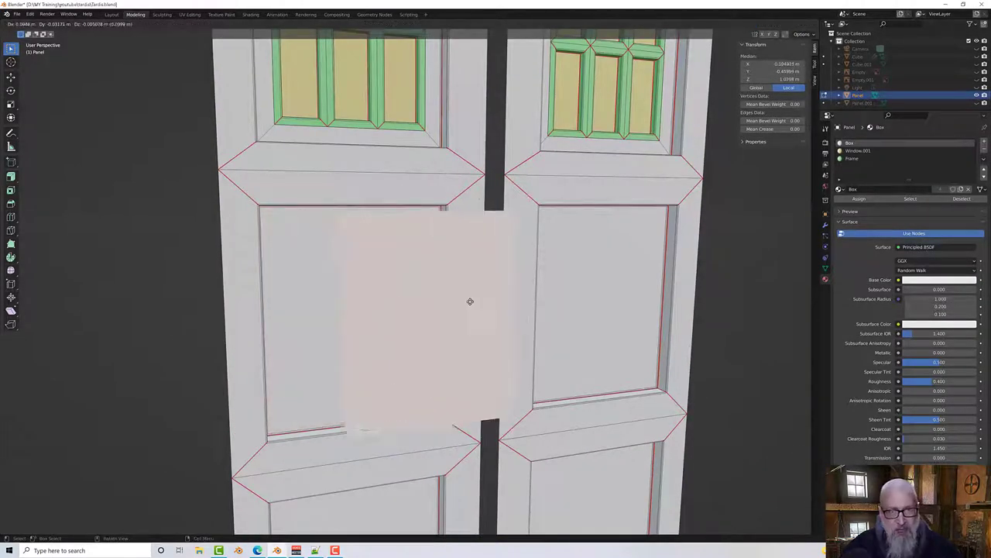
right_click(470, 289)
middle_click_drag(388, 293, 375, 296)
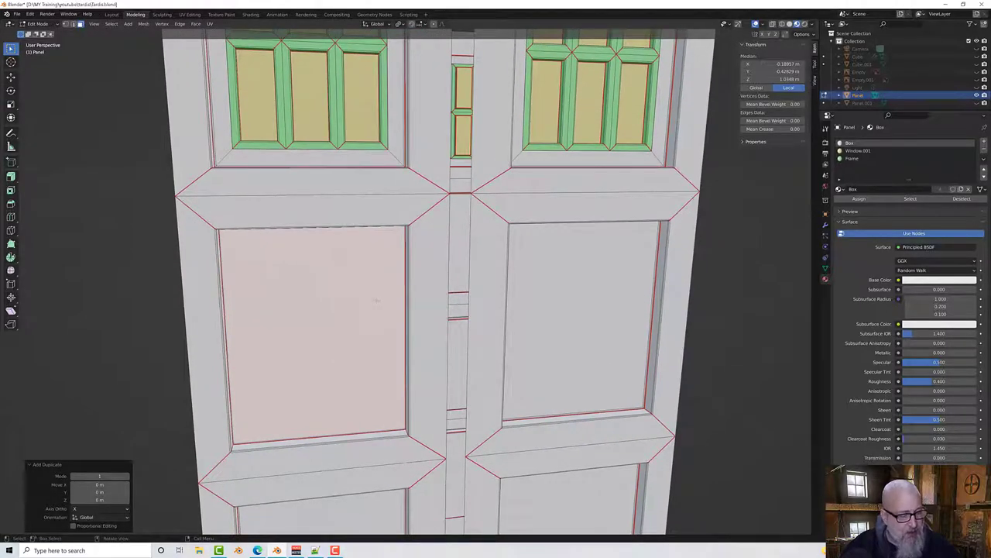
Step: Scale the duplicated door panel face uniformly to about 0.82 so it sits inside the recess
key("s")
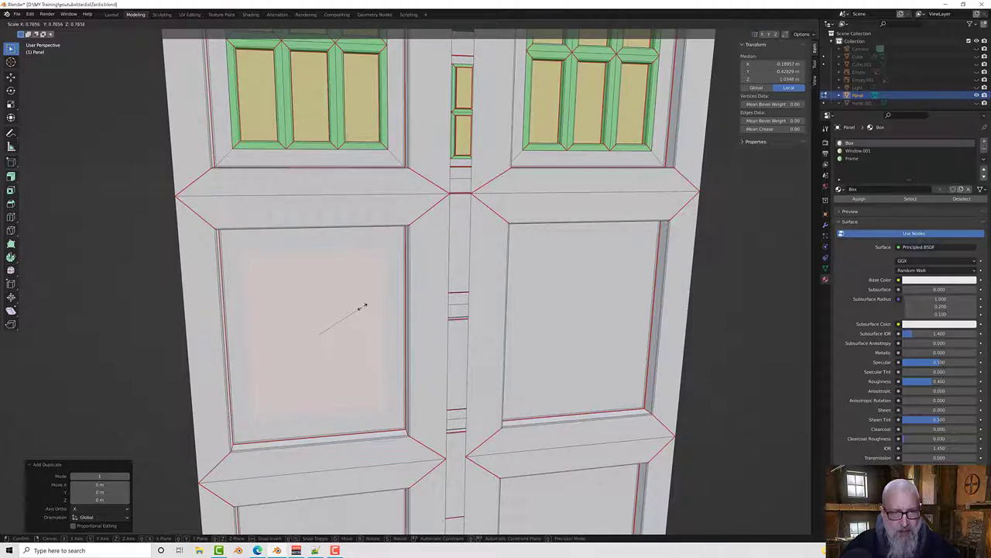
left_click(366, 306)
middle_click_drag(368, 306, 393, 347)
scroll(380, 343, "down", 1)
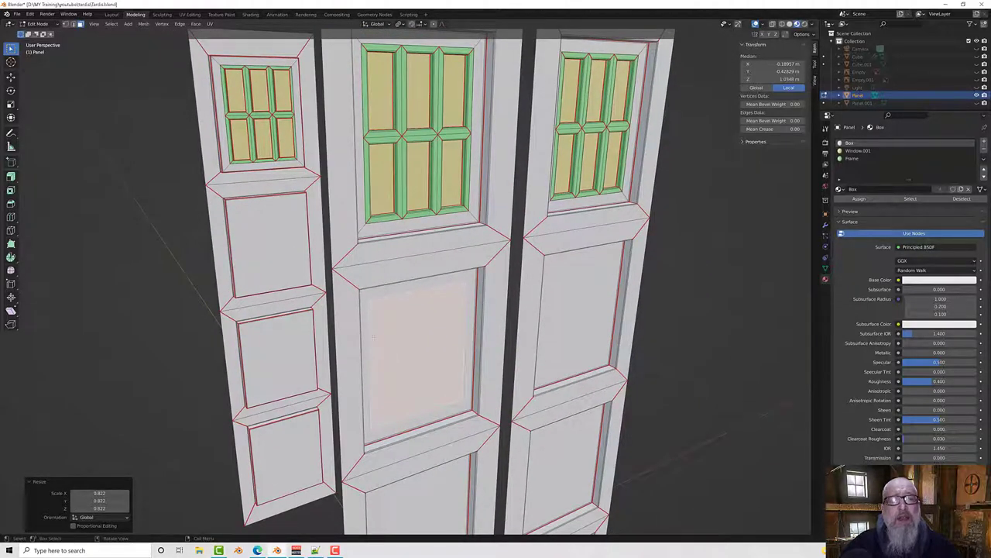
Step: Extrude the scaled door panel face outward by about 0.0068 m to form a thin raised slab
left_click(10, 179)
scroll(411, 341, "down", 4)
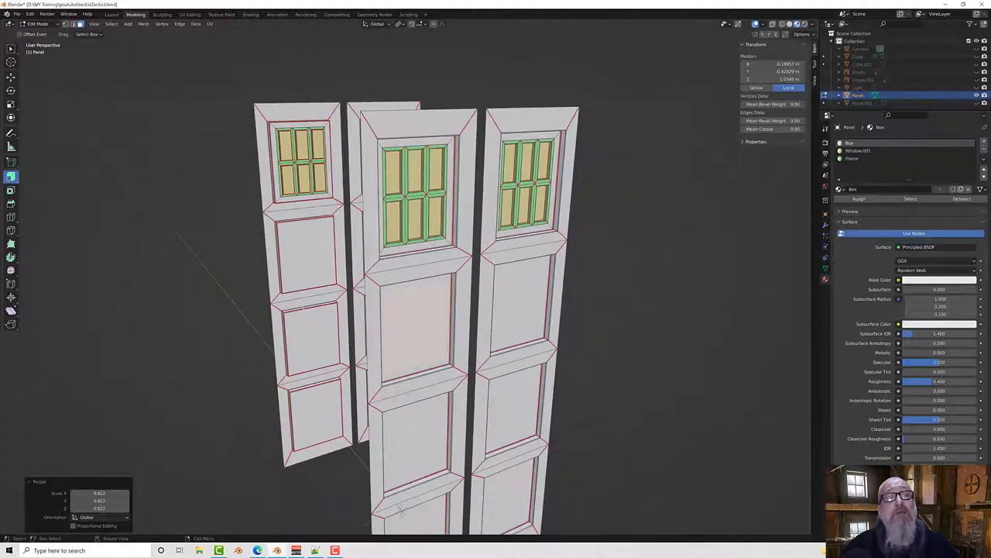
mouse_move(410, 341)
middle_mouse_down()
mouse_move(421, 347)
mouse_move(431, 328)
mouse_move(443, 358)
mouse_move(402, 349)
middle_mouse_up()
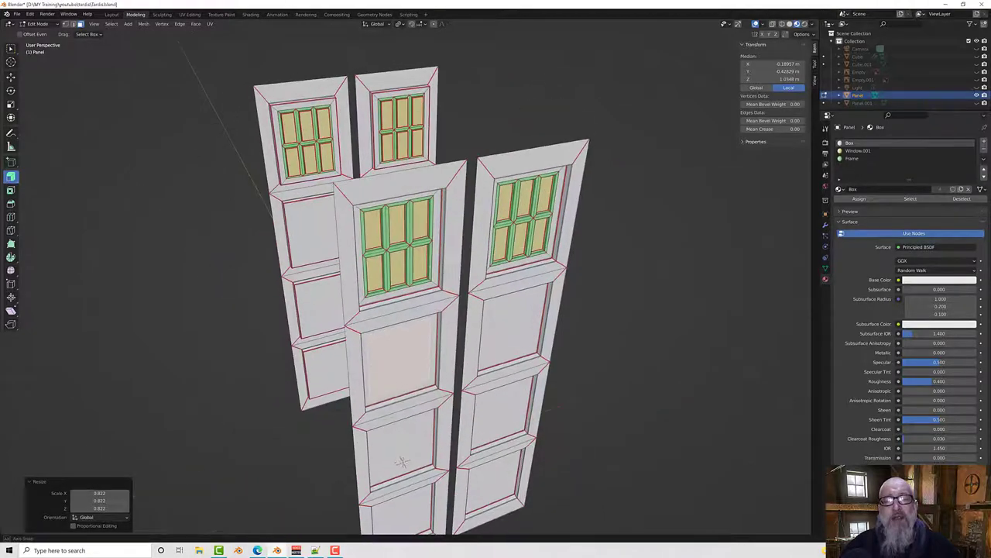
middle_click_drag(401, 478, 400, 488)
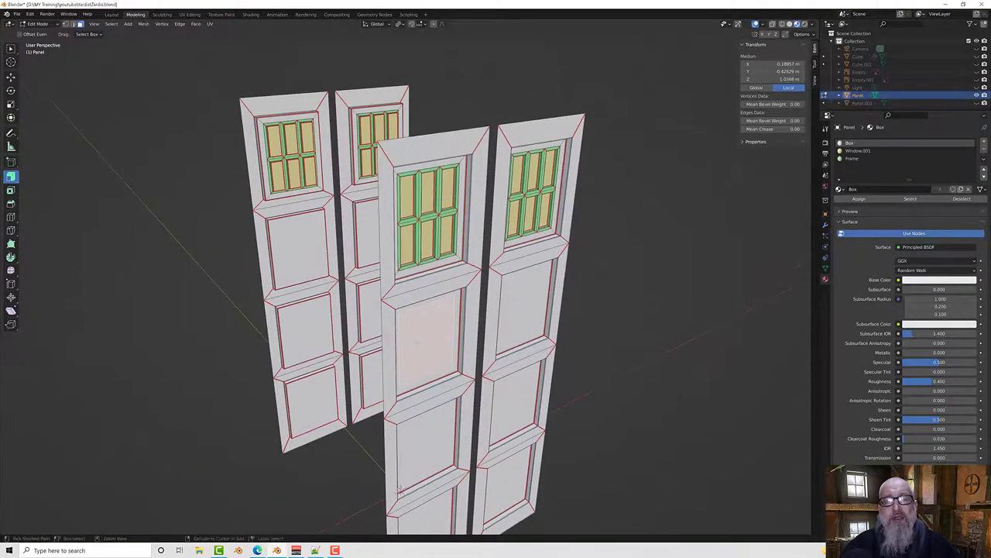
scroll(400, 488, "up", 5)
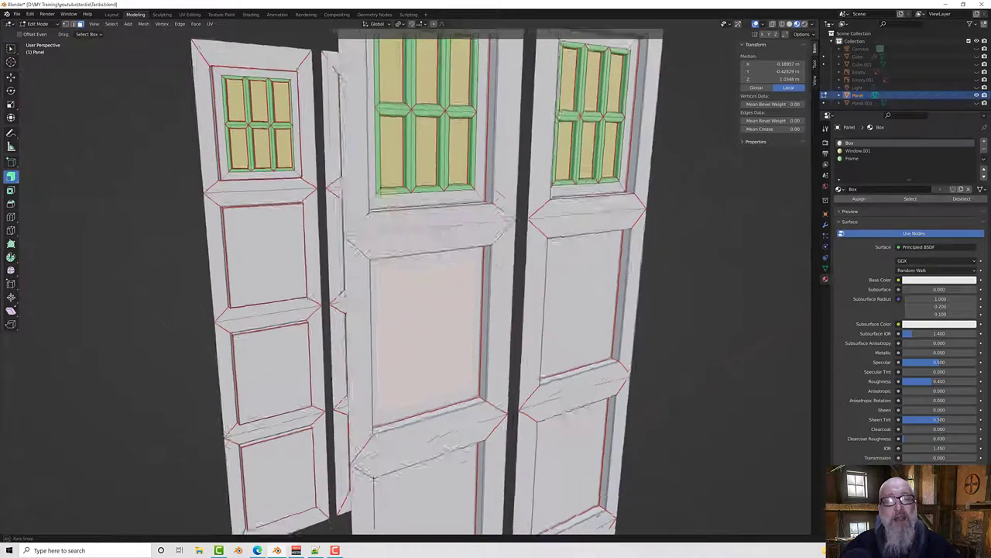
scroll(416, 326, "up", 2)
middle_click_drag(416, 318, 398, 312)
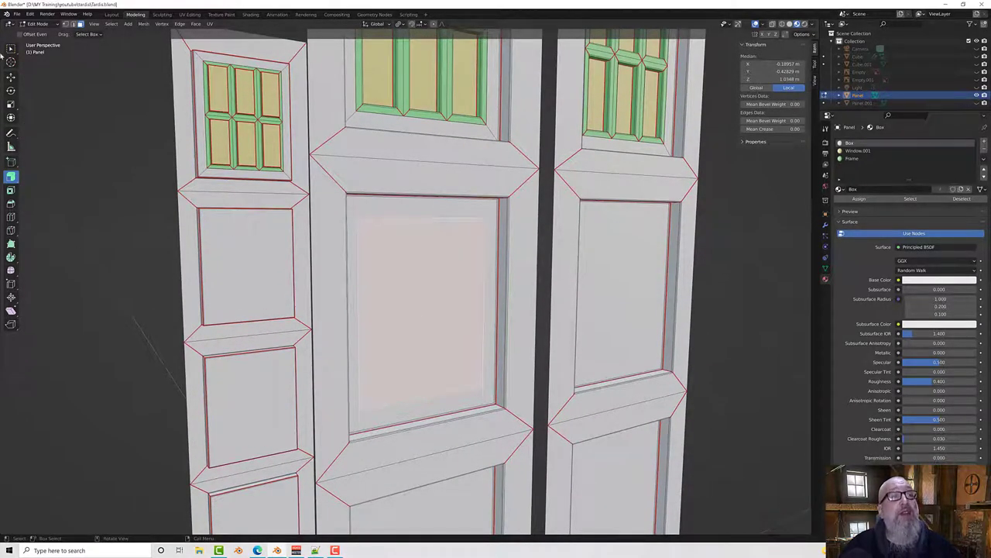
middle_click_drag(398, 325, 419, 348)
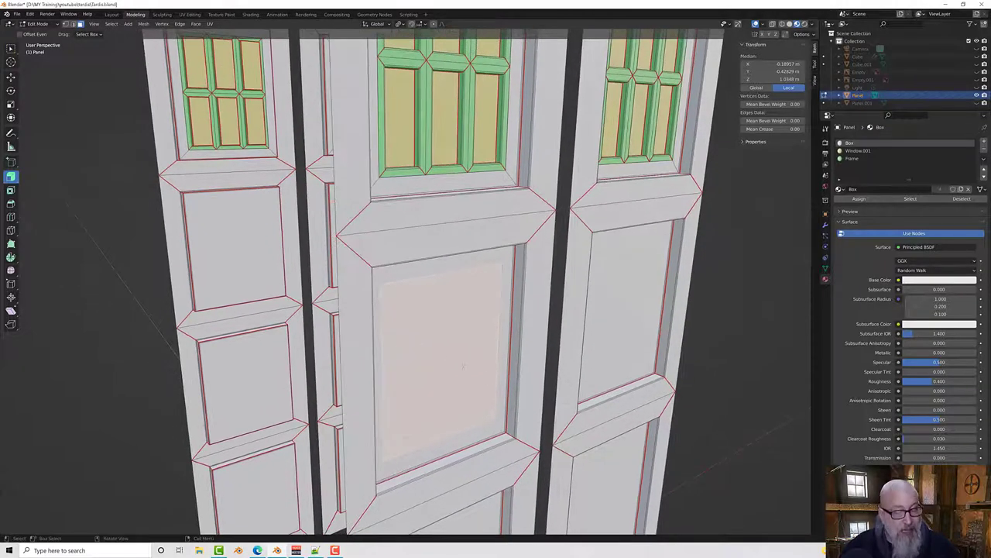
key("e")
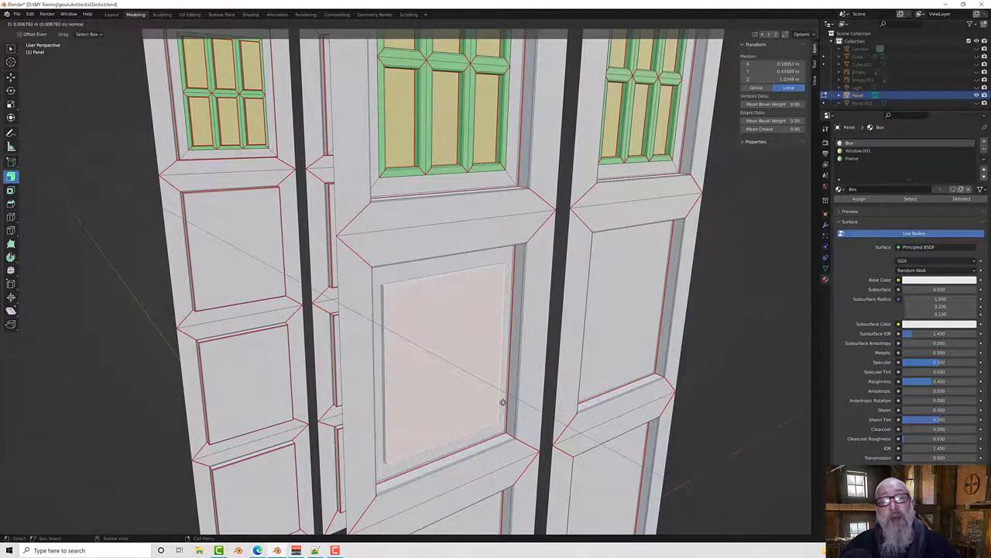
left_click(502, 402)
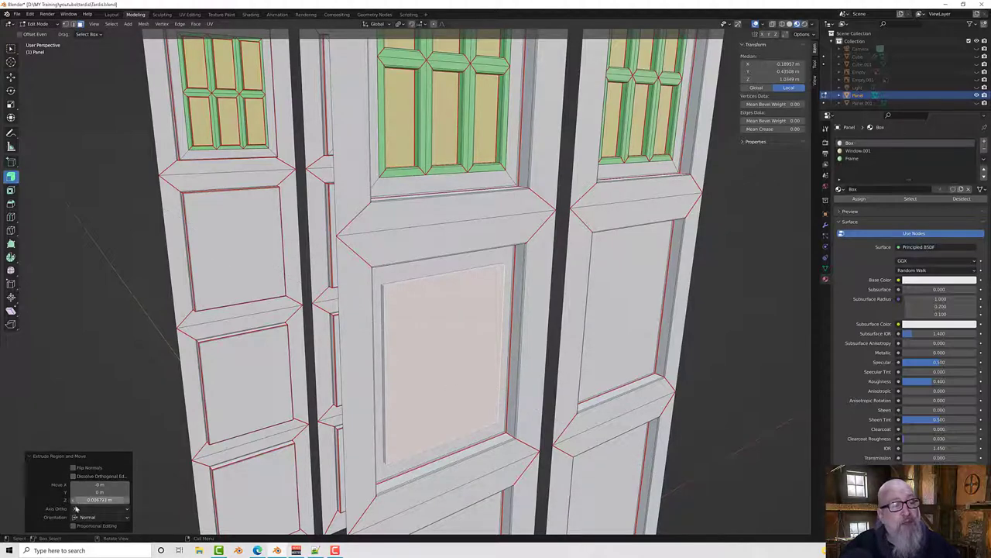
Step: Grow the selection to cover the whole raised slab and hide all of the mesh's other faces
middle_click_drag(267, 453, 469, 370)
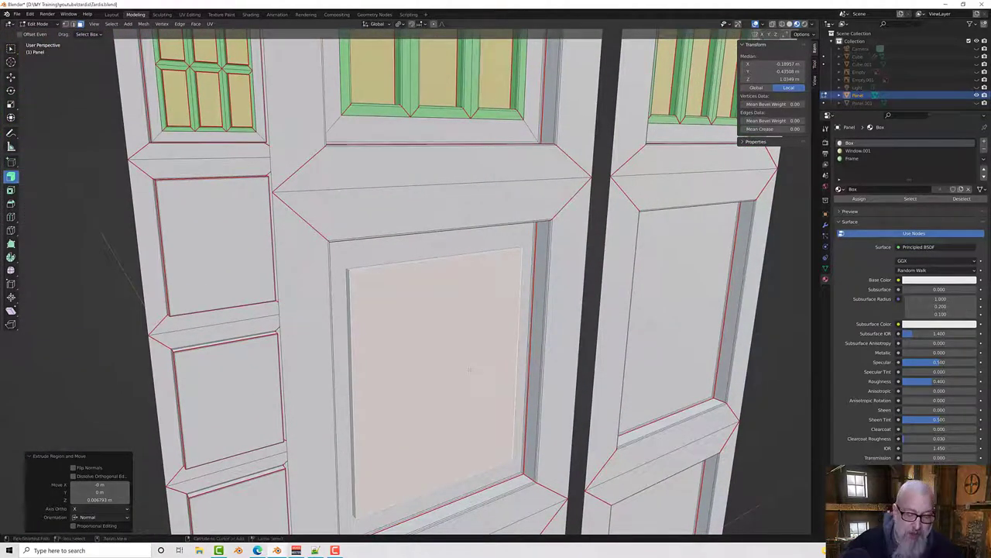
key("ctrl+KP_Add")
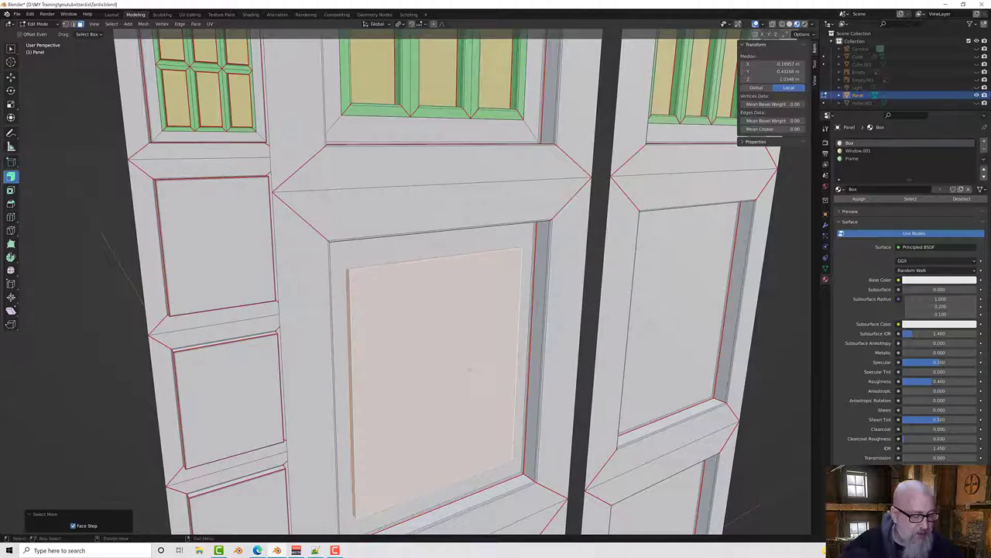
key("shift+h")
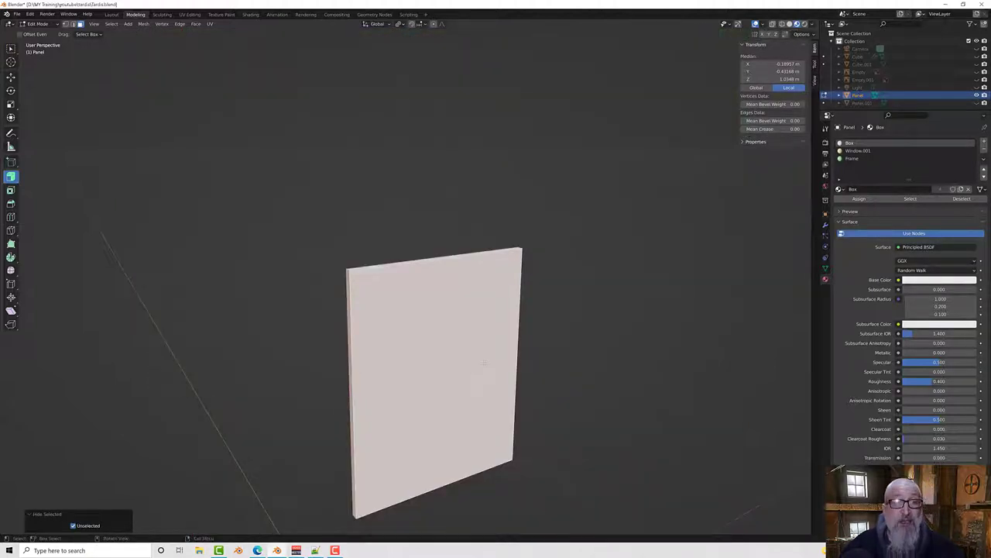
Step: Delete the hidden back face of the isolated slab
middle_click_drag(532, 388, 569, 396)
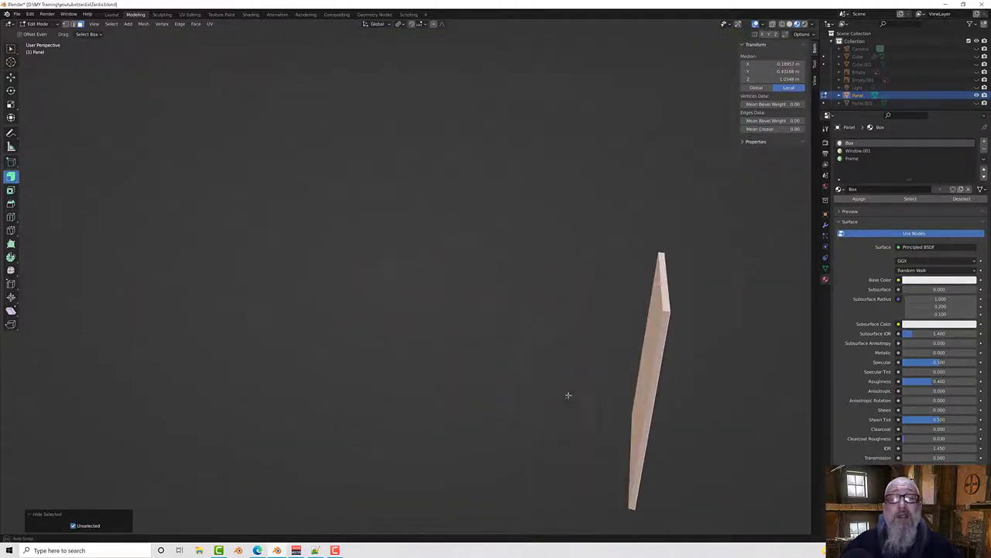
left_click(649, 372)
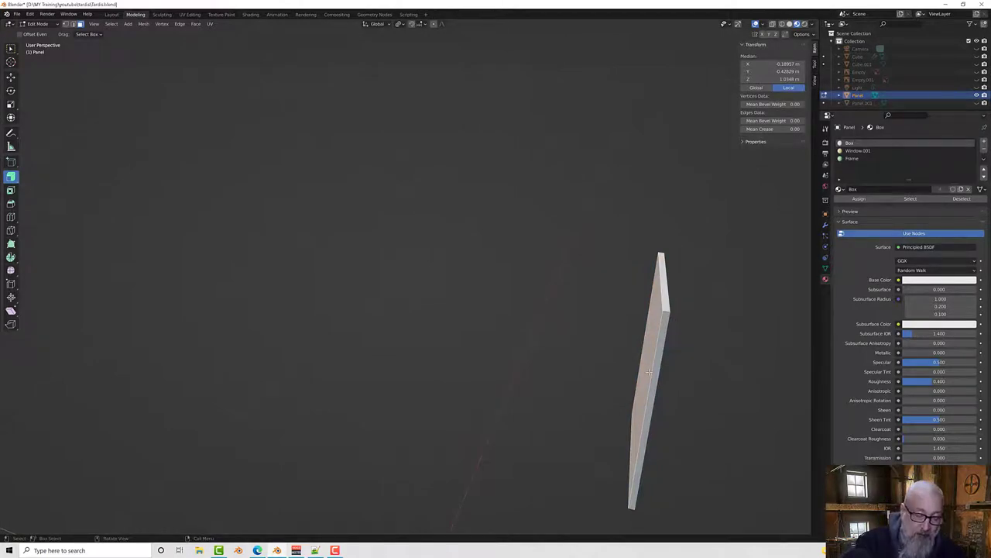
key("x")
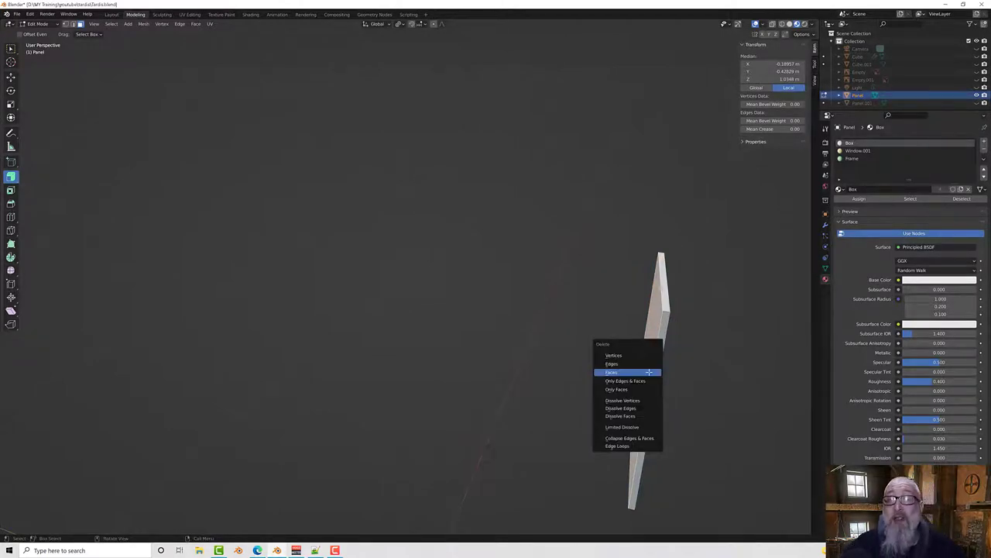
left_click(649, 371)
middle_click_drag(651, 370, 646, 361)
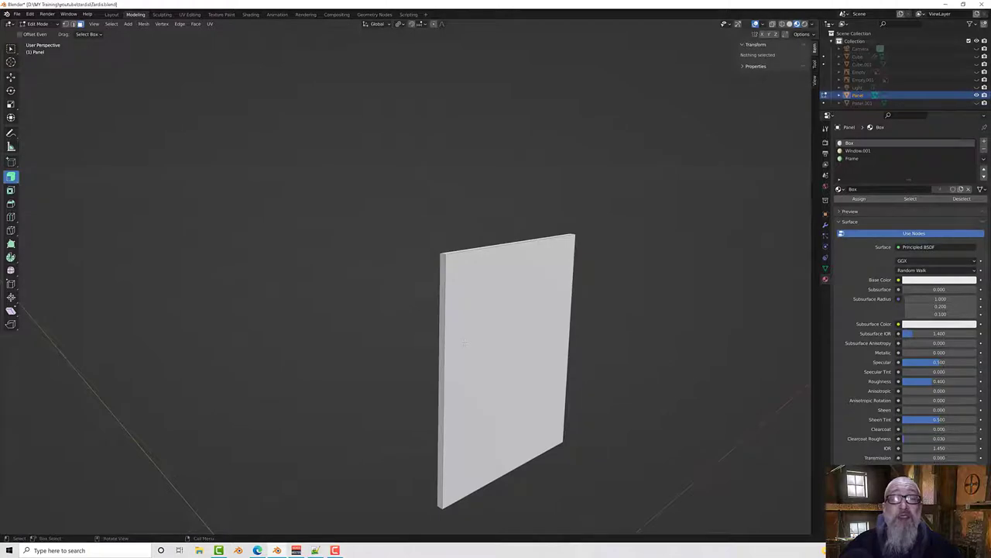
Step: Bevel the slab's front face edges with a width of 0.001 m and 2 segments
left_click(490, 345)
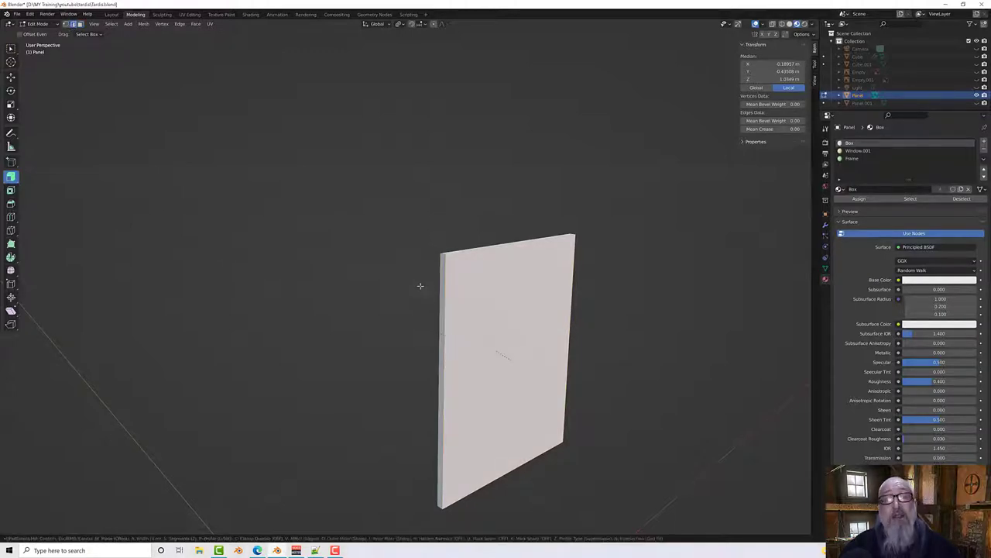
key("ctrl+b")
left_click(510, 361)
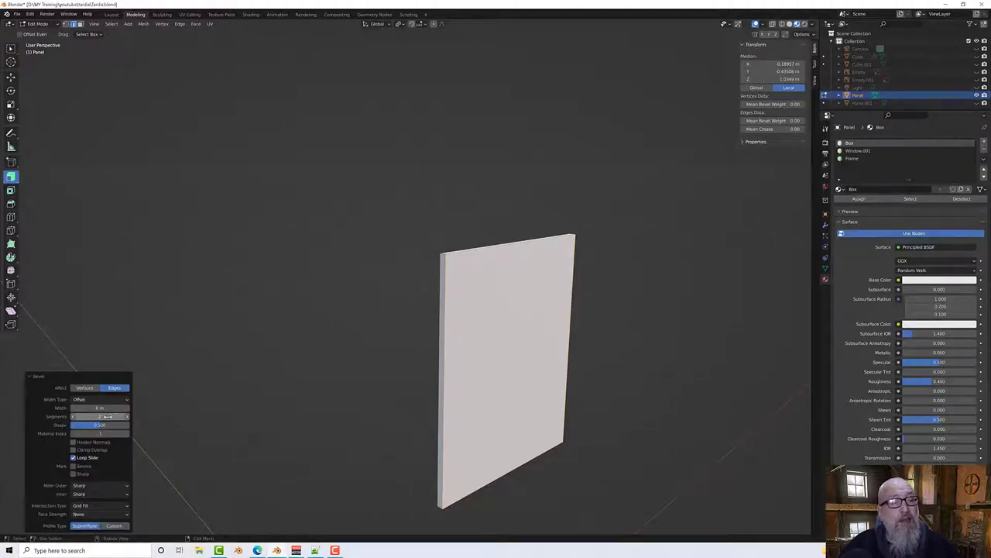
left_click(106, 408)
type(".1m")
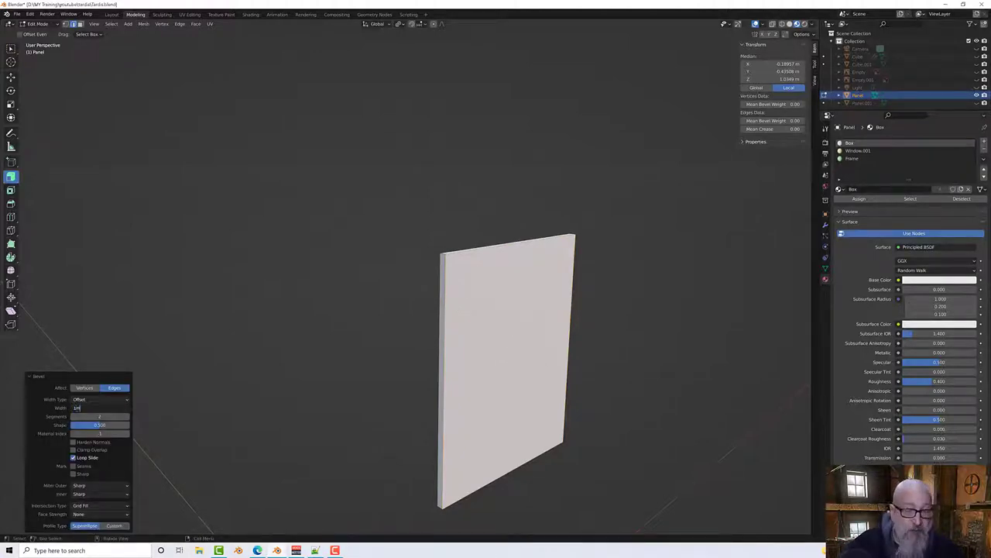
key("Return")
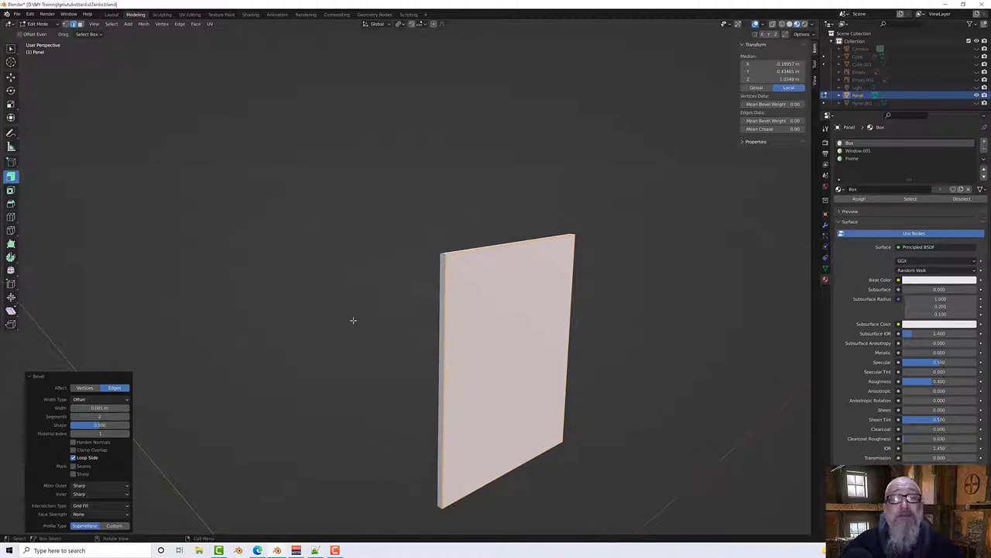
middle_click_drag(352, 319, 380, 332)
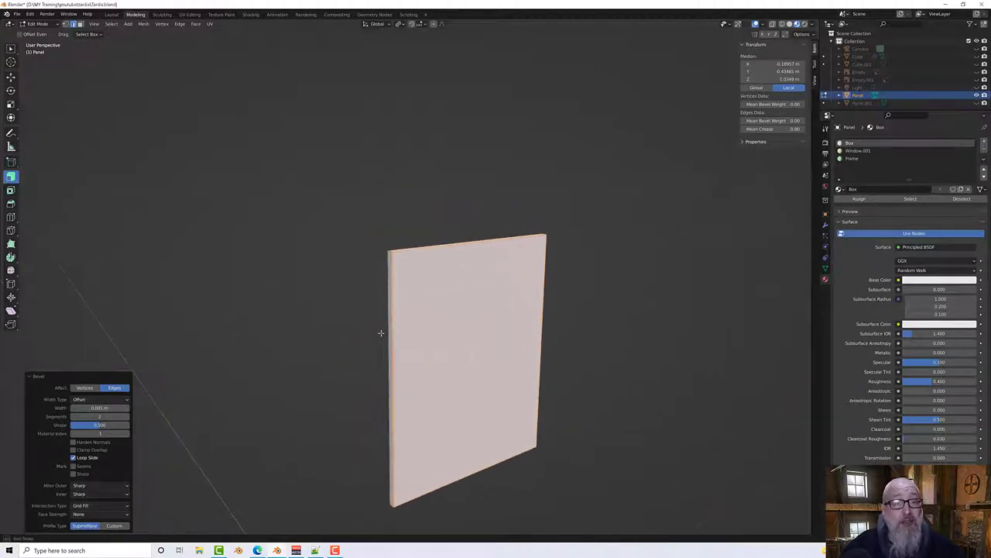
Step: Select only the slab's front face and examine the bevel along its edges up close
key("q")
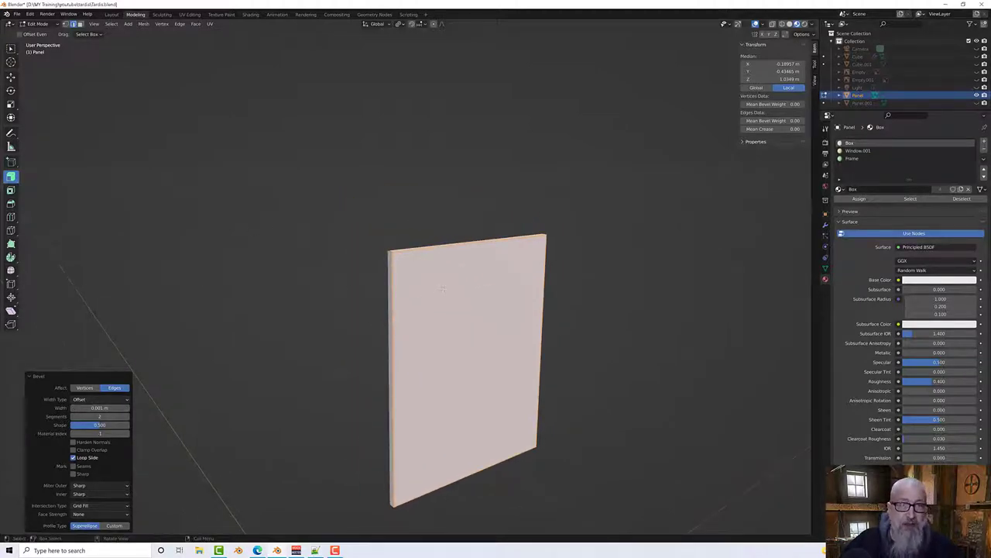
key("alt+a")
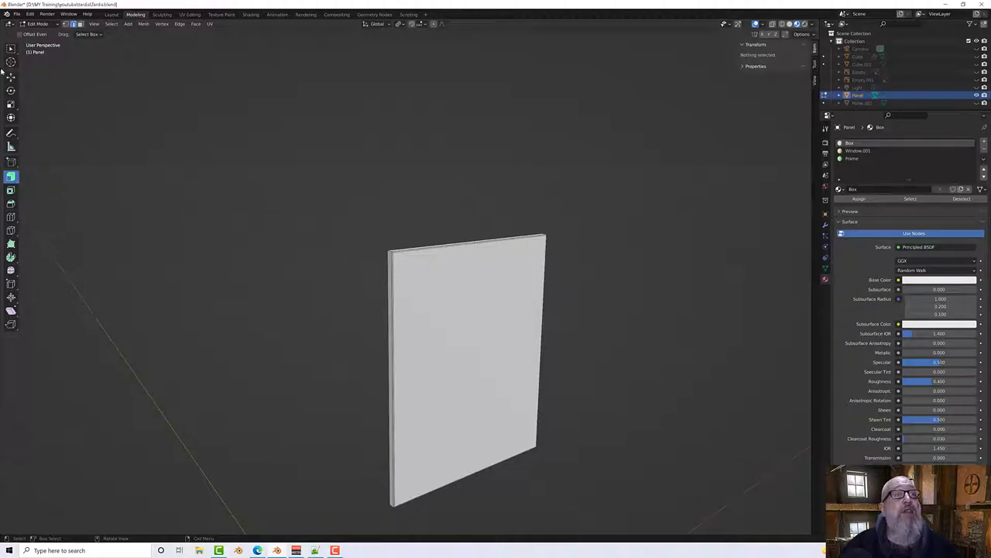
left_click(11, 48)
left_click(79, 23)
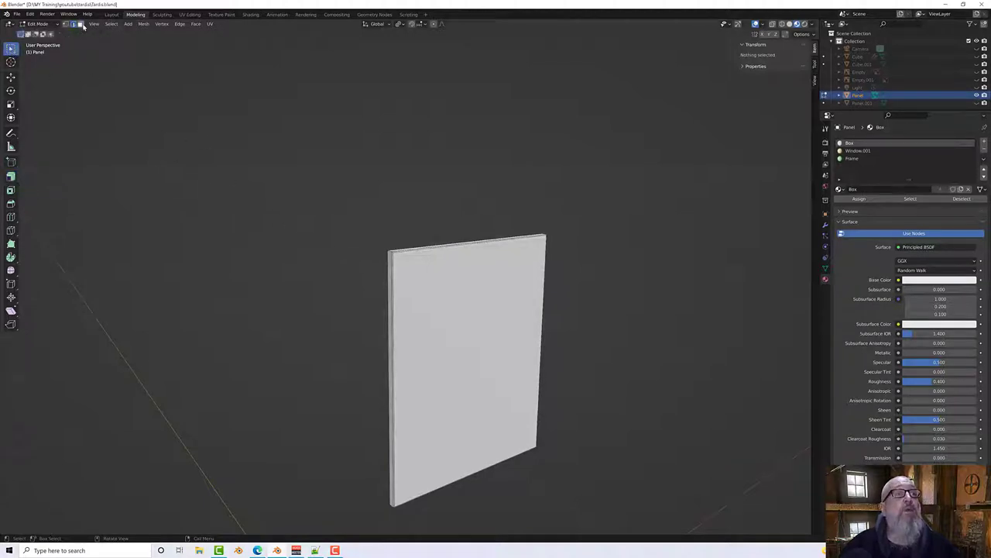
left_click(481, 325)
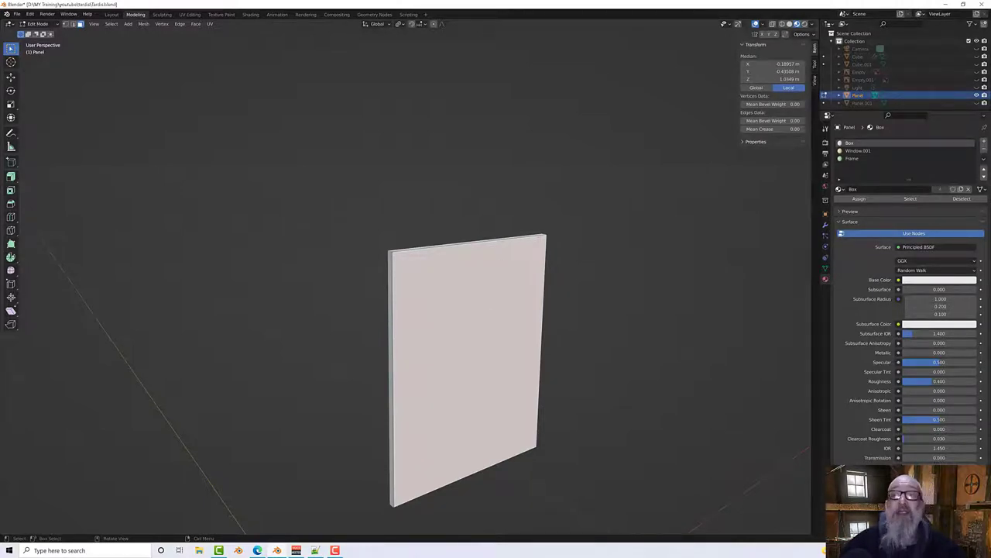
middle_click_drag(569, 306, 445, 271)
scroll(467, 274, "up", 4)
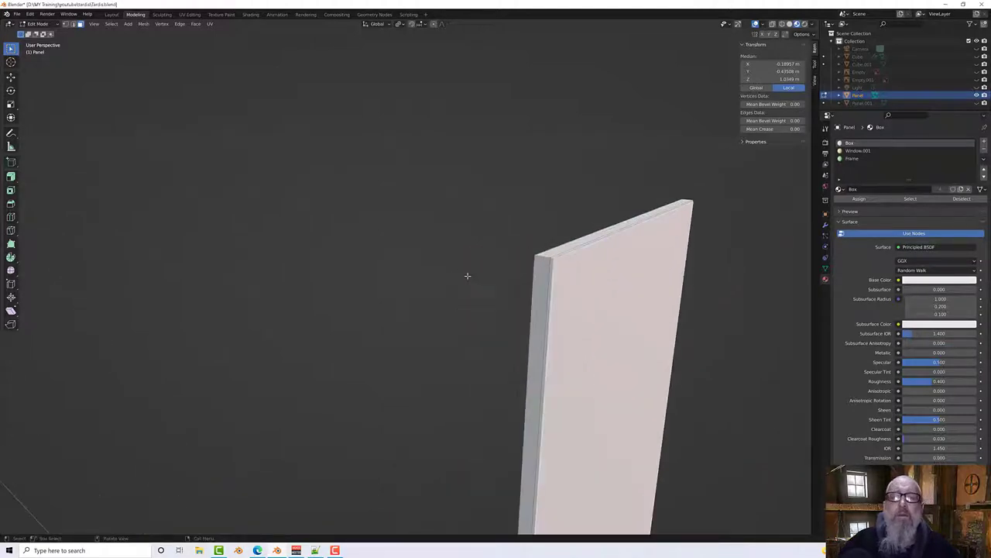
middle_click_drag(533, 277, 480, 271, "shift")
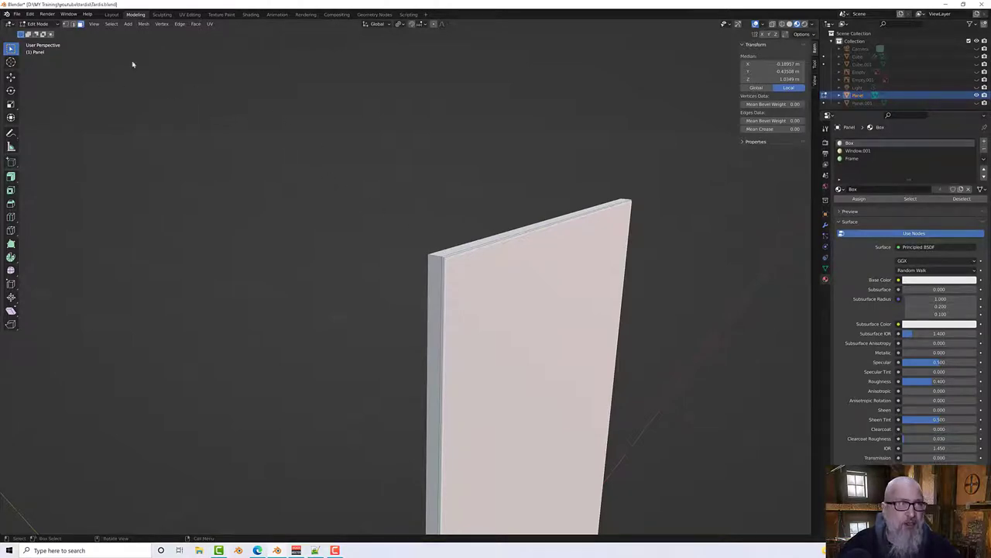
Step: Switch to the UV Editing workspace and frame the isolated slab in the 3D view
left_click(189, 15)
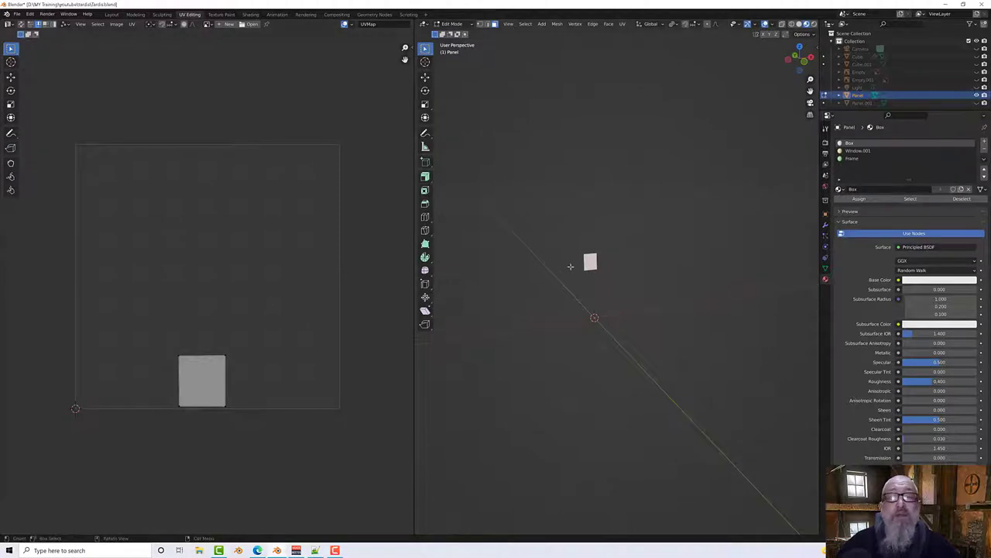
scroll(571, 266, "up", 7)
middle_click_drag(551, 228, 569, 308, "shift")
middle_click_drag(561, 341, 597, 333)
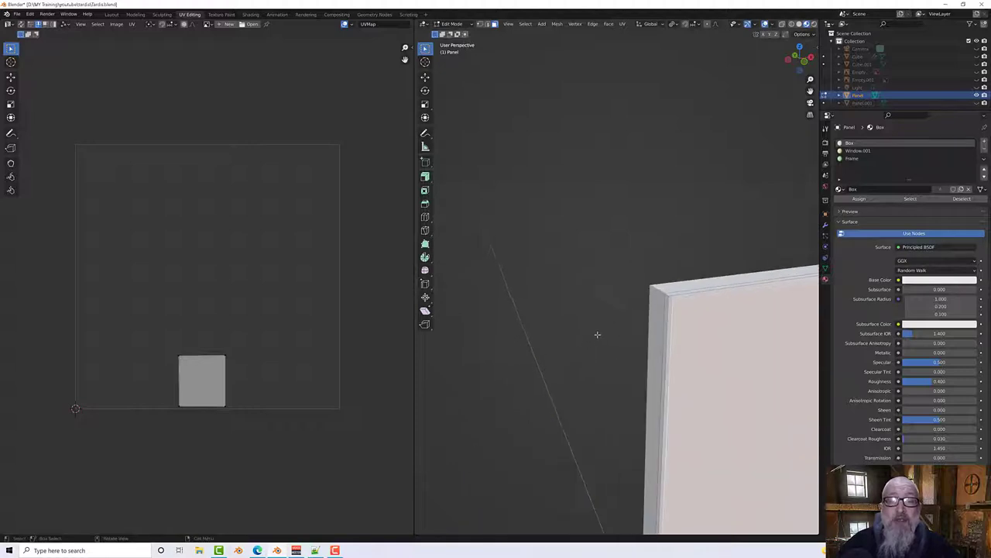
scroll(596, 336, "down", 3)
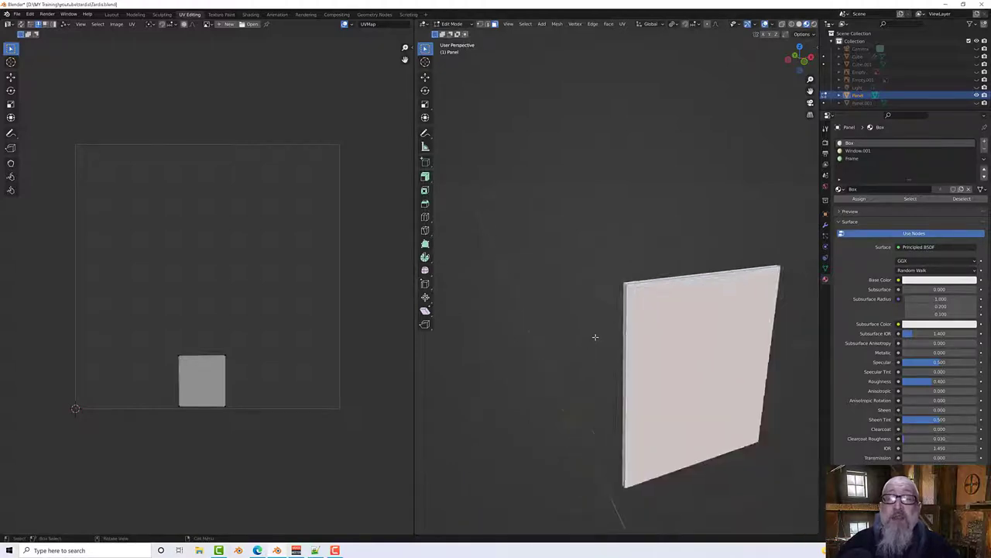
Step: Mark the short edges at the slab's corners as UV seams
left_click(486, 24)
left_click(618, 274)
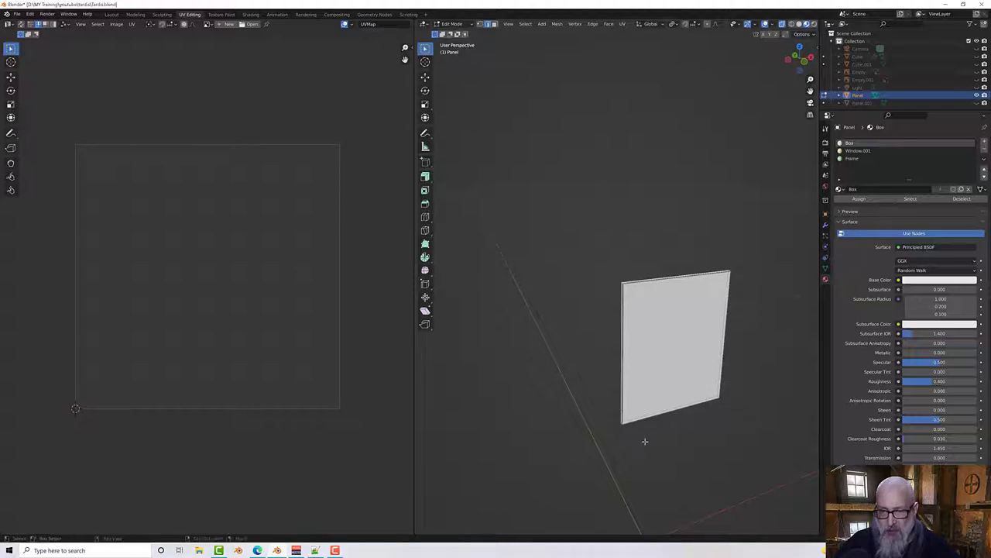
scroll(629, 290, "up", 3)
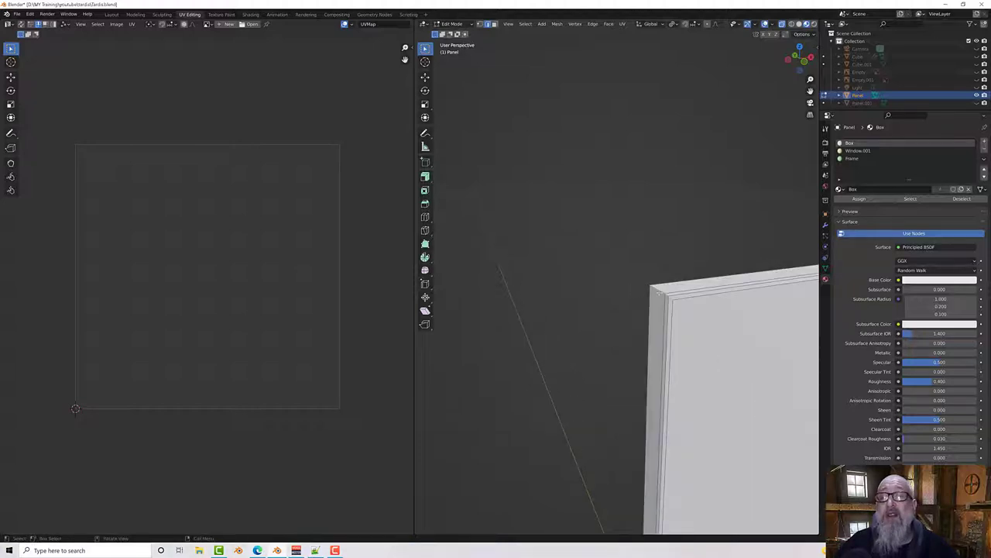
right_click(658, 293)
left_click(652, 302)
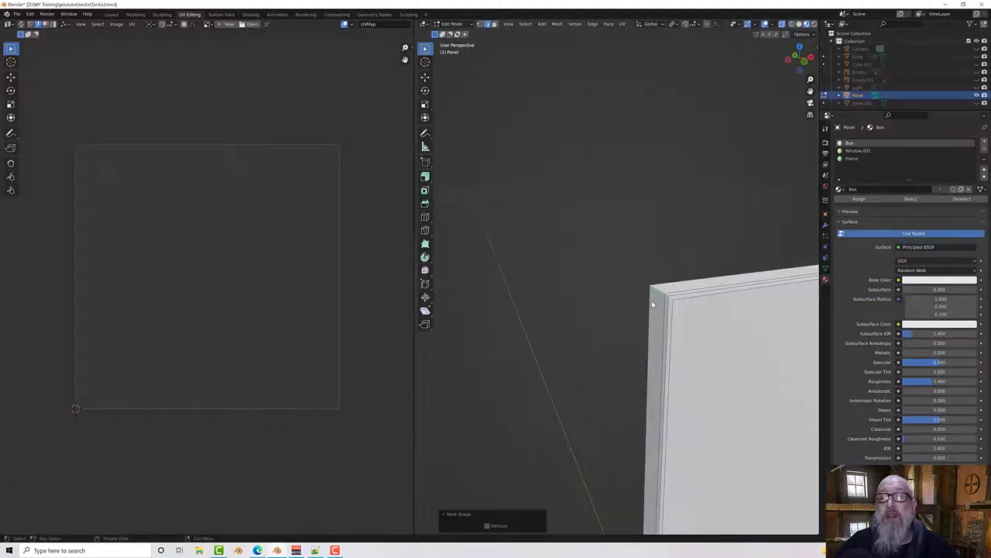
key("2")
right_click(660, 296)
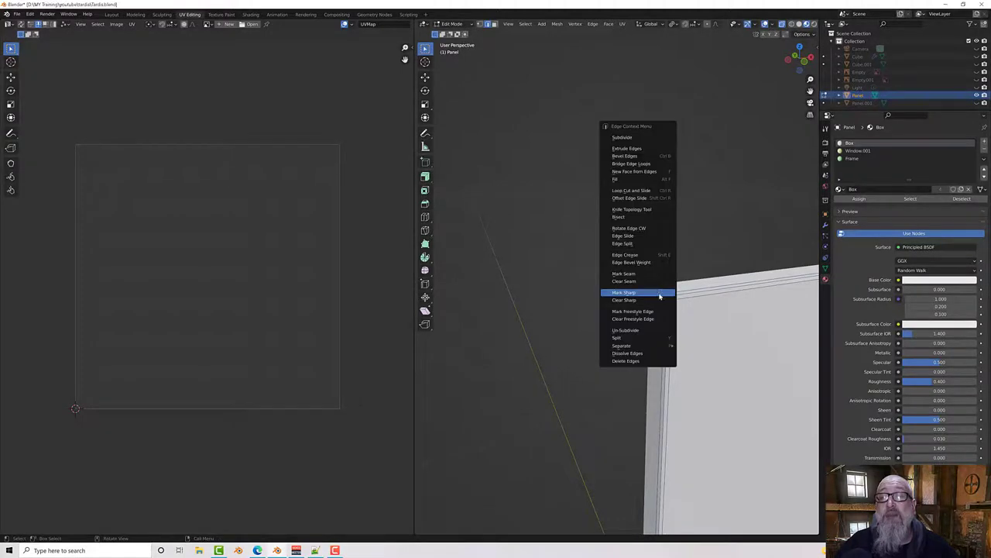
left_click(651, 274)
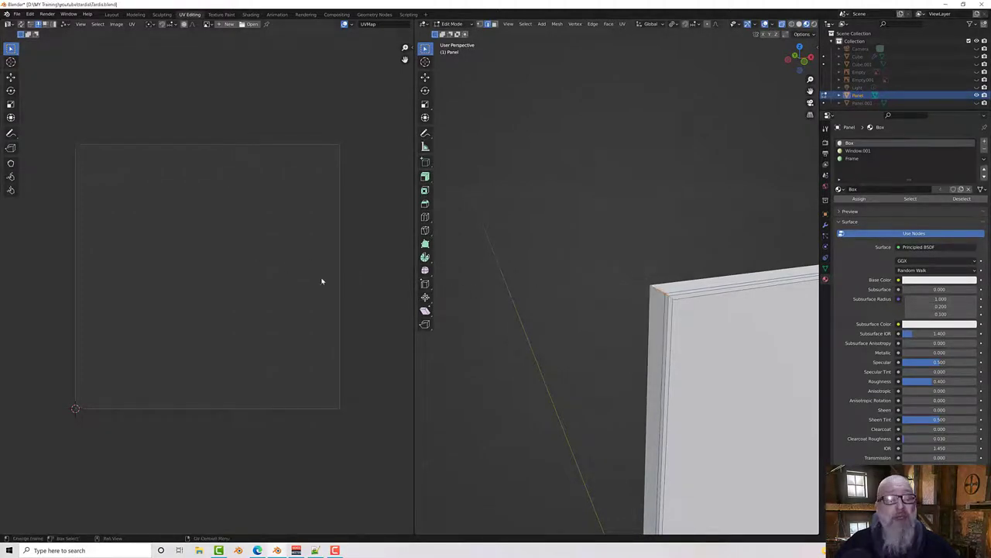
Step: Select the whole slab with all its UVs and unwrap it along the seams using the Conformal method
key("a")
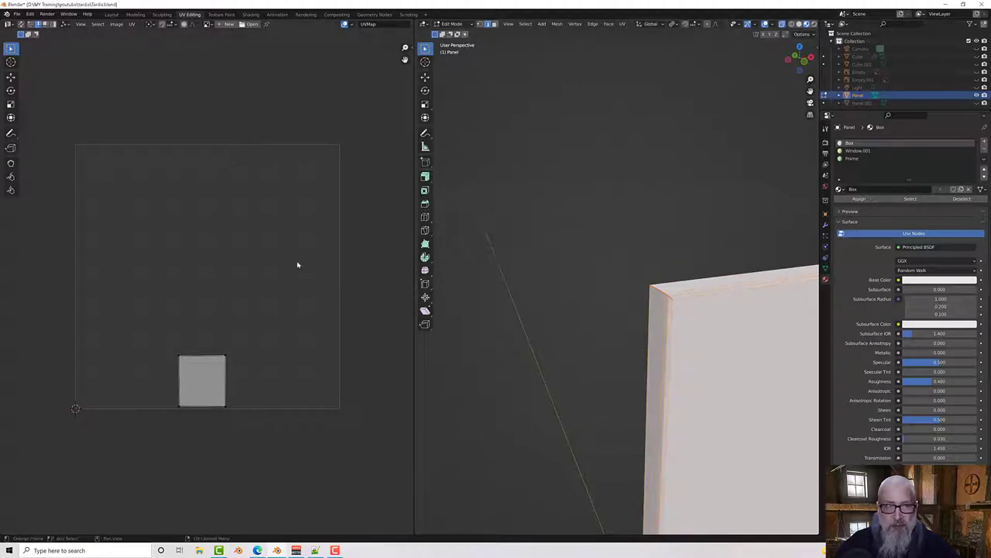
key("a")
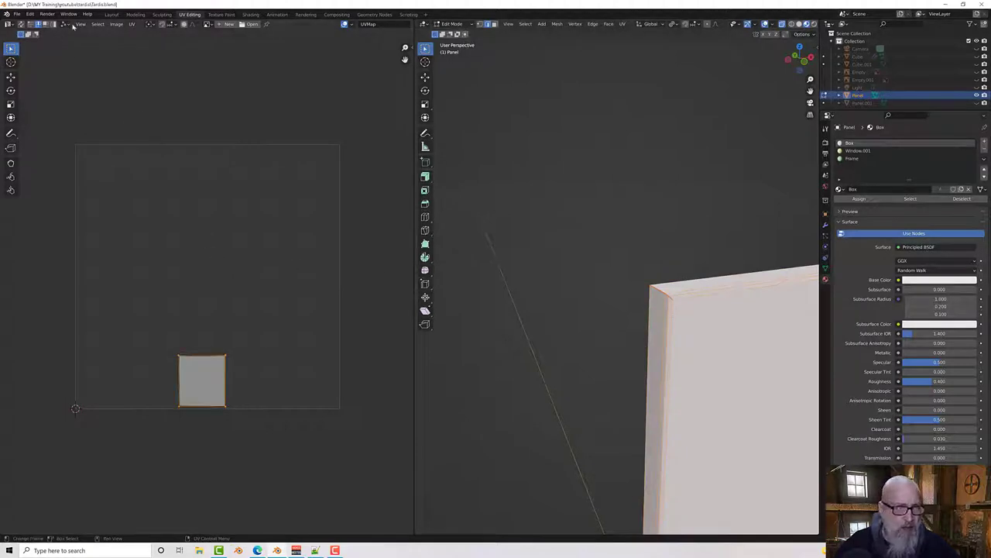
right_click(177, 169)
left_click(177, 169)
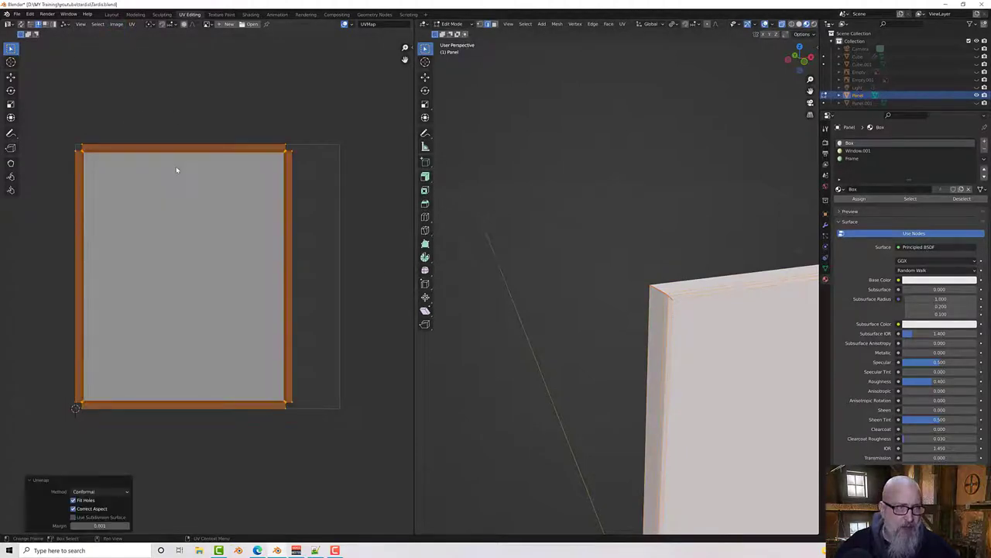
scroll(200, 174, "up", 2)
scroll(235, 208, "down", 2)
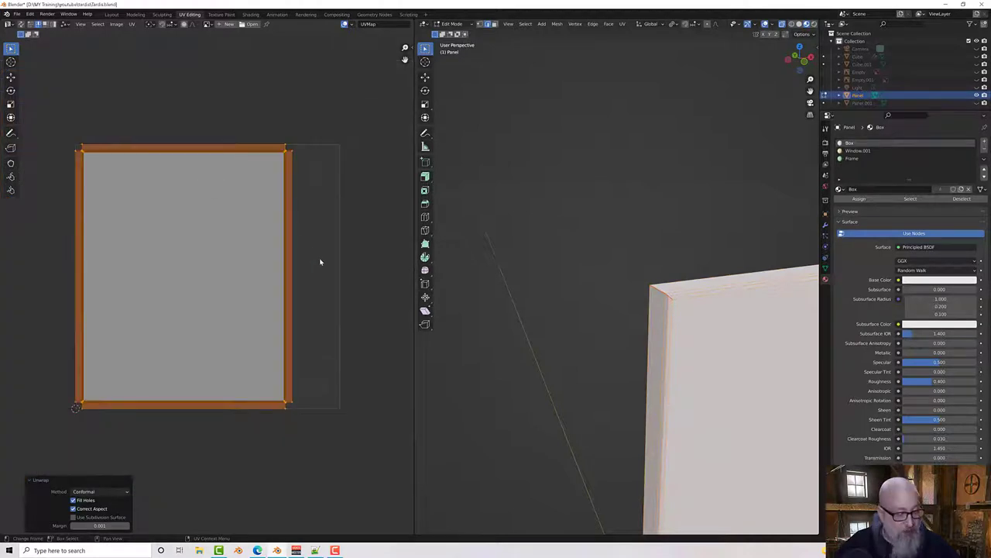
Step: Reveal all hidden faces of the door mesh and return to Object Mode with the complete Tardis displayed
scroll(619, 362, "down", 8)
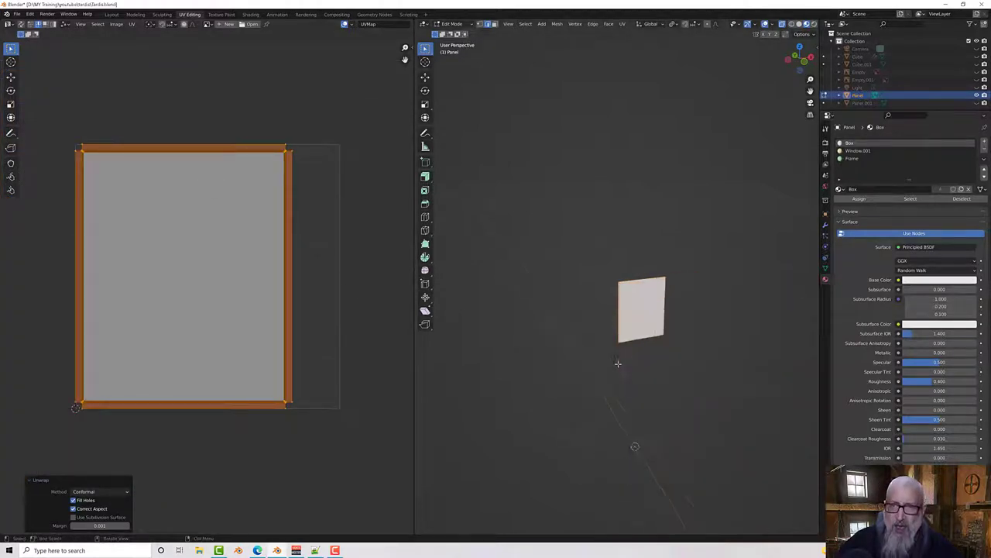
middle_click_drag(618, 363, 594, 341)
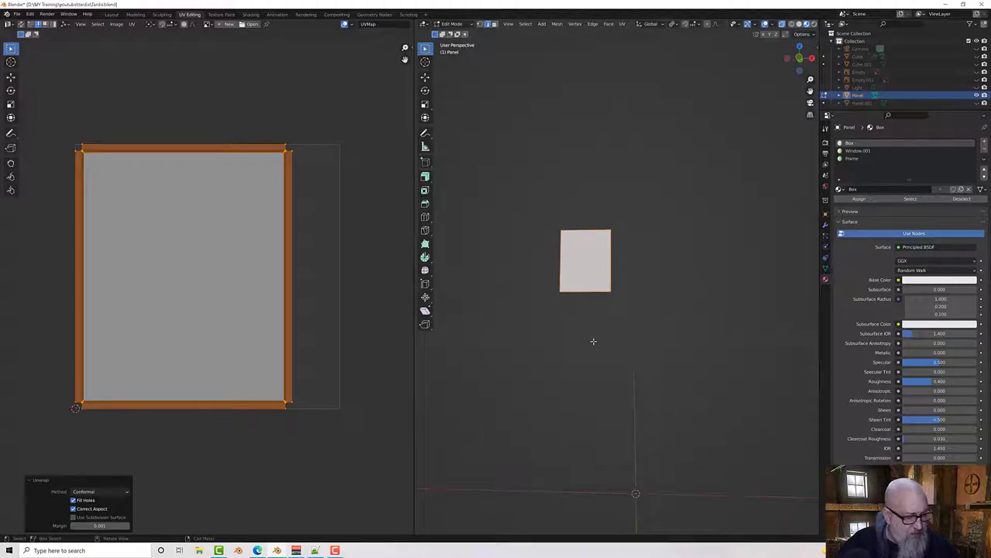
key("alt+h")
middle_click_drag(635, 493, 633, 447)
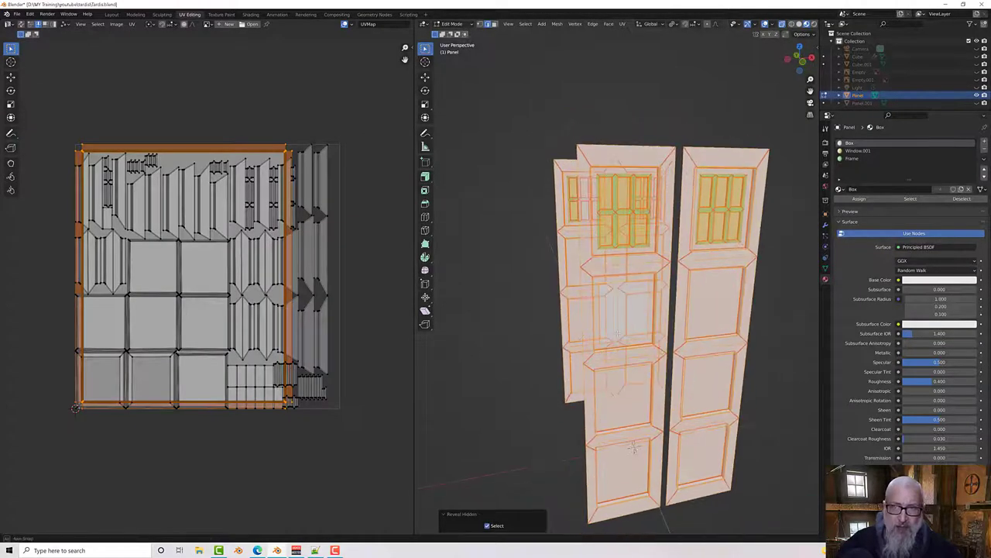
key("Tab")
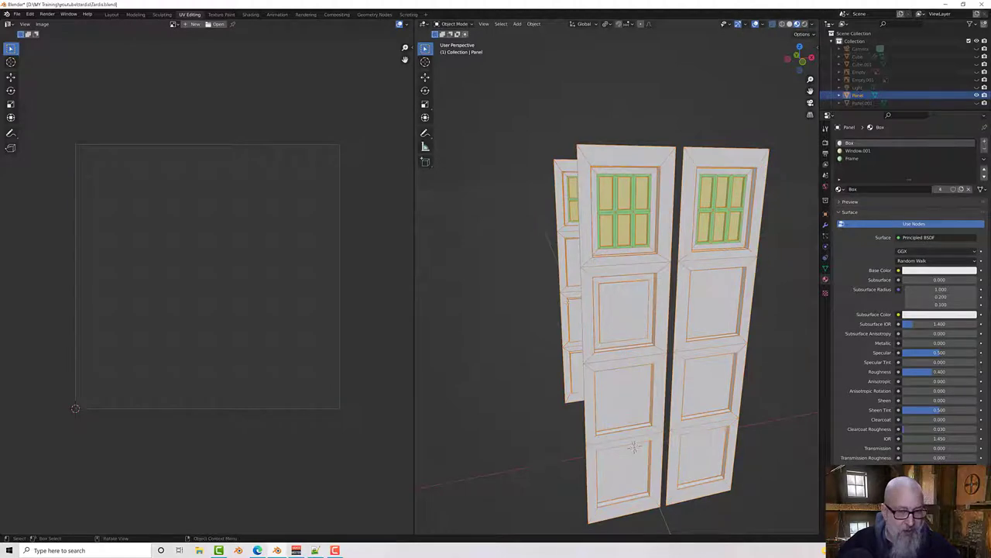
key("KP_Divide")
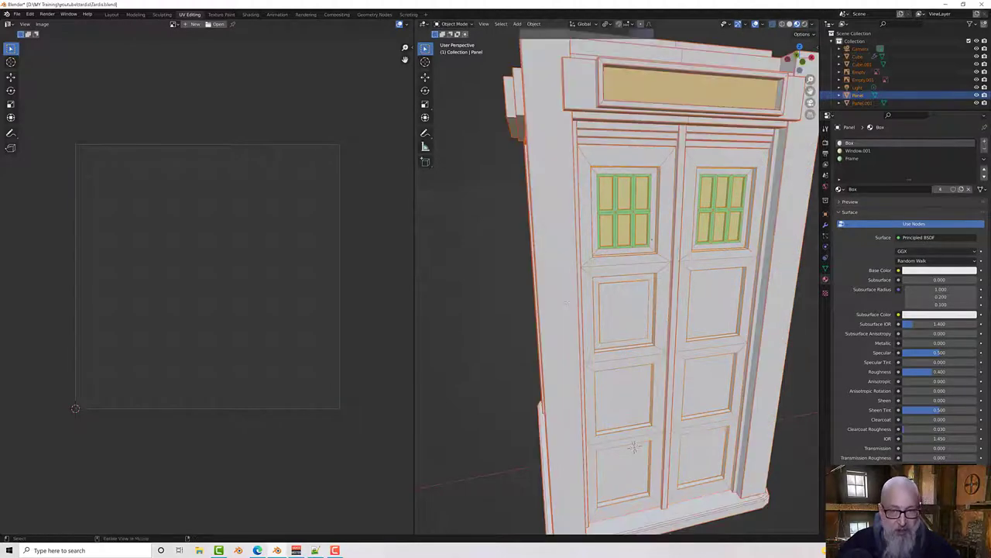
Step: Examine how the raised panel sits in its recess on the front doors of the complete Tardis
middle_click_drag(662, 353, 649, 275)
scroll(648, 328, "up", 1)
scroll(648, 328, "down", 3)
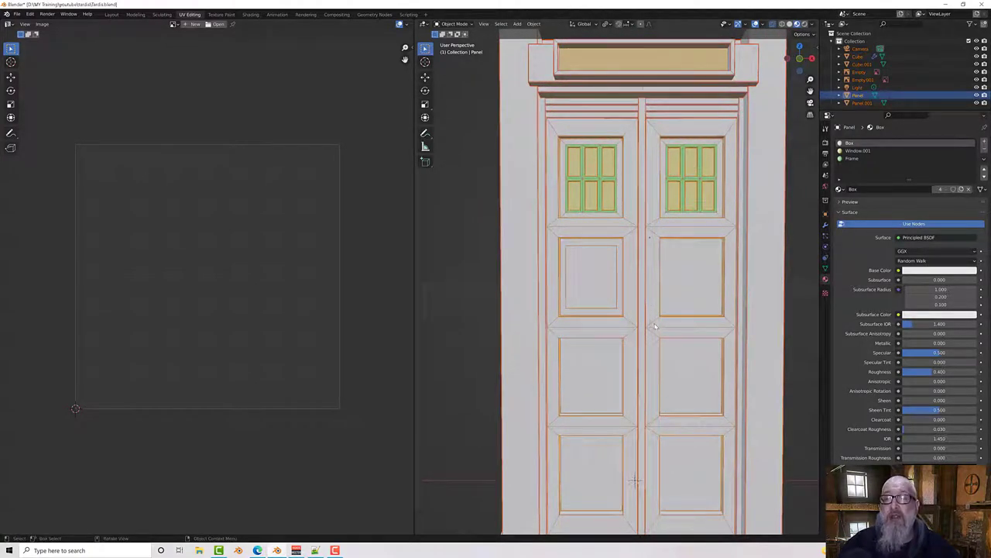
middle_click_drag(655, 326, 633, 319)
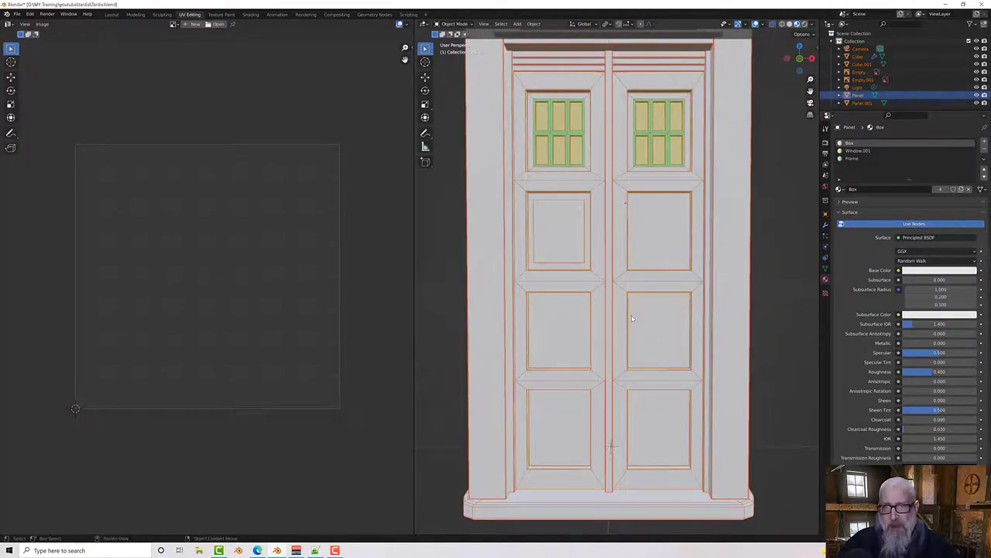
scroll(631, 316, "down", 4)
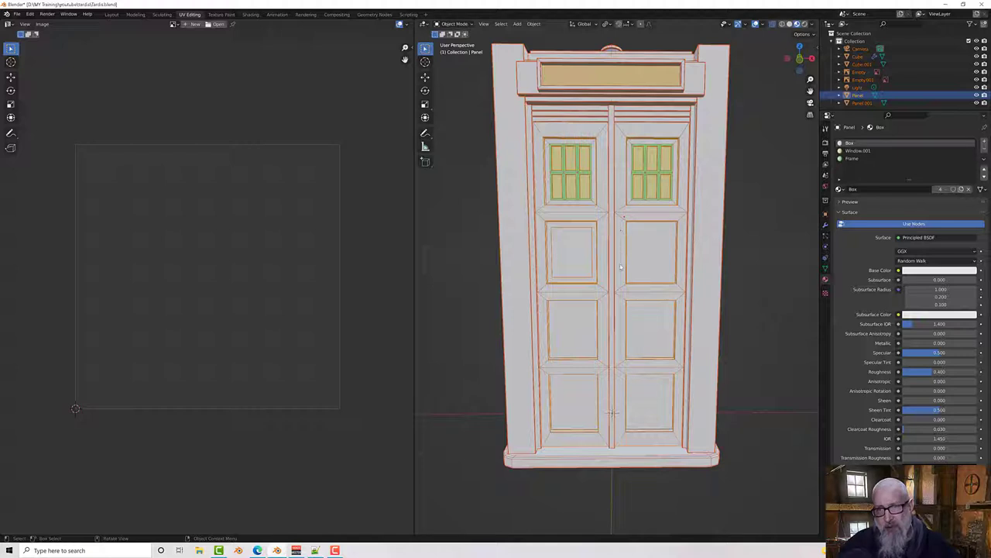
middle_click_drag(622, 270, 618, 257)
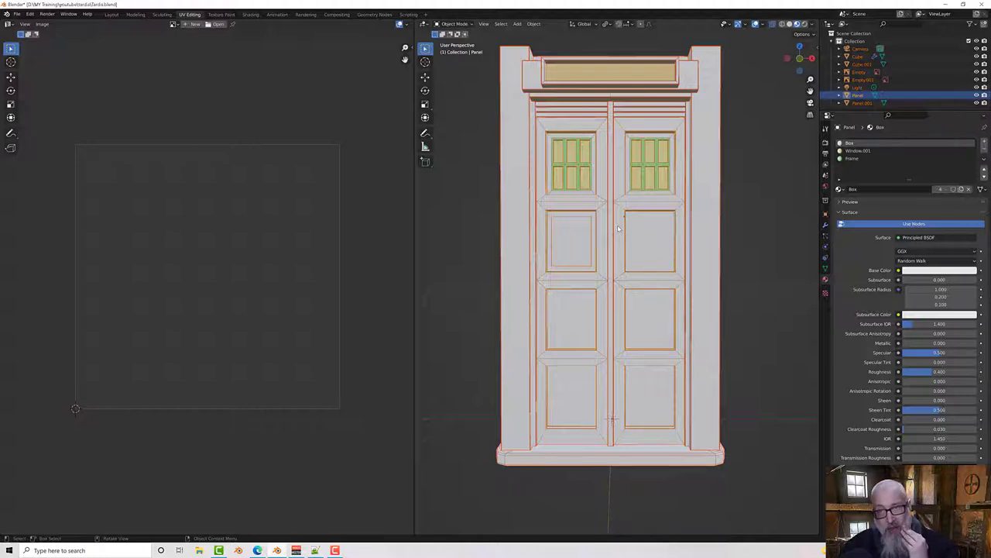
middle_click_drag(617, 224, 618, 233)
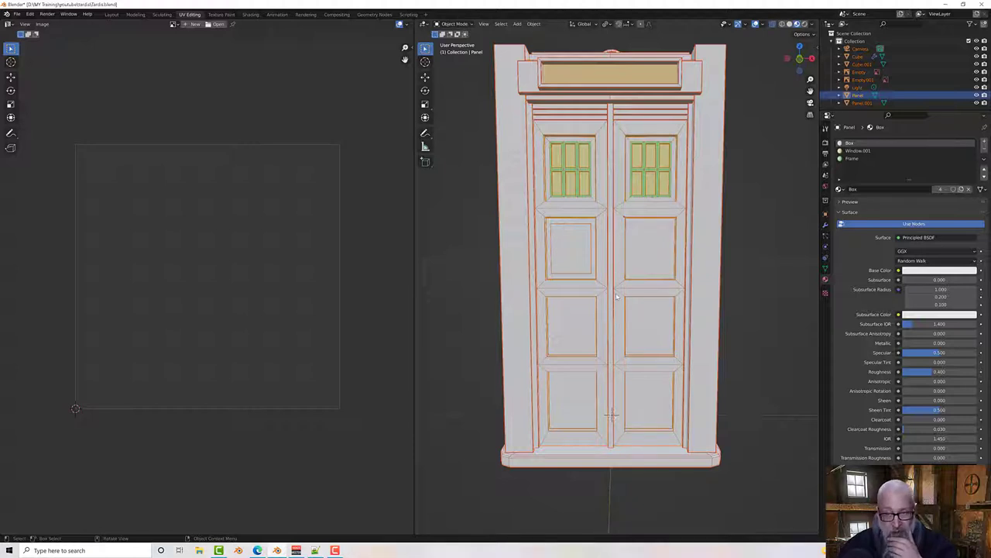
mouse_move(617, 301)
middle_mouse_down()
mouse_move(628, 313)
mouse_move(622, 305)
middle_mouse_up()
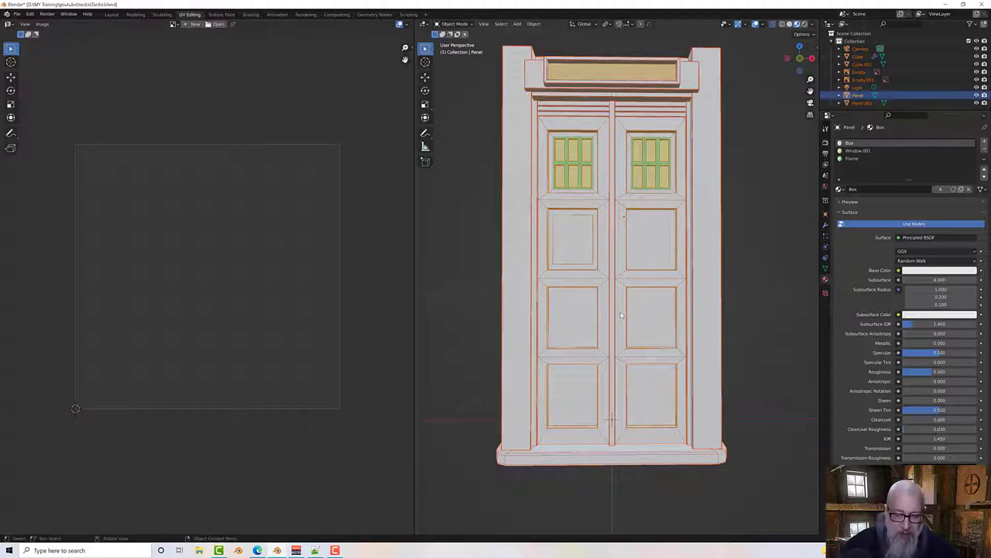
Step: Hide the Panel object in front view to compare the door panel layout with the blueprint behind it
key("KP_1")
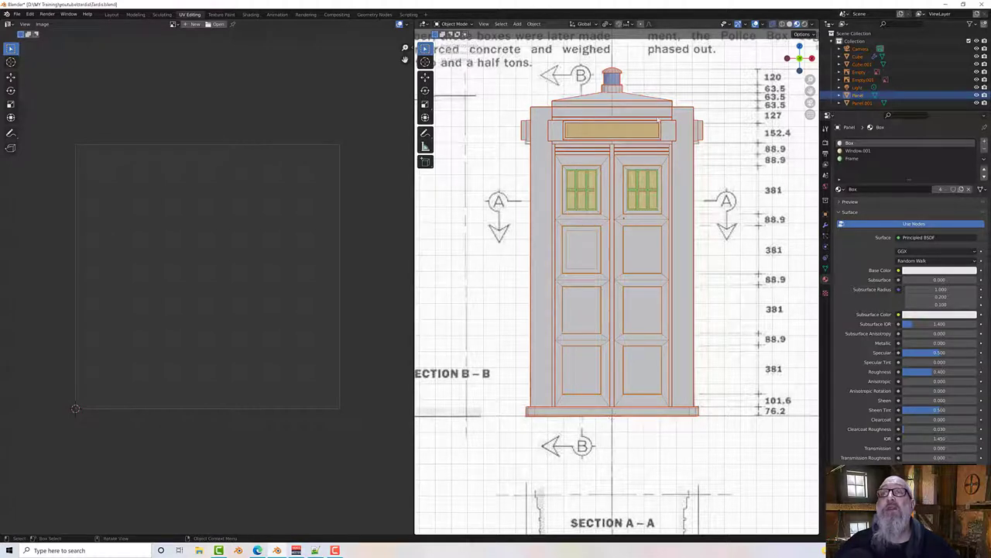
left_click(648, 246)
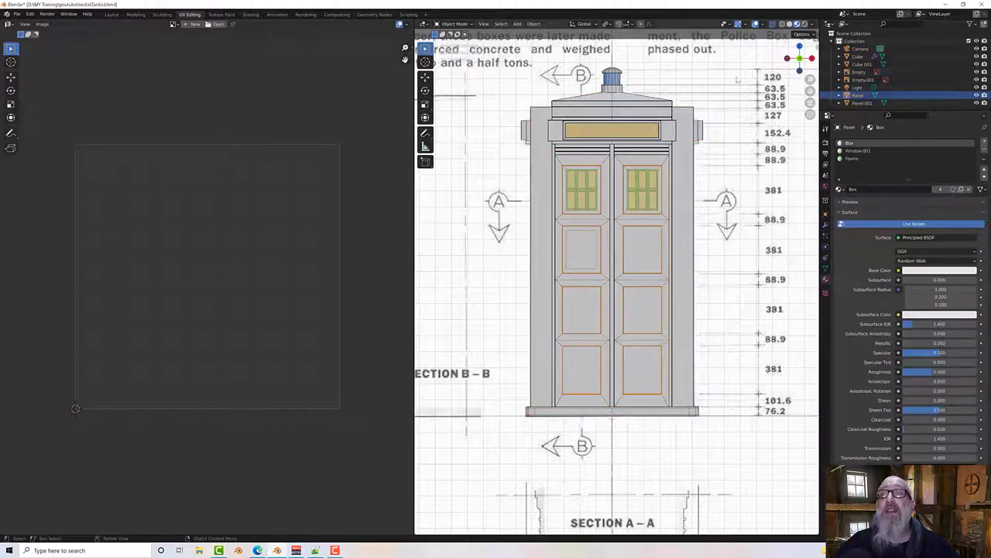
left_click(772, 24)
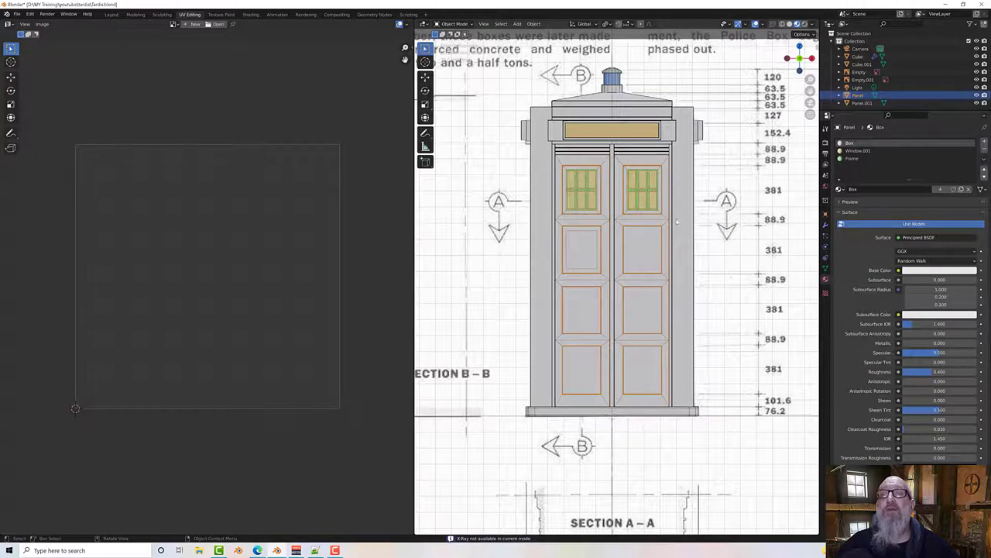
scroll(676, 222, "up", 3)
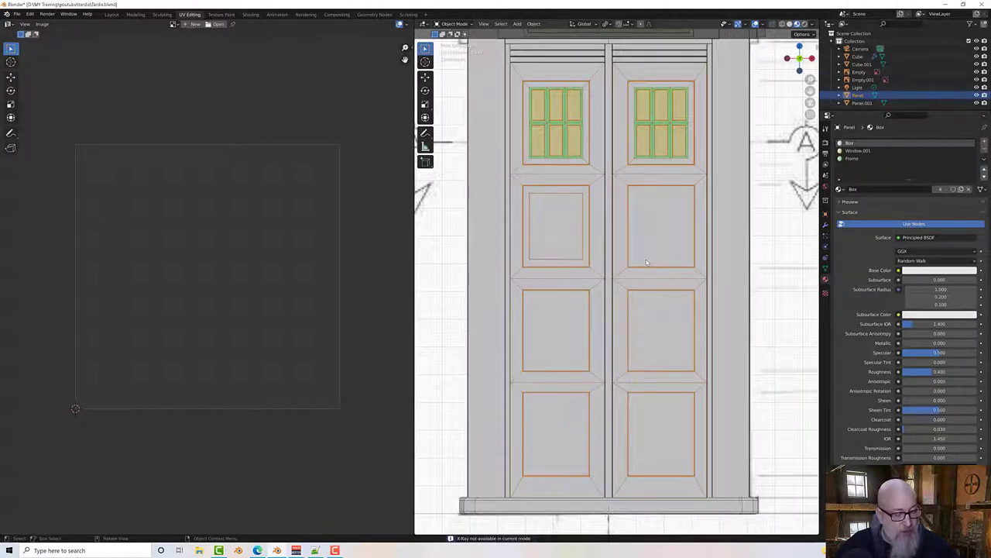
key("h")
scroll(646, 261, "down", 1)
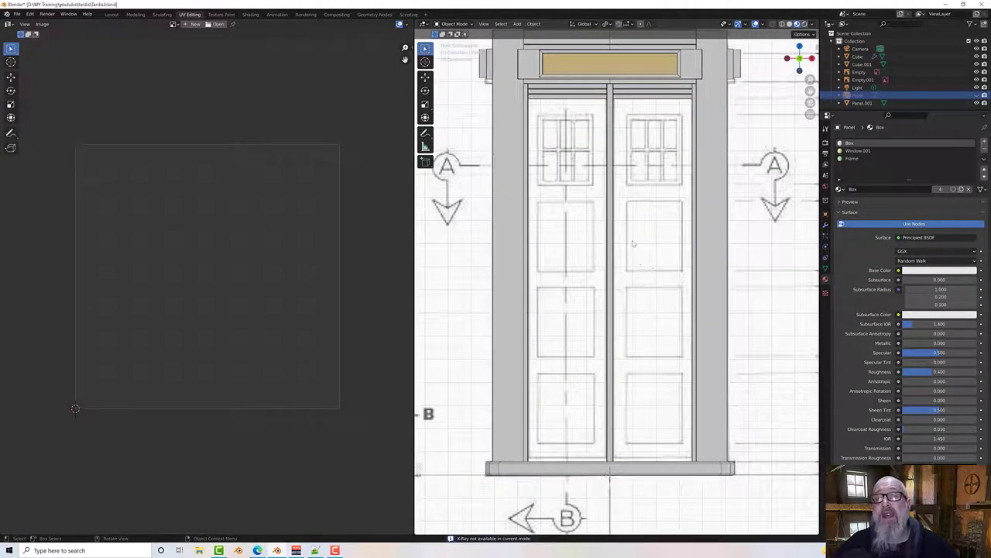
scroll(635, 265, "down", 1)
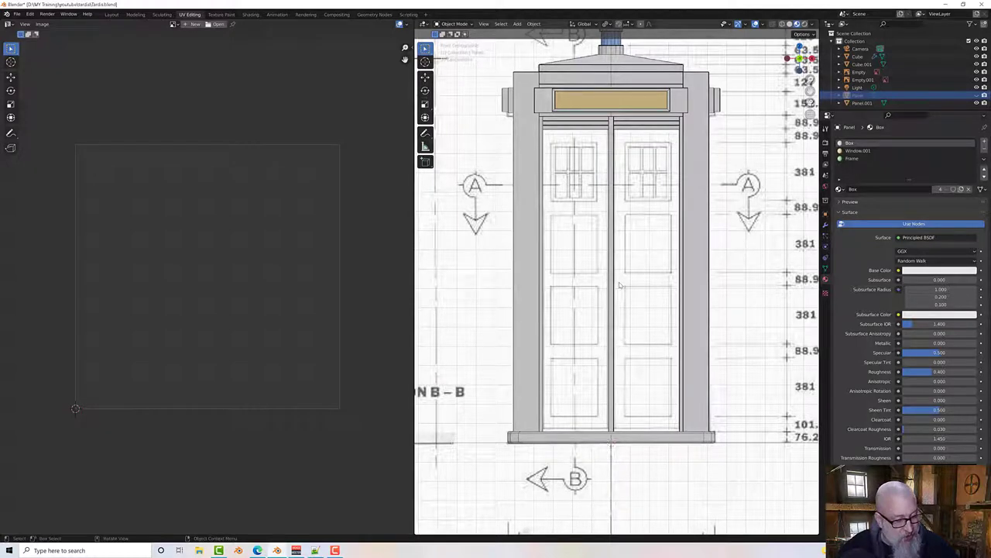
Step: Reveal the hidden Panel object and select it on the front doors
key("alt+h")
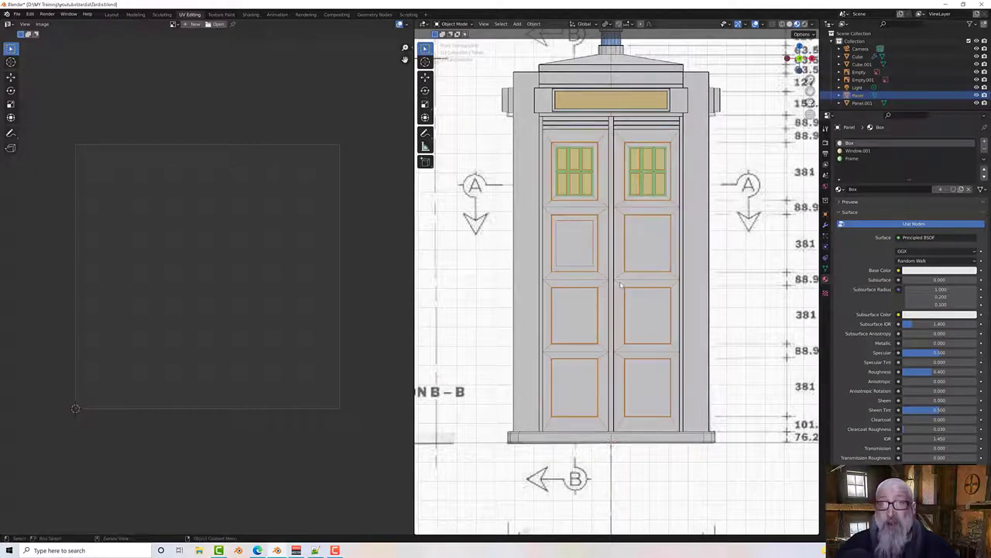
scroll(620, 285, "up", 2)
left_click(621, 286)
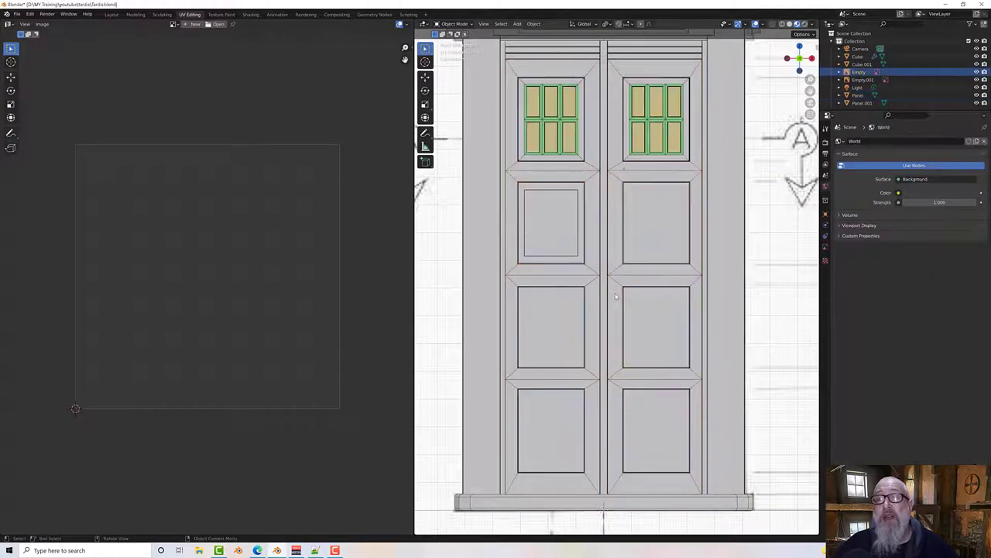
left_click(626, 304)
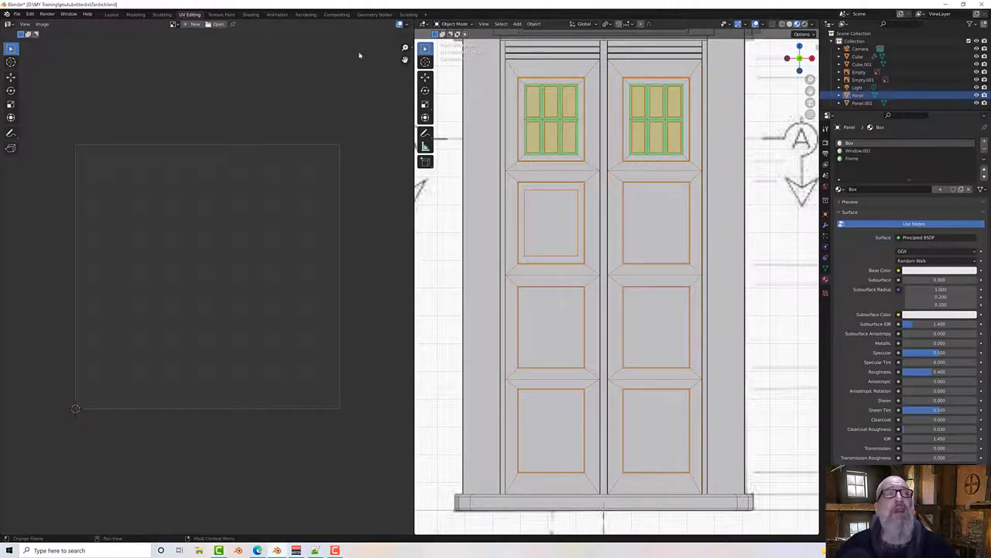
Step: Switch to the Modeling workspace with the front doors in view and open the Panel object in Edit Mode
left_click(135, 14)
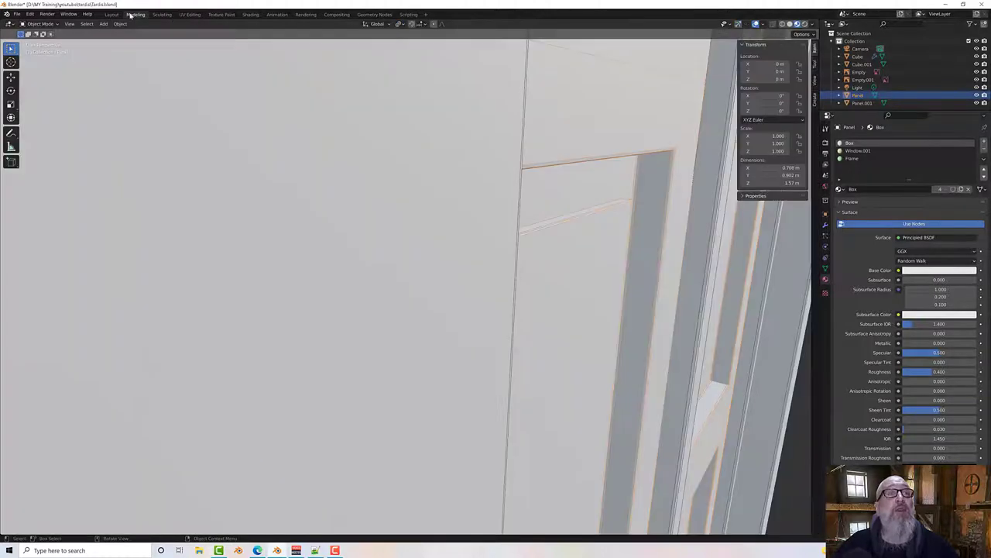
scroll(455, 214, "down", 10)
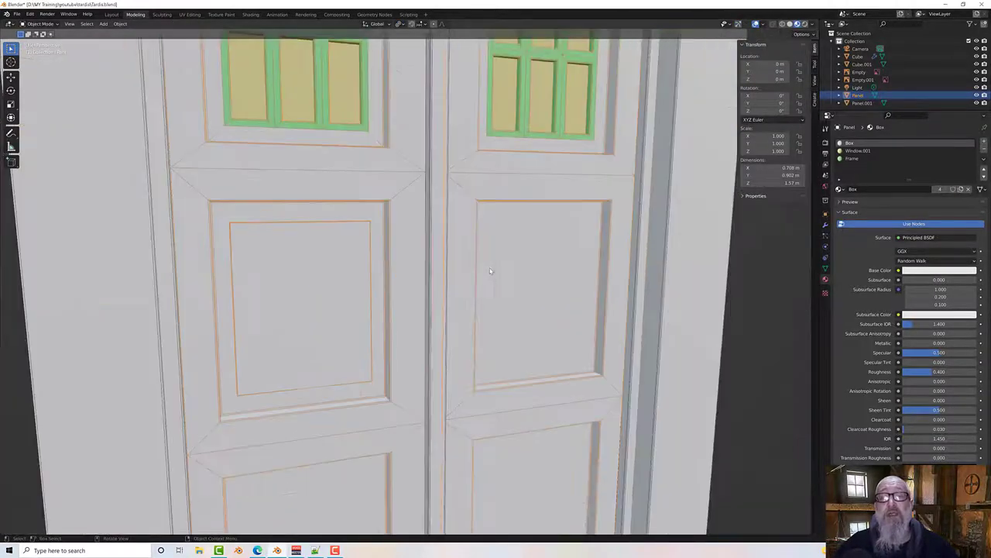
middle_click_drag(509, 295, 491, 152, "shift")
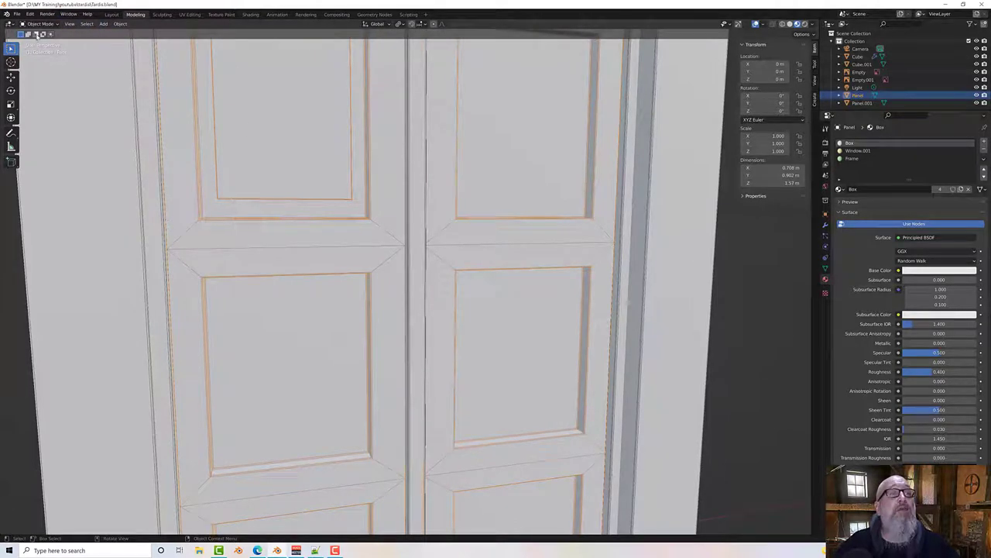
key("Tab")
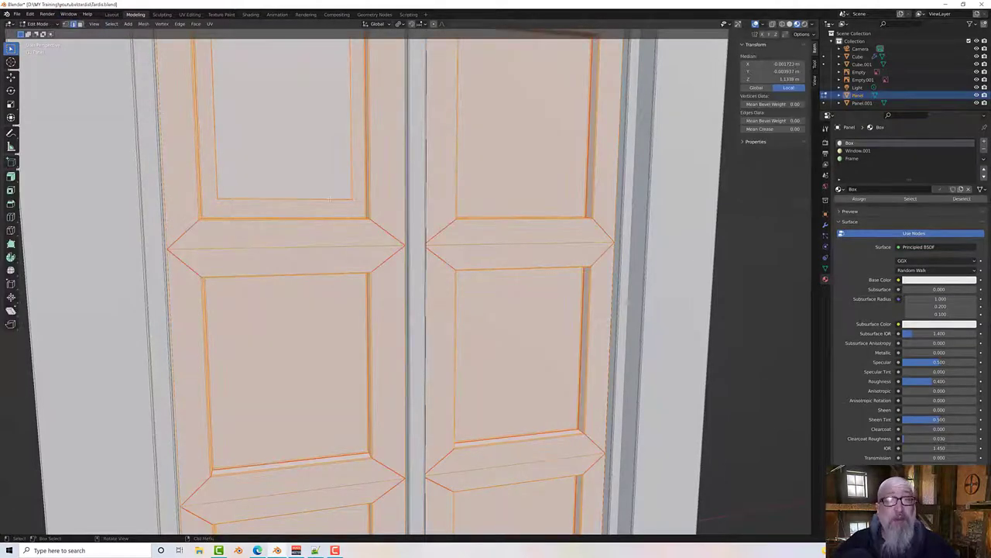
Step: Duplicate in place the inner stile face of the right-hand front door, beside the third-row panel
left_click(435, 300)
middle_click_drag(435, 300, 402, 292)
left_click(81, 24)
left_click(396, 295)
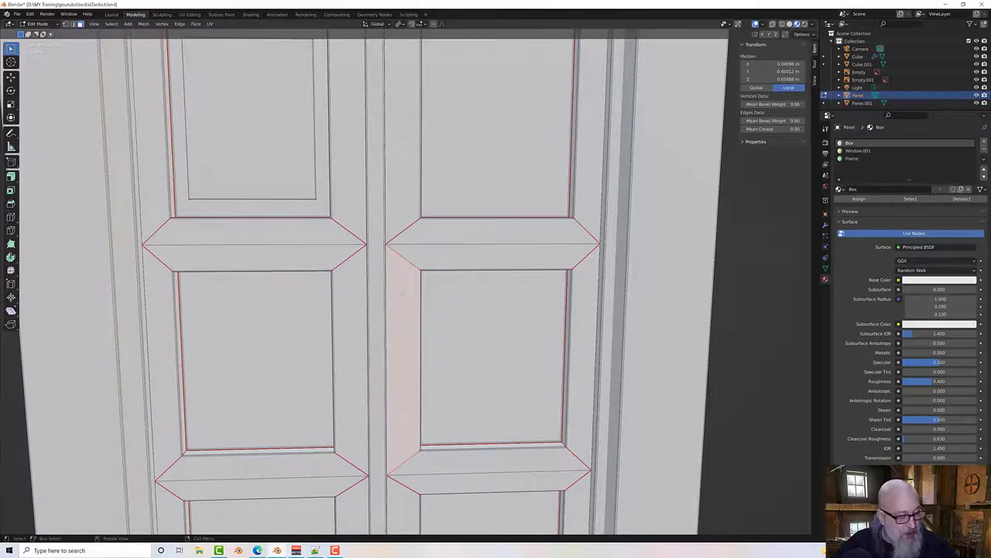
key("shift+d")
right_click(434, 288)
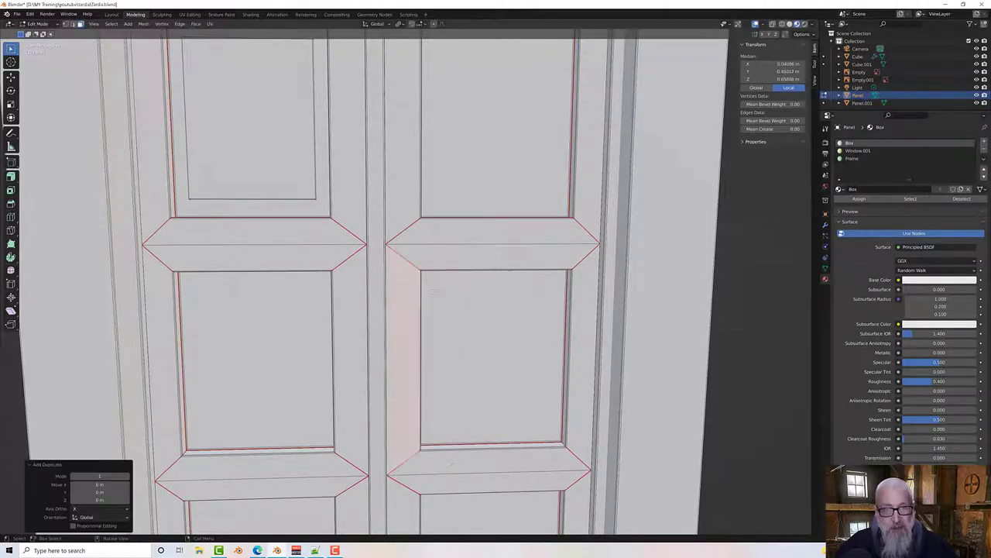
Step: Scale the duplicated stile face down to about 0.385 and hide all unselected geometry of the Panel mesh
middle_click_drag(451, 288, 422, 296)
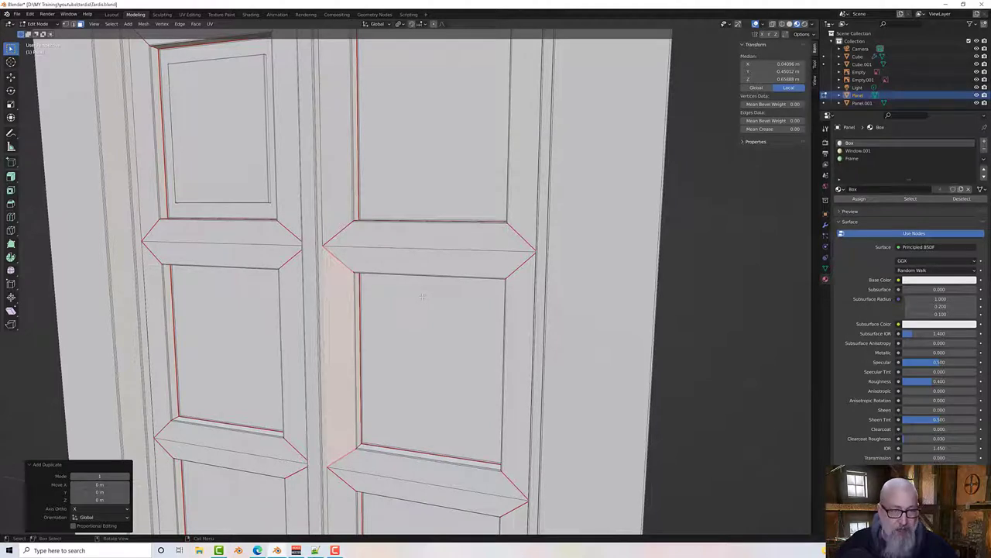
key("s")
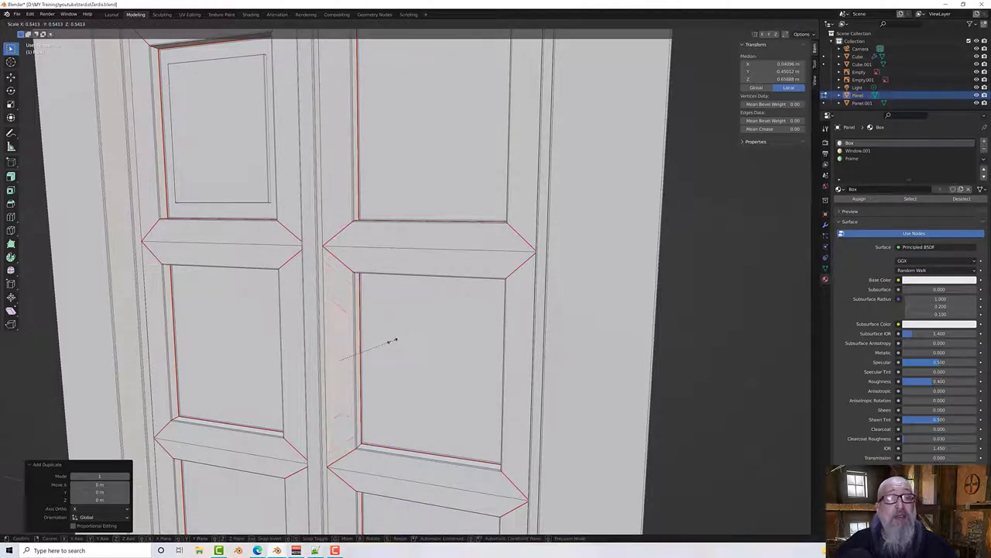
left_click(379, 351)
middle_click_drag(379, 352, 401, 357)
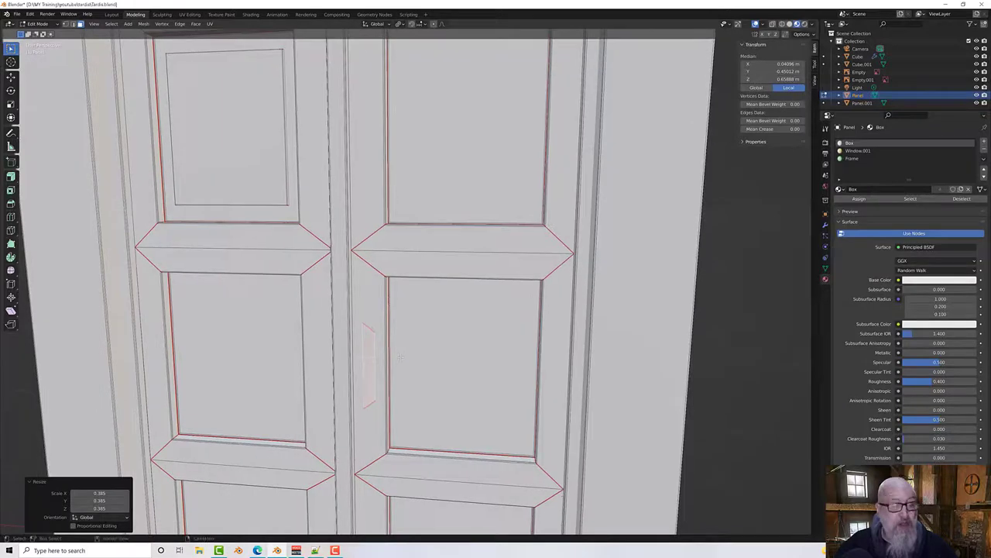
key("h")
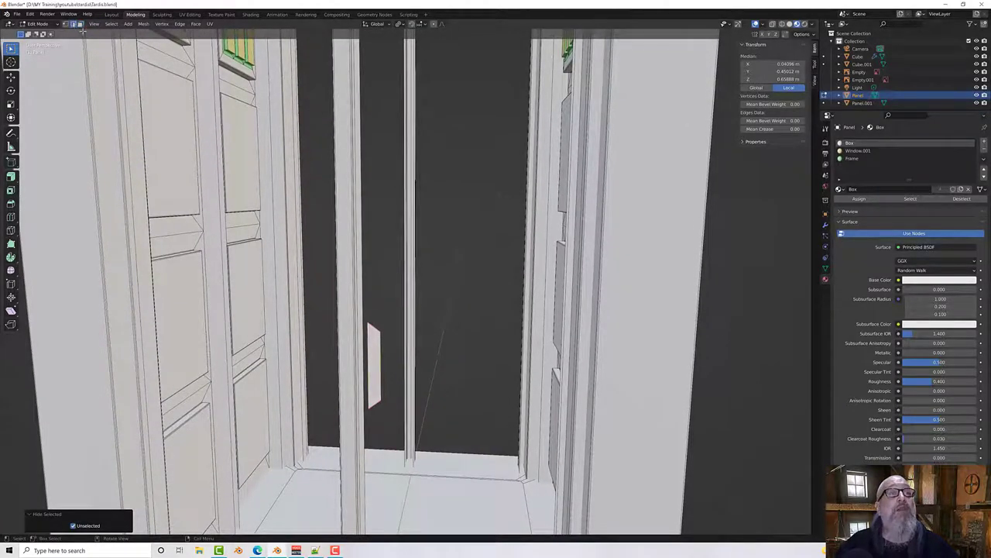
Step: Flatten the slanted top edge of the small duplicated face by scaling it to 0 along Z
left_click(379, 364)
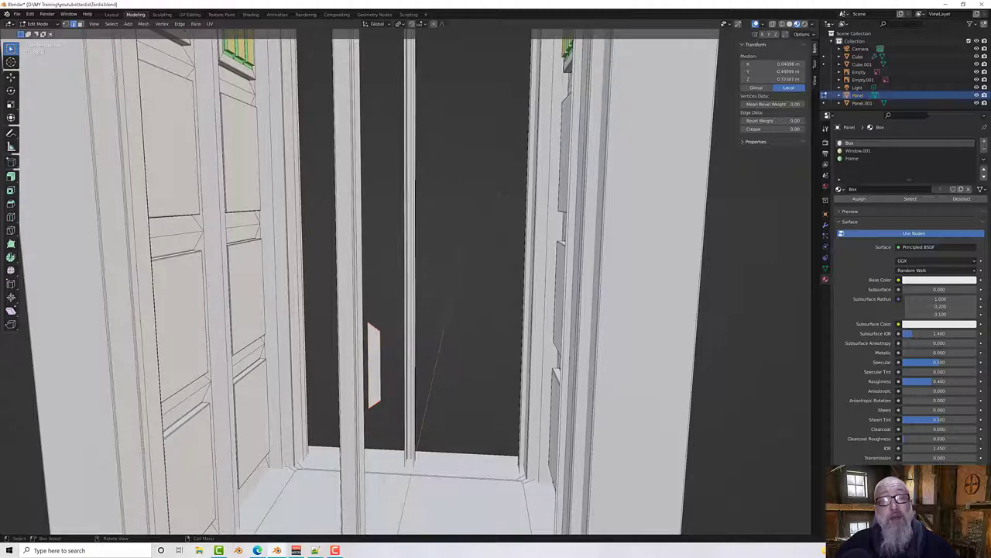
scroll(387, 331, "up", 2)
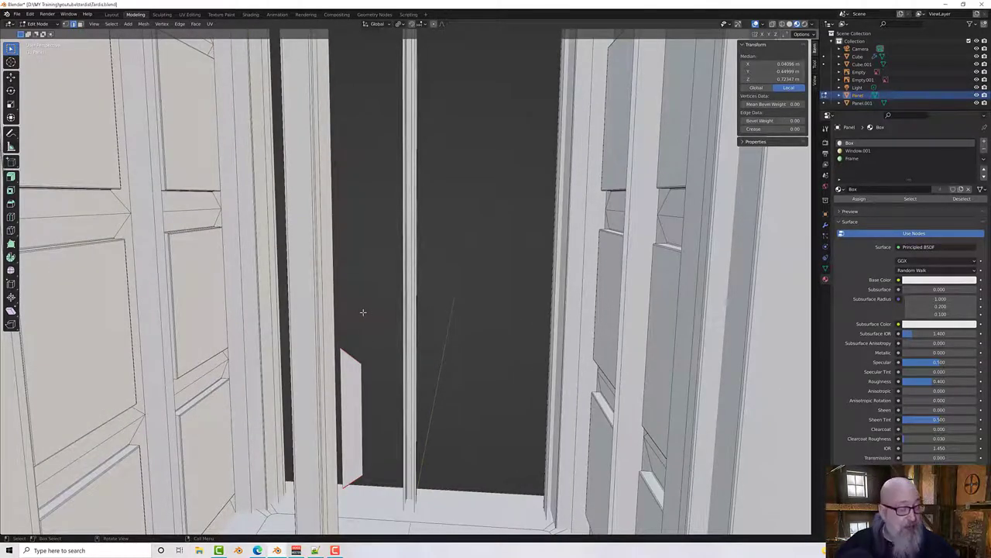
key("s")
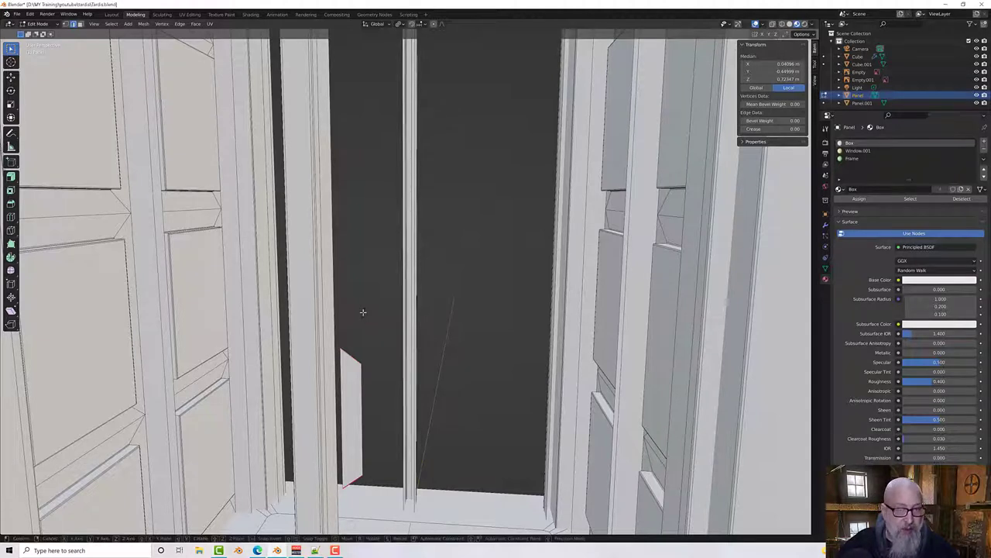
key("z")
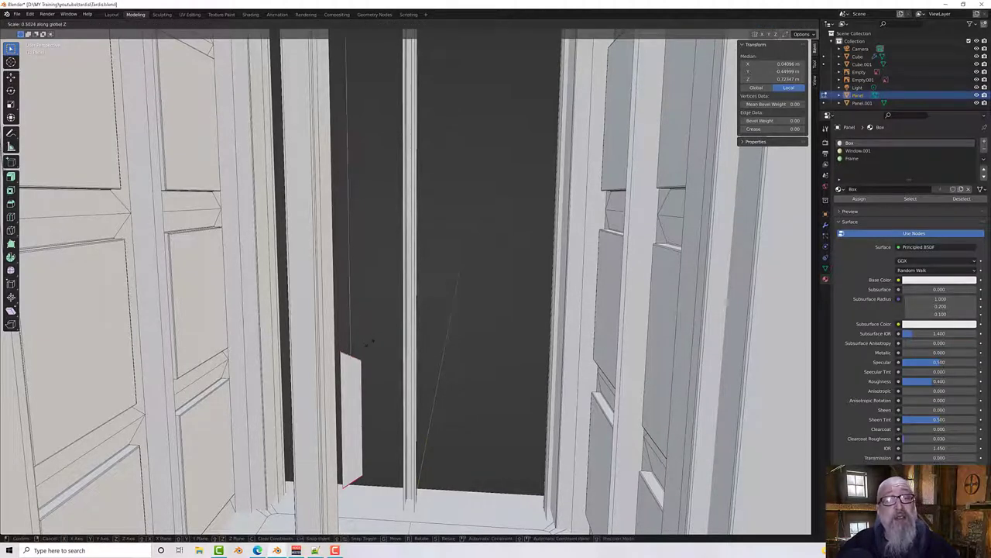
left_click(337, 365)
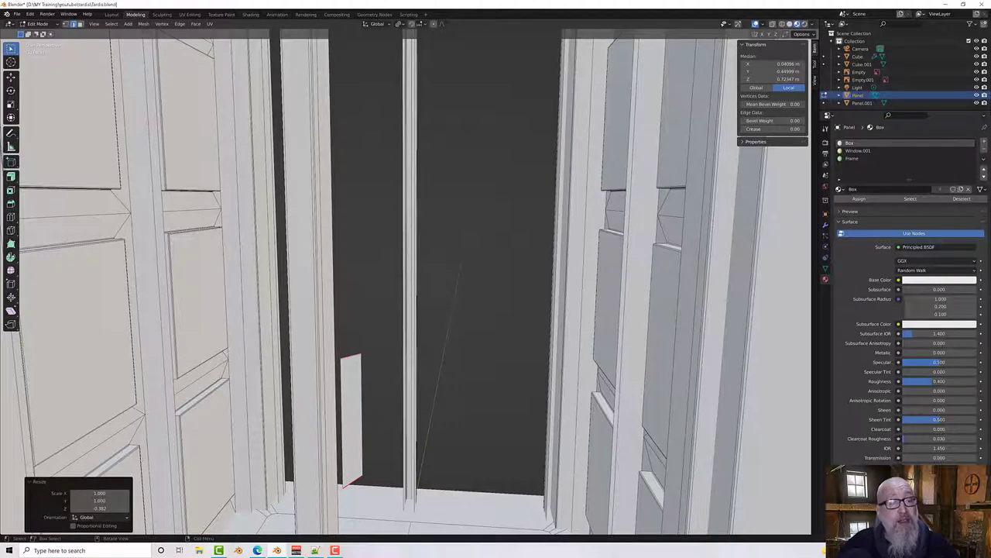
left_click(103, 508)
type("0")
key("Return")
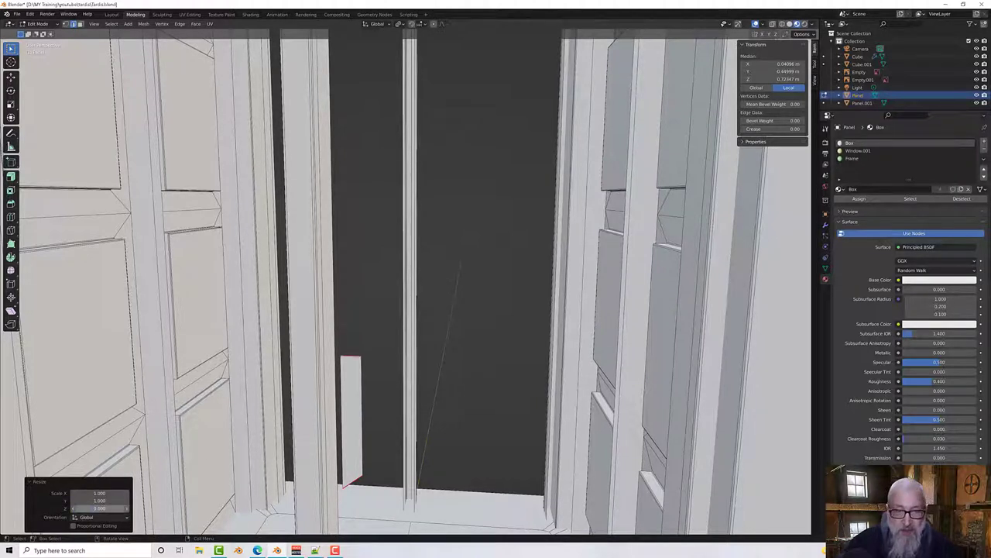
Step: Flatten the slanted bottom edge of the small duplicated face with a Z scale of 0
left_click(352, 481, "shift")
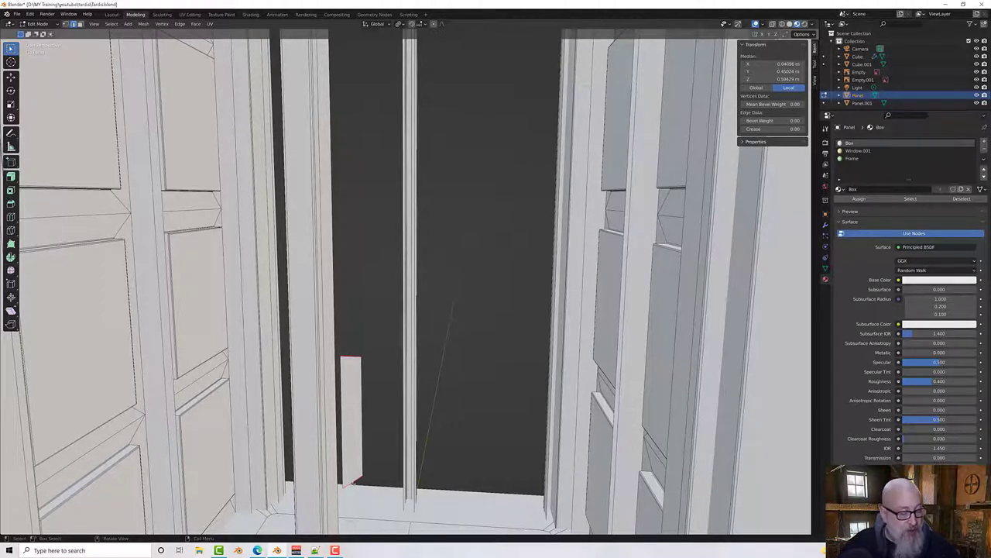
key("s")
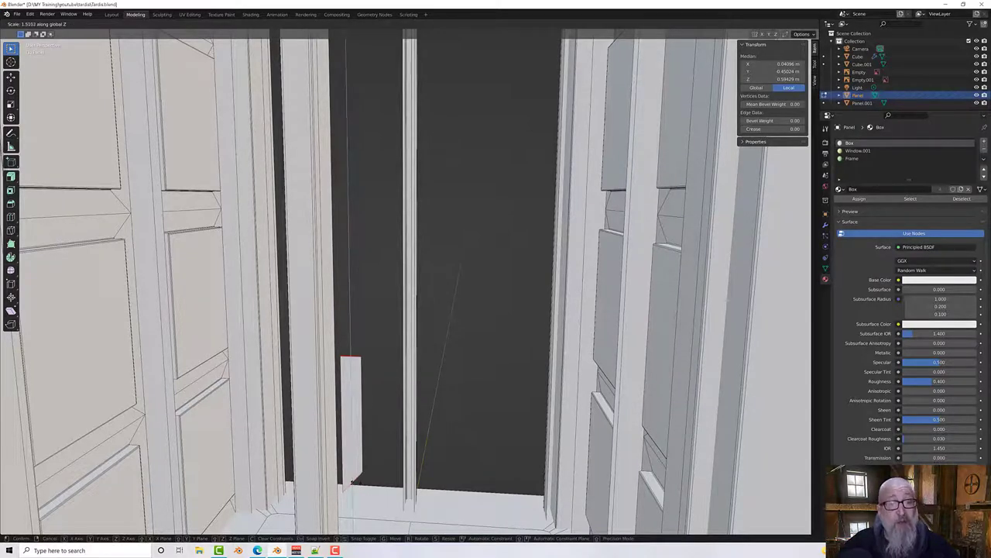
right_click(355, 481)
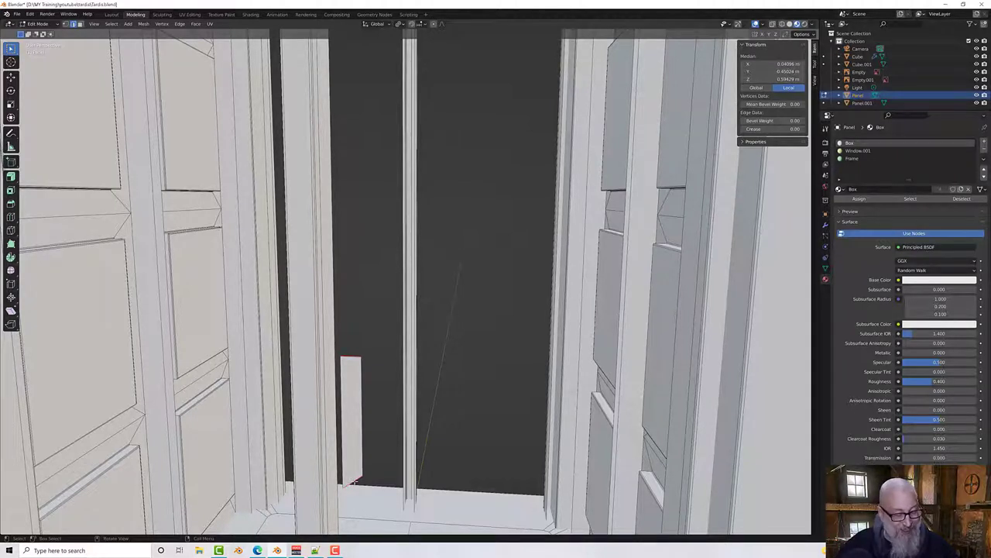
key("s")
key("z")
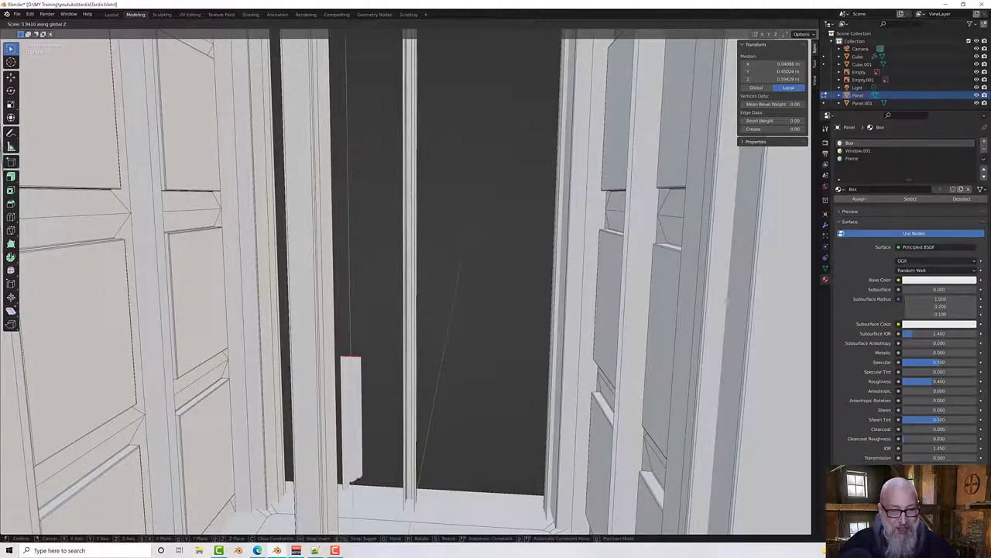
left_click(354, 480)
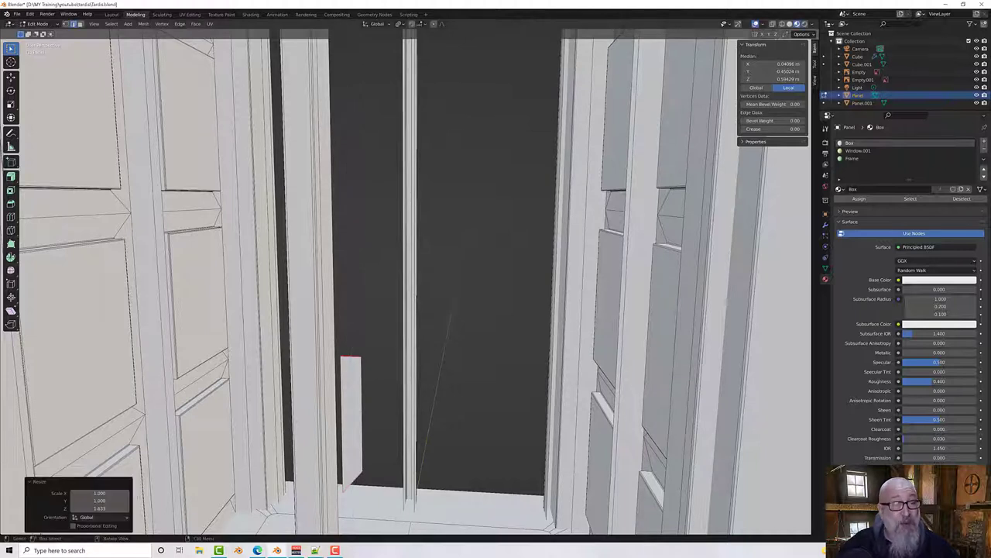
left_click(99, 507)
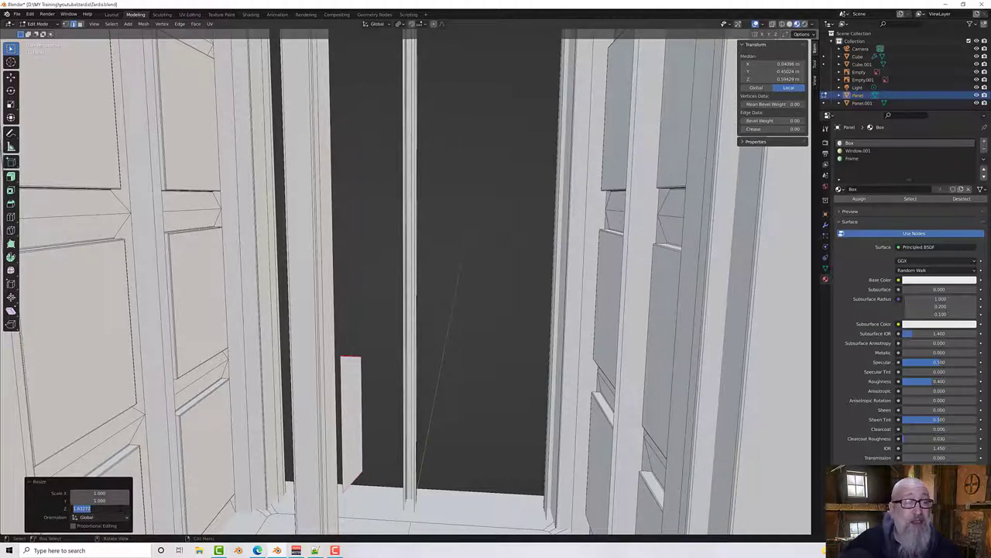
type("1")
key("Return")
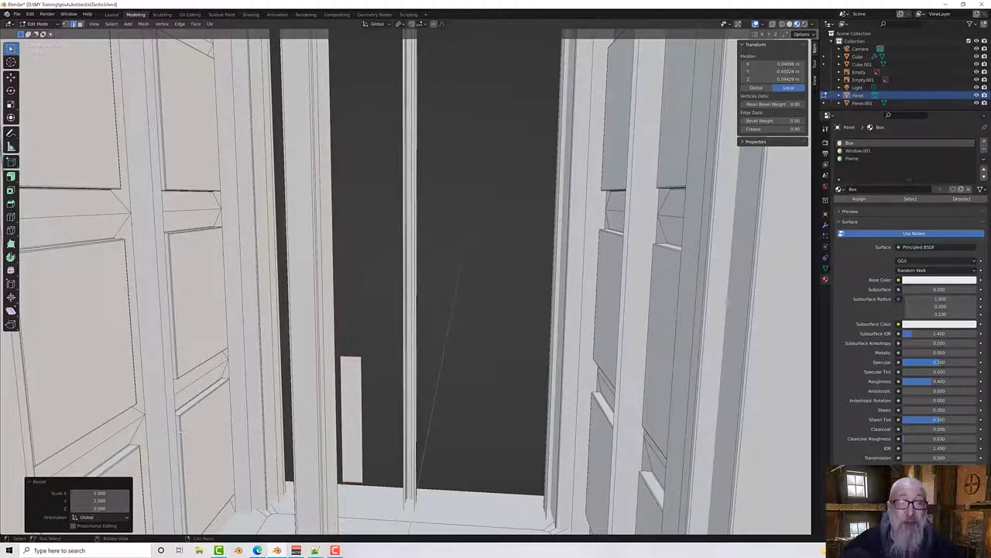
Step: Add one horizontal loop cut across the middle of the small duplicated face, with the slide factor at 0
middle_click_drag(336, 334, 360, 367)
left_click(326, 359)
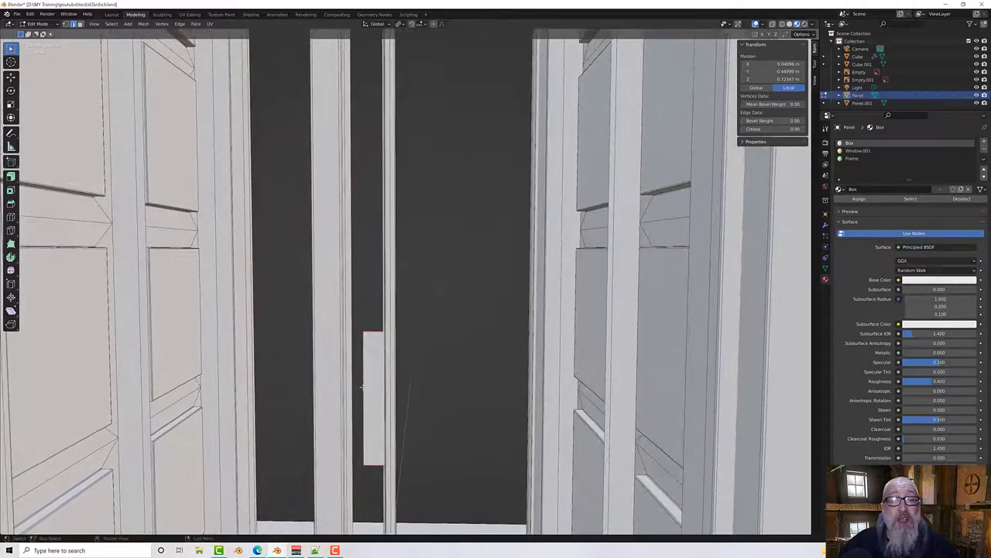
left_click(367, 388)
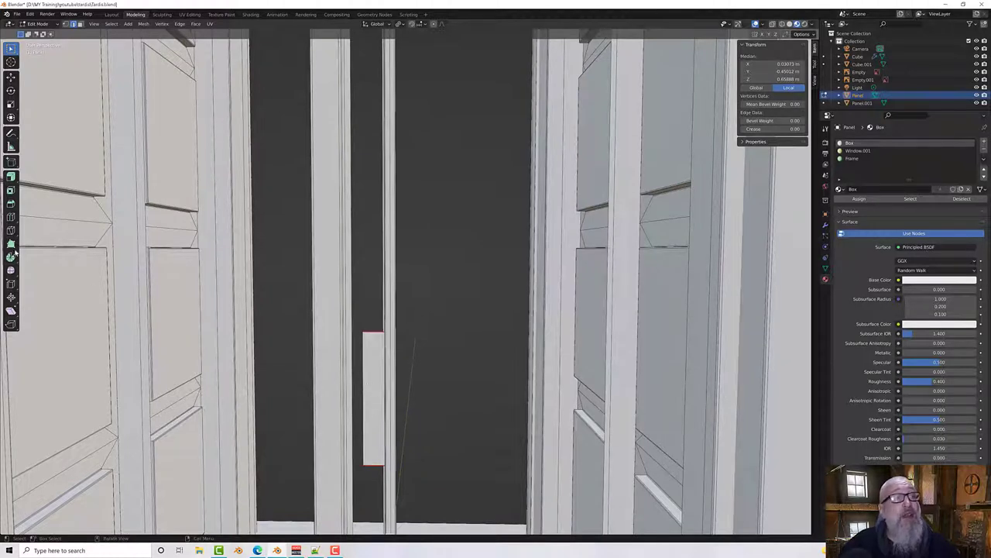
left_click(11, 217)
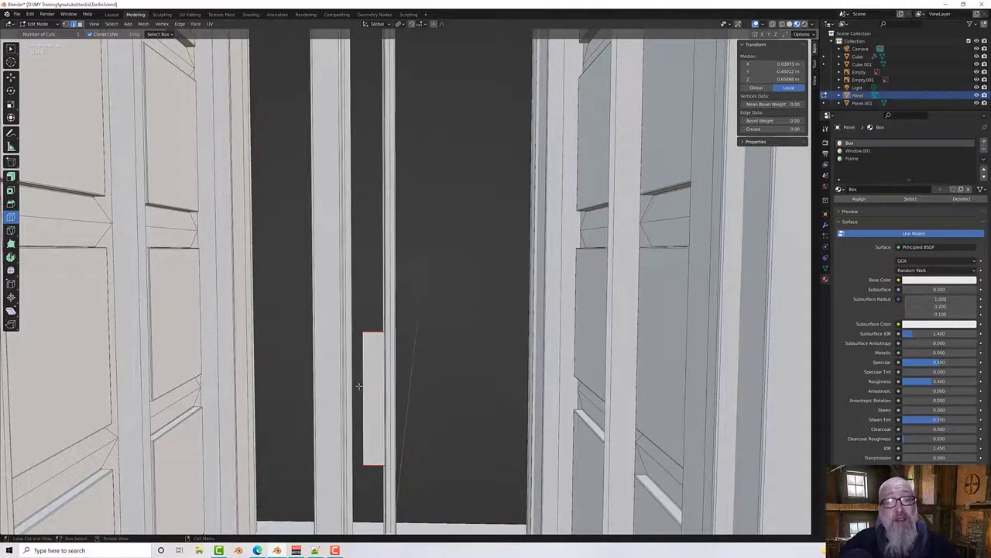
left_click(362, 426)
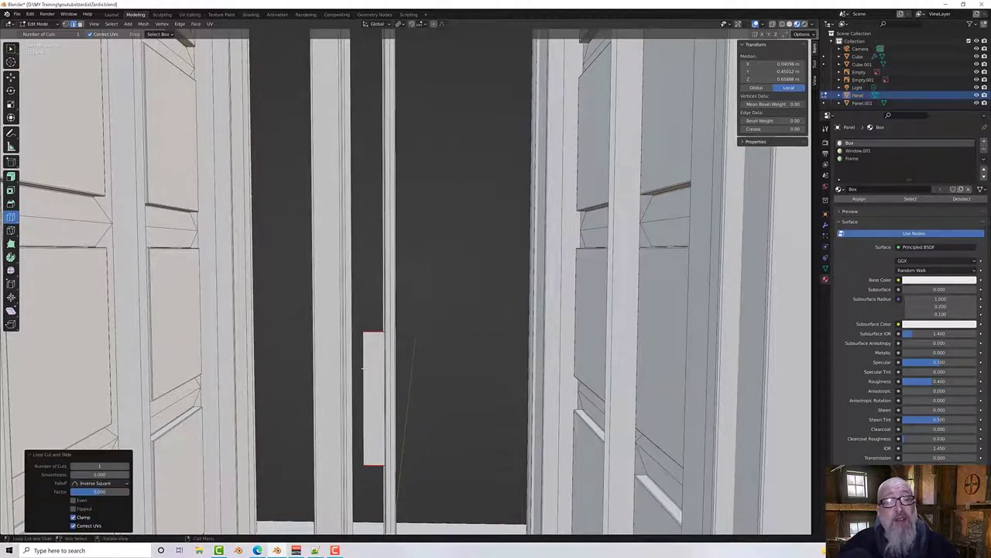
key("ctrl+r")
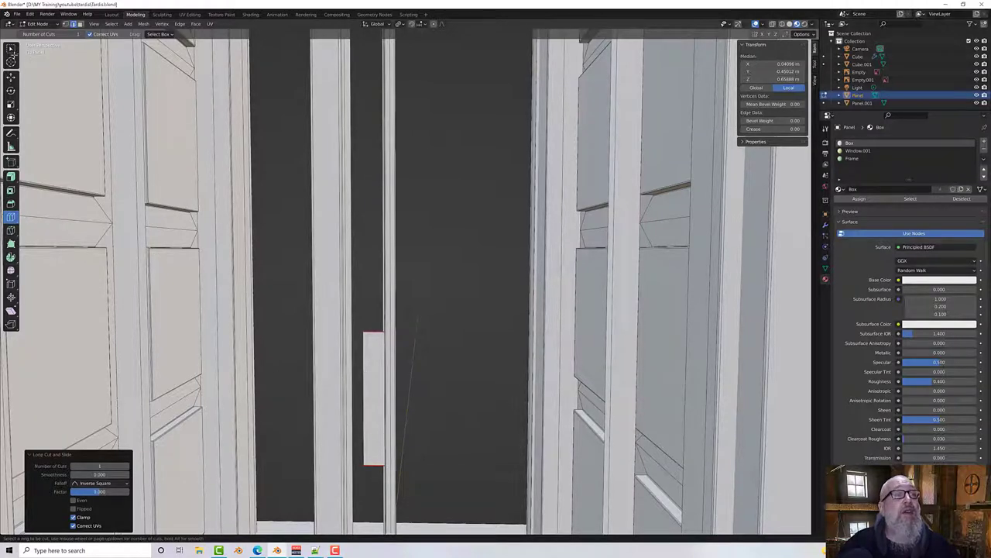
key("Escape")
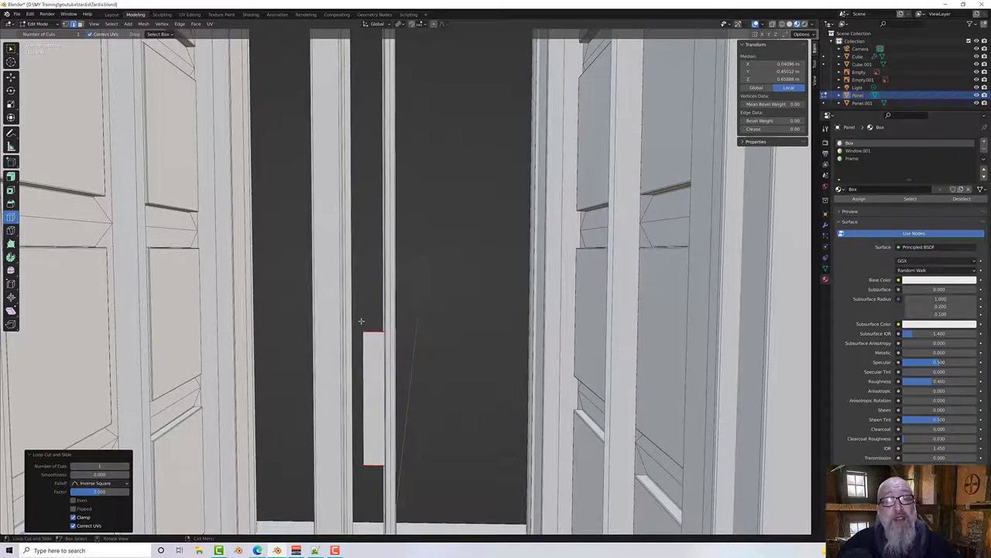
key("ctrl+r")
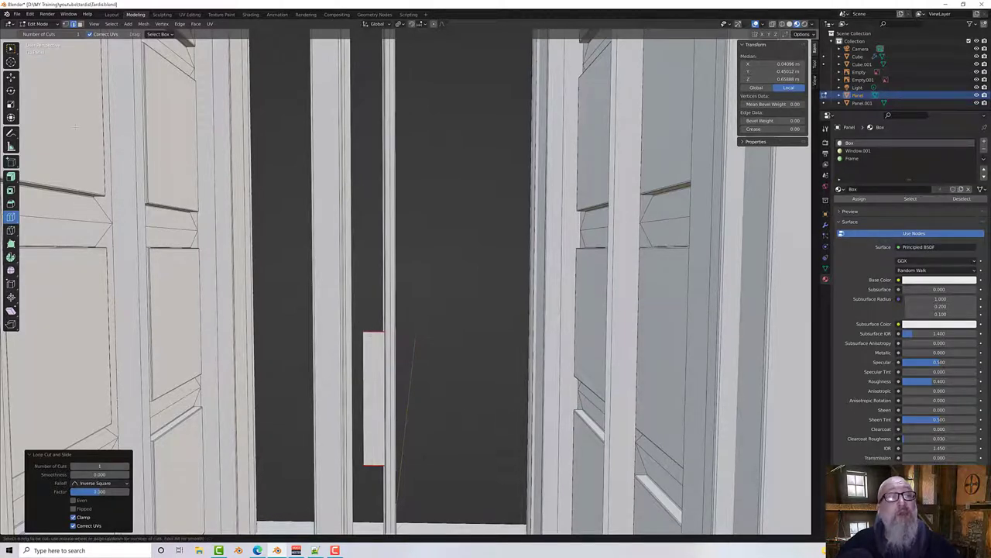
key("Escape")
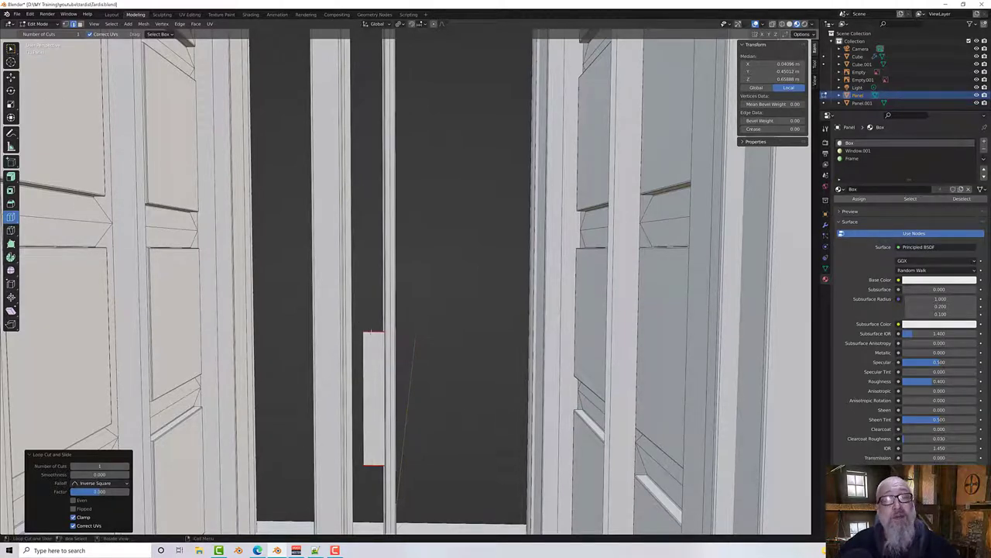
key("ctrl+r")
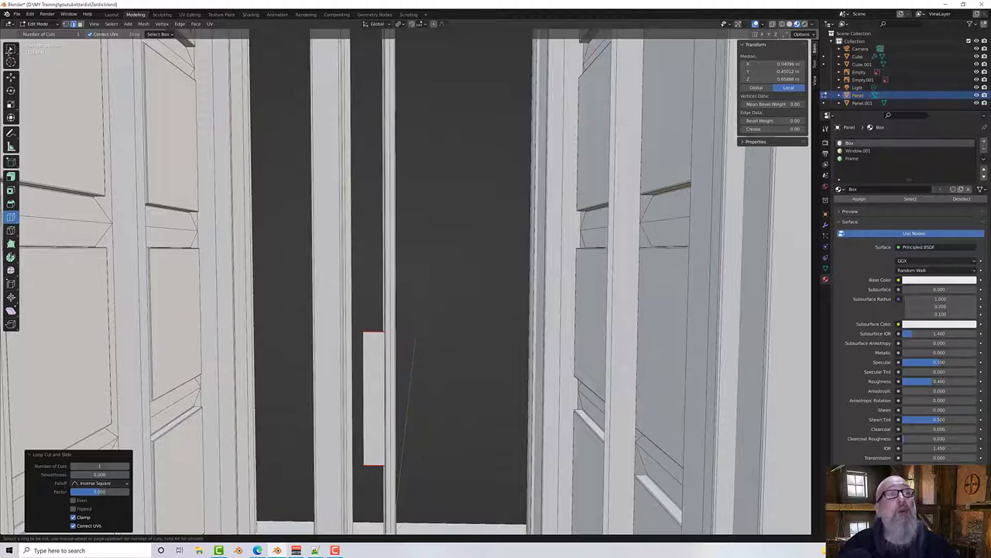
key("Escape")
left_click(11, 48)
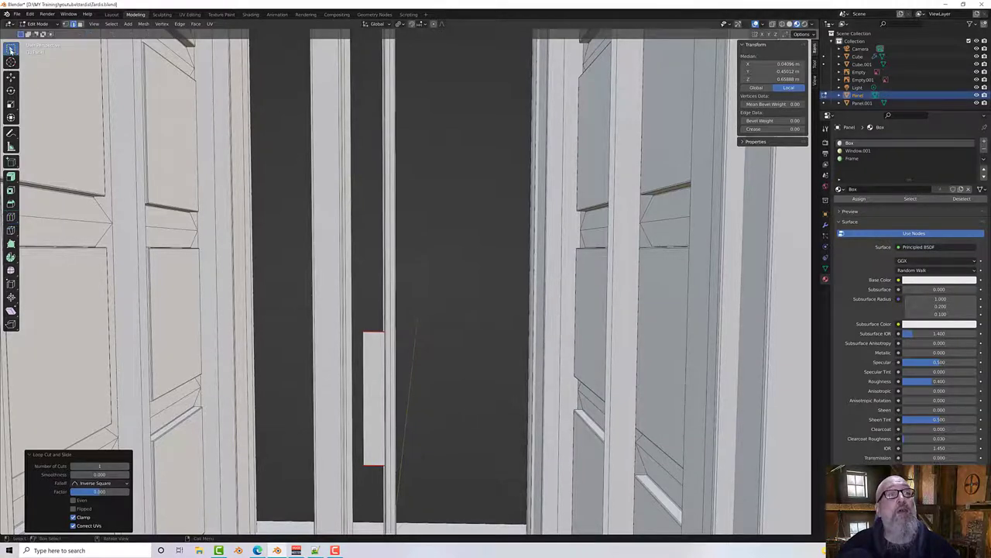
key("ctrl+r")
left_click(371, 331)
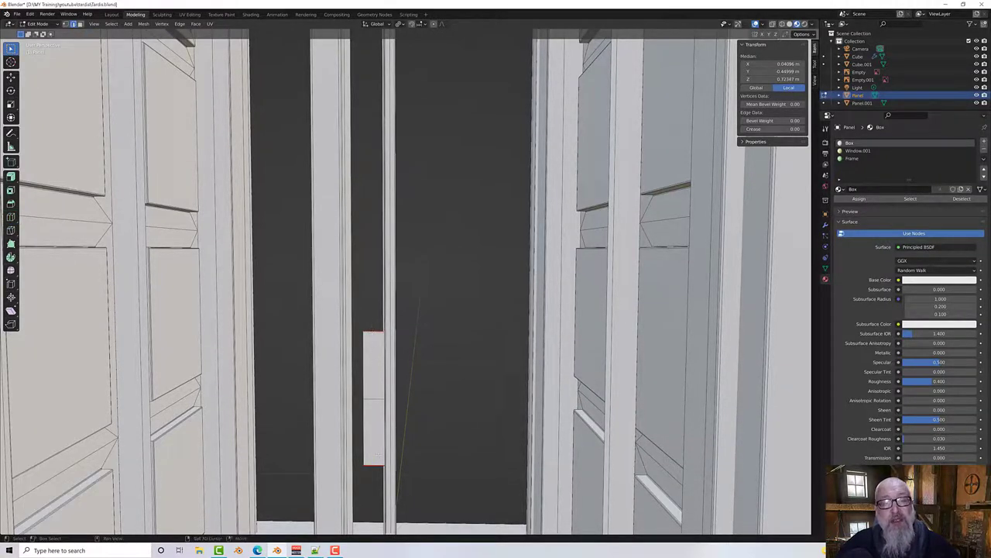
Step: Scale the top and bottom edges of the small face to 0.677 along X so both ends taper
middle_click_drag(411, 422, 417, 416)
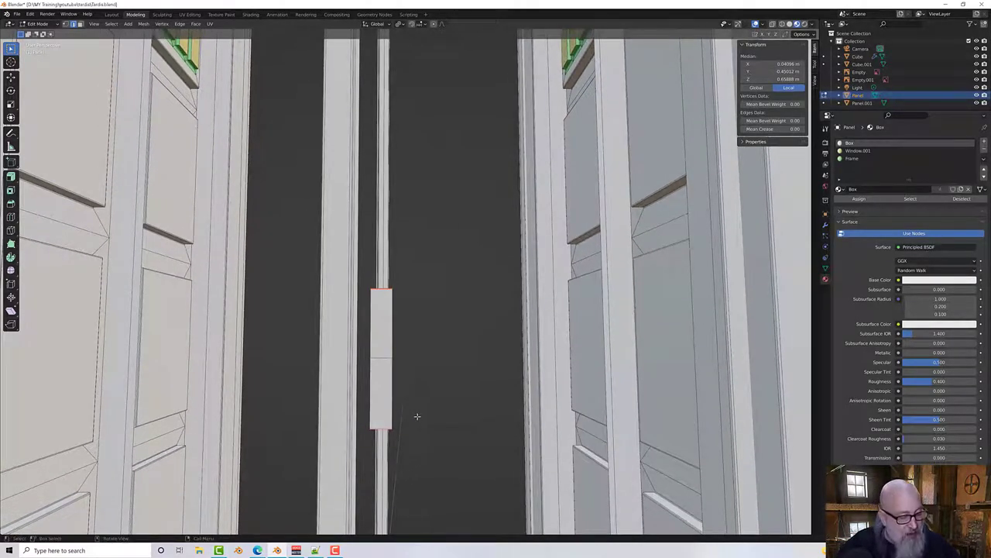
key("s")
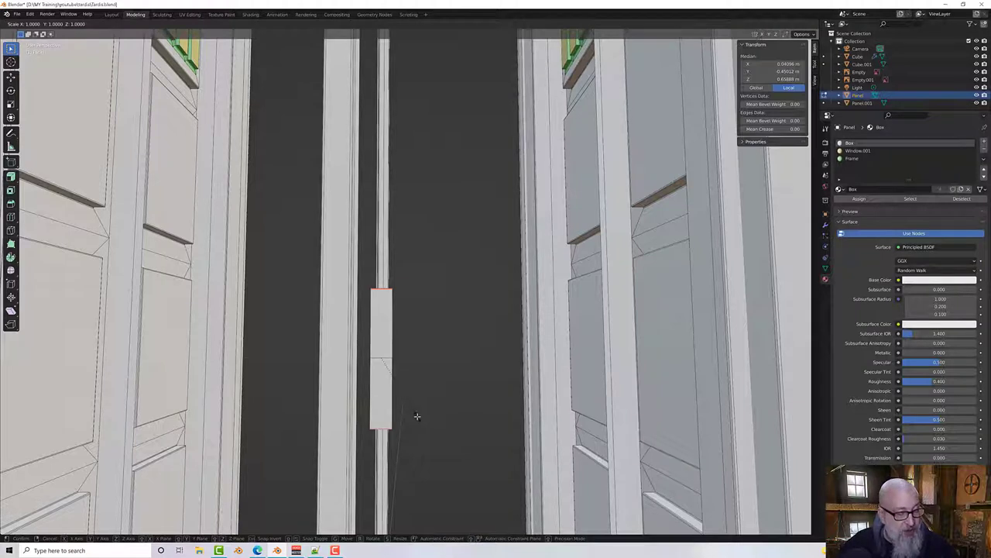
key("x")
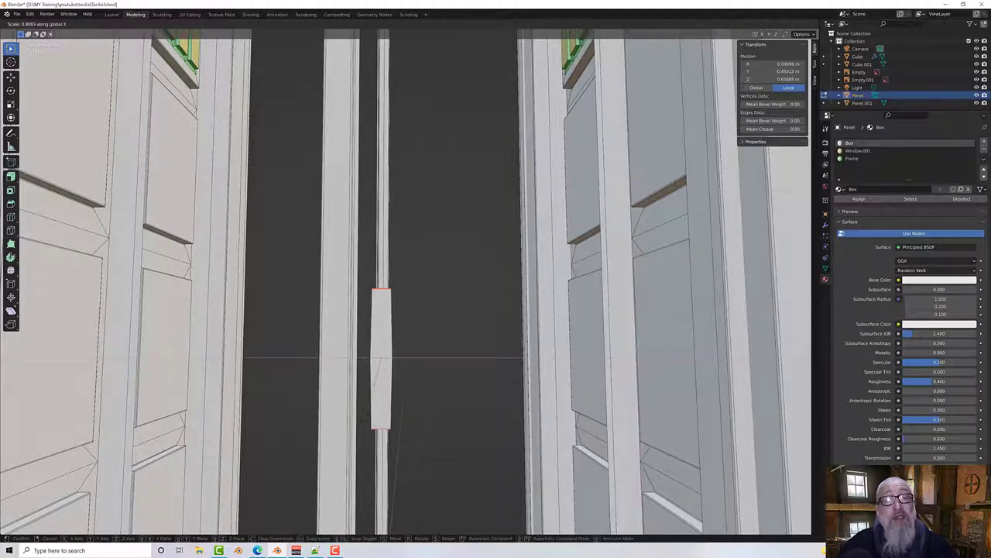
scroll(380, 397, "down", 3)
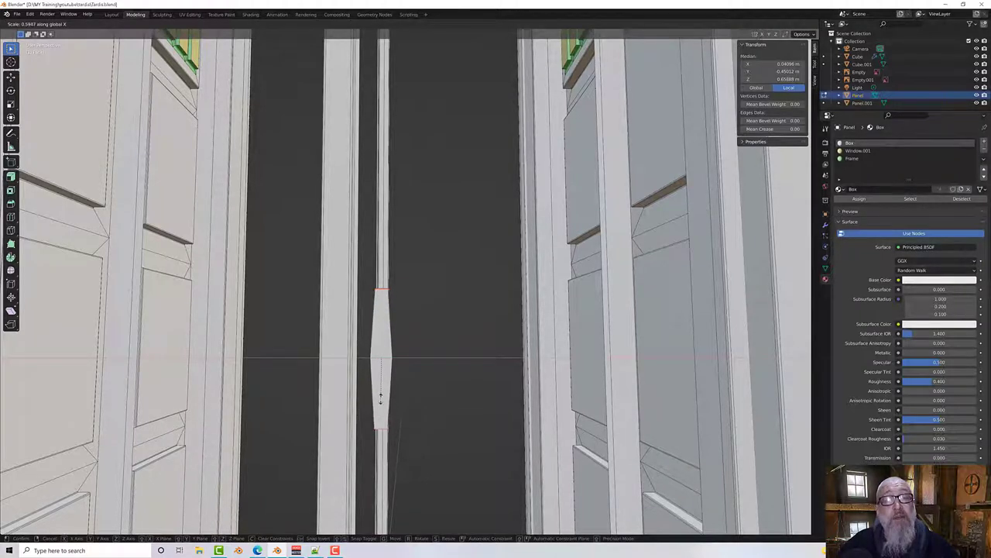
left_click(381, 403)
Step: Extrude the top and bottom edges of the tapered face about 0.025 m along the global Y axis
middle_click_drag(434, 397, 405, 396)
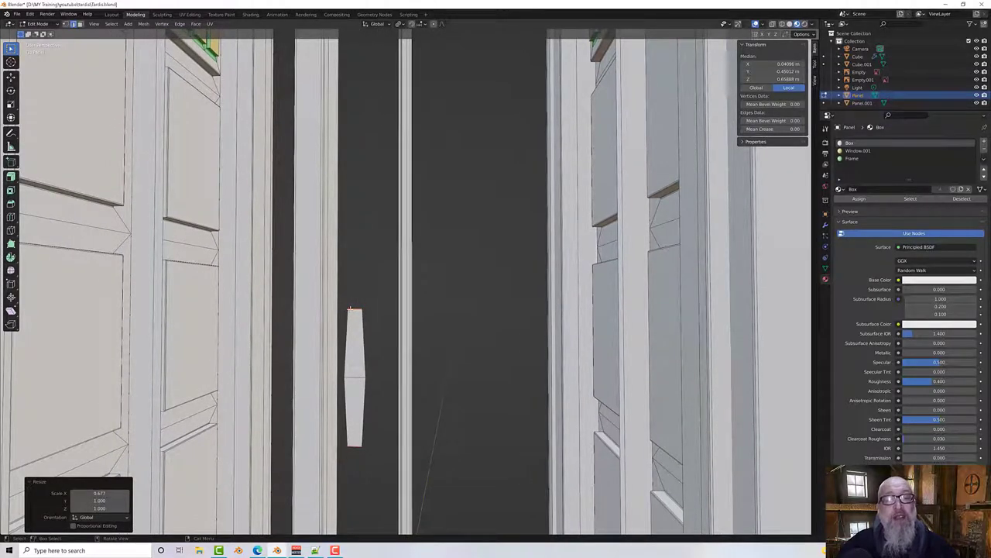
left_click(359, 444, "shift")
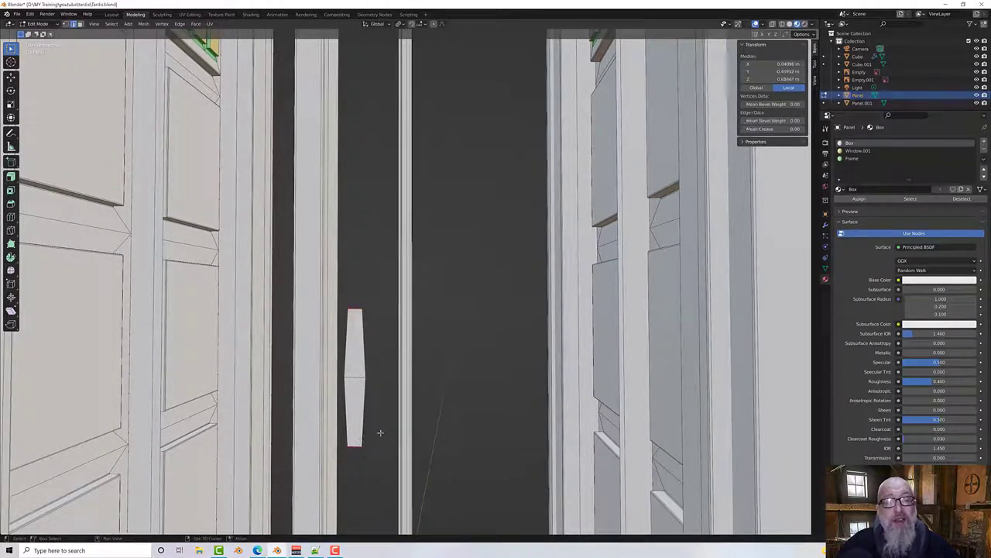
middle_click_drag(380, 431, 361, 384)
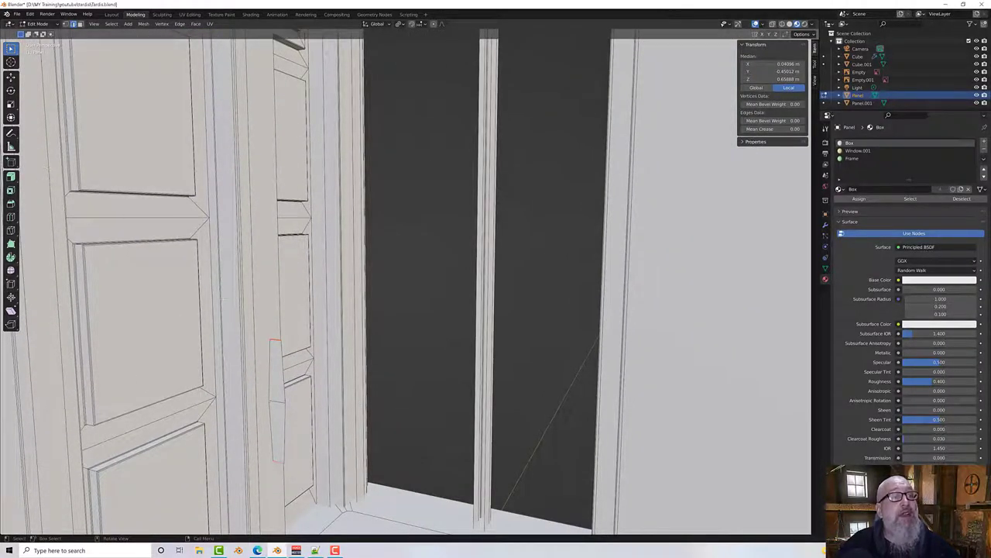
middle_click_drag(319, 249, 313, 249)
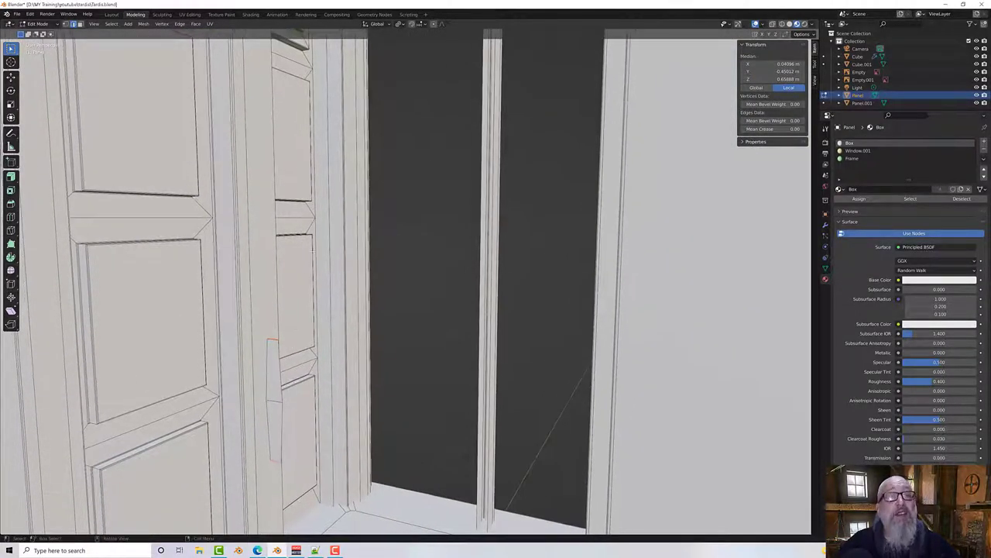
left_click(181, 24)
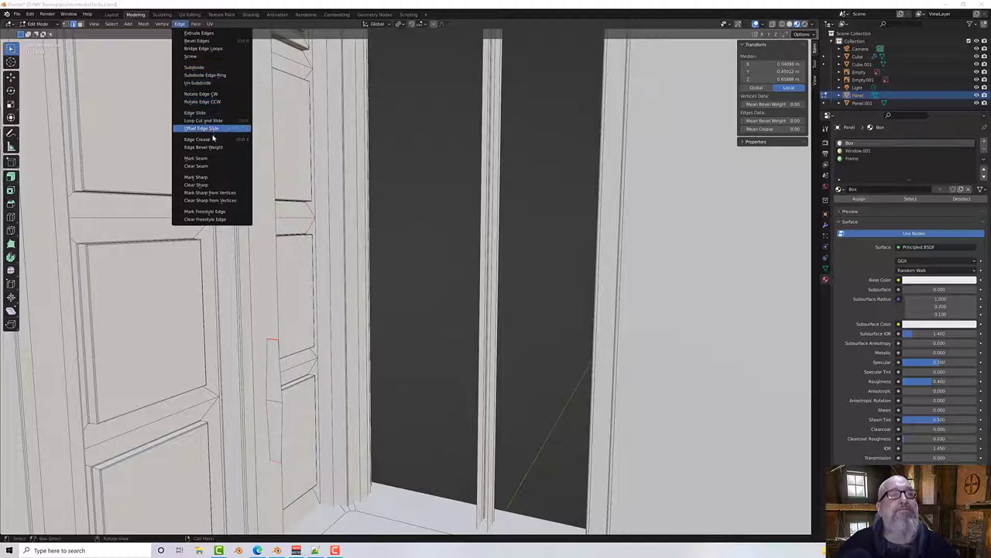
left_click(210, 219)
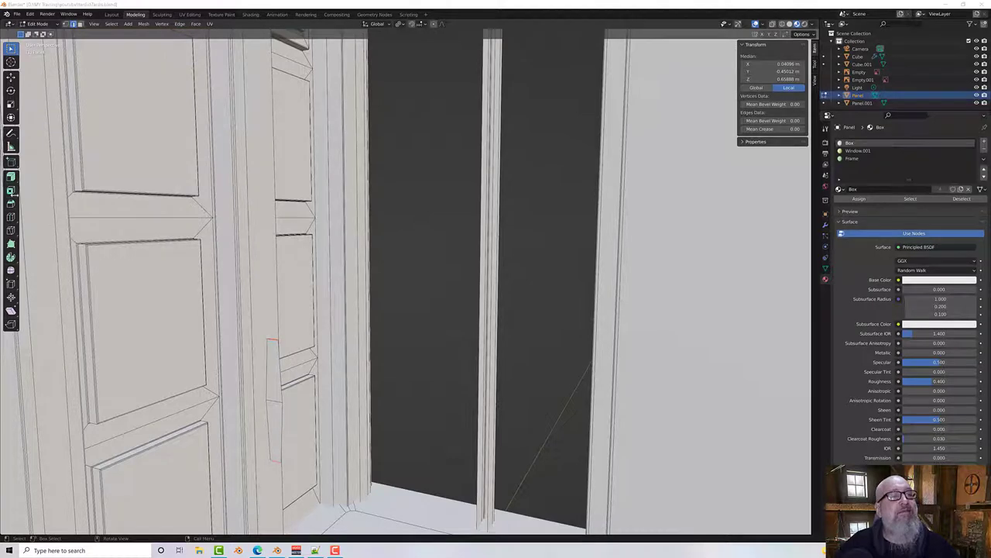
left_click(11, 176)
middle_click_drag(395, 325, 395, 290)
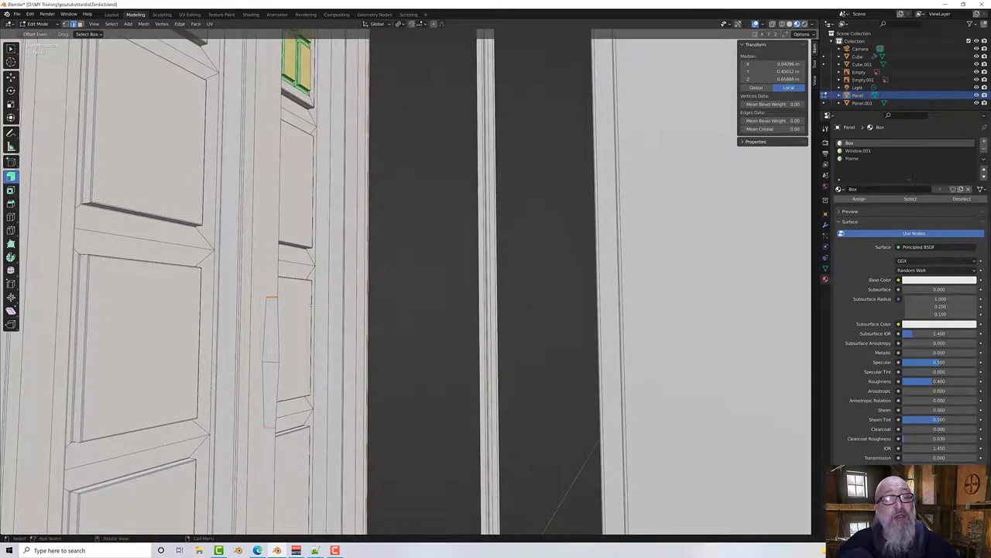
key("alt+a")
middle_click_drag(310, 306, 298, 308)
left_click(282, 313)
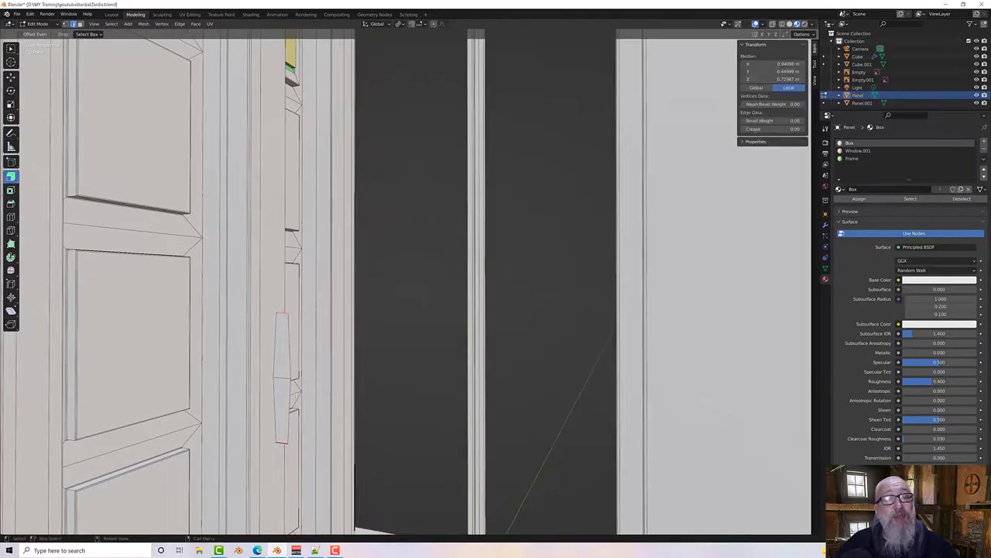
middle_click_drag(333, 306, 344, 303)
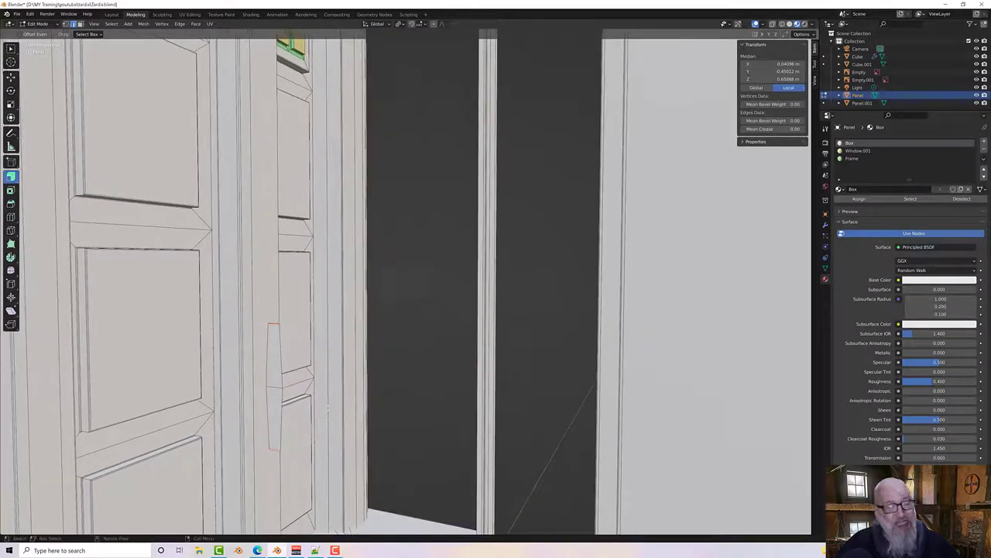
key("g")
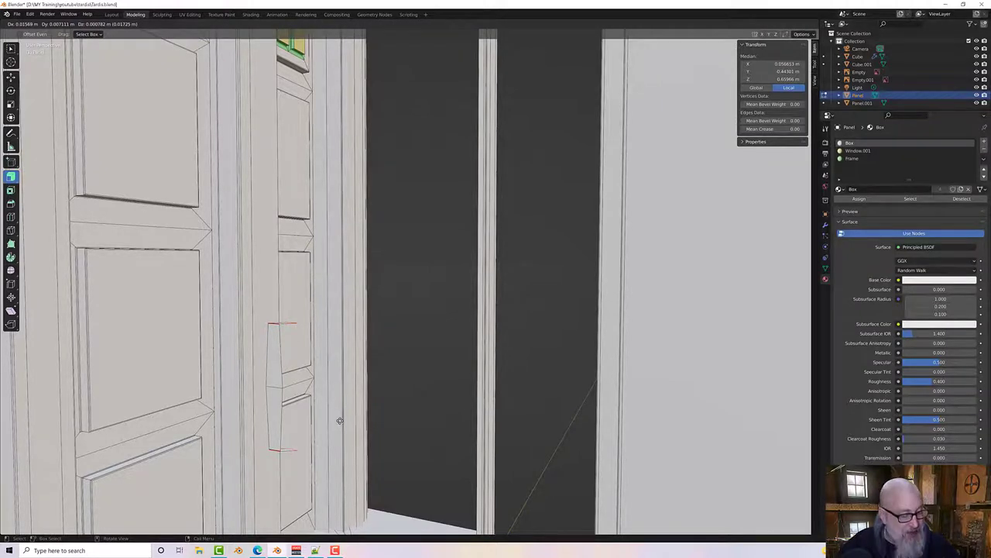
key("y")
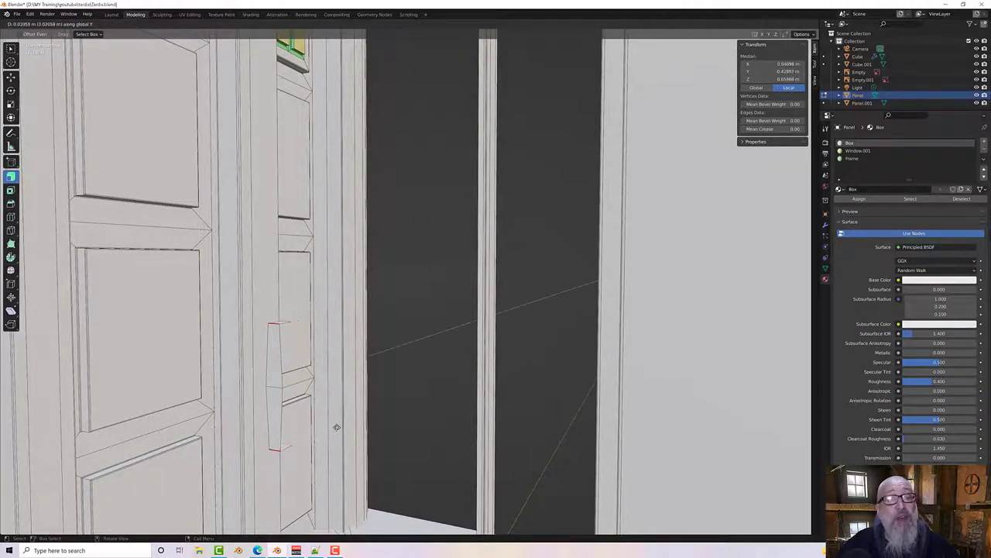
left_click(337, 425)
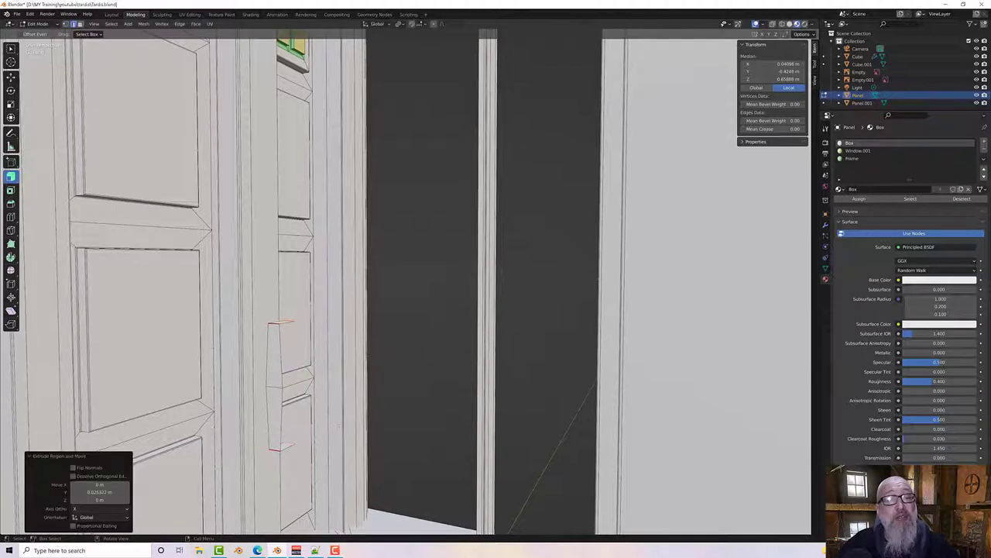
Step: Bevel the top and bottom front corner edges of the handle with a 0.02 m width and 4 segments
left_click(275, 330)
left_click(275, 323)
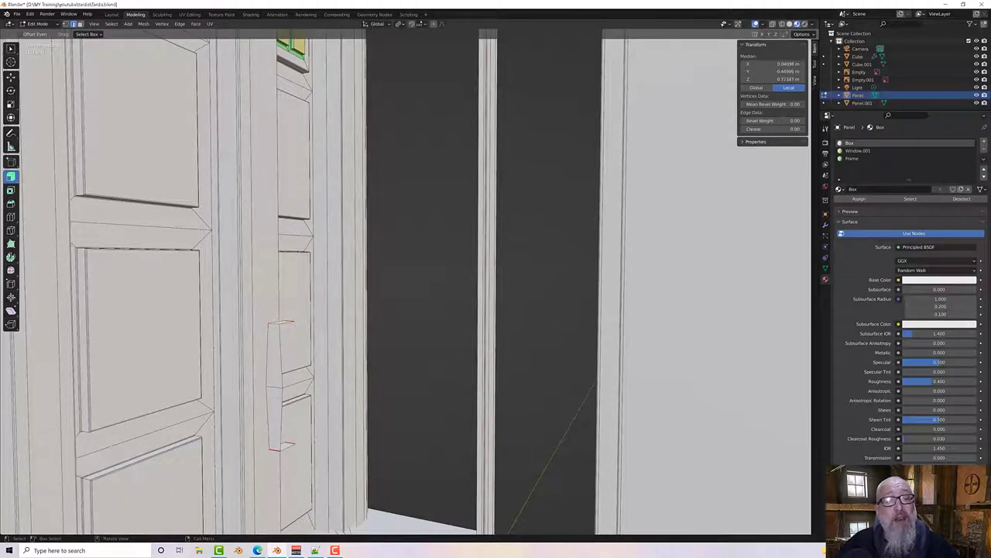
left_click(279, 448, "shift")
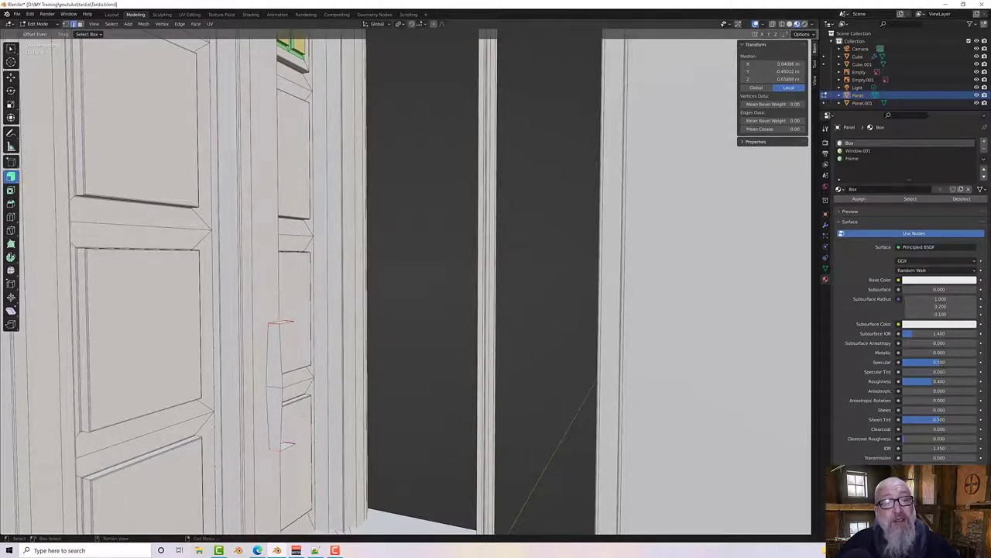
left_click(179, 24)
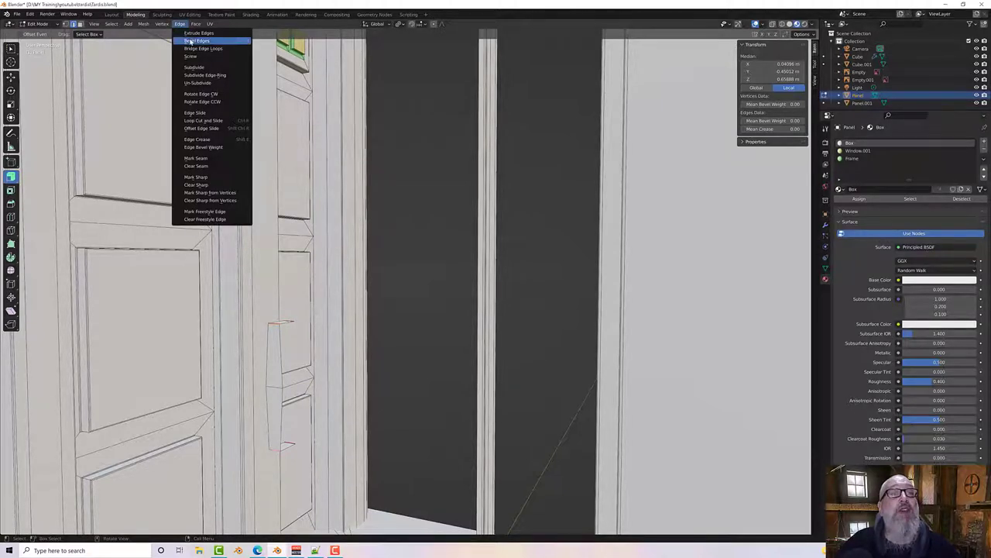
left_click(195, 41)
left_click(273, 352)
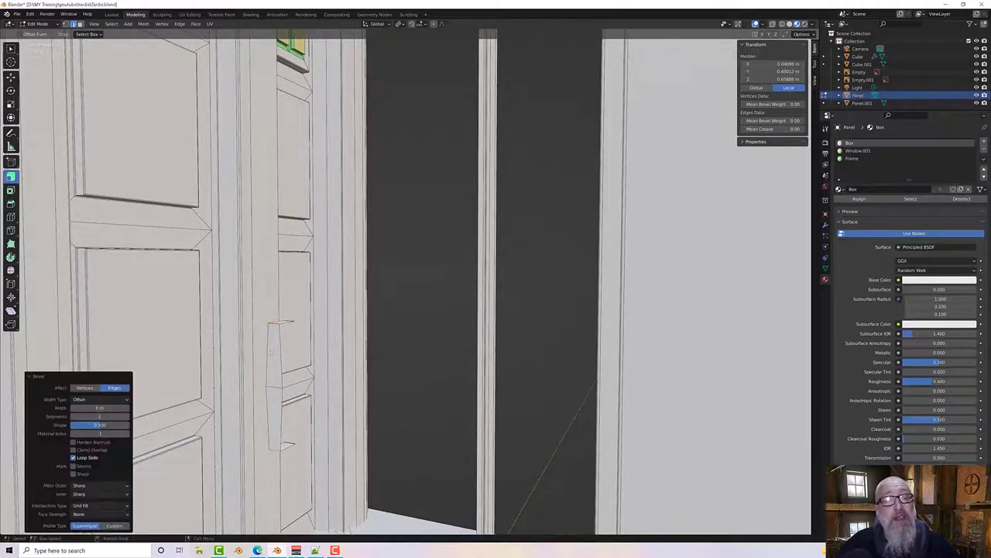
mouse_move(99, 407)
left_mouse_down()
mouse_move(124, 408)
mouse_move(107, 408)
left_mouse_up()
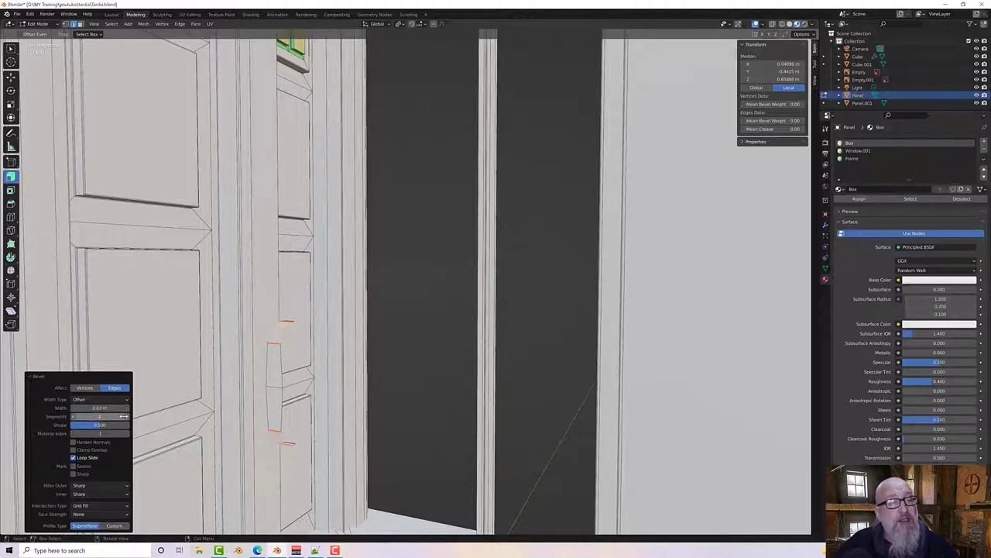
left_click(126, 419)
left_click(126, 419)
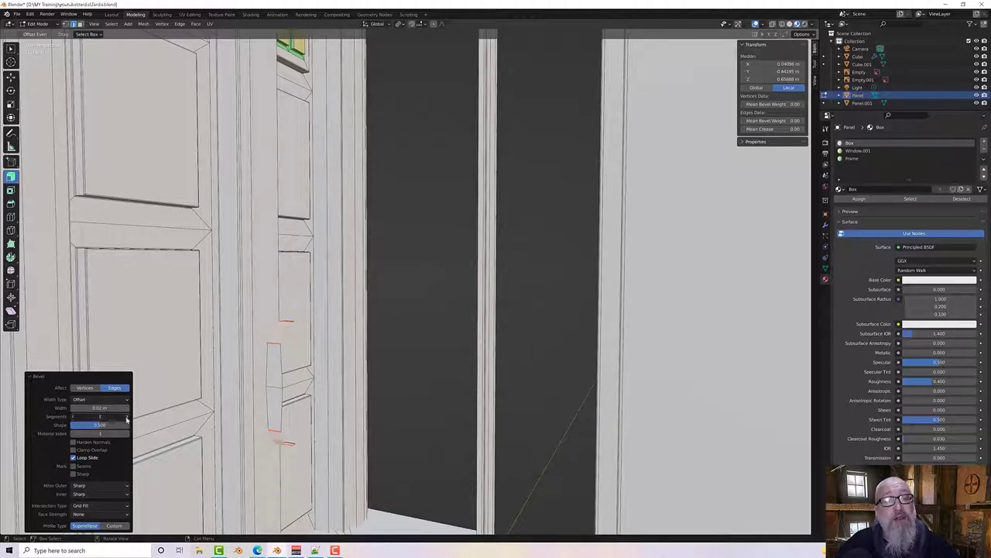
left_click_drag(127, 418, 129, 419)
Step: Extrude all faces of the curved handle about 0.015 m along the Normal orientation to give it thickness
middle_click_drag(310, 387, 350, 395)
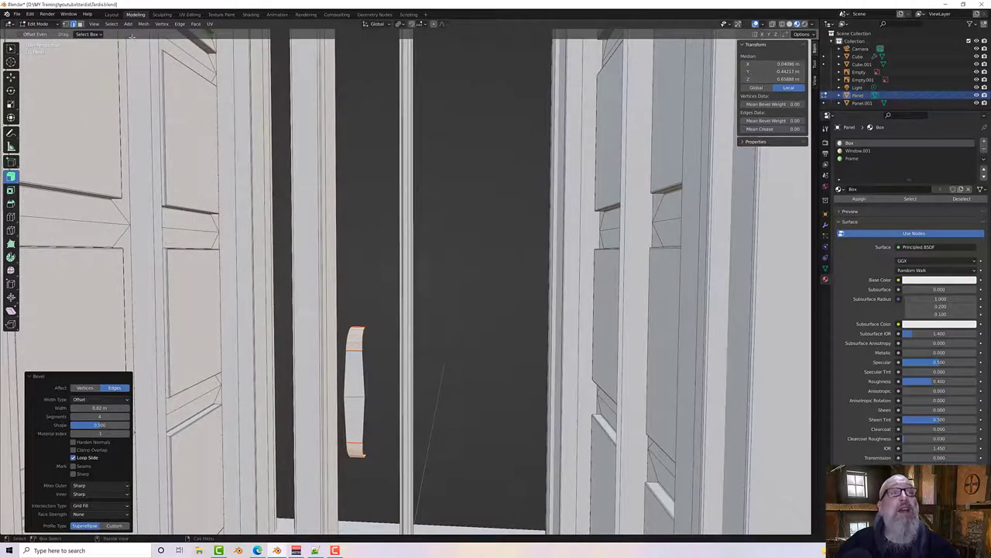
left_click(355, 369)
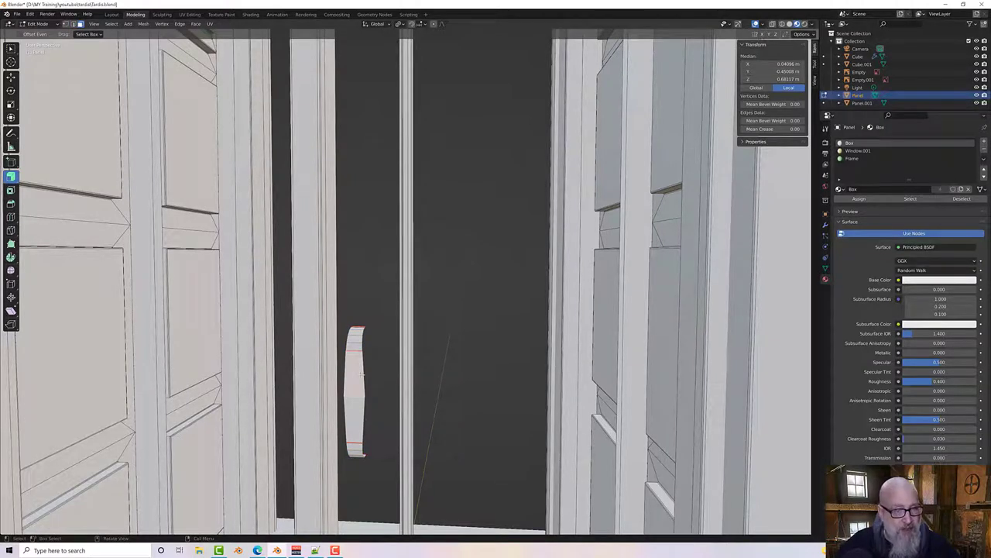
key("ctrl+KP_Add")
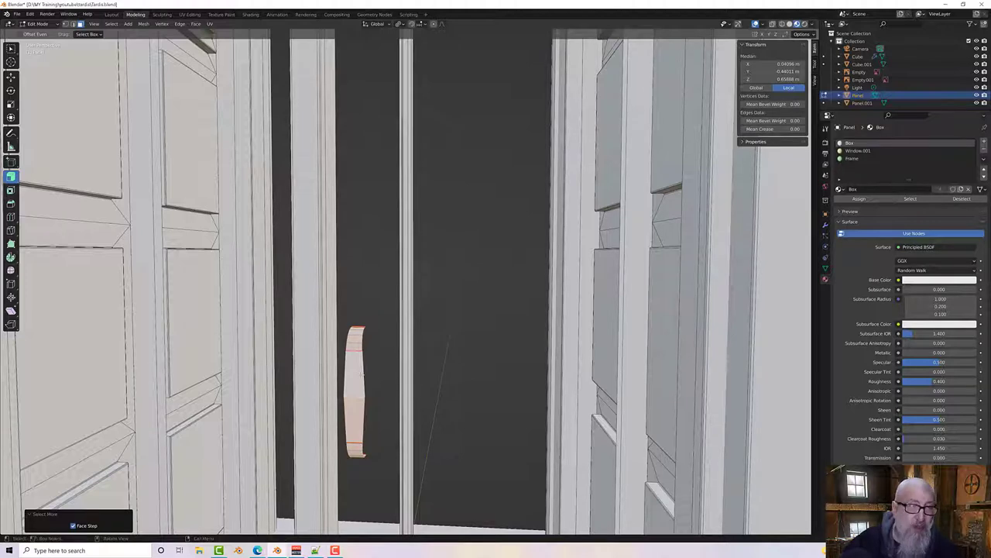
middle_click_drag(363, 326, 351, 326)
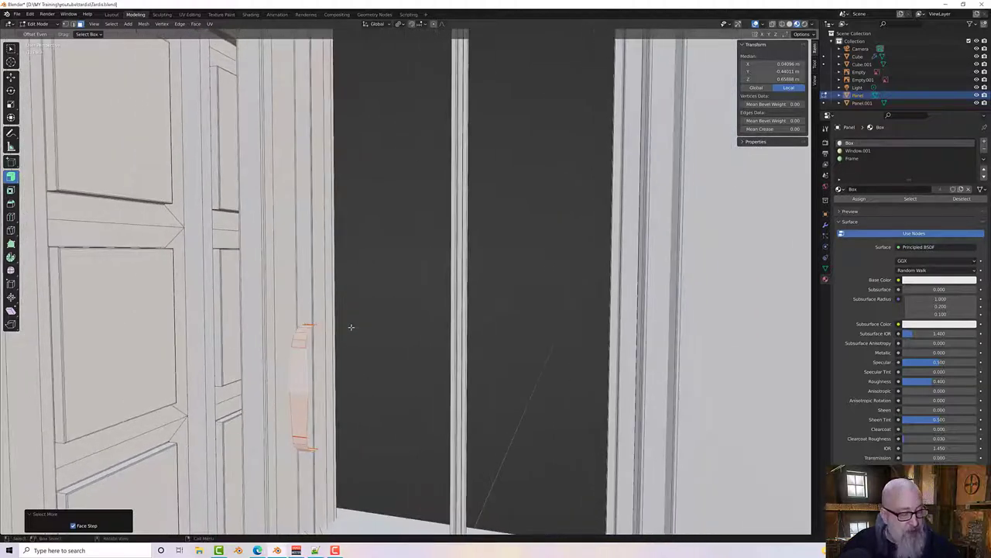
key("e")
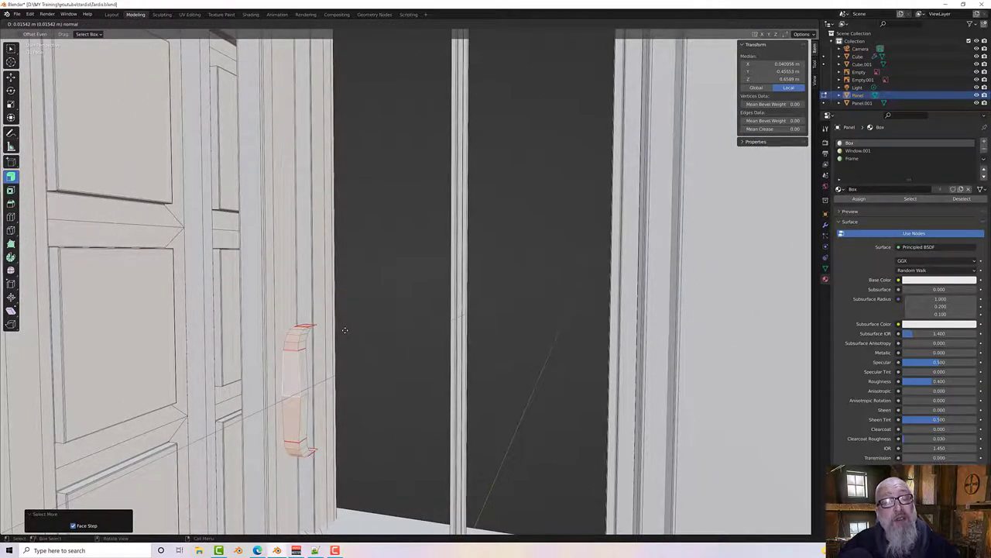
left_click(345, 330)
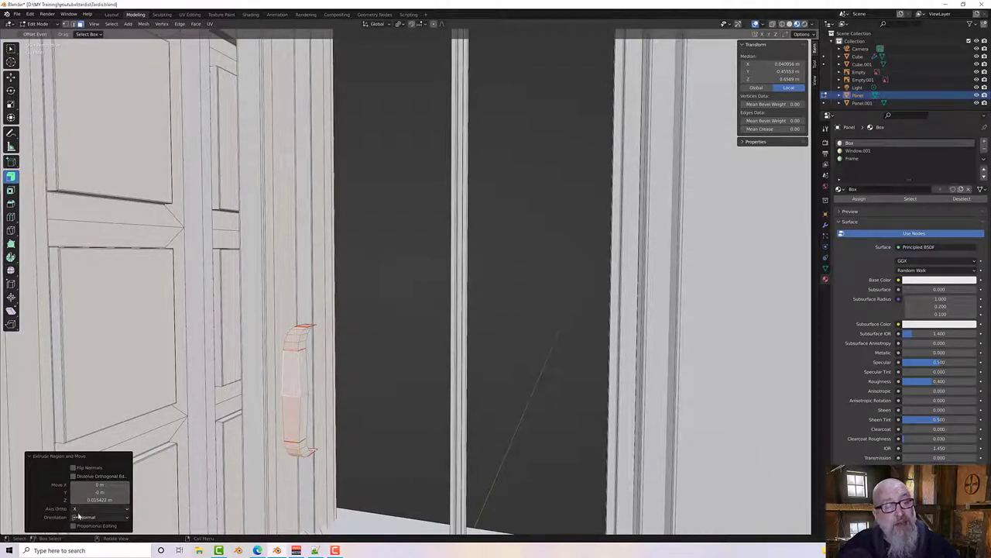
Step: Try the Local and Global orientations for the handle extrusion, restoring Normal at the end
left_click(86, 517)
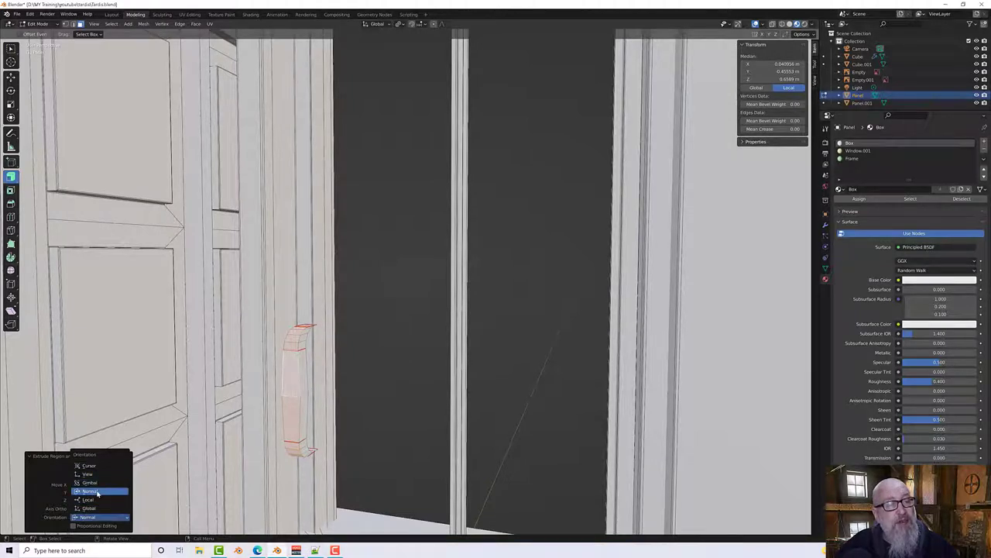
left_click(98, 500)
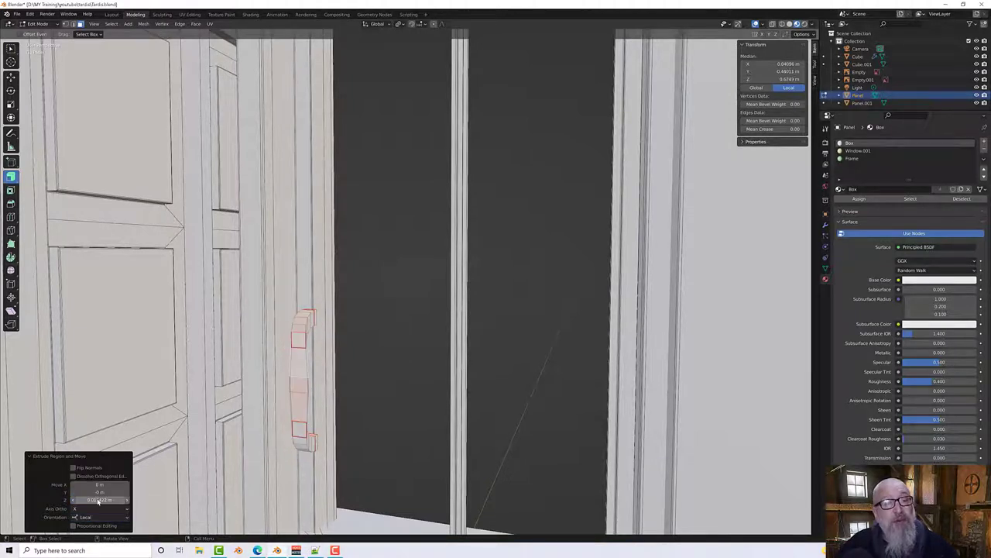
middle_click_drag(186, 441, 148, 443)
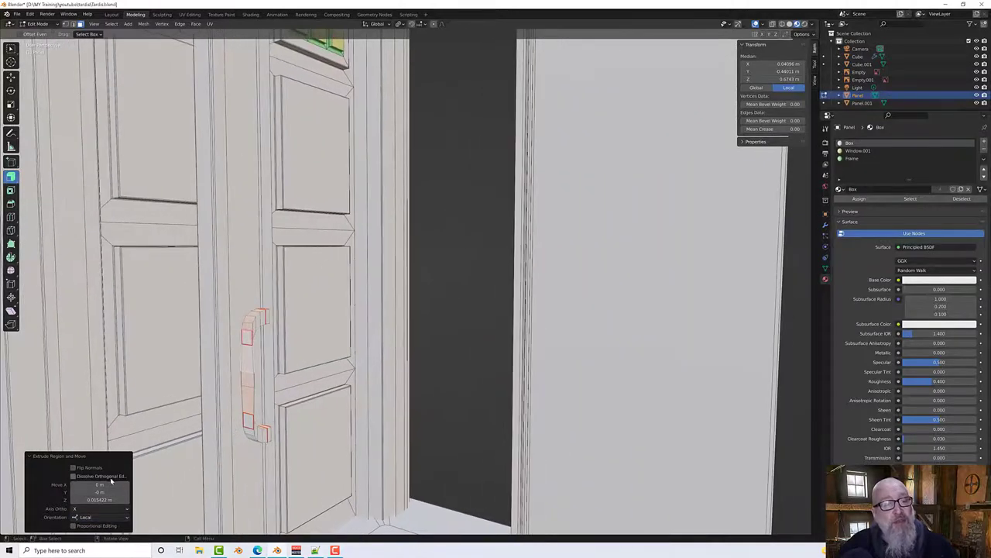
left_click(95, 517)
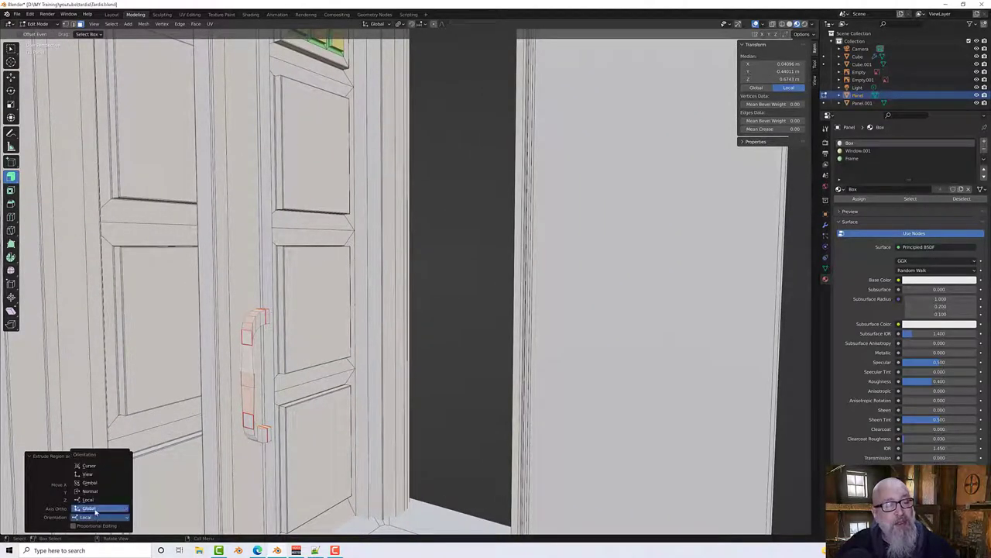
left_click(95, 509)
left_click(95, 515)
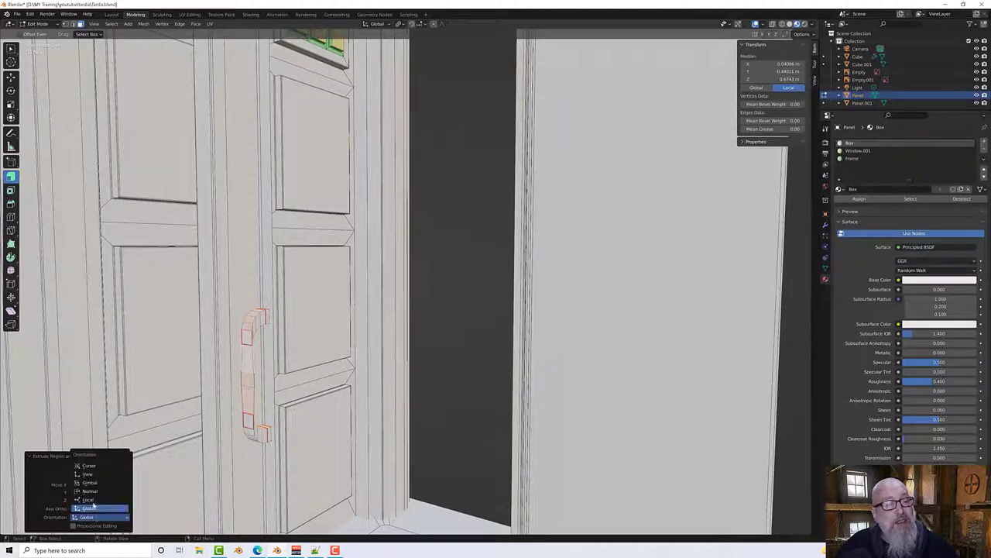
left_click(94, 492)
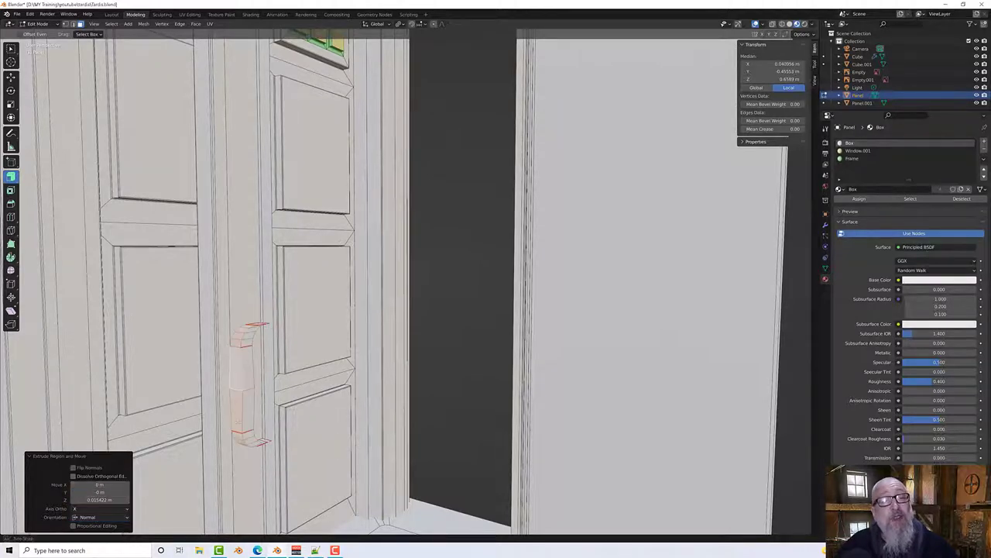
Step: Scale the extruded outer faces of the handle to about 1.095 along the global Z axis
middle_click_drag(147, 364, 97, 395)
scroll(97, 395, "up", 2)
middle_click_drag(200, 398, 287, 328)
middle_click_drag(352, 348, 405, 368)
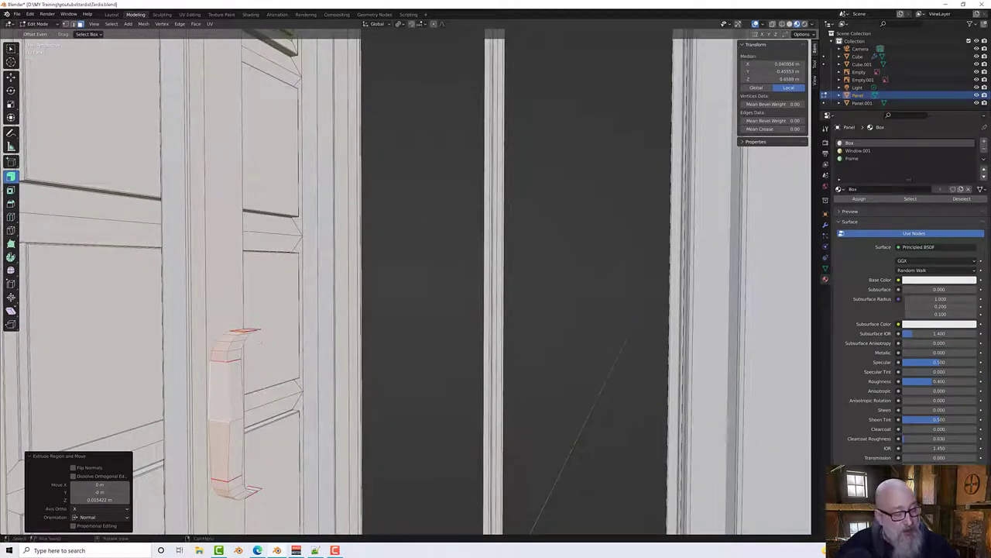
key("s")
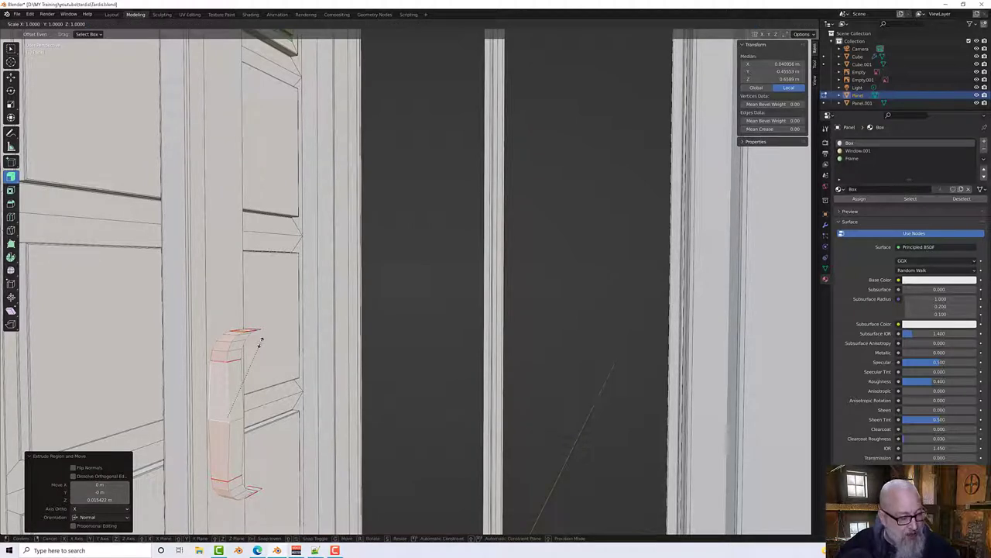
key("z")
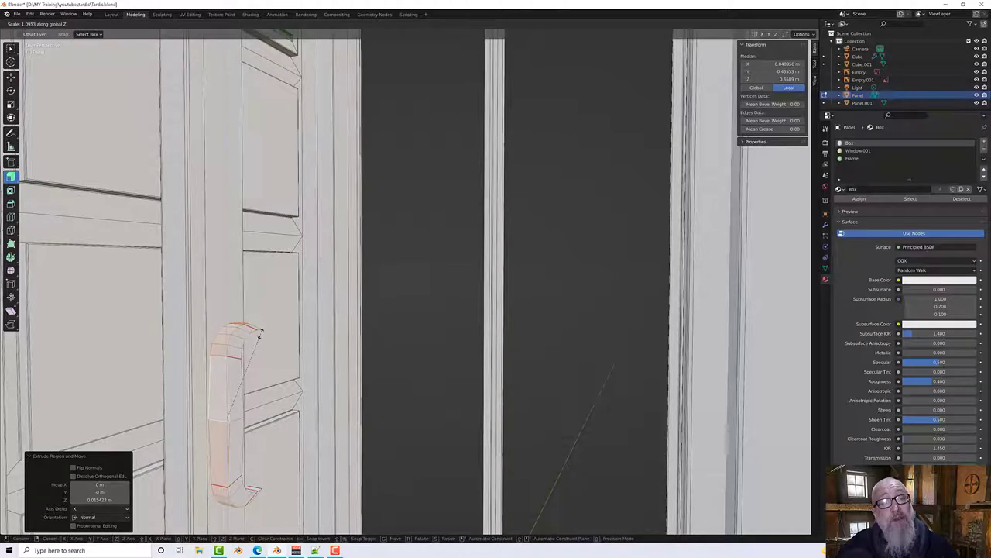
left_click(258, 329)
Step: Flatten the handle's top and bottom end faces by scaling them to 0 along the global Y axis
middle_click_drag(260, 331, 208, 364)
left_click(200, 375)
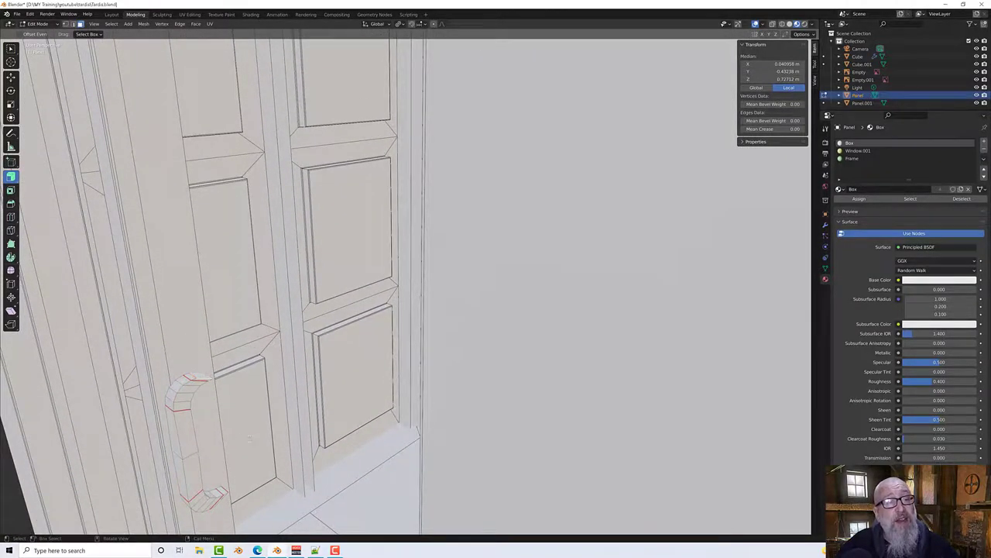
middle_click_drag(250, 438, 234, 364)
left_click(195, 332, "shift")
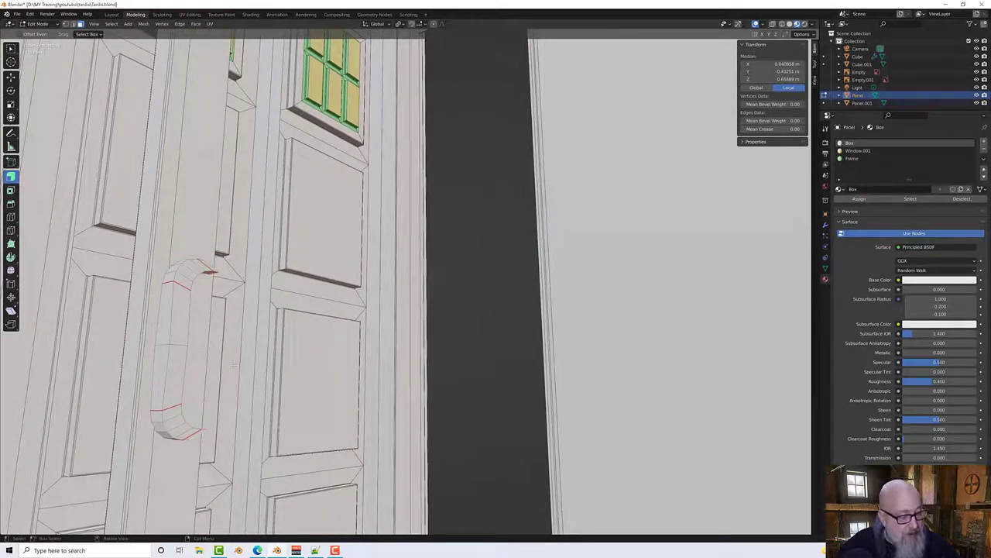
key("s")
key("y")
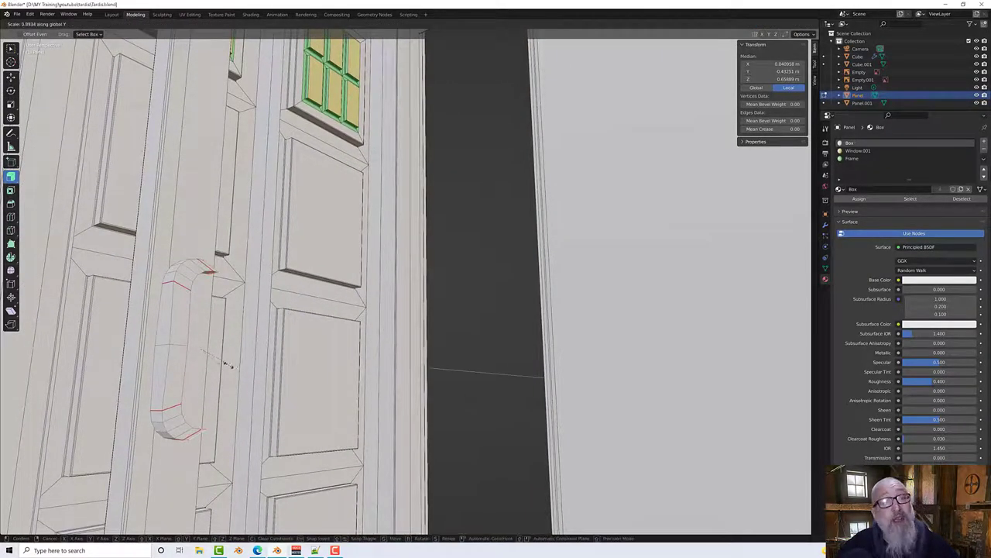
left_click(197, 368)
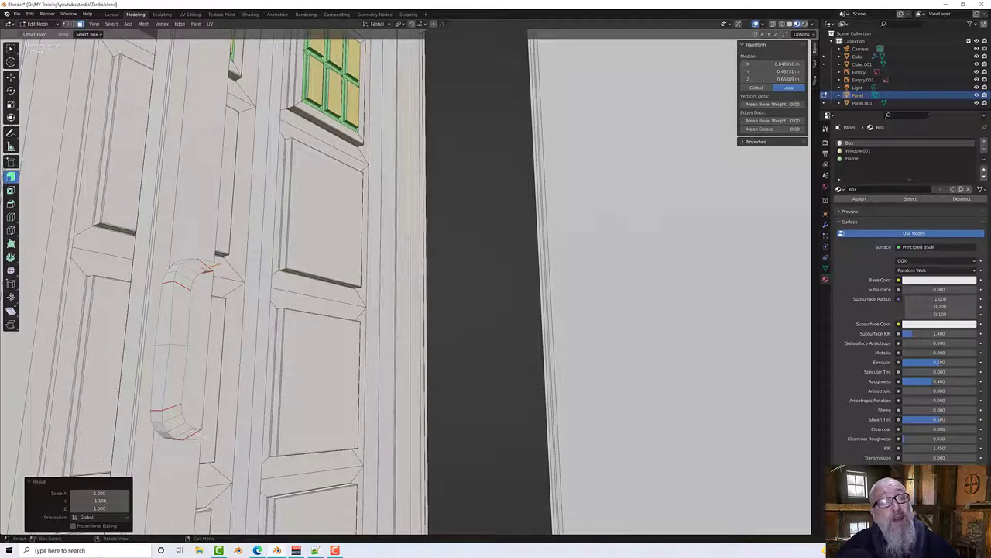
left_click(99, 500)
type("0")
key("Return")
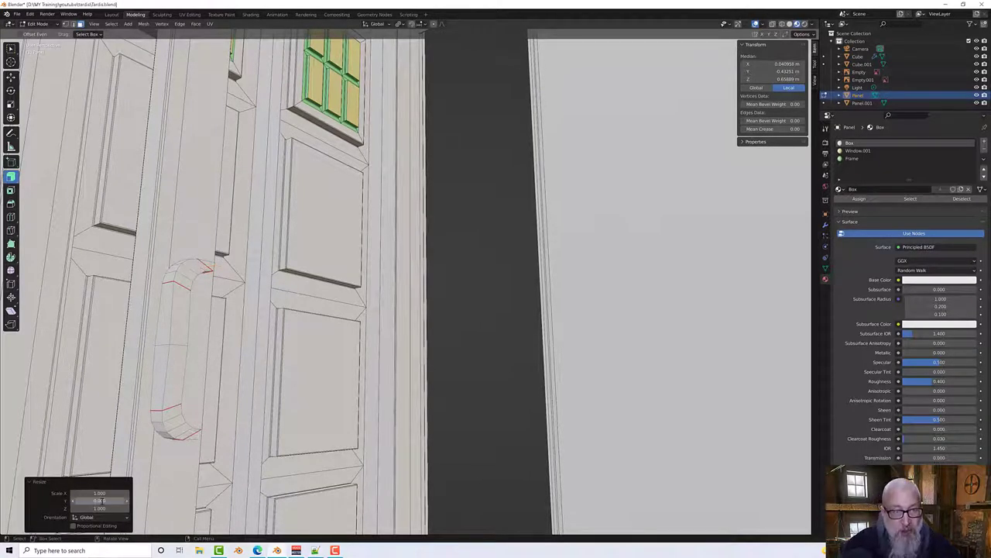
Step: Move the two flattened handle ends about 0.0087 m along the global Y axis towards the door
middle_click_drag(180, 433, 253, 429)
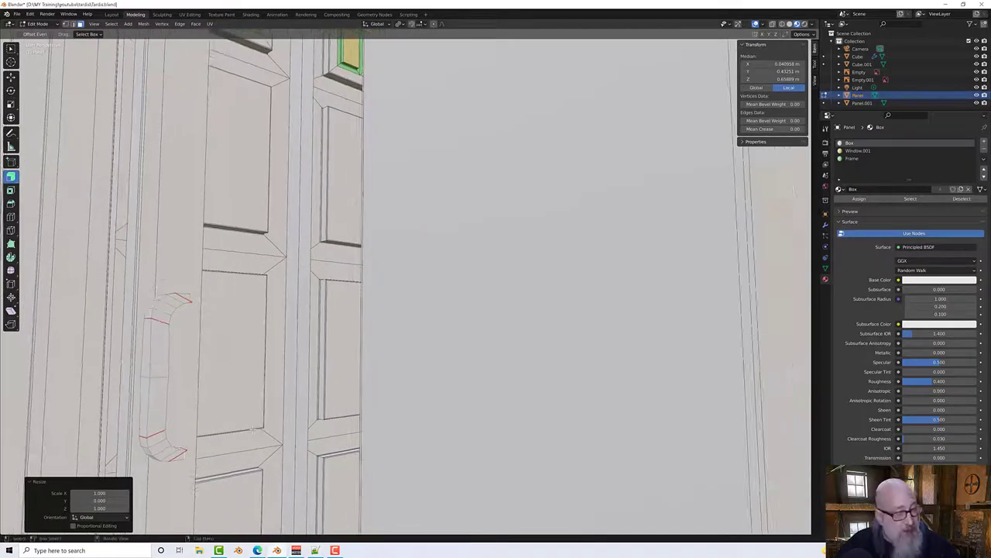
key("g")
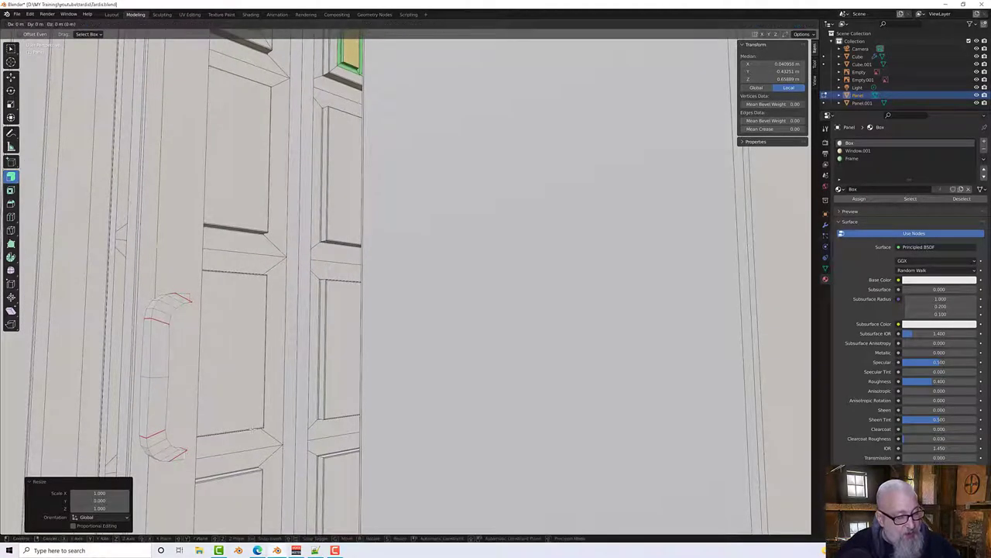
key("y")
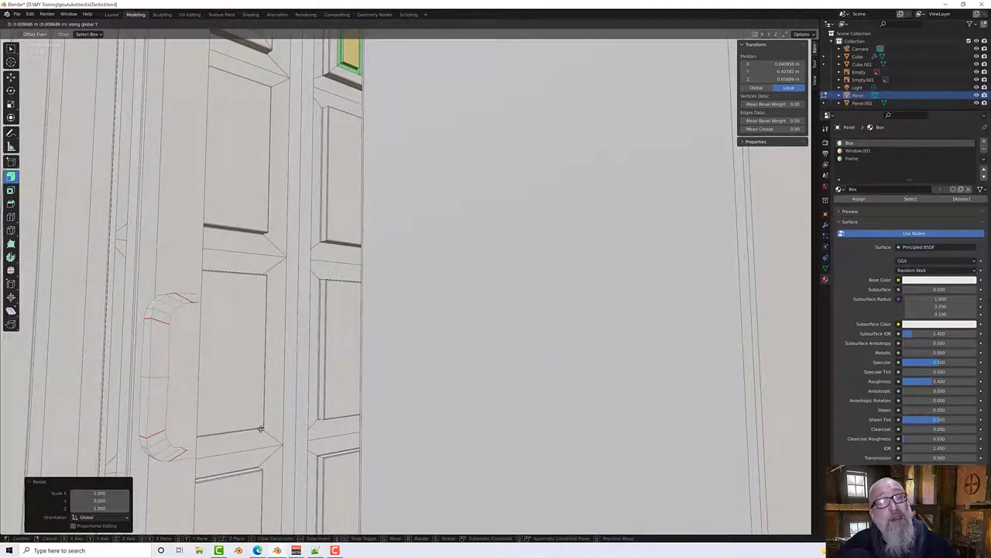
left_click(261, 428)
scroll(261, 428, "down", 1)
middle_click_drag(261, 427, 442, 426)
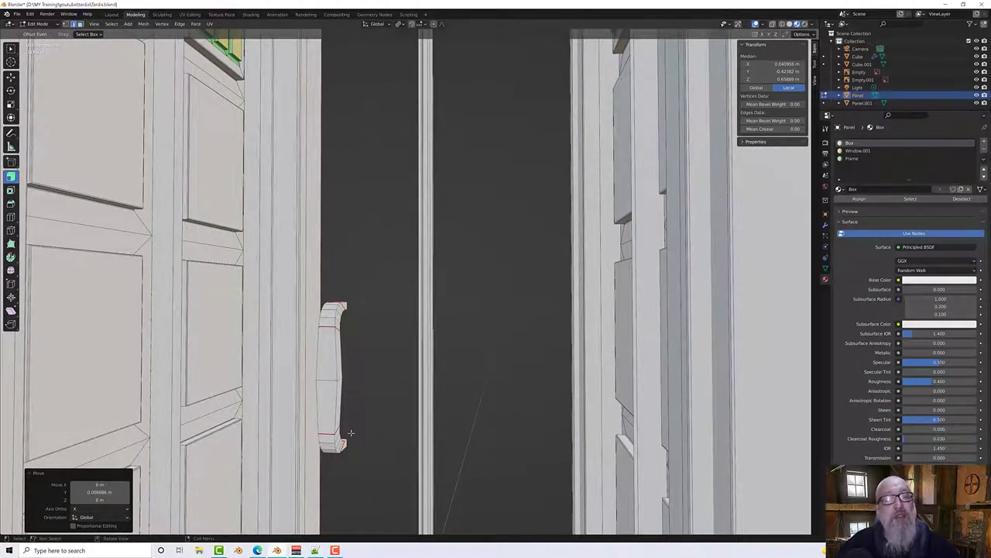
Step: Bevel the edge across the middle of the handle with a 0.03 m width and 4 segments
middle_click_drag(333, 382, 308, 383)
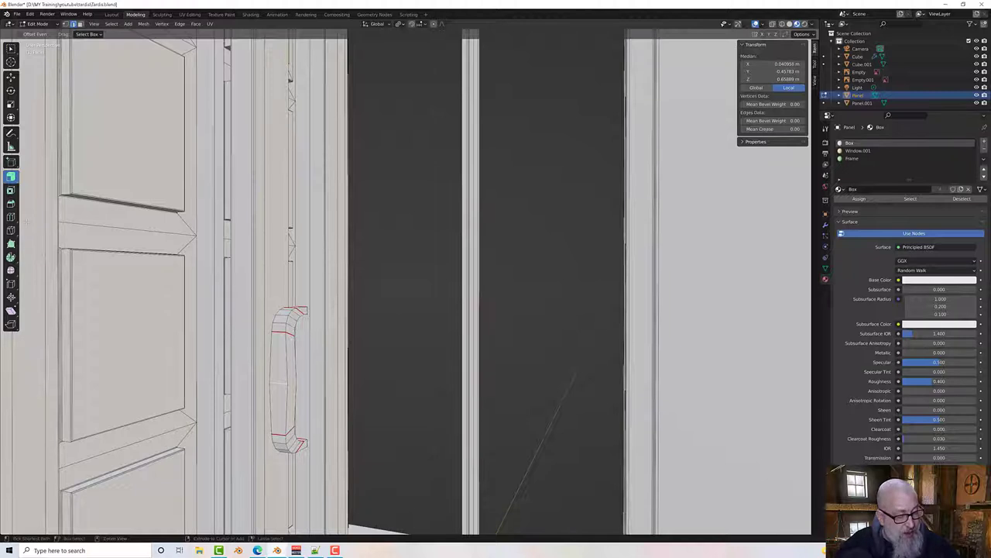
key("k")
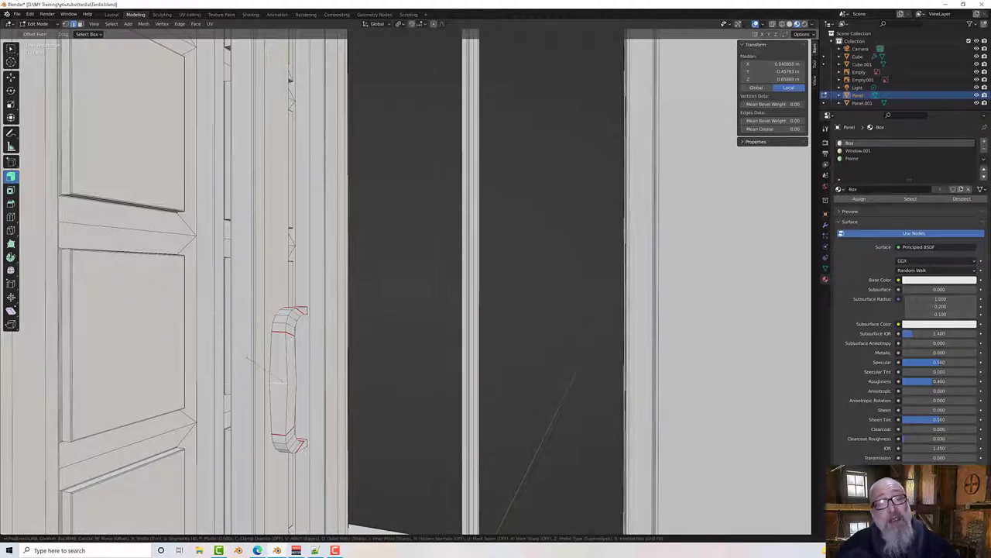
left_click(246, 357)
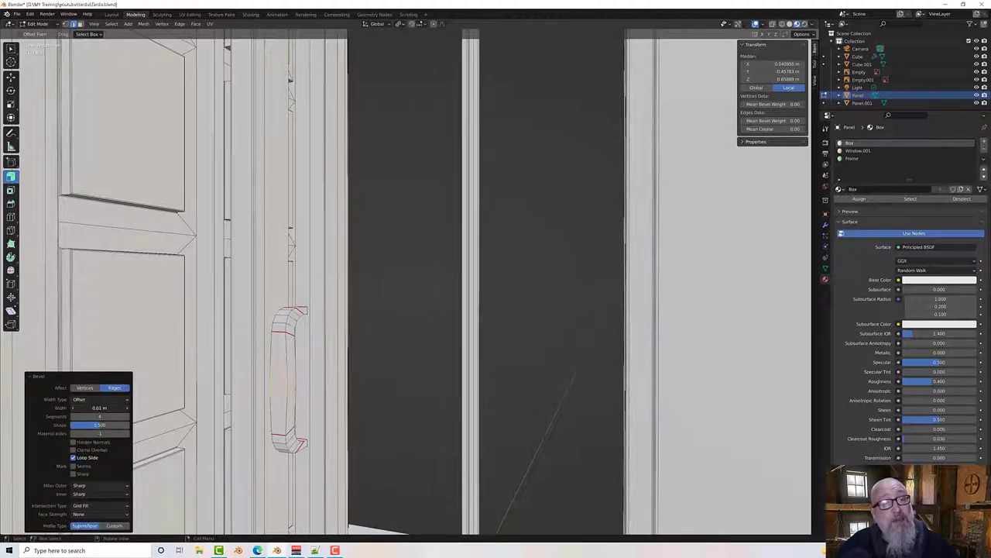
left_click_drag(99, 407, 118, 408)
middle_click_drag(155, 399, 254, 388)
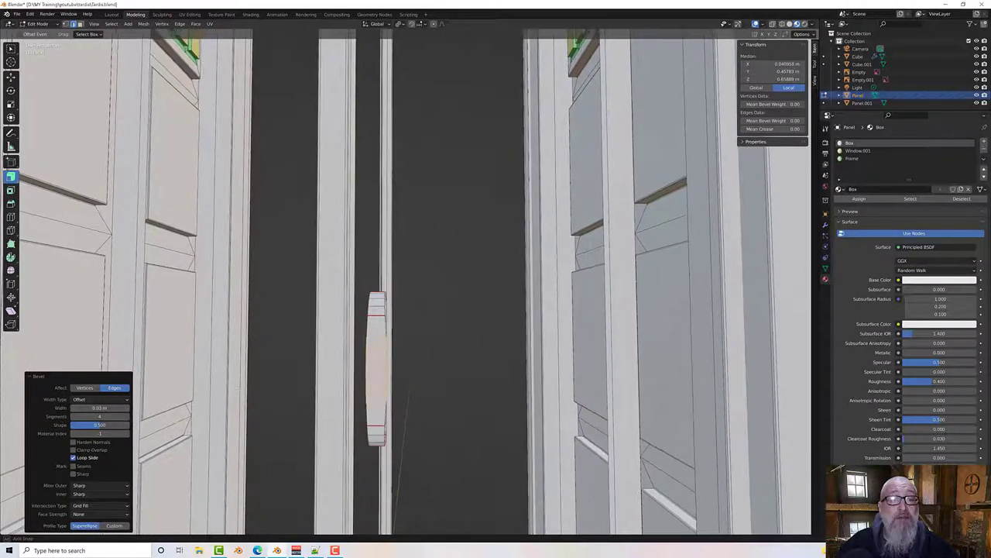
Step: Delete the top and bottom end faces on the door side of the handle
left_click(426, 368)
middle_click_drag(427, 367, 399, 294)
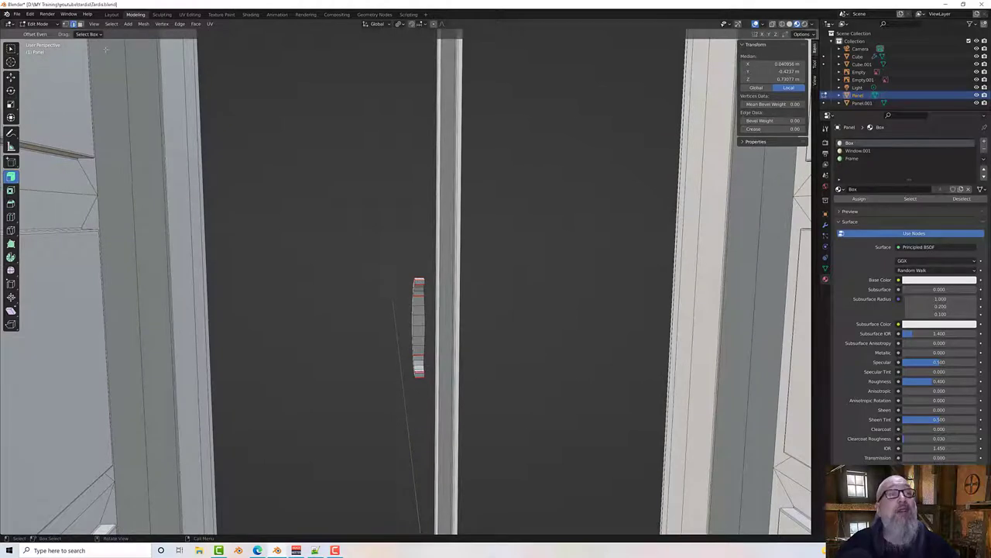
left_click(81, 24)
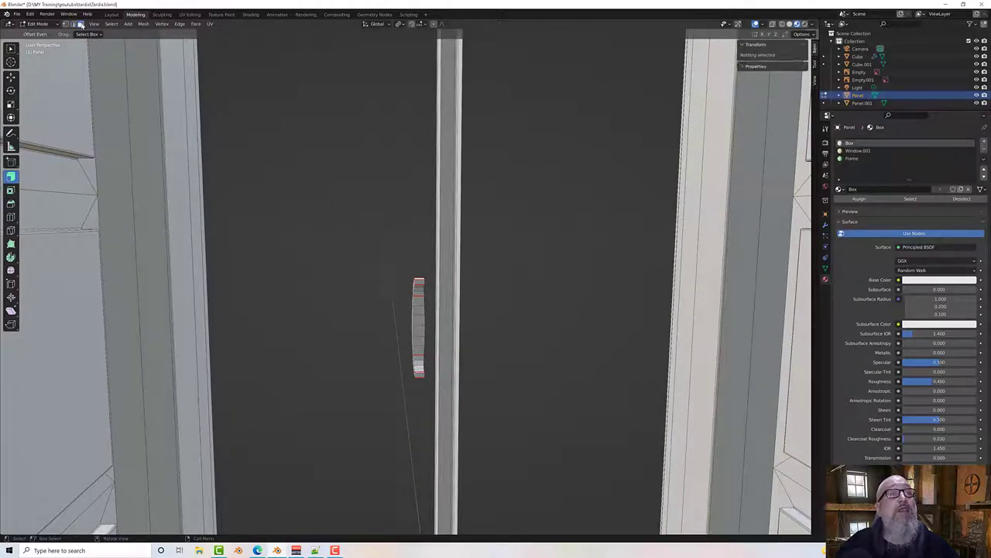
left_click(418, 284)
left_click(419, 375, "shift")
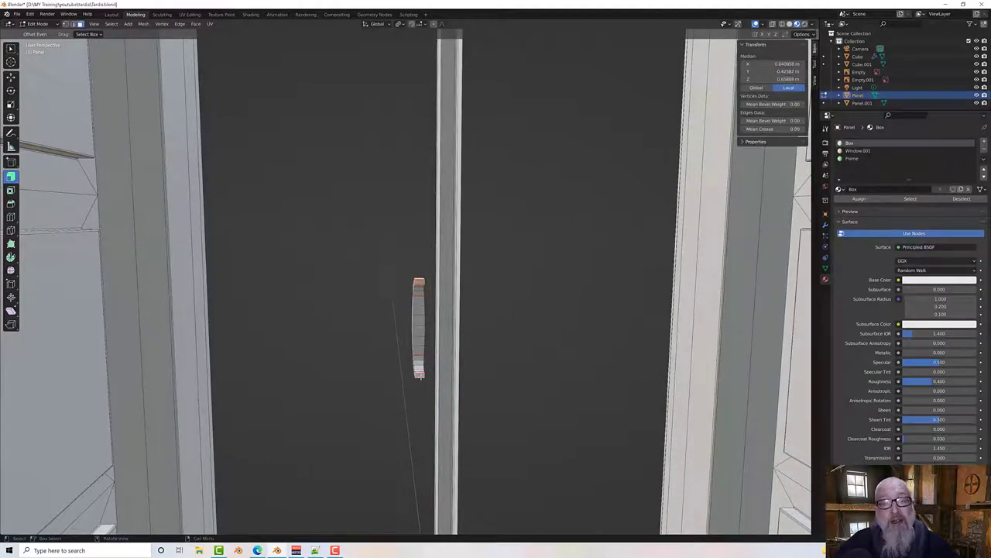
key("x")
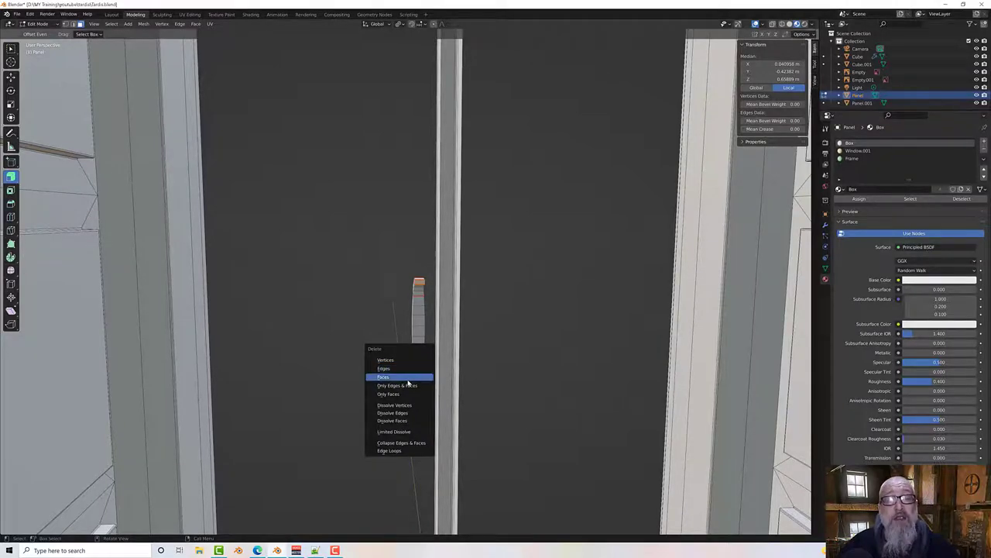
left_click(407, 378)
Step: Bevel the long edges running along the door handle with a width of about 0.0026 m and 4 segments
middle_click_drag(408, 382, 464, 386)
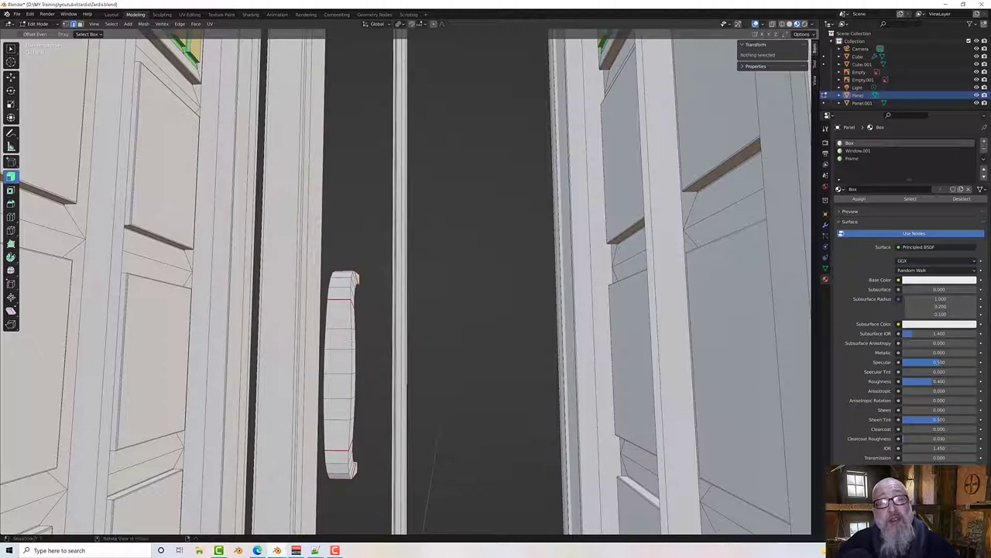
left_click(354, 340, "alt")
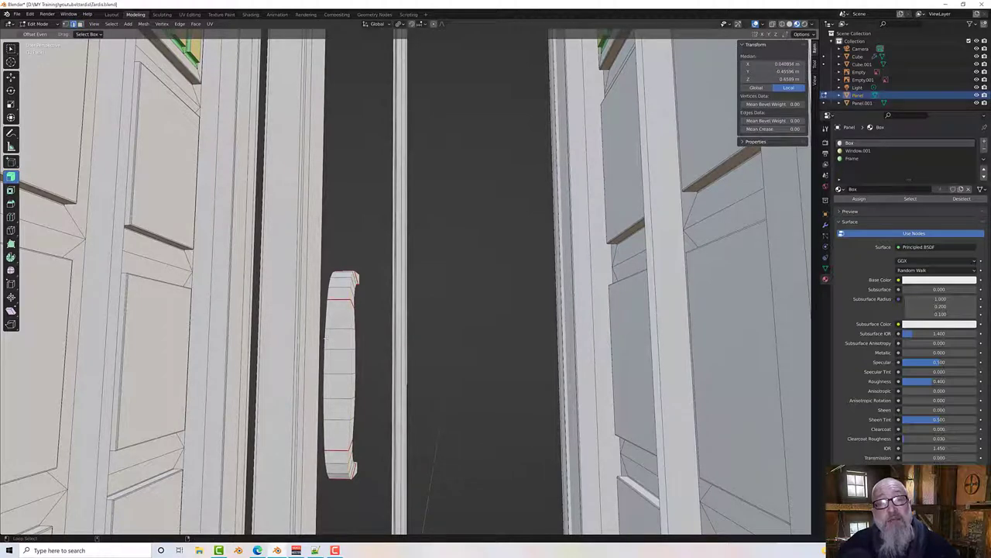
middle_click_drag(326, 338, 410, 347)
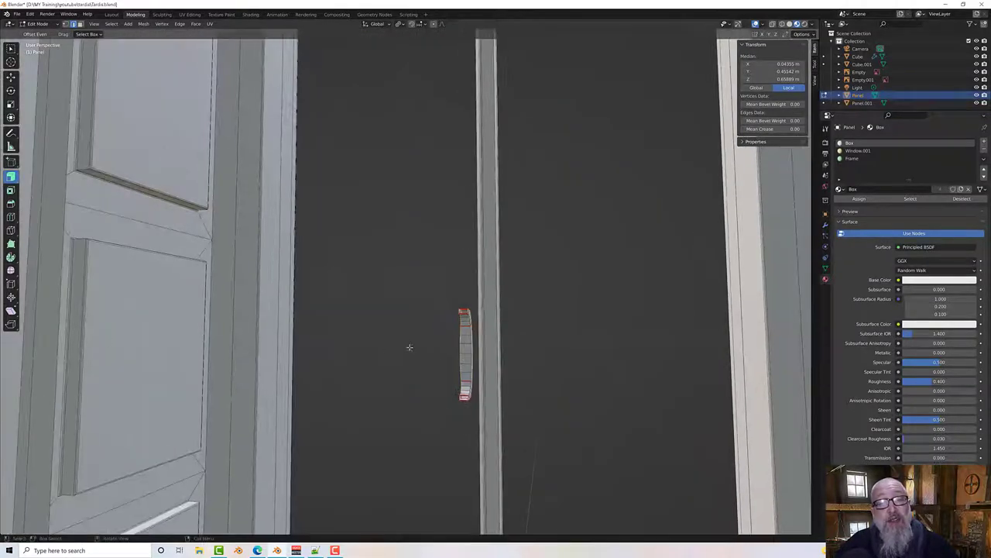
scroll(434, 350, "up", 3)
left_click(499, 378, "alt+shift")
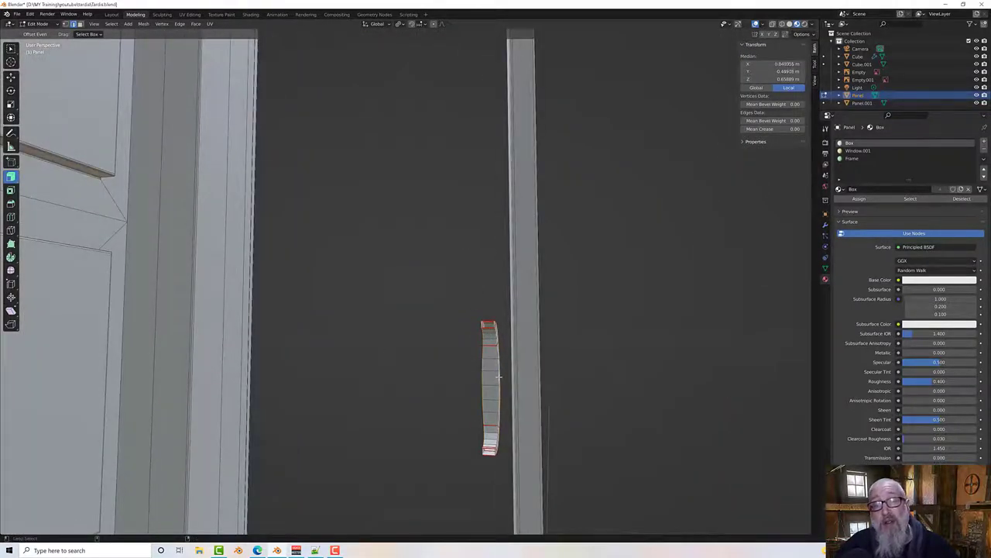
middle_click_drag(499, 378, 408, 355)
scroll(197, 341, "down", 4)
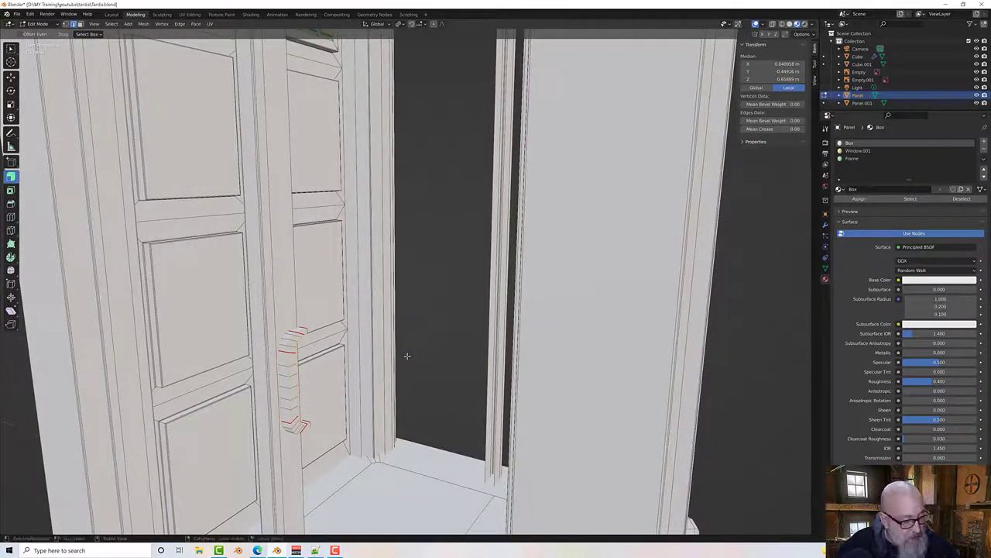
key("ctrl+b")
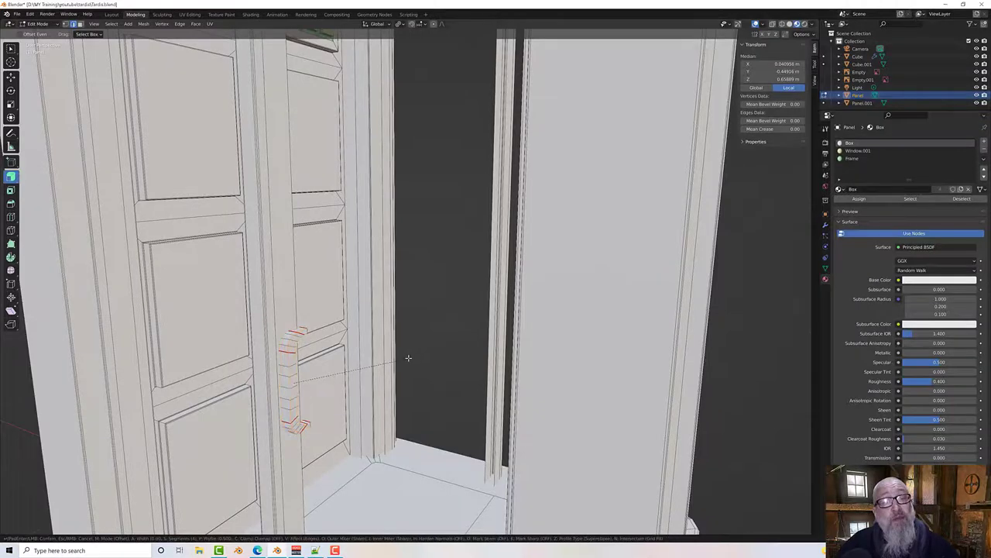
scroll(409, 358, "up", 2)
left_click(411, 359)
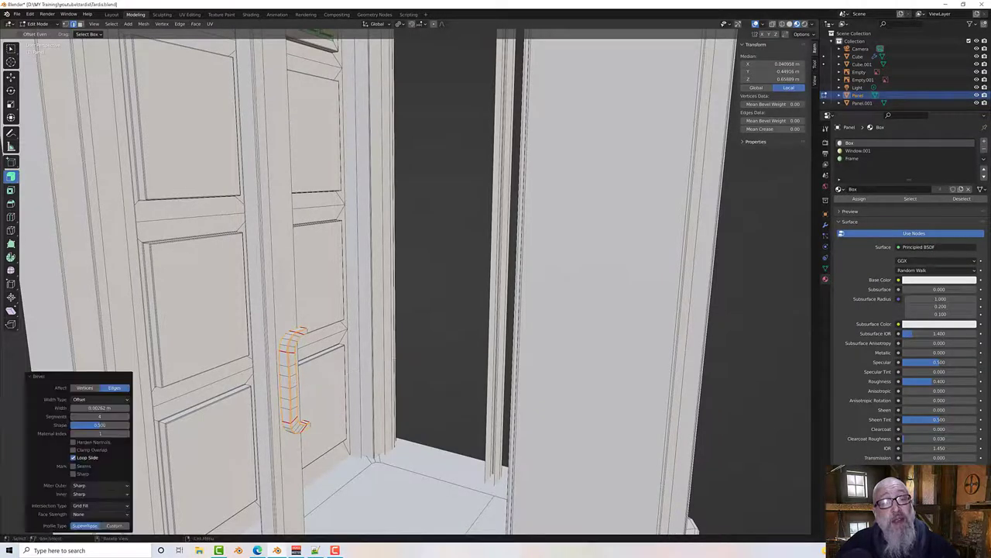
Step: Set the handle edge bevel to 3 segments
scroll(411, 359, "up", 4)
middle_click_drag(329, 347, 341, 324, "shift")
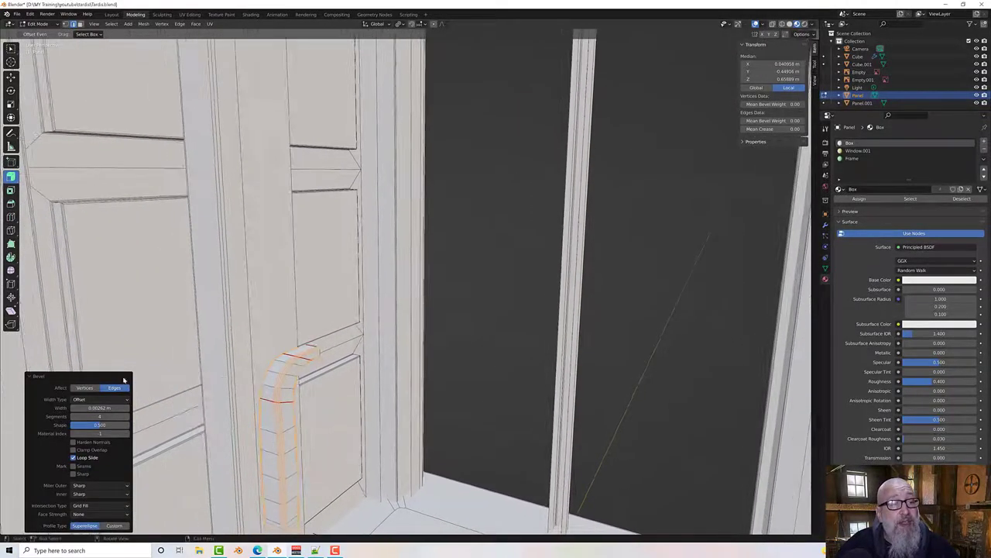
left_click(99, 415)
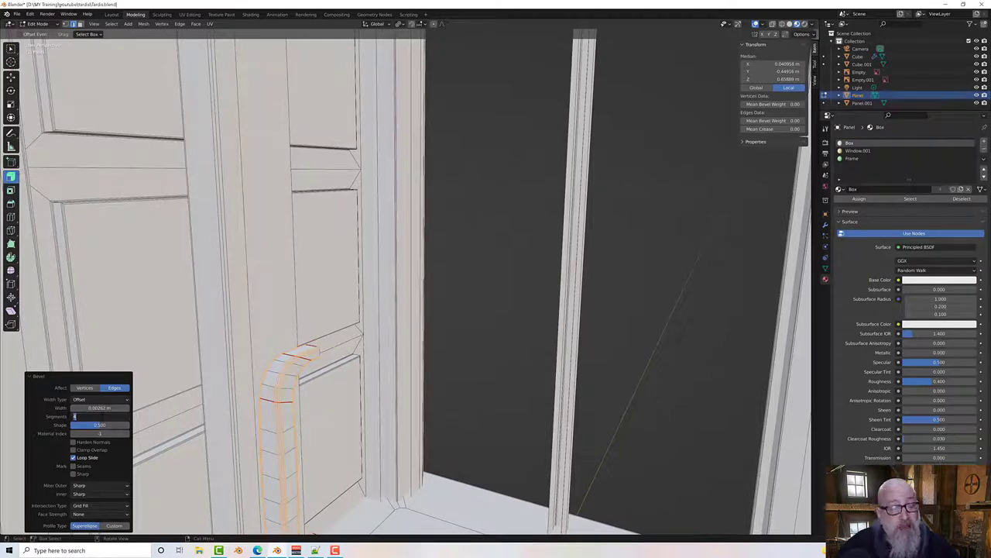
type("3")
key("Return")
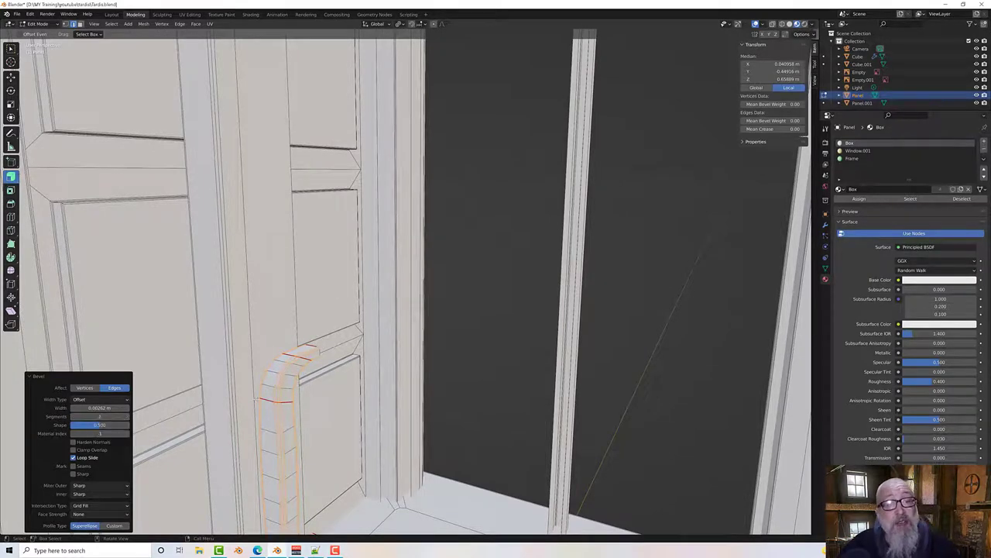
Step: Clear the existing UV seams from all edges of the door handle
middle_click_drag(308, 401, 430, 370)
scroll(437, 318, "up", 4)
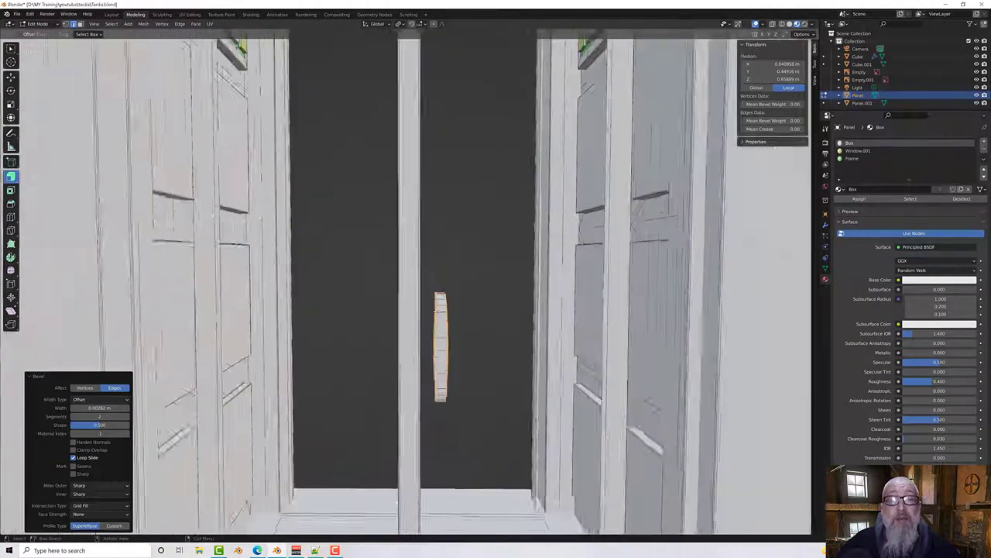
middle_click_drag(458, 328, 426, 307)
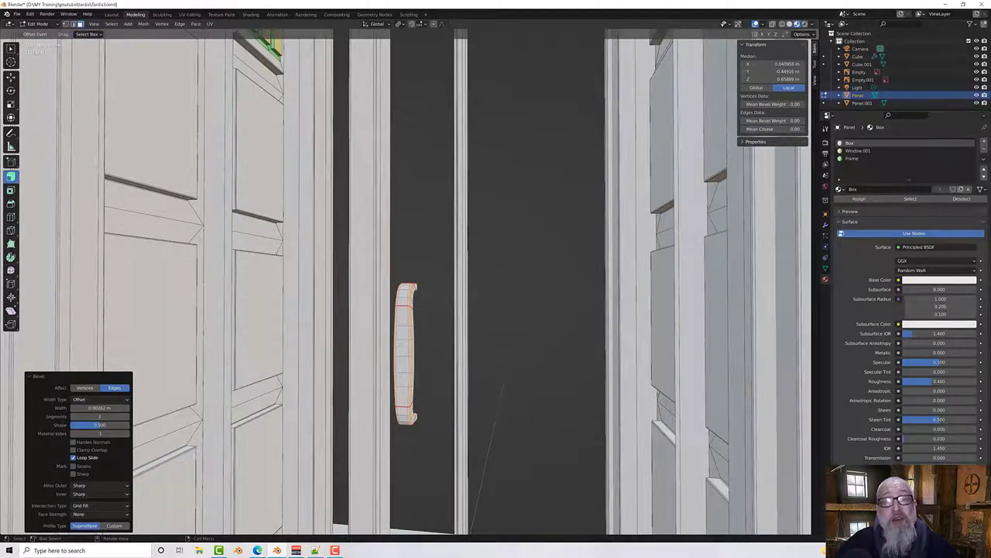
left_click(412, 352)
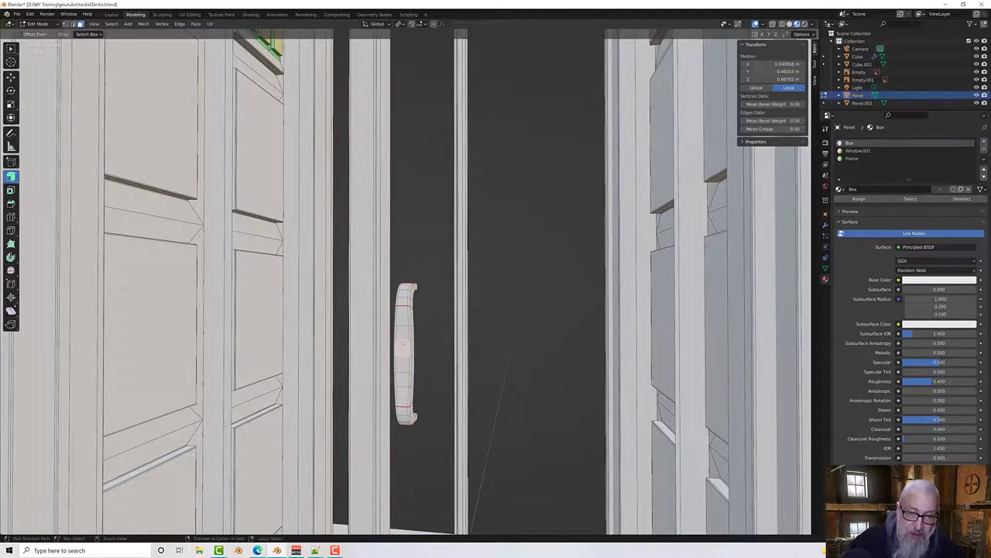
key("ctrl+KP_Add")
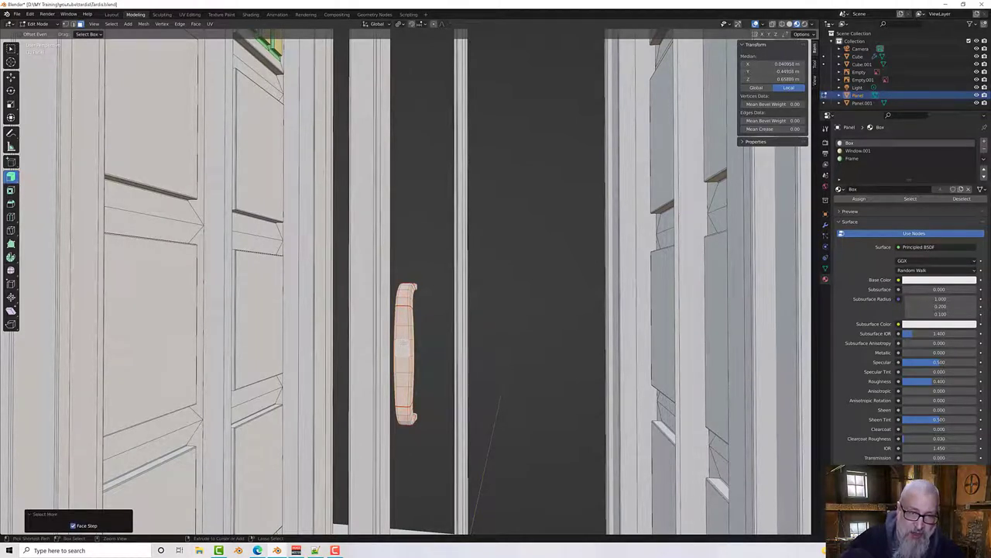
right_click(402, 345)
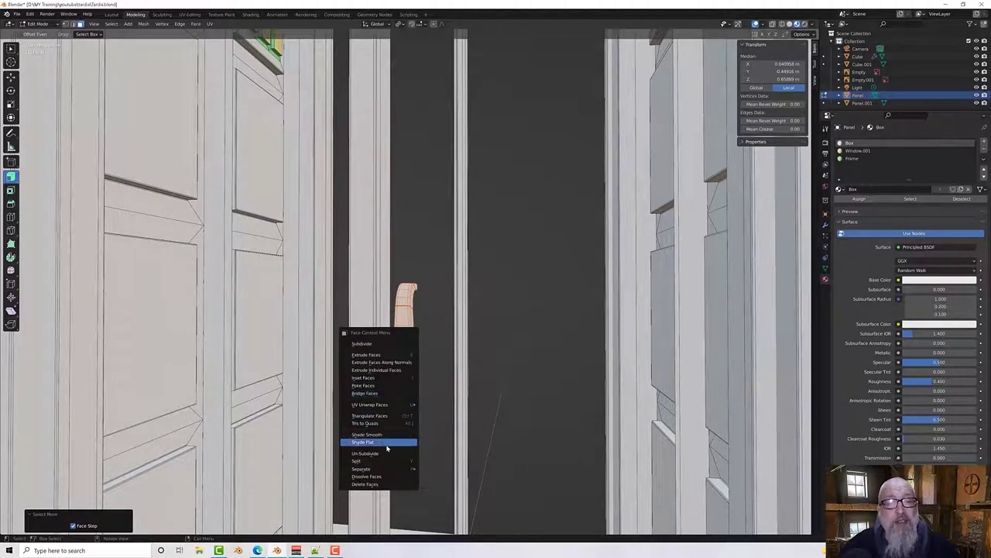
left_click(363, 384)
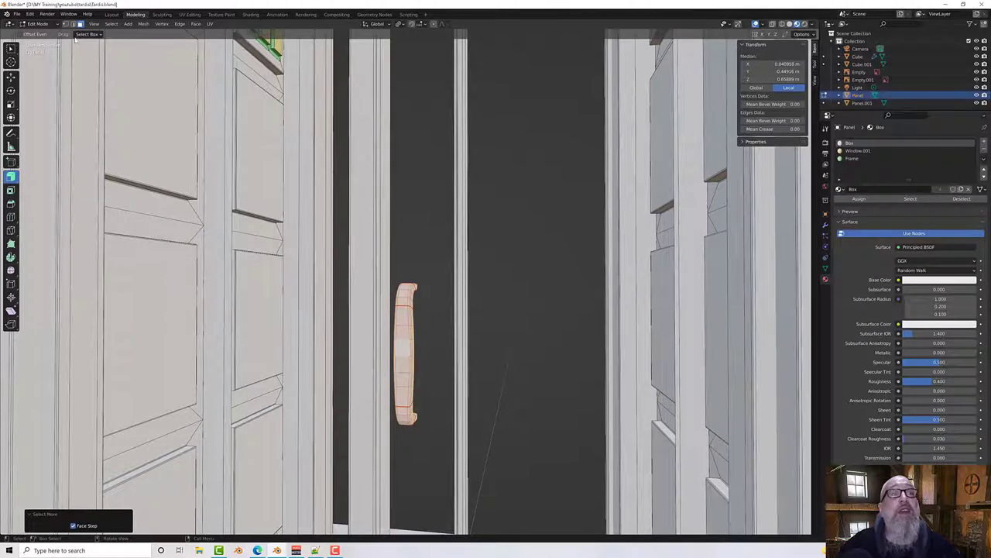
right_click(398, 336)
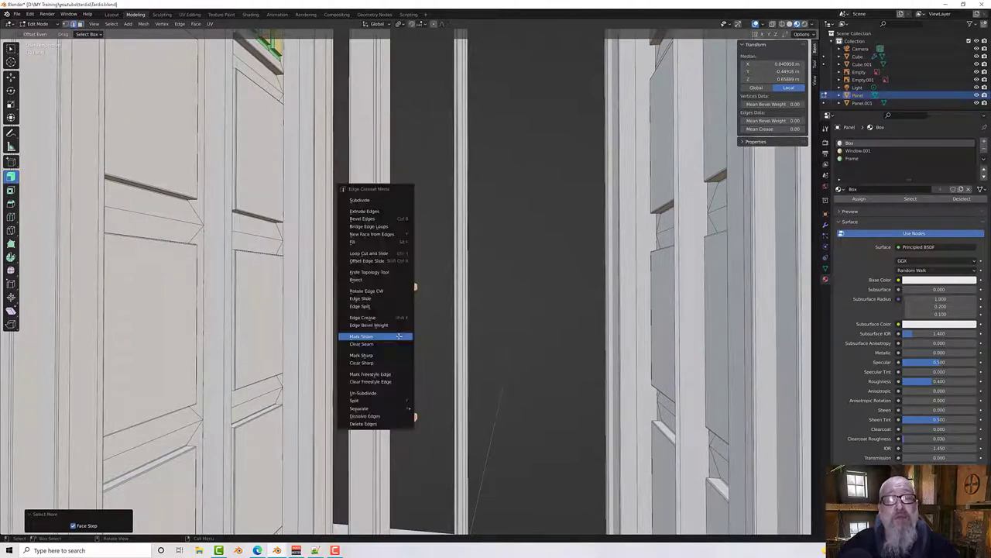
left_click(399, 336)
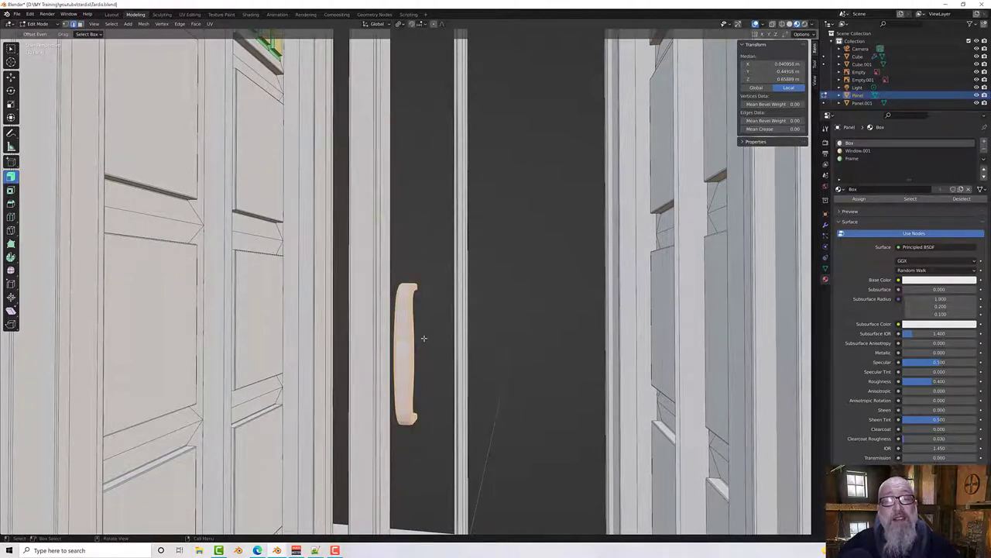
Step: Mark UV seams along the four long edge loops of the door handle, front and back
left_click(405, 332)
scroll(405, 332, "up", 1)
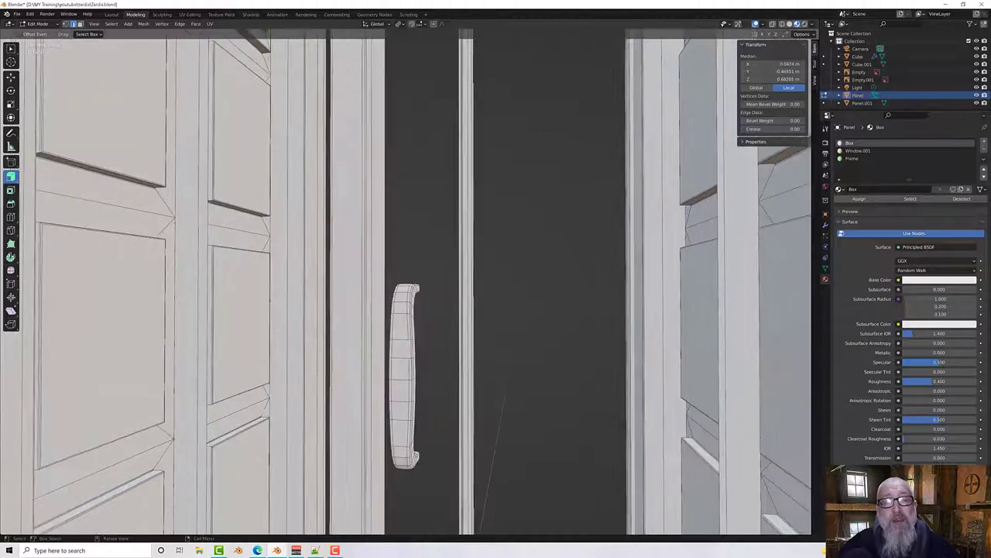
left_click(406, 338, "alt")
middle_click_drag(407, 337, 542, 354)
left_click(424, 354, "alt+shift")
scroll(255, 344, "down", 8)
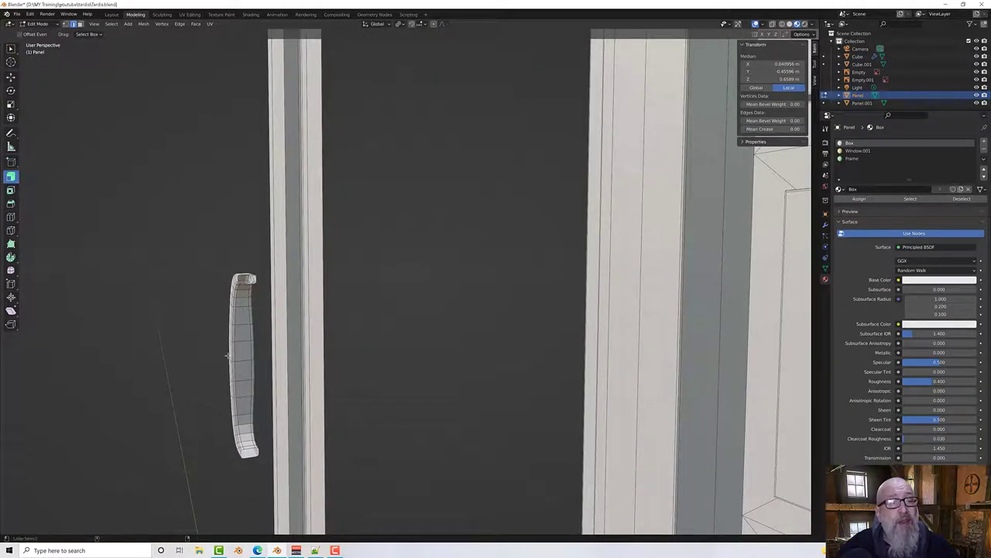
left_click(243, 353, "alt")
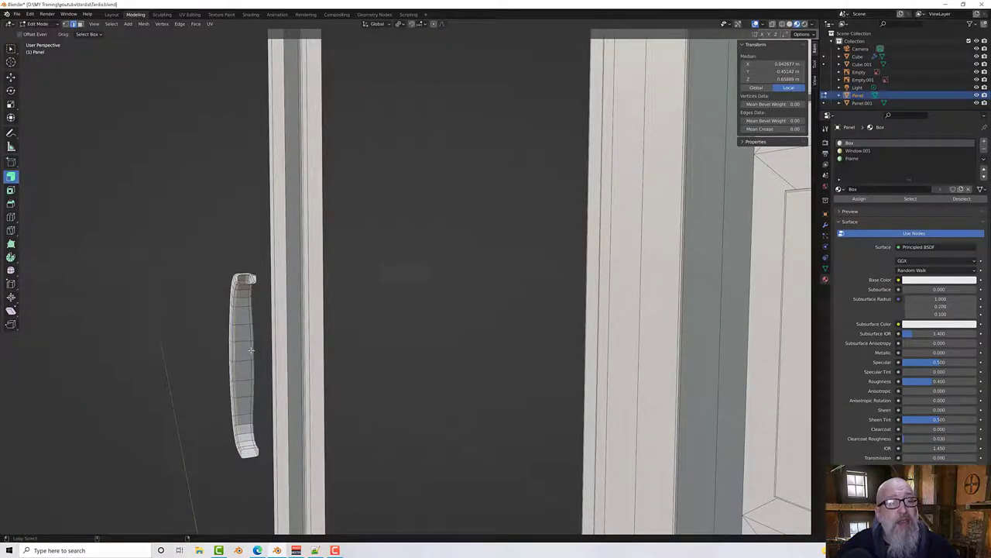
left_click(251, 350, "alt")
right_click(250, 350)
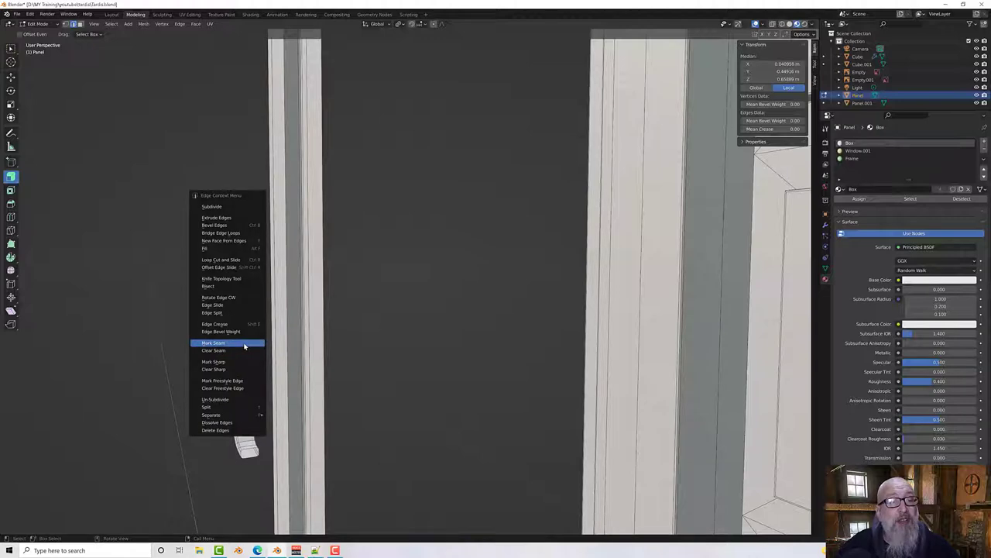
left_click(244, 345)
middle_click_drag(244, 346, 321, 341)
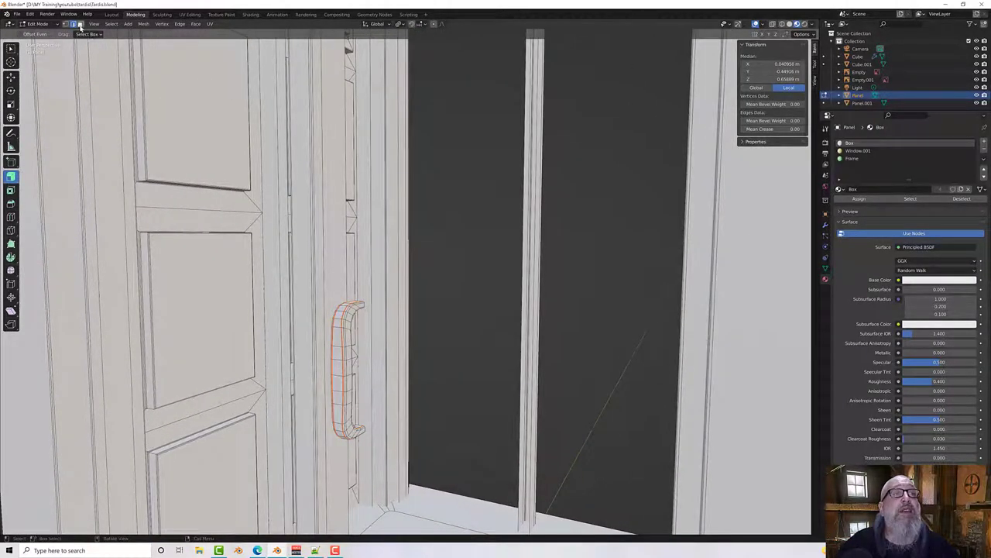
Step: Select the whole door handle in the UV Editing workspace and unwrap all of its UVs
left_click(184, 14)
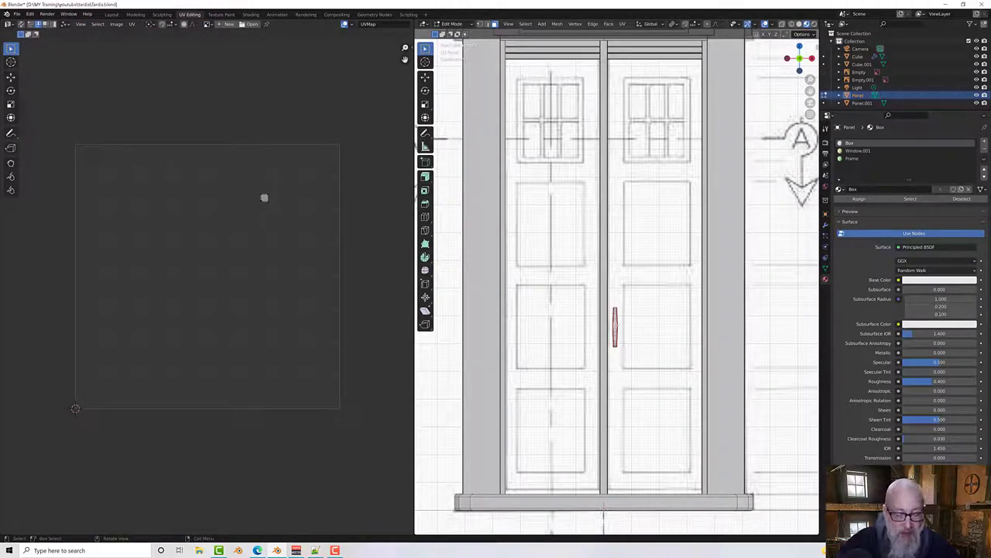
key("a")
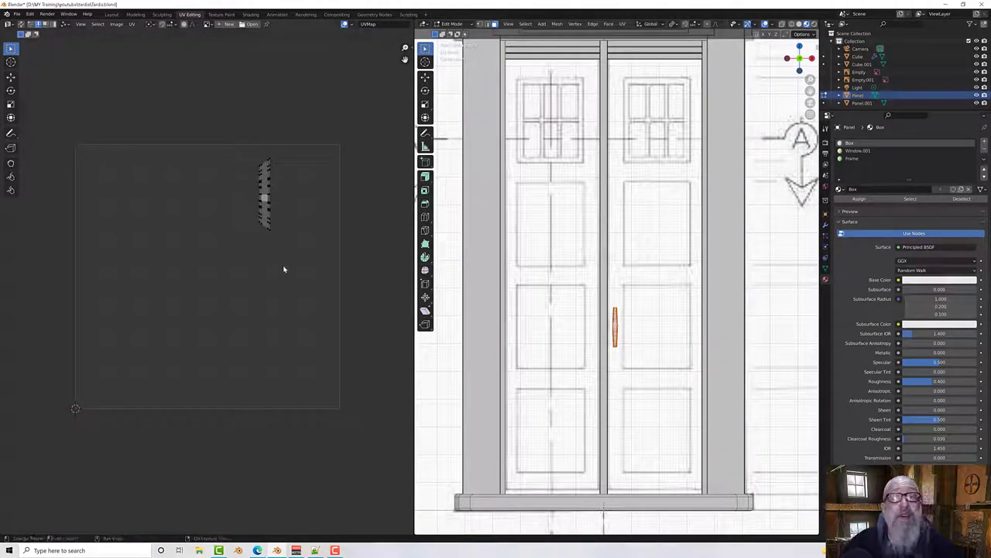
key("a")
right_click(247, 230)
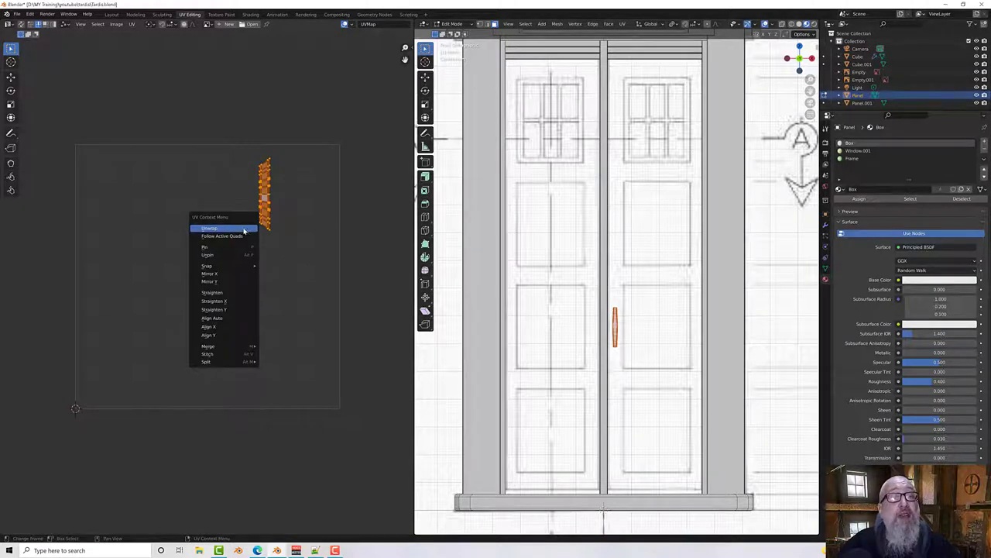
left_click(246, 229)
Step: Pack the handle's UV islands and deselect them
right_click(237, 260)
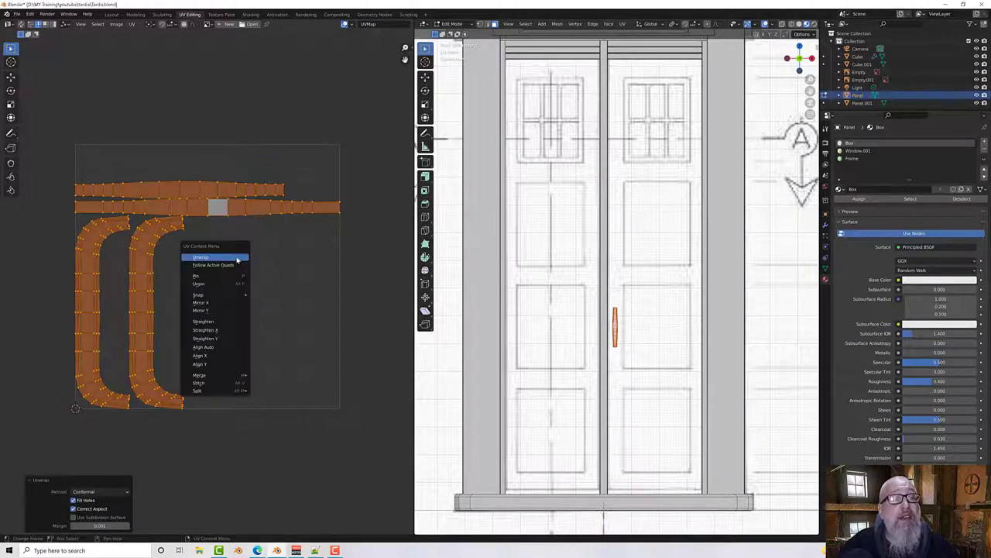
left_click(130, 24)
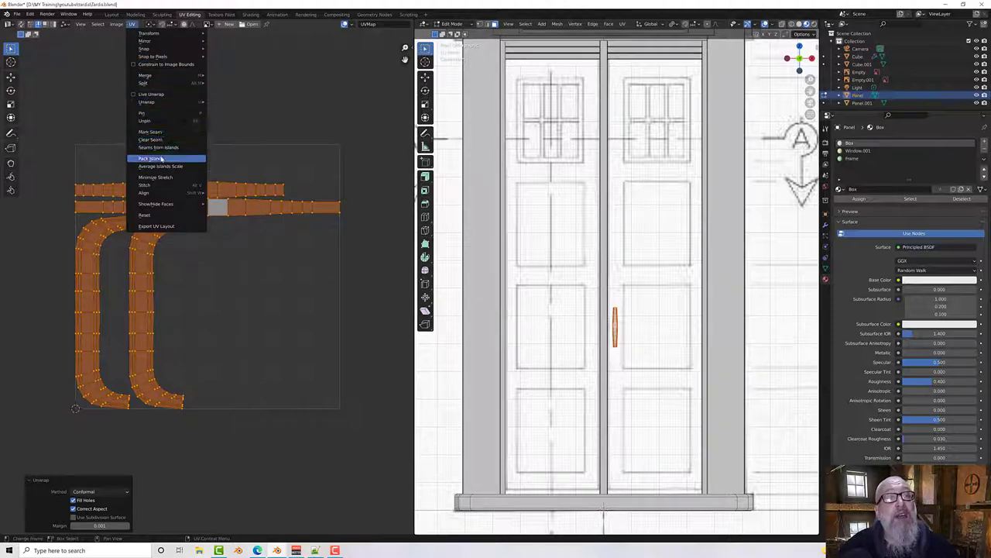
left_click(150, 158)
left_click(248, 250)
Step: Reveal the hidden door faces of the Panel mesh around the handle
scroll(619, 326, "down", 3)
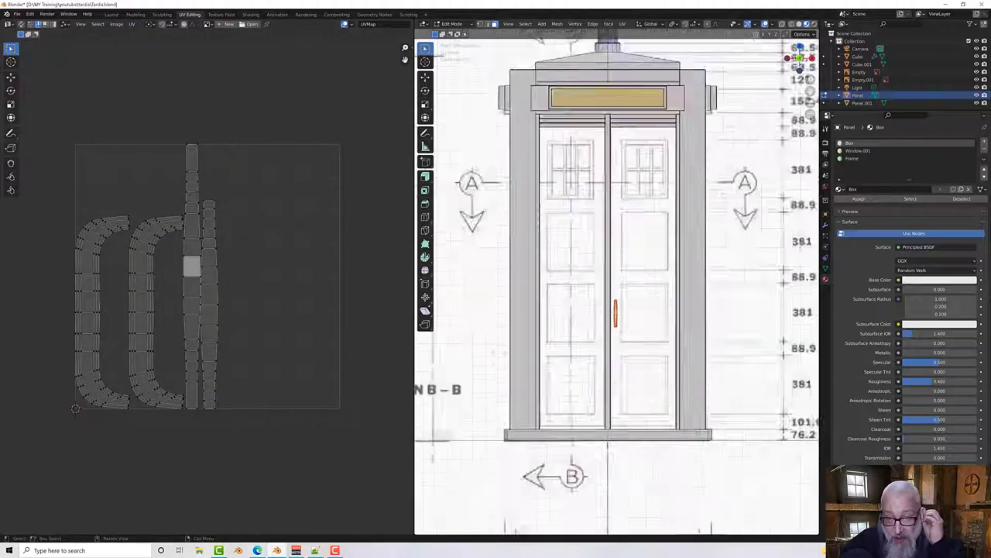
middle_click_drag(620, 325, 593, 343)
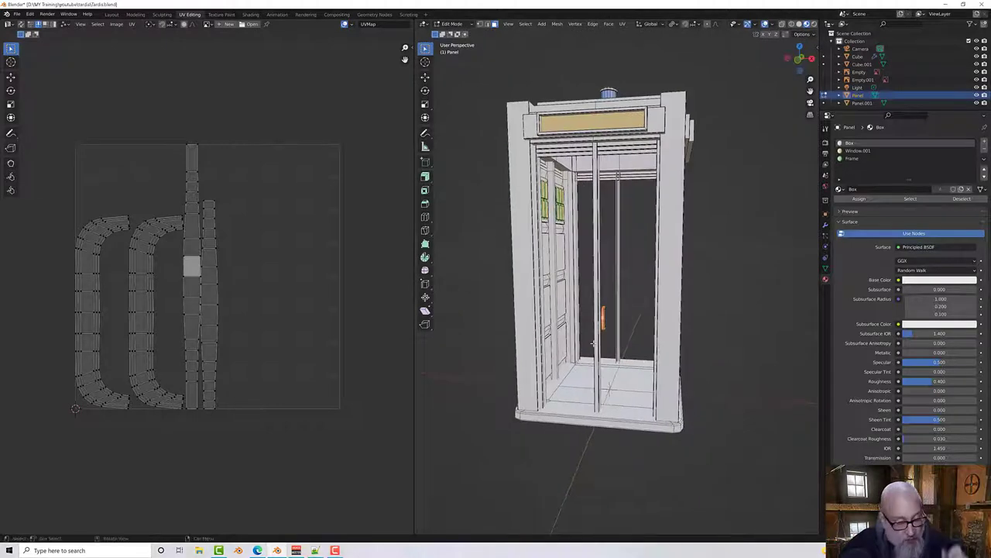
key("alt+h")
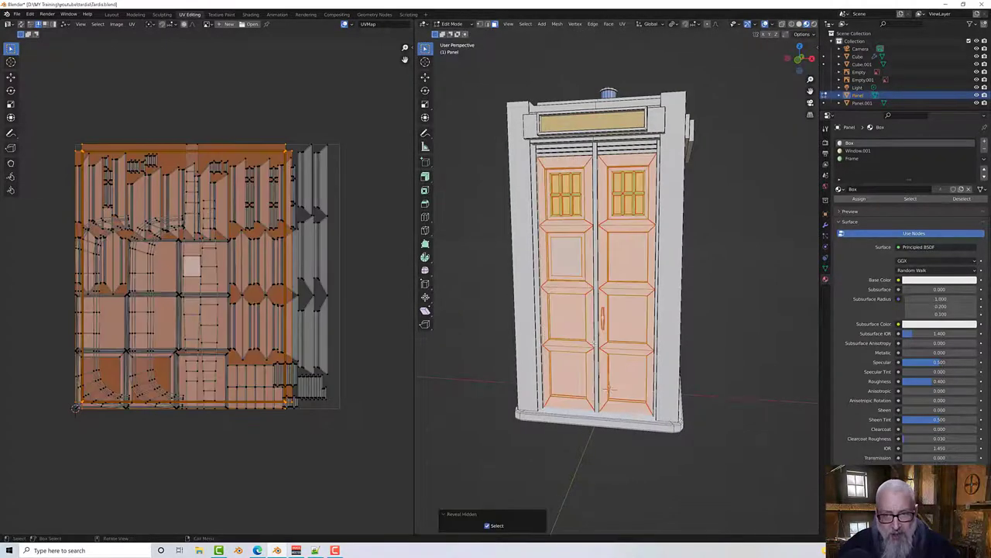
middle_click_drag(593, 343, 696, 352)
middle_click_drag(554, 361, 609, 390)
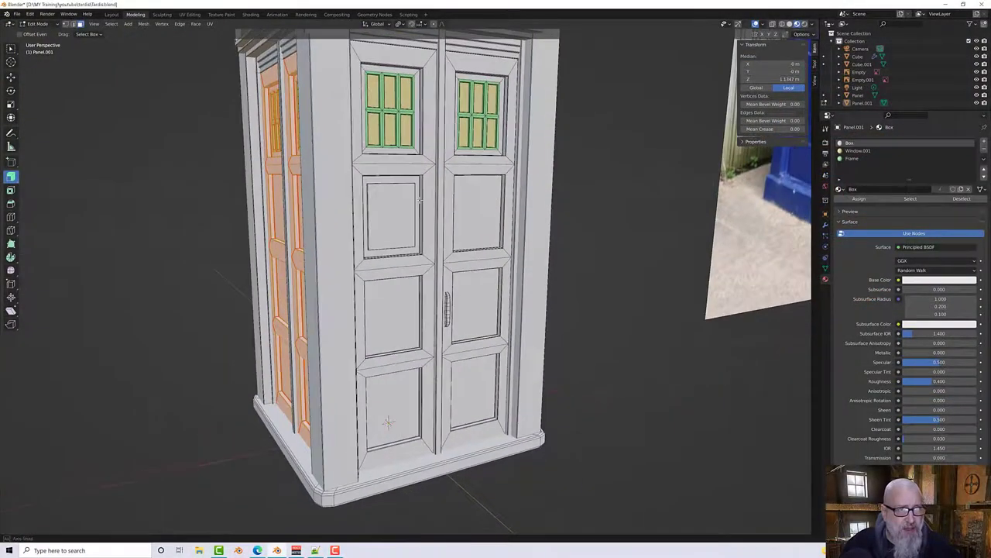
Step: Leave Edit Mode on Panel.001 and return to Object Mode with the whole box in view
middle_click_drag(420, 200, 418, 198)
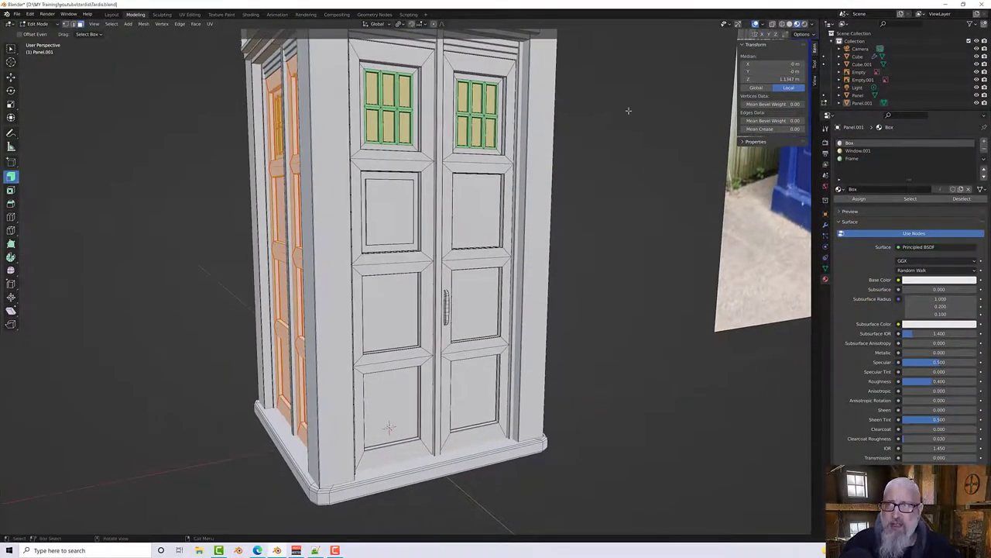
key("Tab")
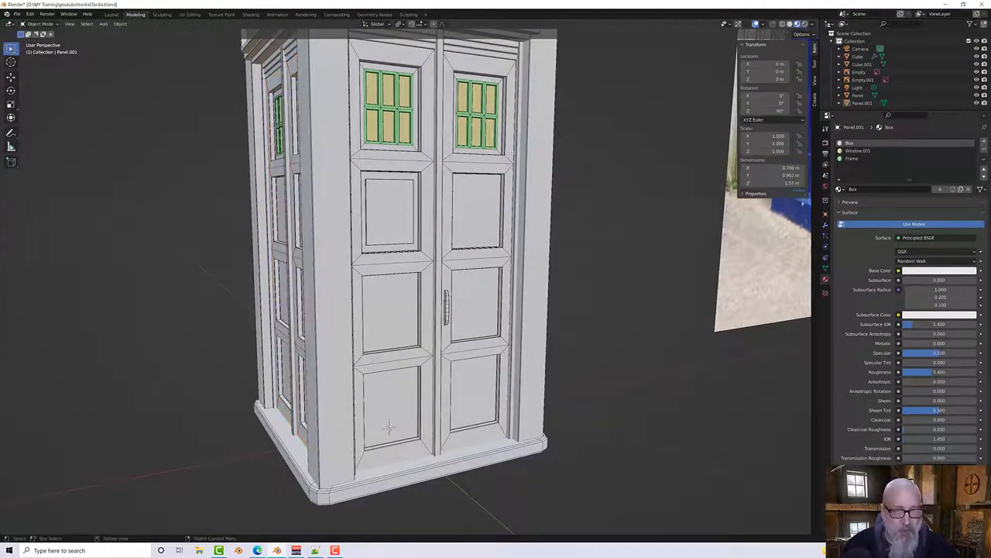
scroll(510, 159, "down", 1)
middle_click_drag(510, 159, 520, 164)
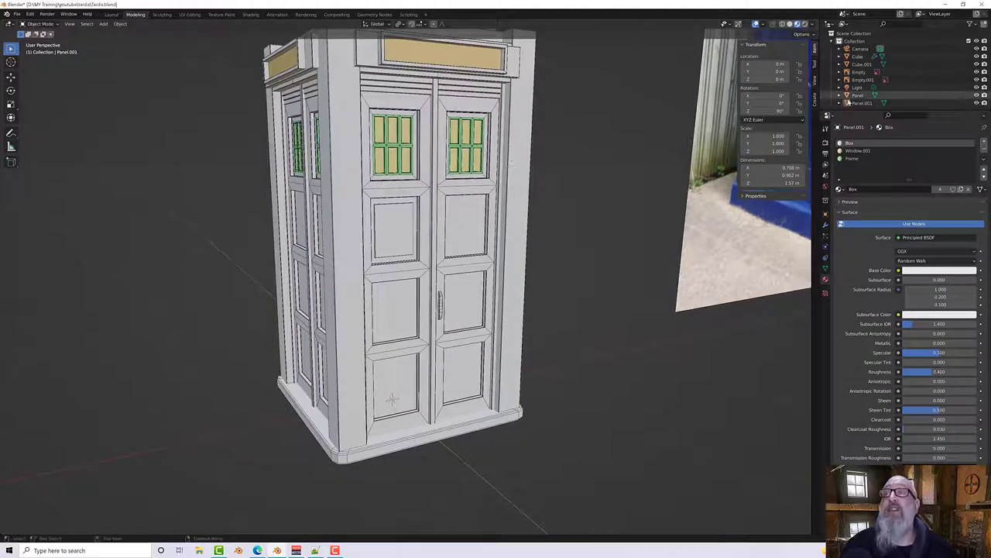
Step: Select the Panel.001, Panel, Cube.001 and Cube objects and join them into one mesh, with Cube as the active object
left_click(860, 103)
left_click(859, 96, "ctrl")
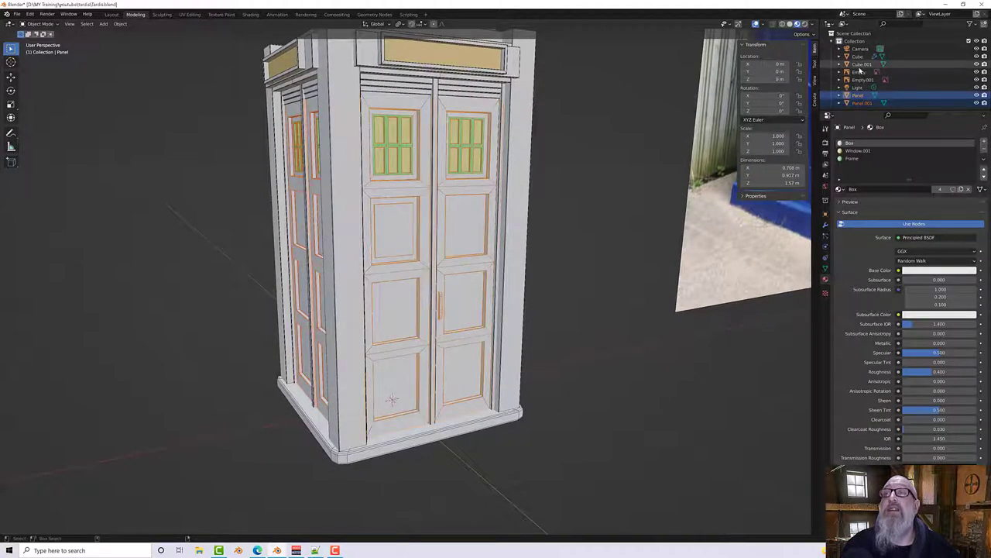
left_click(858, 57, "ctrl")
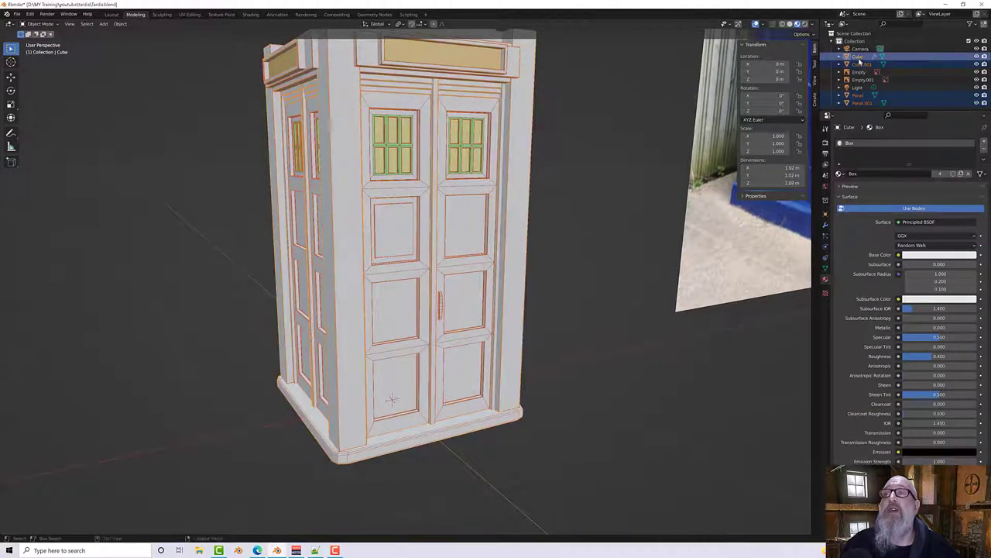
left_click(856, 63, "ctrl")
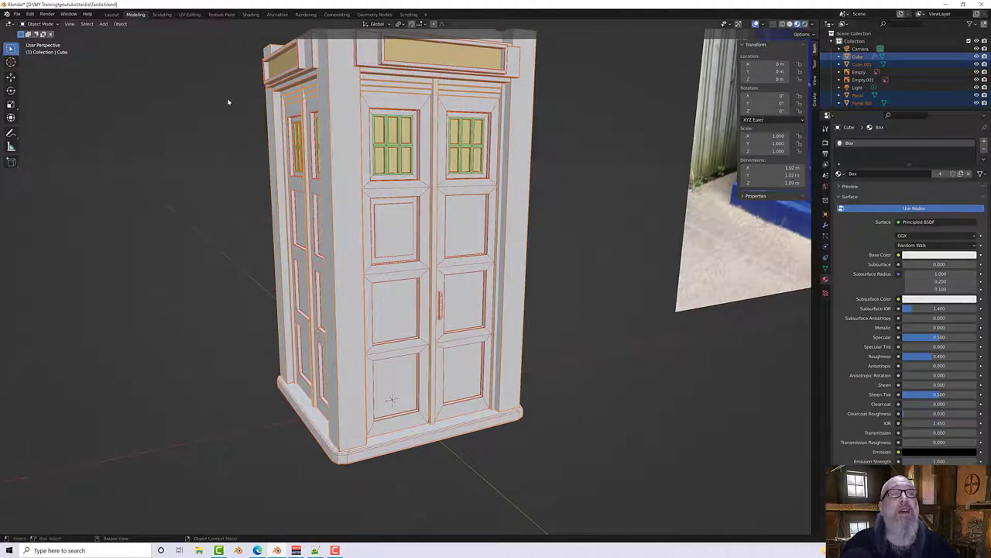
left_click(118, 24)
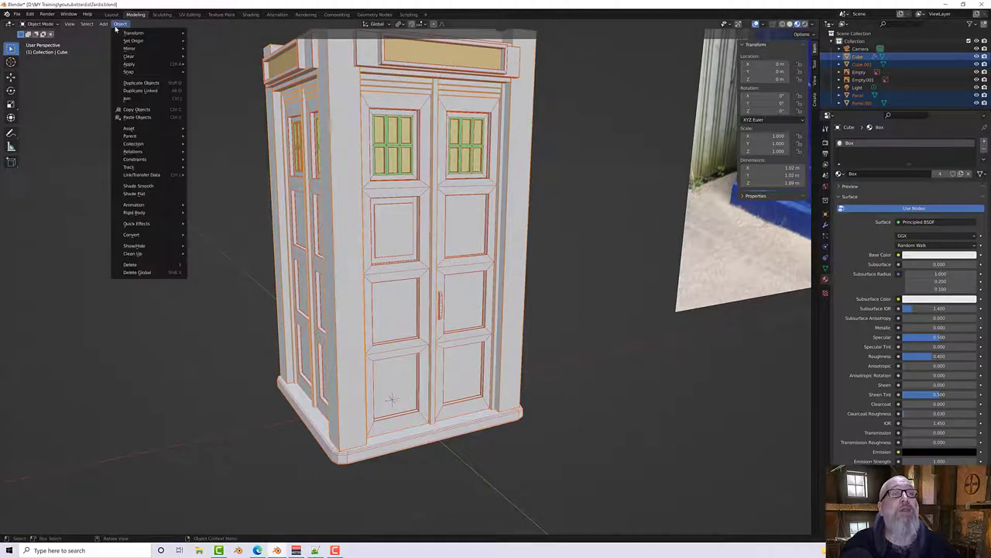
left_click(137, 100)
middle_click_drag(395, 203, 405, 264)
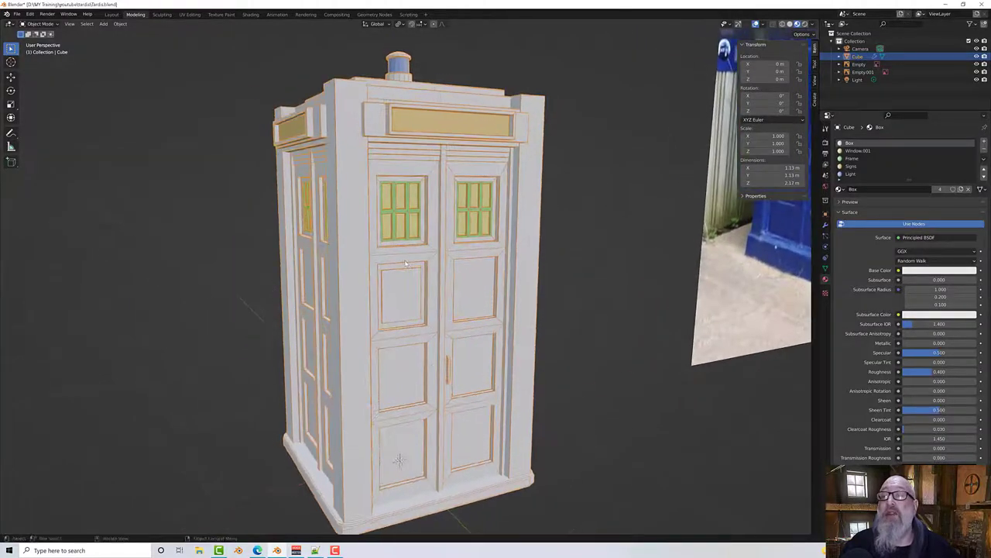
Step: Enter Edit Mode on the joined box, clear the selection and select all faces assigned to the Box material
left_click(825, 293)
left_click(824, 279)
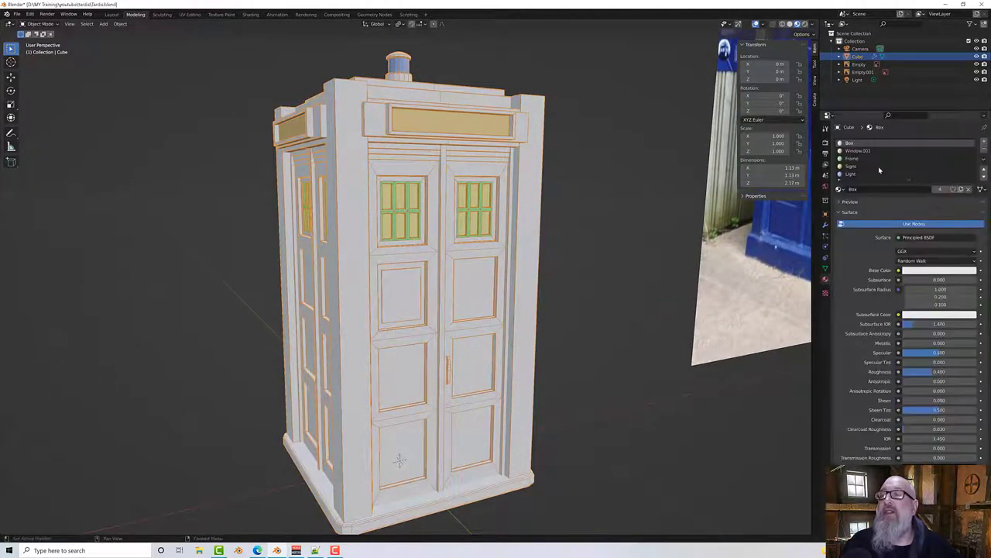
scroll(877, 169, "down", 1)
scroll(877, 169, "up", 1)
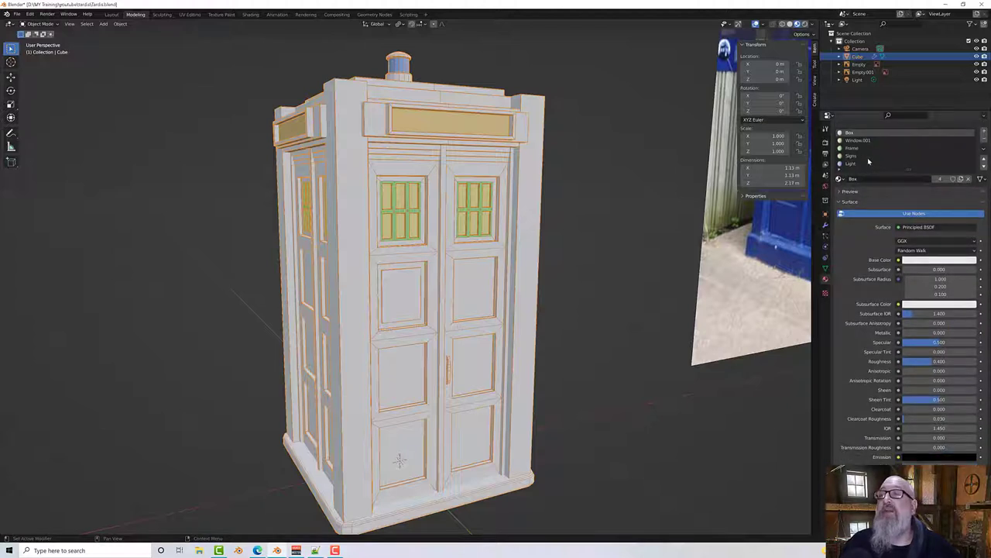
left_click(855, 148)
left_click(850, 134)
middle_click_drag(607, 201, 601, 217)
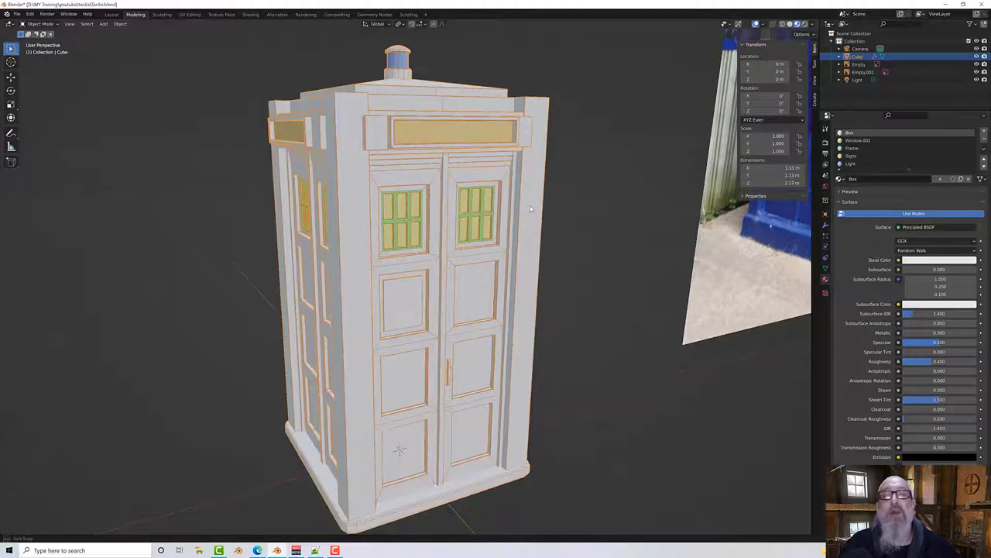
key("Tab")
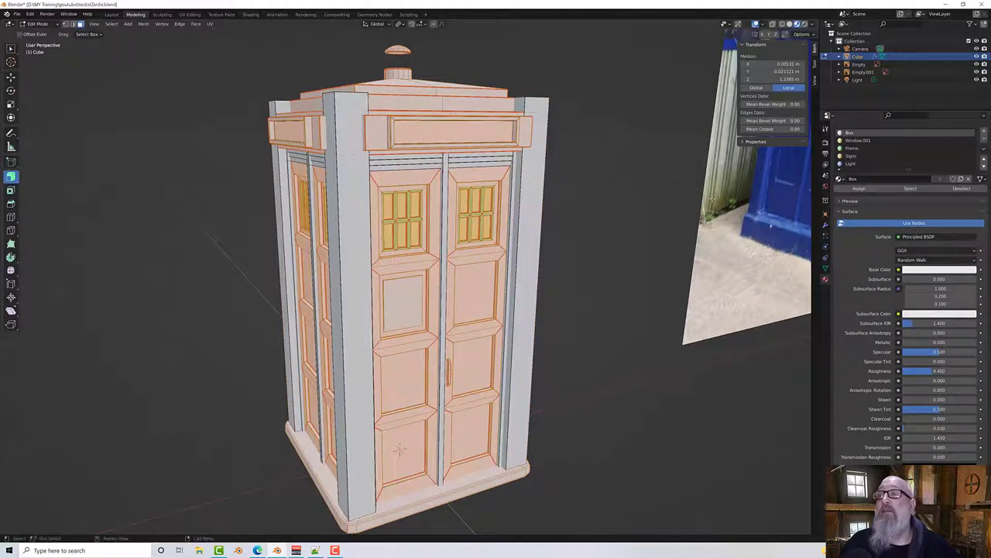
left_click(635, 192)
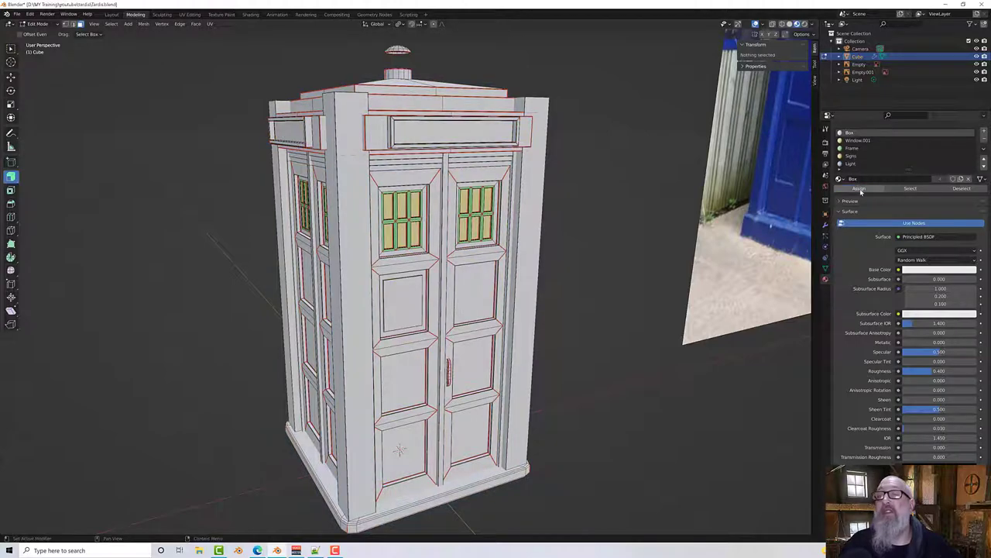
middle_click_drag(635, 190, 731, 198)
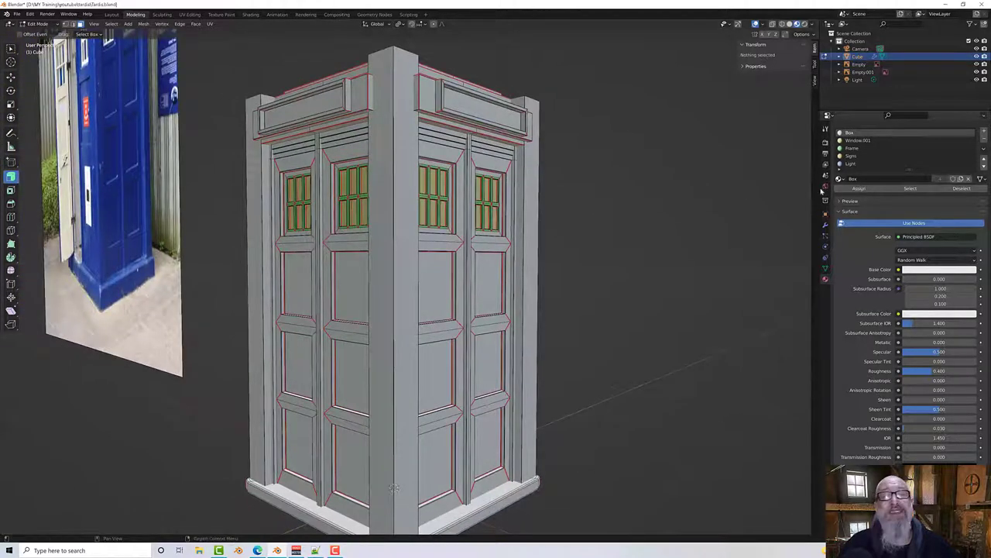
middle_click_drag(690, 190, 577, 213)
left_click(901, 189)
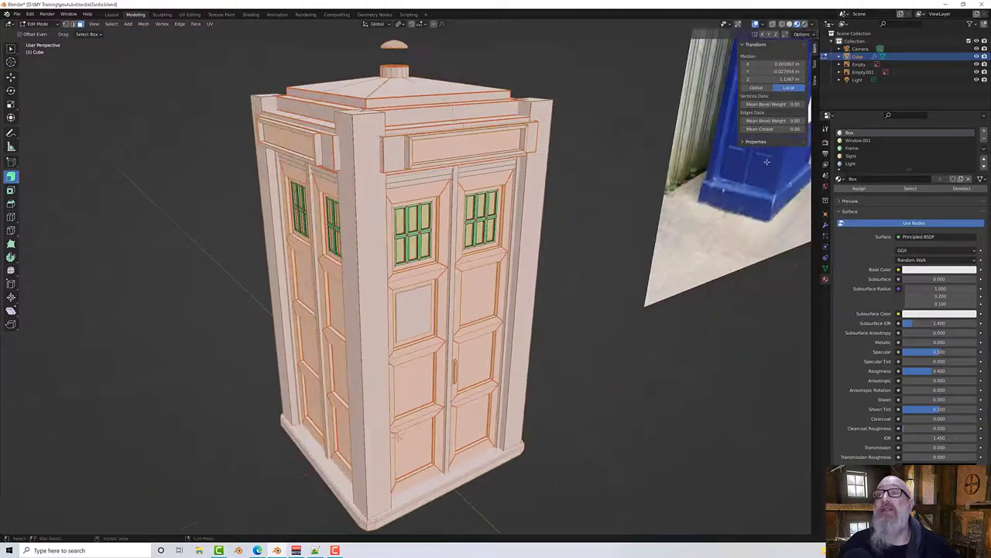
Step: Clear the selection and select the faces assigned to the Frame material
left_click(855, 141)
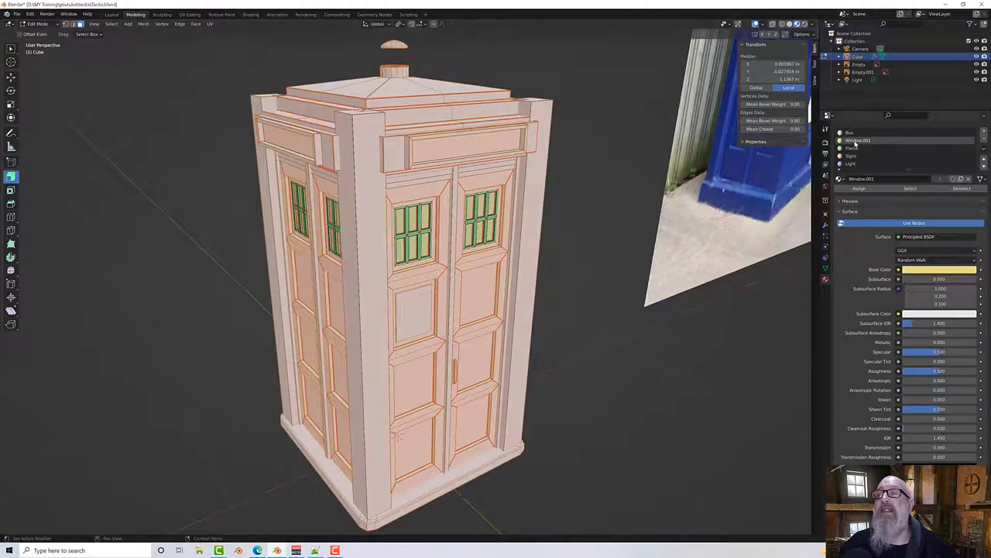
left_click(590, 181)
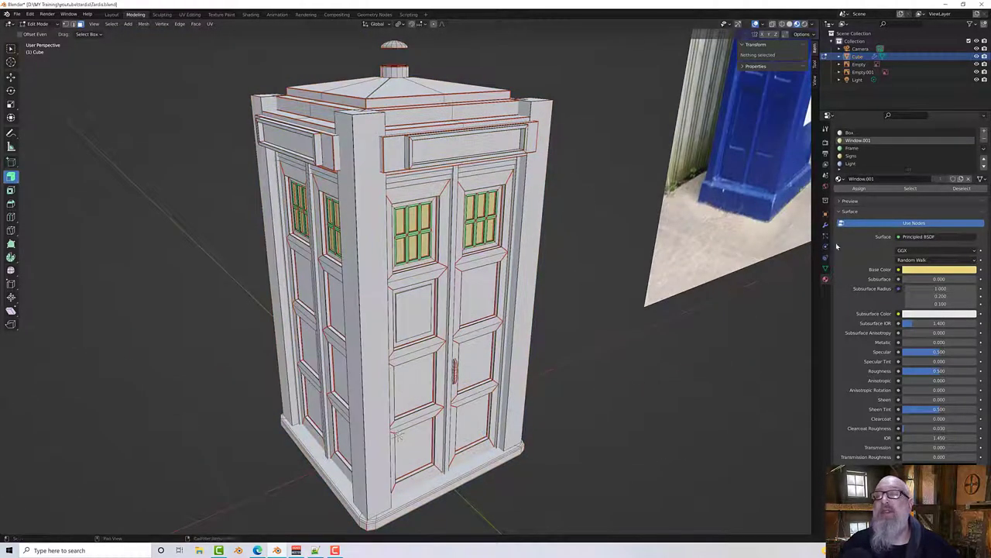
left_click(851, 150)
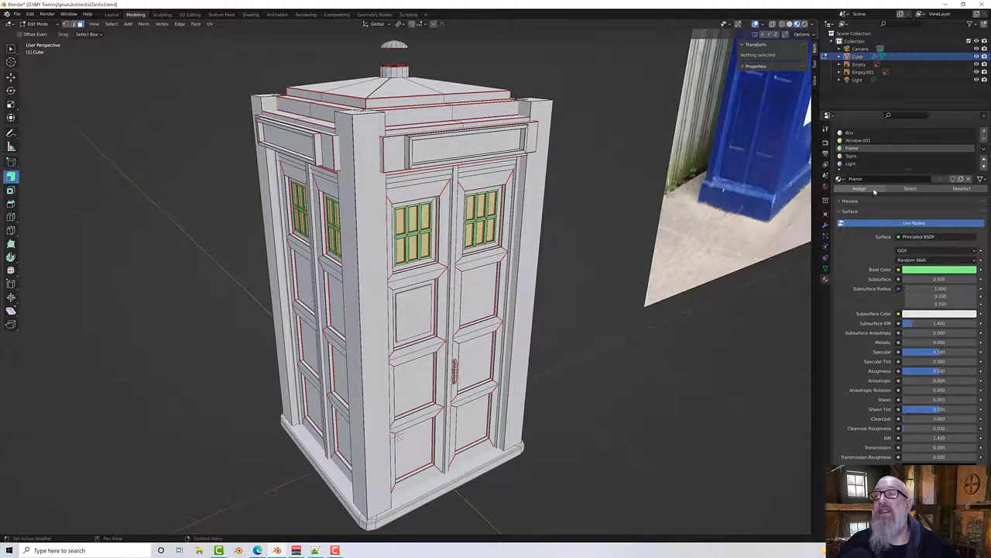
left_click(910, 189)
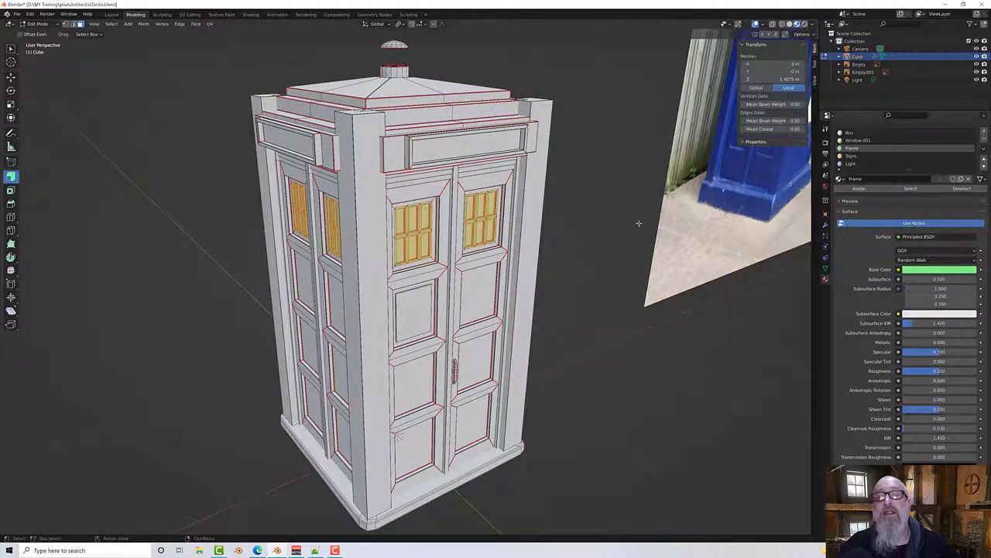
middle_click_drag(640, 219, 594, 213)
Step: Check the Signs and Light material slots and select a face on the sloping roof
left_click(851, 164)
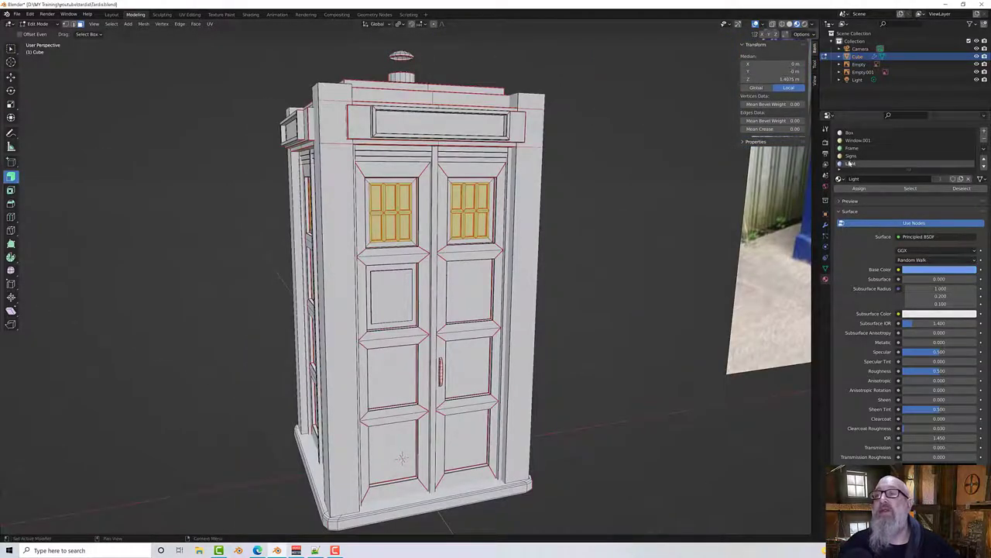
left_click(849, 157)
left_click(850, 164)
middle_click_drag(569, 159, 393, 415)
left_click(392, 415)
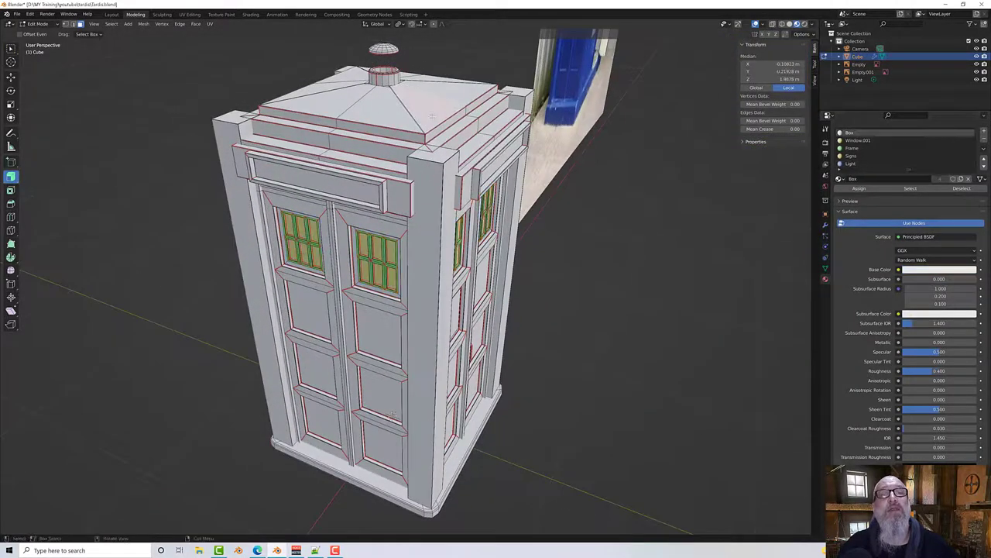
middle_click_drag(434, 115, 436, 114)
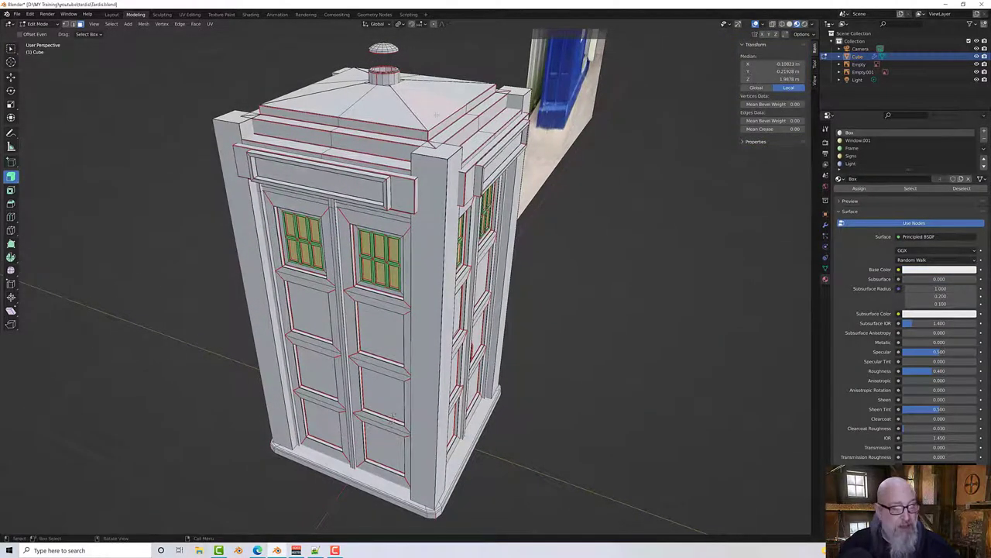
Step: Reveal all hidden faces of the joined mesh and deselect everything
key("u")
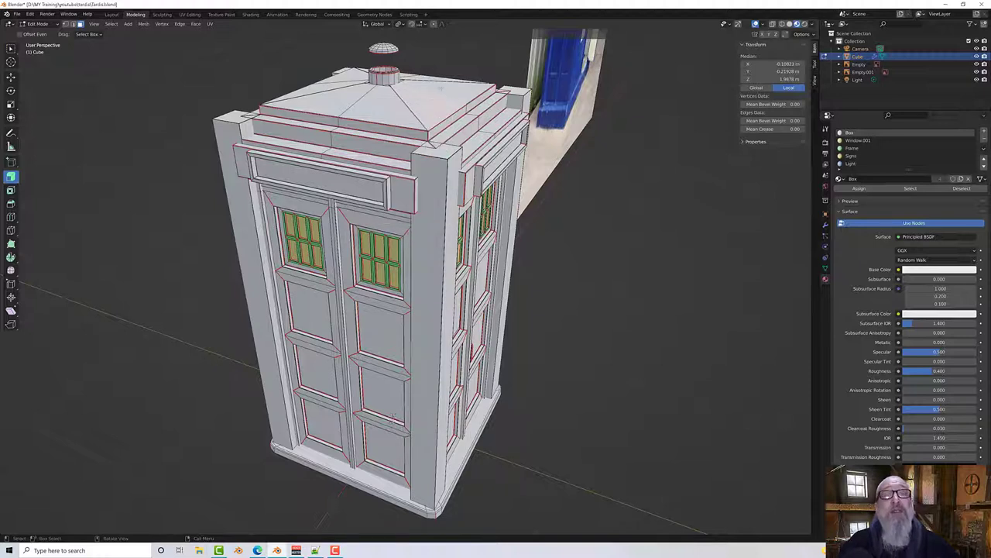
key("u")
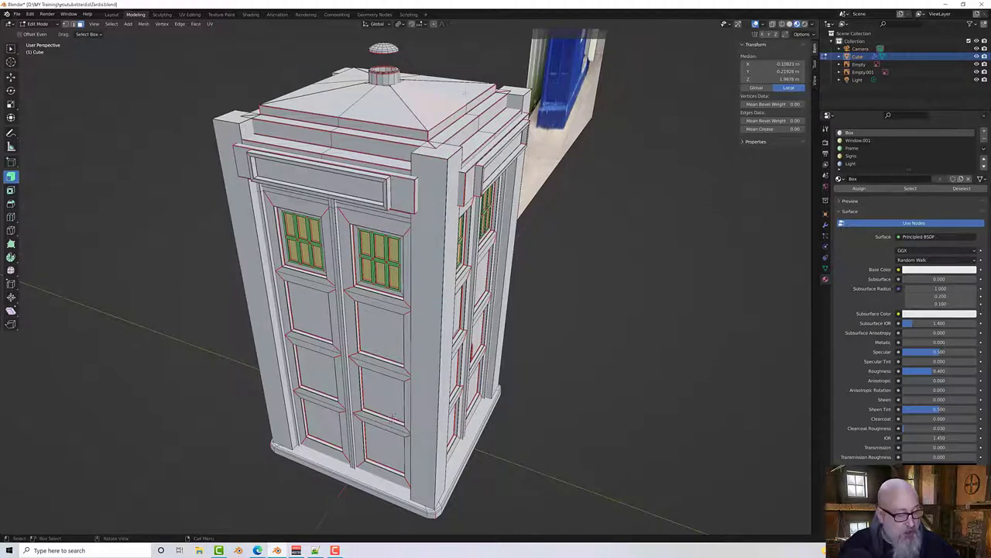
key("alt+h")
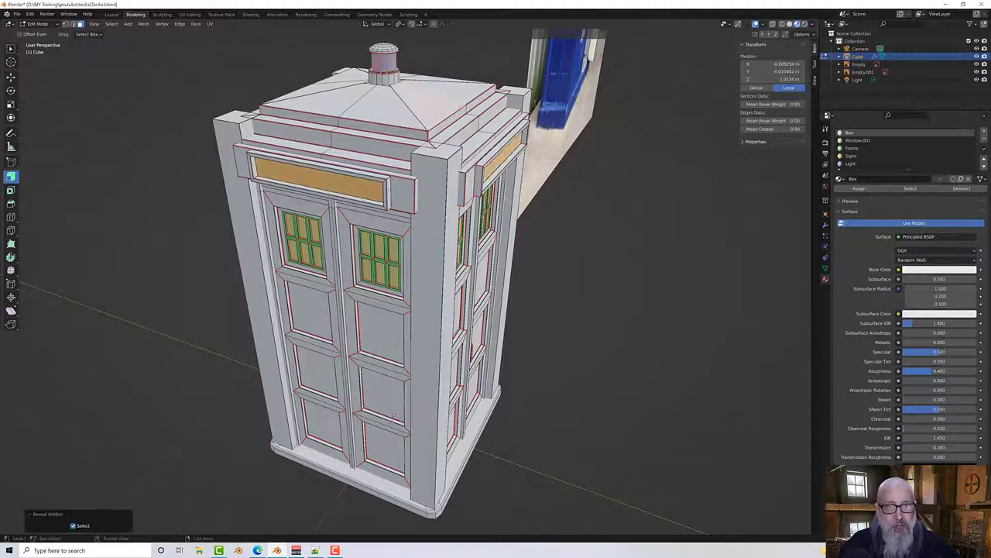
middle_click_drag(393, 419, 394, 480)
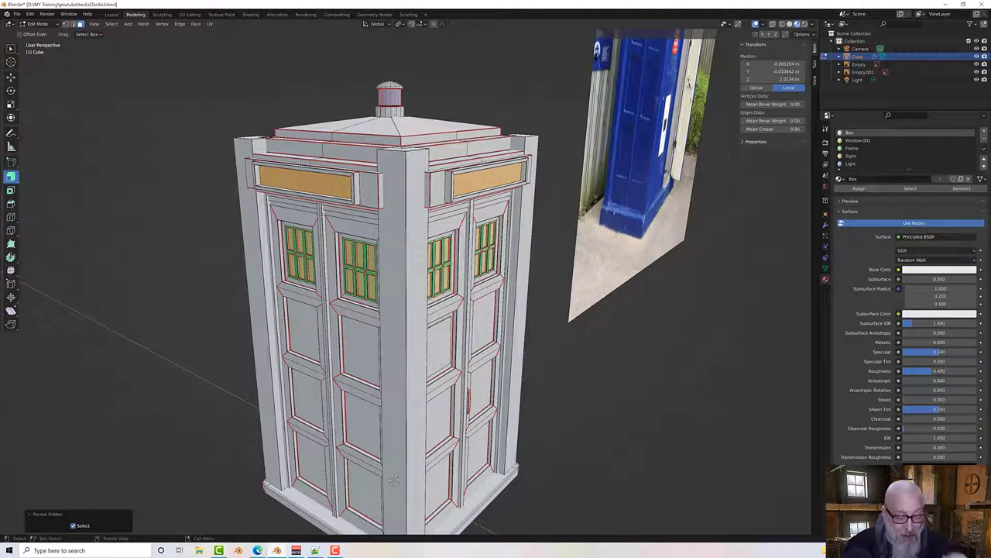
middle_click_drag(393, 480, 687, 117)
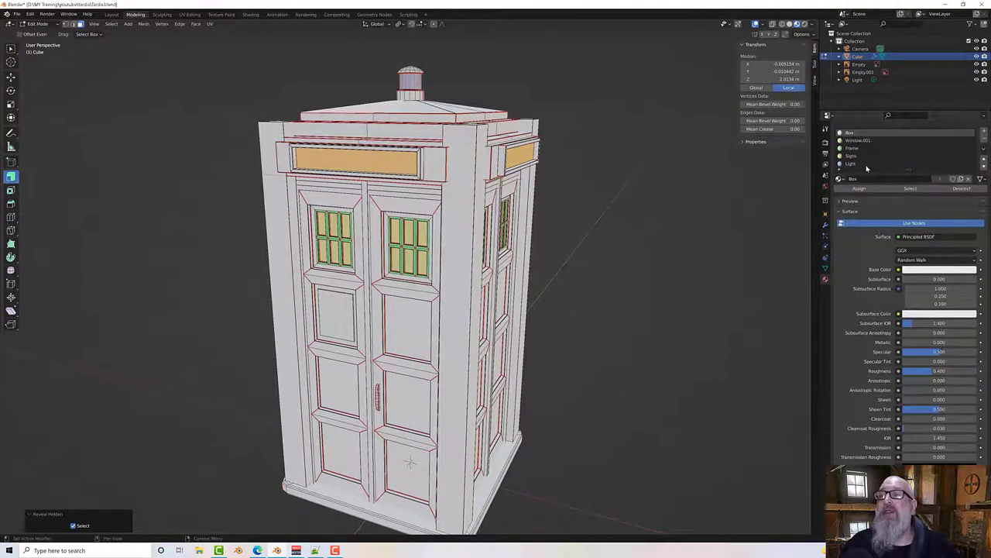
left_click(590, 177)
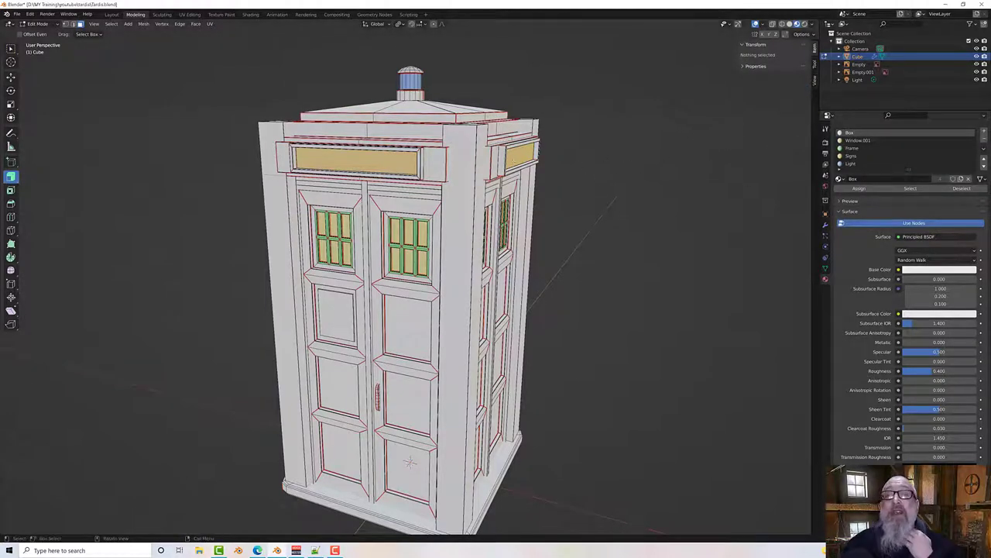
Step: Select all faces of the Box material in the UV Editing workspace and select all of their UVs
left_click(190, 14)
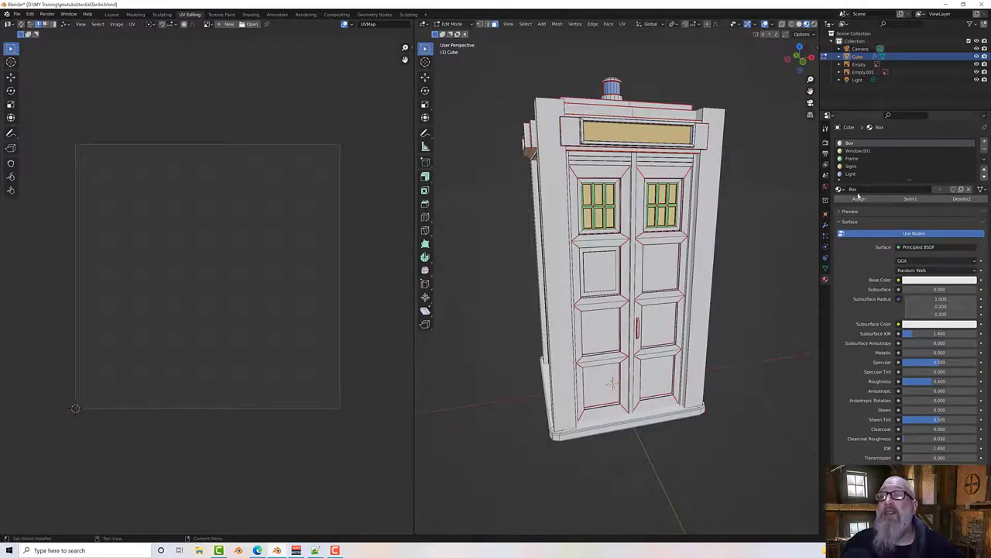
left_click(909, 198)
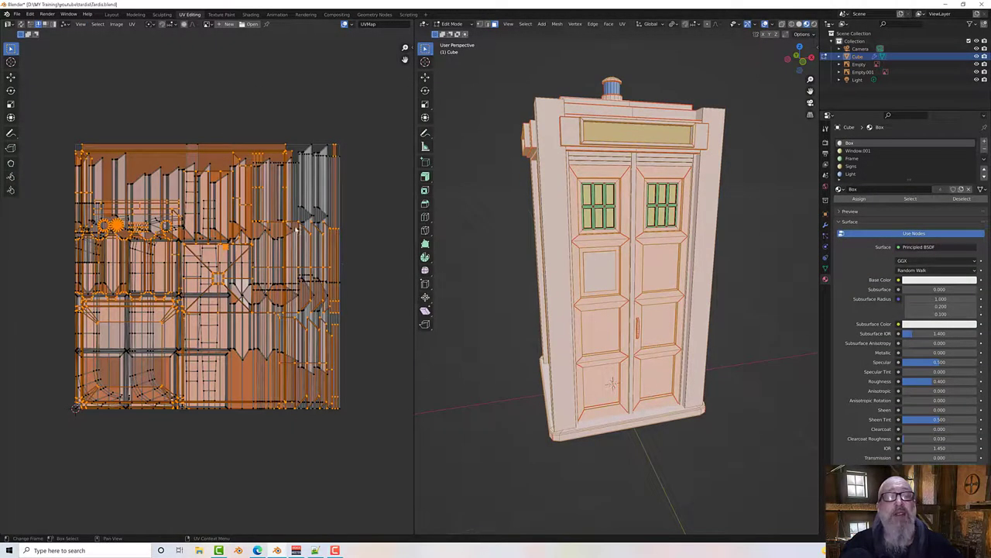
key("a")
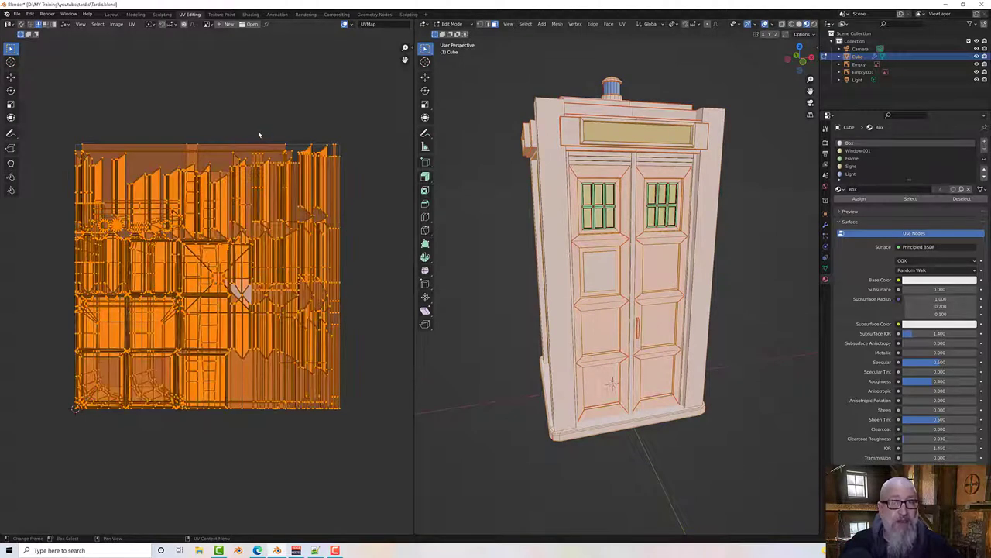
right_click(259, 135)
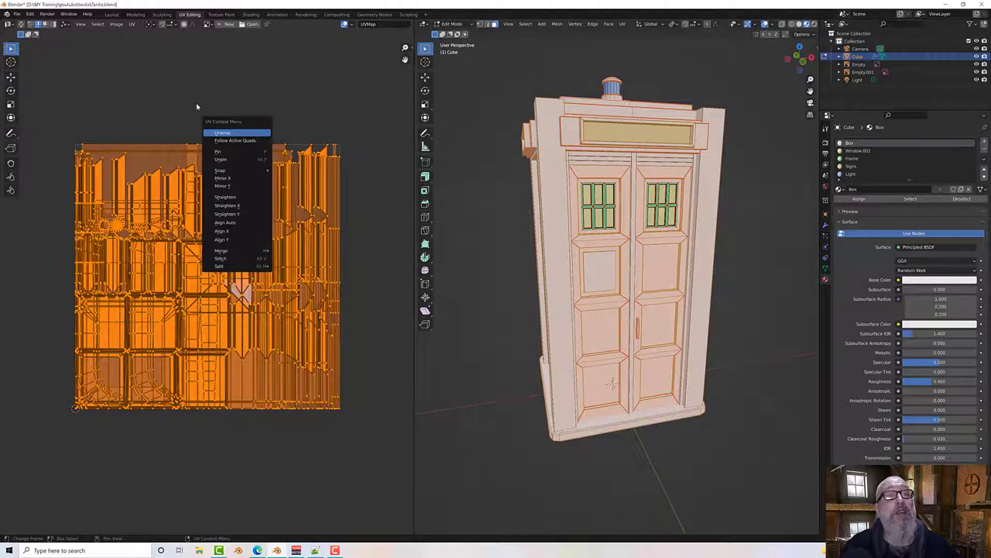
Step: Pack the UV islands of the Box material faces and deselect everything
left_click(131, 24)
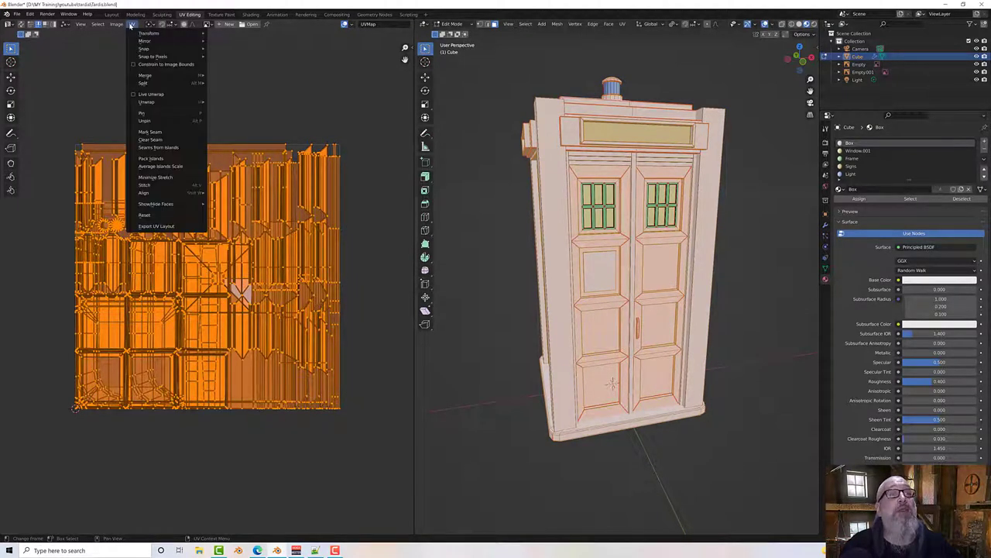
left_click(163, 158)
scroll(188, 245, "up", 2)
middle_click_drag(199, 244, 247, 244, "shift")
scroll(242, 243, "up", 3)
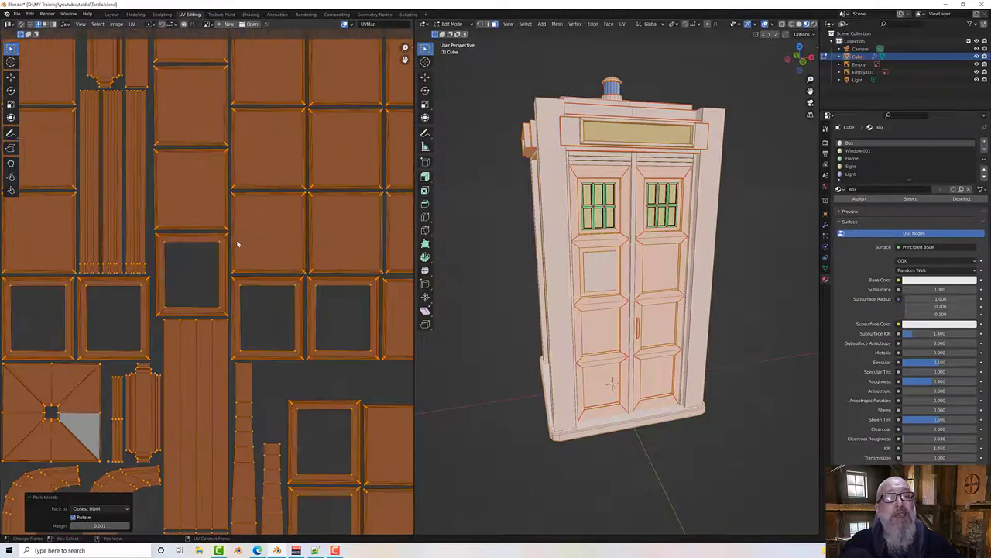
scroll(237, 245, "down", 3)
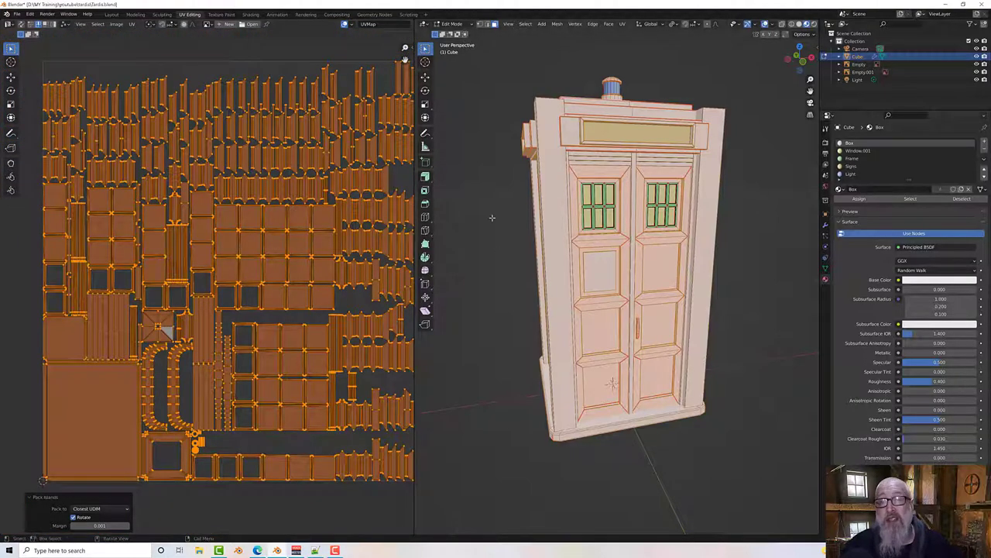
middle_click_drag(492, 217, 464, 221)
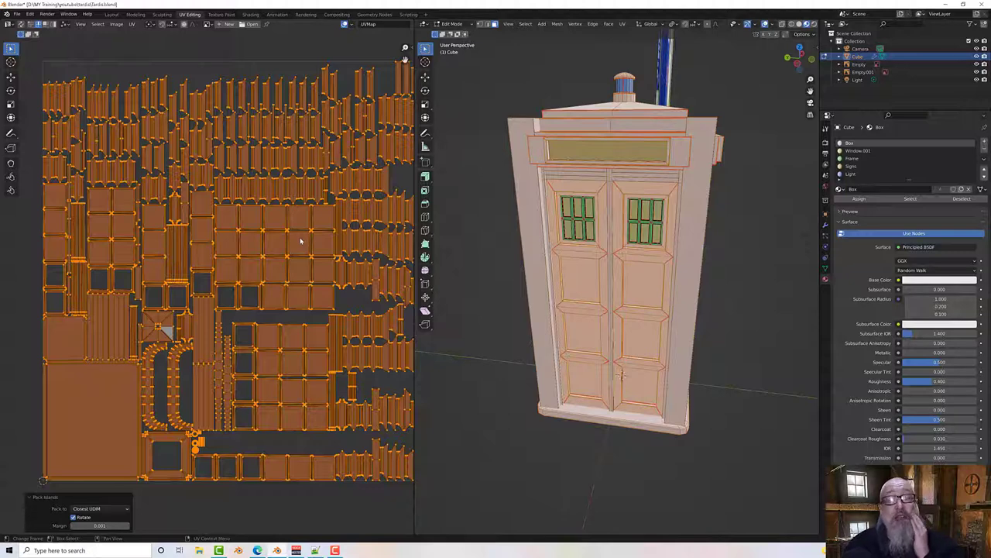
scroll(301, 241, "down", 2)
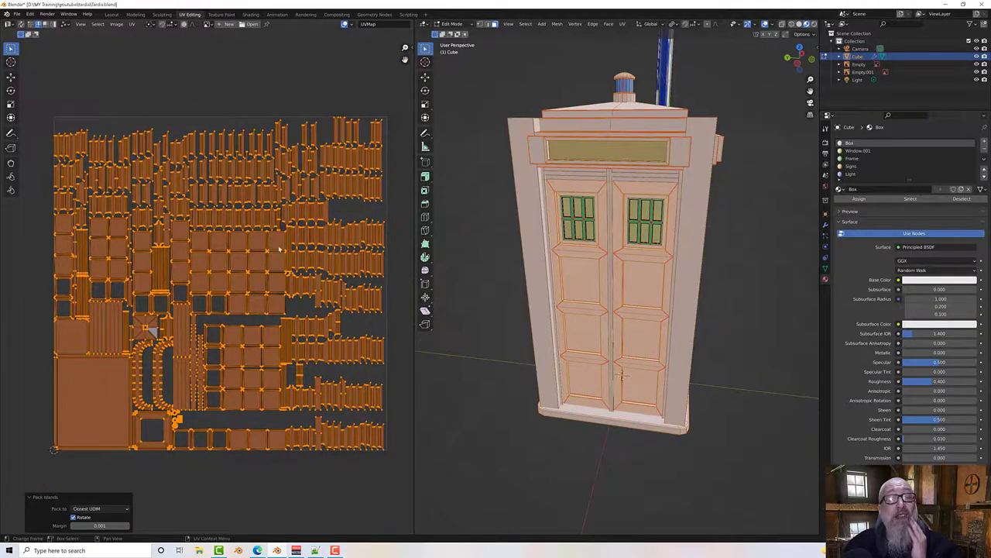
left_click(760, 154)
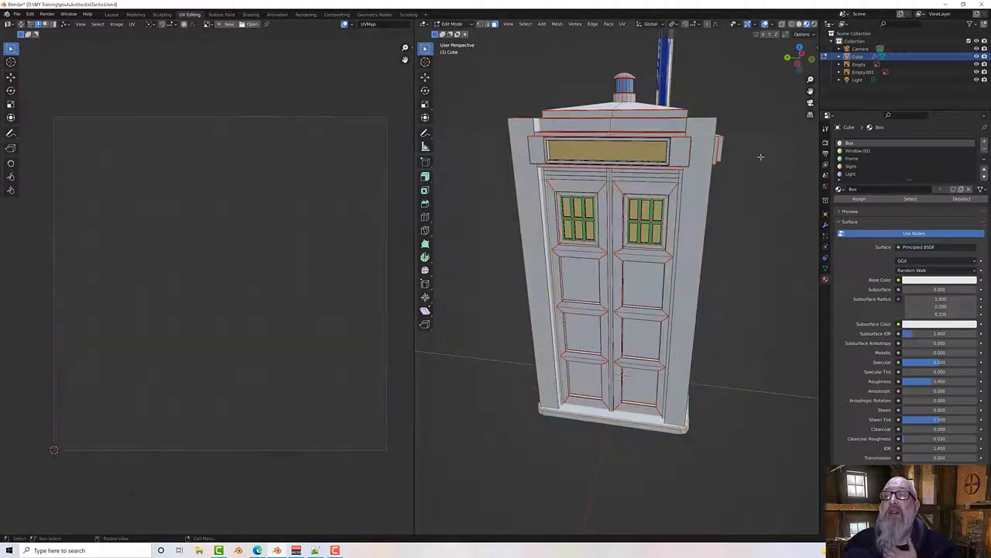
Step: Select all faces of the Window.001 material and select all of their UVs
left_click(855, 150)
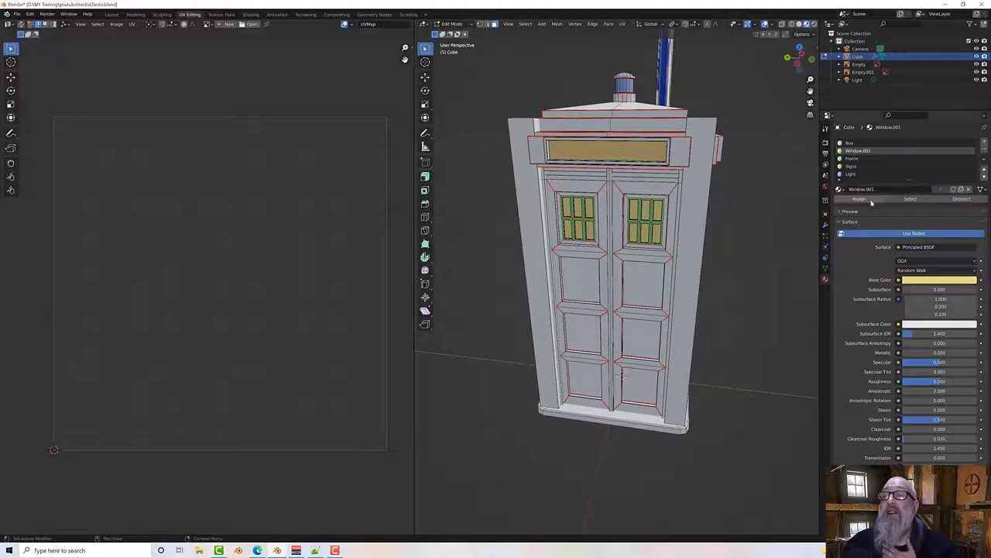
left_click(900, 200)
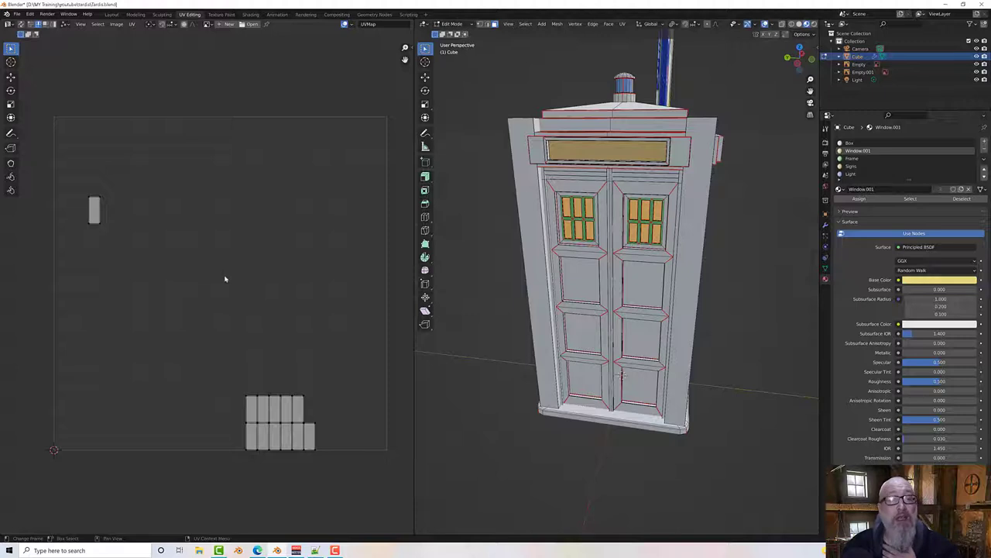
left_click(131, 24)
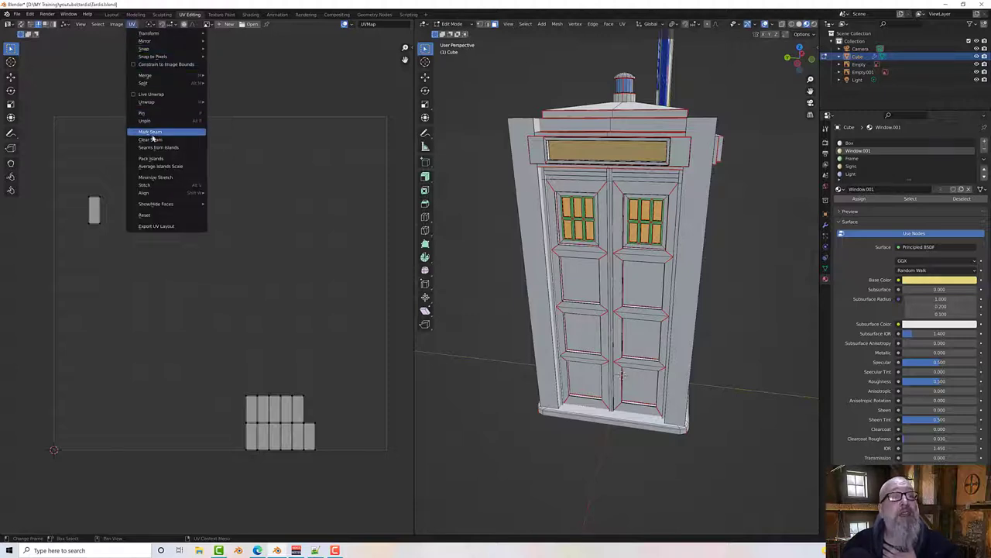
left_click(163, 160)
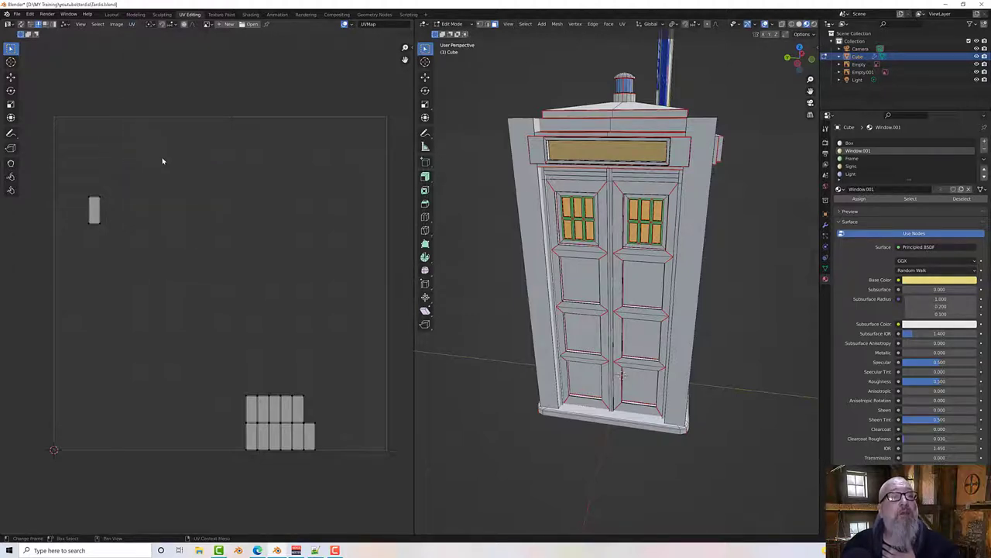
key("a")
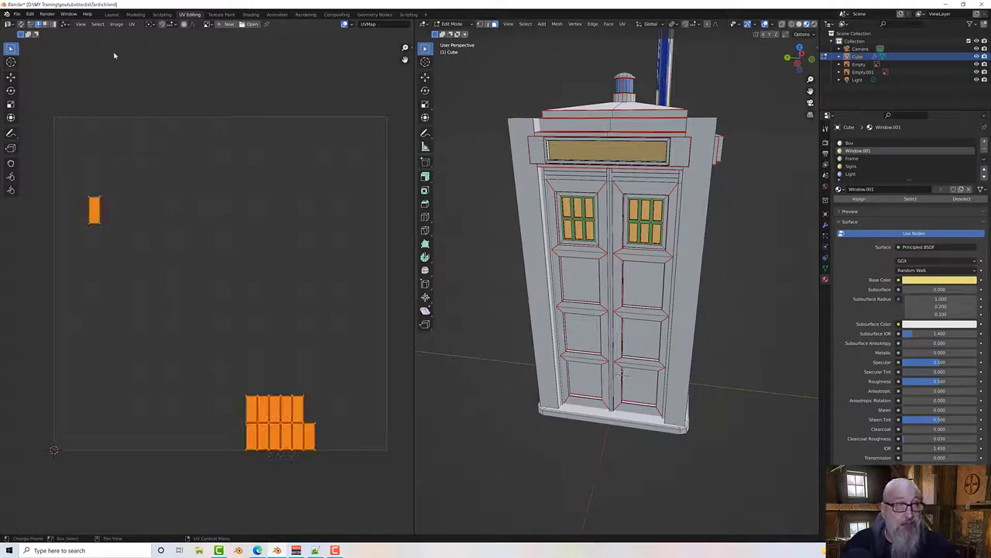
Step: Pack the UV islands of the Window.001 faces and deselect everything
left_click(132, 24)
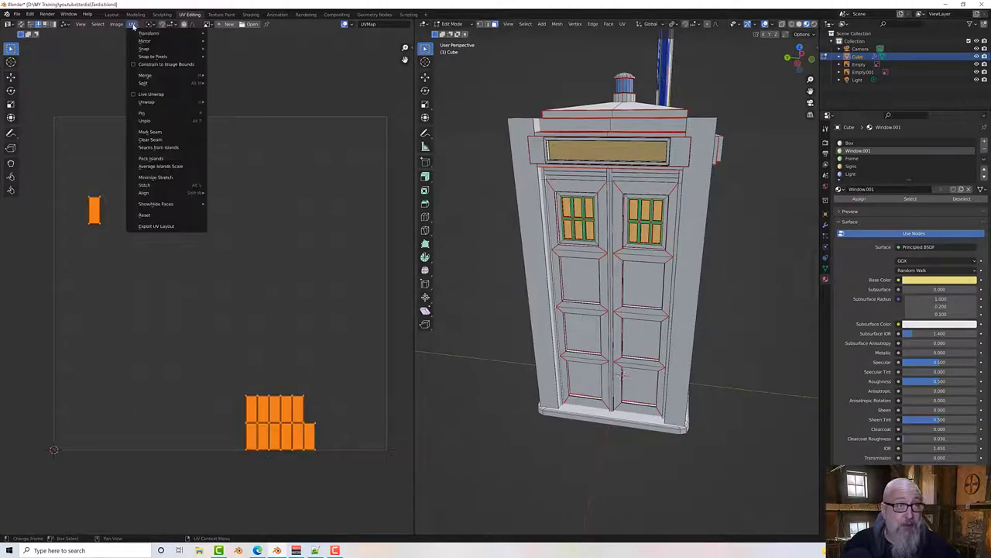
left_click(164, 158)
left_click(266, 135)
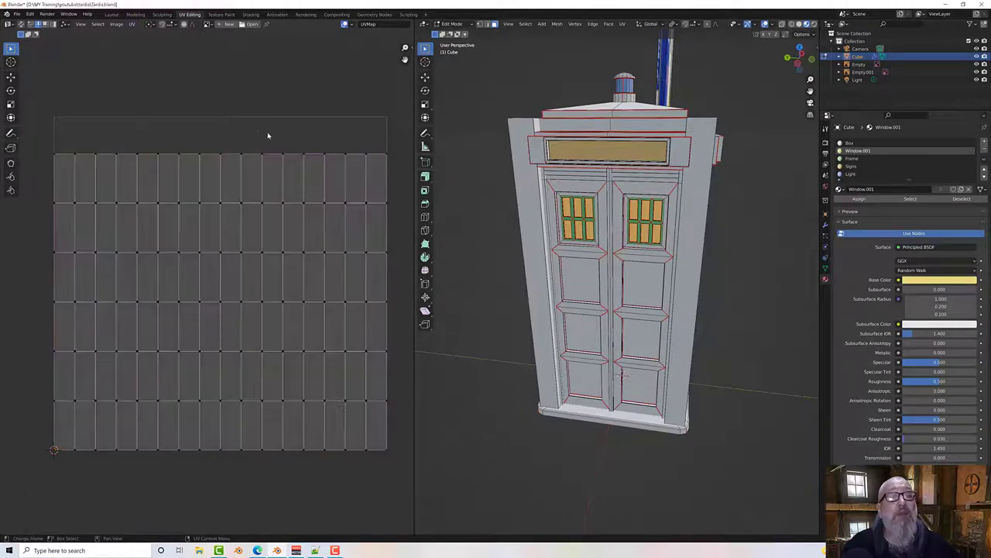
mouse_move(304, 135)
middle_mouse_down()
mouse_move(296, 129)
mouse_move(294, 139)
middle_mouse_up()
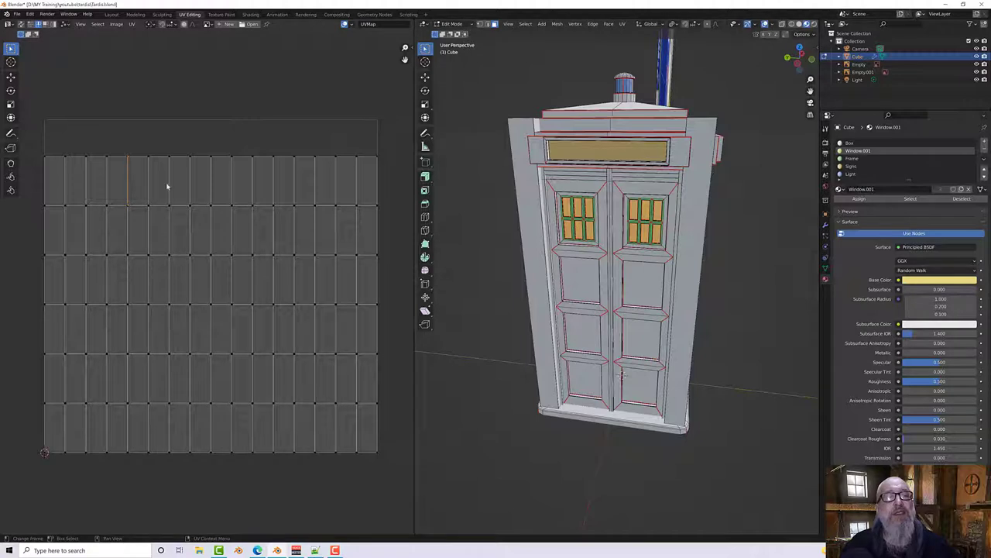
left_click(908, 199)
middle_click_drag(765, 219, 759, 214)
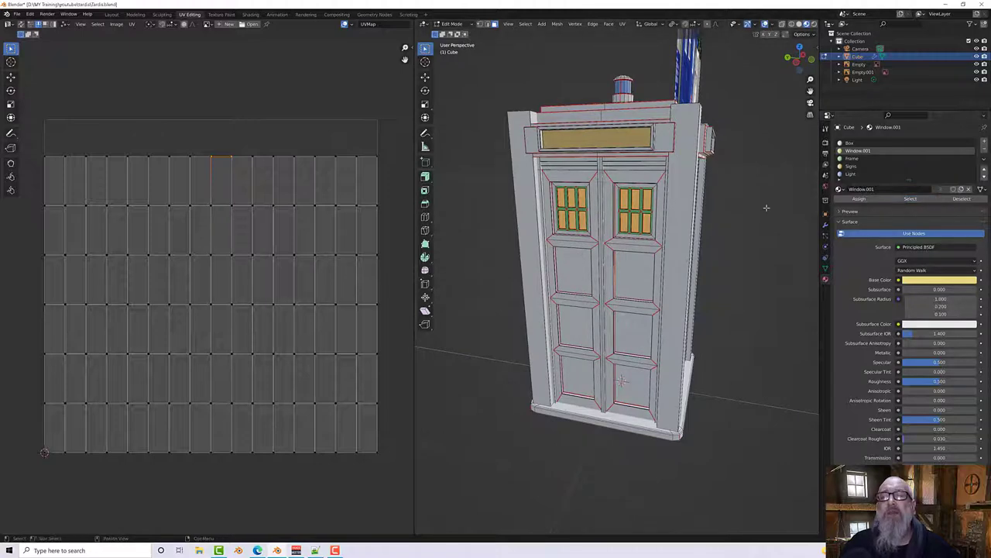
left_click(764, 206)
left_click(908, 200)
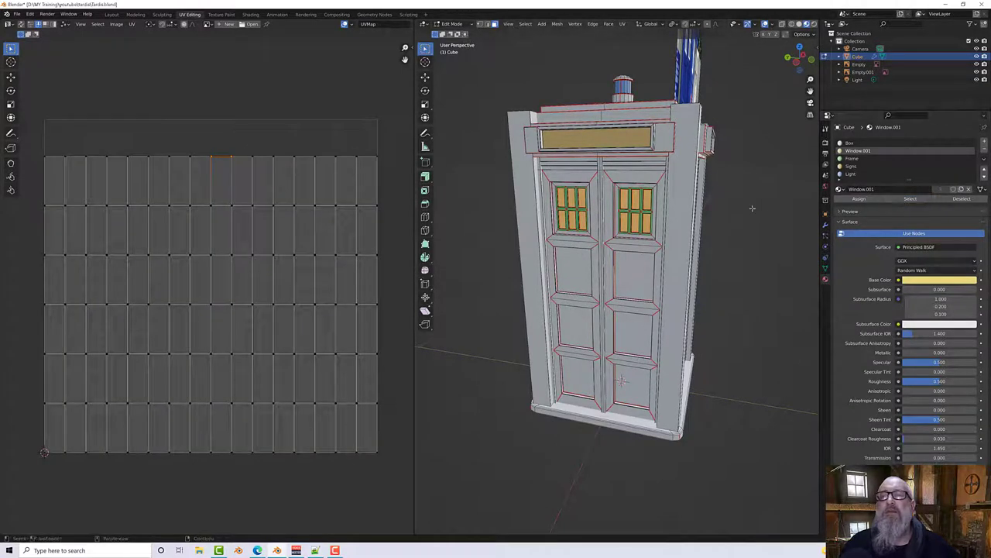
Step: Select all faces of the Frame material and select all of their UVs
middle_click_drag(752, 208, 663, 213)
scroll(610, 380, "up", 2)
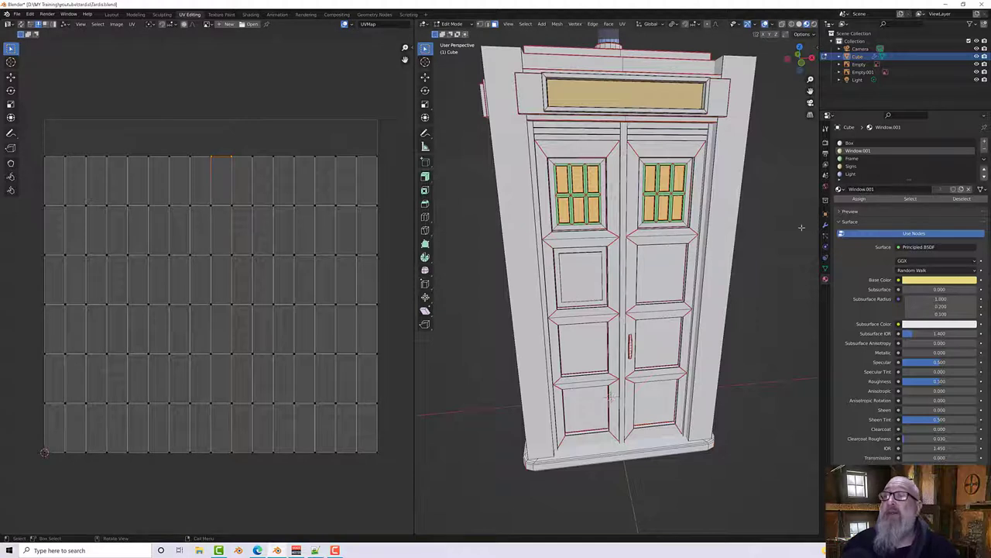
left_click(851, 159)
left_click(912, 200)
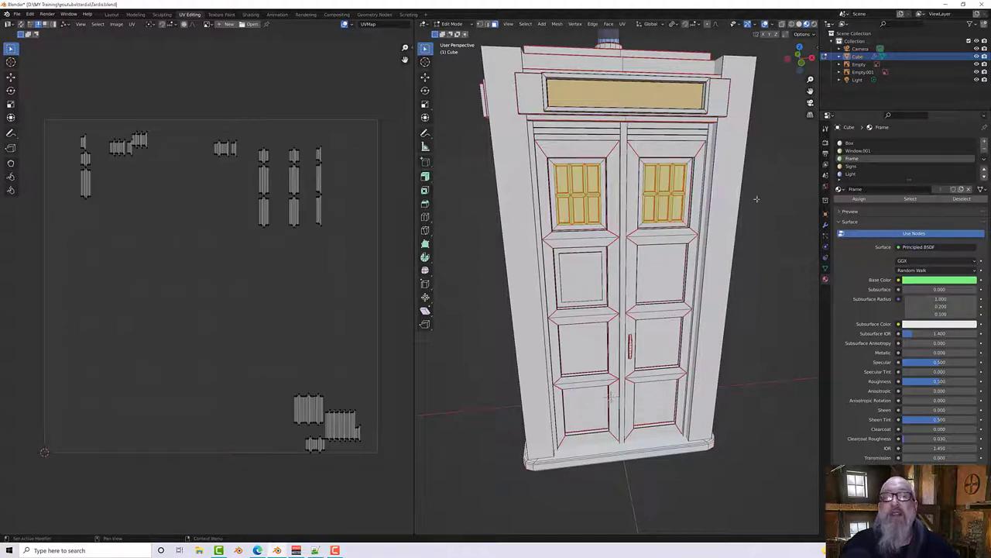
left_click(132, 24)
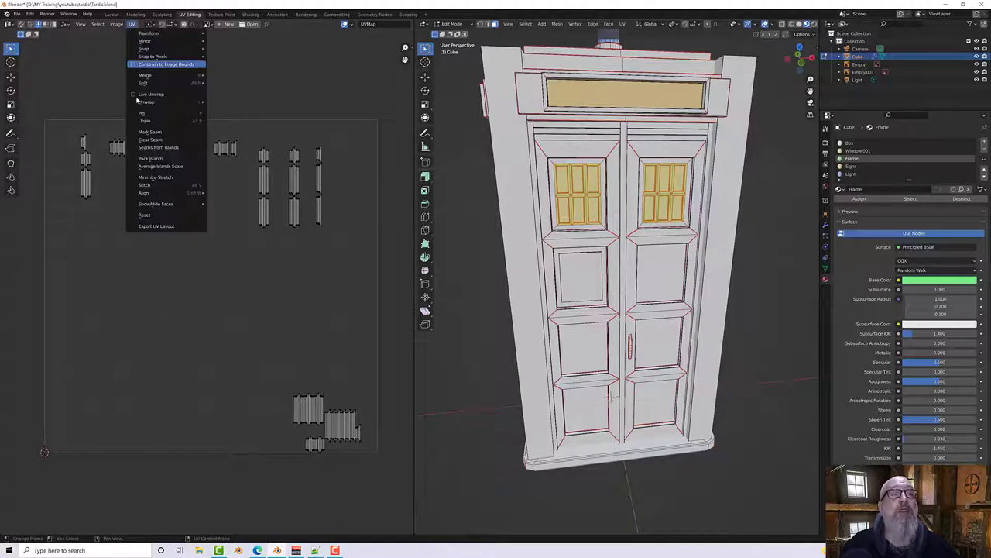
key("a")
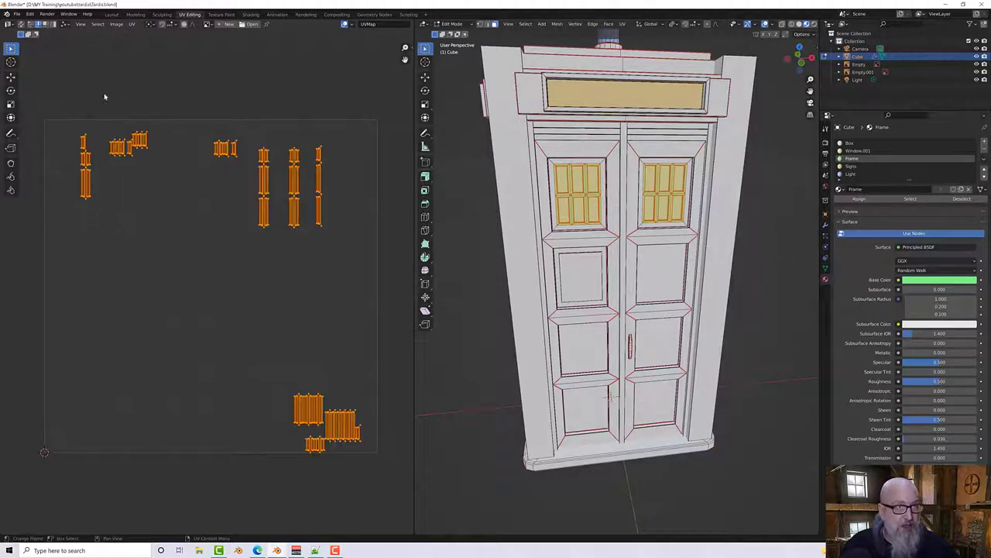
Step: Pack the UV islands of the Frame faces and deselect everything
left_click(132, 24)
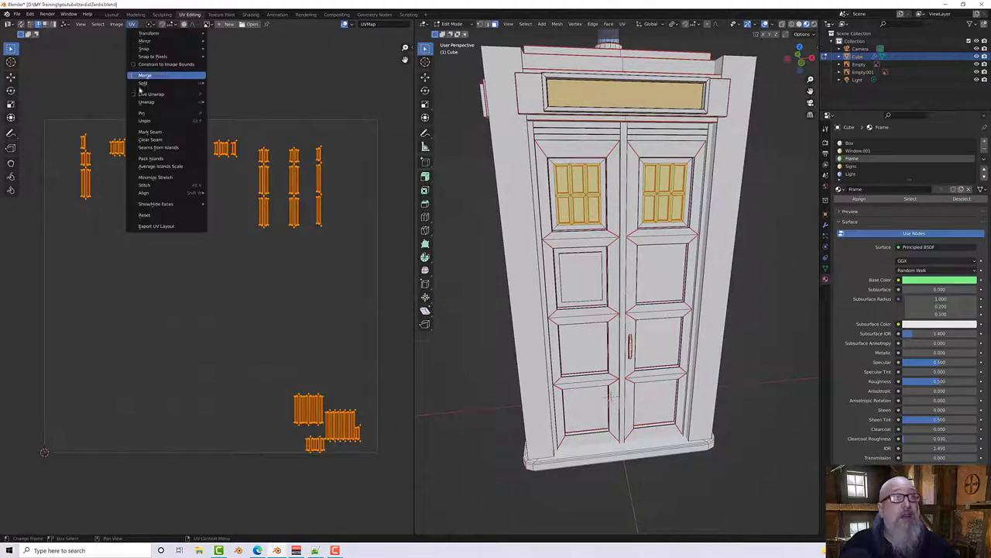
left_click(152, 158)
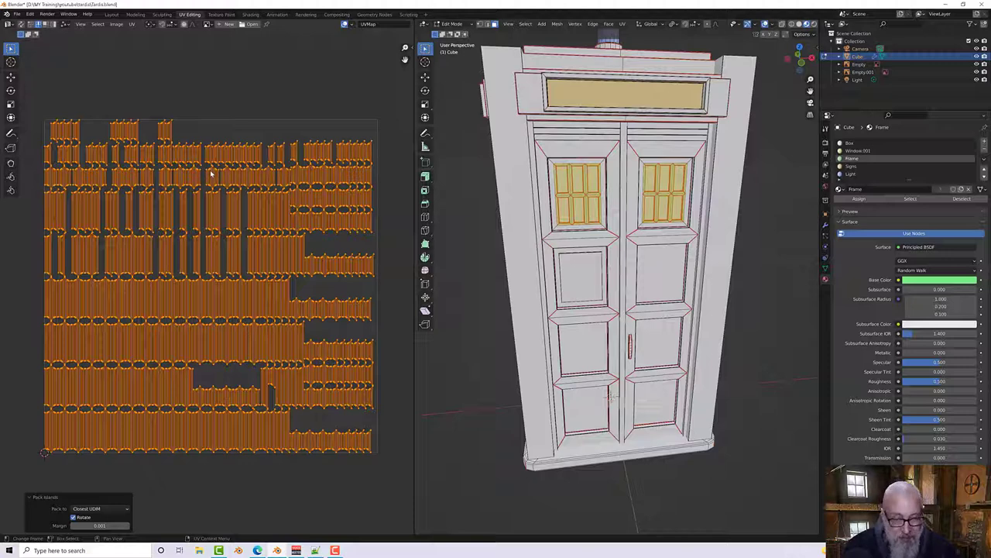
middle_click_drag(619, 295, 617, 279)
left_click(481, 265)
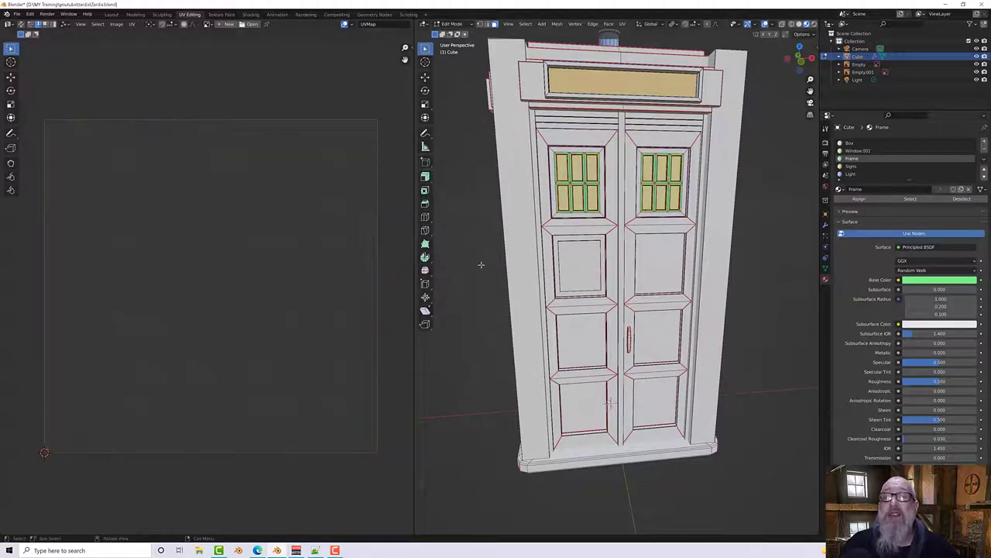
Step: Select the sign plate below the left door window, grow the selection to its edge faces and assign the Signs material
left_click(852, 166)
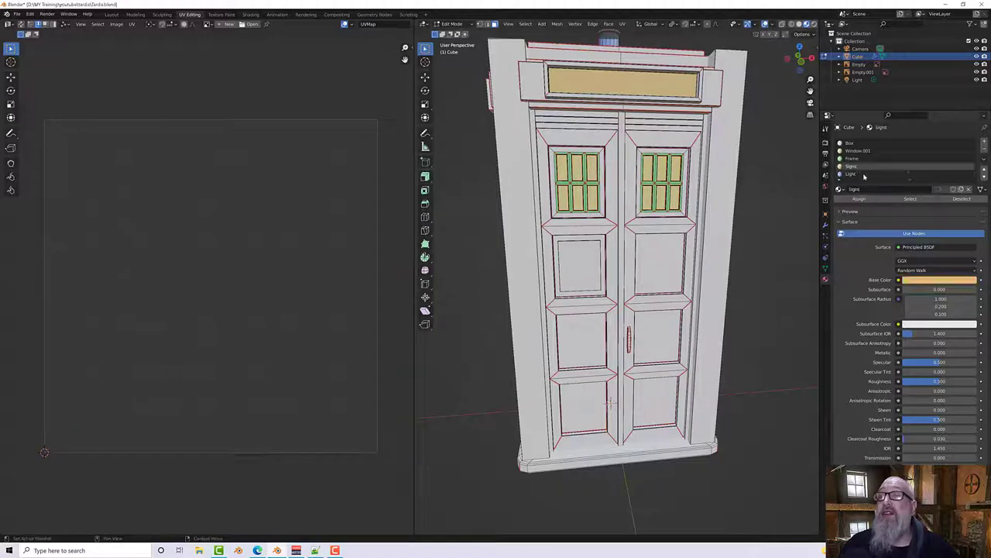
scroll(569, 258, "up", 2)
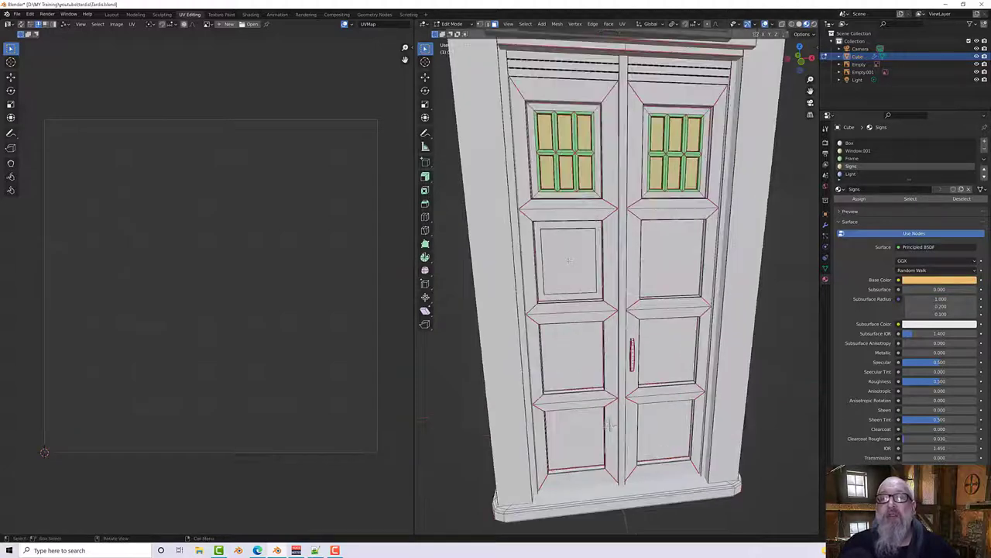
left_click(568, 259)
mouse_move(569, 258)
middle_mouse_down()
mouse_move(582, 246)
mouse_move(585, 257)
middle_mouse_up()
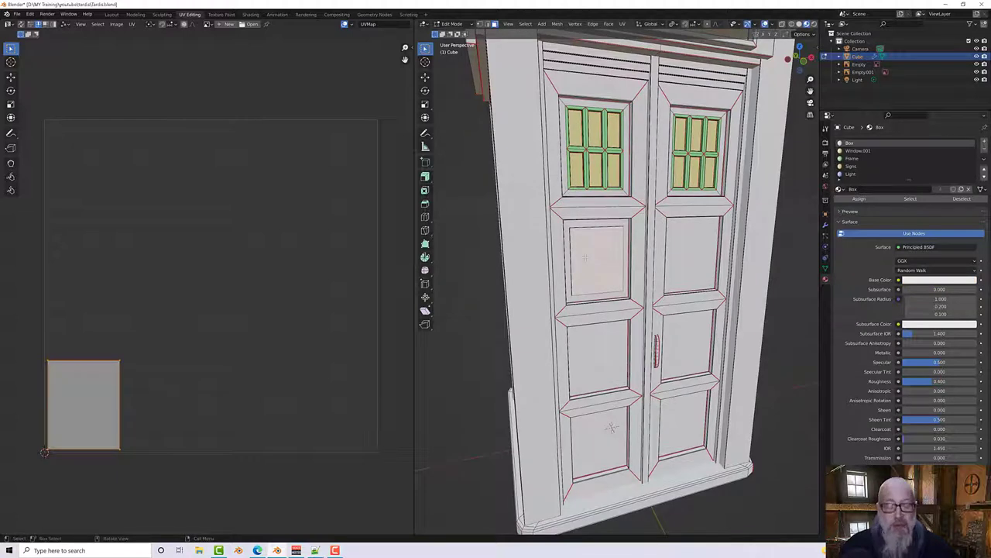
key("ctrl+KP_Add")
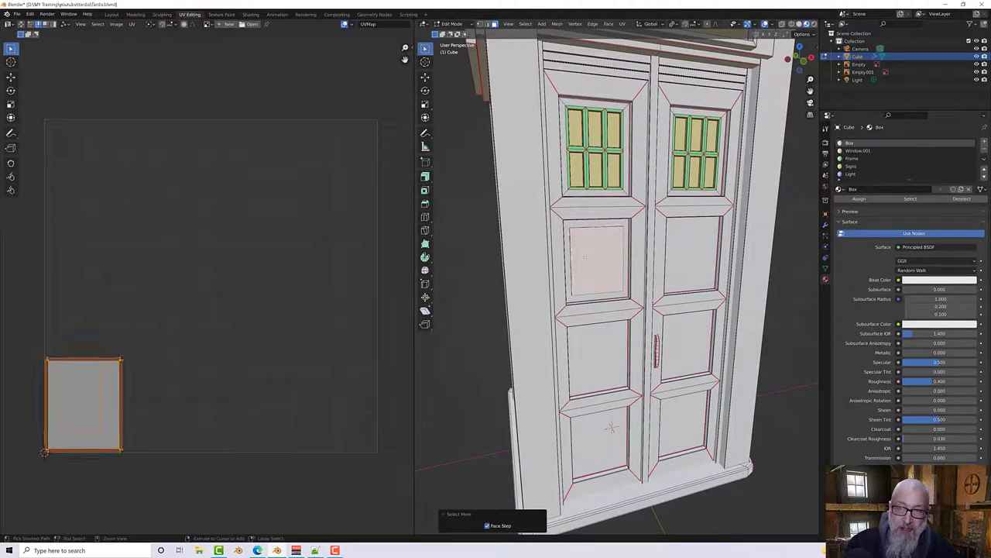
key("ctrl+KP_Add")
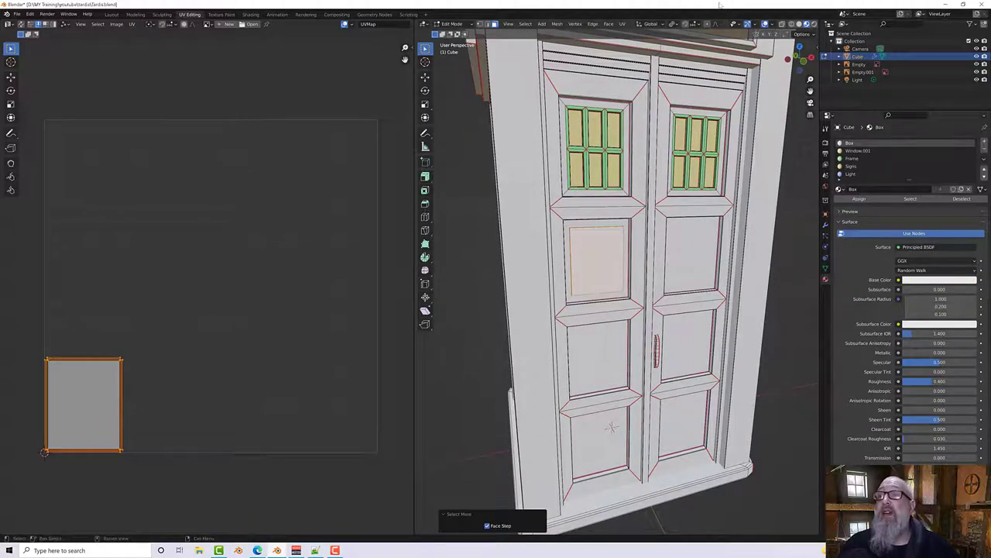
left_click(852, 166)
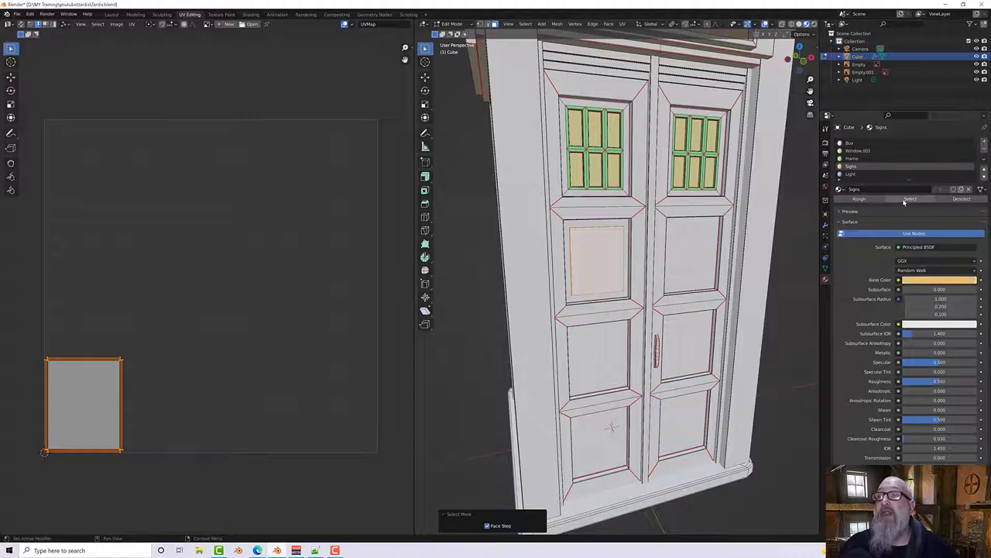
left_click(859, 199)
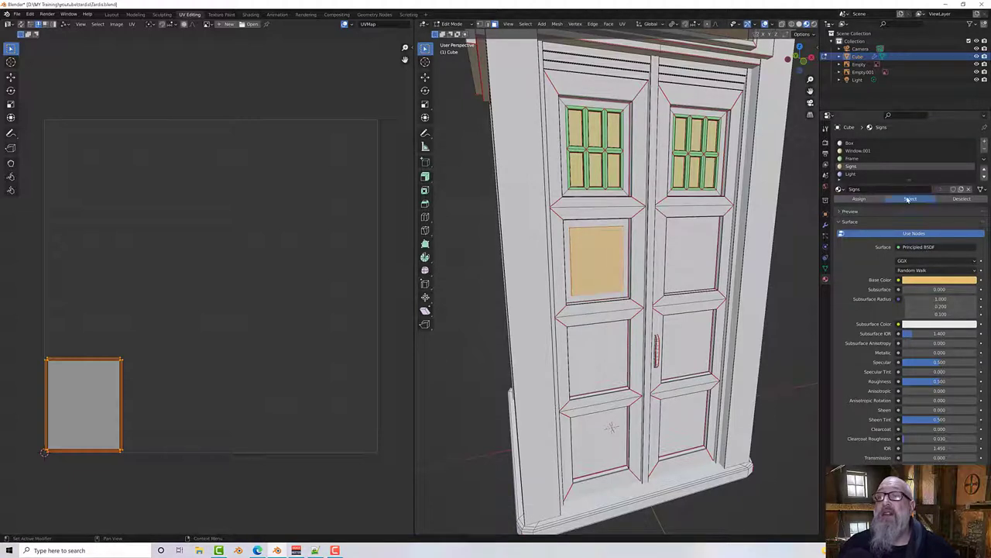
Step: Select all faces of the Signs material and pack their UV islands
left_click(909, 200)
scroll(221, 251, "down", 1)
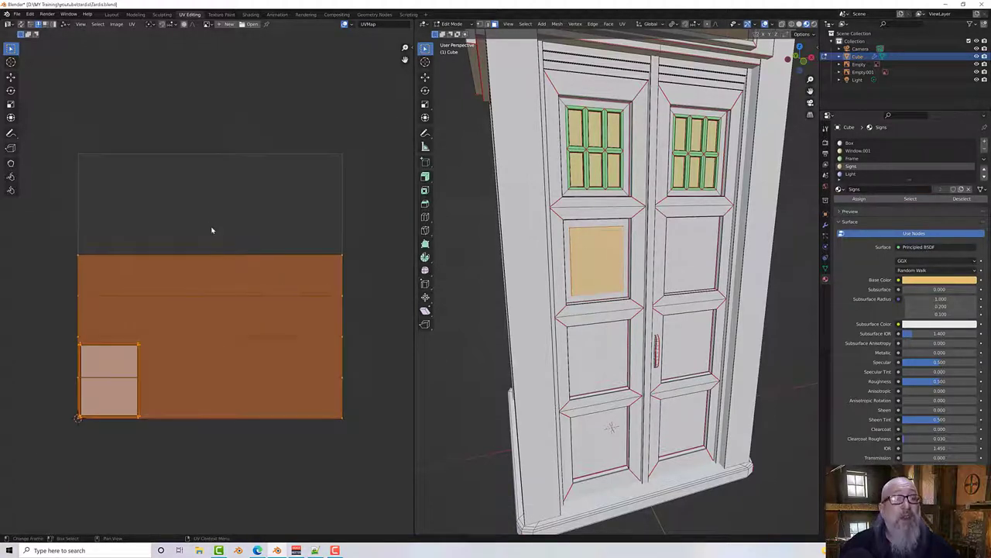
right_click(212, 229)
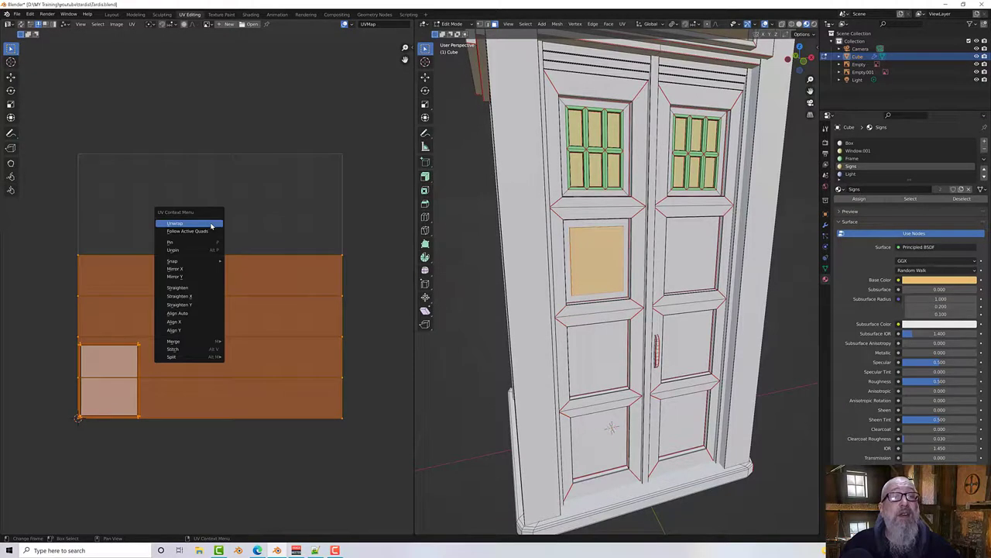
left_click(131, 24)
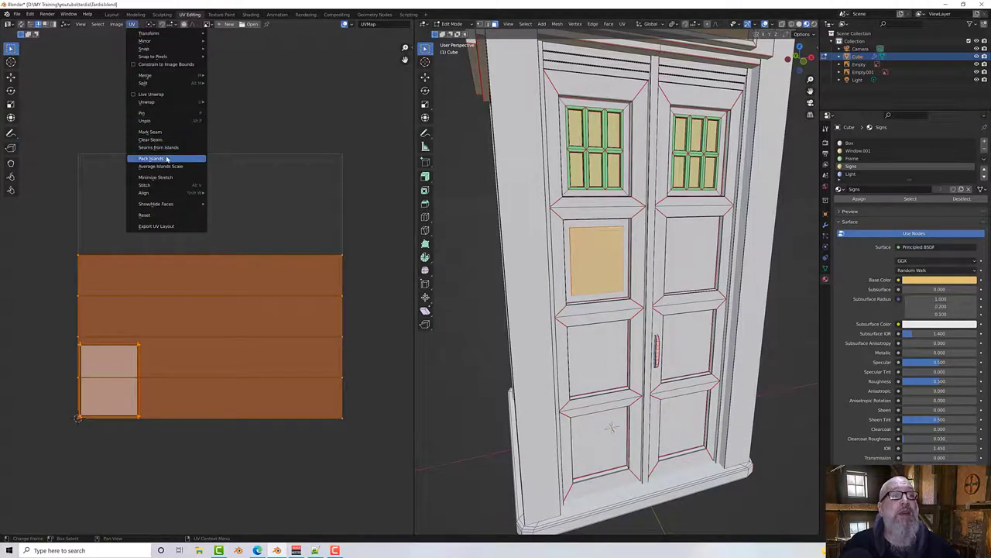
left_click(167, 159)
left_click(279, 362)
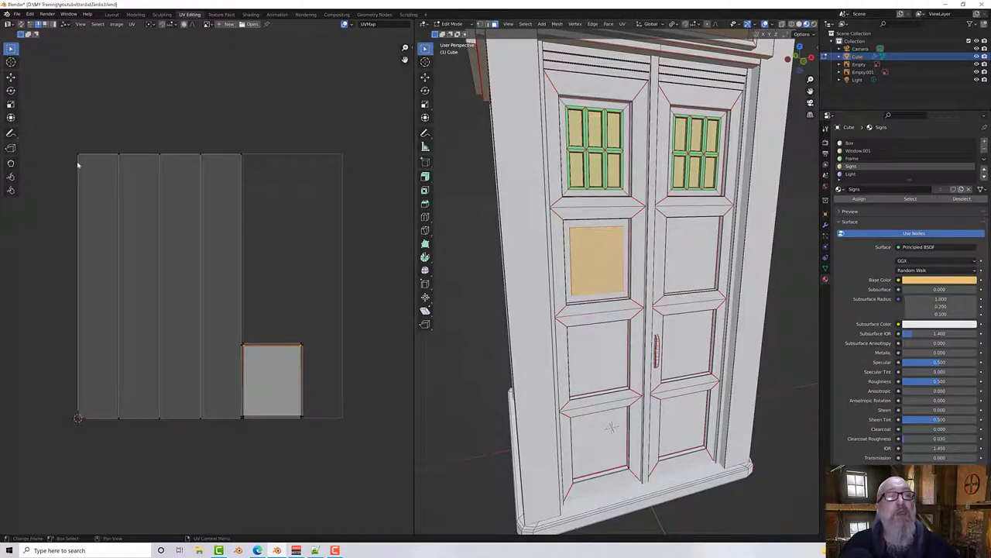
Step: Select all UVs of the Signs faces, mark seams from their islands and average the islands' scale
left_click_drag(78, 164, 336, 449)
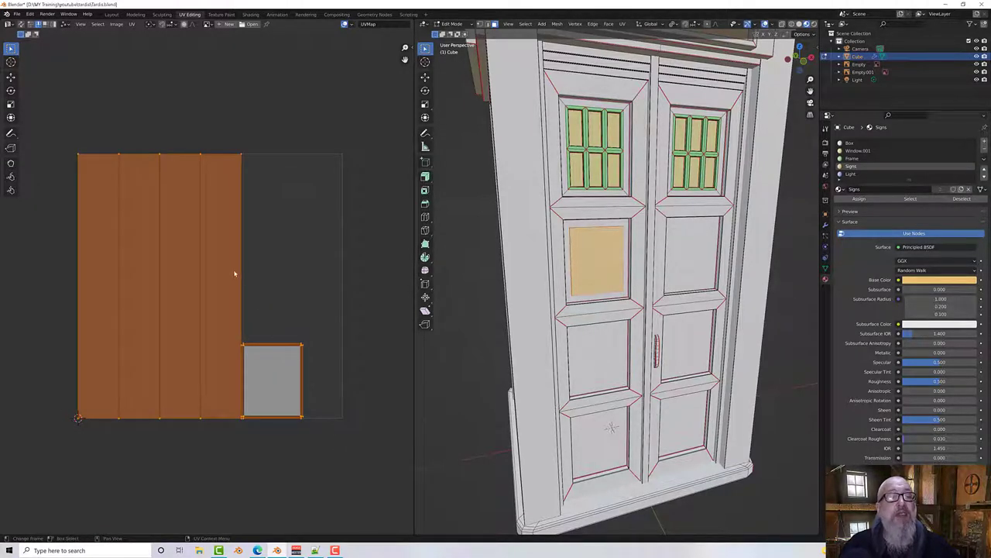
left_click(131, 24)
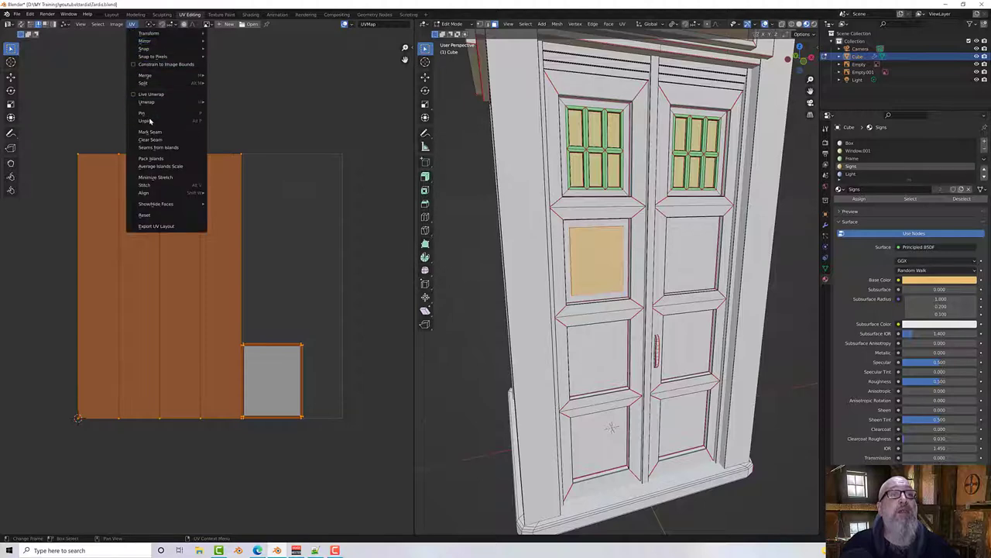
left_click(170, 149)
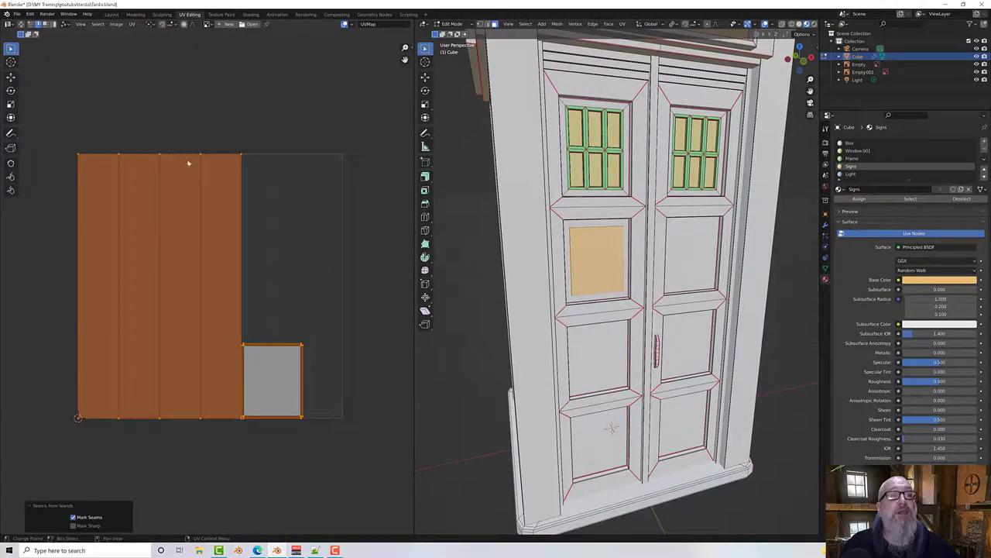
left_click(136, 14)
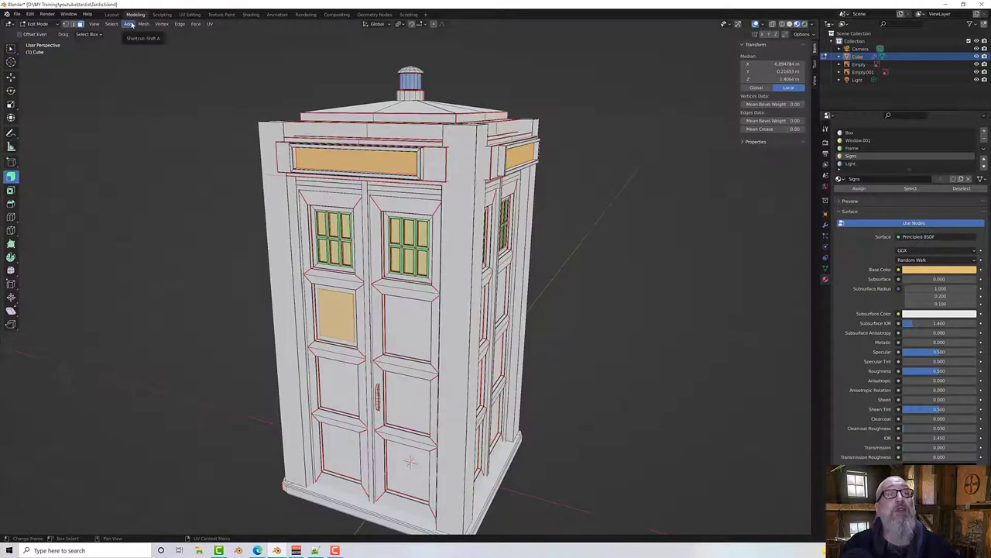
left_click(190, 14)
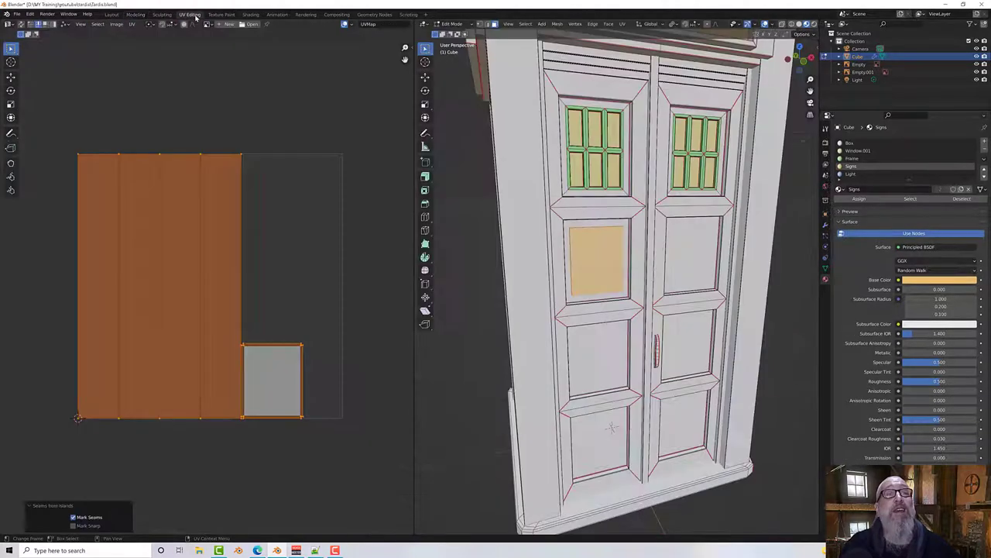
left_click(131, 24)
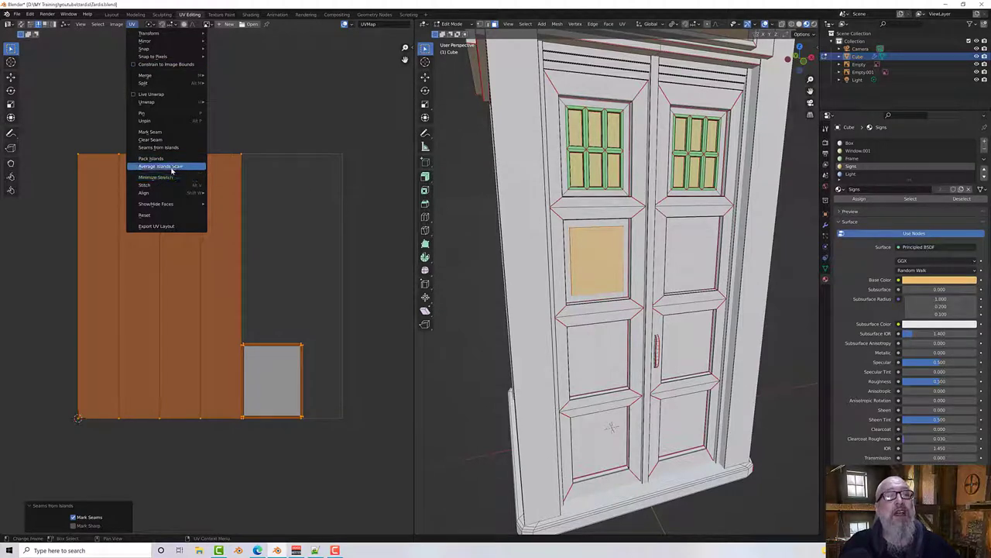
left_click(172, 167)
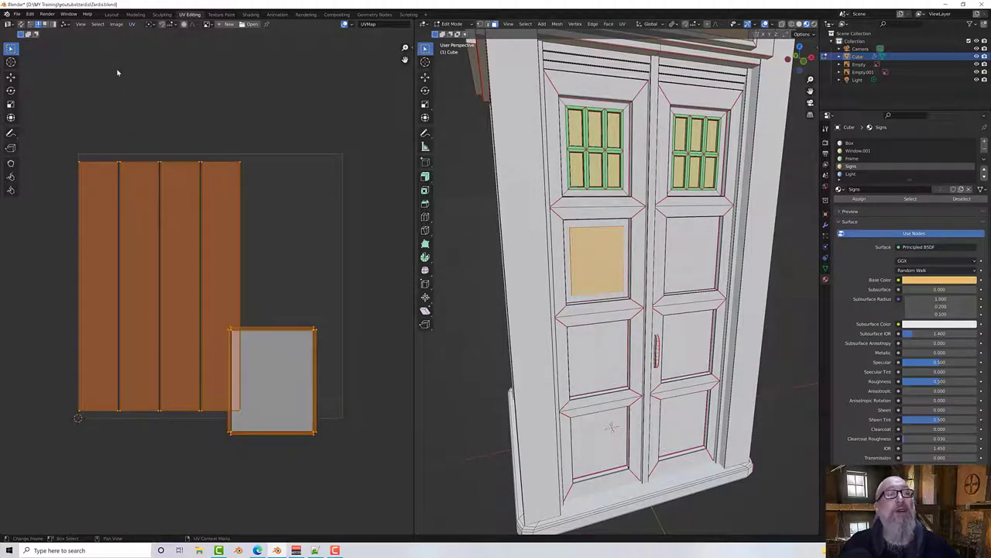
Step: Pack the UV islands of the Signs faces and deselect everything
left_click(131, 24)
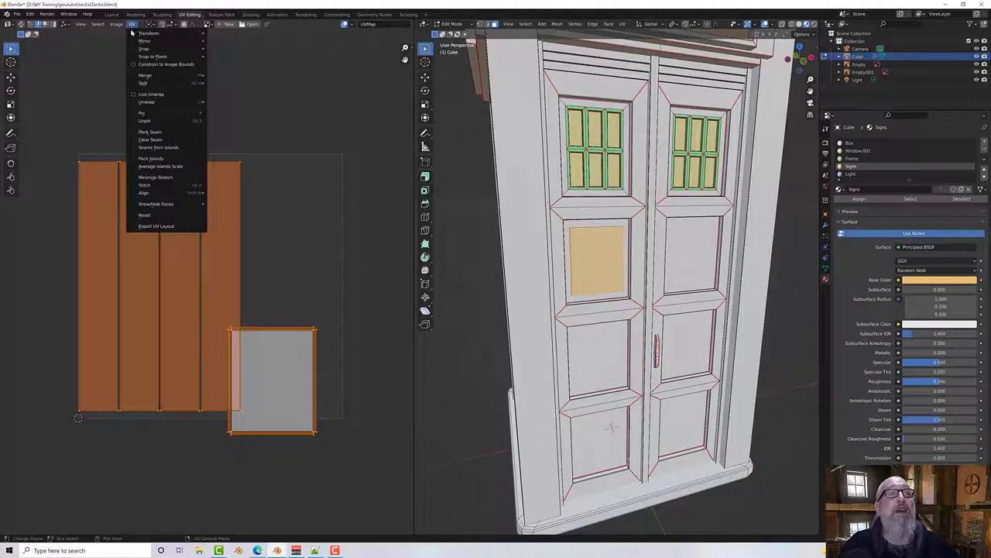
left_click(162, 159)
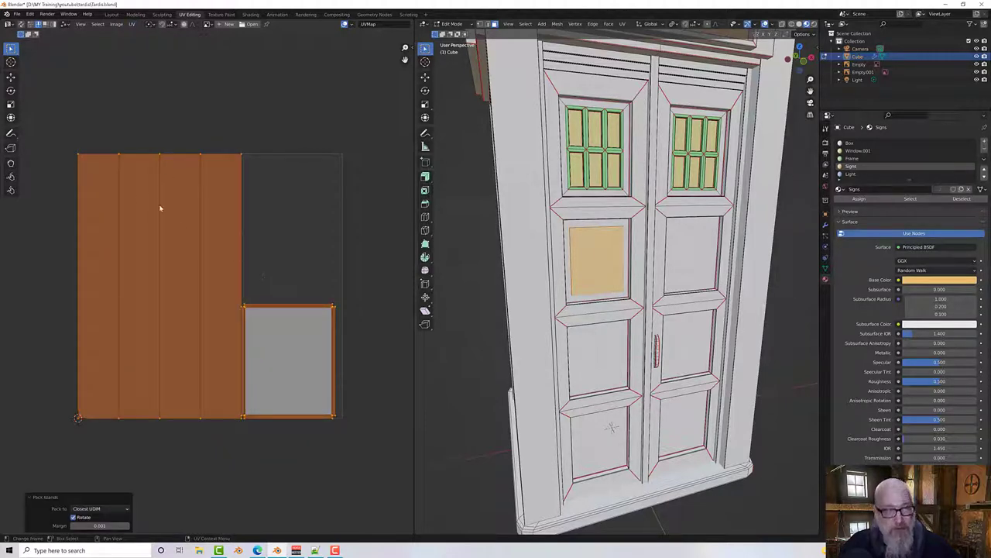
scroll(611, 427, "down", 5)
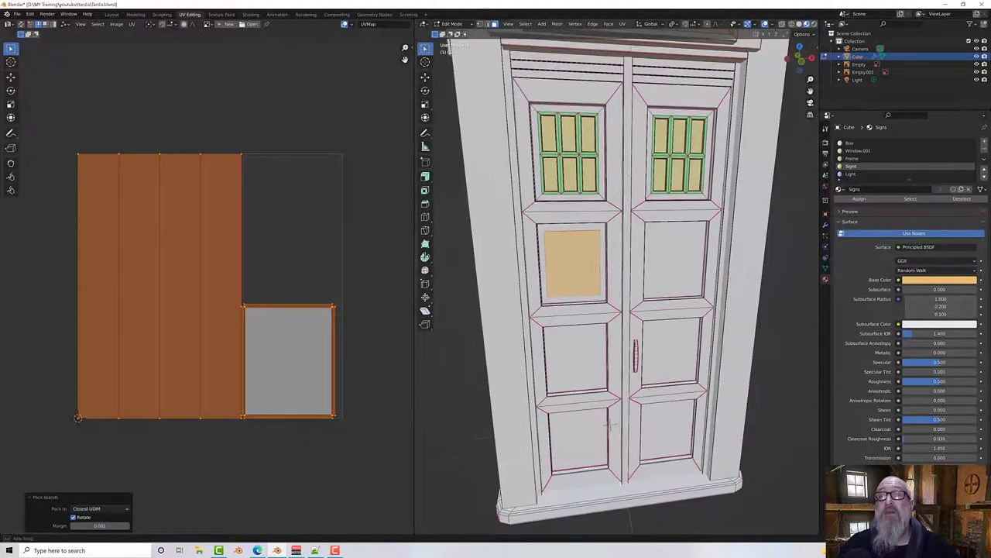
middle_click_drag(609, 402, 605, 443)
left_click(465, 276)
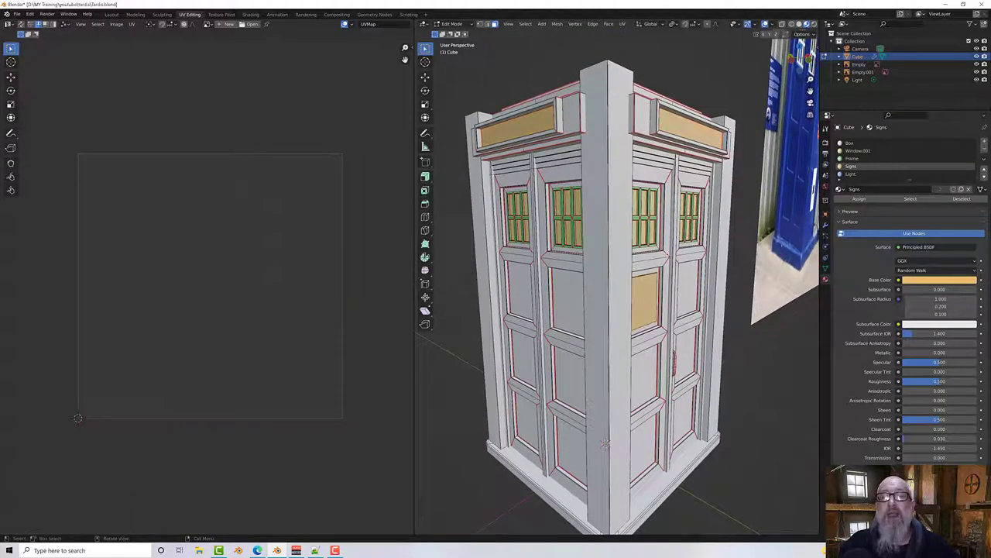
Step: Select all faces of the Light material and inspect the whole Tardis and its roof lamp from several sides
left_click(855, 174)
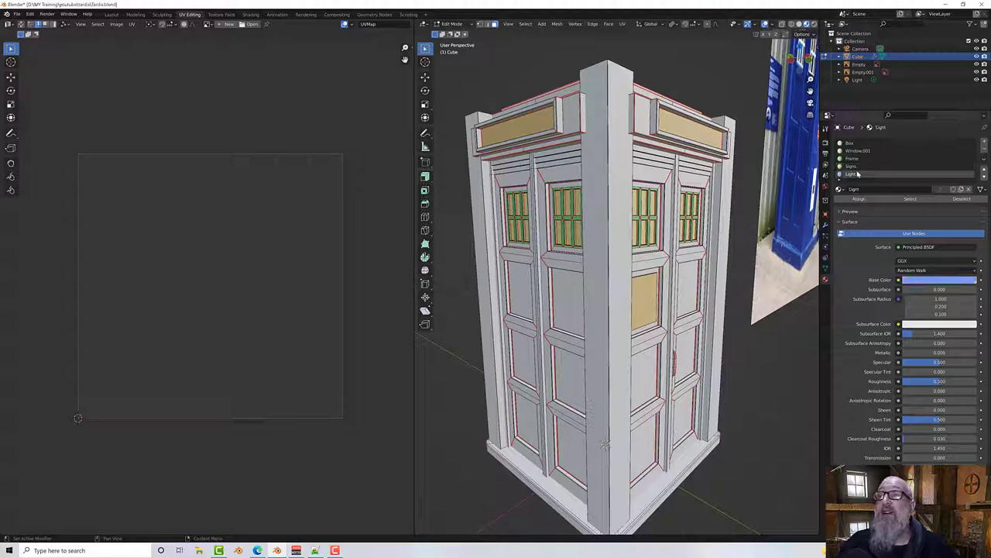
left_click(902, 199)
middle_click_drag(678, 96, 655, 103)
mouse_move(813, 54)
left_mouse_down()
mouse_move(798, 58)
mouse_move(805, 78)
mouse_move(802, 57)
left_mouse_up()
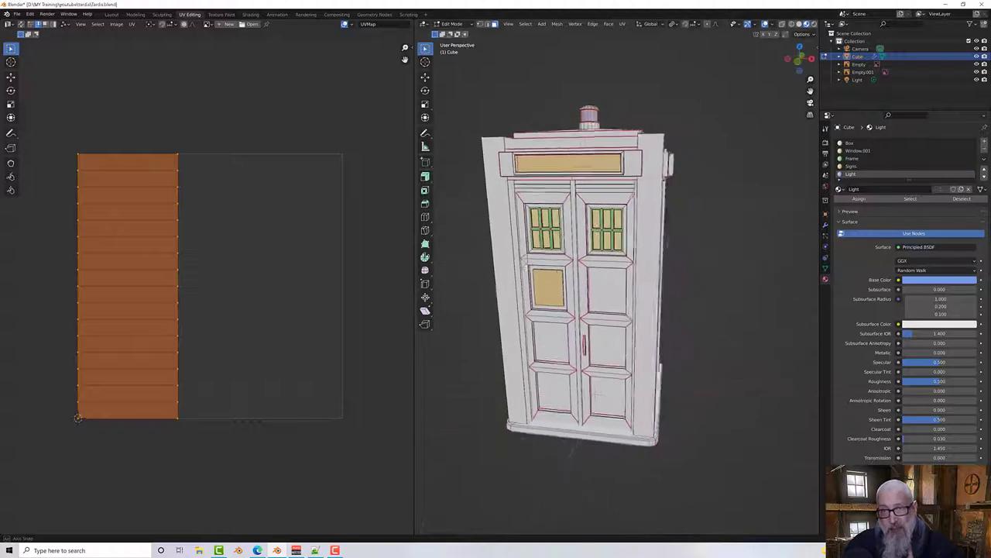
middle_click_drag(629, 237, 596, 249)
scroll(587, 224, "up", 1)
scroll(622, 237, "down", 1)
scroll(603, 254, "up", 1)
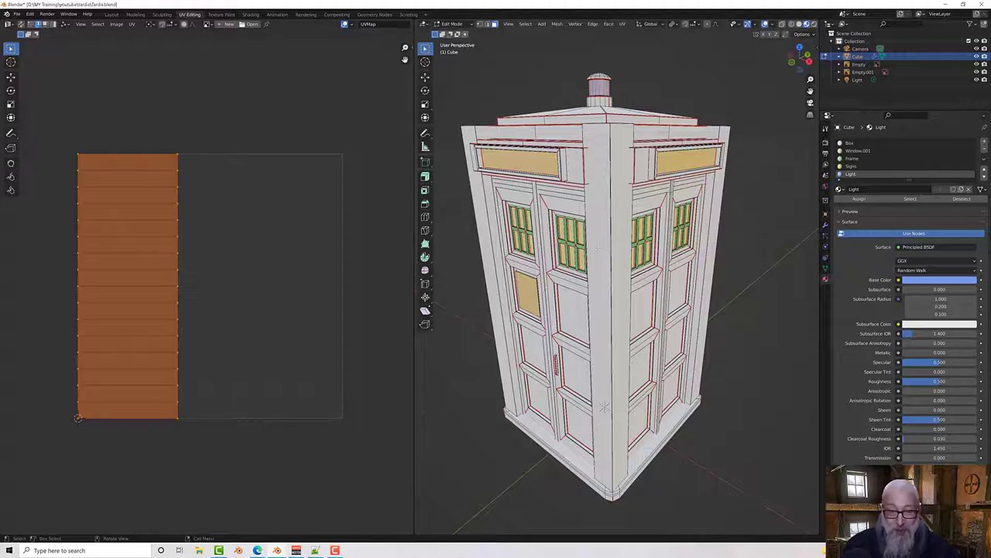
middle_click_drag(604, 406, 605, 401)
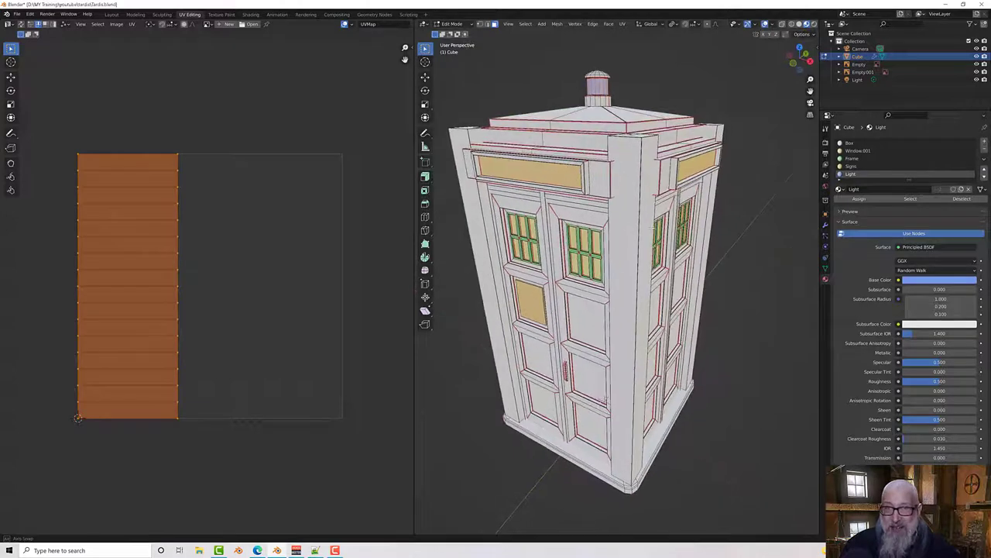